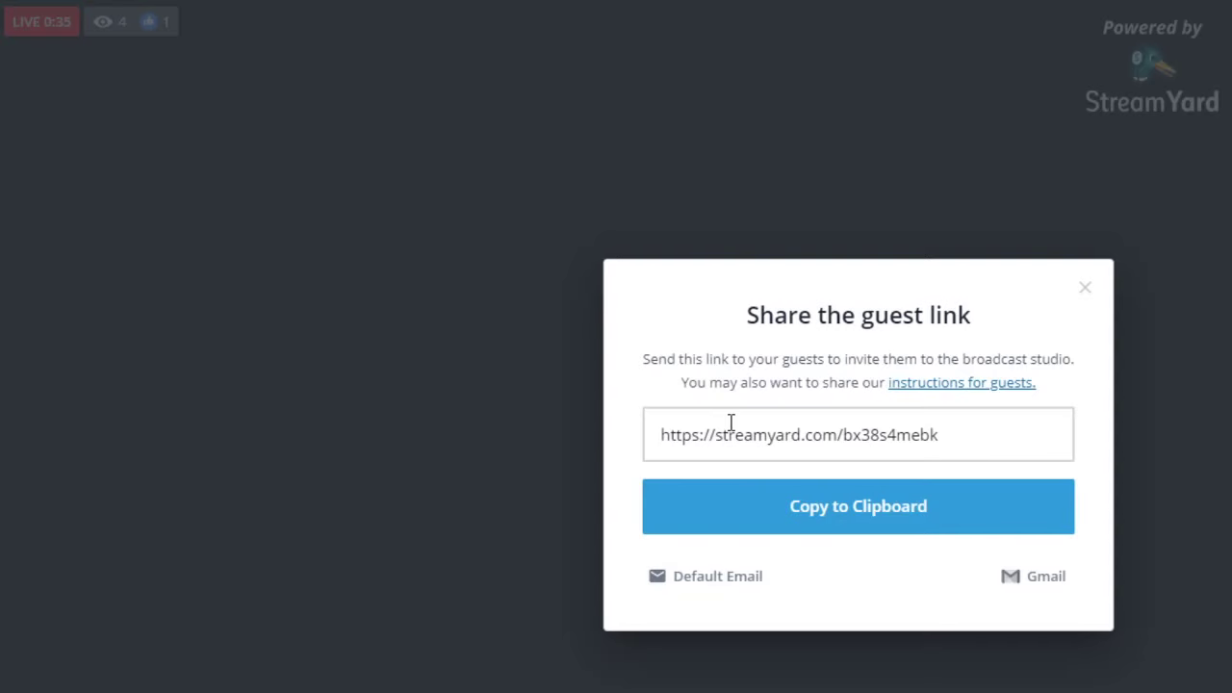
# Step: Share Screen 2 with audio into the broadcast, showing LinkedIn Learning's Revit structure results
pyautogui.moveTo(943, 441); pyautogui.dragTo(446, 501)
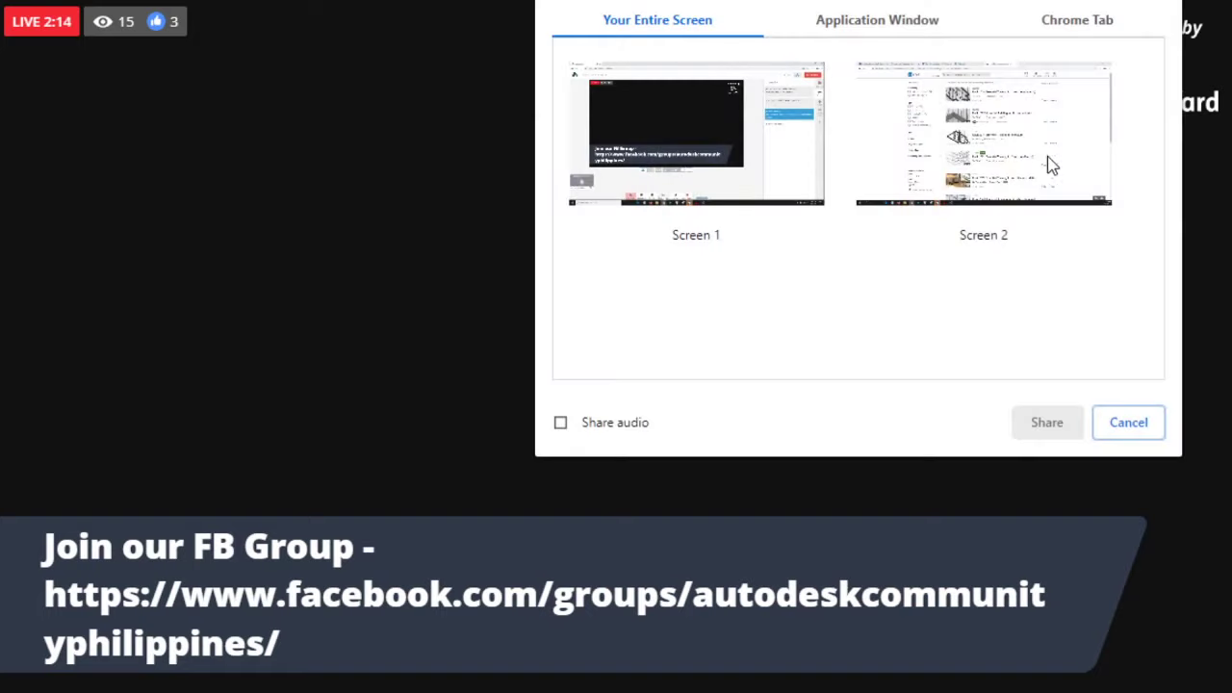
pyautogui.click(1047, 145)
pyautogui.click(561, 424)
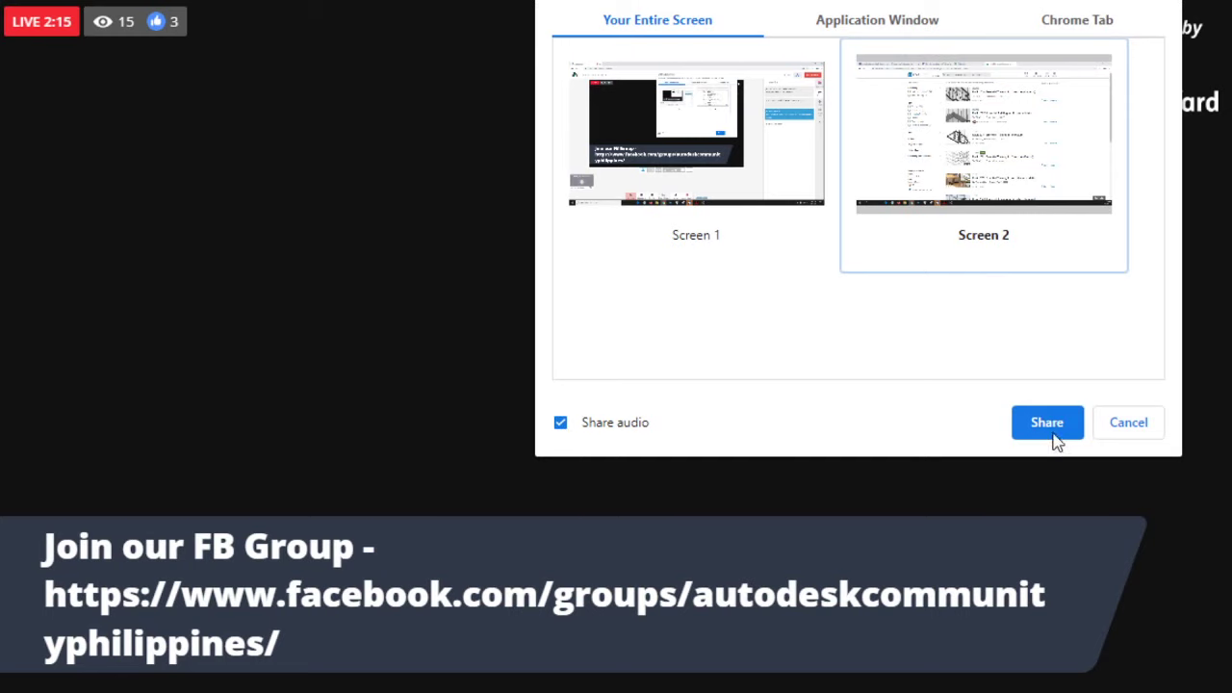
pyautogui.click(1052, 431)
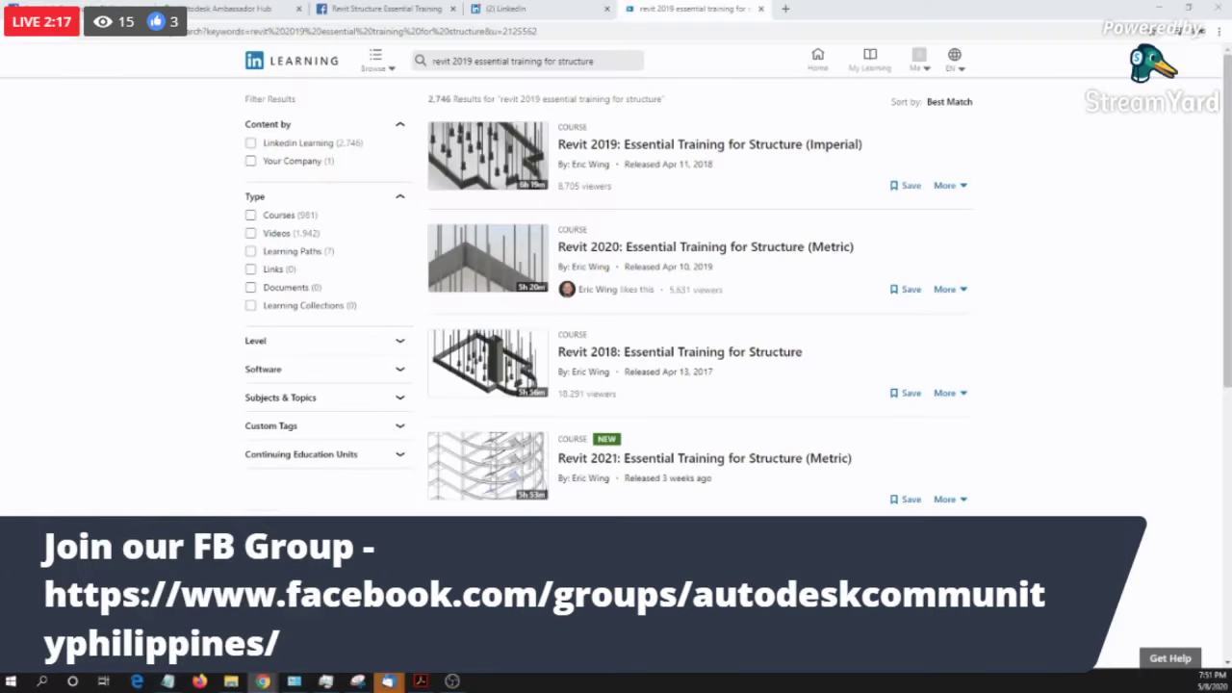
# Step: Open the Revit 2019 course in a new tab, close the results page, and switch to the personal account
pyautogui.rightClick(651, 145)
pyautogui.click(707, 151)
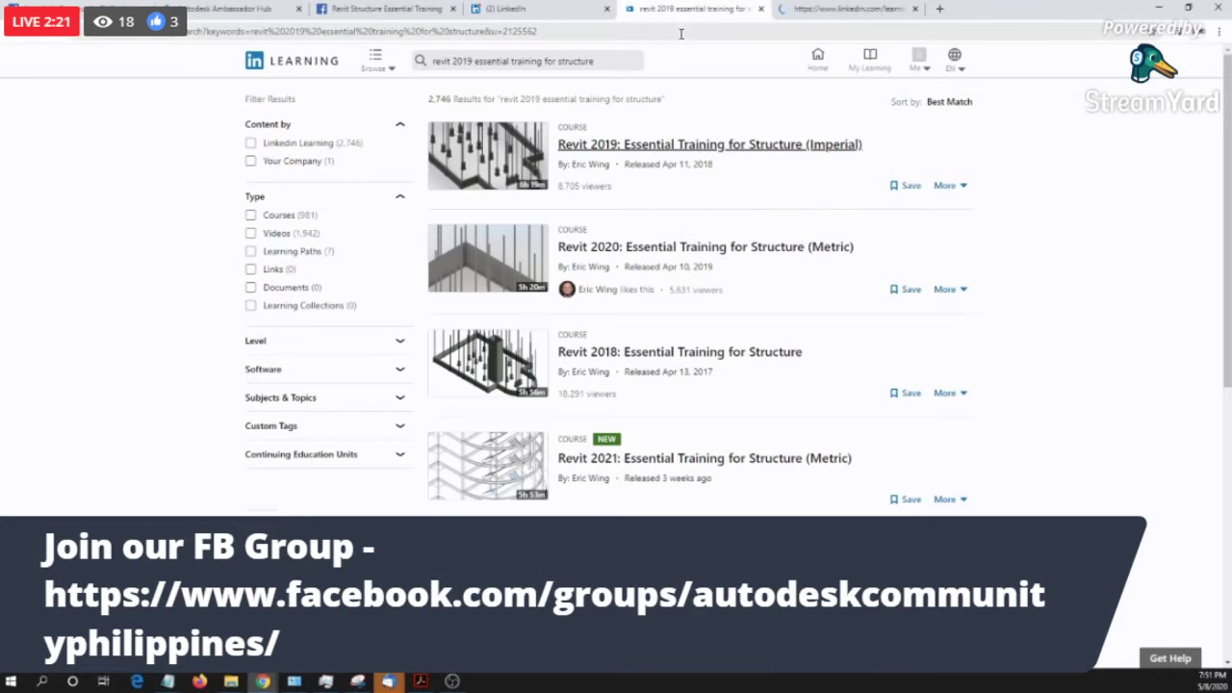
pyautogui.middleClick(664, 6)
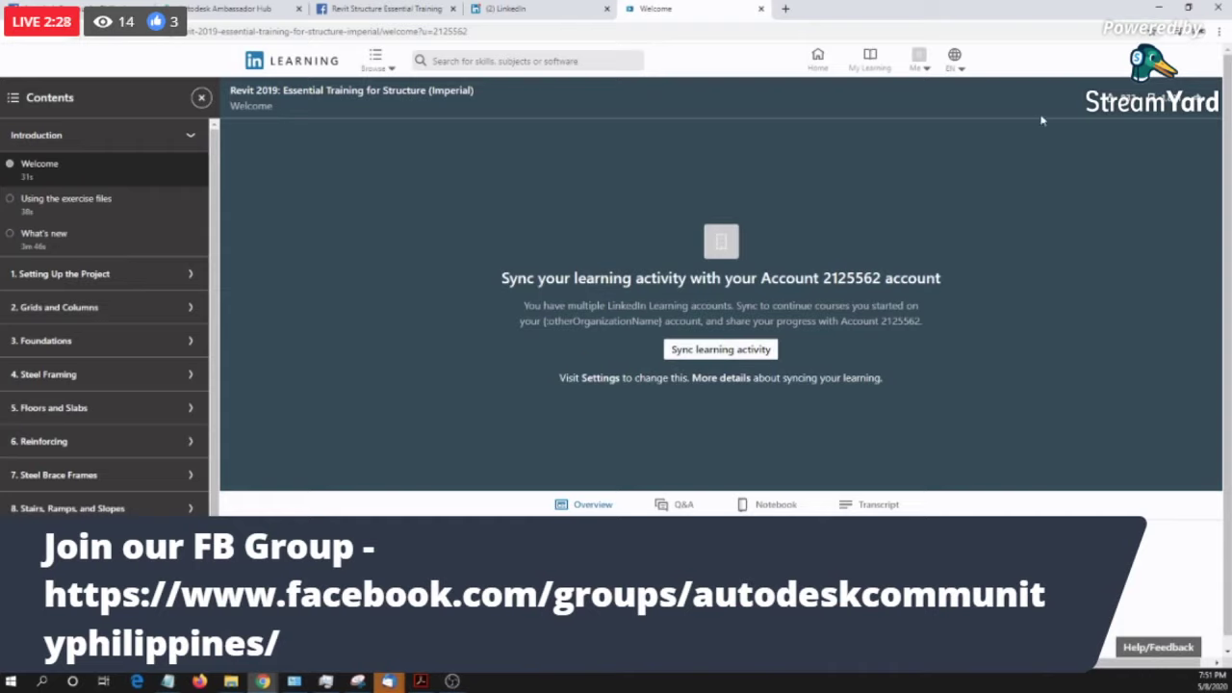
pyautogui.click(919, 60)
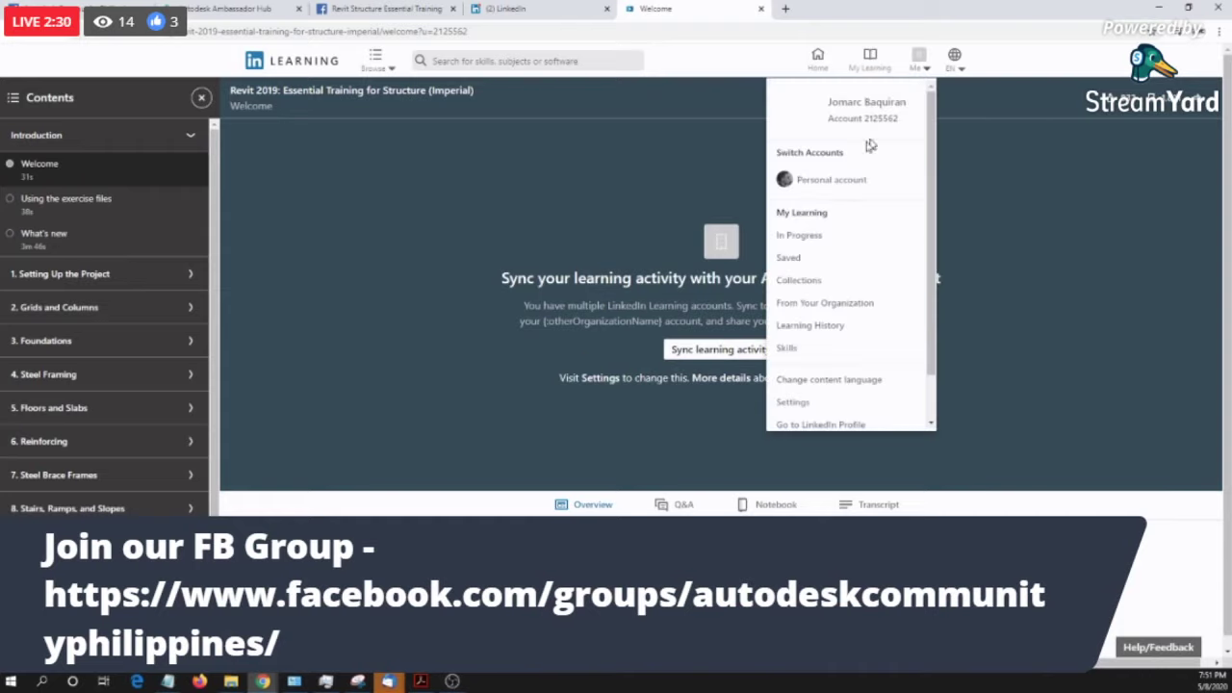
pyautogui.click(825, 181)
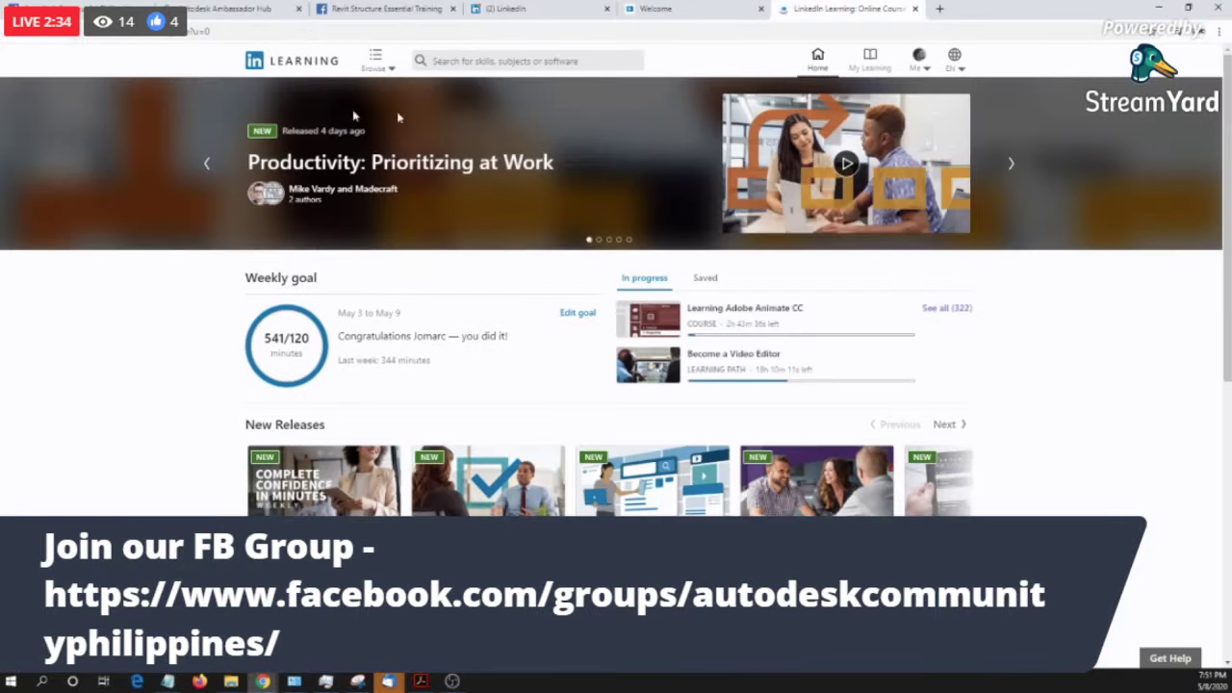
# Step: Search 'revit structure', open the Revit Structure topic results, then move to the Ambassador Hub tab
pyautogui.click(473, 60)
pyautogui.write('revi')
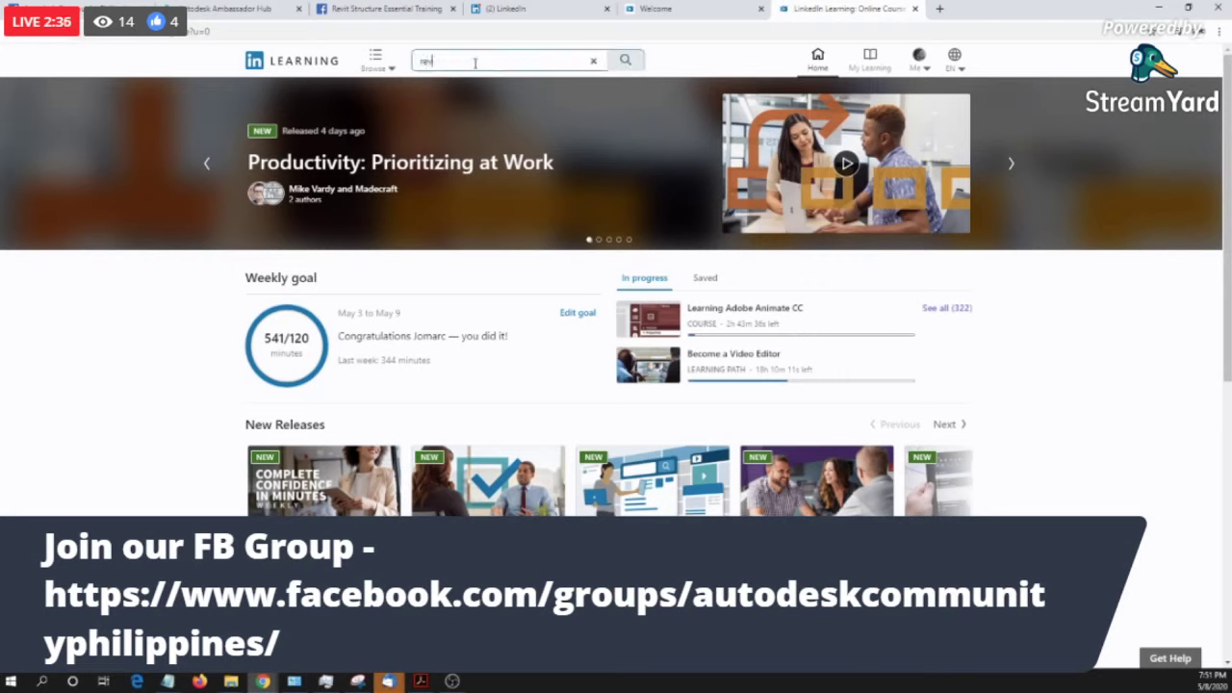
pyautogui.write('t structor')
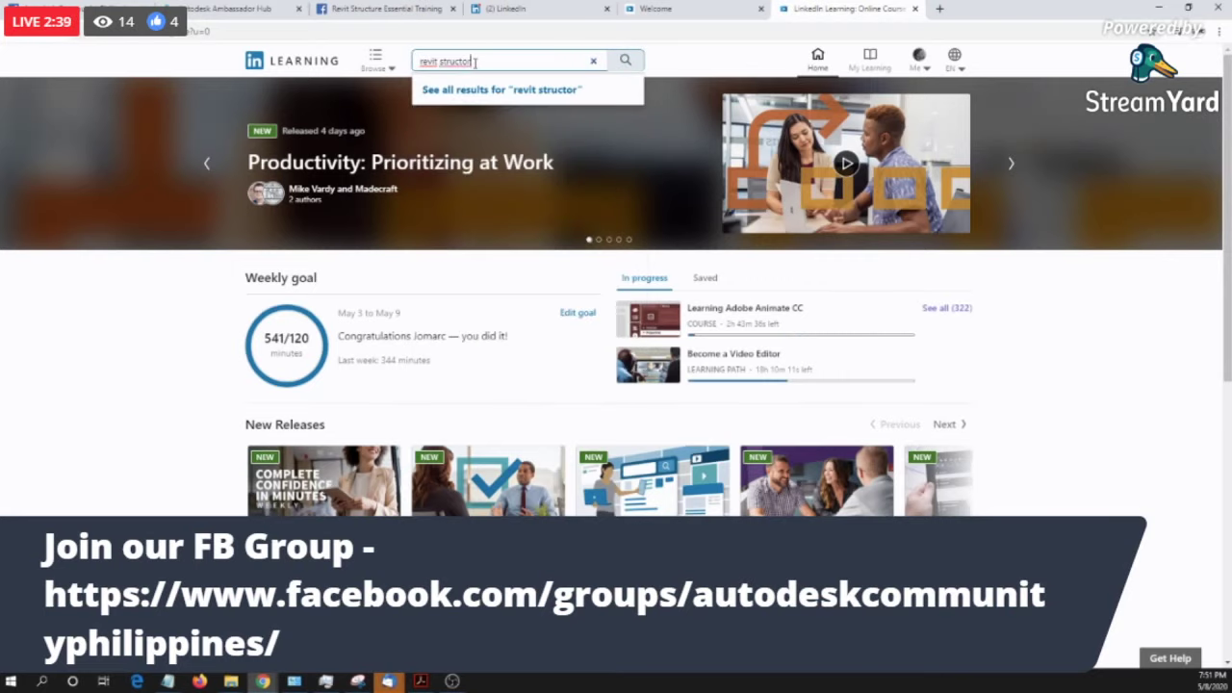
pyautogui.press('BackSpace')
pyautogui.press('BackSpace')
pyautogui.write('ure')
pyautogui.click(460, 100)
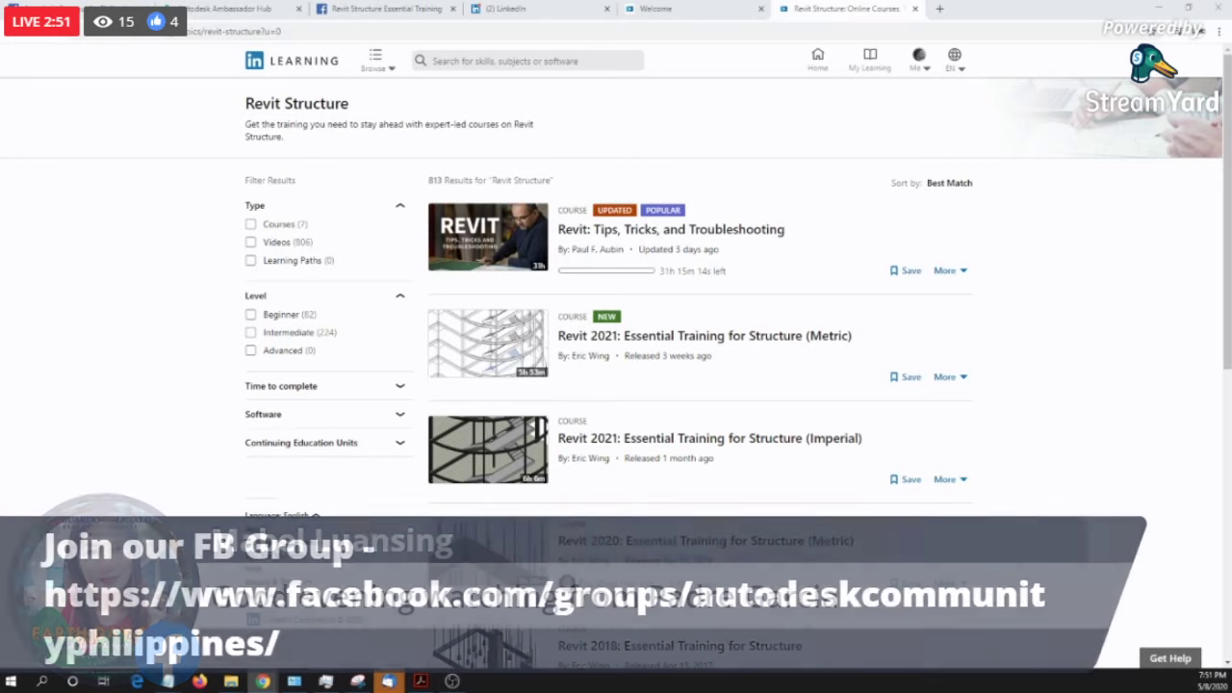
pyautogui.scroll(-2, 677, 332)
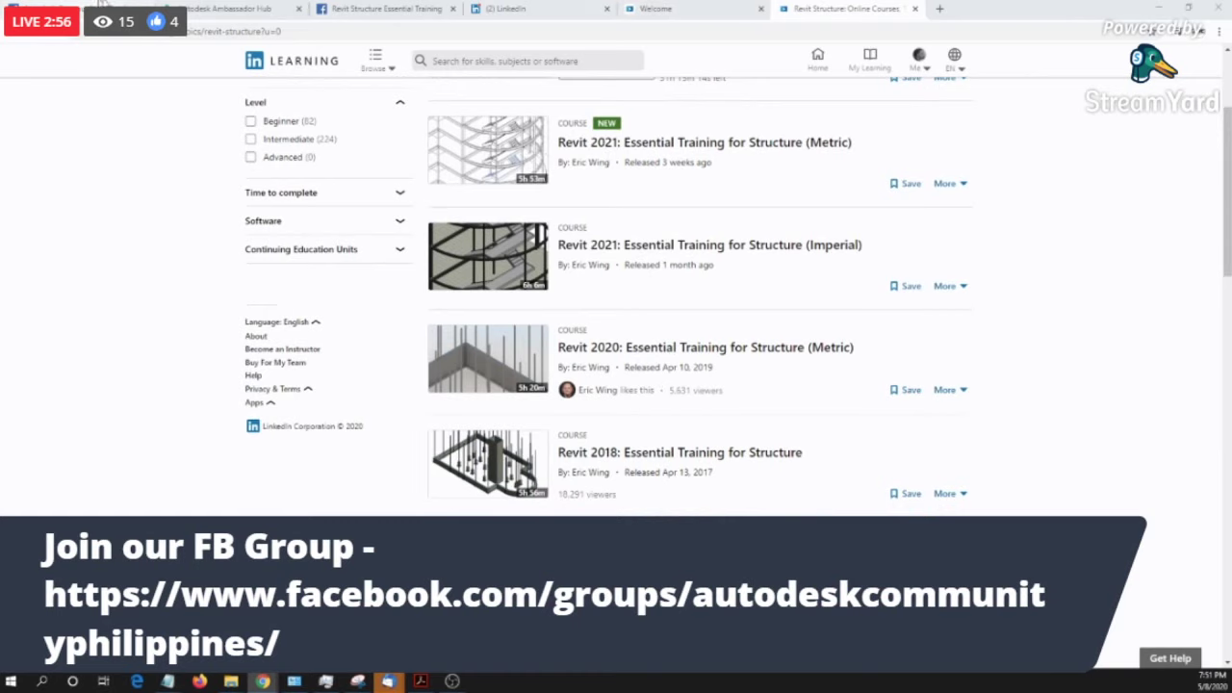
pyautogui.click(197, 8)
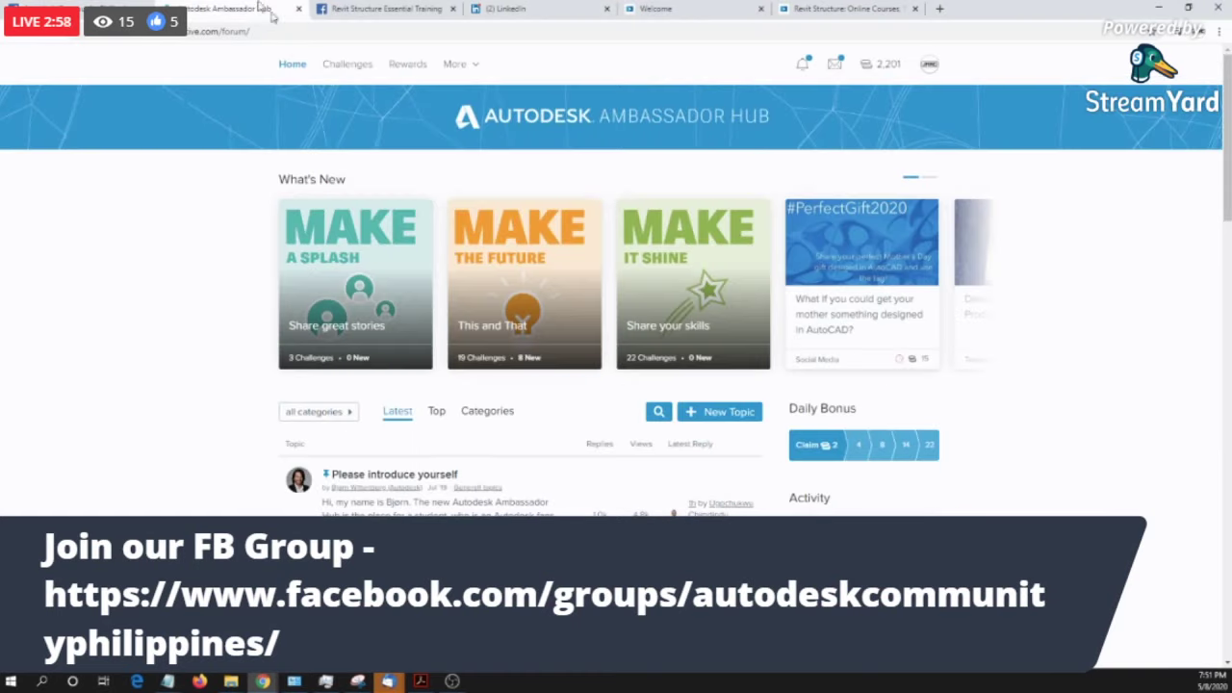
# Step: Claim today's Daily Bonus points, then load the pasted Autodesk Community Philippines Facebook page URL
pyautogui.click(814, 445)
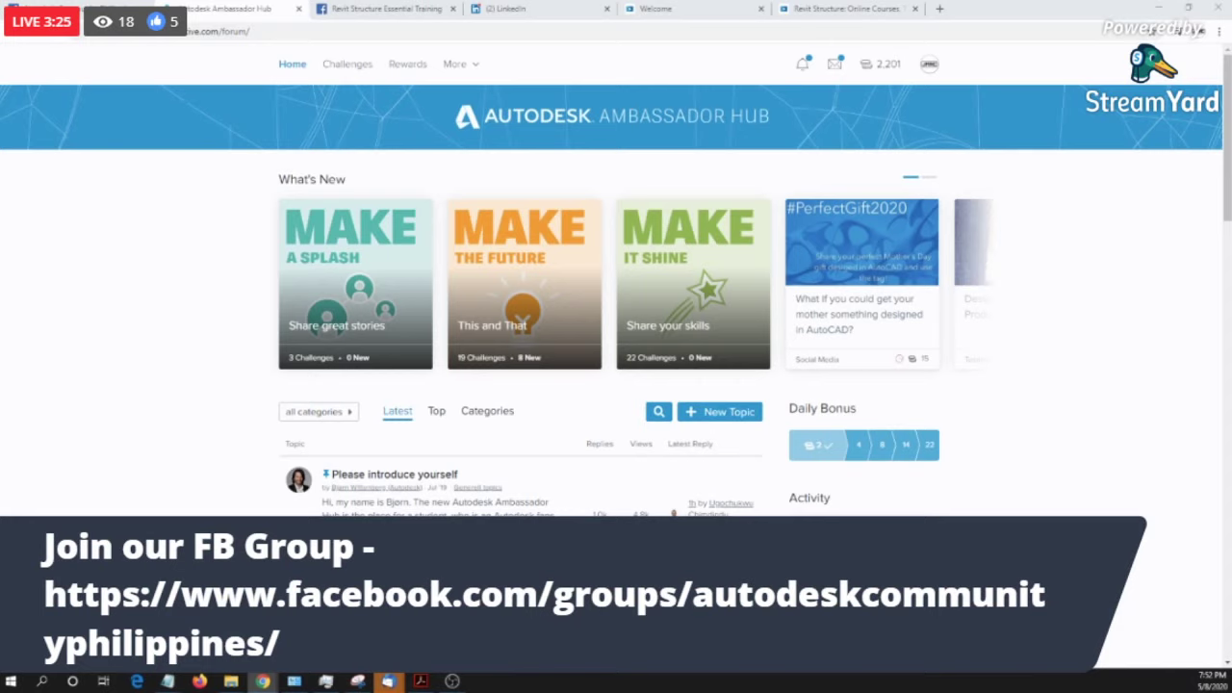
pyautogui.click(295, 38)
pyautogui.write('https://www.facebook.com/groups/autodeskcommunityphilippines/')
pyautogui.press('Return')
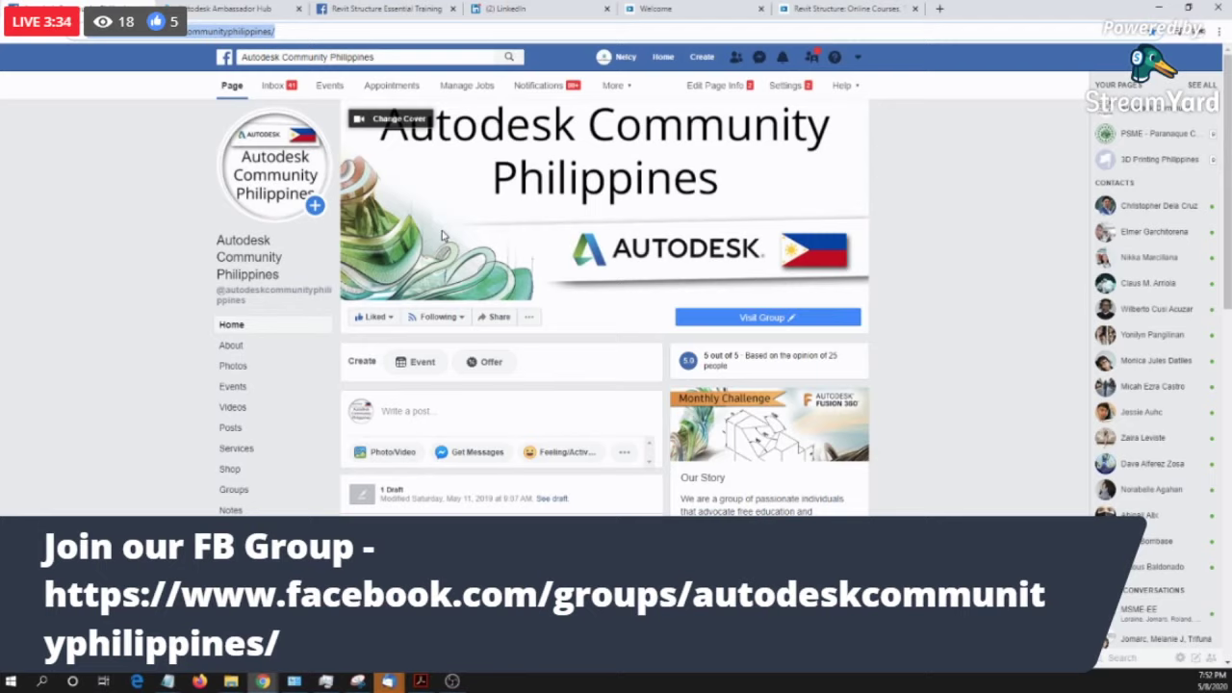
# Step: Open the Autodesk Community Philippines Page's Groups link in a new tab
pyautogui.hotkey('alt', 'Left')
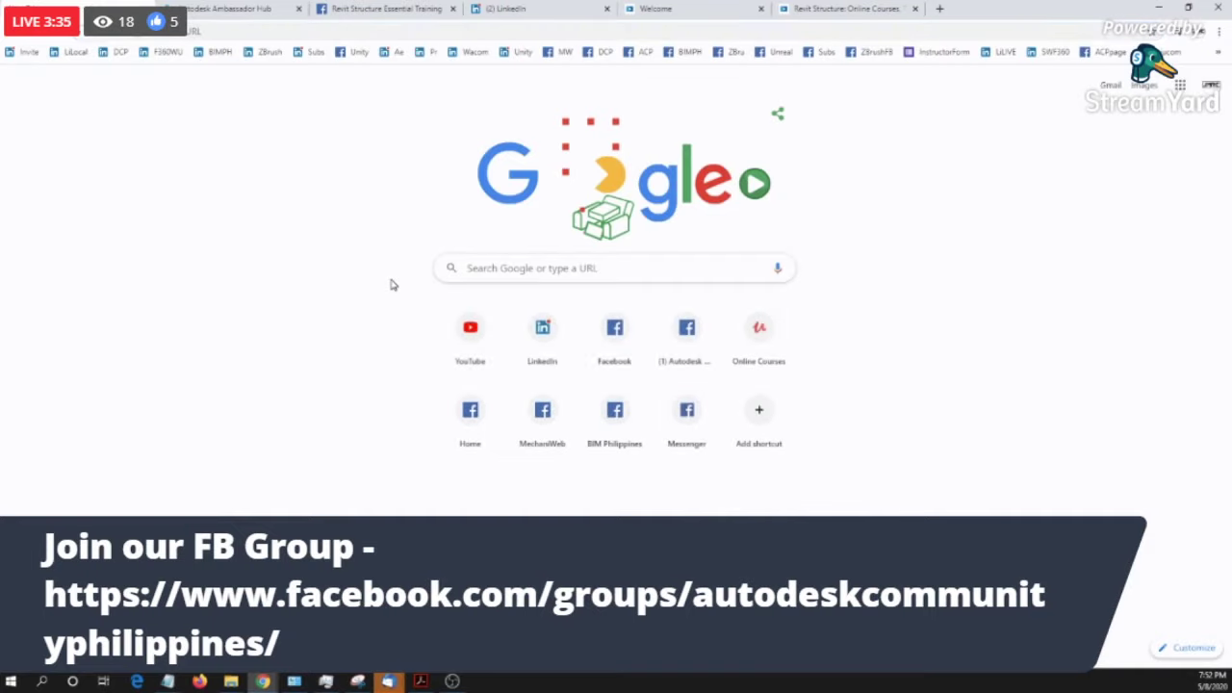
pyautogui.hotkey('alt', 'Right')
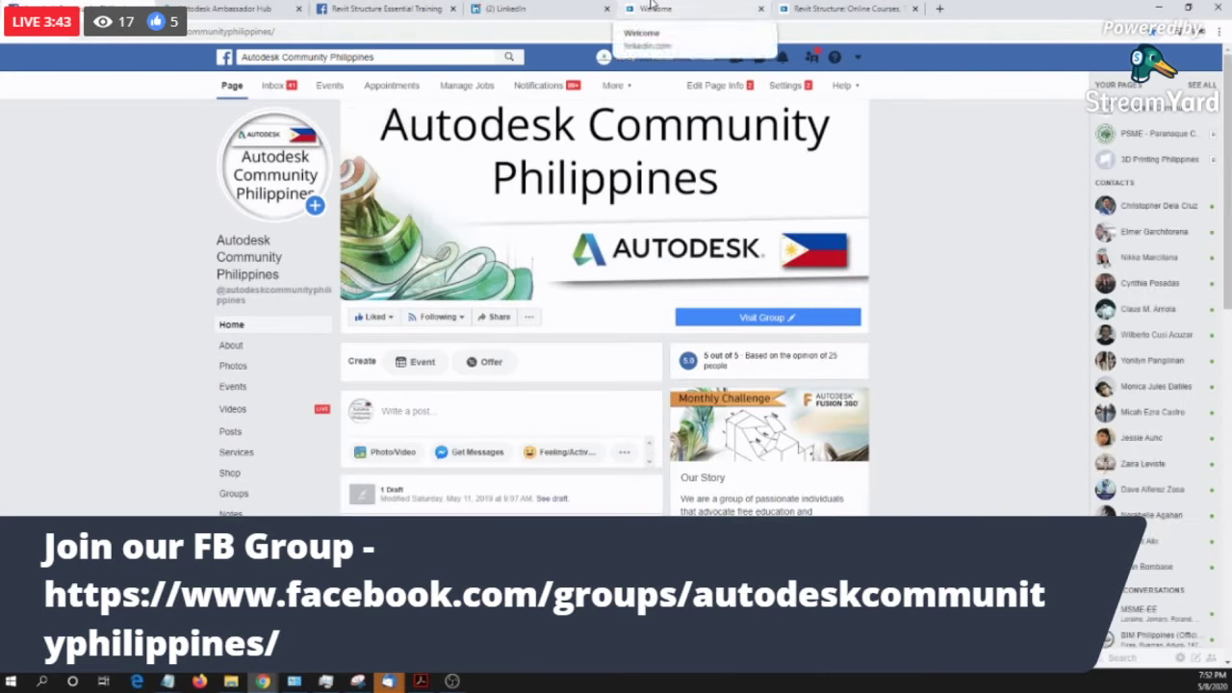
pyautogui.rightClick(234, 500)
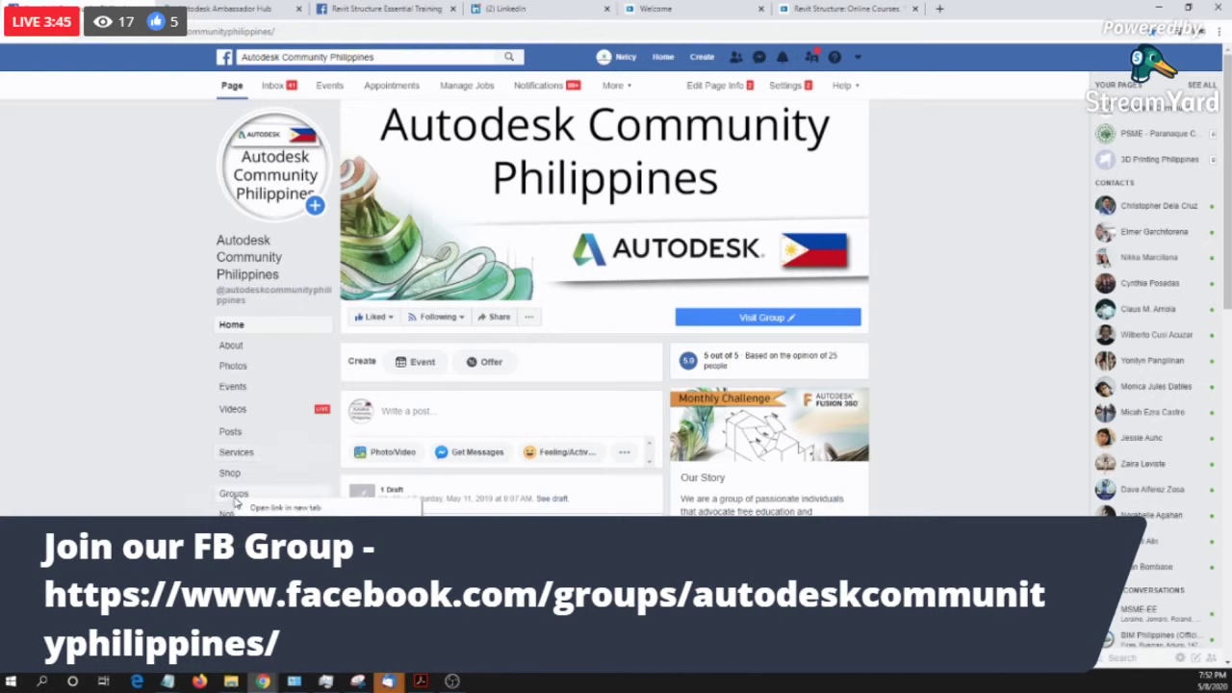
pyautogui.click(265, 506)
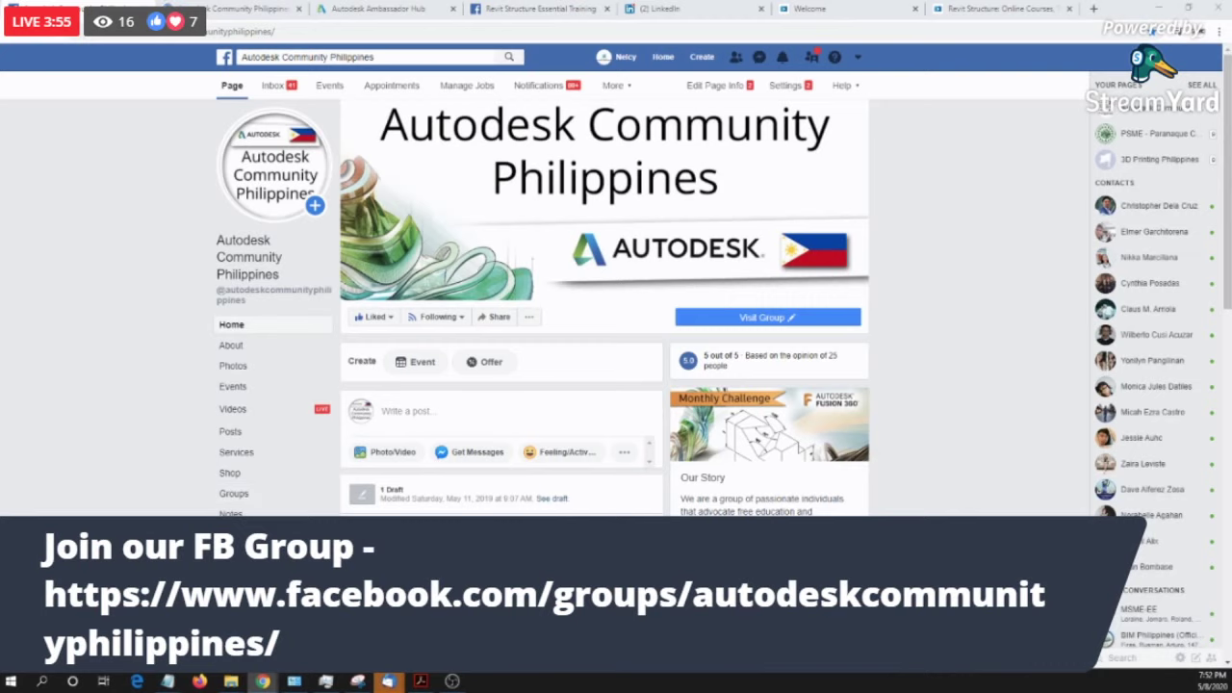
# Step: Return to the Community Philippines tab and open the Autodesk Community Philippines group
pyautogui.click(404, 8)
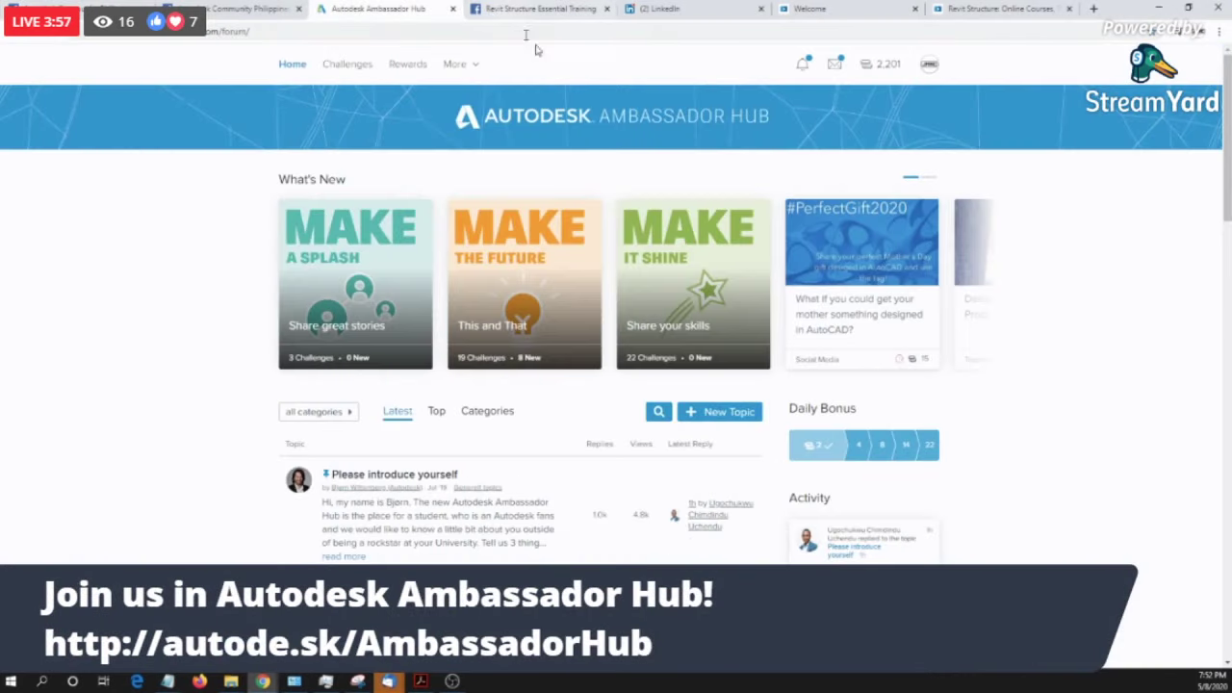
pyautogui.click(250, 9)
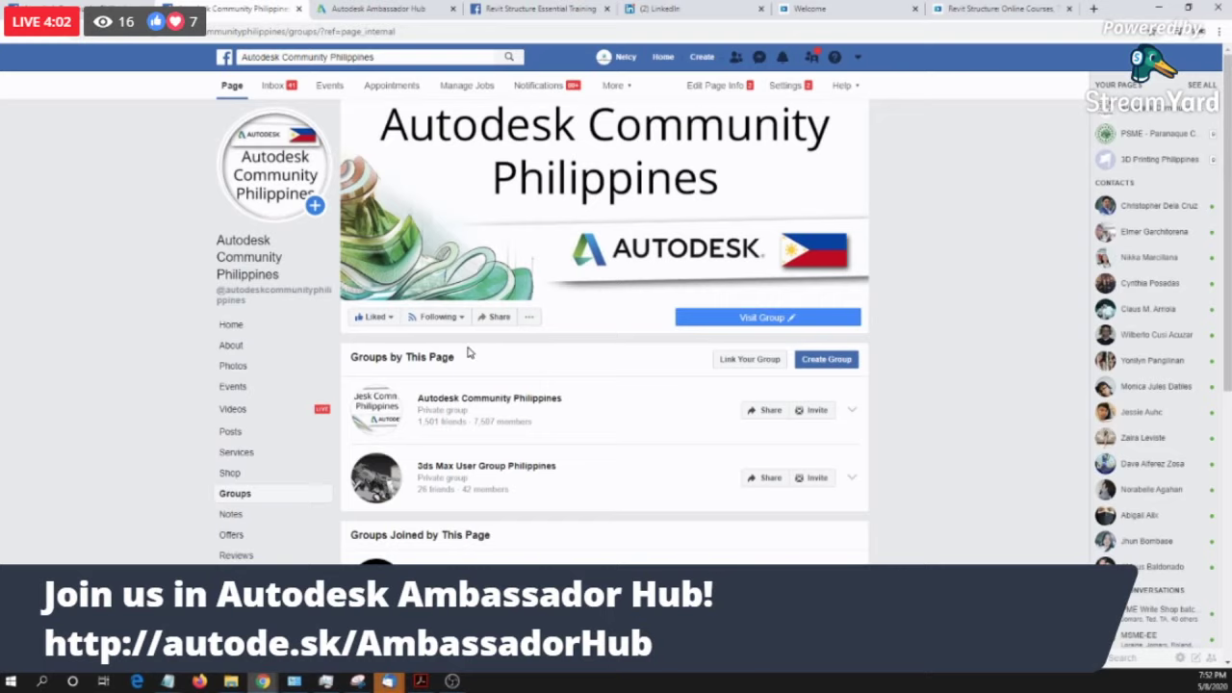
pyautogui.click(499, 405)
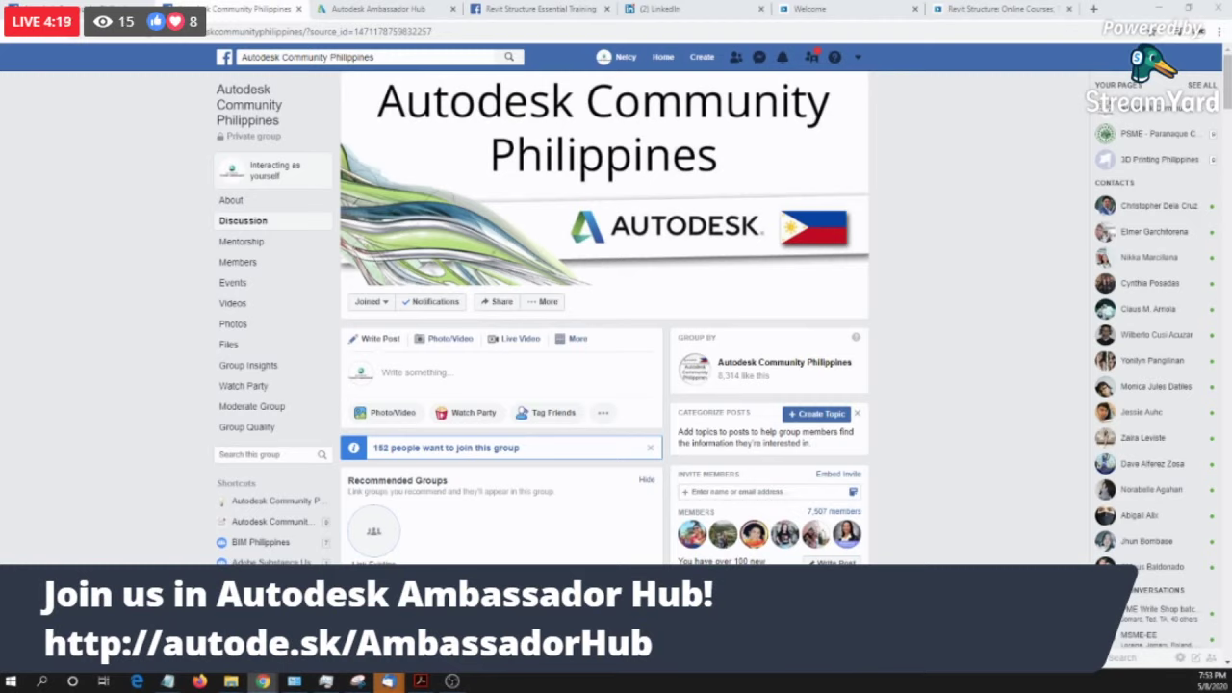
# Step: From the Autodesk Community Philippines Page's Events list, open the Revit Structure Essential Training event
pyautogui.click(126, 6)
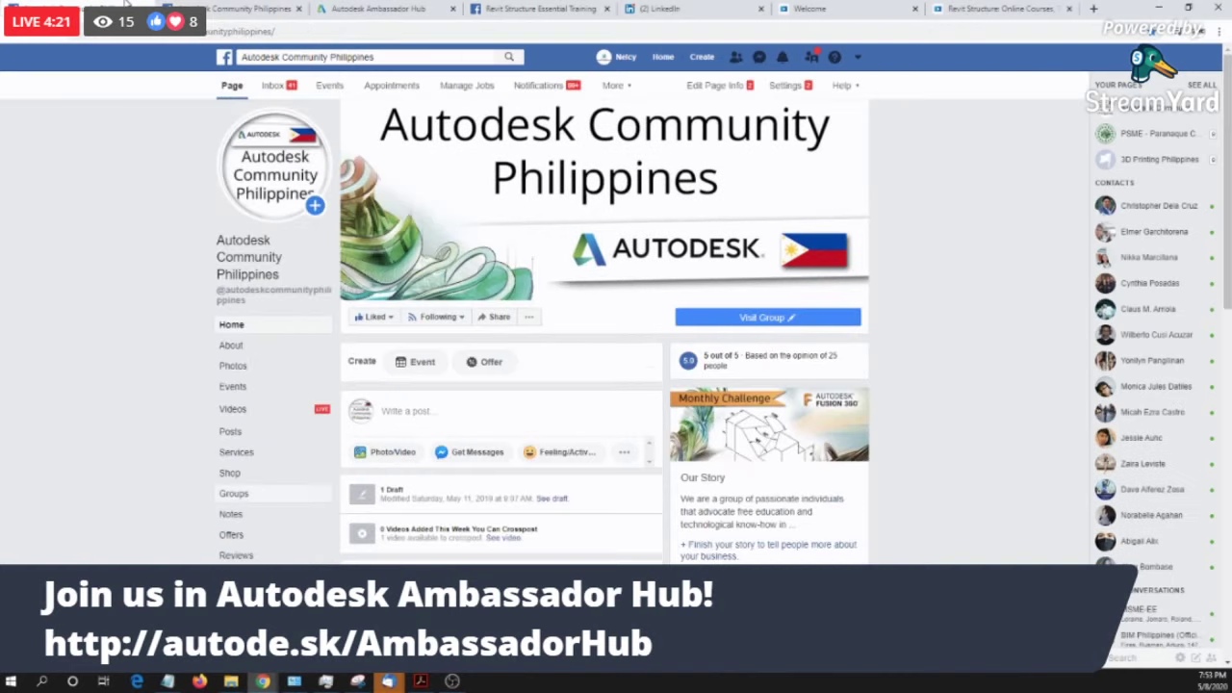
pyautogui.click(260, 390)
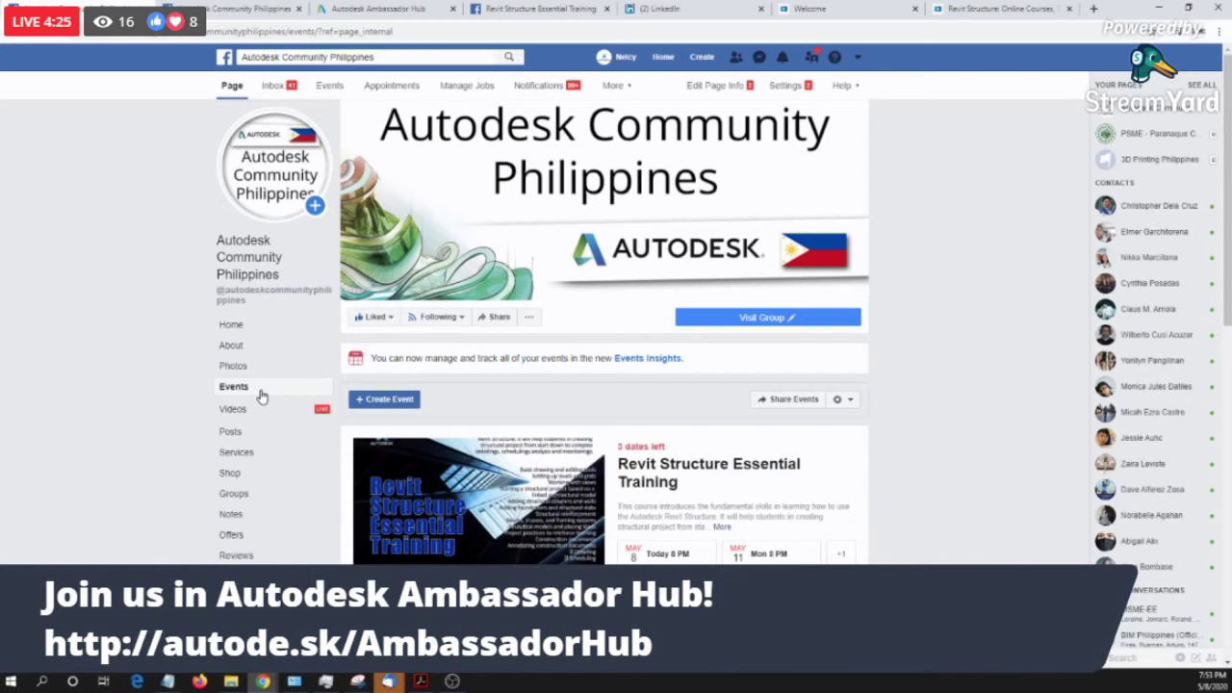
pyautogui.scroll(-2, 660, 280)
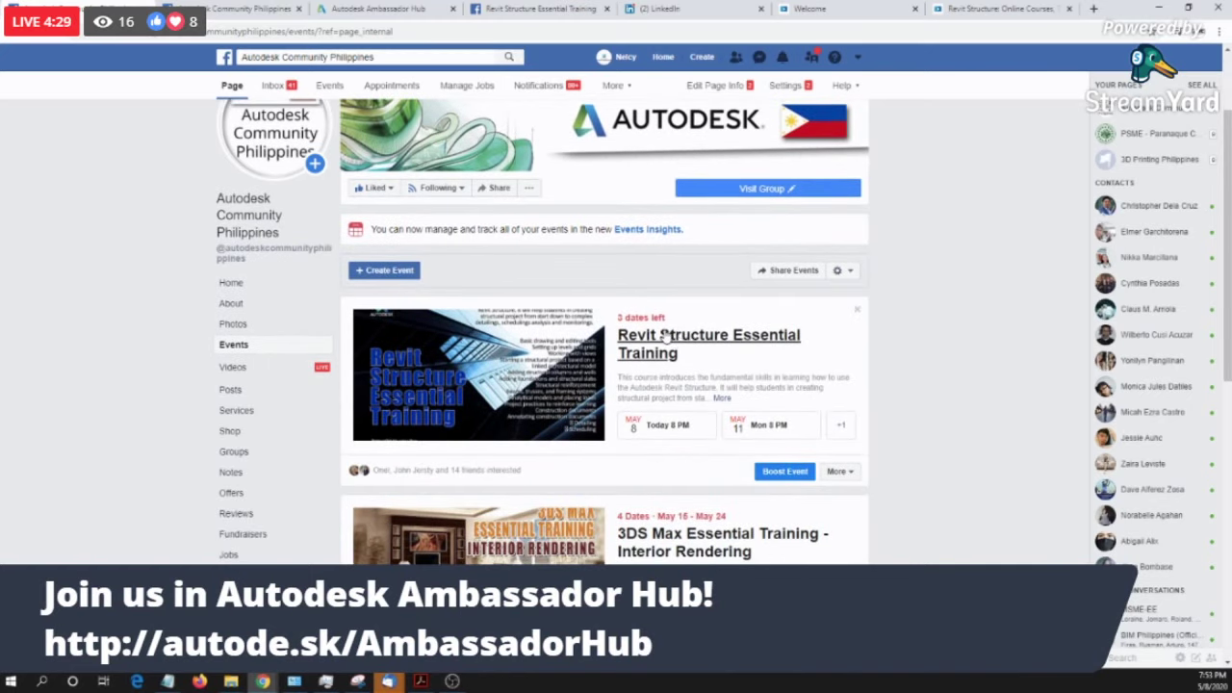
pyautogui.scroll(-3, 664, 334)
pyautogui.scroll(1, 693, 328)
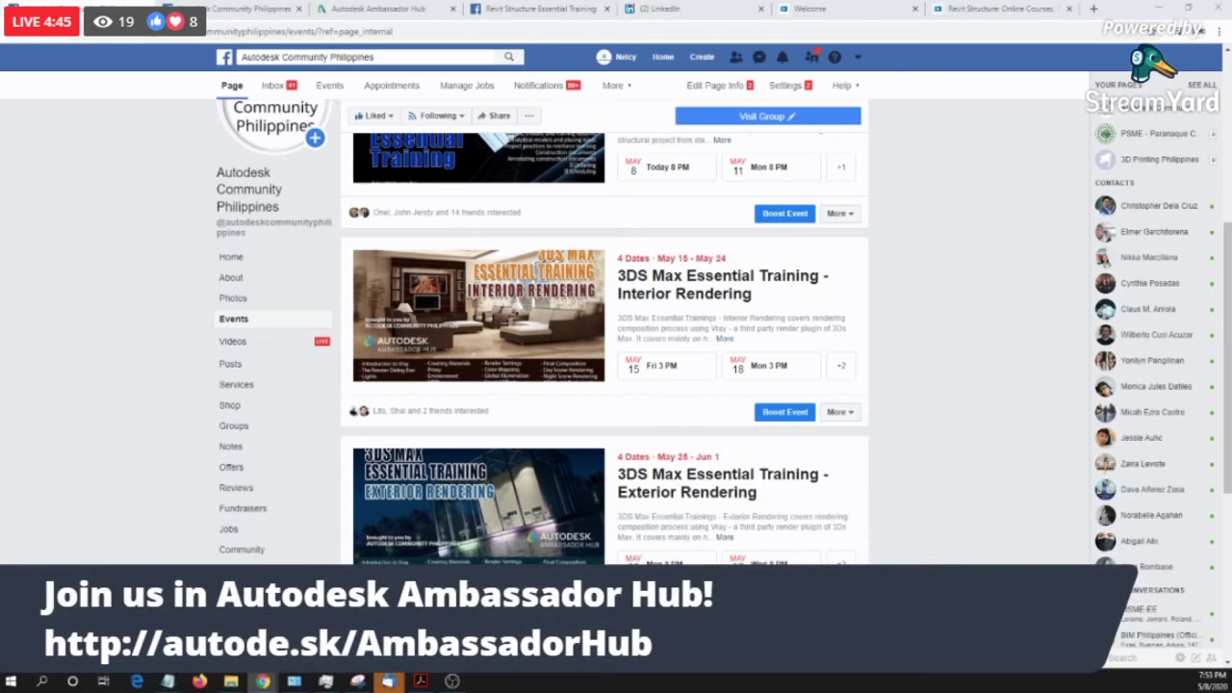
pyautogui.scroll(-2, 610, 389)
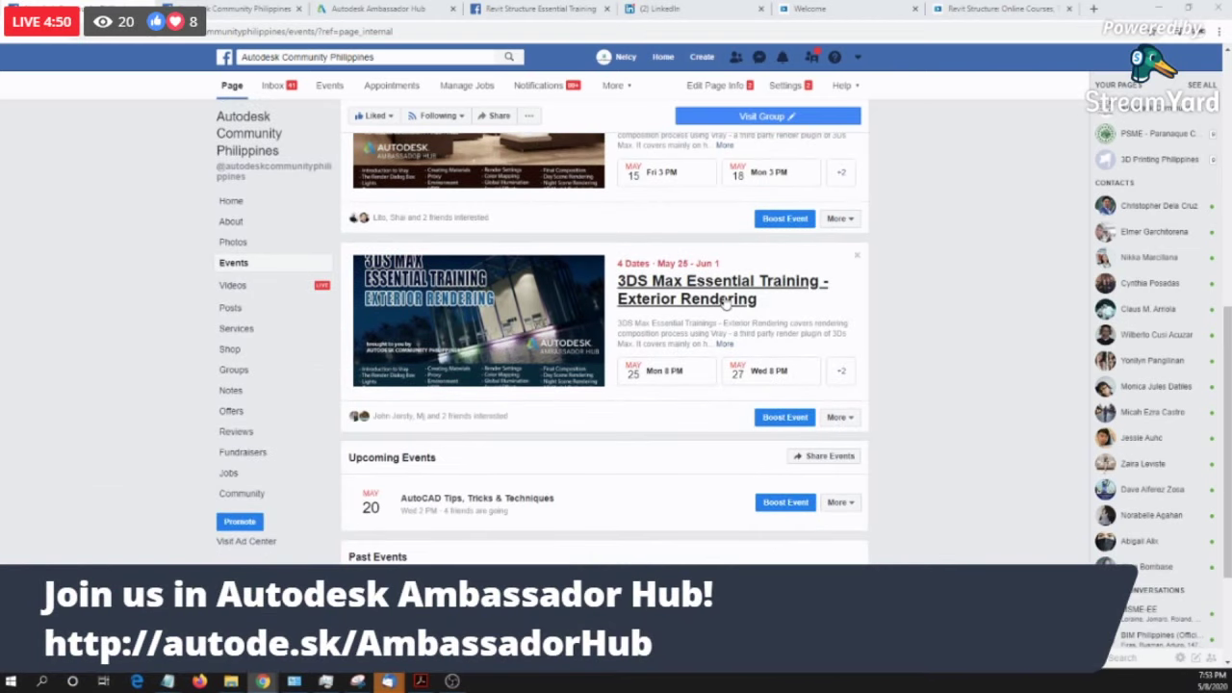
pyautogui.scroll(-1, 724, 306)
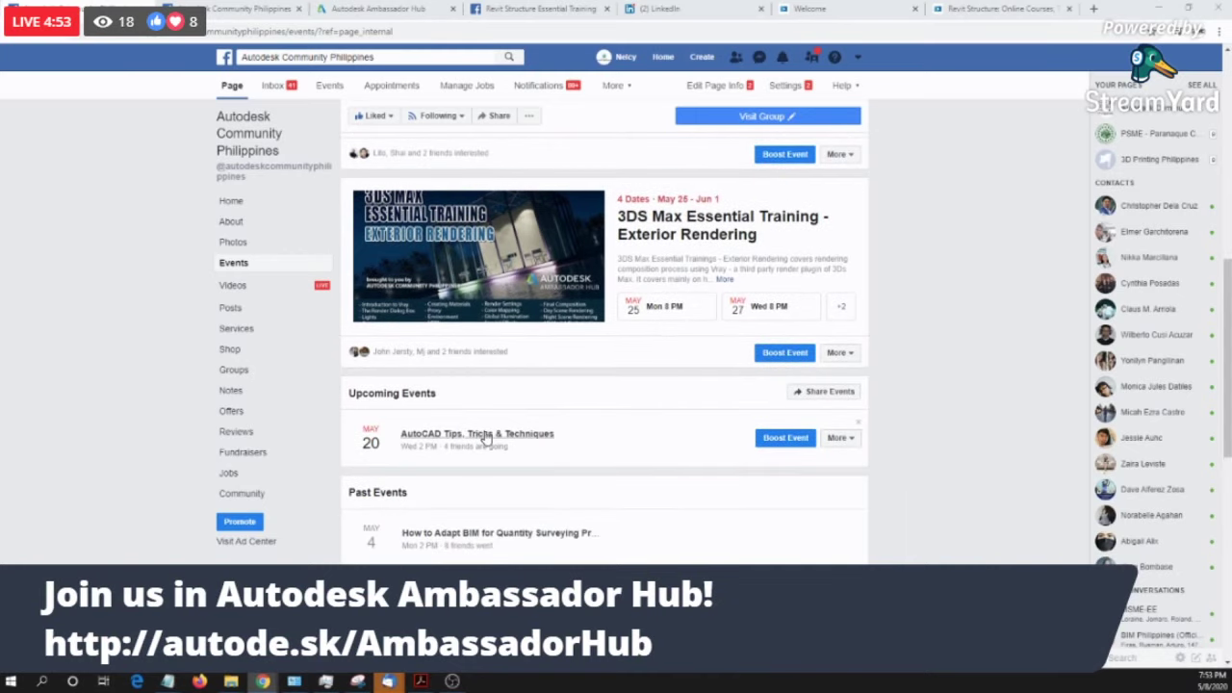
pyautogui.moveTo(486, 439)
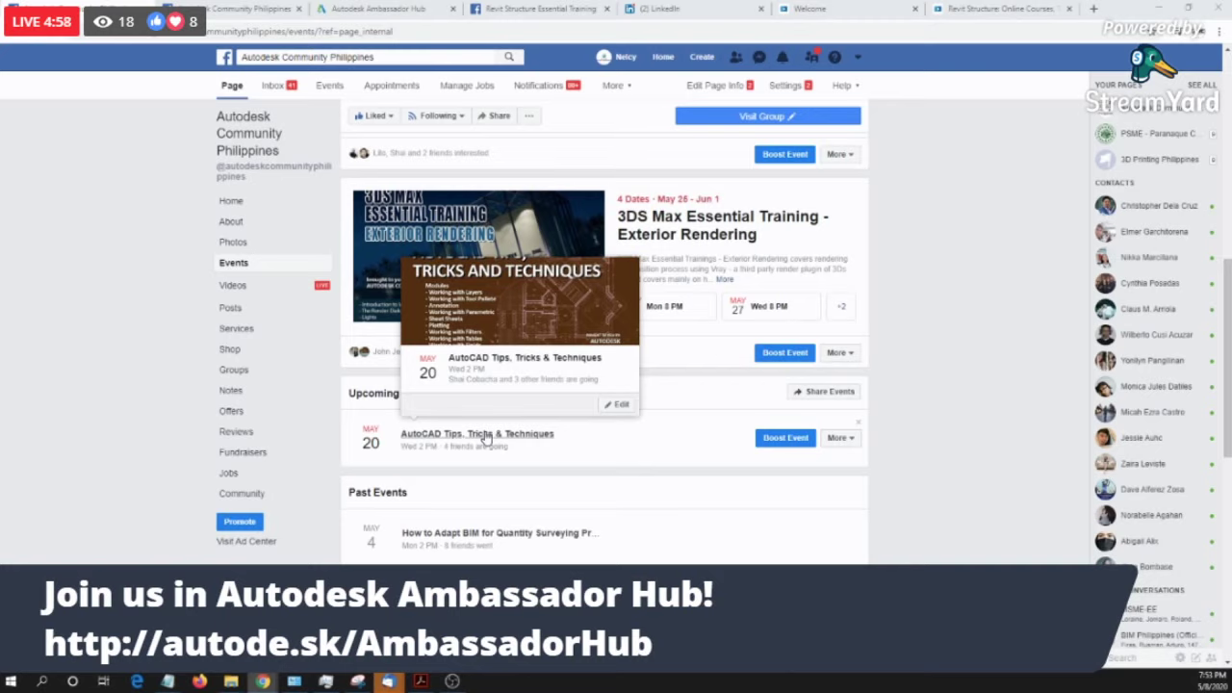
pyautogui.scroll(-4, 583, 516)
pyautogui.scroll(7, 588, 511)
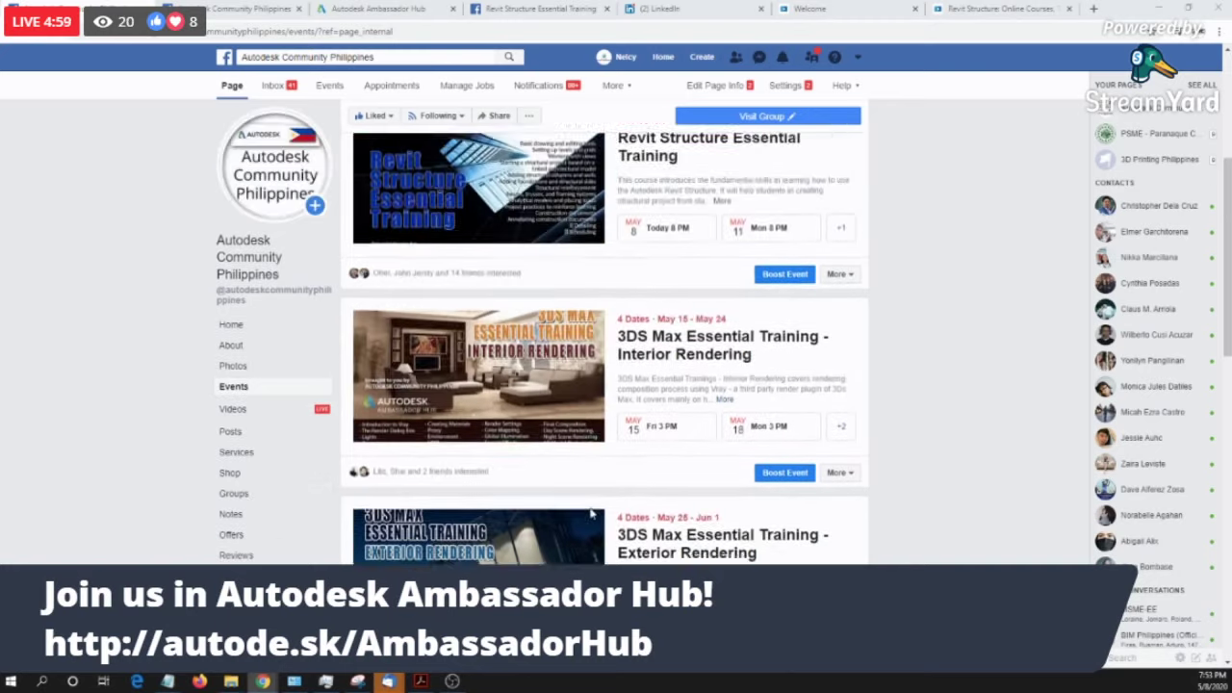
pyautogui.scroll(3, 561, 344)
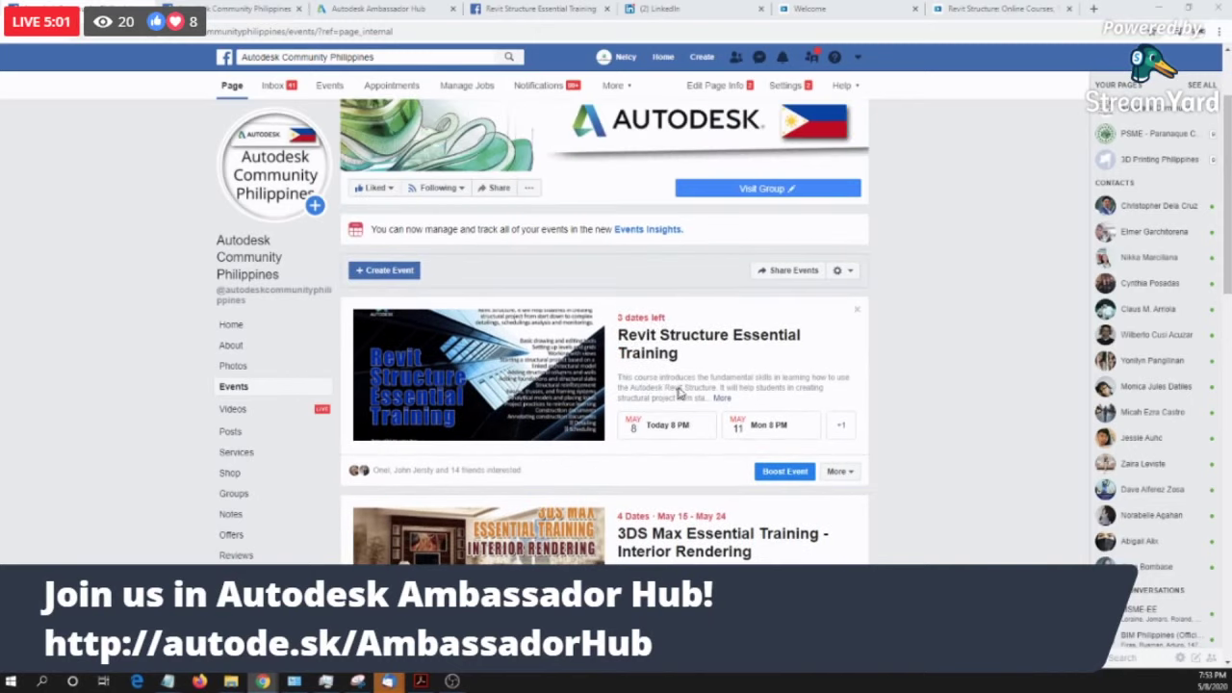
pyautogui.click(705, 339)
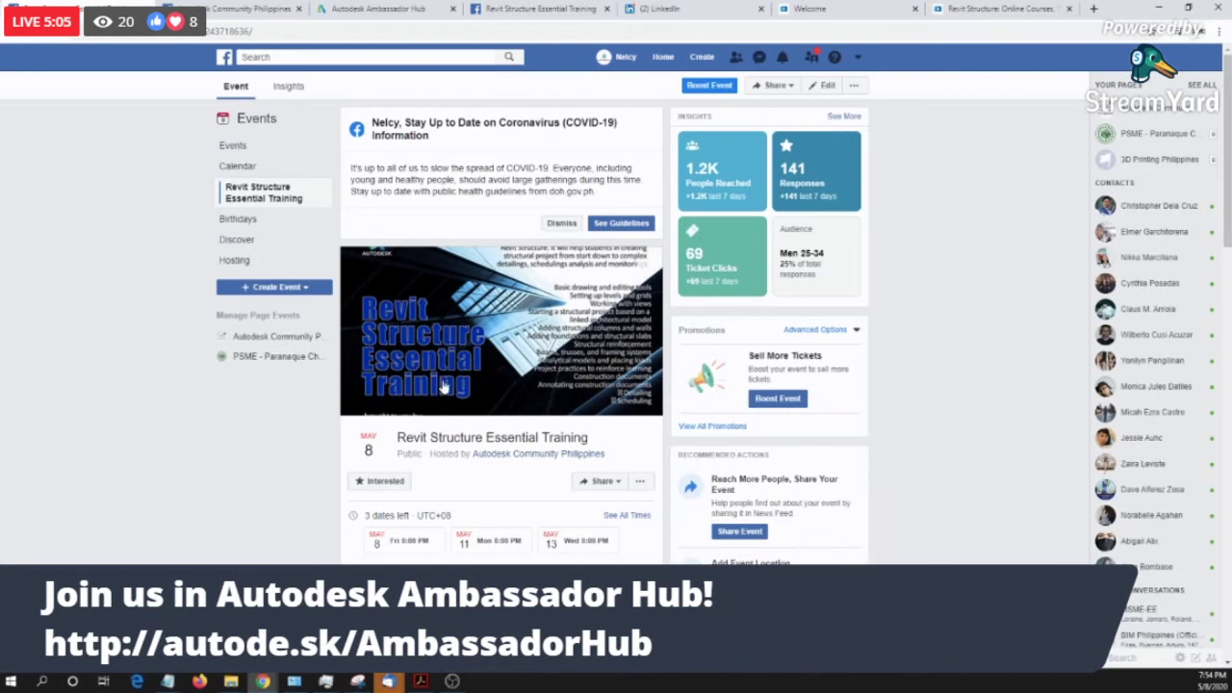
# Step: Scroll the Revit event page, then go through the Community Philippines tab to the Ambassador Hub forum
pyautogui.scroll(-2, 442, 385)
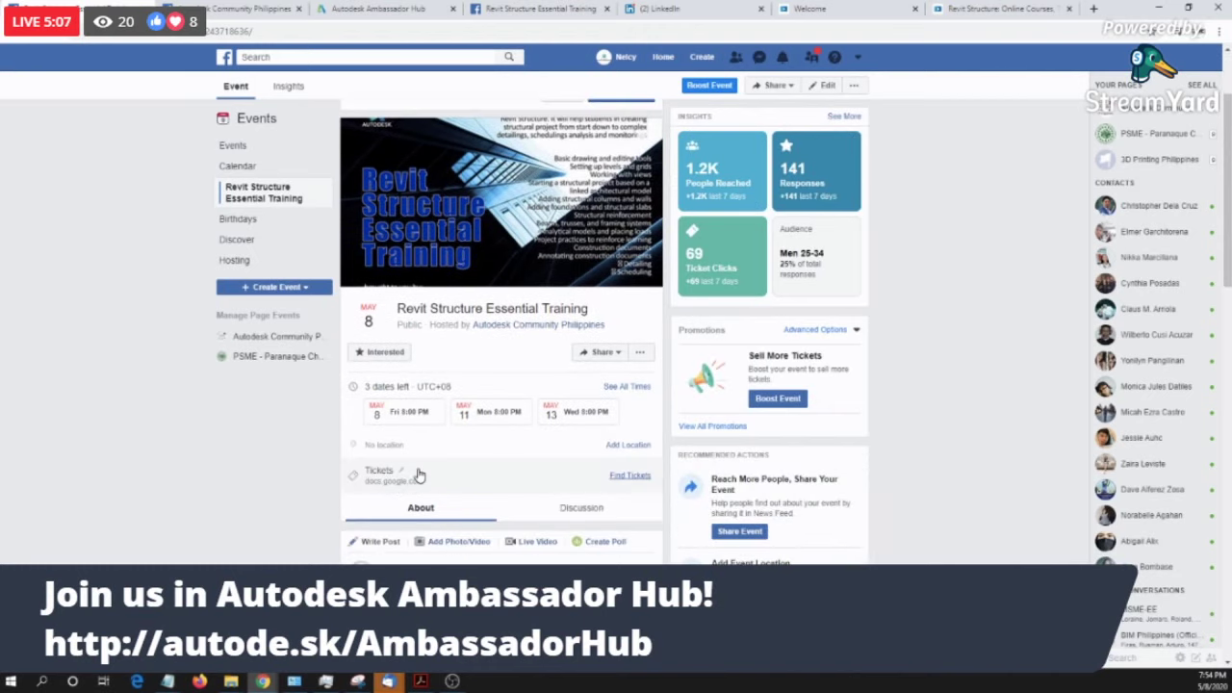
pyautogui.scroll(-1, 419, 475)
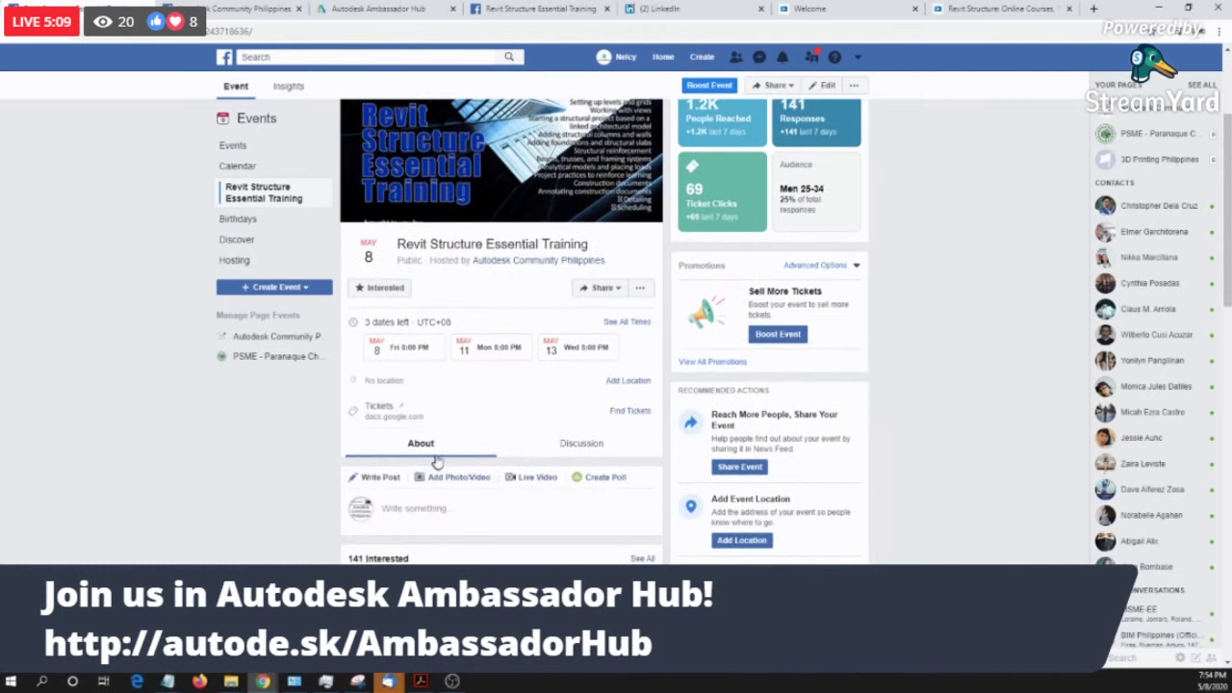
pyautogui.scroll(3, 958, 352)
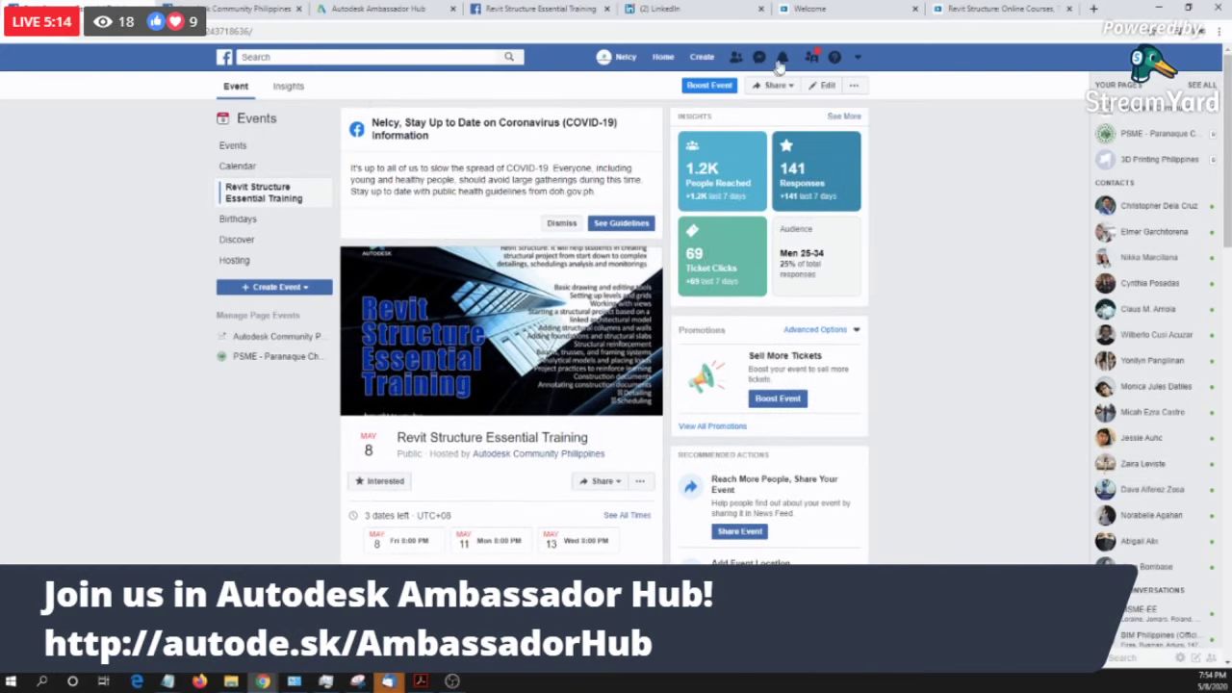
pyautogui.click(252, 9)
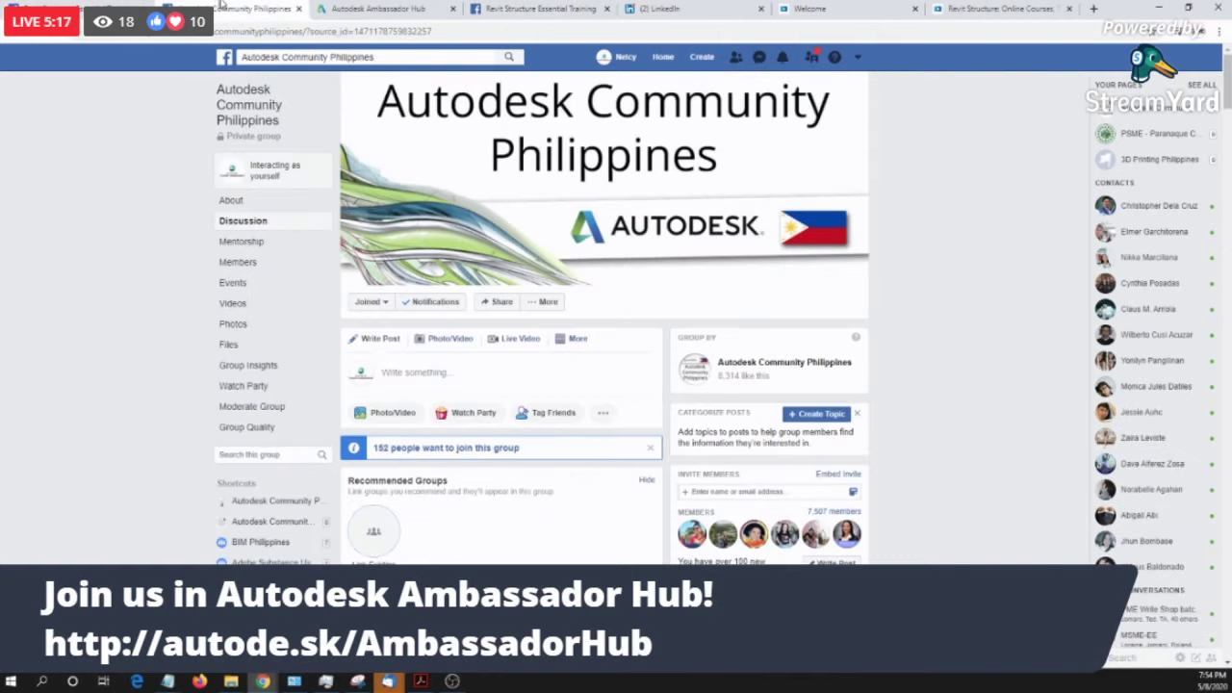
pyautogui.click(404, 8)
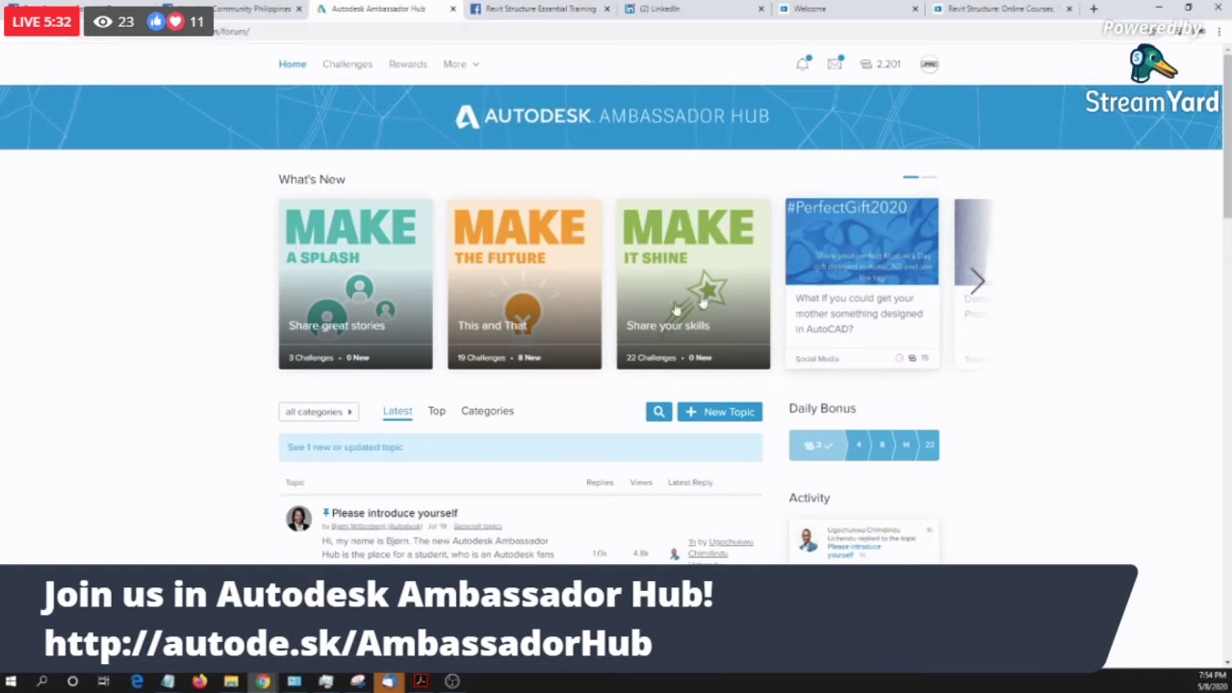
# Step: Browse the forum topics, view the Make a Splash 'Share great stories' challenge, then return to the Revit event
pyautogui.scroll(-4, 500, 365)
pyautogui.scroll(1, 417, 335)
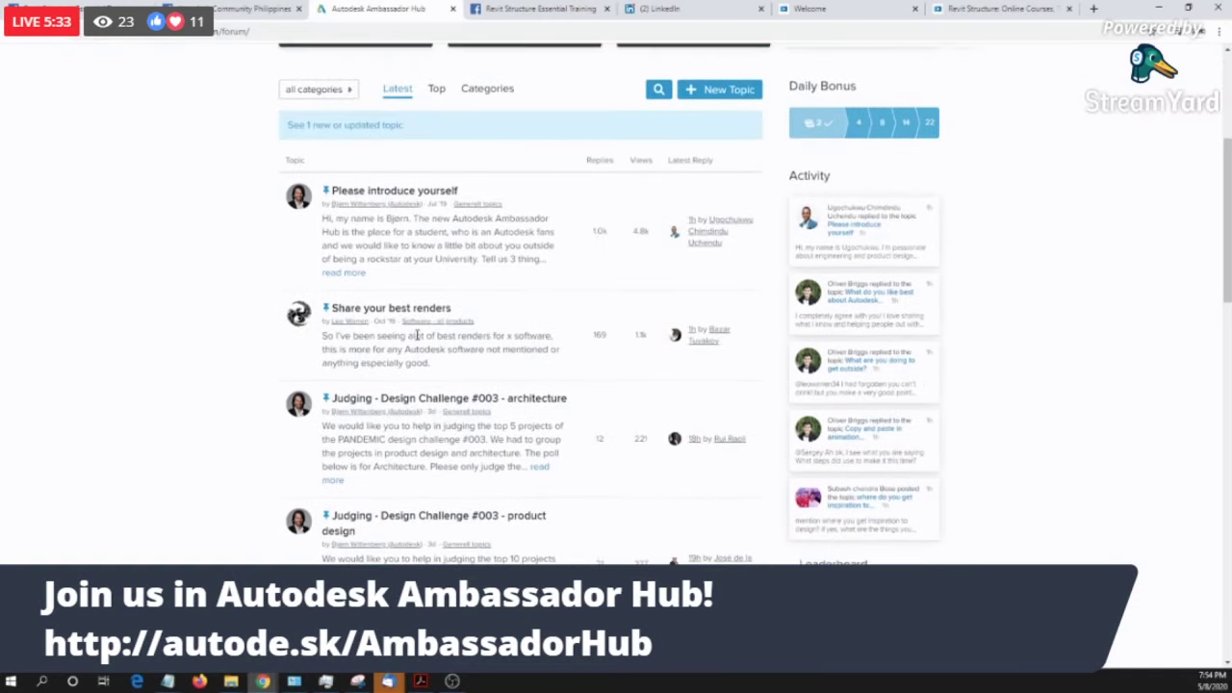
pyautogui.scroll(-1, 418, 335)
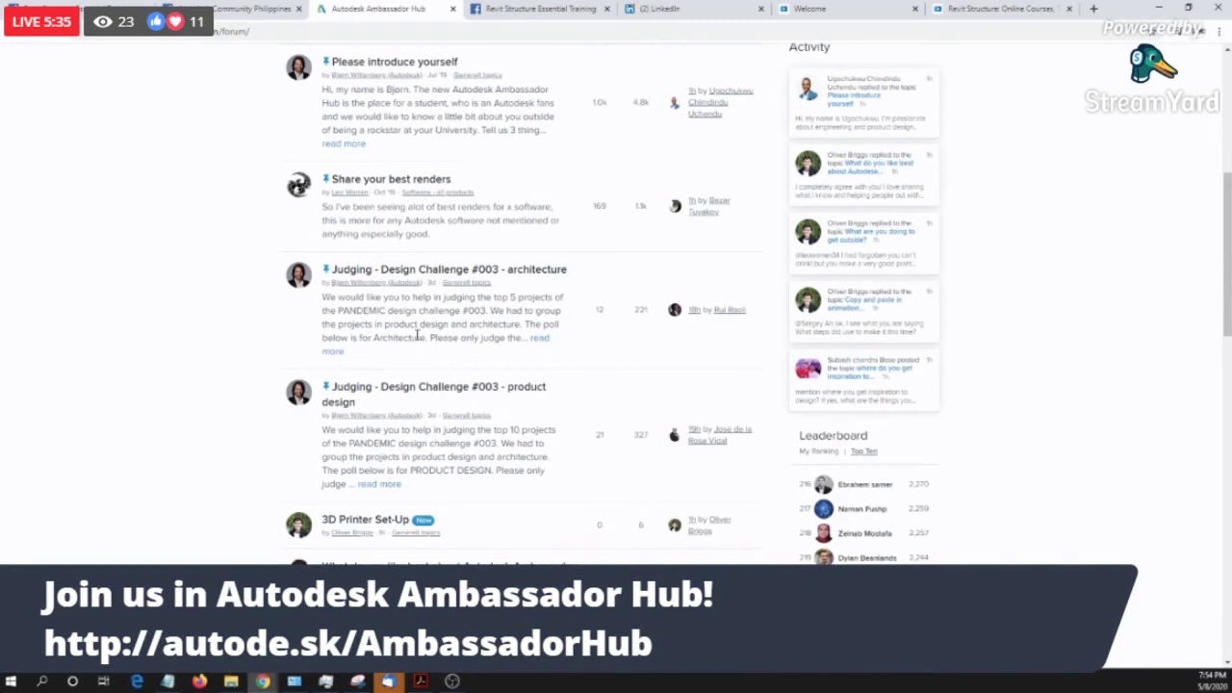
pyautogui.scroll(-3, 417, 336)
pyautogui.scroll(-1, 417, 337)
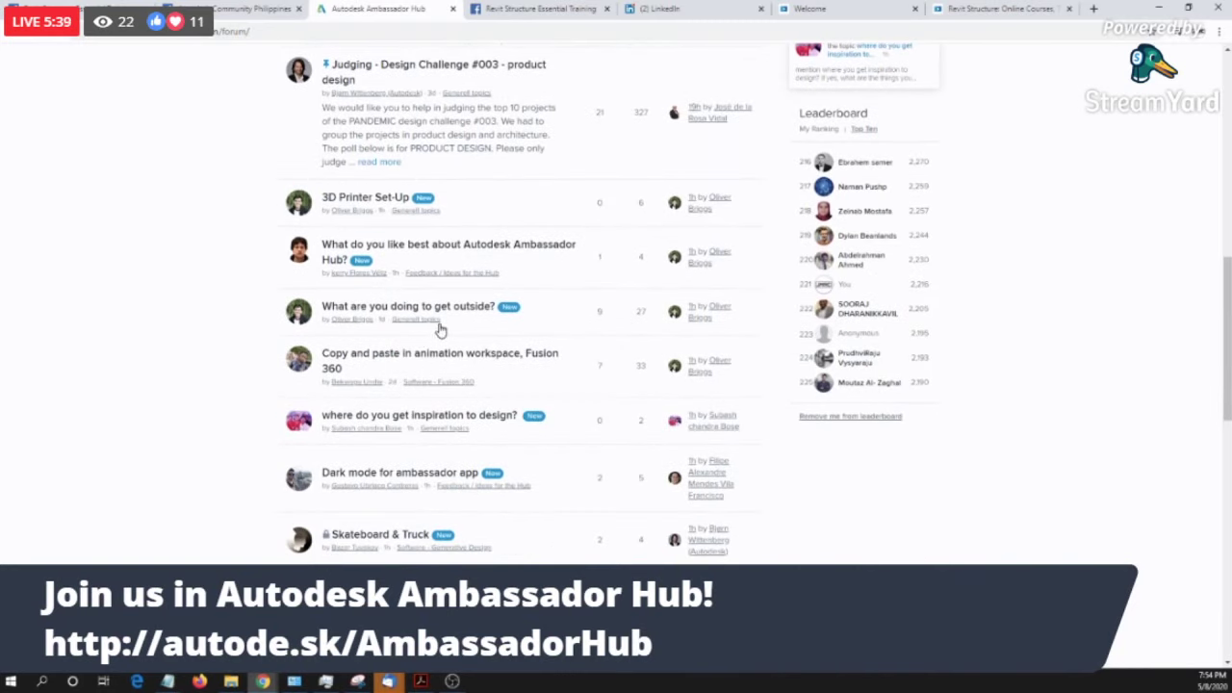
pyautogui.scroll(-3, 434, 326)
pyautogui.scroll(15, 481, 446)
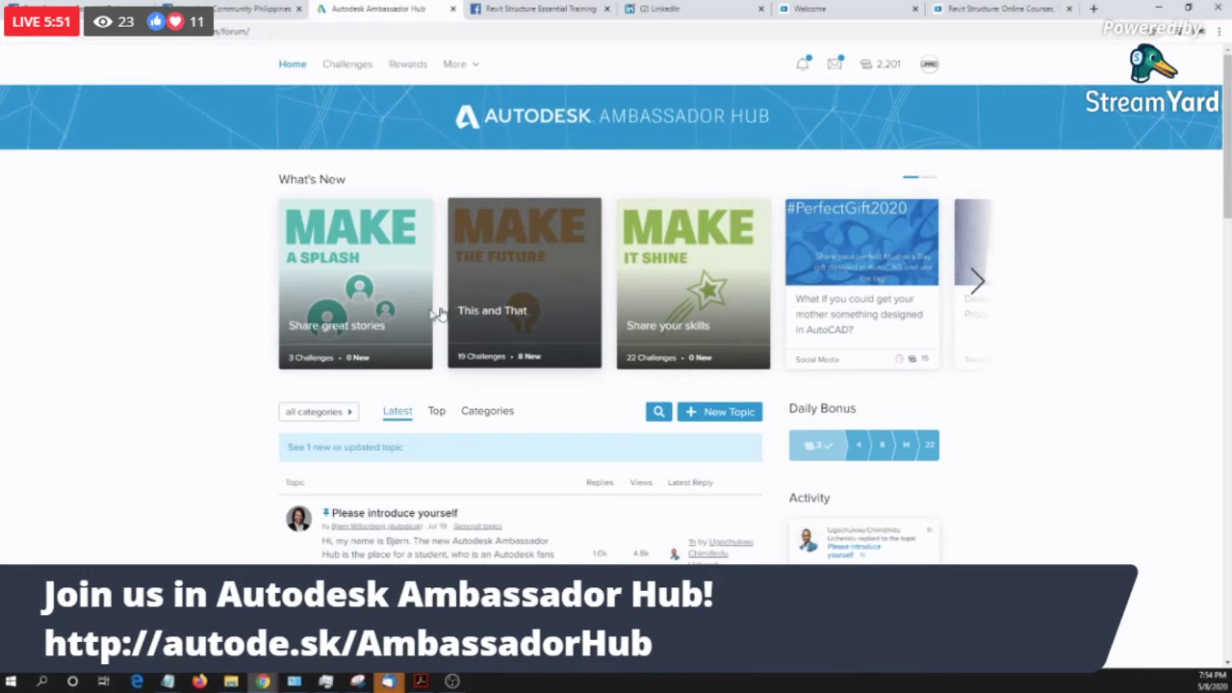
pyautogui.click(367, 322)
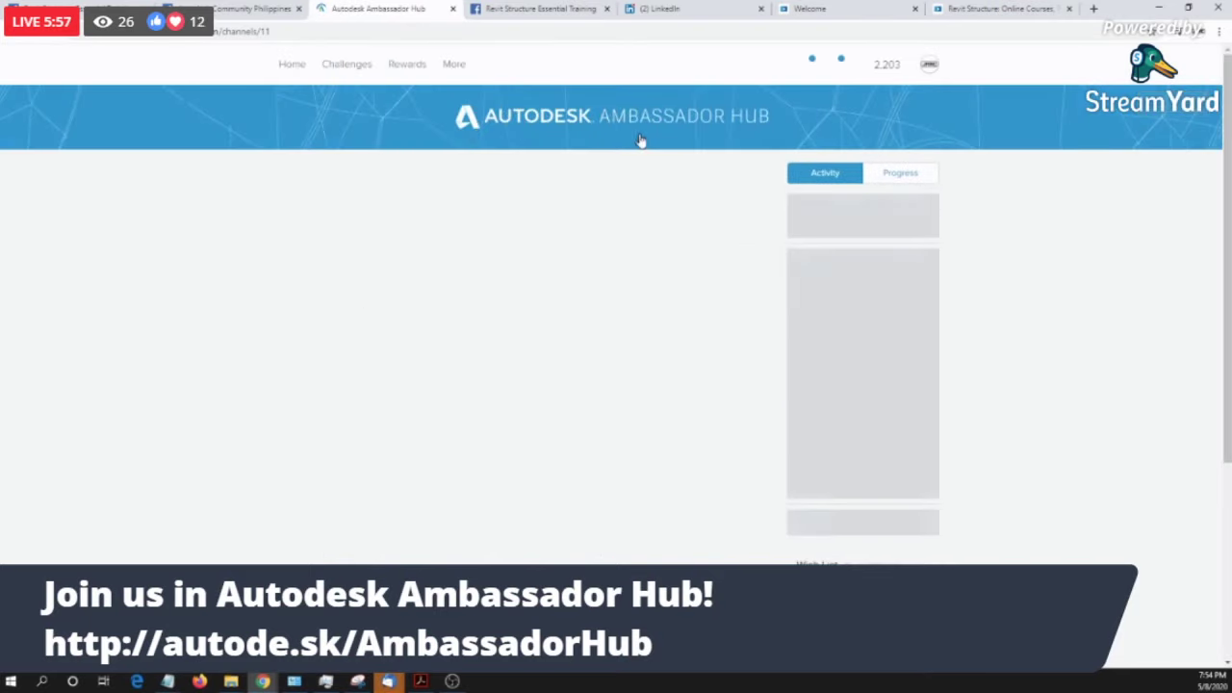
pyautogui.scroll(-1, 612, 252)
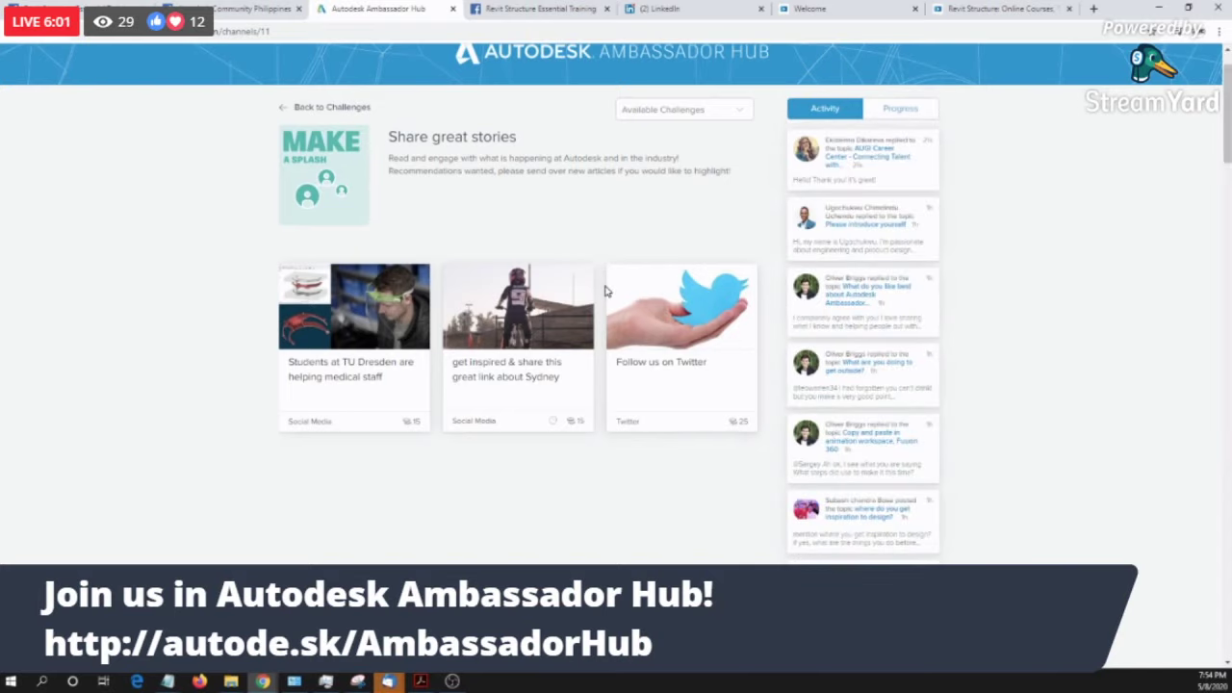
pyautogui.click(497, 8)
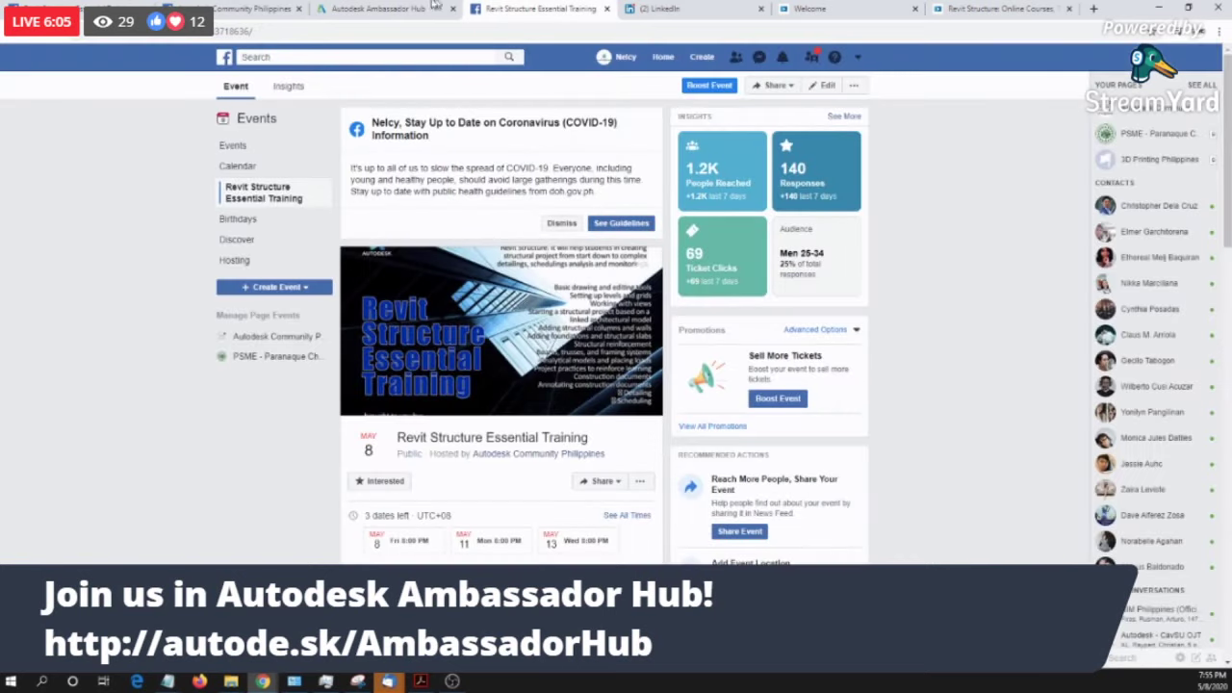
# Step: Open the MechaniWeb page from Facebook's recent searches
pyautogui.click(337, 57)
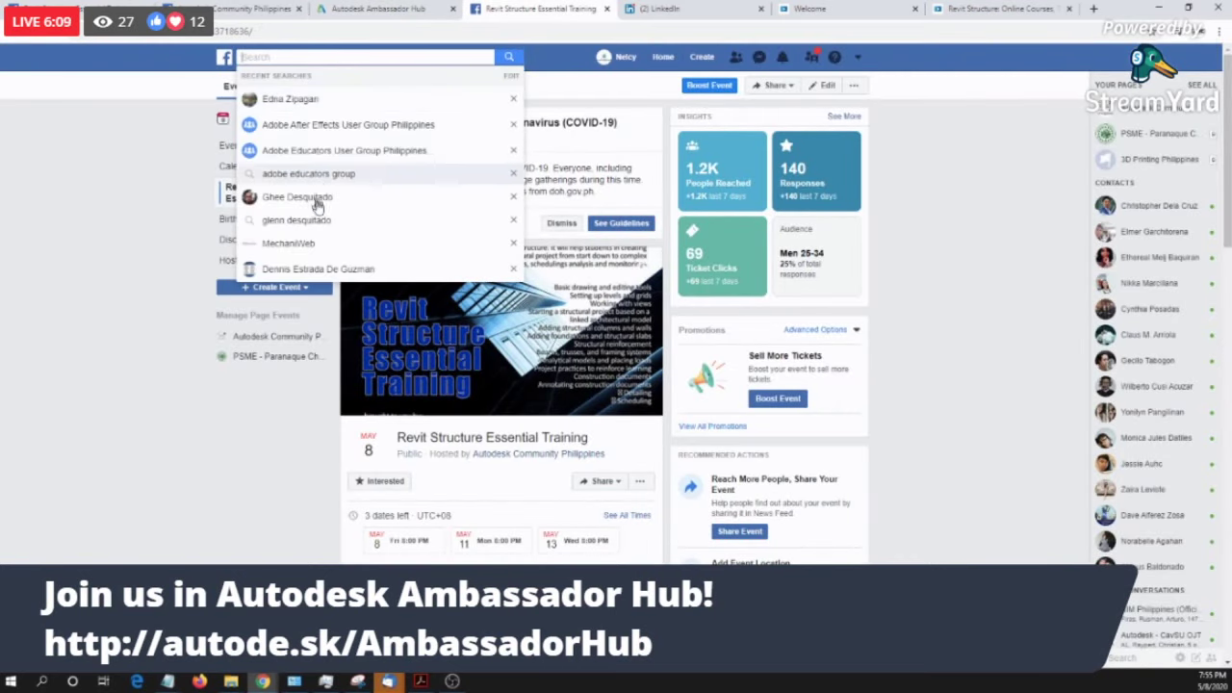
pyautogui.click(291, 243)
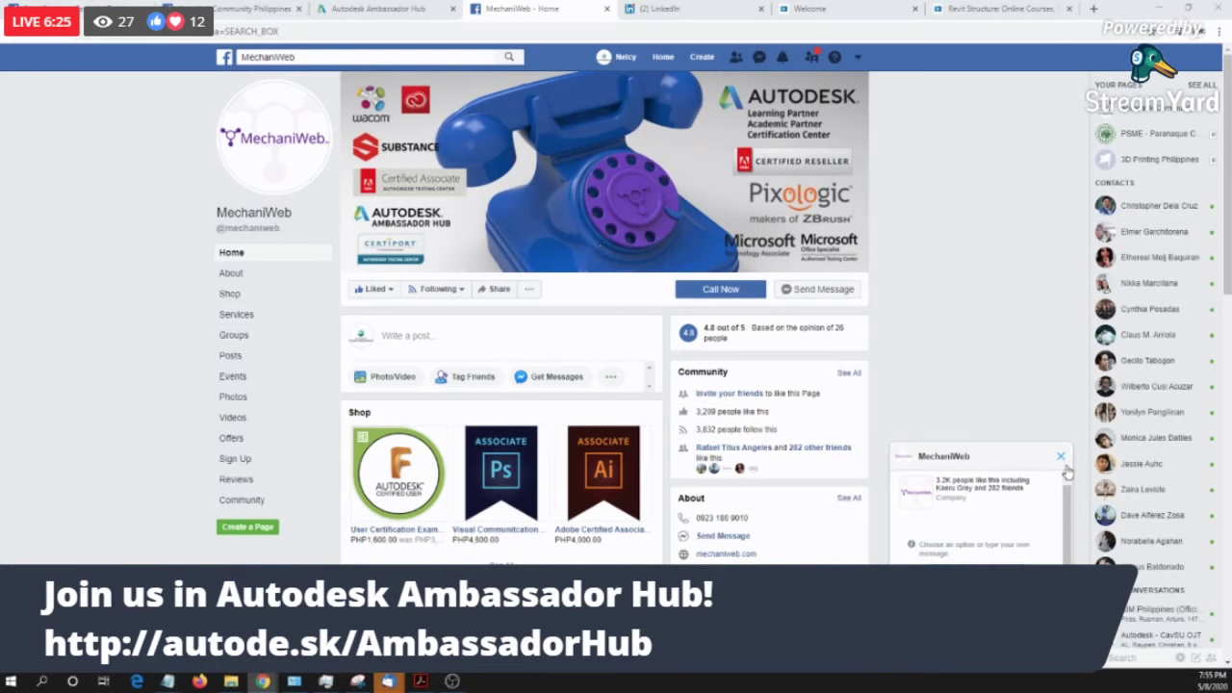
# Step: Close the chat popup and open MechaniWeb's 'The Art of Video Editing with Premiere Pro' event in a new tab
pyautogui.click(1061, 457)
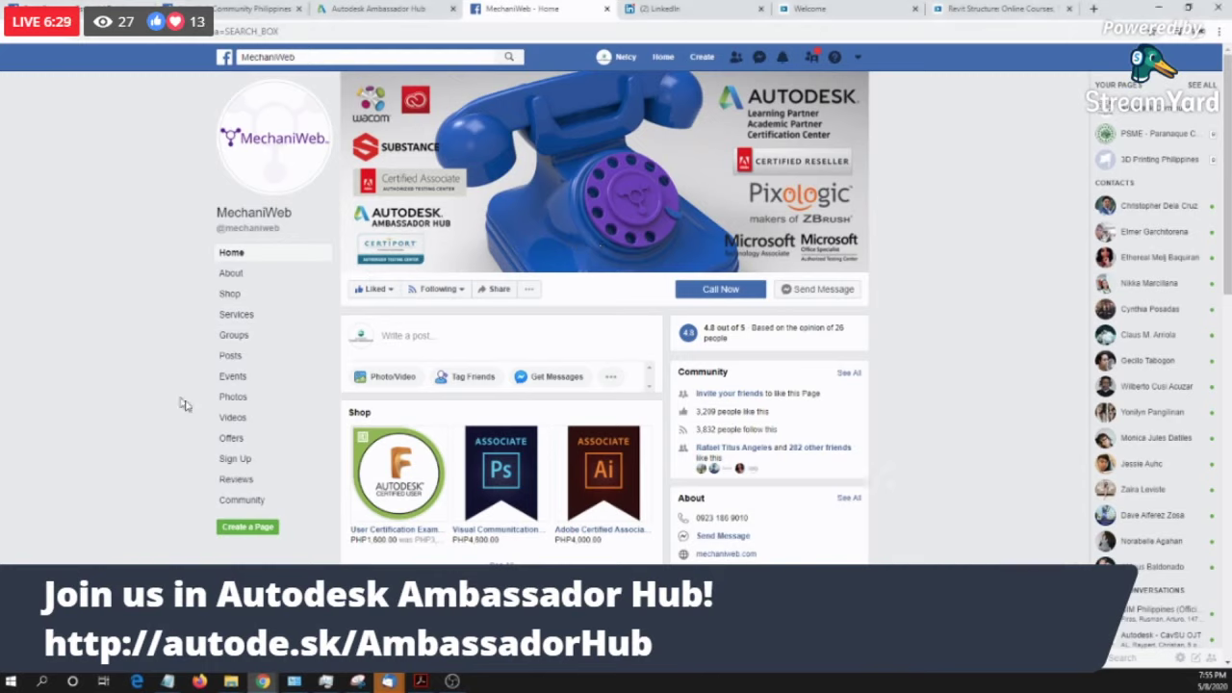
pyautogui.click(248, 378)
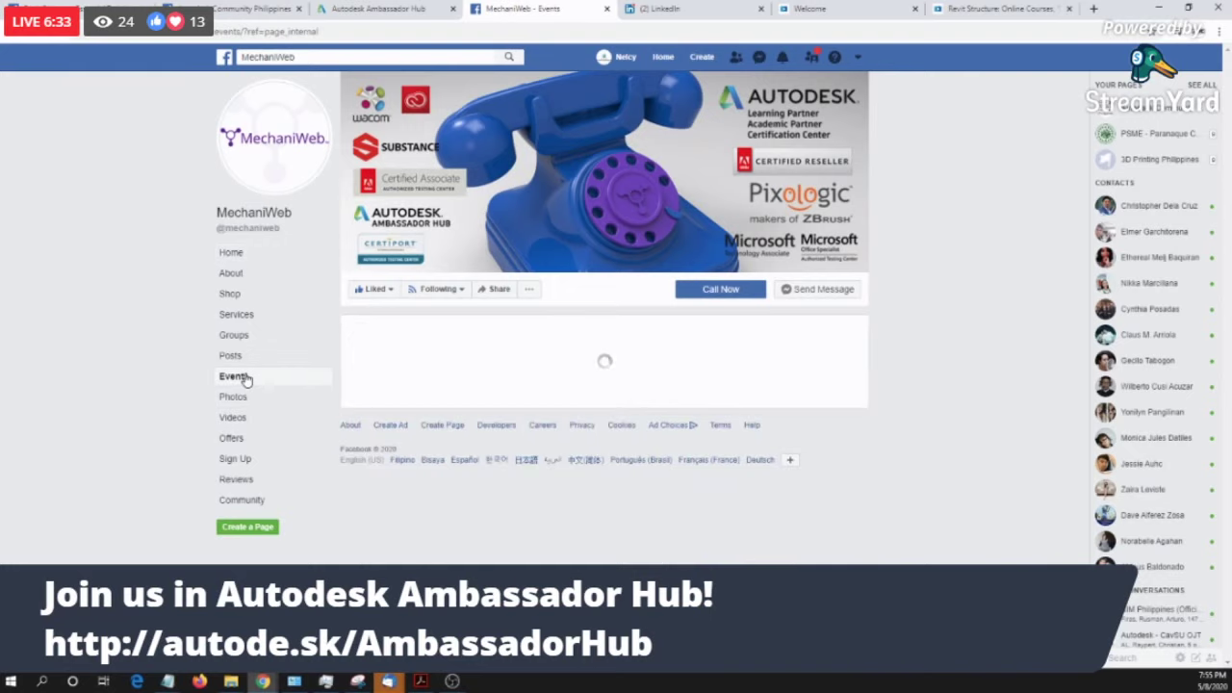
pyautogui.scroll(-3, 703, 332)
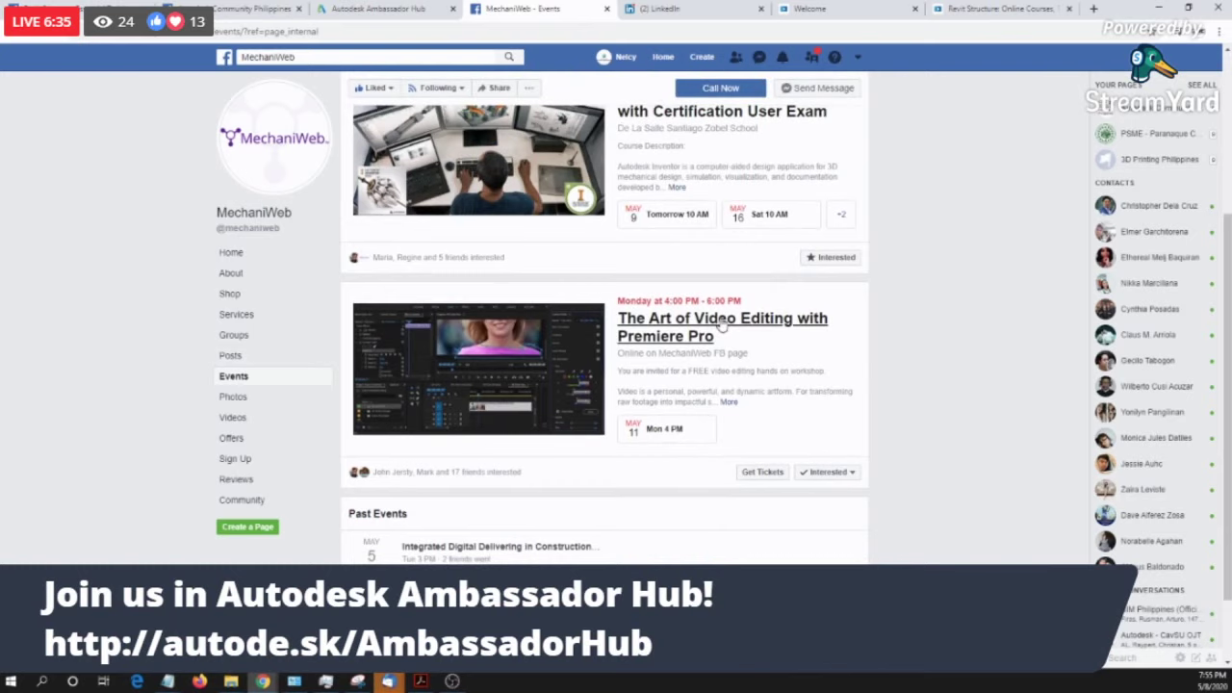
pyautogui.rightClick(717, 317)
pyautogui.click(751, 330)
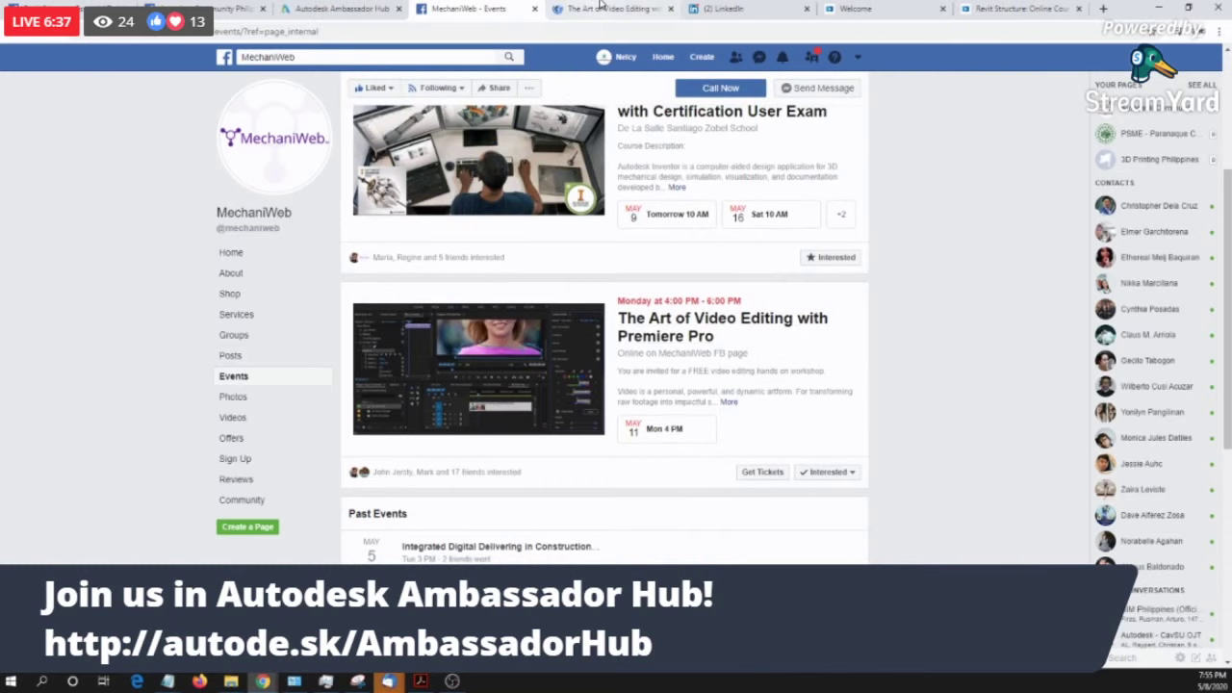
pyautogui.click(598, 8)
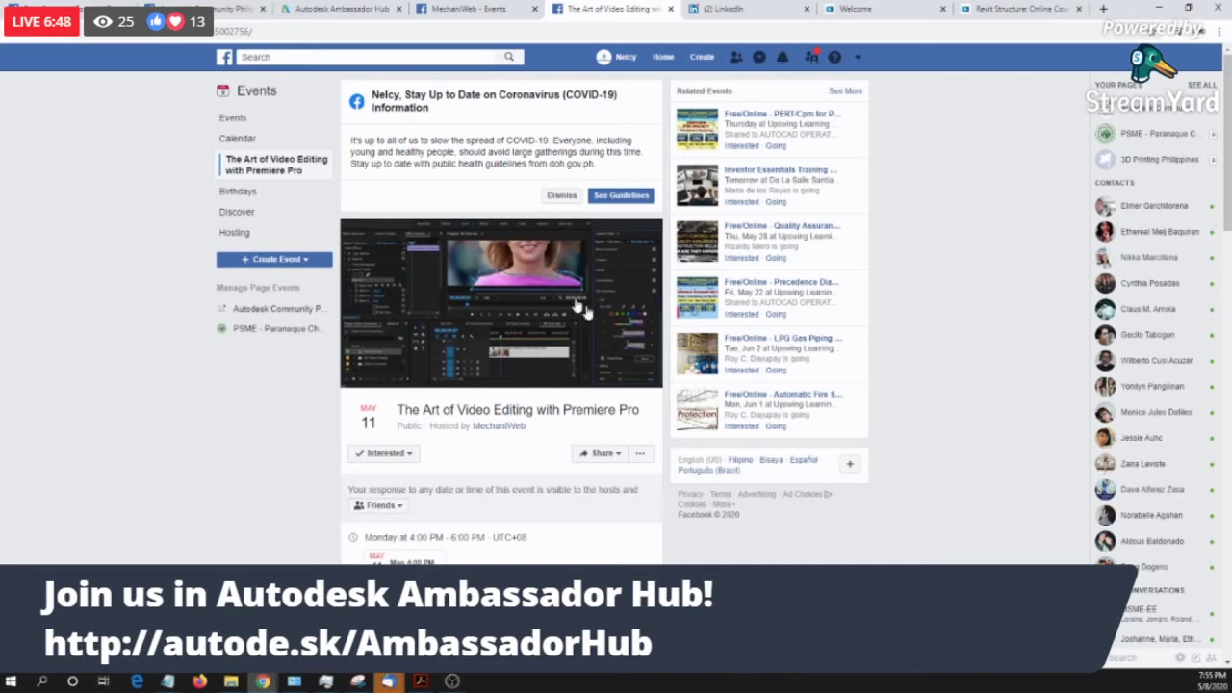
# Step: Scroll through the Premiere Pro event page, then return to the MechaniWeb Events tab
pyautogui.scroll(-4, 487, 448)
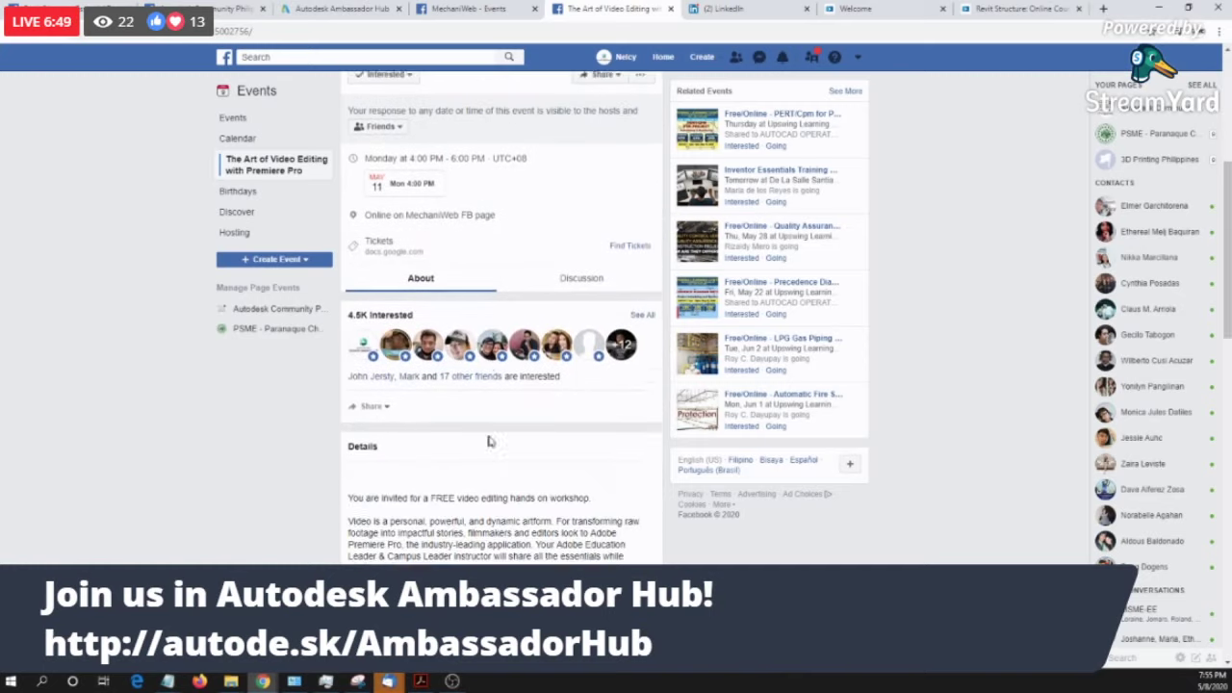
pyautogui.scroll(3, 475, 426)
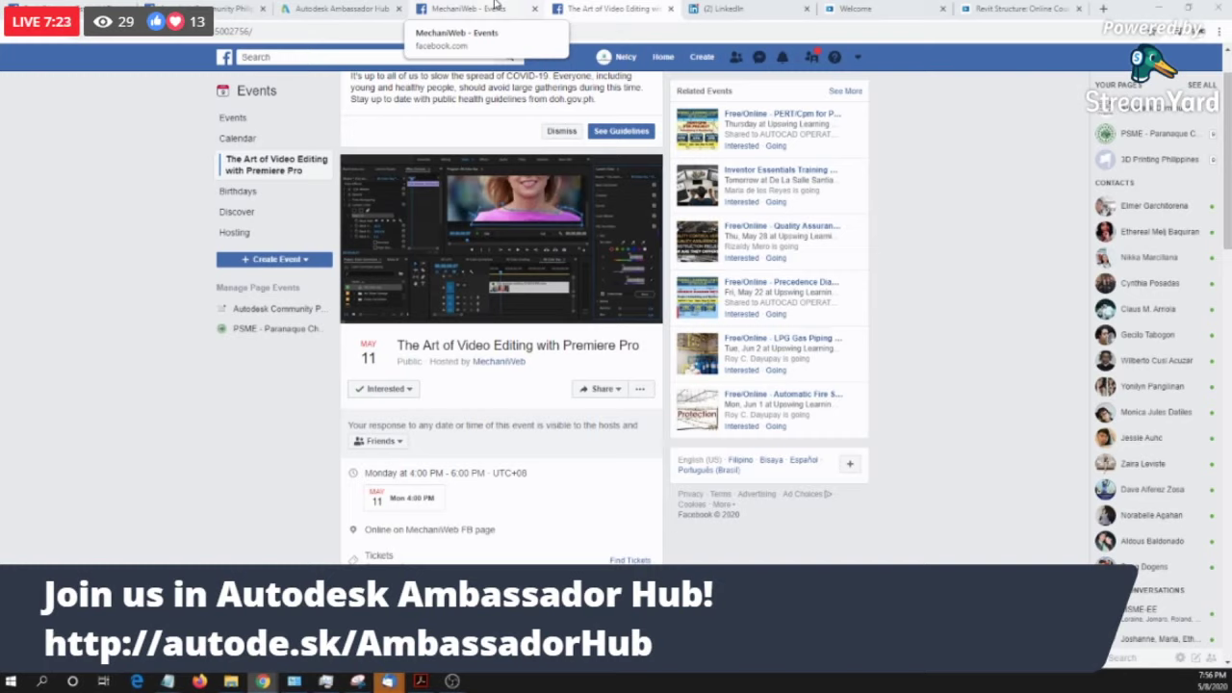
pyautogui.scroll(1, 452, 8)
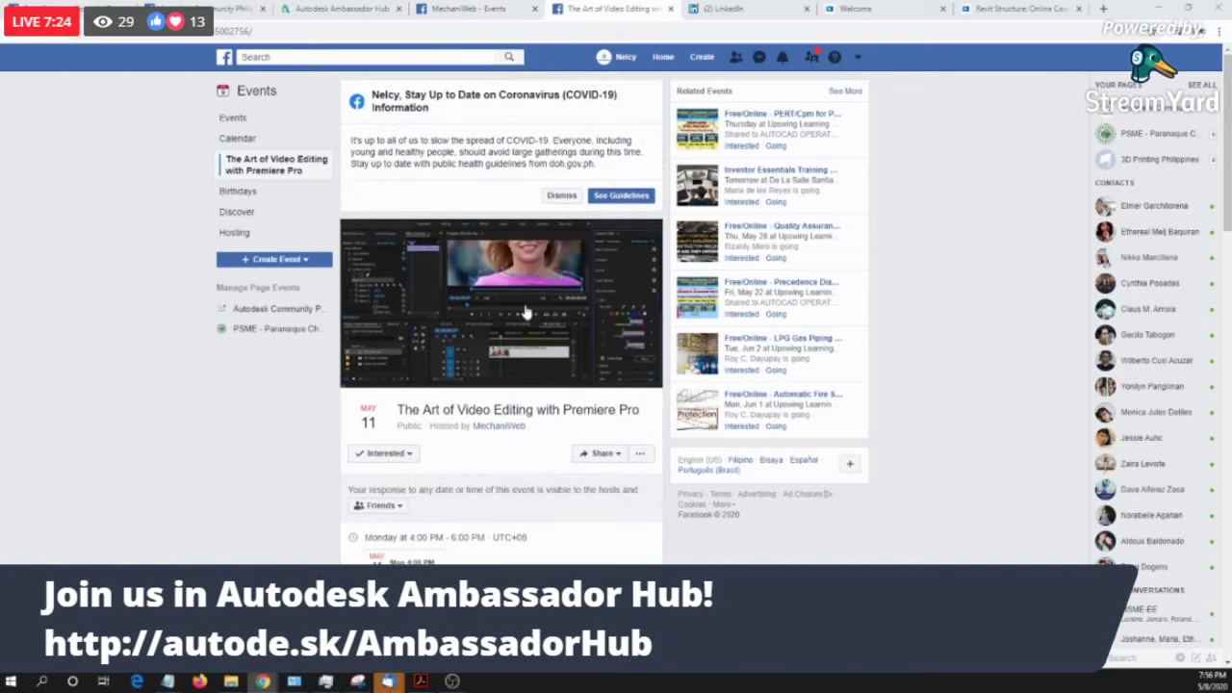
pyautogui.click(460, 6)
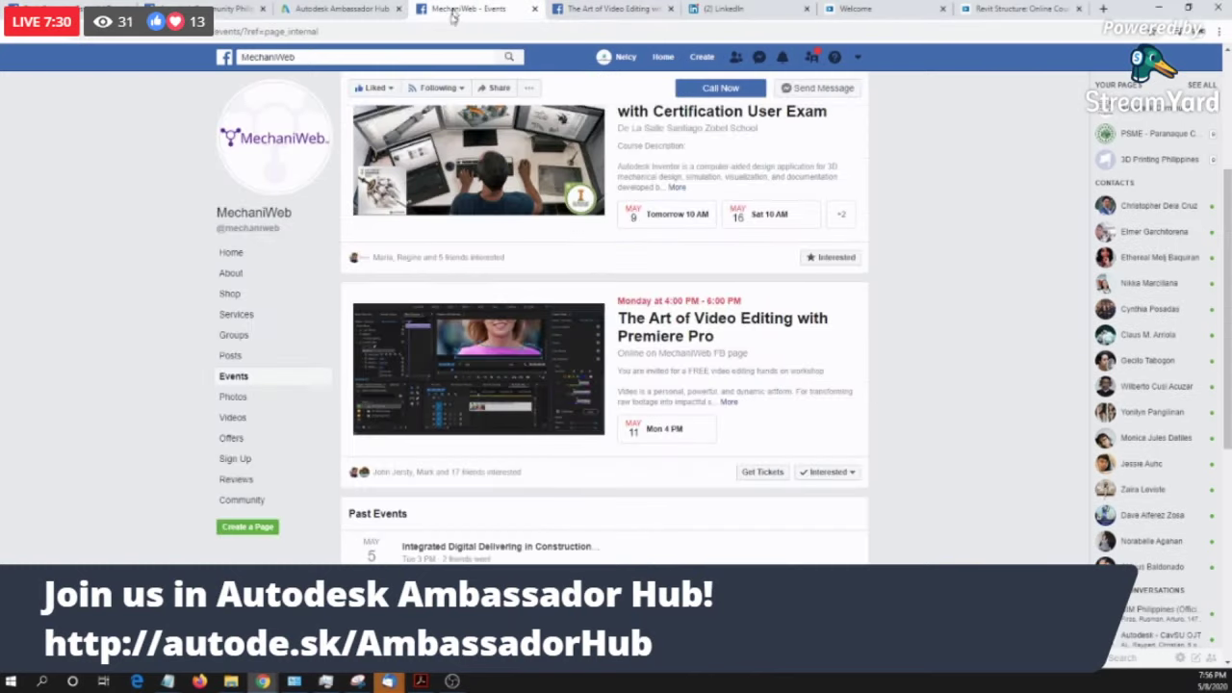
# Step: Scroll the MechaniWeb events page, then return to the Ambassador Hub's Share great stories challenge
pyautogui.scroll(3, 358, 304)
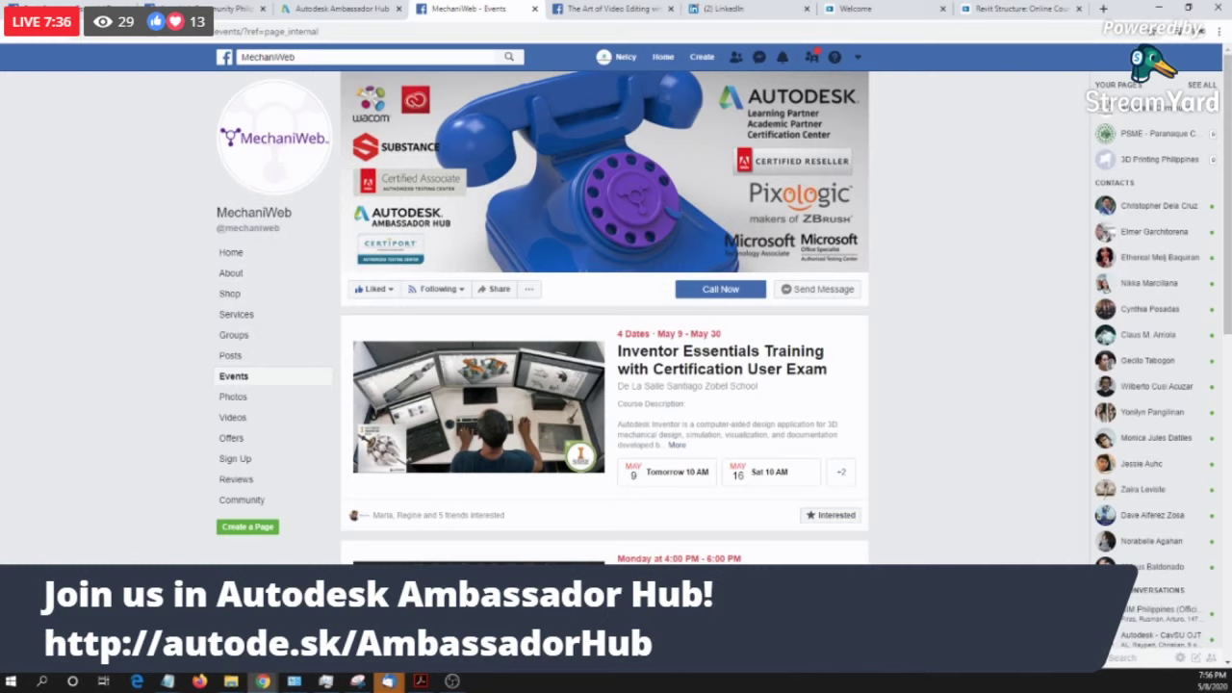
pyautogui.scroll(-3, 770, 231)
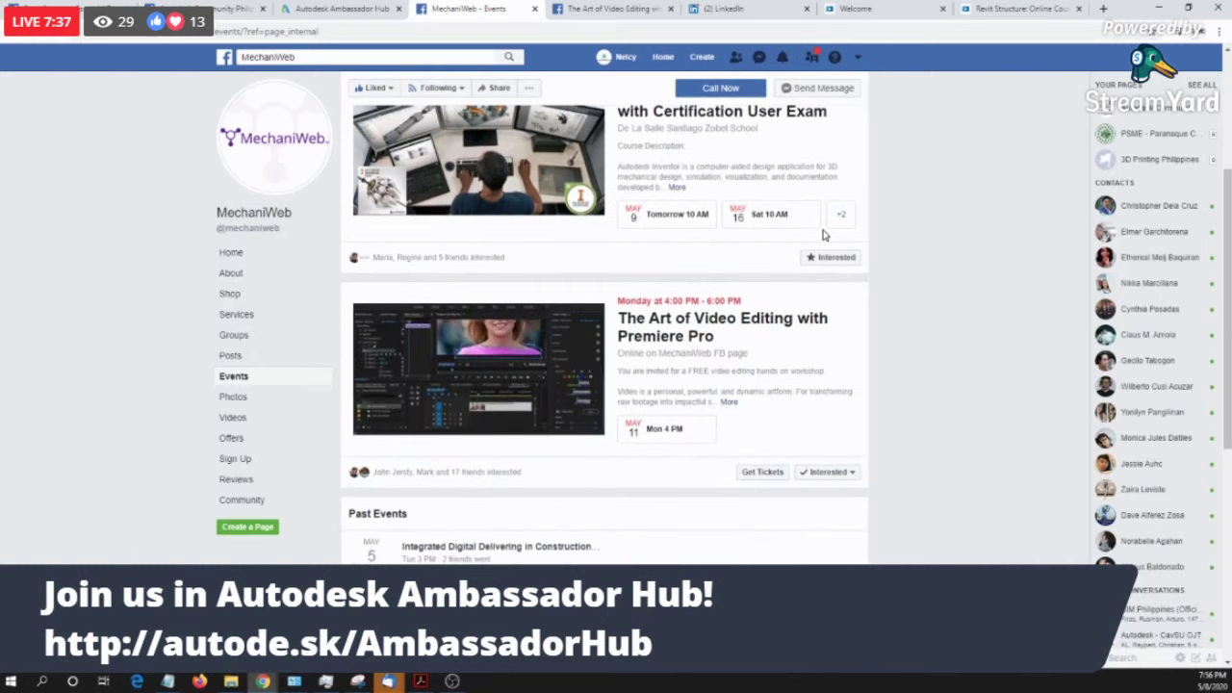
pyautogui.scroll(-3, 823, 234)
pyautogui.scroll(6, 823, 234)
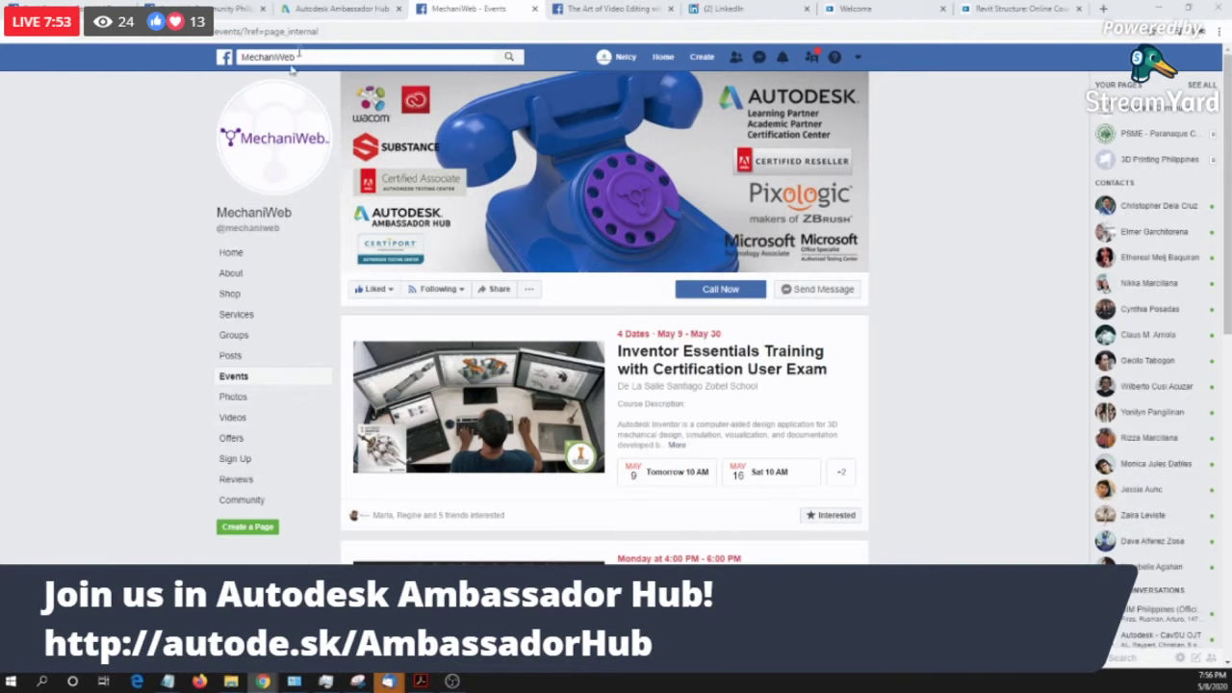
pyautogui.click(329, 6)
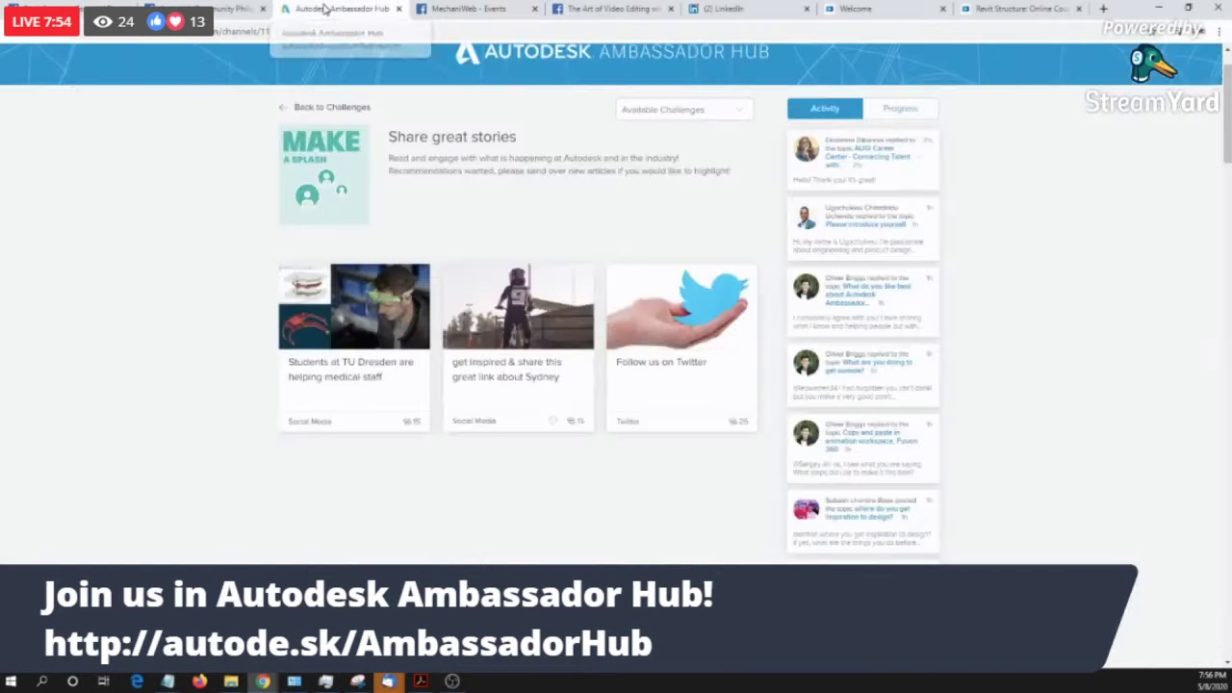
# Step: Review the Revit Structure Essential Training event's full Details, then return to The Art of Video Editing event
pyautogui.click(188, 8)
pyautogui.click(82, 6)
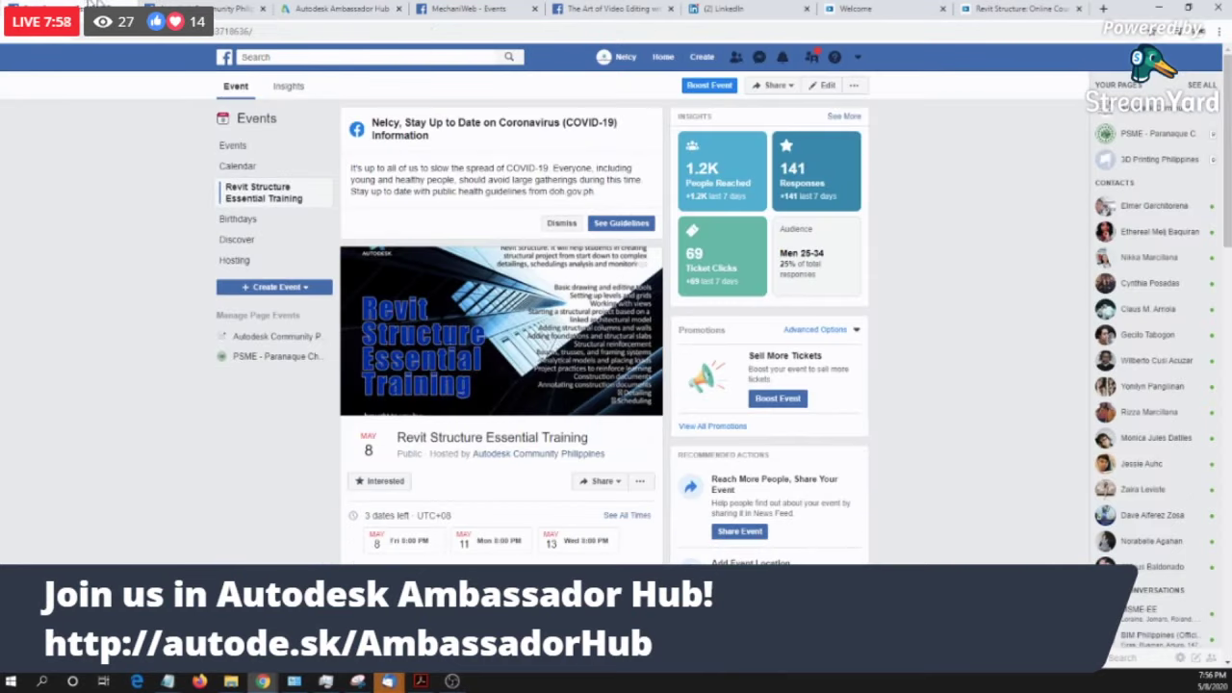
pyautogui.scroll(-4, 683, 356)
pyautogui.scroll(2, 660, 404)
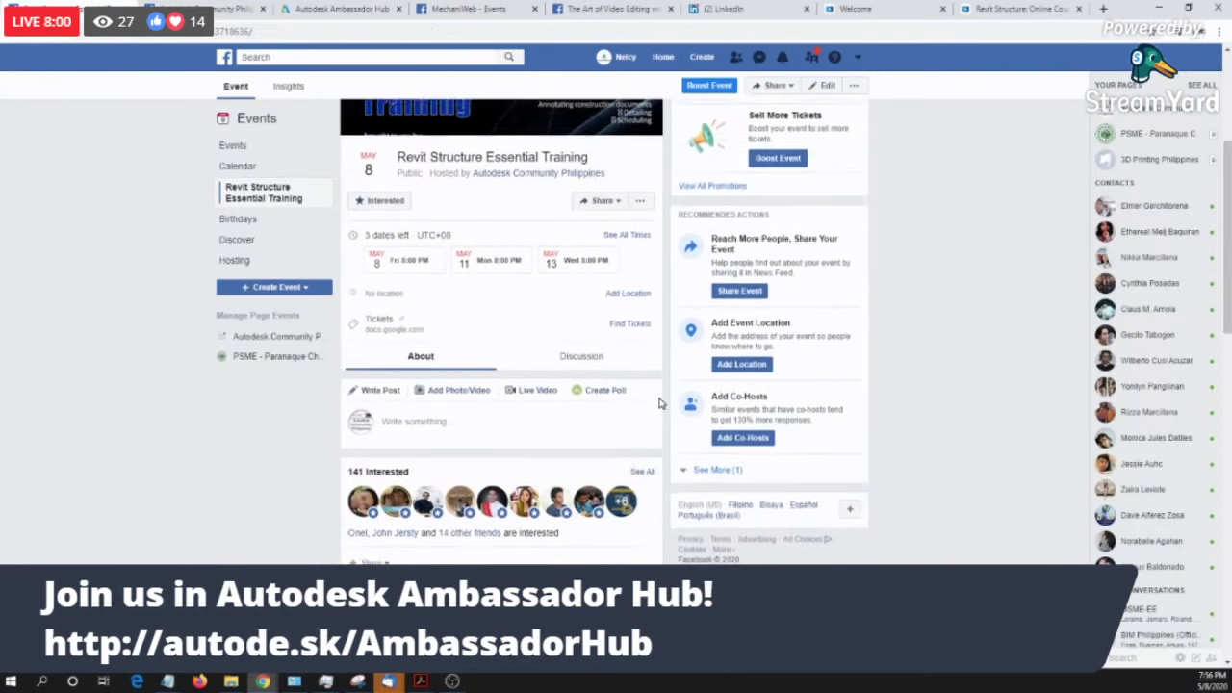
pyautogui.scroll(-3, 660, 404)
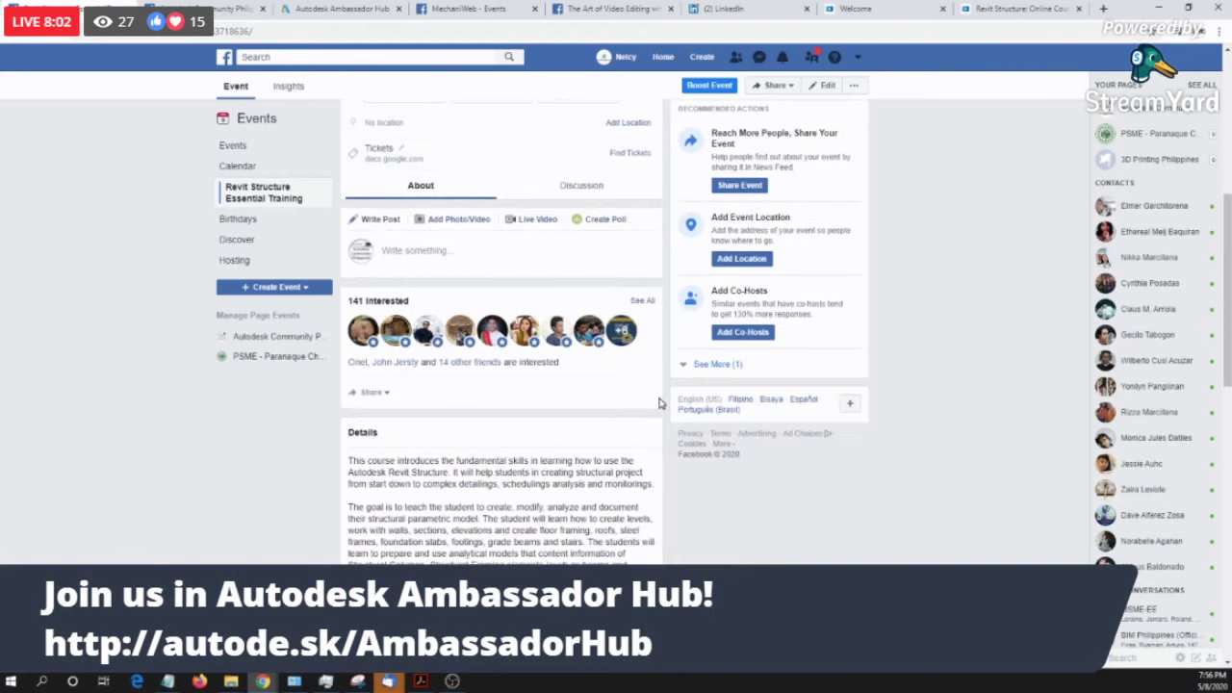
pyautogui.scroll(-3, 661, 404)
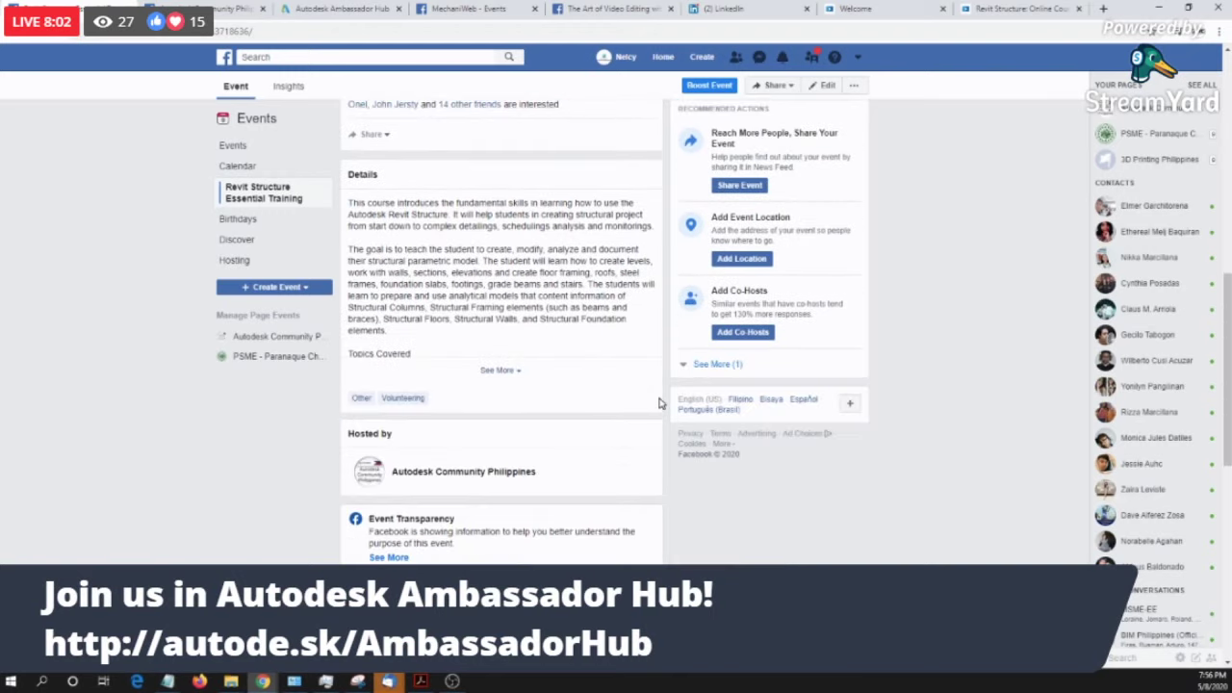
pyautogui.click(483, 370)
pyautogui.click(606, 7)
# Step: Expand The Art of Video Editing event's Details to reveal the Premiere download link and Learning Objectives
pyautogui.scroll(-3, 437, 362)
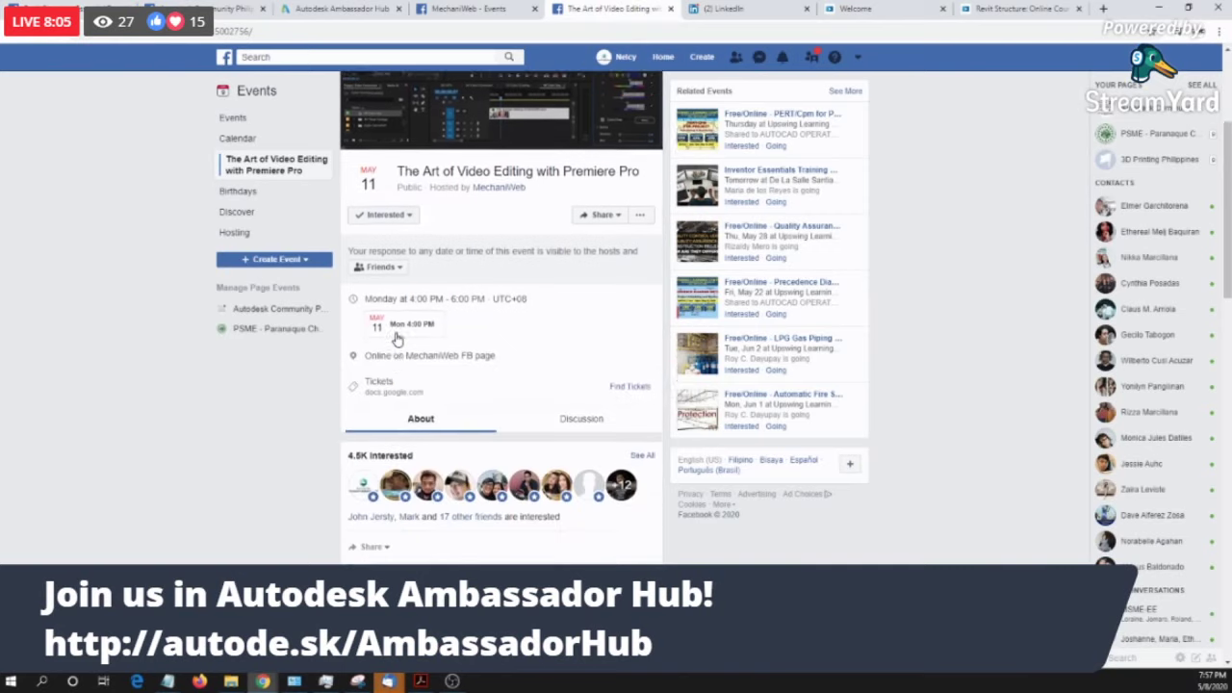
pyautogui.moveTo(471, 494)
pyautogui.scroll(2, 472, 495)
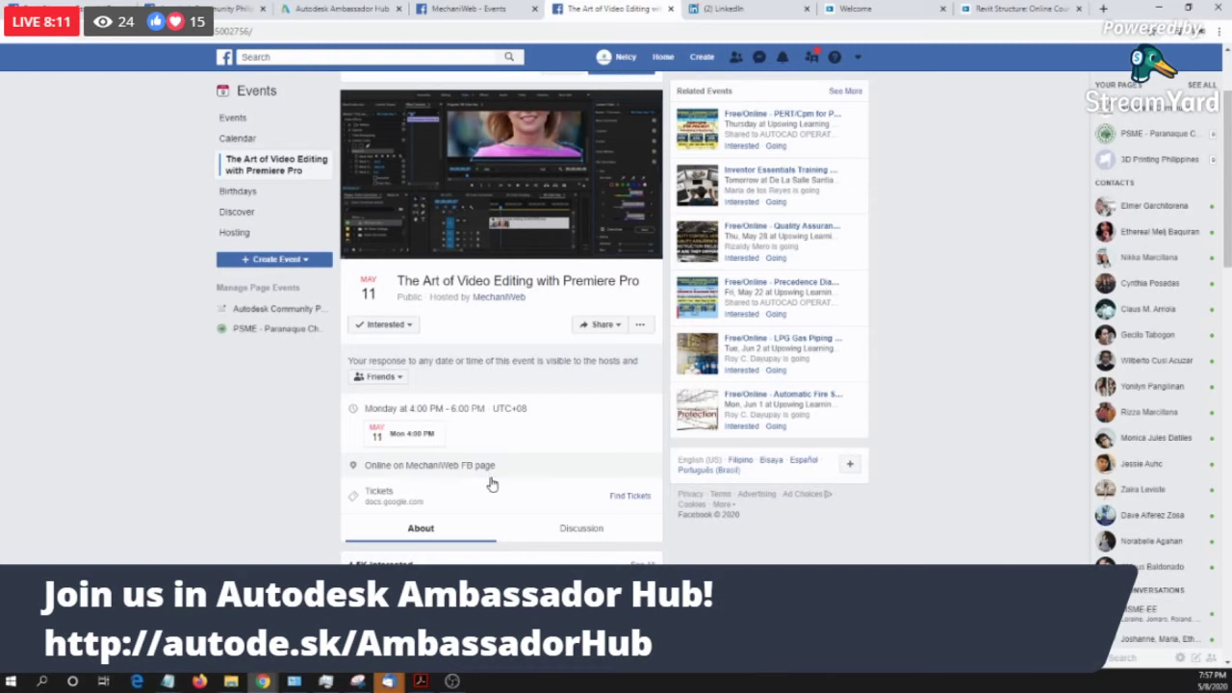
pyautogui.scroll(-3, 486, 467)
pyautogui.scroll(3, 544, 398)
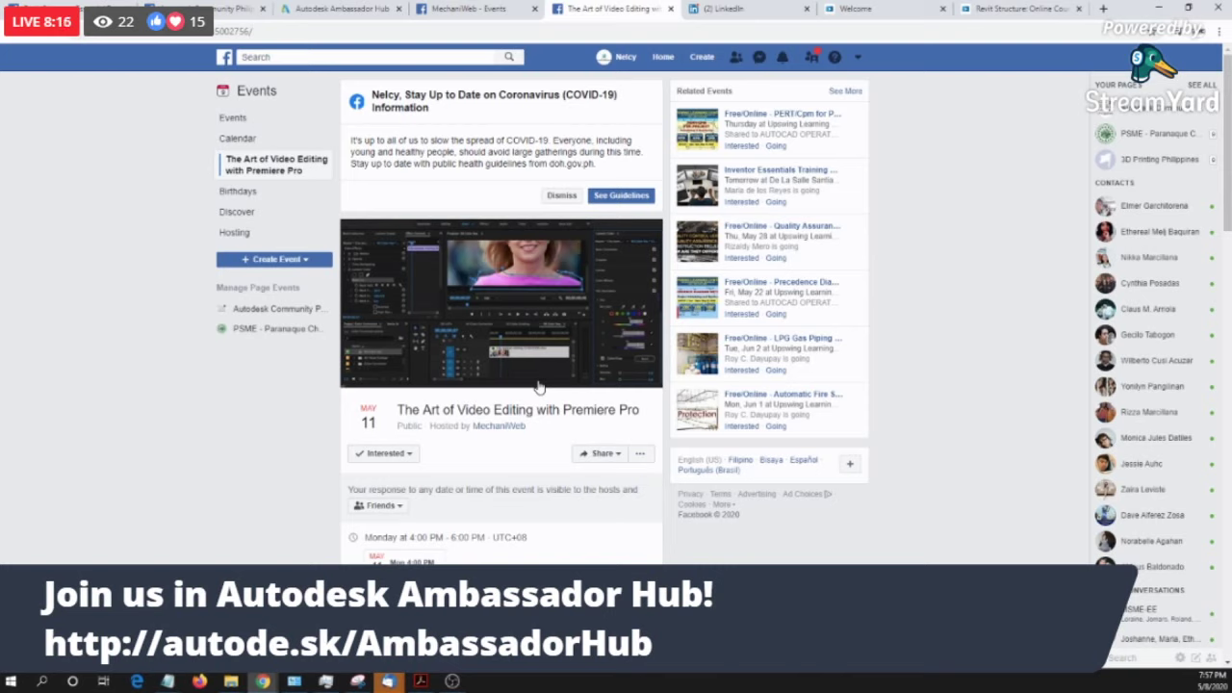
pyautogui.scroll(-6, 535, 380)
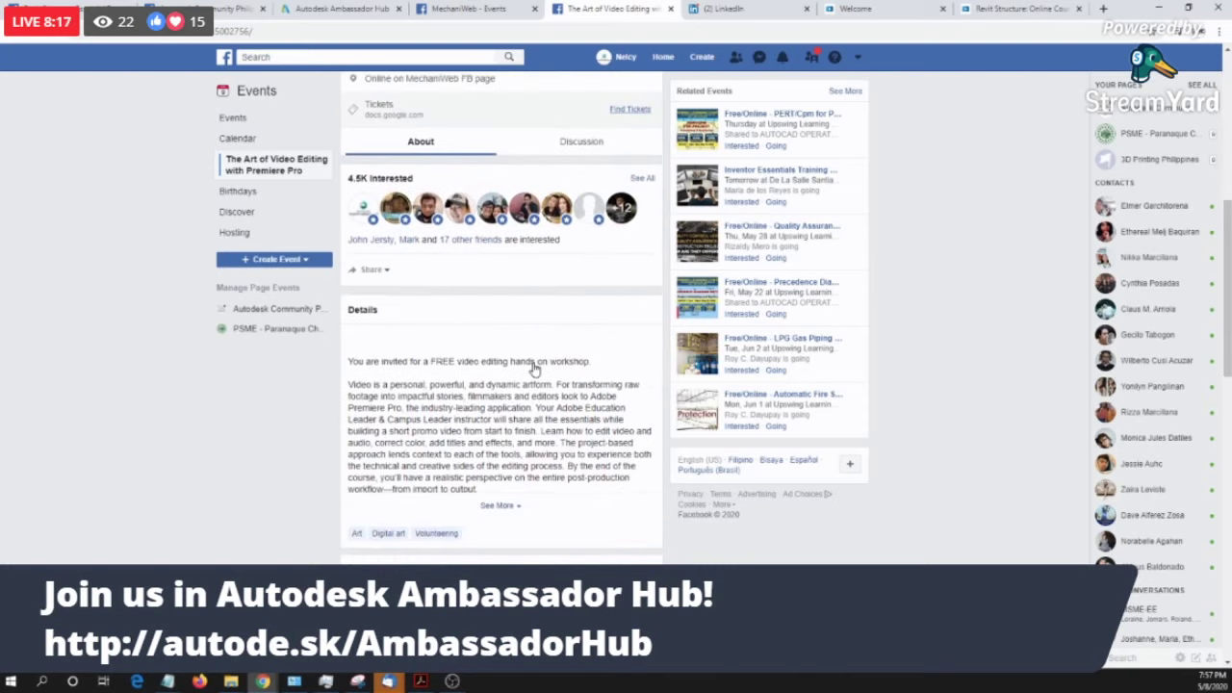
pyautogui.scroll(-1, 531, 364)
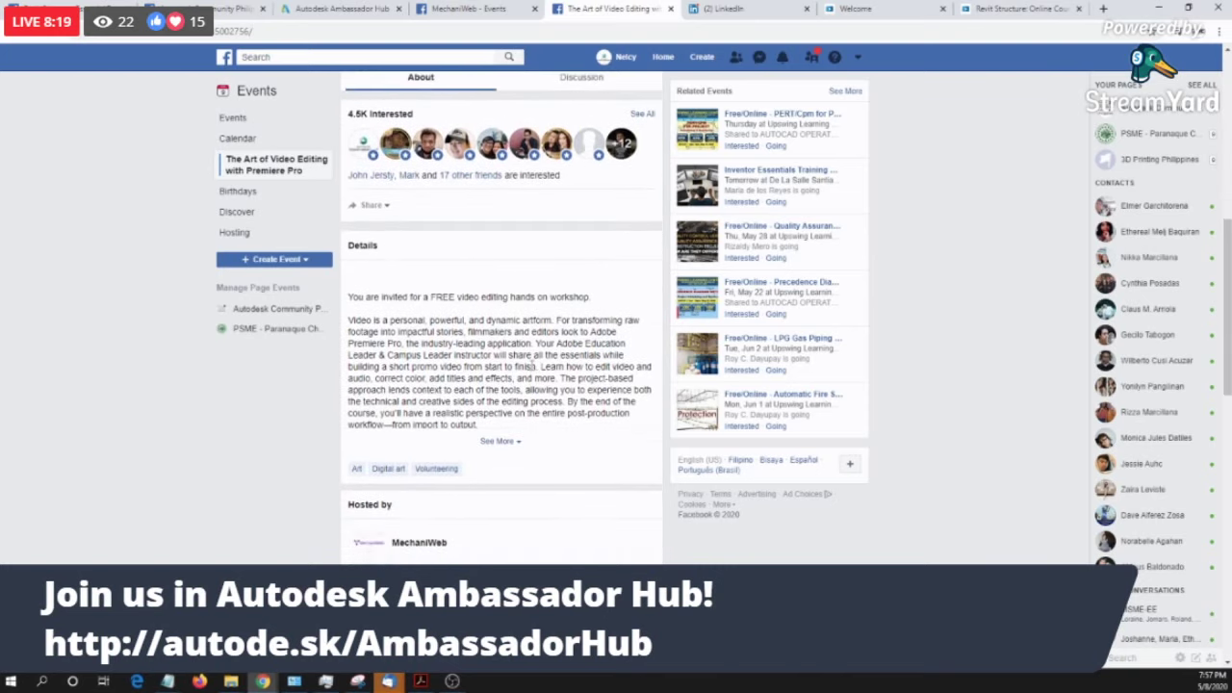
pyautogui.click(504, 443)
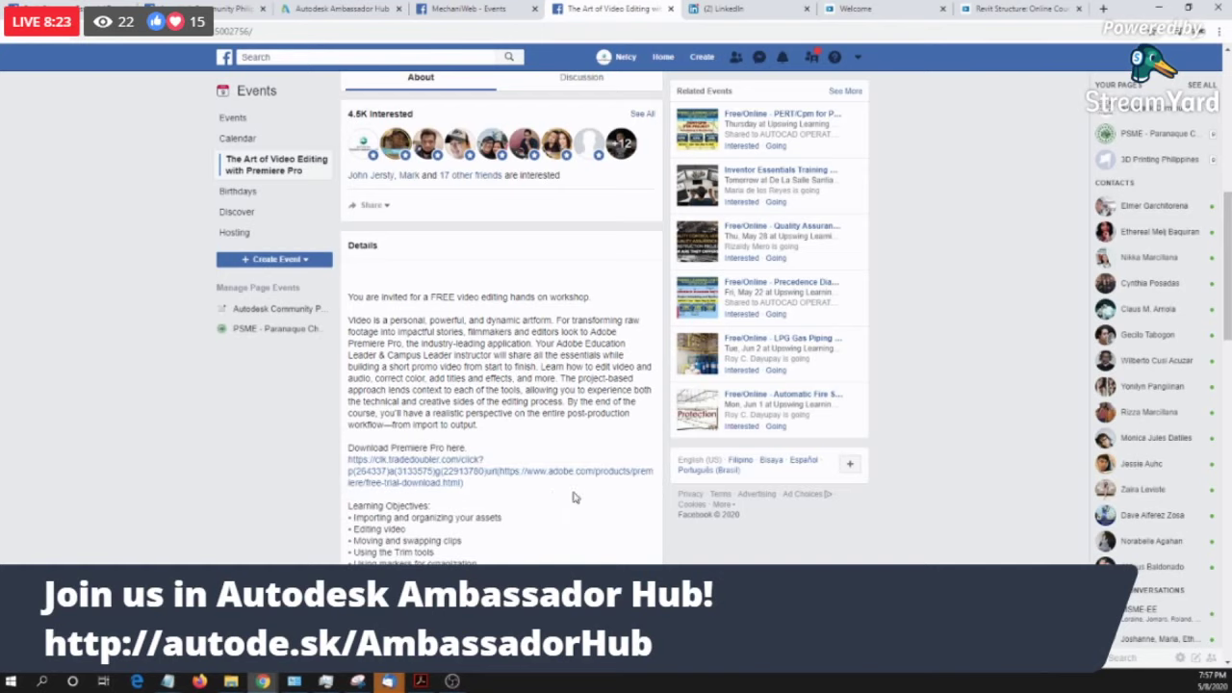
pyautogui.scroll(6, 535, 385)
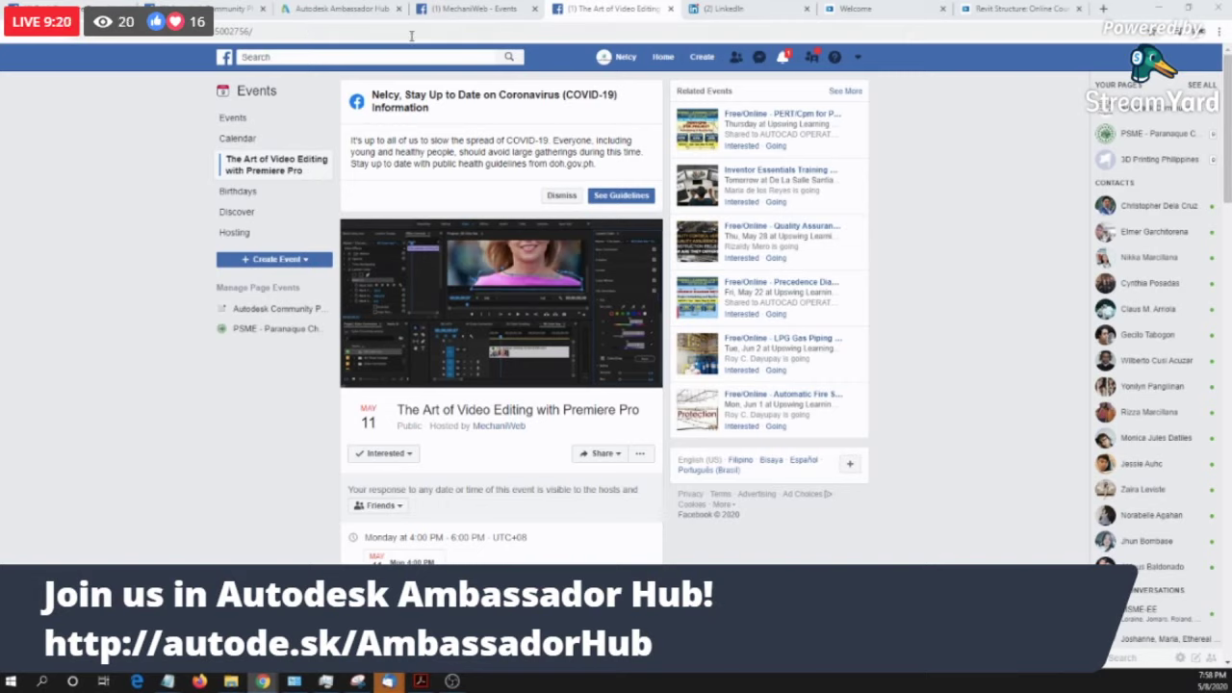
# Step: Show the MechaniWeb events listing and point out how to call MechaniWeb
pyautogui.click(471, 9)
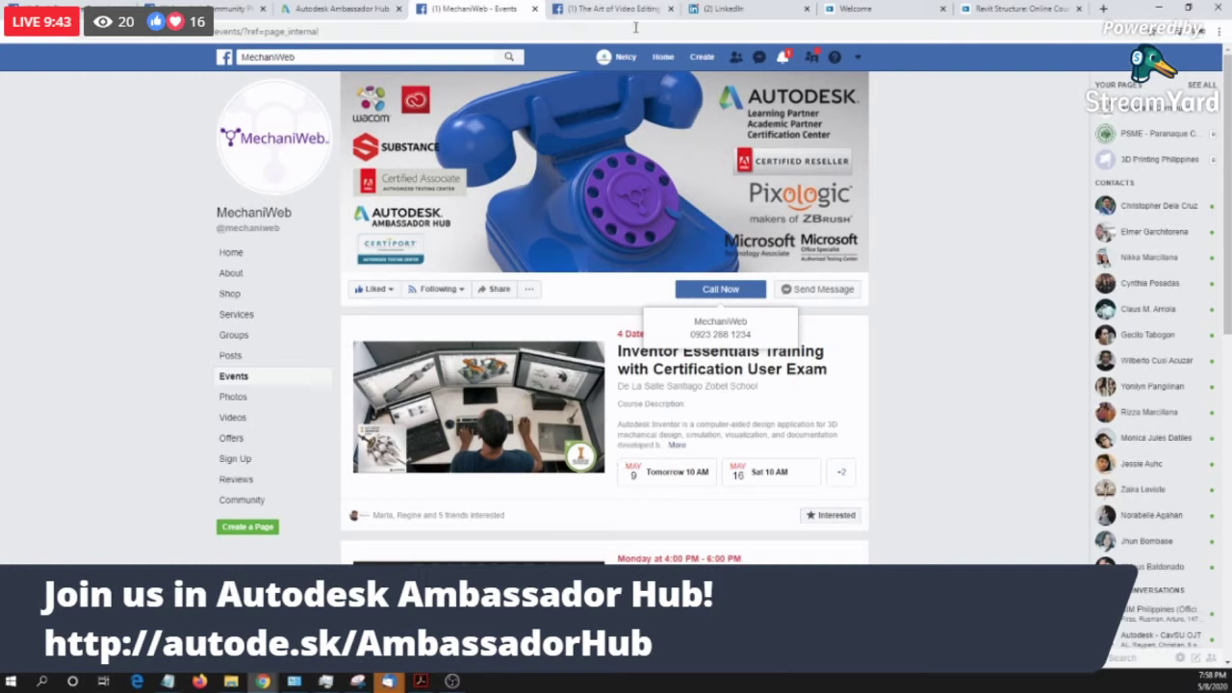
pyautogui.click(678, 291)
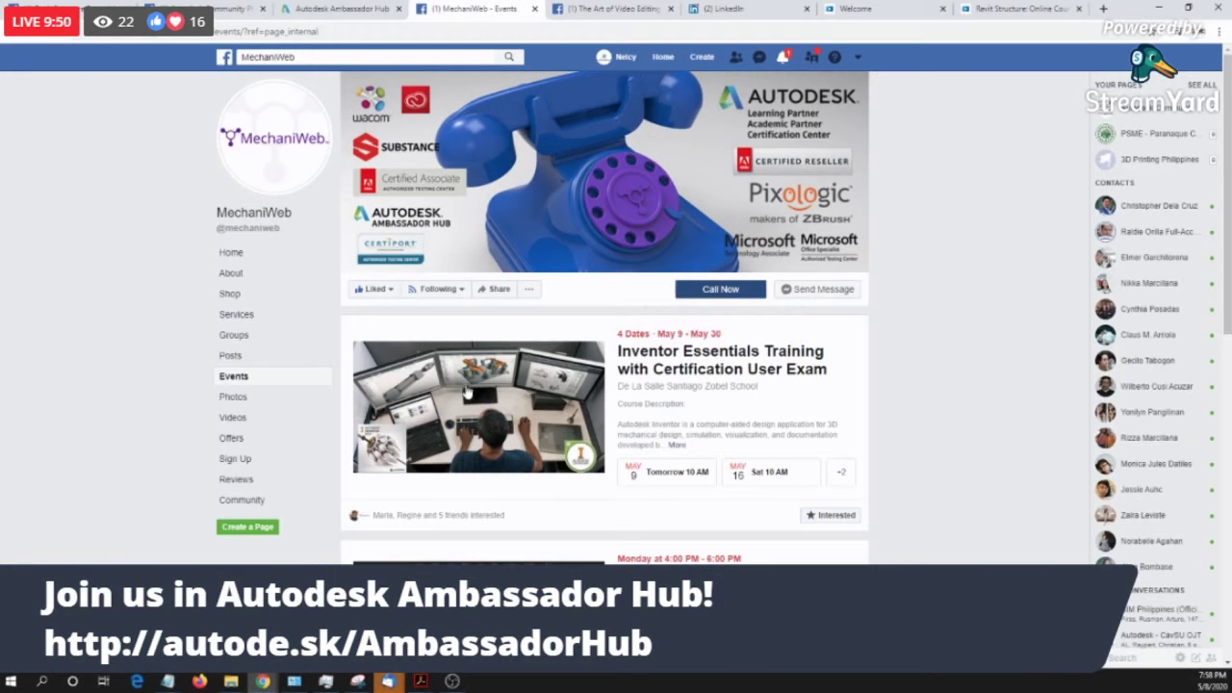
pyautogui.scroll(-1, 477, 443)
pyautogui.scroll(1, 476, 442)
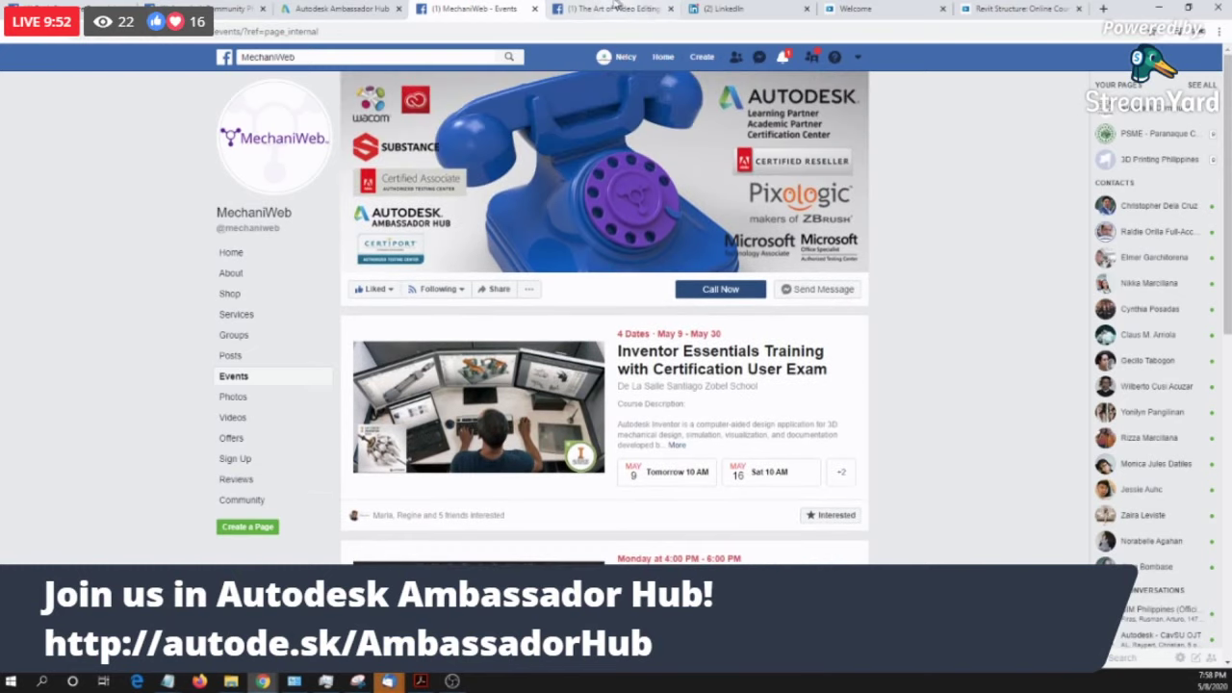
# Step: On The Art of Video Editing event, highlight the title, host line and Premiere Pro download link
pyautogui.click(613, 9)
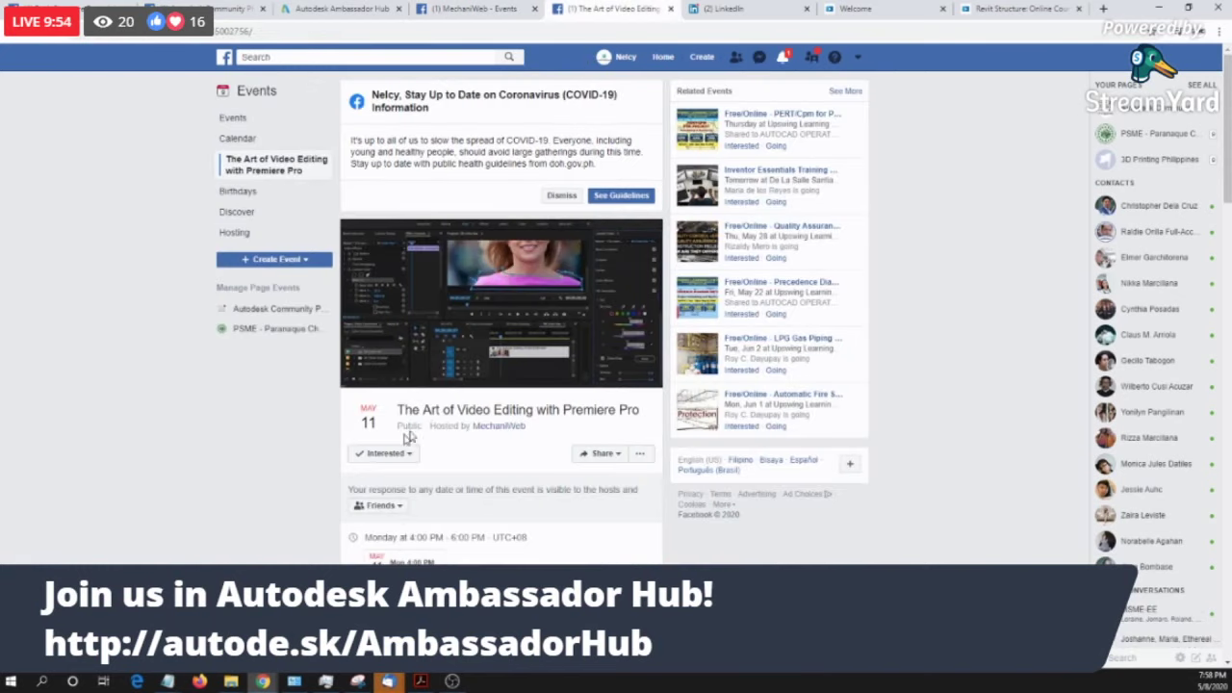
pyautogui.moveTo(383, 412); pyautogui.dragTo(220, 427)
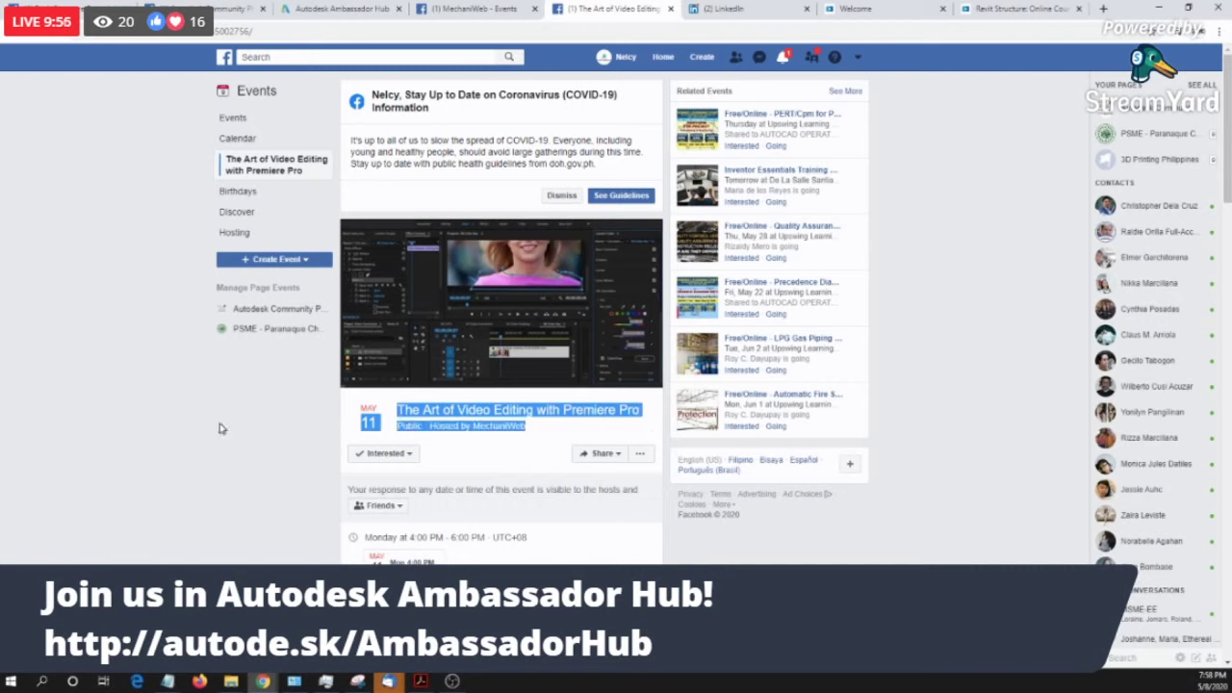
pyautogui.click(206, 432)
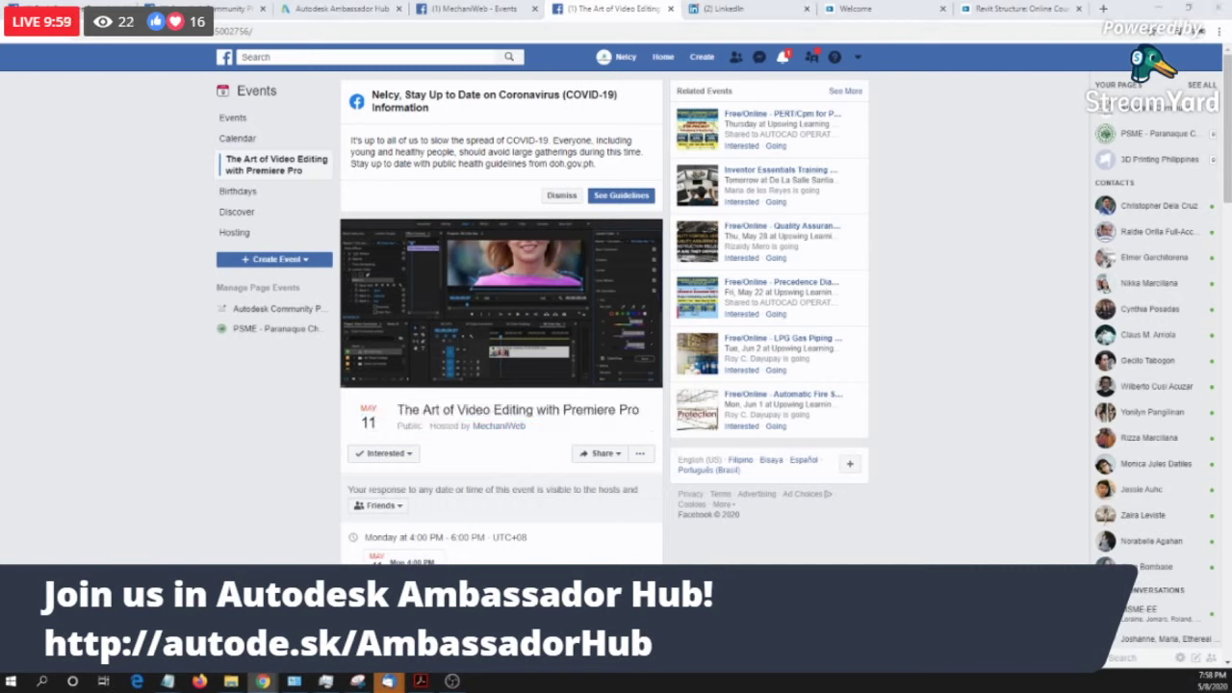
pyautogui.scroll(-5, 235, 472)
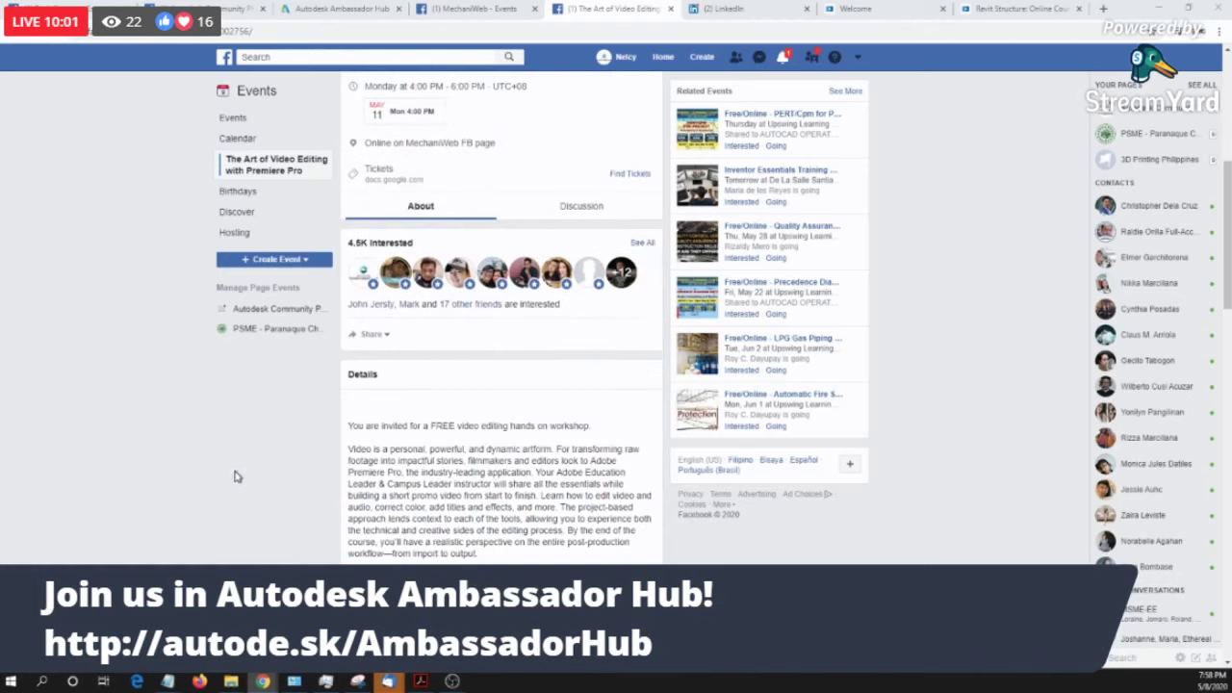
pyautogui.scroll(-3, 234, 492)
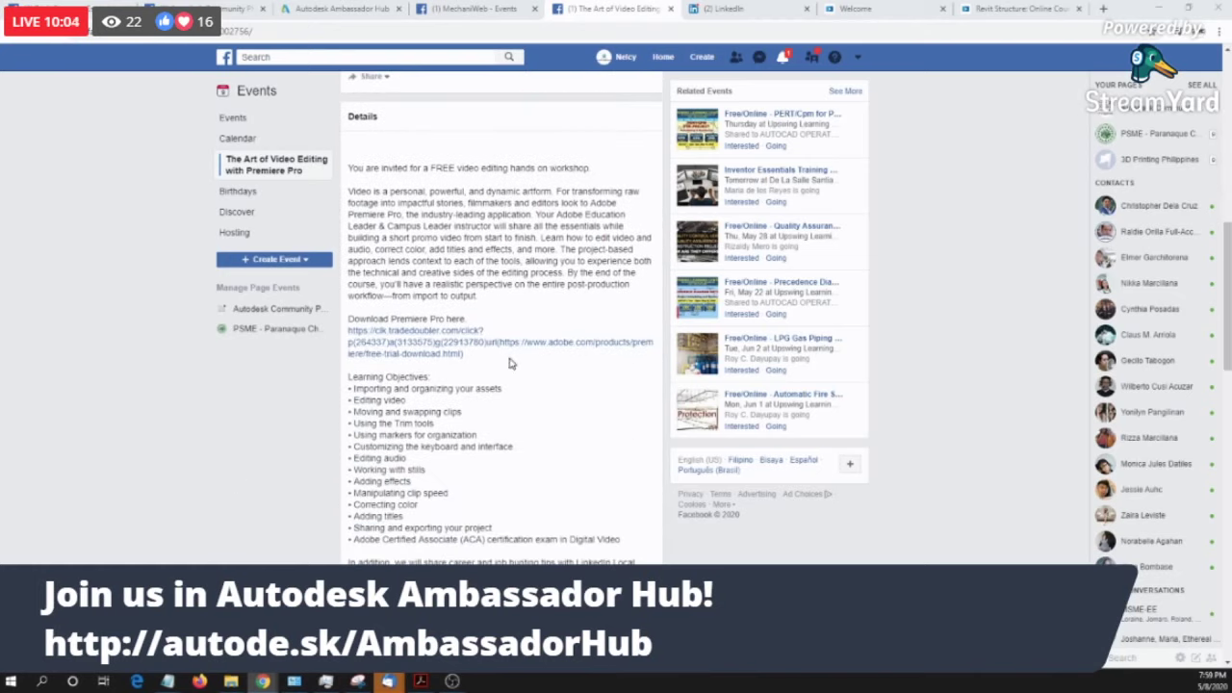
pyautogui.moveTo(422, 367); pyautogui.dragTo(339, 336)
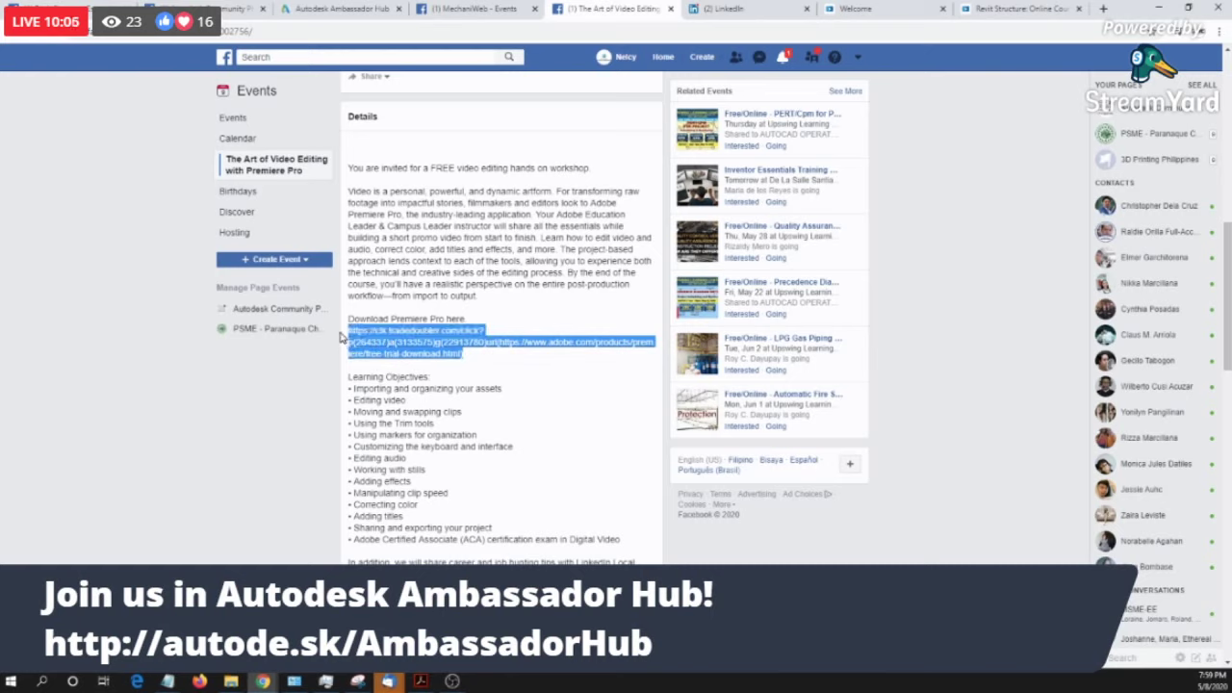
pyautogui.click(227, 412)
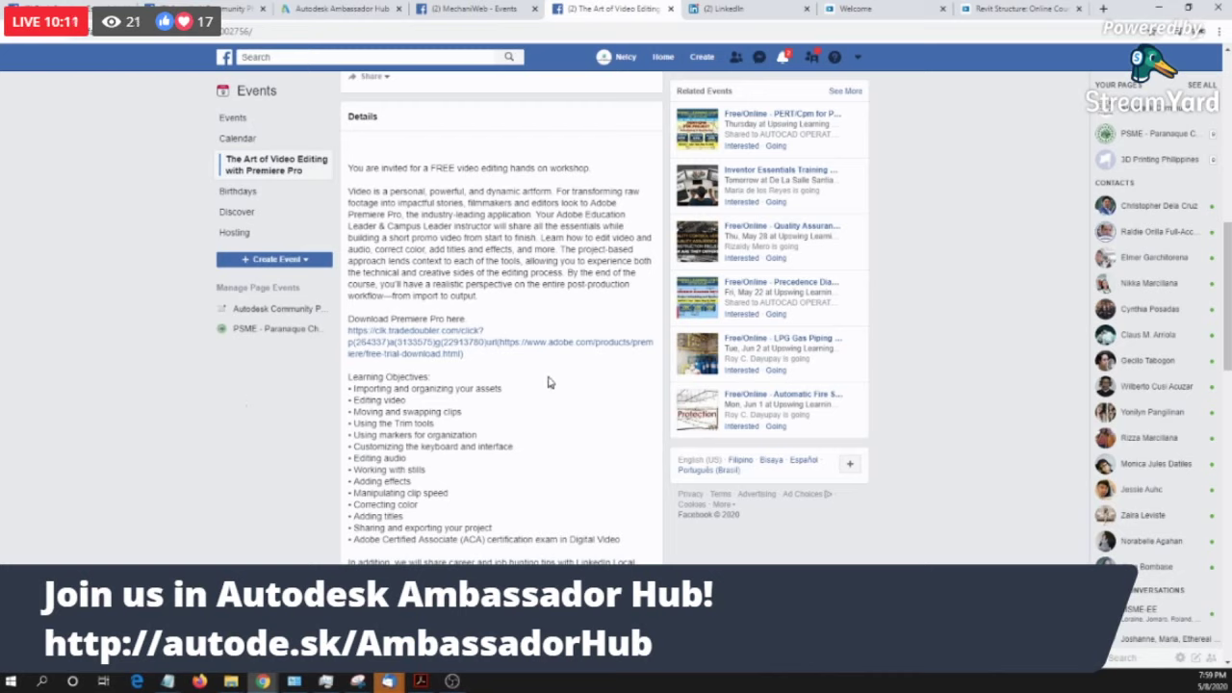
pyautogui.moveTo(515, 378); pyautogui.dragTo(231, 411)
pyautogui.click(231, 411)
# Step: Scroll through the event description, then move to the Autodesk Community Philippines group
pyautogui.scroll(-1, 429, 490)
pyautogui.scroll(-1, 428, 491)
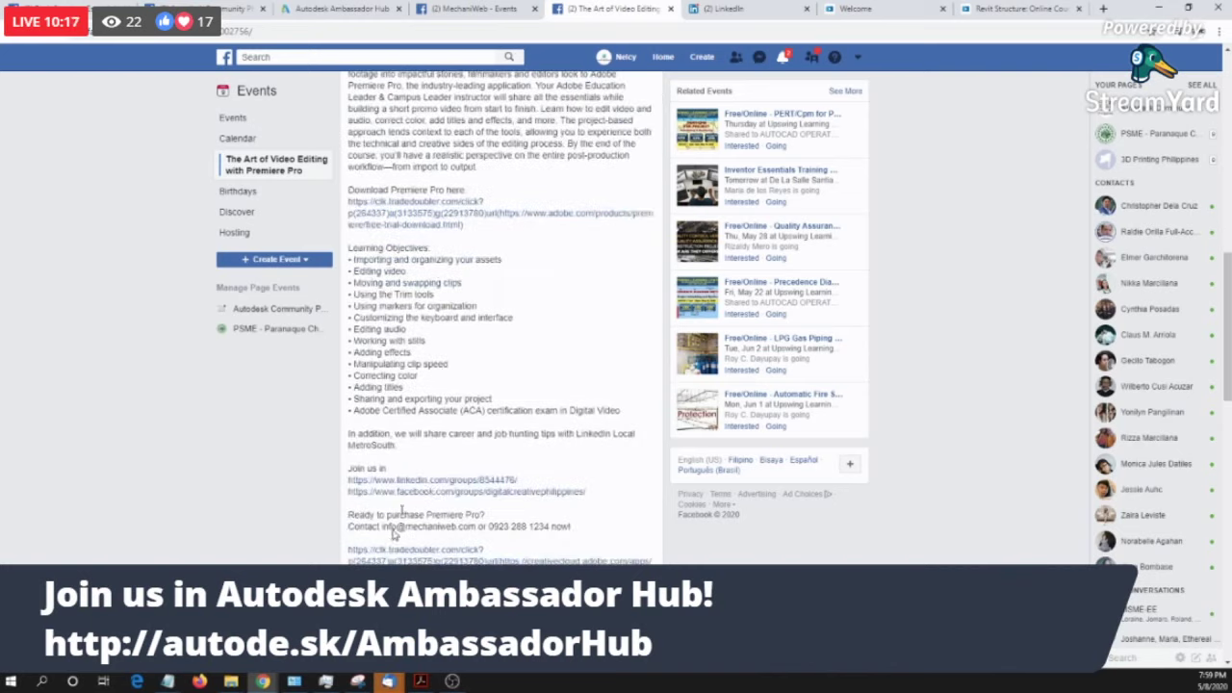
pyautogui.scroll(2, 495, 520)
pyautogui.scroll(5, 495, 520)
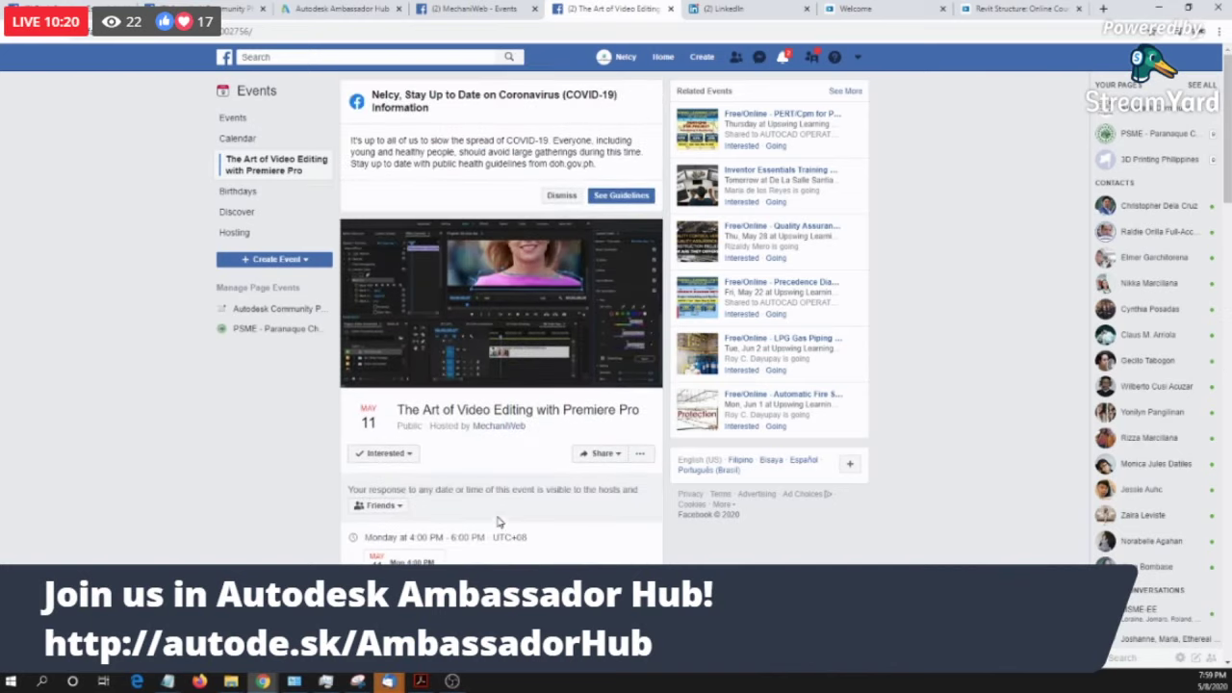
pyautogui.scroll(-4, 498, 521)
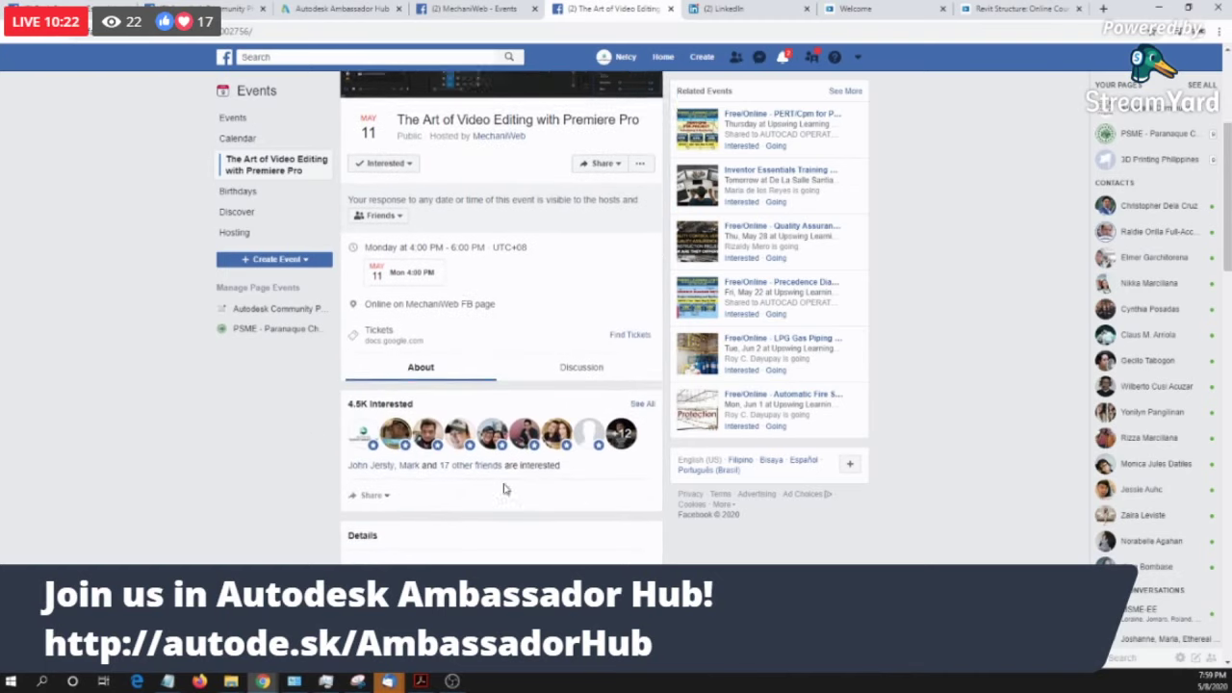
pyautogui.scroll(4, 493, 509)
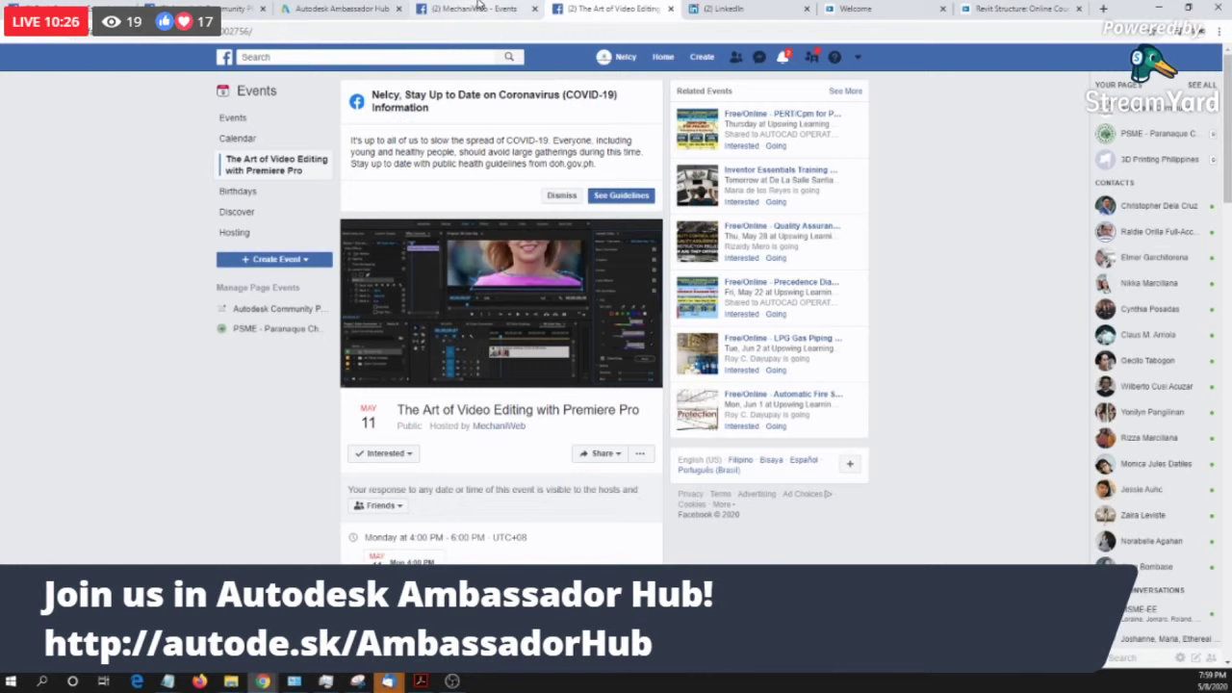
pyautogui.click(217, 9)
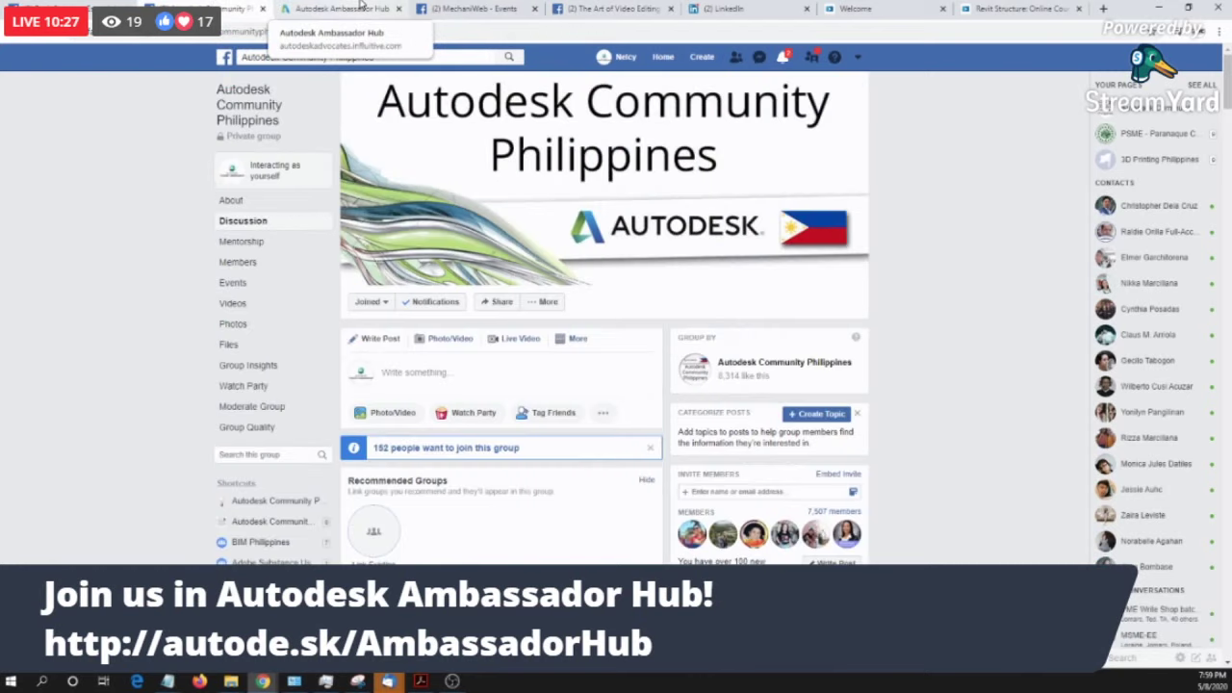
# Step: Return to the Ambassador Hub forum home and scroll to the Design Challenge #003 judging topics and Leaderboard
pyautogui.click(361, 8)
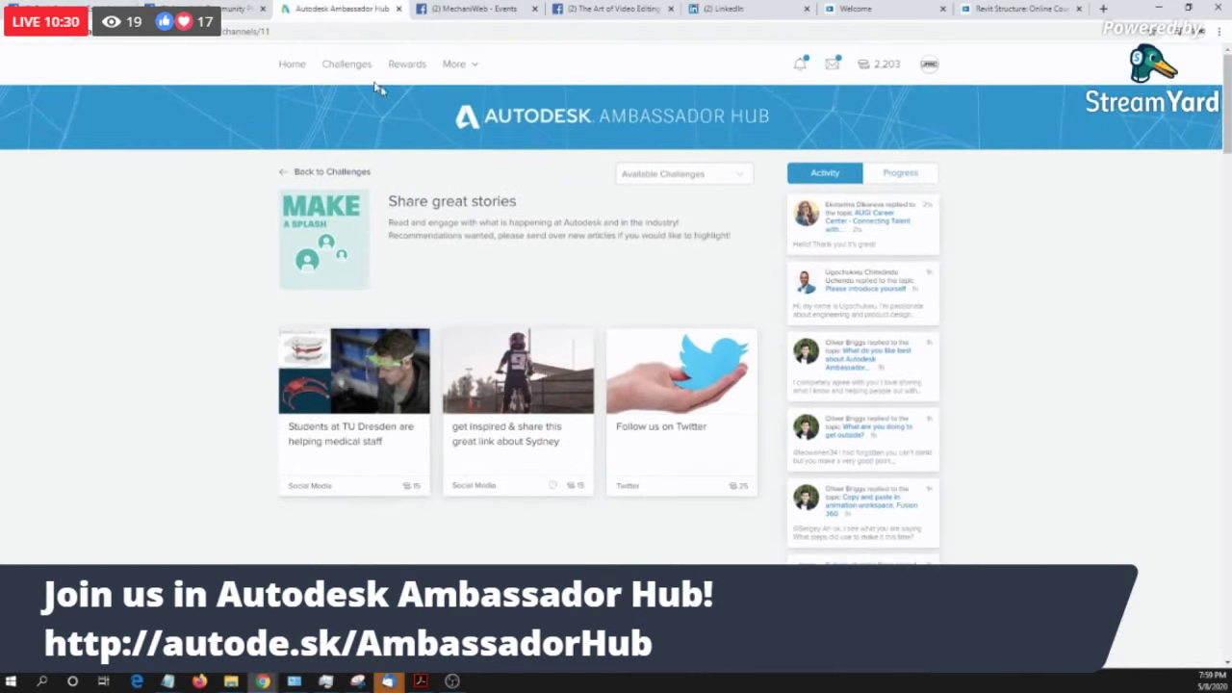
pyautogui.click(290, 66)
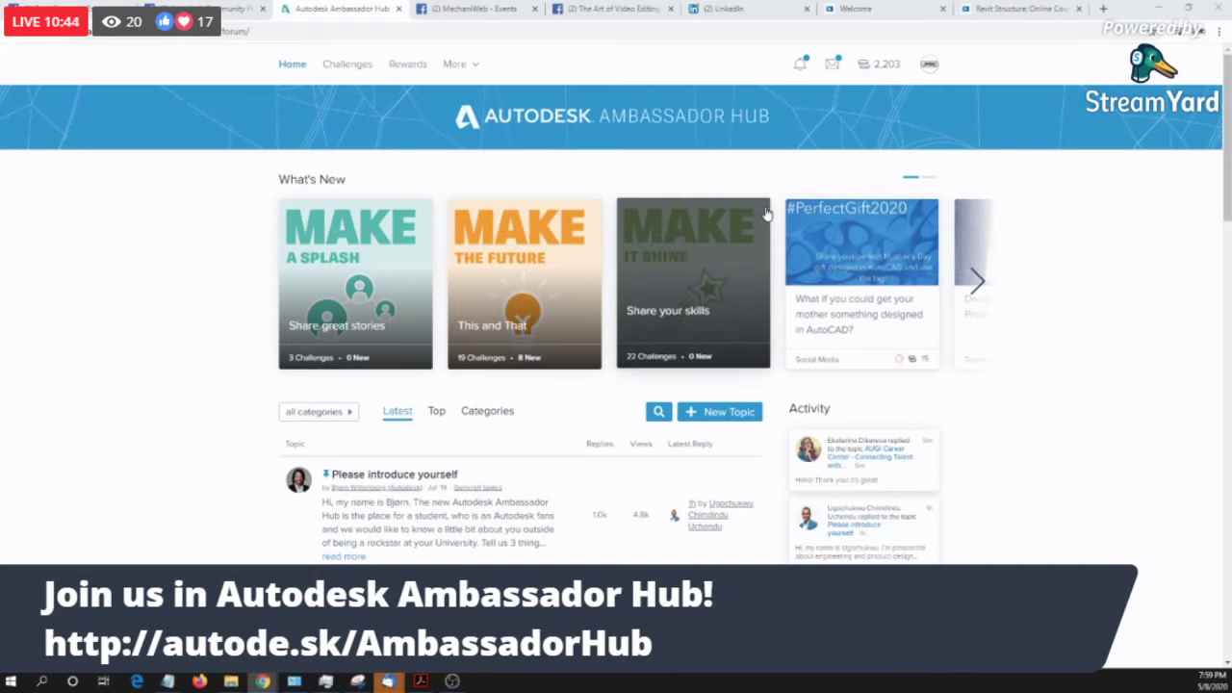
pyautogui.scroll(-3, 713, 291)
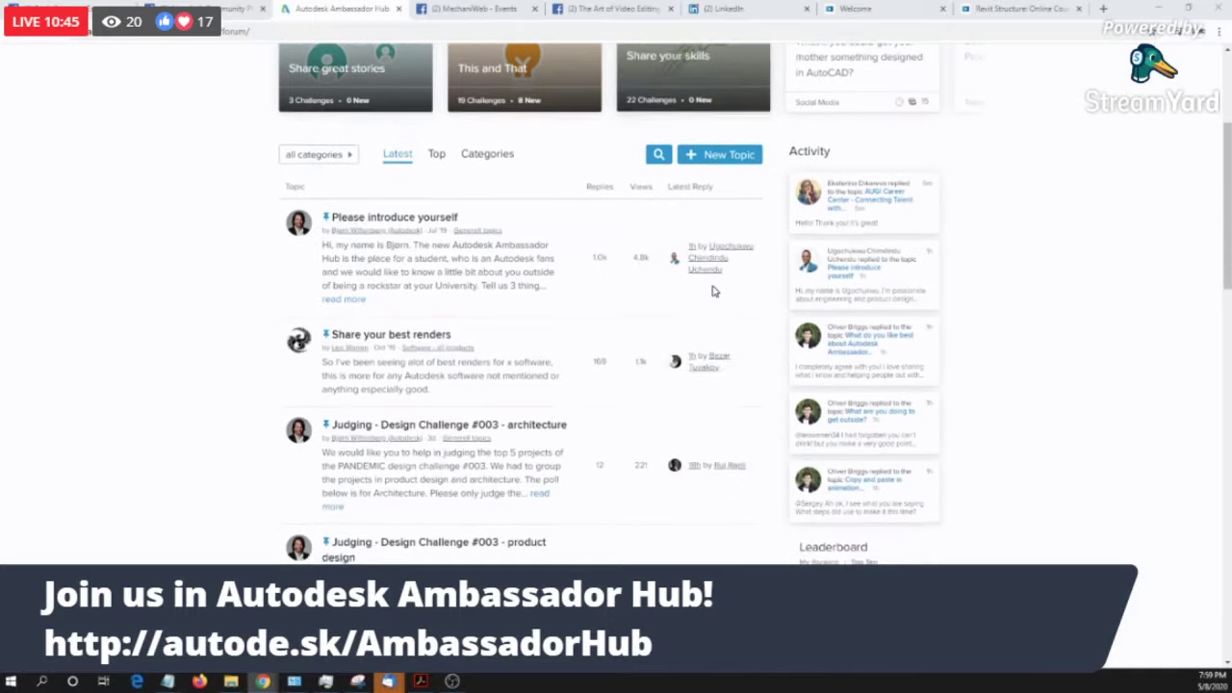
pyautogui.scroll(-2, 713, 291)
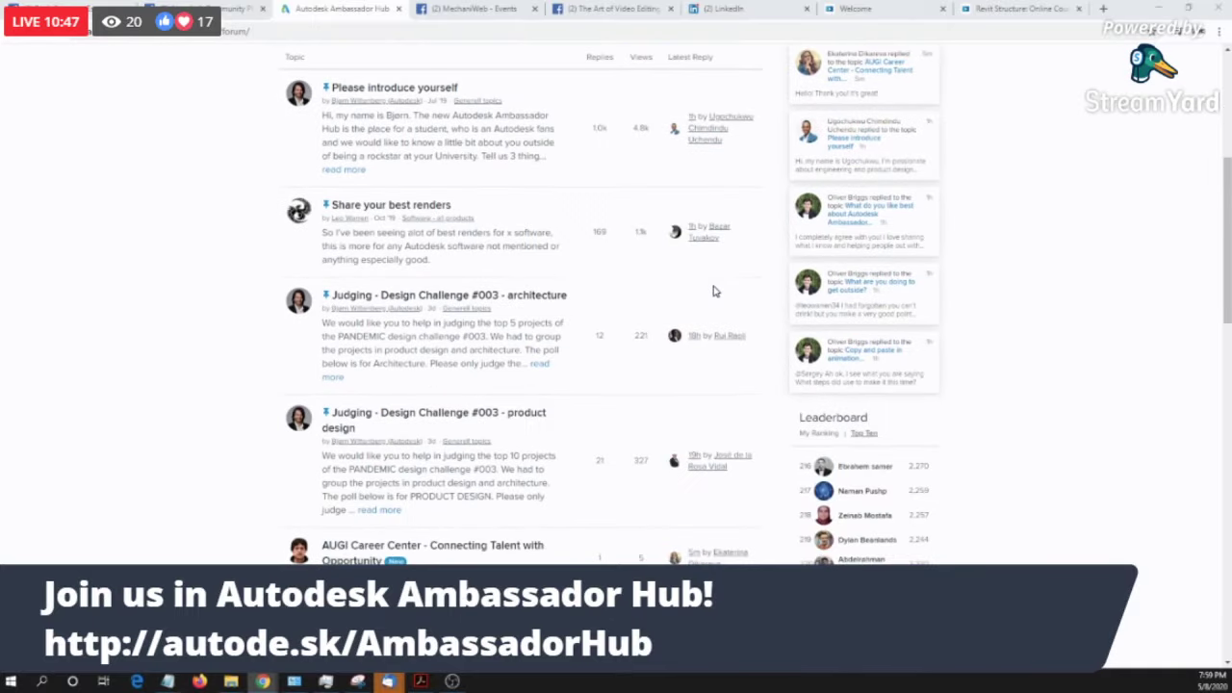
pyautogui.scroll(-3, 713, 291)
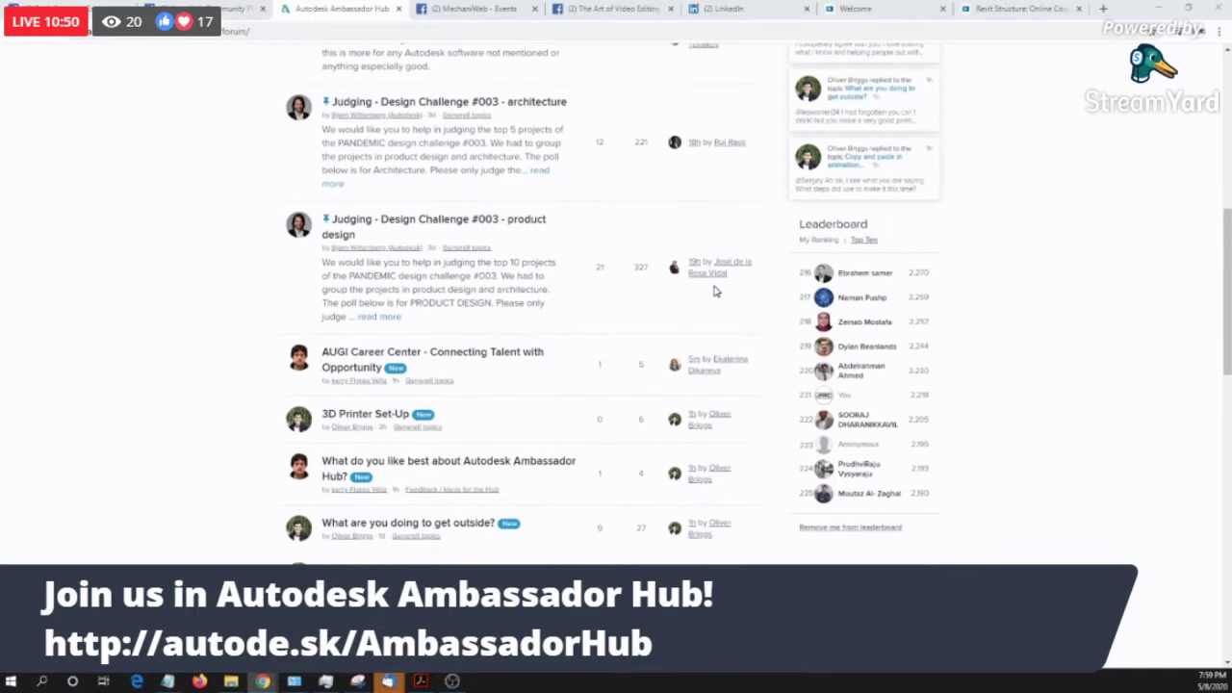
pyautogui.scroll(1, 665, 291)
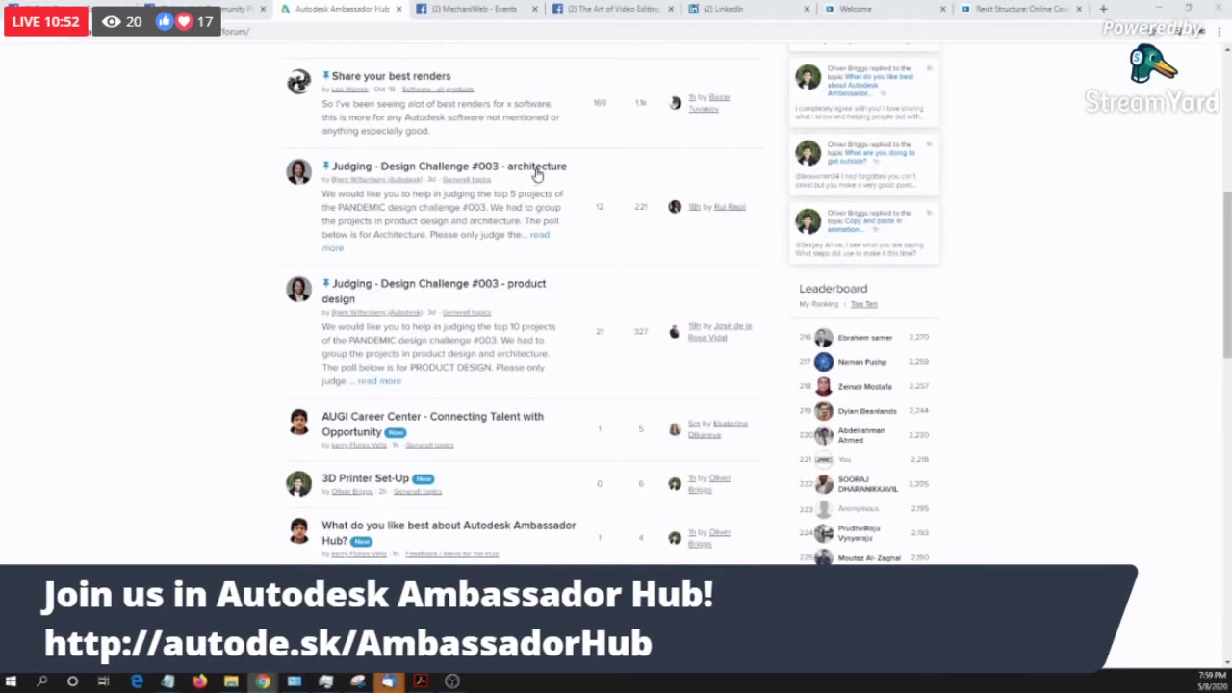
# Step: Open the Judging - Design Challenge #003 - architecture topic and highlight the sentences about grouping projects
pyautogui.click(536, 175)
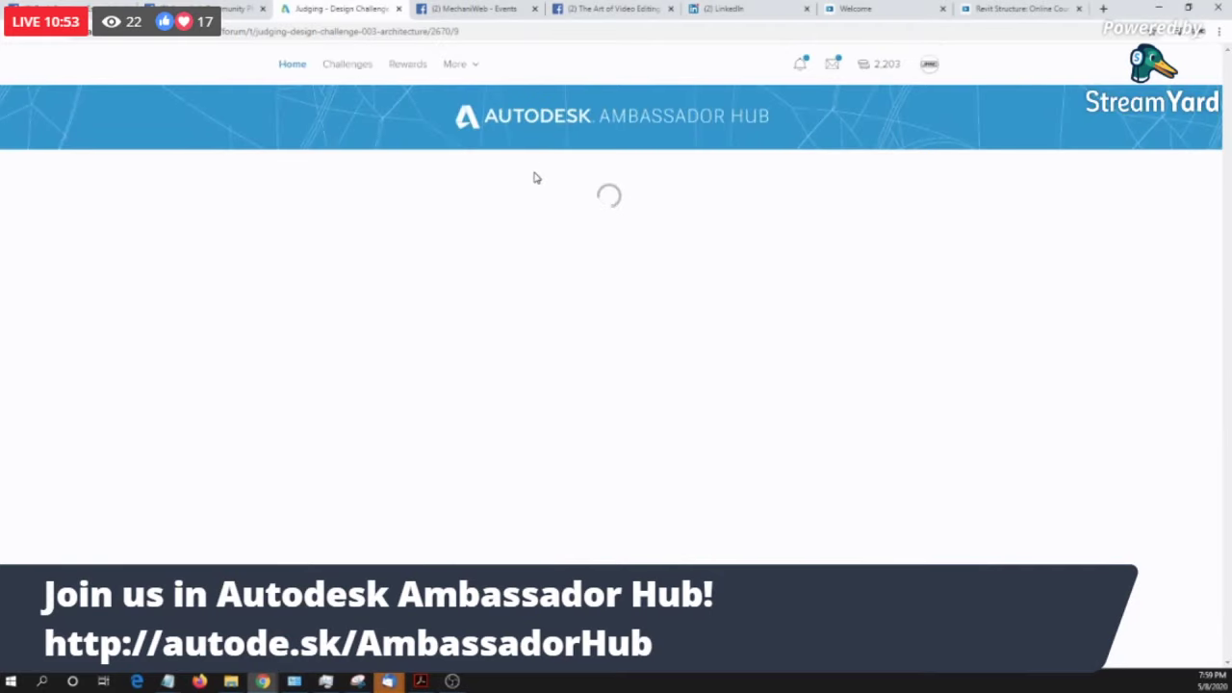
pyautogui.scroll(8, 604, 367)
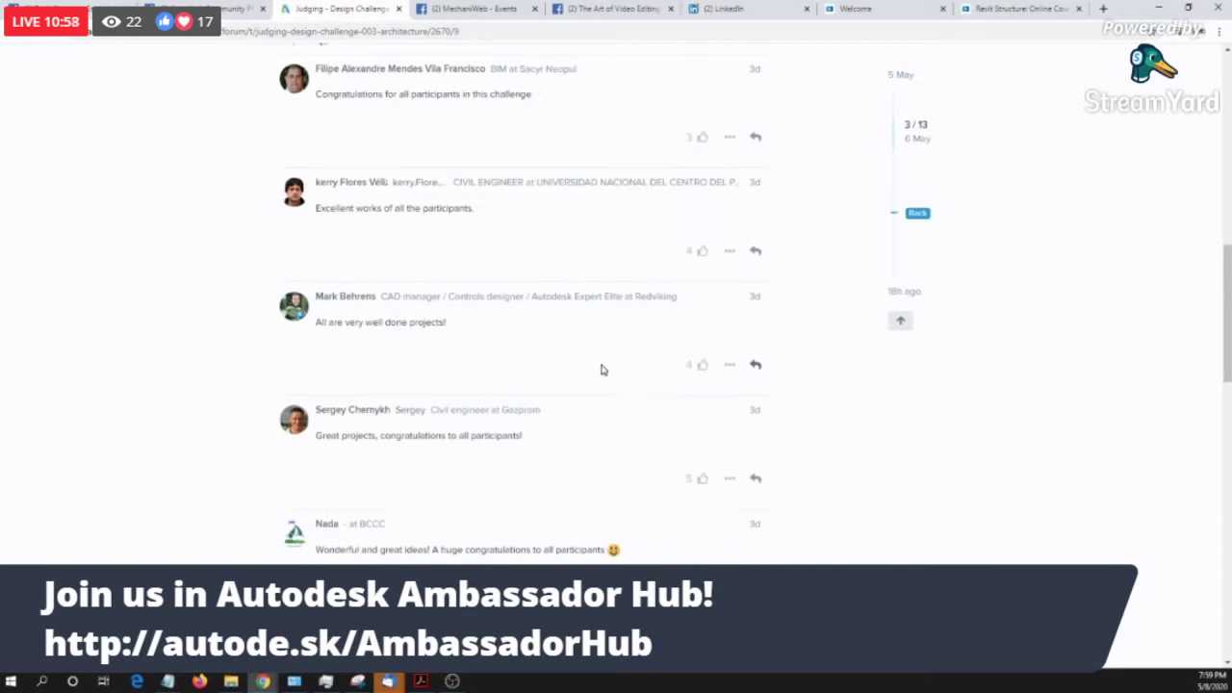
pyautogui.scroll(6, 604, 367)
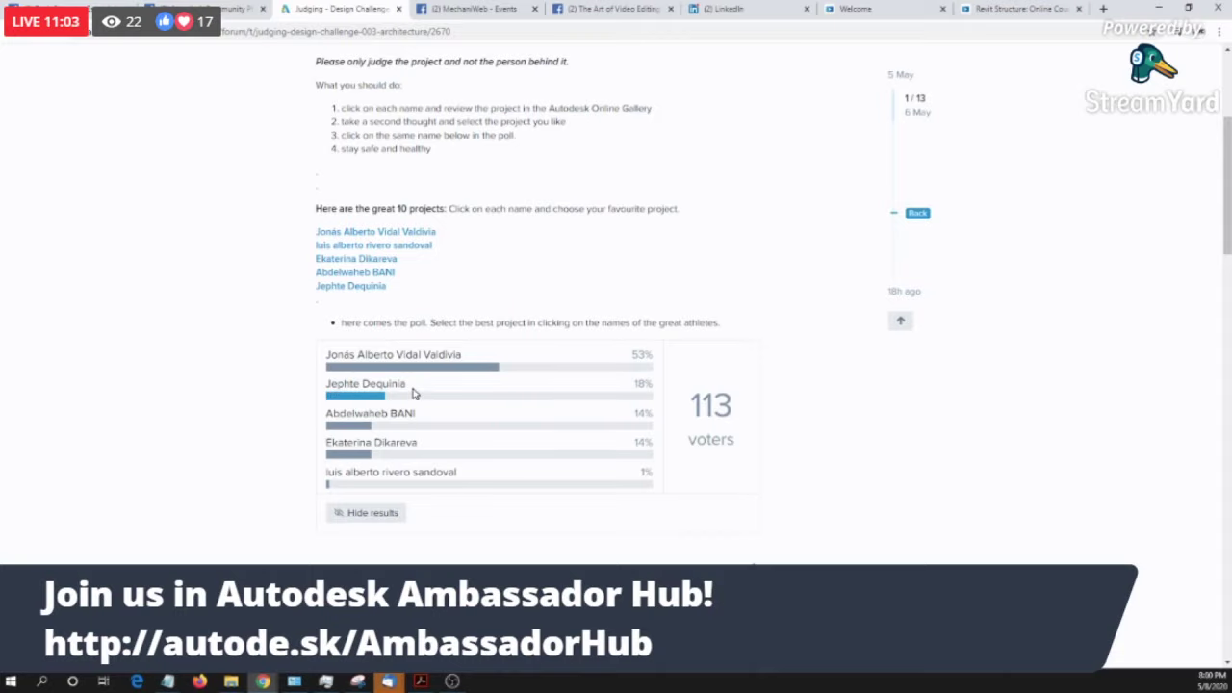
pyautogui.scroll(3, 536, 447)
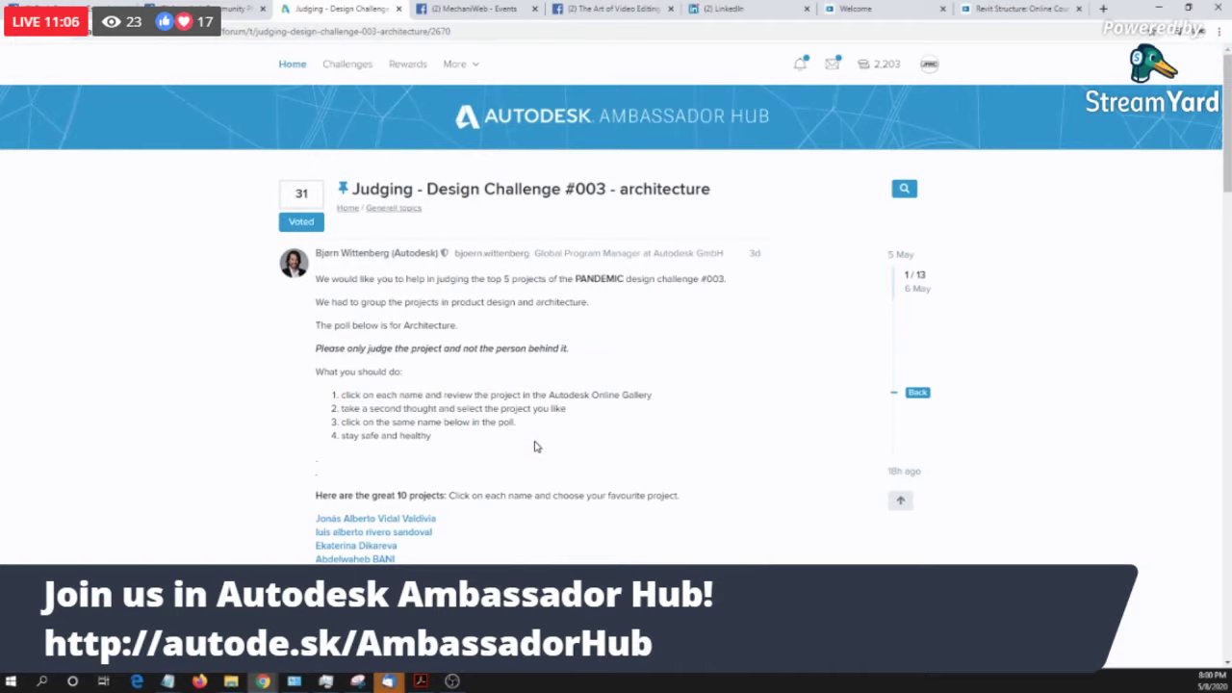
pyautogui.moveTo(643, 278); pyautogui.dragTo(610, 220)
pyautogui.click(759, 358)
# Step: Scroll through the 113-voter poll and replies, then back up to the topic's top
pyautogui.scroll(-1, 758, 356)
pyautogui.scroll(-2, 761, 355)
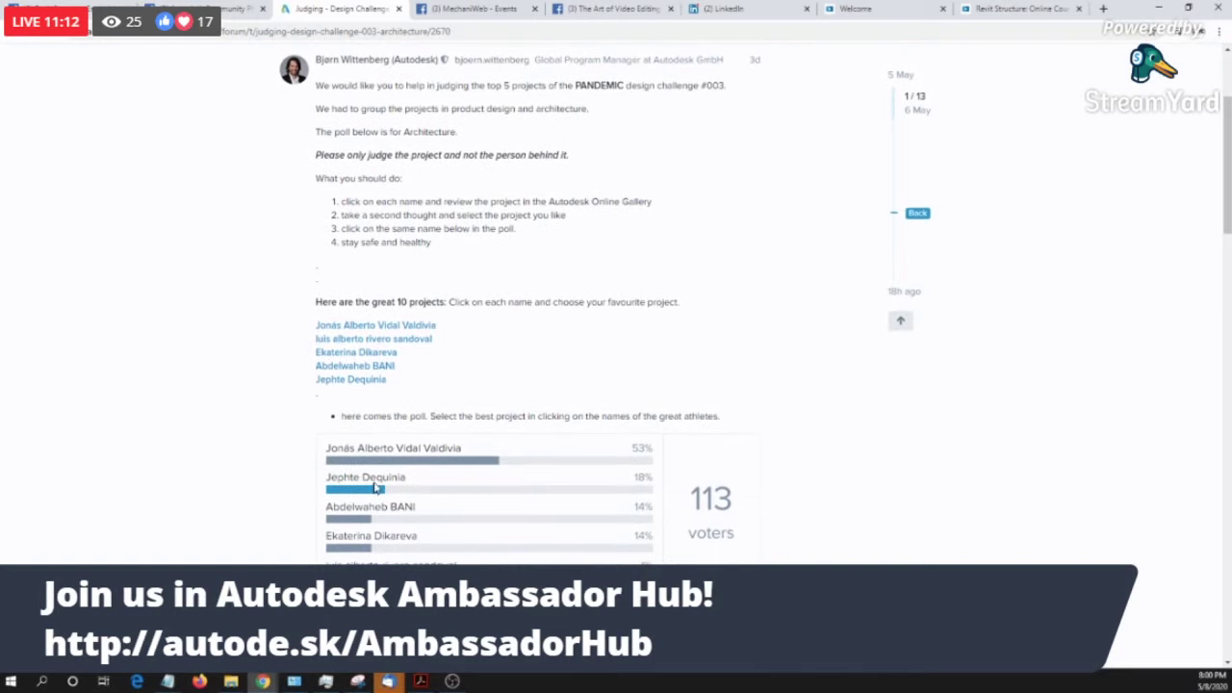
pyautogui.scroll(-5, 470, 431)
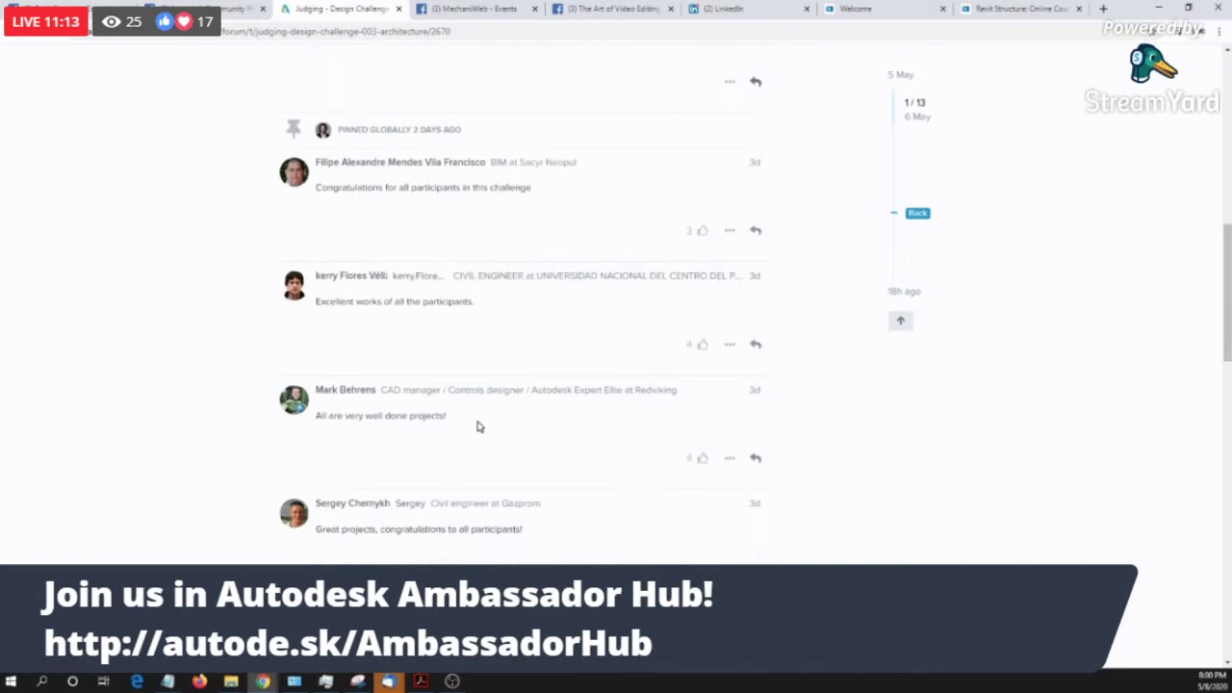
pyautogui.scroll(-3, 477, 430)
pyautogui.scroll(-2, 574, 468)
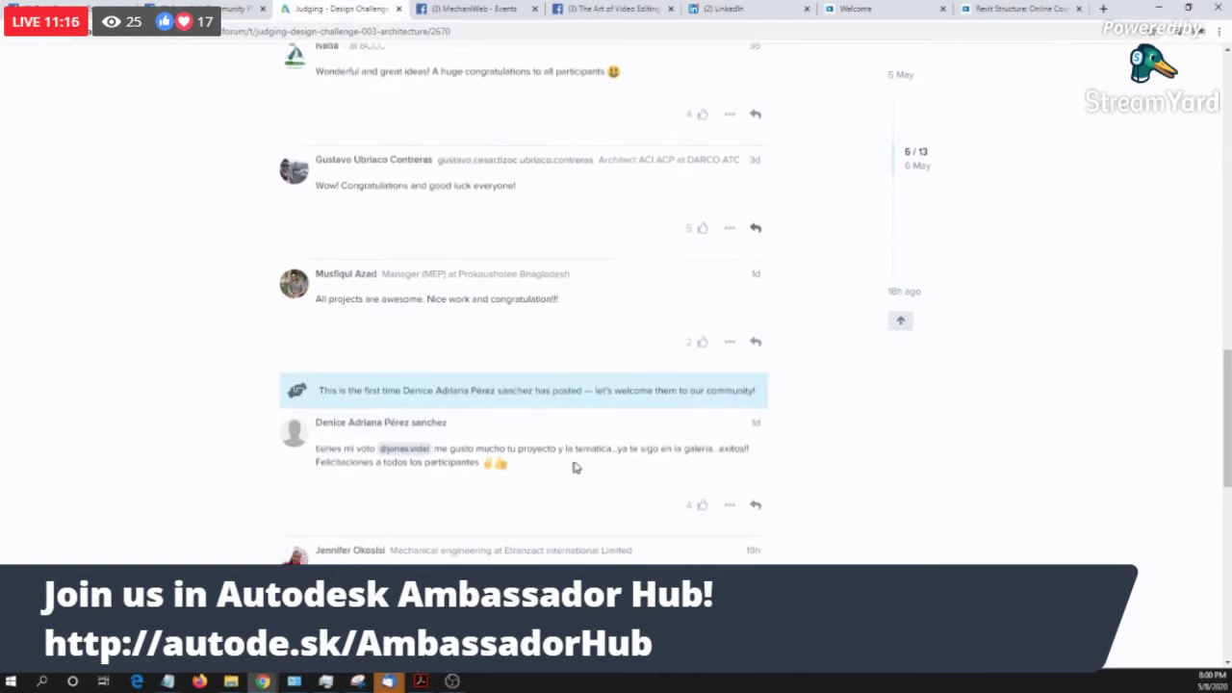
pyautogui.scroll(4, 576, 469)
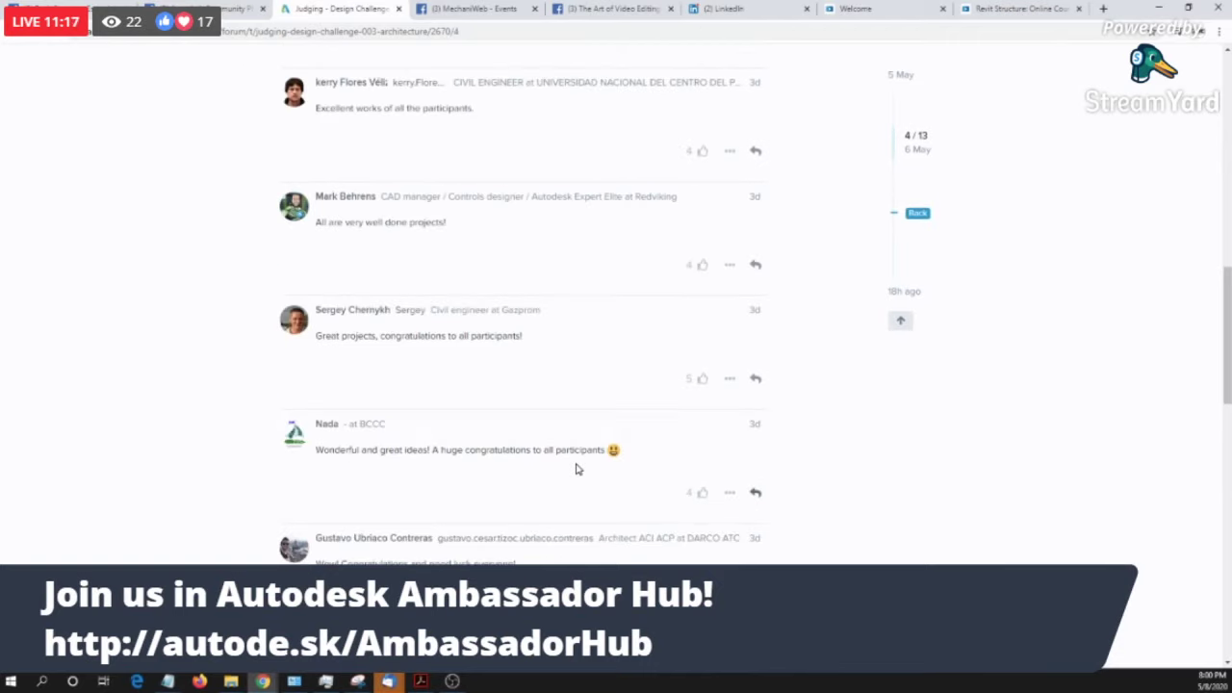
pyautogui.scroll(3, 576, 469)
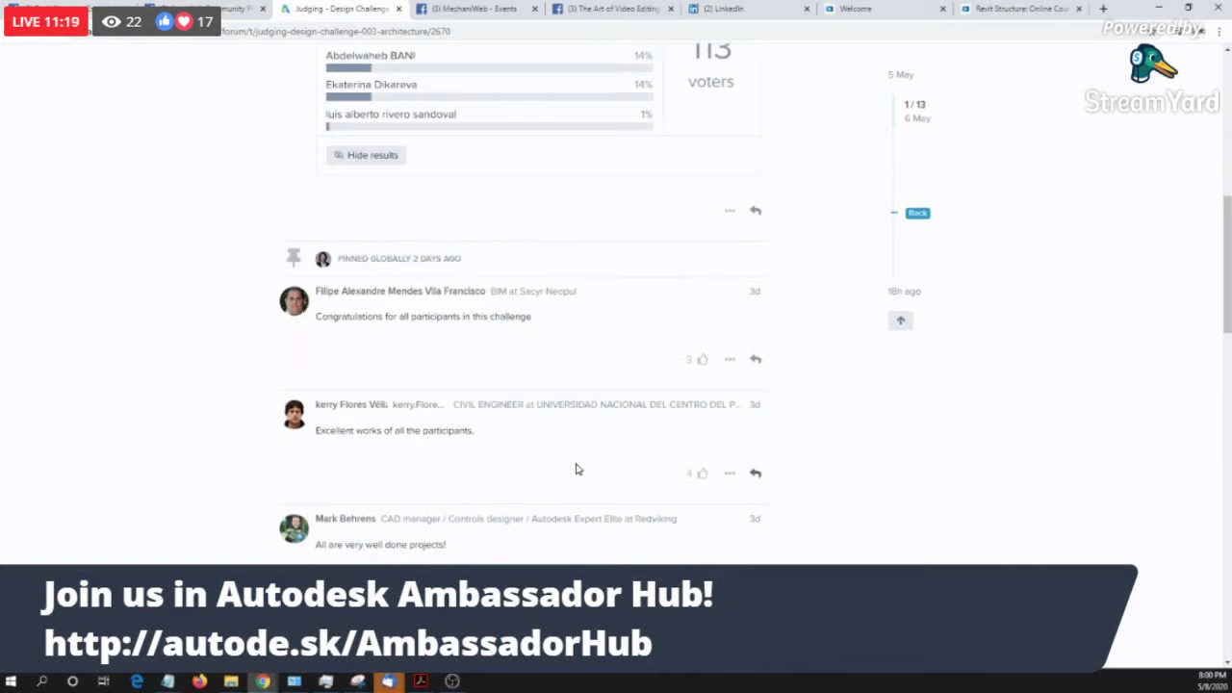
pyautogui.scroll(6, 576, 469)
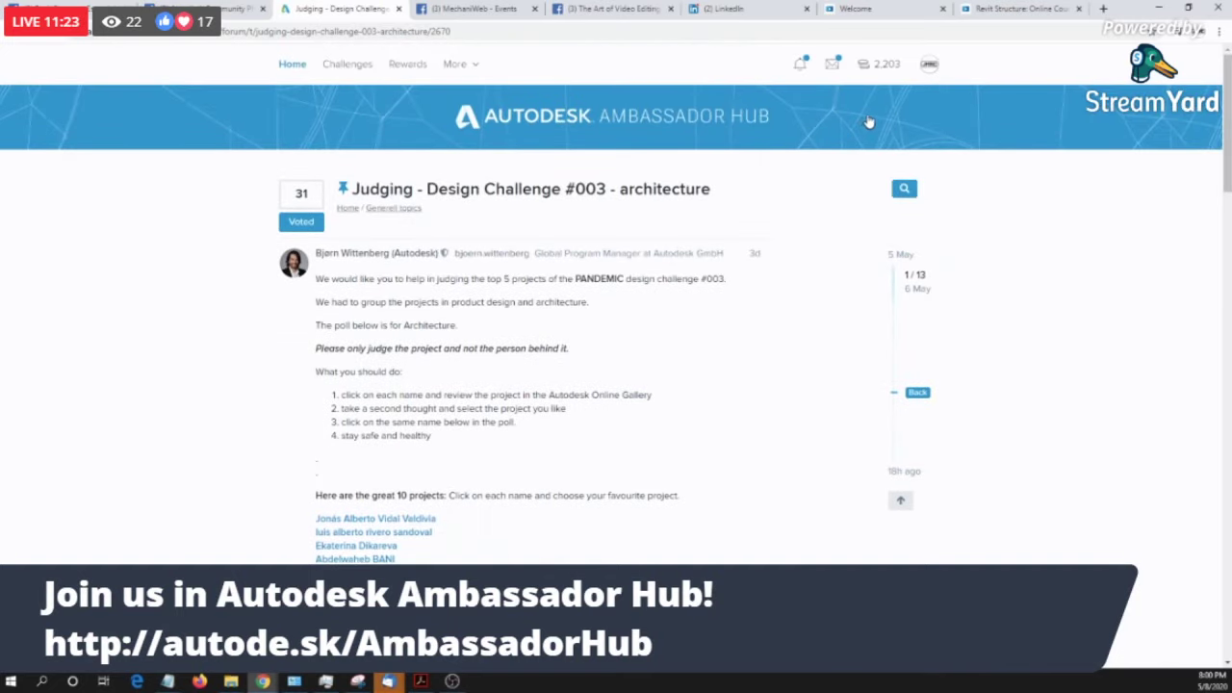
pyautogui.moveTo(869, 121); pyautogui.dragTo(144, 191)
# Step: Glance over the MechaniWeb Events page, then move to the Autodesk Community Philippines group
pyautogui.click(473, 7)
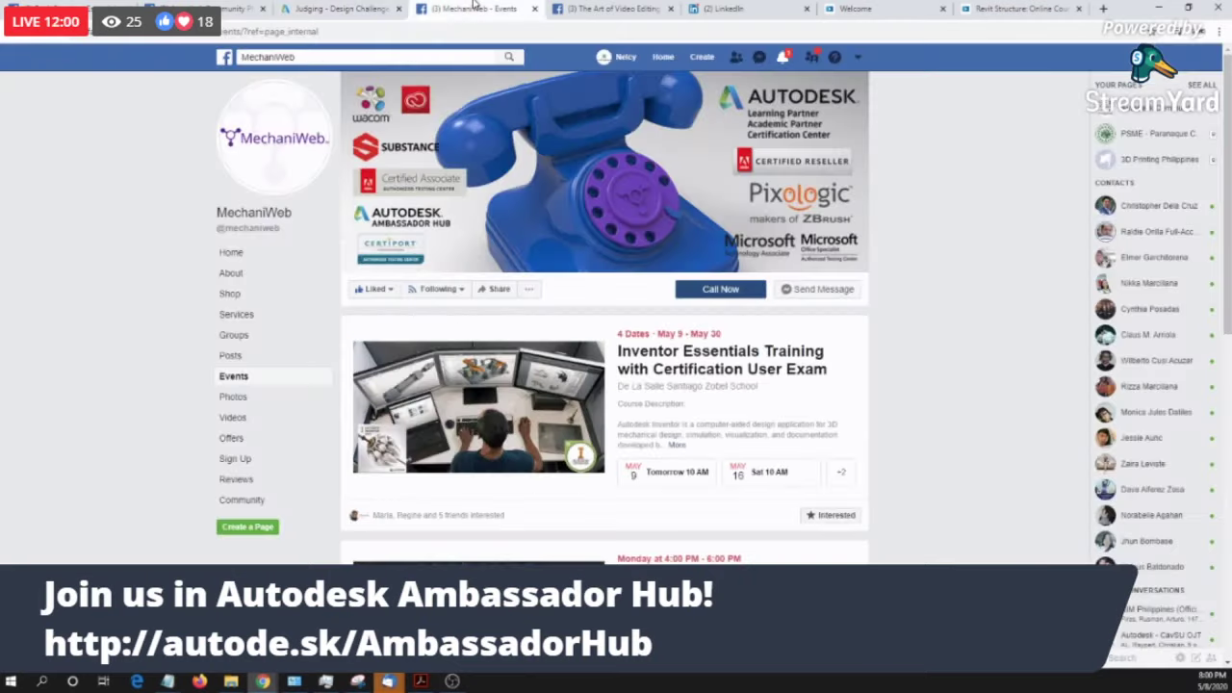
pyautogui.scroll(-3, 800, 233)
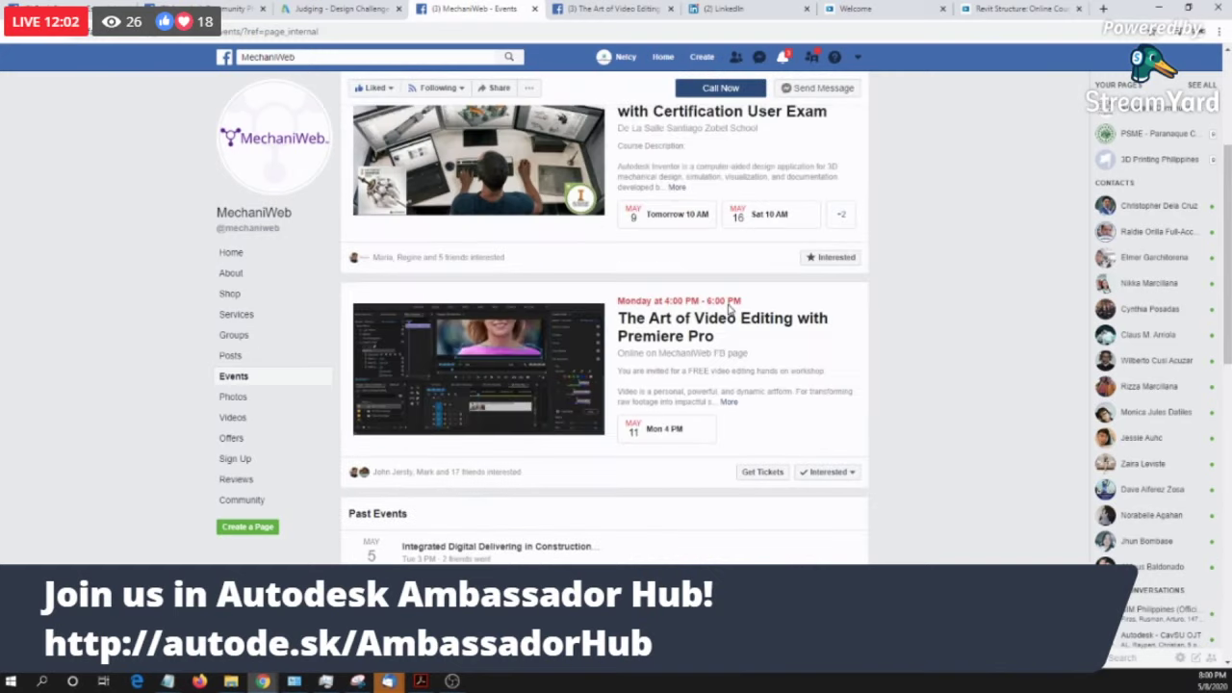
pyautogui.scroll(2, 729, 308)
pyautogui.click(212, 7)
# Step: Revisit the Revit Structure Essential Training event and Facebook events overview, ending on the group page
pyautogui.click(50, 8)
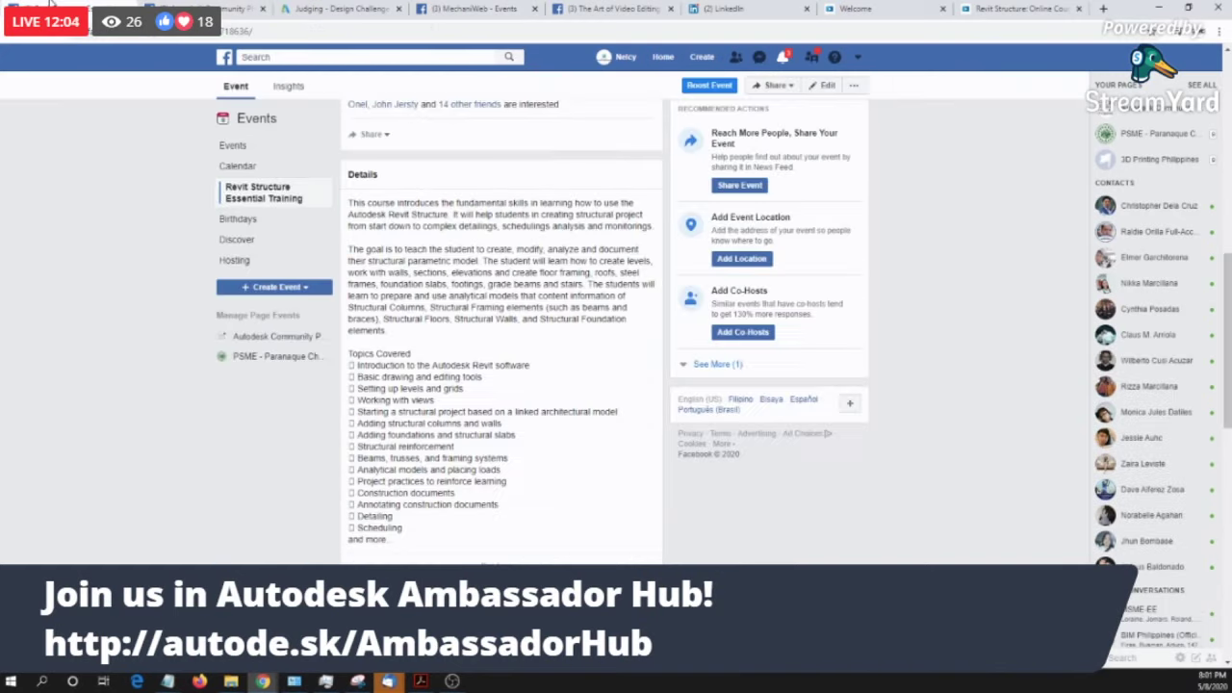
pyautogui.scroll(5, 255, 169)
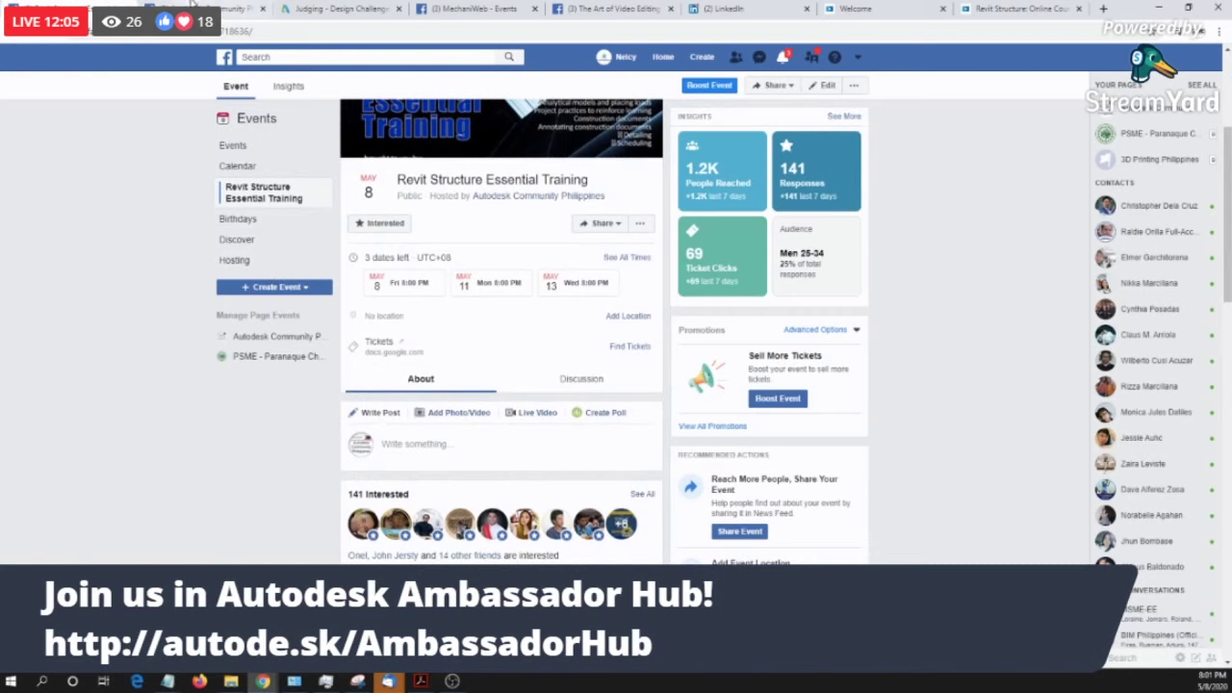
pyautogui.click(192, 8)
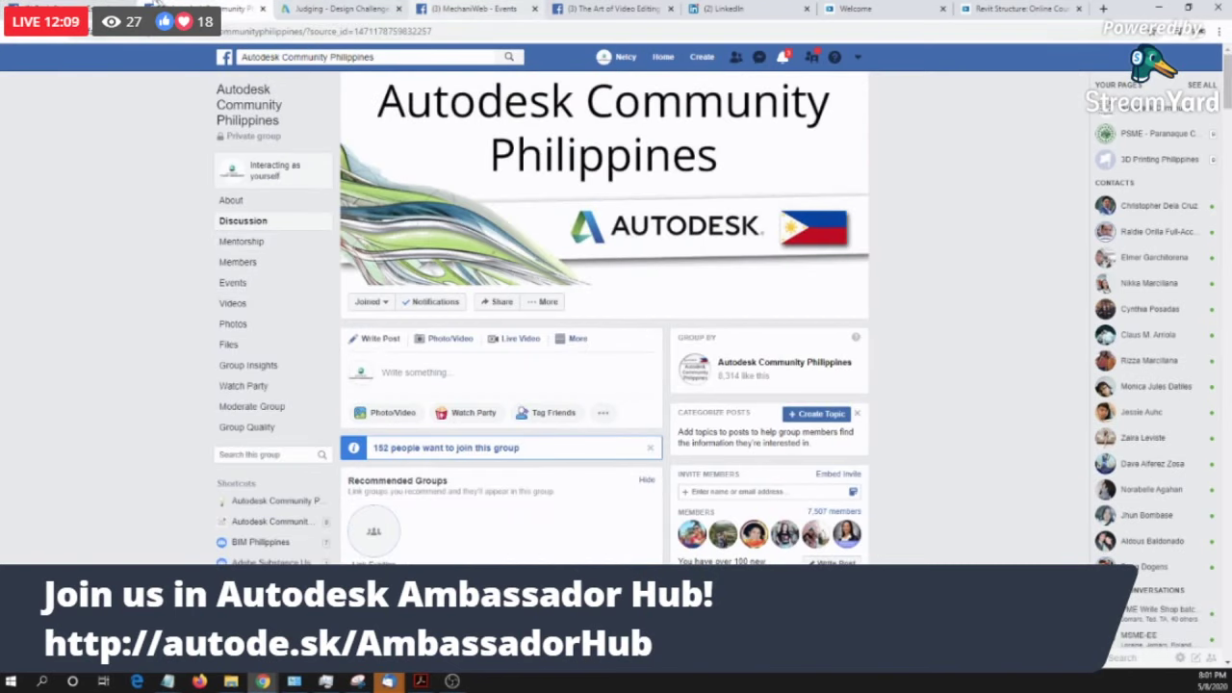
pyautogui.click(101, 5)
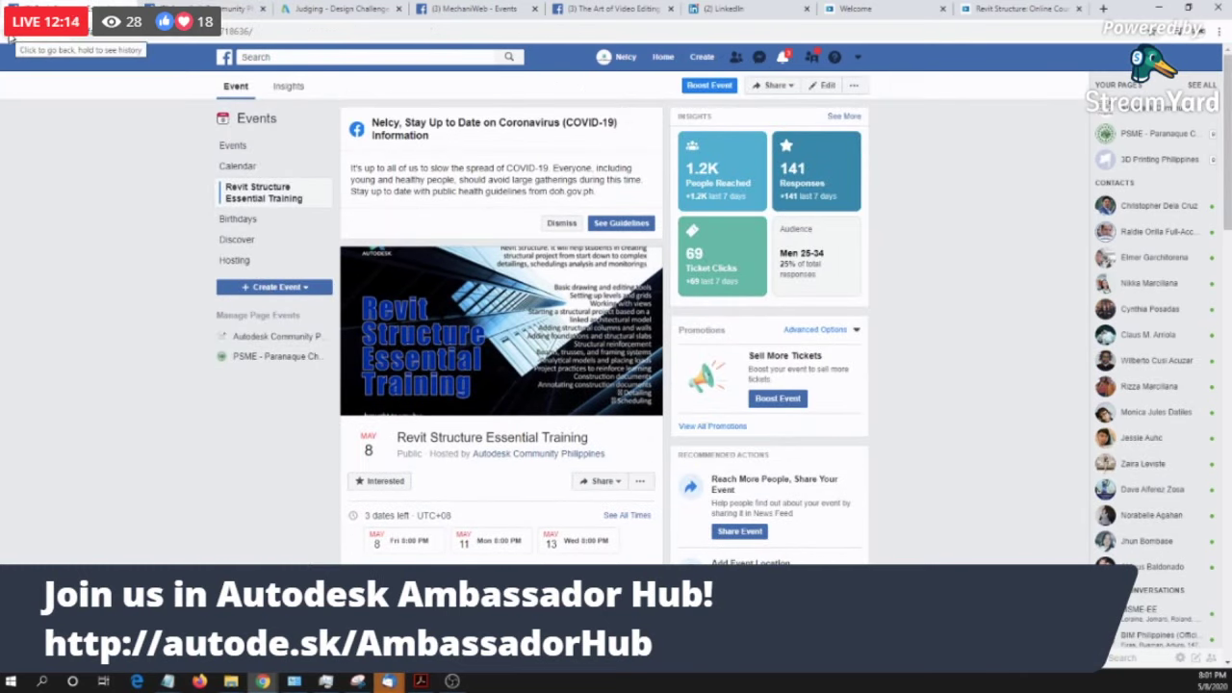
pyautogui.click(231, 145)
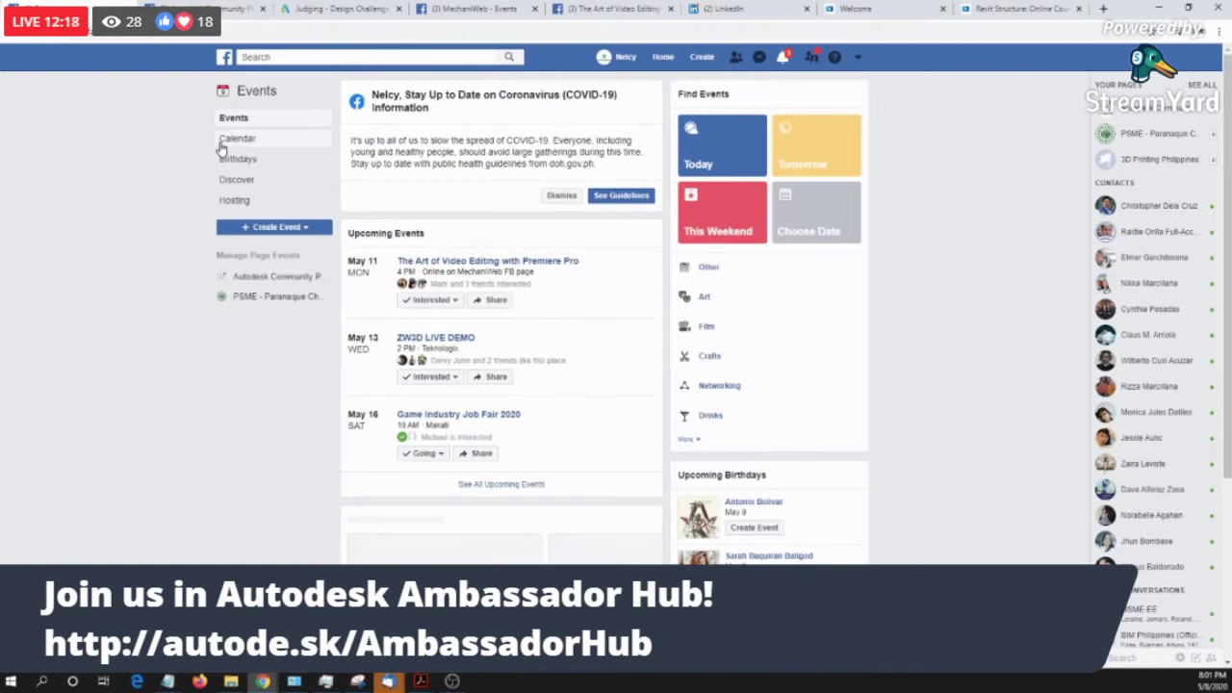
pyautogui.click(231, 7)
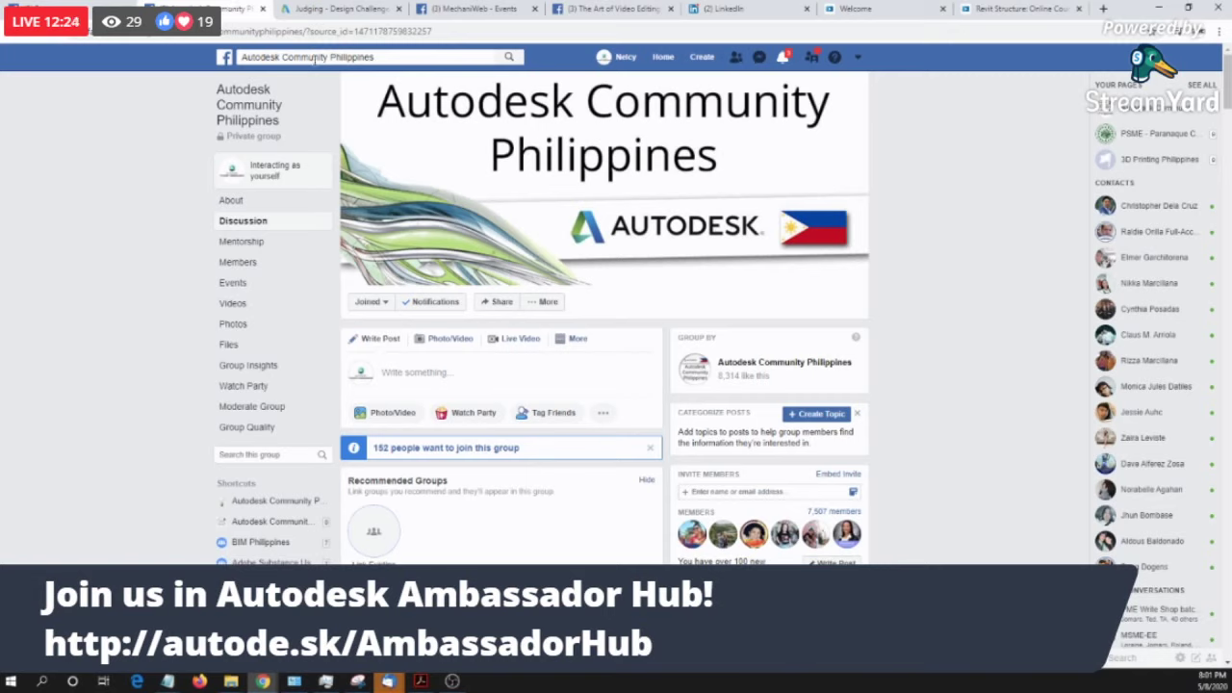
# Step: Open the group shortcut in a new tab and view the group's events list
pyautogui.rightClick(283, 504)
pyautogui.click(314, 509)
pyautogui.click(304, 7)
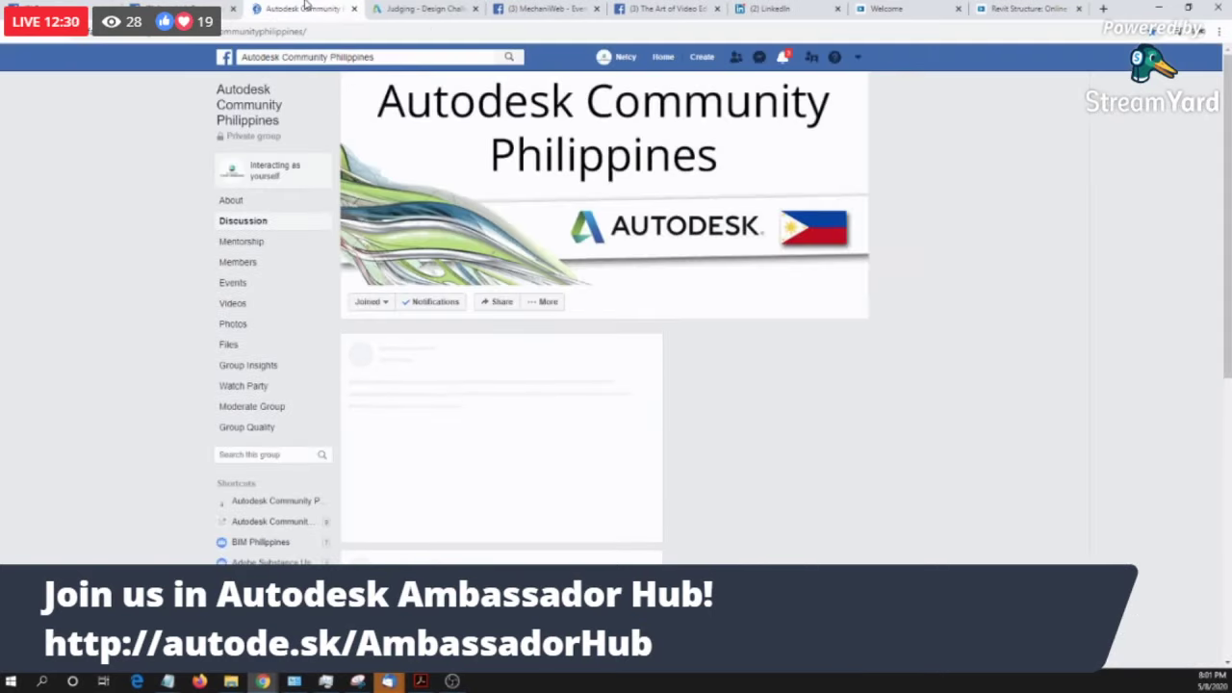
pyautogui.click(234, 287)
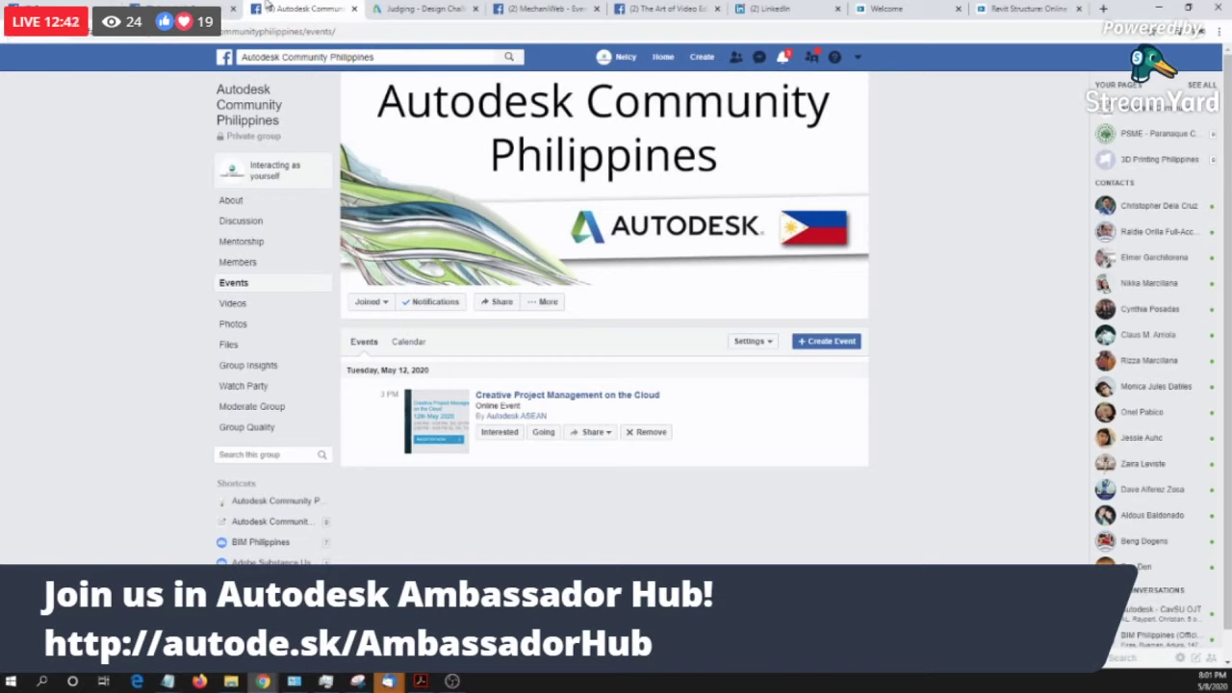
# Step: Go to the Autodesk Community Philippines Facebook Page and browse its upcoming events
pyautogui.click(243, 220)
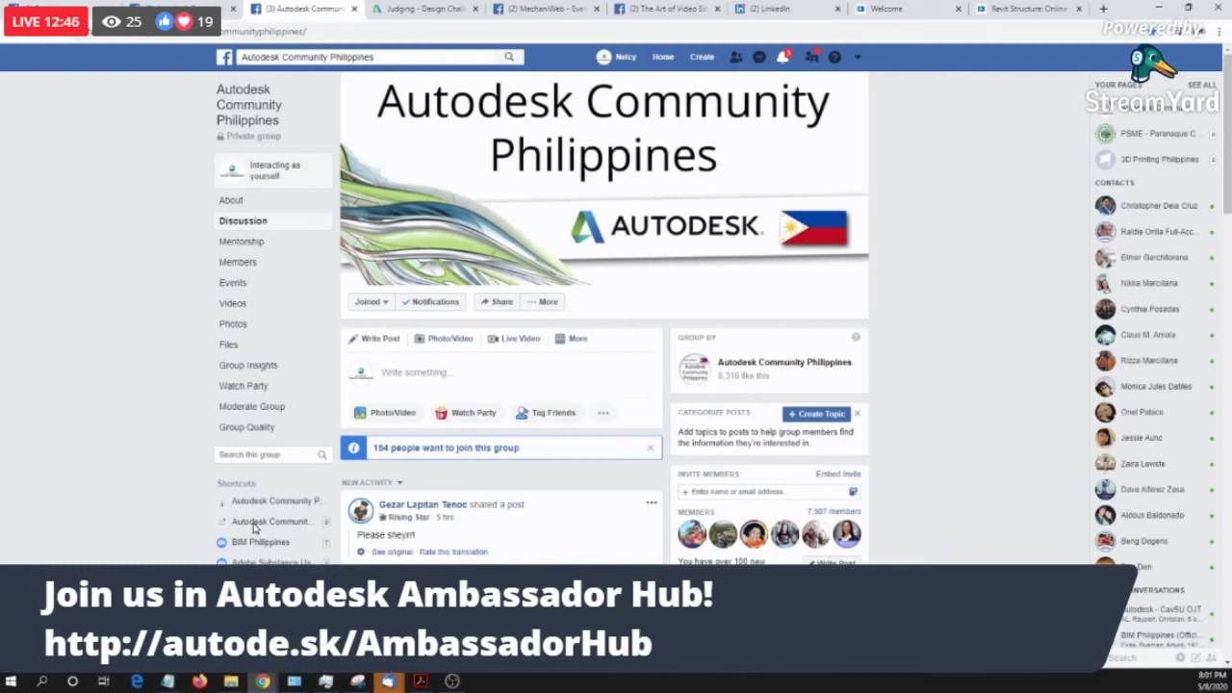
pyautogui.scroll(-2, 258, 527)
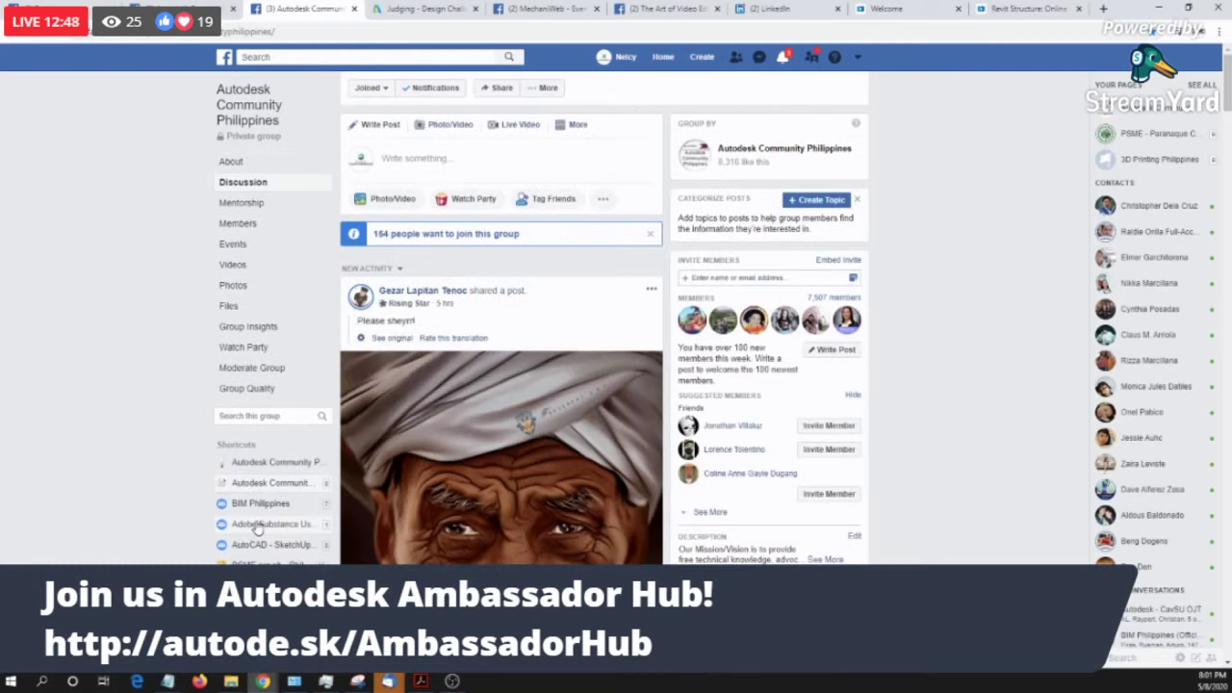
pyautogui.click(258, 528)
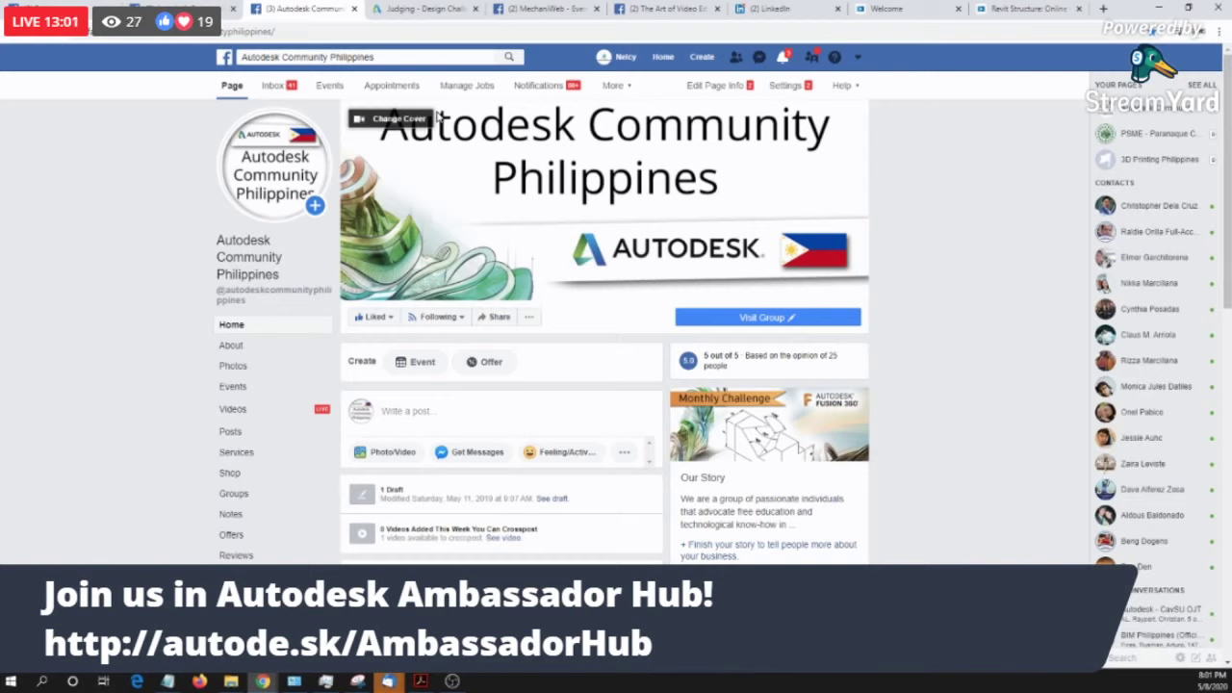
pyautogui.click(237, 393)
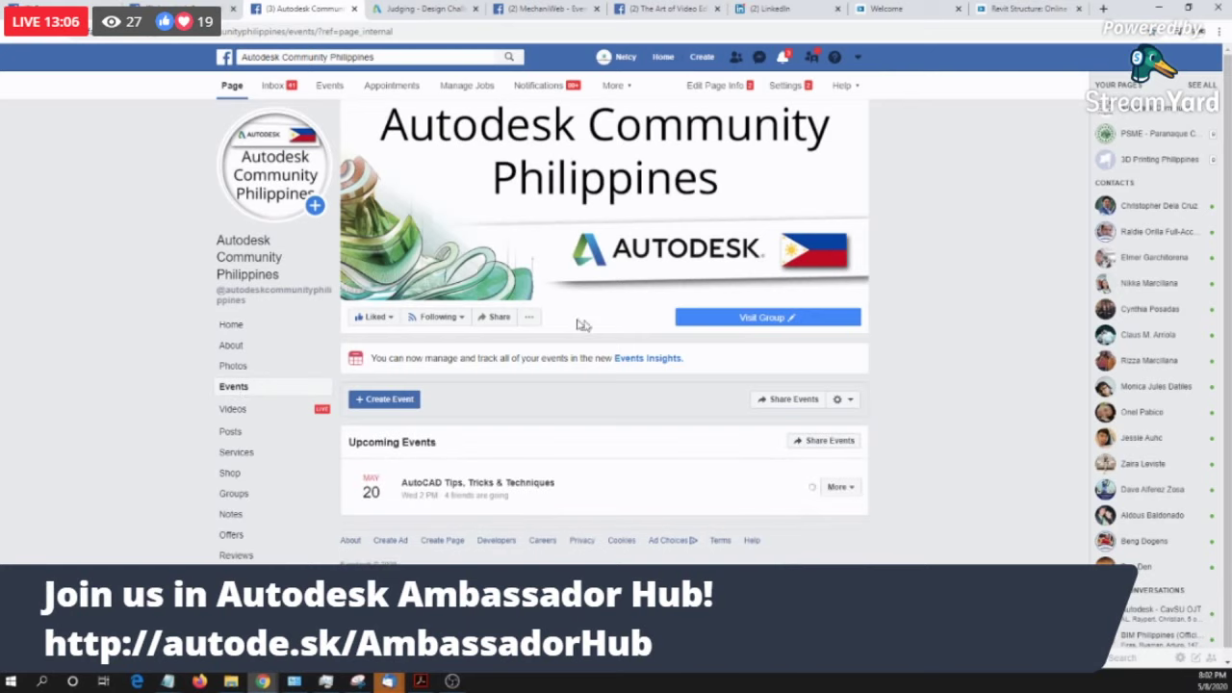
pyautogui.scroll(-3, 630, 369)
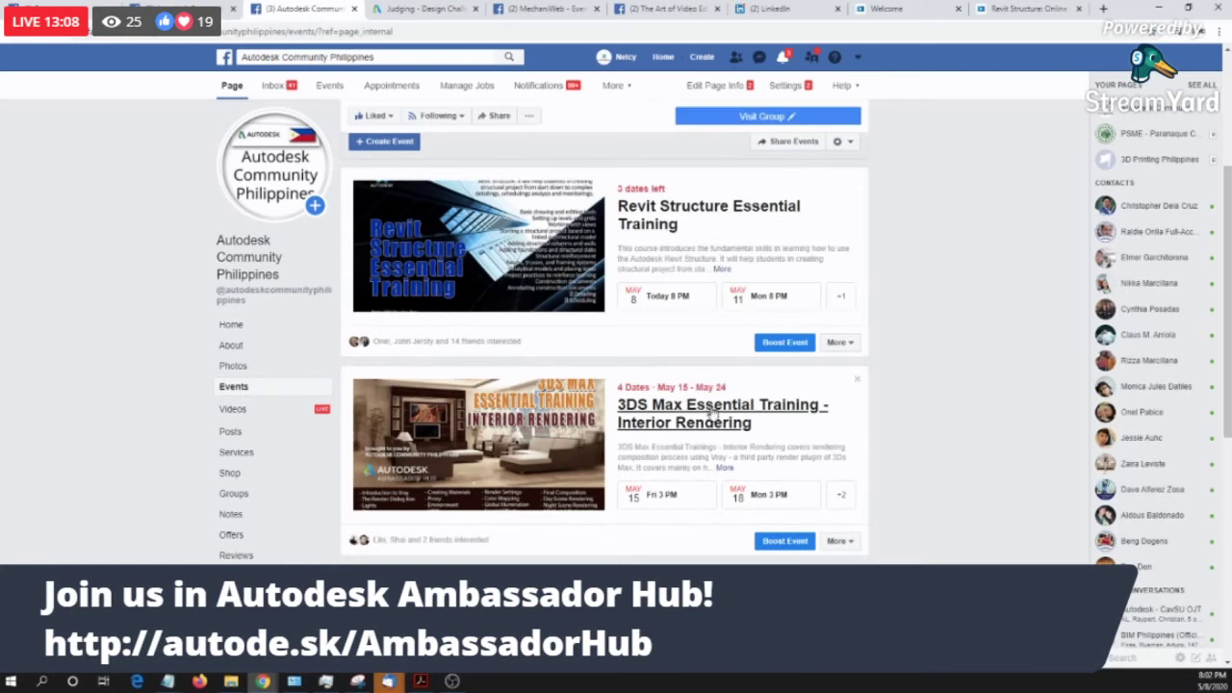
pyautogui.scroll(-1, 621, 372)
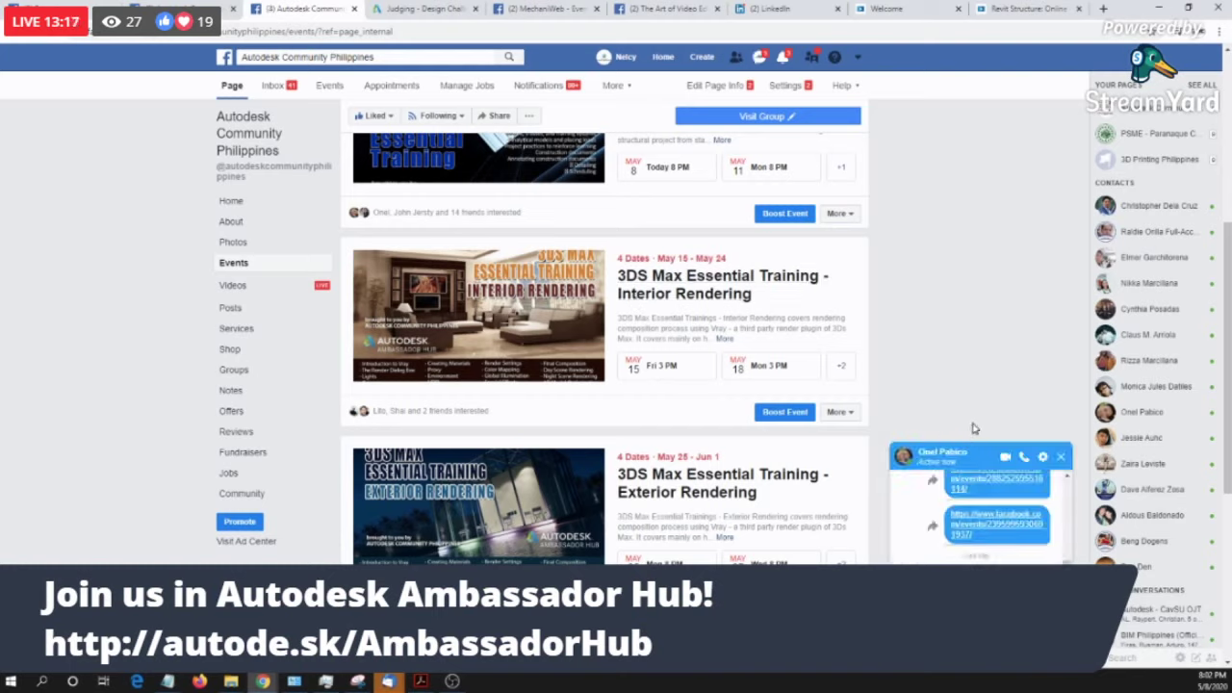
# Step: Close the chat conversation and open the AutoCAD Tips event in a new tab
pyautogui.click(1061, 456)
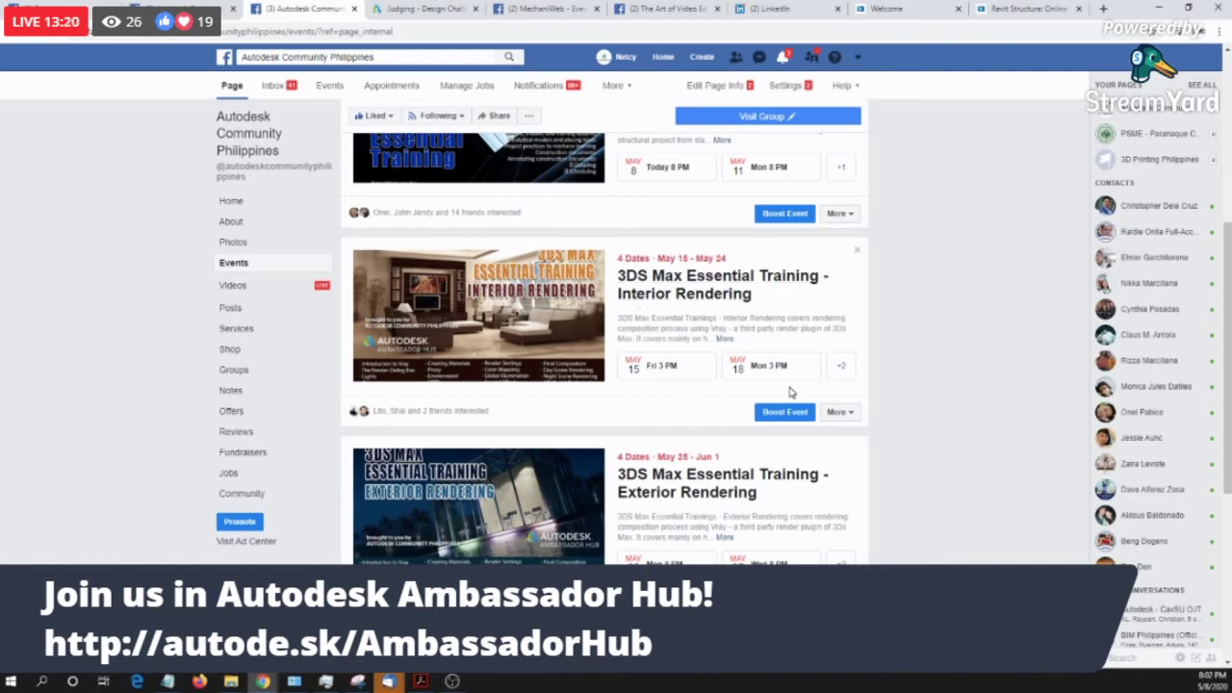
pyautogui.scroll(-2, 746, 345)
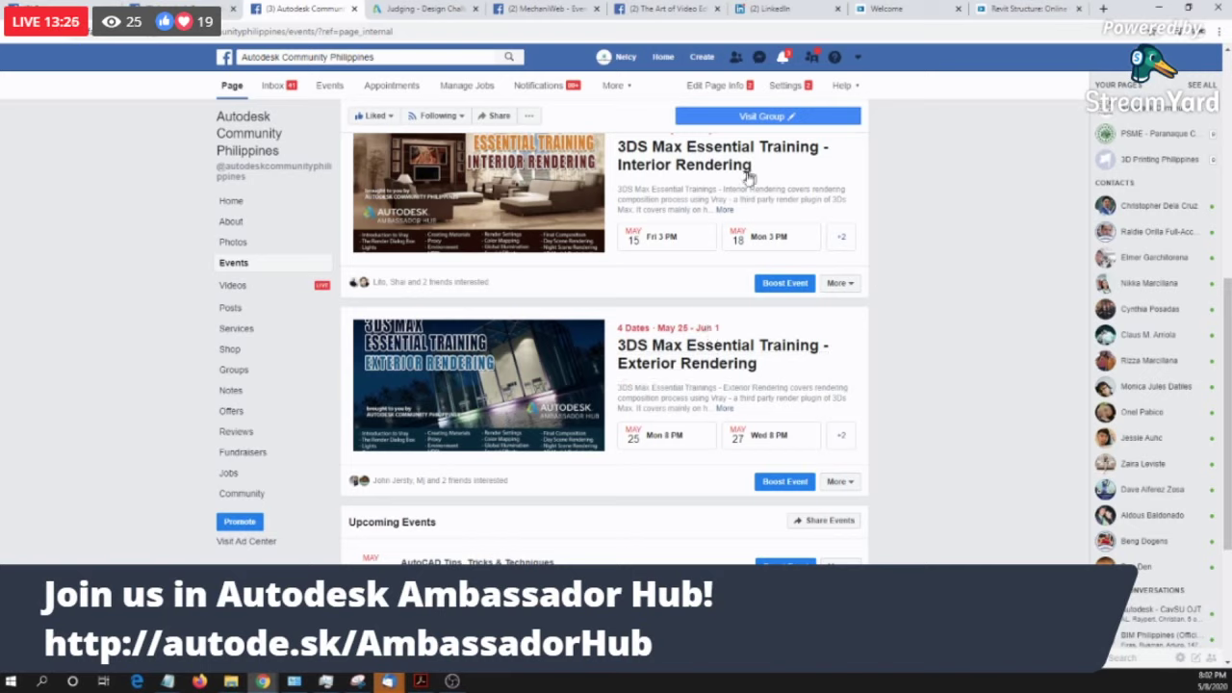
pyautogui.rightClick(481, 556)
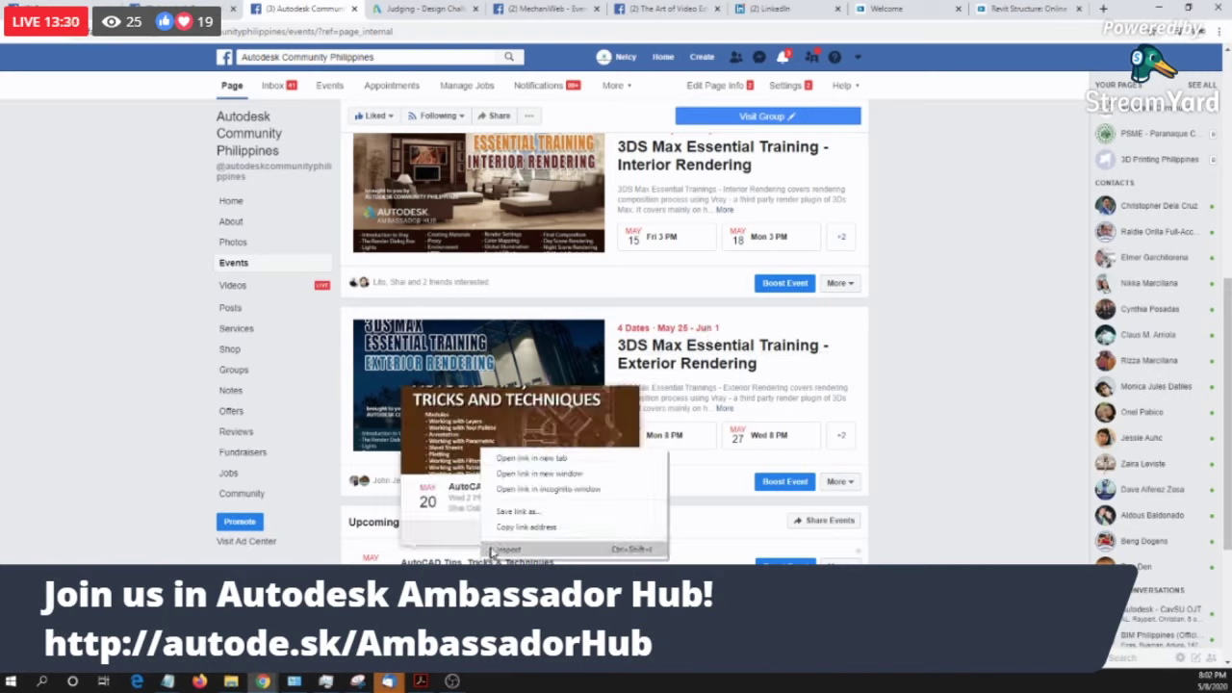
pyautogui.click(531, 458)
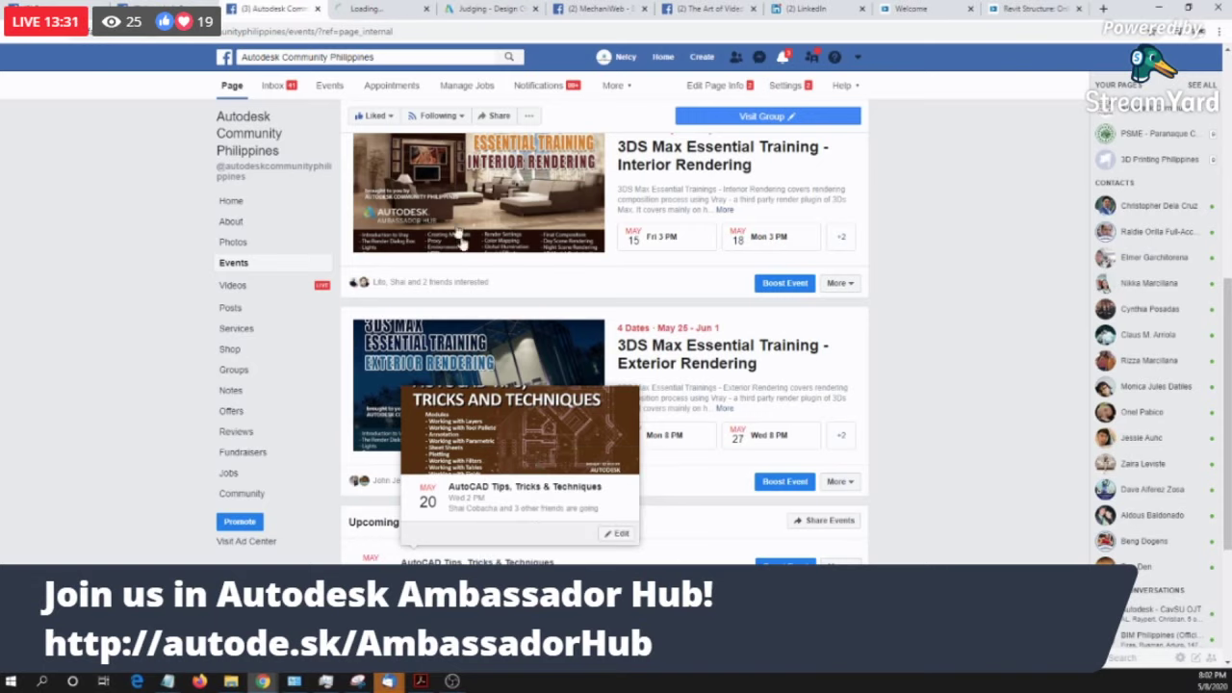
# Step: Review the AutoCAD Tips, Tricks & Techniques event's May 20 details and attendees, then return to the top
pyautogui.click(385, 8)
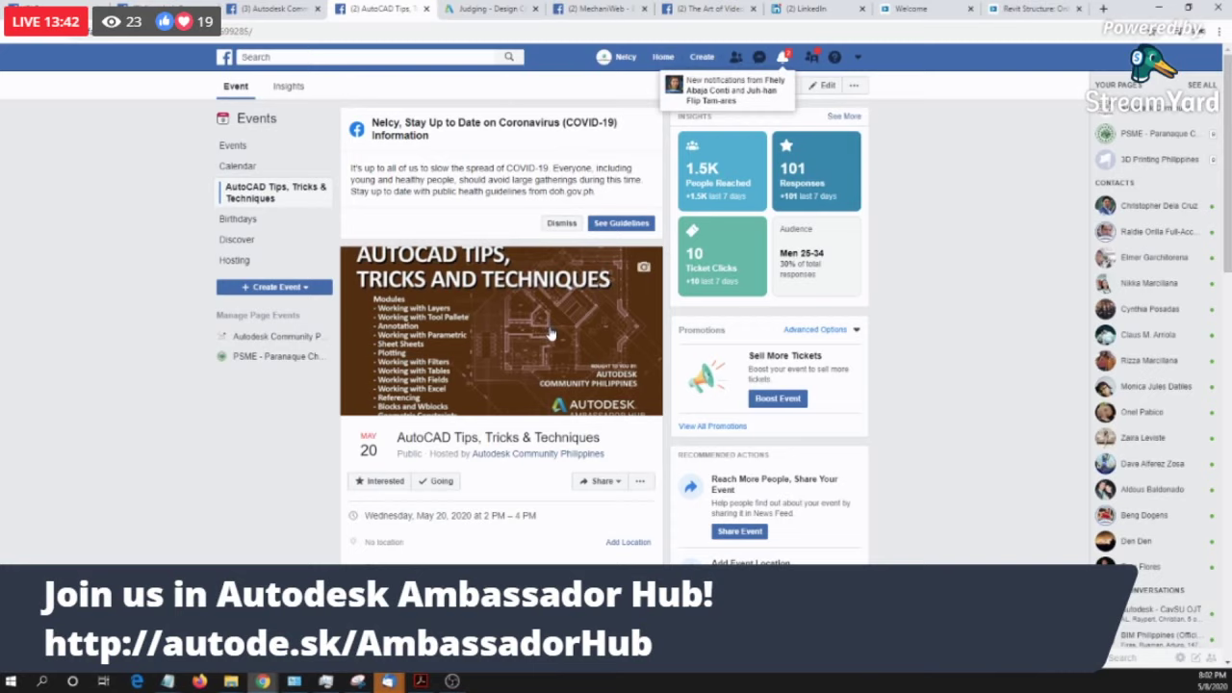
pyautogui.scroll(-3, 550, 334)
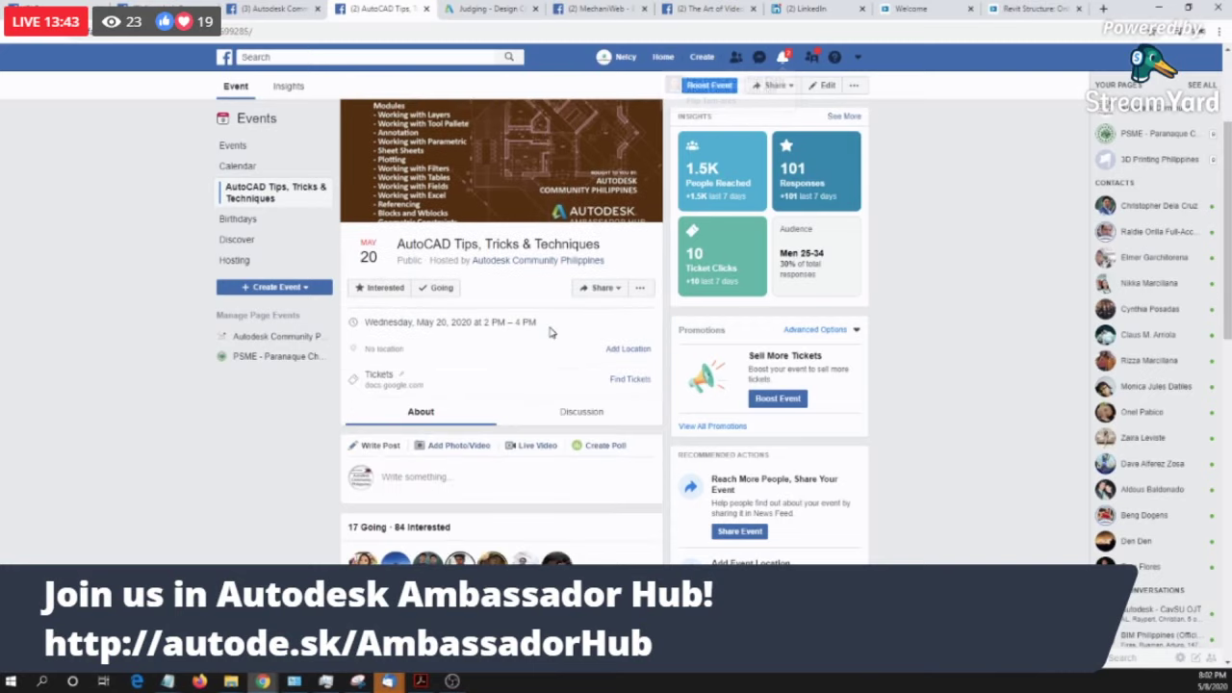
pyautogui.scroll(3, 550, 331)
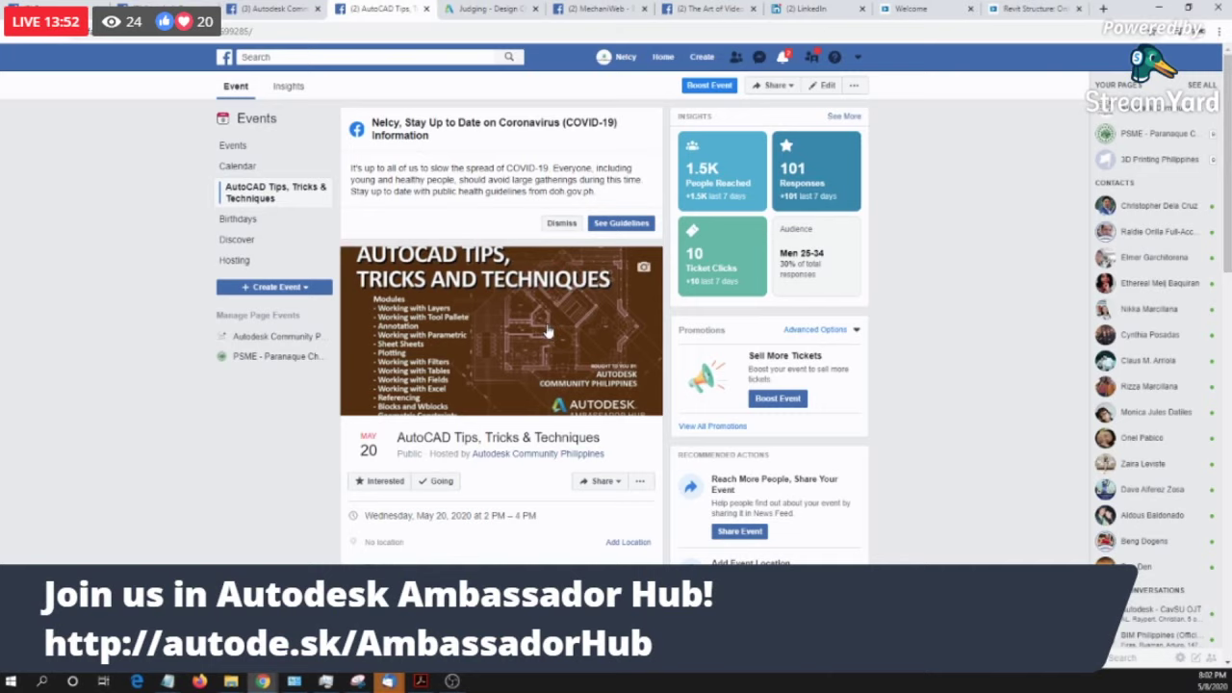
pyautogui.scroll(-4, 550, 331)
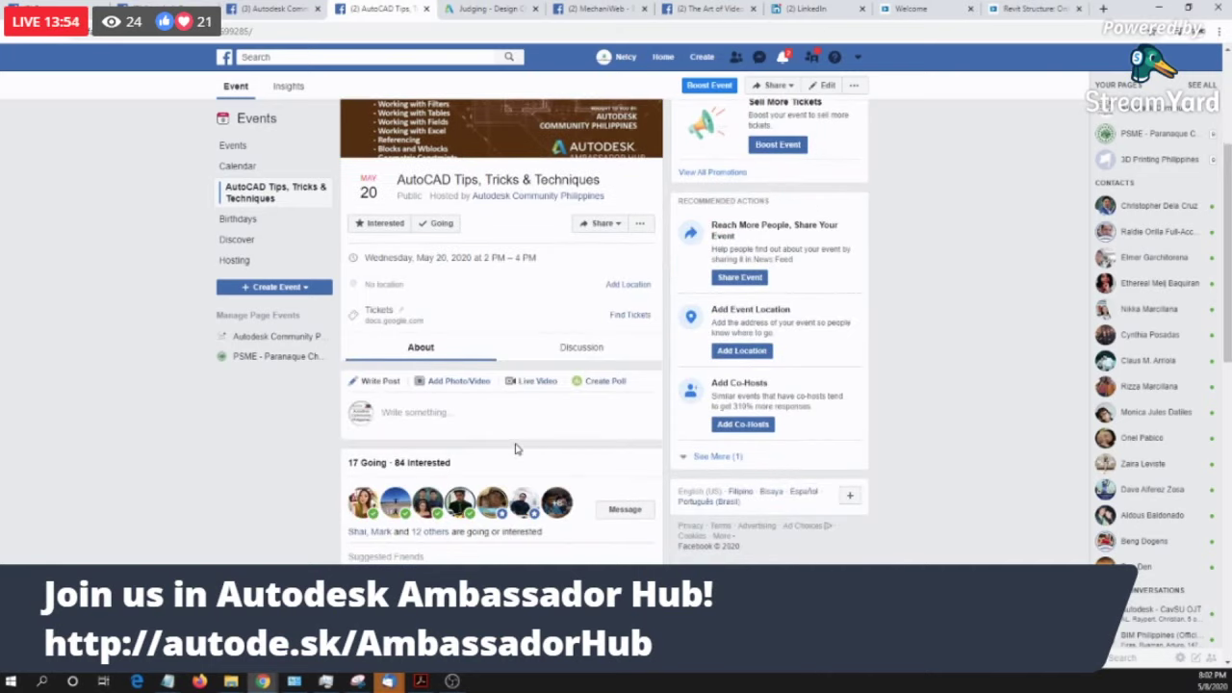
pyautogui.scroll(-4, 514, 448)
pyautogui.scroll(-3, 515, 448)
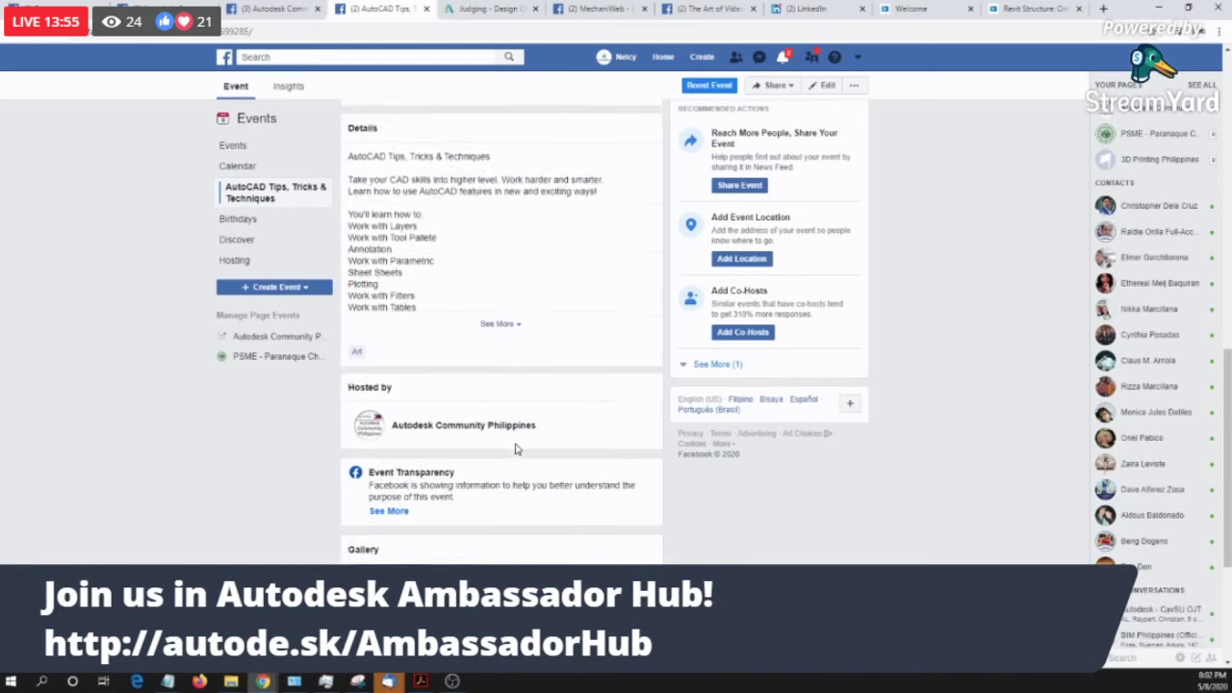
pyautogui.scroll(5, 520, 449)
pyautogui.scroll(2, 515, 449)
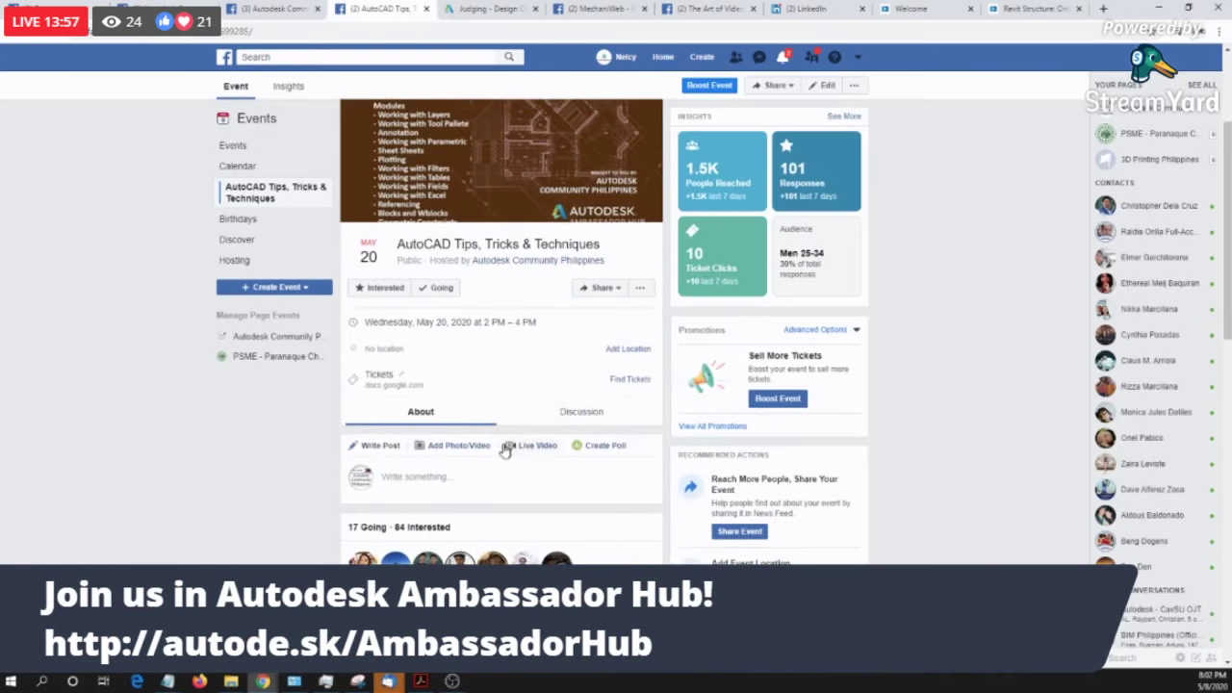
pyautogui.moveTo(483, 326); pyautogui.dragTo(539, 327)
pyautogui.click(210, 433)
pyautogui.scroll(2, 210, 433)
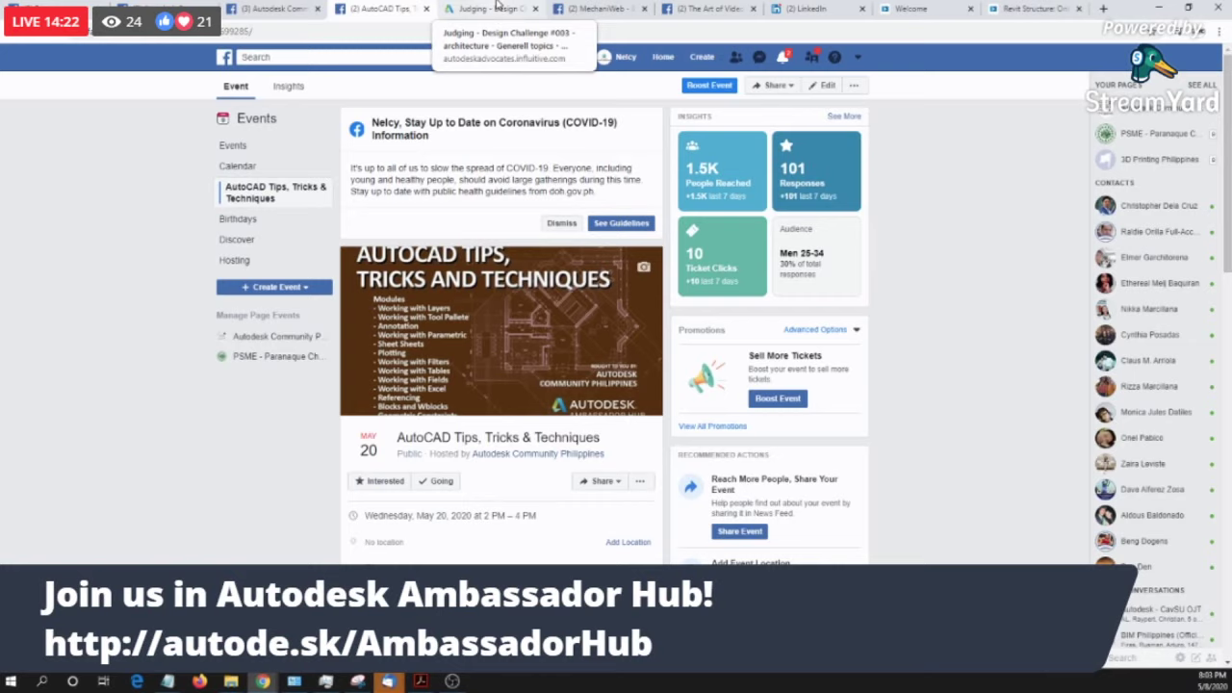
# Step: Cycle through the judging post, MechaniWeb, Art of Video Editing and LinkedIn tabs, ending on the Philippines group
pyautogui.click(495, 8)
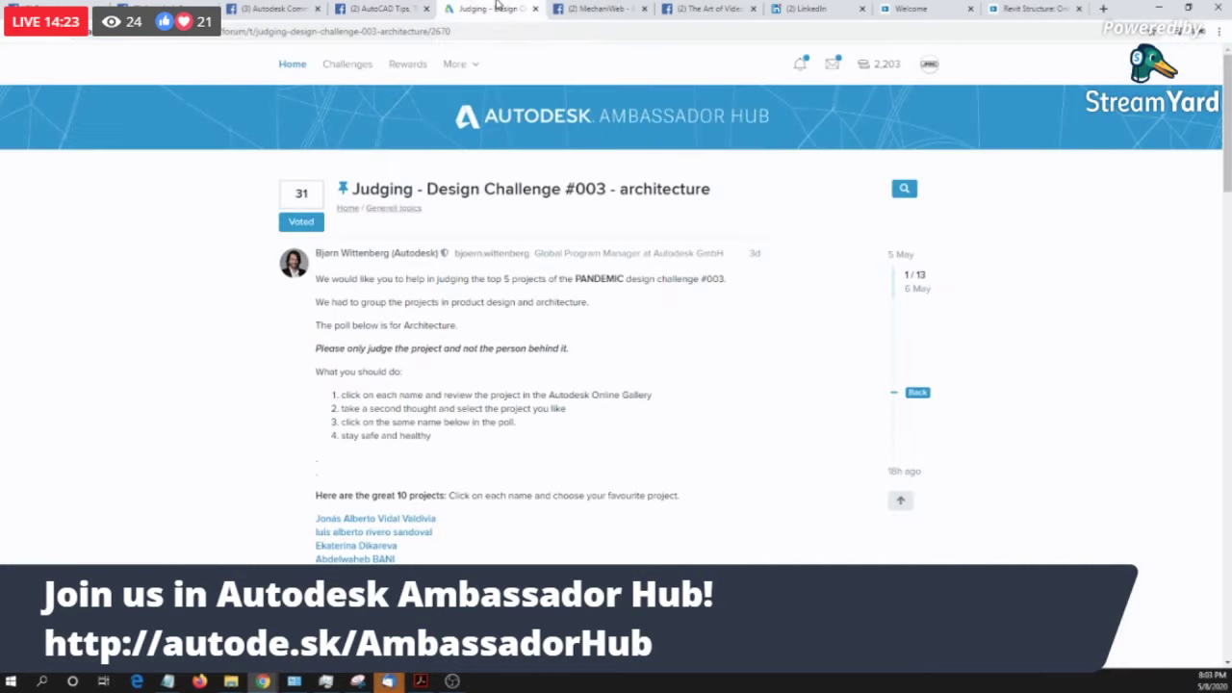
pyautogui.click(593, 7)
pyautogui.click(695, 8)
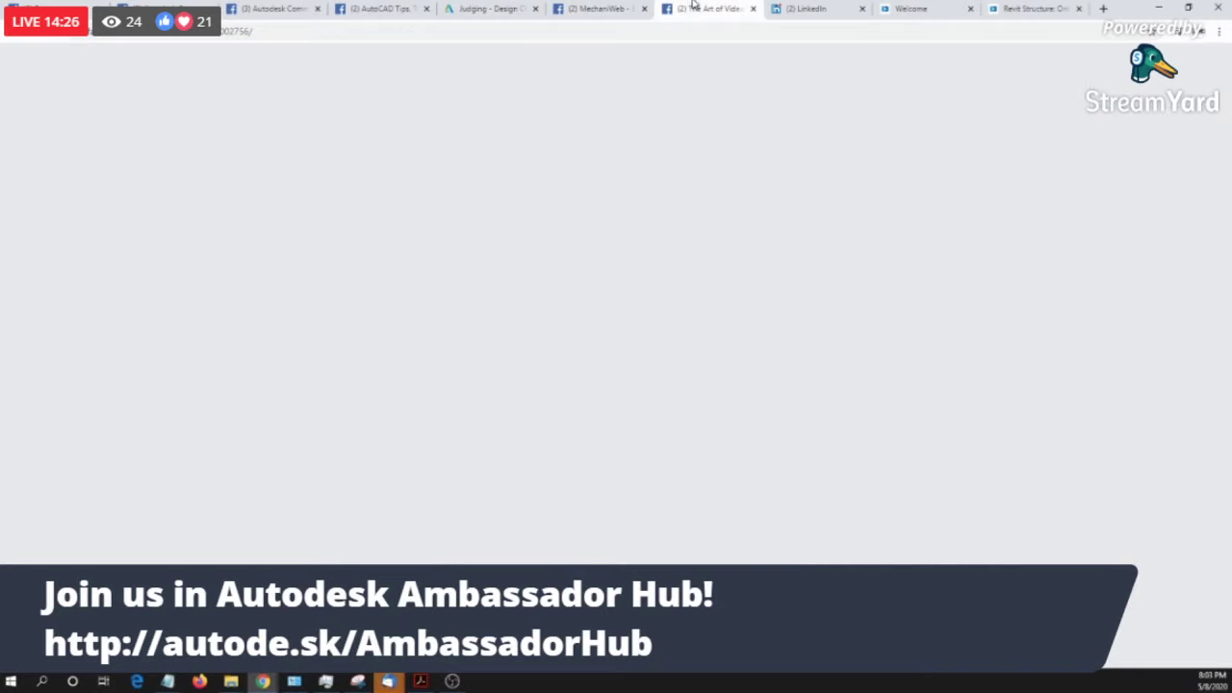
pyautogui.click(806, 8)
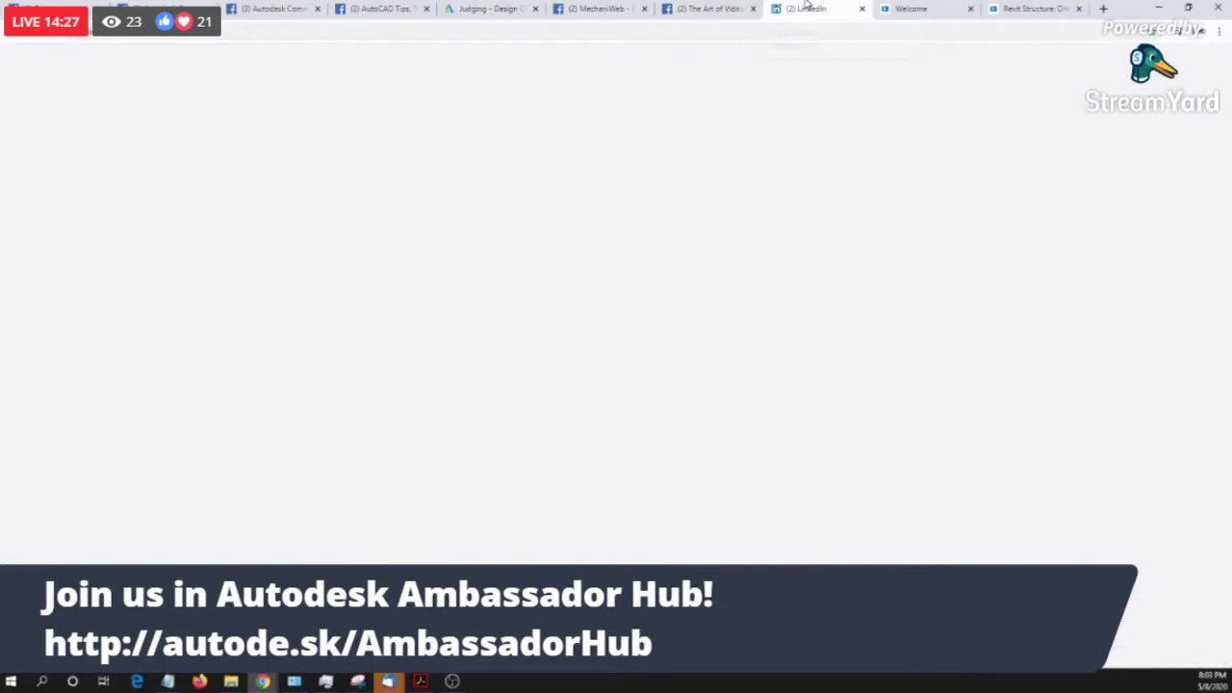
pyautogui.click(743, 8)
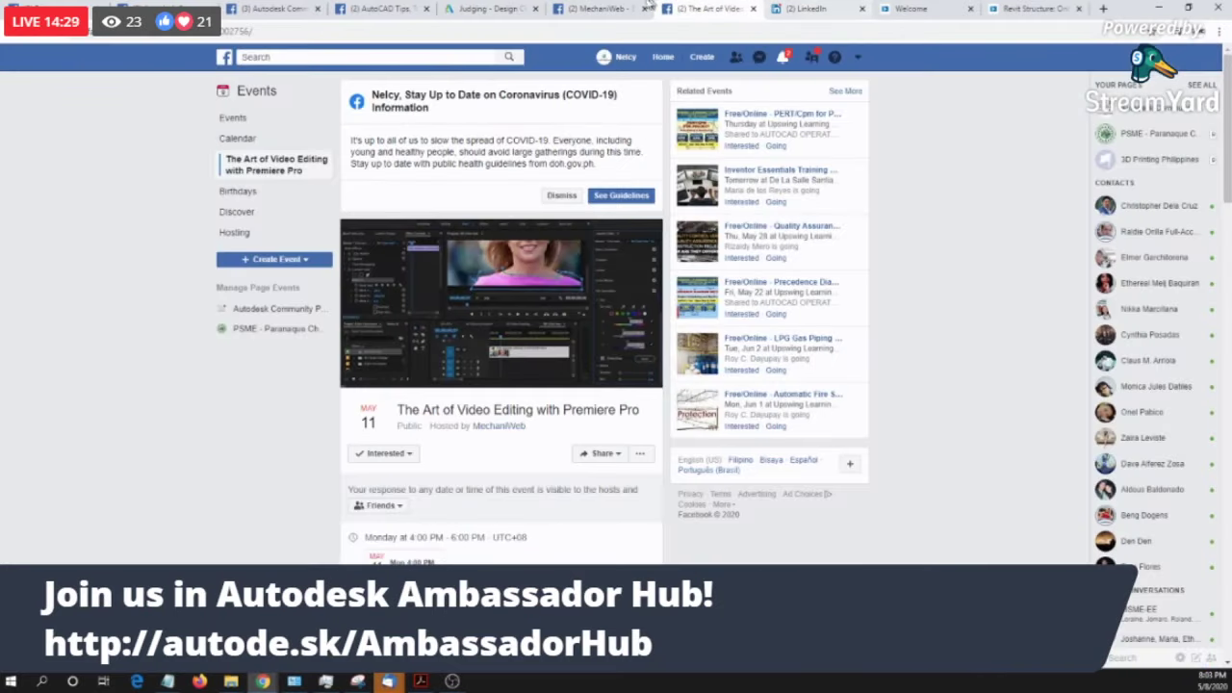
pyautogui.click(611, 8)
pyautogui.click(481, 8)
pyautogui.click(274, 7)
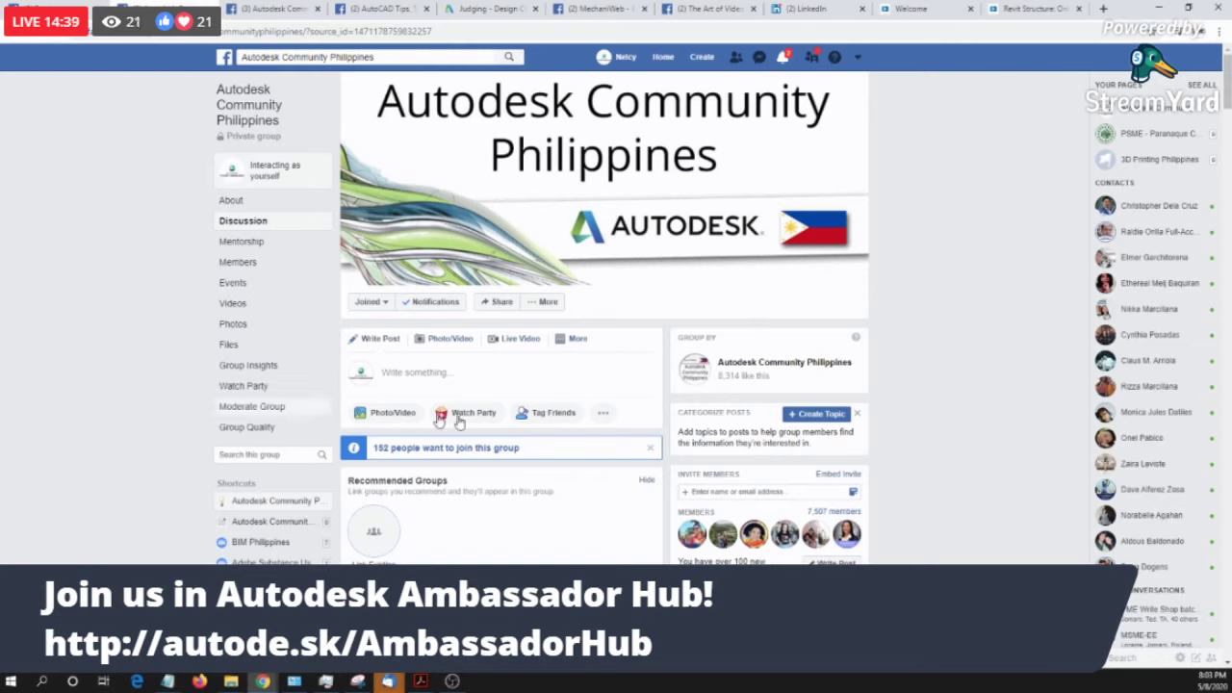
# Step: Dismiss the '152 people want to join' notice and scroll through the group's discussion feed
pyautogui.click(650, 448)
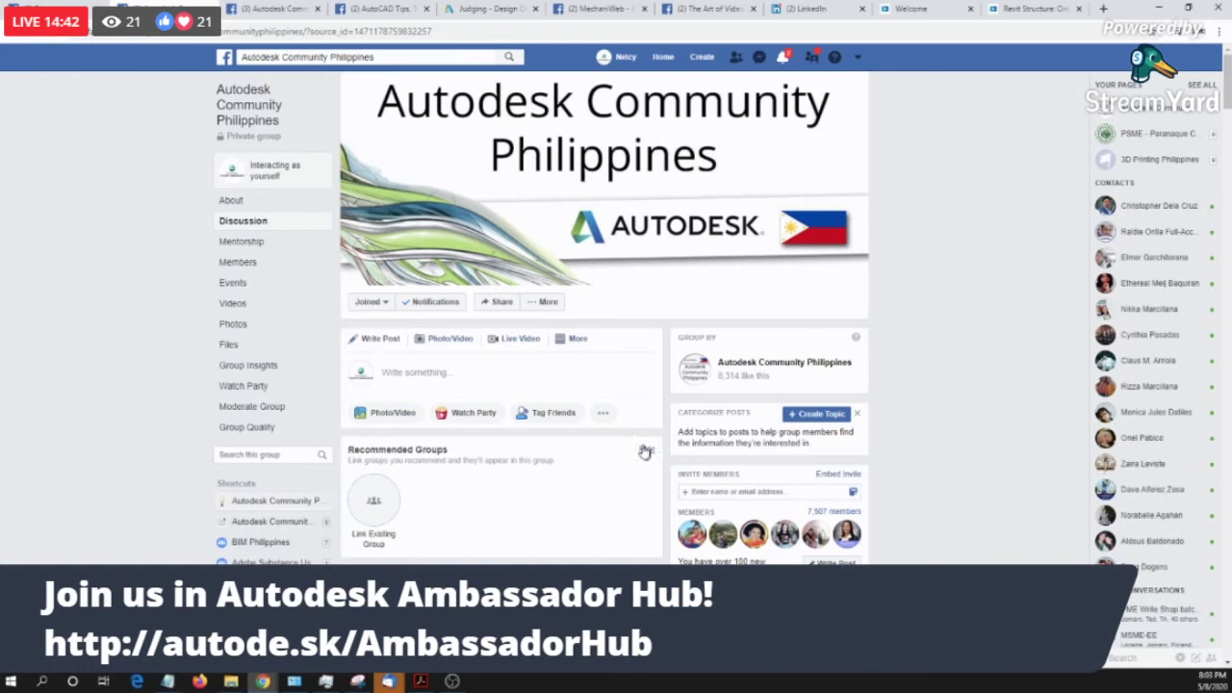
pyautogui.scroll(-10, 549, 453)
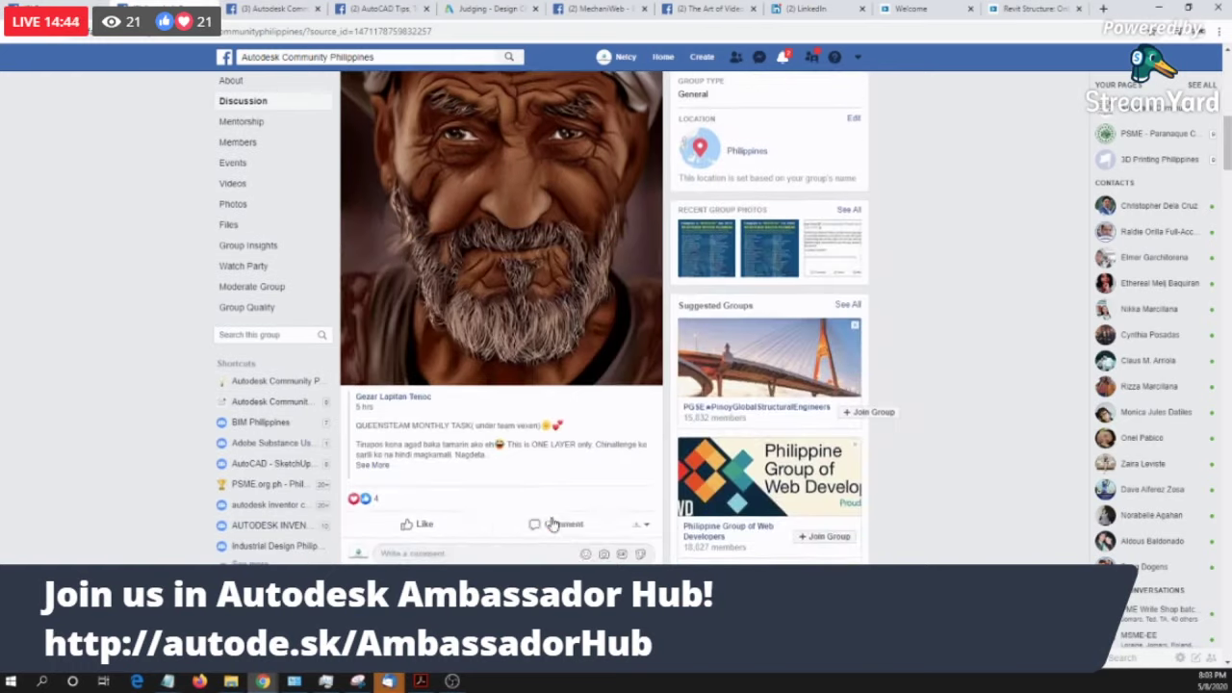
pyautogui.scroll(-8, 551, 522)
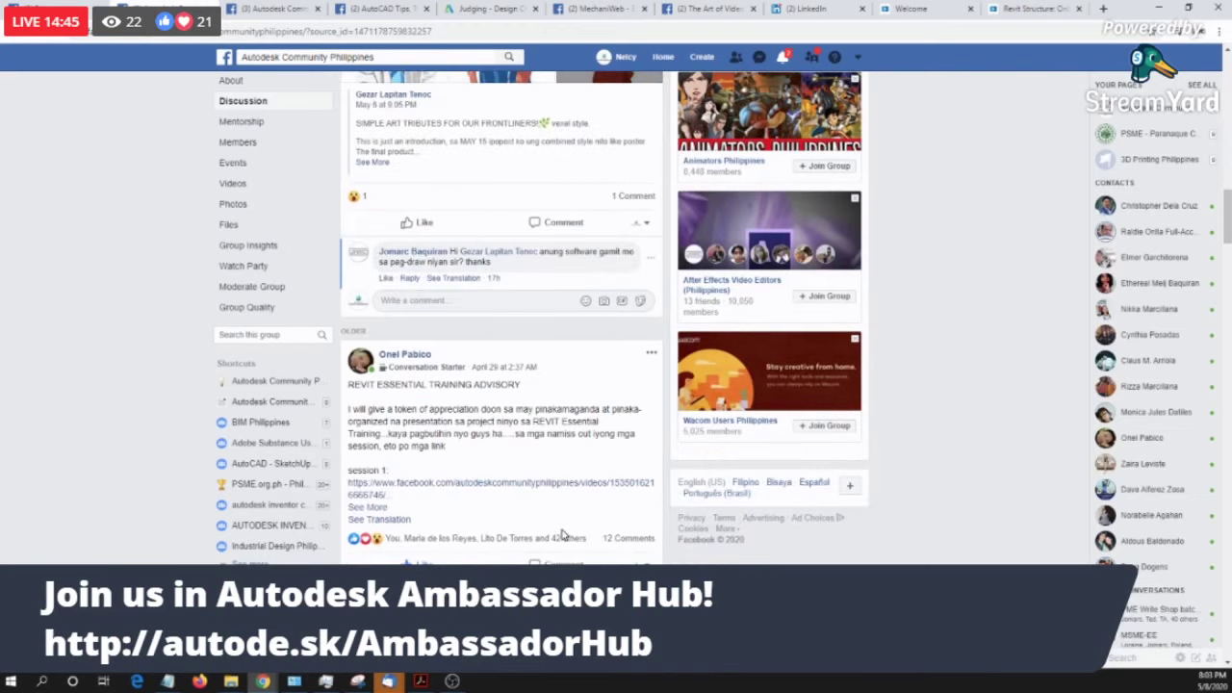
pyautogui.scroll(-5, 563, 535)
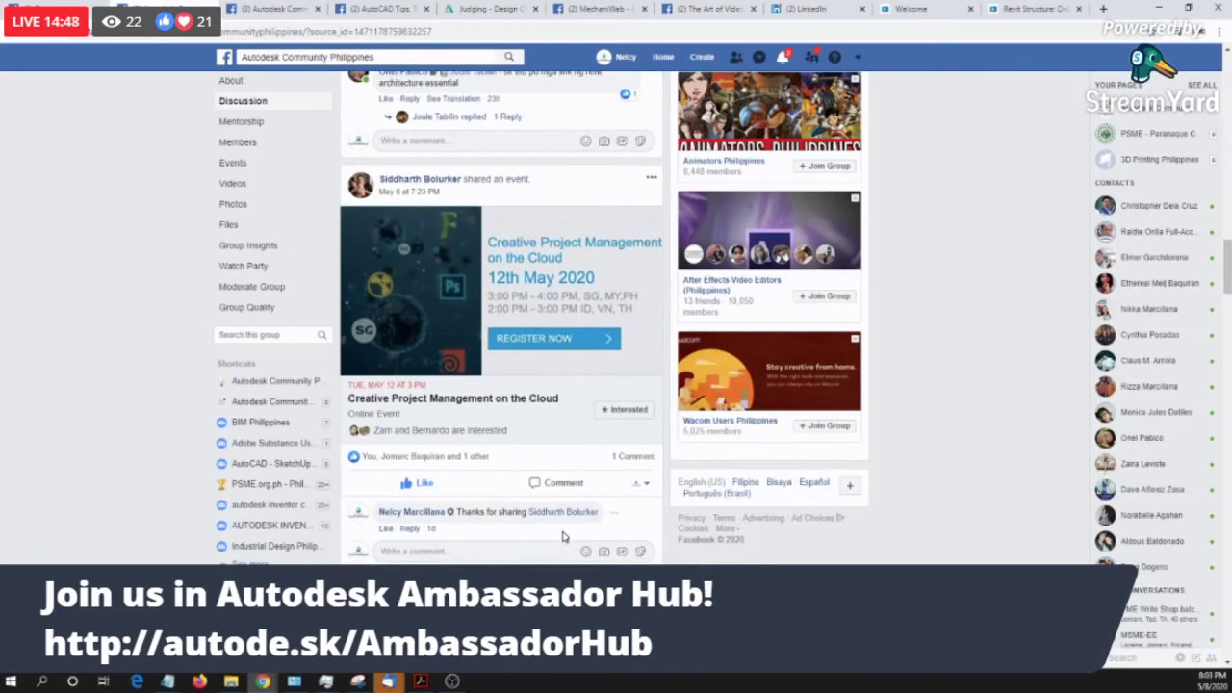
pyautogui.scroll(-10, 563, 534)
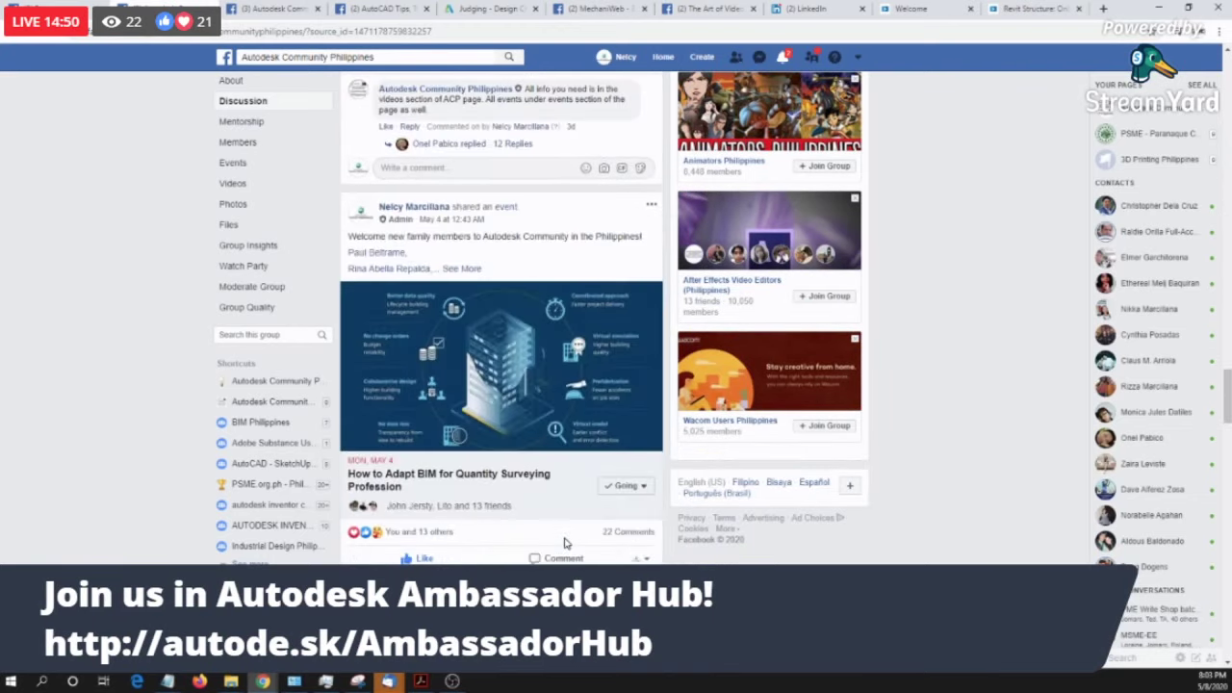
pyautogui.scroll(-10, 547, 552)
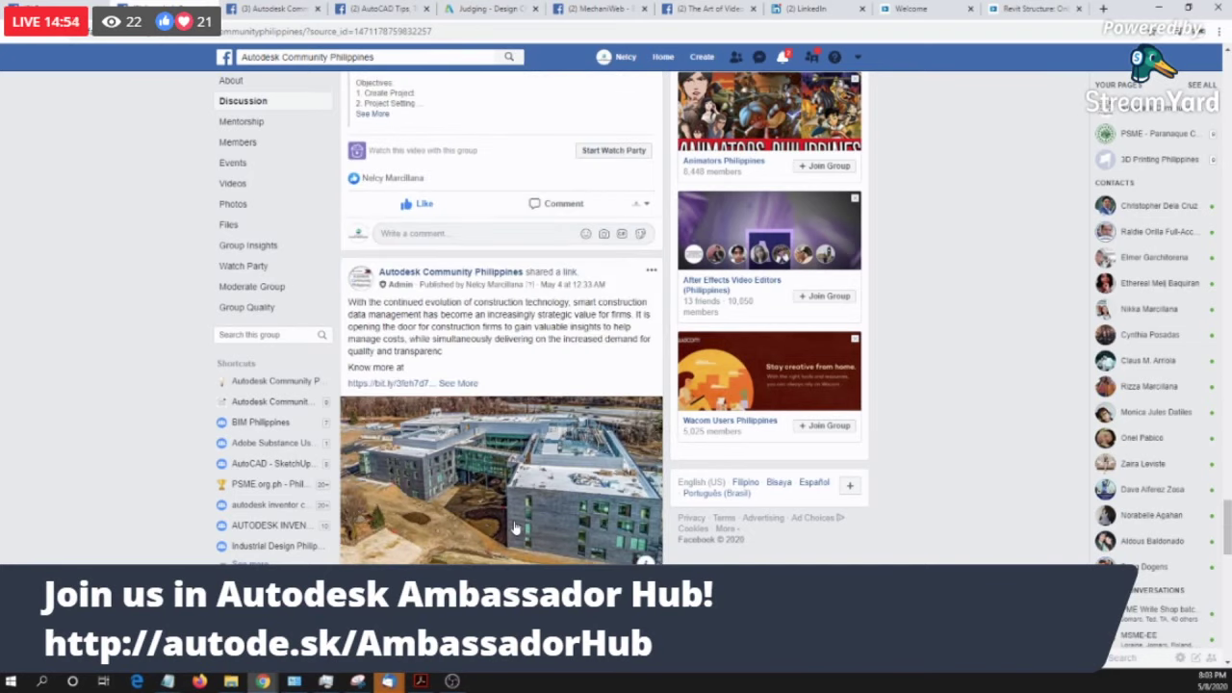
pyautogui.scroll(-6, 515, 528)
pyautogui.scroll(6, 513, 525)
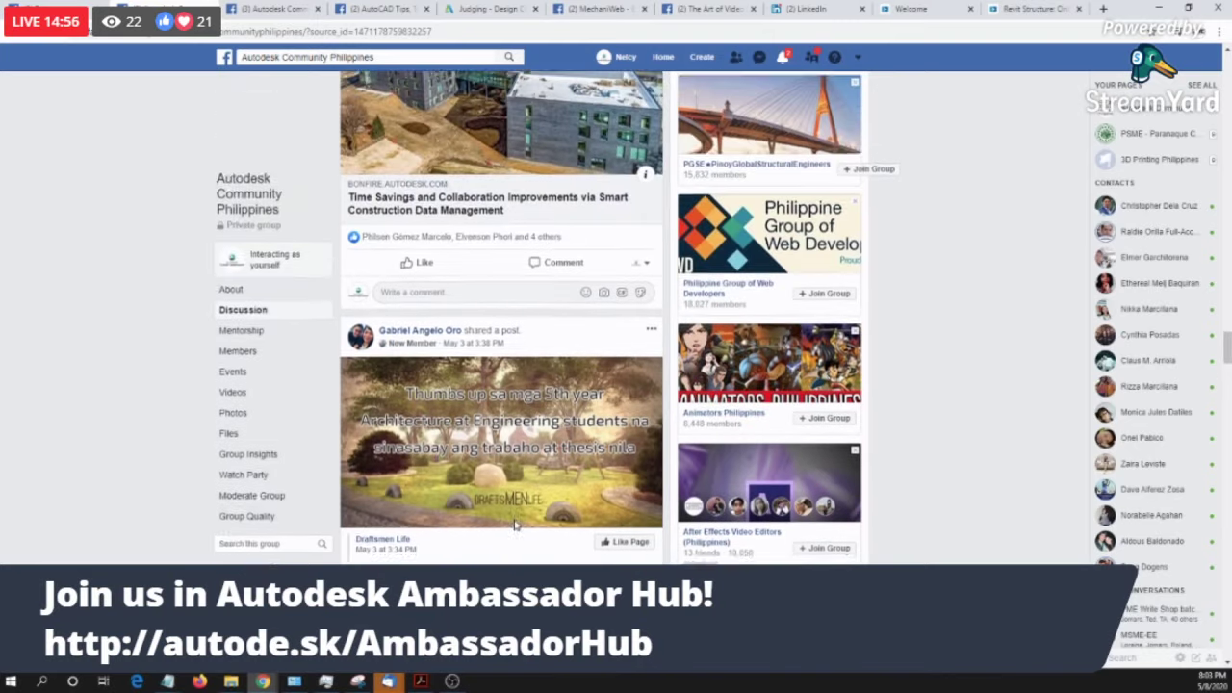
pyautogui.click(275, 8)
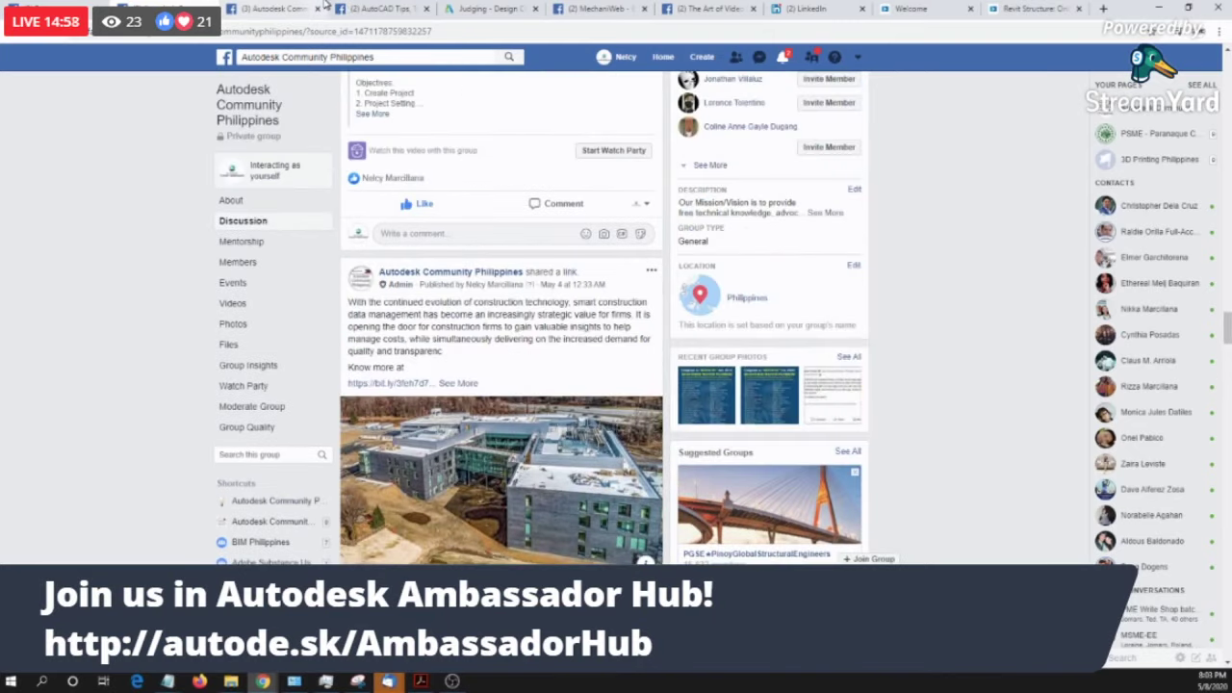
# Step: On MechaniWeb's page, glance at Videos, then open Events and scroll to the Premiere Pro workshop
pyautogui.click(596, 7)
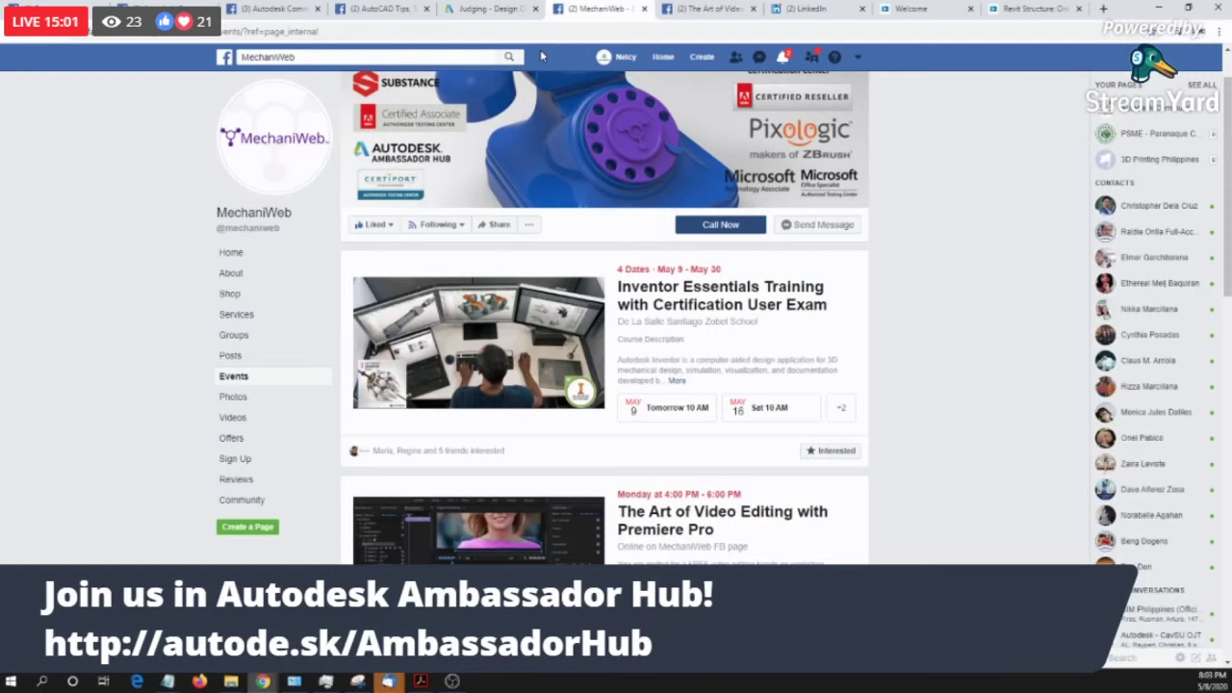
pyautogui.click(259, 429)
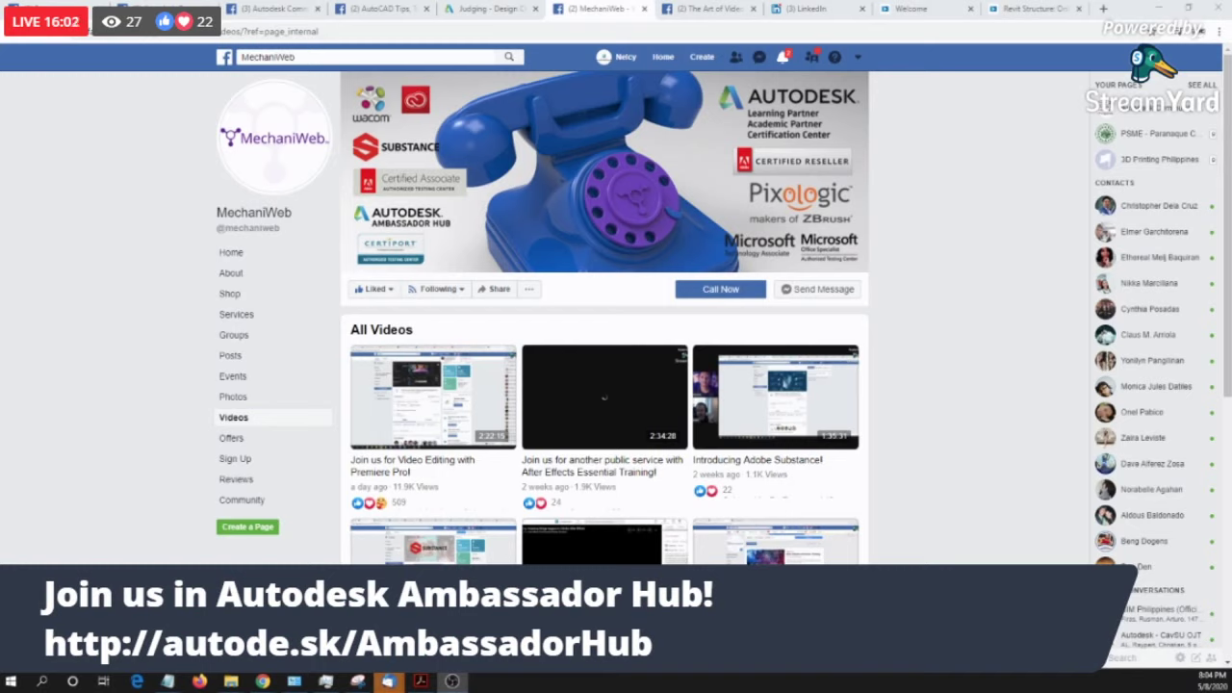
pyautogui.hotkey('alt', 'Tab')
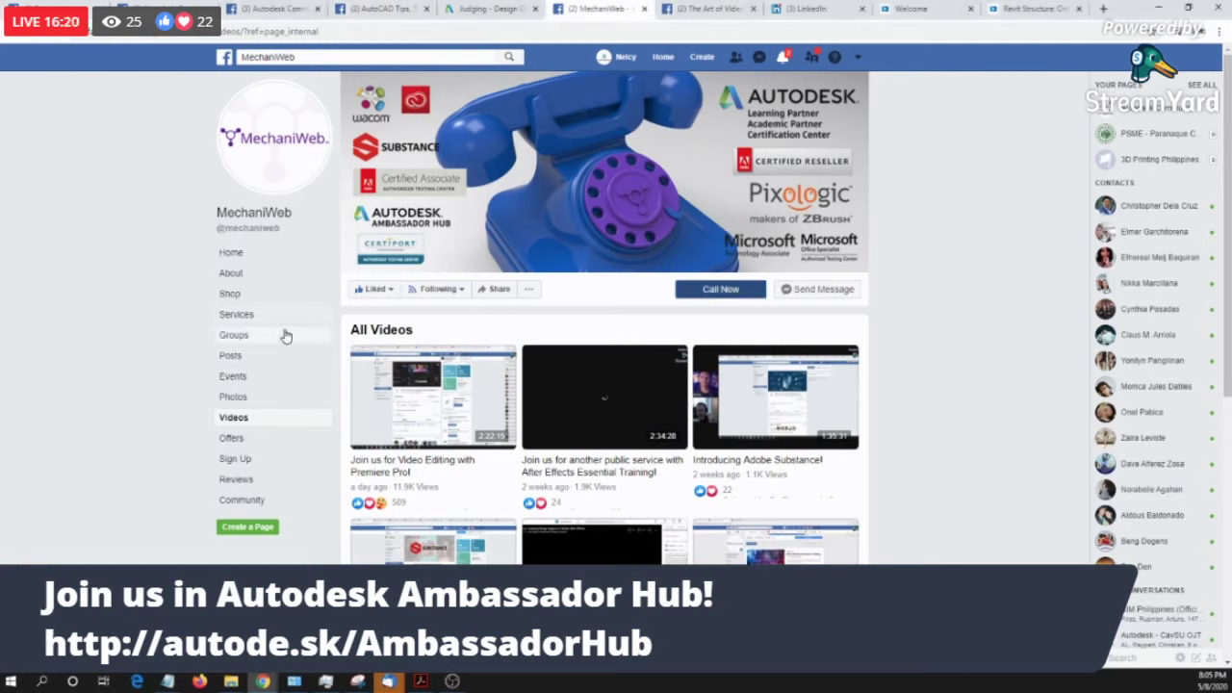
pyautogui.click(253, 382)
pyautogui.scroll(-3, 896, 427)
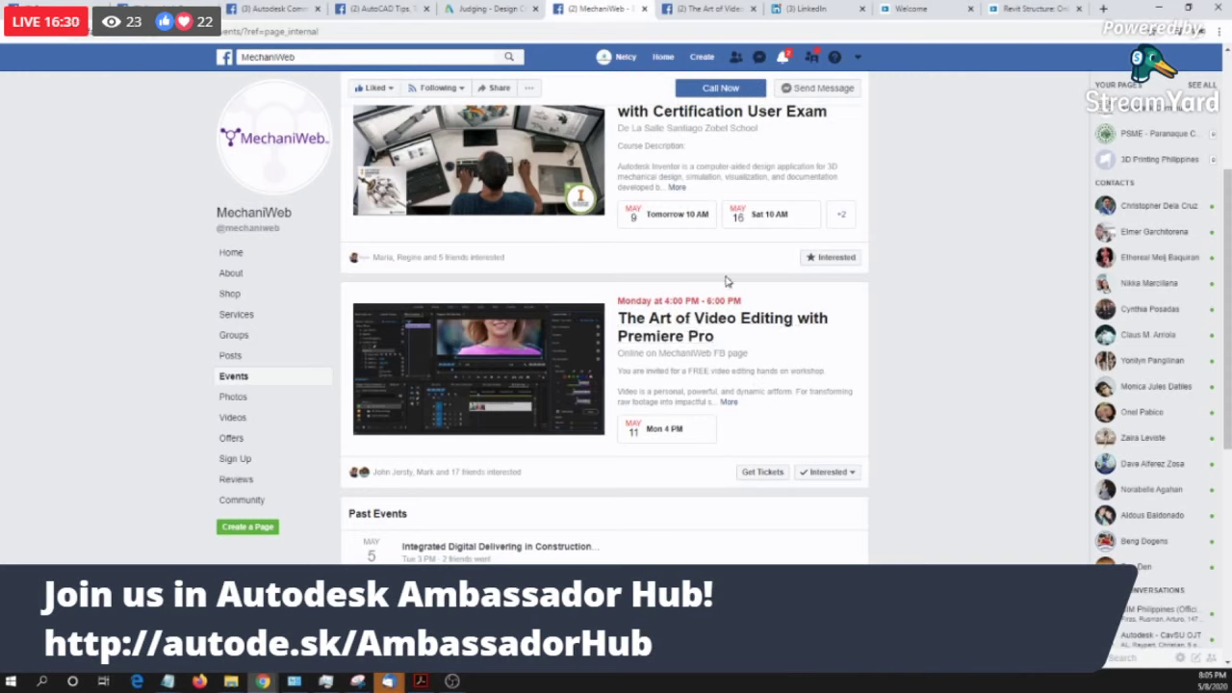
# Step: Open The Art of Video Editing with Premiere Pro event and expand its full Details text
pyautogui.click(691, 320)
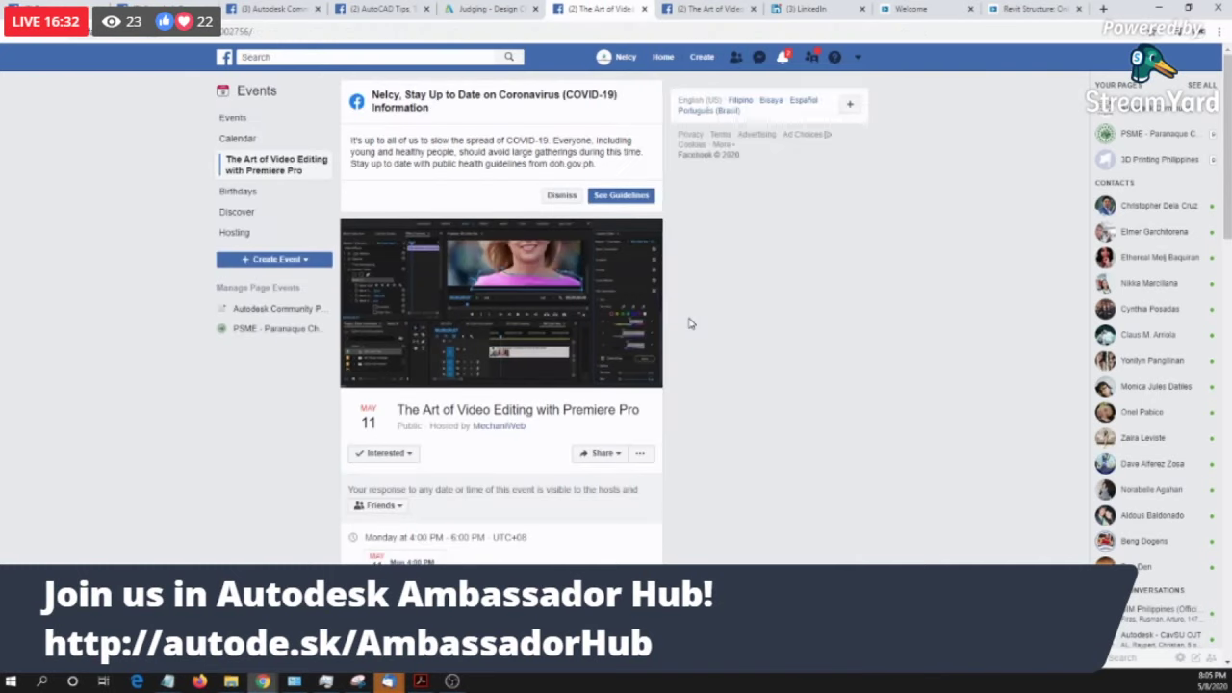
pyautogui.scroll(-6, 689, 325)
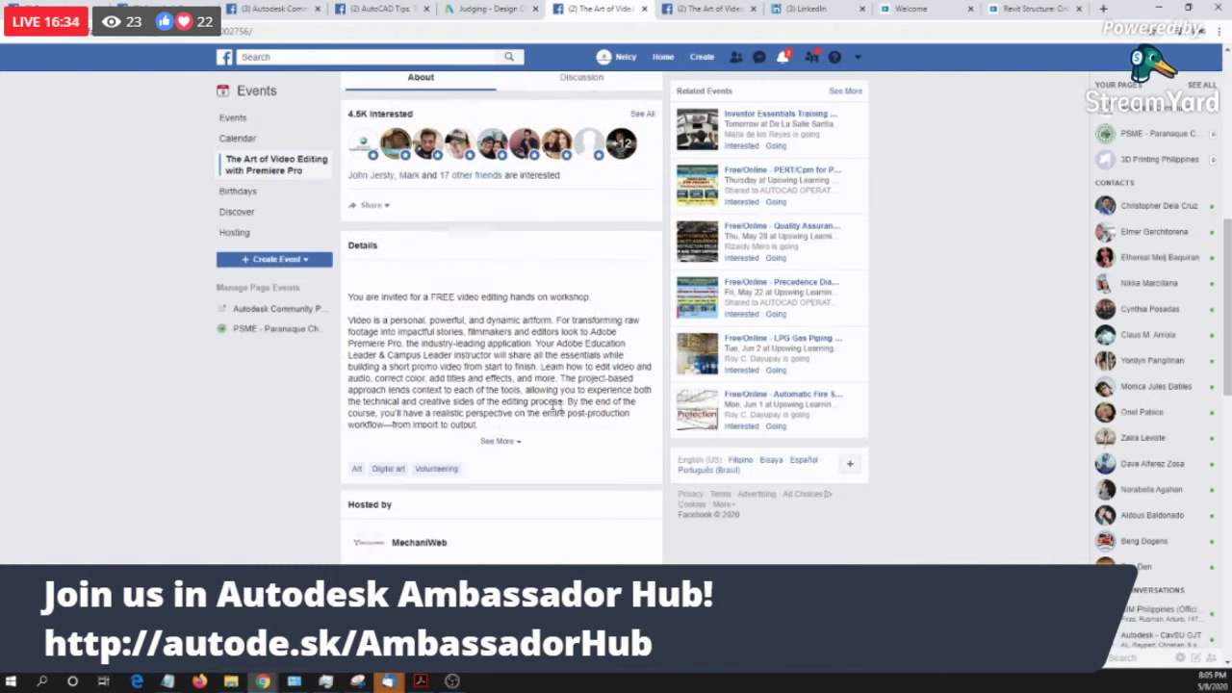
pyautogui.click(505, 445)
pyautogui.scroll(-1, 486, 428)
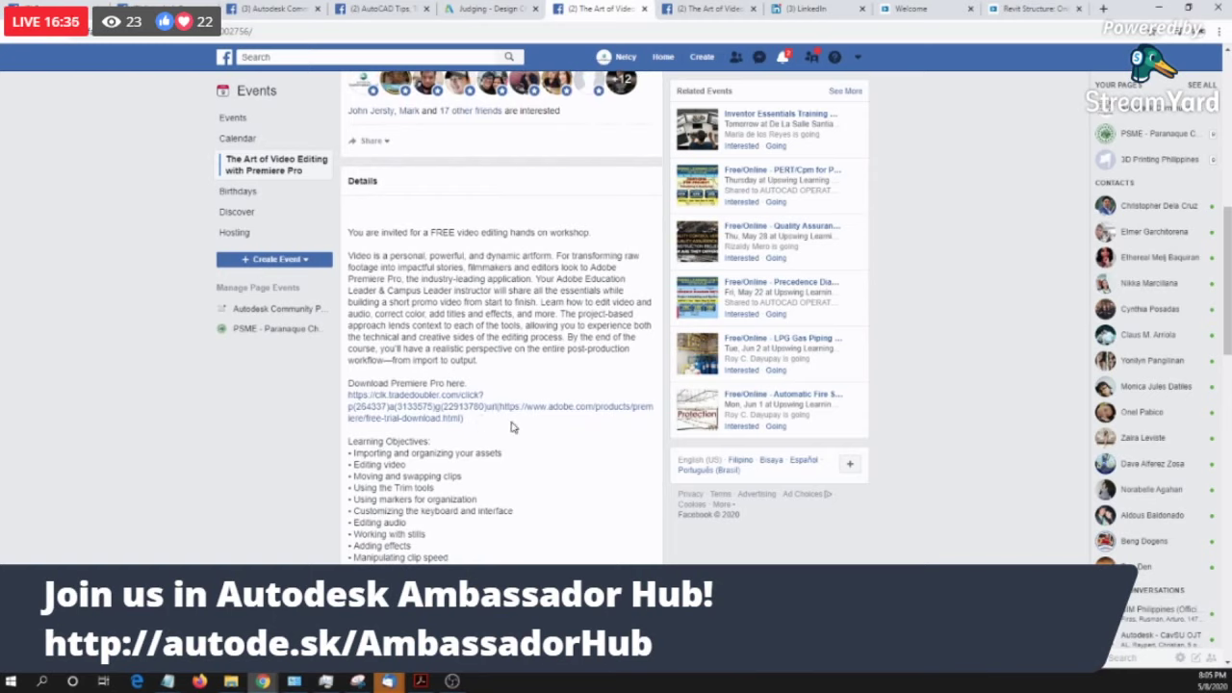
# Step: Highlight the Premiere Pro download link, then scroll back to the top of the event page
pyautogui.moveTo(478, 429); pyautogui.dragTo(352, 395)
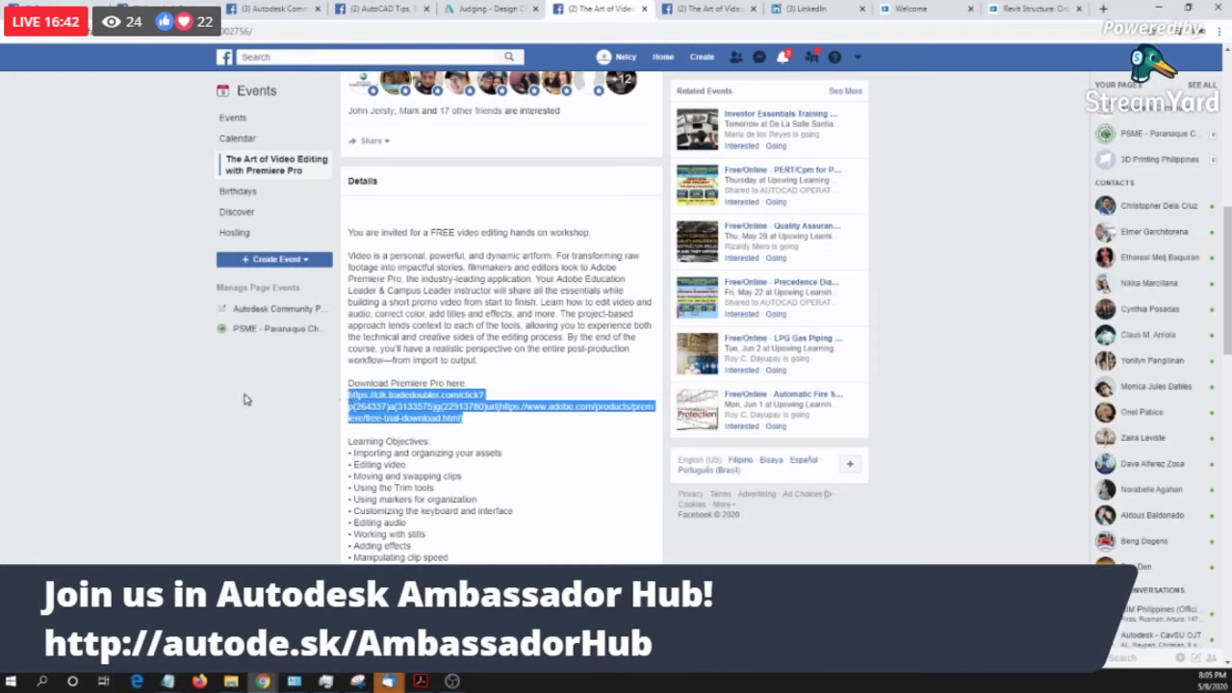
pyautogui.click(201, 452)
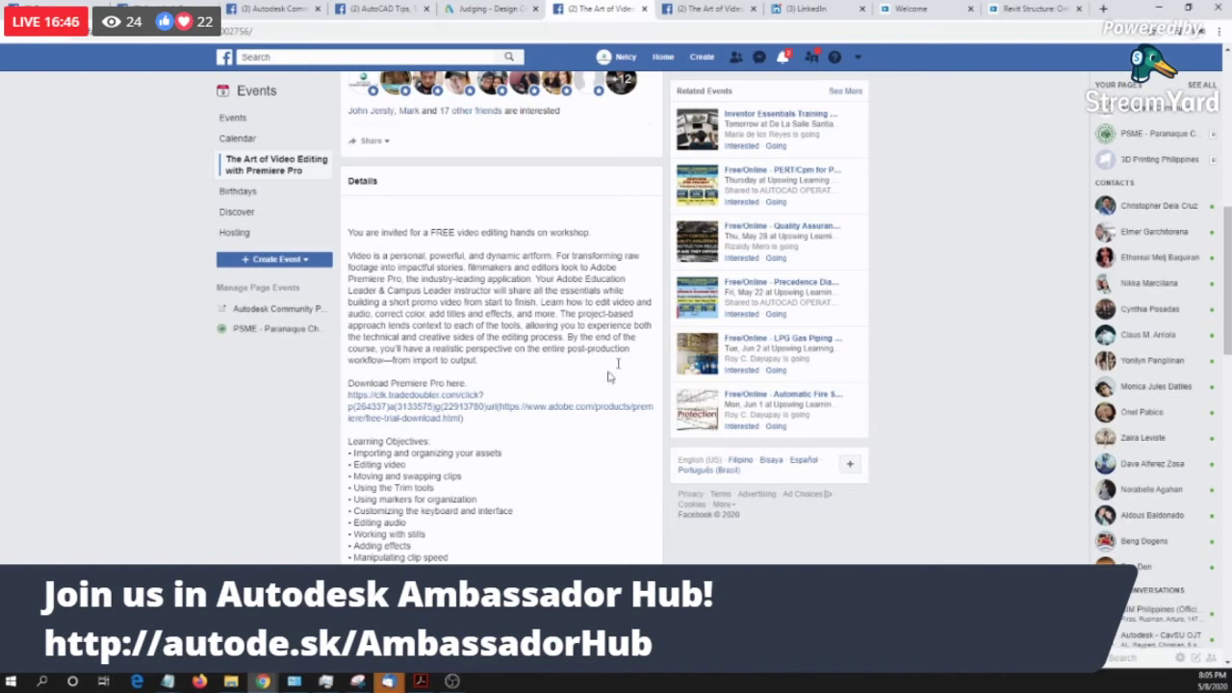
pyautogui.scroll(5, 505, 428)
pyautogui.scroll(3, 512, 438)
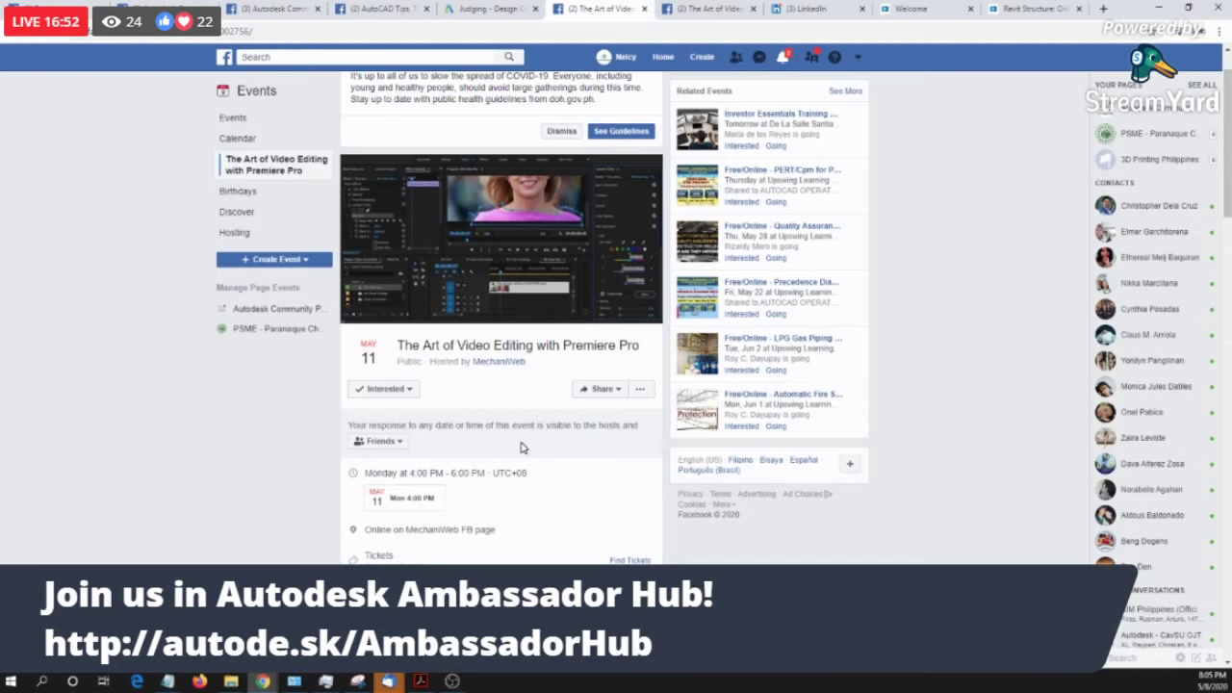
pyautogui.scroll(1, 524, 435)
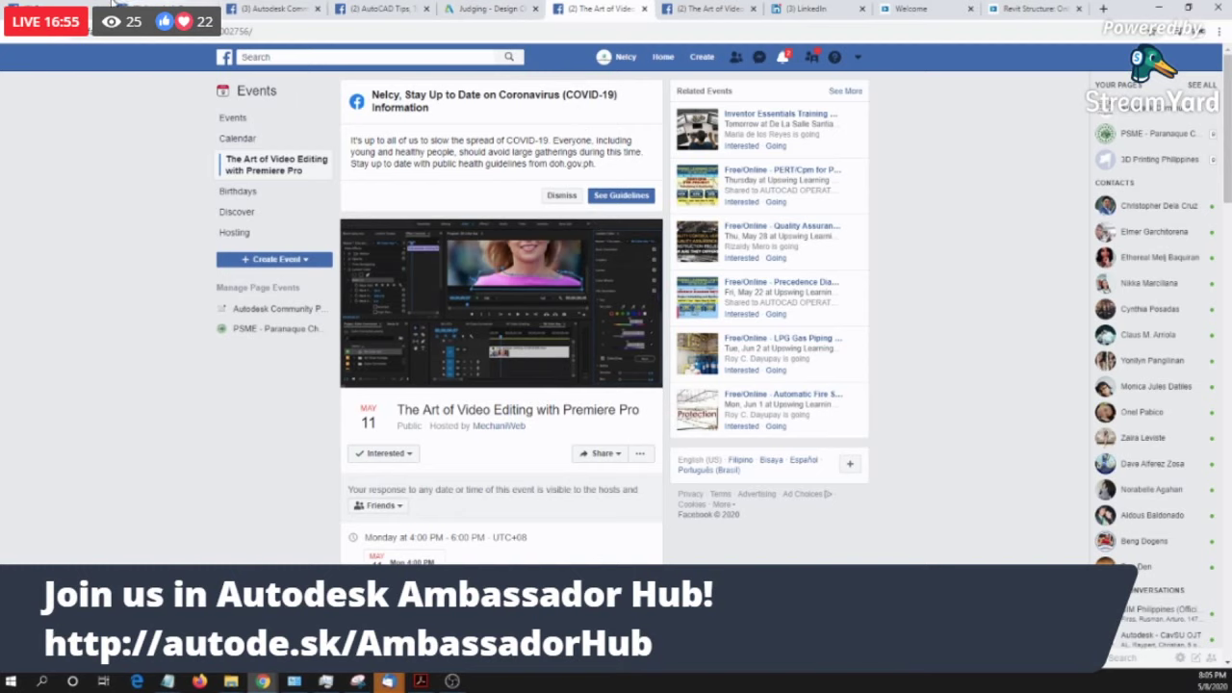
# Step: Return to the Autodesk Community Philippines events tab and scroll to the Revit Structure Essential Training event
pyautogui.click(298, 5)
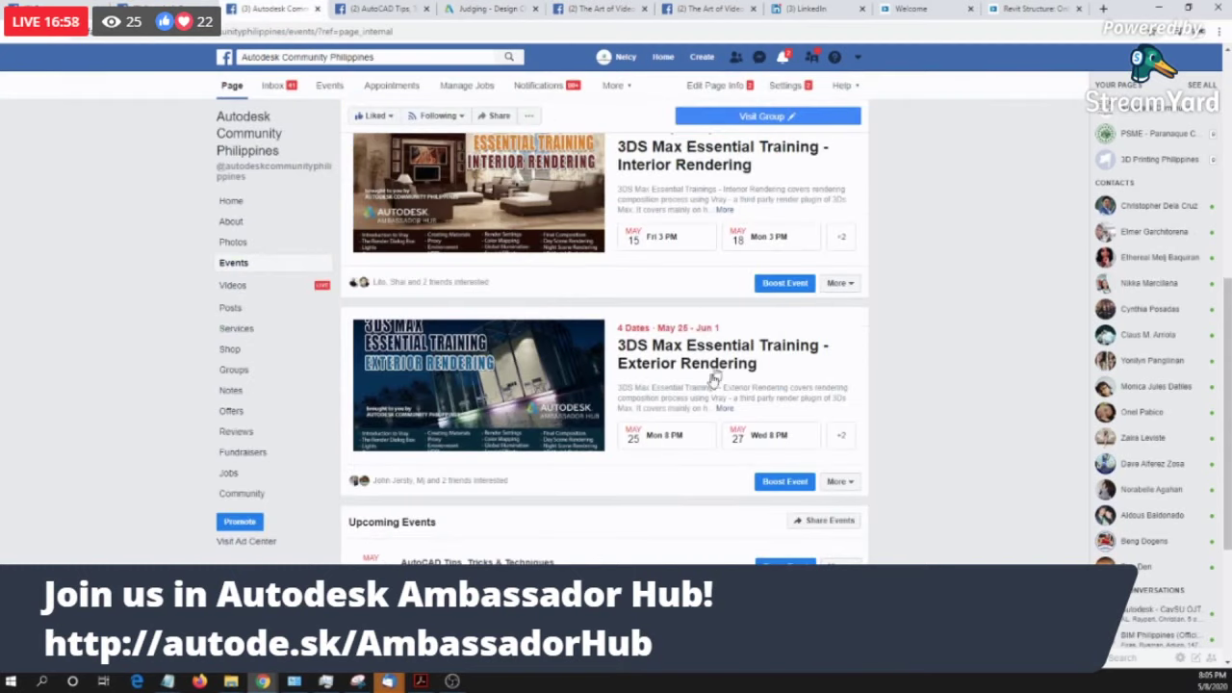
pyautogui.scroll(2, 709, 374)
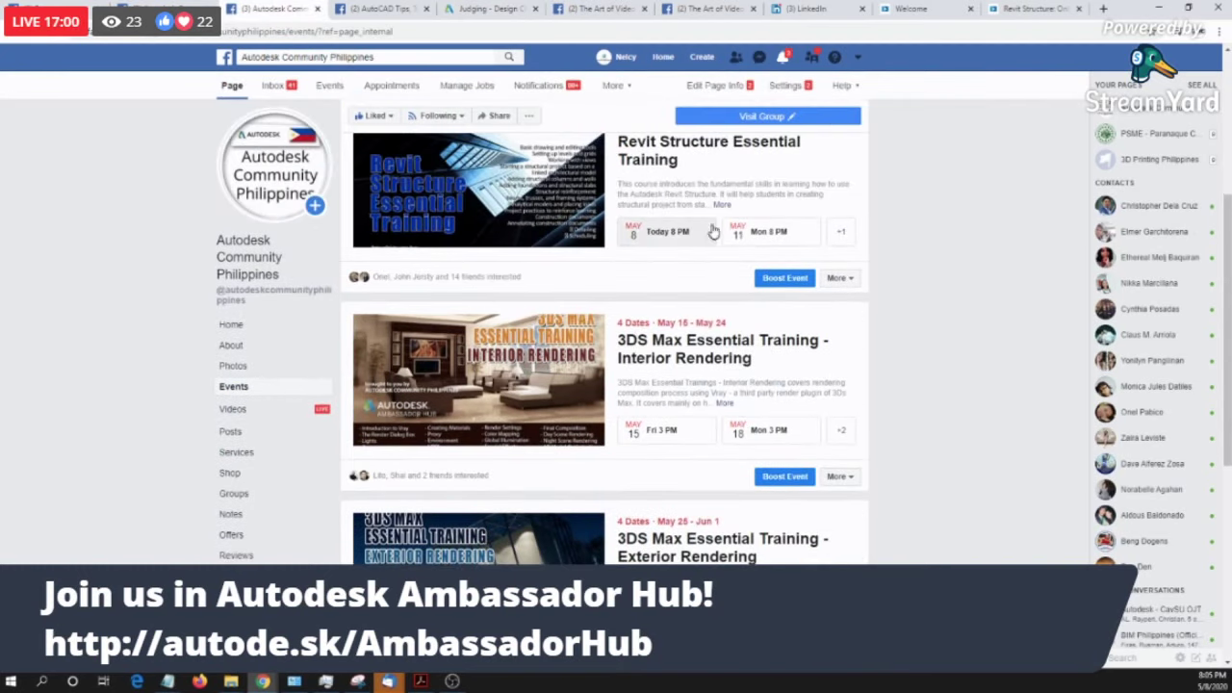
pyautogui.scroll(2, 717, 289)
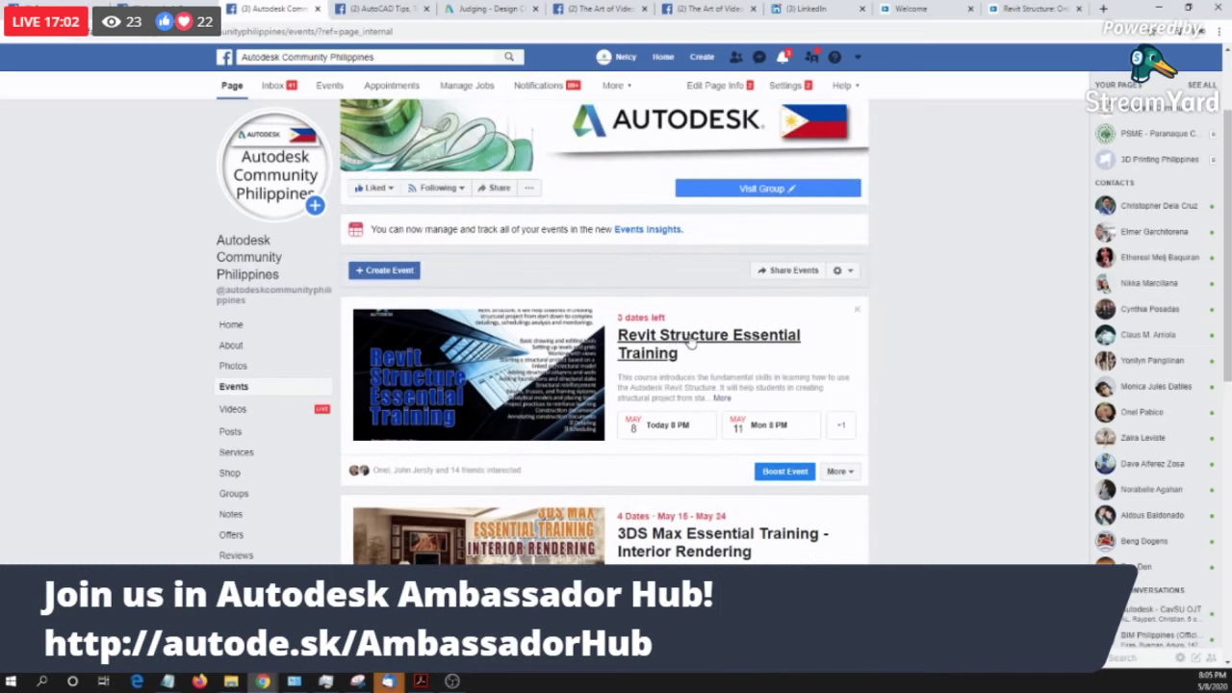
pyautogui.scroll(-2, 690, 343)
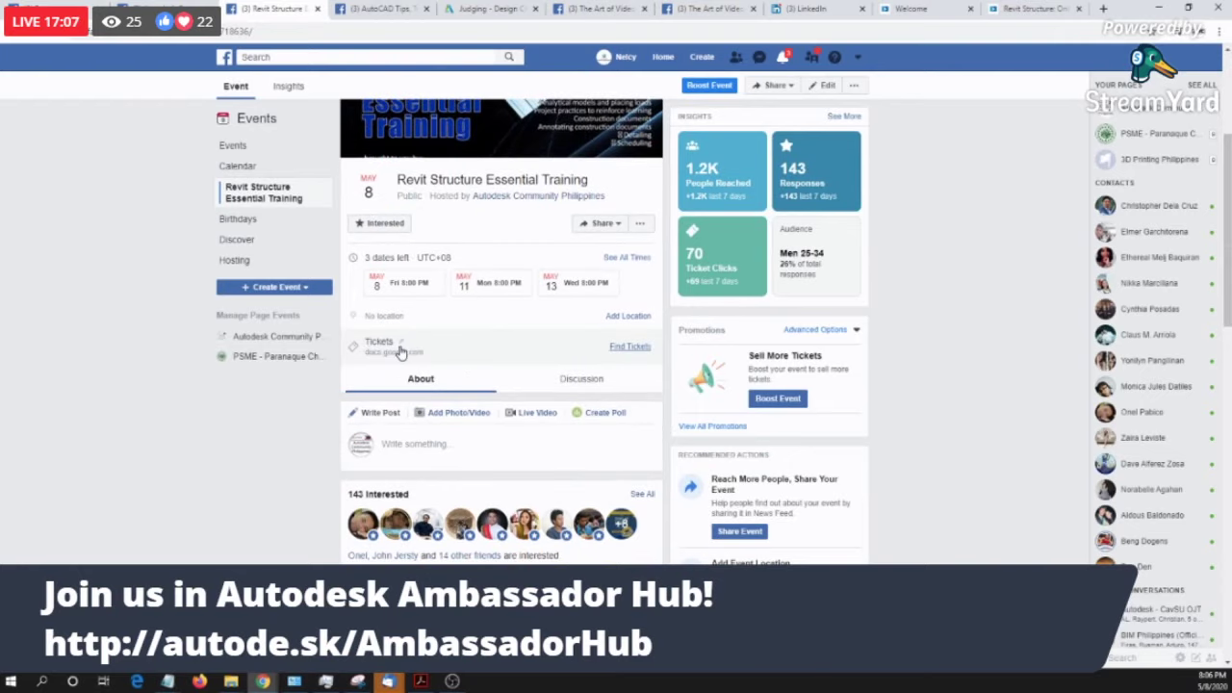
# Step: Open the event's Tickets registration form and scroll through its name, mobile and email fields
pyautogui.click(399, 352)
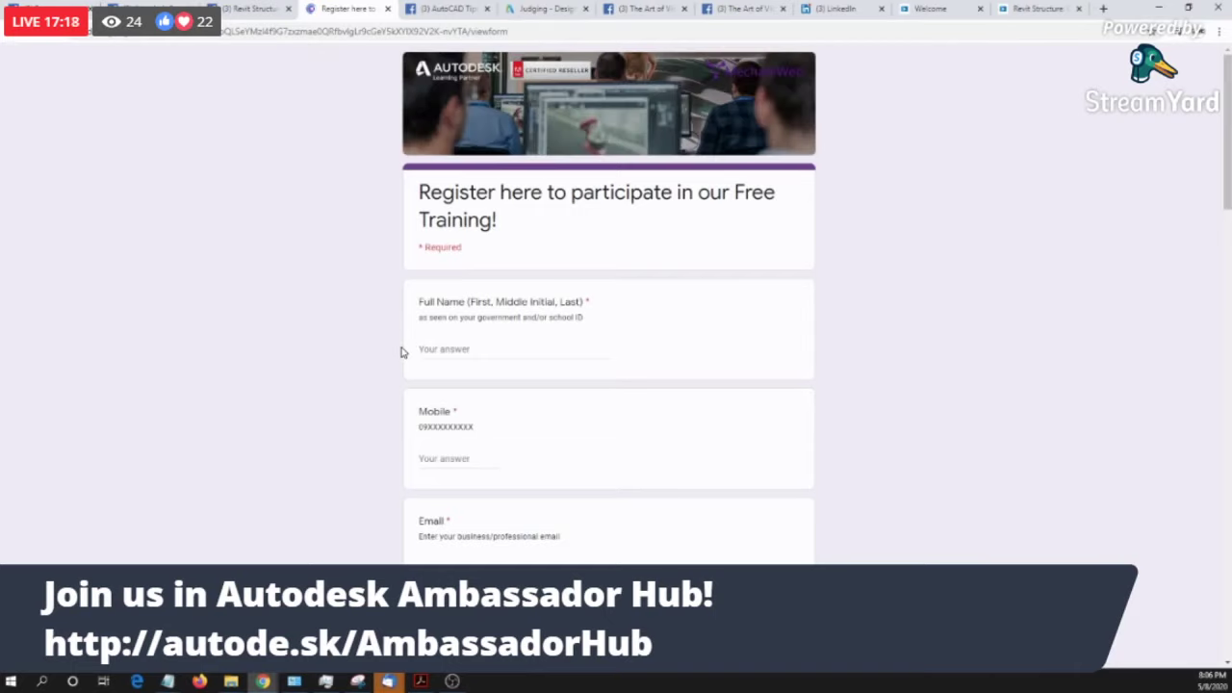
pyautogui.scroll(-9, 674, 380)
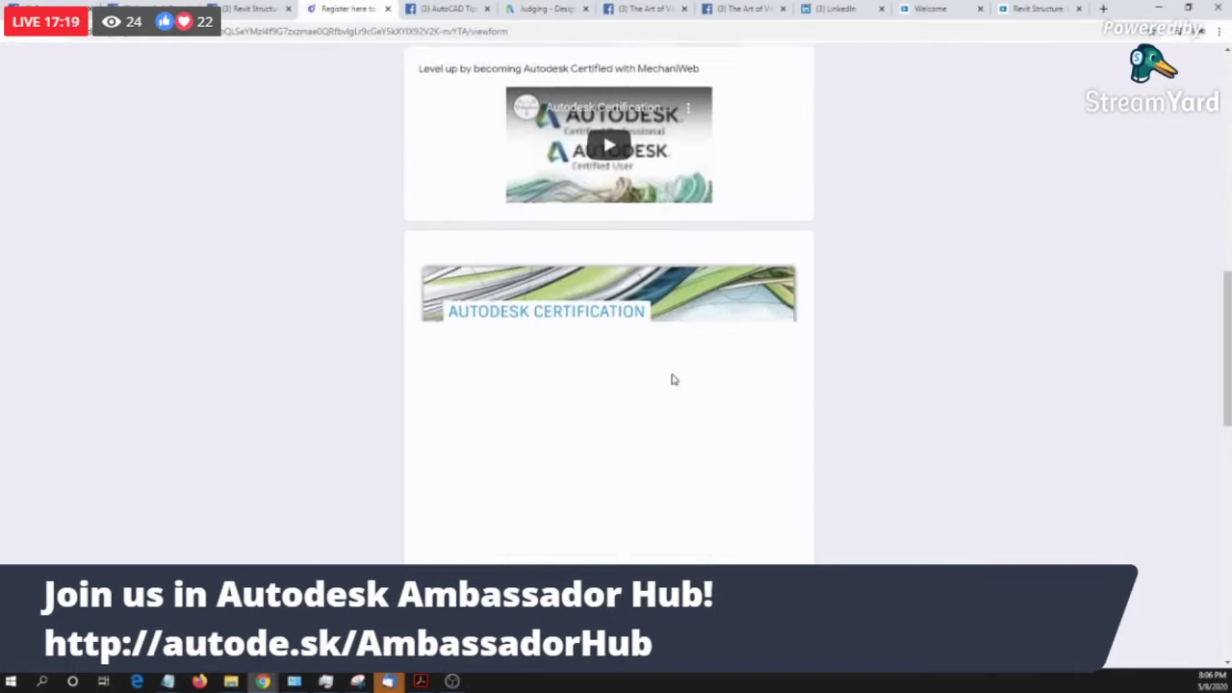
pyautogui.scroll(-10, 673, 380)
pyautogui.scroll(8, 662, 382)
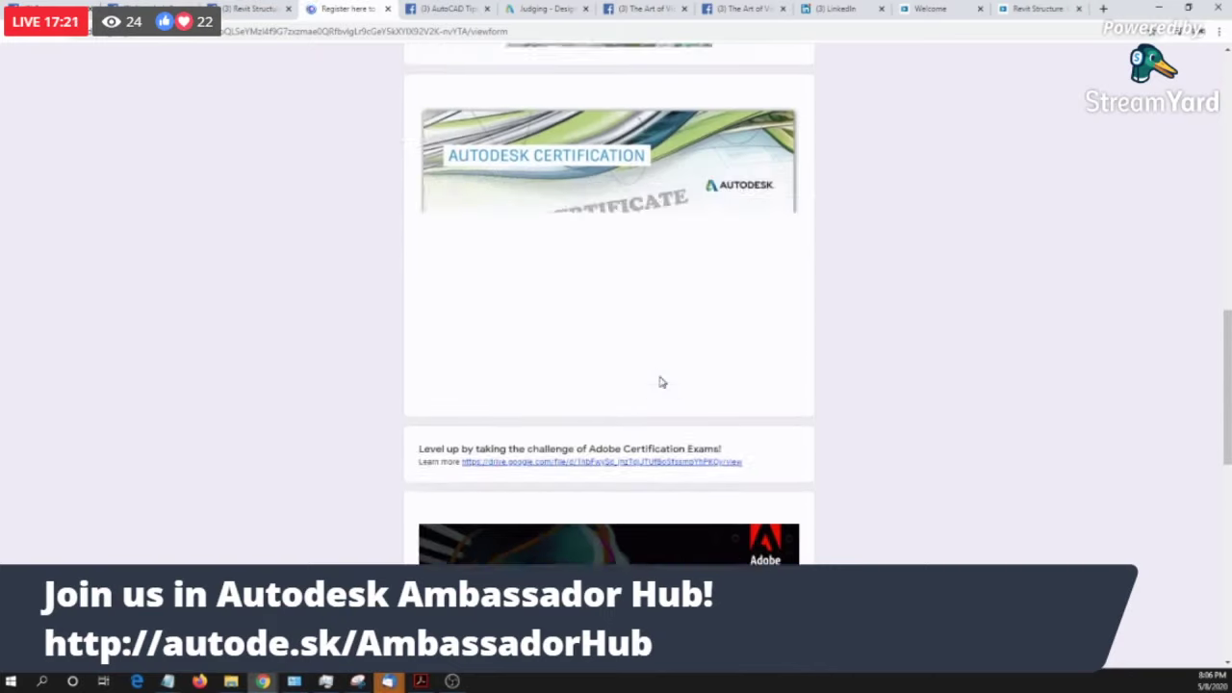
pyautogui.scroll(10, 662, 382)
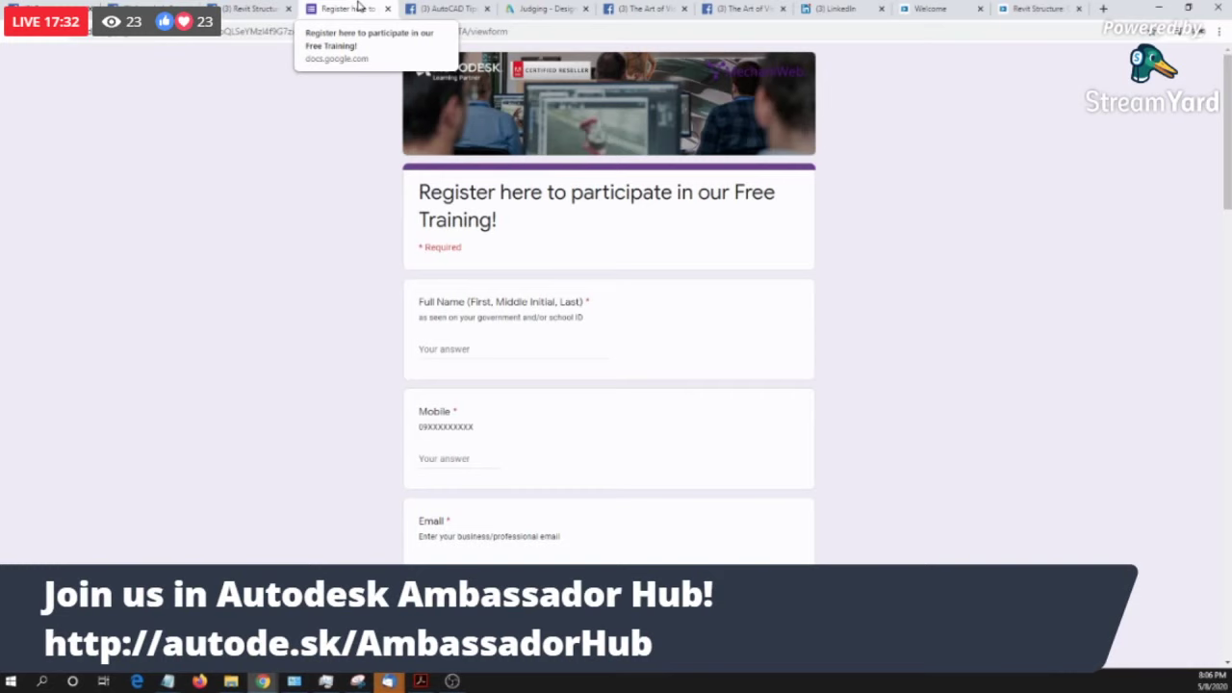
# Step: Close the registration form tab and flip through the Premiere Pro, AutoCAD Tips and Revit event tabs
pyautogui.click(387, 9)
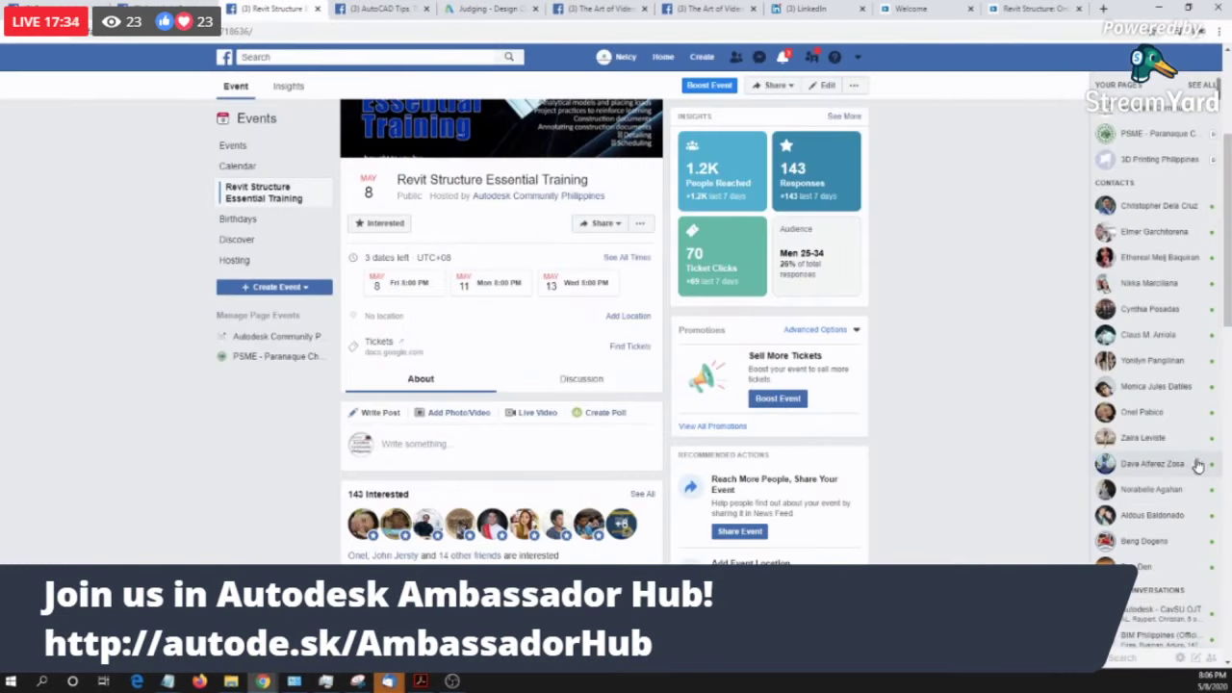
pyautogui.moveTo(1198, 465)
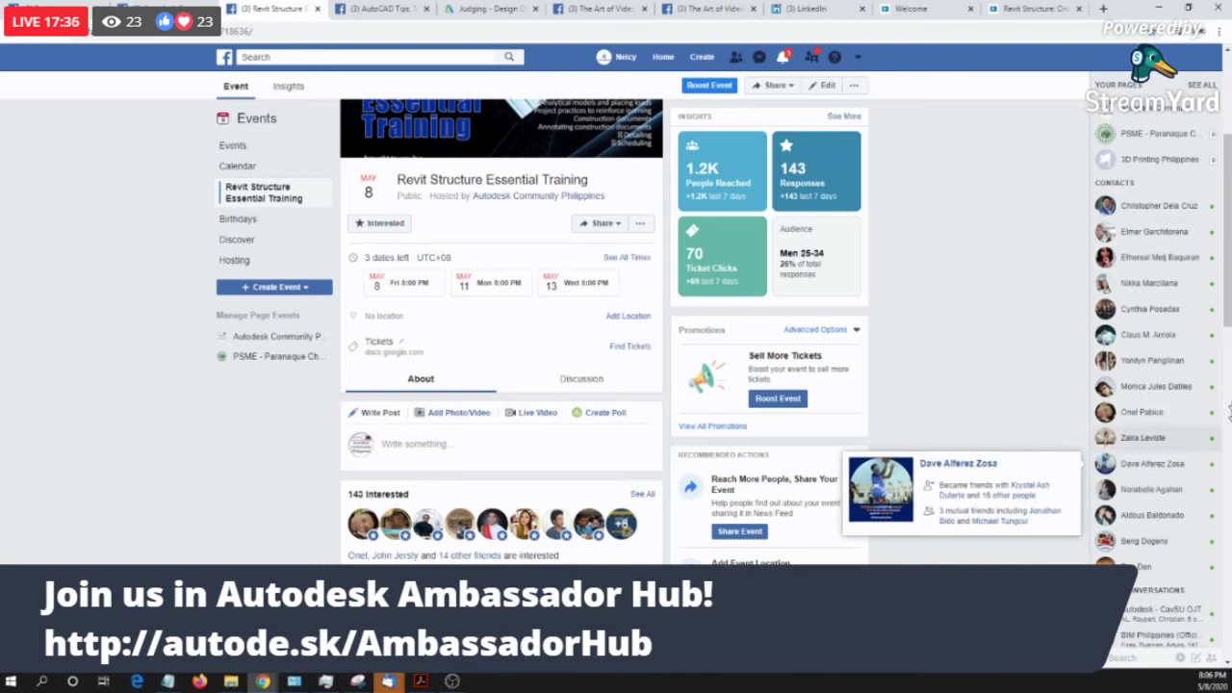
pyautogui.click(576, 8)
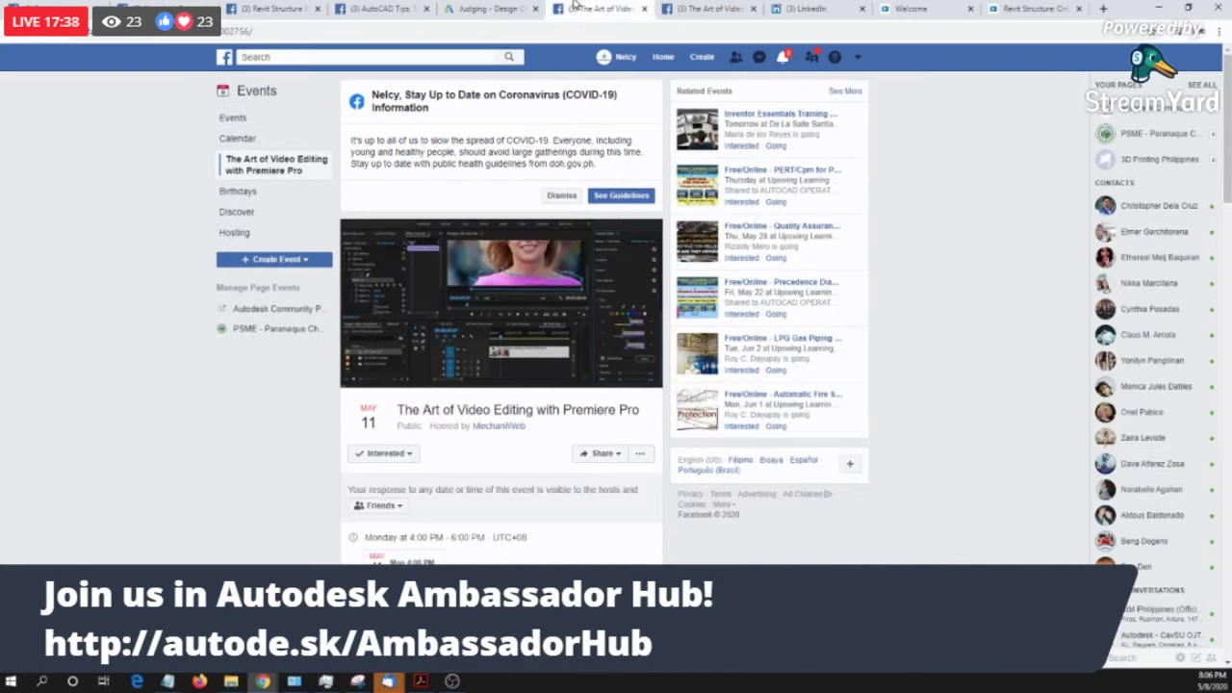
pyautogui.click(385, 9)
pyautogui.click(279, 7)
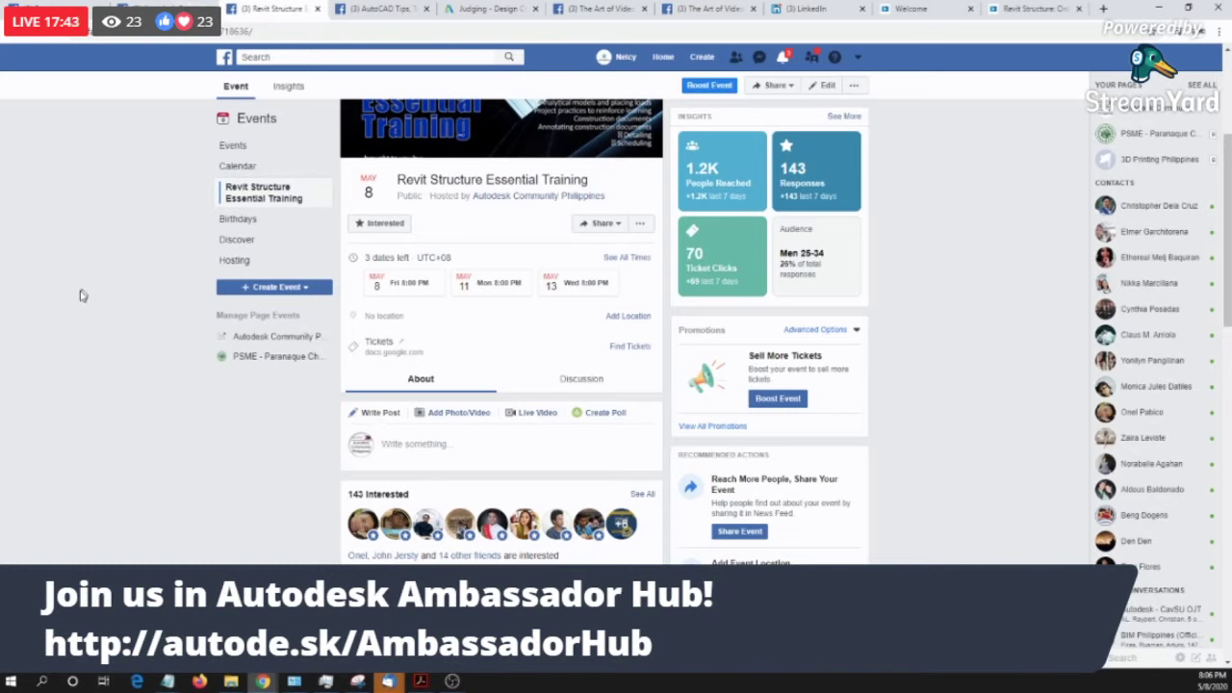
# Step: Check the AutoCAD Tips and Judging - Design Challenge #003 tabs, then return to the community group
pyautogui.click(394, 6)
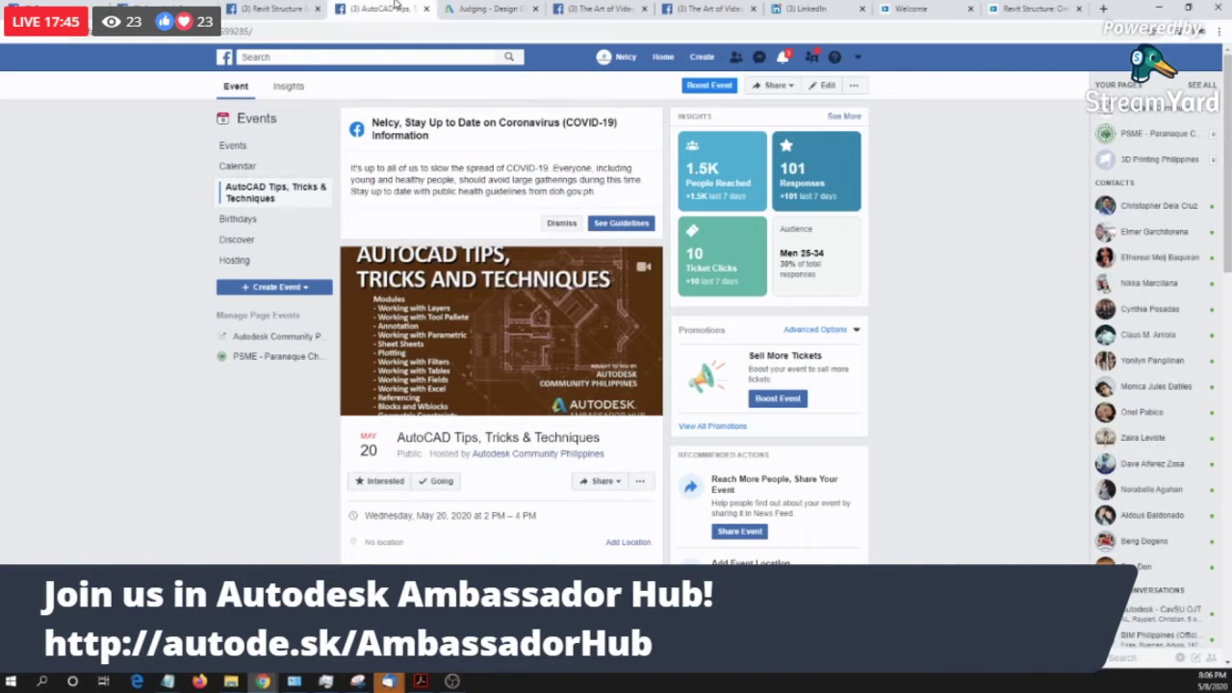
pyautogui.click(494, 6)
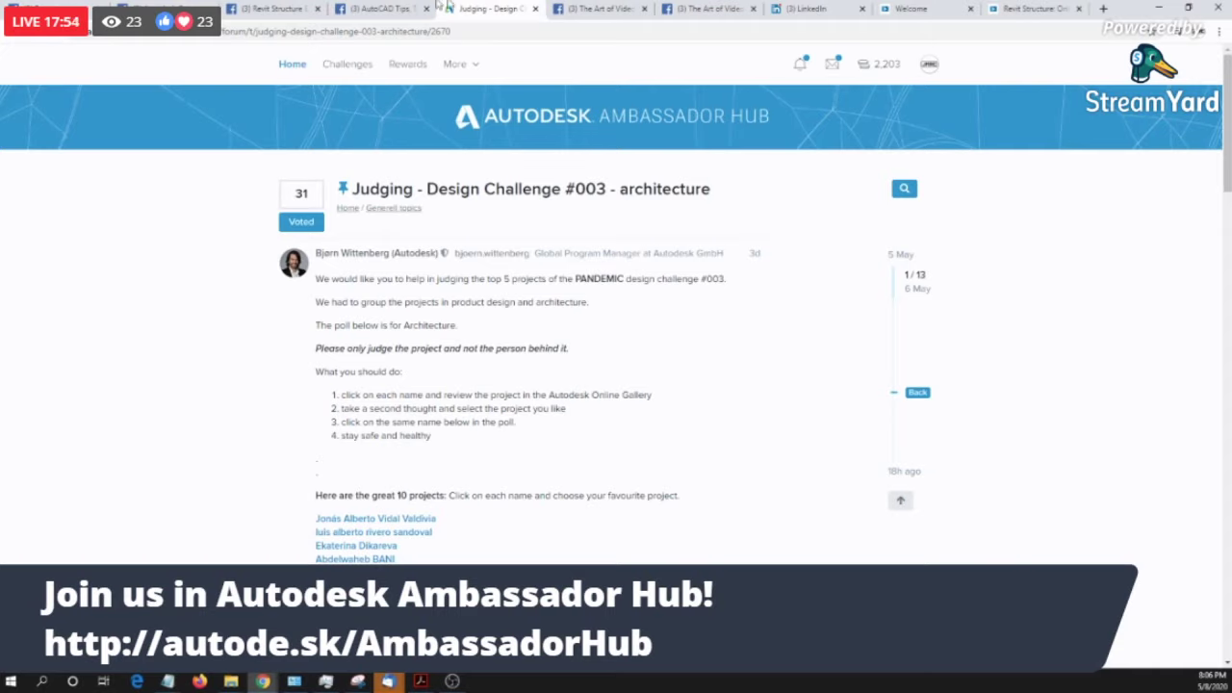
pyautogui.click(287, 6)
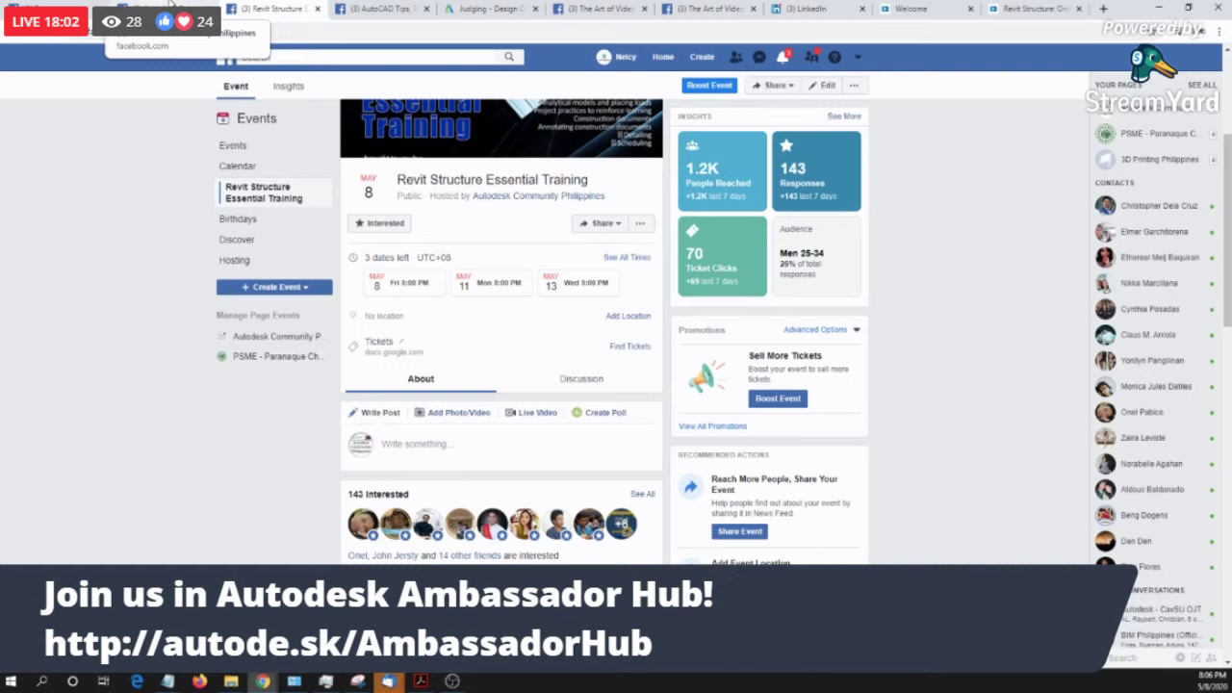
pyautogui.click(172, 4)
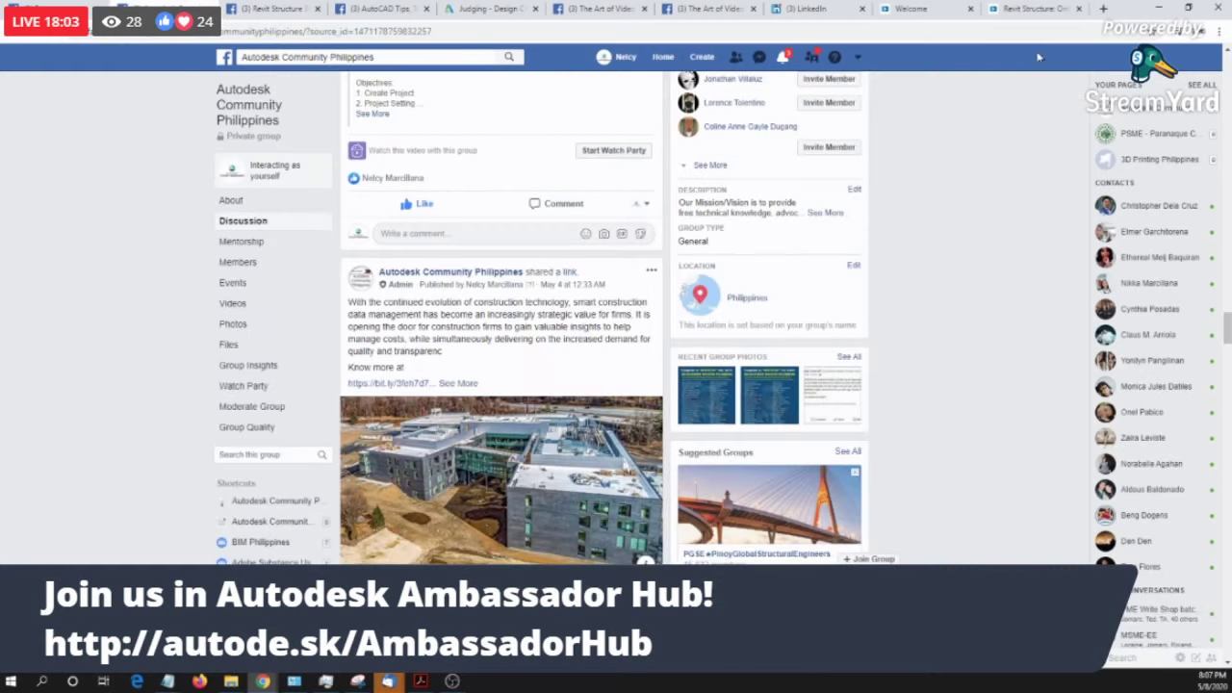
# Step: In a new tab, go to a360 to load the A360 home page
pyautogui.click(1104, 9)
pyautogui.write('a360')
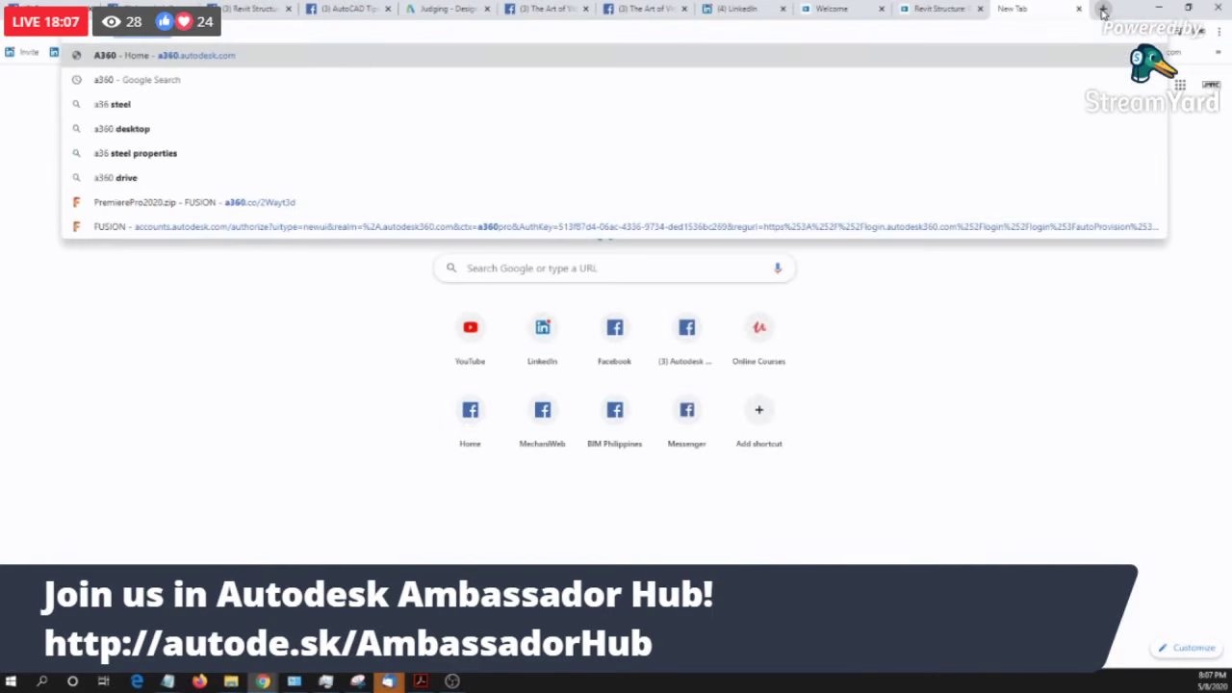
pyautogui.press('Return')
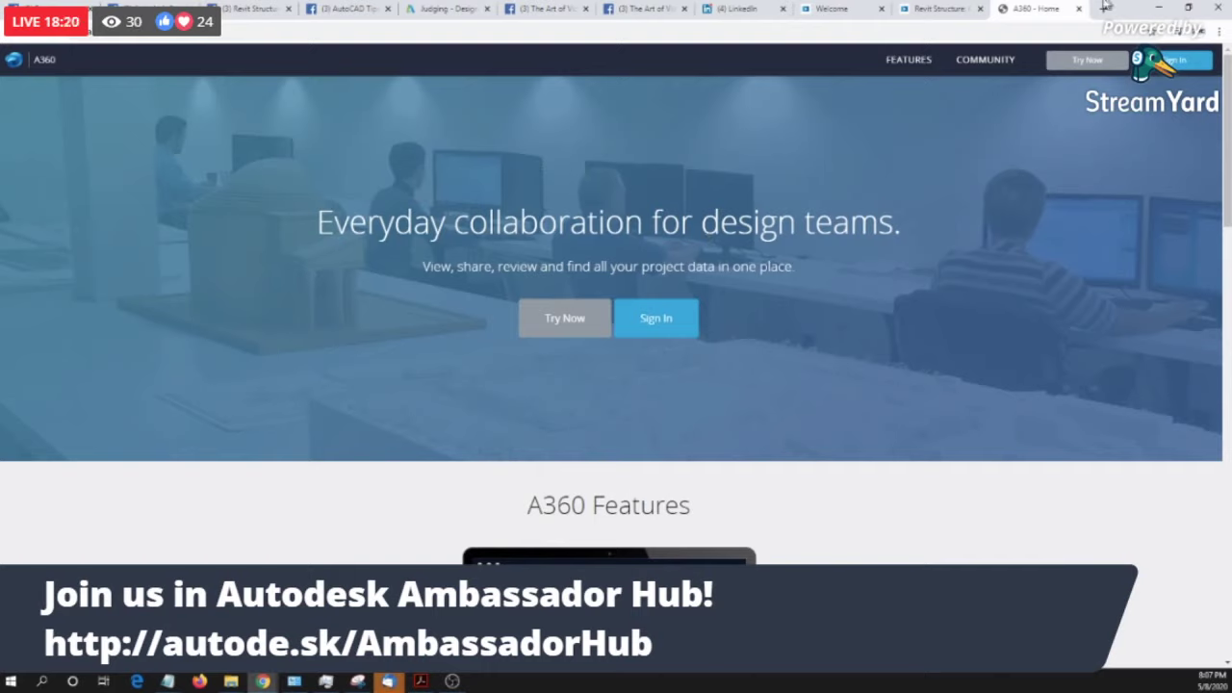
# Step: Review the AutoCAD Tips and Revit Structure Essential Training event pages, scrolling through the Revit event
pyautogui.click(304, 8)
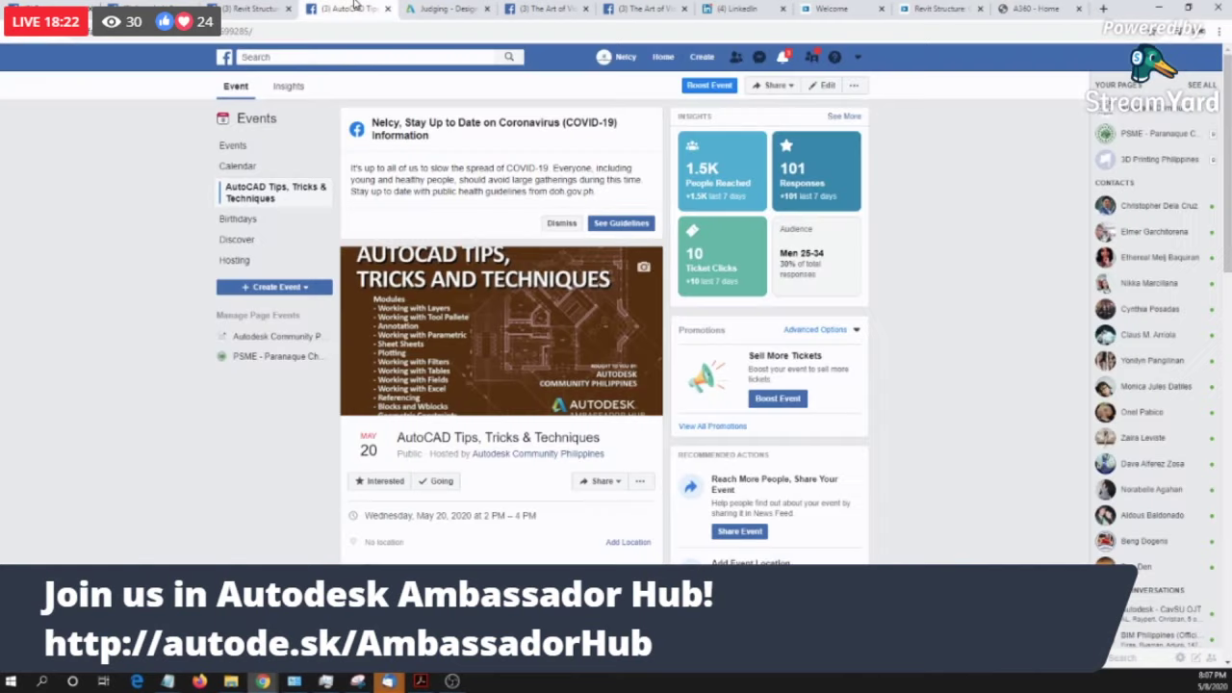
pyautogui.click(260, 8)
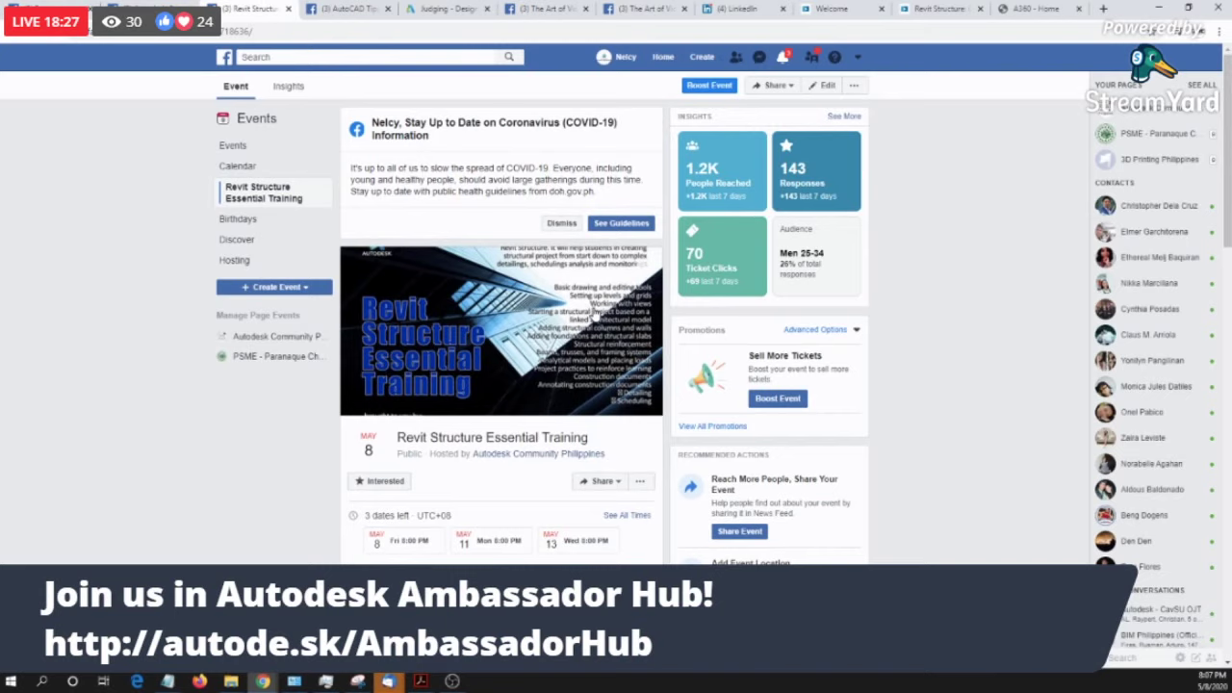
pyautogui.scroll(-1, 594, 315)
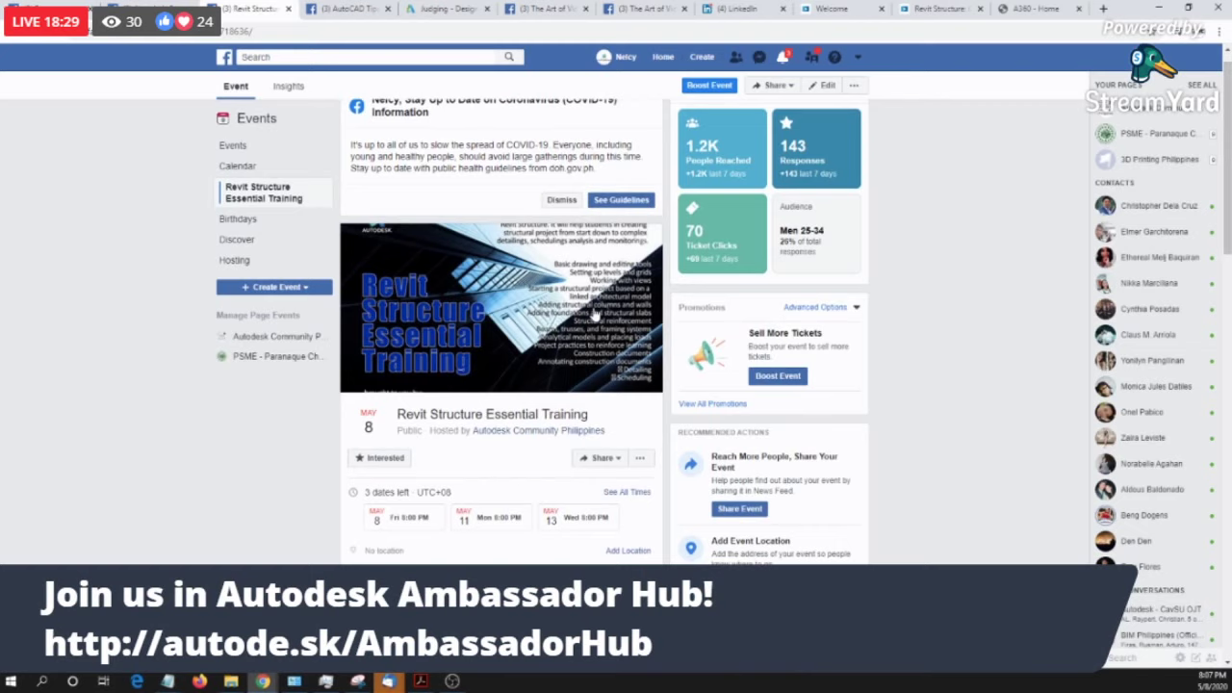
pyautogui.scroll(-2, 594, 314)
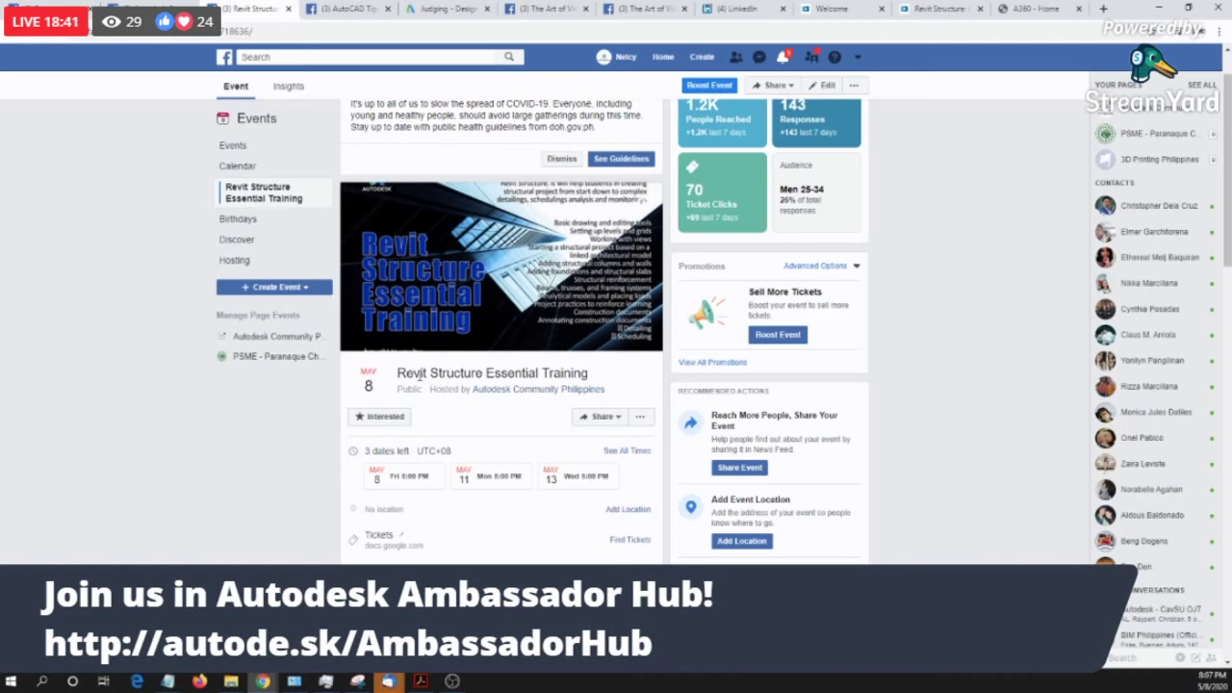
pyautogui.click(356, 7)
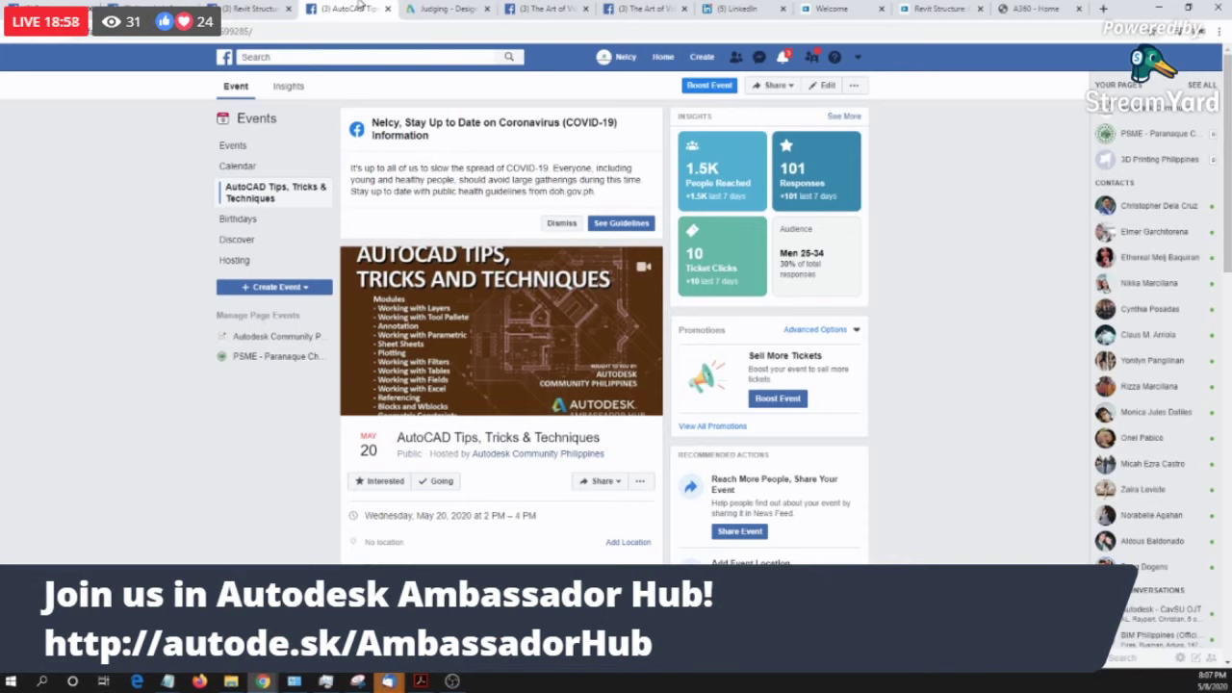
# Step: Browse the community group feed, revisit the Revit event, then open a new Google tab
pyautogui.click(169, 6)
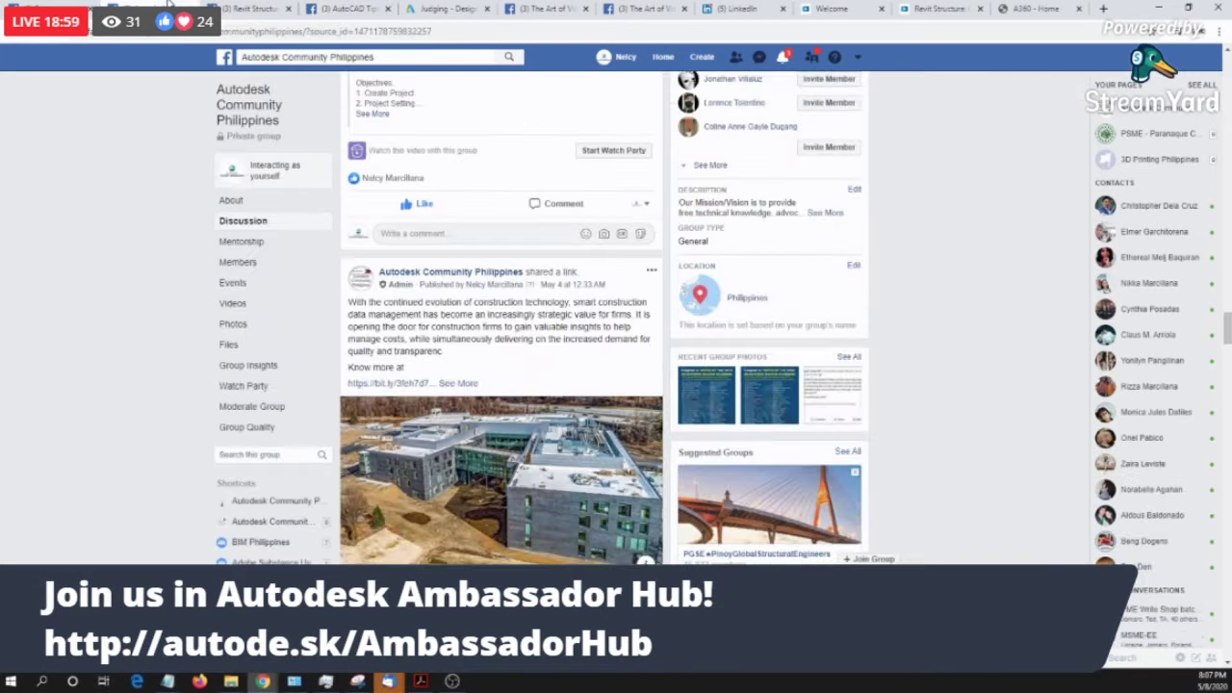
pyautogui.scroll(8, 603, 339)
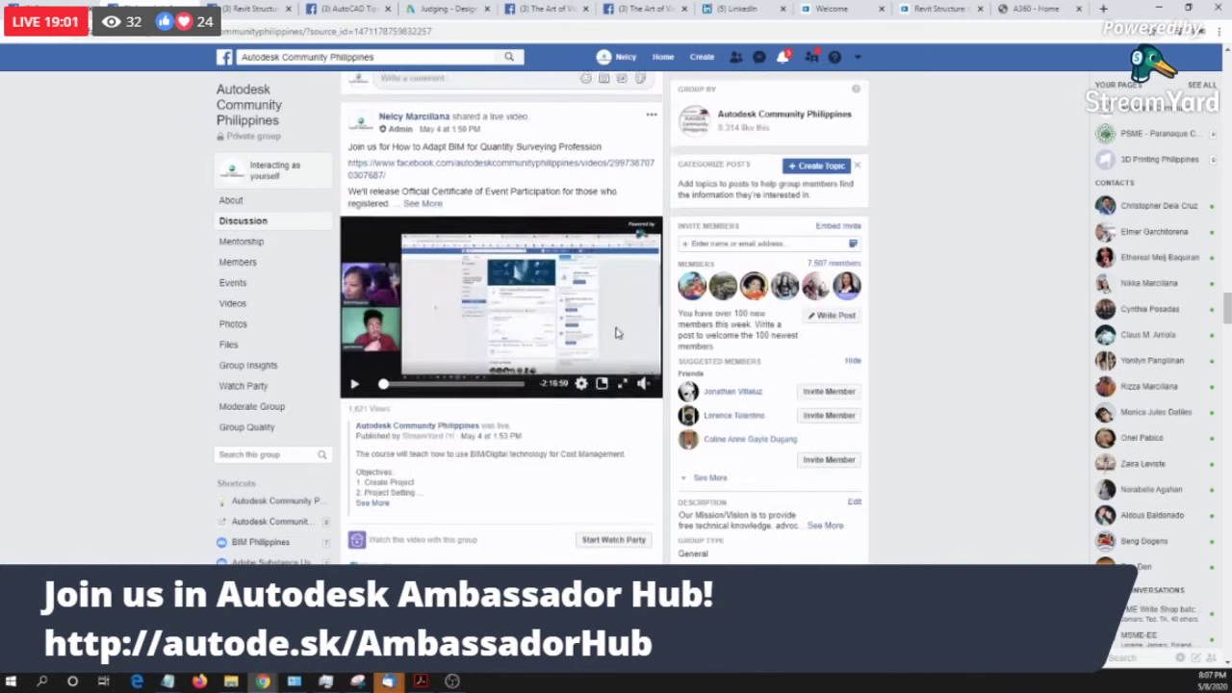
pyautogui.scroll(6, 604, 339)
pyautogui.scroll(-8, 356, 212)
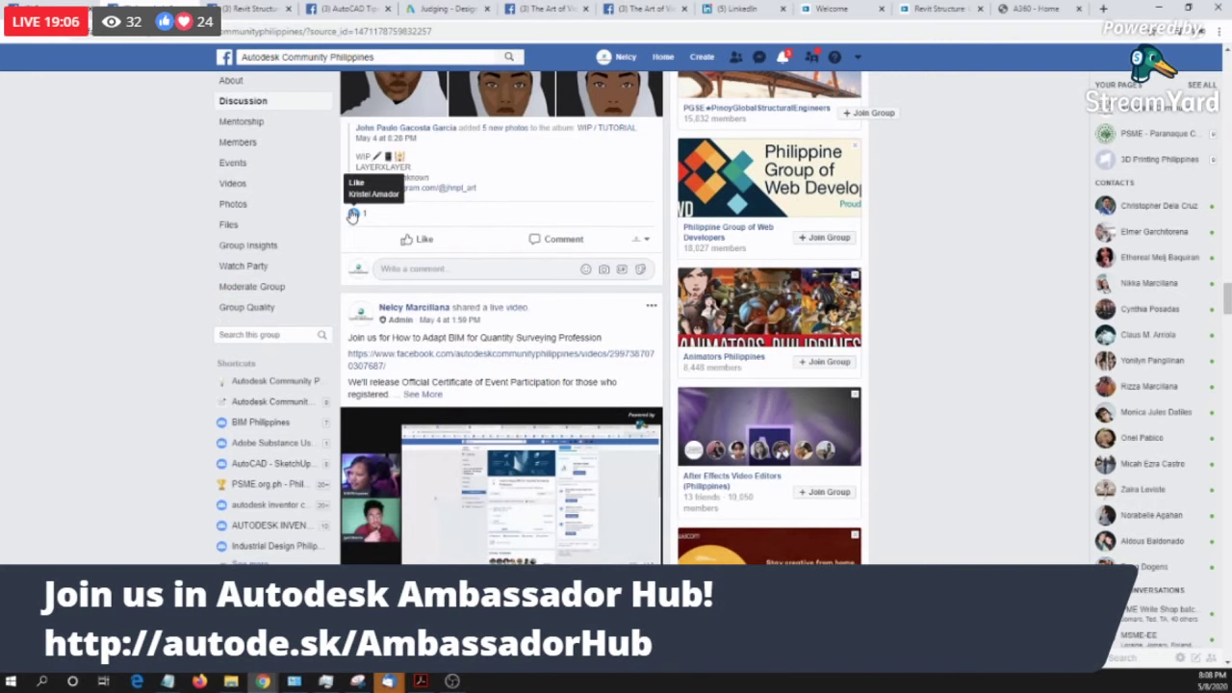
pyautogui.click(245, 7)
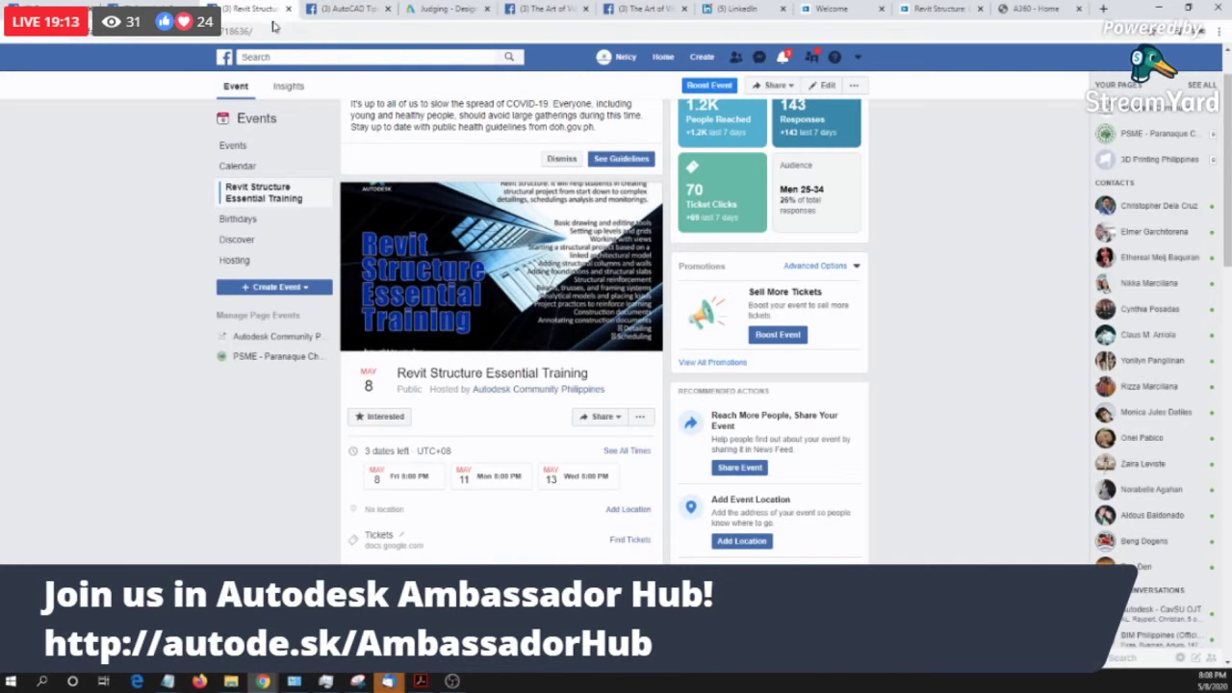
pyautogui.click(164, 9)
pyautogui.scroll(5, 129, 160)
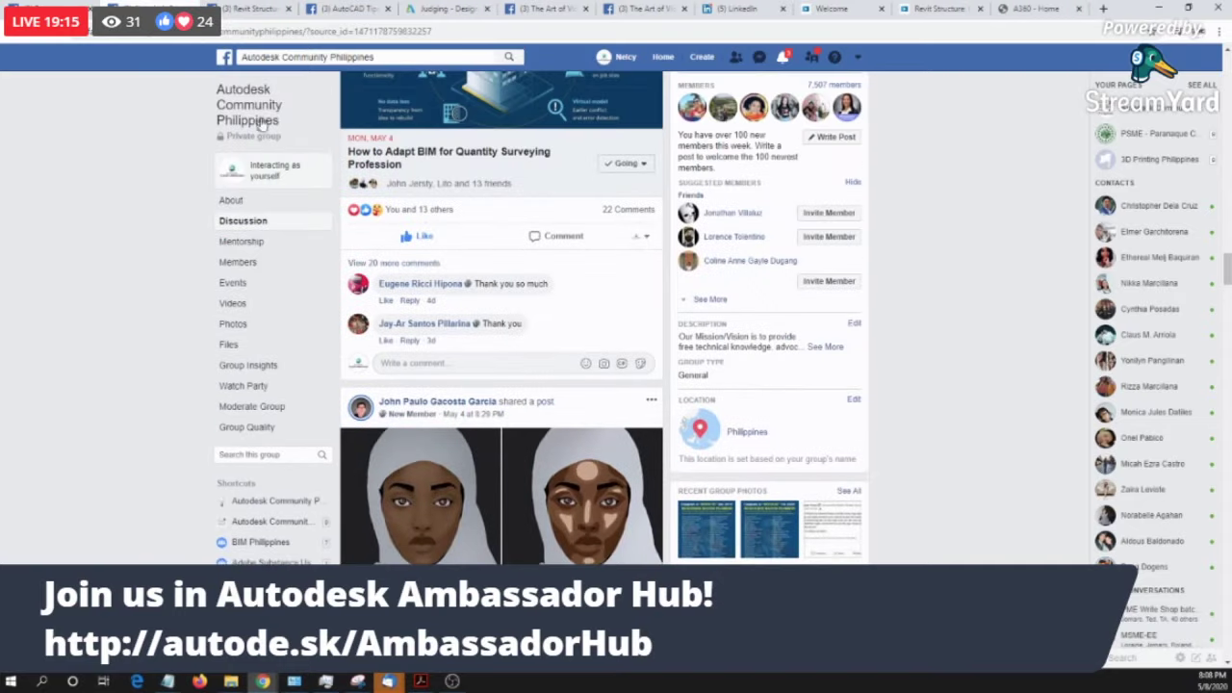
pyautogui.click(1103, 7)
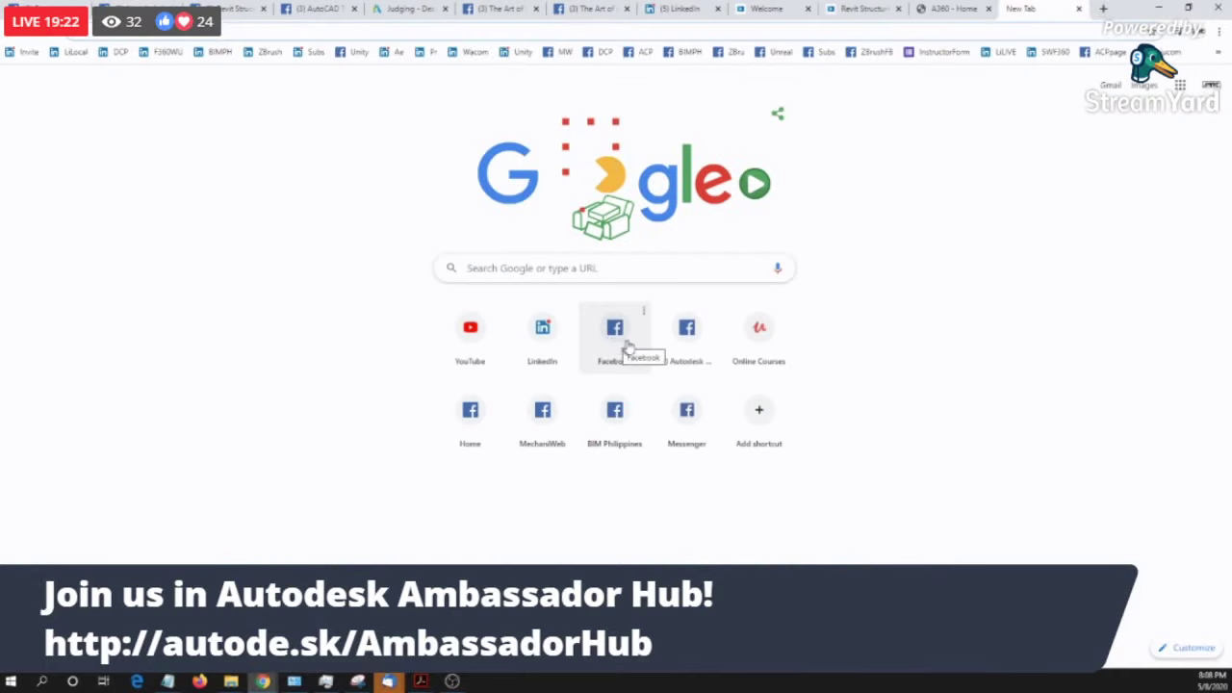
# Step: Load the Autodesk Community Philippines page via the ACPage bookmark and scroll through its Videos section
pyautogui.click(1098, 55)
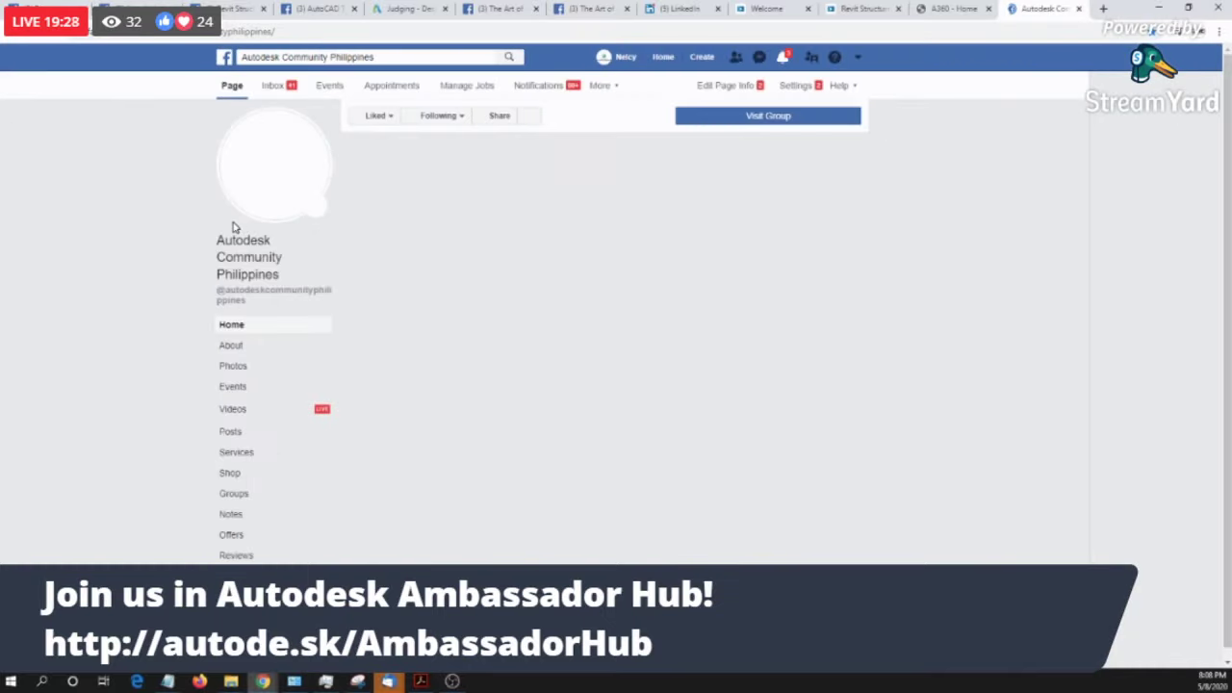
pyautogui.click(260, 414)
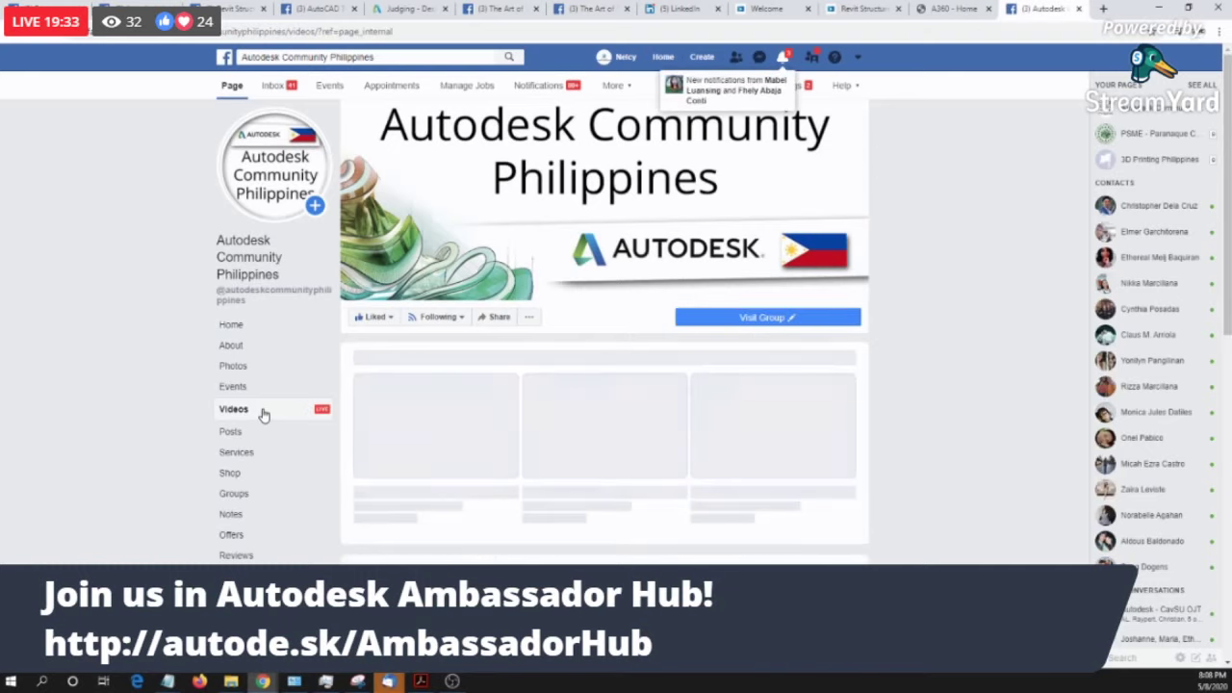
pyautogui.scroll(-7, 643, 391)
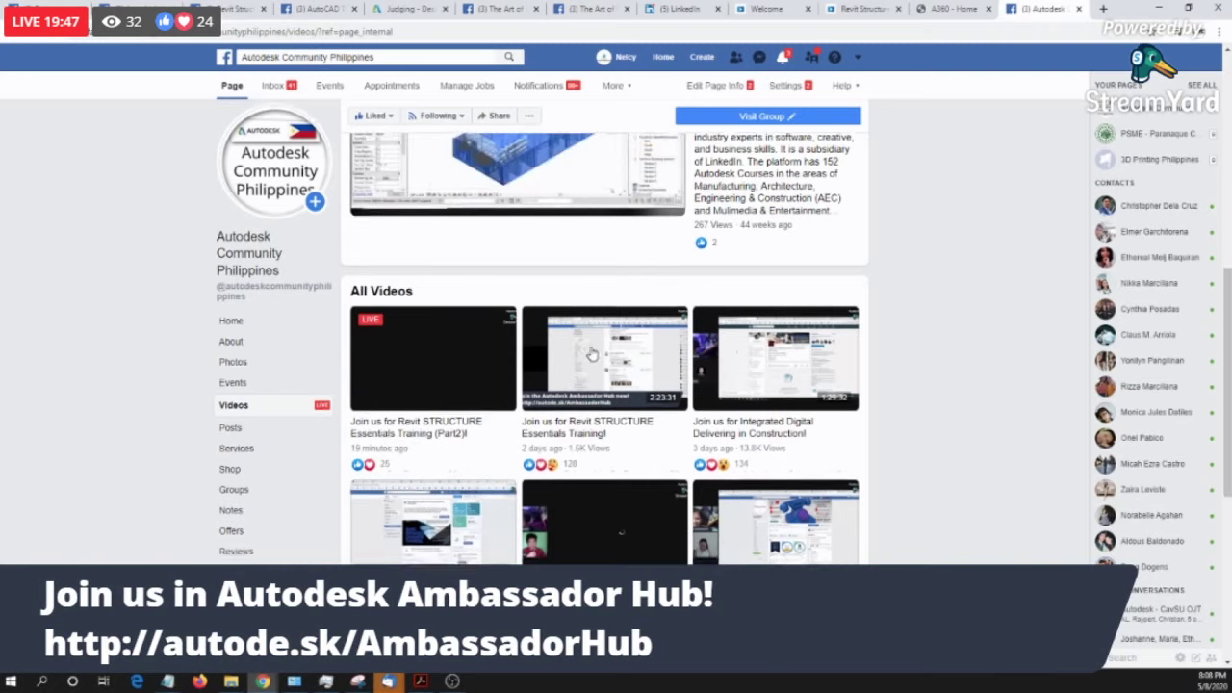
pyautogui.scroll(-2, 591, 352)
pyautogui.scroll(4, 539, 385)
pyautogui.scroll(3, 516, 424)
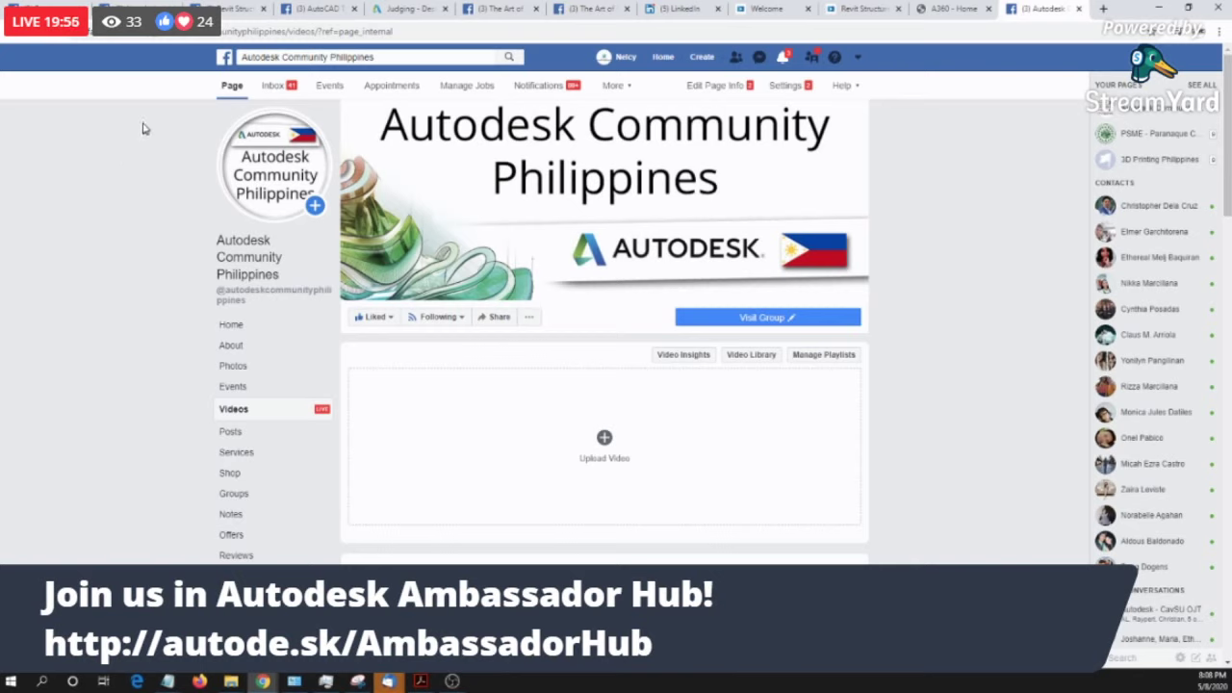
pyautogui.moveTo(172, 126); pyautogui.dragTo(577, 286)
pyautogui.click(132, 228)
# Step: Load the LinkedIn Career Advice event in a new tab, review its details, then return to A360
pyautogui.click(1103, 9)
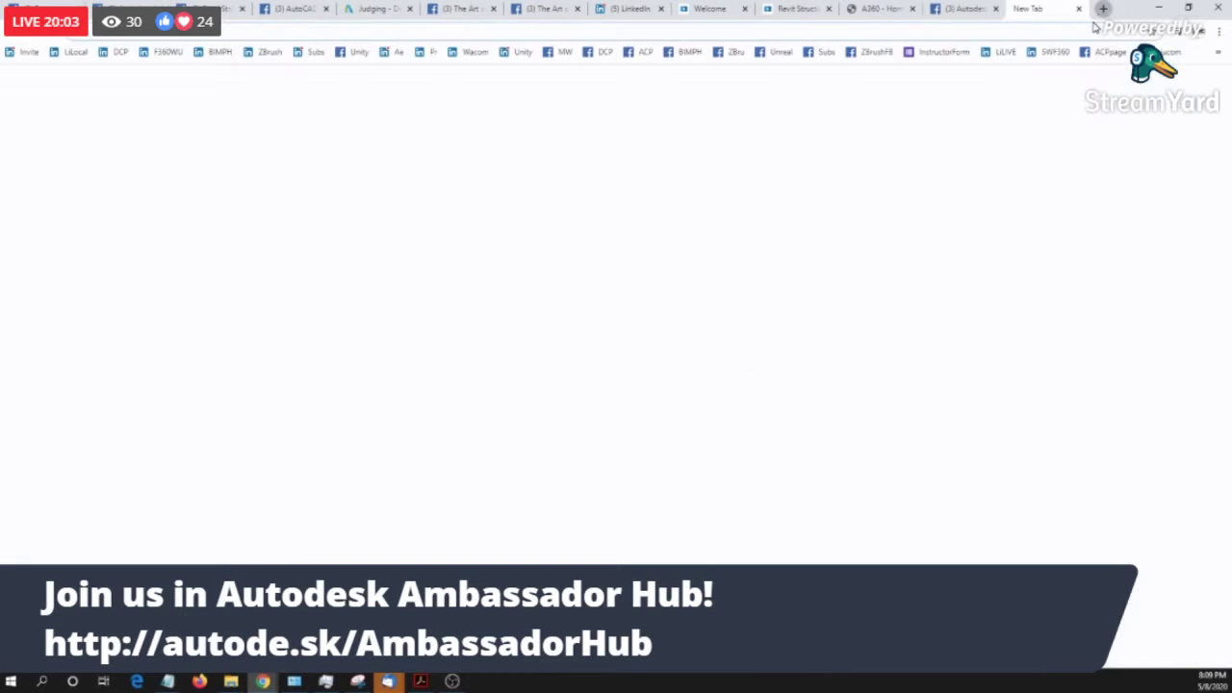
pyautogui.click(1001, 54)
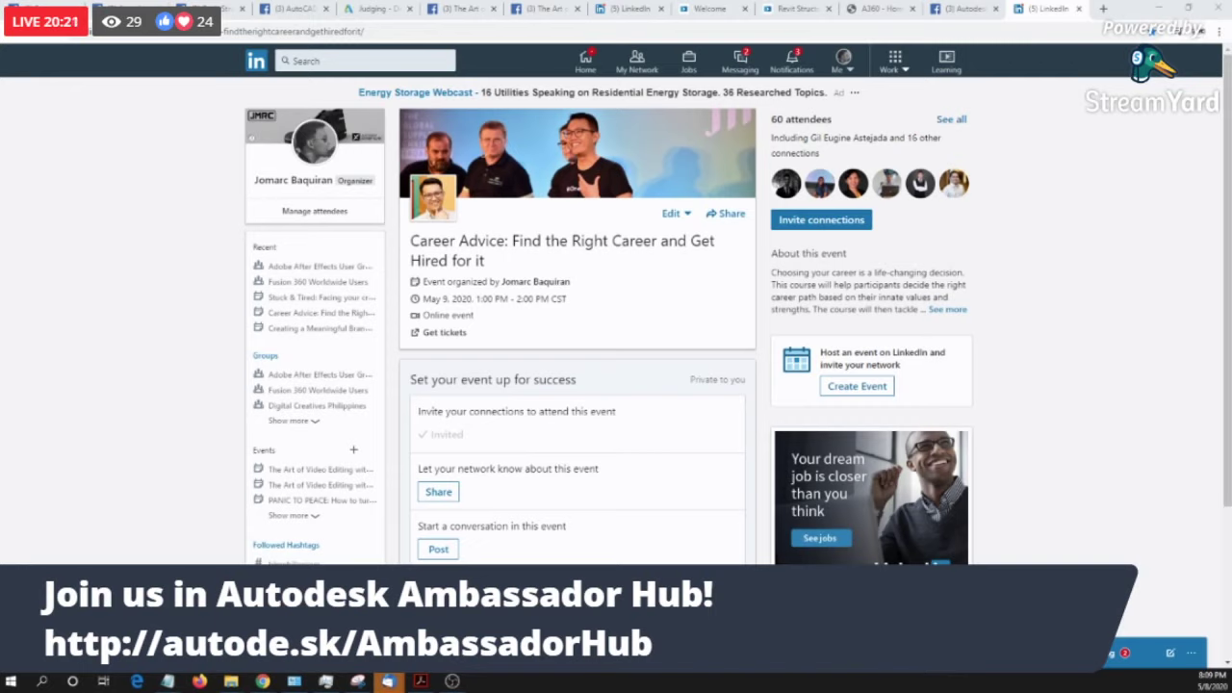
pyautogui.click(207, 306)
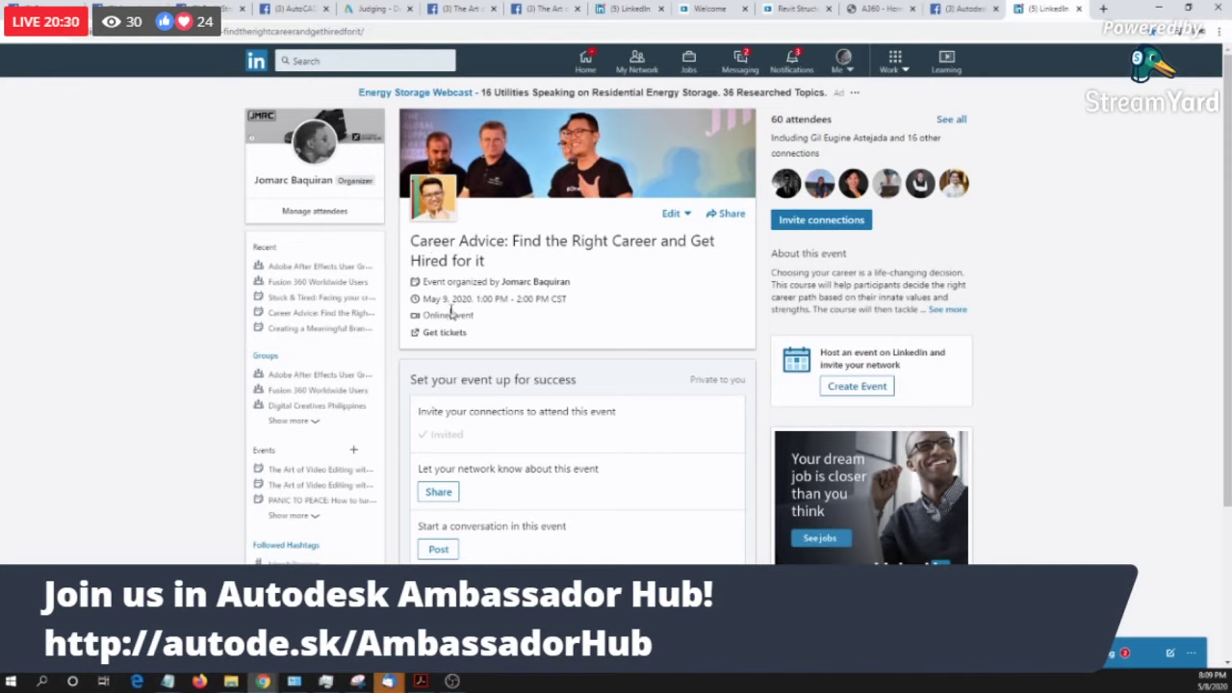
pyautogui.moveTo(531, 343); pyautogui.dragTo(479, 338)
pyautogui.click(94, 227)
pyautogui.click(178, 249)
pyautogui.click(877, 9)
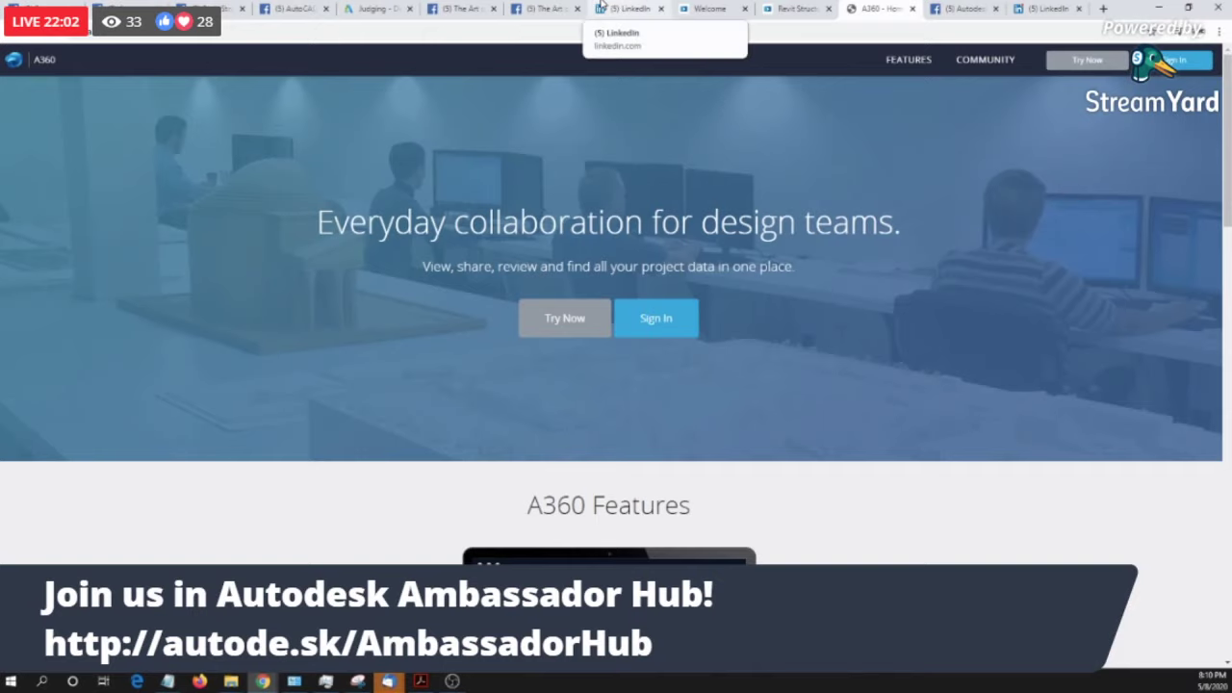
# Step: Review the A360 landing page, then return to the Revit Structure event page
pyautogui.scroll(-1, 337, 412)
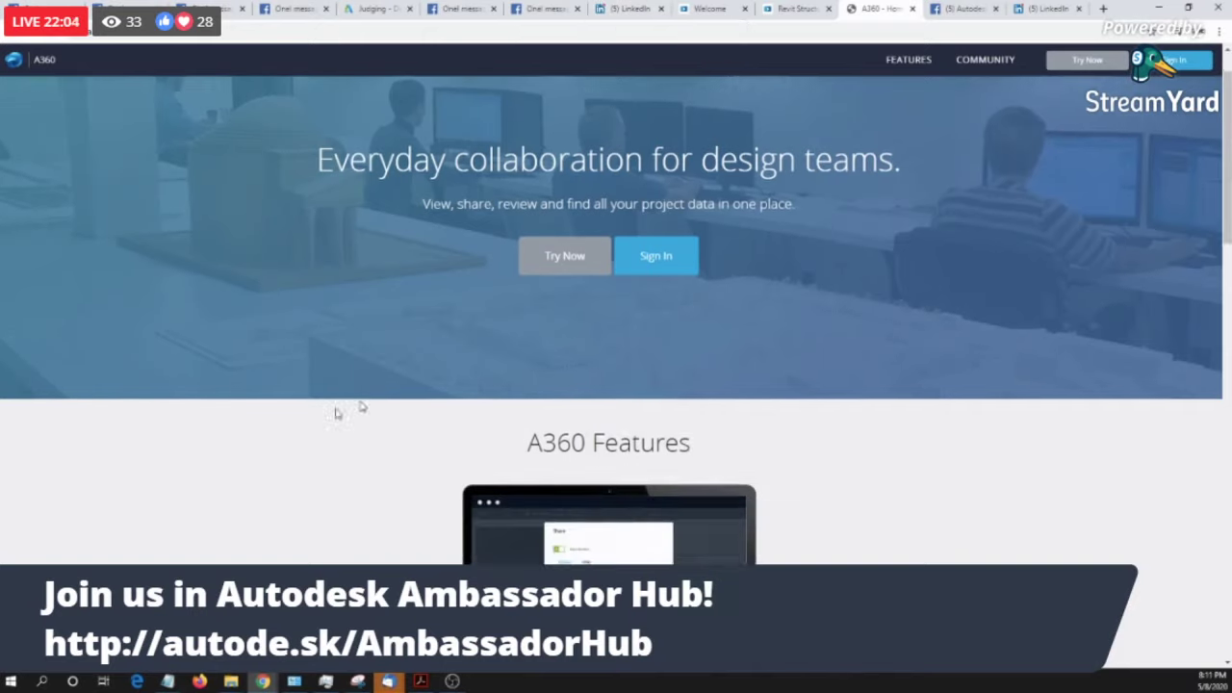
pyautogui.scroll(-10, 1117, 482)
pyautogui.scroll(4, 956, 500)
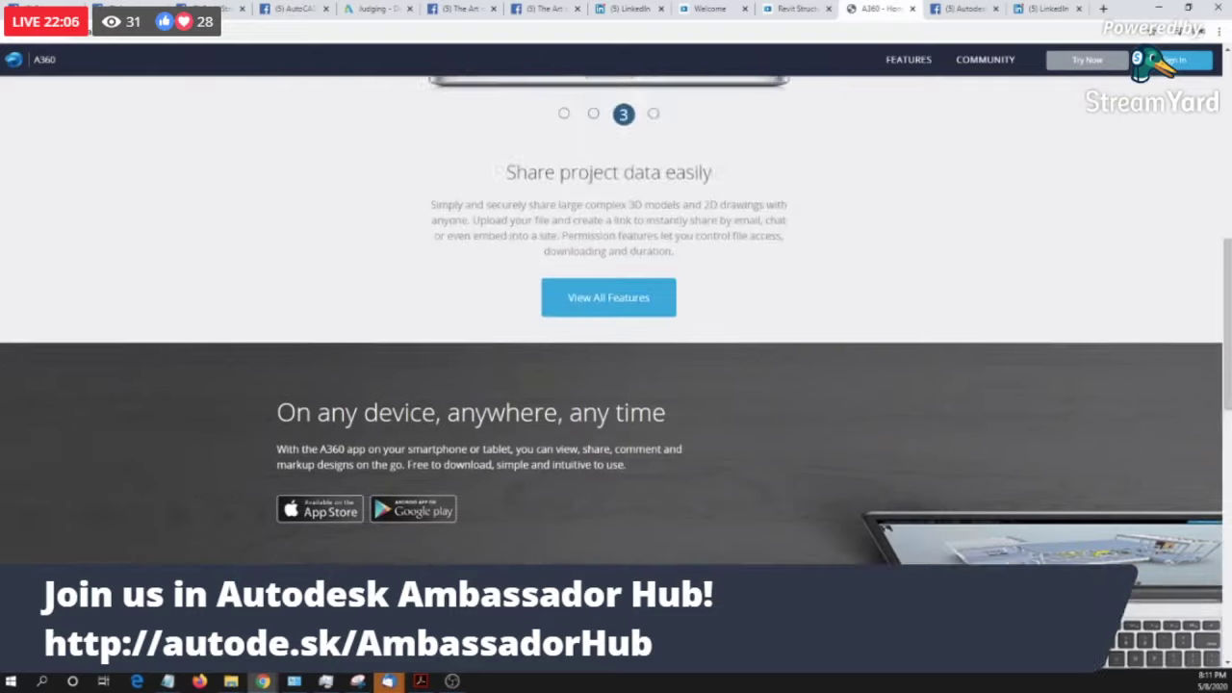
pyautogui.scroll(10, 885, 527)
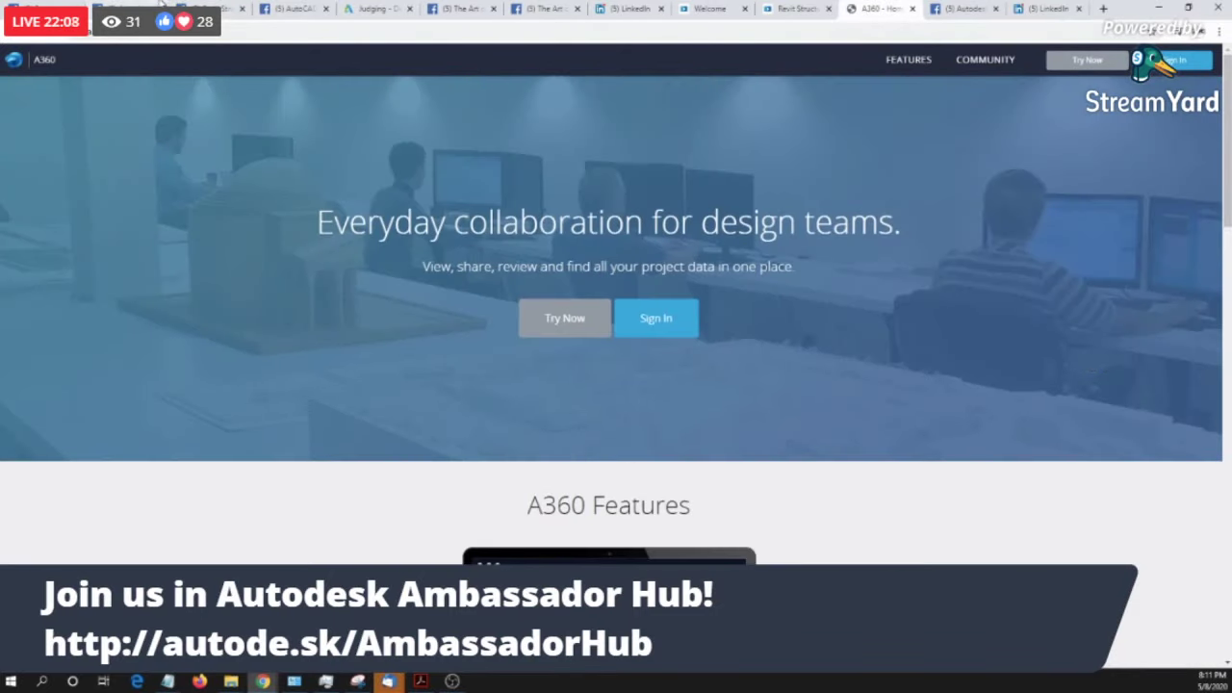
pyautogui.click(125, 8)
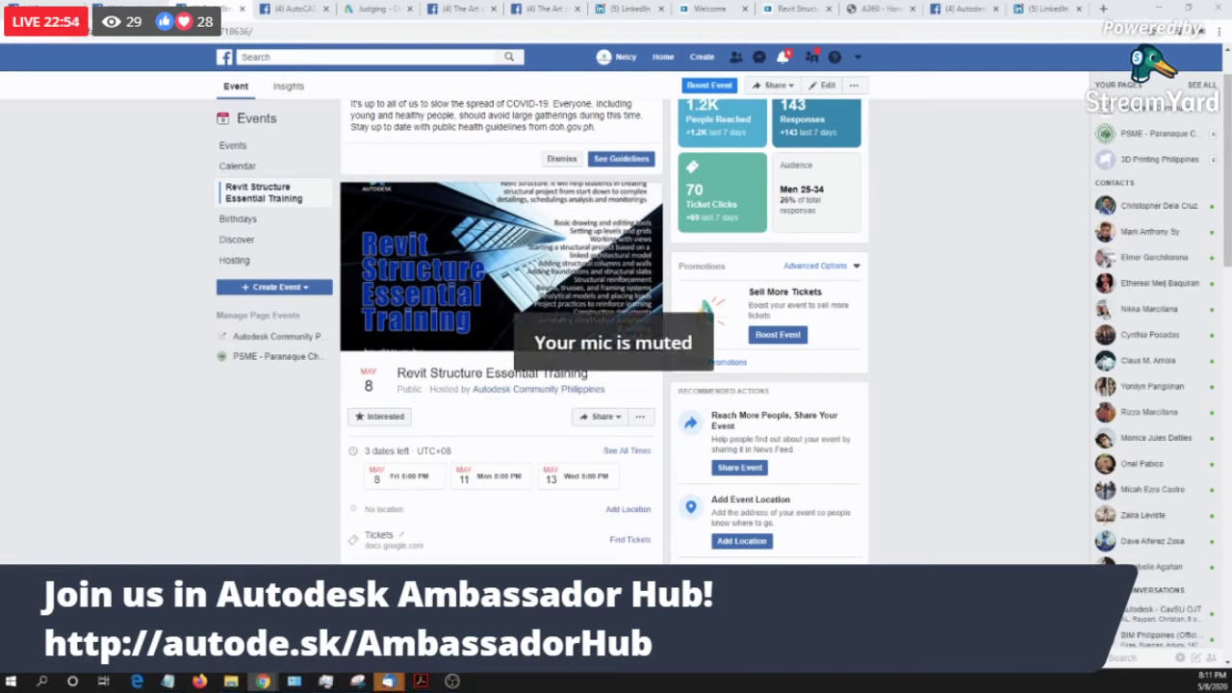
# Step: Start a Snipping Tool capture, cancel it, and begin another screen snip
pyautogui.hotkey('alt', 'Tab')
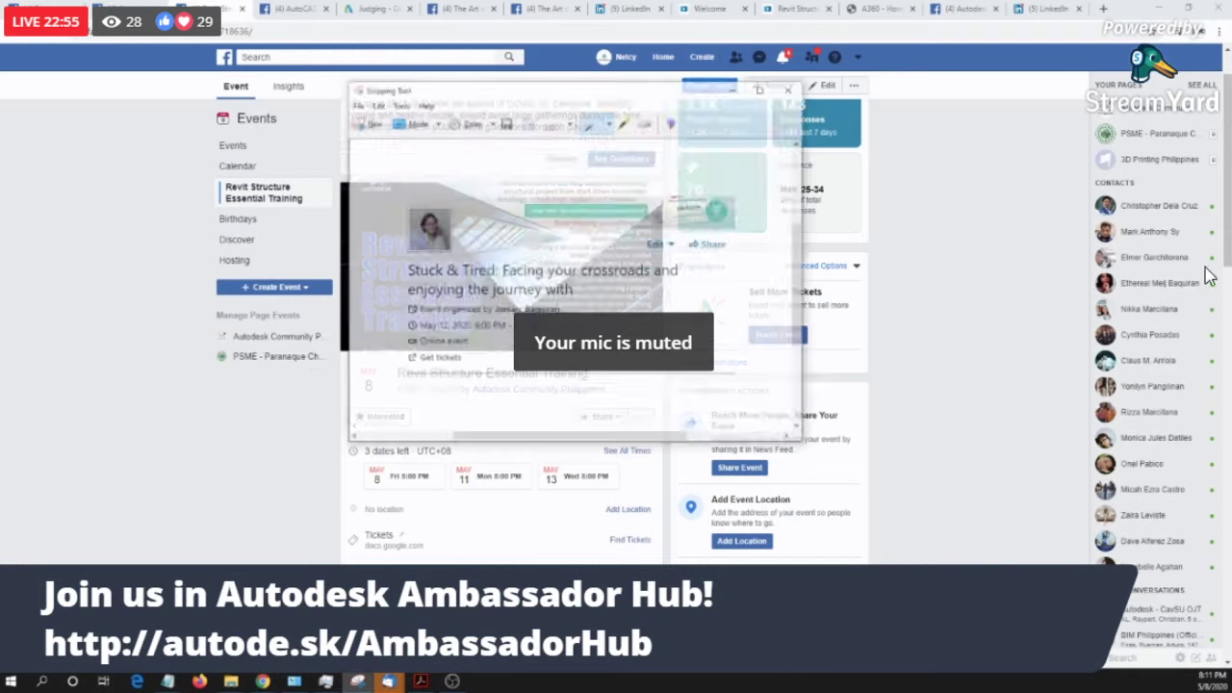
pyautogui.click(369, 87)
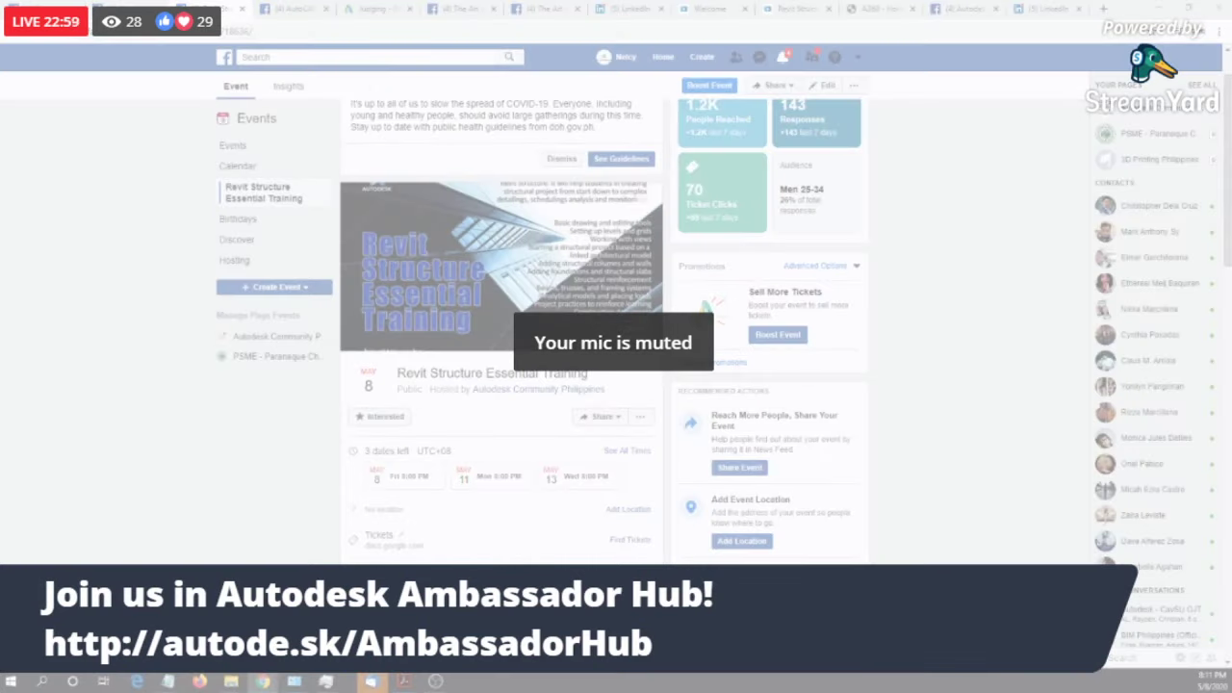
pyautogui.press('Escape')
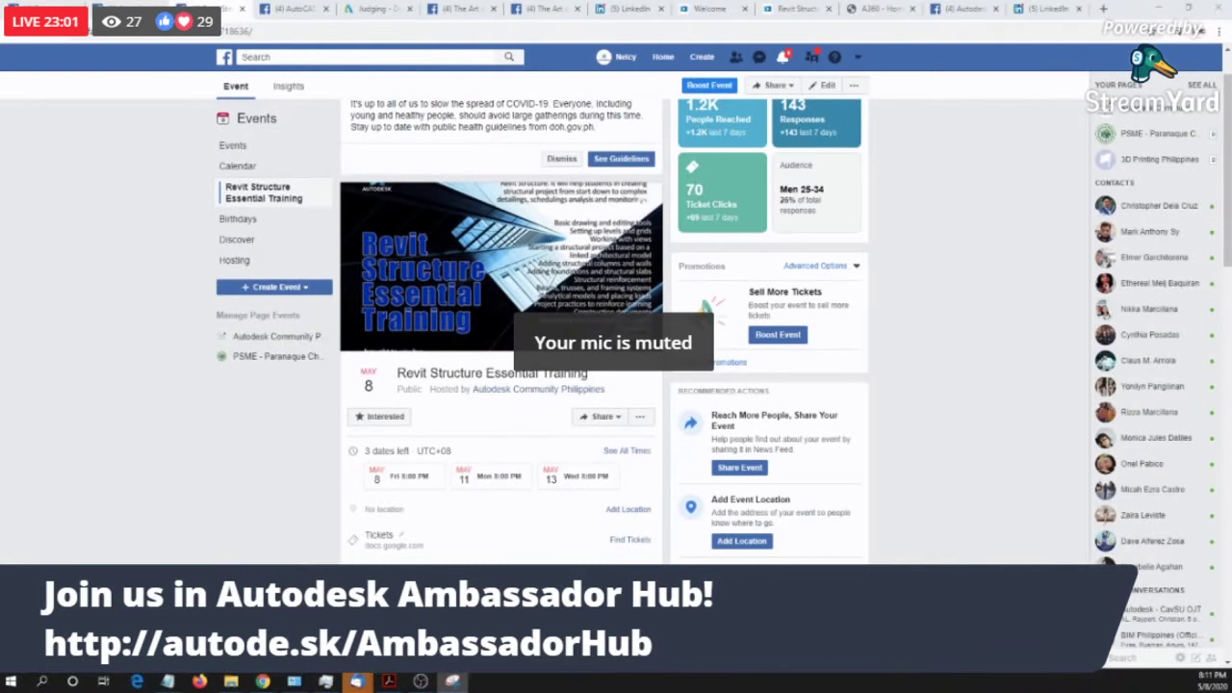
pyautogui.hotkey('alt', 'Tab')
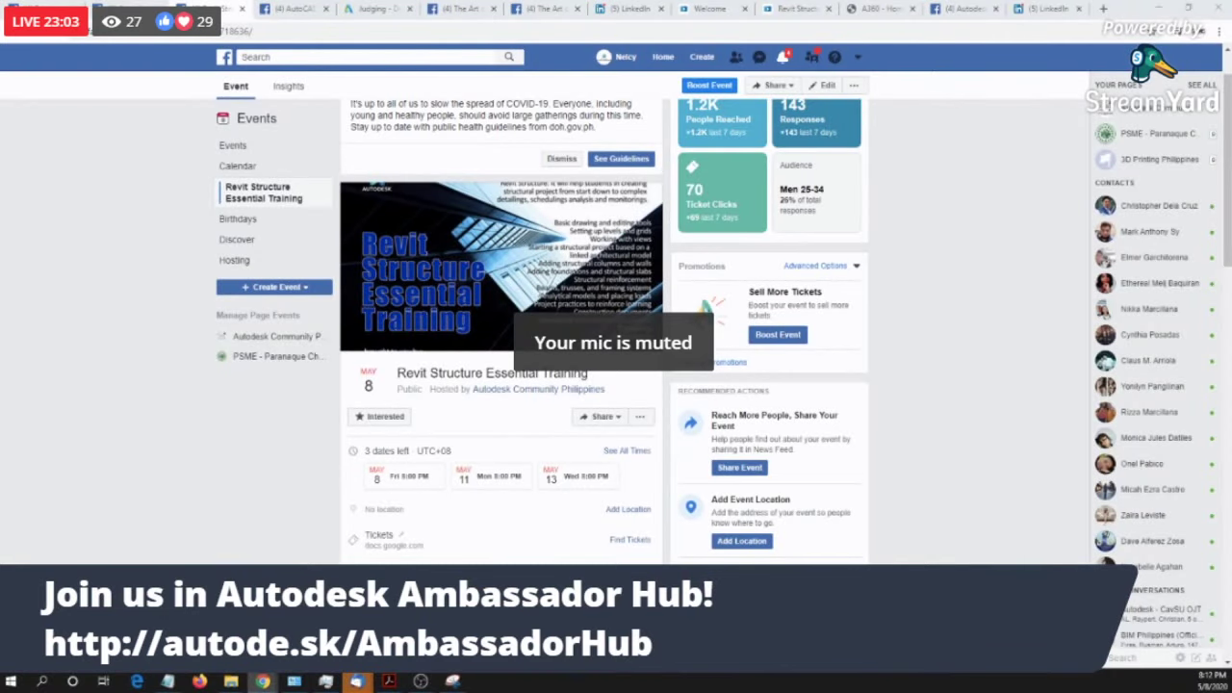
pyautogui.press('super+shift+s')
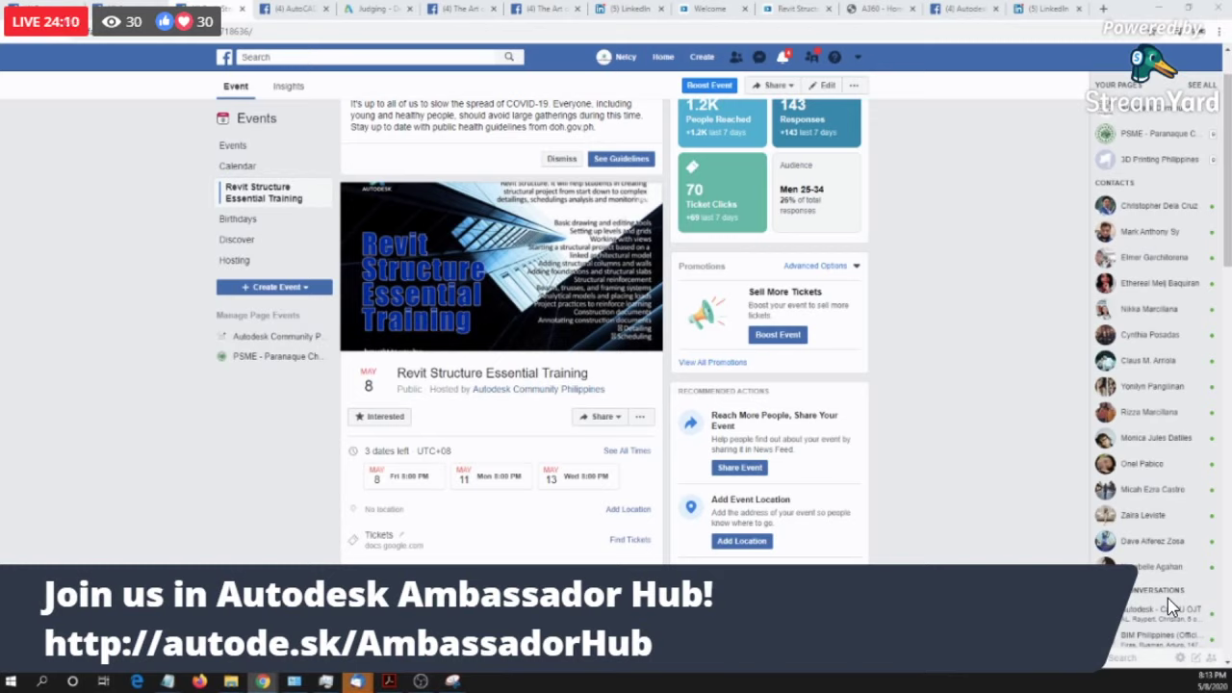
# Step: Browse the Autodesk Community Philippines page's All Videos grid
pyautogui.click(953, 9)
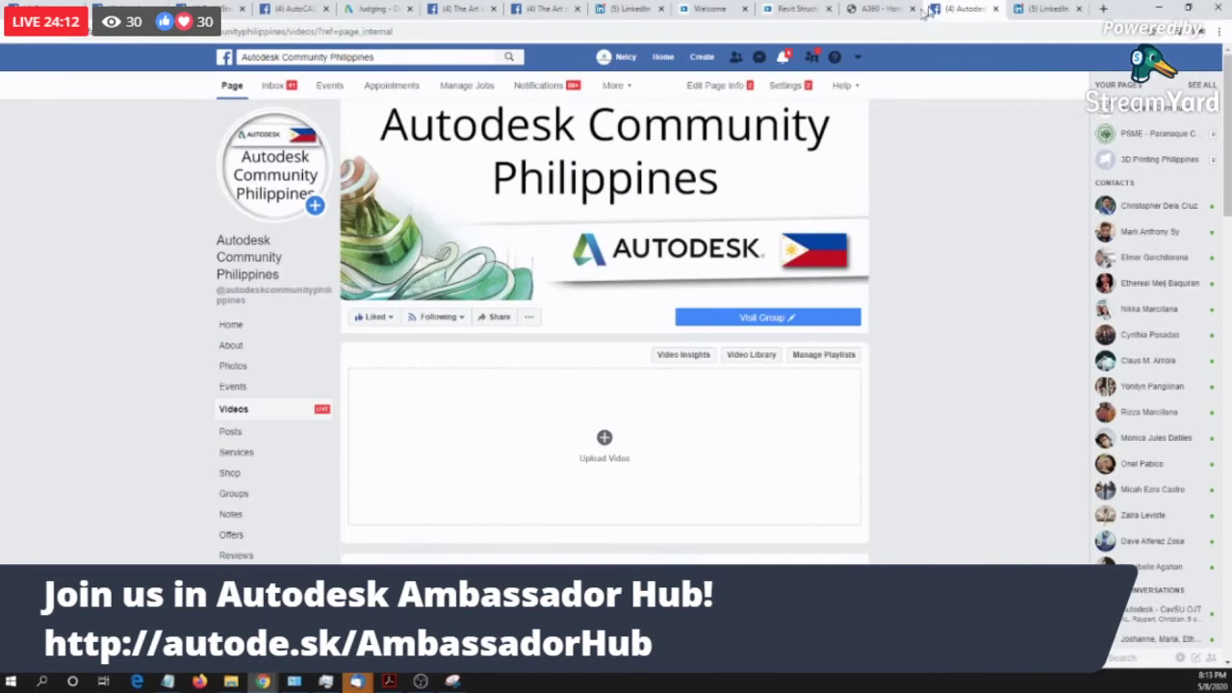
pyautogui.scroll(-5, 605, 434)
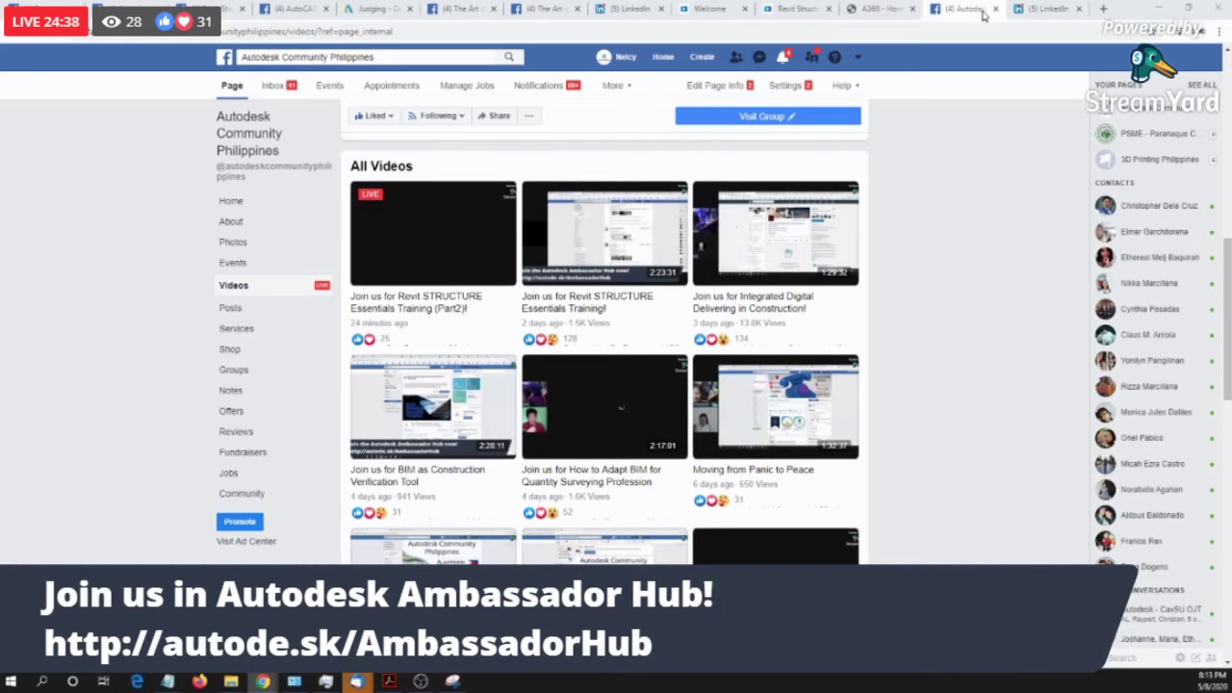
# Step: Highlight the LinkedIn Career Advice event title, then move through the Facebook and A360 tabs
pyautogui.click(1044, 8)
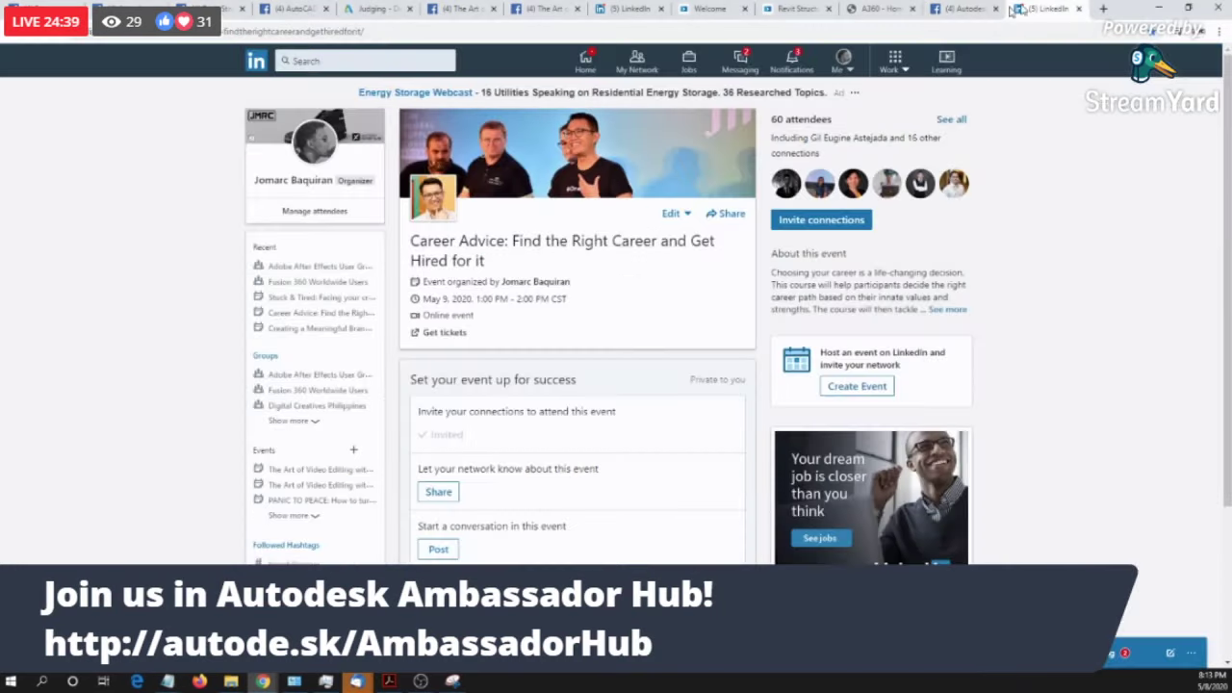
pyautogui.moveTo(410, 238); pyautogui.dragTo(497, 259)
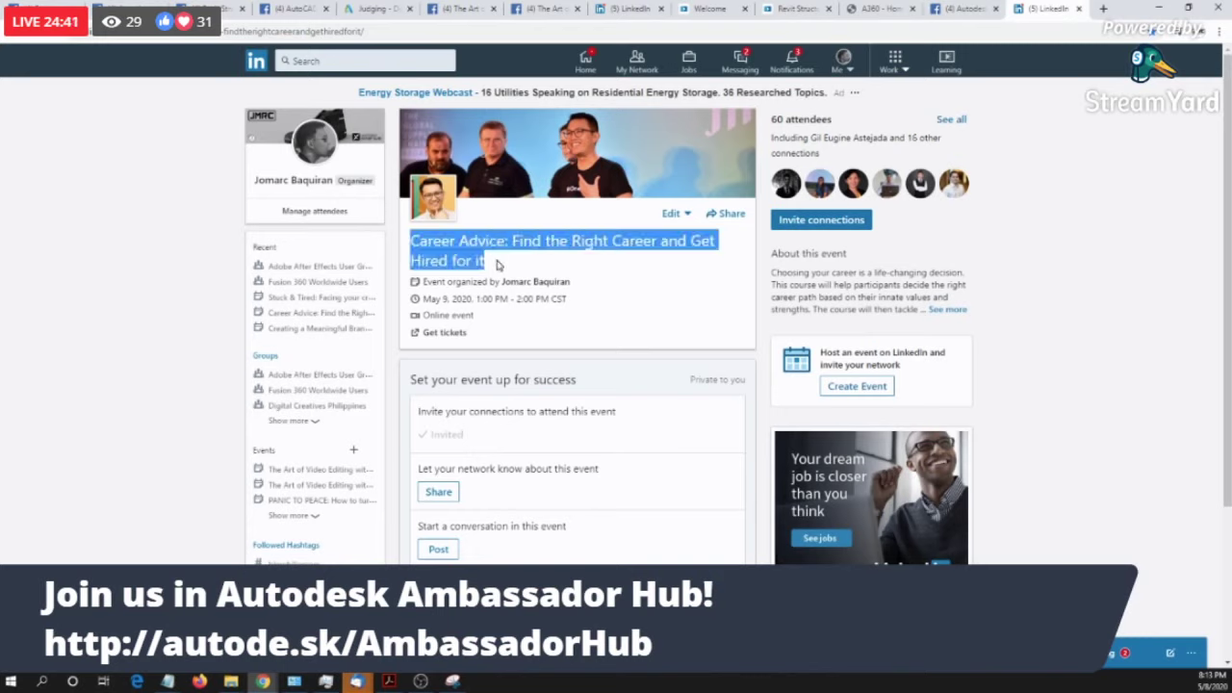
pyautogui.click(528, 269)
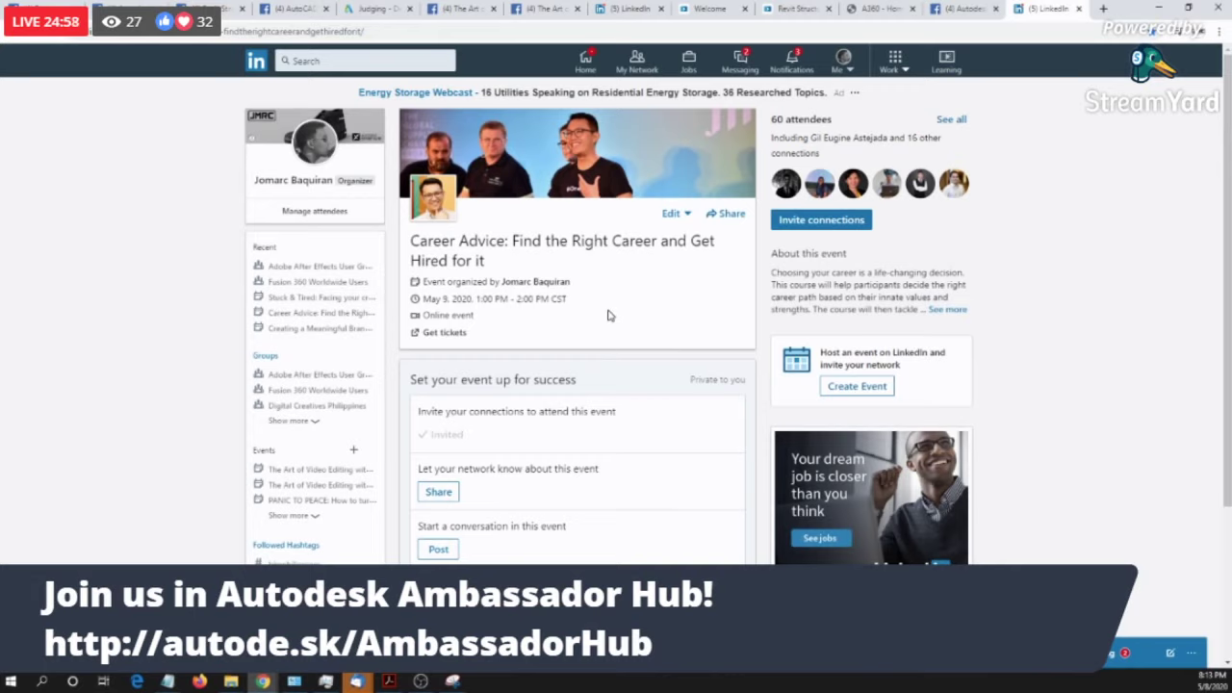
pyautogui.click(963, 9)
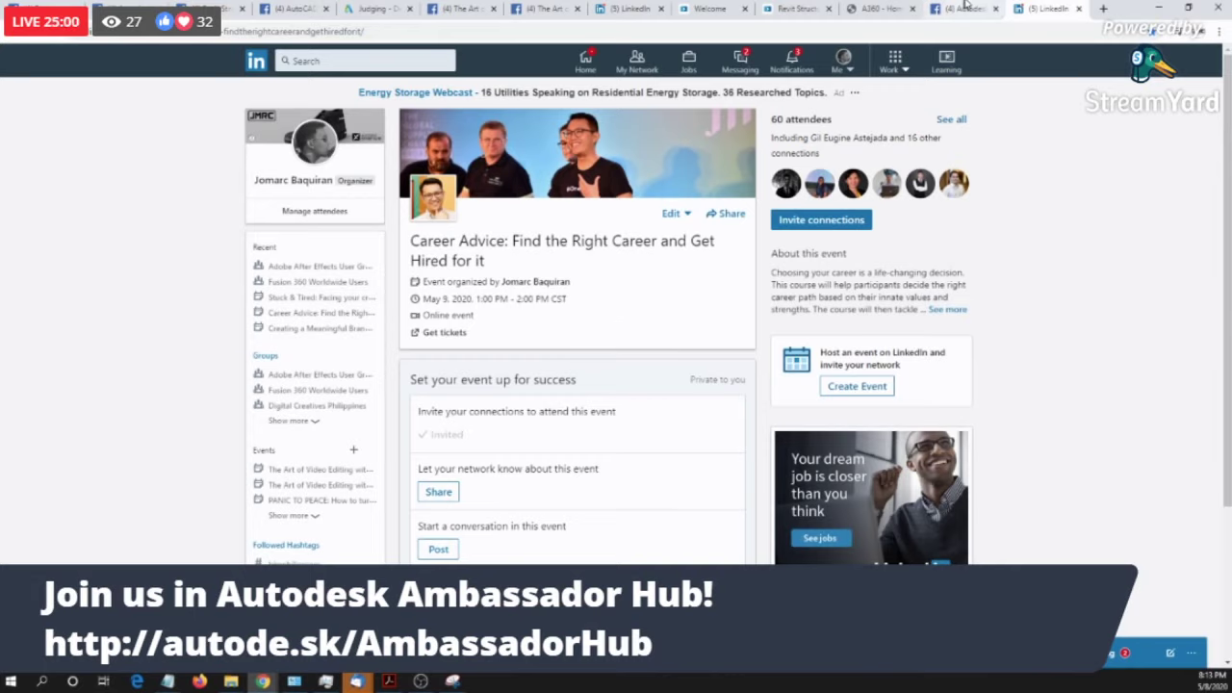
pyautogui.click(877, 8)
# Step: View the Revit 2019 course, then bring up the Autodesk Community Philippines group feed
pyautogui.click(795, 9)
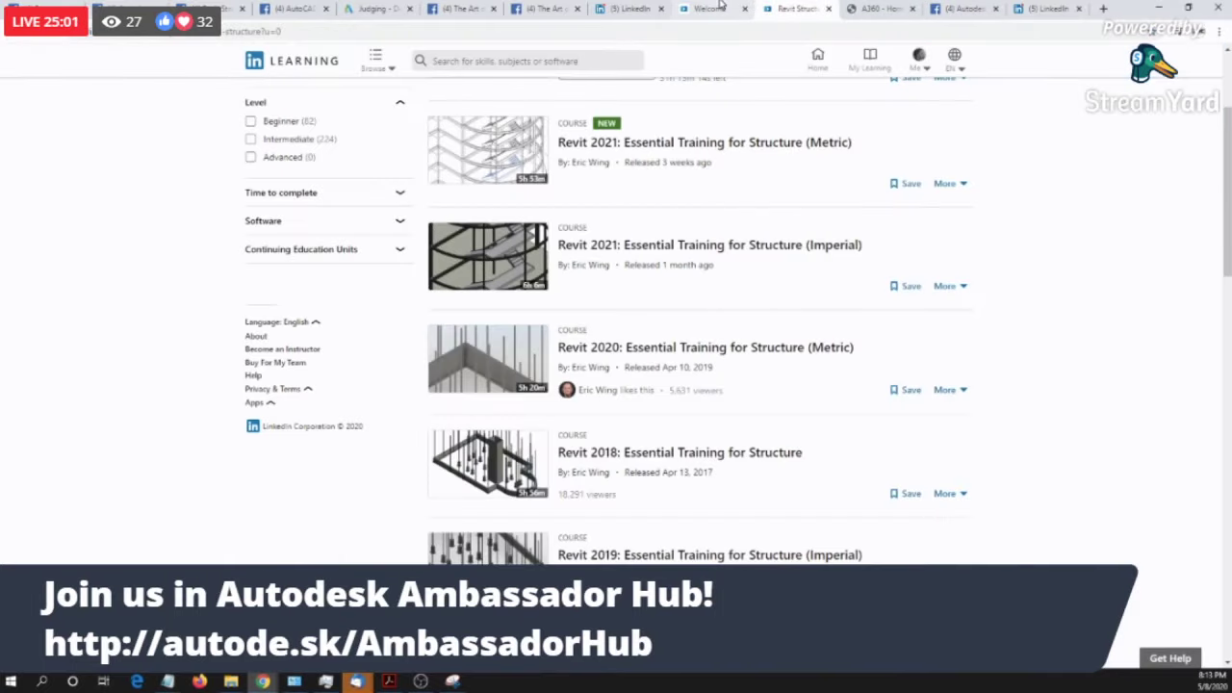
pyautogui.click(712, 9)
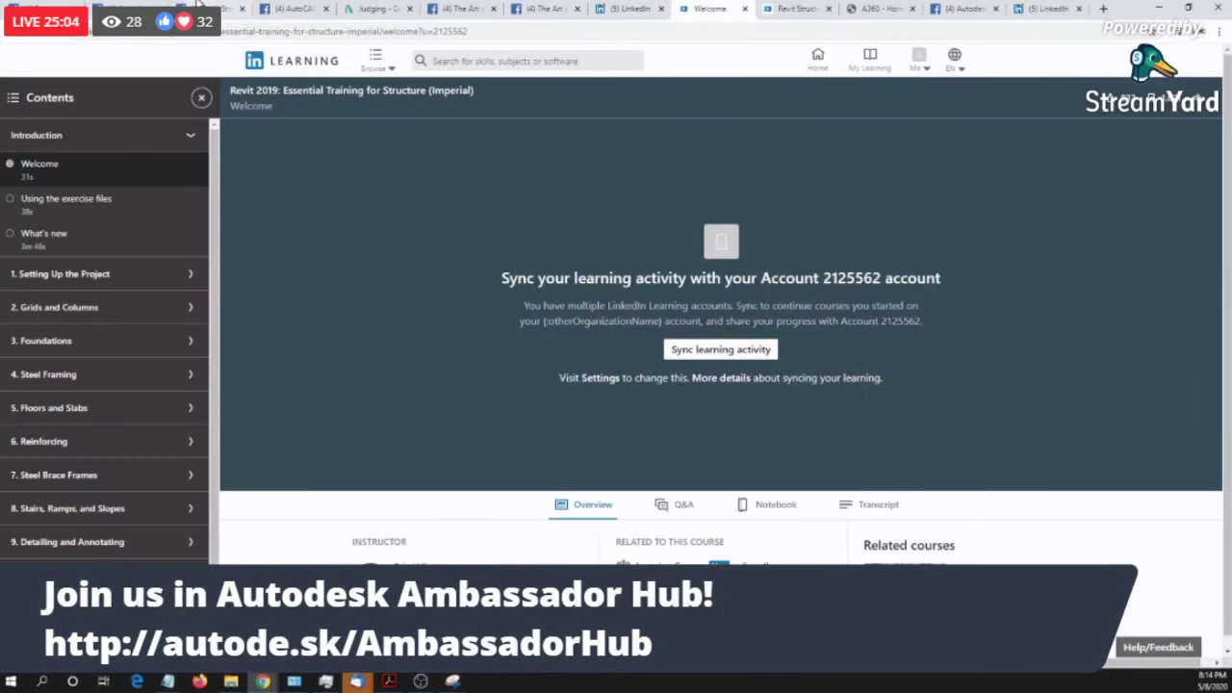
pyautogui.click(140, 7)
pyautogui.click(216, 8)
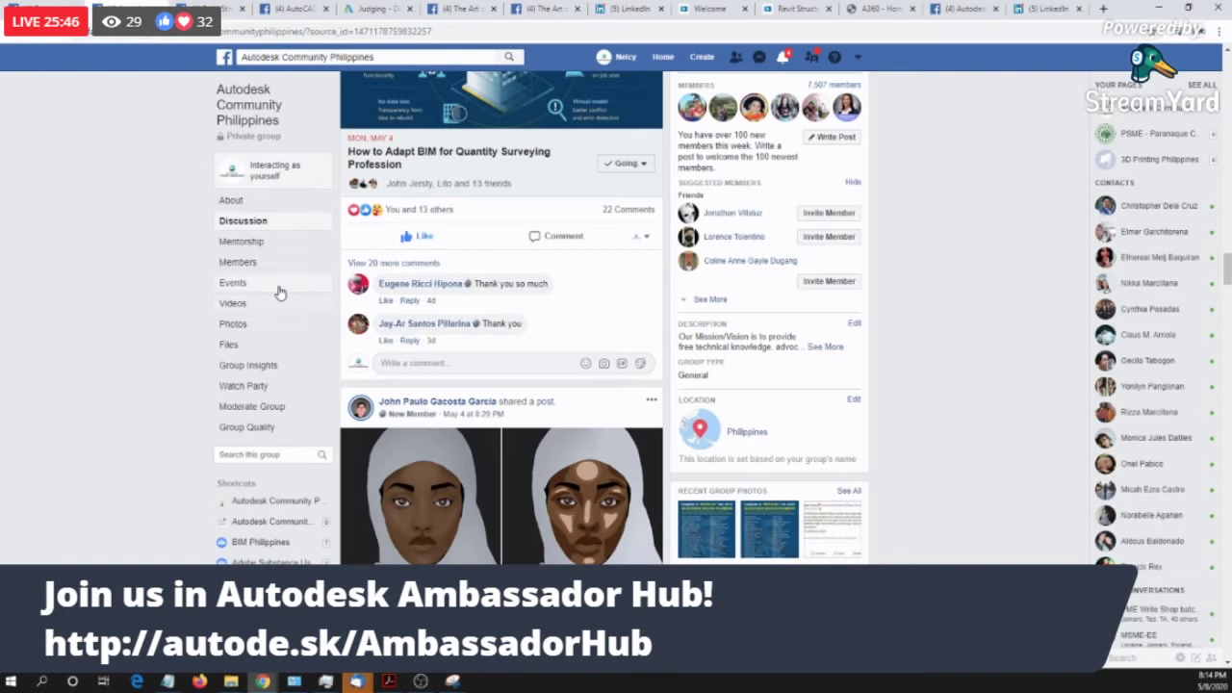
# Step: Check the group's Events, then open the Autodesk Community Philippines page's Events list
pyautogui.click(279, 291)
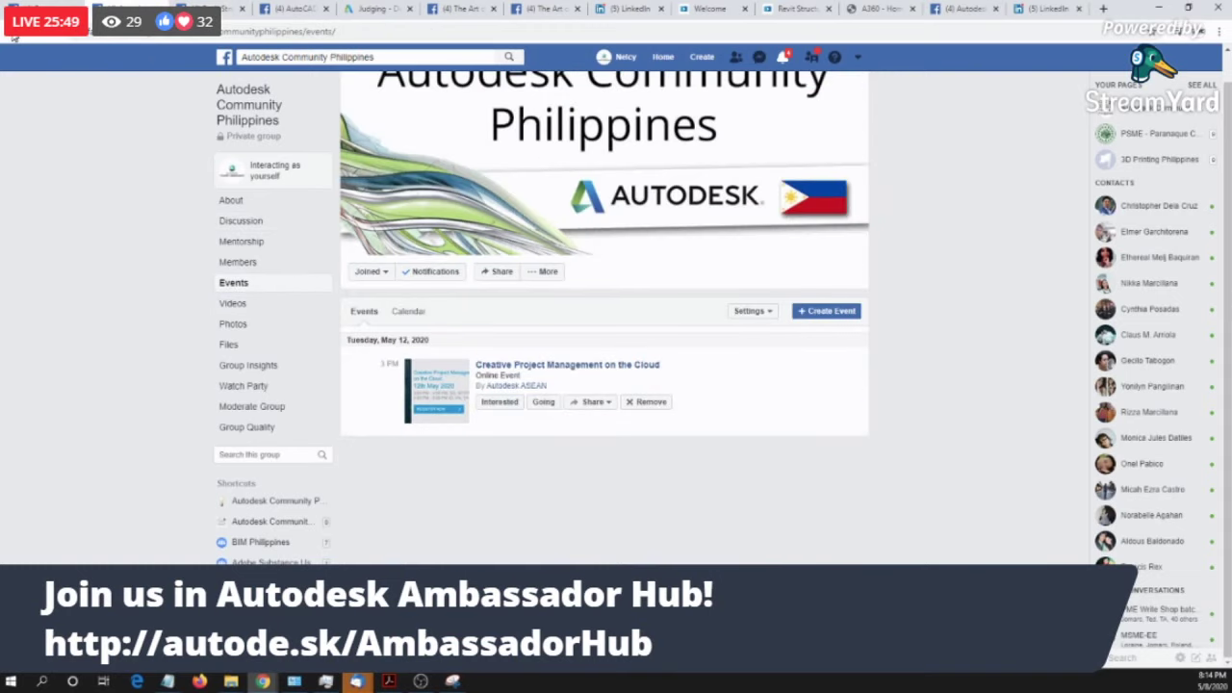
pyautogui.click(13, 32)
pyautogui.click(962, 8)
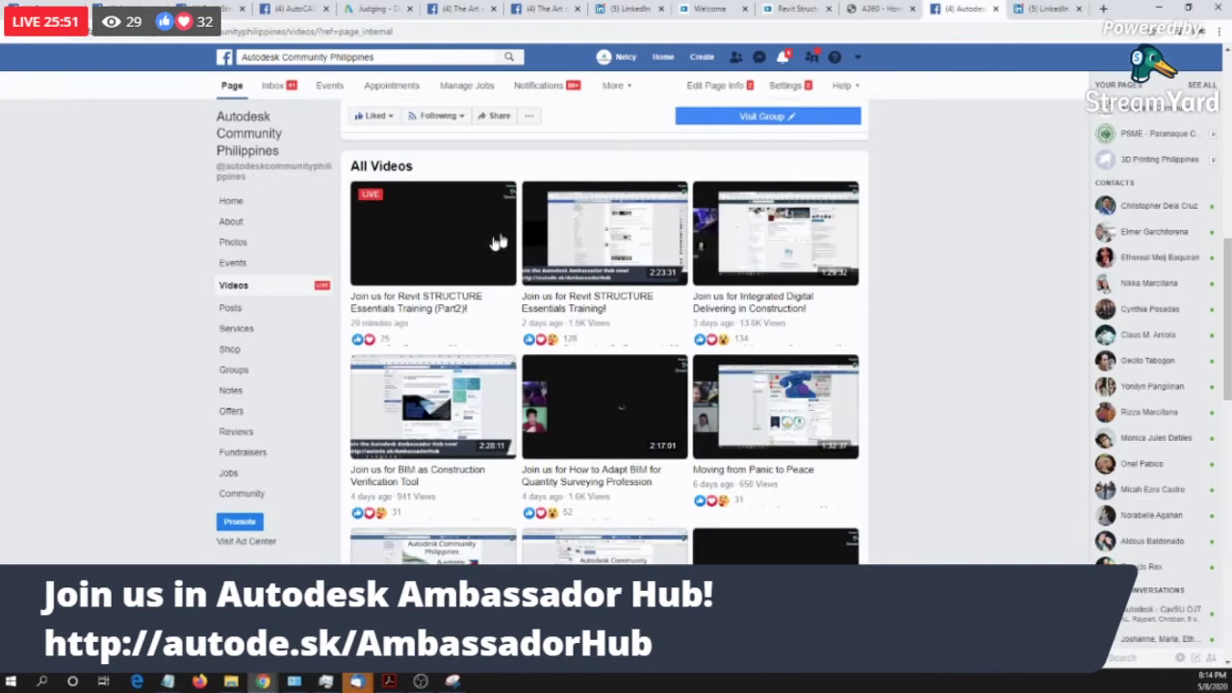
pyautogui.click(263, 267)
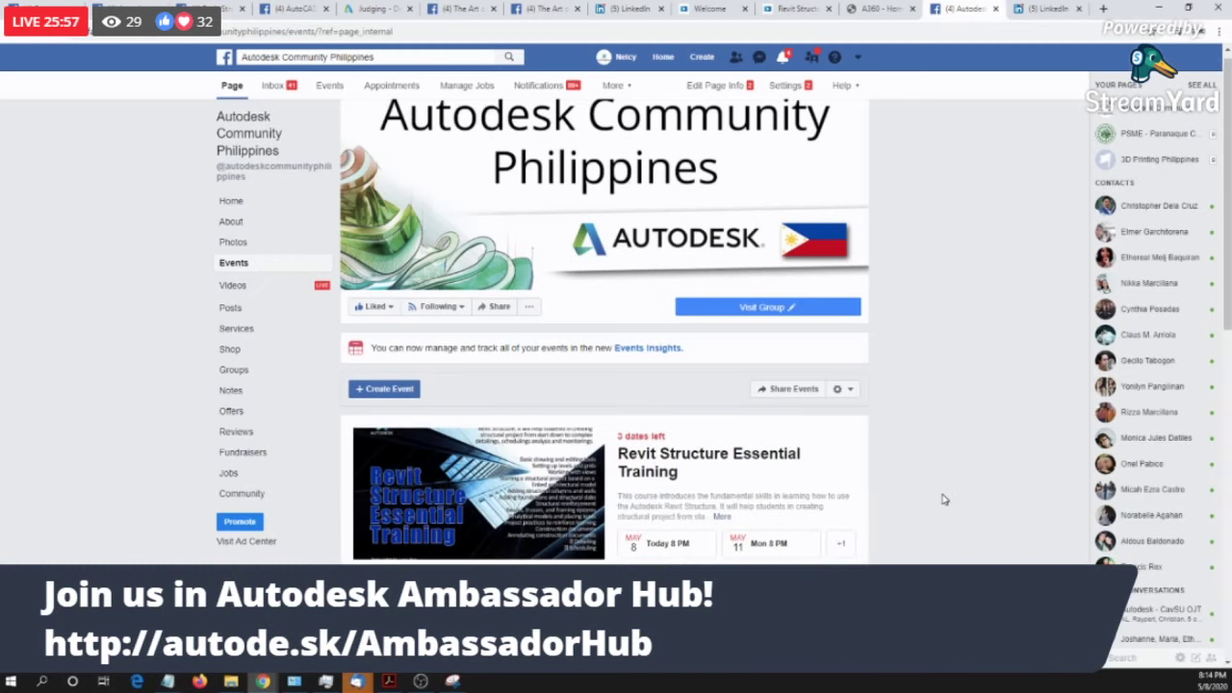
# Step: Scroll through the page's event cards, including Revit Structure Essential Training
pyautogui.scroll(-5, 939, 497)
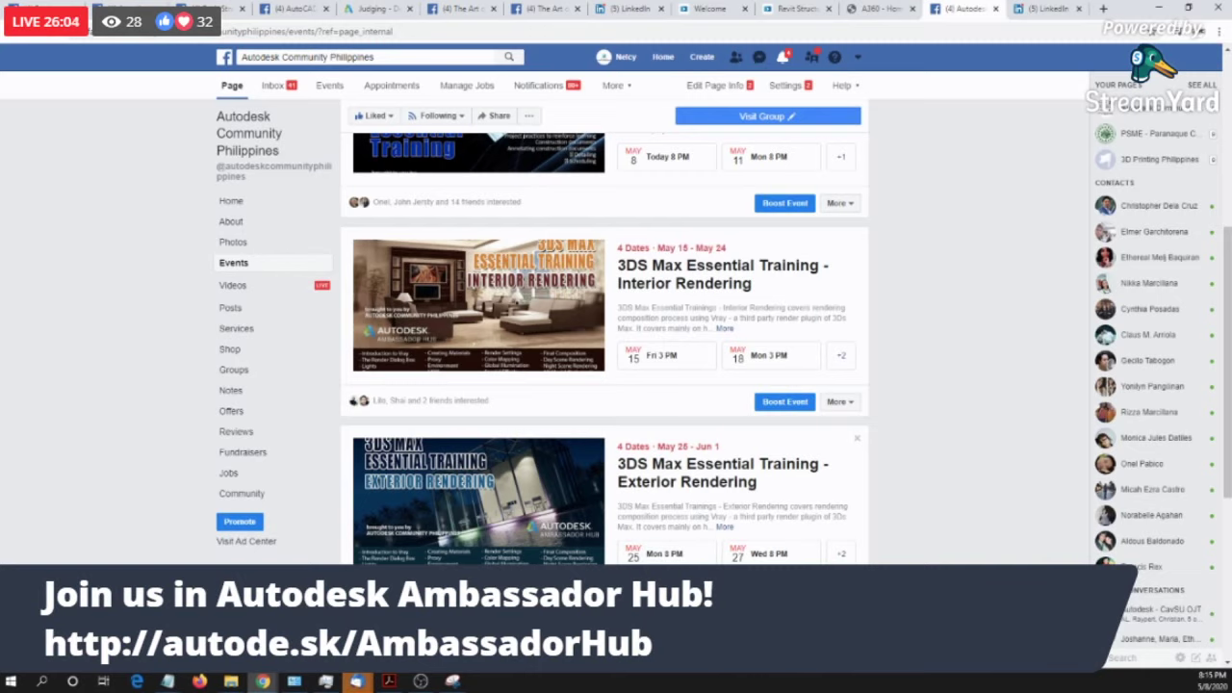
pyautogui.scroll(-2, 554, 472)
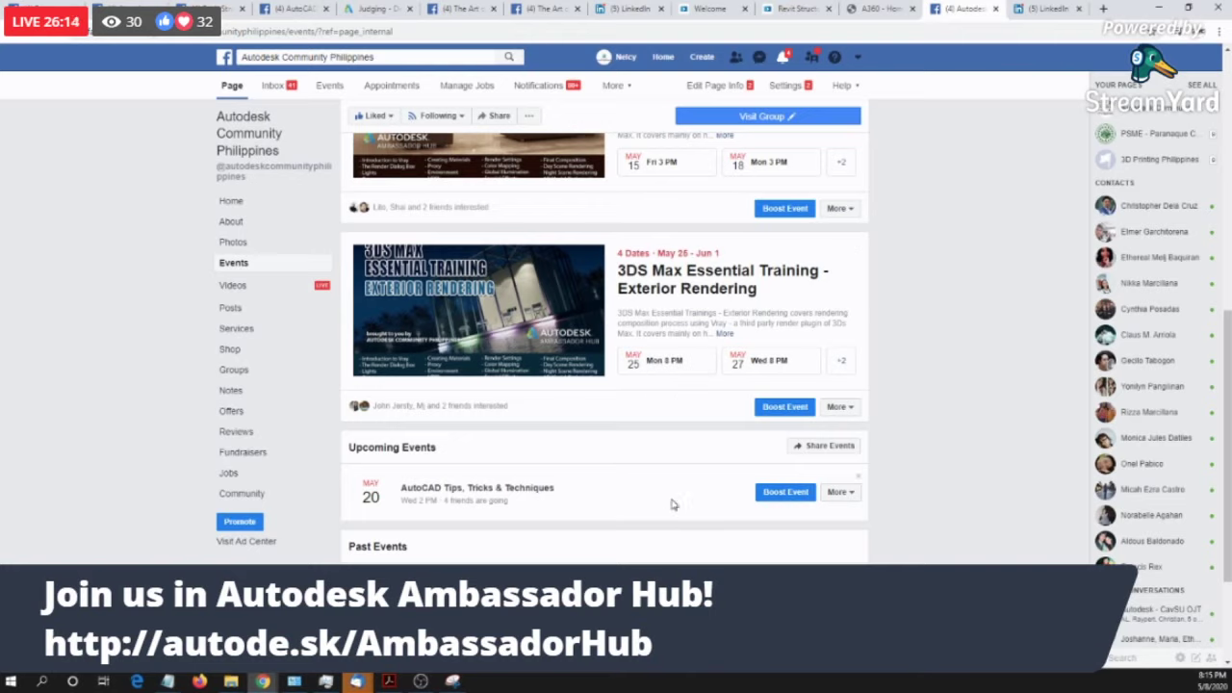
pyautogui.scroll(5, 679, 510)
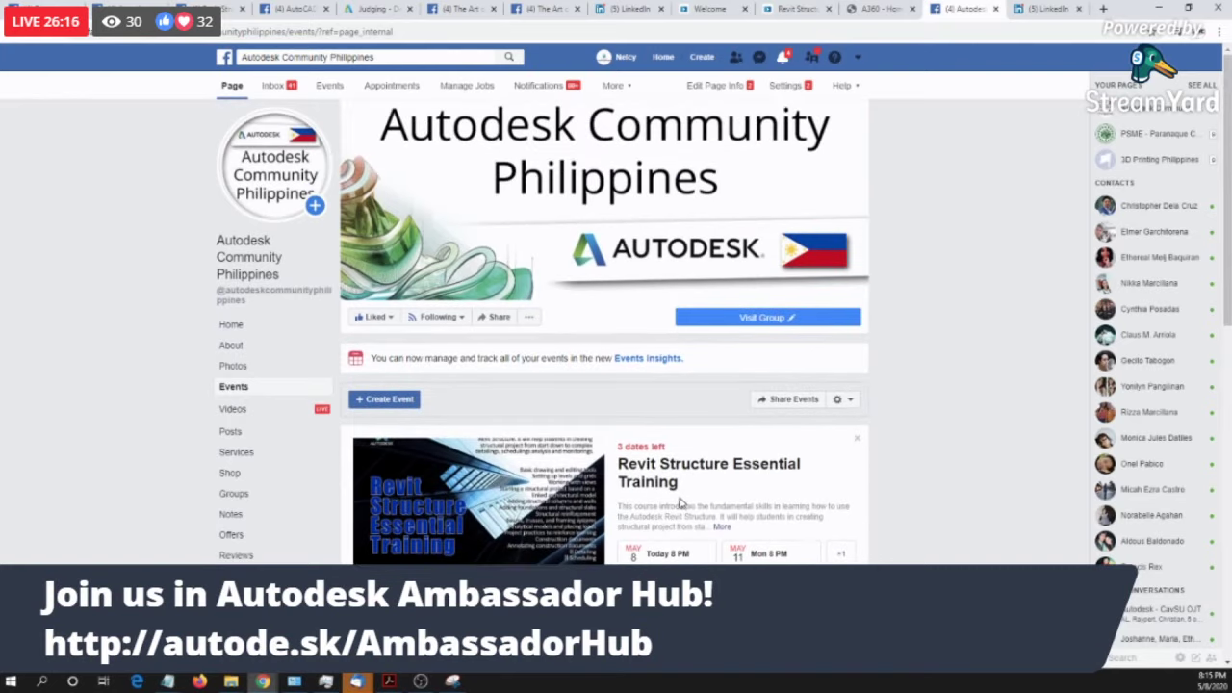
pyautogui.scroll(-8, 678, 502)
pyautogui.scroll(3, 683, 520)
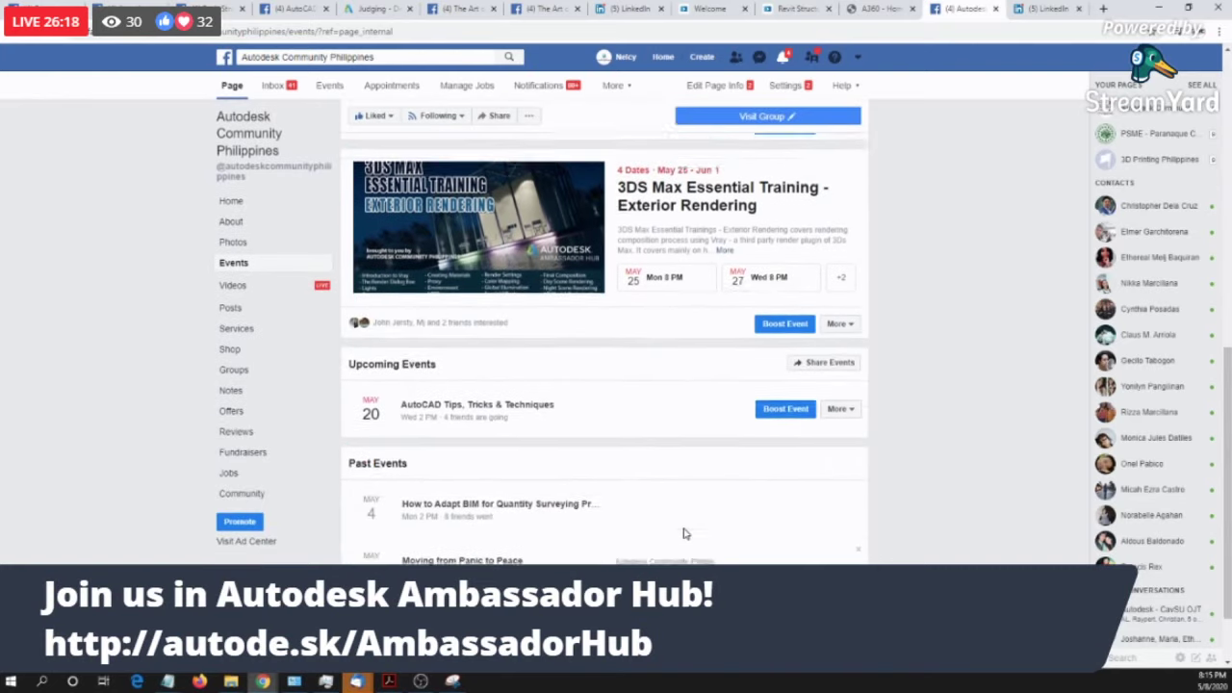
pyautogui.scroll(-3, 687, 532)
pyautogui.scroll(7, 693, 529)
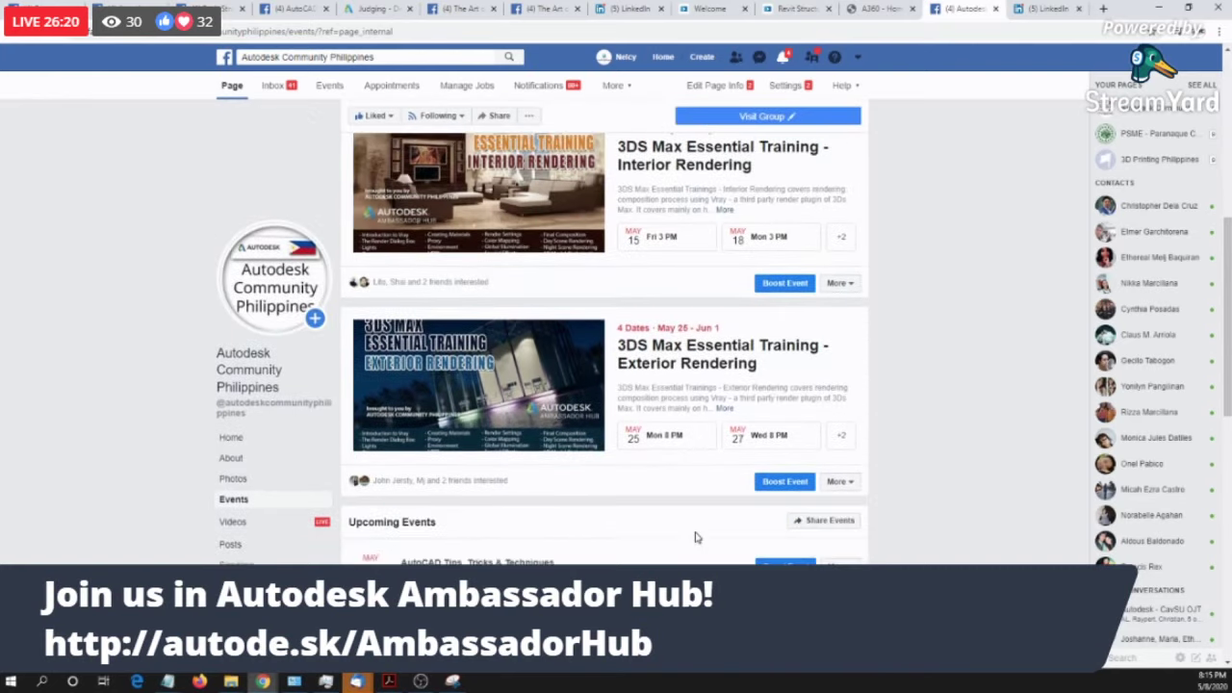
pyautogui.scroll(-2, 736, 493)
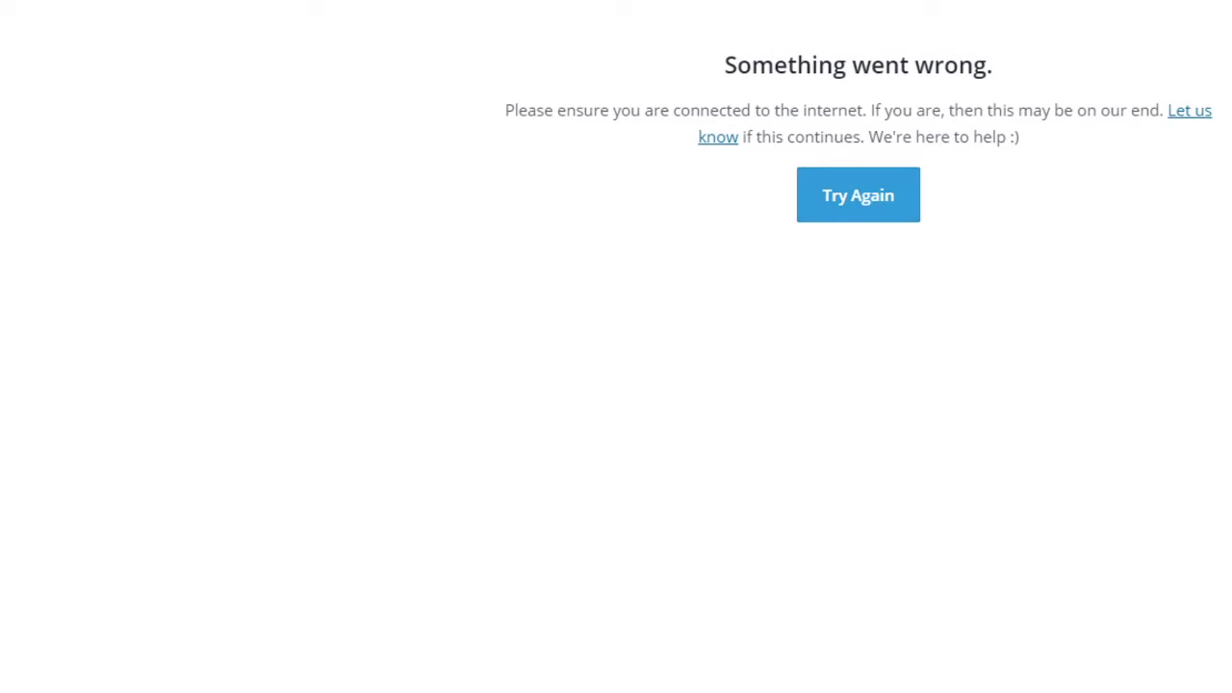
# Step: Open a new tab and start an address beginning with 's' to reach StreamYard
pyautogui.hotkey('ctrl', 't')
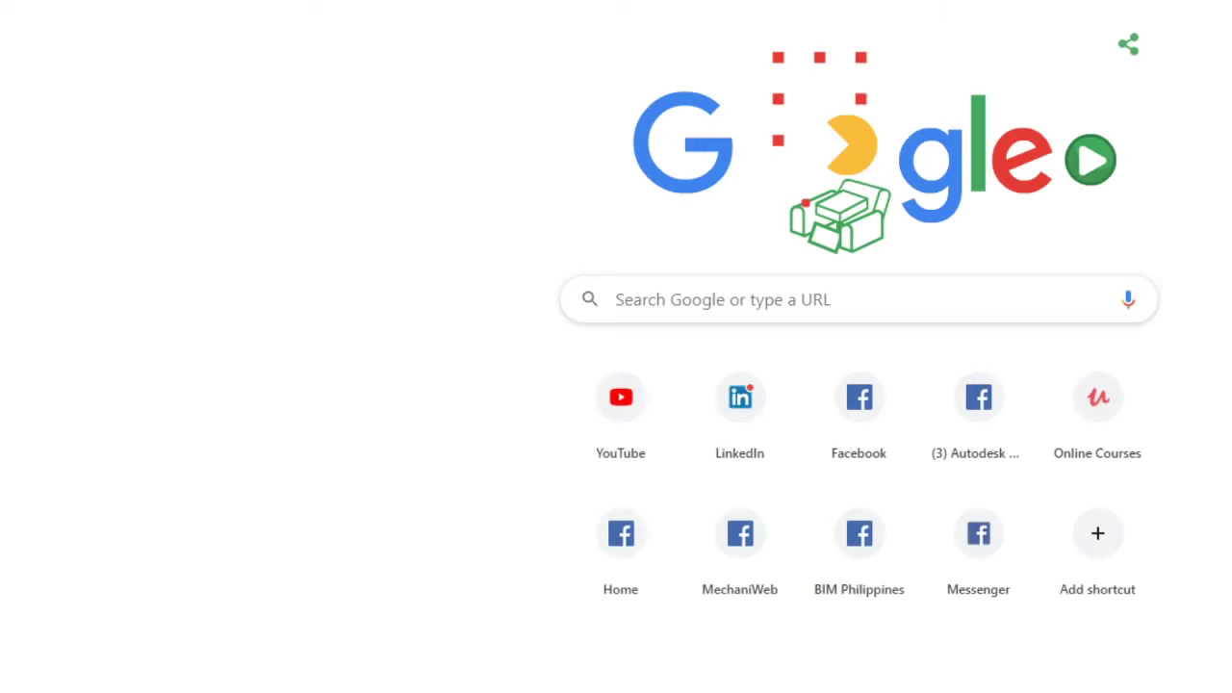
pyautogui.hotkey('ctrl', 'l')
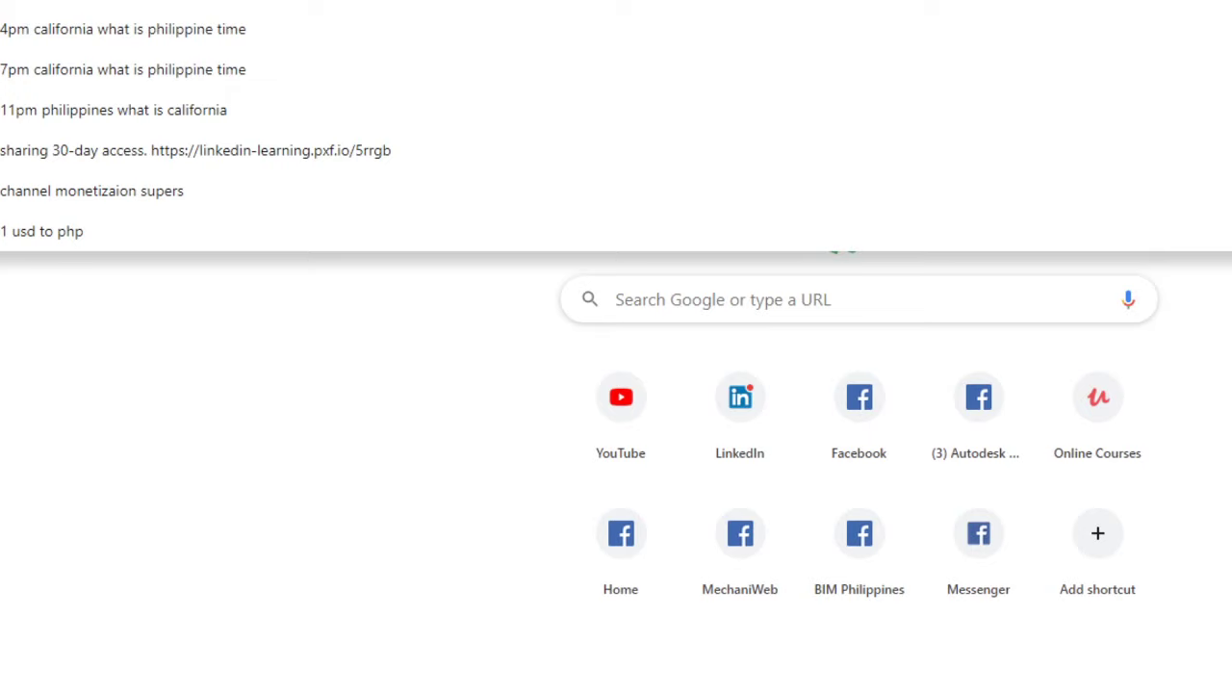
pyautogui.write('s')
pyautogui.press('Escape')
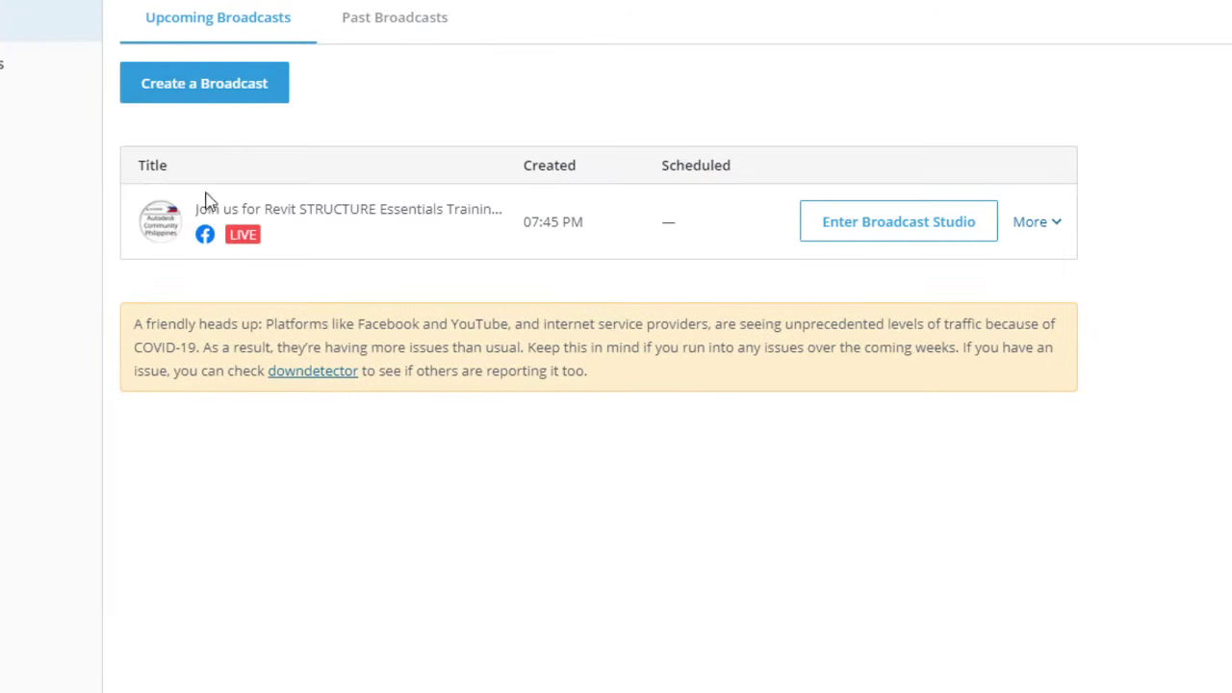
# Step: Re-enter the live broadcast studio after a failed load and join past the camera check
pyautogui.click(879, 234)
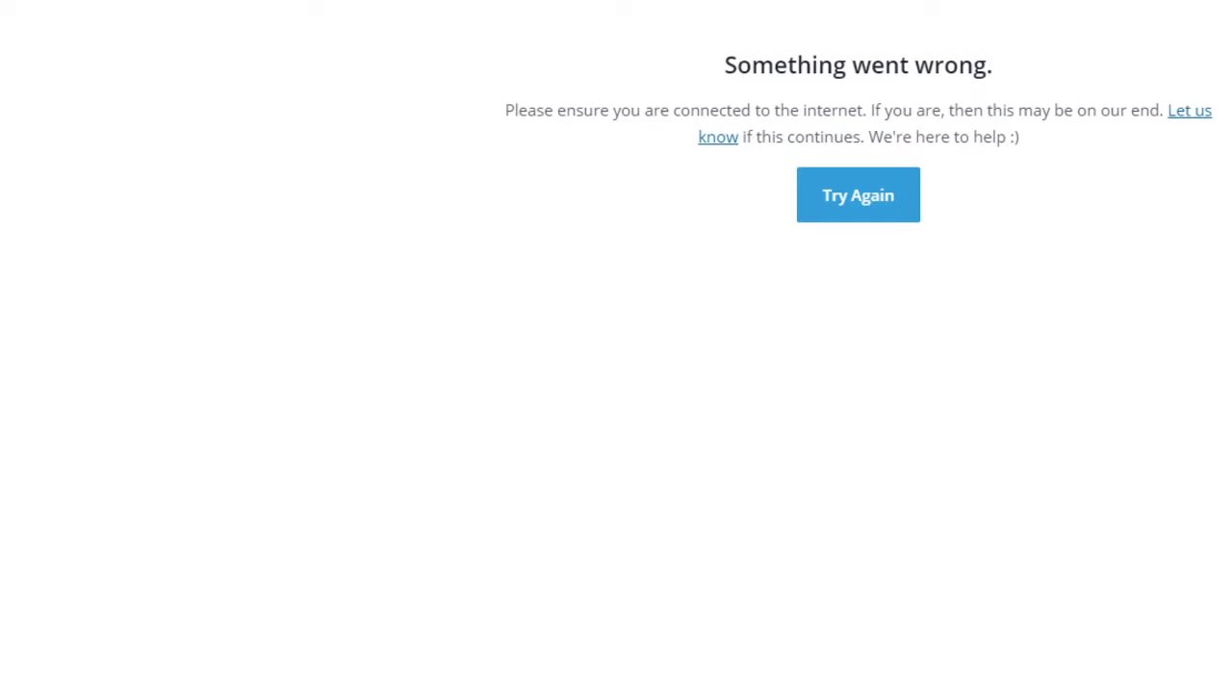
pyautogui.click(884, 224)
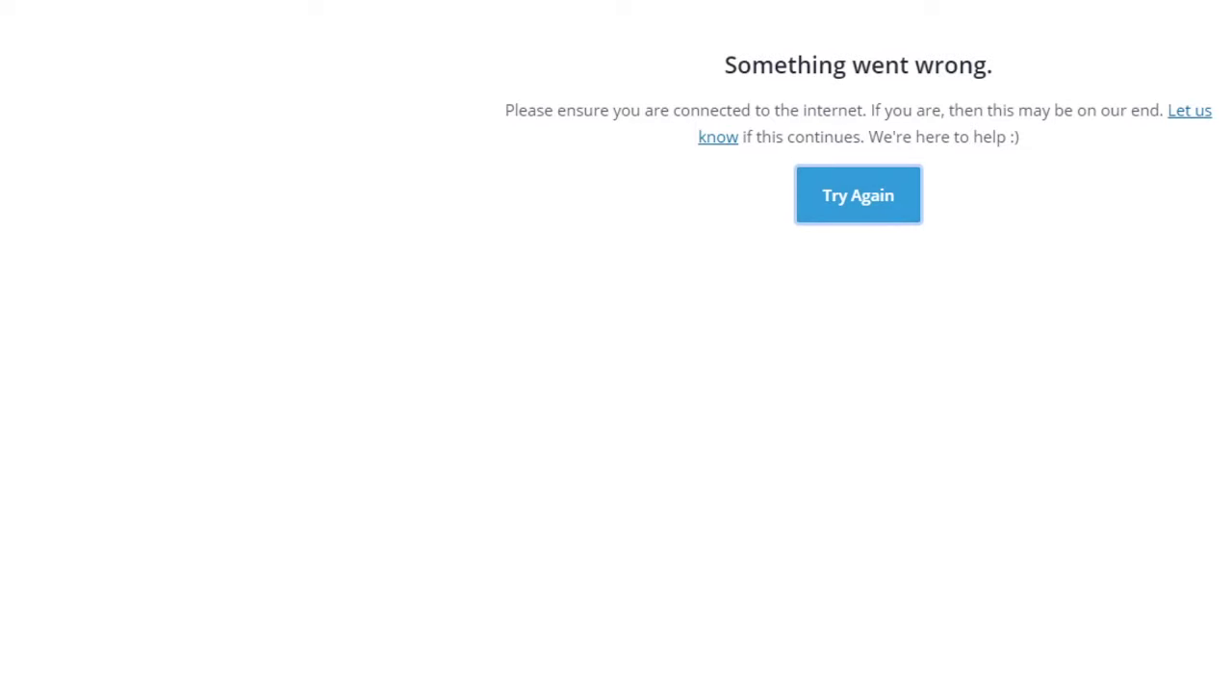
pyautogui.hotkey('ctrl', 't')
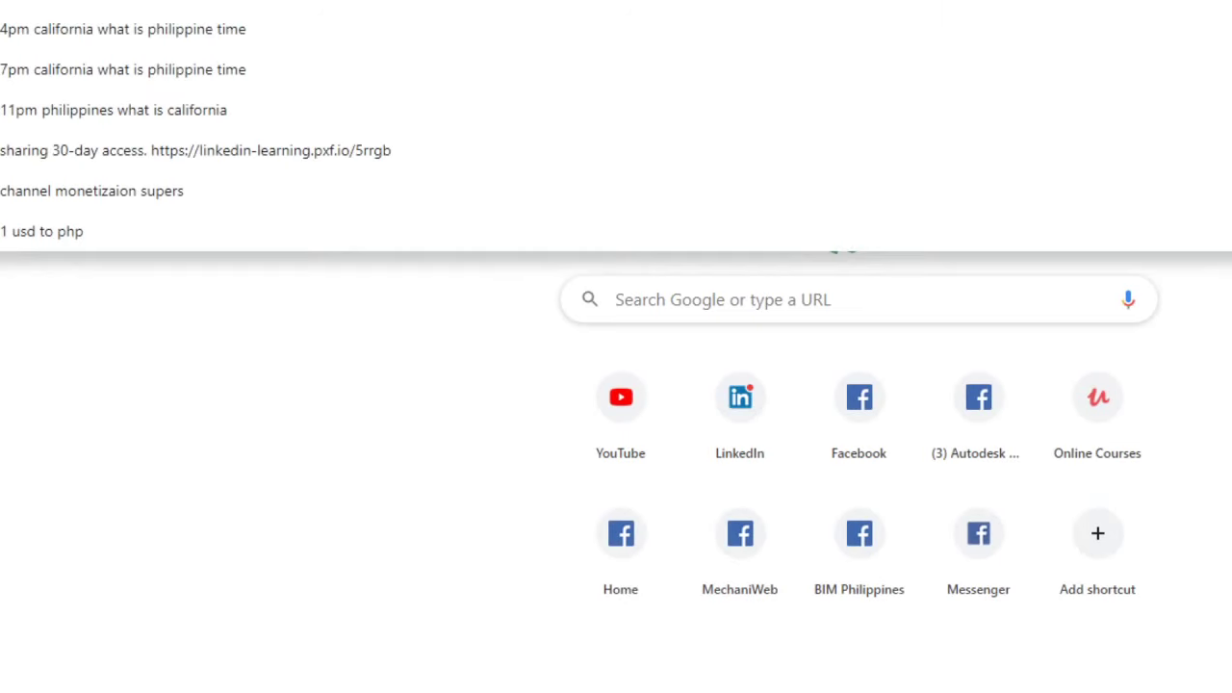
pyautogui.write('s')
pyautogui.press('Escape')
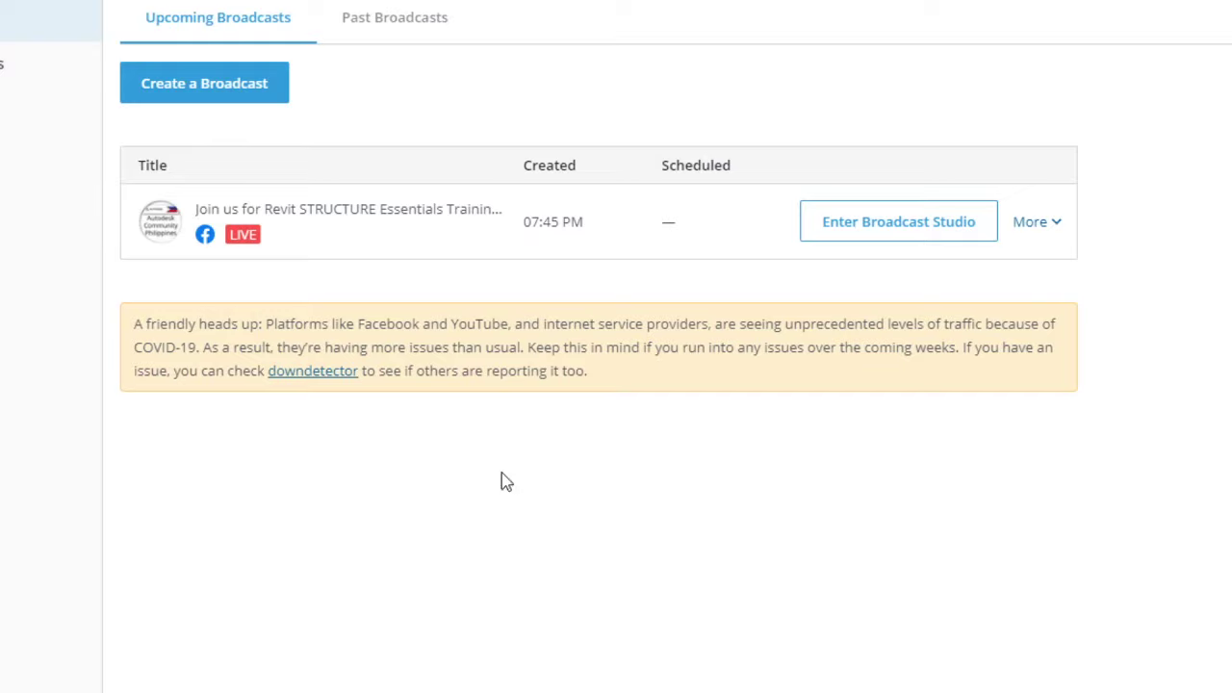
pyautogui.click(910, 231)
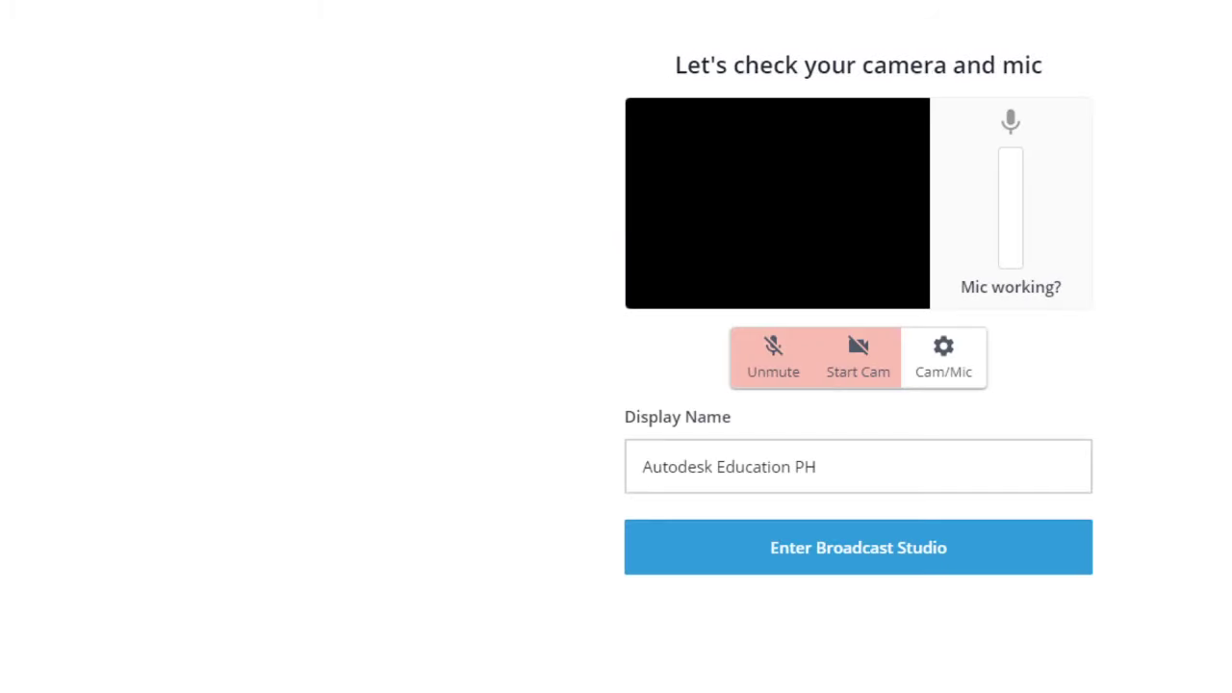
pyautogui.click(800, 565)
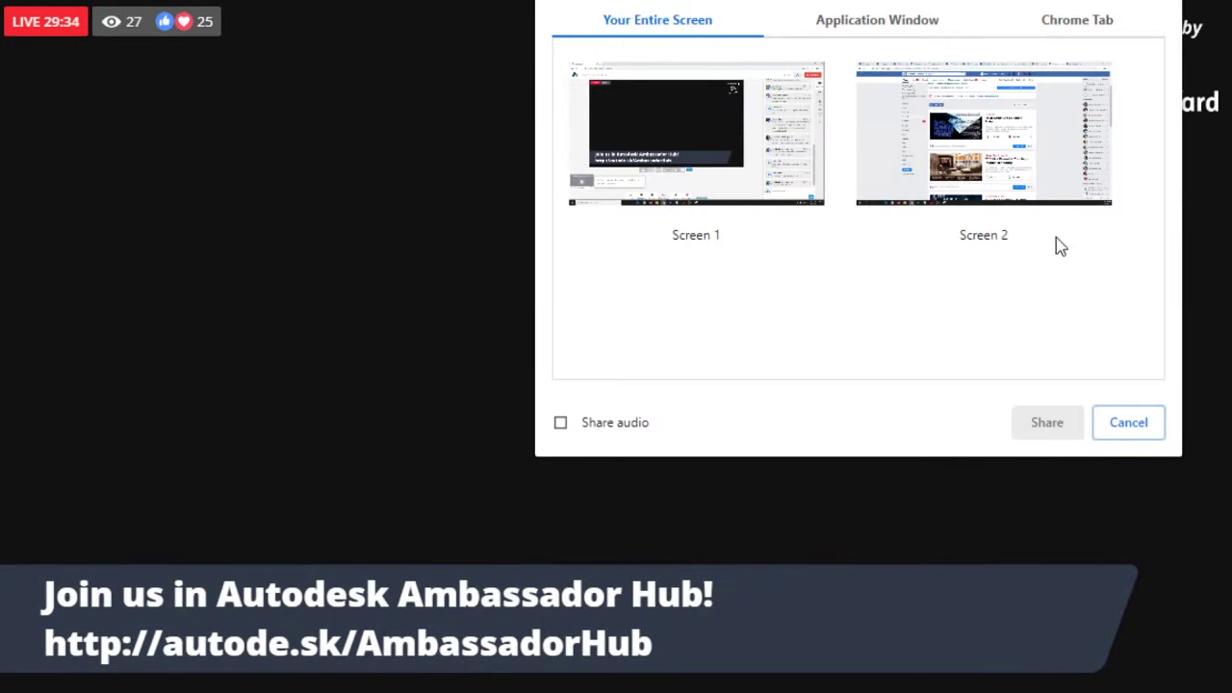
# Step: Share Screen 2 with audio and scroll the Events list to the 3DS Max trainings
pyautogui.click(1056, 241)
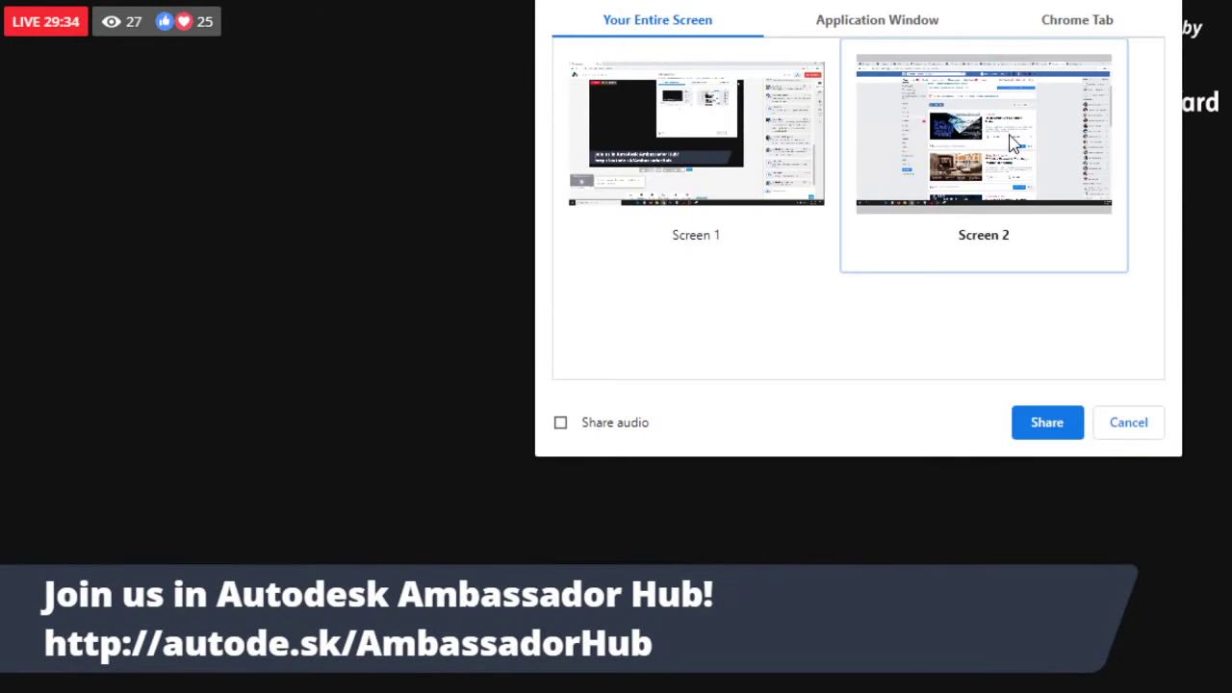
pyautogui.click(560, 424)
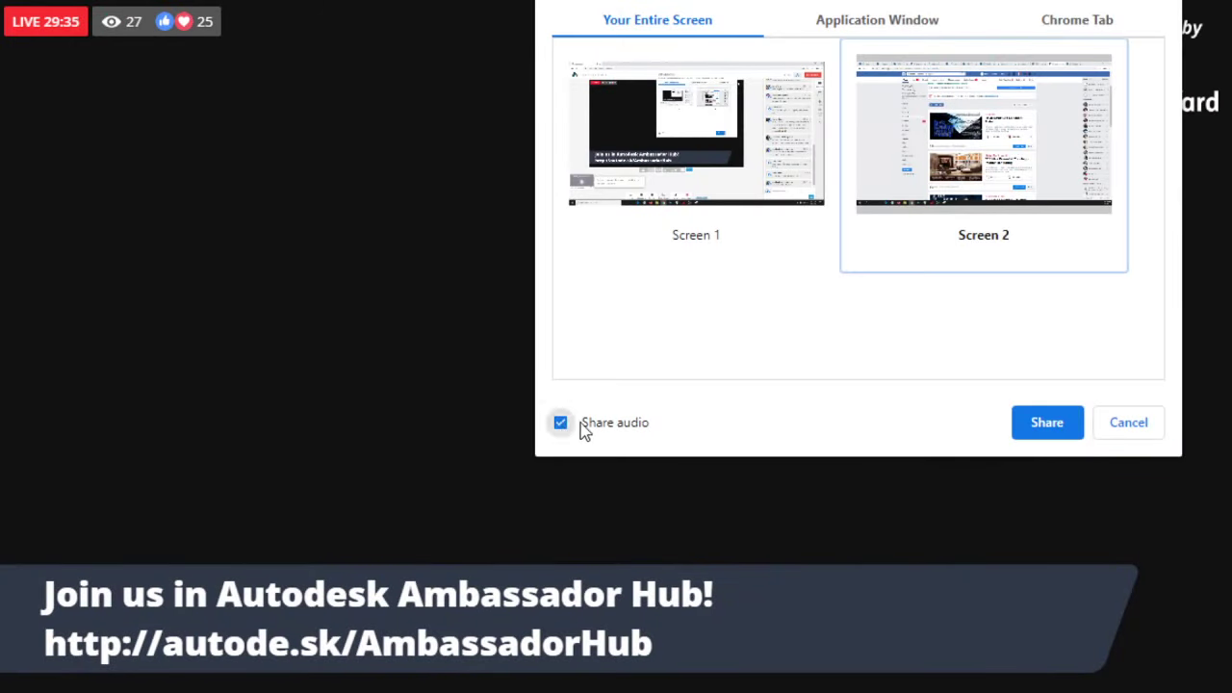
pyautogui.click(1062, 432)
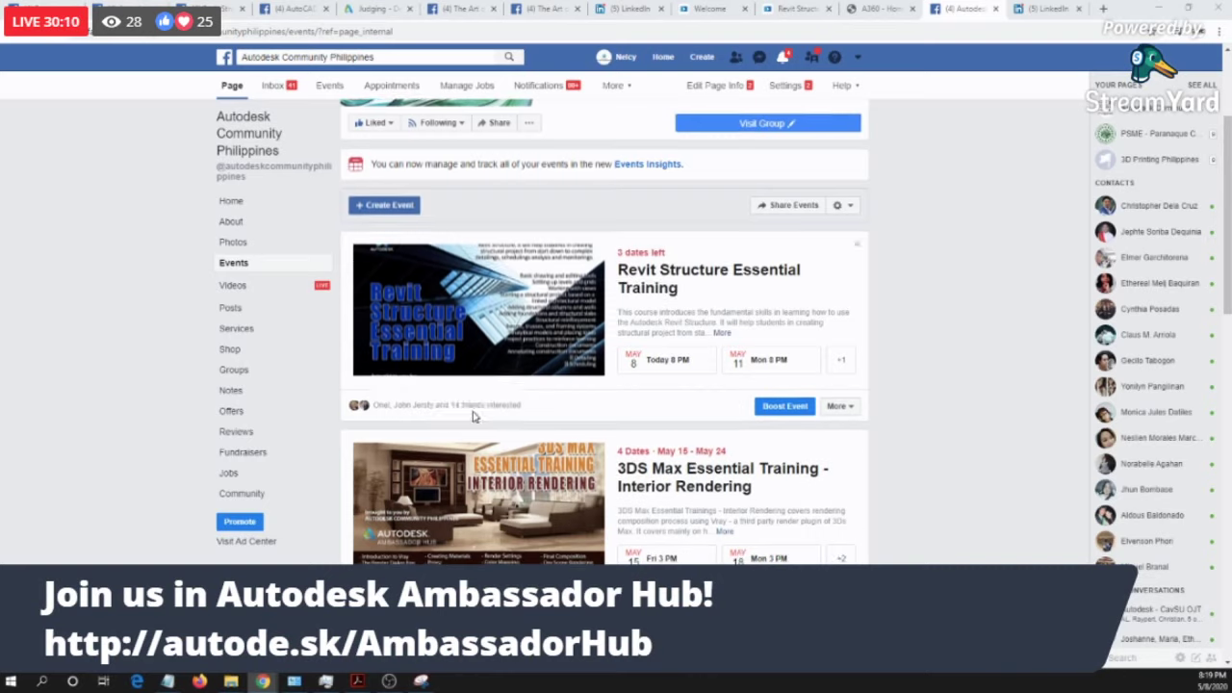
pyautogui.scroll(-3, 473, 415)
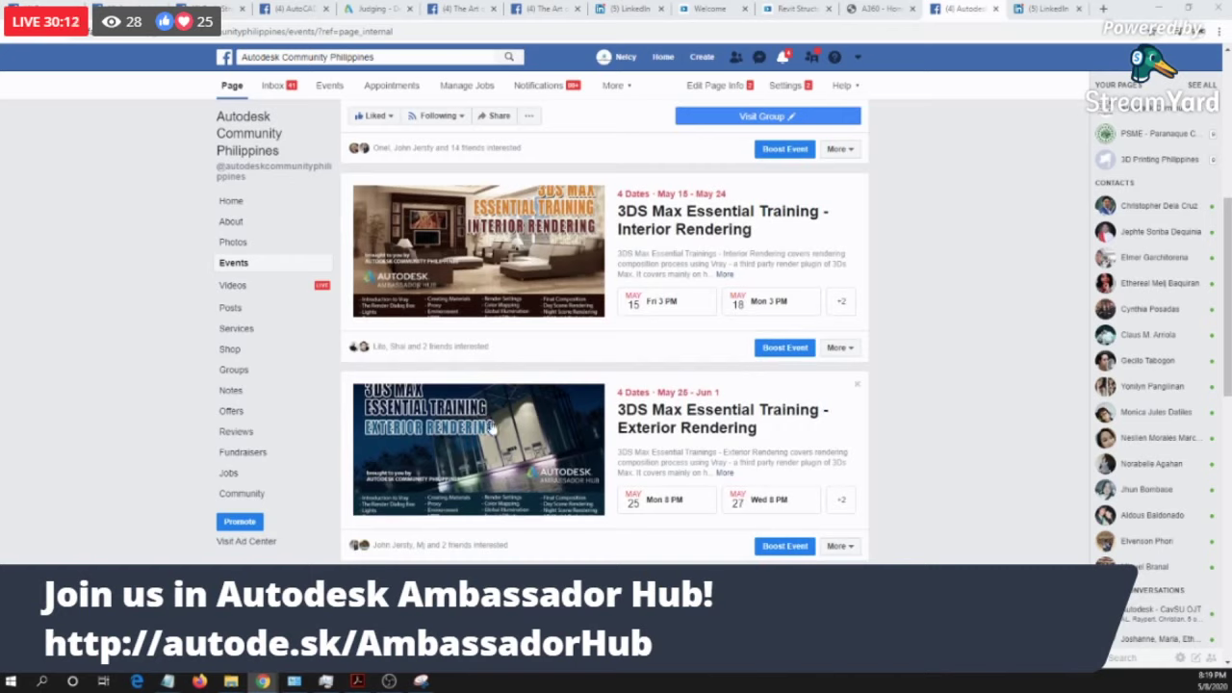
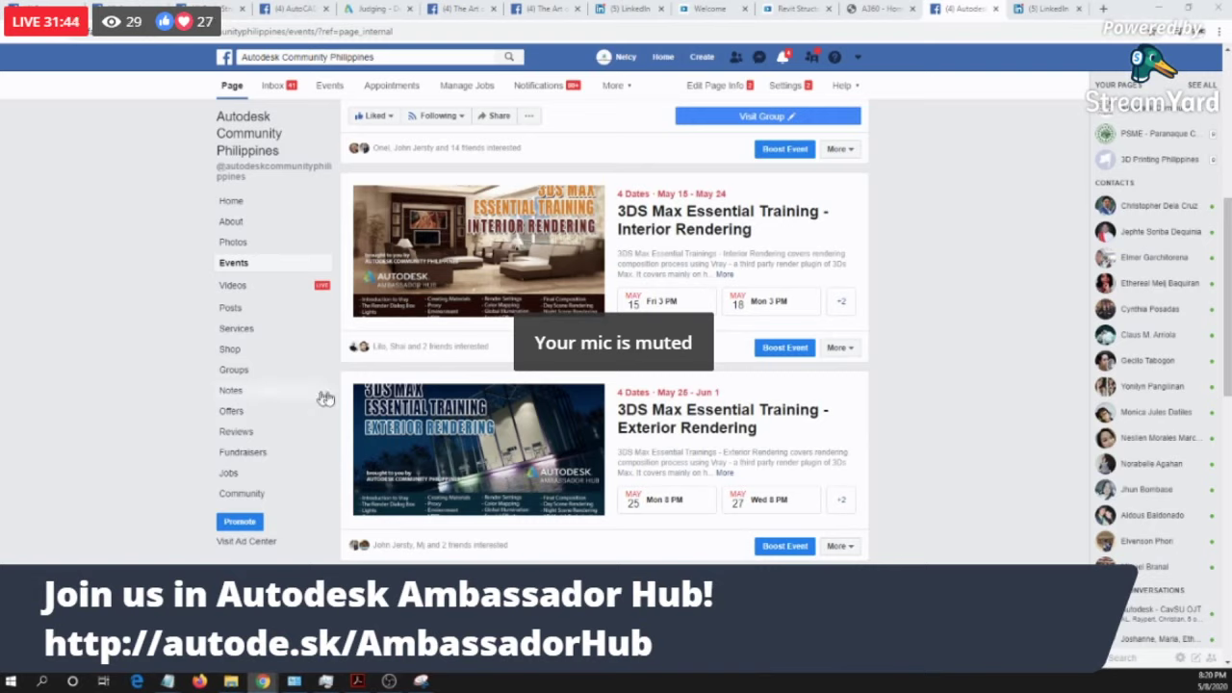
# Step: Look over the LinkedIn event, Autodesk Community events and A360 pages
pyautogui.click(1047, 9)
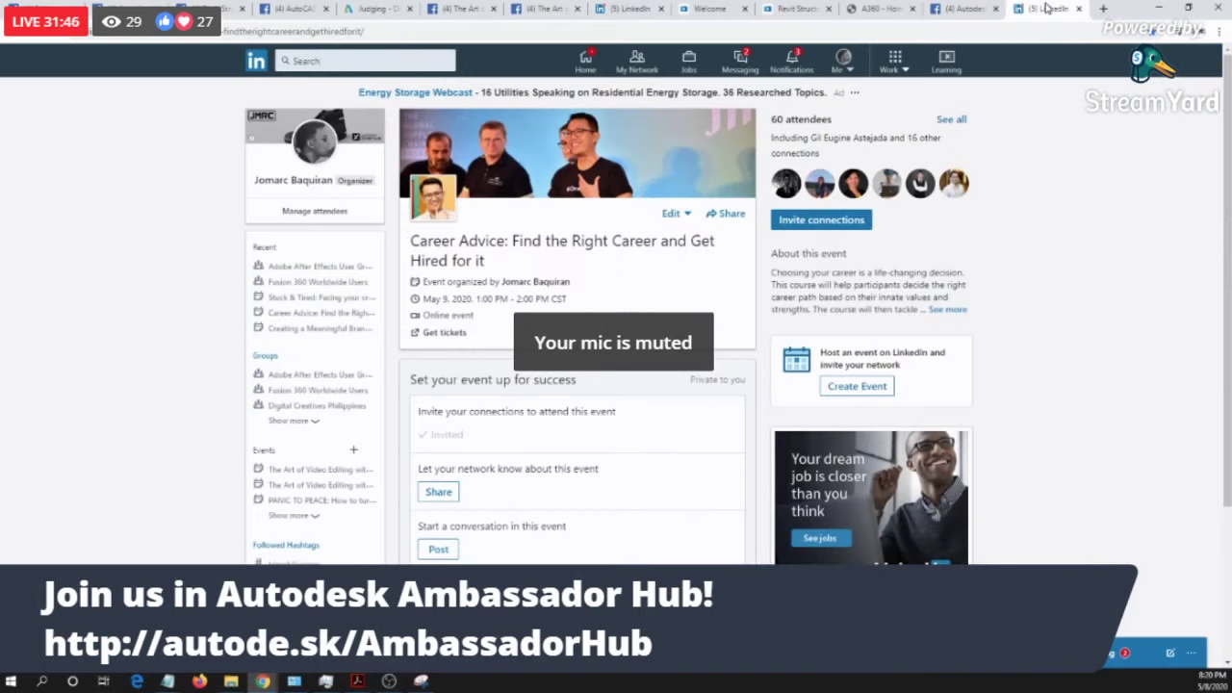
pyautogui.click(986, 6)
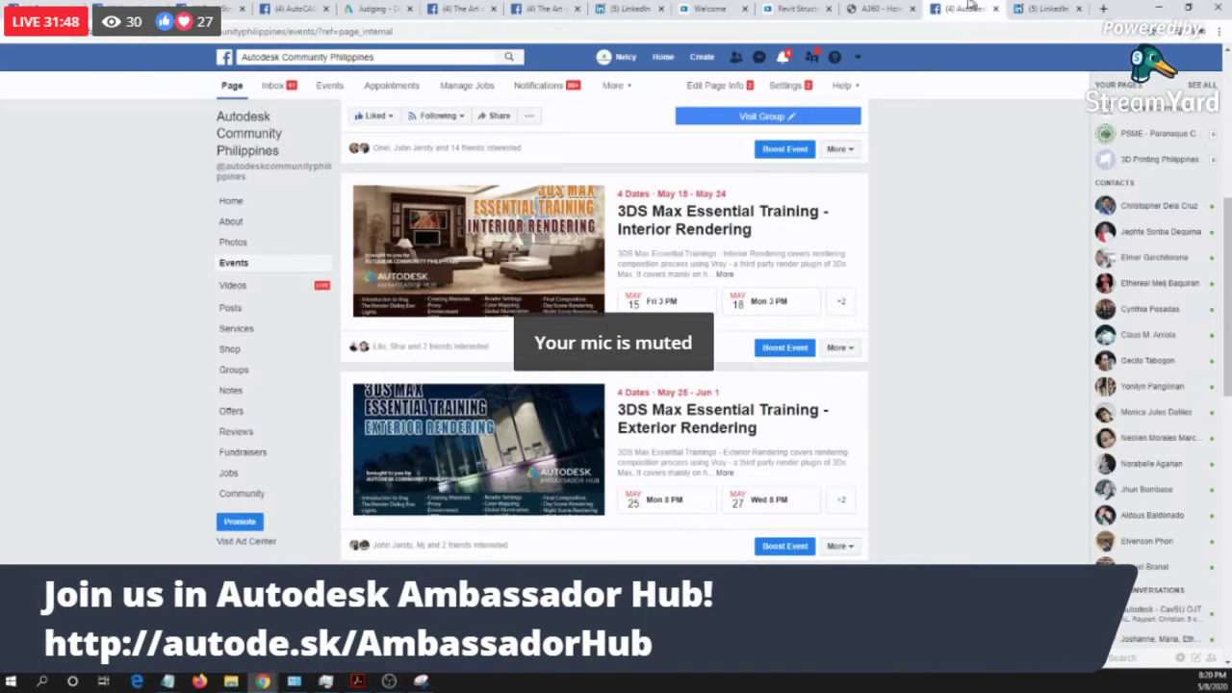
pyautogui.click(881, 8)
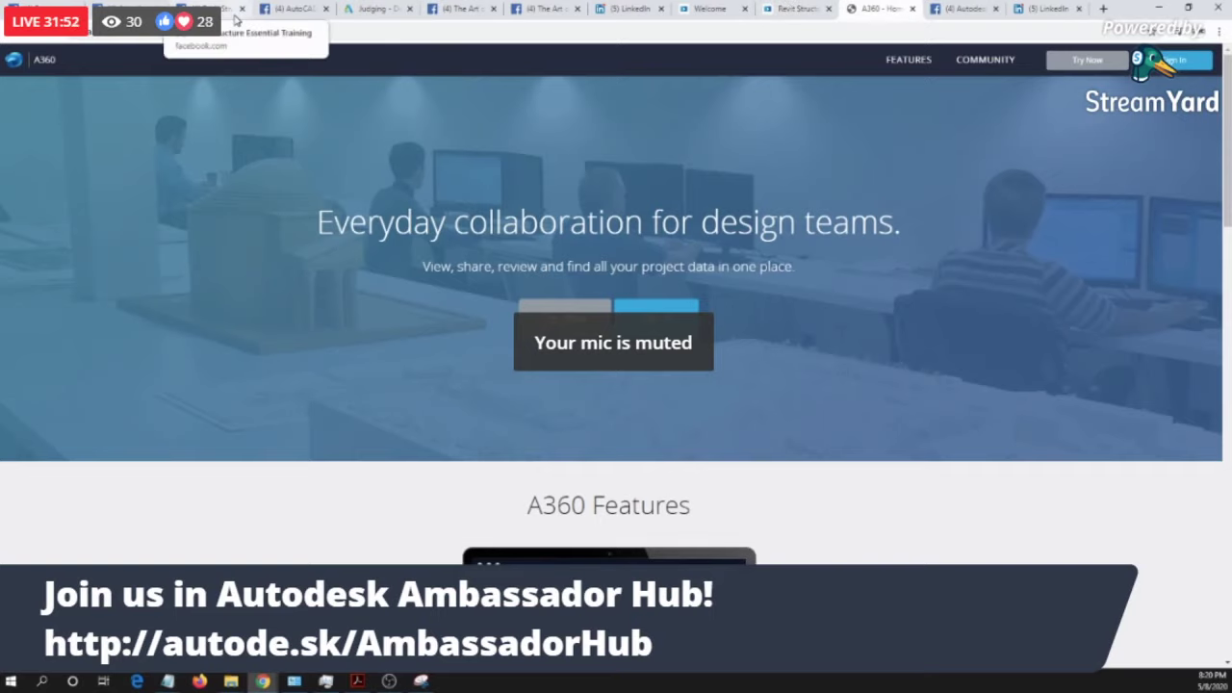
# Step: Load Facebook from the address bar and go to the BIM Philippines group
pyautogui.click(422, 29)
pyautogui.write('face')
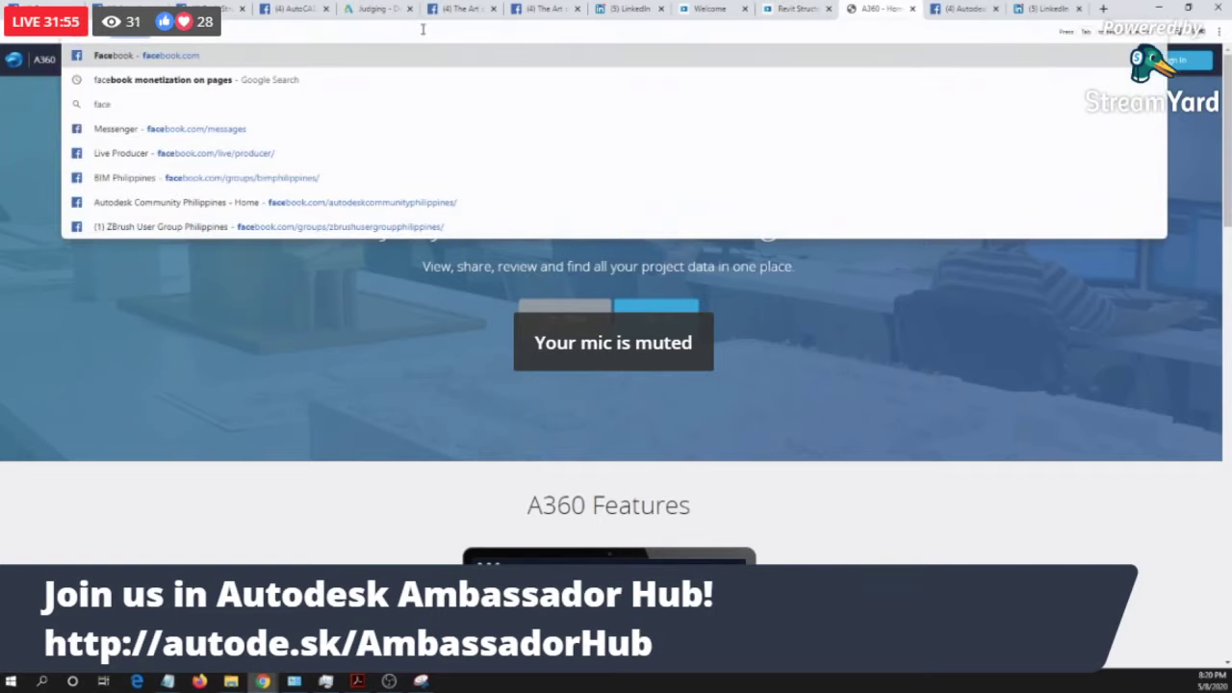
pyautogui.press('Return')
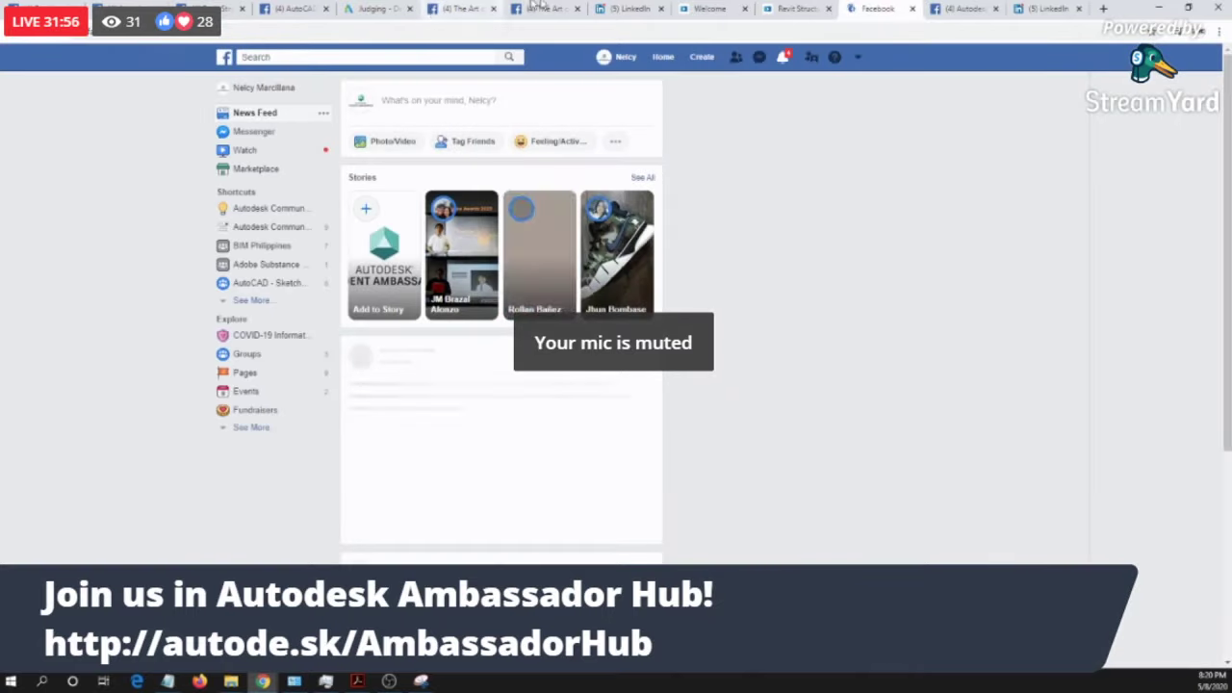
pyautogui.click(264, 249)
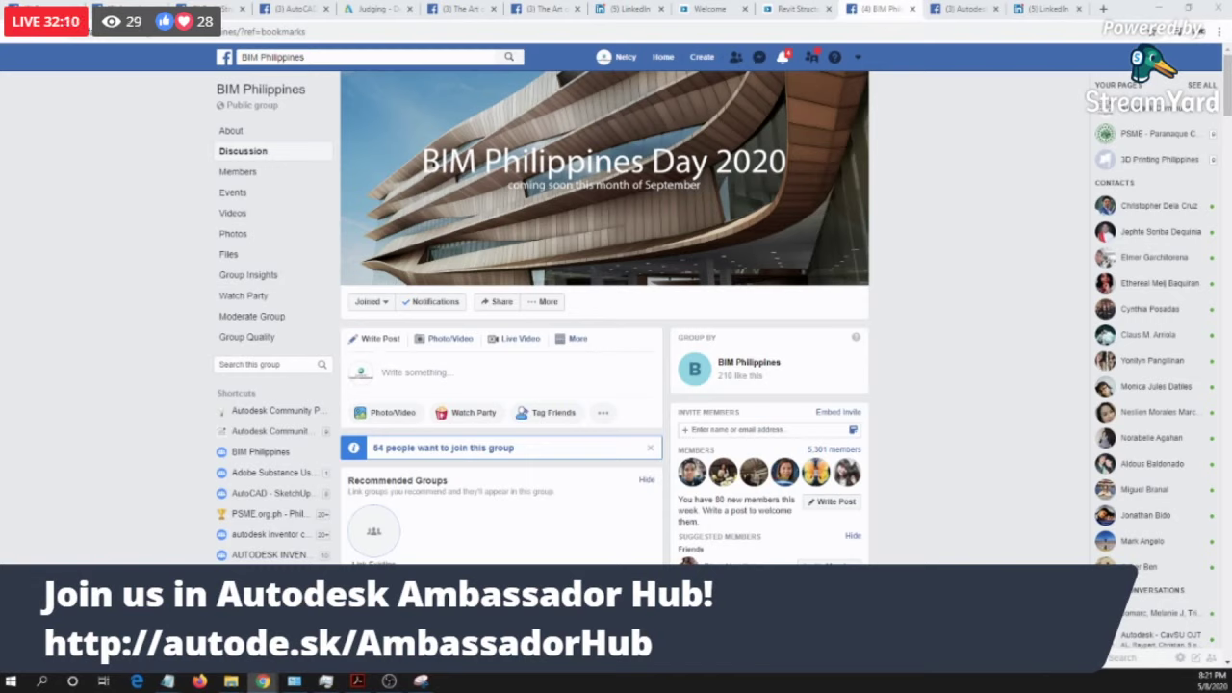
# Step: Dismiss the pending join-request notice and open the BIM Philippines group in a new tab
pyautogui.click(650, 452)
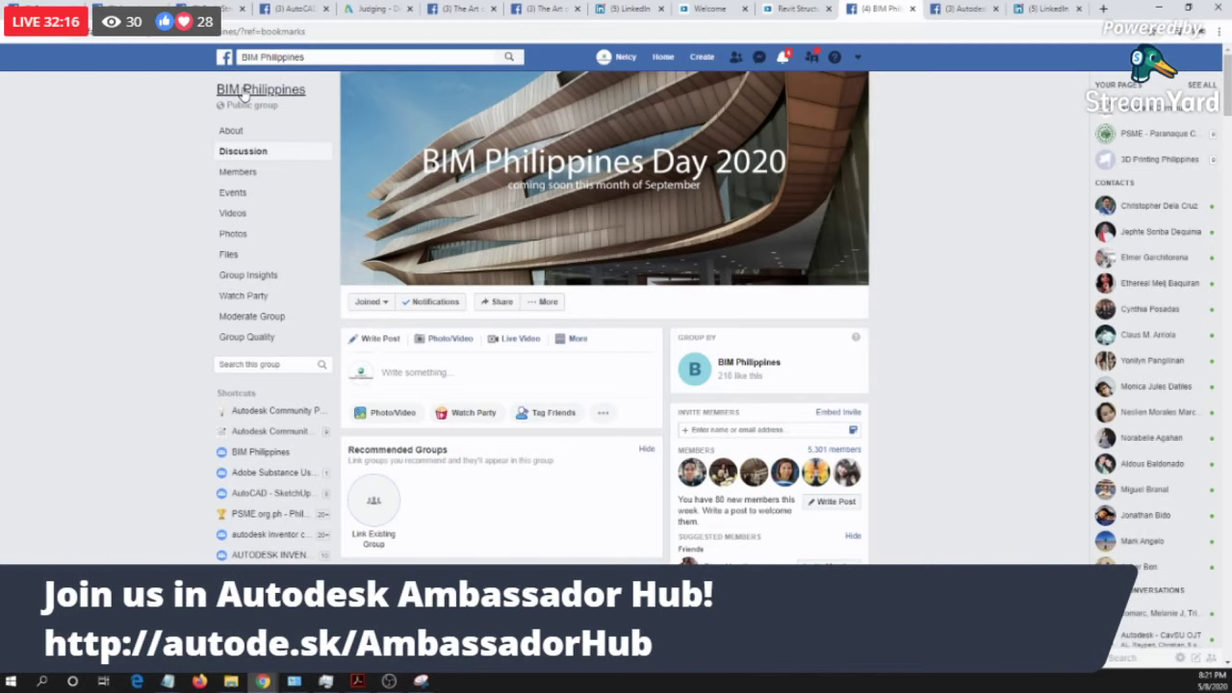
pyautogui.rightClick(239, 454)
pyautogui.click(286, 458)
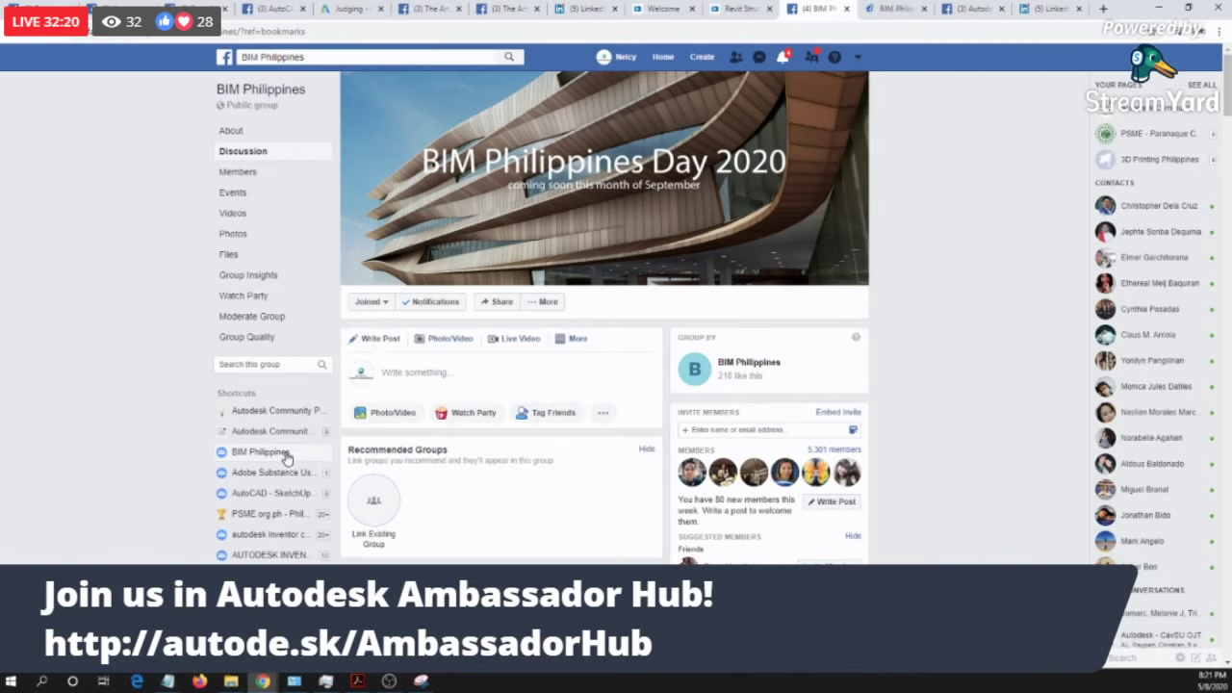
pyautogui.click(915, 7)
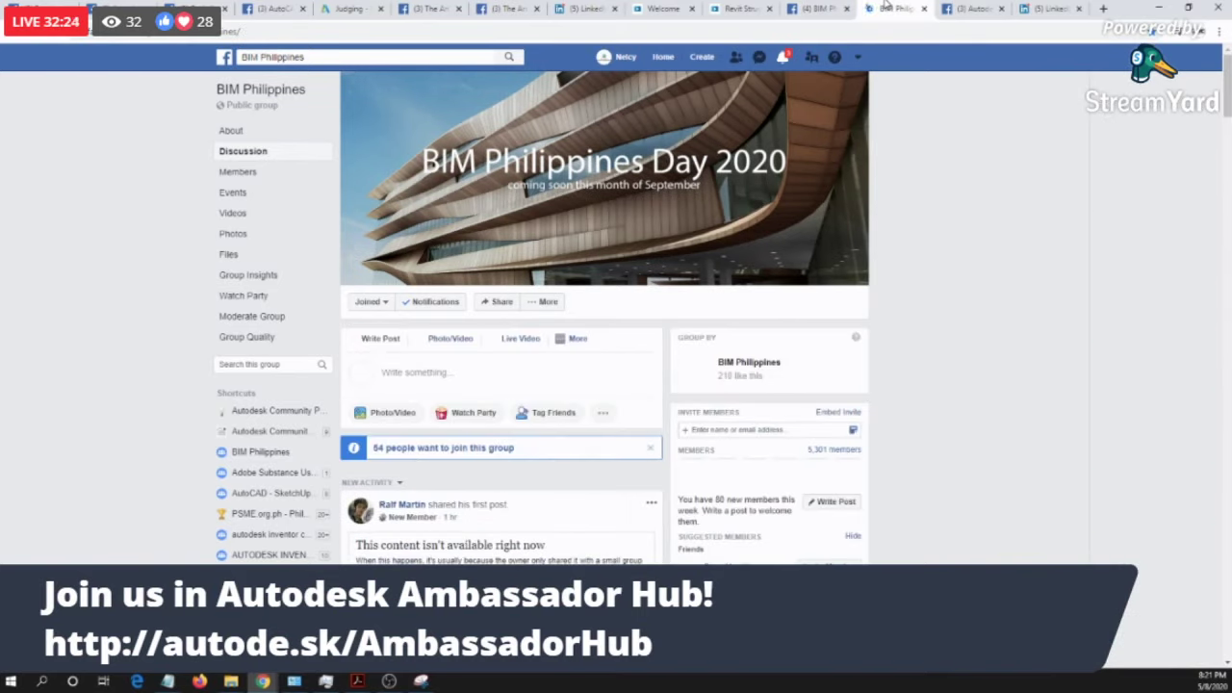
# Step: Search Facebook for BIM Philippines, close that tab, and return to the Design Challenge #003 judging topic
pyautogui.click(320, 57)
pyautogui.press('Return')
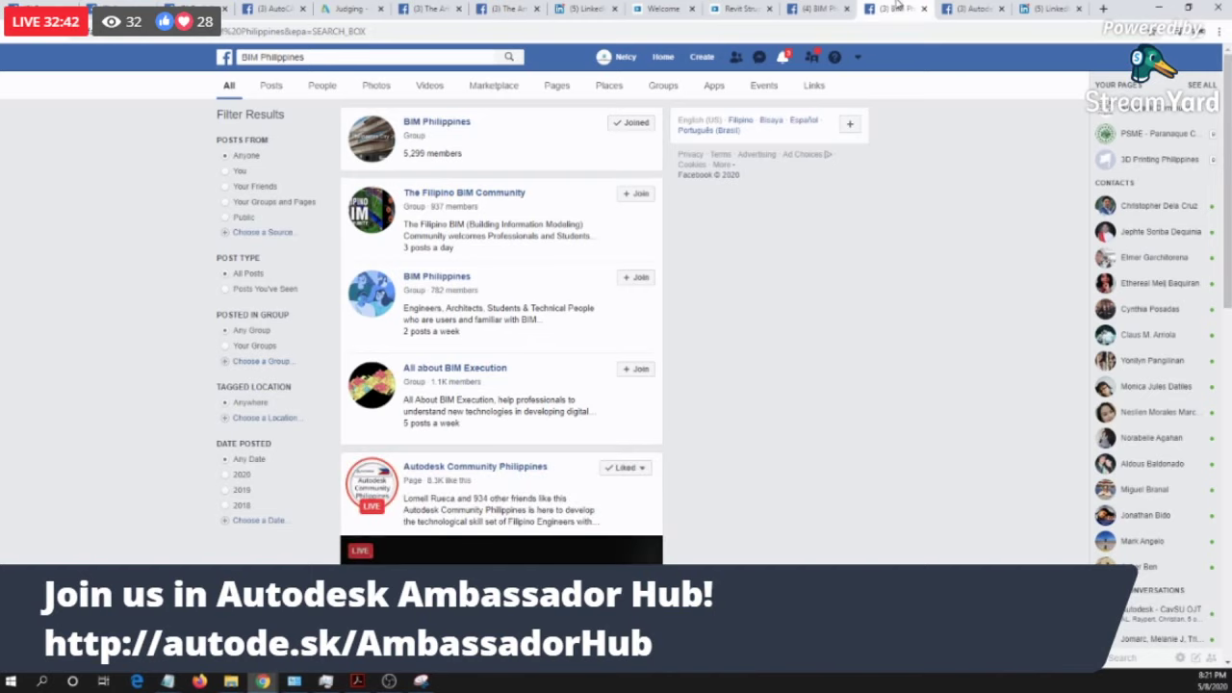
pyautogui.click(922, 8)
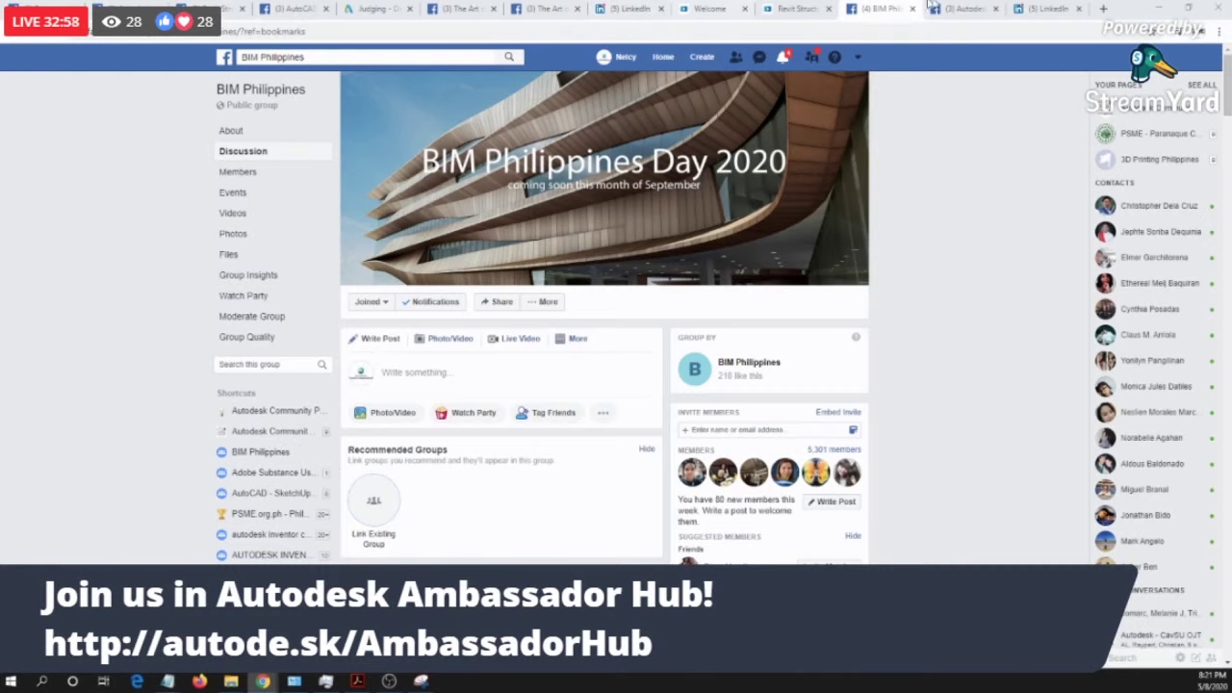
pyautogui.click(377, 8)
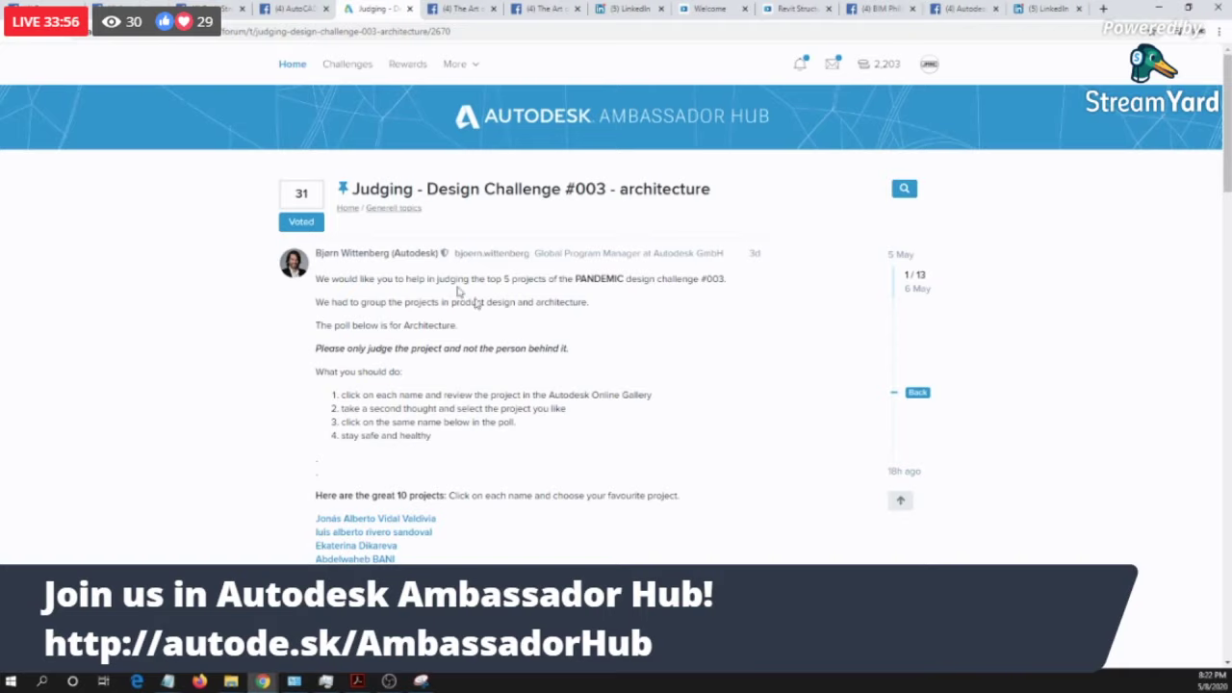
# Step: Go to Challenges, then the Make it Fun category, and open the Design Challenge #004 - Product Mismatch card
pyautogui.click(356, 70)
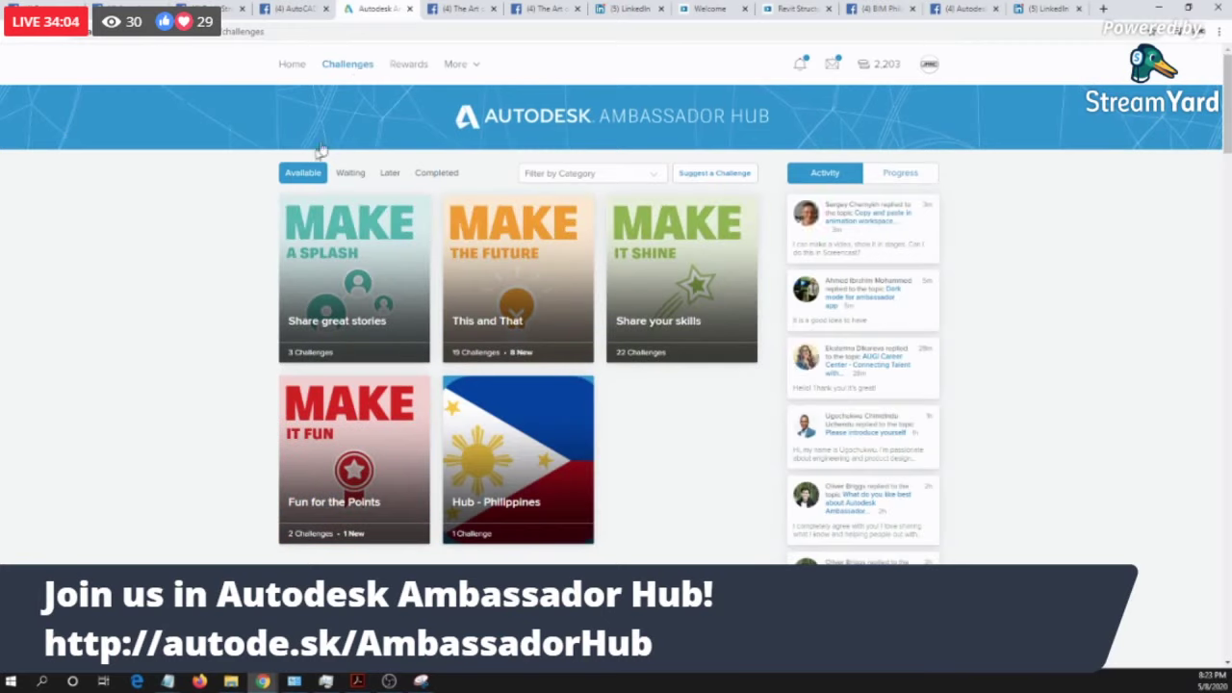
pyautogui.click(356, 418)
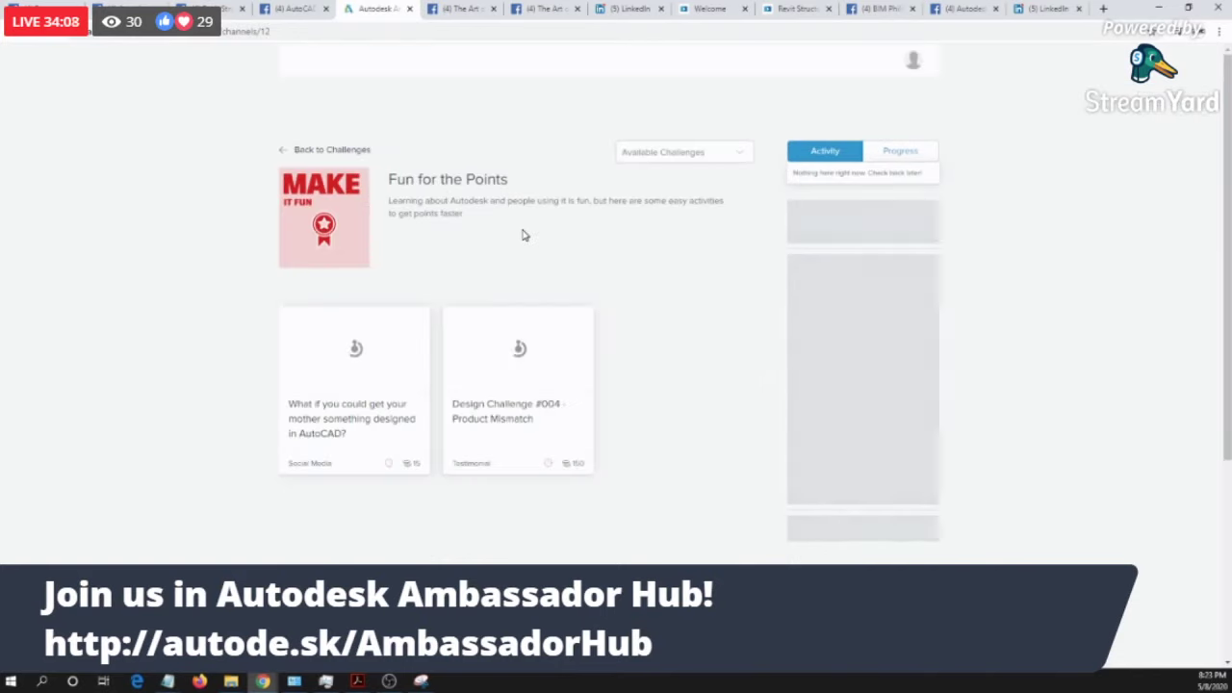
pyautogui.click(490, 438)
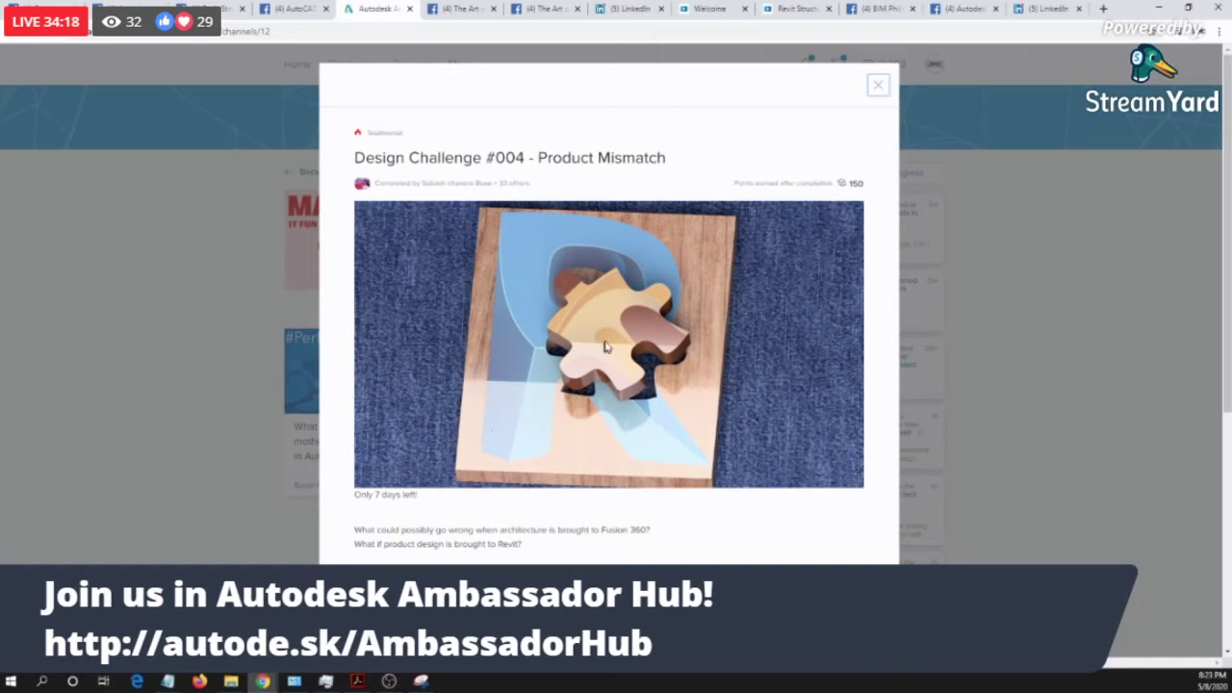
# Step: Read through the Product Mismatch description and requirements, then close the challenge details
pyautogui.scroll(-1, 671, 260)
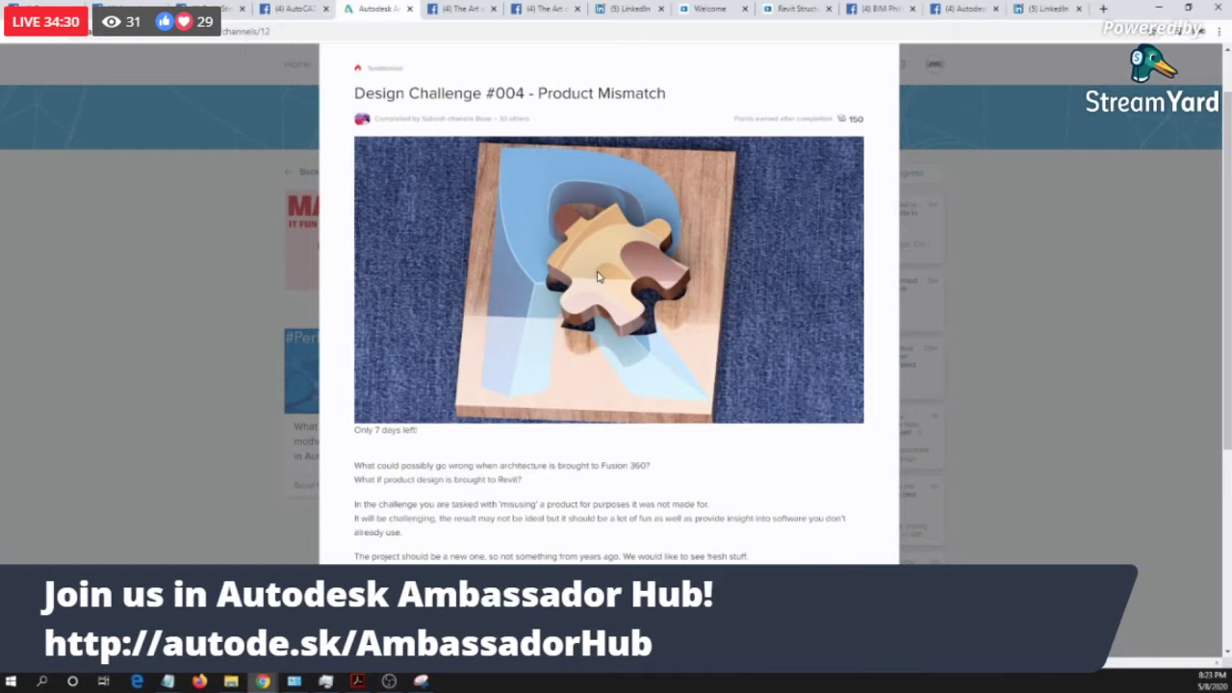
pyautogui.scroll(-3, 596, 277)
pyautogui.scroll(4, 536, 437)
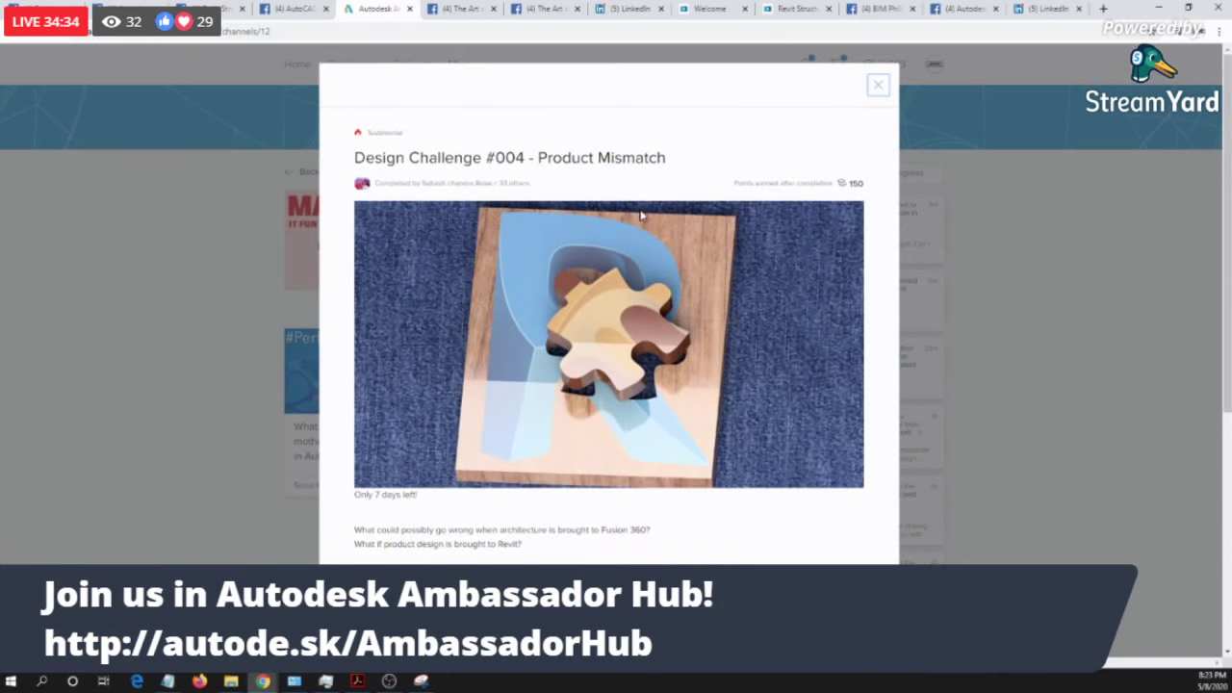
pyautogui.scroll(-3, 643, 219)
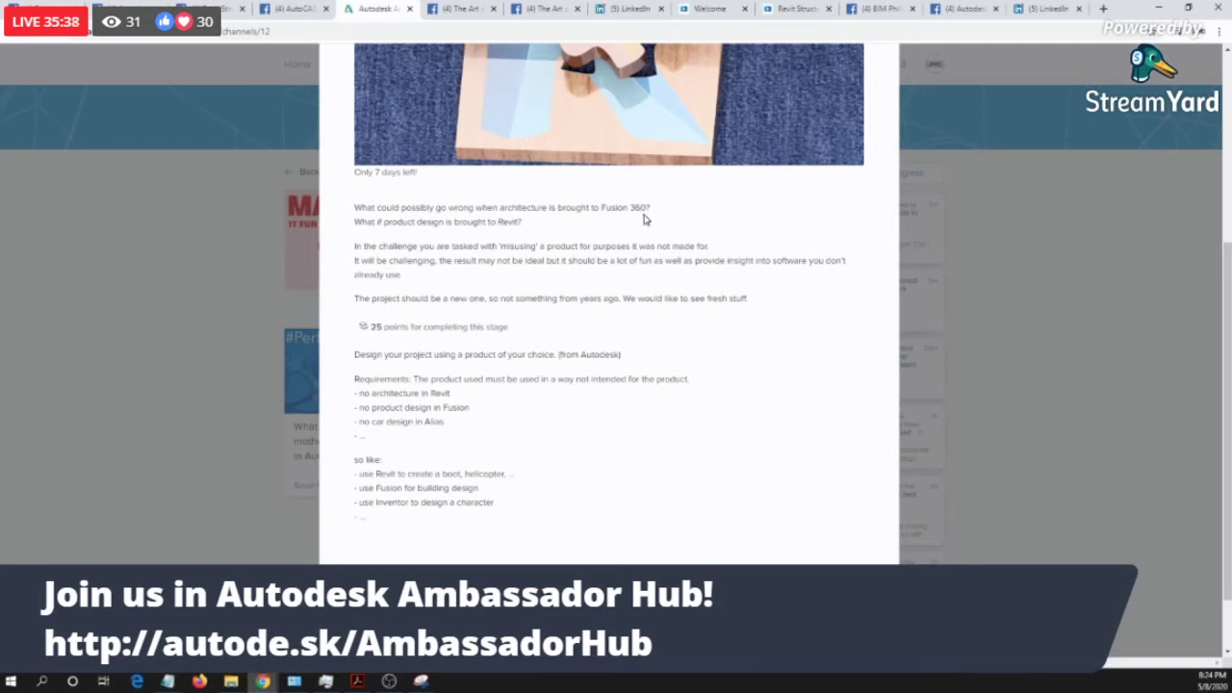
pyautogui.scroll(4, 654, 250)
pyautogui.scroll(-5, 678, 316)
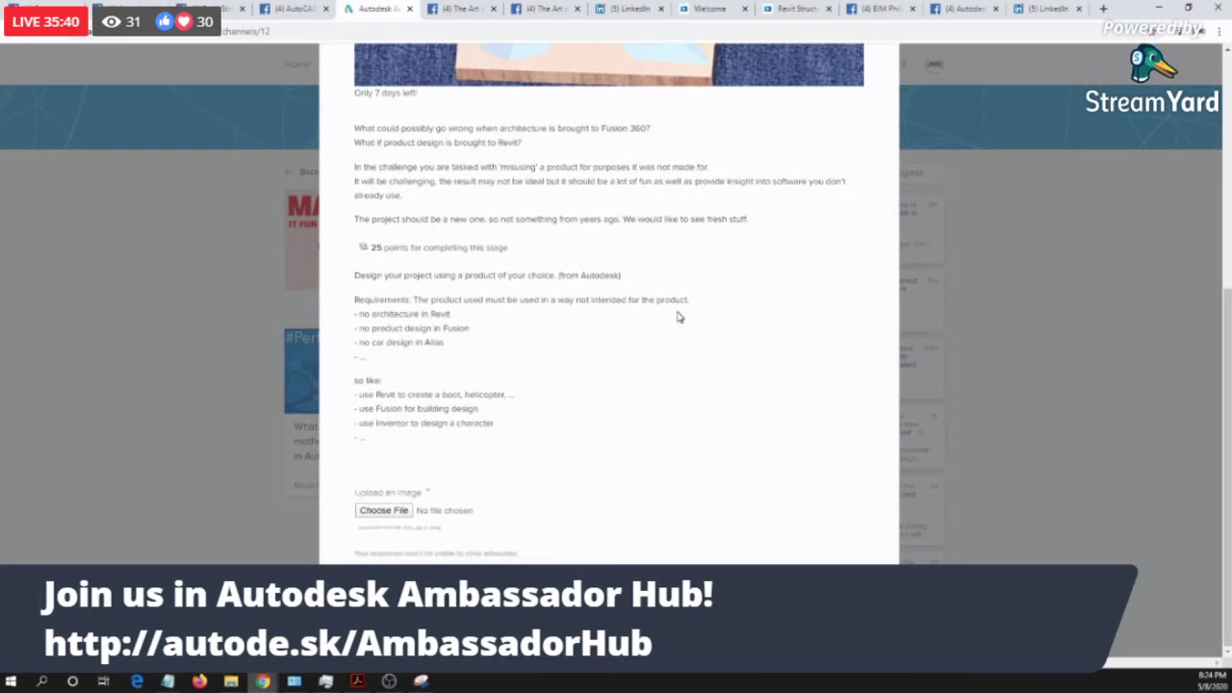
pyautogui.scroll(5, 679, 316)
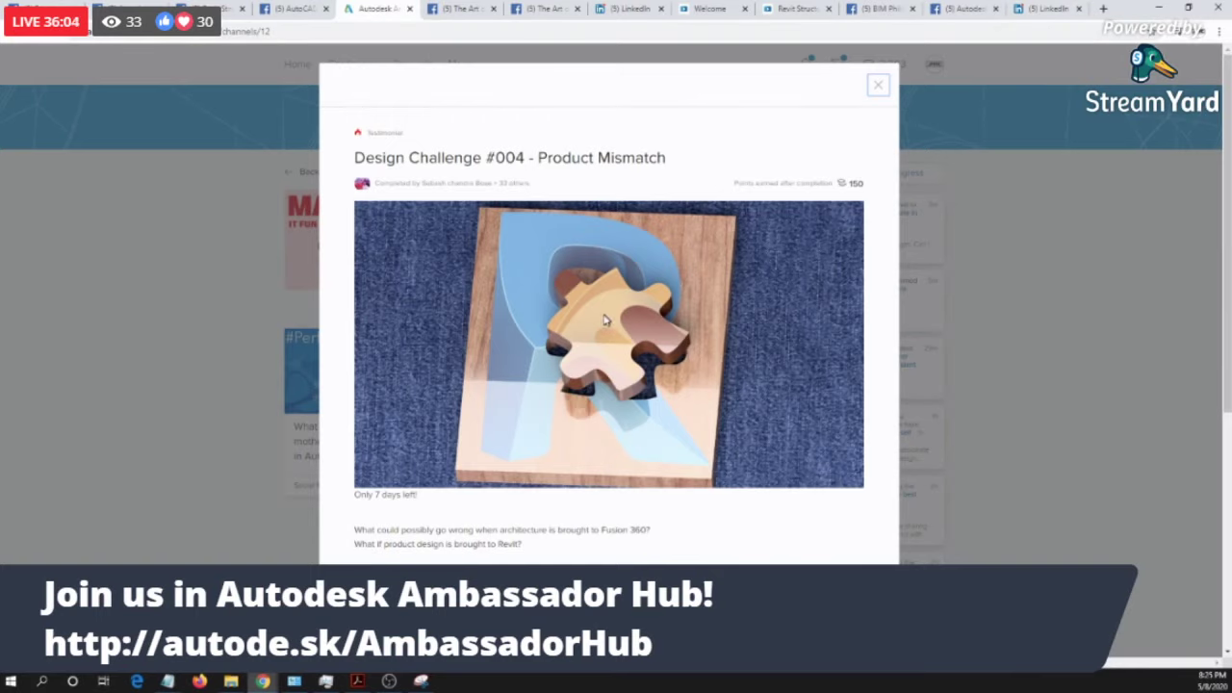
pyautogui.scroll(-3, 604, 320)
pyautogui.scroll(2, 591, 332)
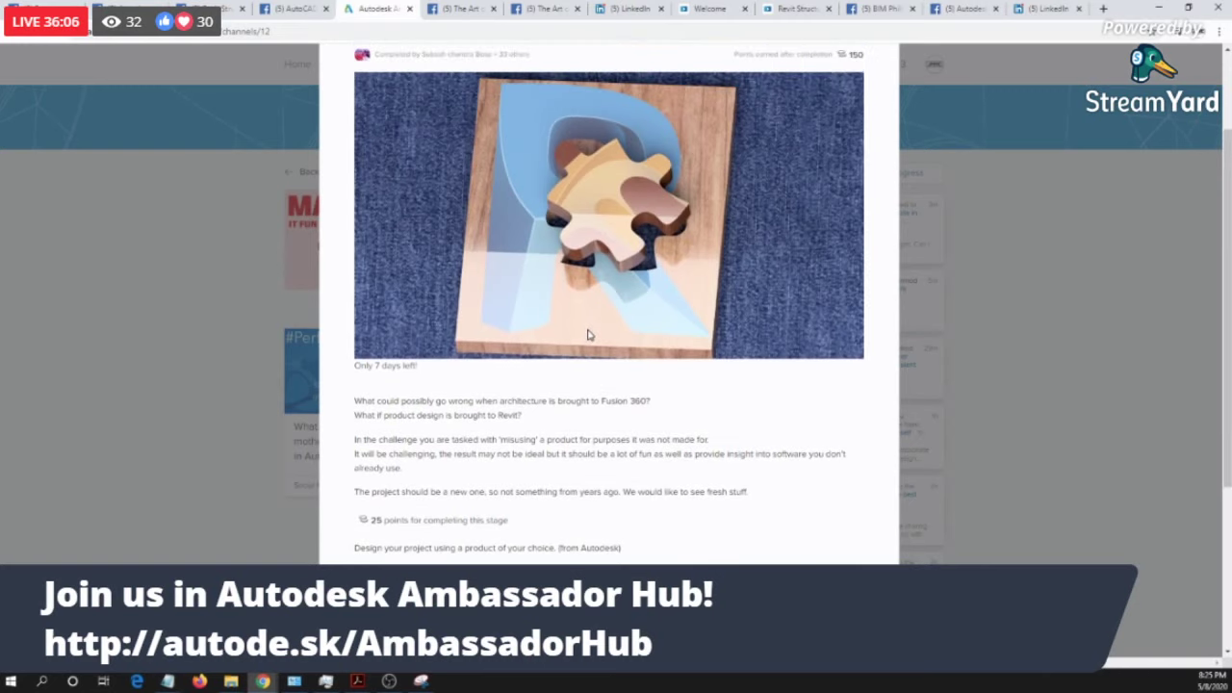
pyautogui.scroll(2, 585, 333)
pyautogui.scroll(-4, 582, 332)
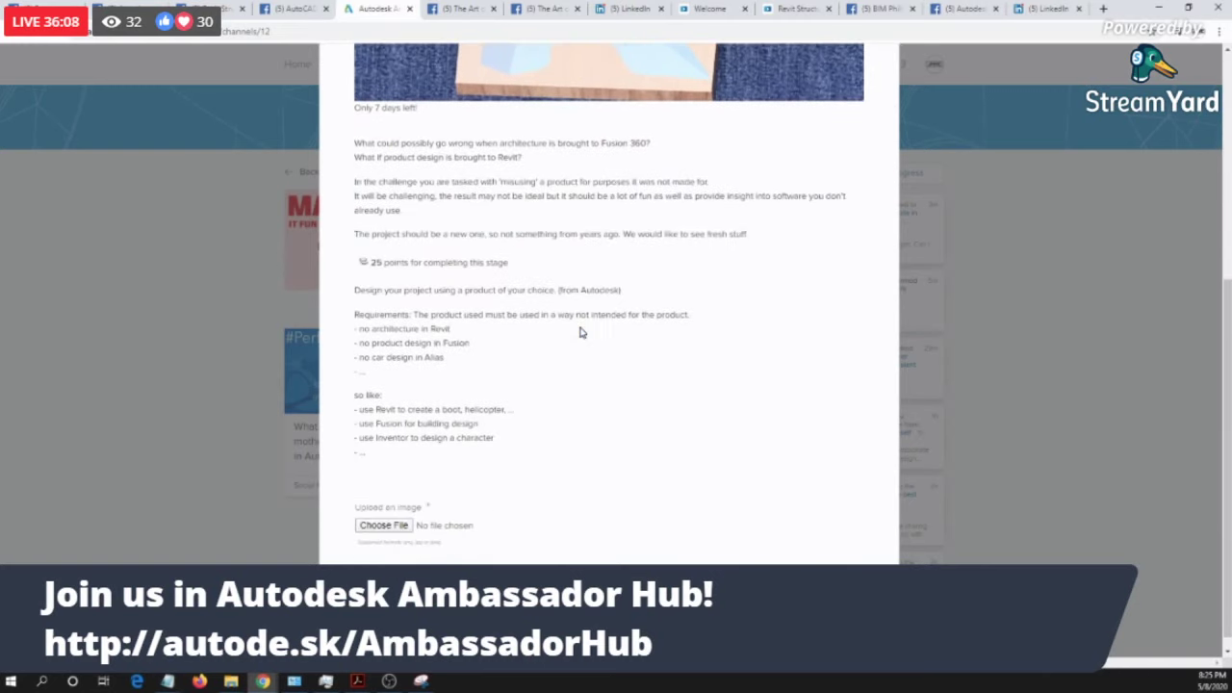
pyautogui.scroll(4, 585, 356)
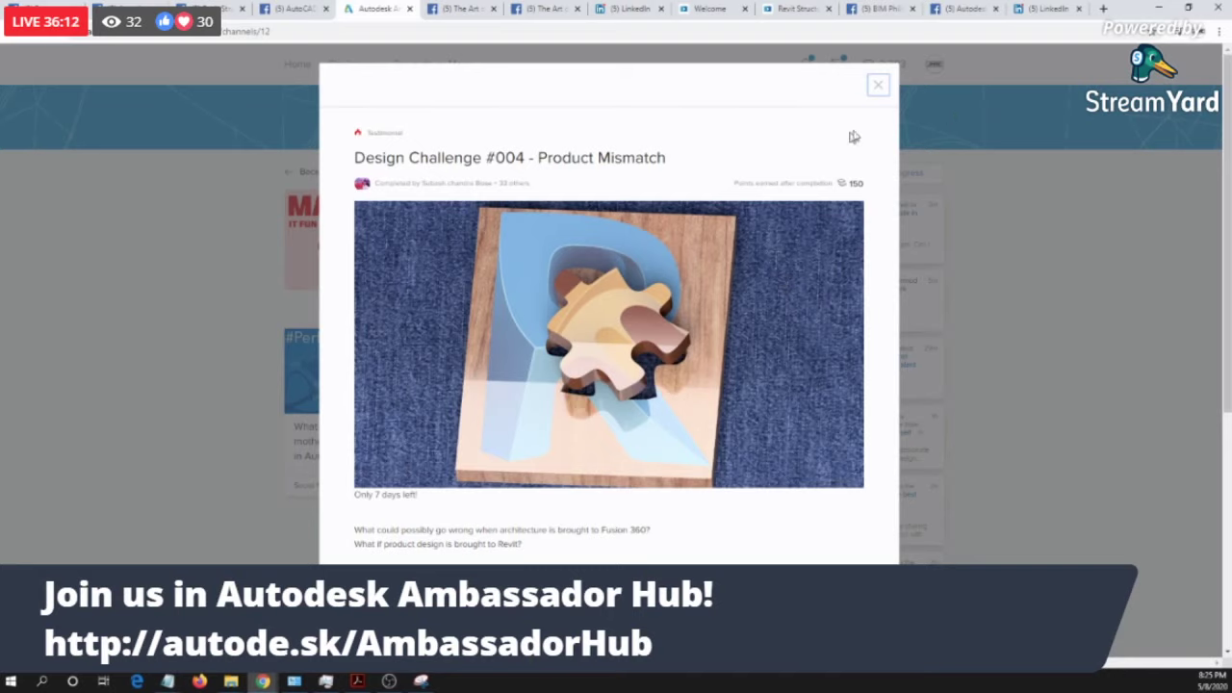
pyautogui.click(880, 86)
pyautogui.scroll(-5, 895, 97)
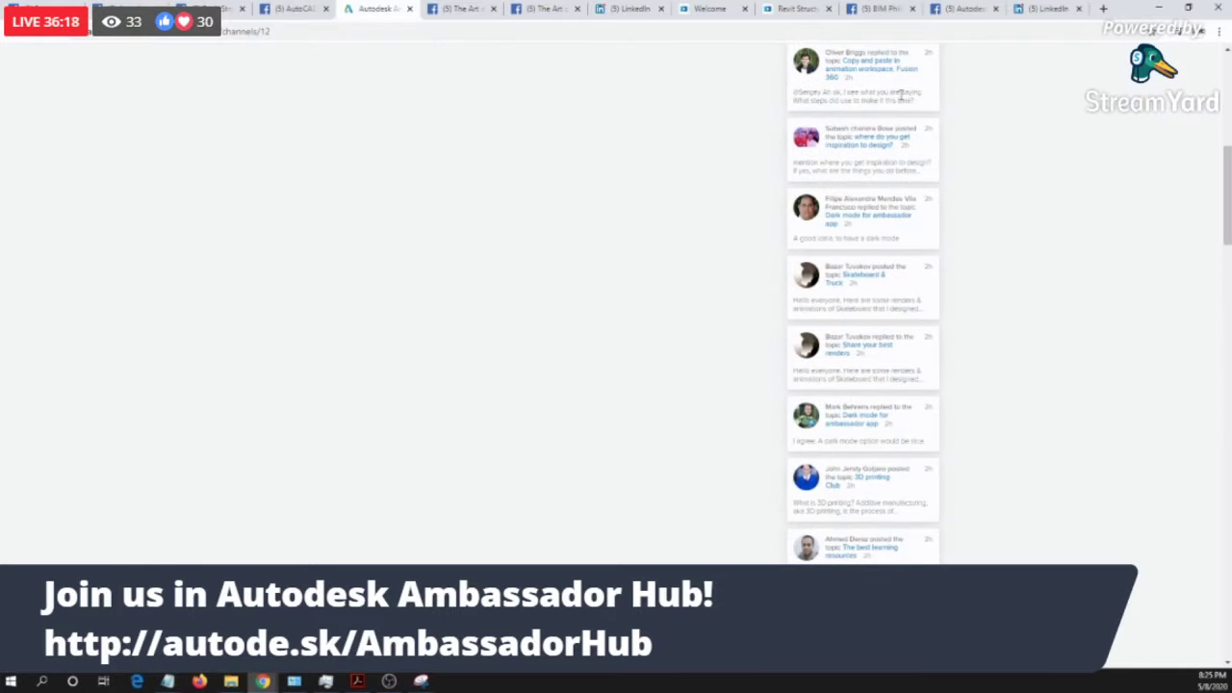
pyautogui.scroll(5, 905, 106)
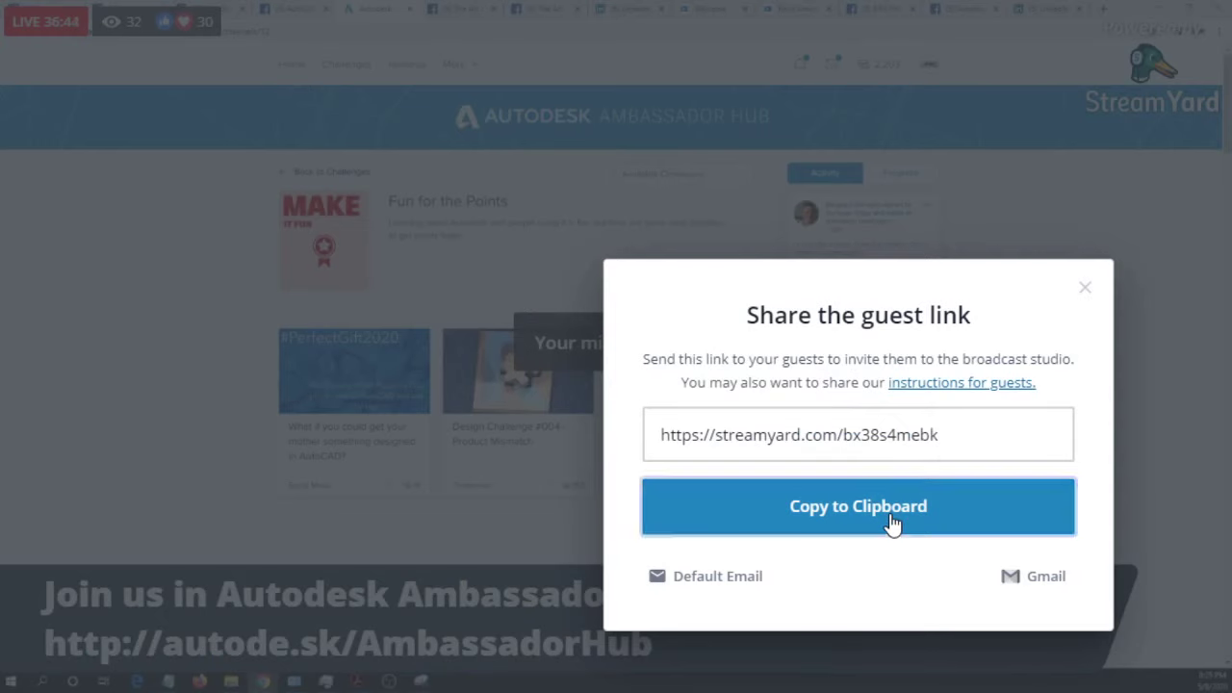
# Step: Copy the StreamYard guest invitation link to the clipboard and close the share dialog
pyautogui.click(894, 521)
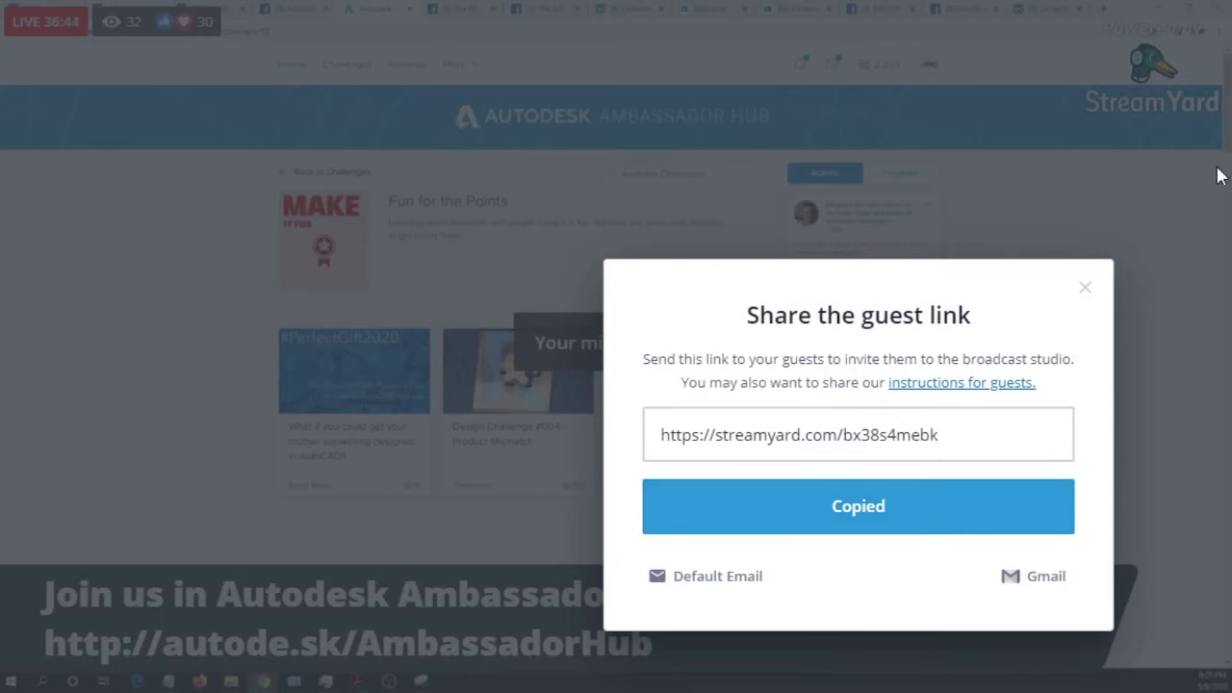
pyautogui.click(1085, 287)
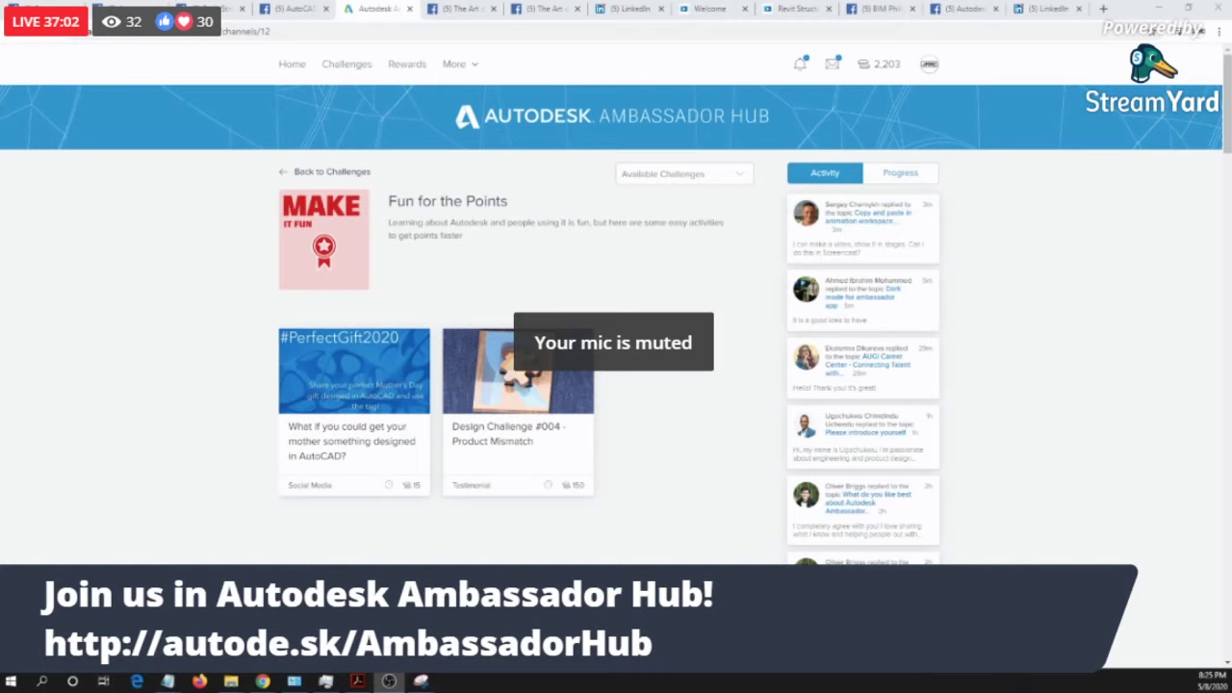
# Step: Bring Chrome back to the front and show the Revit Structure Essential Training event
pyautogui.hotkey('alt', 'Tab')
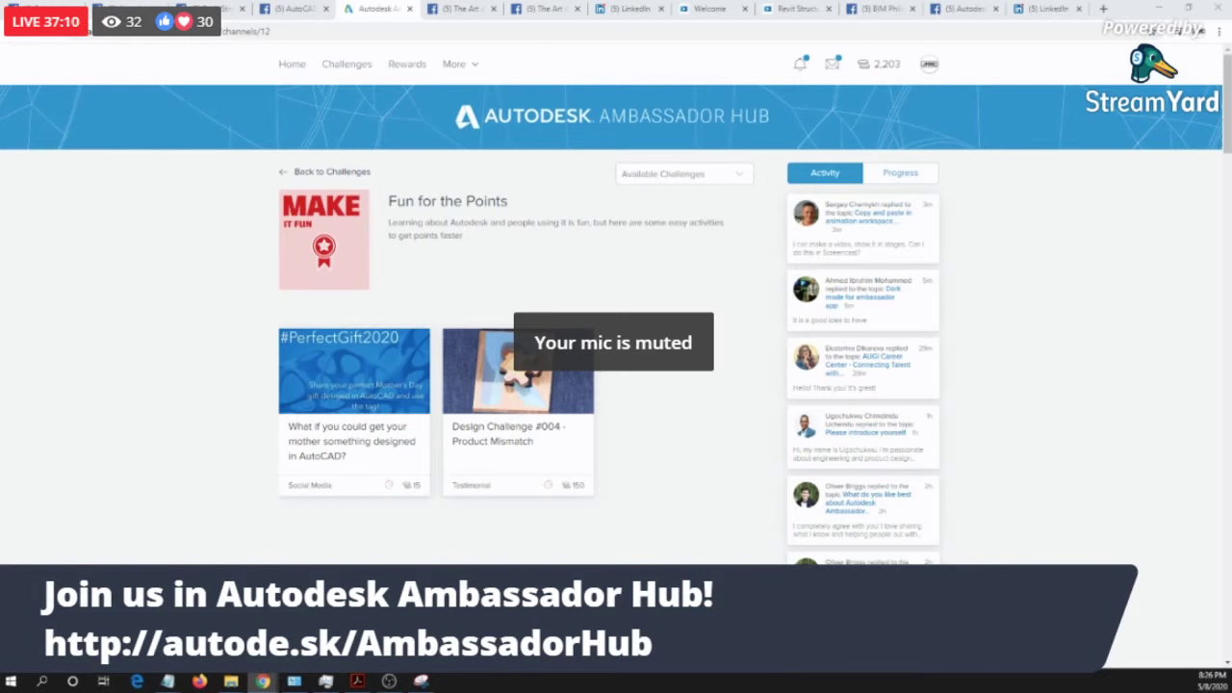
pyautogui.hotkey('alt', 'Tab')
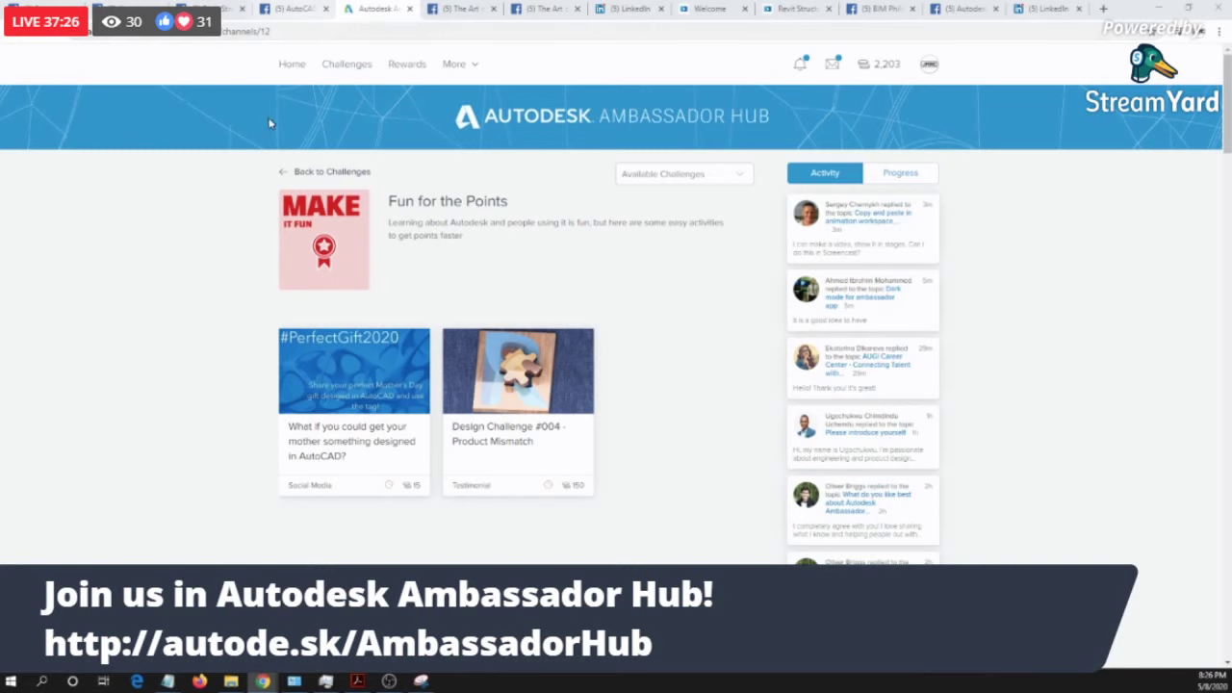
pyautogui.click(204, 8)
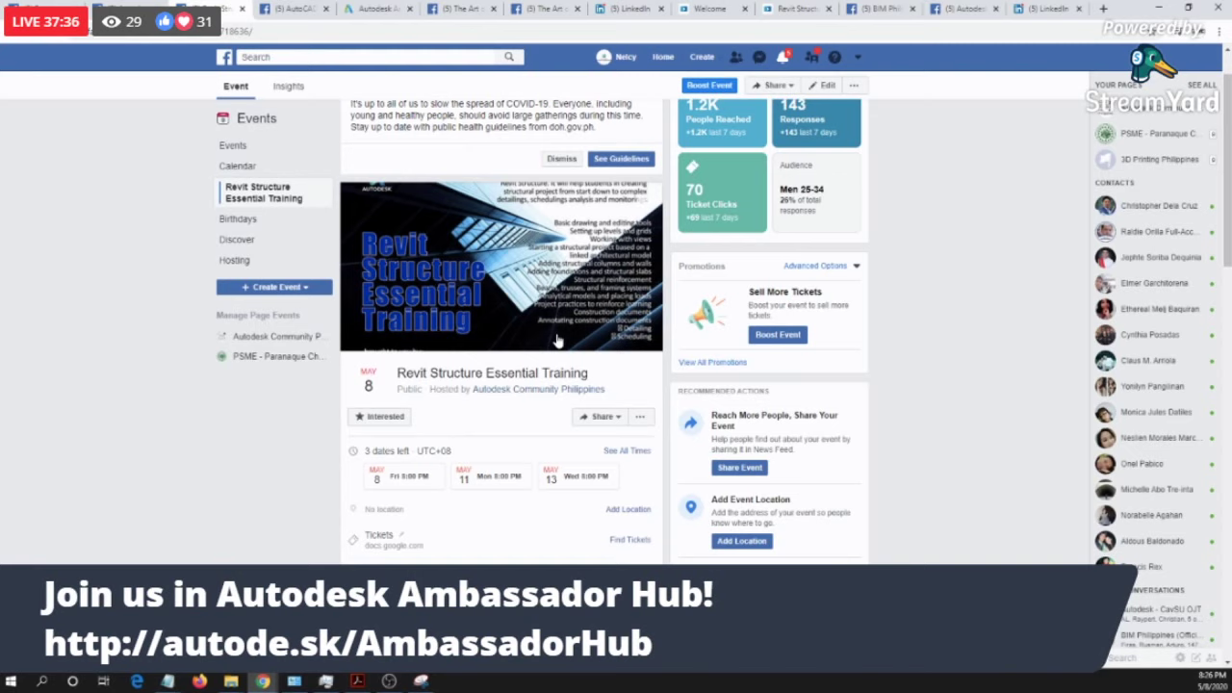
# Step: Look over the AutoCAD Tips, LinkedIn Learning, LinkedIn and Premiere Pro tabs, then return to Ambassador Hub
pyautogui.click(286, 8)
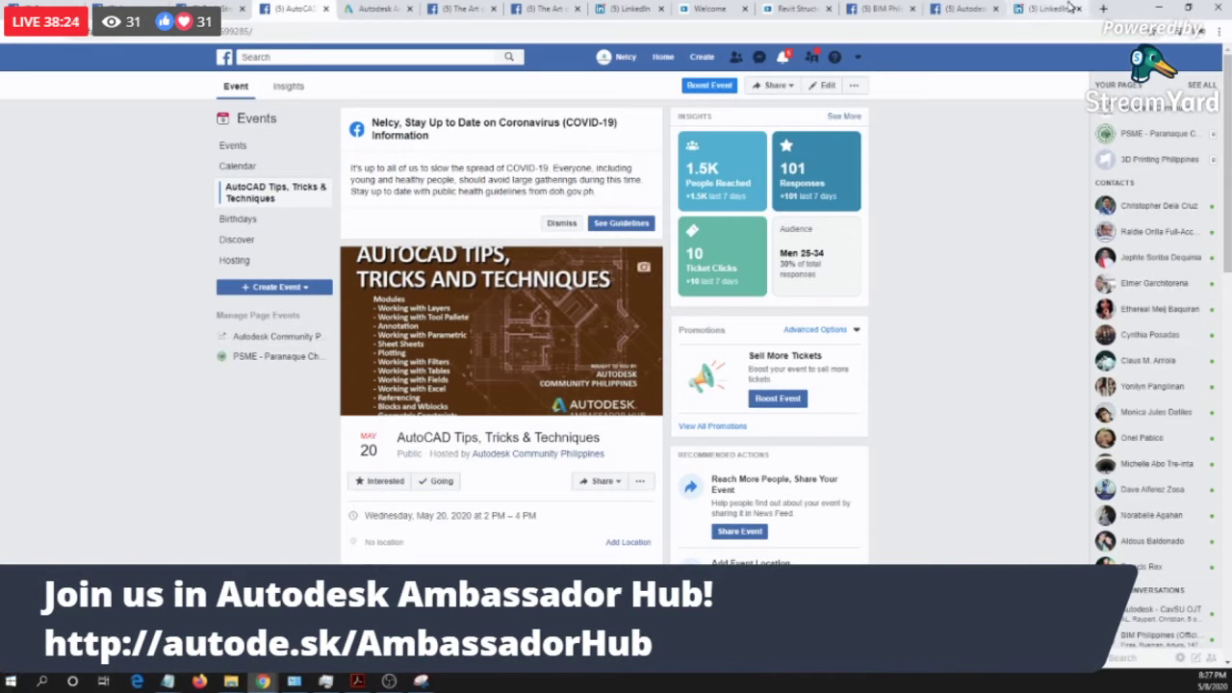
pyautogui.click(698, 6)
pyautogui.click(627, 8)
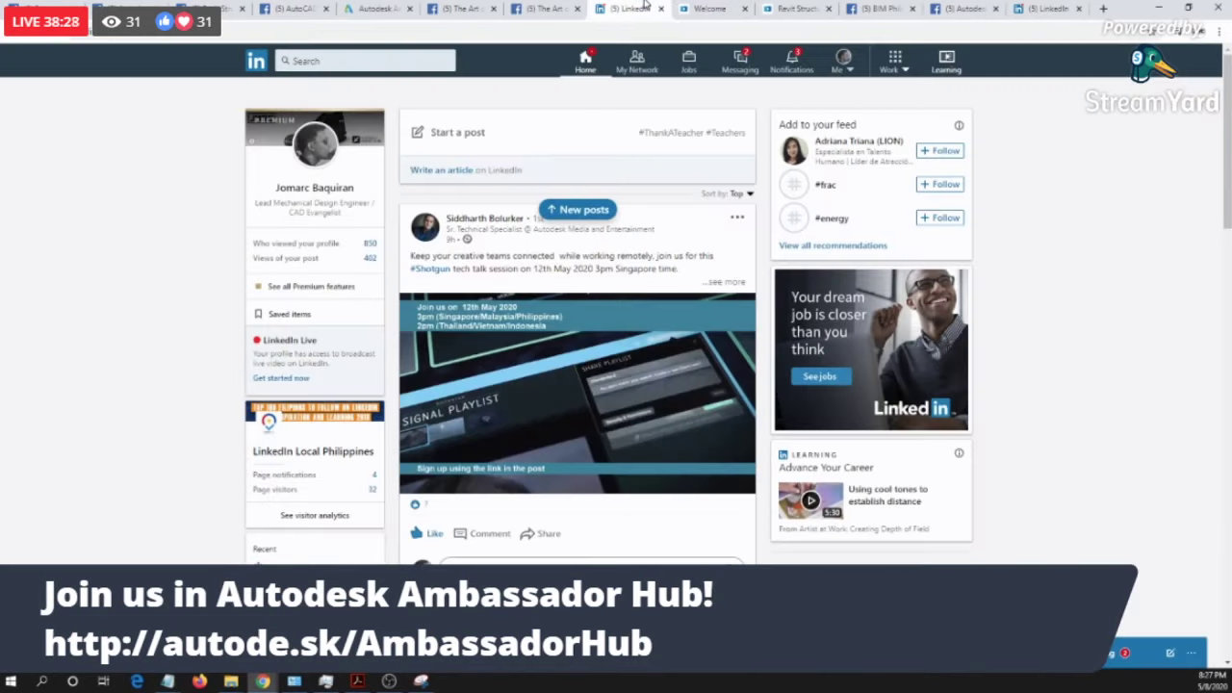
pyautogui.click(563, 6)
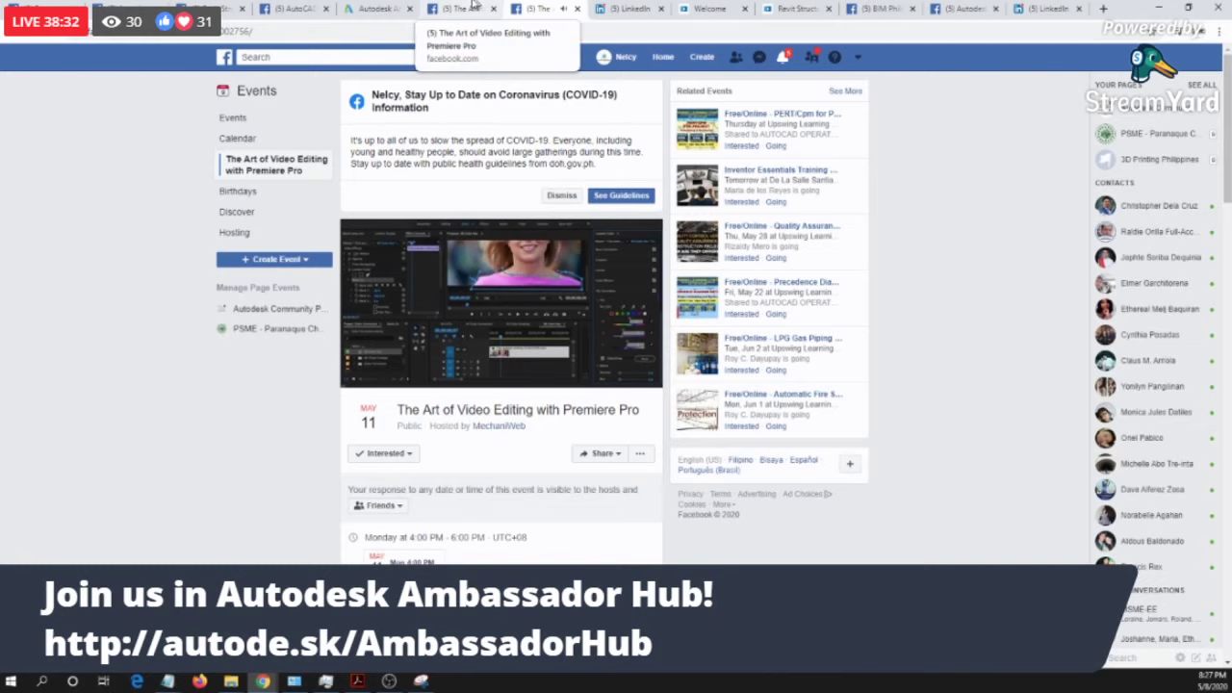
pyautogui.click(377, 8)
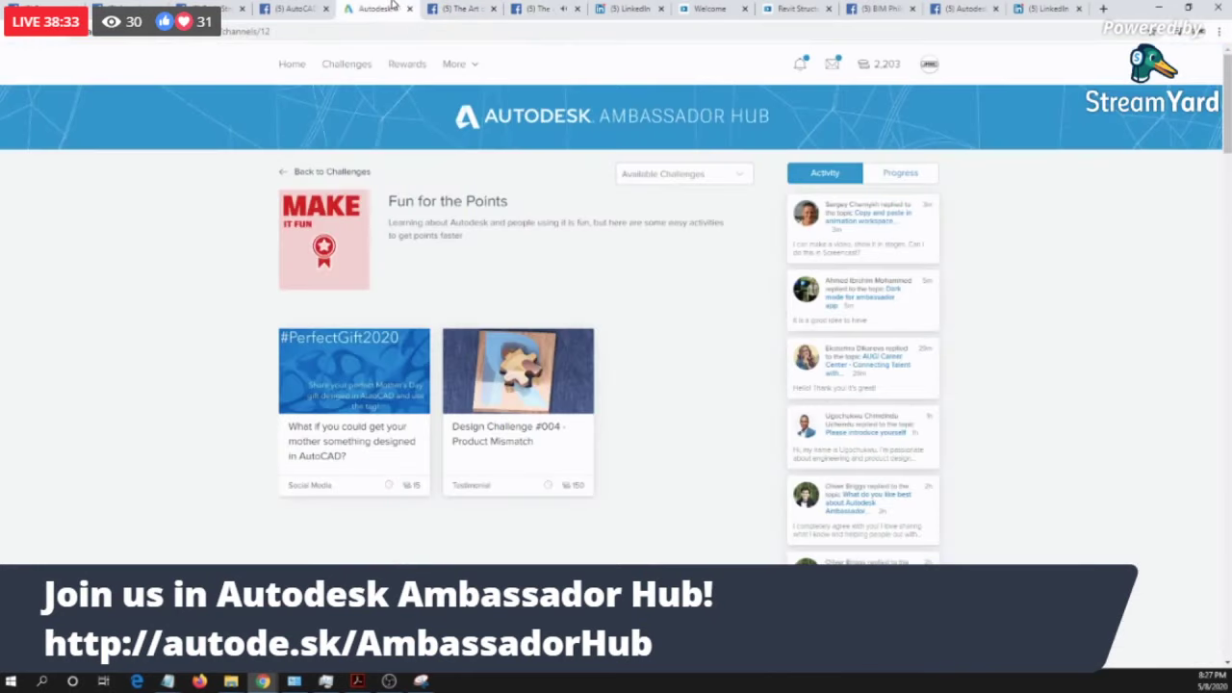
# Step: Go to the Ambassador Hub Home page and browse its latest forum topics
pyautogui.click(292, 69)
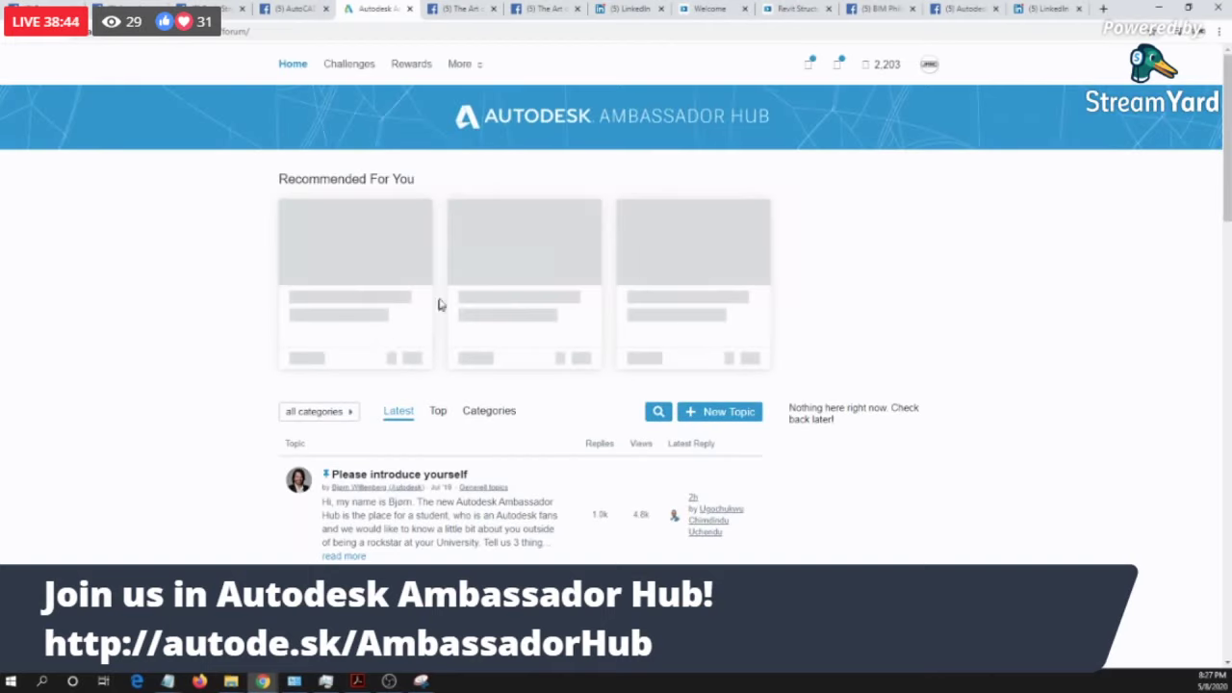
pyautogui.scroll(-3, 526, 365)
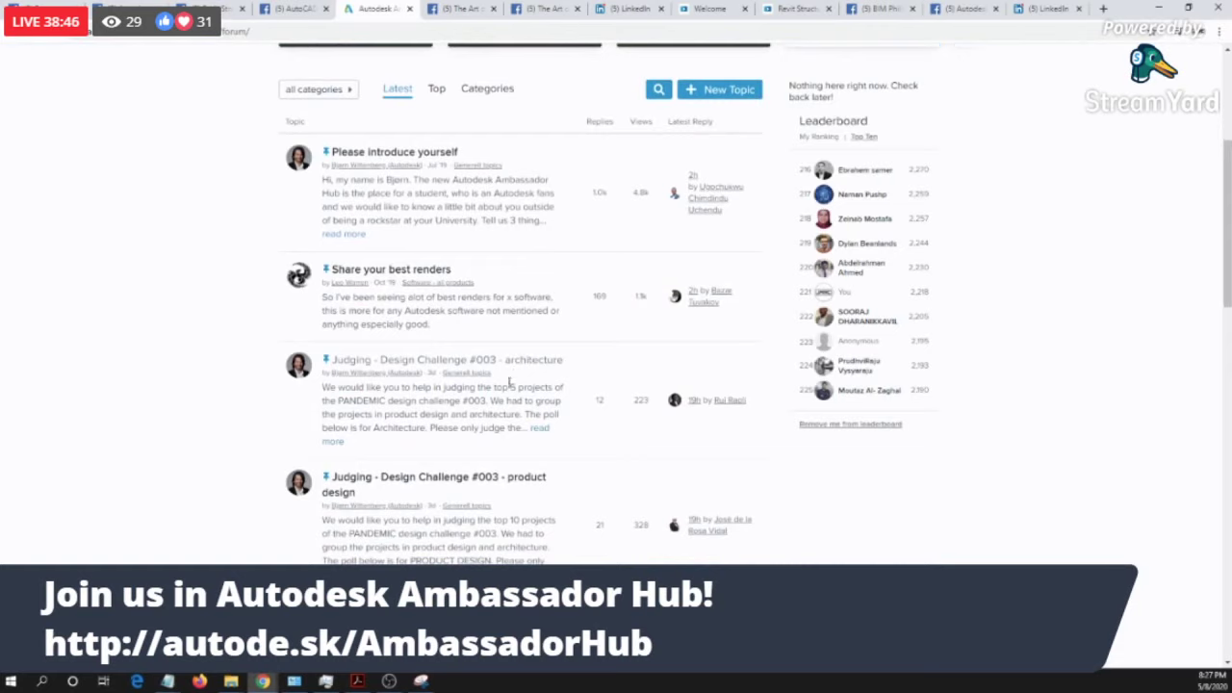
pyautogui.scroll(-2, 481, 324)
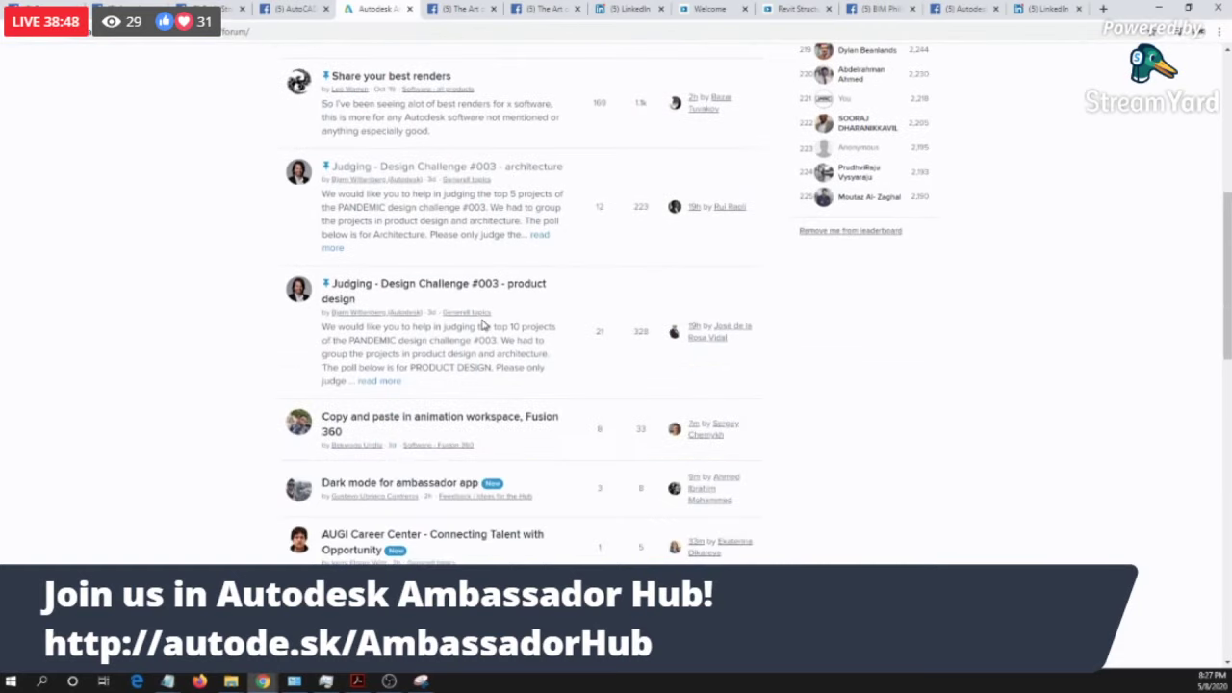
pyautogui.scroll(-2, 513, 524)
pyautogui.scroll(3, 515, 519)
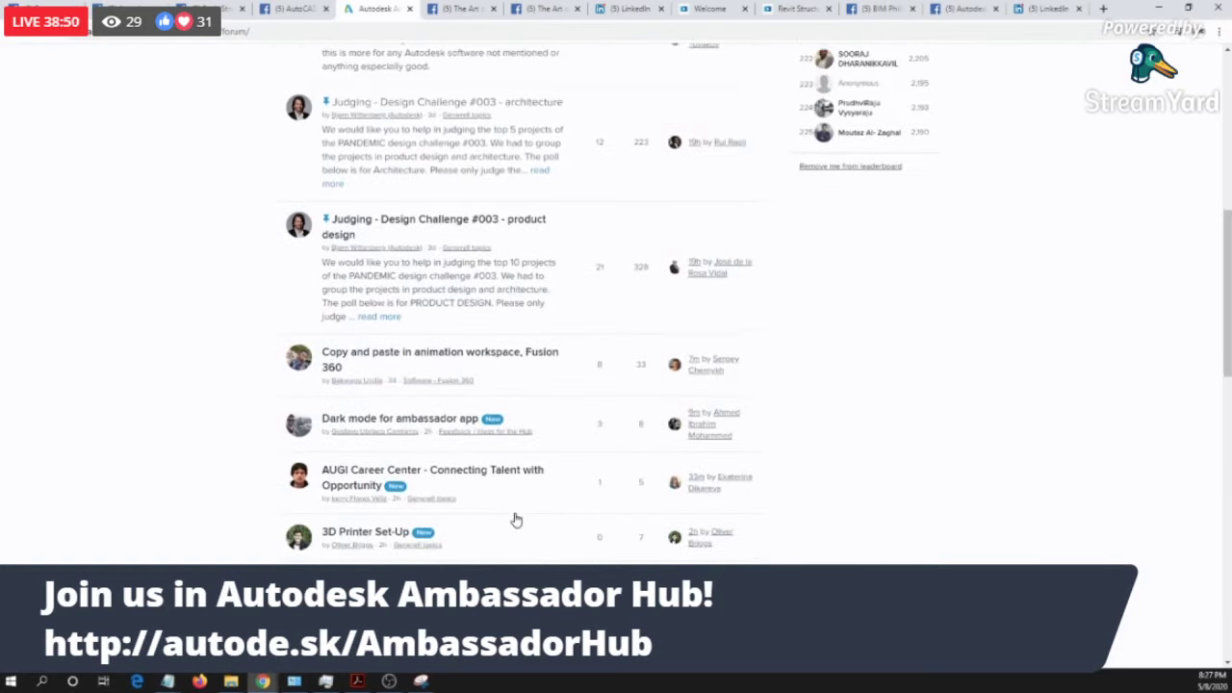
# Step: Review the 'Judging - Design Challenge #003 - architecture' poll, then move to the Premiere Pro event
pyautogui.click(524, 233)
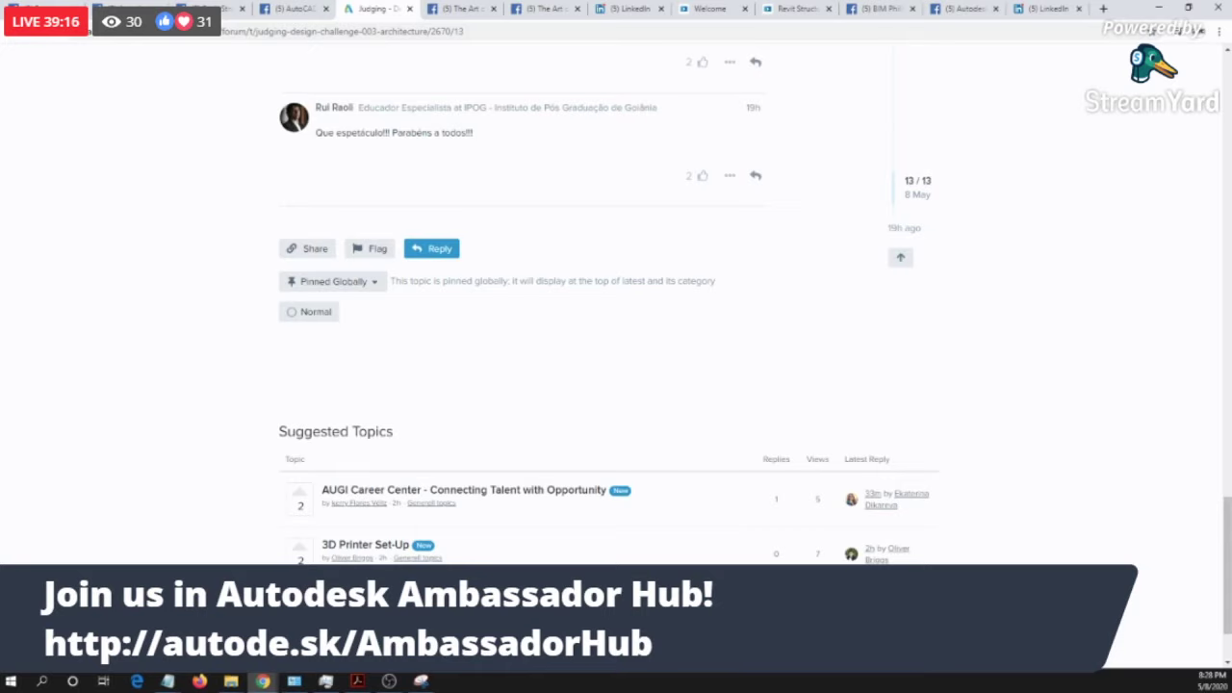
pyautogui.scroll(4, 460, 403)
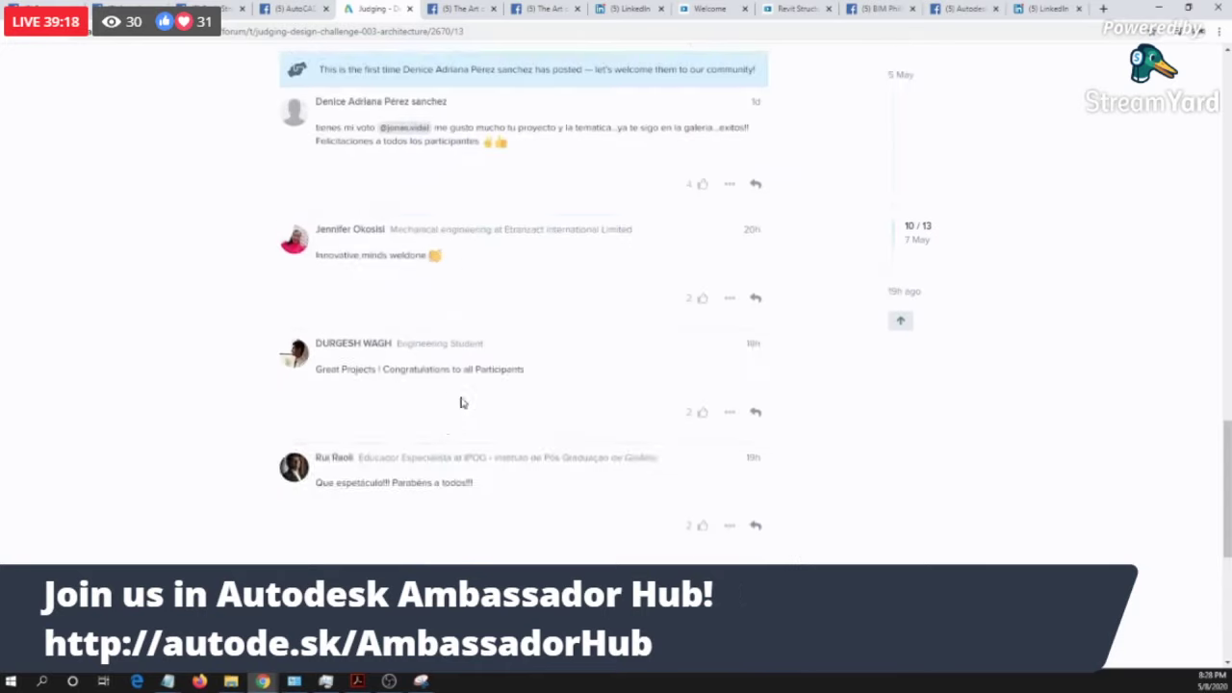
pyautogui.scroll(10, 460, 402)
pyautogui.scroll(-3, 349, 462)
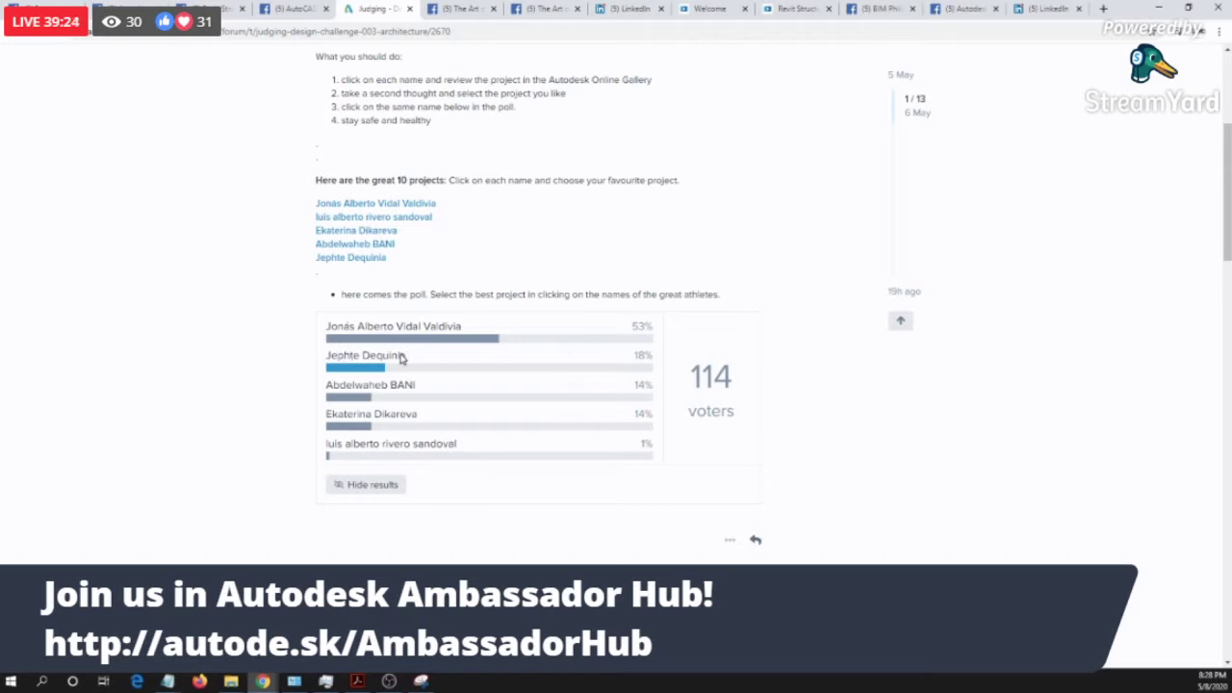
pyautogui.click(476, 8)
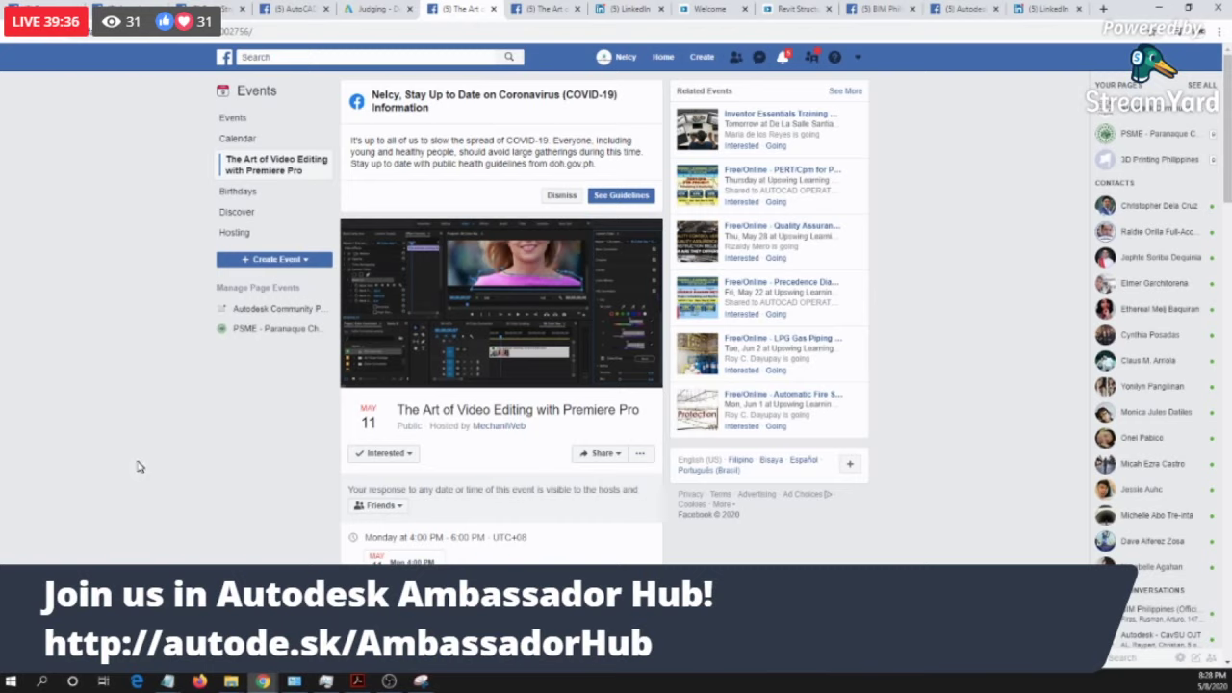
pyautogui.moveTo(395, 409); pyautogui.dragTo(264, 445)
pyautogui.click(264, 445)
pyautogui.moveTo(390, 416); pyautogui.dragTo(614, 414)
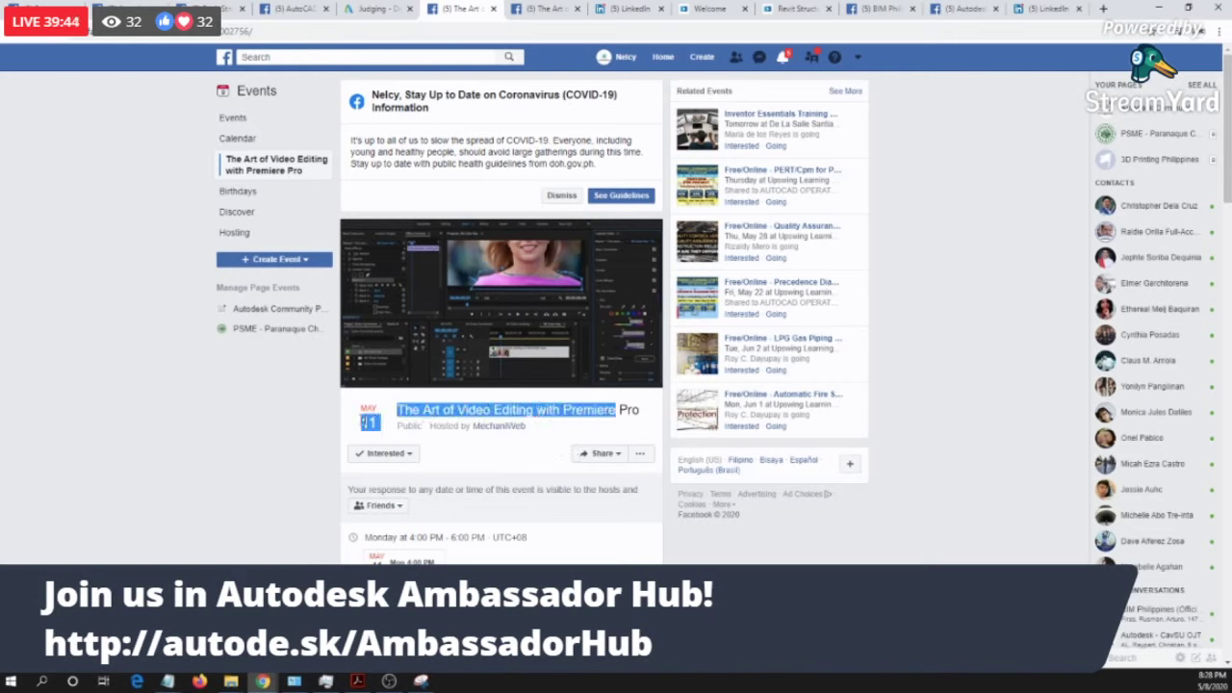
pyautogui.click(241, 430)
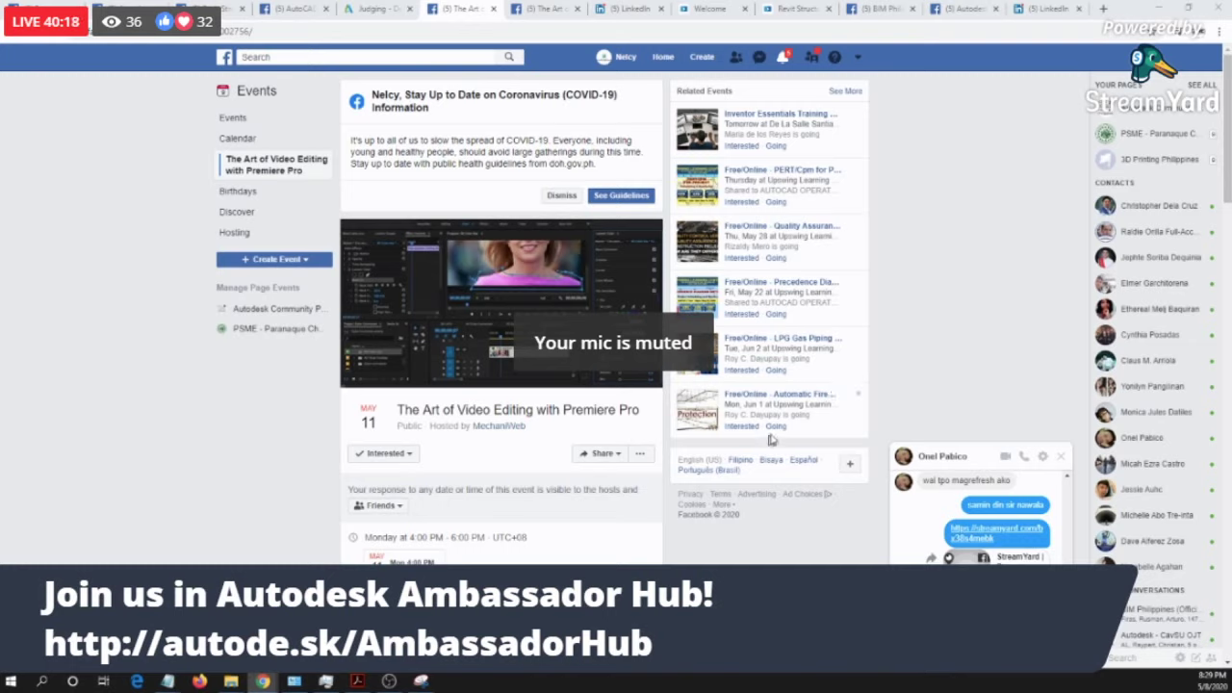
# Step: Close the Messenger chat box, glance at the architecture judging poll, and return to the Premiere Pro event
pyautogui.click(1062, 457)
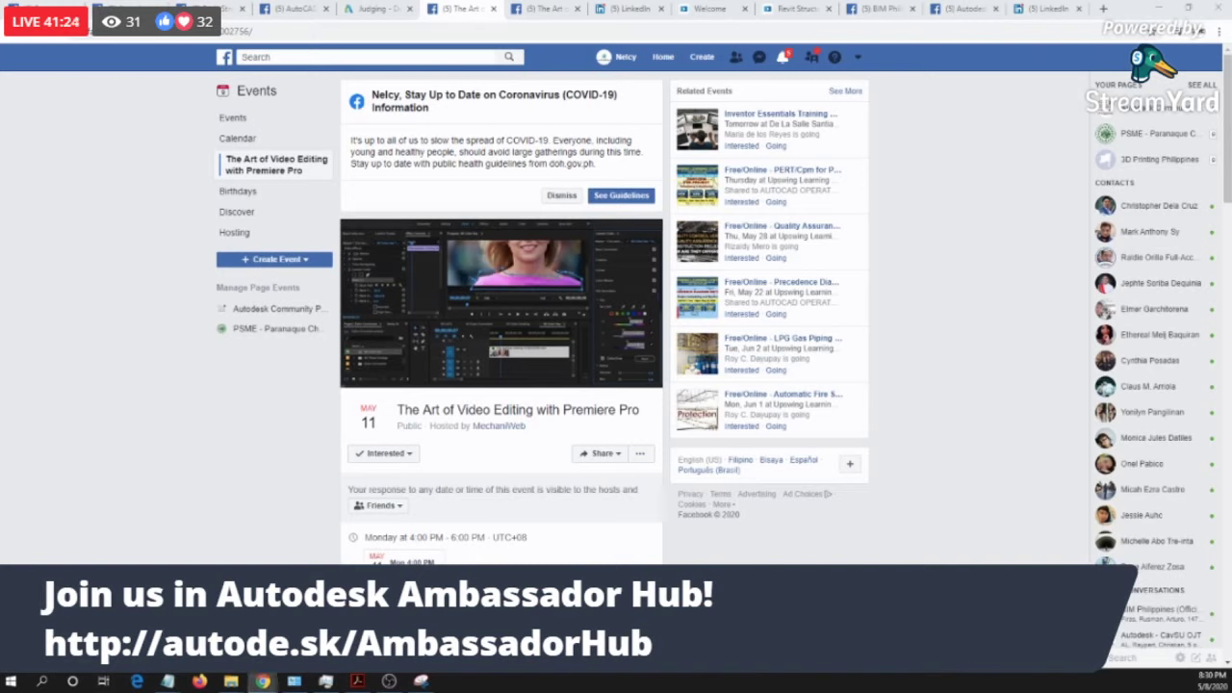
pyautogui.click(394, 10)
pyautogui.click(460, 9)
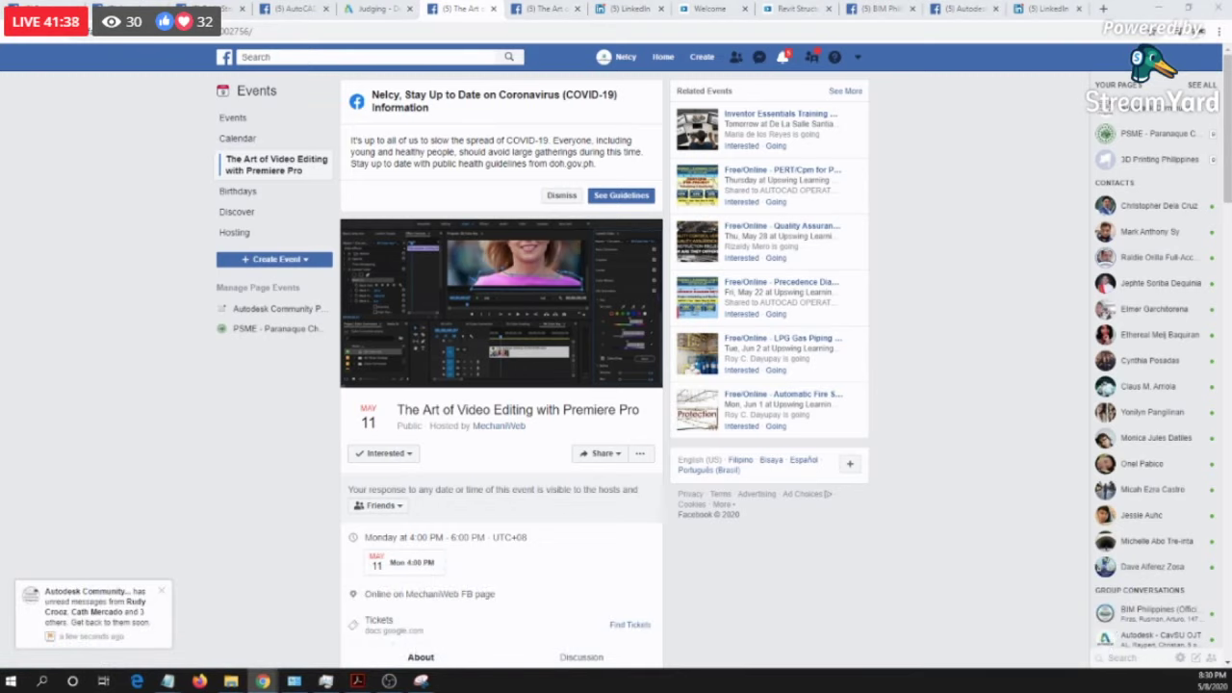
# Step: Dismiss the Facebook unread-messages notification and minimize the Messenger chat window
pyautogui.click(160, 591)
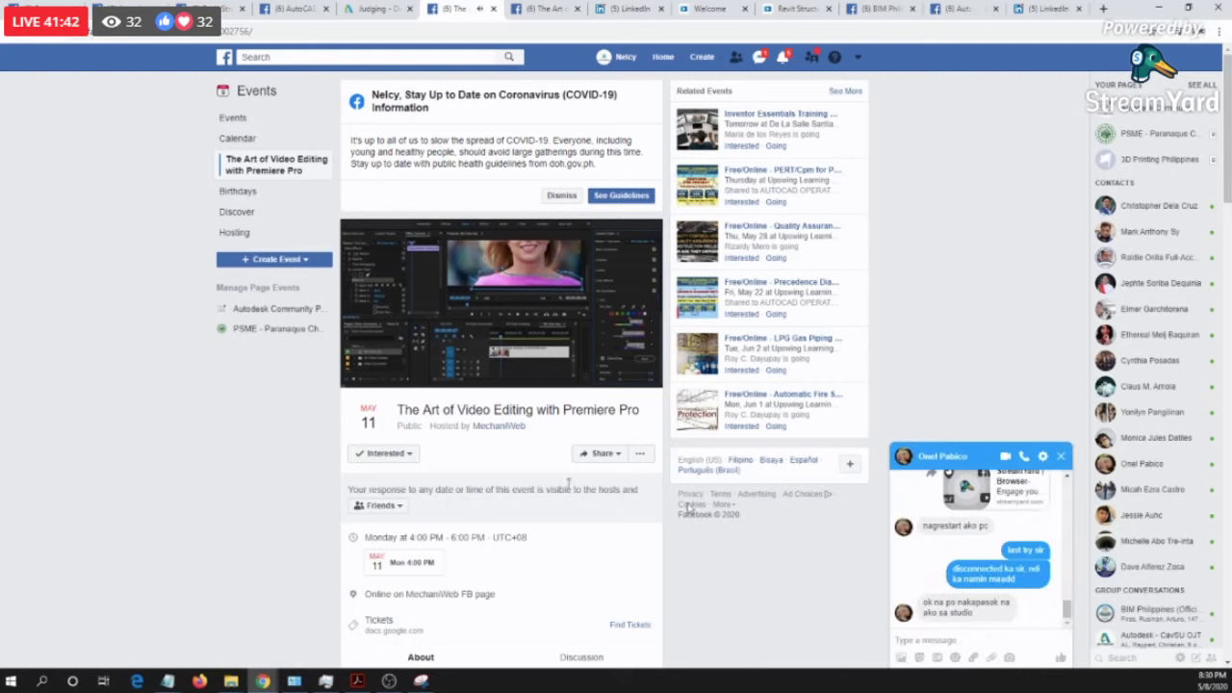
pyautogui.click(1065, 456)
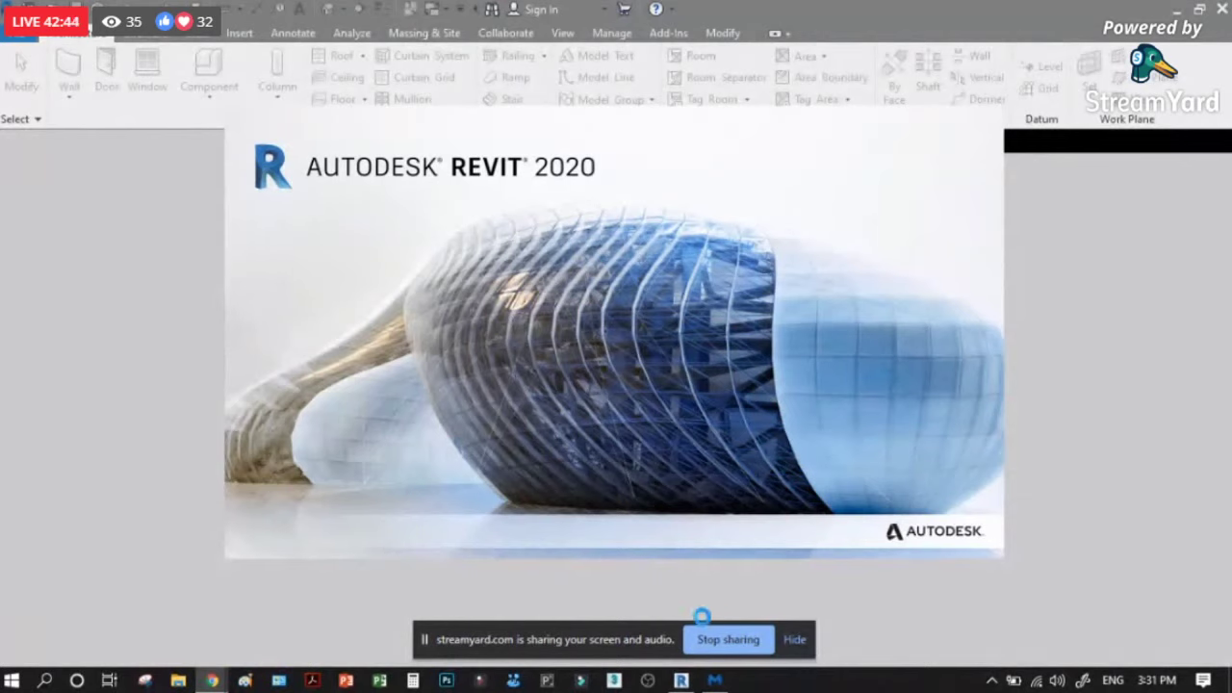
# Step: Hide the 'streamyard.com is sharing your screen' bar while Revit finishes loading
pyautogui.click(794, 639)
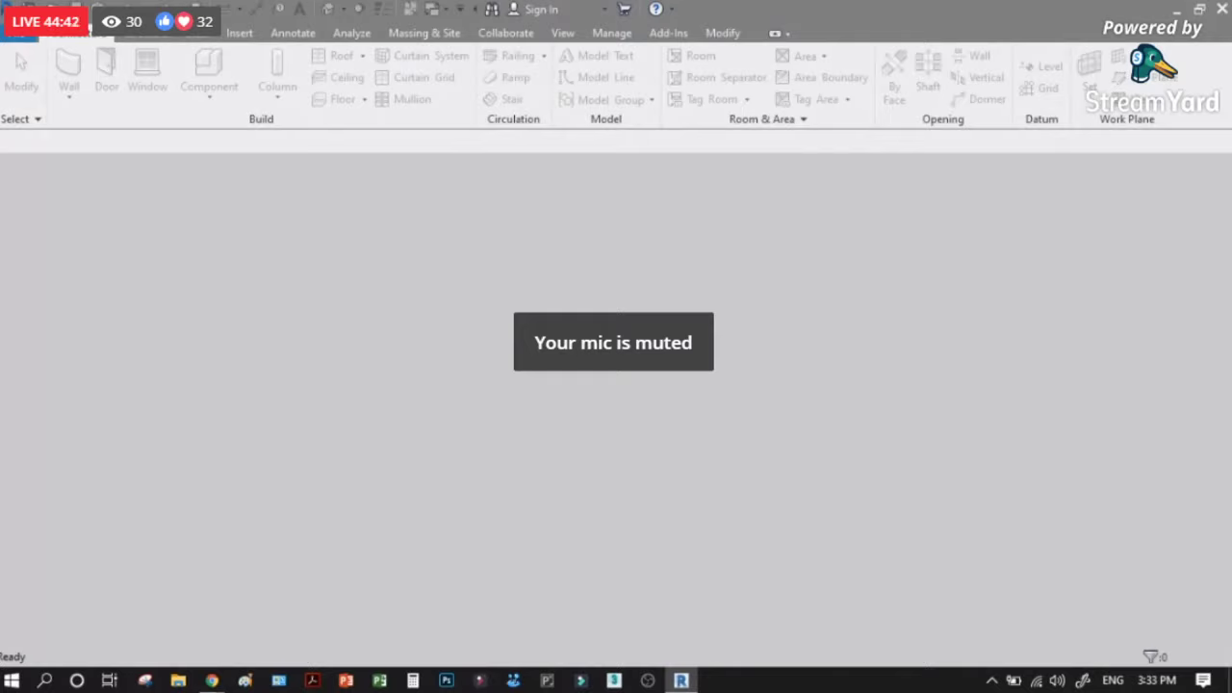
# Step: Open File Explorer at Quick access over the Revit window
pyautogui.hotkey('alt', 'Tab')
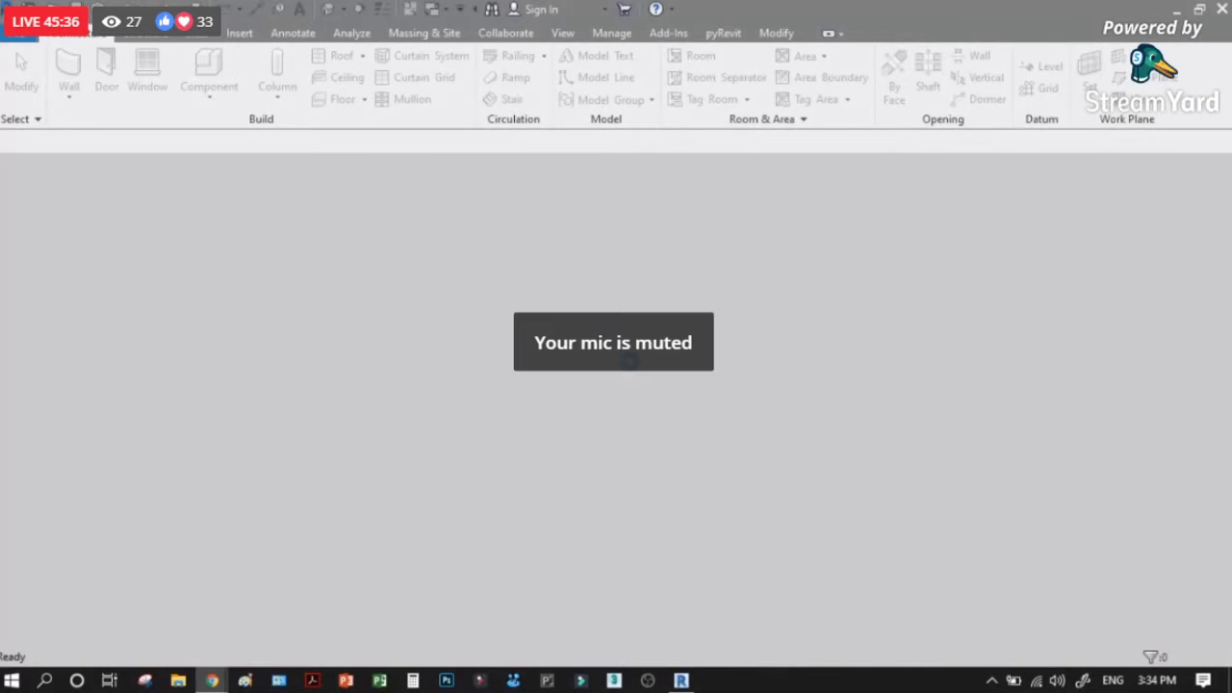
pyautogui.press('super+e')
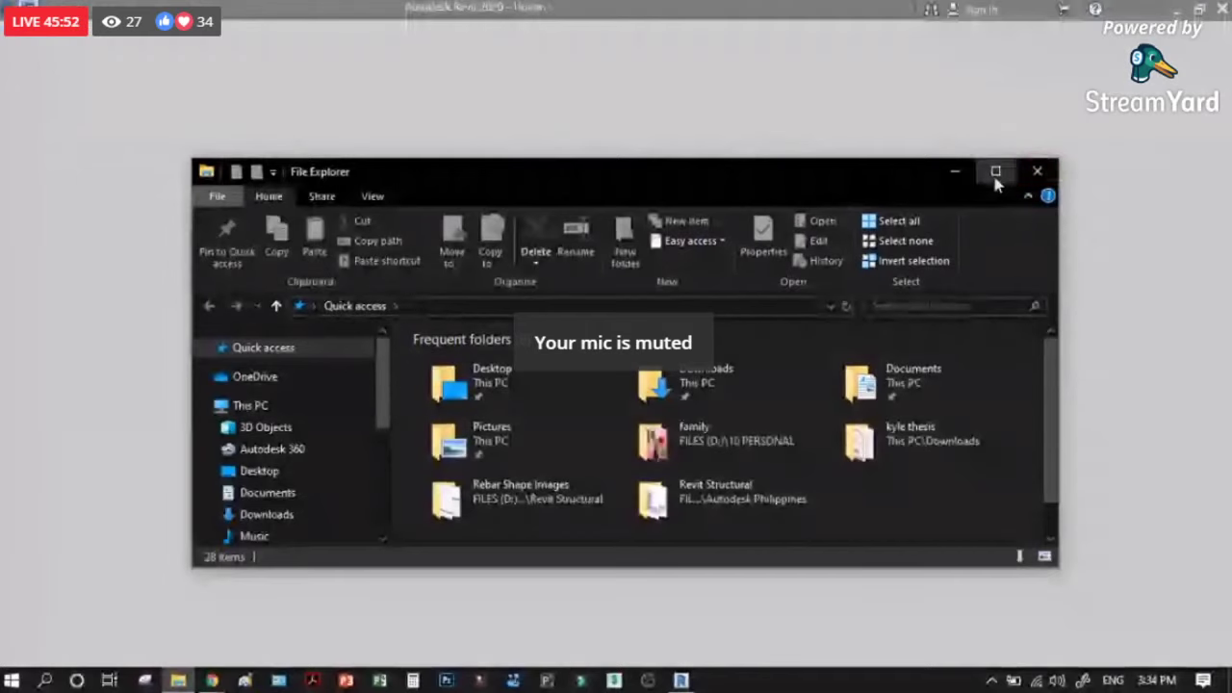
# Step: Maximize File Explorer and open the Rebar Shape Images folder in Revit Structural
pyautogui.click(996, 172)
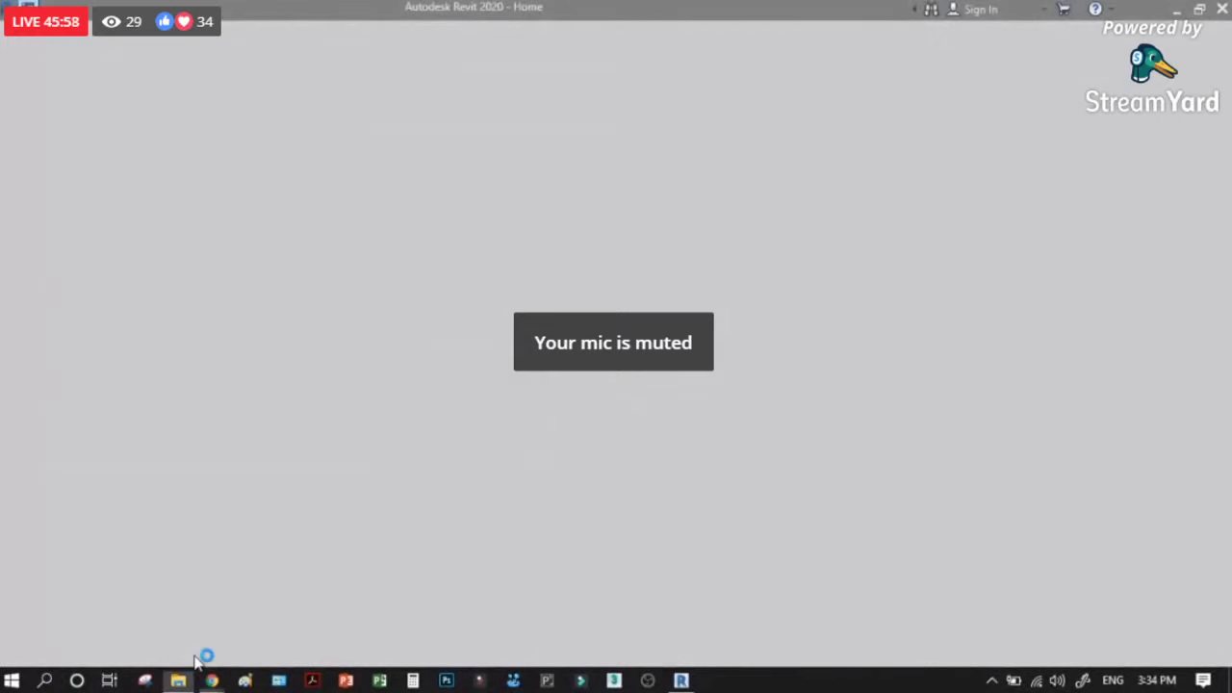
pyautogui.click(180, 679)
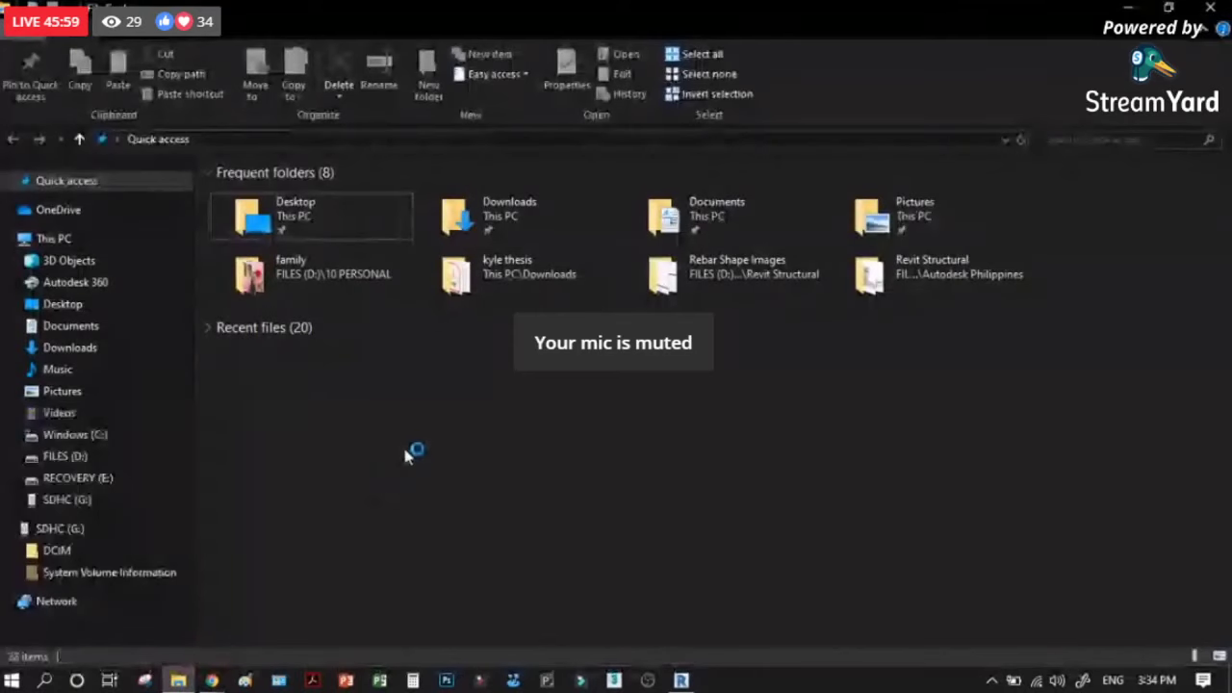
pyautogui.click(754, 273)
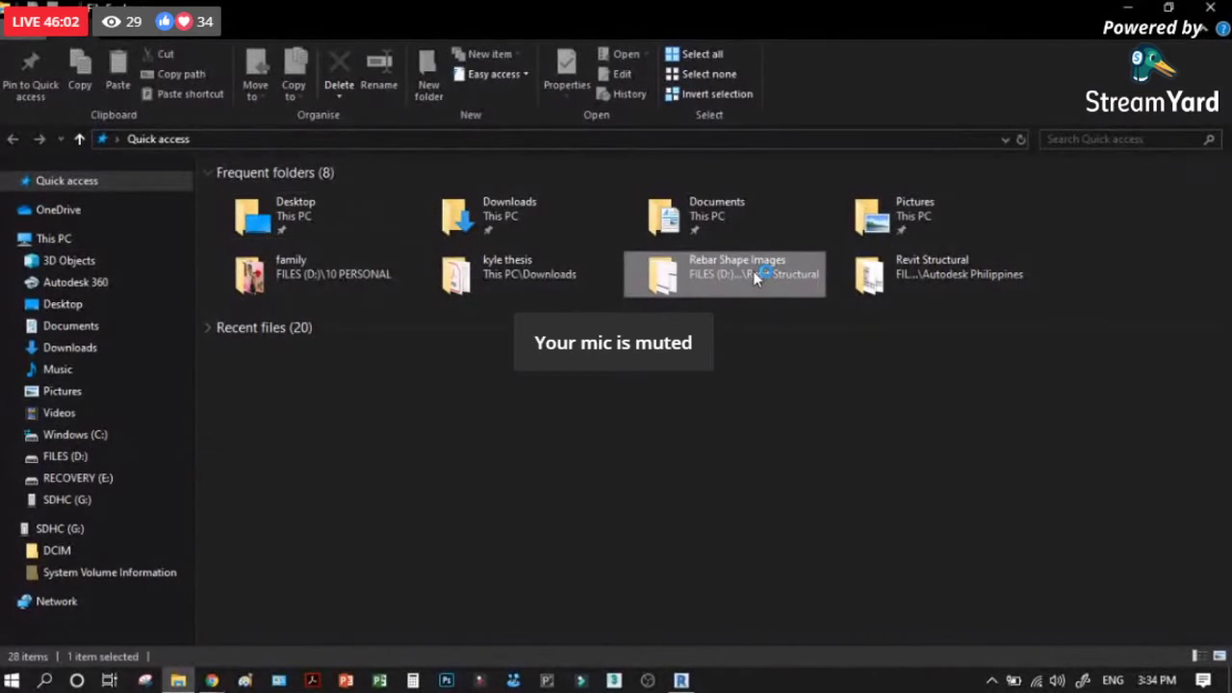
pyautogui.moveTo(681, 662)
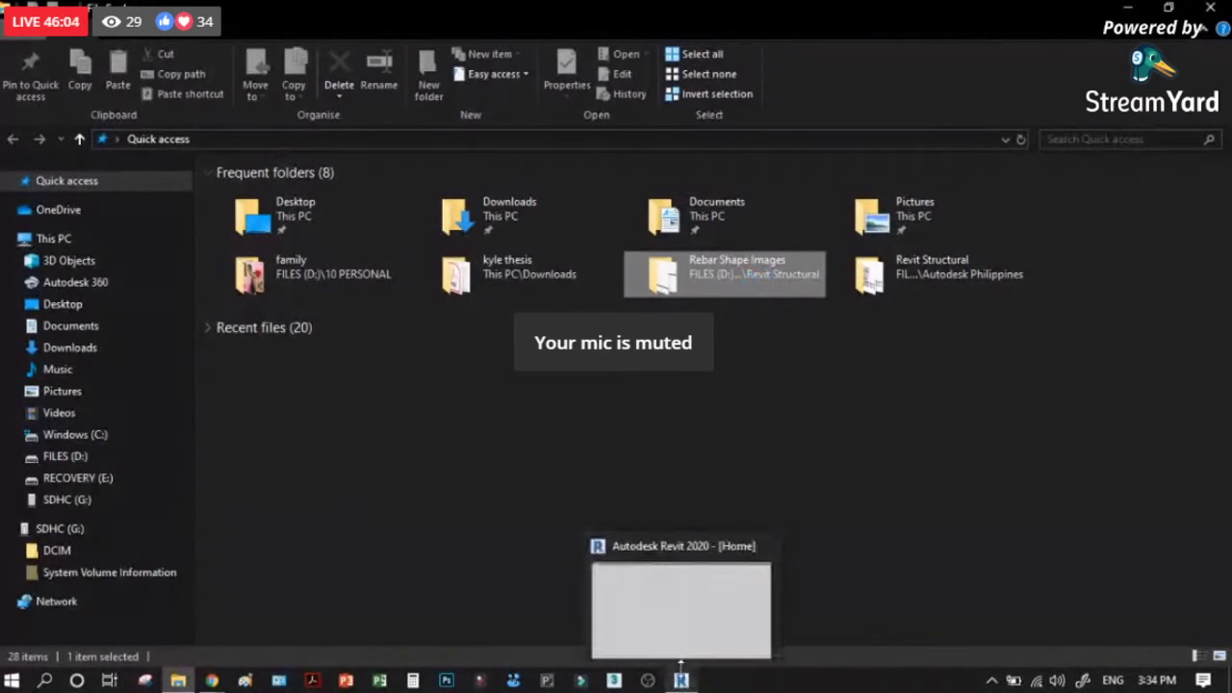
pyautogui.click(672, 622)
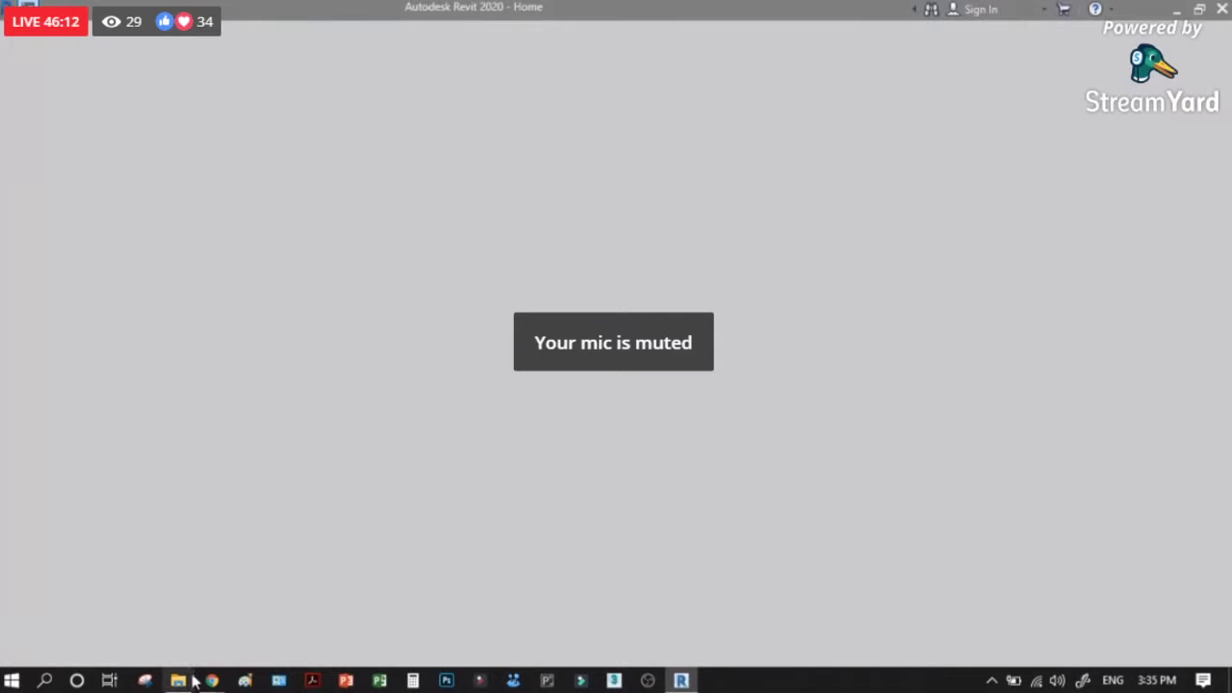
# Step: Switch the Rebar Shape Images folder view to extra large icons
pyautogui.moveTo(180, 681)
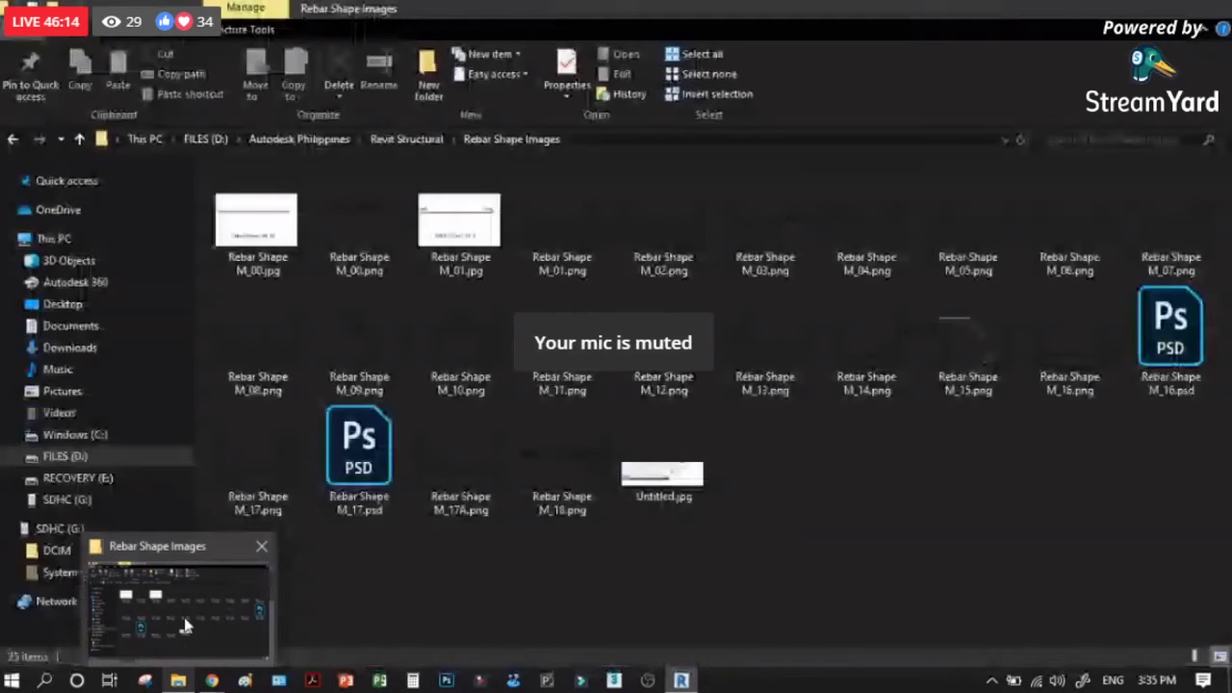
pyautogui.click(183, 614)
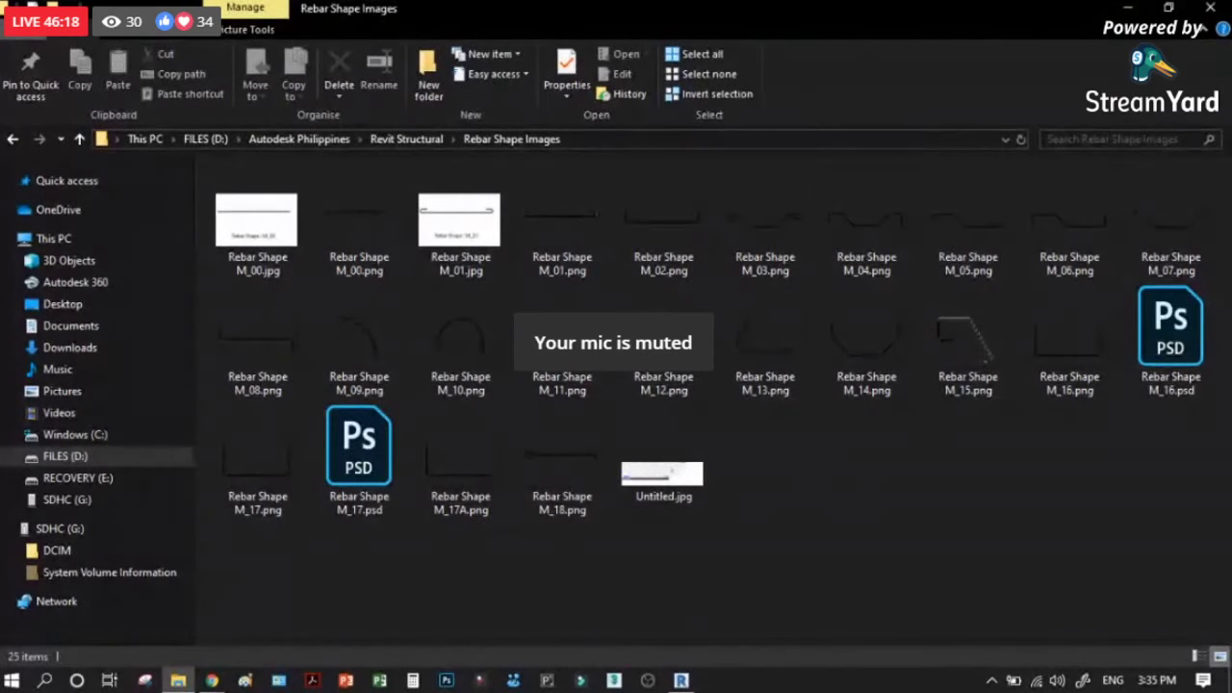
pyautogui.hotkey('alt', 'Tab')
pyautogui.click(975, 464)
pyautogui.rightClick(975, 469)
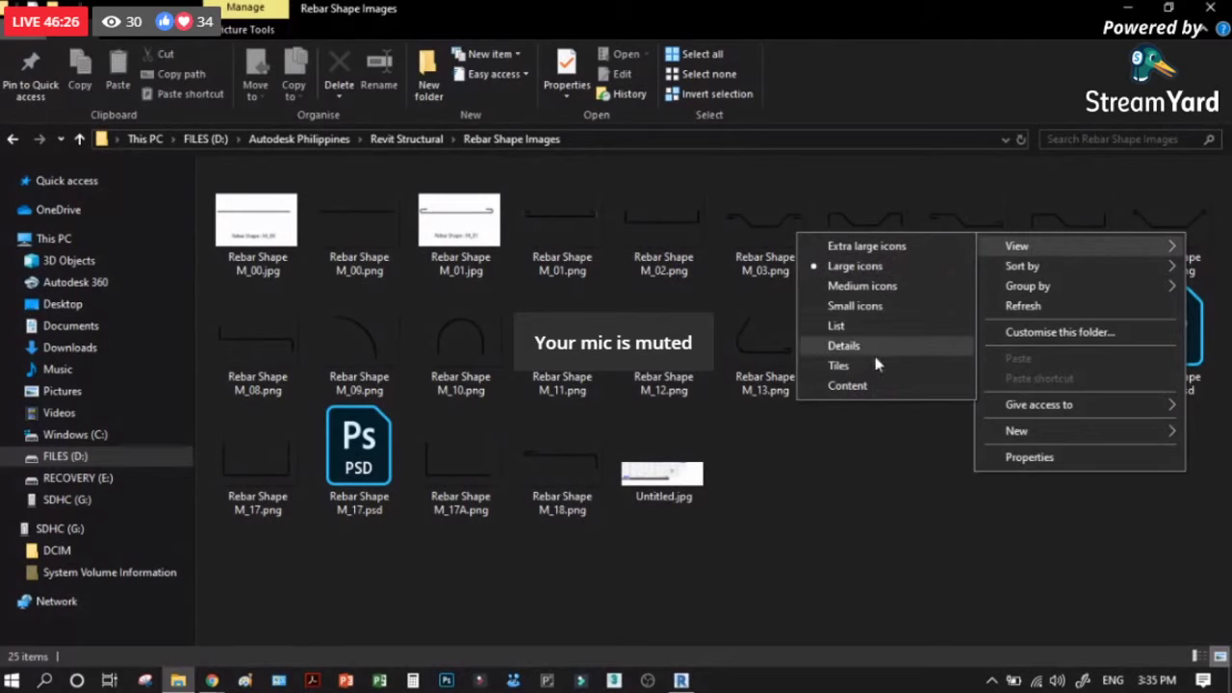
pyautogui.click(887, 246)
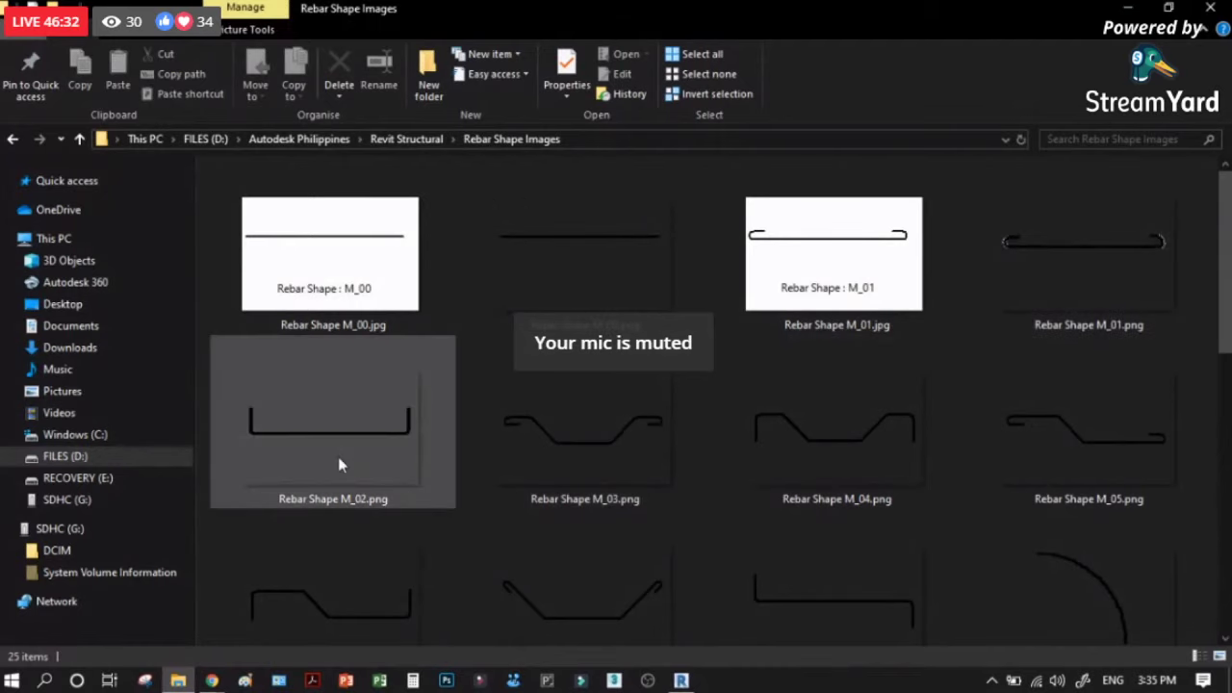
# Step: Open Untitled.jpg from the end of the folder in Photos
pyautogui.scroll(-5, 498, 481)
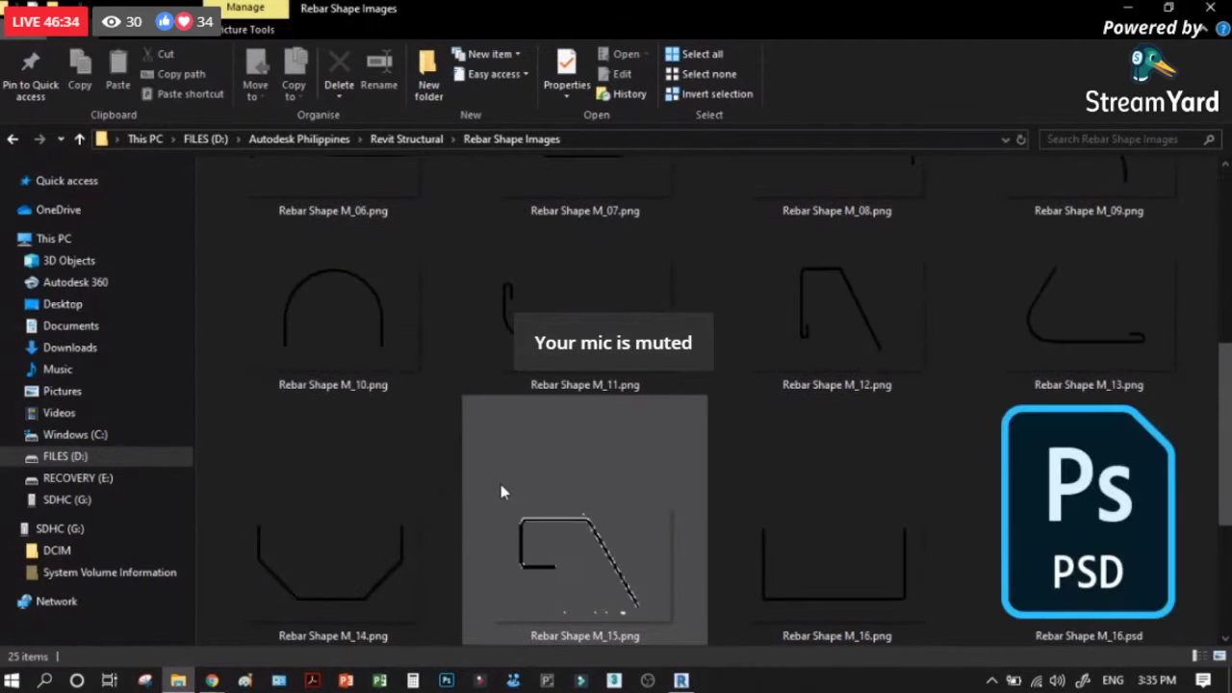
pyautogui.scroll(-3, 501, 489)
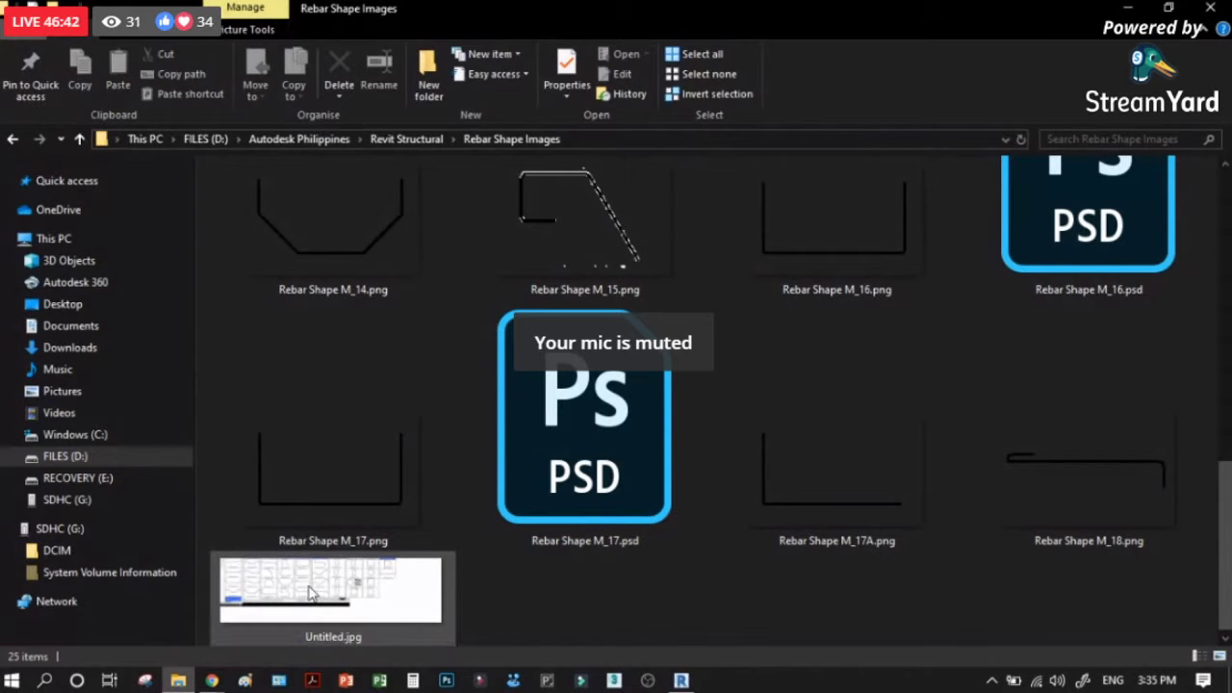
pyautogui.doubleClick(328, 590)
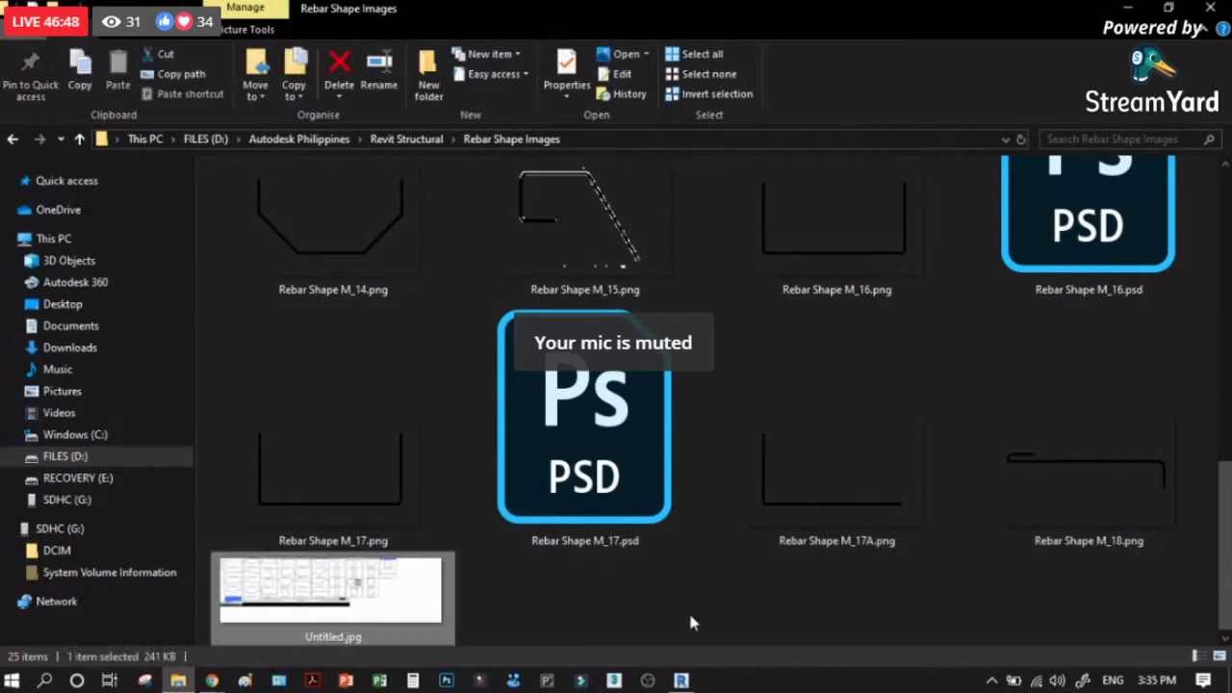
pyautogui.click(680, 680)
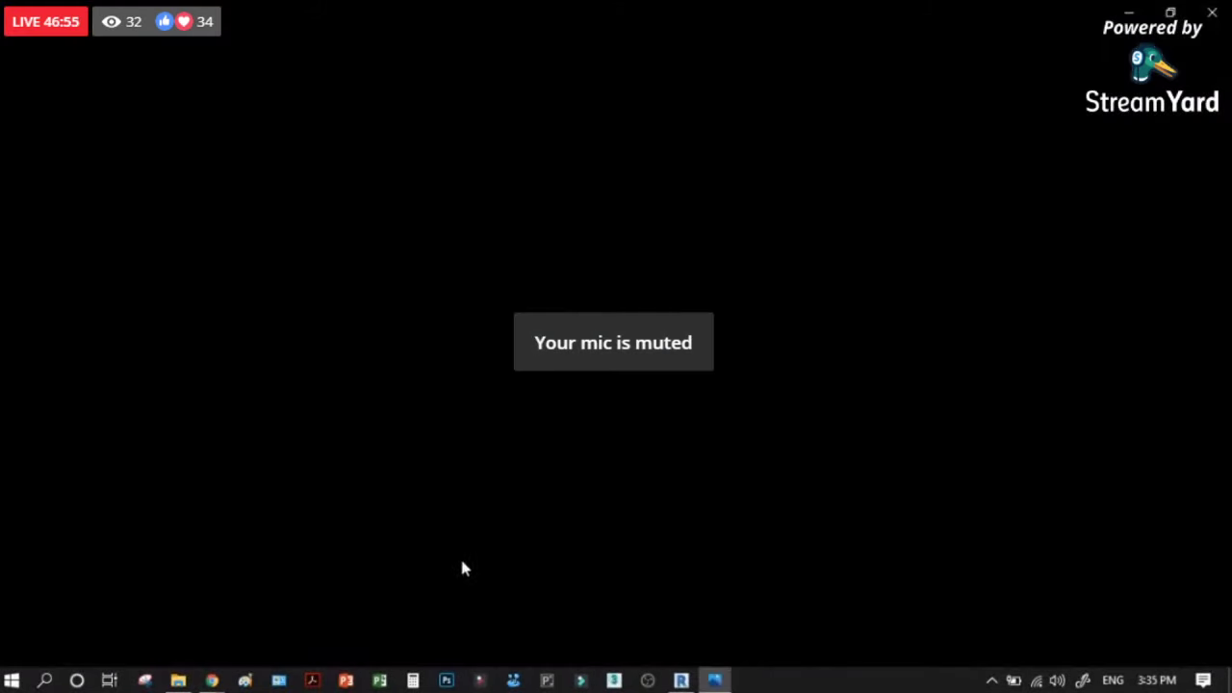
# Step: Create a new Revit project from the Architectural Template
pyautogui.click(680, 680)
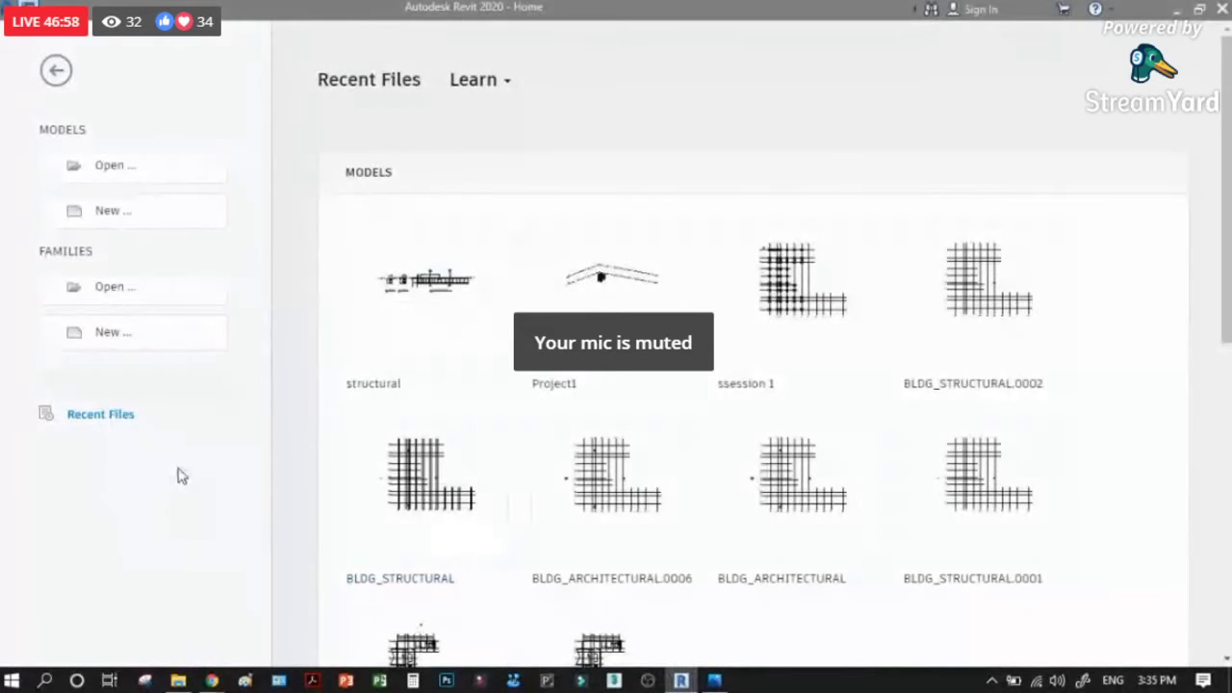
pyautogui.click(115, 214)
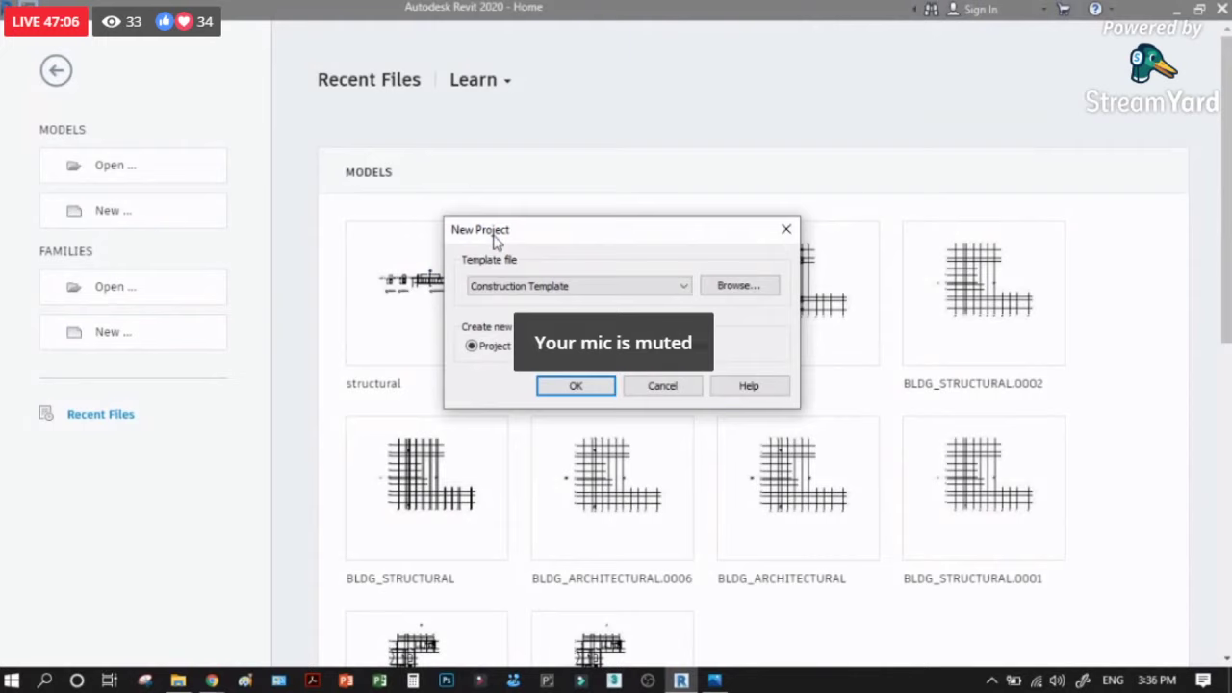
pyautogui.click(543, 289)
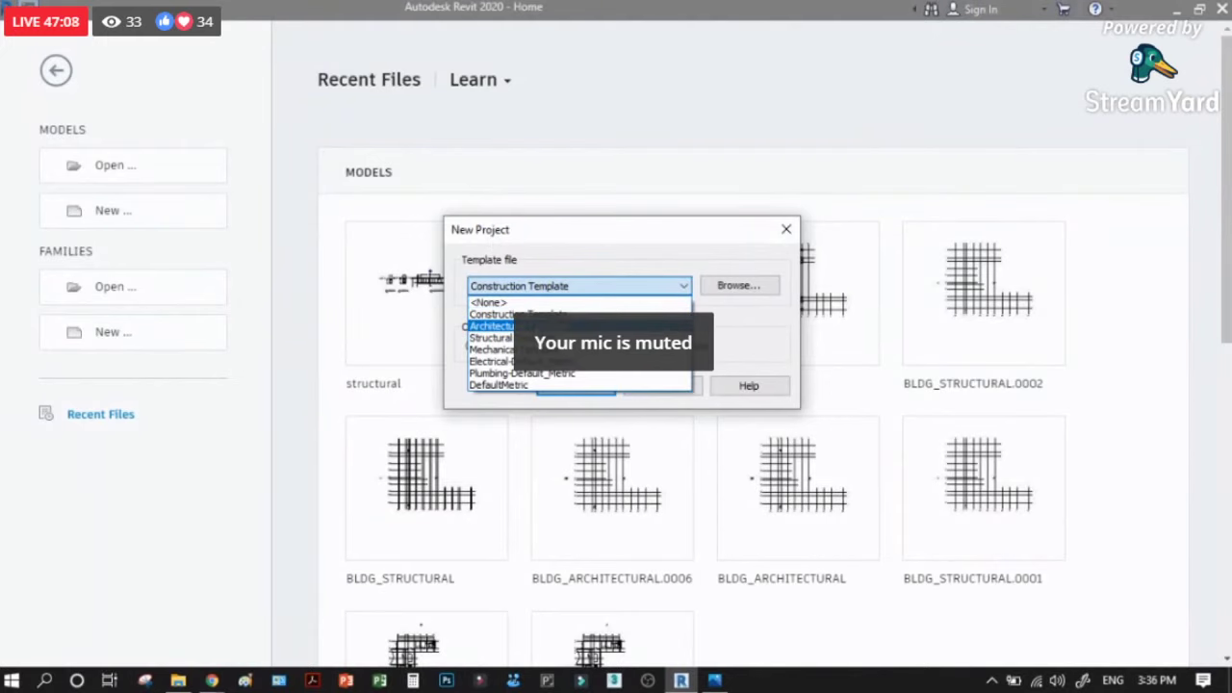
pyautogui.click(530, 327)
pyautogui.click(578, 384)
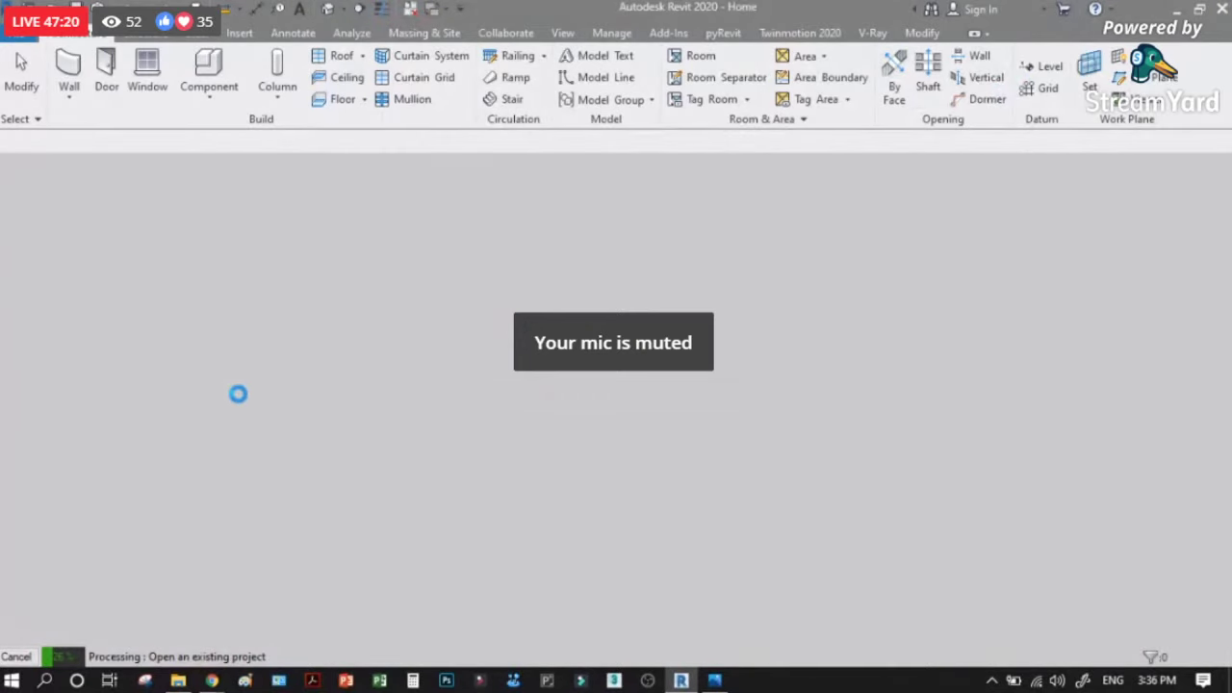
pyautogui.moveTo(714, 680)
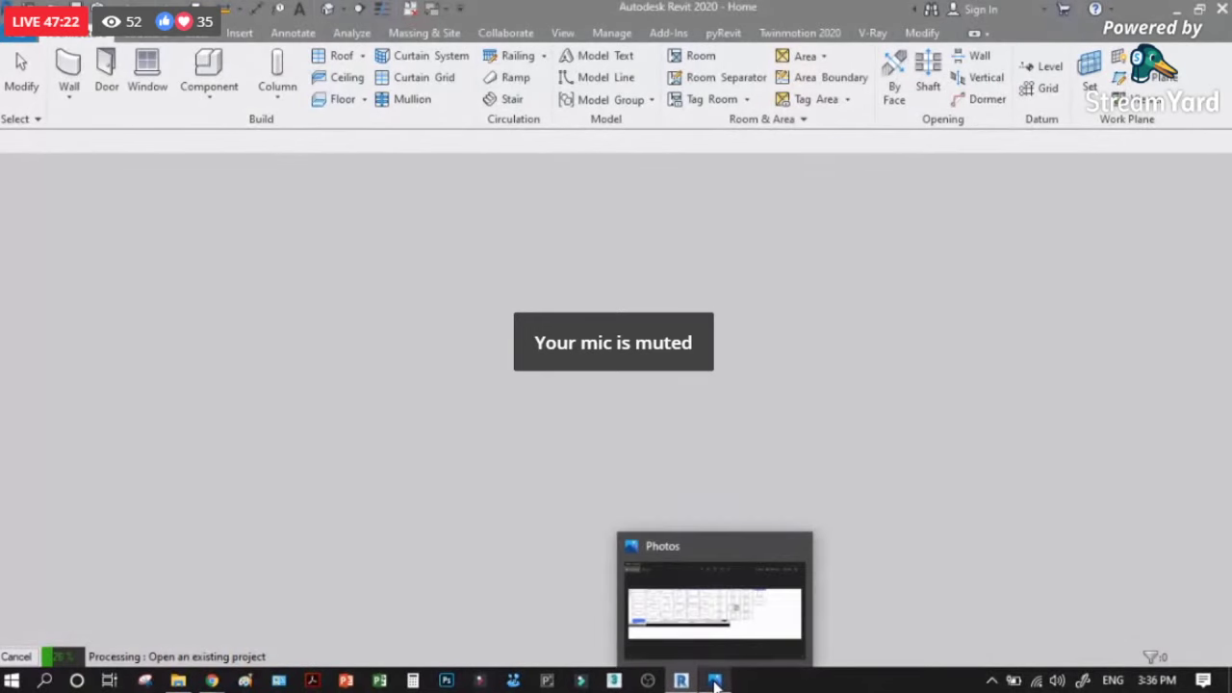
pyautogui.click(721, 635)
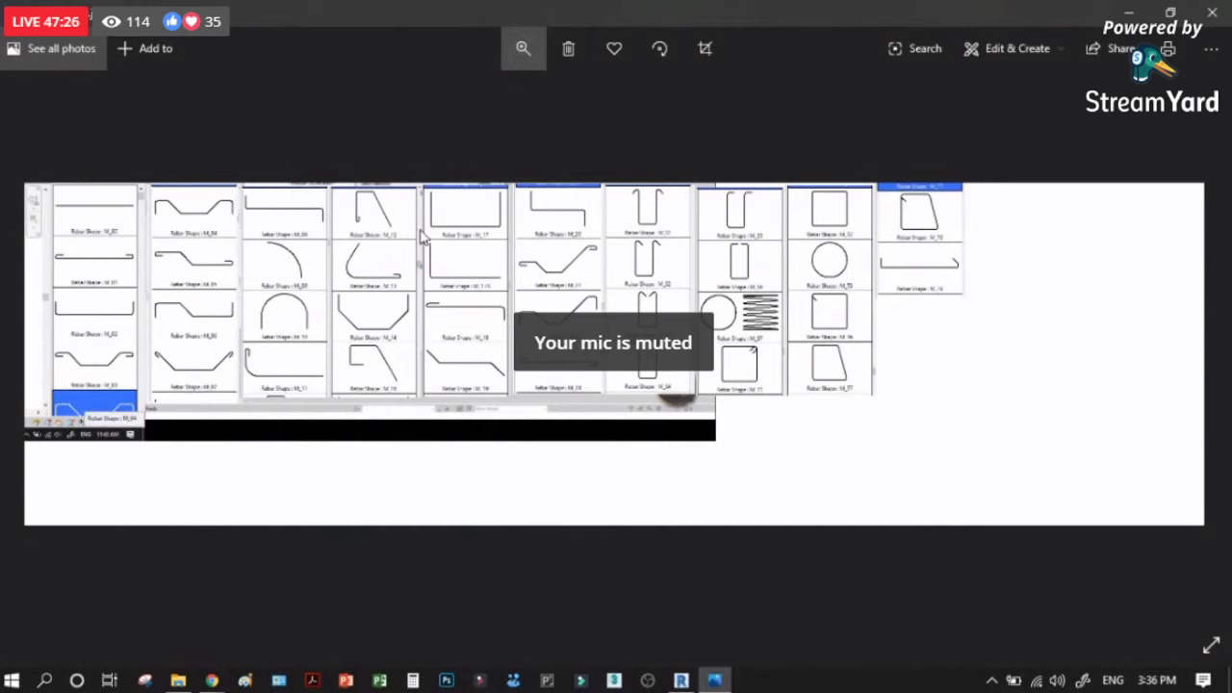
# Step: Reopen the rebar shape chart in Photos, zoom far in and pan across it
pyautogui.click(712, 680)
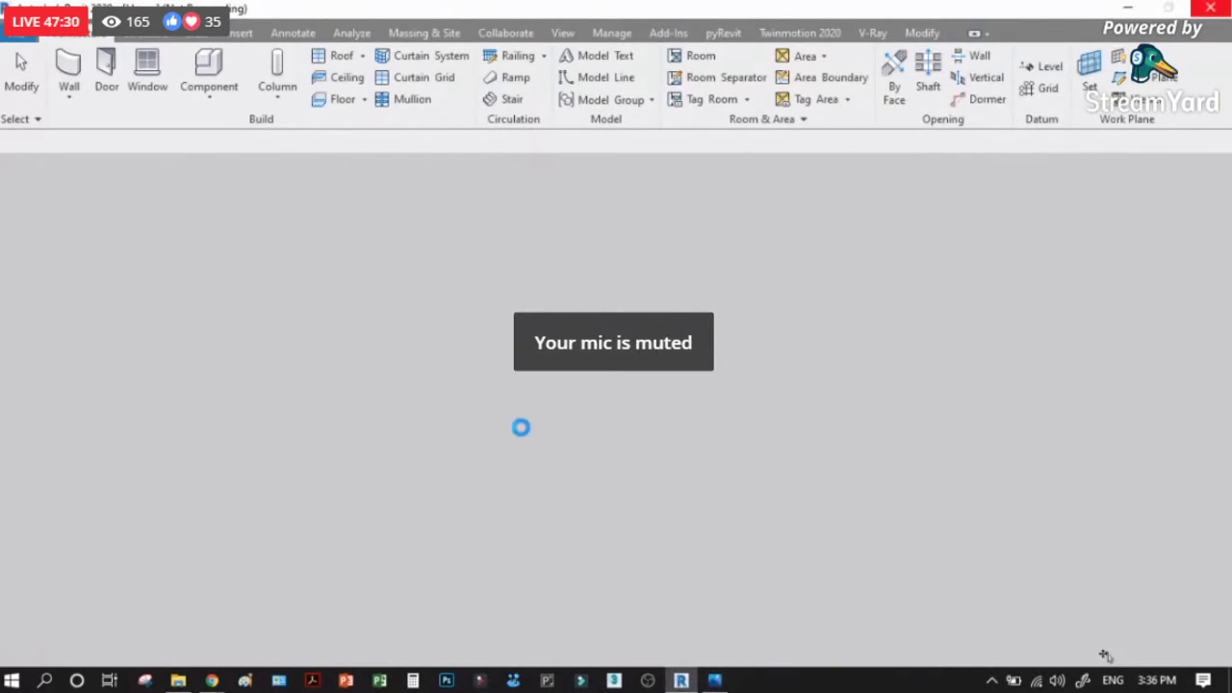
pyautogui.hotkey('alt', 'Tab')
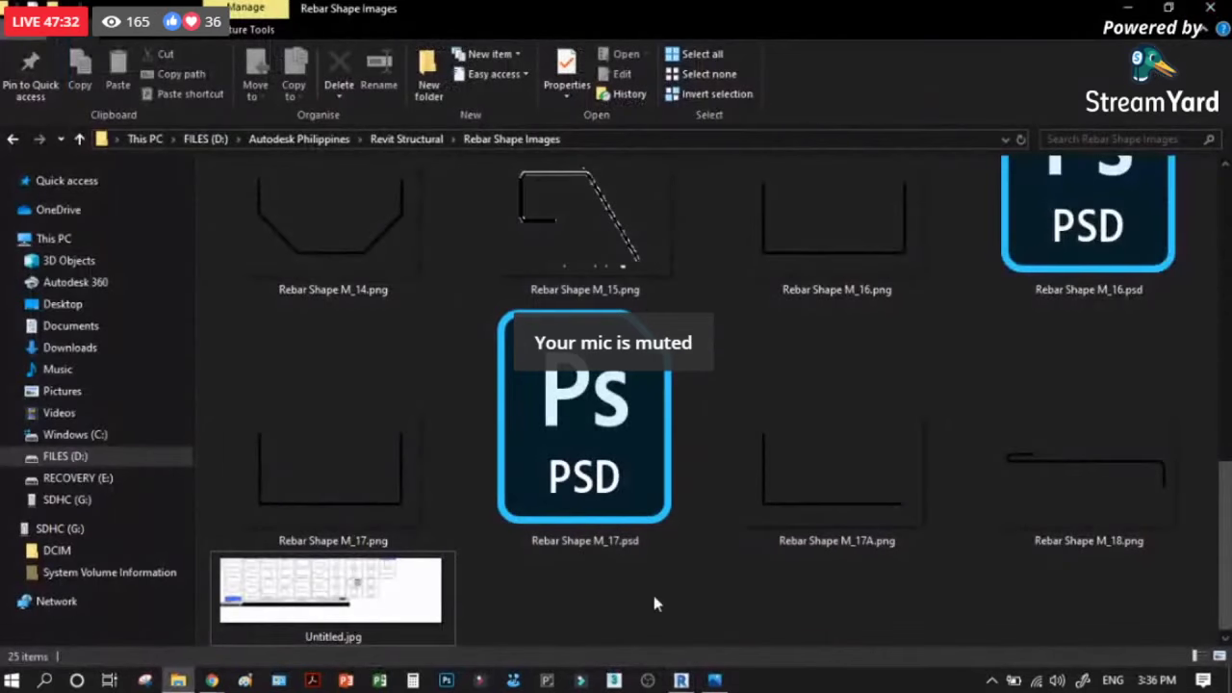
pyautogui.click(714, 679)
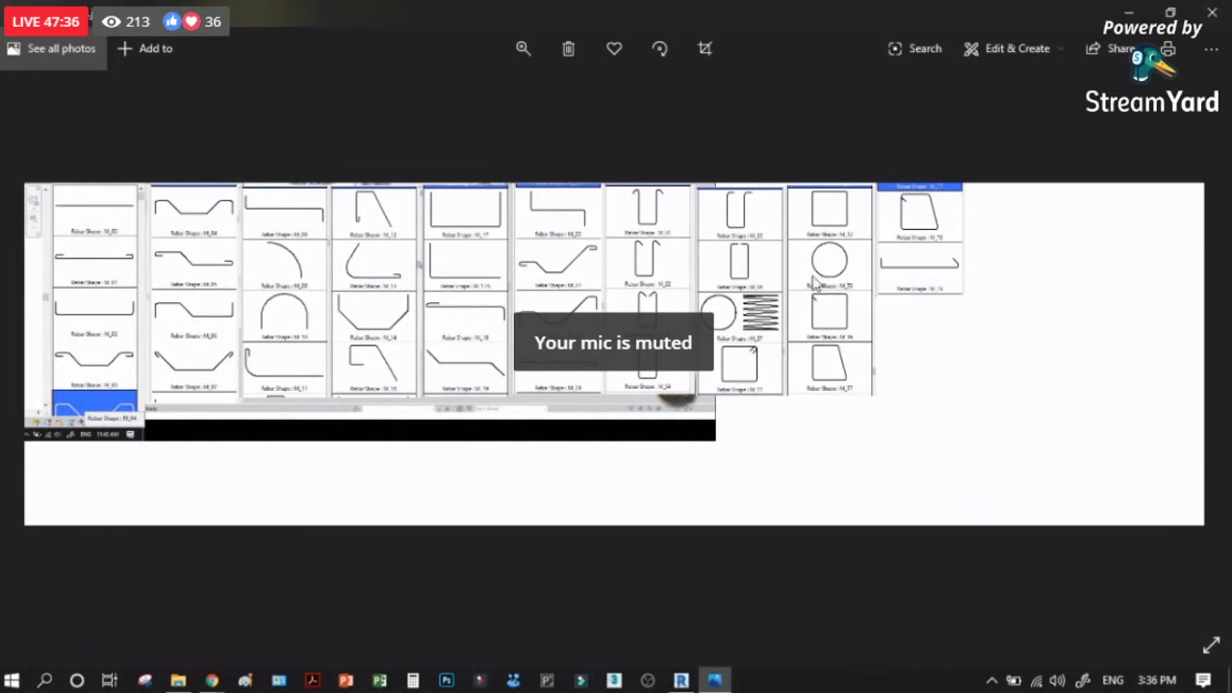
pyautogui.click(515, 48)
pyautogui.moveTo(469, 106); pyautogui.dragTo(470, 96)
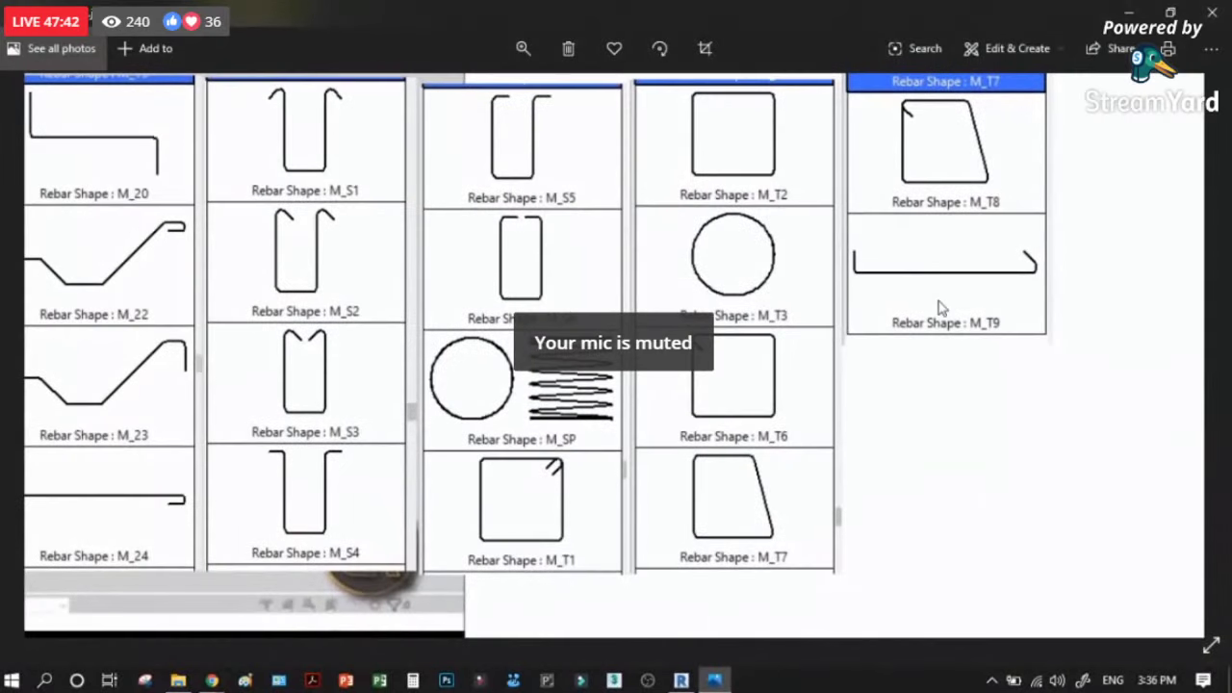
pyautogui.hscroll(-5, 948, 366)
pyautogui.hscroll(-8, 958, 409)
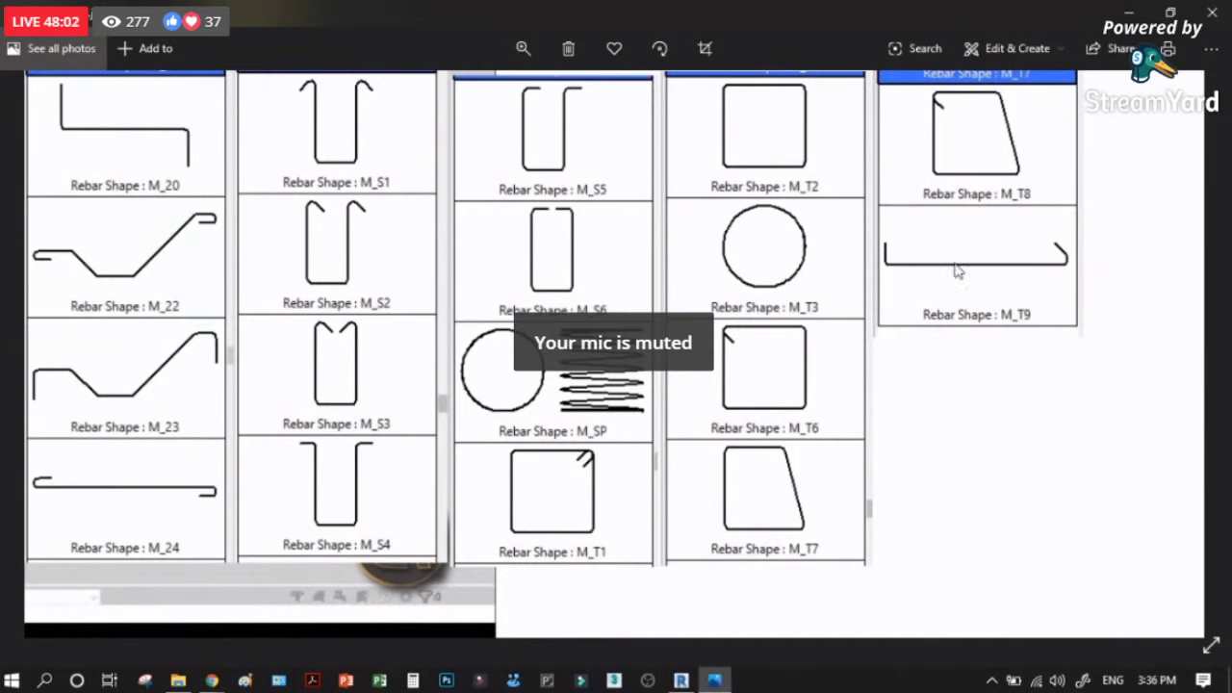
# Step: Close the Photos image viewer
pyautogui.click(1126, 13)
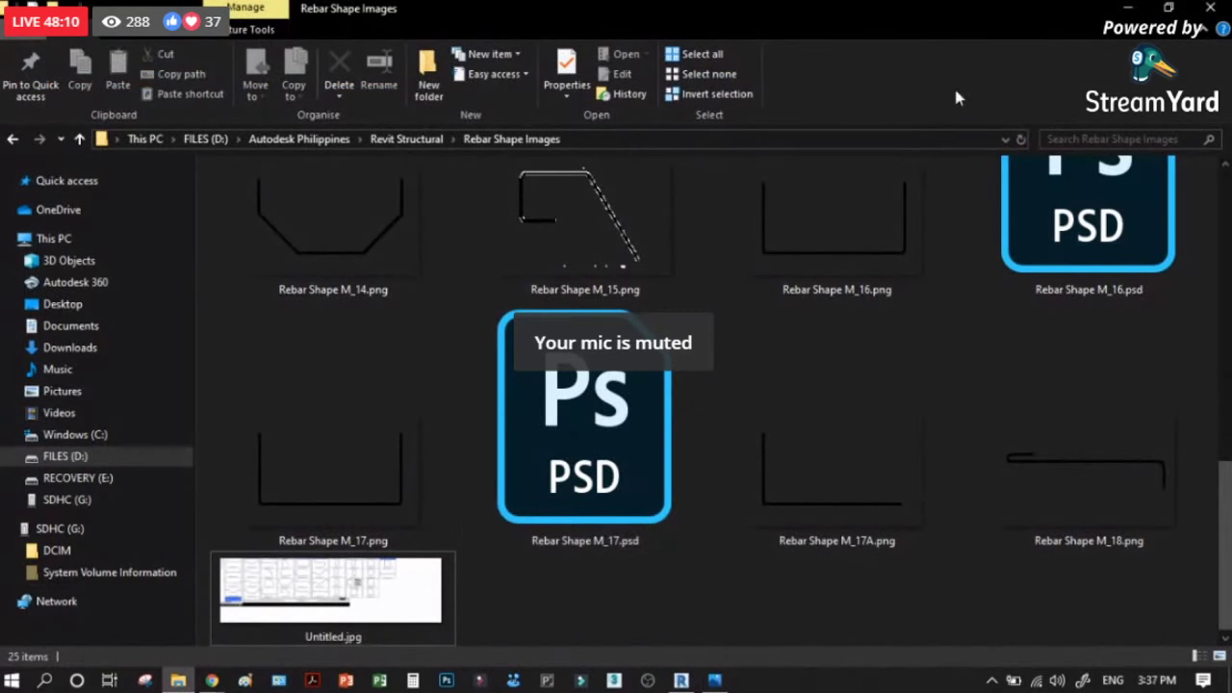
pyautogui.click(716, 680)
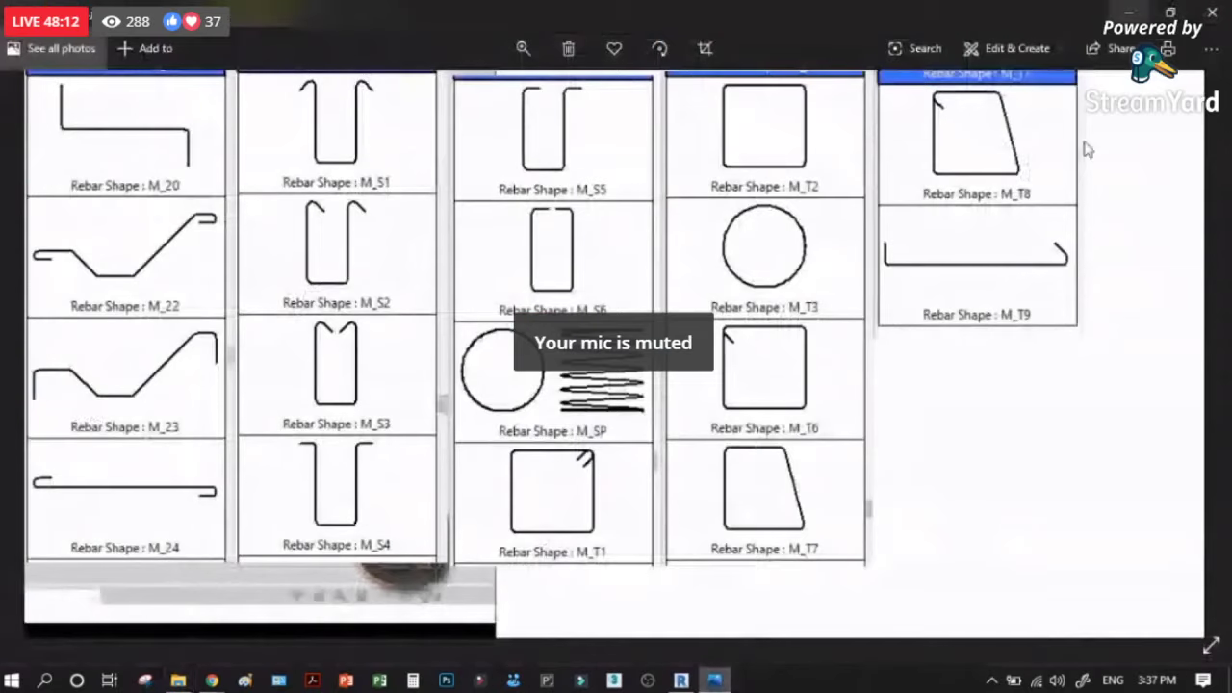
pyautogui.click(1210, 14)
# Step: Restore Revit to Project1's Level 1 plan and show the Properties palette at 1 : 100
pyautogui.press('super+d')
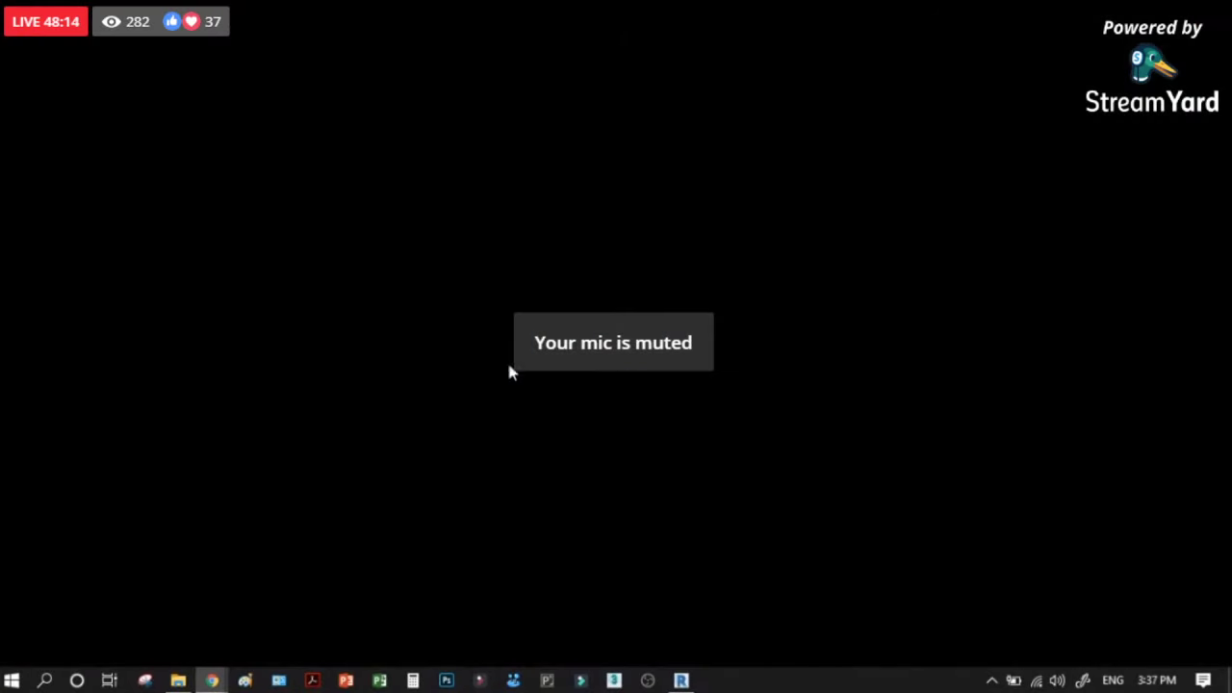
pyautogui.click(681, 681)
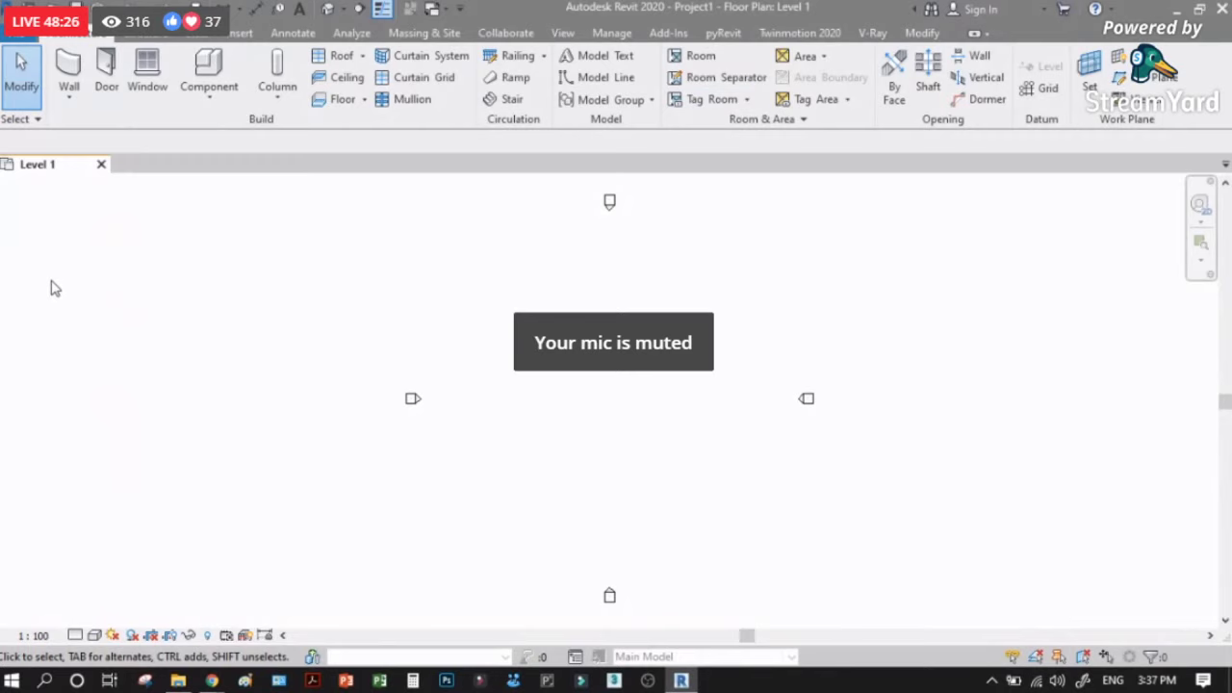
pyautogui.press('p')
pyautogui.press('p')
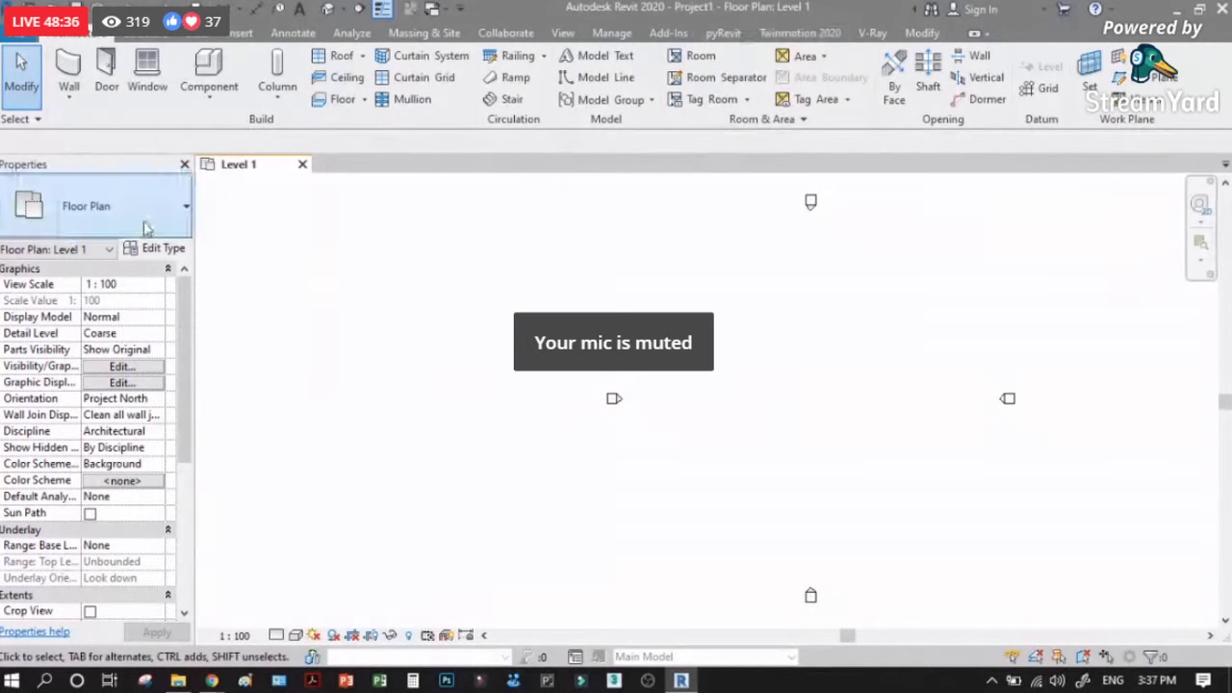
# Step: Turn on the Project Browser from View > Windows > User Interface
pyautogui.click(563, 34)
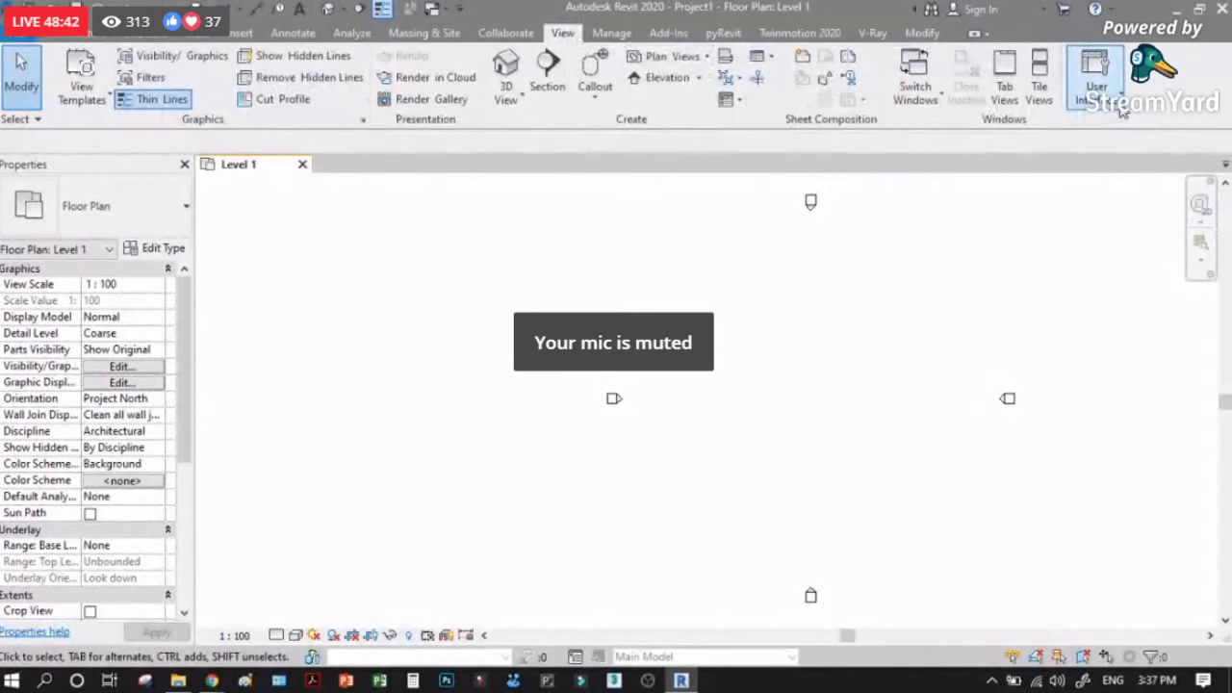
pyautogui.click(1119, 110)
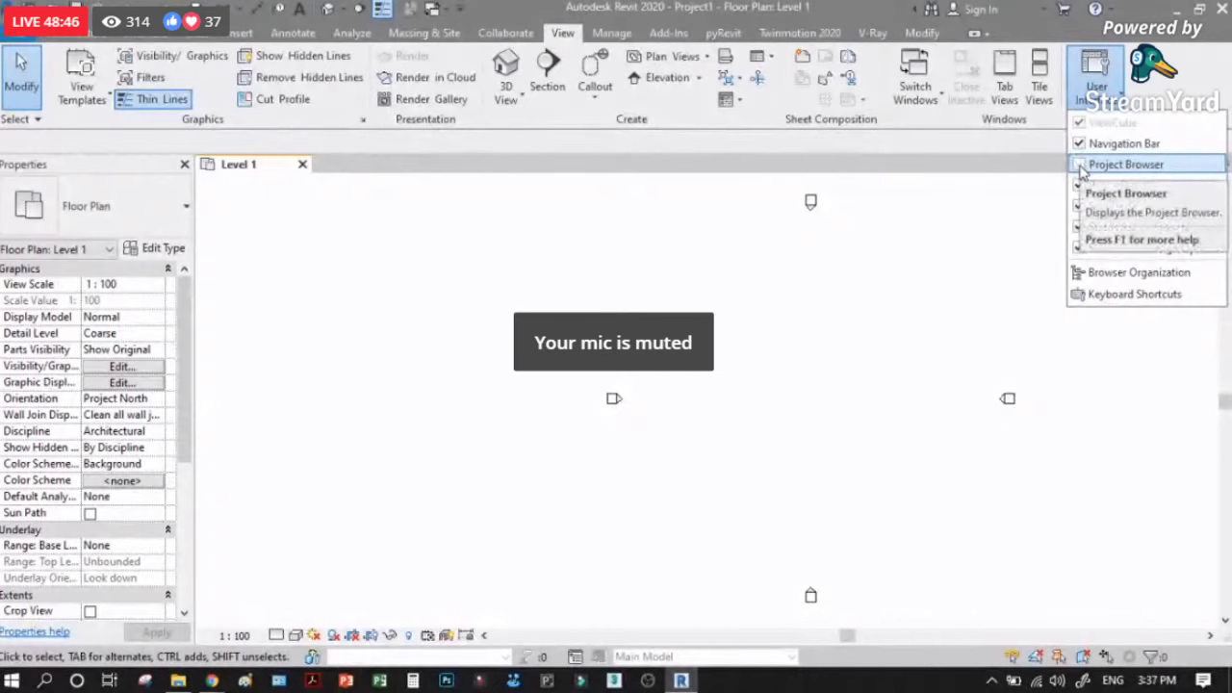
pyautogui.click(1082, 168)
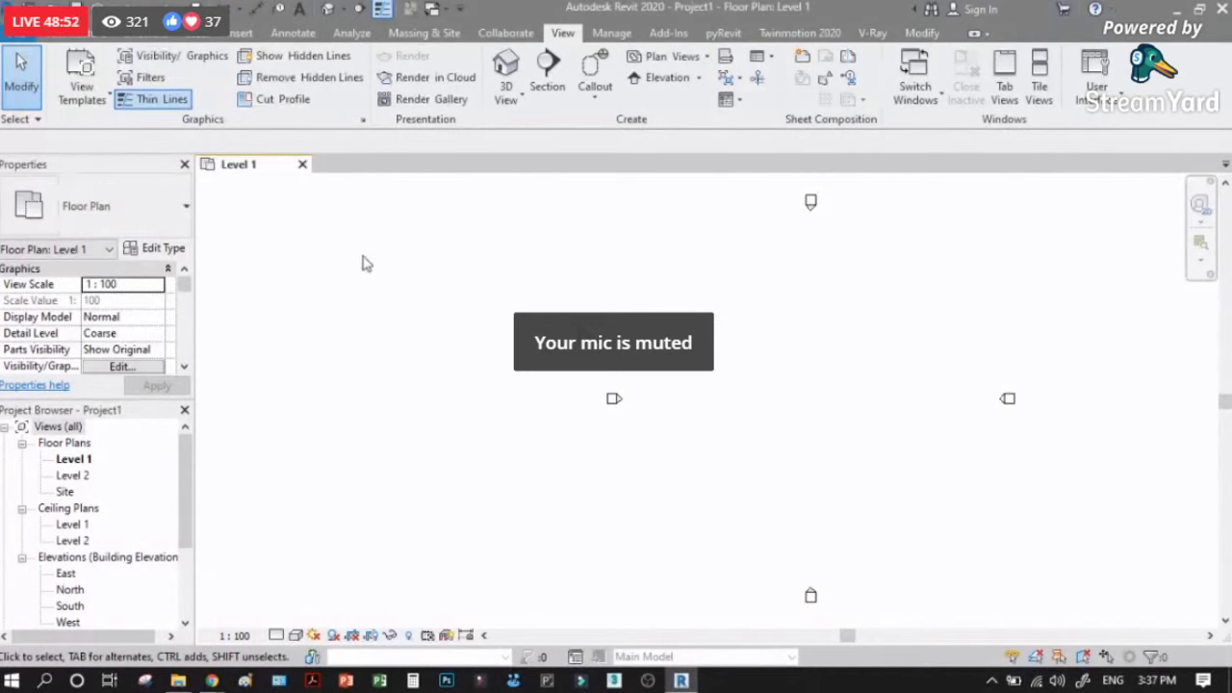
# Step: Place a W250X73 steel structural column on Level 1 and dismiss the not-visible warning
pyautogui.click(120, 32)
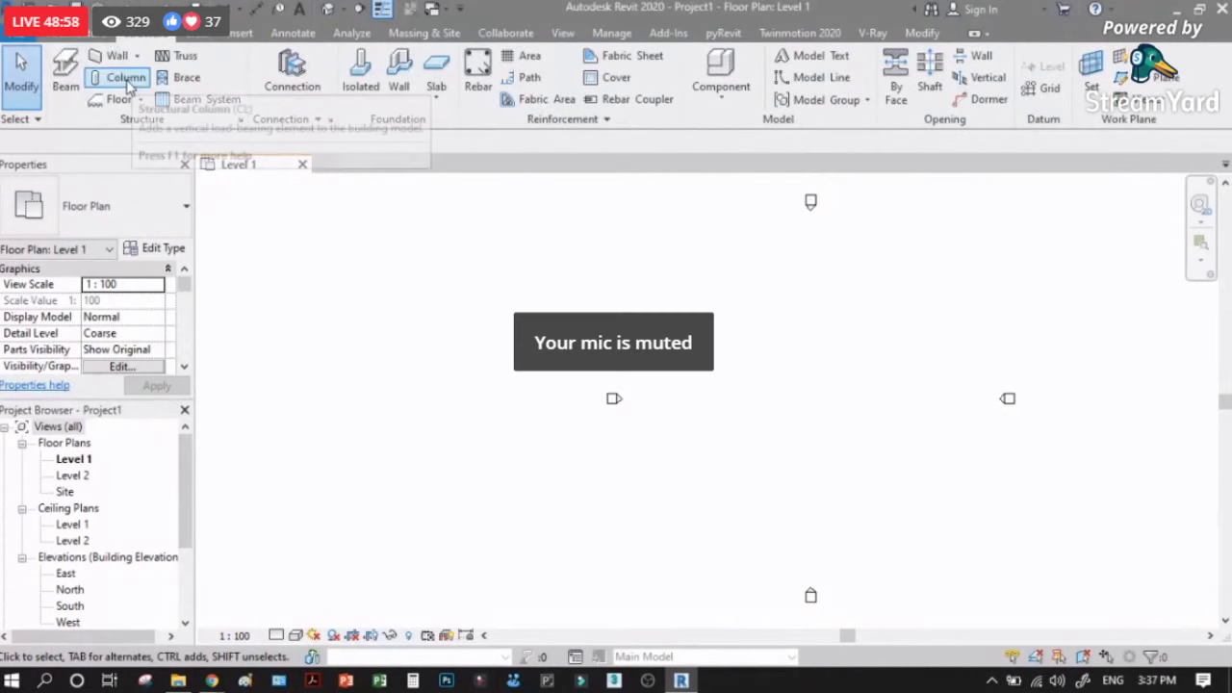
pyautogui.scroll(2, 1017, 435)
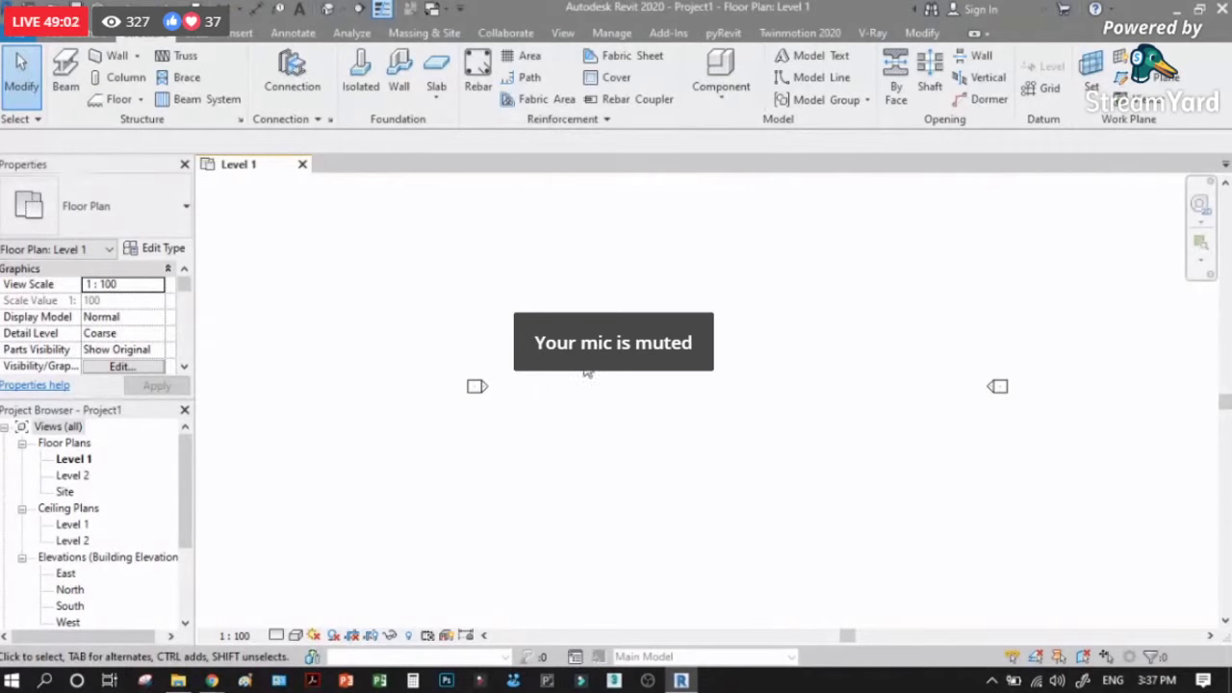
pyautogui.scroll(-1, 574, 392)
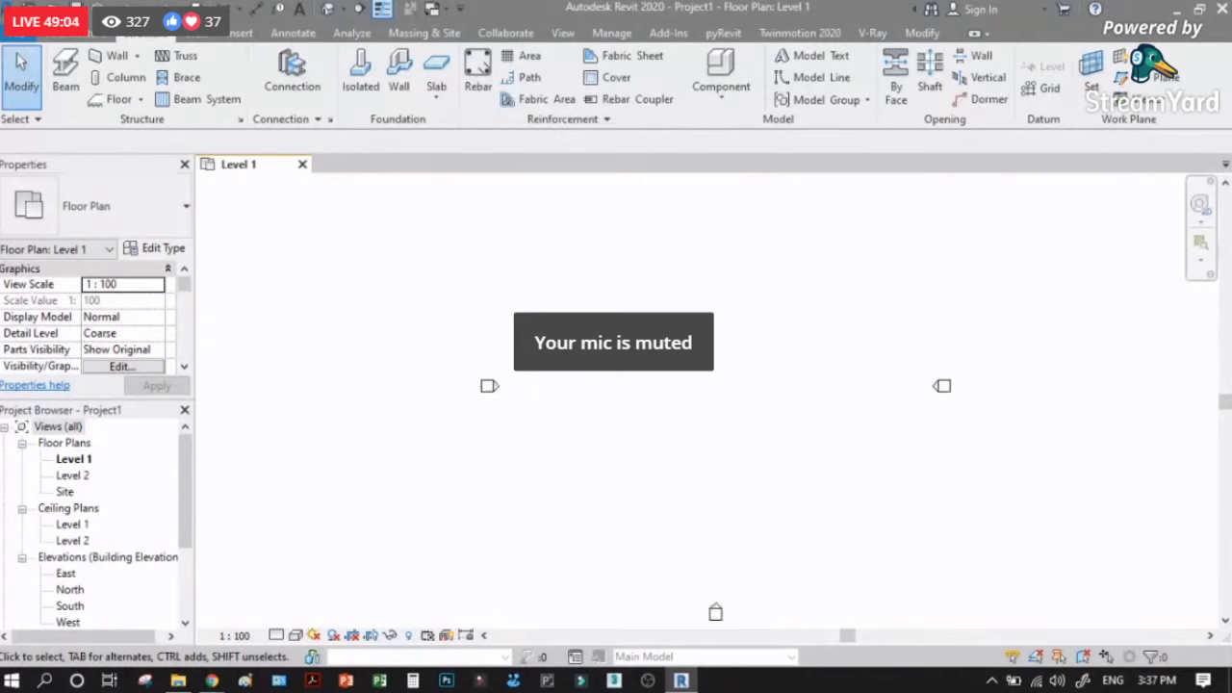
pyautogui.click(122, 77)
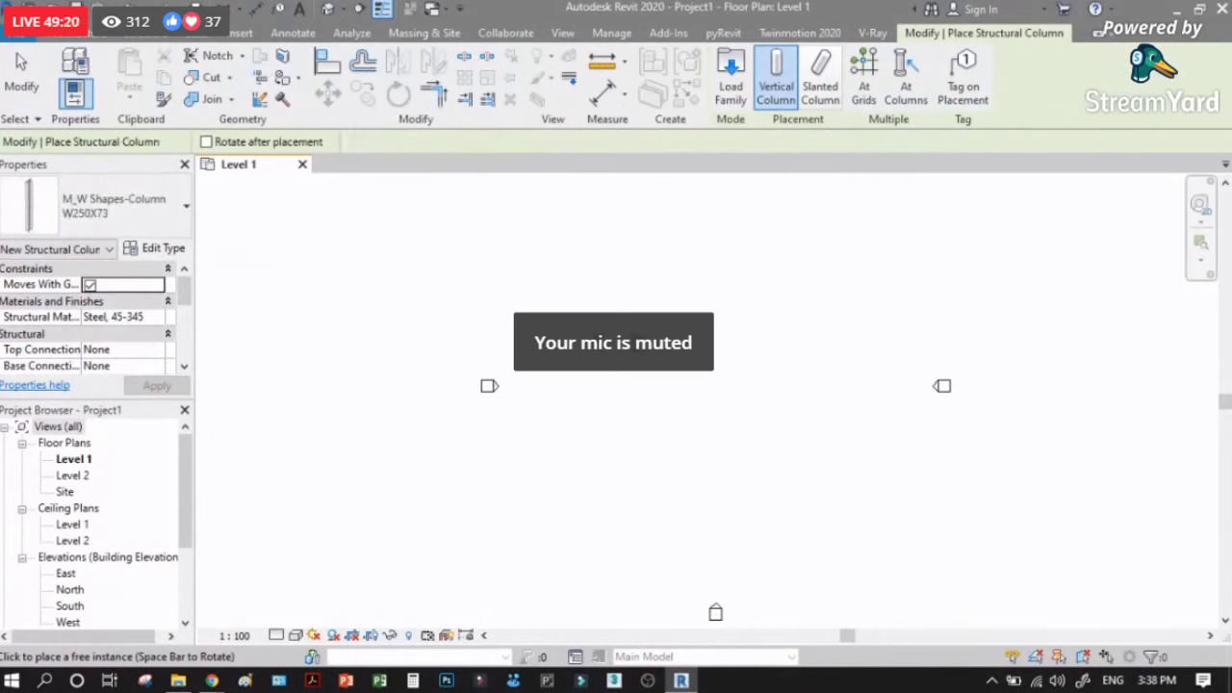
pyautogui.scroll(2, 535, 412)
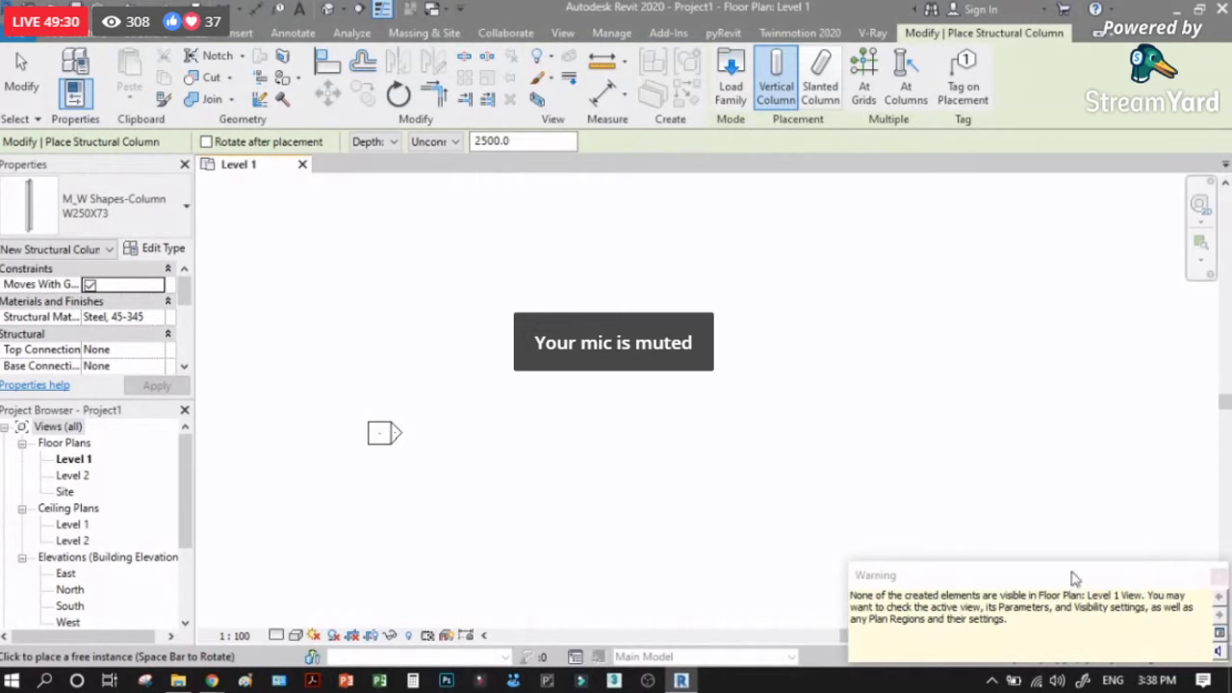
pyautogui.click(1219, 577)
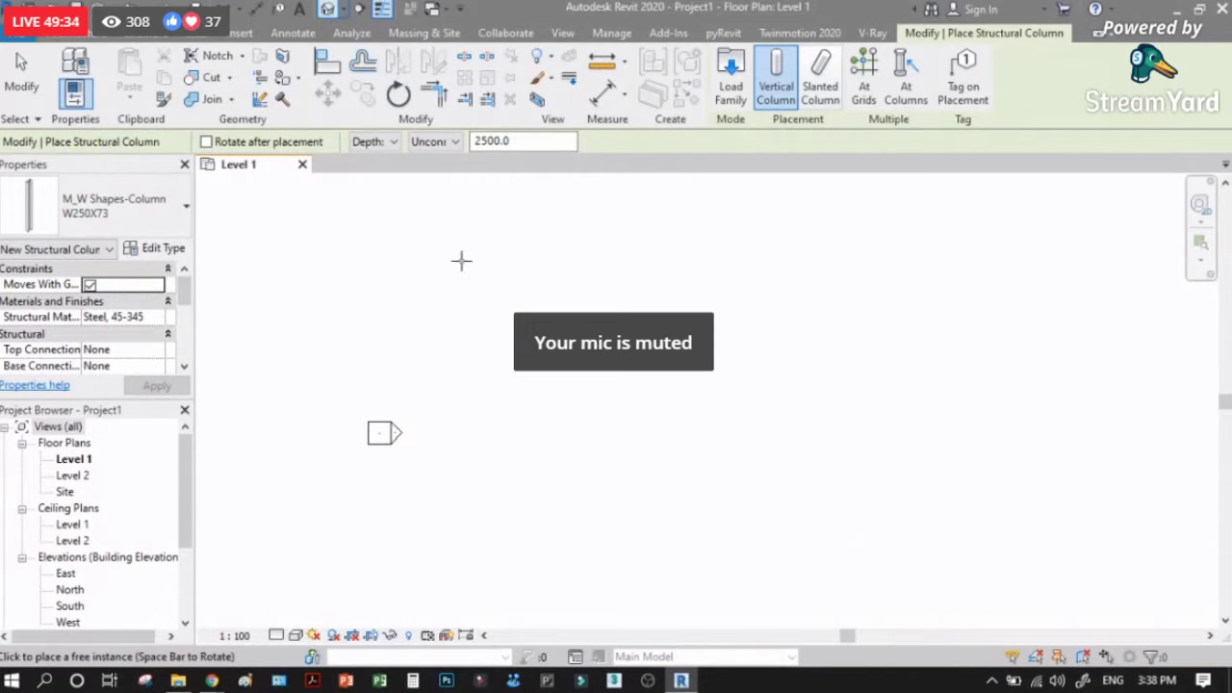
pyautogui.click(327, 11)
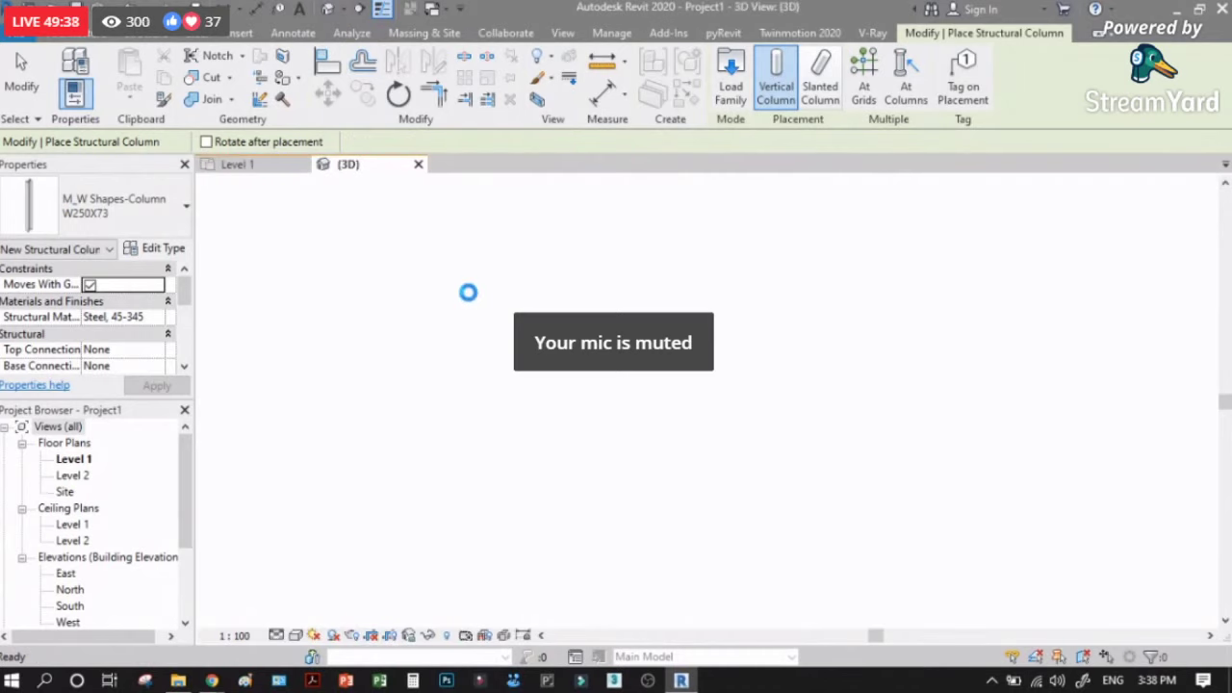
# Step: End column placement, check the W250X73 column's -2500.0 Base Offset in 3D, and return to Level 1
pyautogui.scroll(5, 632, 344)
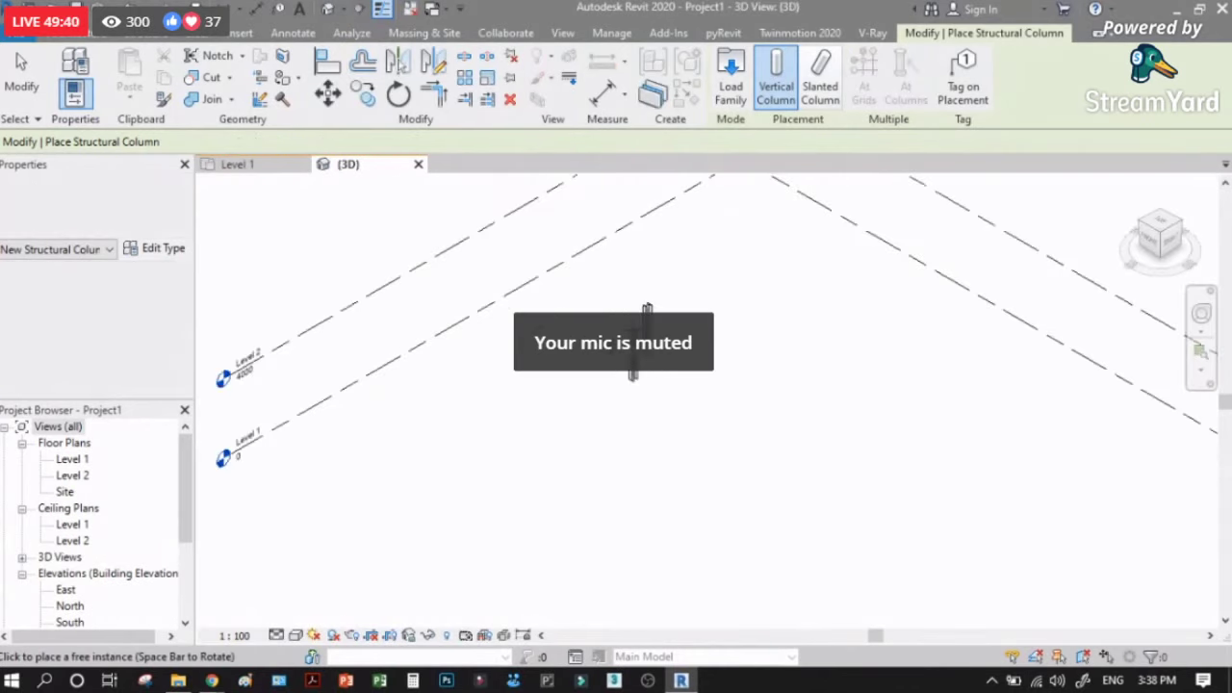
pyautogui.click(653, 300)
pyautogui.click(267, 166)
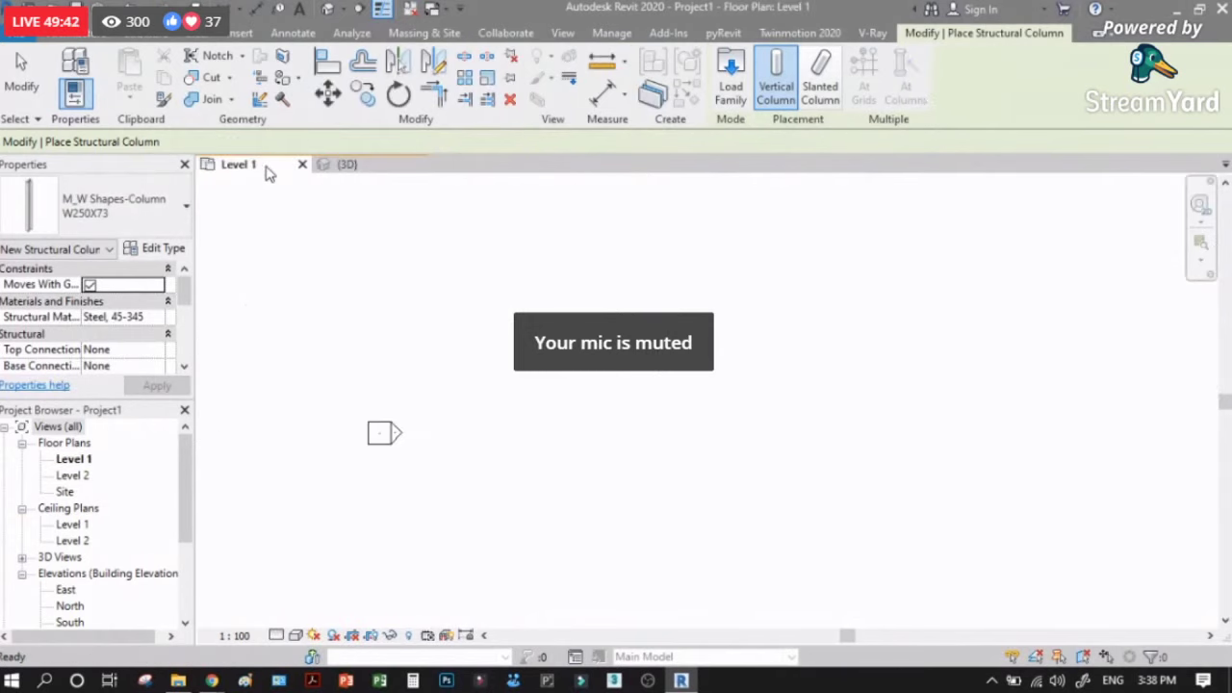
pyautogui.click(21, 77)
pyautogui.press('Escape')
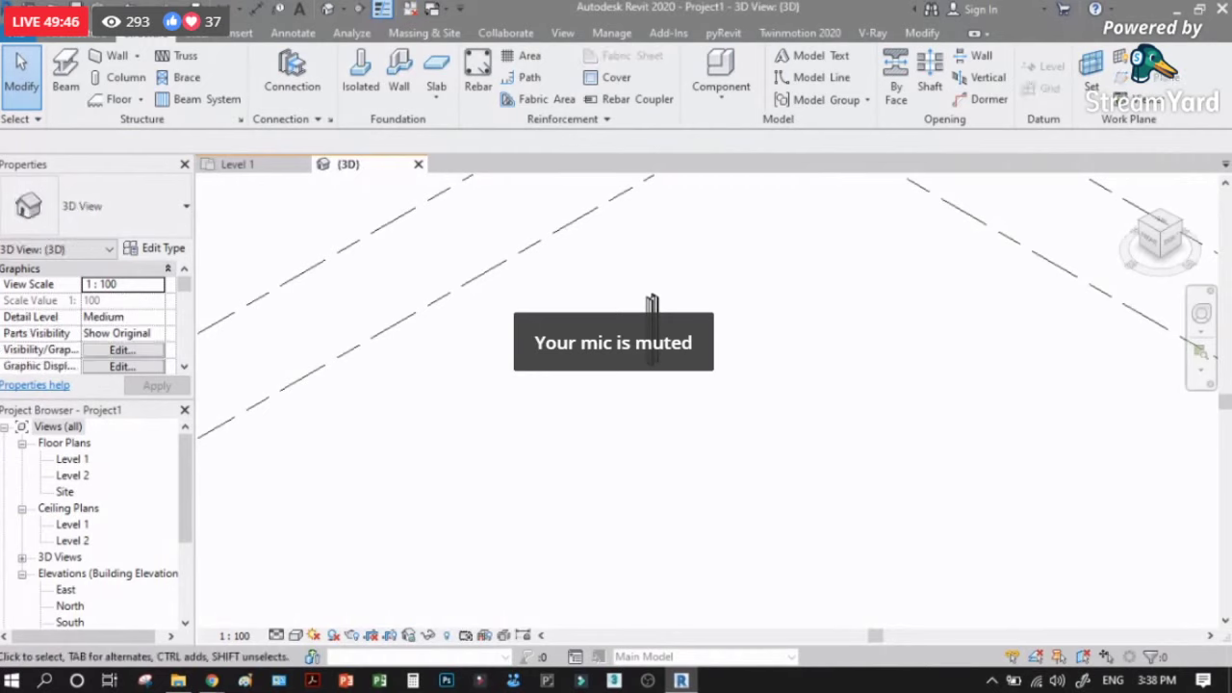
pyautogui.click(652, 302)
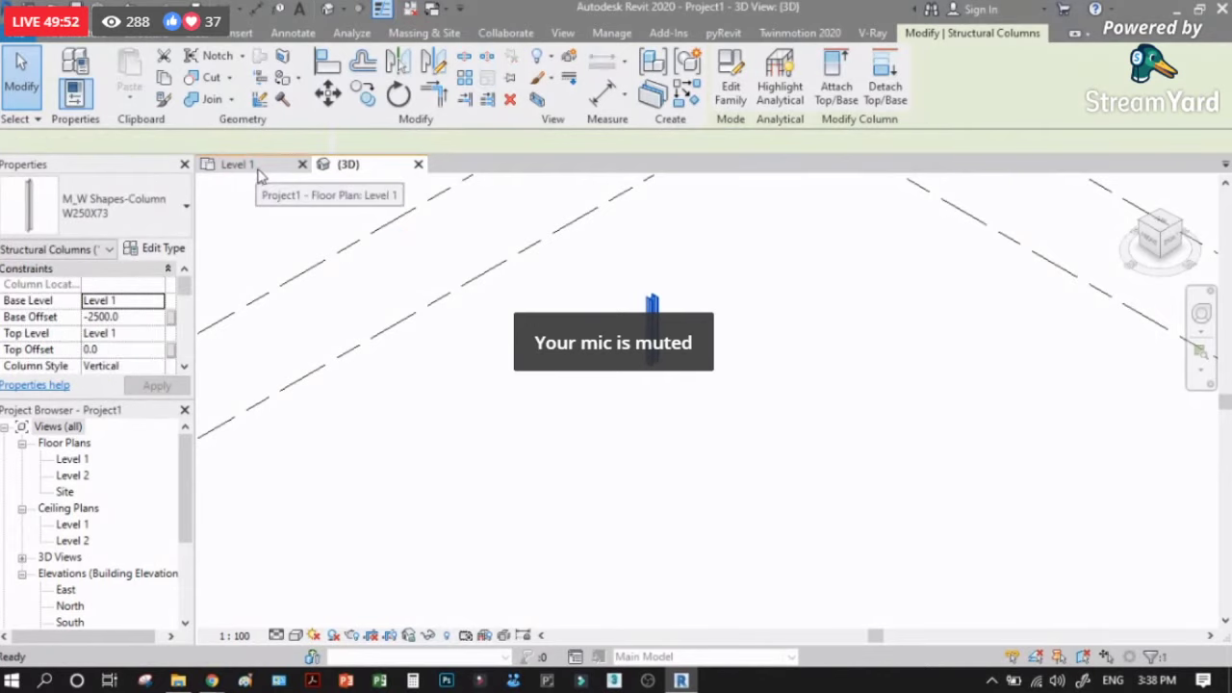
pyautogui.click(248, 169)
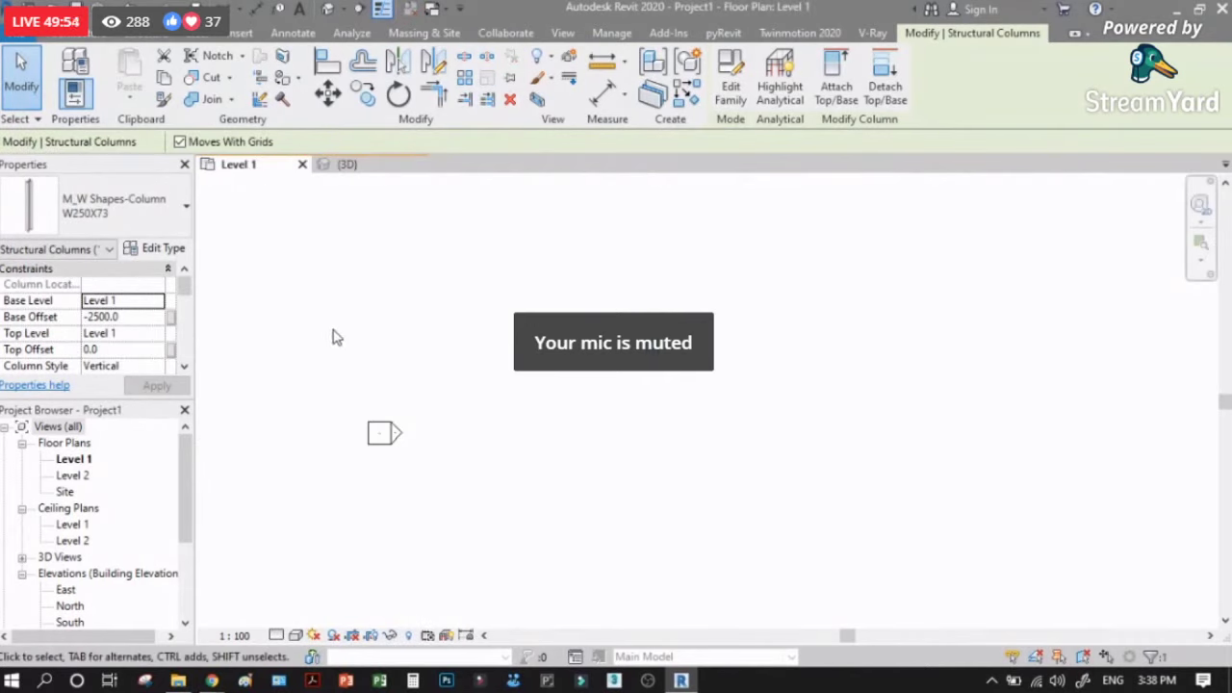
# Step: Open Level 1's Visibility/Graphics with VG and confirm Structural Columns are switched on
pyautogui.press('v')
pyautogui.press('g')
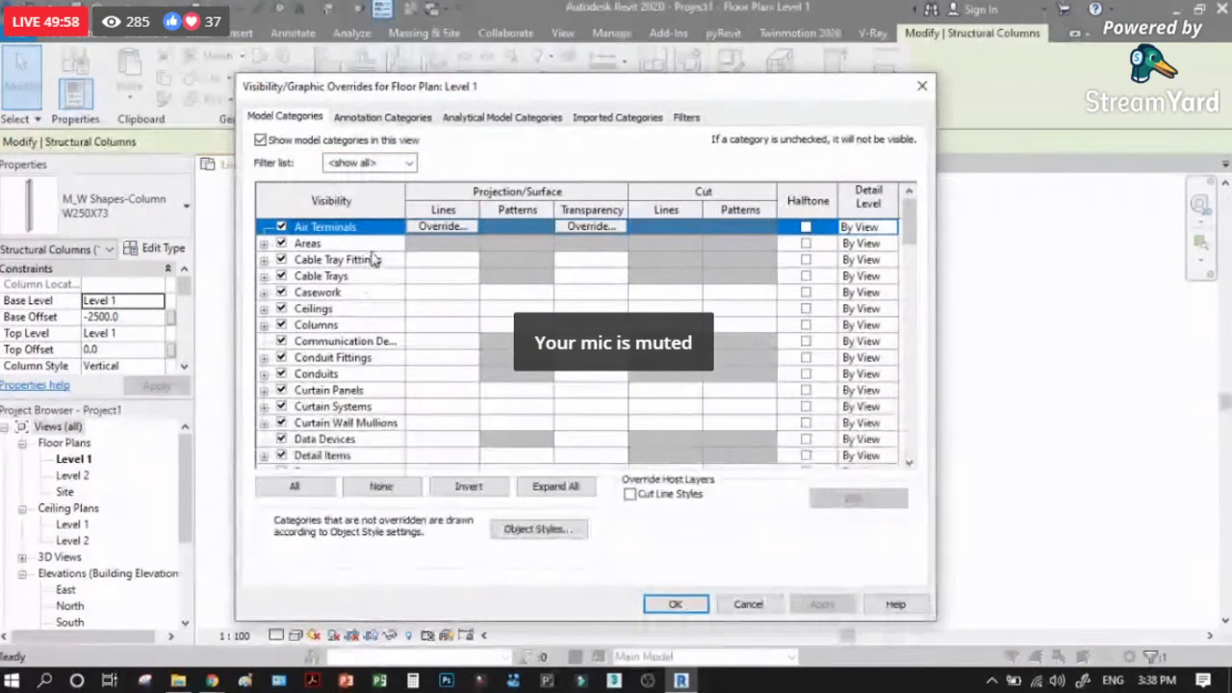
pyautogui.scroll(-5, 337, 342)
pyautogui.scroll(4, 351, 351)
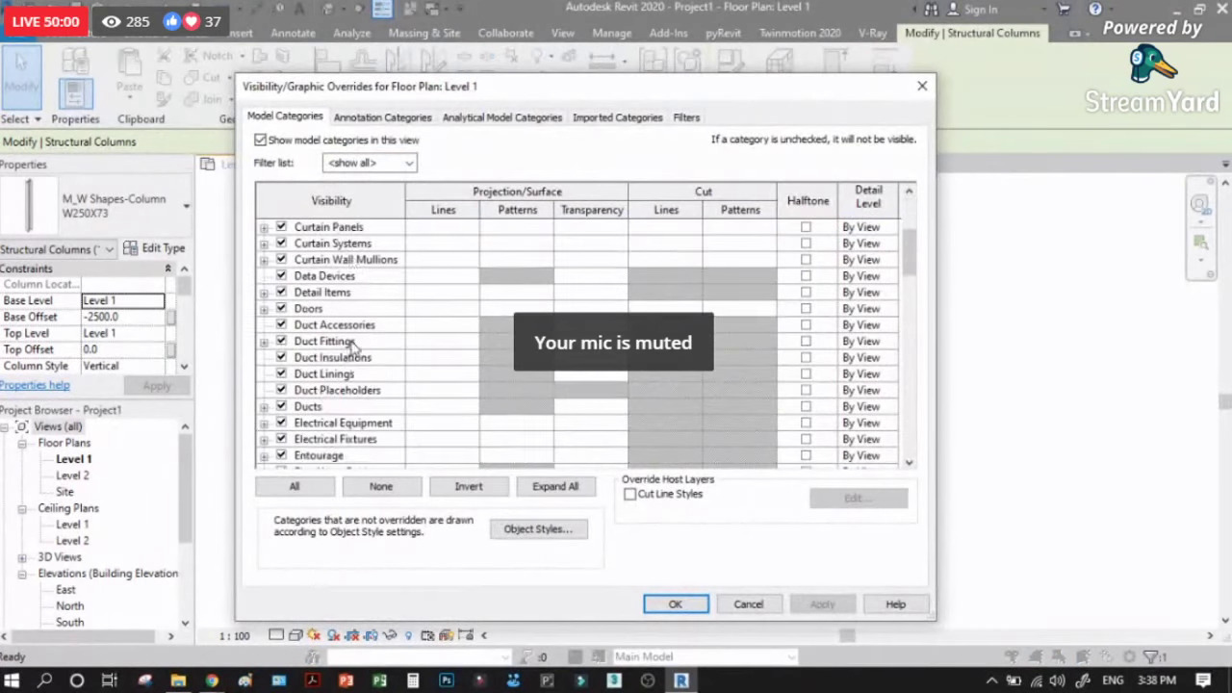
pyautogui.scroll(-8, 354, 366)
pyautogui.scroll(-10, 354, 375)
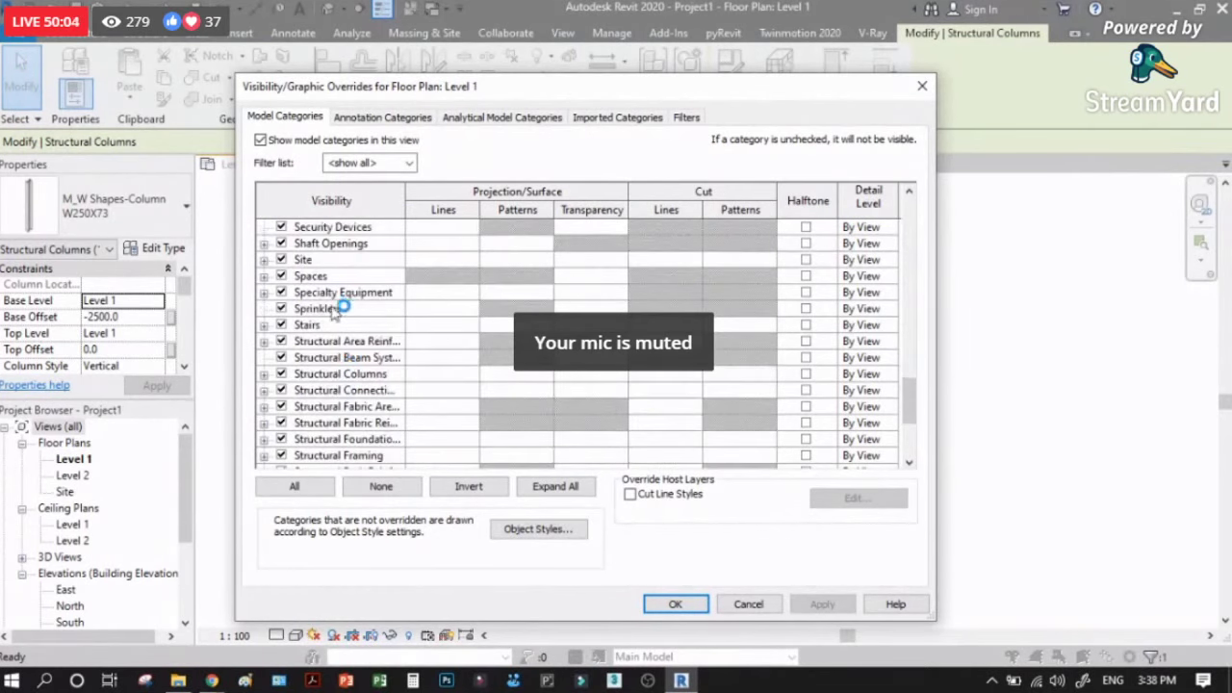
pyautogui.scroll(-4, 328, 332)
pyautogui.scroll(1, 344, 357)
pyautogui.scroll(1, 343, 357)
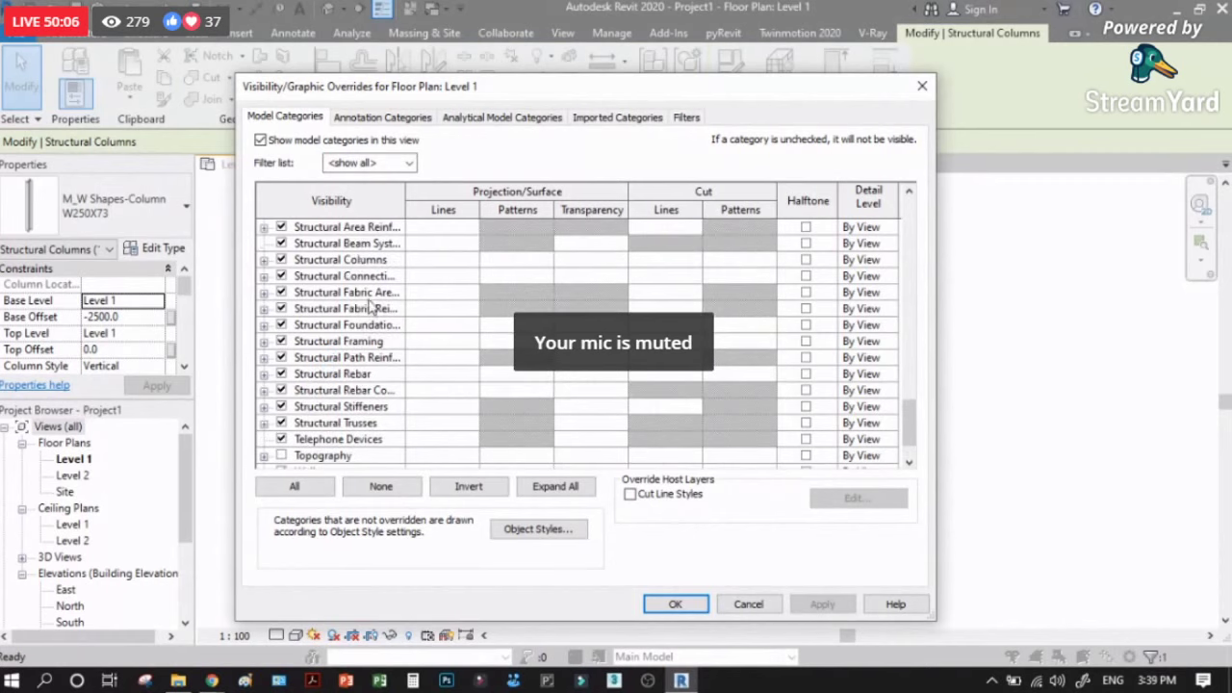
pyautogui.click(264, 260)
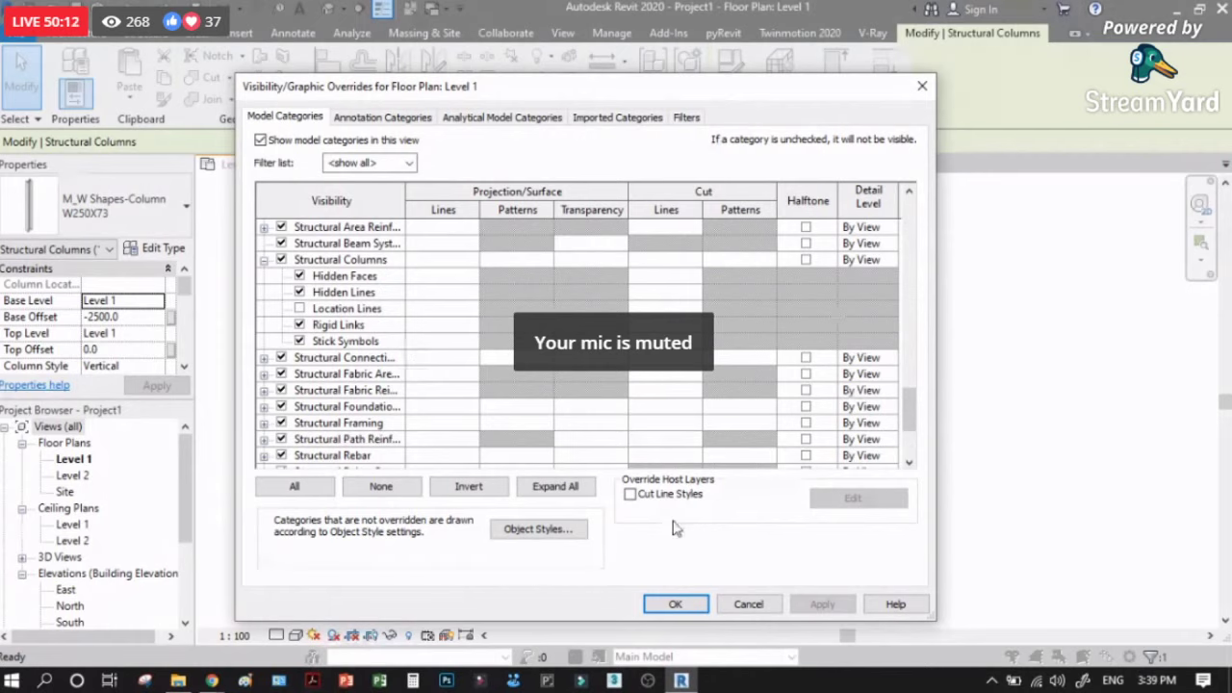
pyautogui.click(674, 603)
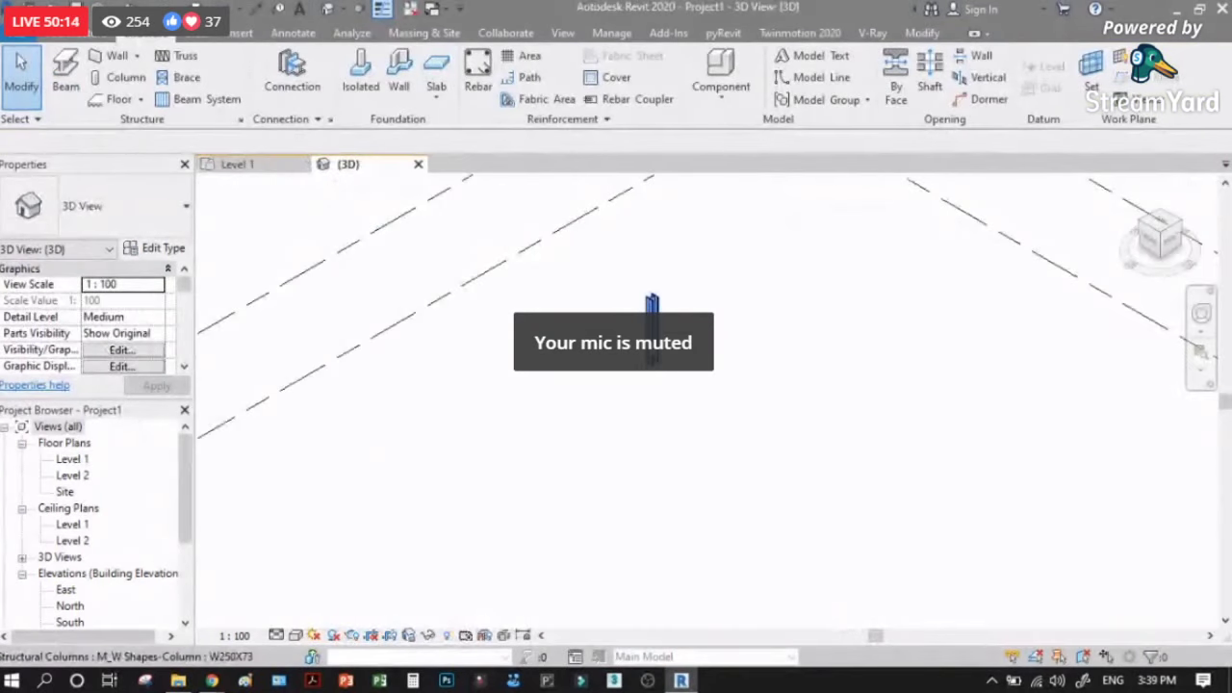
# Step: Select the W250X73 column and review its Base Offset from the Level 1 plan
pyautogui.click(652, 306)
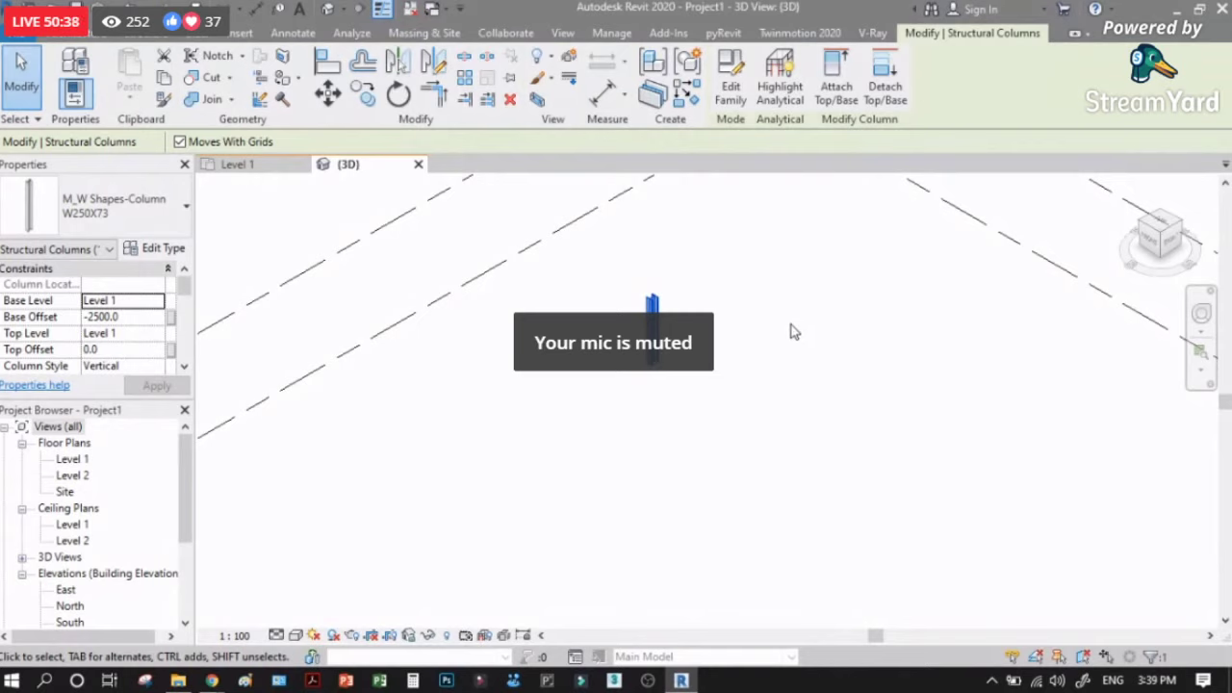
pyautogui.click(249, 165)
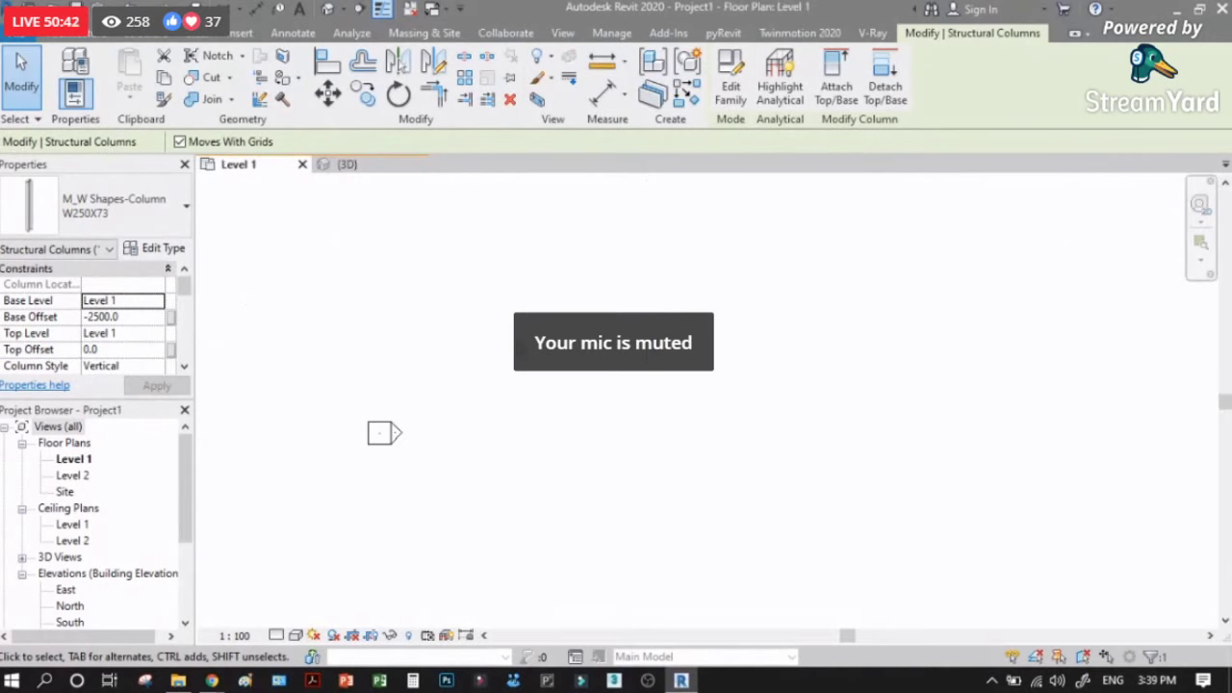
pyautogui.click(121, 317)
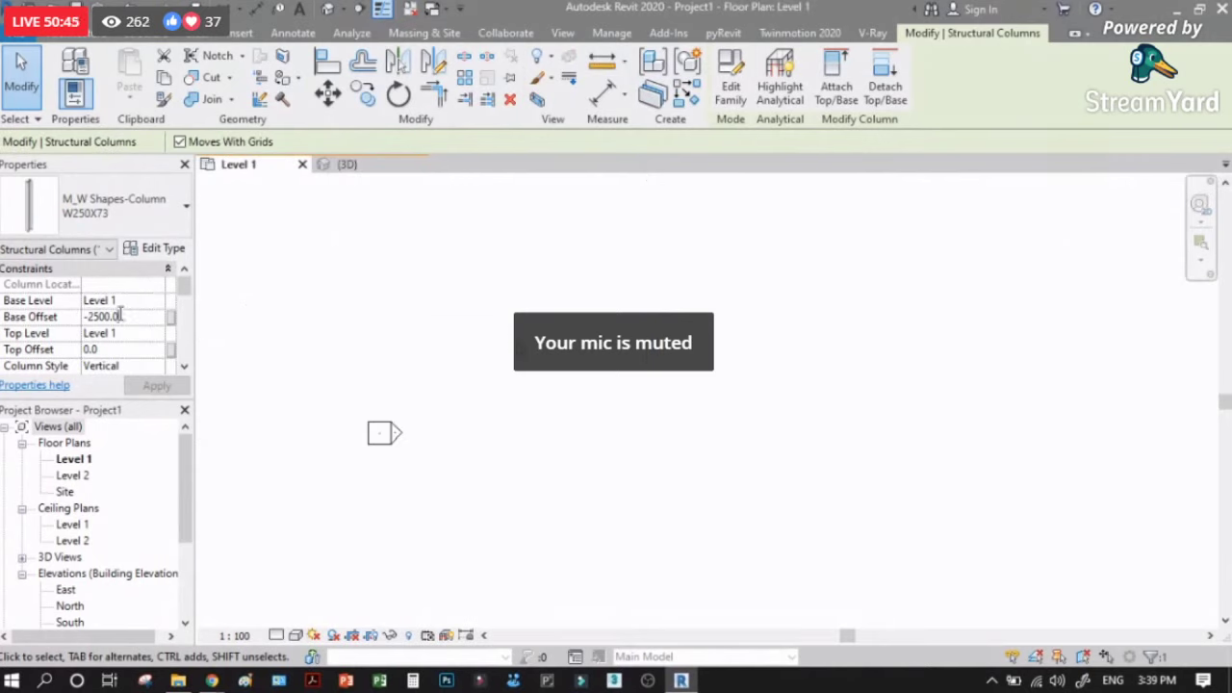
# Step: Scroll through the column properties, then deselect it to bring the plan's View Range into view
pyautogui.click(184, 366)
pyautogui.click(184, 367)
pyautogui.click(184, 367)
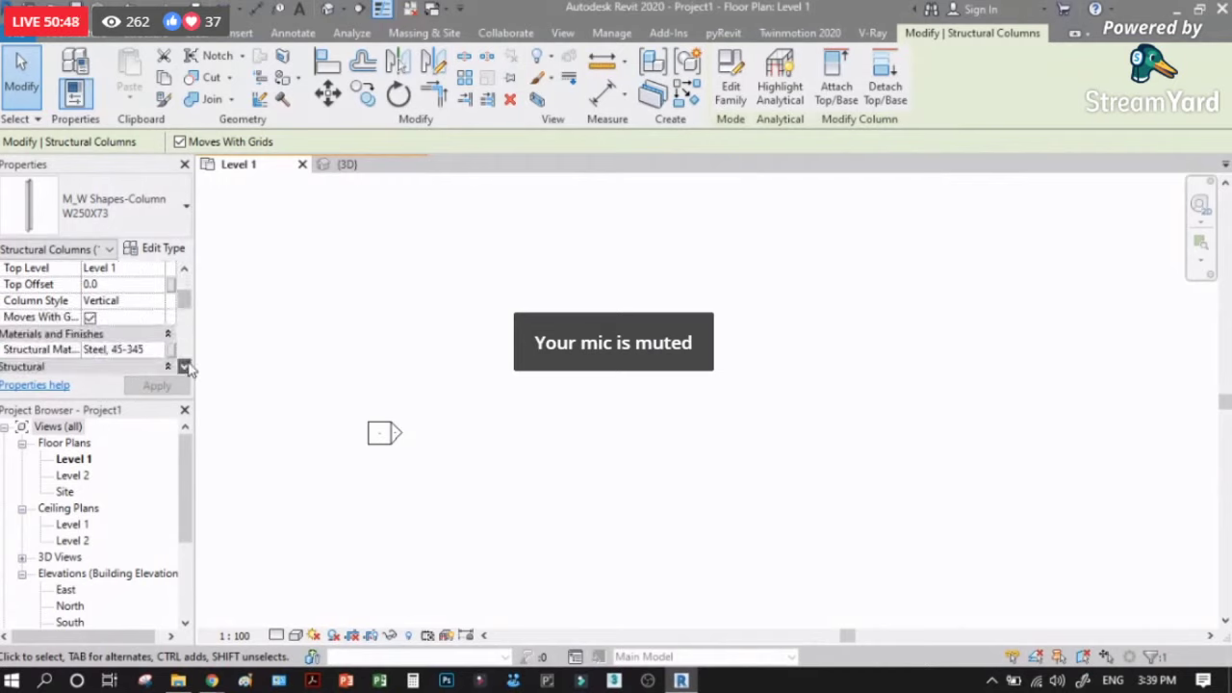
pyautogui.click(183, 367)
pyautogui.click(184, 367)
pyautogui.click(184, 366)
pyautogui.click(184, 367)
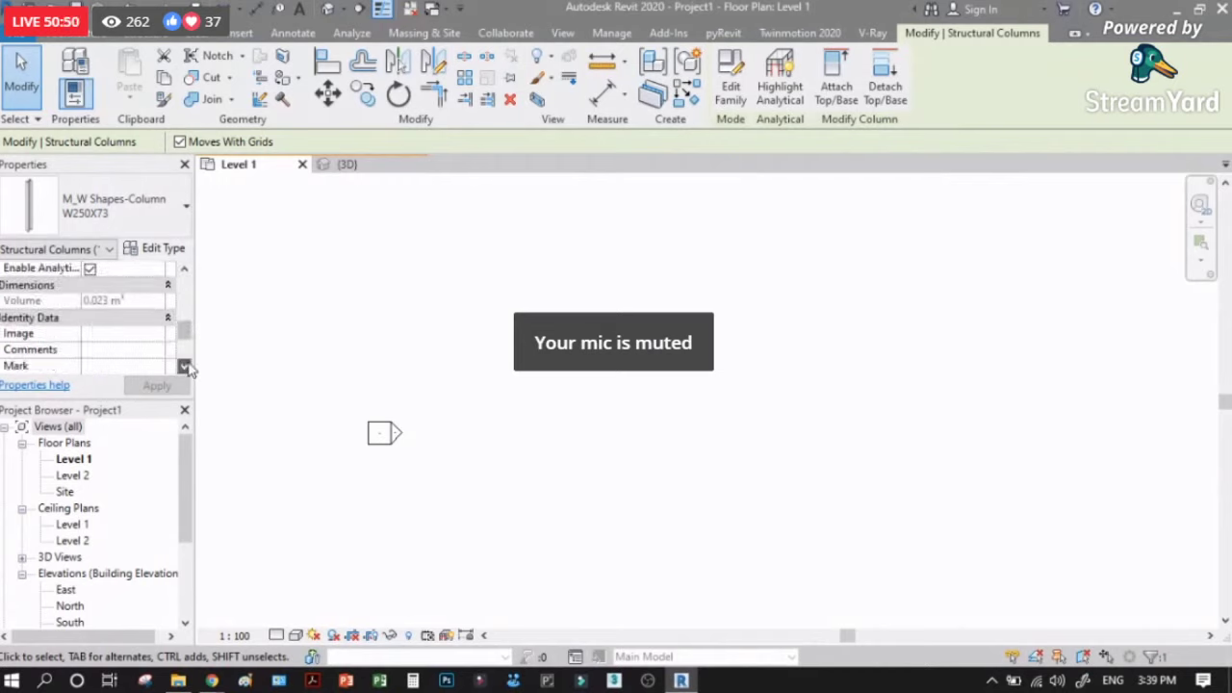
pyautogui.click(184, 367)
pyautogui.click(184, 367)
pyautogui.click(184, 367)
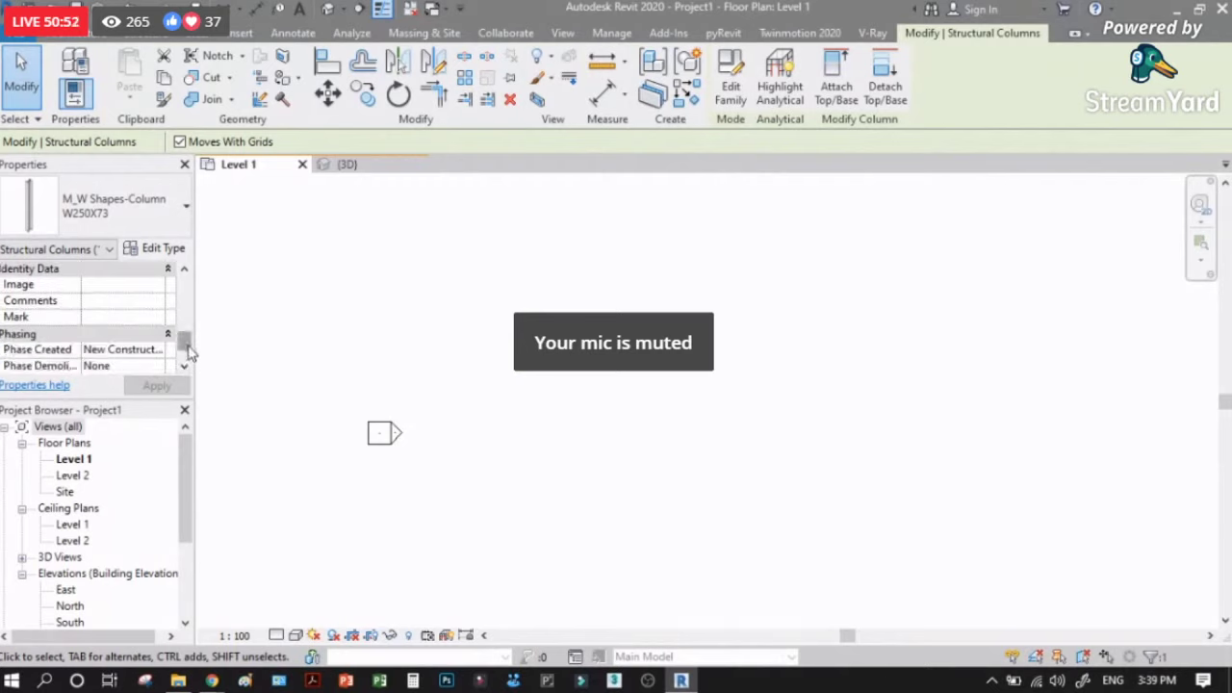
pyautogui.moveTo(189, 352); pyautogui.dragTo(190, 291)
pyautogui.click(298, 324)
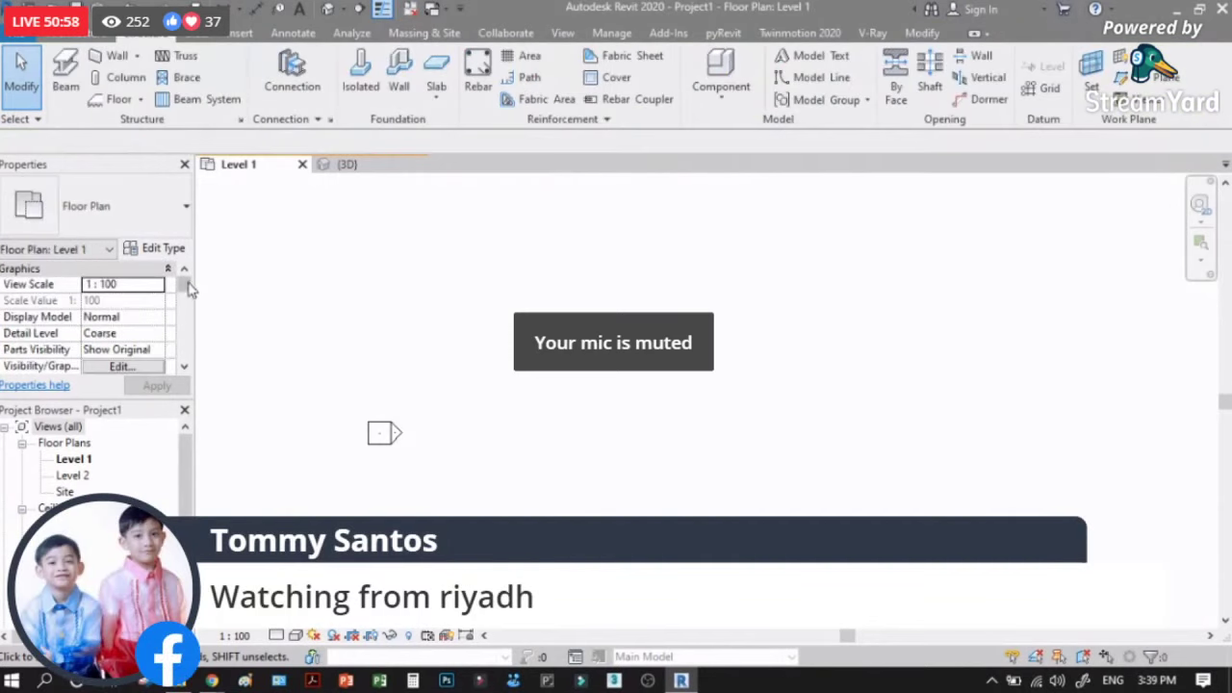
pyautogui.moveTo(184, 286); pyautogui.dragTo(185, 325)
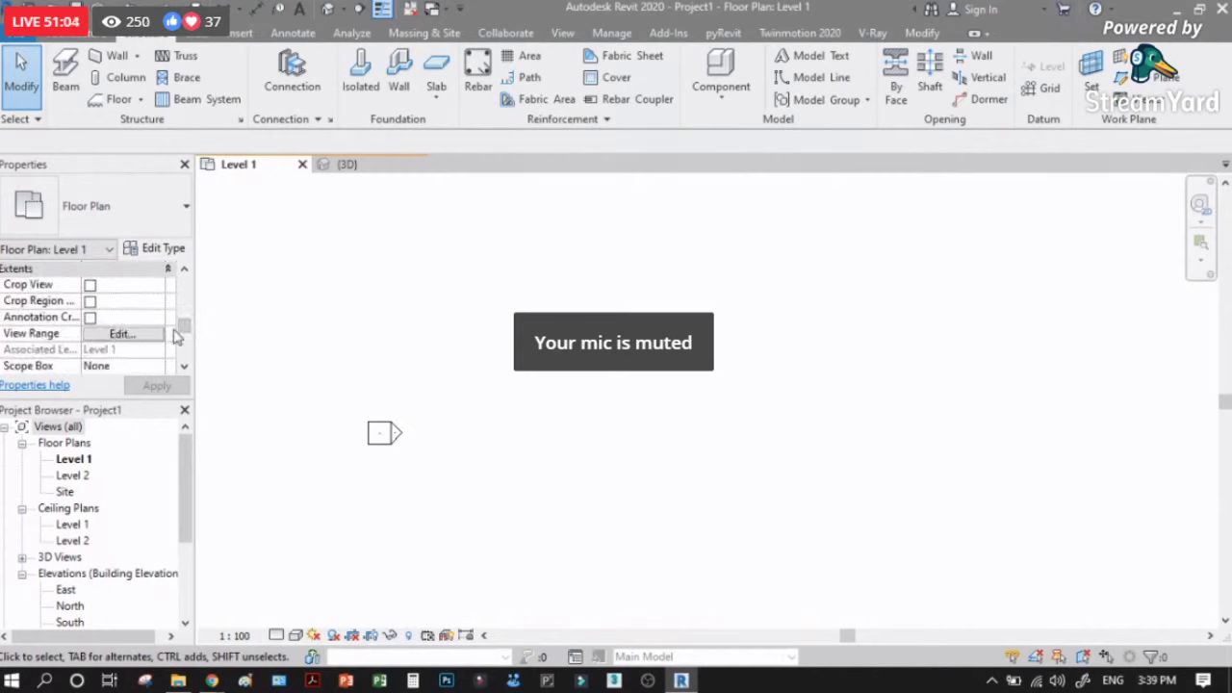
# Step: Open Level 1's View Range dialog and expand its sample diagram
pyautogui.click(146, 335)
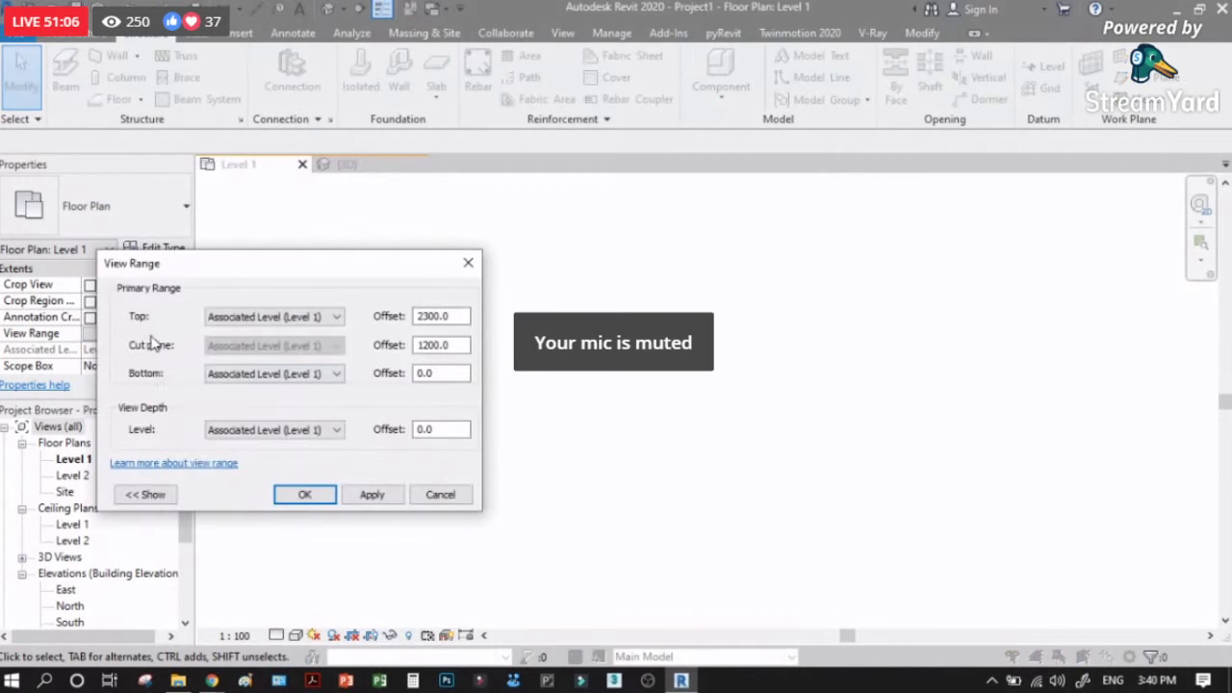
pyautogui.click(423, 373)
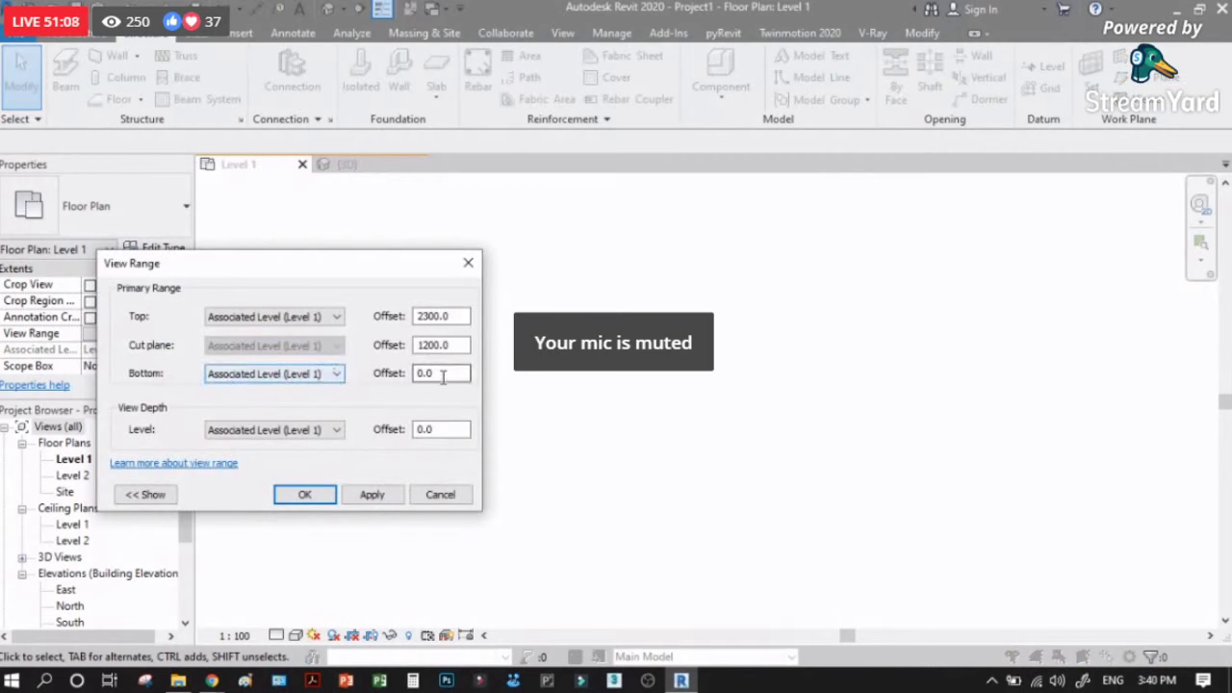
pyautogui.moveTo(357, 269); pyautogui.dragTo(546, 255)
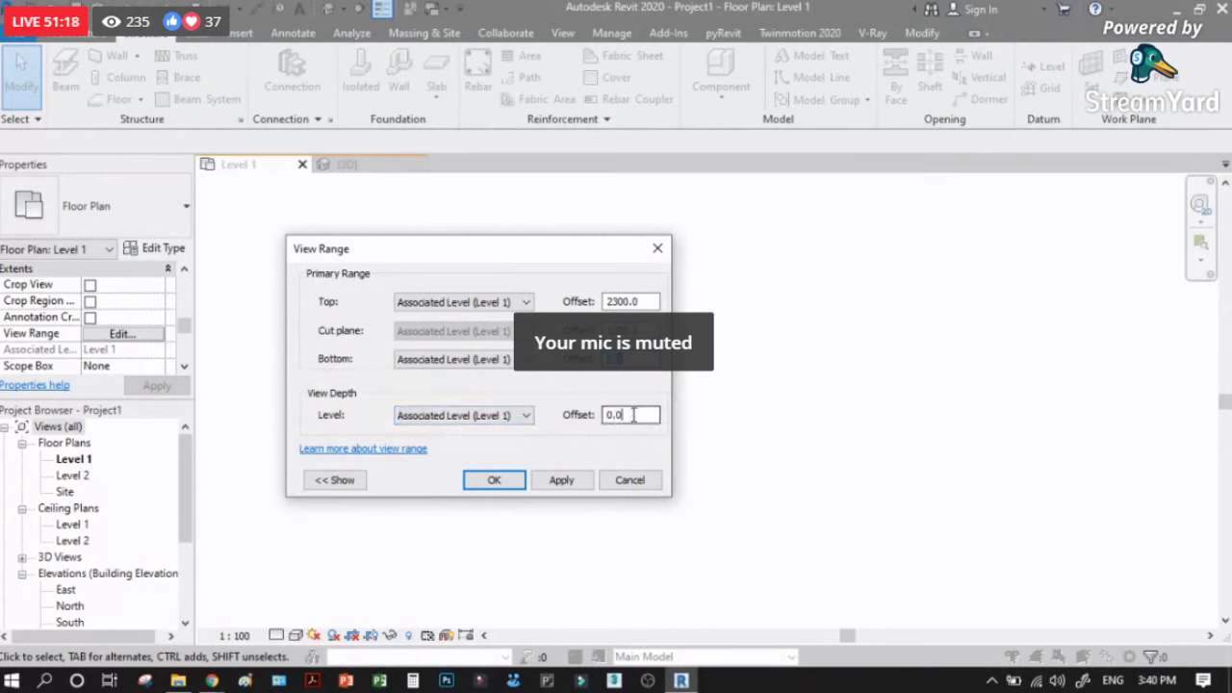
pyautogui.moveTo(634, 415); pyautogui.dragTo(599, 415)
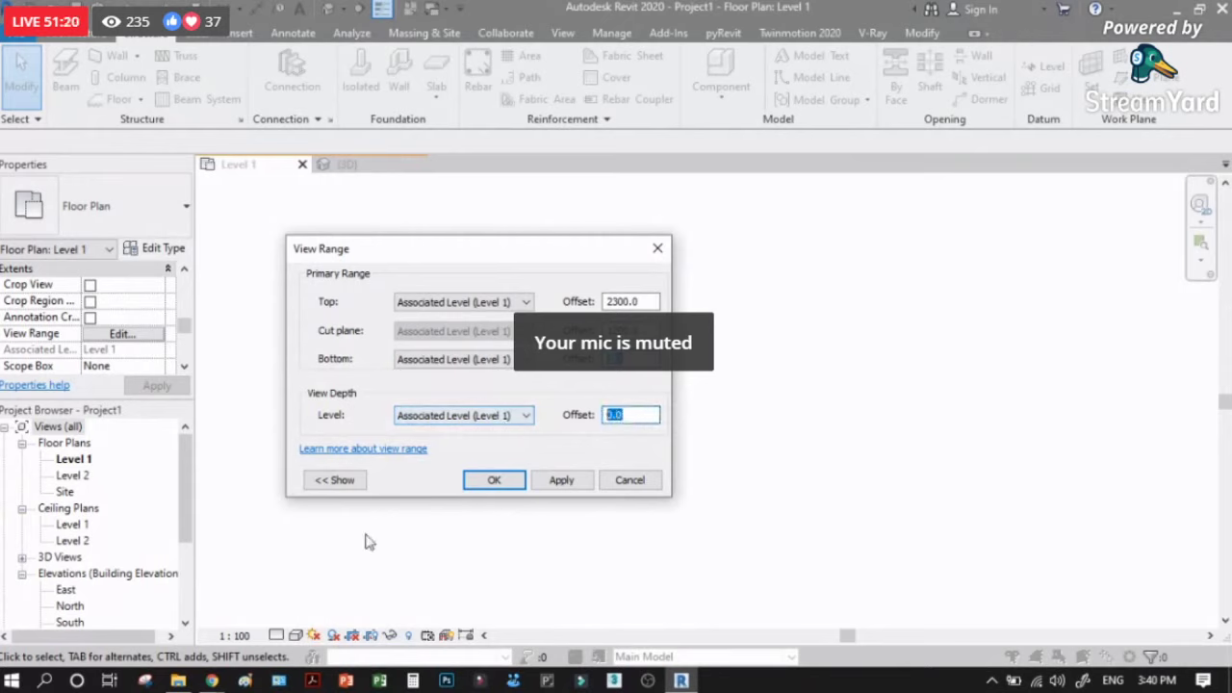
pyautogui.moveTo(488, 260); pyautogui.dragTo(638, 222)
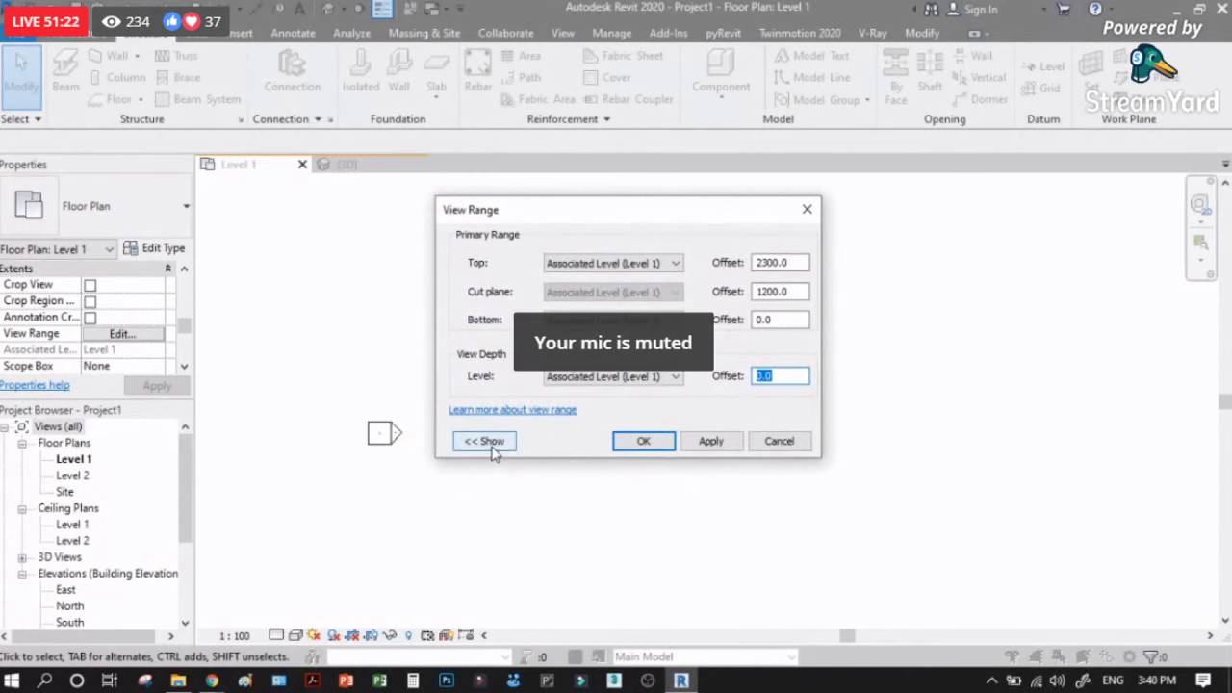
pyautogui.click(485, 441)
pyautogui.moveTo(558, 214); pyautogui.dragTo(830, 211)
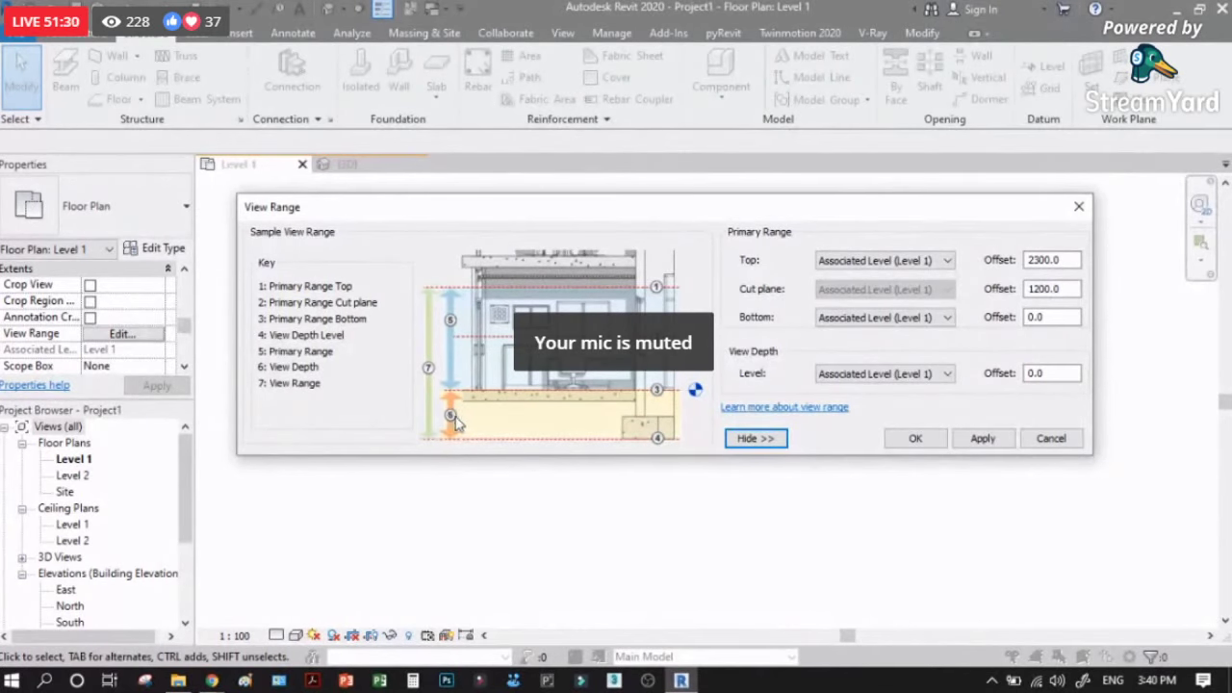
# Step: Review the Bottom and View Depth choices, keeping Top 2300, Cut plane 1200, Bottom 0, and cancel
pyautogui.click(1038, 373)
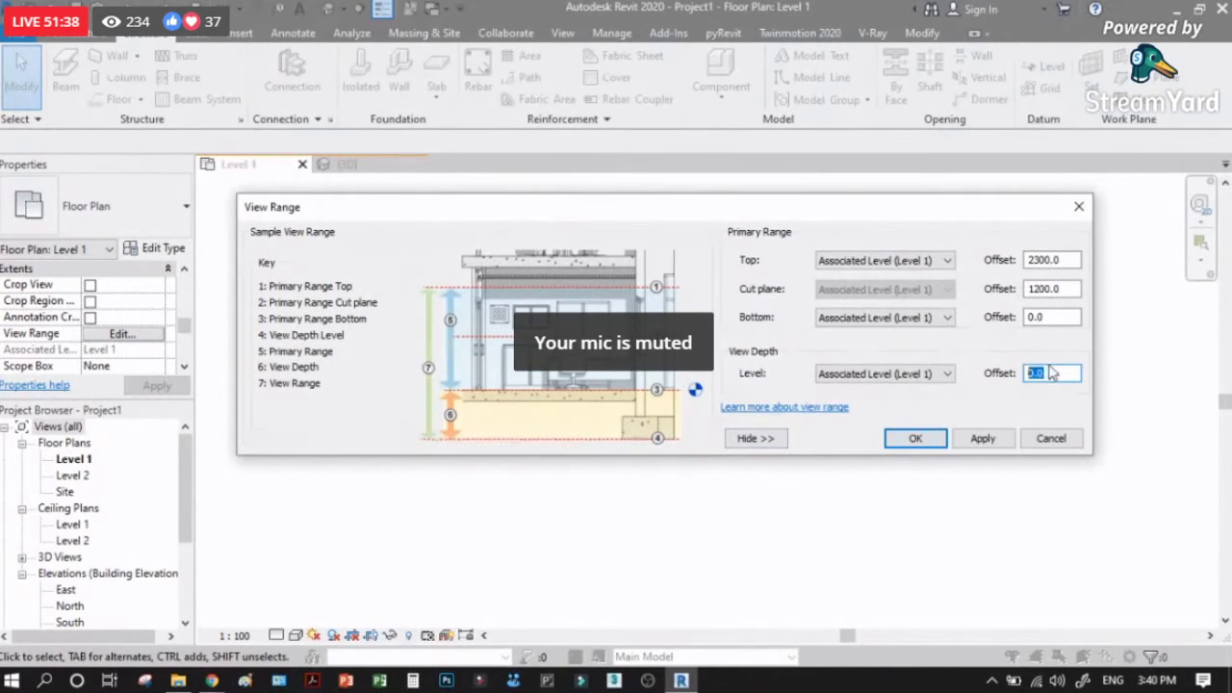
pyautogui.click(899, 327)
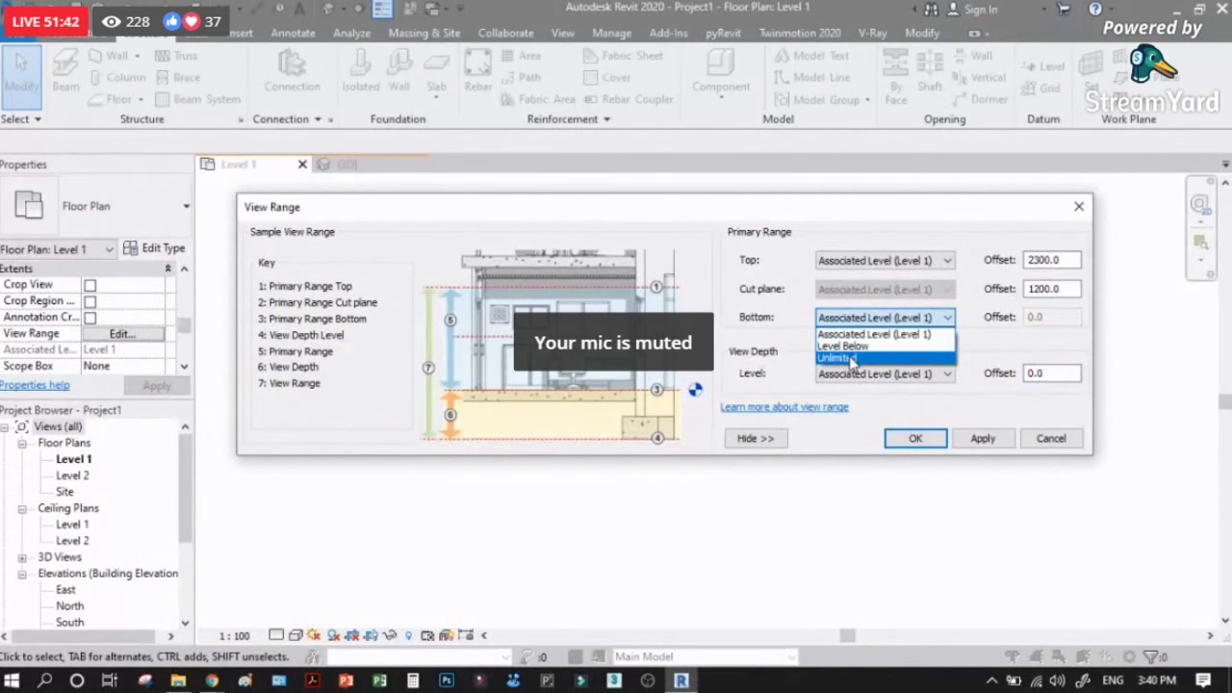
pyautogui.click(946, 373)
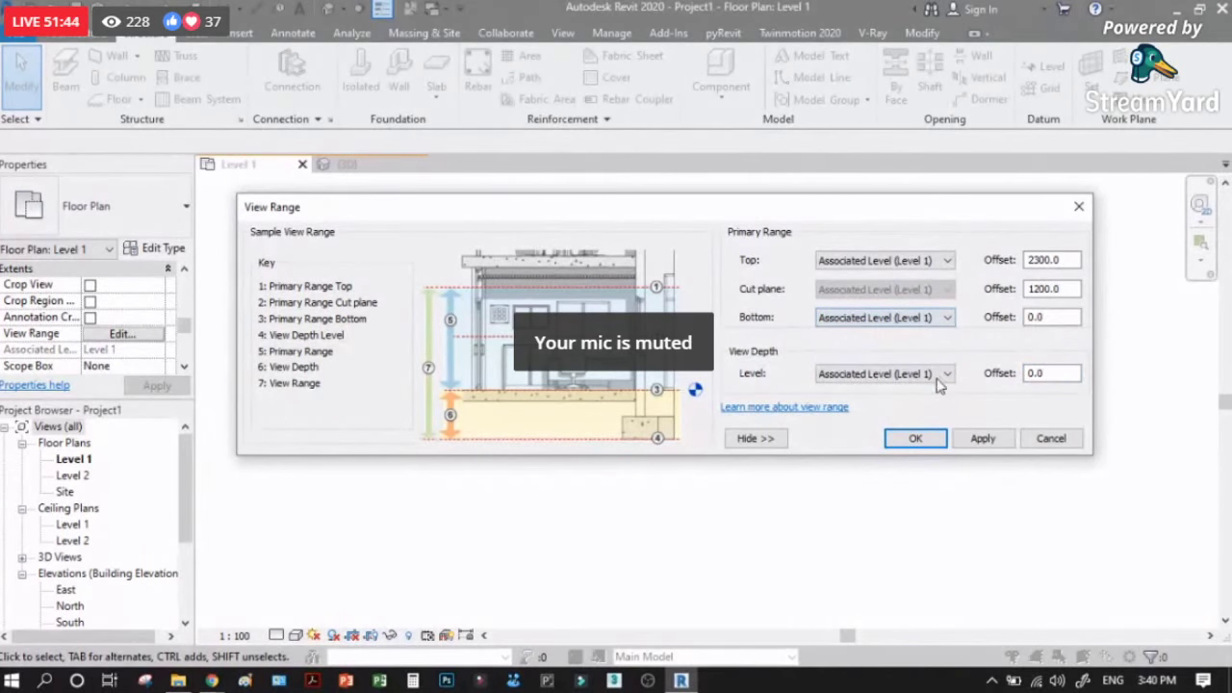
pyautogui.click(944, 375)
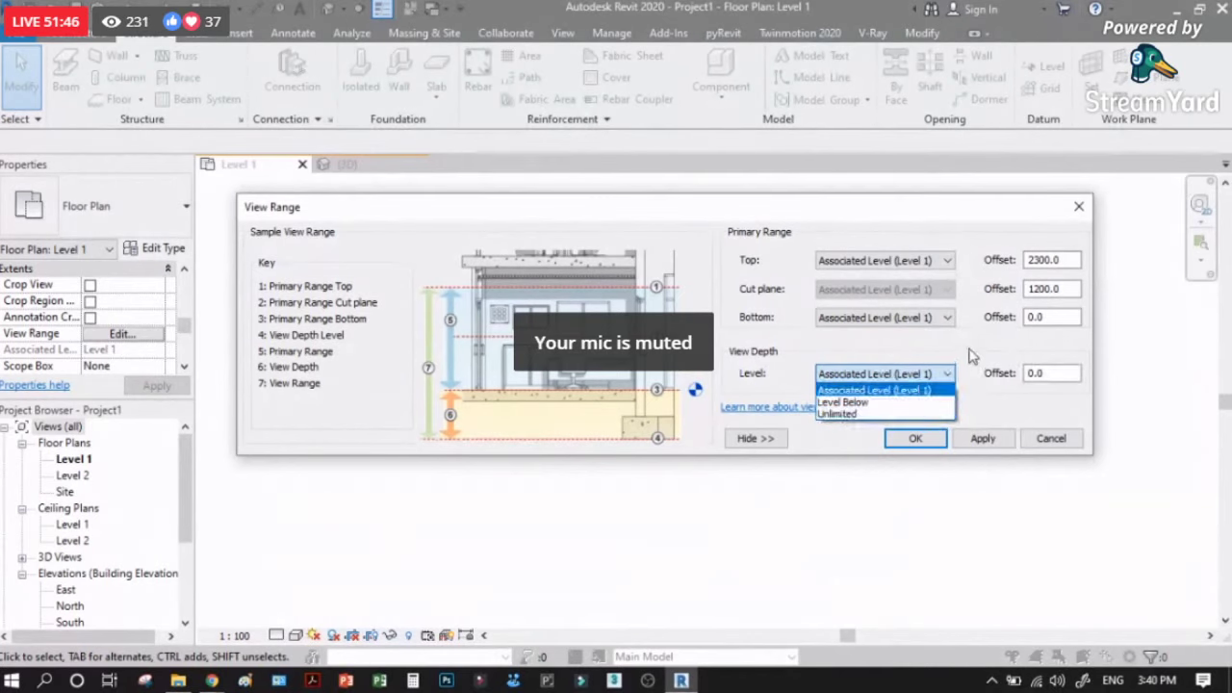
pyautogui.click(967, 364)
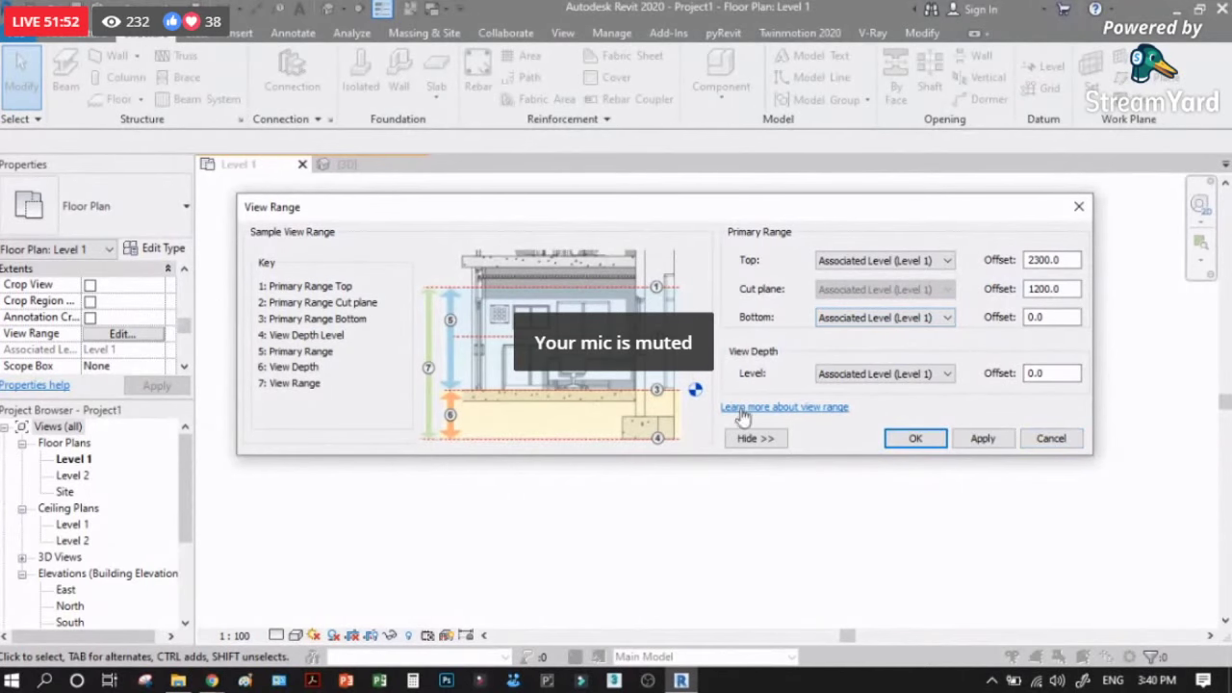
pyautogui.click(1049, 446)
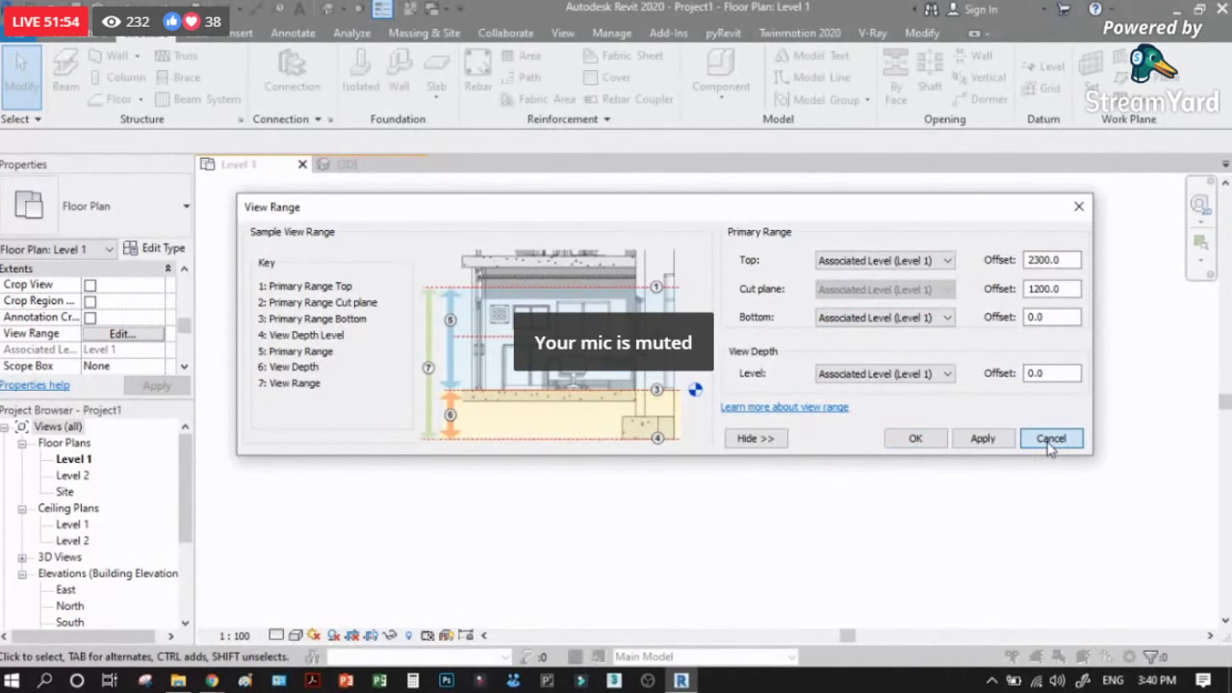
pyautogui.click(947, 374)
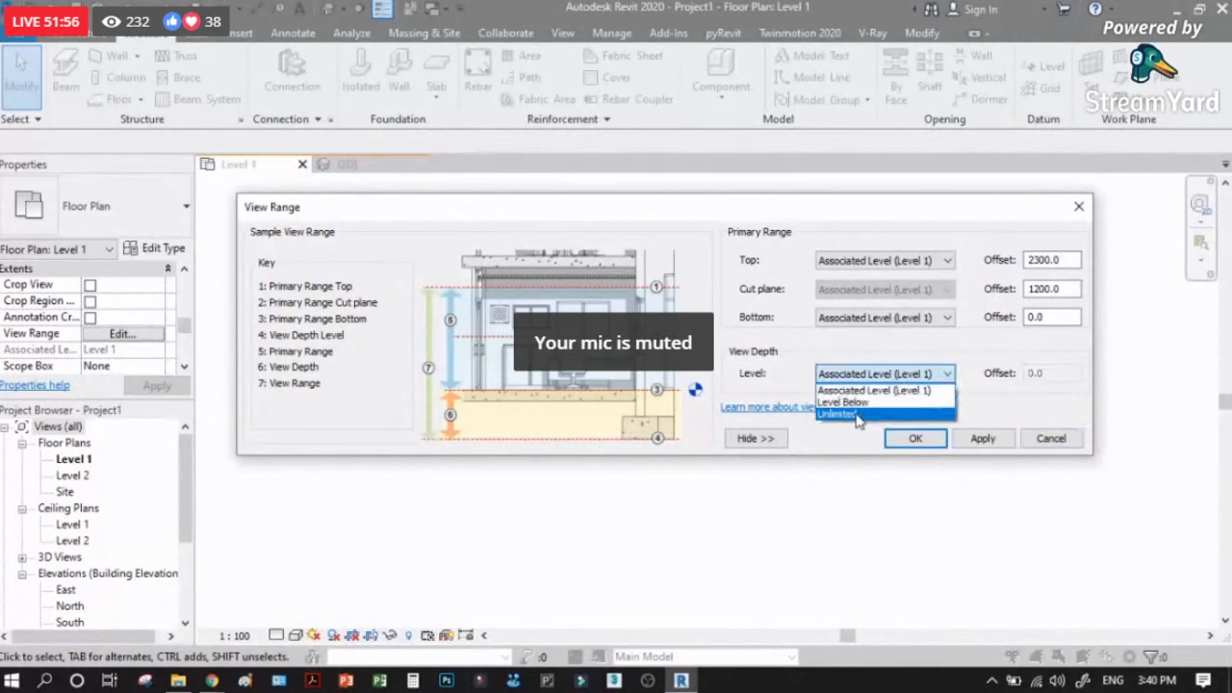
pyautogui.click(947, 374)
pyautogui.click(947, 316)
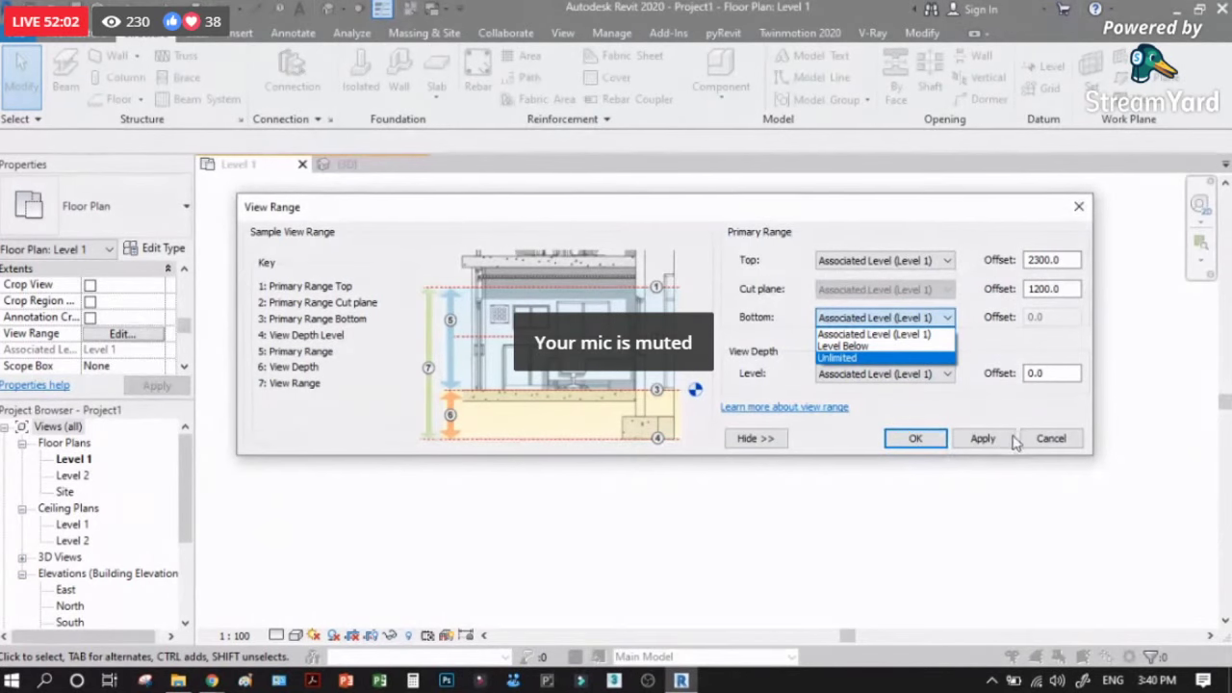
pyautogui.click(1041, 443)
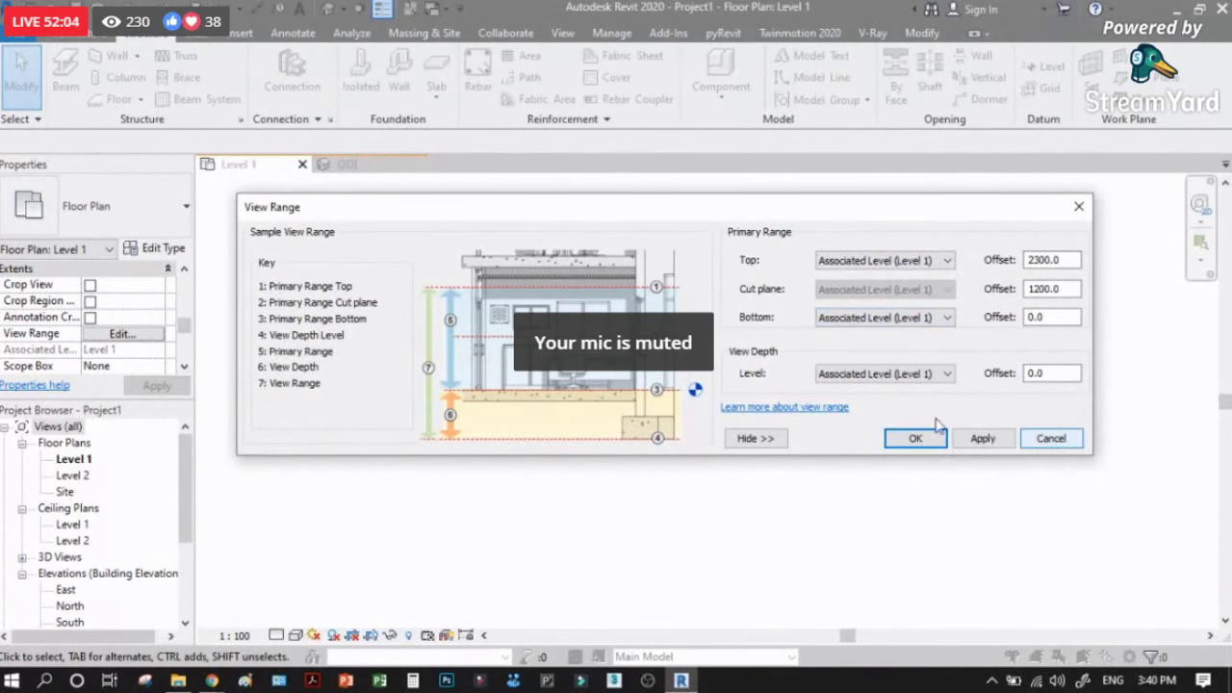
pyautogui.click(1050, 438)
# Step: Select the column in the 3D view and try a zero Base Offset, which Revit rejects
pyautogui.click(340, 165)
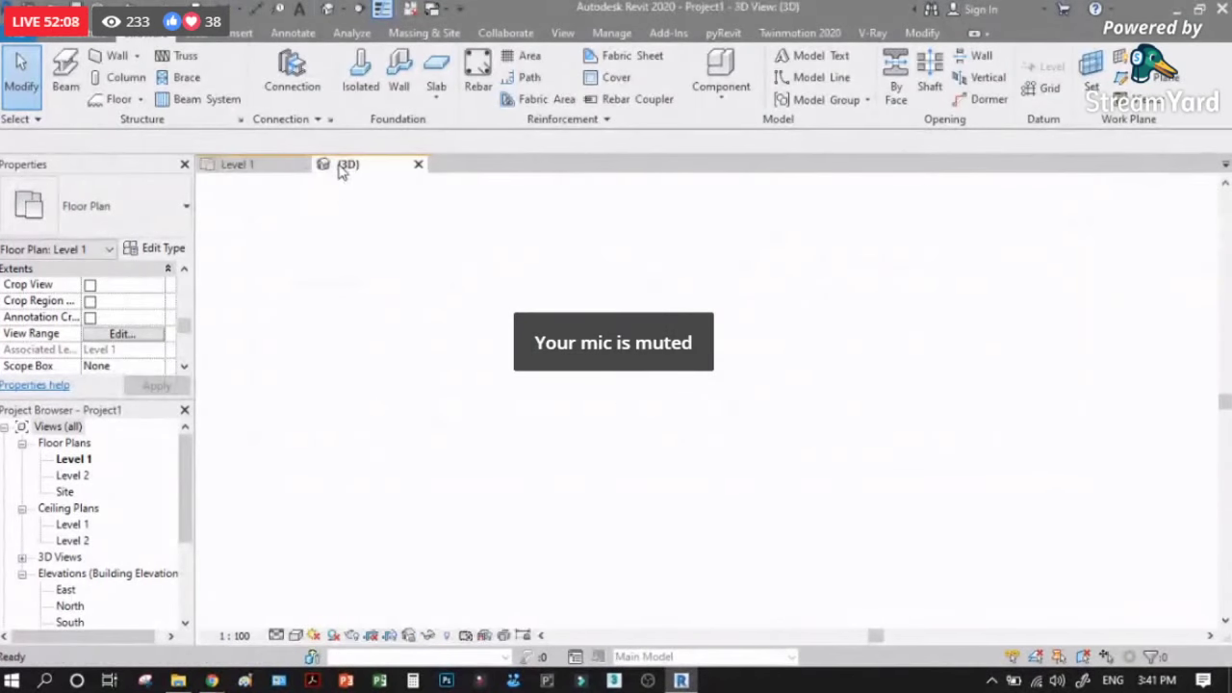
pyautogui.click(644, 370)
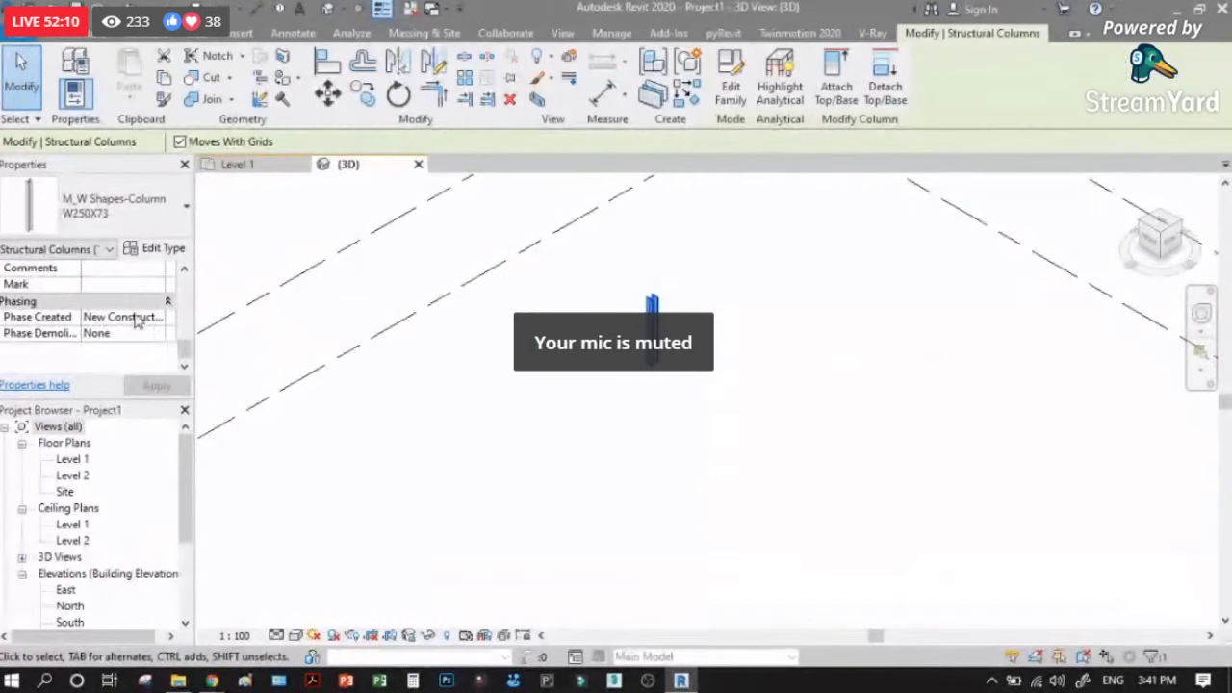
pyautogui.click(184, 269)
pyautogui.click(186, 289)
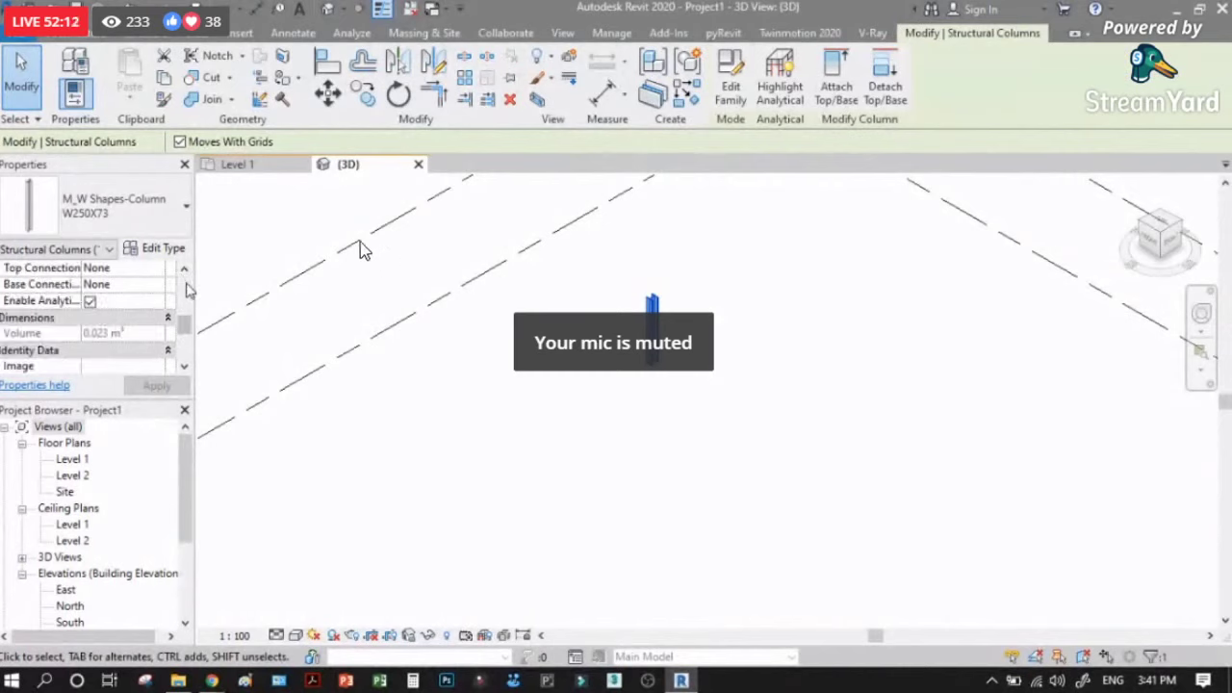
pyautogui.click(186, 288)
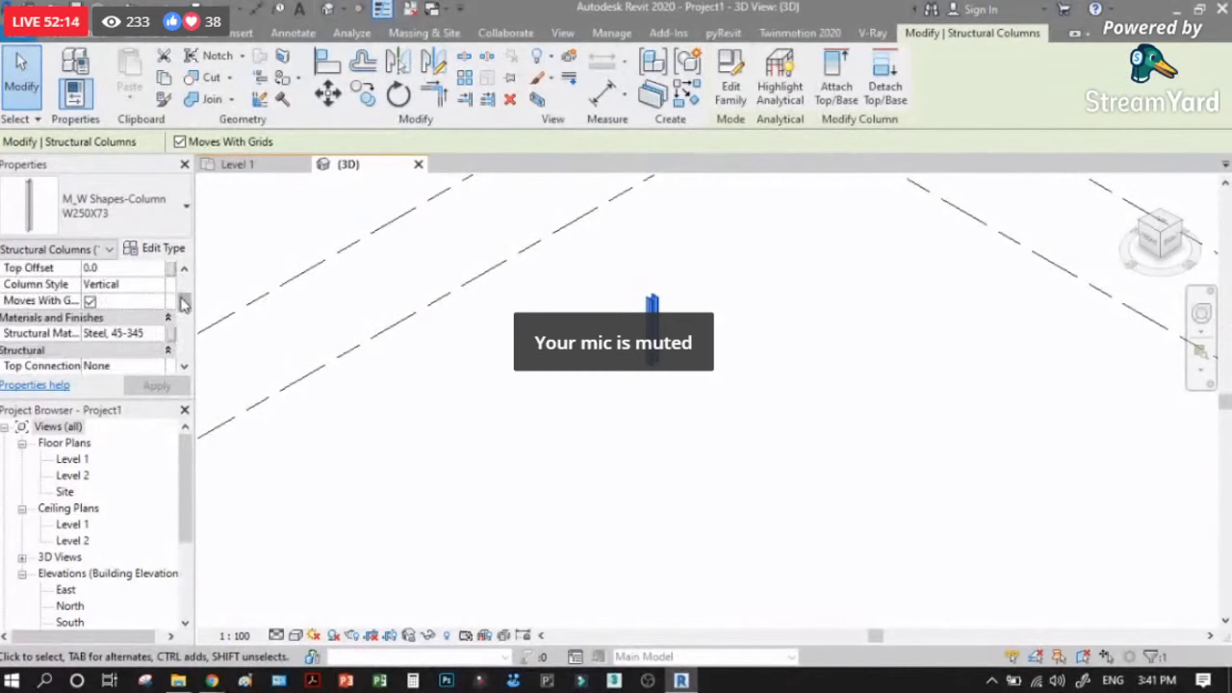
pyautogui.scroll(3, 184, 303)
pyautogui.click(140, 318)
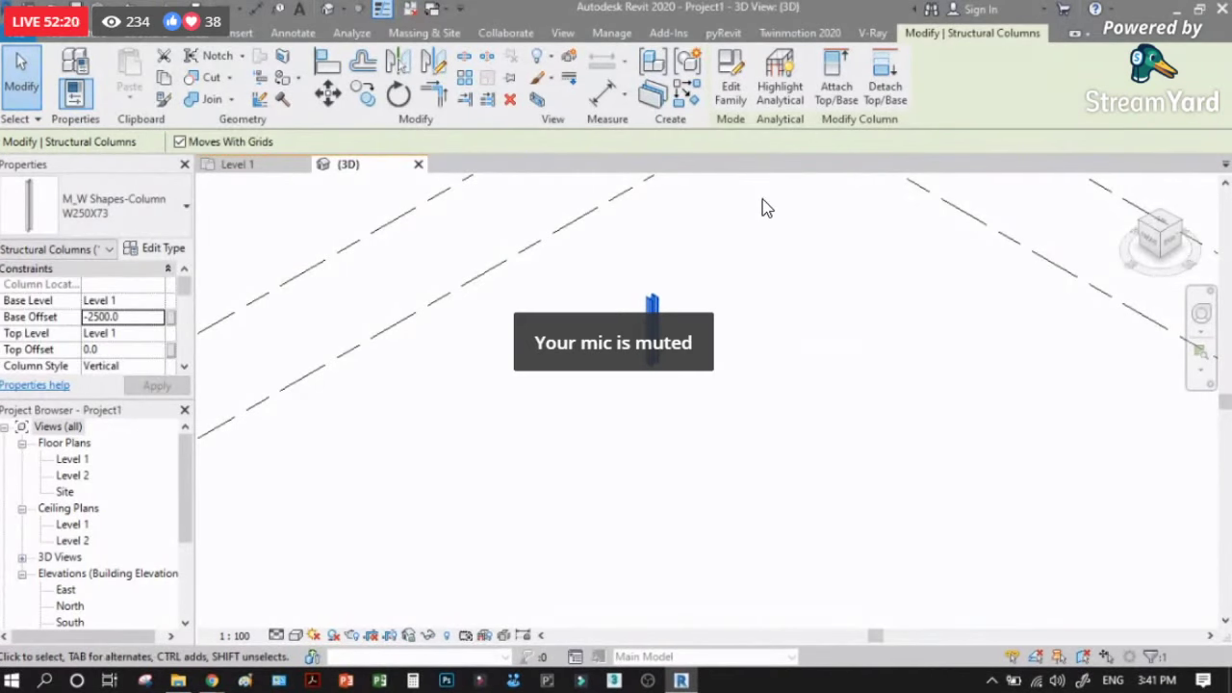
pyautogui.doubleClick(133, 319)
pyautogui.write('00')
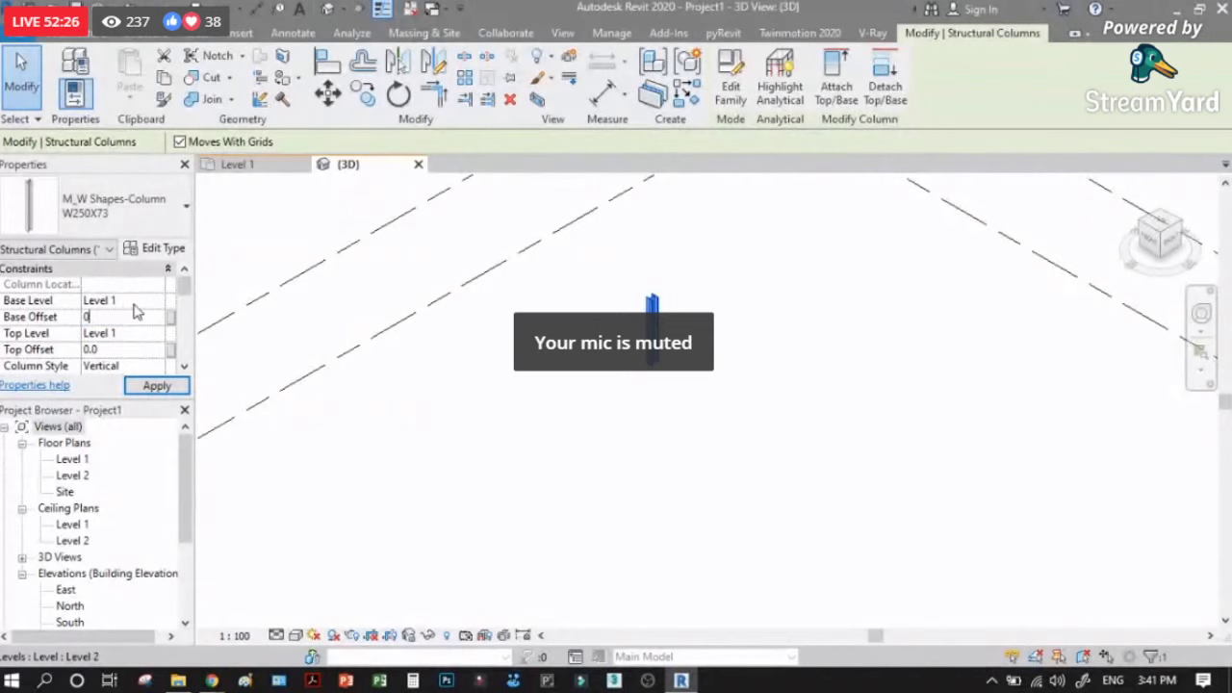
pyautogui.press('Return')
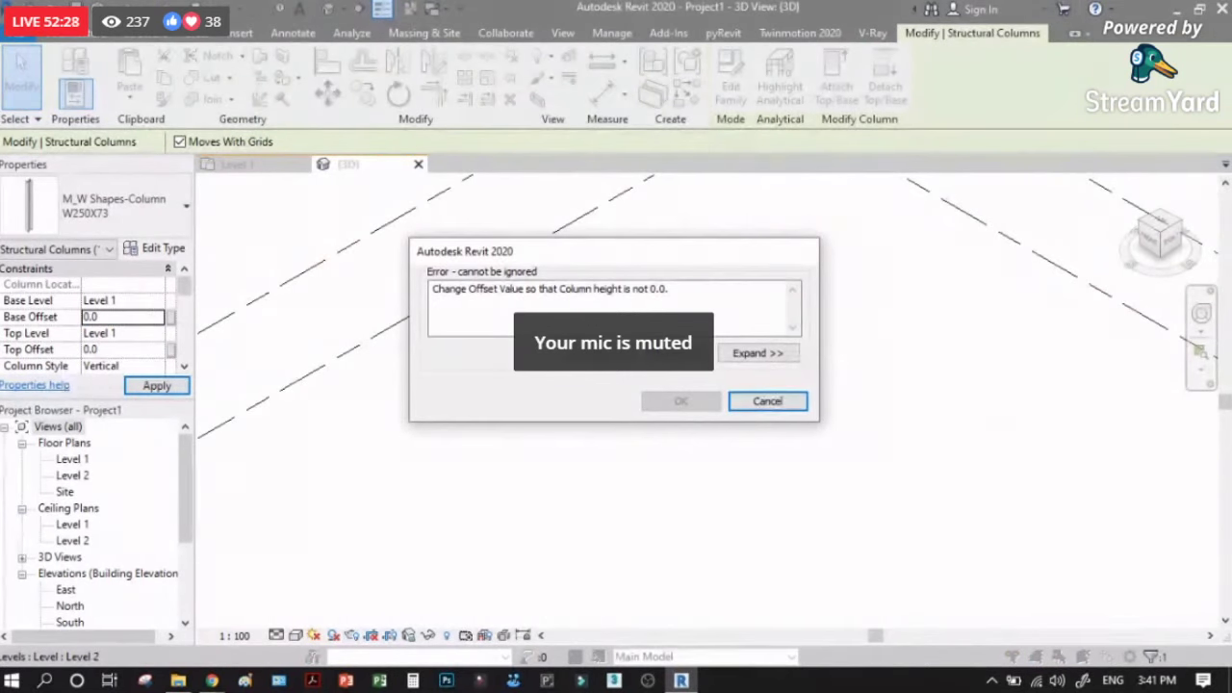
pyautogui.click(764, 401)
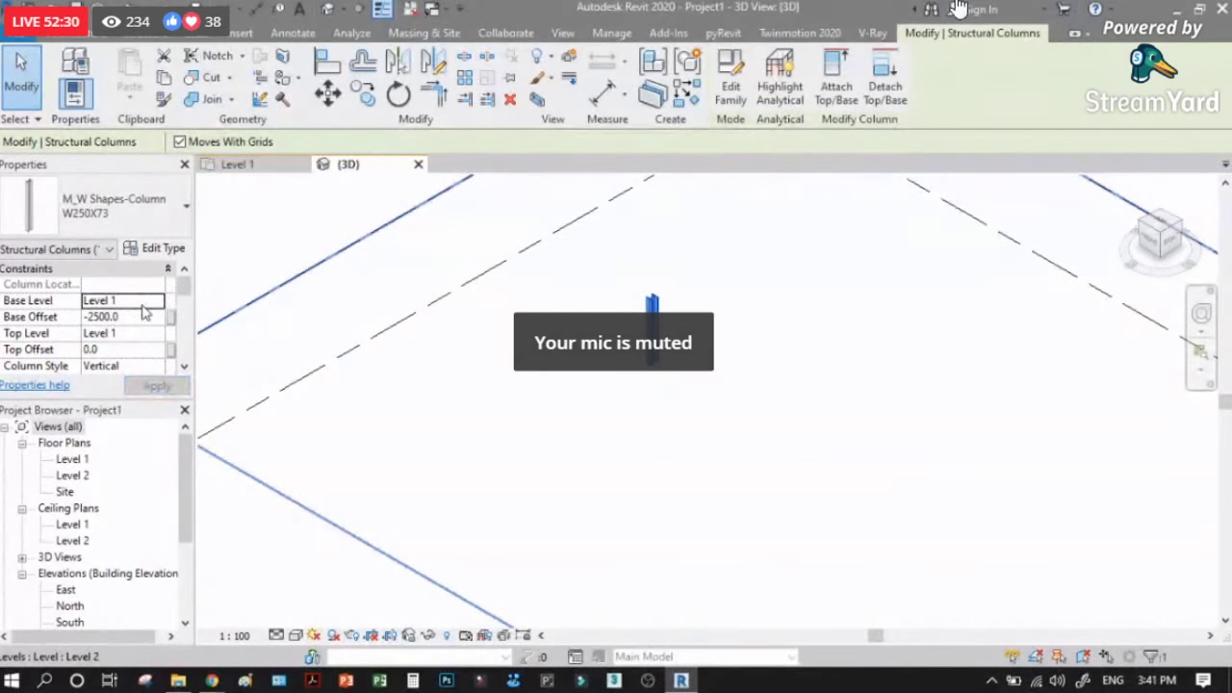
# Step: Set the column's Top Level to Level 2 and Base Offset to 2500, then apply
pyautogui.click(142, 334)
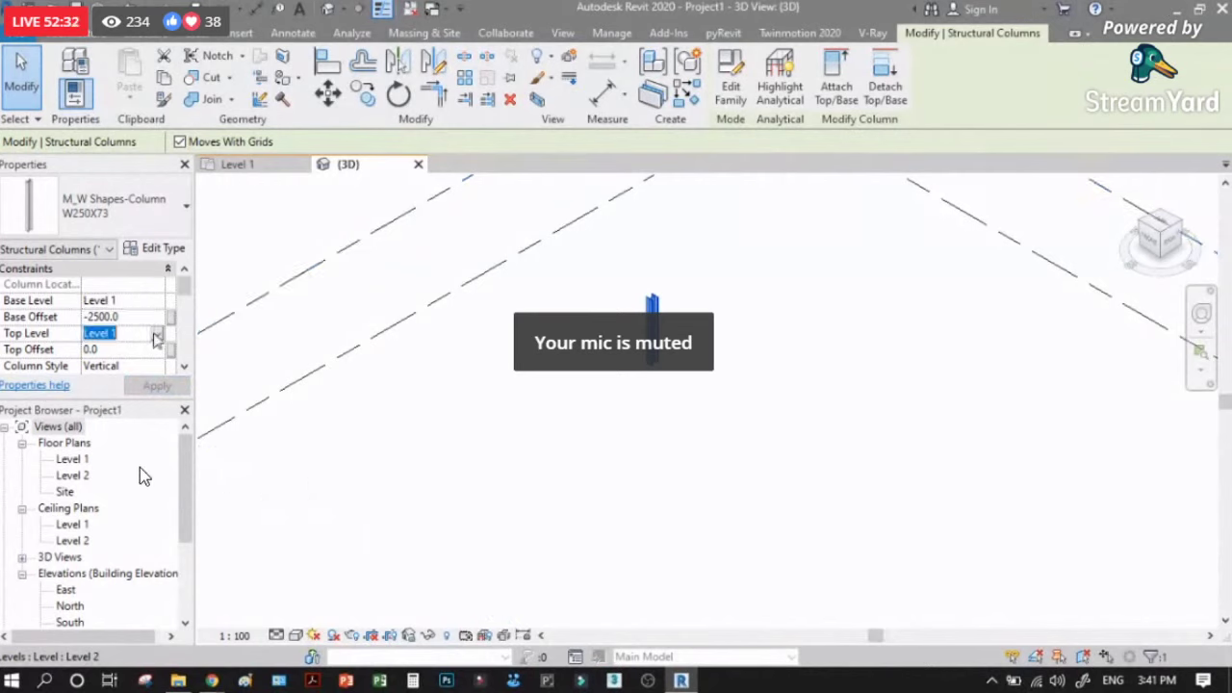
pyautogui.click(156, 333)
pyautogui.click(124, 364)
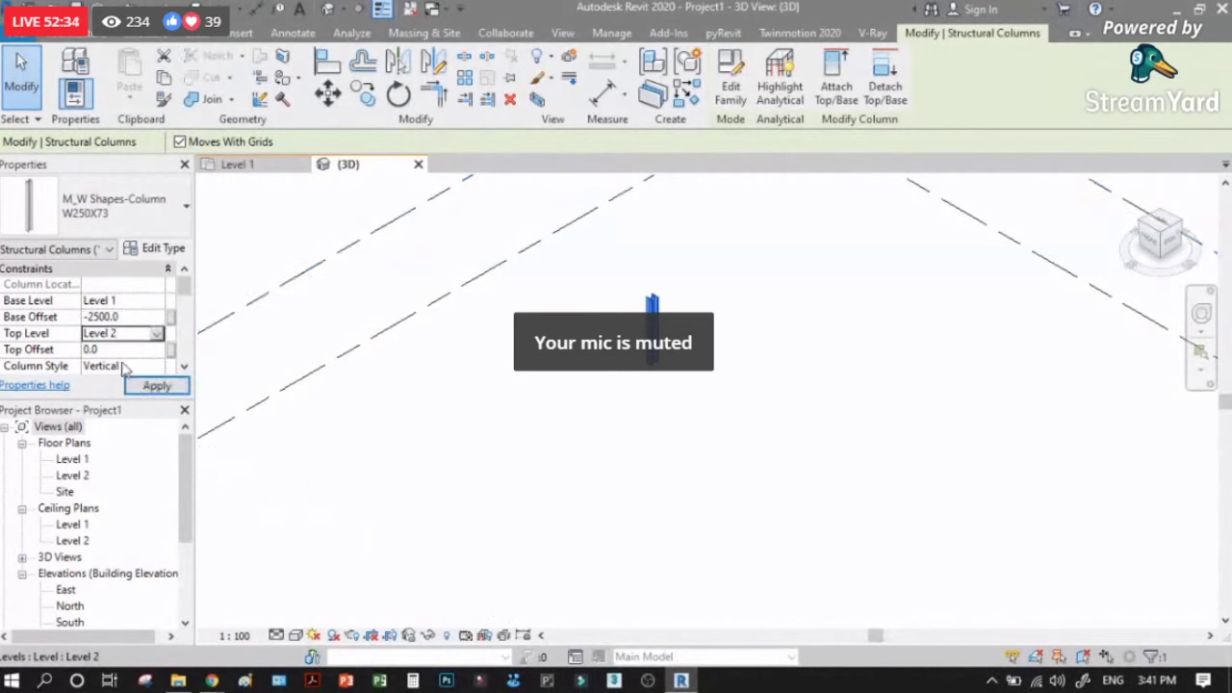
pyautogui.click(131, 317)
pyautogui.write('0')
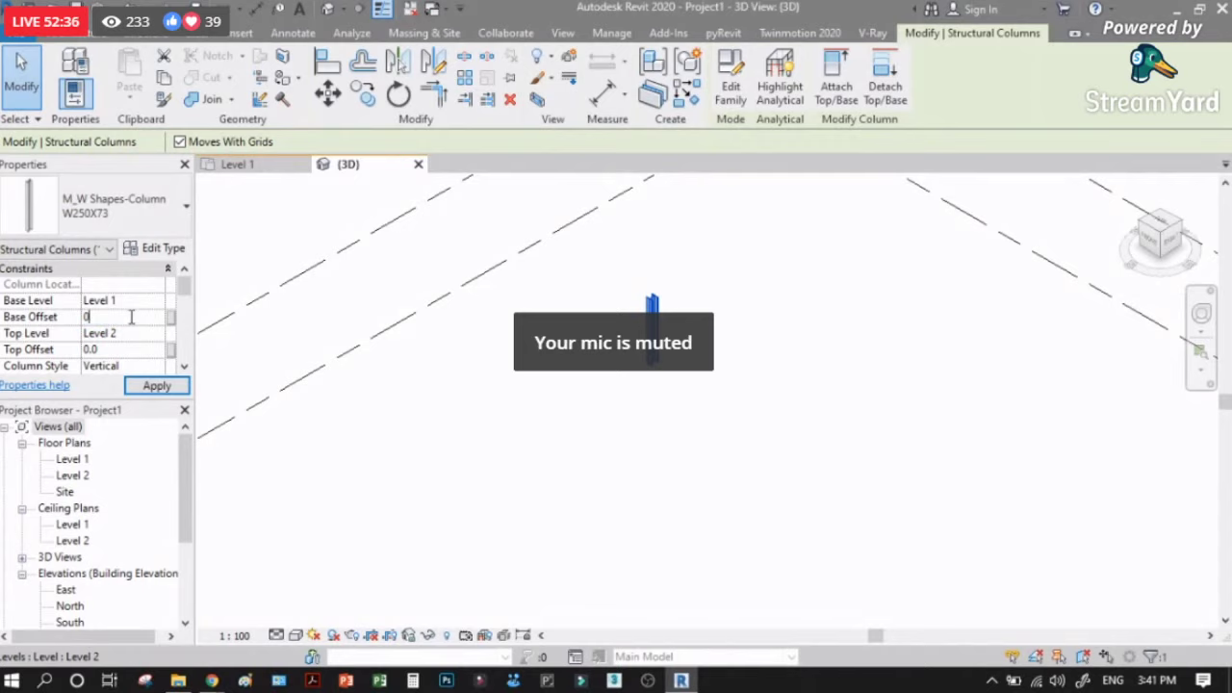
pyautogui.click(145, 384)
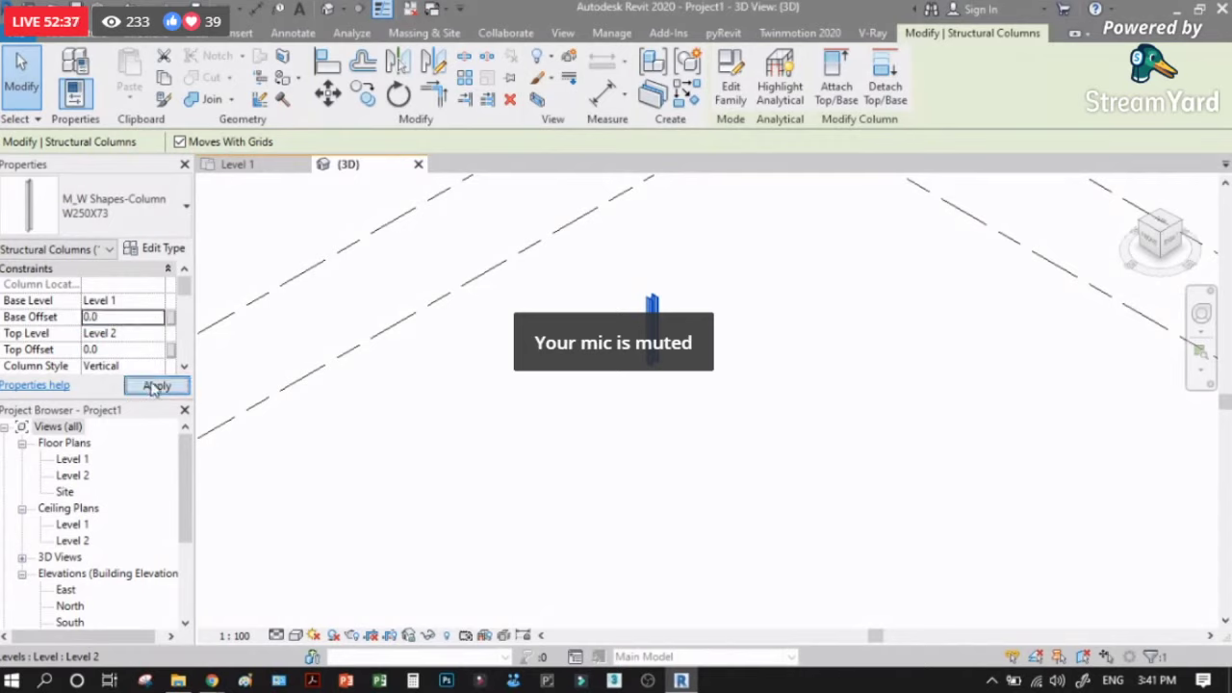
pyautogui.click(92, 318)
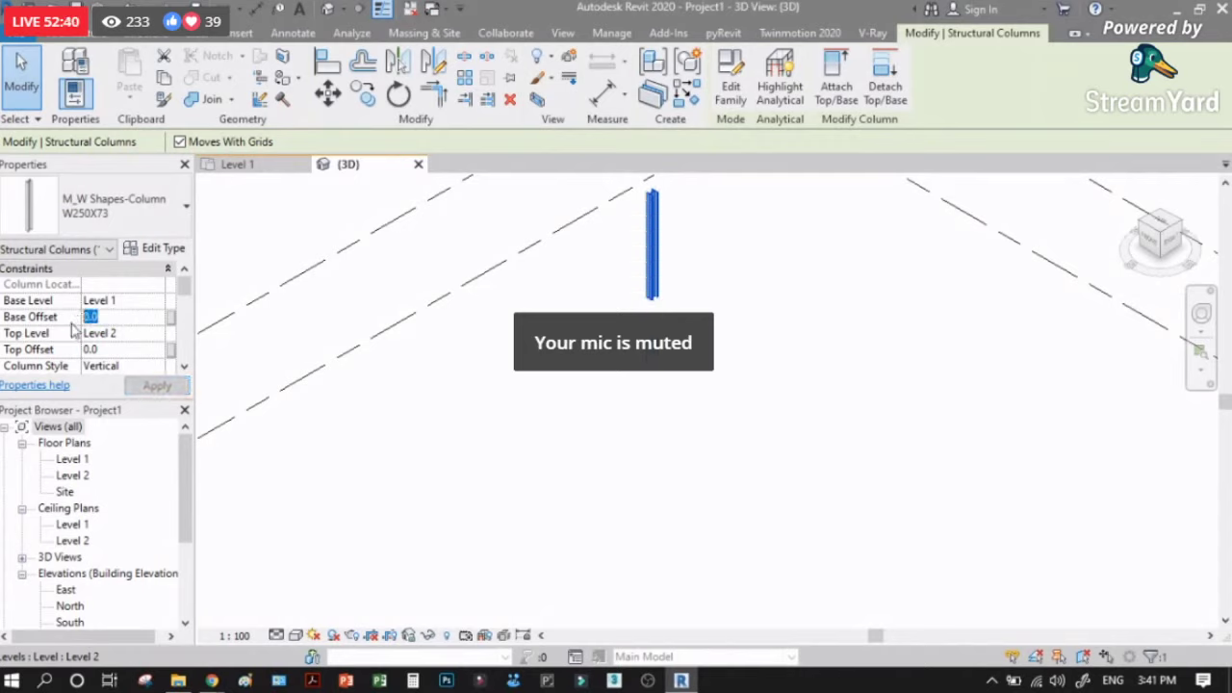
pyautogui.write('25')
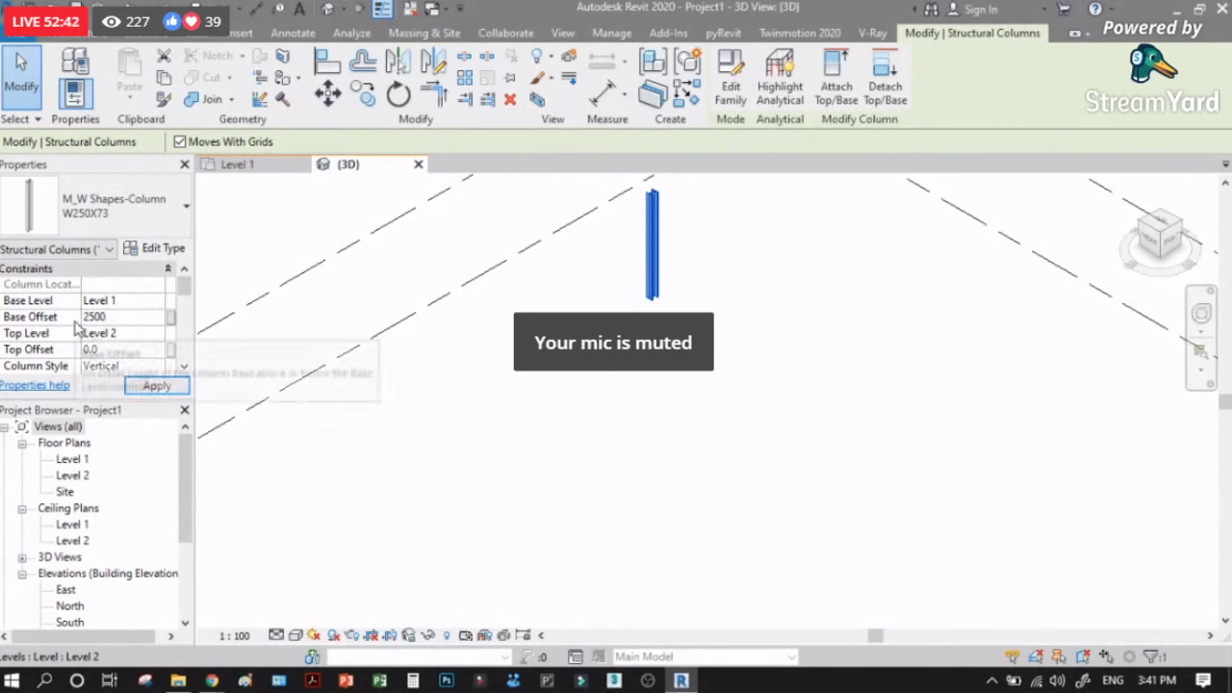
pyautogui.click(65, 334)
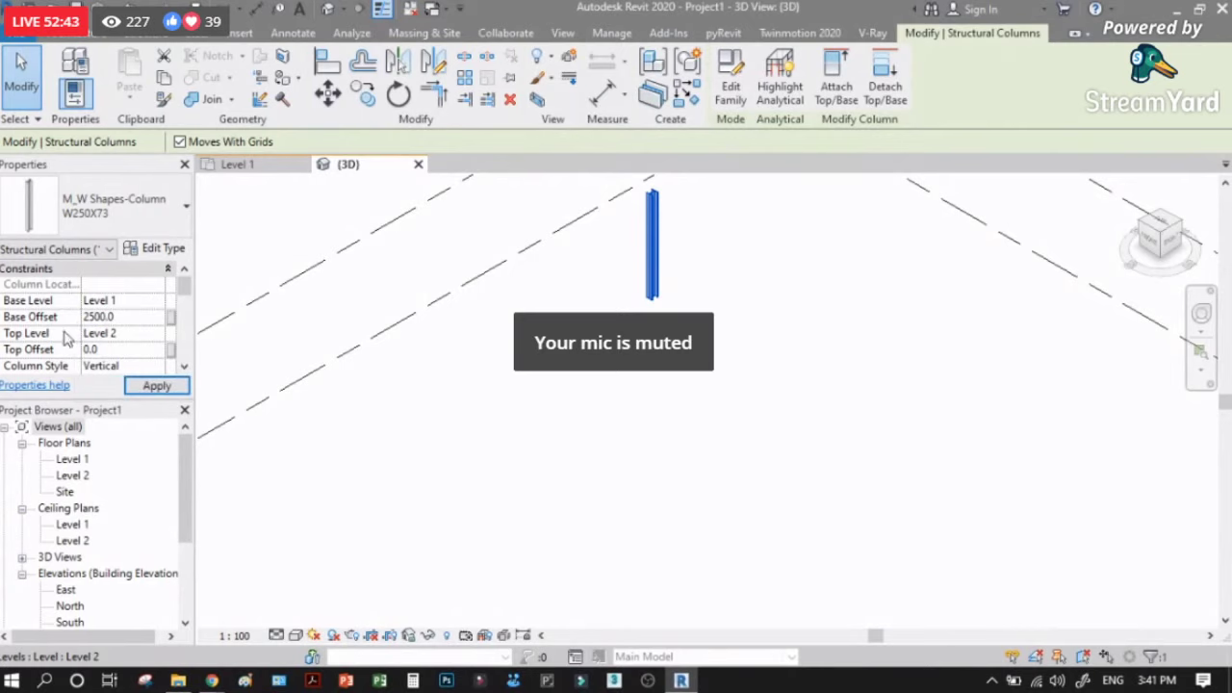
pyautogui.click(129, 336)
pyautogui.click(154, 386)
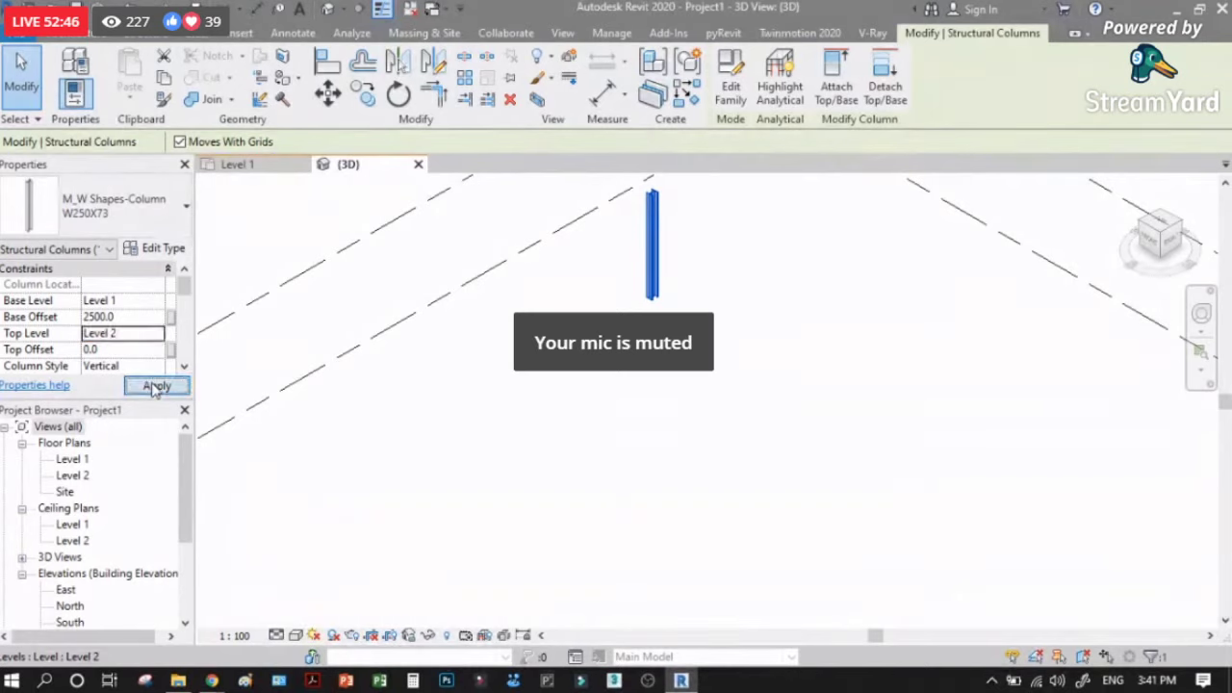
# Step: Select the column in the 3D view and set its Base Offset to -2500
pyautogui.click(253, 167)
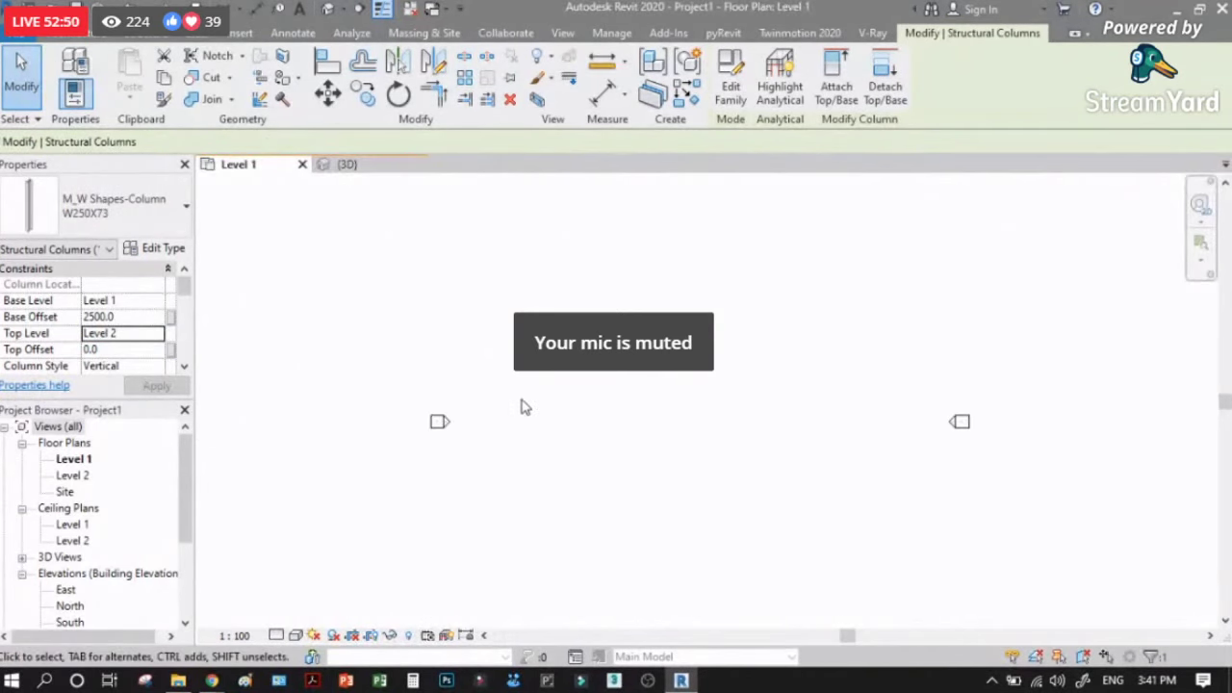
pyautogui.click(651, 373)
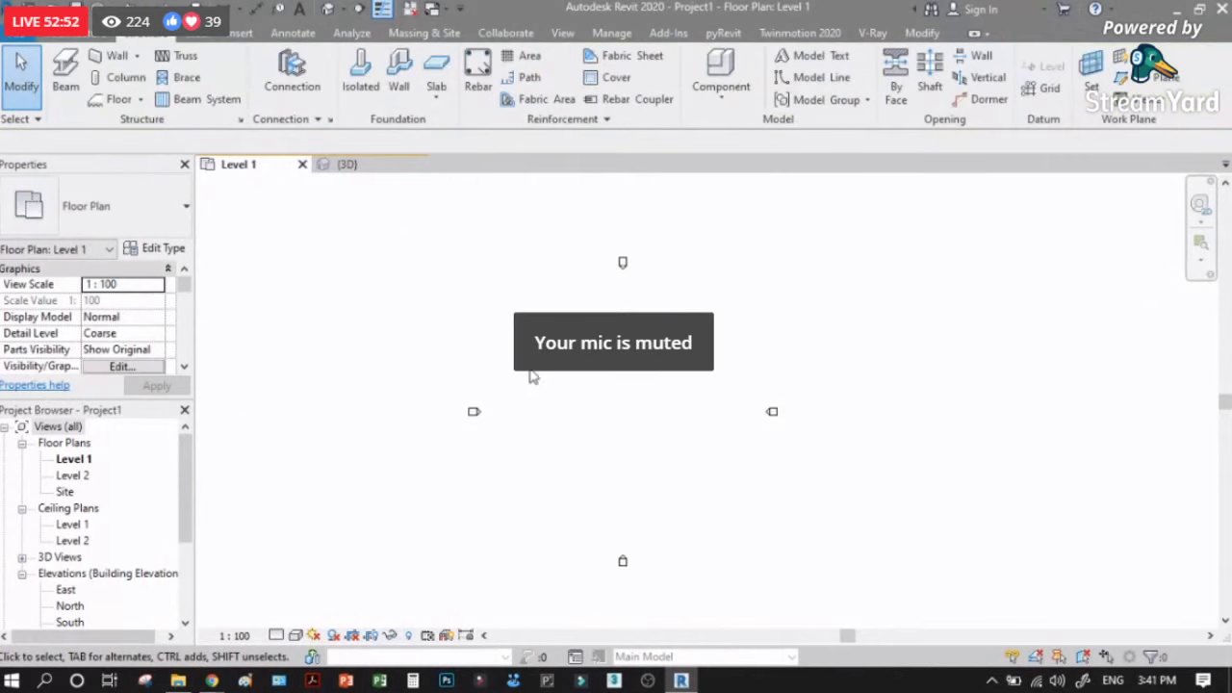
pyautogui.moveTo(511, 318); pyautogui.dragTo(722, 494)
pyautogui.click(362, 169)
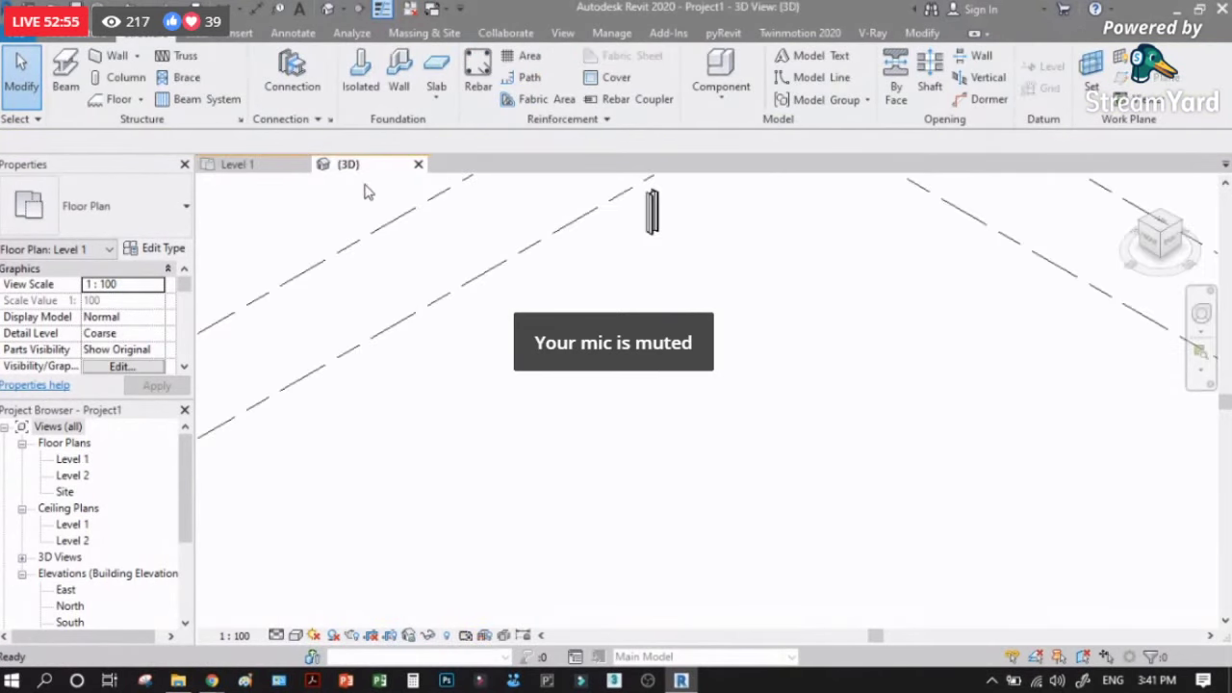
pyautogui.click(652, 218)
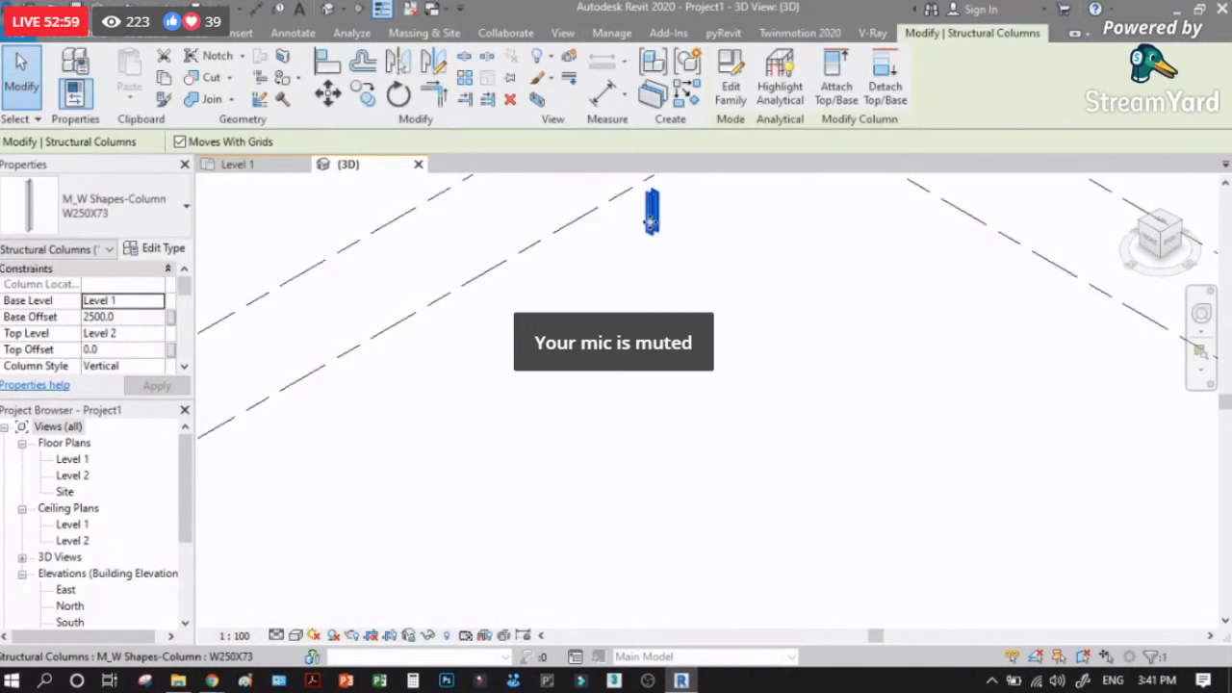
pyautogui.click(98, 317)
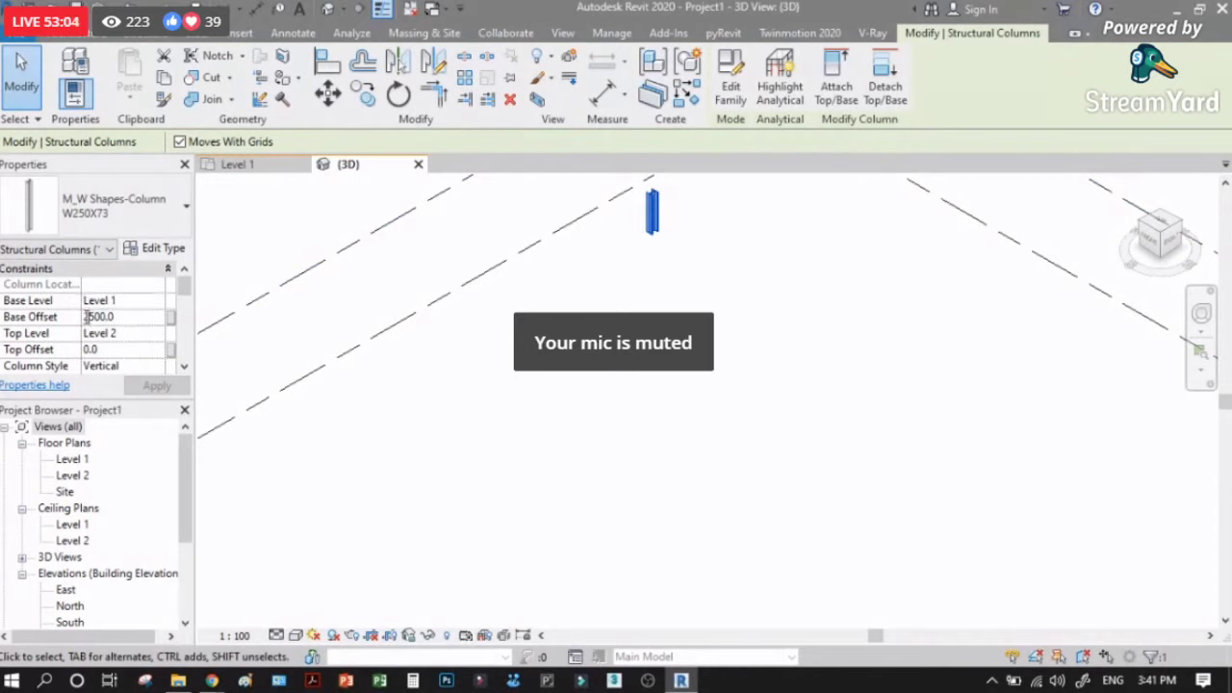
pyautogui.write('-2')
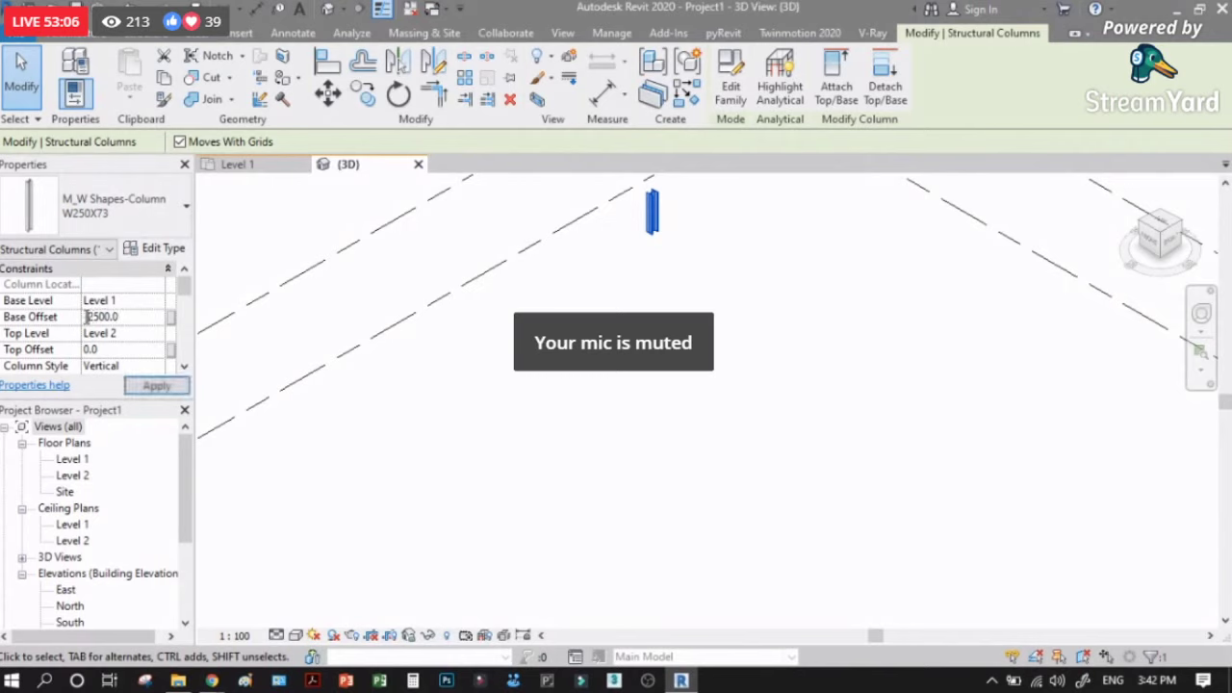
pyautogui.click(157, 386)
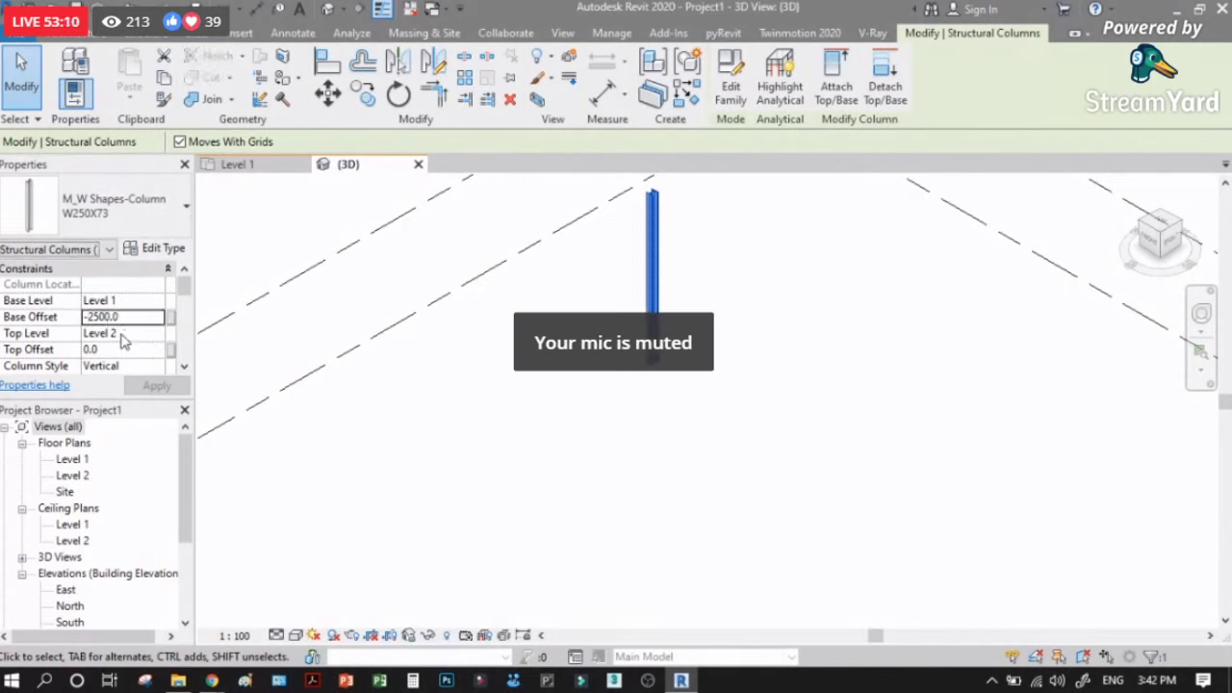
# Step: Return to the Level 1 plan and reselect the column there
pyautogui.click(241, 165)
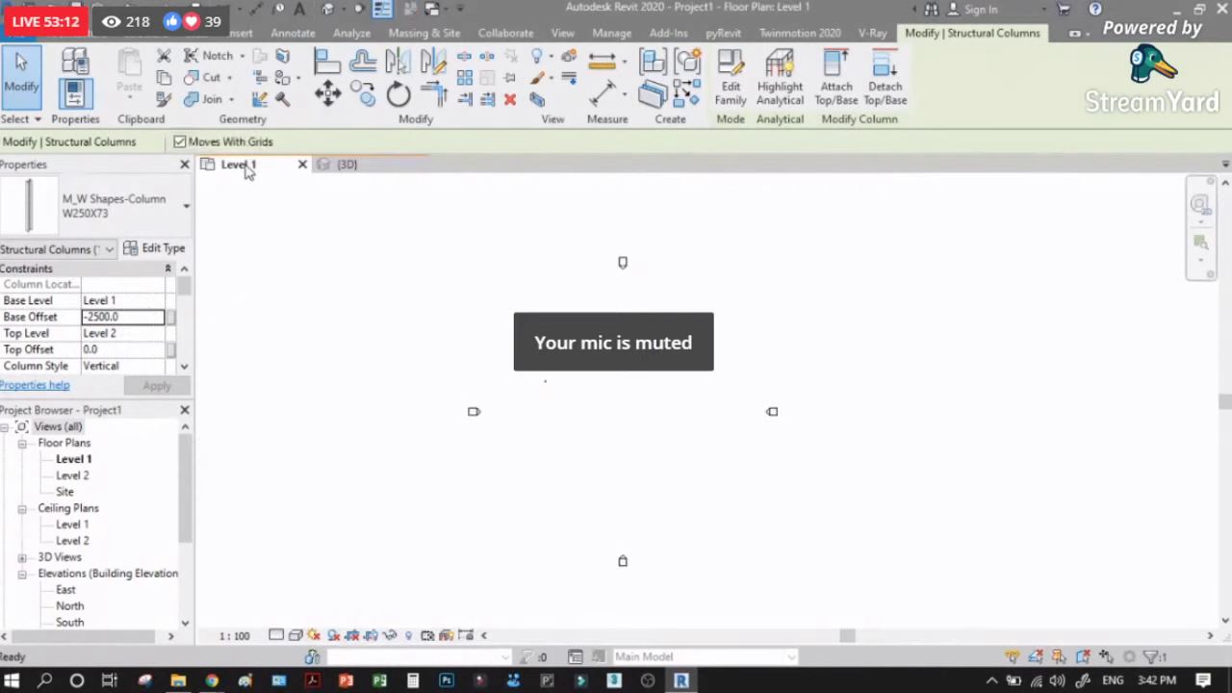
pyautogui.click(561, 412)
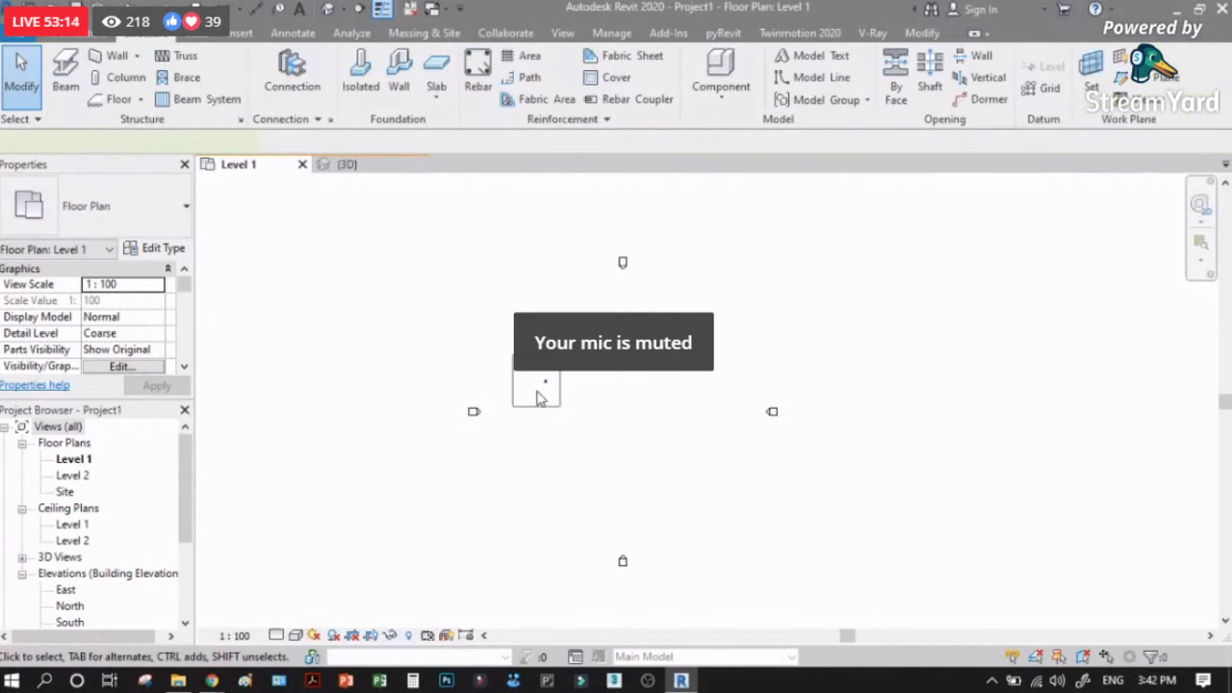
pyautogui.click(542, 390)
pyautogui.scroll(4, 541, 391)
pyautogui.scroll(3, 545, 386)
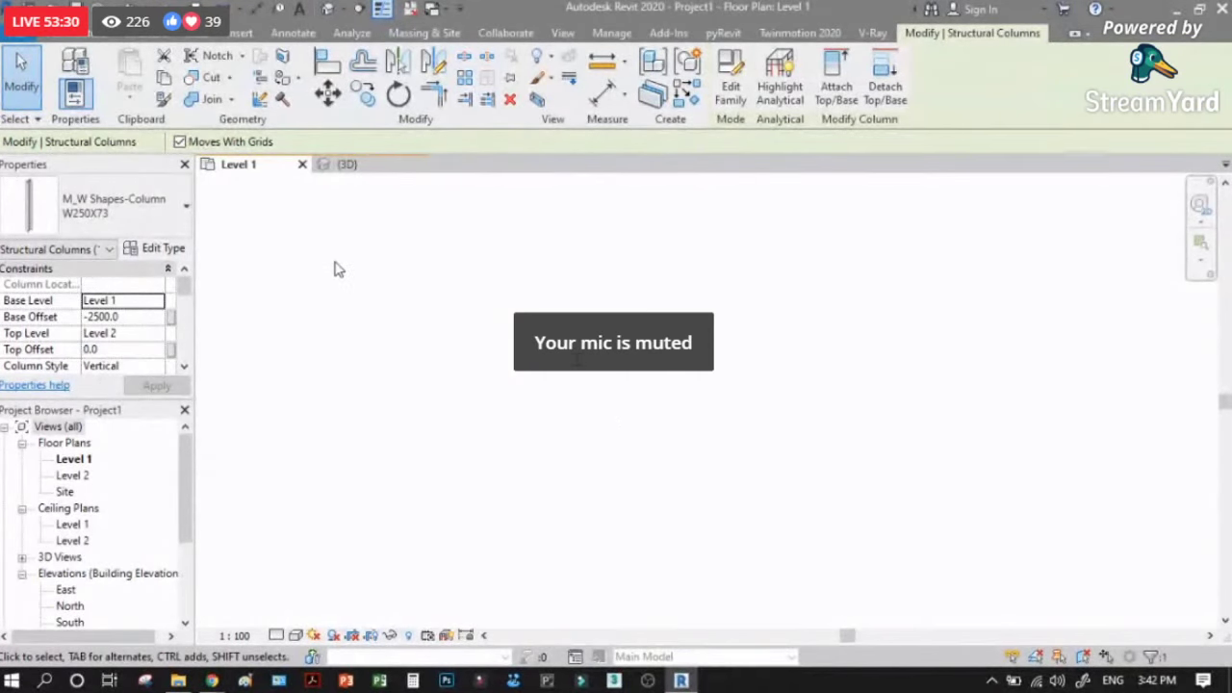
pyautogui.click(139, 35)
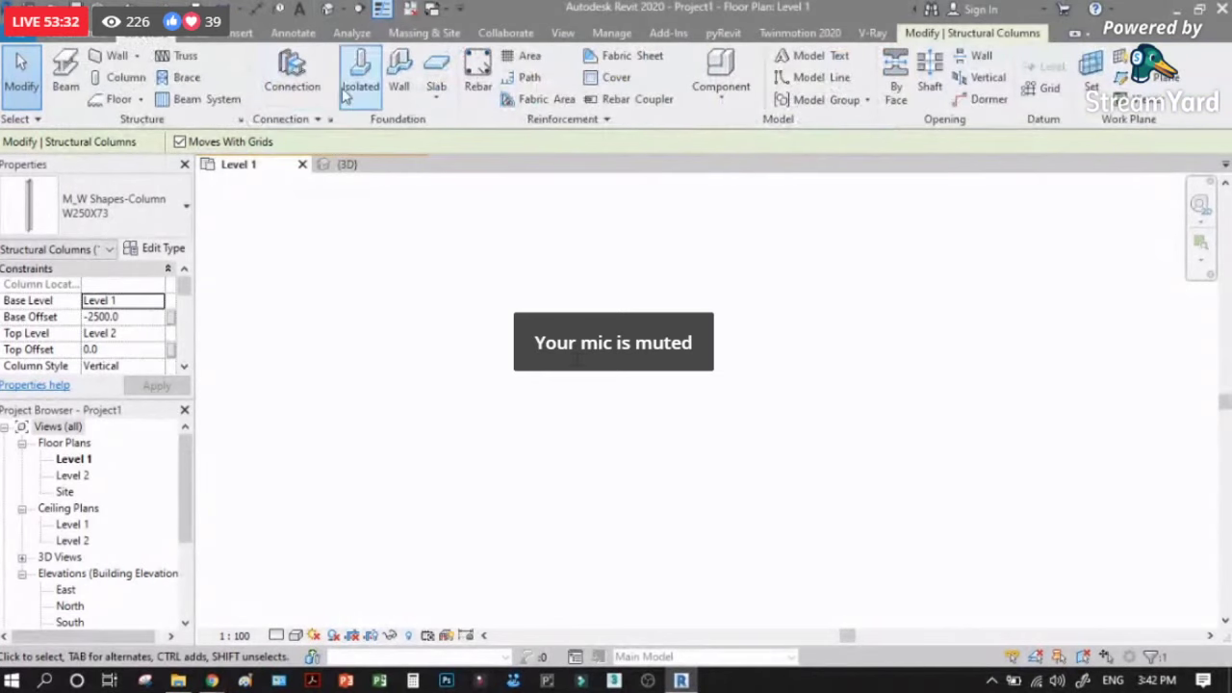
# Step: Load M_Footing-Rectangular (1800 x 1200 x 450mm) from Structural Foundations for an isolated footing
pyautogui.click(349, 88)
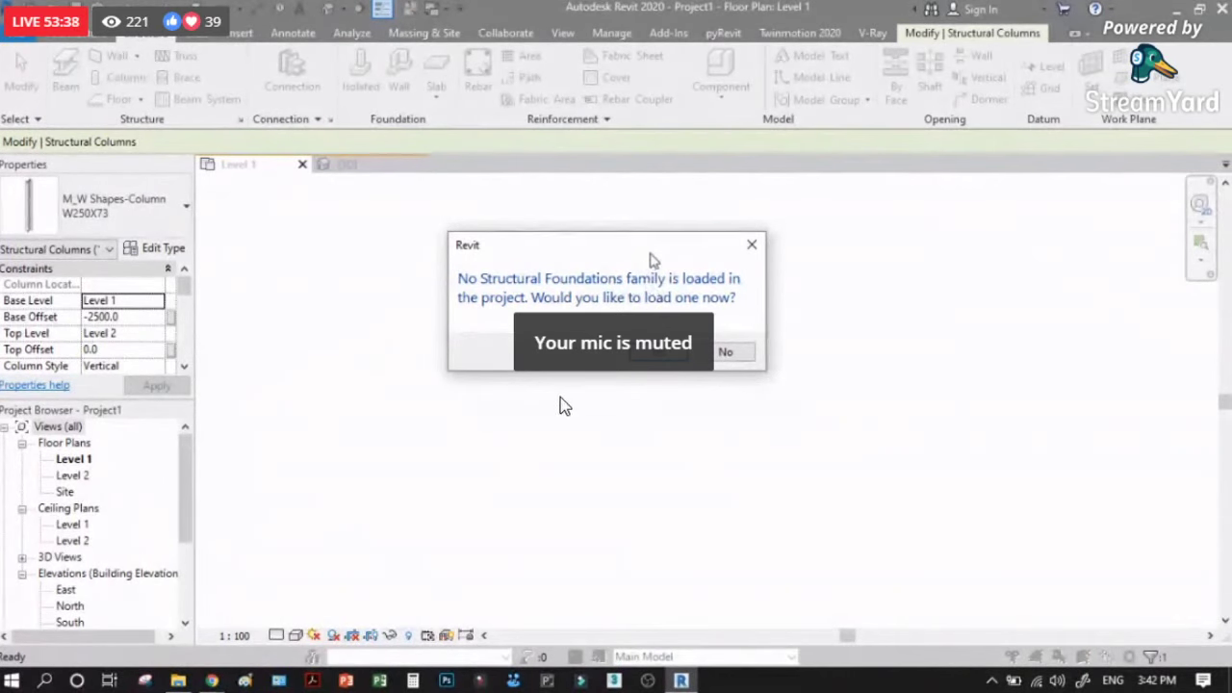
pyautogui.moveTo(648, 258); pyautogui.dragTo(684, 282)
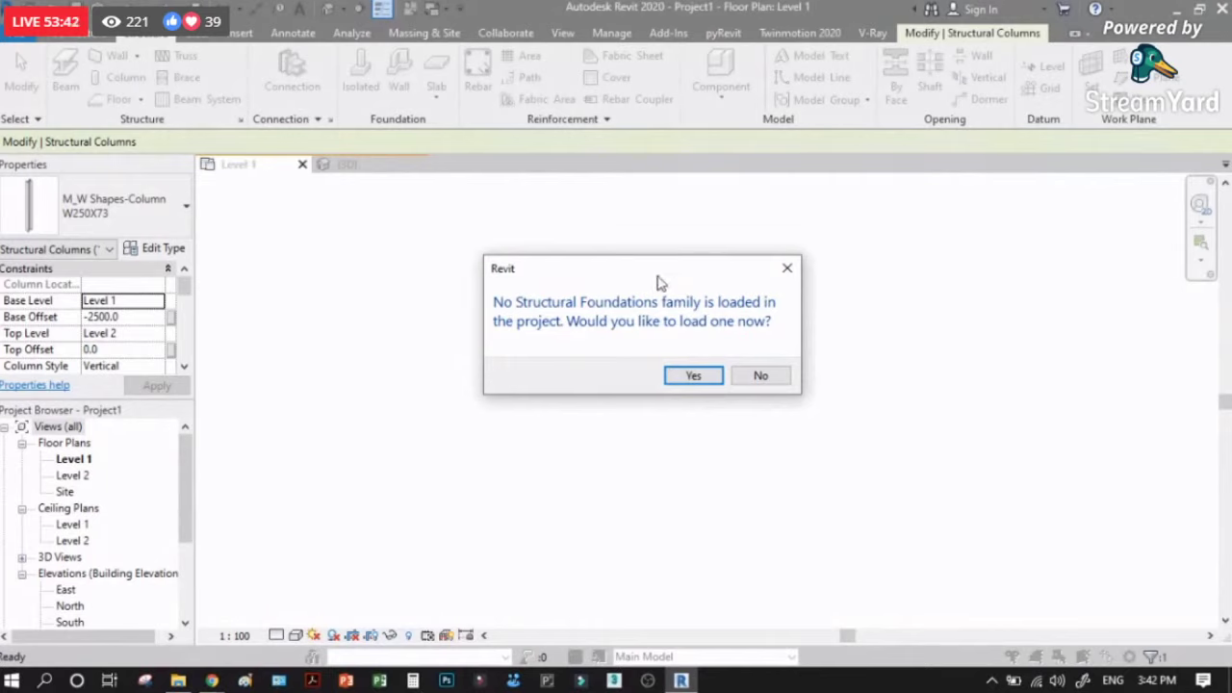
pyautogui.click(693, 377)
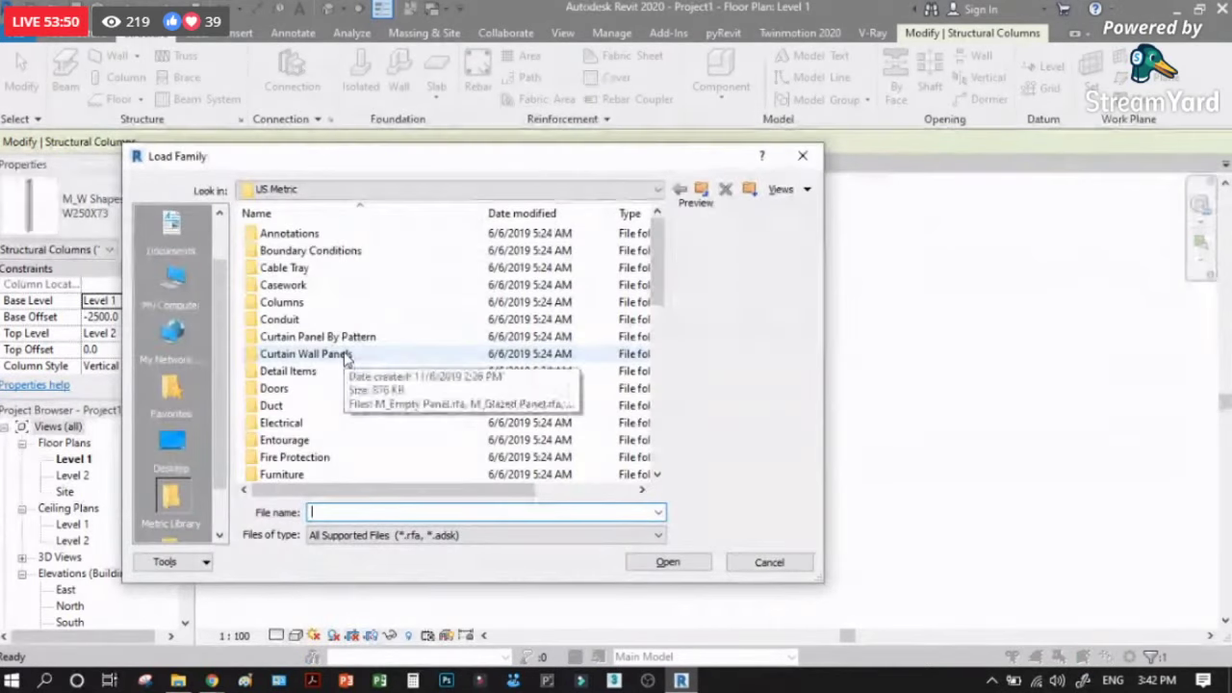
pyautogui.scroll(-7, 347, 356)
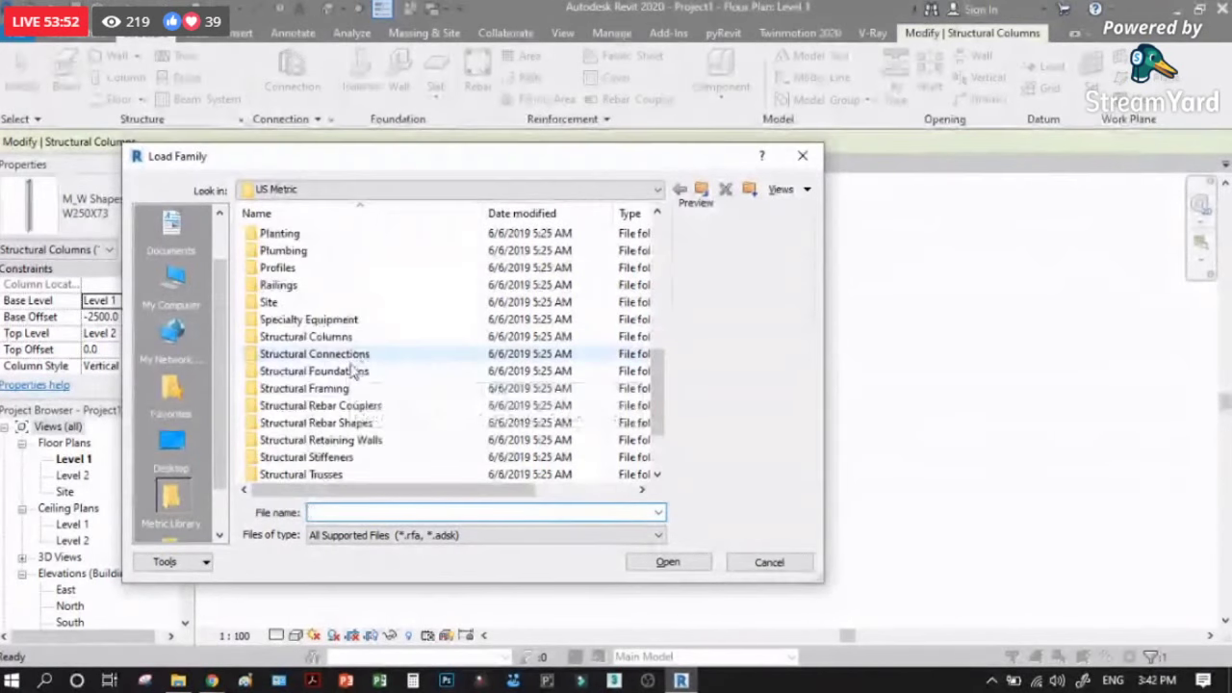
pyautogui.doubleClick(393, 369)
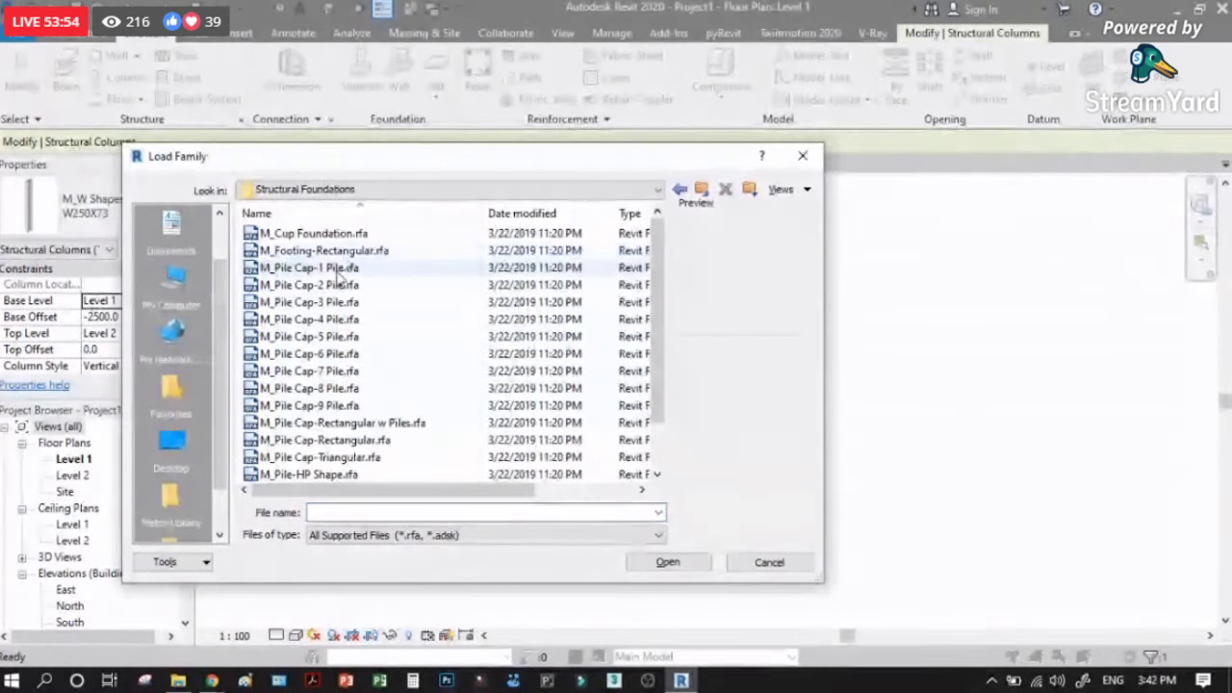
pyautogui.click(380, 253)
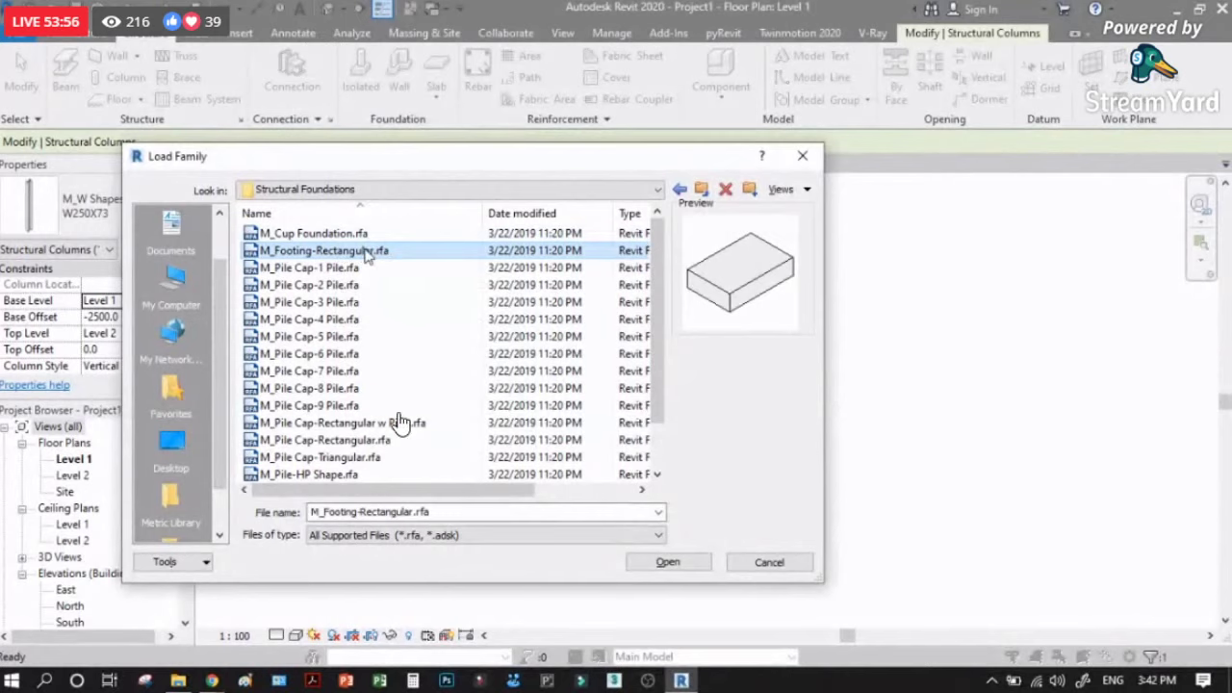
pyautogui.click(671, 563)
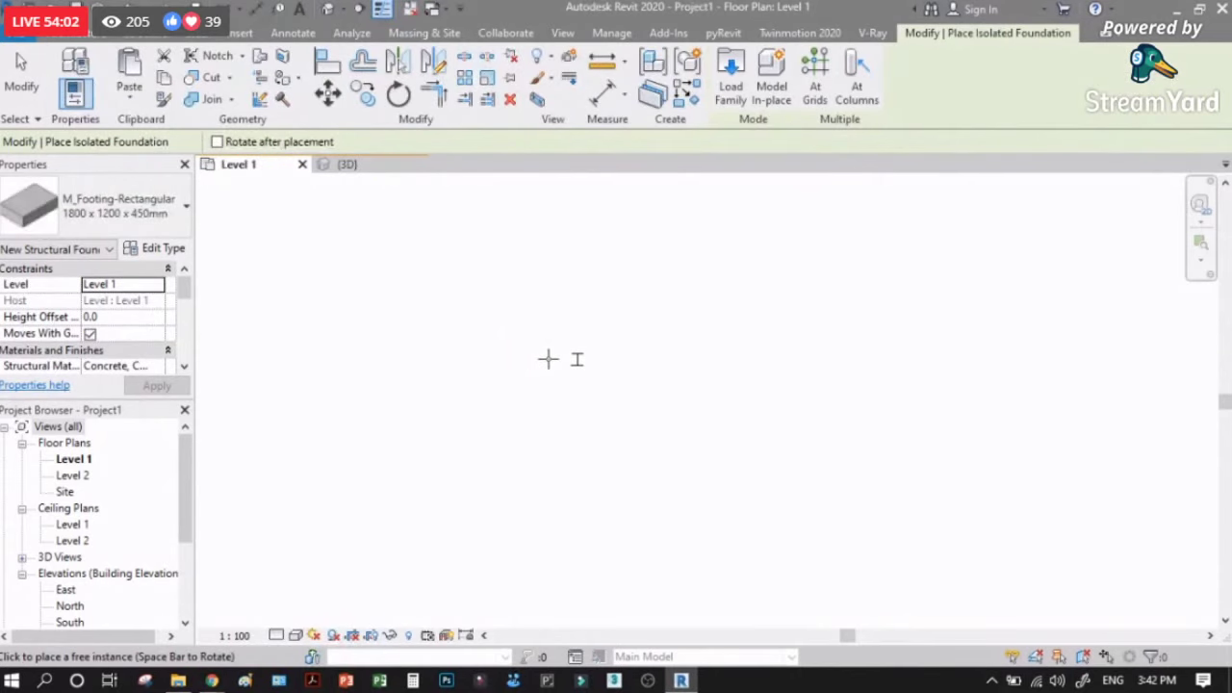
# Step: Place the 1800 x 1200 x 450mm rectangular footing under the column base in 3D
pyautogui.click(586, 359)
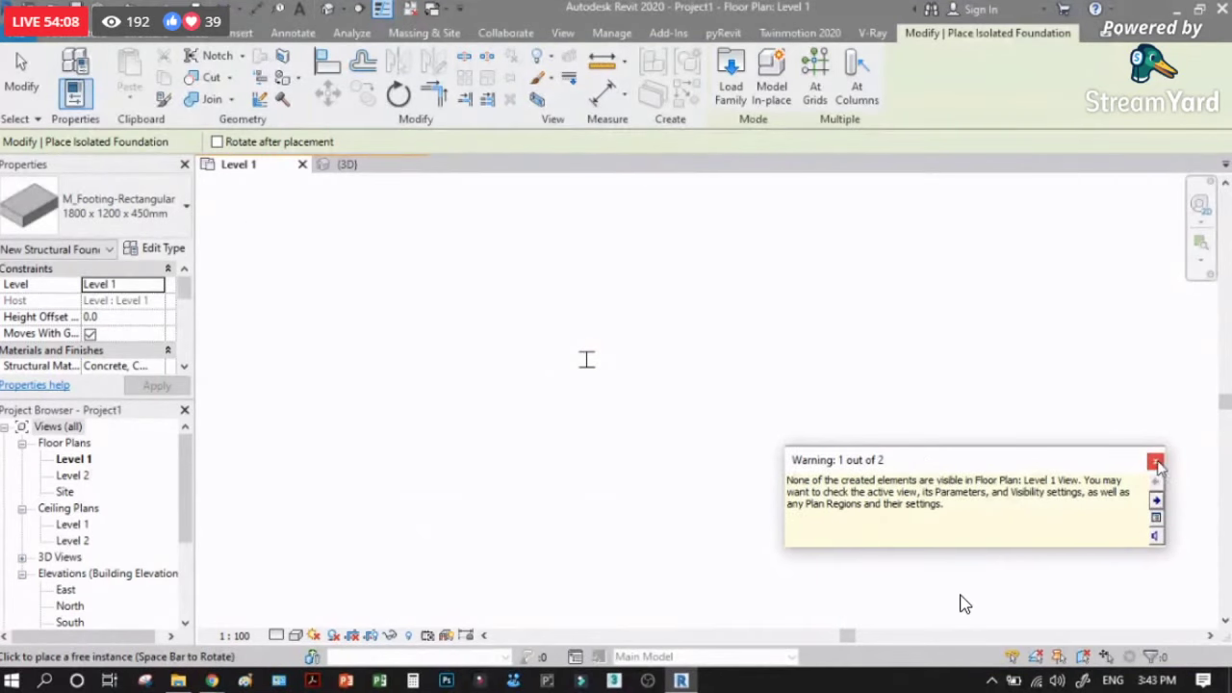
pyautogui.click(404, 161)
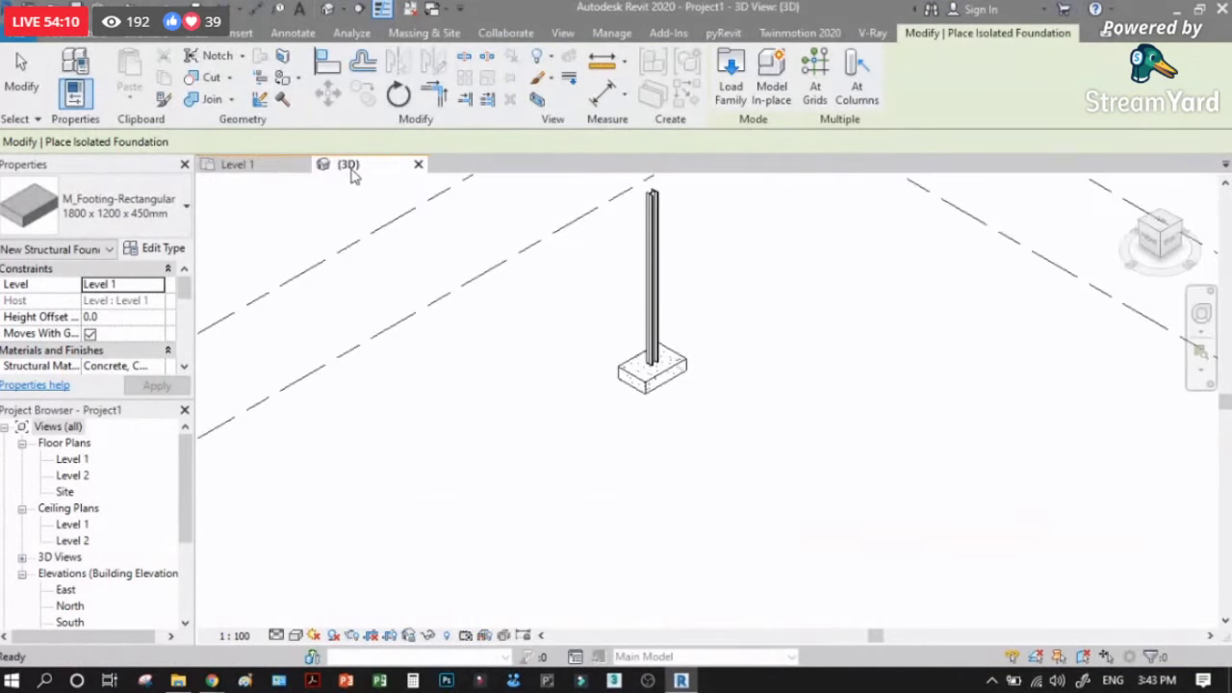
pyautogui.scroll(2, 635, 380)
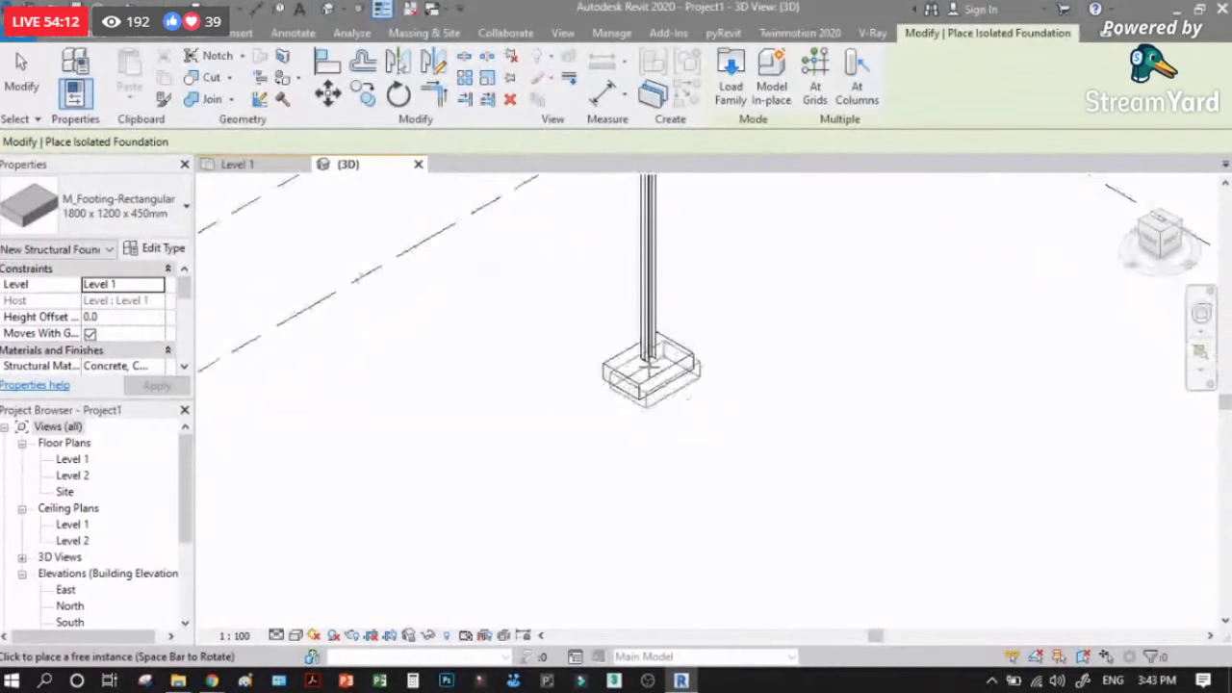
pyautogui.click(651, 371)
# Step: End footing placement and go back to the Level 1 plan, scrolling Properties to View Range
pyautogui.click(21, 72)
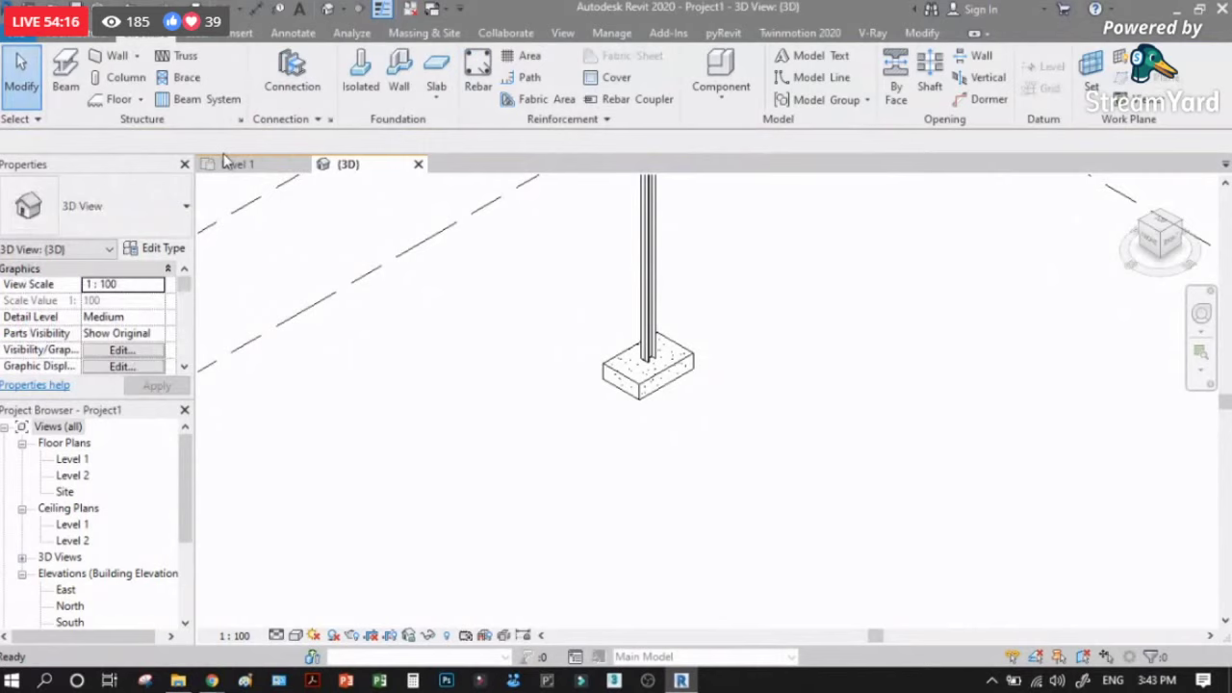
pyautogui.click(227, 164)
pyautogui.scroll(-2, 189, 335)
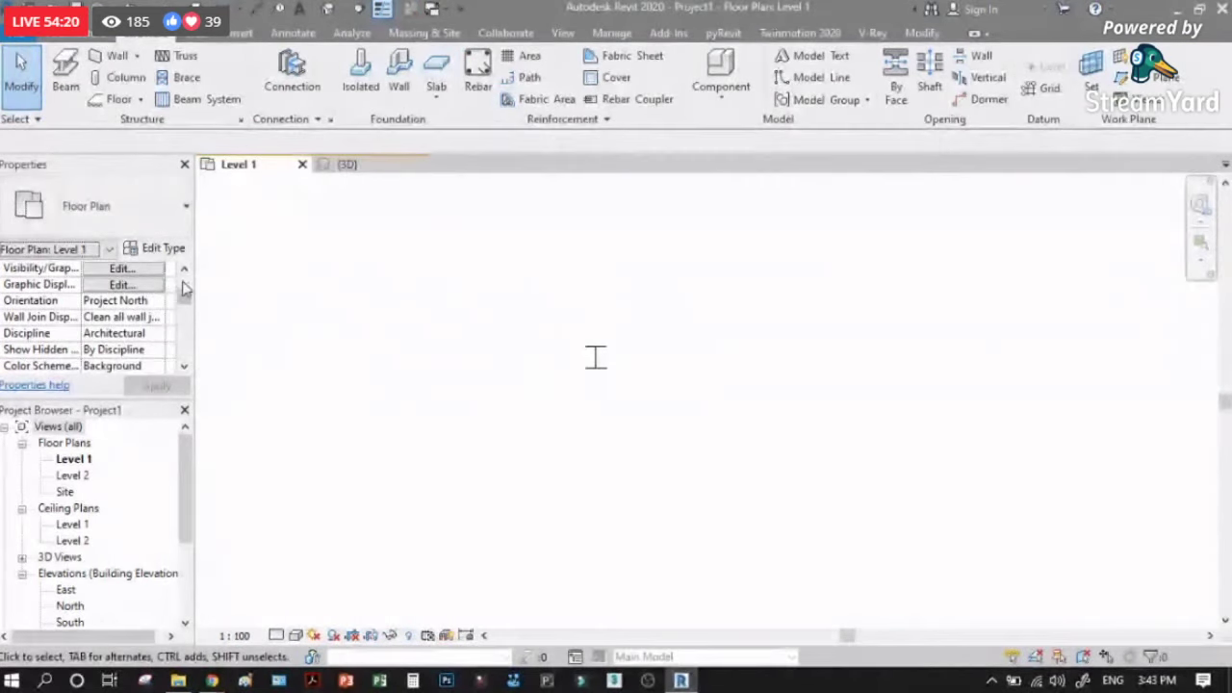
pyautogui.scroll(2, 172, 290)
pyautogui.scroll(-5, 171, 290)
pyautogui.moveTo(188, 306); pyautogui.dragTo(190, 329)
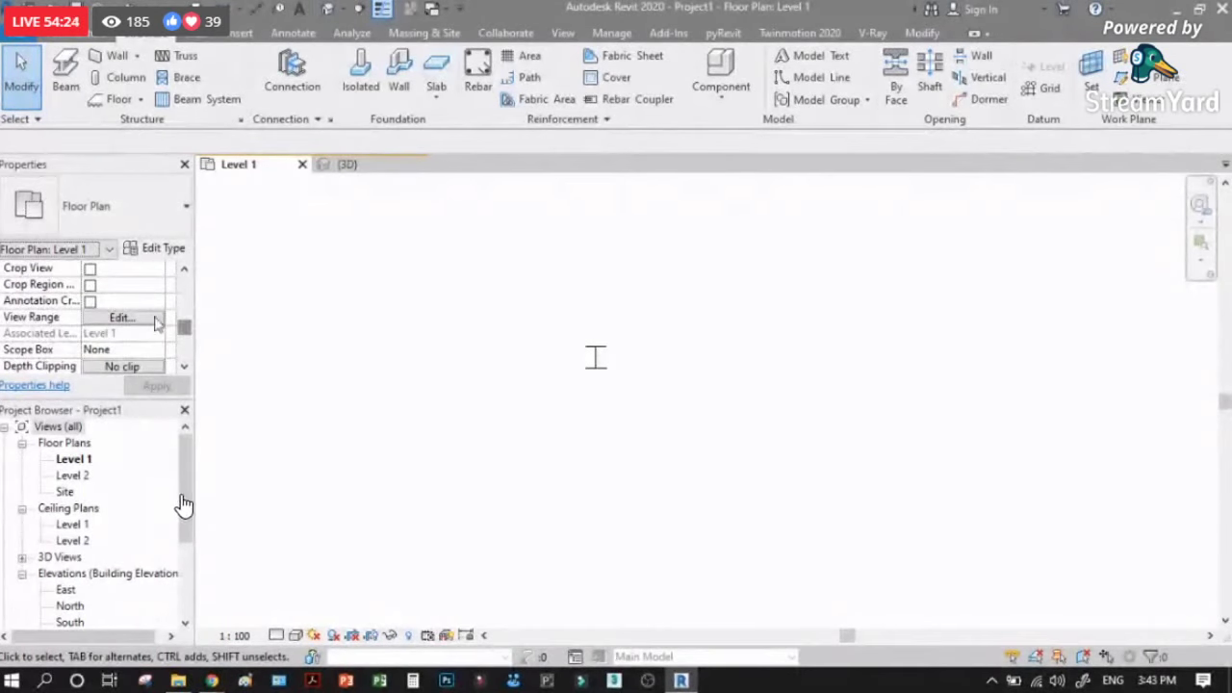
# Step: Set Level 1's View Range Bottom and View Depth to Unlimited and apply
pyautogui.click(122, 319)
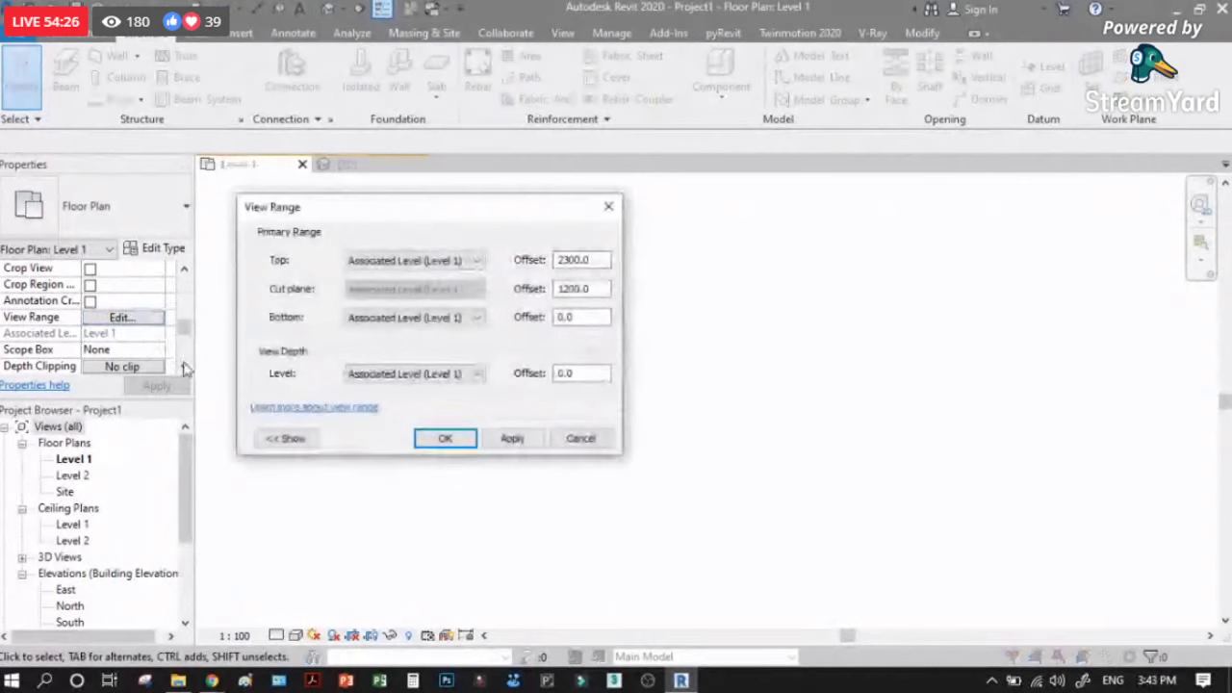
pyautogui.click(282, 438)
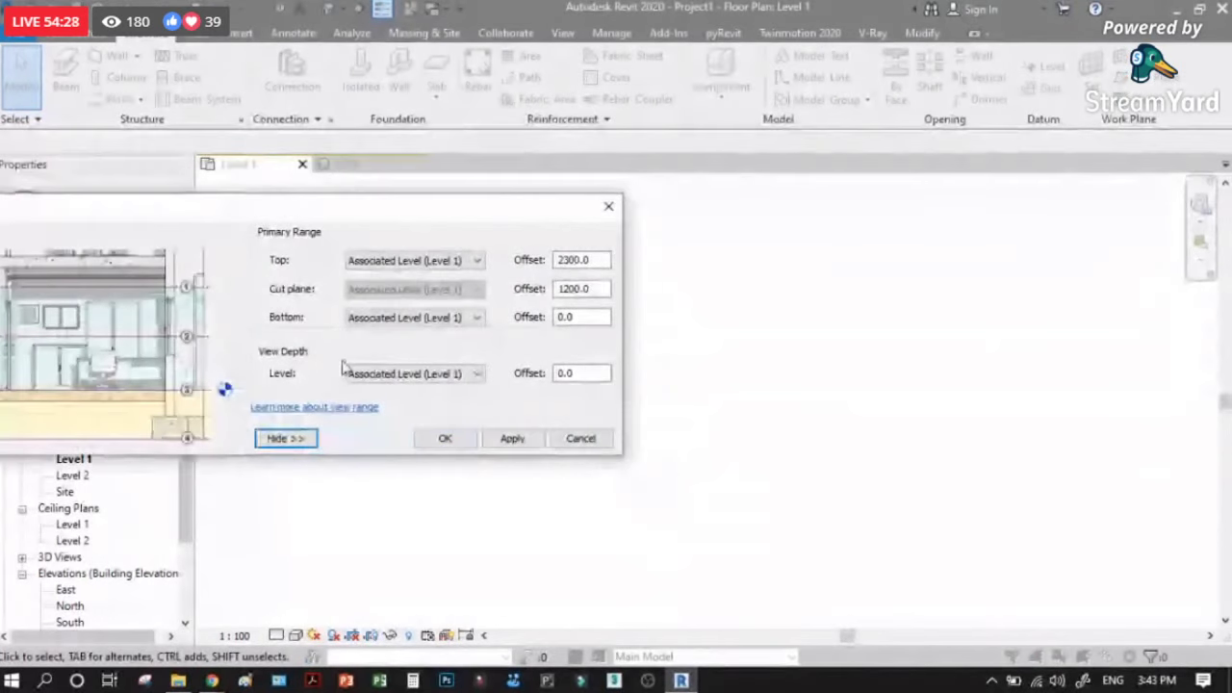
pyautogui.click(477, 318)
pyautogui.click(389, 358)
pyautogui.click(414, 374)
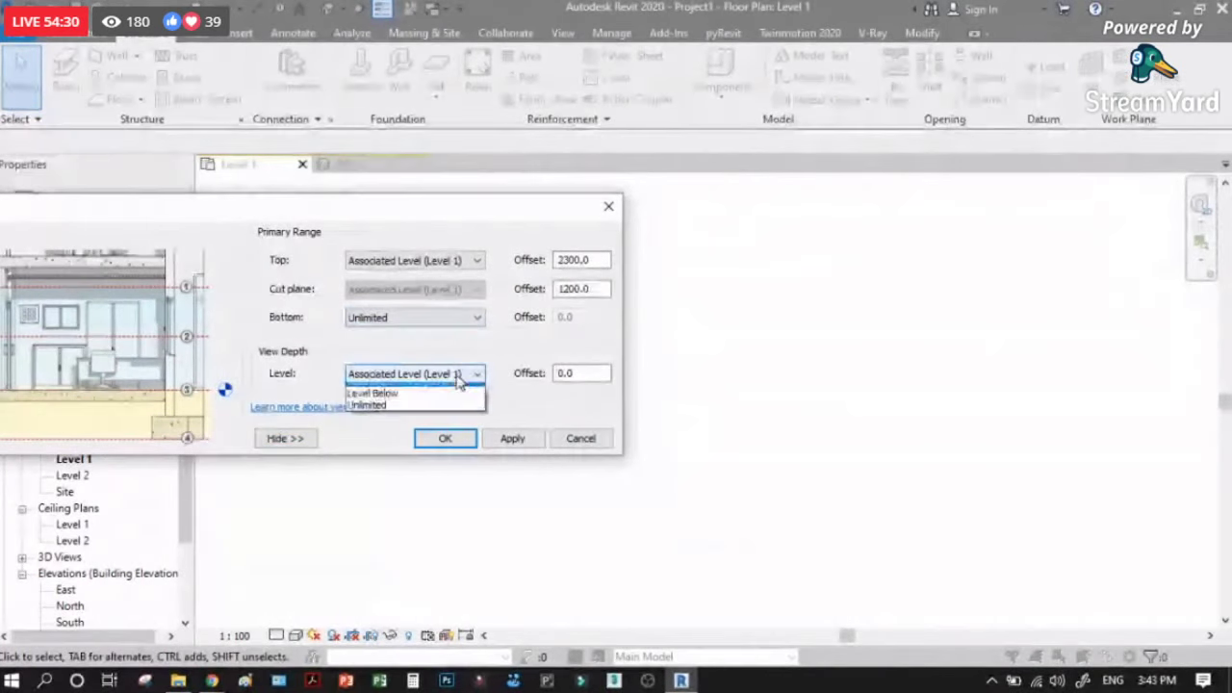
pyautogui.click(385, 412)
pyautogui.click(515, 441)
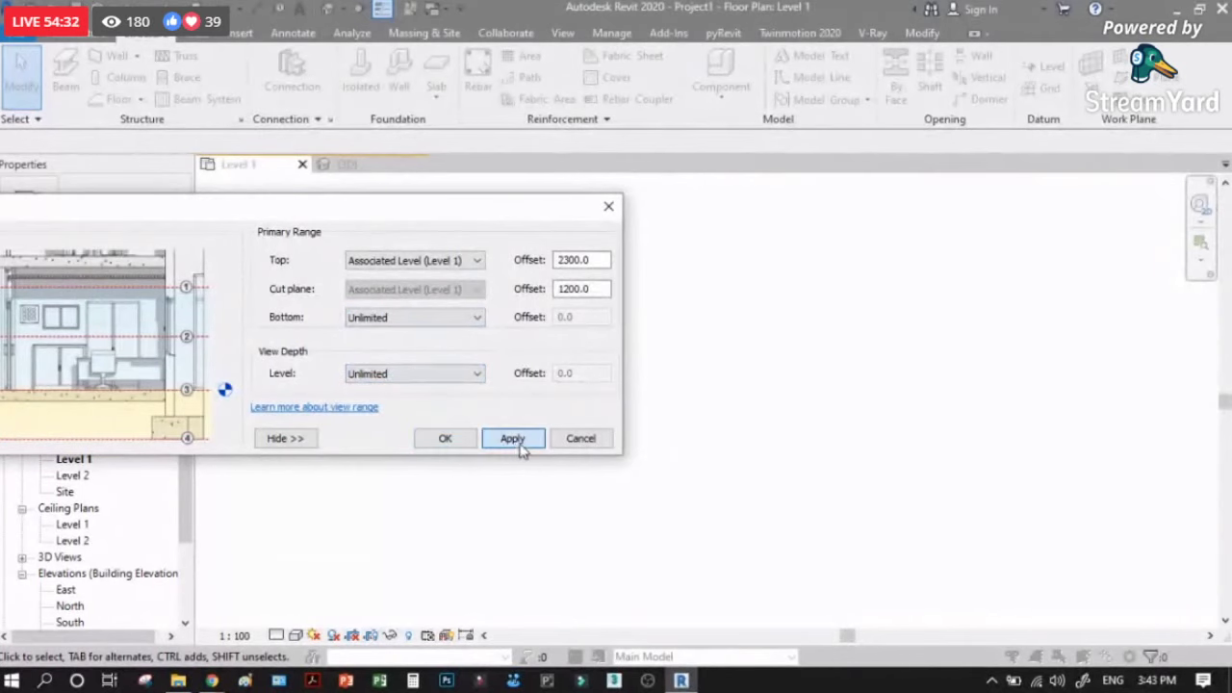
pyautogui.click(448, 441)
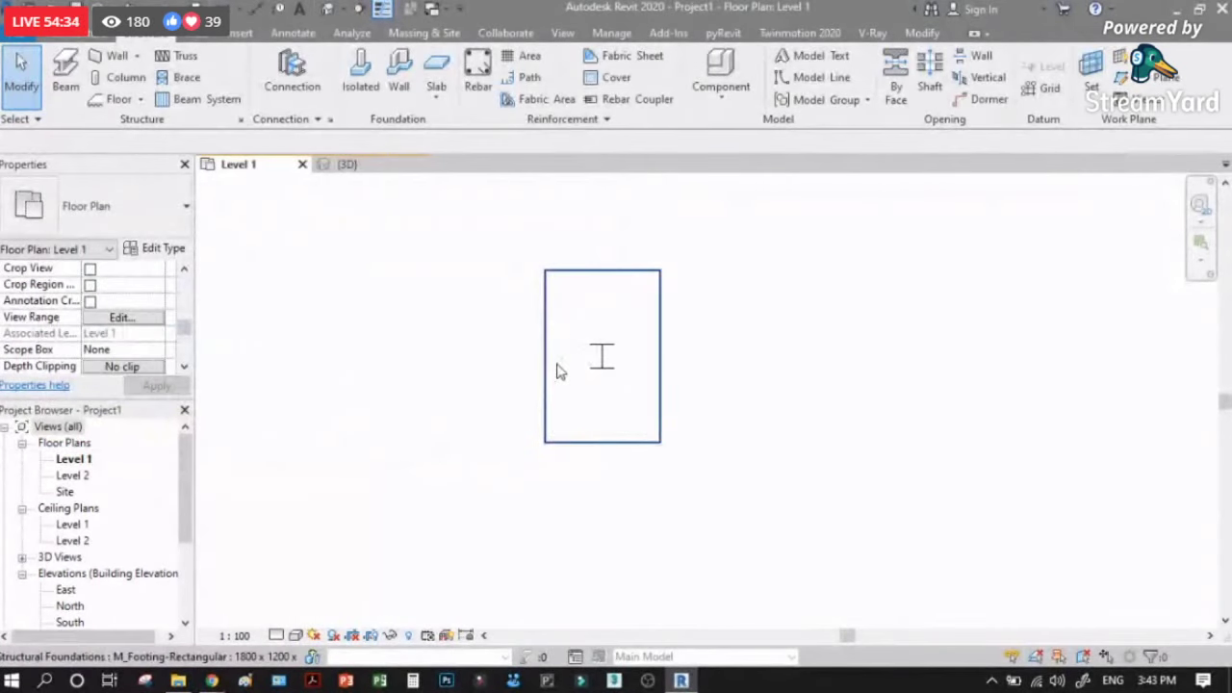
# Step: Close the 3D view and box-select the column and footing in the Level 1 plan
pyautogui.scroll(2, 558, 365)
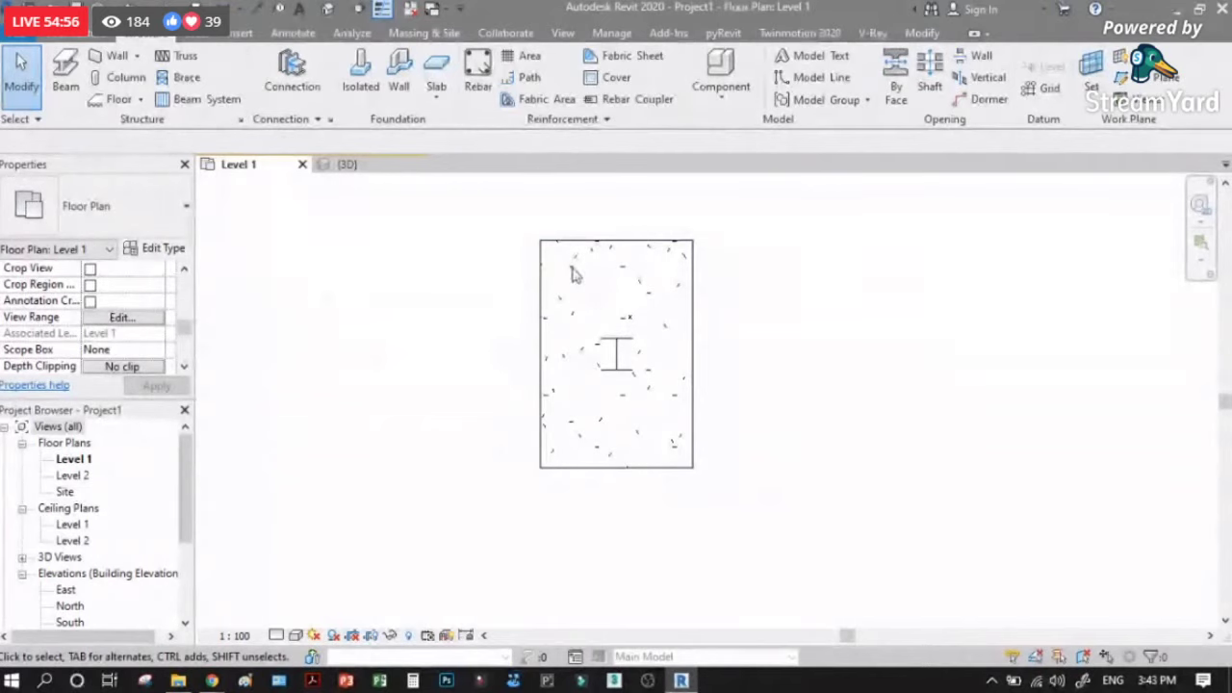
pyautogui.scroll(-2, 553, 356)
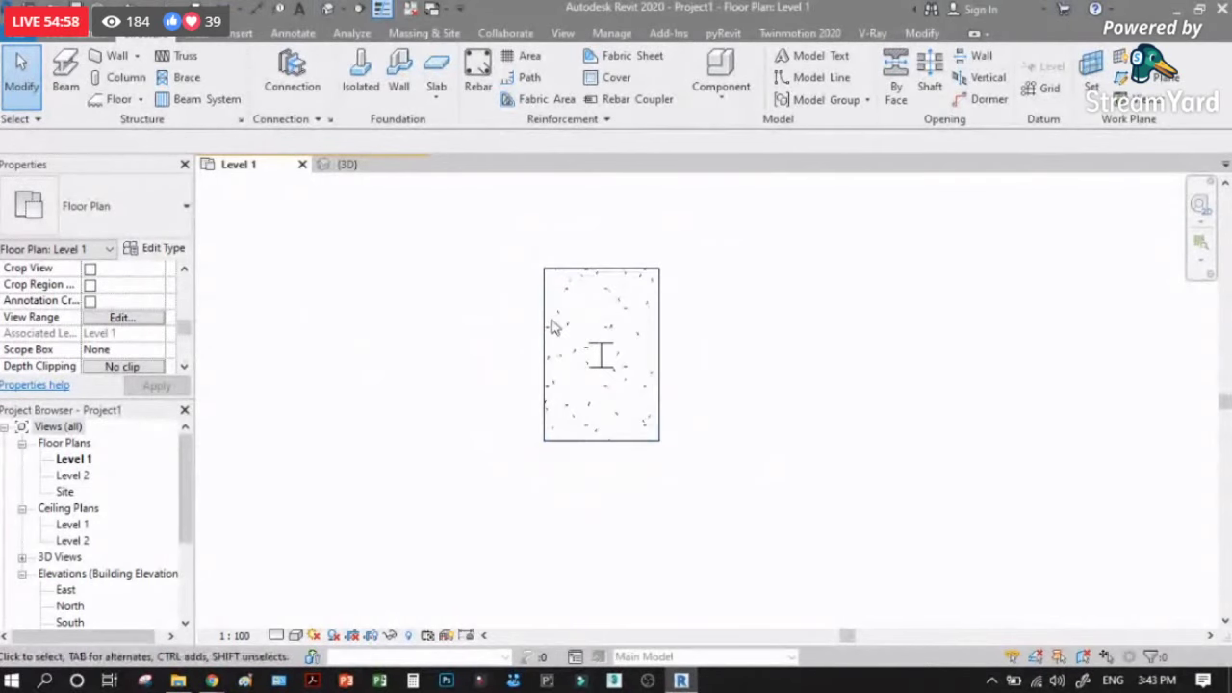
pyautogui.scroll(2, 600, 358)
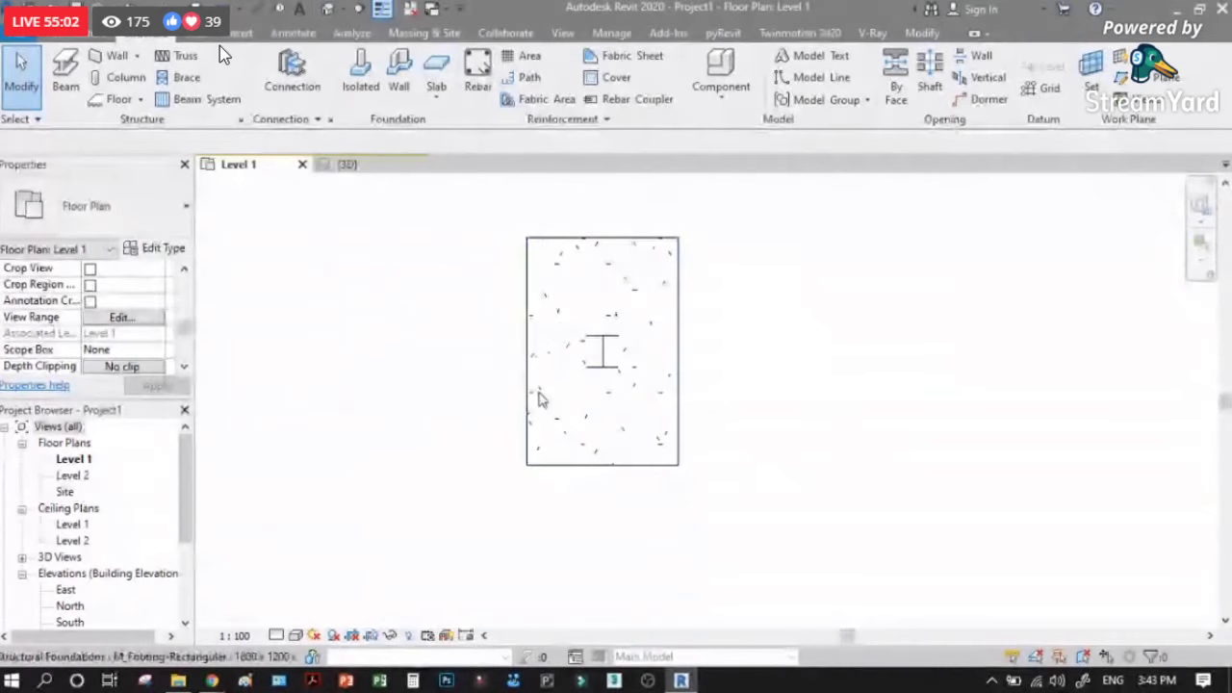
pyautogui.scroll(-1, 541, 393)
pyautogui.click(349, 164)
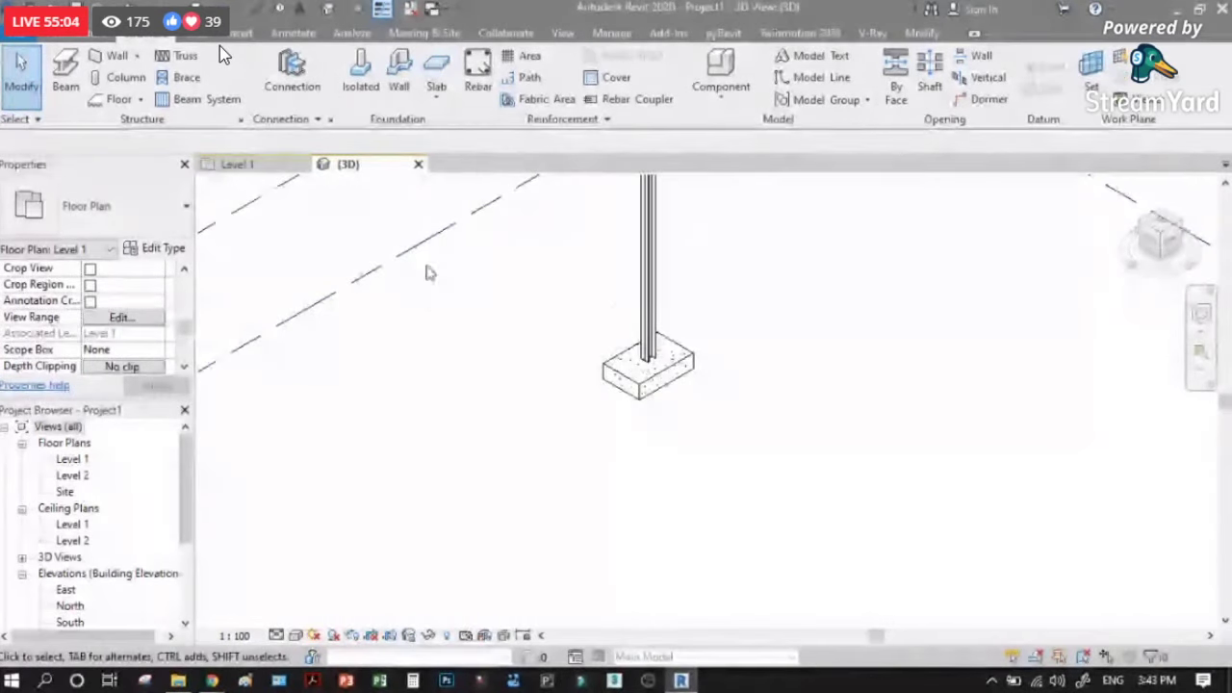
pyautogui.click(419, 164)
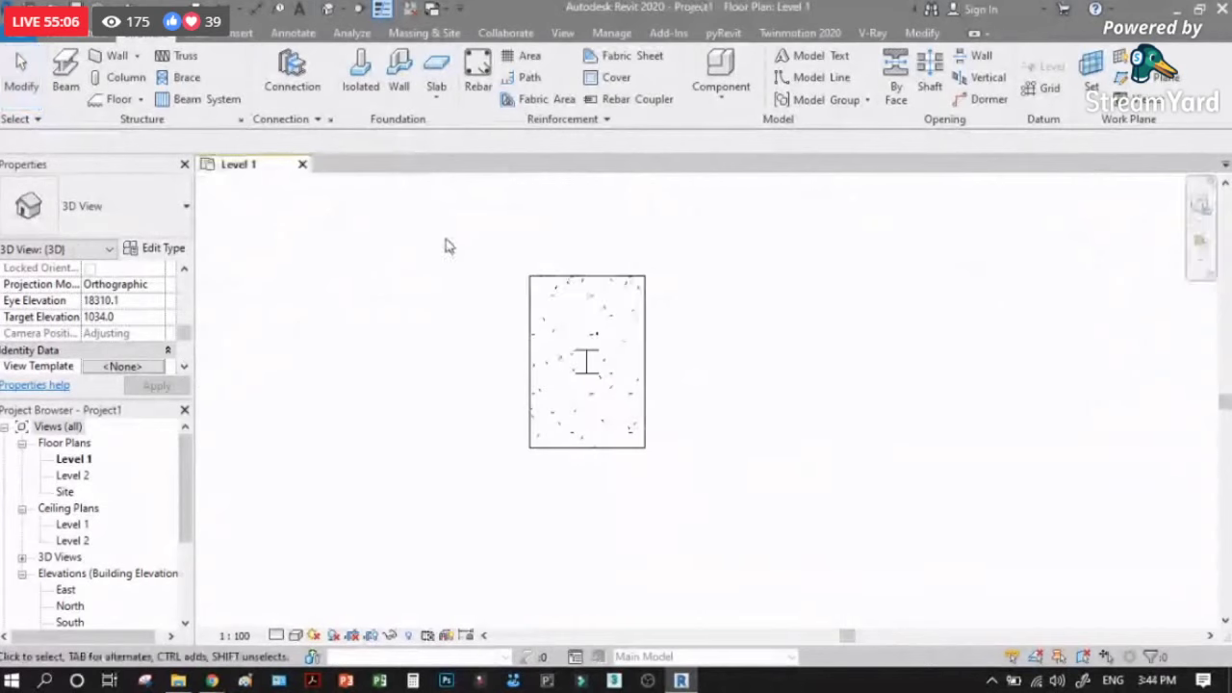
pyautogui.moveTo(668, 255); pyautogui.dragTo(503, 443)
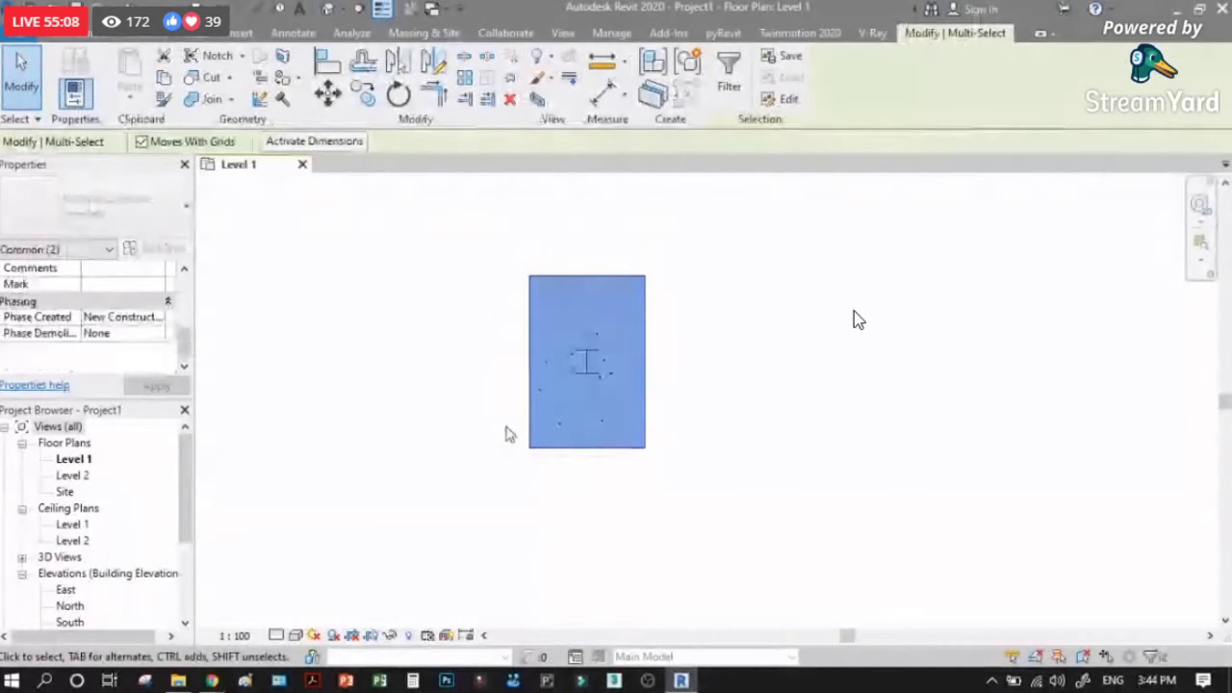
# Step: Delete the selected column and footing, then bring up the Steel tools
pyautogui.press('Delete')
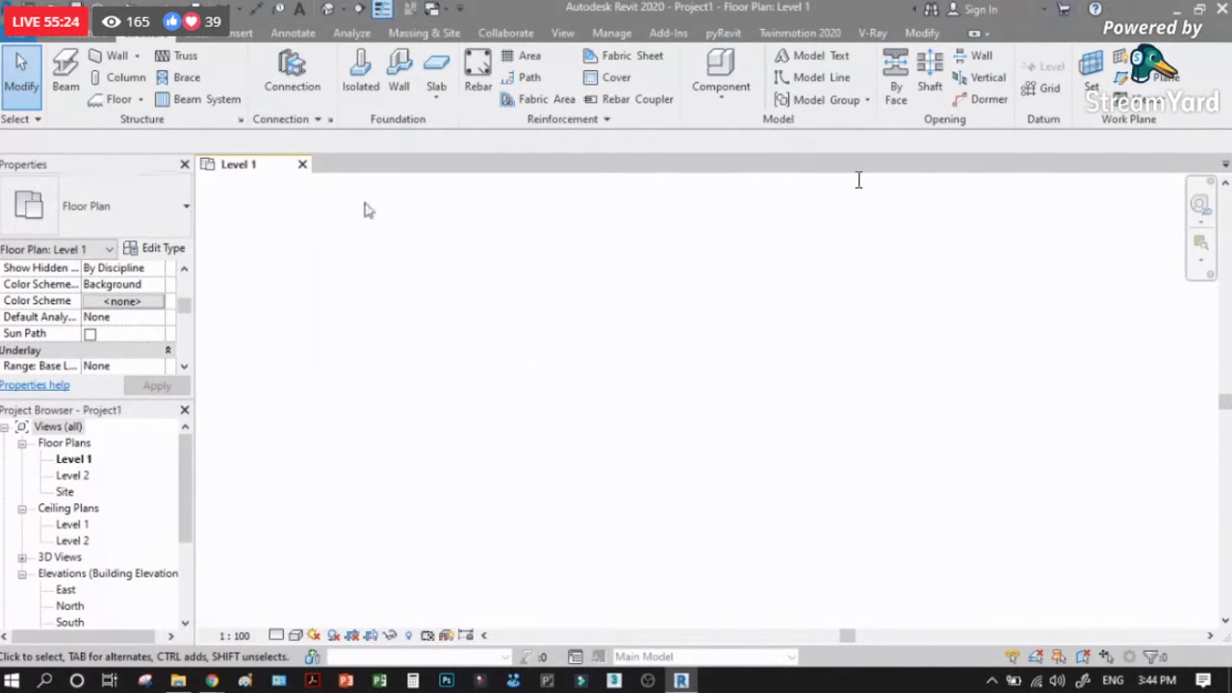
pyautogui.click(204, 36)
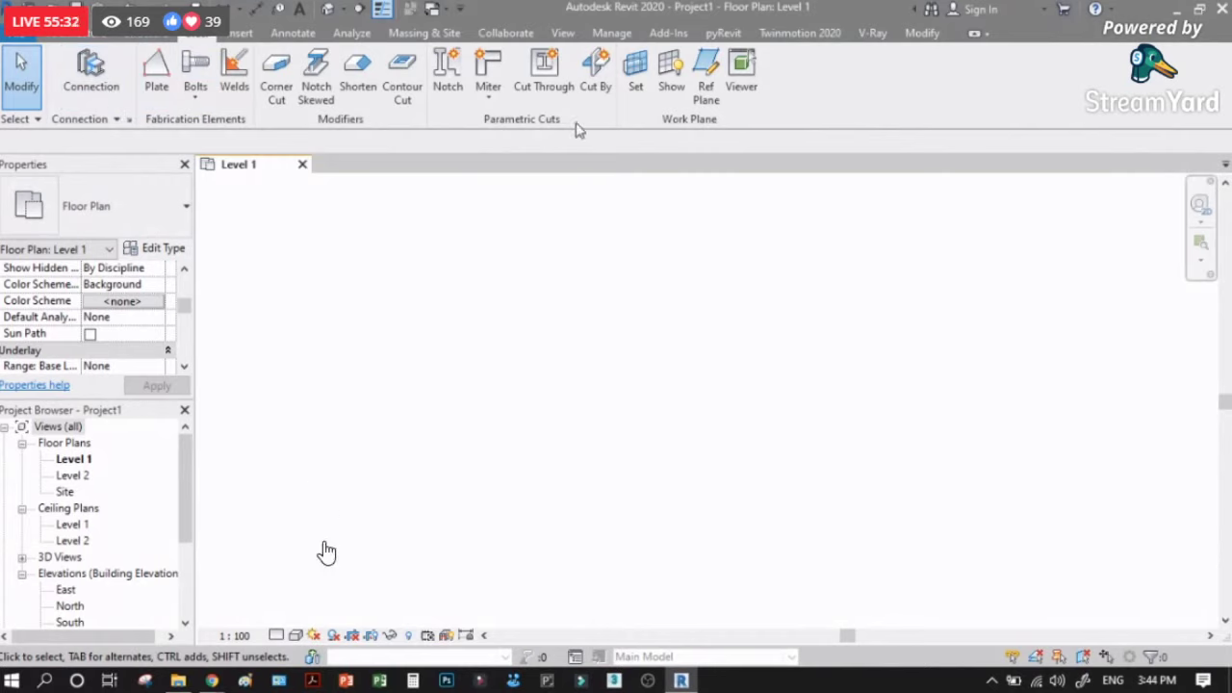
# Step: Start placing a Generic Connection structural connection and launch the Connection Settings
pyautogui.click(99, 87)
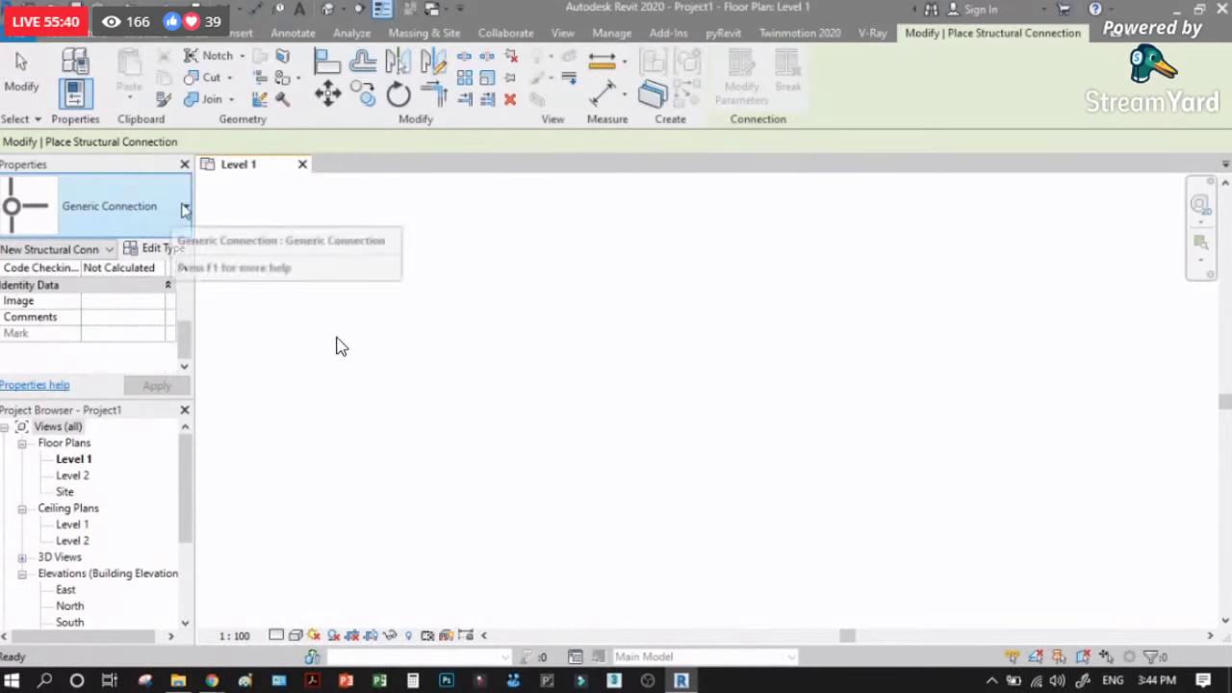
pyautogui.click(159, 206)
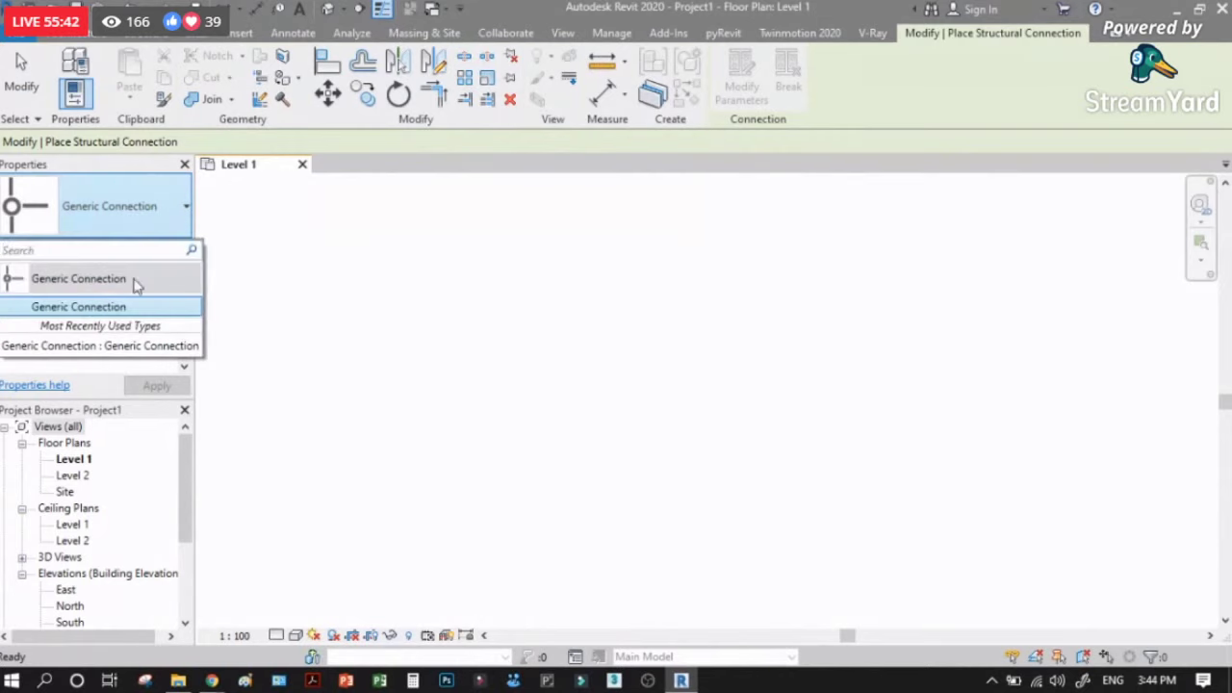
pyautogui.click(371, 149)
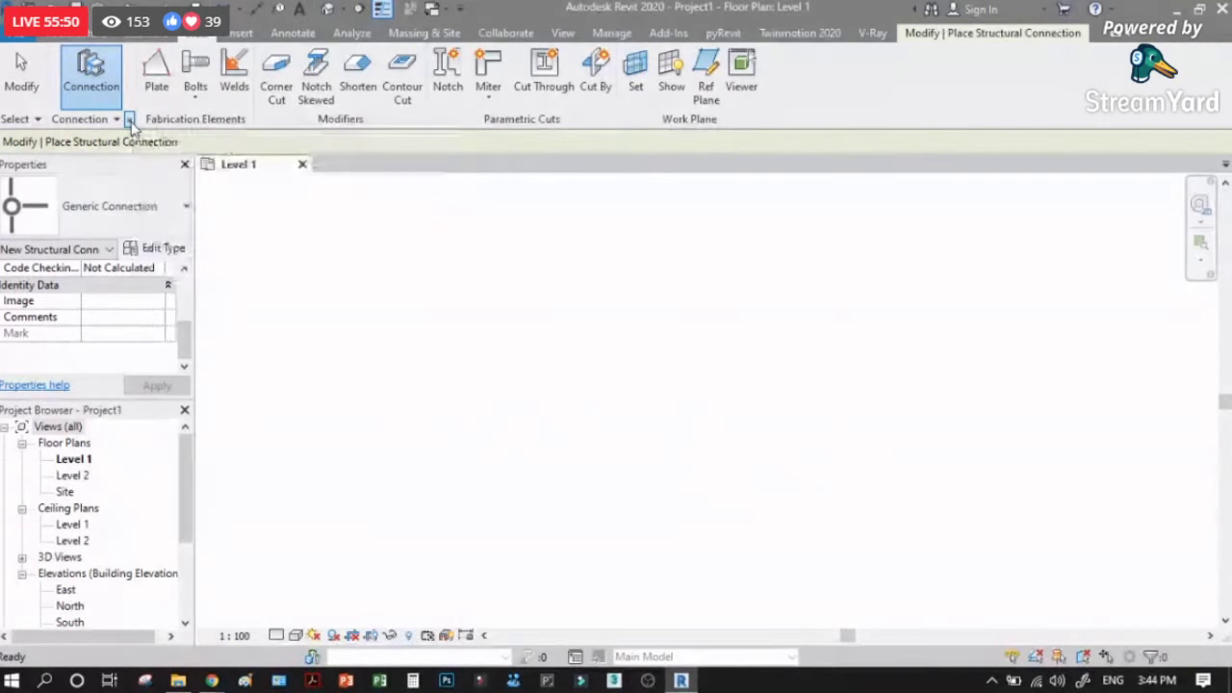
pyautogui.click(129, 119)
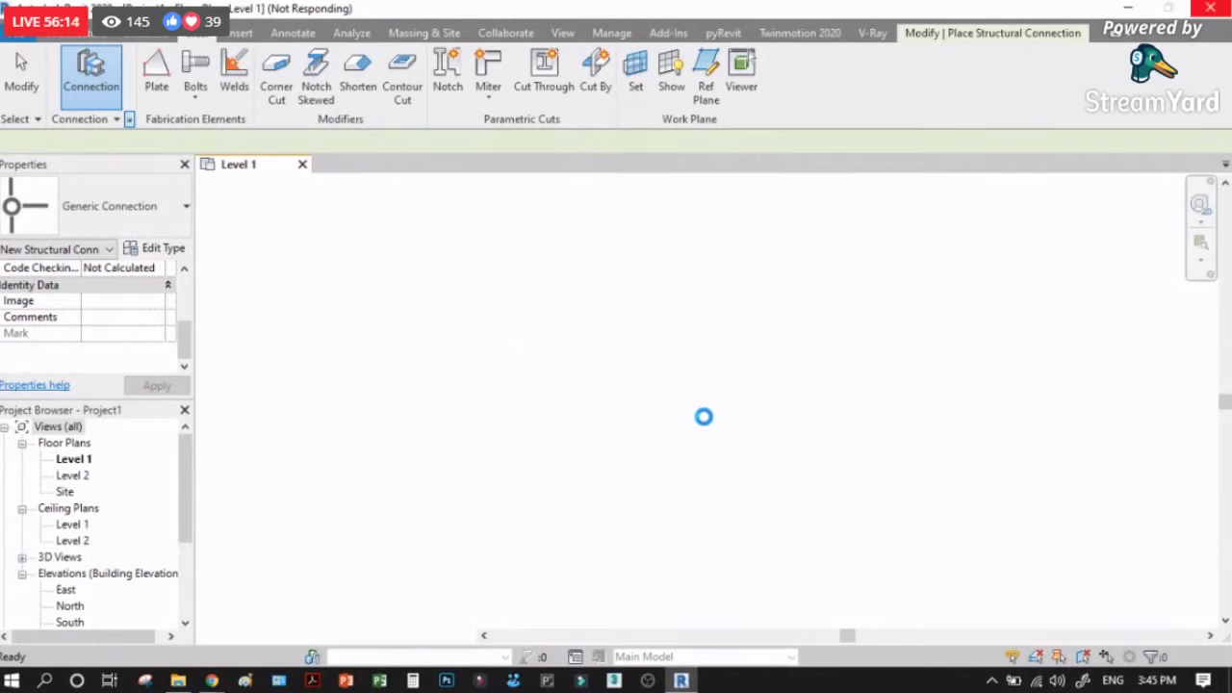
# Step: Show the Autodesk Philippines folder in File Explorer, then return to Revit
pyautogui.click(178, 680)
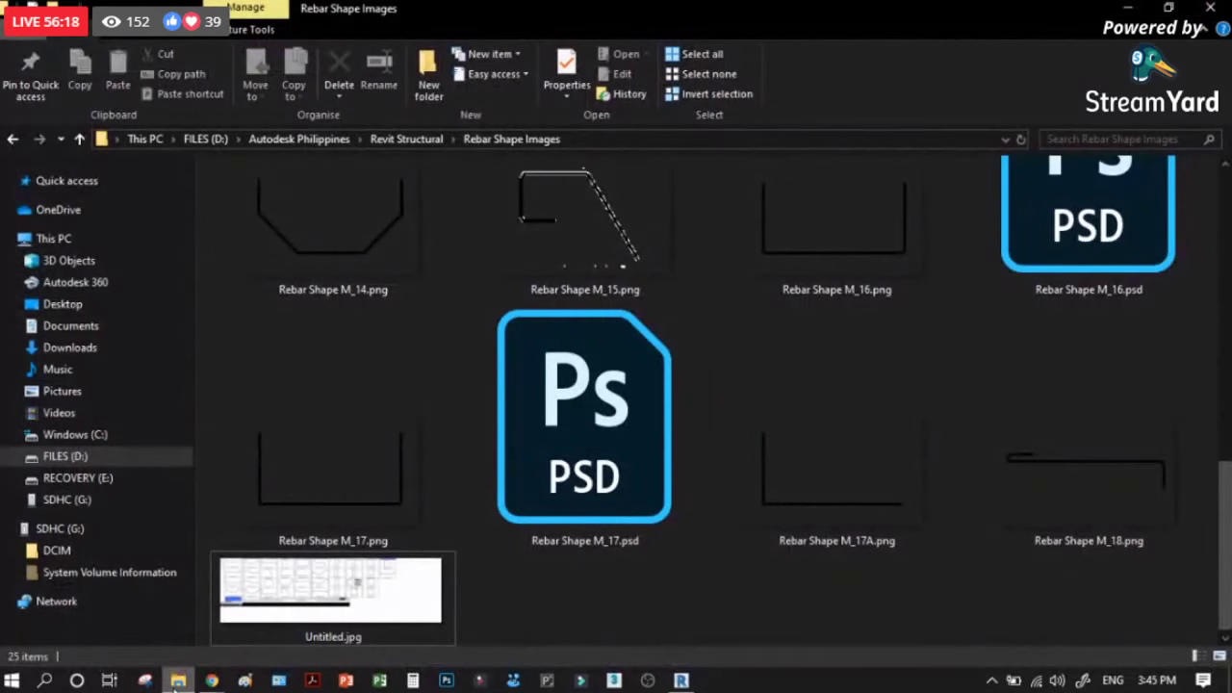
pyautogui.click(285, 140)
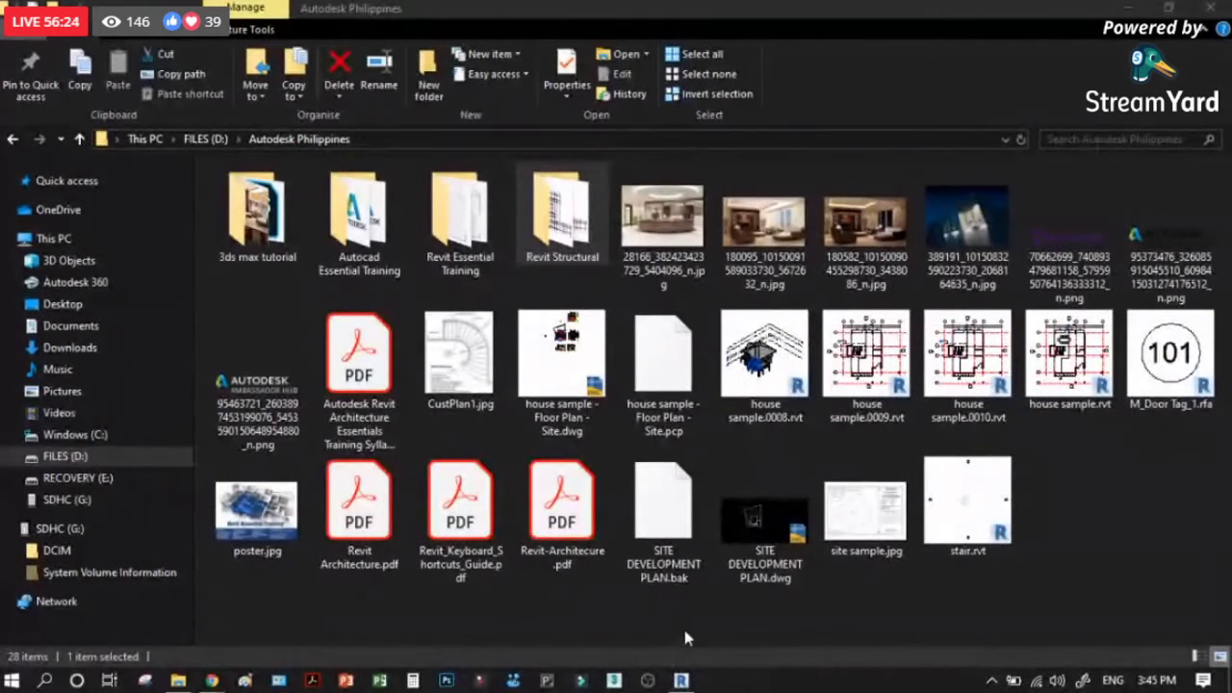
pyautogui.click(680, 679)
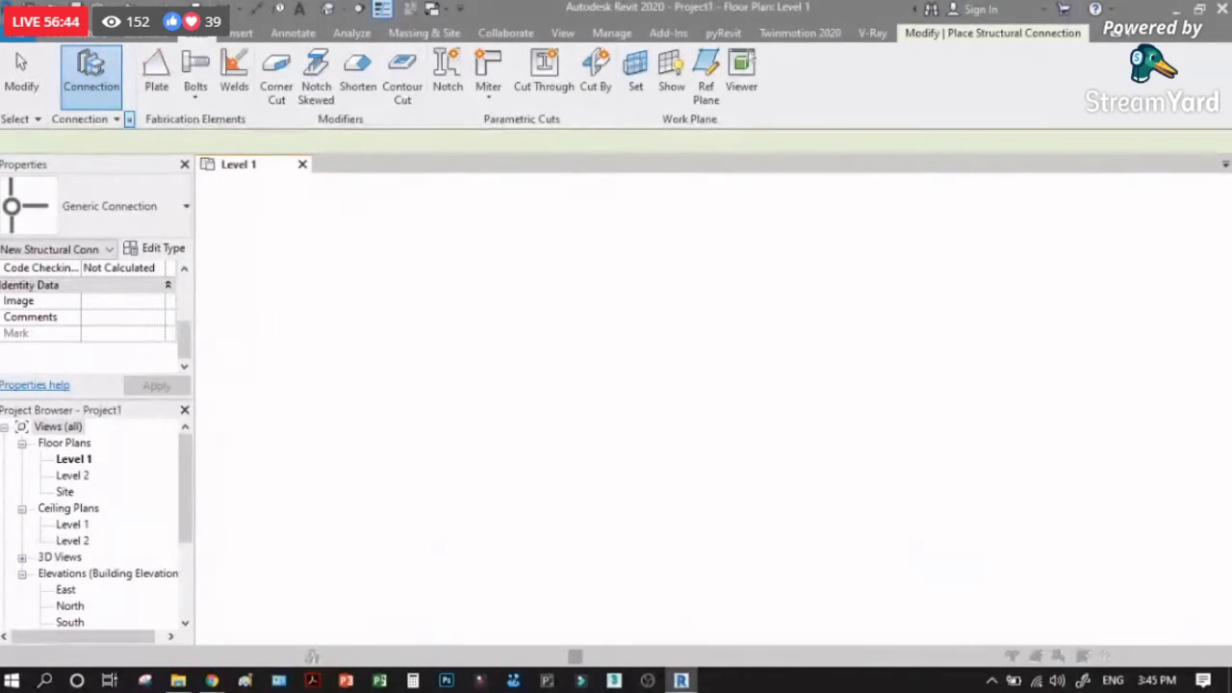
# Step: Move the Structural Connection Settings dialog aside and filter it to Column - Beam connections
pyautogui.hotkey('alt', 'Tab')
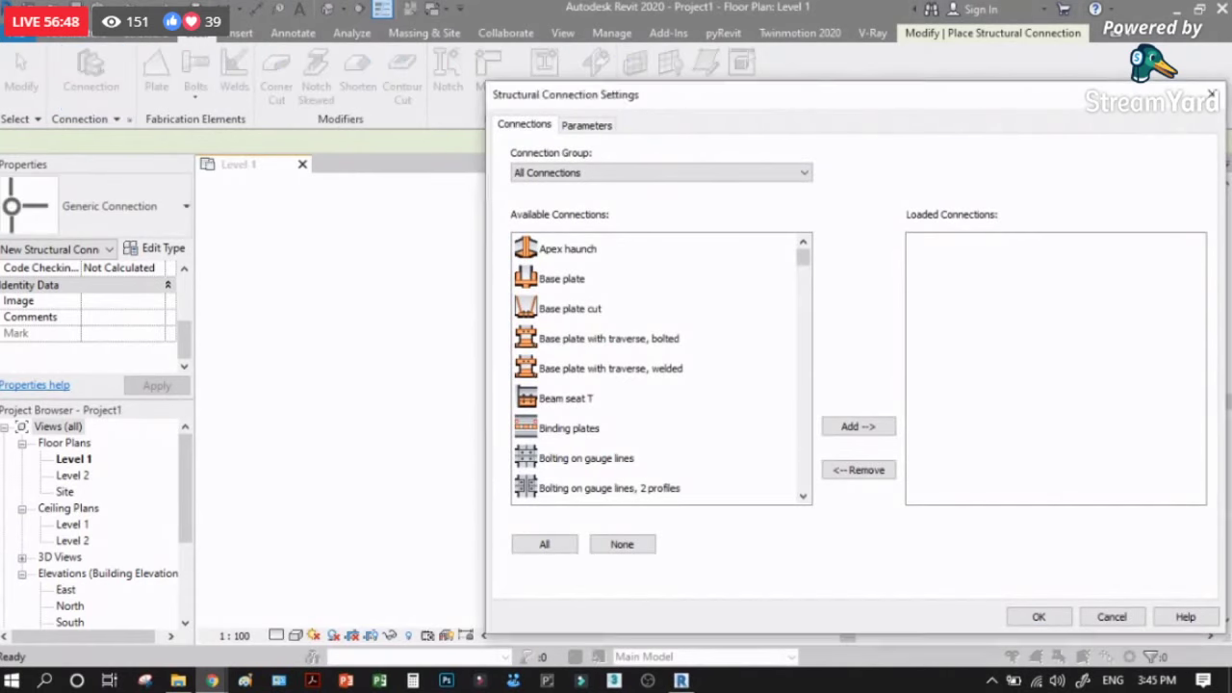
pyautogui.moveTo(721, 108); pyautogui.dragTo(566, 67)
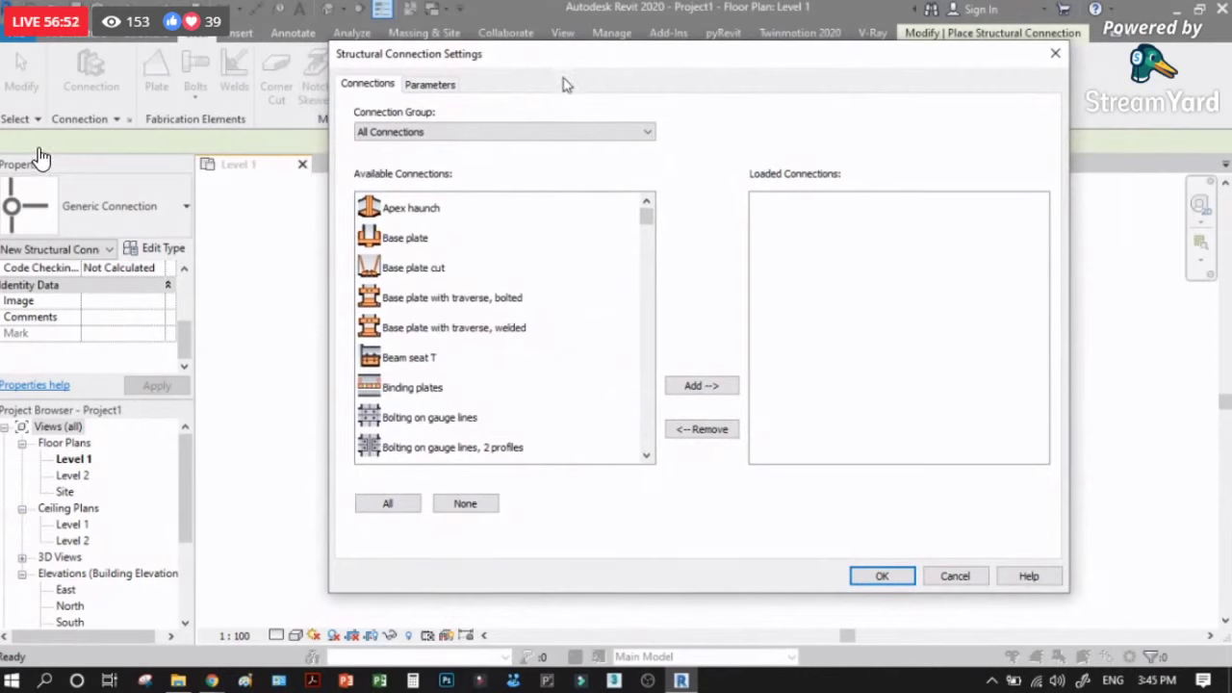
pyautogui.scroll(-4, 486, 299)
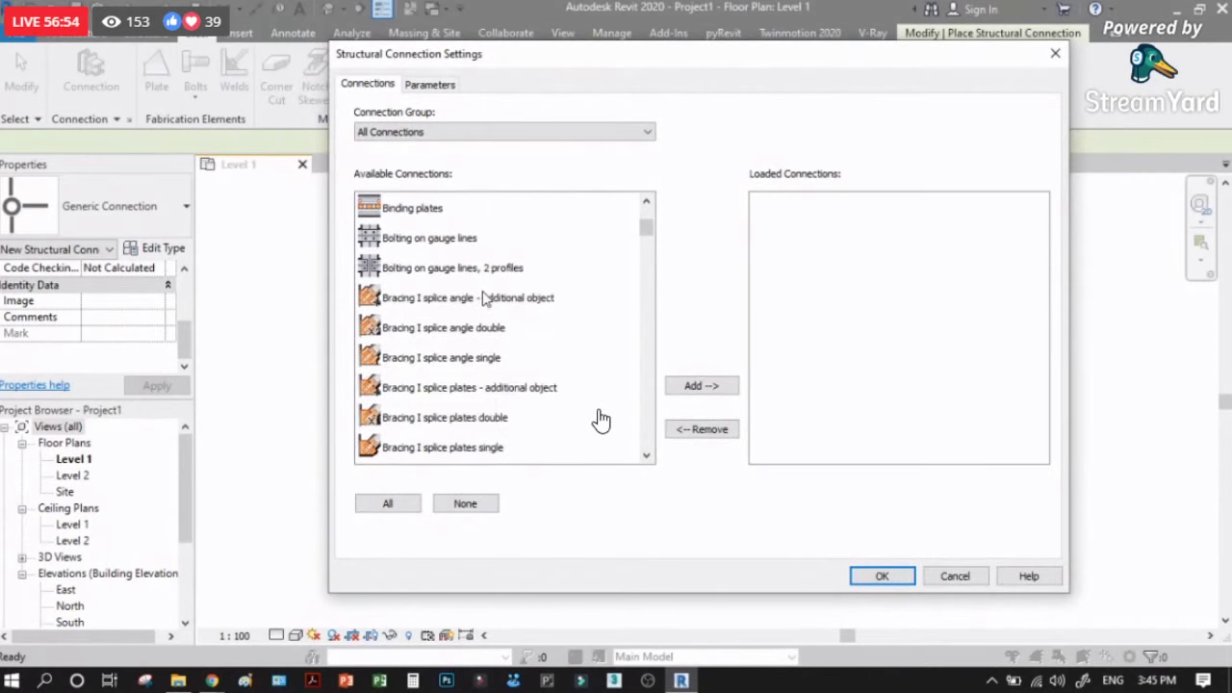
pyautogui.click(456, 131)
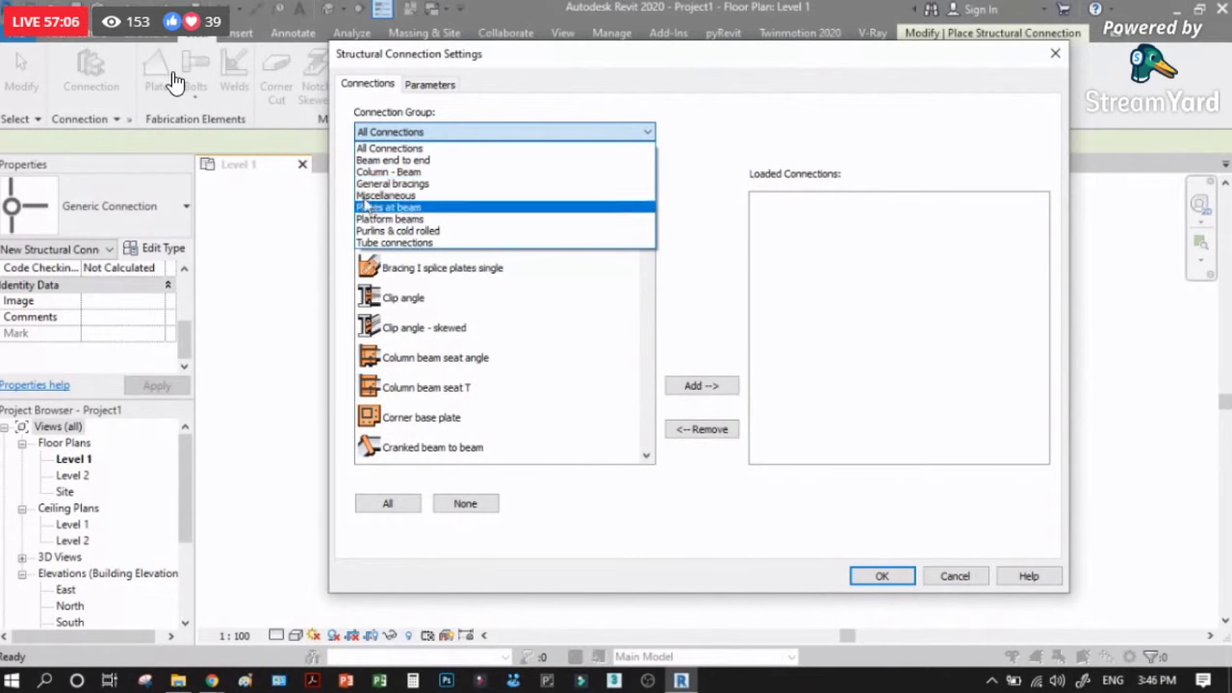
pyautogui.click(390, 172)
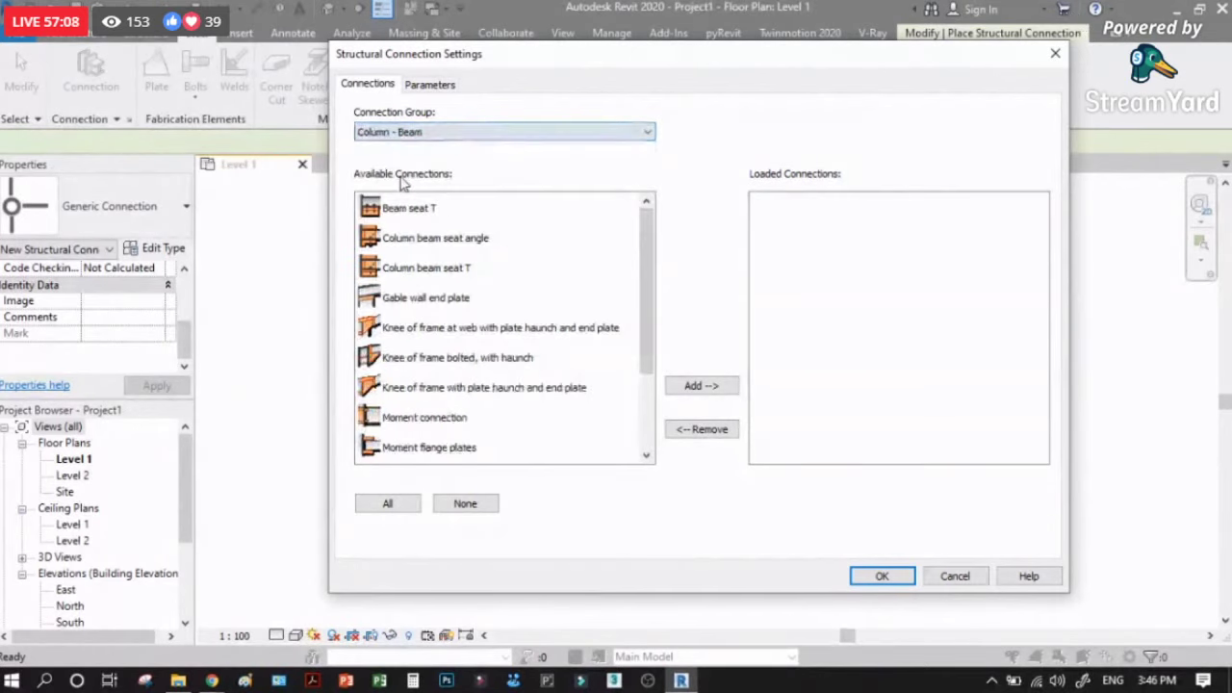
pyautogui.scroll(-1, 433, 331)
pyautogui.scroll(-1, 429, 321)
pyautogui.scroll(3, 427, 320)
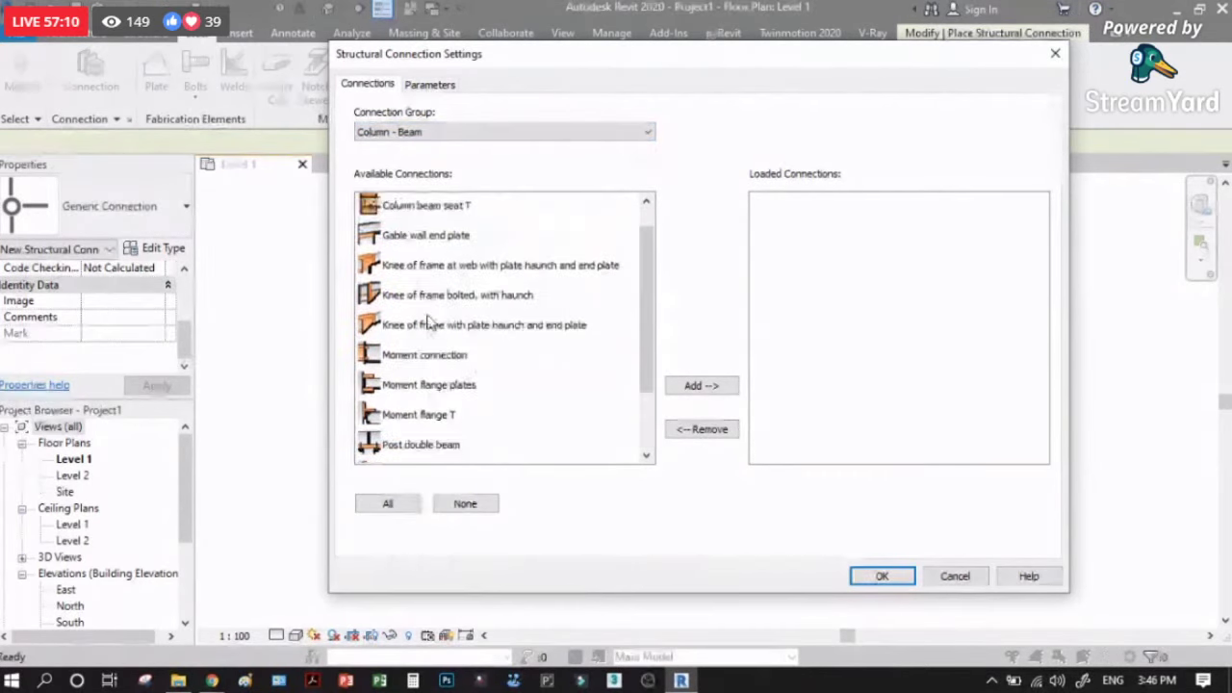
# Step: Browse the connection groups, then add Beam seat T to the loaded connections and confirm
pyautogui.click(434, 131)
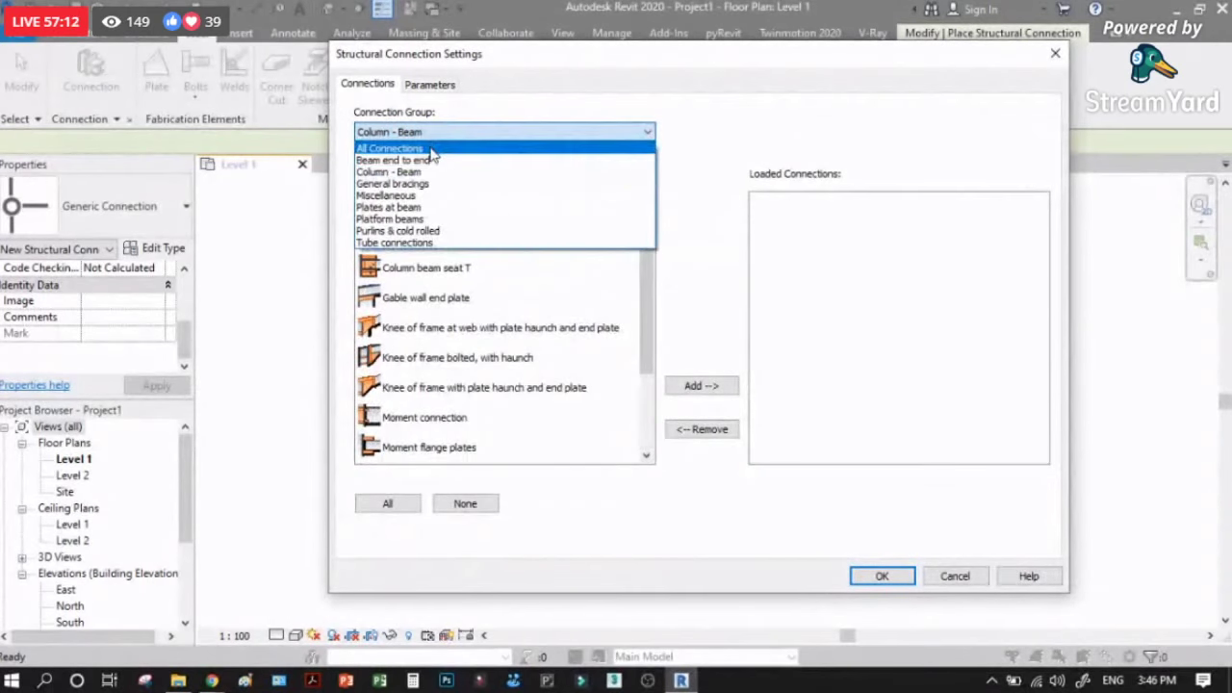
pyautogui.click(432, 146)
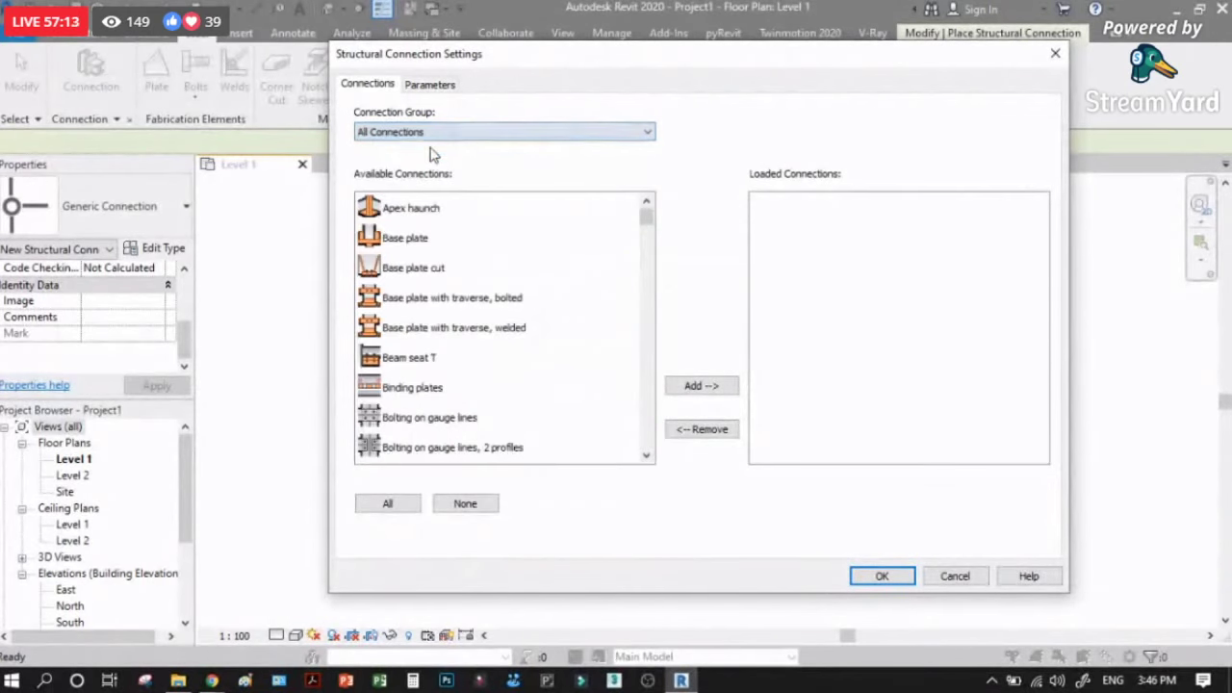
pyautogui.click(427, 217)
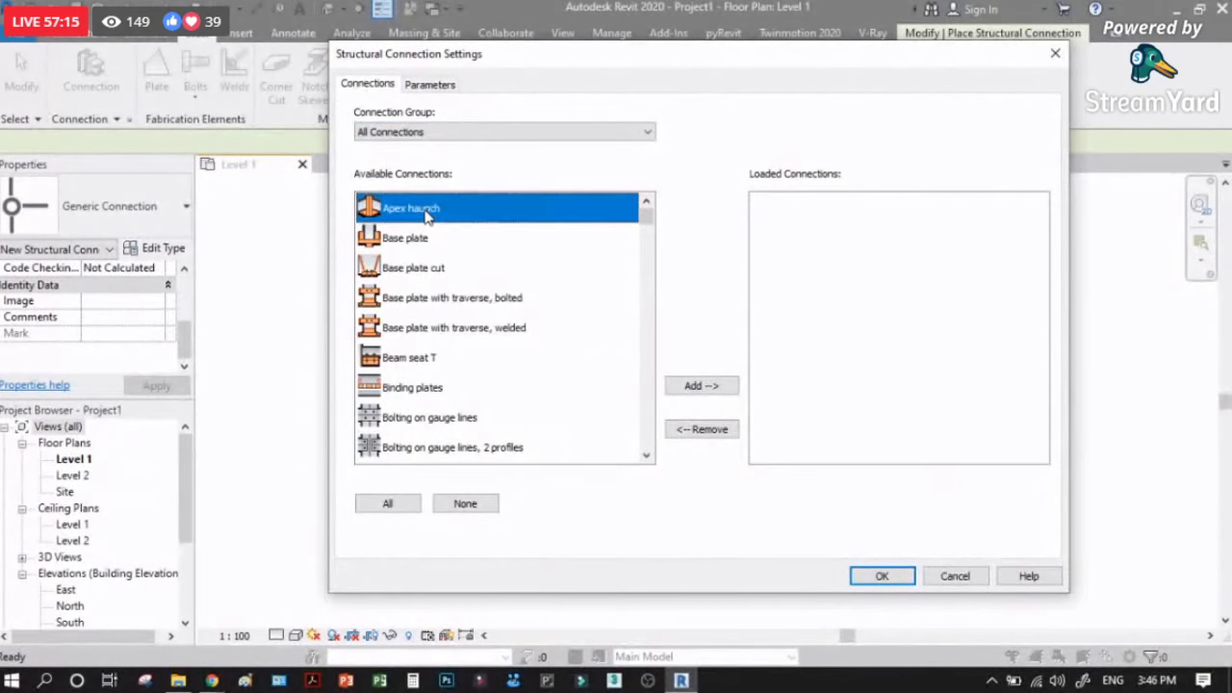
pyautogui.click(396, 508)
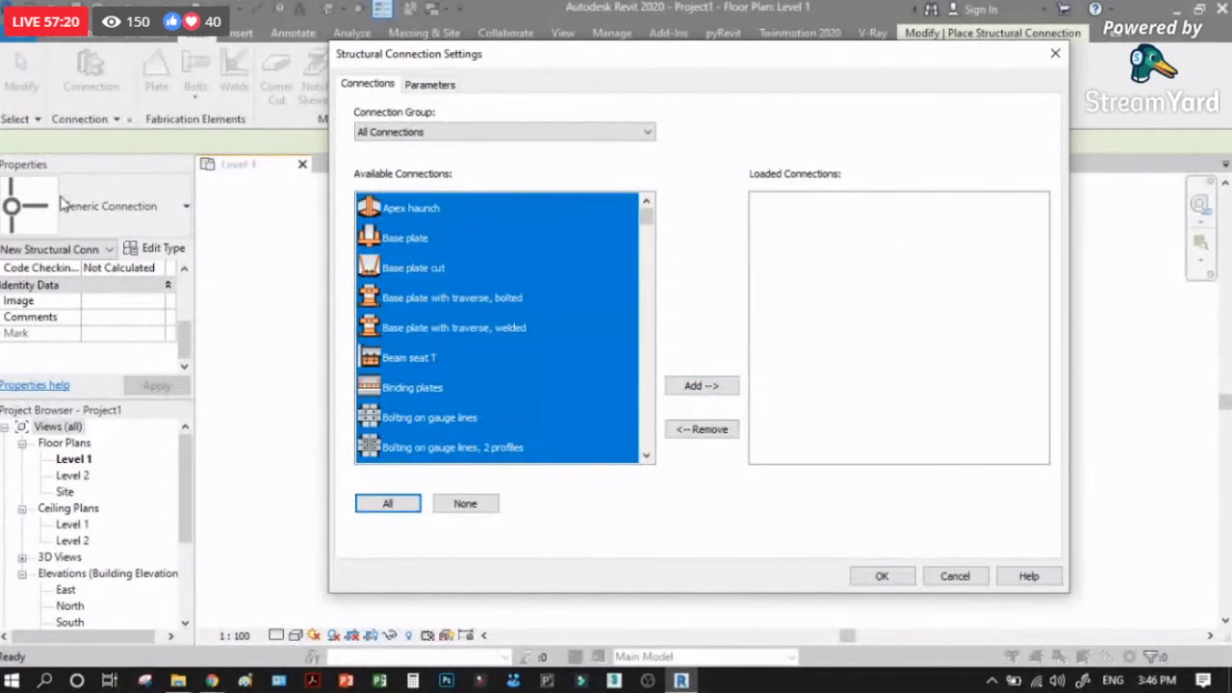
pyautogui.click(481, 132)
pyautogui.click(423, 158)
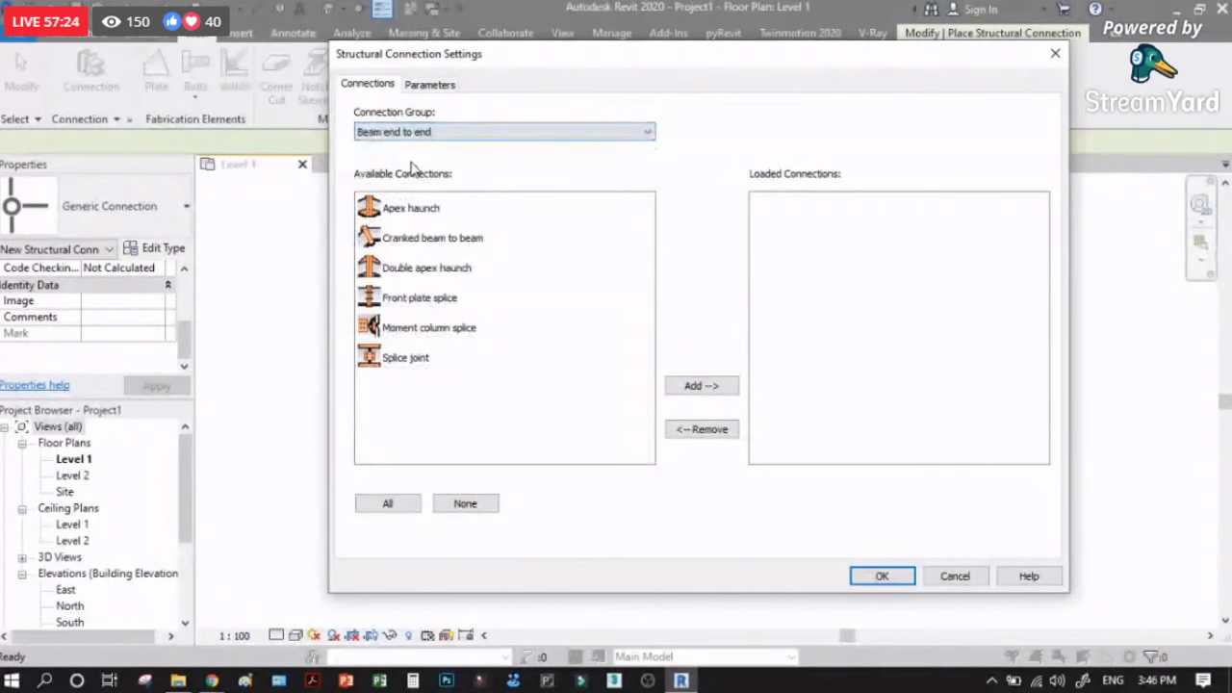
pyautogui.click(478, 137)
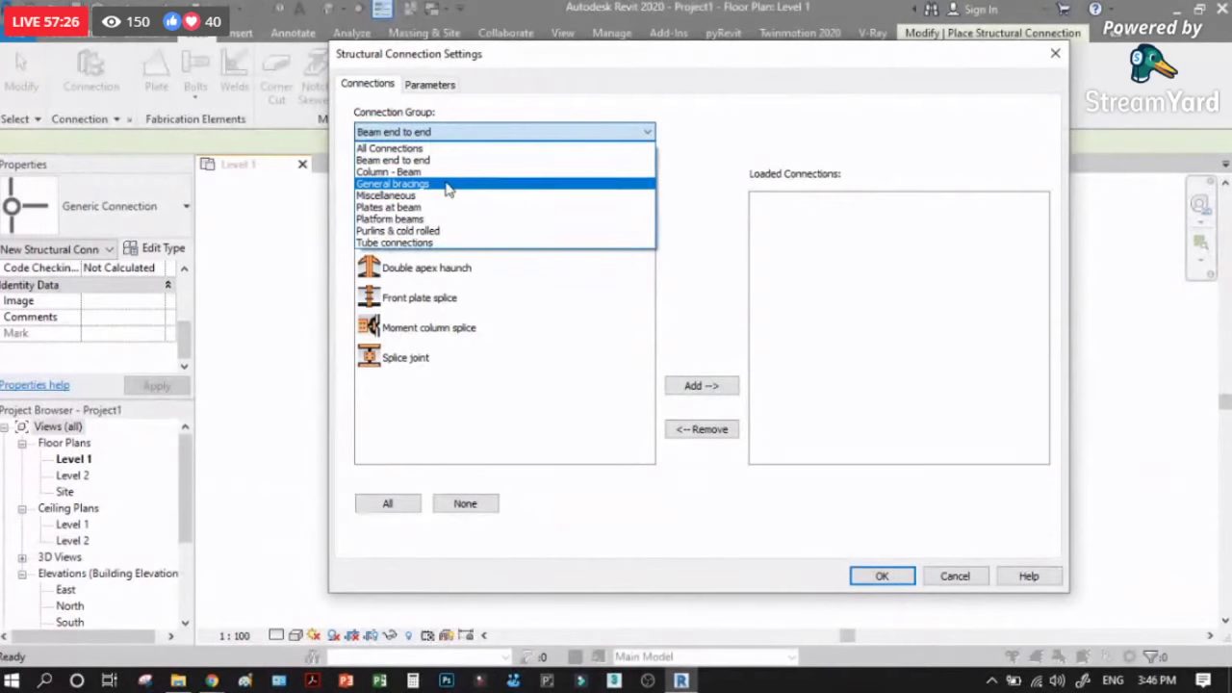
pyautogui.click(445, 173)
pyautogui.click(399, 210)
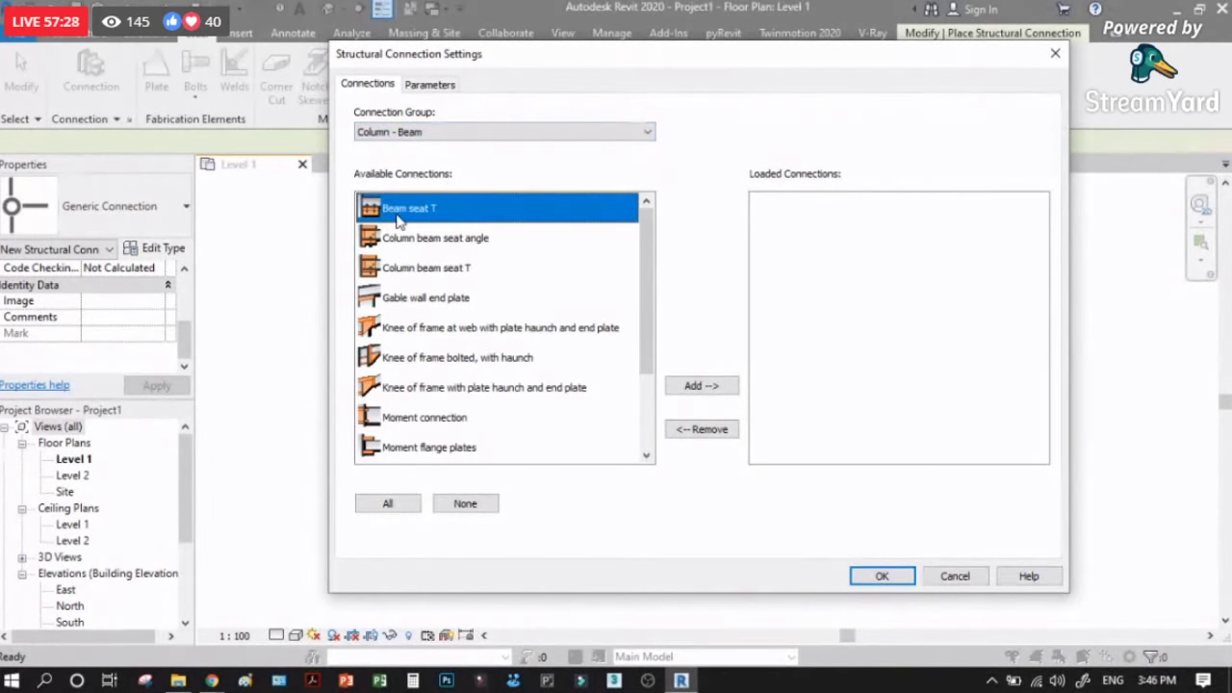
pyautogui.click(700, 385)
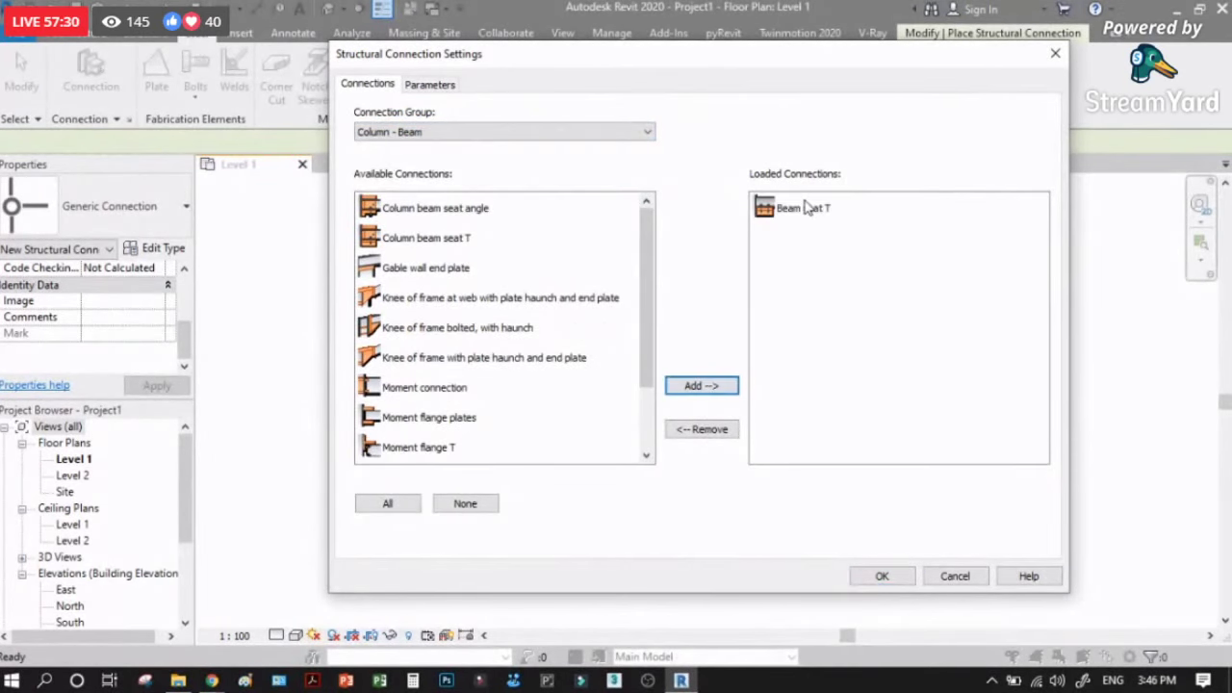
pyautogui.click(882, 576)
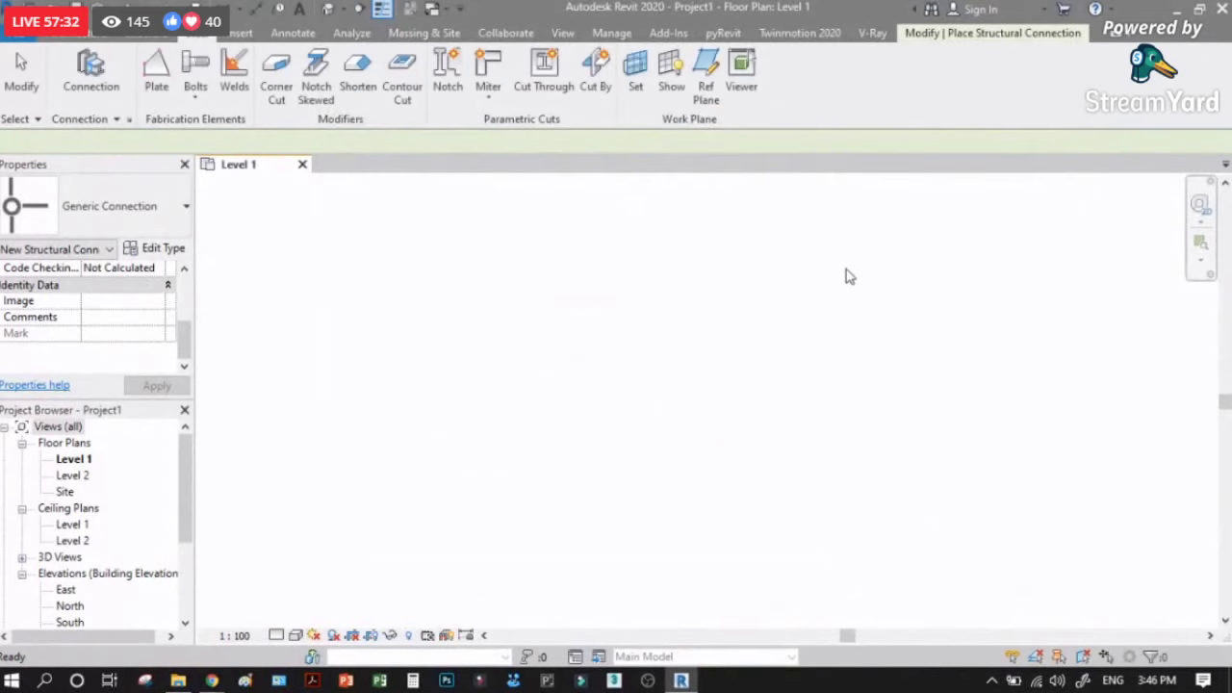
pyautogui.click(188, 217)
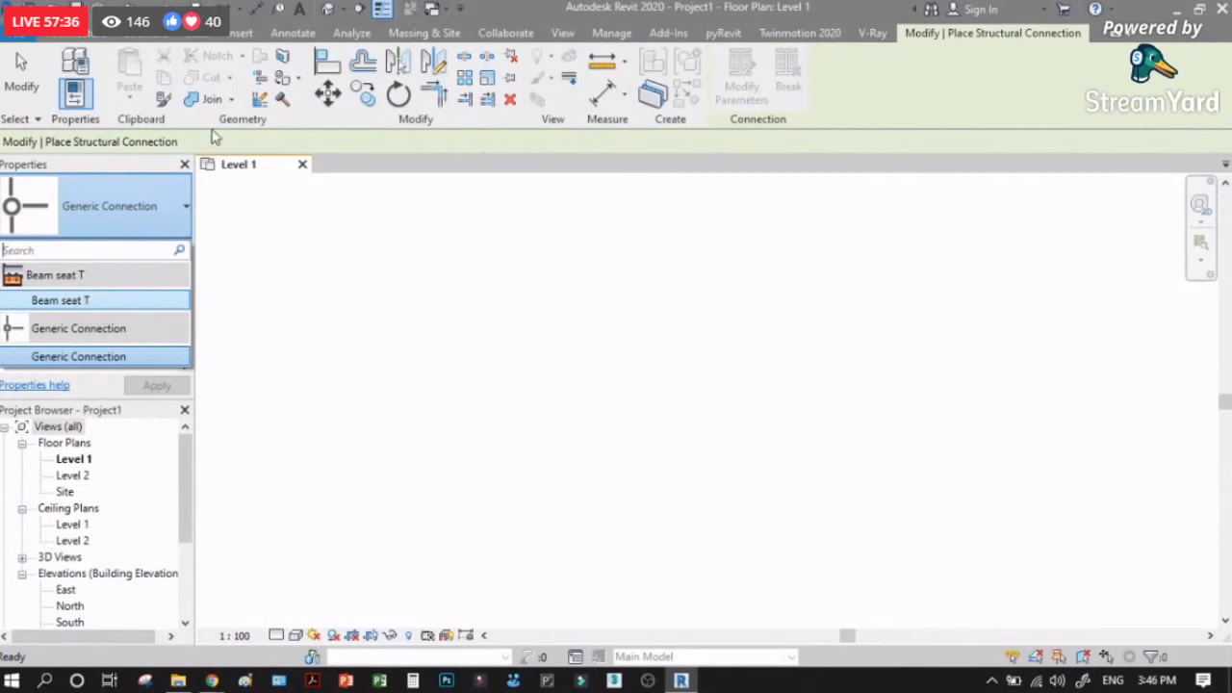
pyautogui.click(205, 48)
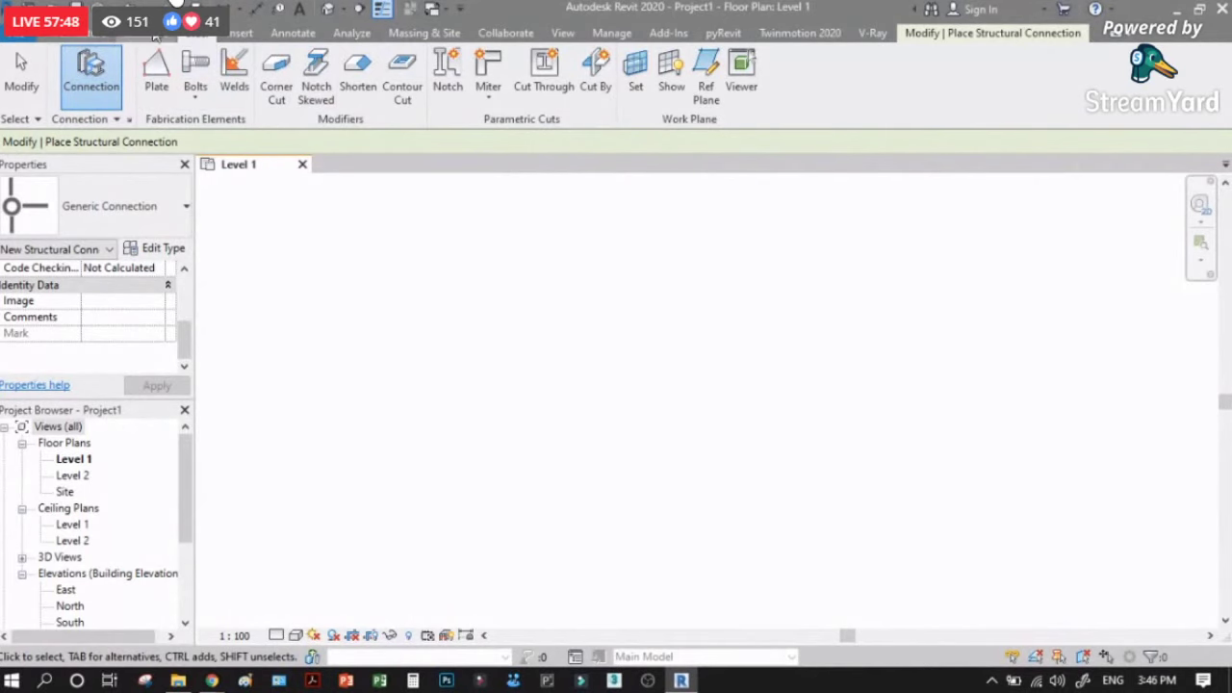
pyautogui.click(120, 33)
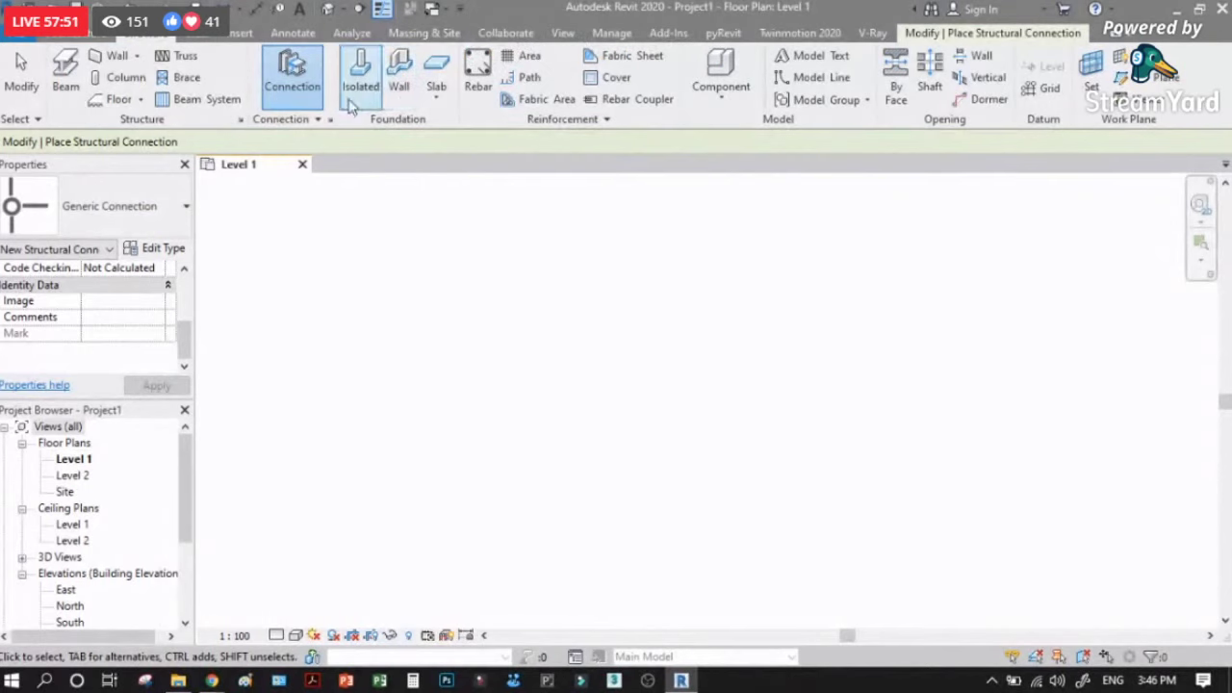
# Step: Cancel closing the Level 1 view and end structural connection placement
pyautogui.click(302, 163)
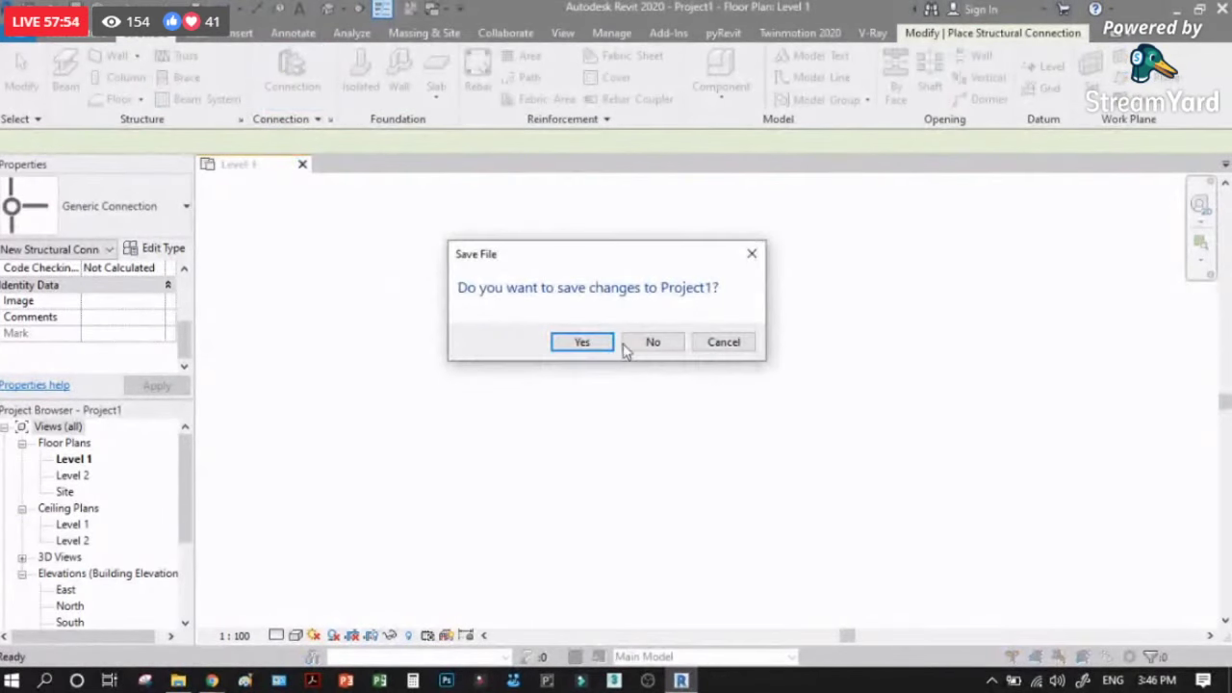
pyautogui.click(724, 346)
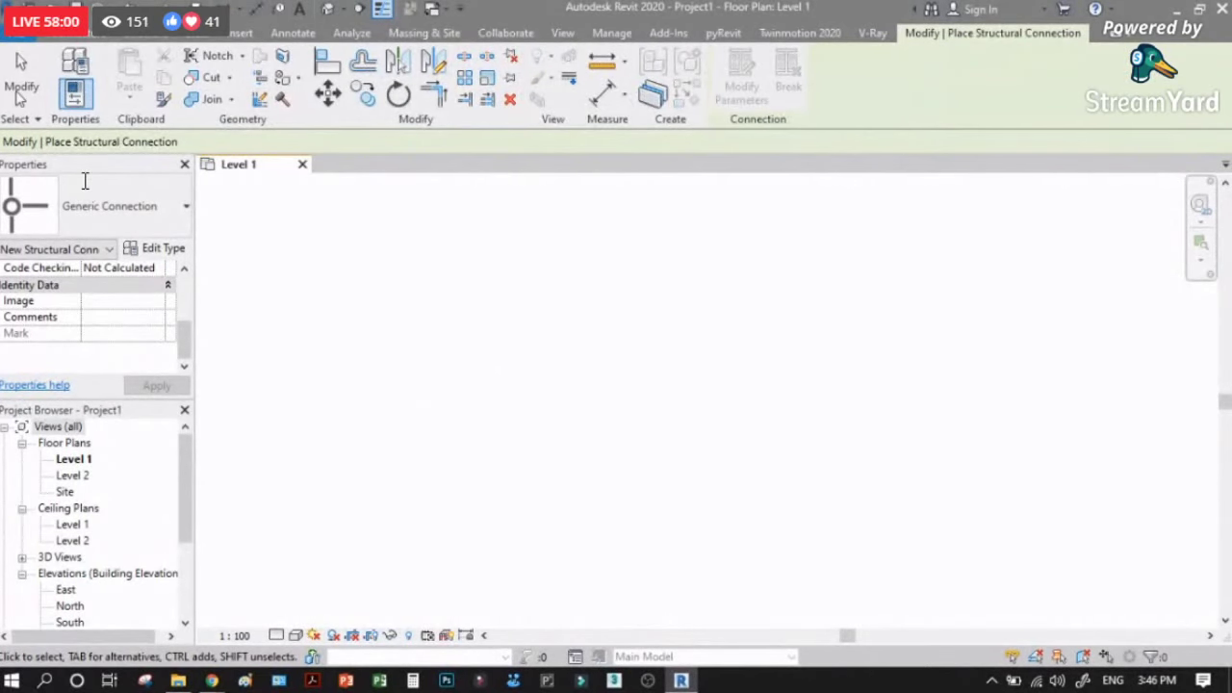
pyautogui.press('Escape')
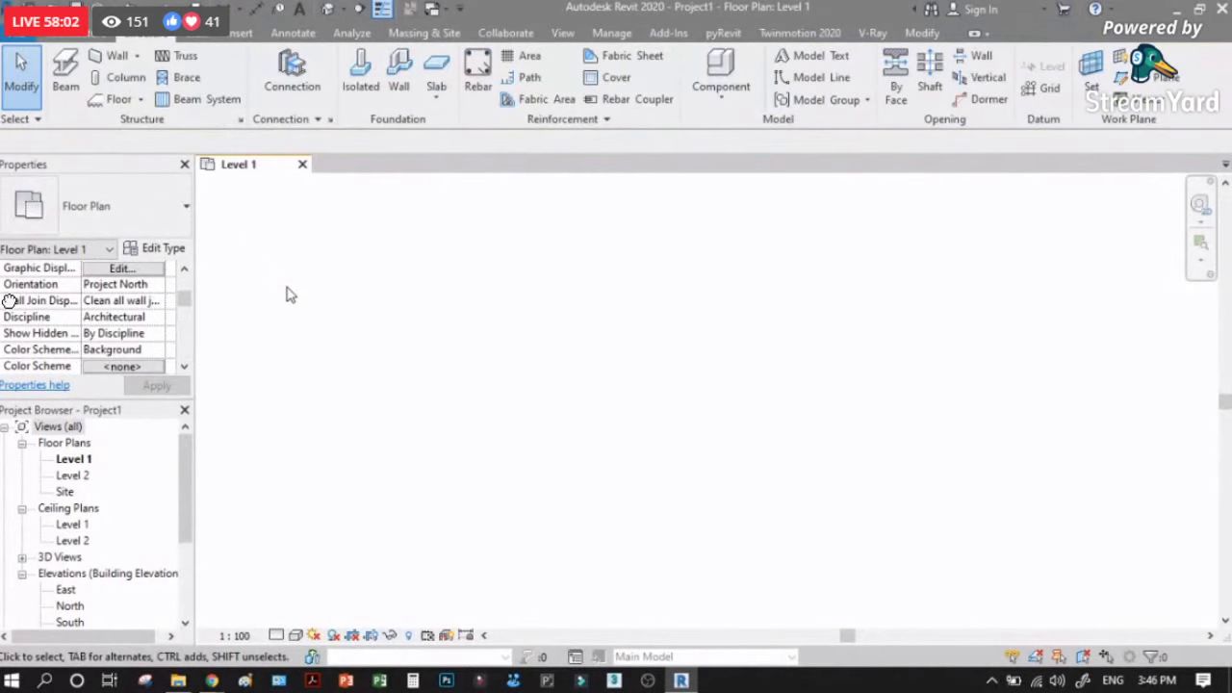
pyautogui.press('v')
pyautogui.press('g')
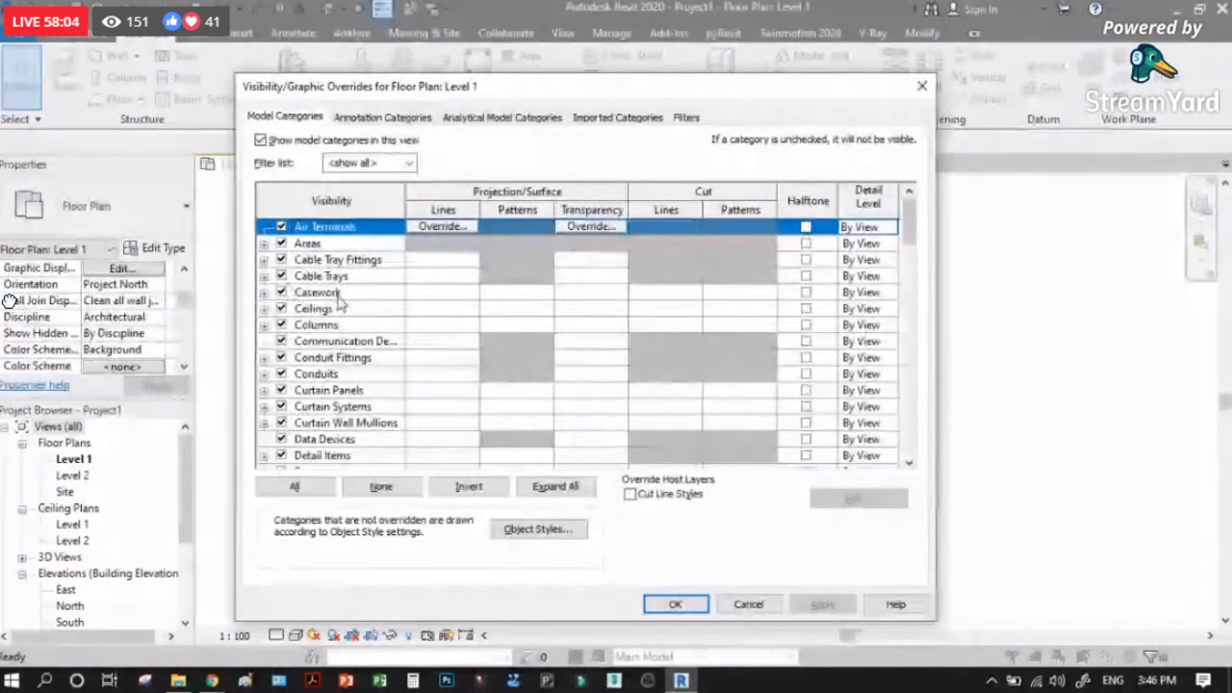
pyautogui.moveTo(547, 88); pyautogui.dragTo(692, 95)
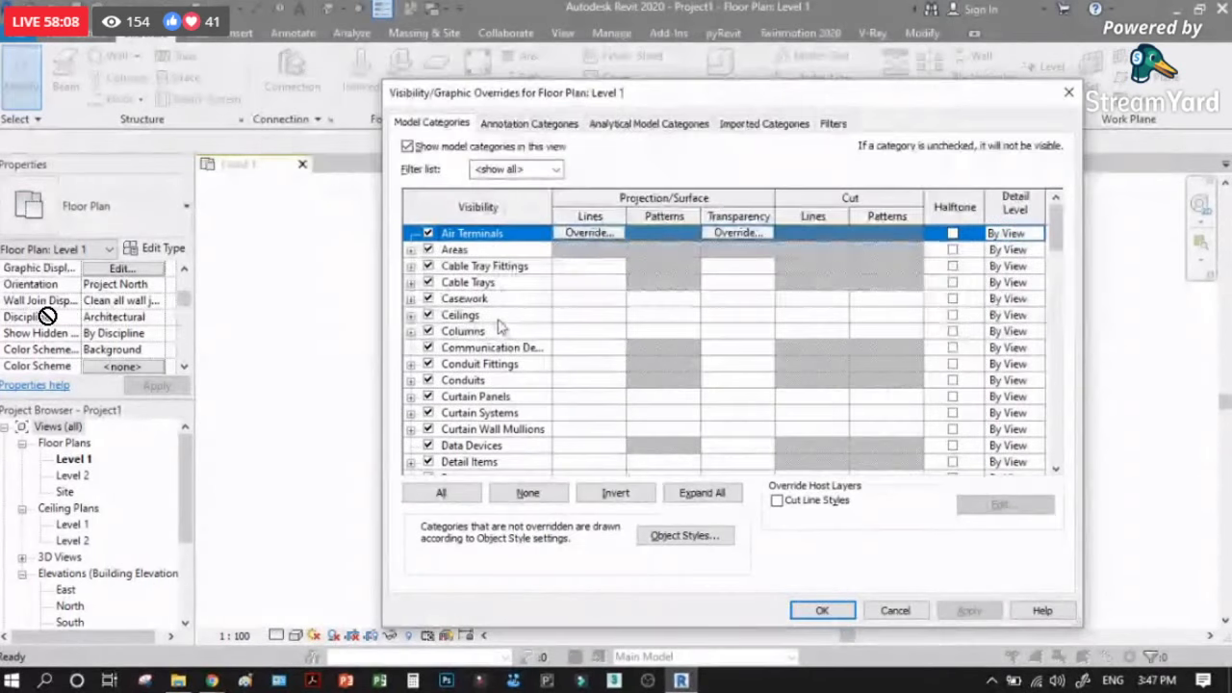
pyautogui.scroll(-8, 500, 327)
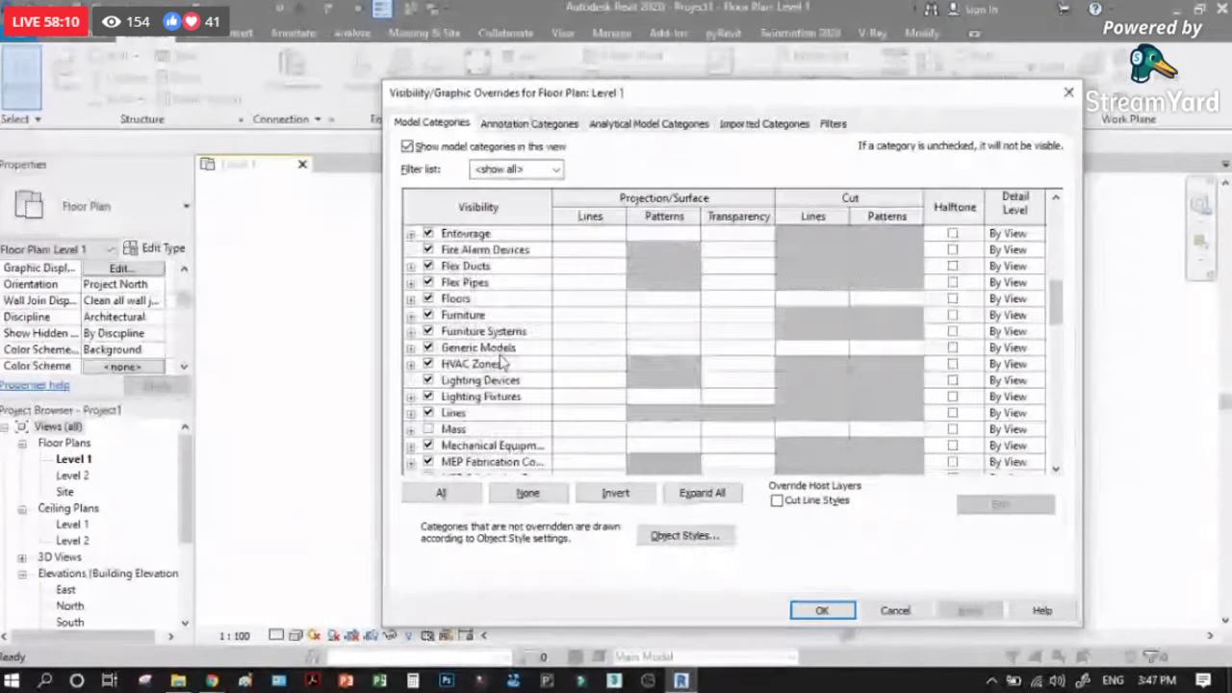
pyautogui.scroll(-10, 499, 361)
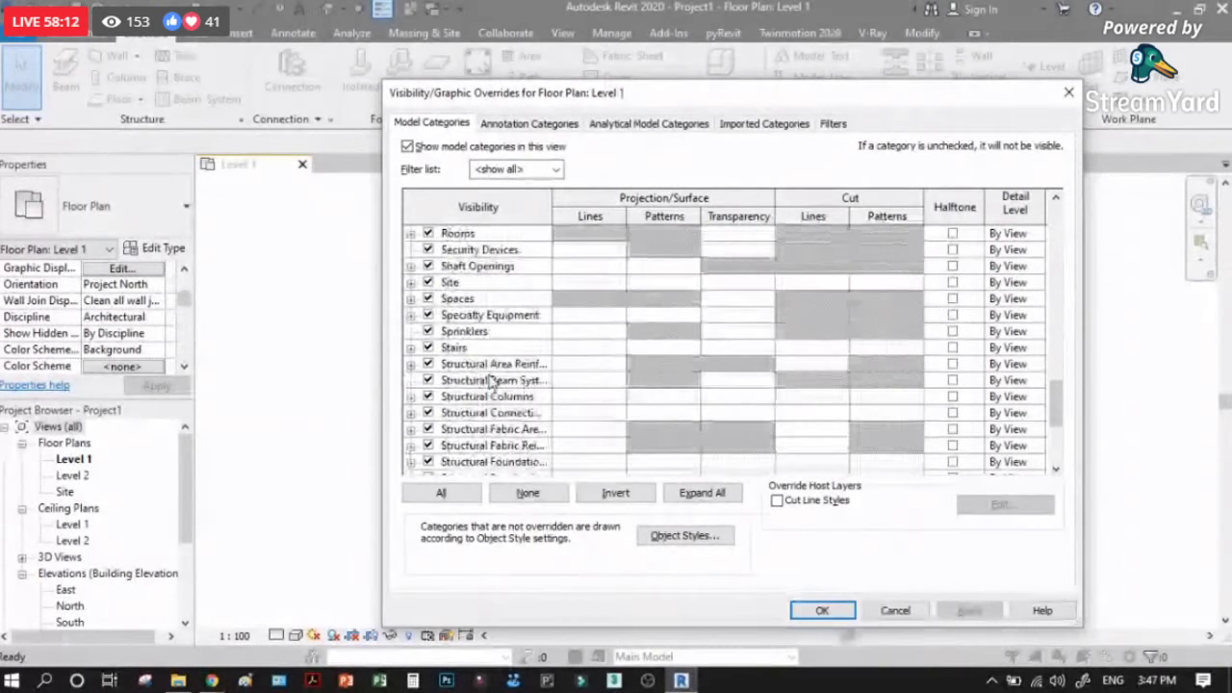
pyautogui.scroll(-4, 491, 382)
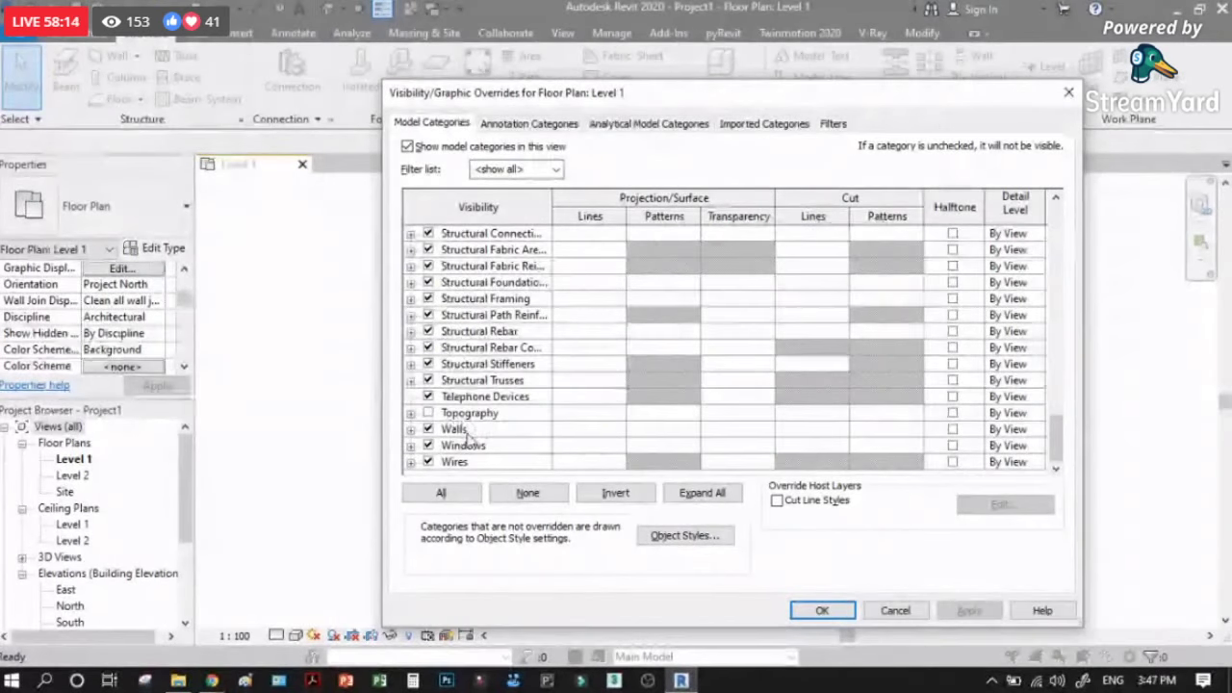
pyautogui.scroll(3, 466, 435)
pyautogui.click(520, 169)
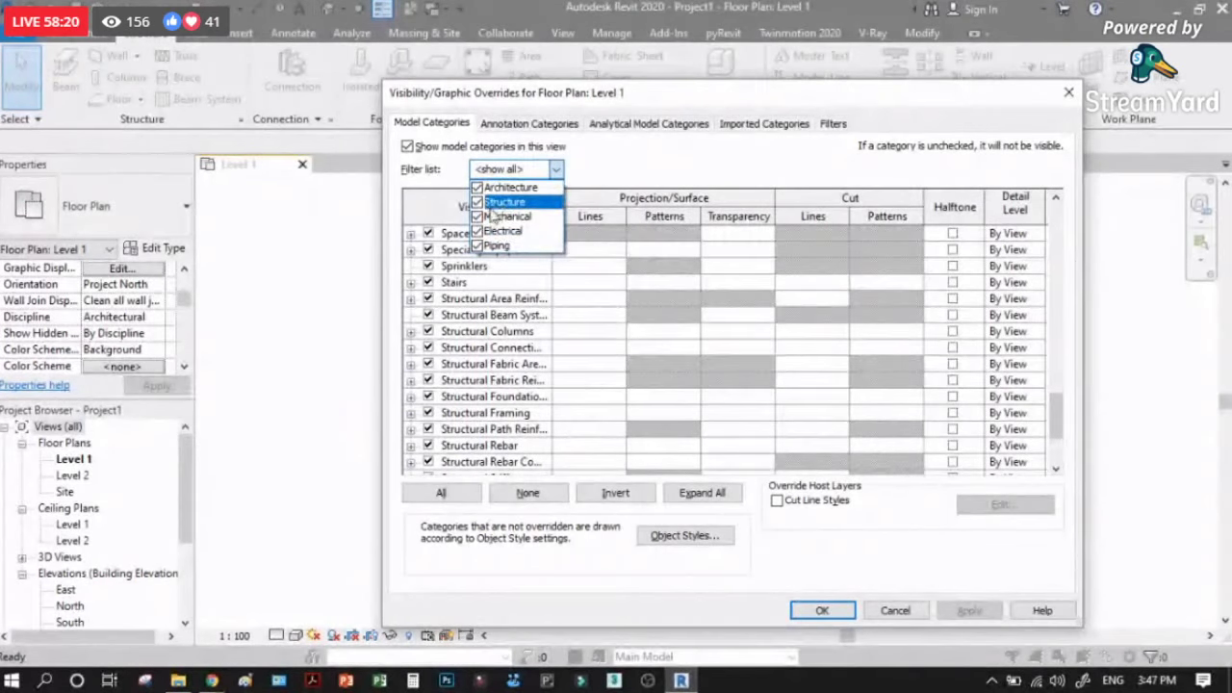
pyautogui.click(477, 217)
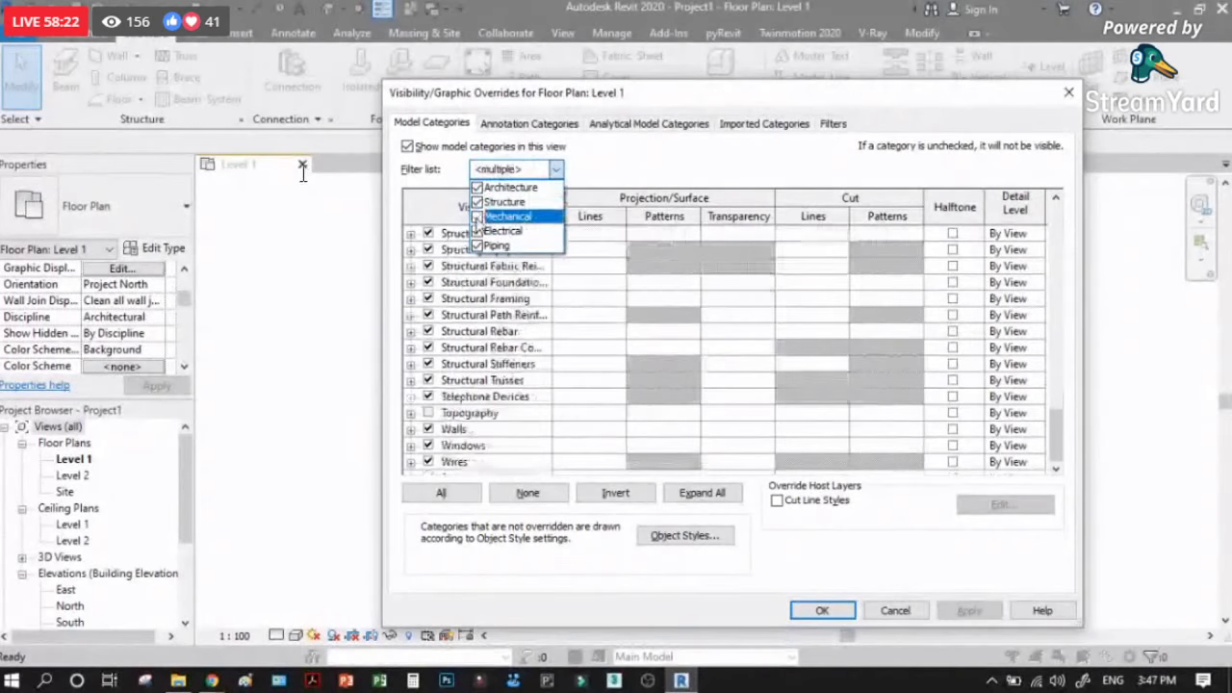
pyautogui.click(477, 231)
pyautogui.click(477, 245)
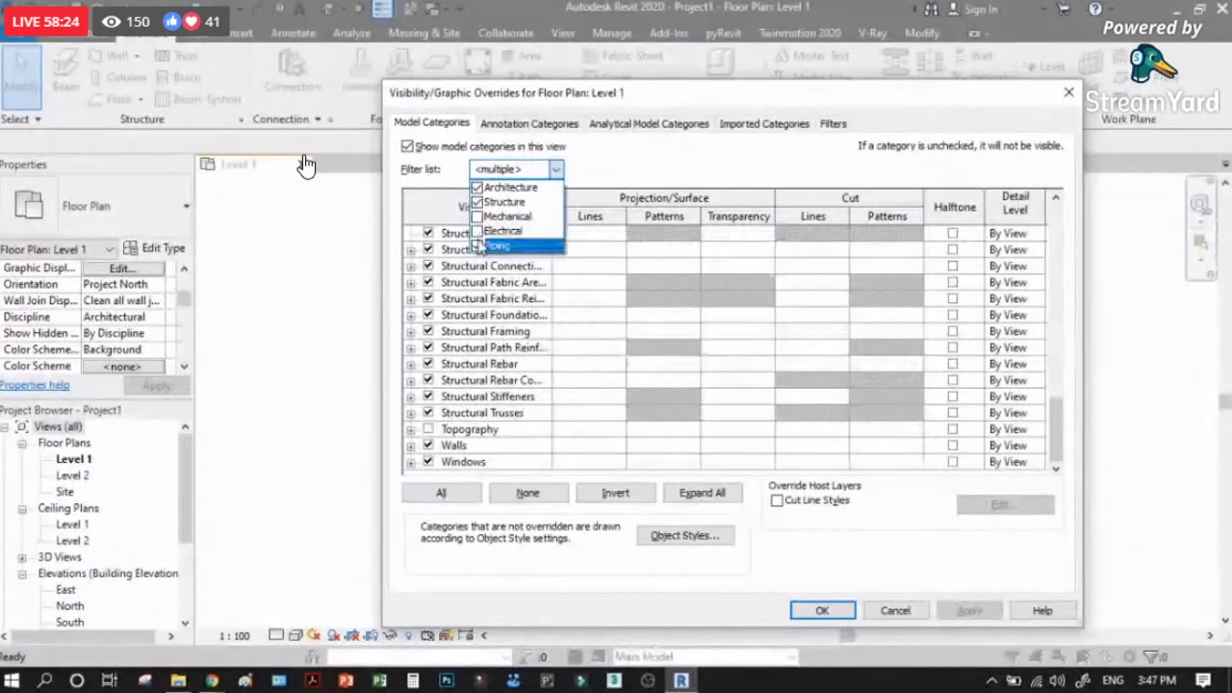
pyautogui.click(477, 202)
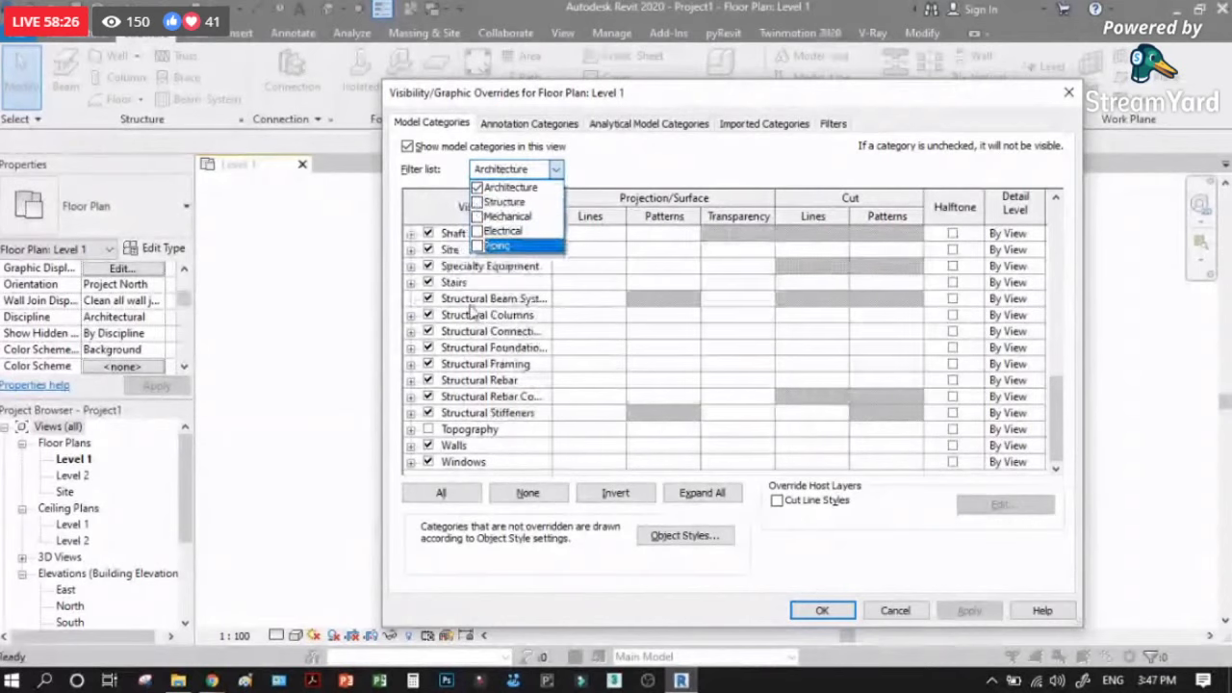
pyautogui.click(555, 169)
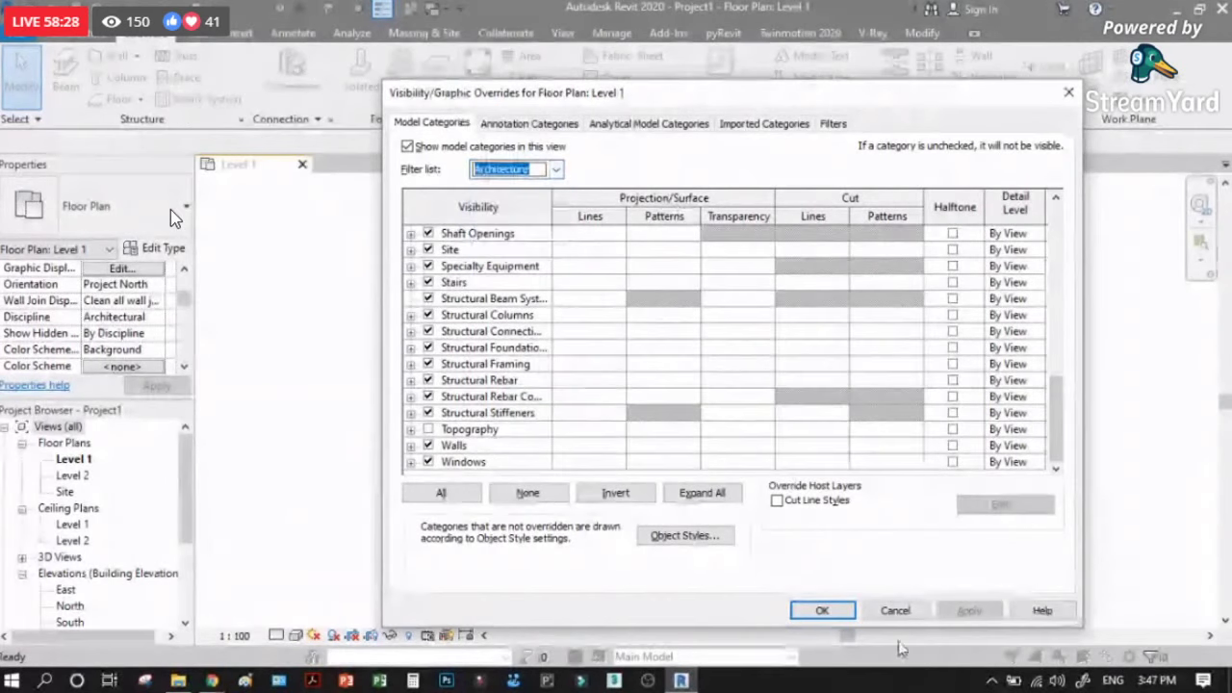
pyautogui.click(894, 610)
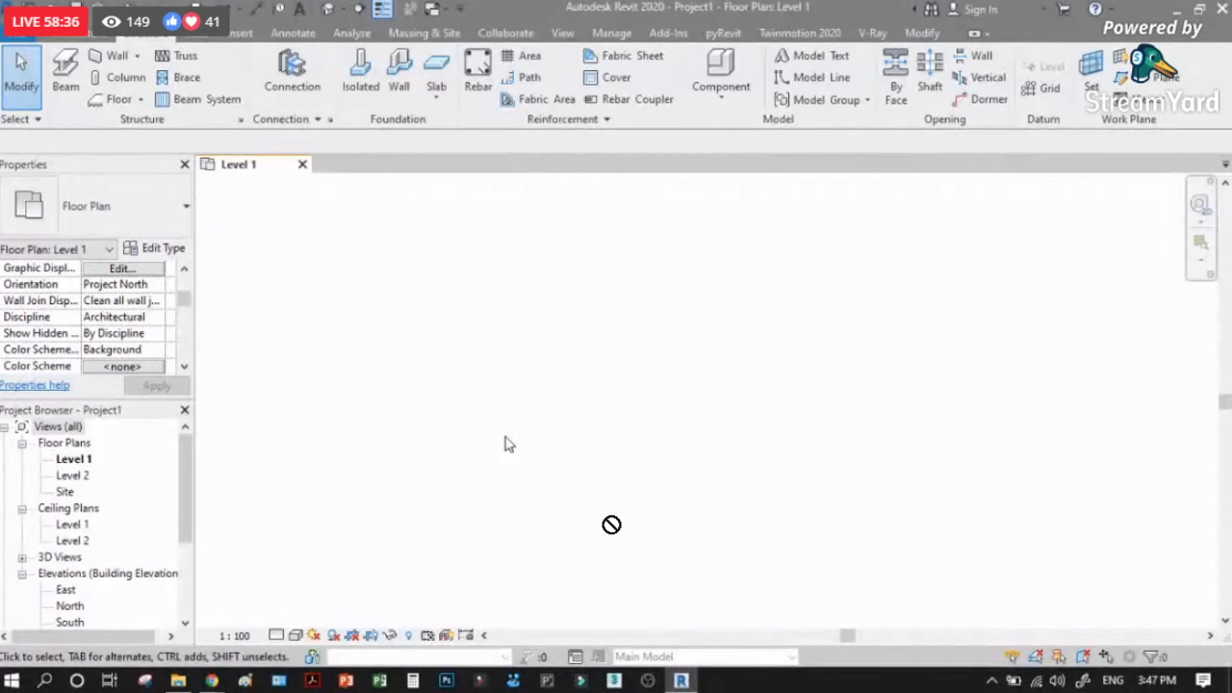
# Step: In Visibility/Graphics (VG), restore Mechanical categories and make Parts and Topography visible
pyautogui.press('v')
pyautogui.press('g')
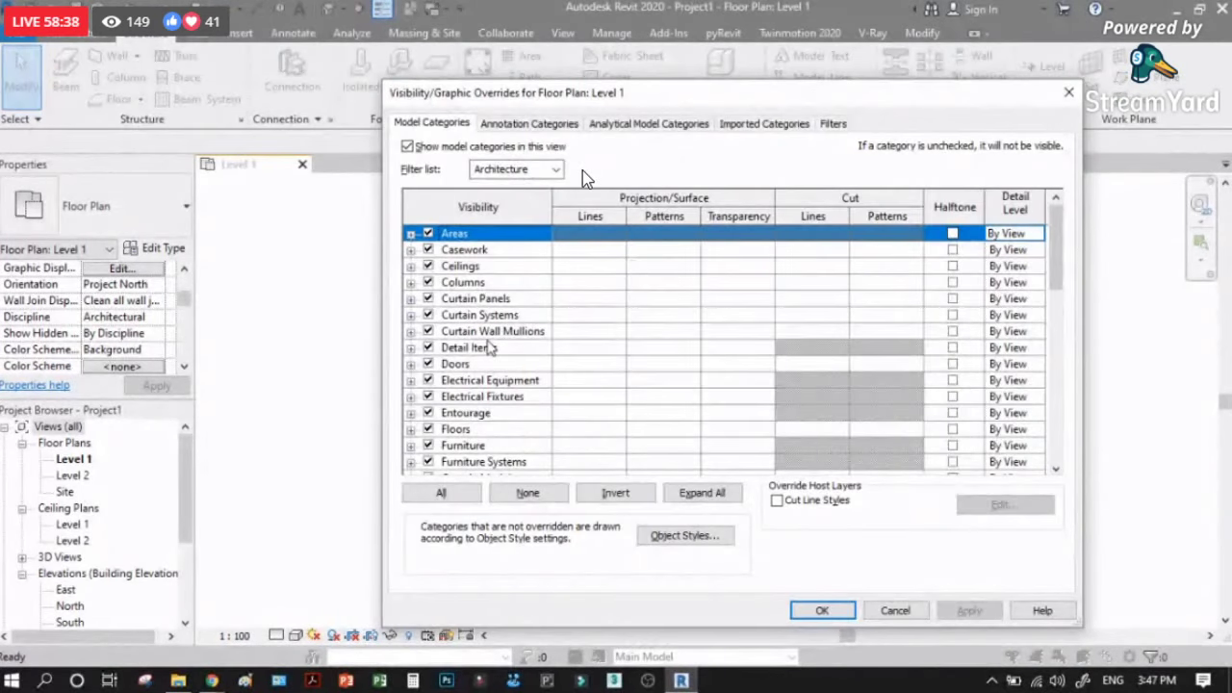
pyautogui.click(515, 169)
pyautogui.click(478, 216)
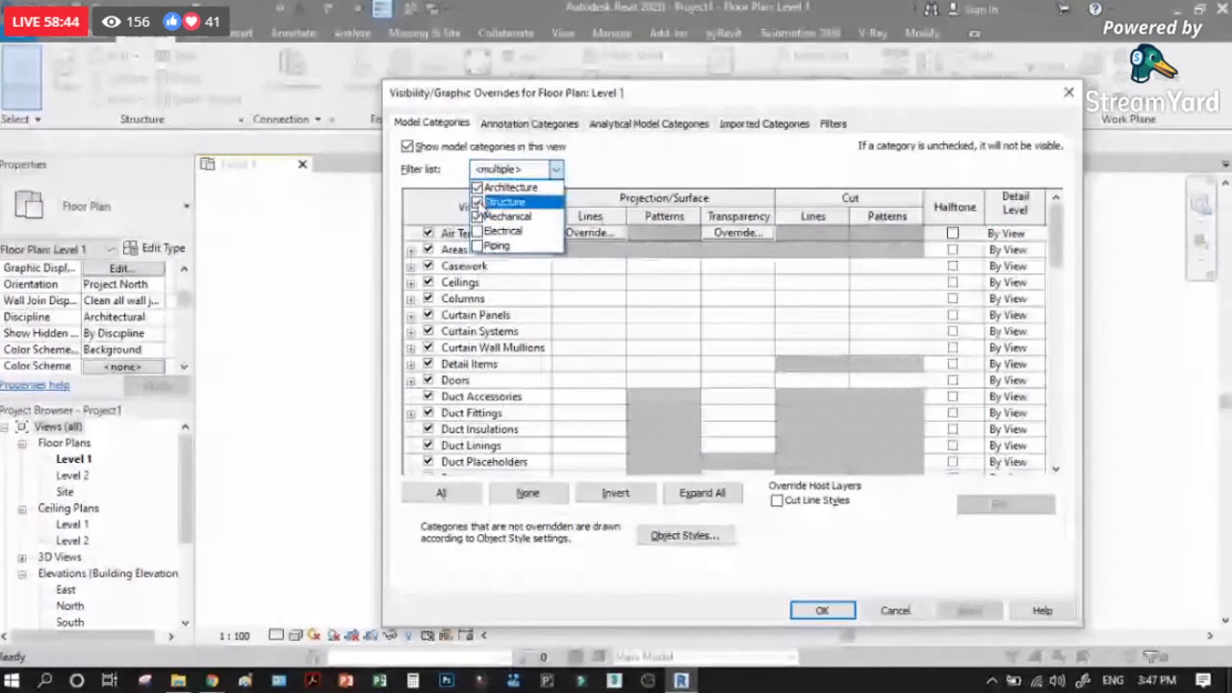
pyautogui.click(760, 216)
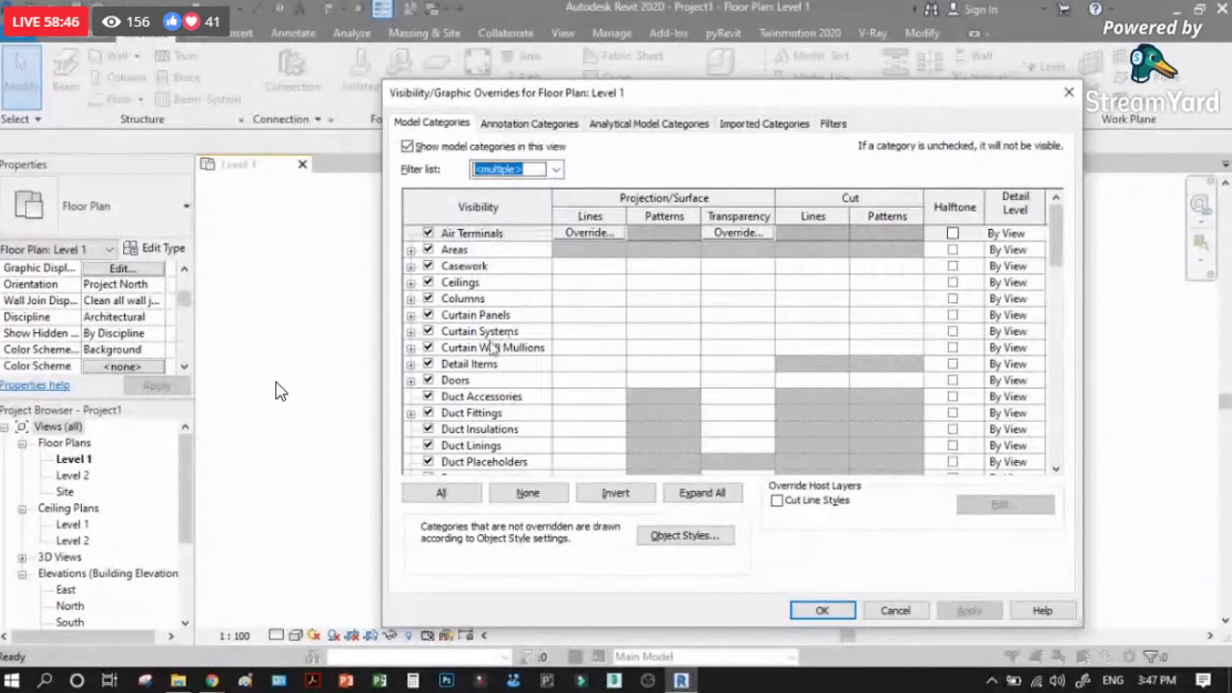
pyautogui.scroll(-3, 496, 348)
pyautogui.scroll(-6, 519, 406)
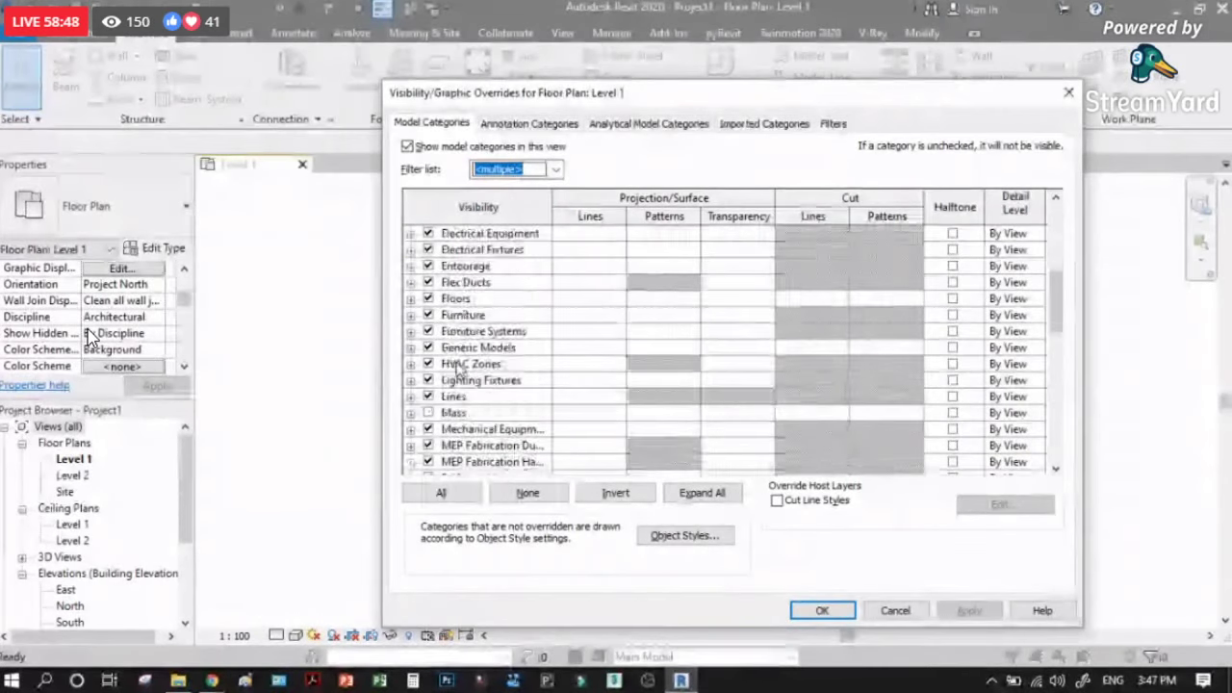
pyautogui.scroll(-2, 452, 371)
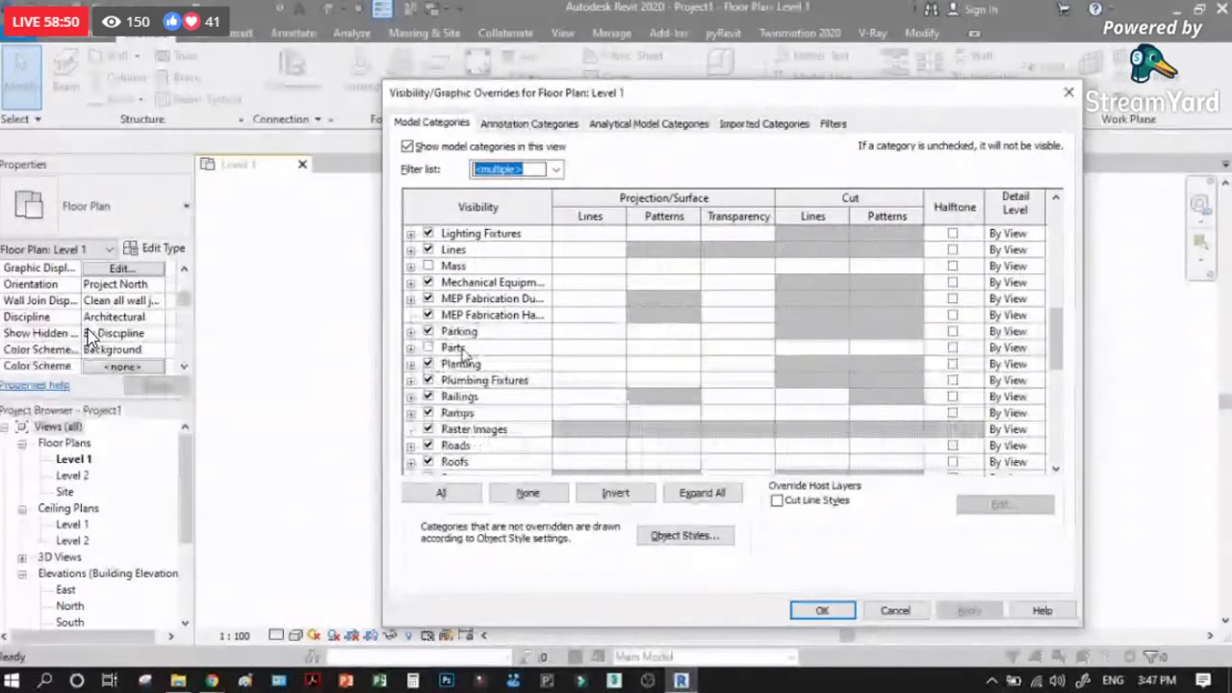
pyautogui.click(429, 347)
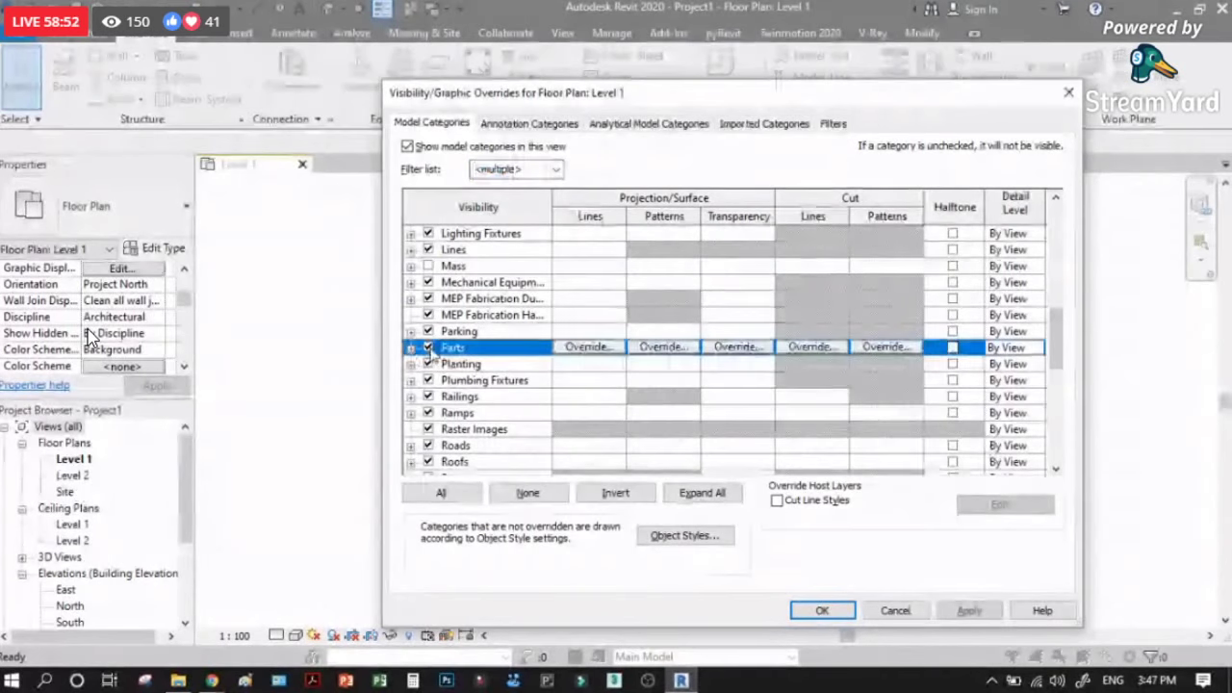
pyautogui.scroll(-1, 469, 380)
pyautogui.scroll(-8, 469, 380)
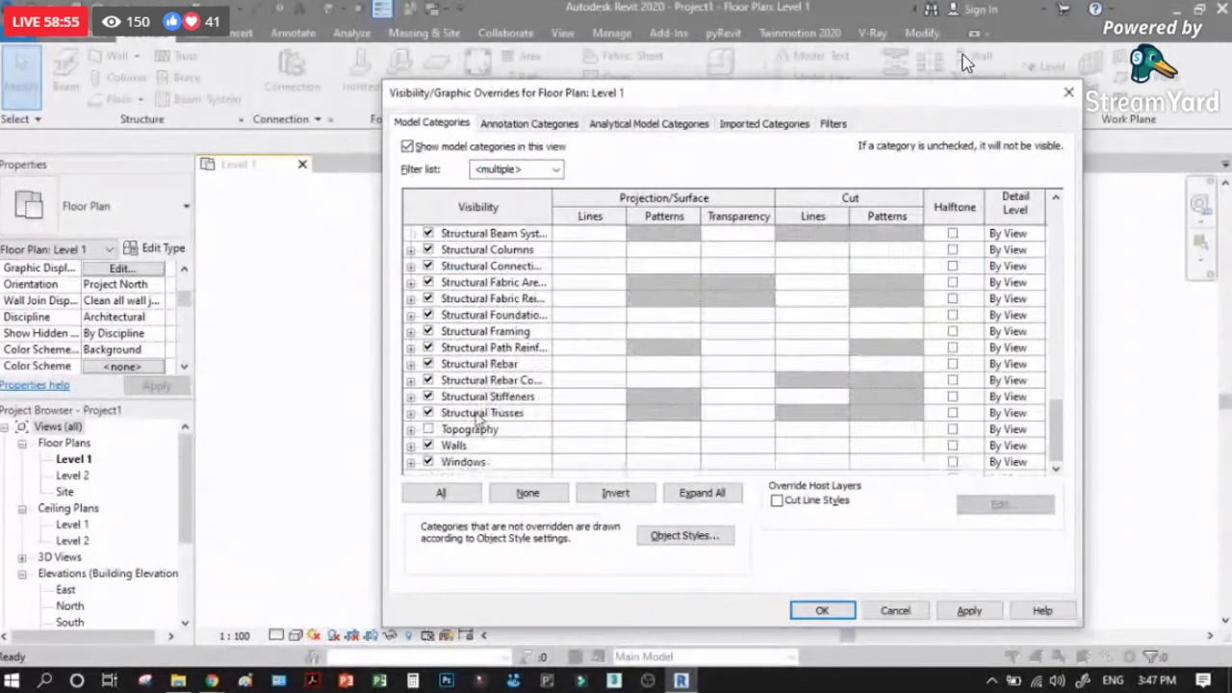
pyautogui.click(429, 428)
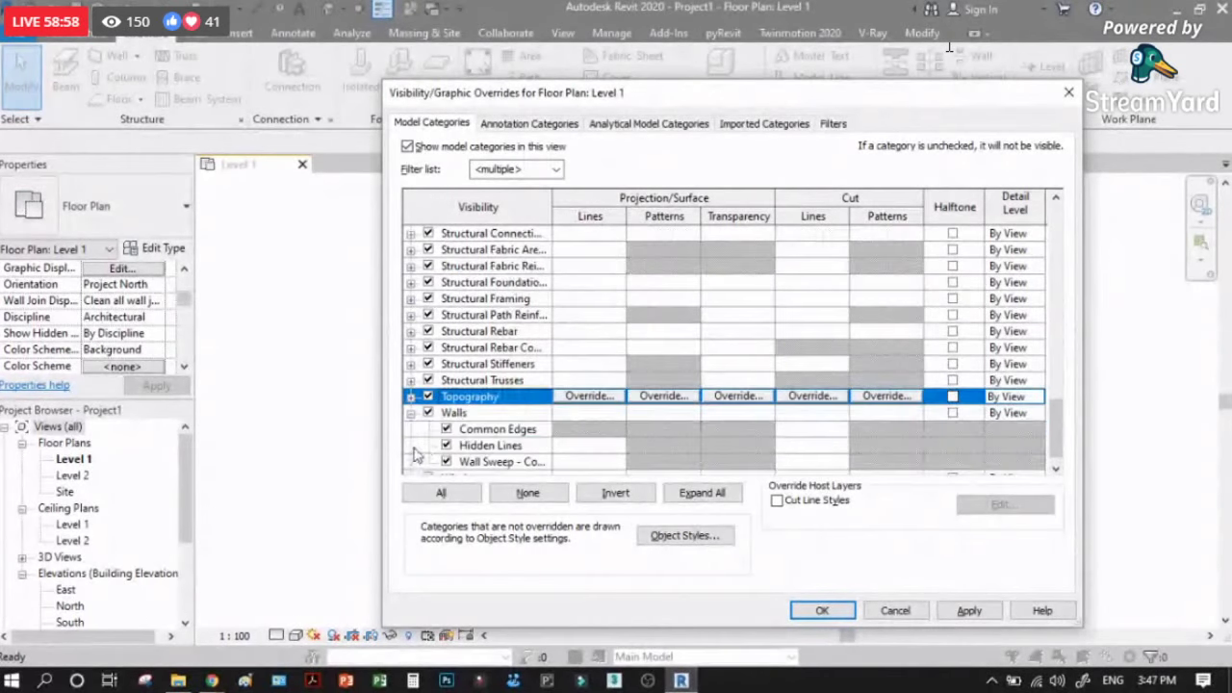
# Step: Turn Walls and their subcategories back on, apply, review the other tabs, and confirm
pyautogui.click(410, 446)
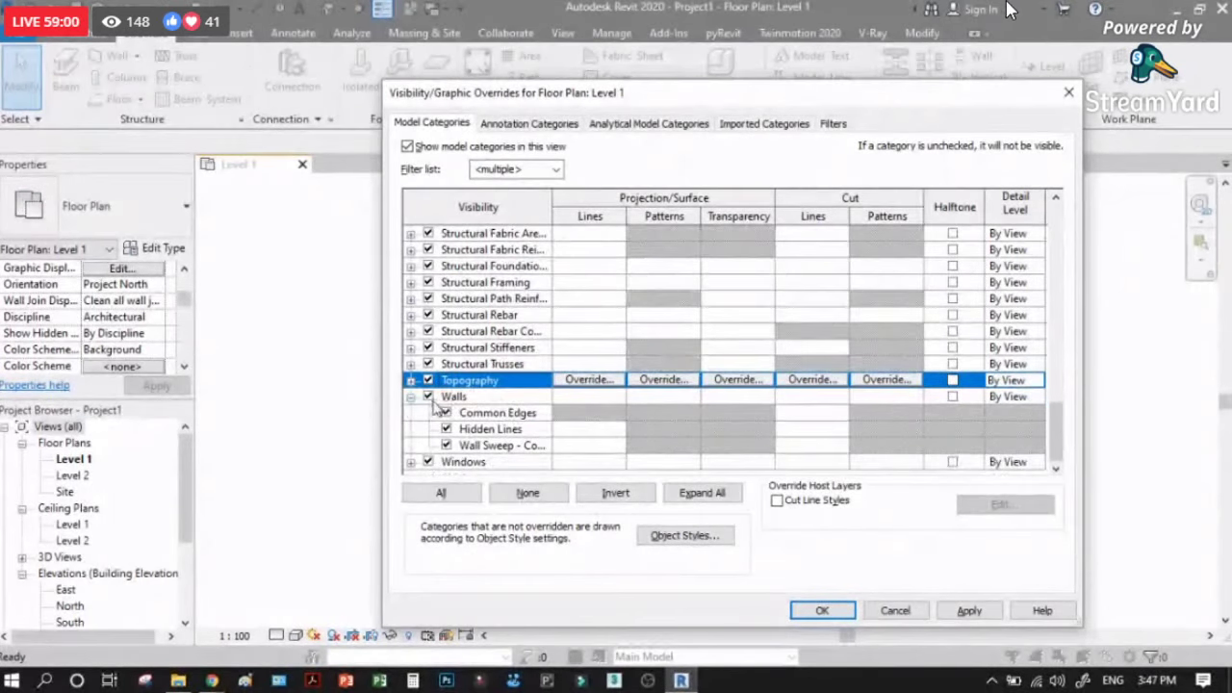
pyautogui.click(428, 396)
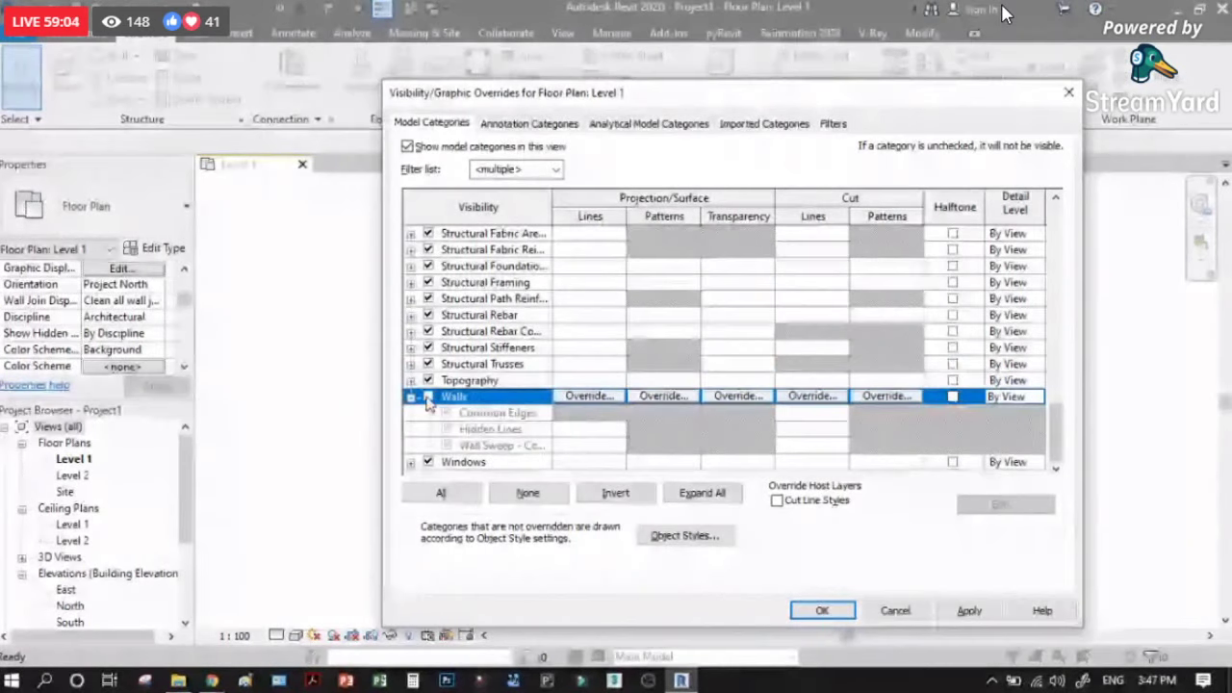
pyautogui.click(428, 395)
pyautogui.click(968, 612)
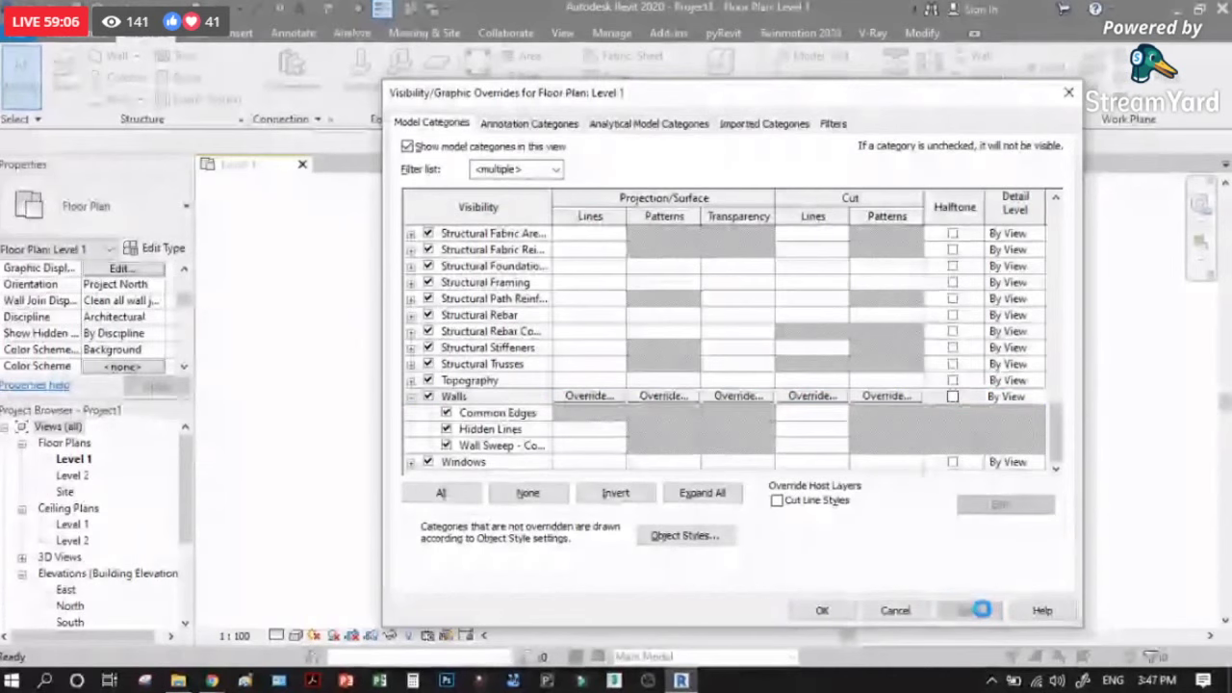
pyautogui.click(545, 125)
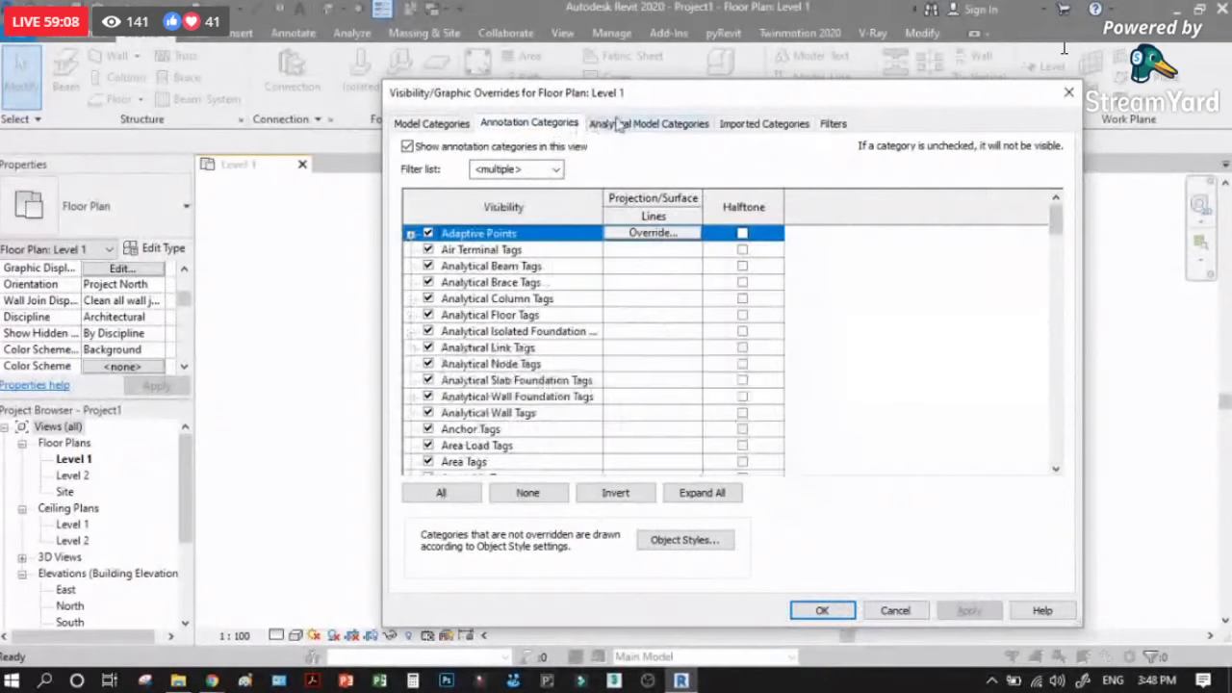
pyautogui.click(764, 123)
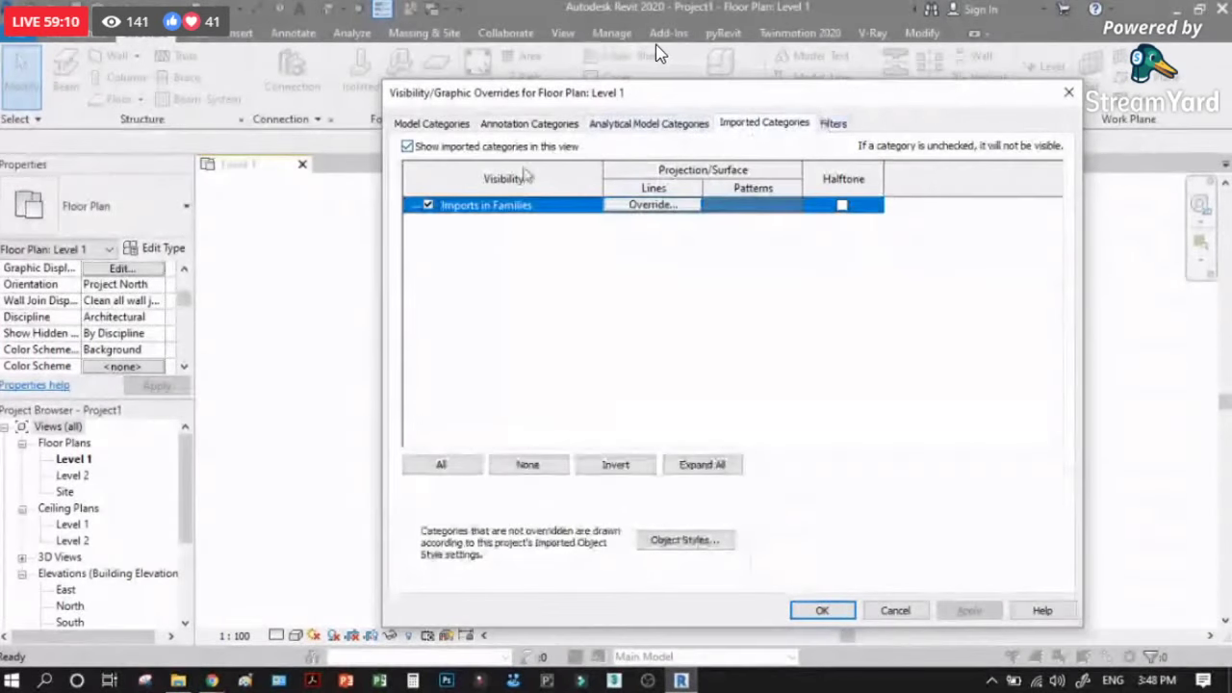
pyautogui.click(446, 126)
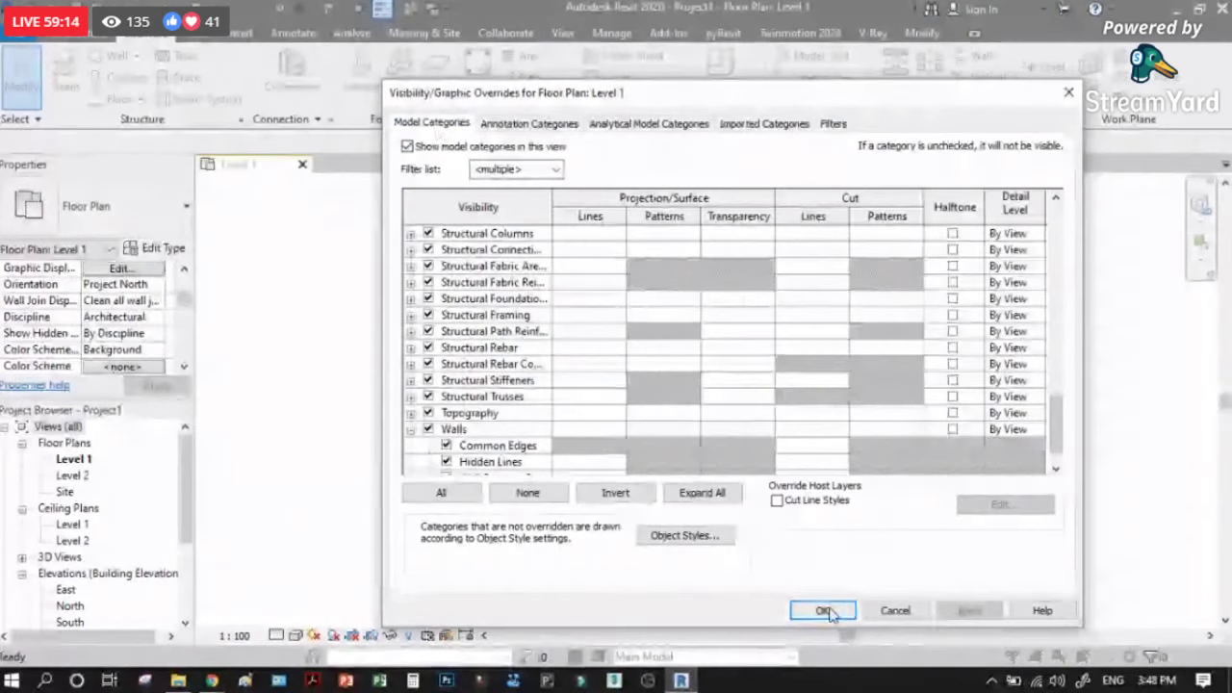
pyautogui.click(822, 610)
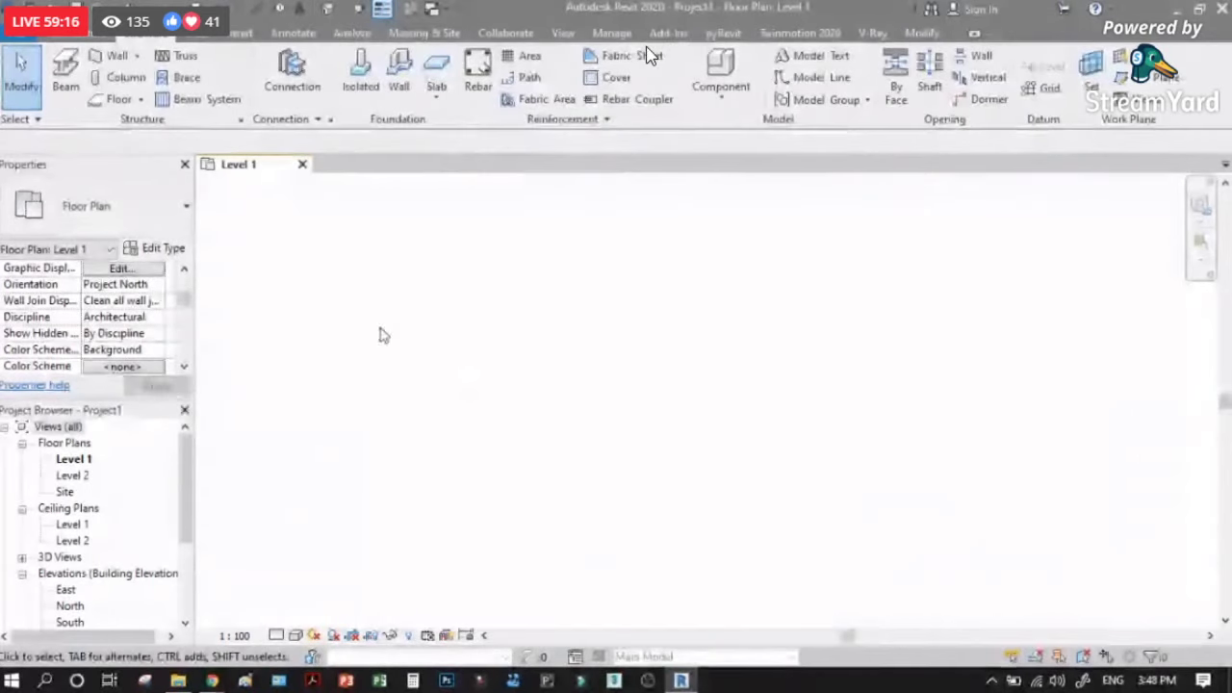
# Step: Close Project1 without saving and create a new project from the Structural Template
pyautogui.click(303, 165)
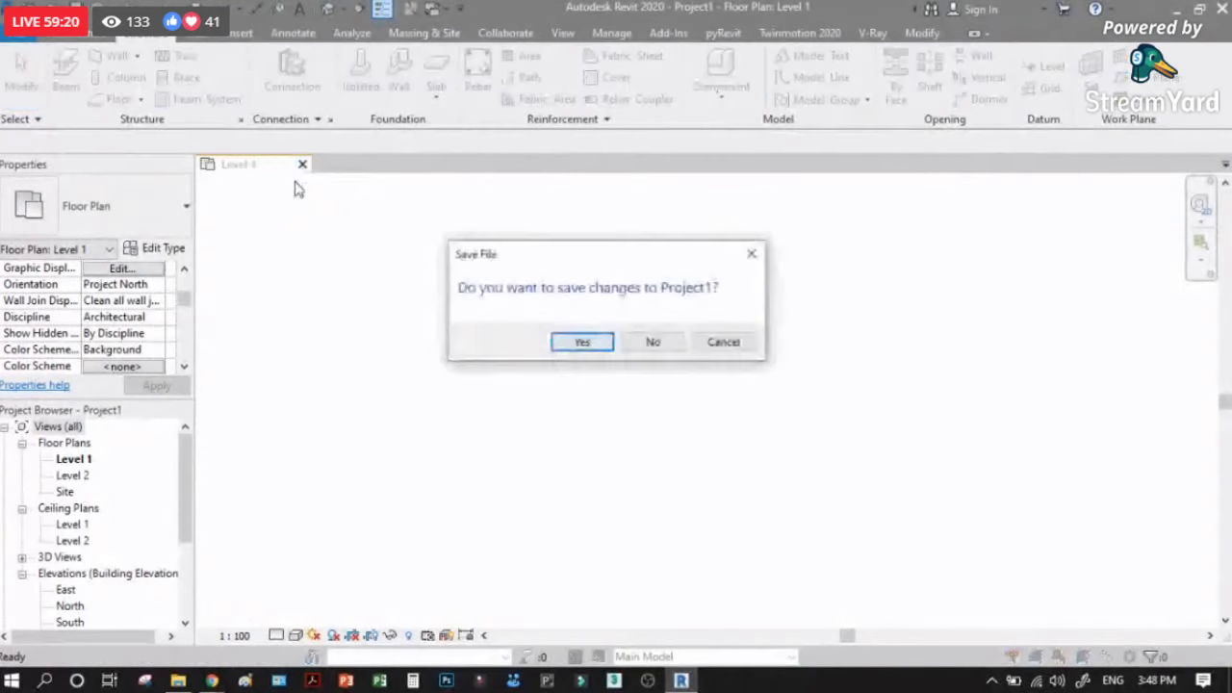
pyautogui.click(653, 343)
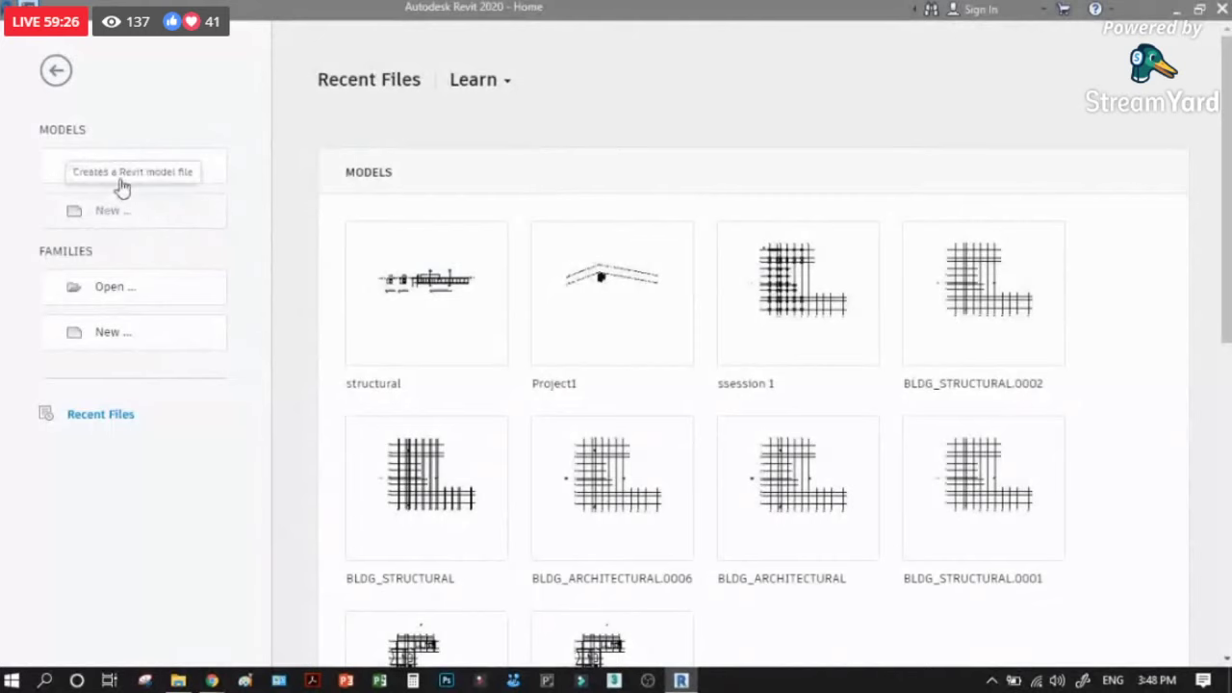
pyautogui.click(115, 214)
pyautogui.click(597, 286)
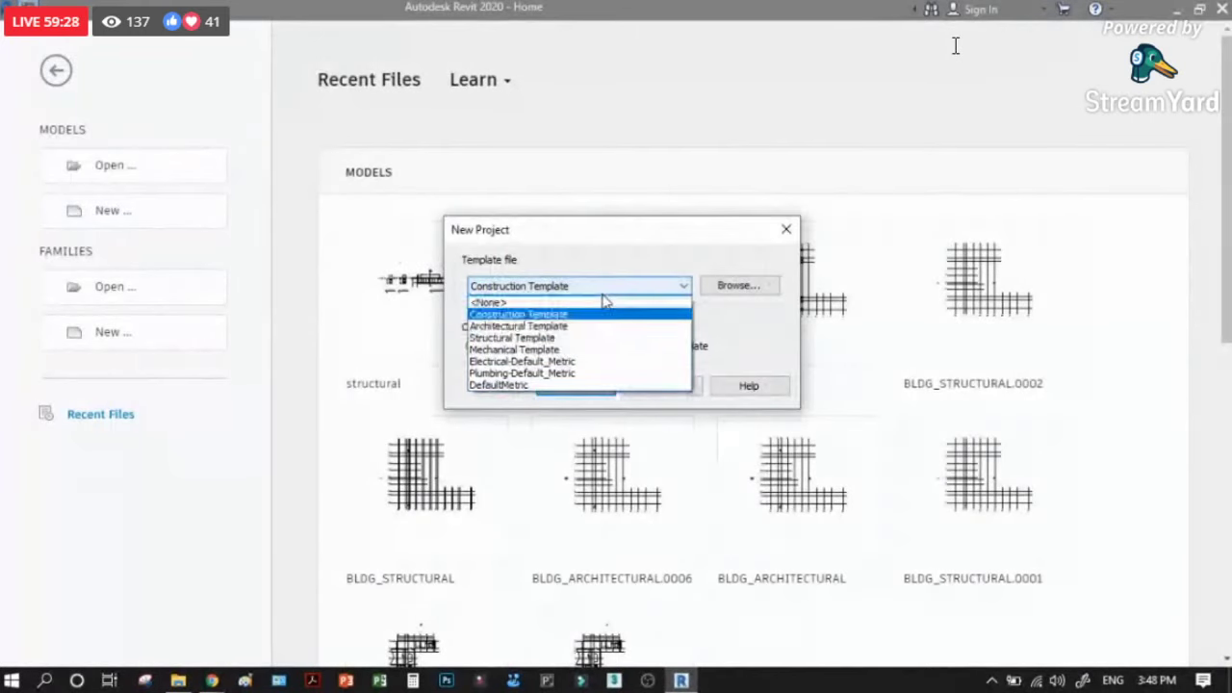
pyautogui.click(534, 338)
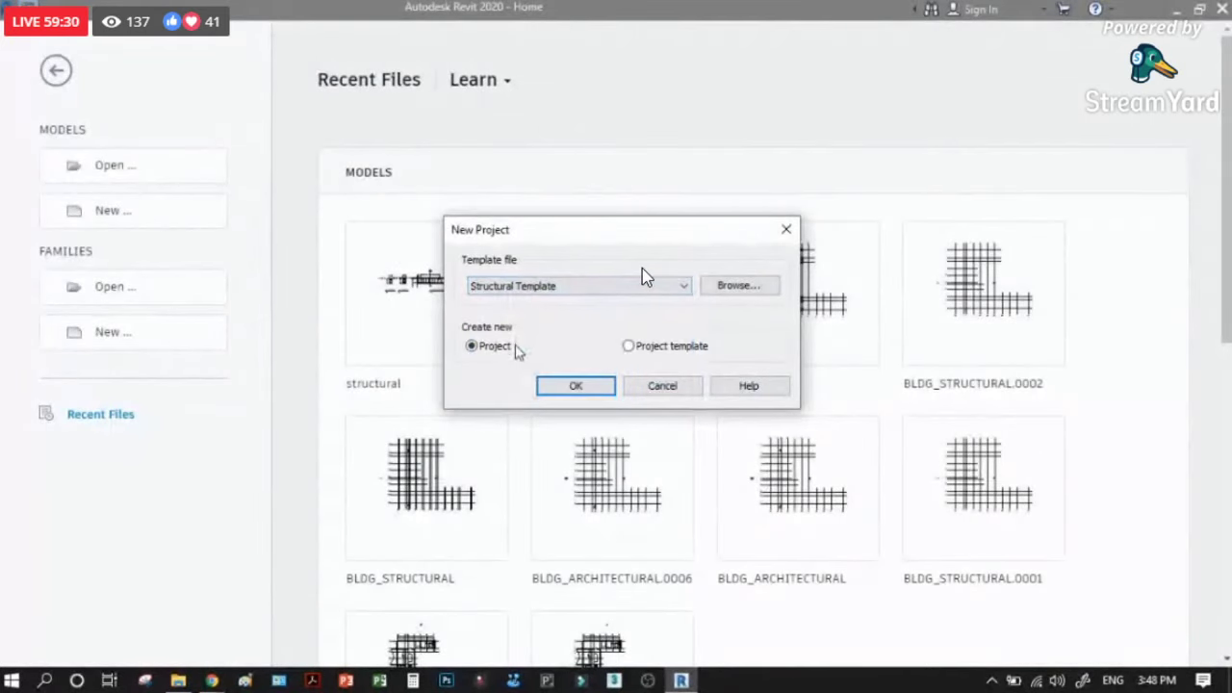
pyautogui.click(576, 387)
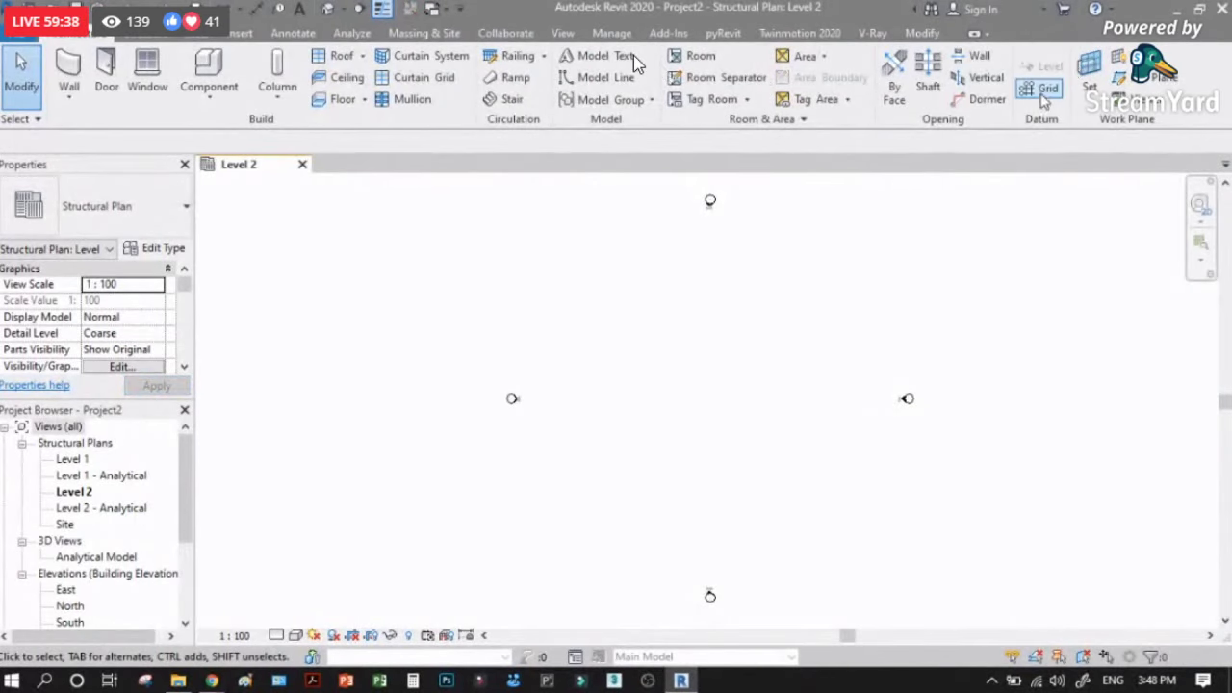
# Step: Draw vertical grid line 1 on the Level 2 plan with the Grid (GR) tool
pyautogui.press('g')
pyautogui.press('r')
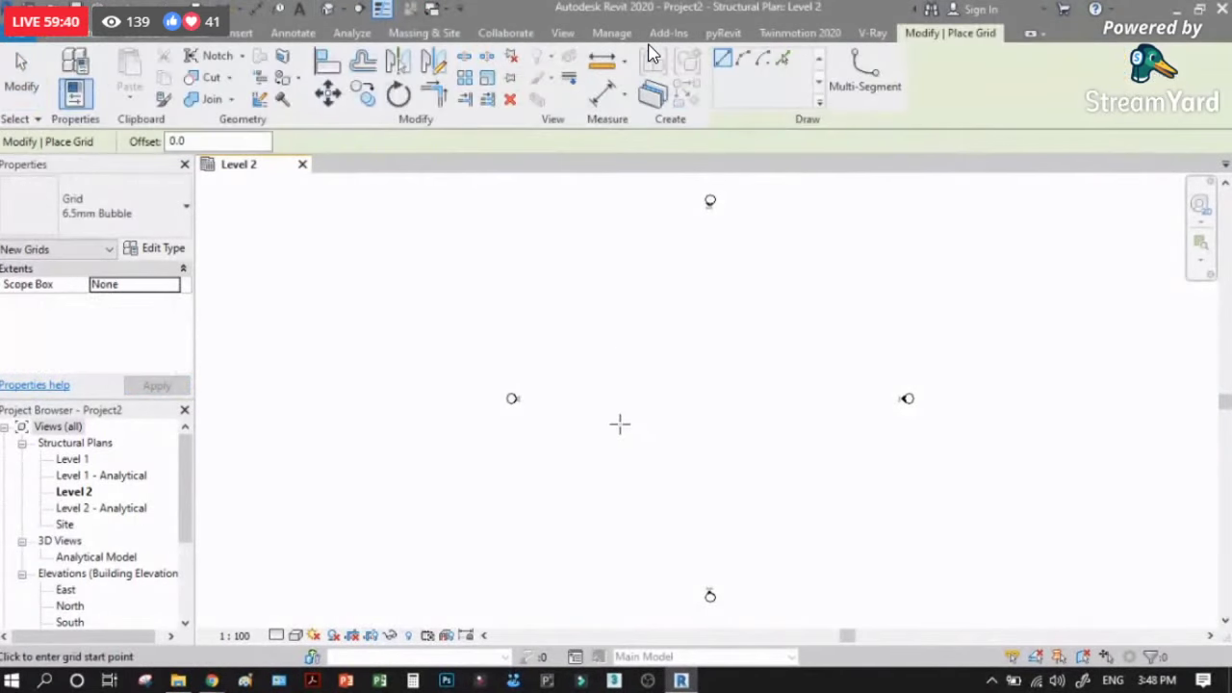
pyautogui.click(614, 447)
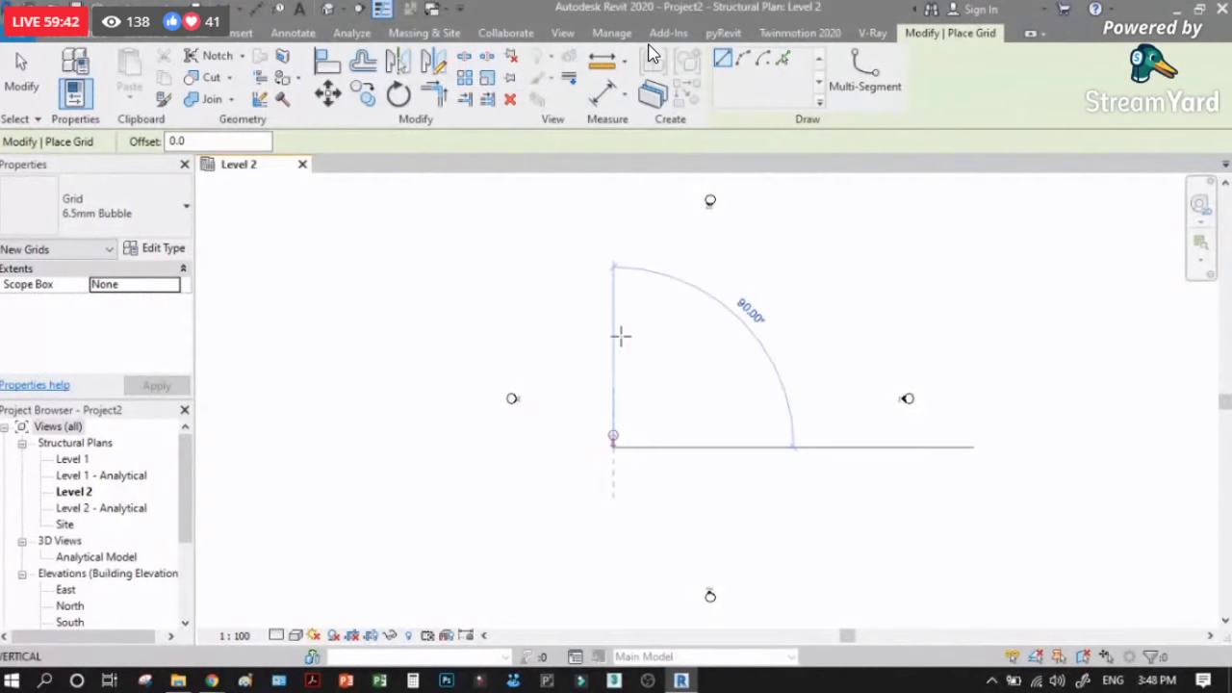
pyautogui.click(614, 306)
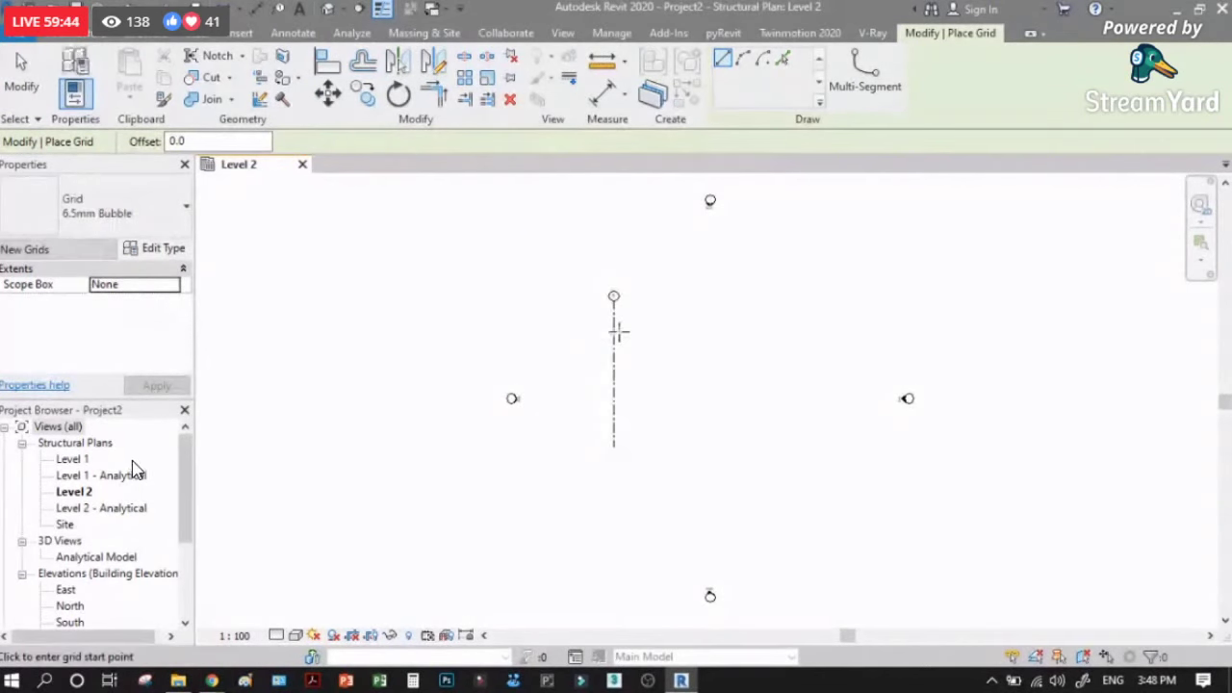
pyautogui.press('Escape')
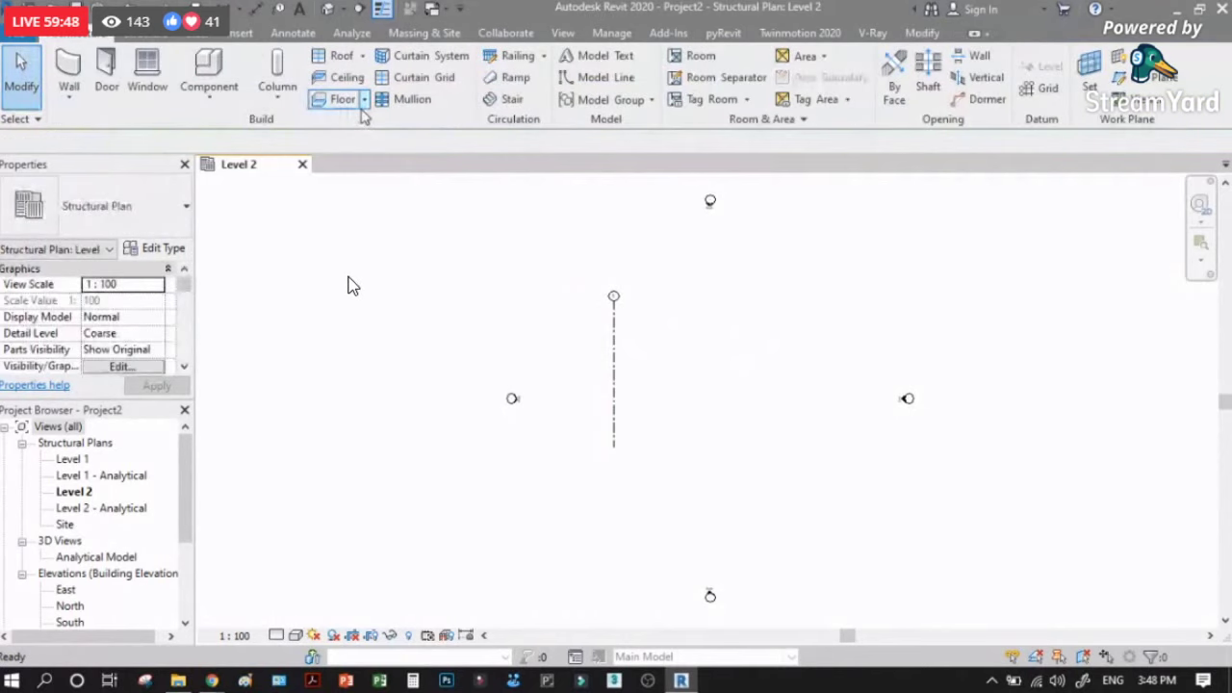
# Step: Copy grid 1 with Multiple to place grids 2 and 3 to its right, 7400.0 apart
pyautogui.click(612, 332)
pyautogui.scroll(2, 626, 327)
pyautogui.press('c')
pyautogui.press('o')
pyautogui.click(597, 323)
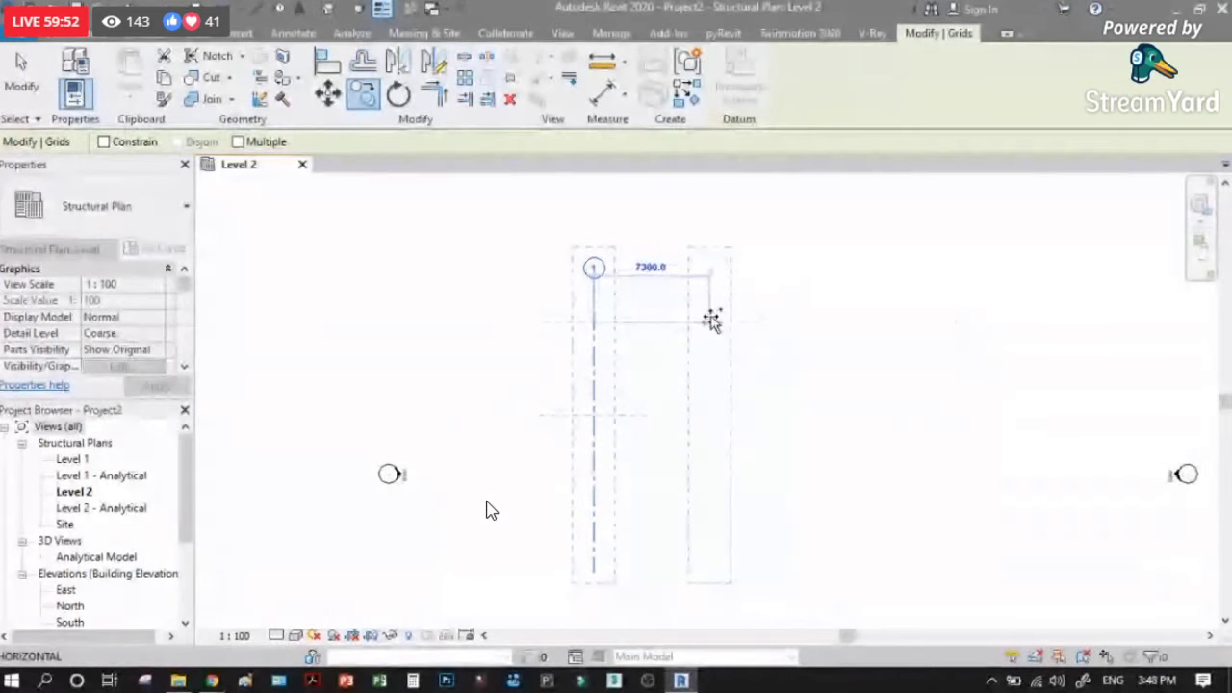
pyautogui.press('Escape')
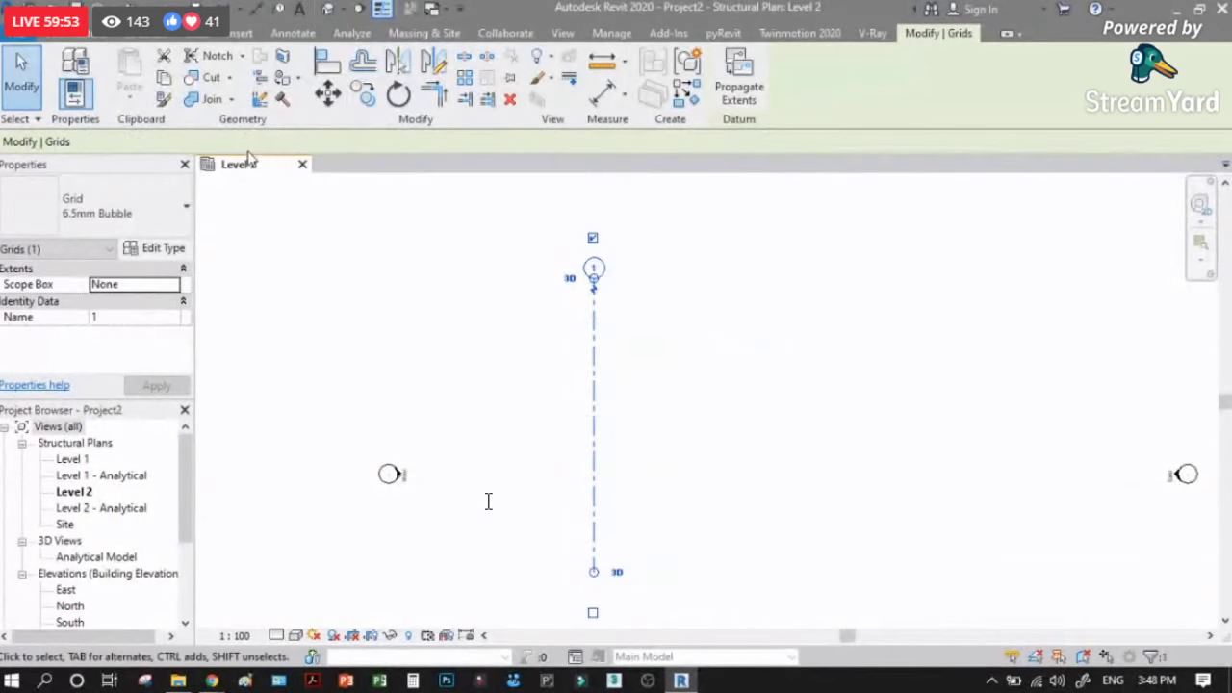
pyautogui.click(362, 95)
pyautogui.click(593, 328)
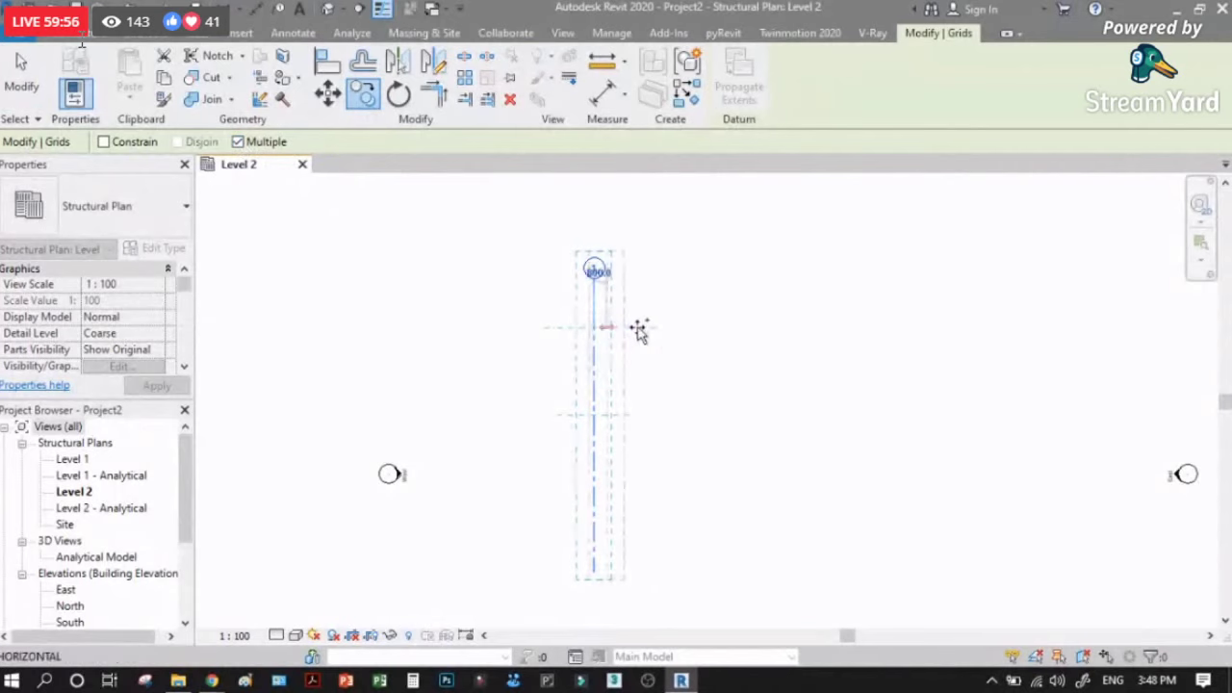
pyautogui.click(702, 327)
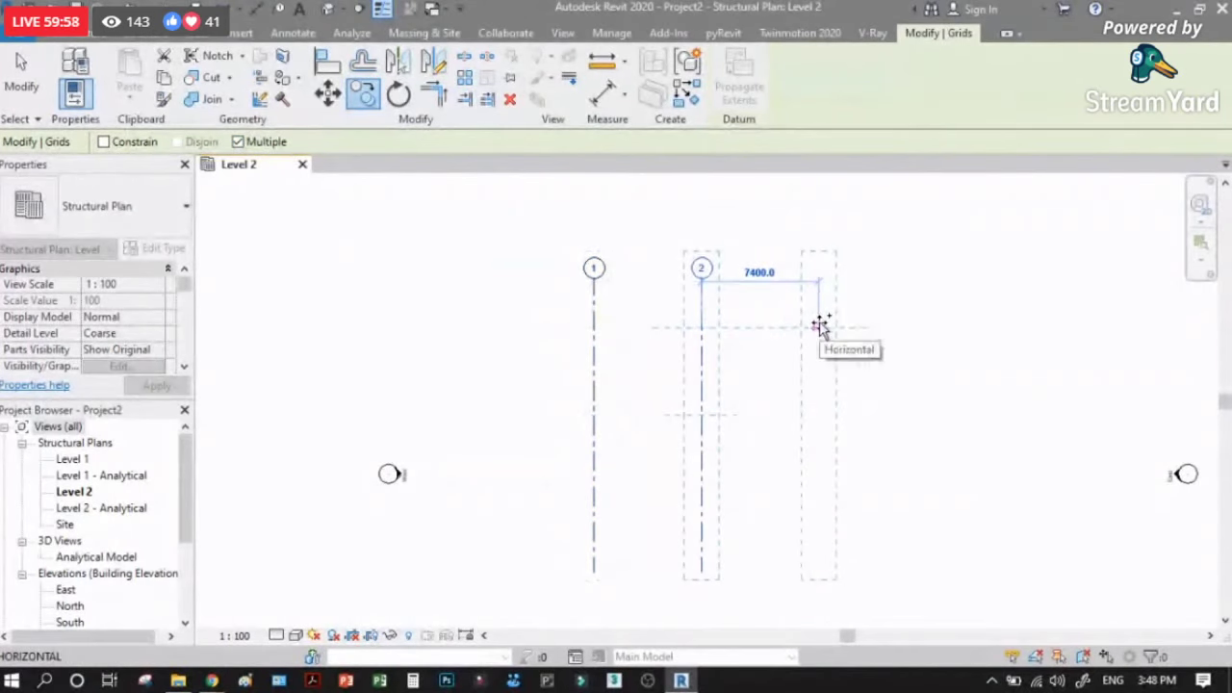
pyautogui.click(819, 325)
pyautogui.press('Escape')
pyautogui.scroll(2, 857, 297)
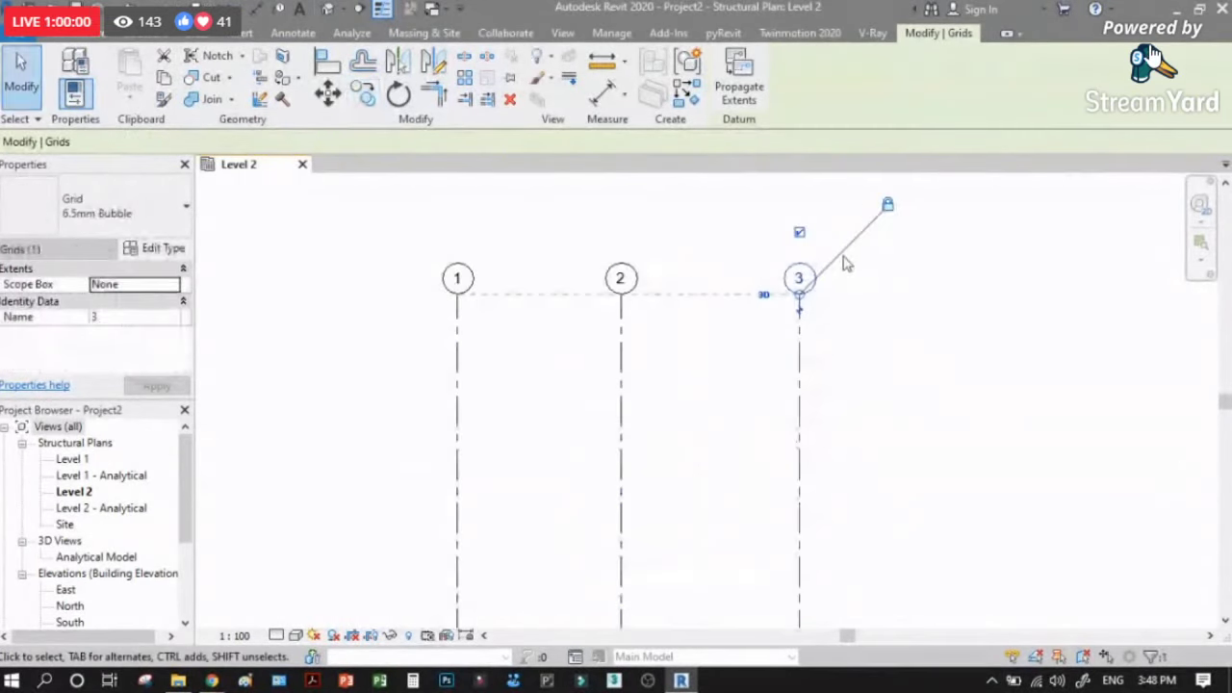
pyautogui.scroll(-1, 591, 265)
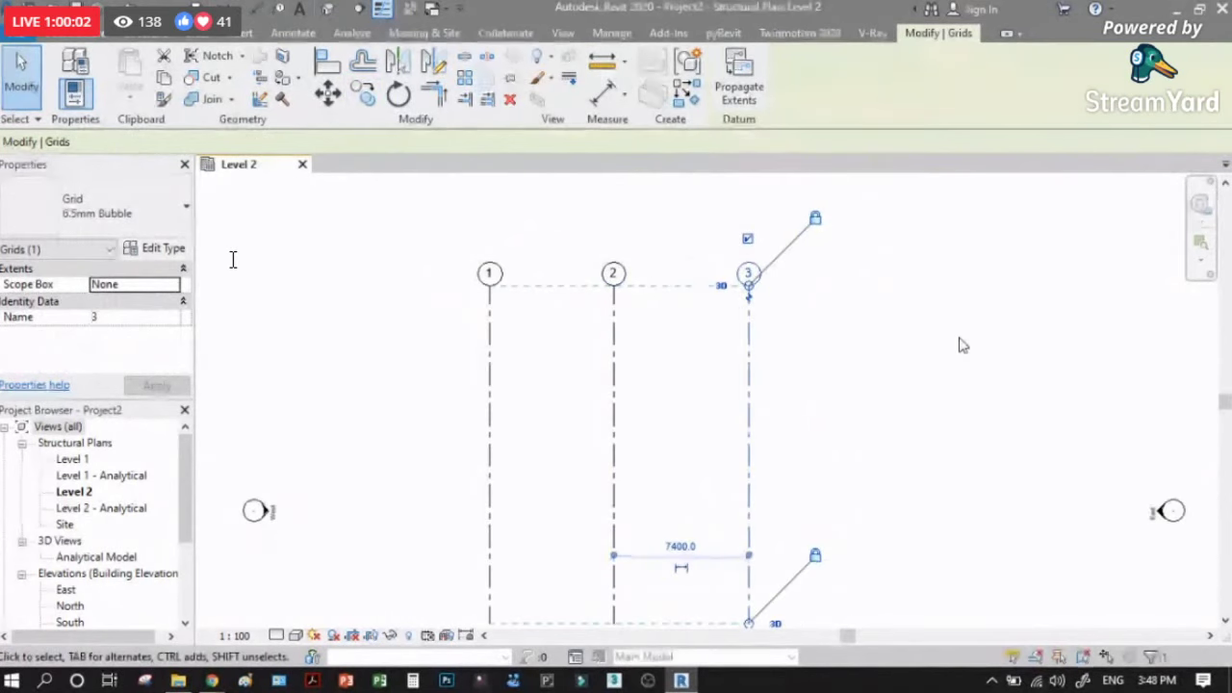
pyautogui.click(756, 233)
pyautogui.scroll(1, 750, 279)
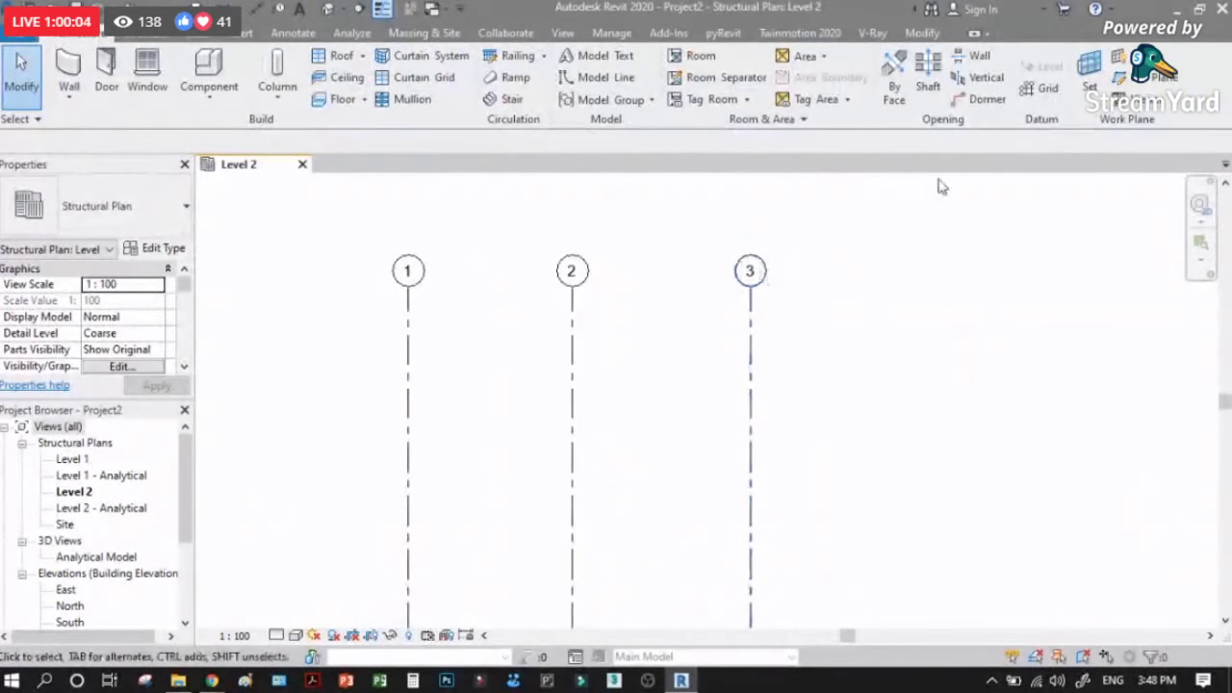
# Step: Draw a horizontal grid line, numbered 4, across grids 1–3
pyautogui.click(1043, 87)
pyautogui.click(868, 369)
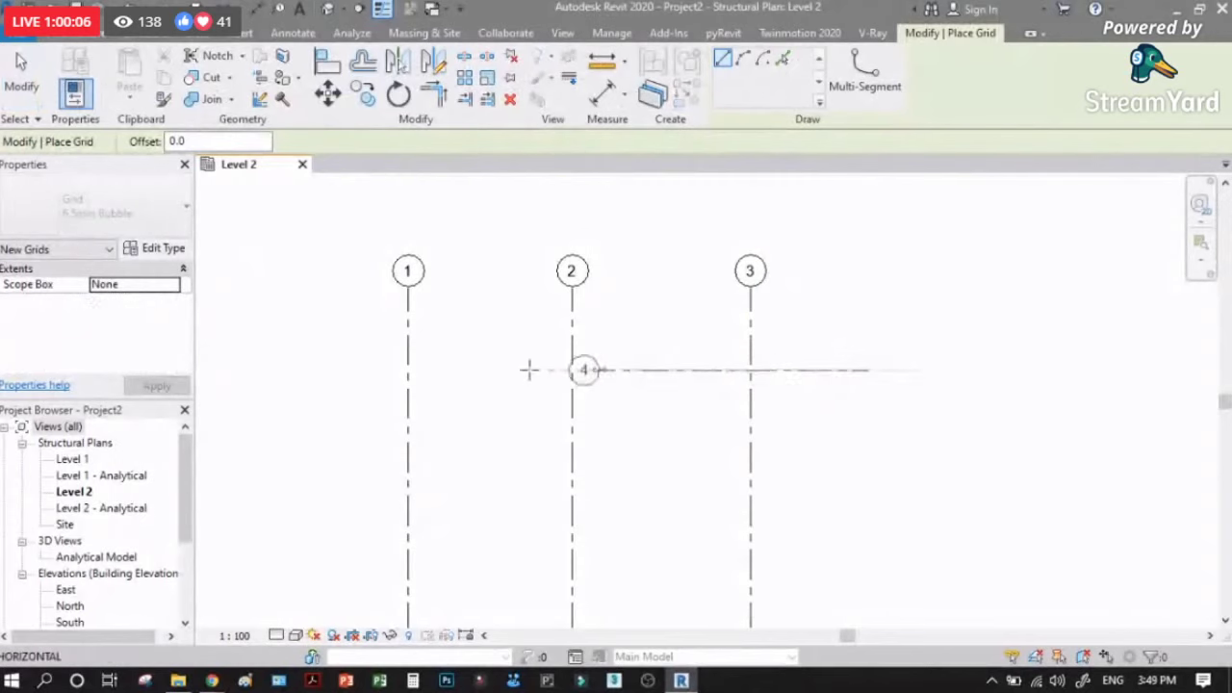
pyautogui.click(297, 370)
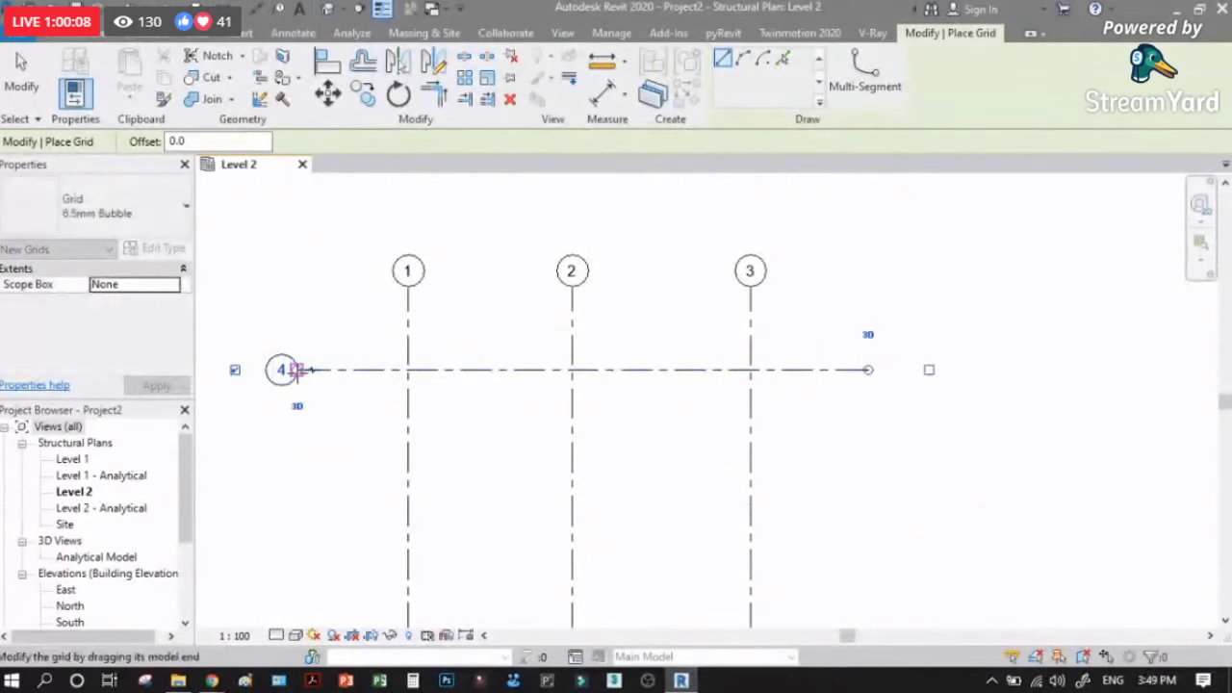
pyautogui.scroll(1, 284, 370)
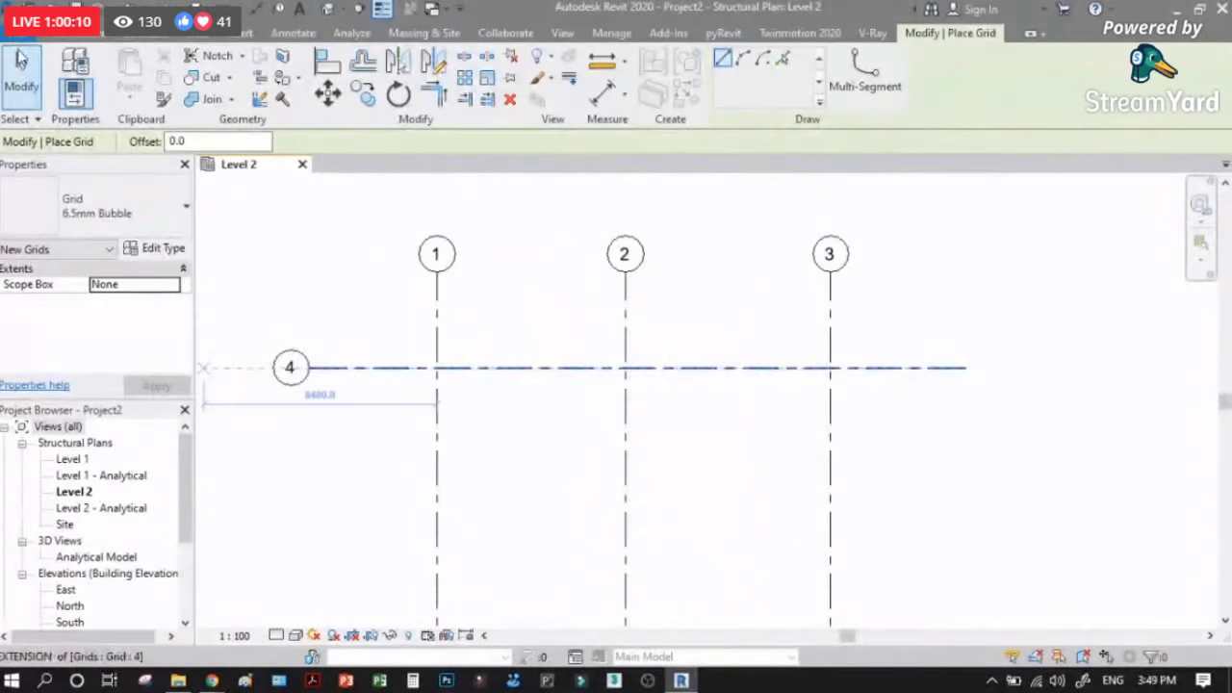
pyautogui.press('Escape')
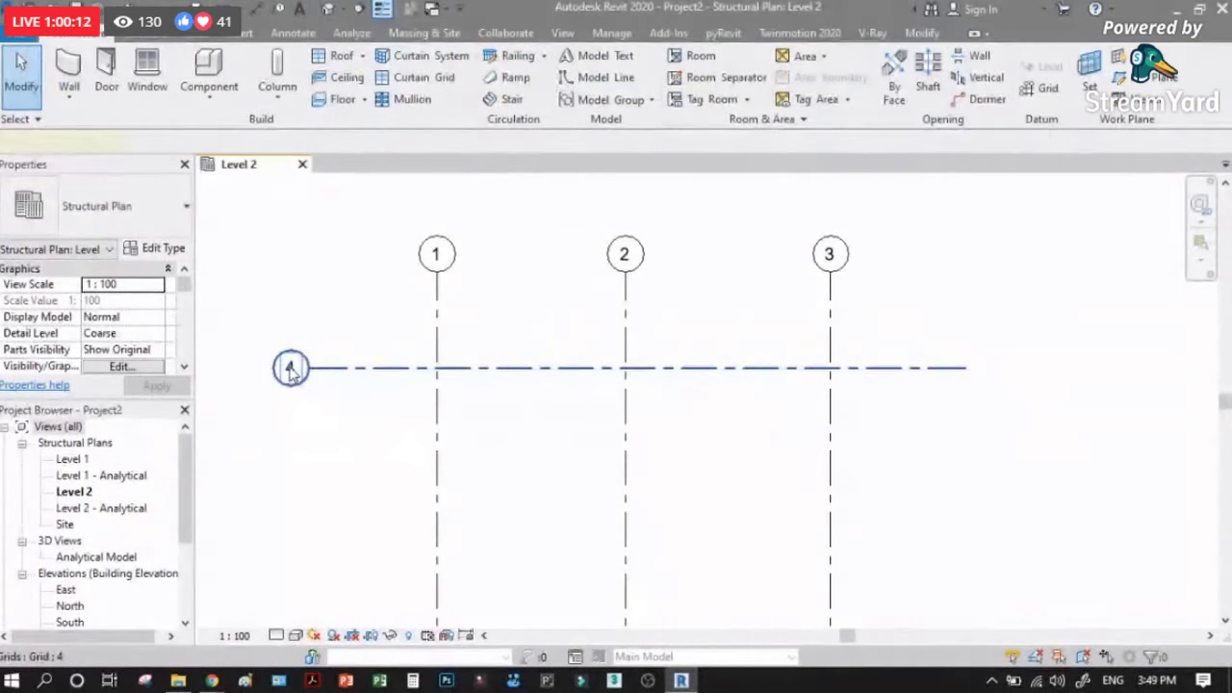
# Step: Rename the horizontal grid's label from 4 to A
pyautogui.doubleClick(290, 368)
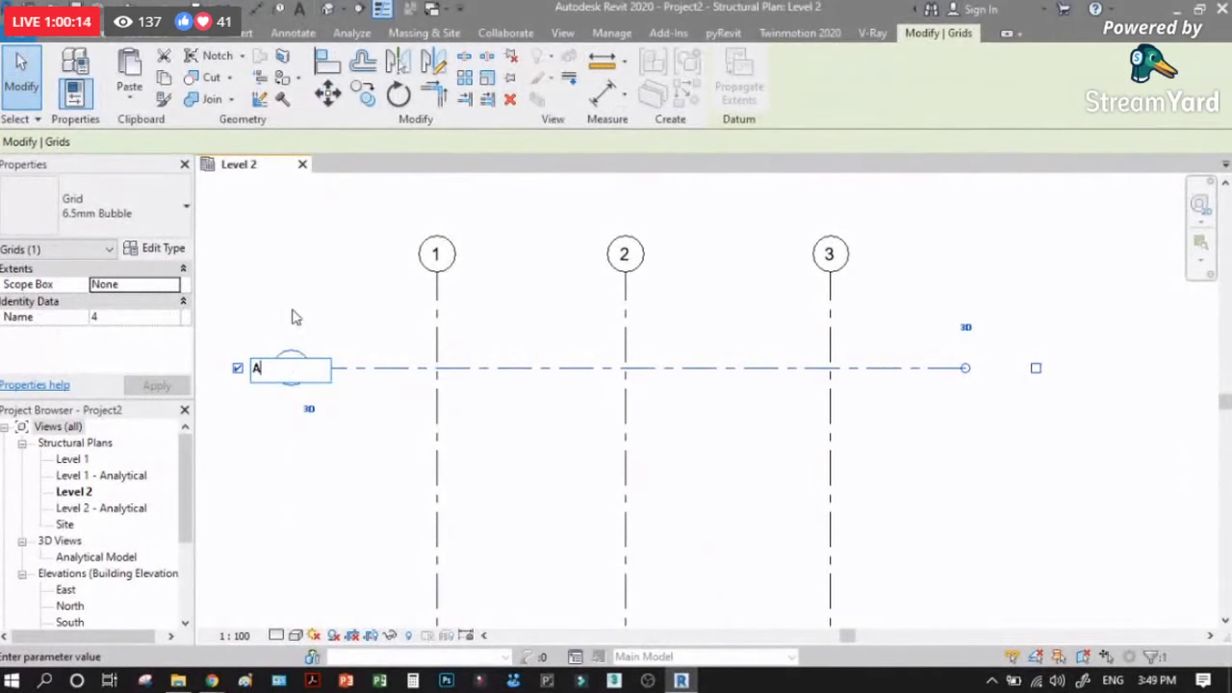
pyautogui.press('Escape')
pyautogui.press('Escape')
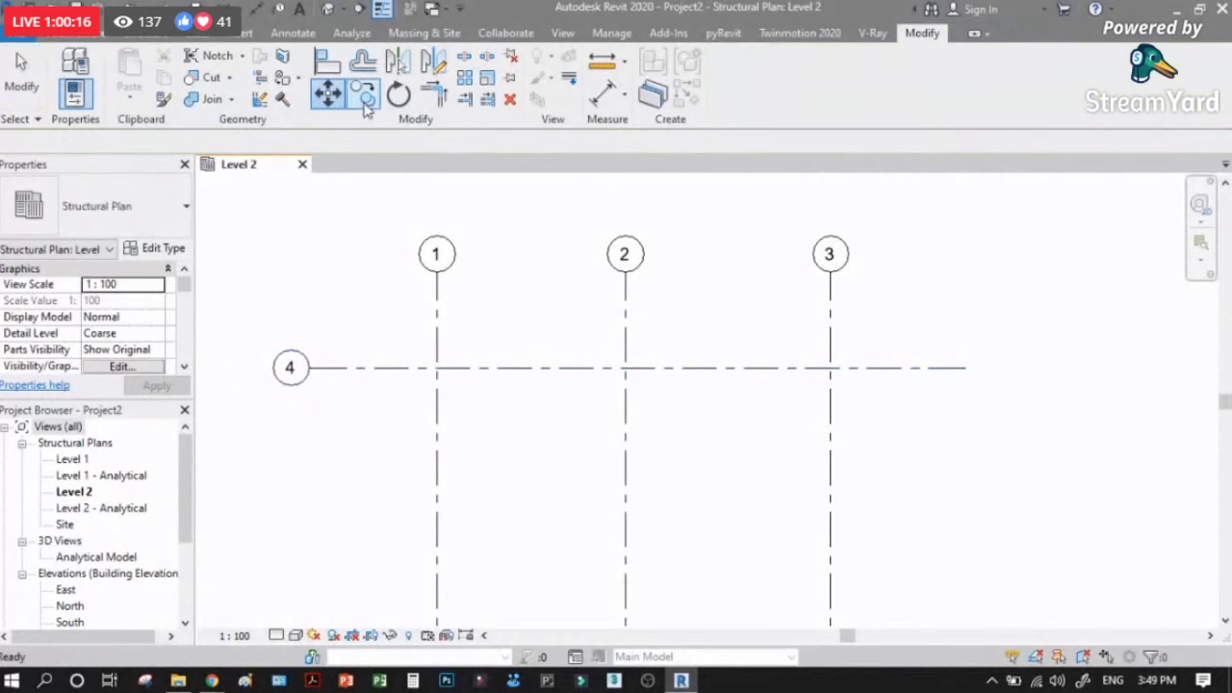
pyautogui.click(365, 106)
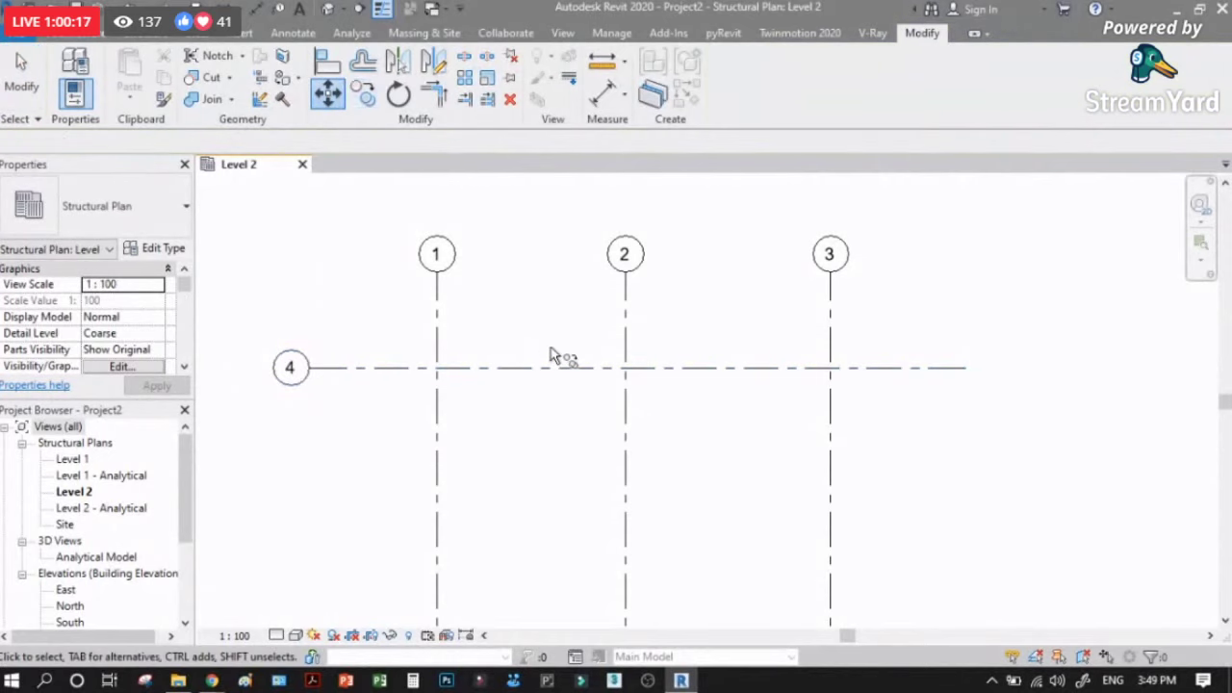
pyautogui.press('Escape')
pyautogui.doubleClick(292, 367)
pyautogui.write('A')
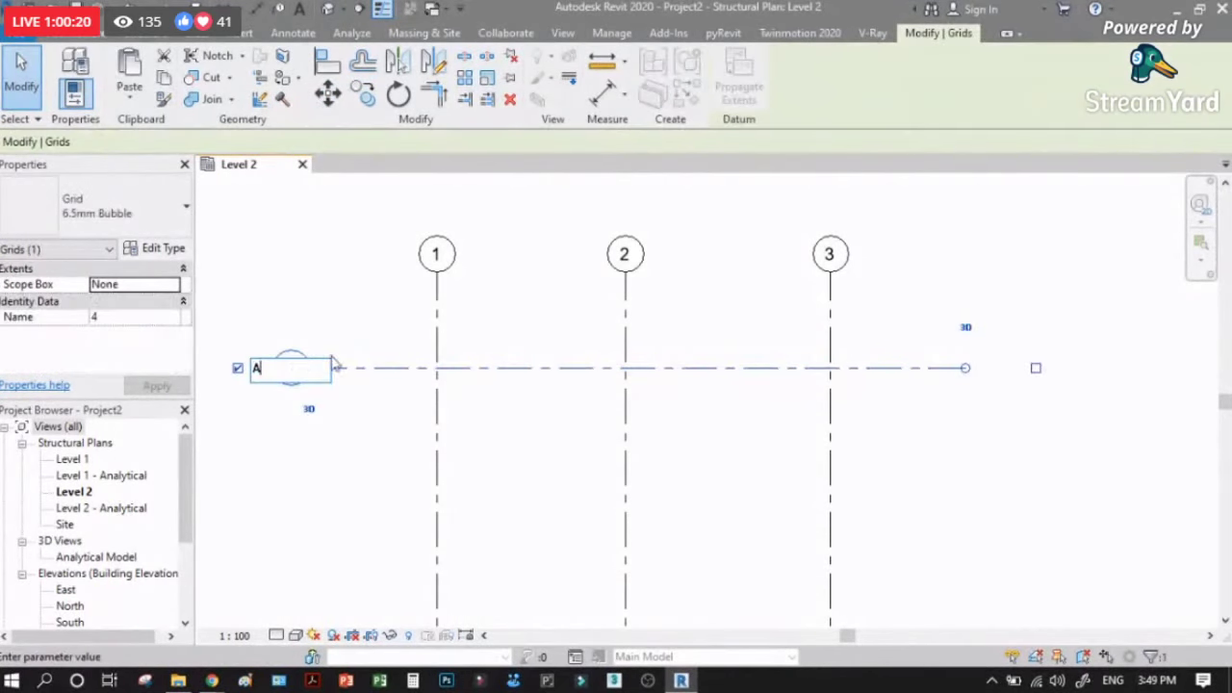
pyautogui.press('Return')
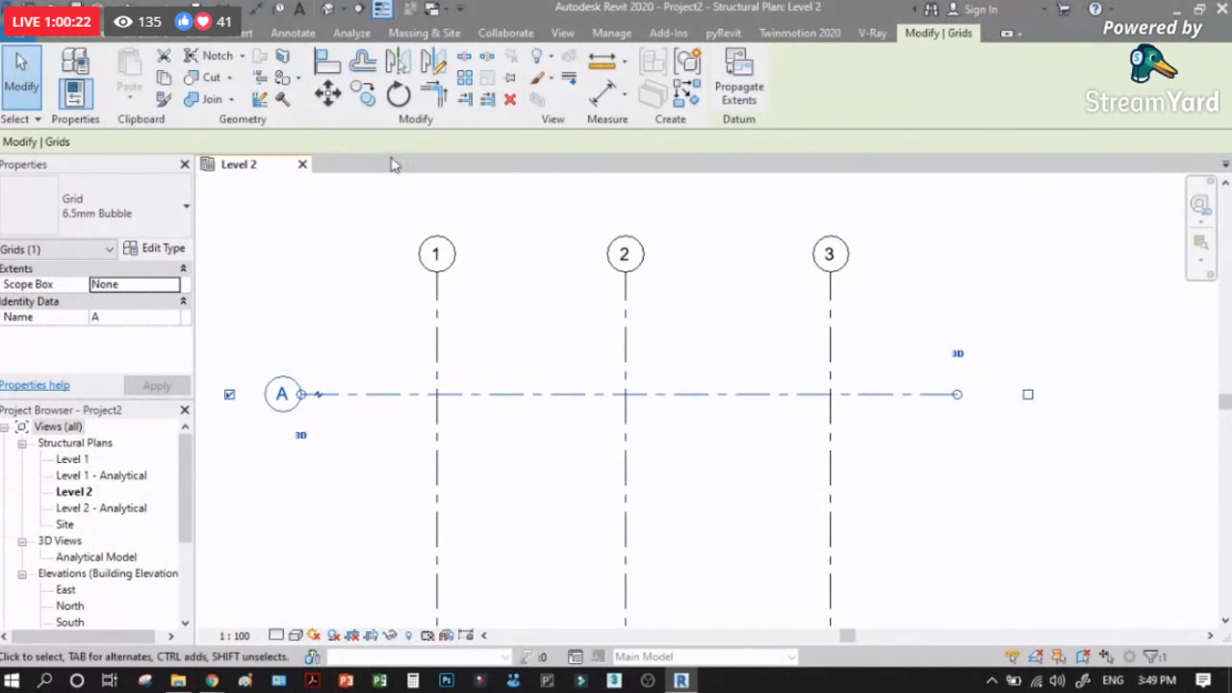
pyautogui.click(364, 94)
# Step: Copy grid A downward twice to create horizontal grids B and C
pyautogui.click(508, 378)
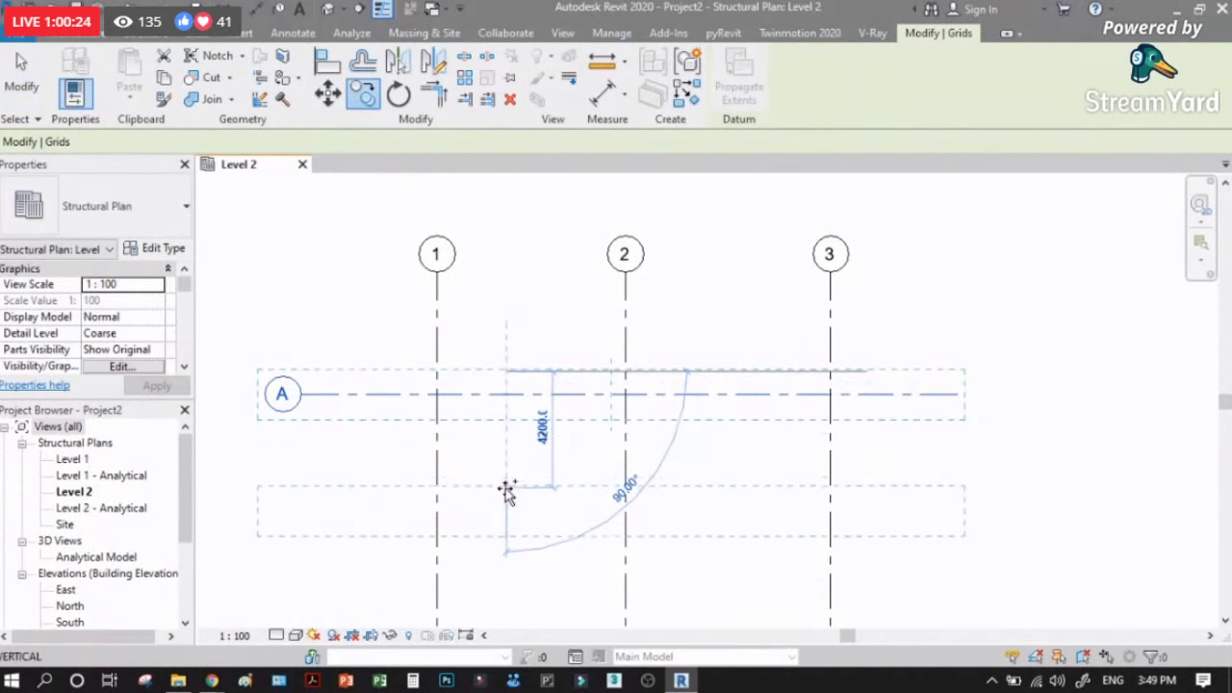
pyautogui.scroll(-1, 505, 520)
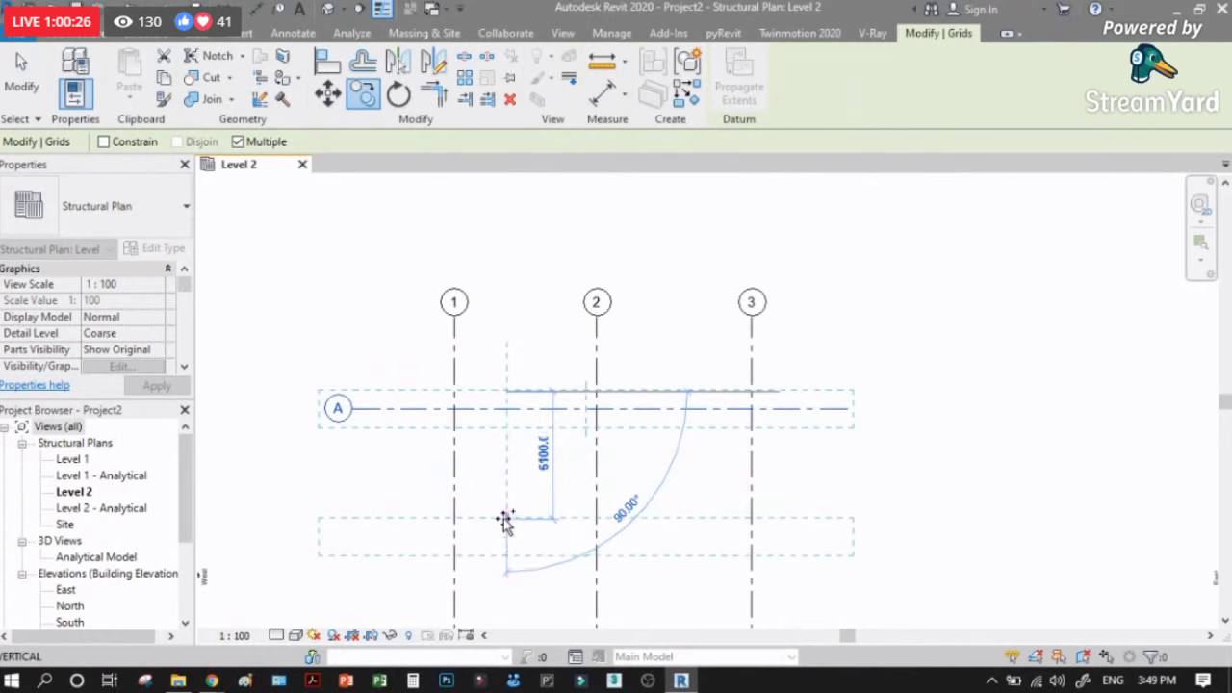
pyautogui.click(504, 521)
pyautogui.scroll(-1, 506, 475)
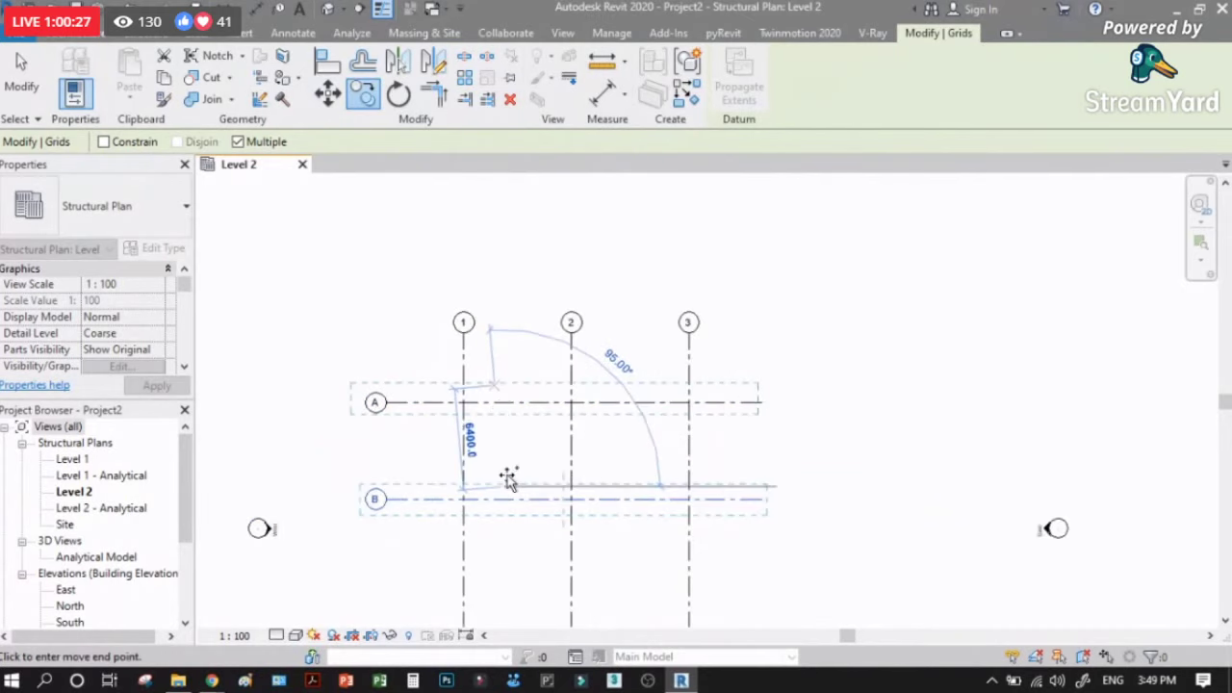
pyautogui.click(495, 577)
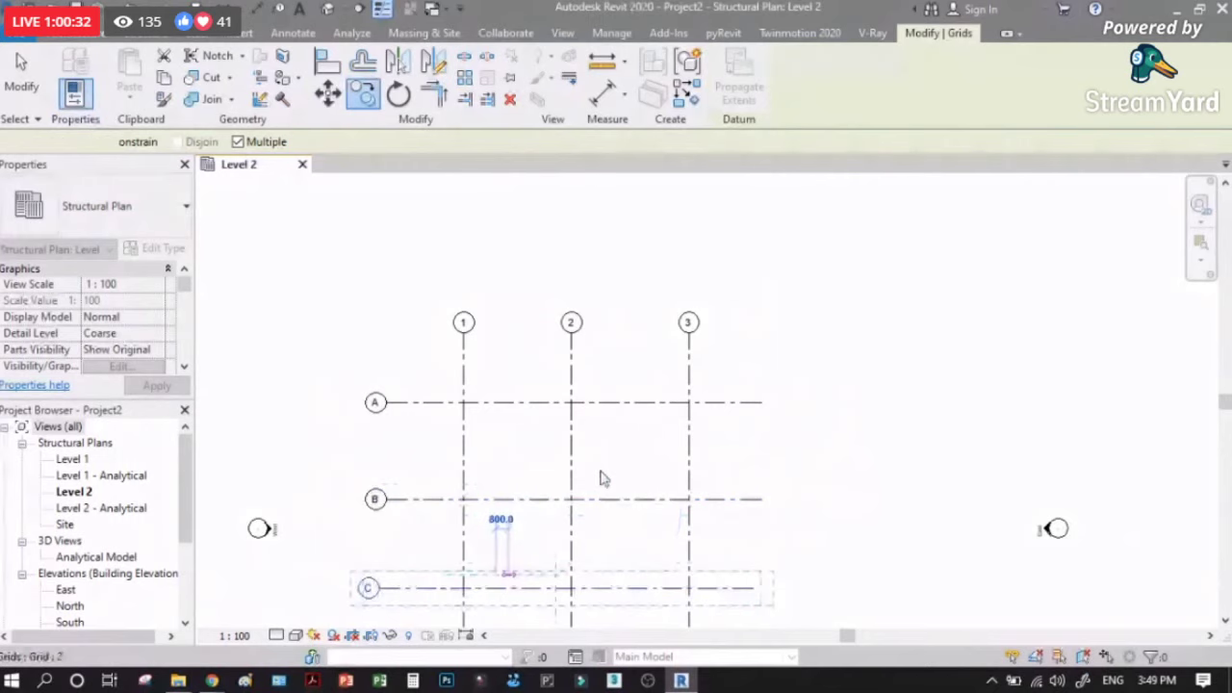
pyautogui.press('Escape')
# Step: Select grid C to check its spacing below grid B
pyautogui.scroll(3, 380, 581)
pyautogui.click(366, 589)
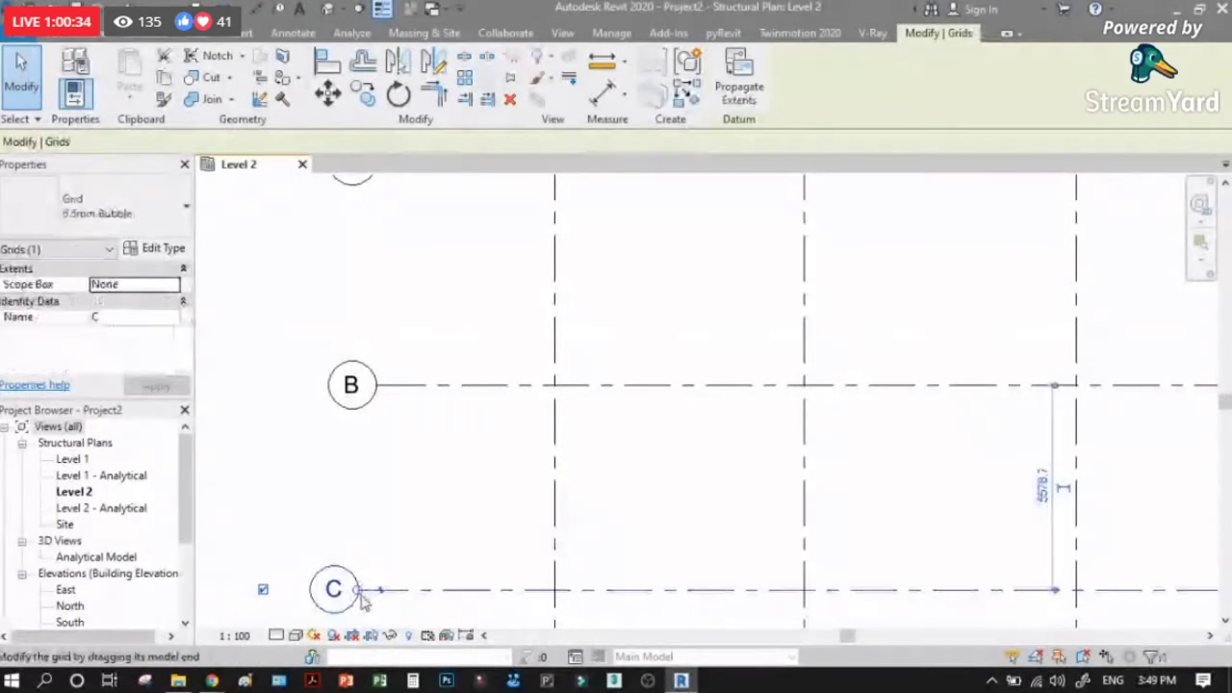
pyautogui.scroll(-2, 375, 514)
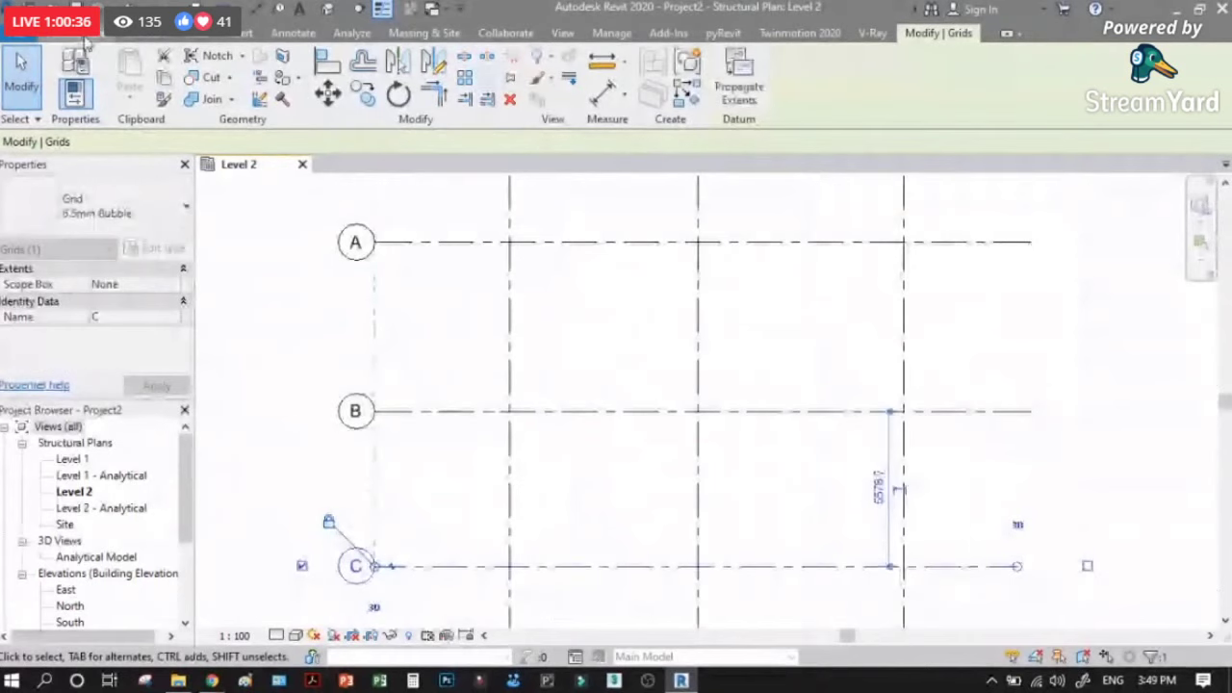
pyautogui.click(125, 33)
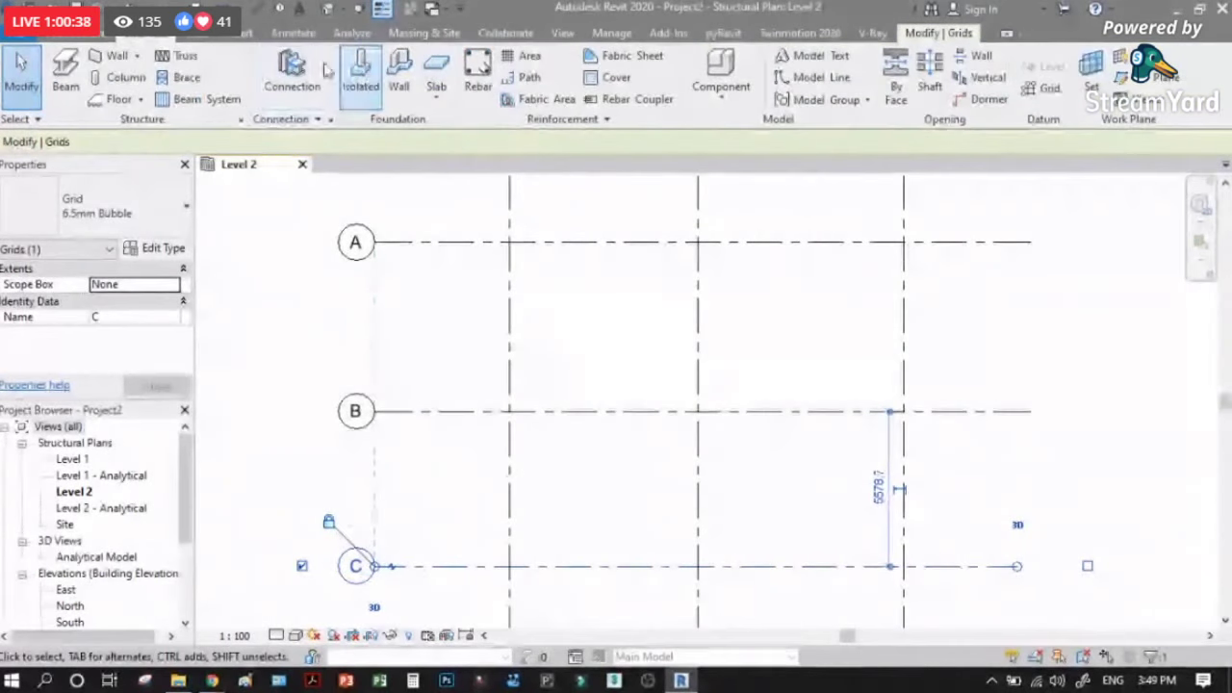
# Step: Place M_Concrete-Rectangular-Column 300 x 450mm columns at all nine grid intersections using At Grids
pyautogui.click(123, 77)
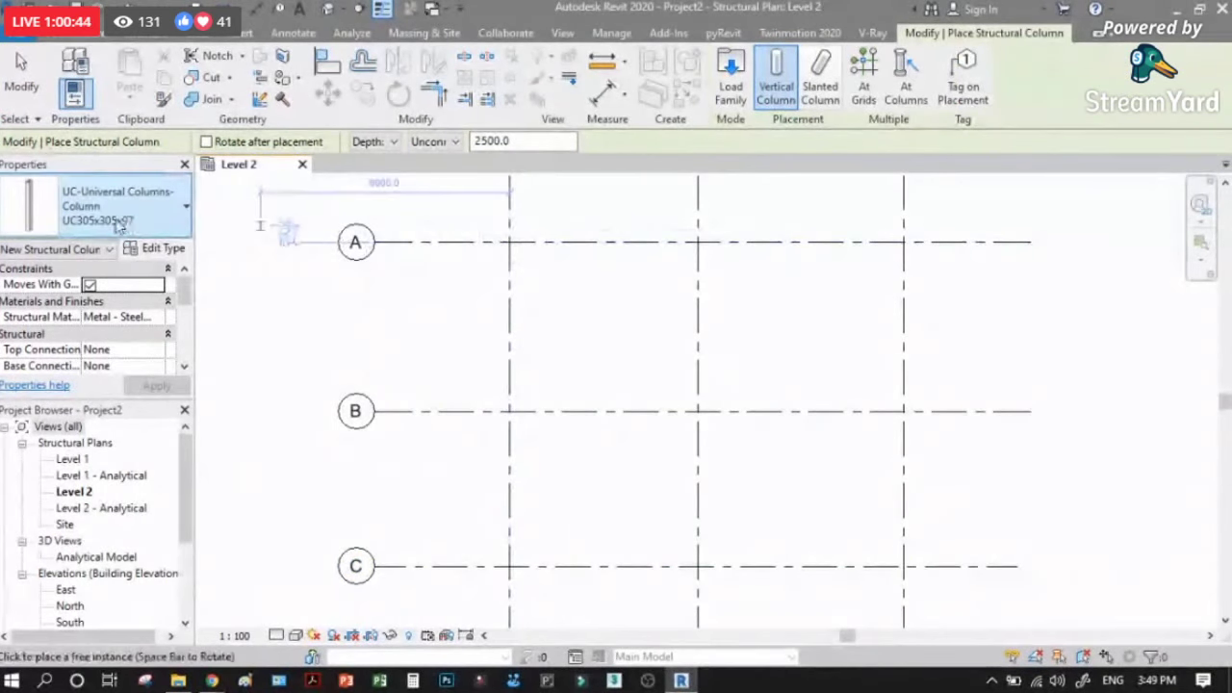
pyautogui.click(183, 208)
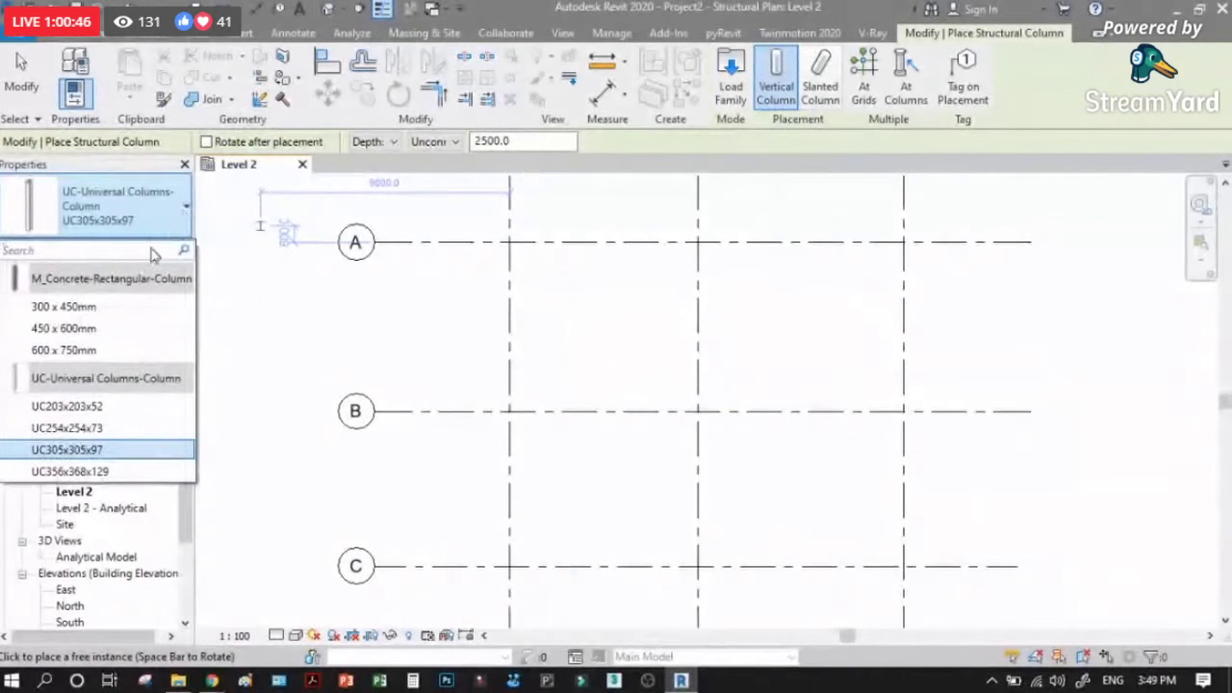
pyautogui.click(81, 308)
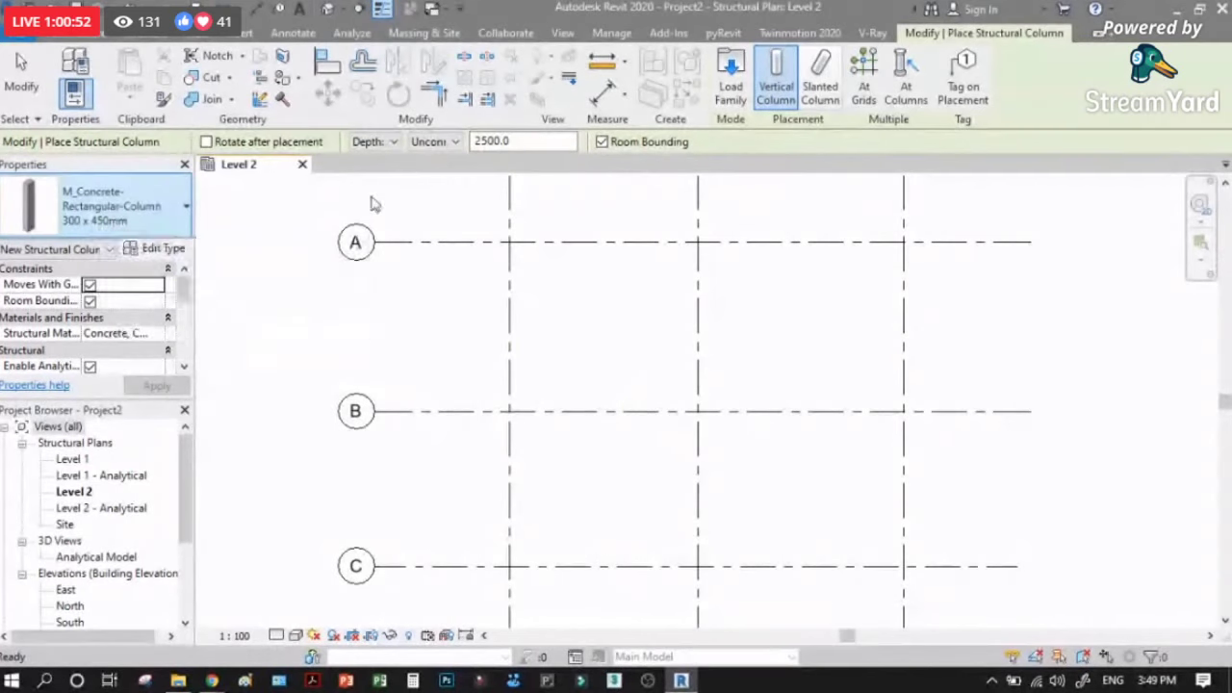
pyautogui.click(863, 82)
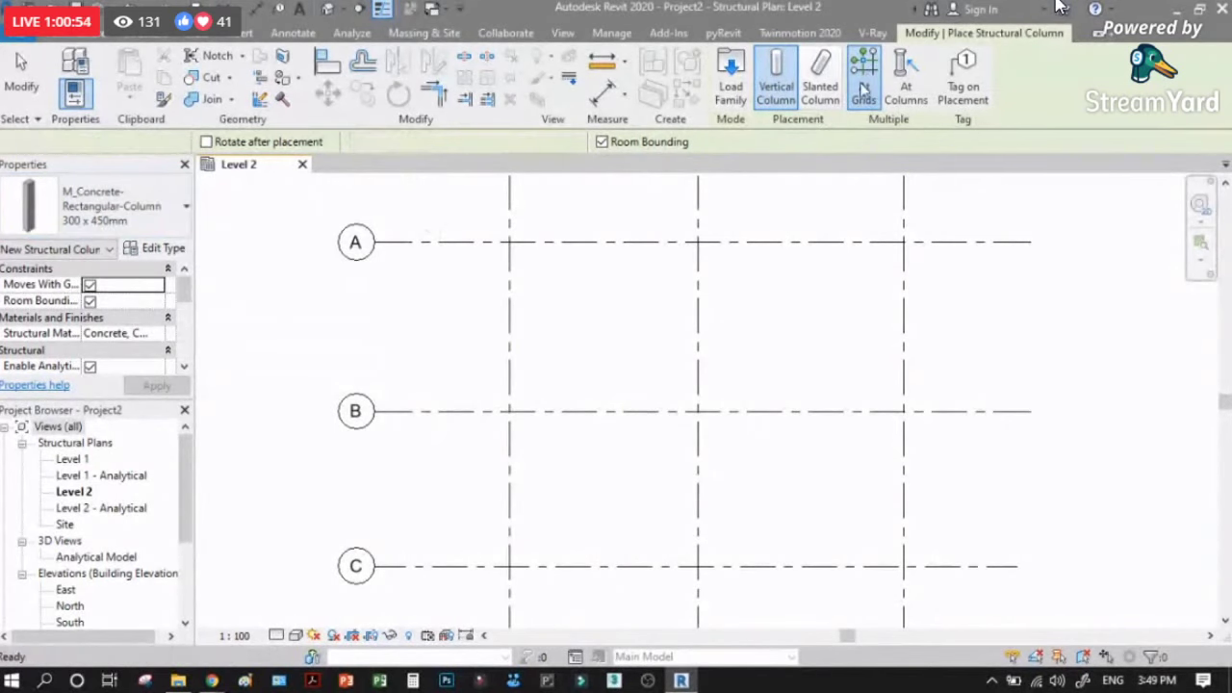
pyautogui.moveTo(706, 241); pyautogui.dragTo(311, 403)
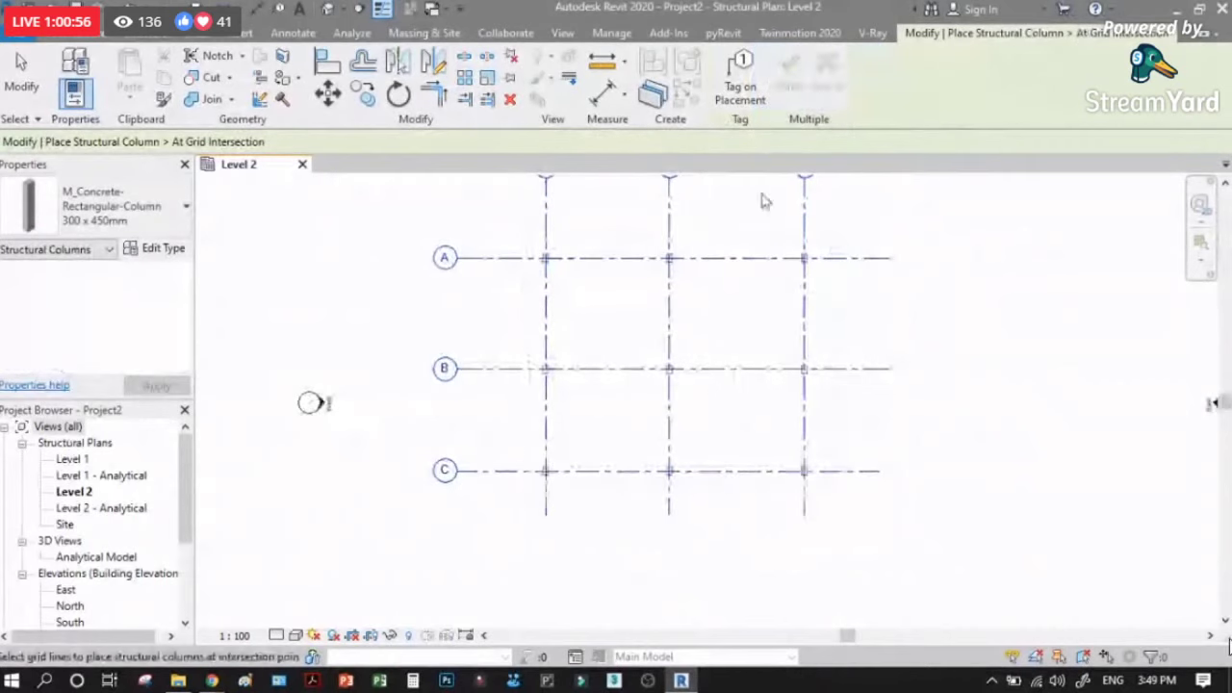
pyautogui.click(789, 87)
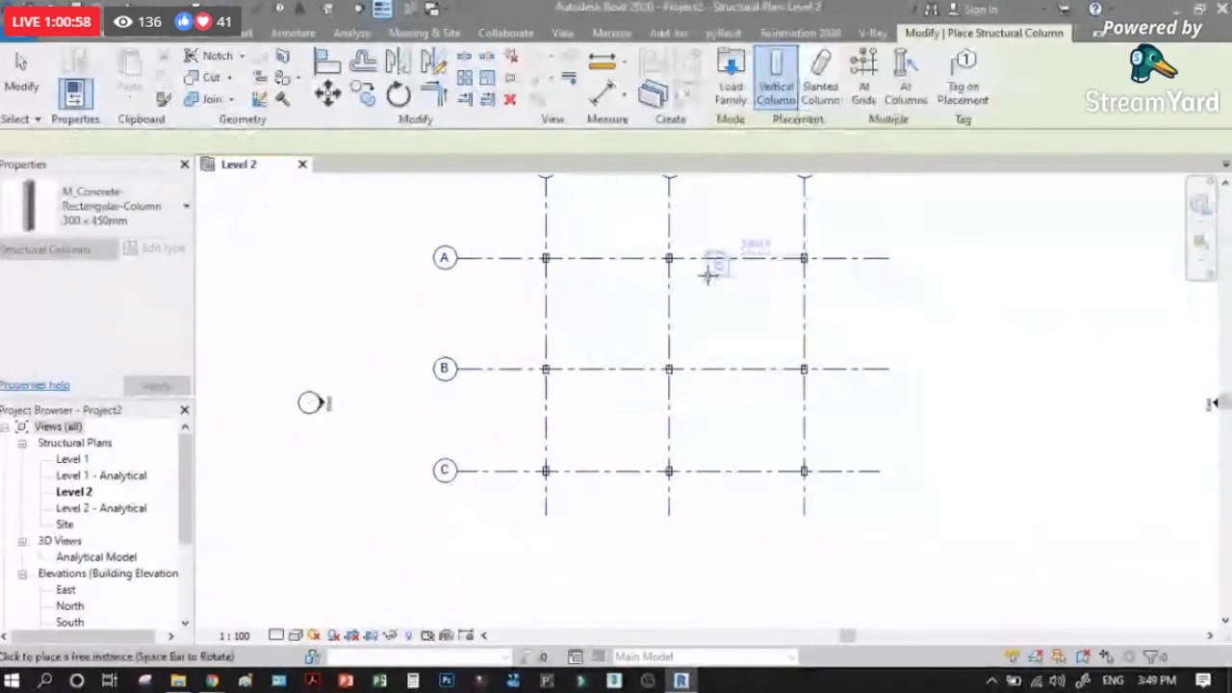
pyautogui.scroll(1, 717, 270)
pyautogui.click(21, 65)
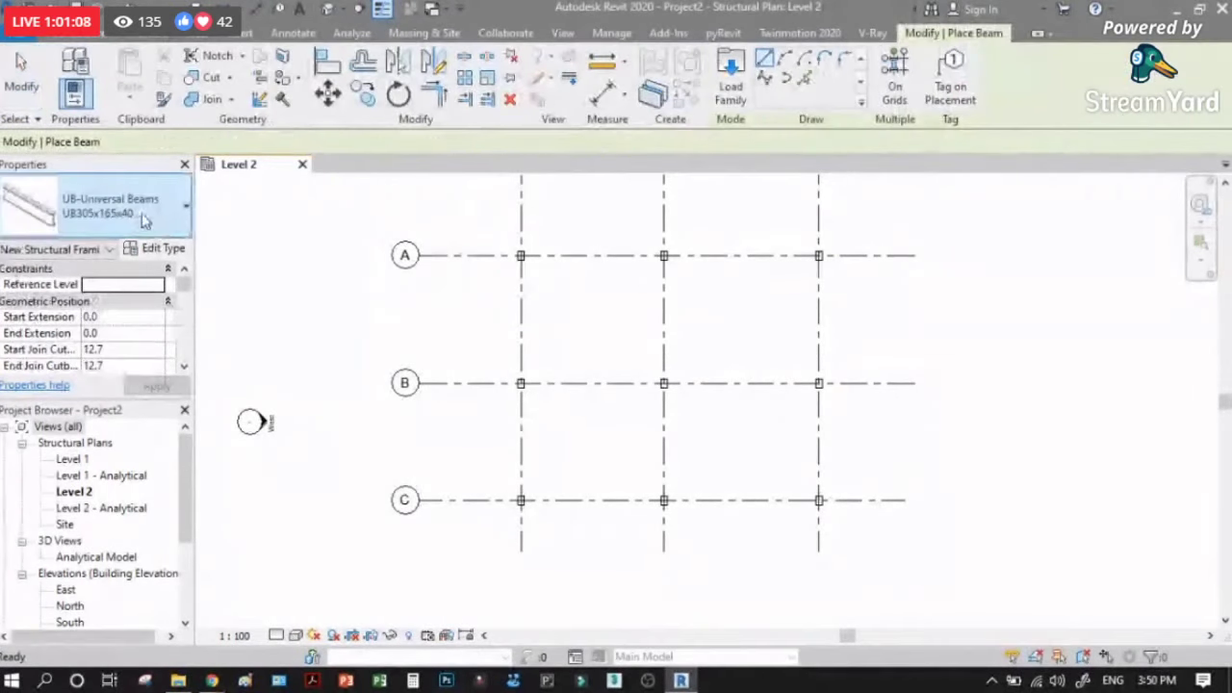
# Step: Place M_Concrete-Rectangular Beam 300 x 600mm beams along every grid line using On Grids
pyautogui.click(178, 214)
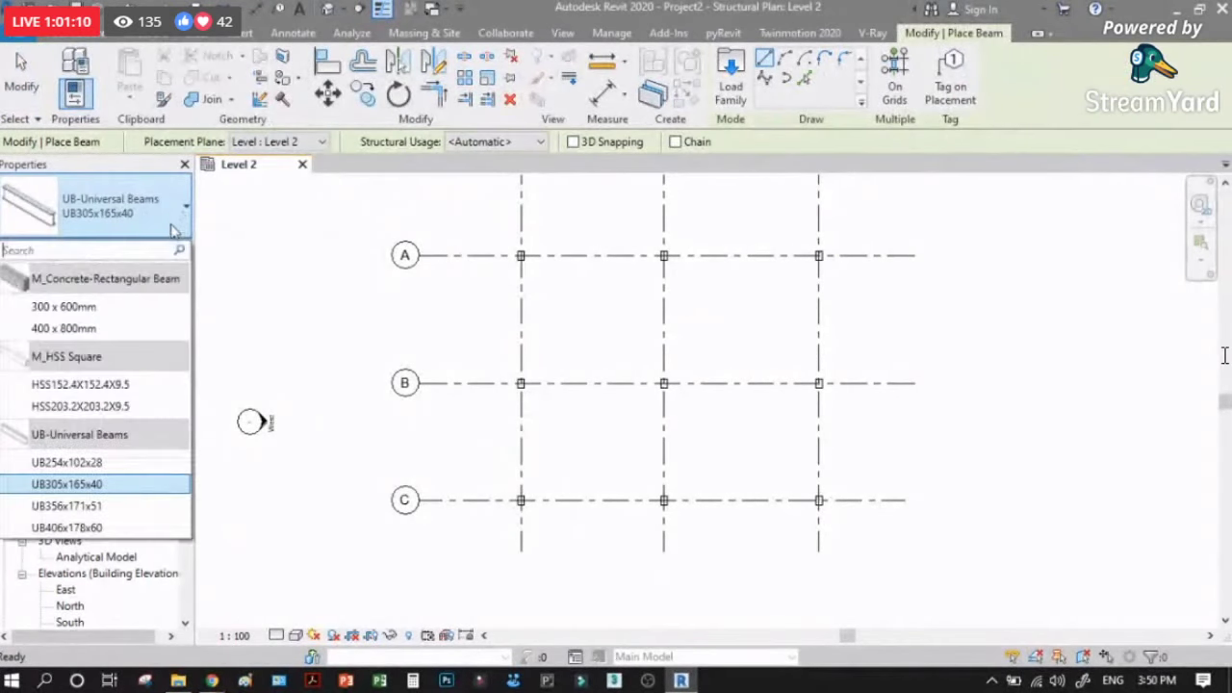
pyautogui.click(85, 308)
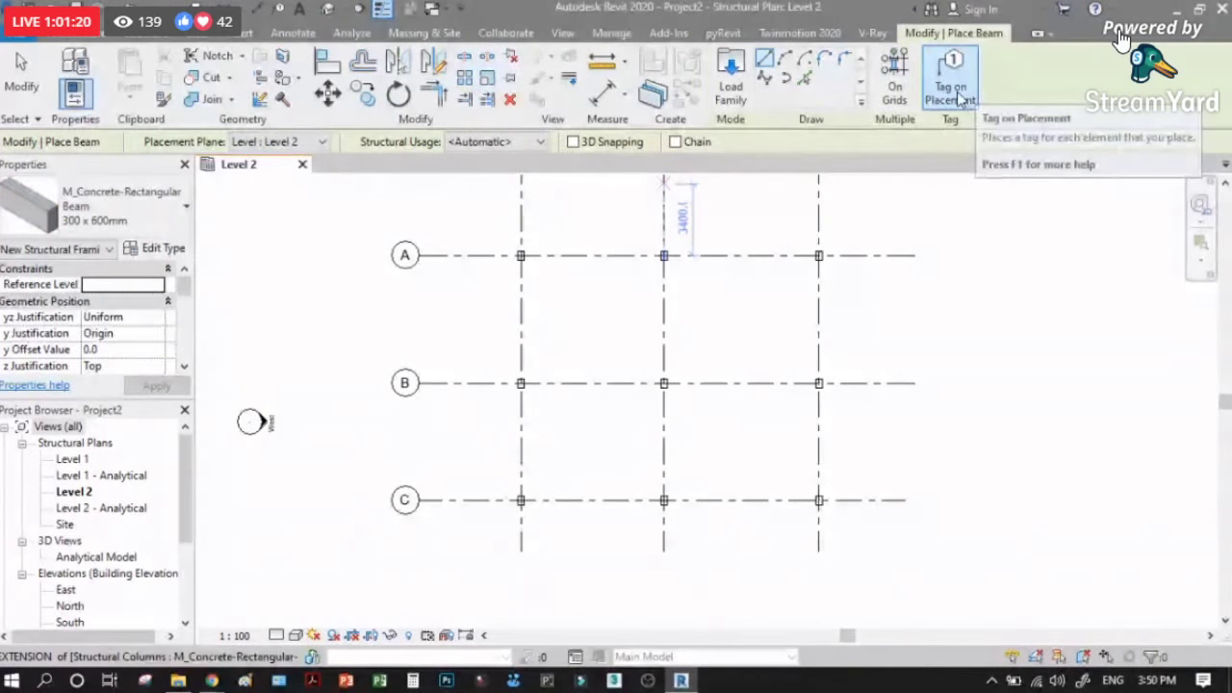
pyautogui.click(895, 83)
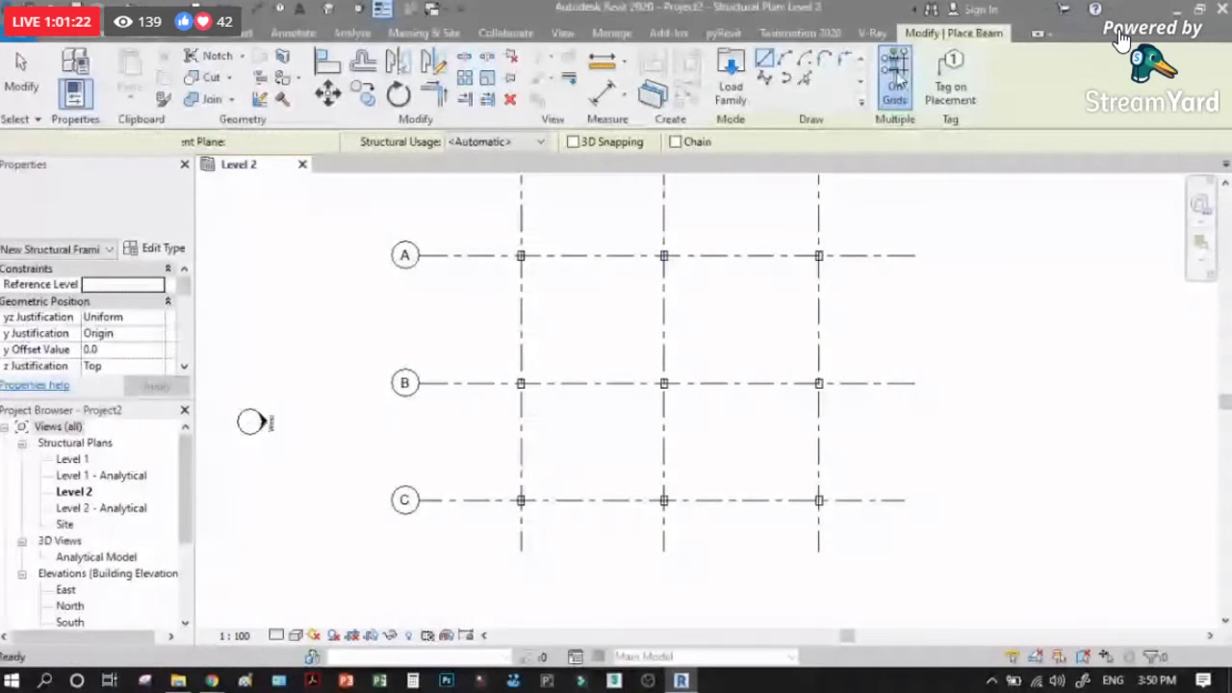
pyautogui.moveTo(853, 198); pyautogui.dragTo(475, 522)
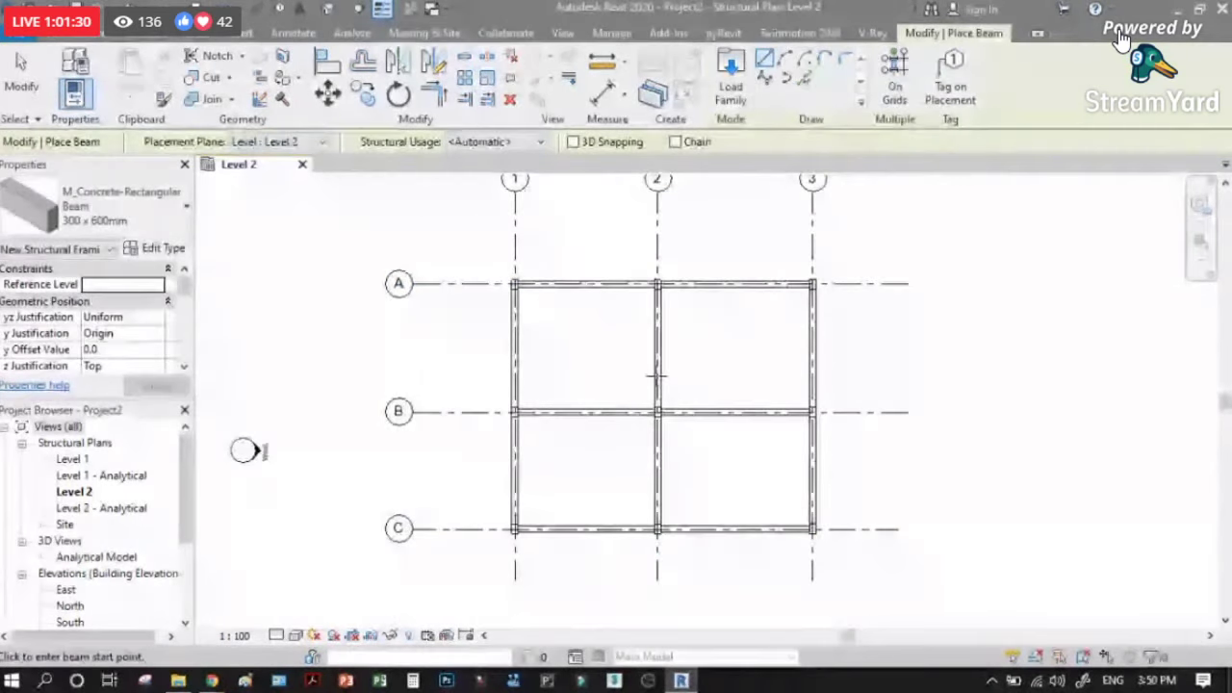
pyautogui.press('Escape')
pyautogui.press('Escape')
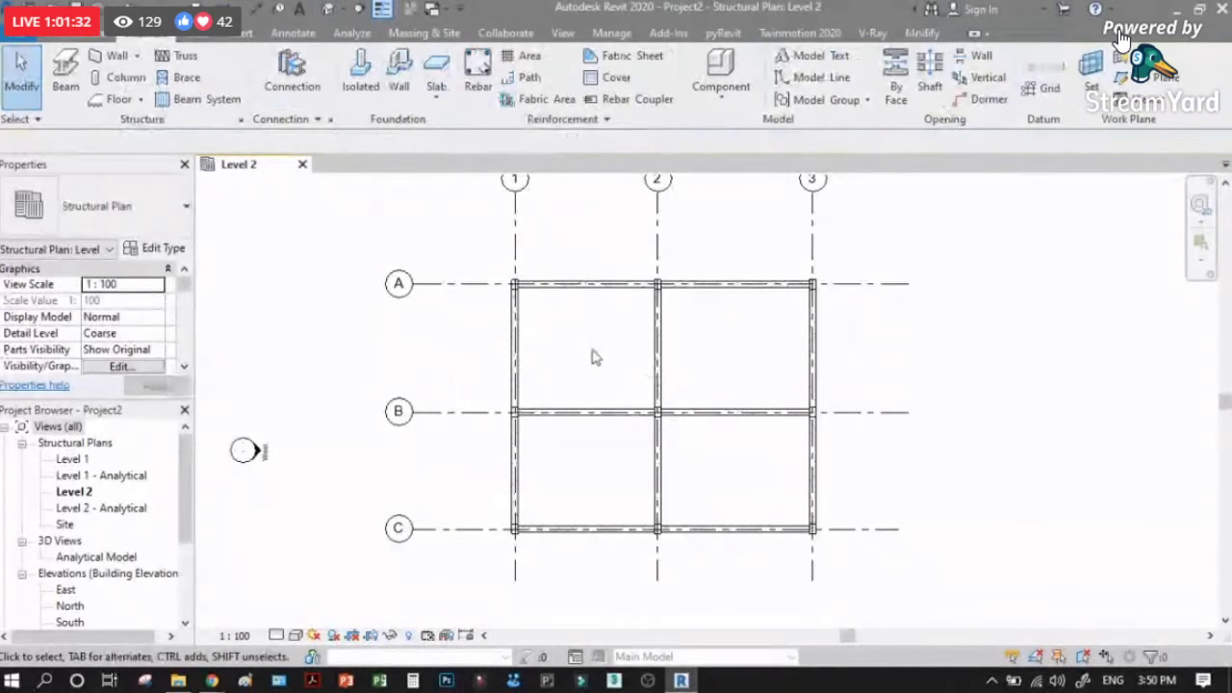
pyautogui.scroll(-1, 587, 404)
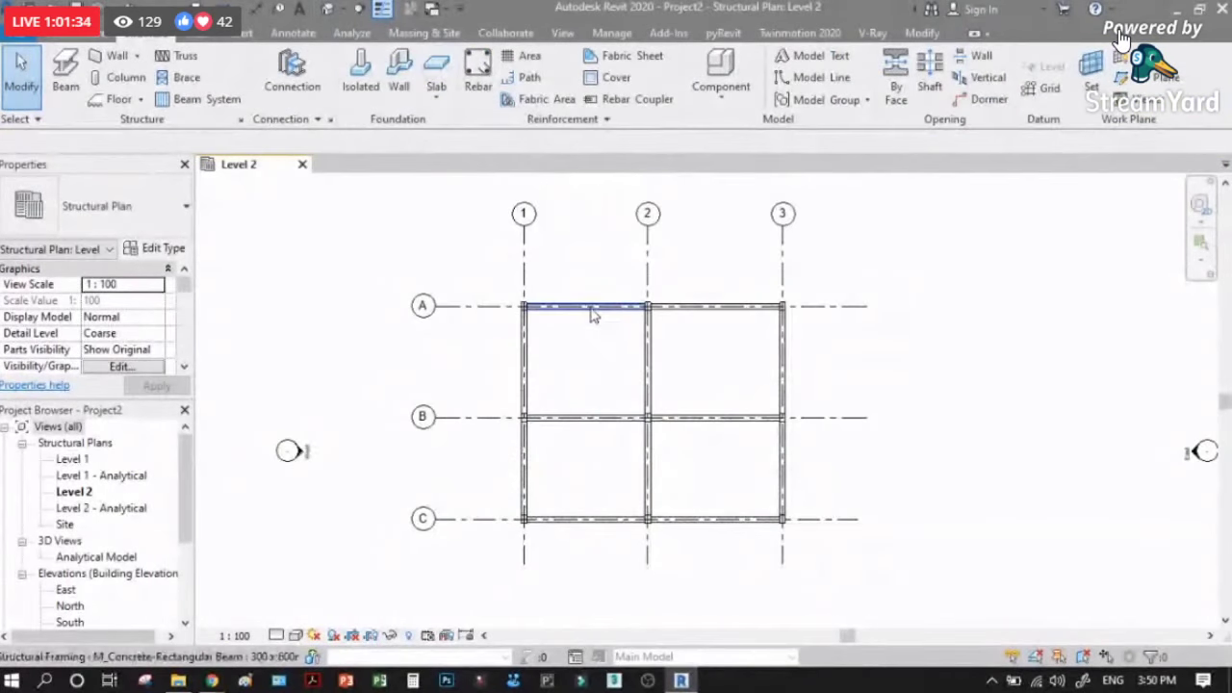
pyautogui.scroll(2, 592, 310)
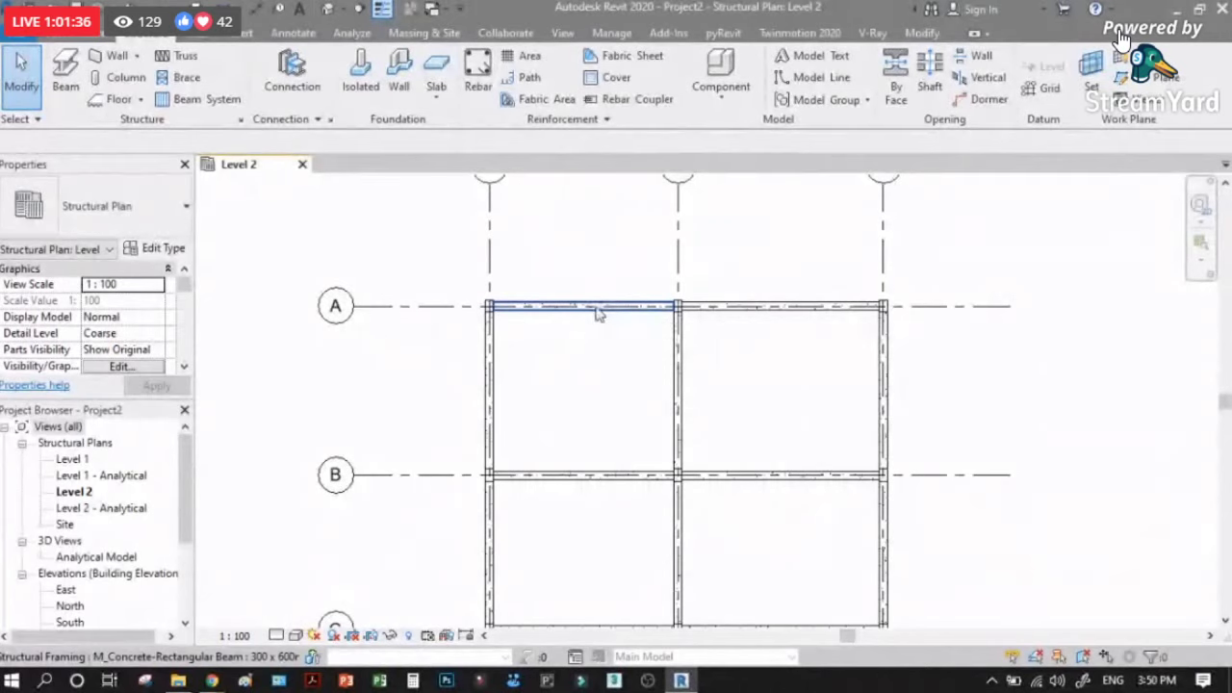
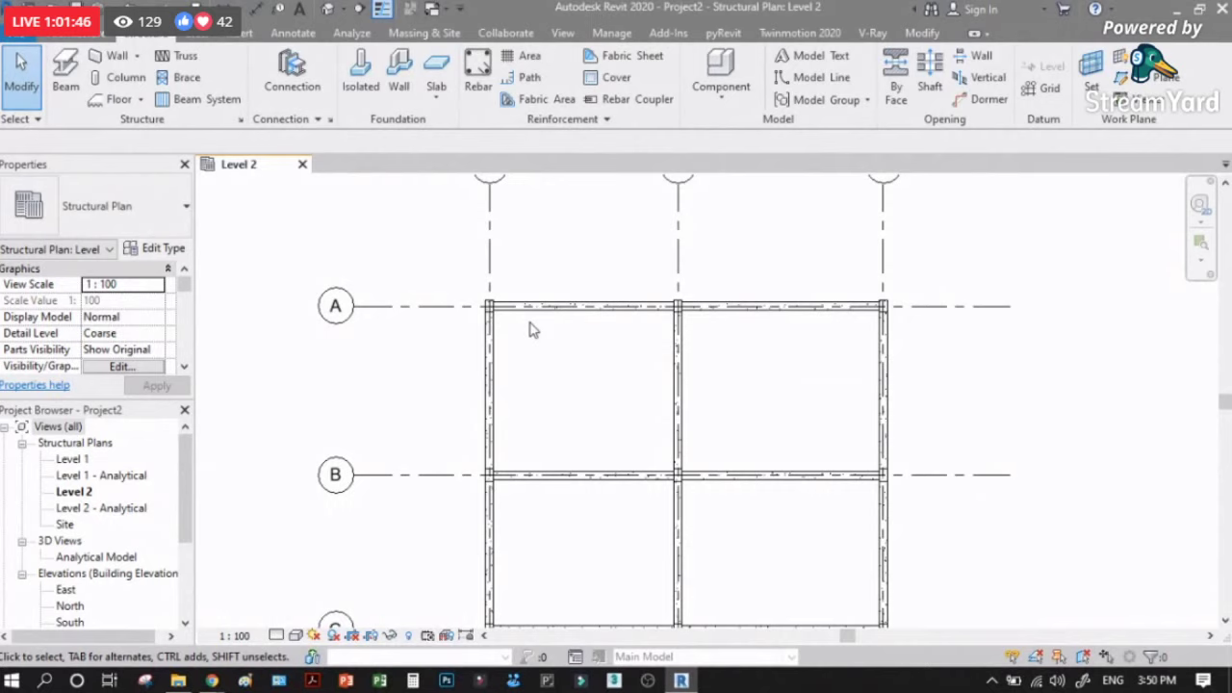
# Step: Start a beam system, then cancel out of boundary sketch mode
pyautogui.scroll(1, 533, 330)
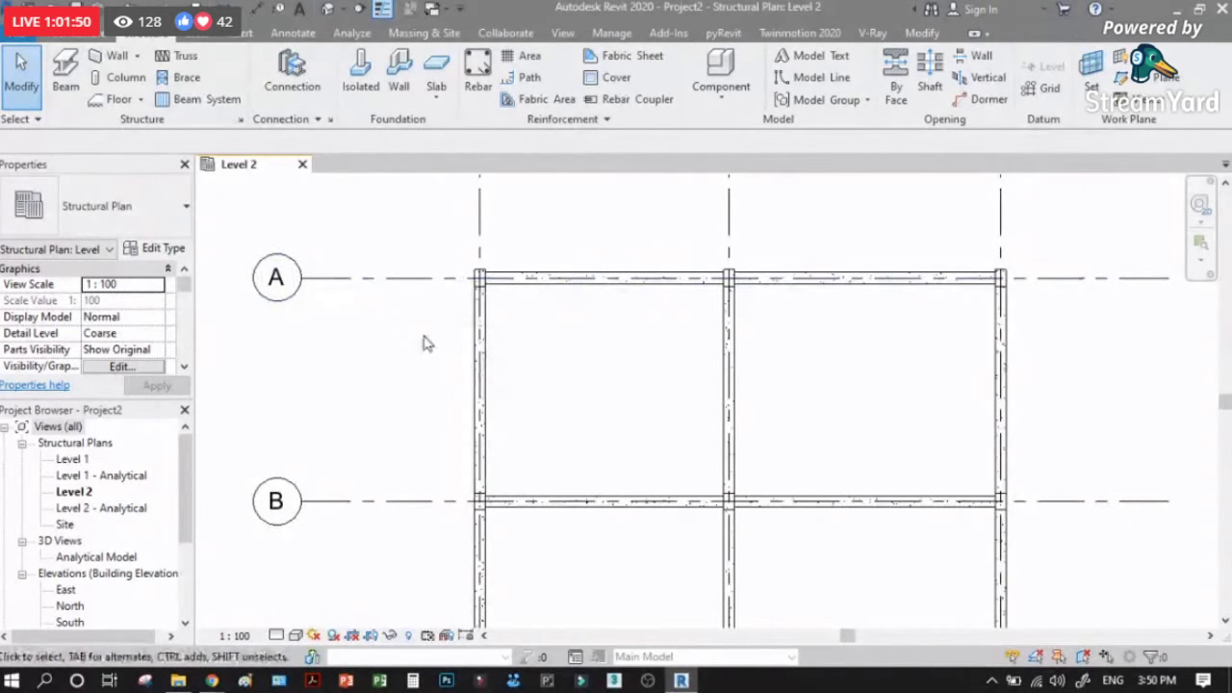
pyautogui.scroll(-1, 427, 344)
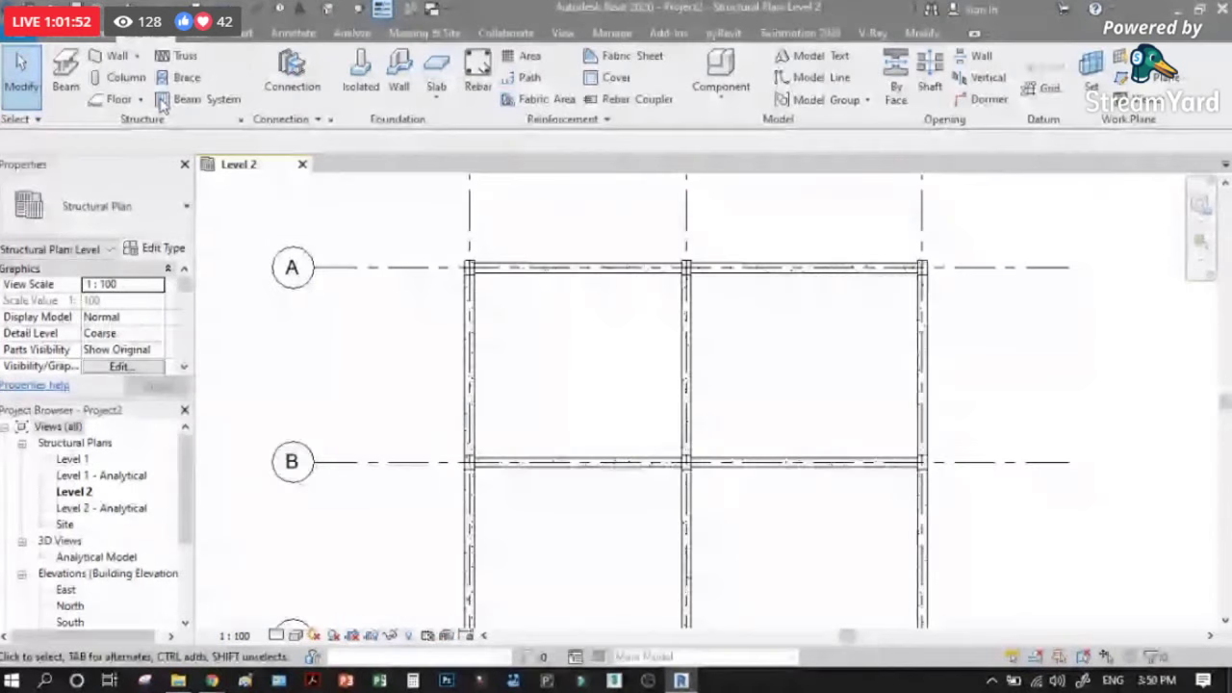
pyautogui.click(210, 100)
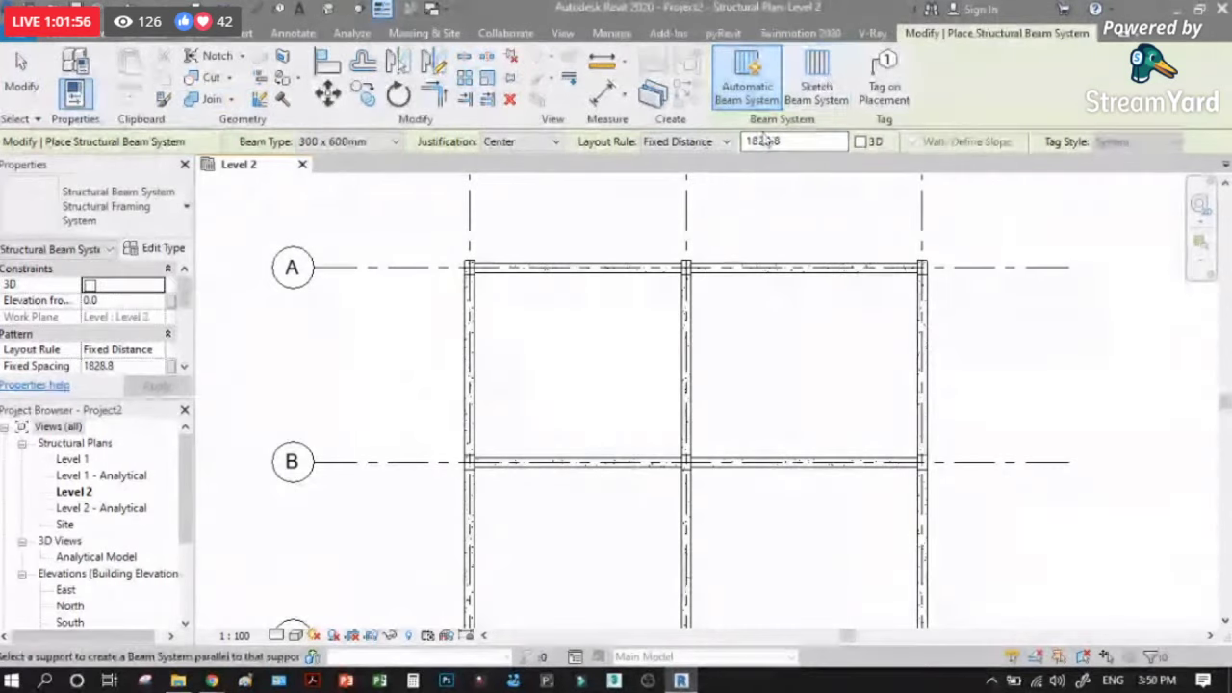
pyautogui.click(816, 75)
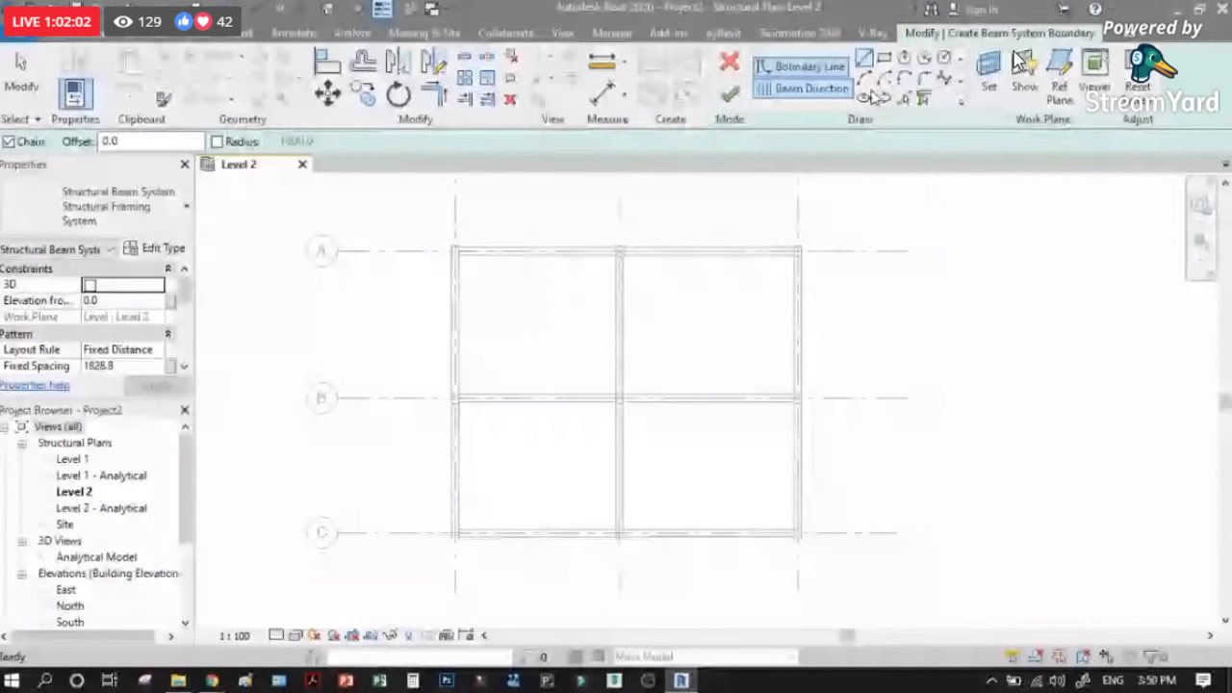
pyautogui.press('Escape')
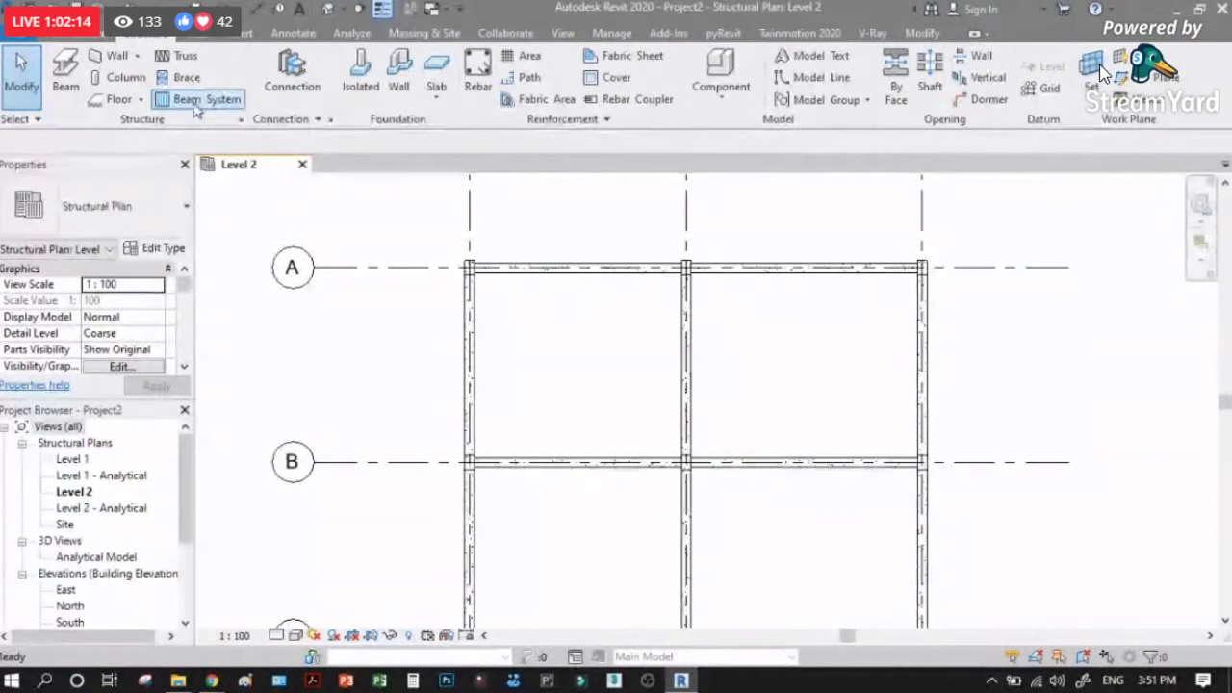
# Step: Fill the two A–B bays and the lower B–C bays with 300 x 600mm automatic beam systems
pyautogui.click(188, 103)
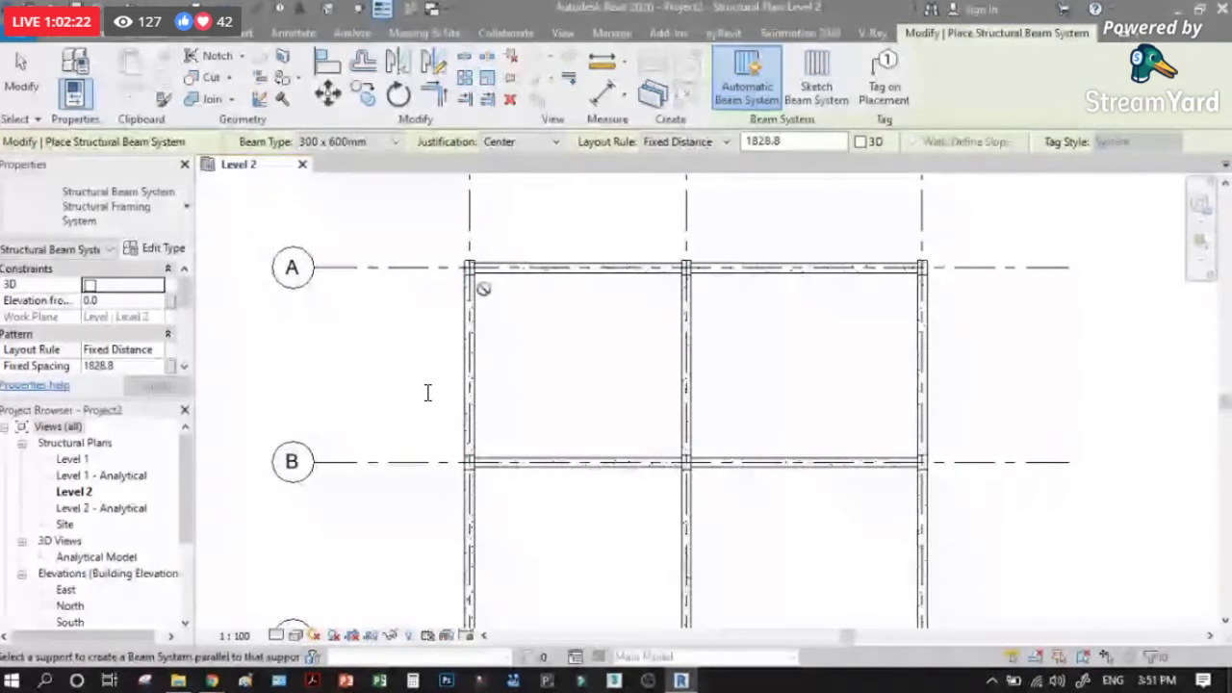
pyautogui.scroll(2, 481, 285)
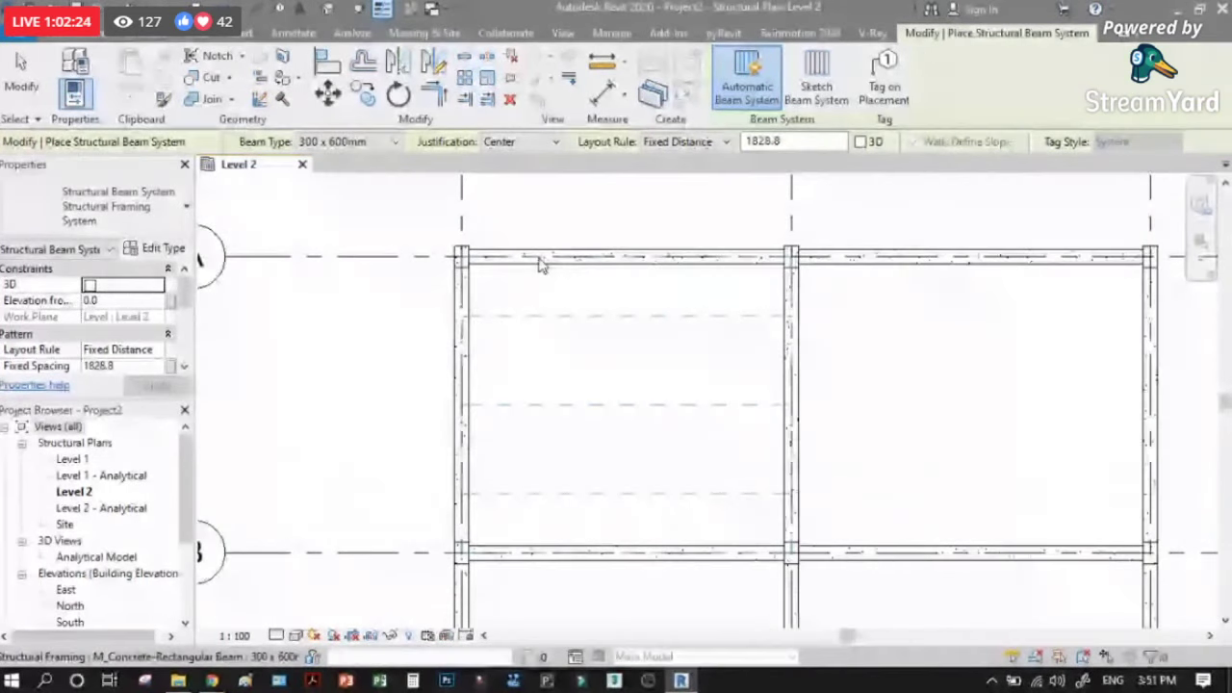
pyautogui.click(893, 266)
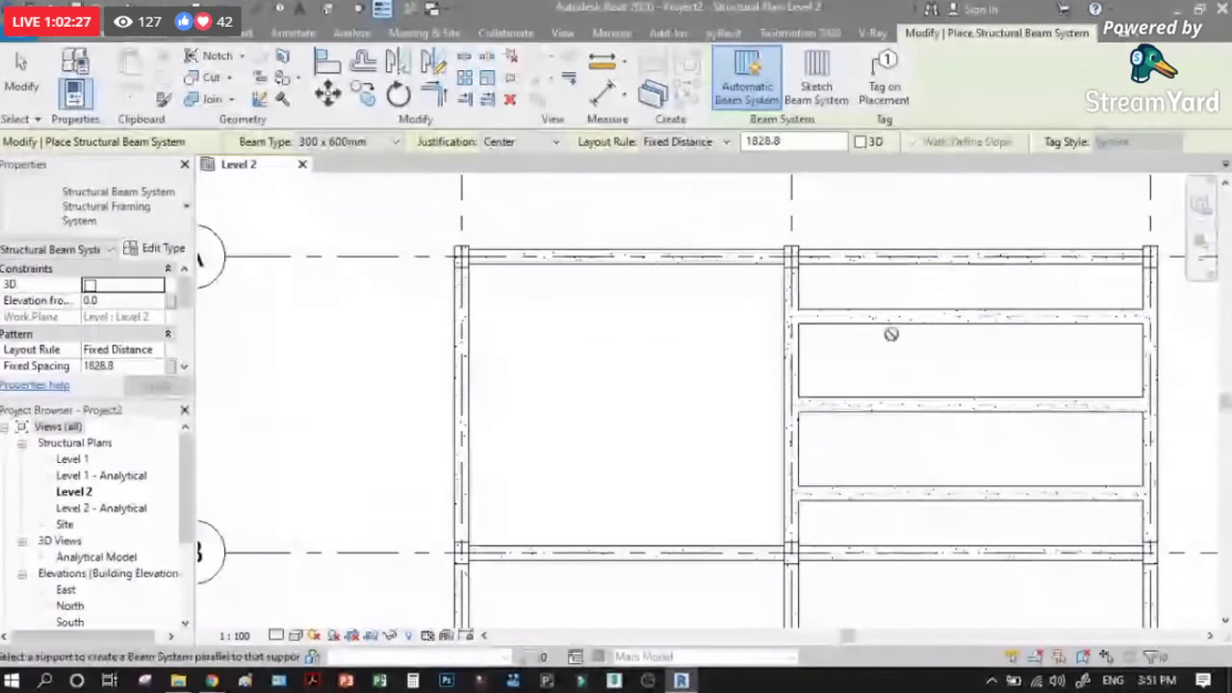
pyautogui.click(661, 267)
pyautogui.scroll(-1, 612, 200)
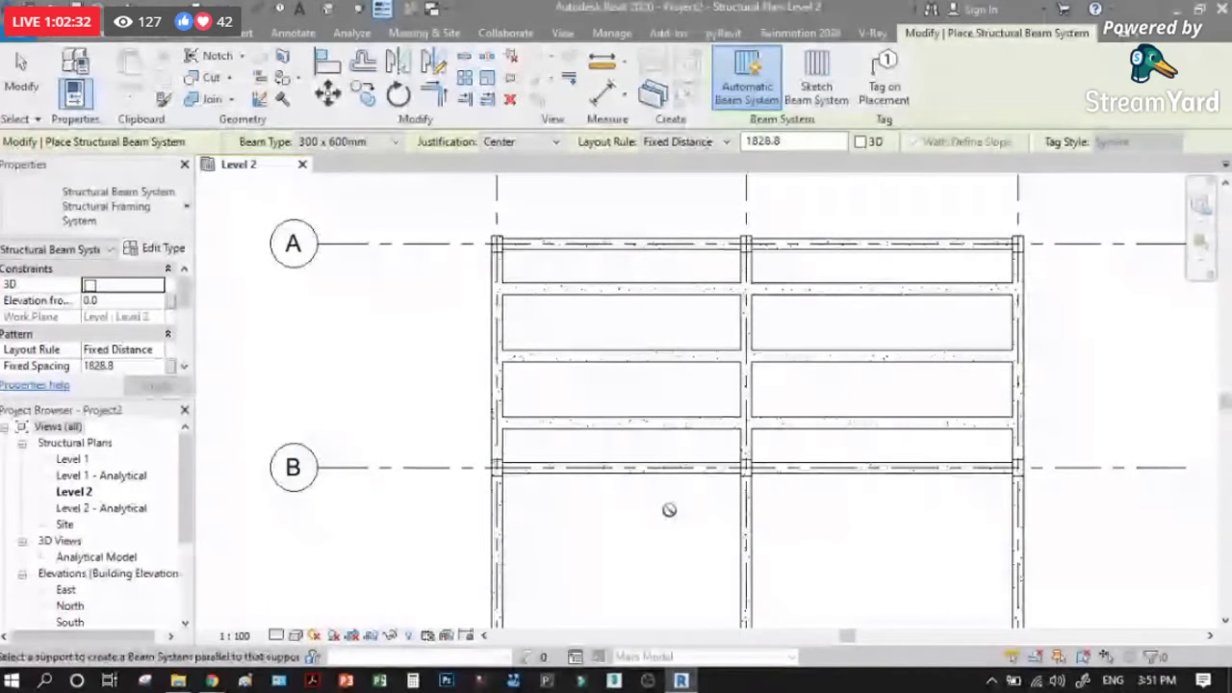
pyautogui.scroll(-2, 660, 402)
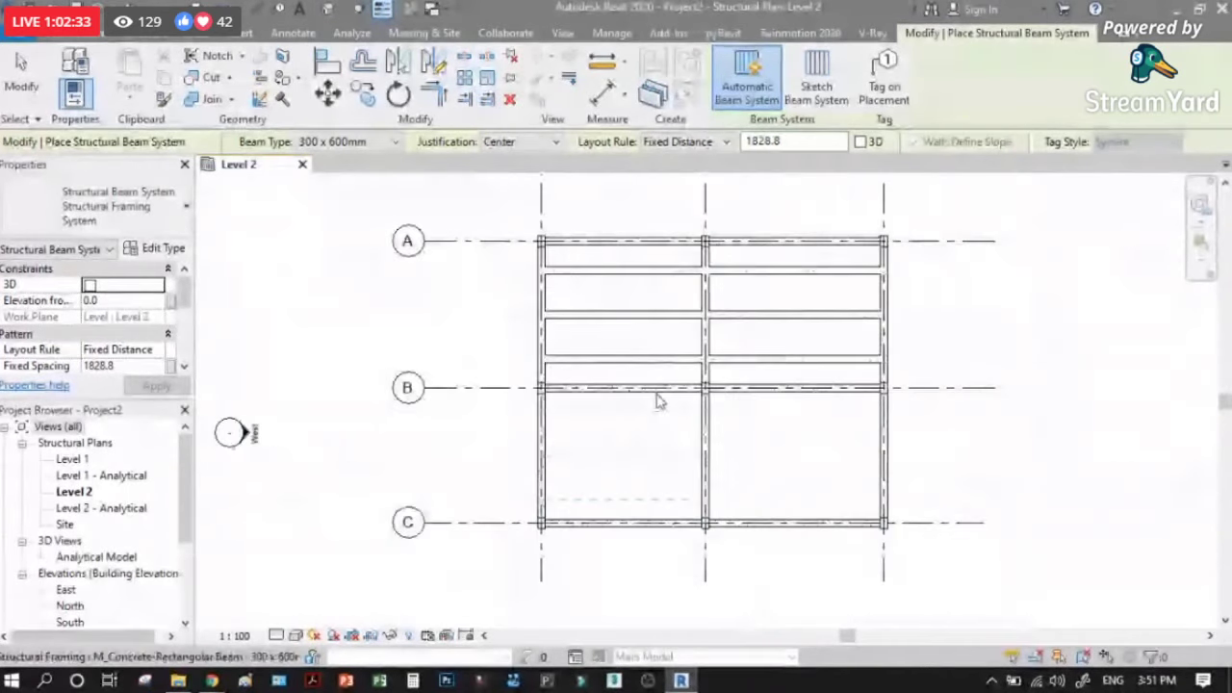
pyautogui.click(727, 411)
pyautogui.press('Escape')
pyautogui.scroll(1, 786, 522)
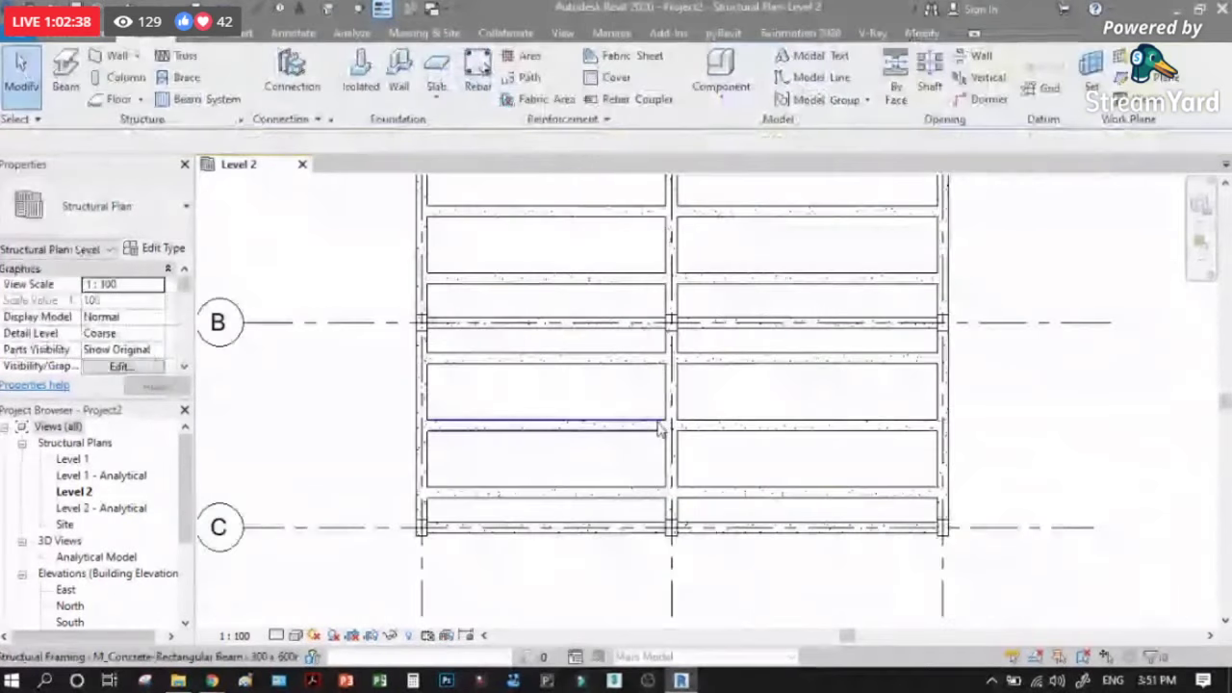
pyautogui.scroll(-1, 670, 445)
# Step: Select the beam just below grid A and open its type properties
pyautogui.click(566, 228)
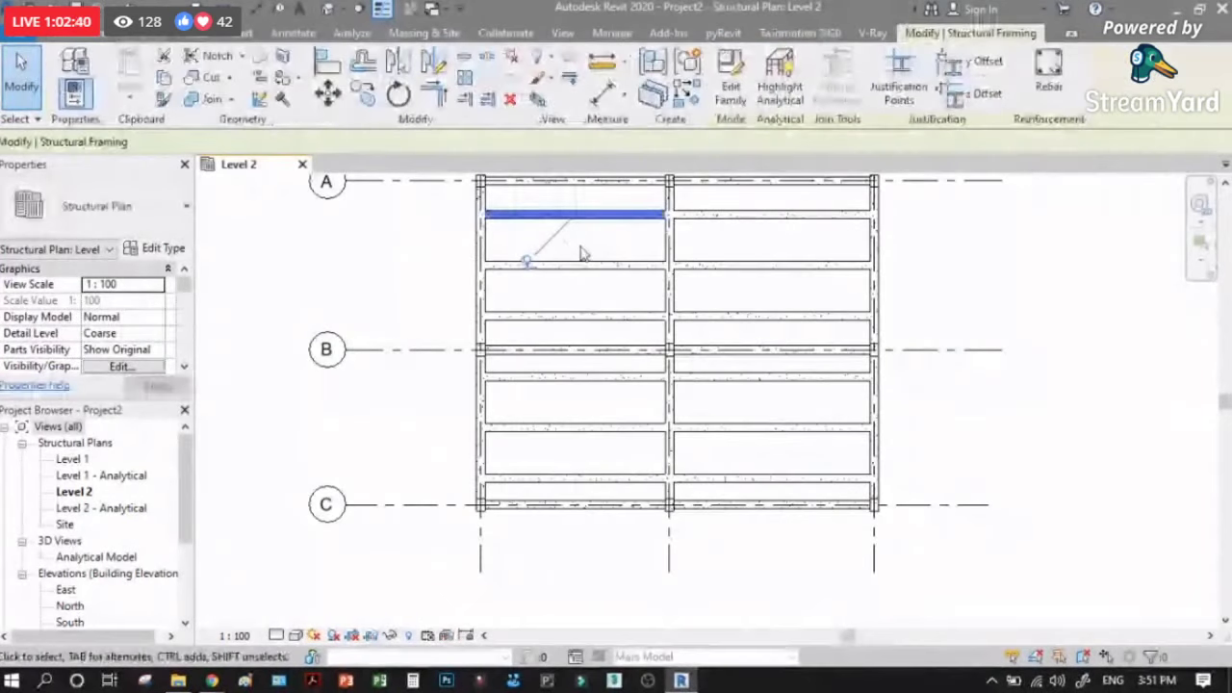
pyautogui.keyDown('ctrl'); pyautogui.click(564, 318); pyautogui.keyUp('ctrl')
pyautogui.scroll(-1, 594, 378)
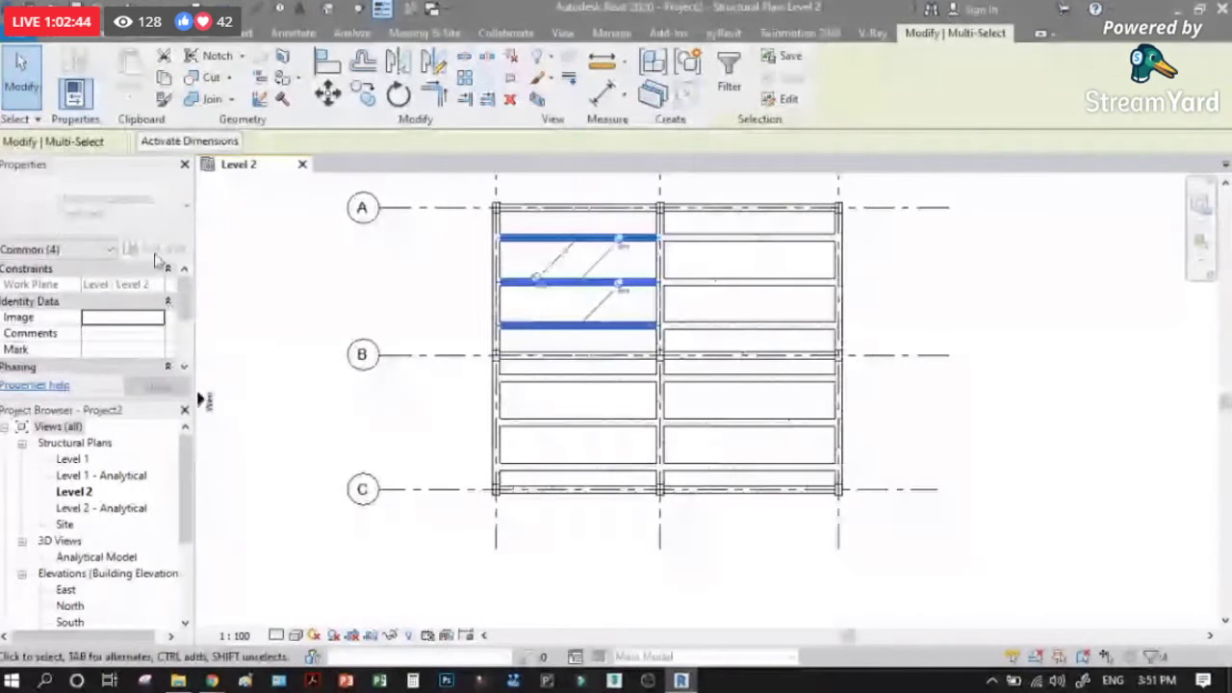
pyautogui.press('Escape')
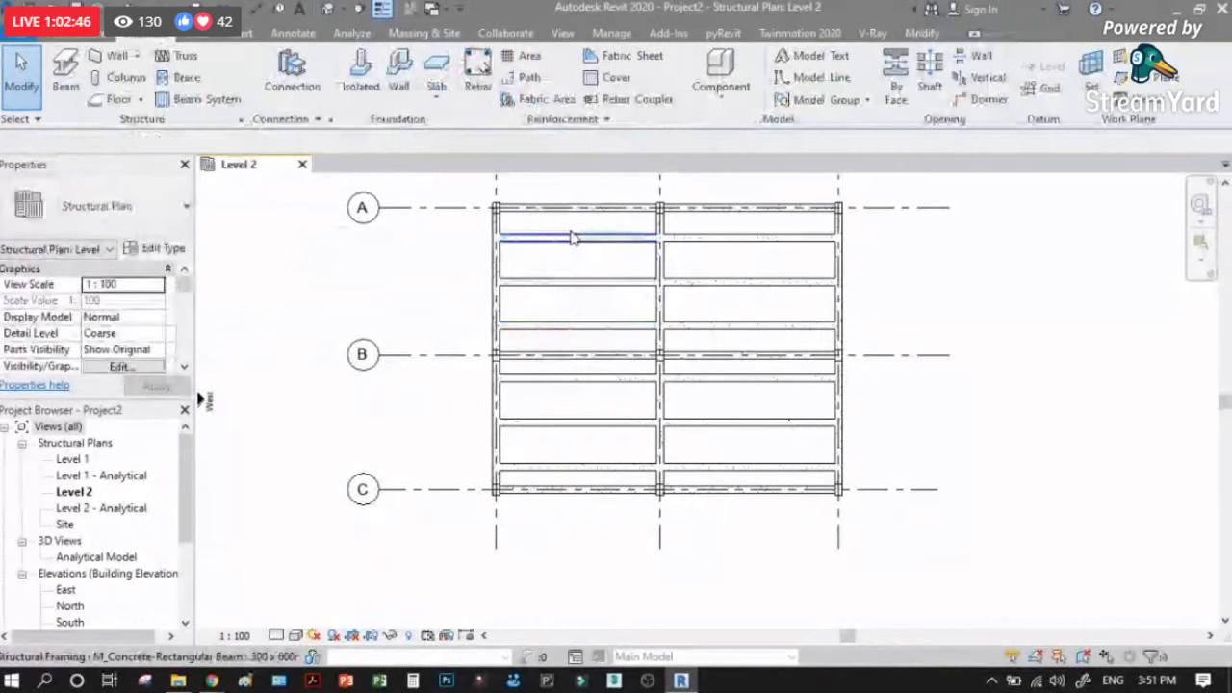
pyautogui.click(573, 238)
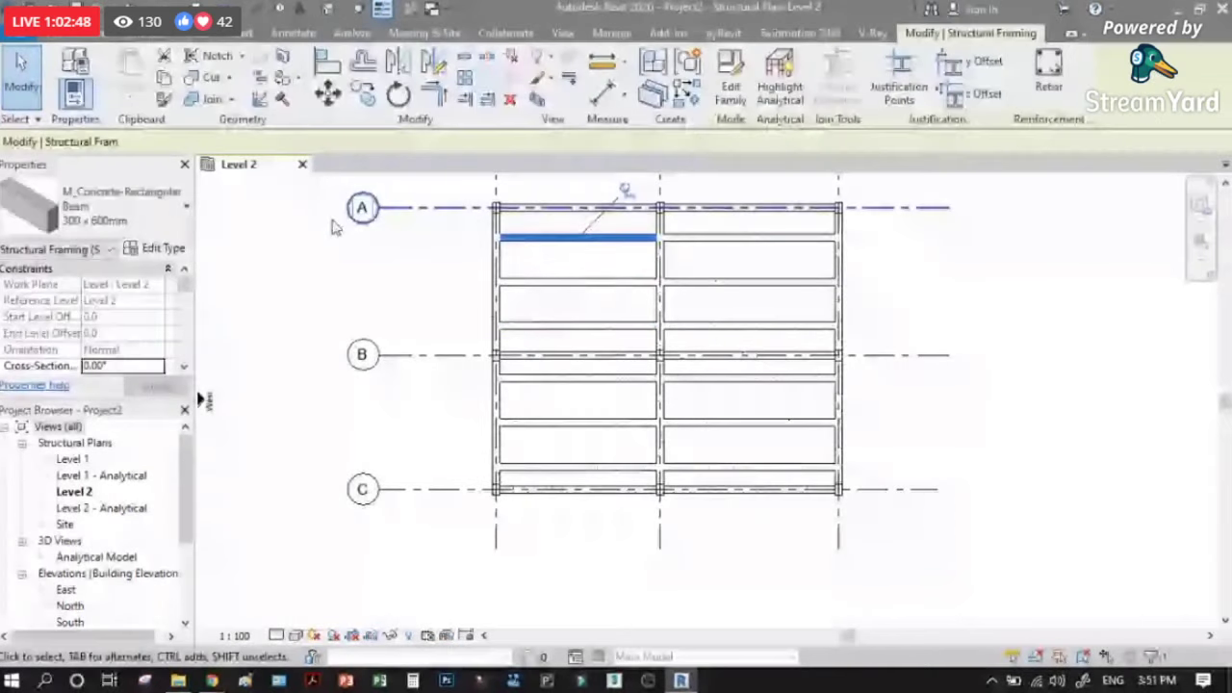
pyautogui.click(159, 247)
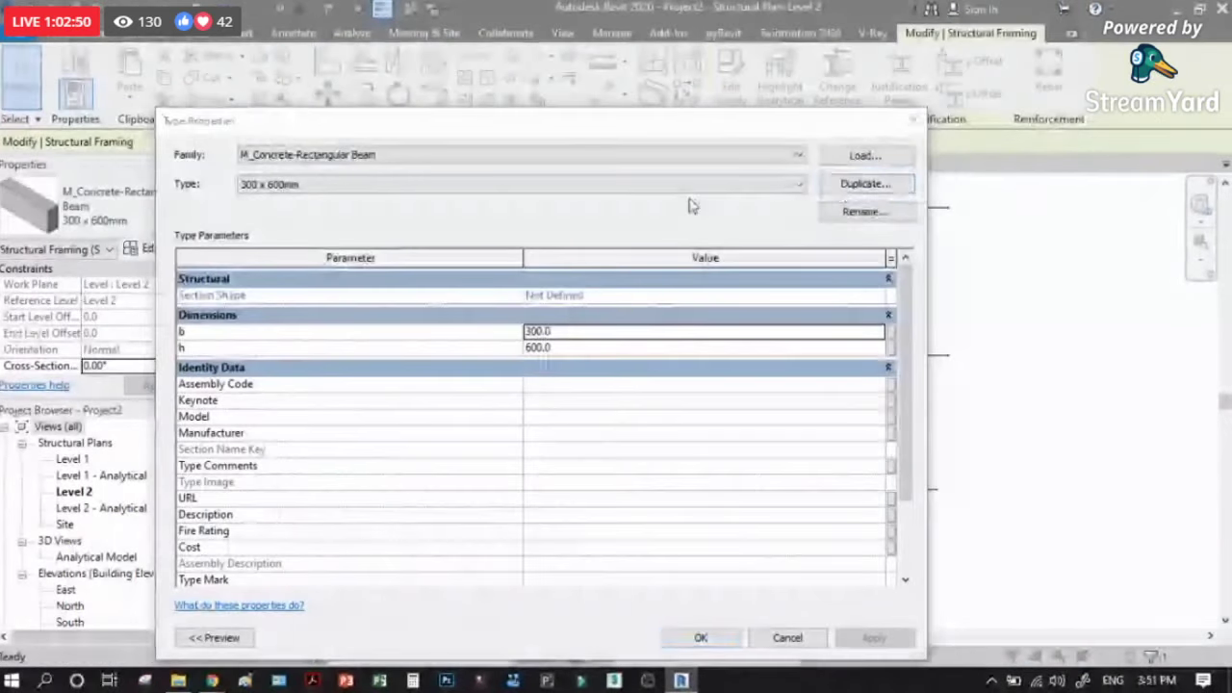
# Step: Duplicate the beam type and name the copy 200 x 400mm
pyautogui.click(865, 183)
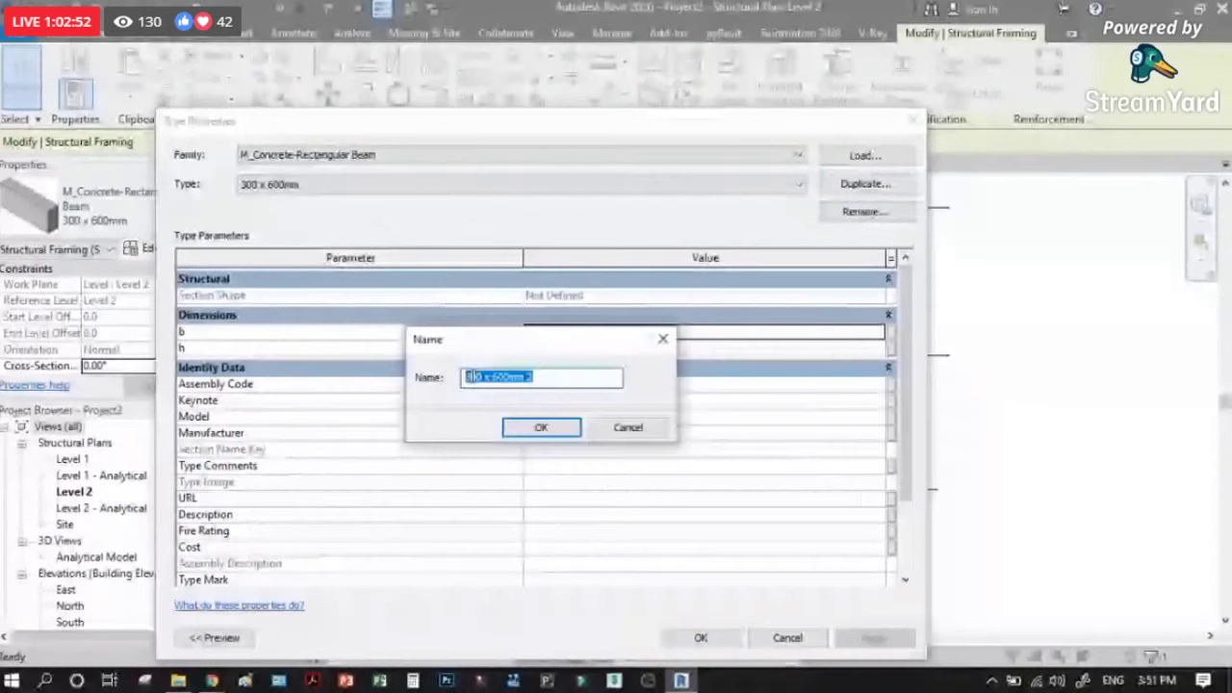
pyautogui.click(471, 377)
pyautogui.press('BackSpace')
pyautogui.write('2')
pyautogui.click(496, 376)
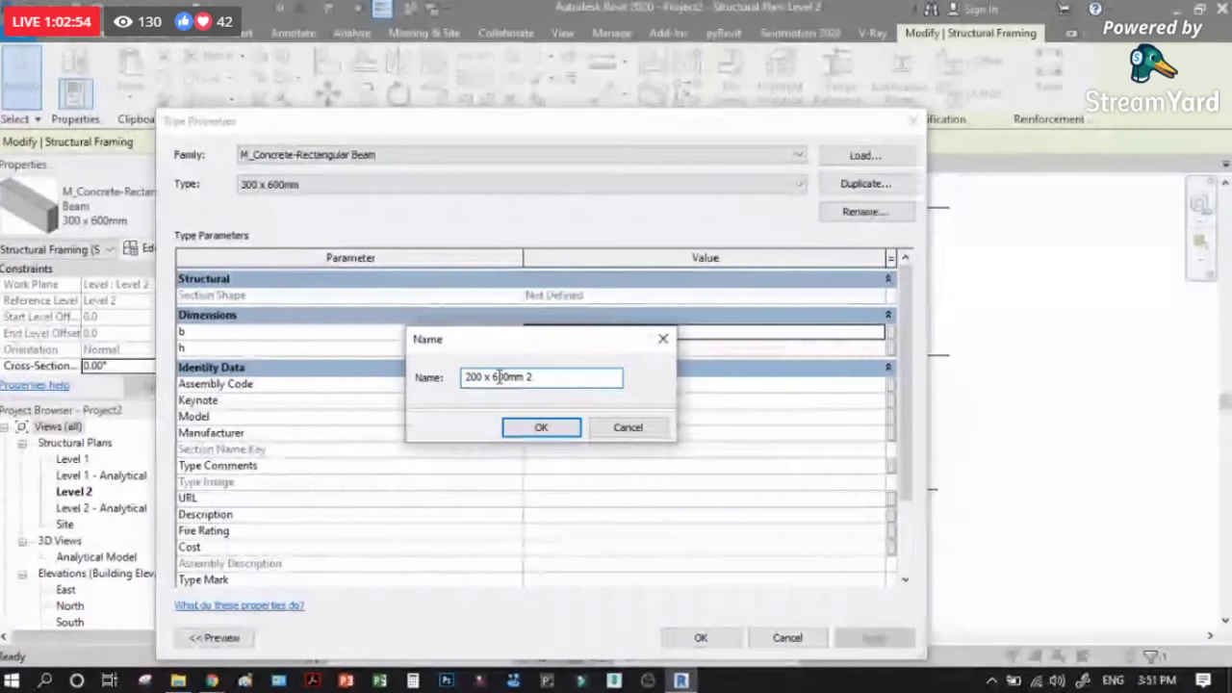
pyautogui.press('BackSpace')
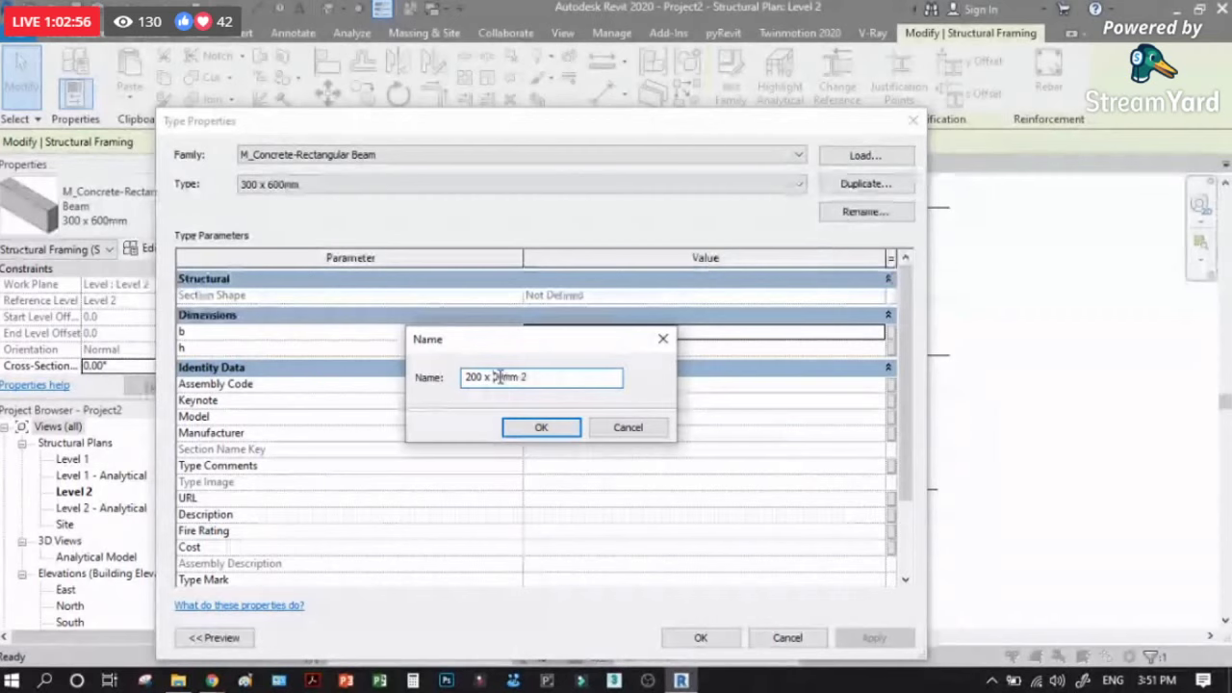
pyautogui.write('4')
pyautogui.click(564, 378)
pyautogui.press('BackSpace')
pyautogui.press('BackSpace')
pyautogui.click(548, 426)
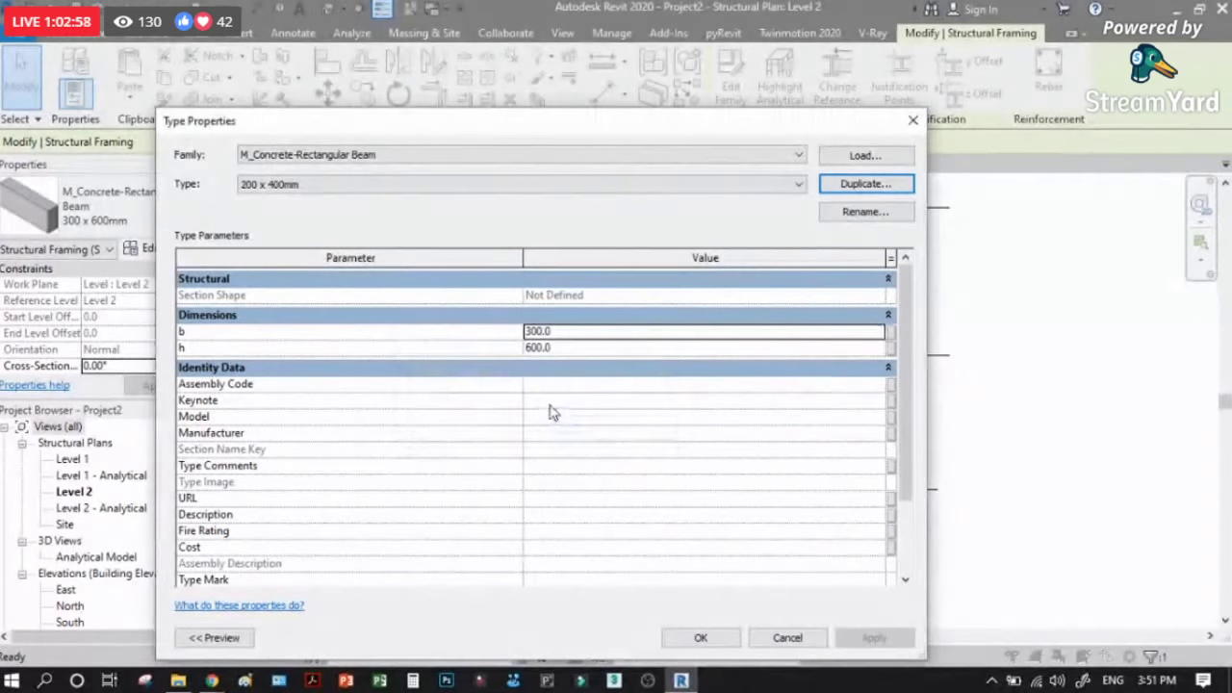
# Step: Set the new type's b to 200 and h to 400, then apply
pyautogui.click(561, 348)
pyautogui.click(566, 331)
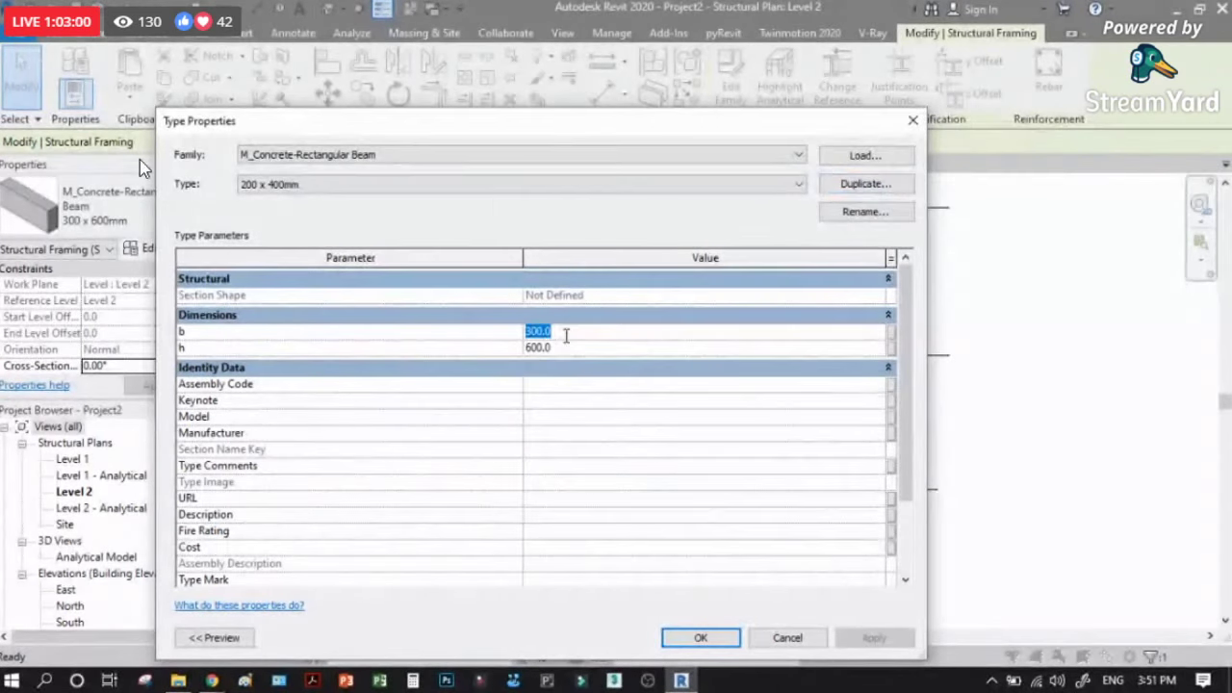
pyautogui.write('200')
pyautogui.click(567, 348)
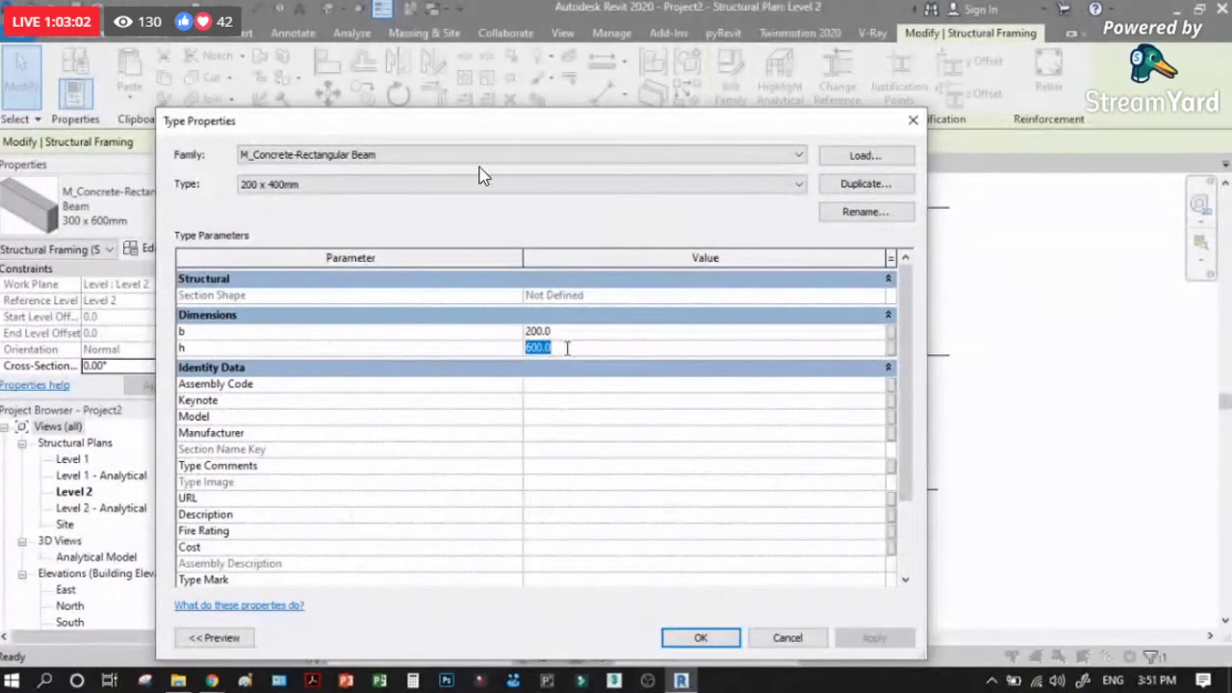
pyautogui.press('Return')
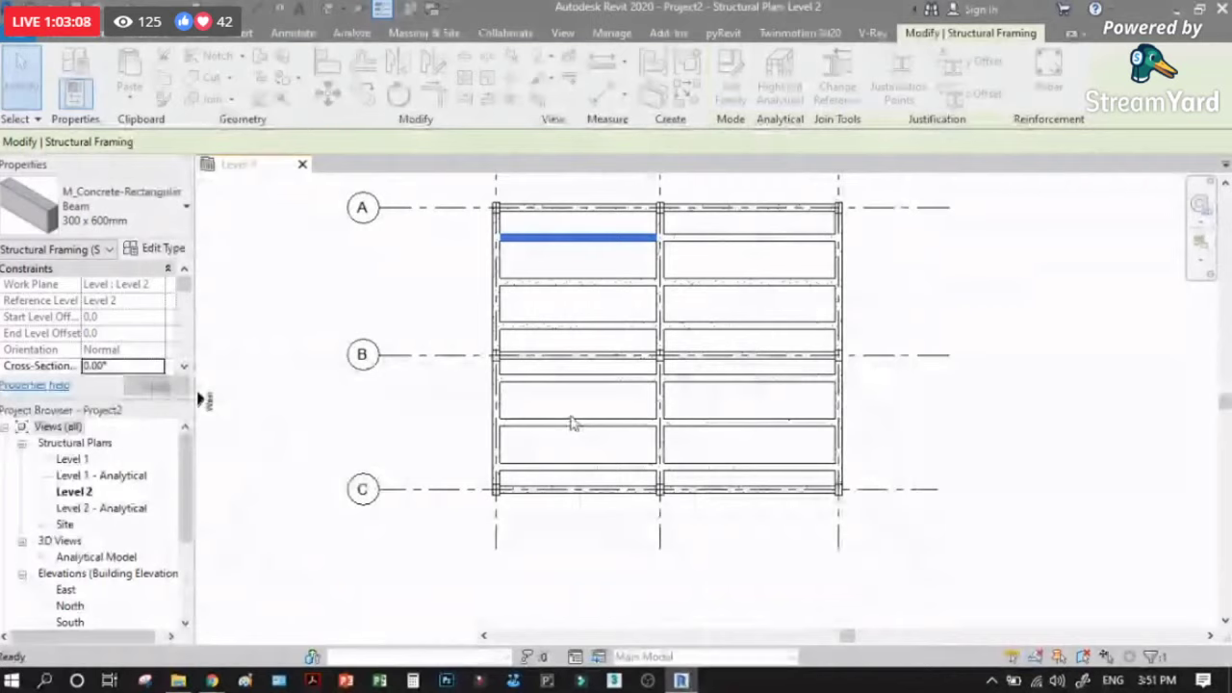
# Step: Select the infill beams in all four bays, then clear the selection
pyautogui.scroll(1, 582, 443)
pyautogui.keyDown('ctrl'); pyautogui.click(596, 280); pyautogui.keyUp('ctrl')
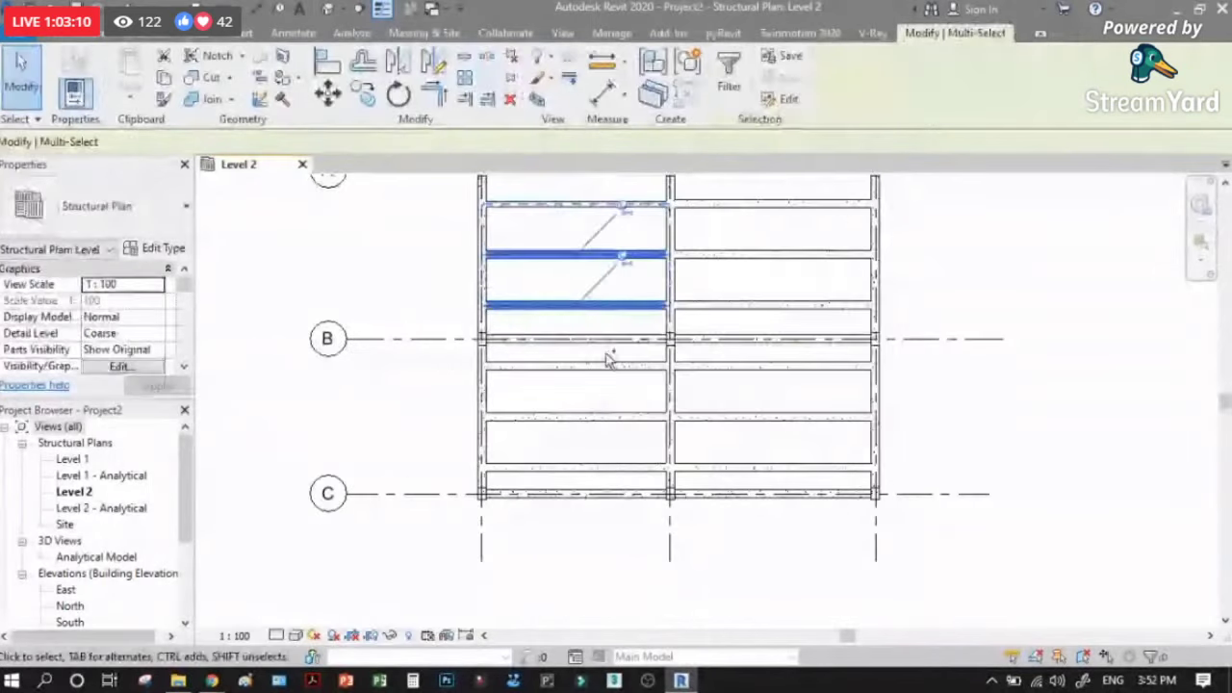
pyautogui.keyDown('ctrl'); pyautogui.moveTo(608, 349); pyautogui.dragTo(599, 471); pyautogui.keyUp('ctrl')
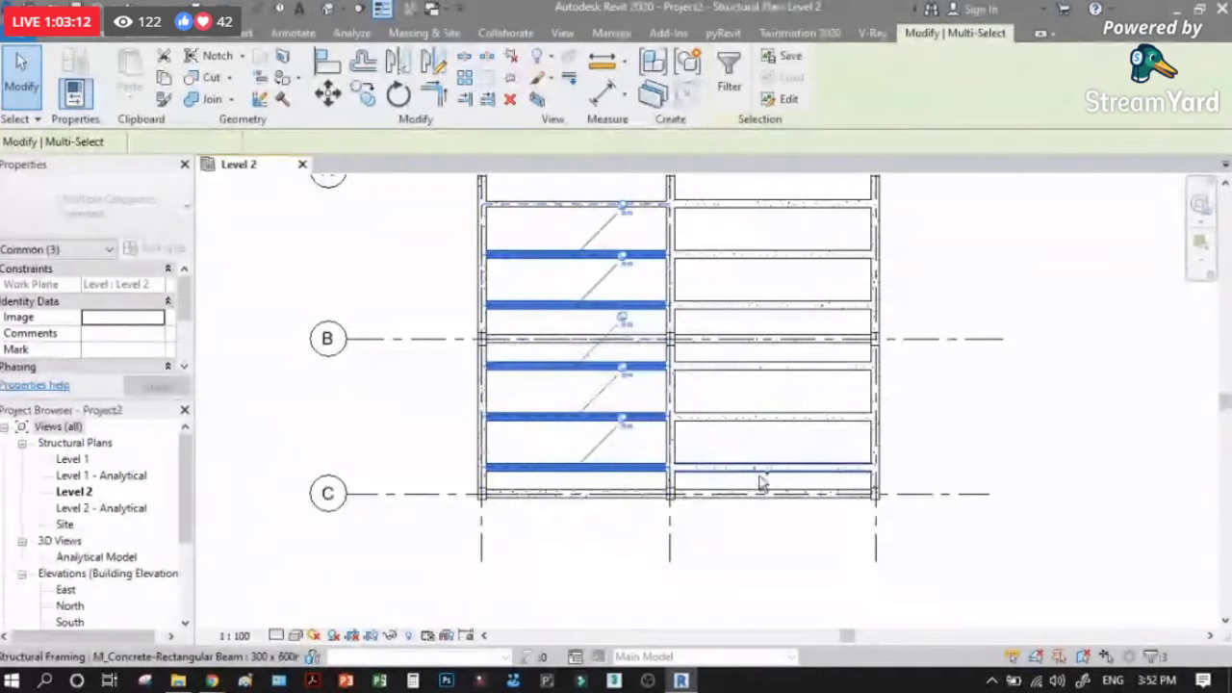
pyautogui.keyDown('ctrl'); pyautogui.moveTo(757, 472); pyautogui.dragTo(730, 365); pyautogui.keyUp('ctrl')
pyautogui.scroll(-1, 812, 327)
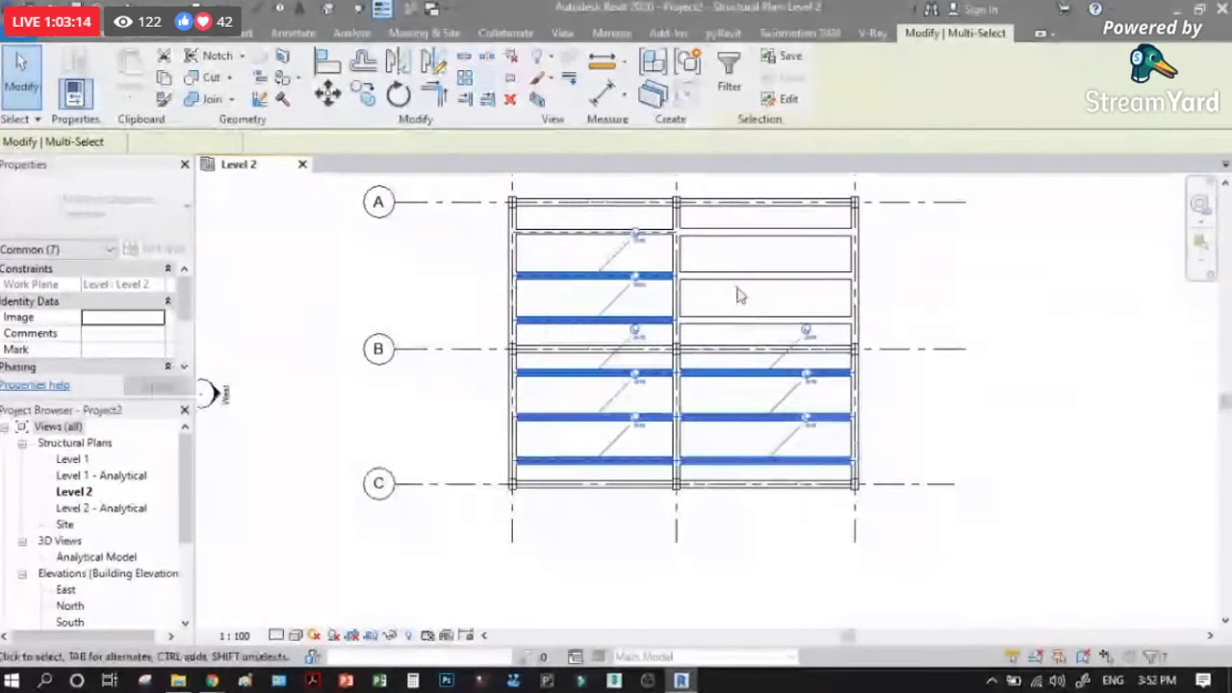
pyautogui.scroll(1, 737, 283)
pyautogui.keyDown('ctrl'); pyautogui.moveTo(762, 224); pyautogui.dragTo(743, 352); pyautogui.keyUp('ctrl')
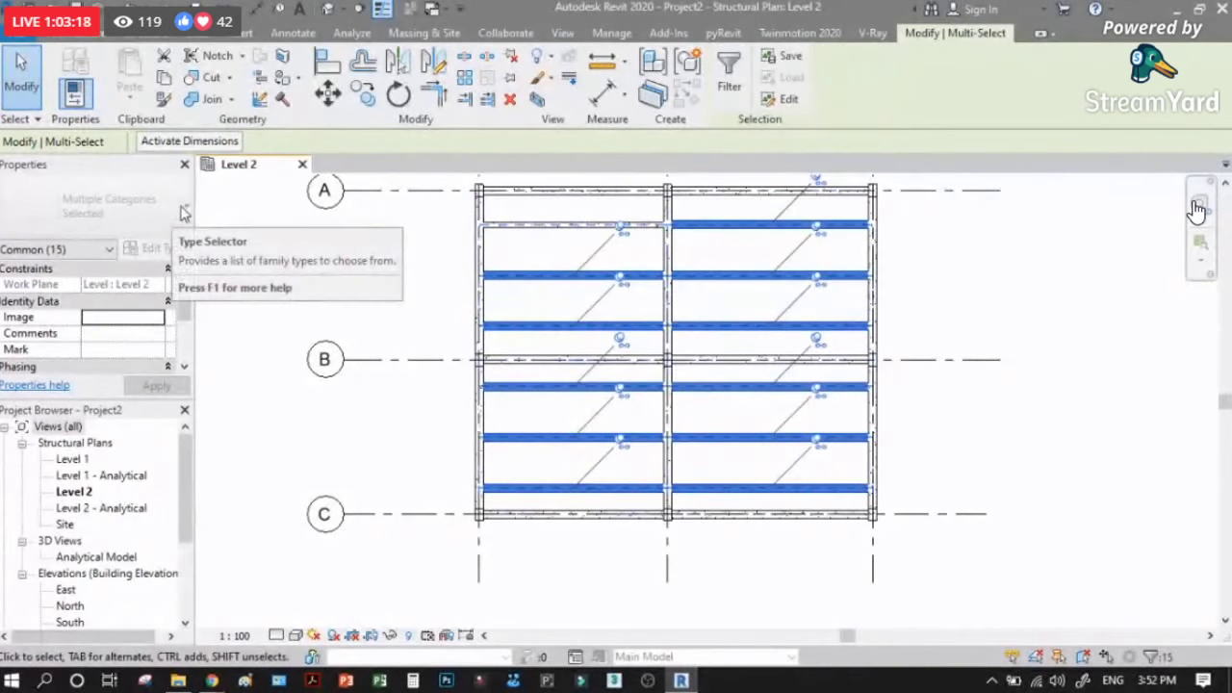
pyautogui.click(542, 248)
# Step: Match the left- and right-bay infill beams to the type of the beam below grid A
pyautogui.scroll(2, 550, 254)
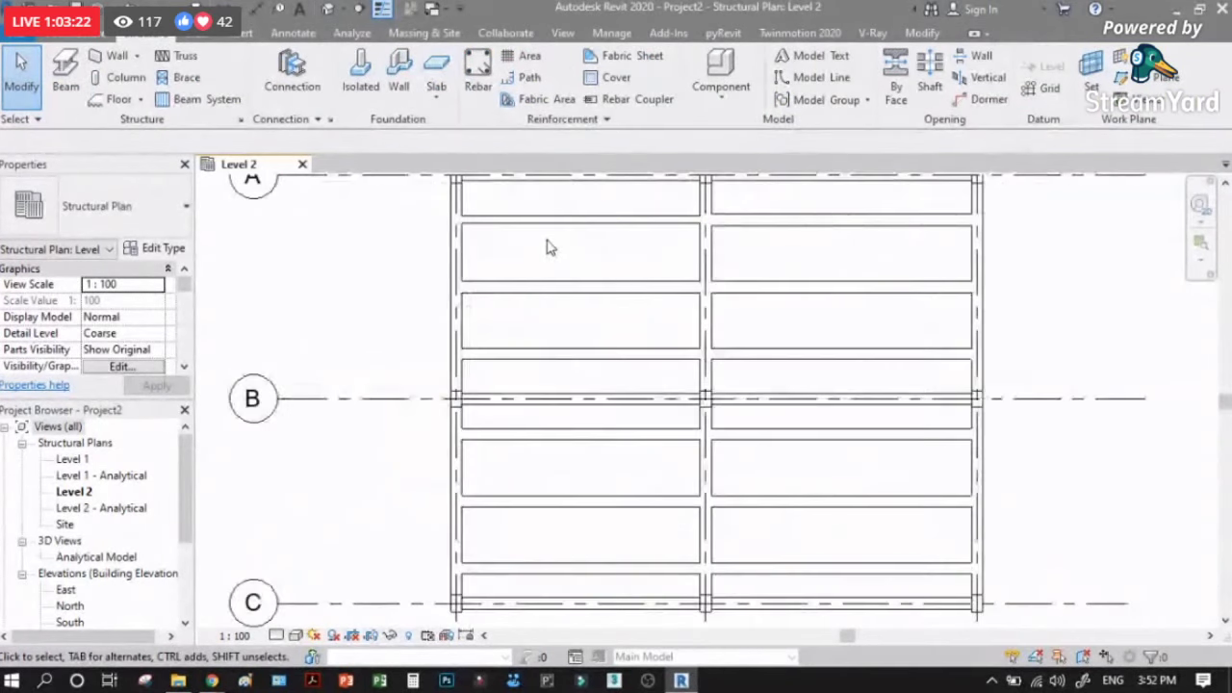
pyautogui.press('a')
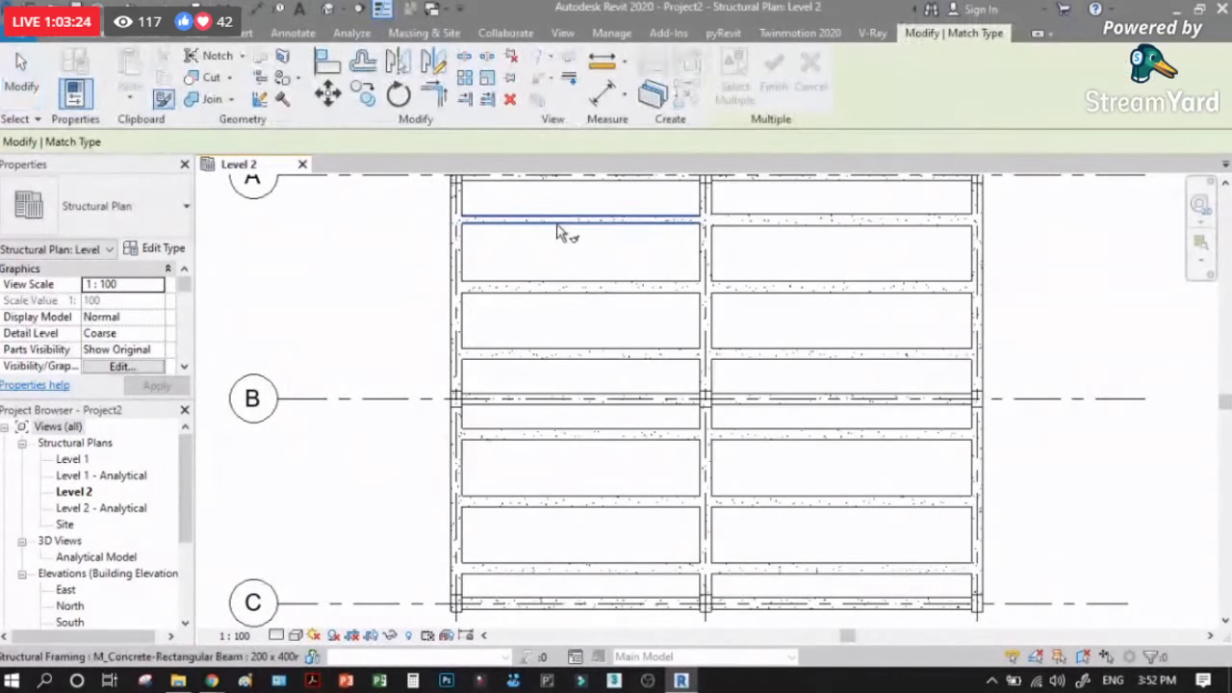
pyautogui.click(567, 250)
pyautogui.click(601, 287)
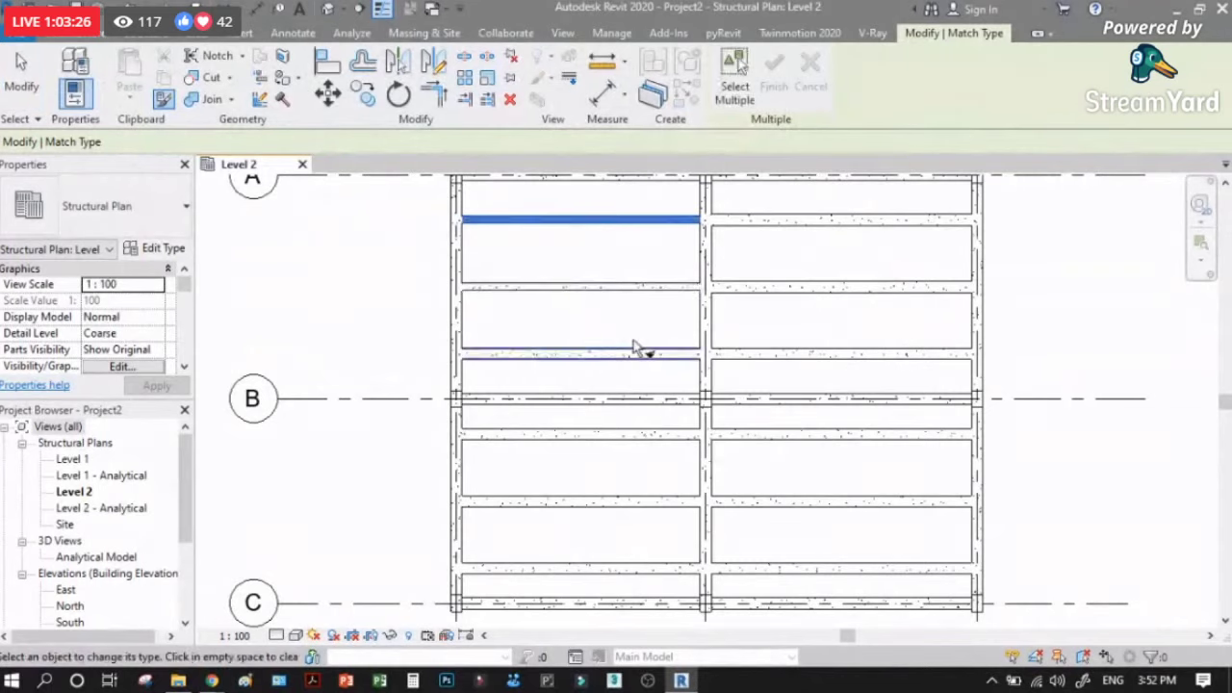
pyautogui.click(638, 352)
pyautogui.click(757, 281)
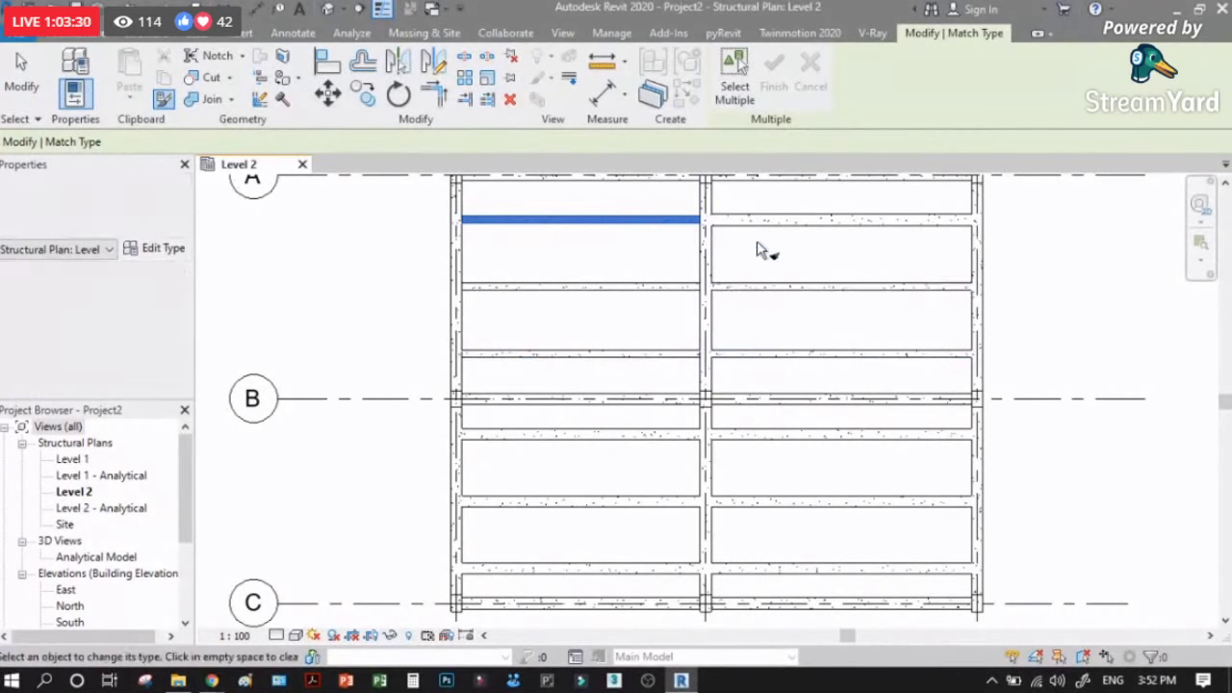
pyautogui.click(652, 499)
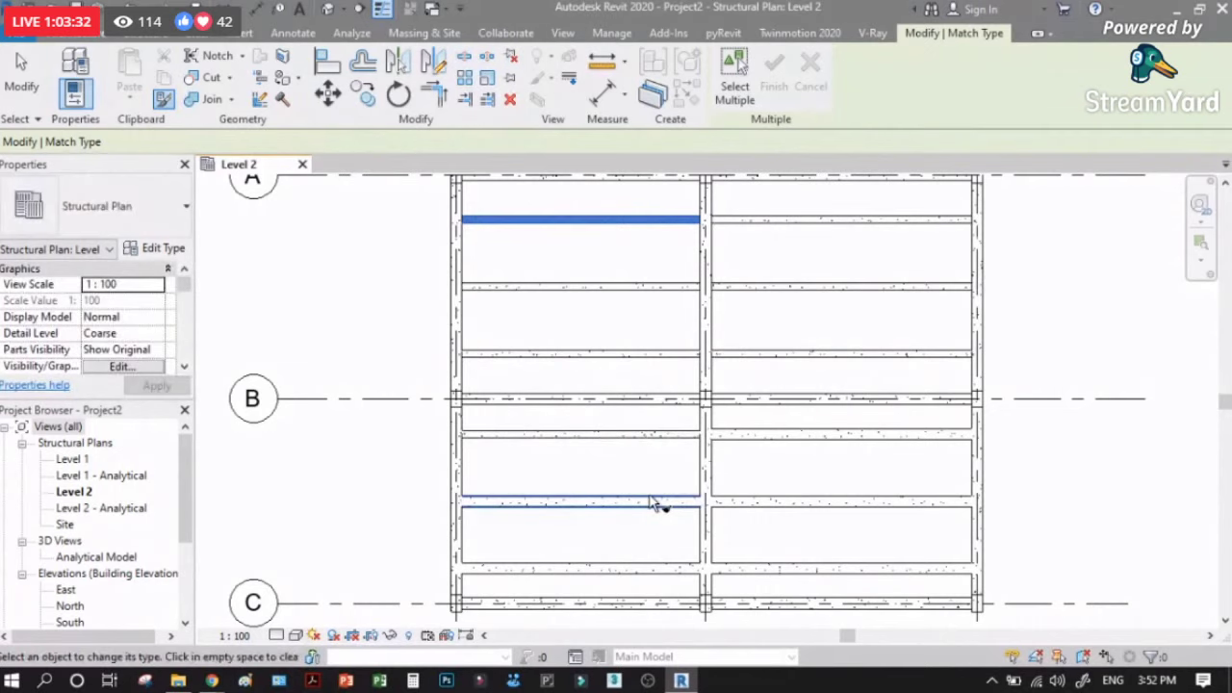
pyautogui.scroll(-2, 564, 414)
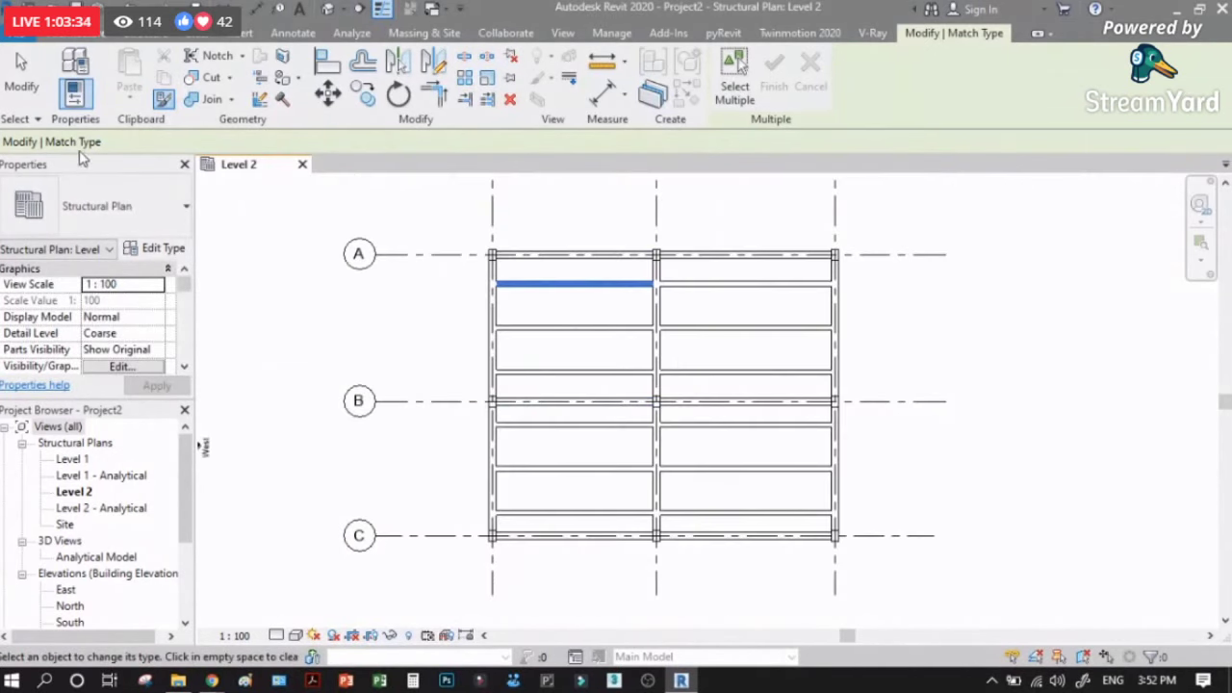
# Step: Open the default 3D view, end type matching, and set the visual style to Shaded
pyautogui.click(327, 10)
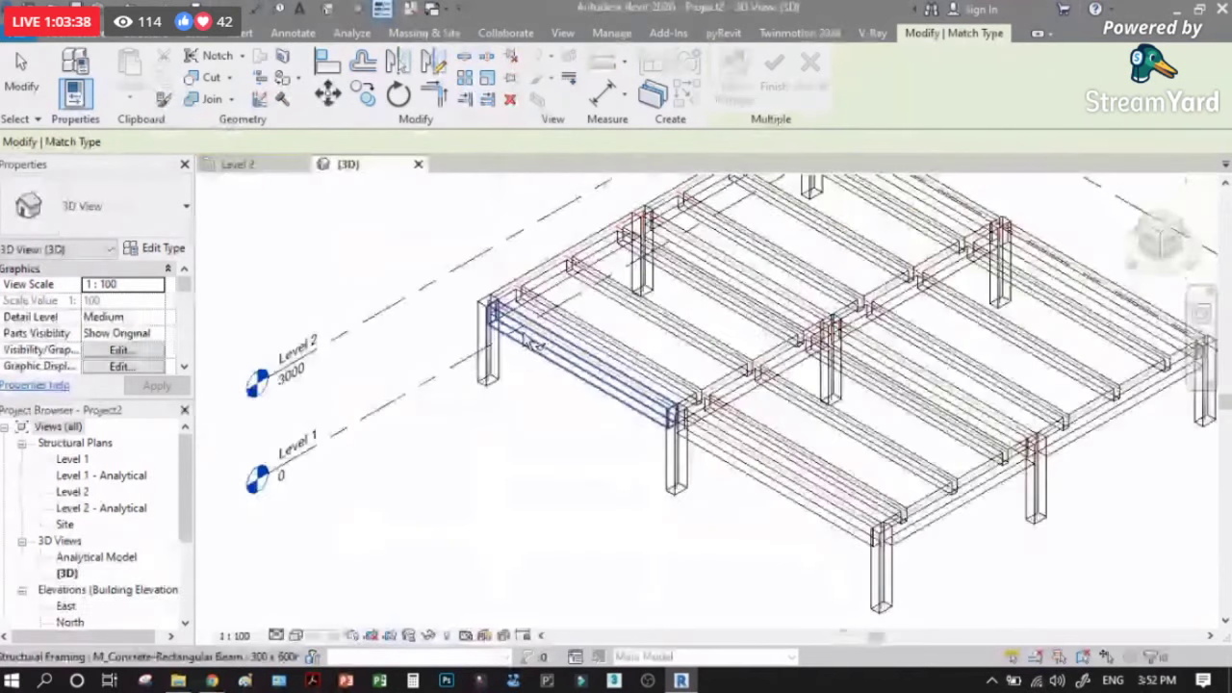
pyautogui.scroll(3, 404, 295)
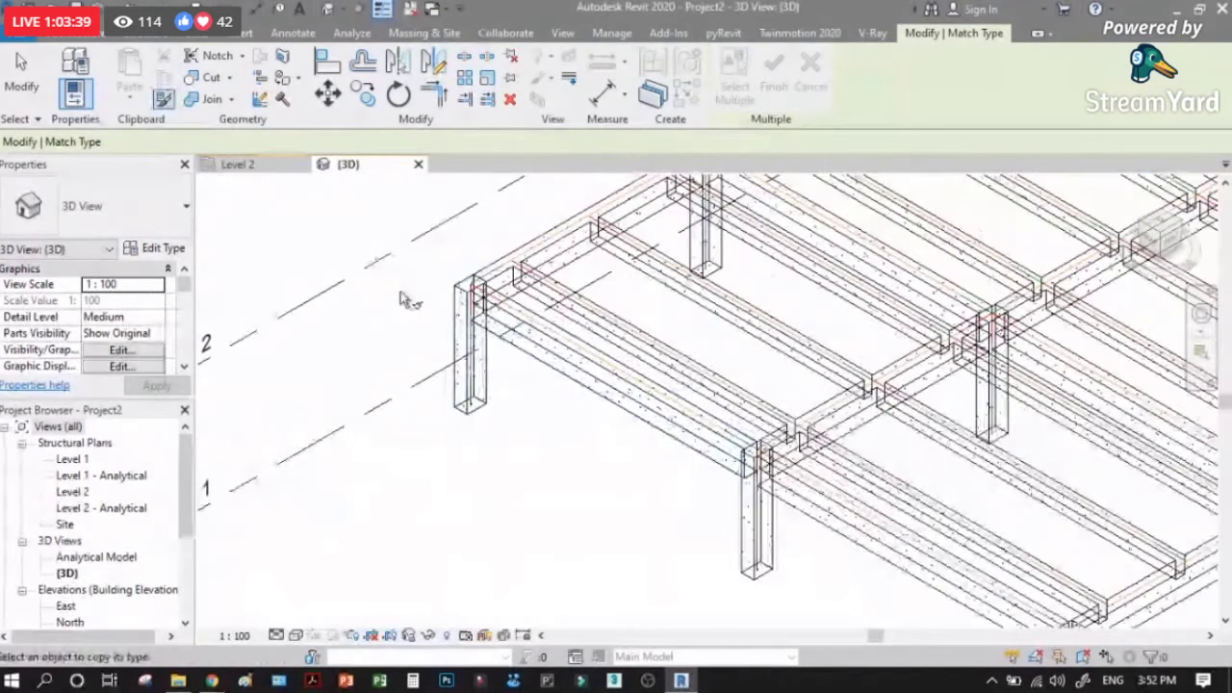
pyautogui.click(23, 73)
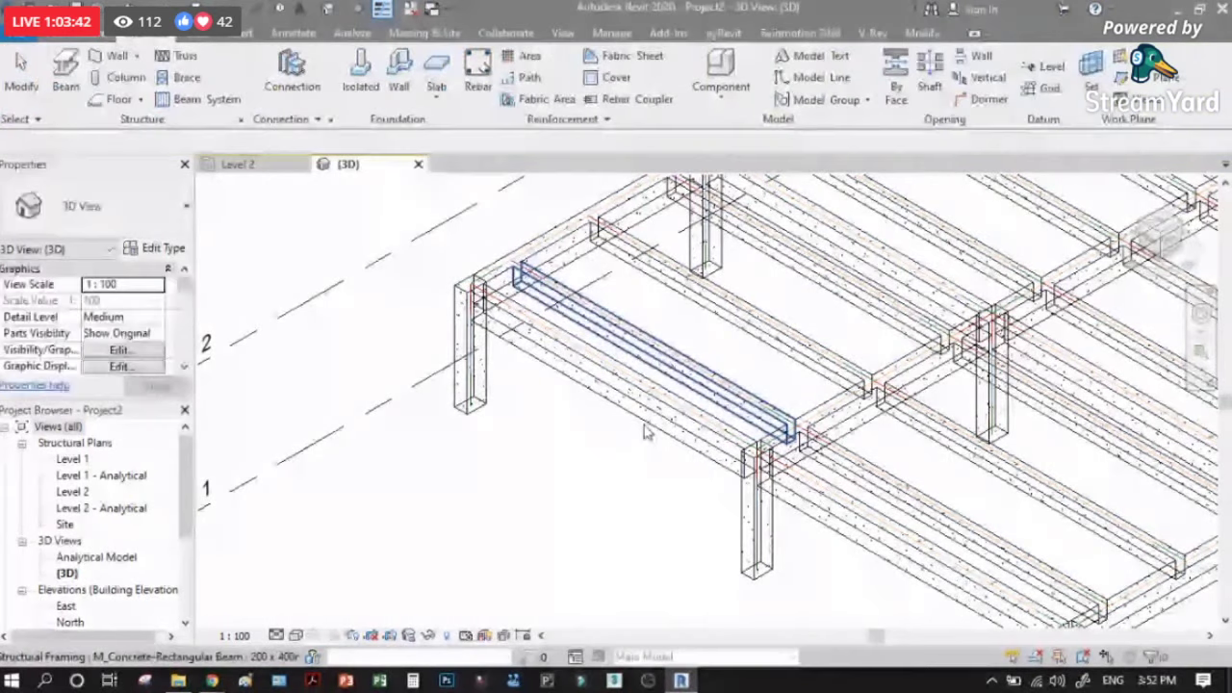
pyautogui.click(295, 635)
pyautogui.click(332, 561)
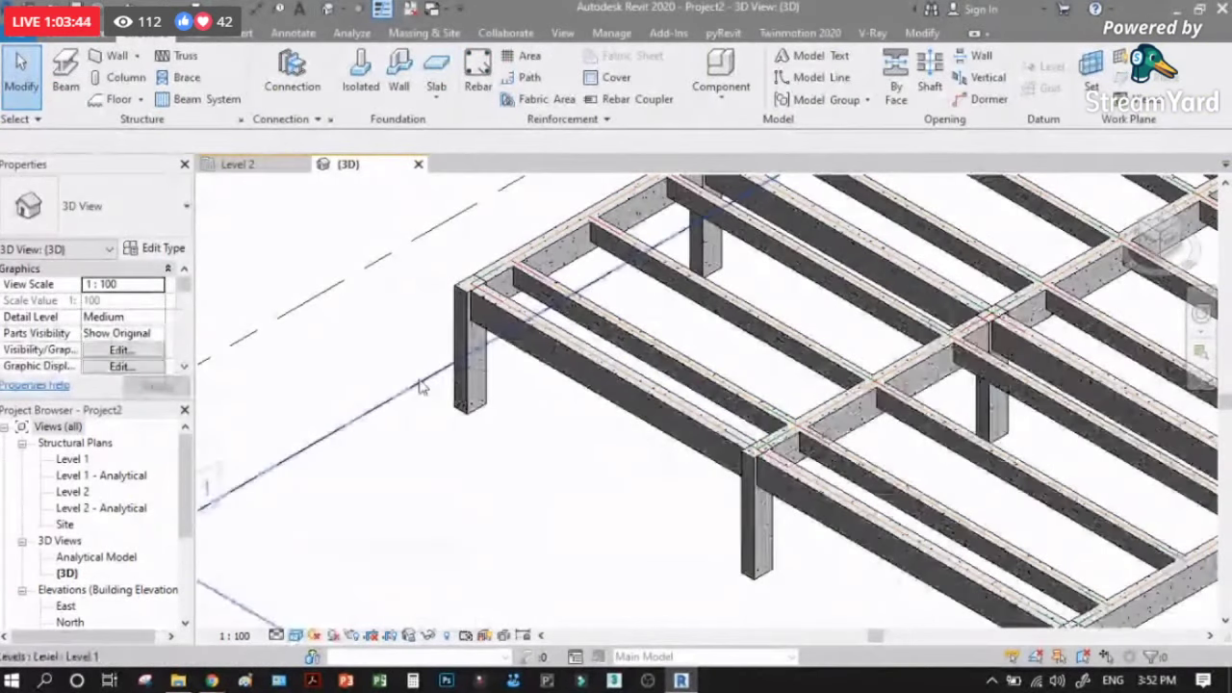
# Step: Inspect a 200 x 400mm beam in 3D, then return to the Level 2 plan
pyautogui.scroll(-3, 419, 387)
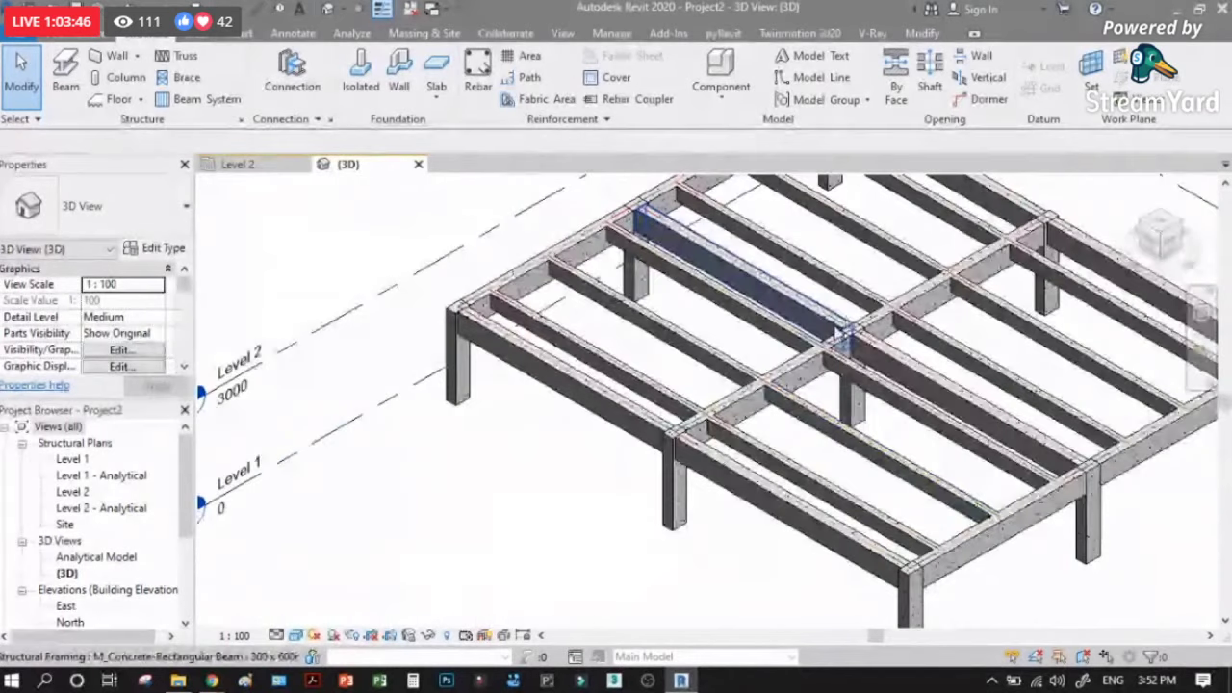
pyautogui.scroll(-3, 909, 301)
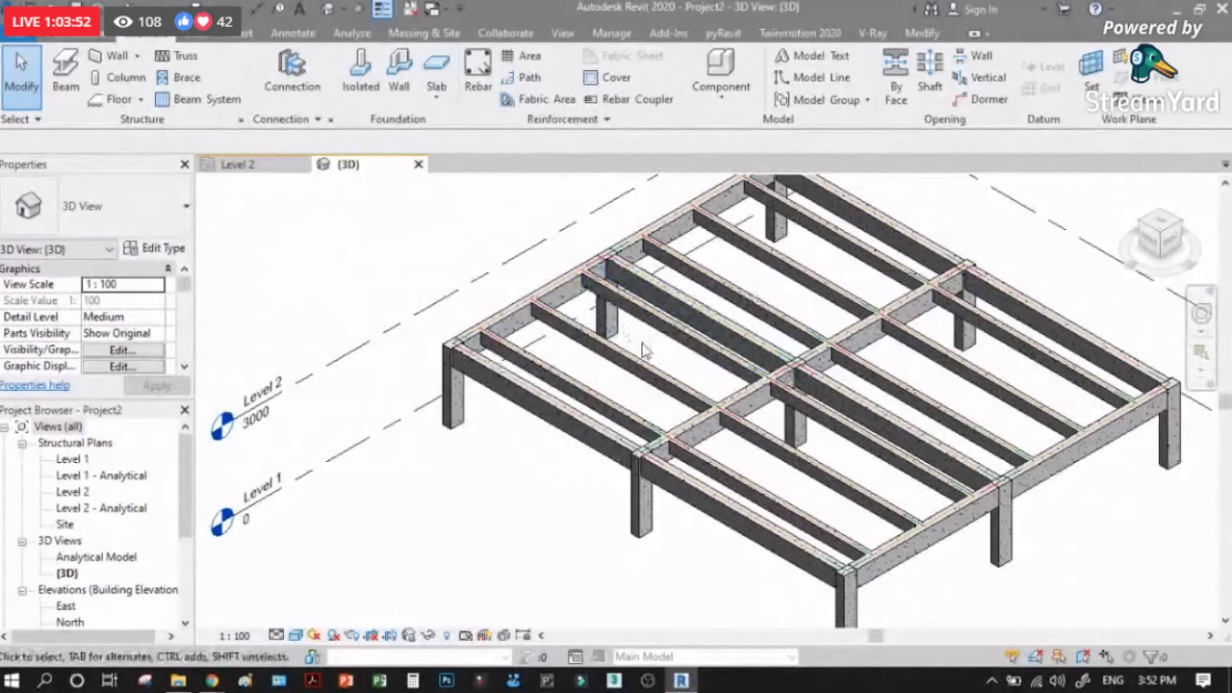
pyautogui.click(635, 357)
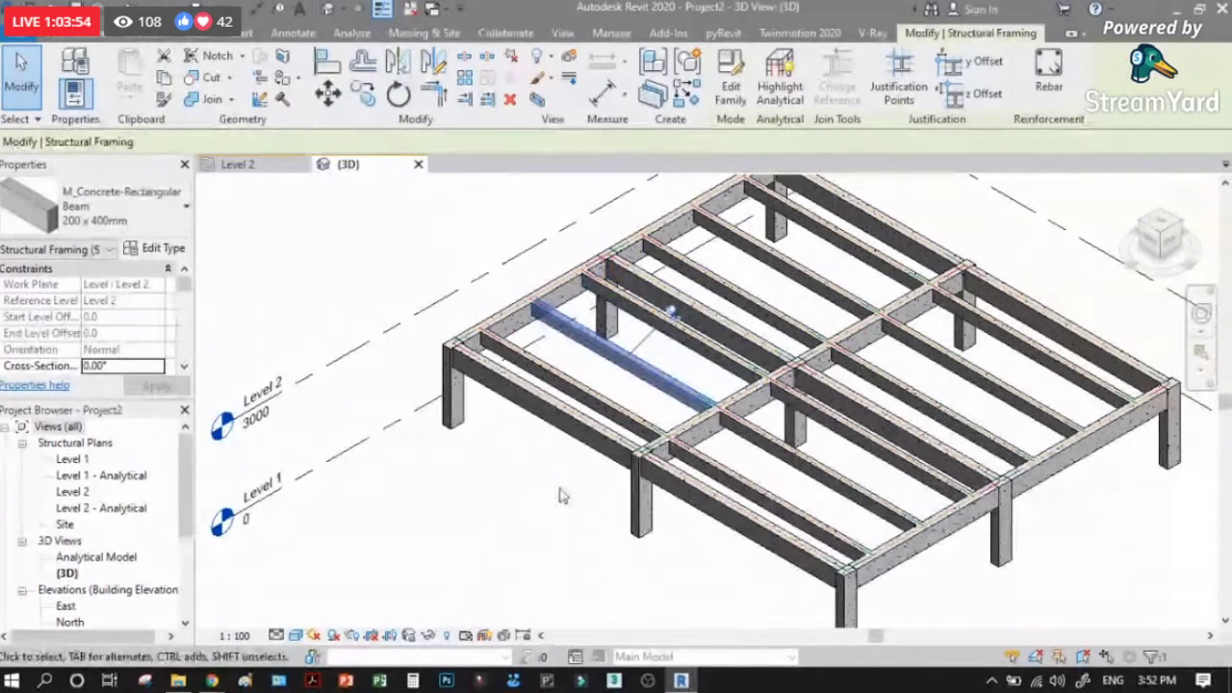
pyautogui.click(566, 496)
pyautogui.click(241, 166)
pyautogui.scroll(2, 497, 269)
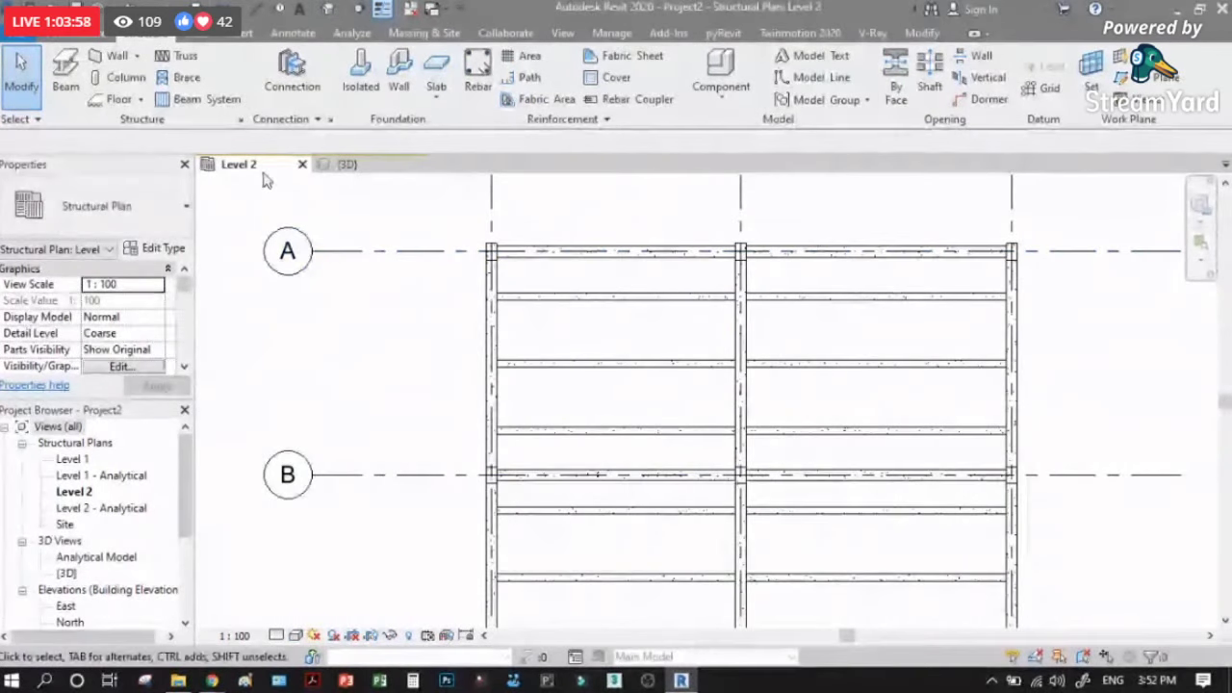
# Step: Open the Level 1 plan, then the East elevation showing columns on grids C, B and A
pyautogui.click(84, 460)
pyautogui.doubleClick(85, 460)
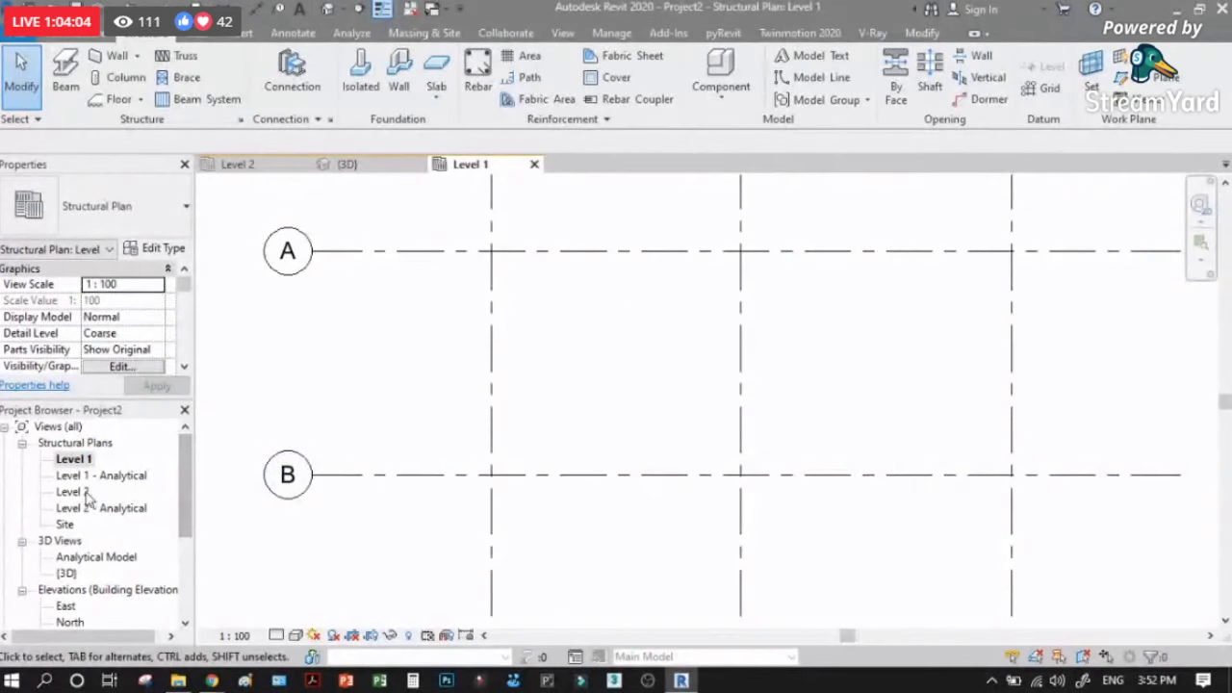
pyautogui.click(81, 493)
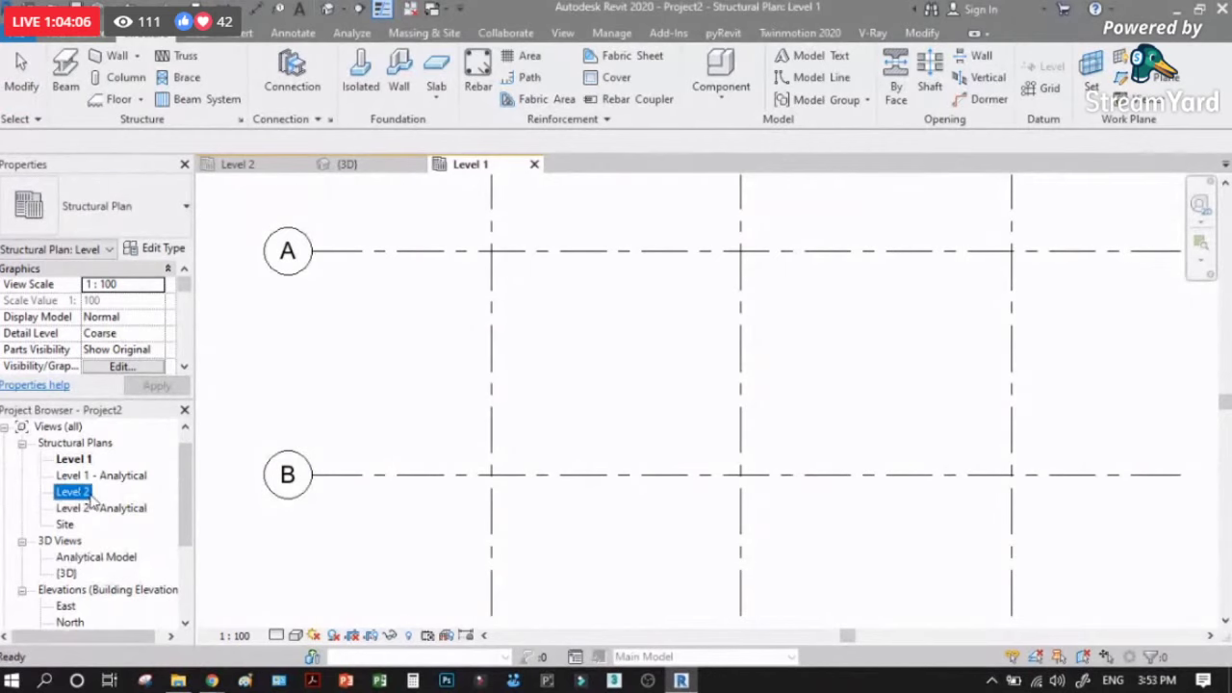
pyautogui.scroll(-1, 90, 500)
pyautogui.scroll(-1, 92, 510)
pyautogui.doubleClick(65, 539)
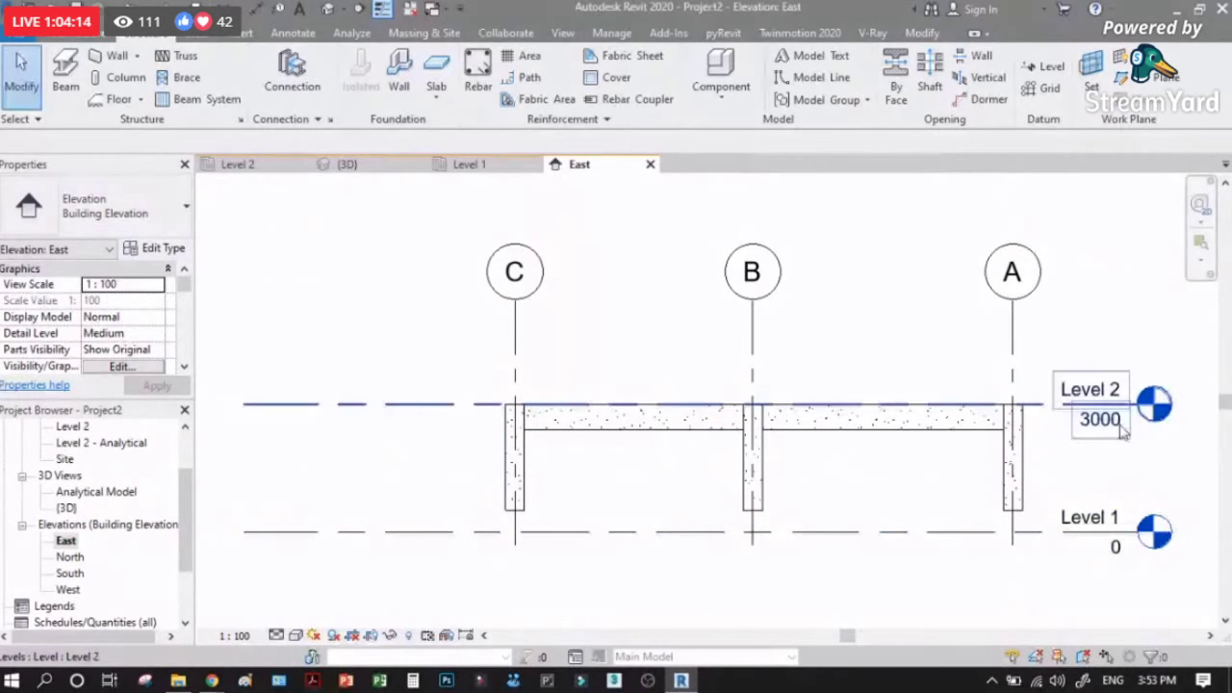
pyautogui.scroll(3, 833, 396)
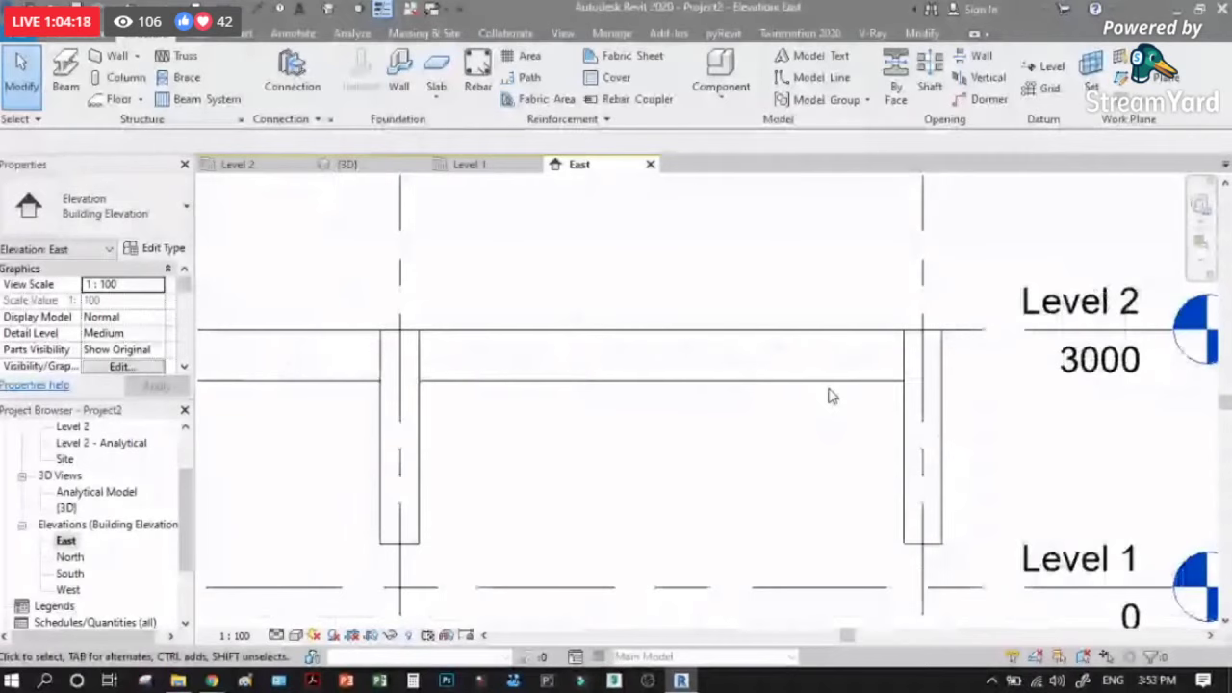
# Step: Select the columns on grids C, B and A, filtering the grids out of the selection
pyautogui.scroll(-1, 832, 397)
pyautogui.click(922, 452)
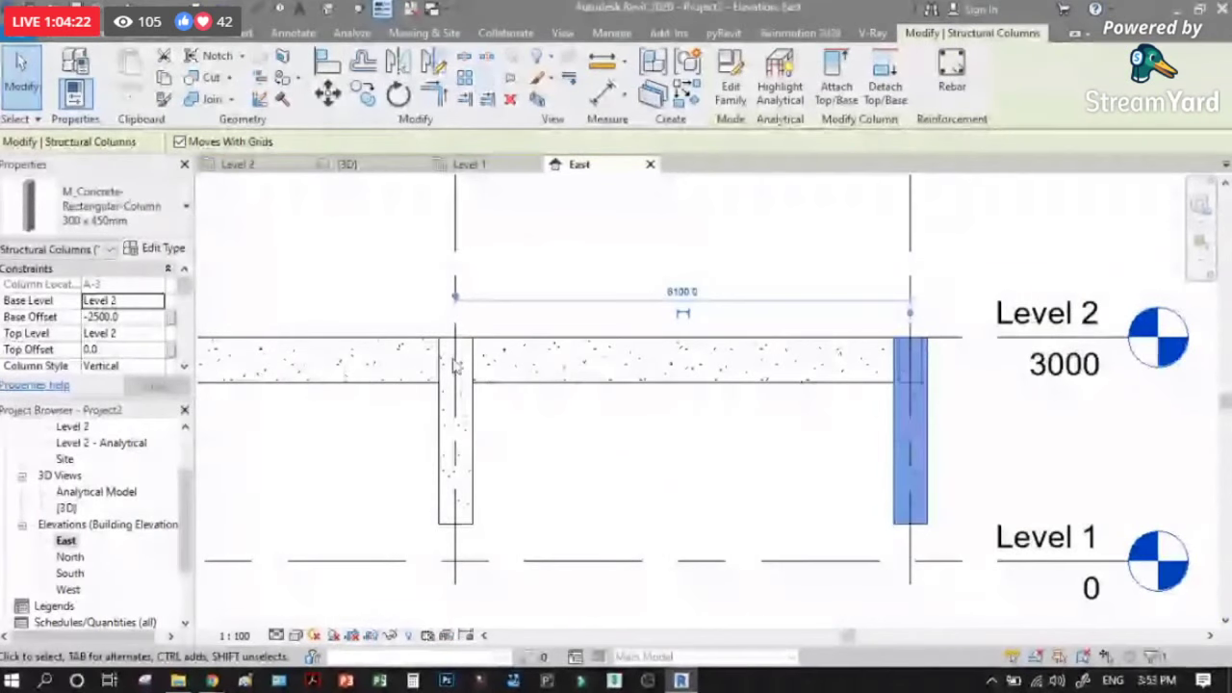
pyautogui.scroll(-1, 930, 512)
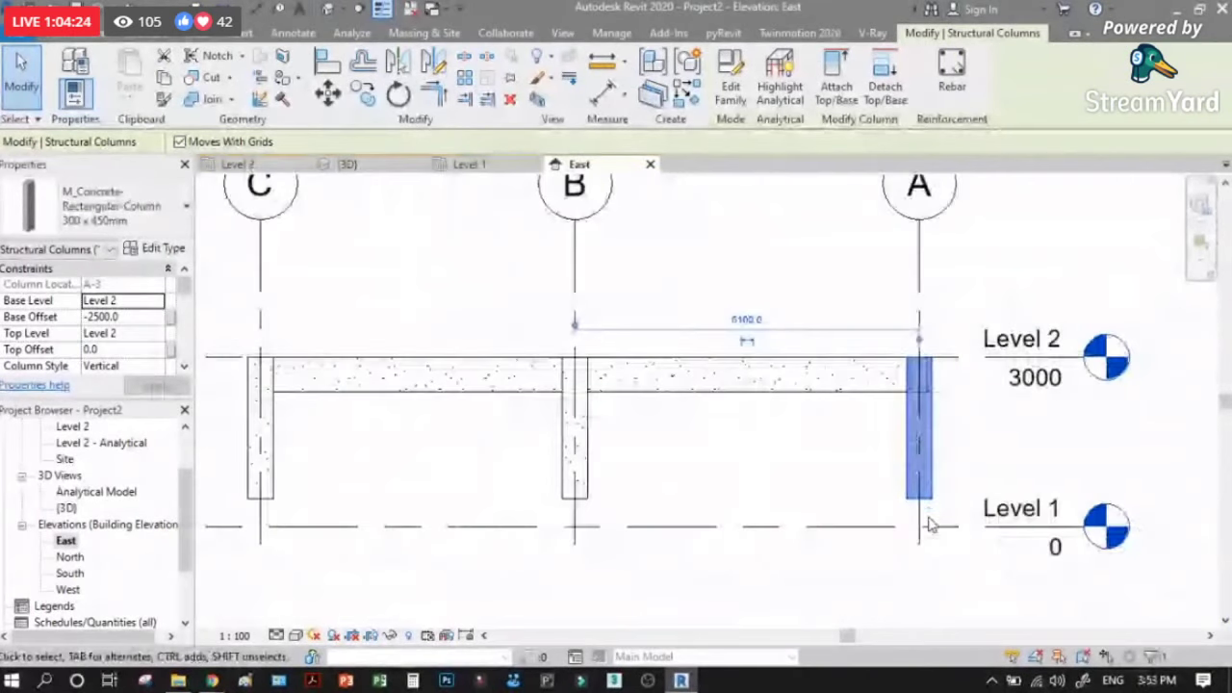
pyautogui.scroll(2, 929, 525)
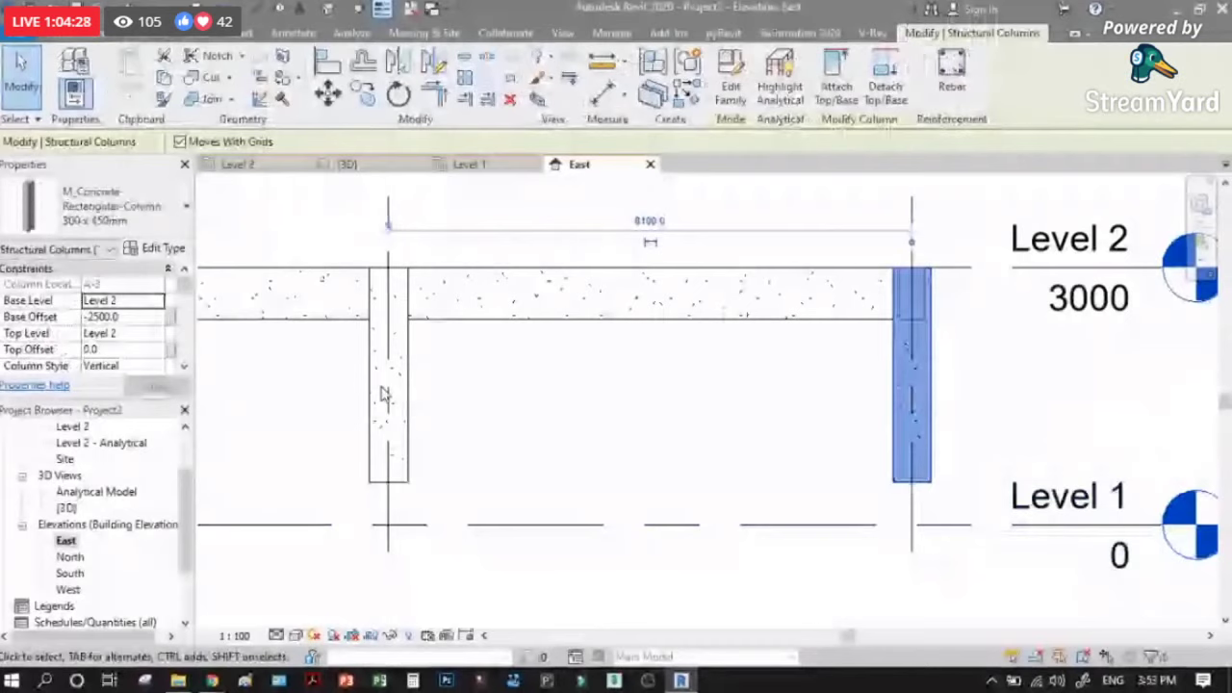
pyautogui.scroll(1, 916, 544)
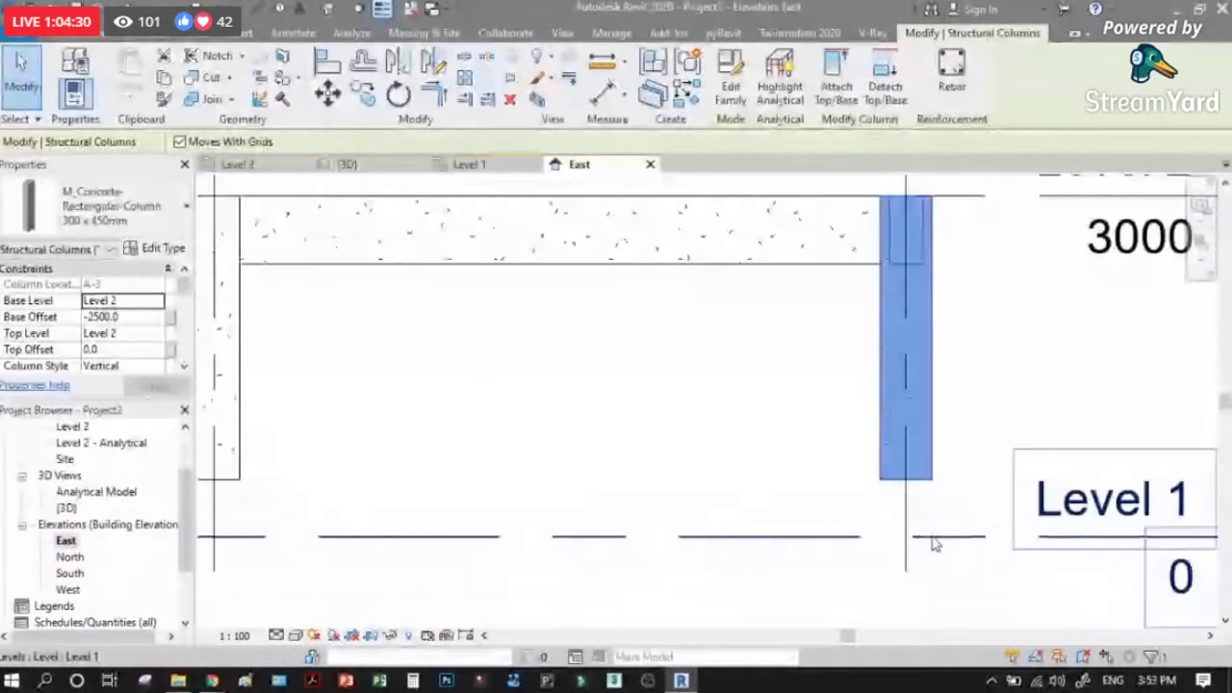
pyautogui.scroll(-3, 984, 418)
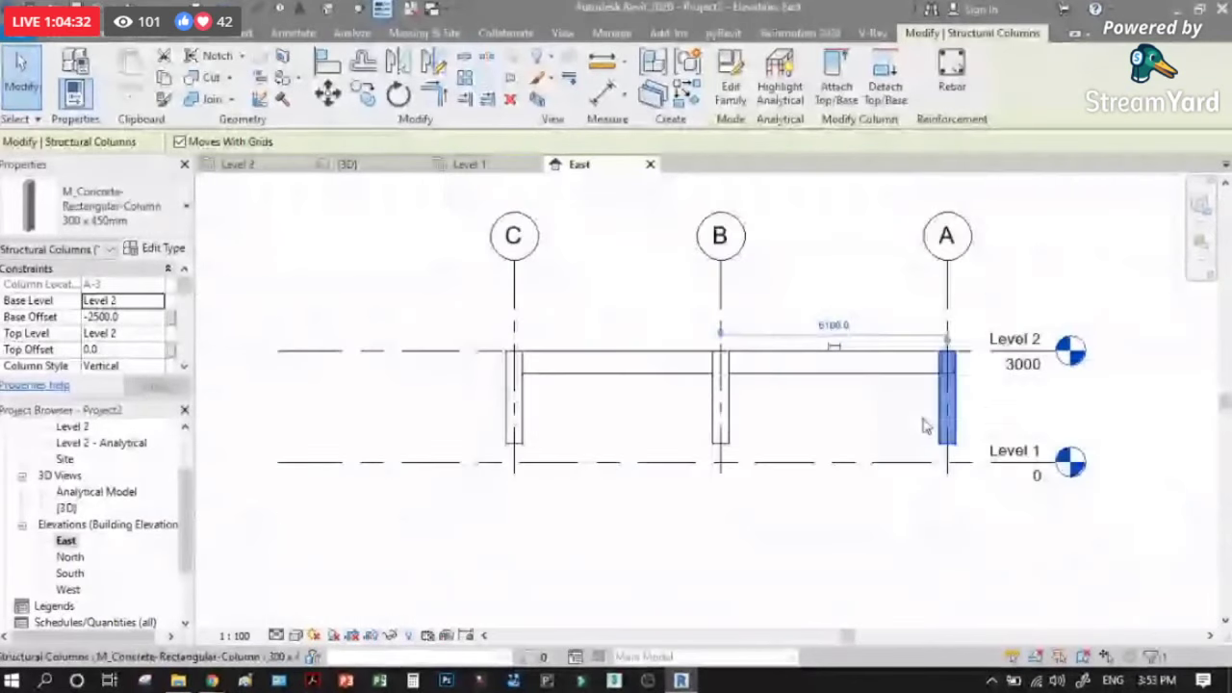
pyautogui.click(616, 418)
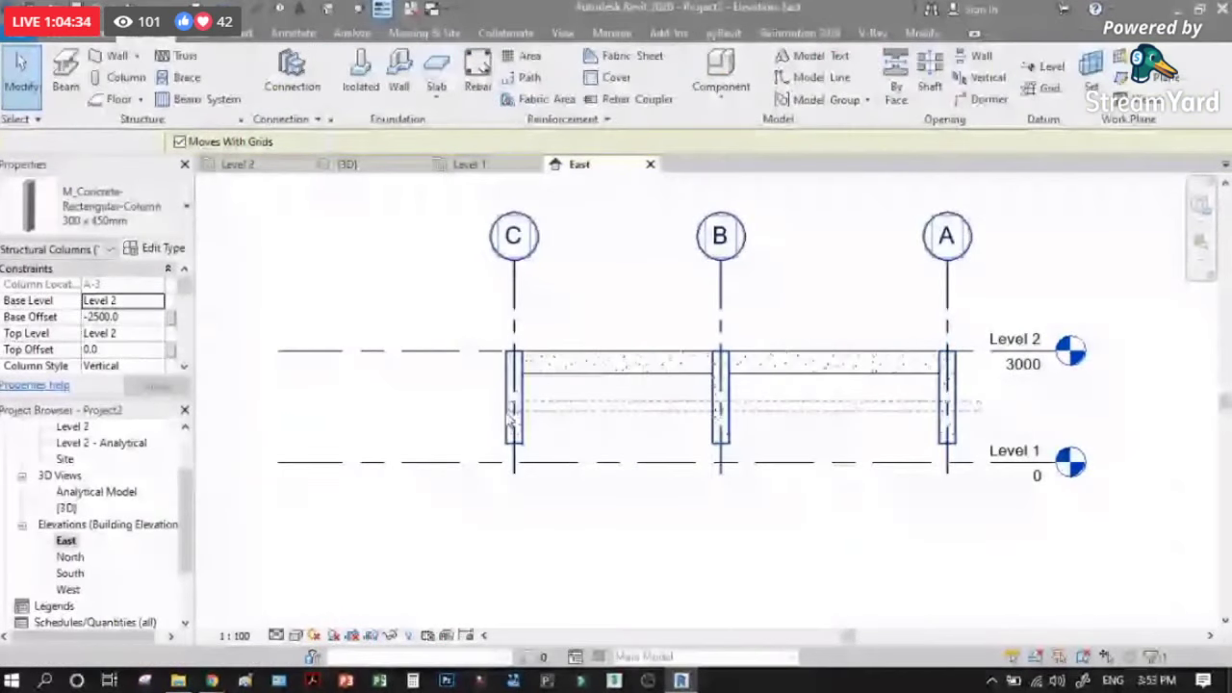
pyautogui.click(511, 409)
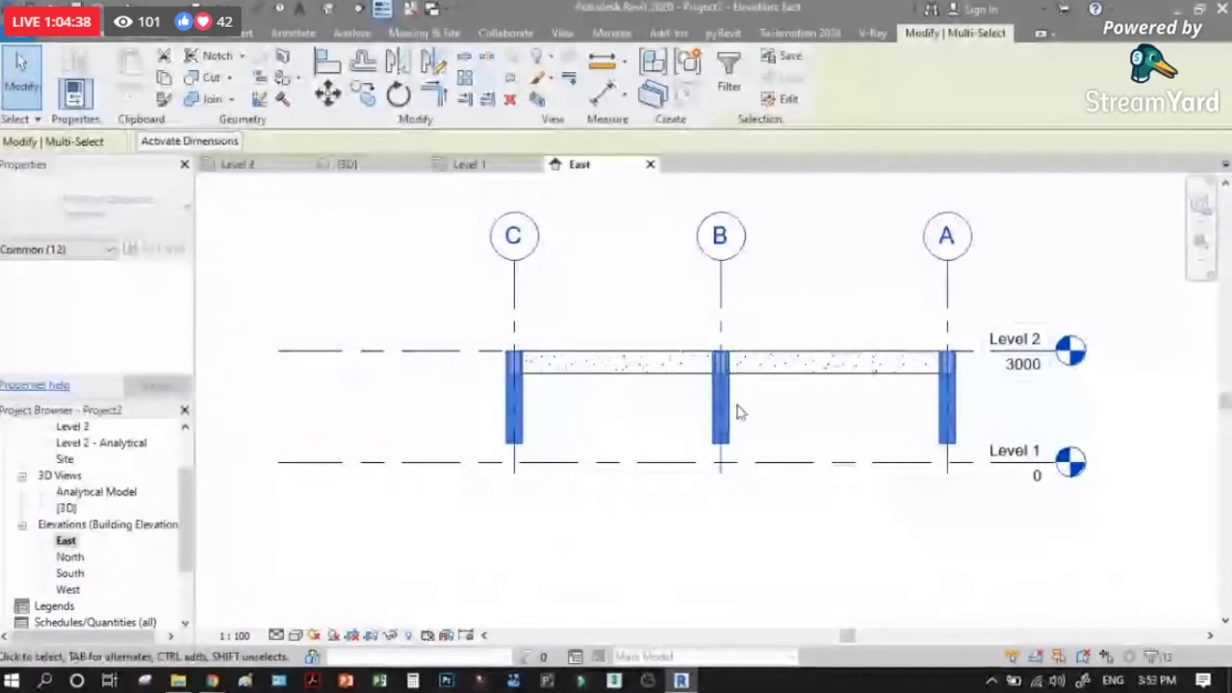
pyautogui.click(728, 88)
pyautogui.click(452, 223)
pyautogui.click(452, 223)
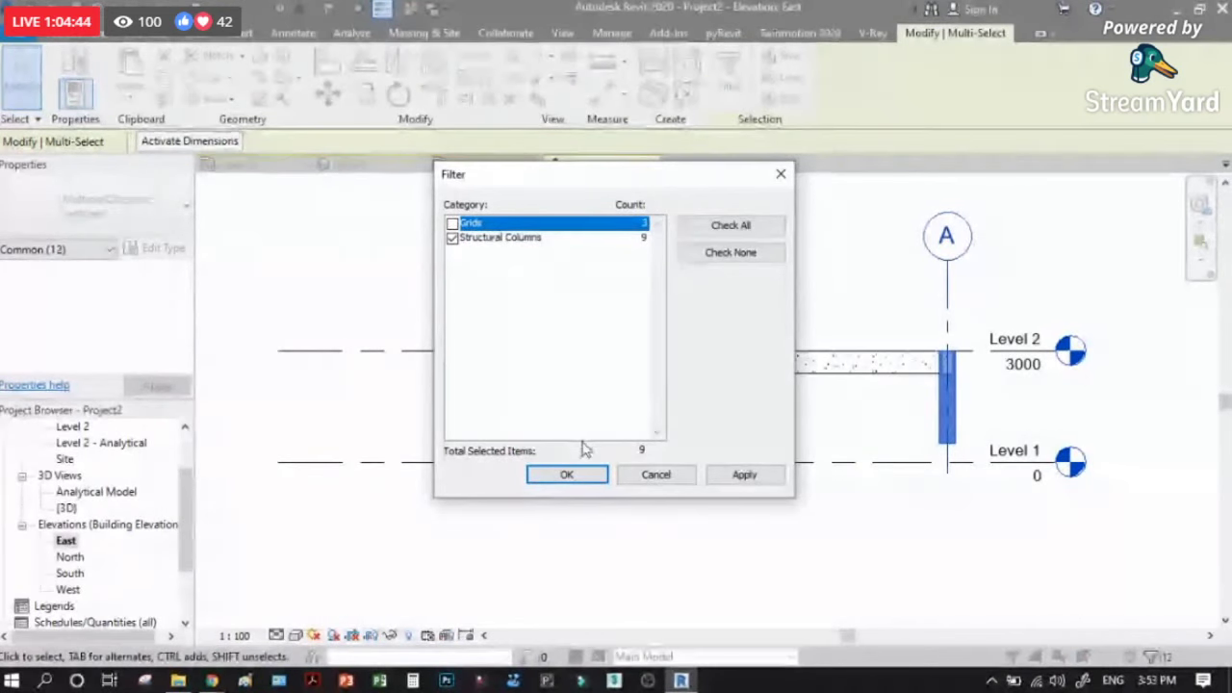
pyautogui.click(744, 475)
pyautogui.click(664, 476)
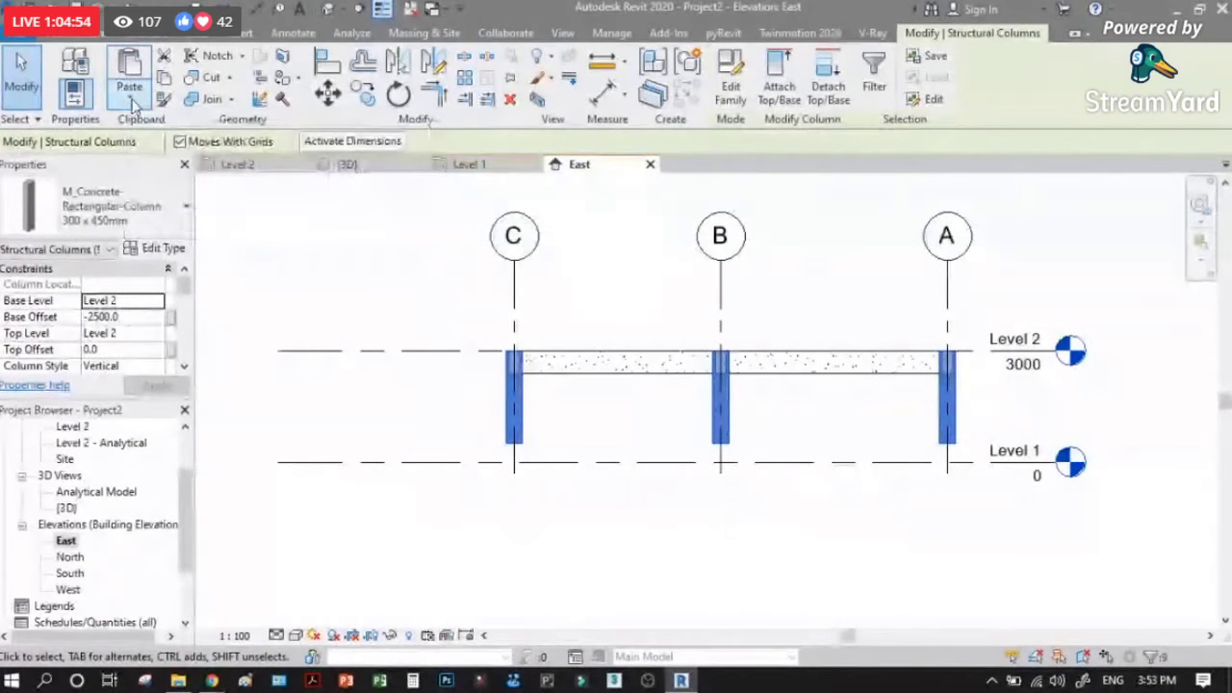
# Step: Paste the columns aligned to the Level 1 level
pyautogui.click(130, 104)
pyautogui.click(173, 164)
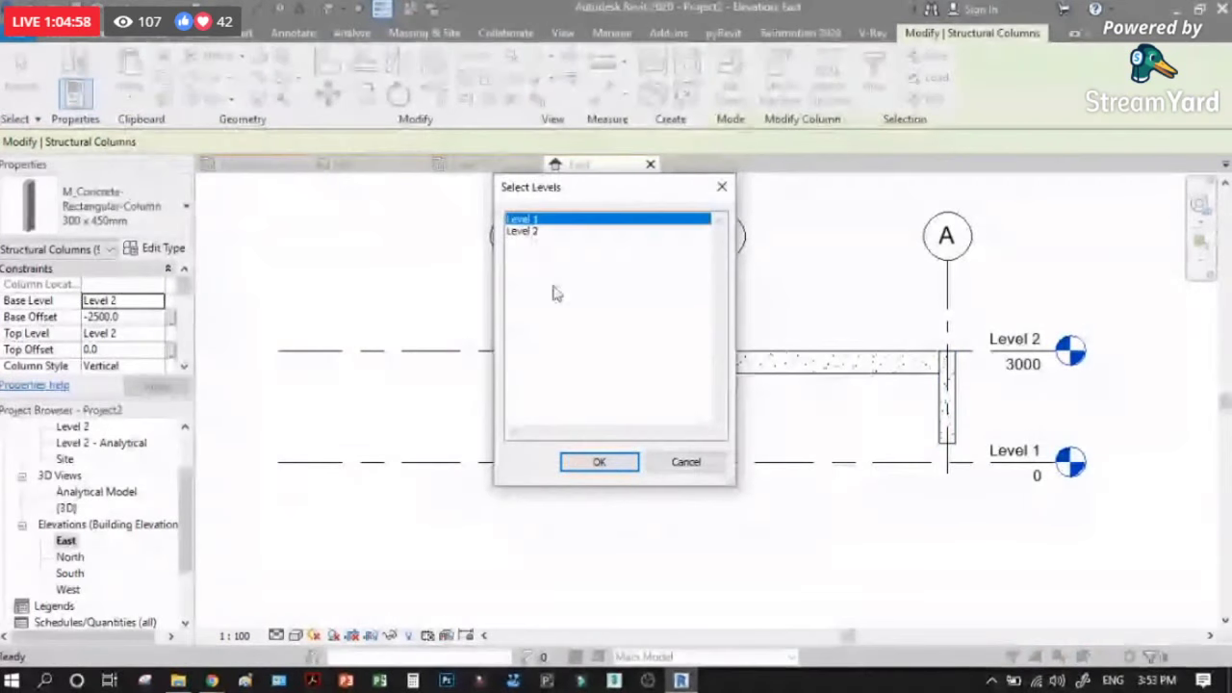
pyautogui.click(598, 462)
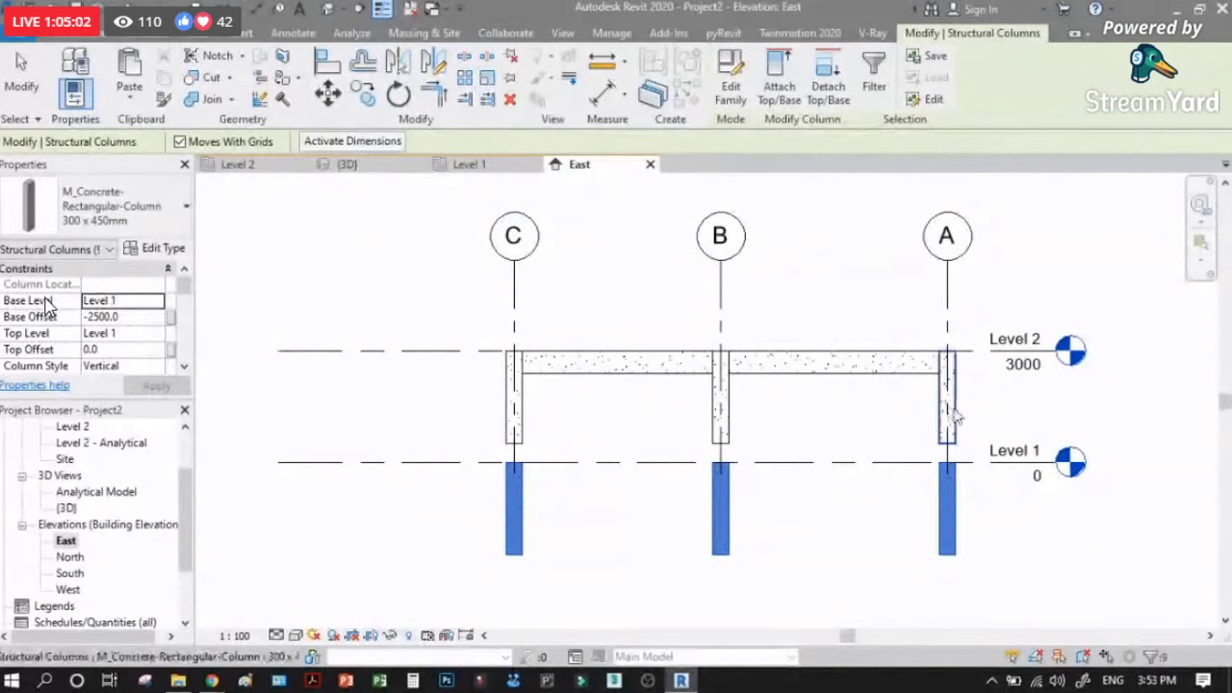
# Step: Select only the upper structural columns, excluding grids, and delete them
pyautogui.scroll(3, 958, 445)
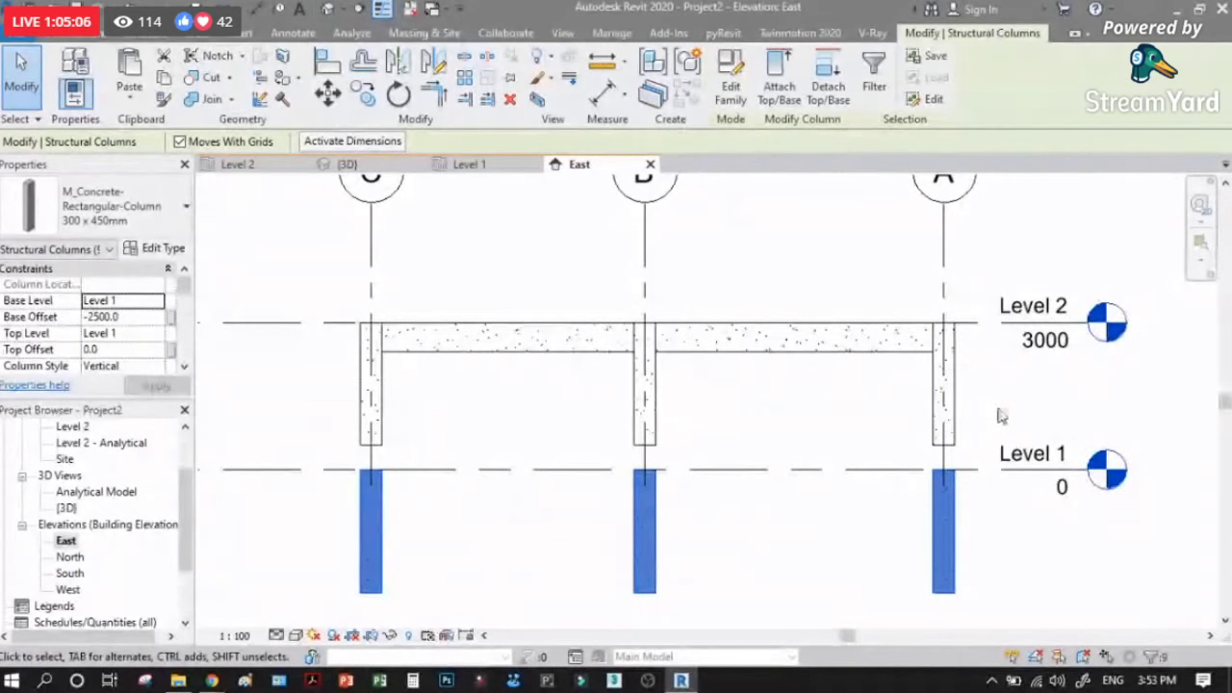
pyautogui.click(996, 417)
pyautogui.moveTo(978, 419); pyautogui.dragTo(368, 416)
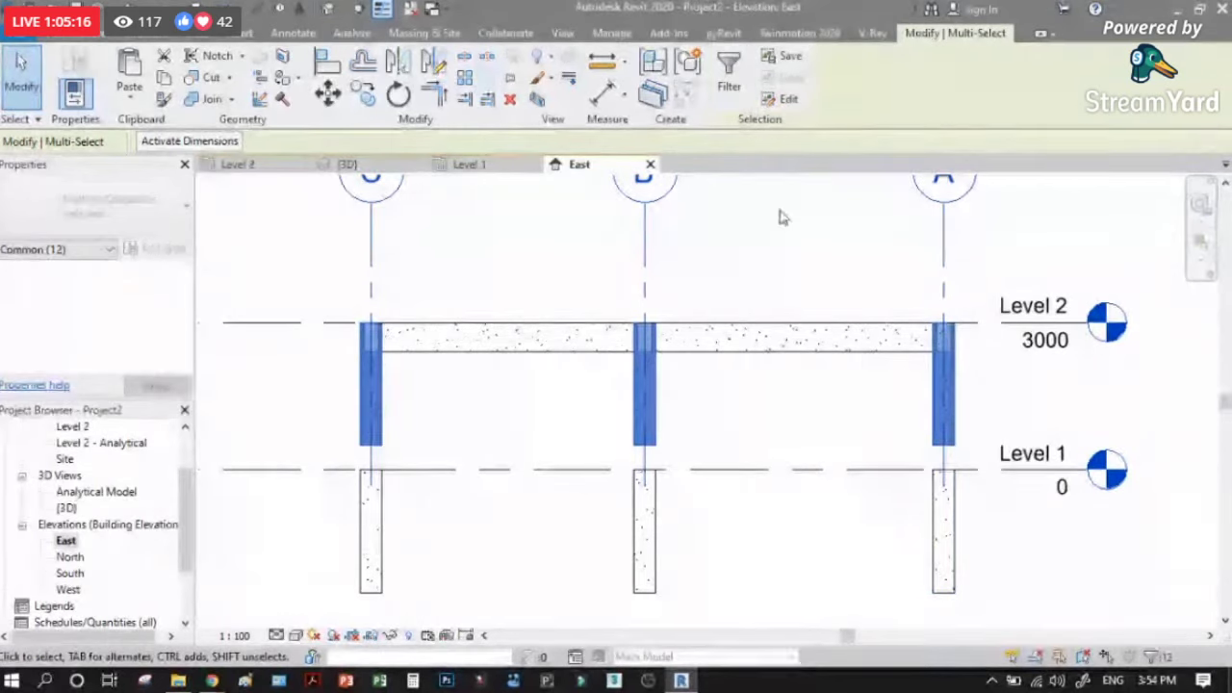
pyautogui.click(729, 72)
pyautogui.click(482, 224)
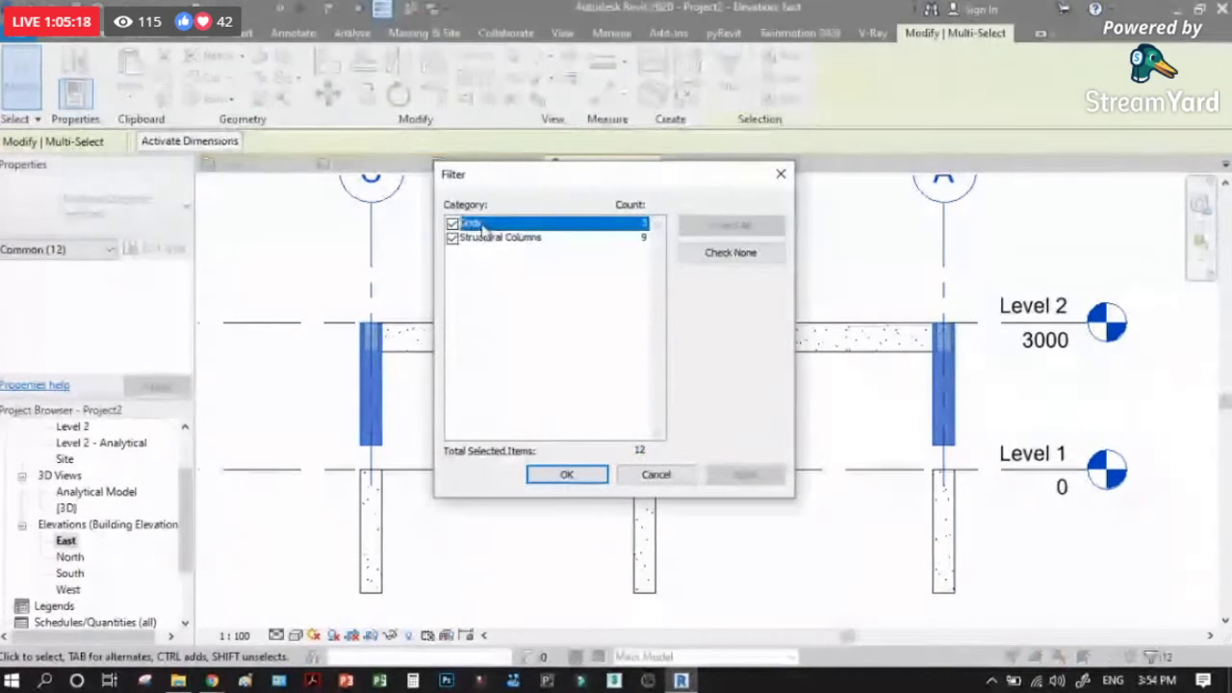
pyautogui.click(452, 223)
pyautogui.click(713, 475)
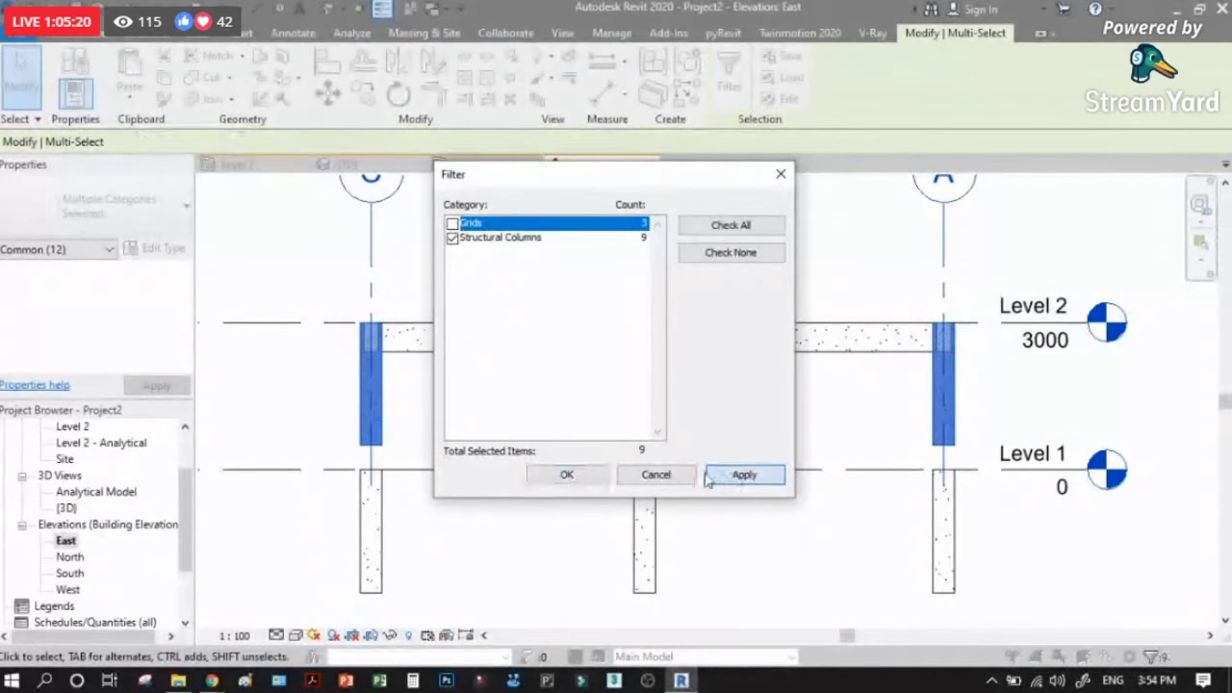
pyautogui.click(566, 474)
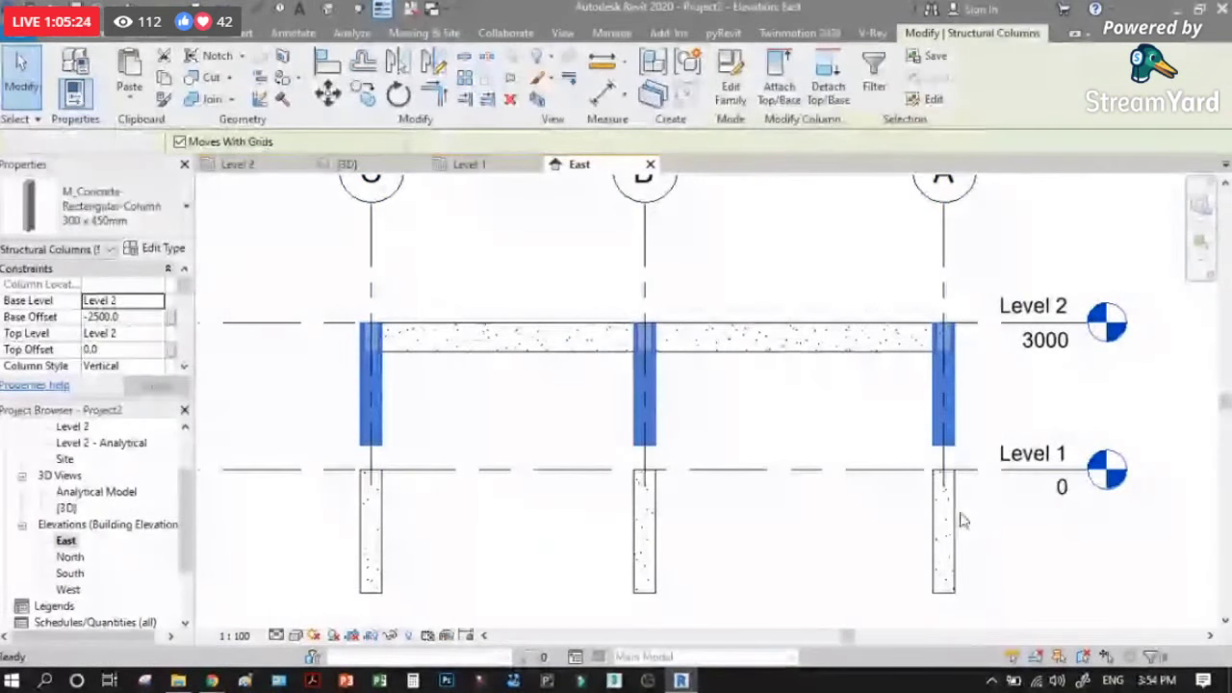
pyautogui.press('Delete')
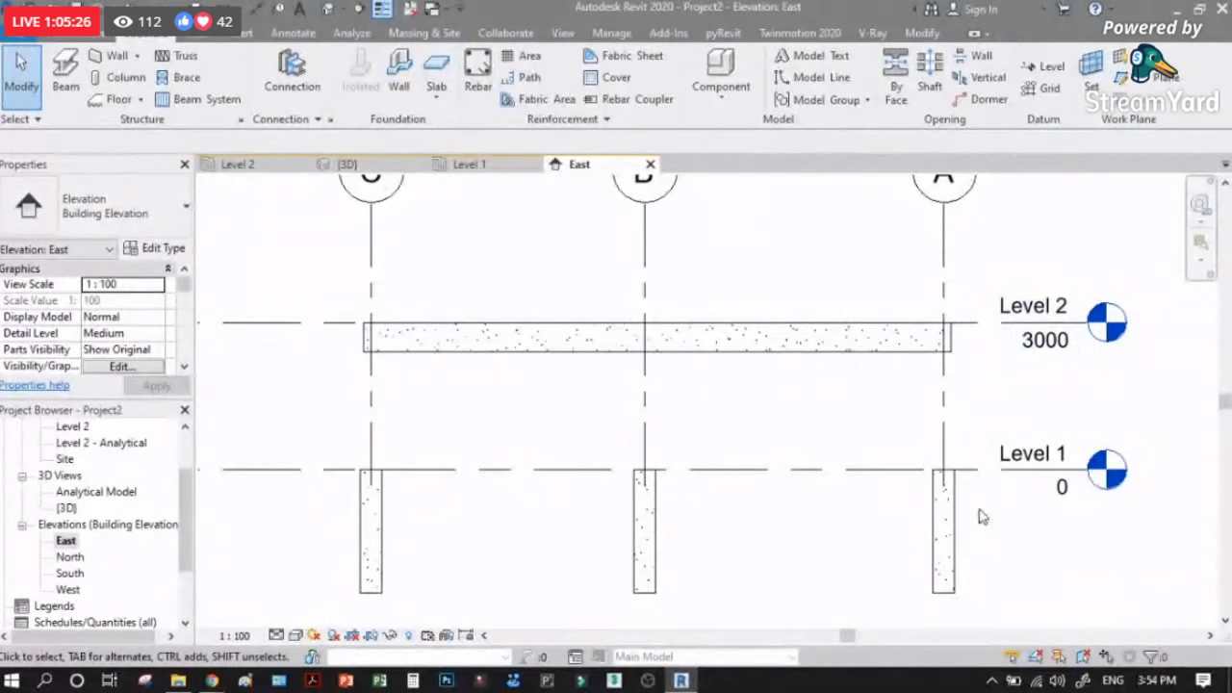
# Step: Set the three lower columns' Top Level to Level 2 and view the frame in 3D
pyautogui.moveTo(977, 563); pyautogui.dragTo(339, 558)
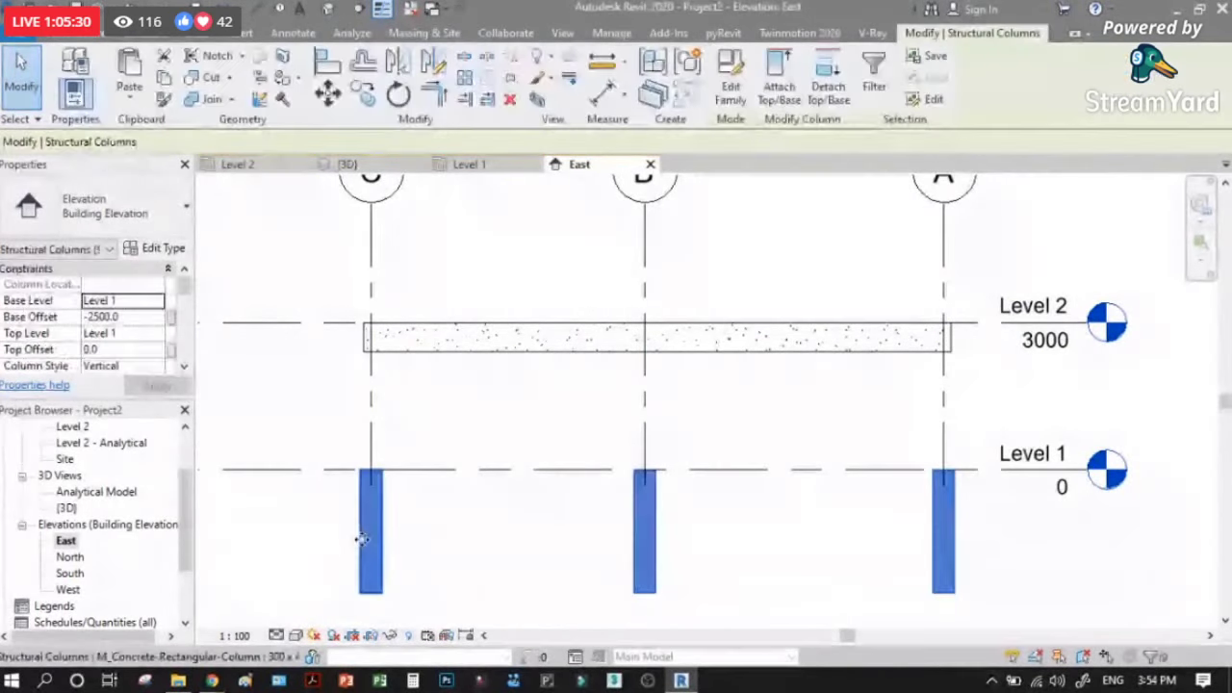
pyautogui.click(132, 335)
pyautogui.click(156, 333)
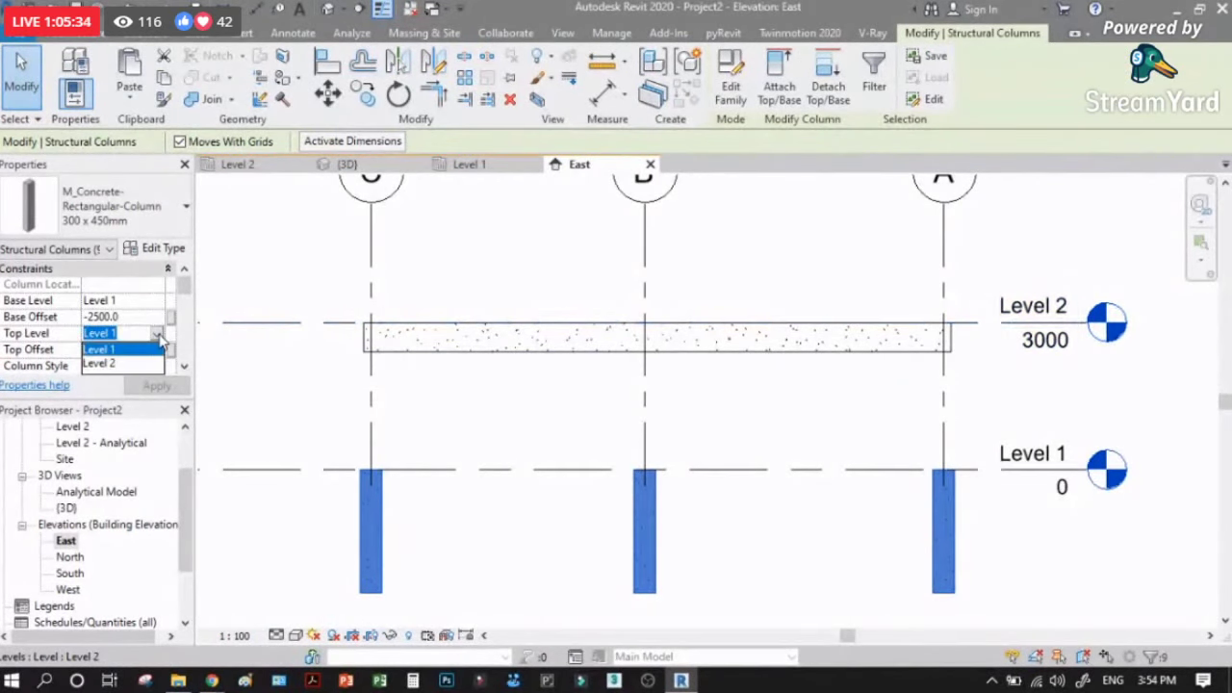
pyautogui.click(120, 366)
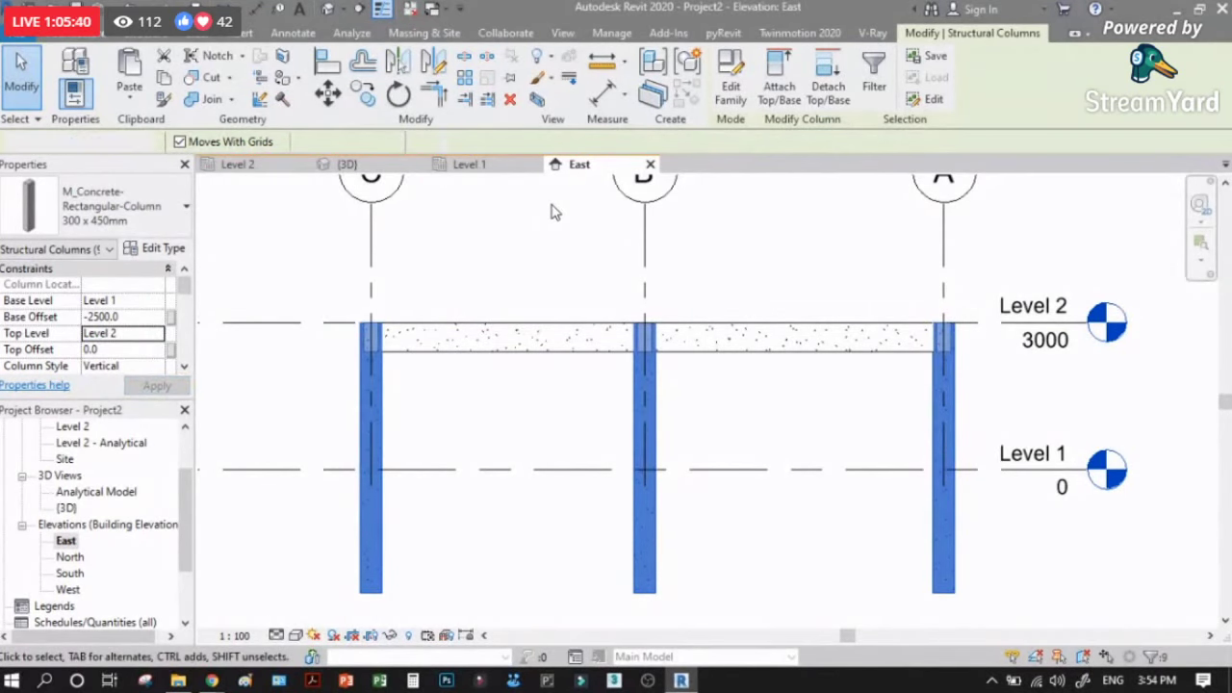
pyautogui.click(383, 164)
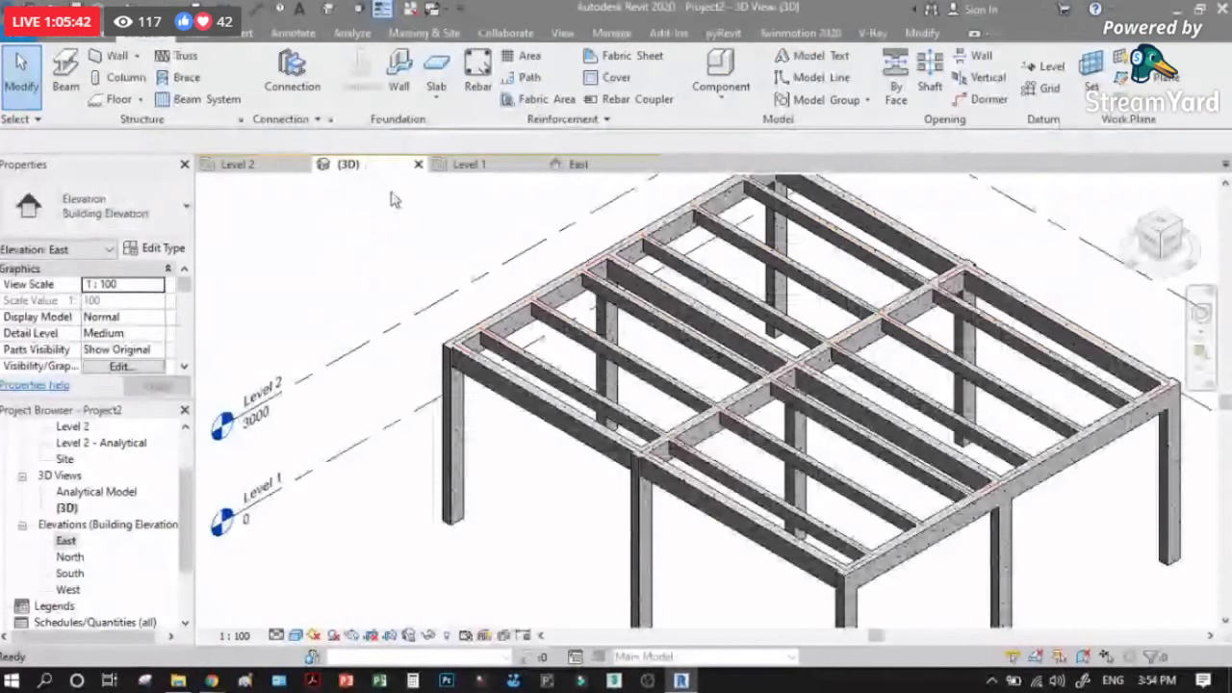
# Step: Return to the Level 1 plan and start isolated footings with M_Footing-Rectangular 1800 x 1200 x 450mm
pyautogui.scroll(4, 673, 404)
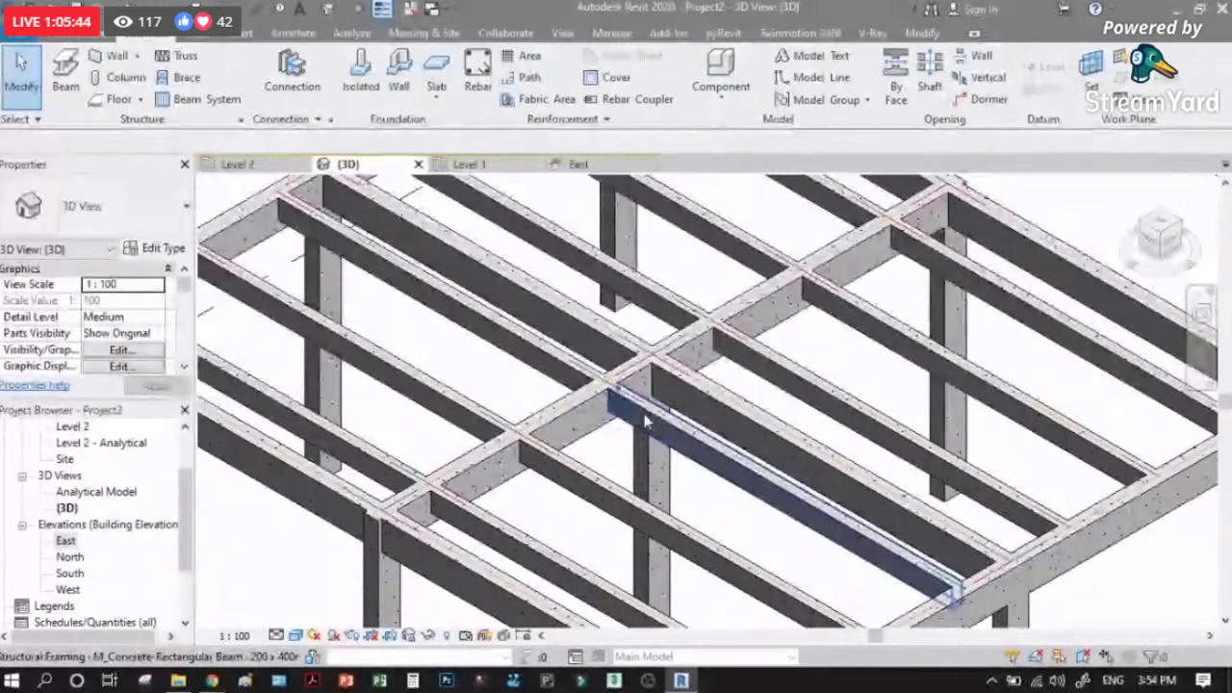
pyautogui.click(744, 405)
pyautogui.scroll(-2, 744, 404)
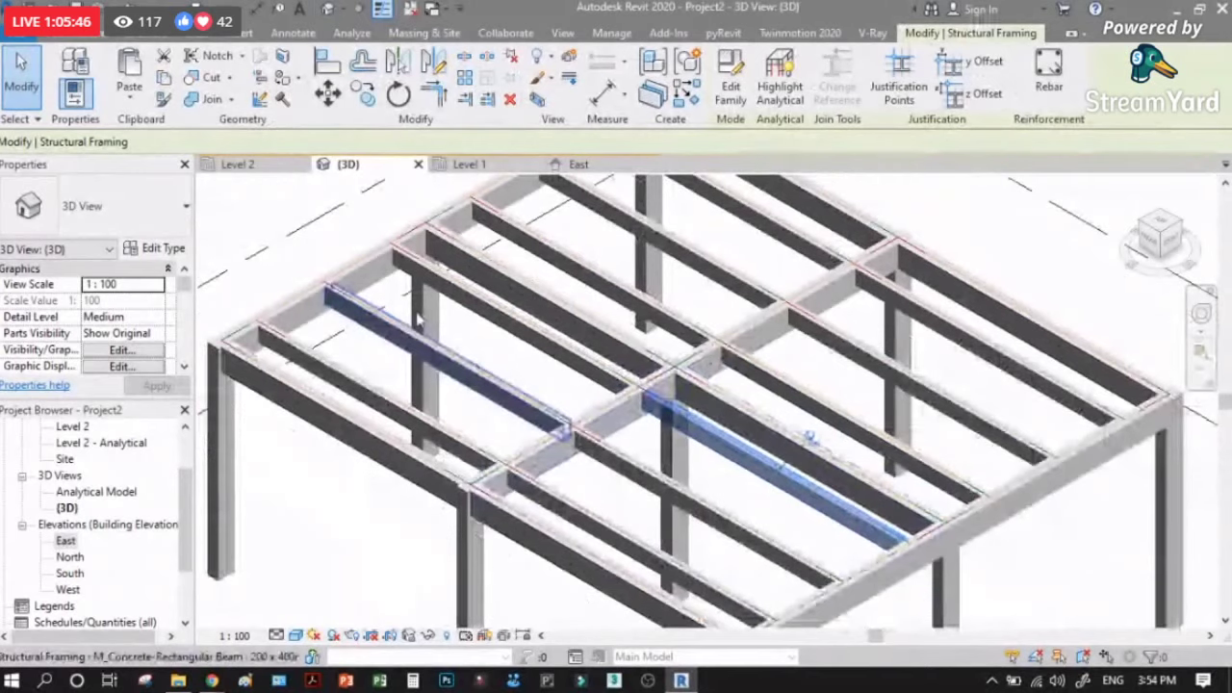
pyautogui.hotkey('ctrl', 'Tab')
pyautogui.click(270, 169)
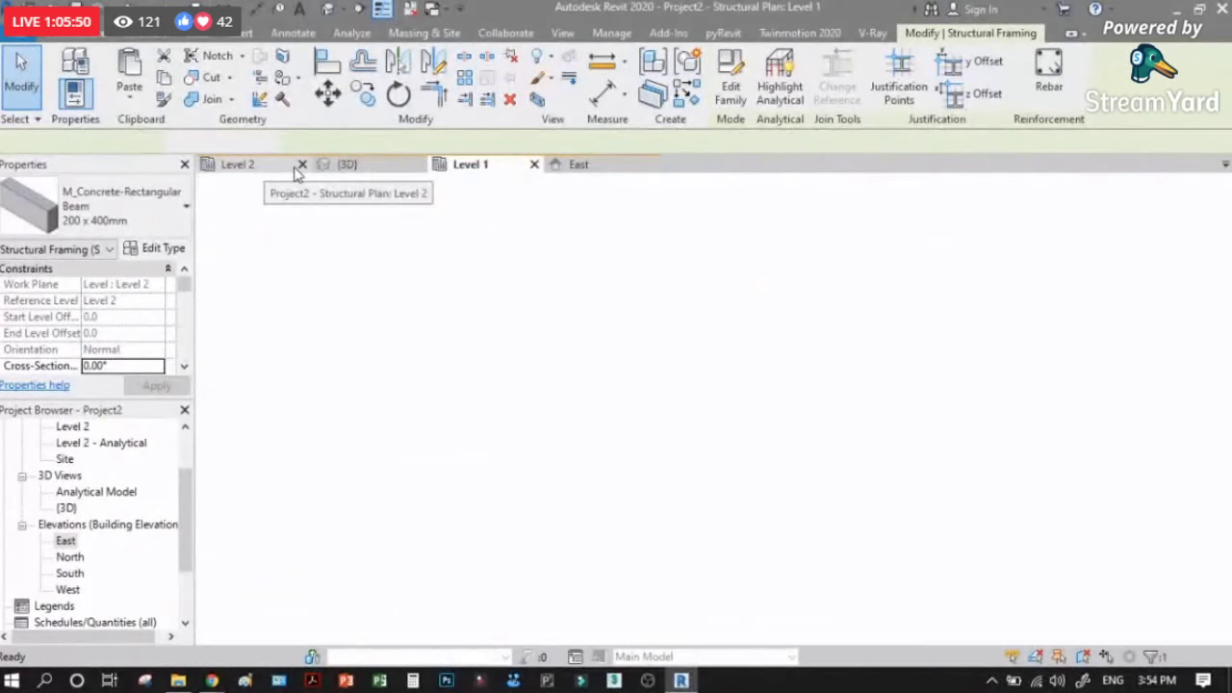
pyautogui.click(471, 167)
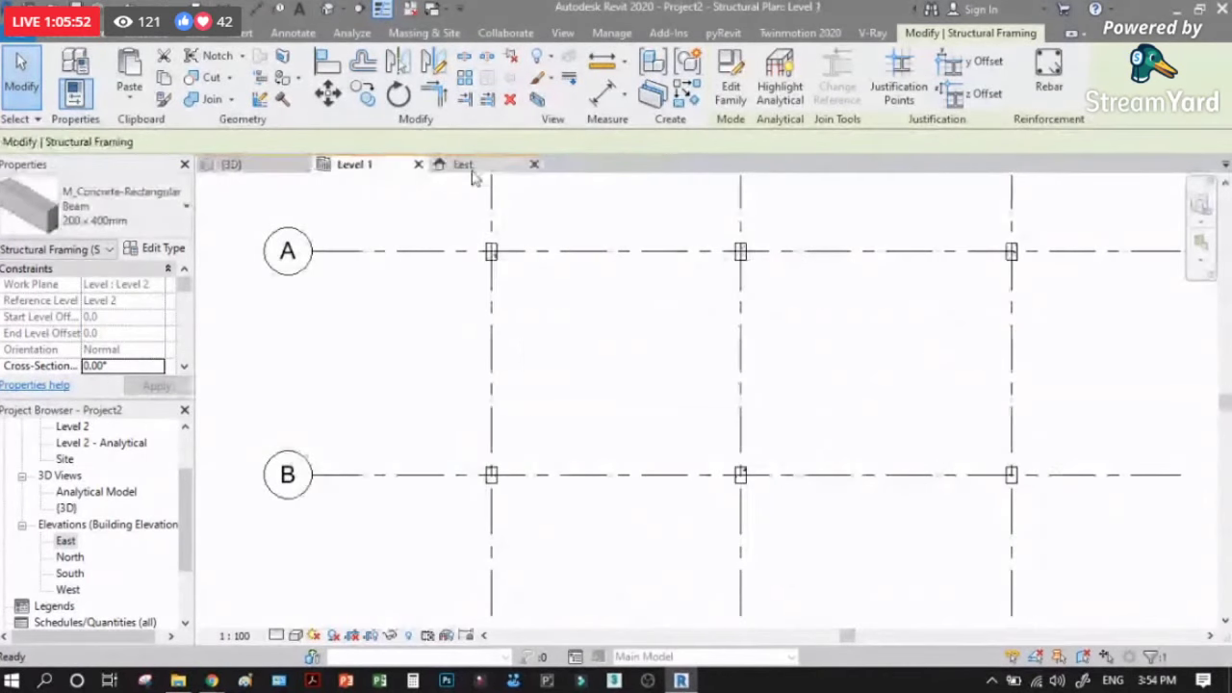
pyautogui.scroll(-4, 539, 274)
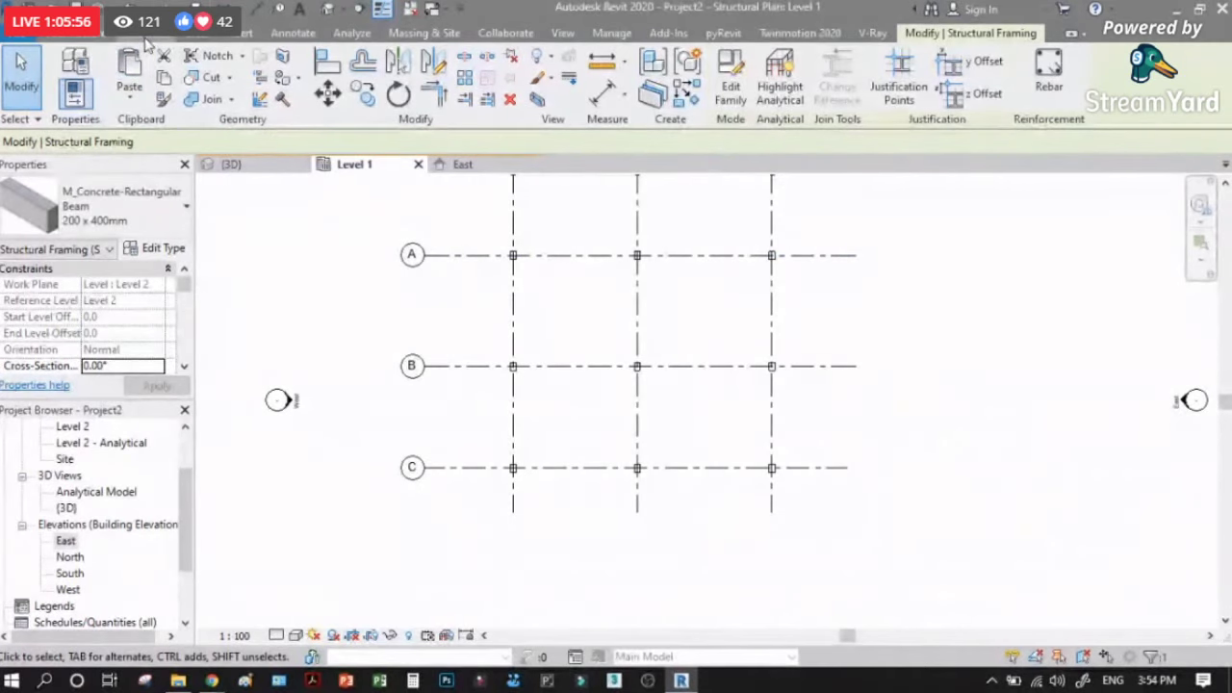
pyautogui.click(87, 29)
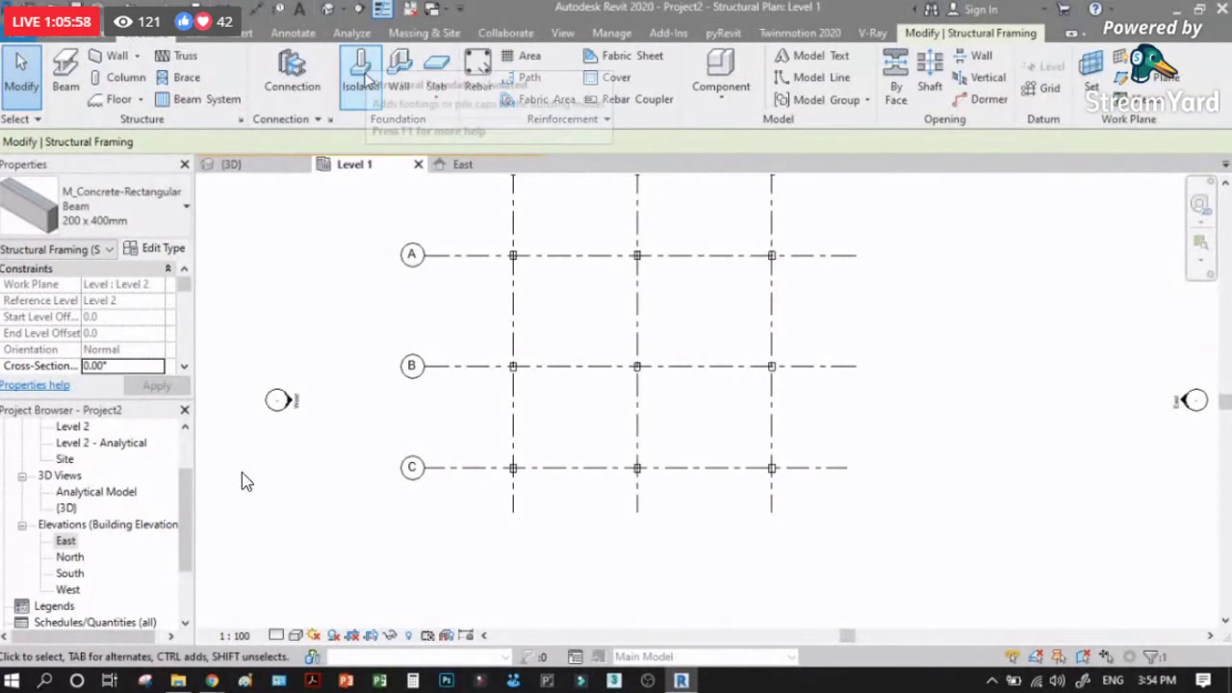
pyautogui.click(362, 77)
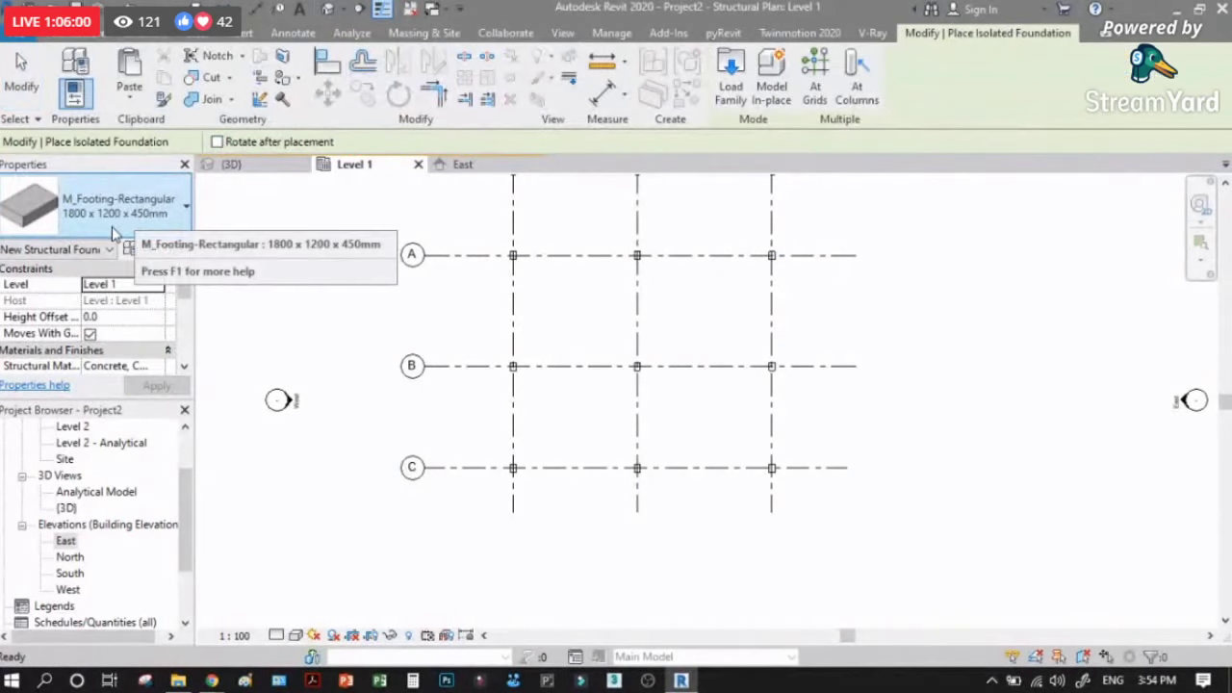
# Step: Duplicate the footing type as 2000 x 2000 x 300
pyautogui.click(162, 231)
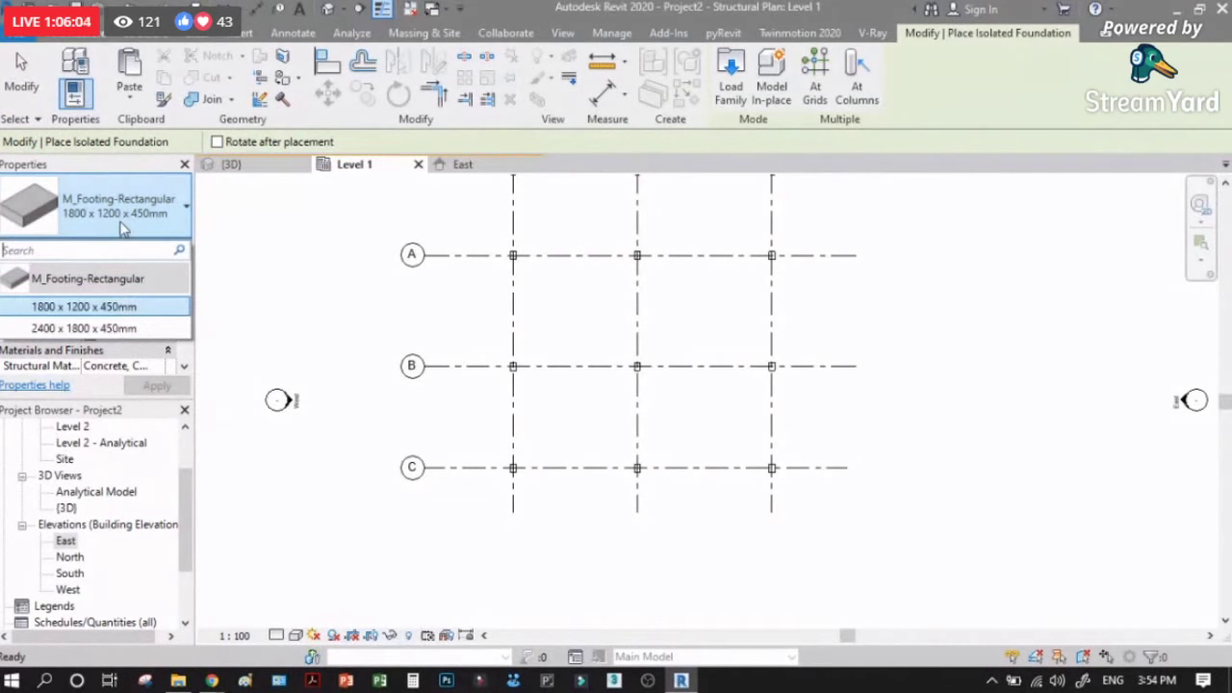
pyautogui.click(144, 248)
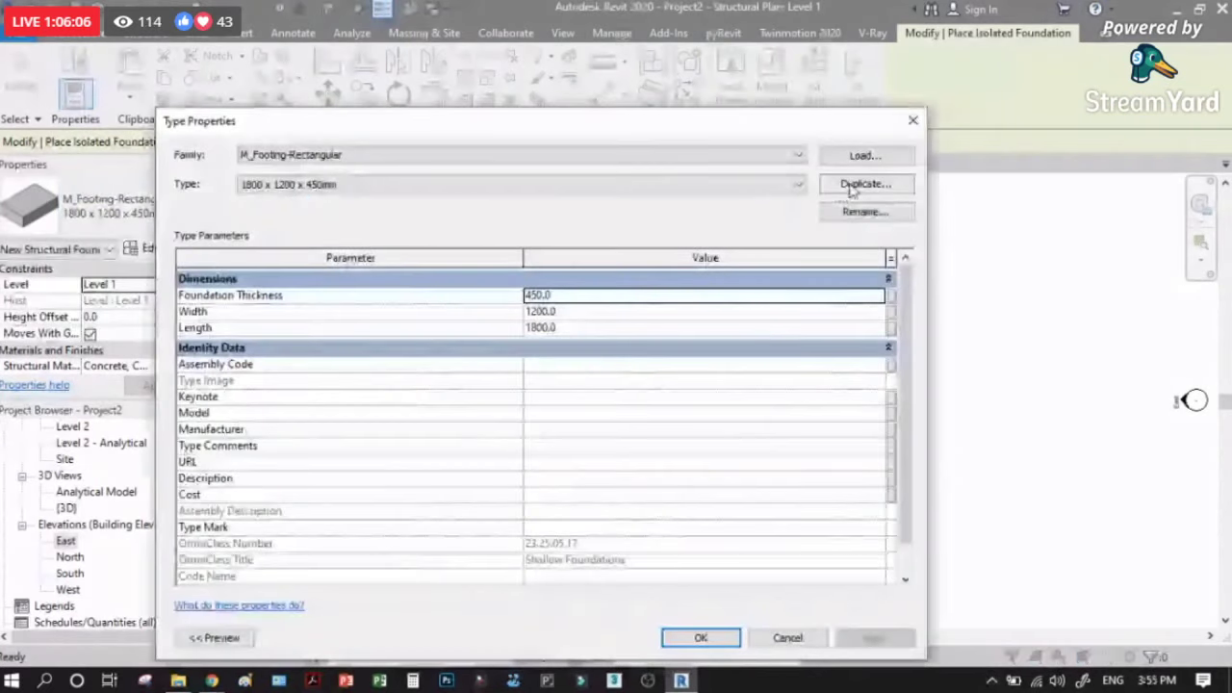
pyautogui.click(861, 182)
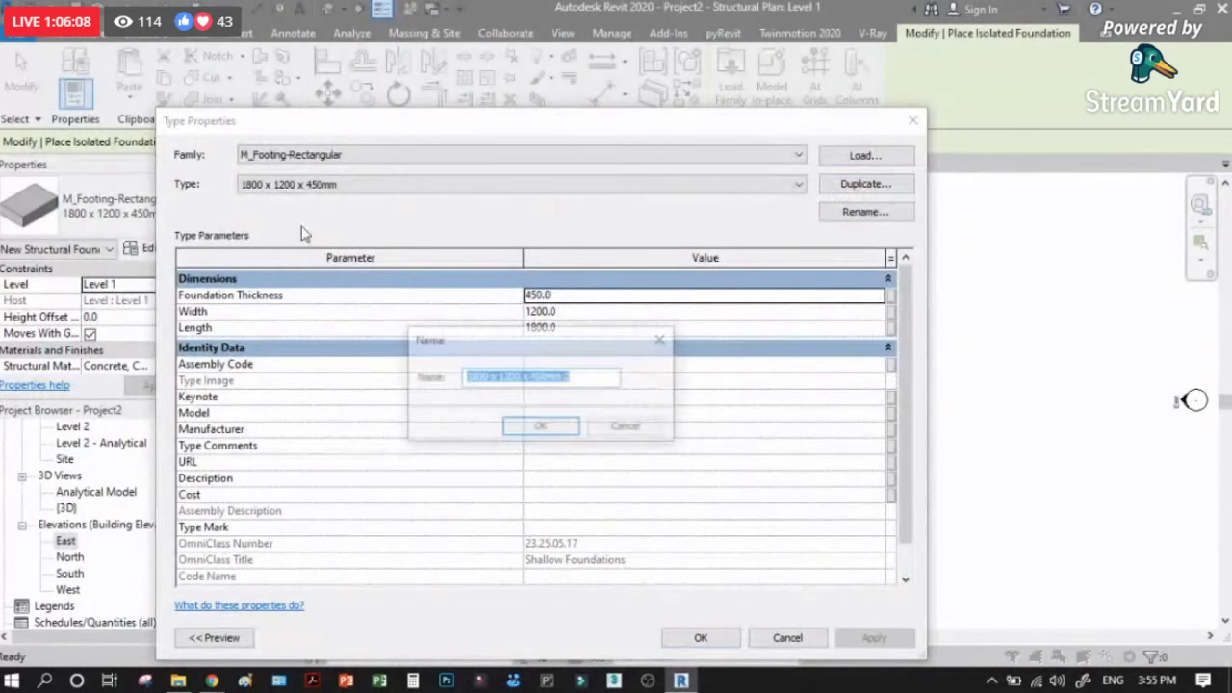
pyautogui.moveTo(490, 377); pyautogui.dragTo(438, 381)
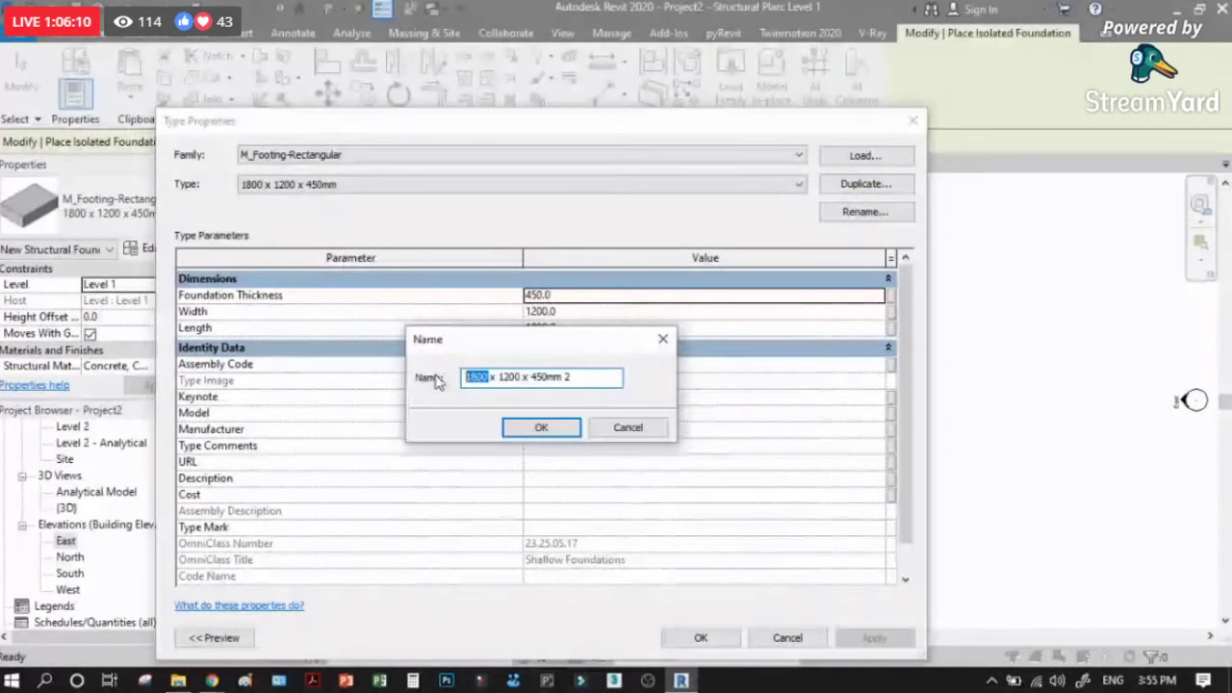
pyautogui.write('2000')
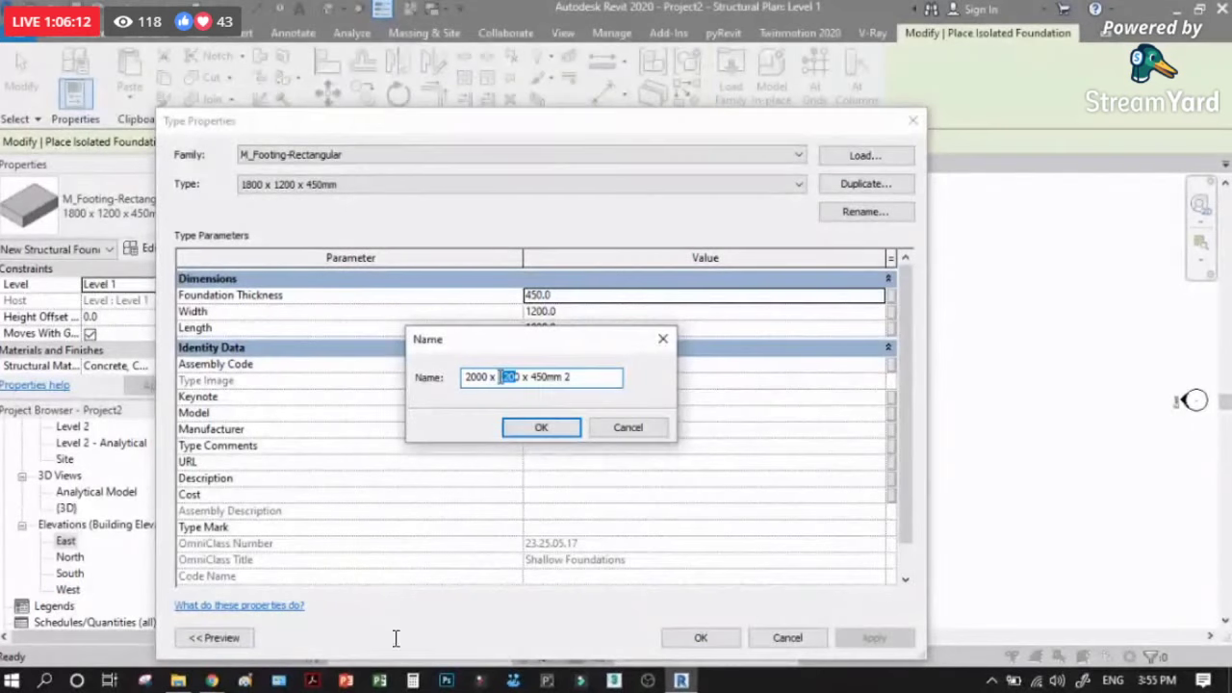
pyautogui.doubleClick(508, 376)
pyautogui.write('200')
pyautogui.press('Return')
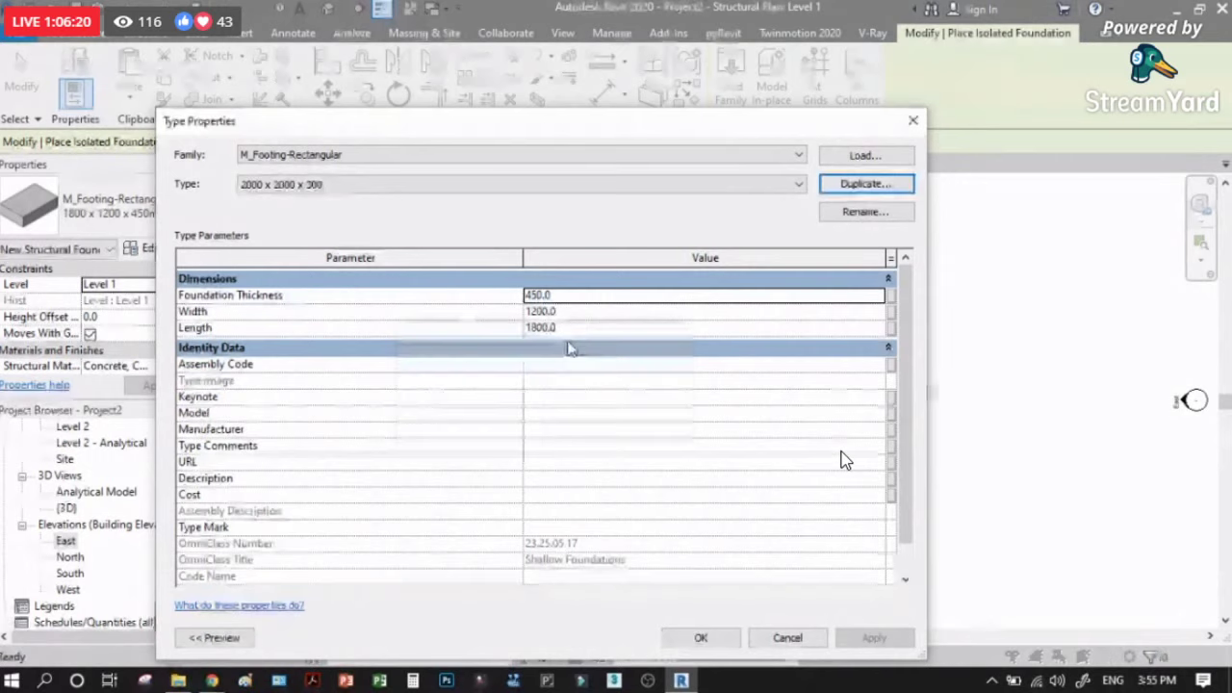
# Step: Give the new footing type thickness 300, width 2000 and length 2000, and save
pyautogui.click(561, 294)
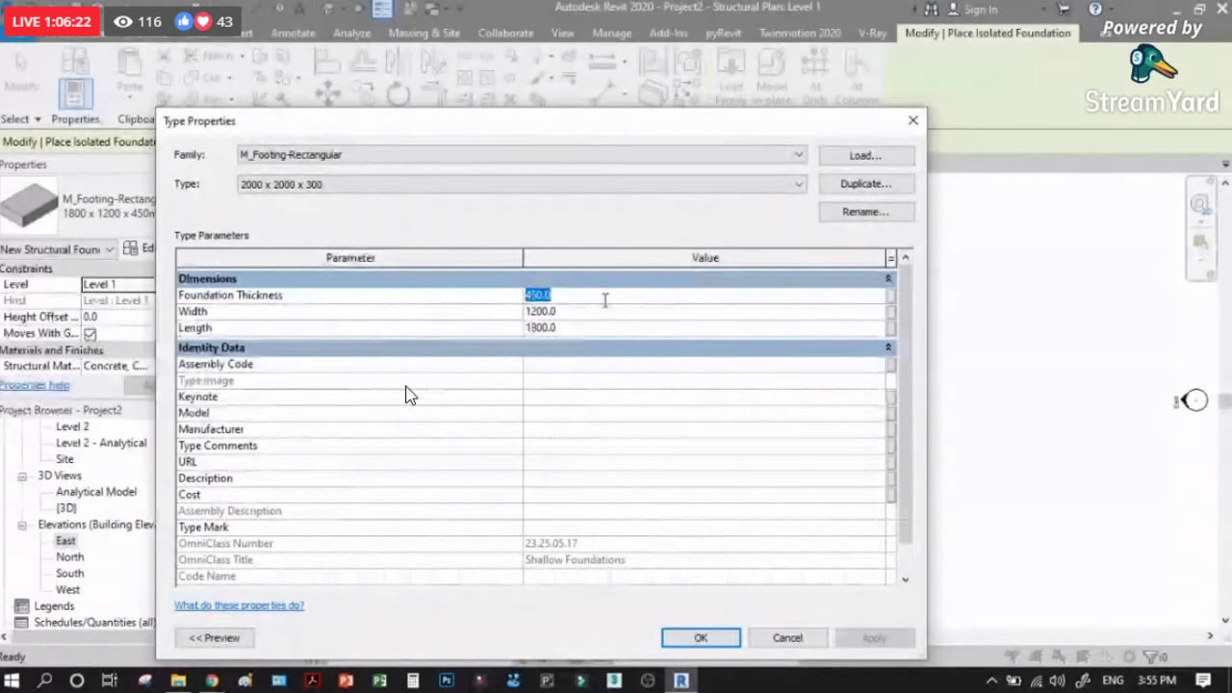
pyautogui.write('3')
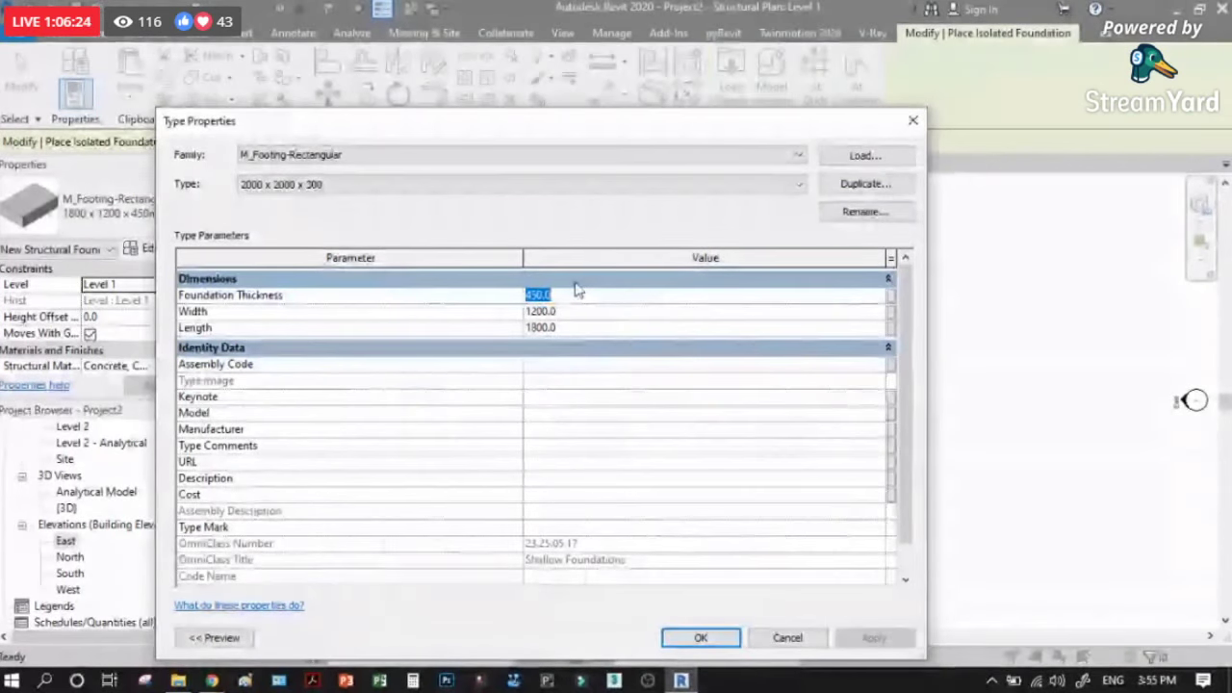
pyautogui.write('00')
pyautogui.press('Tab')
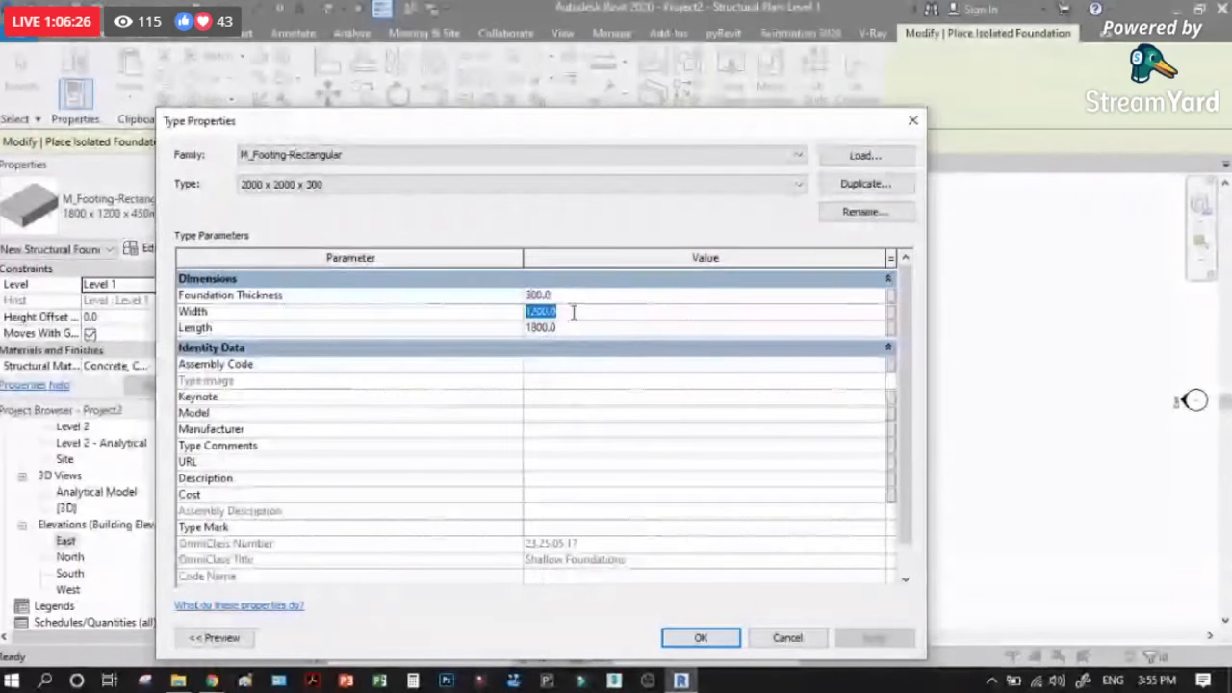
pyautogui.write('2000')
pyautogui.press('Tab')
pyautogui.write('2000')
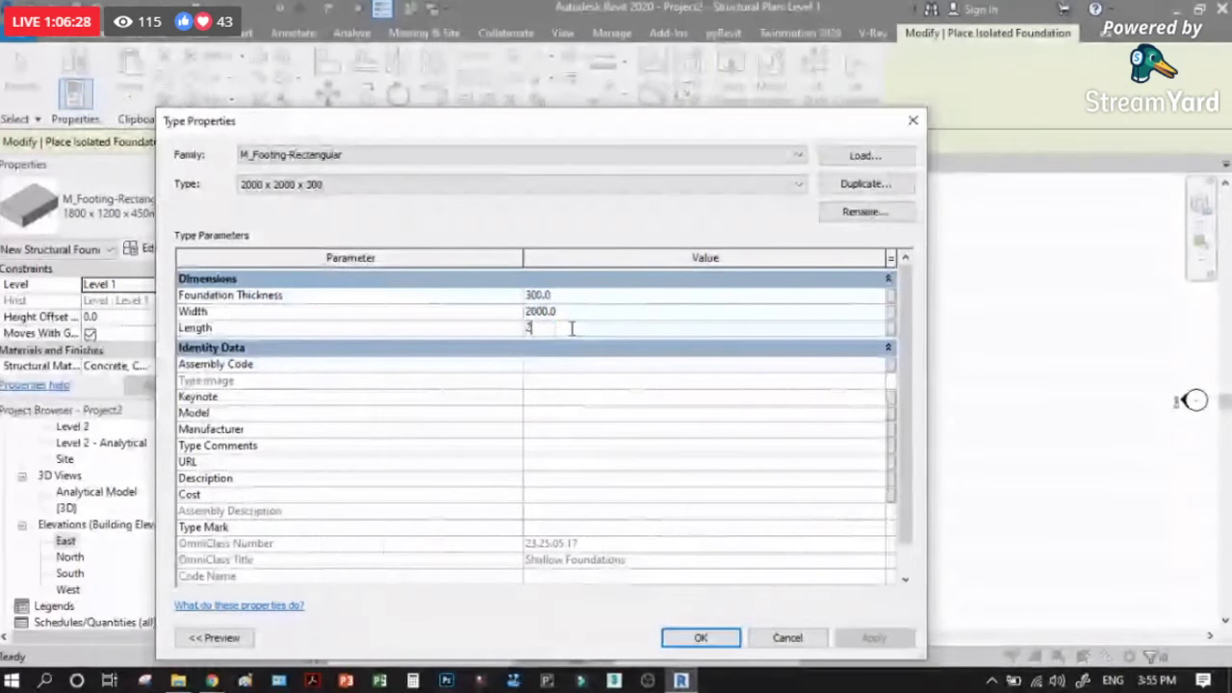
pyautogui.click(702, 637)
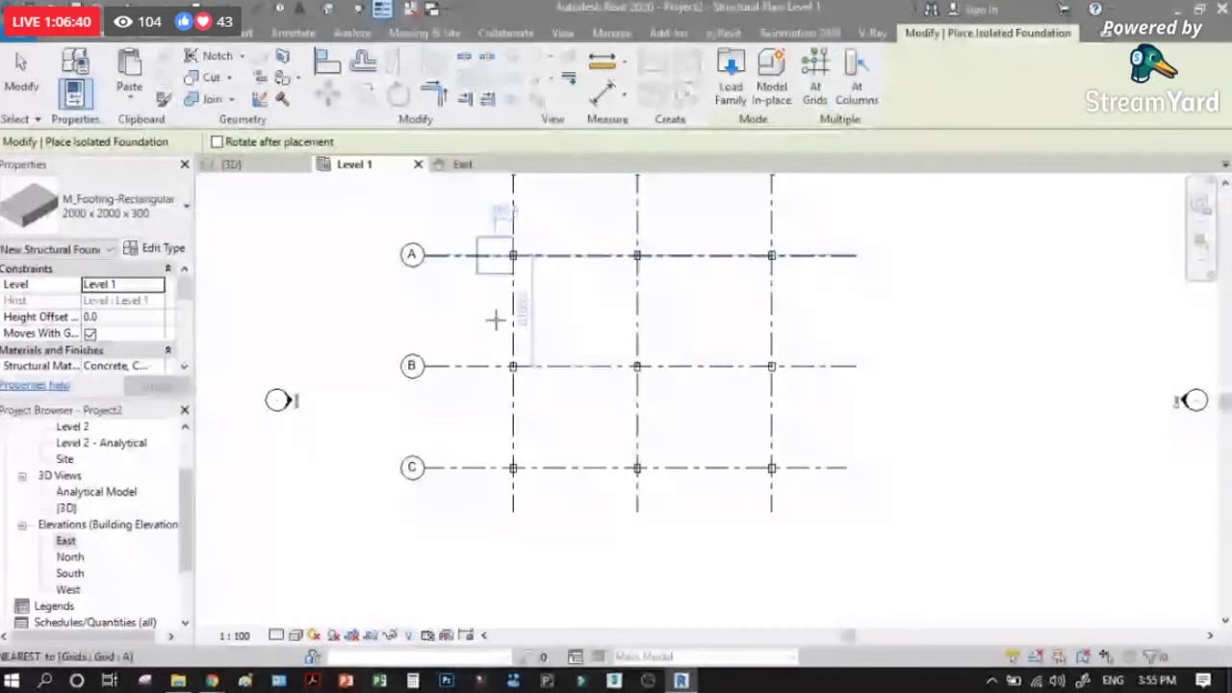
# Step: Place 2000 x 2000 x 300 footings under the grid 1 columns and check them in 3D
pyautogui.scroll(1, 481, 243)
pyautogui.click(516, 507)
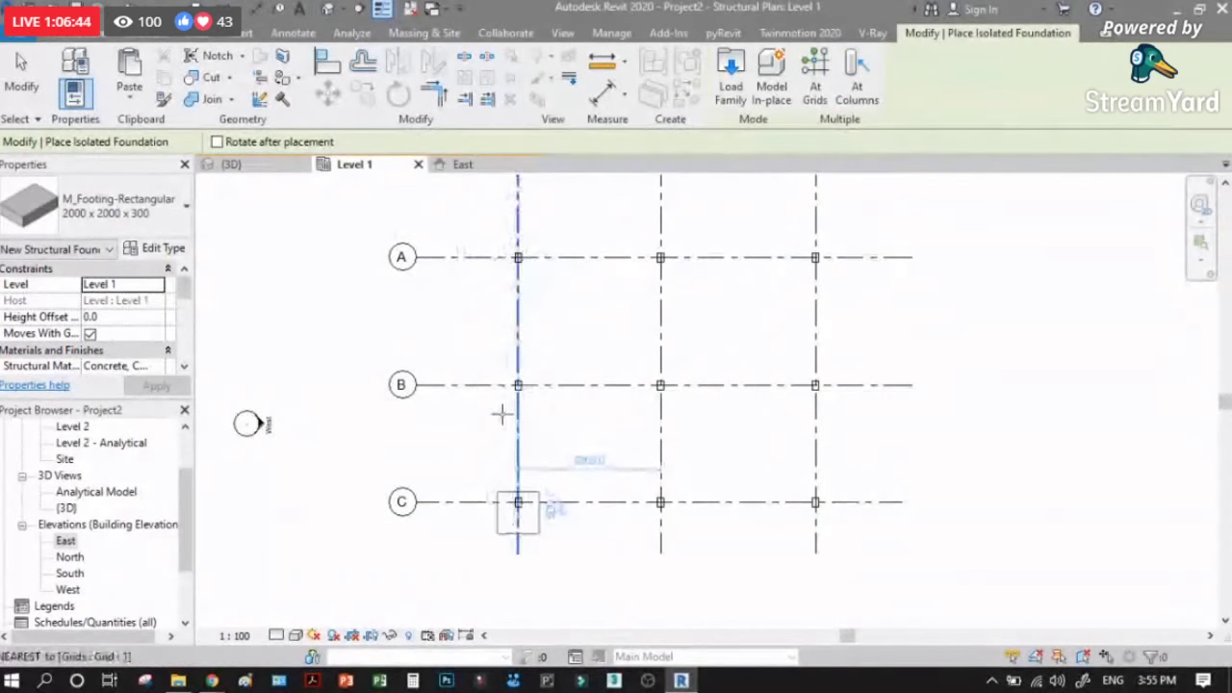
pyautogui.moveTo(487, 225); pyautogui.dragTo(555, 512)
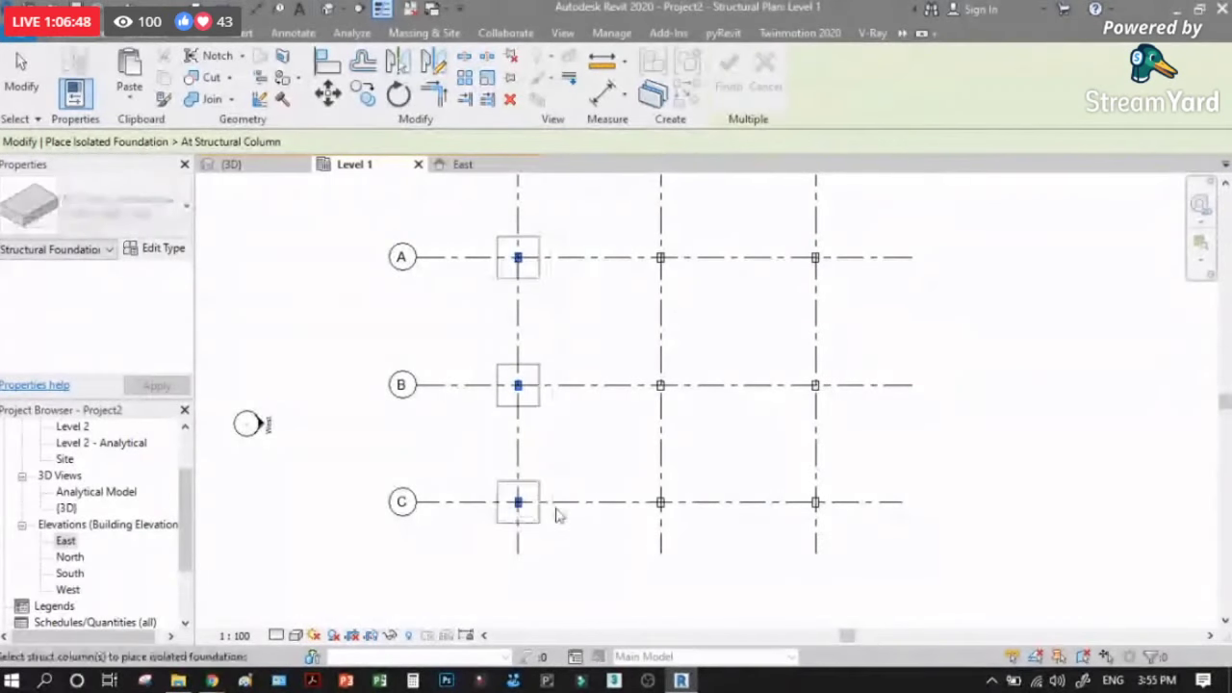
pyautogui.click(728, 75)
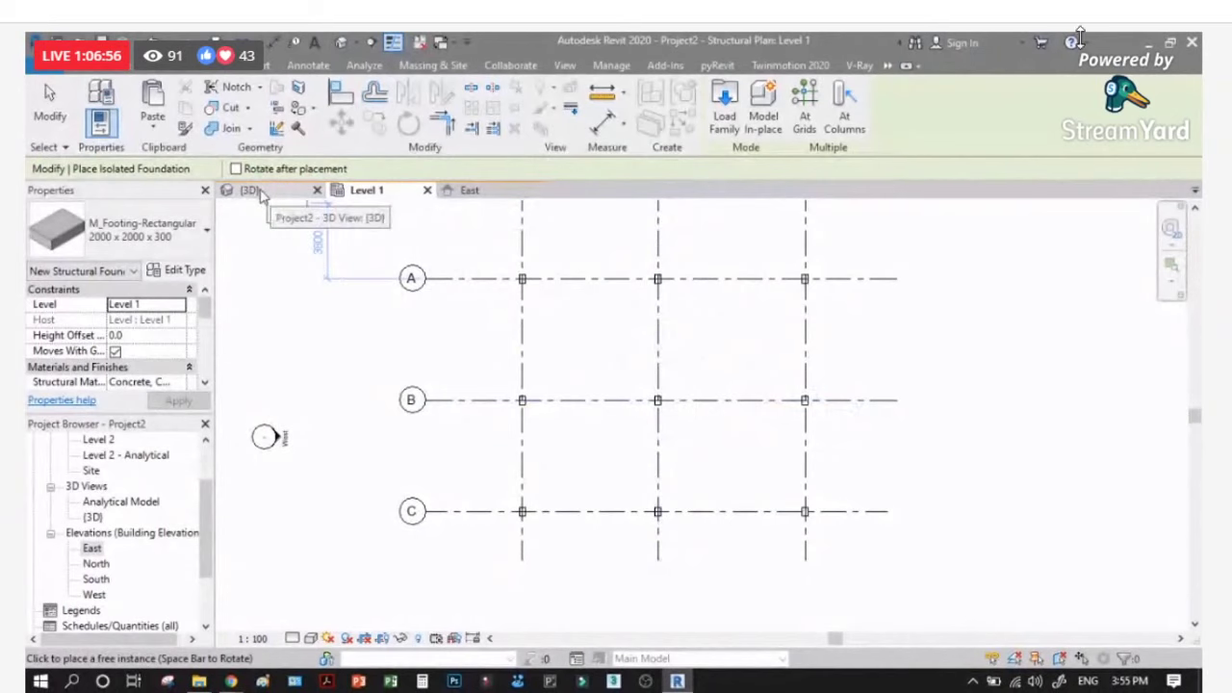
pyautogui.click(252, 191)
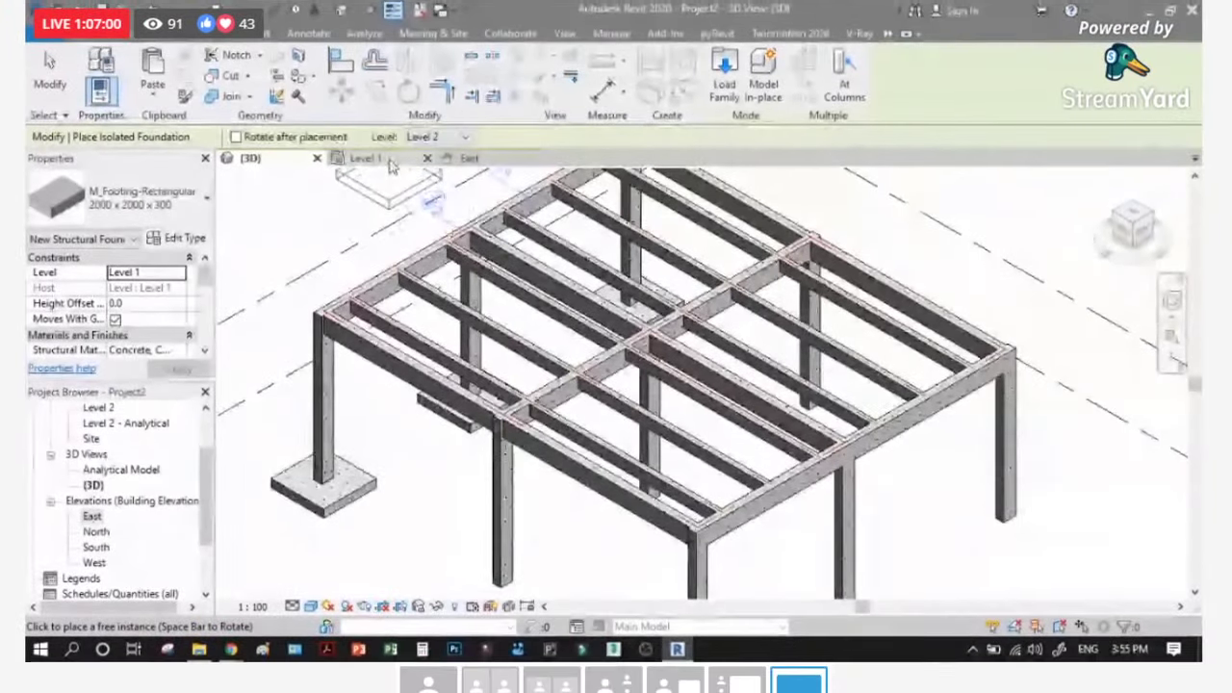
pyautogui.click(390, 164)
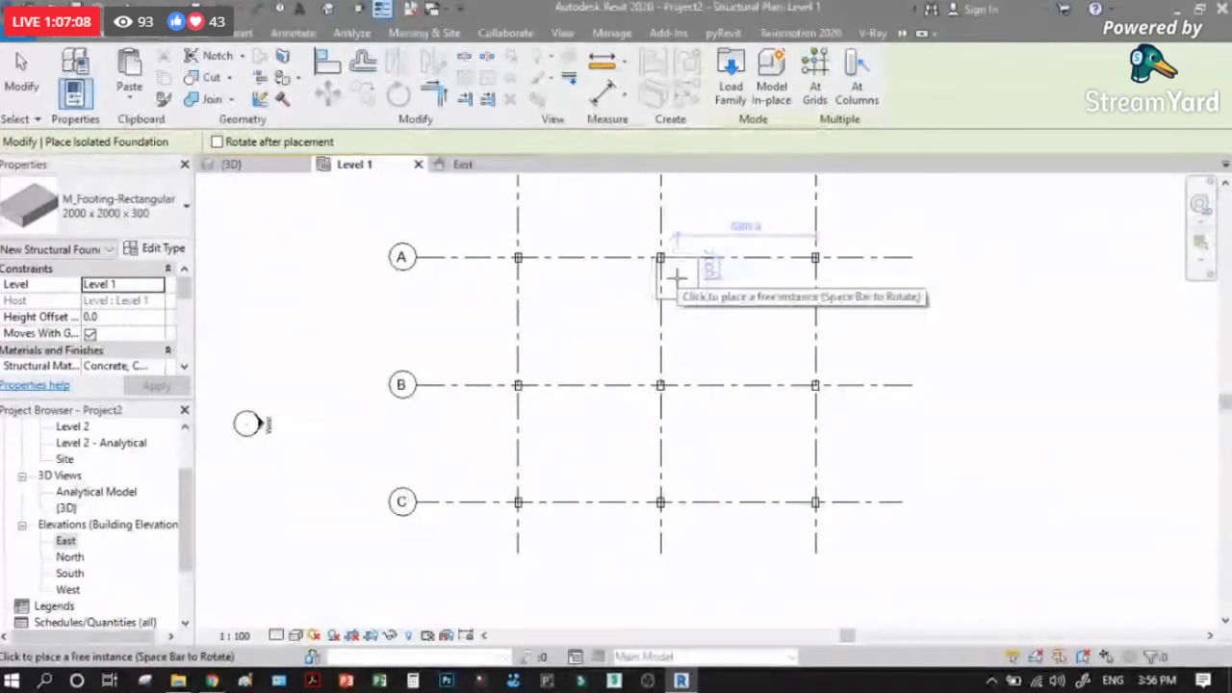
# Step: Add footings at the intersections of the lettered grids with grids 2 and 3
pyautogui.click(815, 95)
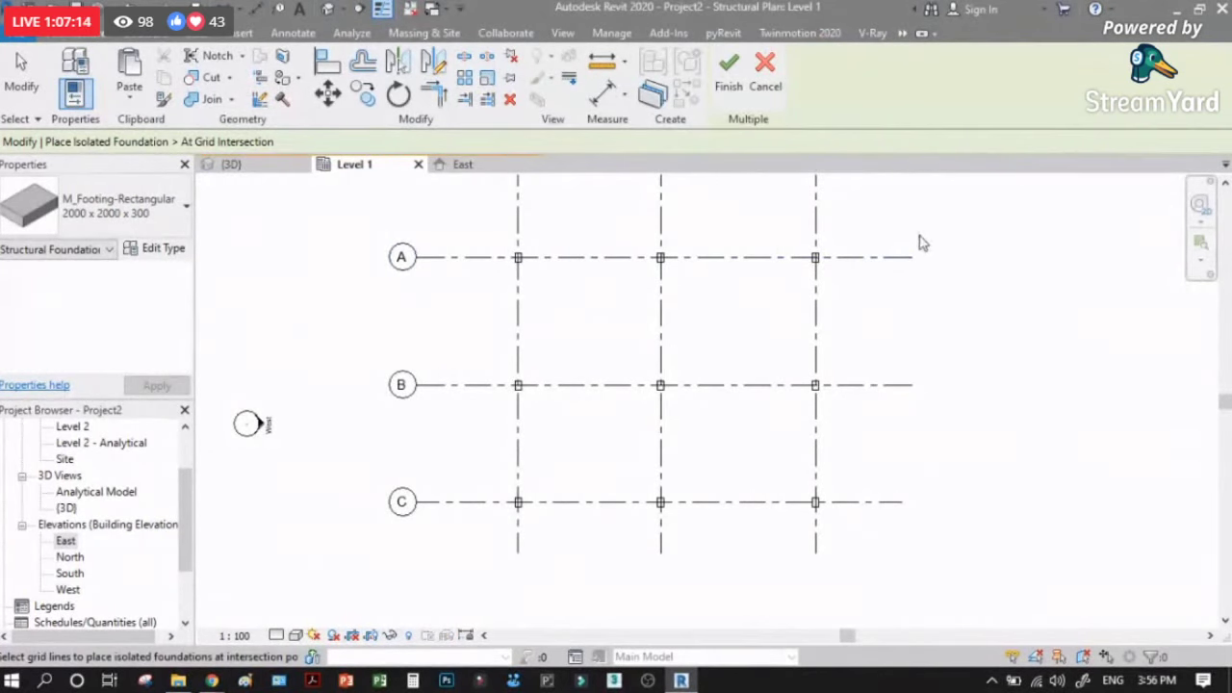
pyautogui.moveTo(924, 236); pyautogui.dragTo(860, 531)
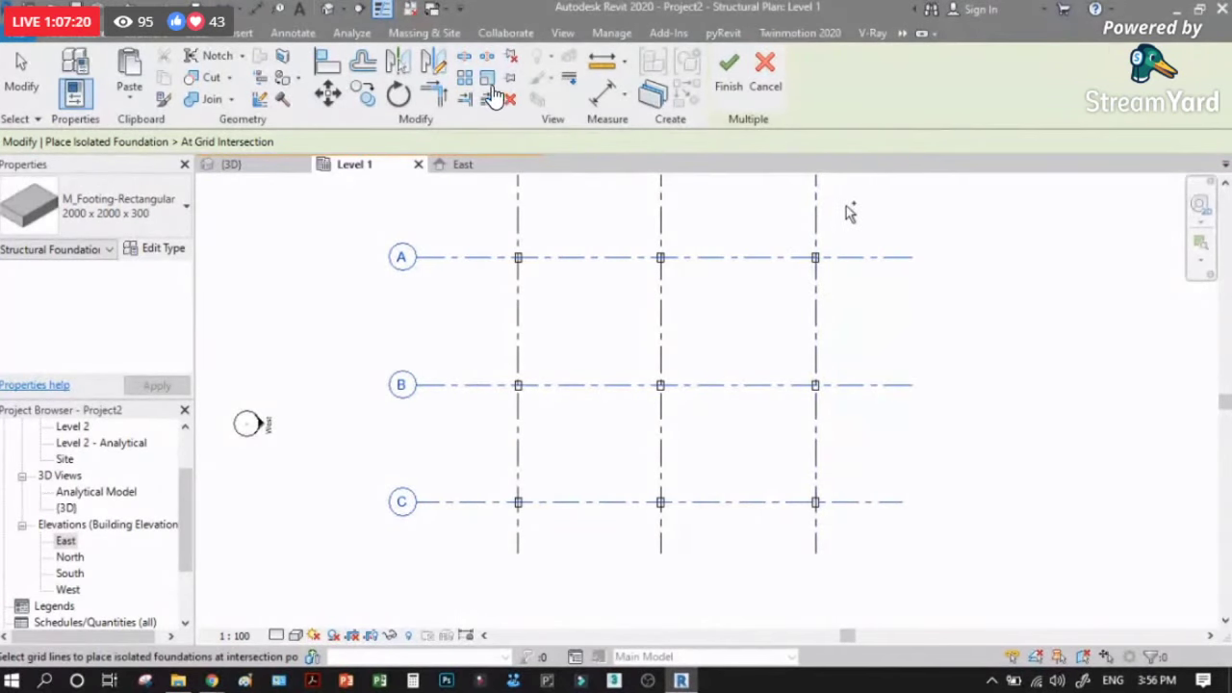
pyautogui.keyDown('ctrl'); pyautogui.moveTo(848, 212); pyautogui.dragTo(645, 241); pyautogui.keyUp('ctrl')
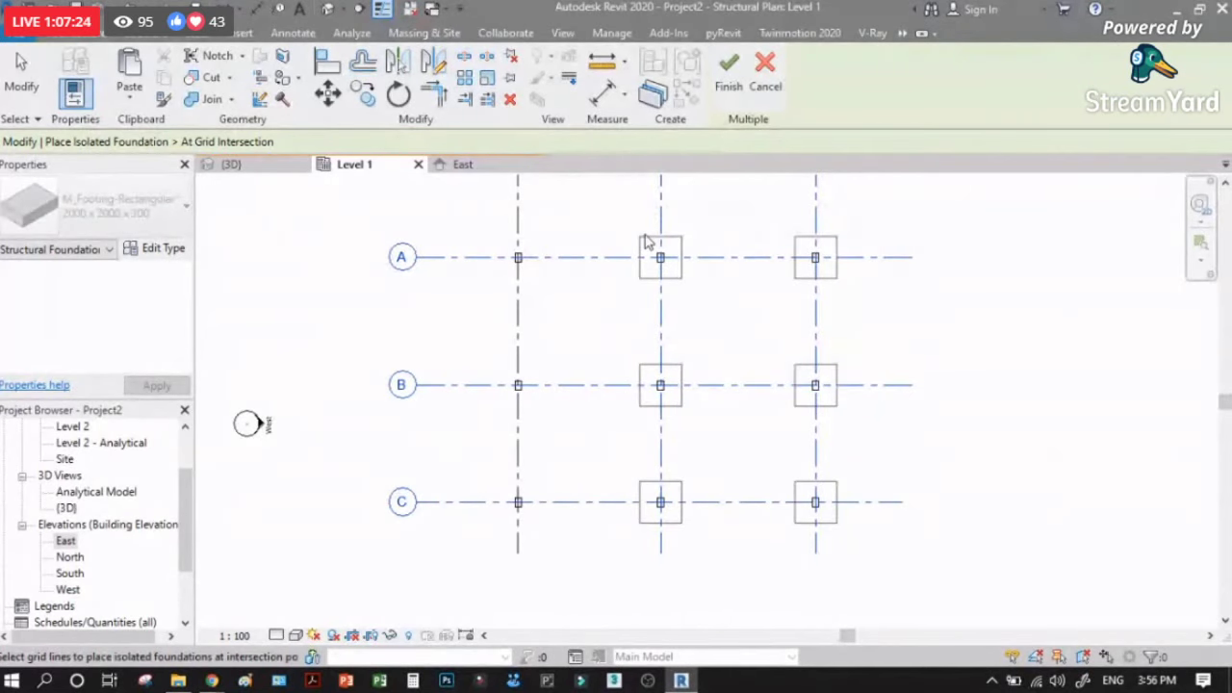
pyautogui.click(728, 85)
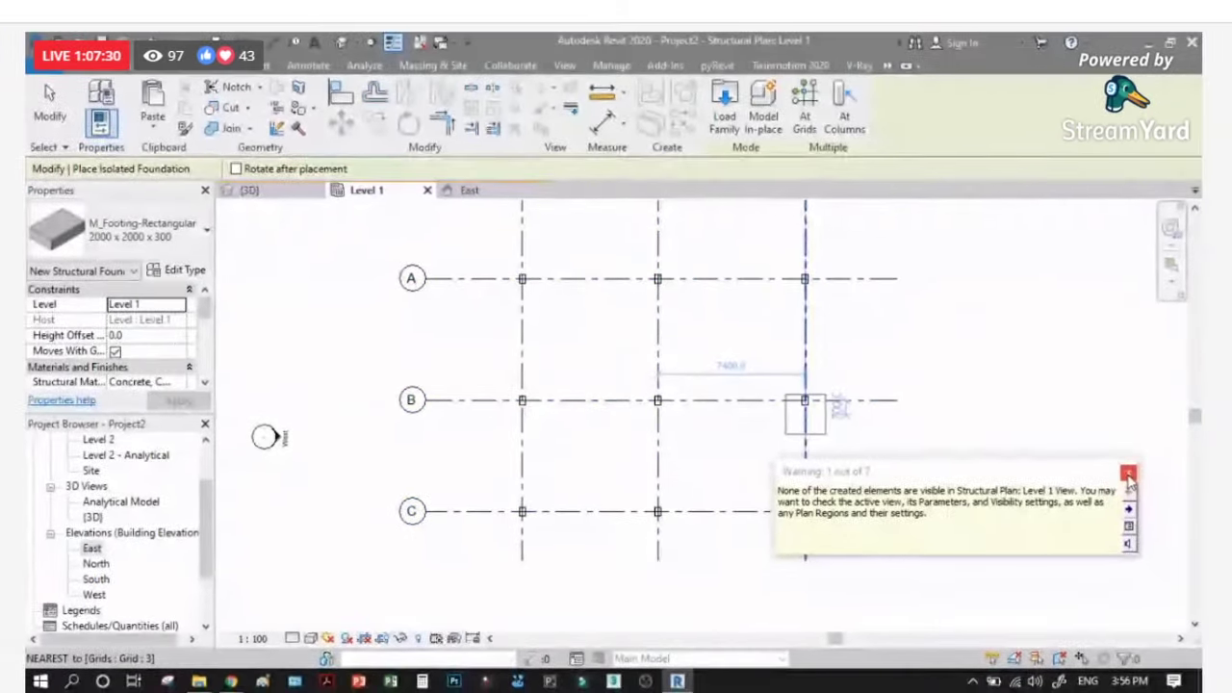
pyautogui.click(1128, 473)
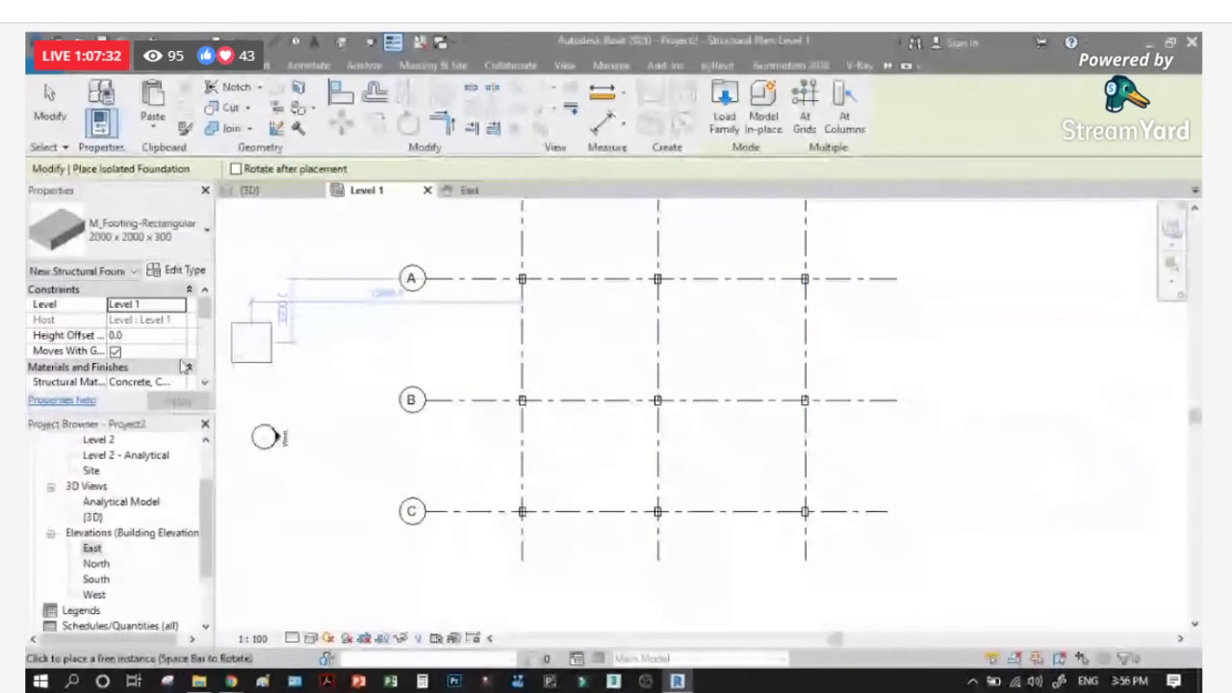
pyautogui.click(51, 117)
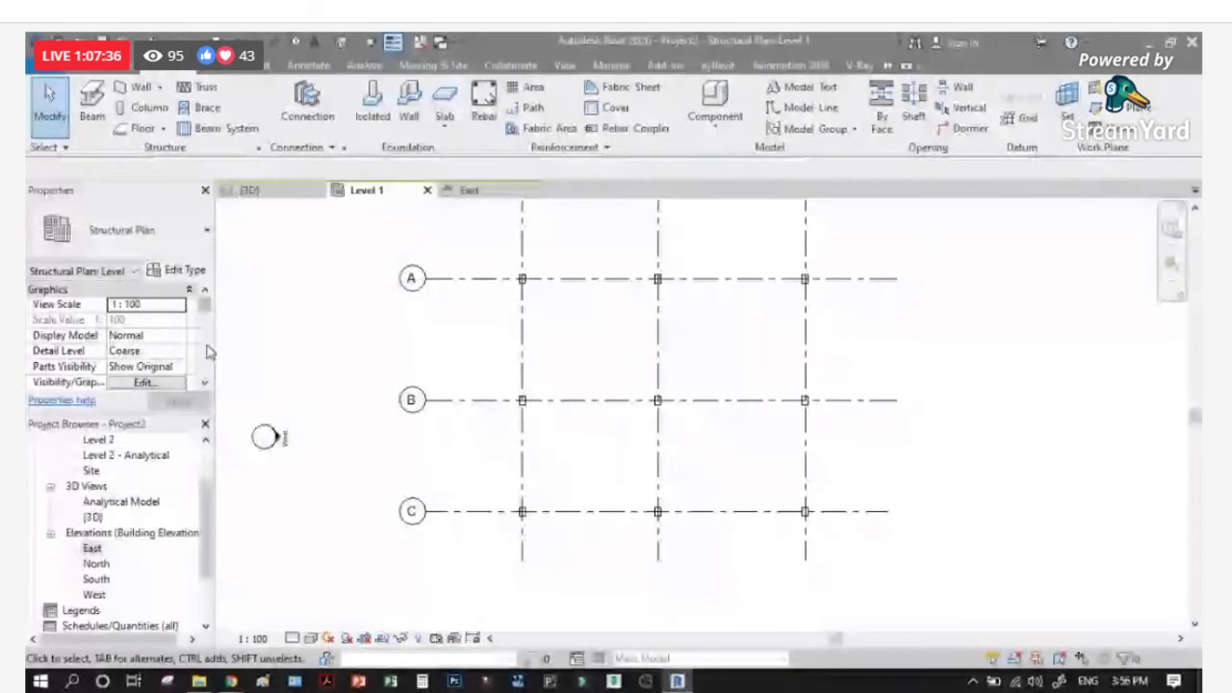
pyautogui.scroll(-3, 207, 353)
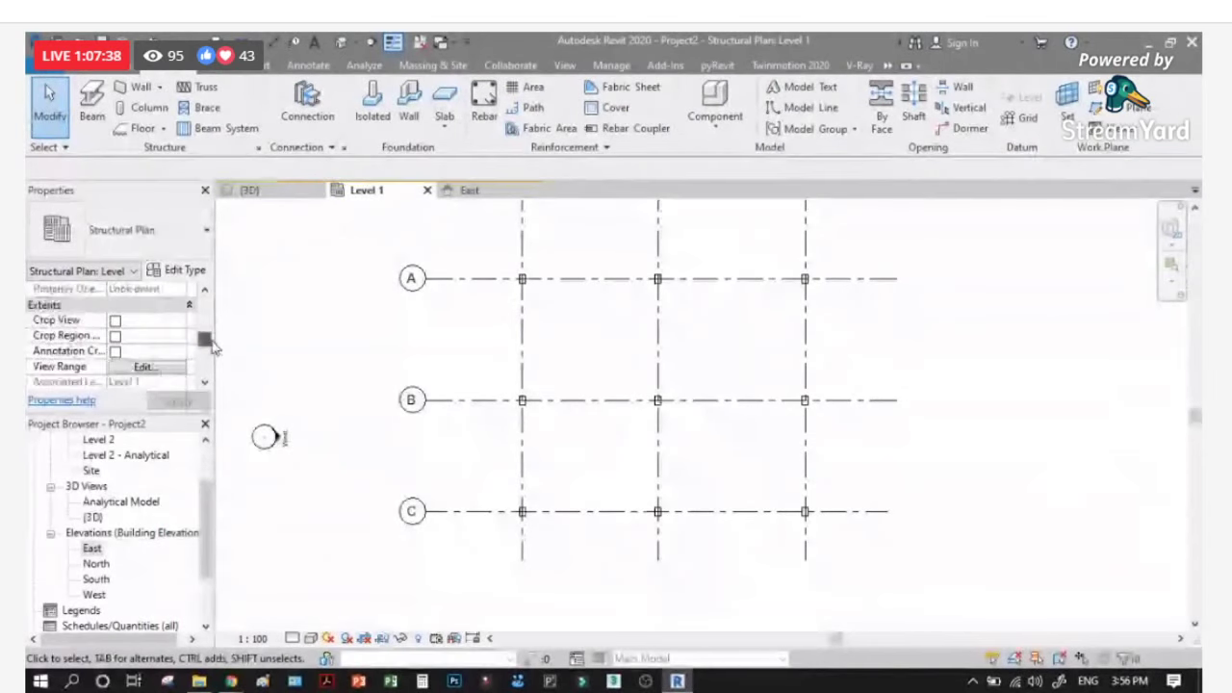
# Step: Set the Level 1 view range Bottom and View Depth both to Unlimited
pyautogui.click(144, 366)
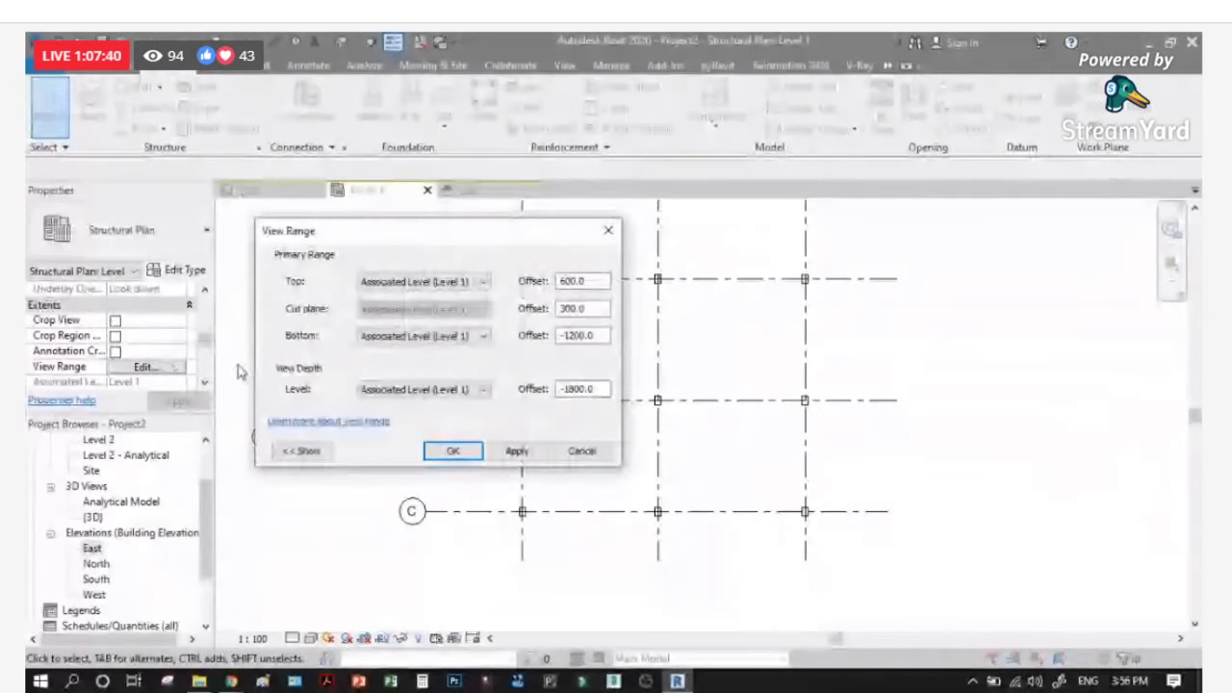
pyautogui.click(430, 332)
pyautogui.click(385, 372)
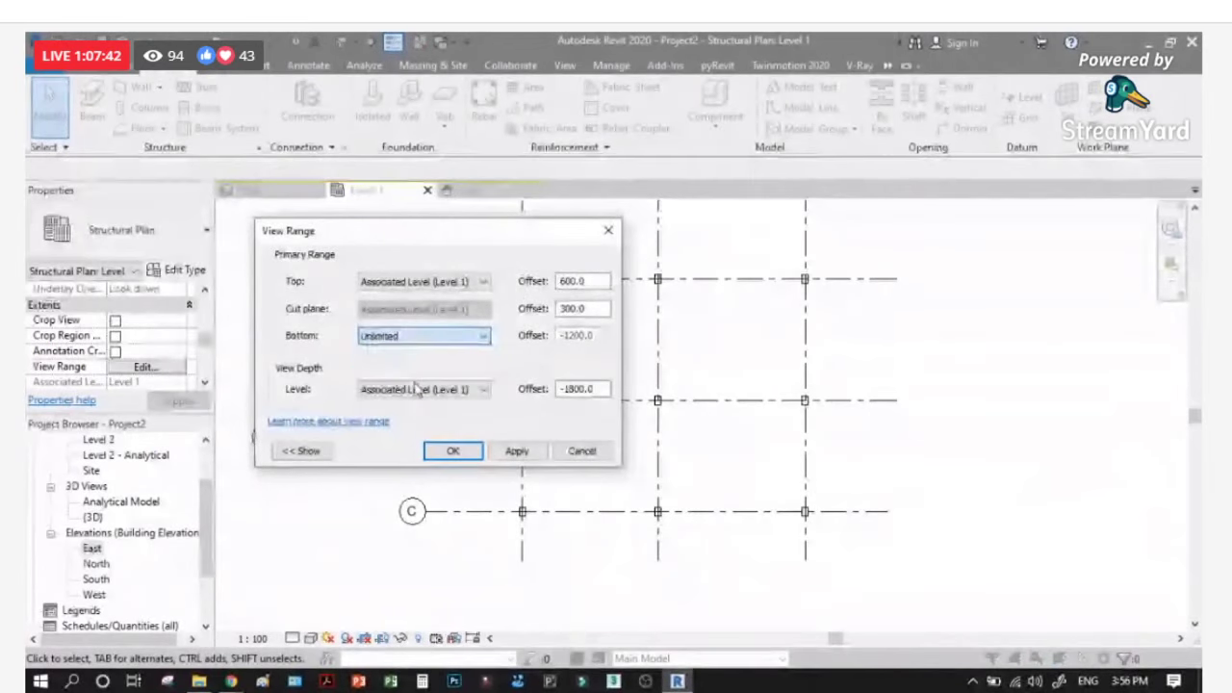
pyautogui.click(385, 389)
pyautogui.click(398, 428)
pyautogui.click(516, 451)
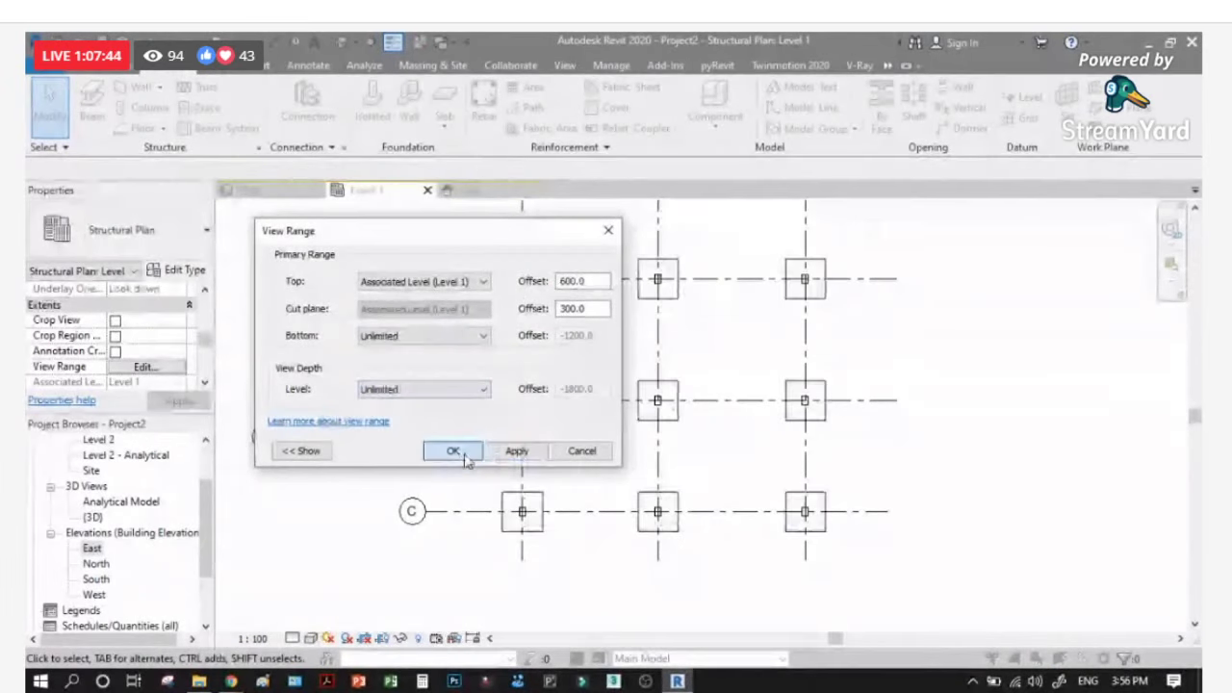
pyautogui.click(452, 451)
# Step: Switch to the 3D view to see the footings beneath every column
pyautogui.scroll(-1, 464, 428)
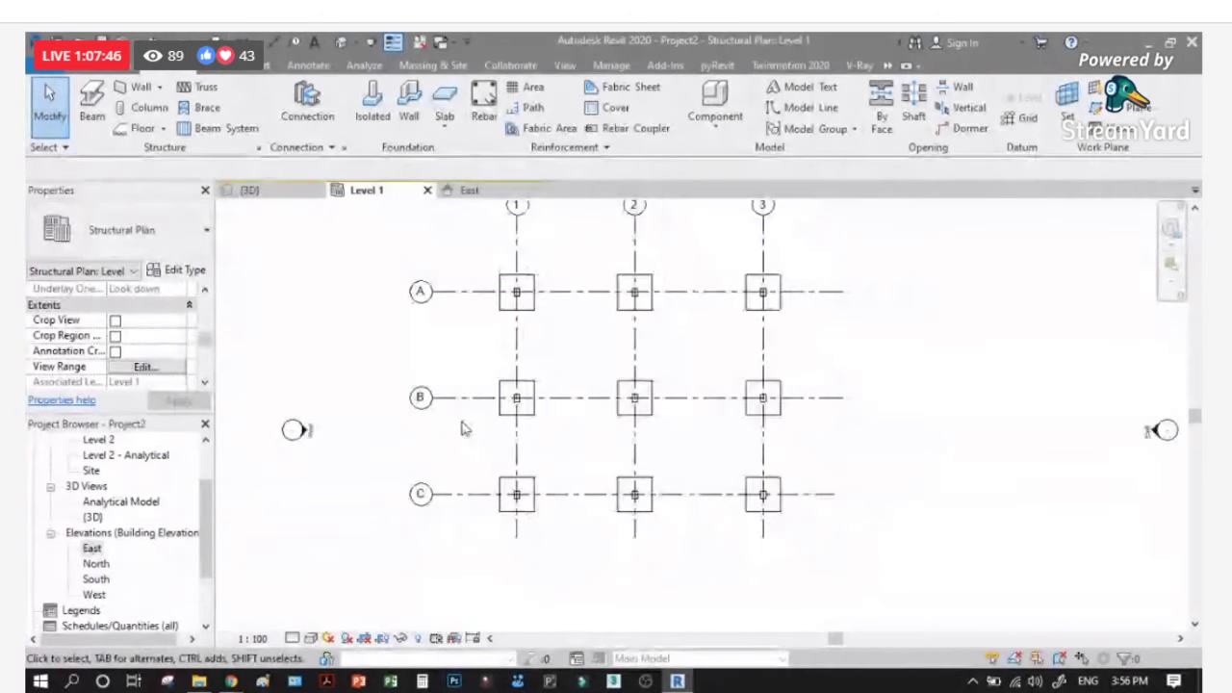
pyautogui.scroll(2, 739, 252)
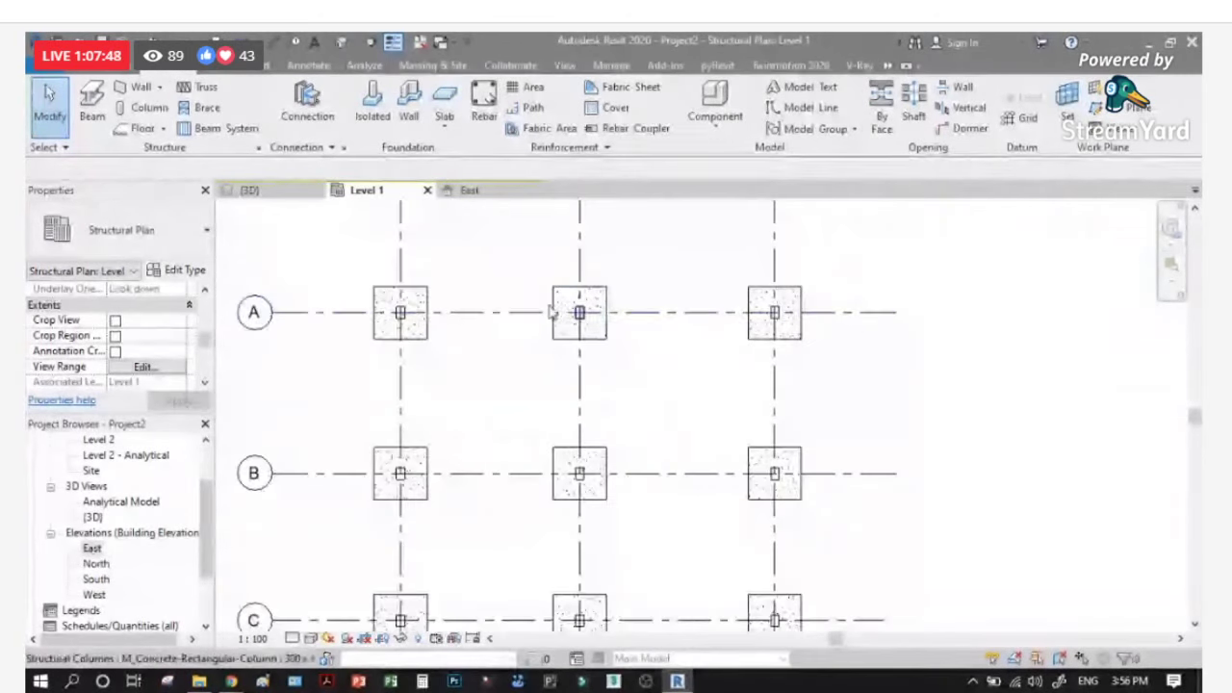
pyautogui.scroll(1, 352, 299)
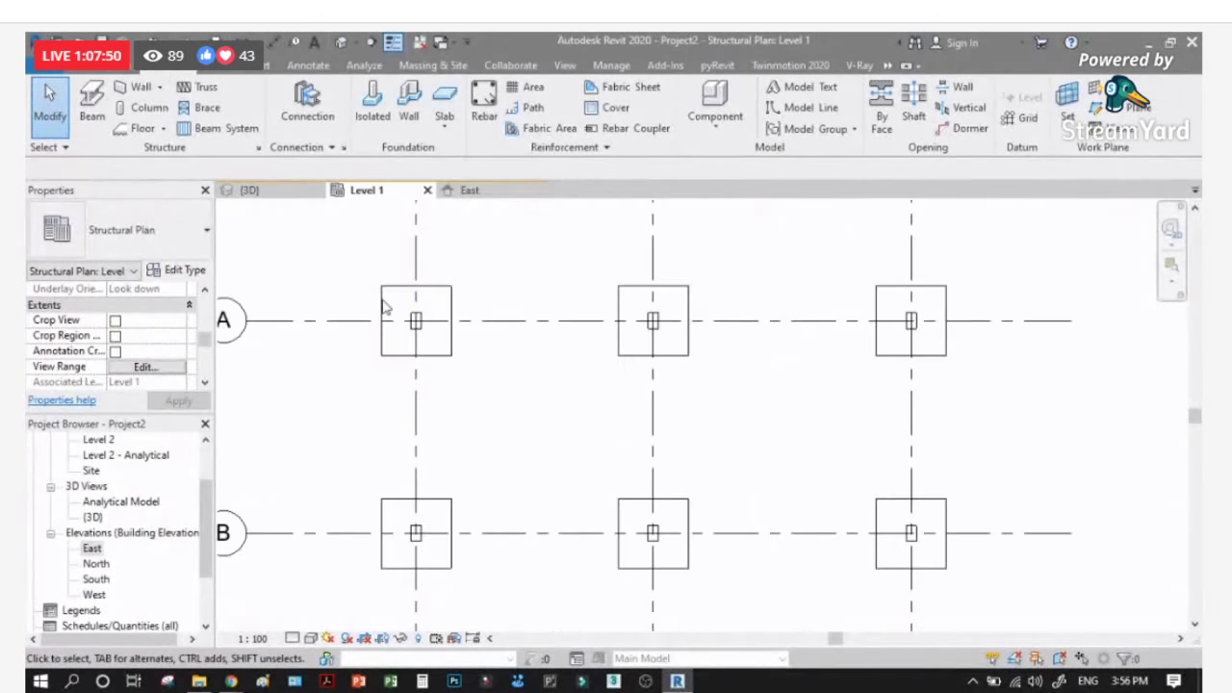
pyautogui.scroll(-1, 566, 329)
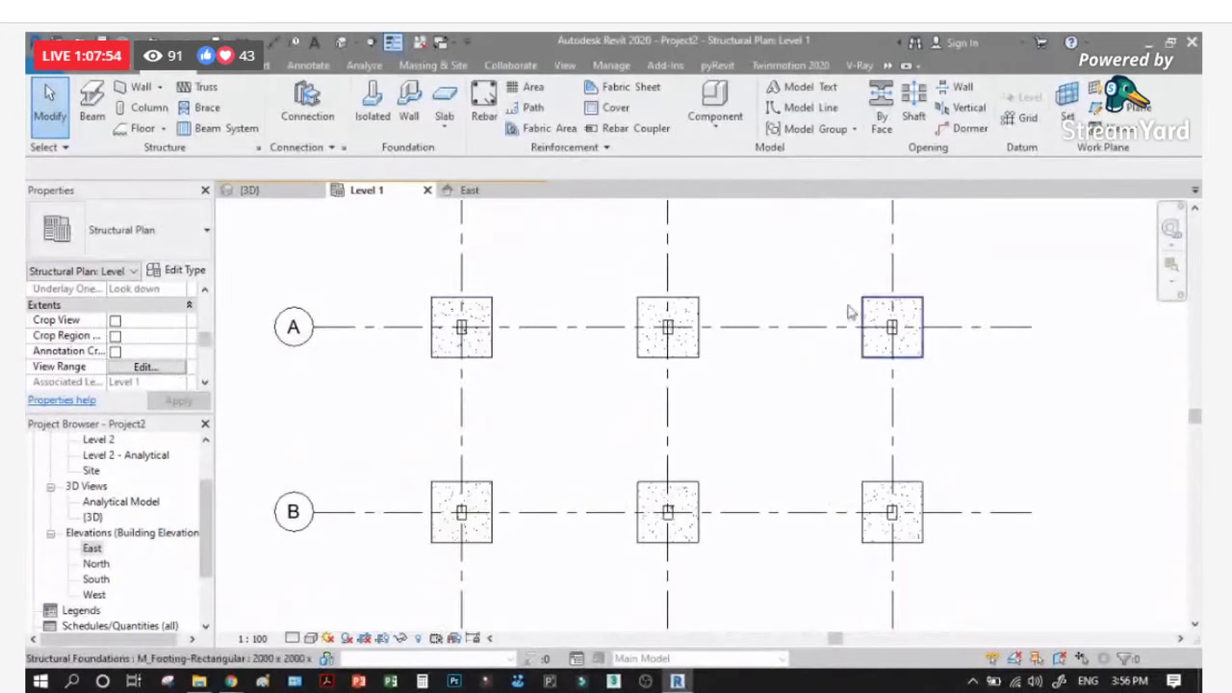
pyautogui.scroll(-1, 815, 306)
pyautogui.click(267, 196)
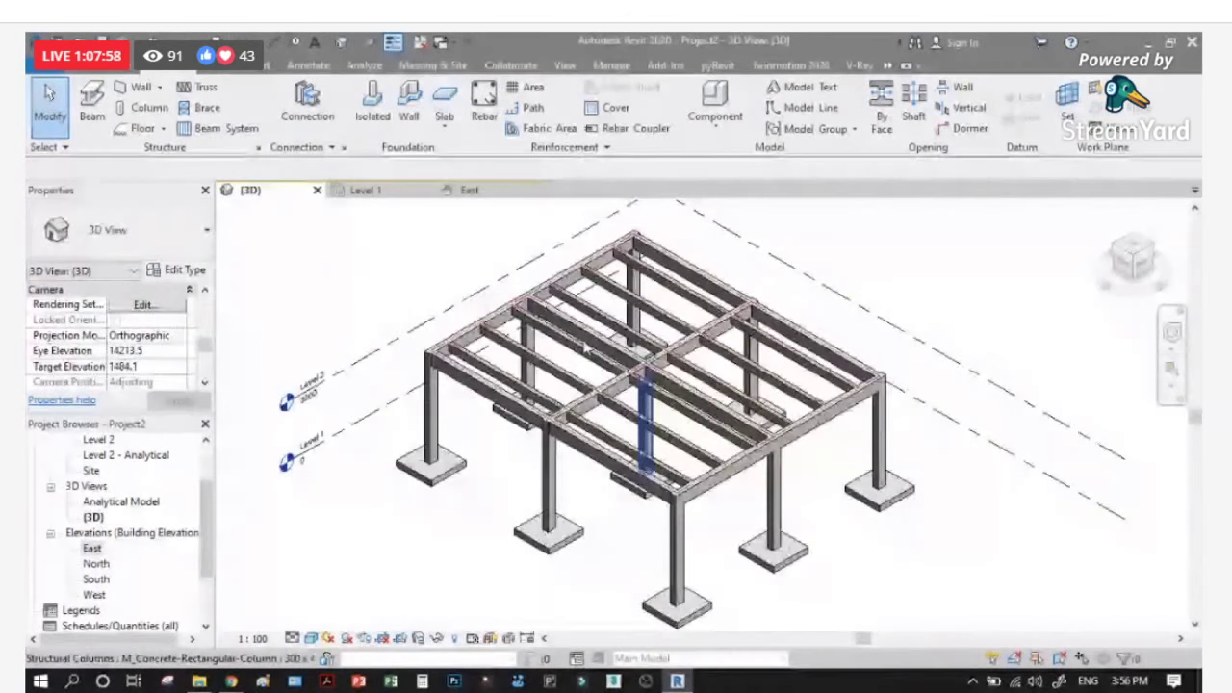
# Step: In the Level 1 plan, draw a section line across the footing at grids A and 1
pyautogui.click(380, 192)
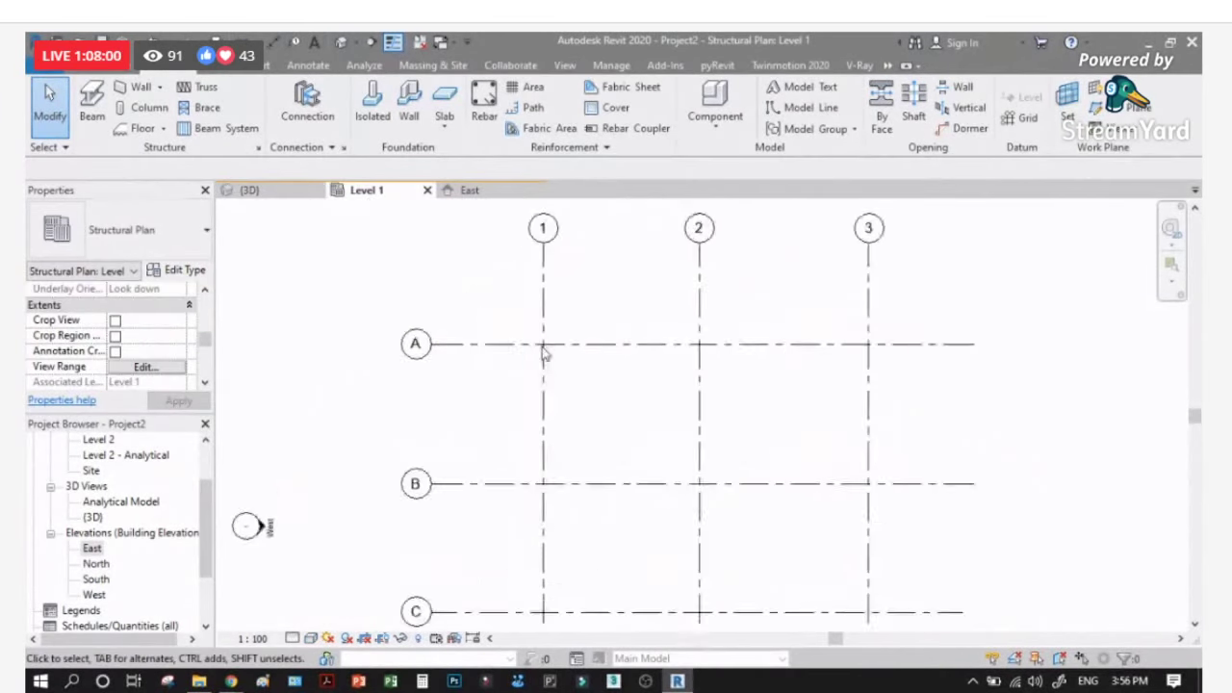
pyautogui.scroll(5, 527, 345)
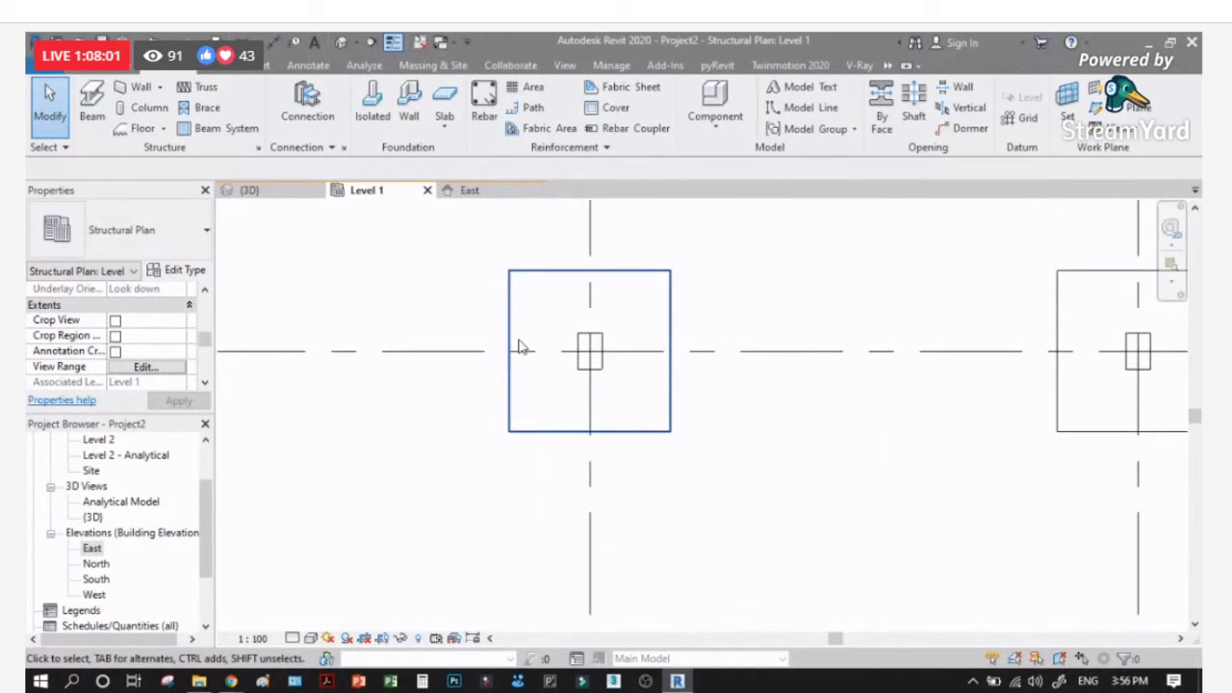
pyautogui.click(565, 65)
pyautogui.click(551, 102)
pyautogui.scroll(1, 567, 349)
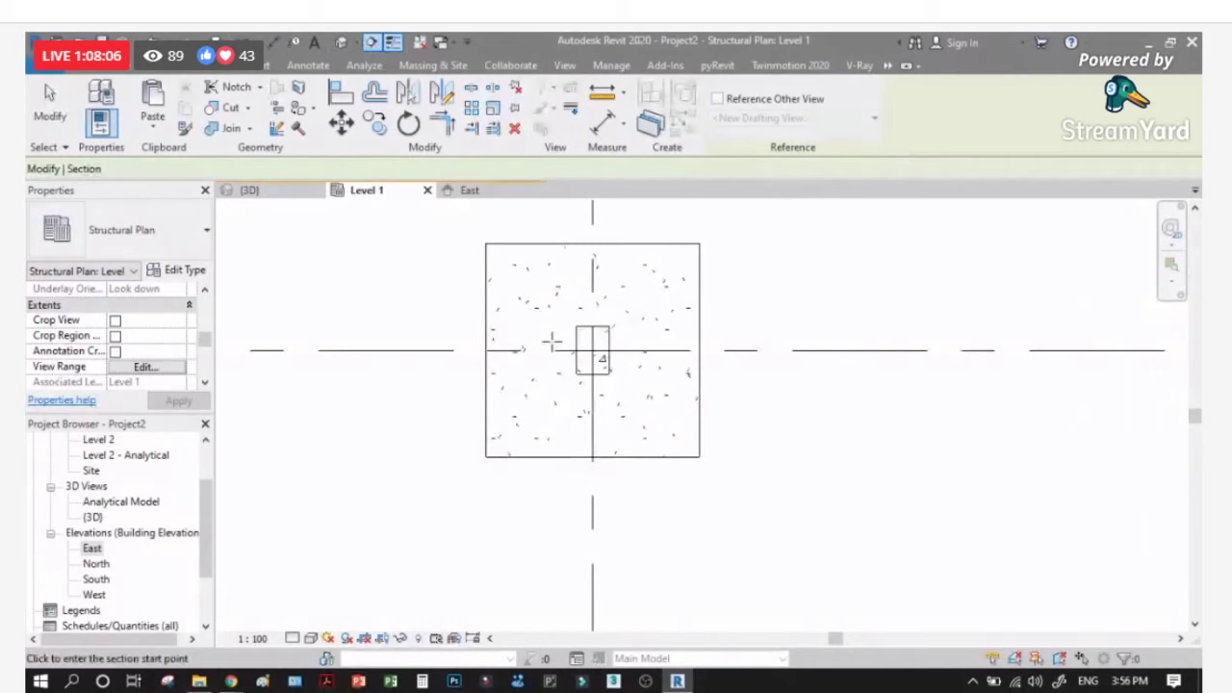
pyautogui.click(368, 350)
pyautogui.click(806, 349)
pyautogui.press('Escape')
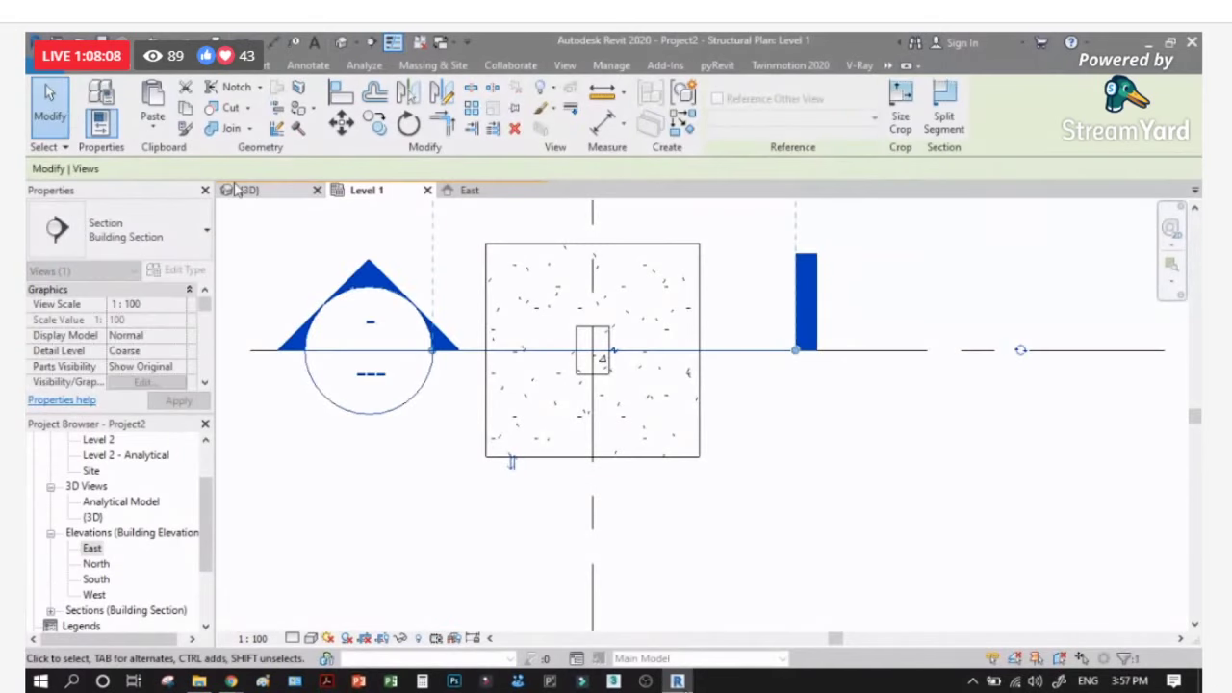
pyautogui.press('Escape')
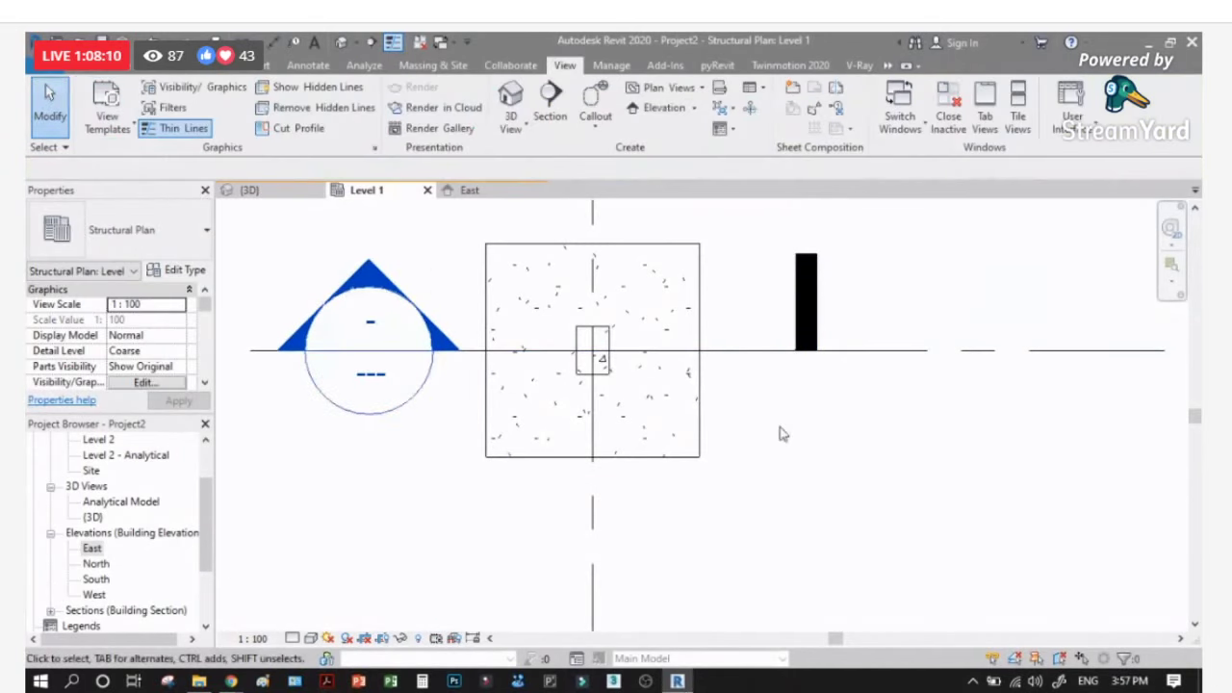
# Step: Set the Level 1 plan scale to 1:25 and select the new section line
pyautogui.scroll(2, 478, 270)
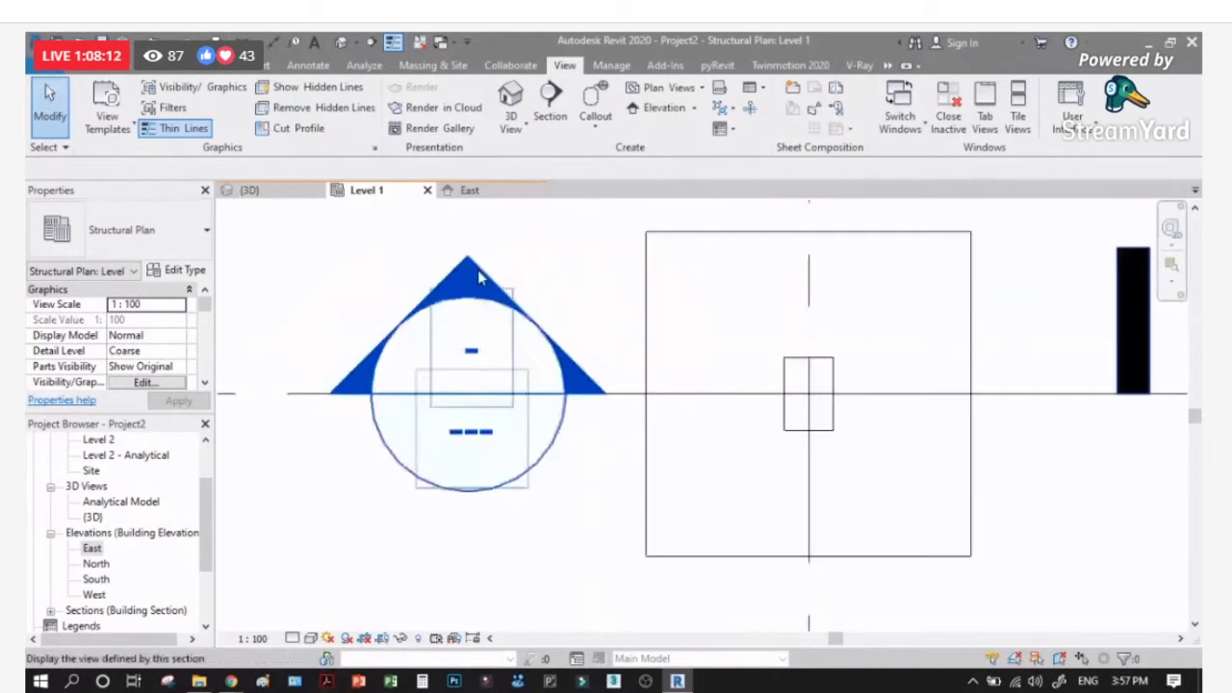
pyautogui.scroll(-1, 478, 347)
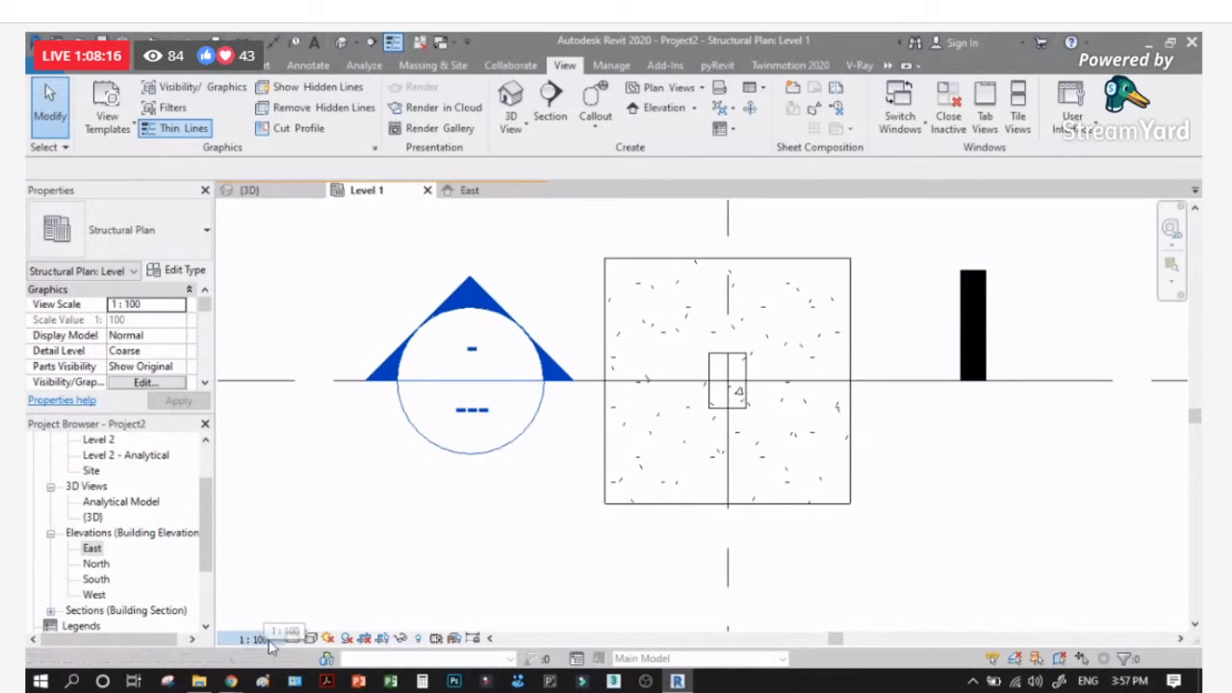
pyautogui.click(254, 638)
pyautogui.click(275, 486)
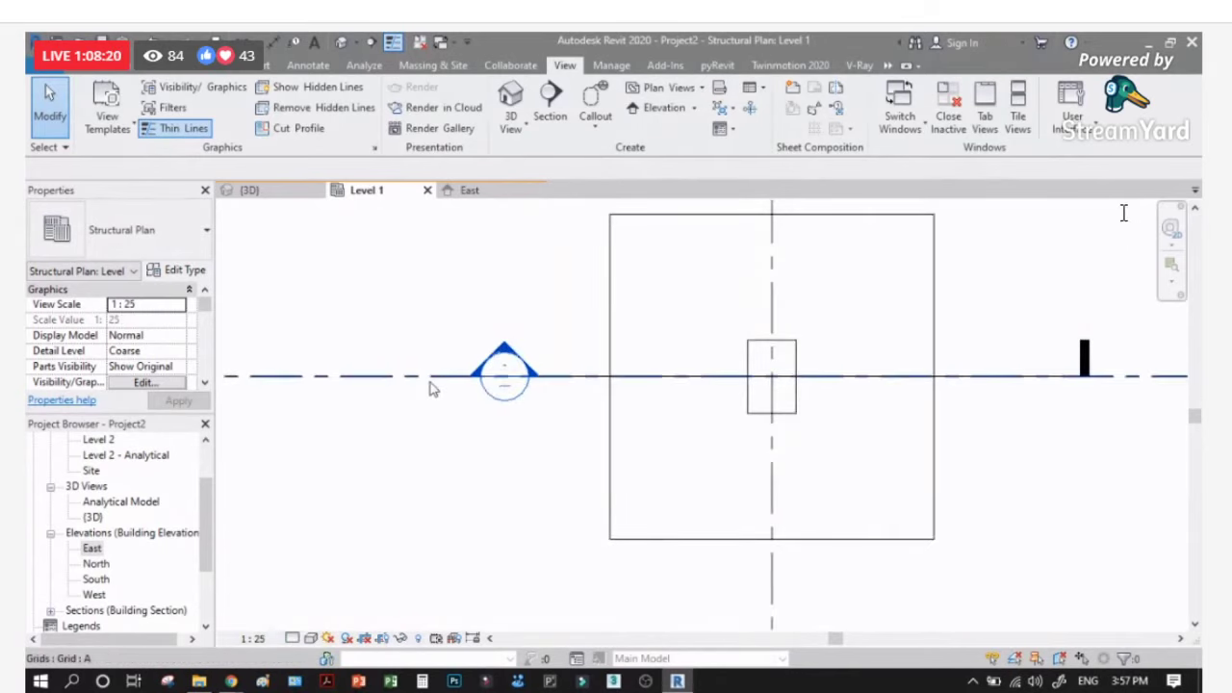
pyautogui.scroll(2, 577, 354)
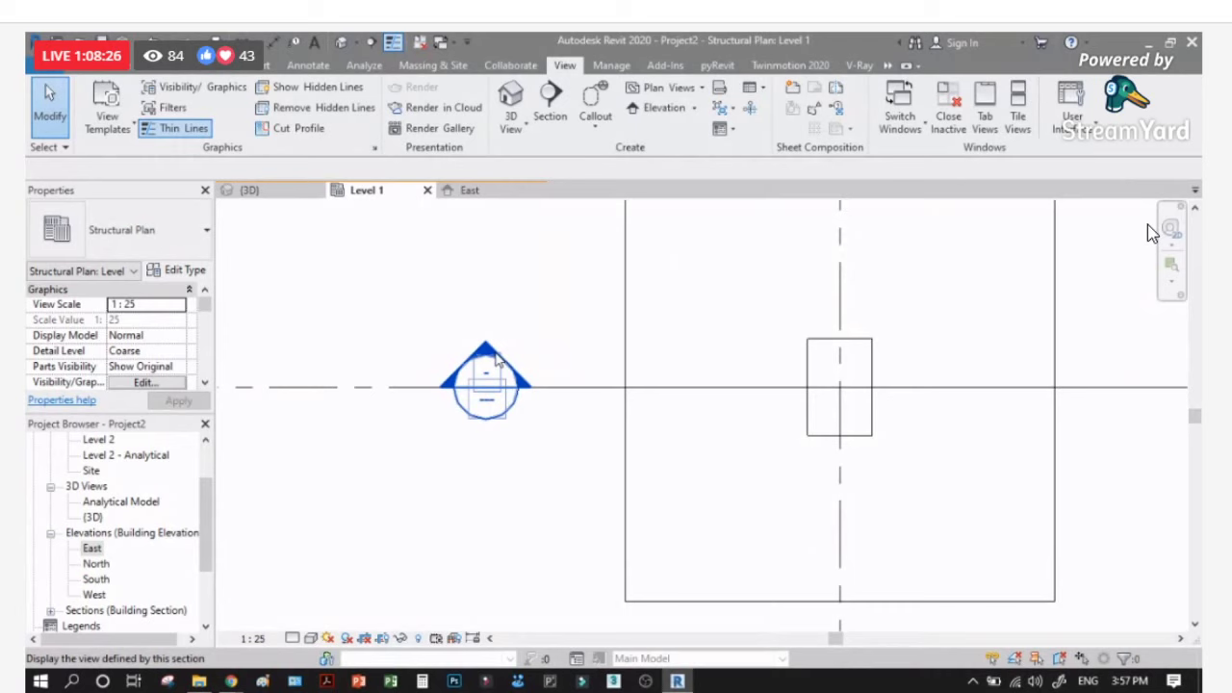
pyautogui.scroll(-2, 915, 393)
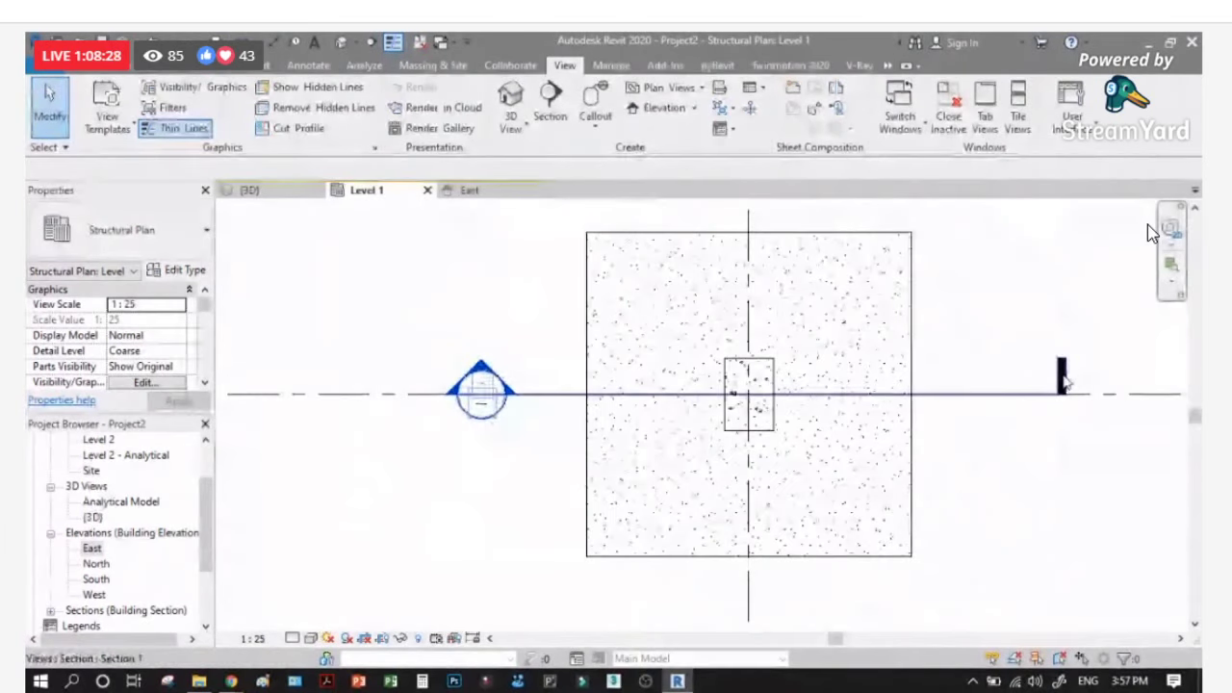
pyautogui.click(1062, 390)
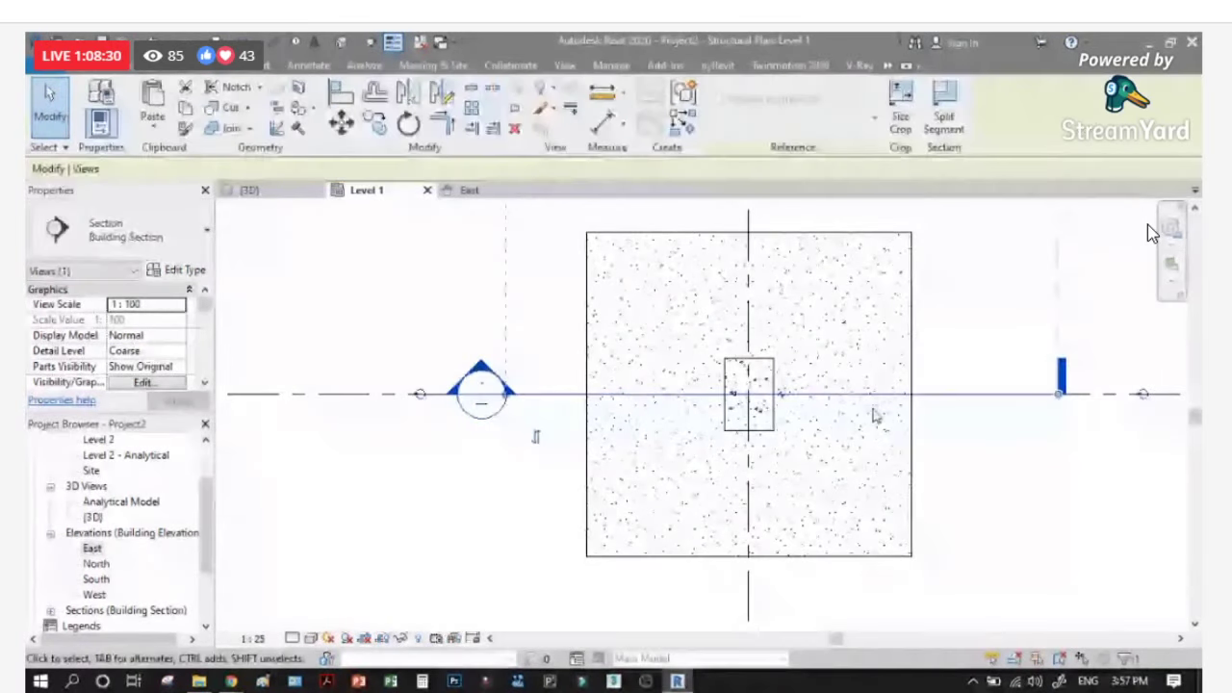
pyautogui.doubleClick(481, 393)
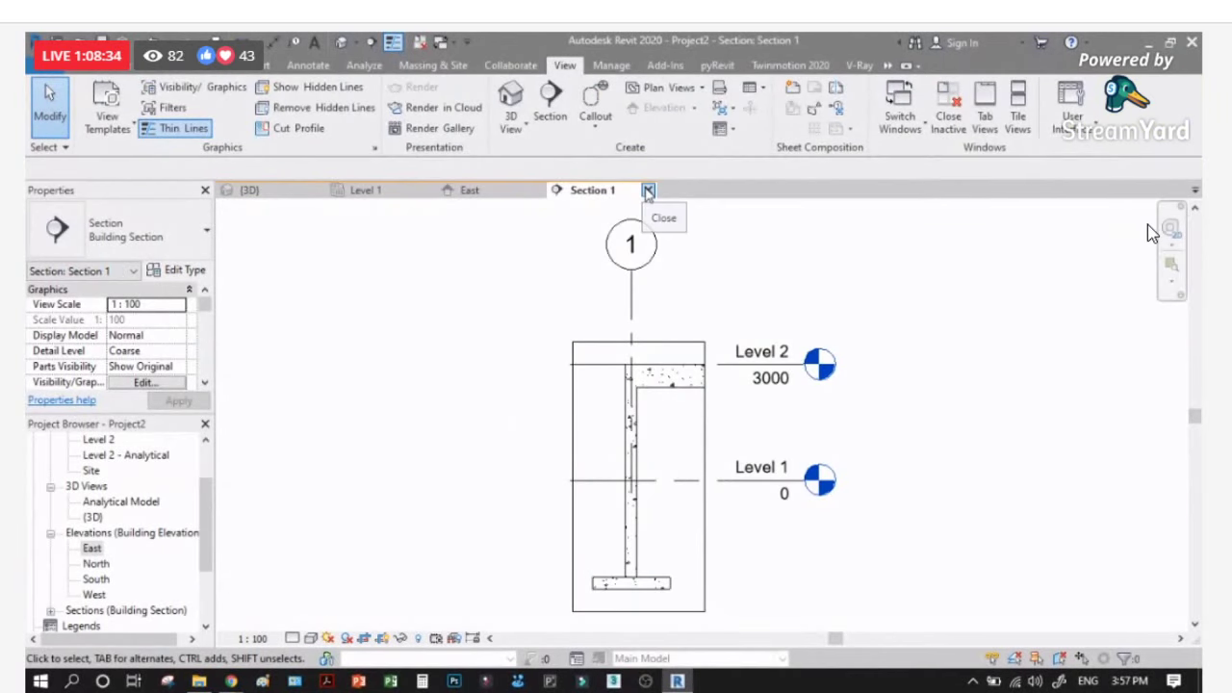
pyautogui.click(648, 191)
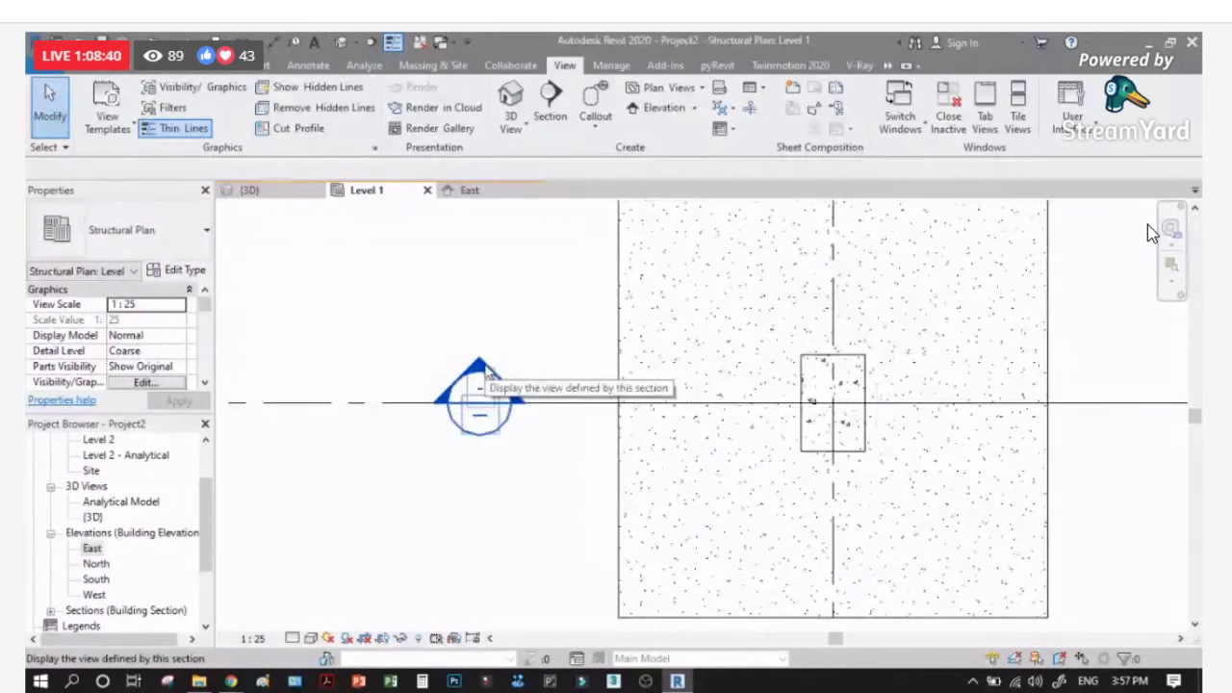
pyautogui.doubleClick(481, 377)
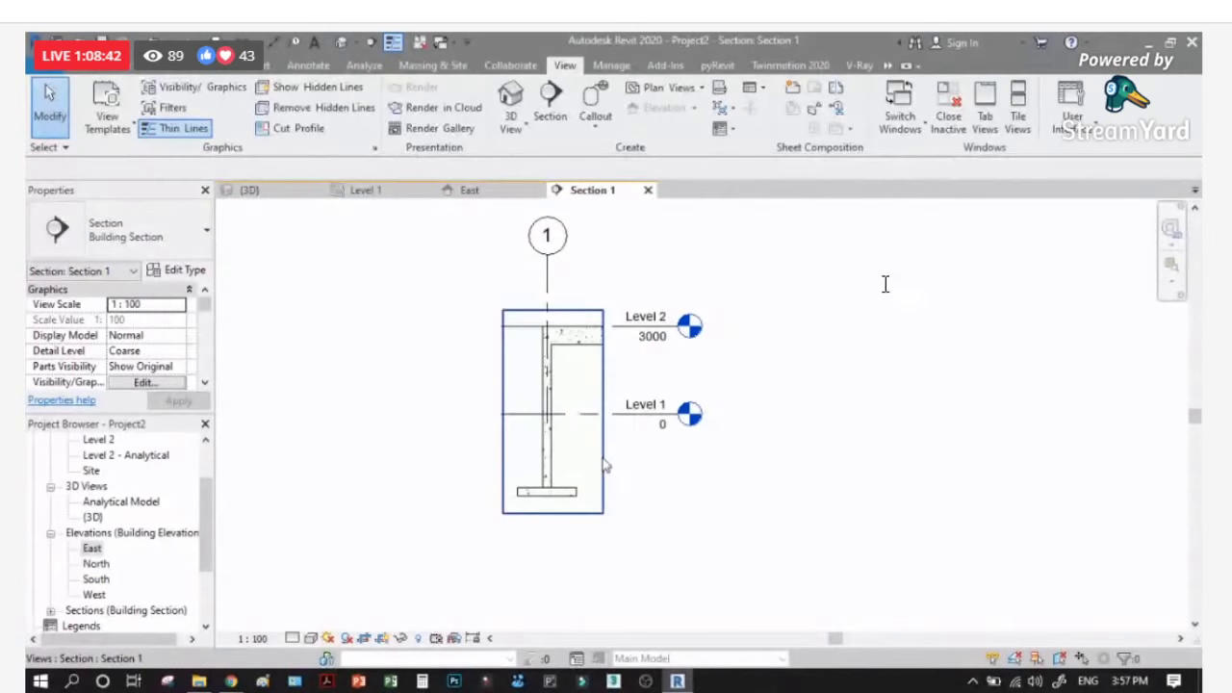
pyautogui.scroll(2, 502, 423)
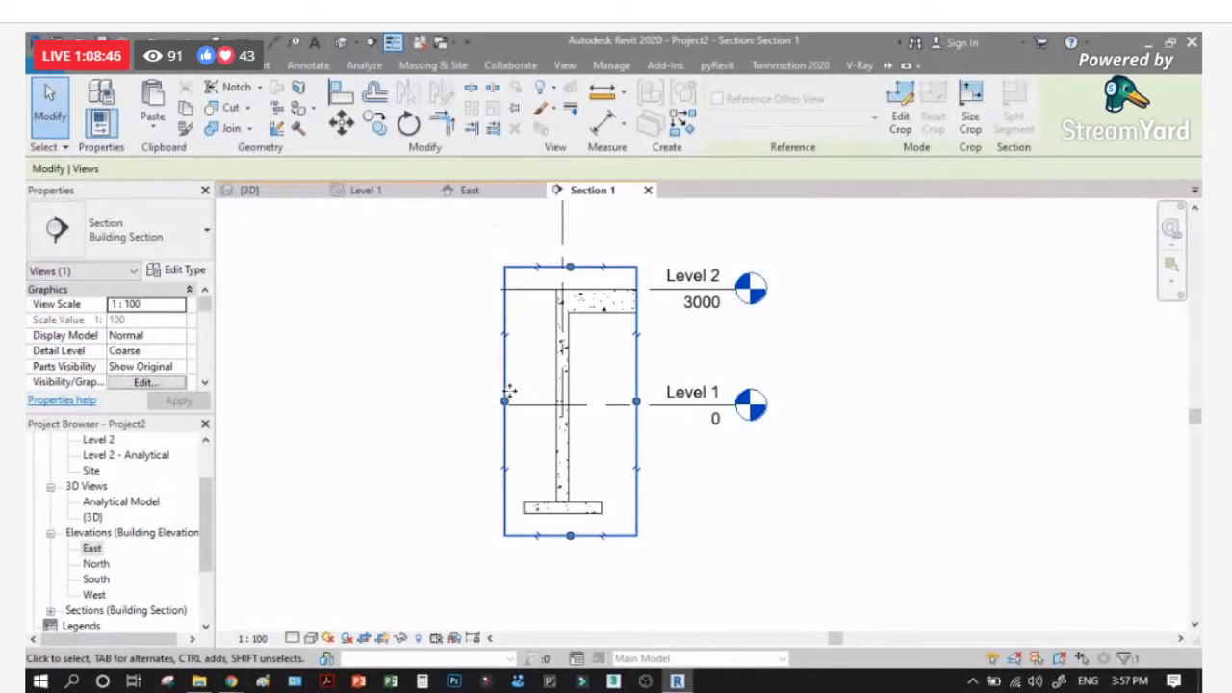
pyautogui.moveTo(504, 400)
pyautogui.mouseDown()
pyautogui.moveTo(447, 396)
pyautogui.moveTo(505, 400)
pyautogui.mouseUp()
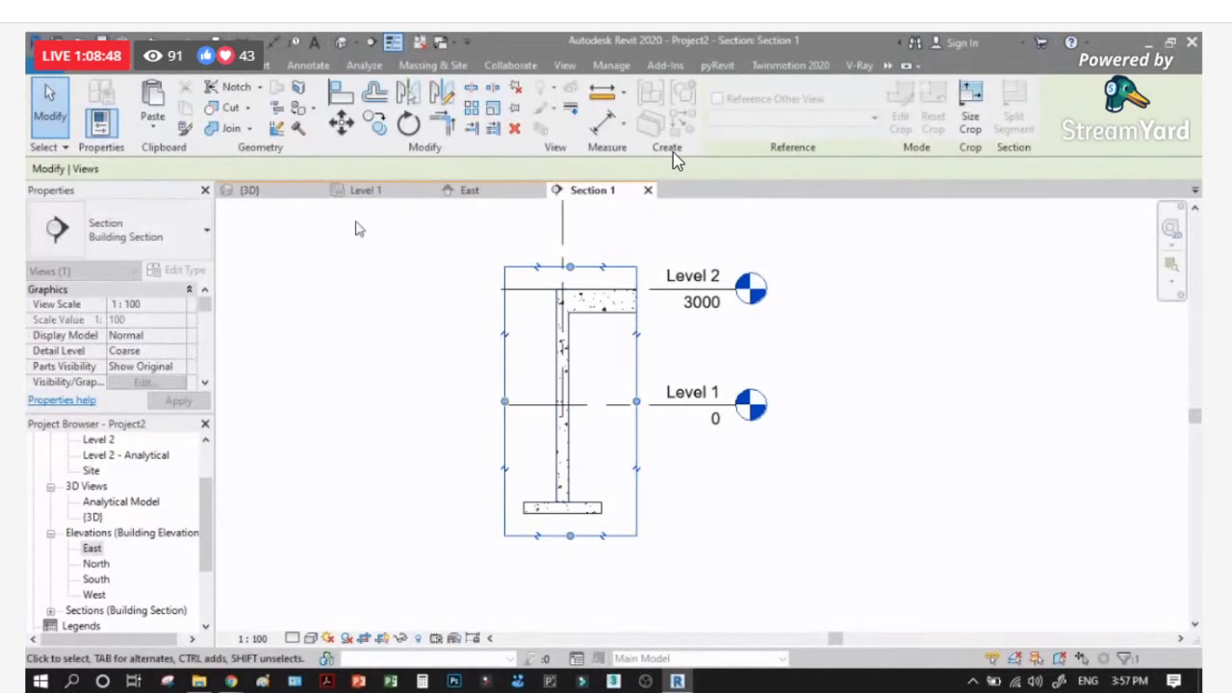
pyautogui.click(366, 189)
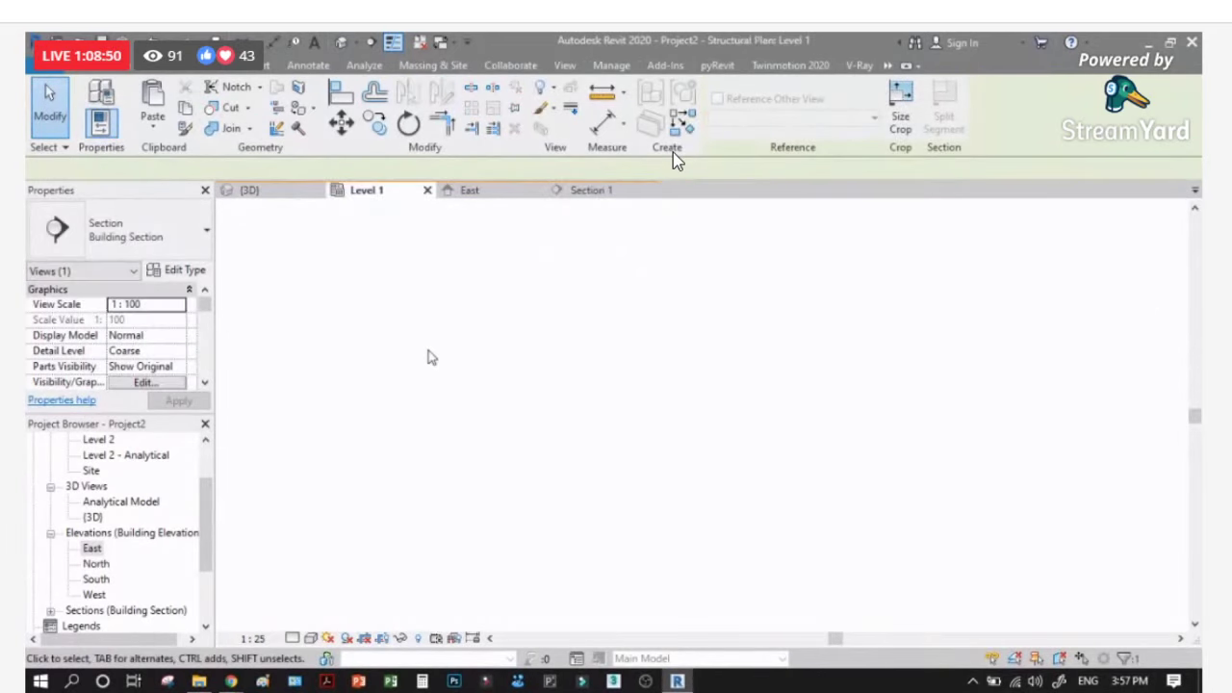
pyautogui.scroll(-5, 514, 457)
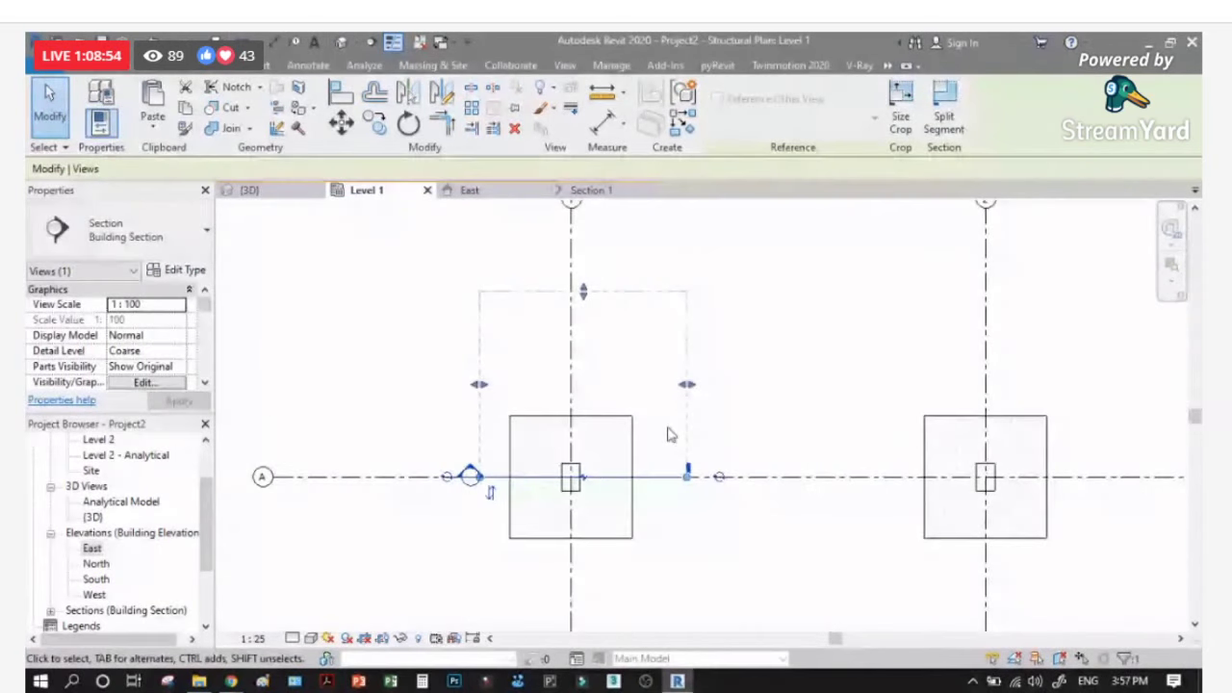
pyautogui.scroll(2, 649, 434)
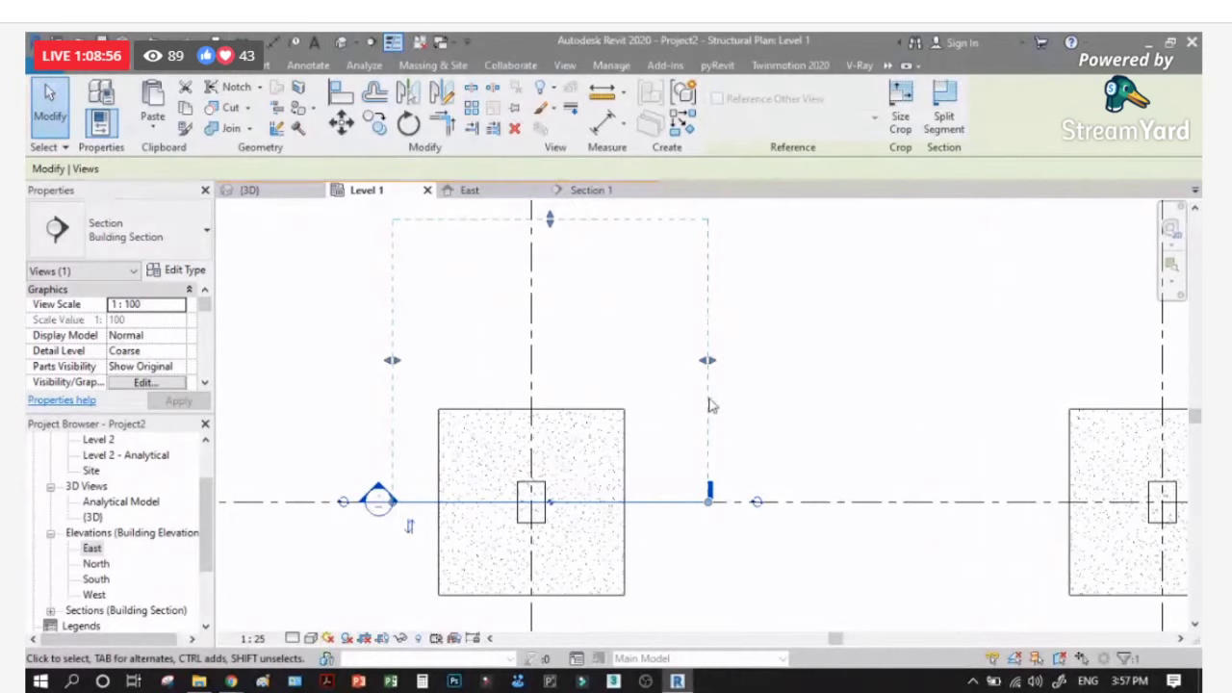
pyautogui.scroll(1, 708, 406)
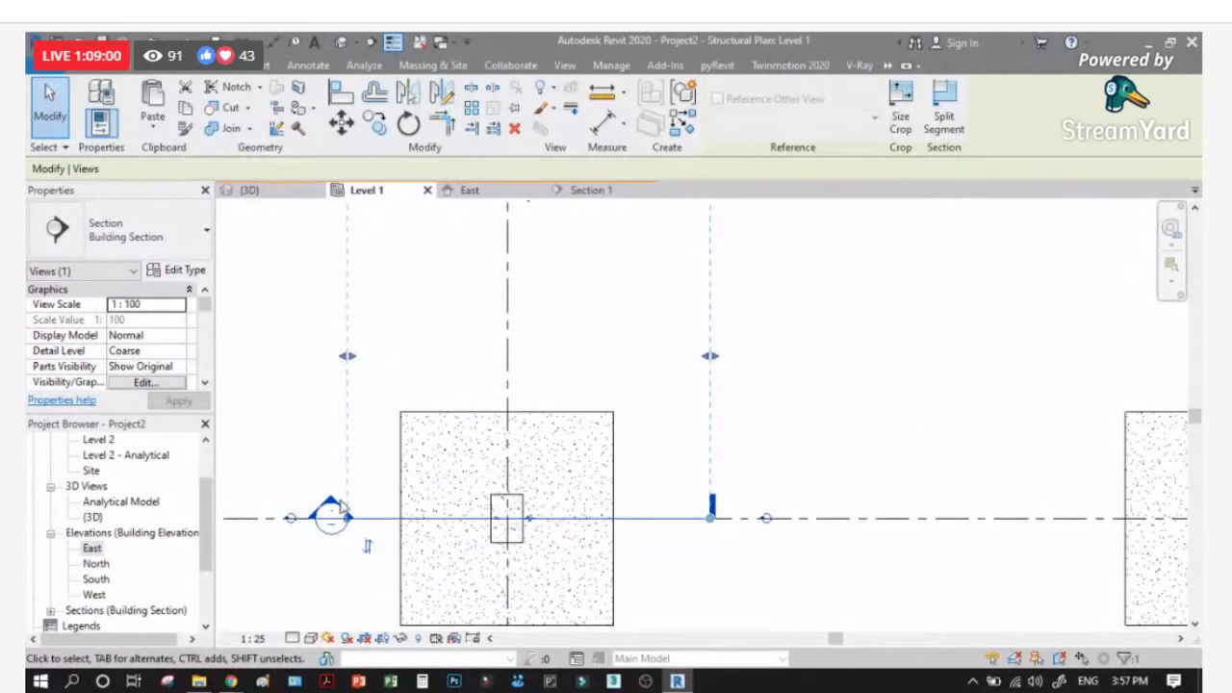
pyautogui.click(597, 196)
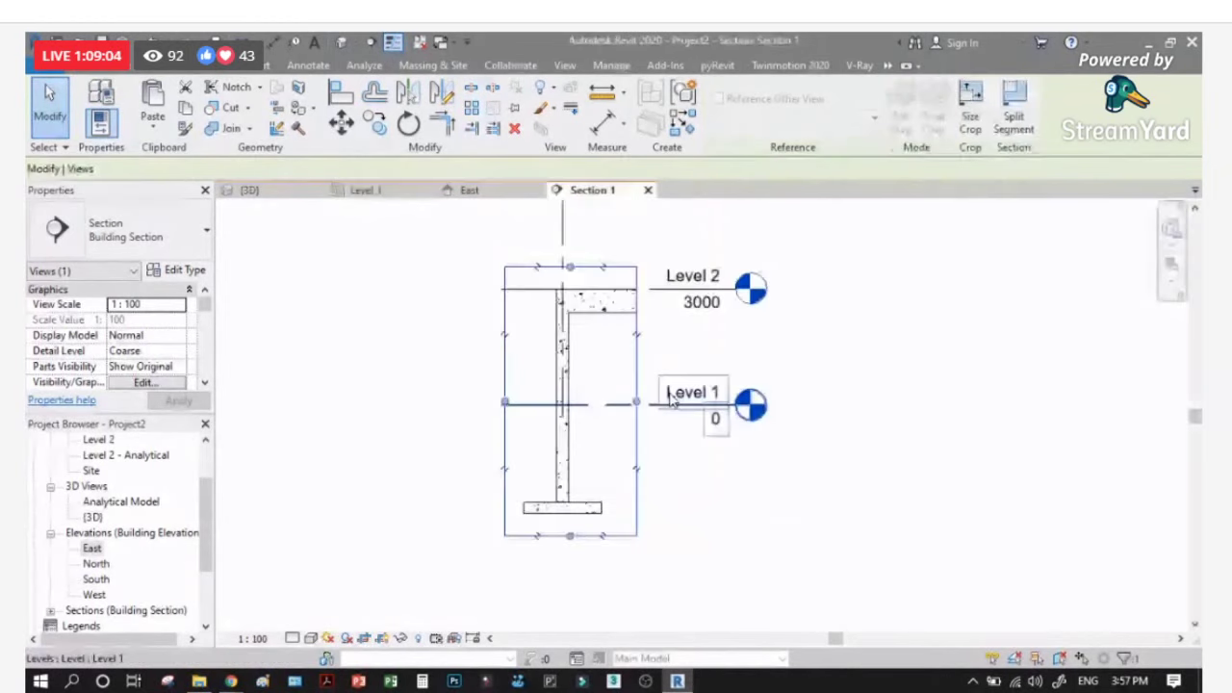
# Step: In Level 1, drag the section's side grip right to cover the second footing
pyautogui.click(379, 193)
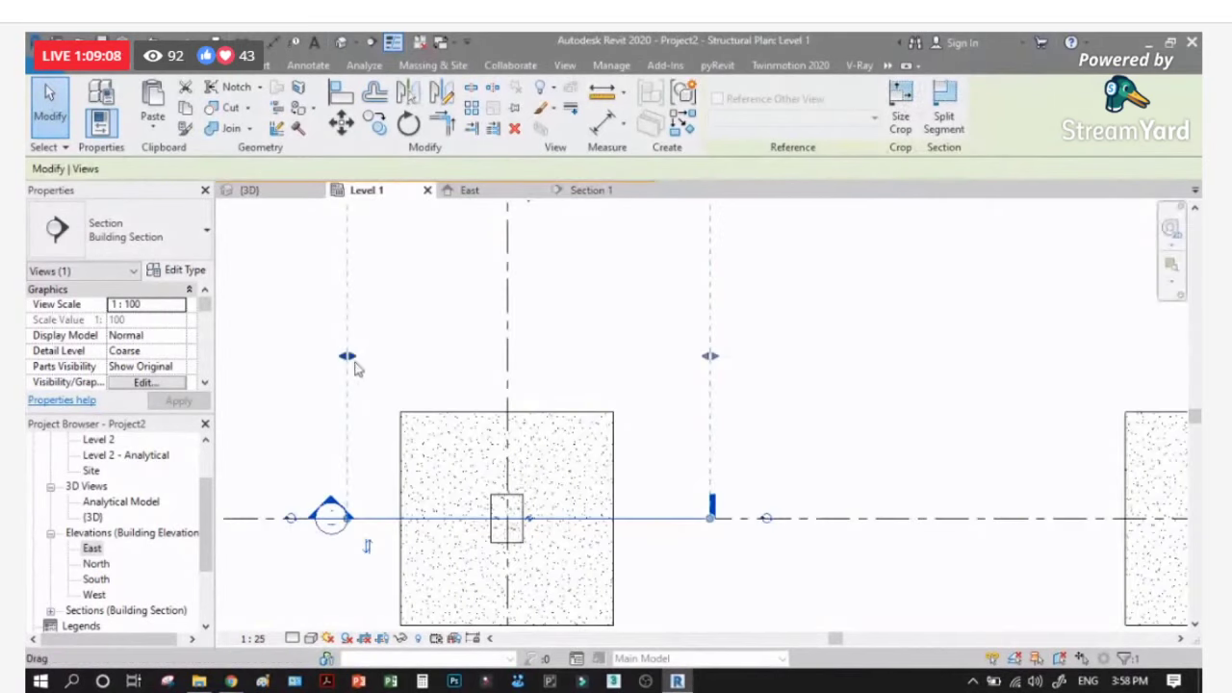
pyautogui.scroll(-1, 725, 414)
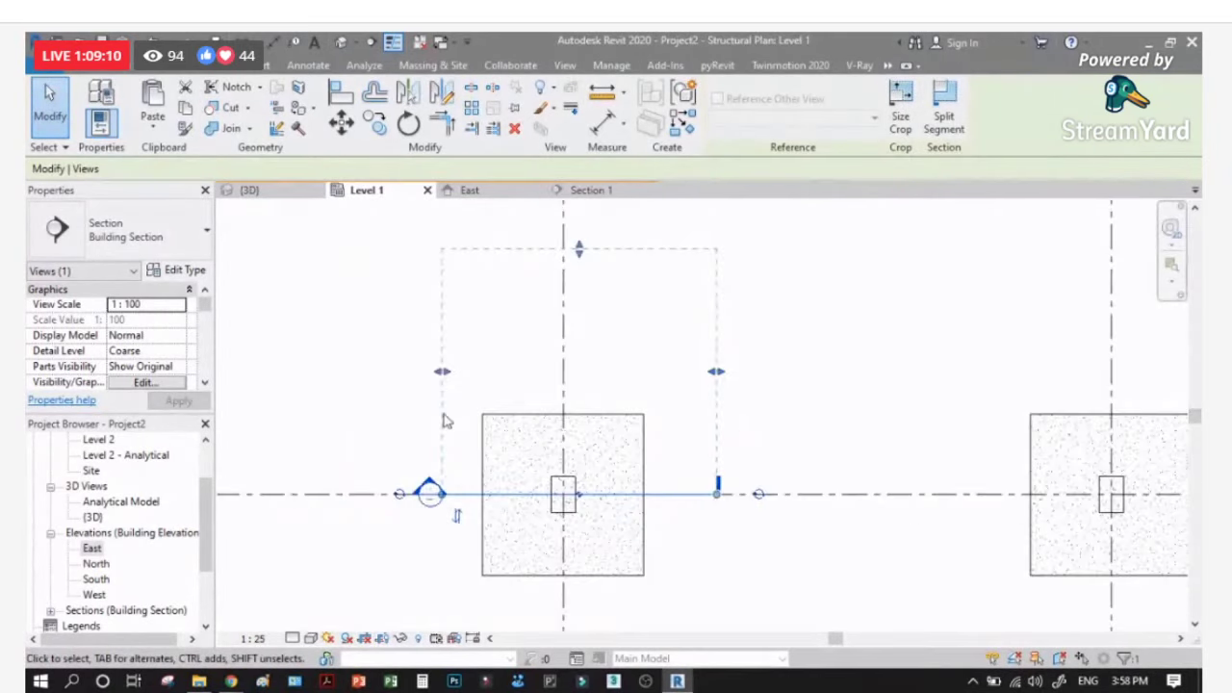
pyautogui.scroll(-1, 445, 420)
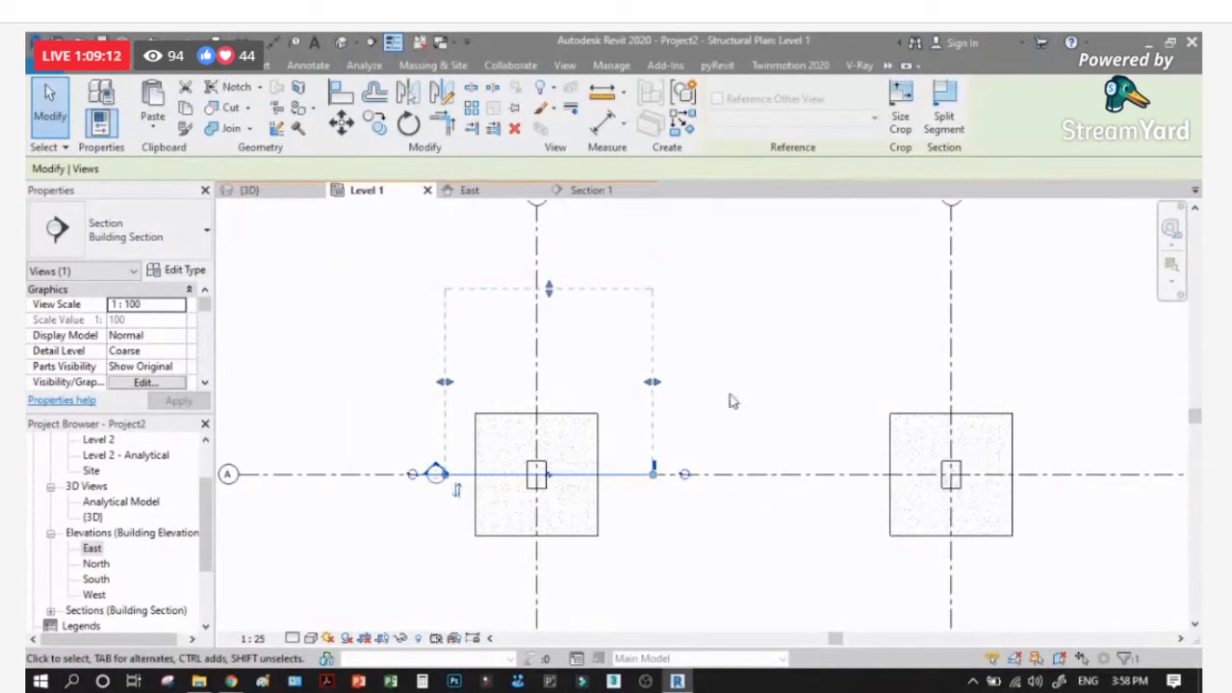
pyautogui.moveTo(657, 383); pyautogui.dragTo(1050, 394)
pyautogui.click(747, 301)
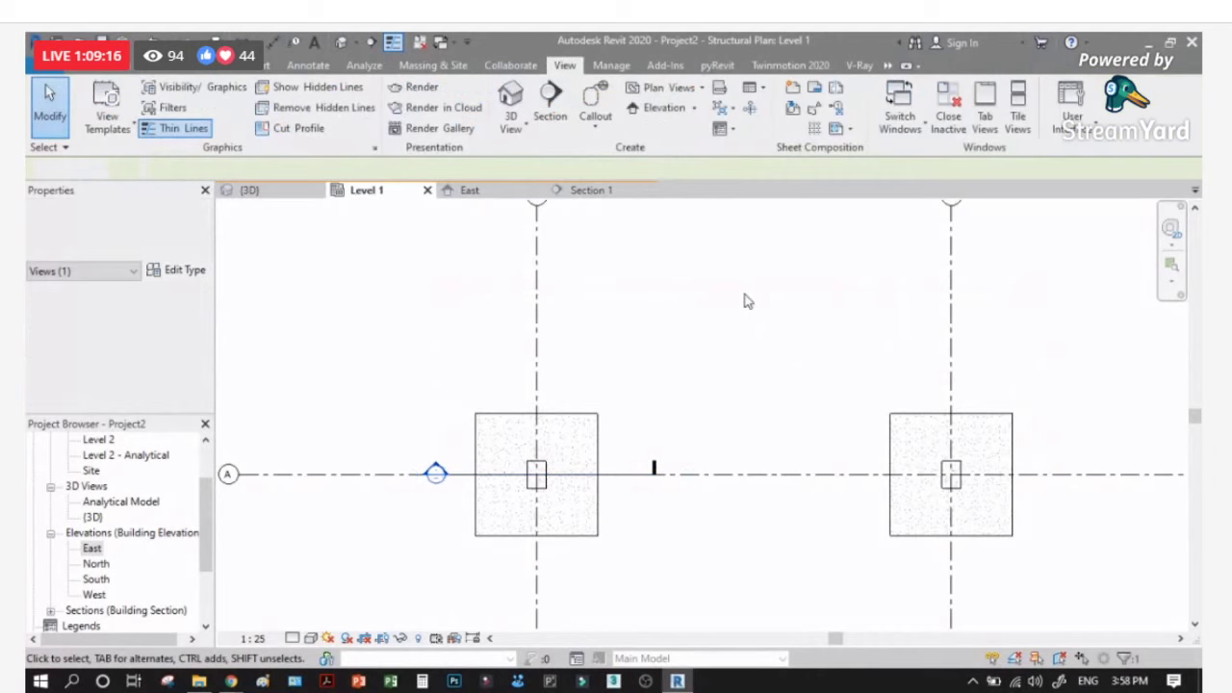
# Step: In Section 1, drag the crop region's right edge left to exclude the right column and footing
pyautogui.click(591, 190)
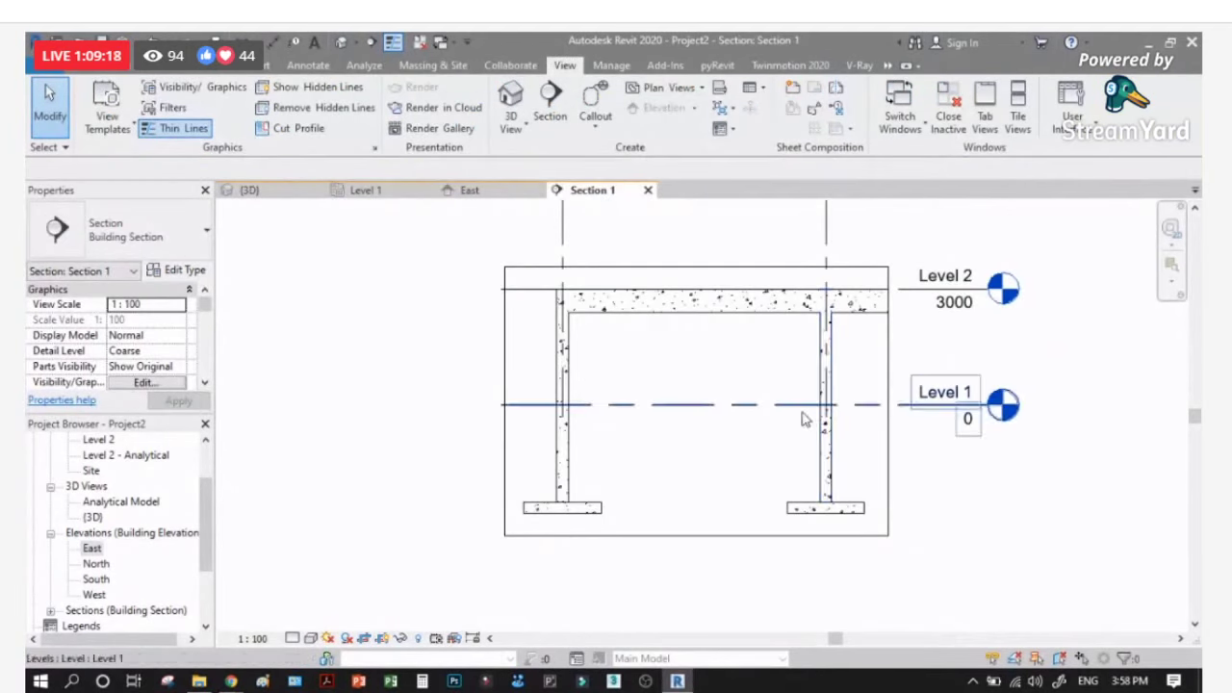
pyautogui.scroll(2, 879, 388)
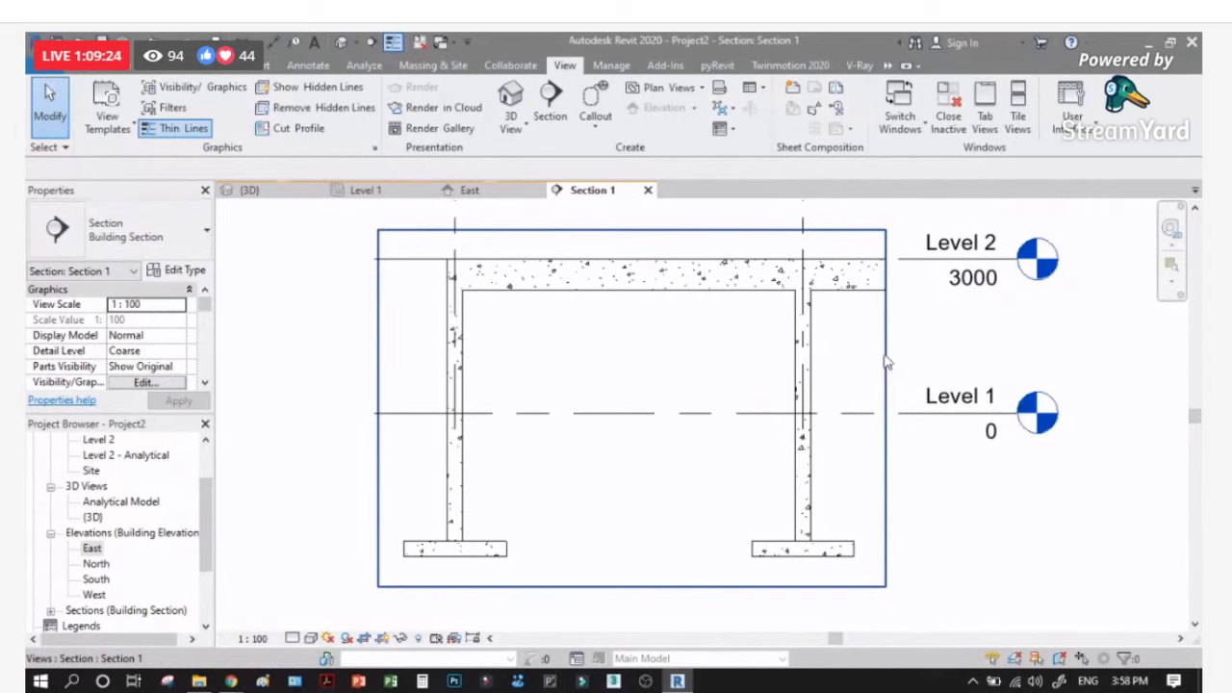
pyautogui.click(886, 409)
pyautogui.moveTo(879, 409); pyautogui.dragTo(551, 409)
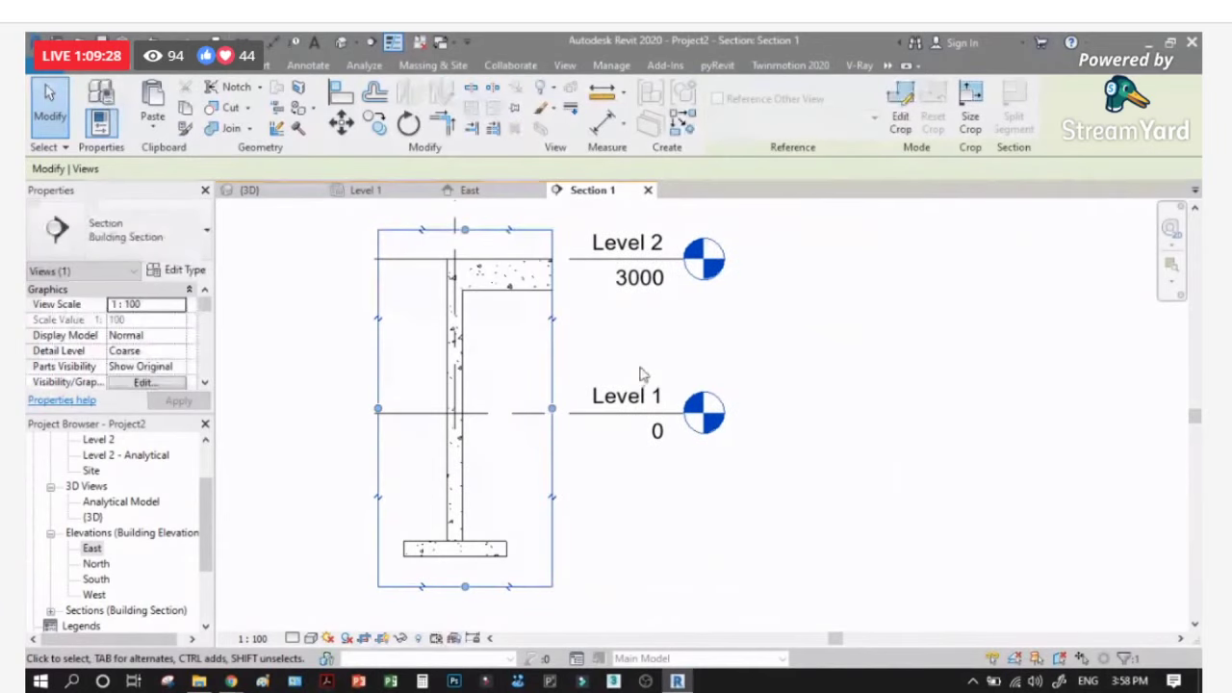
# Step: Return to the Level 1 plan and select the section line
pyautogui.hotkey('ctrl', 'Tab')
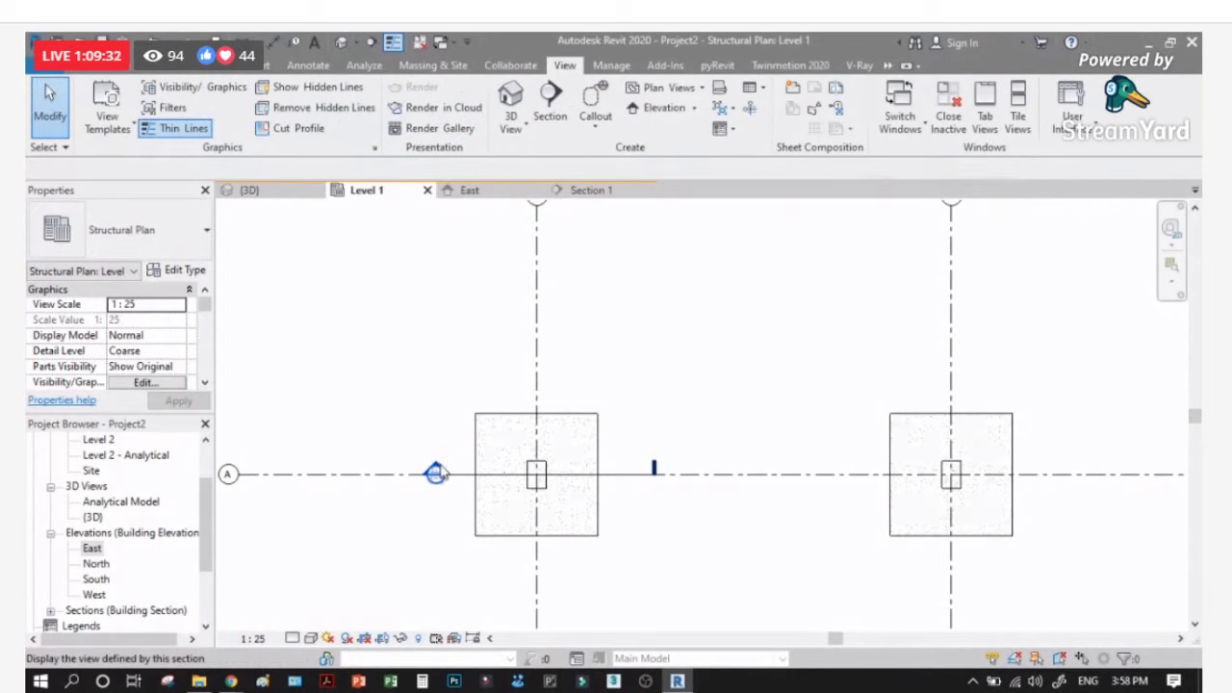
pyautogui.scroll(-2, 438, 472)
pyautogui.click(438, 463)
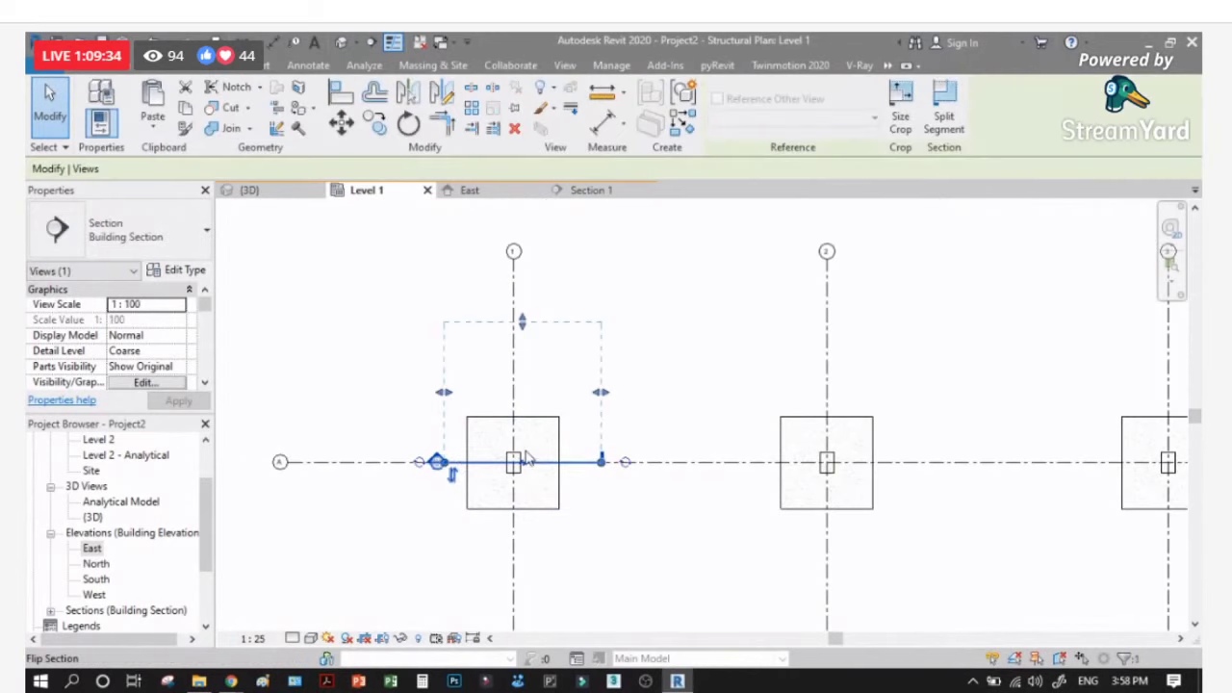
pyautogui.scroll(1, 572, 373)
pyautogui.scroll(1, 504, 387)
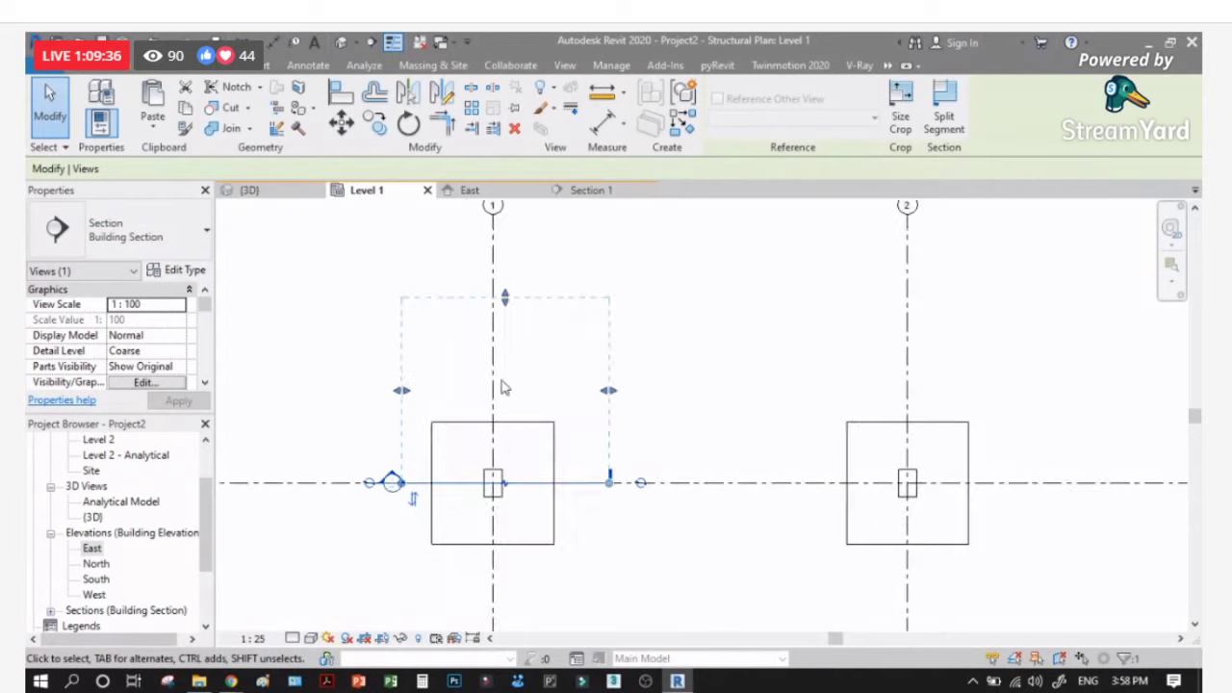
pyautogui.scroll(1, 366, 310)
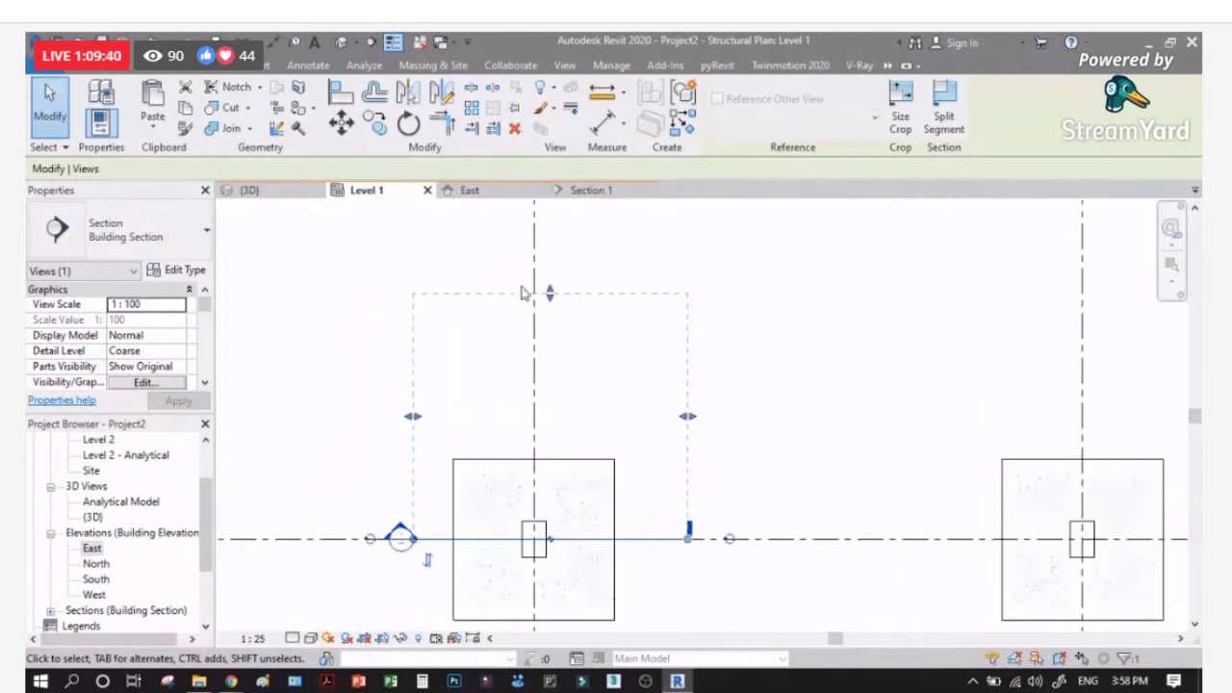
pyautogui.scroll(1, 528, 256)
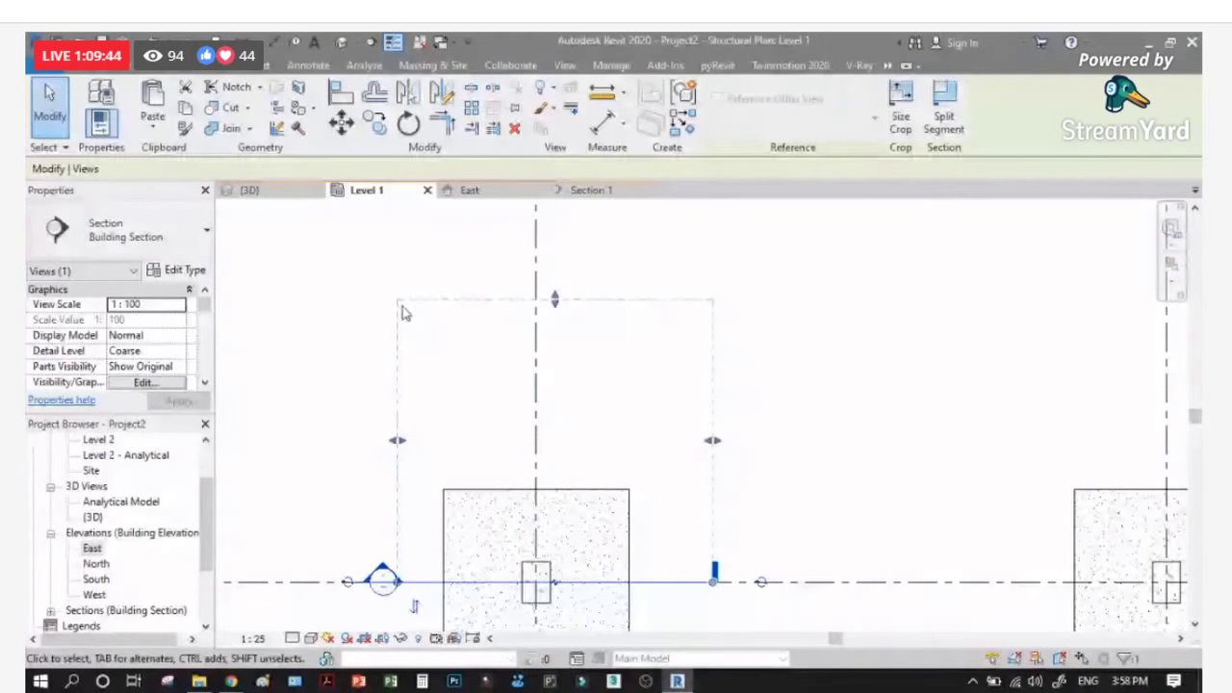
pyautogui.scroll(1, 383, 604)
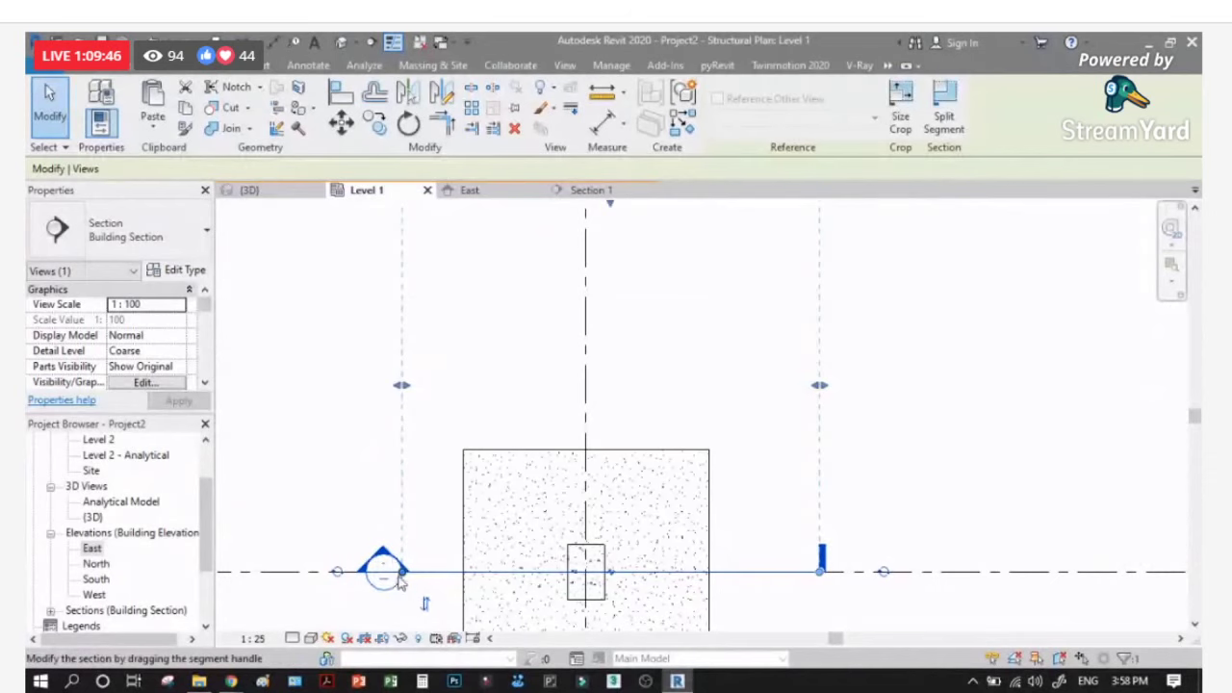
pyautogui.scroll(-1, 399, 589)
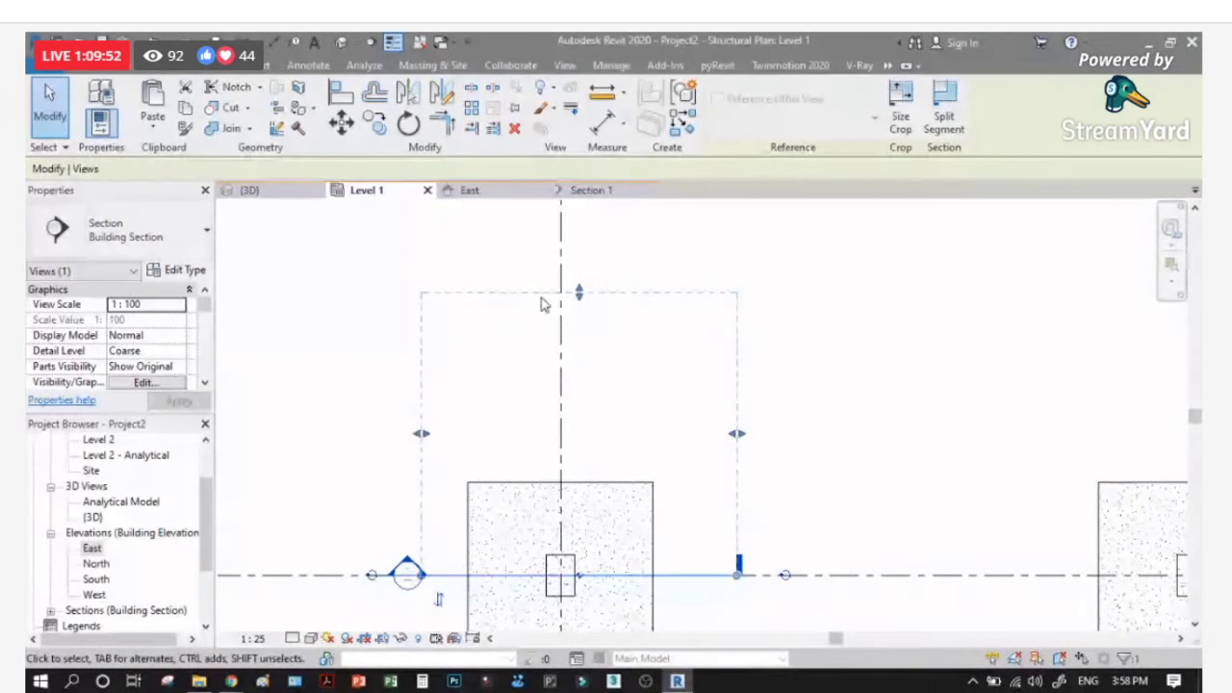
pyautogui.scroll(-1, 524, 319)
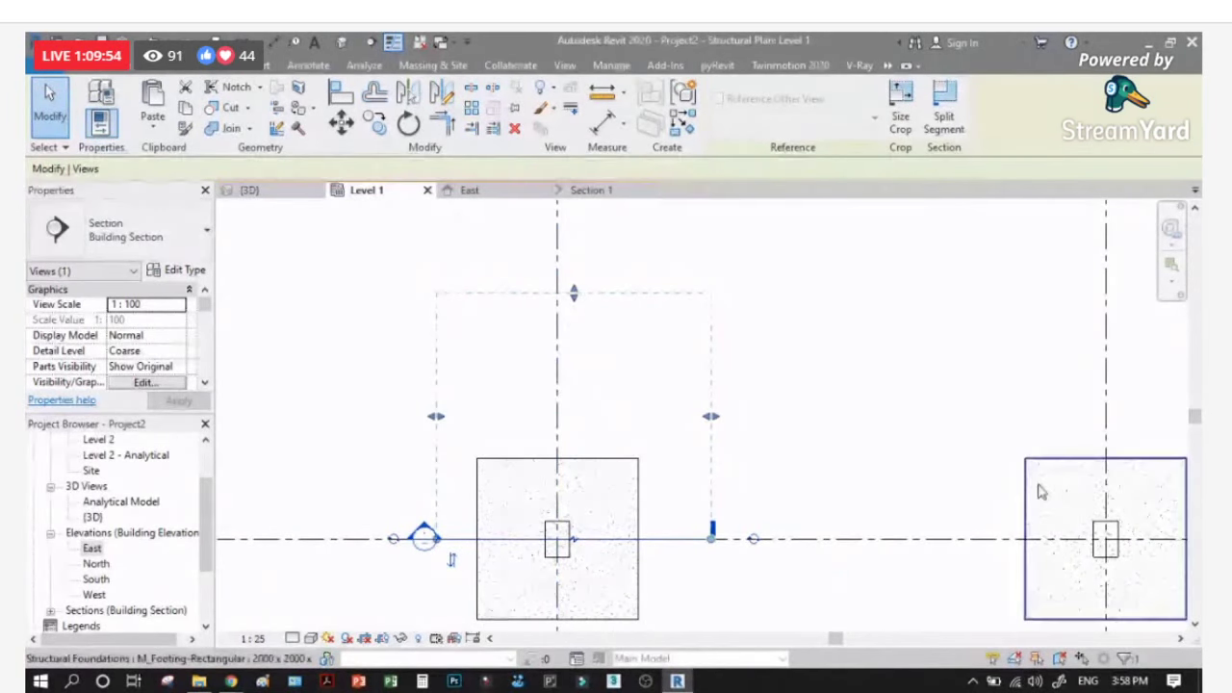
# Step: Copy the right footing's column to a spot above the left footing
pyautogui.click(1103, 533)
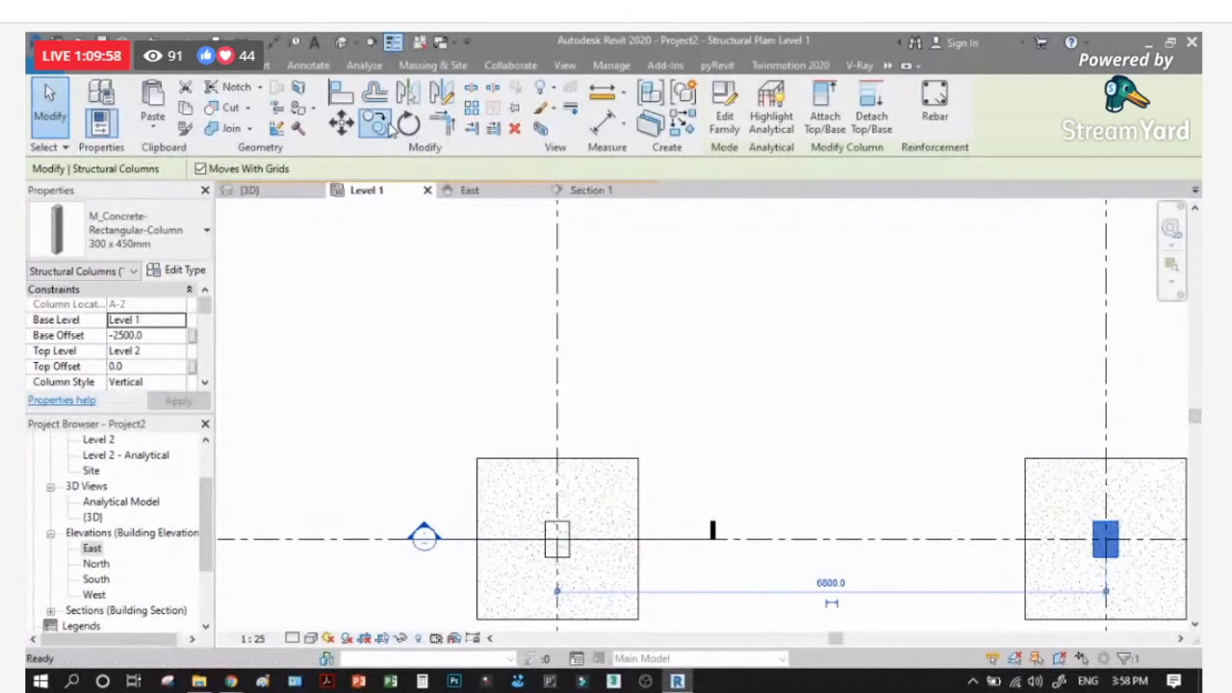
pyautogui.click(388, 128)
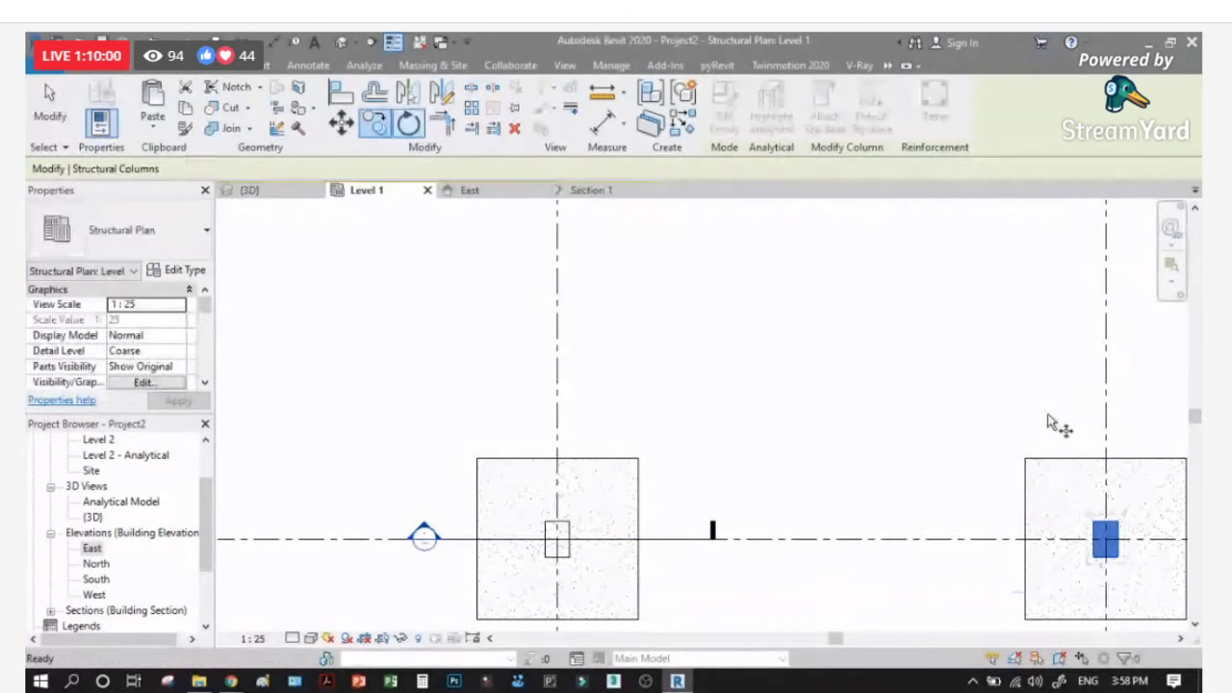
pyautogui.click(1049, 424)
pyautogui.click(541, 218)
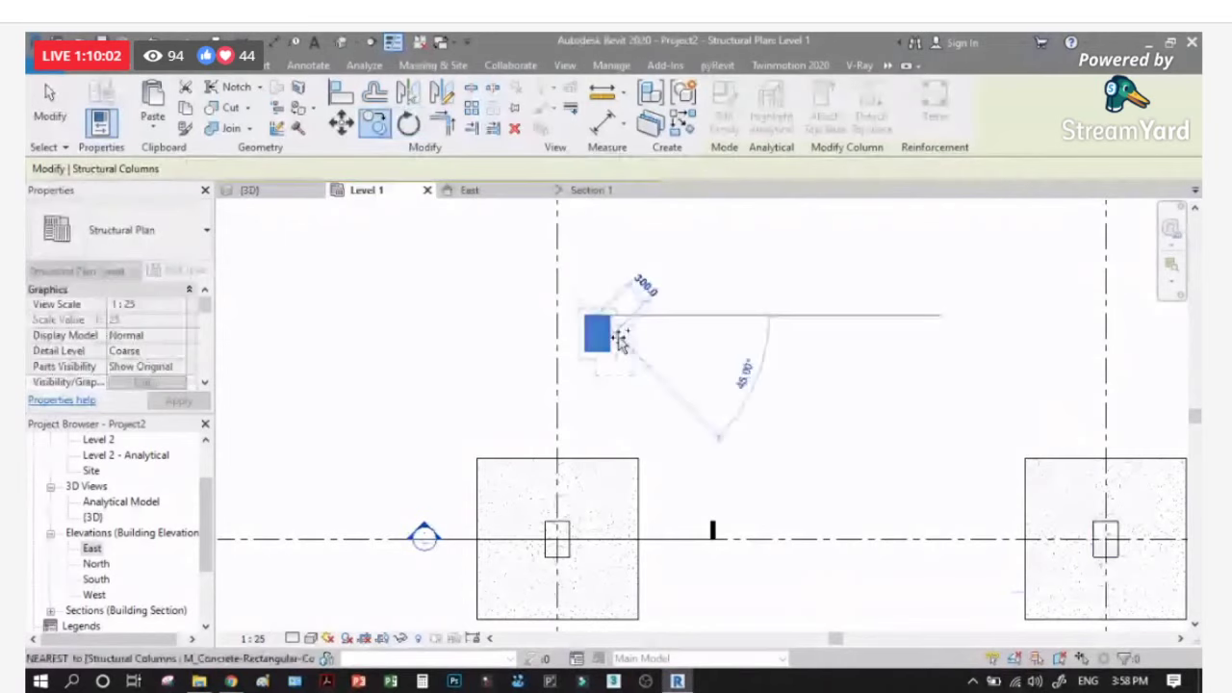
pyautogui.press('Escape')
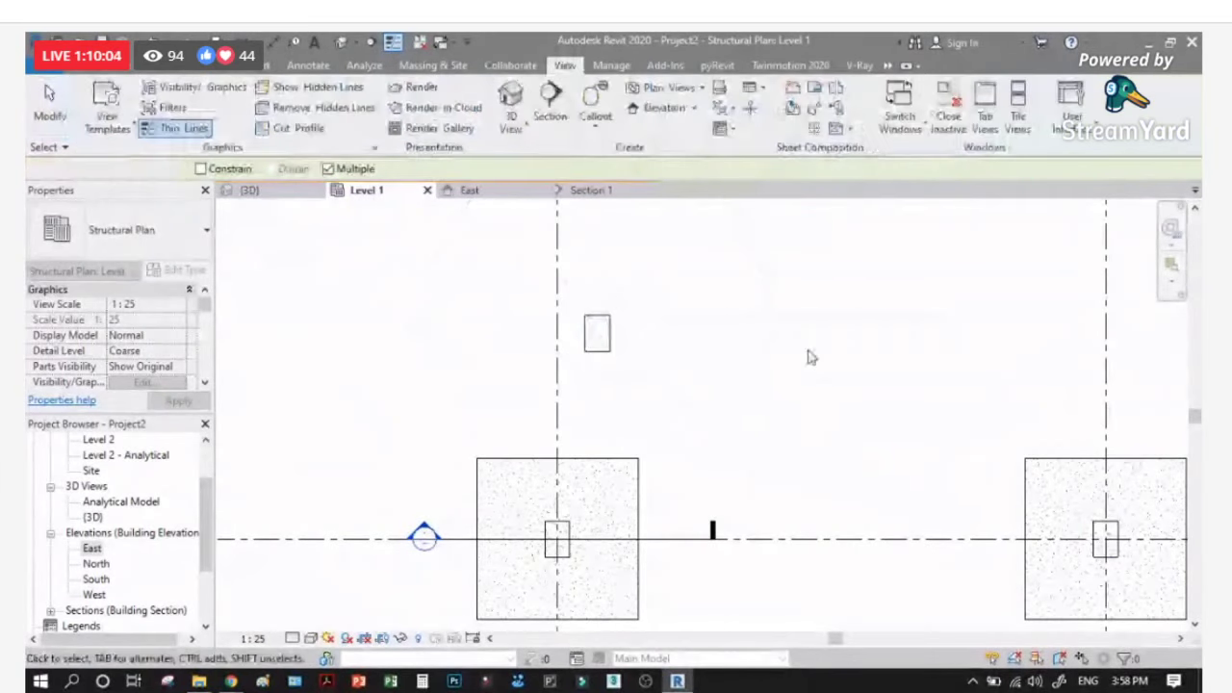
# Step: Move the copied column 1200 to the right, outside Section 1's depth
pyautogui.click(638, 460)
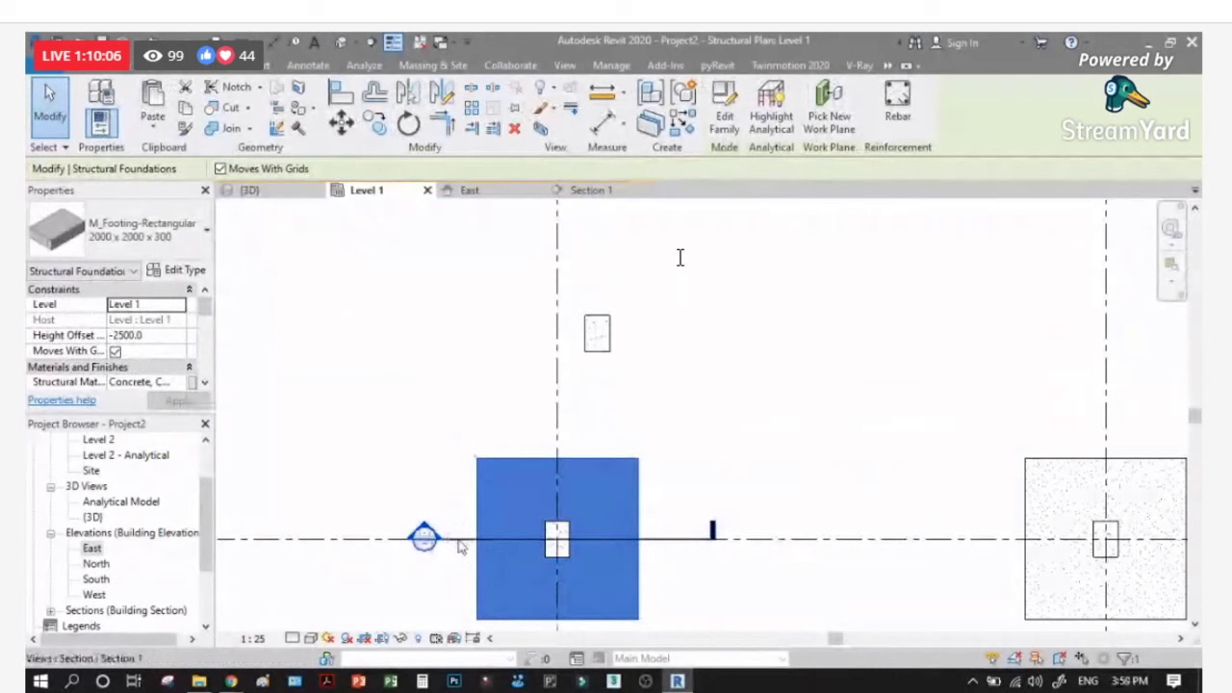
pyautogui.click(460, 545)
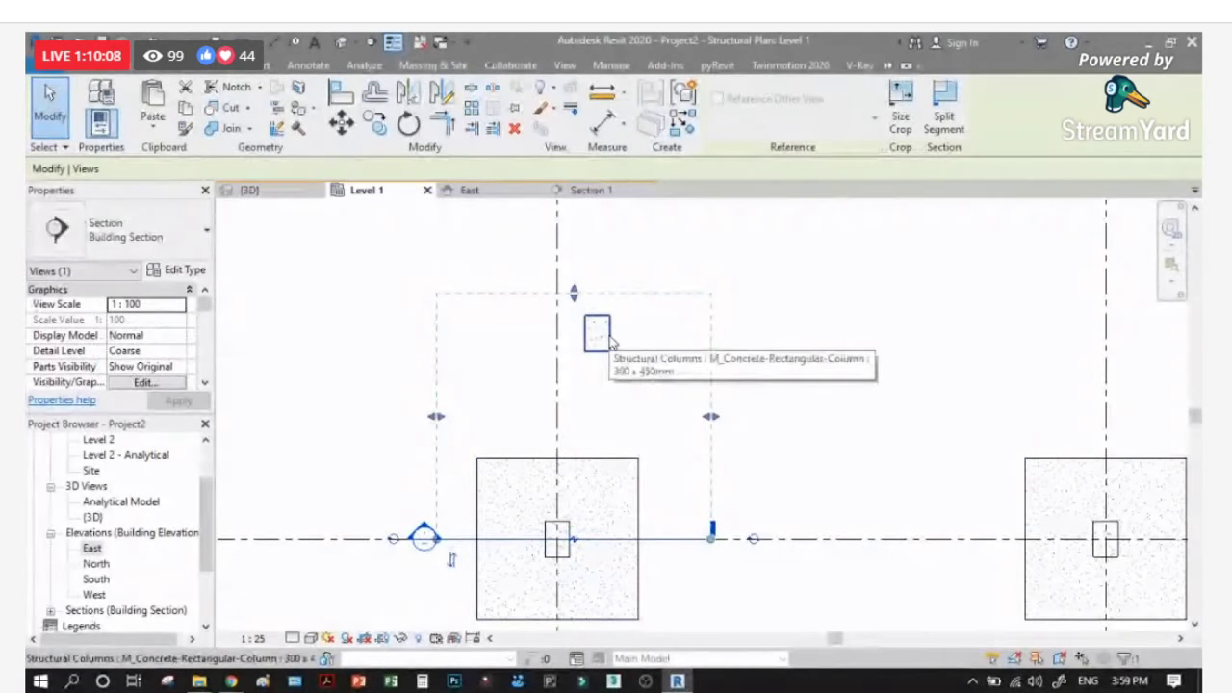
pyautogui.click(599, 335)
pyautogui.moveTo(598, 335); pyautogui.dragTo(662, 347)
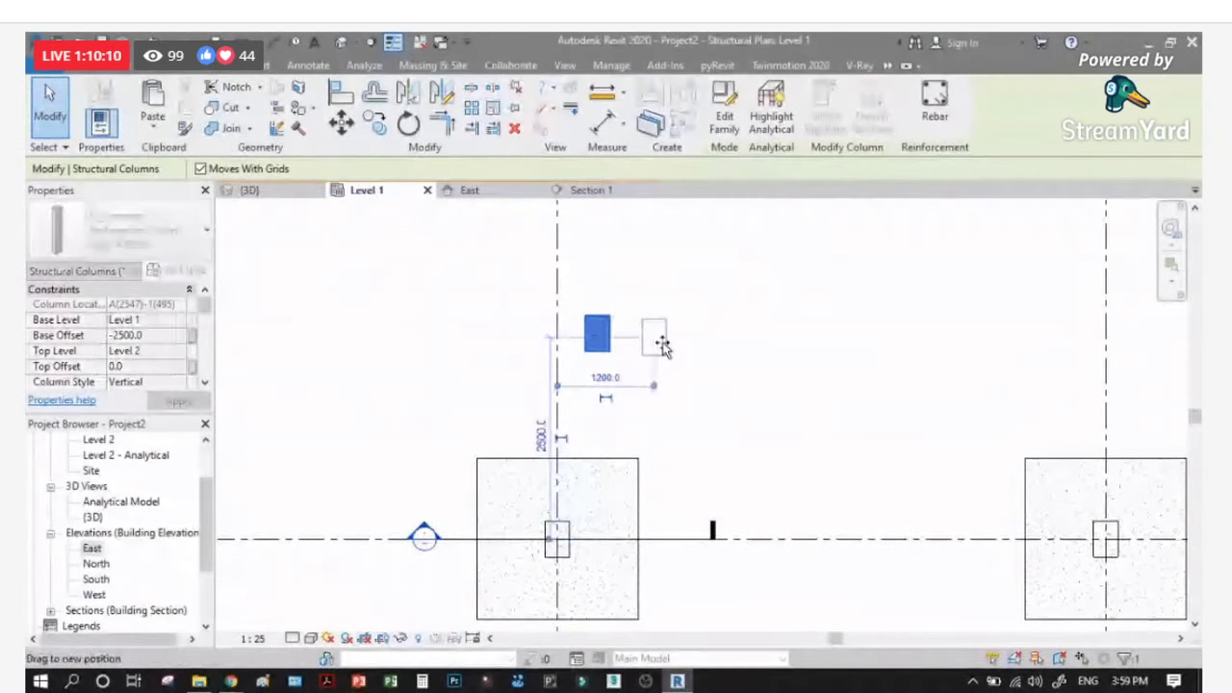
pyautogui.click(615, 250)
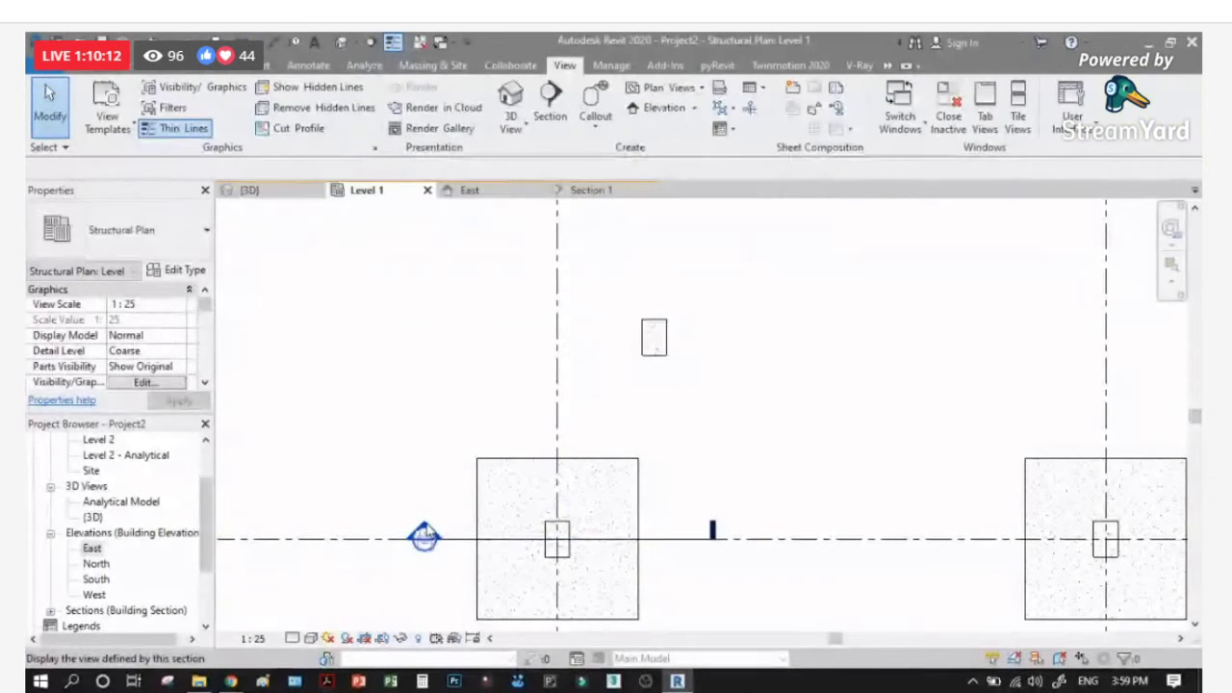
# Step: Check Section 1, then select the Section 1 line in the Level 1 plan
pyautogui.click(591, 190)
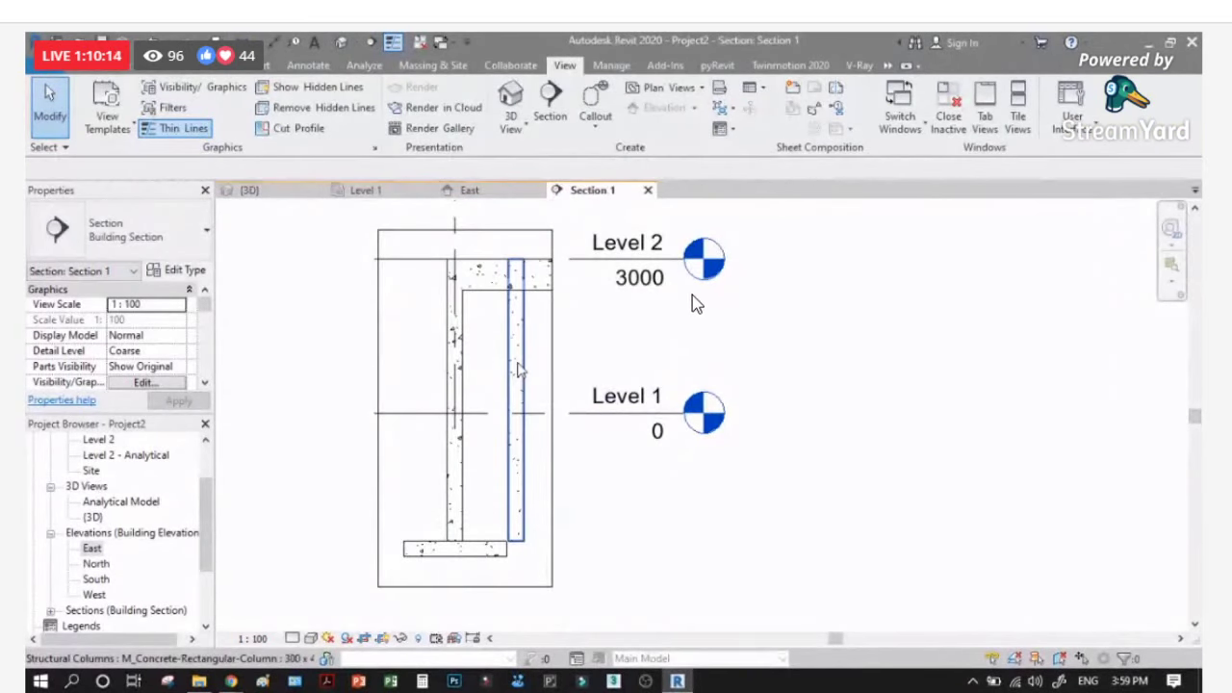
pyautogui.click(374, 192)
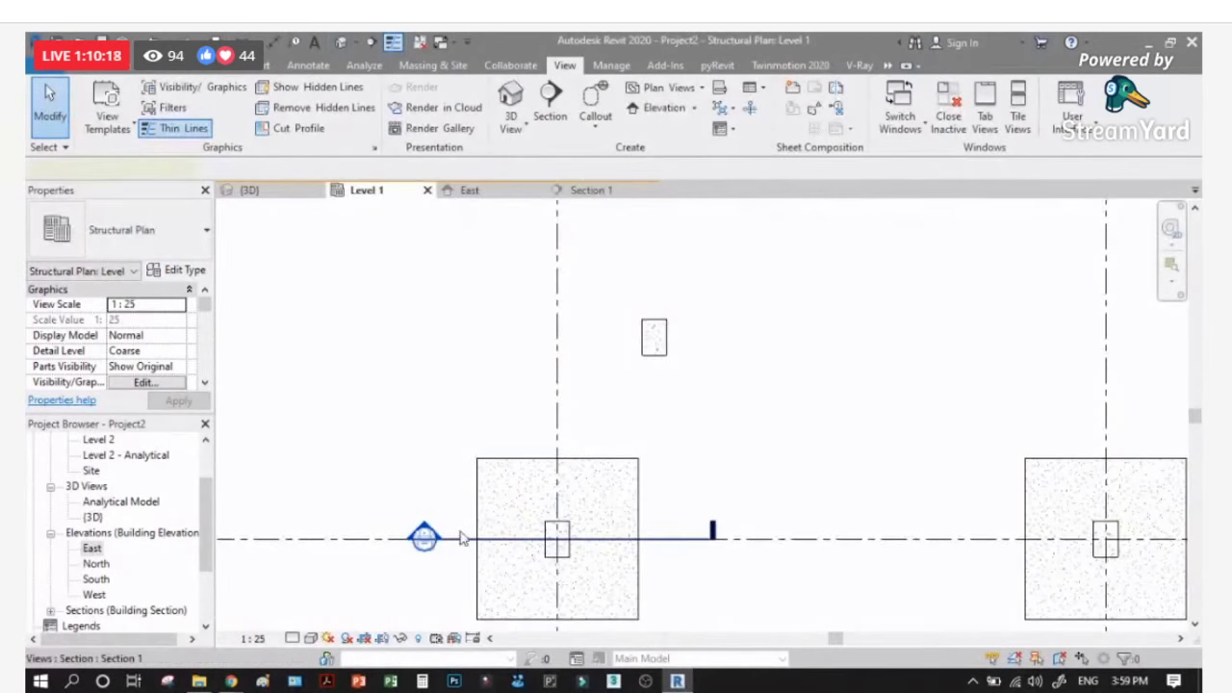
pyautogui.click(459, 537)
# Step: Drag Section 1's far-clip handle up past the upper column, checking the result in Section 1
pyautogui.moveTo(582, 304); pyautogui.dragTo(577, 383)
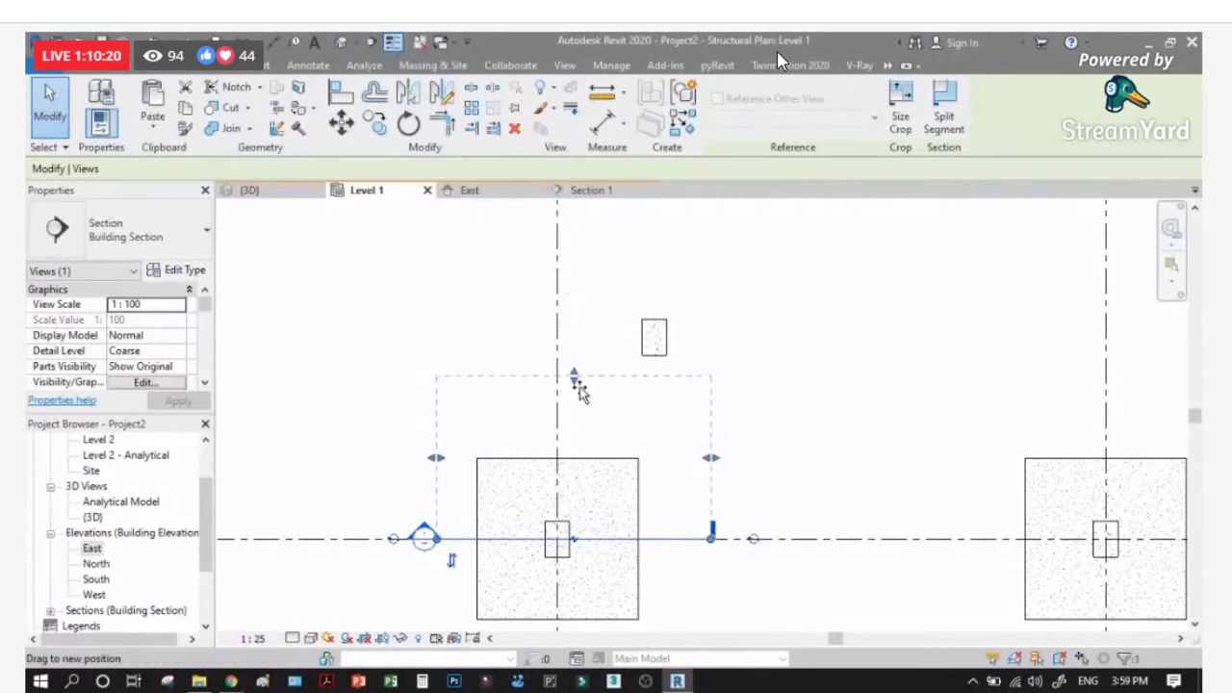
pyautogui.click(593, 191)
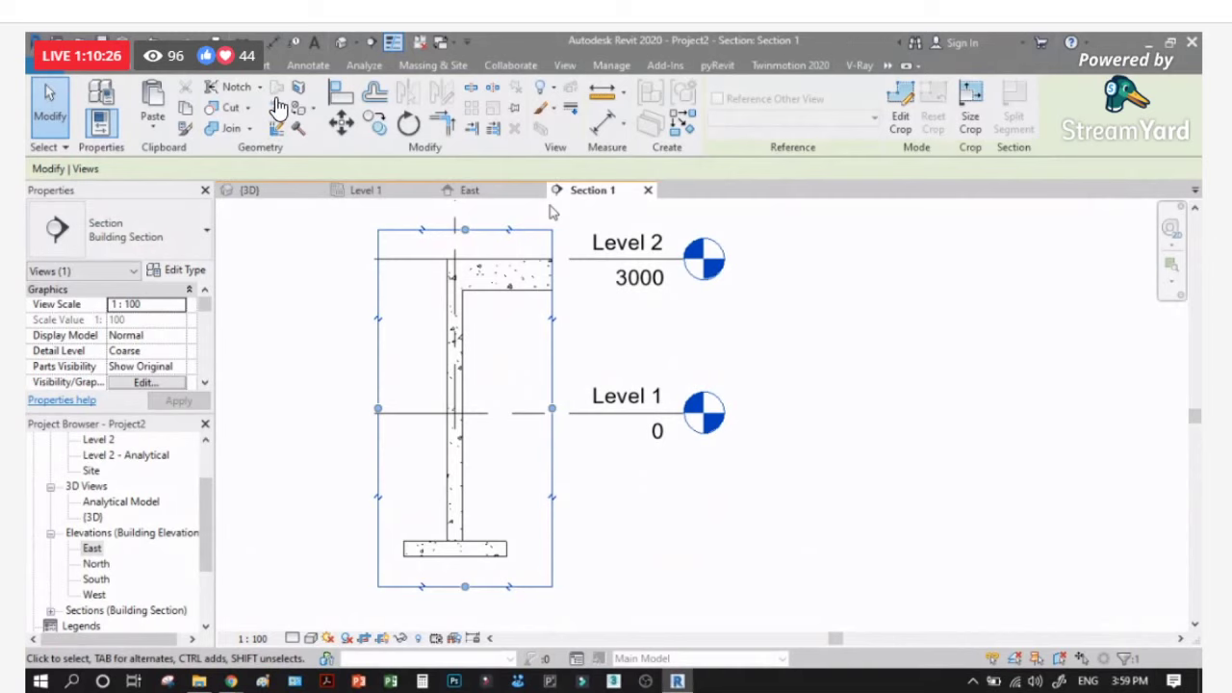
pyautogui.click(366, 190)
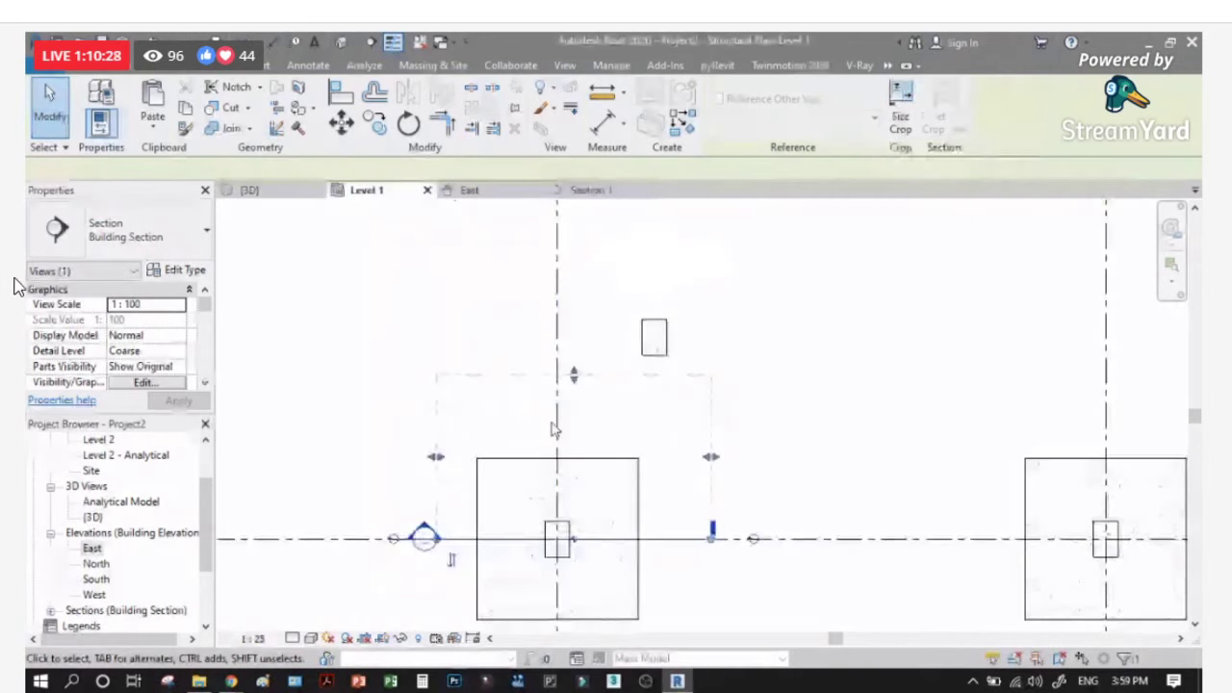
pyautogui.moveTo(577, 348); pyautogui.dragTo(580, 329)
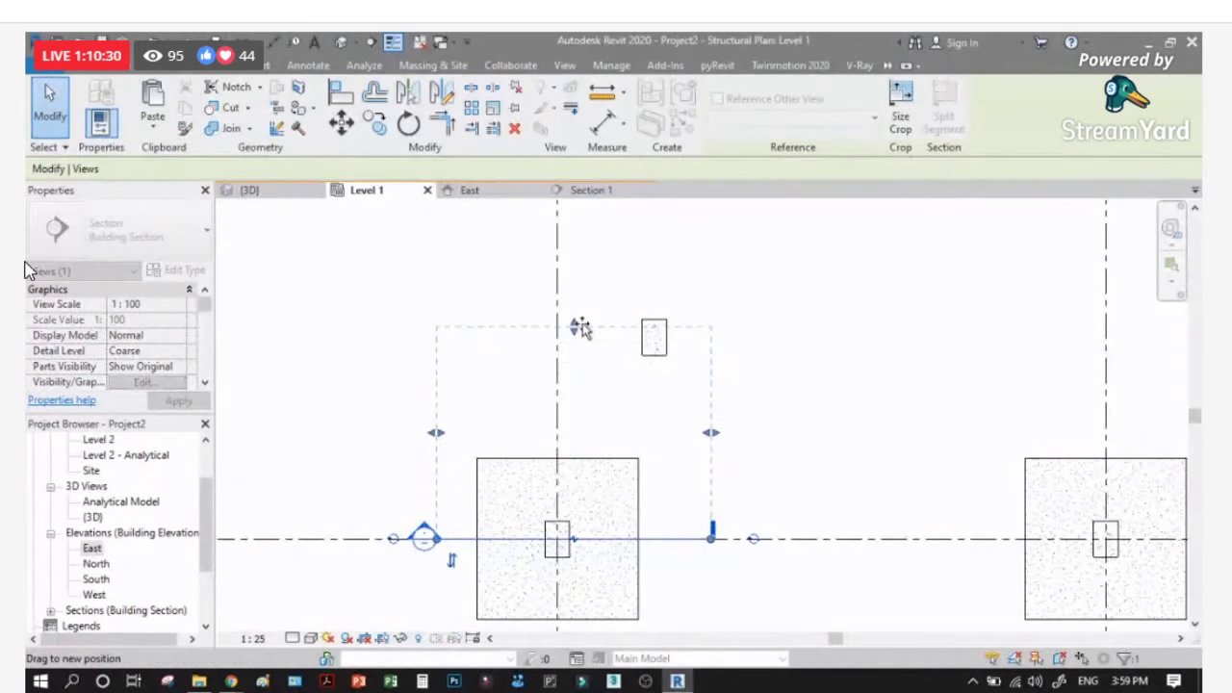
pyautogui.scroll(1, 649, 347)
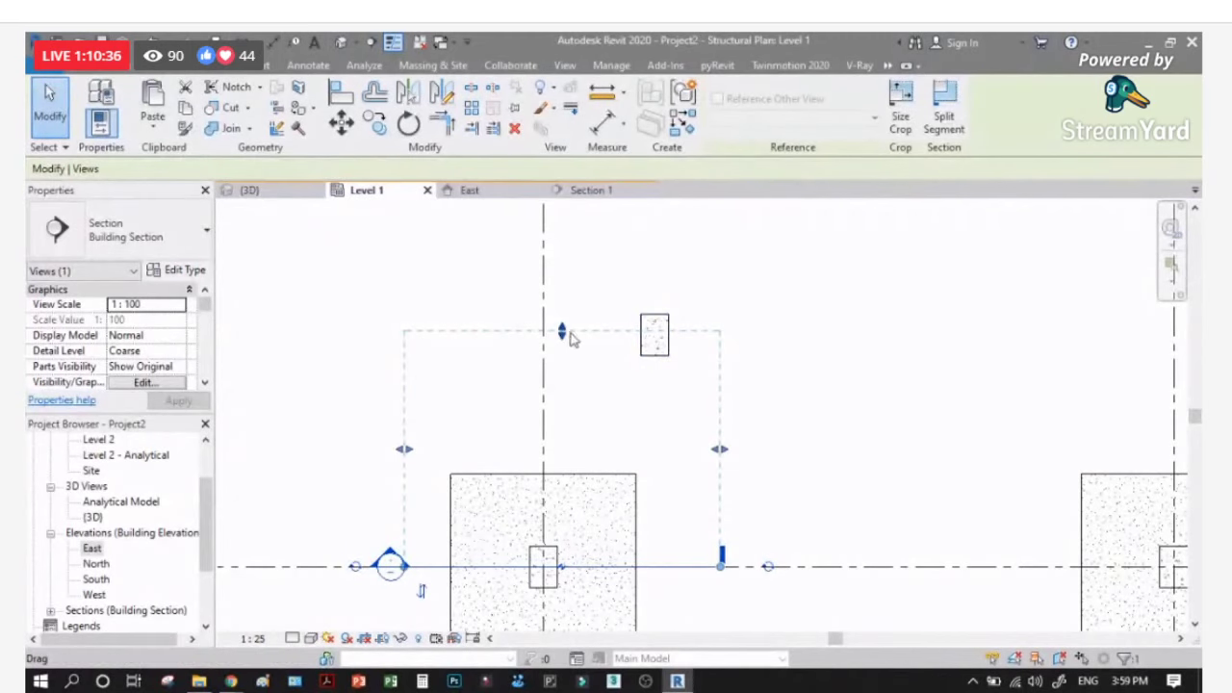
pyautogui.moveTo(562, 331); pyautogui.dragTo(564, 306)
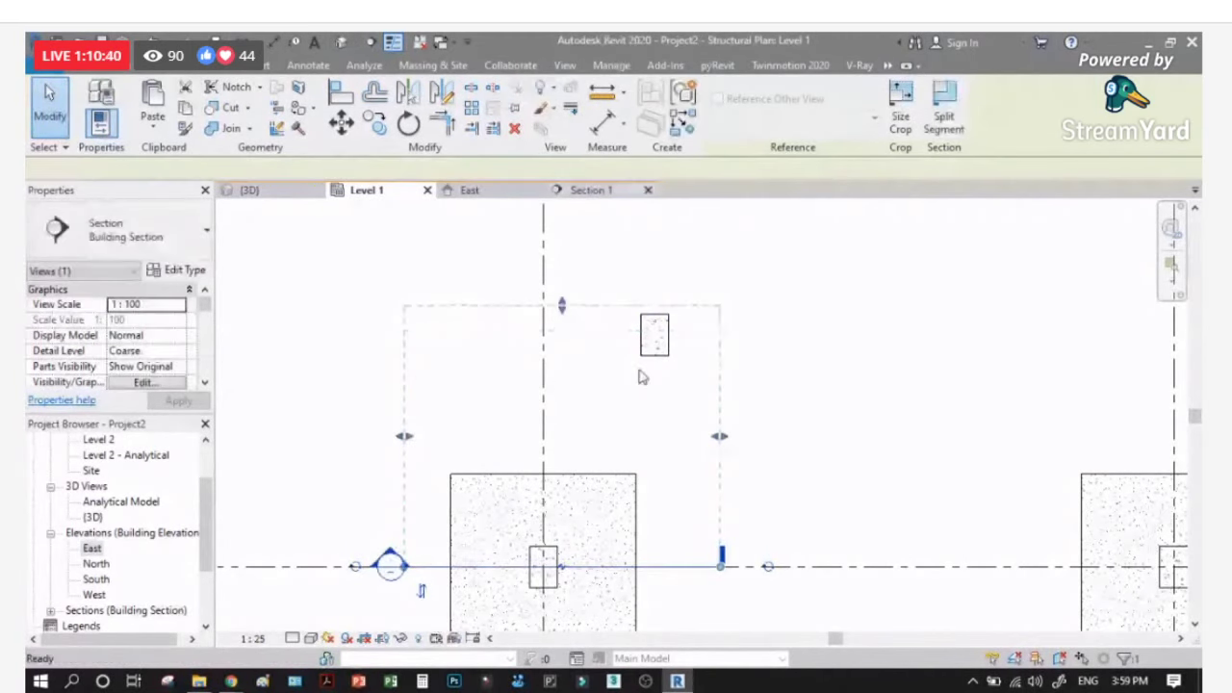
pyautogui.hotkey('ctrl', 'Tab')
pyautogui.scroll(2, 641, 385)
# Step: In Section 1, select the column seen behind the section cut
pyautogui.scroll(1, 383, 315)
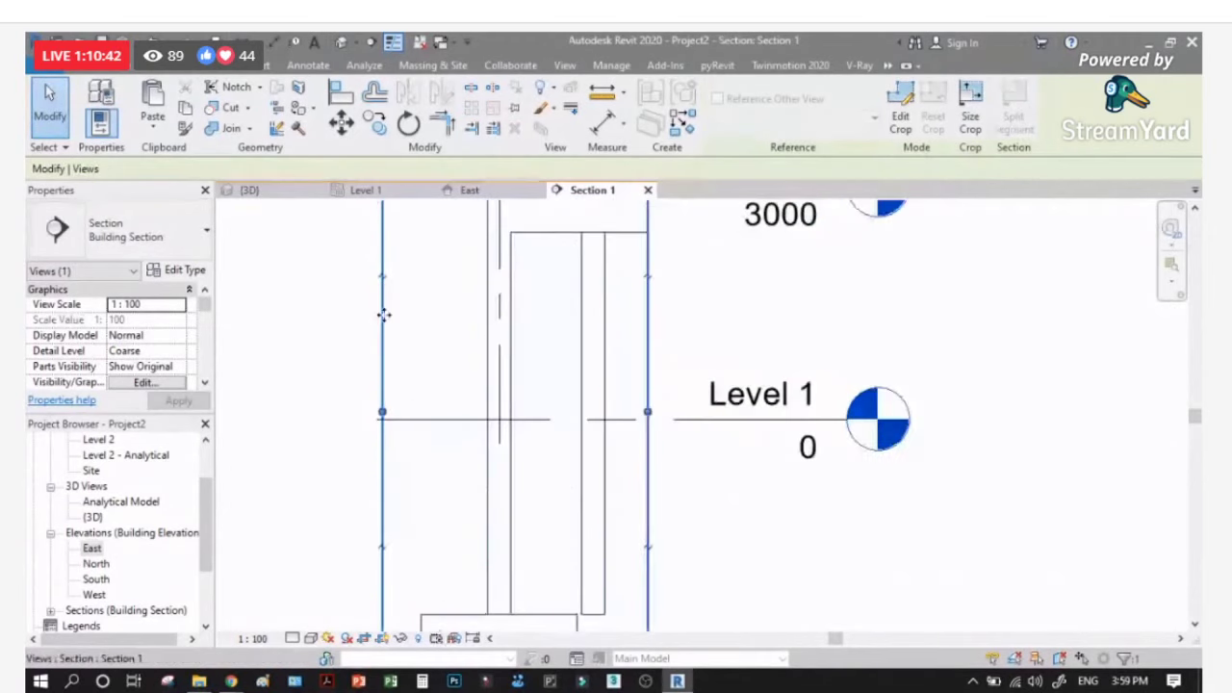
pyautogui.scroll(1, 384, 316)
pyautogui.press('Escape')
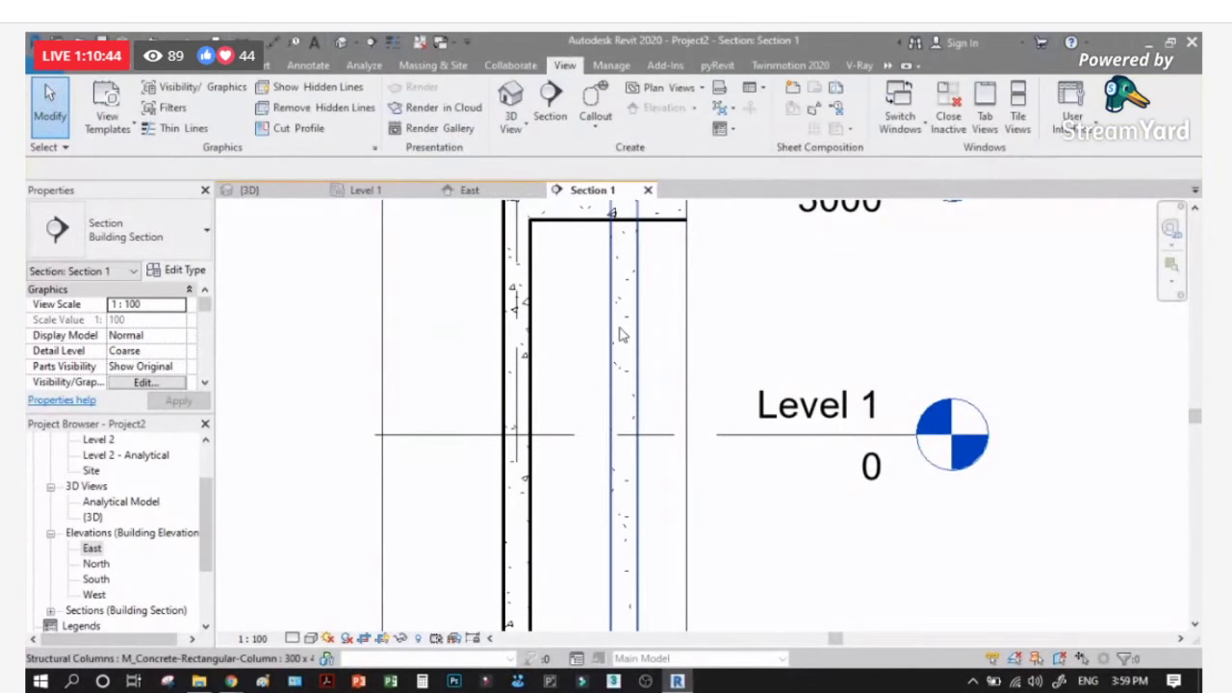
pyautogui.scroll(-2, 664, 351)
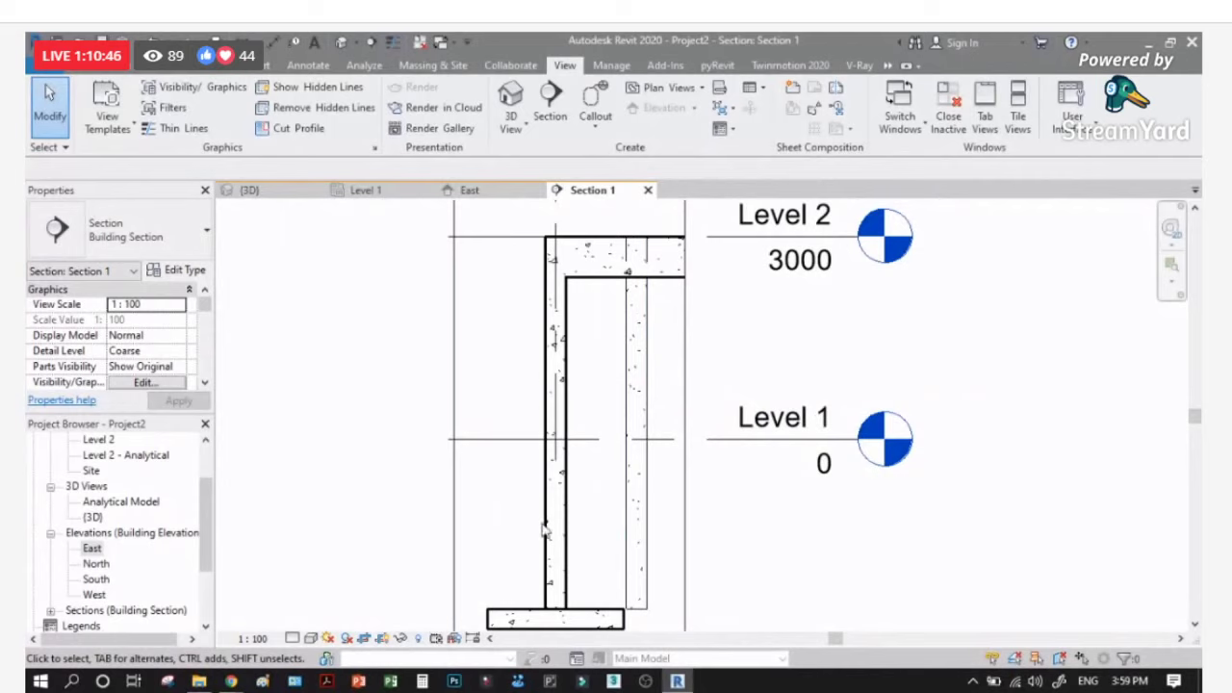
pyautogui.scroll(1, 577, 524)
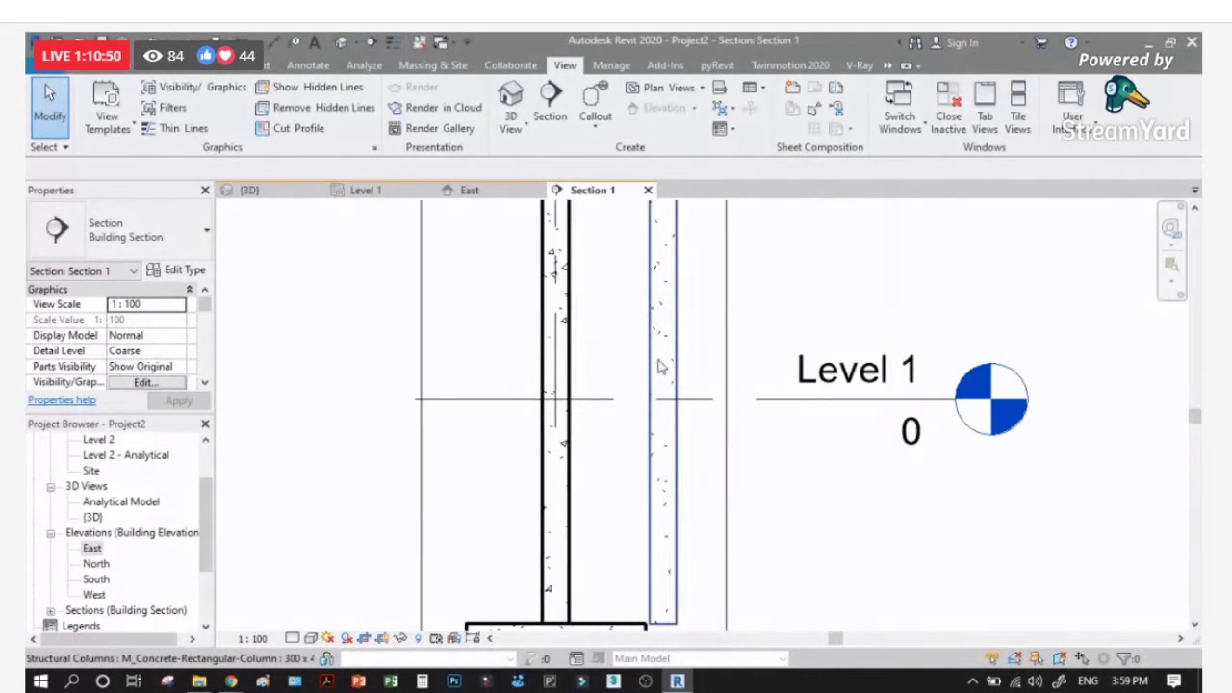
pyautogui.click(657, 304)
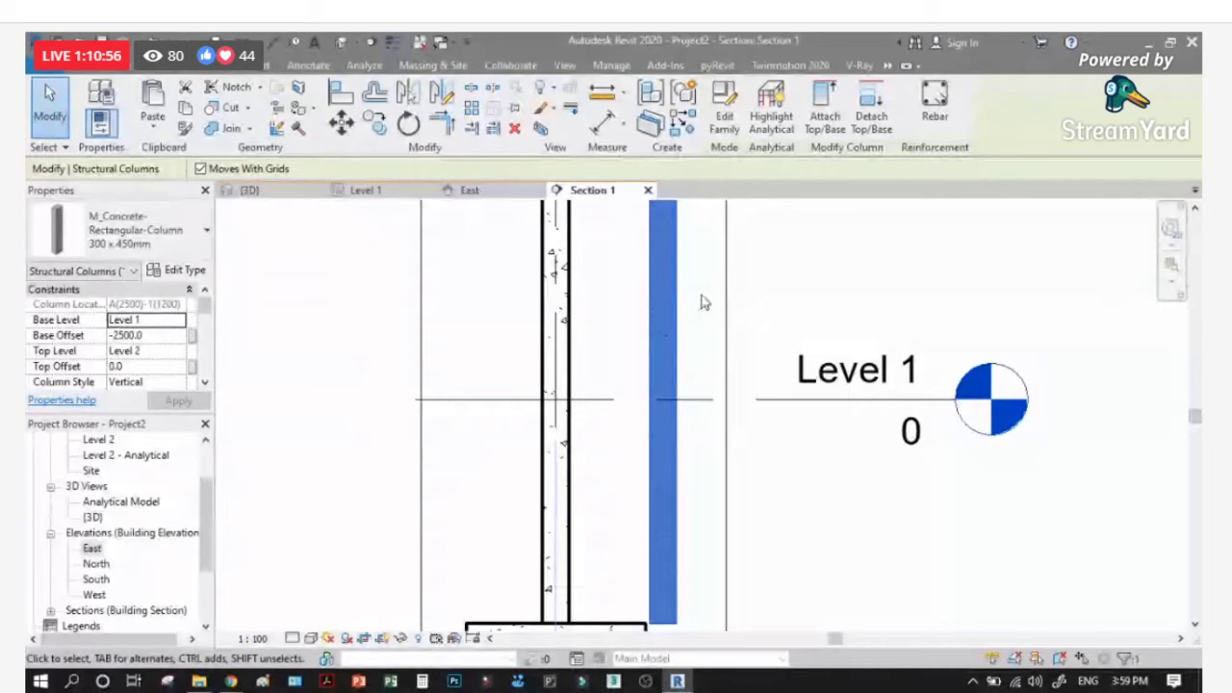
# Step: Use Linework to give the column's left and right edges the <Hidden> line style
pyautogui.click(540, 108)
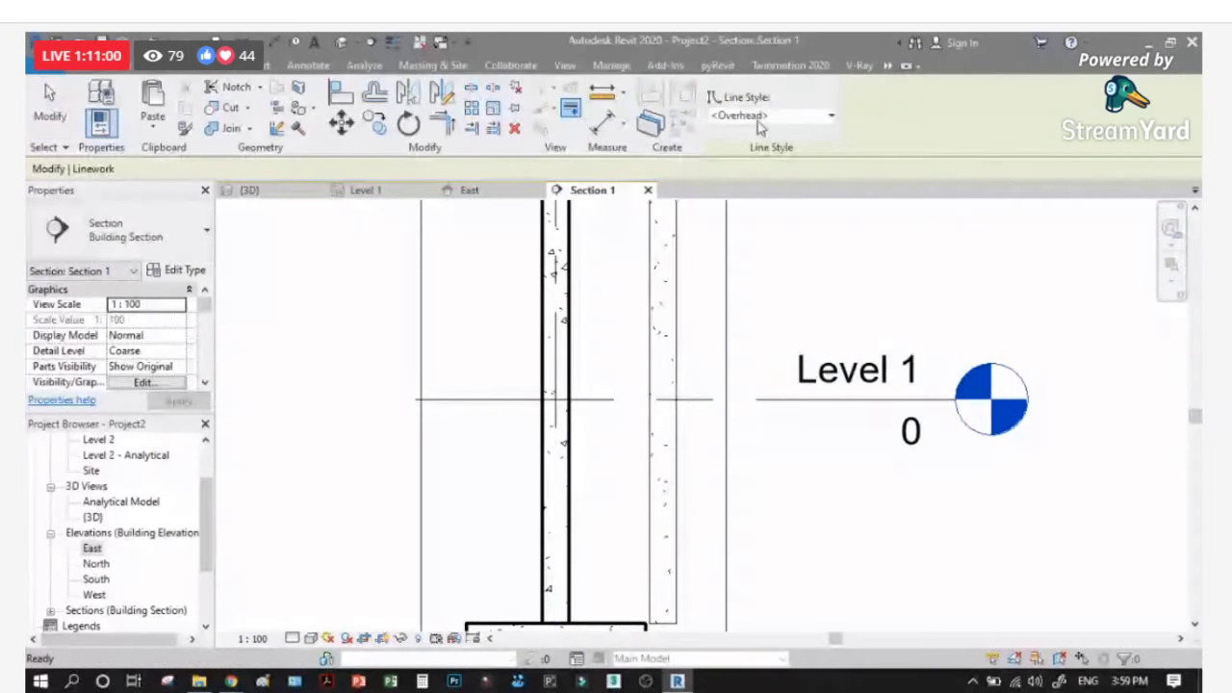
pyautogui.scroll(1, 761, 121)
pyautogui.click(678, 276)
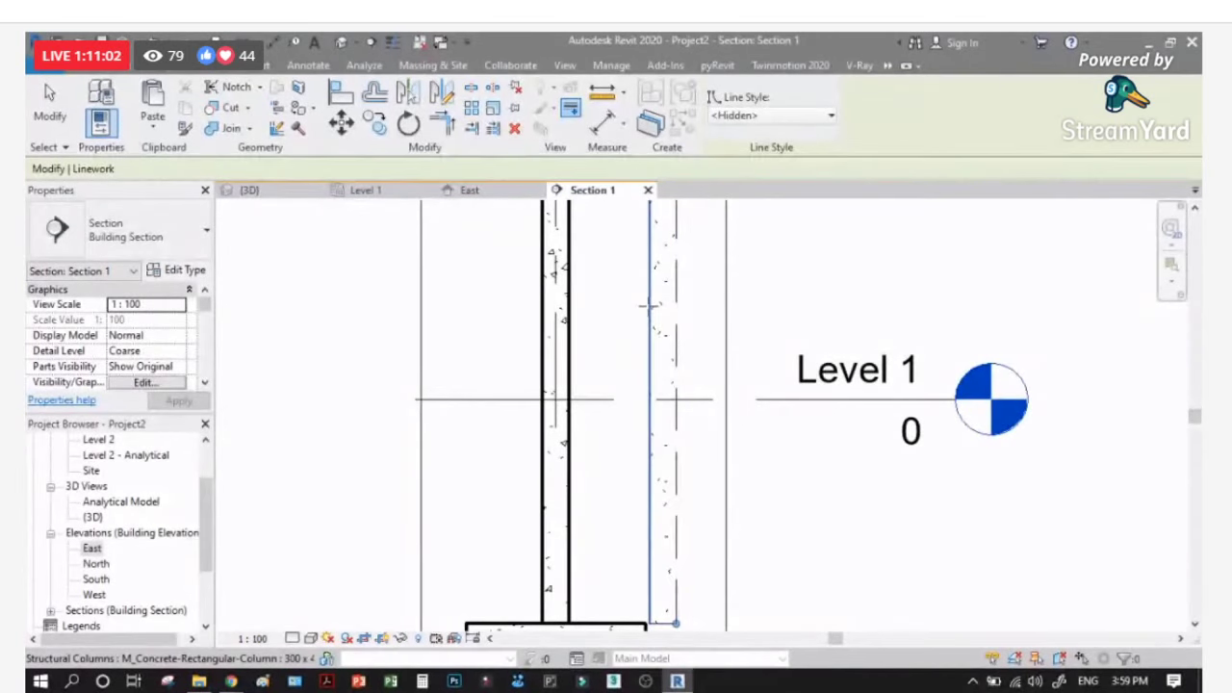
pyautogui.click(649, 306)
pyautogui.moveTo(778, 352); pyautogui.dragTo(791, 312, button='middle')
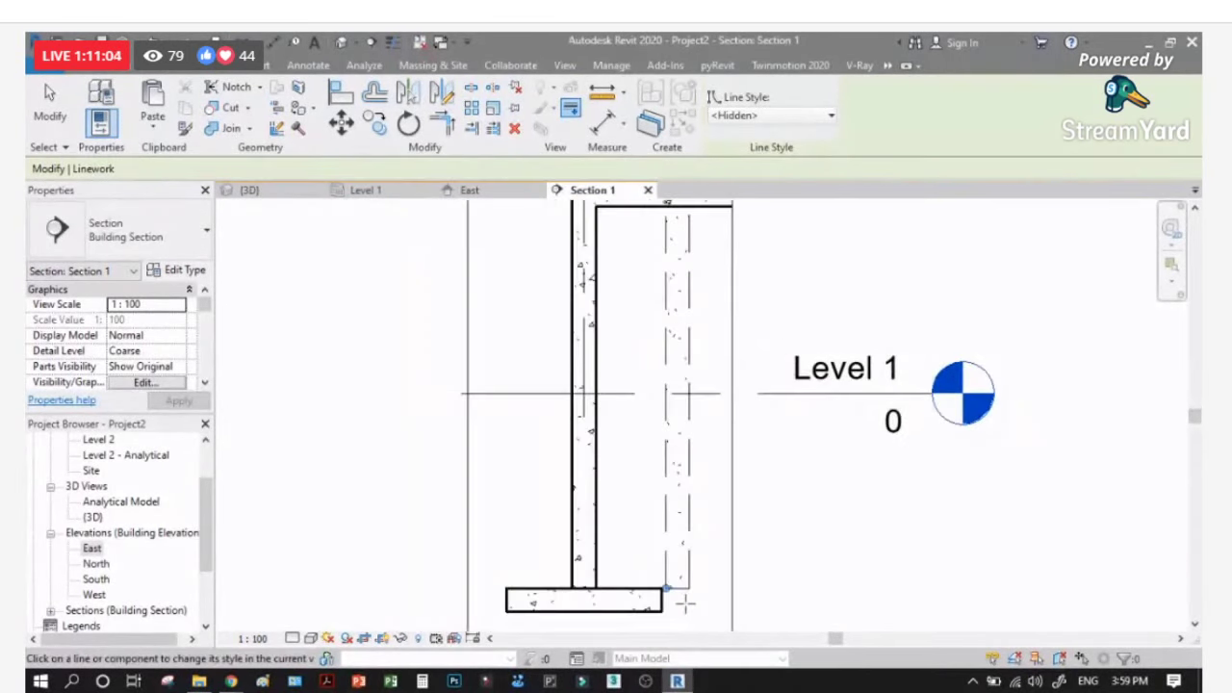
pyautogui.scroll(1, 679, 582)
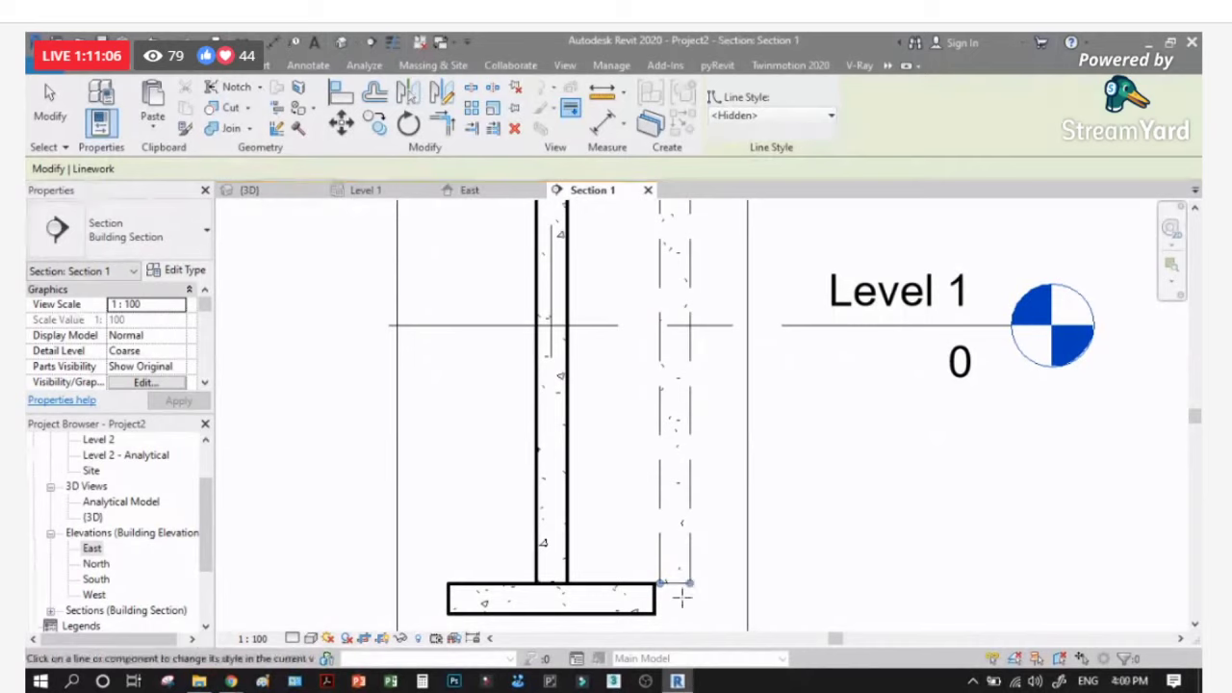
pyautogui.scroll(-1, 679, 581)
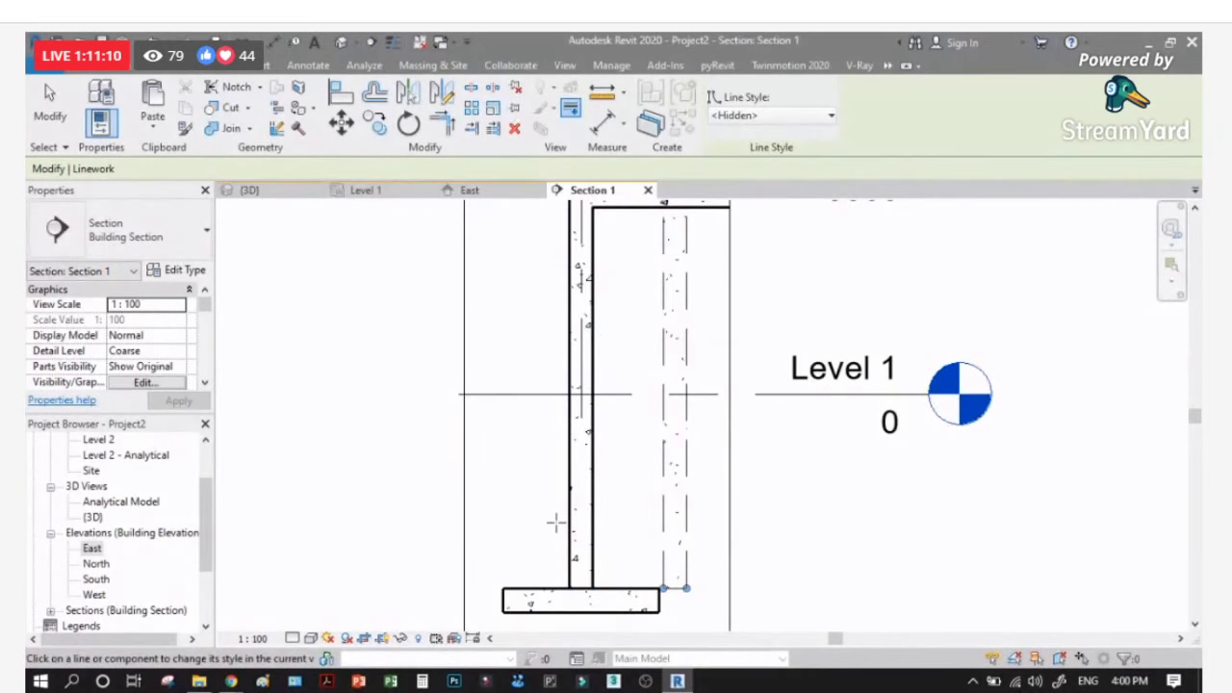
pyautogui.scroll(1, 616, 594)
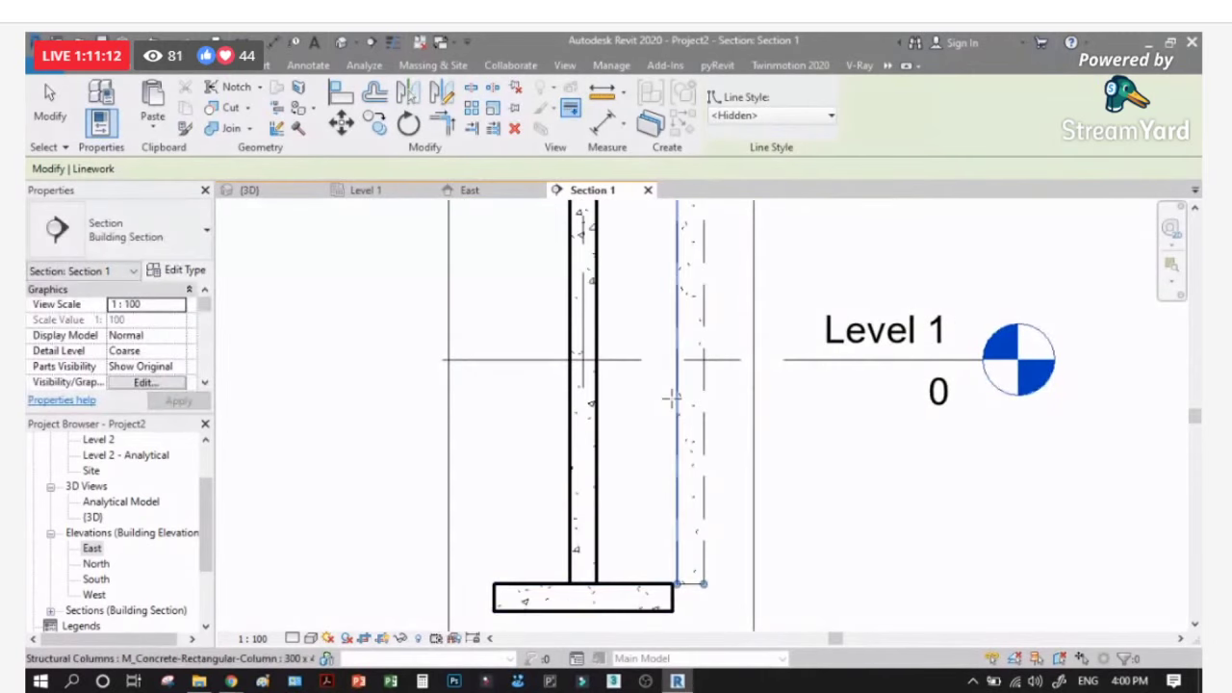
pyautogui.press('Escape')
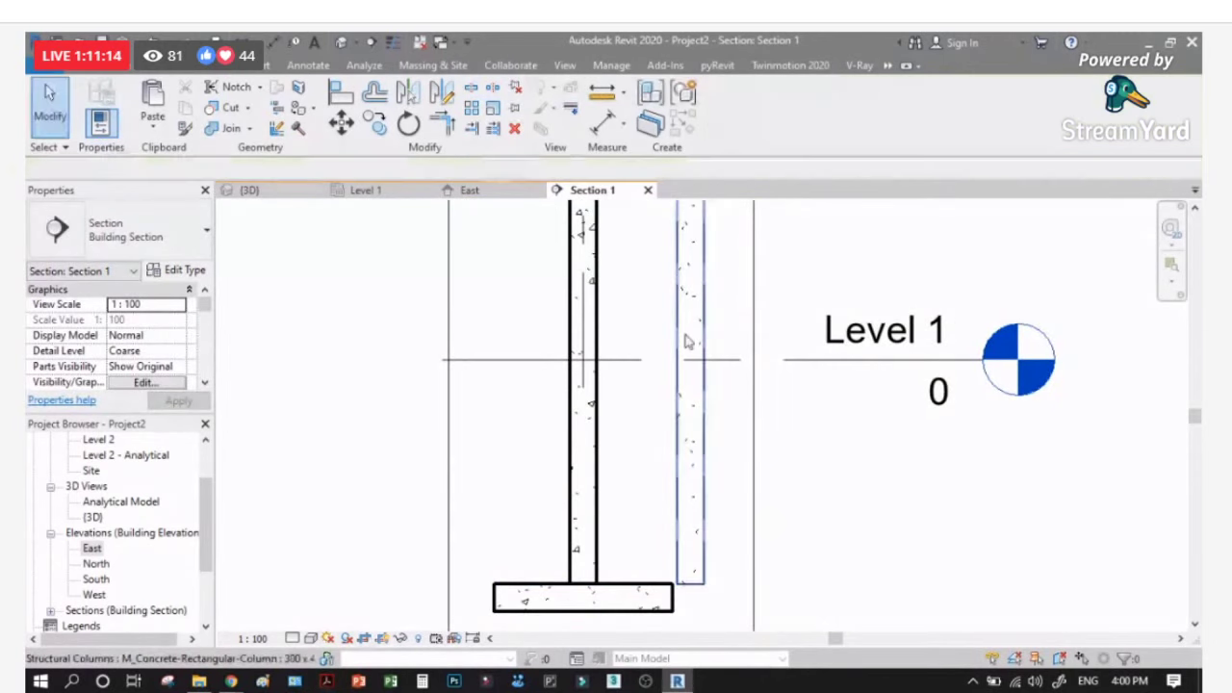
pyautogui.click(359, 192)
# Step: Delete the stray column from the Level 1 plan and open the Section 1 view
pyautogui.click(658, 356)
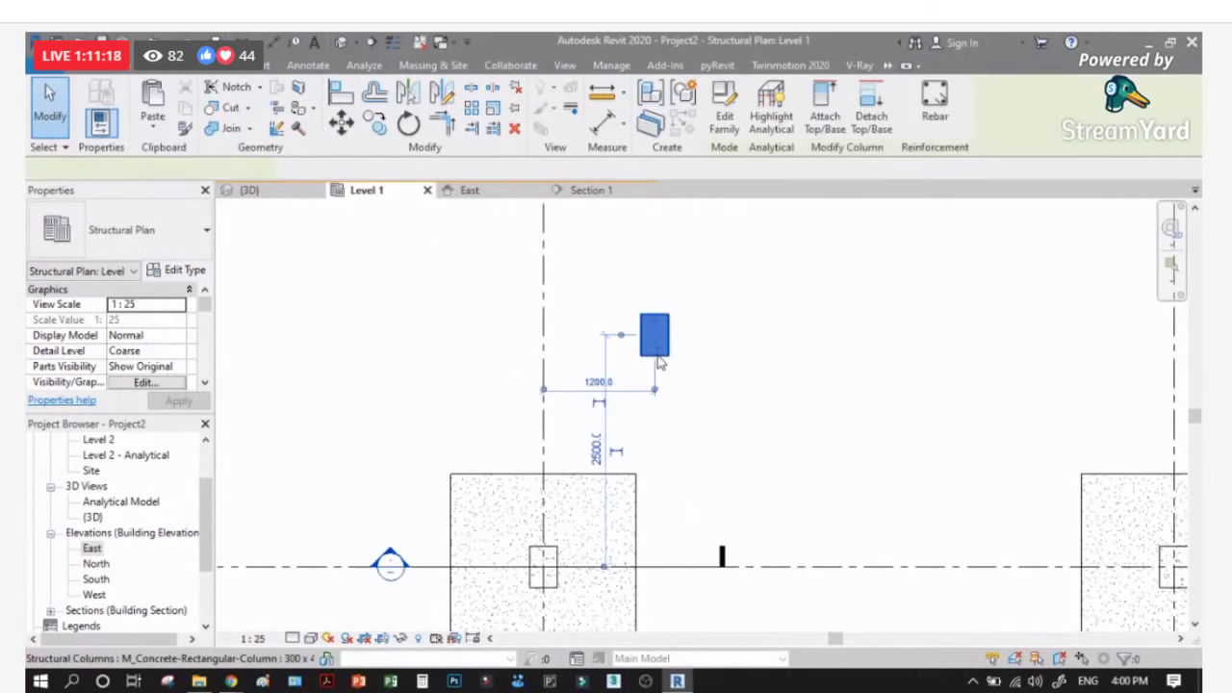
pyautogui.press('Delete')
pyautogui.scroll(-2, 459, 536)
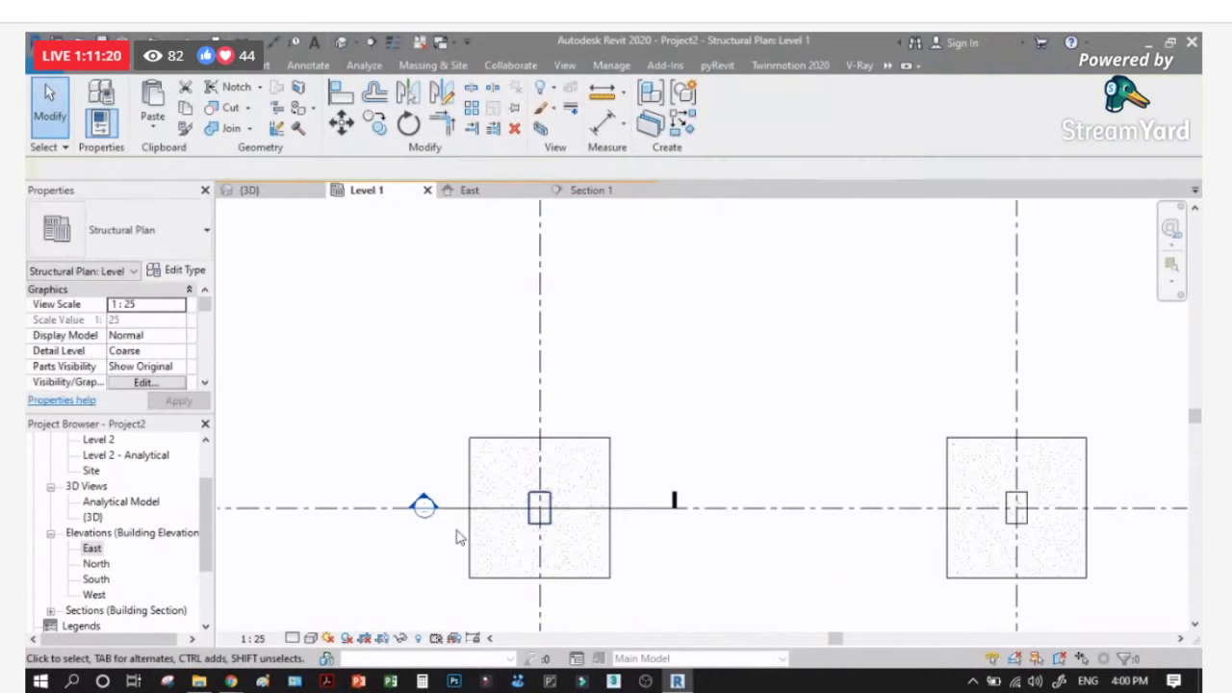
pyautogui.scroll(1, 423, 555)
pyautogui.scroll(1, 423, 555)
pyautogui.scroll(-2, 523, 432)
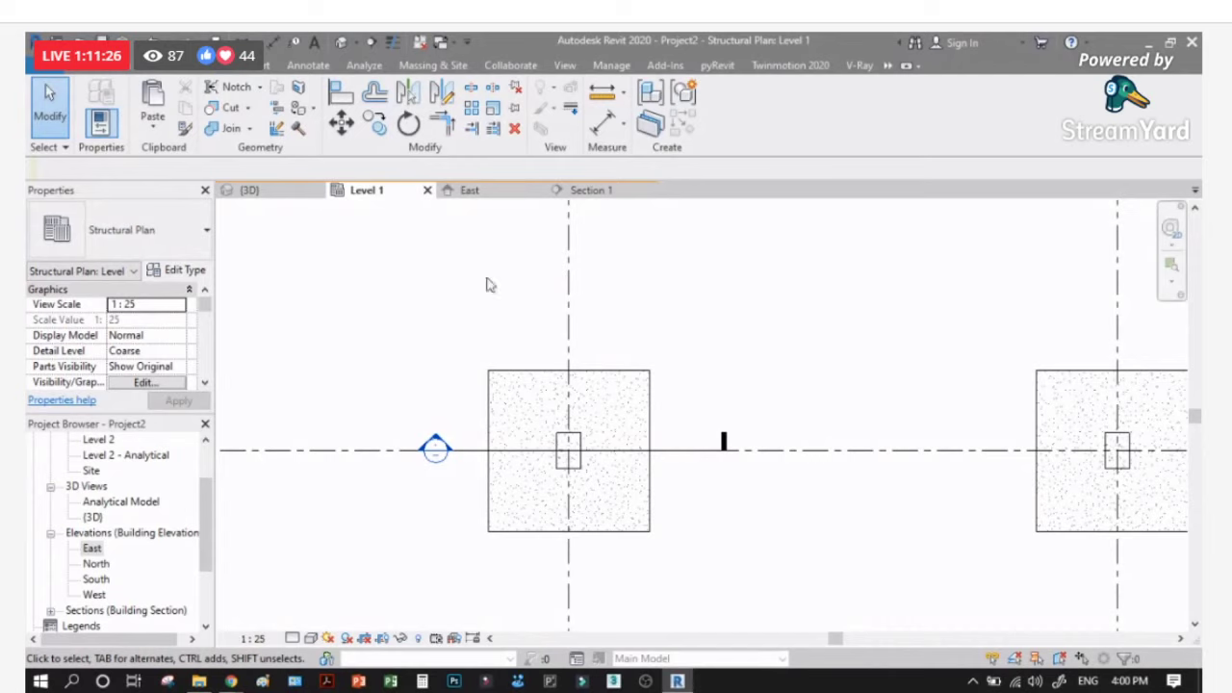
pyautogui.scroll(1, 453, 467)
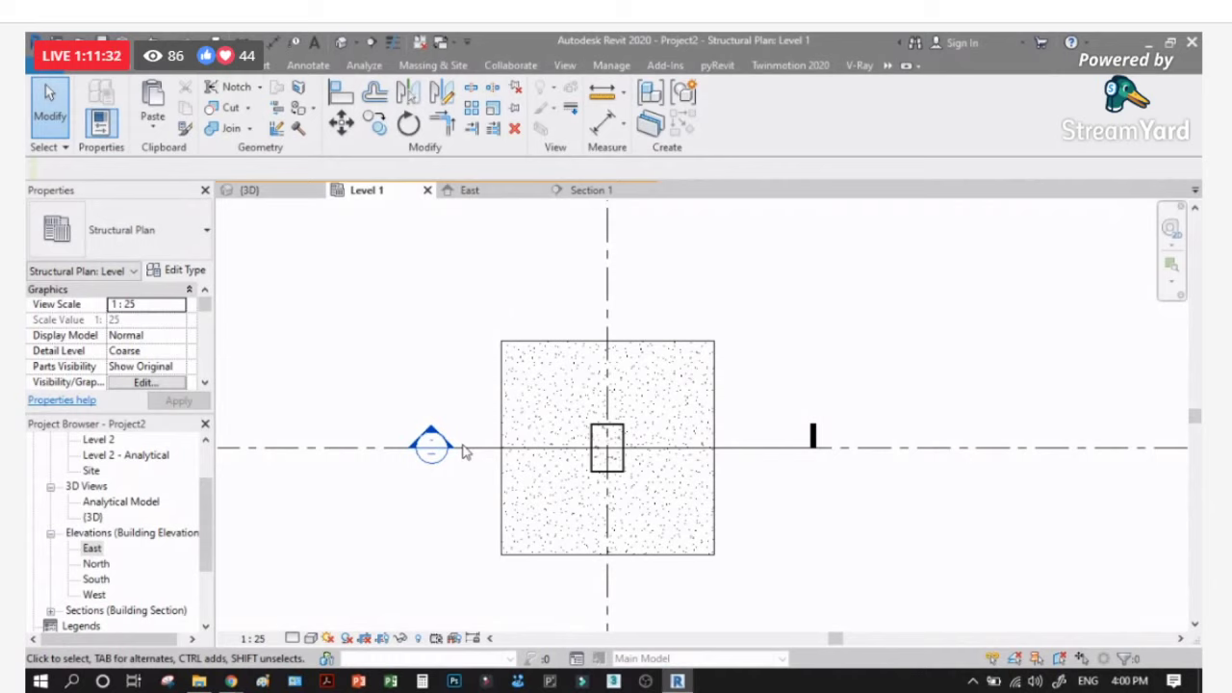
pyautogui.doubleClick(463, 449)
pyautogui.click(253, 638)
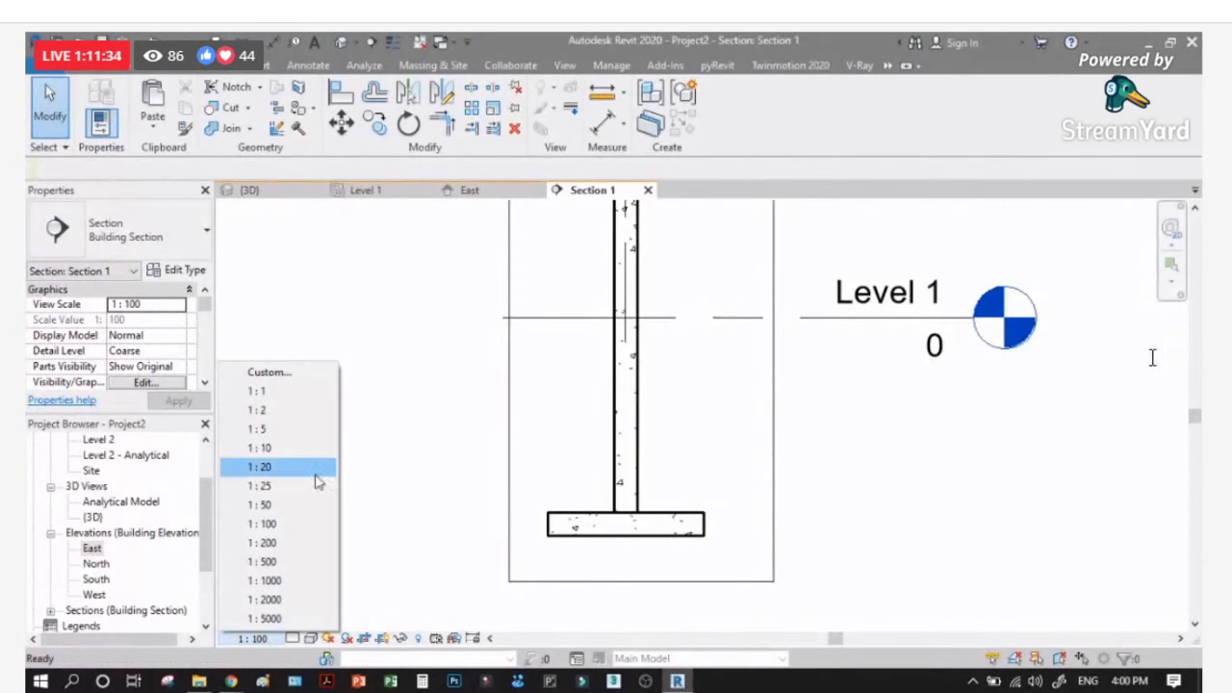
# Step: Set Section 1 to 1:20 and dimension from Level 1 down to the footing bottom
pyautogui.click(275, 468)
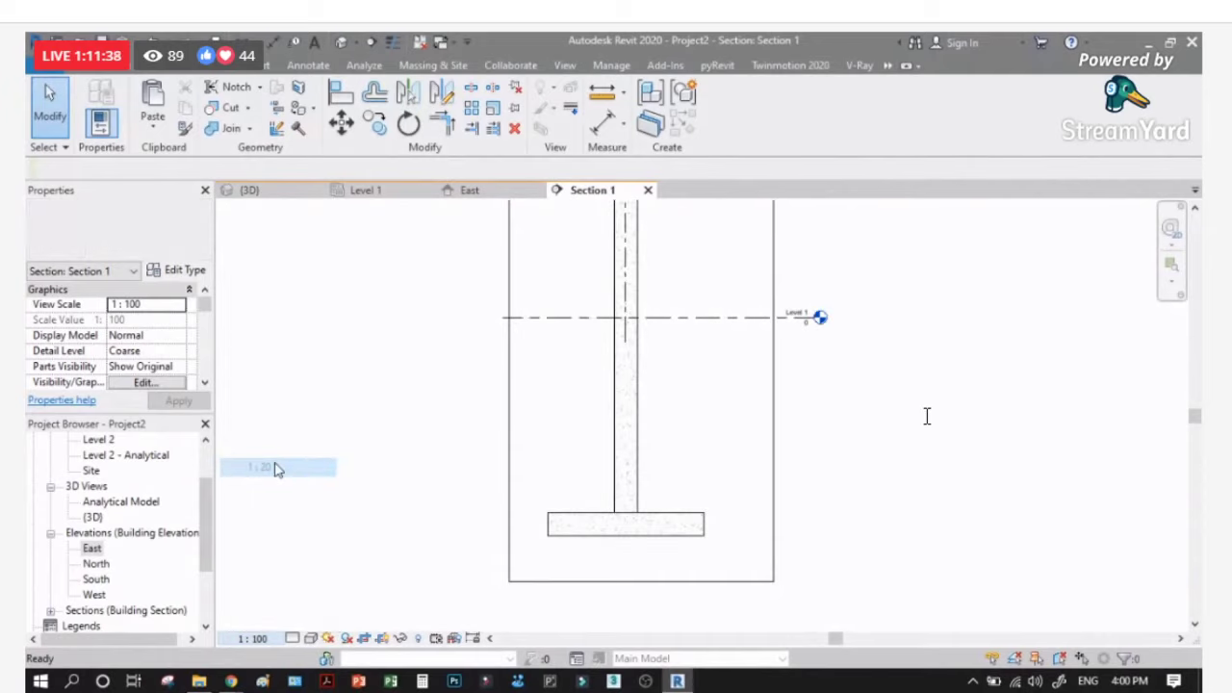
pyautogui.click(274, 468)
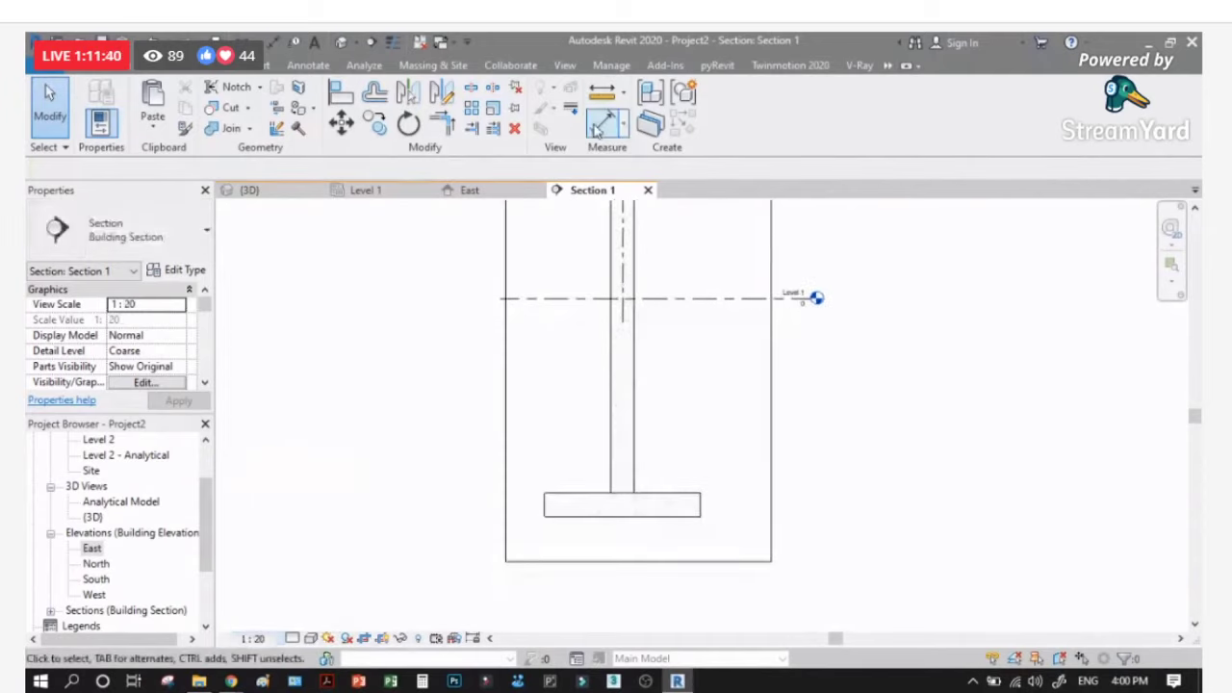
pyautogui.click(601, 123)
pyautogui.click(746, 298)
pyautogui.click(702, 516)
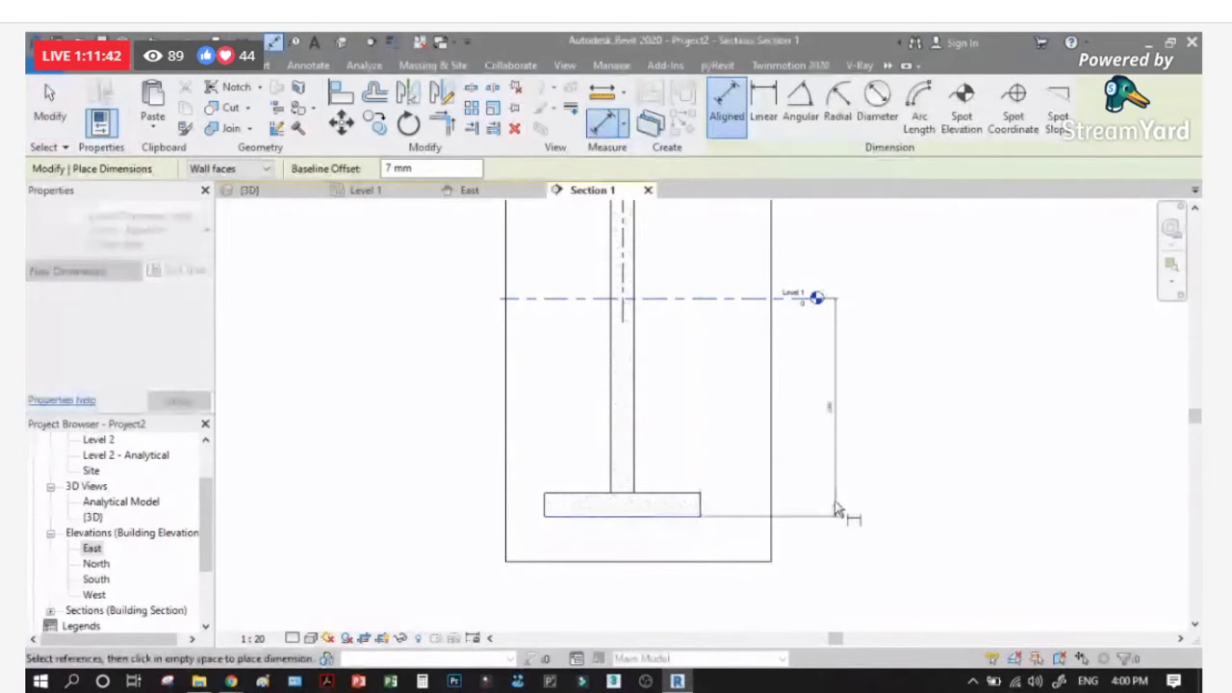
pyautogui.click(433, 508)
pyautogui.scroll(2, 438, 512)
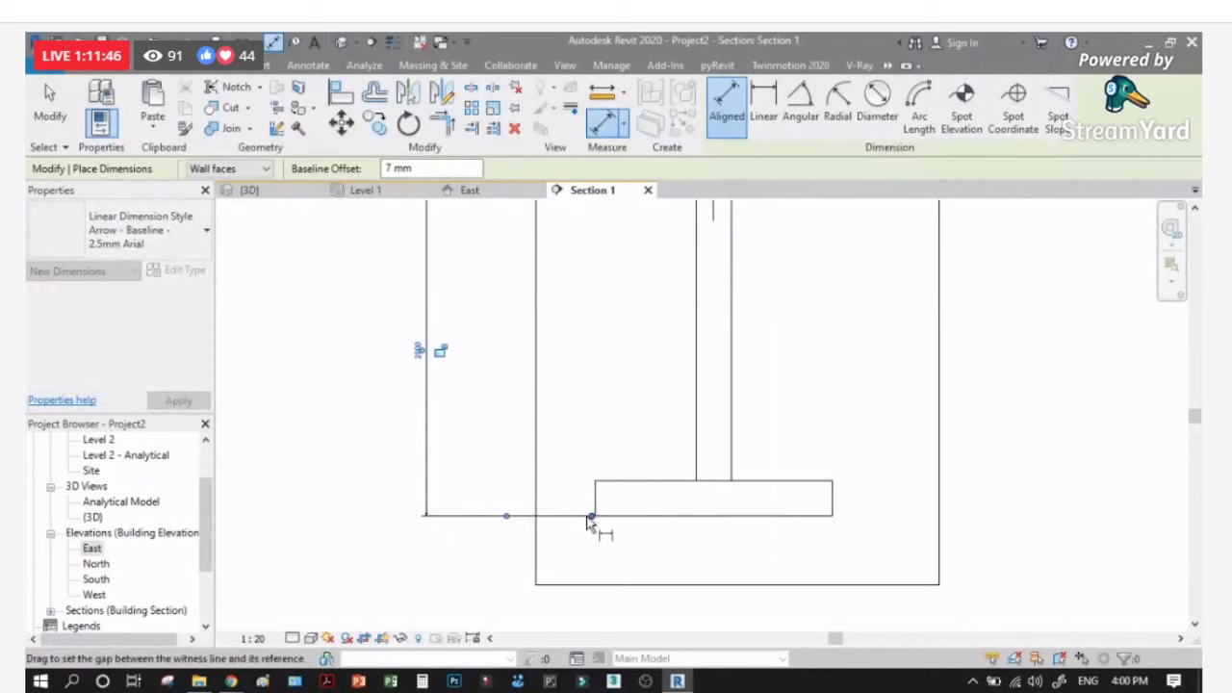
# Step: Add aligned dimensions for the footing's thickness and from its top face
pyautogui.click(617, 529)
pyautogui.click(473, 493)
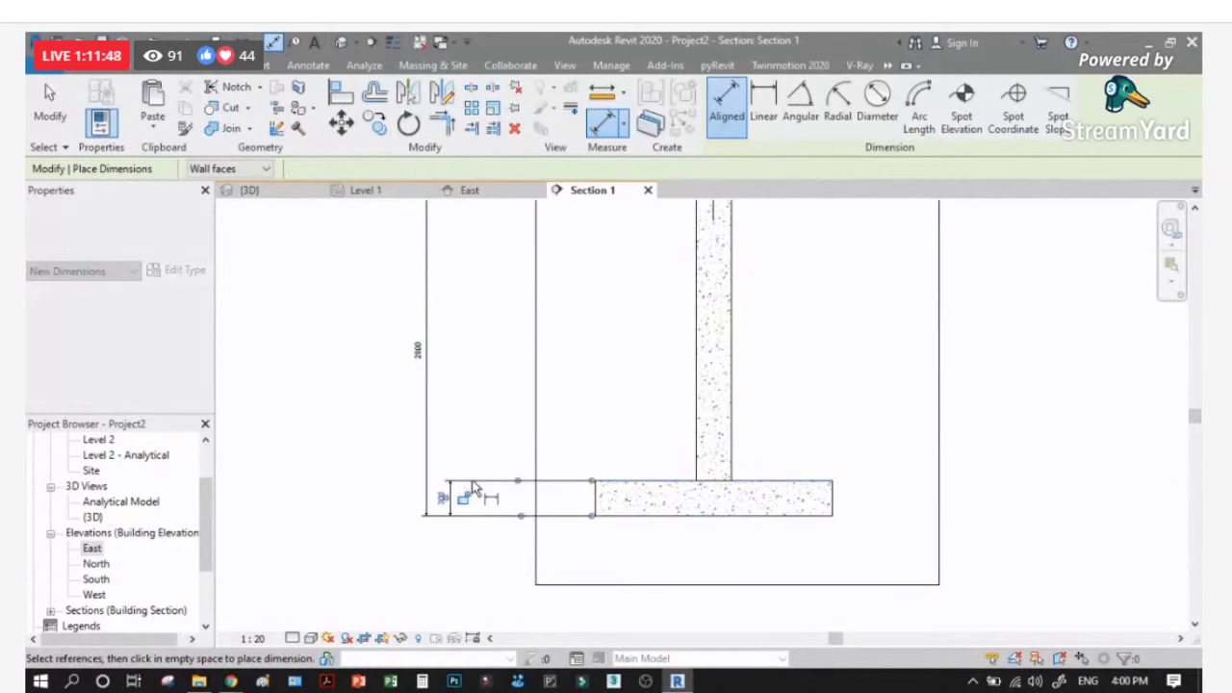
pyautogui.click(481, 497)
pyautogui.scroll(-1, 481, 498)
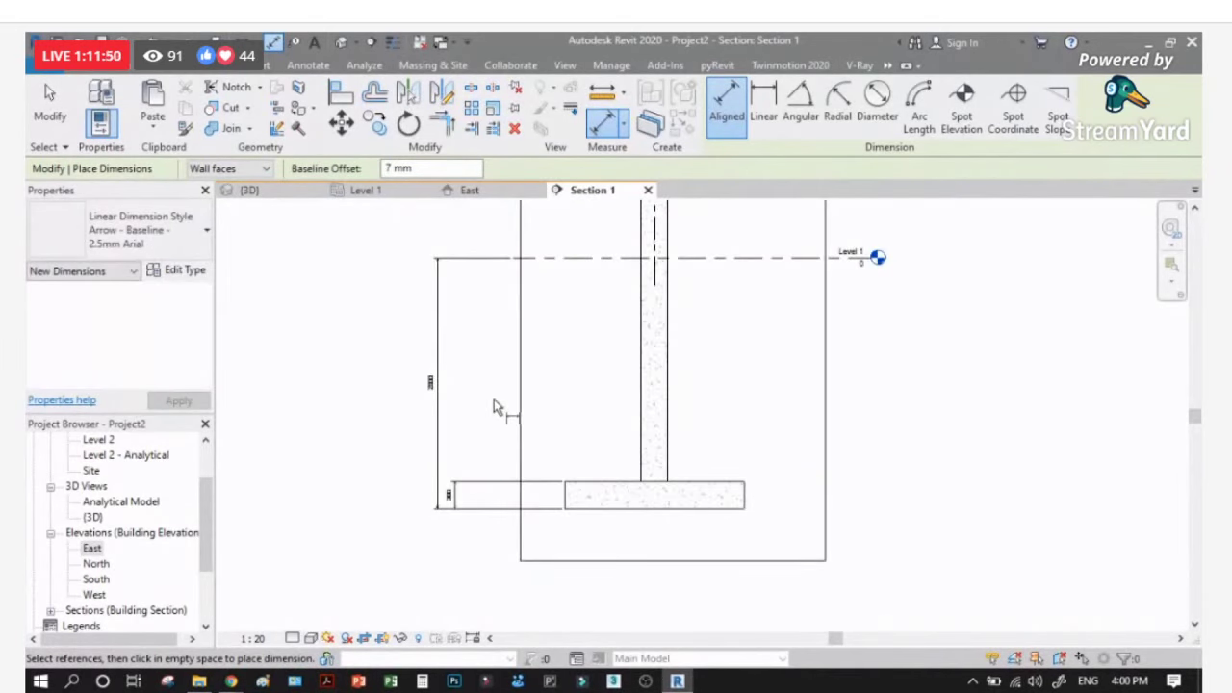
pyautogui.click(575, 483)
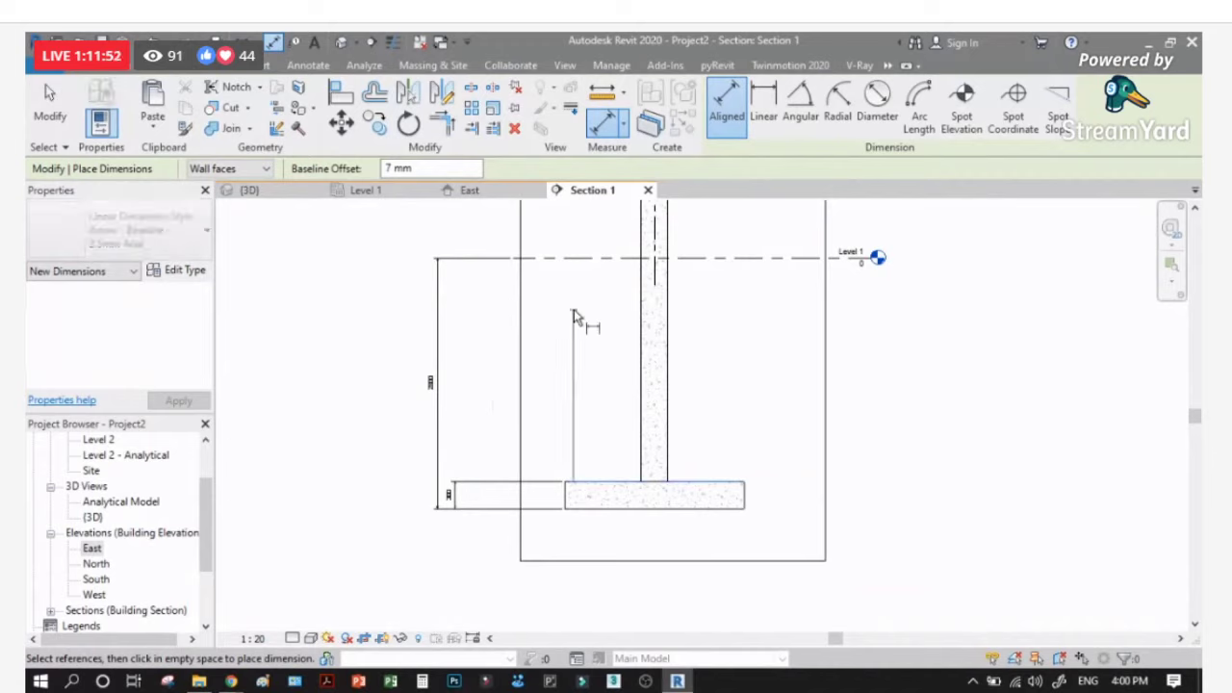
pyautogui.scroll(2, 461, 496)
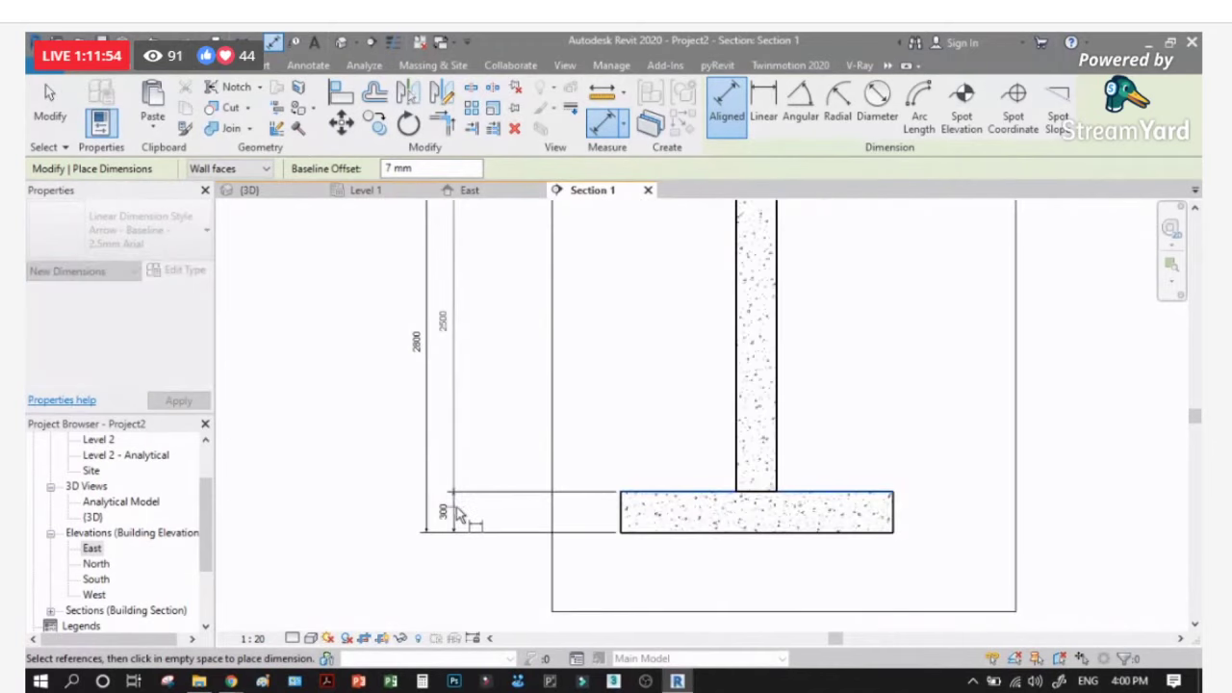
pyautogui.scroll(-2, 525, 452)
pyautogui.press('Escape')
pyautogui.press('Escape')
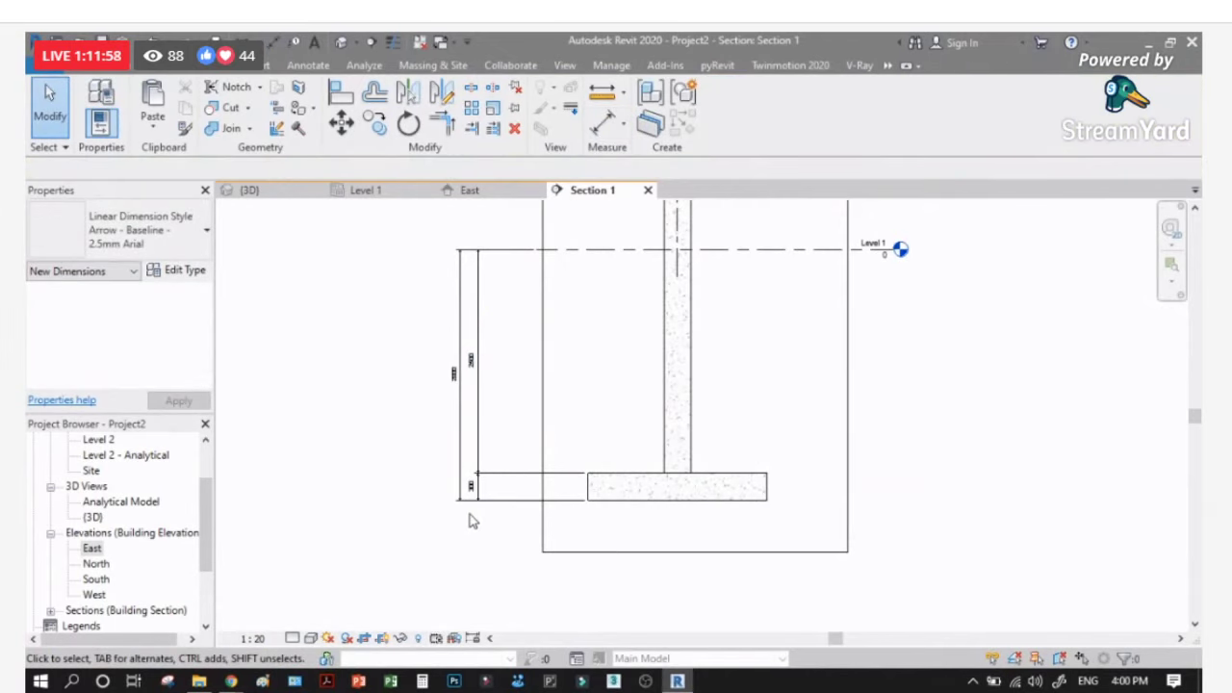
# Step: Nudge the 2800, 2500 and 300 dimensions slightly right and deselect them
pyautogui.scroll(2, 470, 521)
pyautogui.click(431, 418)
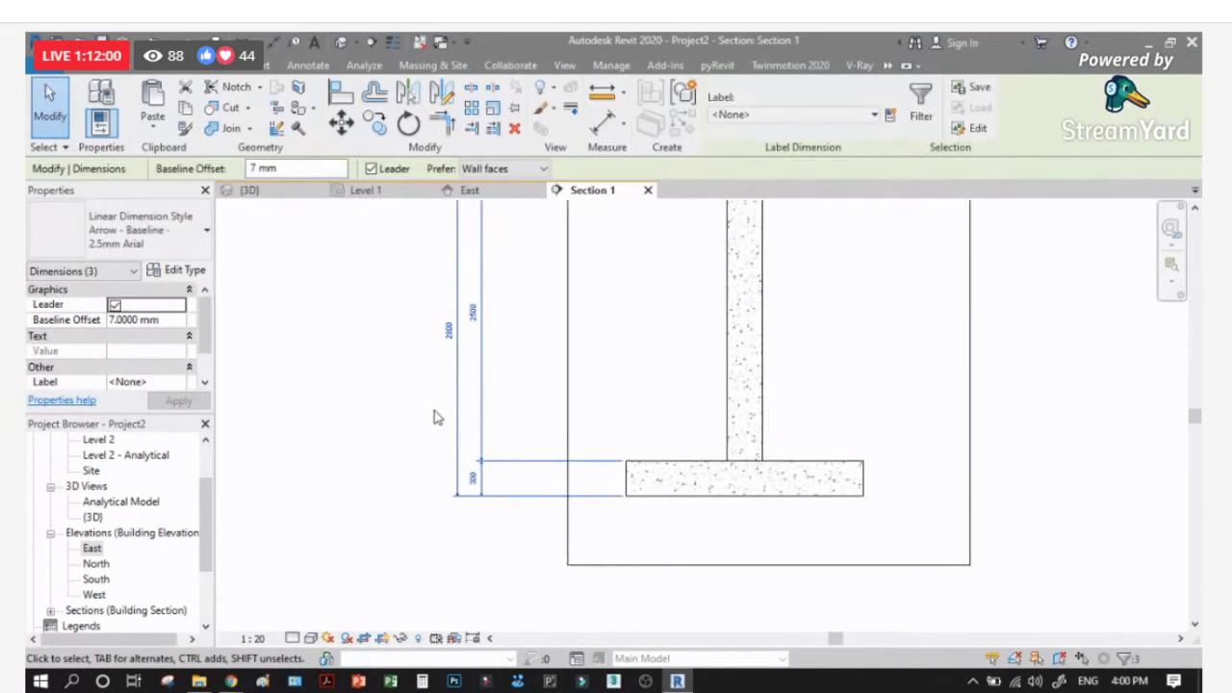
pyautogui.press('Right')
pyautogui.press('Right')
pyautogui.press('Right')
pyautogui.click(377, 501)
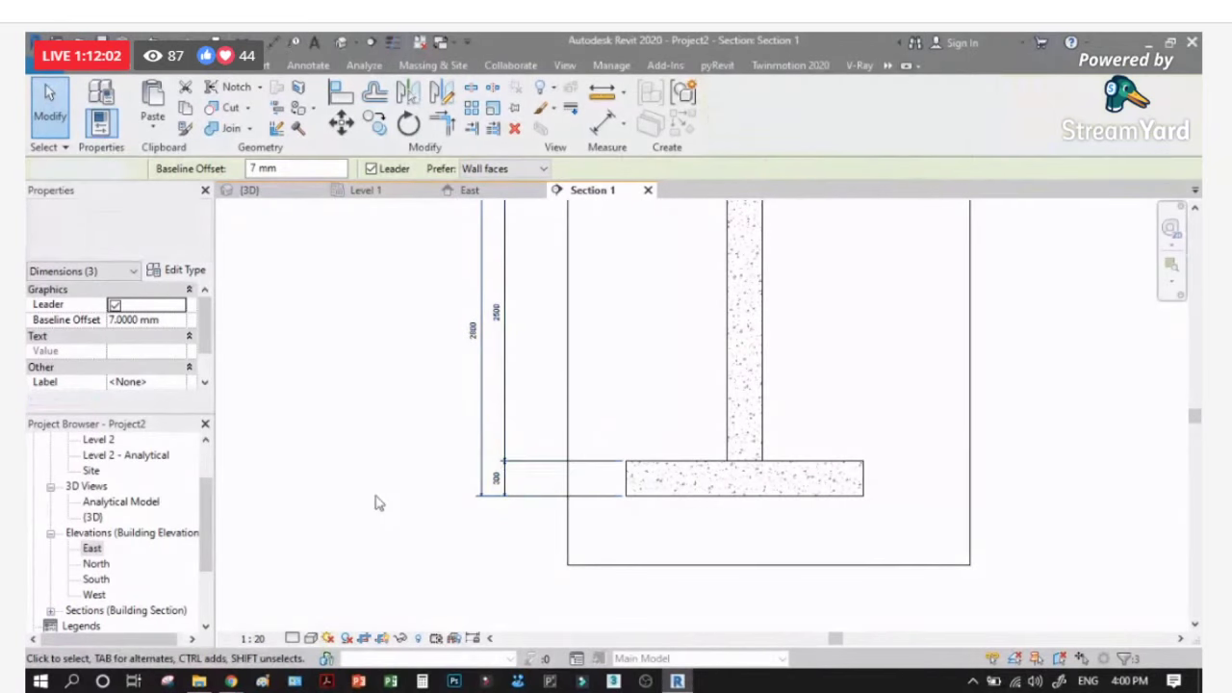
pyautogui.scroll(4, 500, 501)
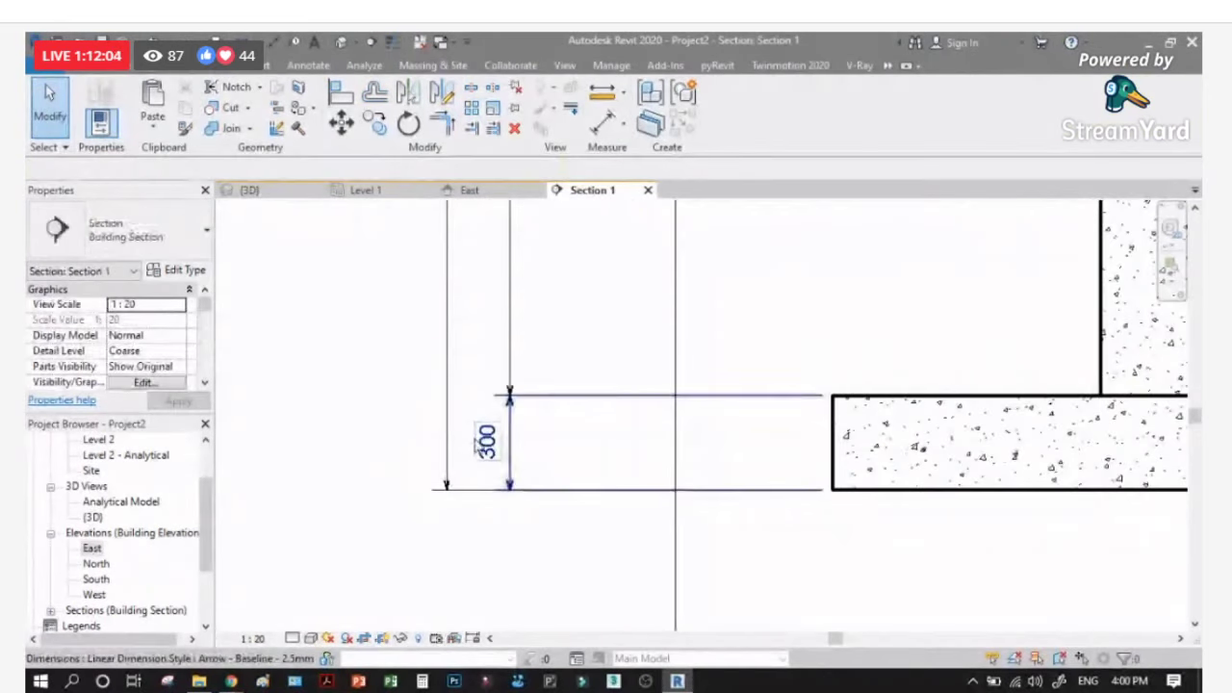
pyautogui.scroll(-2, 412, 473)
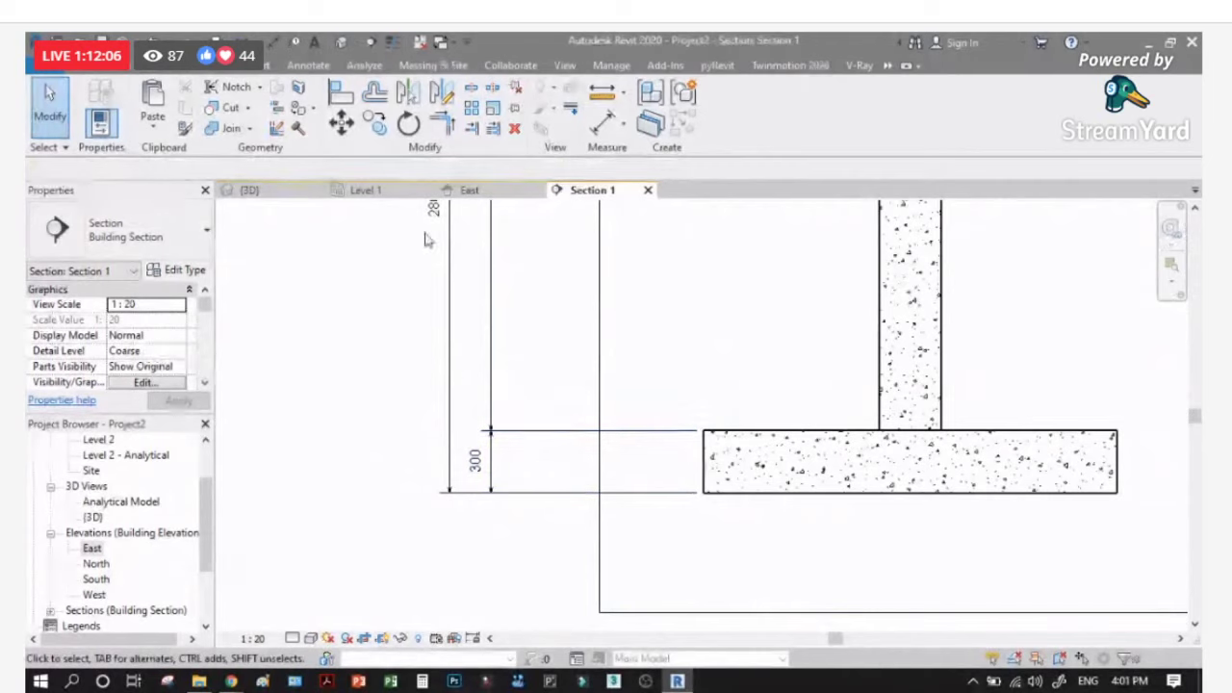
# Step: Return to the Level 1 plan around the footing grid, then switch to the Annotate and Architecture ribbons
pyautogui.click(366, 192)
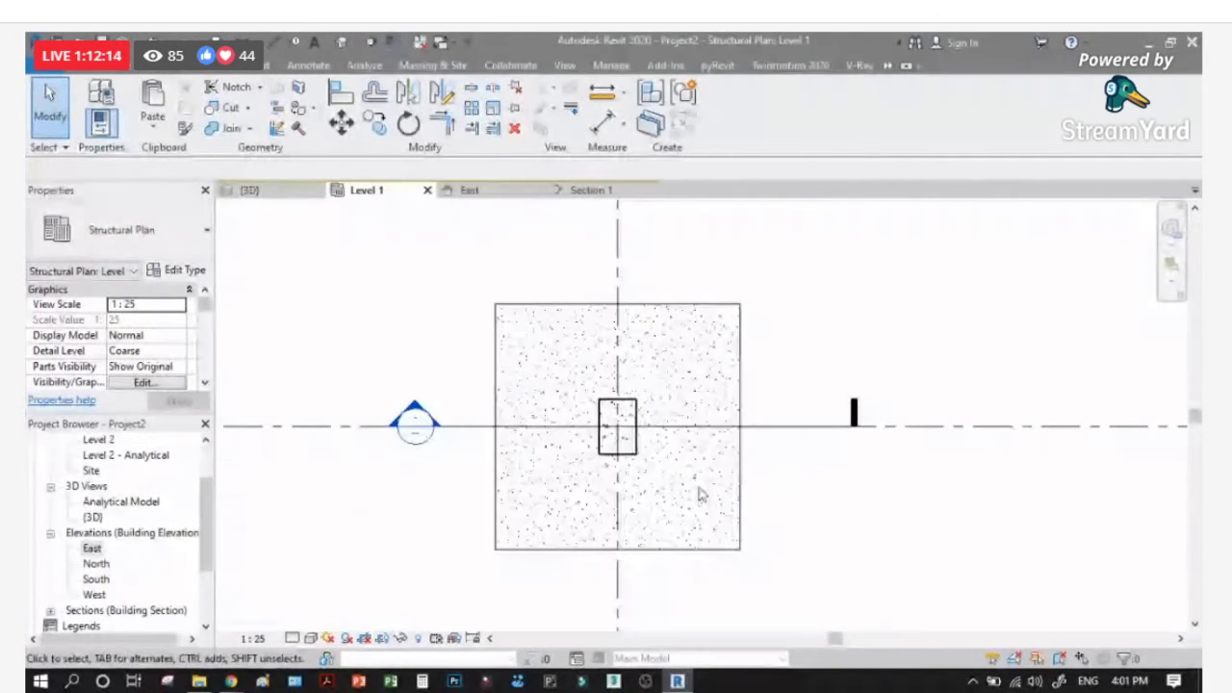
pyautogui.scroll(-4, 520, 346)
pyautogui.scroll(-4, 556, 360)
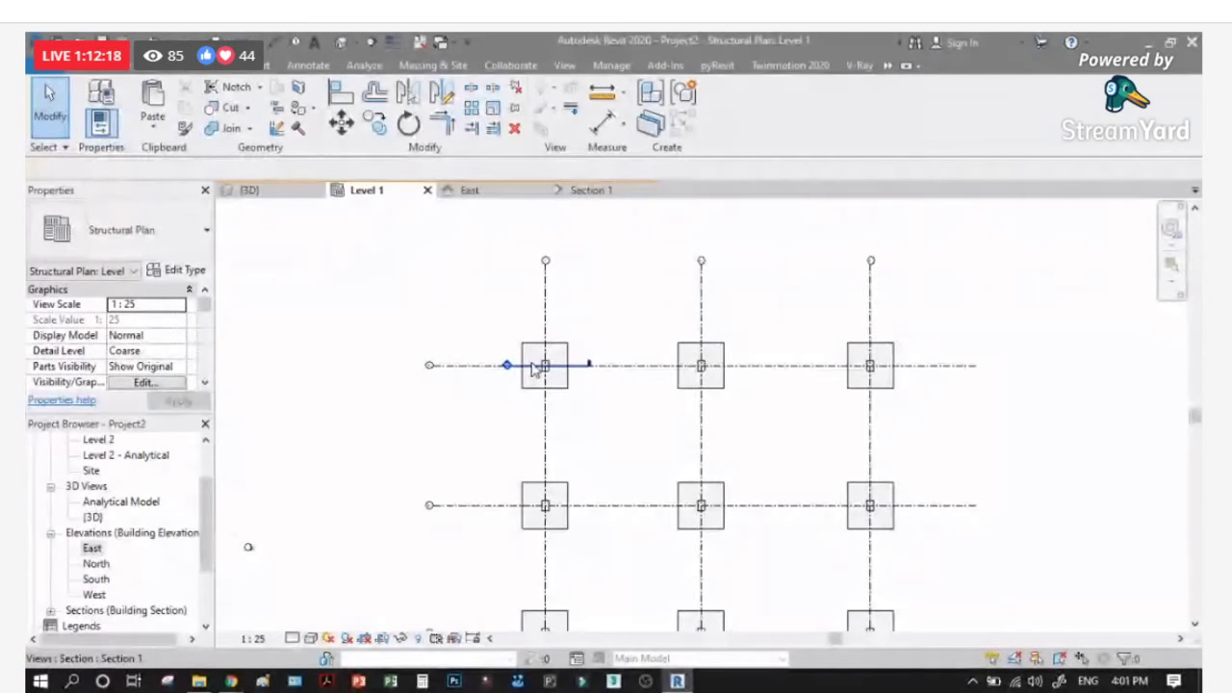
pyautogui.scroll(3, 533, 371)
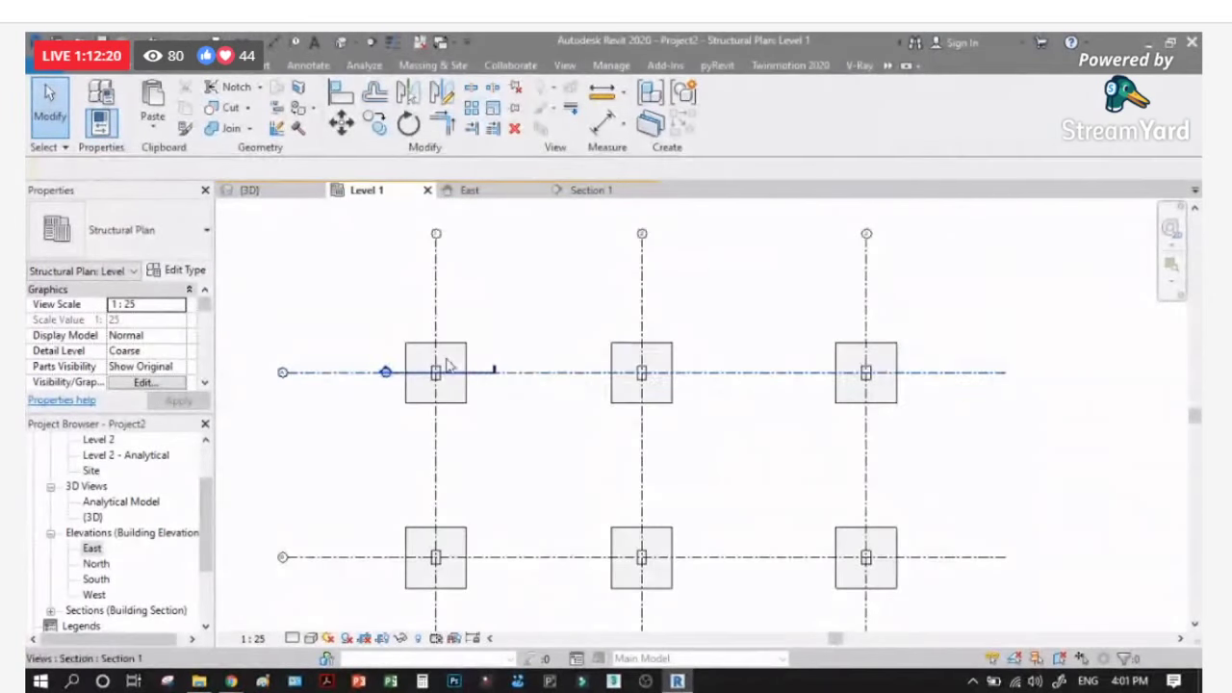
pyautogui.click(308, 66)
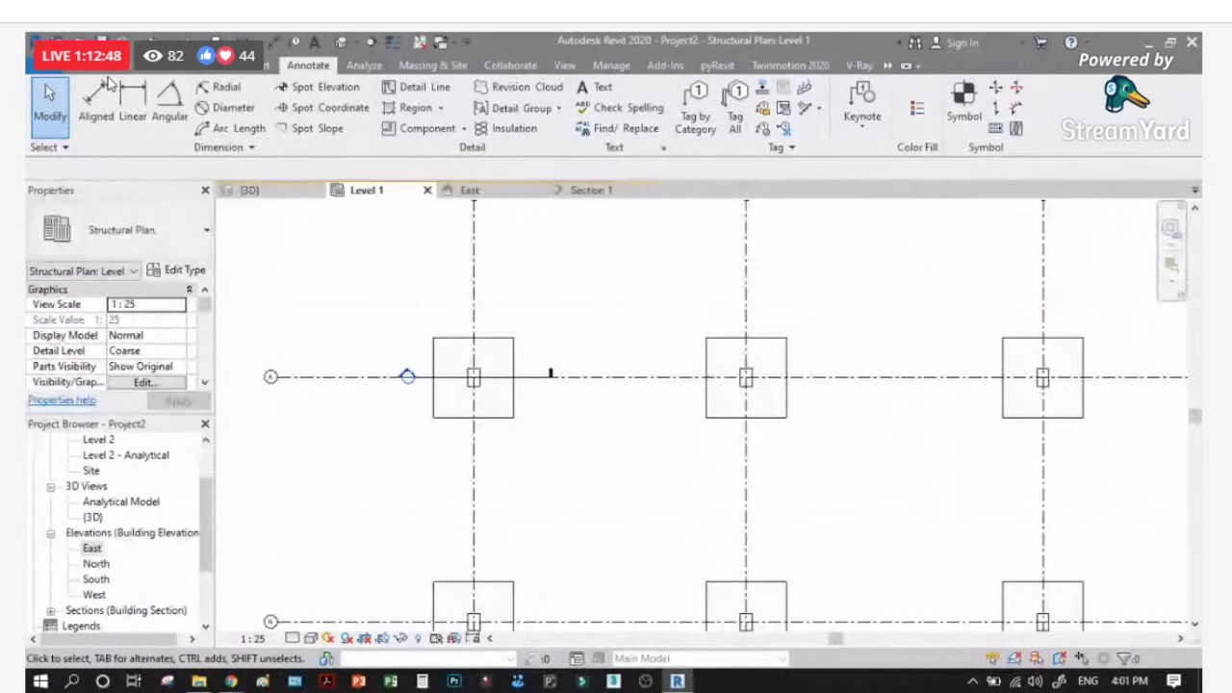
pyautogui.click(117, 64)
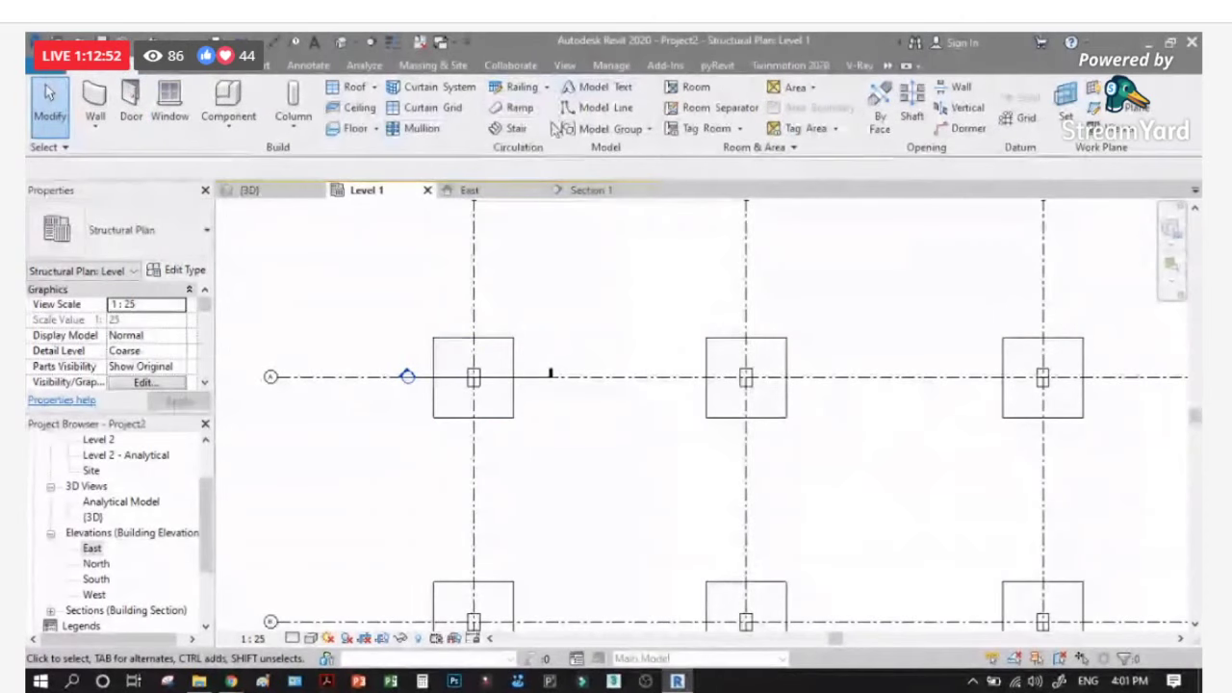
pyautogui.scroll(2, 423, 354)
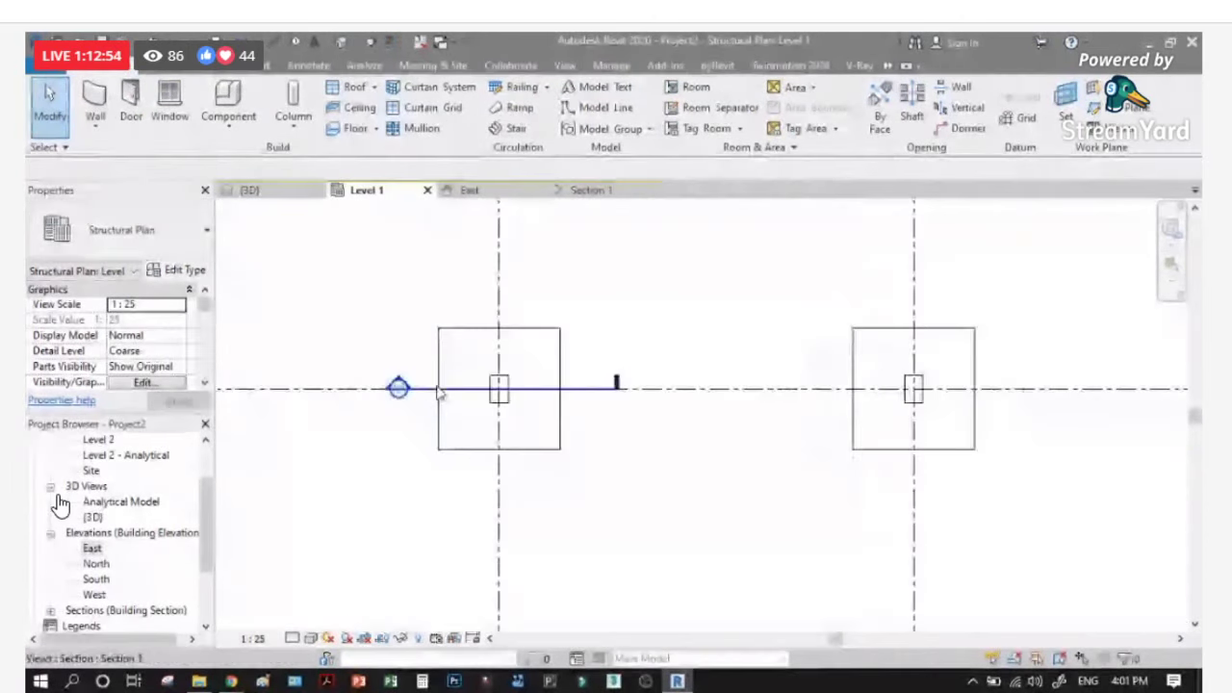
pyautogui.scroll(1, 437, 389)
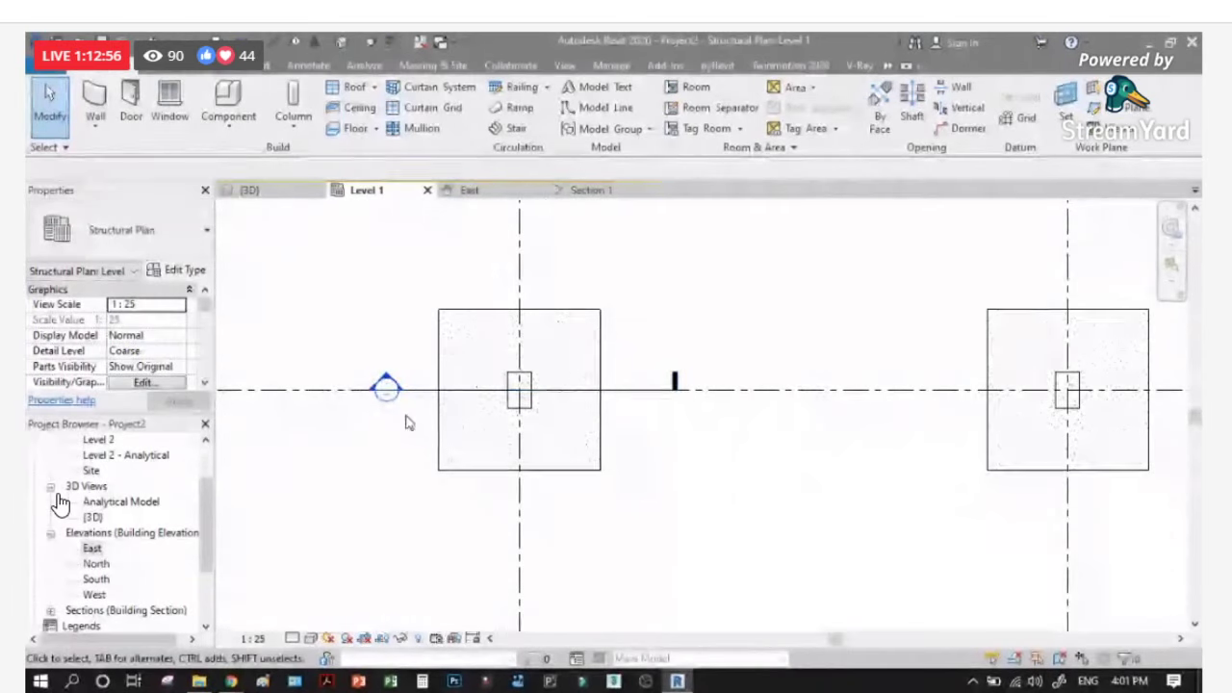
pyautogui.scroll(1, 405, 424)
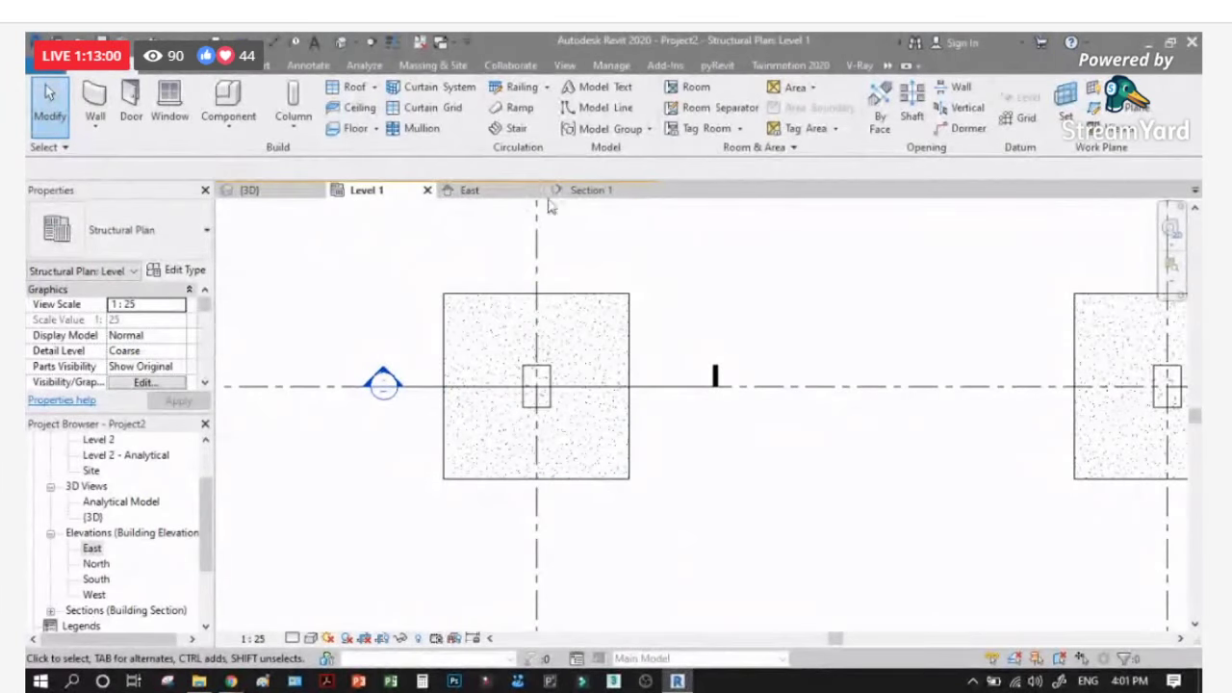
# Step: In Section 1, draw a new section line running from beside the footing to above it
pyautogui.click(588, 189)
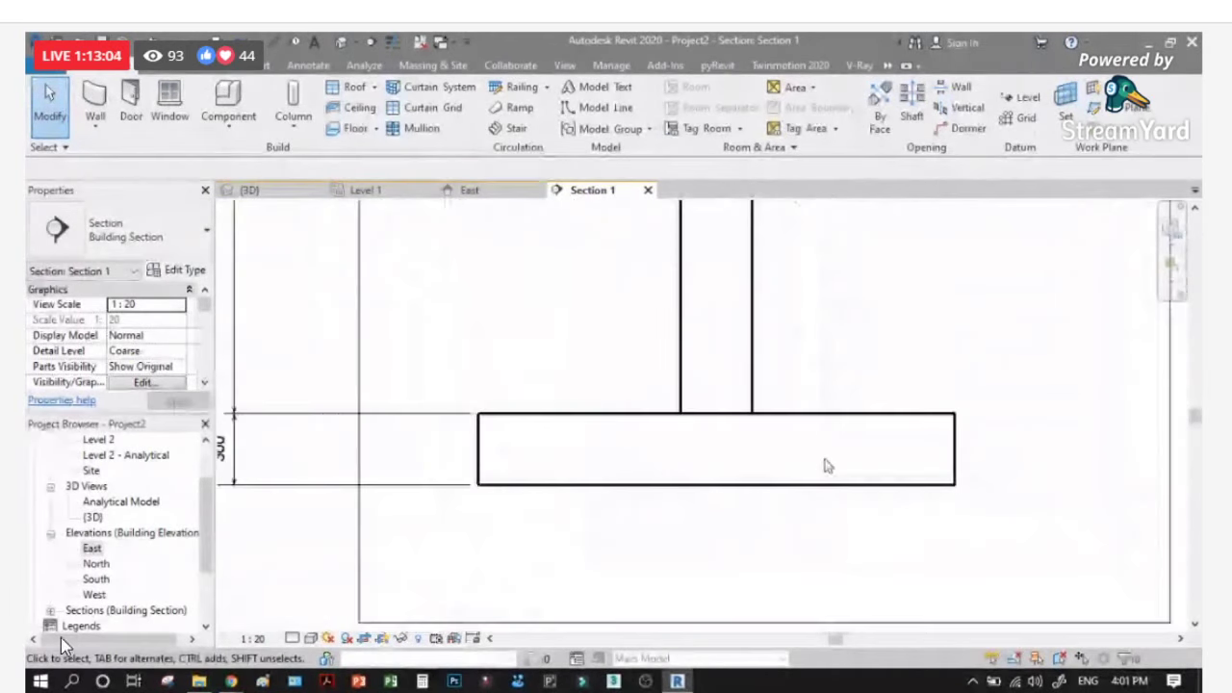
pyautogui.scroll(-1, 446, 428)
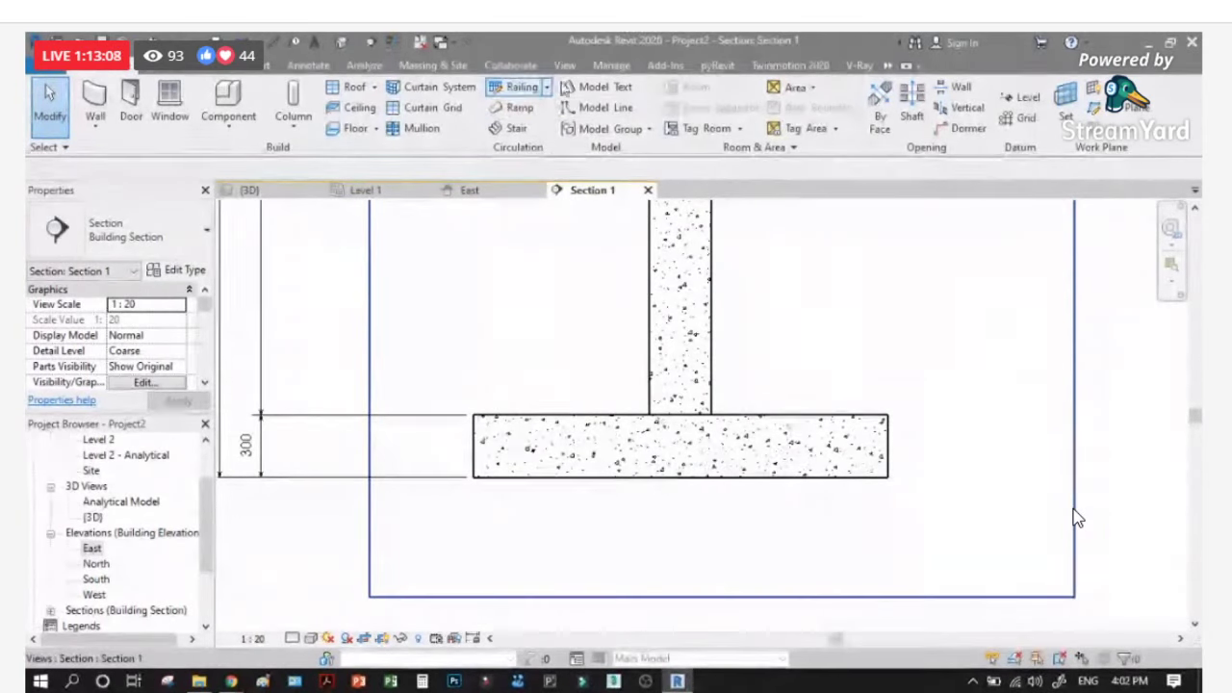
pyautogui.click(564, 64)
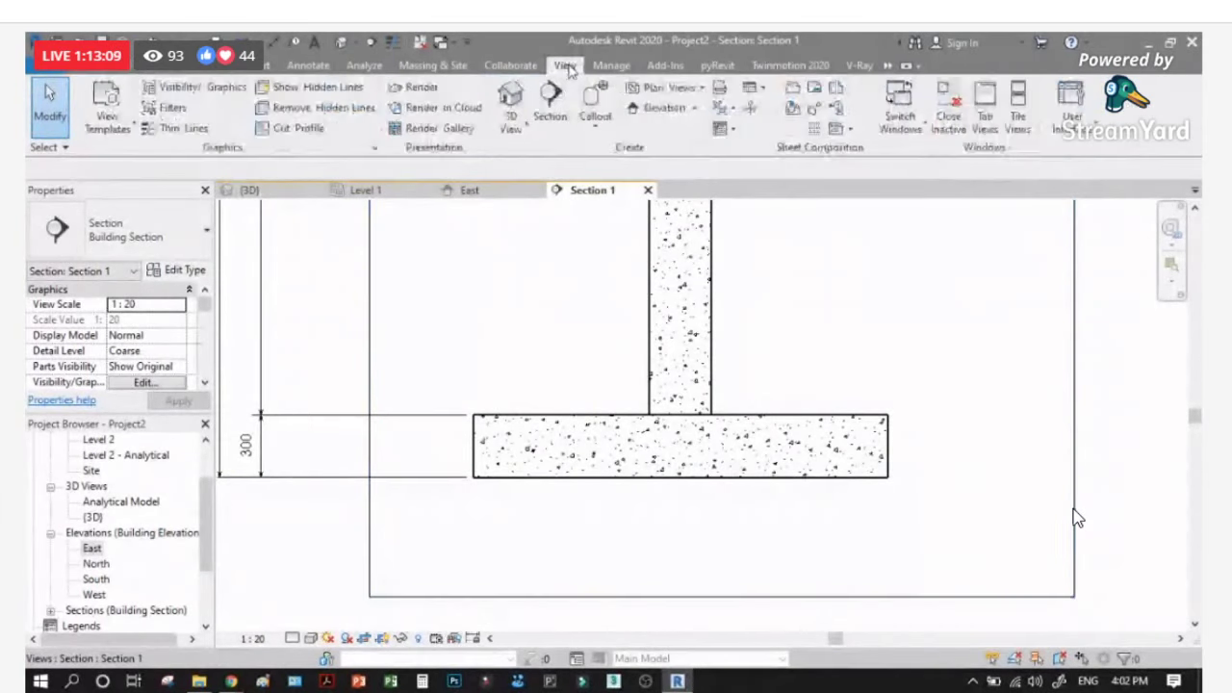
pyautogui.click(562, 120)
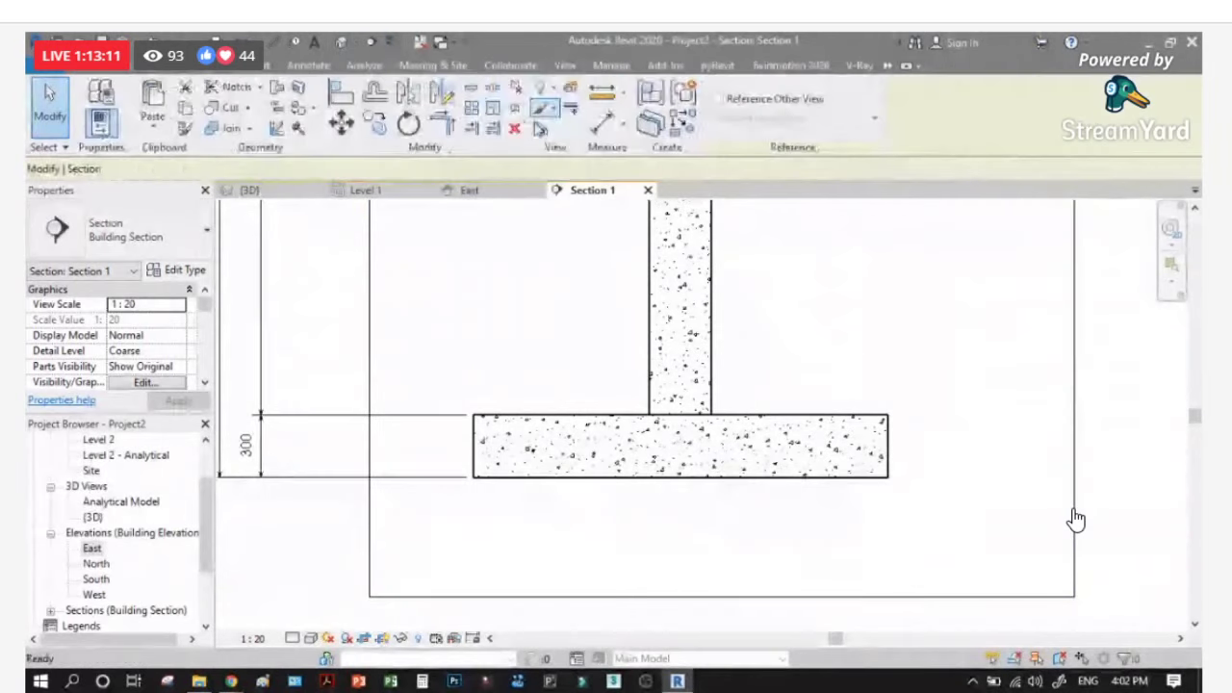
pyautogui.click(943, 450)
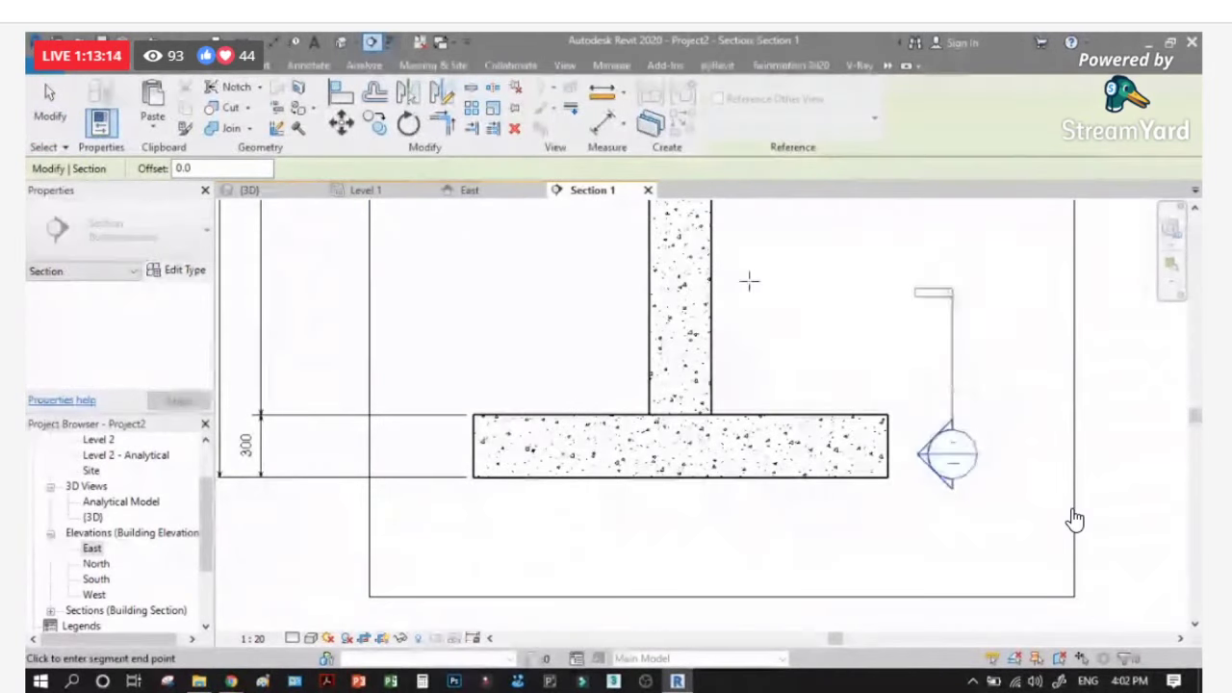
pyautogui.scroll(-2, 764, 407)
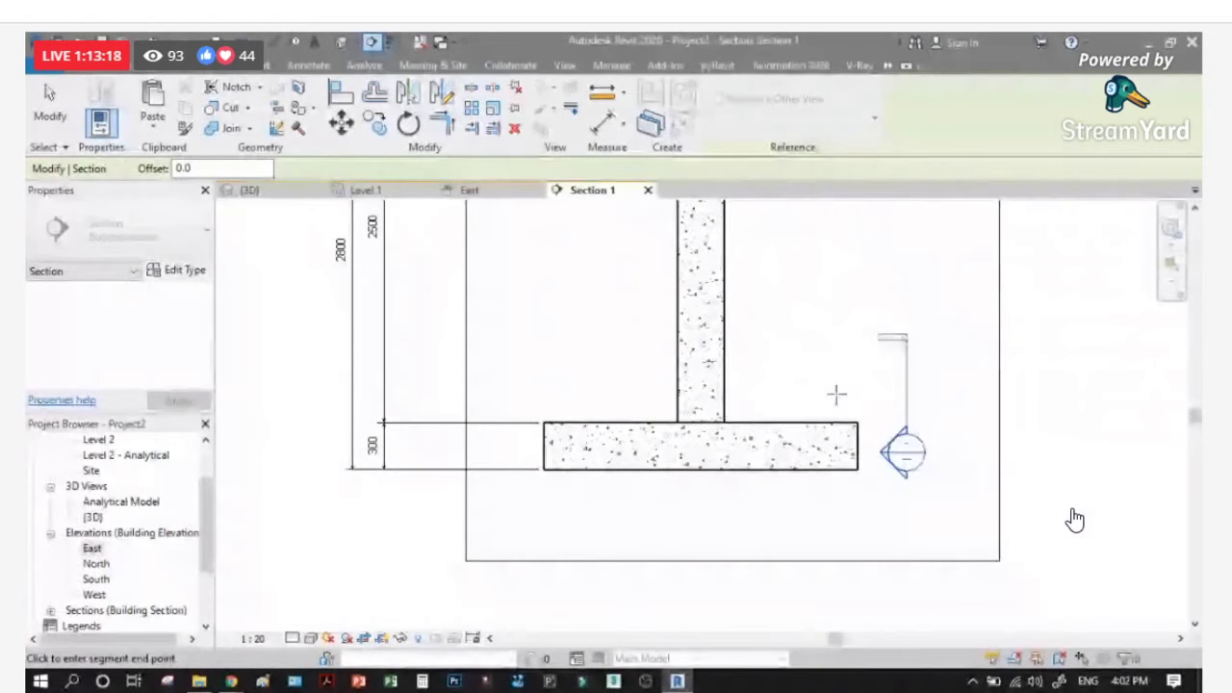
pyautogui.scroll(-1, 837, 394)
pyautogui.click(871, 243)
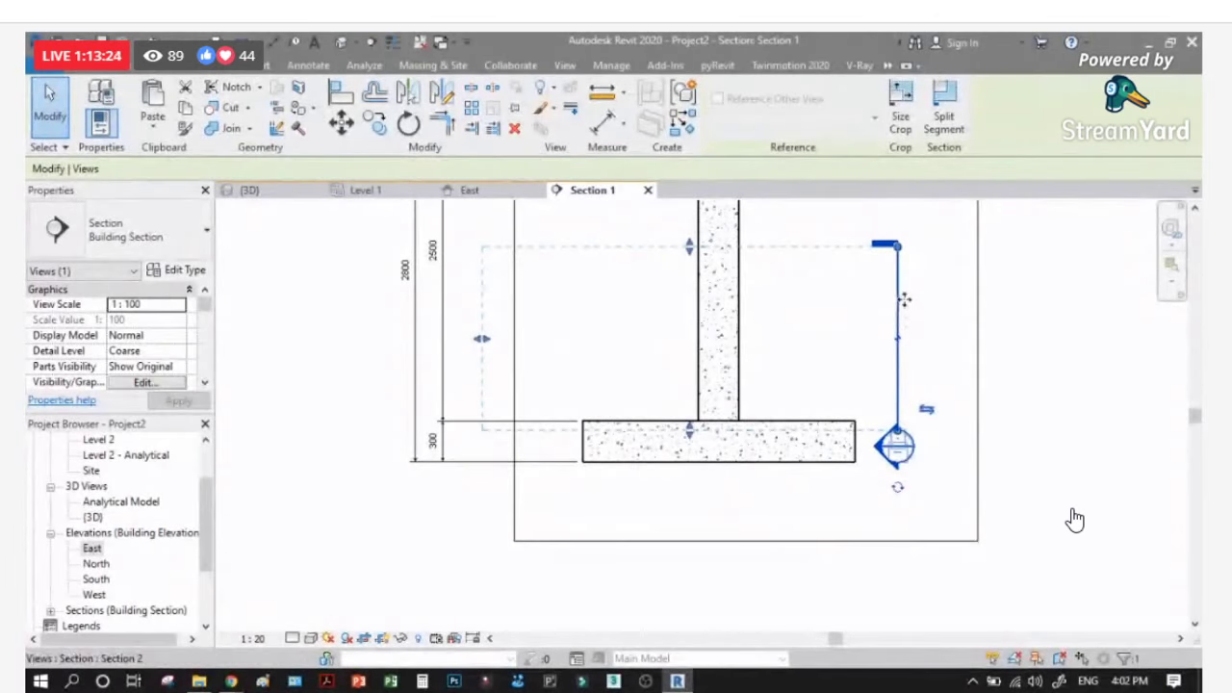
# Step: Rotate the new section so it lies horizontally across the column
pyautogui.click(408, 124)
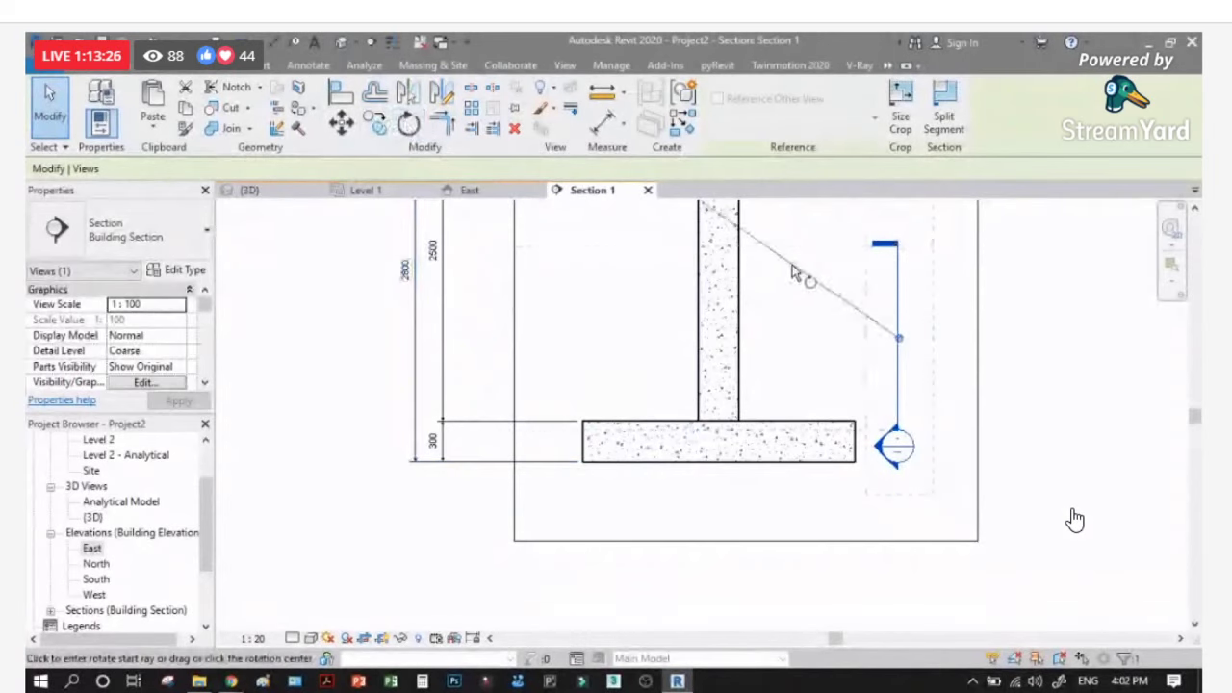
pyautogui.click(792, 273)
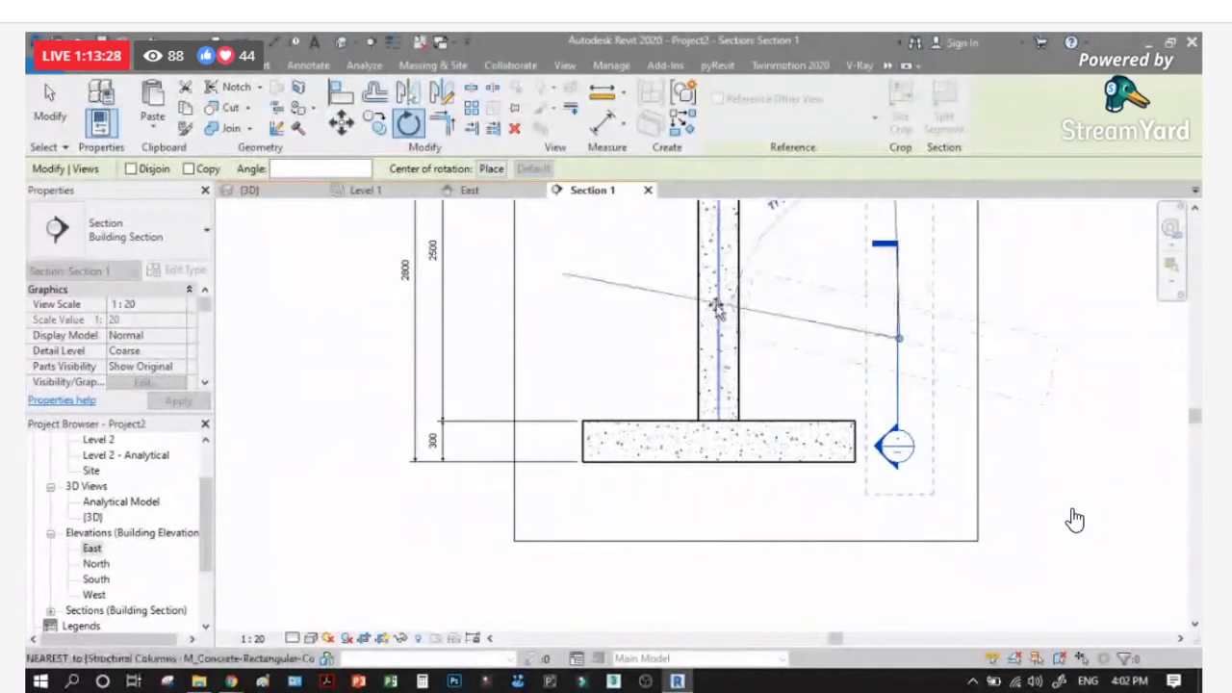
pyautogui.click(687, 345)
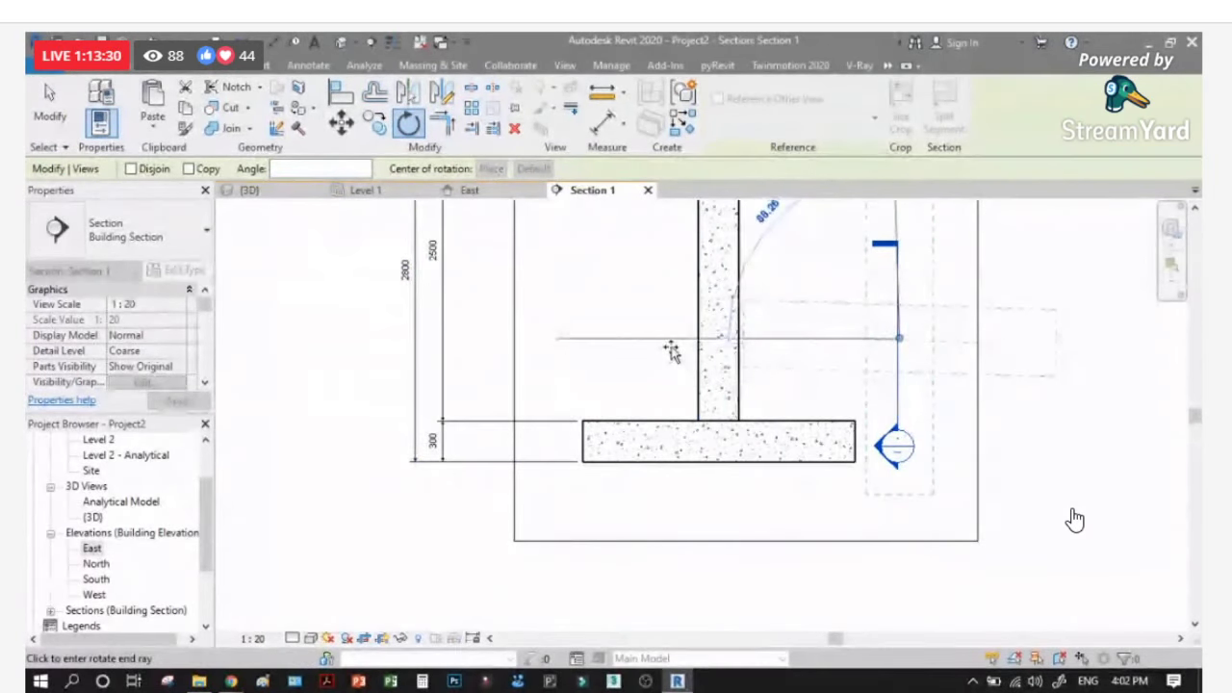
pyautogui.click(670, 353)
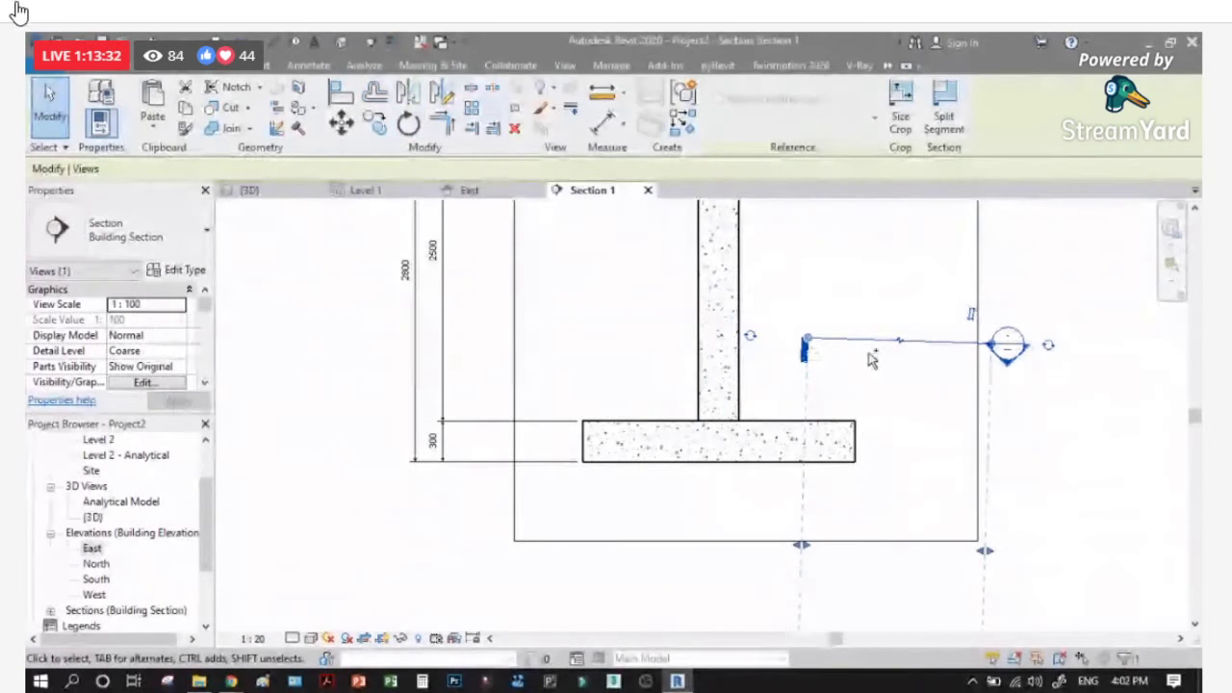
pyautogui.press('space')
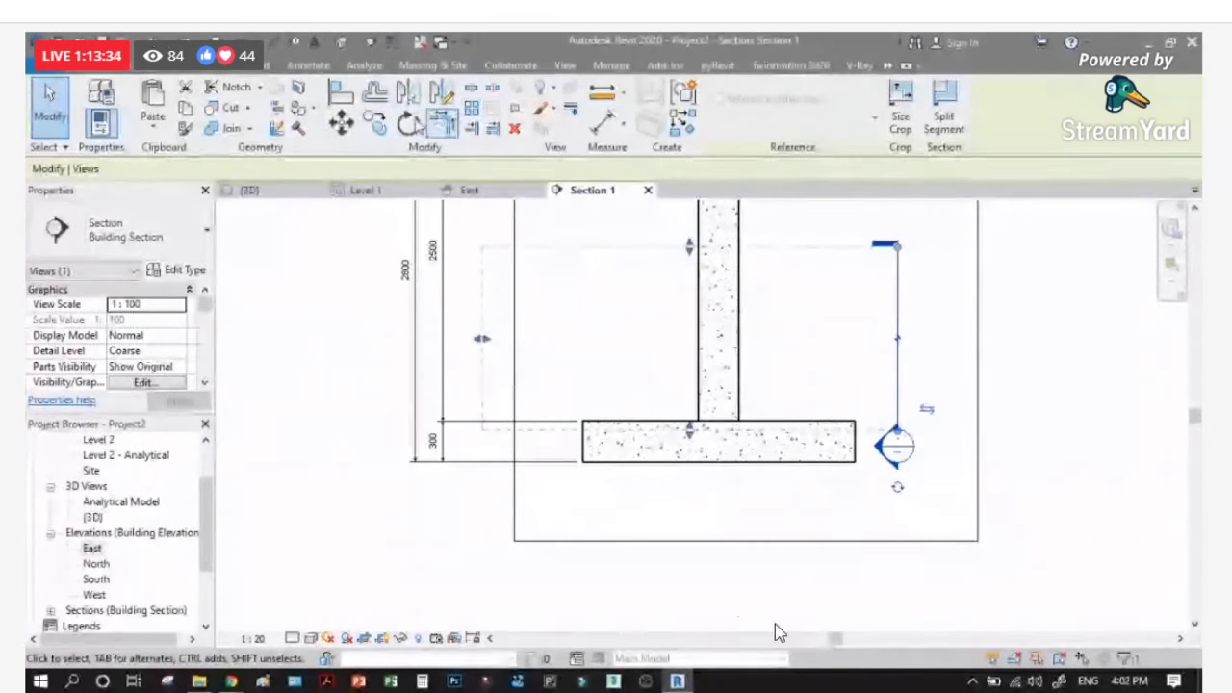
pyautogui.press('r')
pyautogui.press('o')
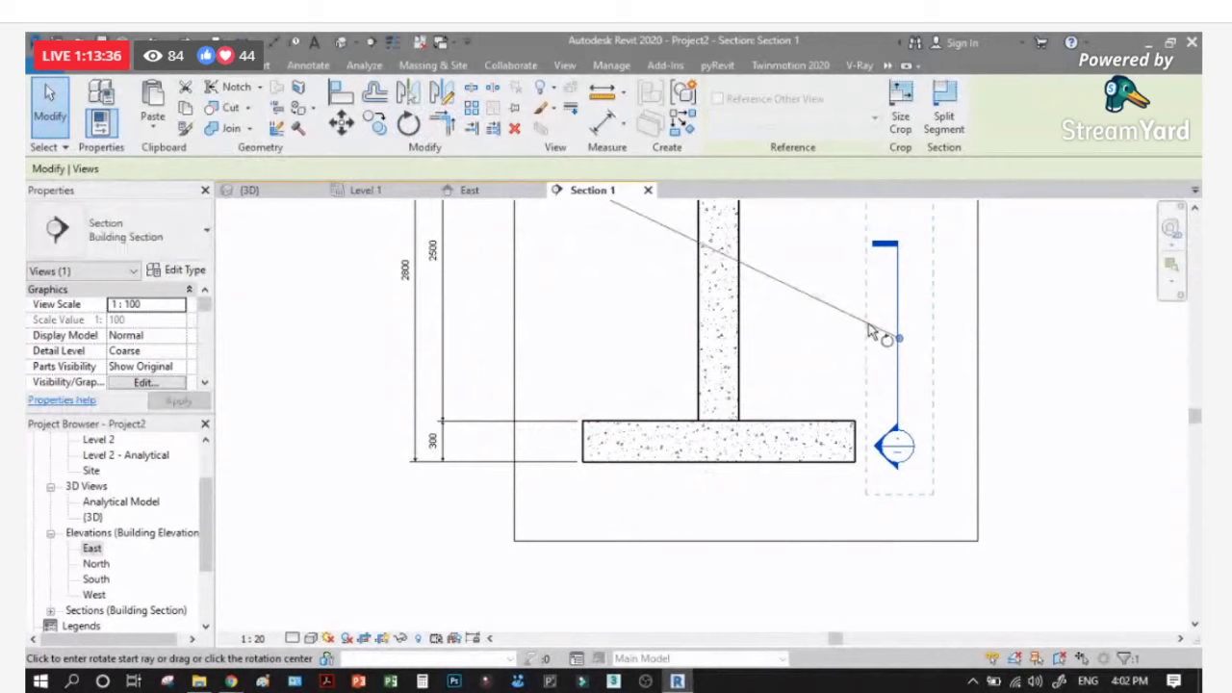
pyautogui.click(877, 273)
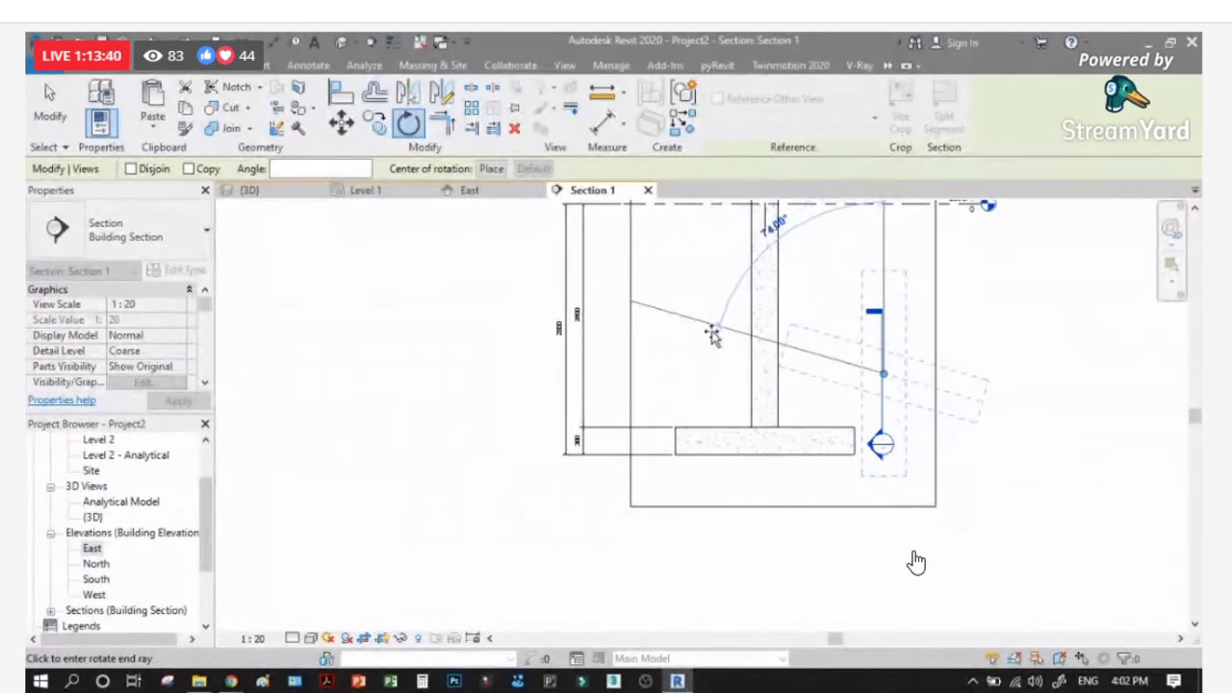
pyautogui.click(701, 378)
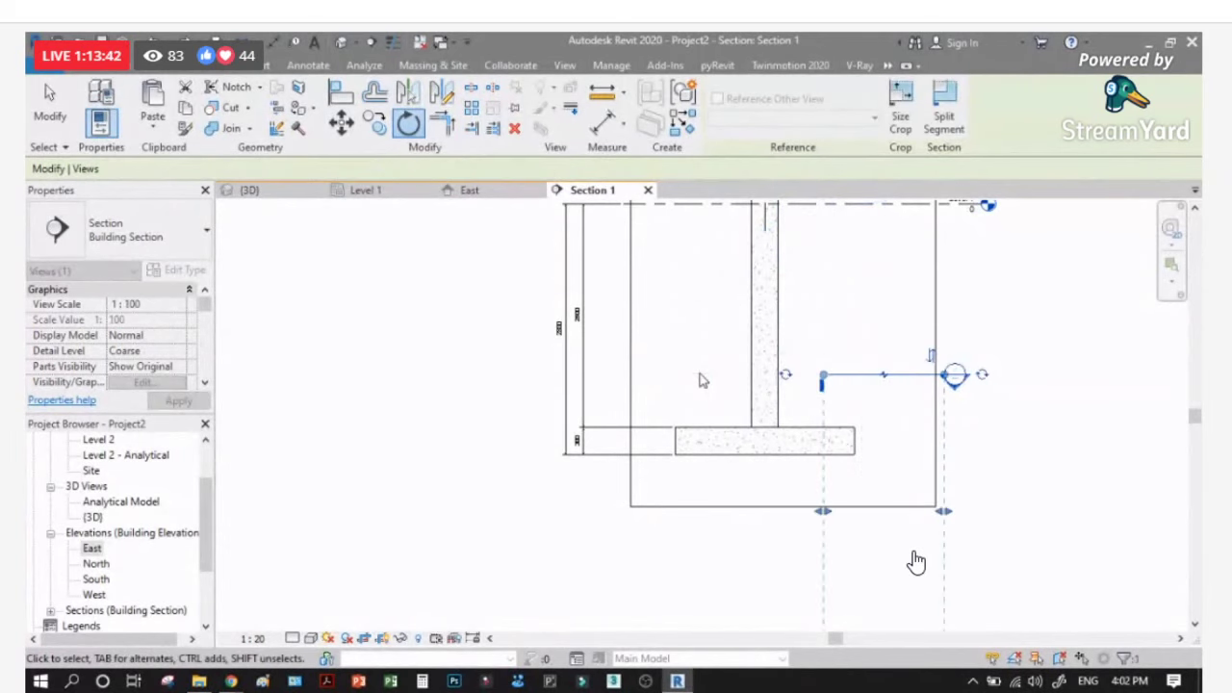
# Step: Move the section line down into the footing and extend it past the footing's right end
pyautogui.scroll(2, 880, 424)
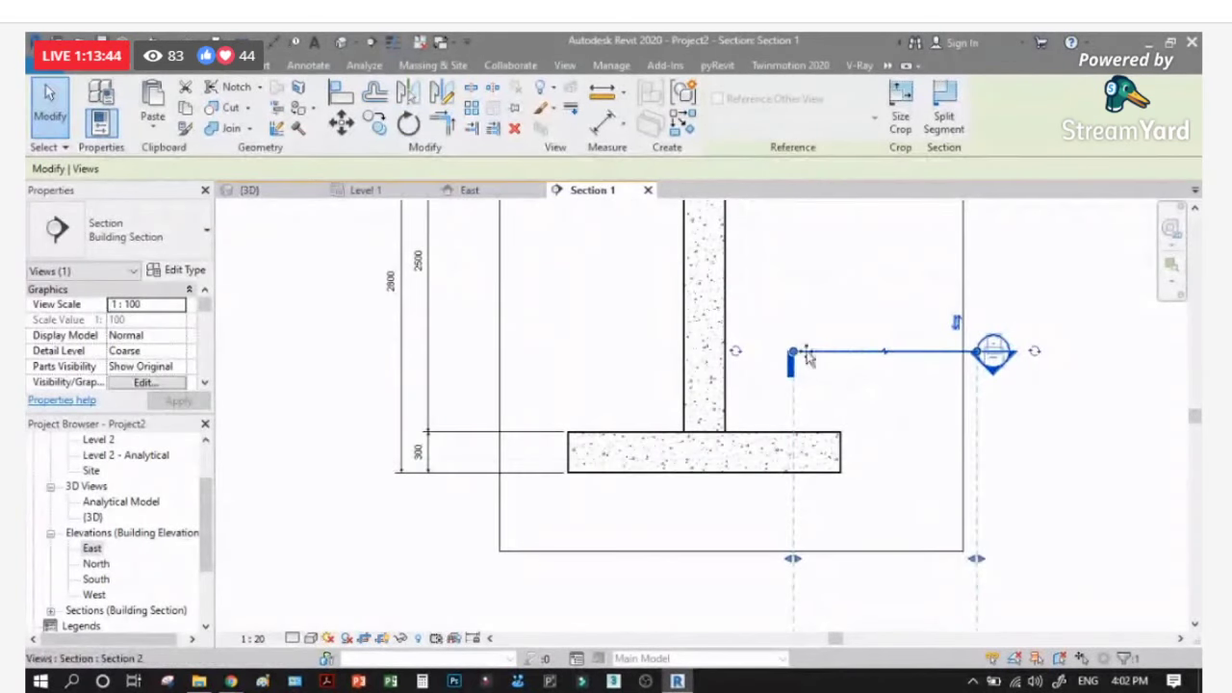
pyautogui.moveTo(808, 358); pyautogui.dragTo(626, 446)
pyautogui.scroll(1, 754, 488)
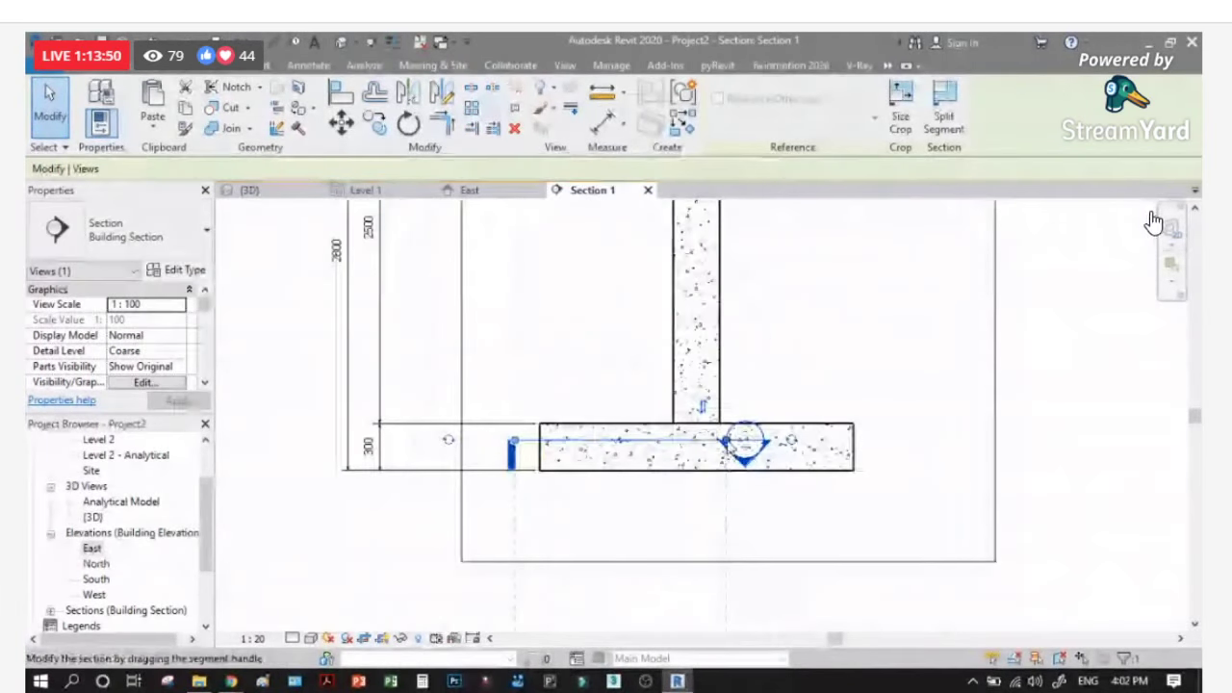
pyautogui.moveTo(727, 442); pyautogui.dragTo(900, 444)
pyautogui.click(876, 513)
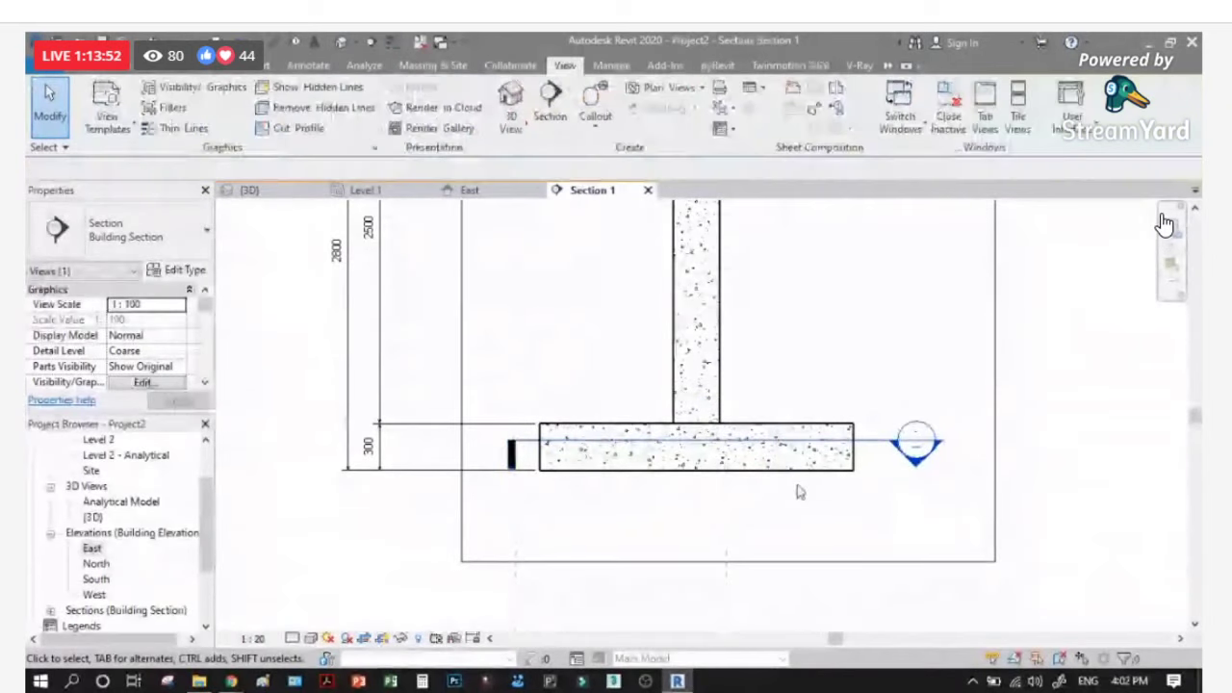
# Step: Open Section 2, trim its crop region to frame one column, and set scale to 1:20
pyautogui.doubleClick(916, 469)
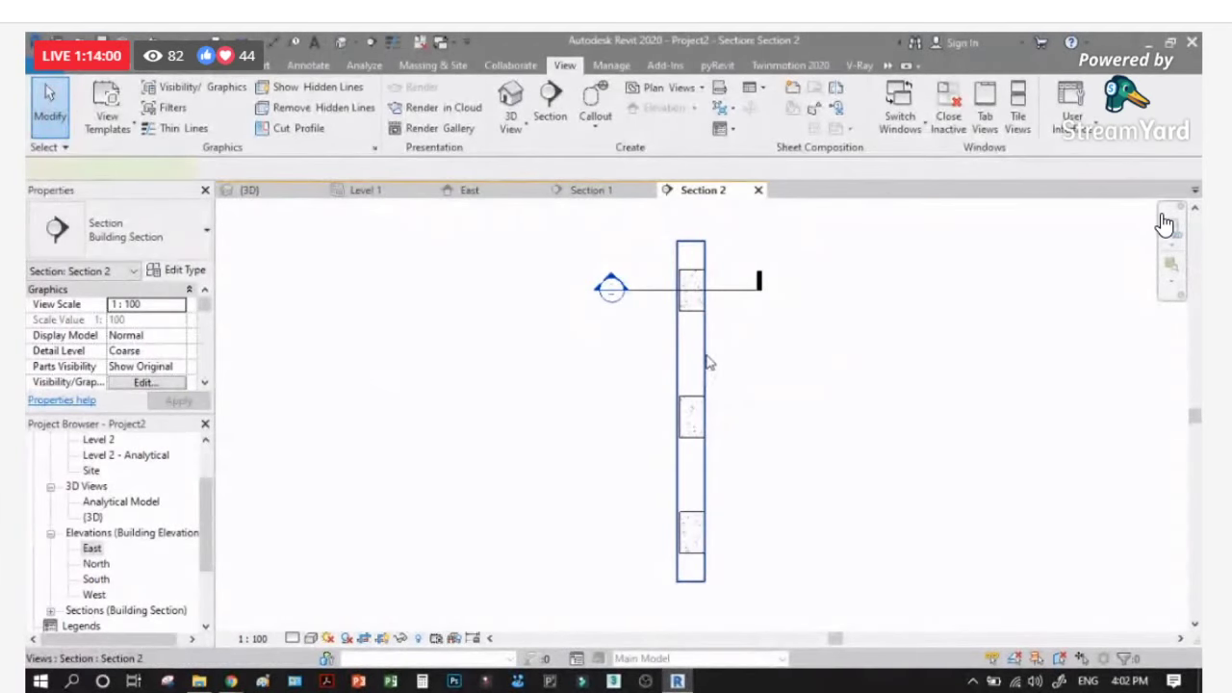
pyautogui.click(708, 362)
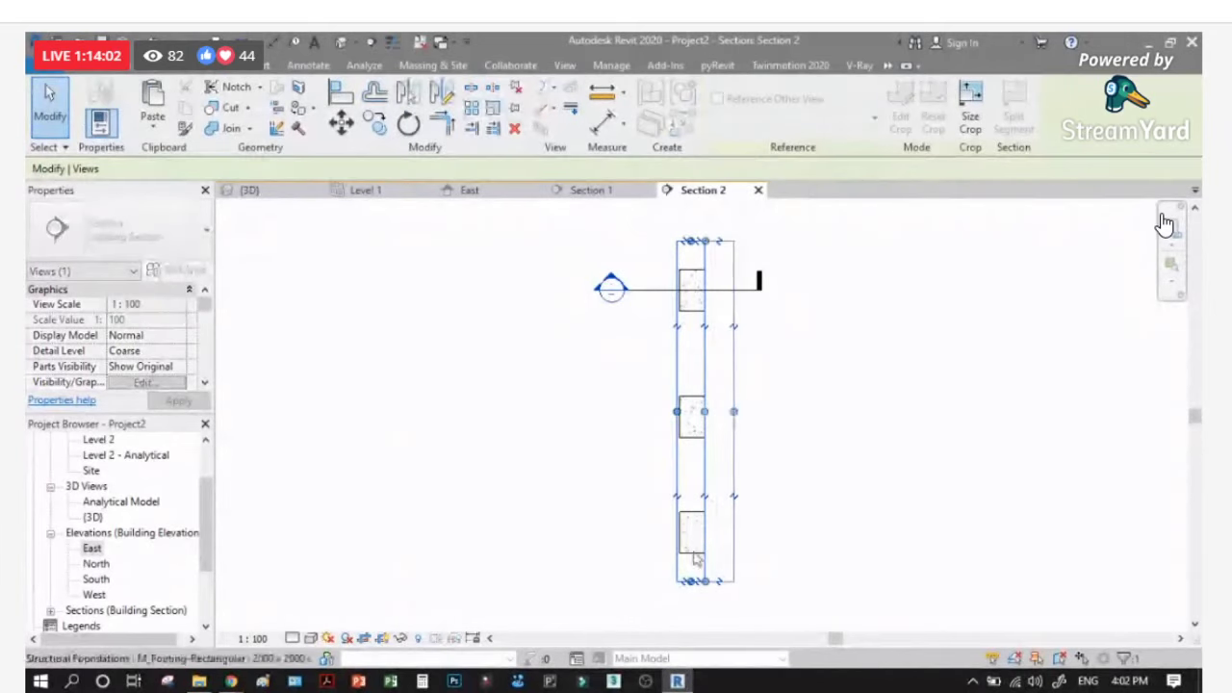
pyautogui.moveTo(693, 581); pyautogui.dragTo(709, 329)
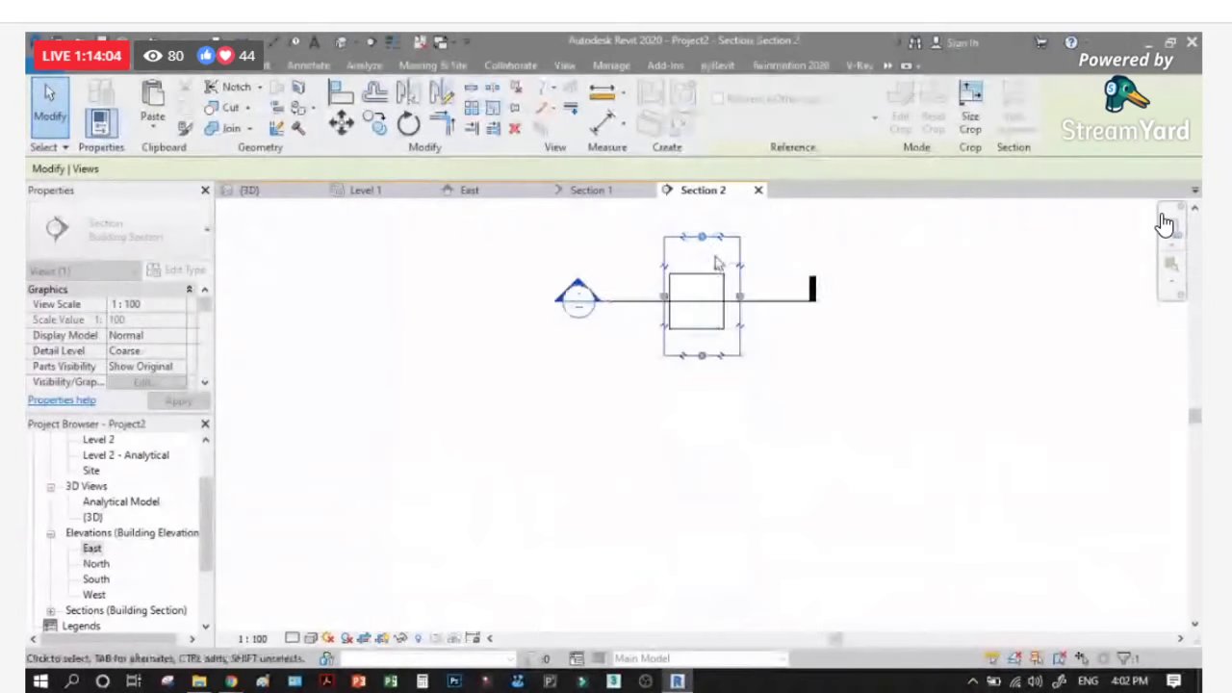
pyautogui.scroll(2, 719, 273)
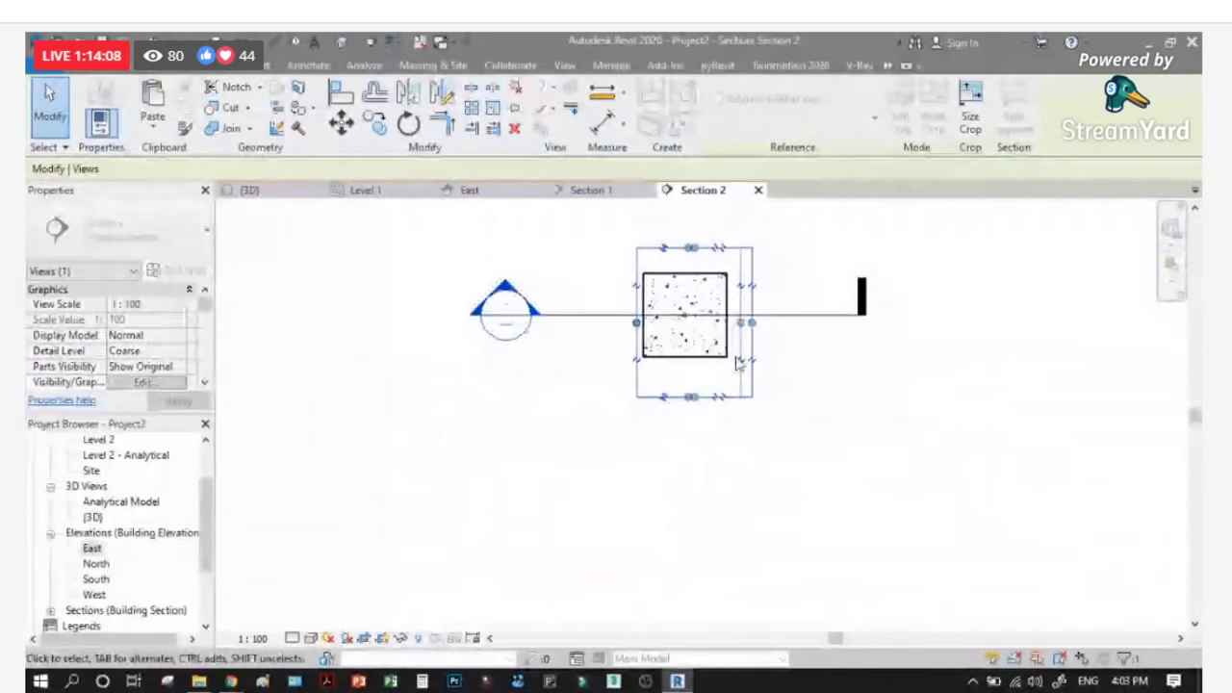
pyautogui.click(252, 639)
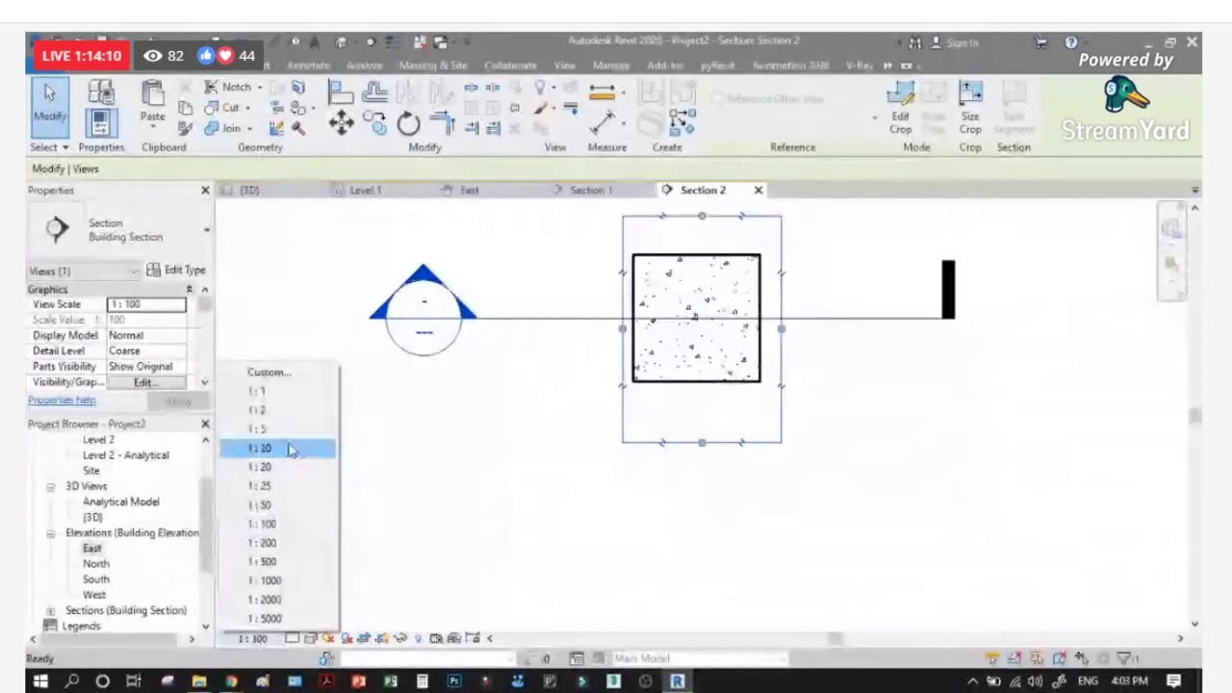
pyautogui.click(278, 486)
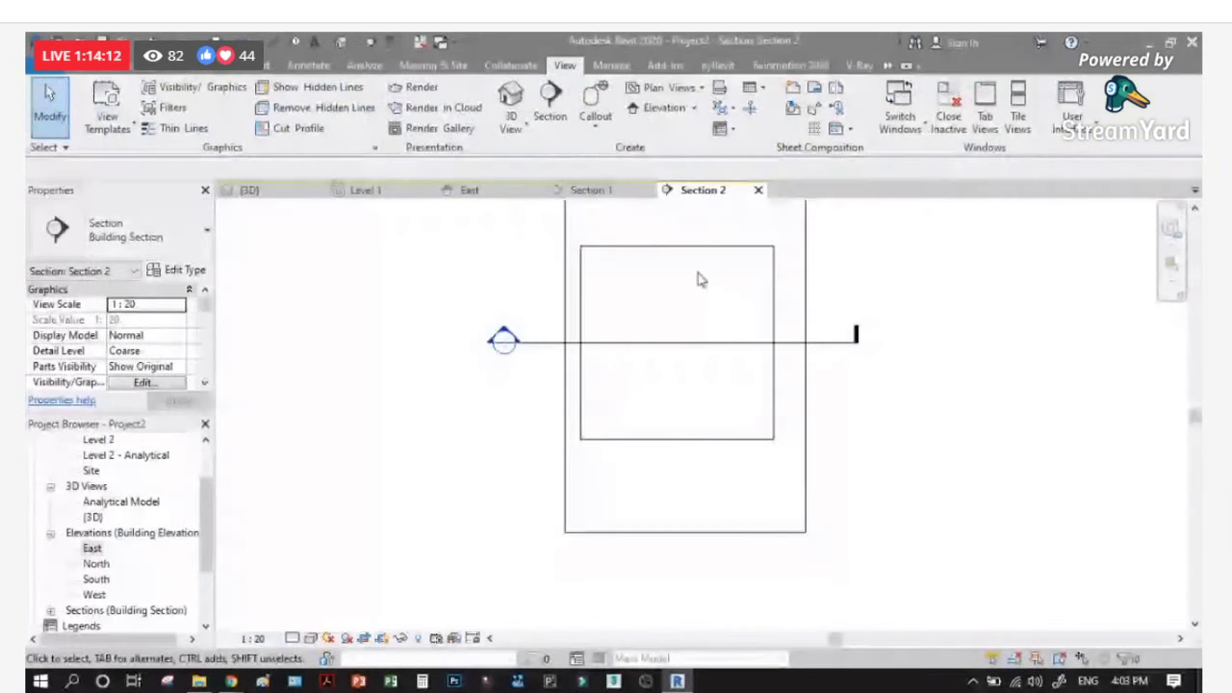
pyautogui.scroll(1, 698, 272)
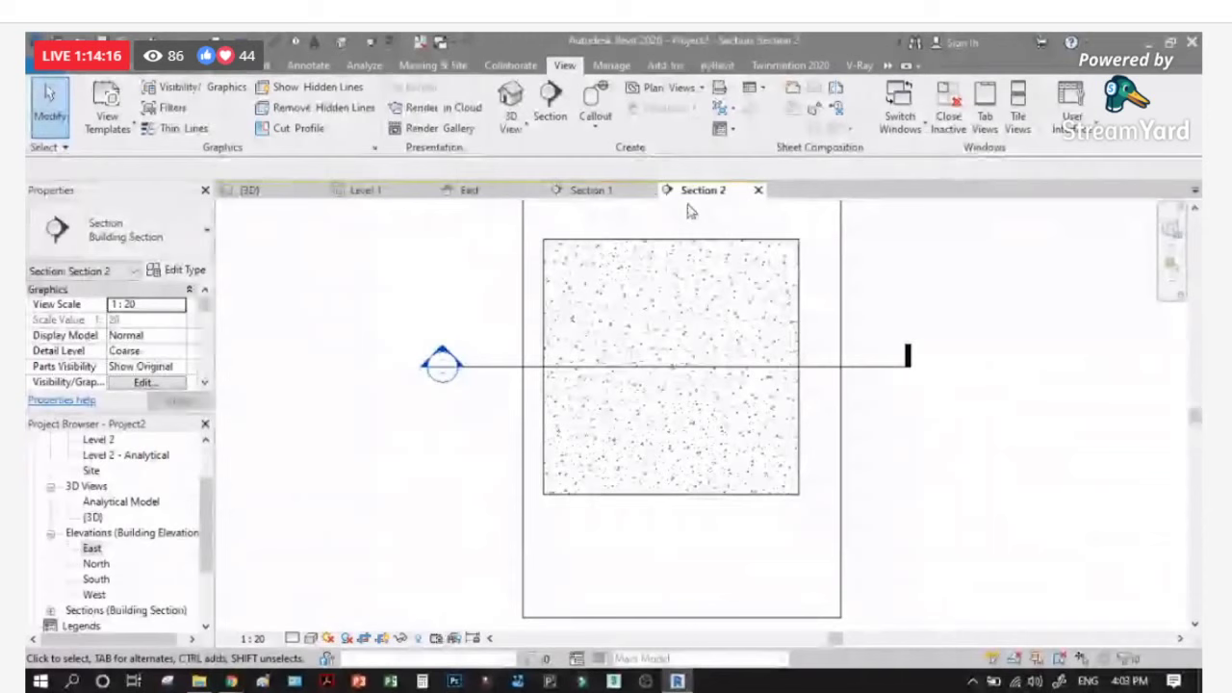
# Step: Compare Sections 1 and 2, checking Section 2's crop boundary and section line
pyautogui.click(591, 190)
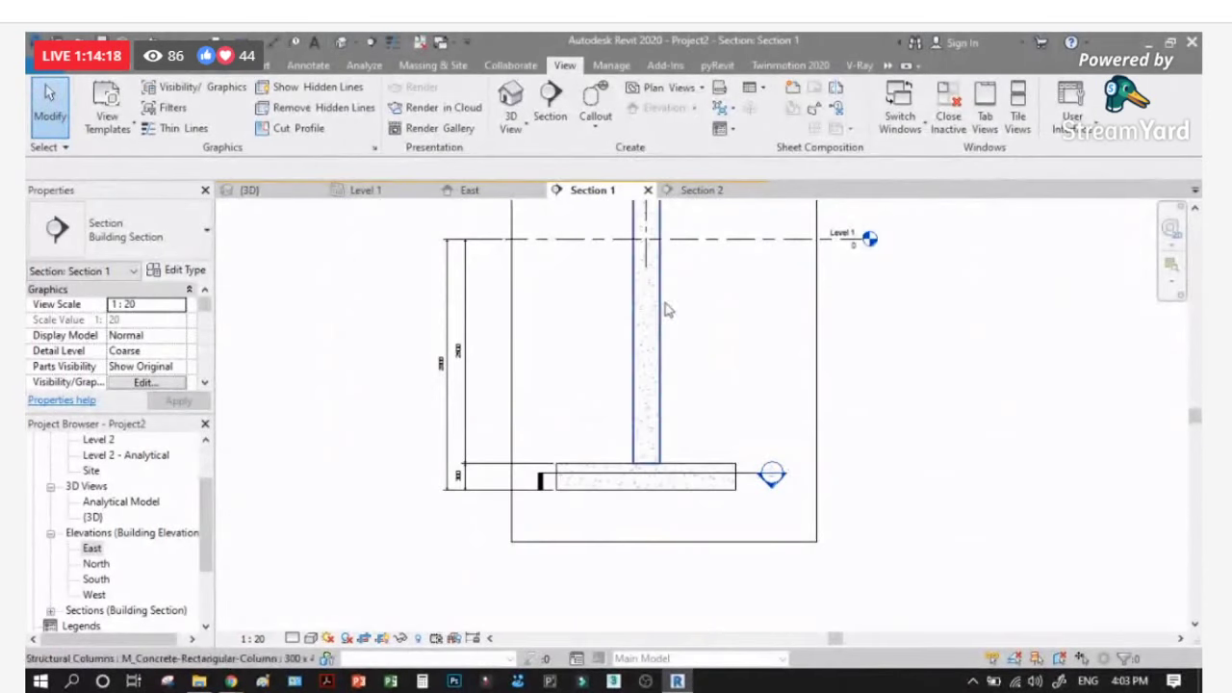
pyautogui.click(703, 190)
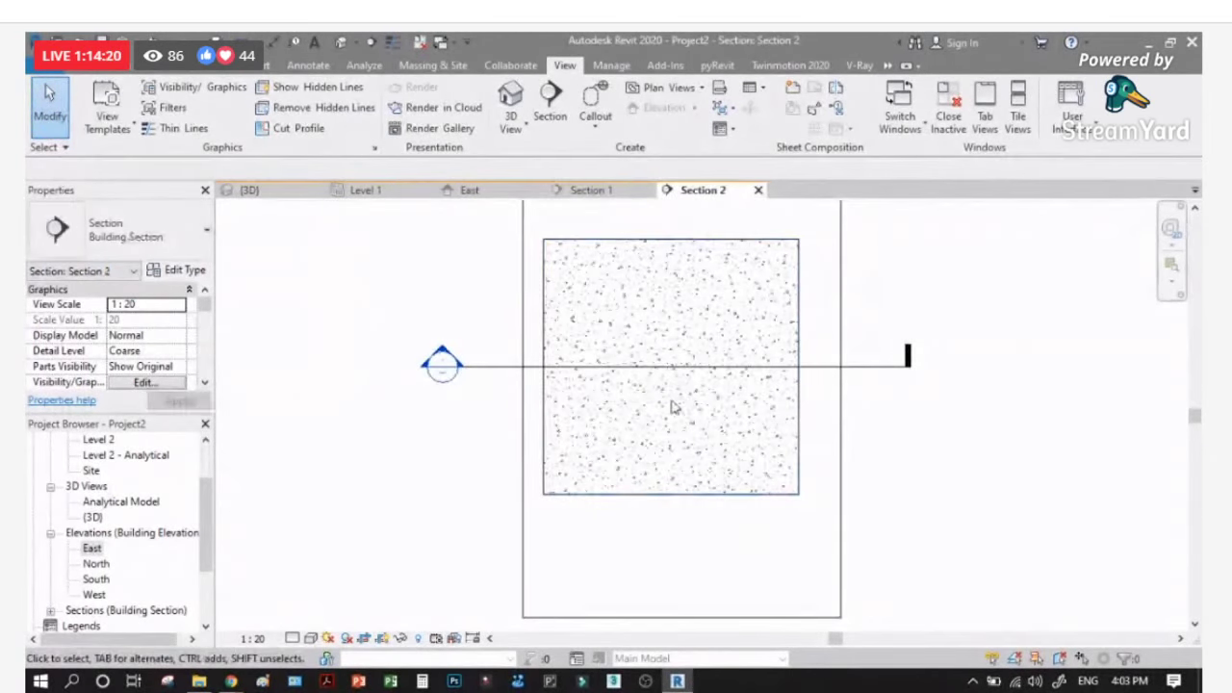
pyautogui.scroll(-2, 620, 448)
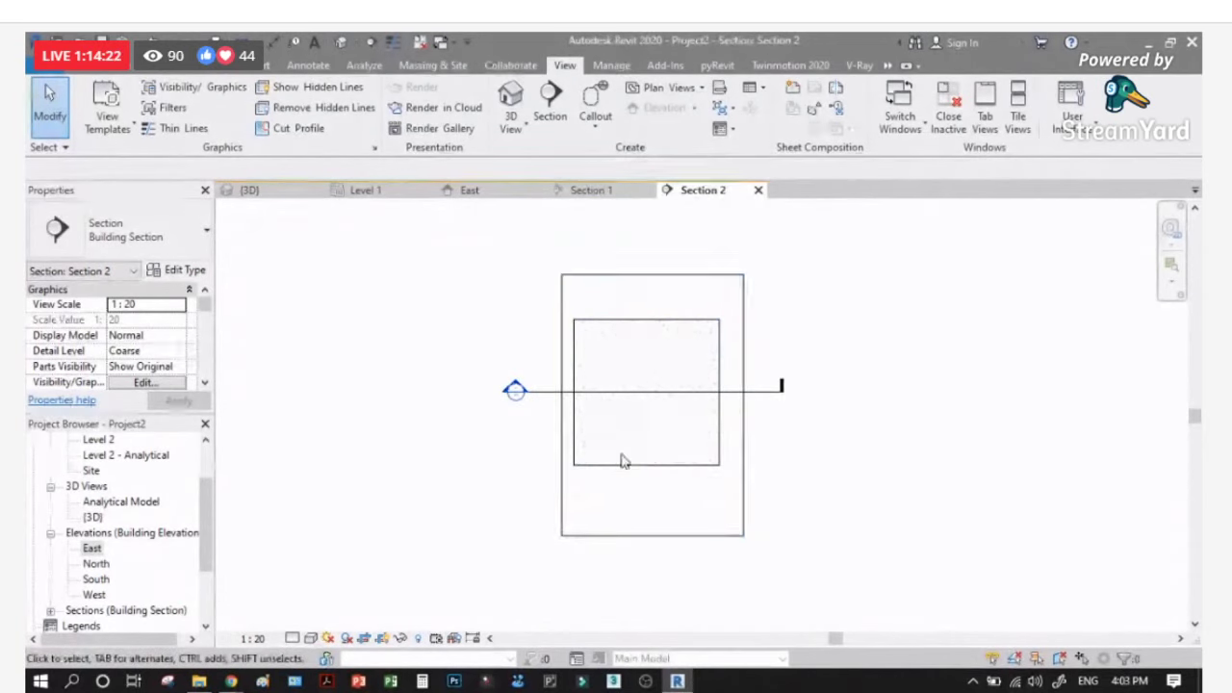
pyautogui.scroll(1, 624, 459)
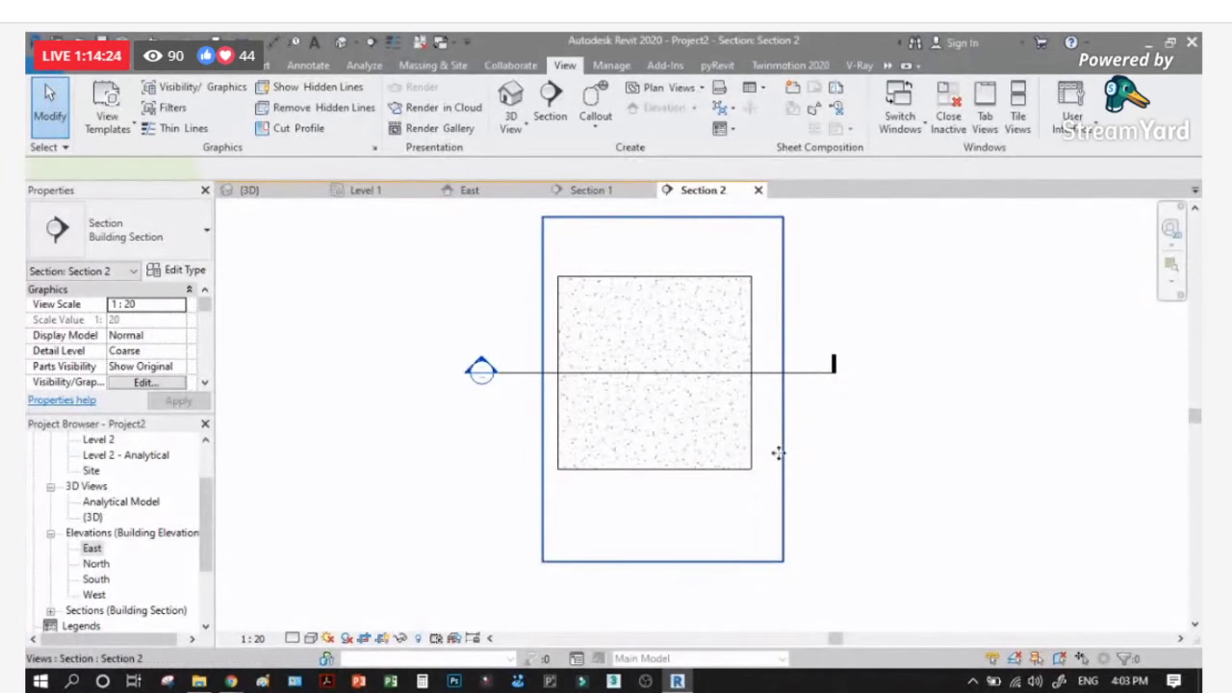
pyautogui.click(780, 438)
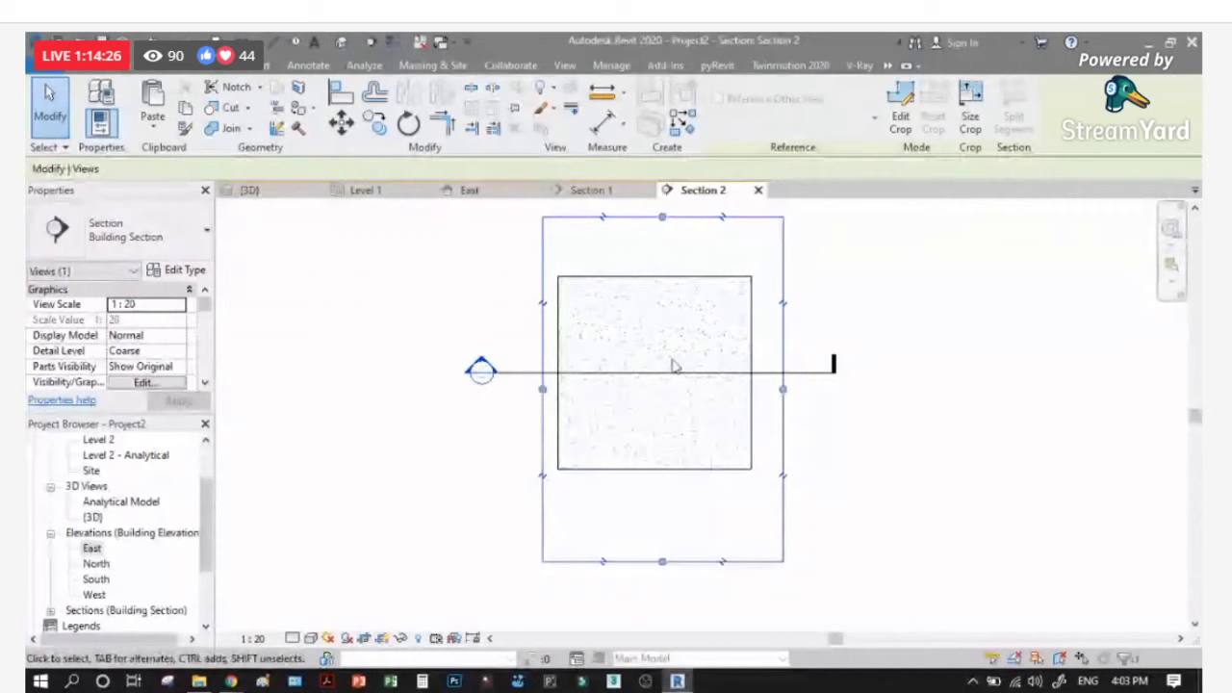
pyautogui.scroll(2, 756, 352)
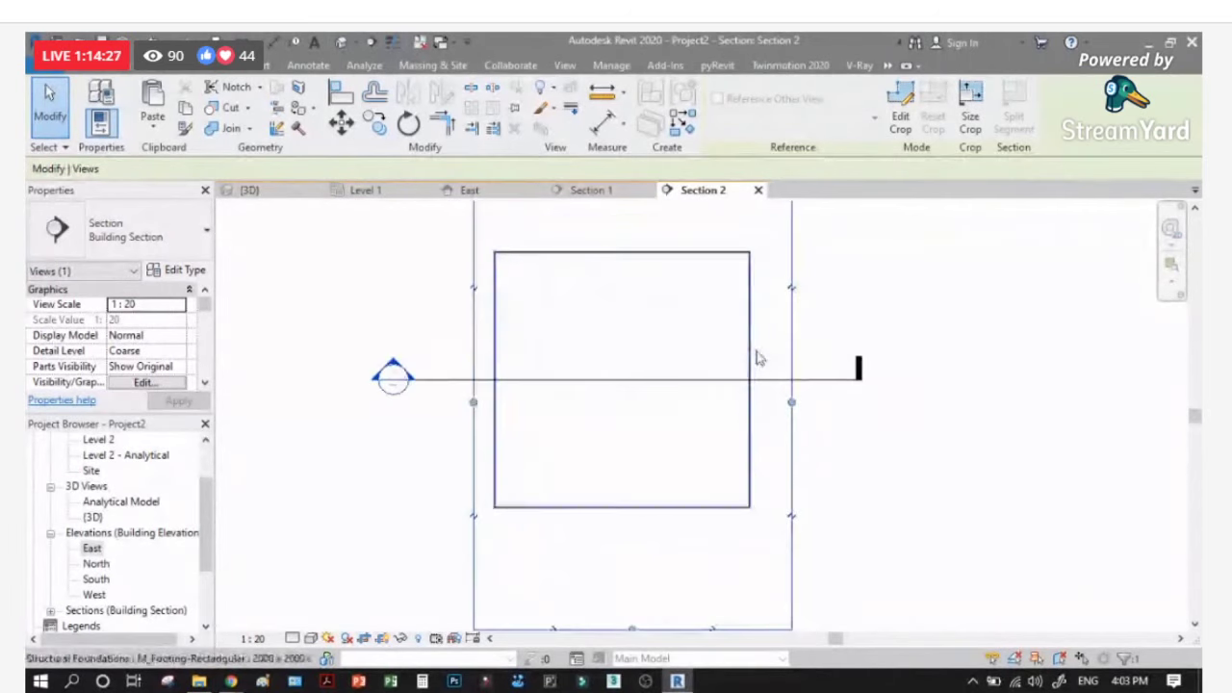
pyautogui.click(837, 383)
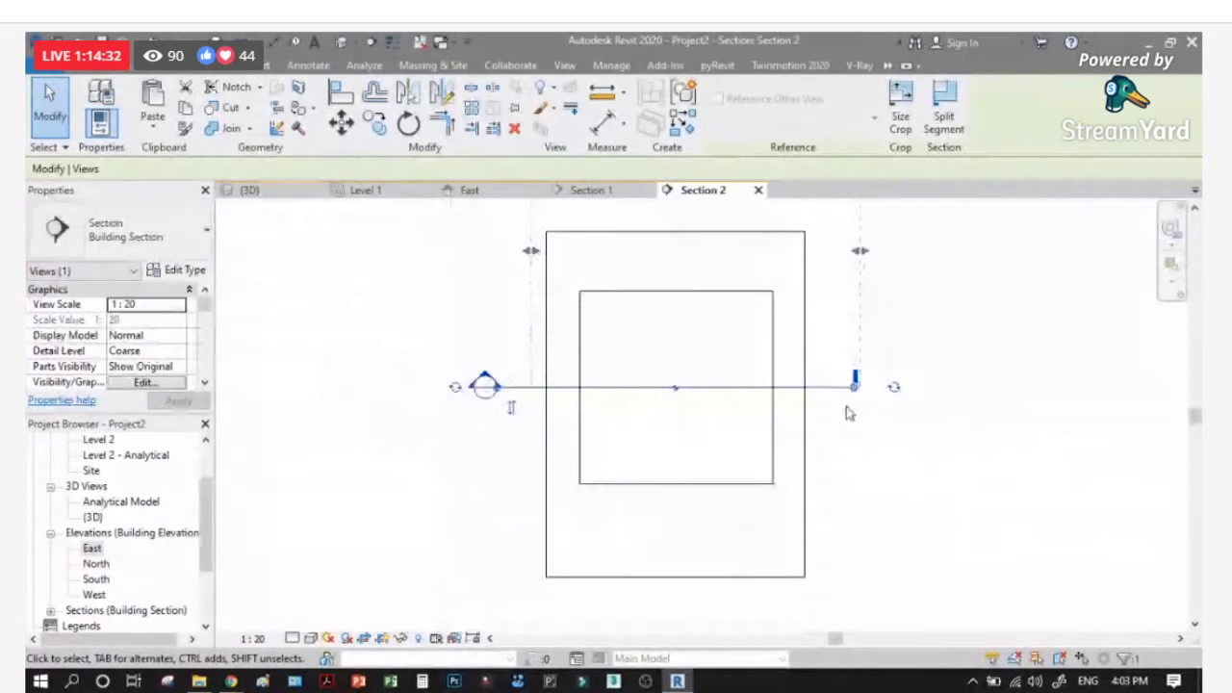
pyautogui.scroll(-2, 846, 407)
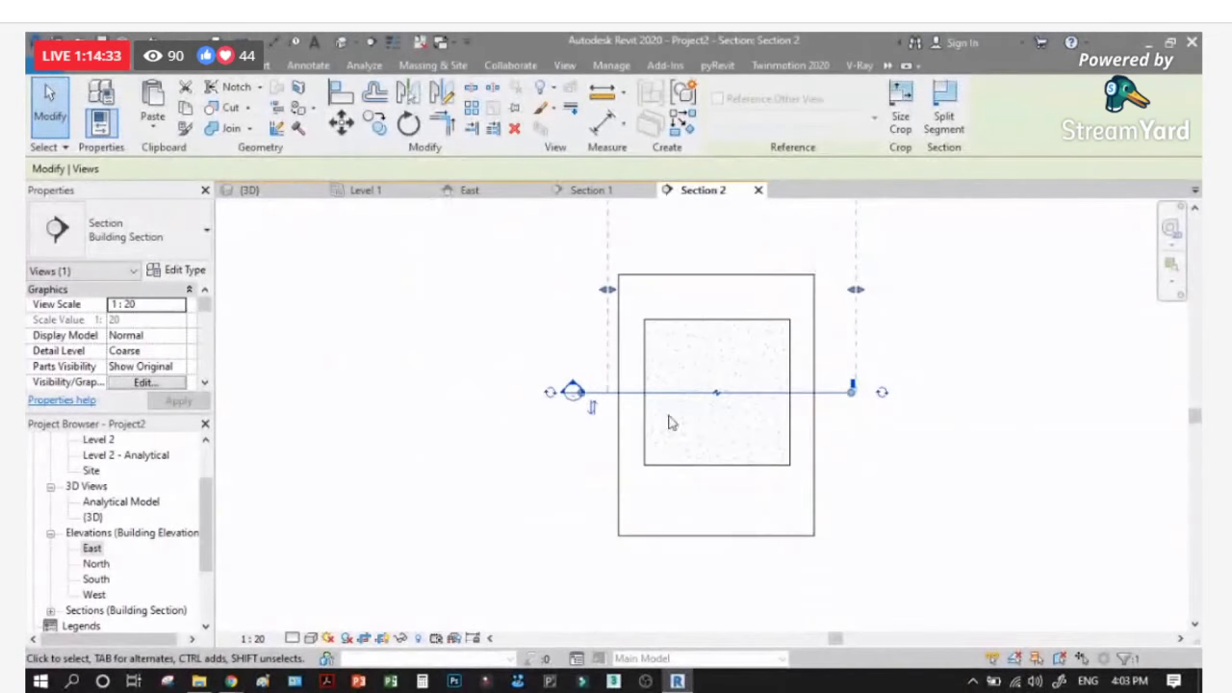
# Step: Return to Section 1 via the Level 1 plan and select the rectangular footing
pyautogui.click(377, 195)
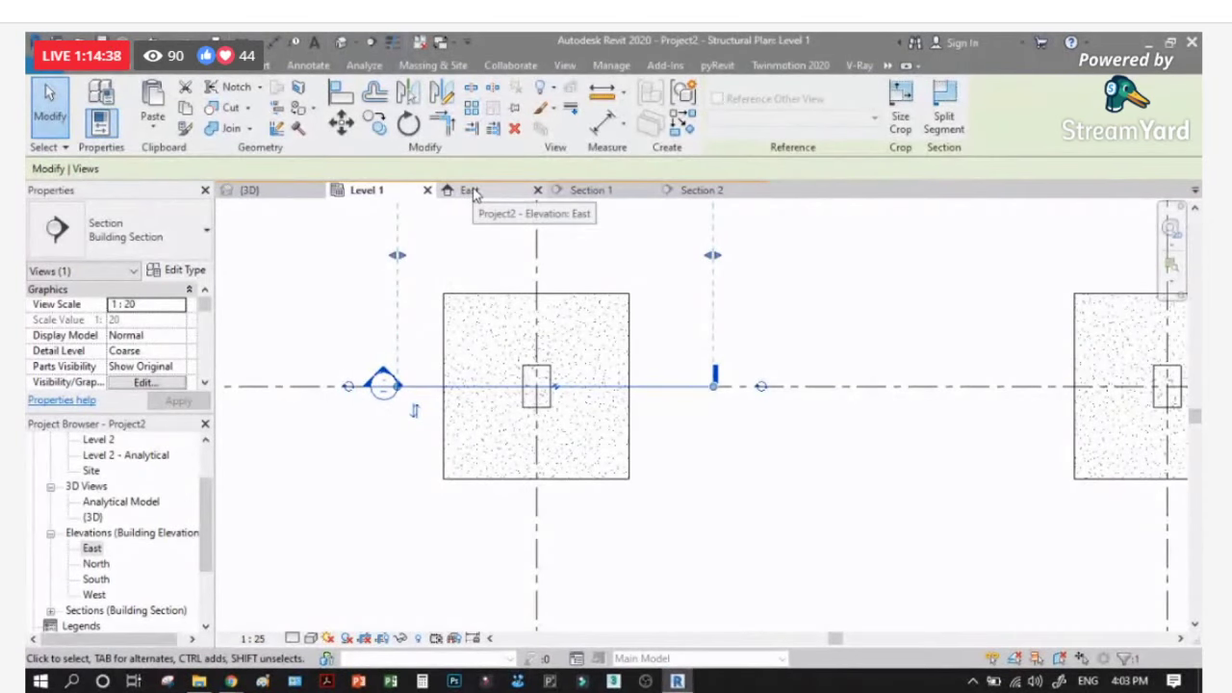
pyautogui.click(567, 191)
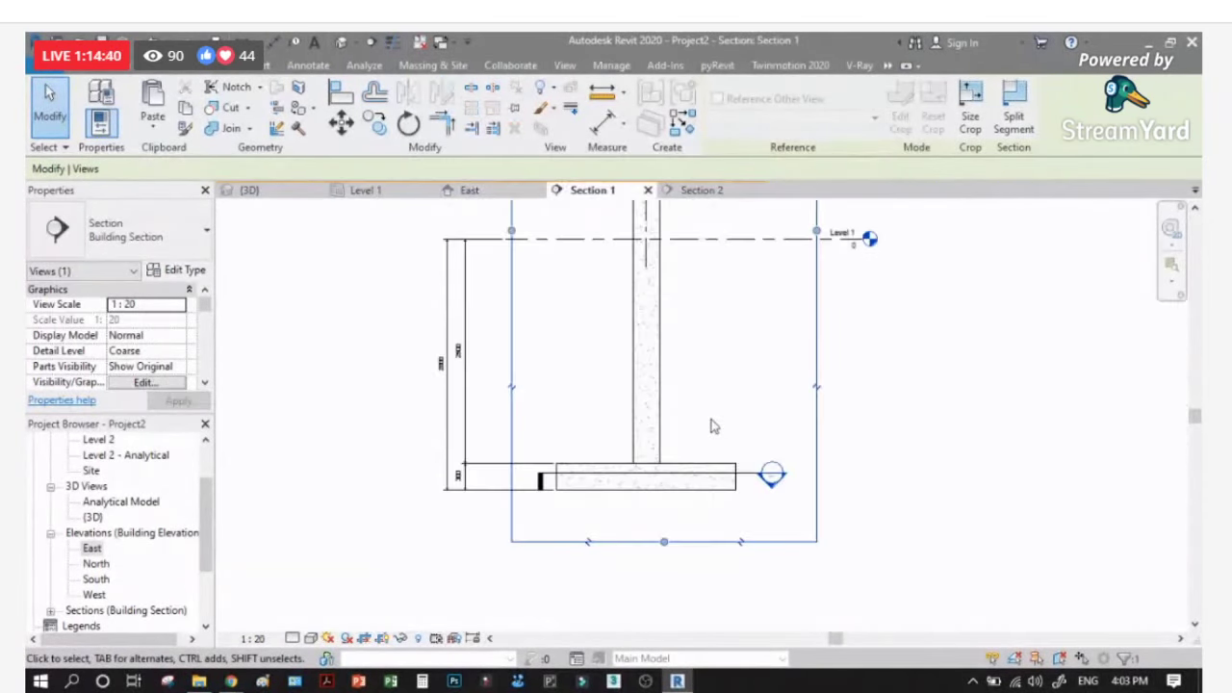
pyautogui.scroll(5, 612, 527)
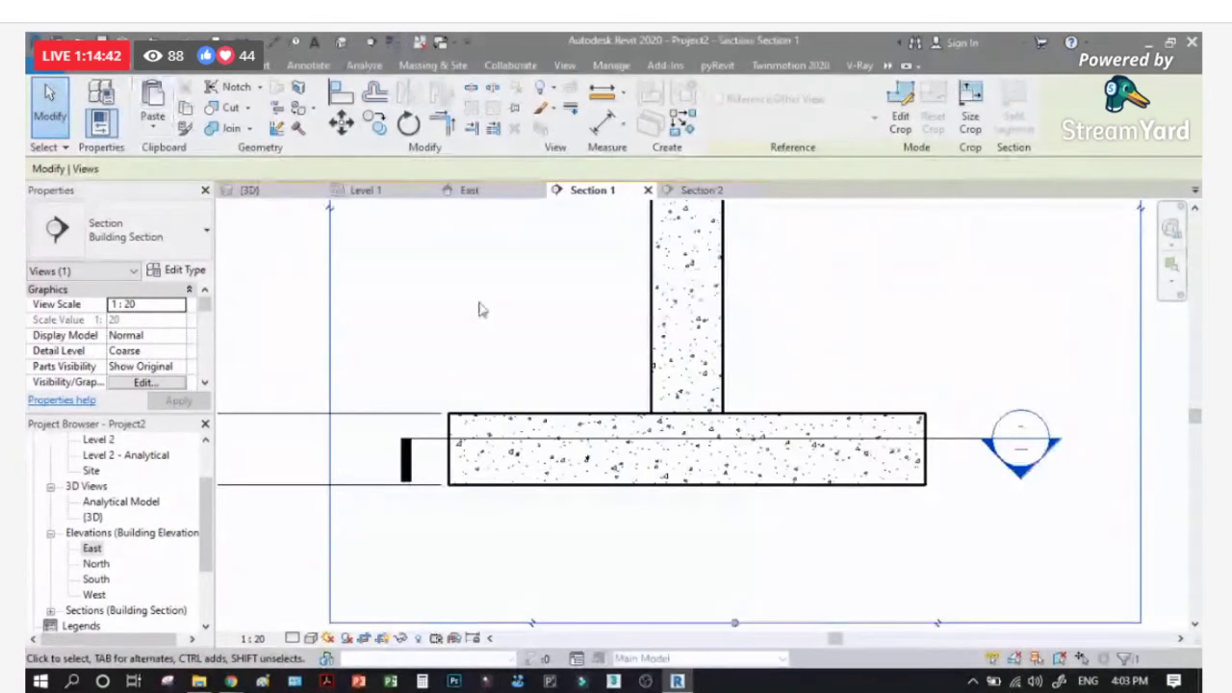
pyautogui.click(539, 451)
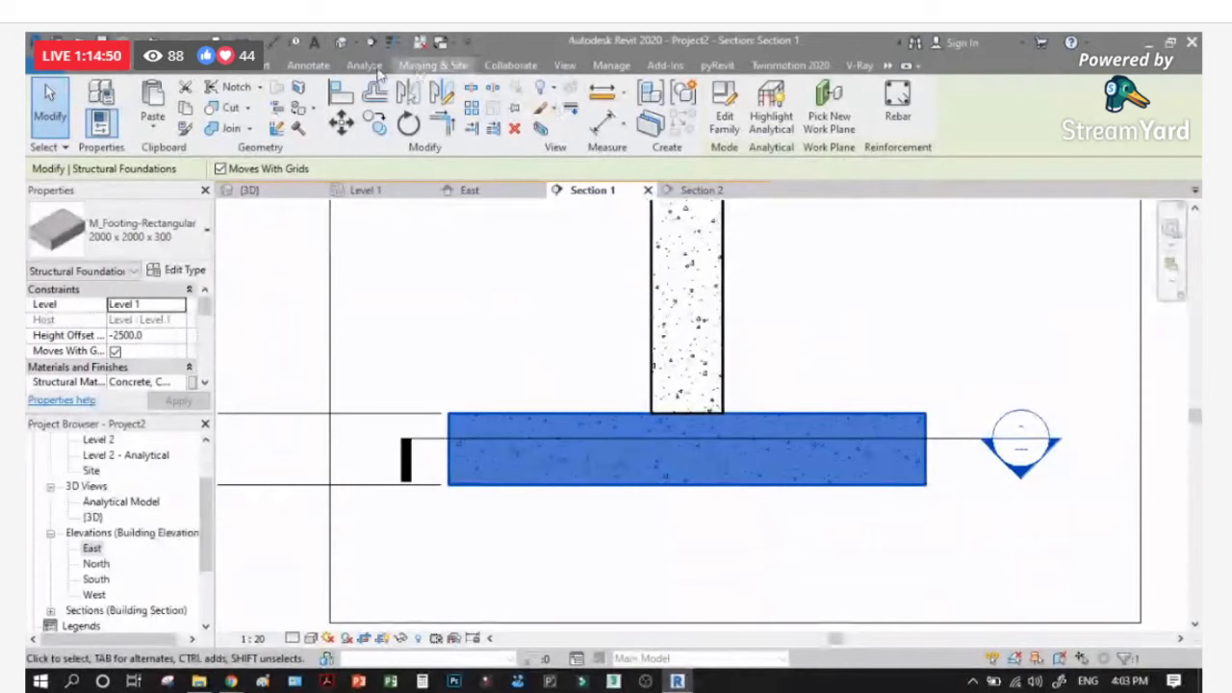
# Step: Set the footing's rebar cover to Cast against earth <75 mm>
pyautogui.scroll(10, 379, 74)
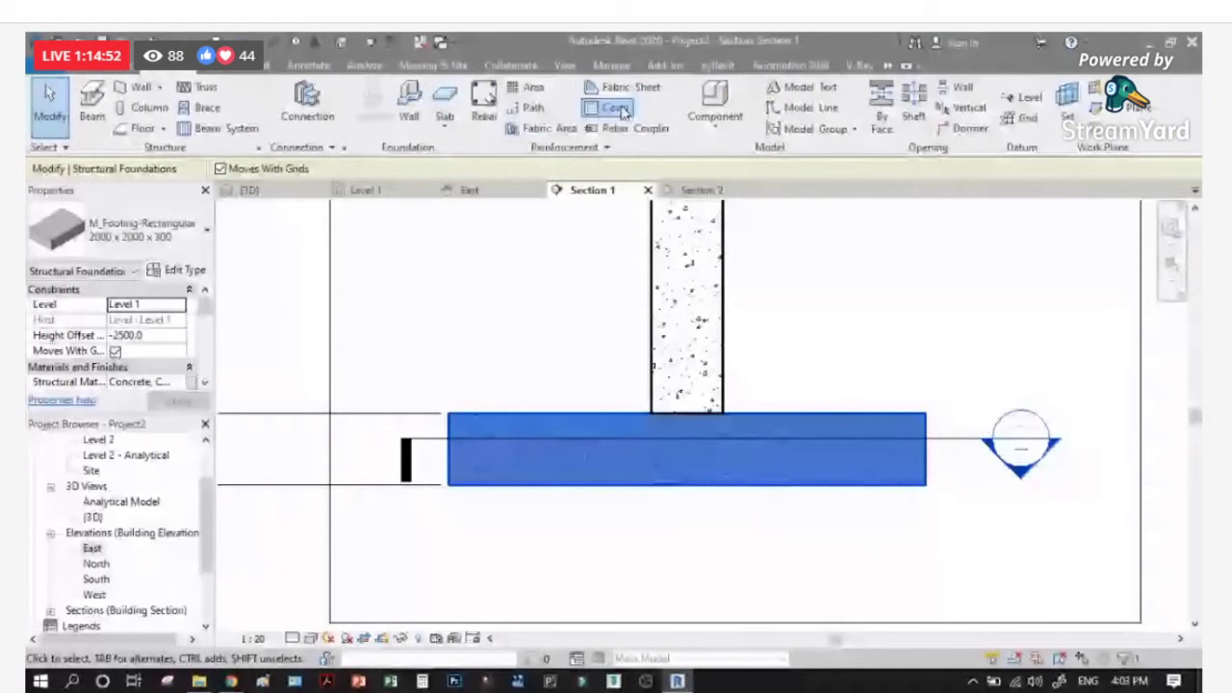
pyautogui.click(617, 108)
pyautogui.click(449, 169)
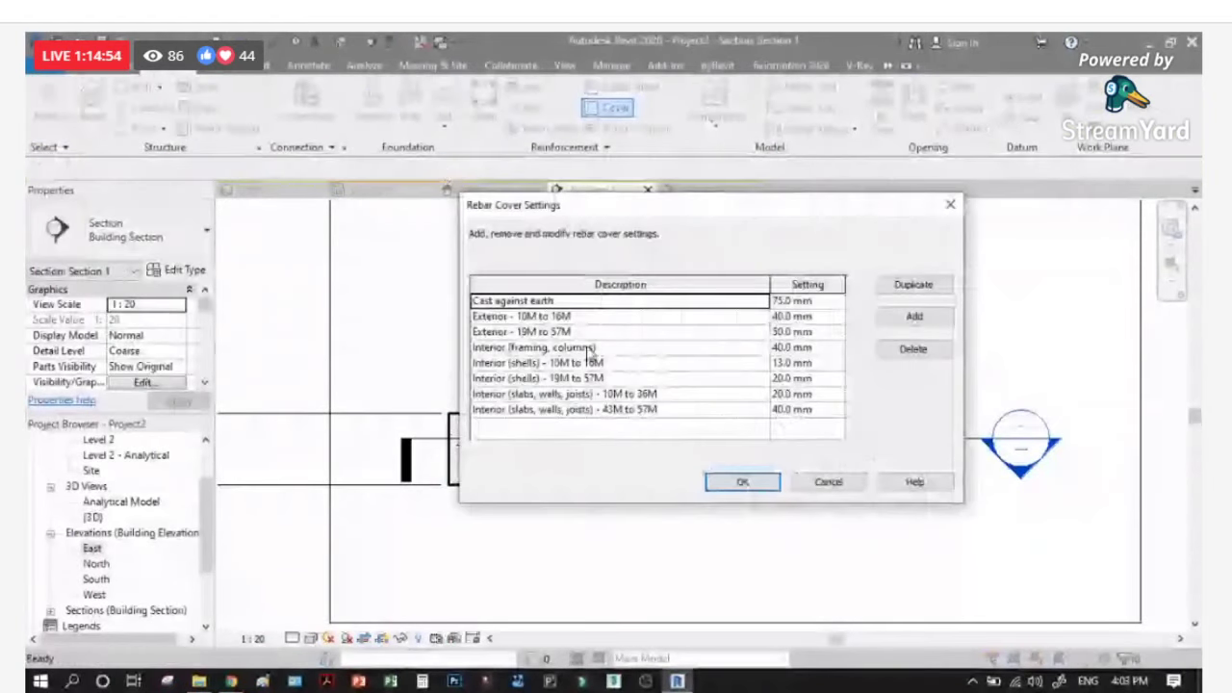
pyautogui.click(826, 482)
pyautogui.click(424, 169)
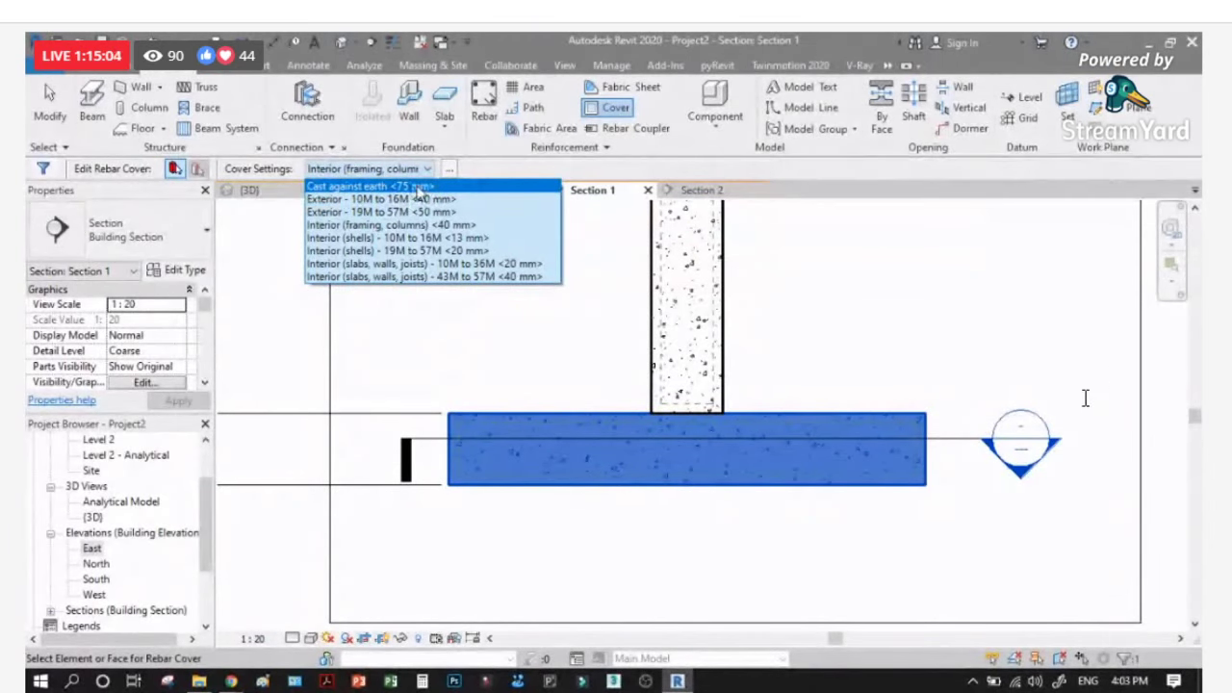
pyautogui.click(419, 187)
pyautogui.scroll(3, 460, 499)
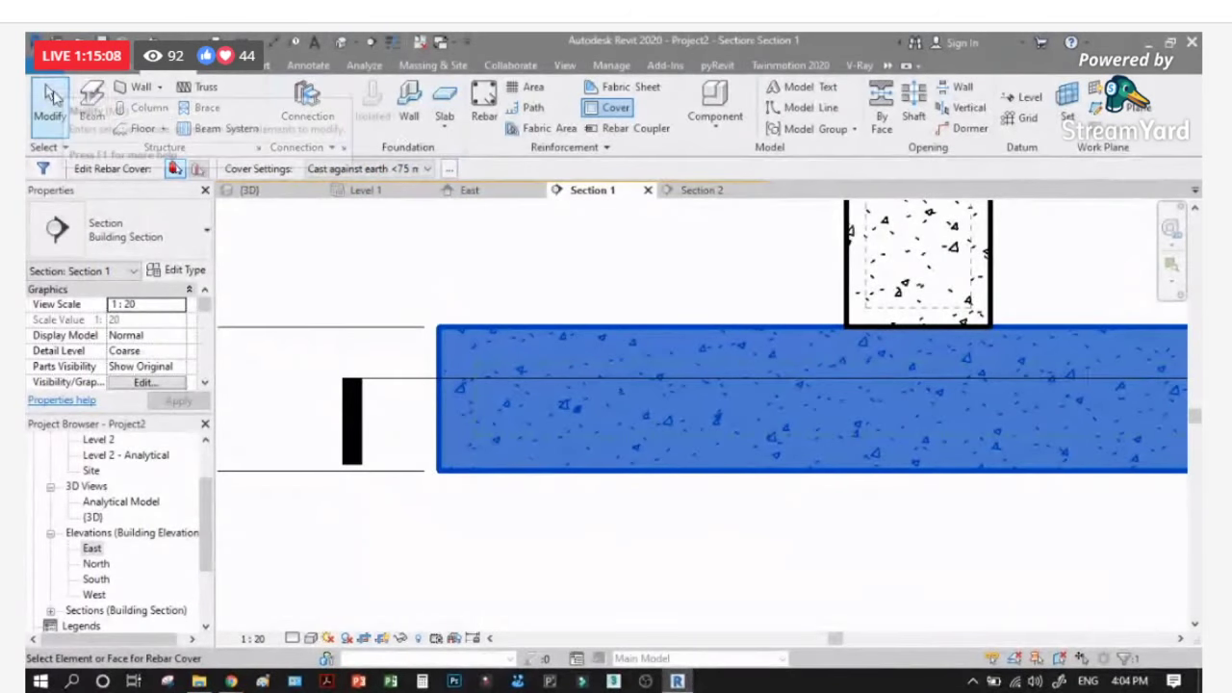
pyautogui.press('Escape')
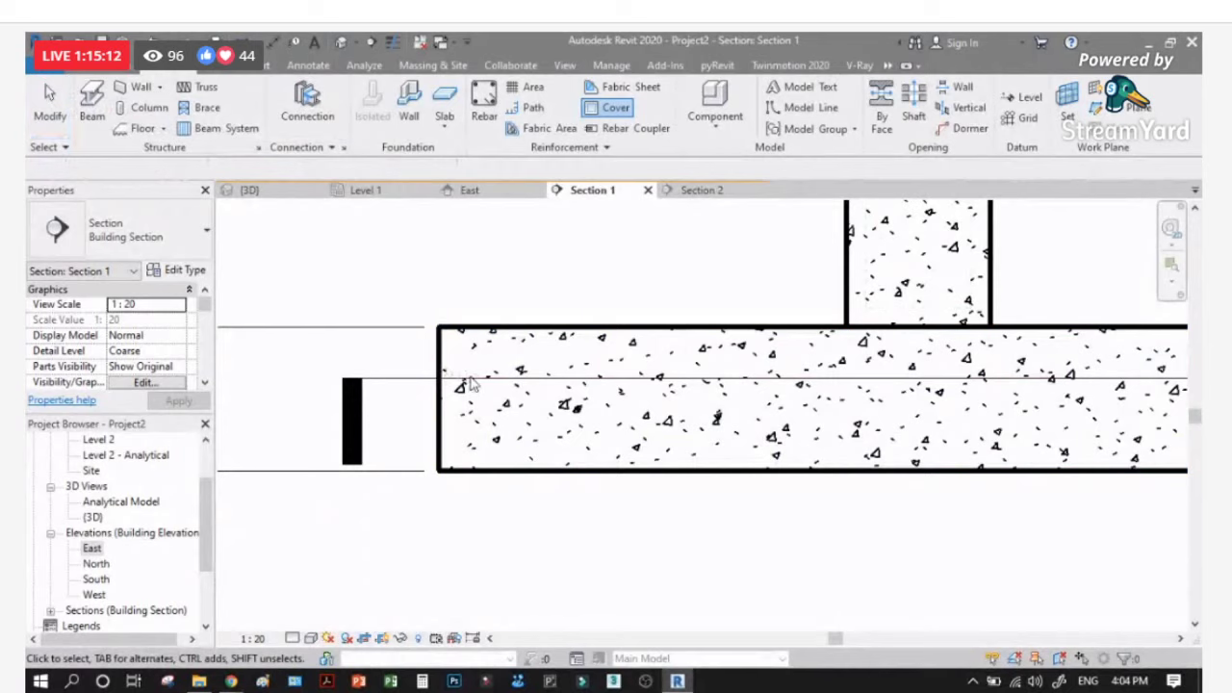
# Step: Leave rebar cover mode and reselect the footing
pyautogui.press('Return')
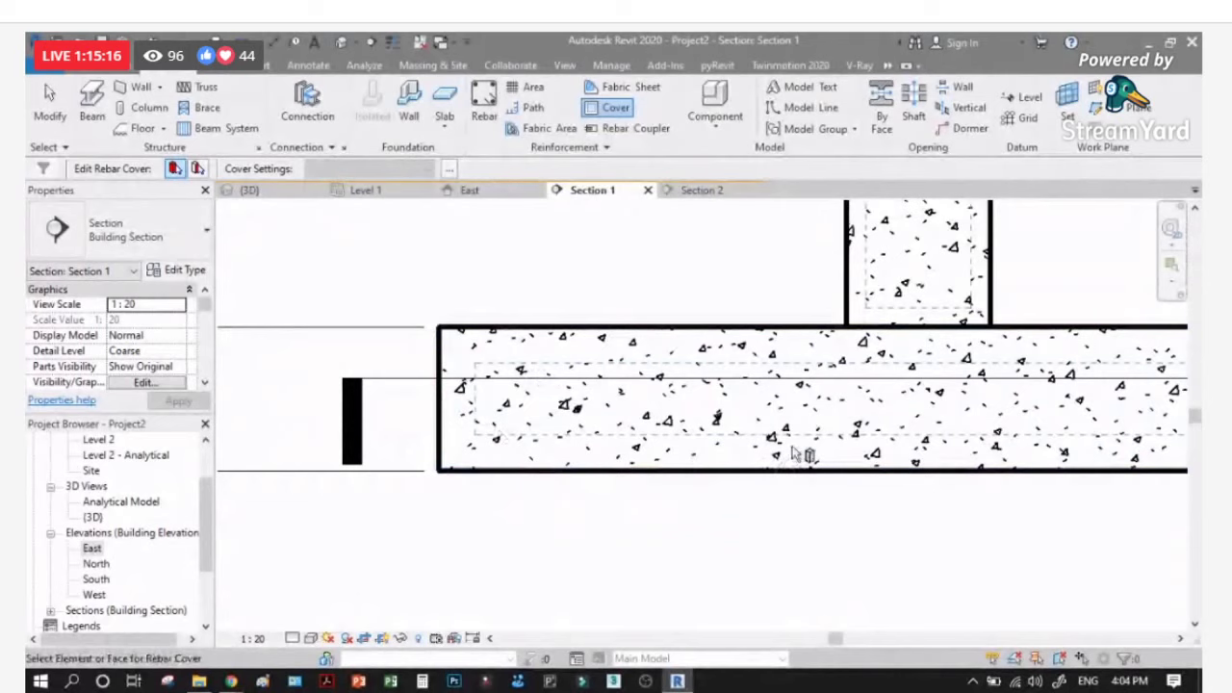
pyautogui.scroll(-1, 558, 454)
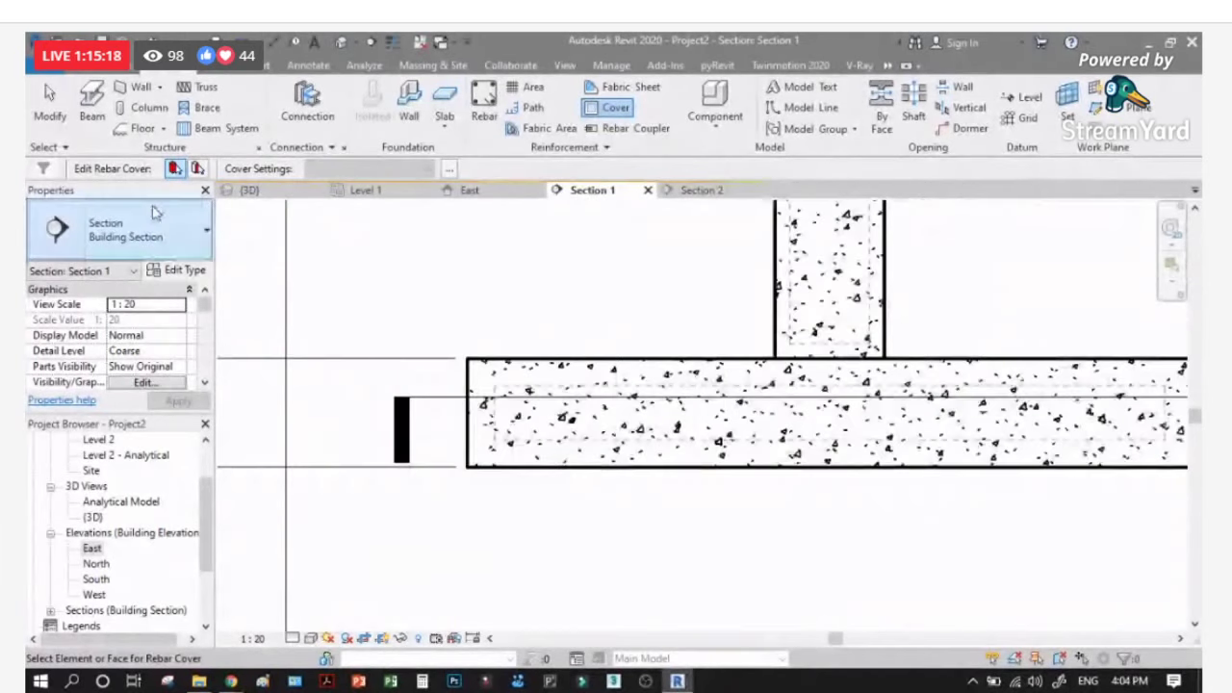
pyautogui.press('Escape')
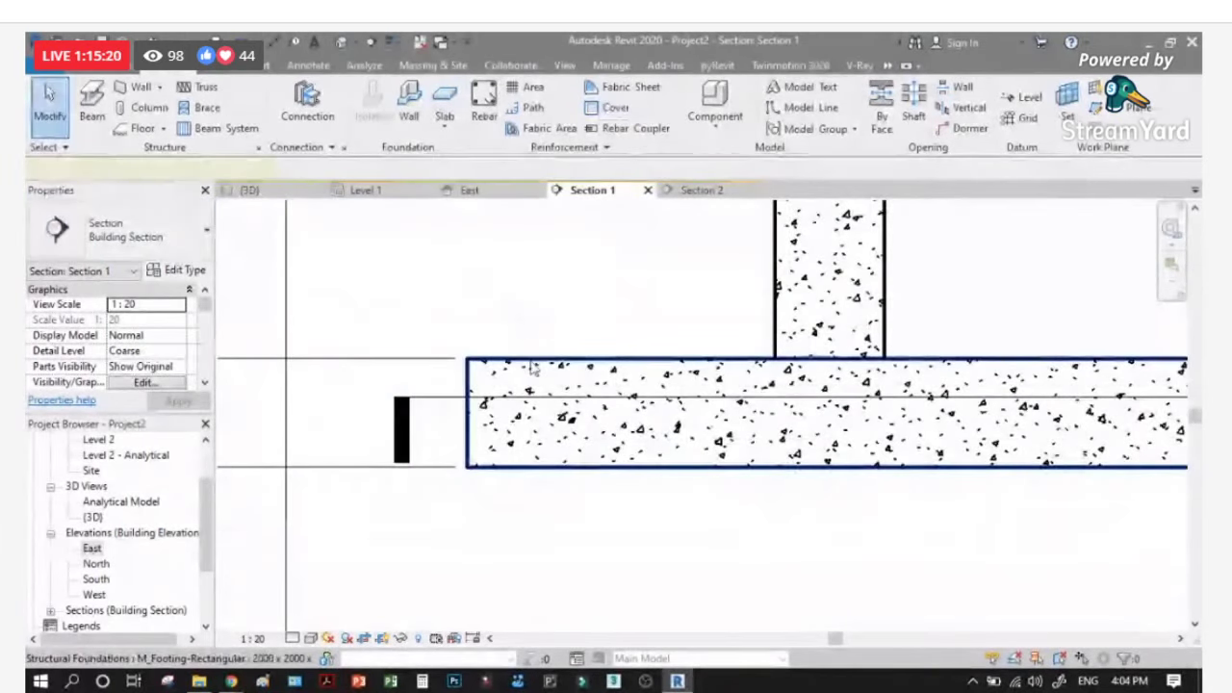
pyautogui.click(532, 366)
pyautogui.scroll(-1, 412, 319)
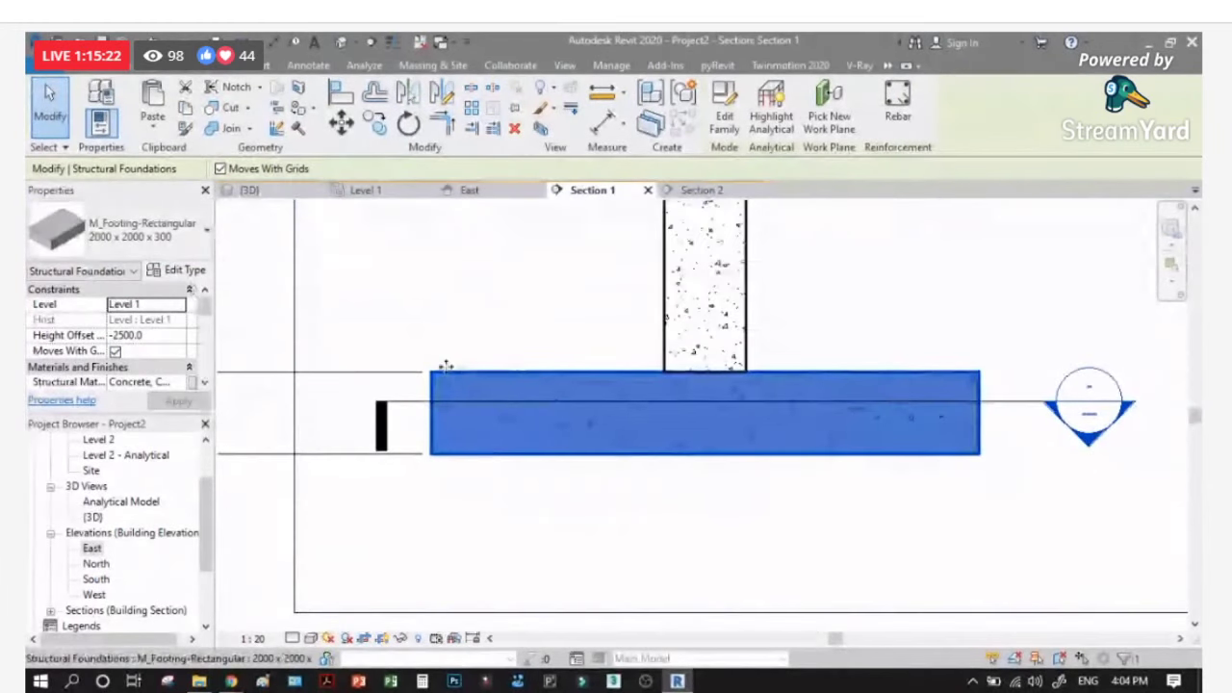
# Step: Switch the footing to the 1800 x 1200 x 450mm type and duplicate that type
pyautogui.click(164, 233)
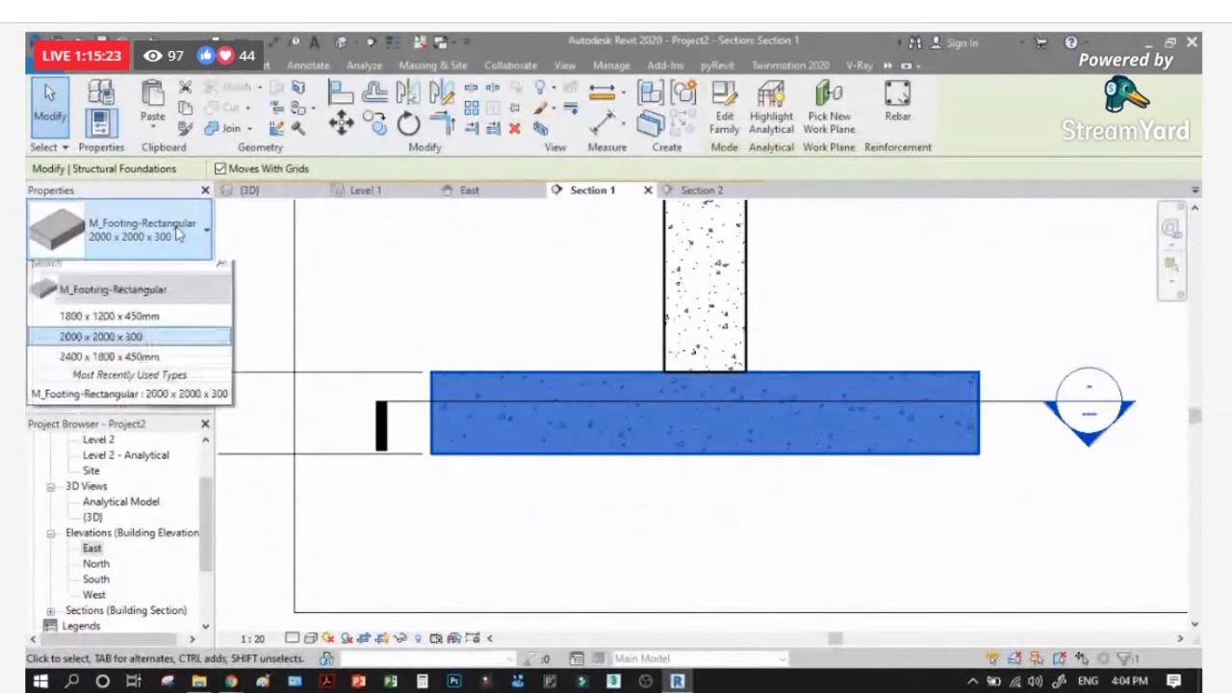
pyautogui.click(154, 323)
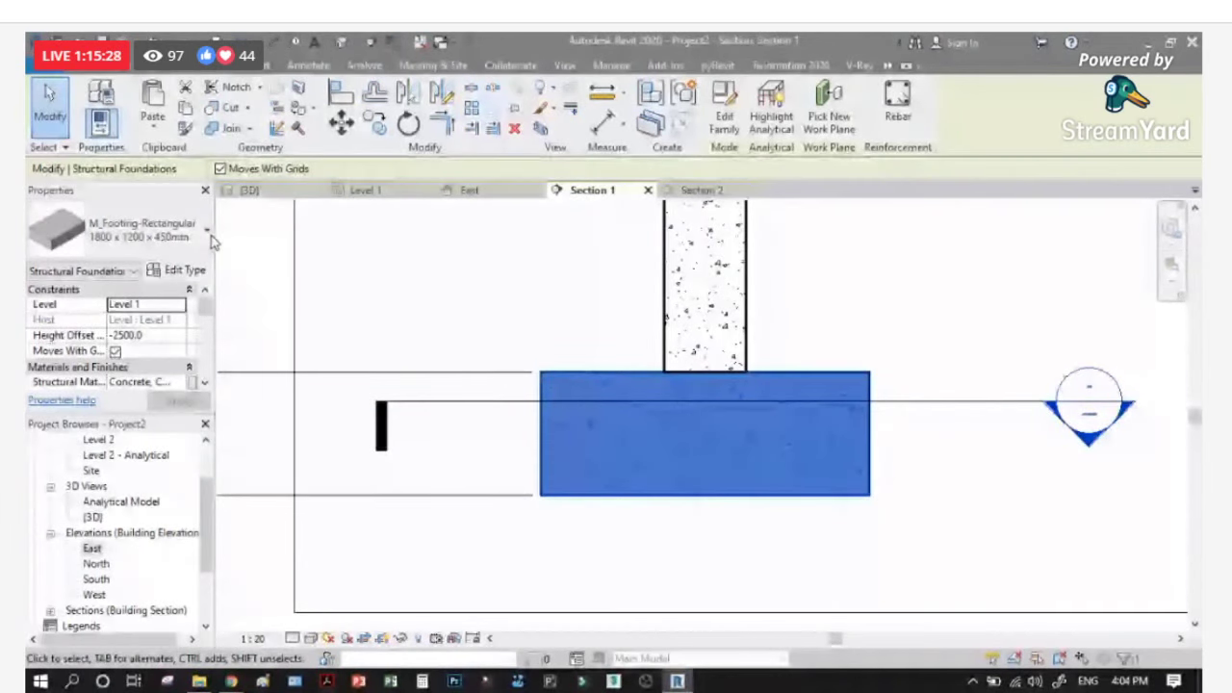
pyautogui.click(178, 269)
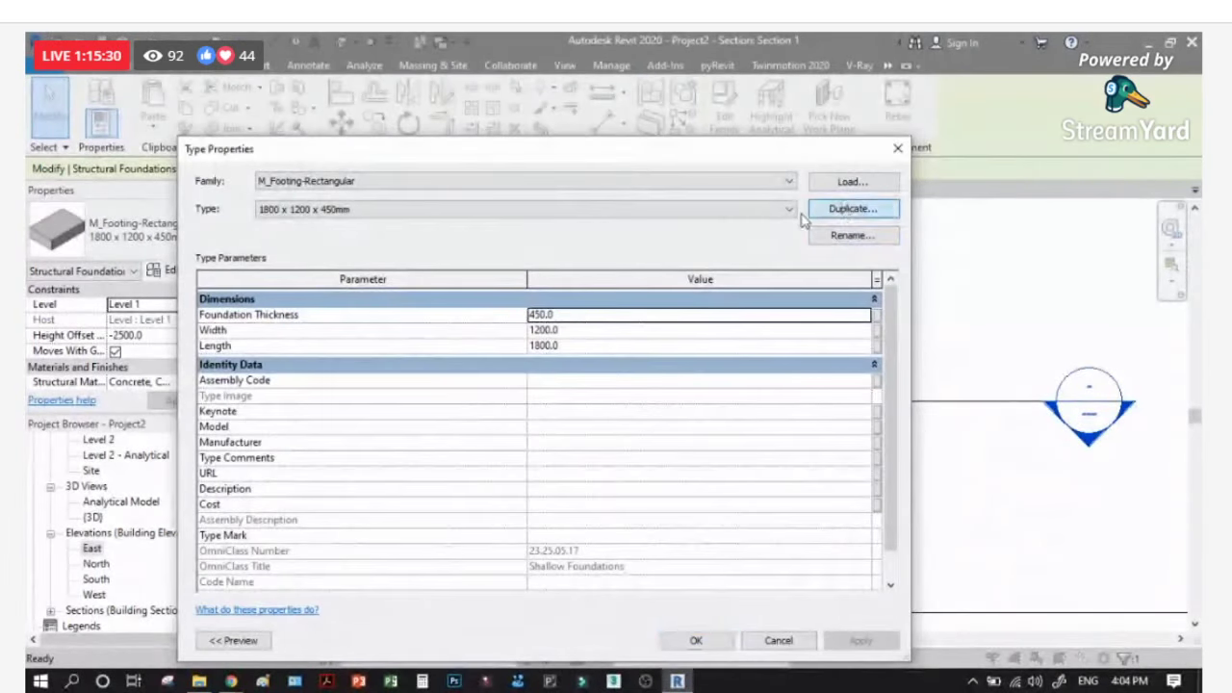
pyautogui.click(851, 208)
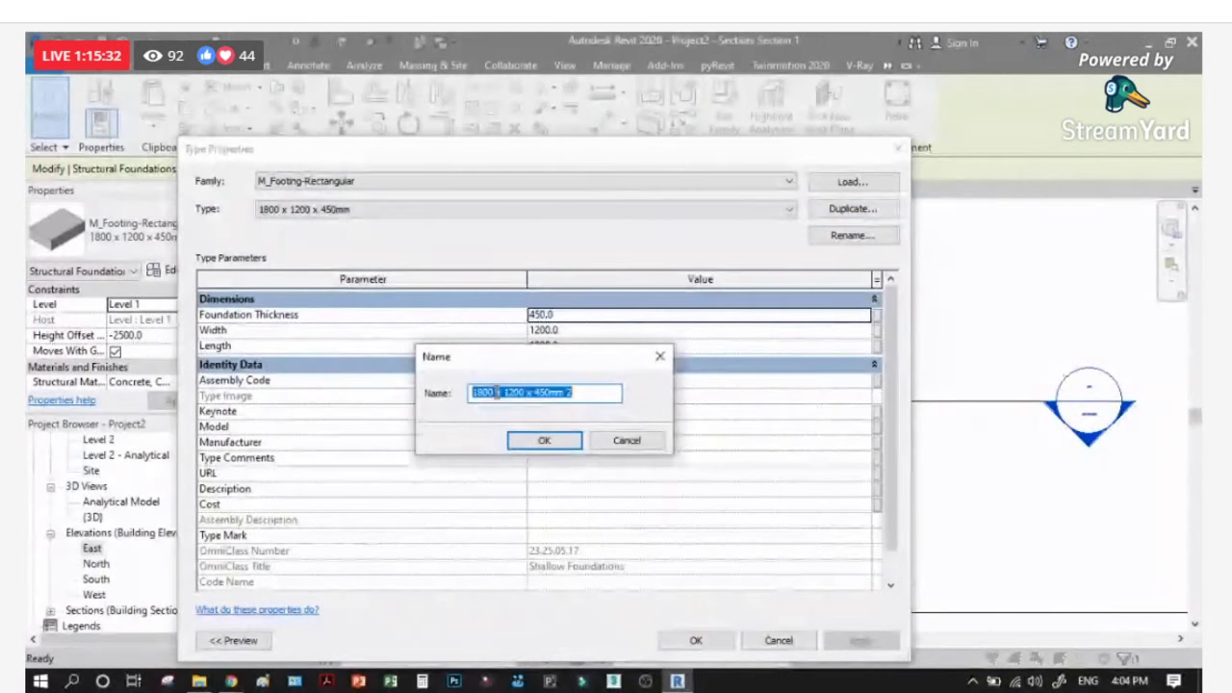
# Step: Name the duplicated footing type 2000 x 2000 x 400
pyautogui.moveTo(492, 393); pyautogui.dragTo(423, 395)
pyautogui.write('200')
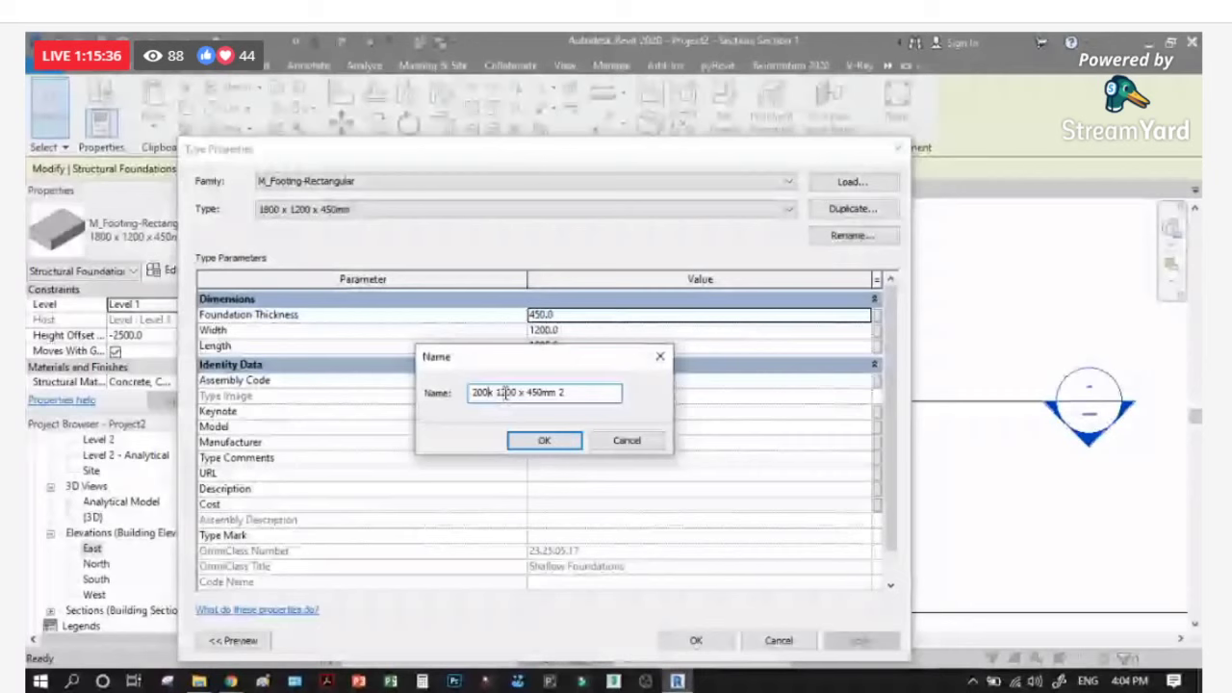
pyautogui.write('0')
pyautogui.press('BackSpace')
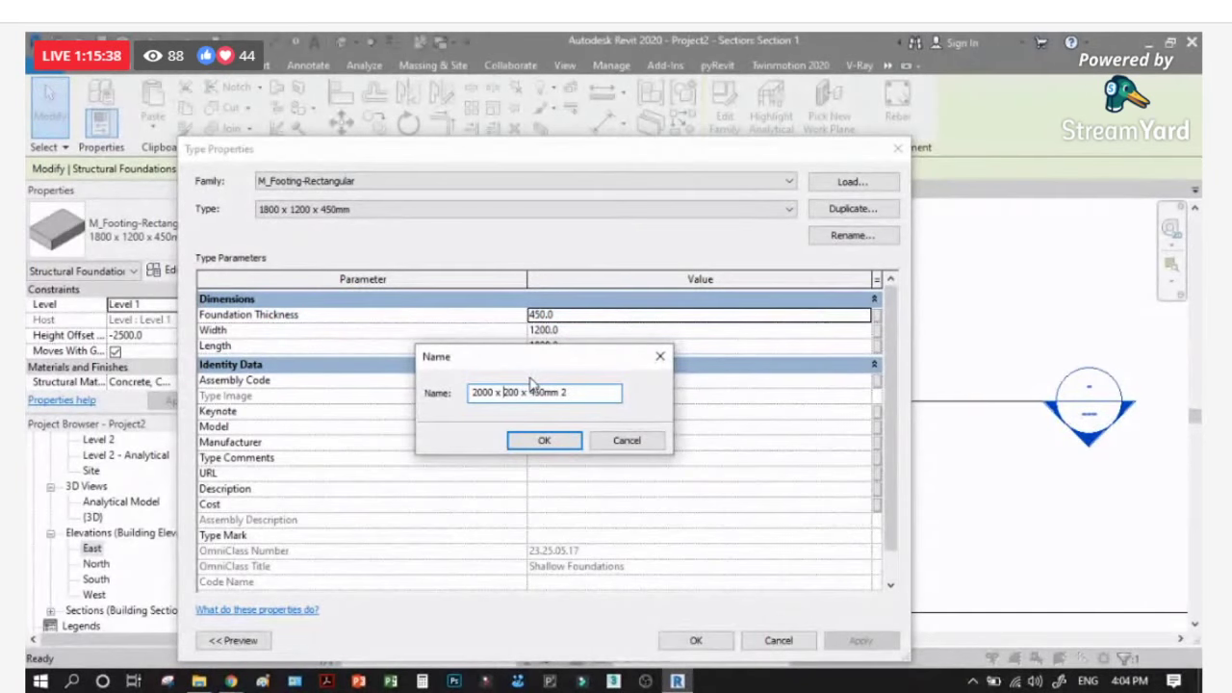
pyautogui.press('Right')
pyautogui.write('0')
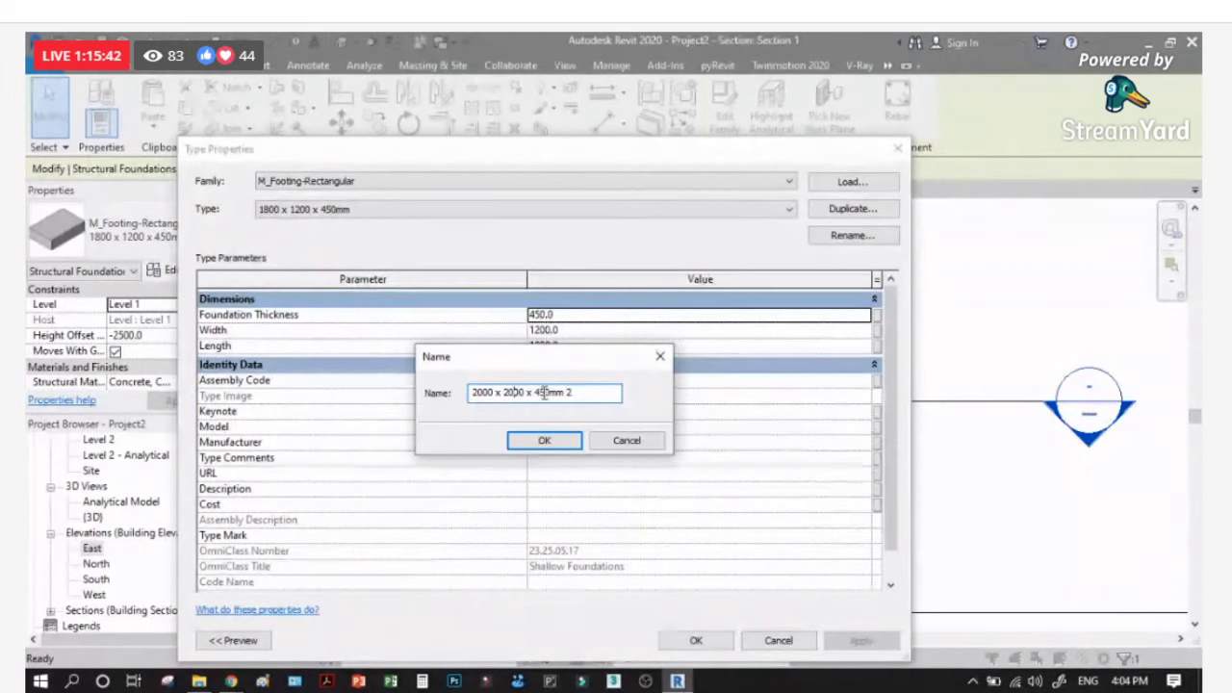
pyautogui.moveTo(545, 392); pyautogui.dragTo(591, 391)
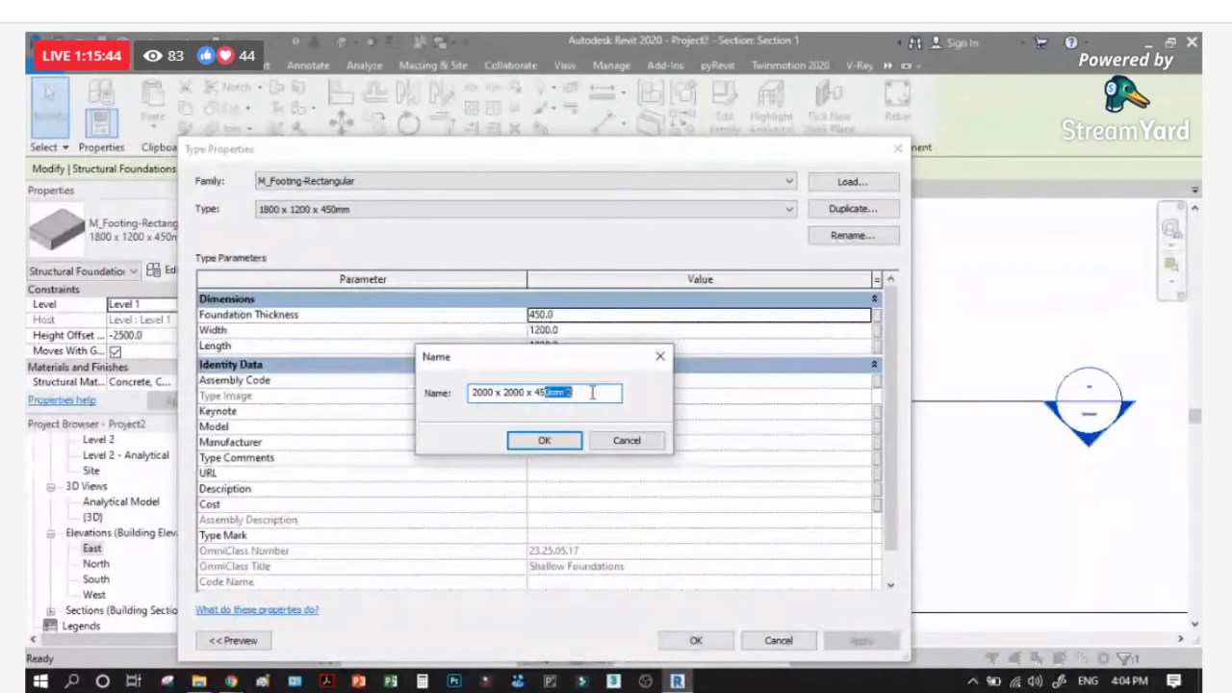
pyautogui.press('BackSpace')
pyautogui.press('BackSpace')
pyautogui.write('00')
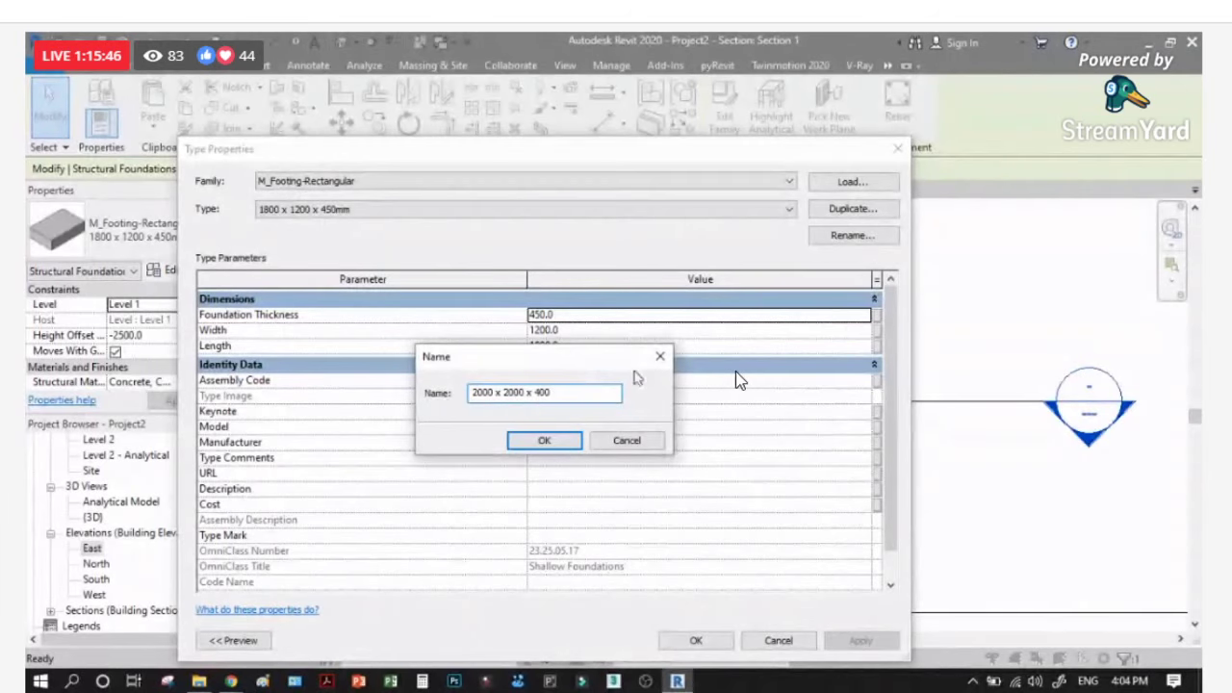
pyautogui.click(544, 440)
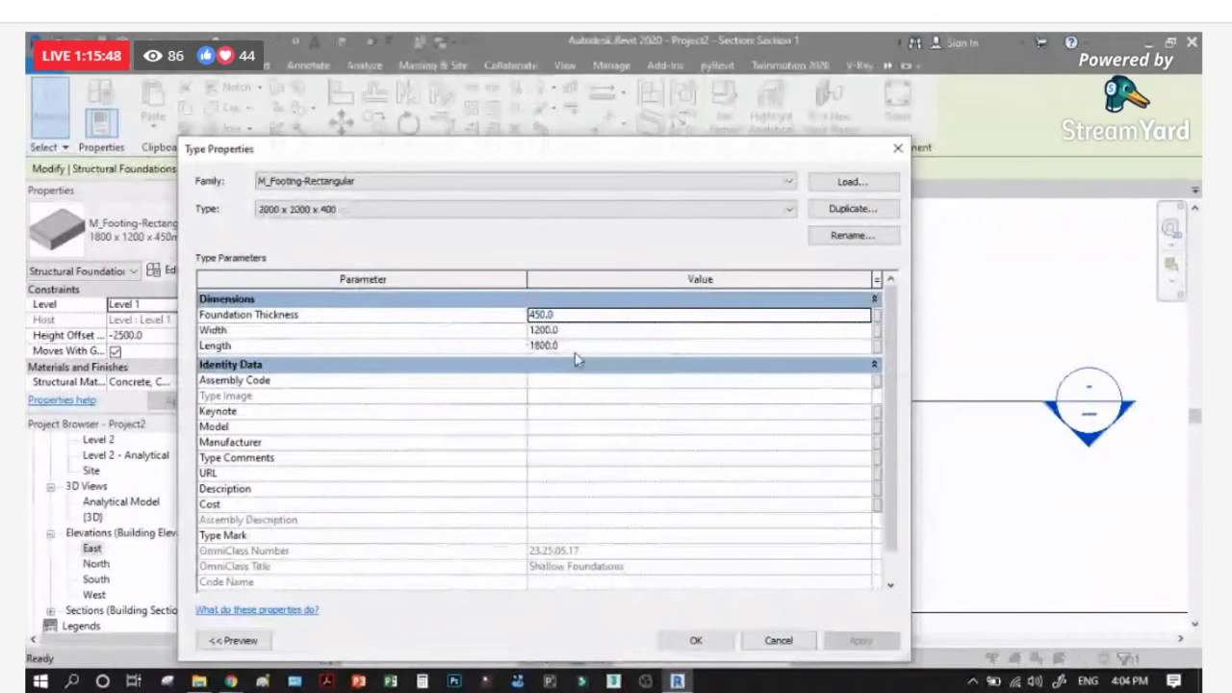
# Step: Enter Foundation Thickness 400 and Width 2000, and start the Length value at 2000
pyautogui.click(565, 315)
pyautogui.write('400')
pyautogui.press('Tab')
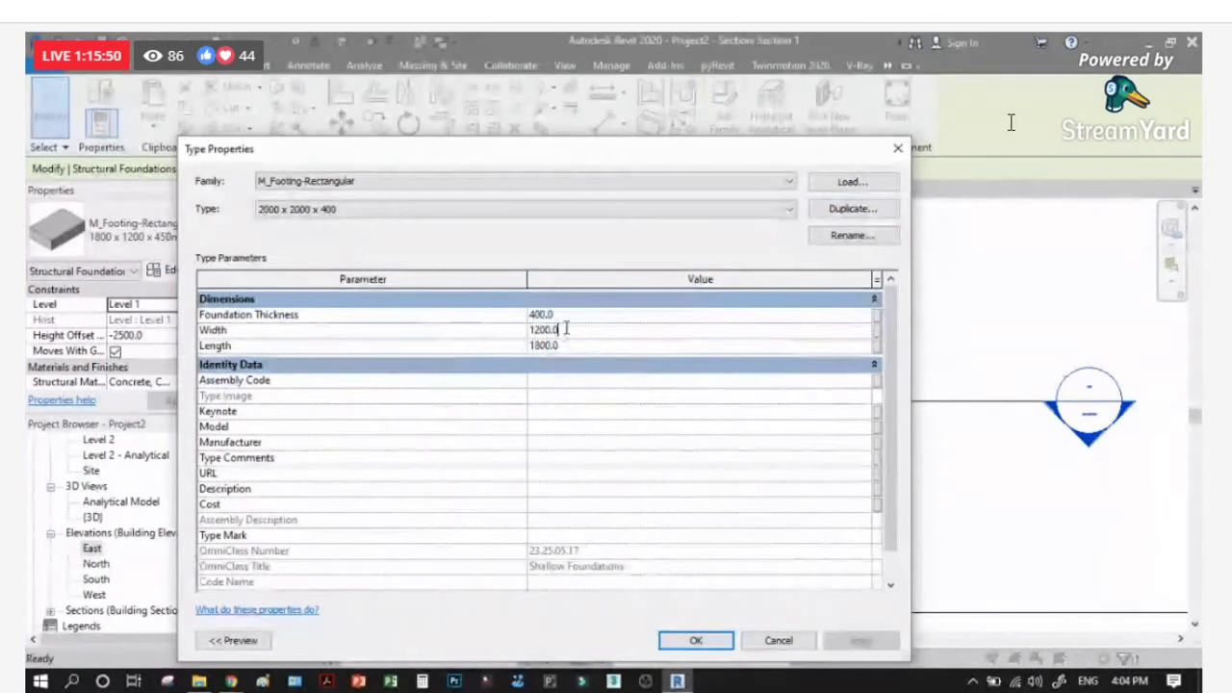
pyautogui.write('2000')
pyautogui.click(575, 347)
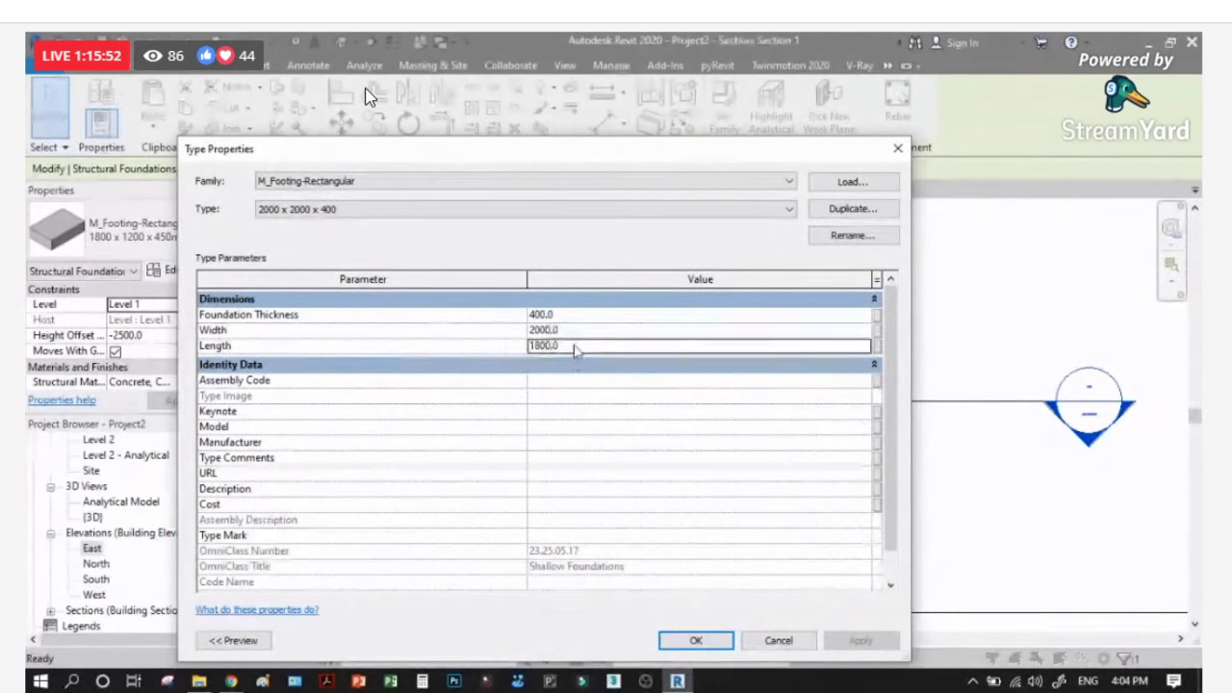
pyautogui.write('2')
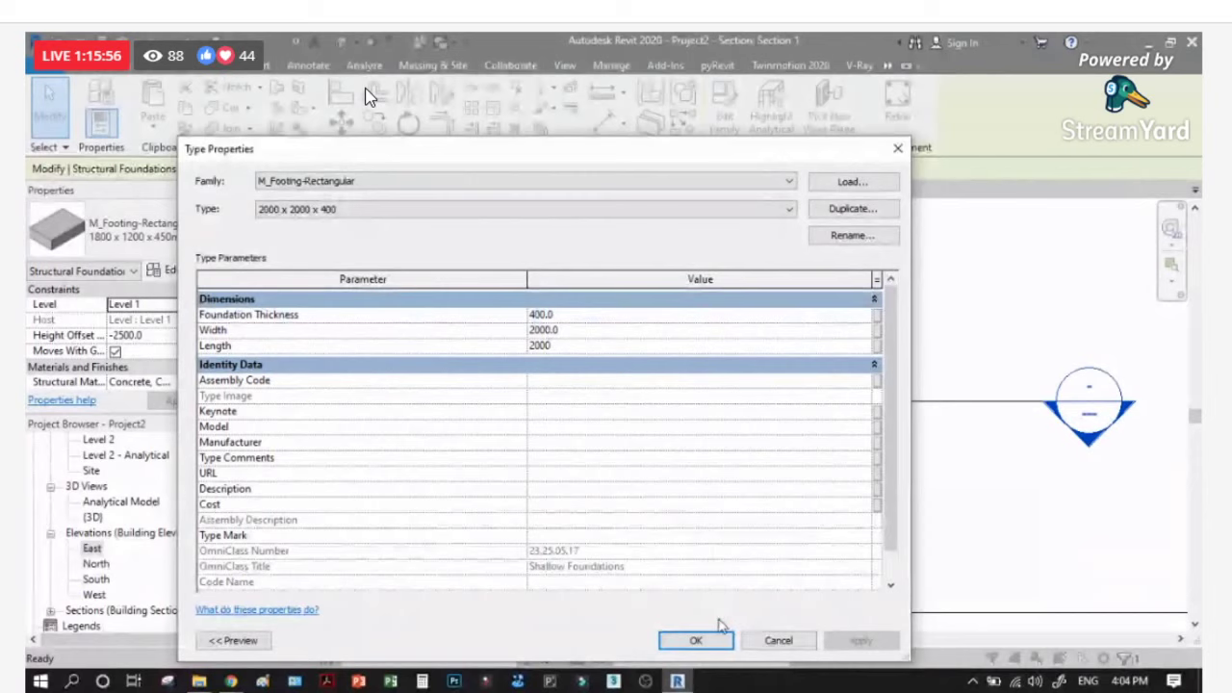
# Step: Apply the 2000 x 2000 x 400 type, then inspect the thicker footing and section line
pyautogui.click(716, 638)
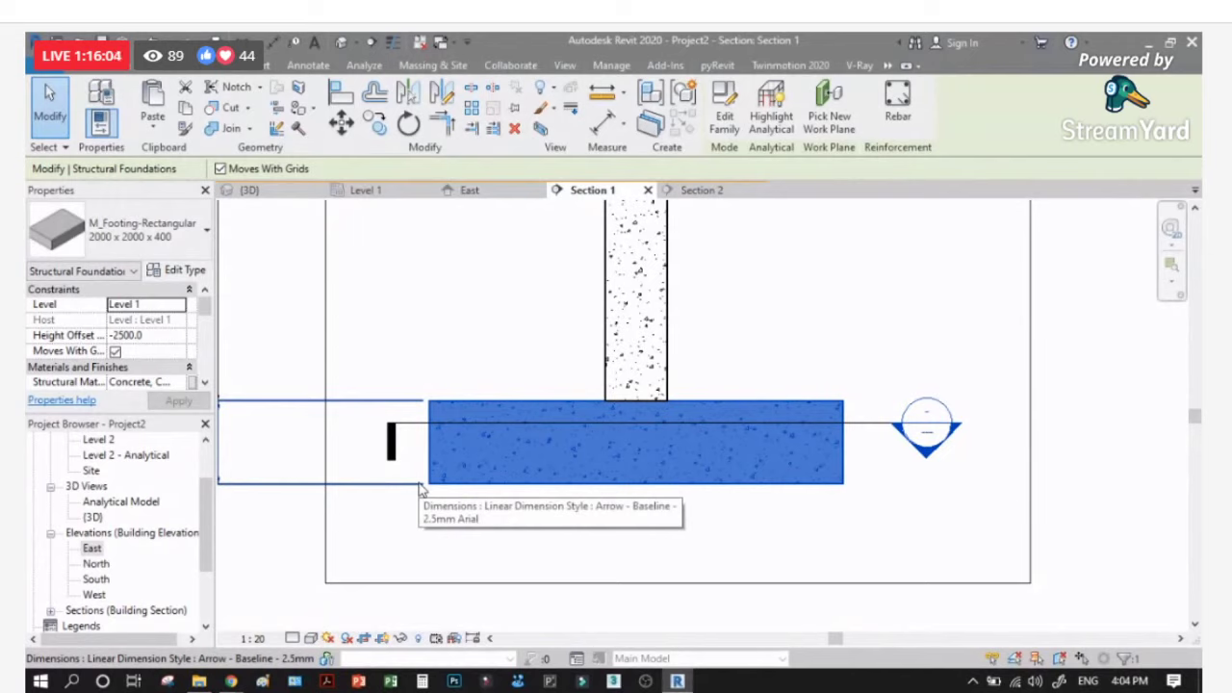
pyautogui.scroll(1, 374, 468)
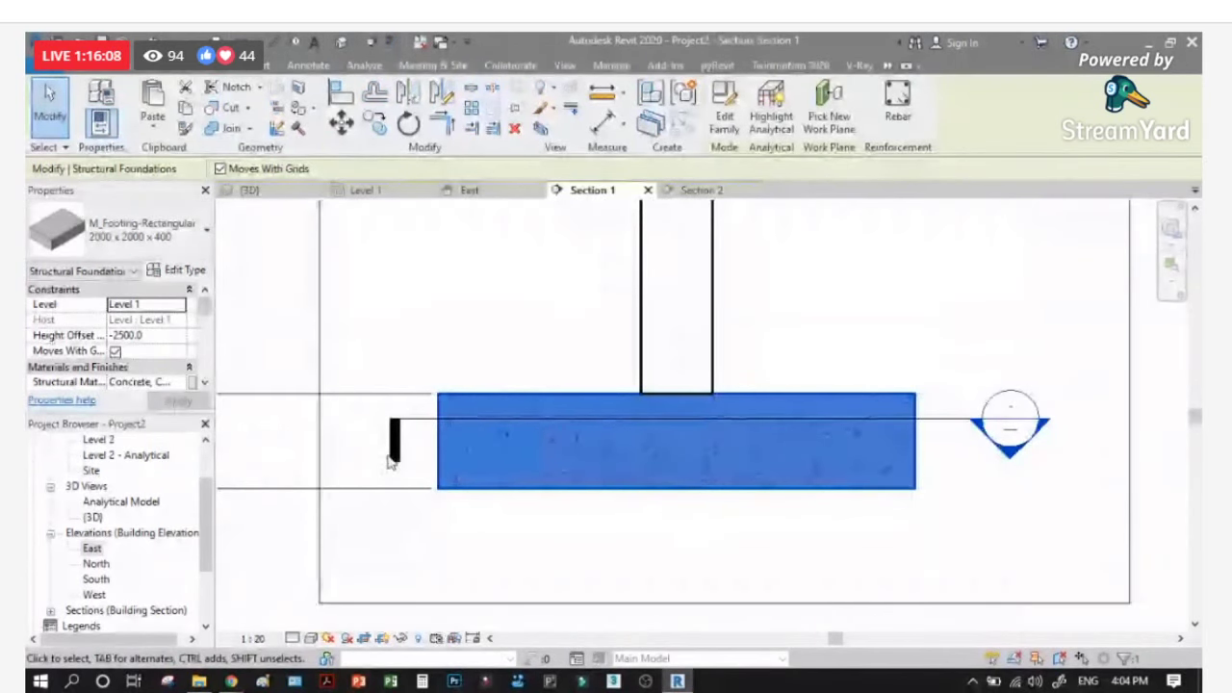
pyautogui.scroll(1, 390, 461)
pyautogui.click(412, 419)
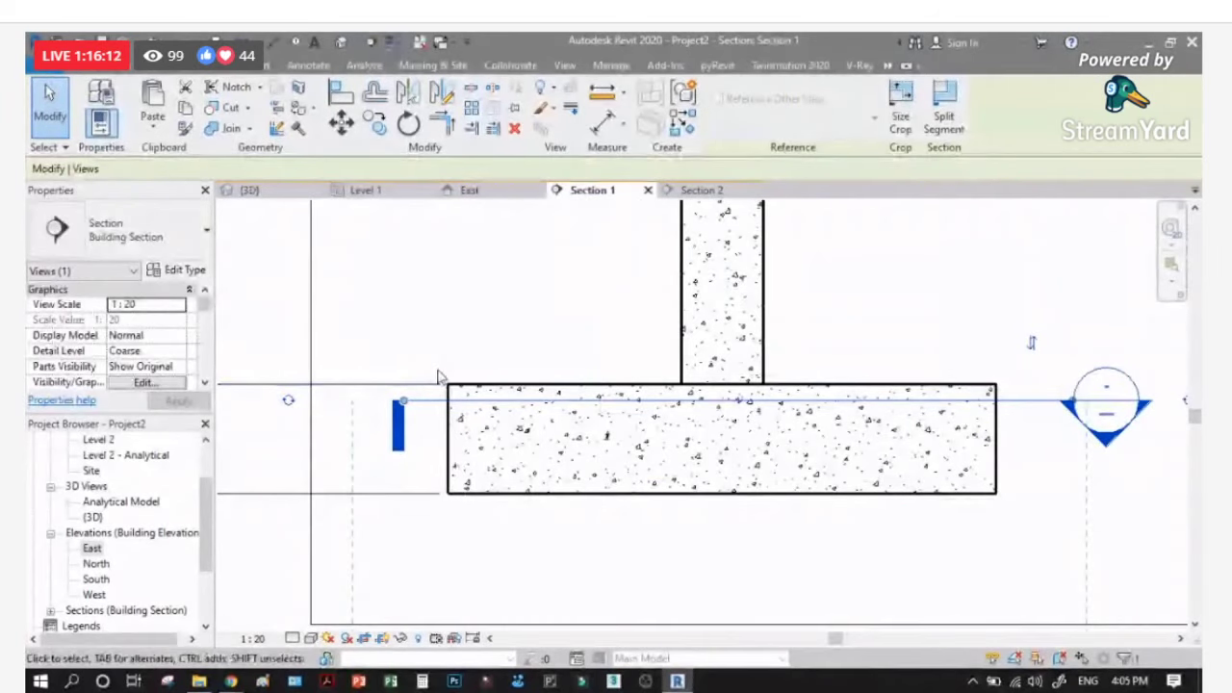
pyautogui.scroll(-1, 505, 400)
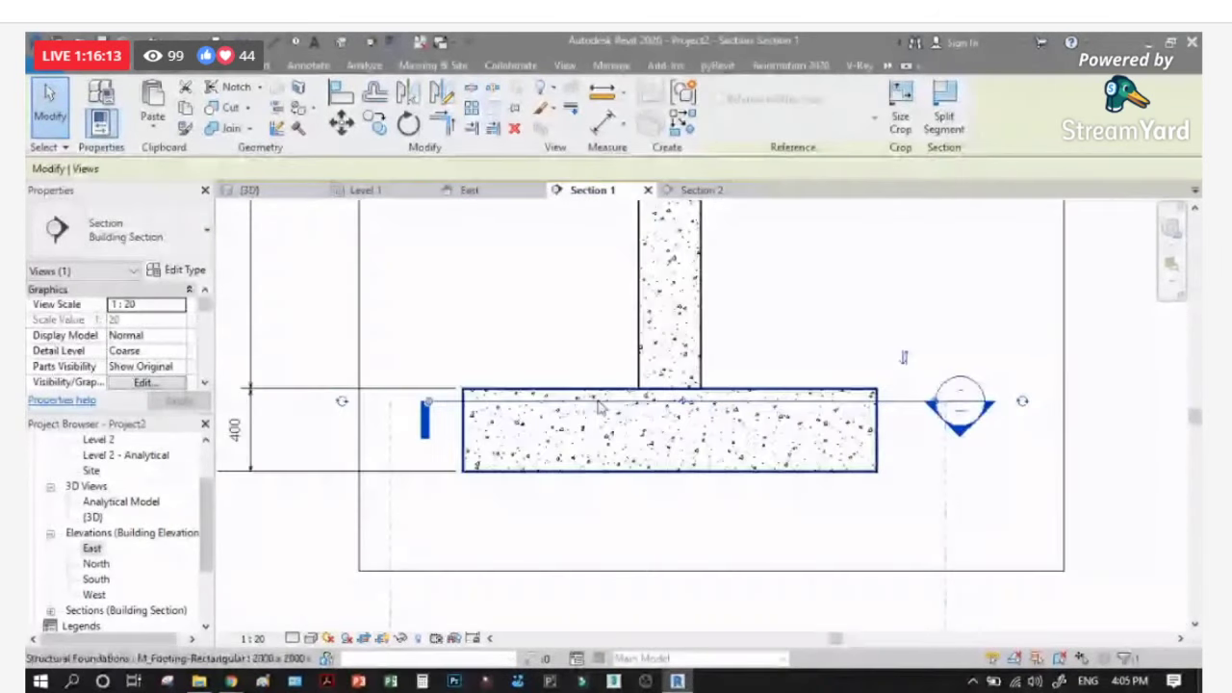
pyautogui.click(458, 420)
pyautogui.scroll(2, 452, 414)
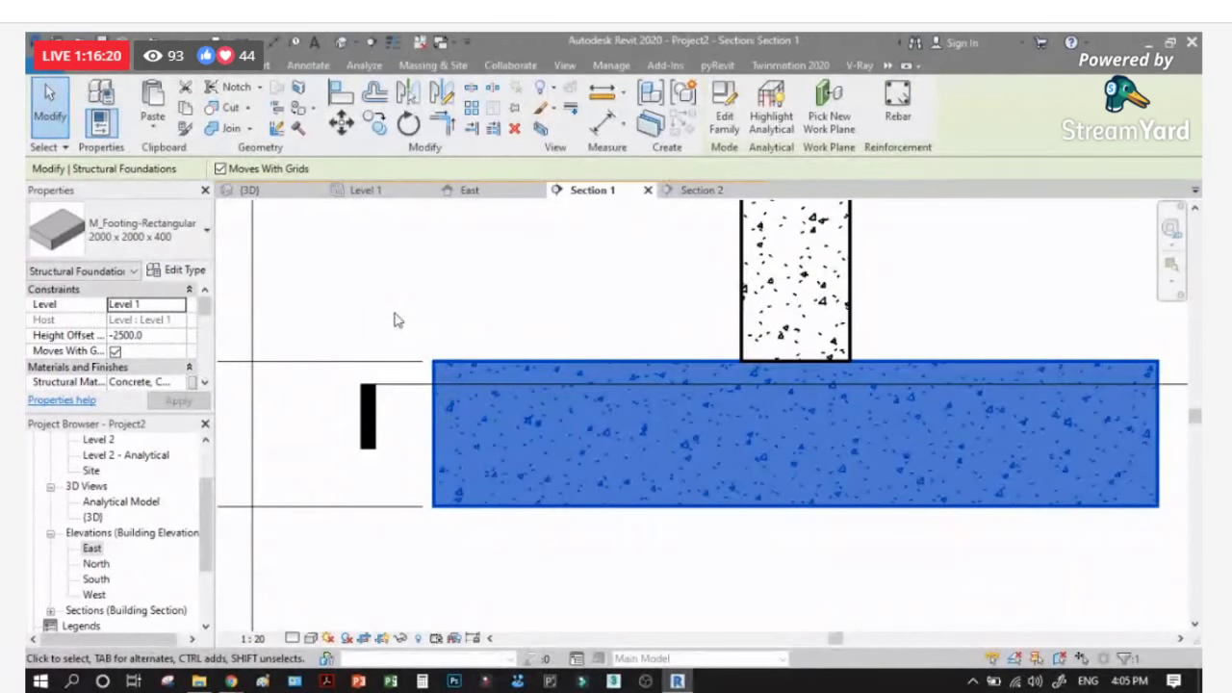
pyautogui.click(358, 405)
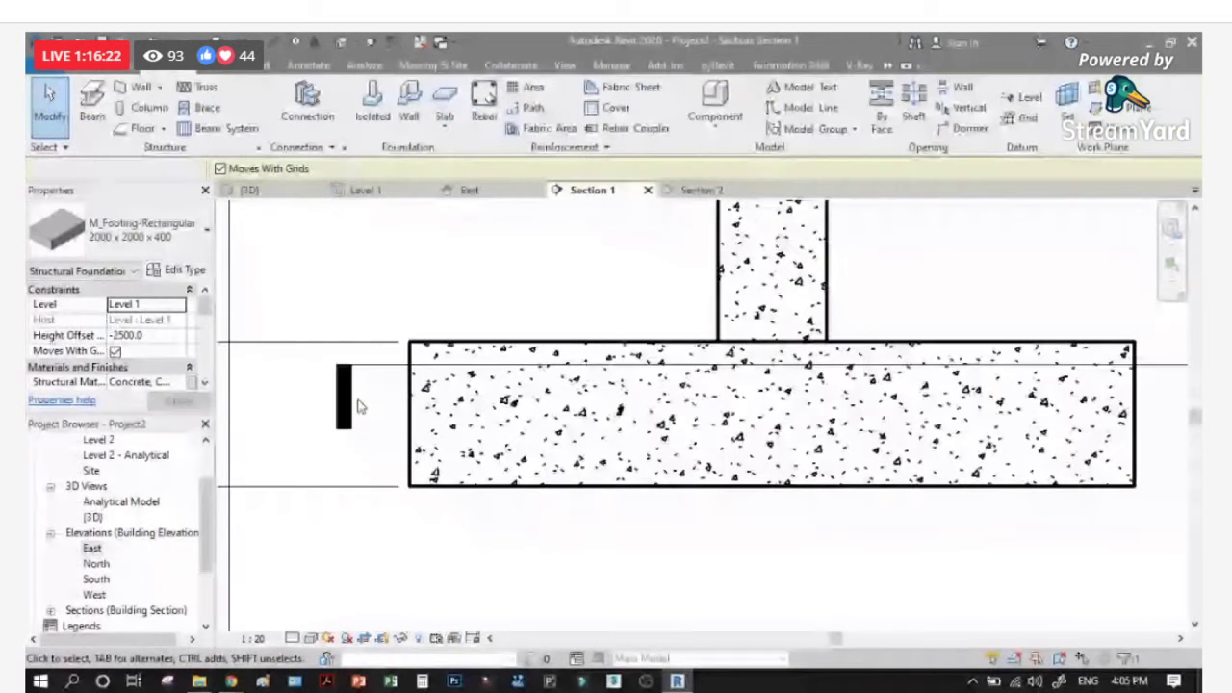
pyautogui.click(345, 396)
pyautogui.scroll(-2, 339, 398)
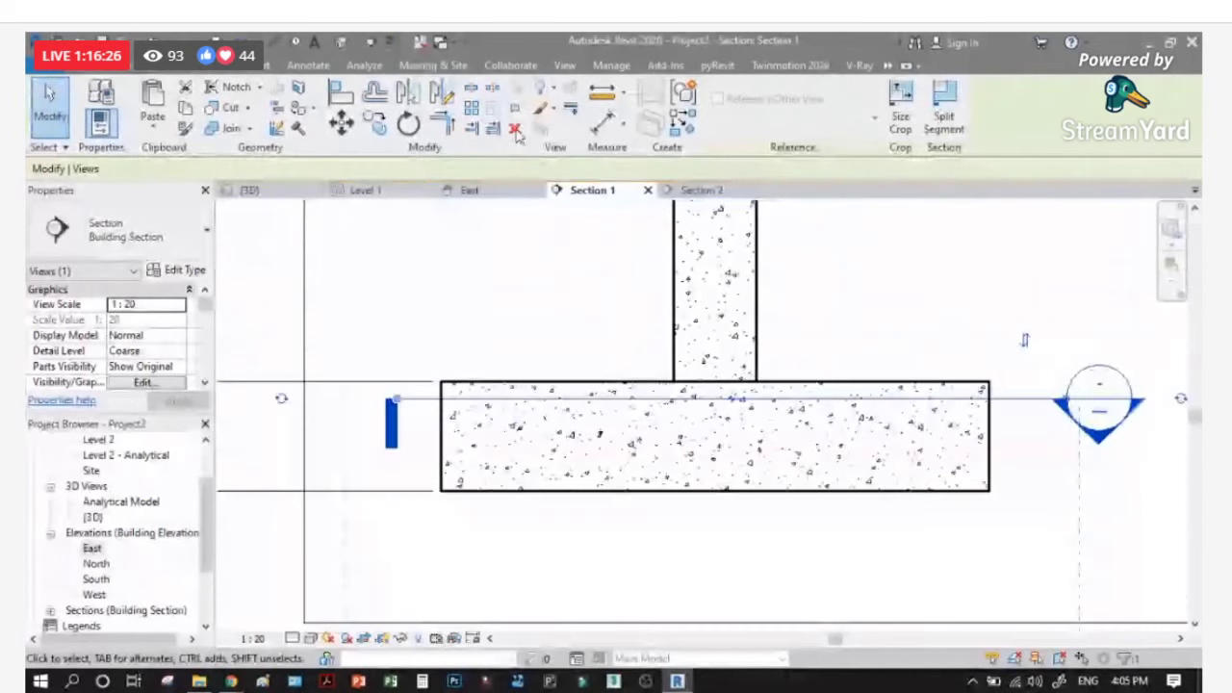
pyautogui.scroll(5, 510, 139)
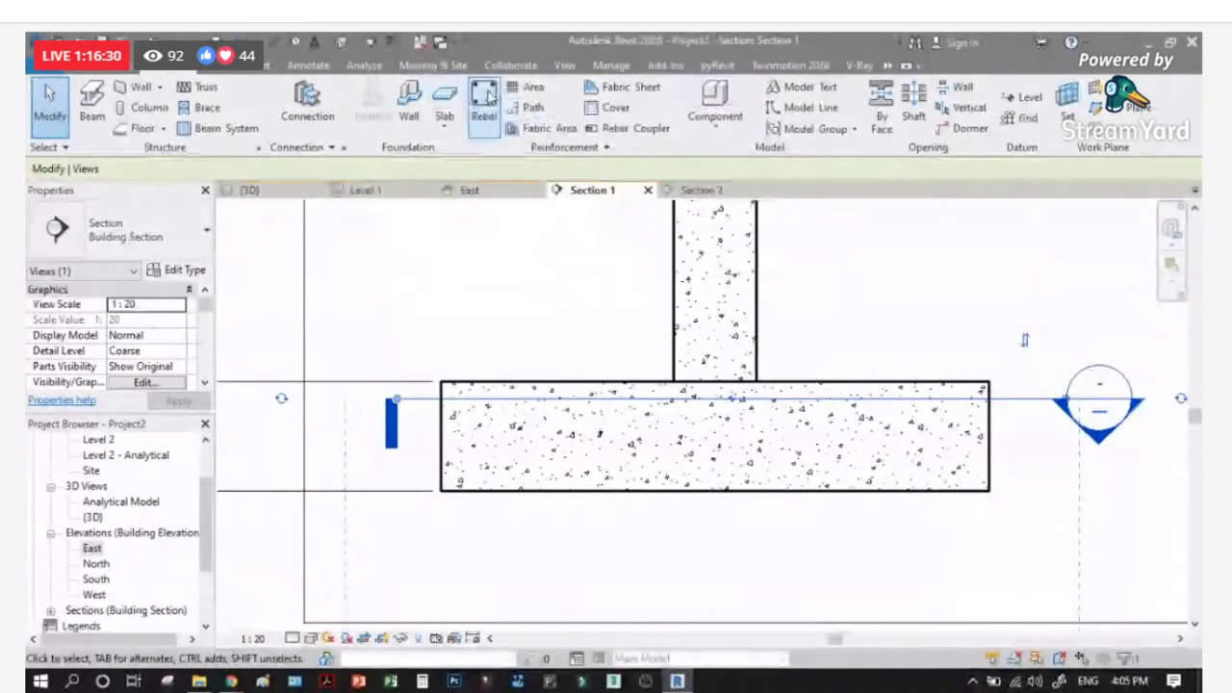
# Step: Start placing rebar and dismiss the notice that rebar shapes include hooks
pyautogui.click(486, 98)
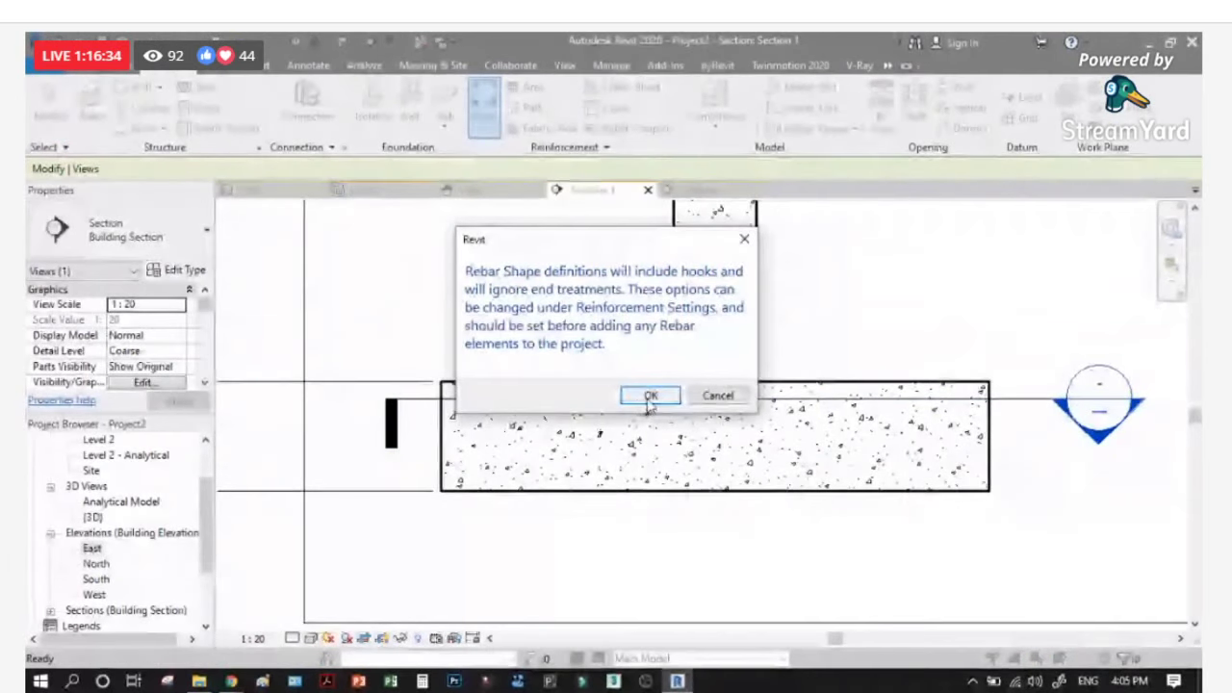
pyautogui.moveTo(608, 247); pyautogui.dragTo(513, 261)
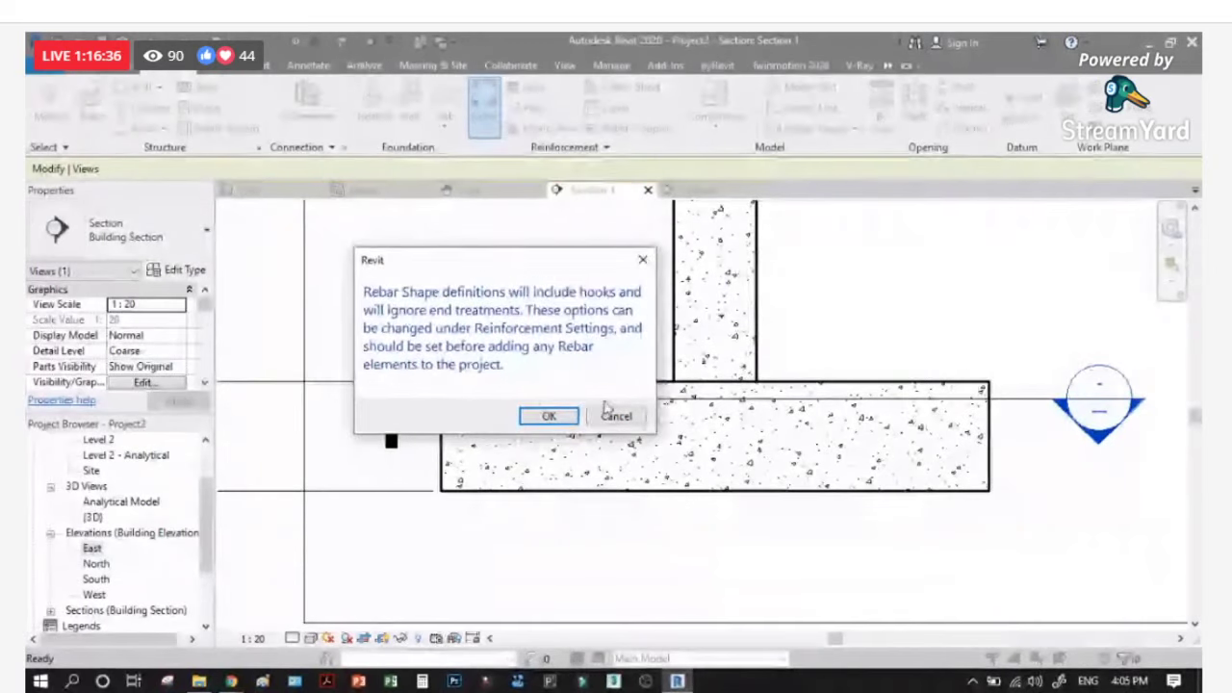
pyautogui.click(549, 416)
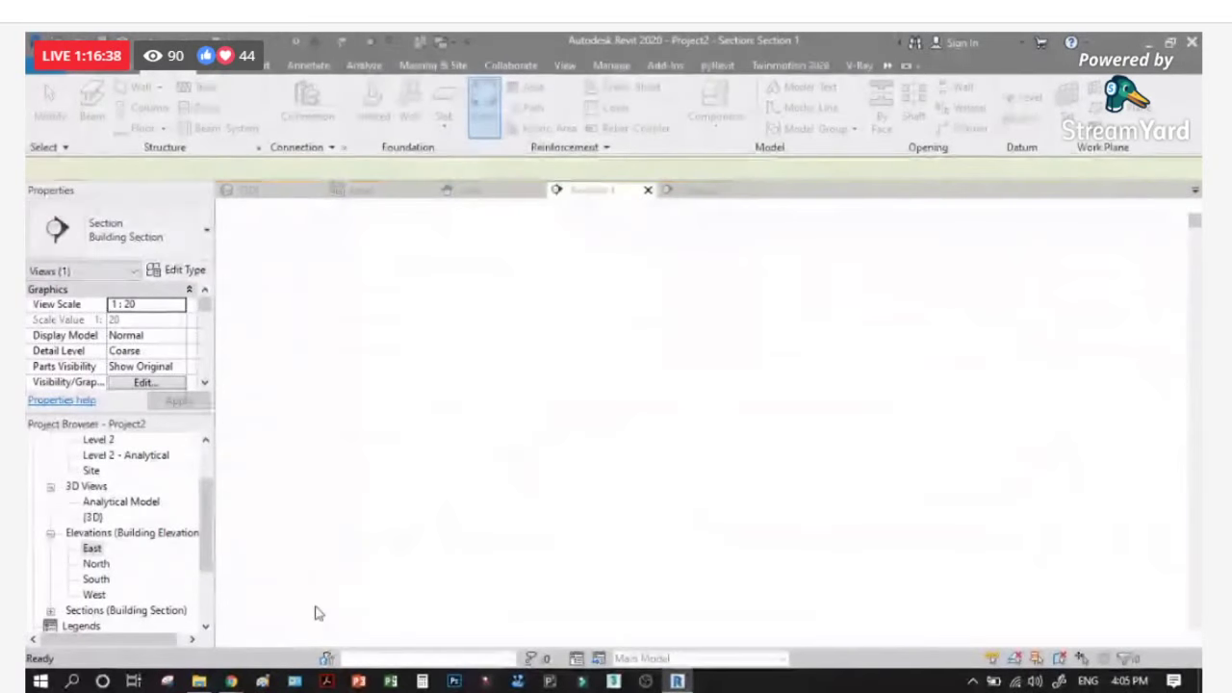
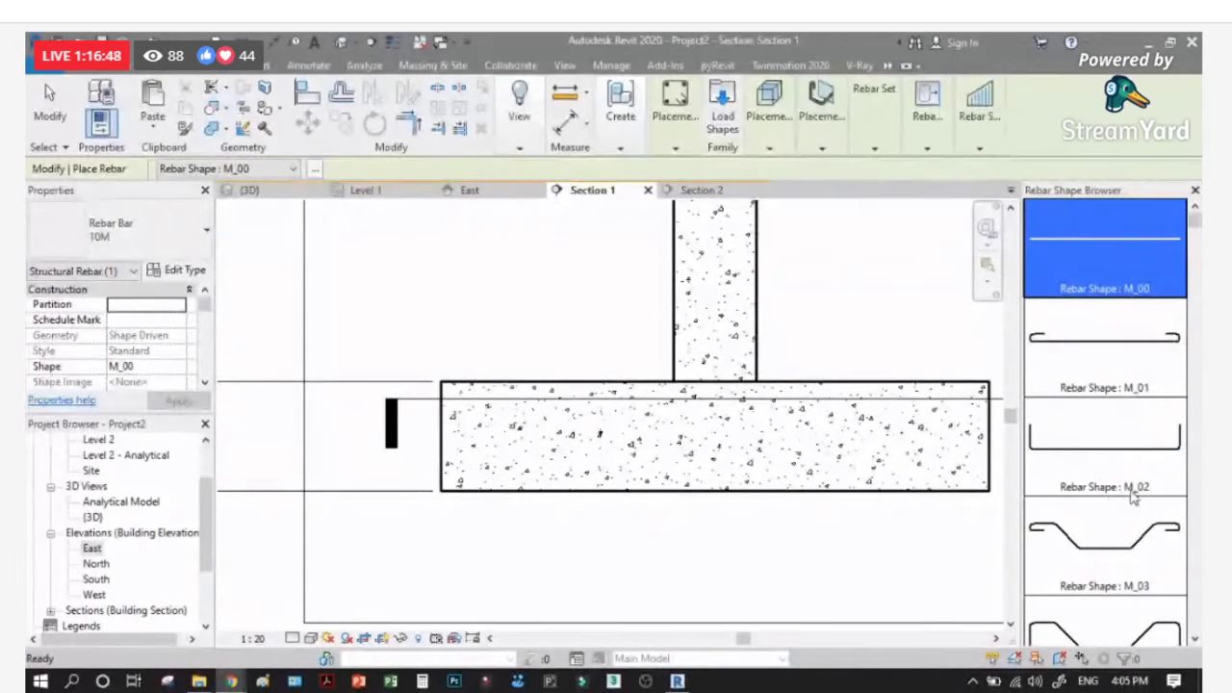
# Step: Place a U-shaped M_02 bar in the footing and show the section at Fine detail
pyautogui.click(1103, 457)
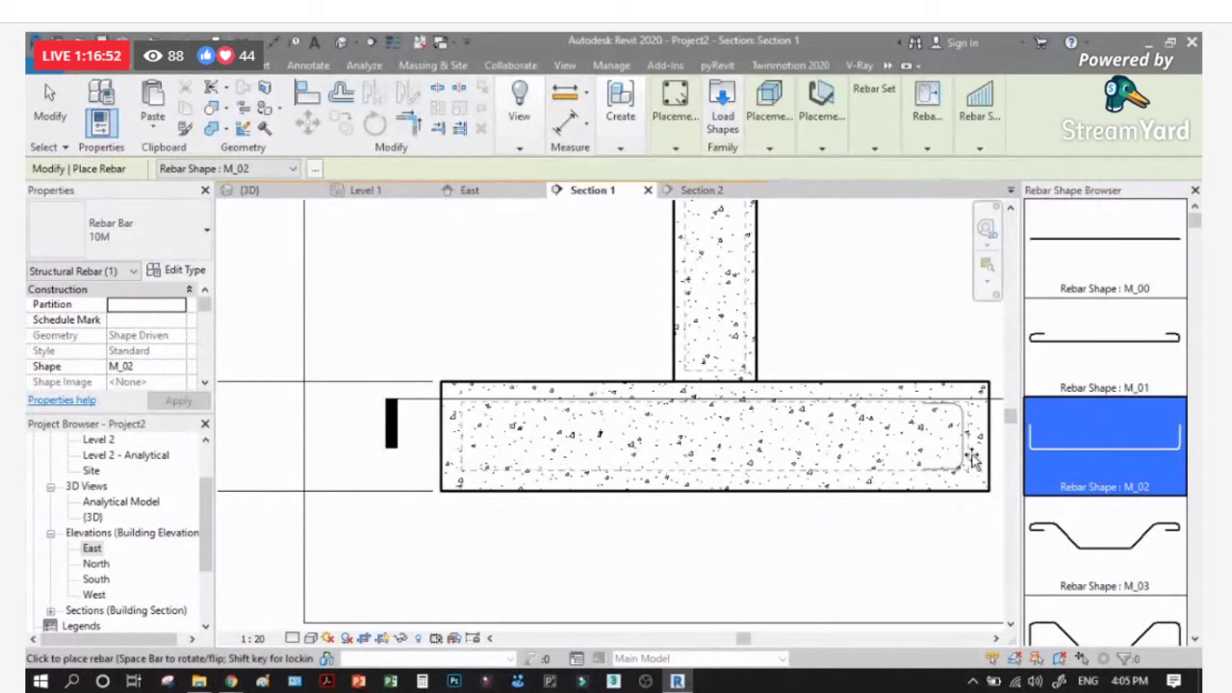
pyautogui.click(972, 460)
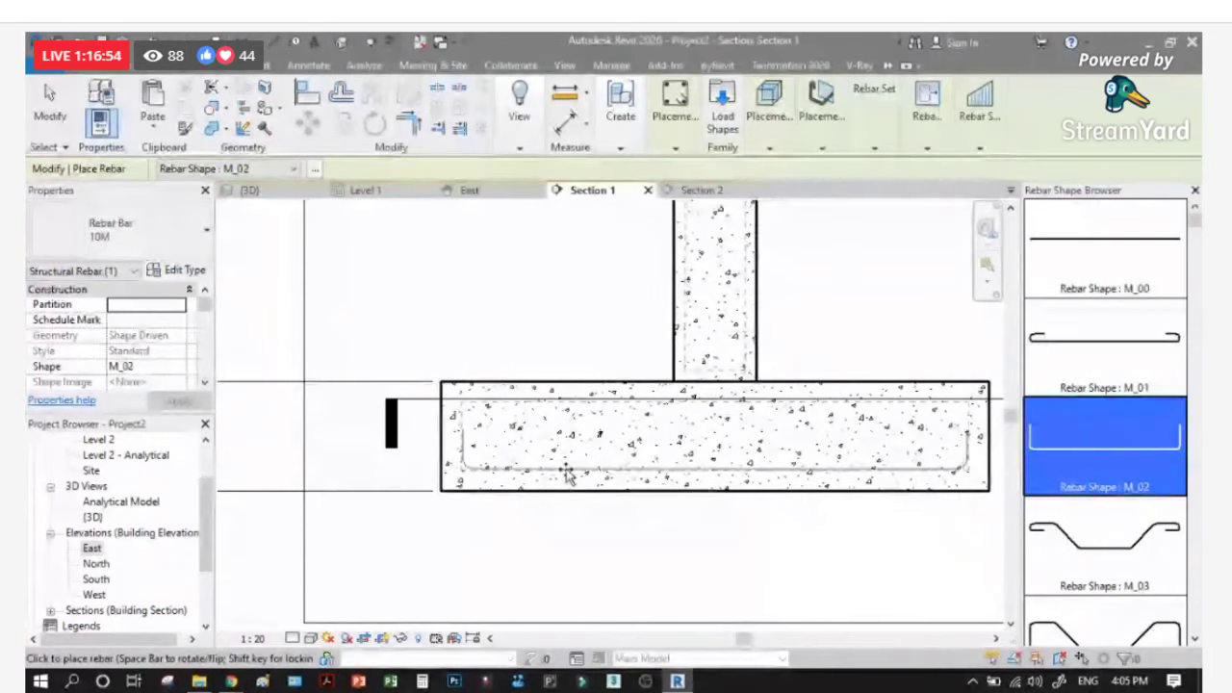
pyautogui.press('Escape')
pyautogui.press('Escape')
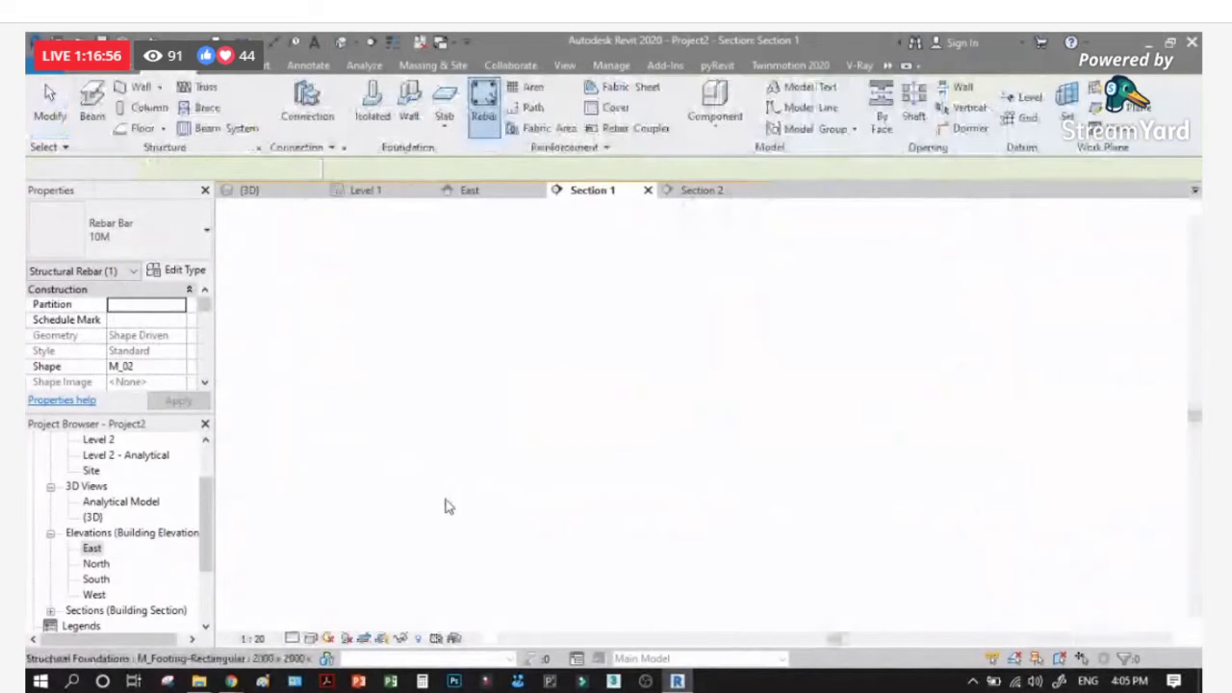
pyautogui.click(293, 638)
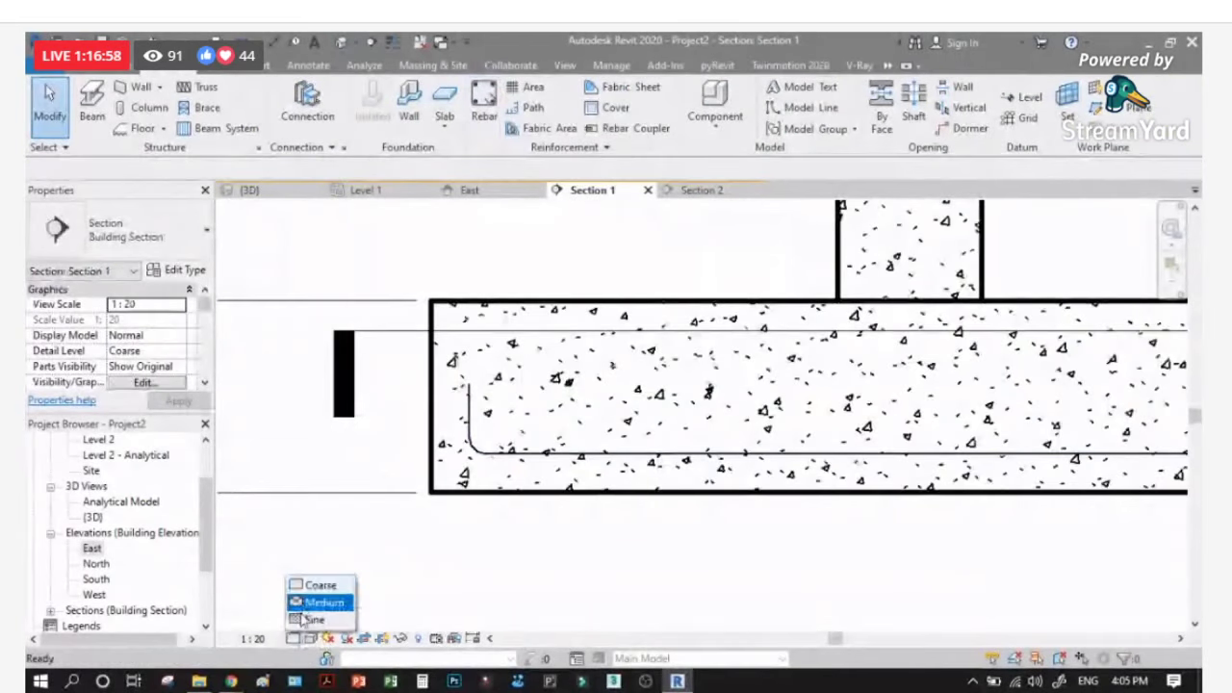
pyautogui.click(313, 619)
# Step: Change the placed U-shaped bar to bar size 16M
pyautogui.click(468, 429)
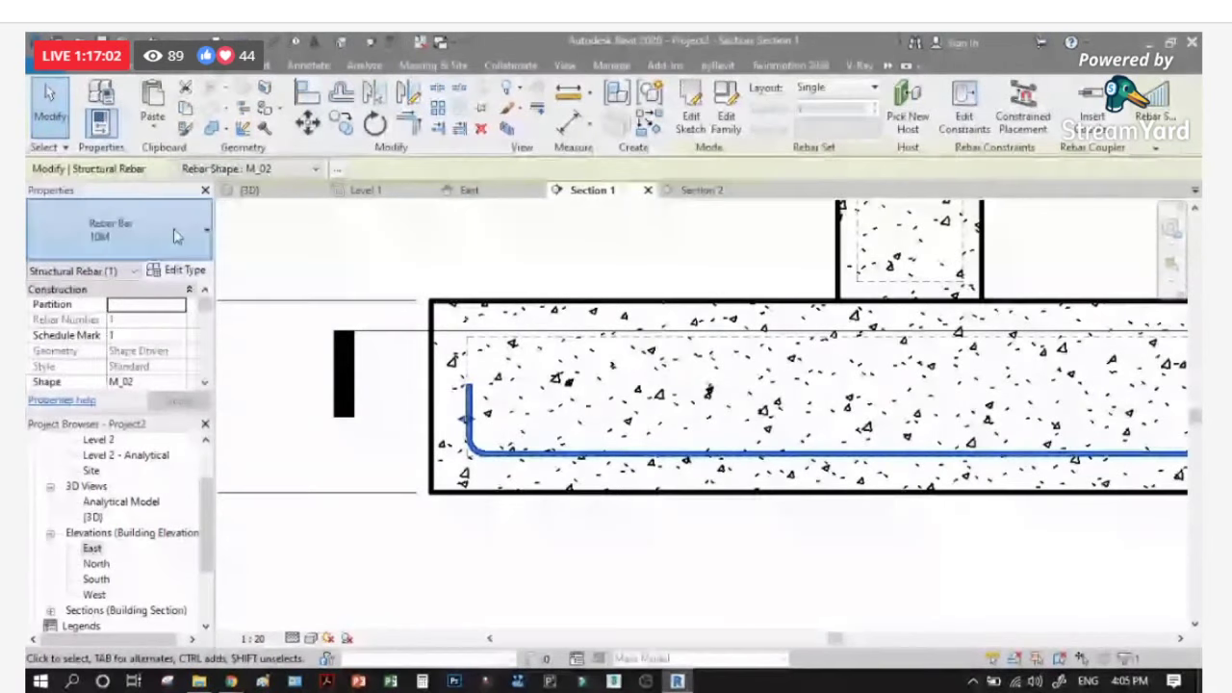
pyautogui.click(115, 231)
pyautogui.click(84, 356)
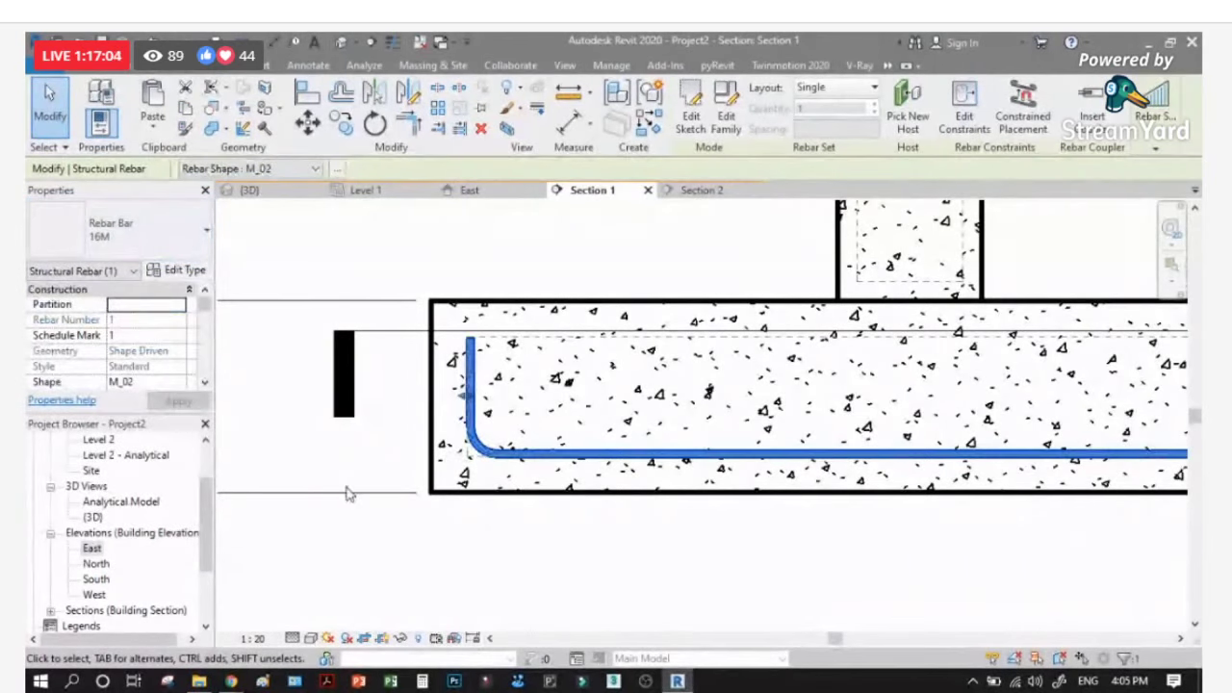
pyautogui.scroll(-3, 348, 493)
pyautogui.scroll(2, 731, 414)
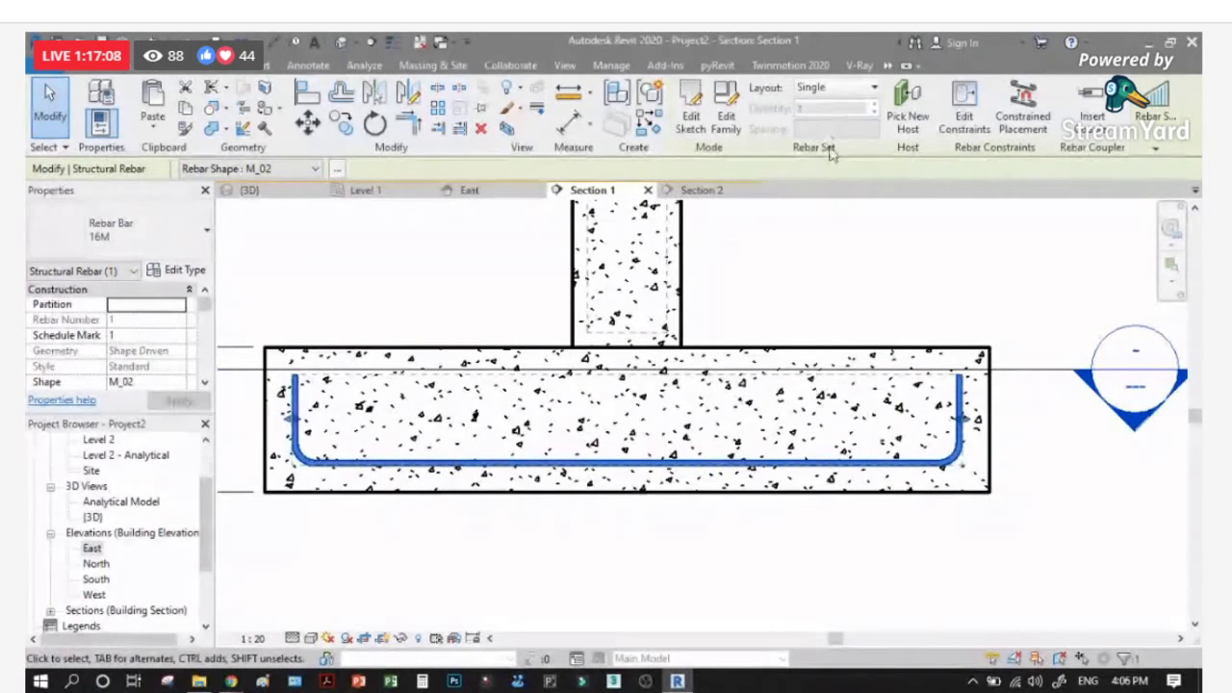
# Step: Lay out the U-bar as a Maximum Spacing set at 100 mm spacing
pyautogui.click(871, 88)
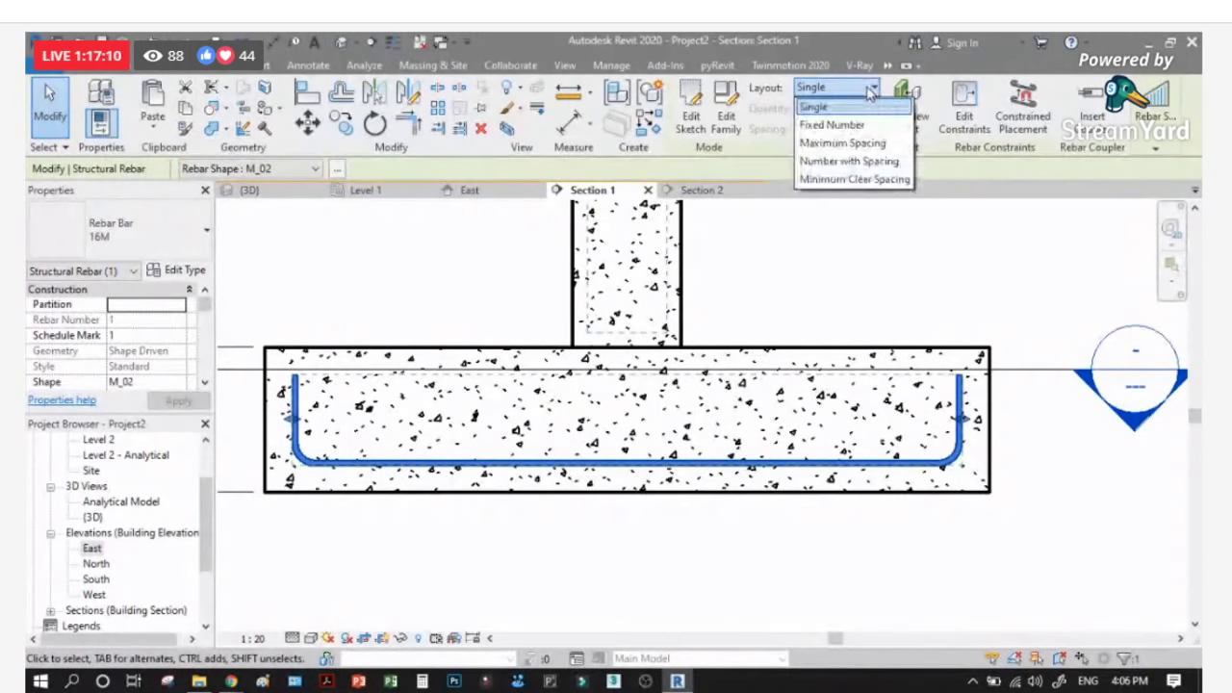
pyautogui.click(831, 126)
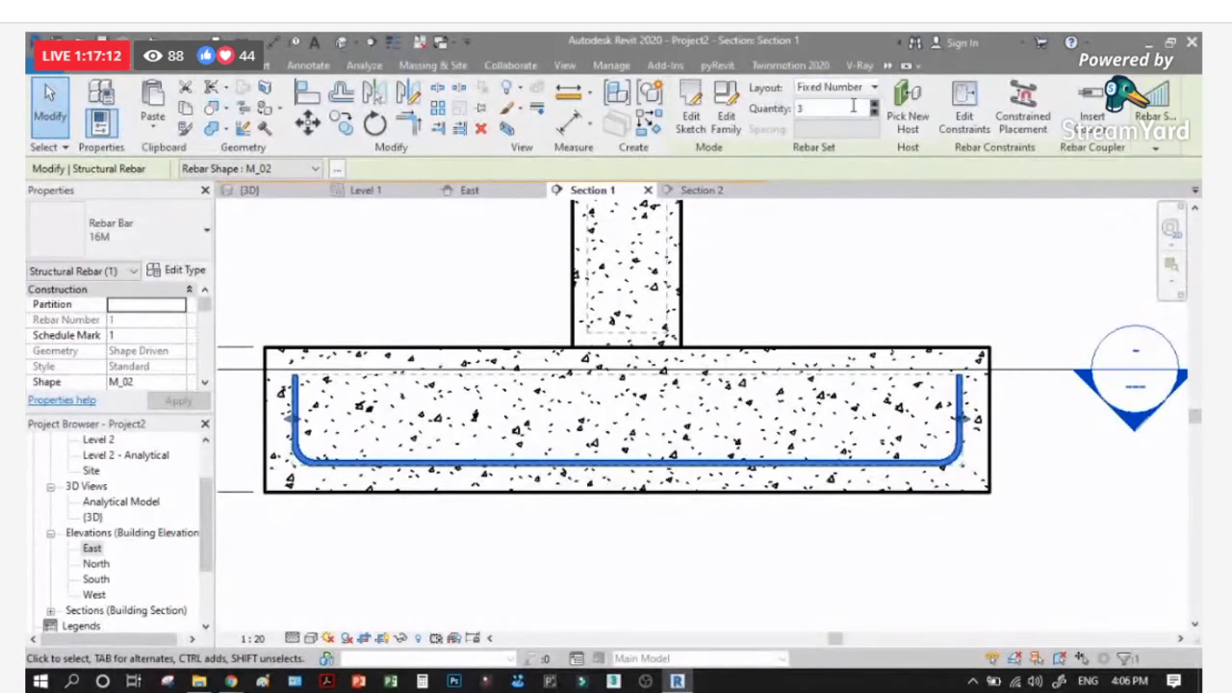
pyautogui.click(869, 87)
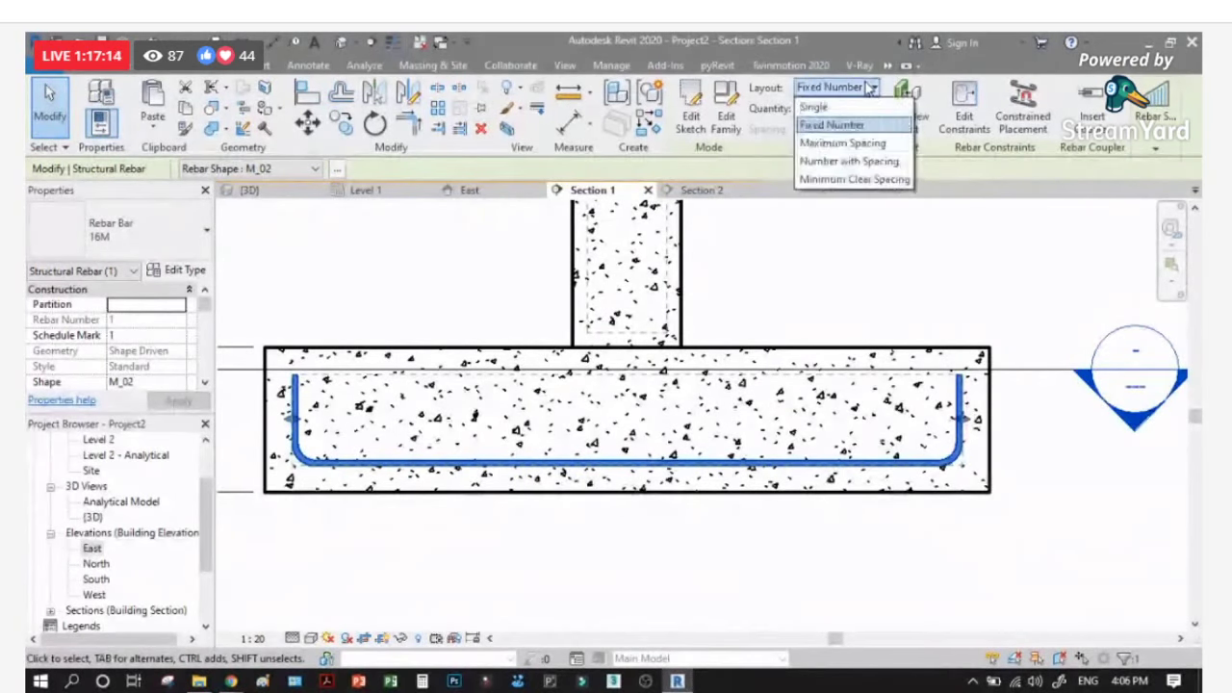
pyautogui.click(849, 143)
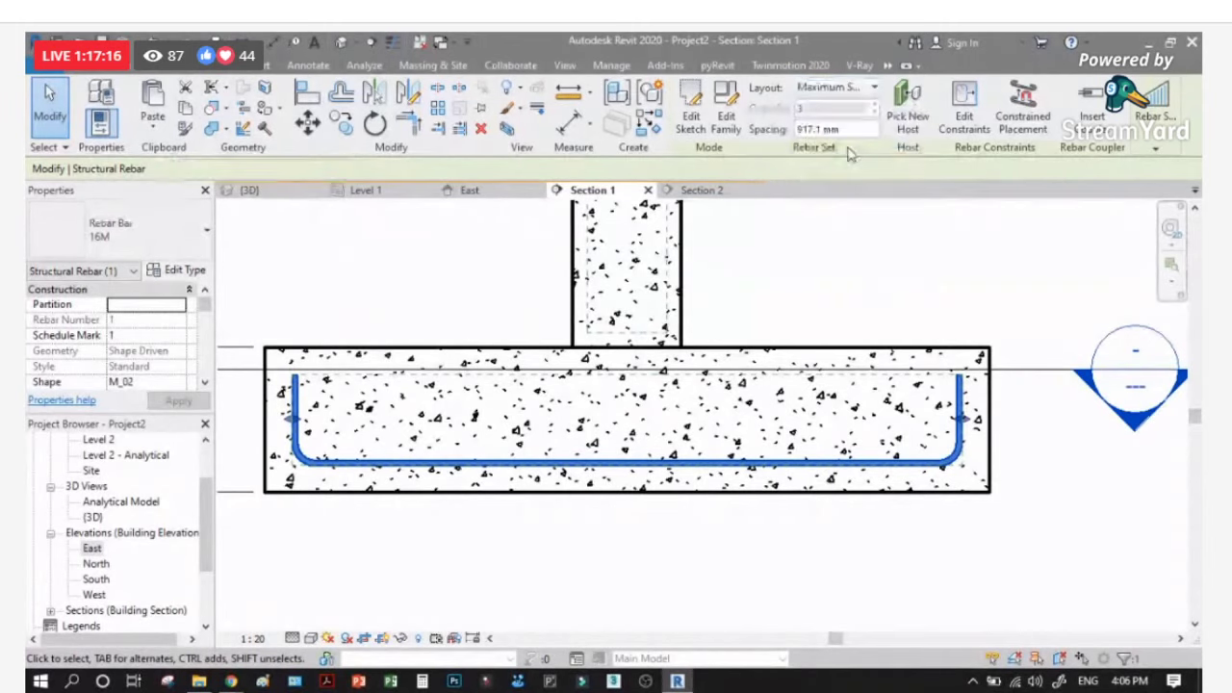
pyautogui.click(855, 133)
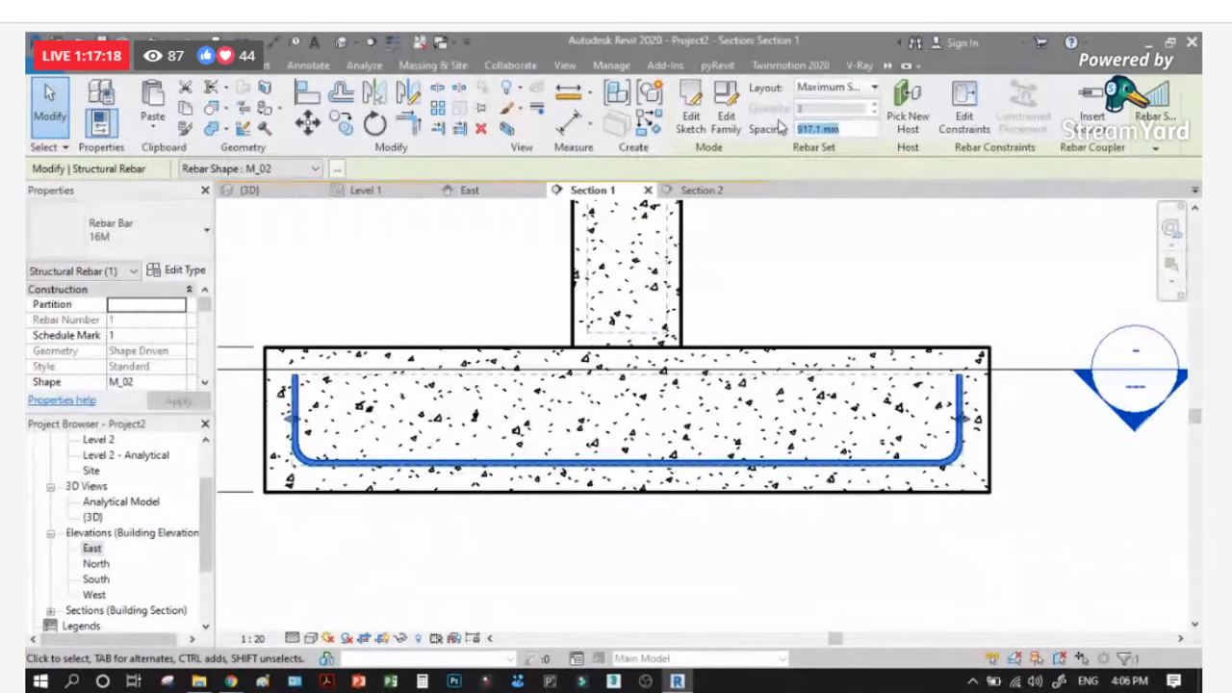
pyautogui.write('1')
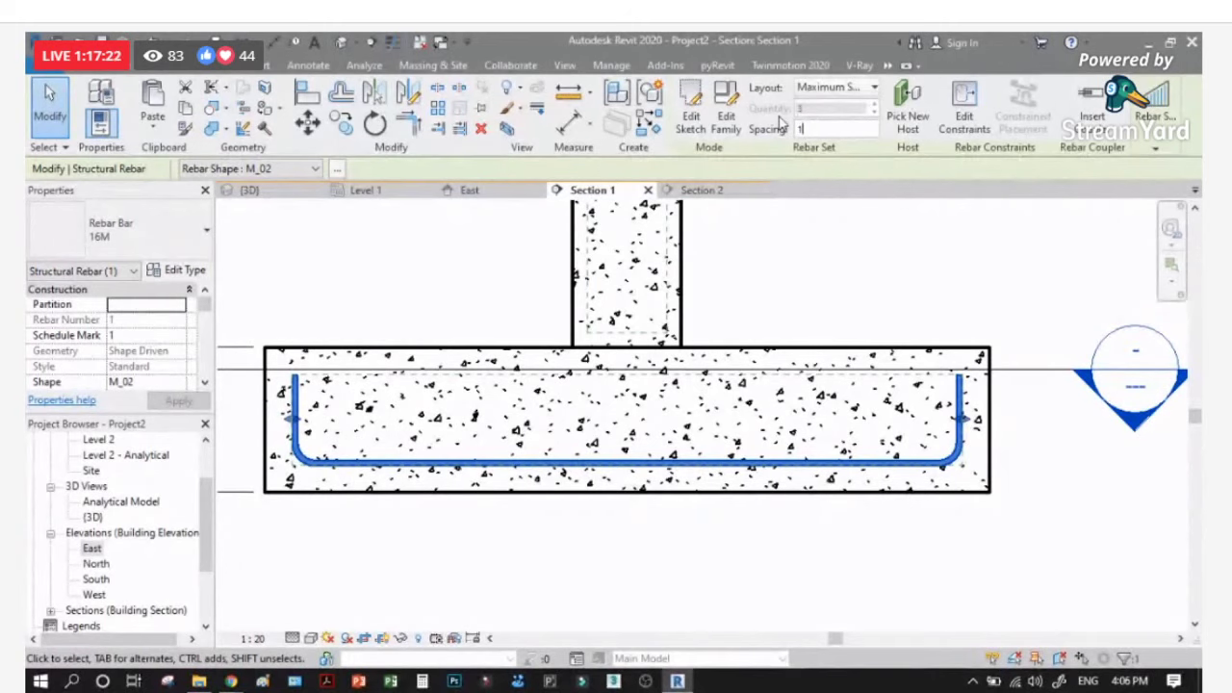
pyautogui.write('00')
pyautogui.press('Return')
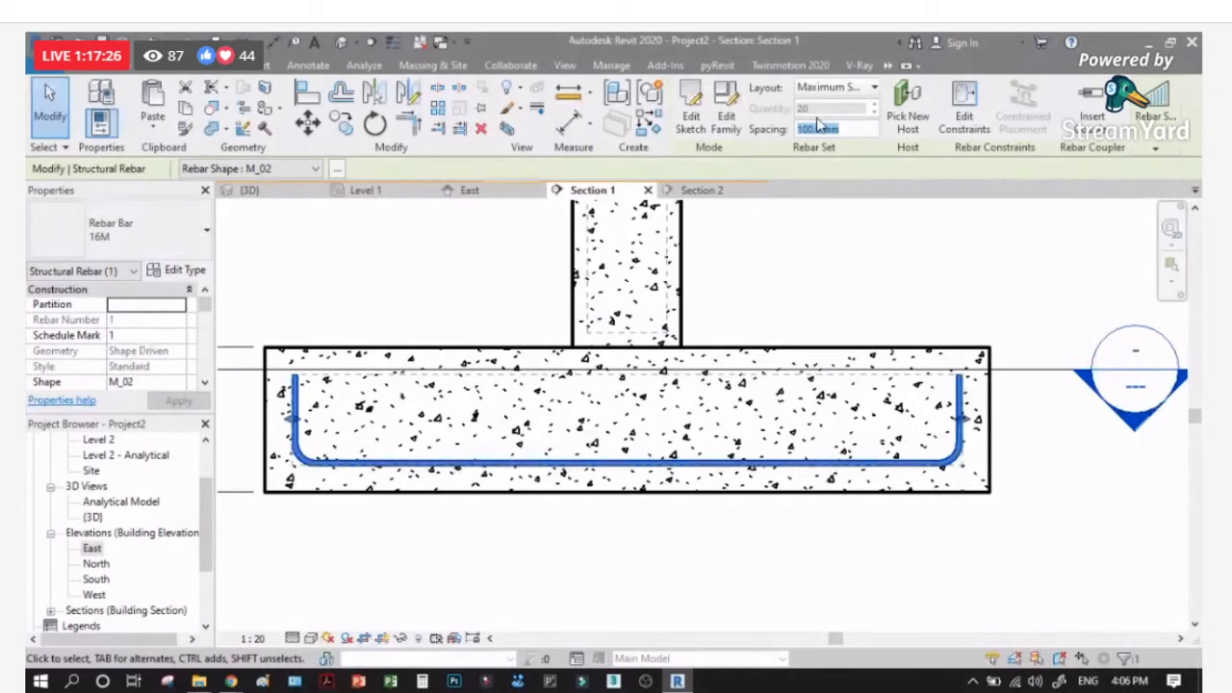
# Step: Switch the set back to Fixed Number with 18 bars, check Section 2, then reselect it in Section 1
pyautogui.click(872, 88)
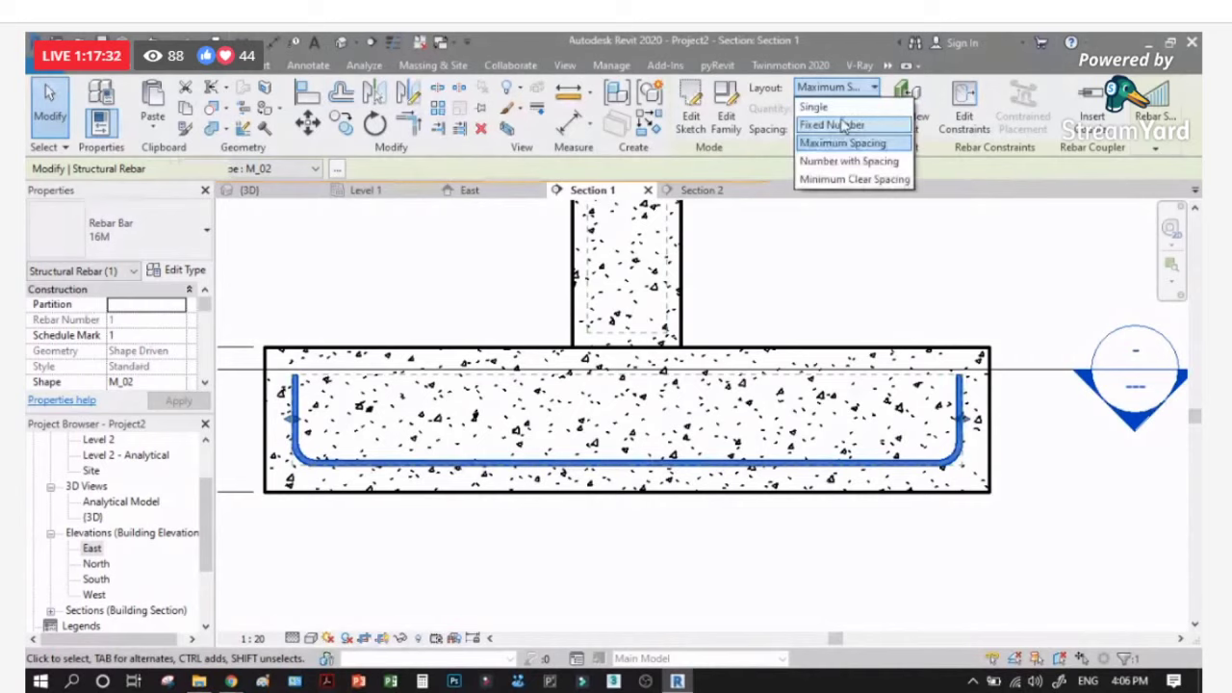
pyautogui.click(844, 125)
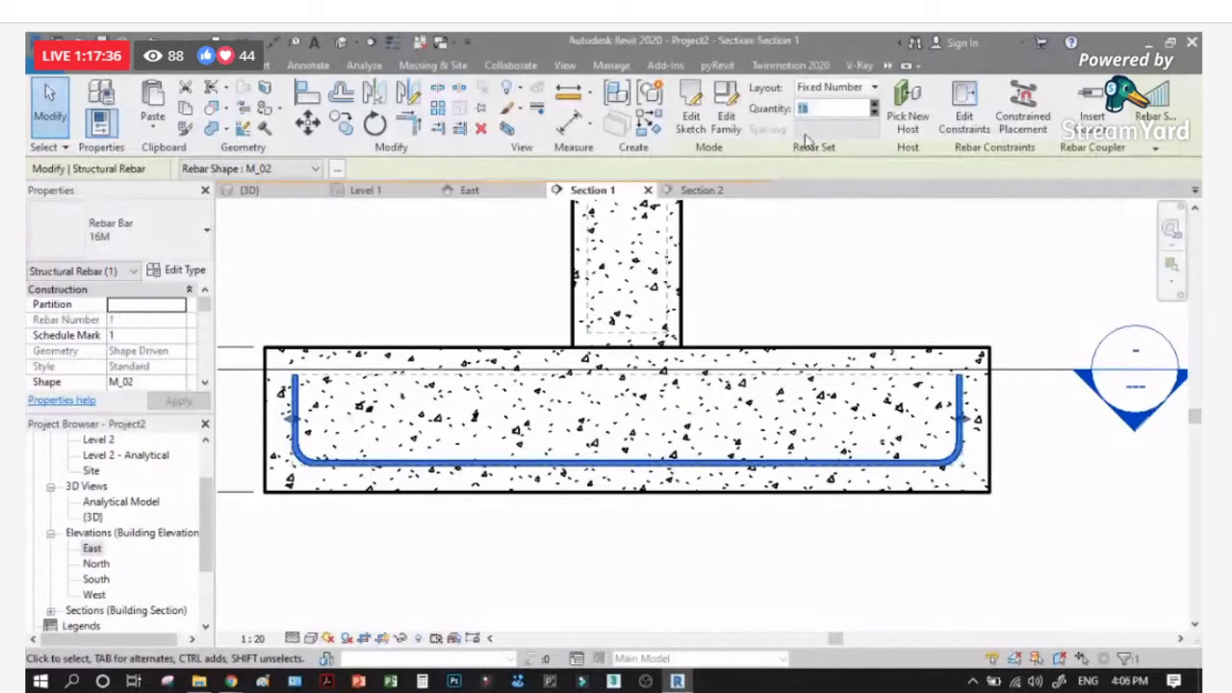
pyautogui.press('Escape')
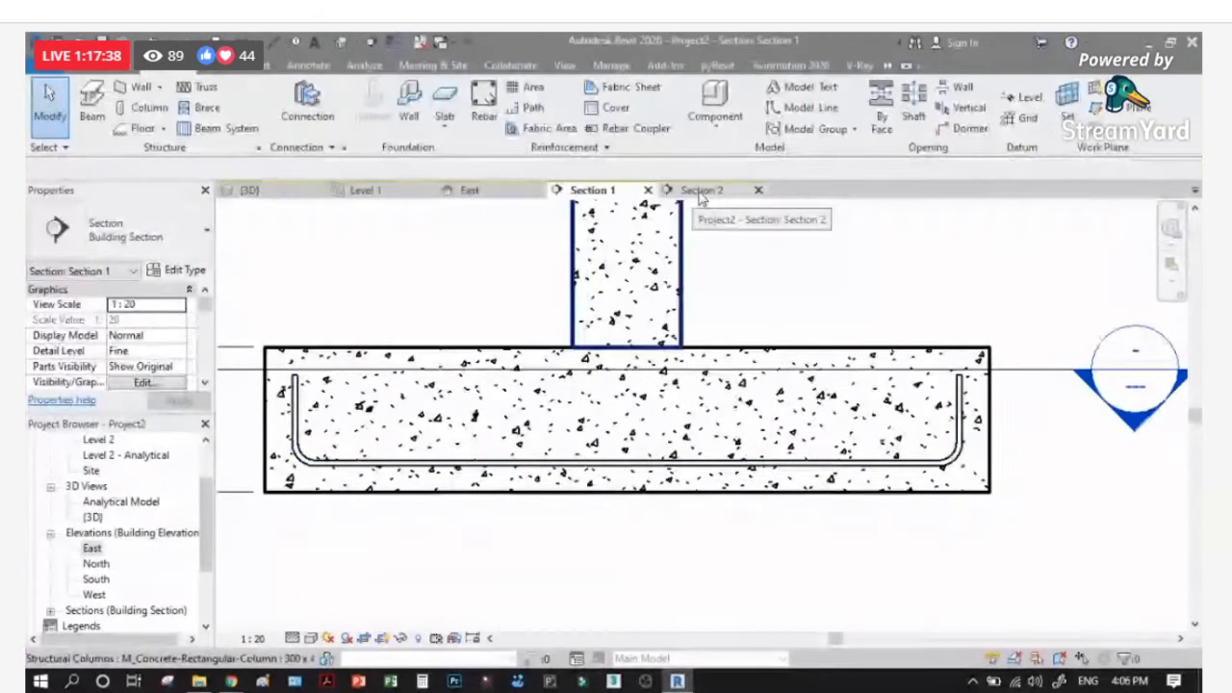
pyautogui.click(702, 190)
pyautogui.scroll(5, 720, 402)
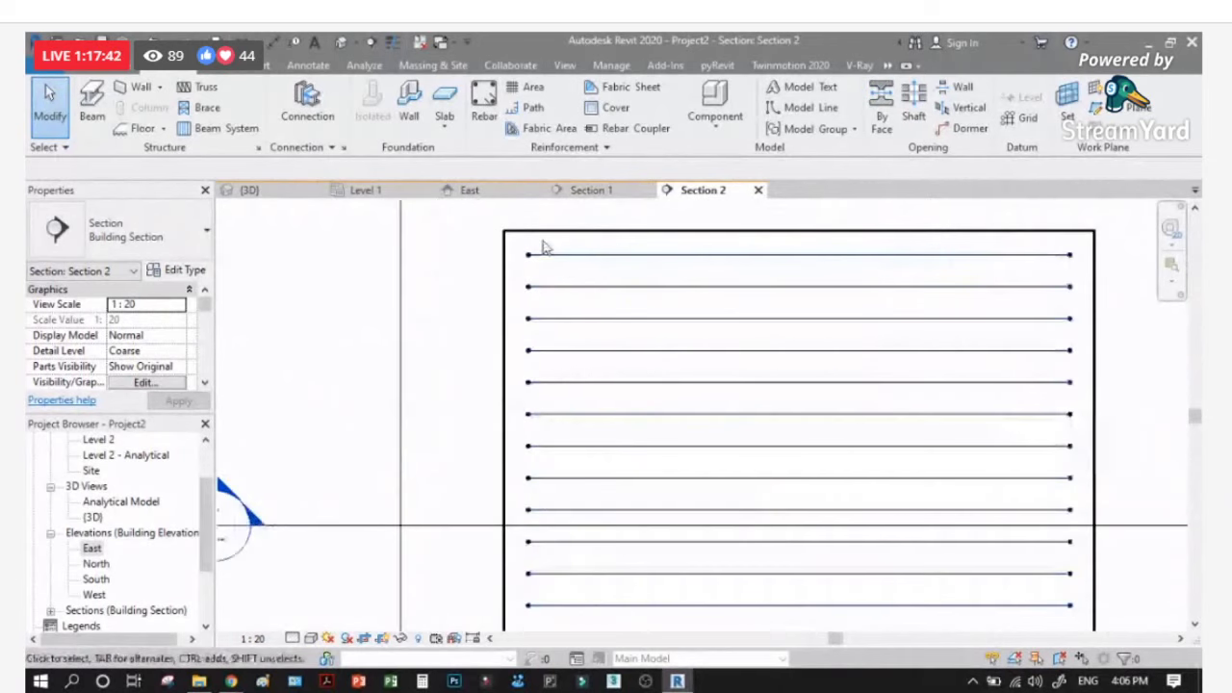
pyautogui.click(589, 189)
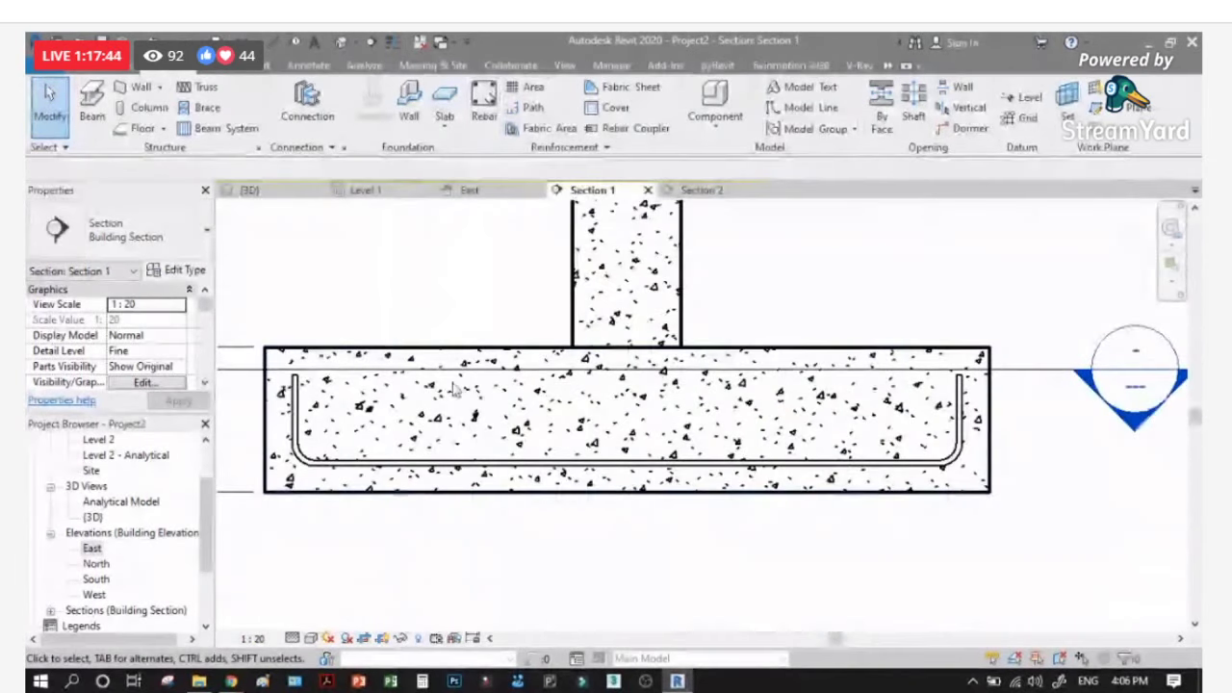
pyautogui.click(918, 468)
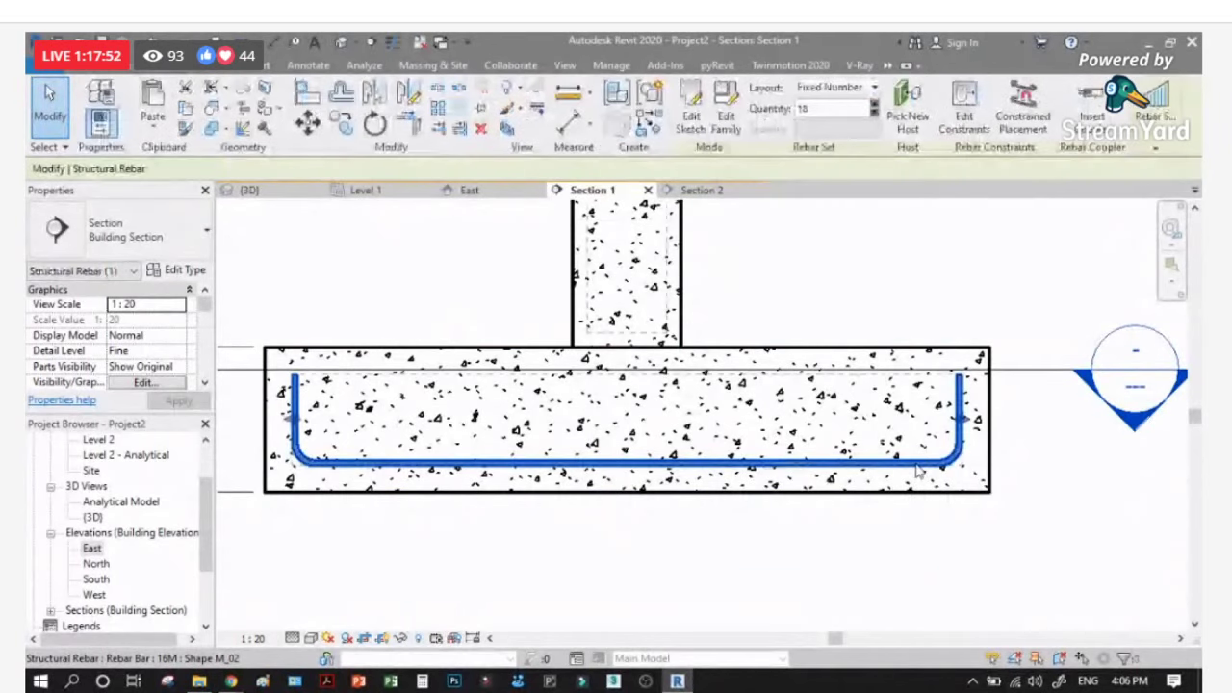
# Step: Place a second, similar U-shaped bar at the beam's right end and select it
pyautogui.rightClick(917, 470)
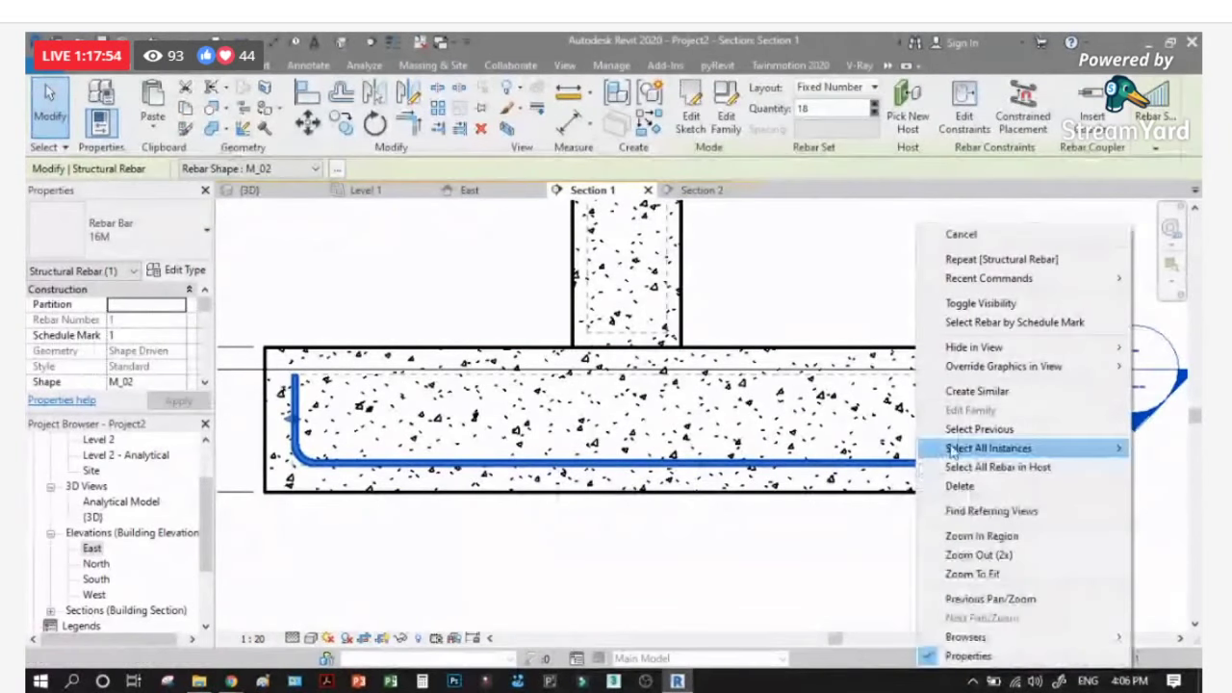
pyautogui.click(976, 390)
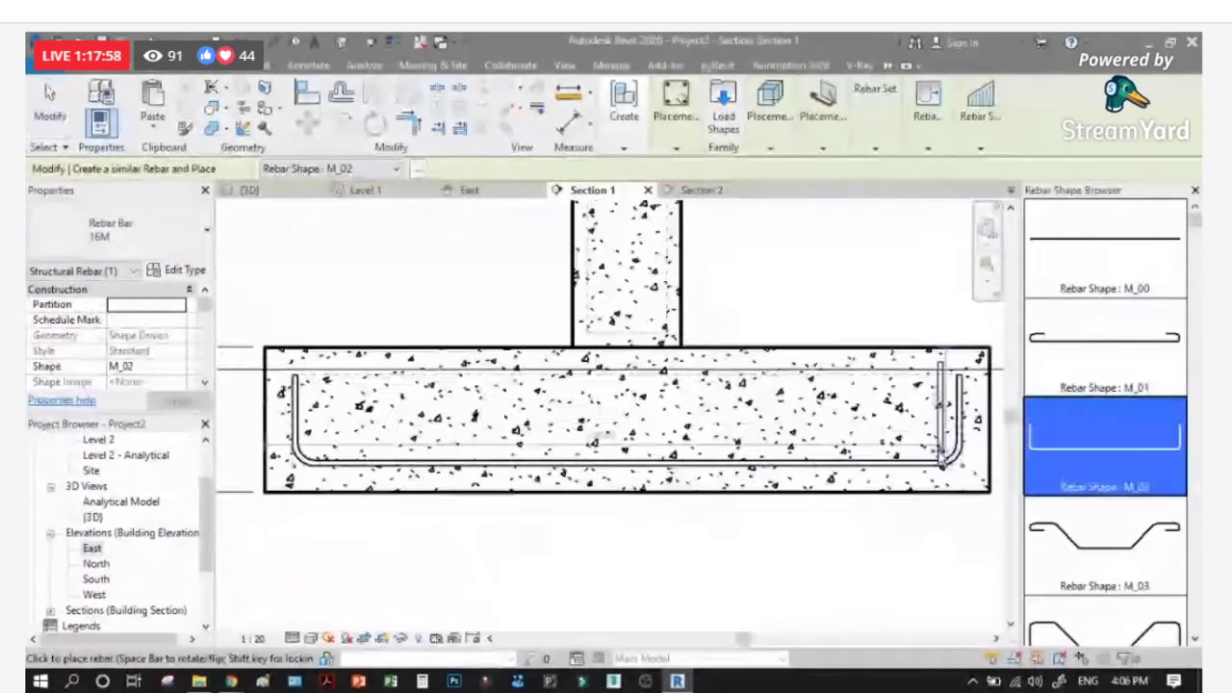
pyautogui.scroll(3, 939, 448)
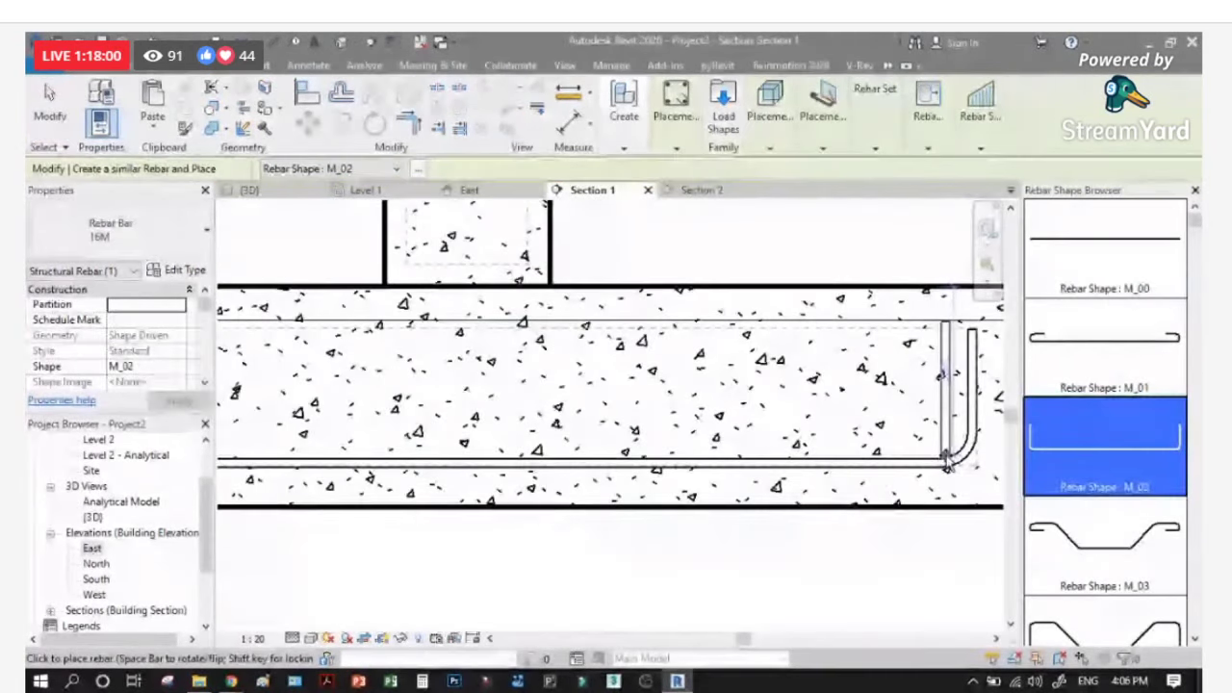
pyautogui.click(946, 463)
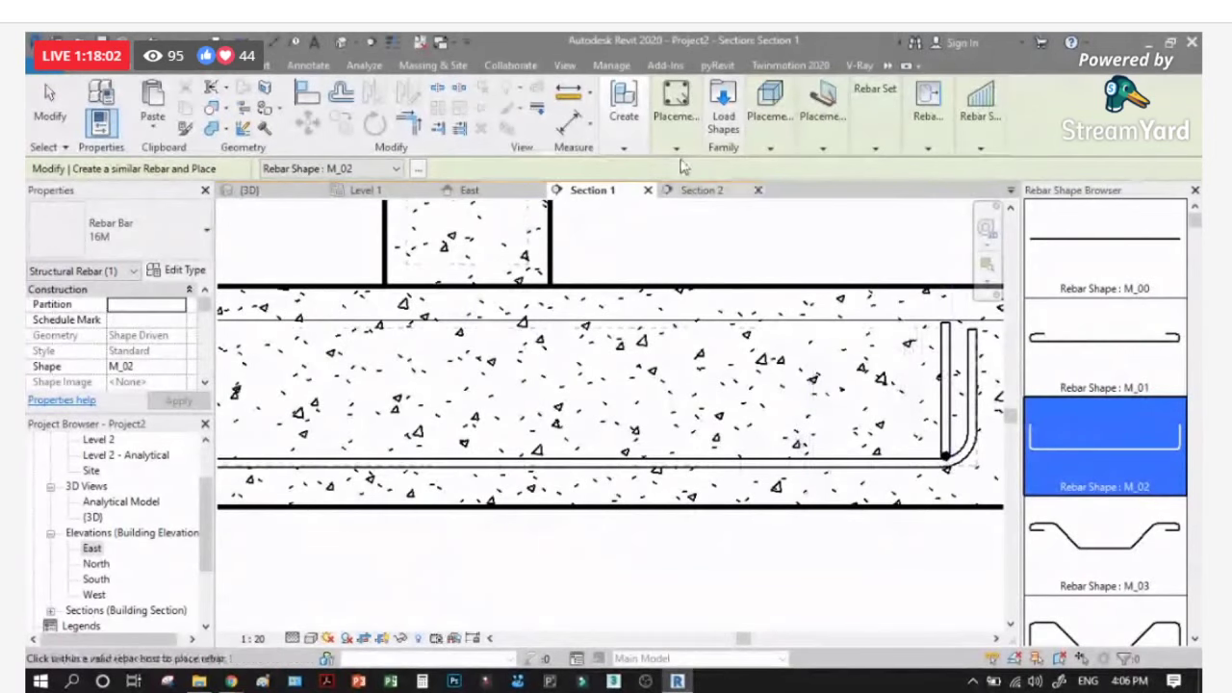
pyautogui.press('Escape')
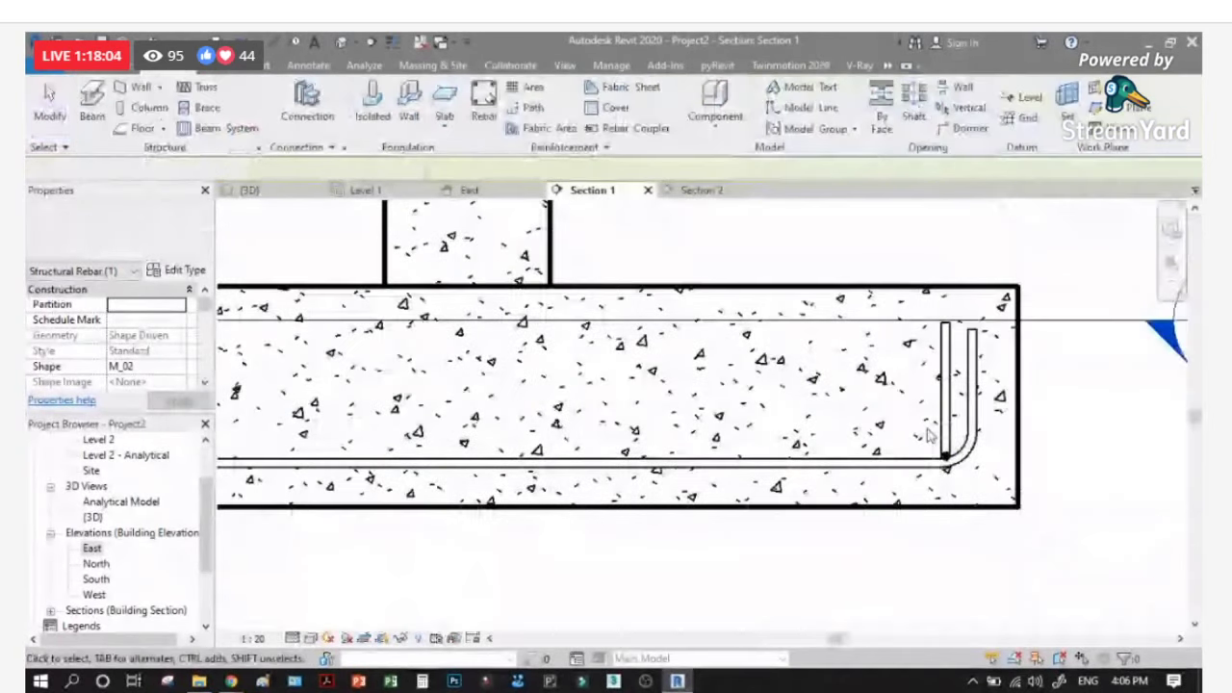
pyautogui.click(934, 436)
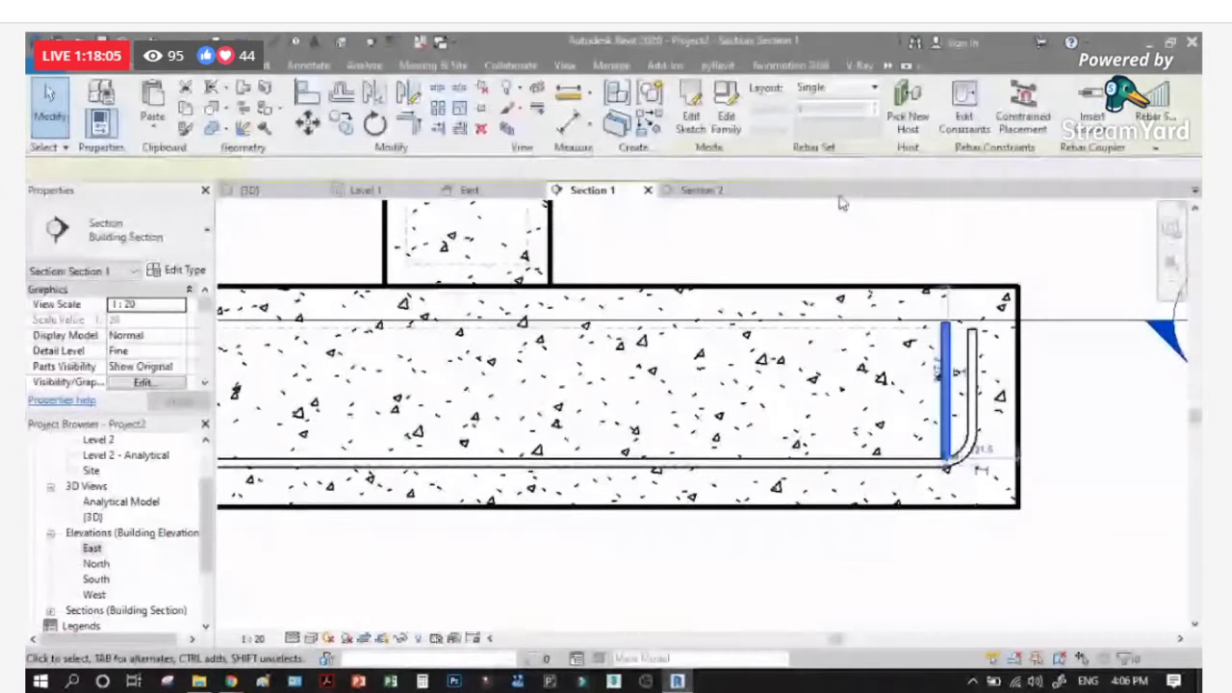
# Step: Make the new bar a Fixed Number set and raise its quantity to 16 stirrups
pyautogui.click(872, 89)
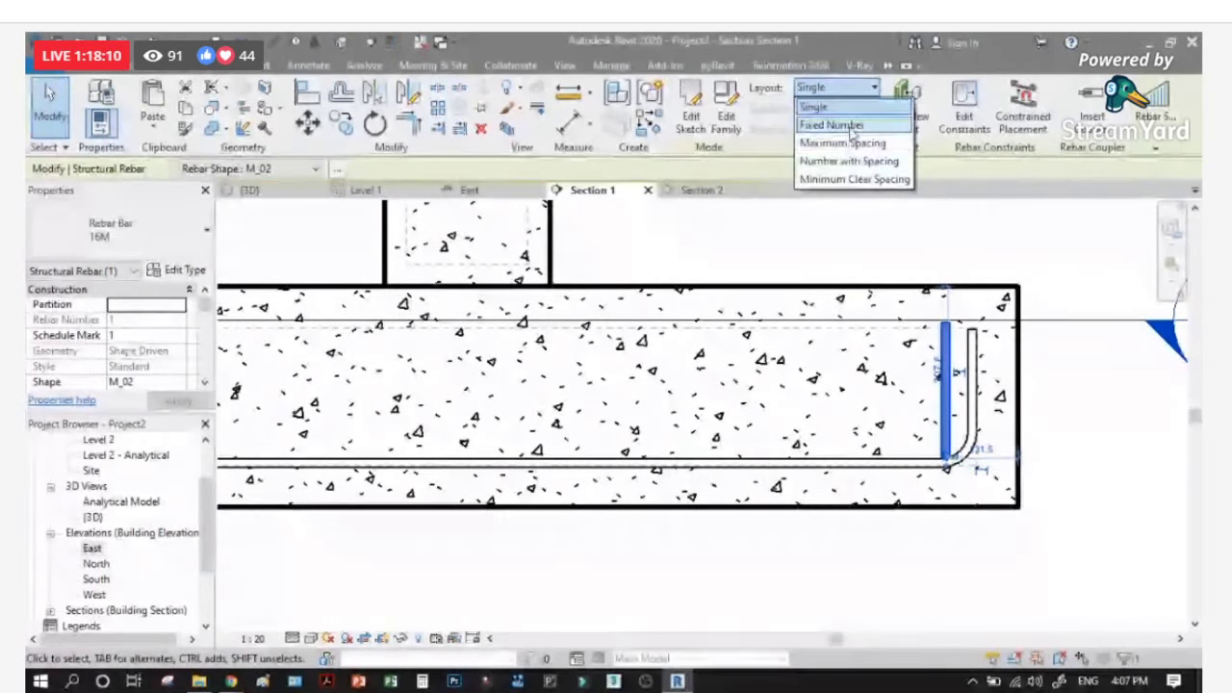
pyautogui.click(854, 125)
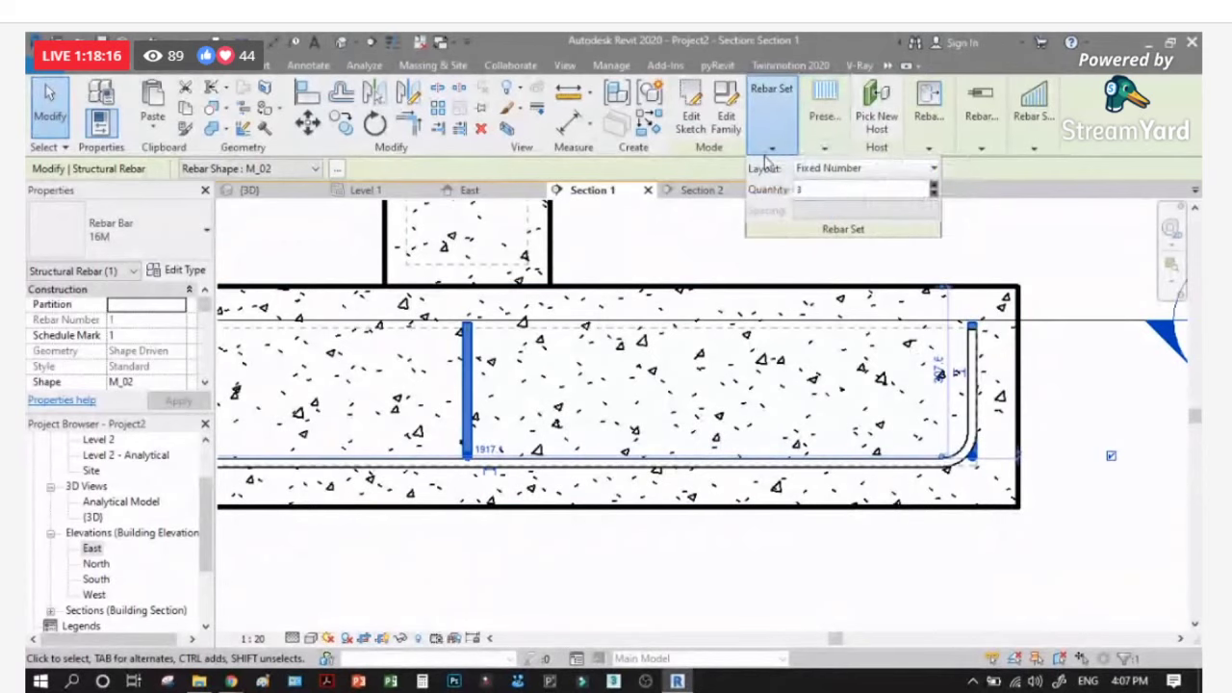
pyautogui.click(934, 185)
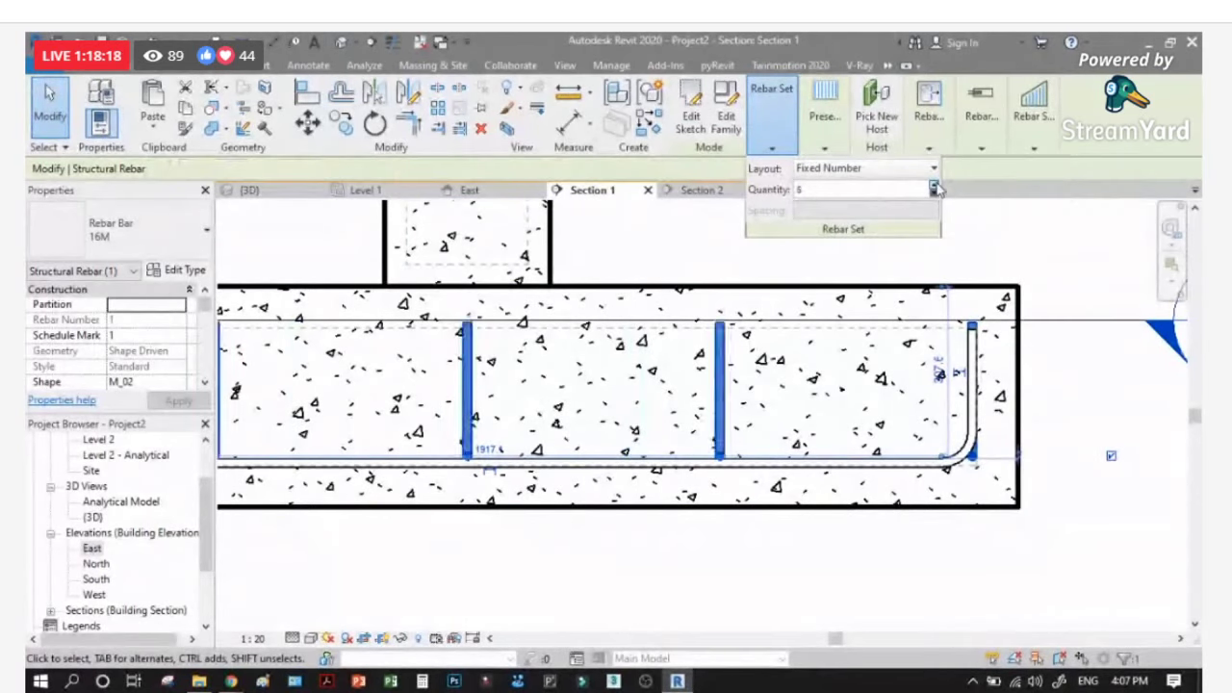
pyautogui.click(934, 185)
pyautogui.click(933, 186)
pyautogui.click(933, 186)
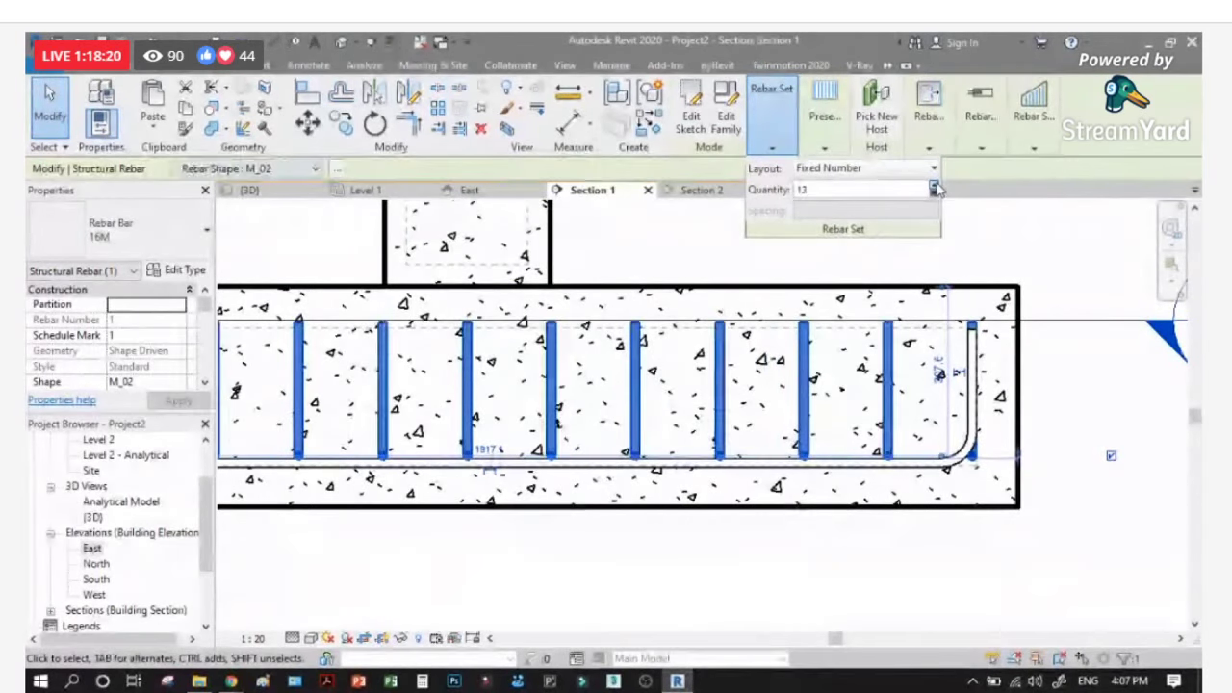
pyautogui.click(934, 186)
pyautogui.click(934, 186)
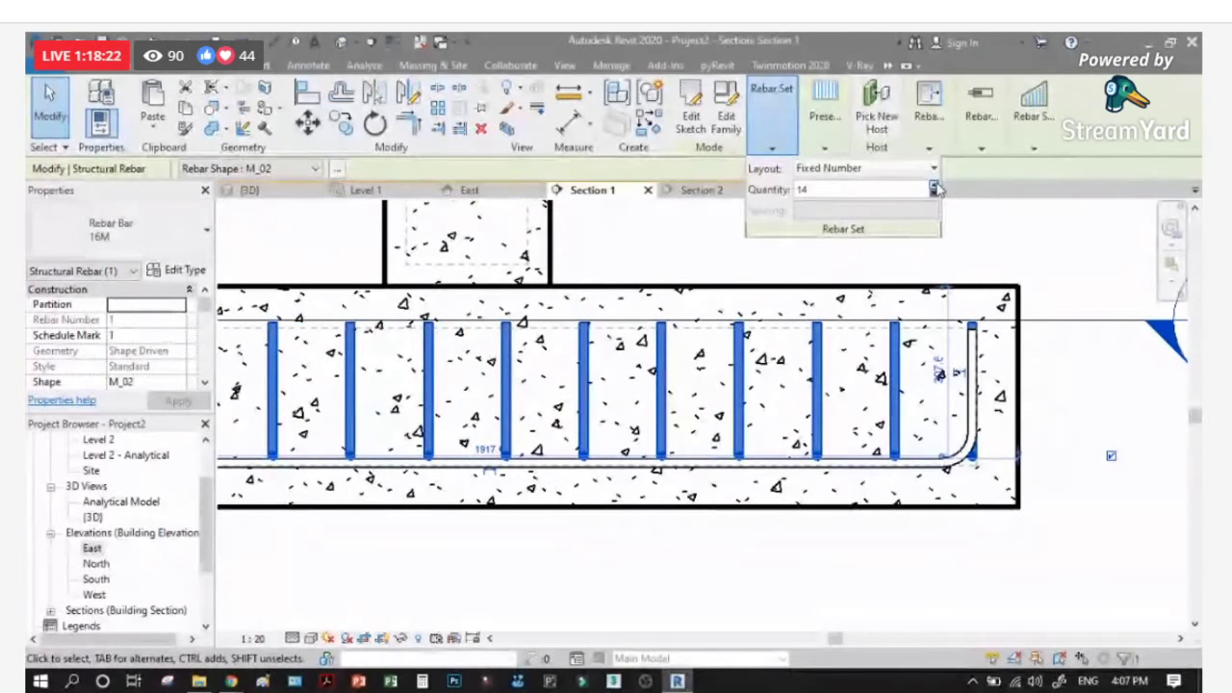
pyautogui.click(933, 185)
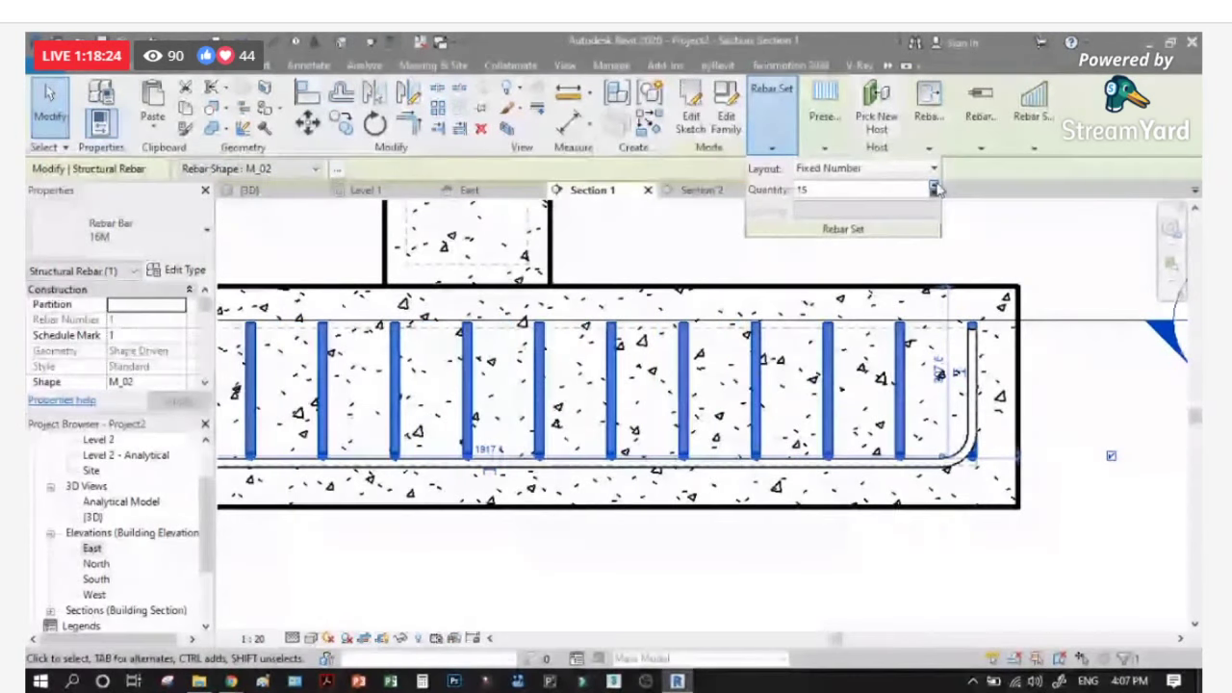
pyautogui.click(934, 186)
pyautogui.click(1038, 238)
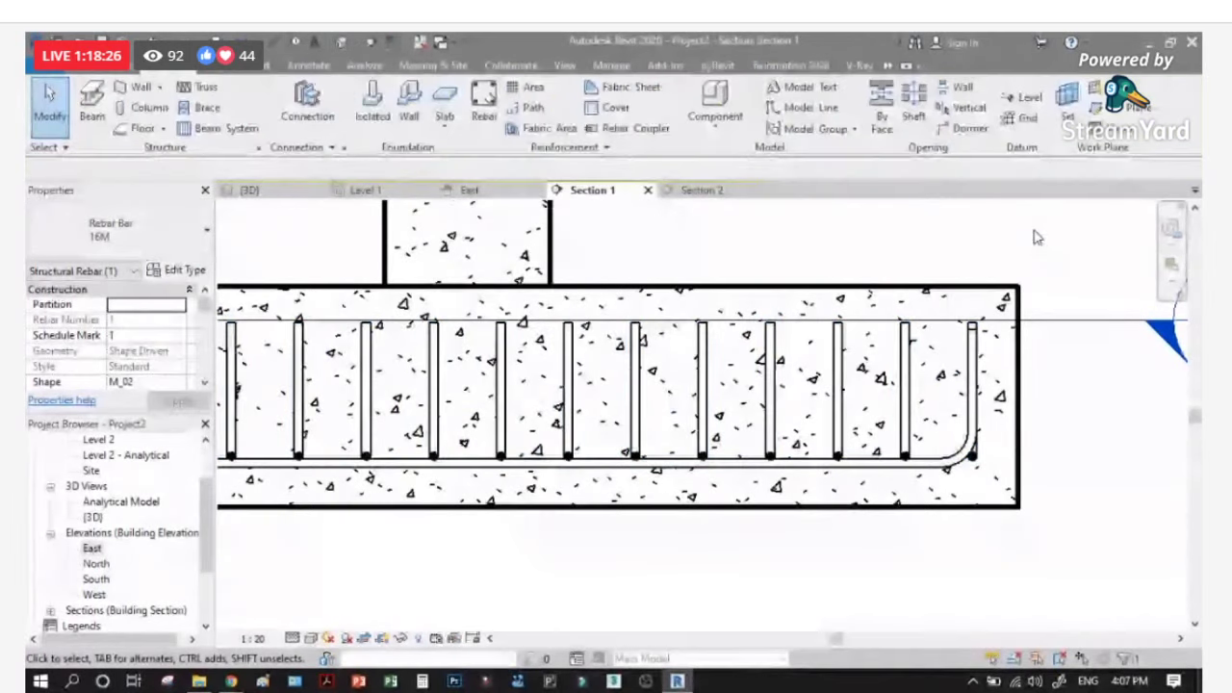
pyautogui.scroll(-2, 938, 452)
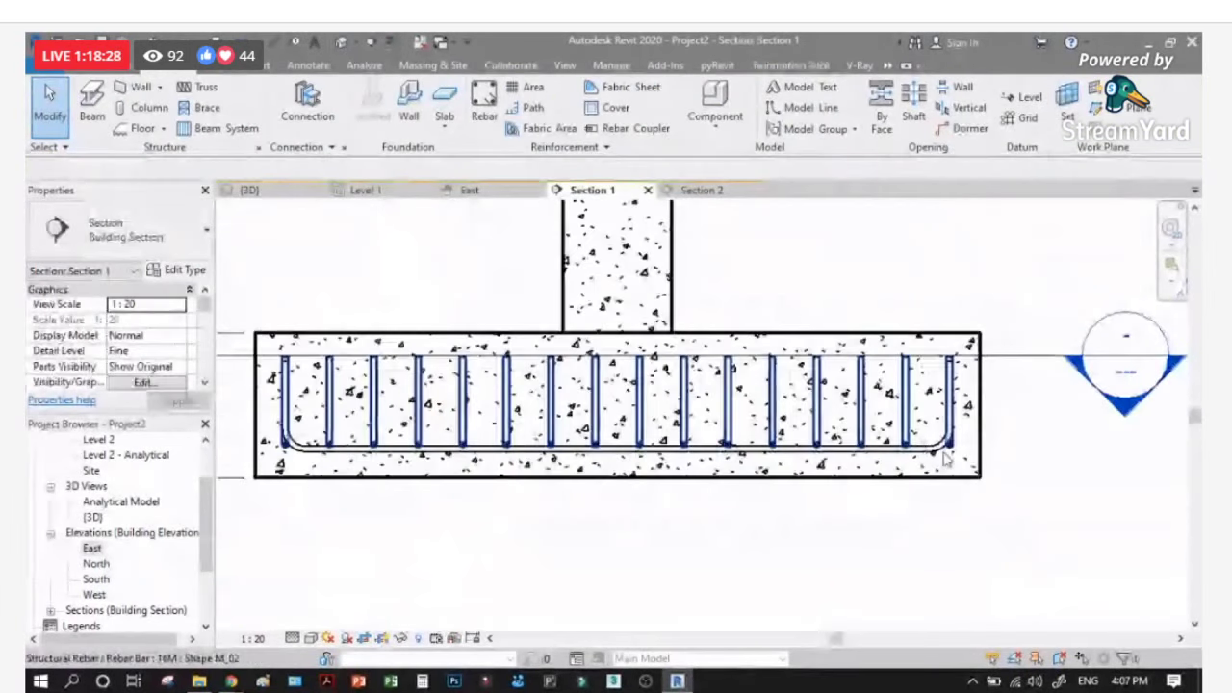
# Step: Show Section 2 at Fine detail
pyautogui.click(702, 189)
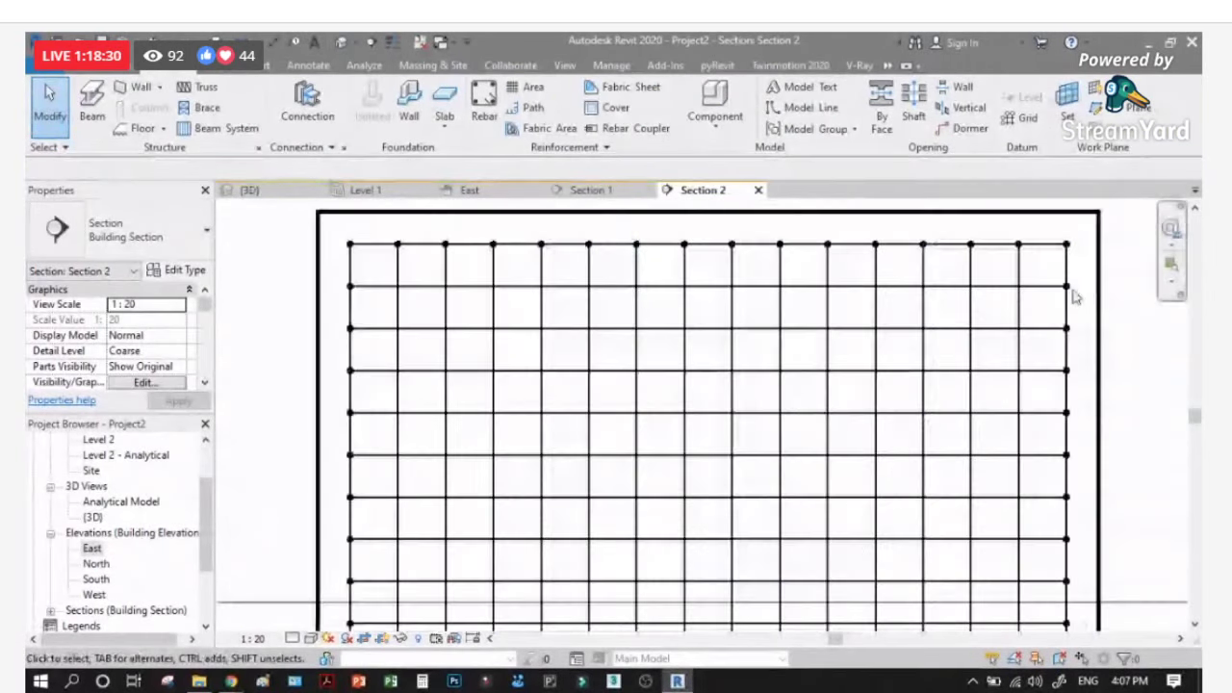
pyautogui.scroll(3, 449, 317)
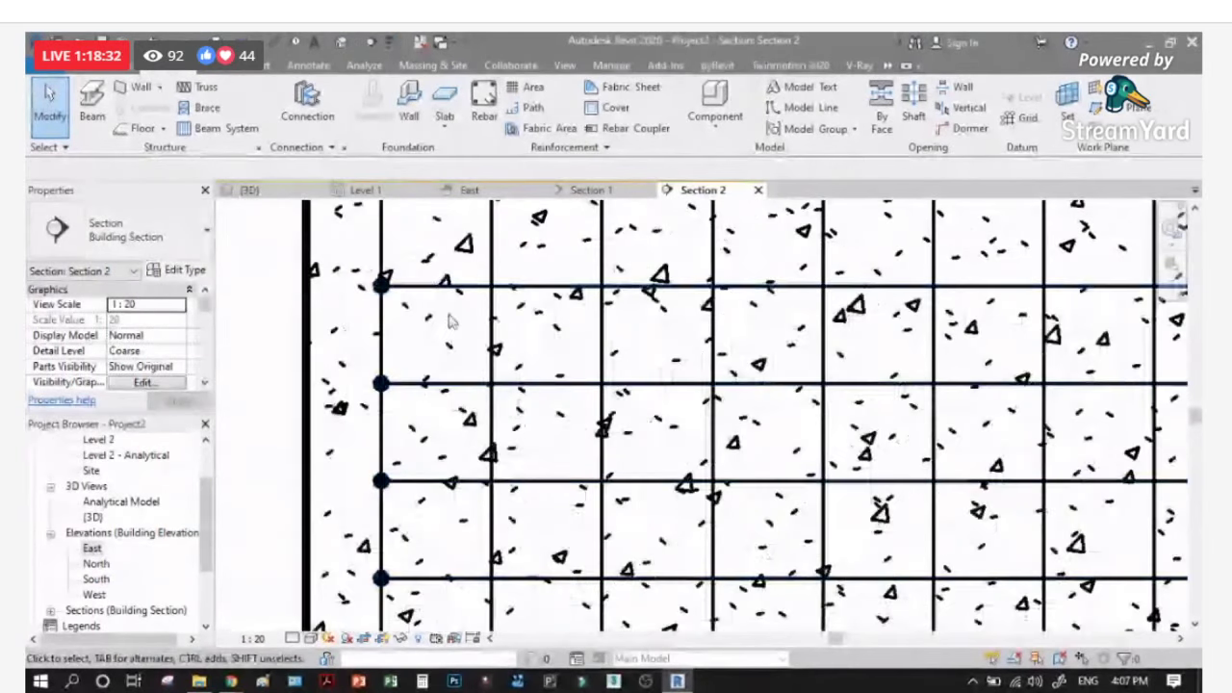
pyautogui.click(292, 638)
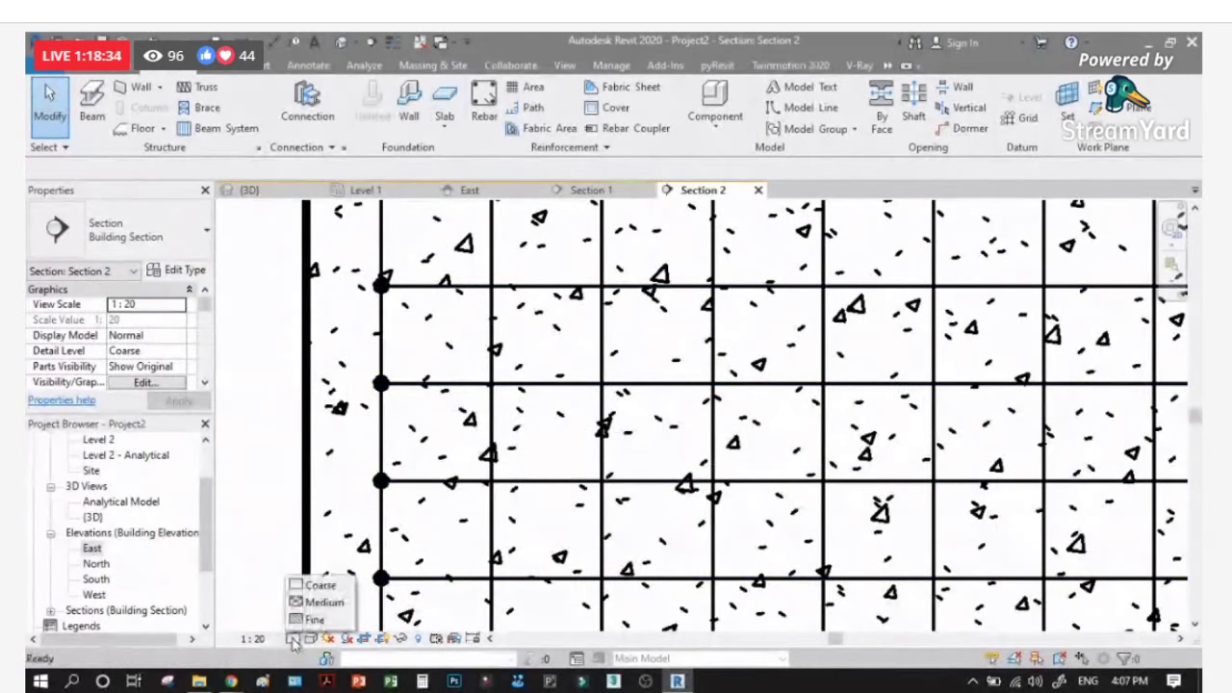
pyautogui.click(313, 621)
pyautogui.scroll(-4, 577, 342)
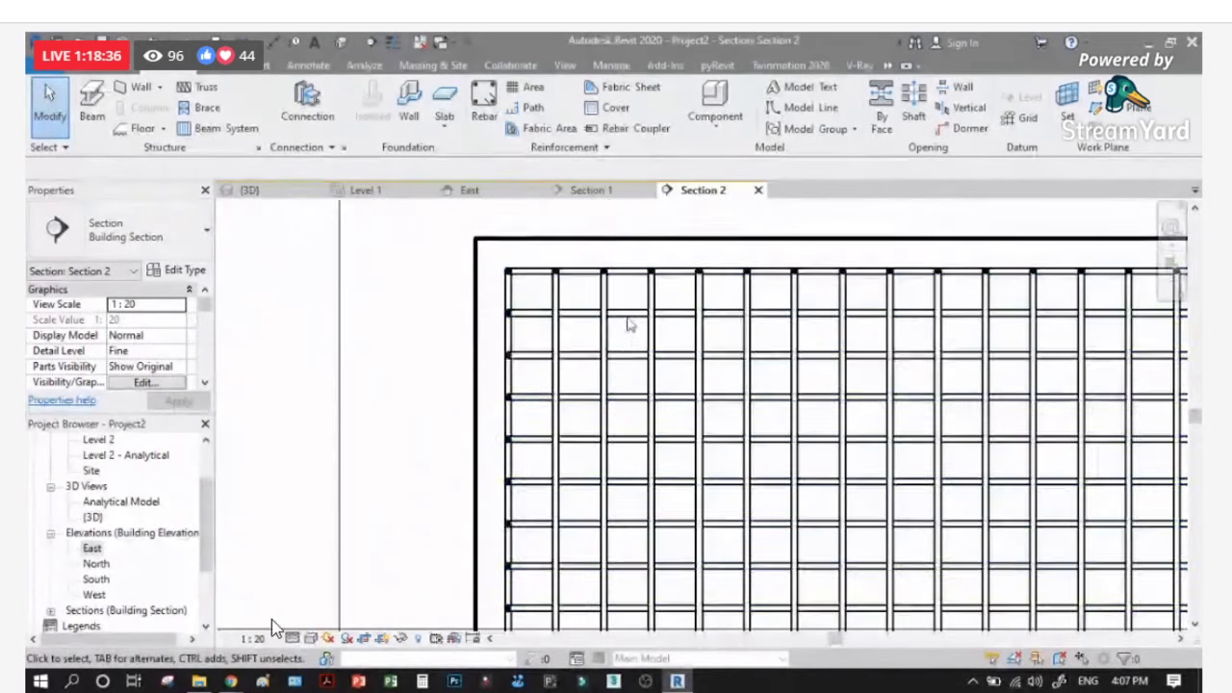
pyautogui.scroll(-3, 510, 298)
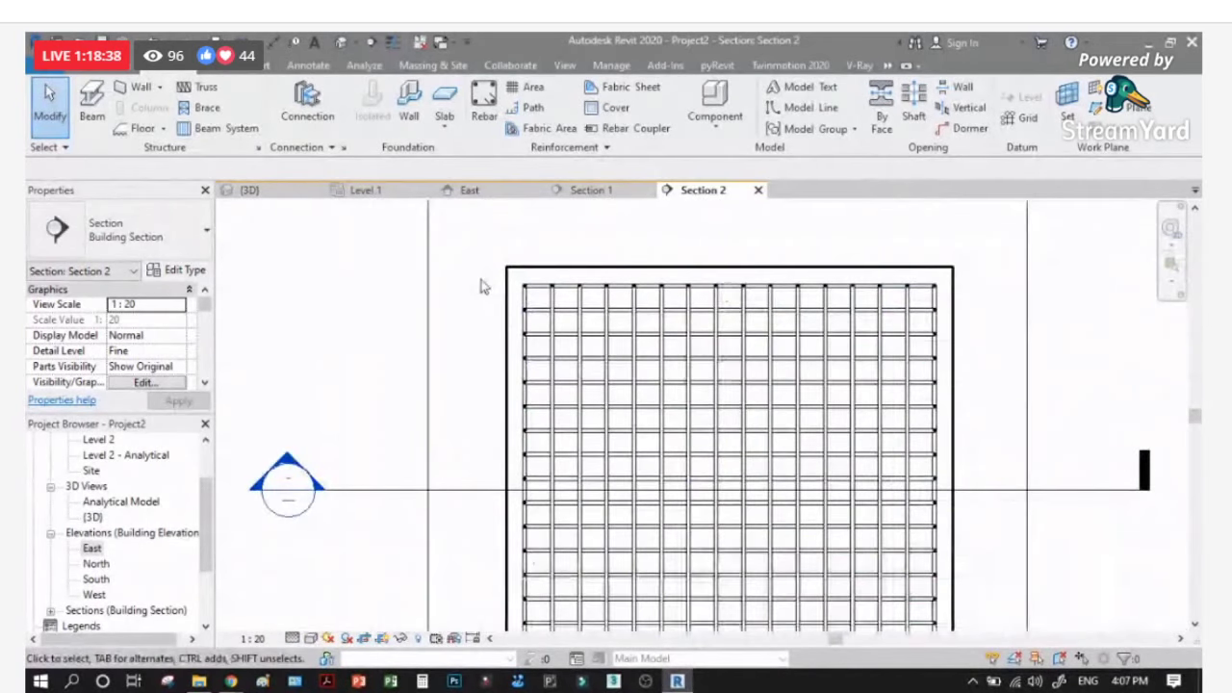
pyautogui.scroll(2, 647, 385)
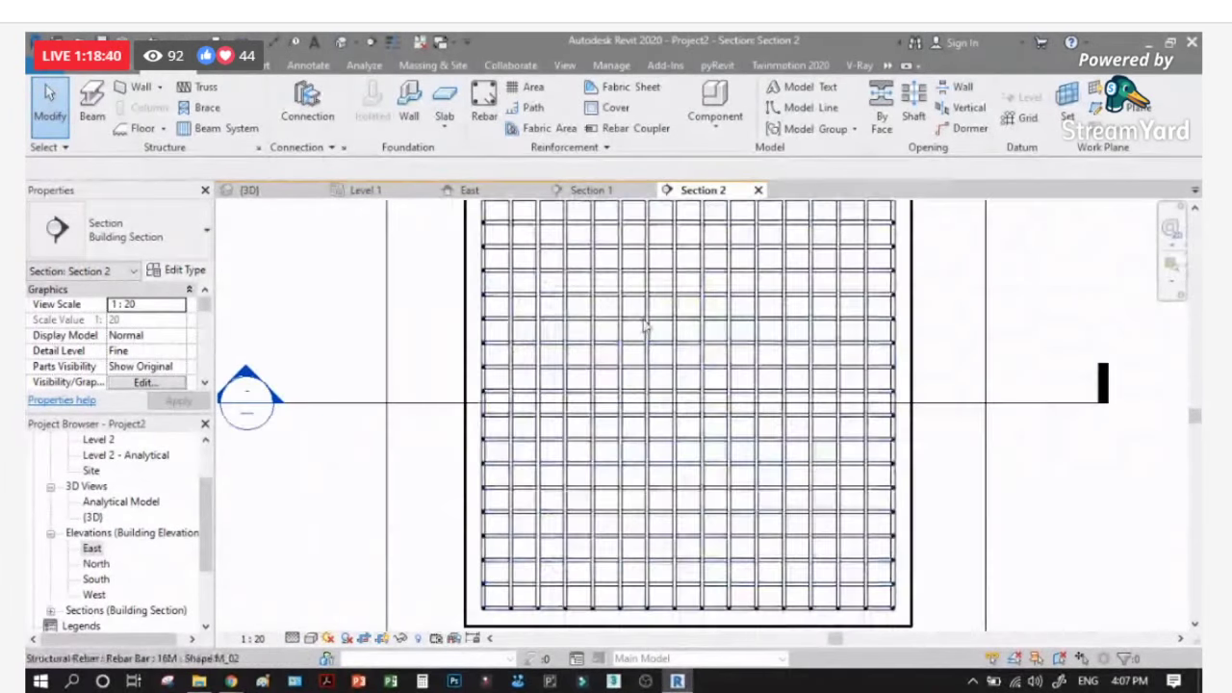
pyautogui.scroll(-1, 651, 279)
pyautogui.scroll(2, 636, 269)
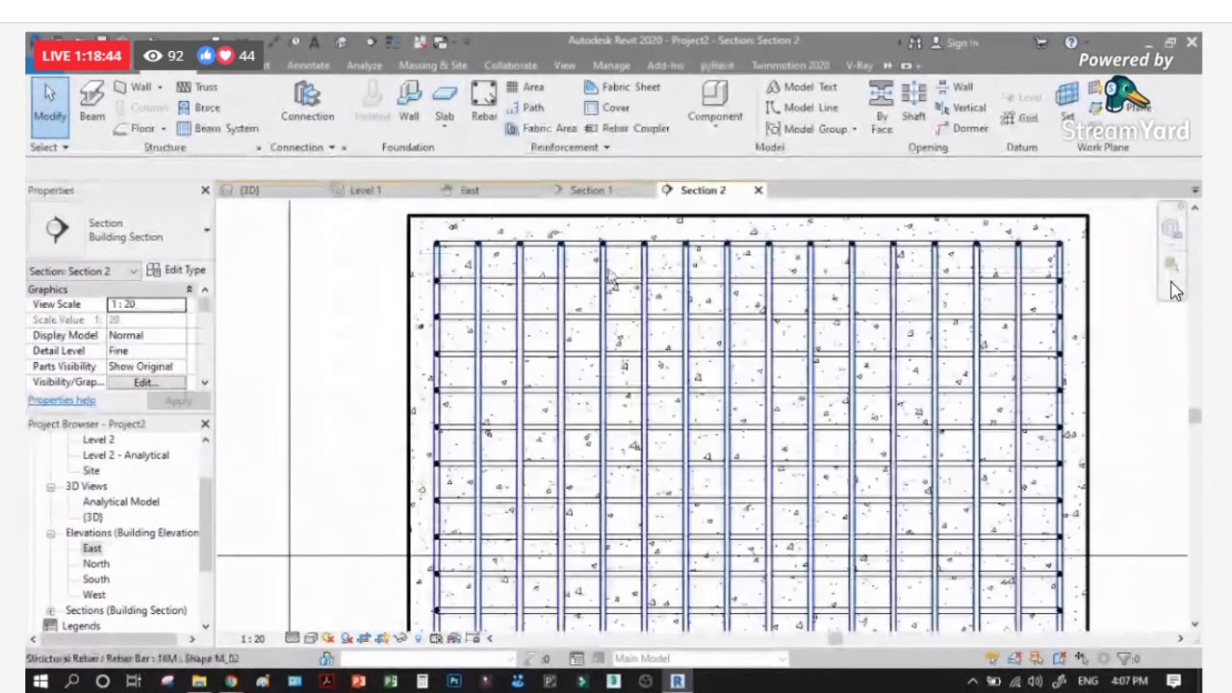
# Step: Reduce the horizontal rebar set in Section 2 to 14 bars
pyautogui.click(606, 279)
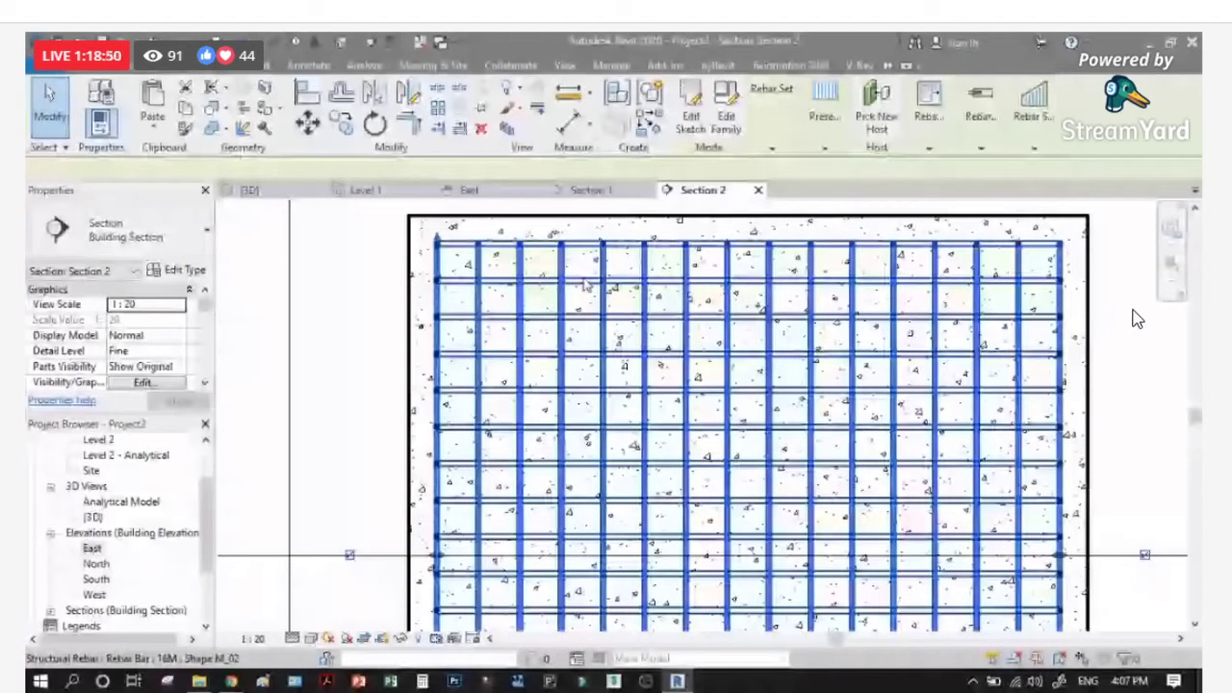
pyautogui.click(1059, 294)
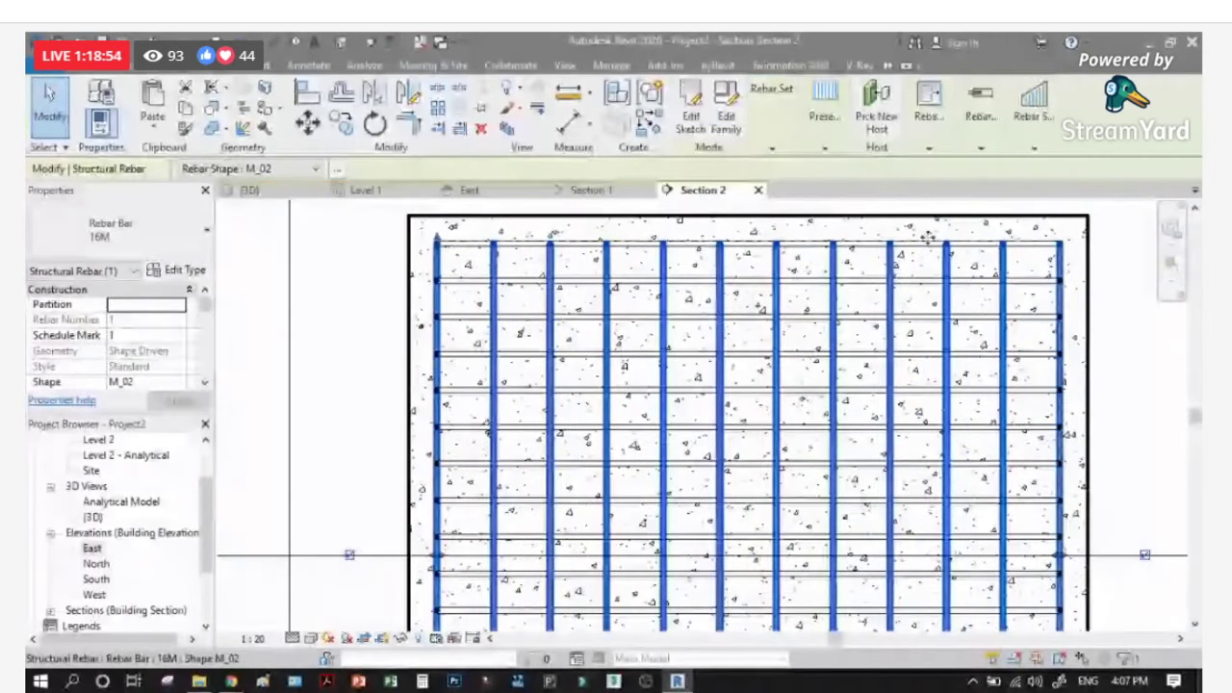
pyautogui.click(1090, 274)
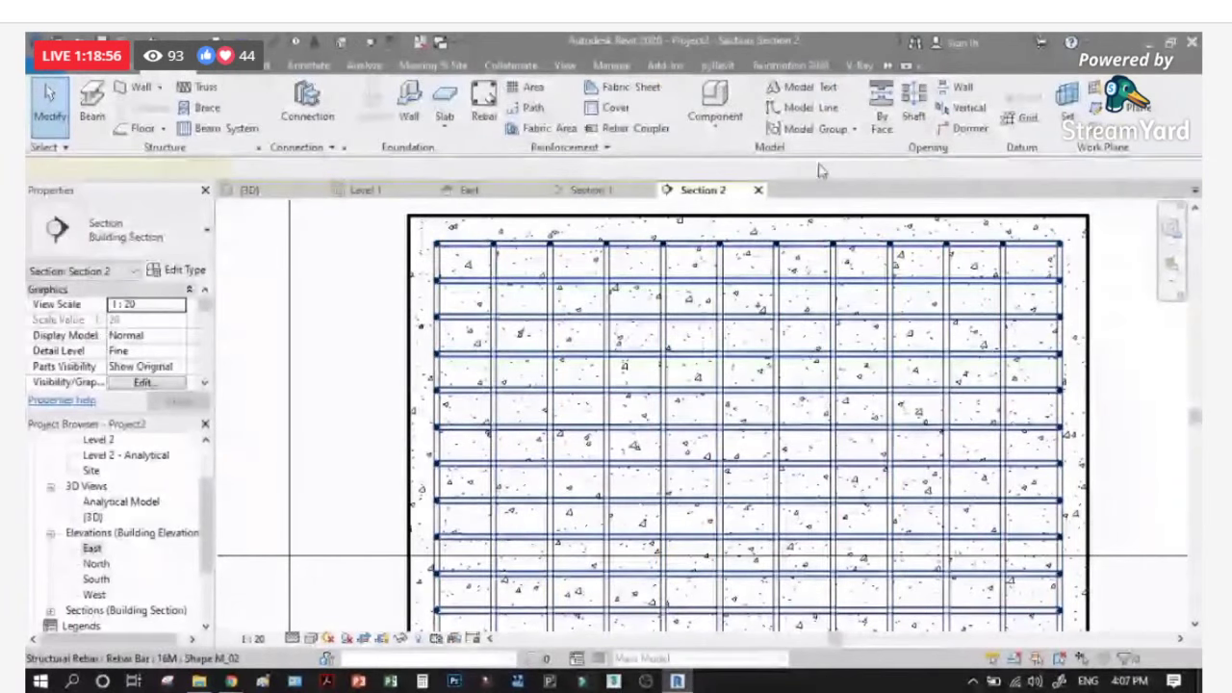
pyautogui.click(827, 244)
pyautogui.moveTo(773, 125)
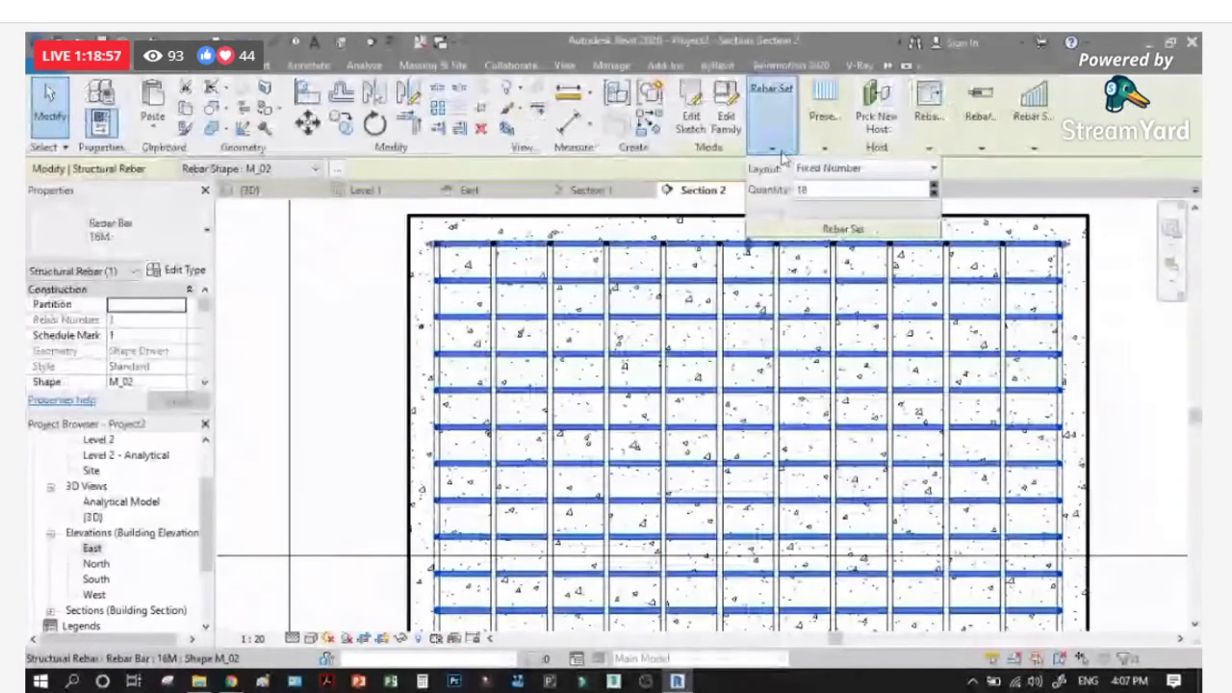
pyautogui.click(933, 194)
pyautogui.click(933, 194)
pyautogui.click(932, 194)
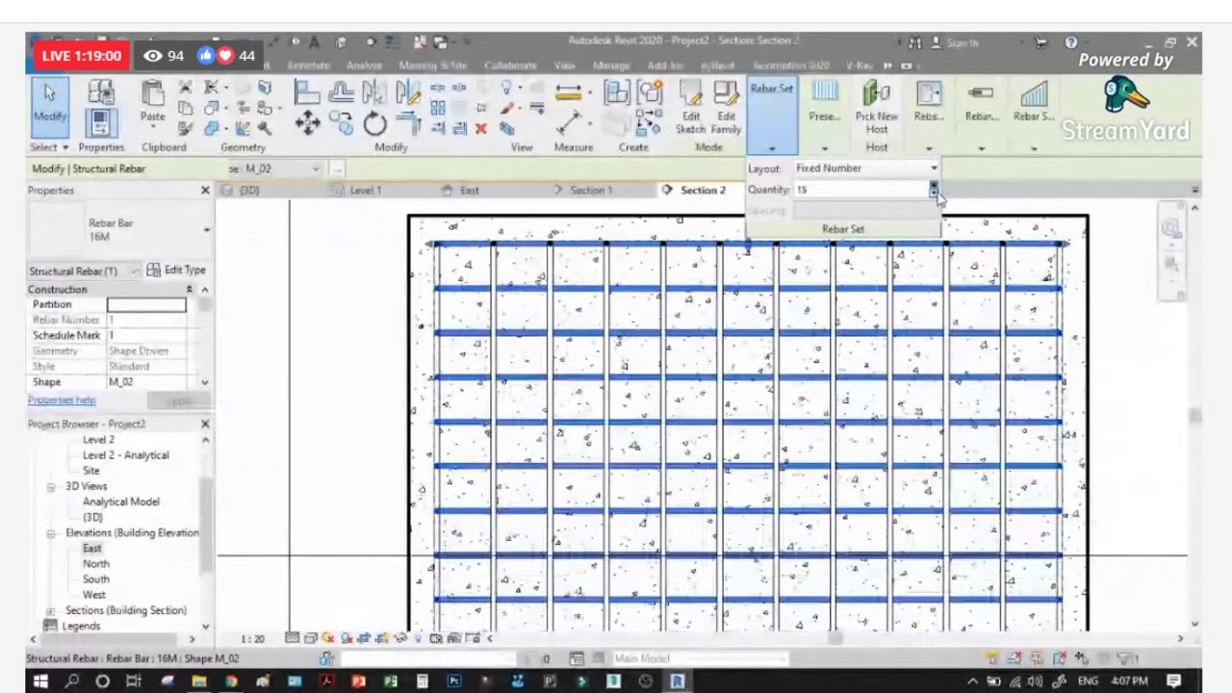
pyautogui.click(933, 194)
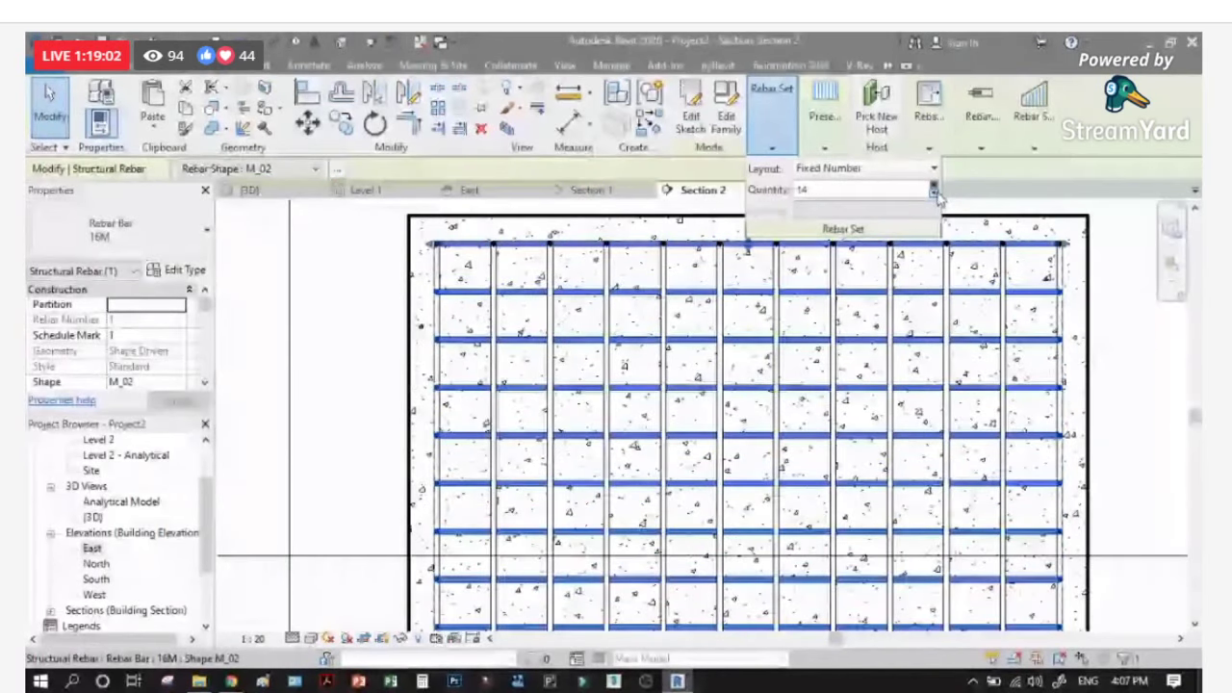
pyautogui.press('Escape')
# Step: Select a rebar set in the grid and start a copy with CO, then cancel it
pyautogui.scroll(-5, 735, 323)
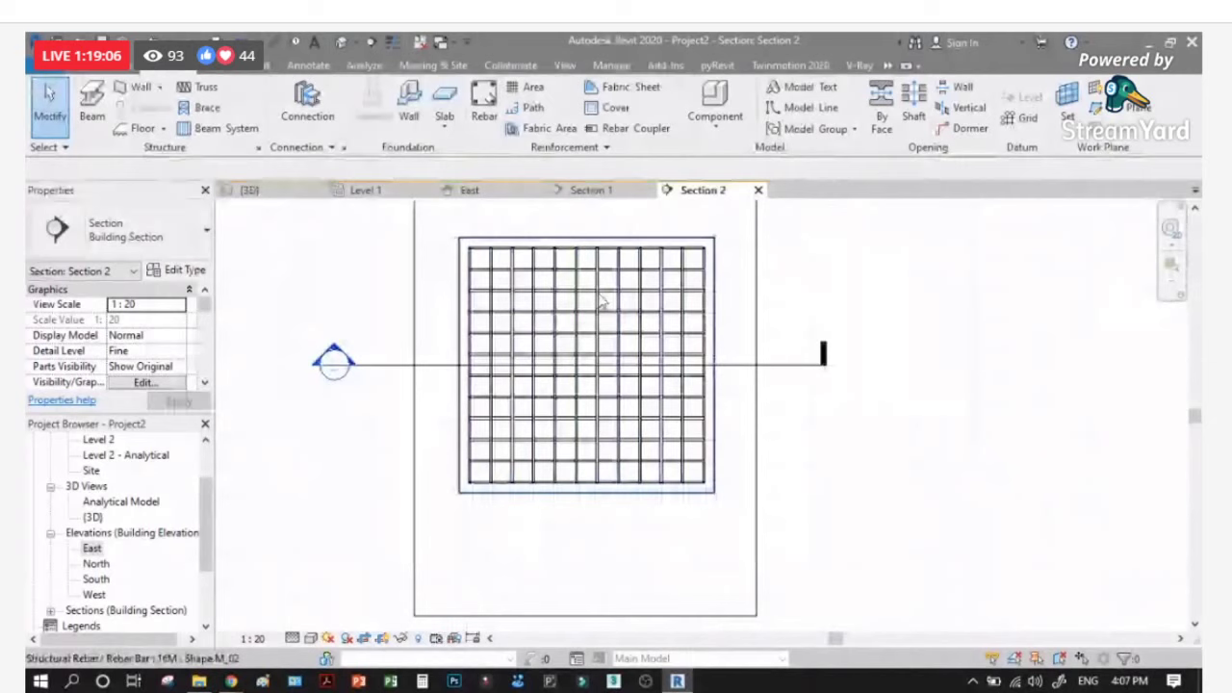
pyautogui.click(651, 300)
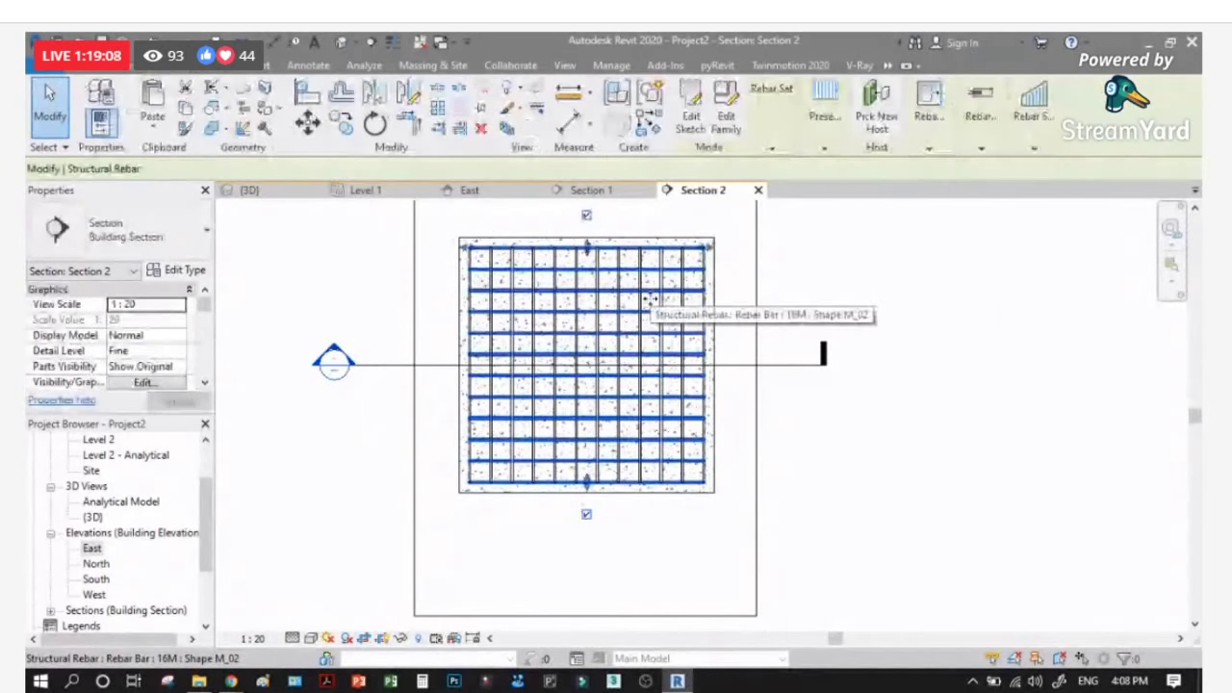
pyautogui.scroll(1, 607, 308)
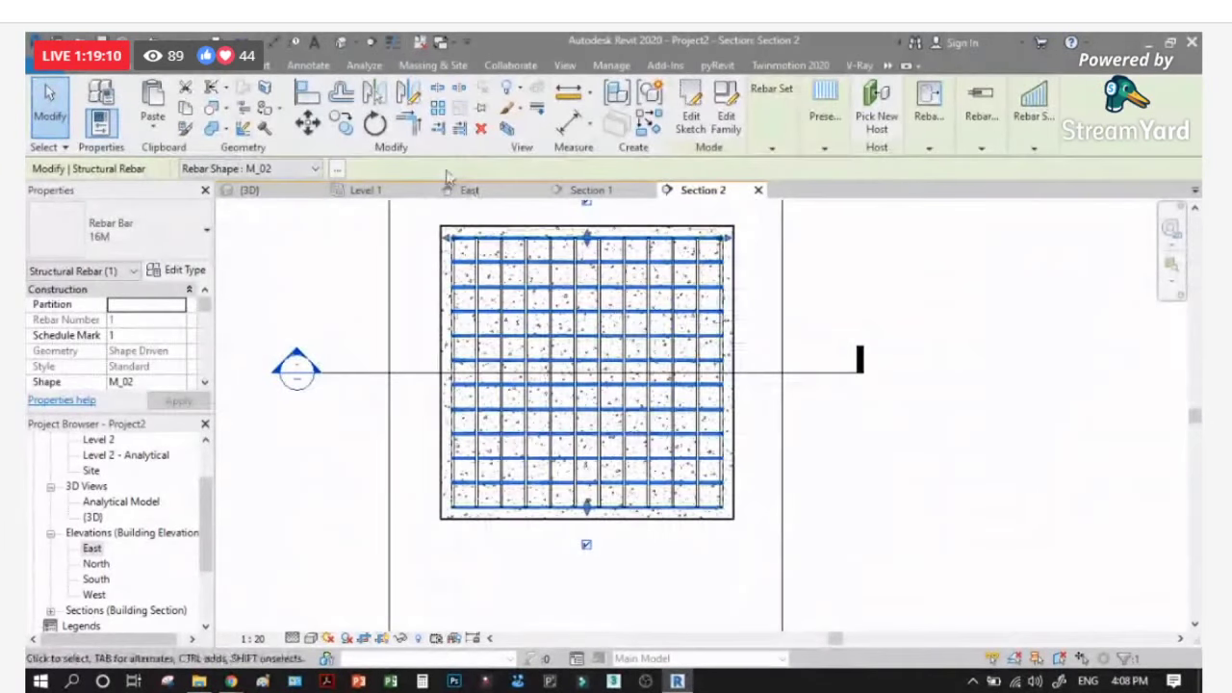
pyautogui.click(570, 301)
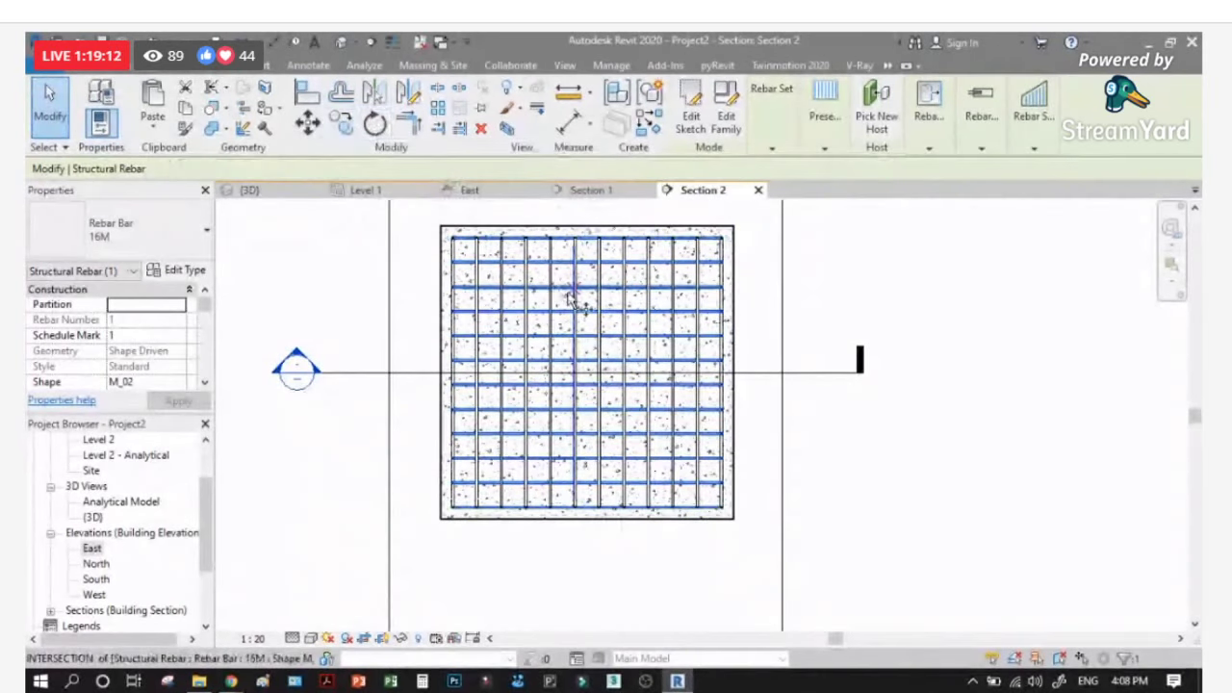
pyautogui.press('c')
pyautogui.press('o')
pyautogui.click(571, 300)
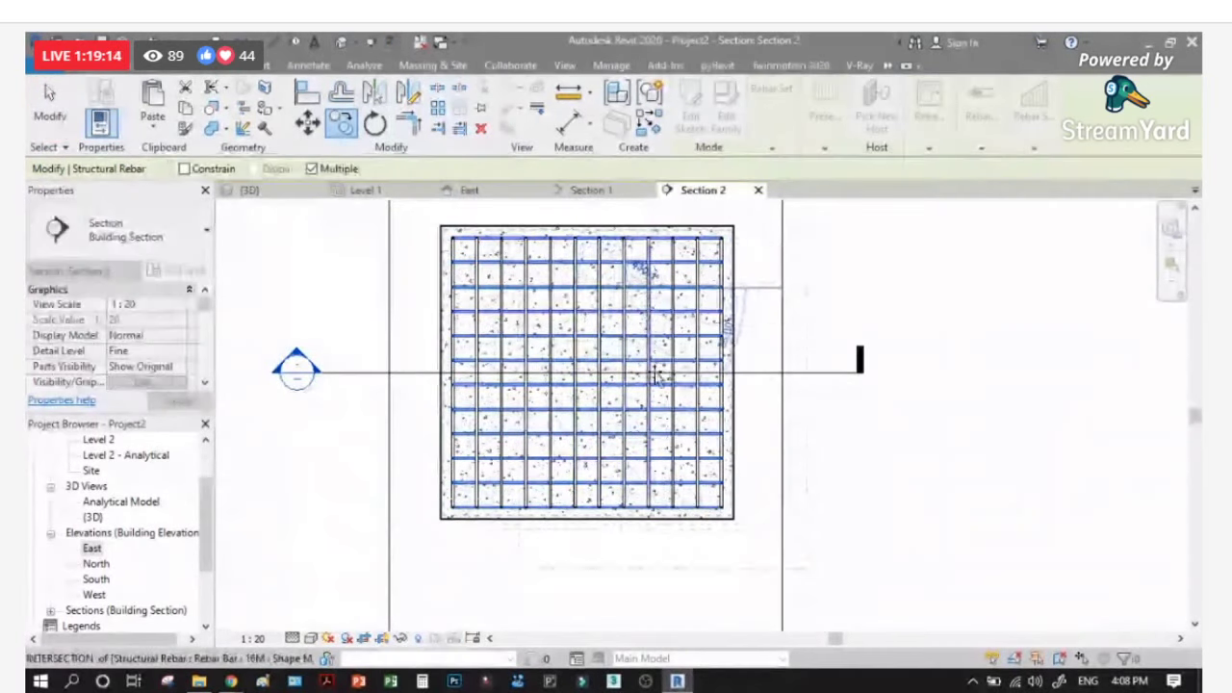
pyautogui.scroll(2, 631, 351)
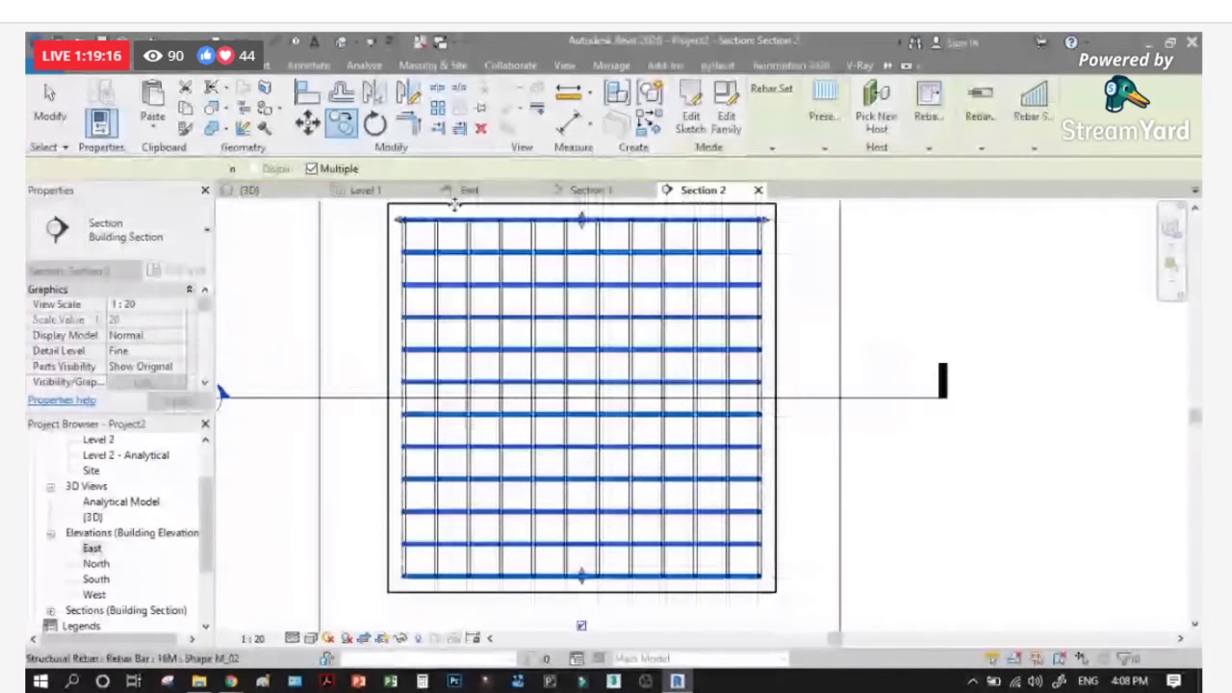
pyautogui.press('Escape')
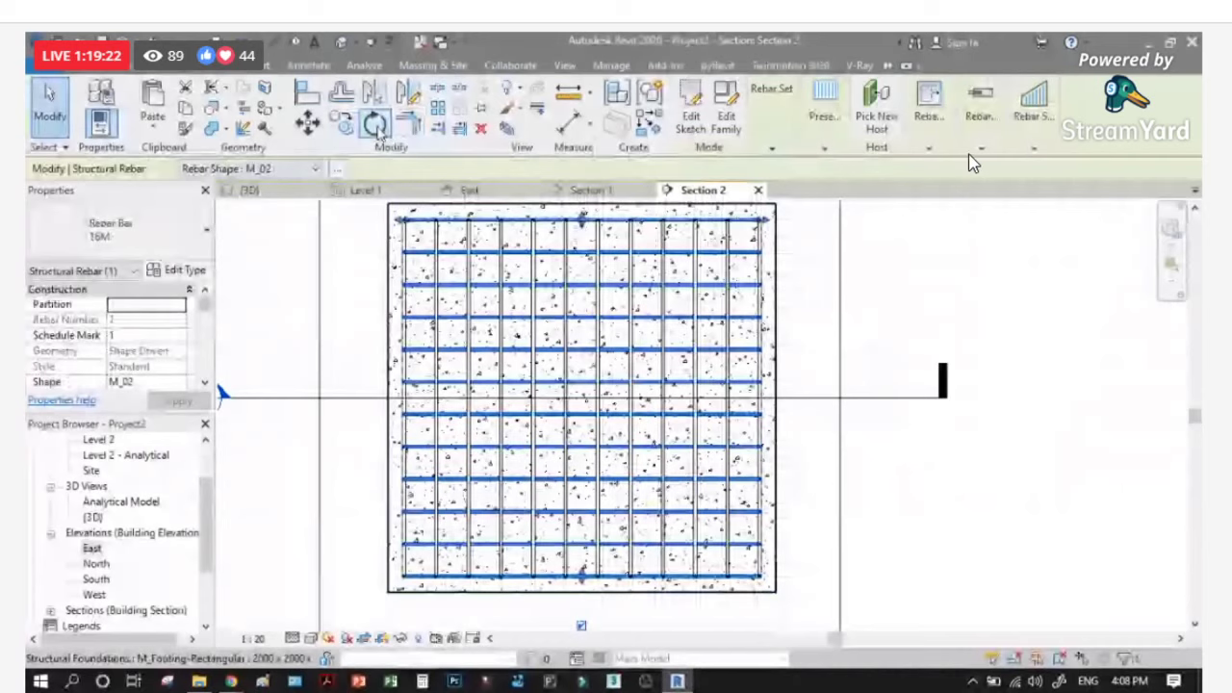
# Step: Rotate the selected rebar set with RO, then return to Section 1
pyautogui.press('r')
pyautogui.press('o')
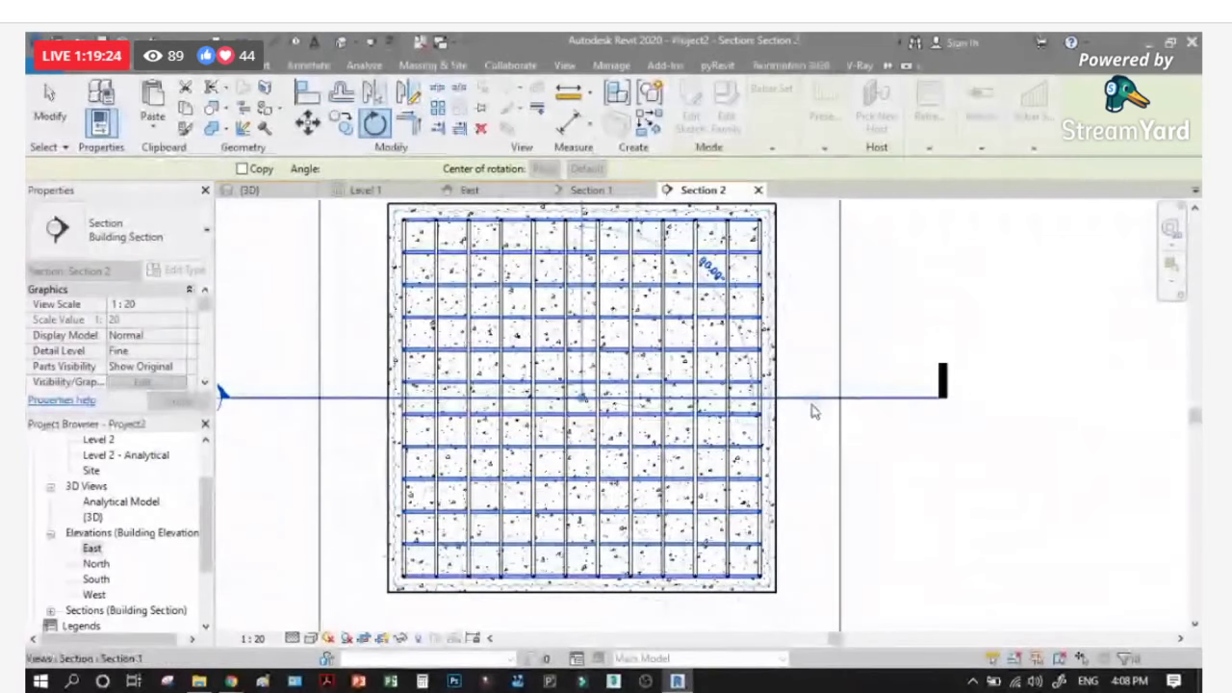
pyautogui.click(811, 409)
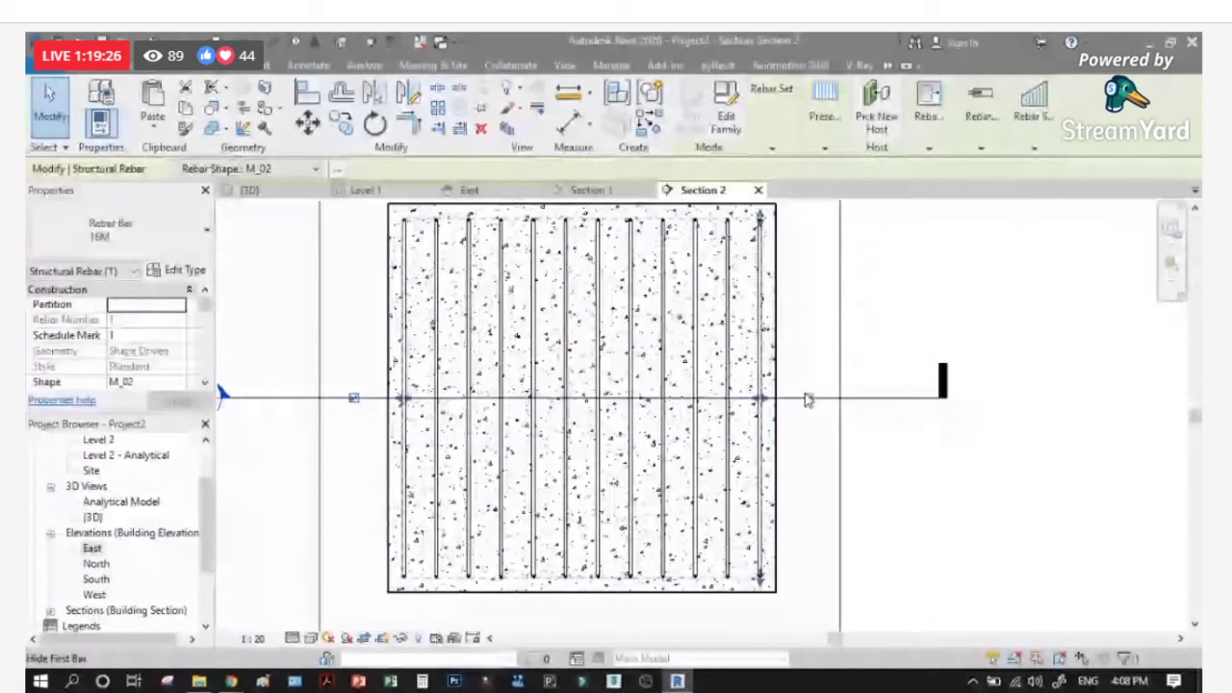
pyautogui.scroll(2, 806, 399)
pyautogui.scroll(-2, 737, 433)
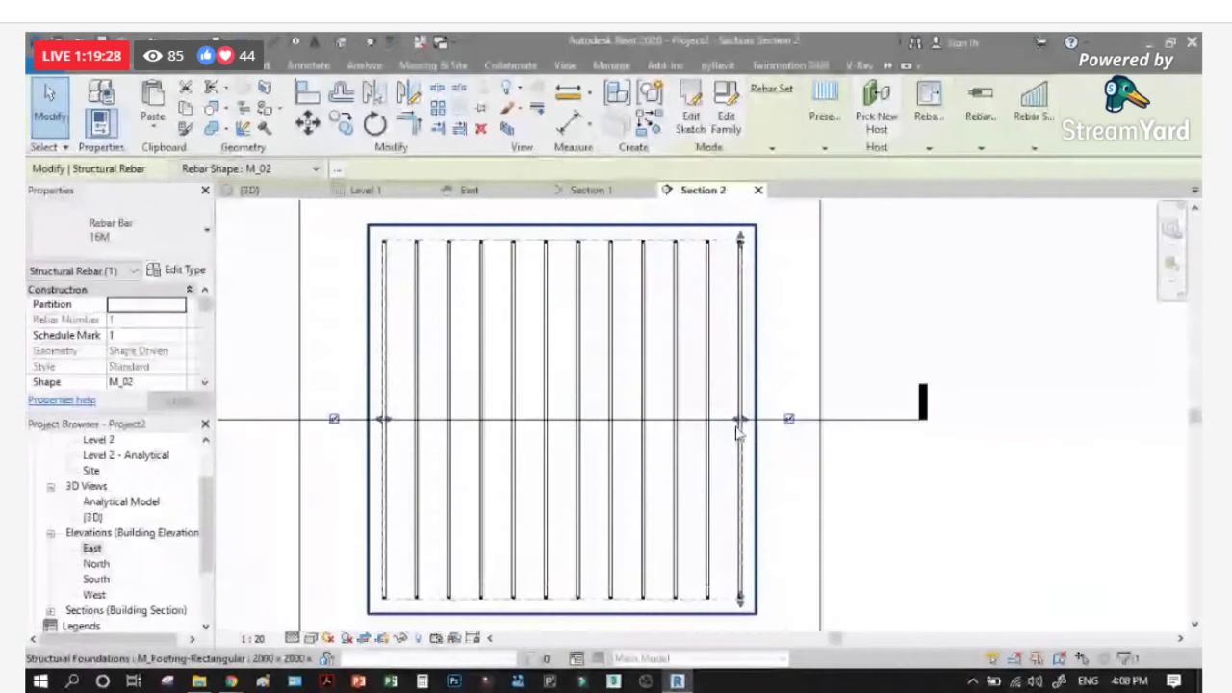
pyautogui.press('Escape')
pyautogui.scroll(1, 736, 433)
pyautogui.scroll(-3, 652, 356)
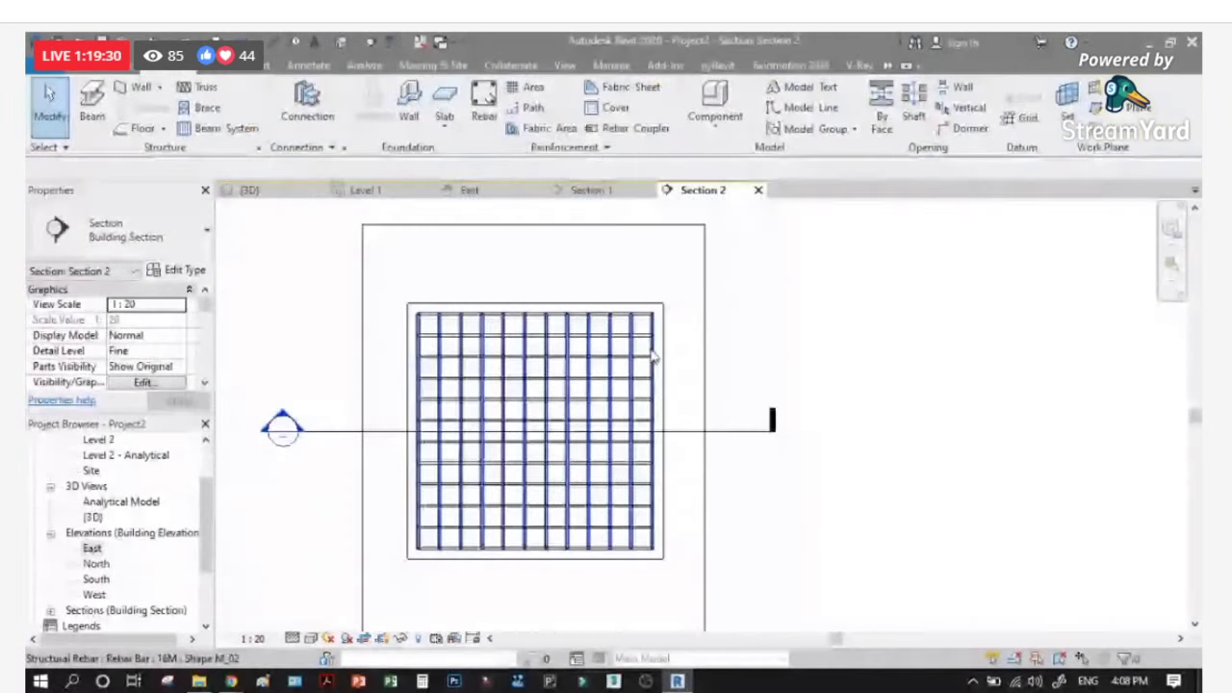
pyautogui.click(582, 189)
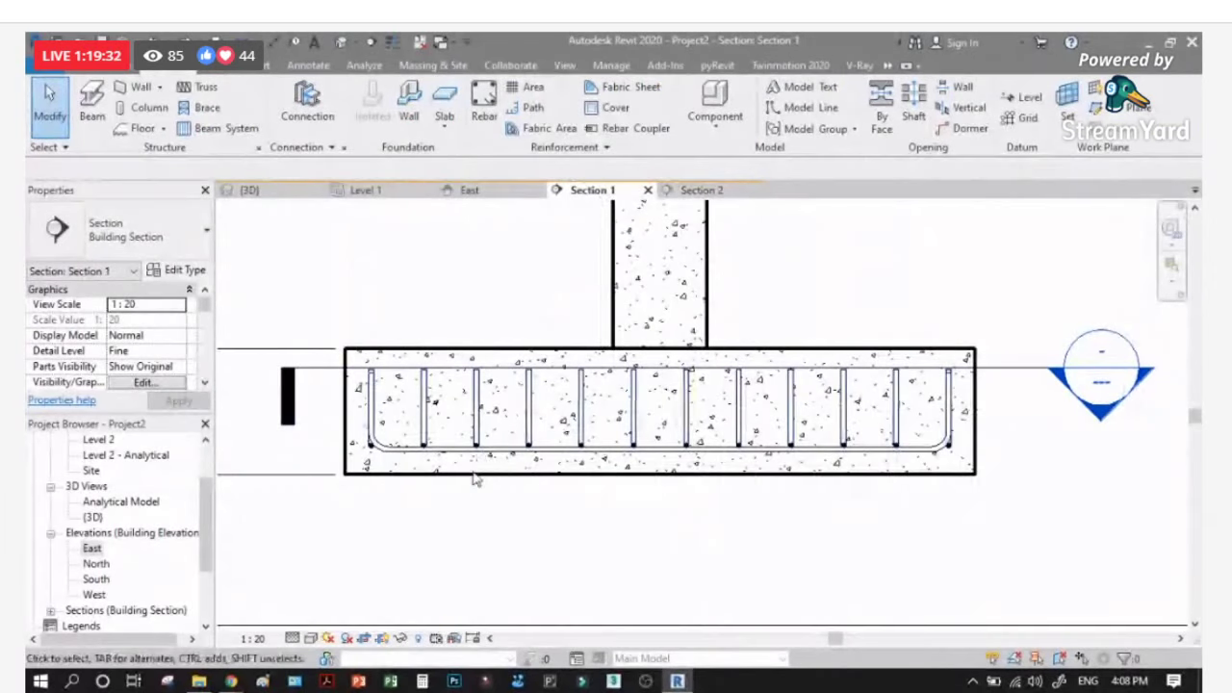
pyautogui.scroll(1, 827, 443)
pyautogui.scroll(-1, 869, 437)
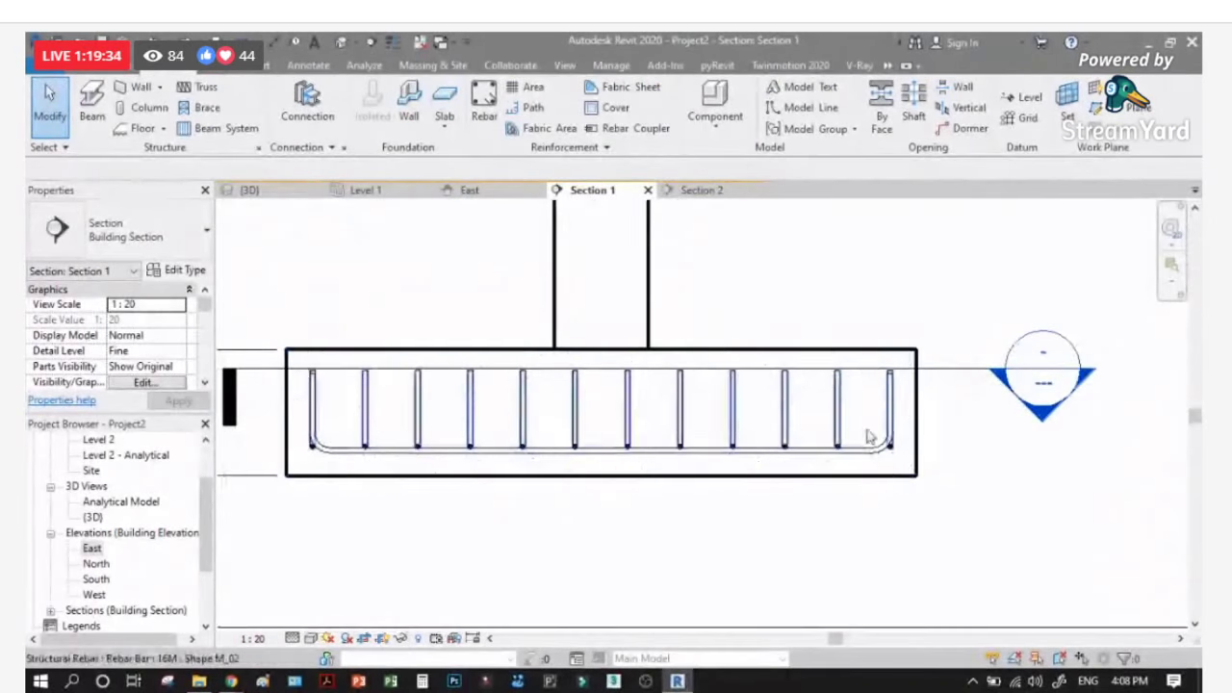
pyautogui.scroll(2, 869, 439)
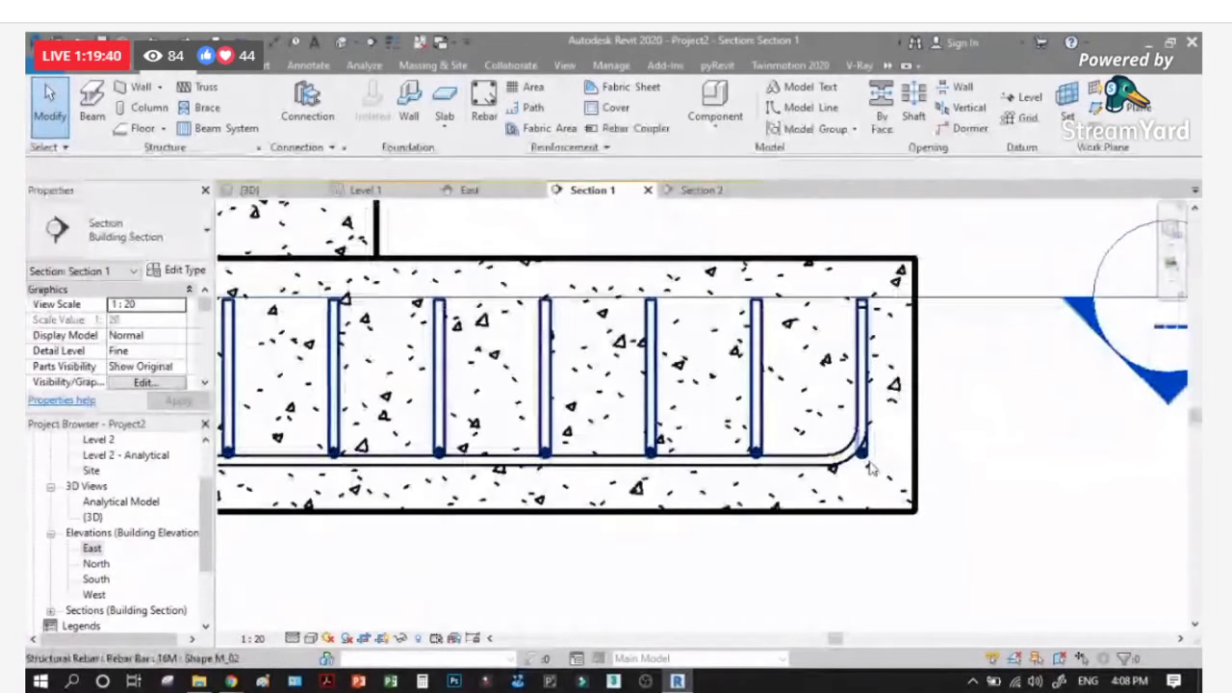
pyautogui.click(869, 469)
pyautogui.scroll(5, 866, 462)
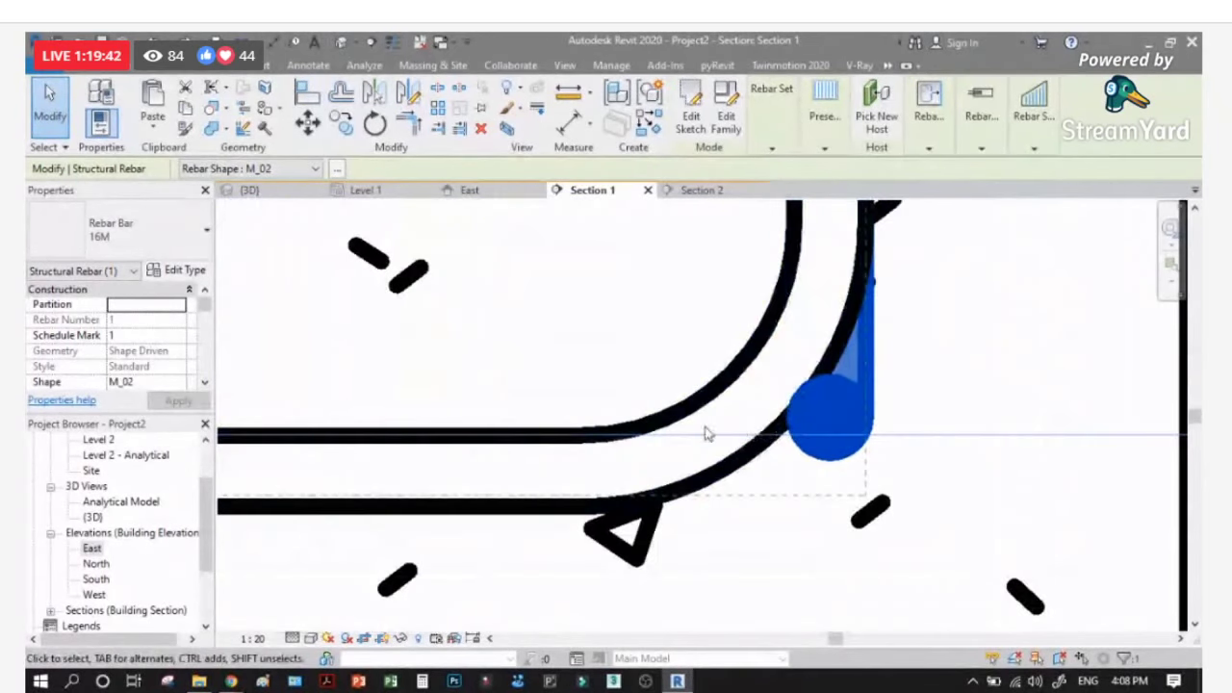
pyautogui.scroll(-4, 652, 421)
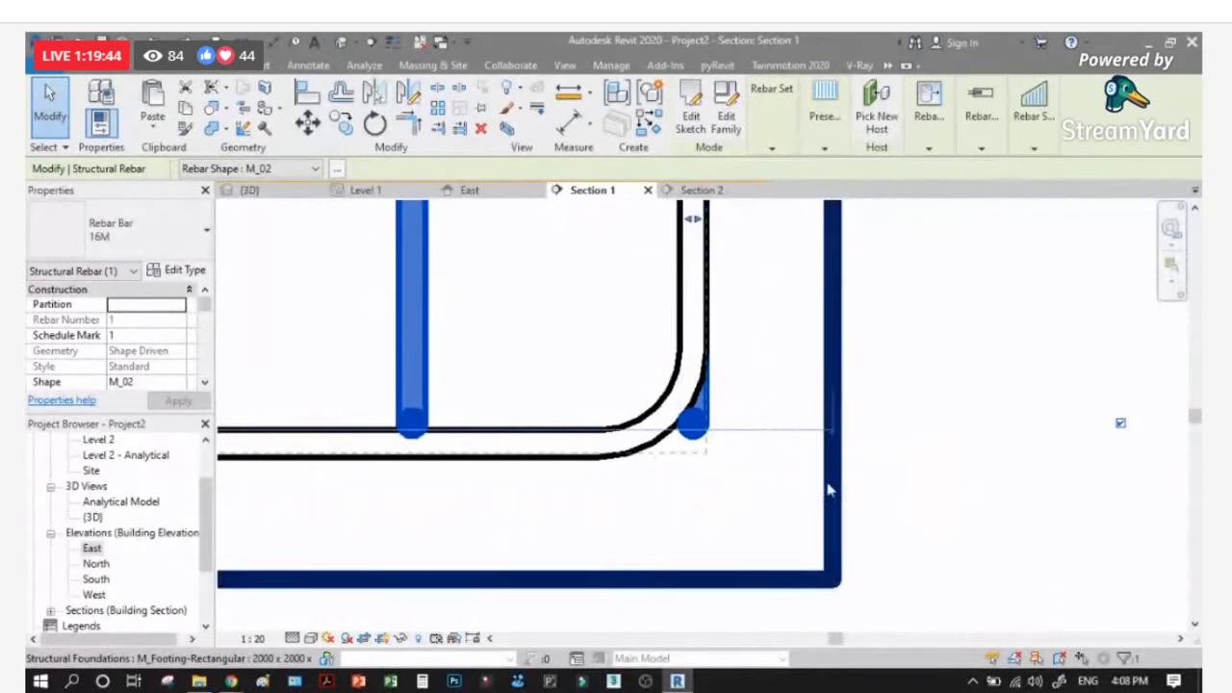
pyautogui.click(885, 544)
pyautogui.scroll(-4, 907, 510)
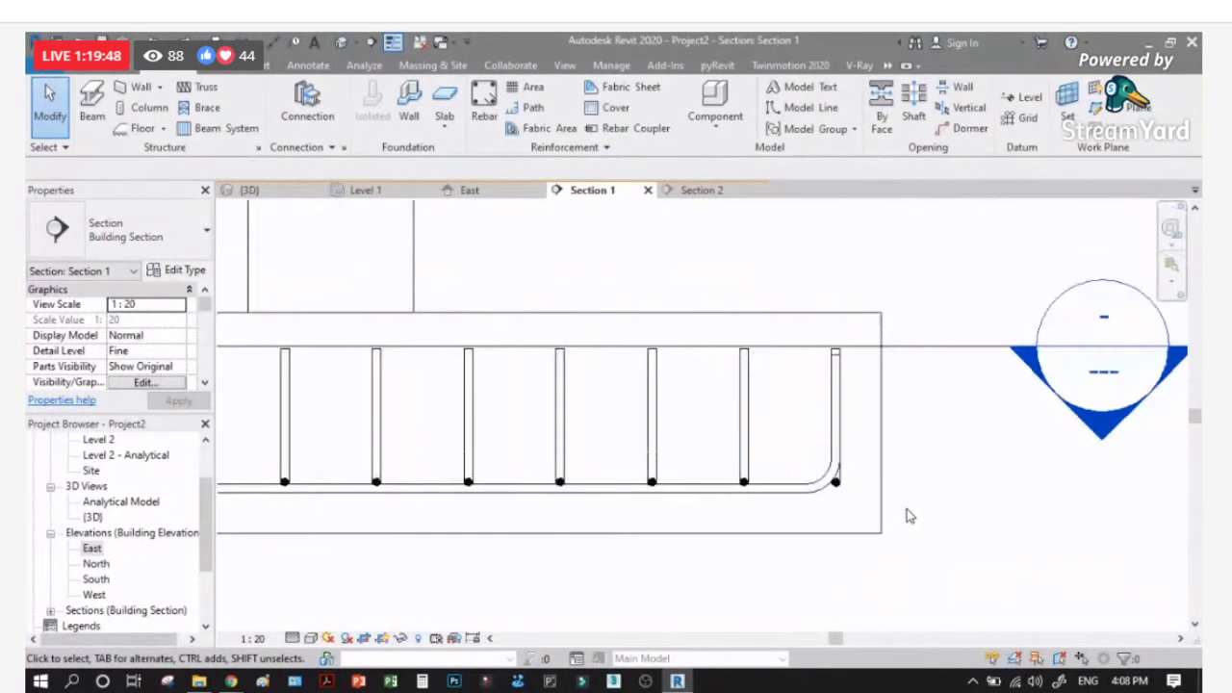
pyautogui.scroll(-2, 967, 505)
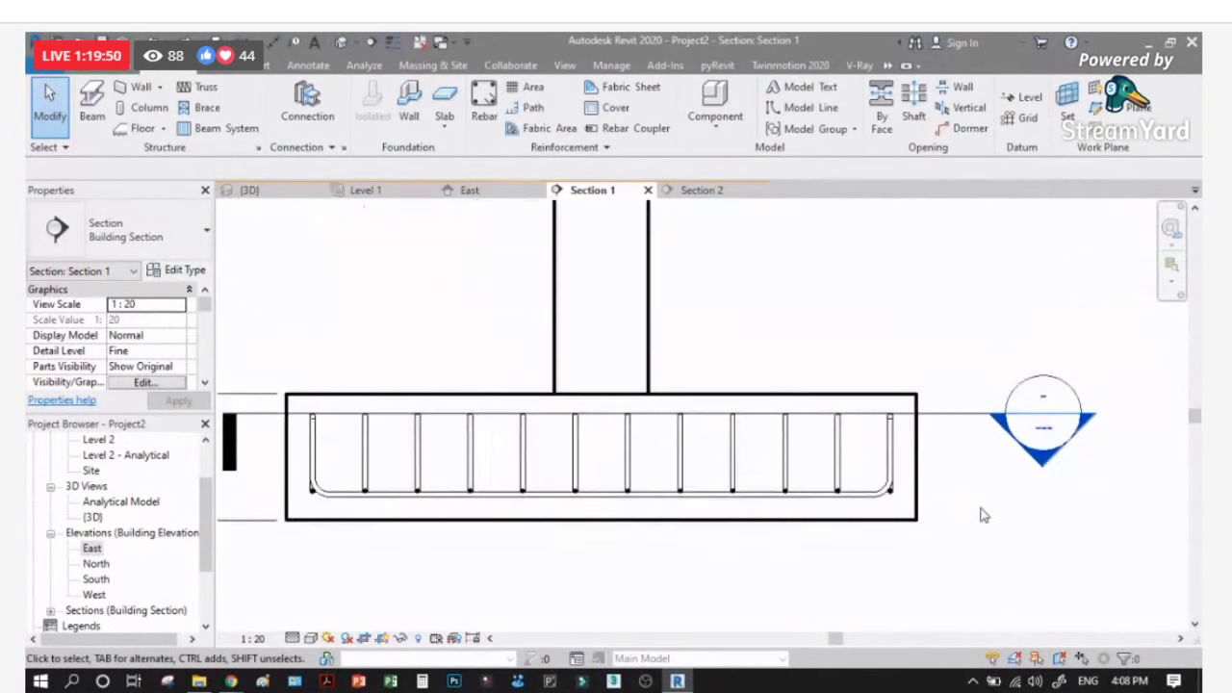
pyautogui.scroll(-2, 978, 500)
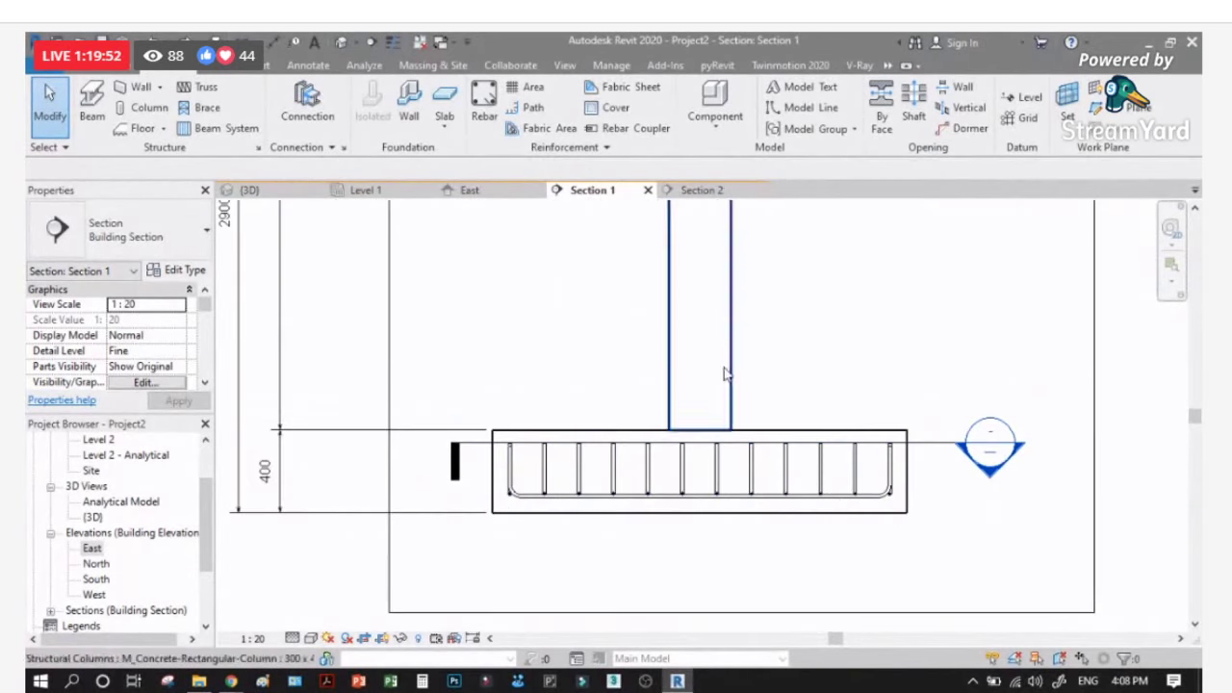
pyautogui.scroll(1, 737, 366)
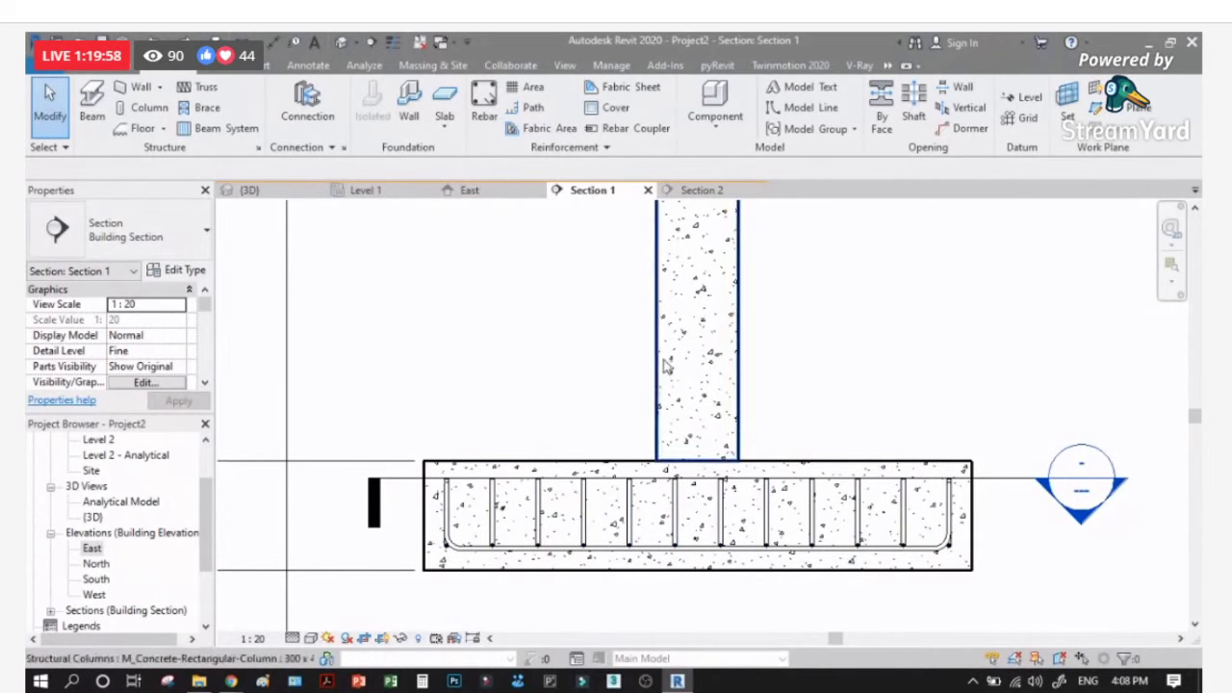
pyautogui.scroll(-1, 647, 423)
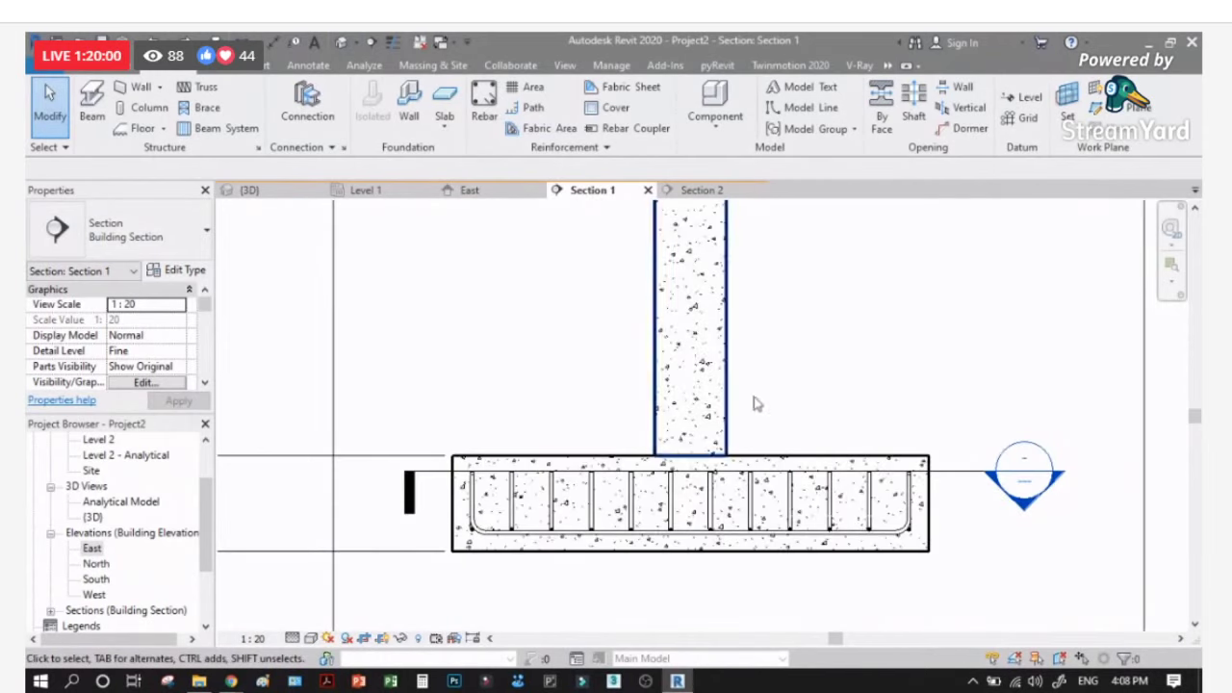
pyautogui.scroll(-1, 645, 520)
pyautogui.scroll(-1, 645, 521)
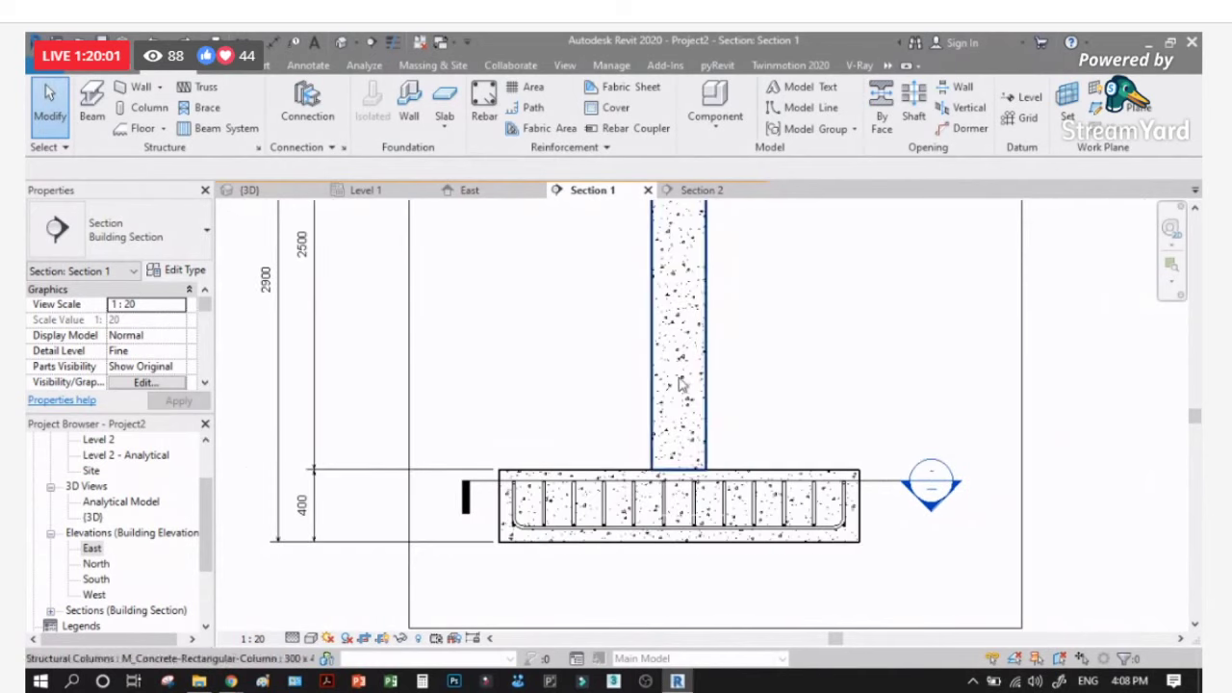
pyautogui.click(659, 334)
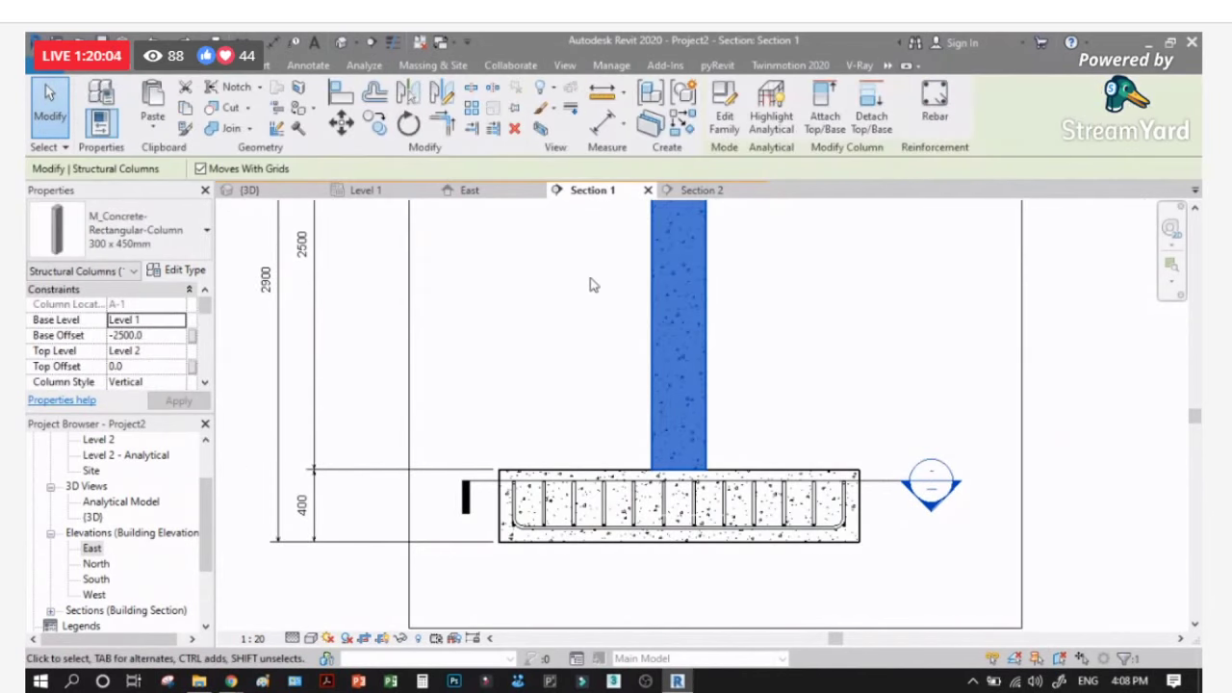
# Step: Start a new Structure rebar and choose the L-shaped M_17A bar shape
pyautogui.click(167, 73)
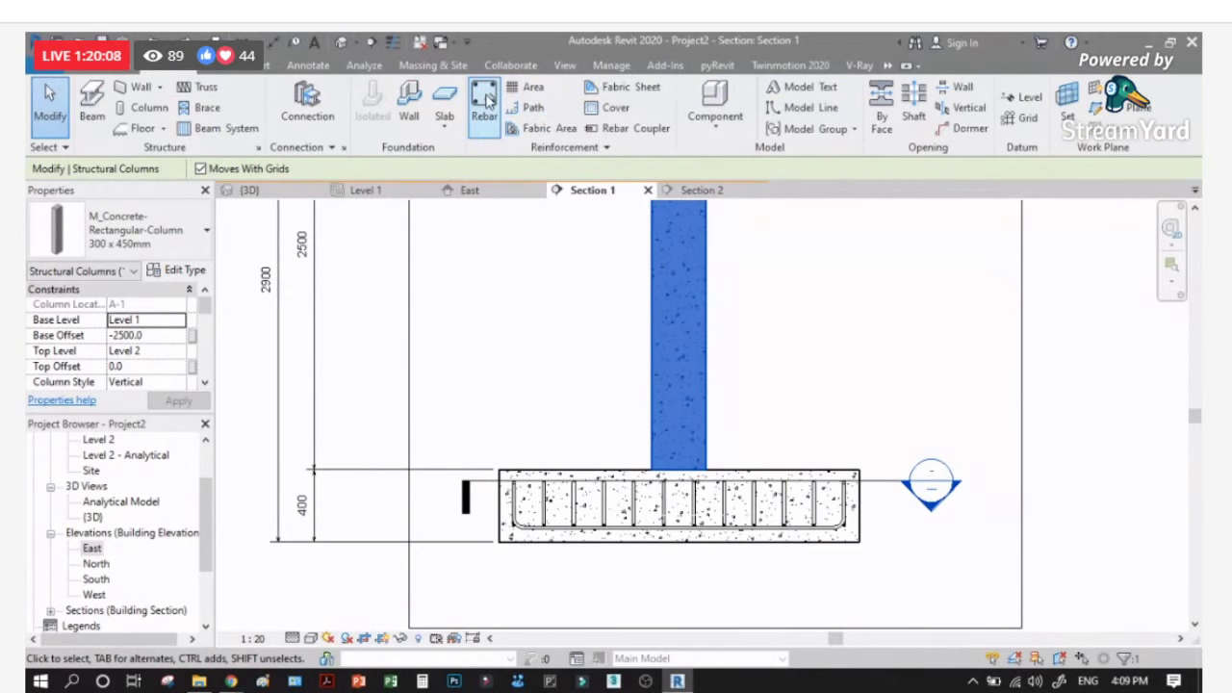
pyautogui.click(484, 101)
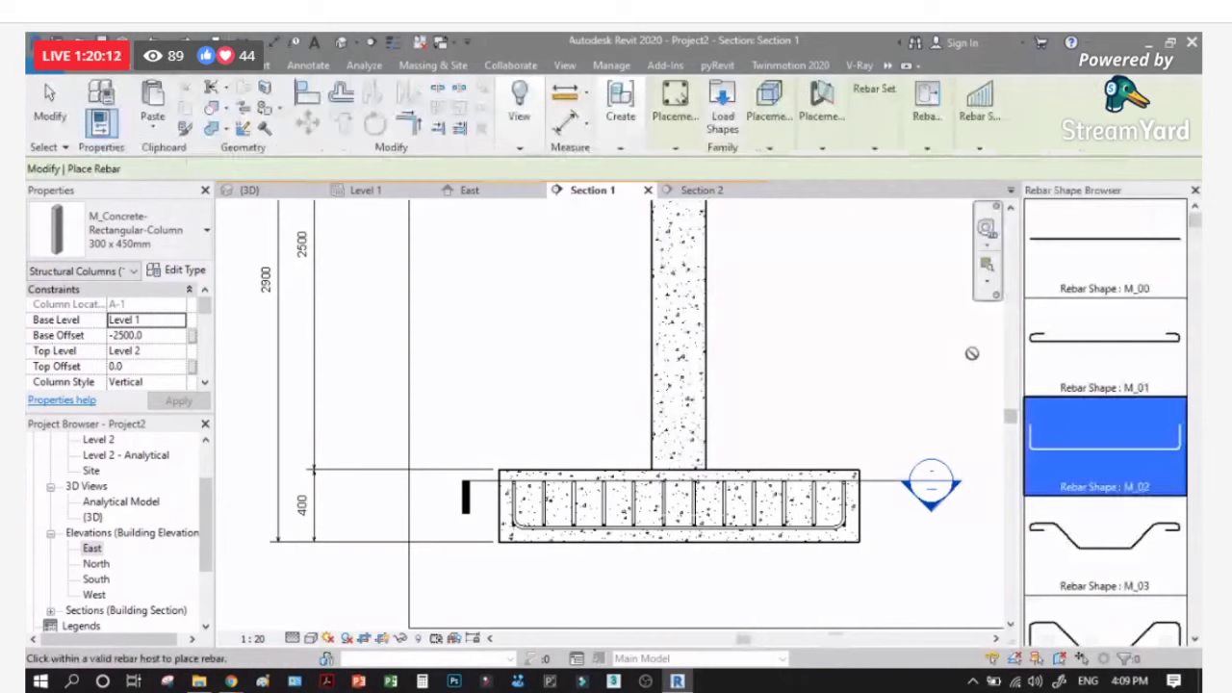
pyautogui.scroll(-5, 1105, 395)
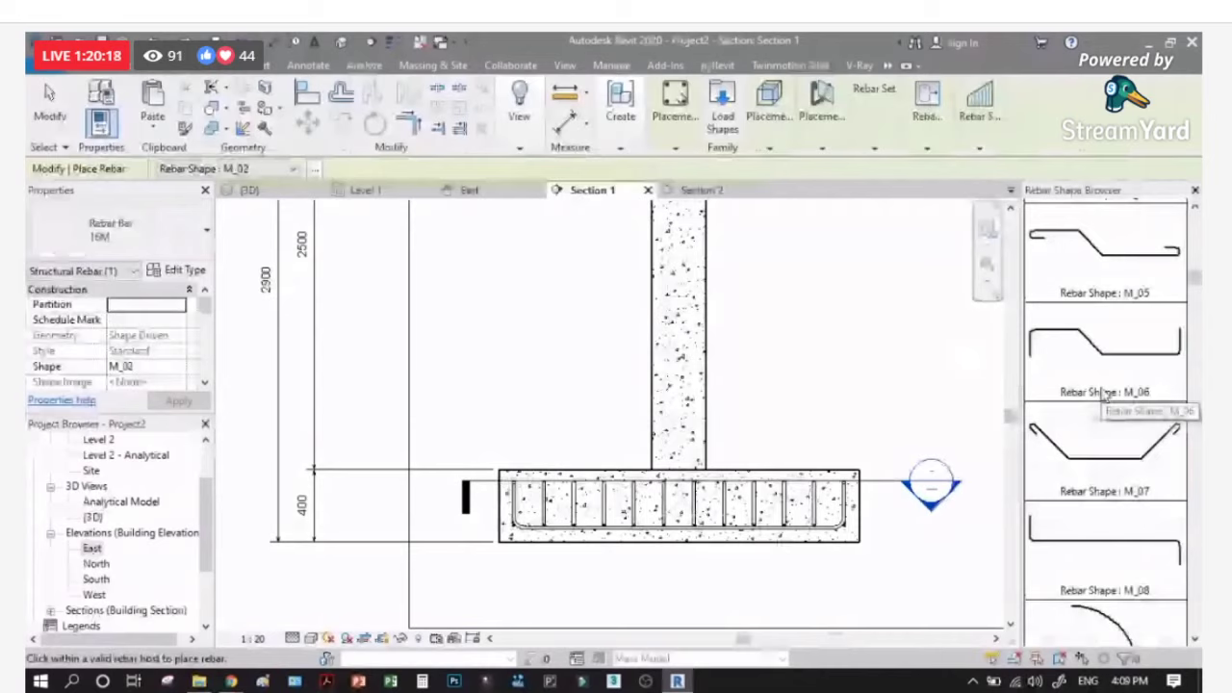
pyautogui.scroll(-10, 1105, 392)
pyautogui.click(1105, 558)
pyautogui.scroll(5, 698, 457)
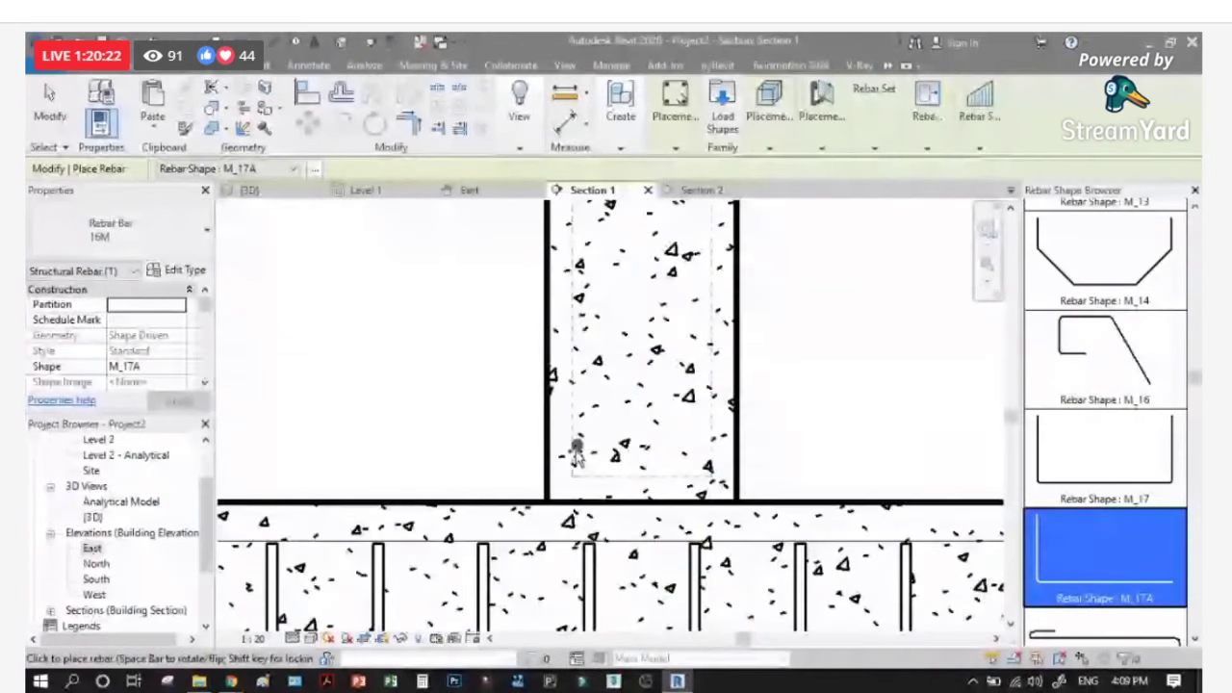
# Step: Set the rebar Placement Orientation to Parallel to Cover
pyautogui.click(772, 148)
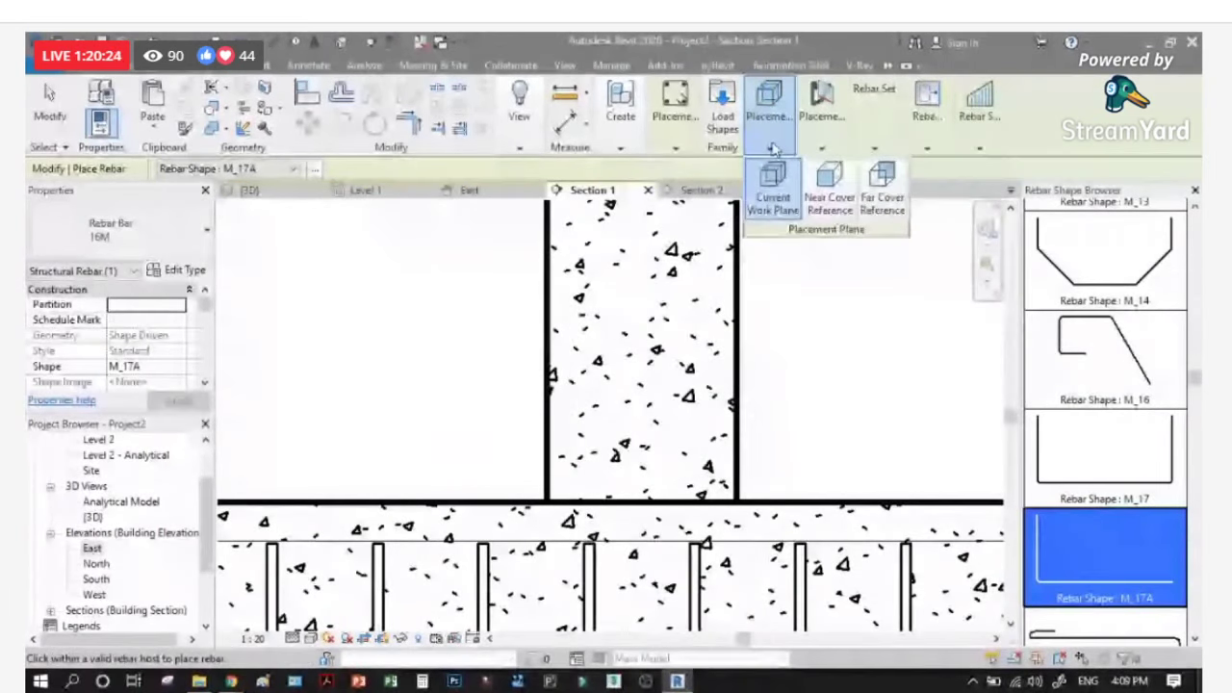
pyautogui.click(822, 150)
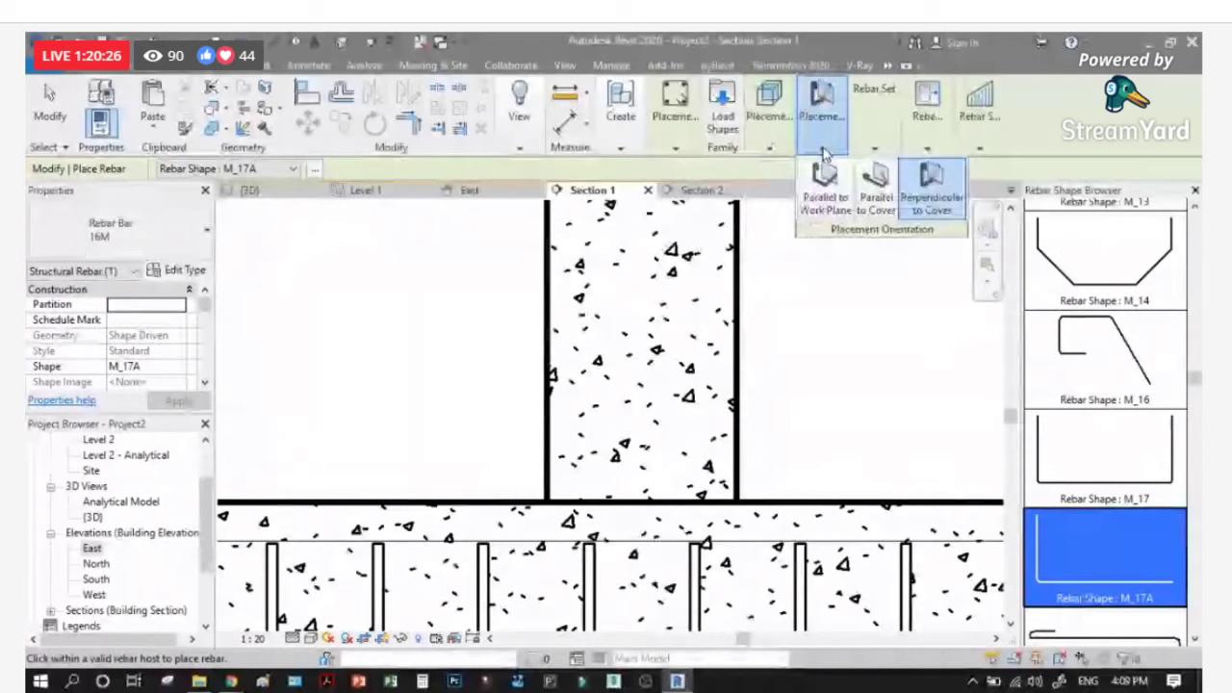
pyautogui.click(823, 152)
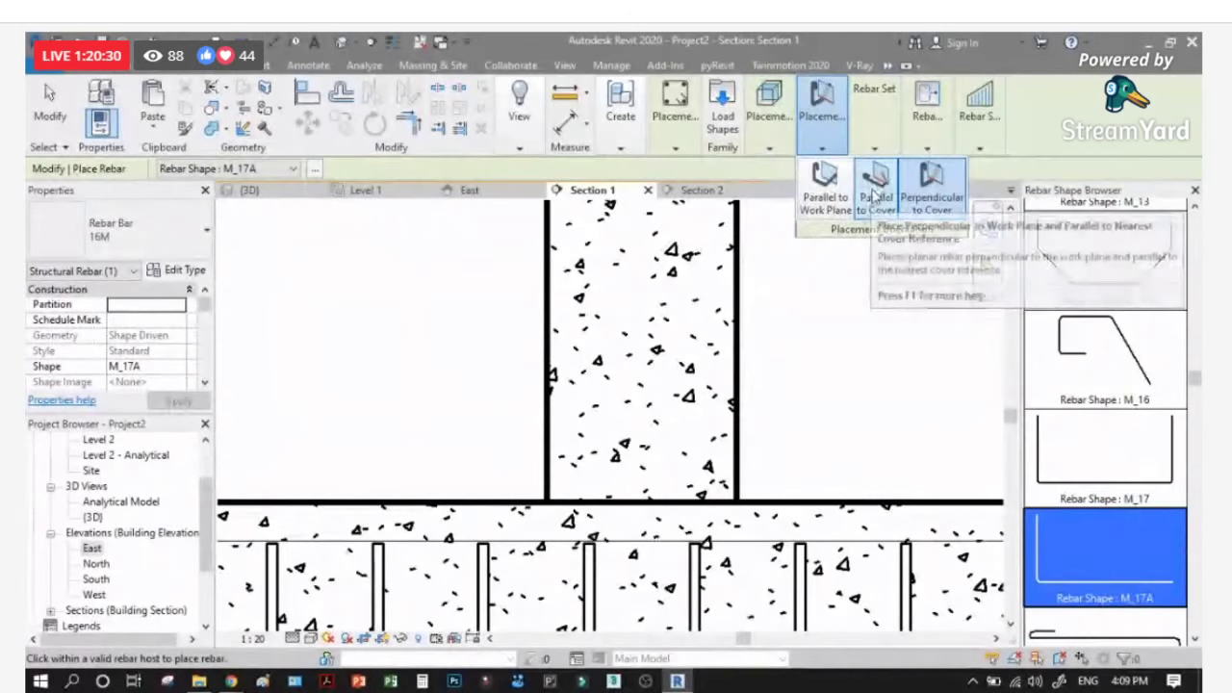
pyautogui.click(874, 192)
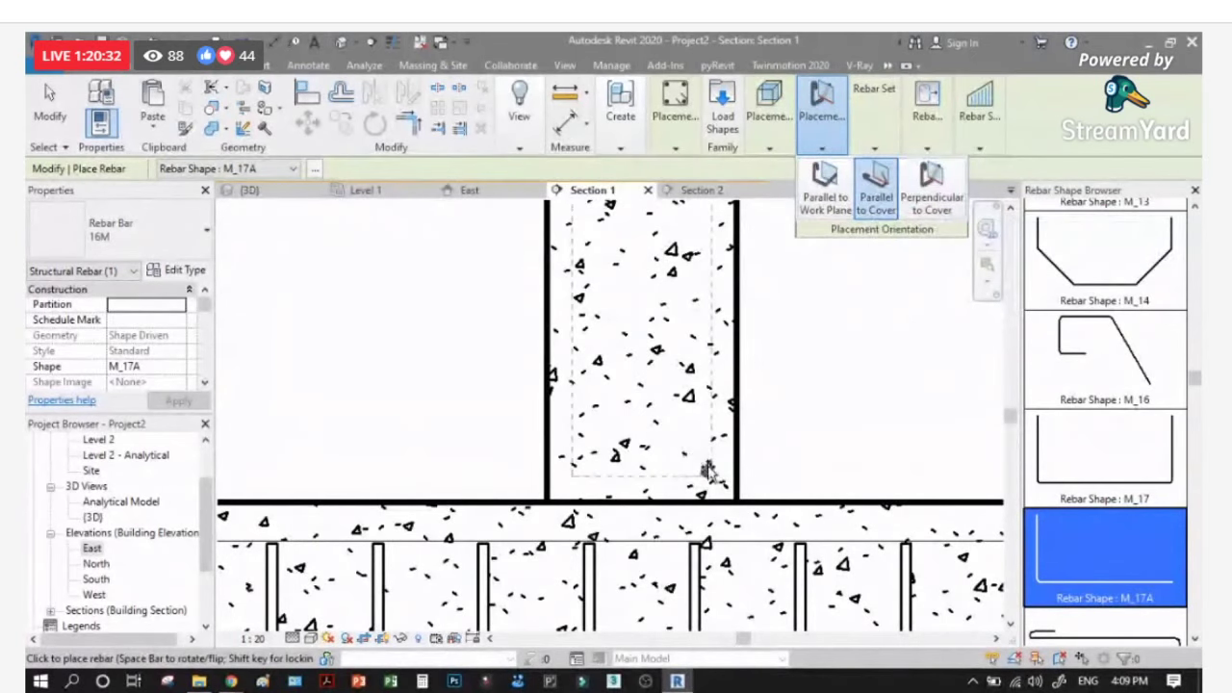
pyautogui.click(822, 150)
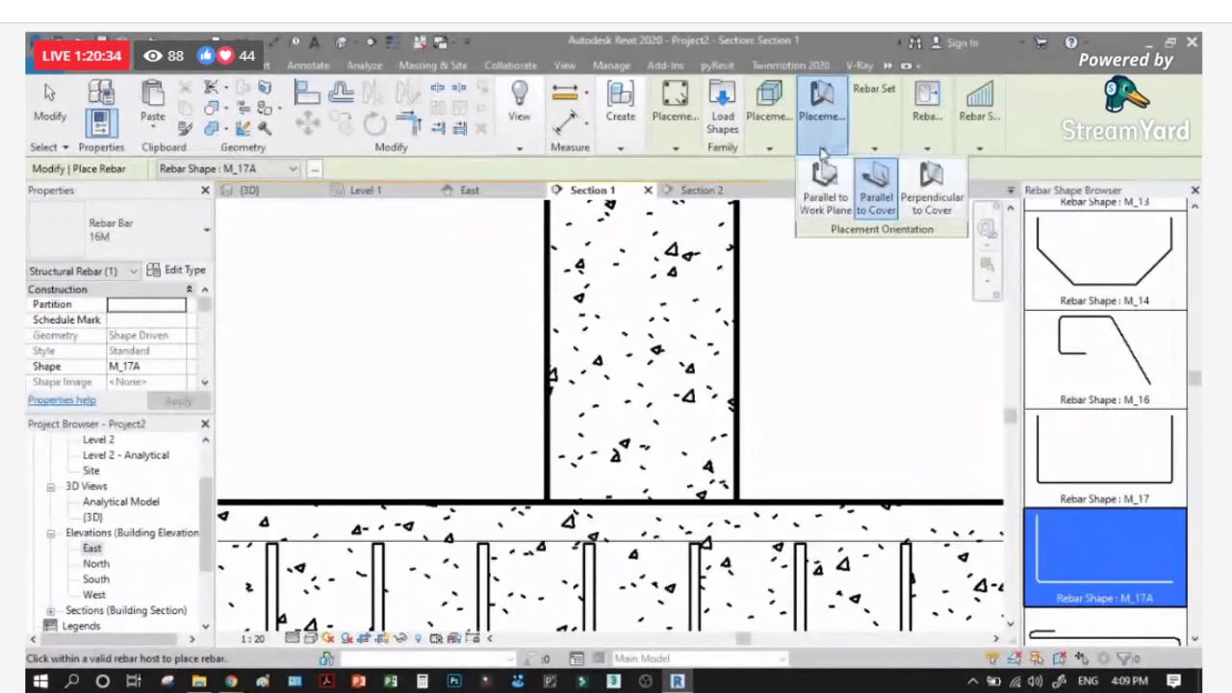
pyautogui.click(828, 195)
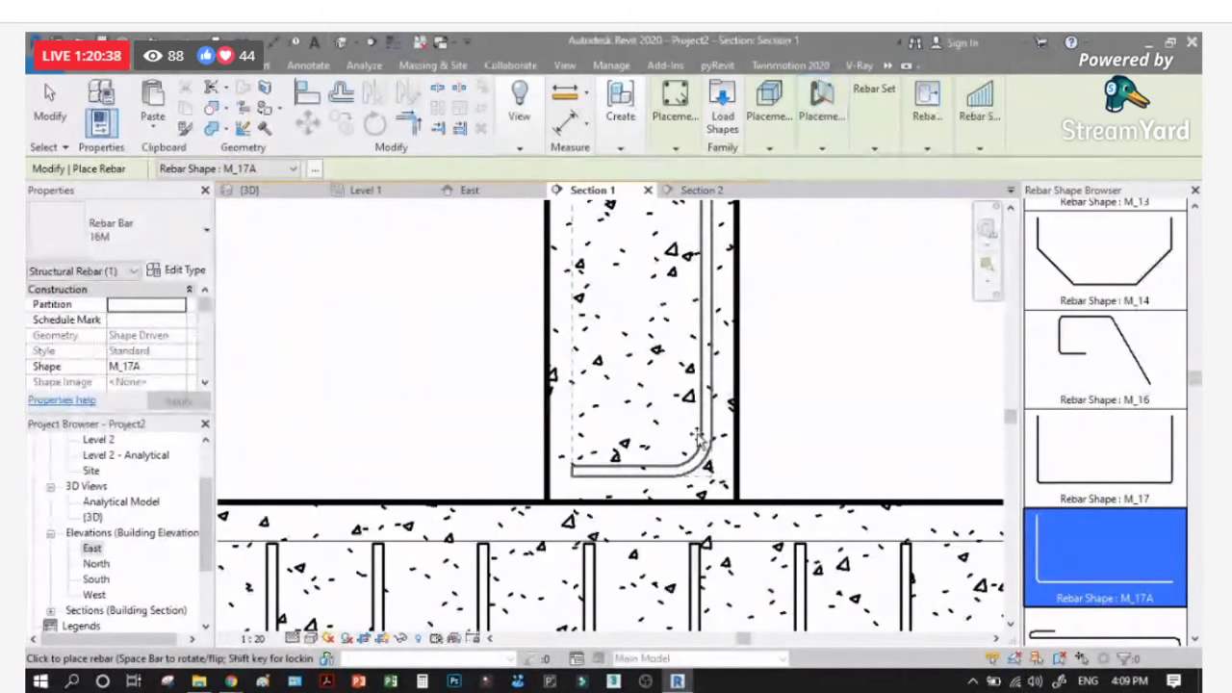
# Step: Rotate the preview and place the L-shaped bar inside the column, then finish placing
pyautogui.press('space')
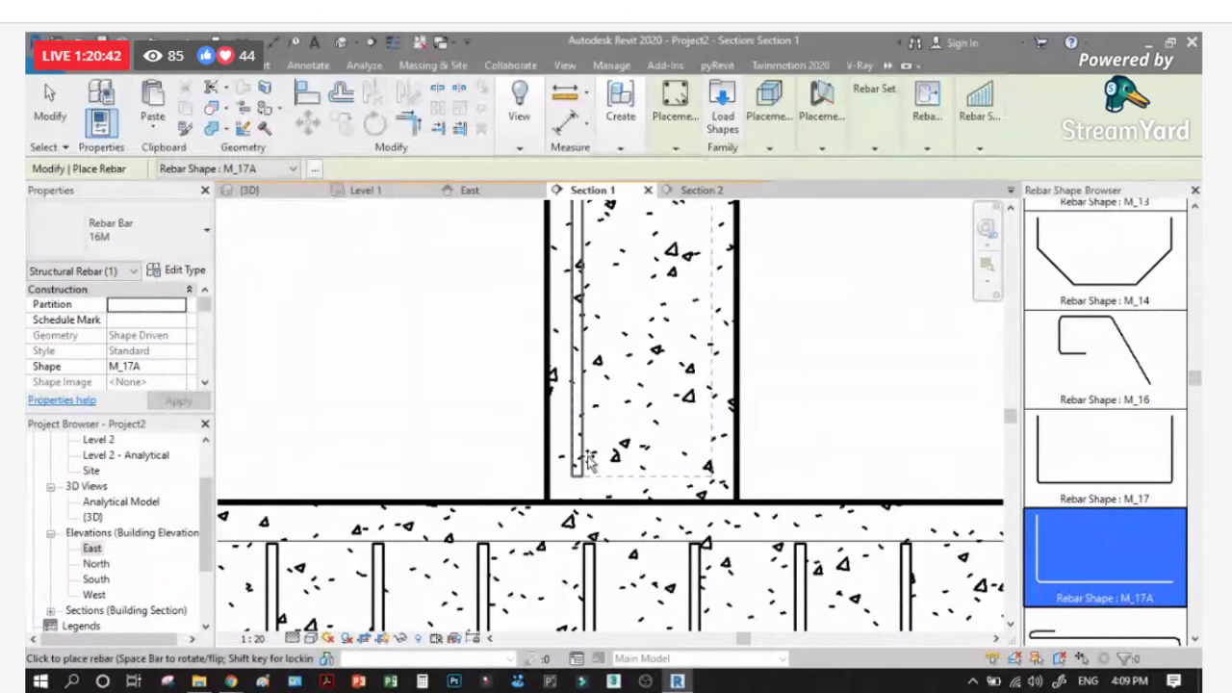
pyautogui.click(589, 462)
pyautogui.scroll(-4, 589, 461)
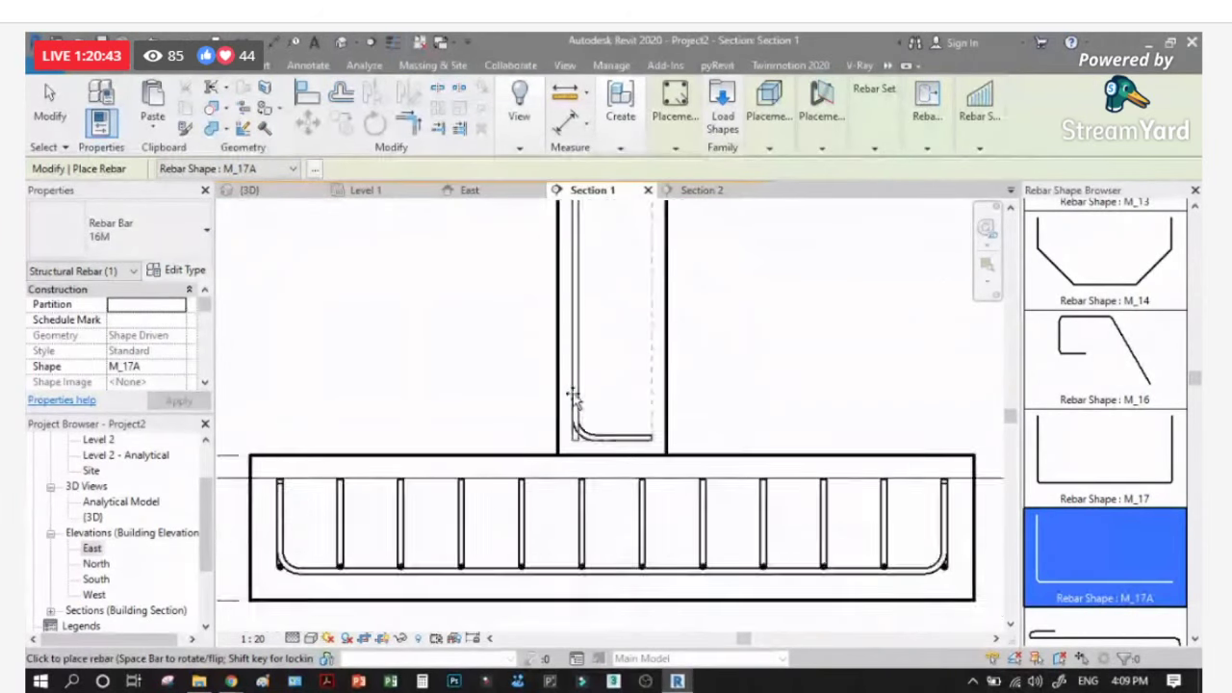
pyautogui.click(53, 106)
pyautogui.scroll(2, 316, 468)
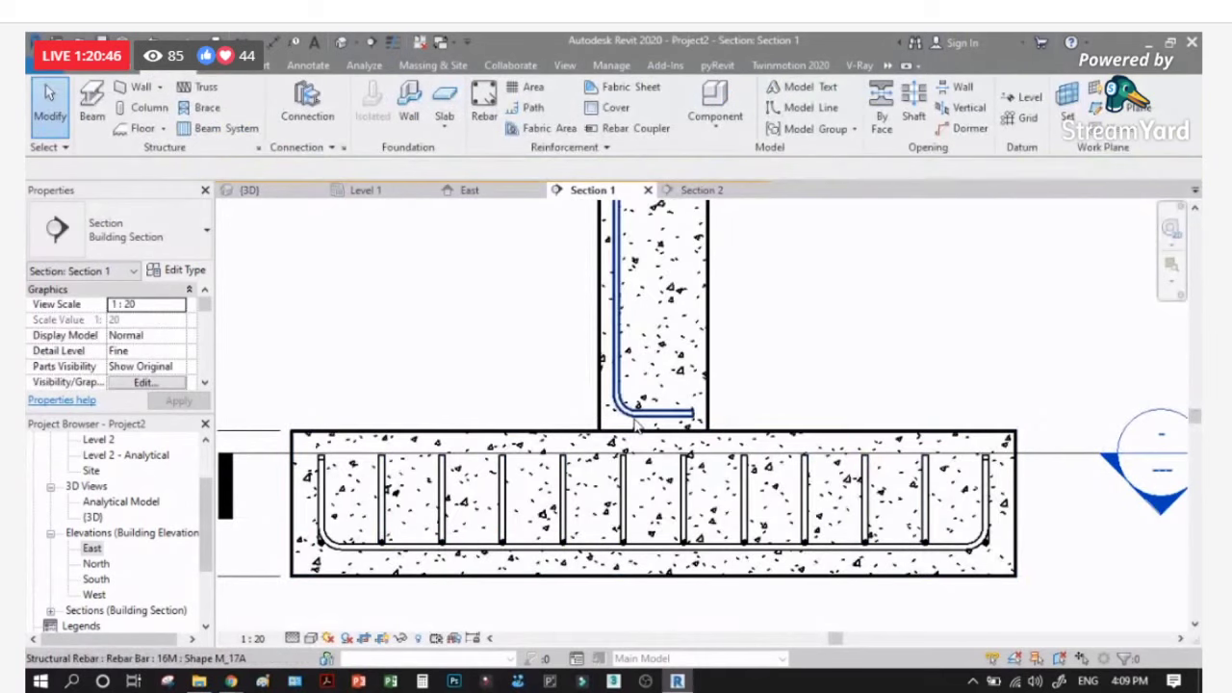
# Step: Move the column bar down into the footing with its hook at the footing bottom
pyautogui.click(635, 420)
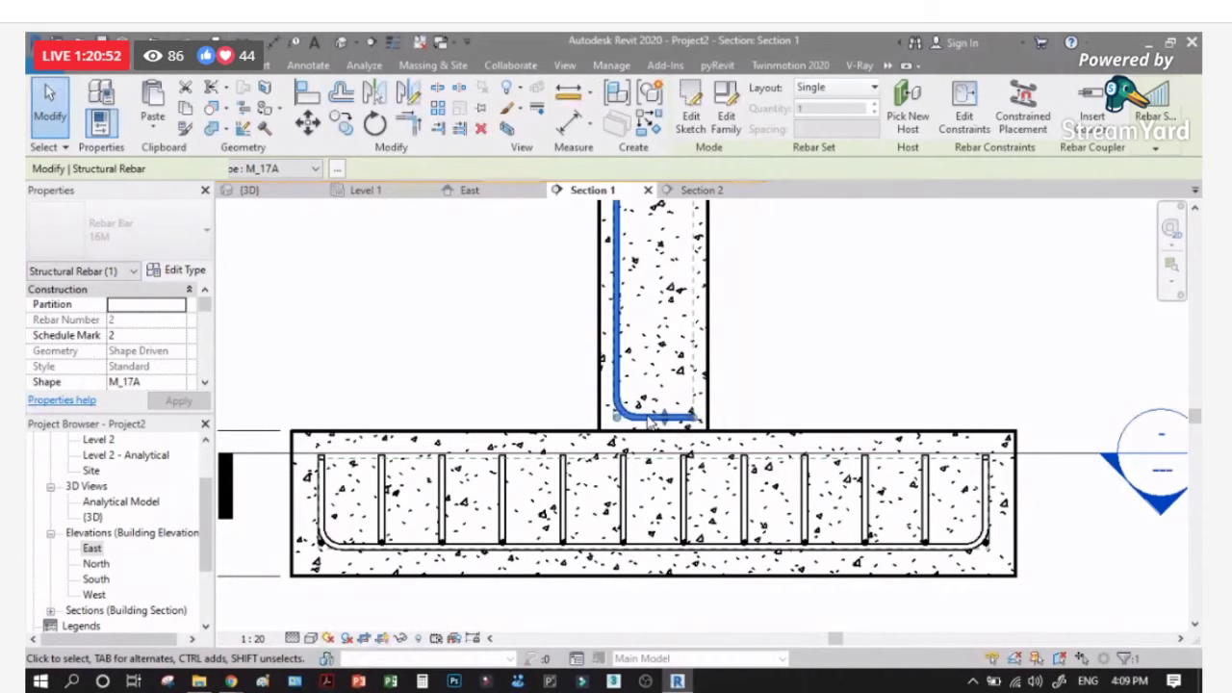
pyautogui.moveTo(650, 420); pyautogui.dragTo(657, 477)
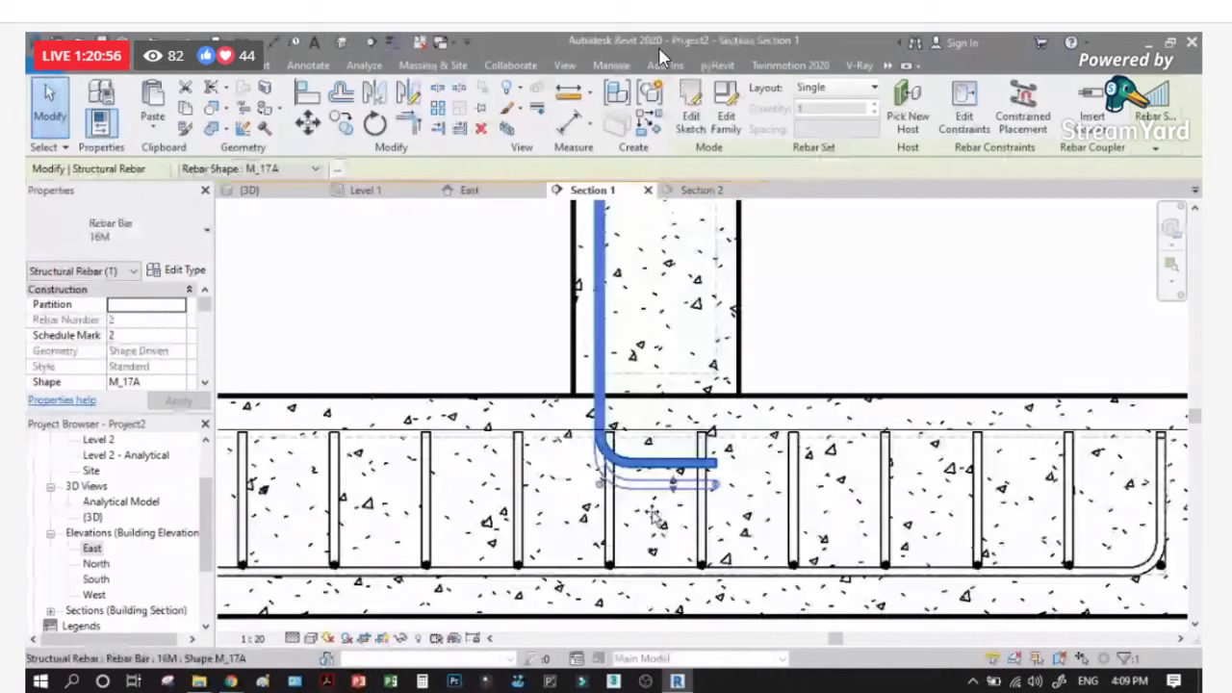
pyautogui.moveTo(652, 517); pyautogui.dragTo(1143, 553)
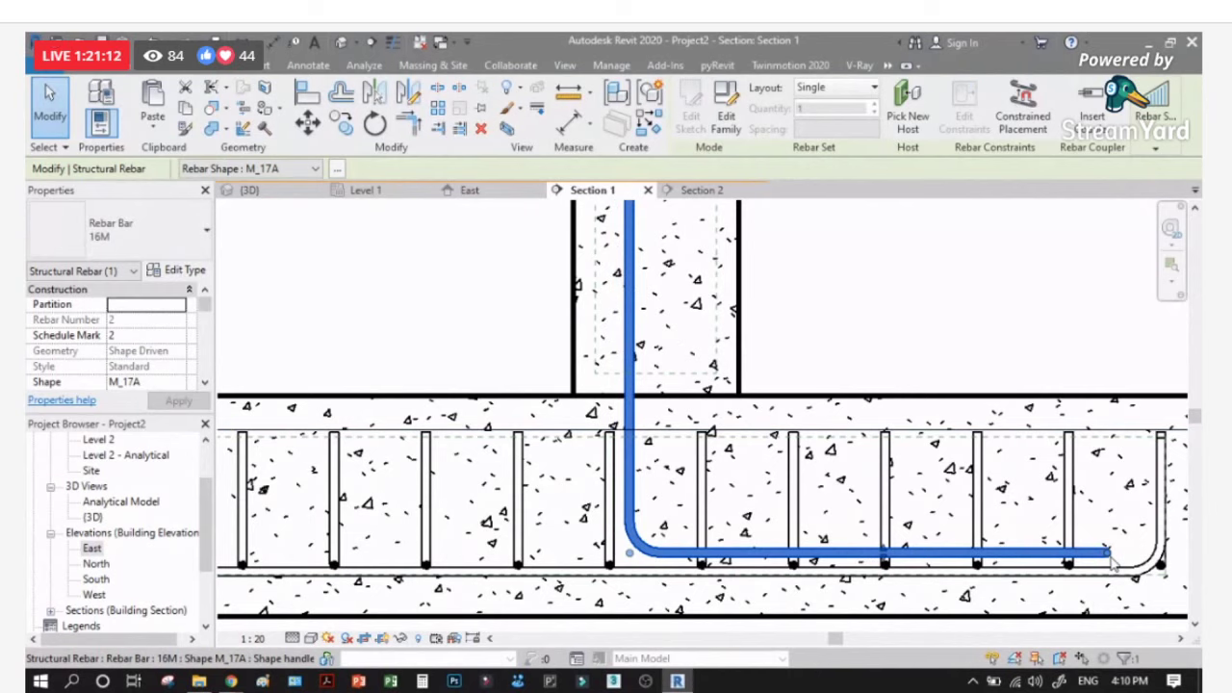
pyautogui.scroll(1, 250, 379)
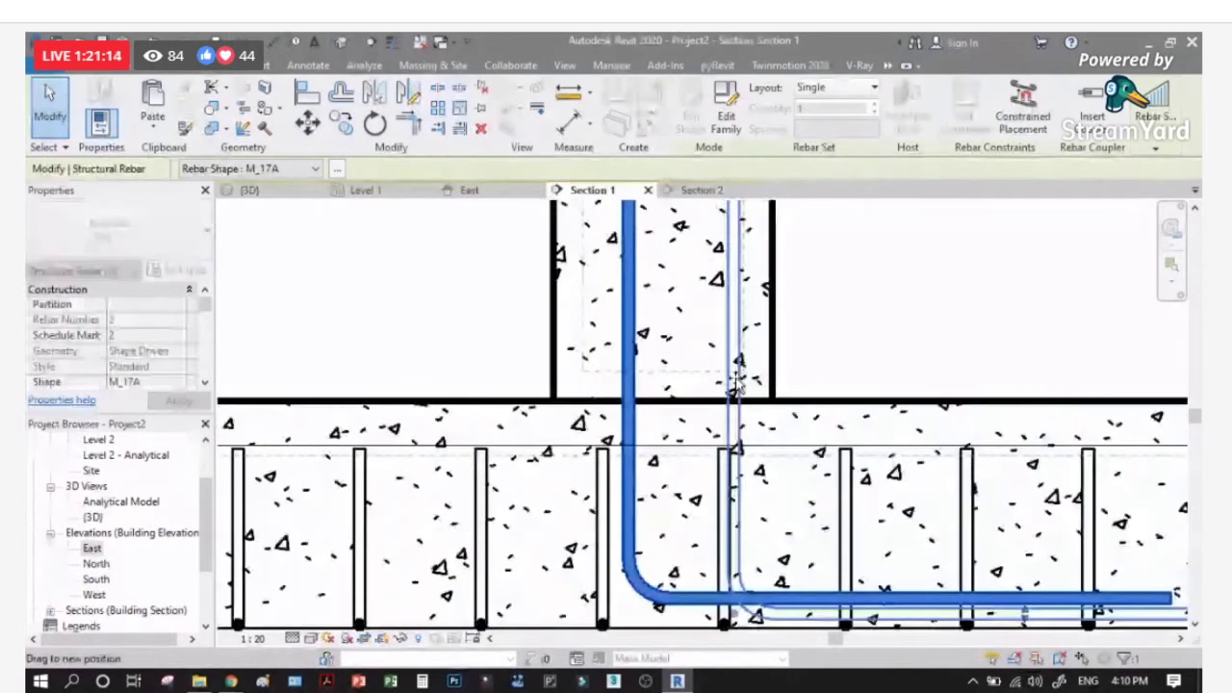
# Step: Make the column bar a set of 3 bars
pyautogui.click(872, 90)
pyautogui.click(878, 117)
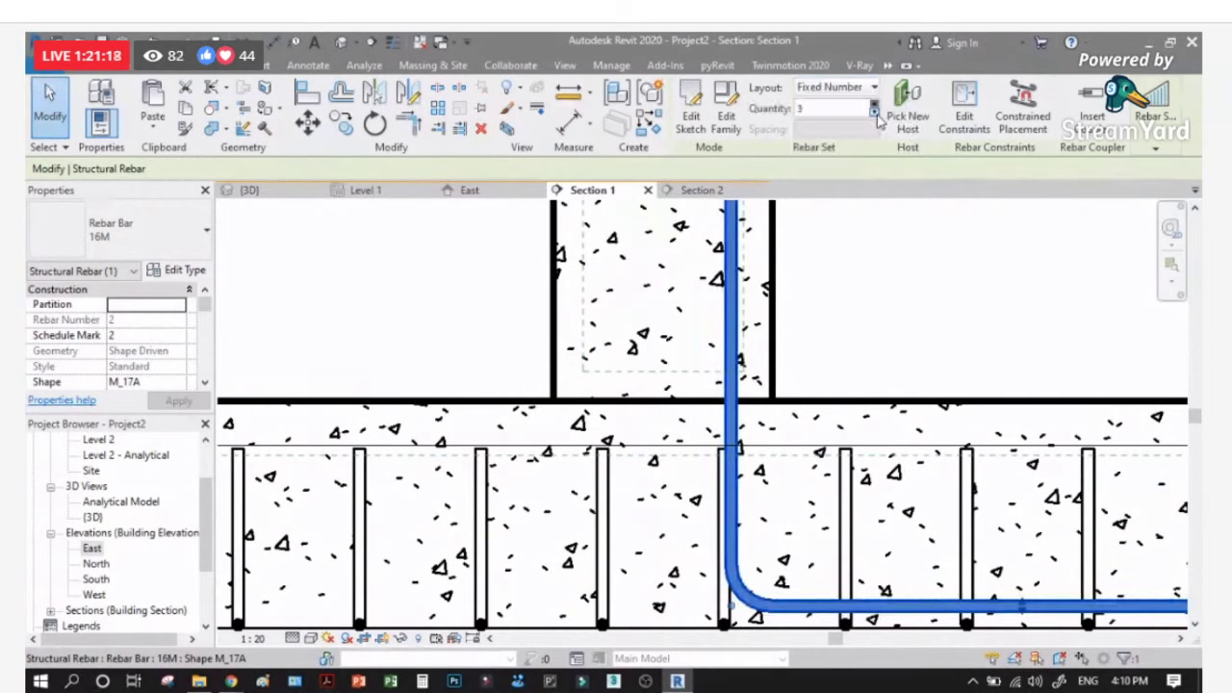
pyautogui.click(846, 247)
pyautogui.scroll(2, 956, 442)
pyautogui.scroll(4, 761, 357)
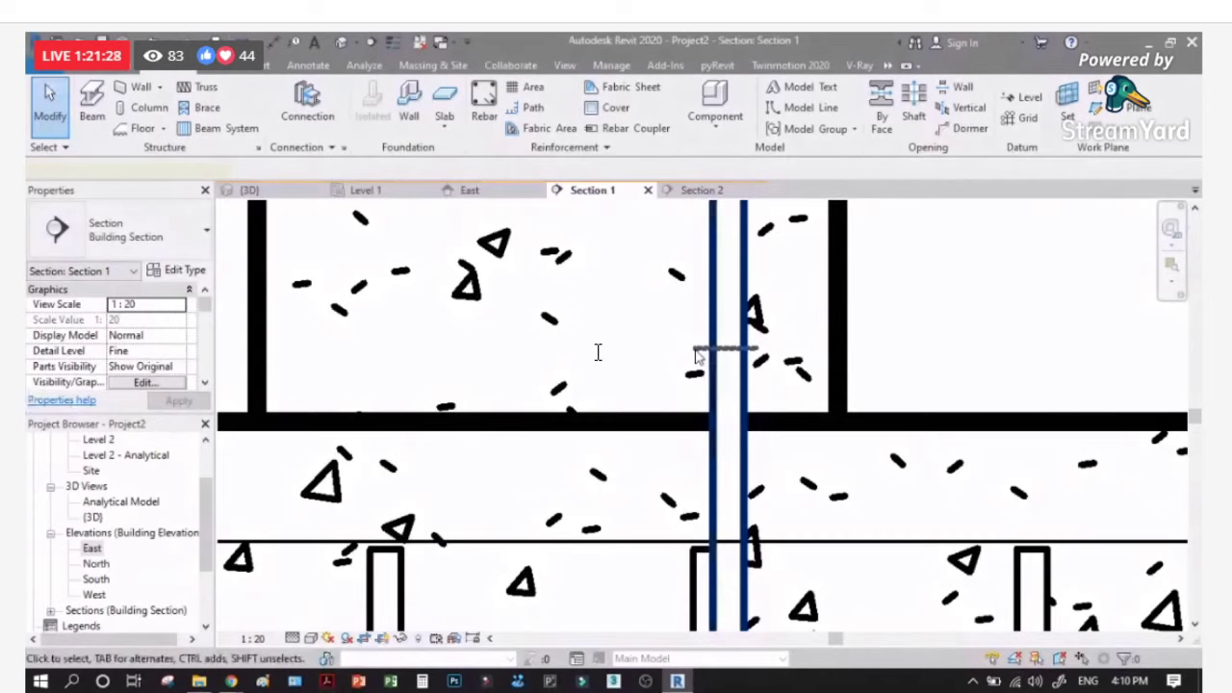
# Step: Mirror a copy of the column bar set about the column centreline
pyautogui.click(700, 356)
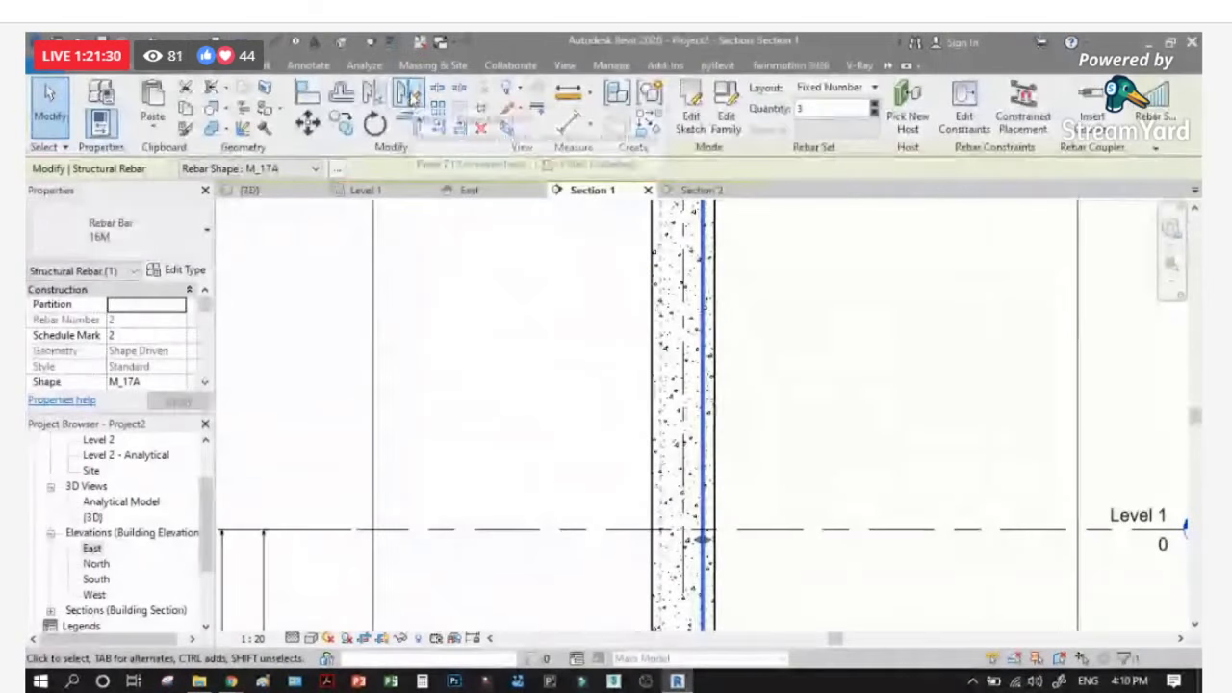
pyautogui.click(376, 95)
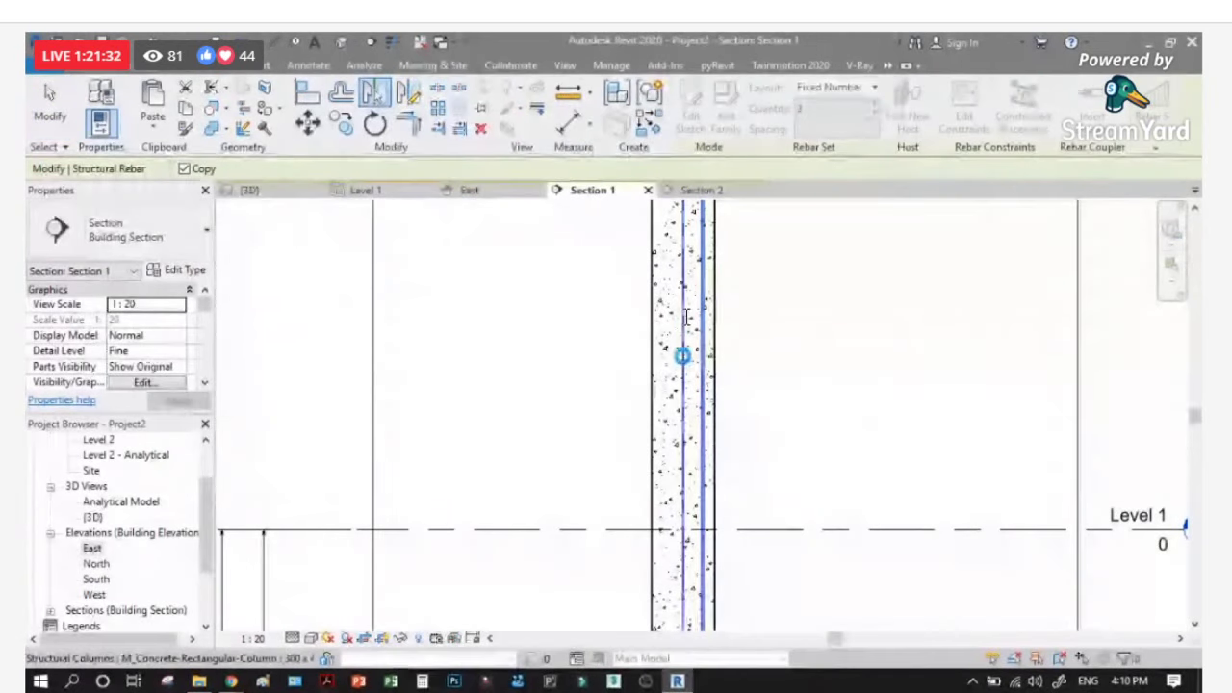
pyautogui.click(705, 265)
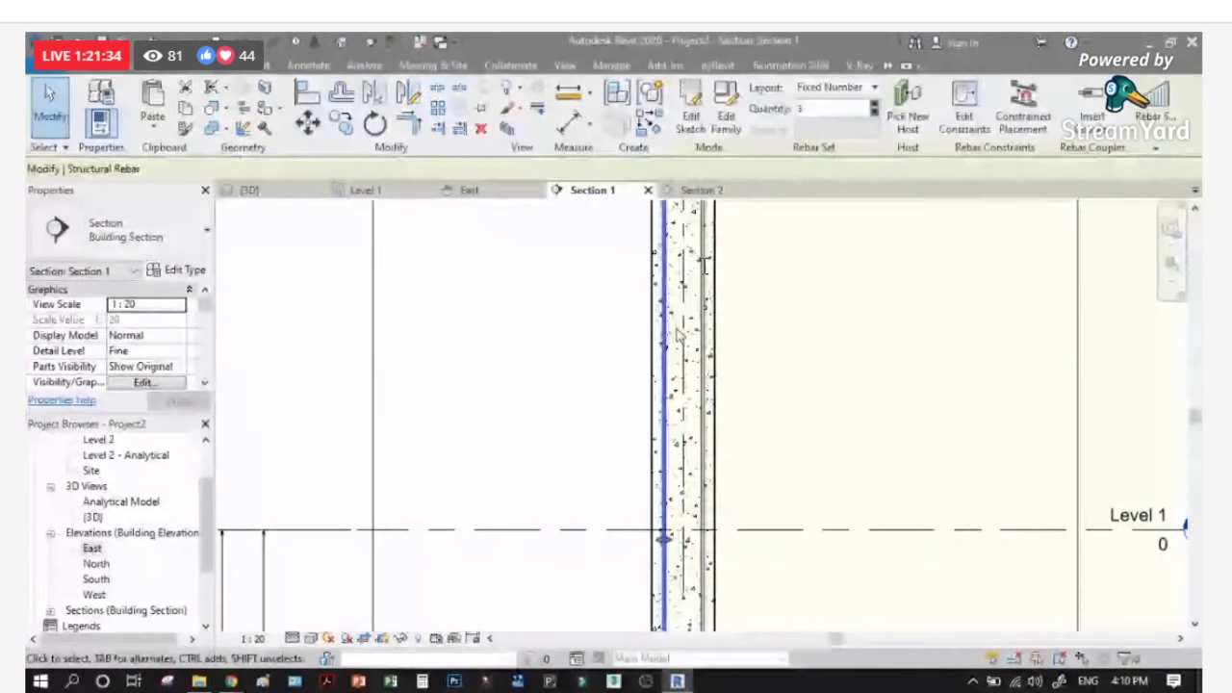
pyautogui.click(787, 328)
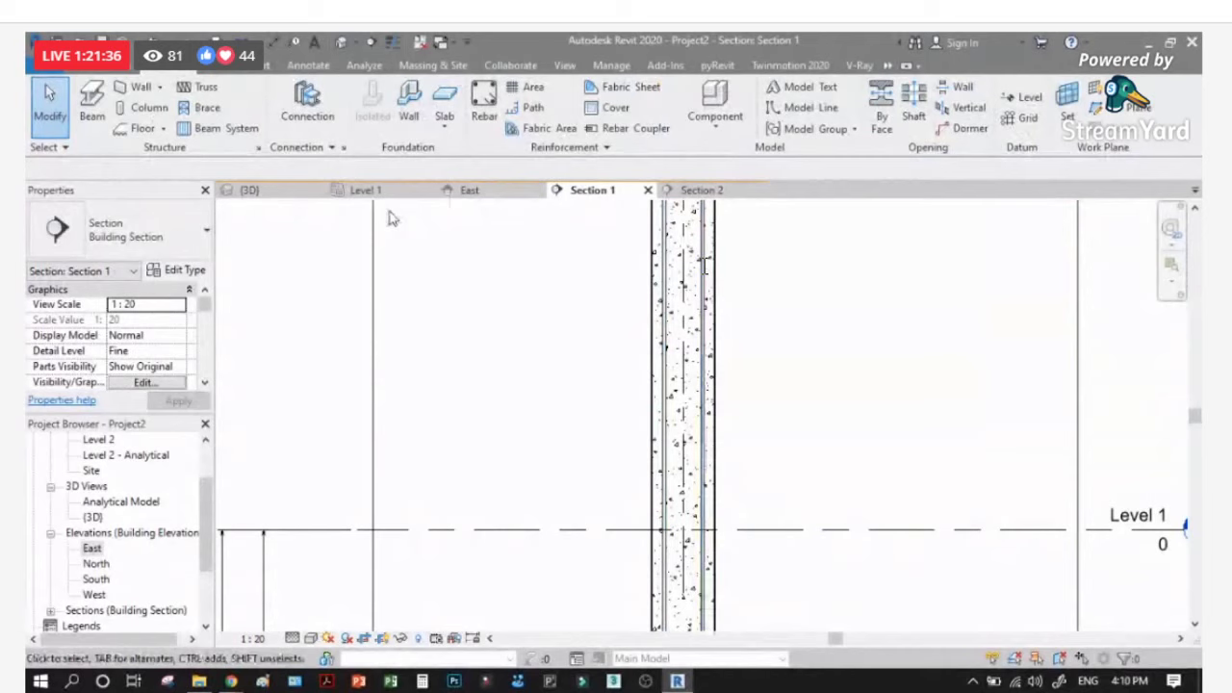
# Step: Check the frame in the 3D view, then move through Section 1 to Section 2
pyautogui.click(249, 190)
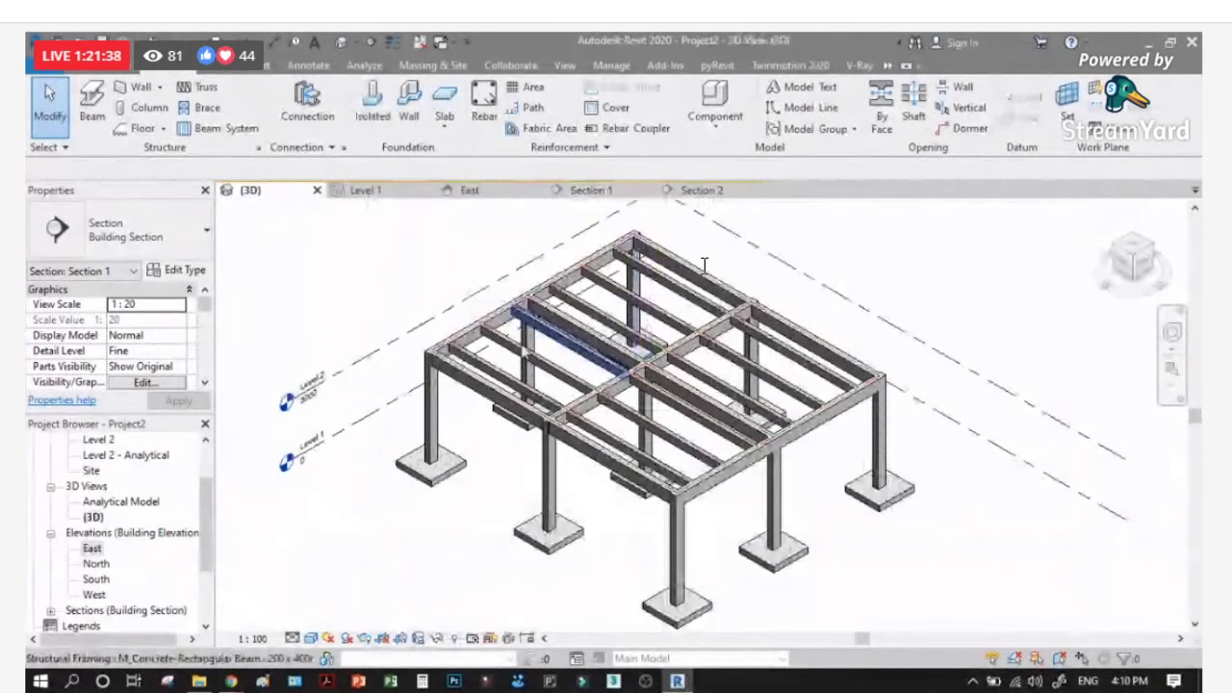
pyautogui.click(591, 189)
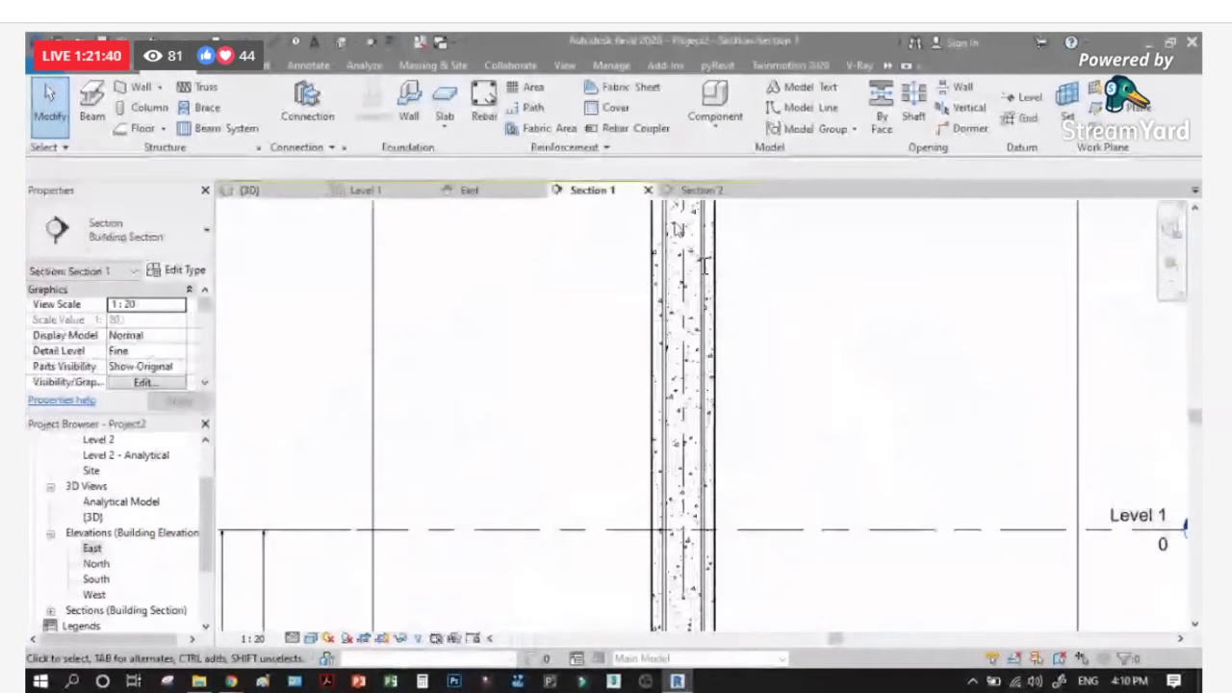
pyautogui.click(695, 190)
pyautogui.scroll(5, 426, 459)
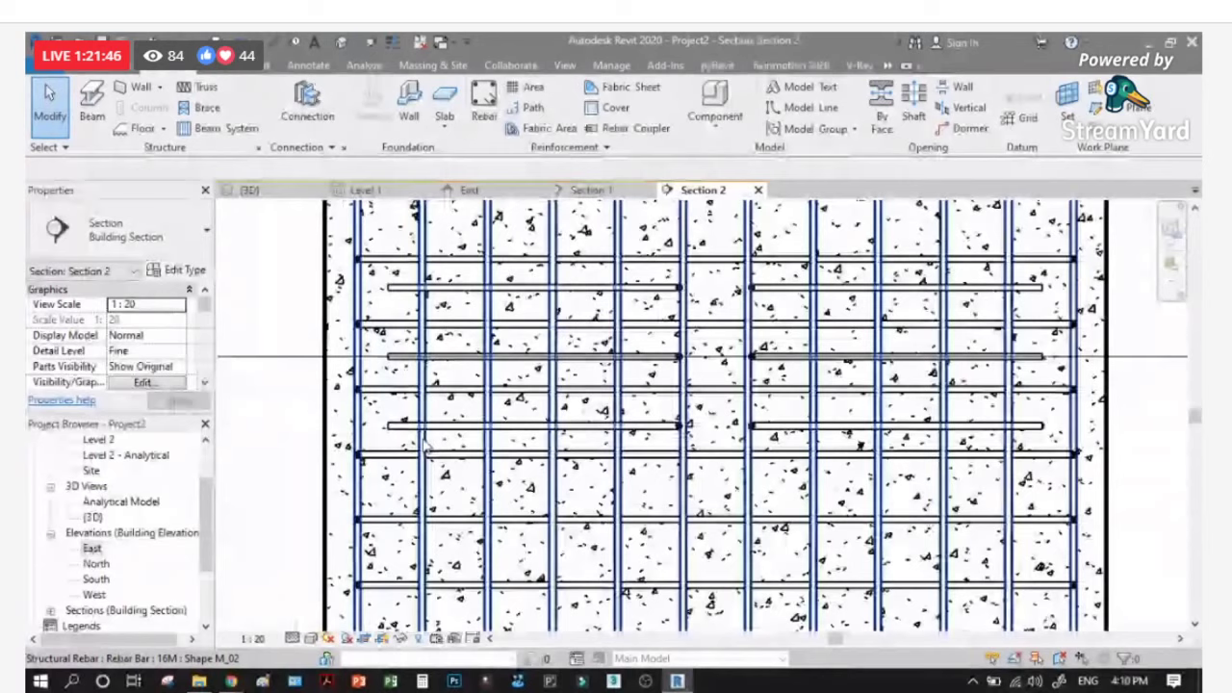
pyautogui.scroll(-2, 426, 445)
# Step: Lower the left rebar set in the beam from 3 bars to 1
pyautogui.click(489, 337)
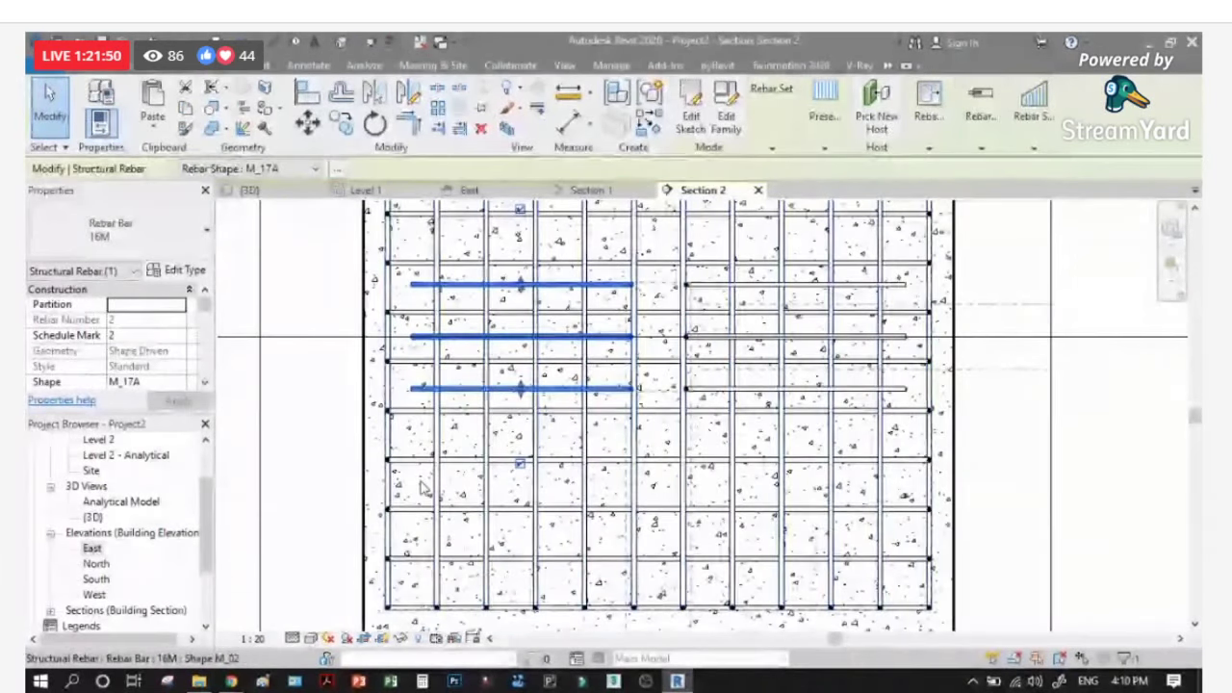
pyautogui.click(323, 403)
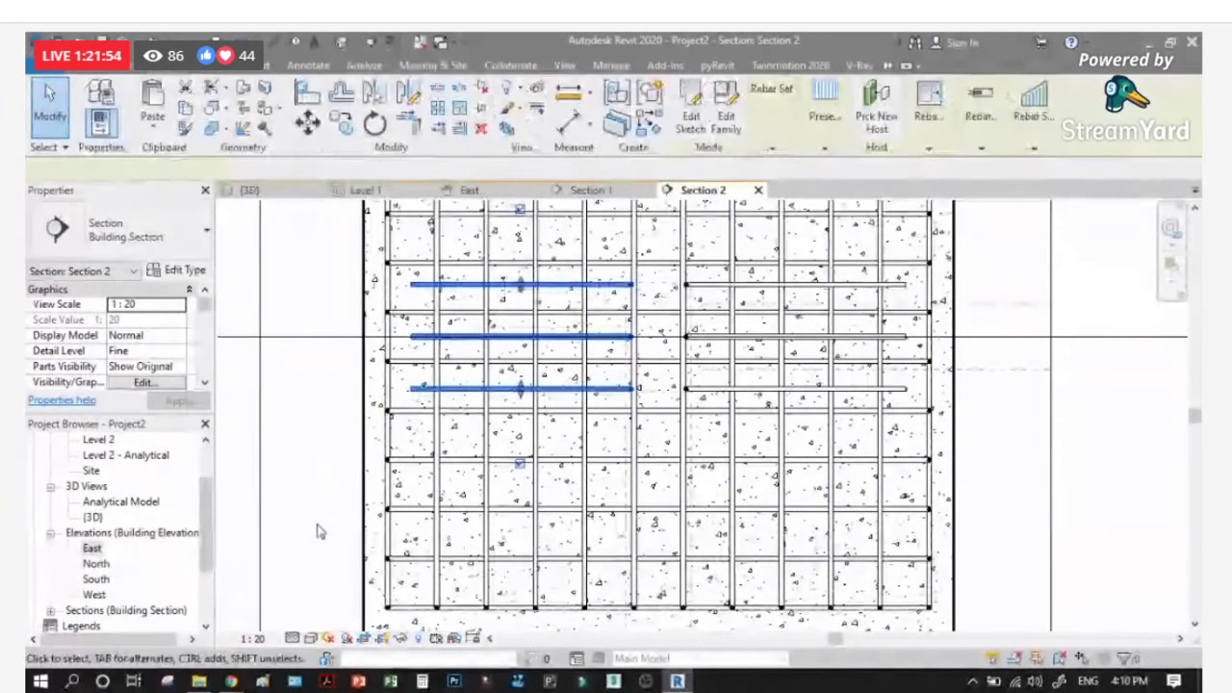
pyautogui.click(412, 387)
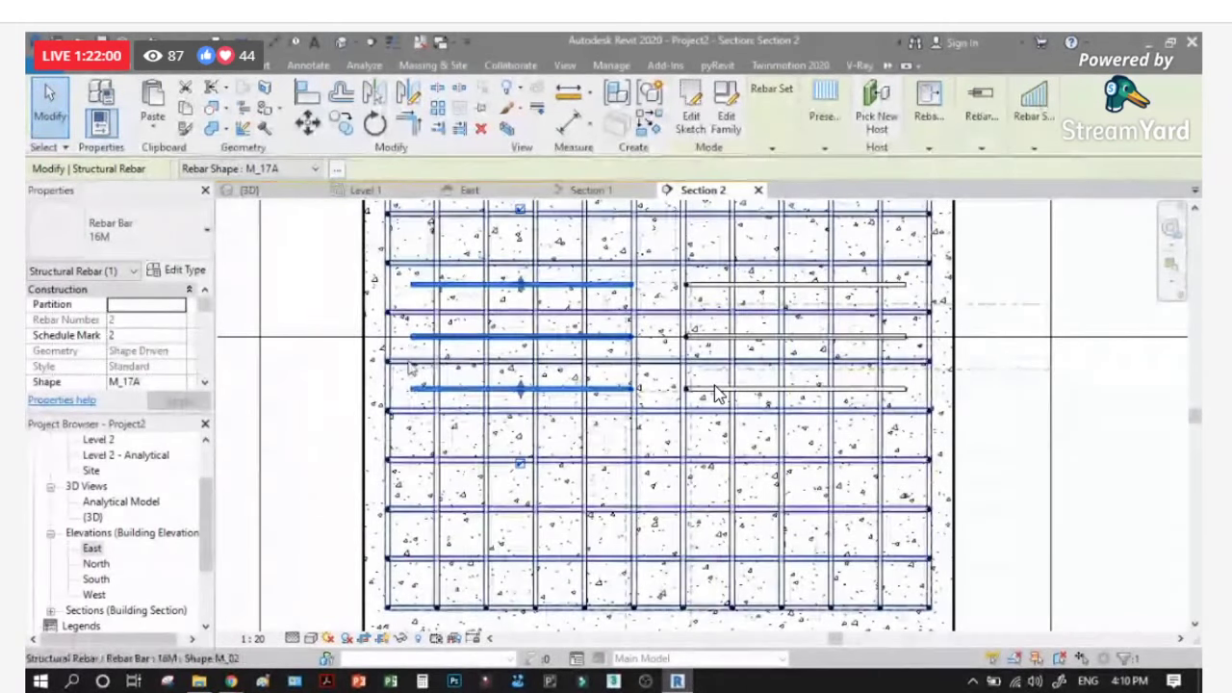
pyautogui.scroll(2, 503, 421)
pyautogui.click(771, 116)
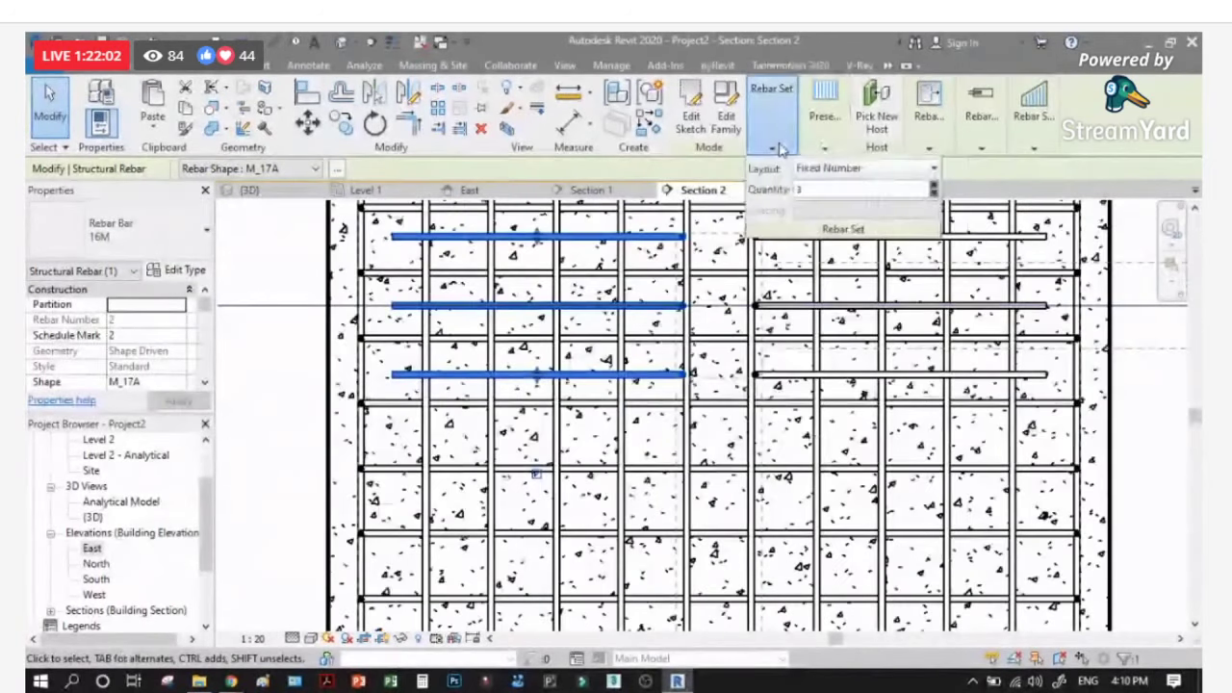
pyautogui.click(932, 193)
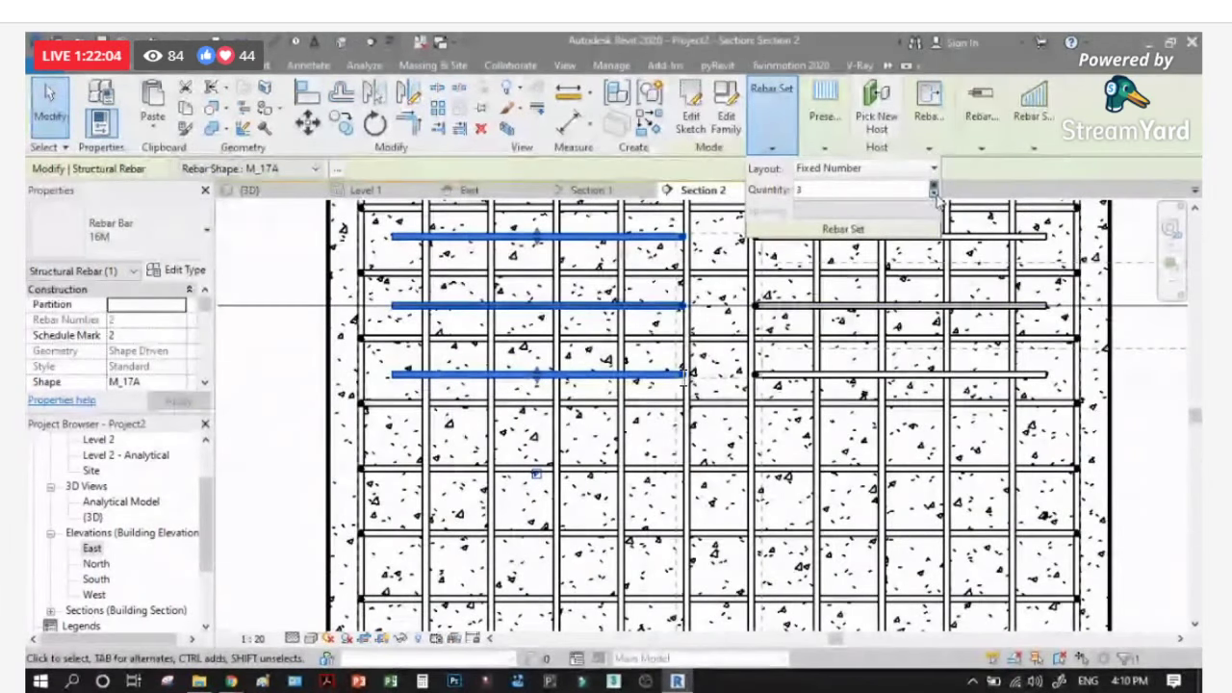
pyautogui.click(933, 193)
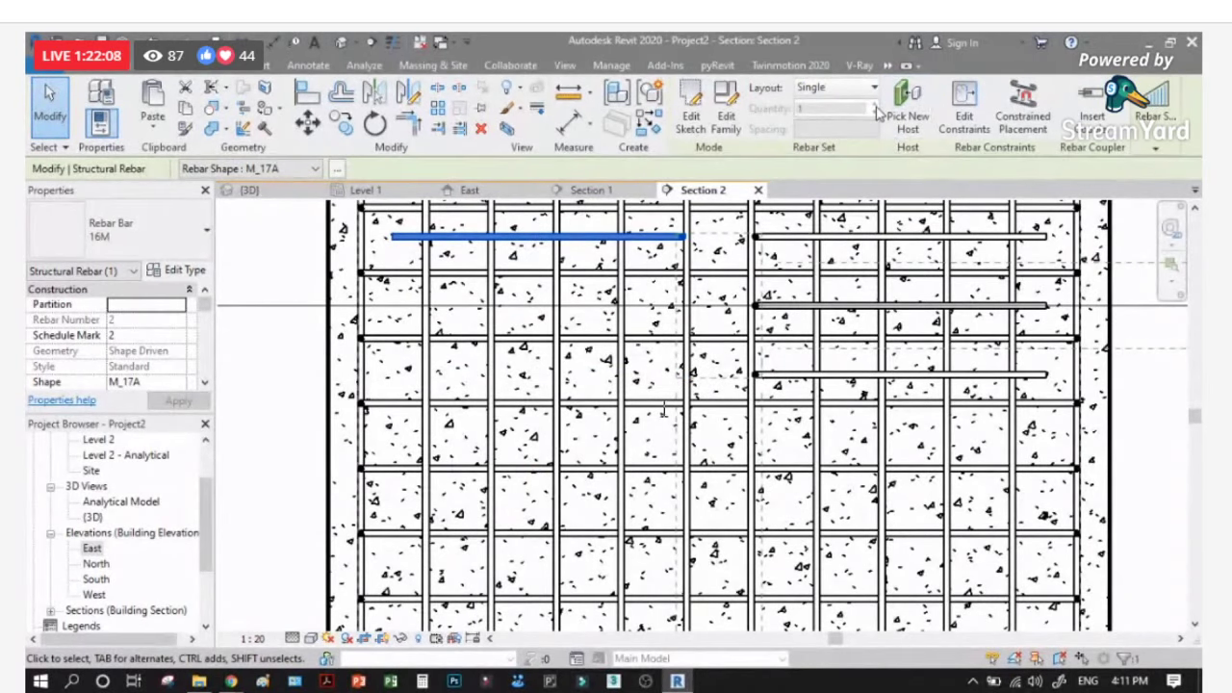
pyautogui.scroll(-2, 628, 385)
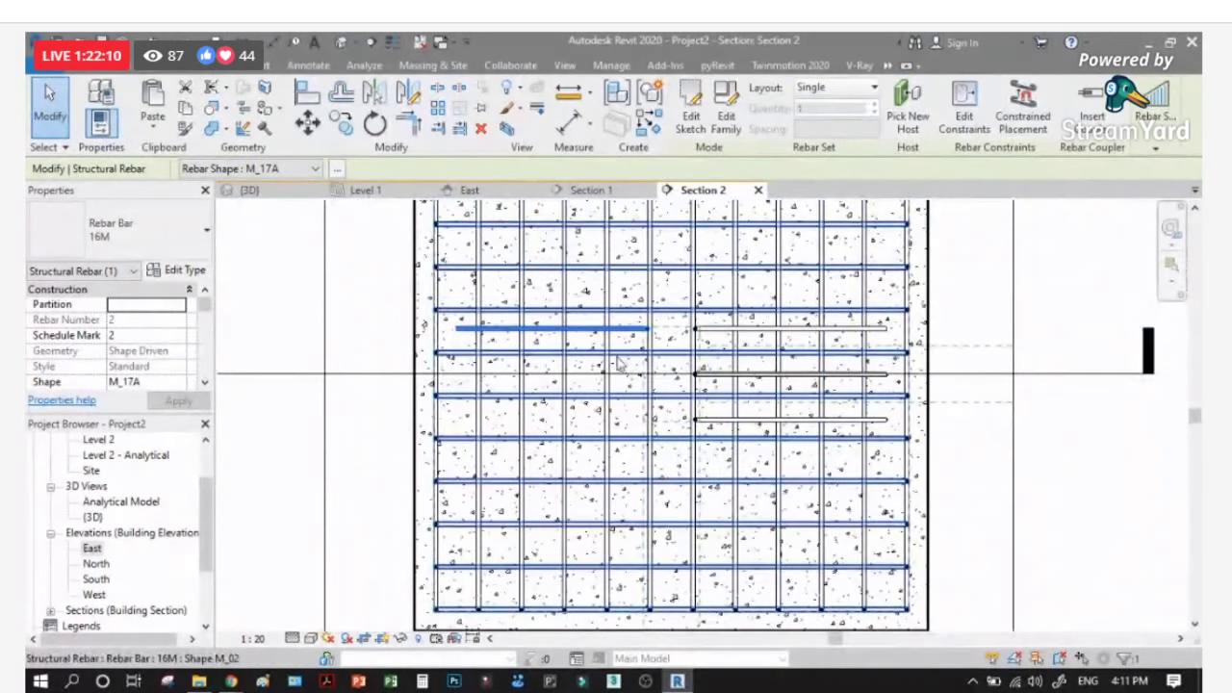
pyautogui.scroll(1, 511, 456)
pyautogui.scroll(-1, 539, 481)
pyautogui.click(394, 330)
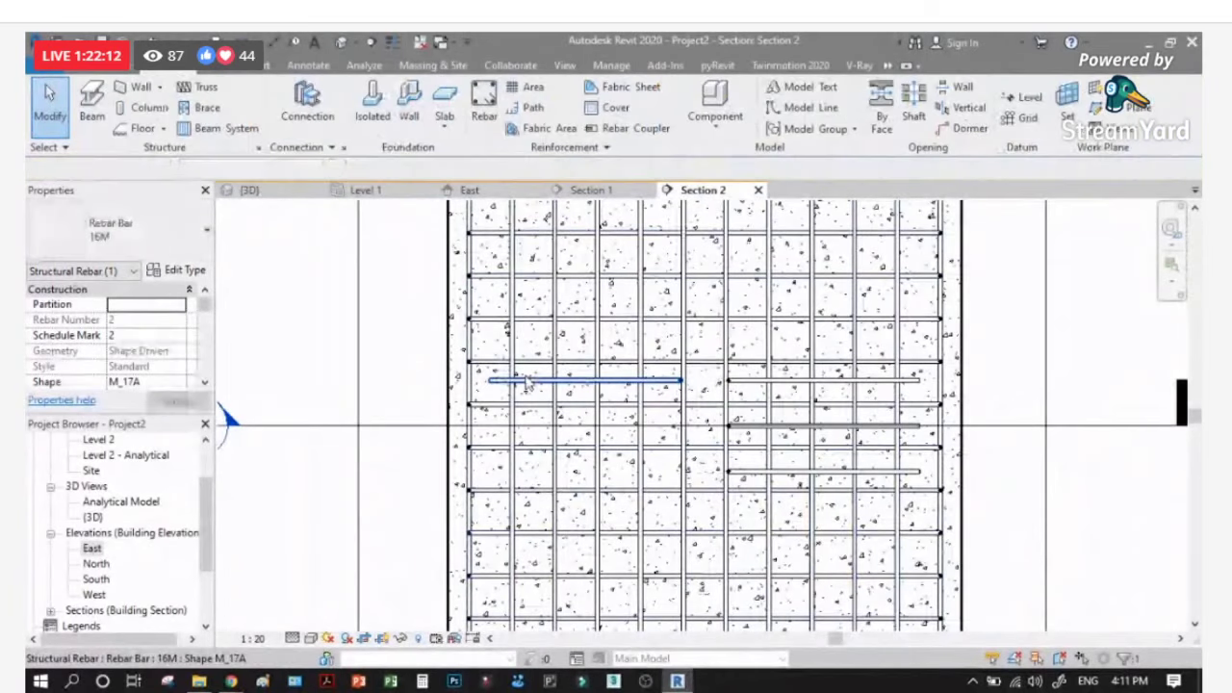
# Step: Drag the remaining bar up to a higher row, then undo the move with Ctrl+Z
pyautogui.click(495, 380)
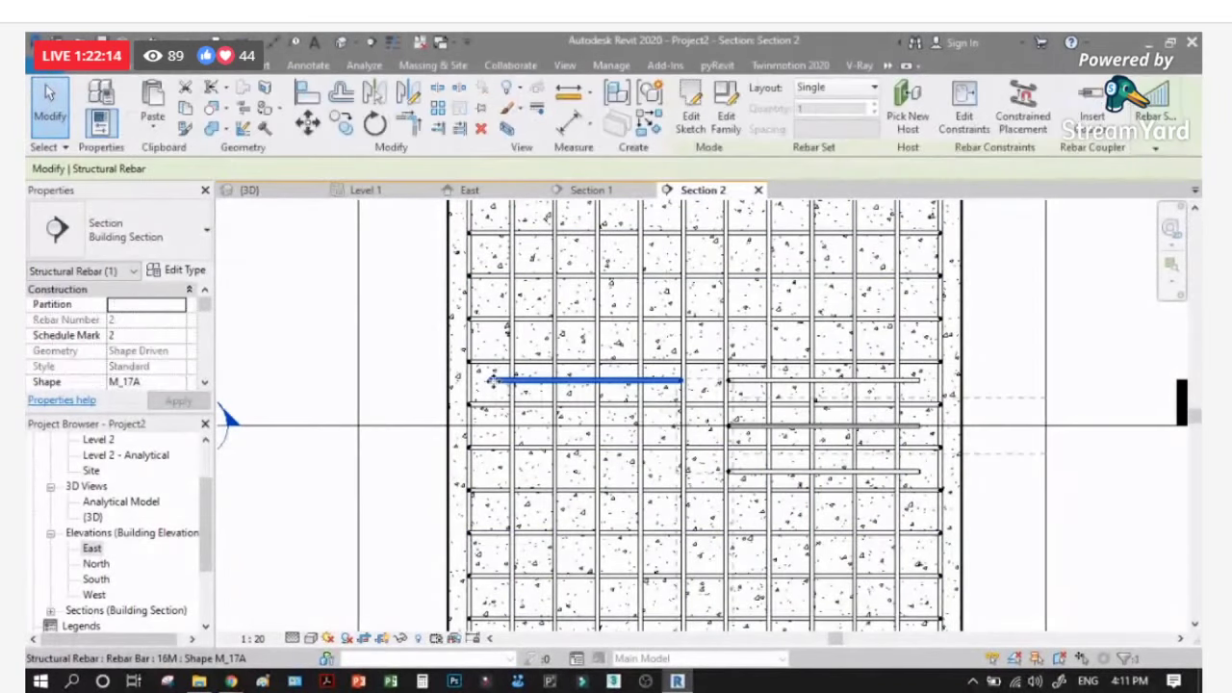
pyautogui.moveTo(495, 380); pyautogui.dragTo(505, 274)
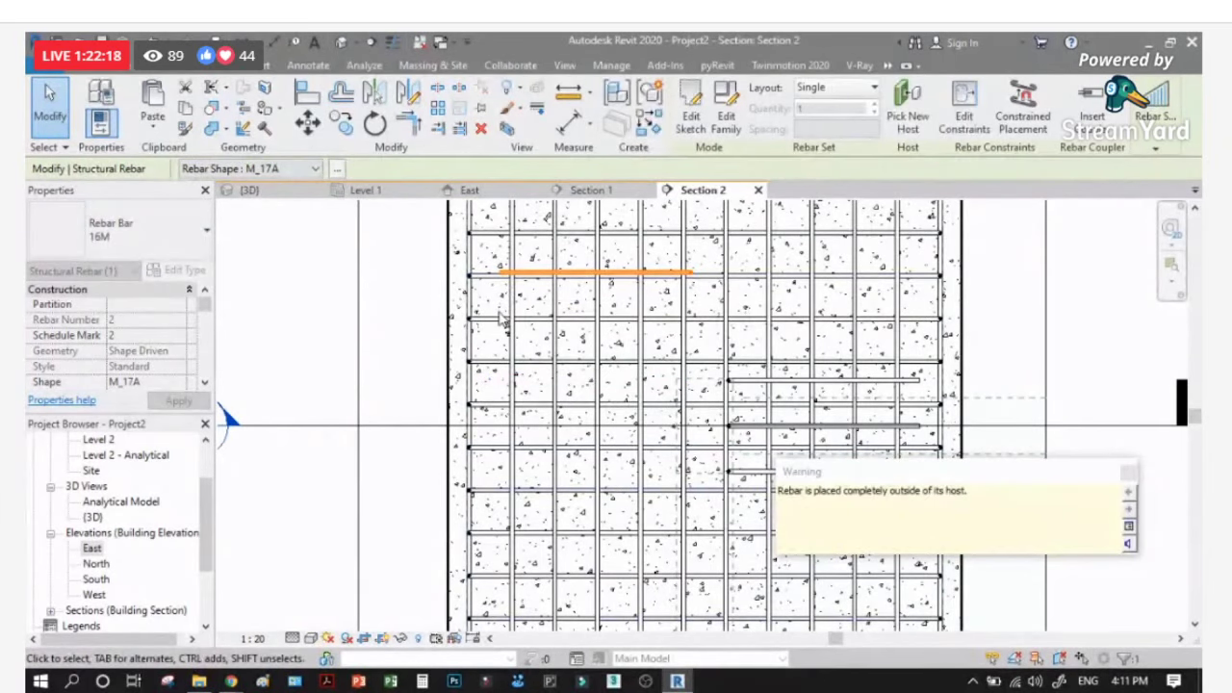
pyautogui.hotkey('ctrl', 'z')
pyautogui.scroll(2, 289, 418)
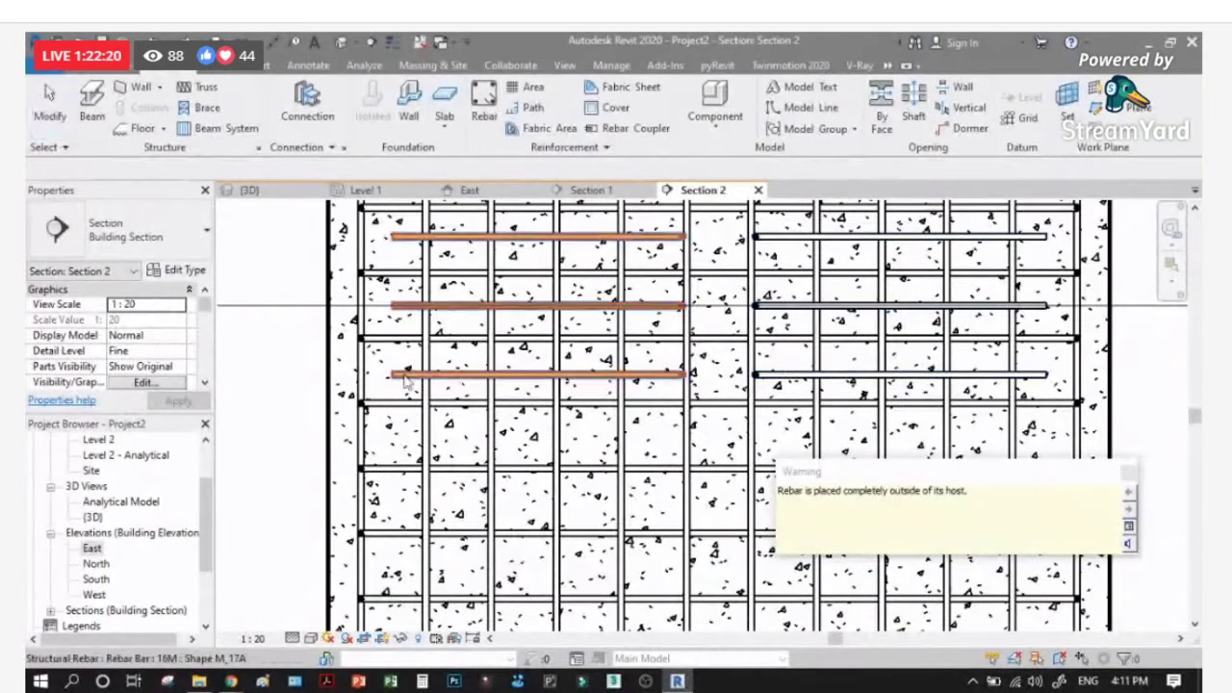
pyautogui.scroll(-2, 621, 361)
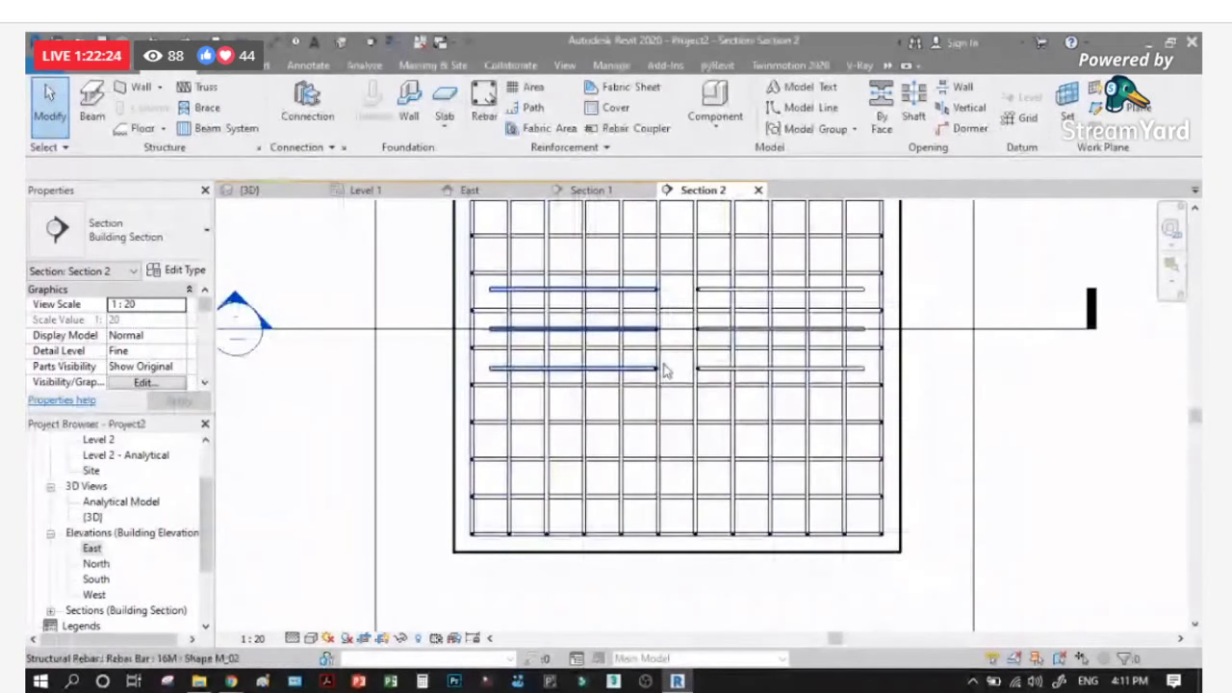
pyautogui.scroll(-1, 660, 416)
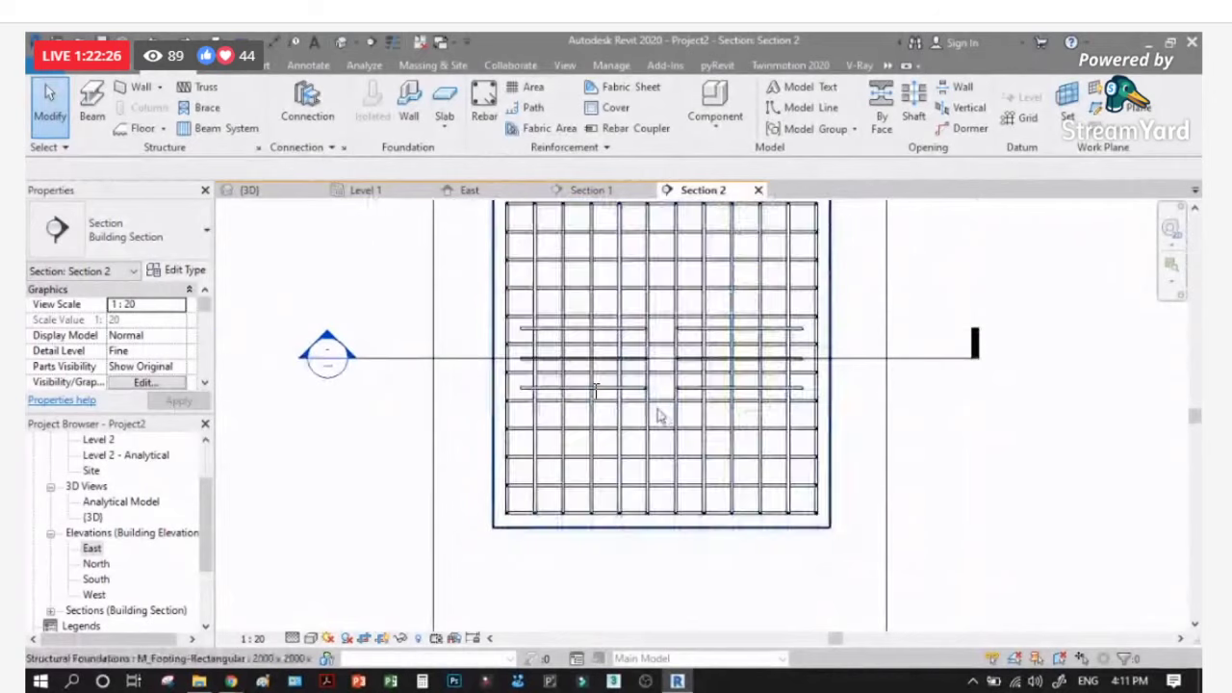
# Step: In the Section 1 view, start Rebar placement with the M_T1 tie shape
pyautogui.click(604, 191)
pyautogui.scroll(-2, 621, 231)
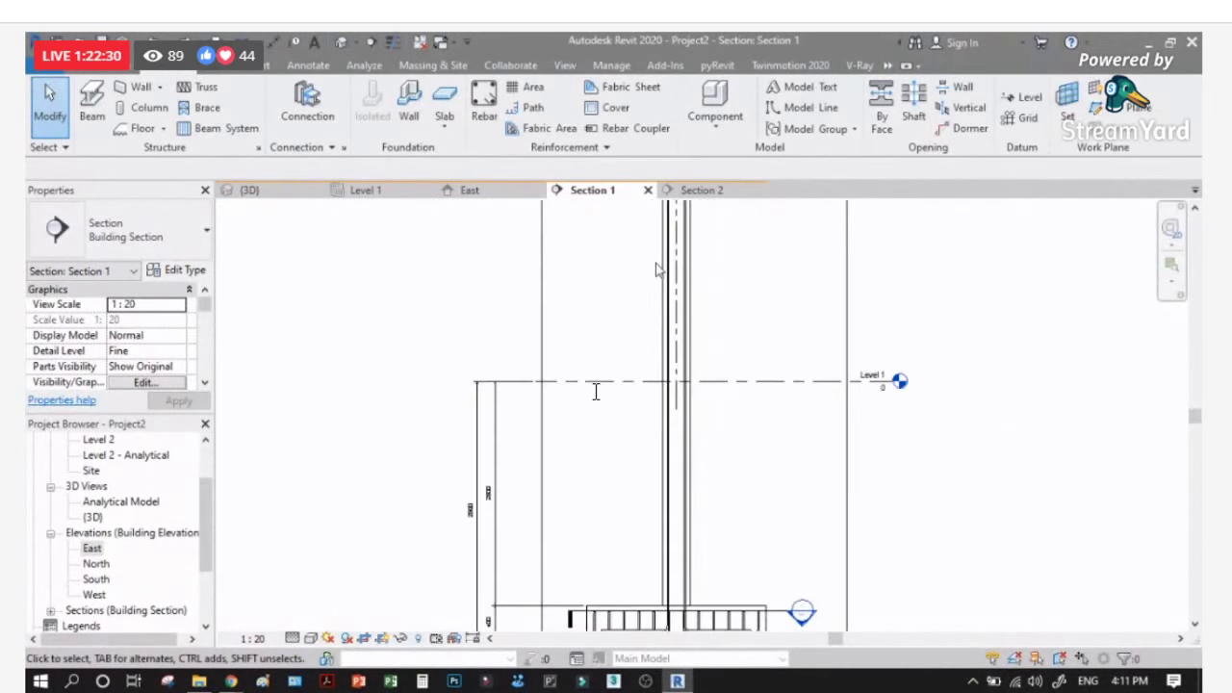
pyautogui.scroll(4, 596, 392)
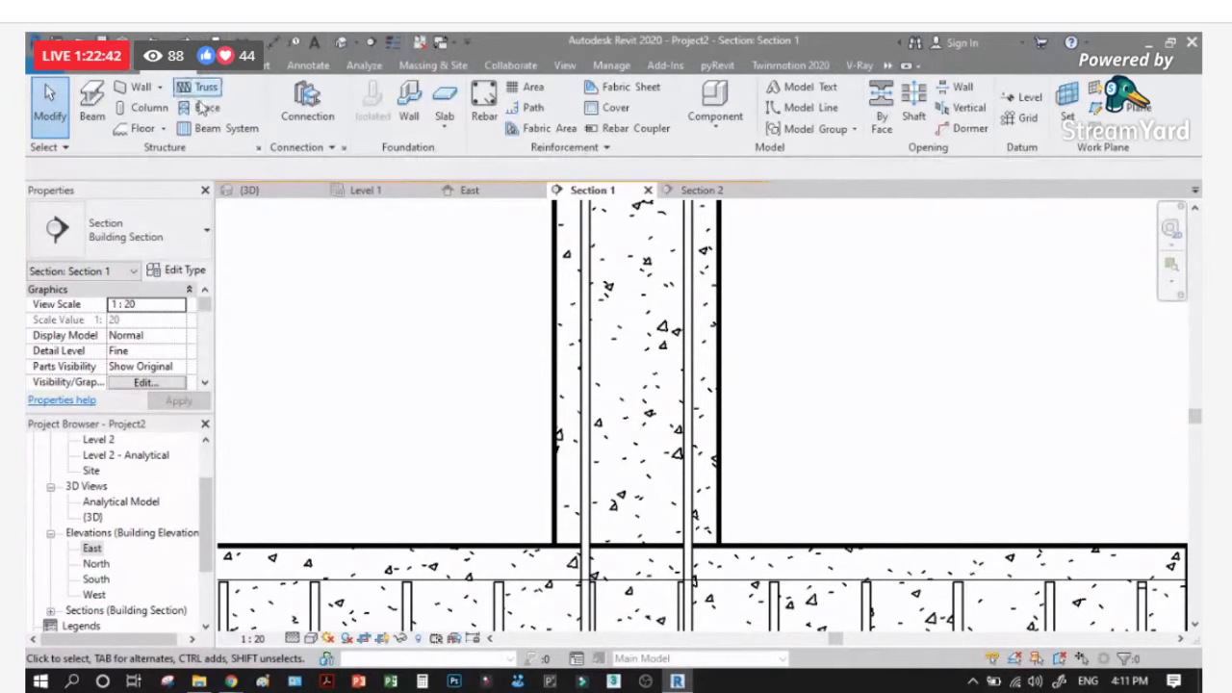
pyautogui.click(487, 113)
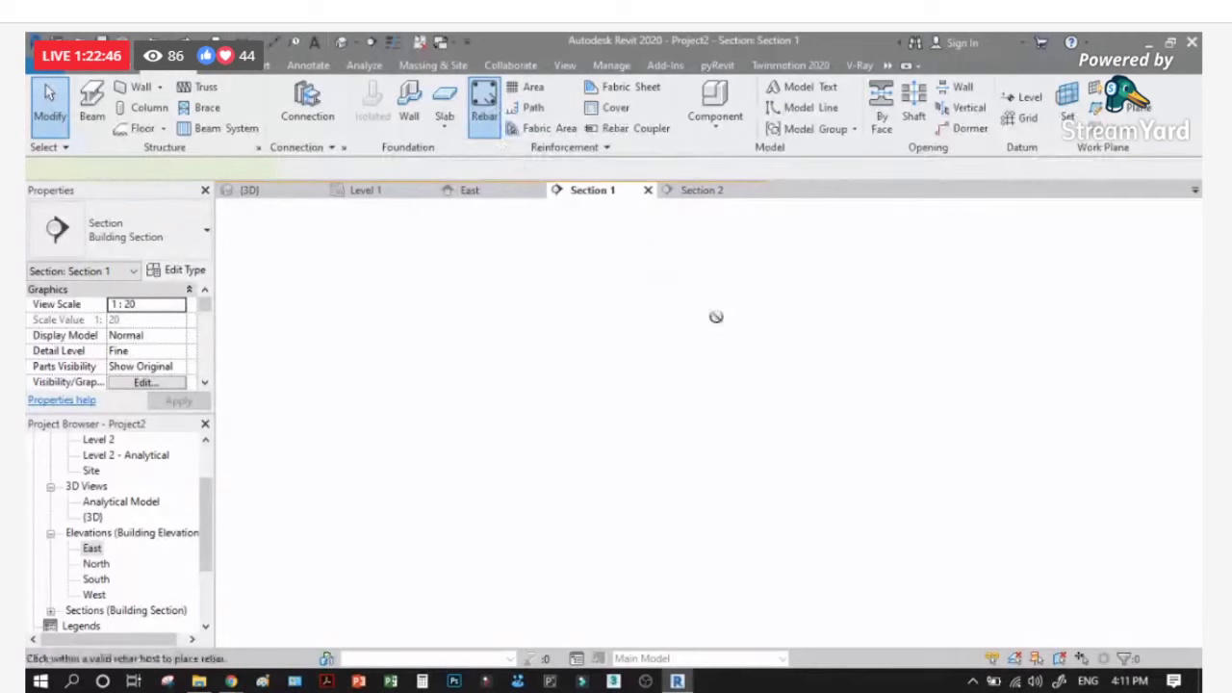
pyautogui.scroll(-3, 1075, 430)
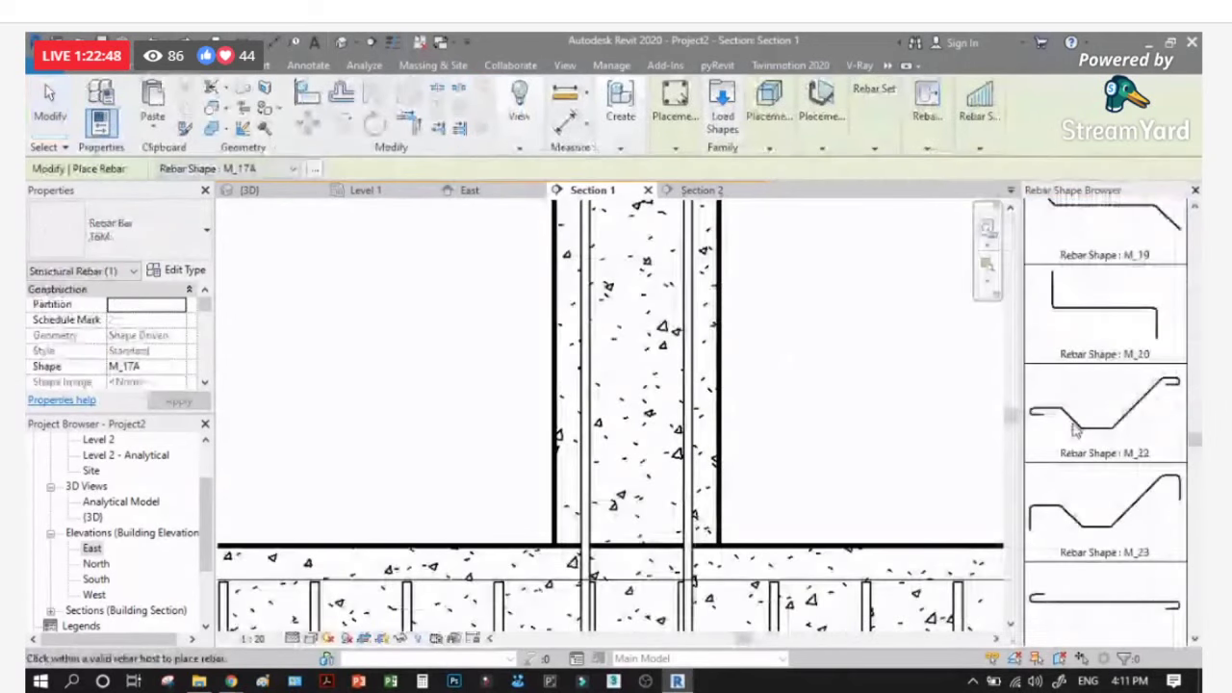
pyautogui.scroll(-10, 1075, 430)
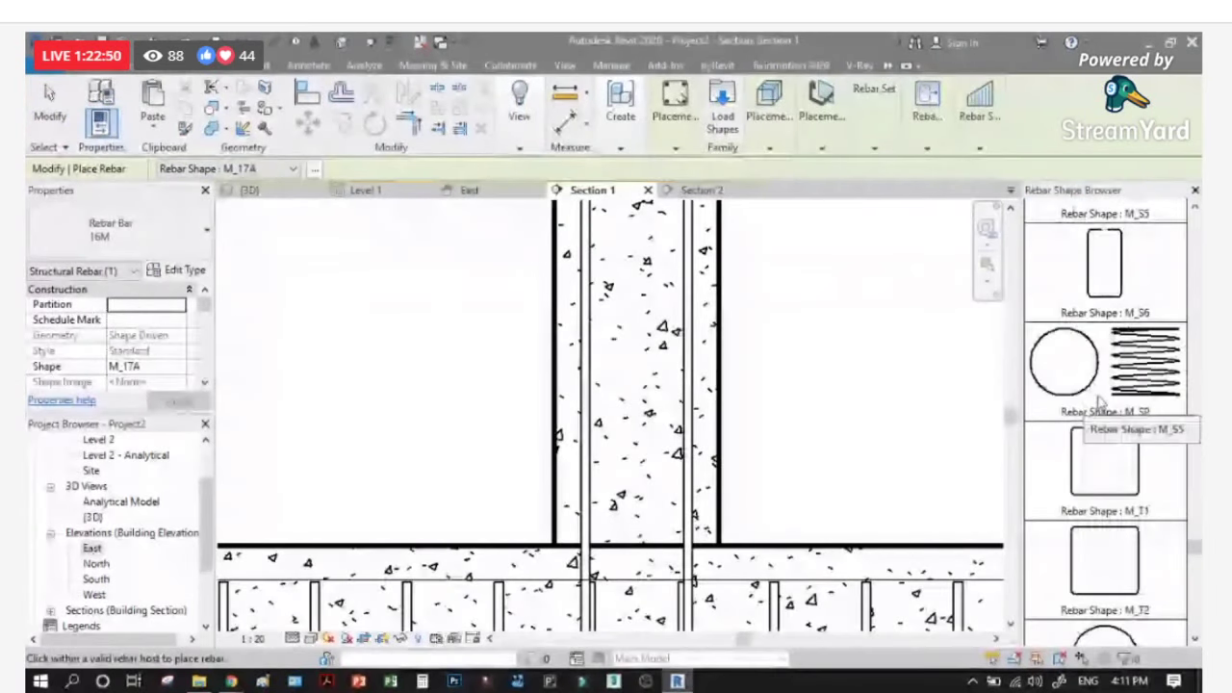
pyautogui.click(1131, 479)
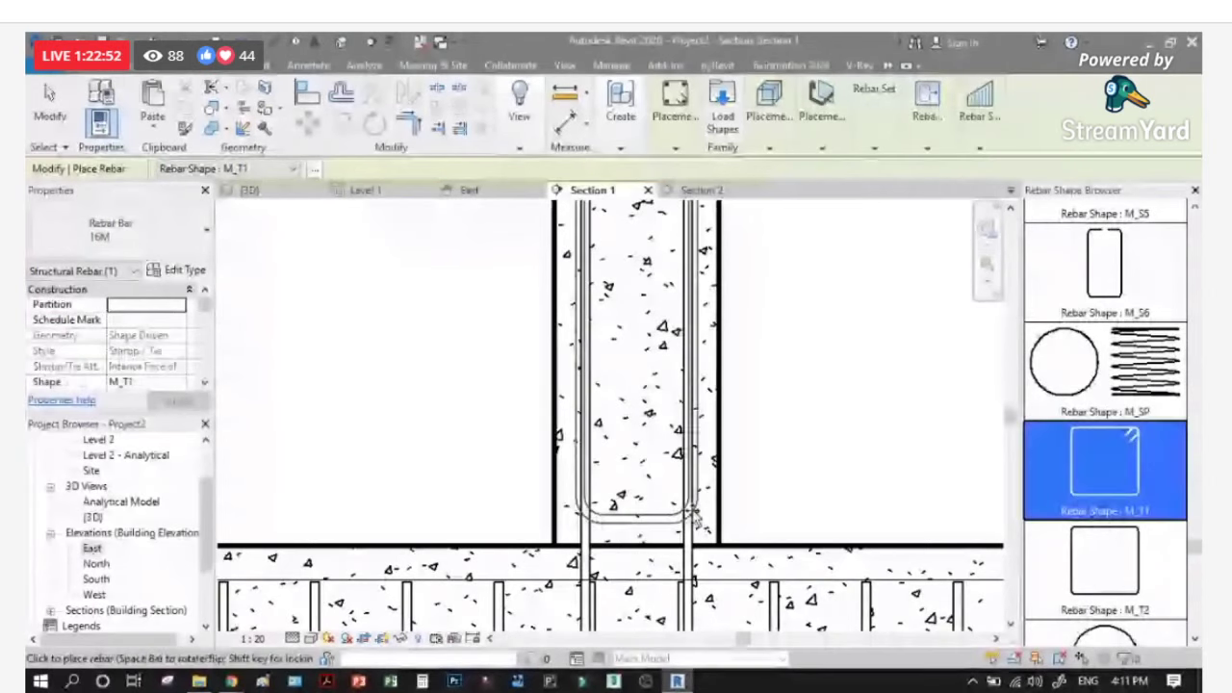
# Step: Place the M_T1 tie across the column just above the footing, oriented perpendicular to cover
pyautogui.click(661, 520)
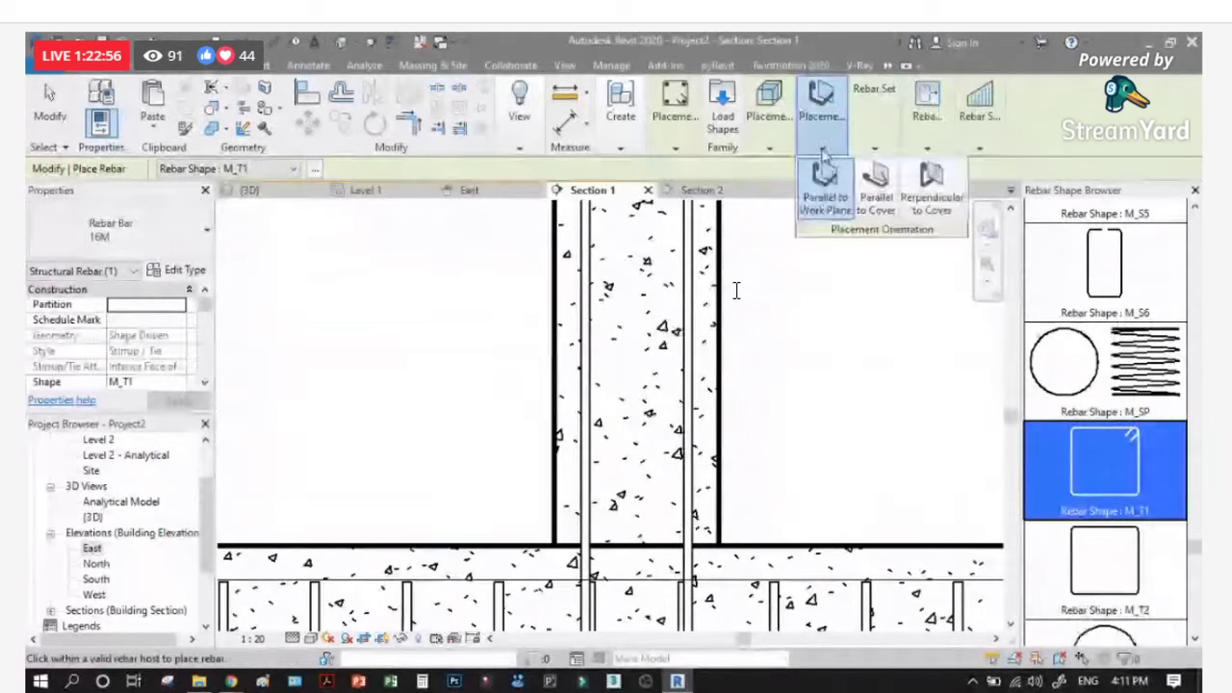
pyautogui.click(821, 106)
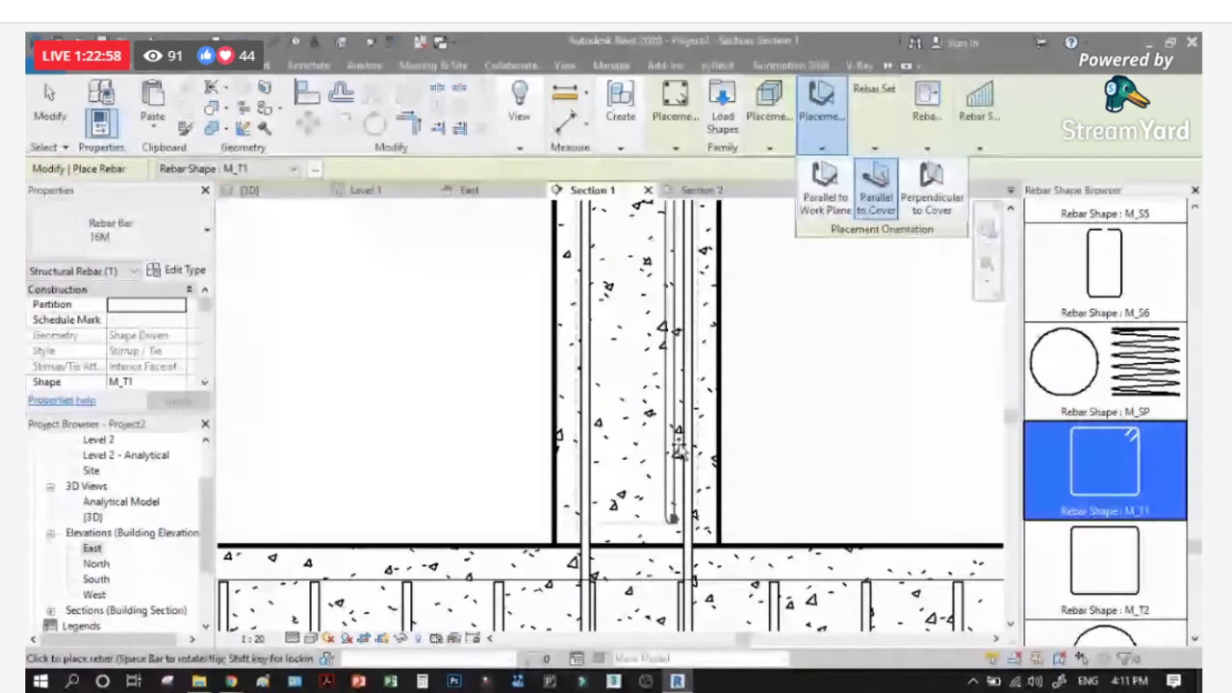
pyautogui.click(872, 197)
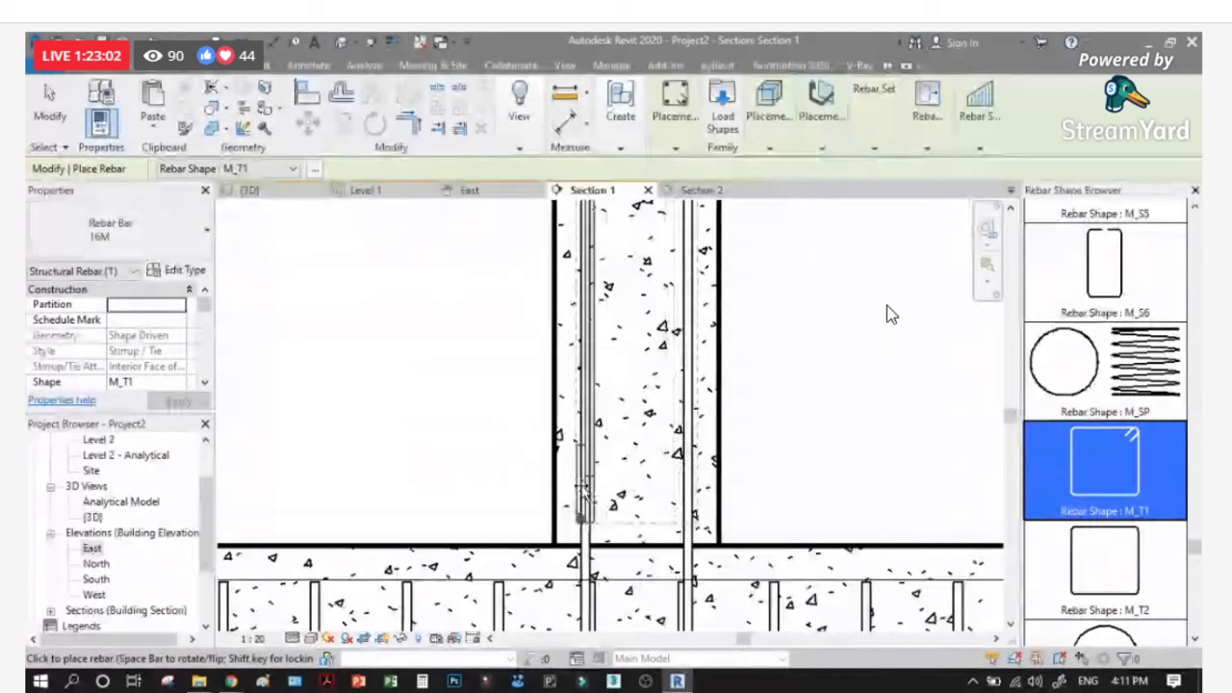
pyautogui.click(821, 147)
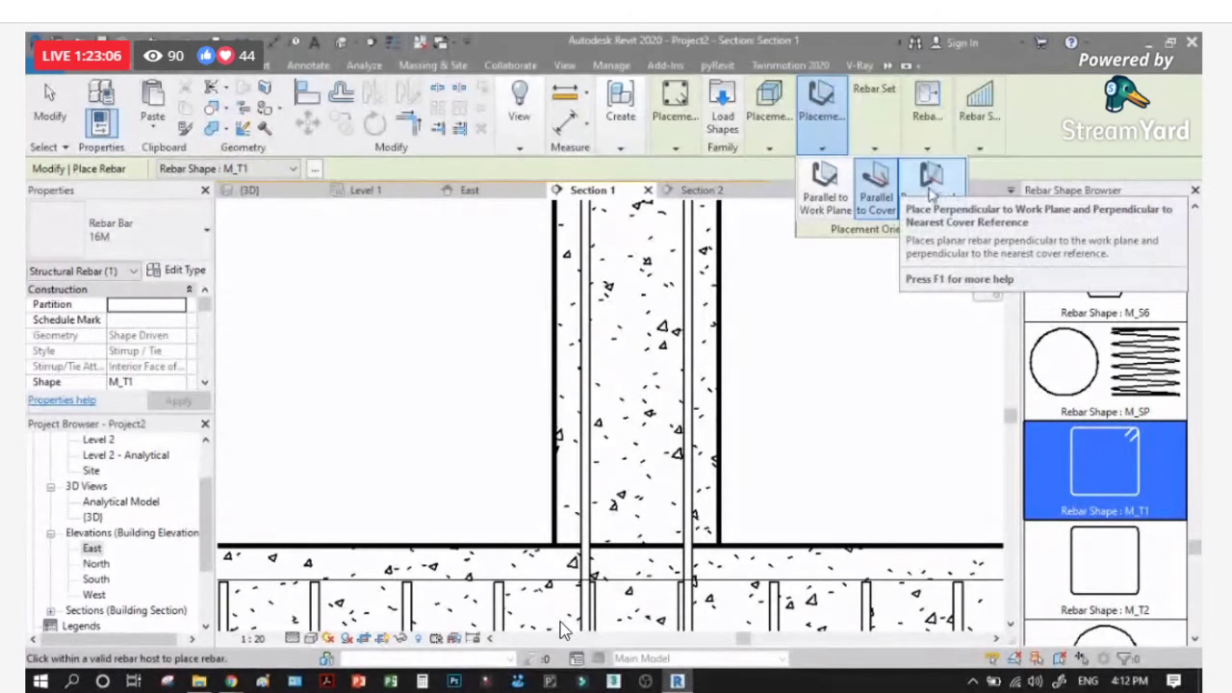
pyautogui.click(931, 197)
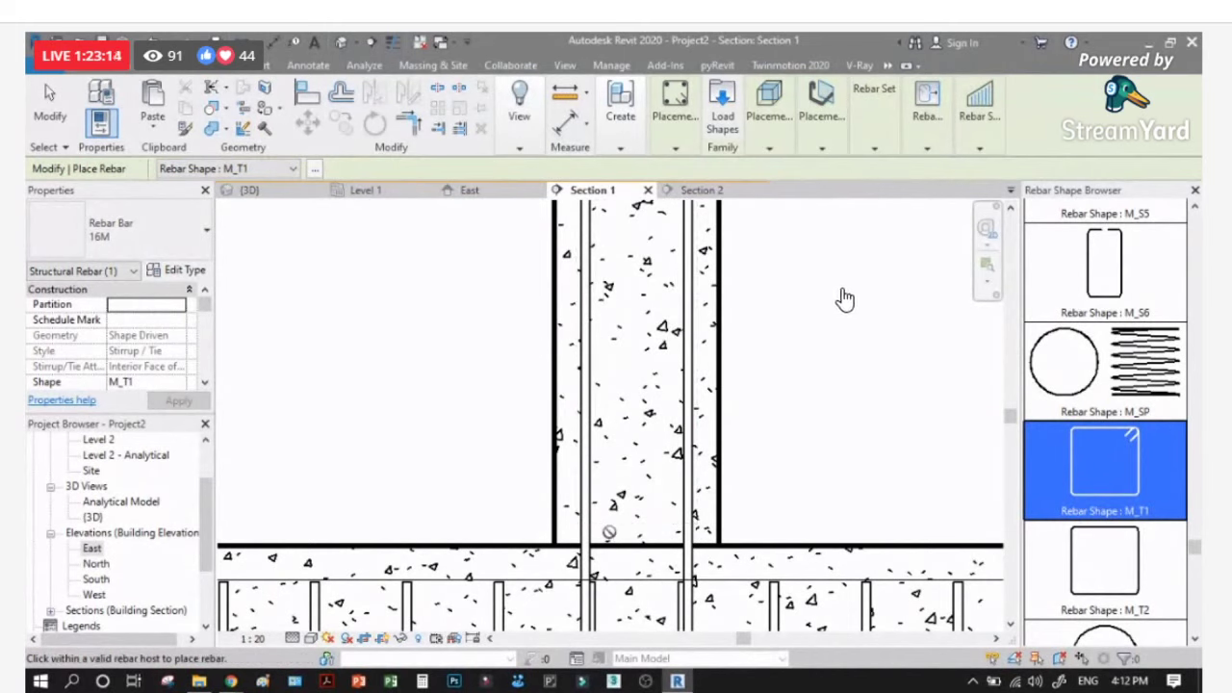
pyautogui.scroll(2, 609, 532)
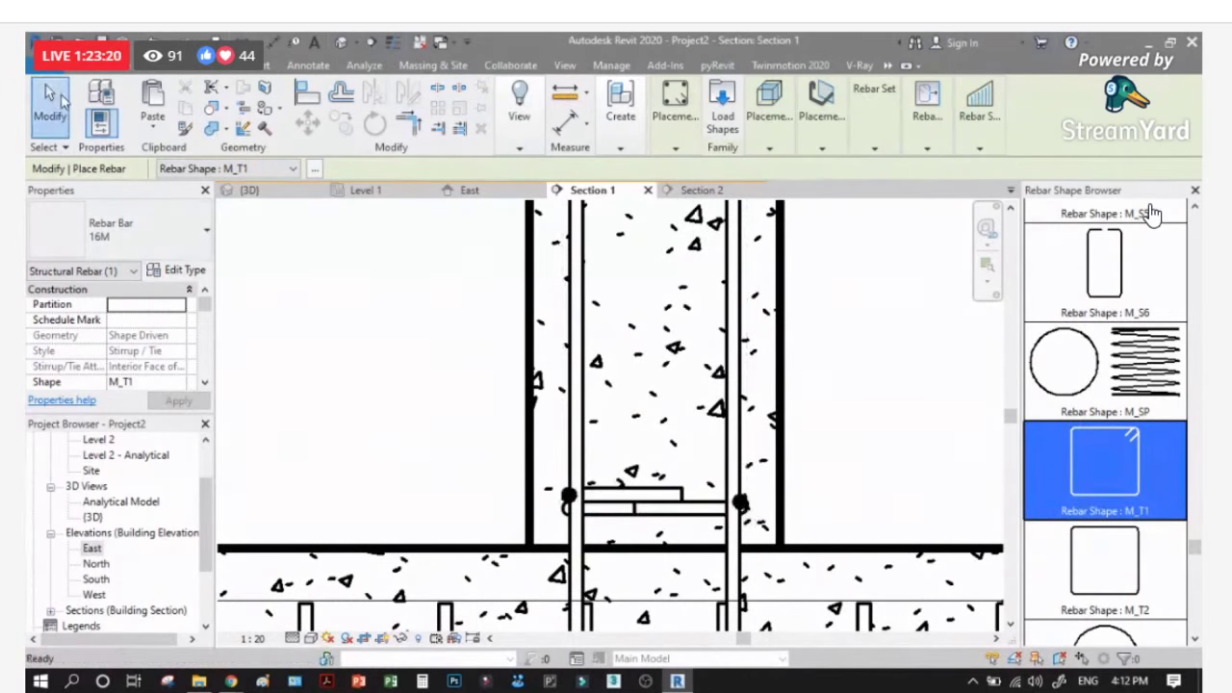
pyautogui.press('Escape')
pyautogui.press('Escape')
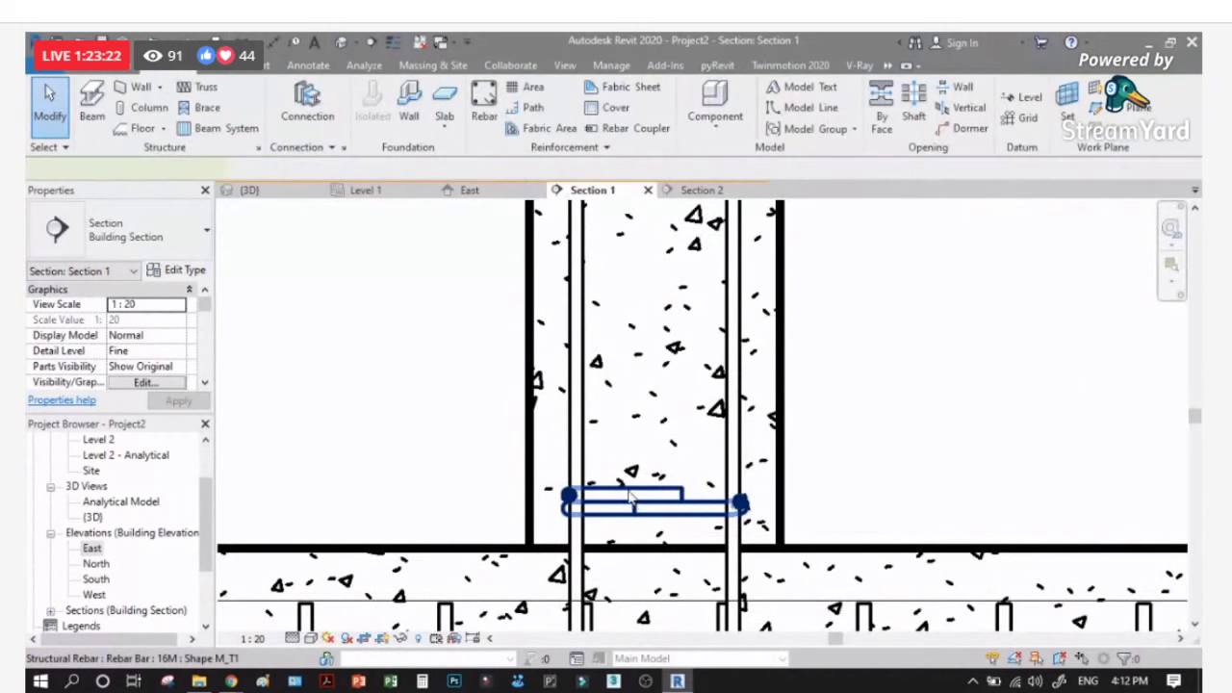
# Step: Change the new tie bar's size to 10M, then go via Section 2 back to Section 1
pyautogui.click(630, 496)
pyautogui.click(183, 229)
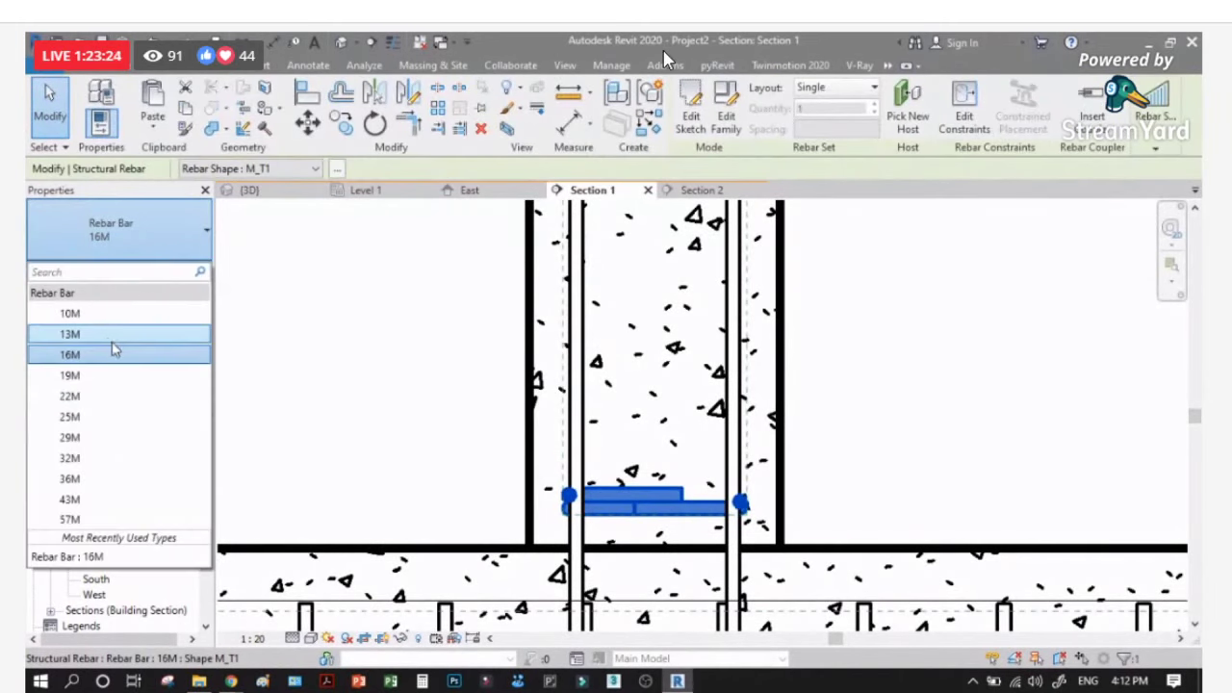
pyautogui.click(123, 313)
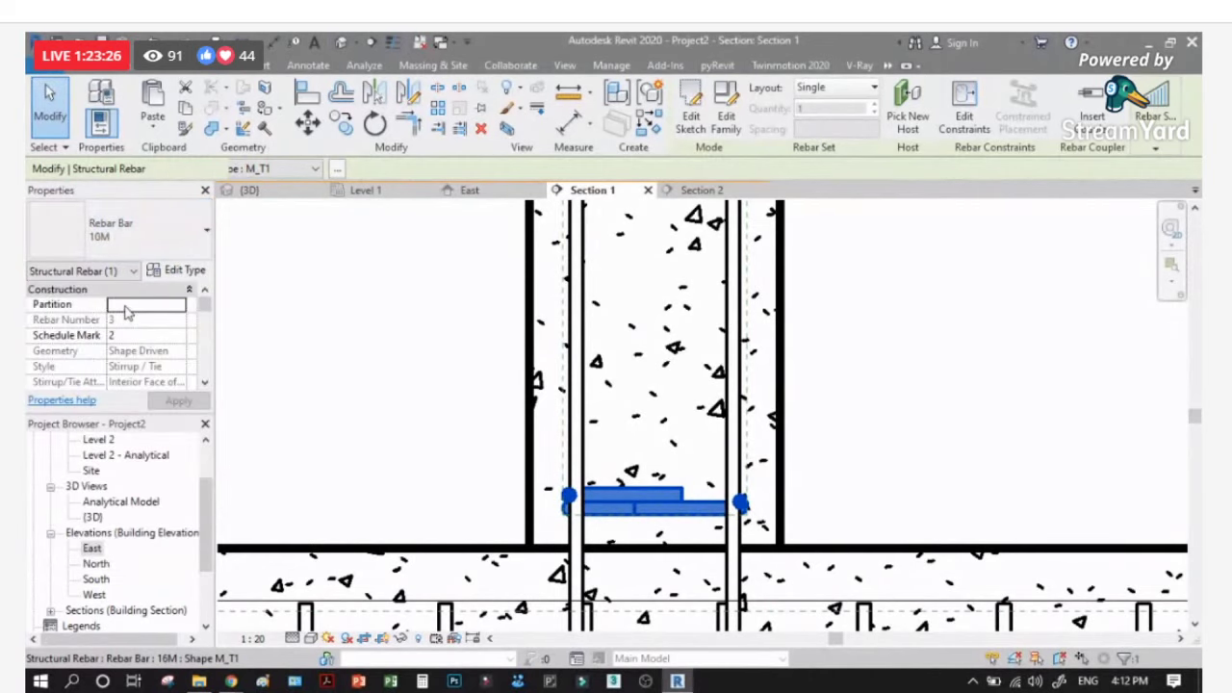
pyautogui.scroll(2, 831, 506)
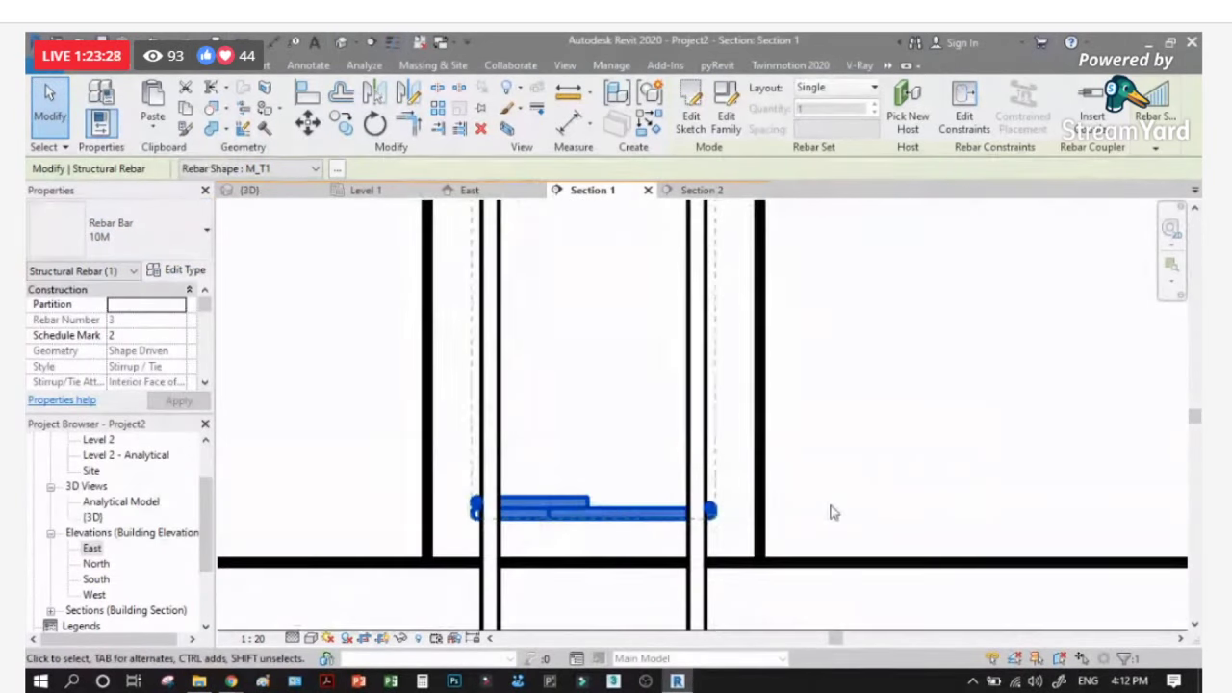
pyautogui.click(305, 487)
pyautogui.press('Escape')
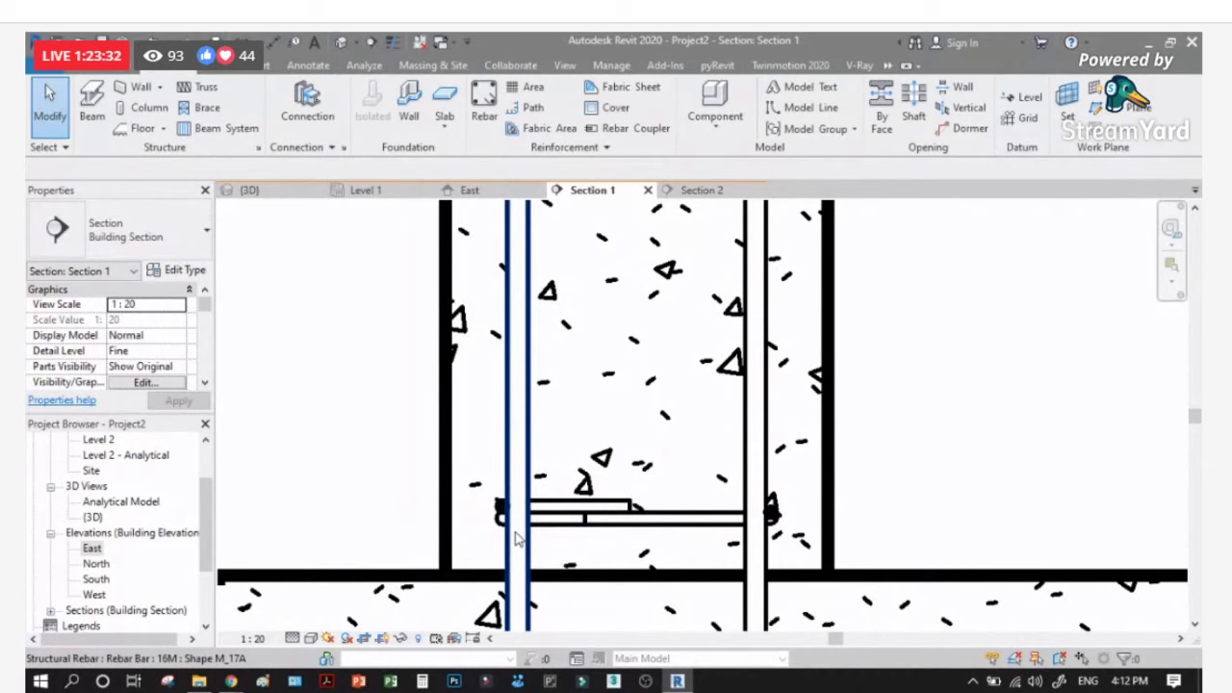
pyautogui.click(702, 190)
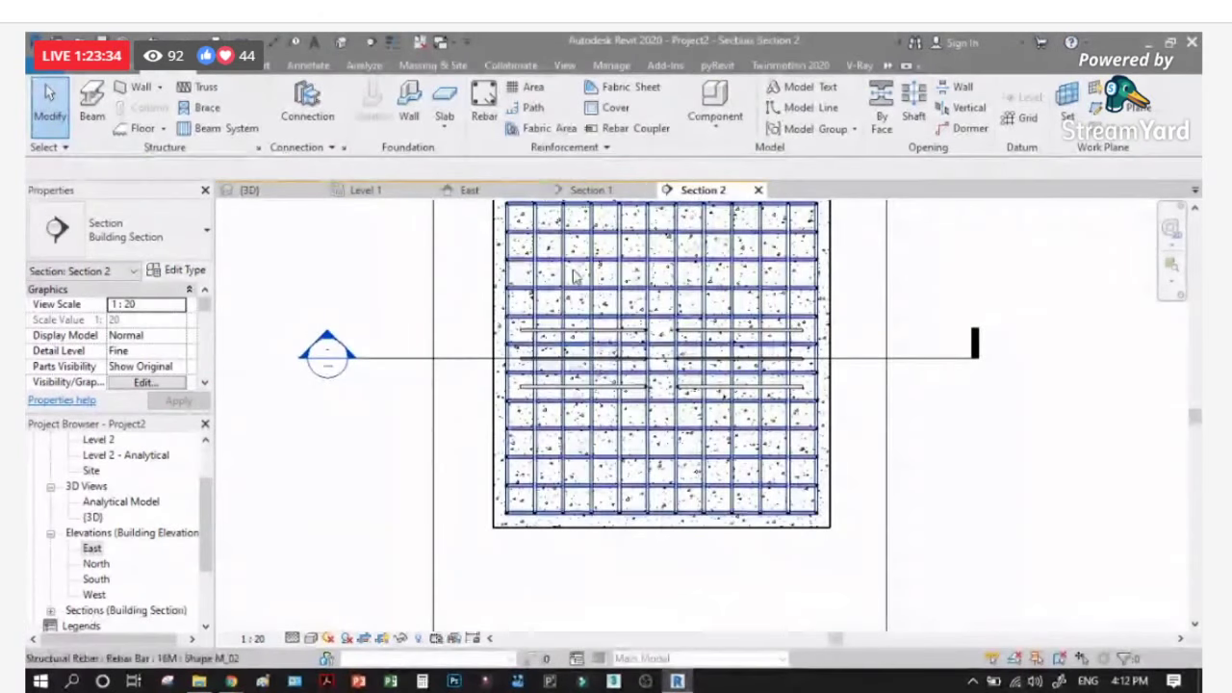
pyautogui.click(591, 190)
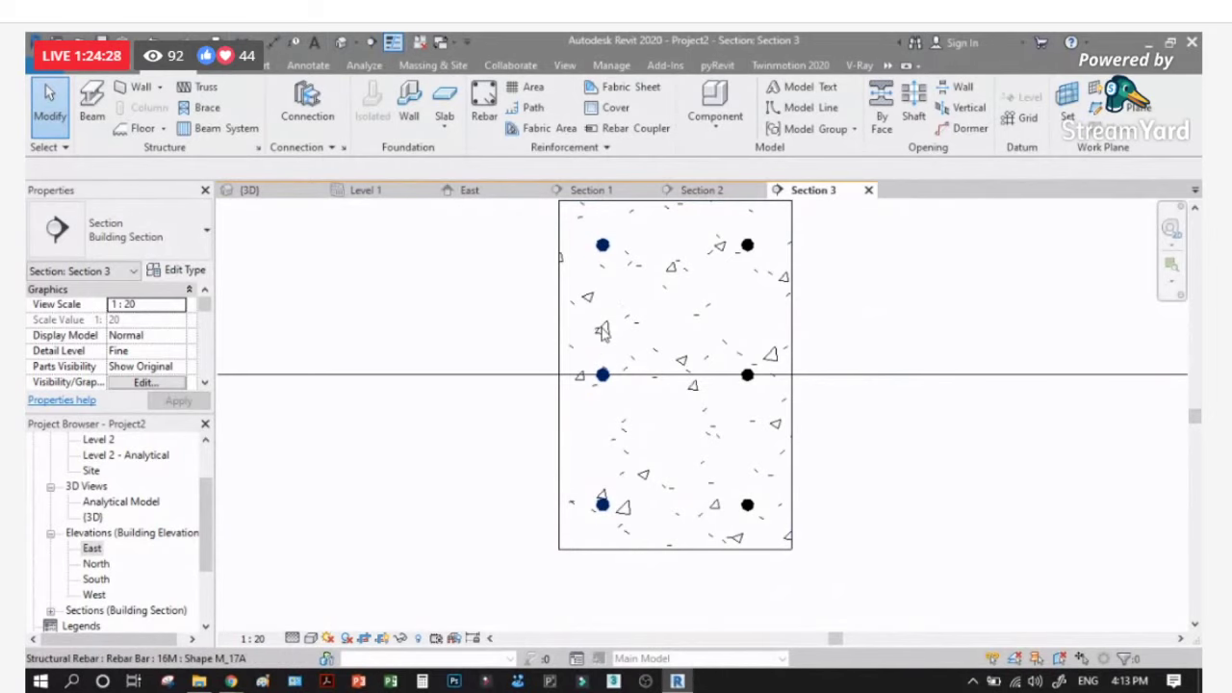
# Step: Drag the Section 3 cut line down toward the footing and check the updated Section 3
pyautogui.click(589, 190)
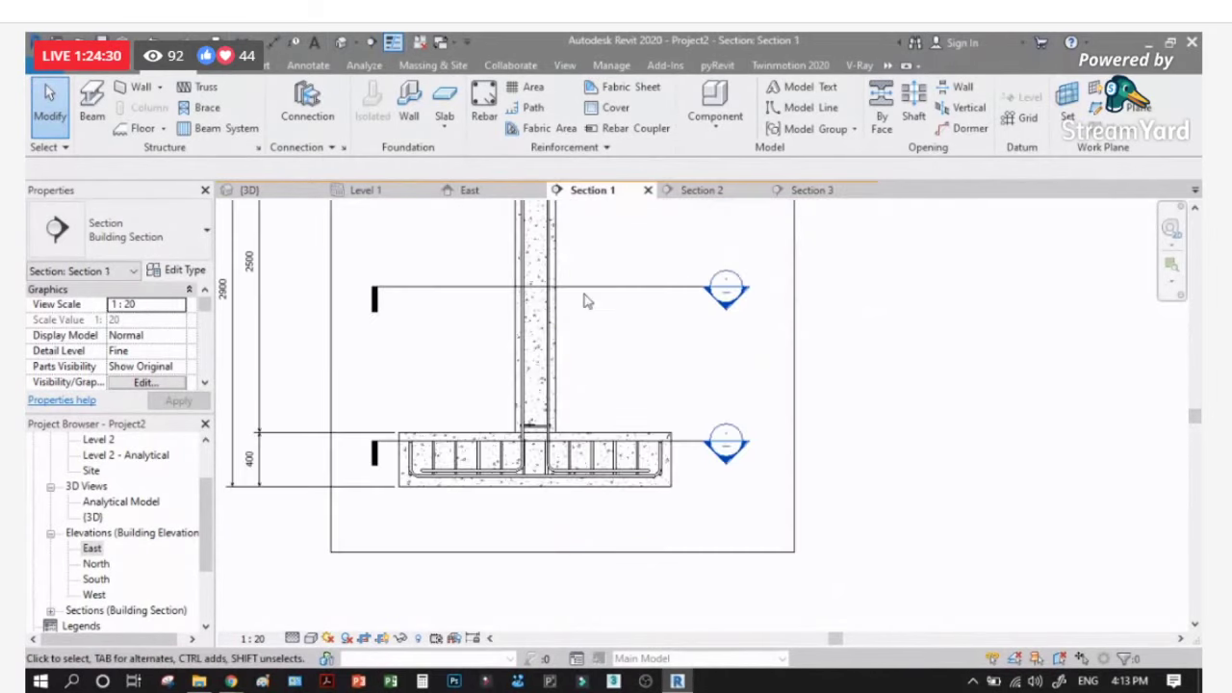
pyautogui.scroll(4, 529, 426)
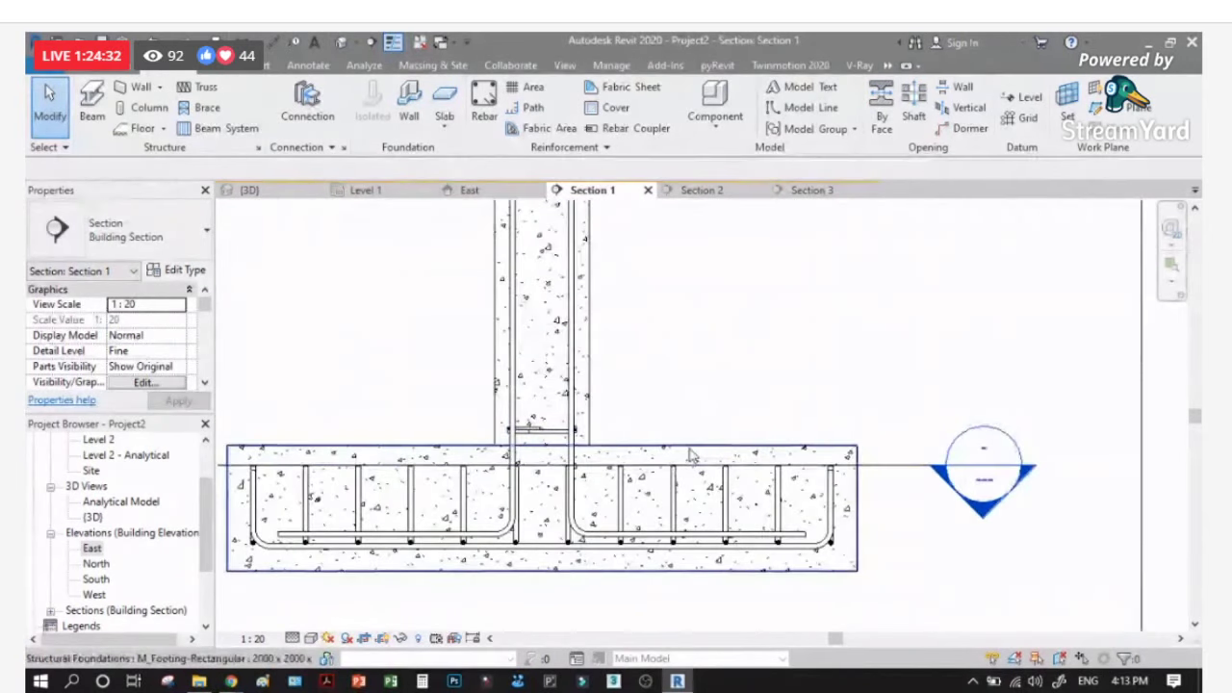
pyautogui.scroll(-2, 683, 246)
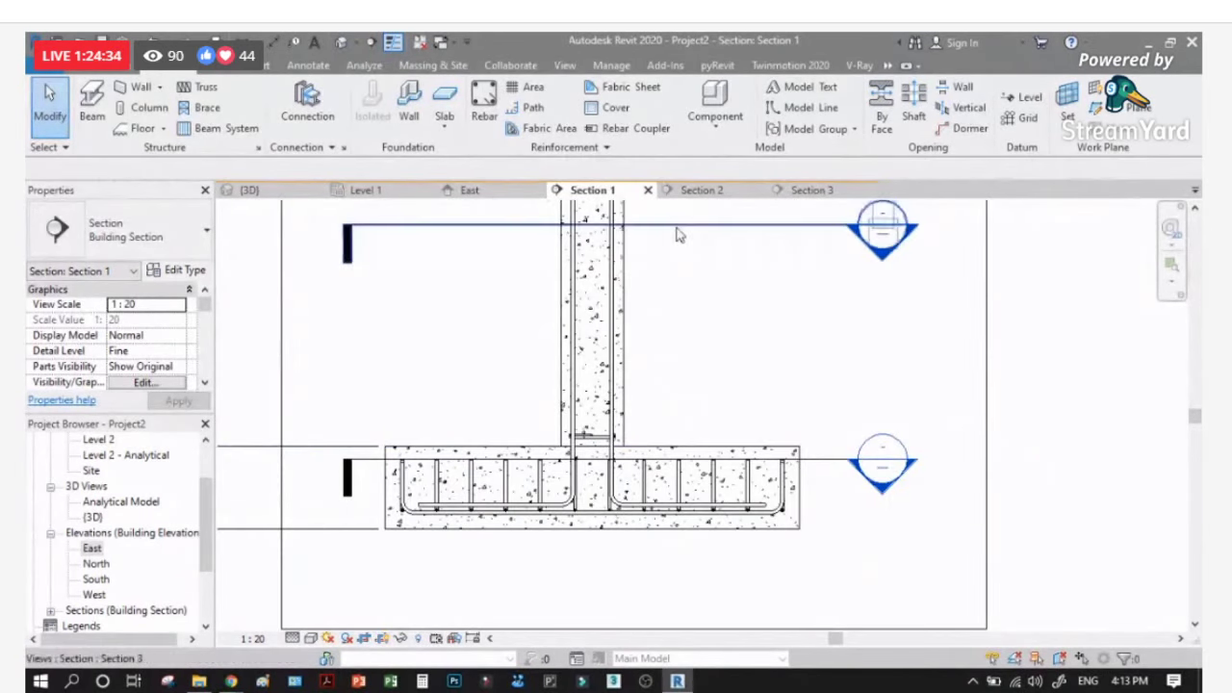
pyautogui.click(676, 235)
pyautogui.scroll(2, 587, 414)
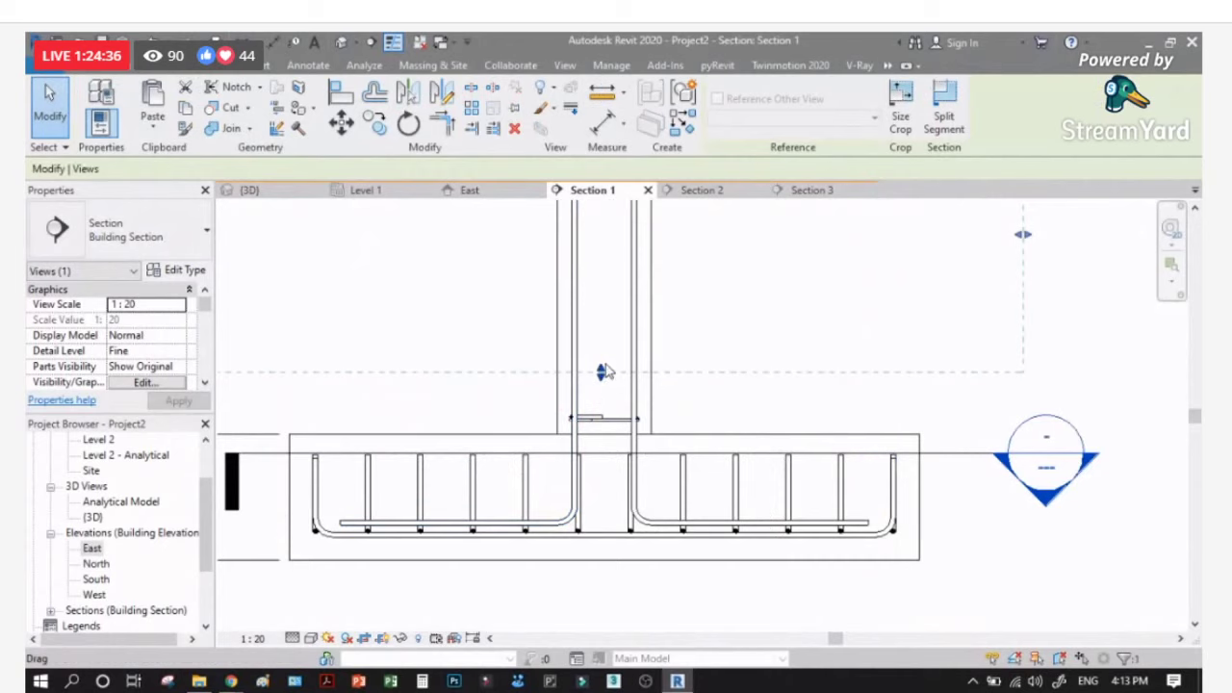
pyautogui.scroll(2, 598, 400)
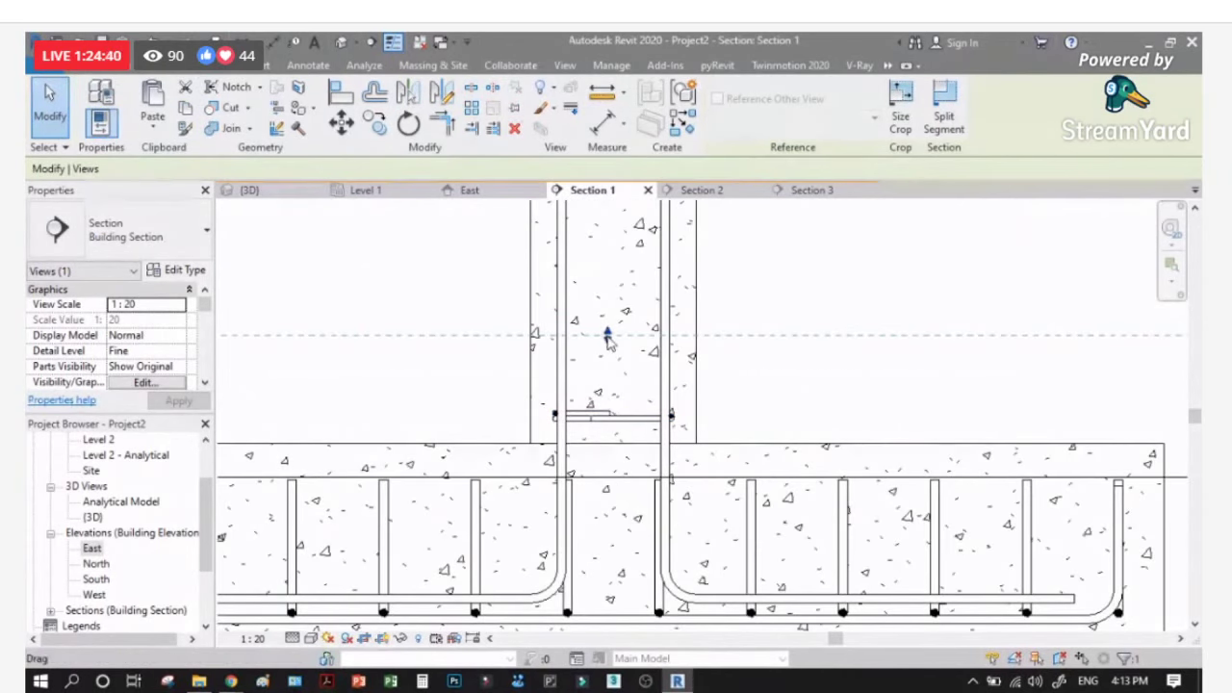
pyautogui.moveTo(607, 337); pyautogui.dragTo(611, 421)
pyautogui.scroll(1, 610, 421)
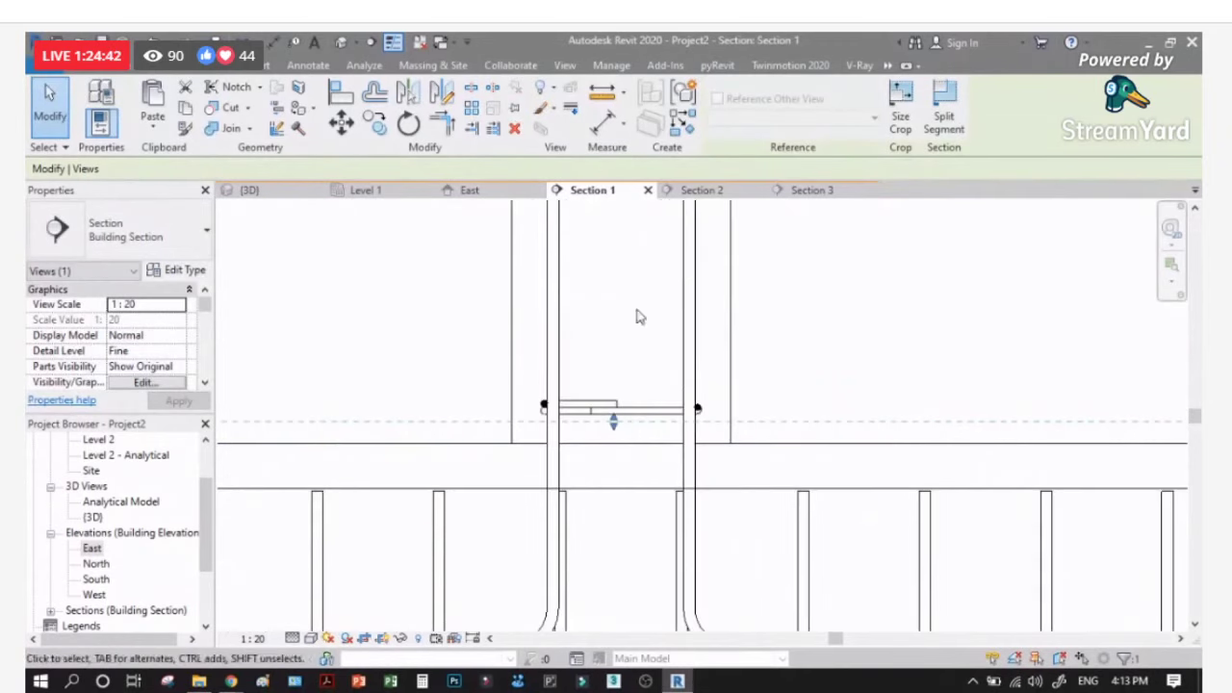
pyautogui.click(806, 192)
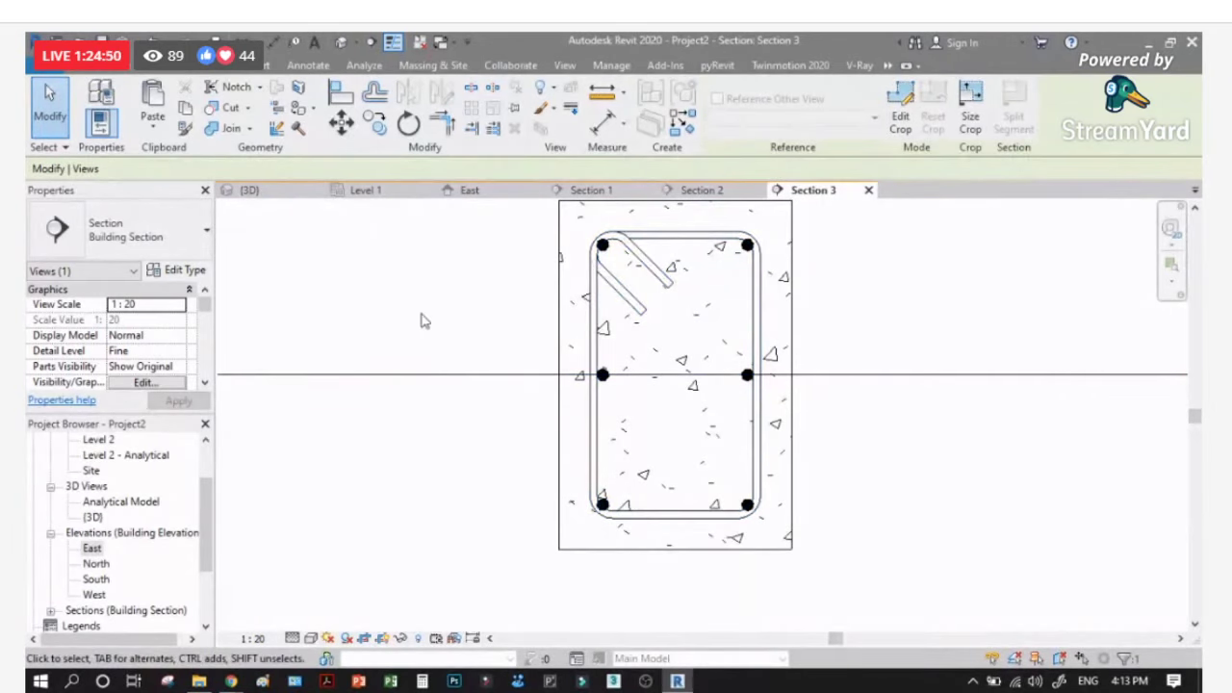
# Step: Back in Section 1, select the tie bar and keep its Single rebar set layout
pyautogui.click(591, 190)
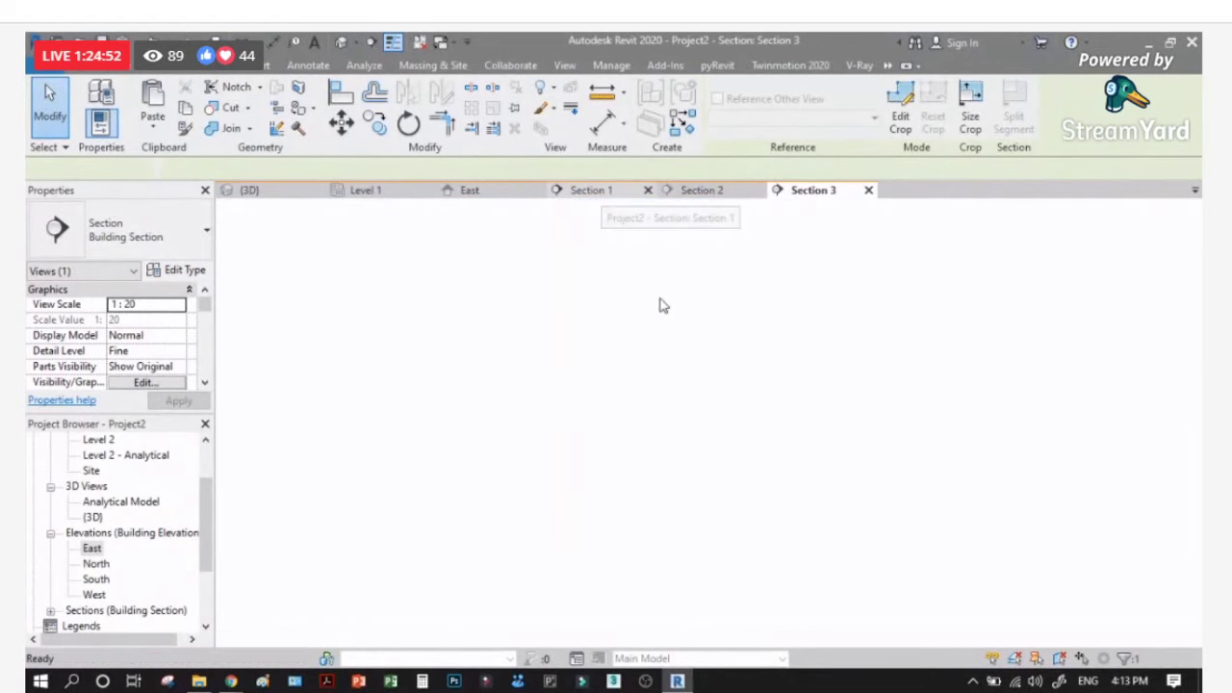
pyautogui.scroll(1, 671, 446)
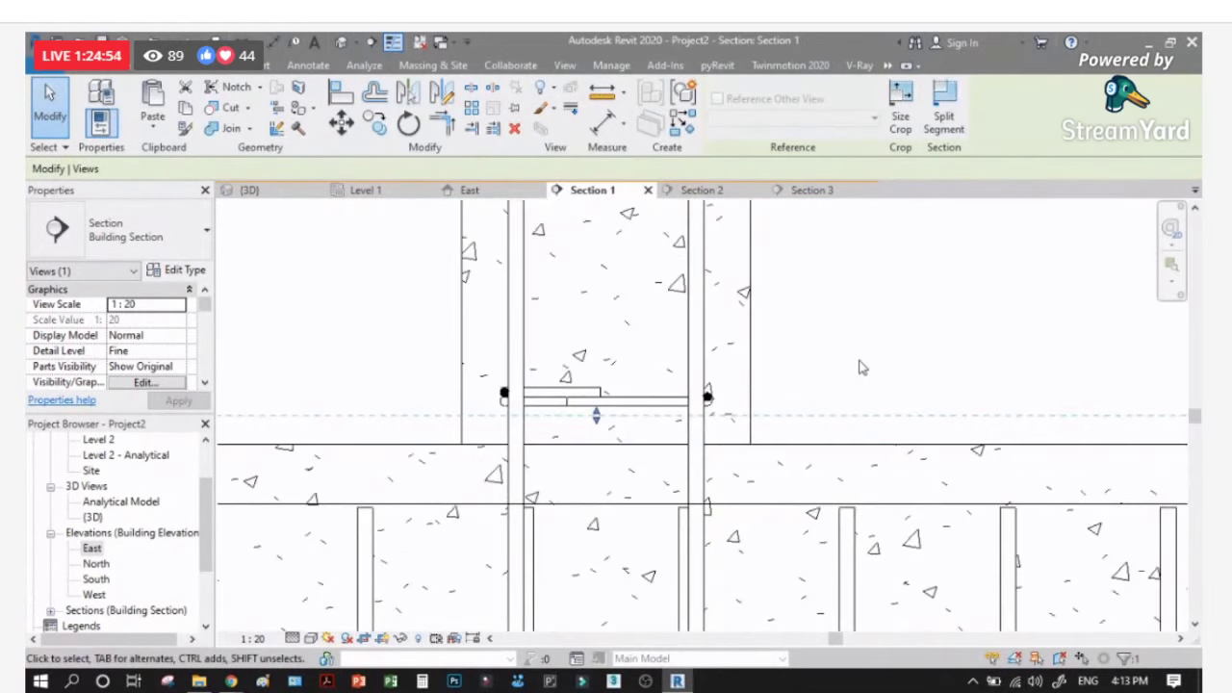
pyautogui.click(862, 368)
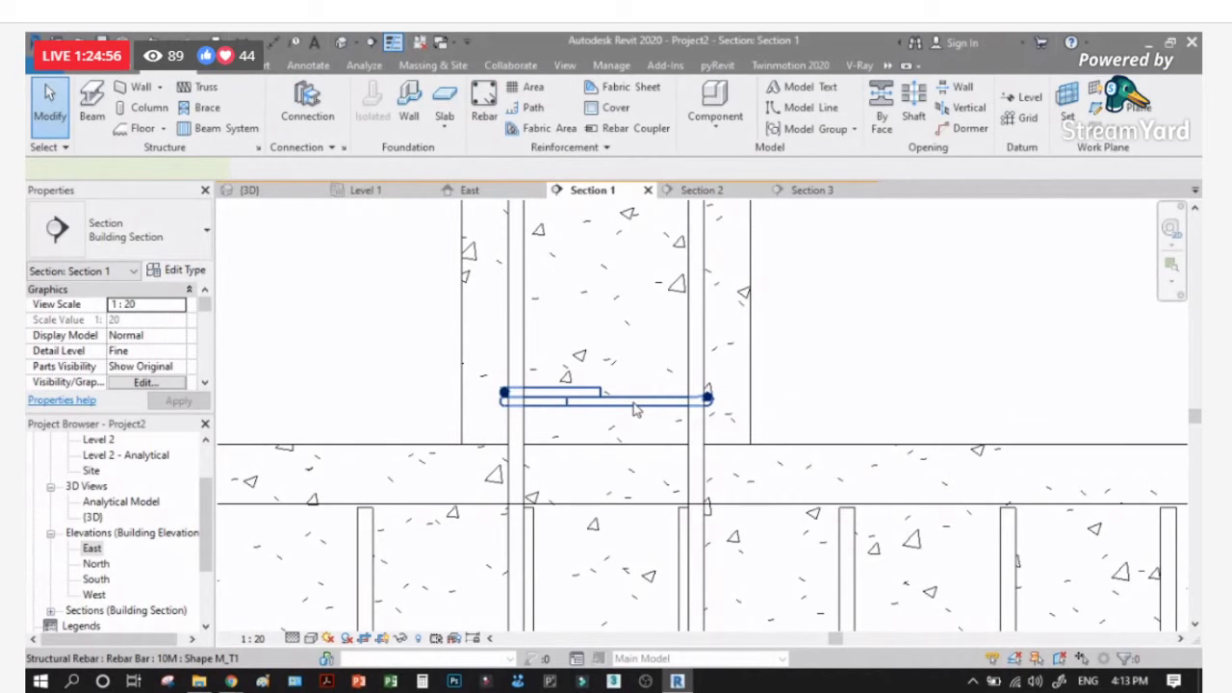
pyautogui.click(634, 409)
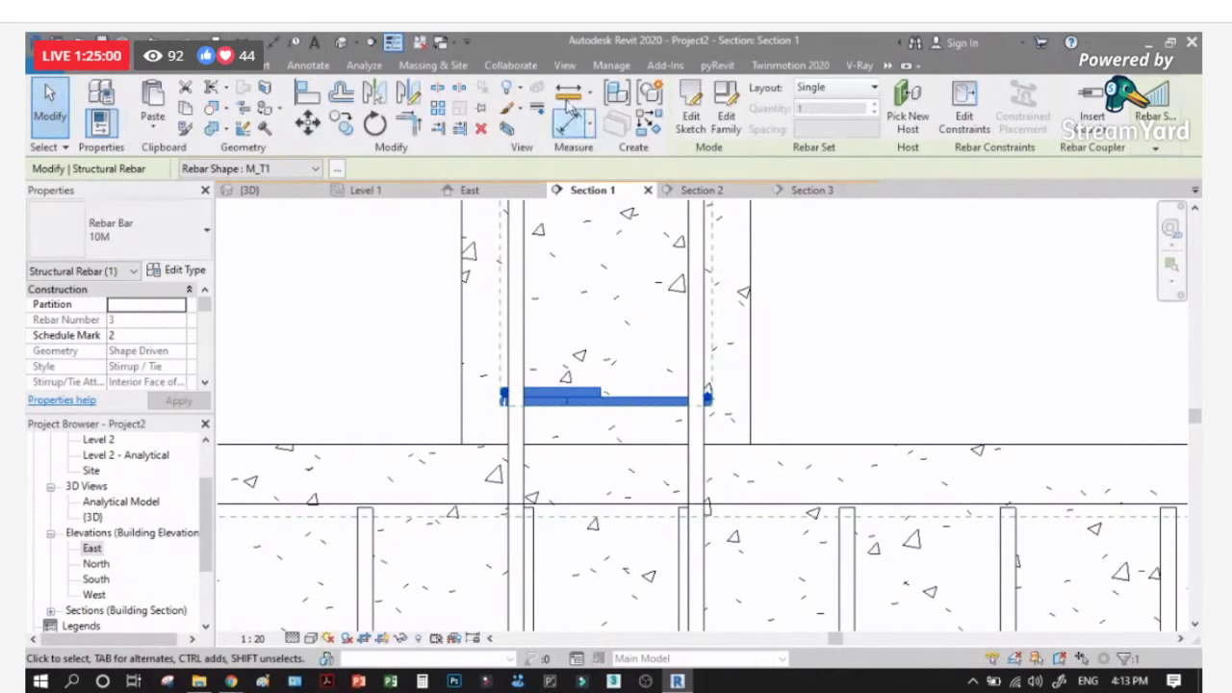
pyautogui.click(874, 91)
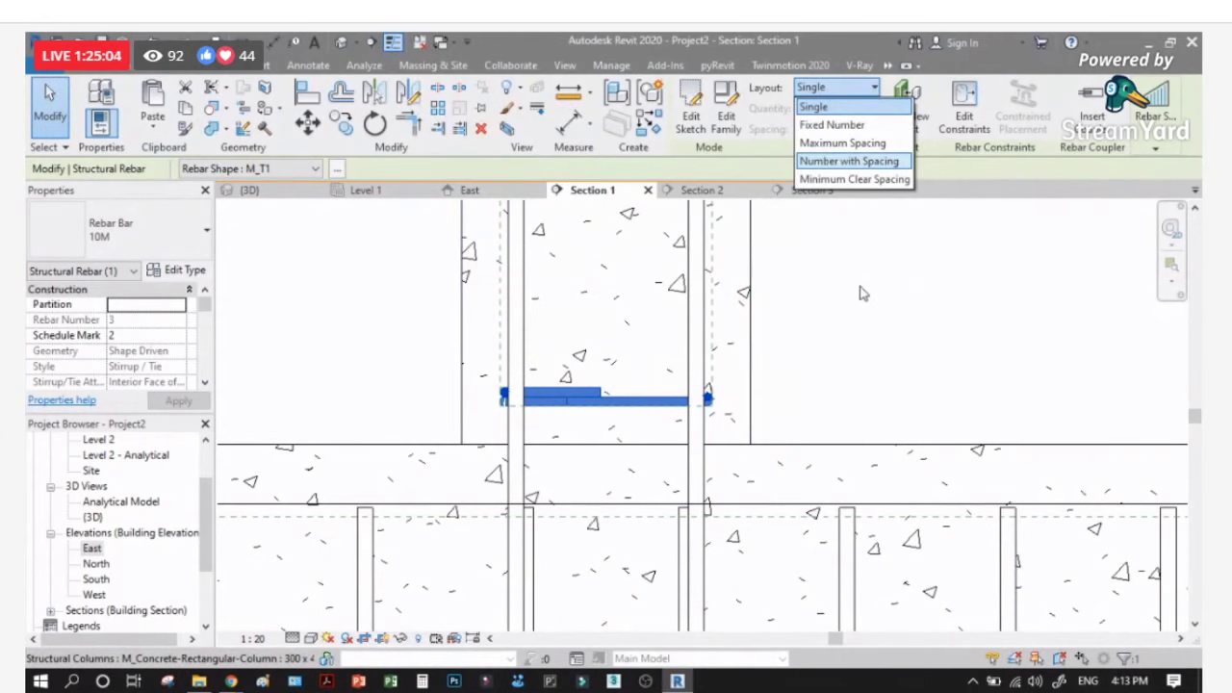
pyautogui.click(570, 123)
# Step: Add an aligned dimension (45) from the tie bar to the footing top
pyautogui.scroll(2, 747, 445)
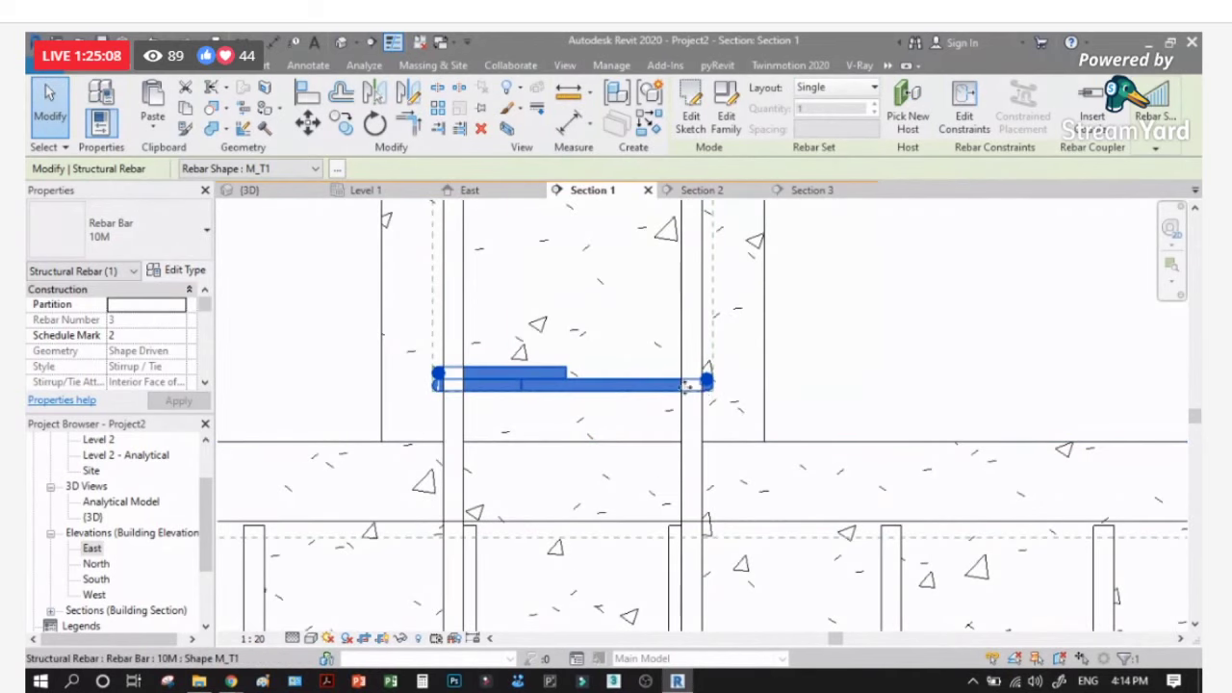
pyautogui.click(569, 123)
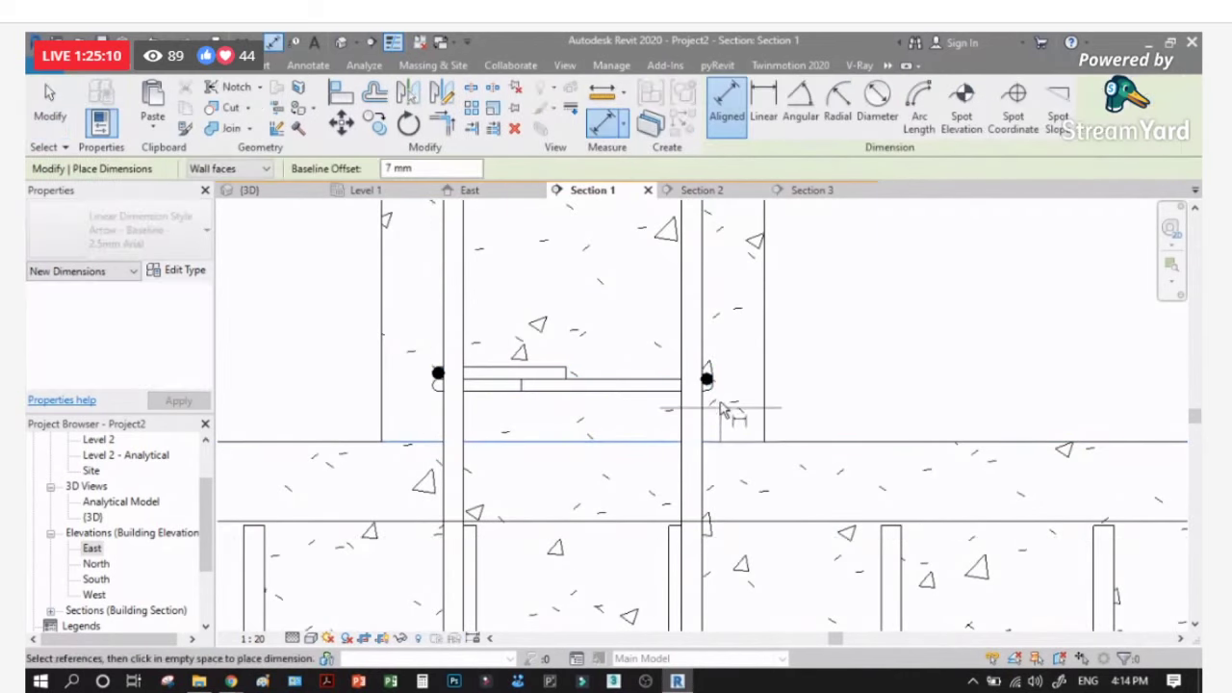
pyautogui.click(707, 383)
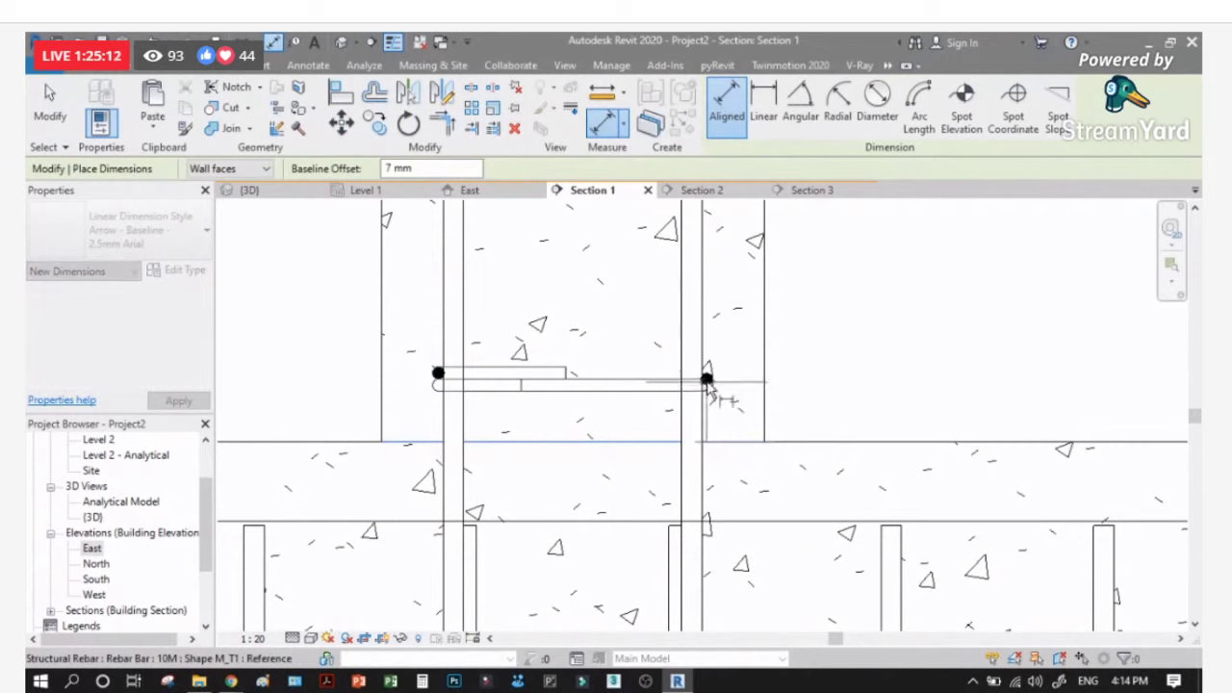
pyautogui.click(708, 383)
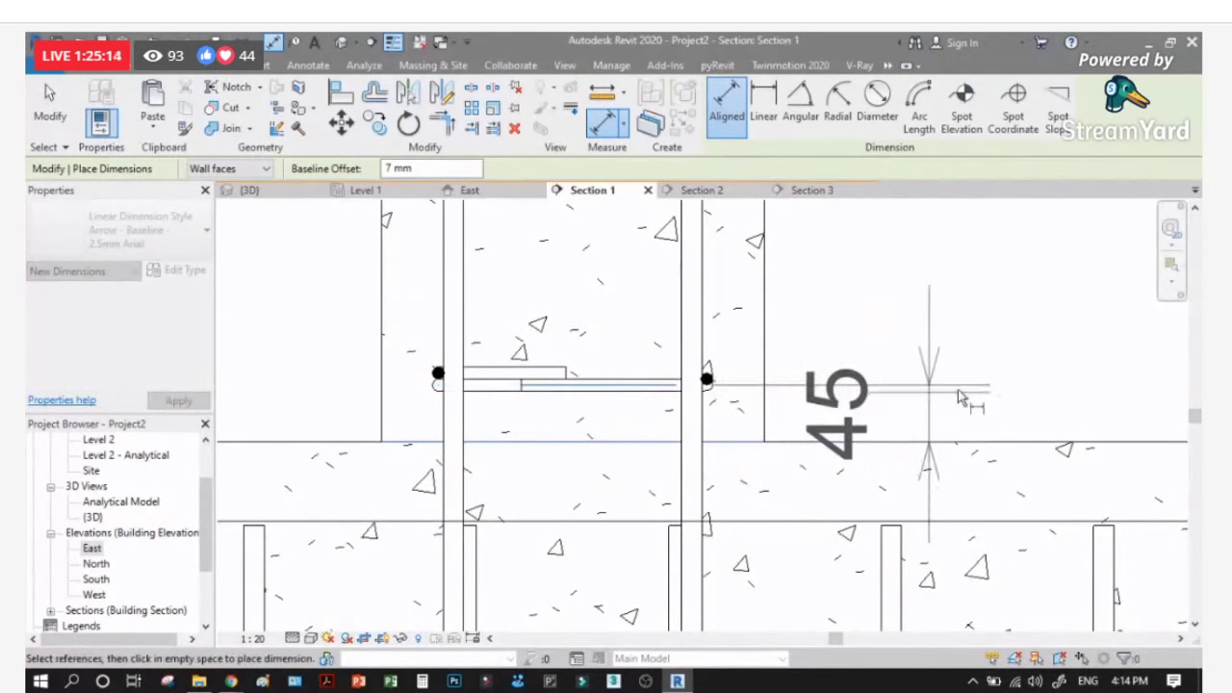
pyautogui.click(1042, 387)
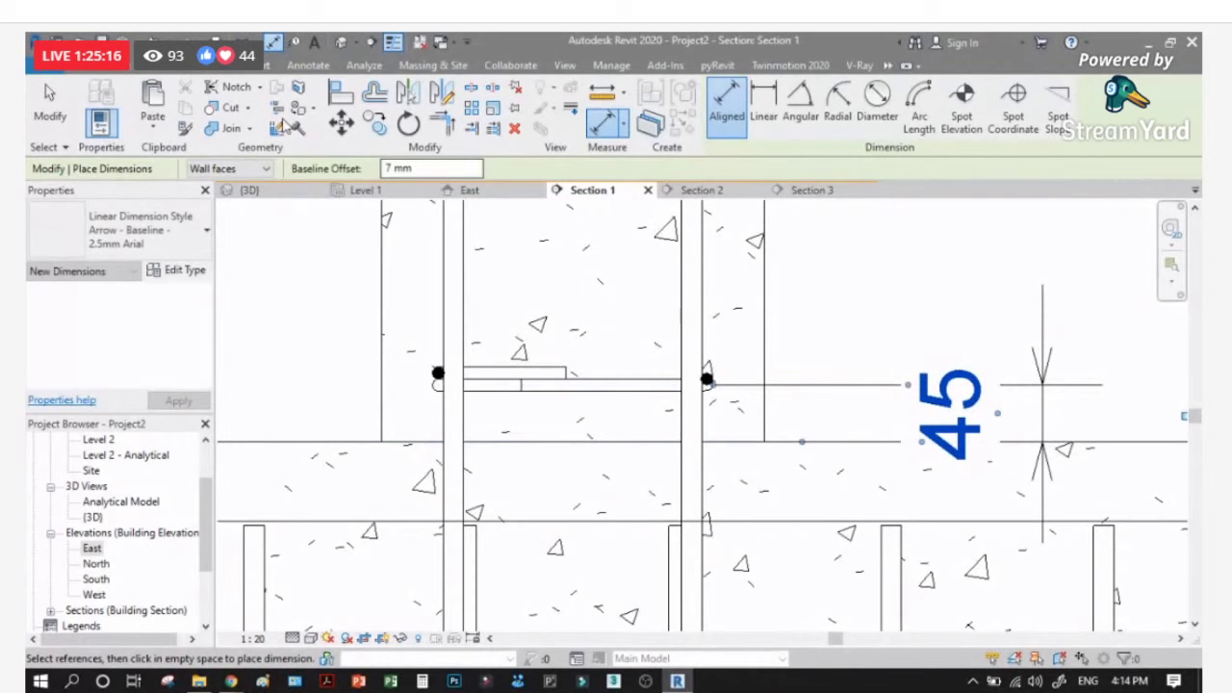
pyautogui.click(53, 108)
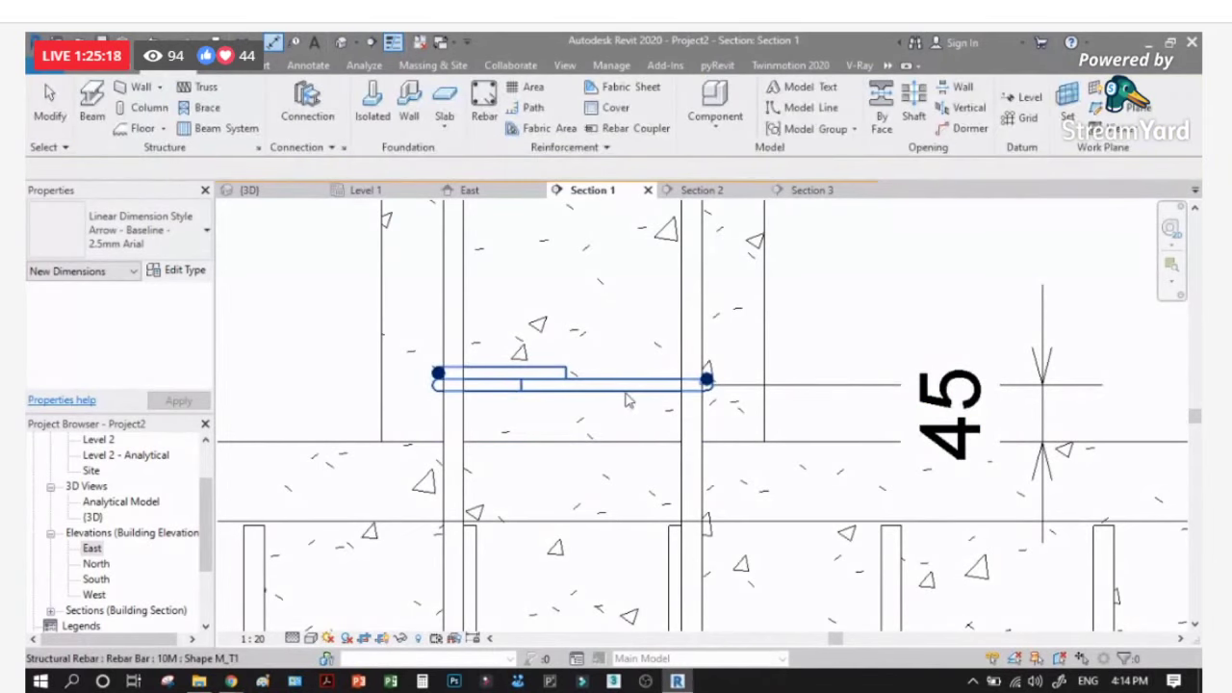
# Step: Set the tie bar's distance above the footing top to 50
pyautogui.click(626, 400)
pyautogui.click(991, 415)
pyautogui.write('50')
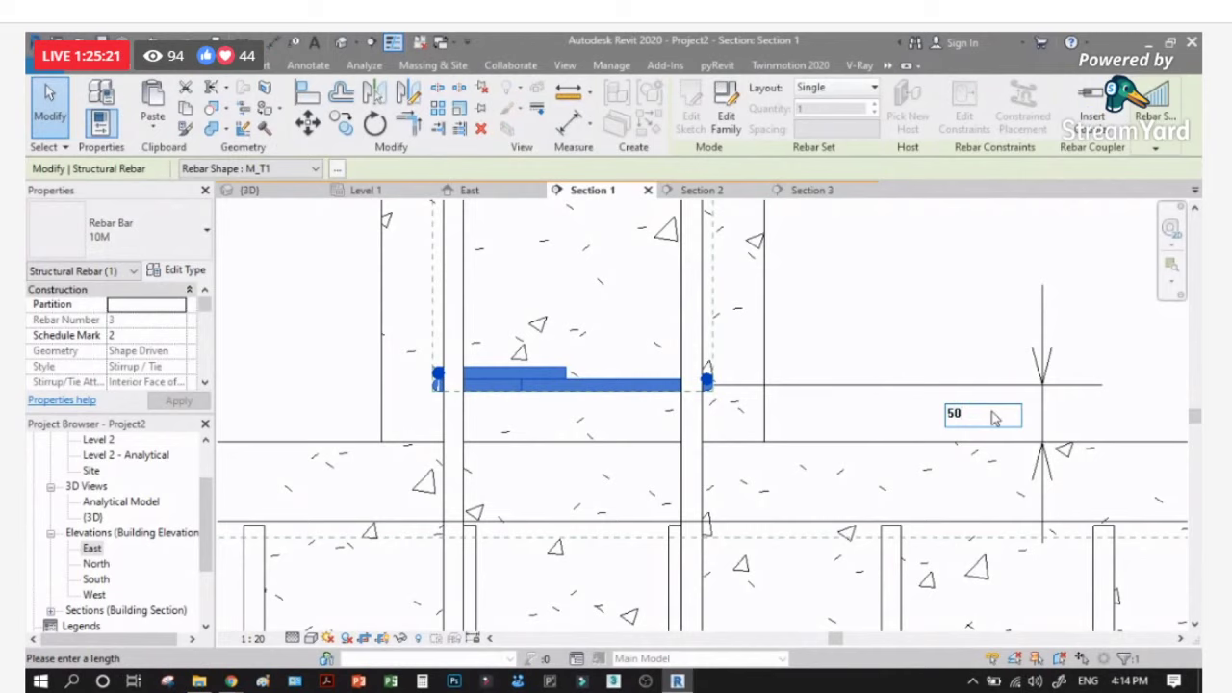
pyautogui.press('Return')
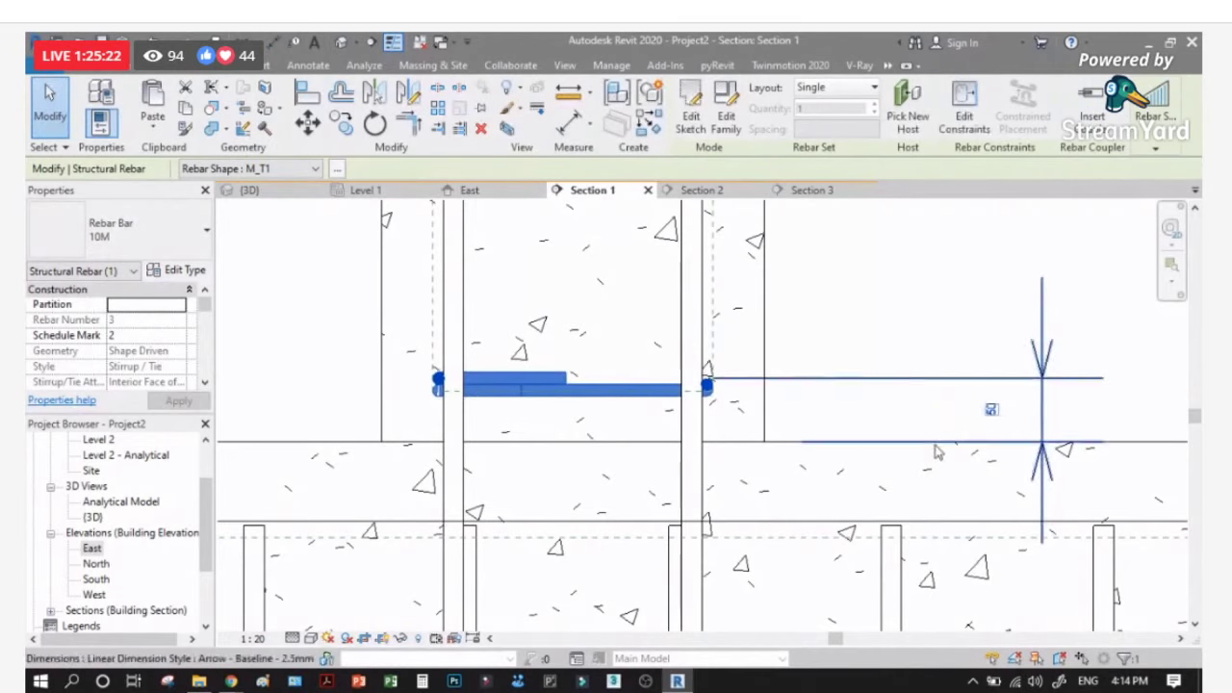
pyautogui.click(883, 421)
pyautogui.scroll(-2, 577, 424)
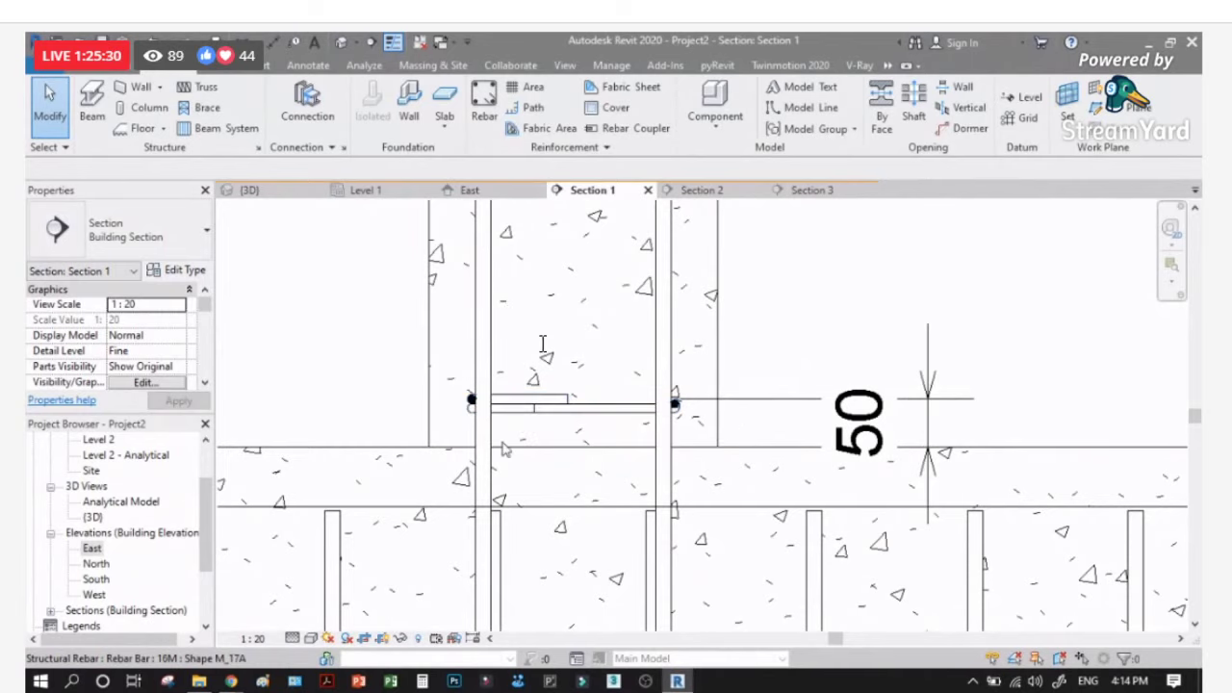
pyautogui.scroll(-1, 539, 356)
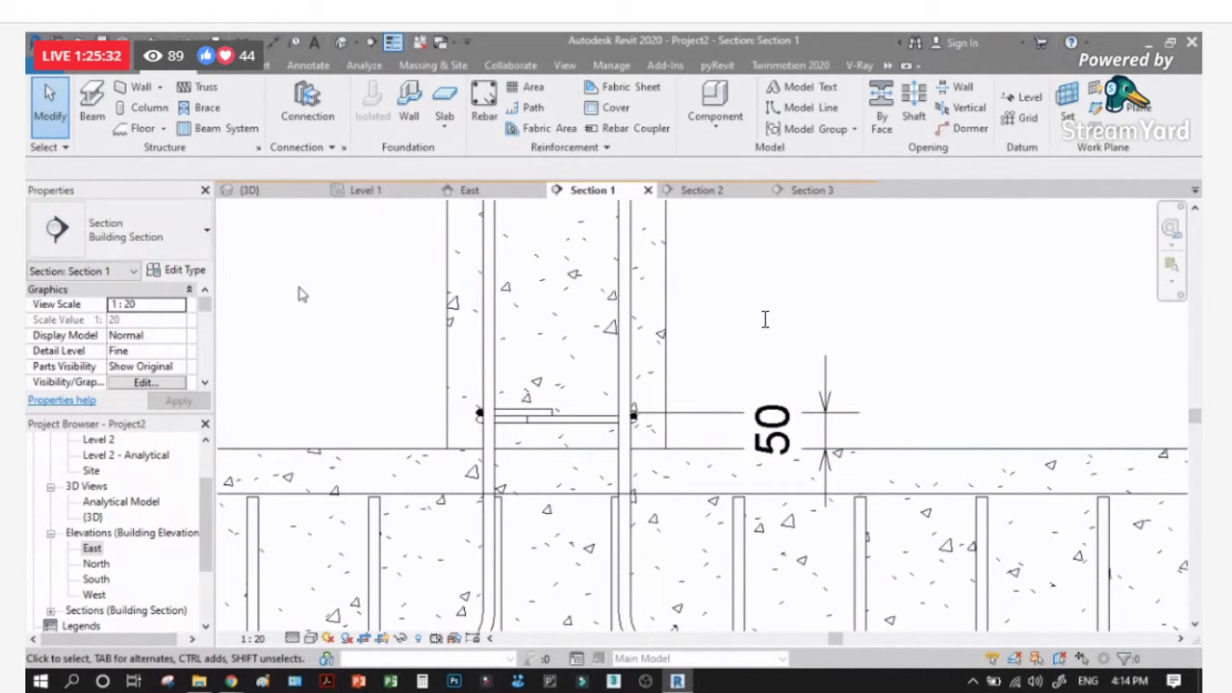
# Step: Copy the tie bar 100 above the original
pyautogui.moveTo(577, 425); pyautogui.dragTo(542, 412, button='middle')
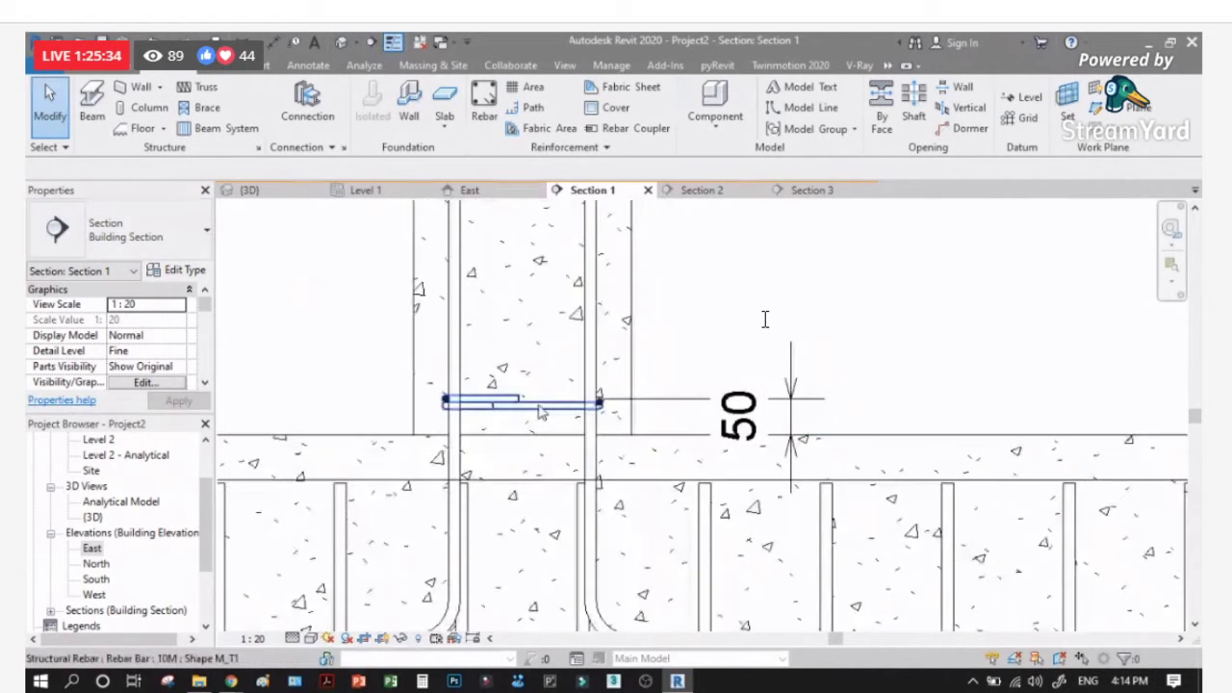
pyautogui.click(541, 411)
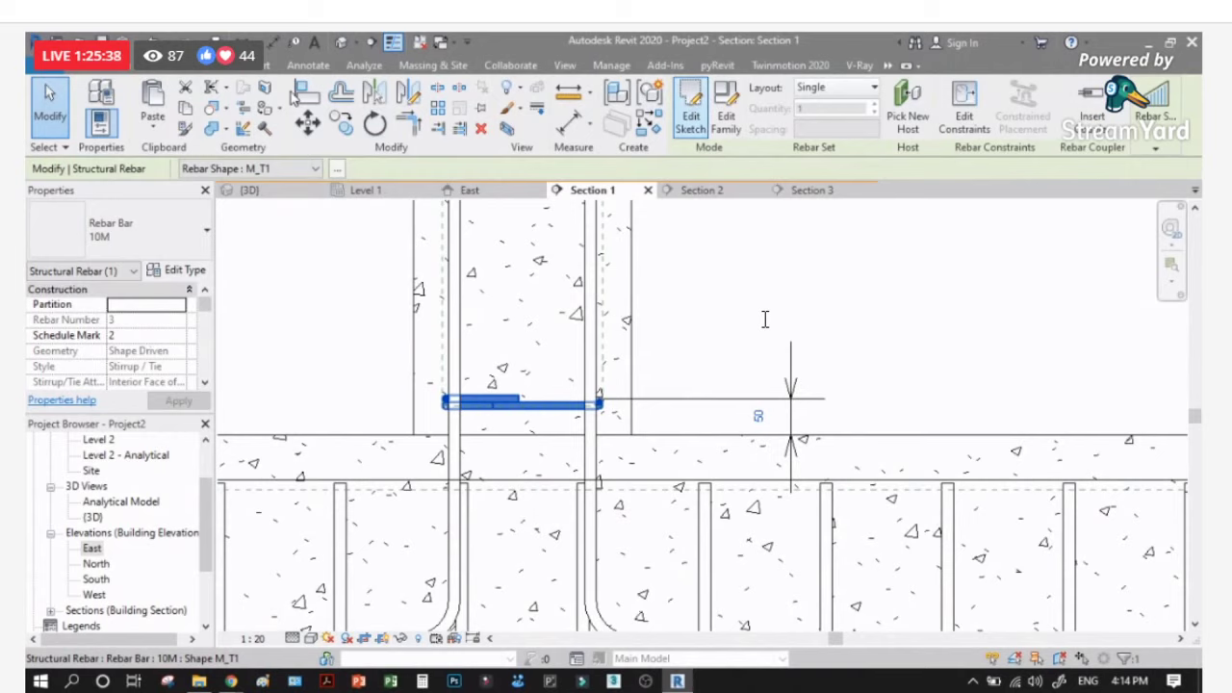
pyautogui.click(341, 122)
pyautogui.scroll(1, 664, 341)
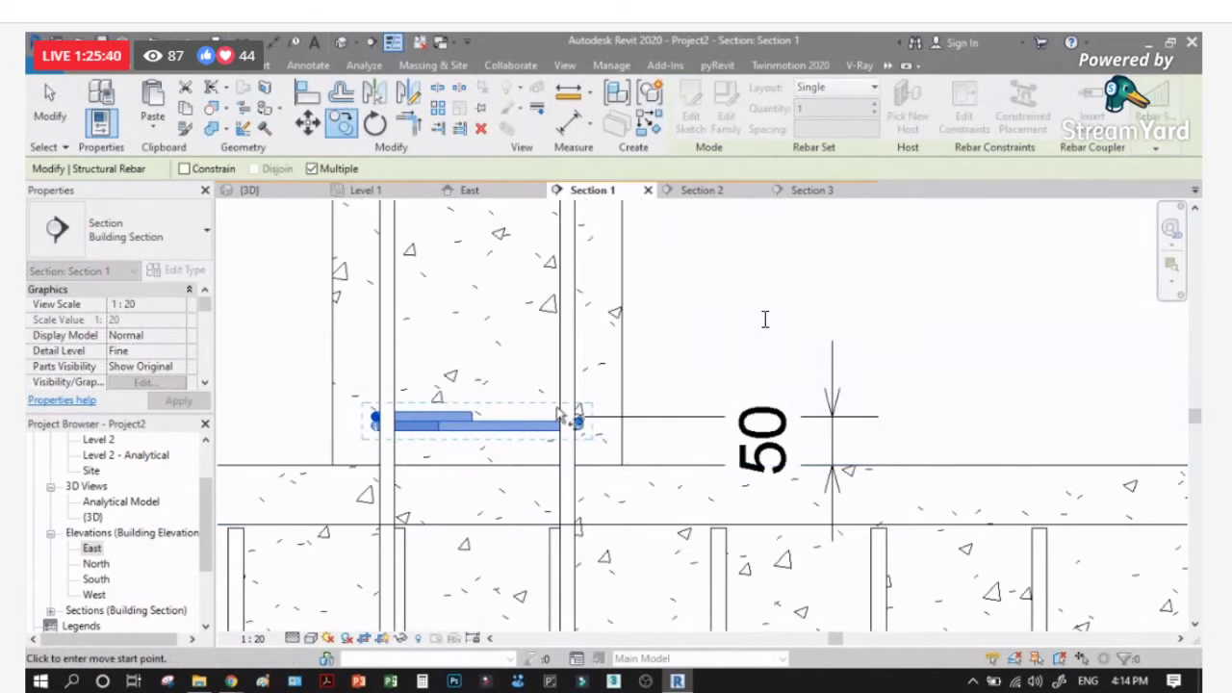
pyautogui.scroll(1, 651, 434)
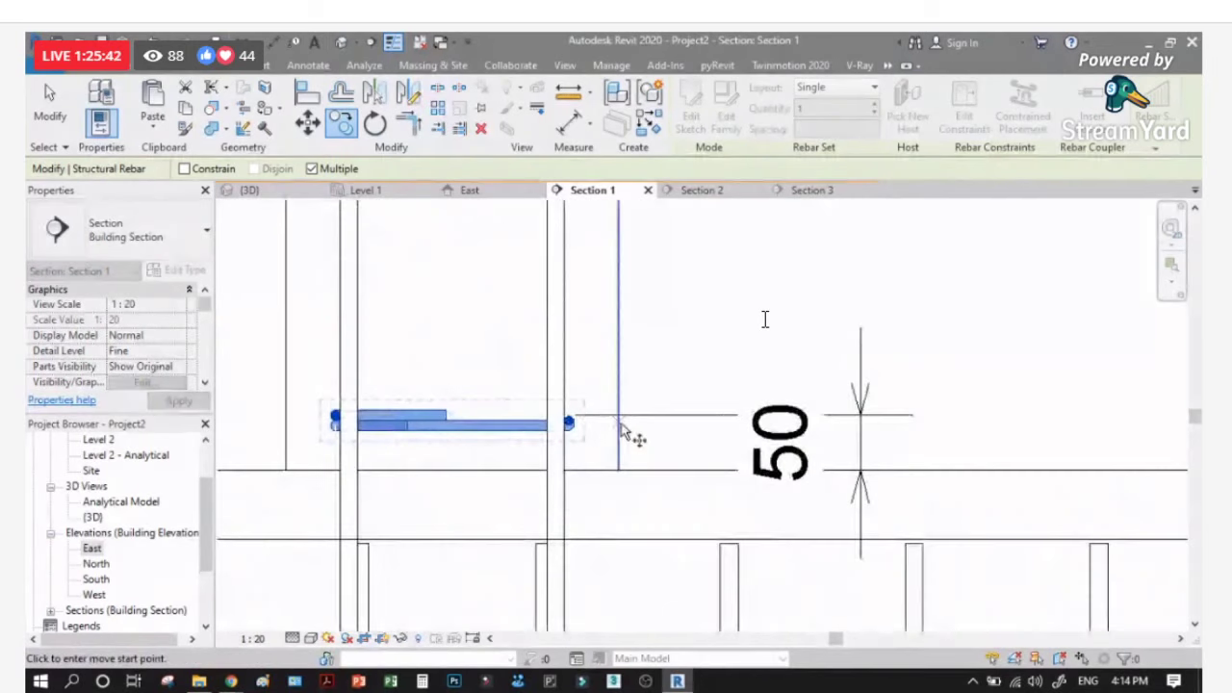
pyautogui.click(674, 420)
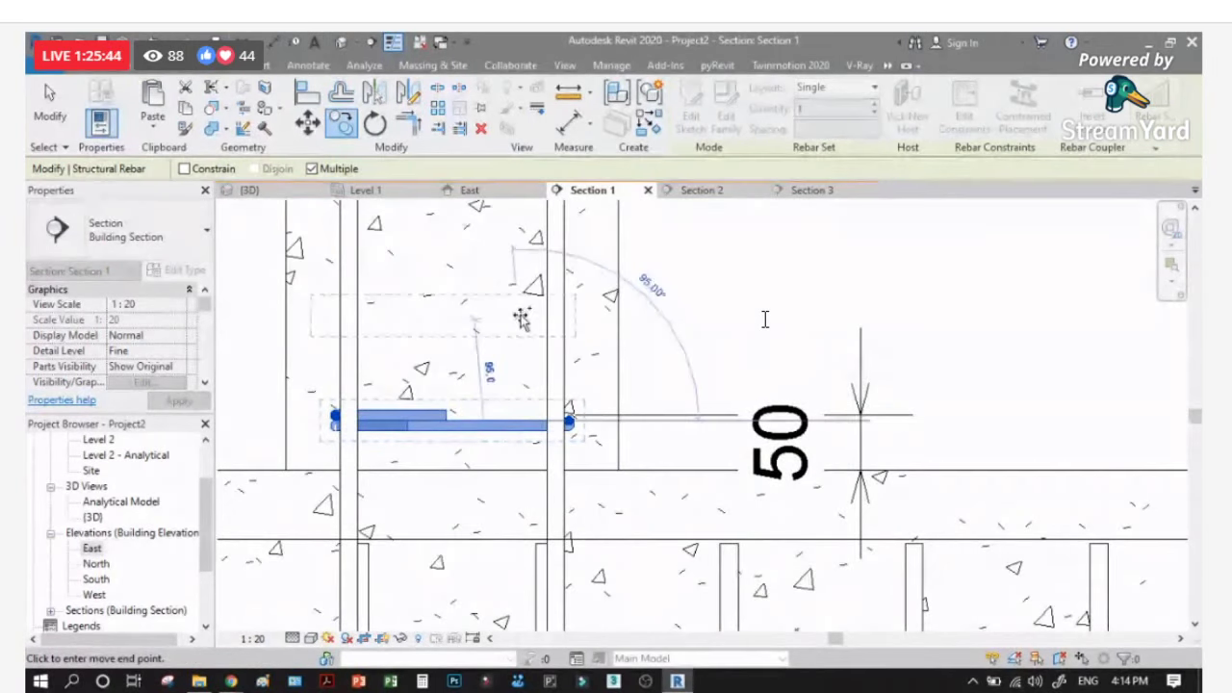
pyautogui.write('100')
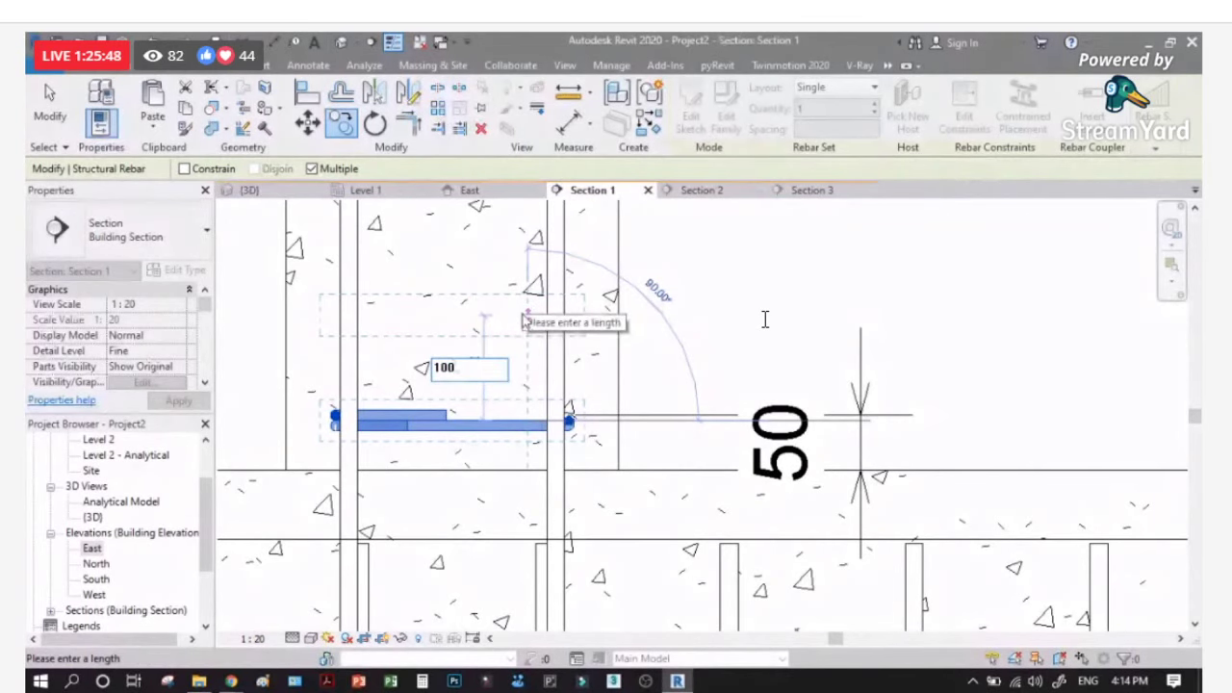
pyautogui.press('Return')
pyautogui.scroll(-1, 765, 319)
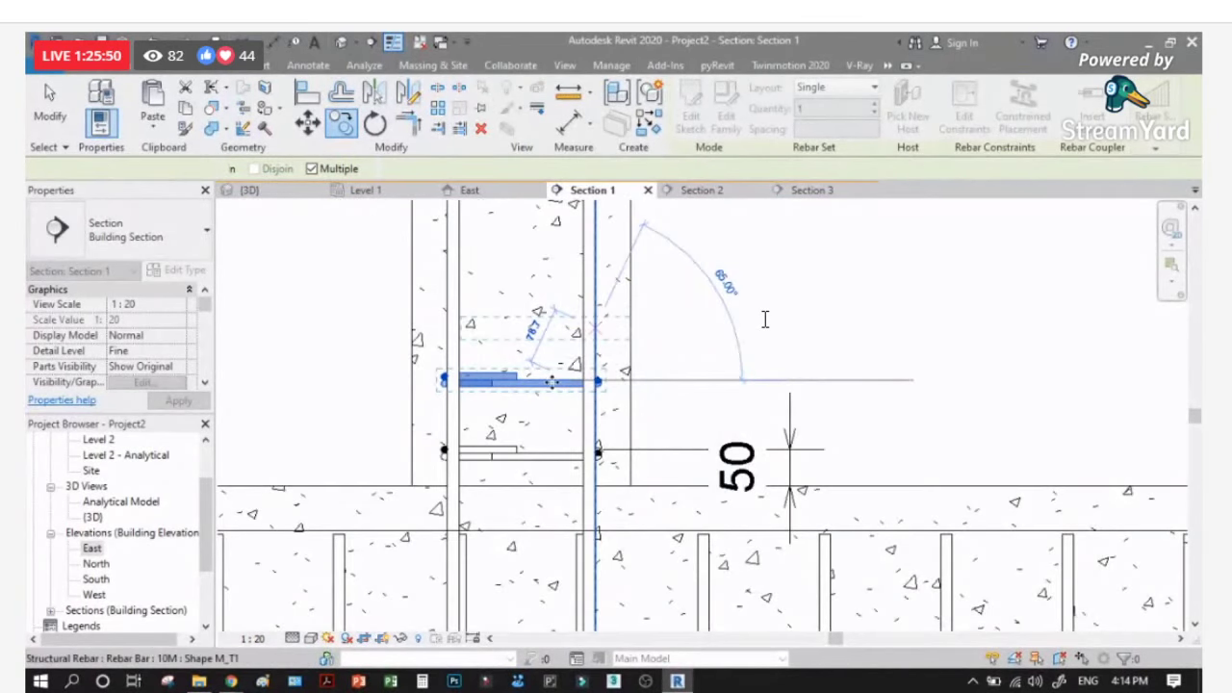
pyautogui.press('Escape')
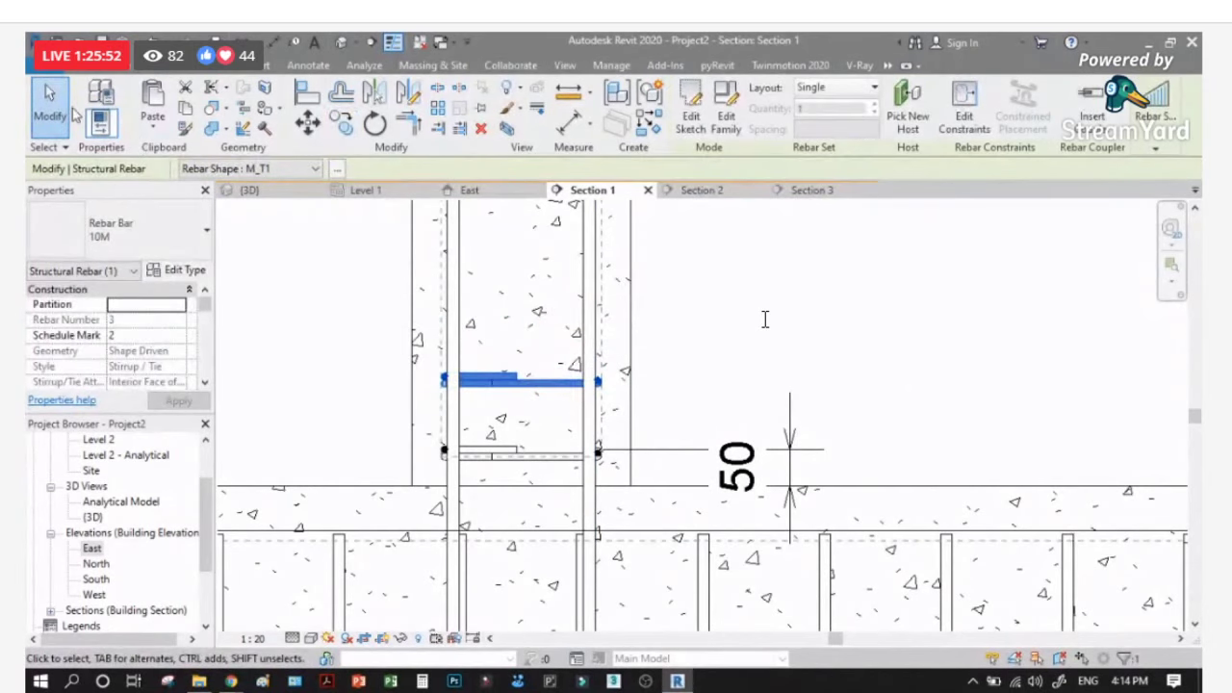
pyautogui.click(71, 111)
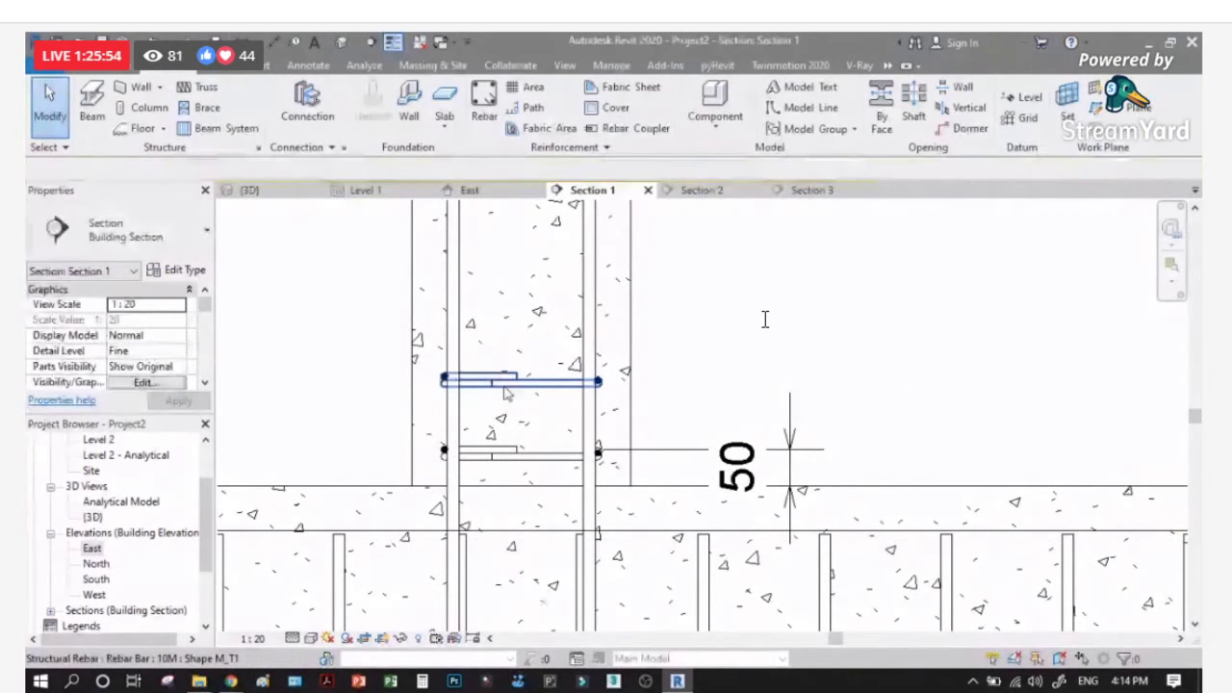
# Step: Change the upper tie's layout to Fixed Number, then back to Single
pyautogui.click(507, 382)
pyautogui.click(835, 87)
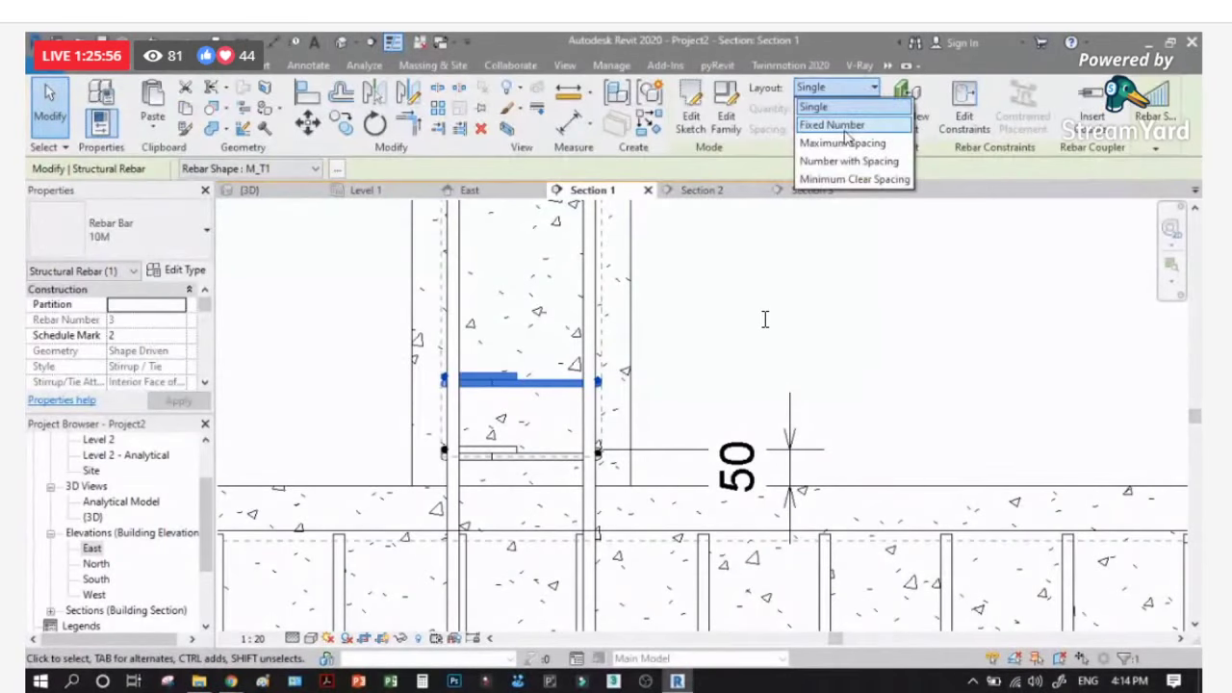
pyautogui.click(847, 133)
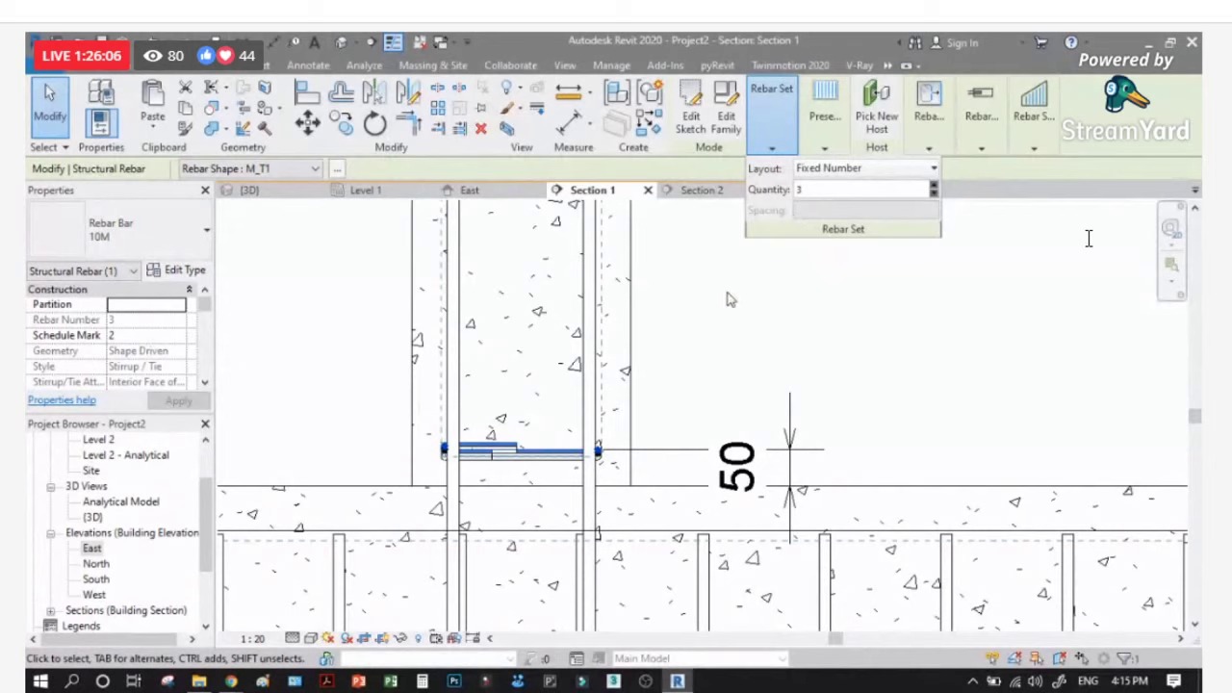
pyautogui.click(931, 169)
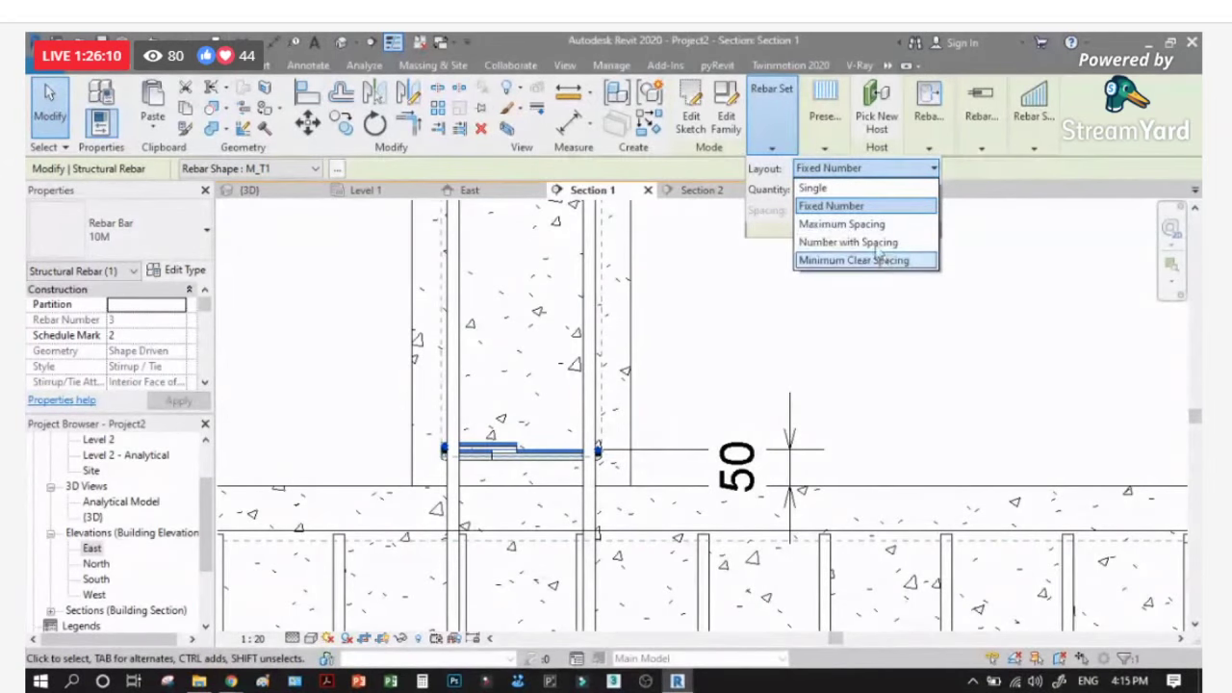
pyautogui.click(813, 187)
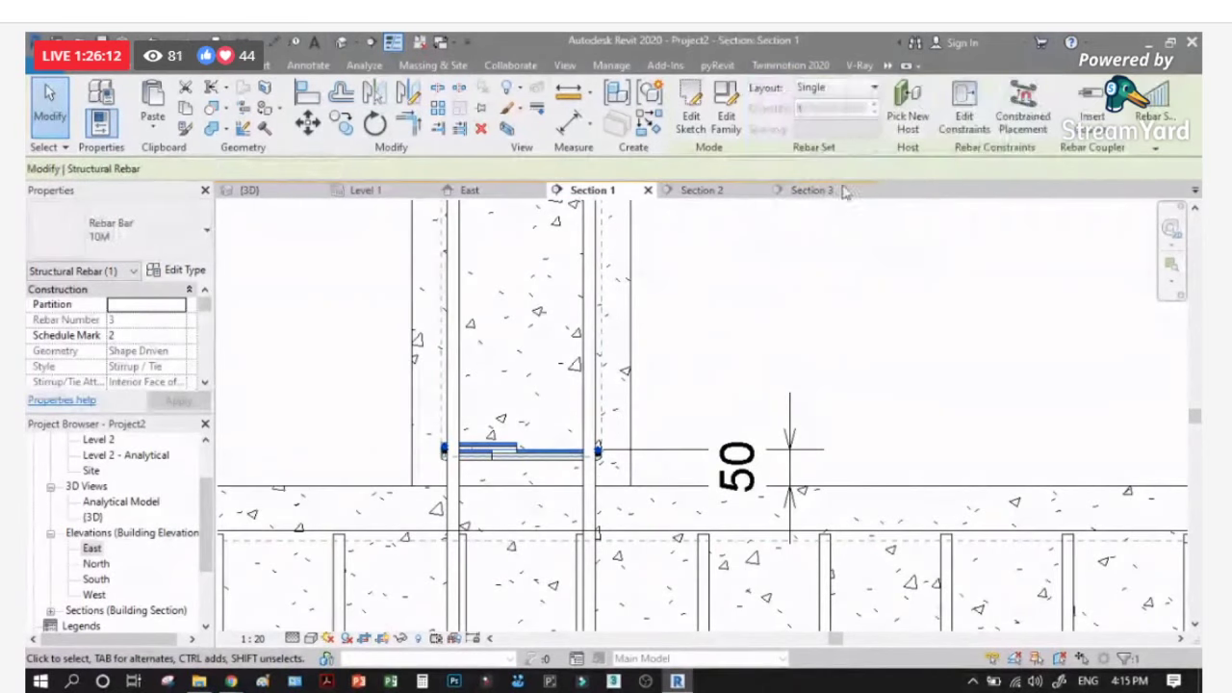
pyautogui.click(705, 325)
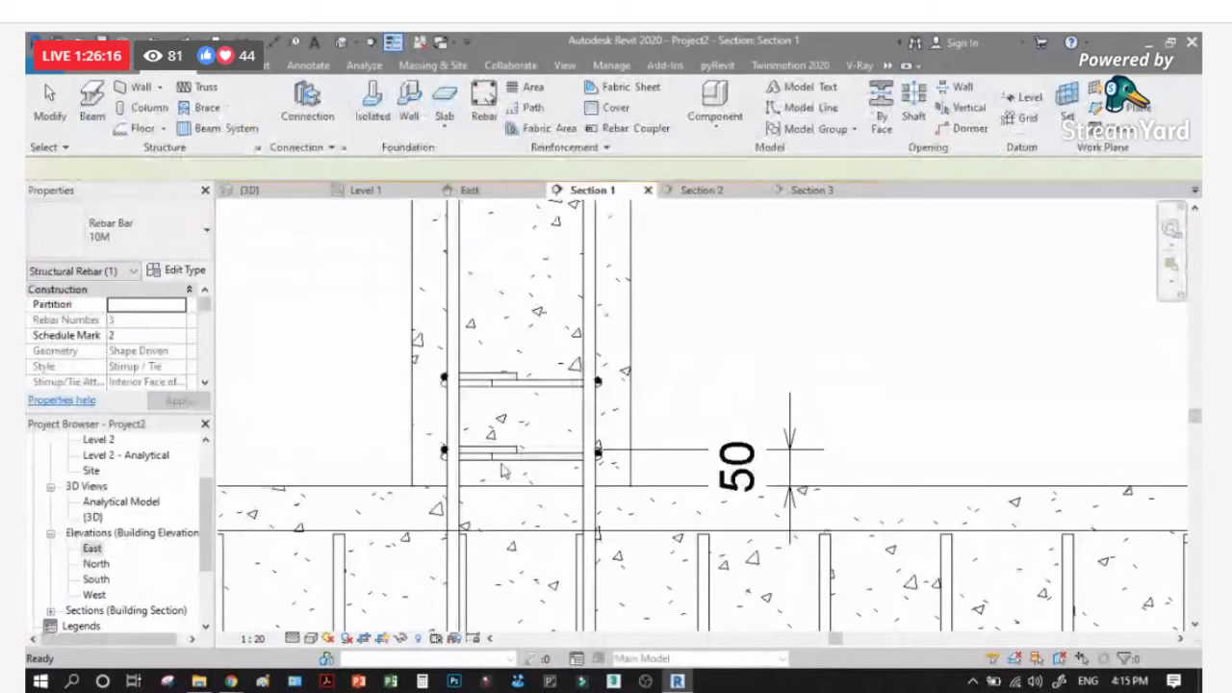
# Step: Copy the upper tie 150 upward with the CO command
pyautogui.scroll(1, 496, 462)
pyautogui.click(474, 367)
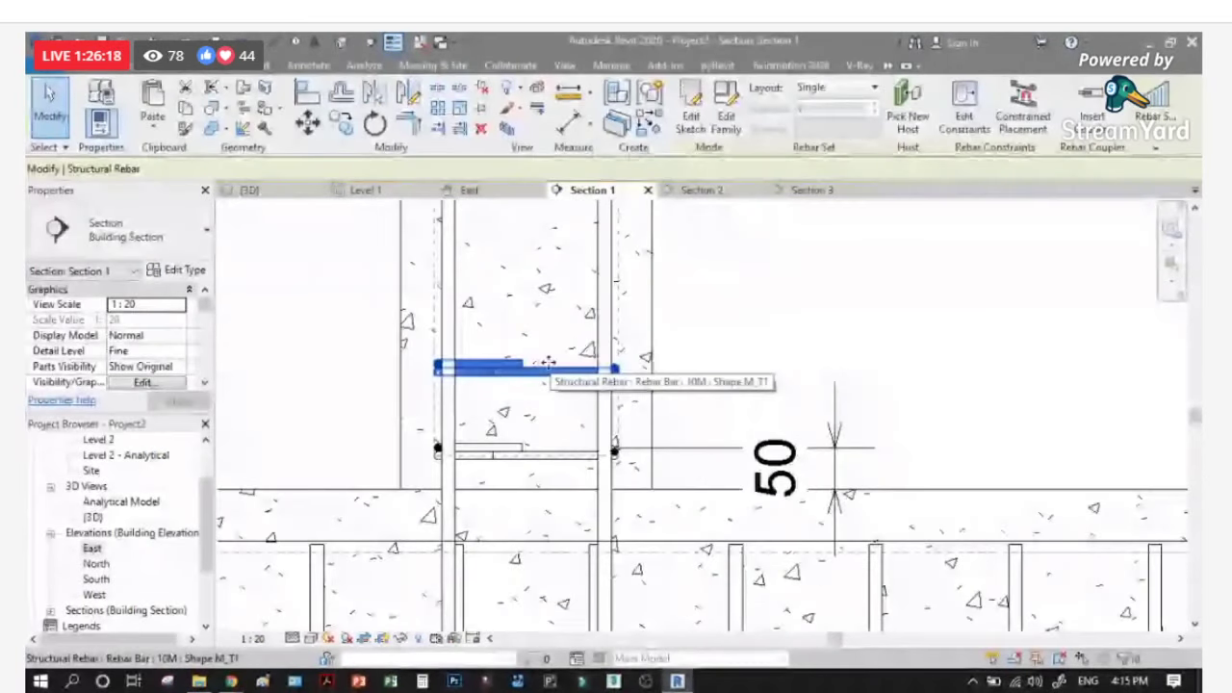
pyautogui.press('r')
pyautogui.press('o')
pyautogui.click(546, 363)
pyautogui.press('c')
pyautogui.press('o')
pyautogui.click(520, 279)
pyautogui.write('1')
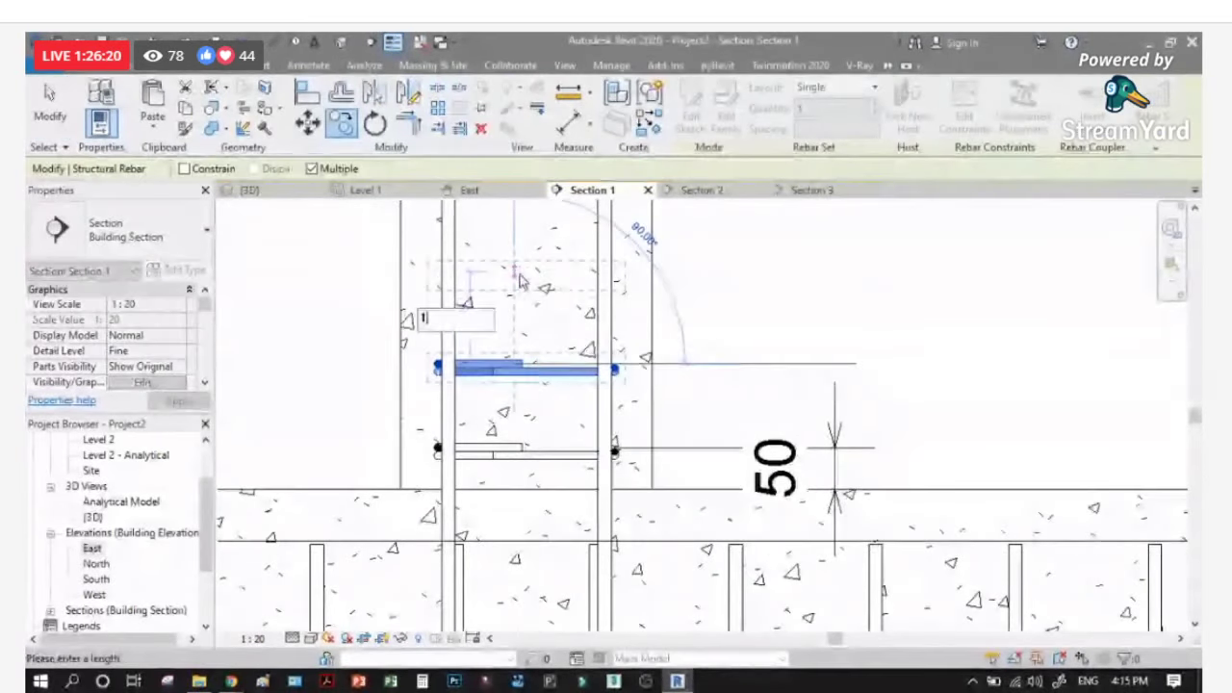
pyautogui.write('50')
pyautogui.press('Return')
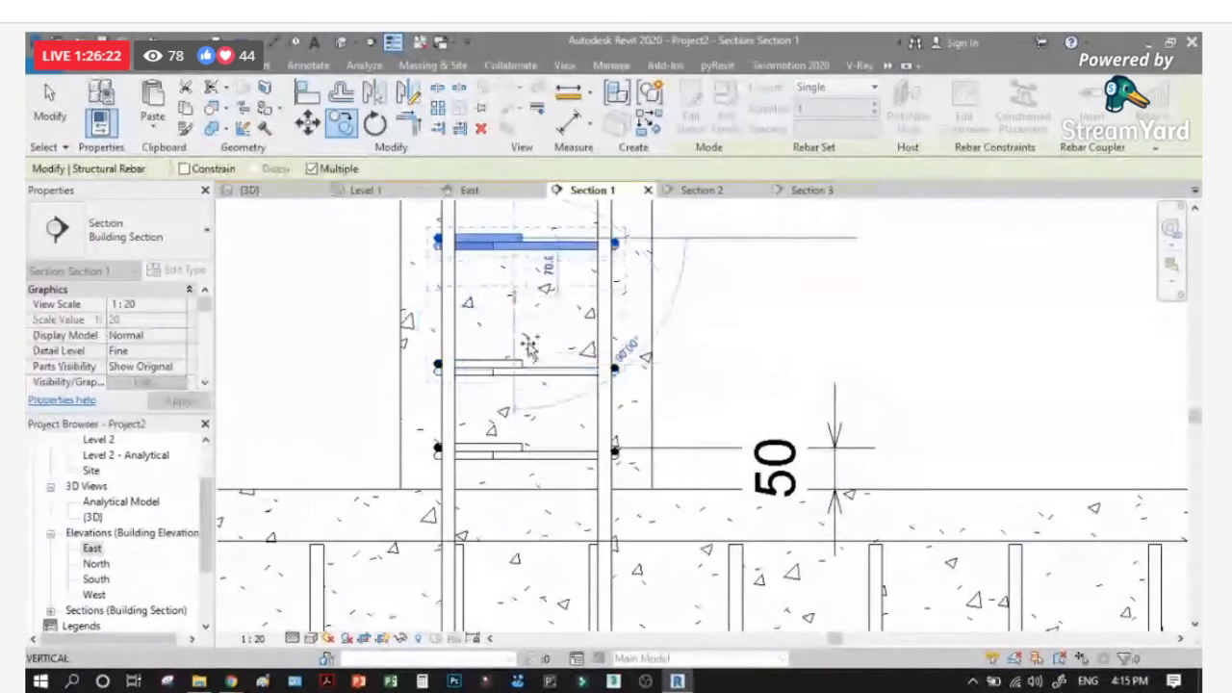
pyautogui.scroll(-2, 539, 302)
pyautogui.press('Escape')
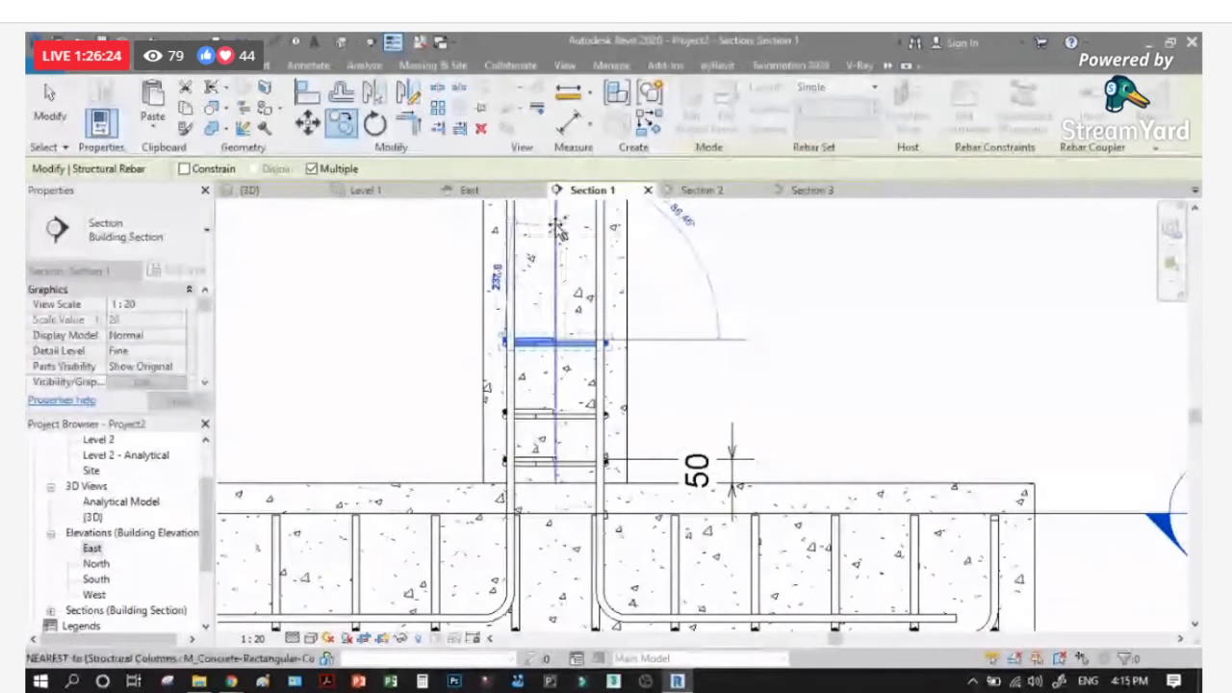
pyautogui.click(548, 239)
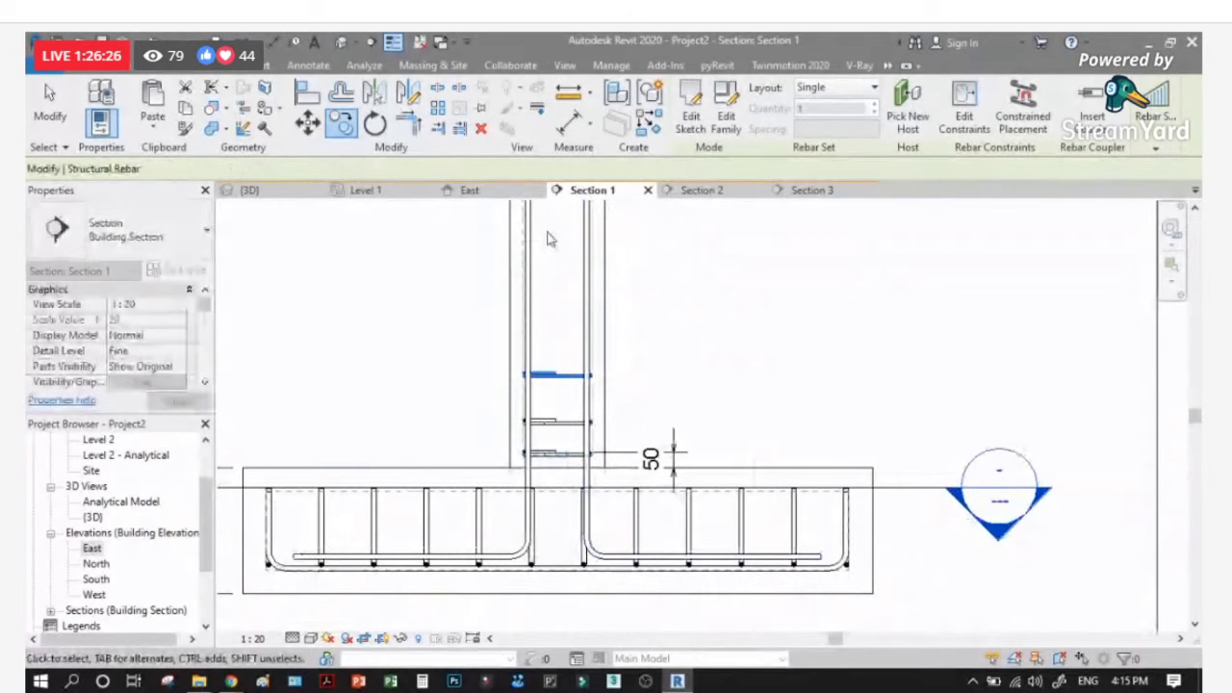
# Step: Select the newly copied top tie, then start and cancel another copy
pyautogui.click(583, 376)
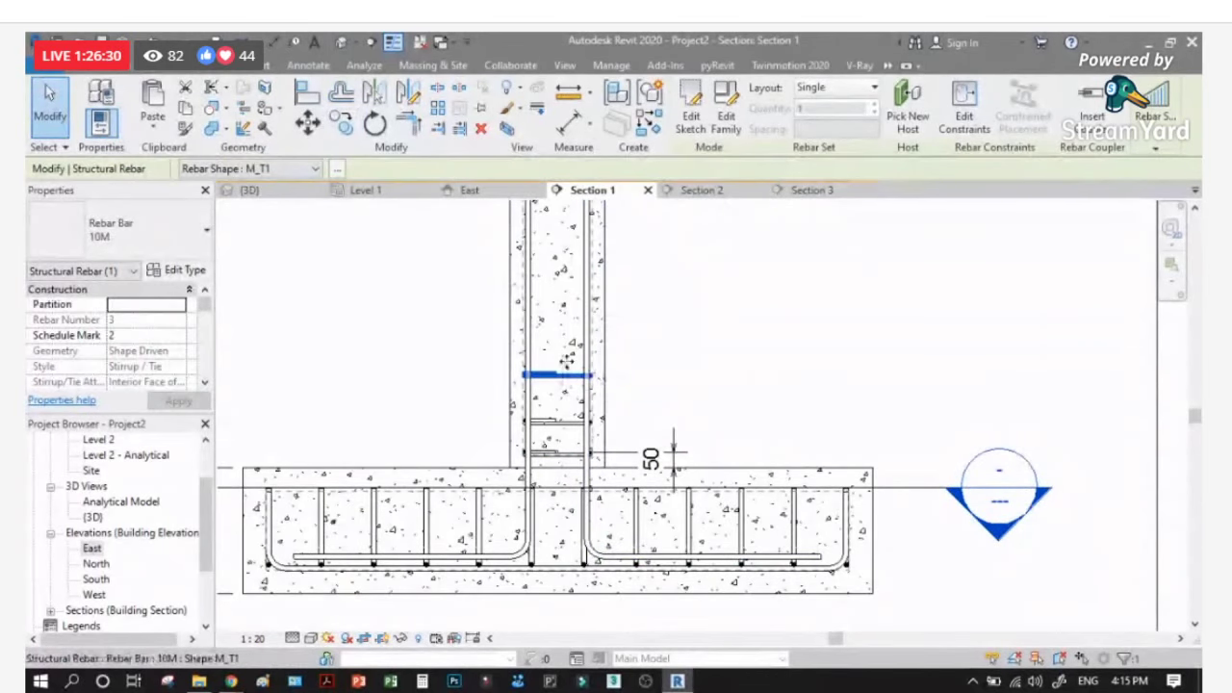
pyautogui.scroll(-1, 568, 361)
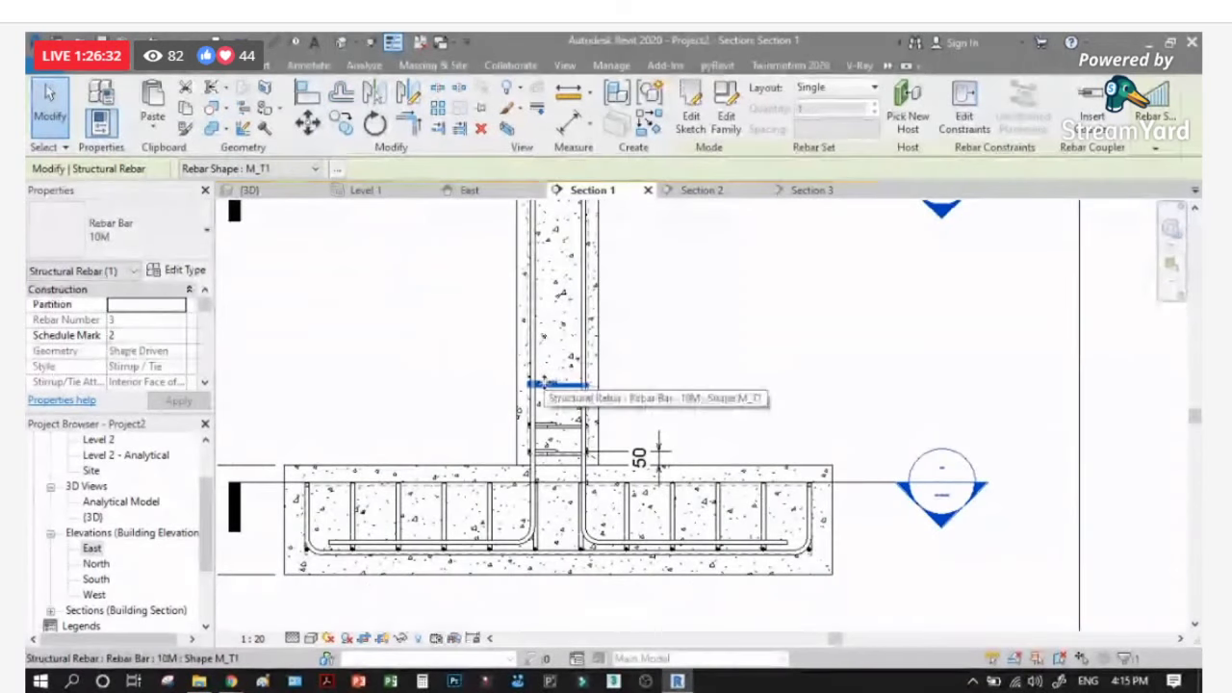
pyautogui.scroll(1, 539, 385)
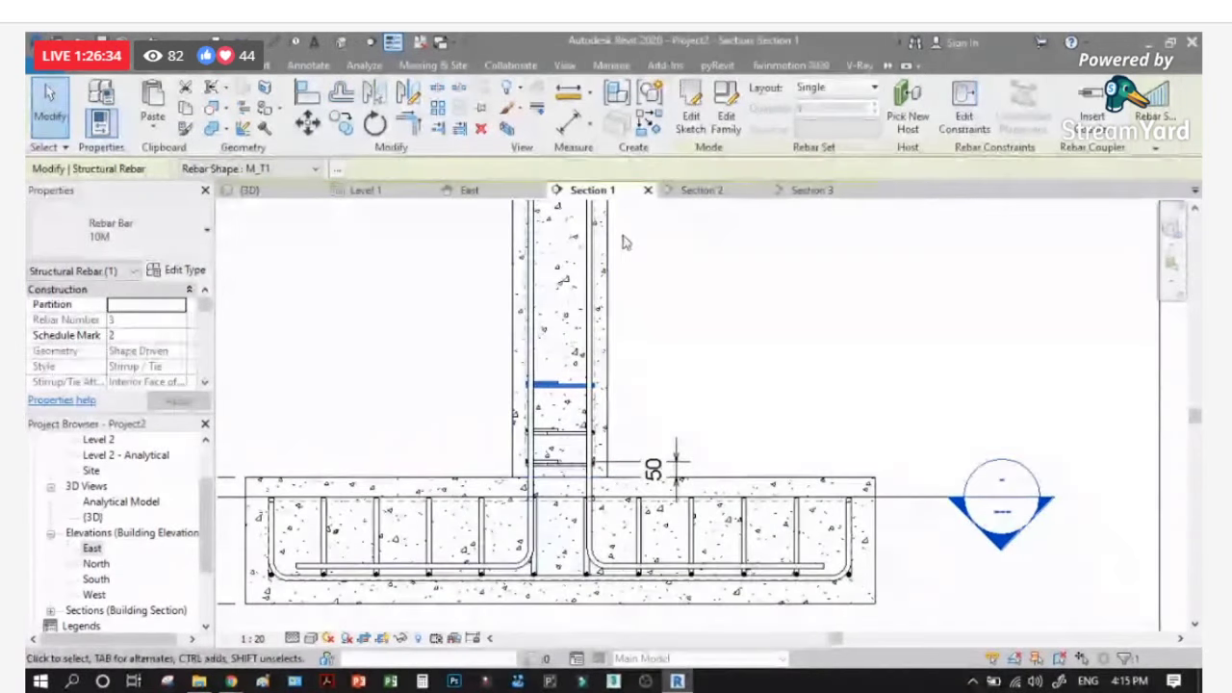
pyautogui.scroll(1, 564, 360)
pyautogui.scroll(1, 578, 491)
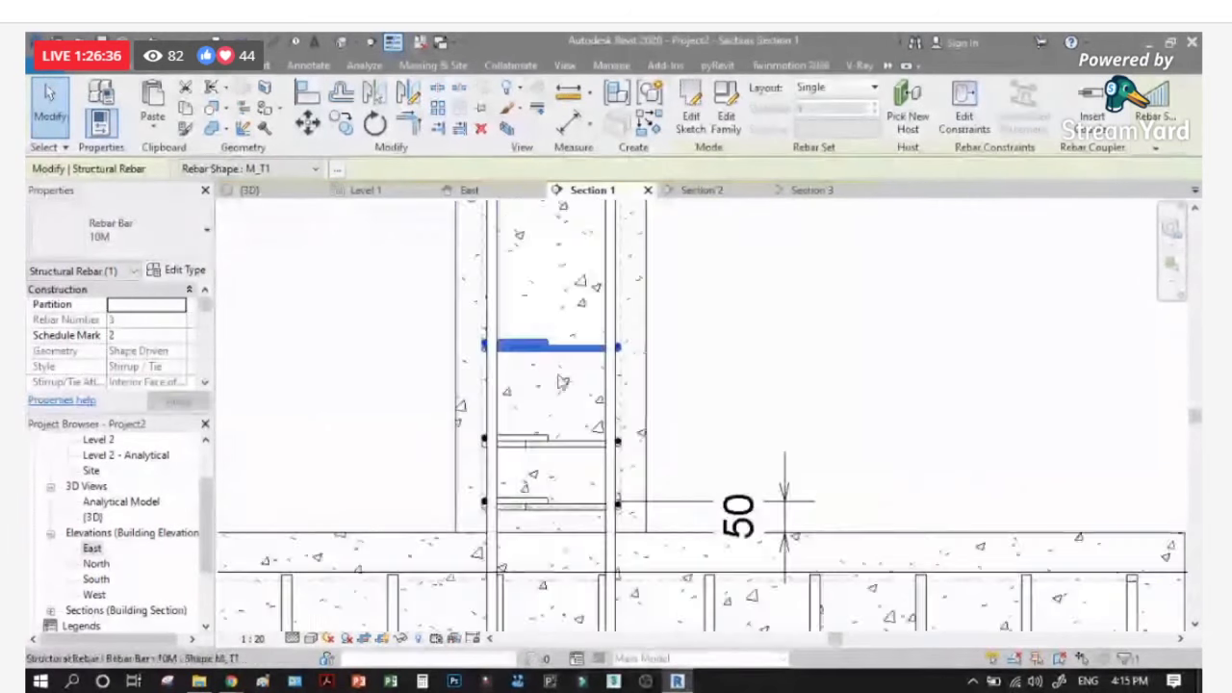
pyautogui.scroll(-1, 553, 453)
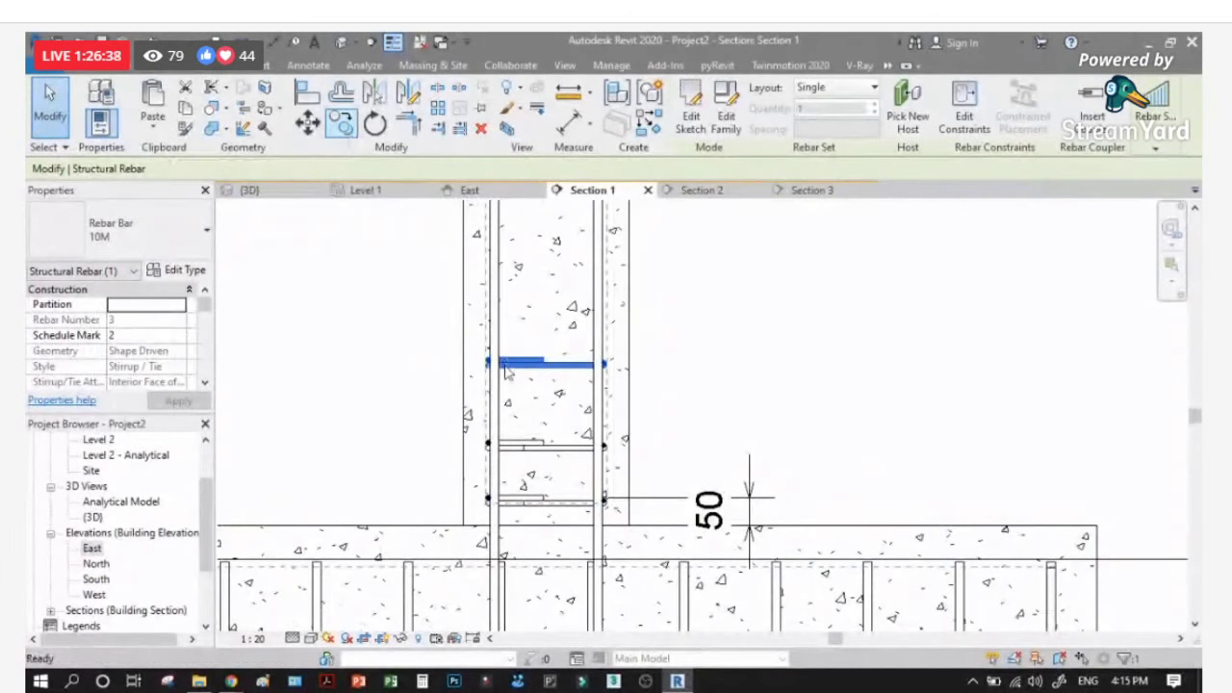
pyautogui.press('c')
pyautogui.press('o')
pyautogui.press('Escape')
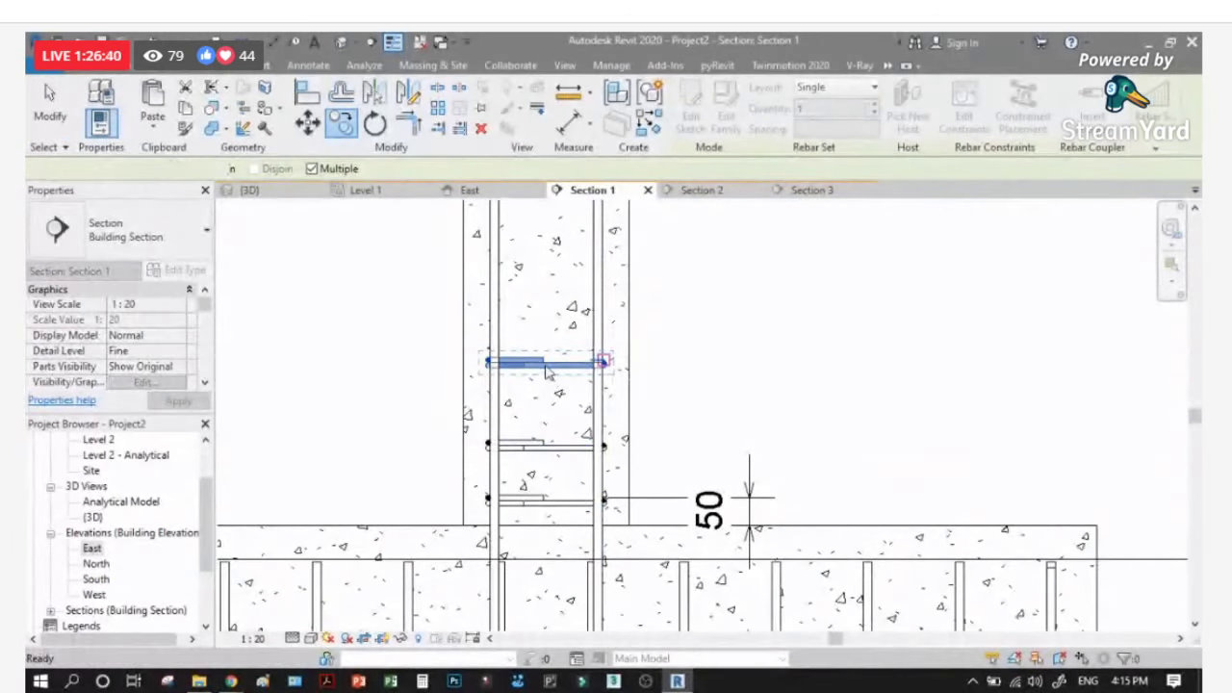
pyautogui.press('Escape')
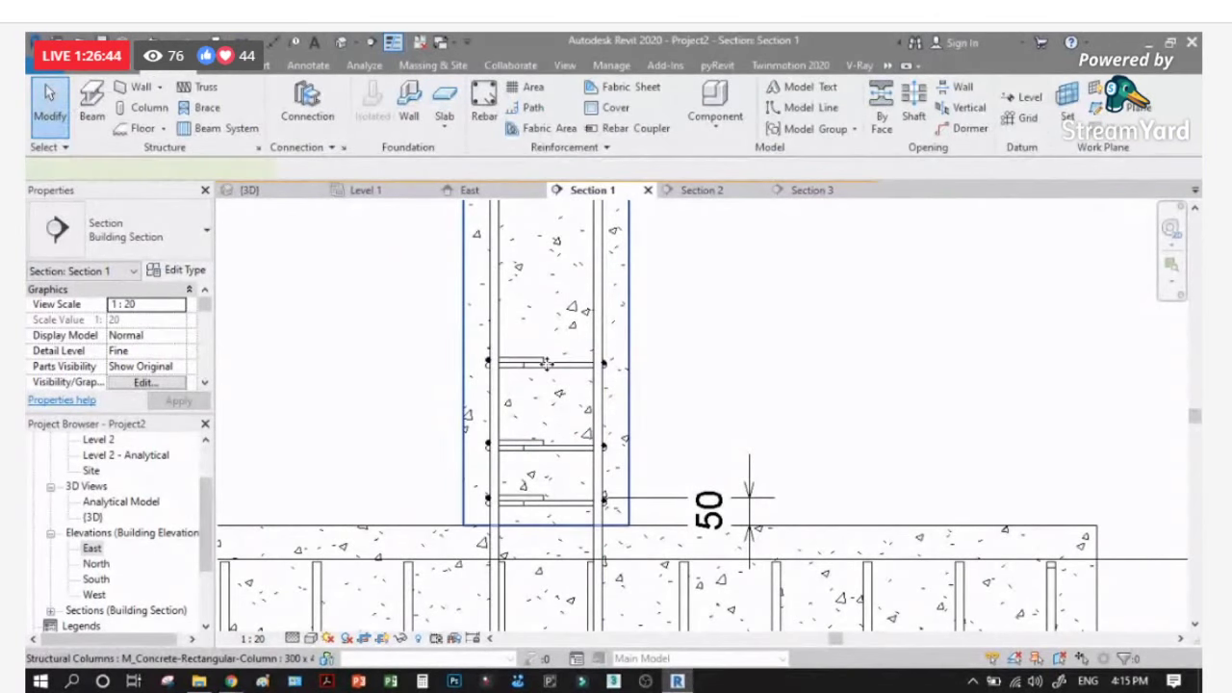
# Step: Confirm the top tie's layout stays Single, then select the L-shaped vertical bar
pyautogui.click(546, 363)
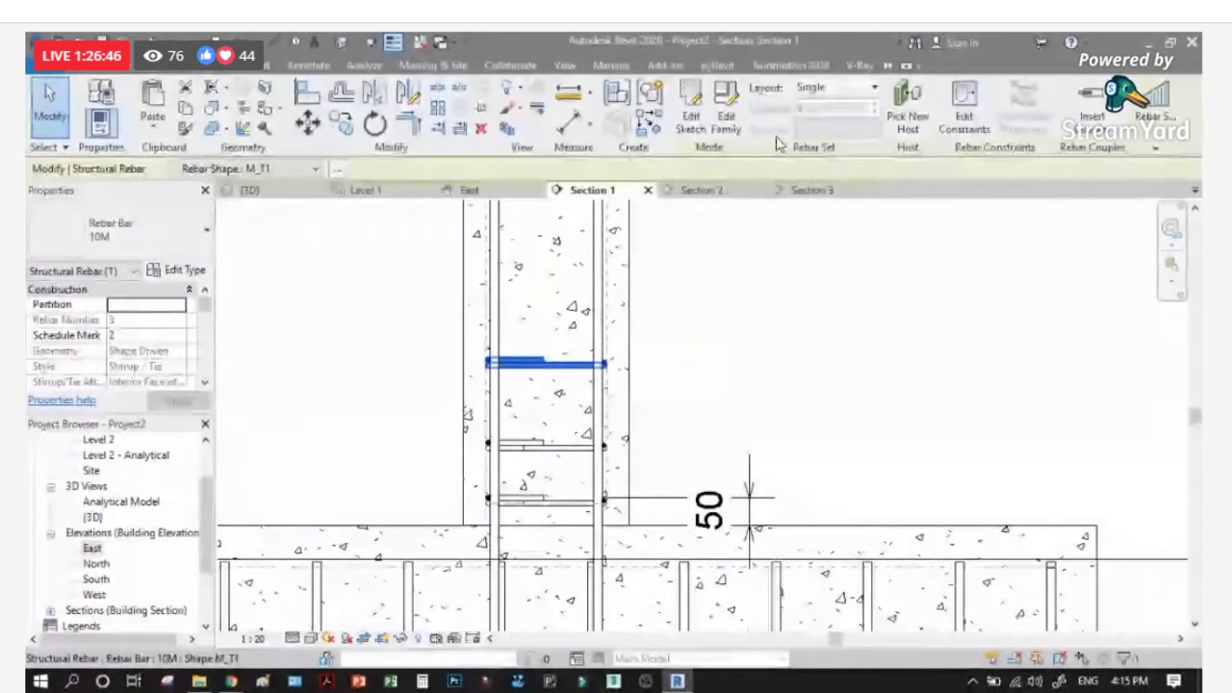
pyautogui.click(869, 87)
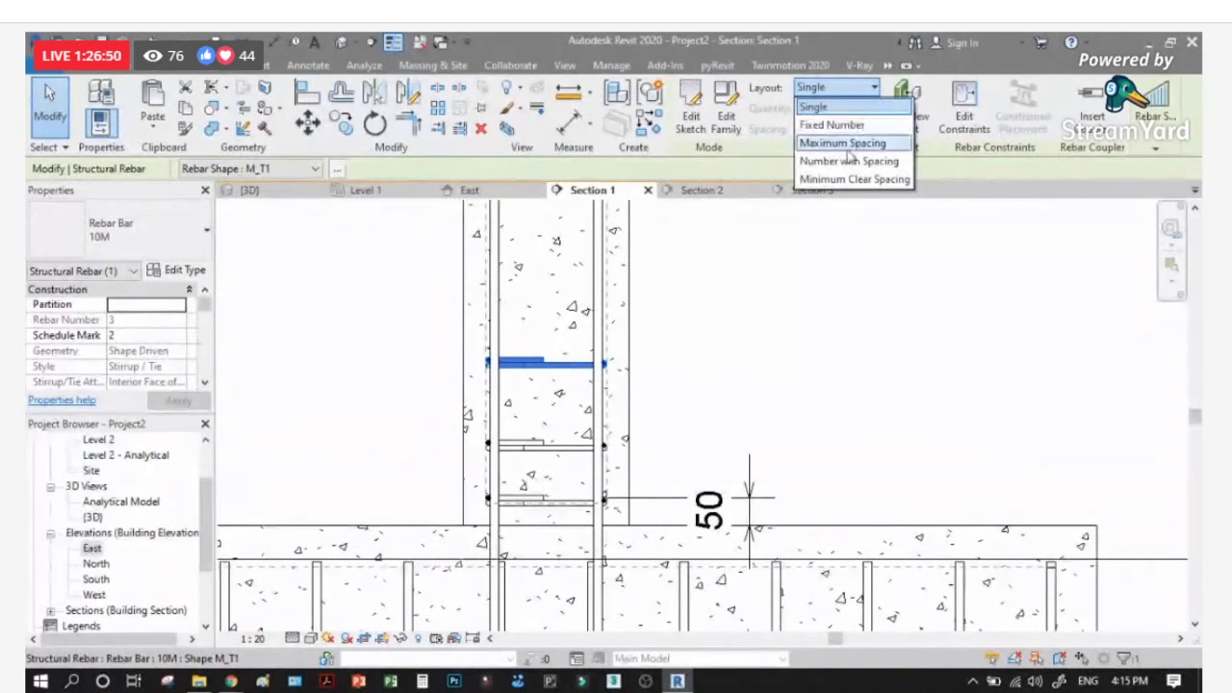
pyautogui.click(935, 316)
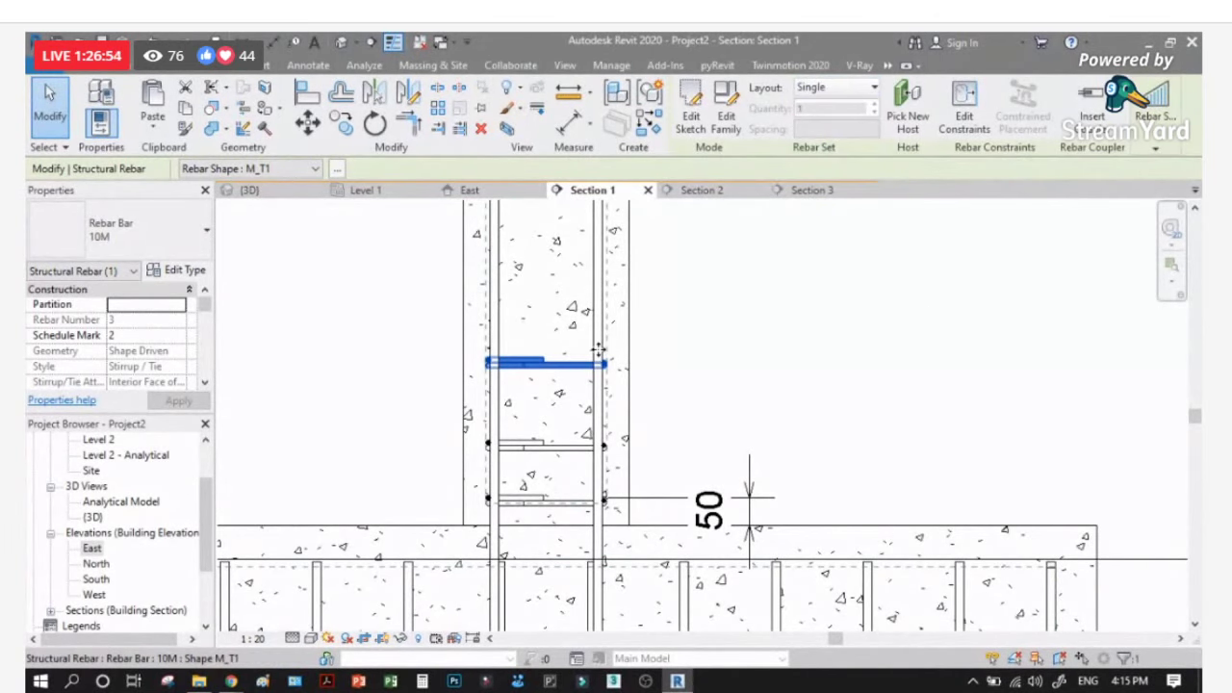
pyautogui.scroll(-4, 597, 351)
pyautogui.click(563, 388)
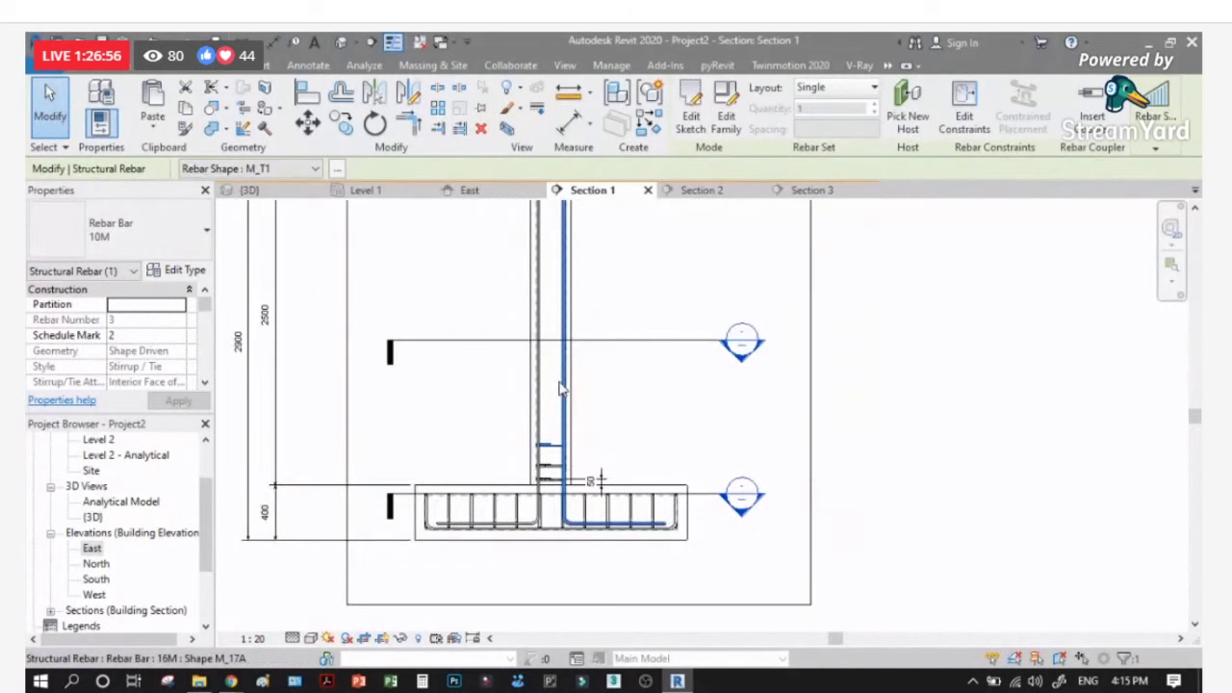
pyautogui.scroll(2, 563, 388)
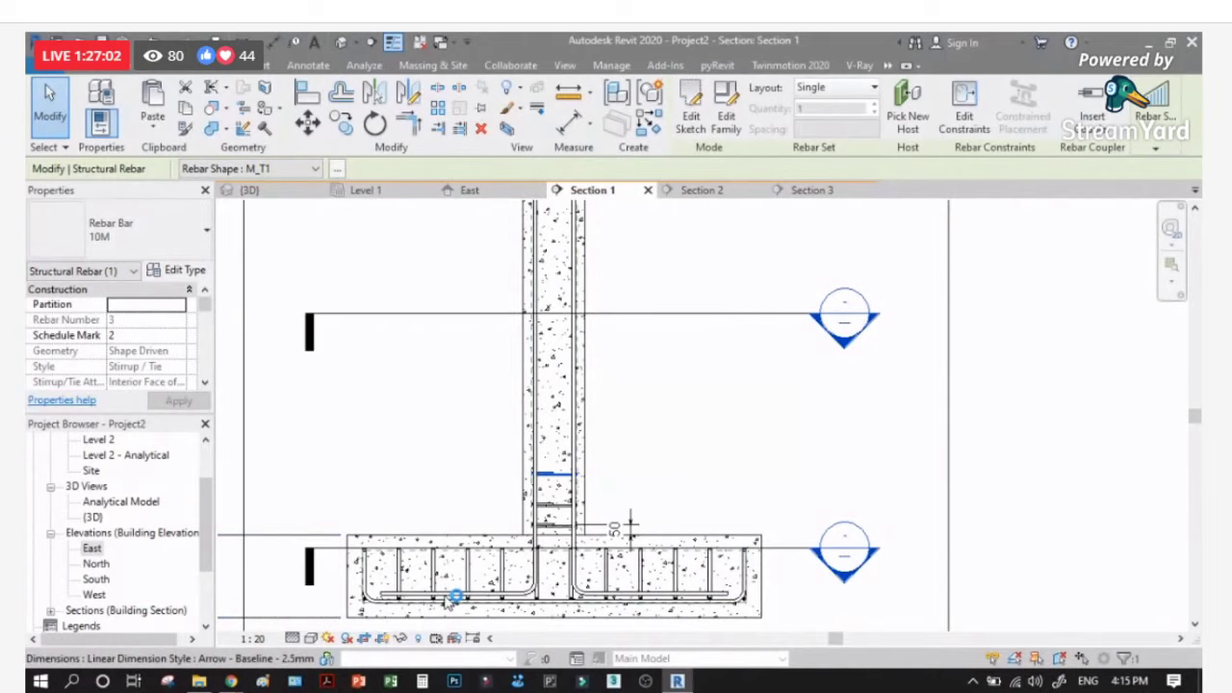
# Step: In Paint, draw a wide footing rectangle with a tall wall rectangle on it
pyautogui.hotkey('alt', 'Tab')
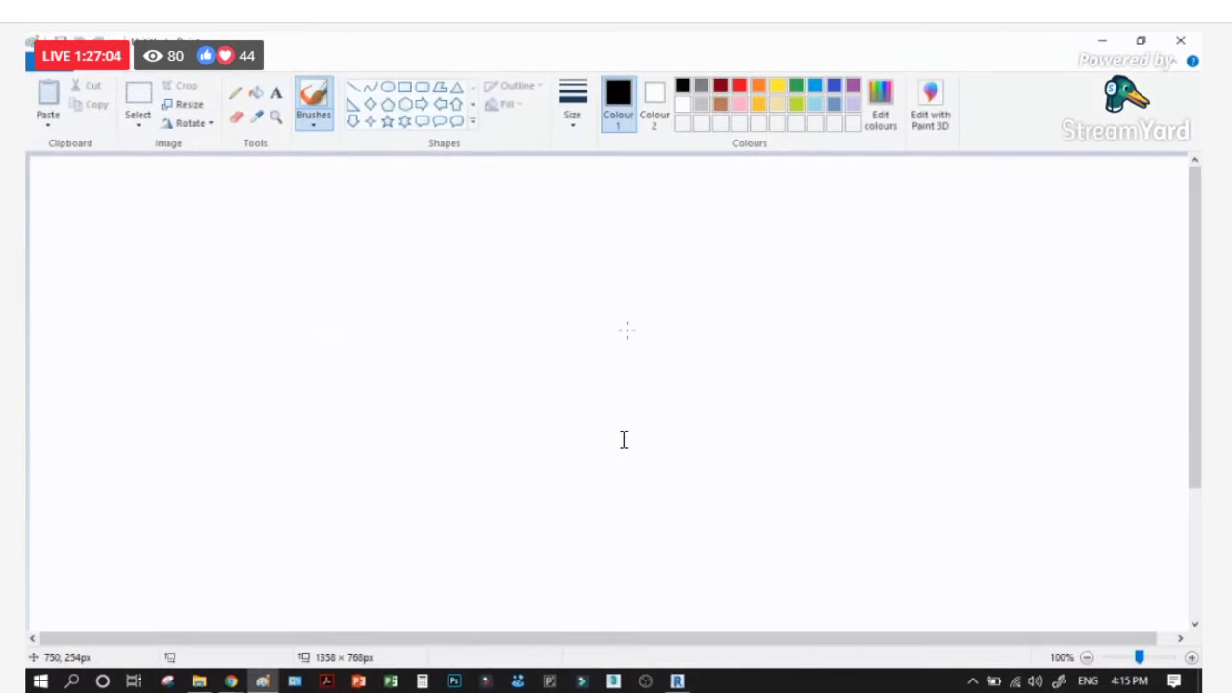
pyautogui.click(404, 87)
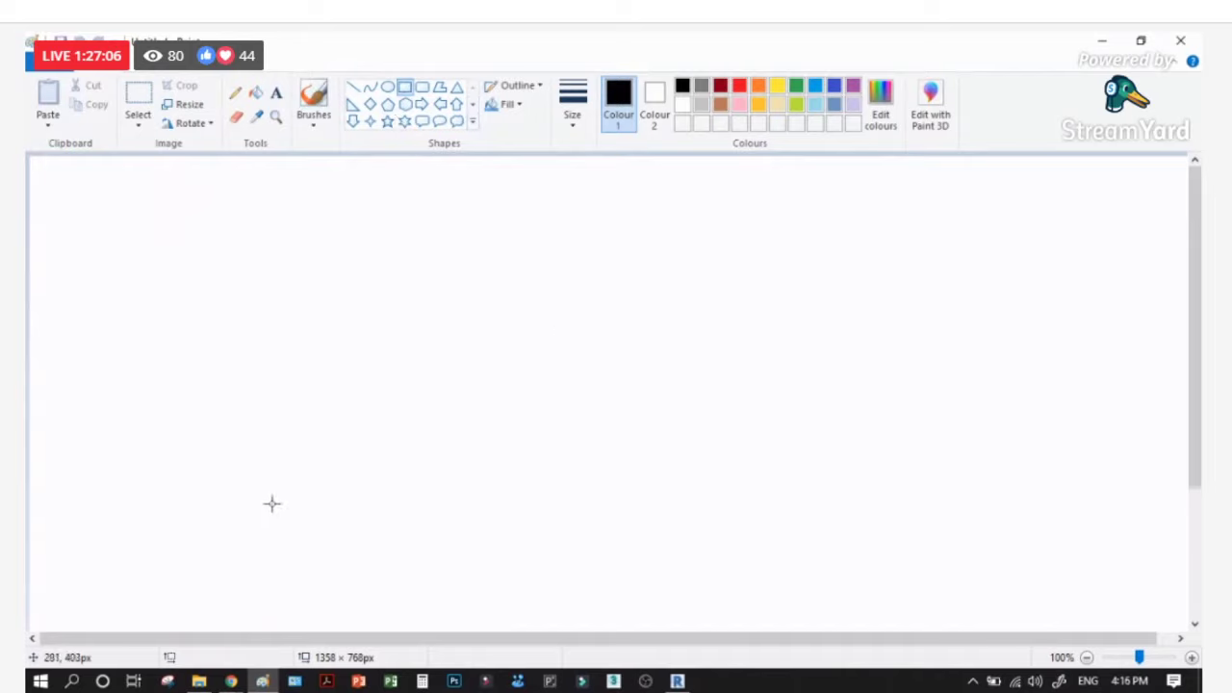
pyautogui.moveTo(272, 503); pyautogui.dragTo(591, 547)
pyautogui.moveTo(407, 503); pyautogui.dragTo(444, 204)
pyautogui.click(542, 377)
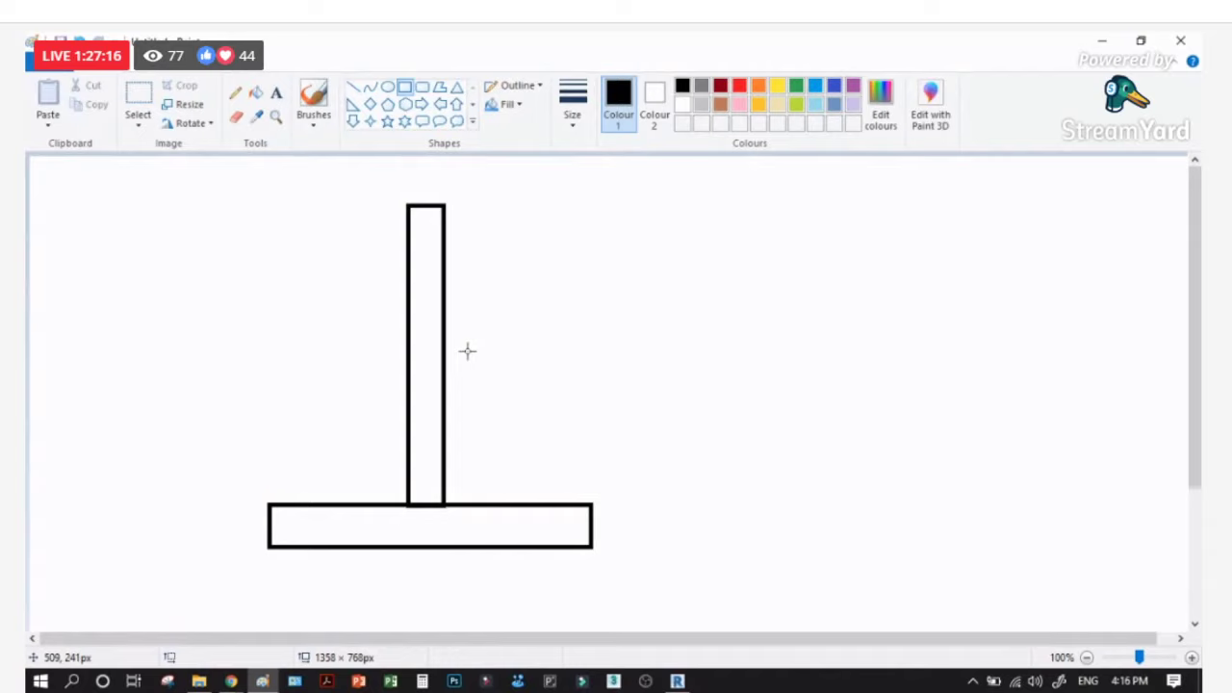
# Step: Sketch in red pencil the bent bar up the wall, ties at its base and a side line
pyautogui.click(234, 92)
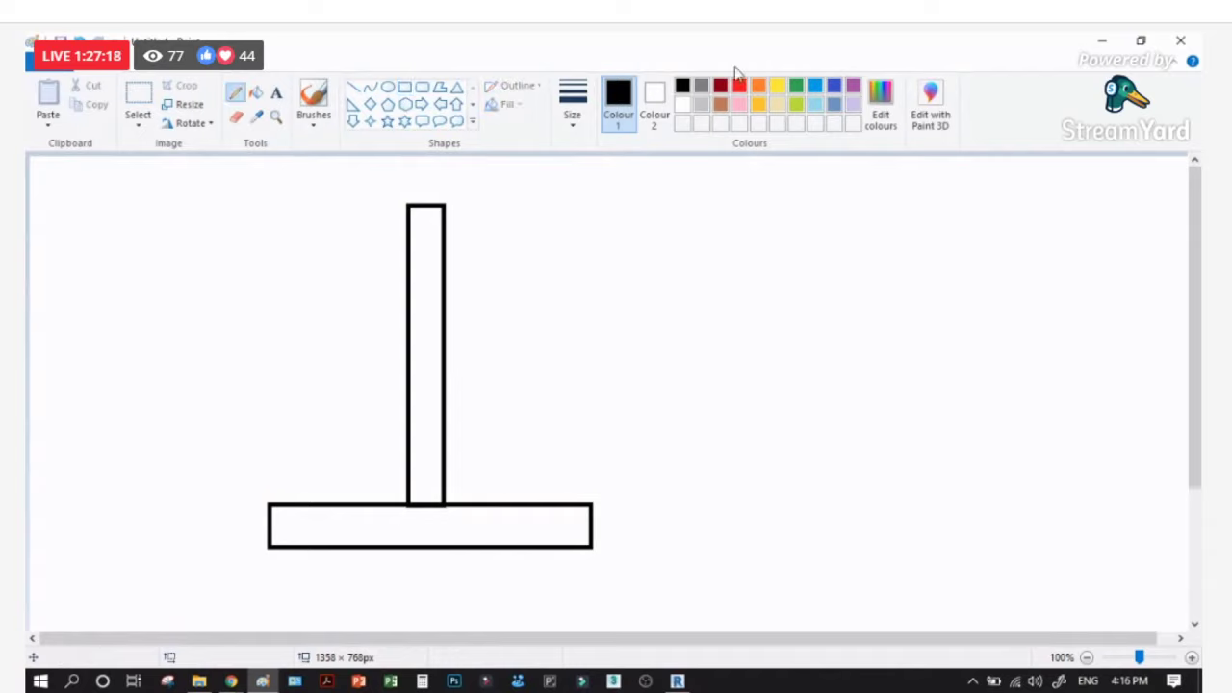
pyautogui.click(738, 86)
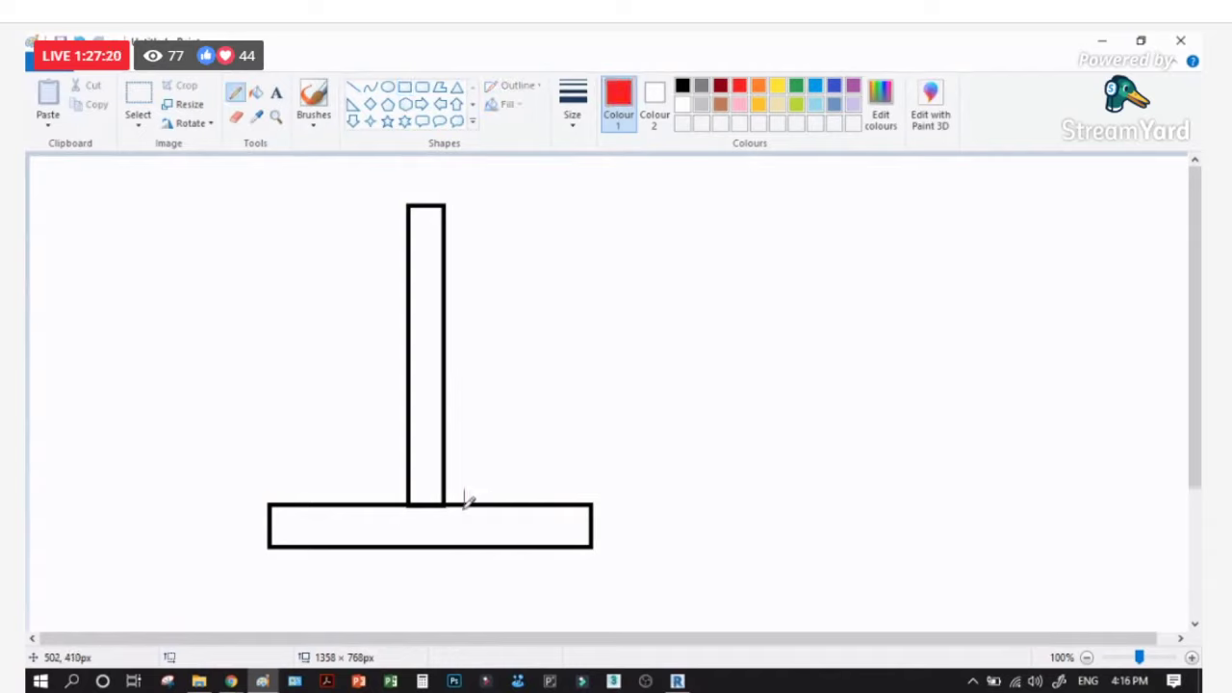
pyautogui.moveTo(465, 498); pyautogui.dragTo(479, 497)
pyautogui.click(572, 106)
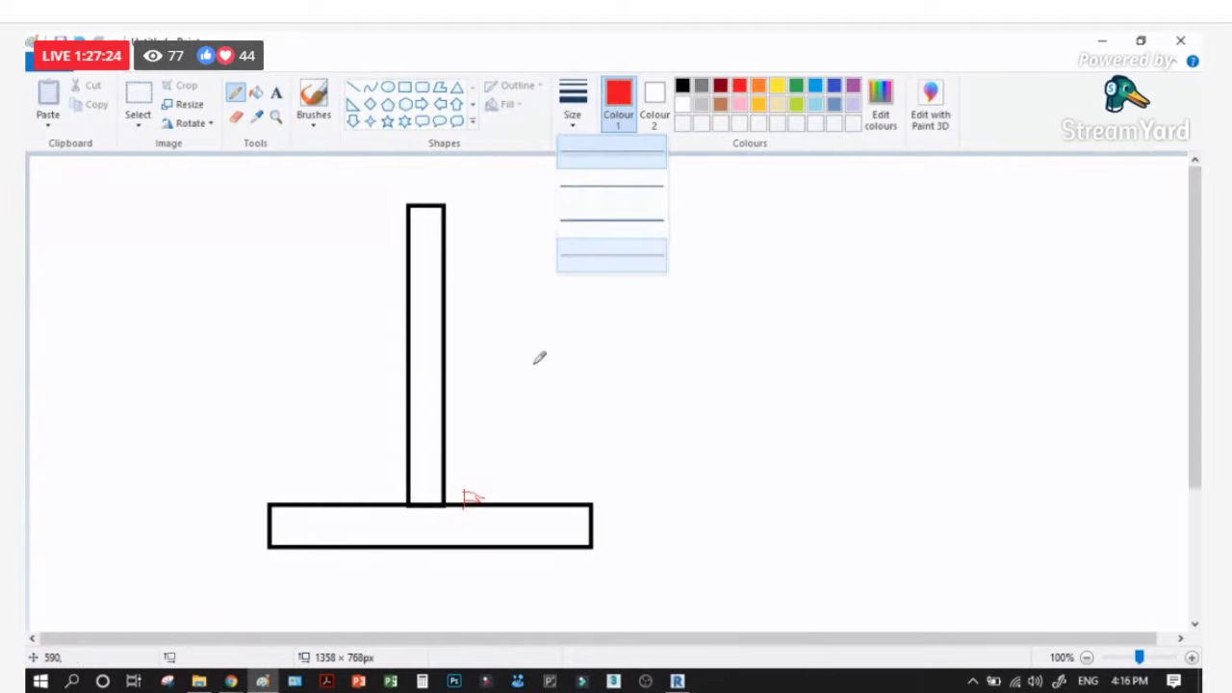
pyautogui.click(470, 490)
pyautogui.moveTo(464, 500); pyautogui.dragTo(463, 471)
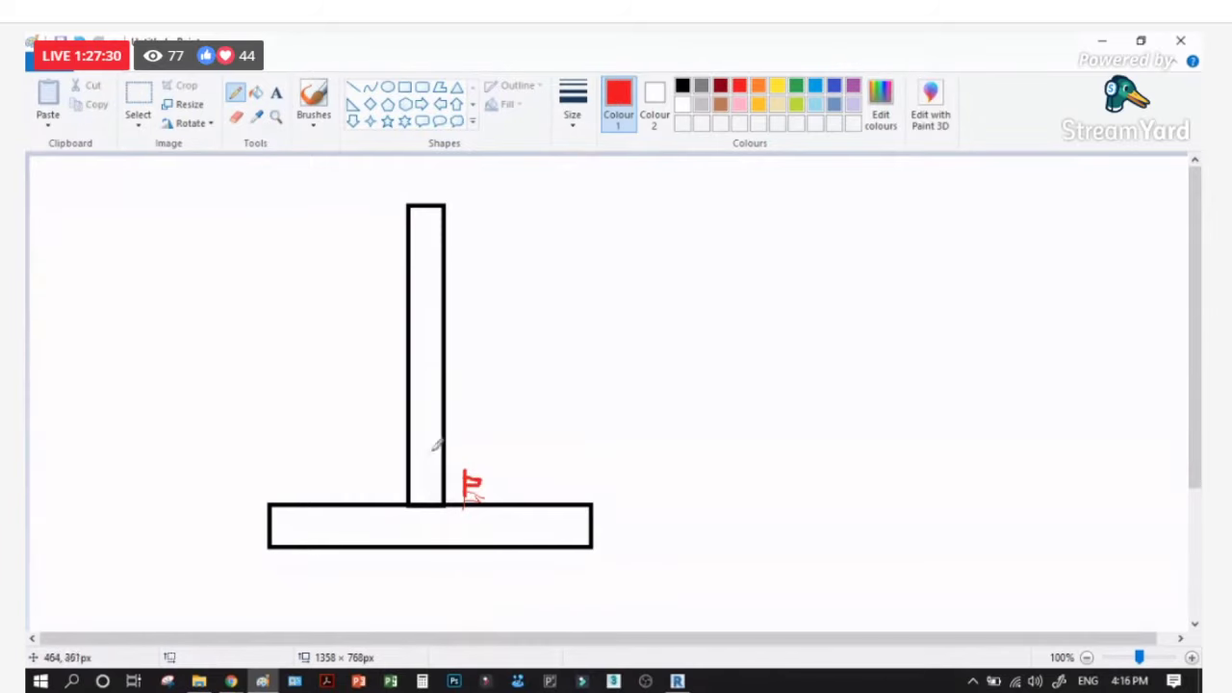
pyautogui.moveTo(487, 204)
pyautogui.mouseDown()
pyautogui.moveTo(430, 427)
pyautogui.moveTo(425, 504)
pyautogui.moveTo(431, 486)
pyautogui.moveTo(447, 491)
pyautogui.moveTo(445, 475)
pyautogui.moveTo(417, 502)
pyautogui.mouseUp()
pyautogui.moveTo(432, 468); pyautogui.dragTo(432, 503)
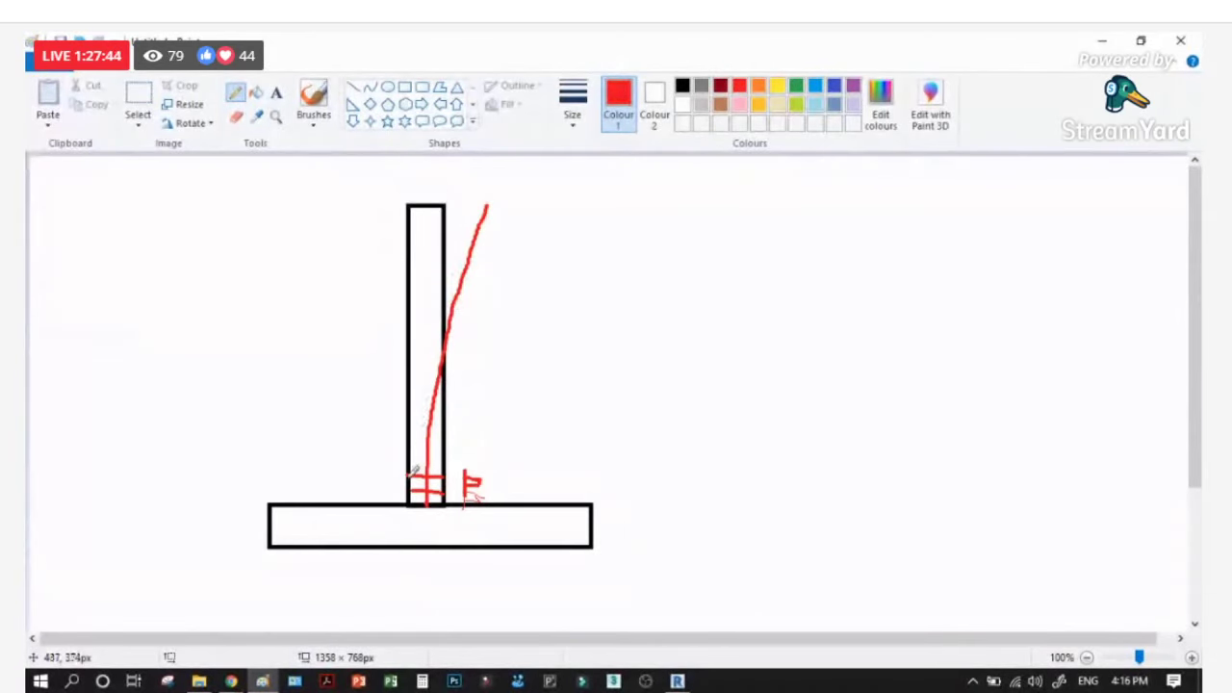
pyautogui.moveTo(410, 469); pyautogui.dragTo(445, 459)
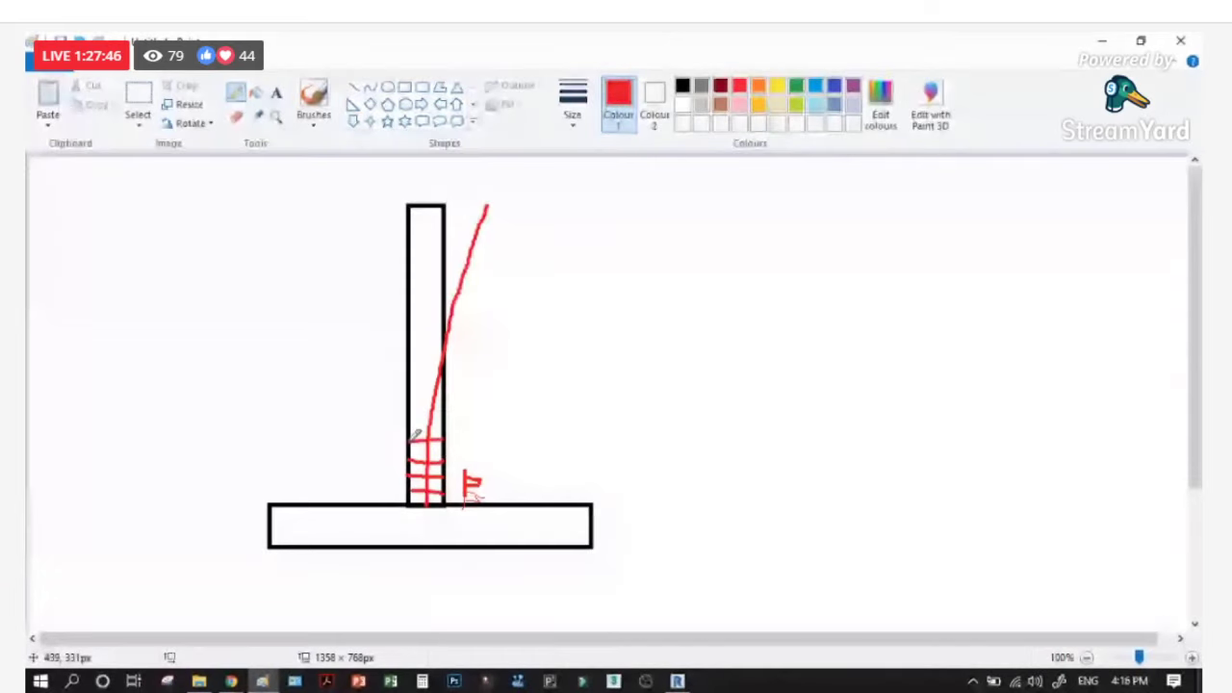
pyautogui.moveTo(411, 416)
pyautogui.mouseDown()
pyautogui.moveTo(444, 420)
pyautogui.moveTo(403, 391)
pyautogui.mouseUp()
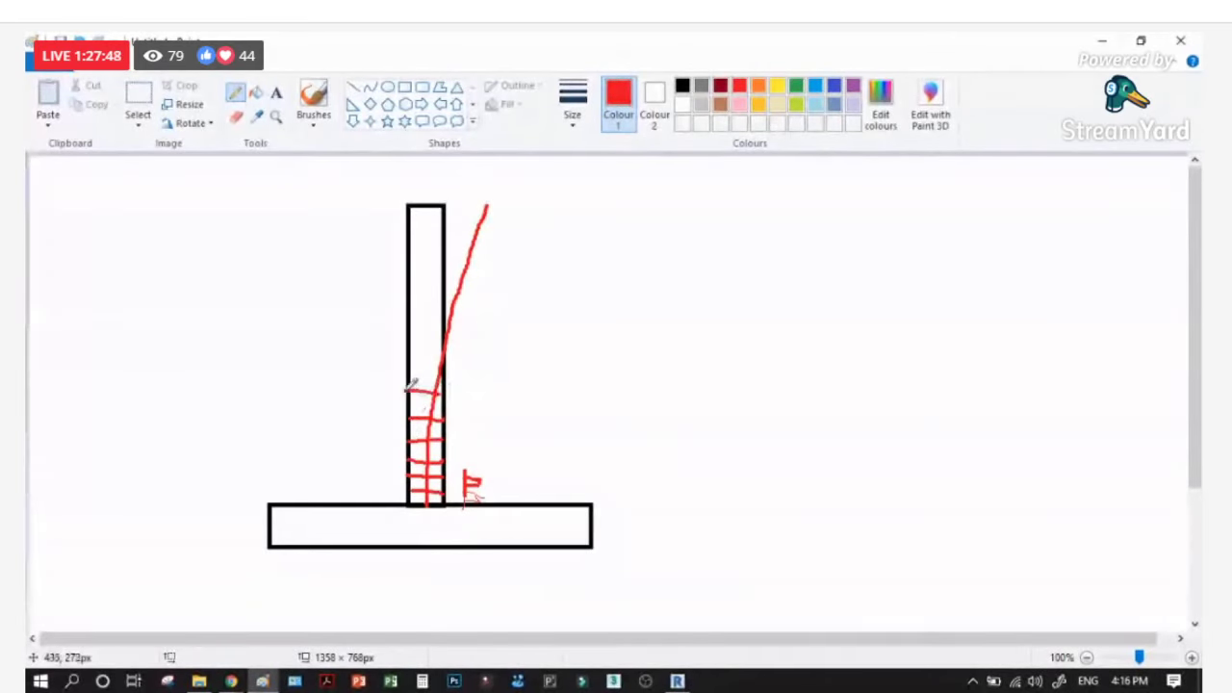
pyautogui.moveTo(609, 243)
pyautogui.mouseDown()
pyautogui.moveTo(609, 305)
pyautogui.moveTo(919, 268)
pyautogui.mouseUp()
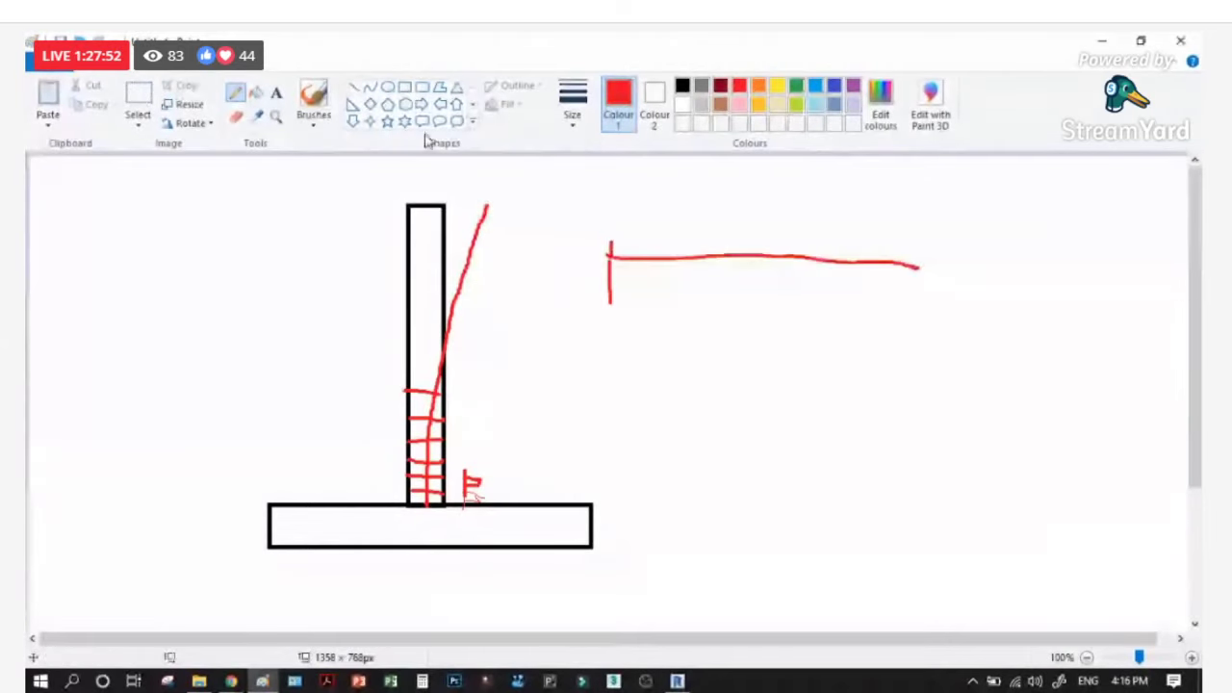
# Step: Draw a red beam rectangle with a downward load arrow and supports at both ends
pyautogui.click(405, 87)
pyautogui.moveTo(629, 375); pyautogui.dragTo(1113, 412)
pyautogui.click(234, 92)
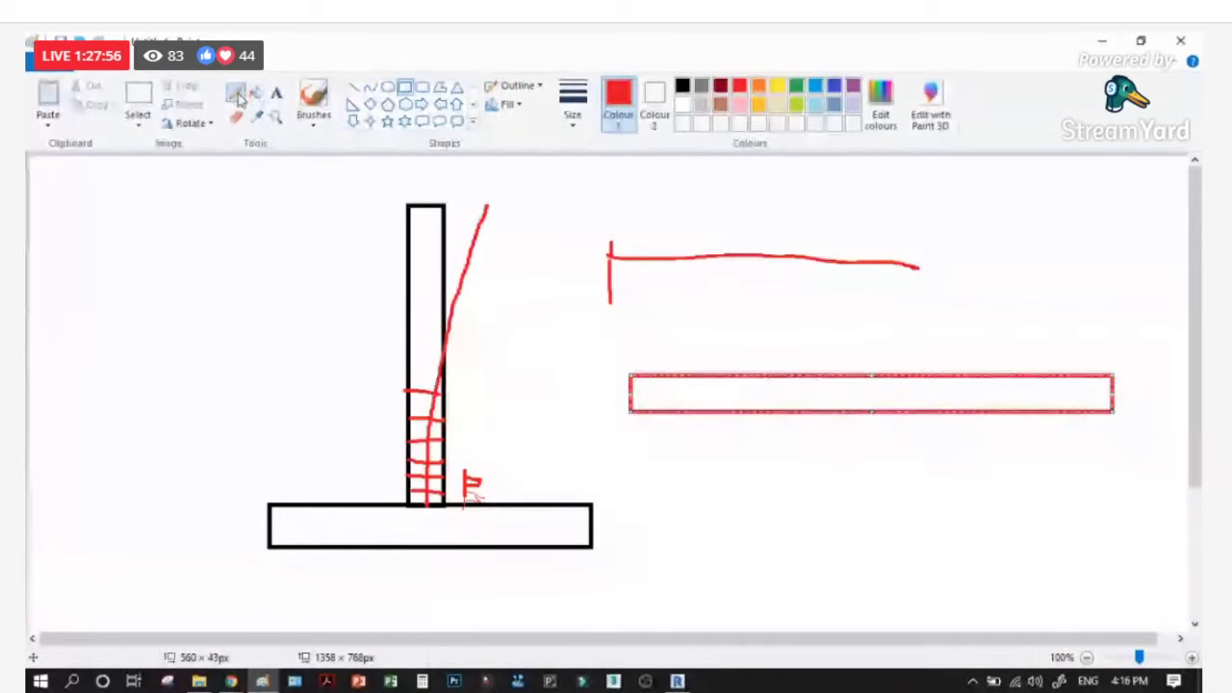
pyautogui.moveTo(873, 310)
pyautogui.mouseDown()
pyautogui.moveTo(876, 372)
pyautogui.moveTo(887, 358)
pyautogui.mouseUp()
pyautogui.moveTo(635, 427)
pyautogui.mouseDown()
pyautogui.moveTo(635, 449)
pyautogui.moveTo(636, 432)
pyautogui.moveTo(662, 434)
pyautogui.mouseUp()
pyautogui.moveTo(1100, 433); pyautogui.dragTo(1106, 444)
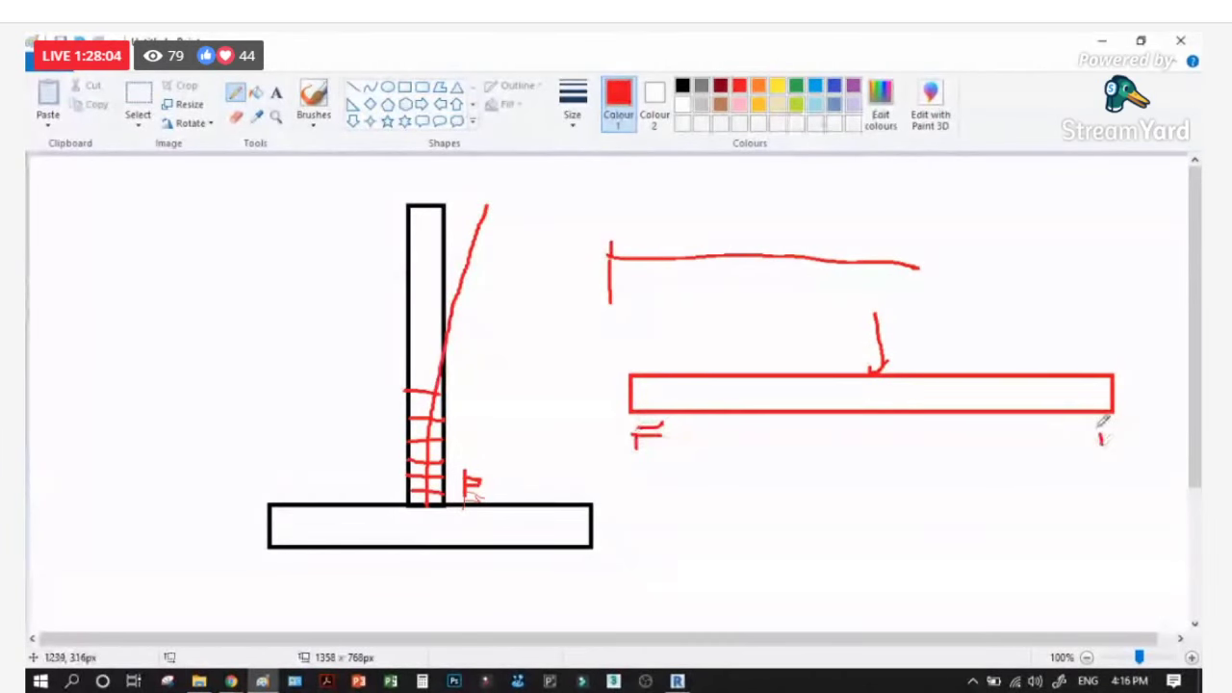
pyautogui.moveTo(1091, 434); pyautogui.dragTo(1112, 432)
# Step: Sketch the beam's sagging deflection curve with tick marks below and at its right end
pyautogui.moveTo(645, 390); pyautogui.dragTo(1086, 382)
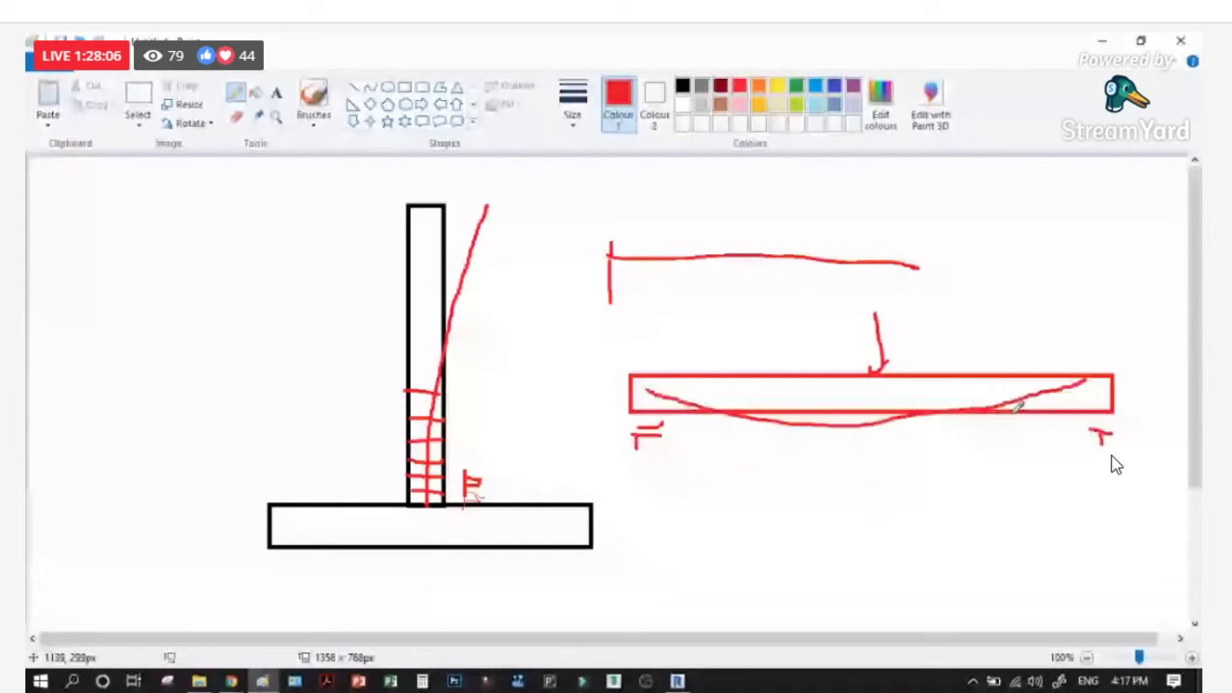
pyautogui.moveTo(814, 412); pyautogui.dragTo(816, 444)
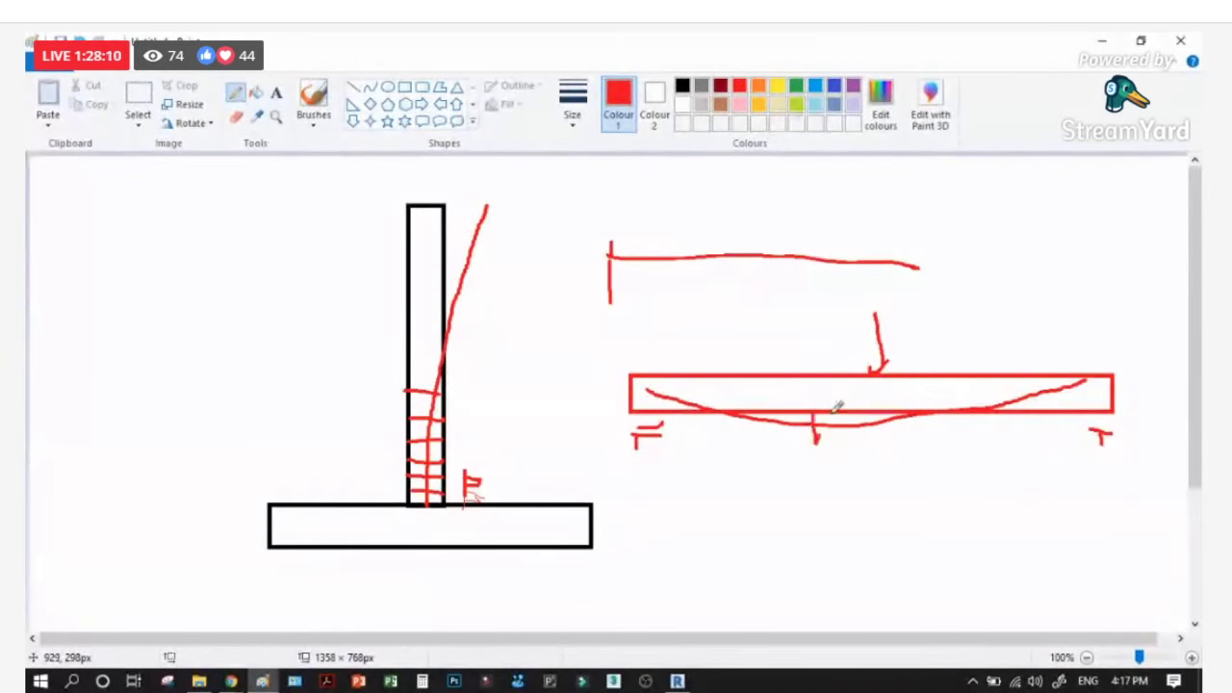
pyautogui.moveTo(831, 415); pyautogui.dragTo(830, 440)
pyautogui.moveTo(846, 416); pyautogui.dragTo(847, 438)
pyautogui.moveTo(864, 416); pyautogui.dragTo(863, 438)
pyautogui.moveTo(890, 414); pyautogui.dragTo(895, 428)
pyautogui.moveTo(1053, 383); pyautogui.dragTo(1054, 404)
pyautogui.moveTo(1067, 390); pyautogui.dragTo(1066, 406)
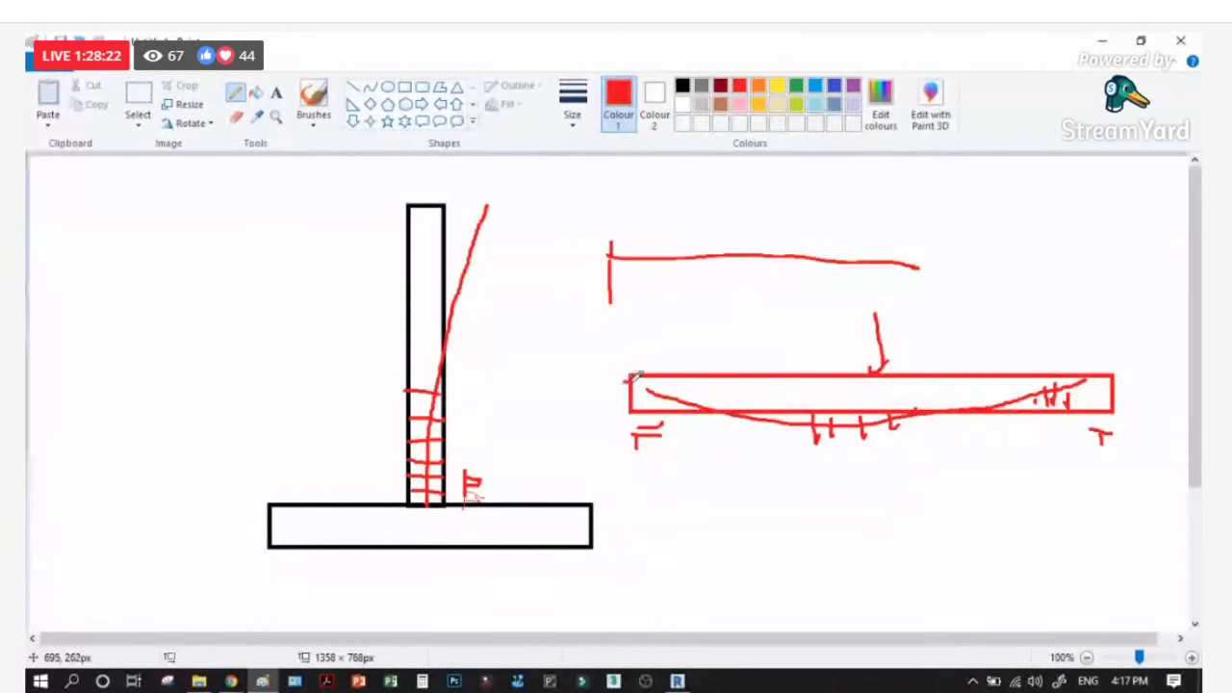
# Step: Add top bar lines at both beam ends and a bottom bar in the middle, then close Paint
pyautogui.moveTo(630, 383); pyautogui.dragTo(768, 389)
pyautogui.moveTo(991, 385); pyautogui.dragTo(1097, 381)
pyautogui.moveTo(762, 433); pyautogui.dragTo(893, 425)
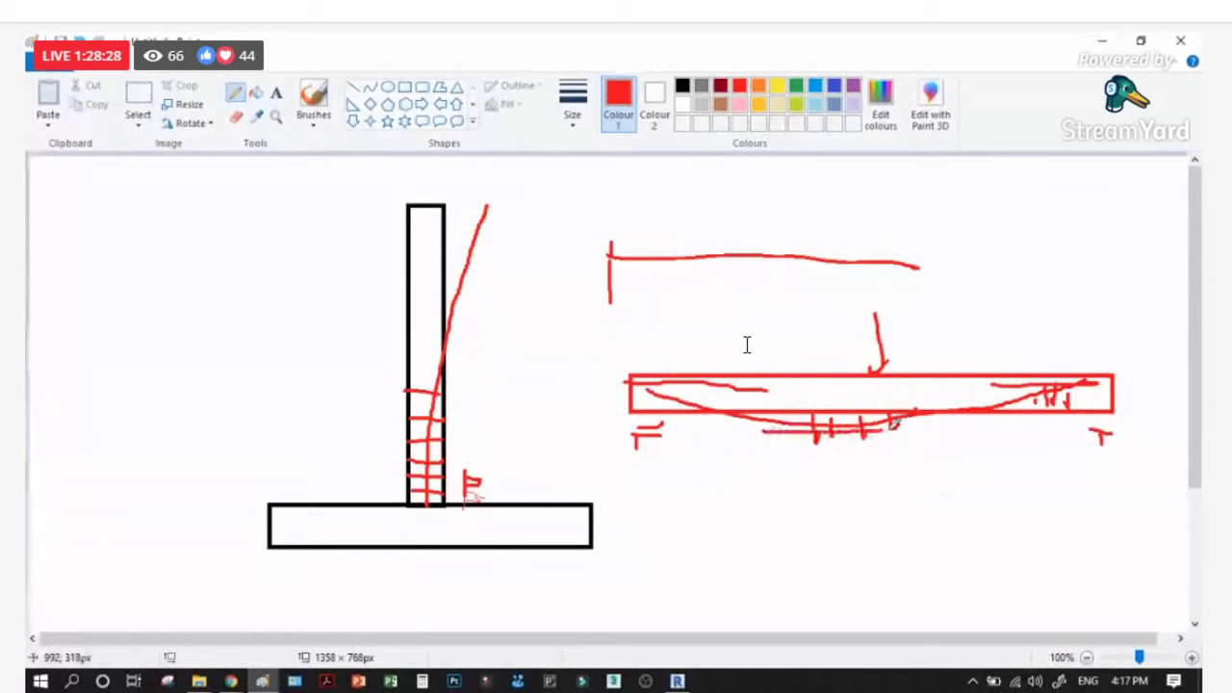
pyautogui.scroll(-2, 626, 376)
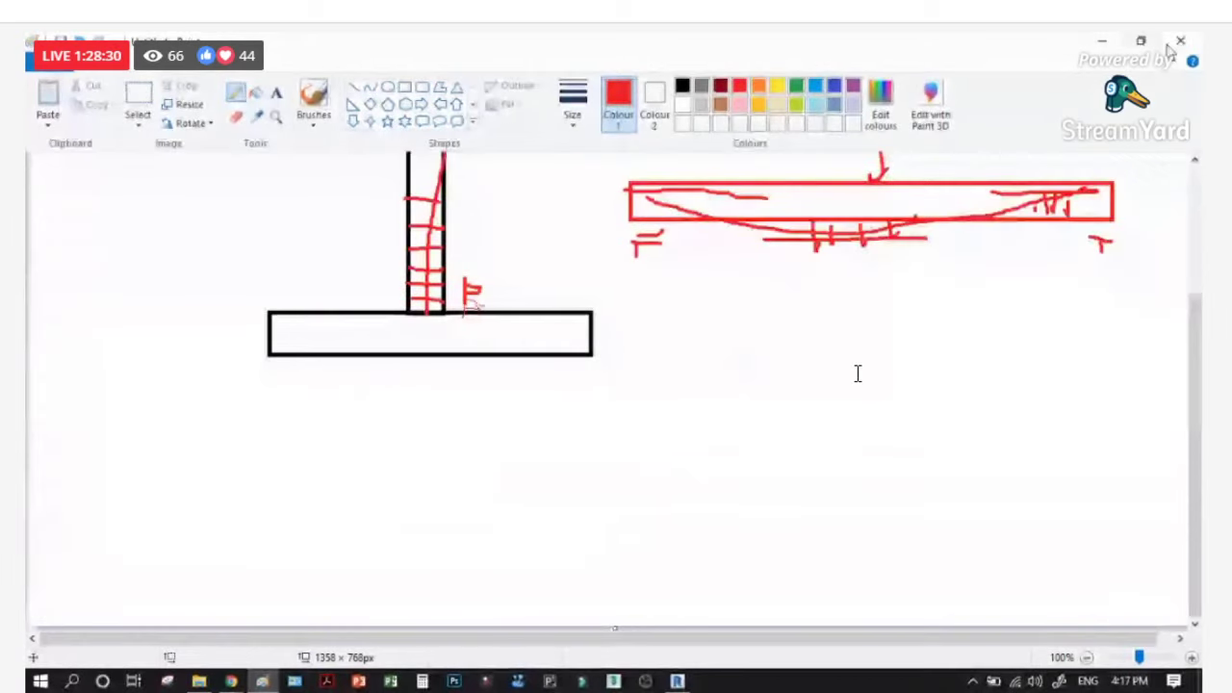
pyautogui.hotkey('ctrl', 'n')
# Step: Back in Revit, inspect the Section 1 footing section and its crop region
pyautogui.hotkey('alt', 'Tab')
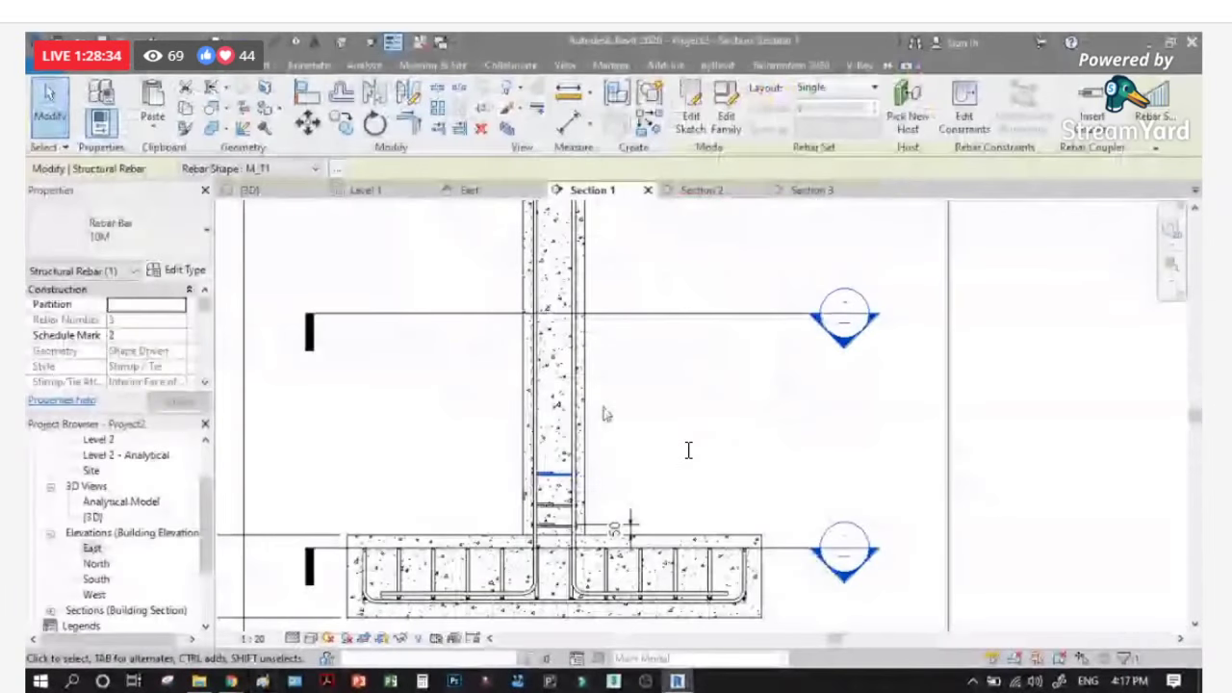
pyautogui.scroll(3, 539, 479)
pyautogui.scroll(-3, 539, 478)
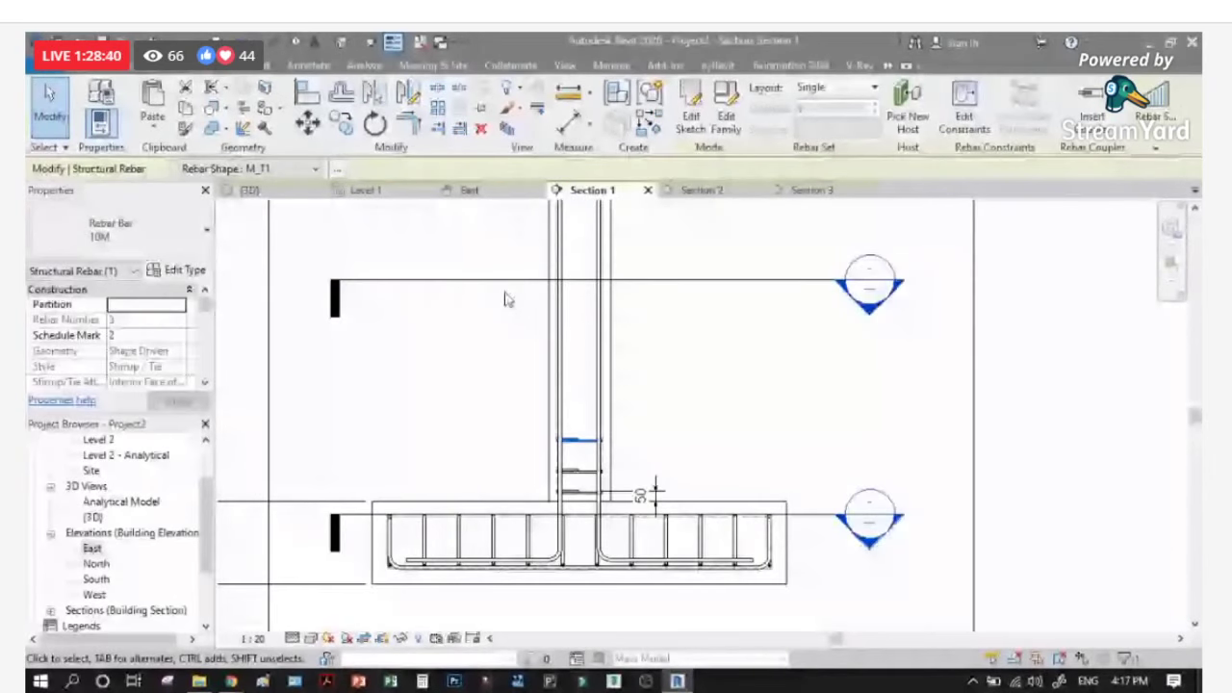
pyautogui.click(856, 400)
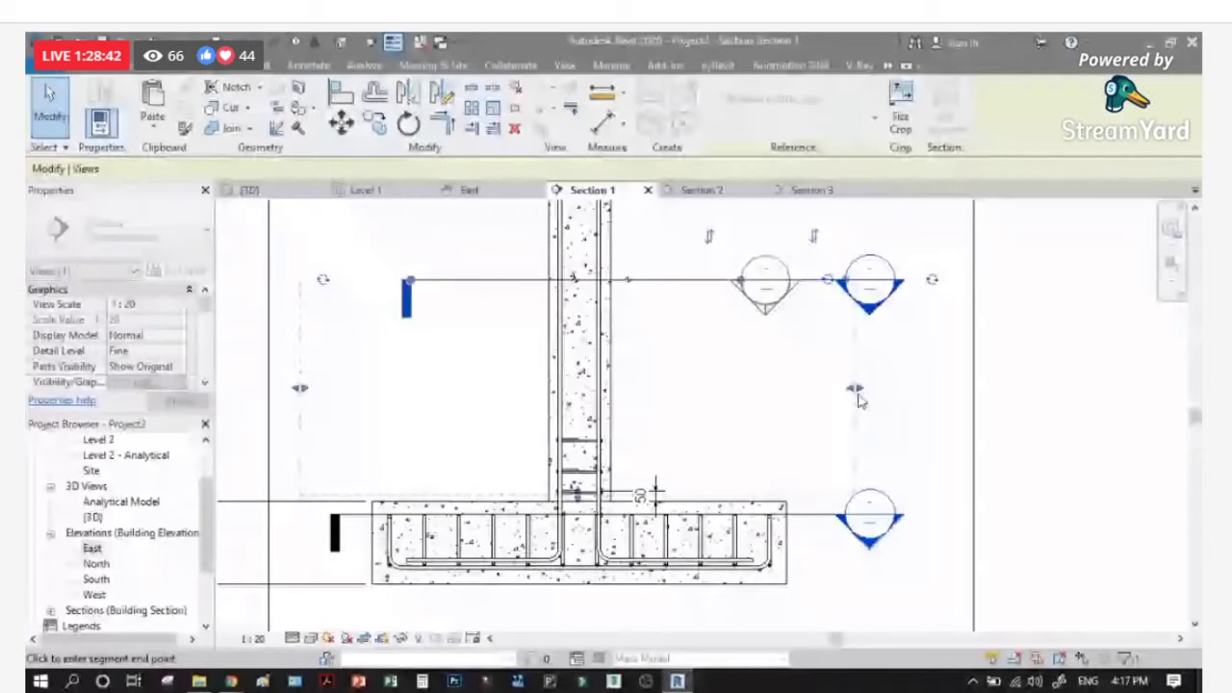
pyautogui.press('Escape')
pyautogui.scroll(-2, 501, 517)
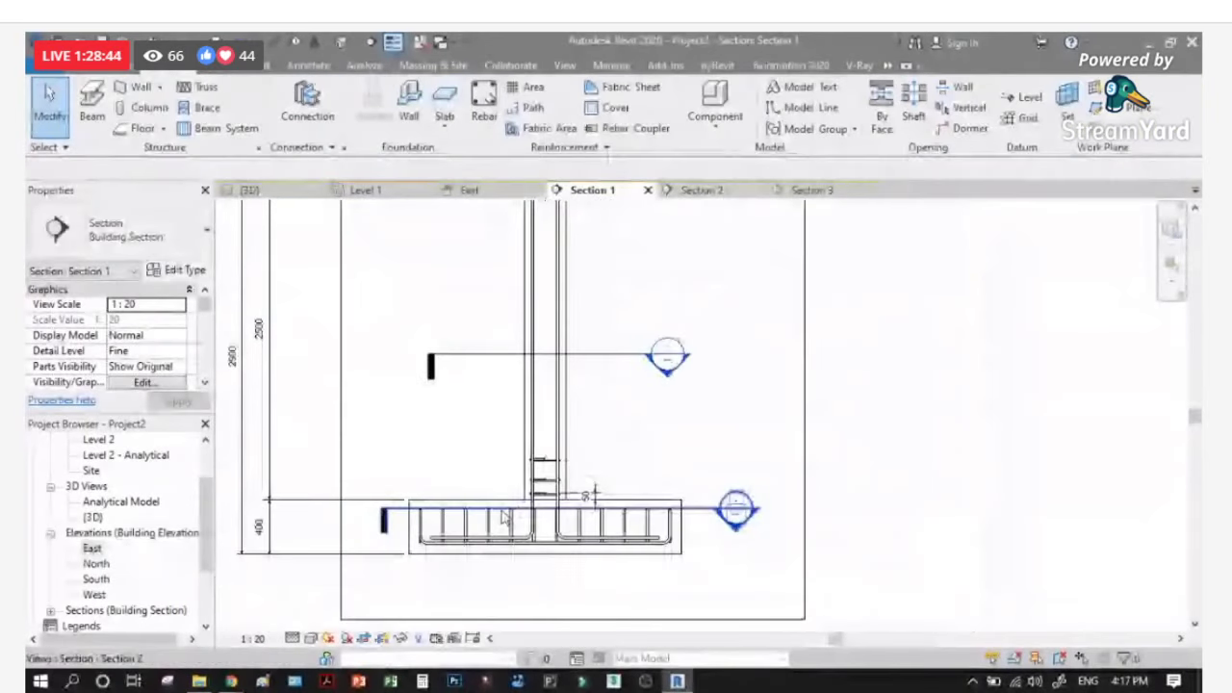
pyautogui.scroll(-1, 500, 517)
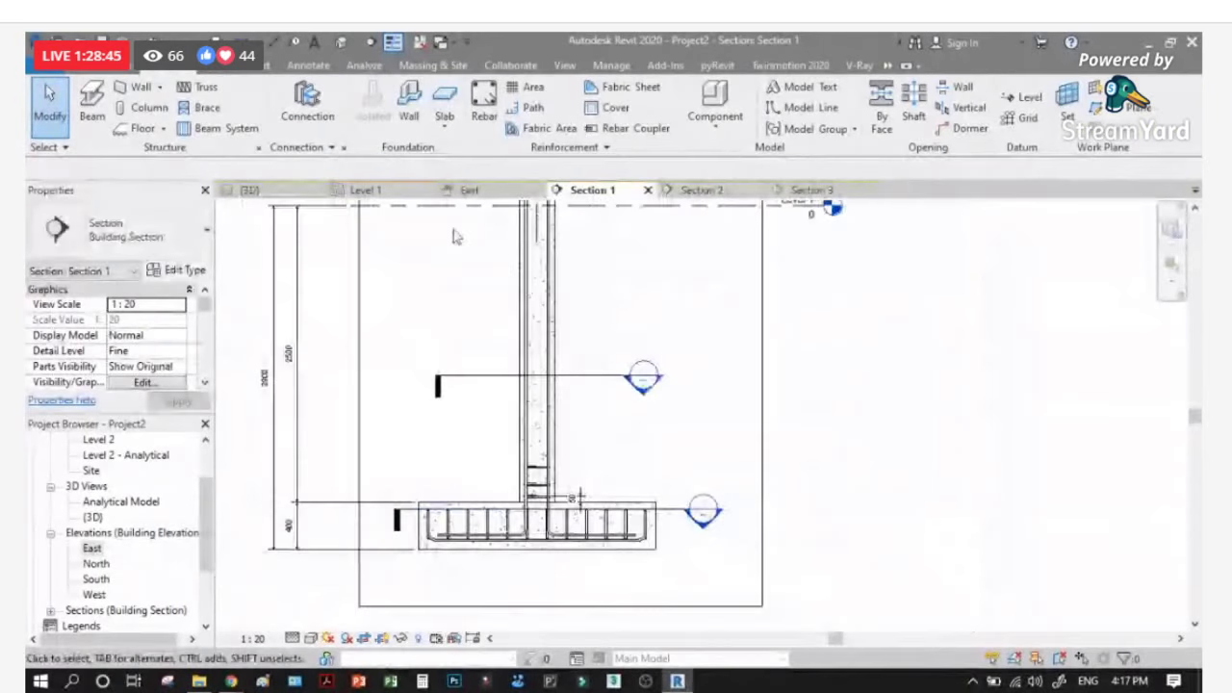
# Step: Check the footing rebar set in the Level 1 plan, then move on to the East elevation
pyautogui.click(376, 190)
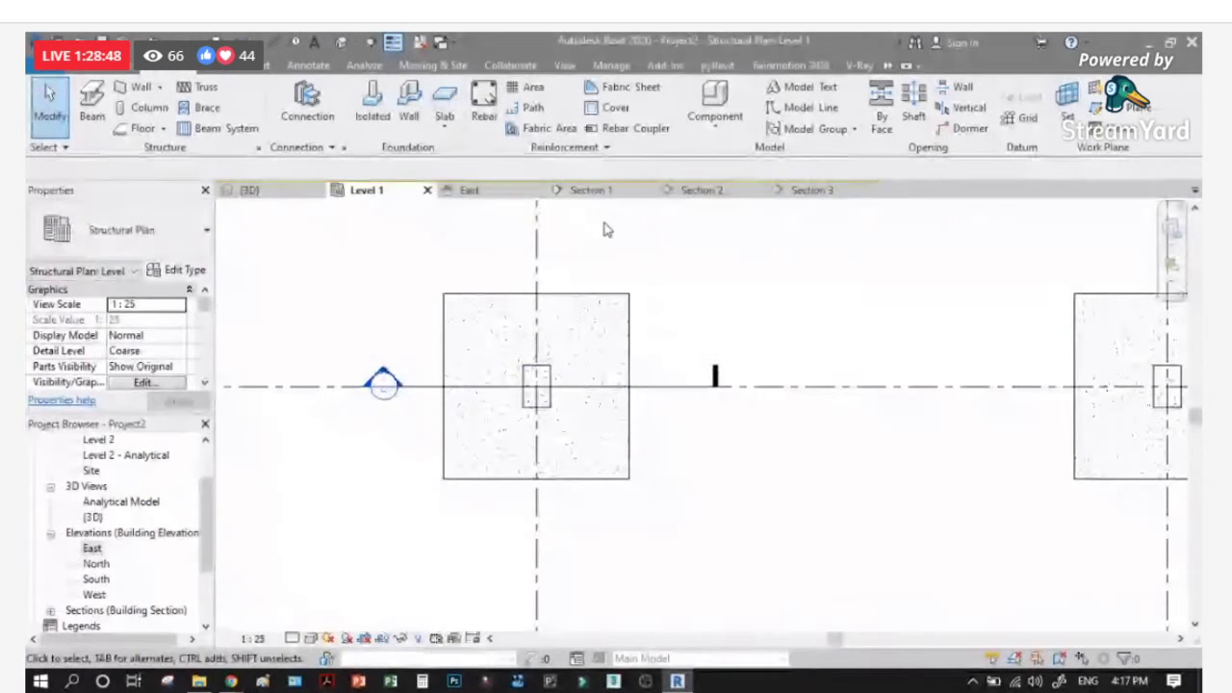
pyautogui.click(542, 357)
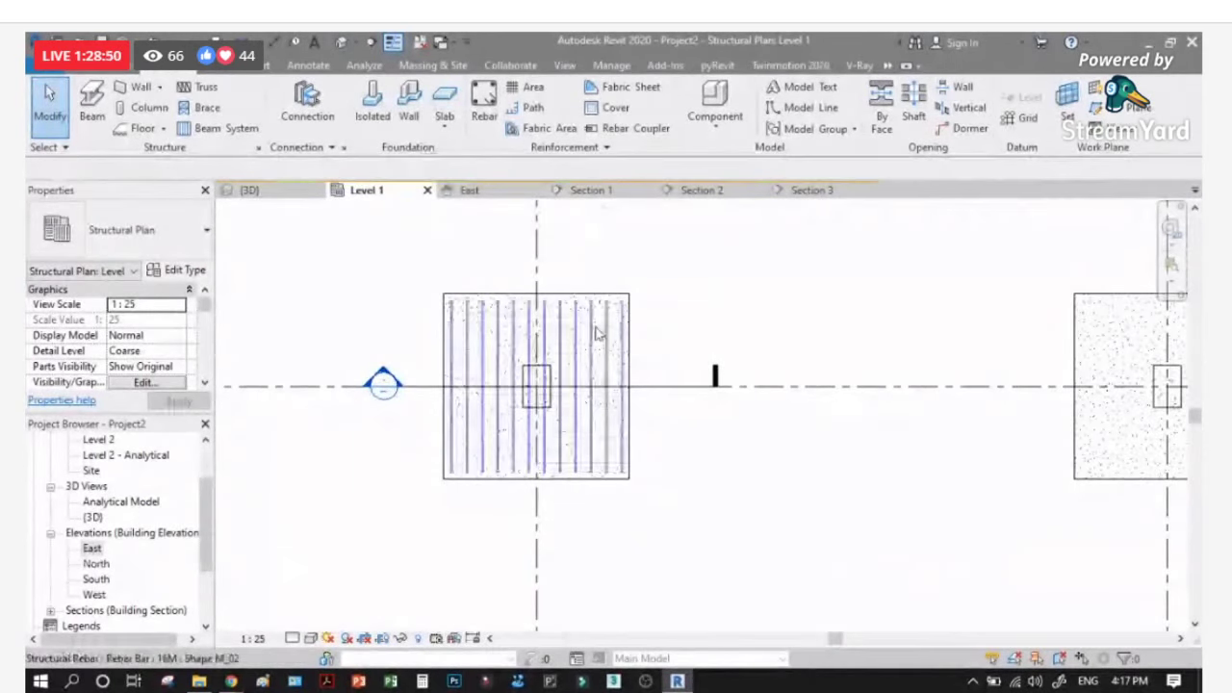
pyautogui.scroll(1, 597, 332)
pyautogui.press('Escape')
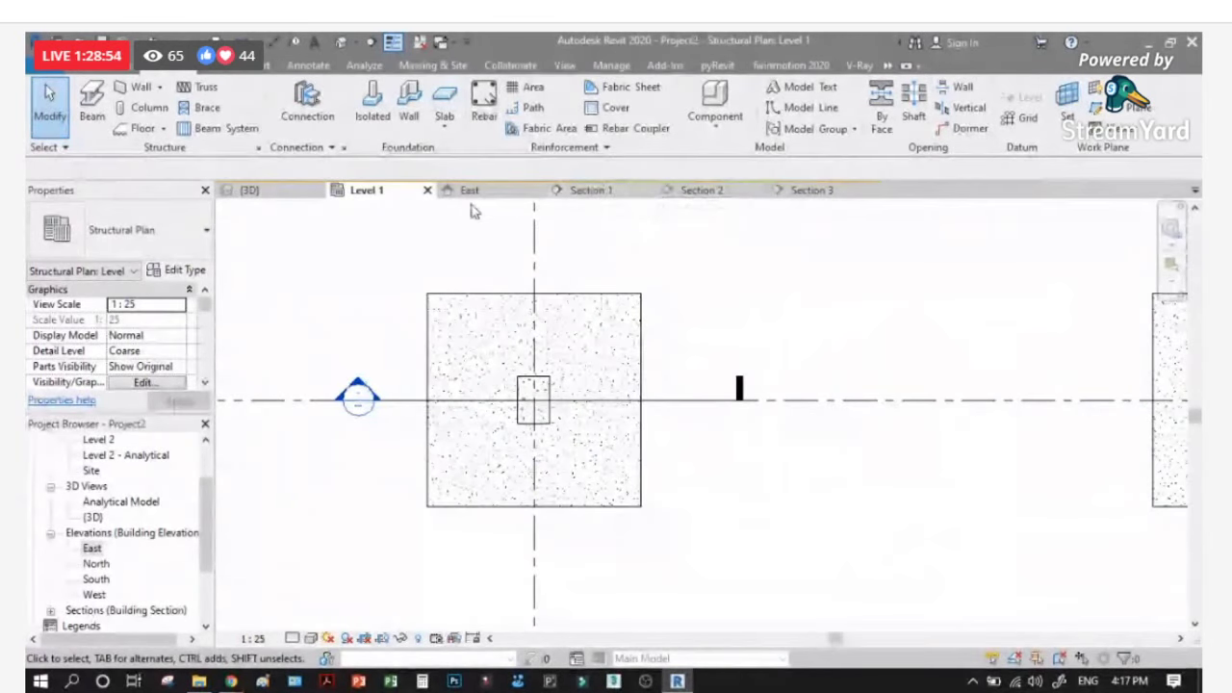
pyautogui.click(468, 190)
# Step: Select the concrete beam in East elevation, then open and zoom into the Level 2 structural plan
pyautogui.scroll(4, 350, 391)
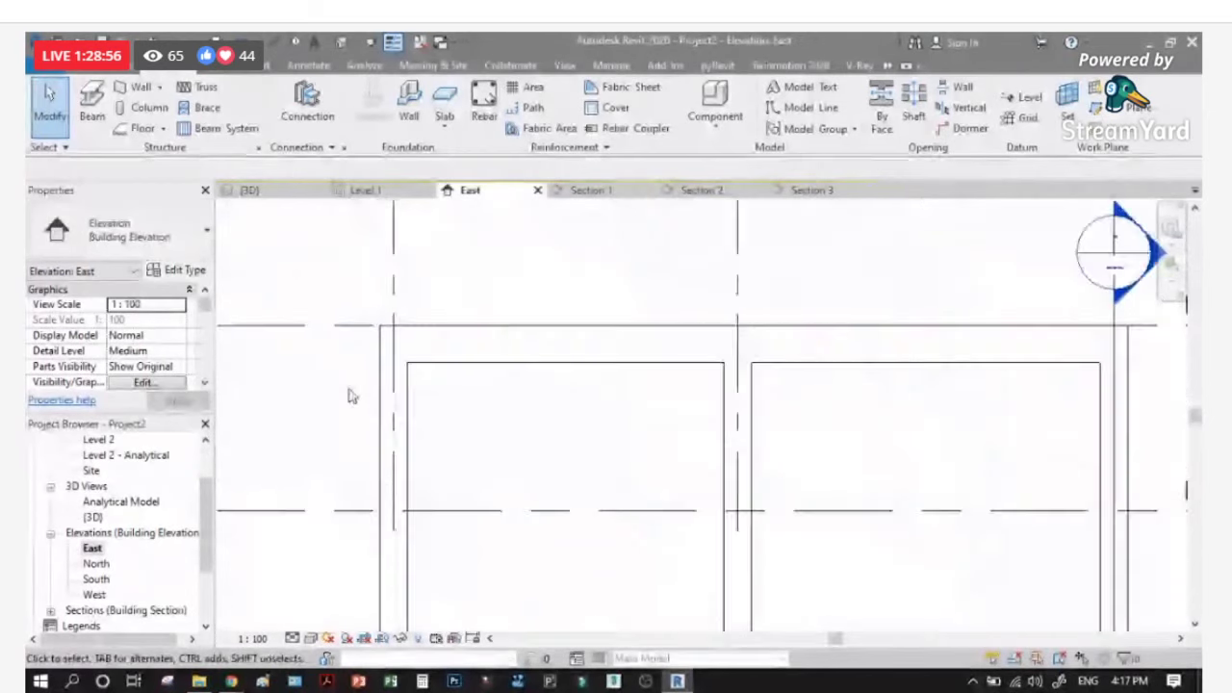
pyautogui.click(532, 360)
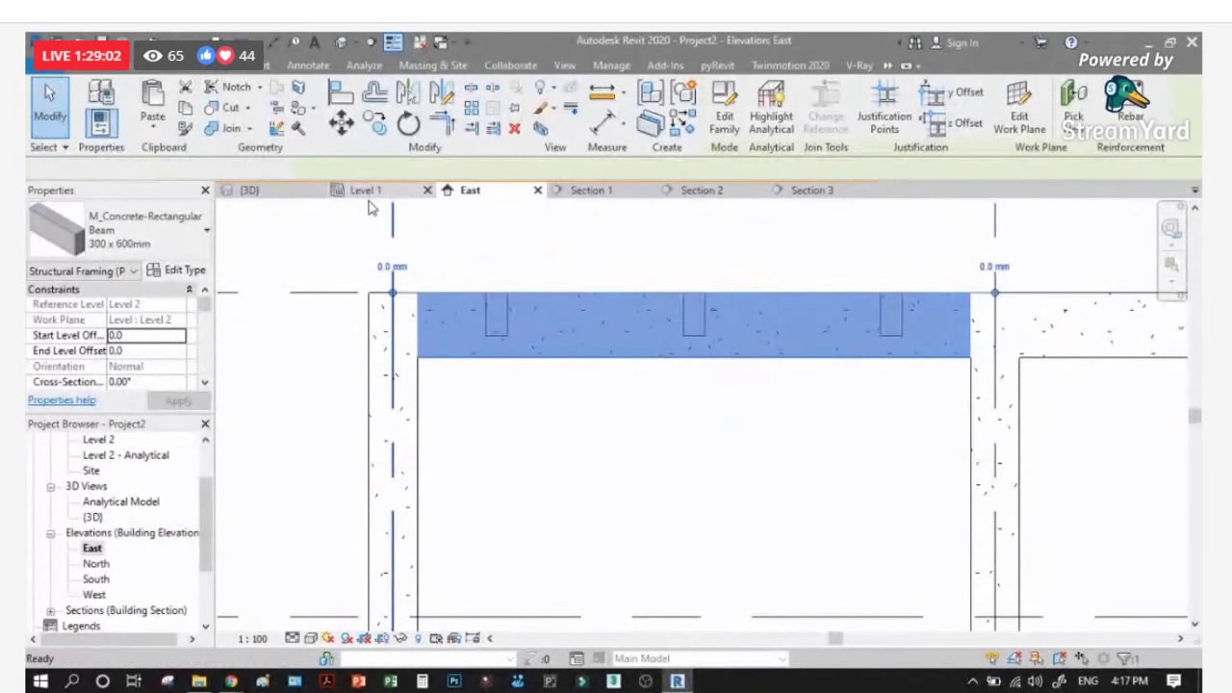
pyautogui.click(365, 191)
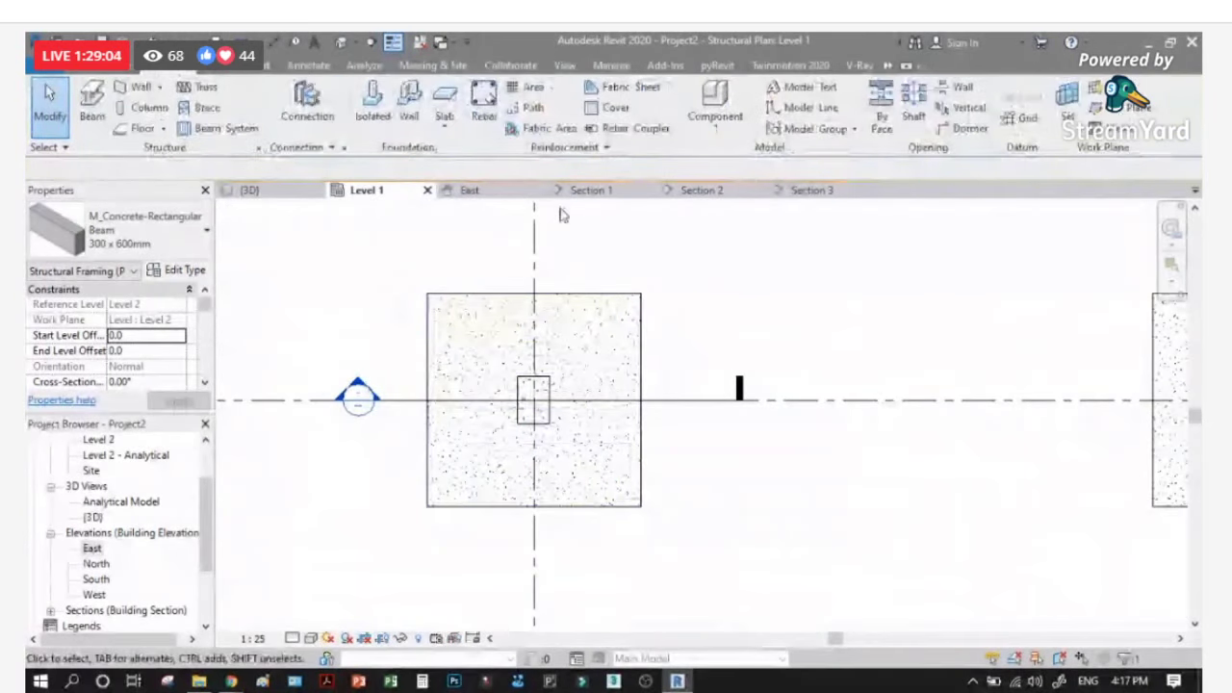
pyautogui.doubleClick(99, 439)
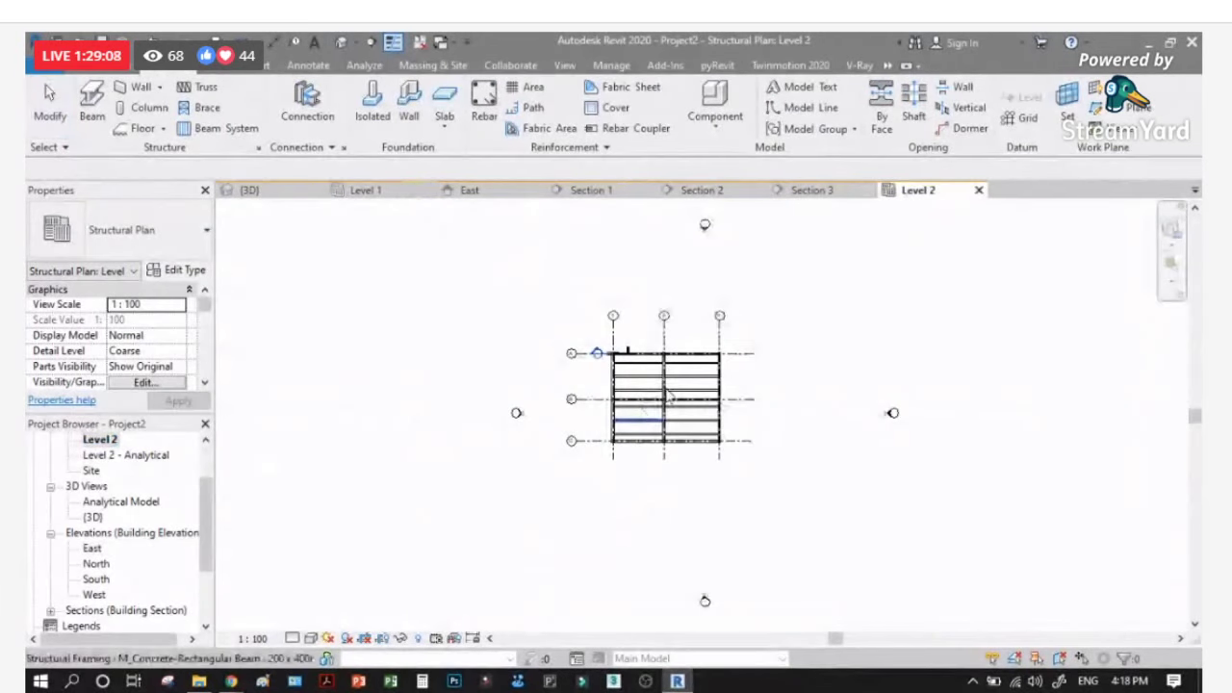
pyautogui.scroll(6, 667, 396)
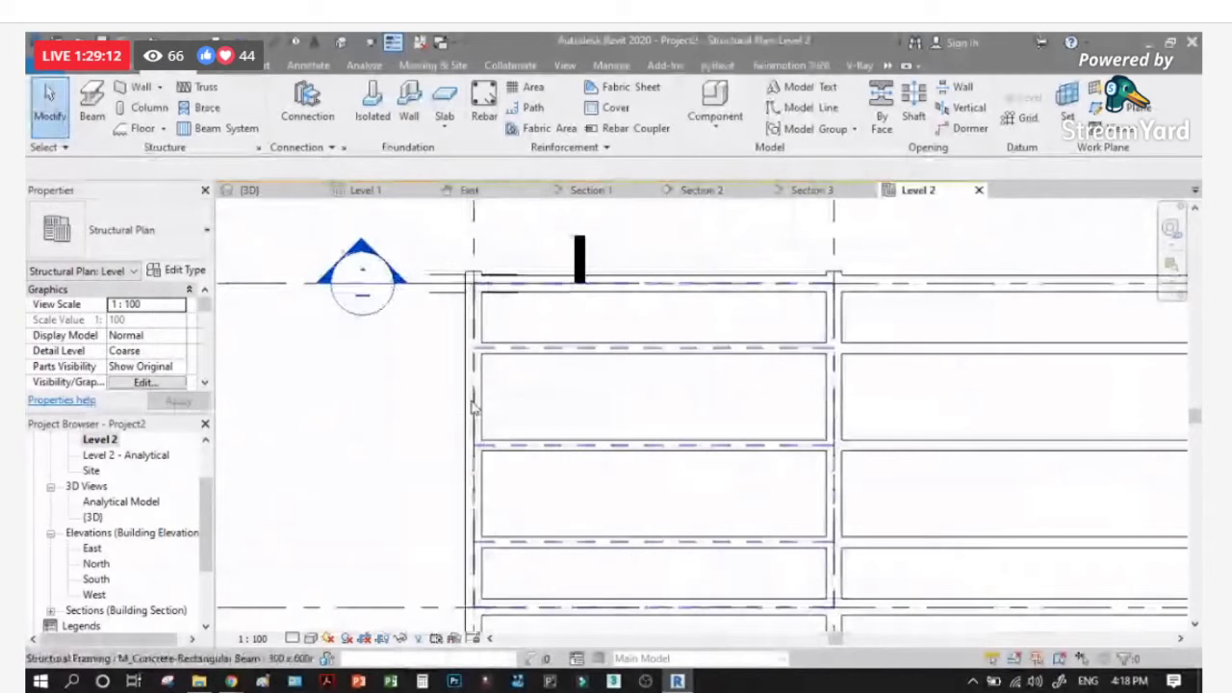
pyautogui.scroll(-1, 472, 408)
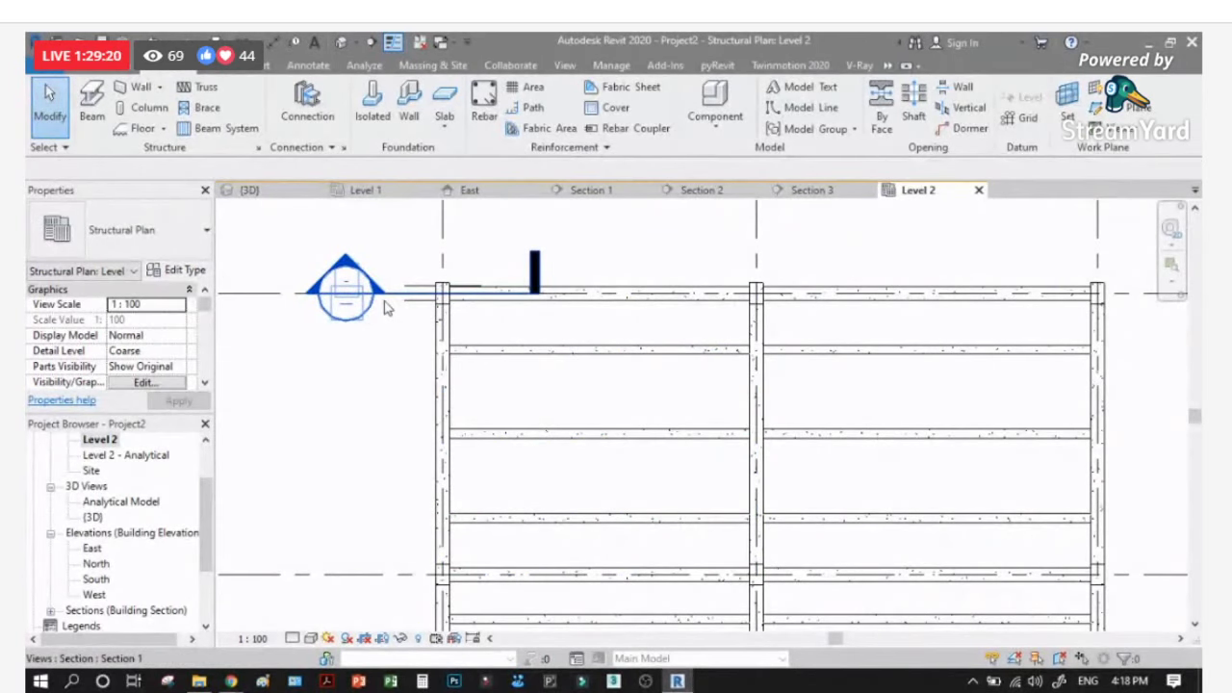
pyautogui.scroll(1, 384, 307)
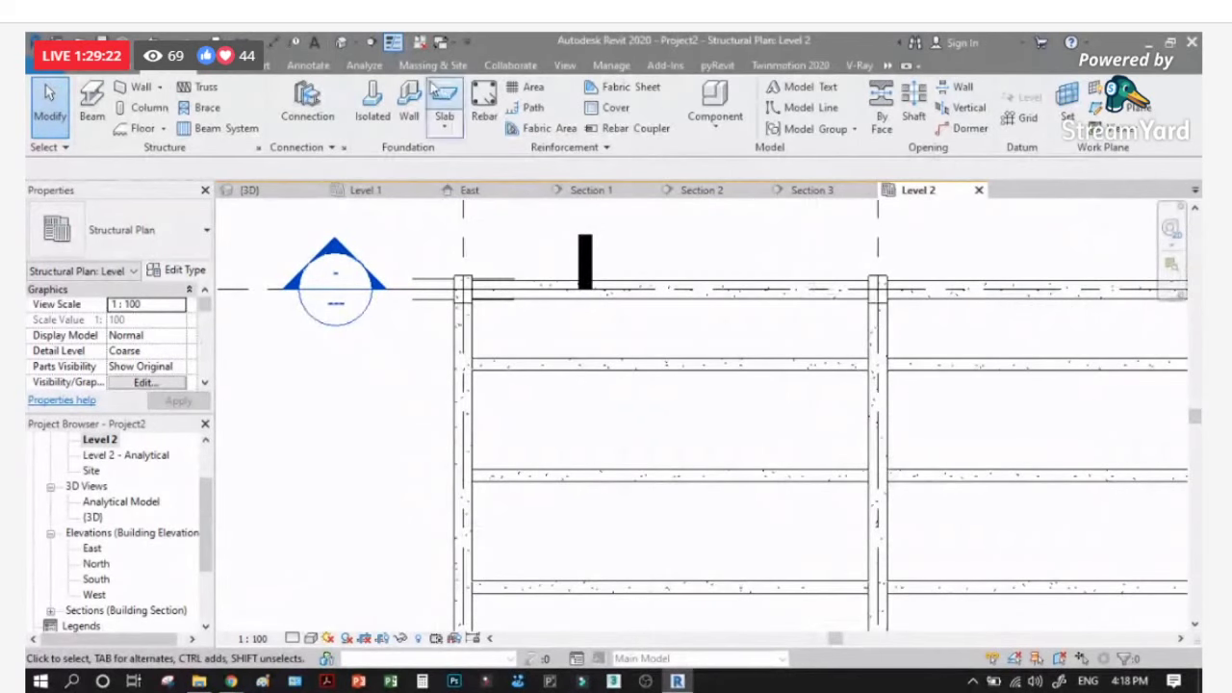
pyautogui.click(565, 64)
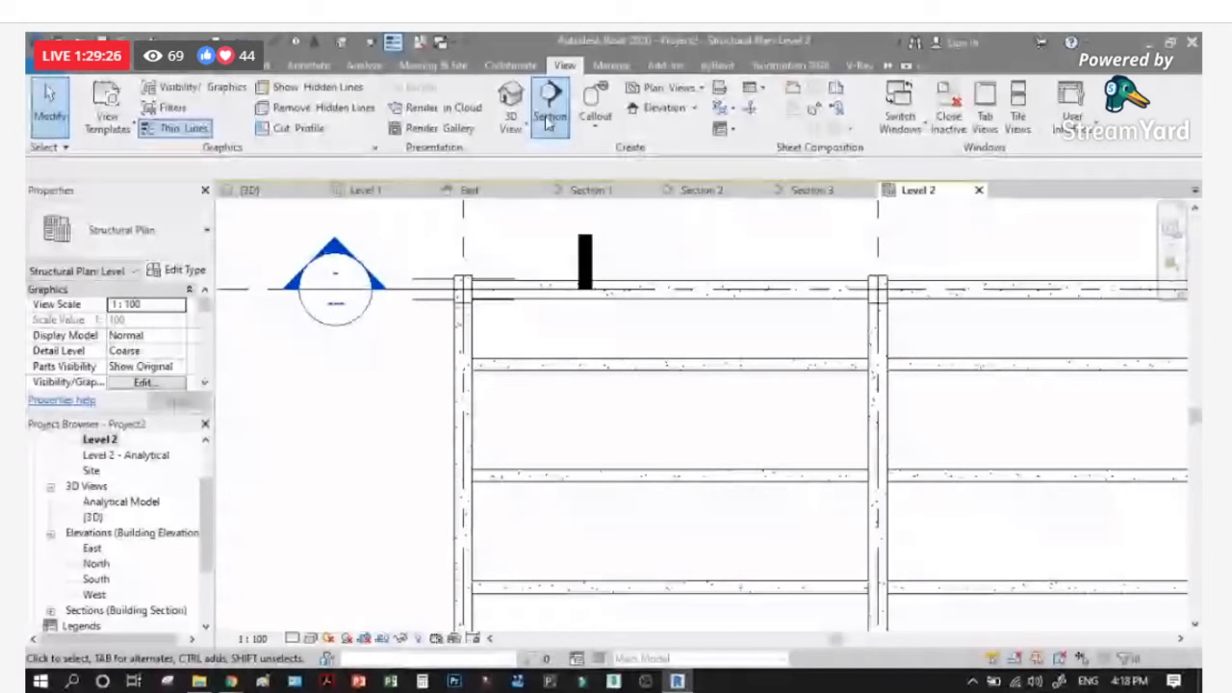
# Step: Draw a section line across the Level 2 beam and open the new Section 4 view
pyautogui.click(546, 117)
pyautogui.scroll(-1, 404, 404)
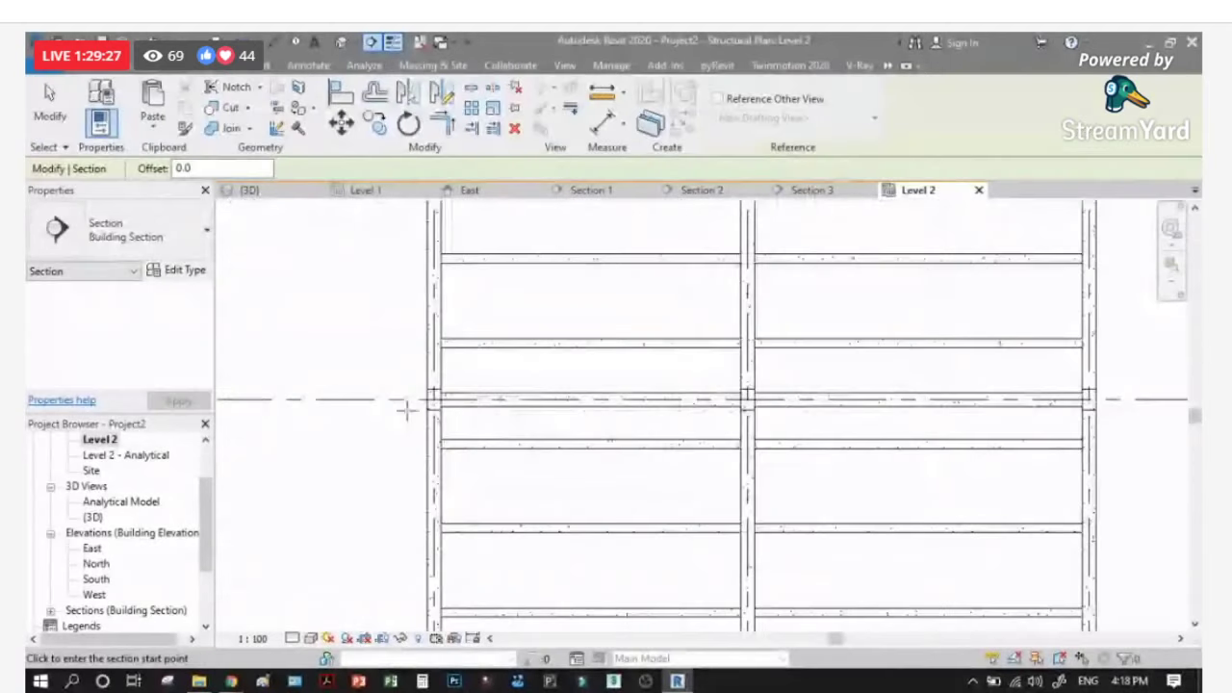
pyautogui.click(801, 388)
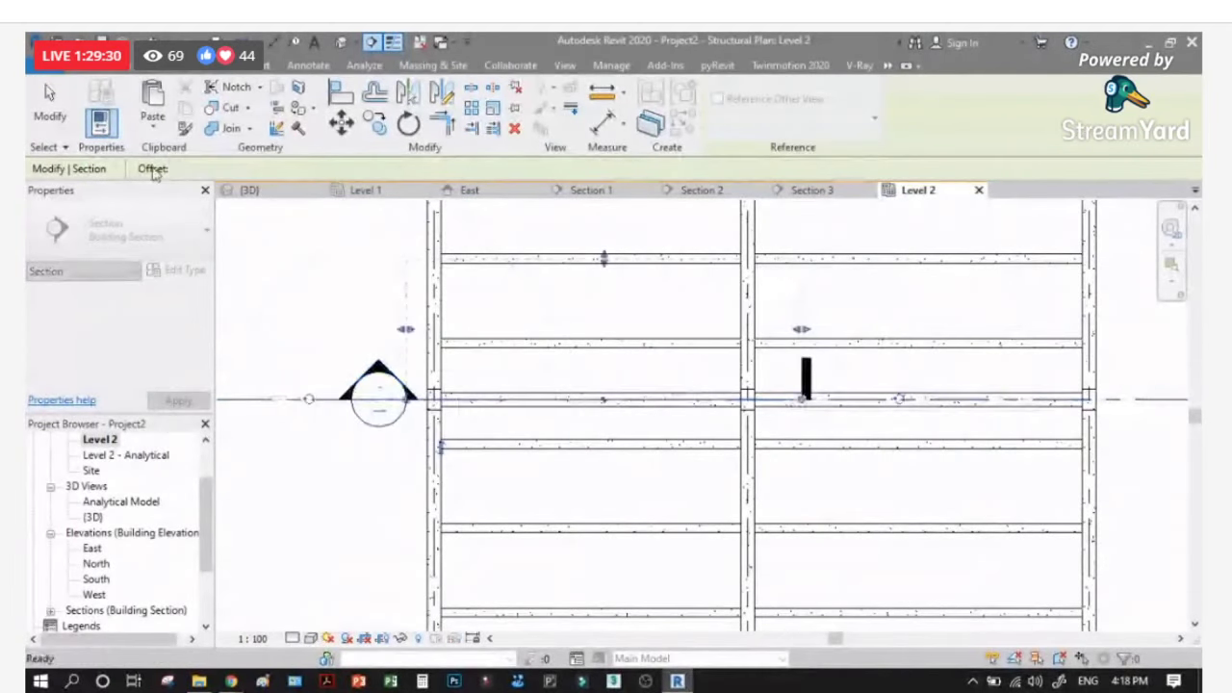
pyautogui.press('Escape')
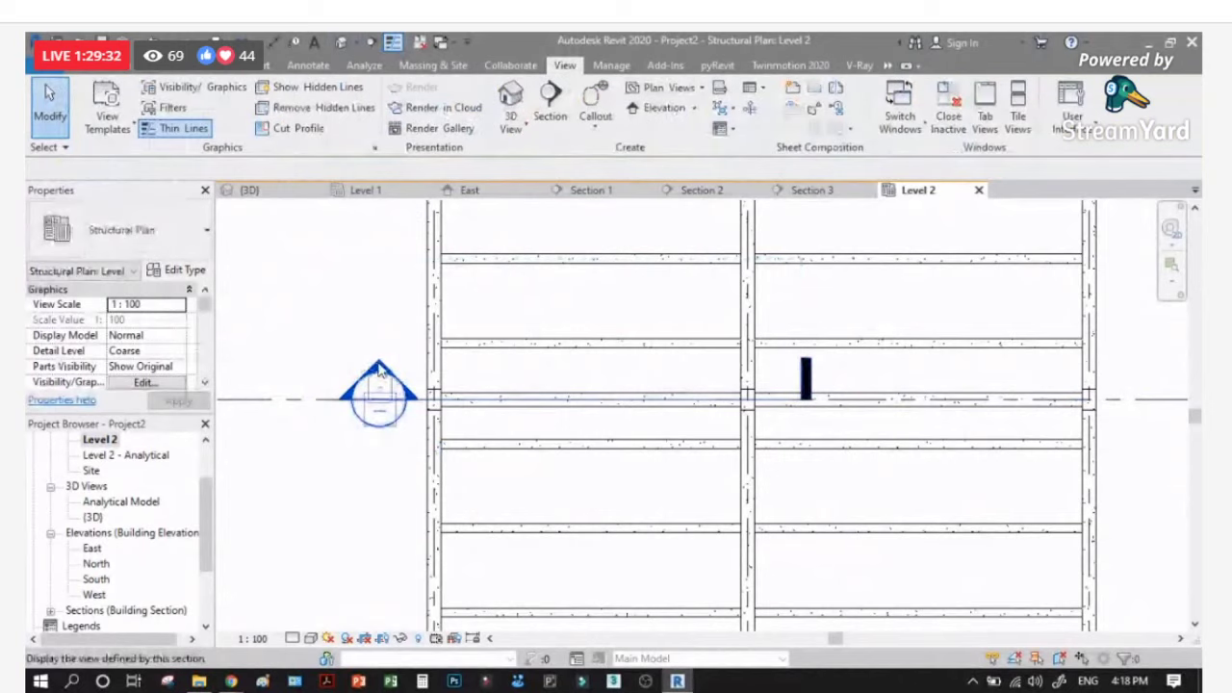
pyautogui.doubleClick(379, 371)
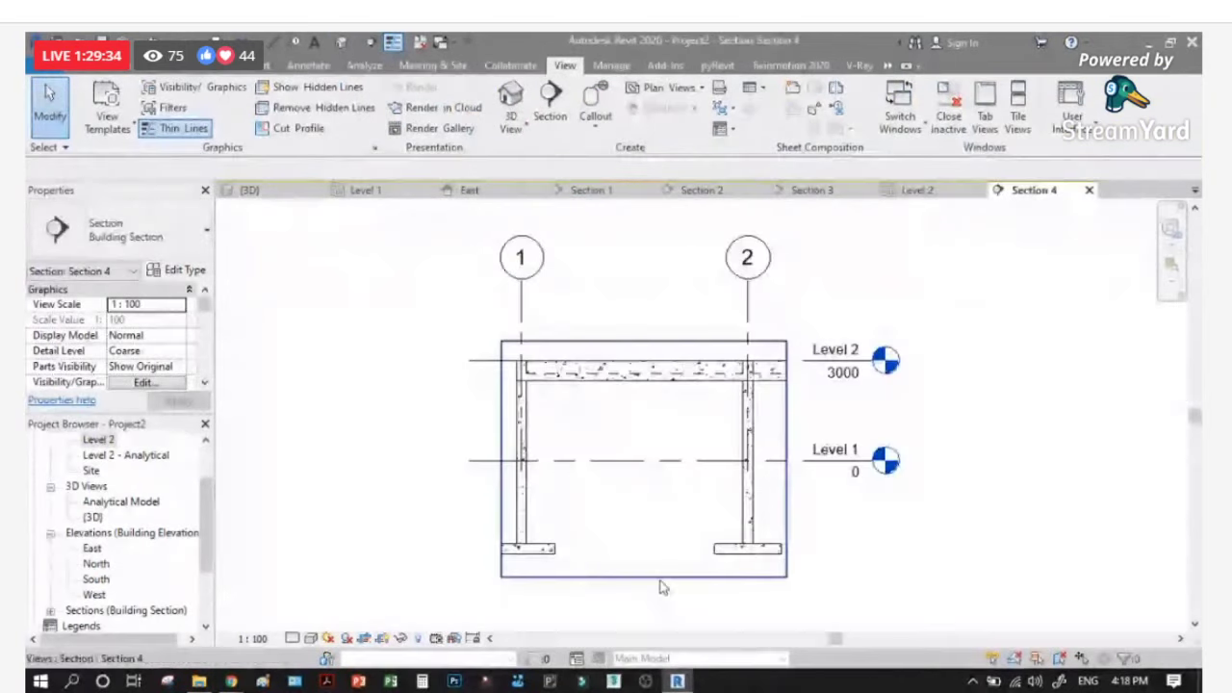
# Step: Raise the bottom of the Section 4 crop region up to the Level 2 slab
pyautogui.click(643, 582)
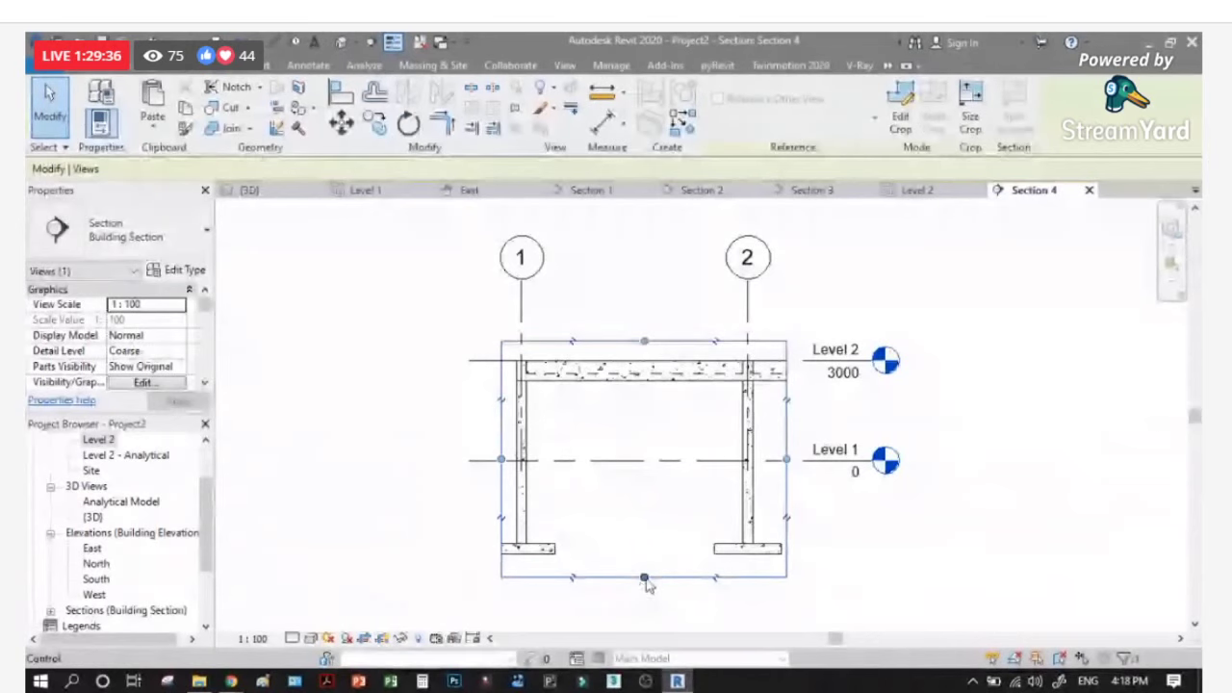
pyautogui.moveTo(642, 580); pyautogui.dragTo(610, 404)
pyautogui.scroll(2, 565, 408)
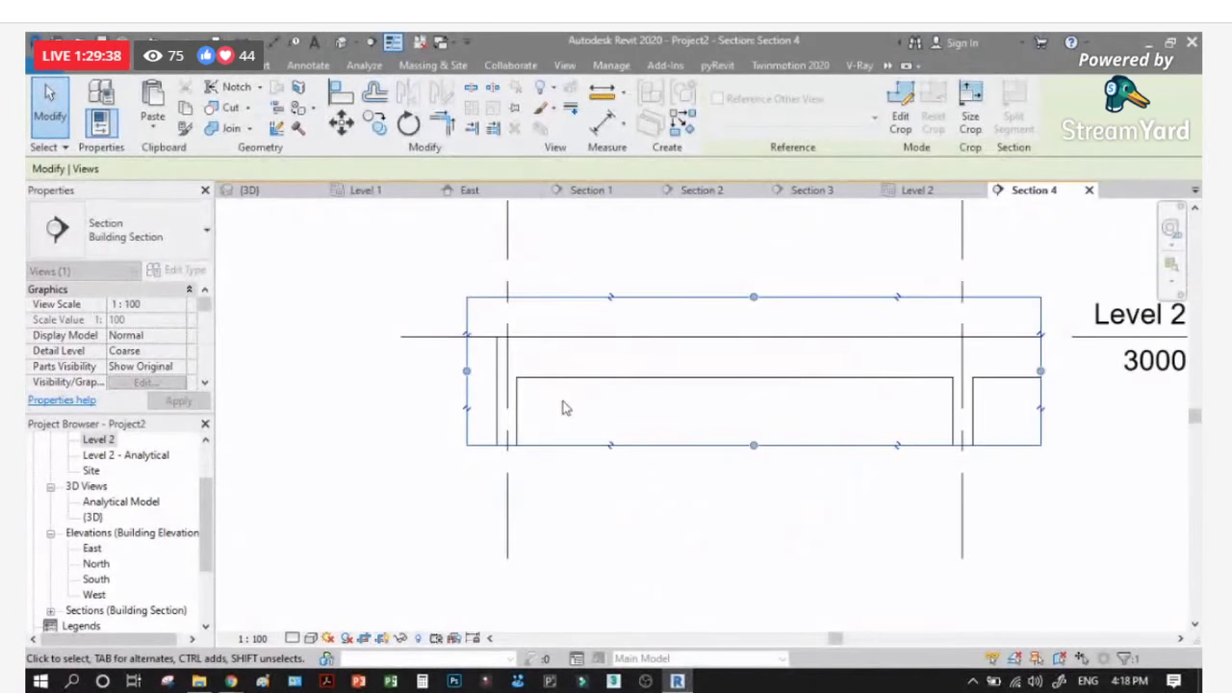
pyautogui.scroll(-2, 565, 408)
pyautogui.scroll(3, 596, 413)
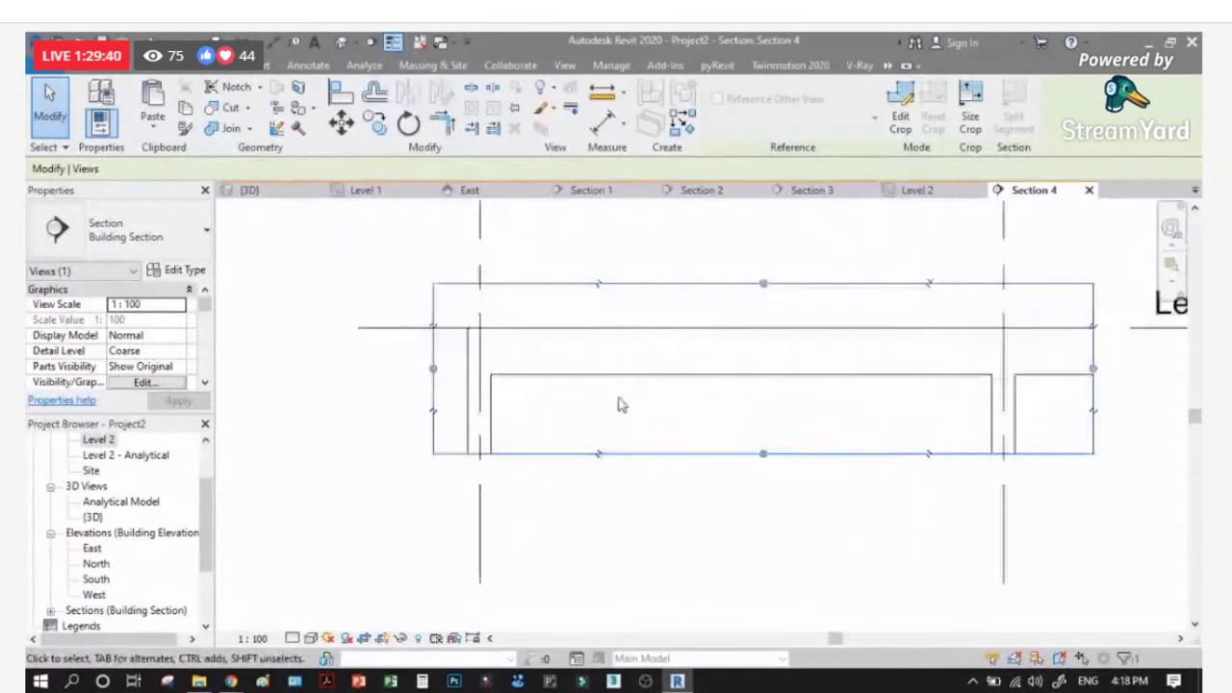
pyautogui.press('Escape')
pyautogui.scroll(3, 539, 380)
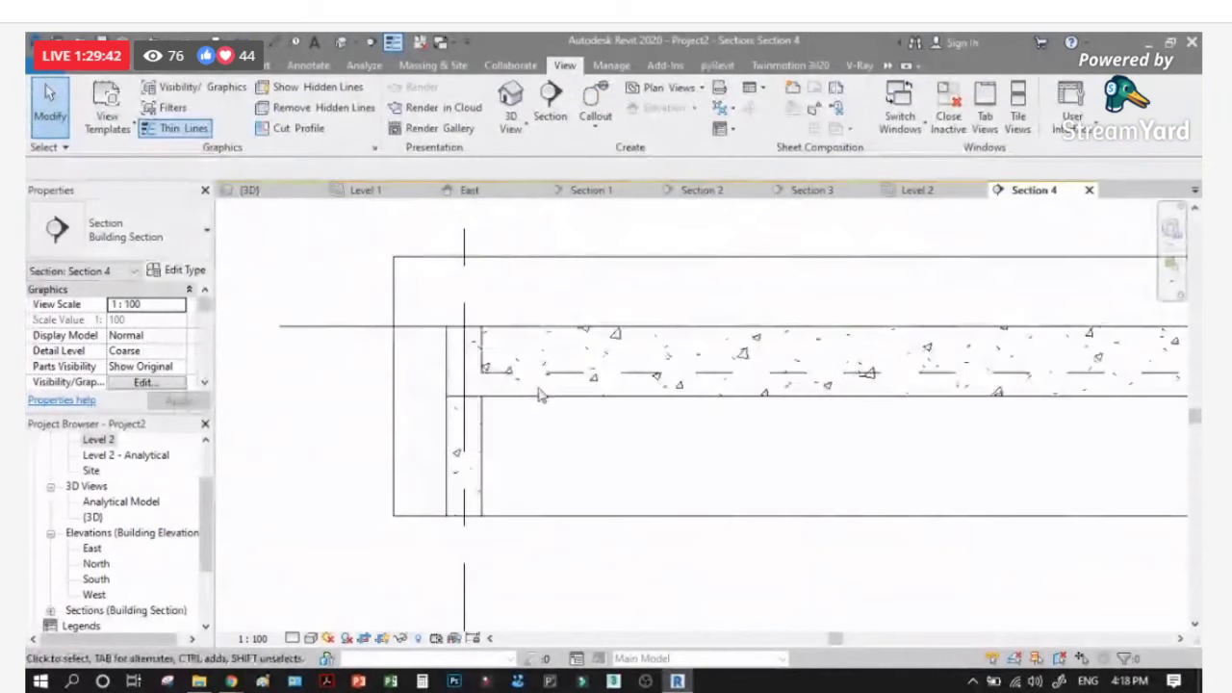
# Step: Select and deselect the concrete beam, then start the Section tool again
pyautogui.click(699, 388)
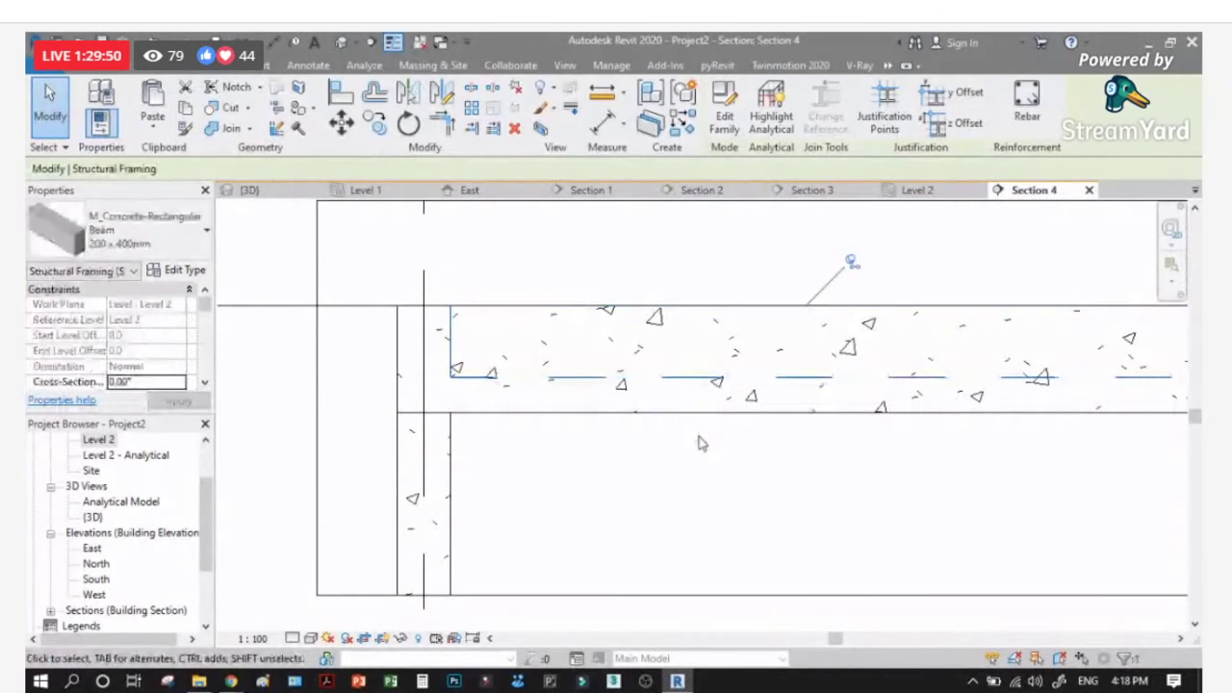
pyautogui.click(664, 453)
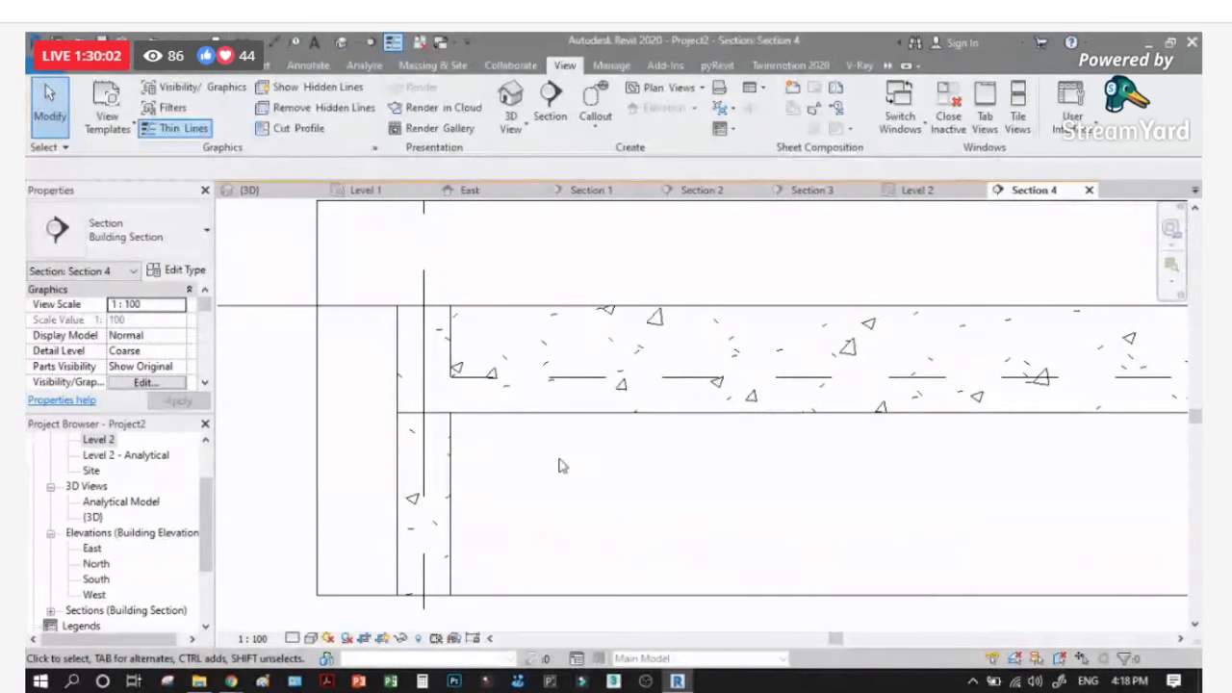
pyautogui.scroll(2, 563, 466)
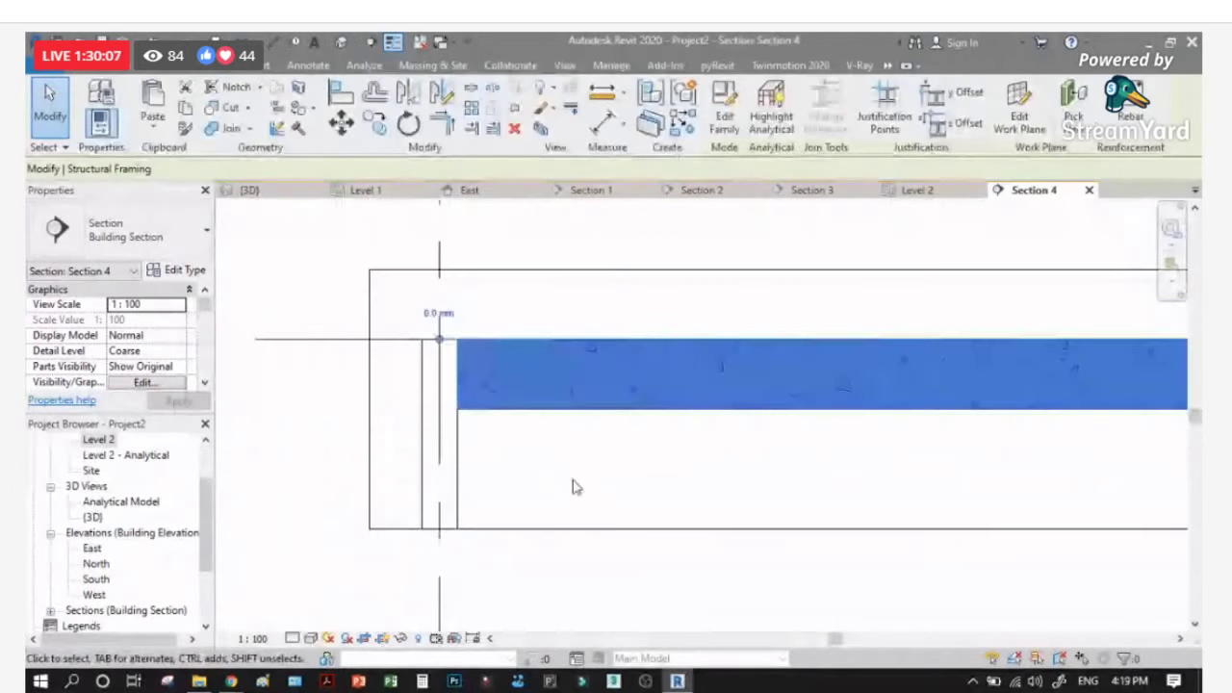
pyautogui.click(572, 487)
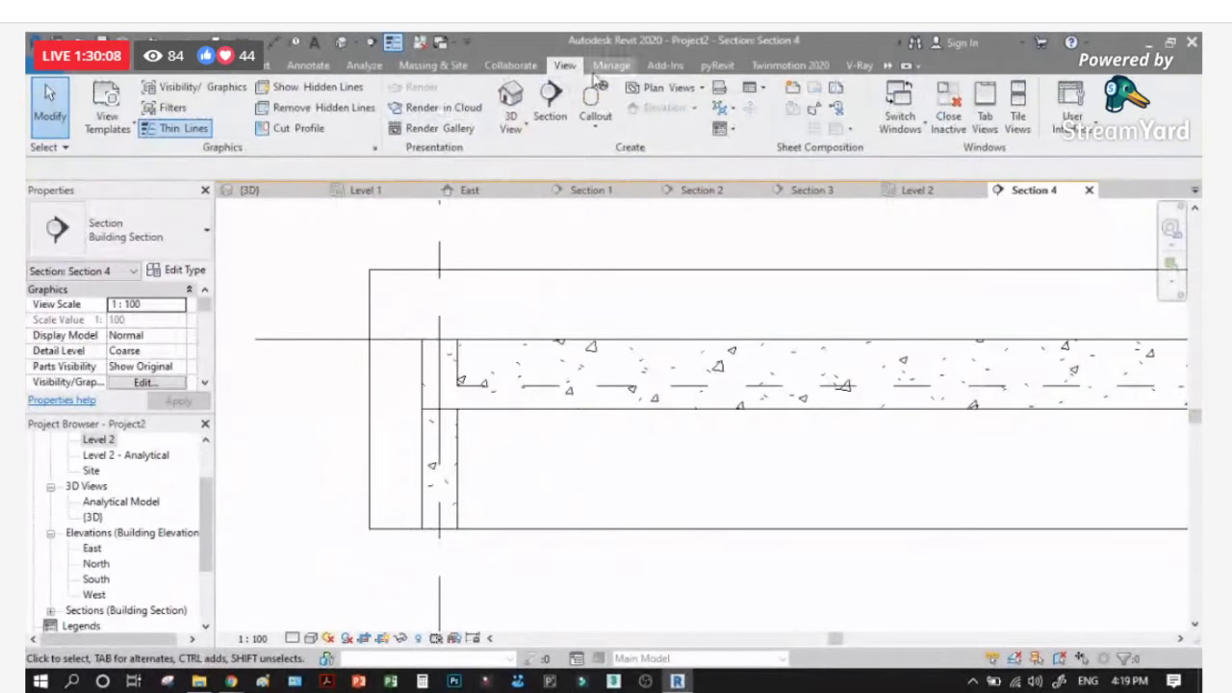
pyautogui.click(550, 106)
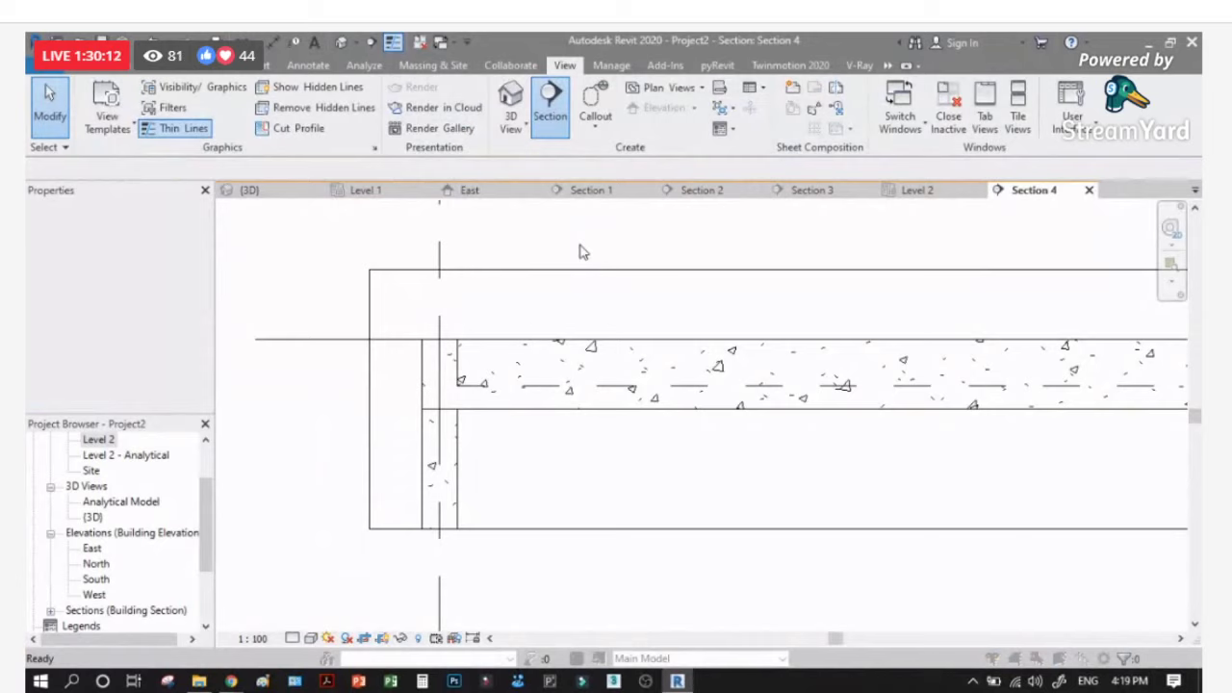
# Step: Draw a vertical section line across the beam and move it left near the column
pyautogui.click(639, 231)
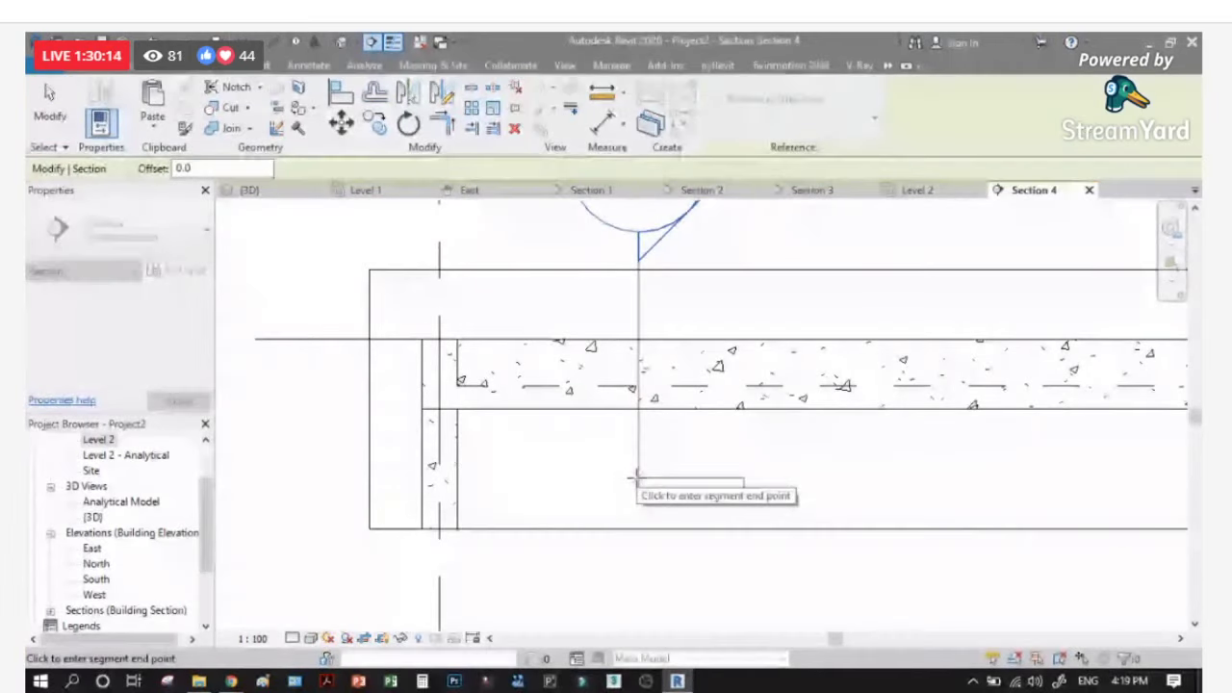
pyautogui.click(638, 476)
pyautogui.click(50, 106)
pyautogui.scroll(-2, 593, 306)
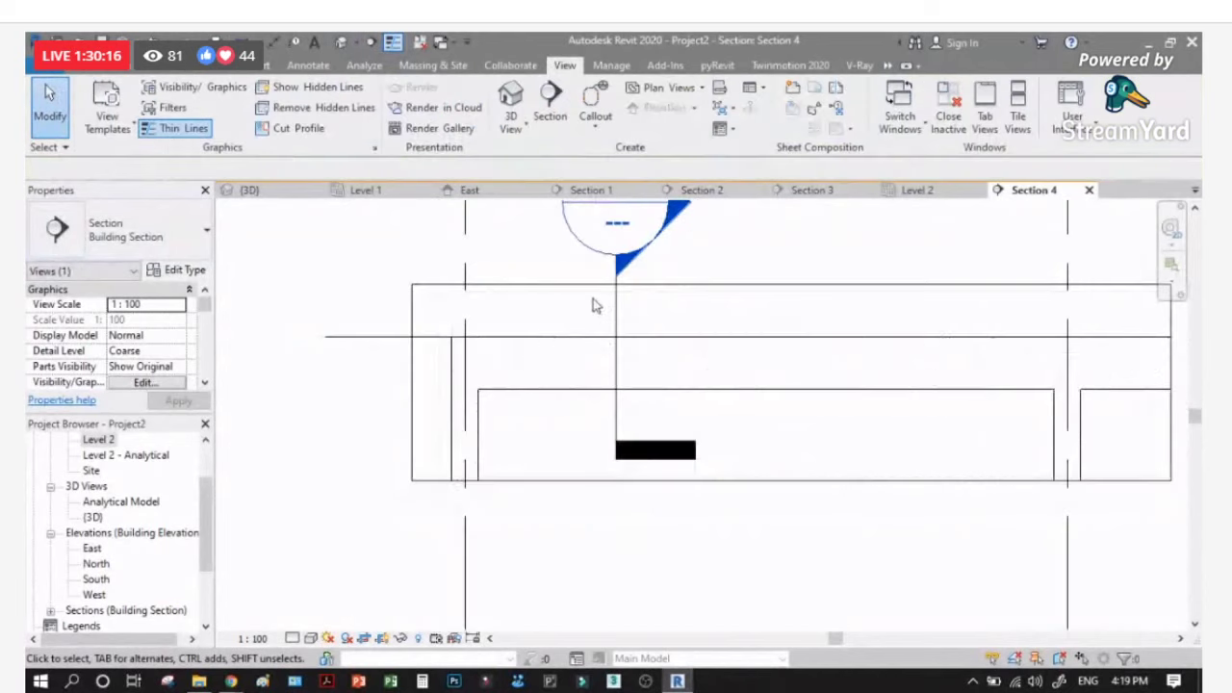
pyautogui.moveTo(614, 312); pyautogui.dragTo(506, 319)
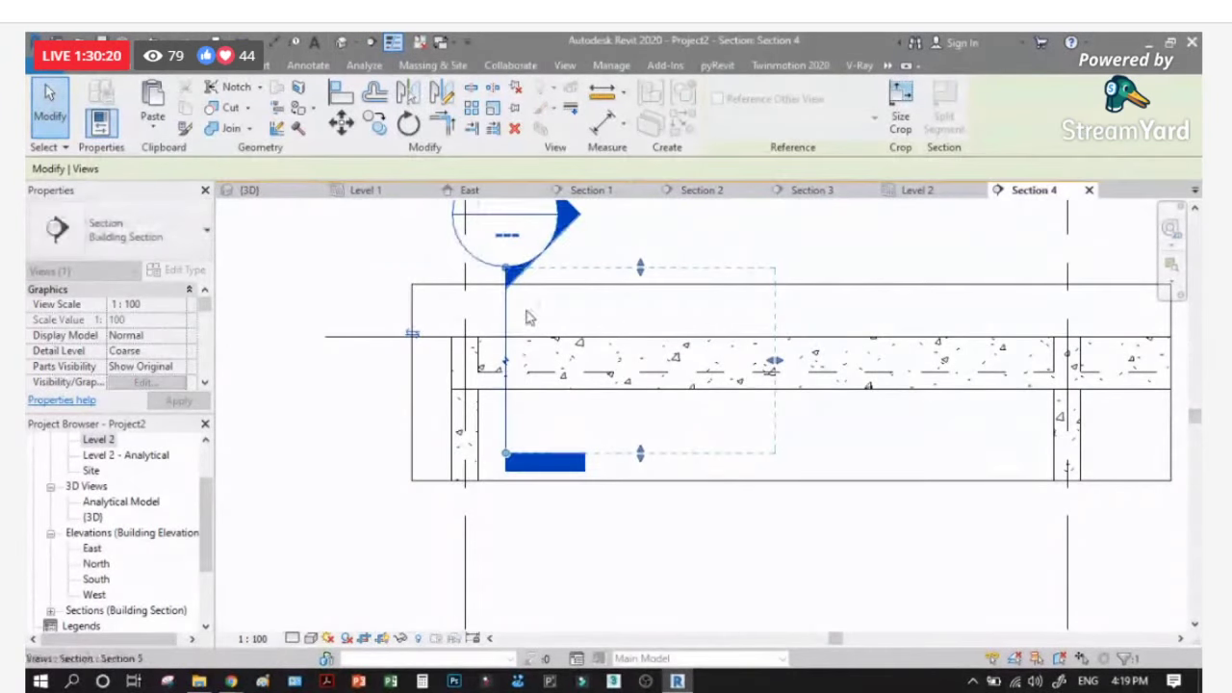
pyautogui.scroll(-2, 731, 411)
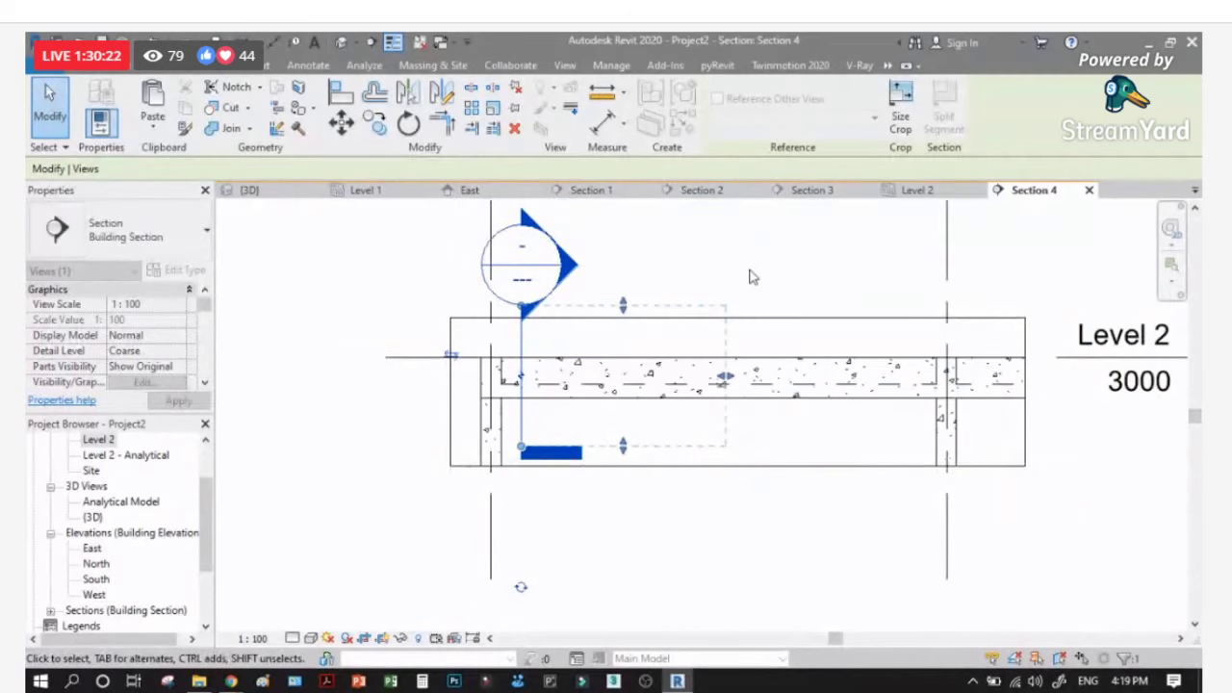
pyautogui.scroll(1, 731, 414)
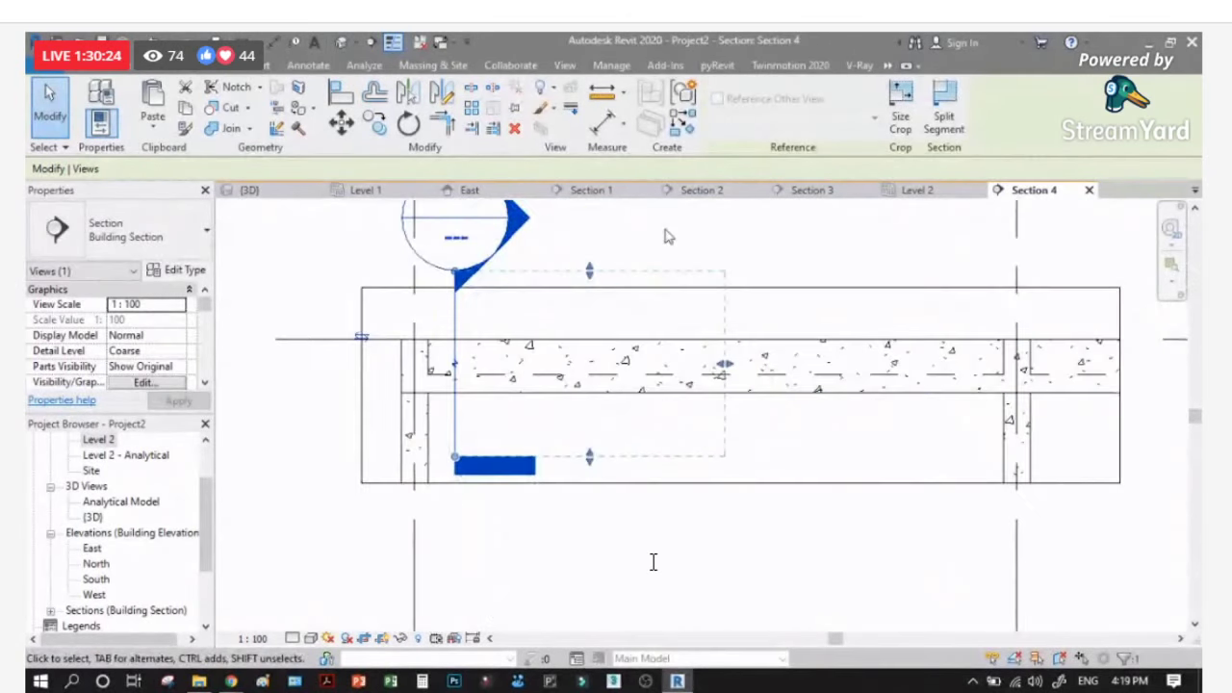
# Step: Copy the section line (CO) to the beam's midspan, then select the Level 2 beam
pyautogui.click(476, 283)
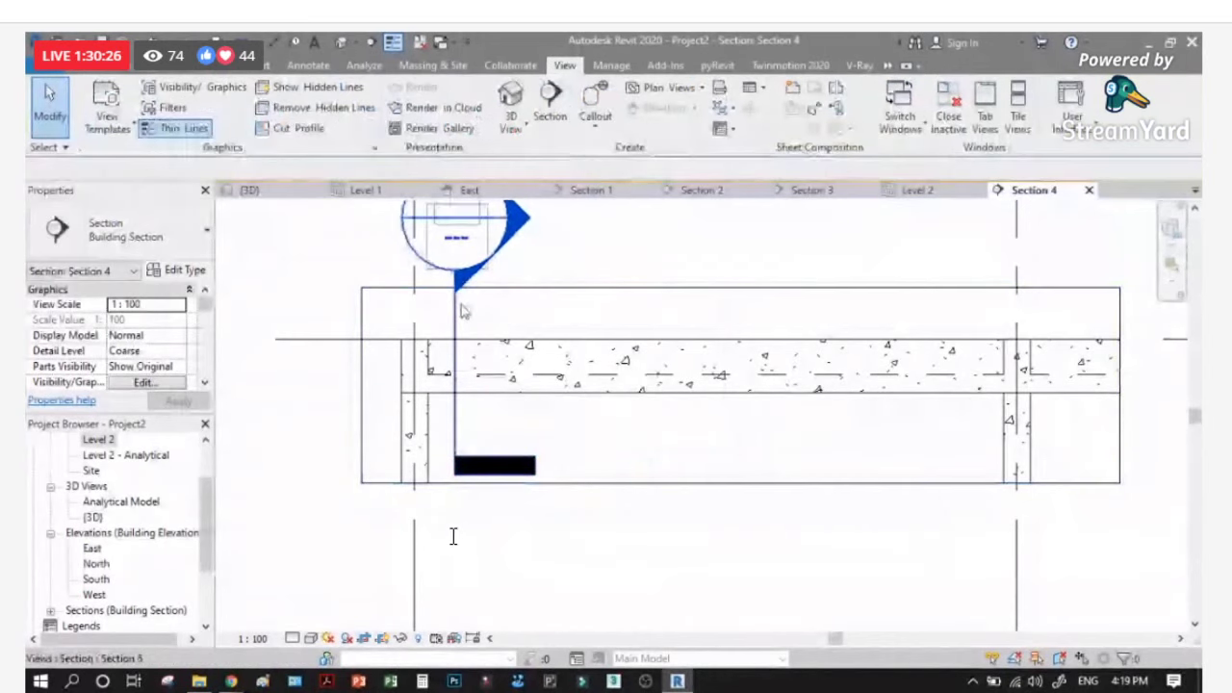
pyautogui.click(461, 310)
pyautogui.press('c')
pyautogui.press('o')
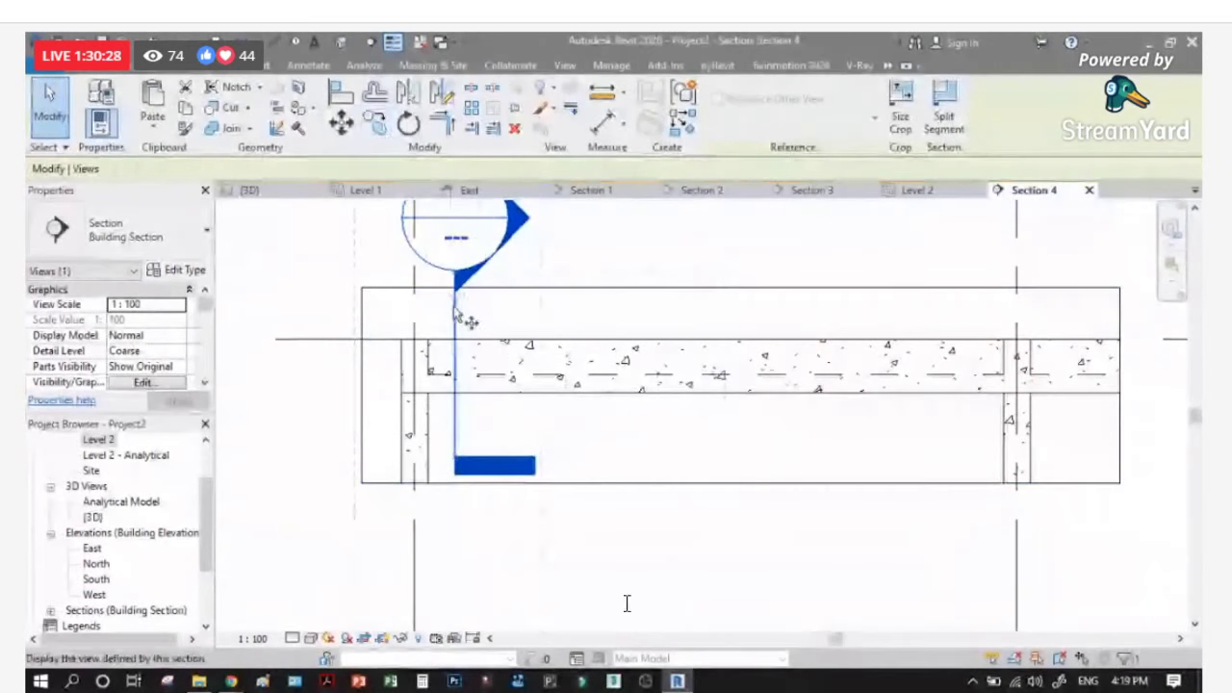
pyautogui.click(466, 318)
pyautogui.click(723, 311)
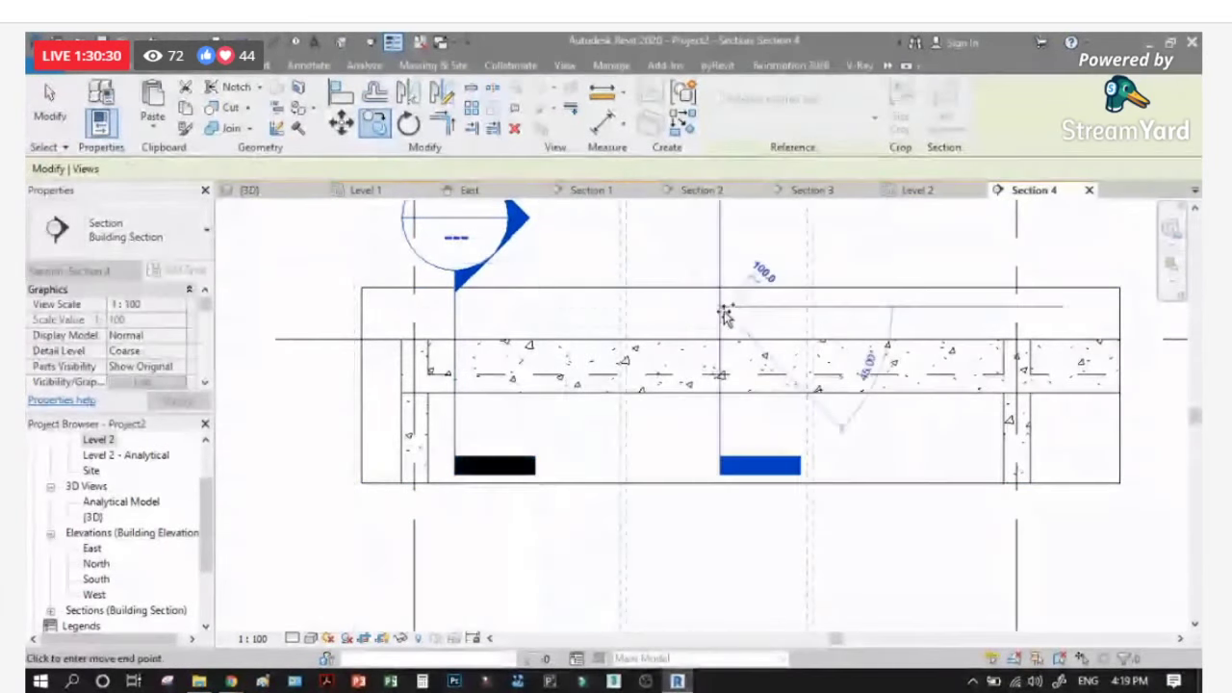
pyautogui.press('Escape')
pyautogui.press('Escape')
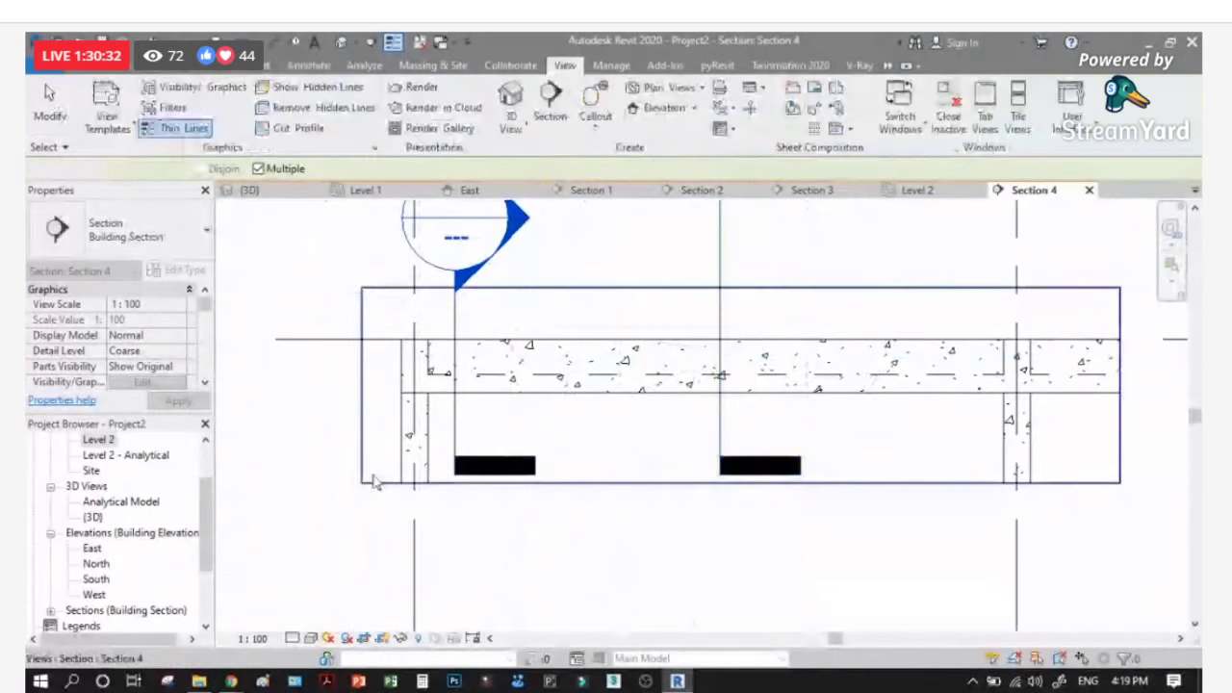
pyautogui.scroll(1, 549, 388)
pyautogui.click(549, 370)
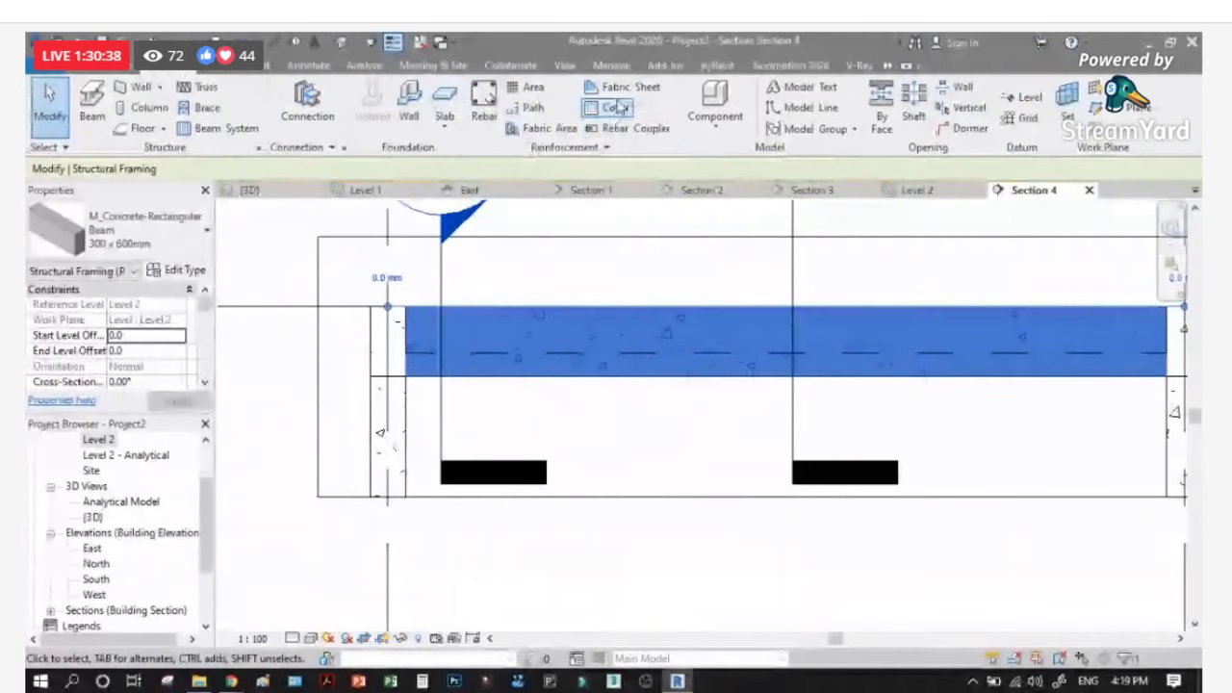
# Step: Pick the Section 4 beam and set its rebar cover to Interior (framing, columns) <40 mm>
pyautogui.click(579, 118)
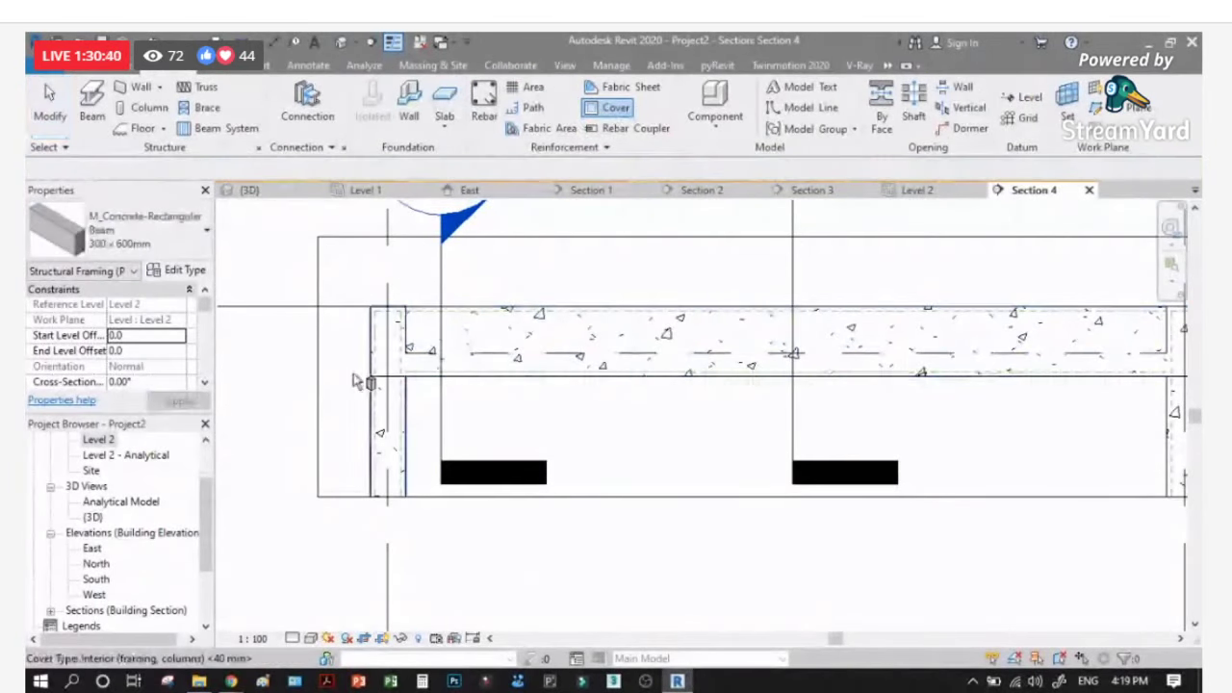
pyautogui.scroll(2, 380, 378)
pyautogui.scroll(2, 492, 385)
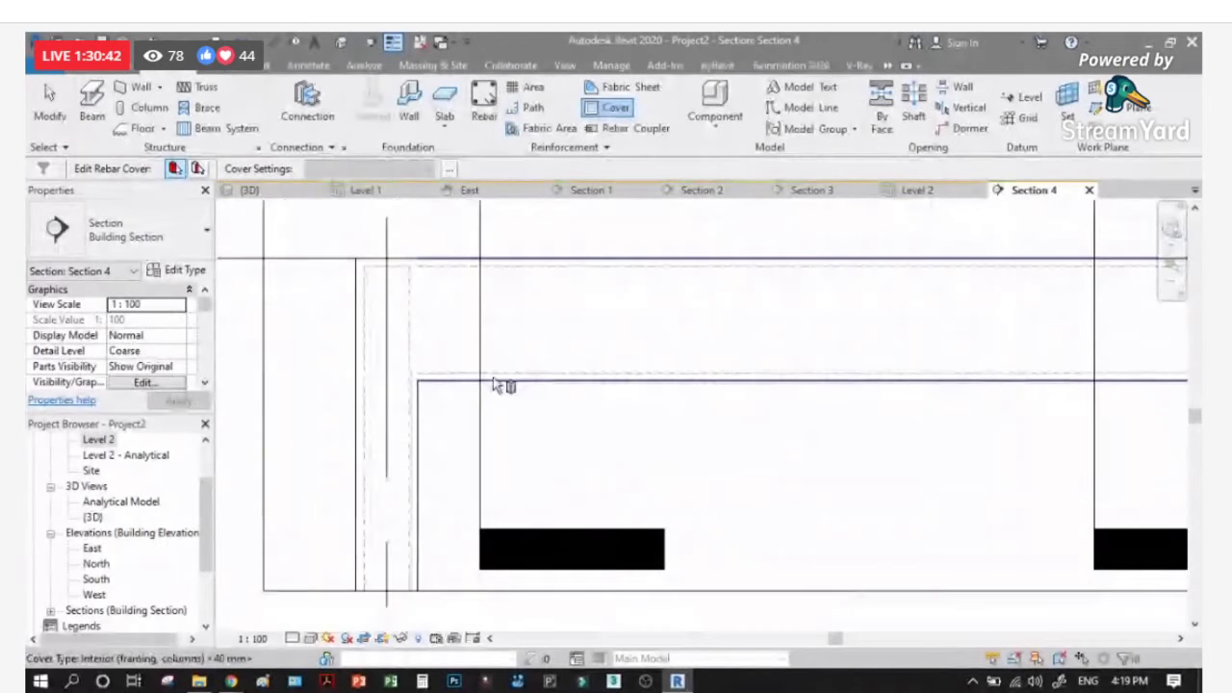
pyautogui.scroll(1, 553, 381)
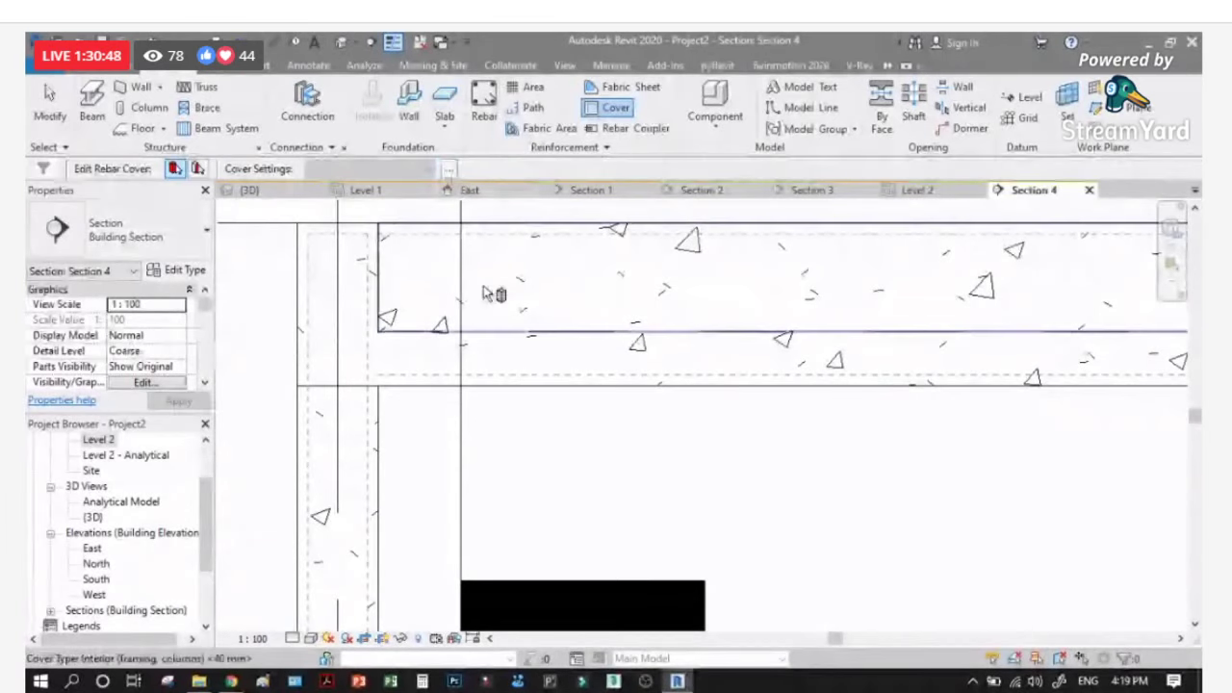
pyautogui.click(517, 390)
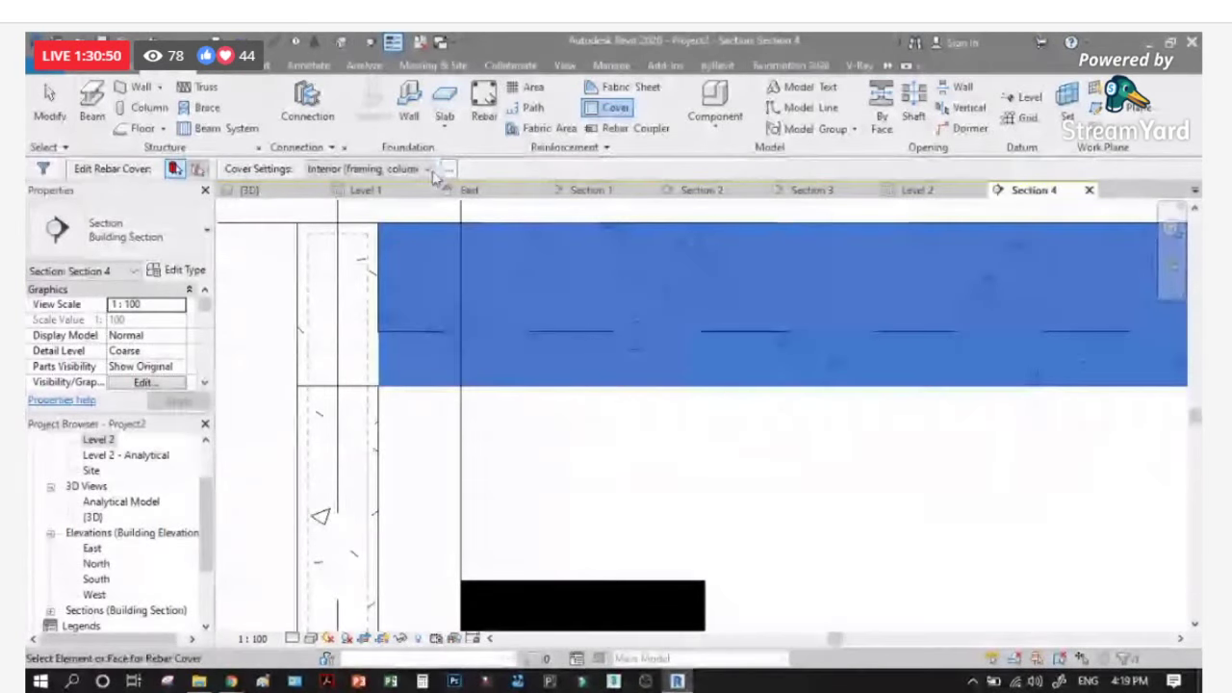
pyautogui.click(429, 170)
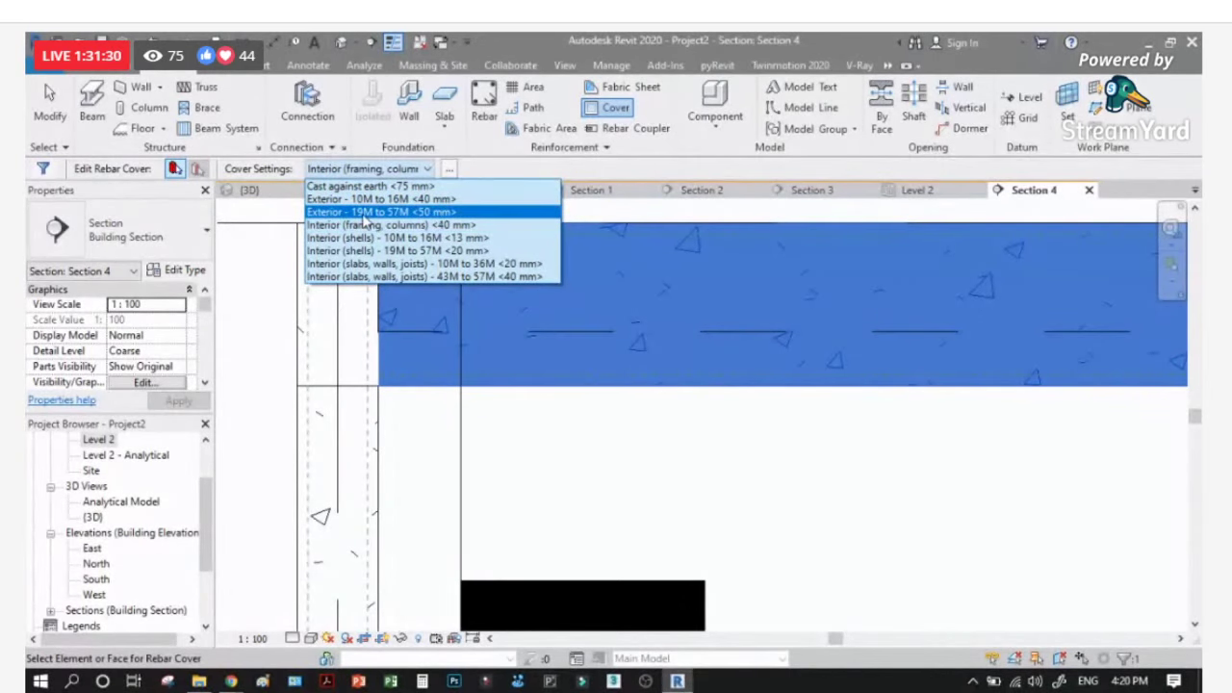
pyautogui.click(448, 227)
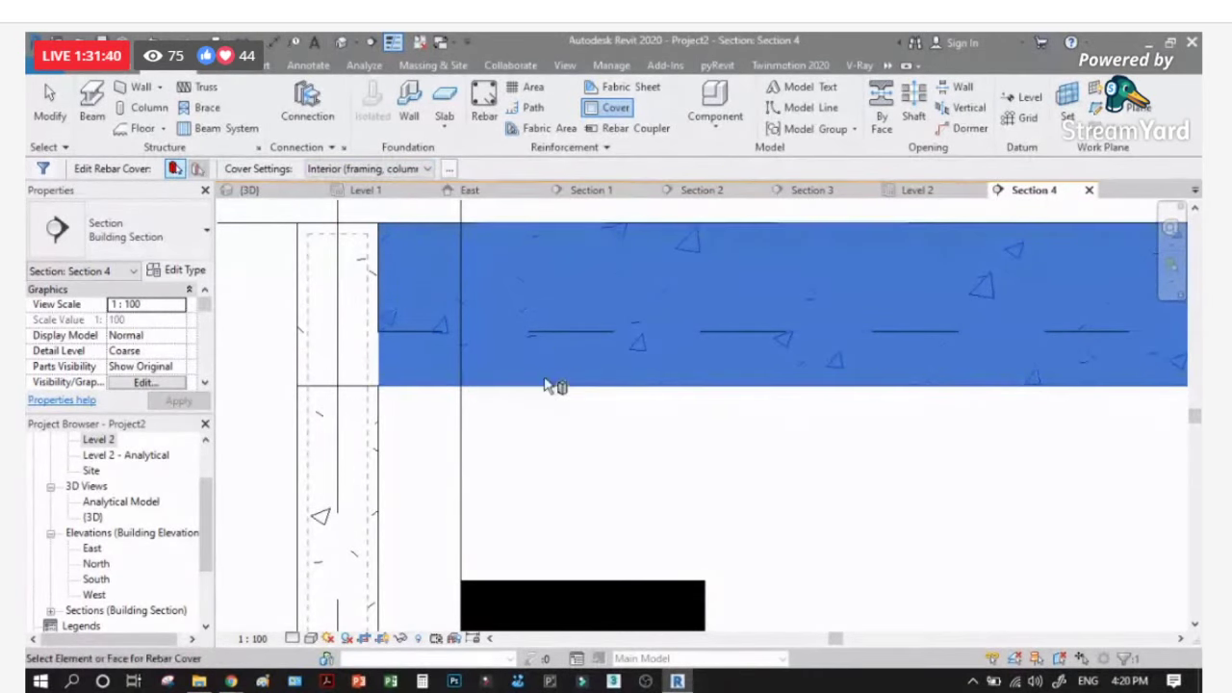
pyautogui.press('Escape')
pyautogui.press('Escape')
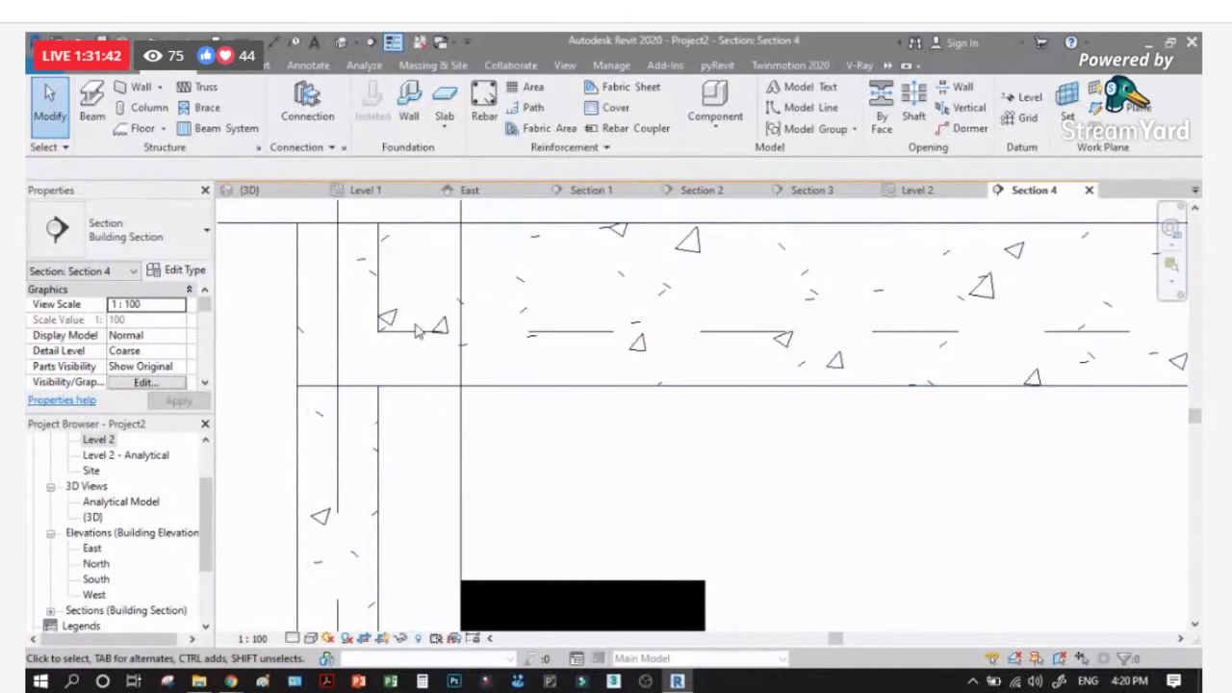
# Step: Select the beam as rebar host and choose the L-shaped M_17A bar shape
pyautogui.click(416, 330)
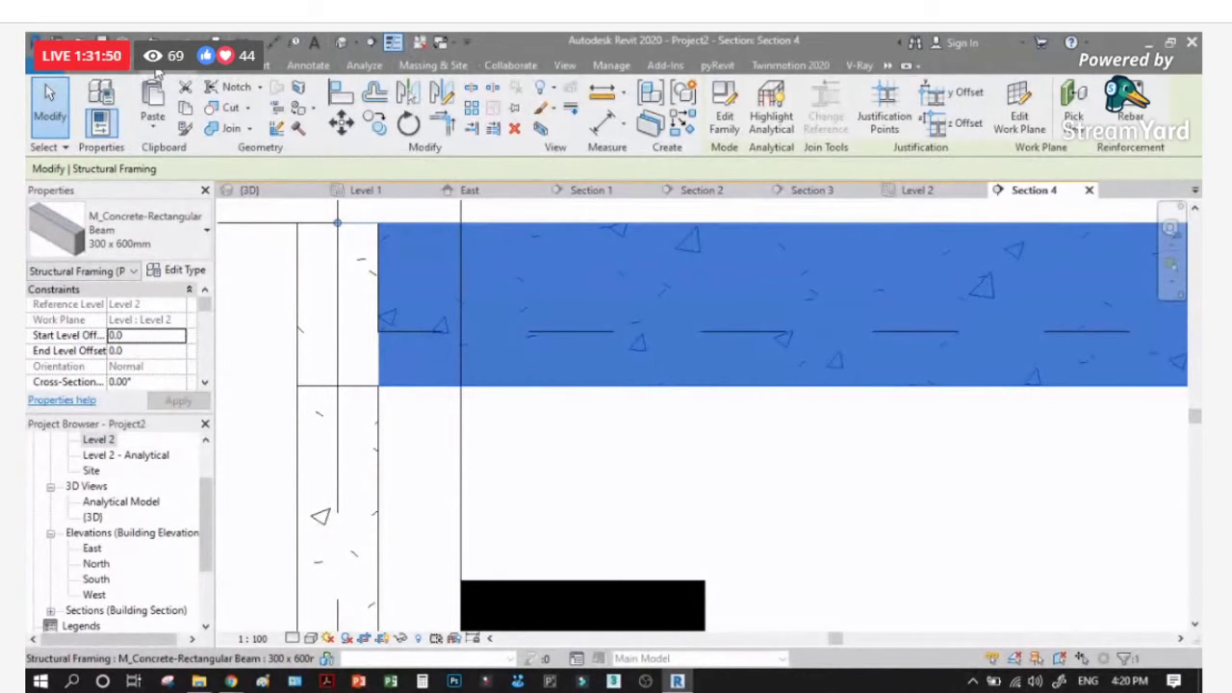
pyautogui.click(1128, 103)
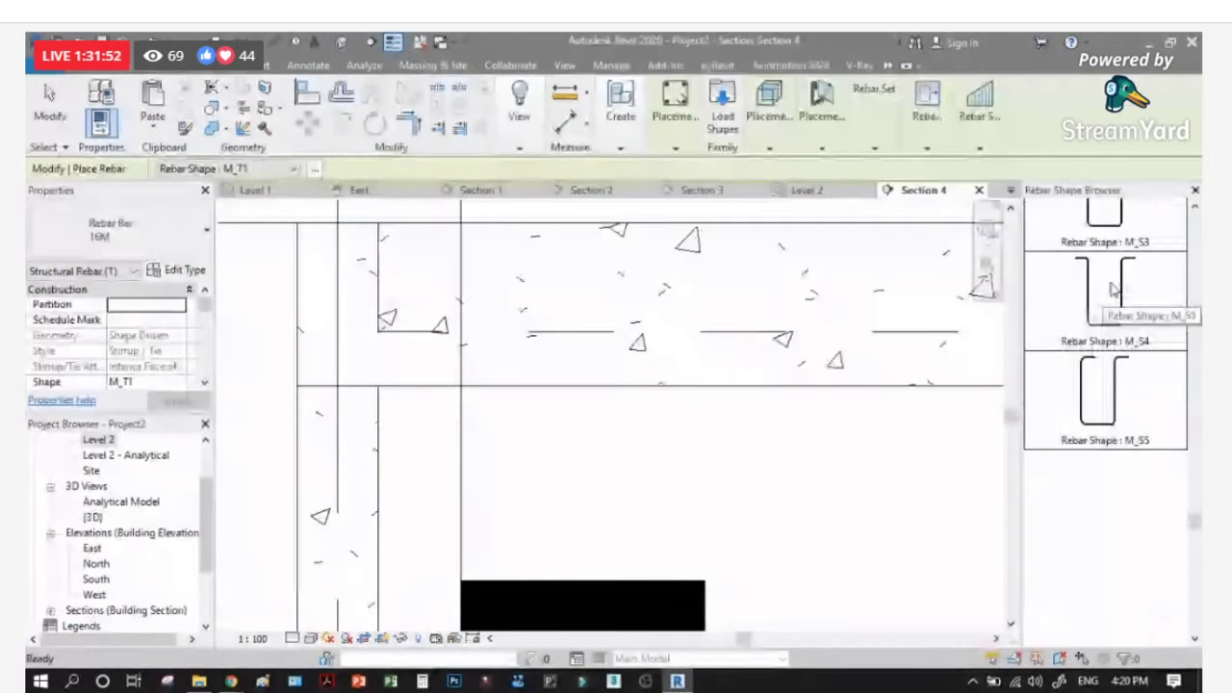
pyautogui.scroll(-10, 1111, 289)
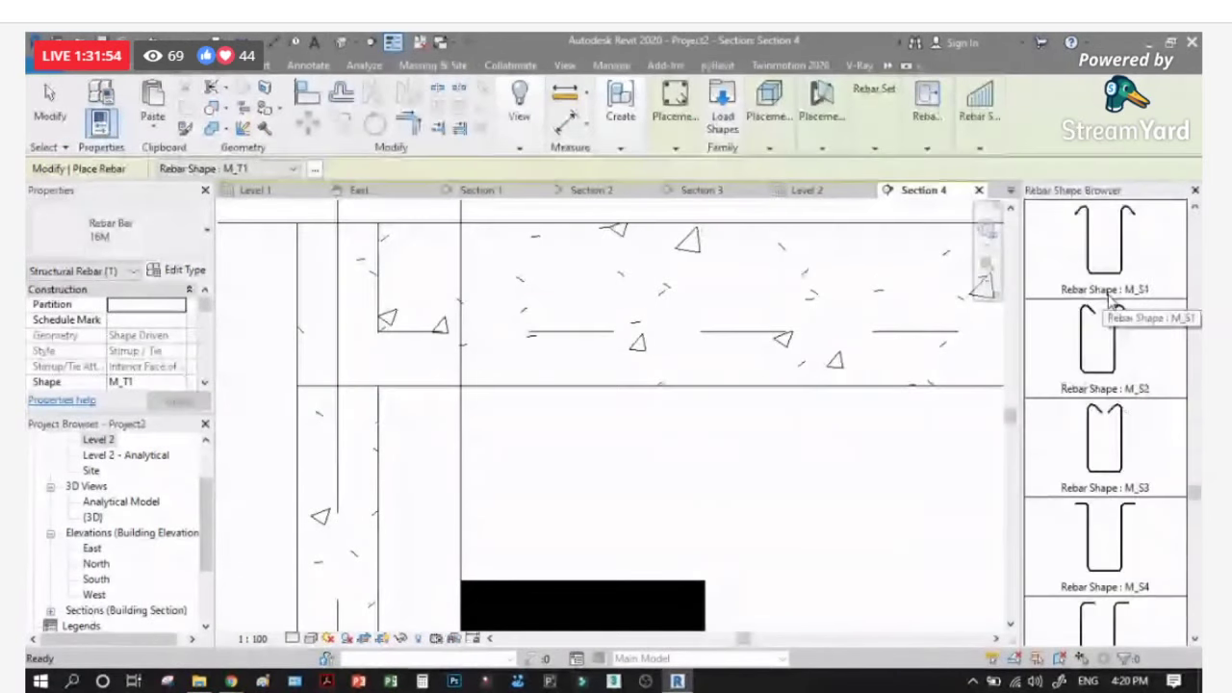
pyautogui.scroll(-5, 1107, 302)
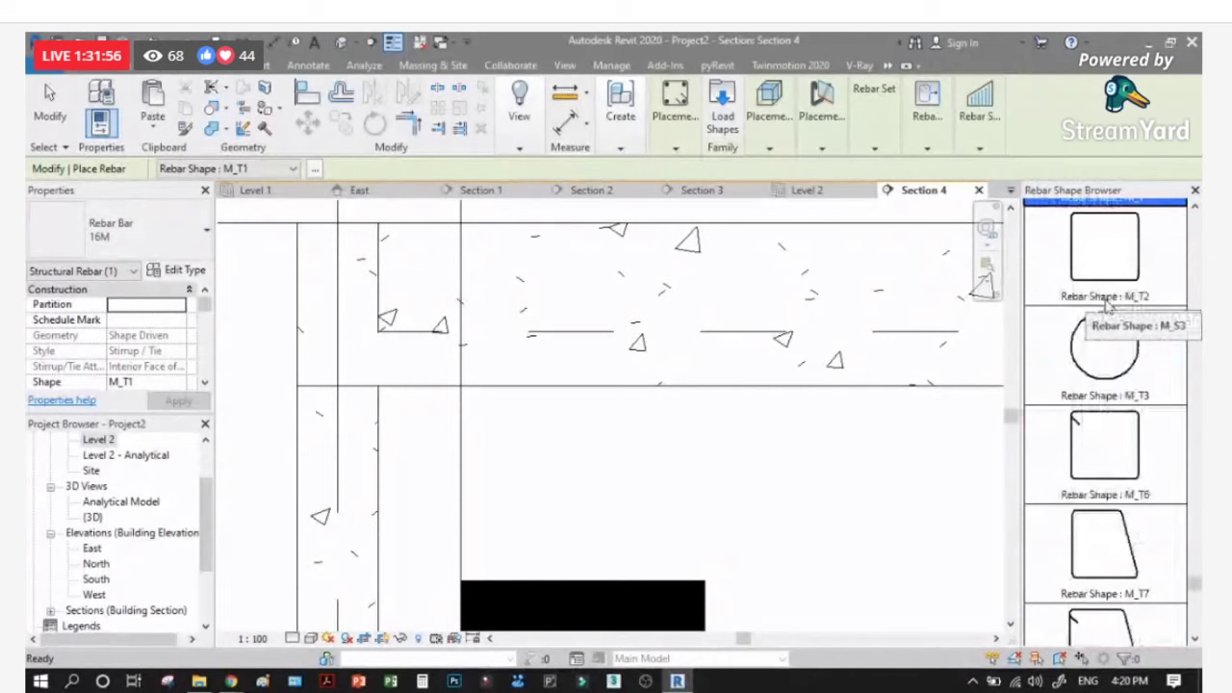
pyautogui.scroll(5, 1107, 304)
pyautogui.scroll(10, 1102, 298)
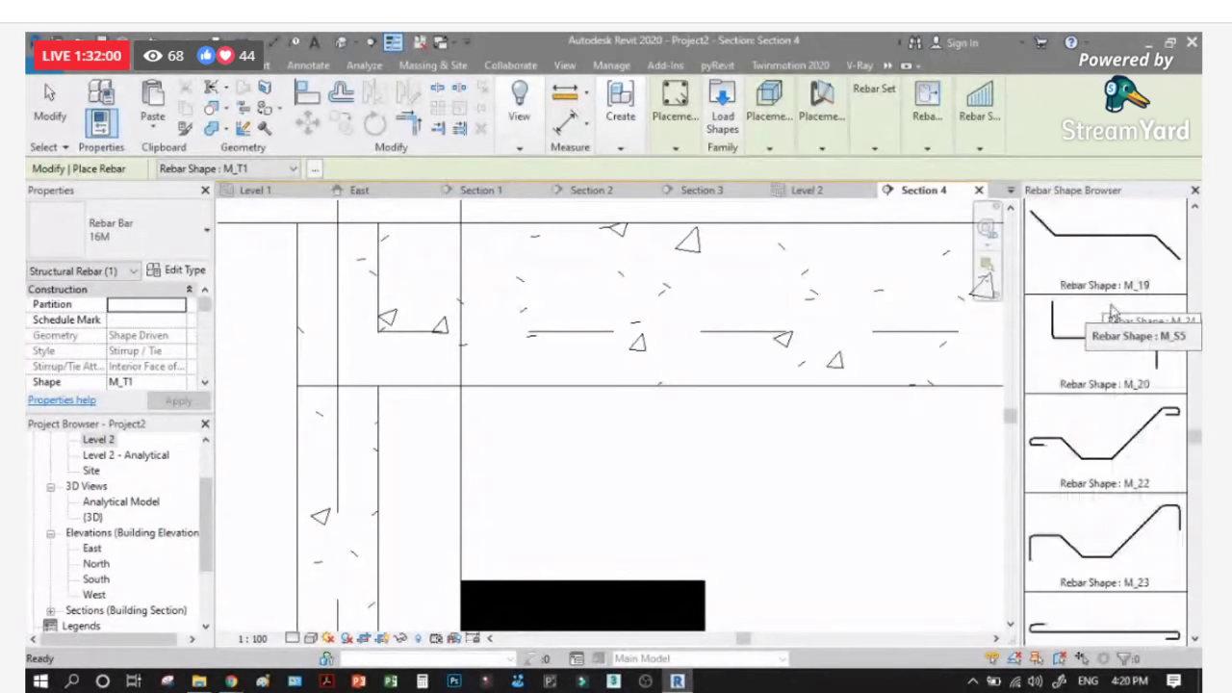
pyautogui.scroll(3, 1112, 310)
pyautogui.click(1106, 308)
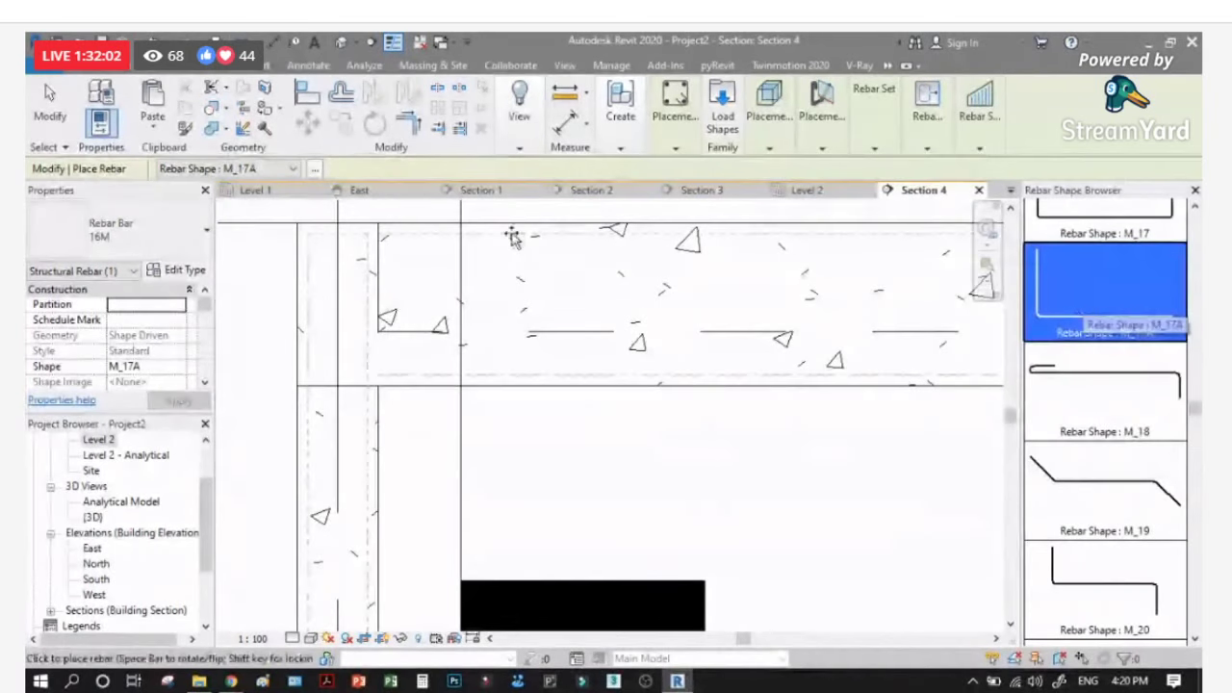
pyautogui.scroll(2, 385, 242)
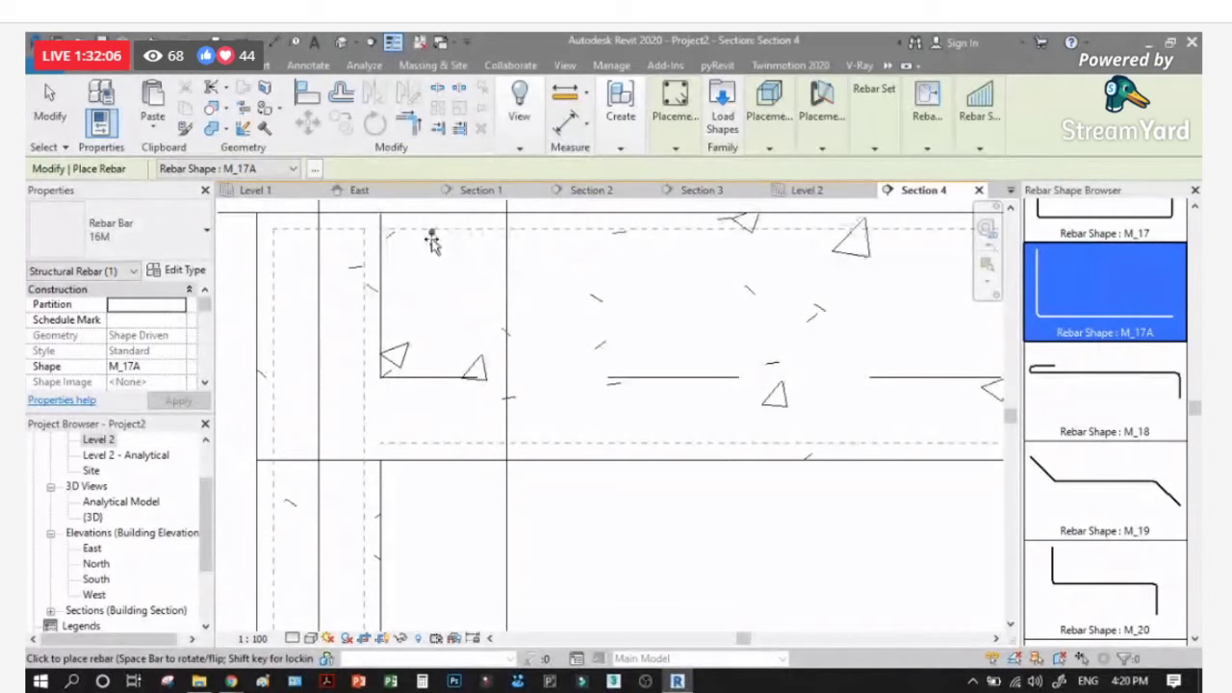
# Step: Set placement parallel to cover and place the M_17A bar along the beam
pyautogui.click(824, 150)
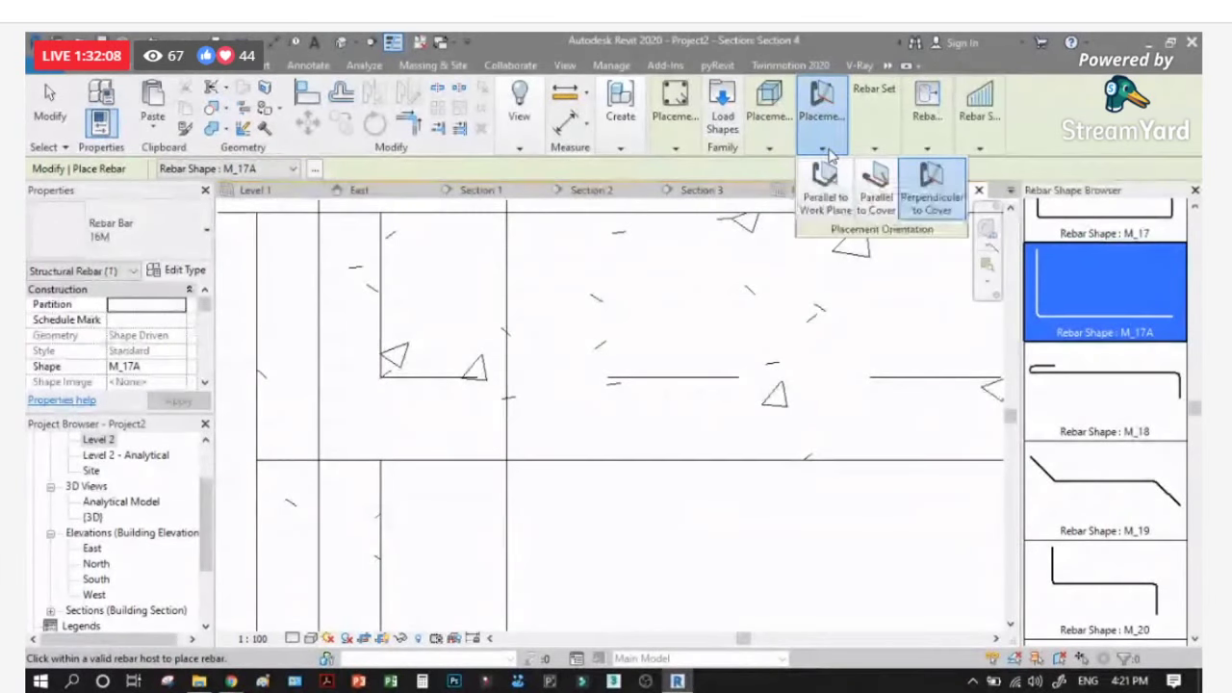
pyautogui.click(875, 188)
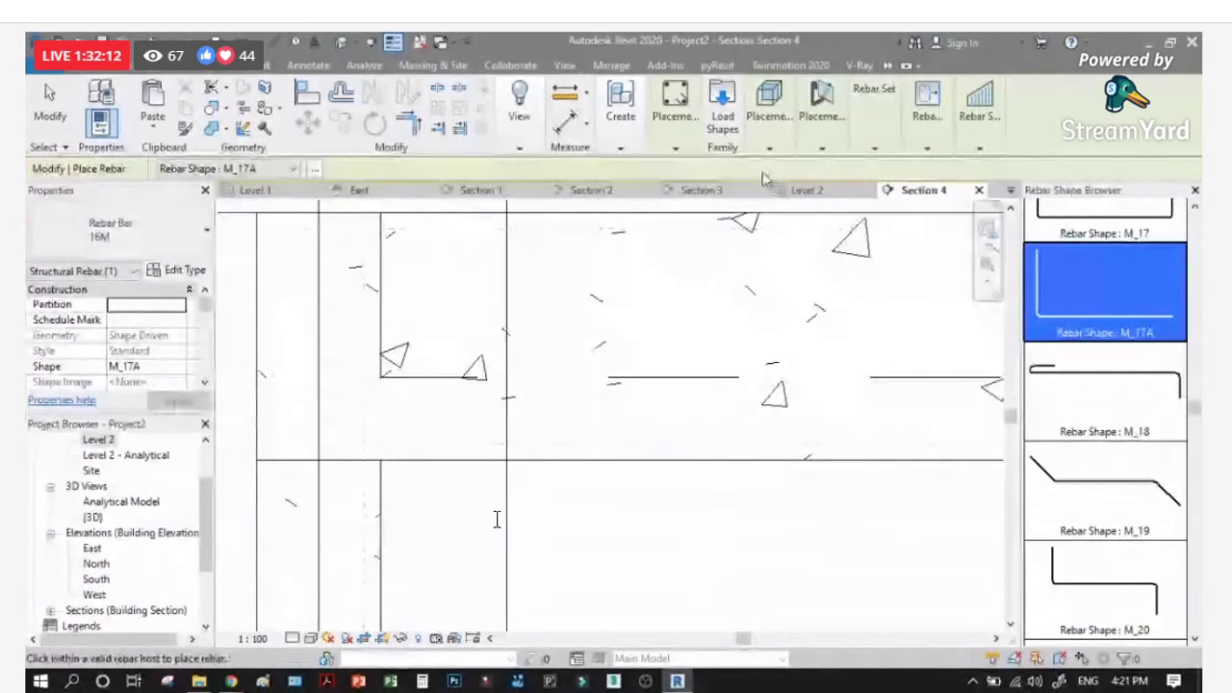
pyautogui.click(824, 151)
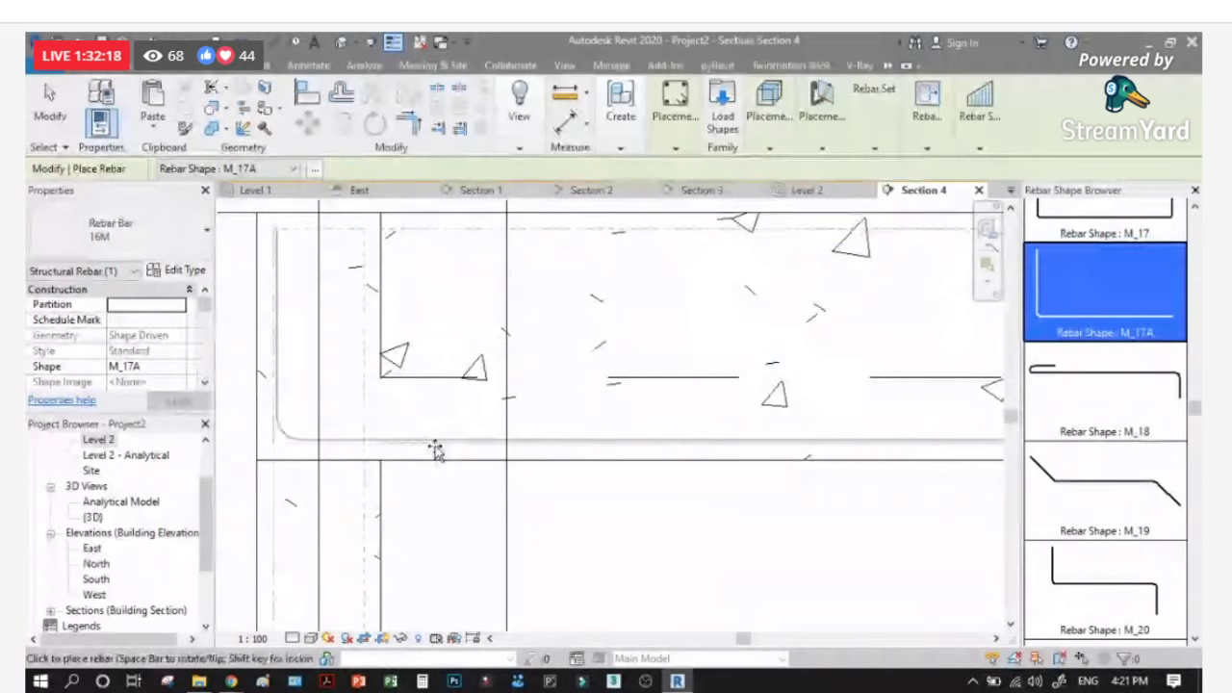
pyautogui.scroll(3, 426, 440)
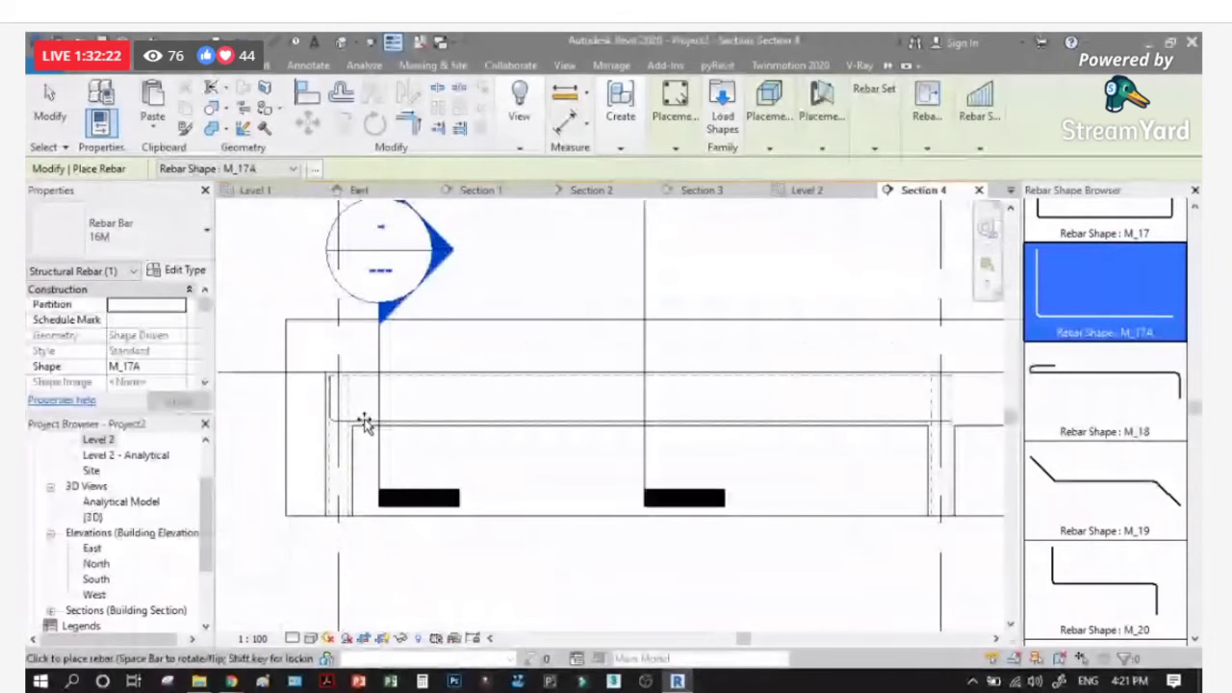
pyautogui.scroll(2, 818, 385)
pyautogui.scroll(-2, 903, 411)
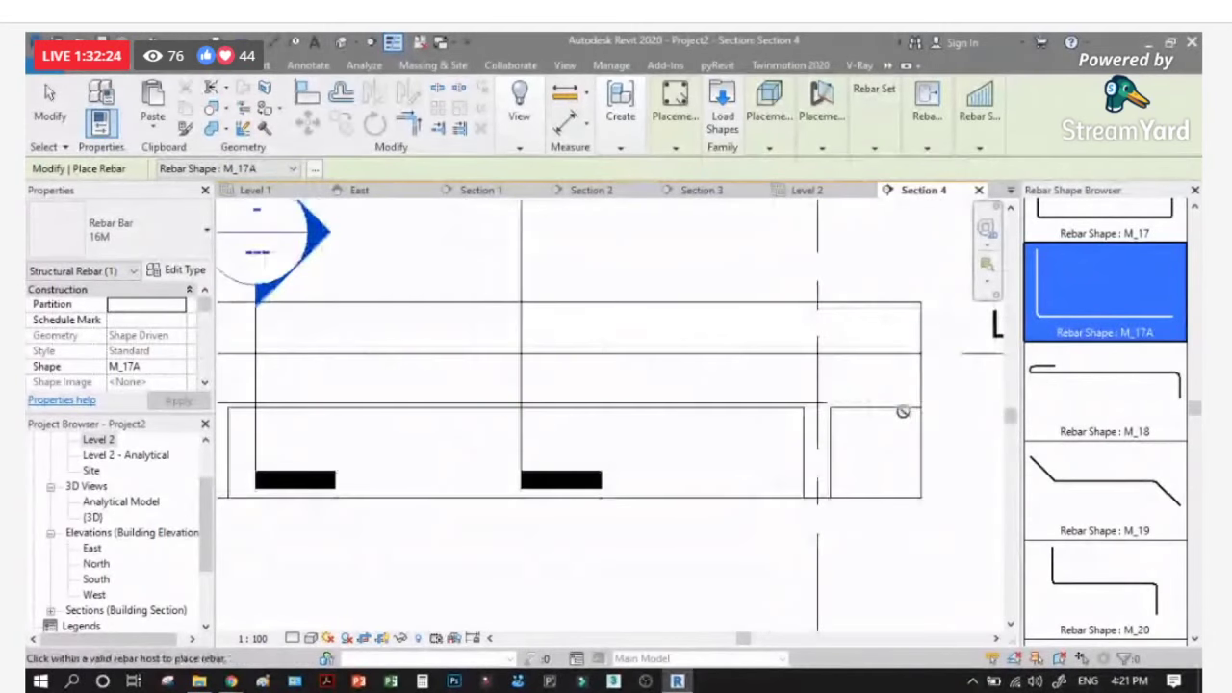
pyautogui.scroll(-1, 903, 412)
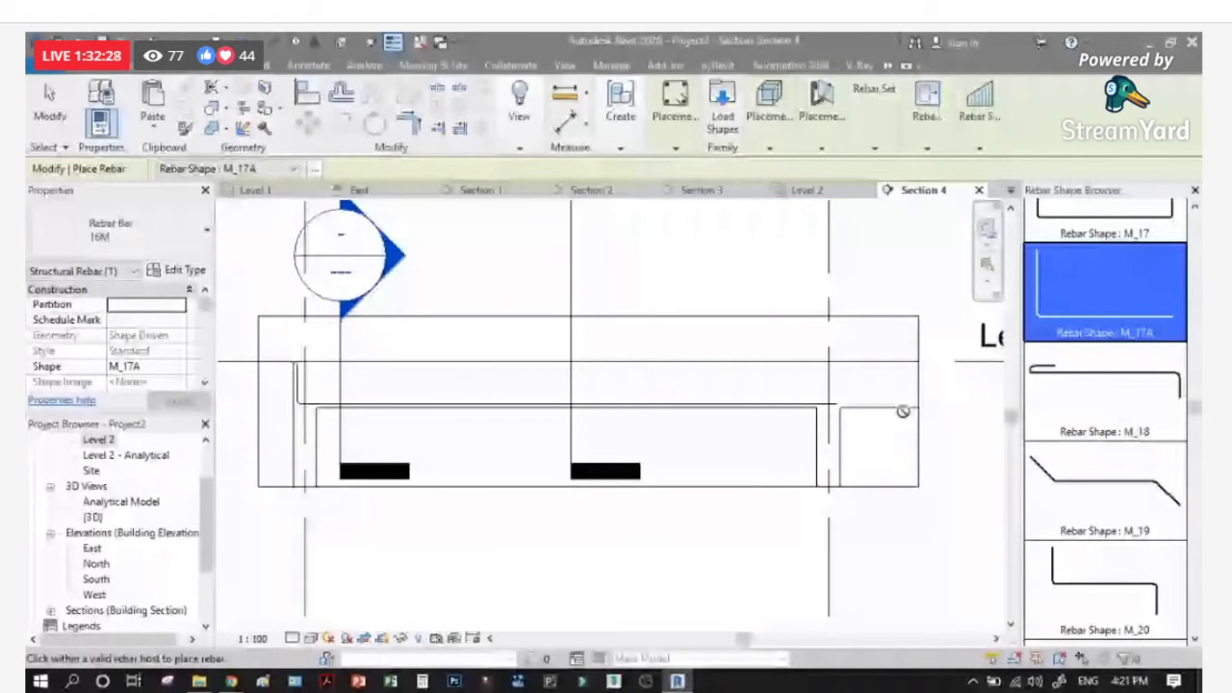
pyautogui.scroll(2, 269, 395)
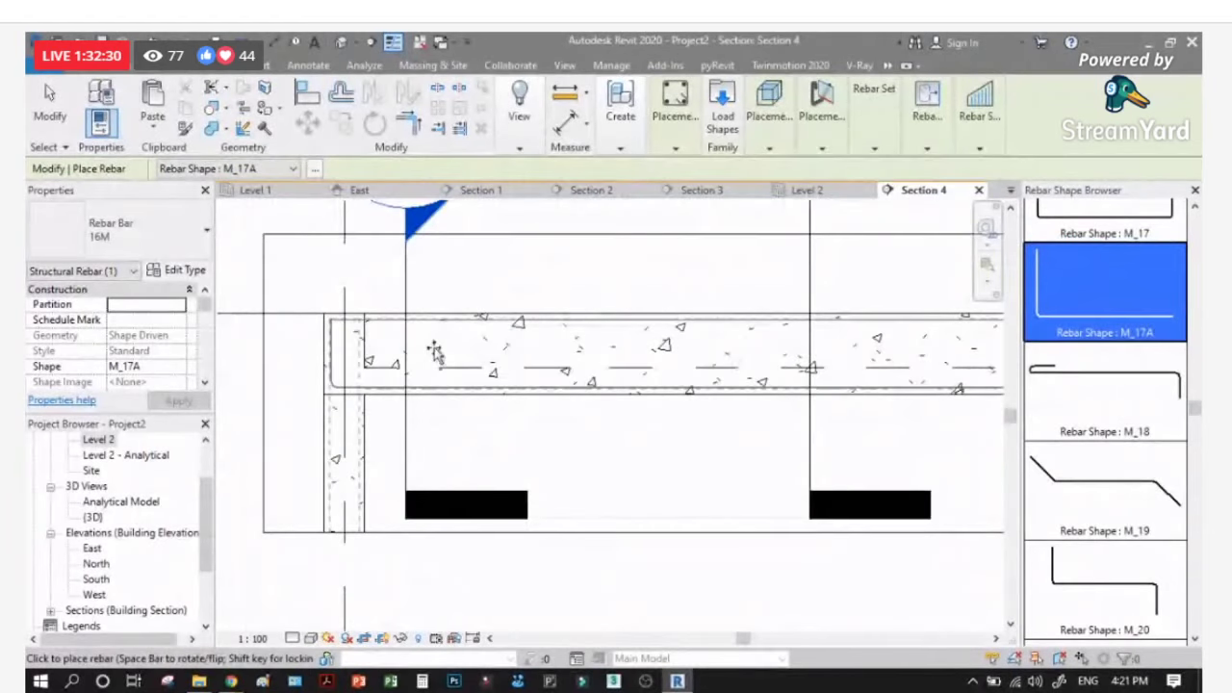
pyautogui.click(358, 389)
pyautogui.press('Escape')
pyautogui.press('Escape')
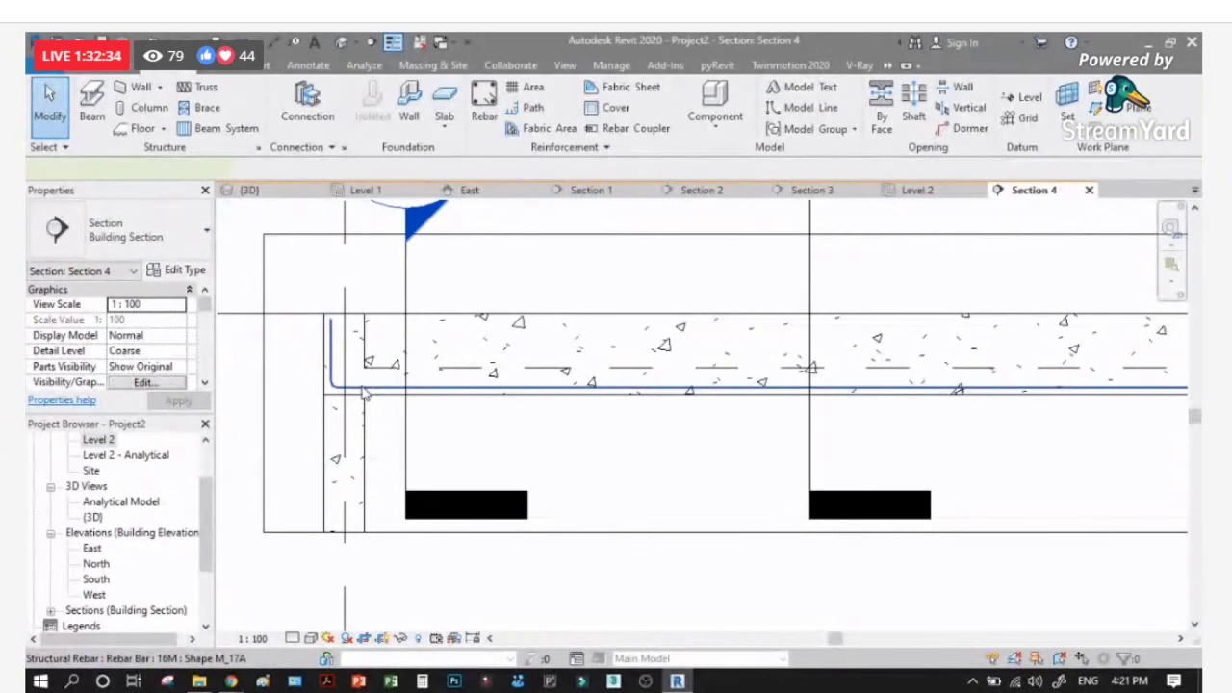
# Step: Select the placed rebar to inspect it, then deselect it
pyautogui.click(364, 389)
pyautogui.scroll(3, 358, 393)
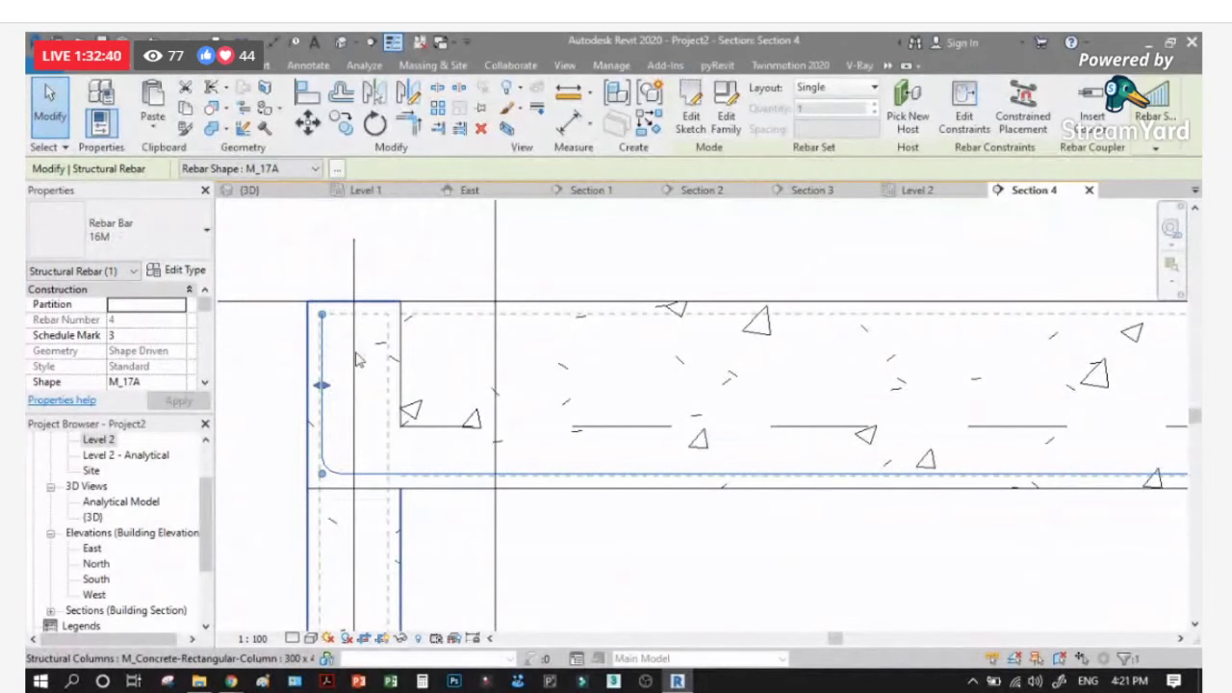
pyautogui.click(484, 344)
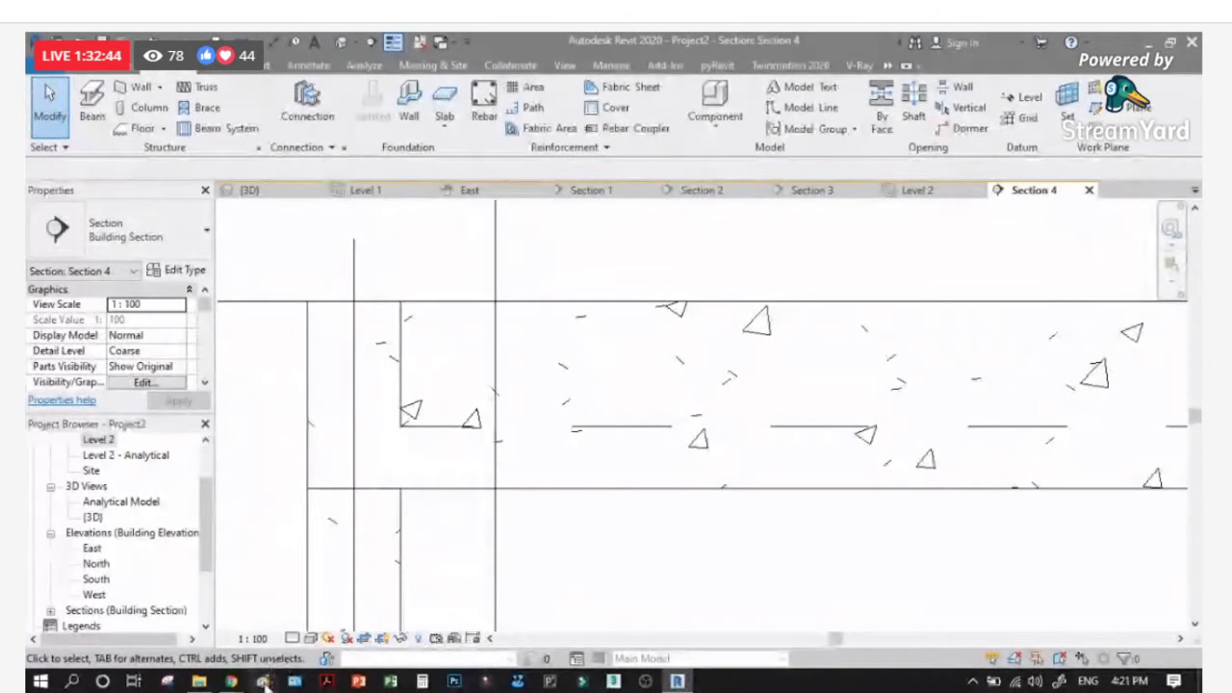
# Step: In Paint, draw the beam and column outline as black rectangles
pyautogui.hotkey('alt', 'Tab')
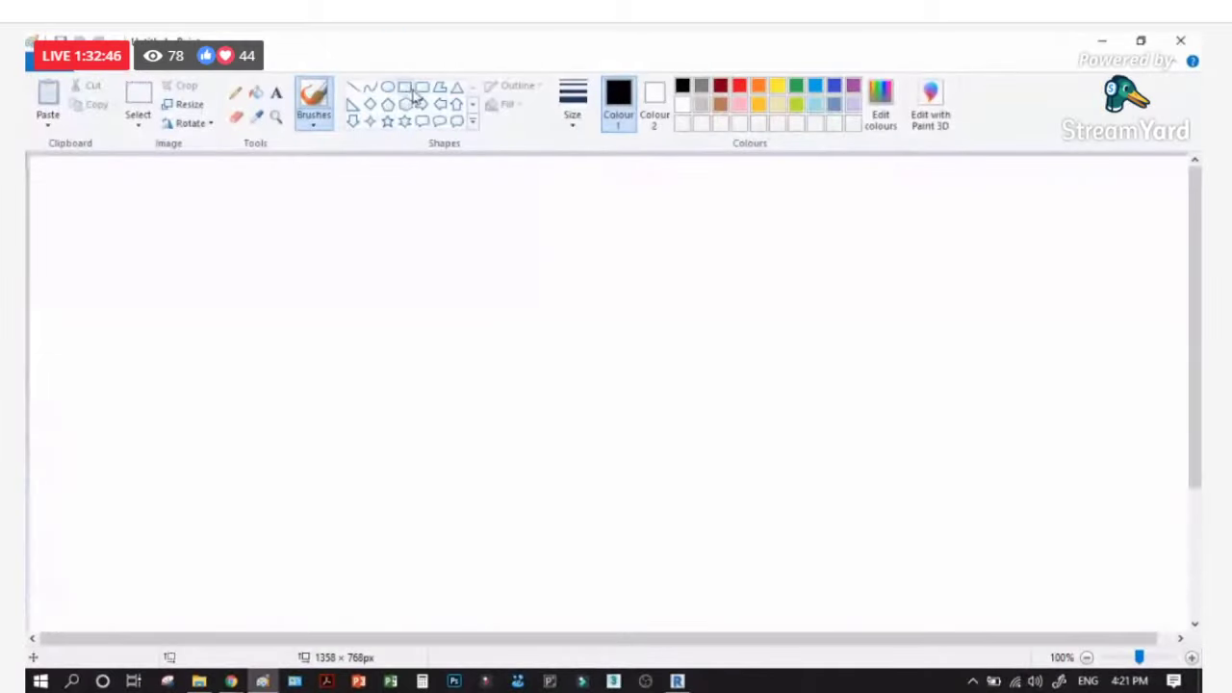
pyautogui.click(404, 86)
pyautogui.moveTo(366, 316)
pyautogui.mouseDown()
pyautogui.moveTo(438, 355)
pyautogui.moveTo(934, 353)
pyautogui.mouseUp()
pyautogui.click(519, 448)
pyautogui.moveTo(520, 449); pyautogui.dragTo(469, 438)
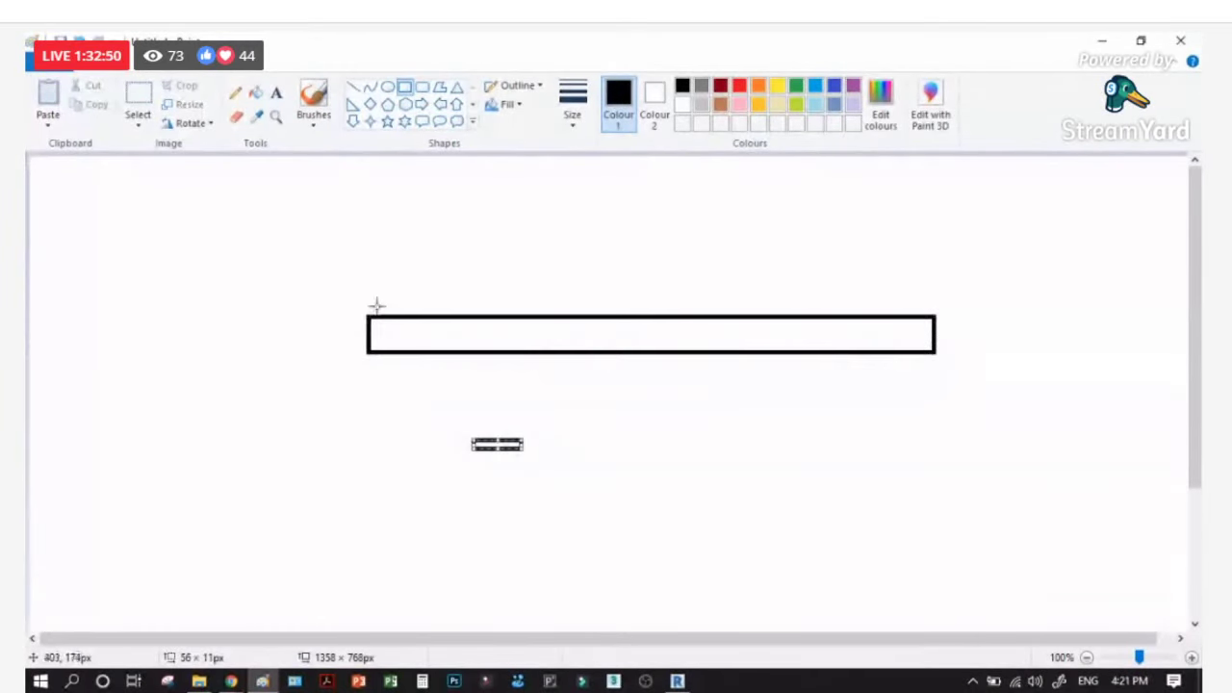
pyautogui.hotkey('ctrl', 'z')
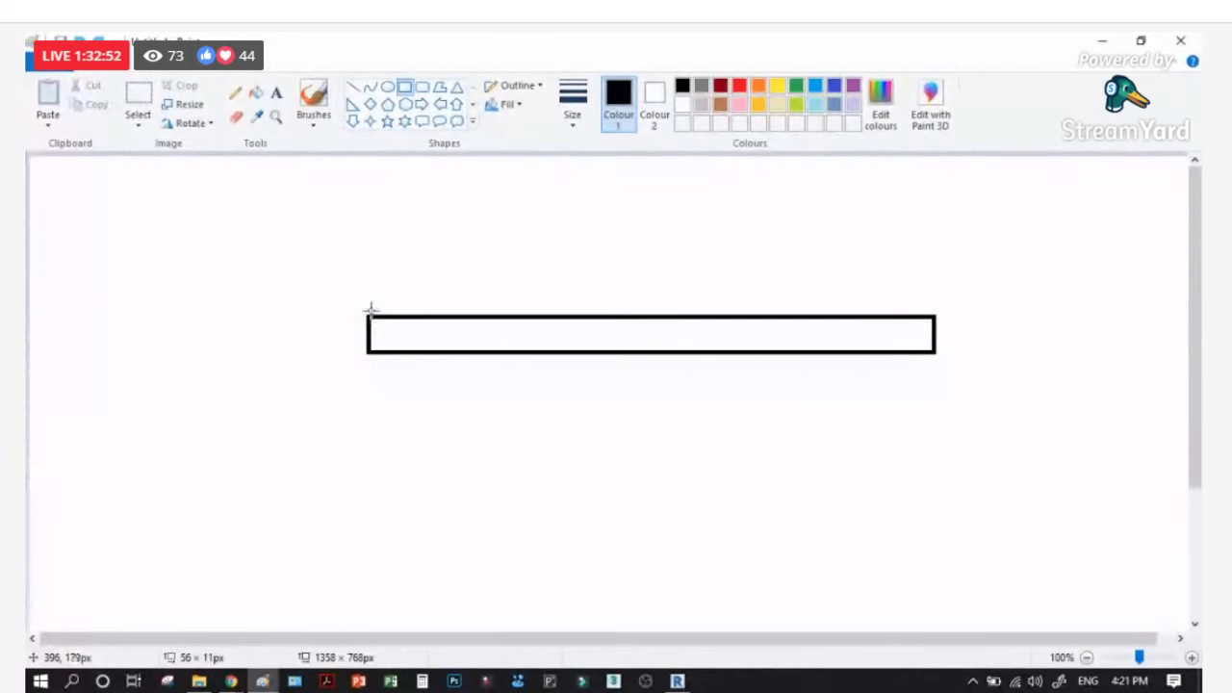
pyautogui.moveTo(368, 316); pyautogui.dragTo(399, 456)
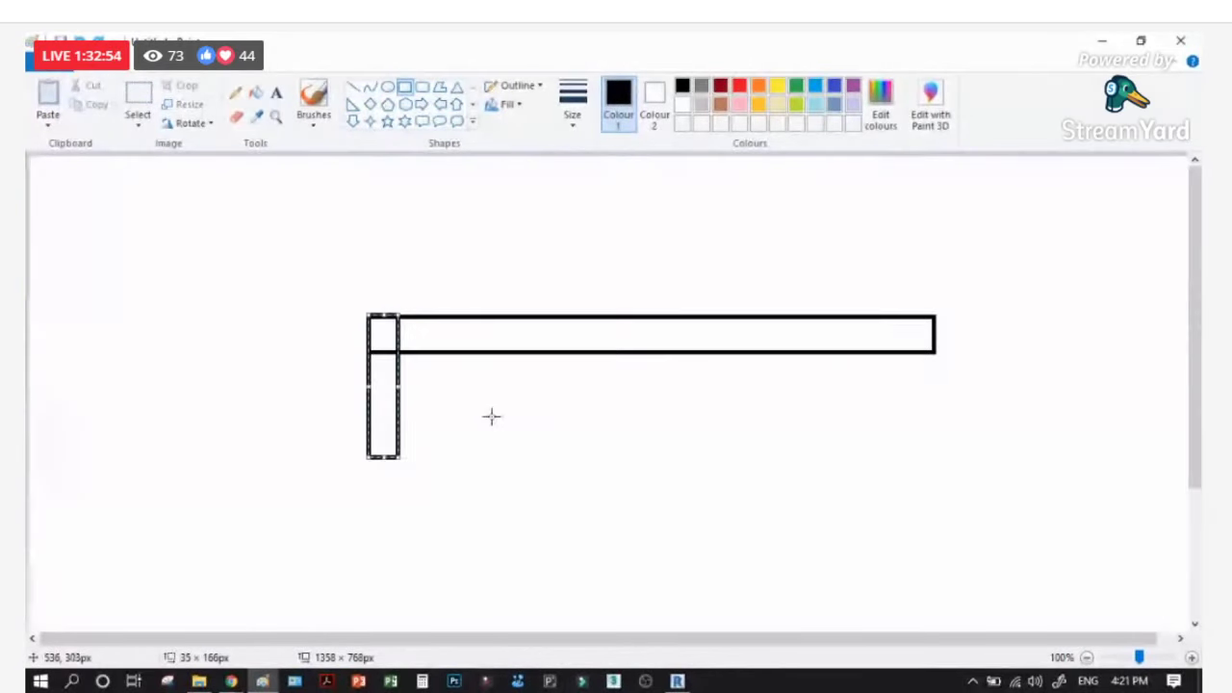
# Step: Draw the red L-shaped bar with the pencil along the beam and down into the column
pyautogui.click(235, 92)
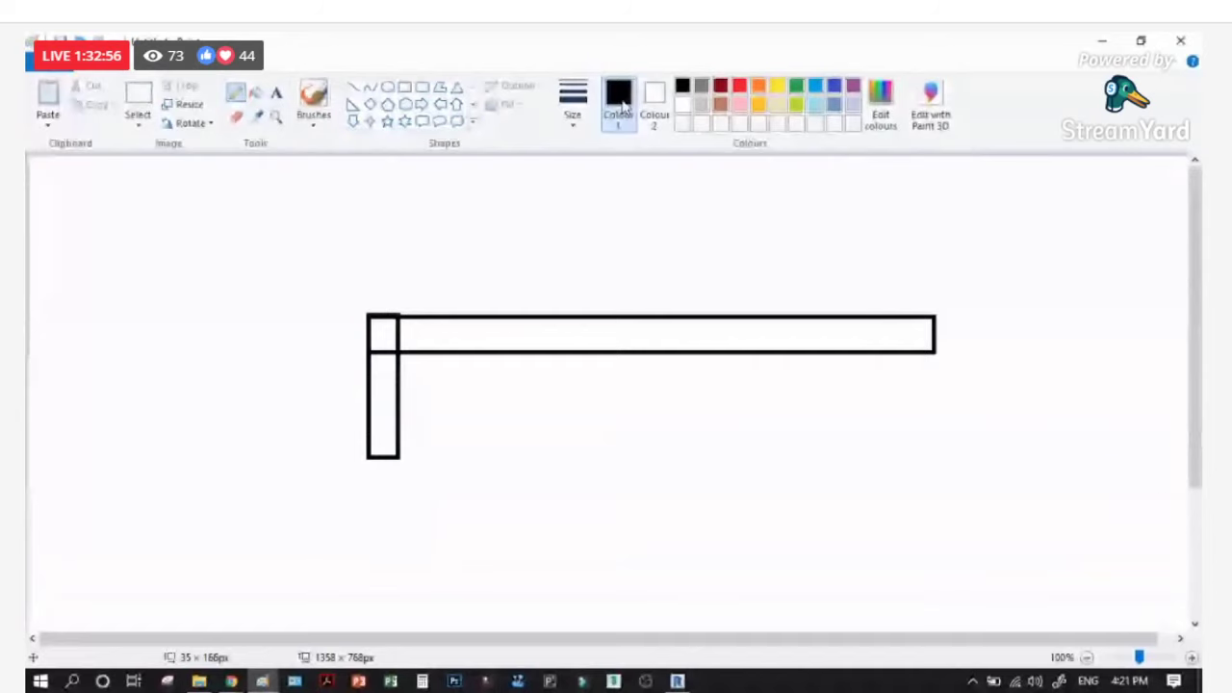
pyautogui.click(739, 86)
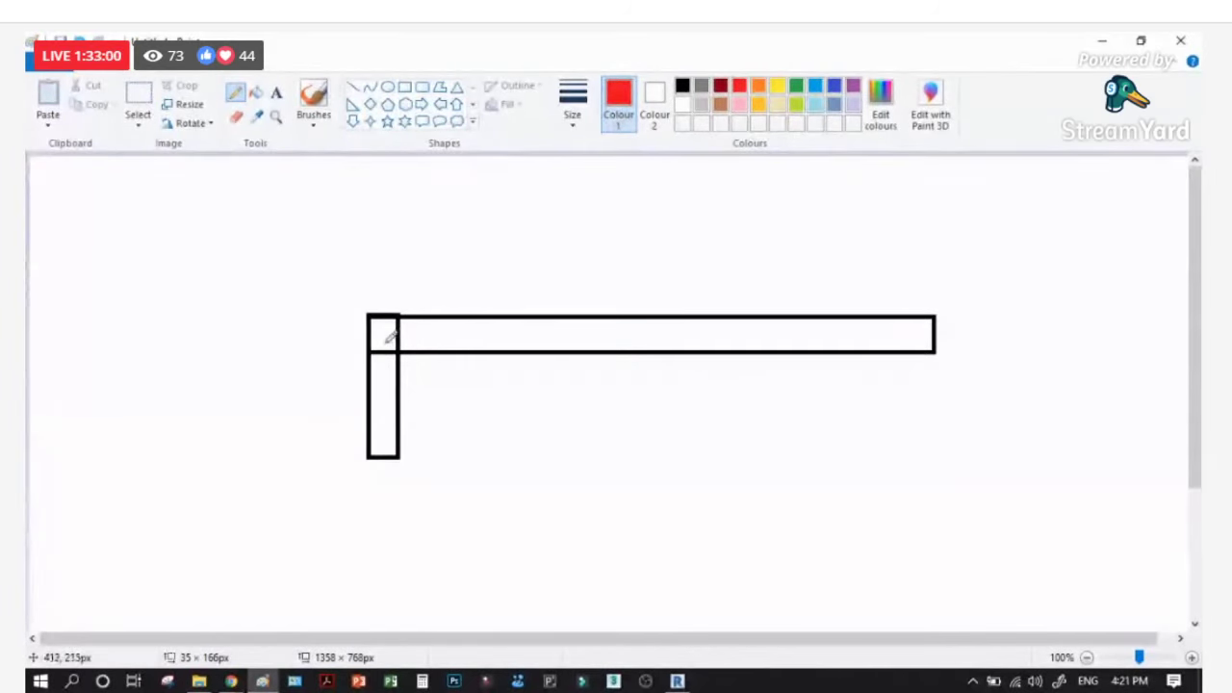
pyautogui.moveTo(389, 337)
pyautogui.mouseDown()
pyautogui.moveTo(377, 380)
pyautogui.moveTo(381, 322)
pyautogui.mouseUp()
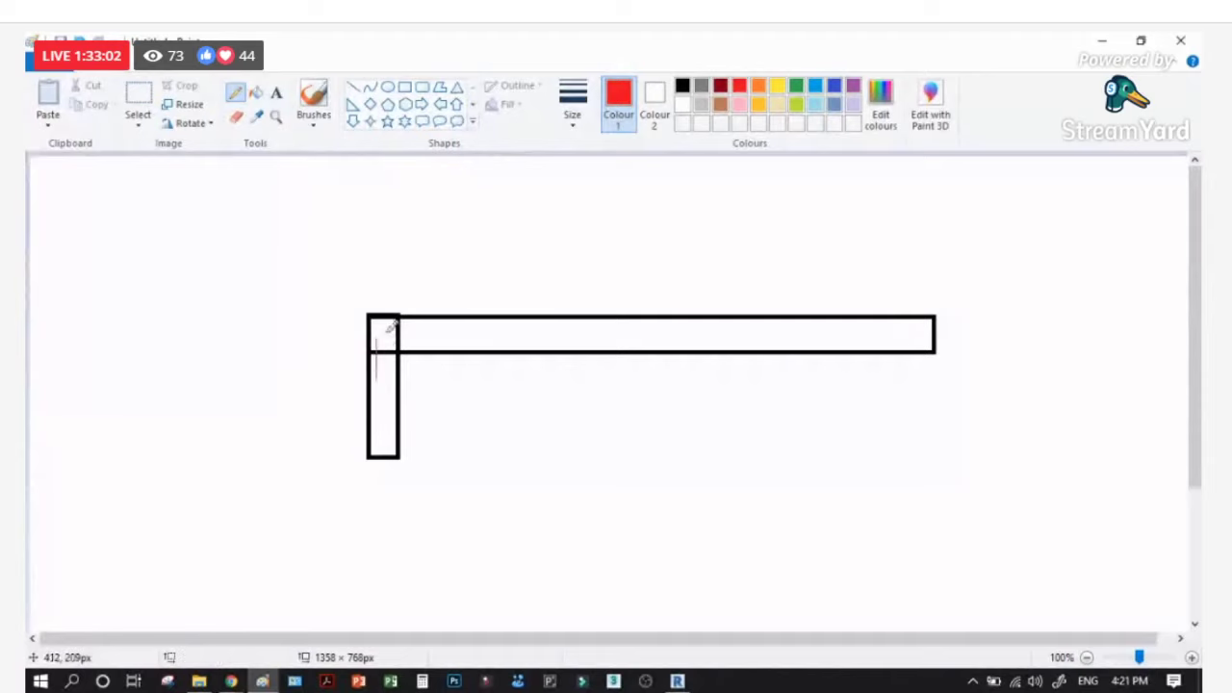
pyautogui.click(574, 108)
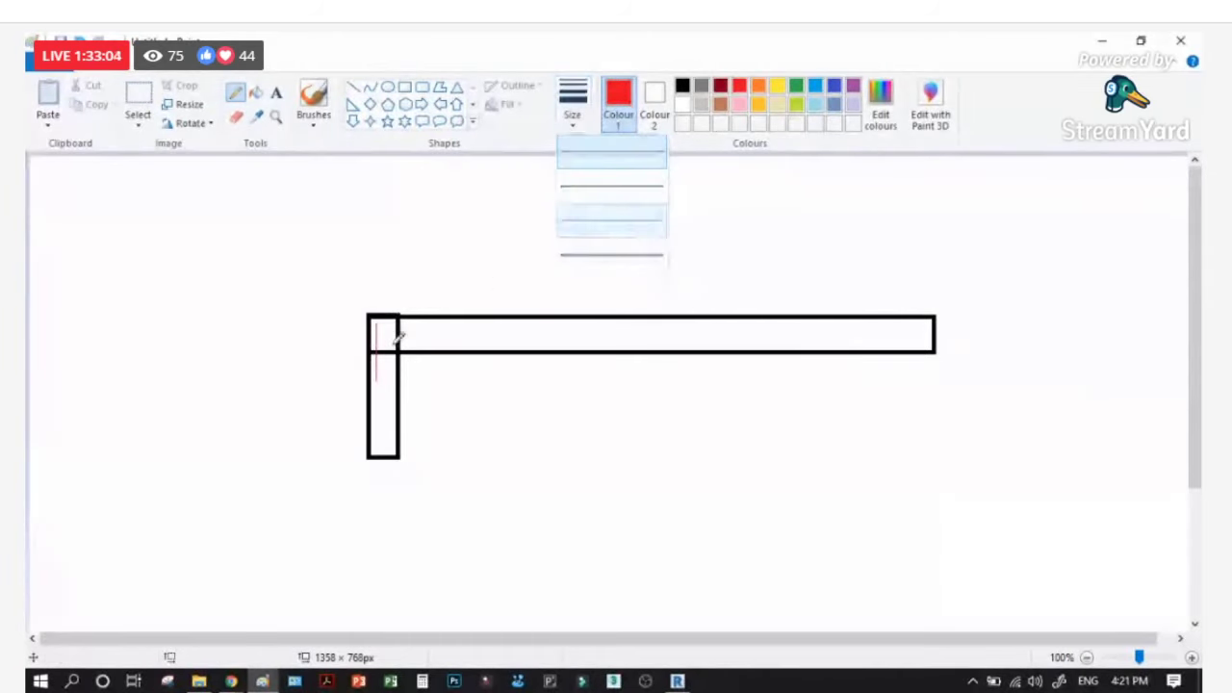
pyautogui.click(396, 334)
pyautogui.moveTo(379, 328); pyautogui.dragTo(374, 328)
pyautogui.moveTo(893, 325); pyautogui.dragTo(908, 329)
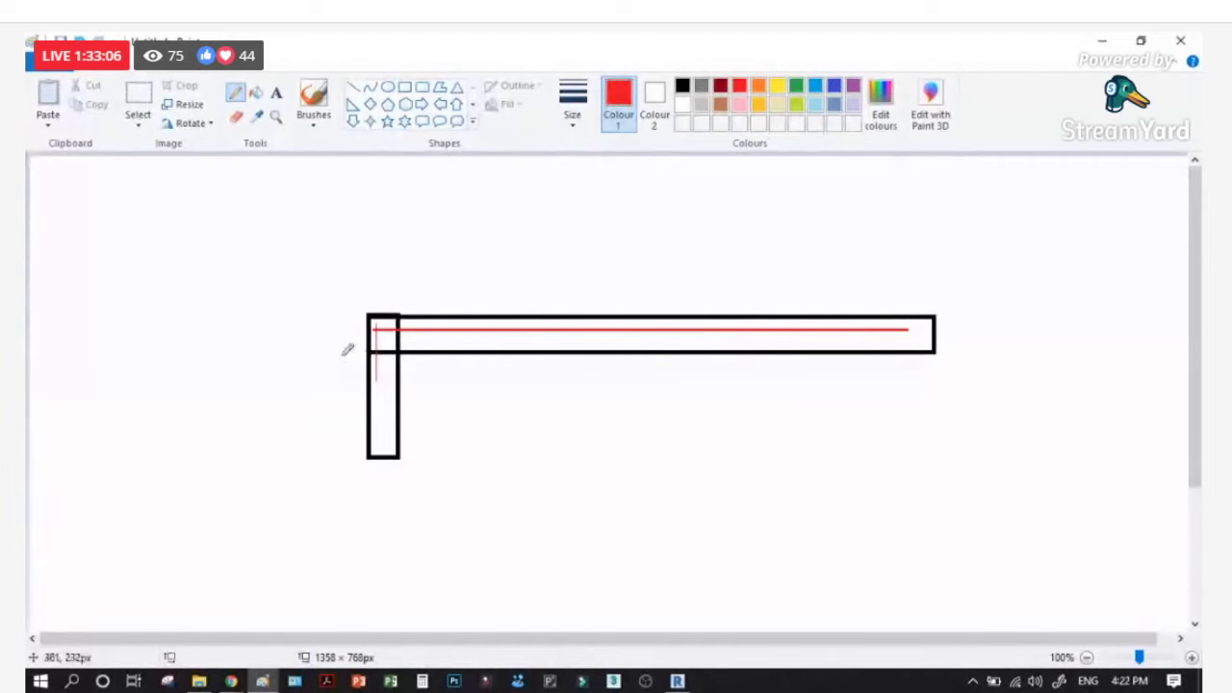
pyautogui.moveTo(375, 379); pyautogui.dragTo(375, 330)
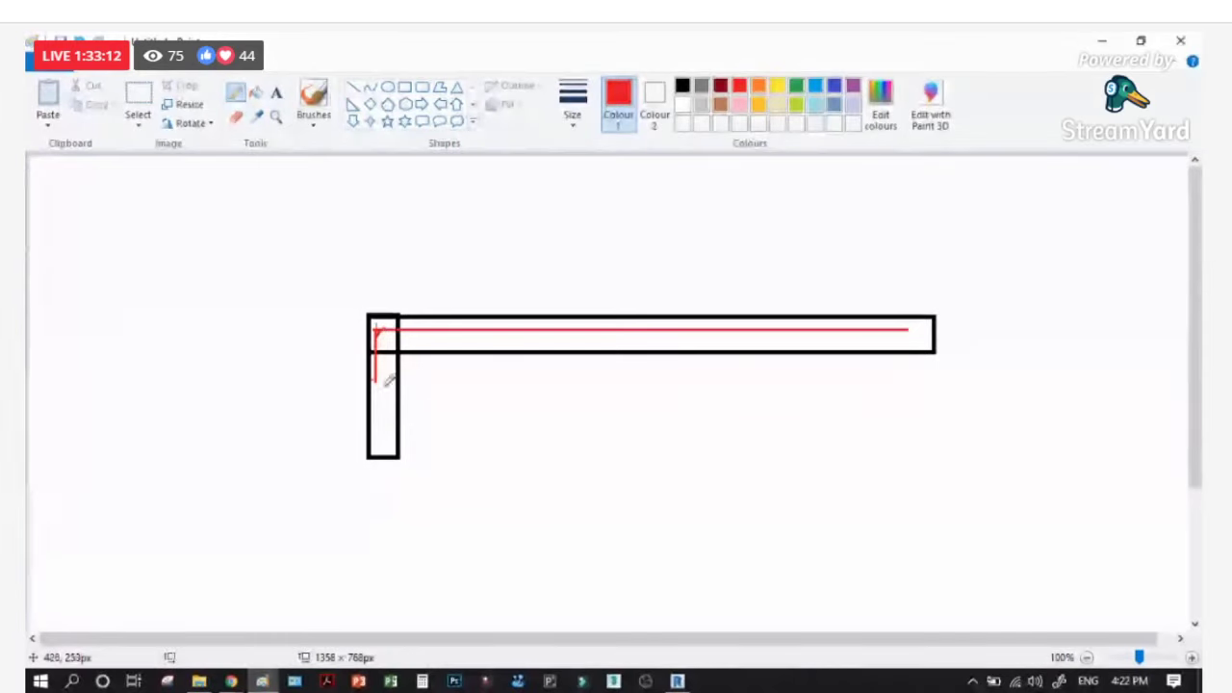
pyautogui.scroll(-3, 389, 342)
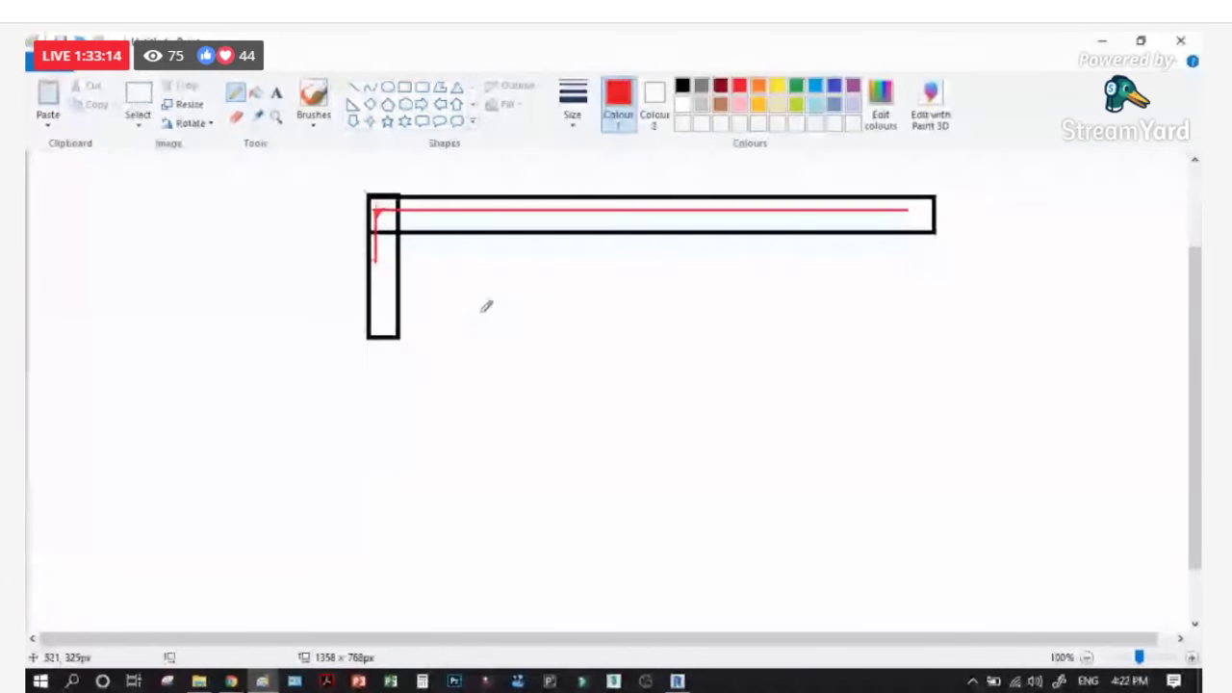
# Step: Draw a tall red rectangle to the left of the column
pyautogui.click(404, 87)
pyautogui.moveTo(274, 205); pyautogui.dragTo(302, 528)
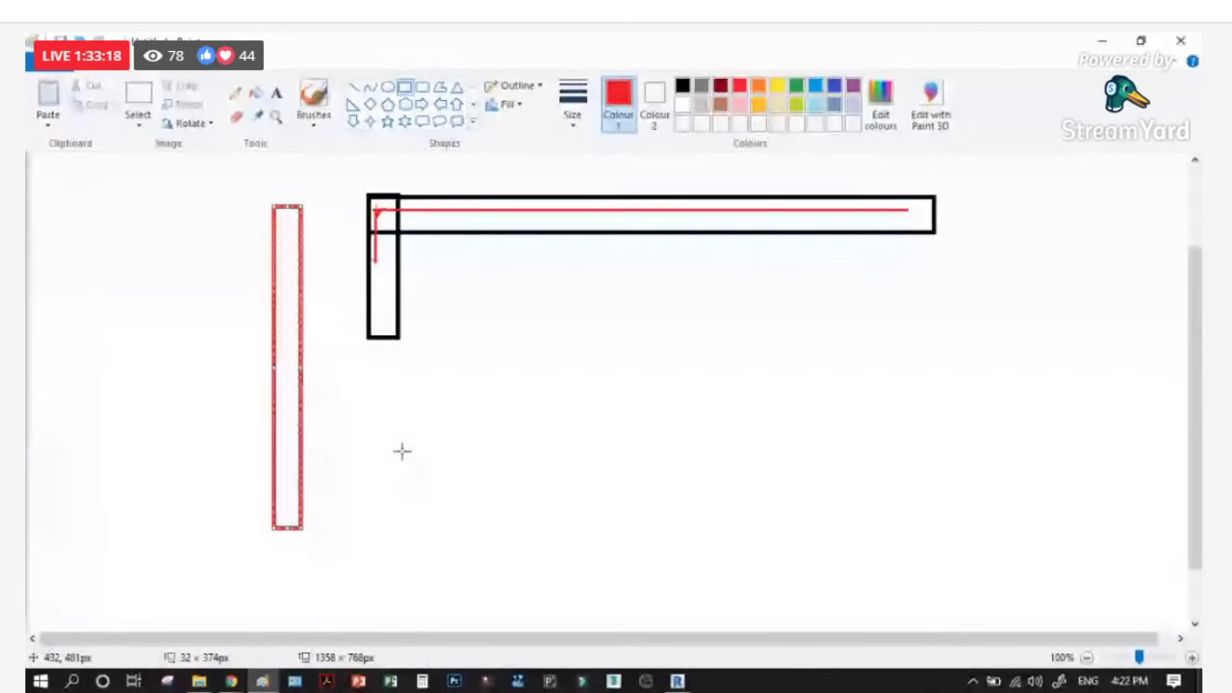
pyautogui.click(387, 449)
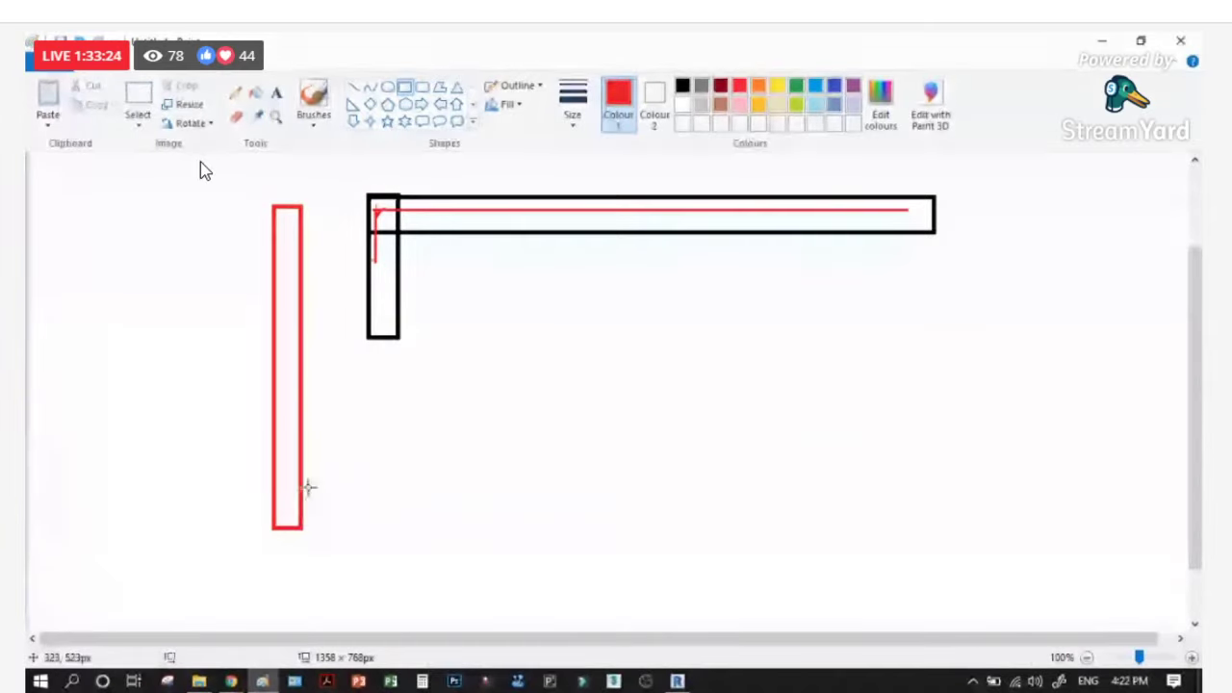
# Step: Marquee-select the lower part of the black column, then drop the selection
pyautogui.hotkey('ctrl', 'a')
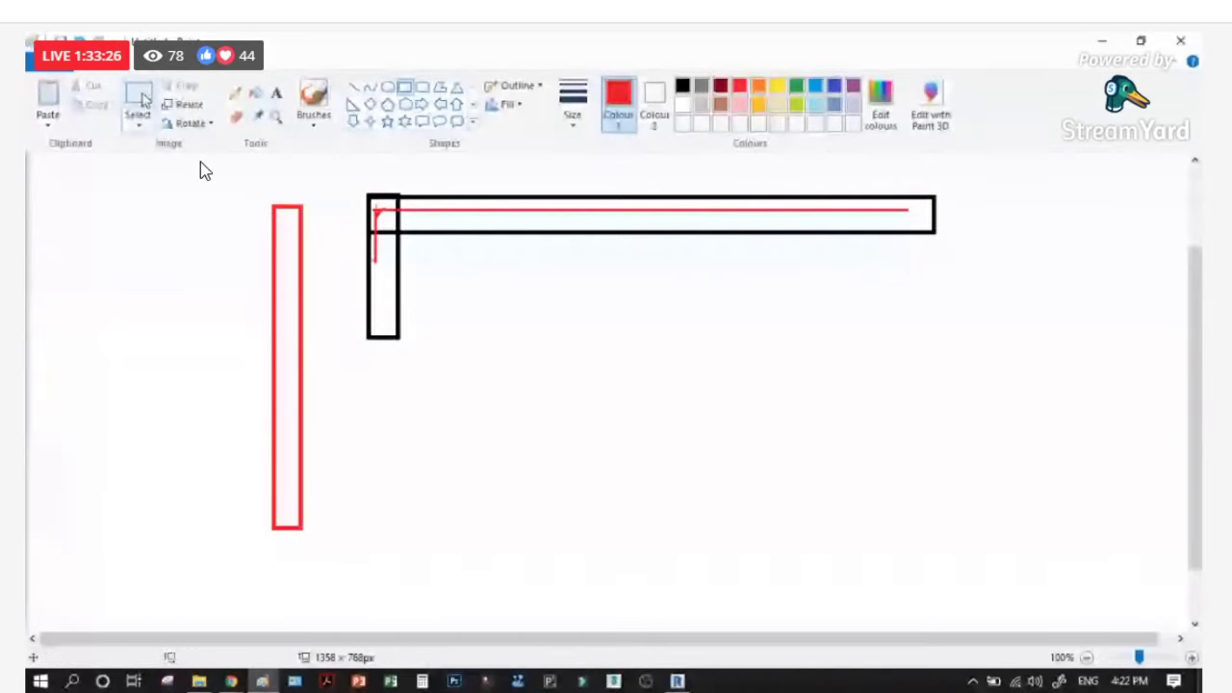
pyautogui.scroll(3, 264, 212)
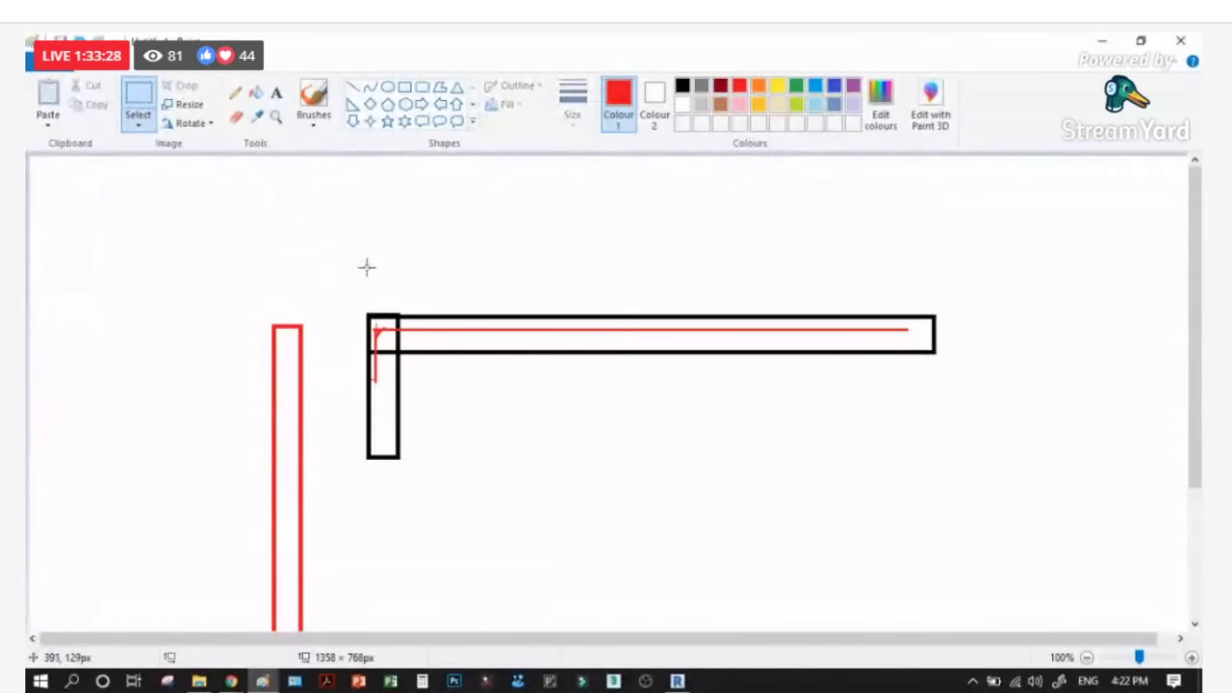
pyautogui.scroll(-3, 308, 291)
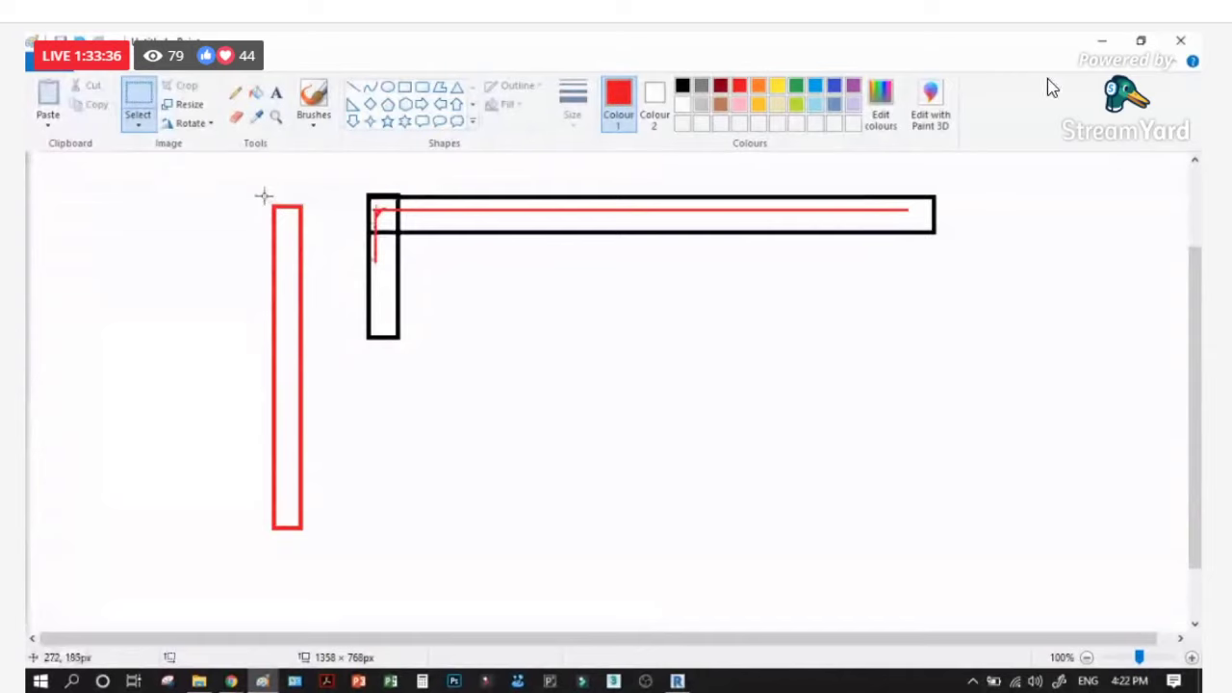
pyautogui.moveTo(359, 273); pyautogui.dragTo(407, 350)
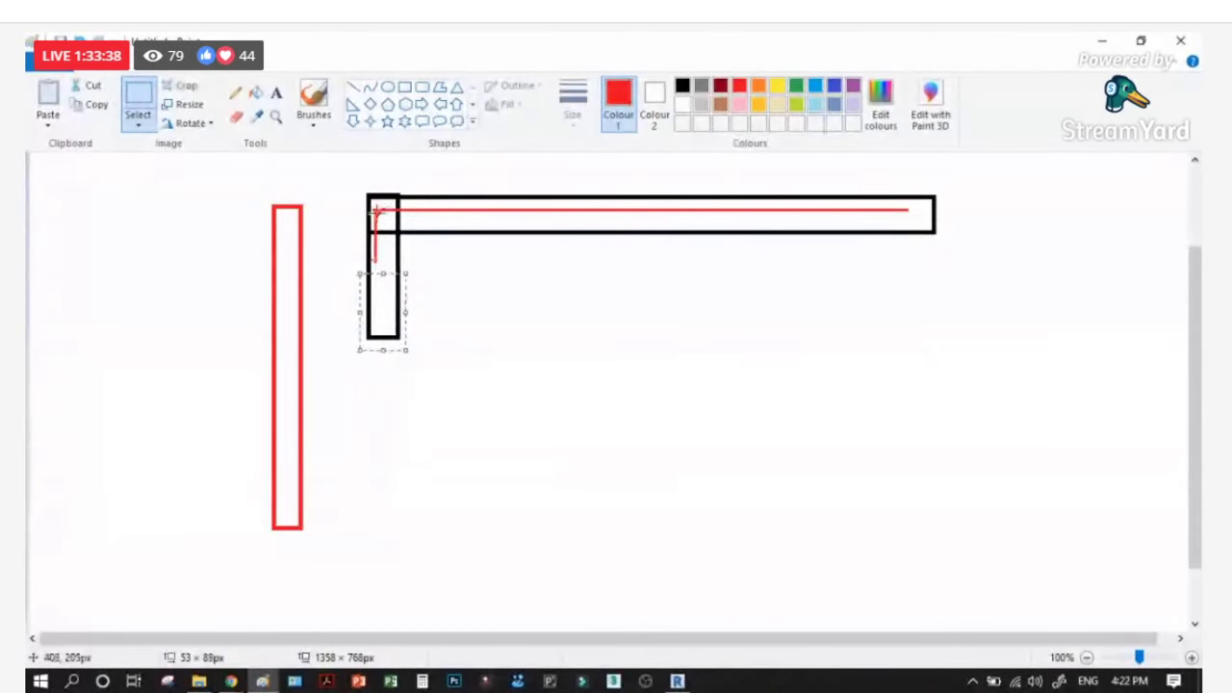
pyautogui.scroll(3, 641, 300)
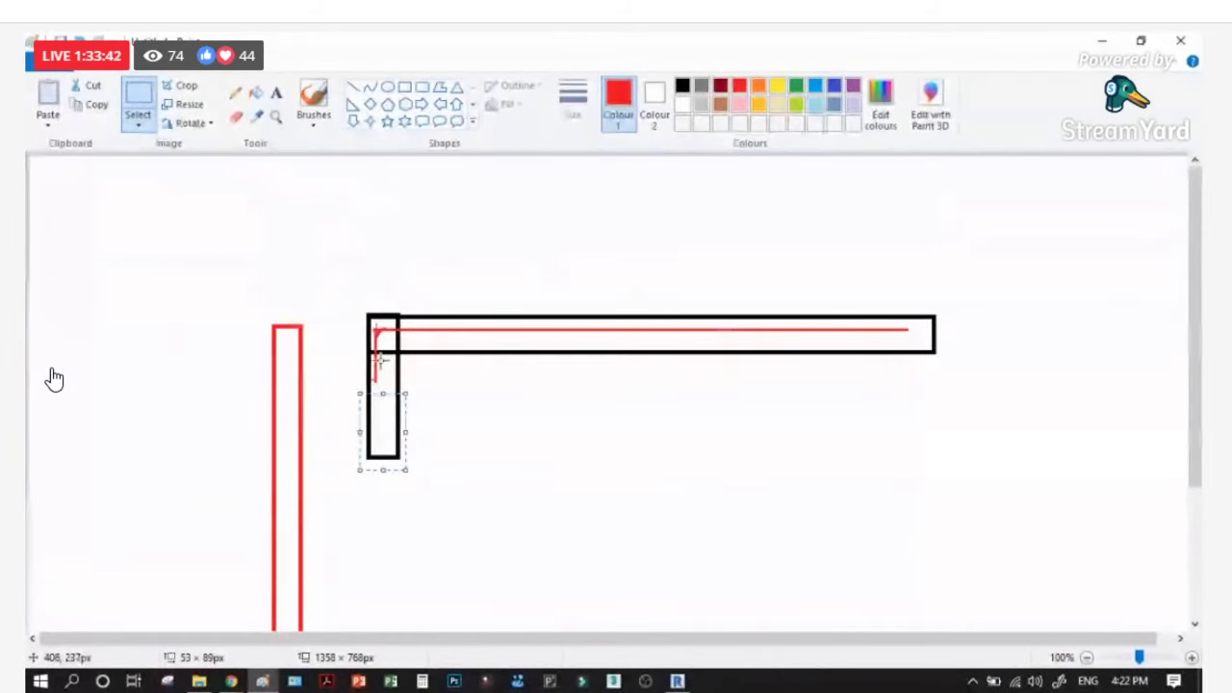
pyautogui.click(431, 388)
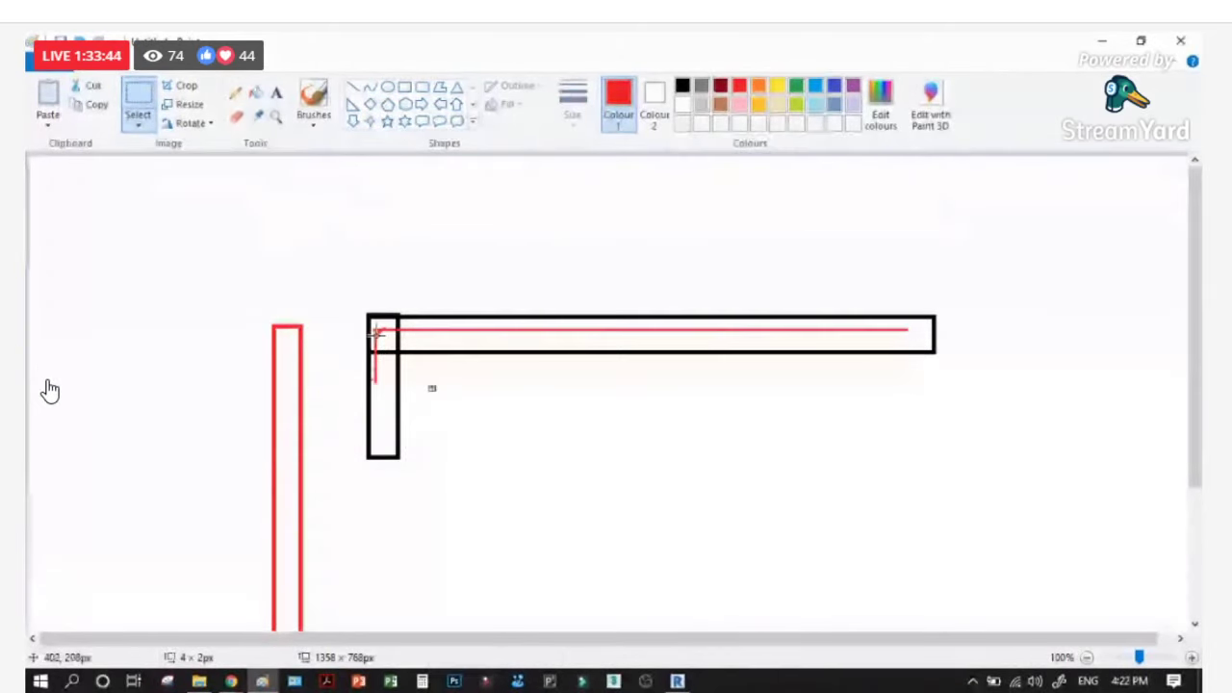
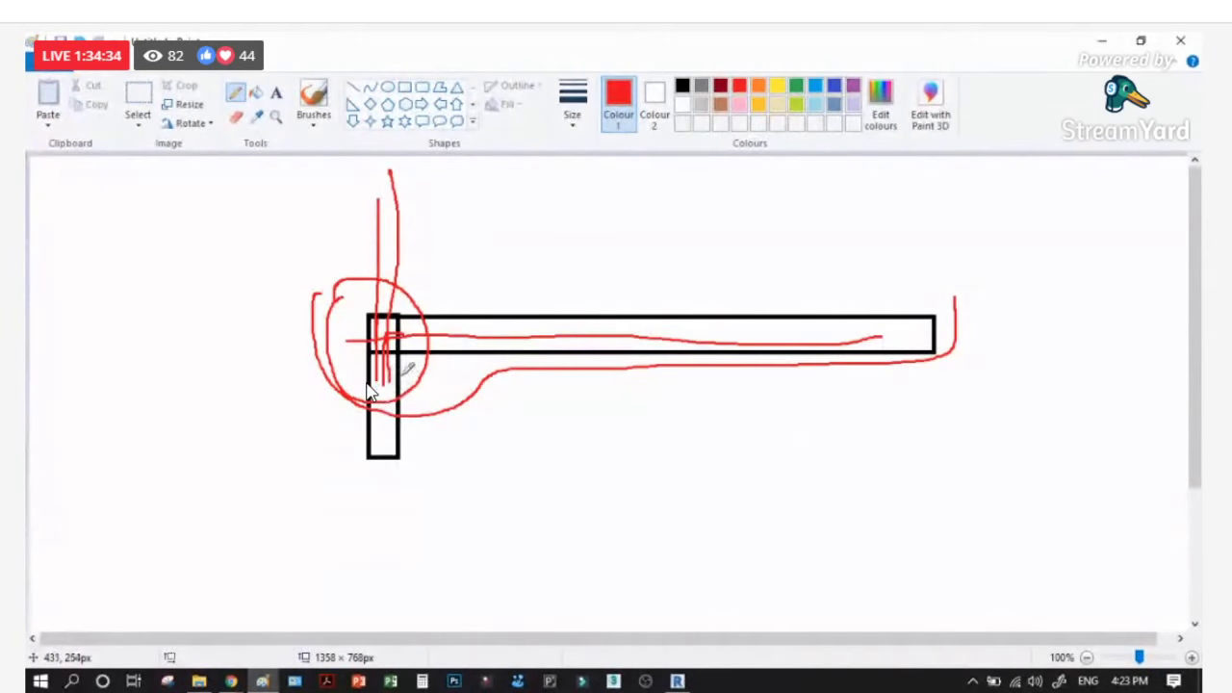
# Step: Scribble red over the column near the junction and draw a long red stroke along the horizontal bar
pyautogui.moveTo(385, 358); pyautogui.dragTo(371, 402)
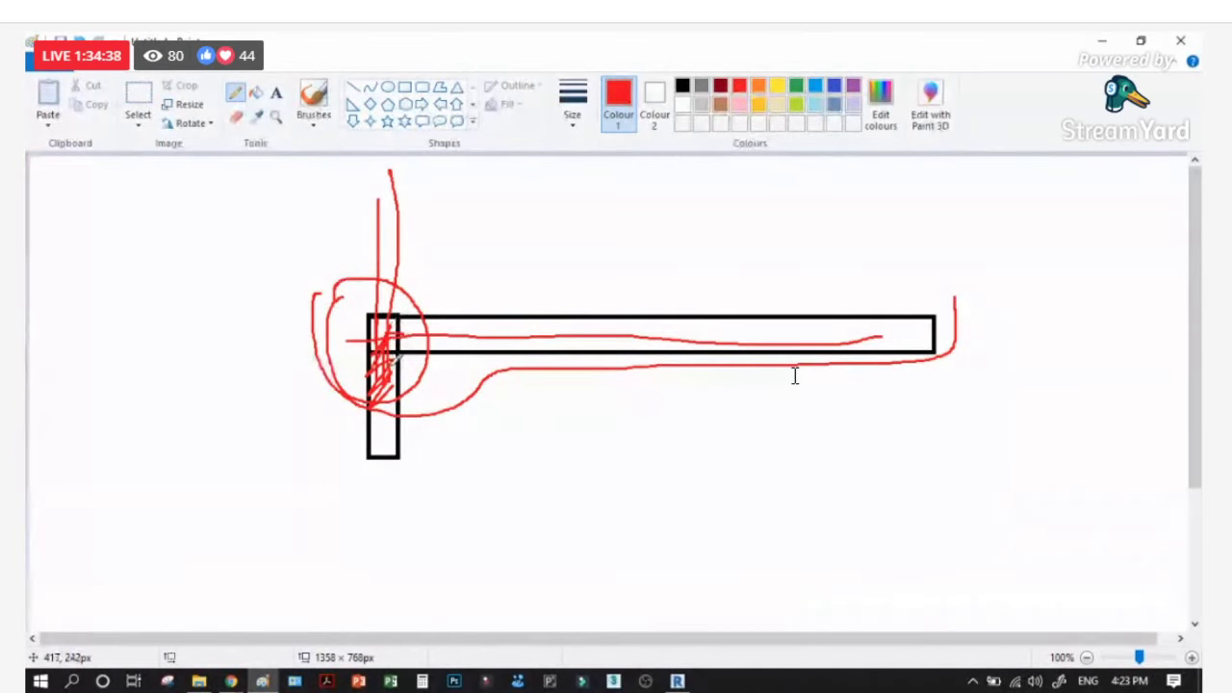
pyautogui.moveTo(385, 338); pyautogui.dragTo(941, 306)
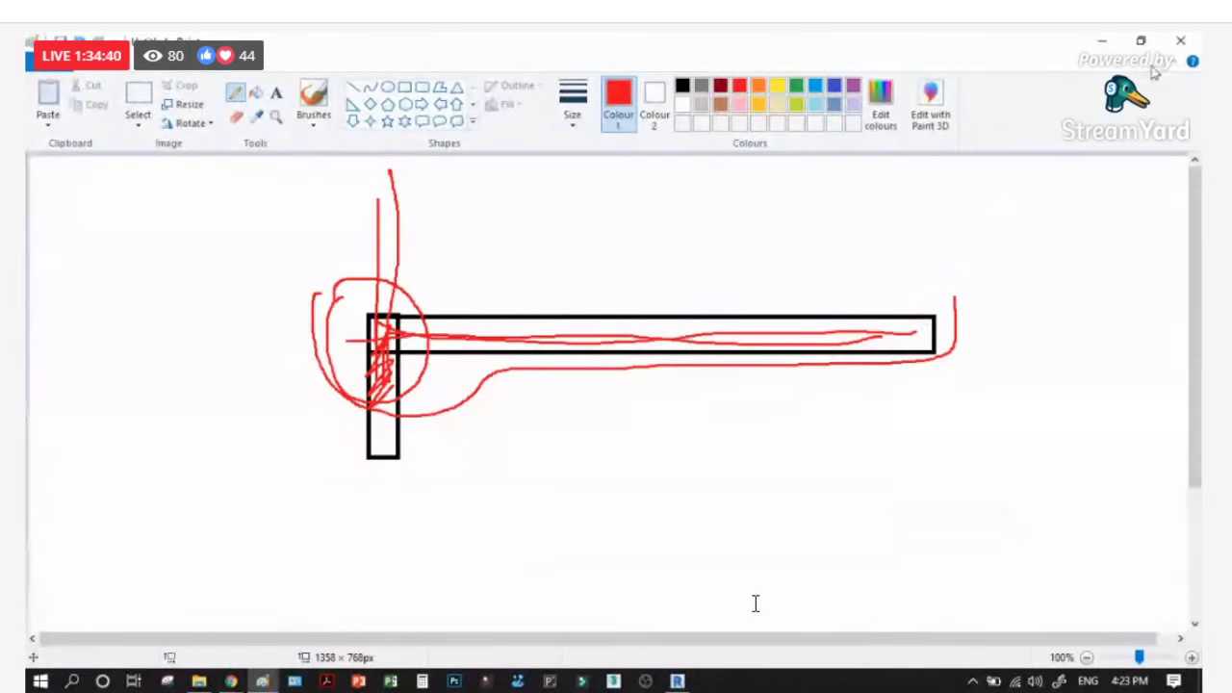
# Step: Back in Revit, place a straight M_00 bar along the beam top using the RB rebar tool
pyautogui.hotkey('alt', 'Tab')
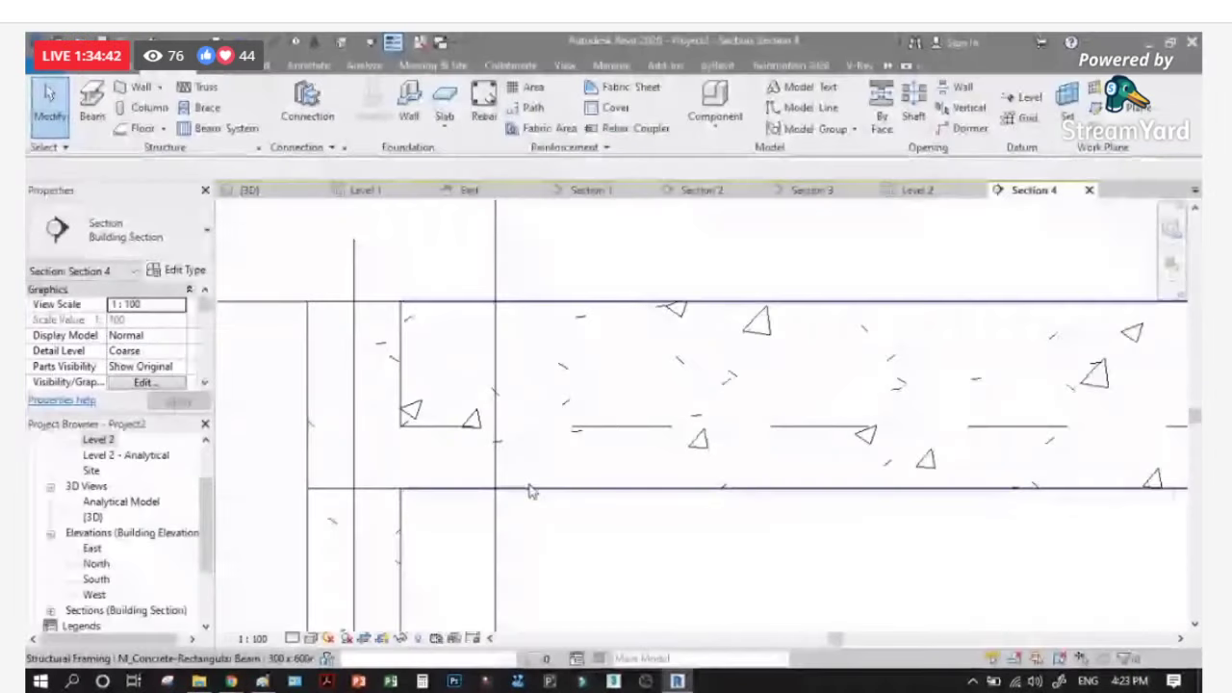
pyautogui.click(943, 486)
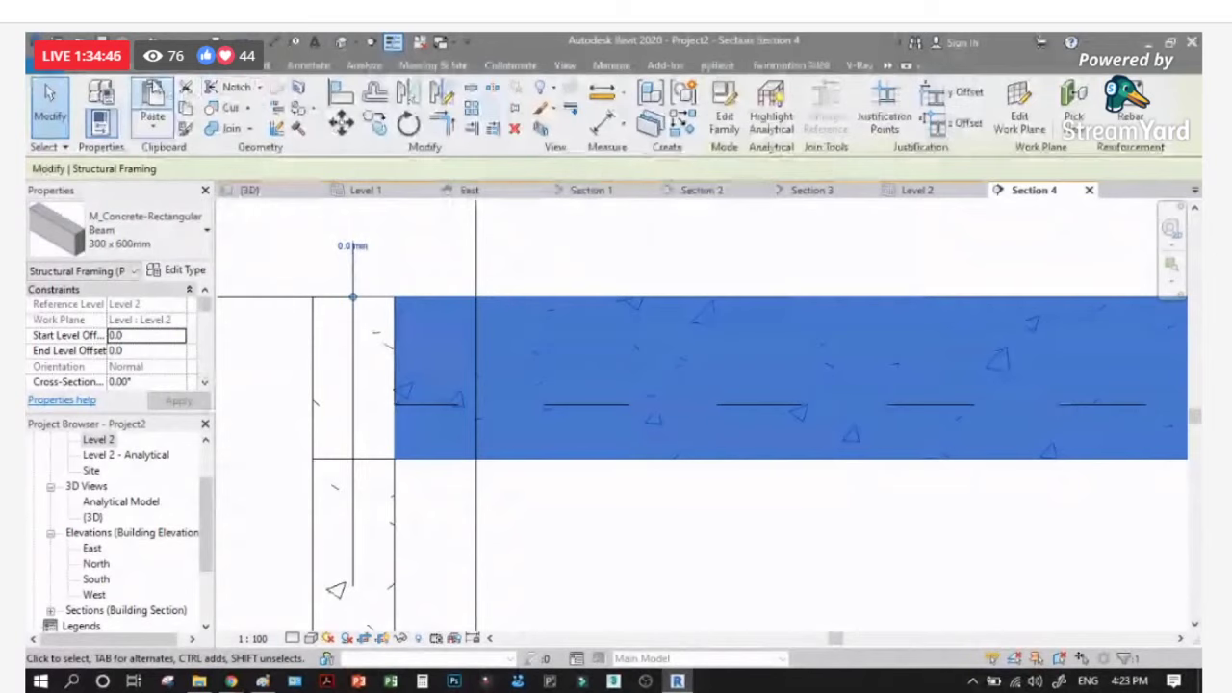
pyautogui.press('r')
pyautogui.press('b')
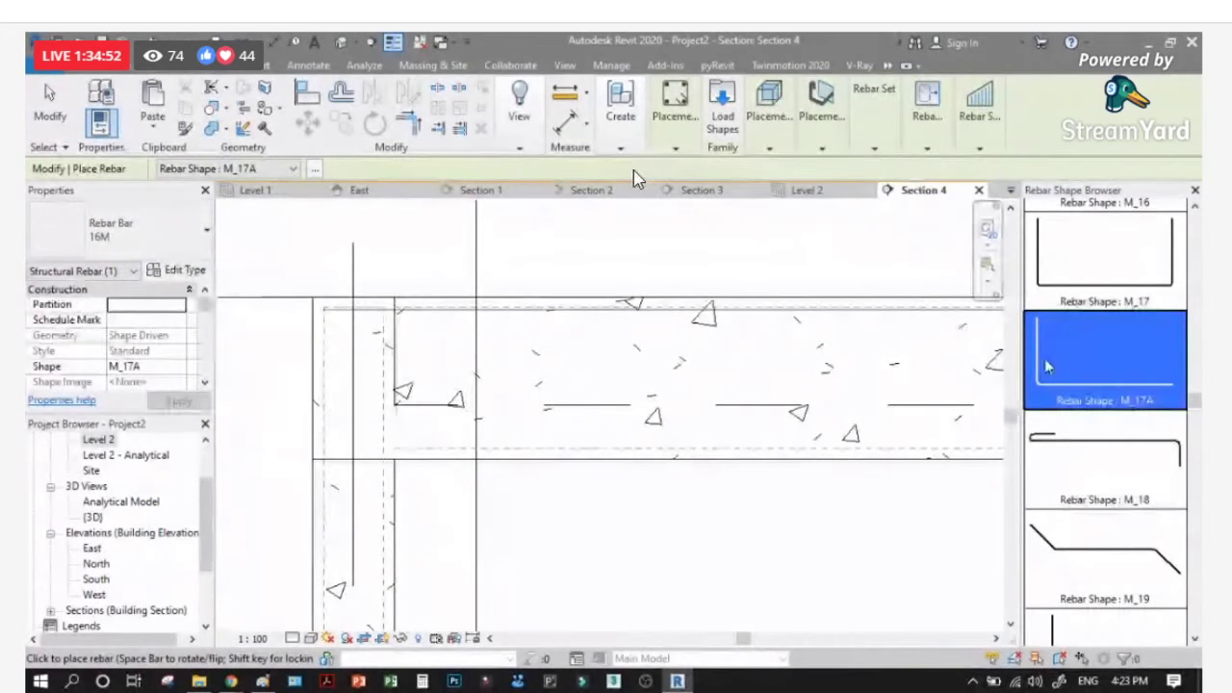
pyautogui.scroll(-3, 509, 412)
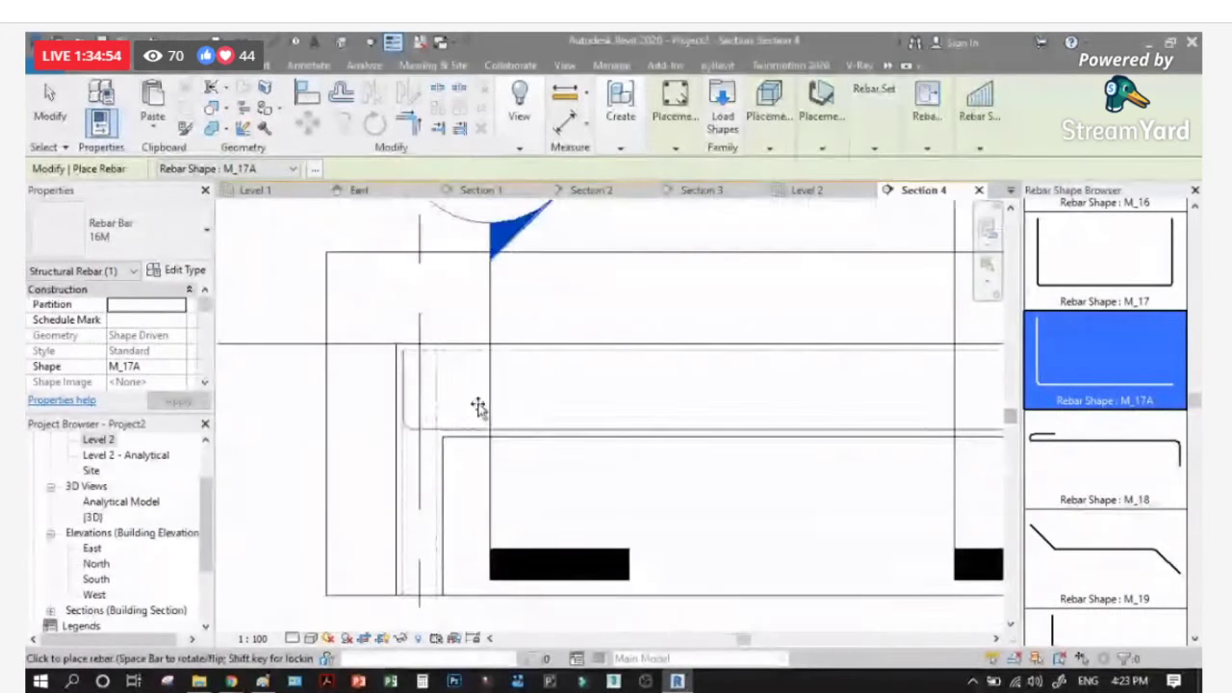
pyautogui.scroll(5, 1070, 362)
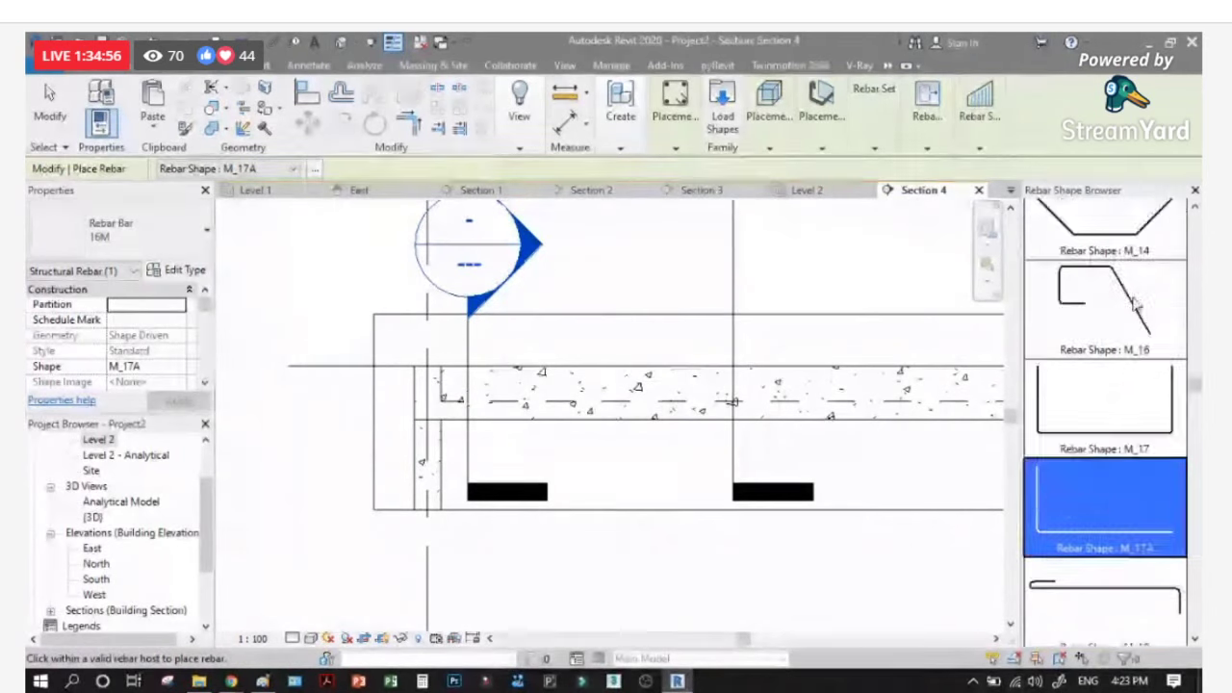
pyautogui.scroll(8, 1131, 284)
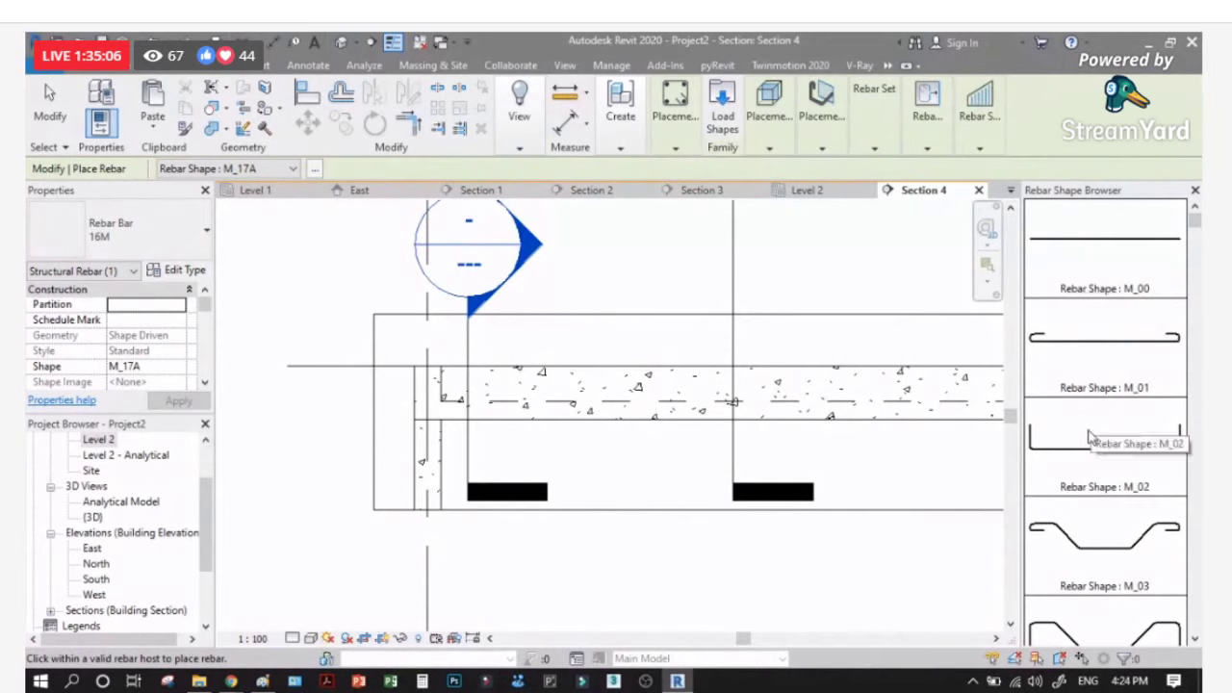
pyautogui.click(1094, 244)
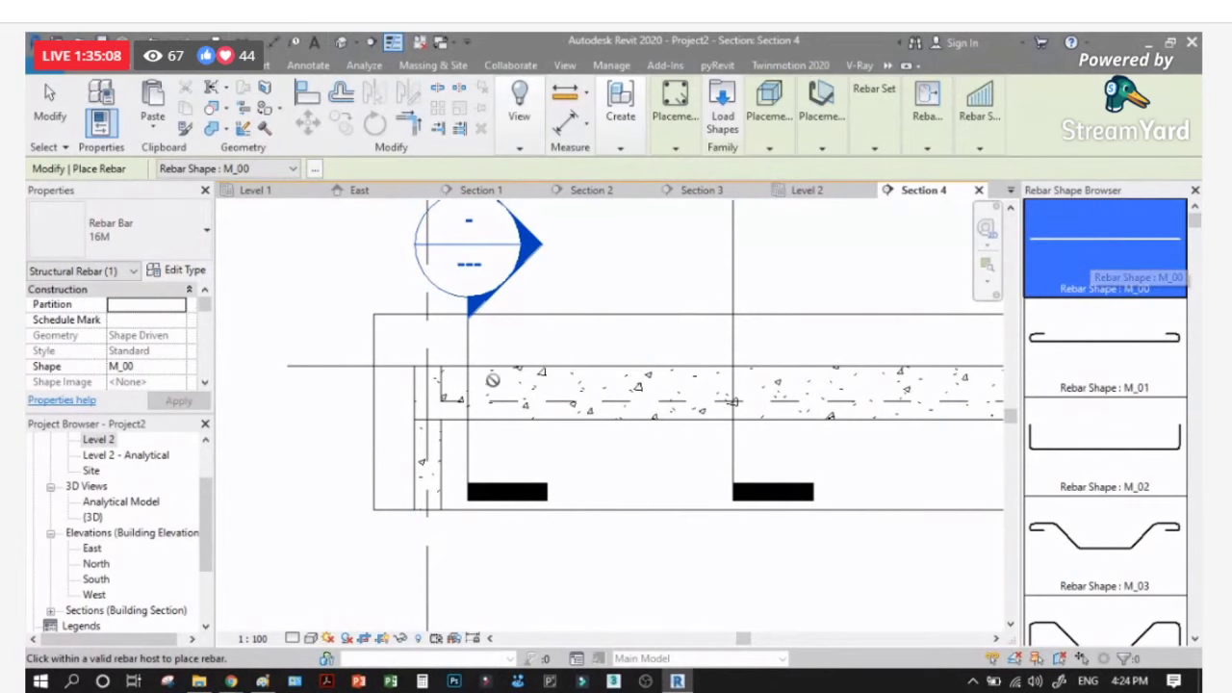
pyautogui.scroll(3, 447, 383)
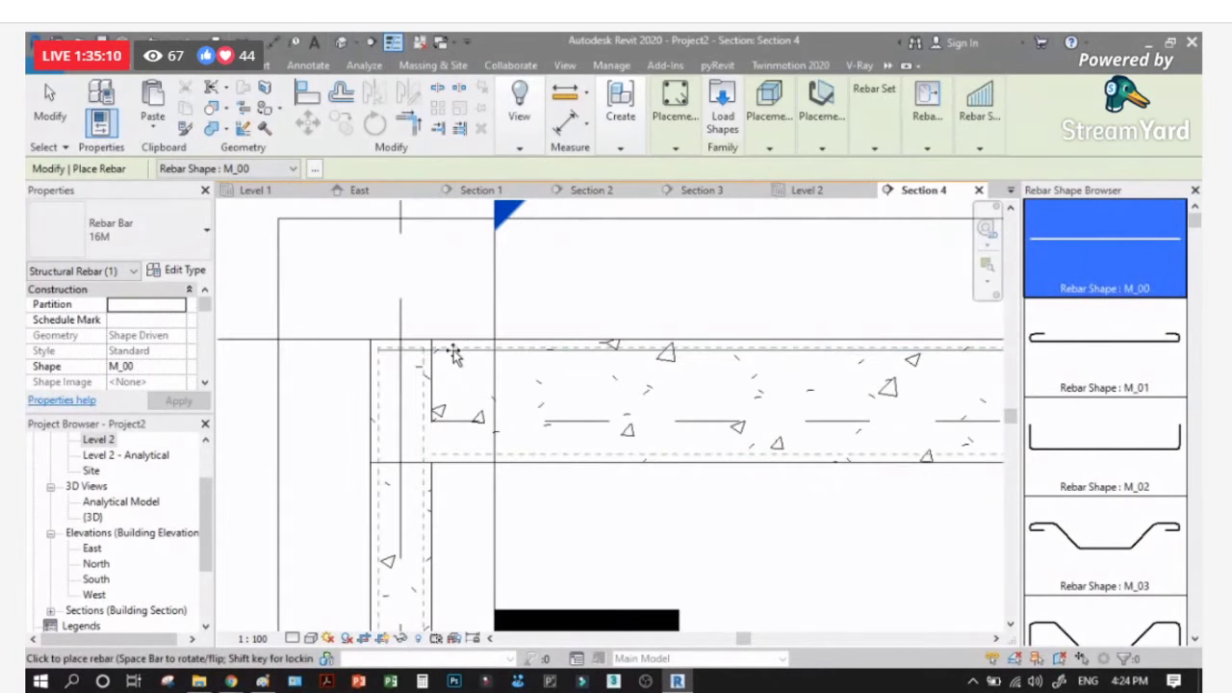
pyautogui.click(436, 351)
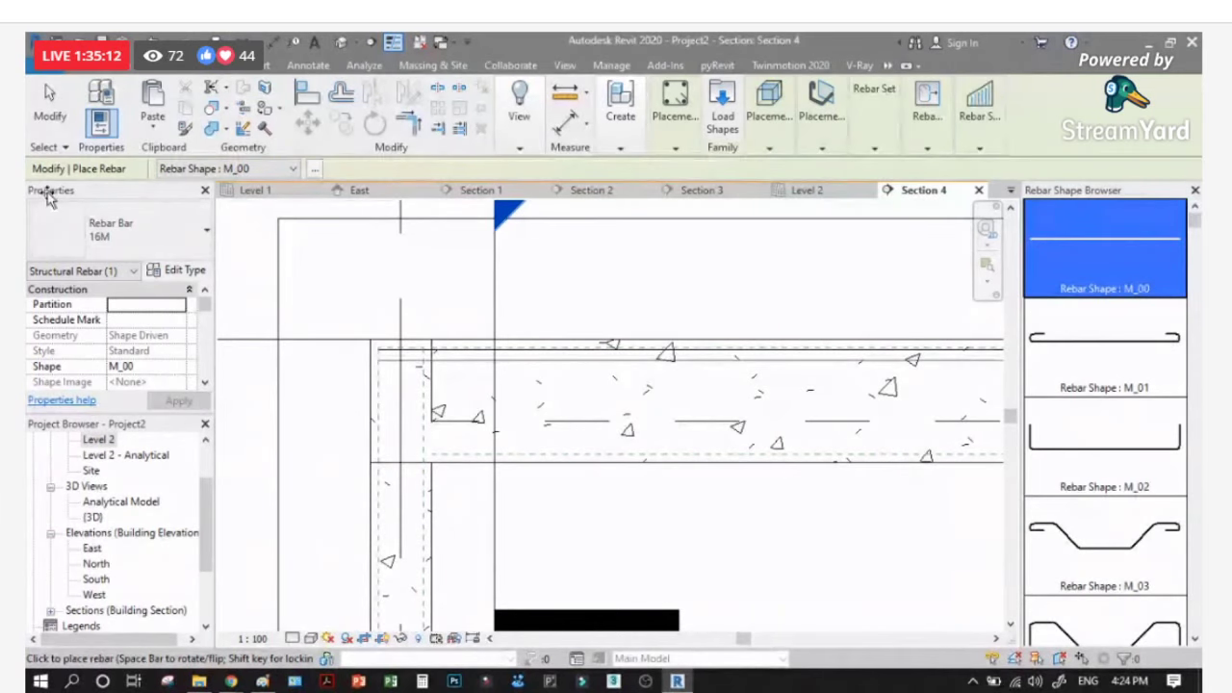
pyautogui.press('Escape')
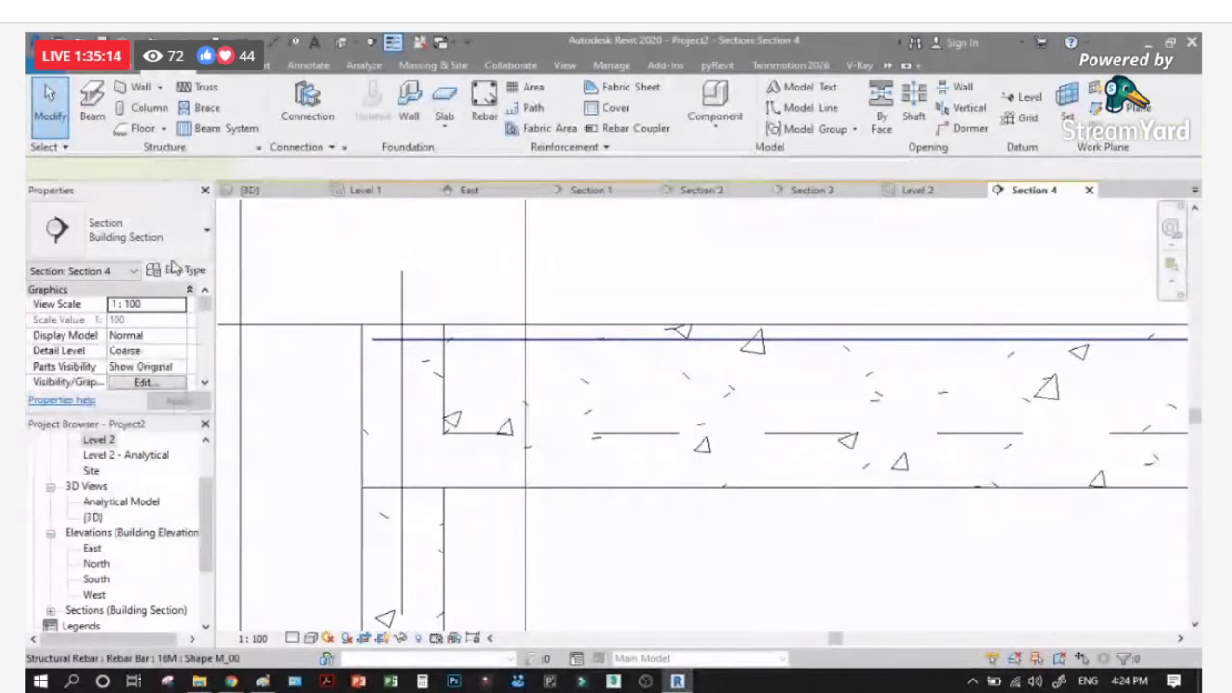
# Step: Set Section 4 to Fine detail level and 1:20 view scale
pyautogui.click(578, 337)
pyautogui.click(169, 250)
pyautogui.click(275, 454)
pyautogui.click(275, 453)
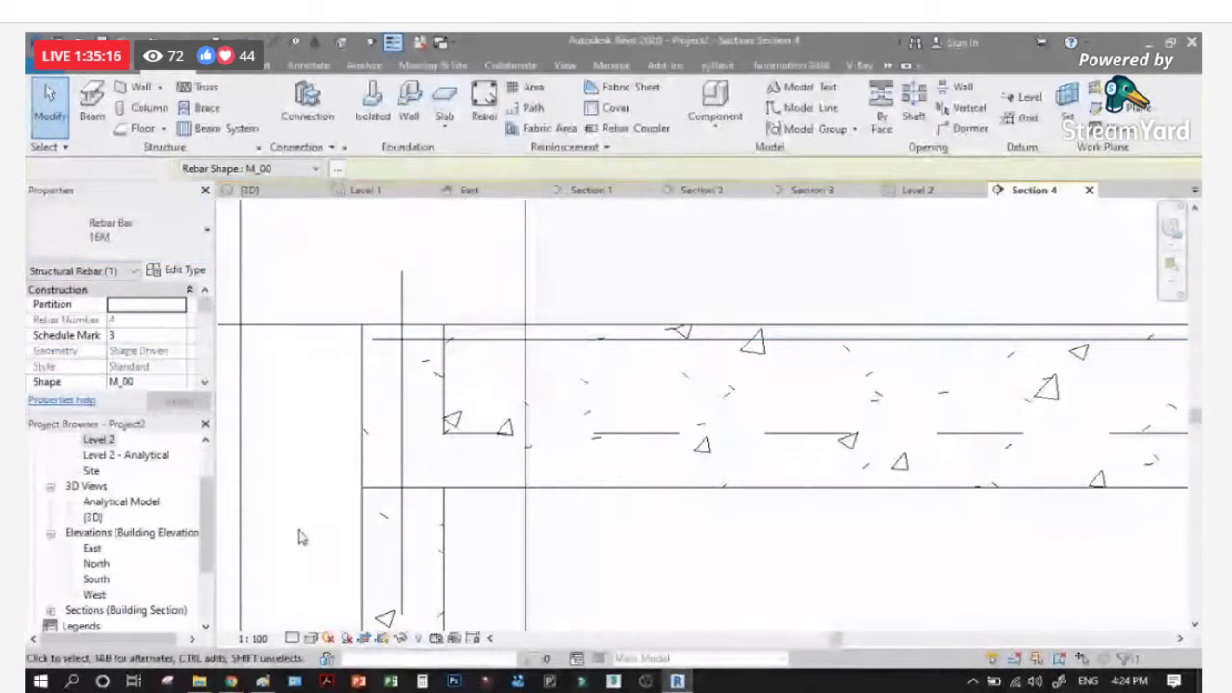
pyautogui.click(293, 639)
pyautogui.click(312, 619)
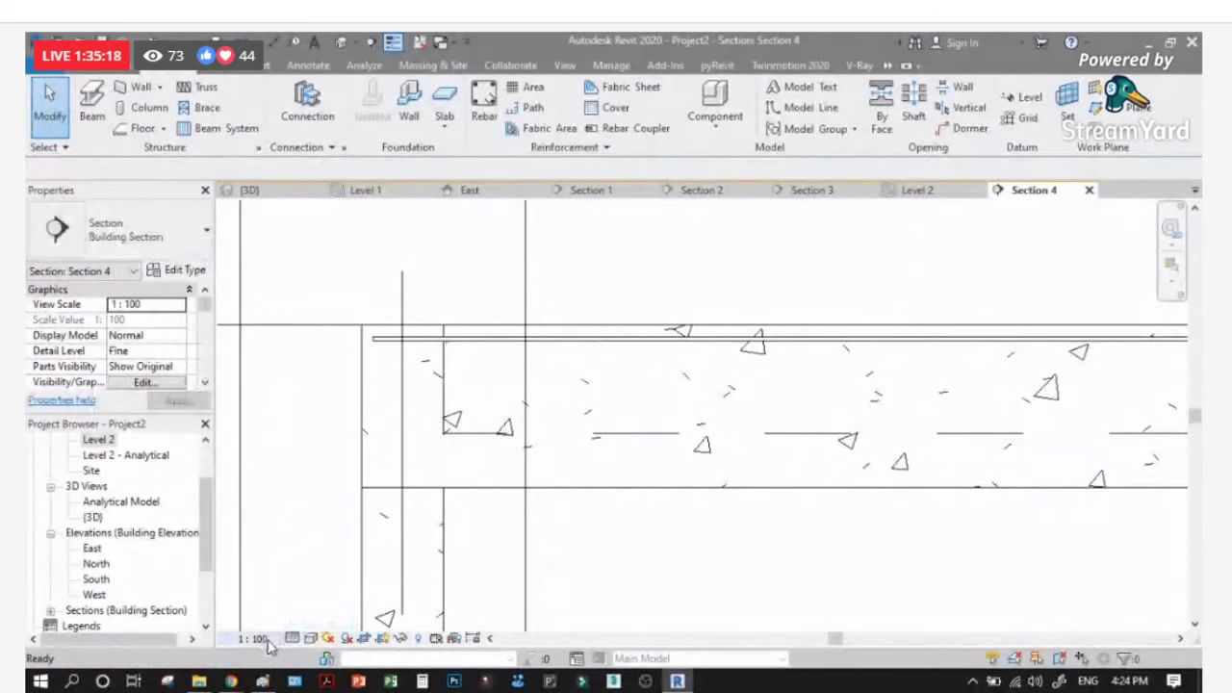
pyautogui.click(267, 640)
pyautogui.click(275, 471)
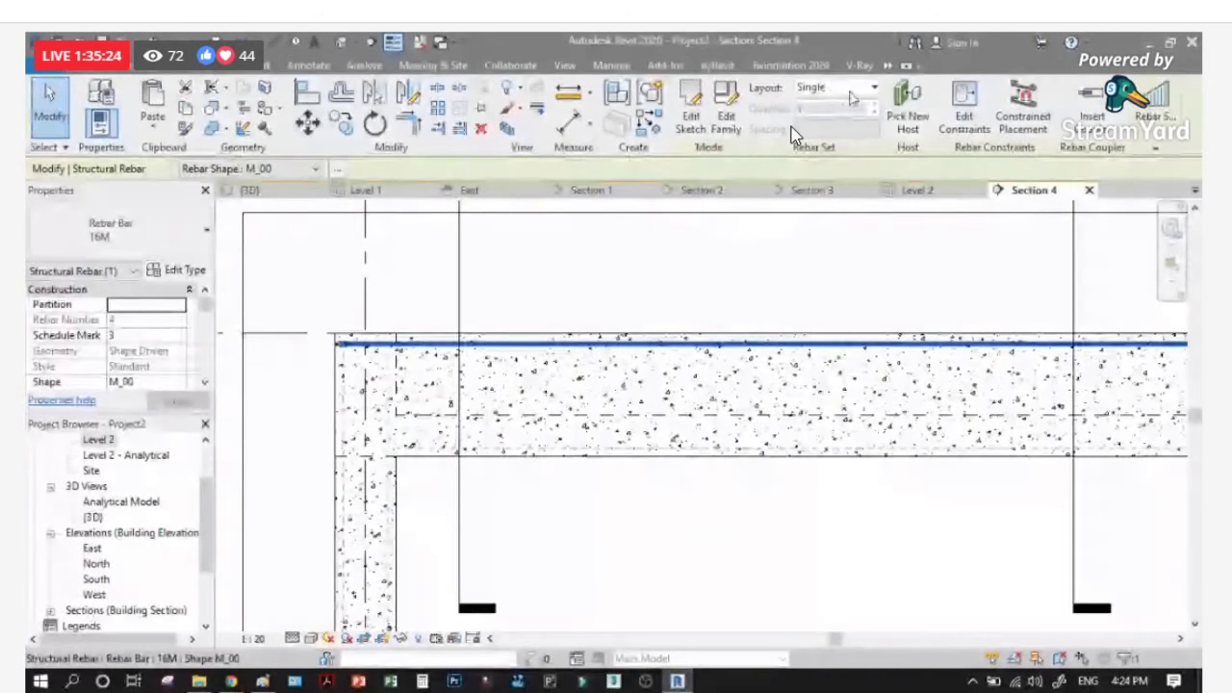
# Step: Make the top bar a Fixed Number layout with quantity 3
pyautogui.click(866, 88)
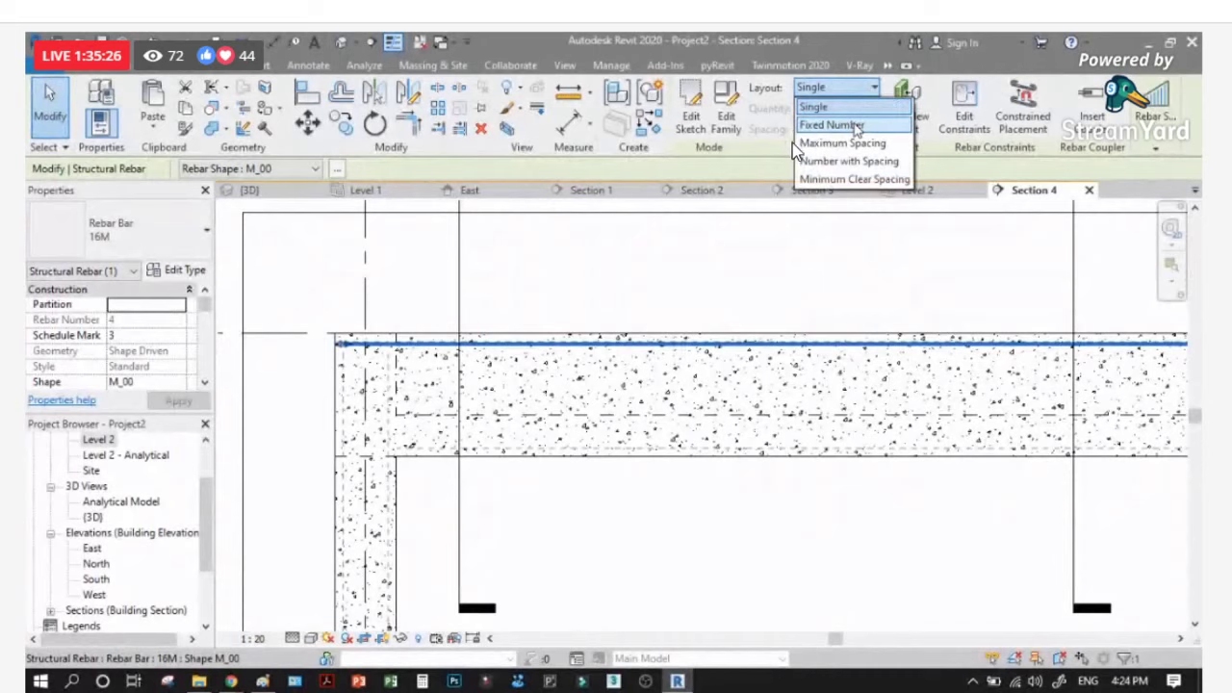
pyautogui.click(854, 126)
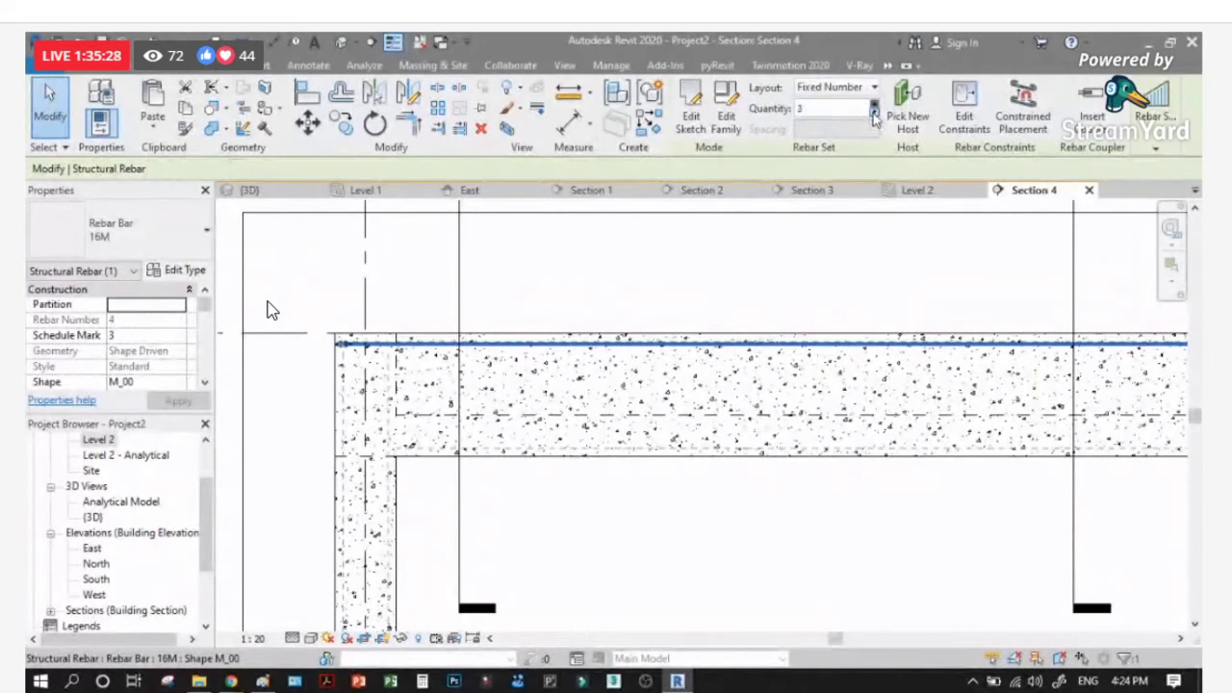
pyautogui.click(369, 310)
# Step: Open the Section 5 cross-section view from the mid-beam section marker
pyautogui.scroll(-5, 522, 330)
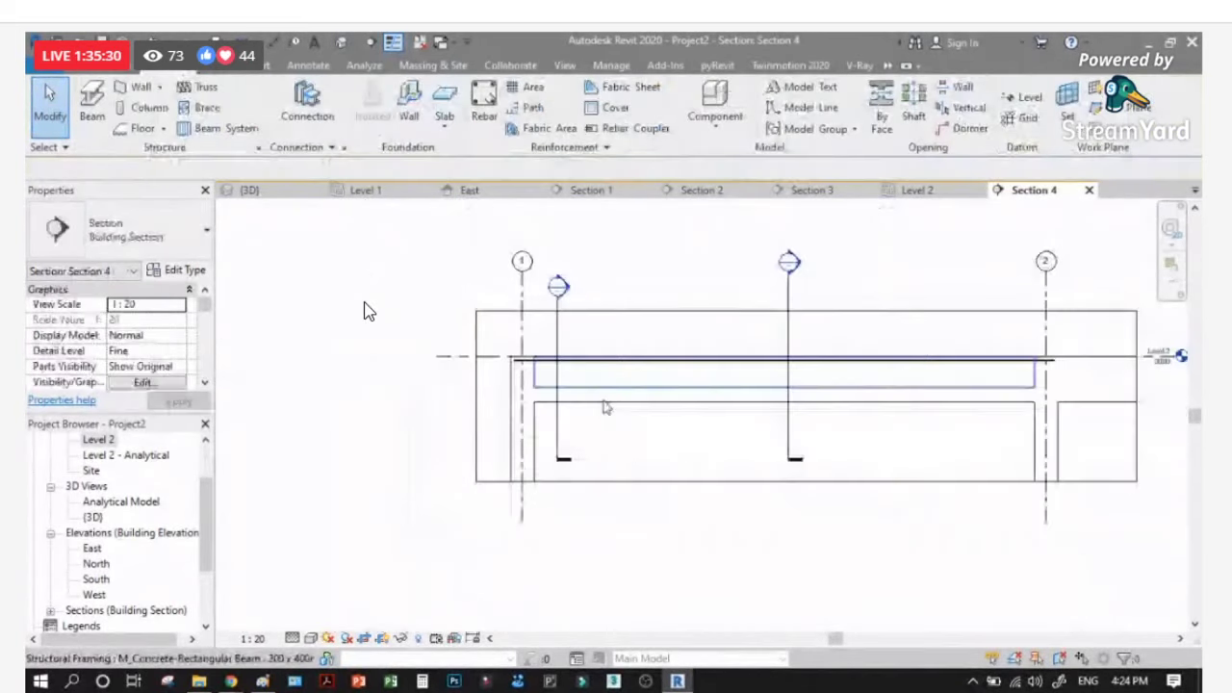
pyautogui.click(373, 467)
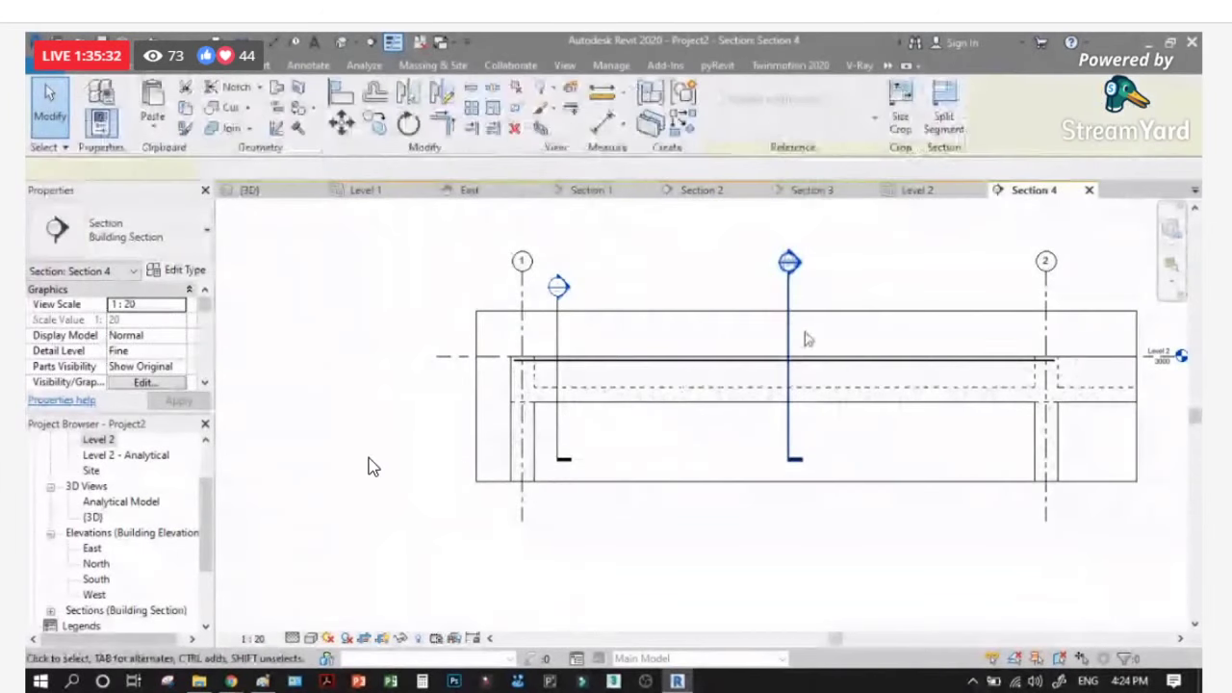
pyautogui.scroll(2, 807, 339)
pyautogui.click(791, 338)
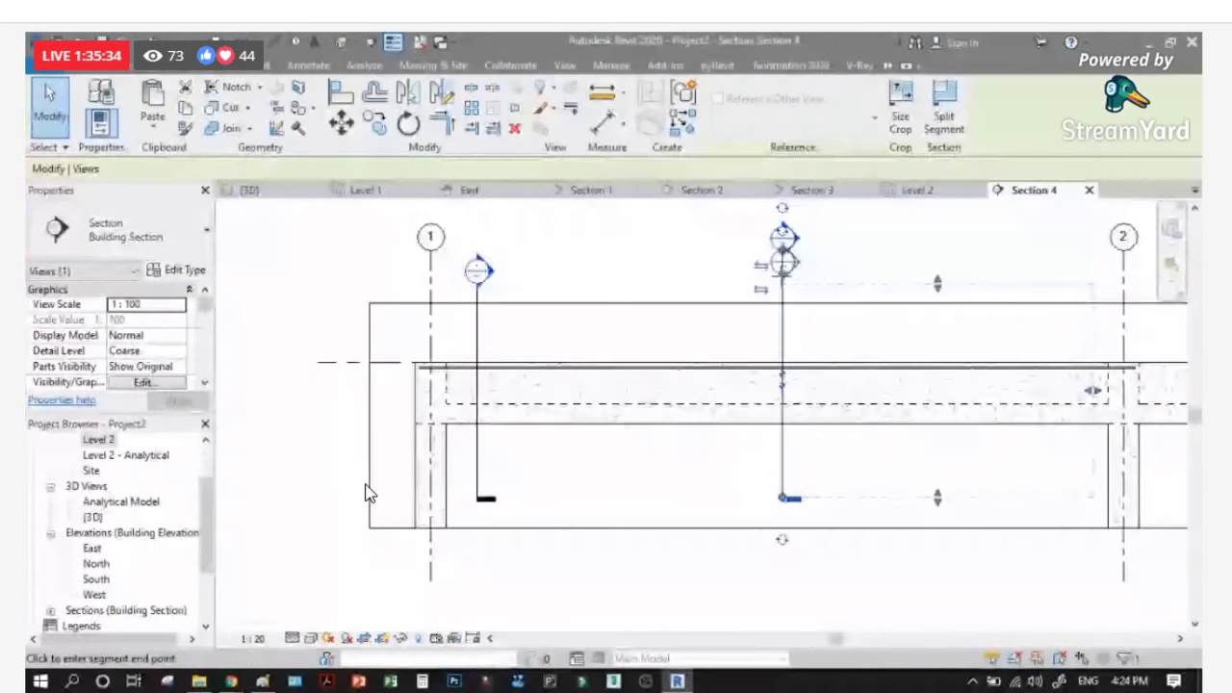
pyautogui.click(377, 499)
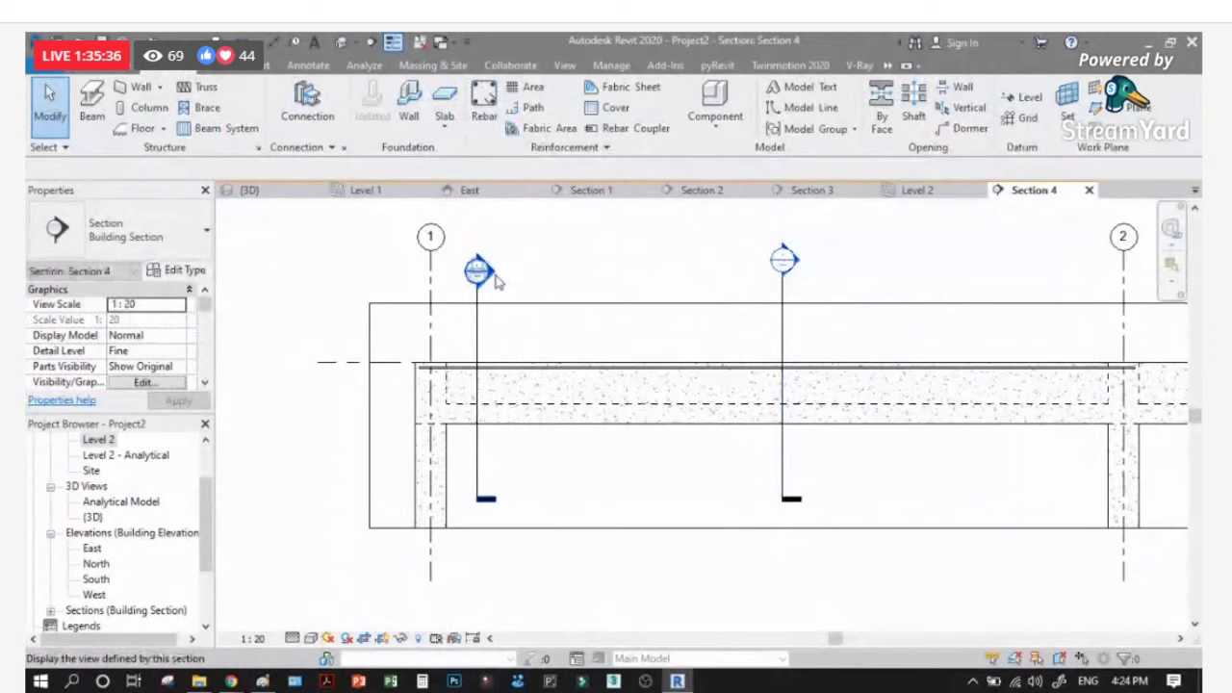
pyautogui.doubleClick(493, 276)
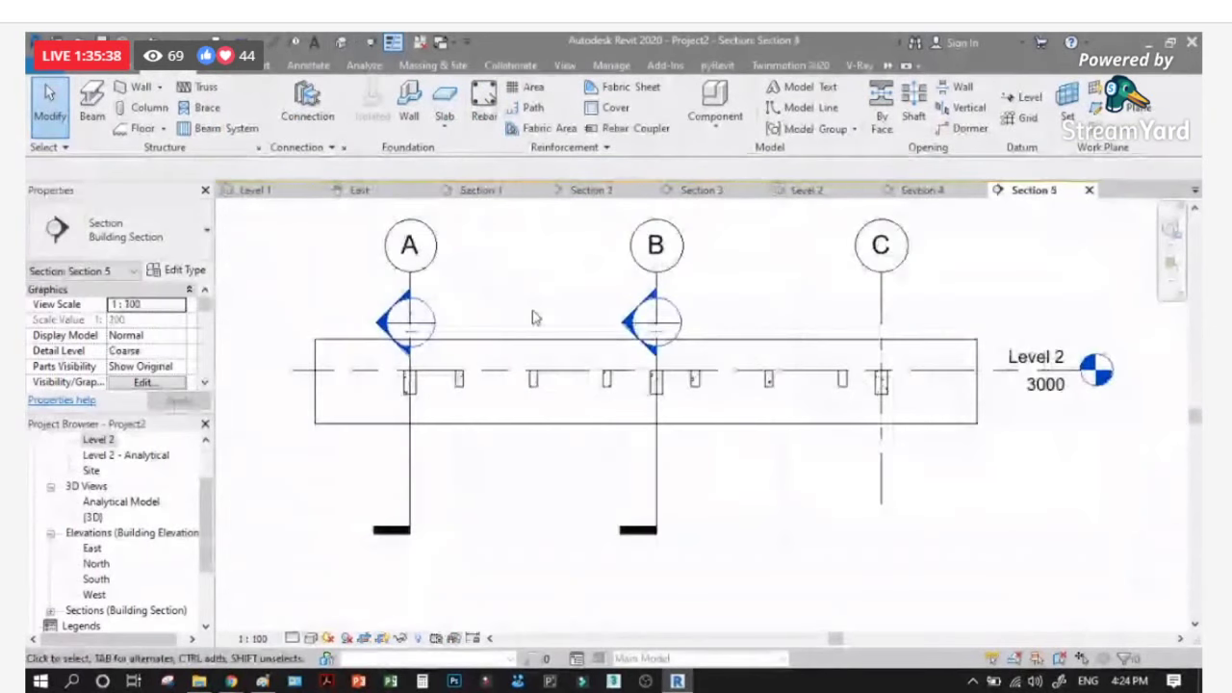
pyautogui.scroll(3, 532, 318)
pyautogui.scroll(-1, 585, 427)
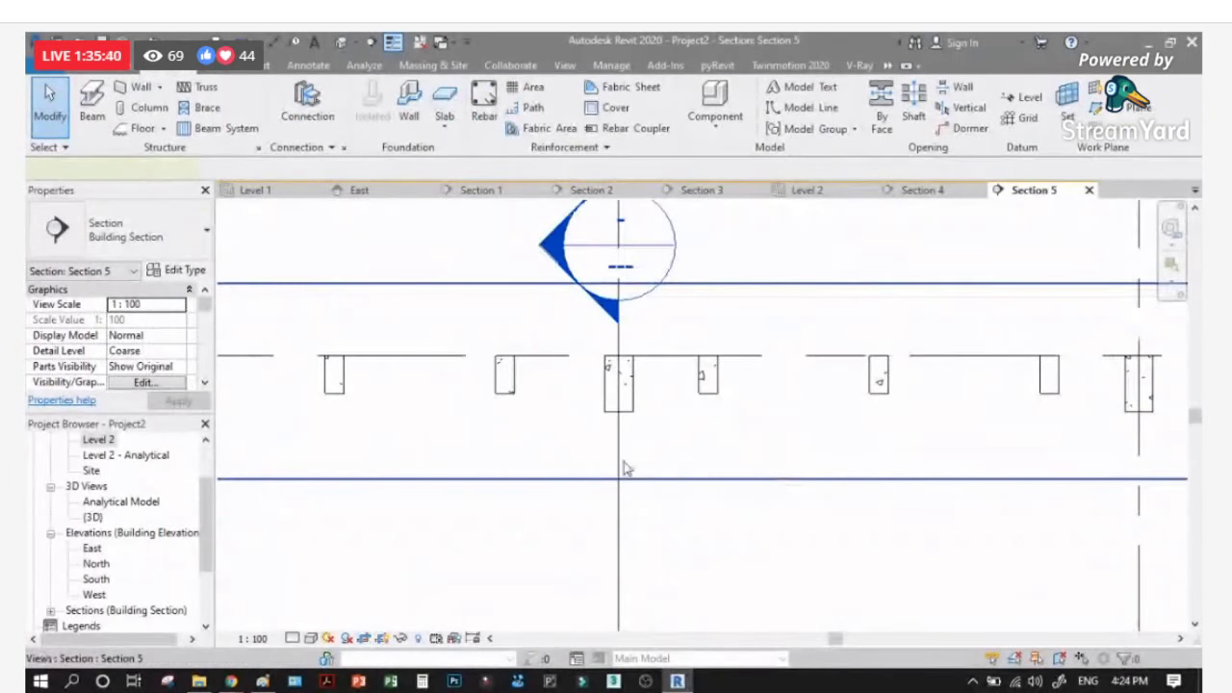
pyautogui.scroll(-2, 624, 469)
# Step: Trim the Section 5 crop region down to just the beam
pyautogui.click(624, 469)
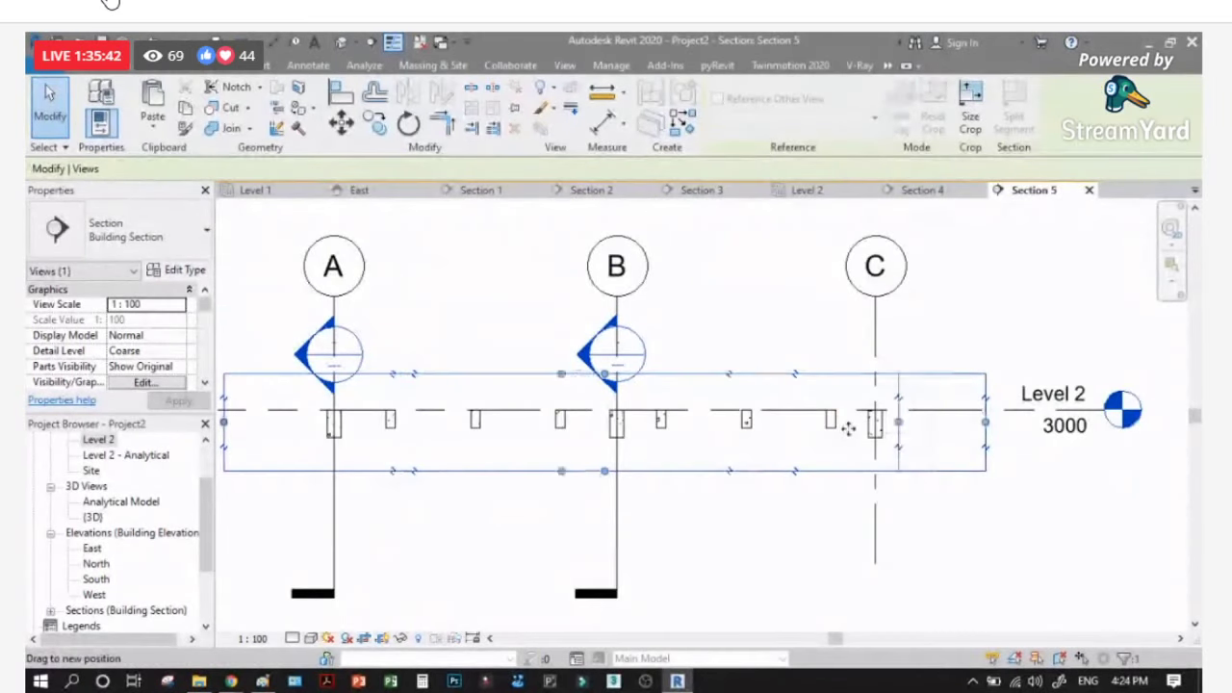
pyautogui.moveTo(847, 429); pyautogui.dragTo(622, 435)
pyautogui.scroll(3, 328, 438)
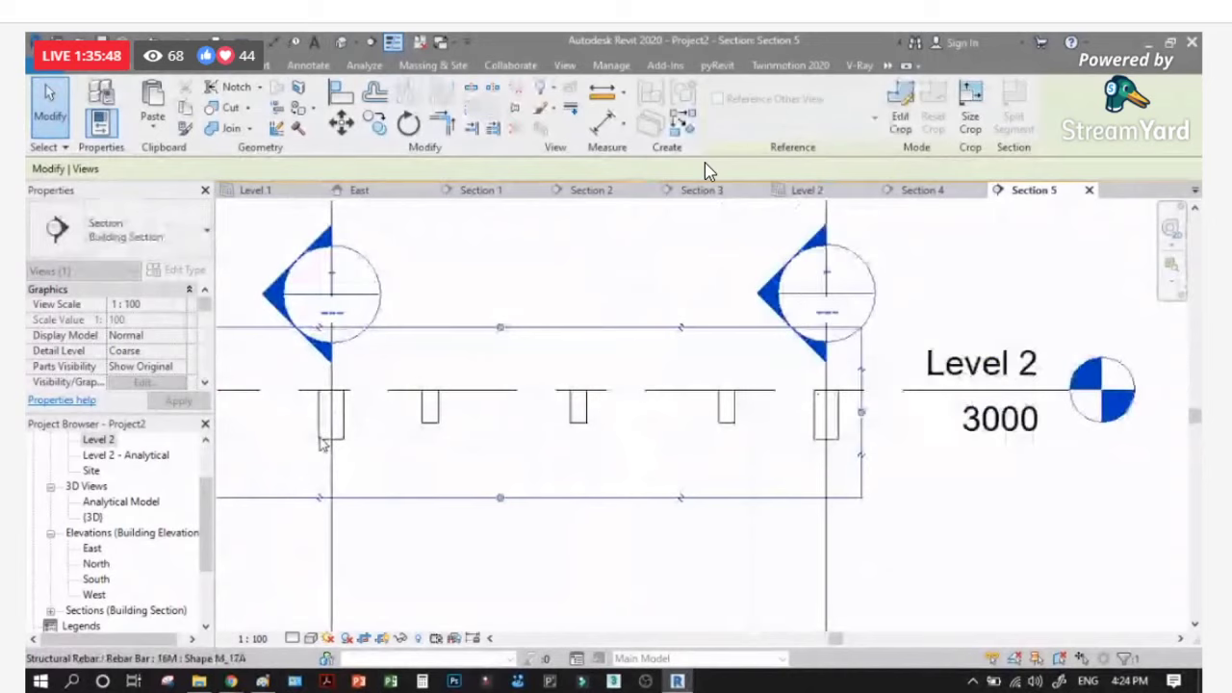
pyautogui.click(1007, 420)
pyautogui.scroll(5, 991, 394)
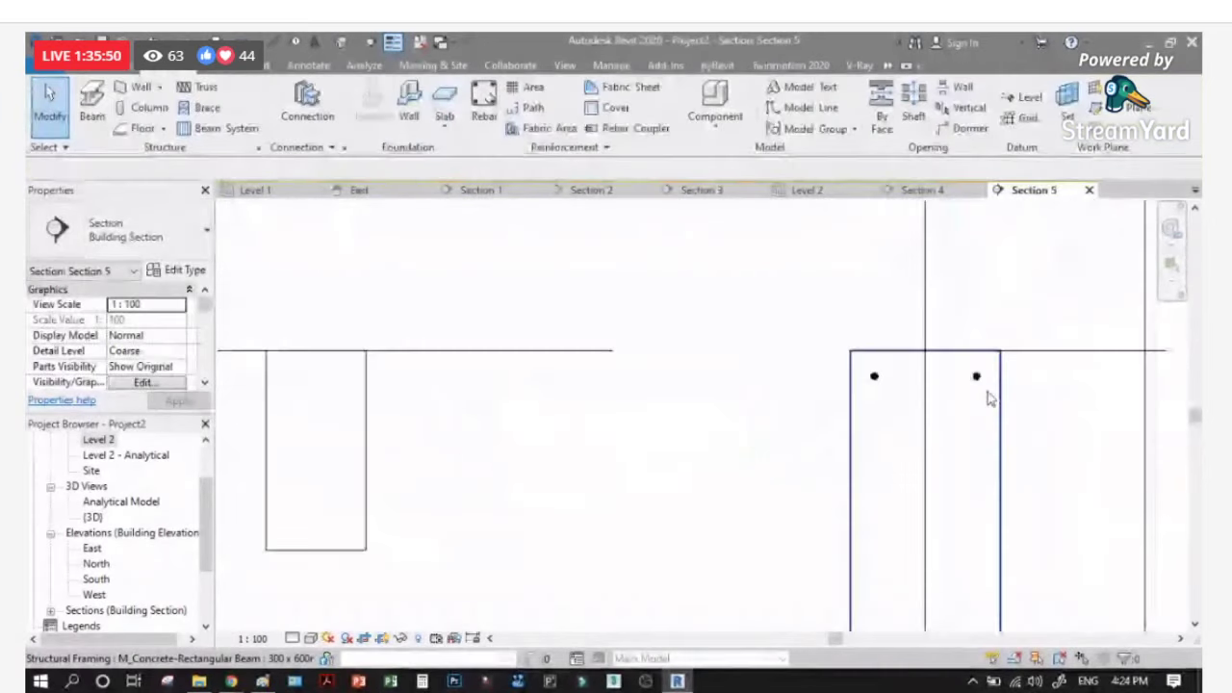
pyautogui.scroll(-5, 914, 359)
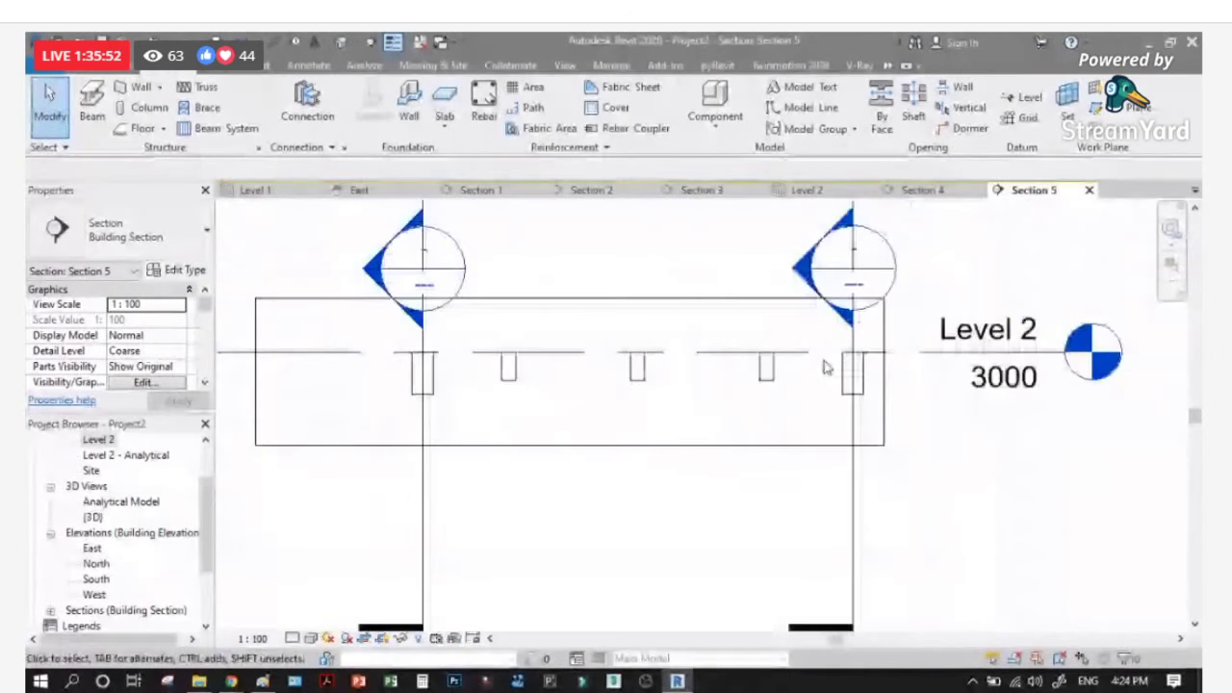
pyautogui.click(325, 440)
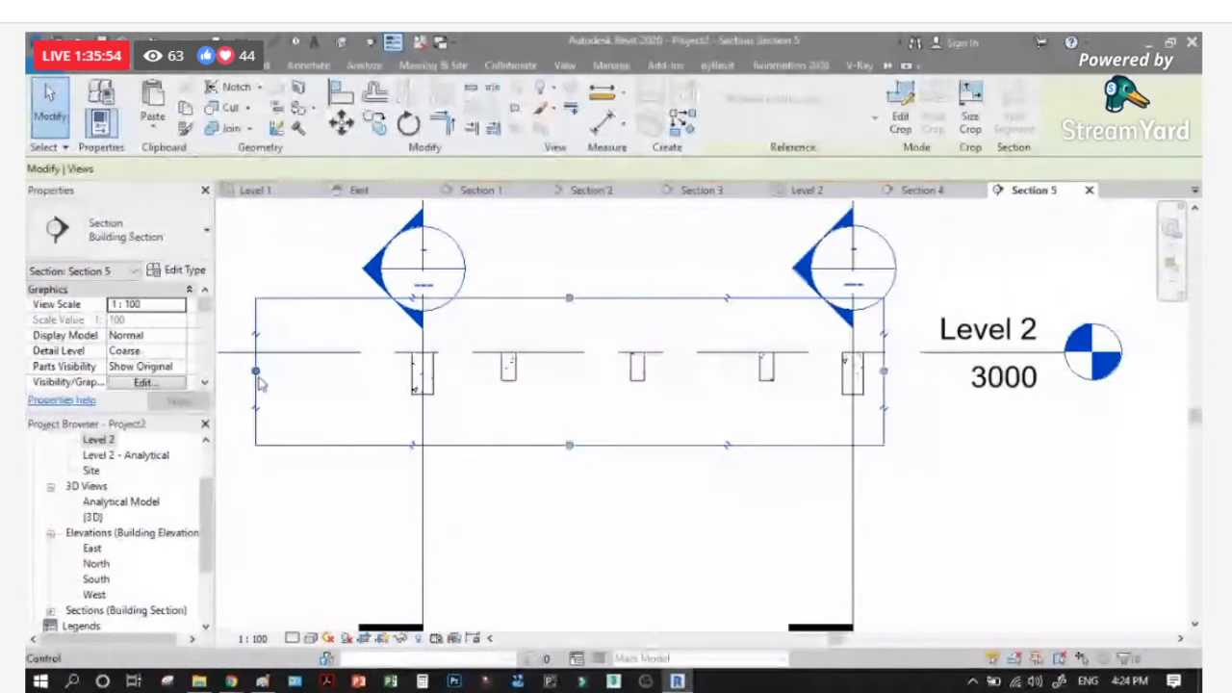
pyautogui.moveTo(703, 396); pyautogui.dragTo(804, 396)
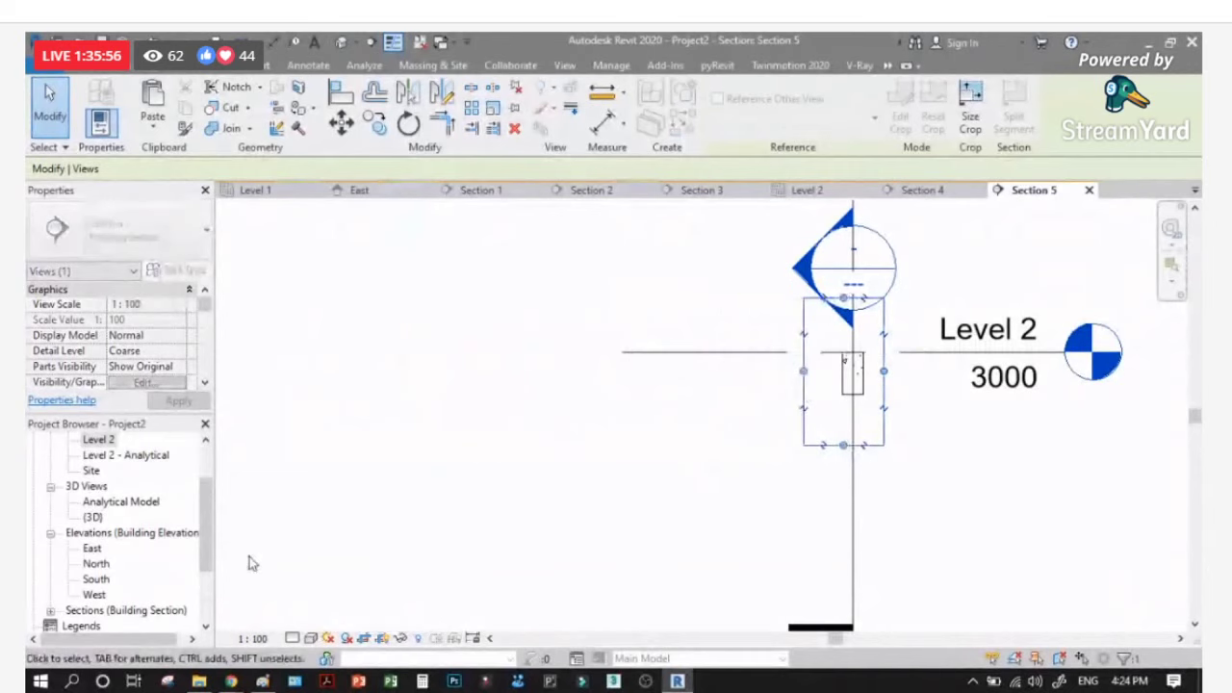
# Step: Set the Section 5 view scale to 1:20 and zoom into the beam
pyautogui.click(267, 639)
pyautogui.click(269, 616)
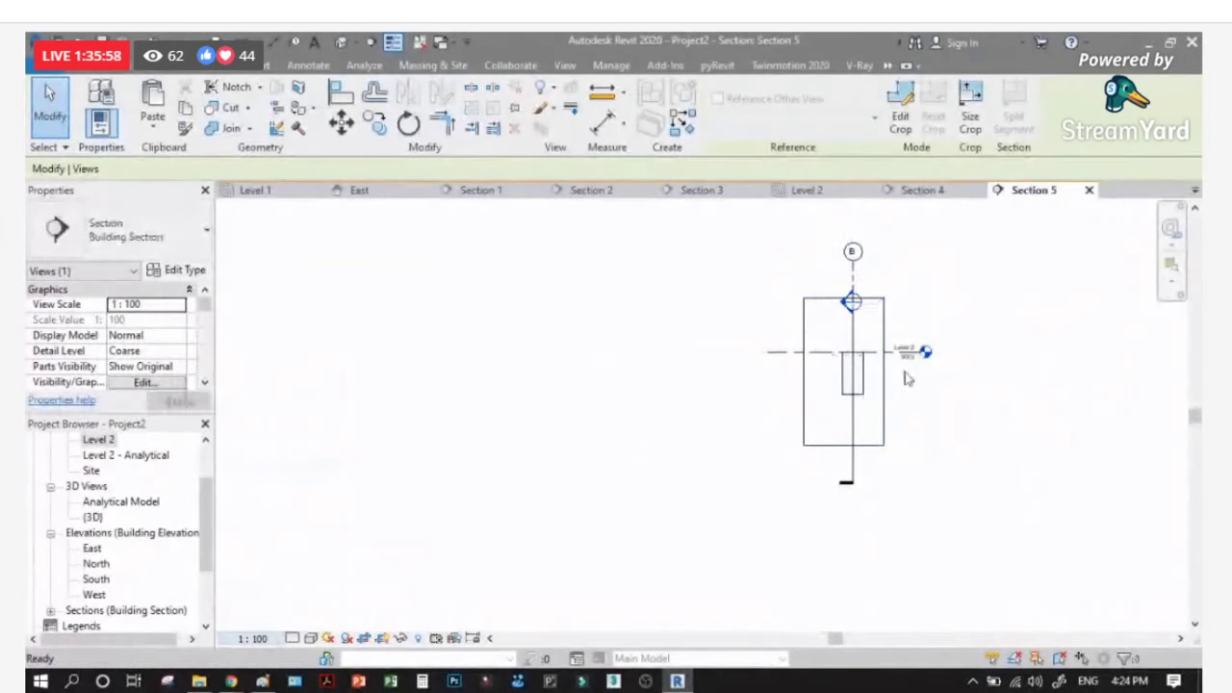
pyautogui.press('Escape')
pyautogui.scroll(6, 877, 367)
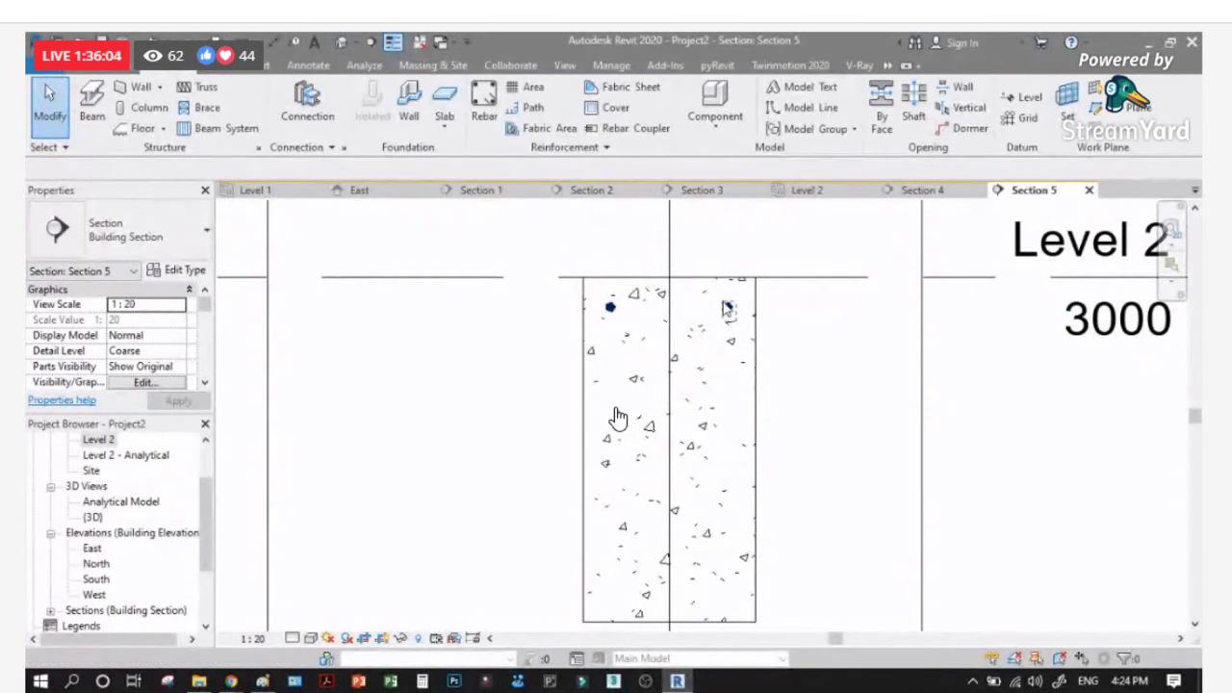
# Step: Mirror the top bar to the beam's bottom about a drawn mid-depth axis, then start new rebar
pyautogui.click(617, 335)
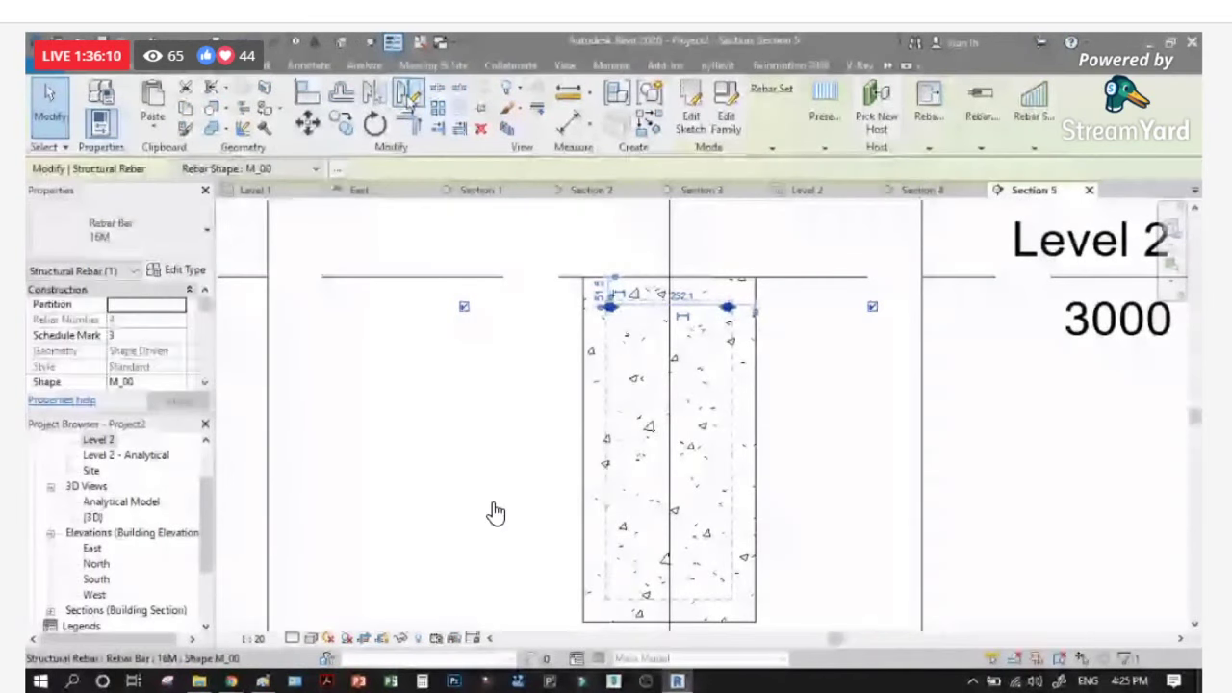
pyautogui.press('m')
pyautogui.press('m')
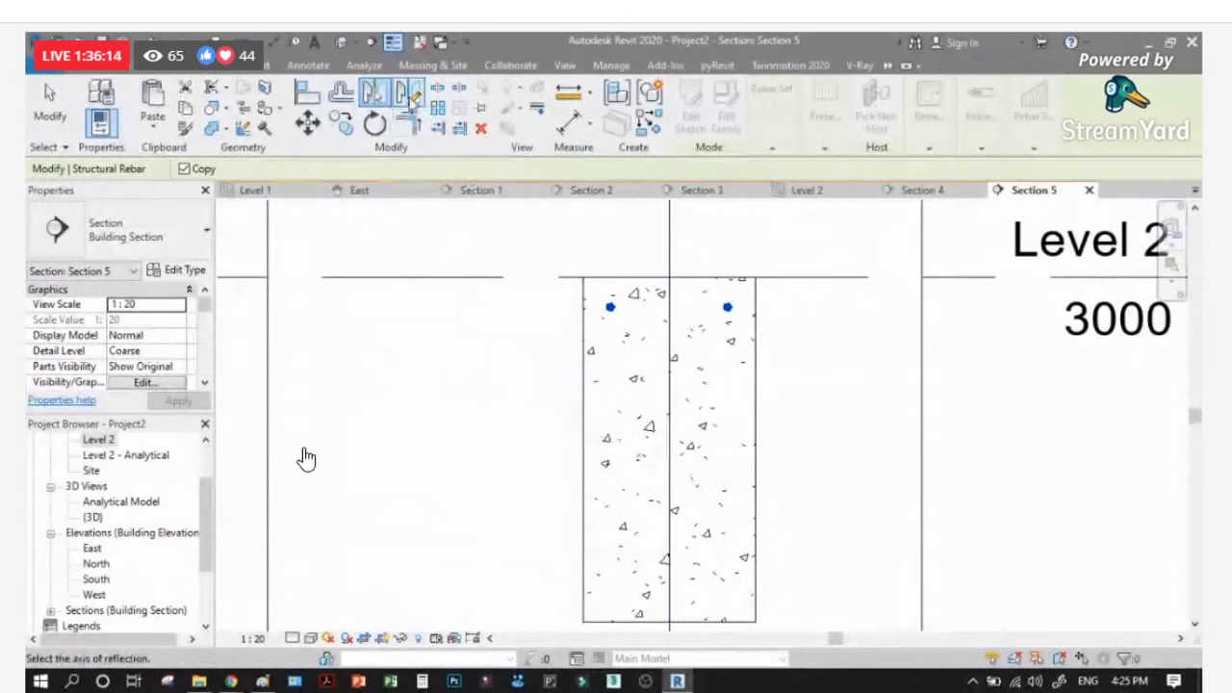
pyautogui.press('d')
pyautogui.press('m')
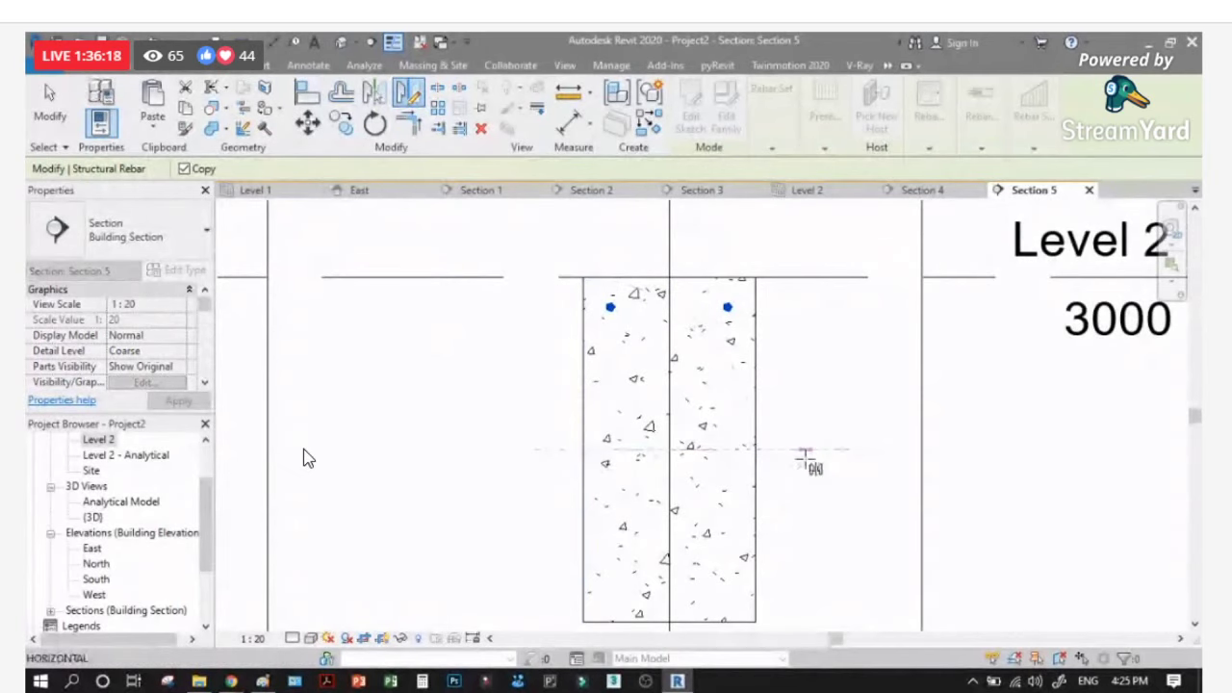
pyautogui.click(804, 450)
pyautogui.press('Escape')
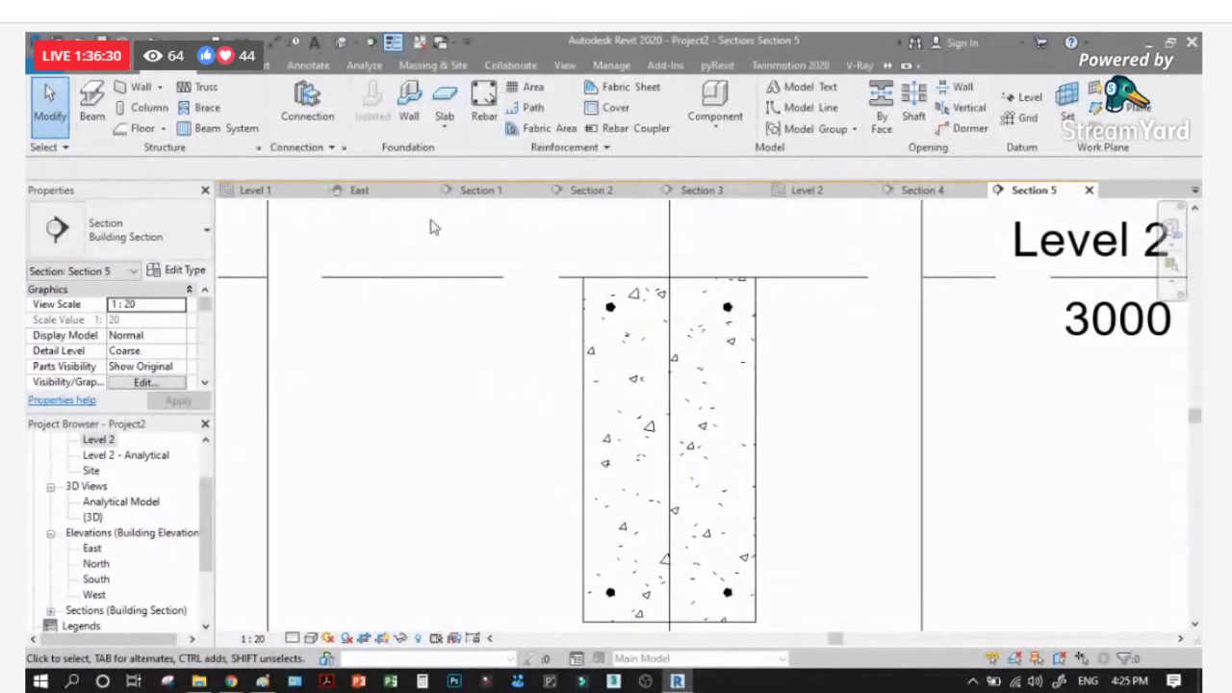
pyautogui.click(482, 108)
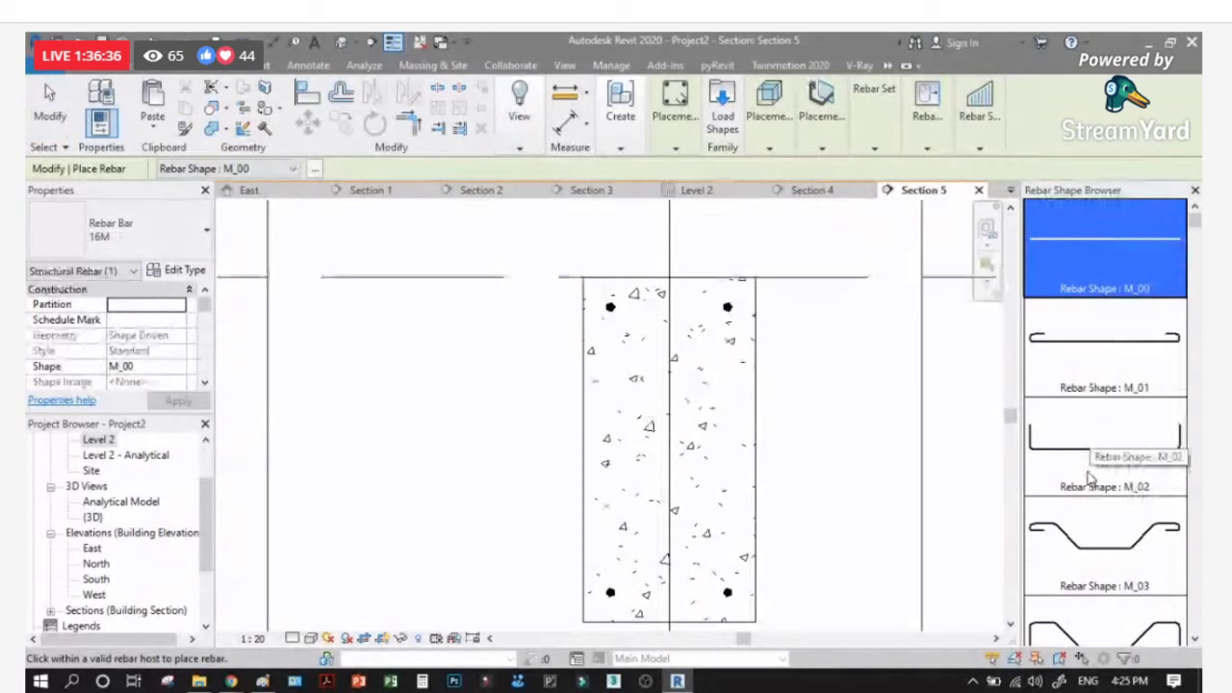
# Step: Place an M_17A bar at the beam's top centre with Perpendicular to Cover orientation
pyautogui.scroll(-5, 1088, 478)
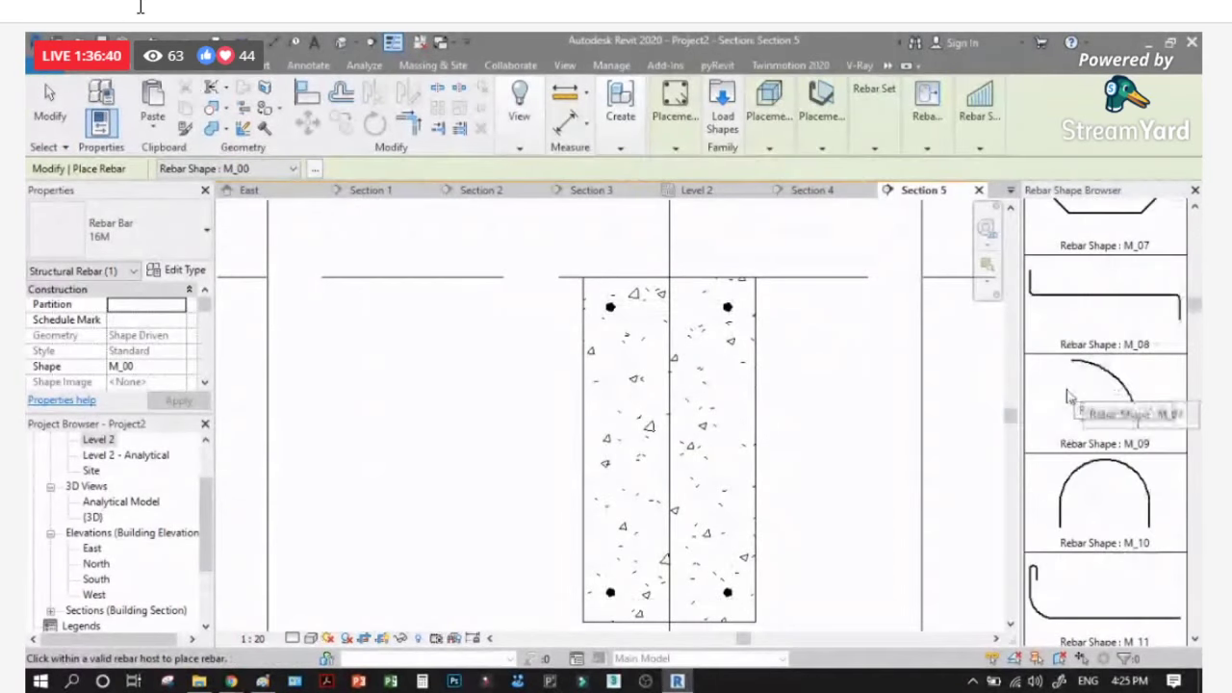
pyautogui.scroll(-5, 1083, 428)
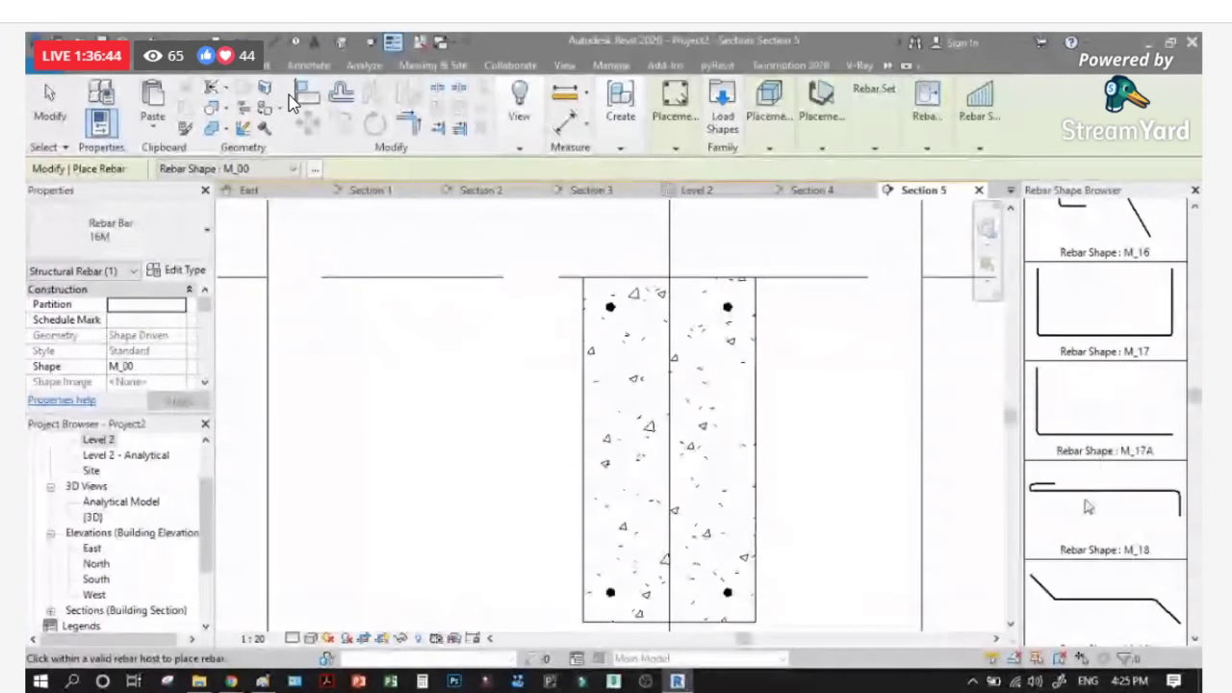
pyautogui.click(1097, 404)
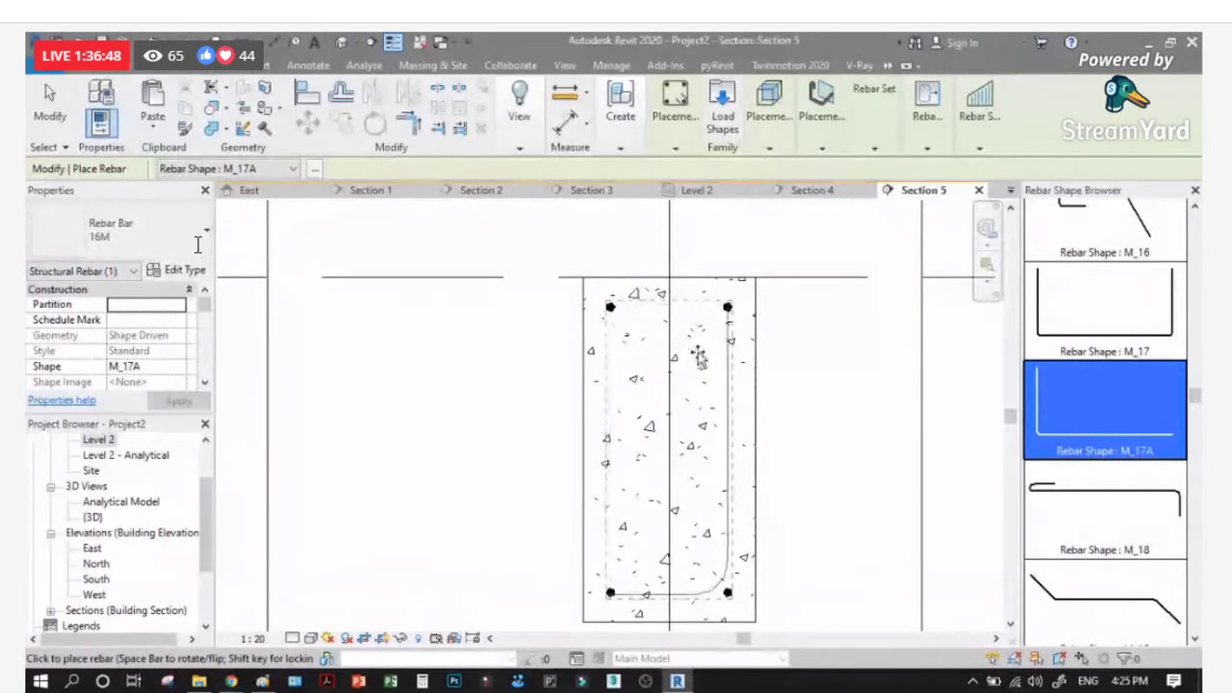
pyautogui.click(767, 149)
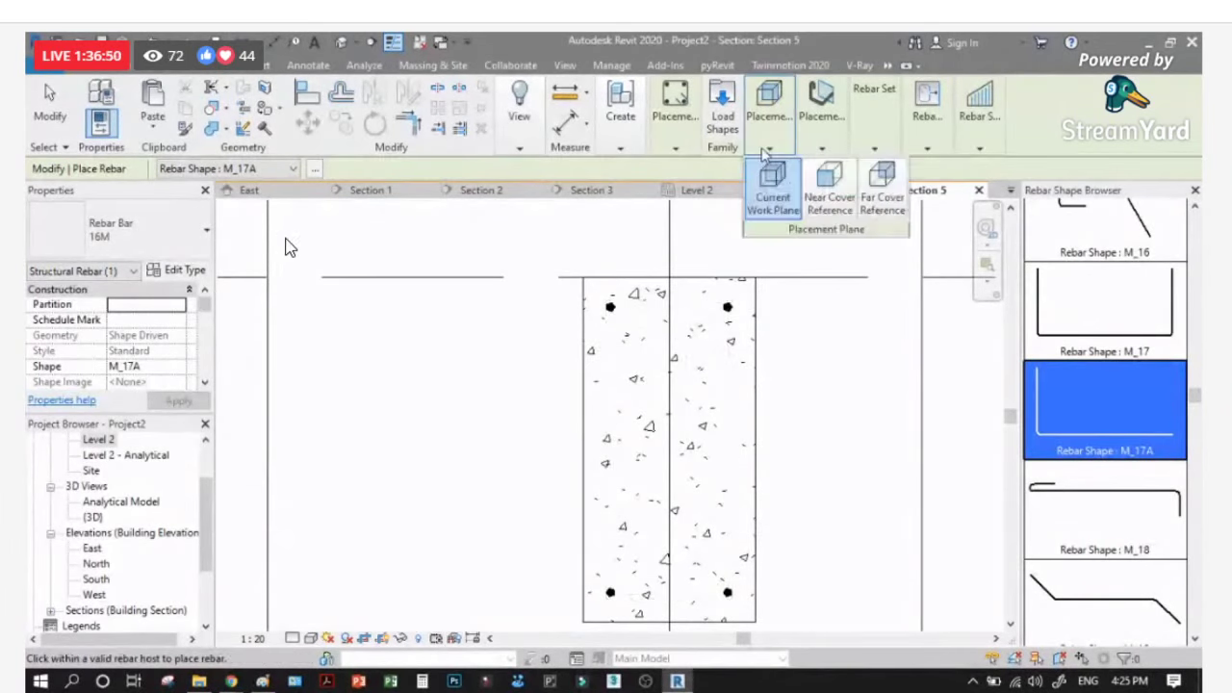
pyautogui.click(821, 149)
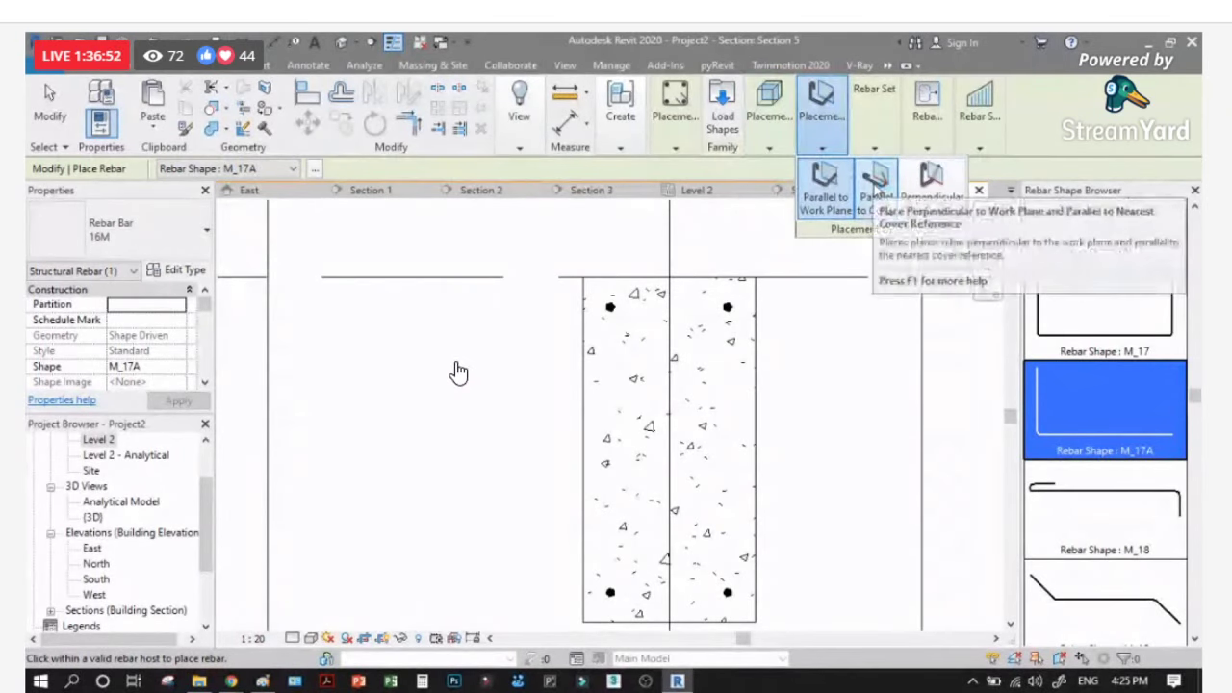
pyautogui.click(930, 181)
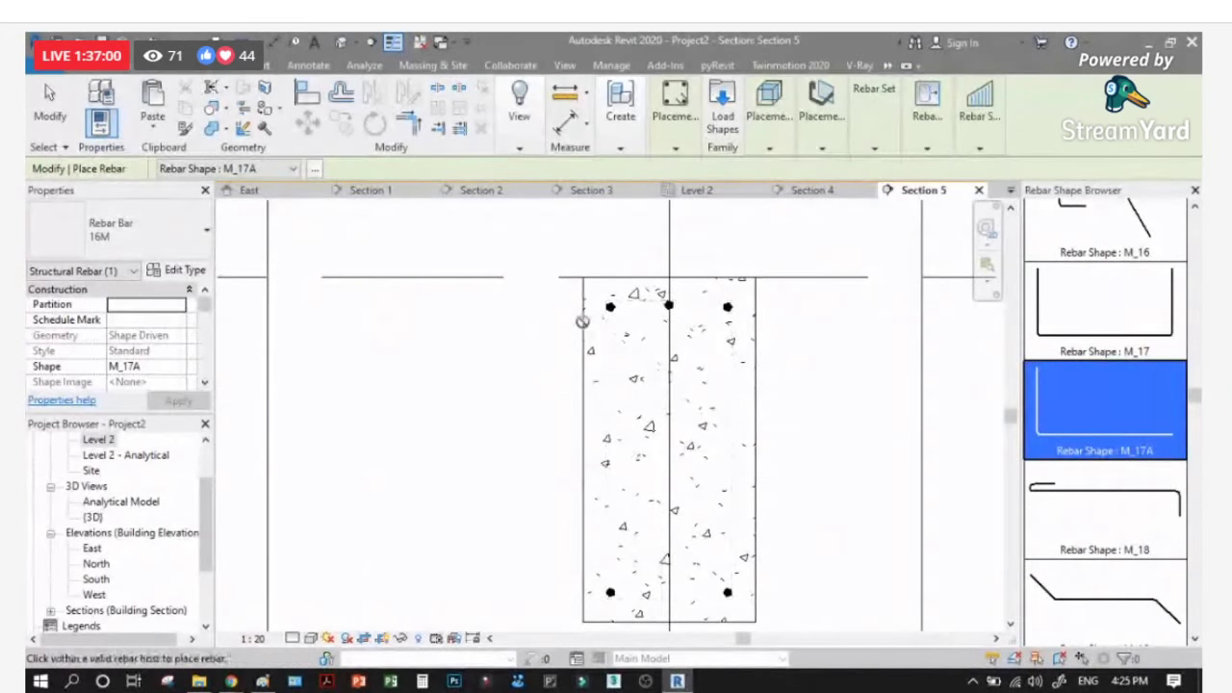
pyautogui.scroll(-2, 583, 320)
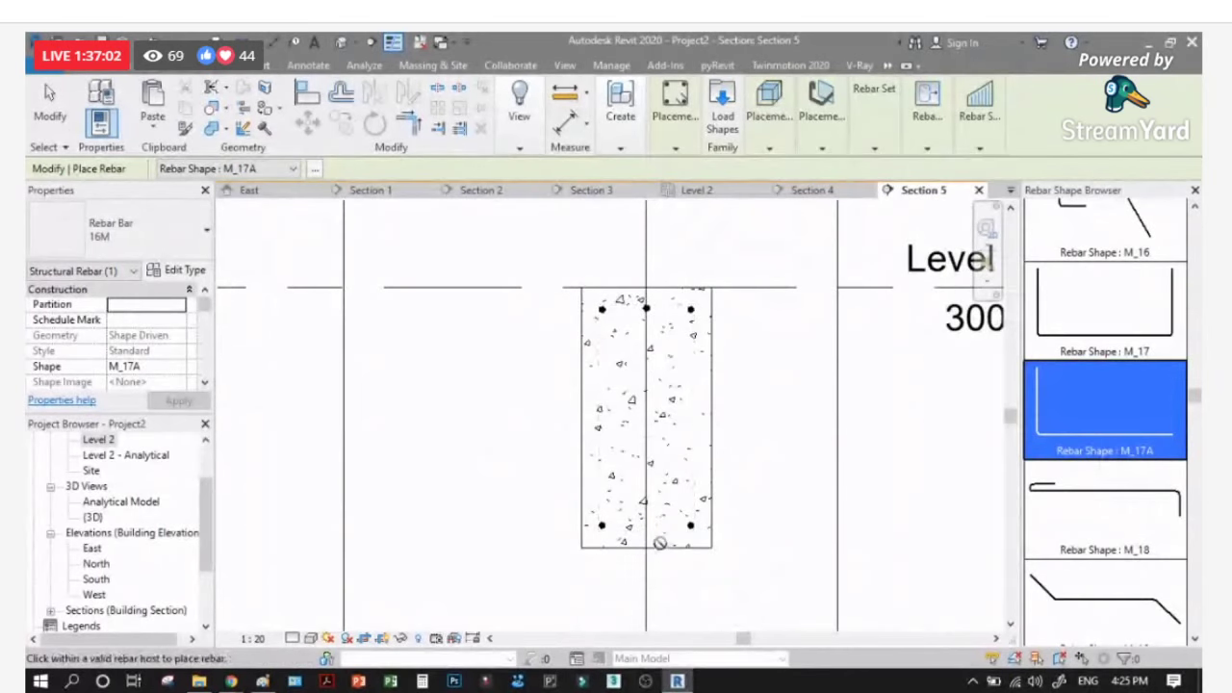
pyautogui.click(50, 106)
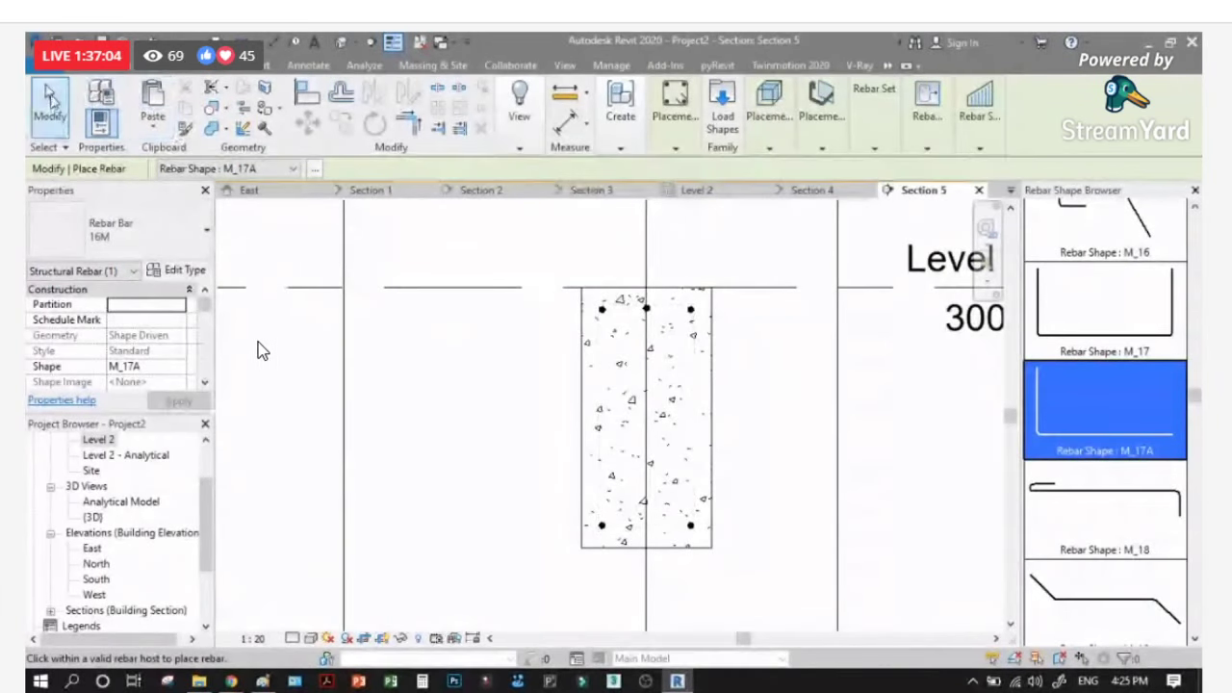
pyautogui.click(50, 105)
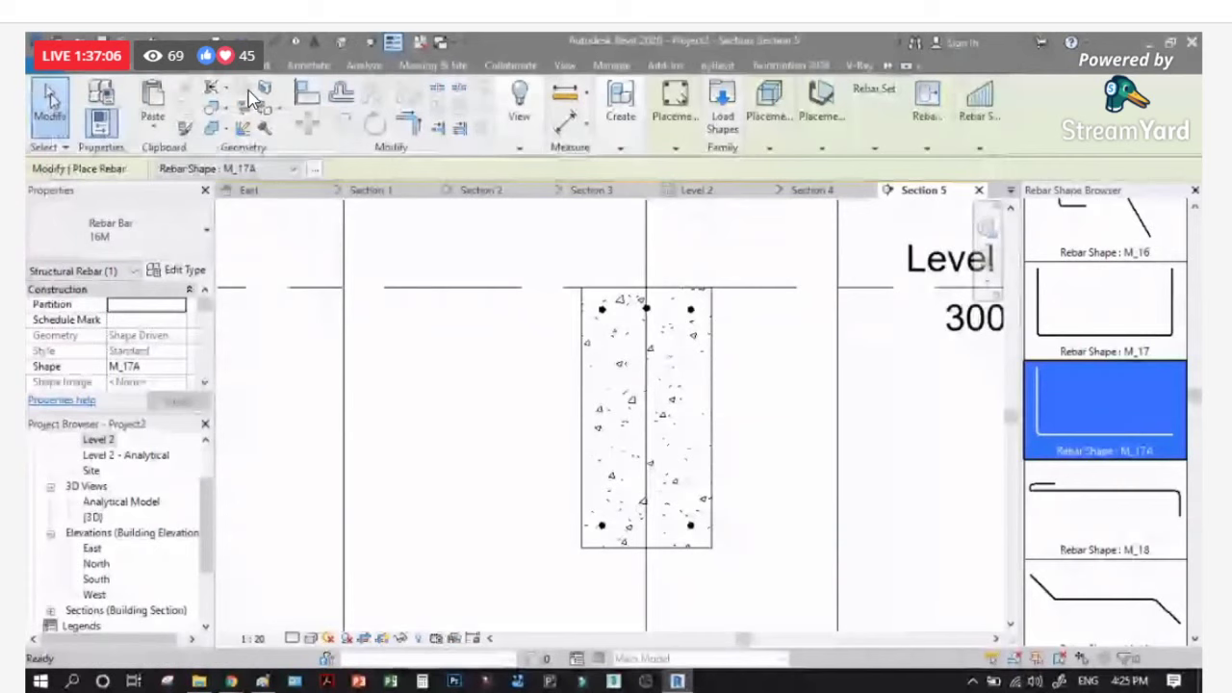
pyautogui.click(228, 65)
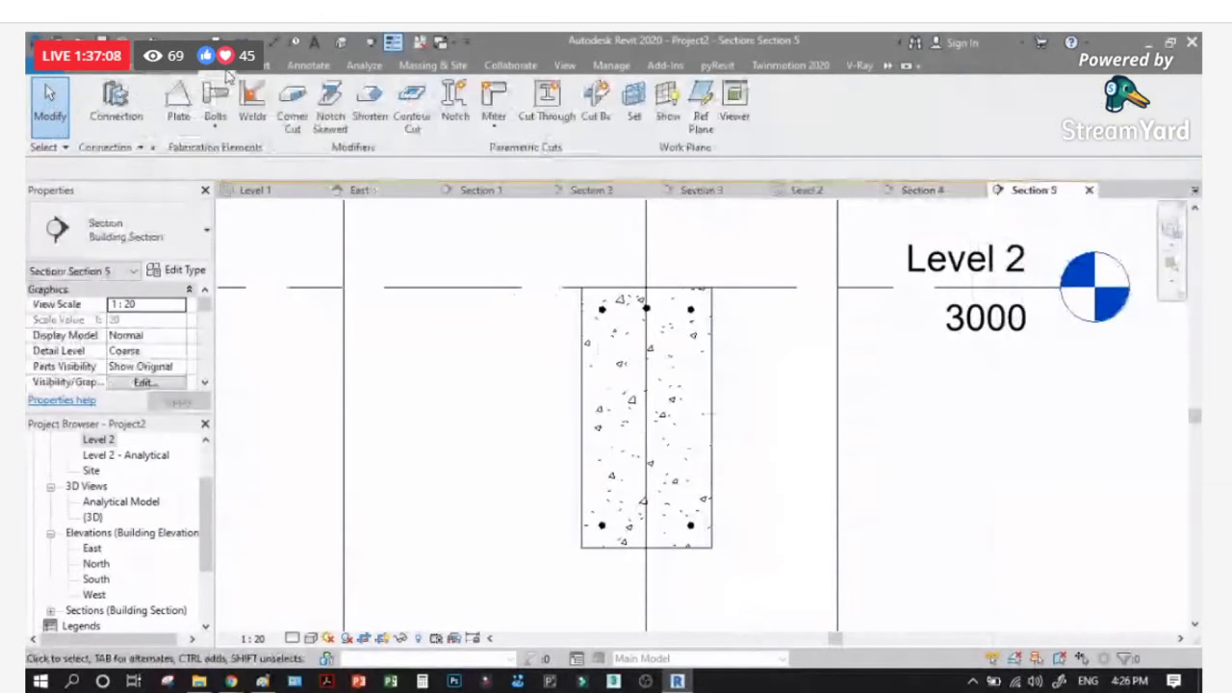
# Step: Add aligned dimensions showing the beam's 600 depth and 300 width
pyautogui.click(192, 66)
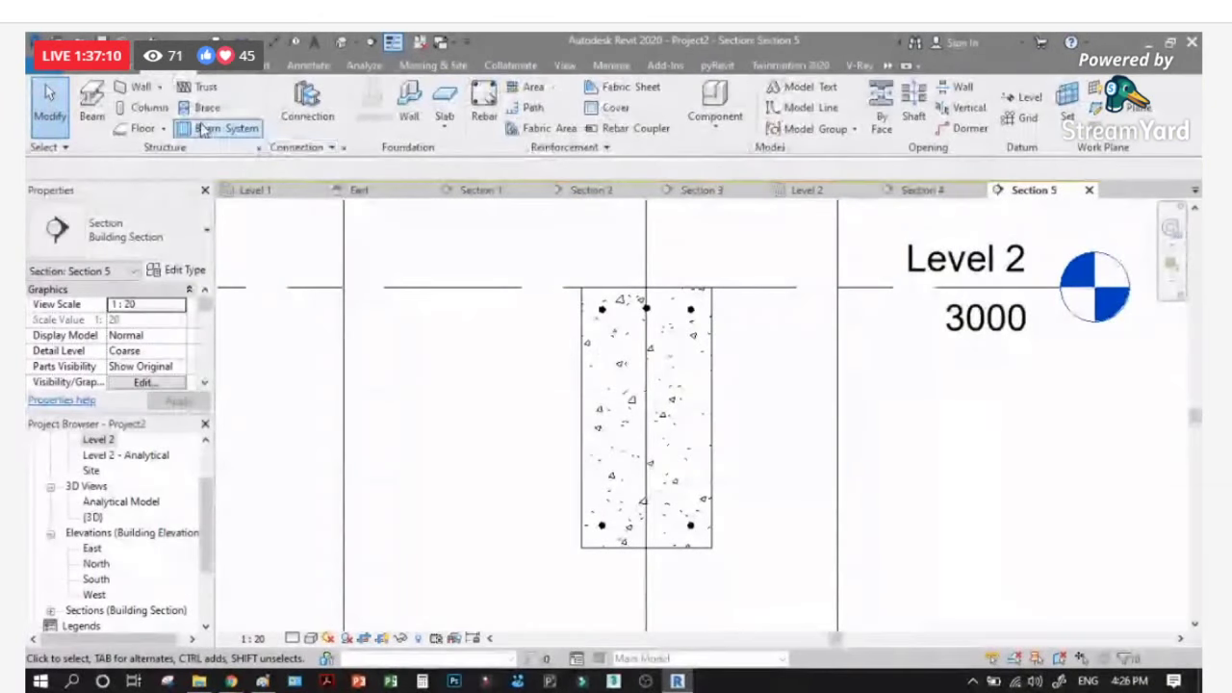
pyautogui.click(308, 66)
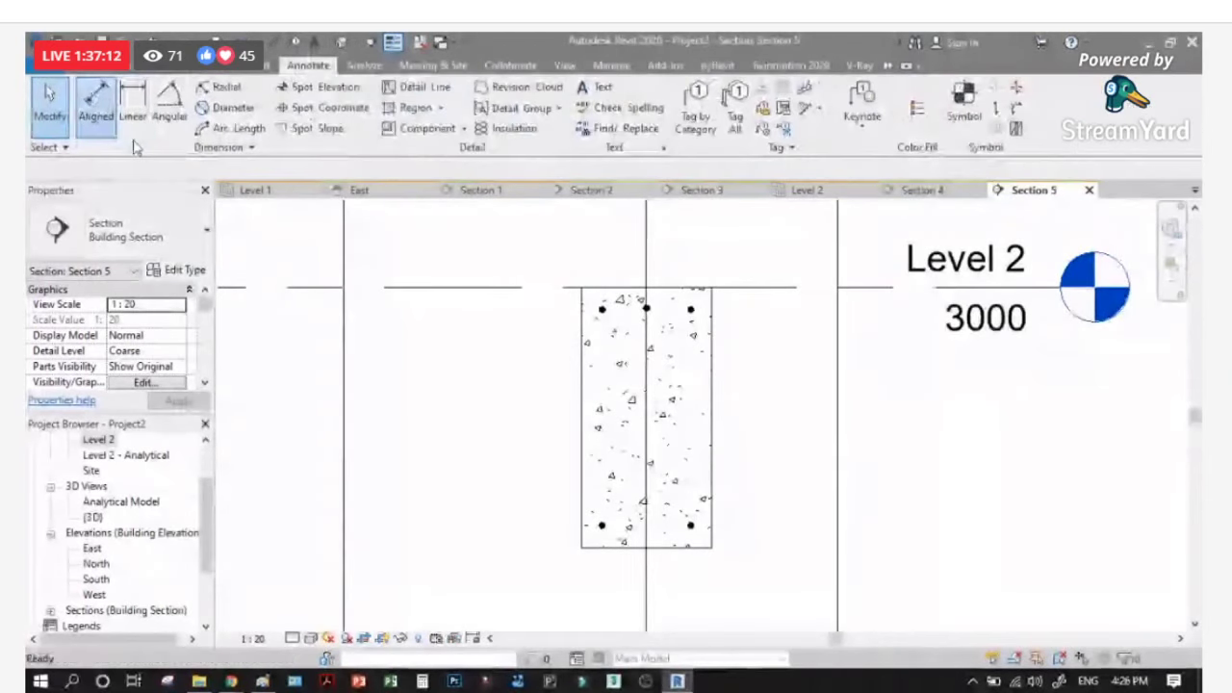
pyautogui.click(95, 101)
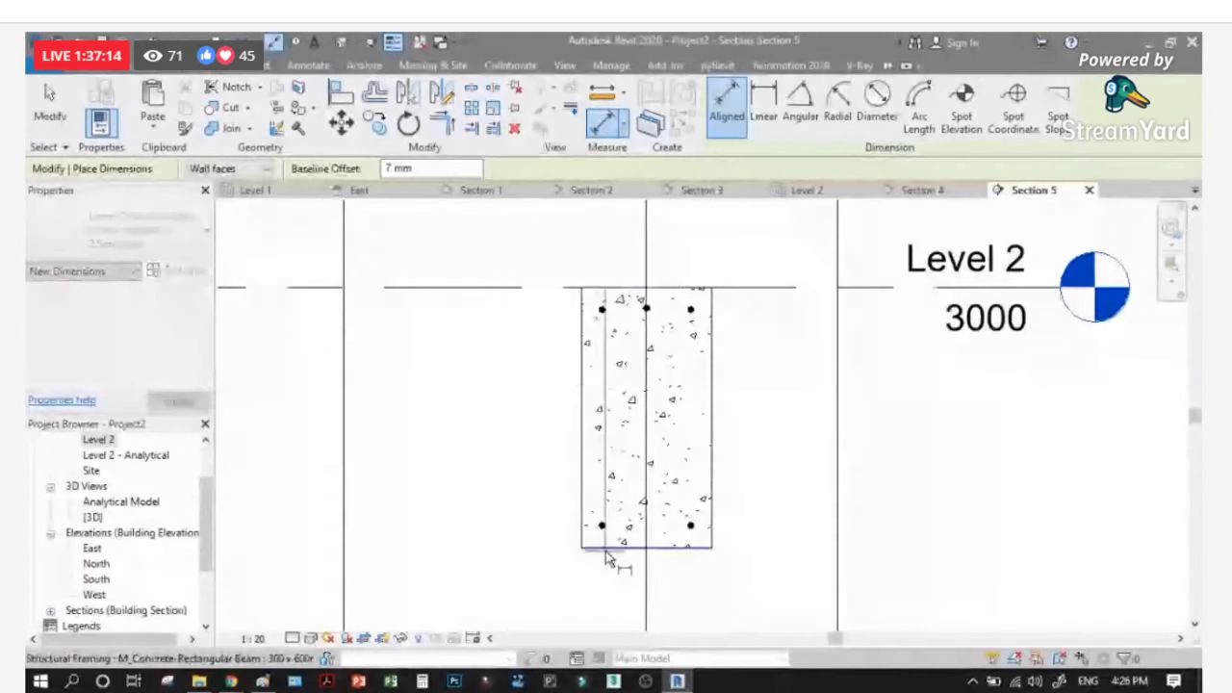
pyautogui.click(605, 547)
pyautogui.click(605, 287)
pyautogui.click(503, 377)
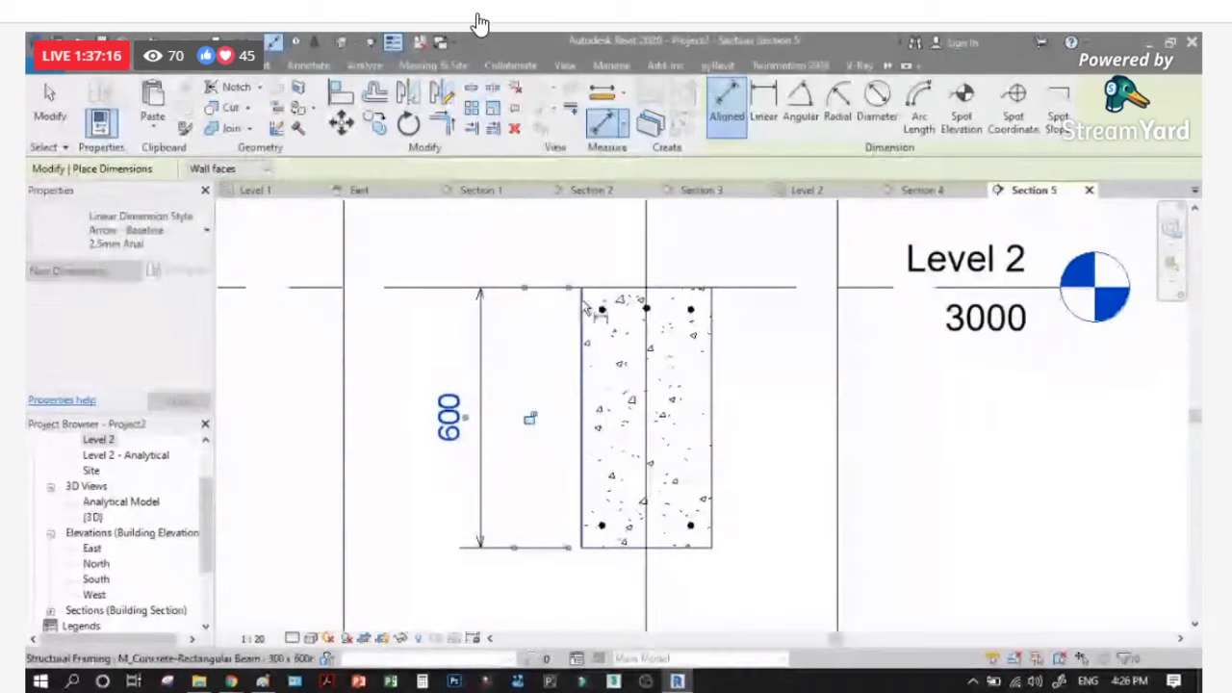
pyautogui.click(714, 325)
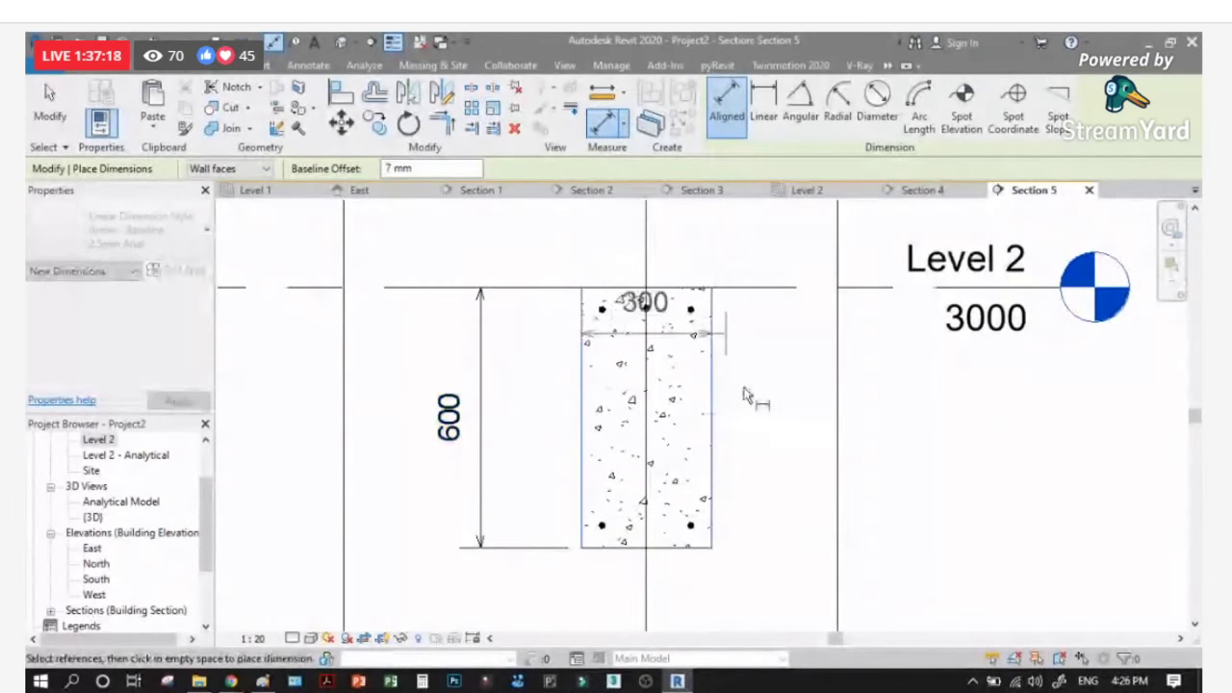
pyautogui.click(674, 216)
pyautogui.scroll(1, 684, 258)
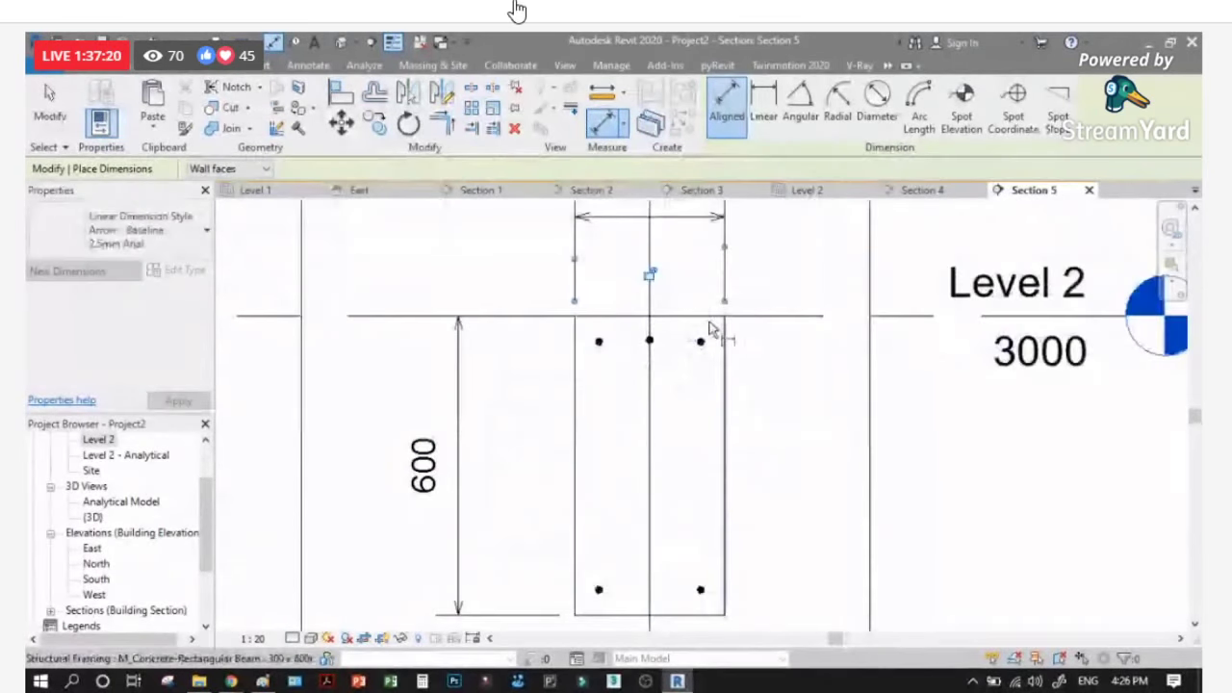
pyautogui.scroll(2, 653, 349)
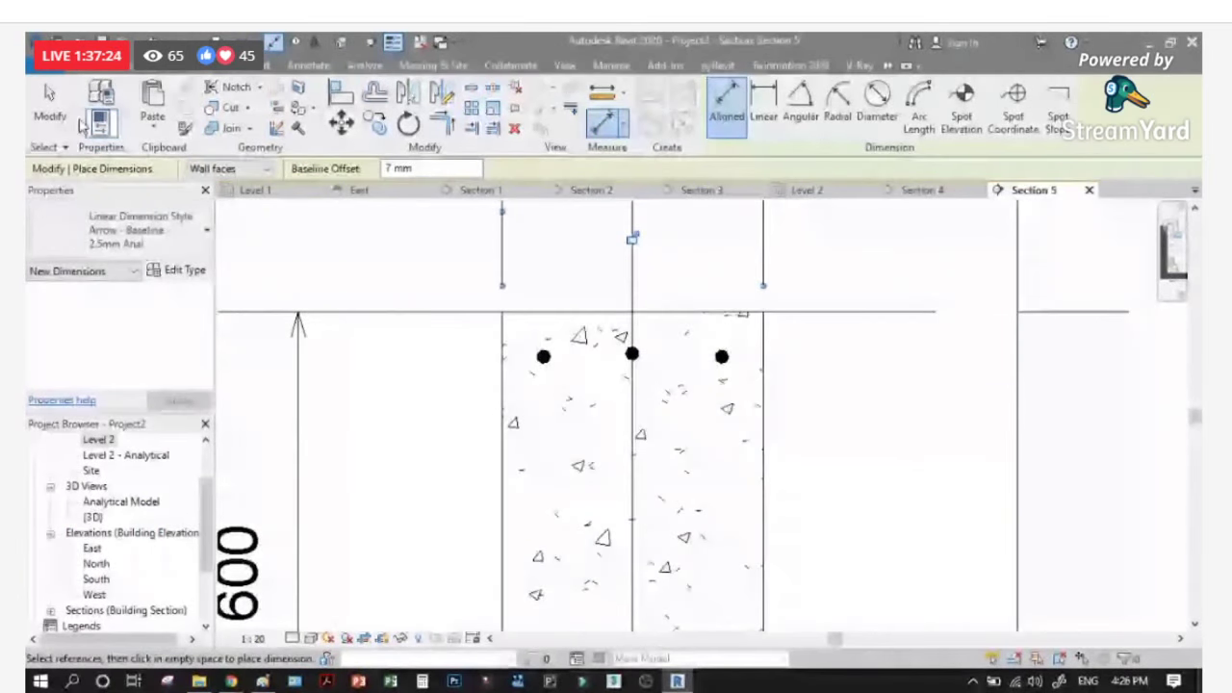
pyautogui.press('Escape')
pyautogui.press('Escape')
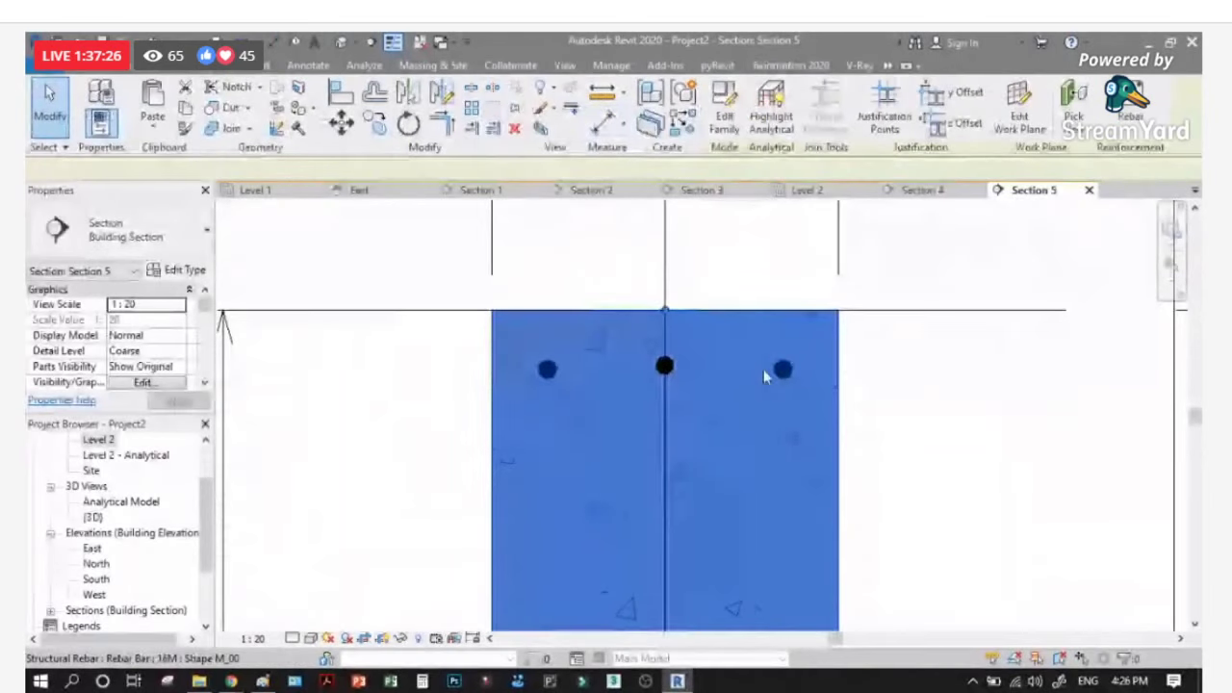
# Step: Copy the top centre bar and mirror it across a drawn axis
pyautogui.click(674, 374)
pyautogui.moveTo(693, 369); pyautogui.dragTo(728, 373)
pyautogui.click(340, 123)
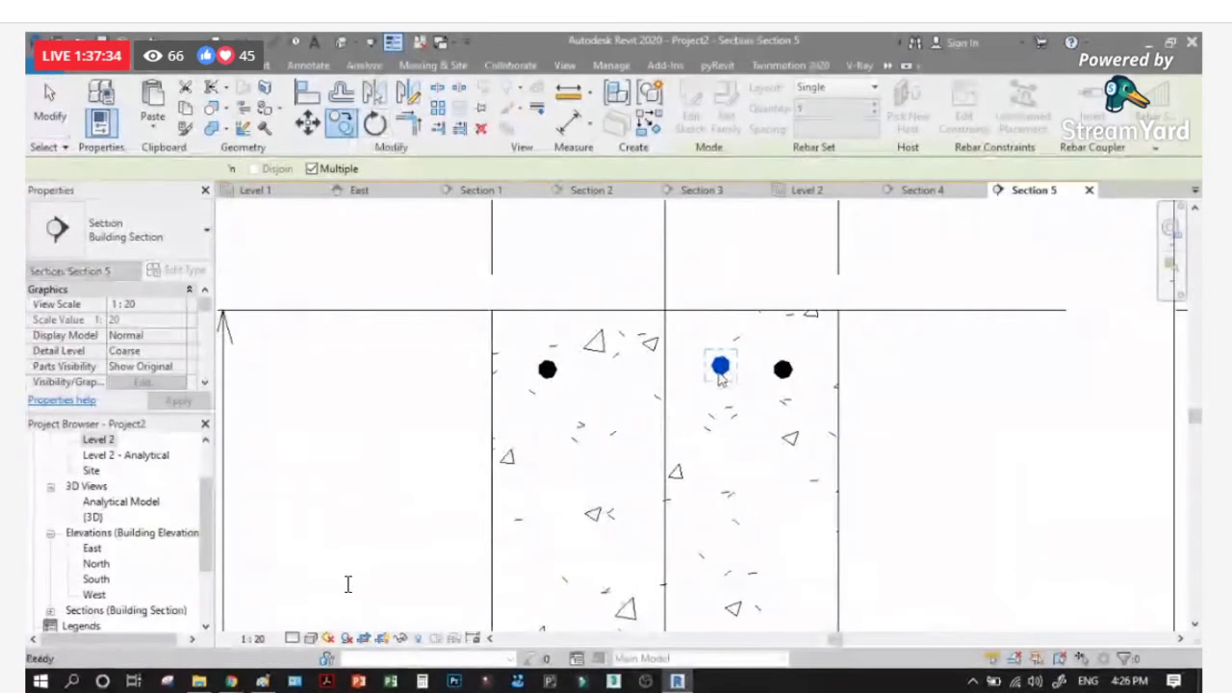
pyautogui.click(308, 64)
pyautogui.hotkey('ctrl', 'z')
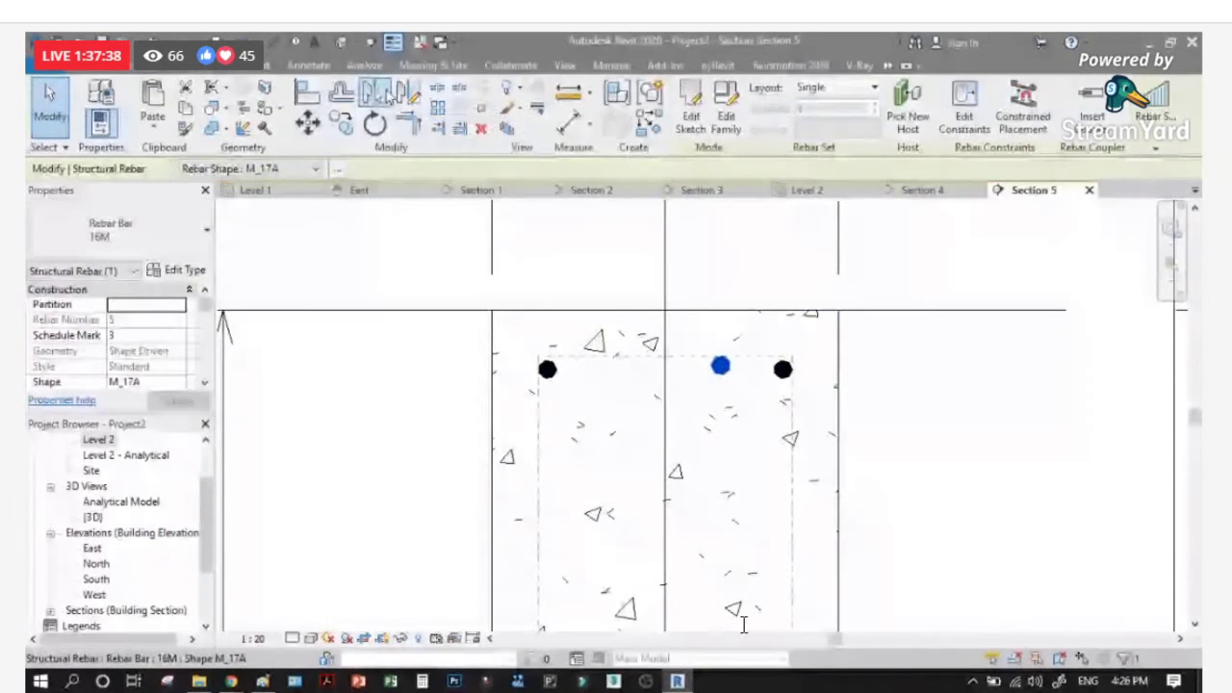
pyautogui.press('d')
pyautogui.press('m')
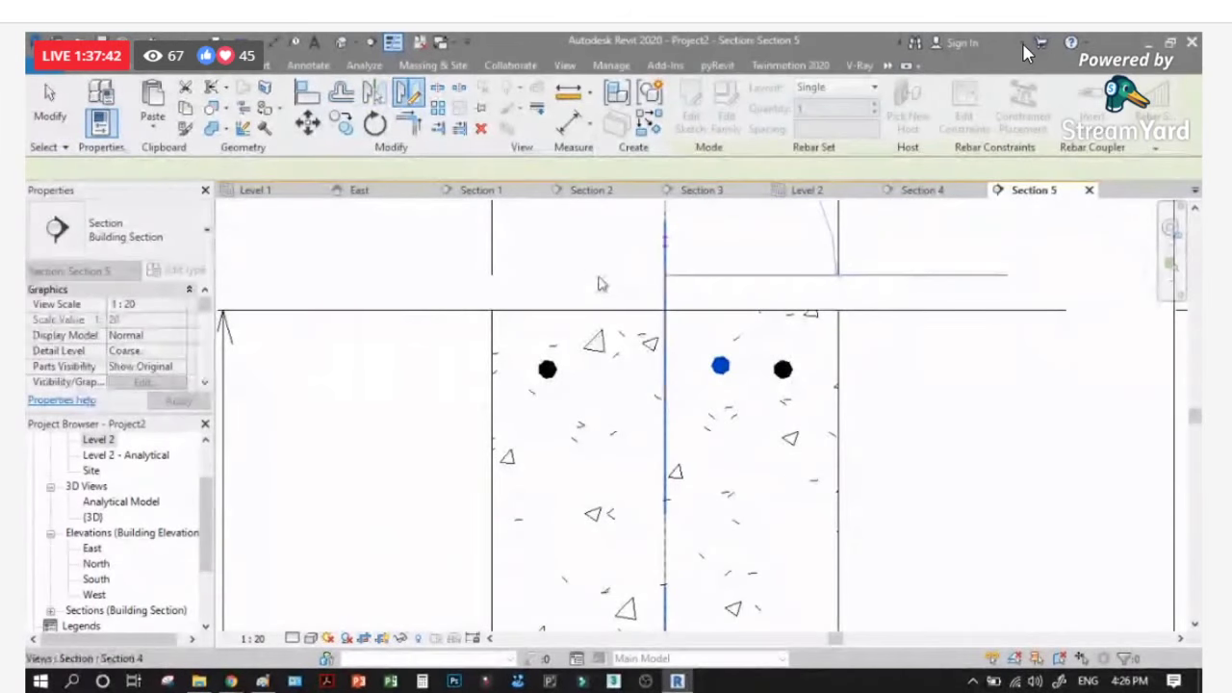
pyautogui.click(597, 284)
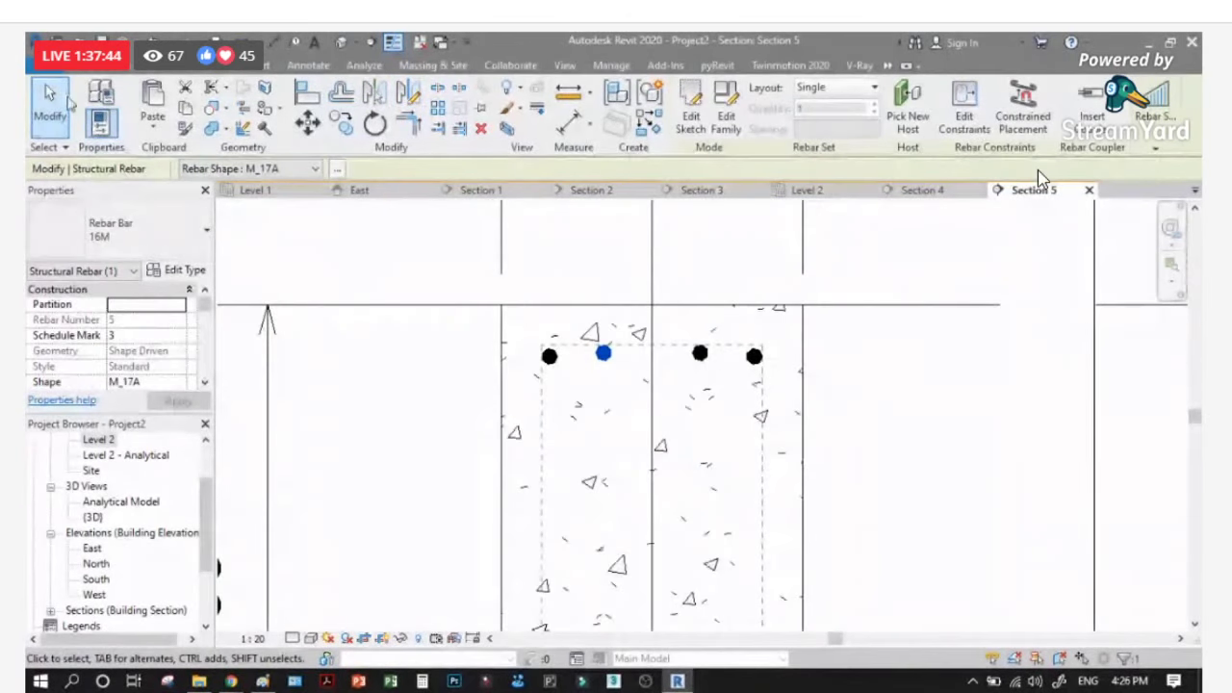
pyautogui.press('Escape')
pyautogui.press('Escape')
# Step: Select the beam's top bar set and zoom in to inspect it
pyautogui.scroll(4, 569, 363)
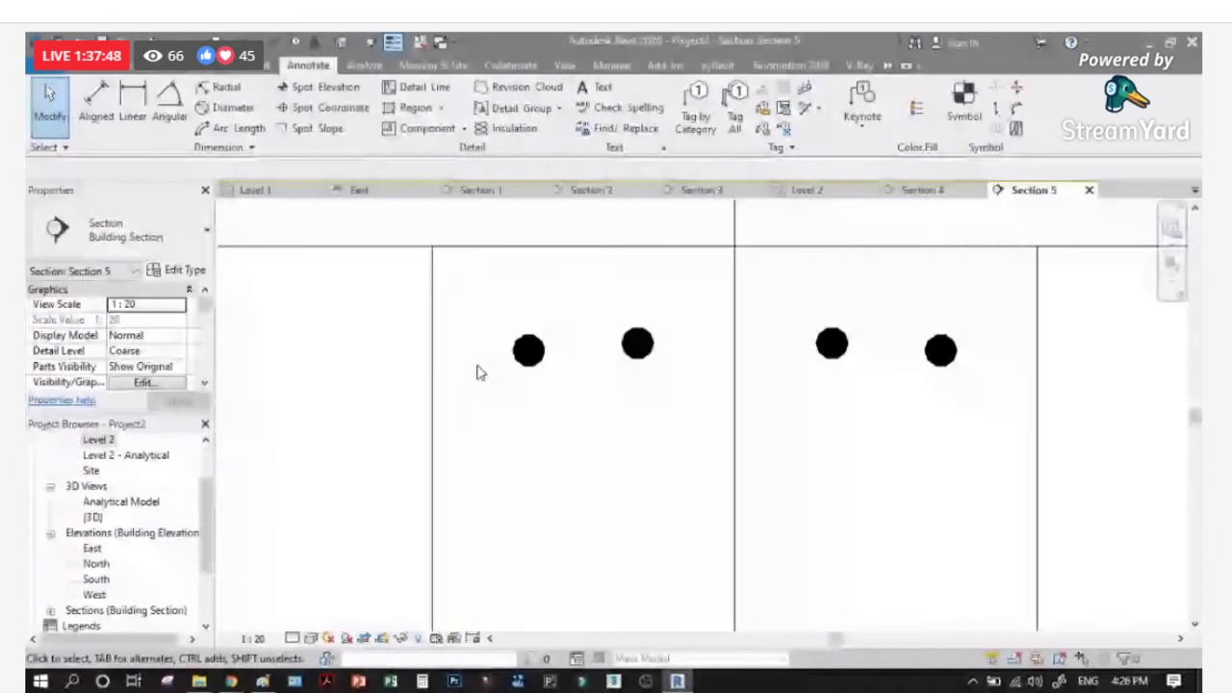
pyautogui.click(536, 344)
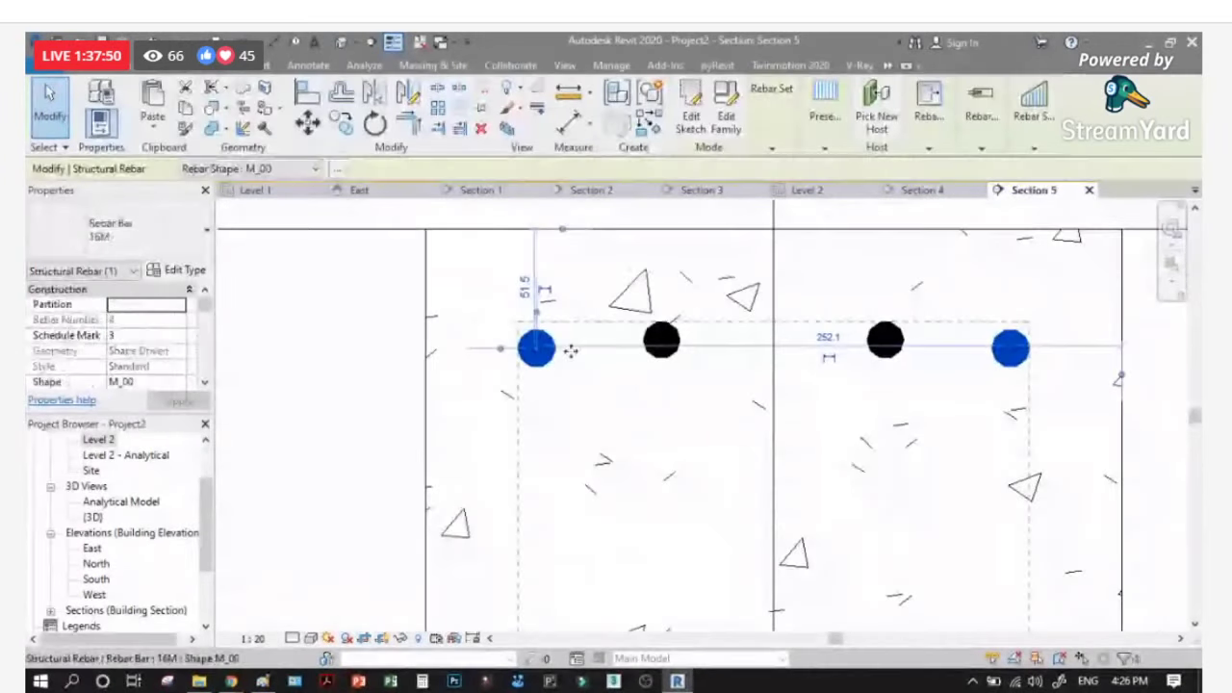
pyautogui.scroll(-1, 479, 374)
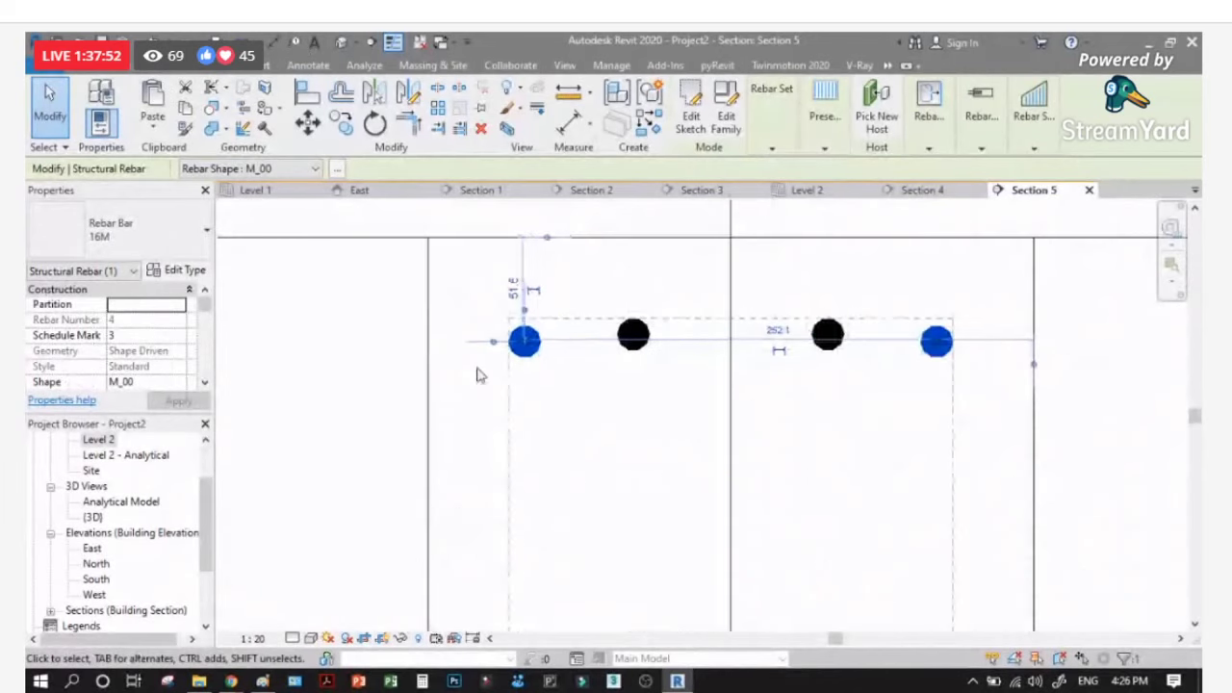
pyautogui.scroll(-1, 572, 263)
pyautogui.scroll(1, 575, 361)
pyautogui.scroll(-2, 631, 331)
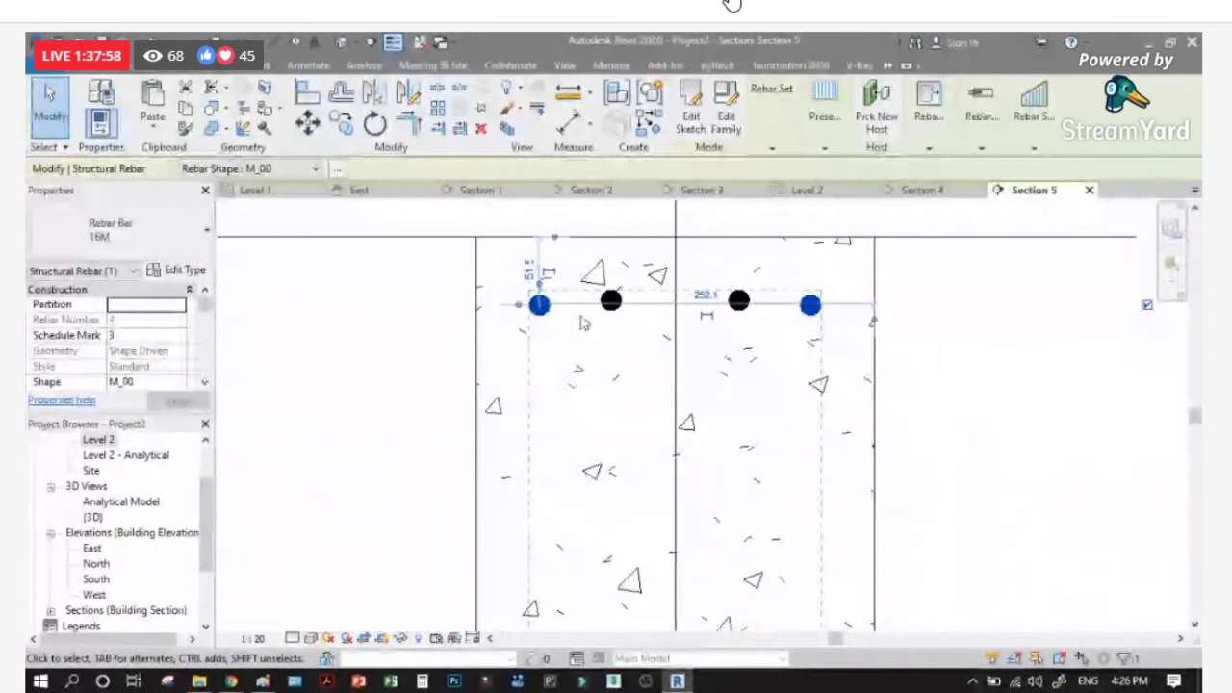
pyautogui.scroll(-1, 563, 241)
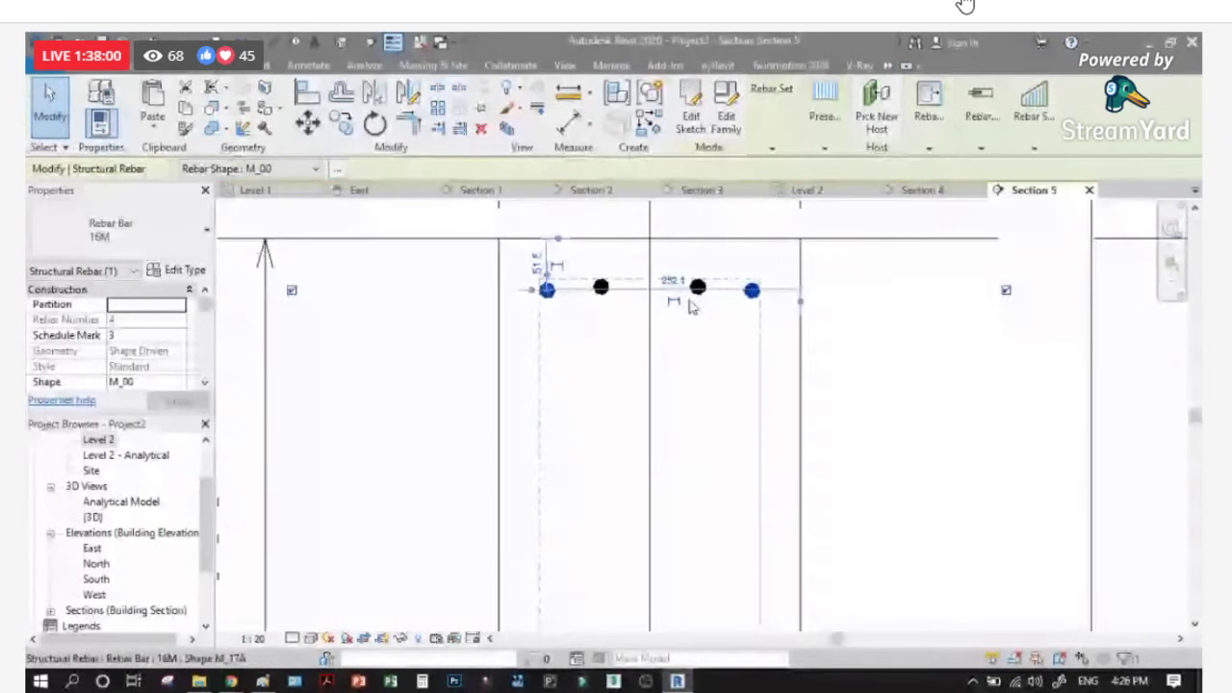
pyautogui.scroll(-1, 587, 270)
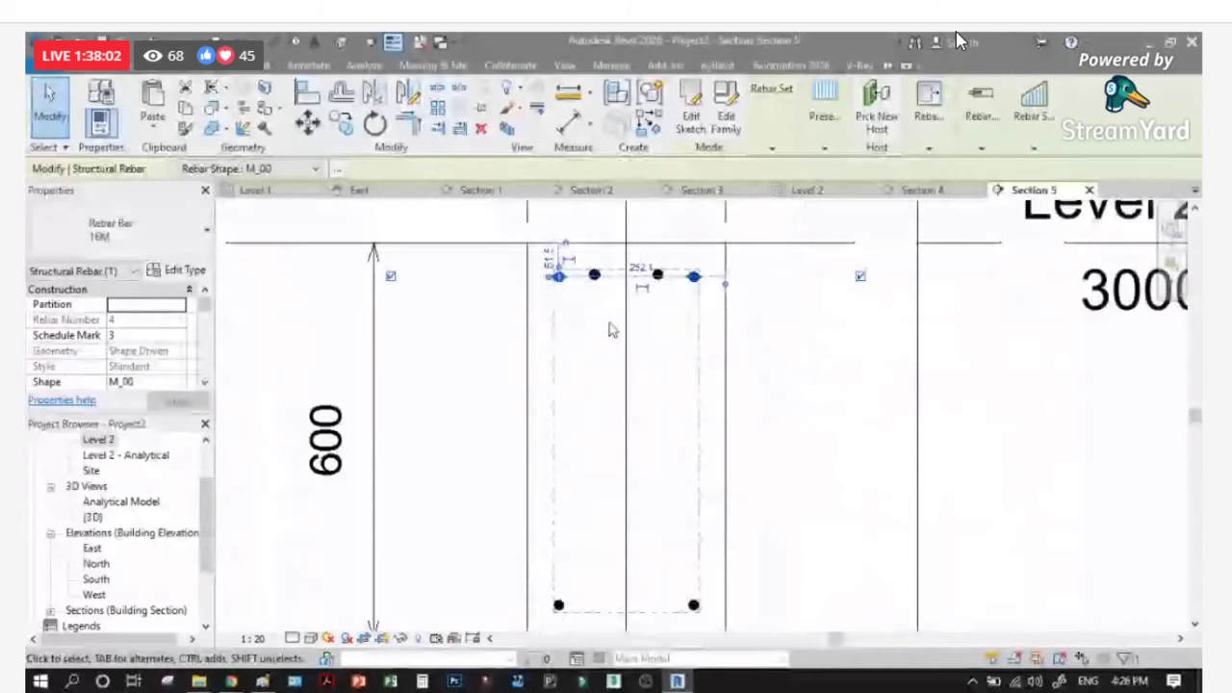
pyautogui.scroll(2, 607, 323)
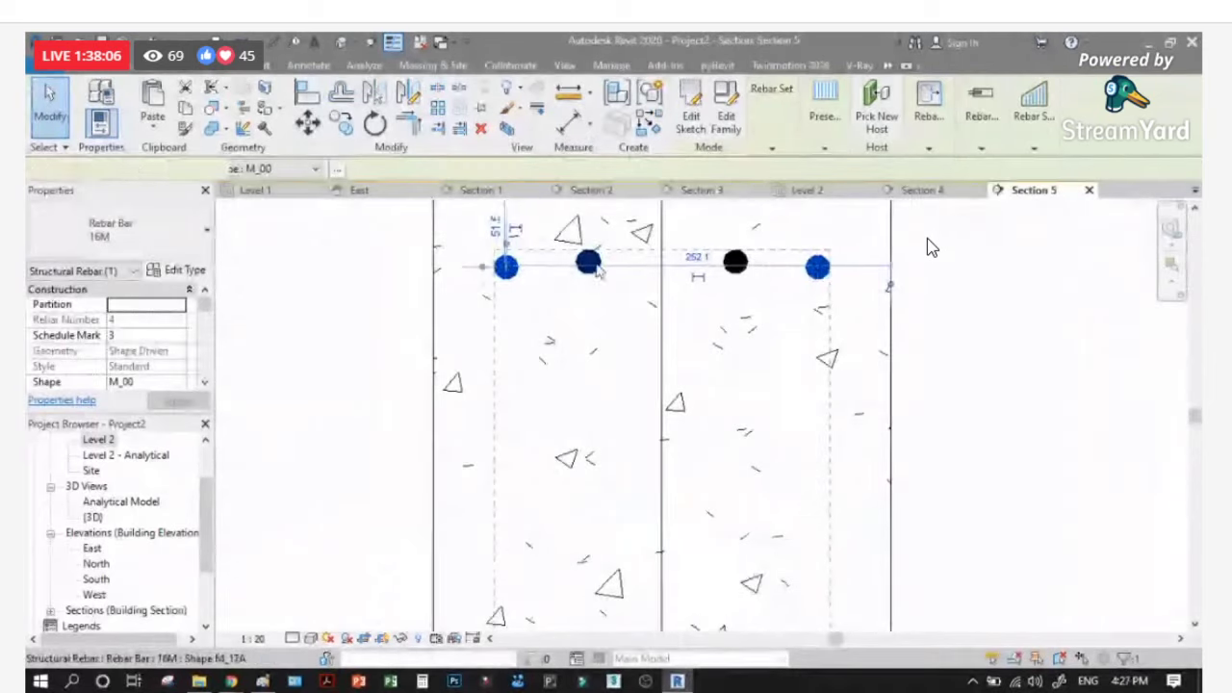
# Step: Mirror a copy of a single top bar about the beam edge endpoint
pyautogui.click(588, 262)
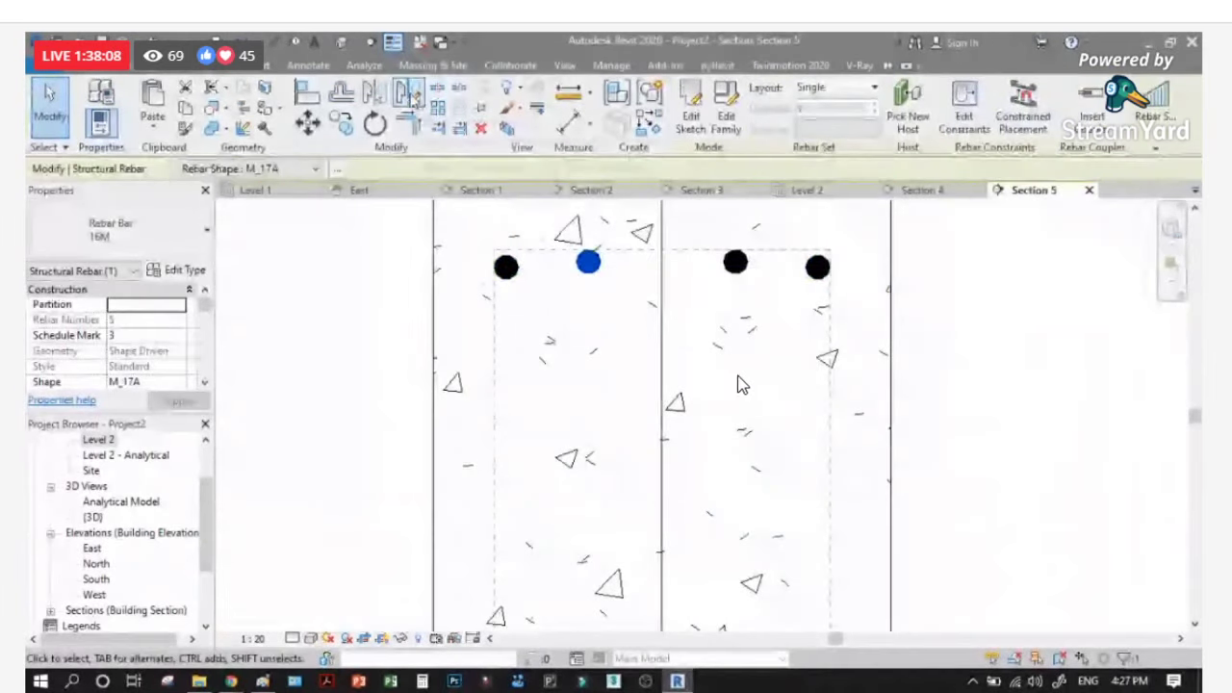
pyautogui.click(410, 96)
pyautogui.scroll(-3, 602, 279)
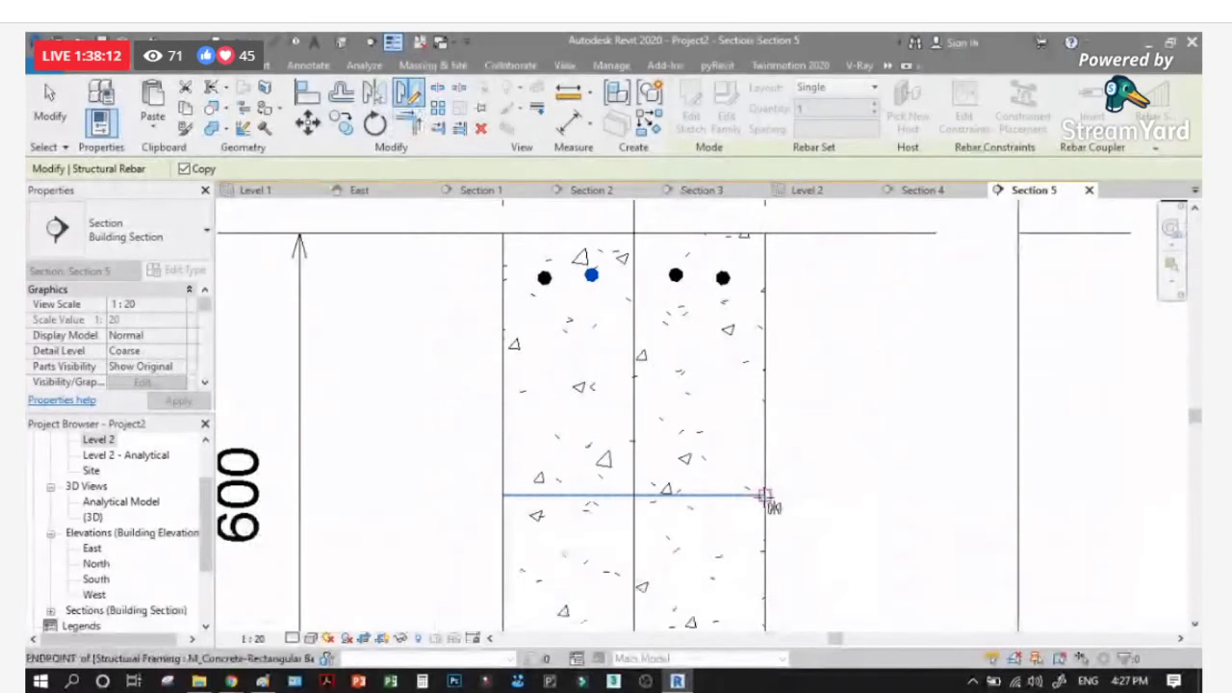
pyautogui.click(765, 497)
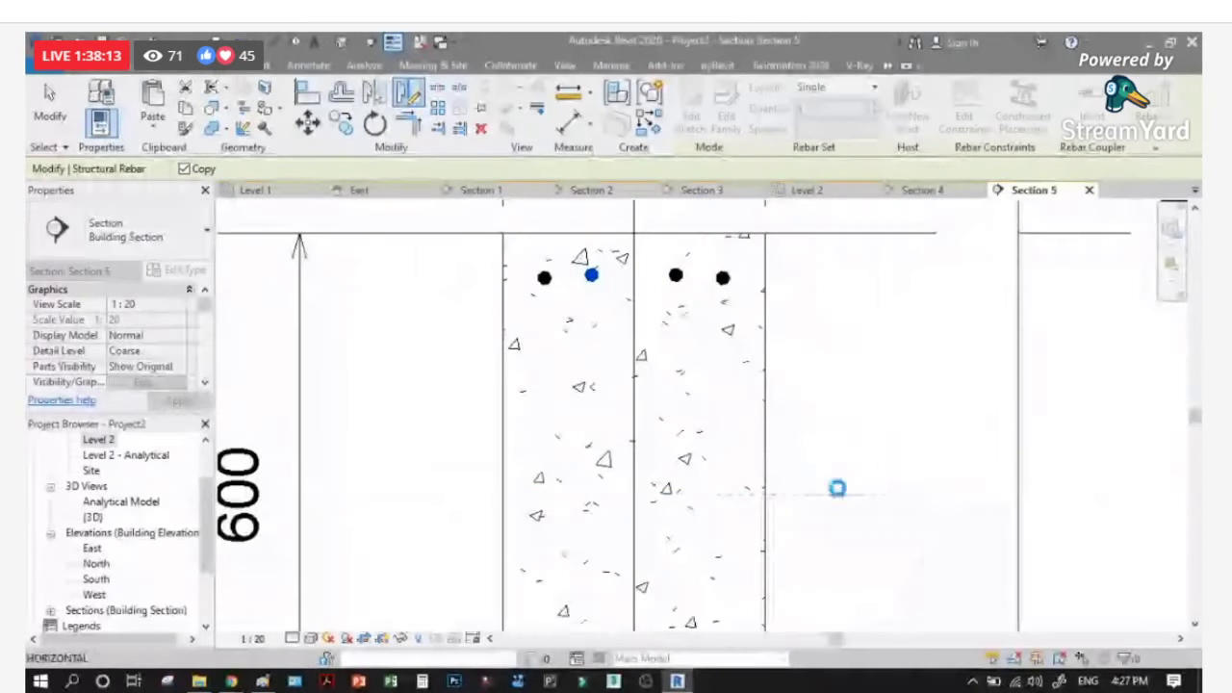
pyautogui.click(77, 118)
pyautogui.scroll(5, 558, 283)
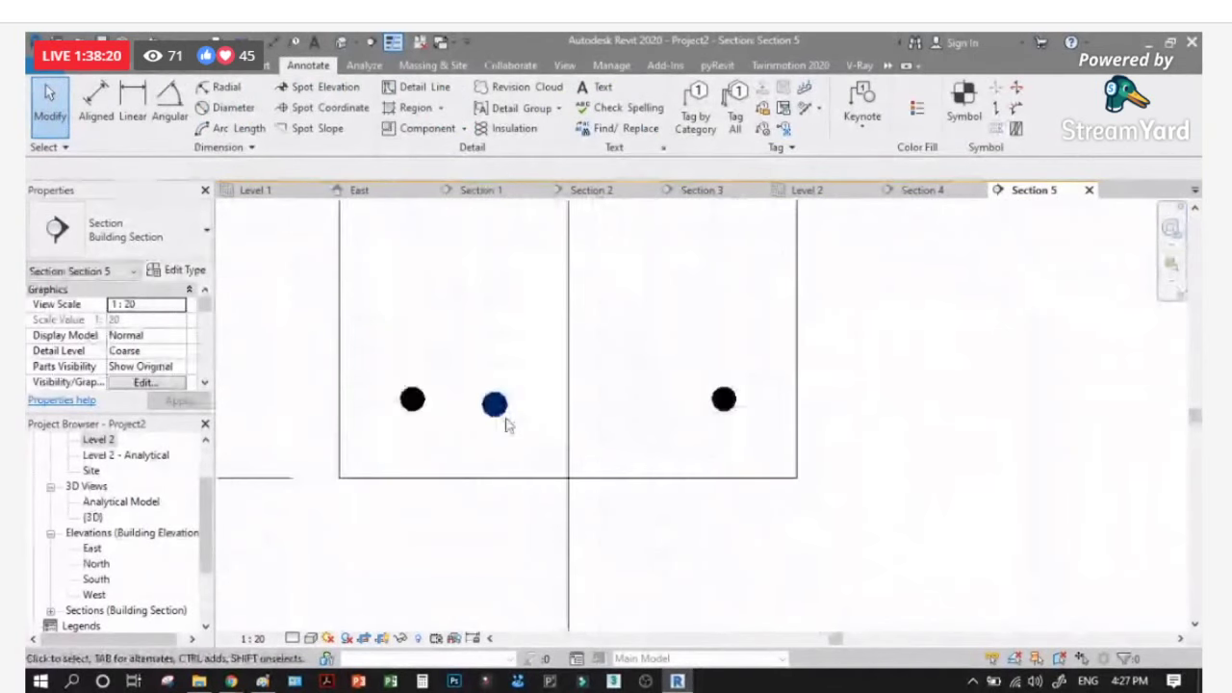
pyautogui.click(508, 423)
pyautogui.scroll(-3, 702, 535)
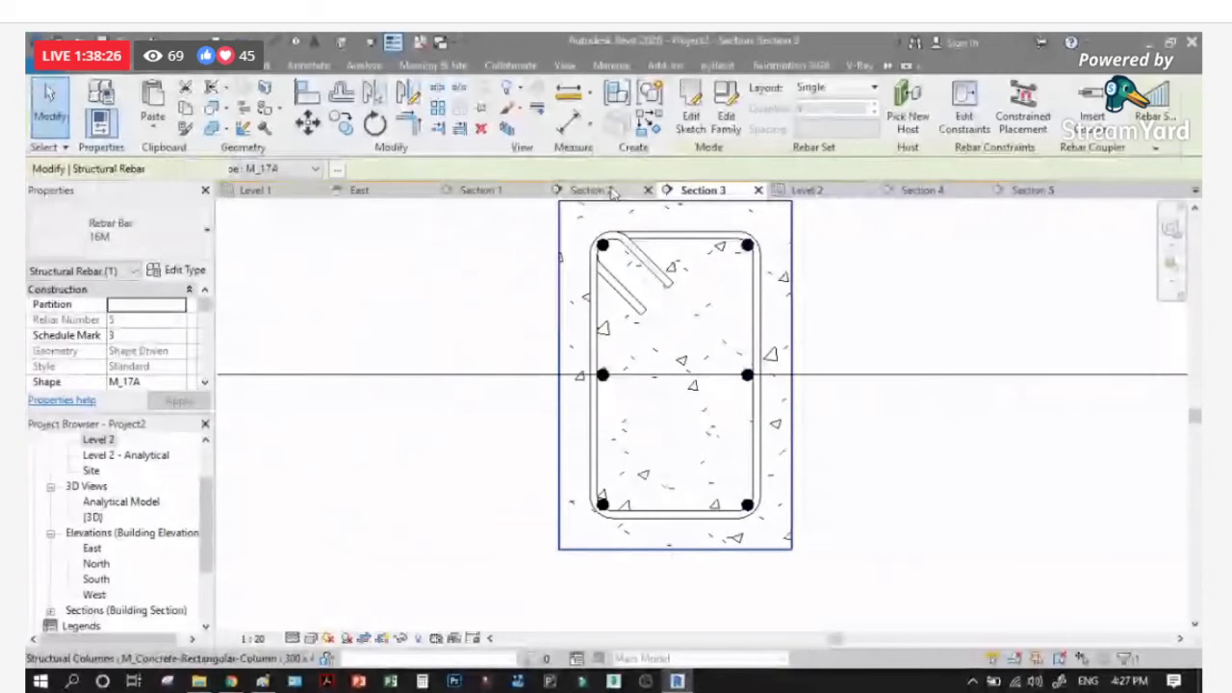
# Step: Switch to Section 4 and select the concrete beam as rebar host
pyautogui.press('Escape')
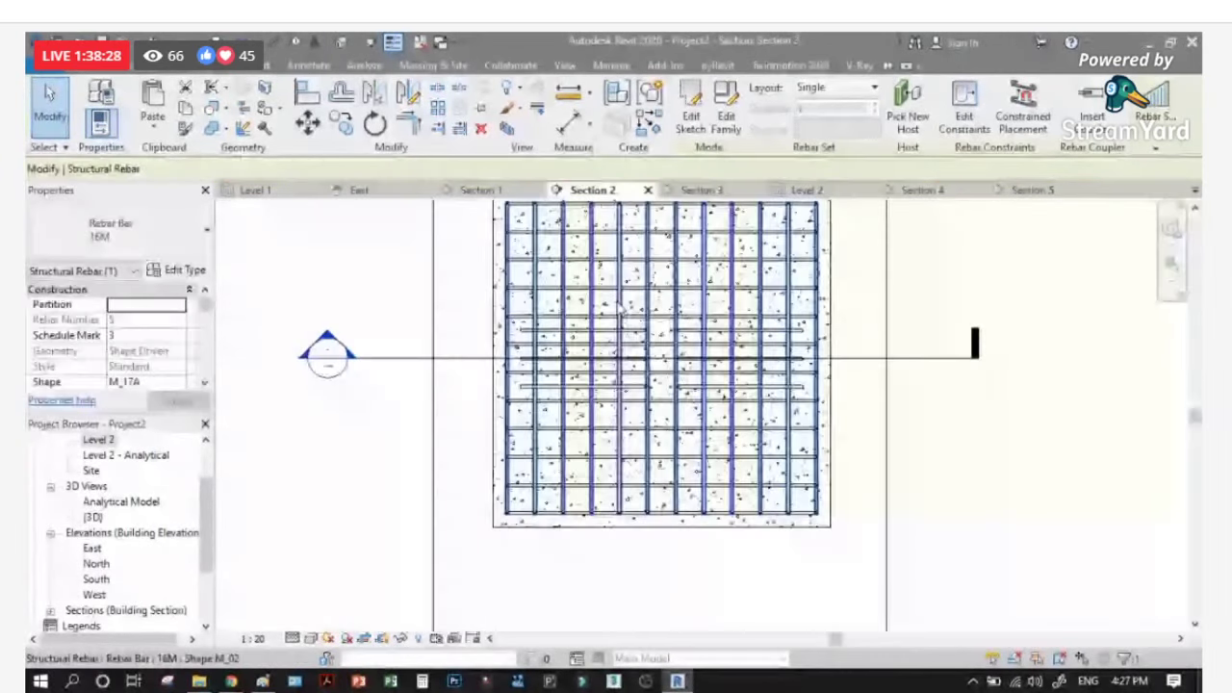
pyautogui.click(927, 191)
pyautogui.press('Escape')
pyautogui.scroll(6, 439, 405)
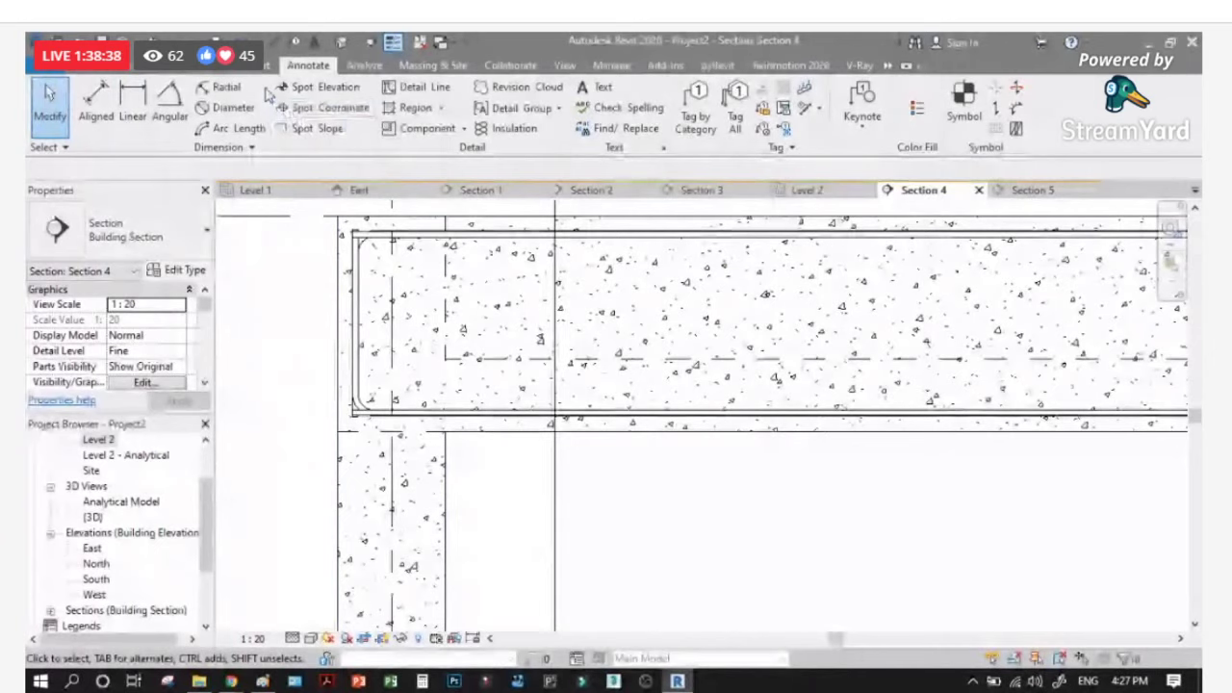
pyautogui.click(975, 246)
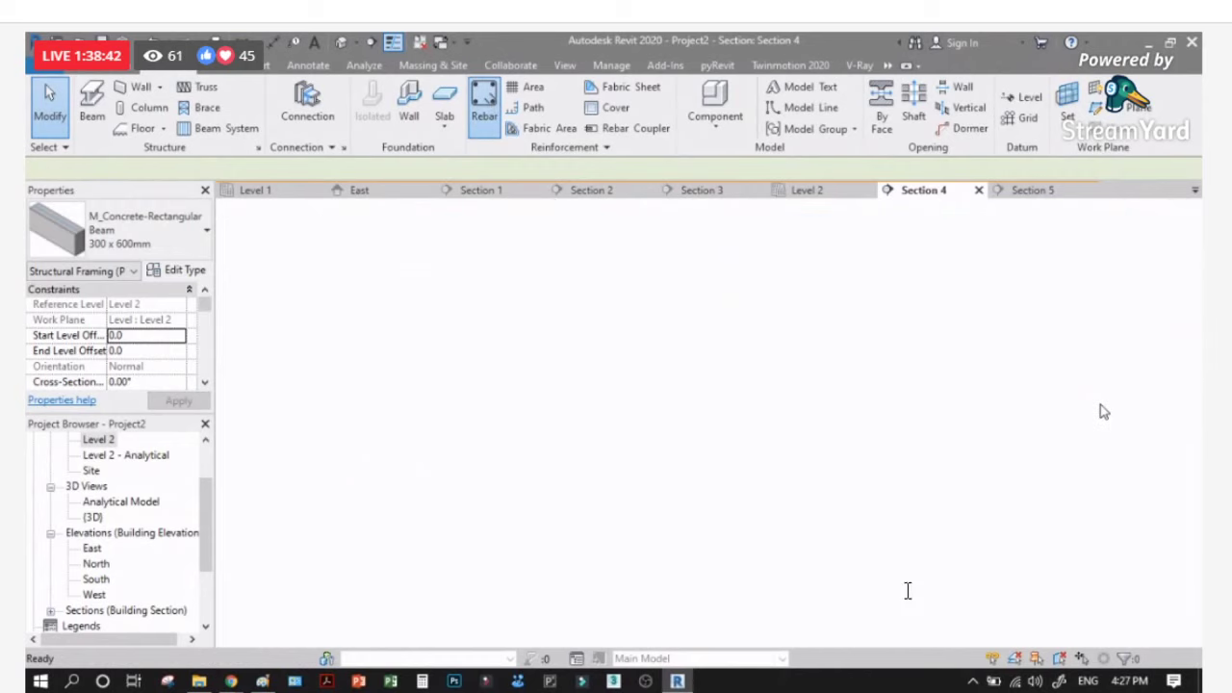
pyautogui.scroll(-10, 1085, 452)
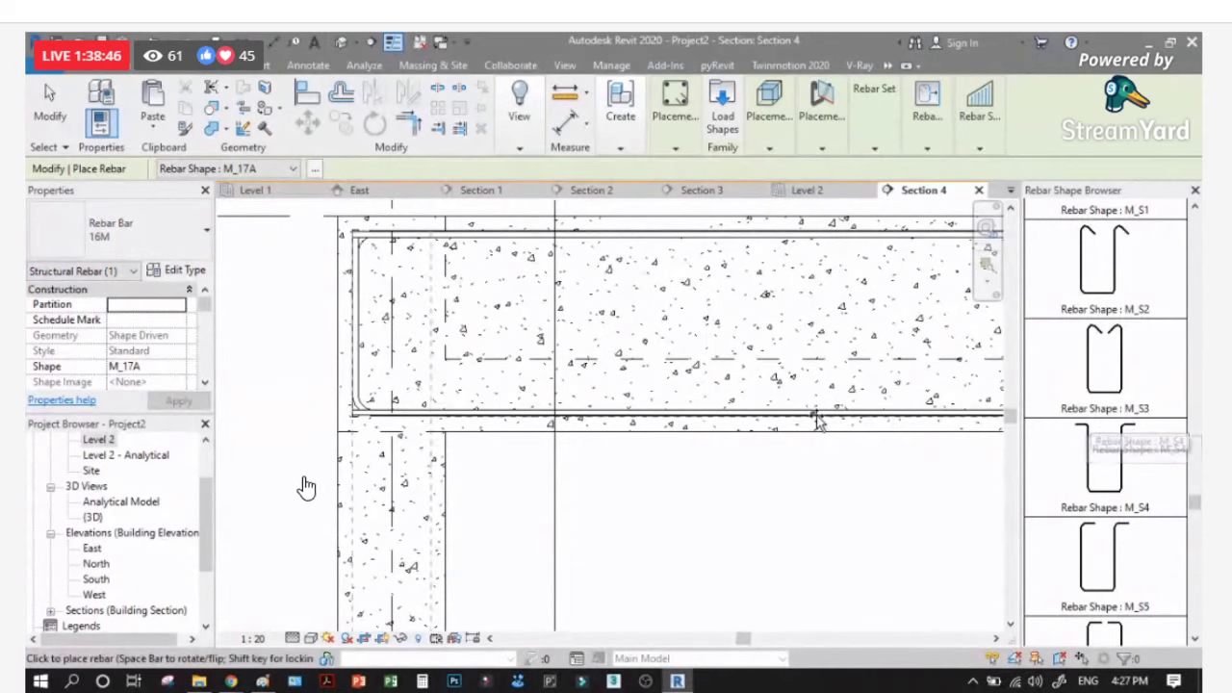
# Step: Place an M_T1 stirrup vertically in the beam beside the column
pyautogui.press('z')
pyautogui.press('f')
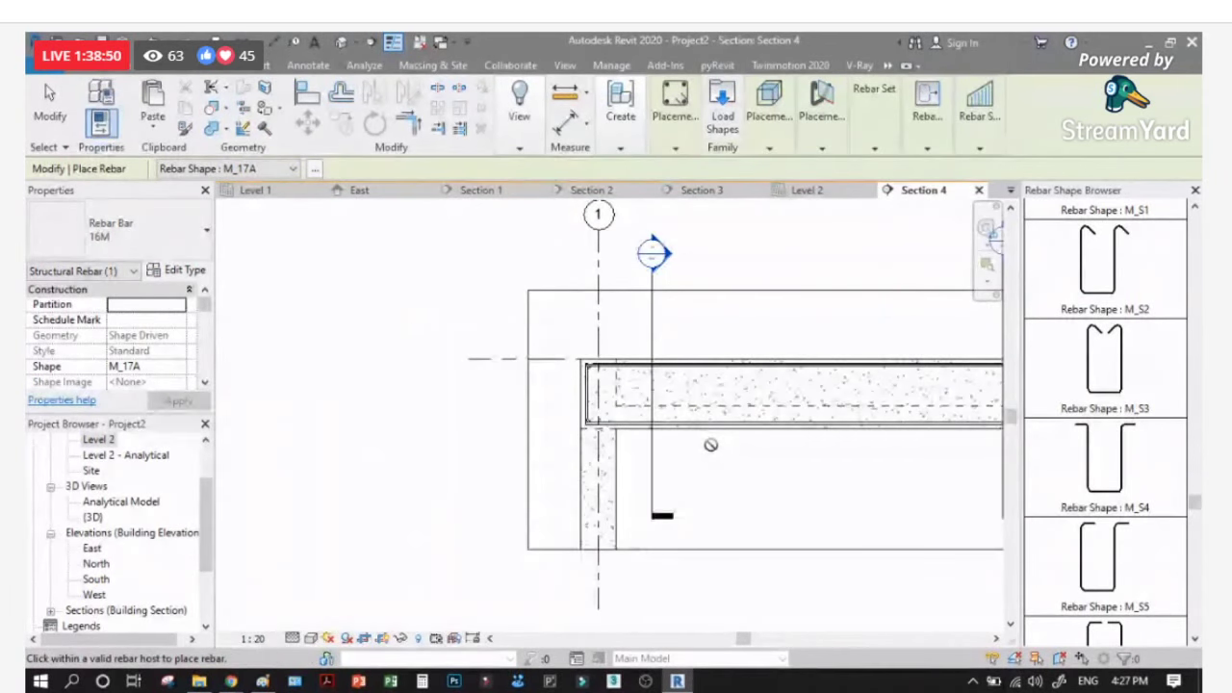
pyautogui.scroll(3, 711, 445)
pyautogui.scroll(-5, 1084, 414)
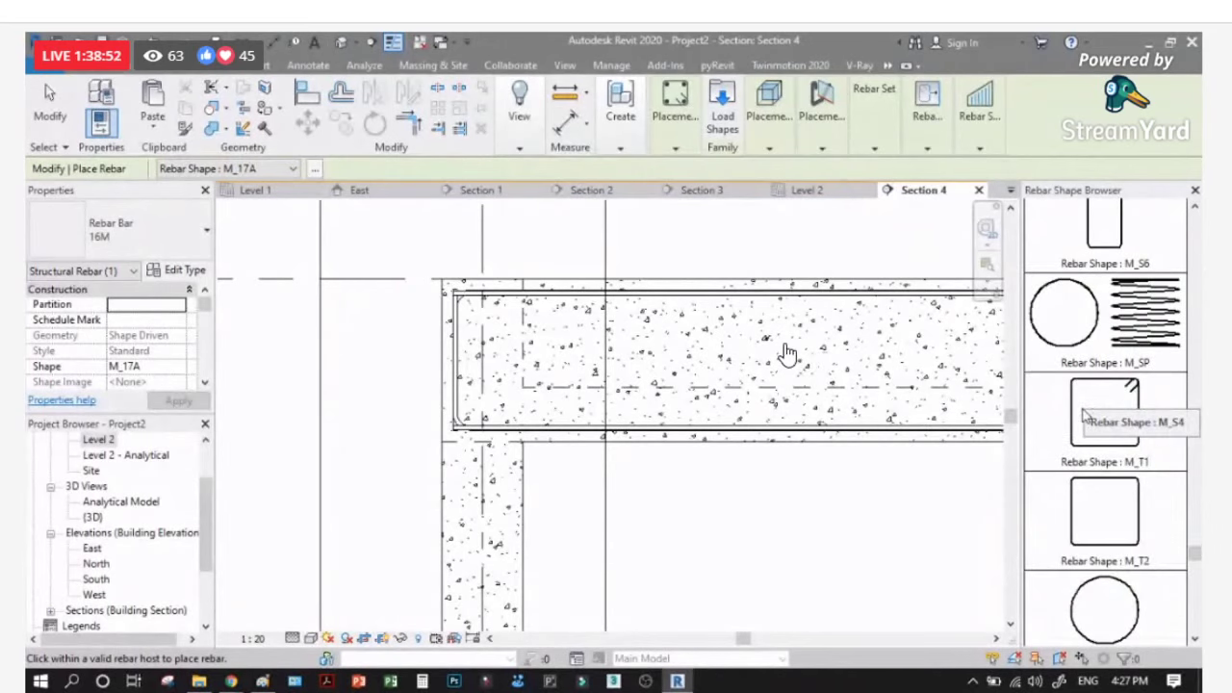
pyautogui.click(1104, 413)
pyautogui.scroll(1, 531, 413)
pyautogui.scroll(1, 532, 414)
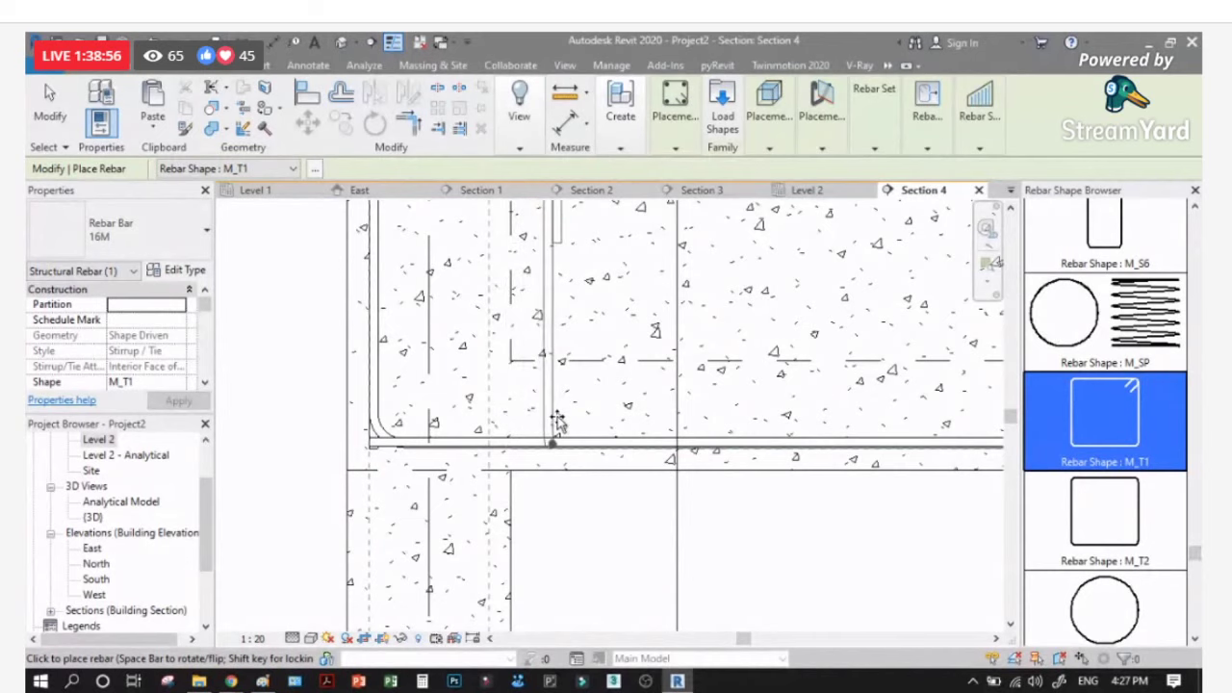
pyautogui.click(557, 421)
pyautogui.press('Escape')
pyautogui.press('Escape')
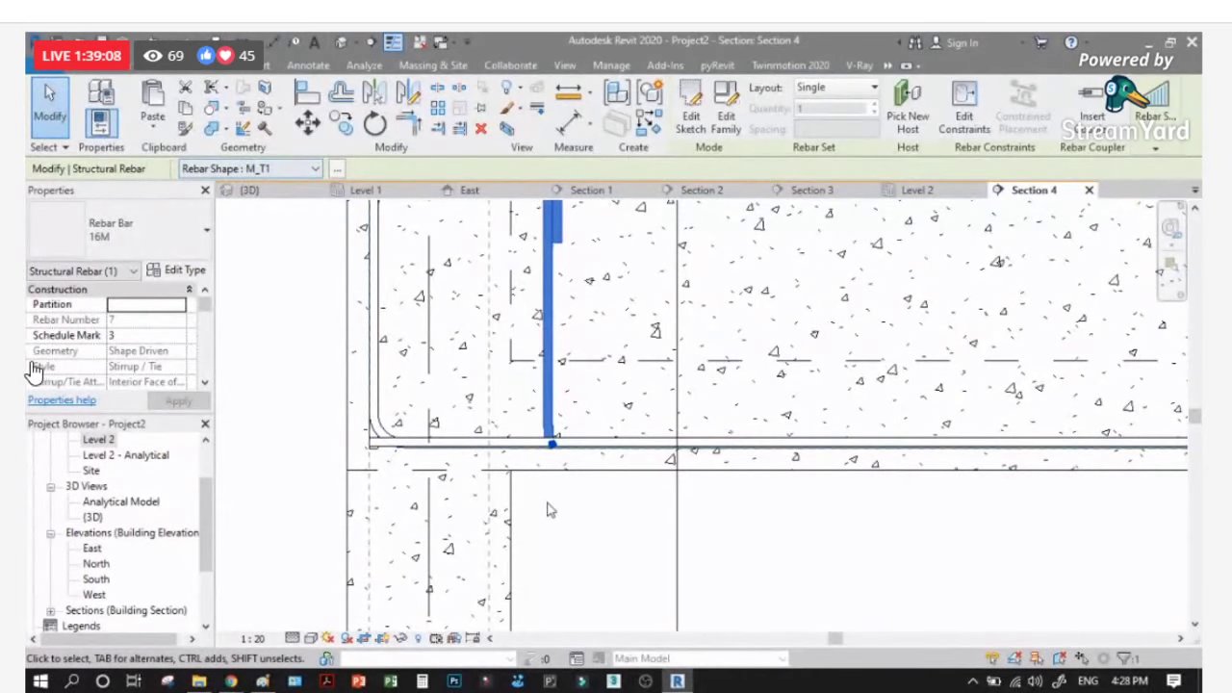
# Step: Dimension the distance from the column face to the stirrup below the beam
pyautogui.scroll(2, 550, 507)
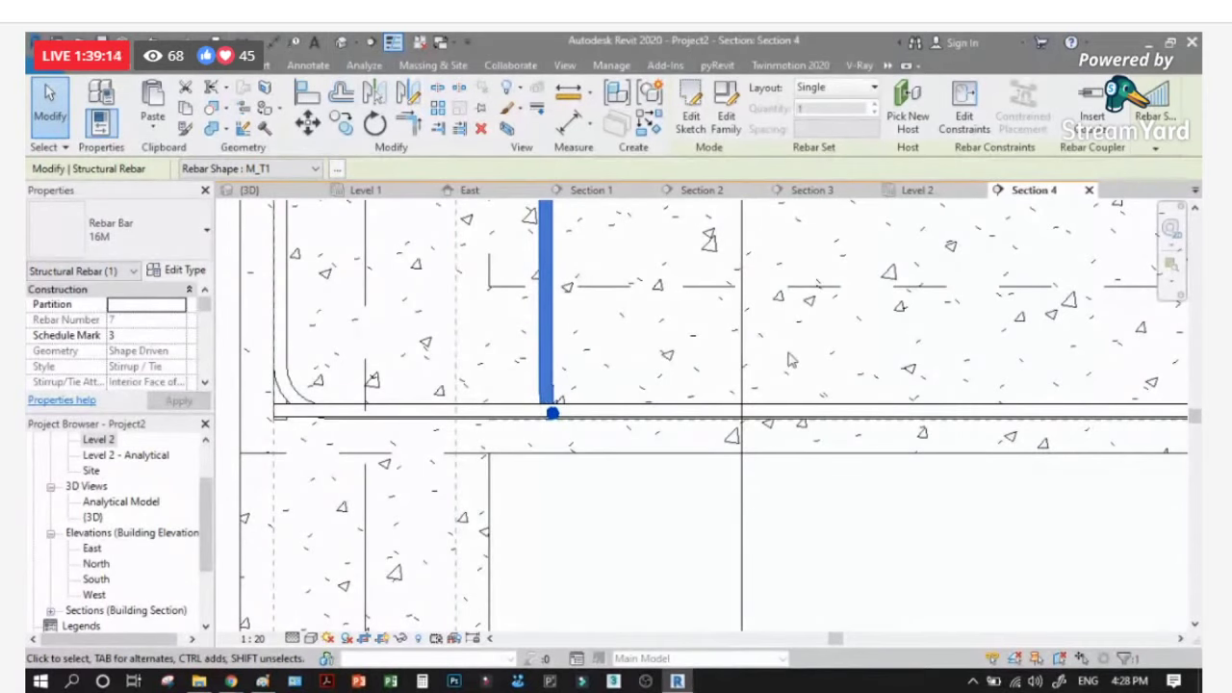
pyautogui.click(1156, 148)
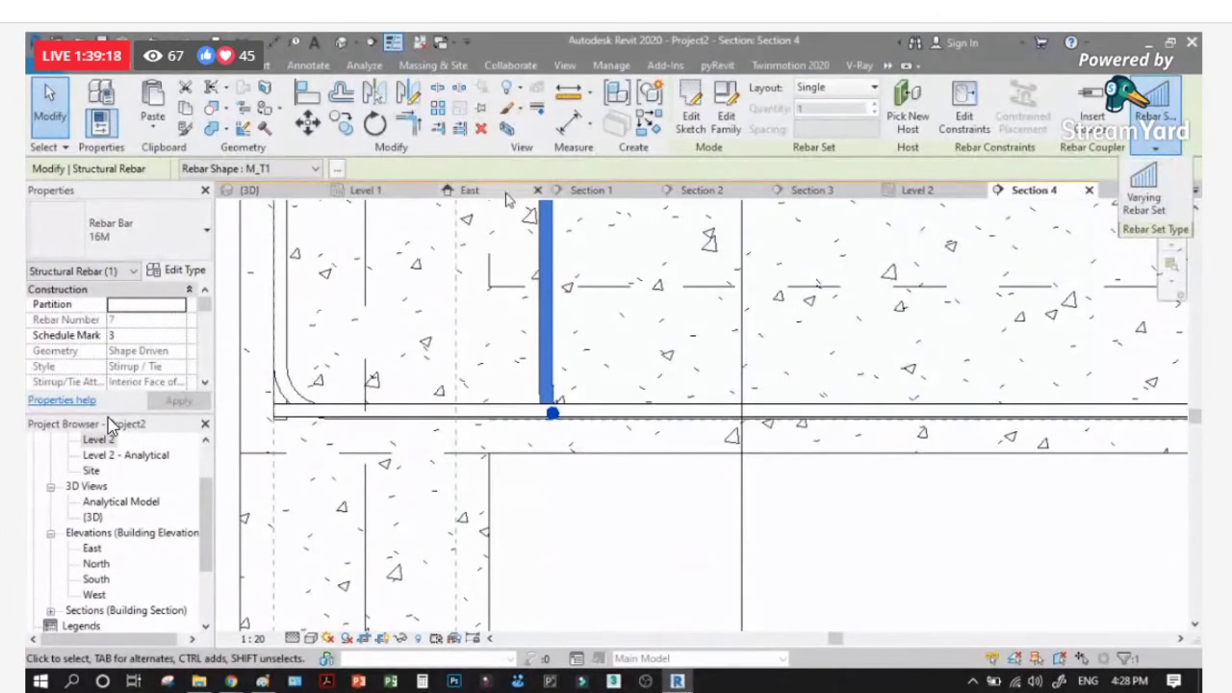
pyautogui.scroll(2, 556, 395)
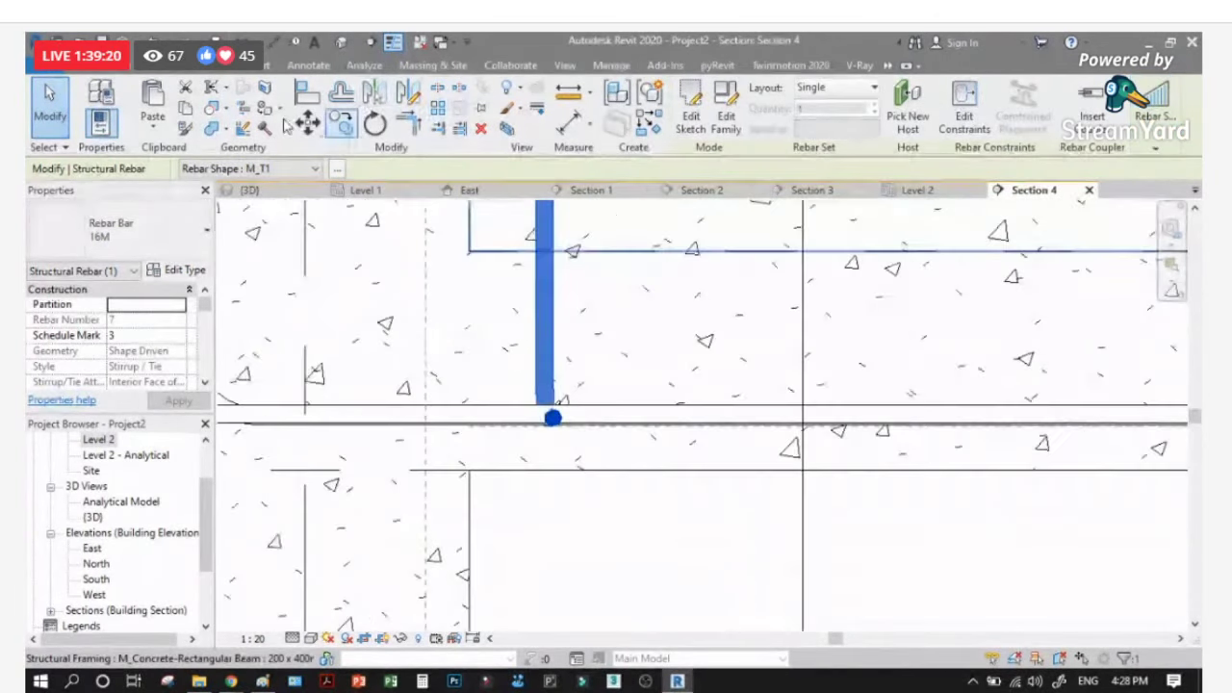
pyautogui.press('d')
pyautogui.press('i')
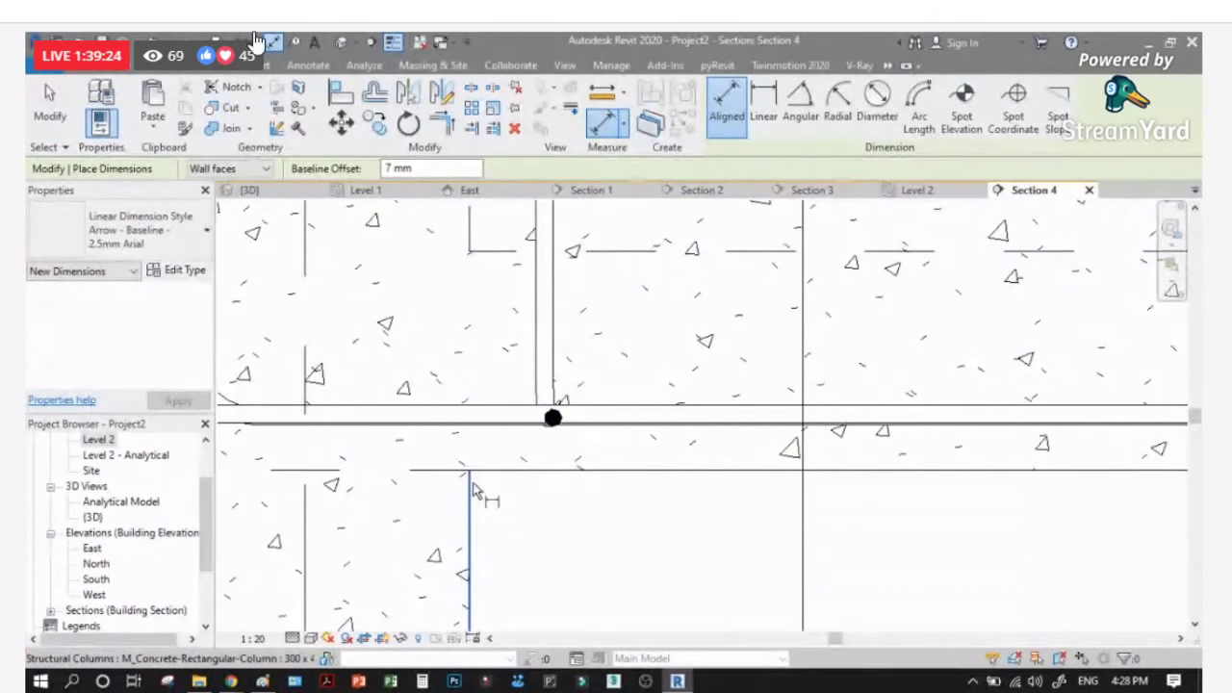
pyautogui.click(473, 491)
pyautogui.click(552, 418)
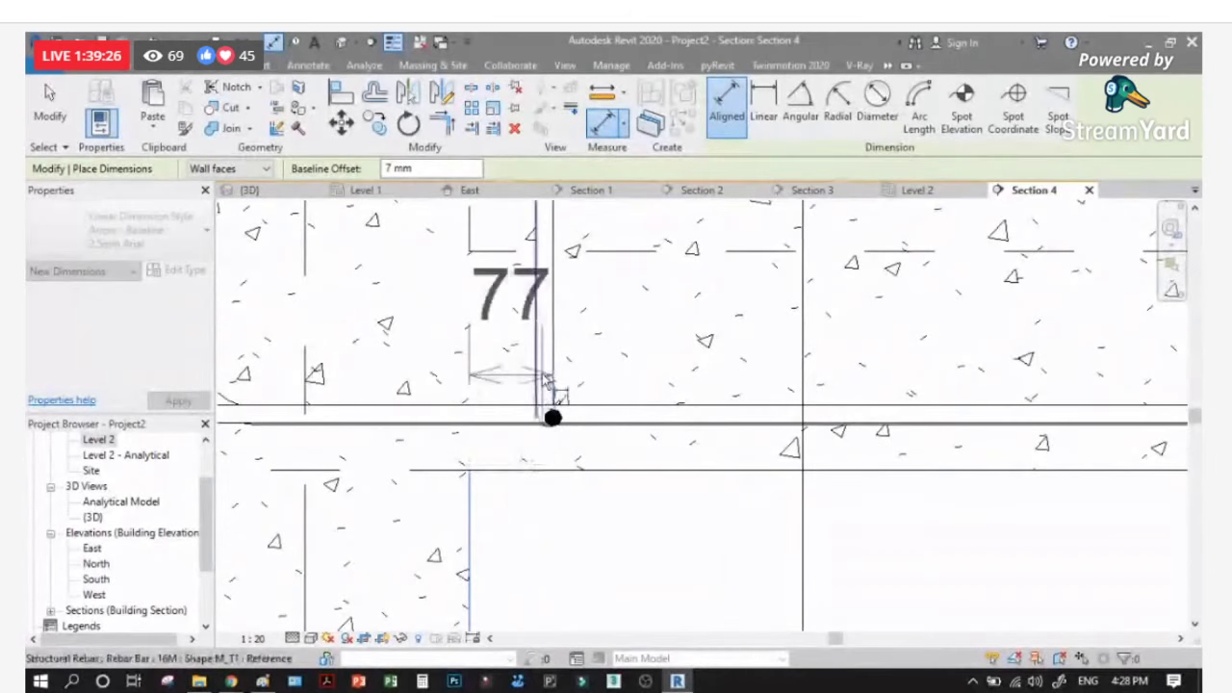
pyautogui.scroll(-1, 549, 414)
pyautogui.click(548, 560)
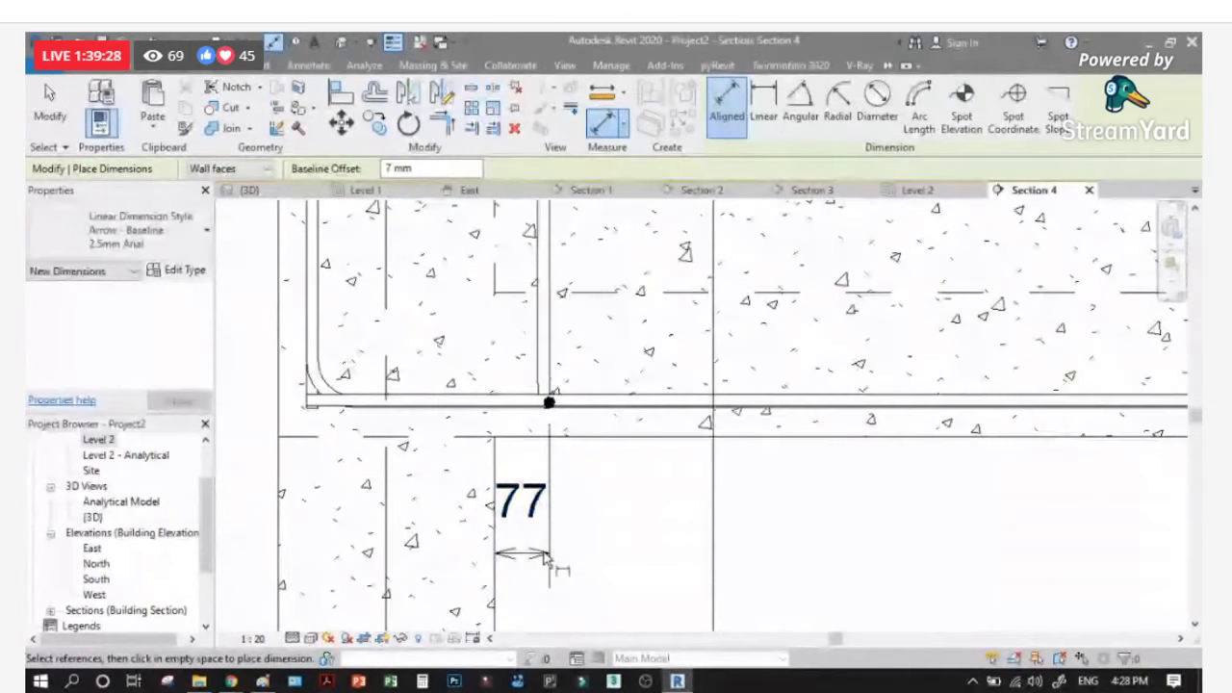
pyautogui.press('Escape')
pyautogui.press('Escape')
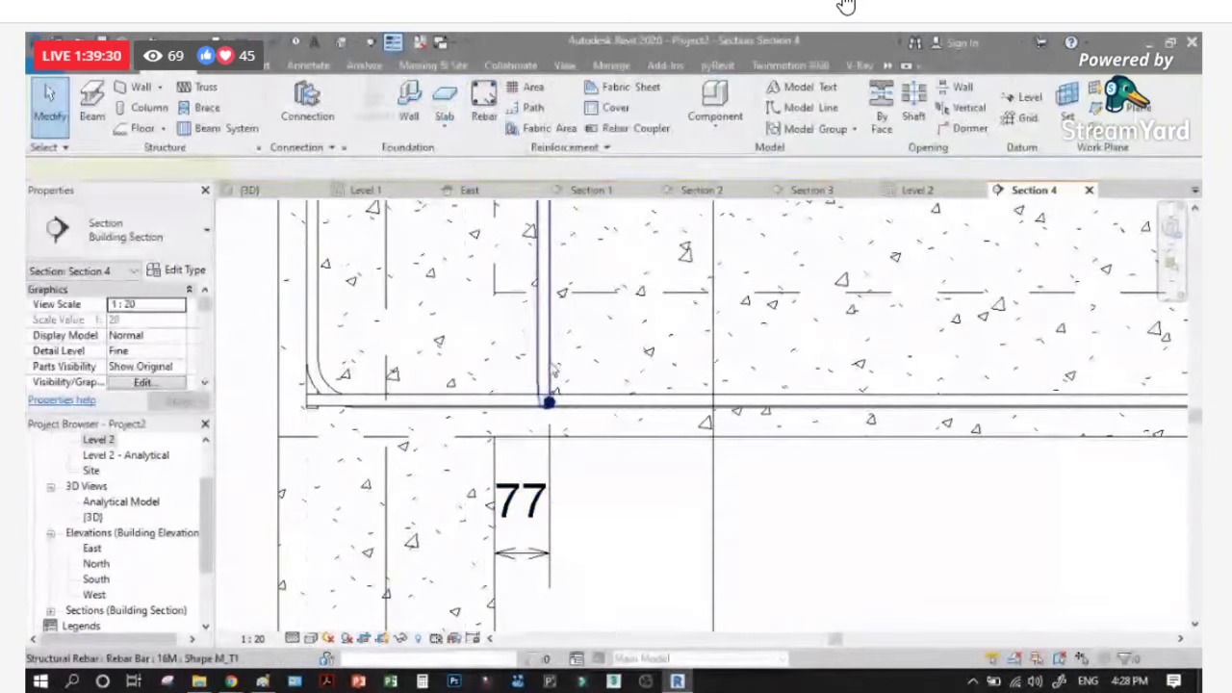
# Step: Move the stirrup to 50 from the column face by editing its dimension
pyautogui.click(553, 366)
pyautogui.click(527, 518)
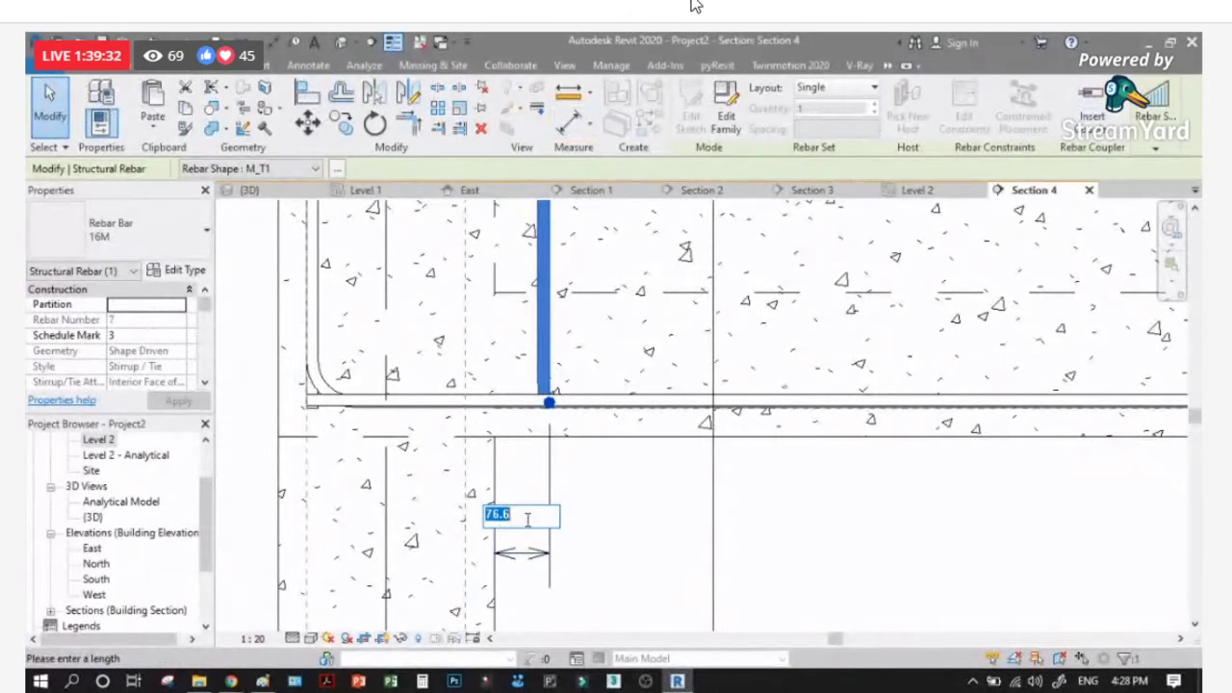
pyautogui.write('50')
pyautogui.press('Return')
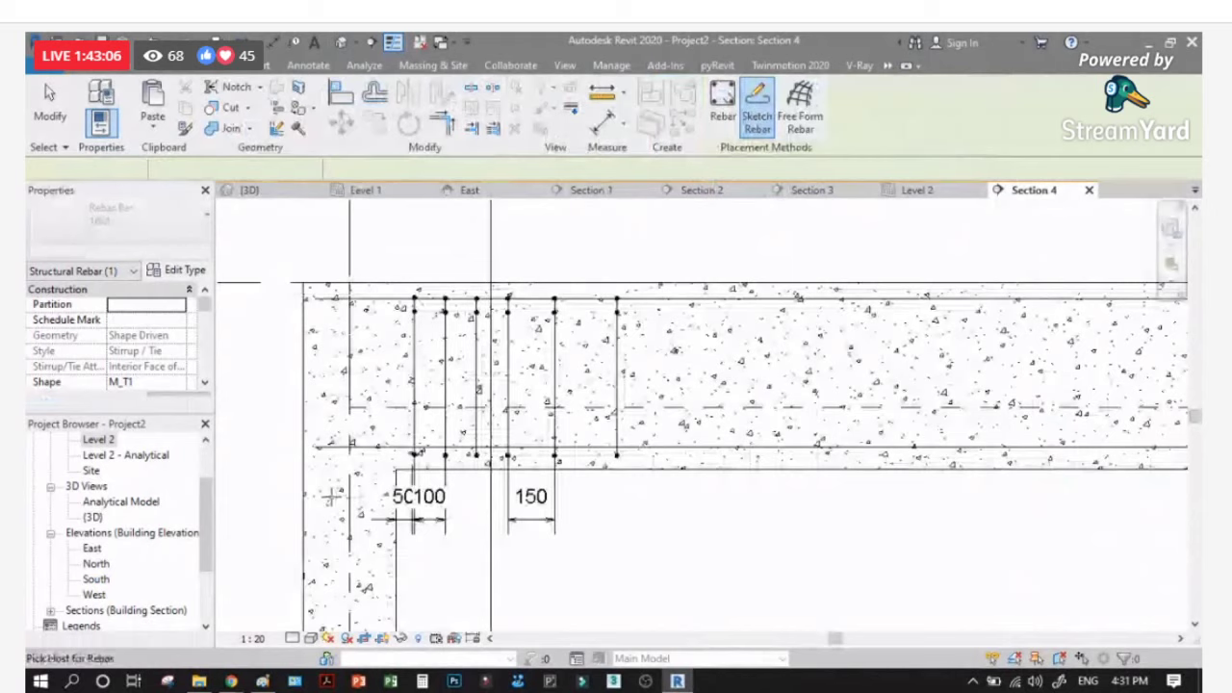
# Step: Begin a sketched bar with the concrete beam picked as its host
pyautogui.press('Escape')
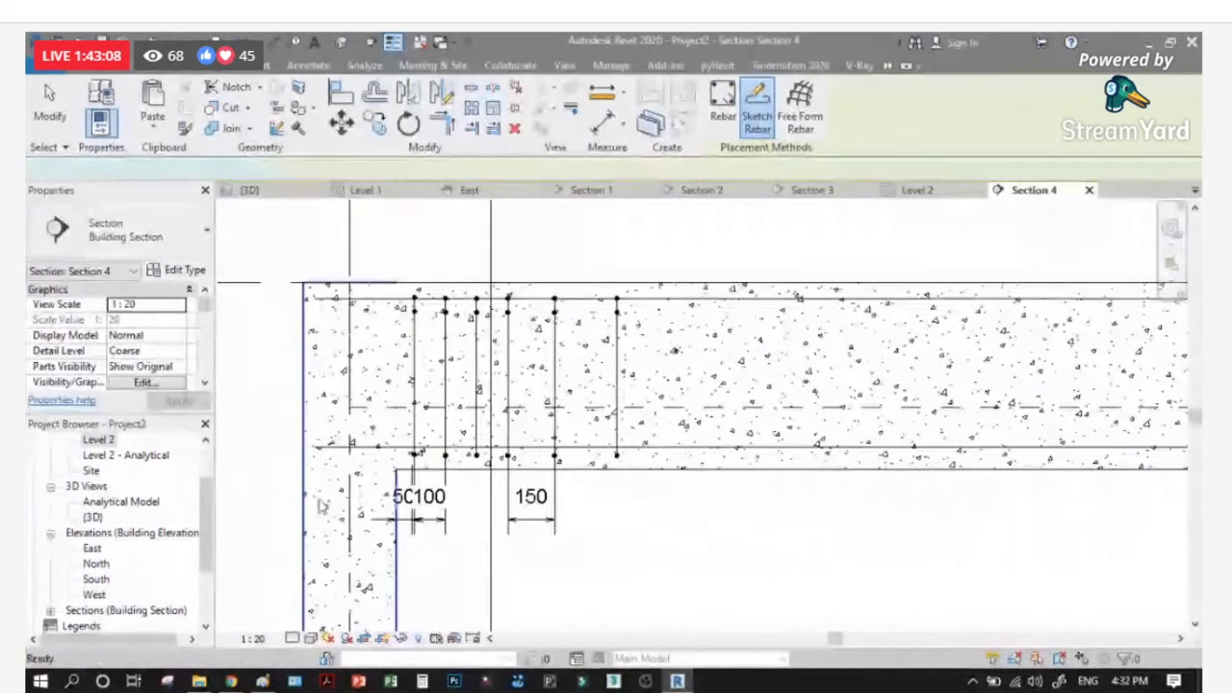
pyautogui.click(318, 414)
# Step: Sketch the bent bar with a 1060 vertical leg, a 1720 top run and a diagonal bend, then finish it
pyautogui.click(316, 541)
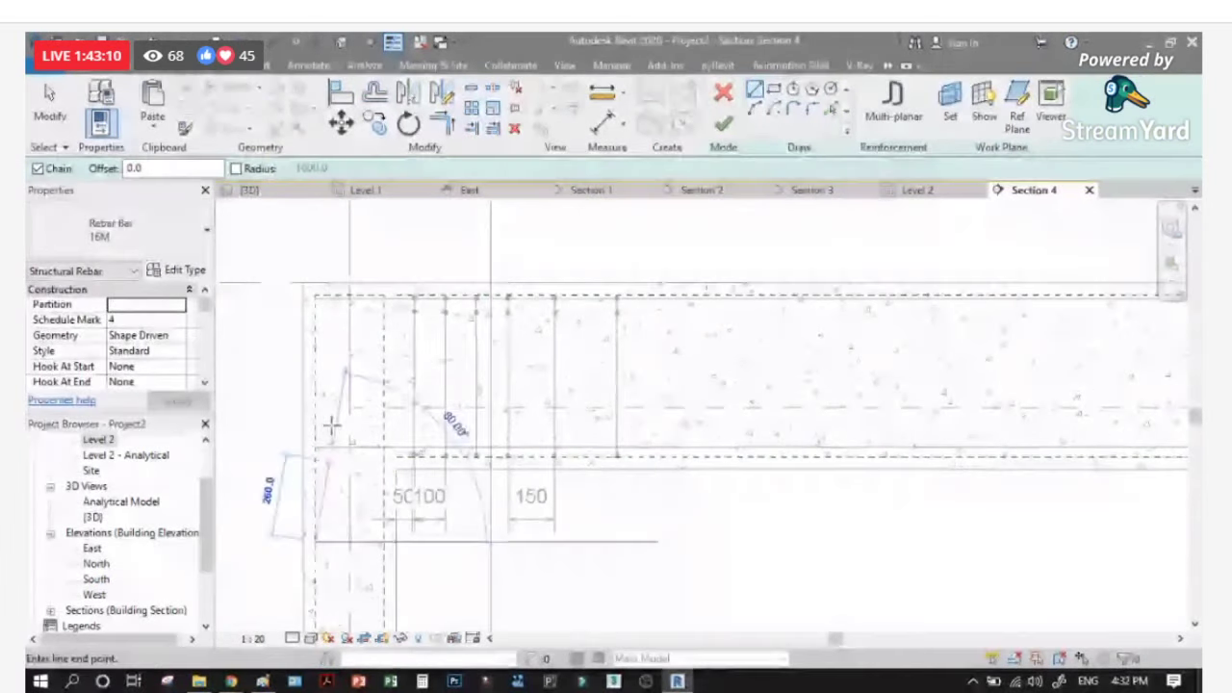
pyautogui.click(316, 294)
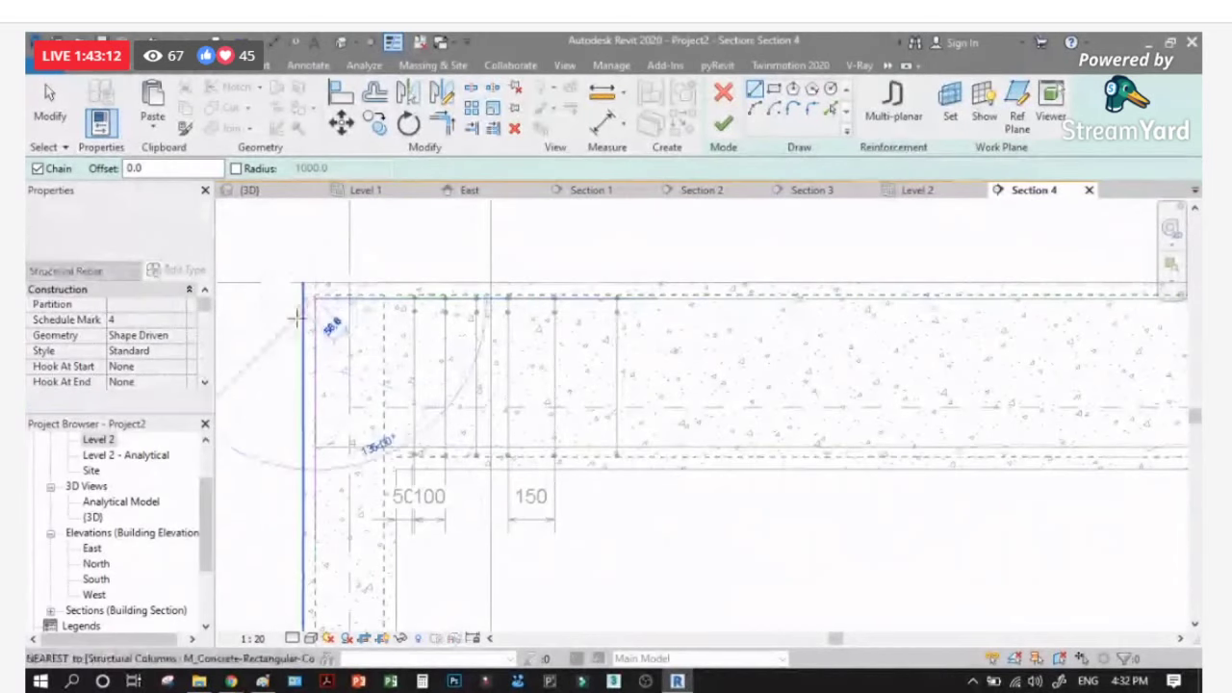
pyautogui.scroll(-1, 299, 318)
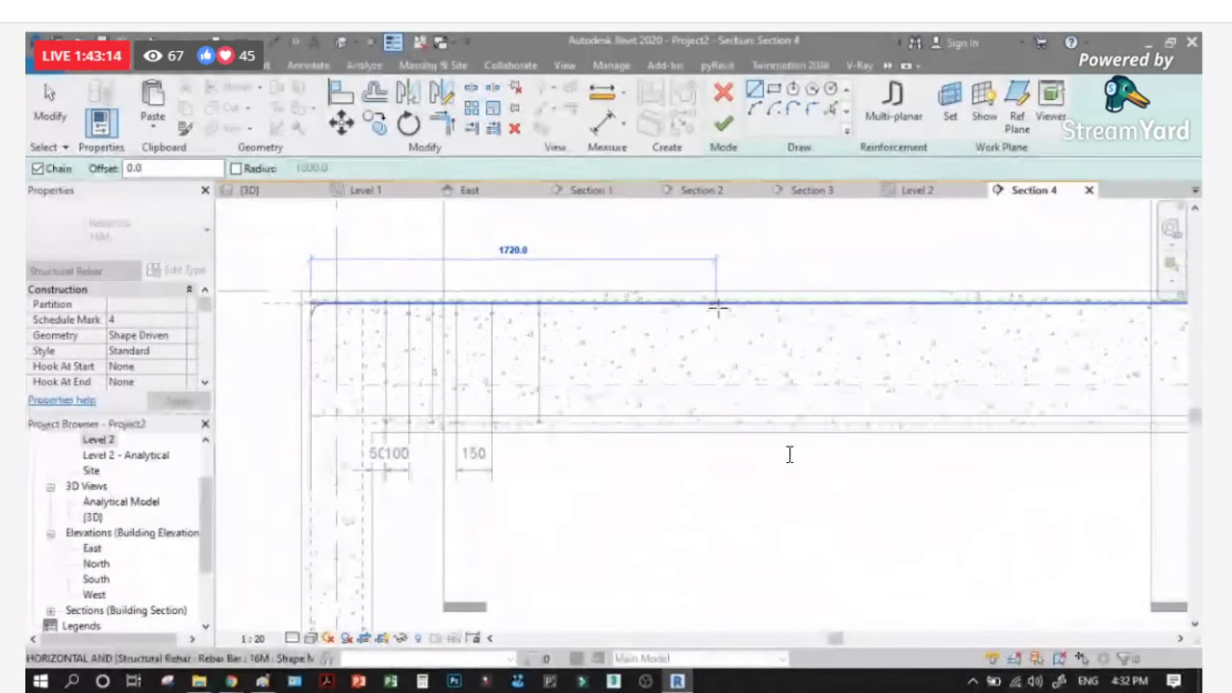
pyautogui.click(717, 304)
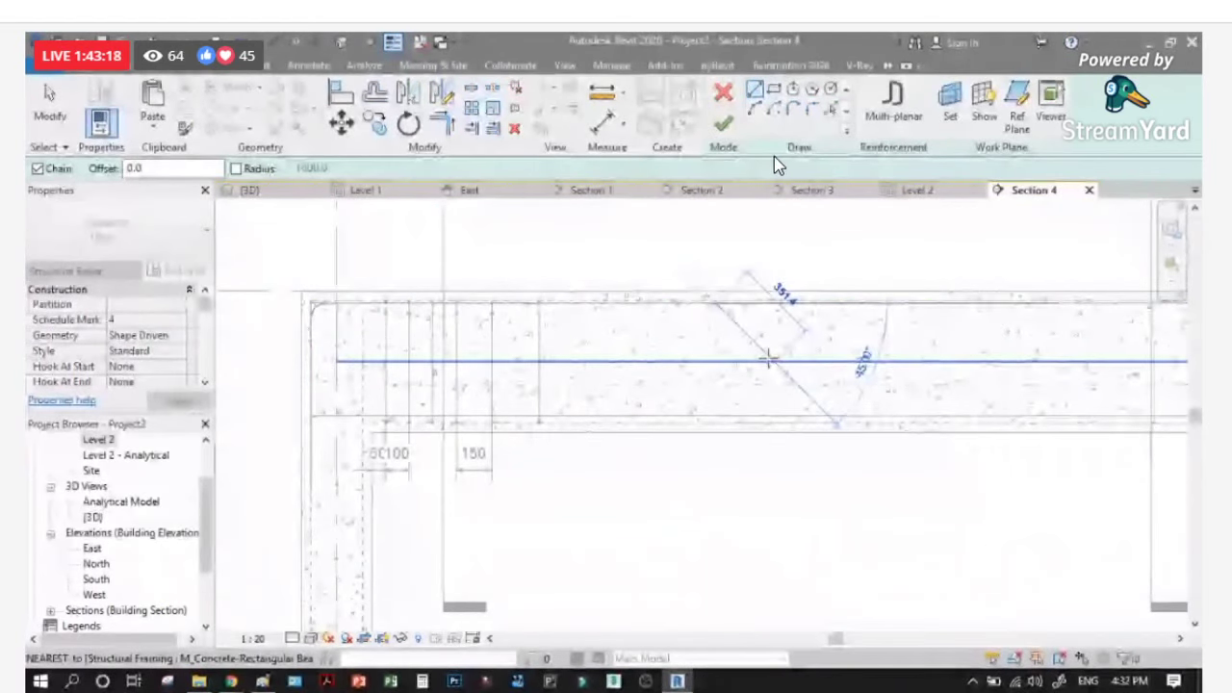
pyautogui.press('Escape')
pyautogui.press('Escape')
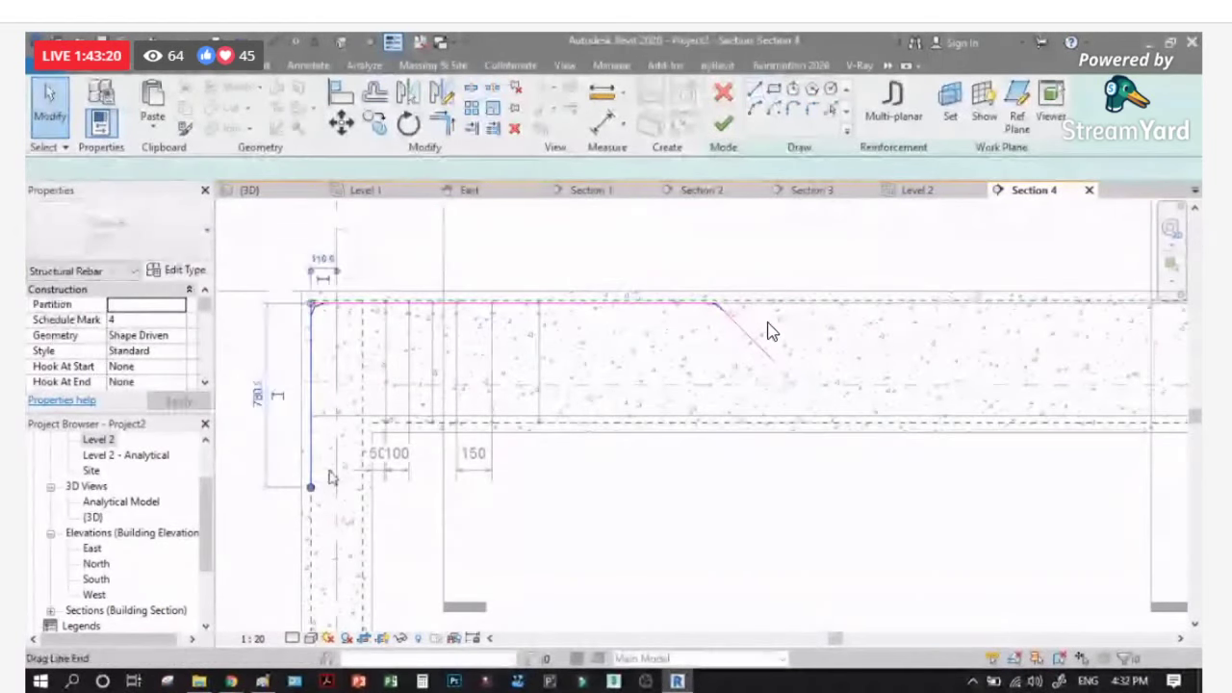
pyautogui.click(311, 489)
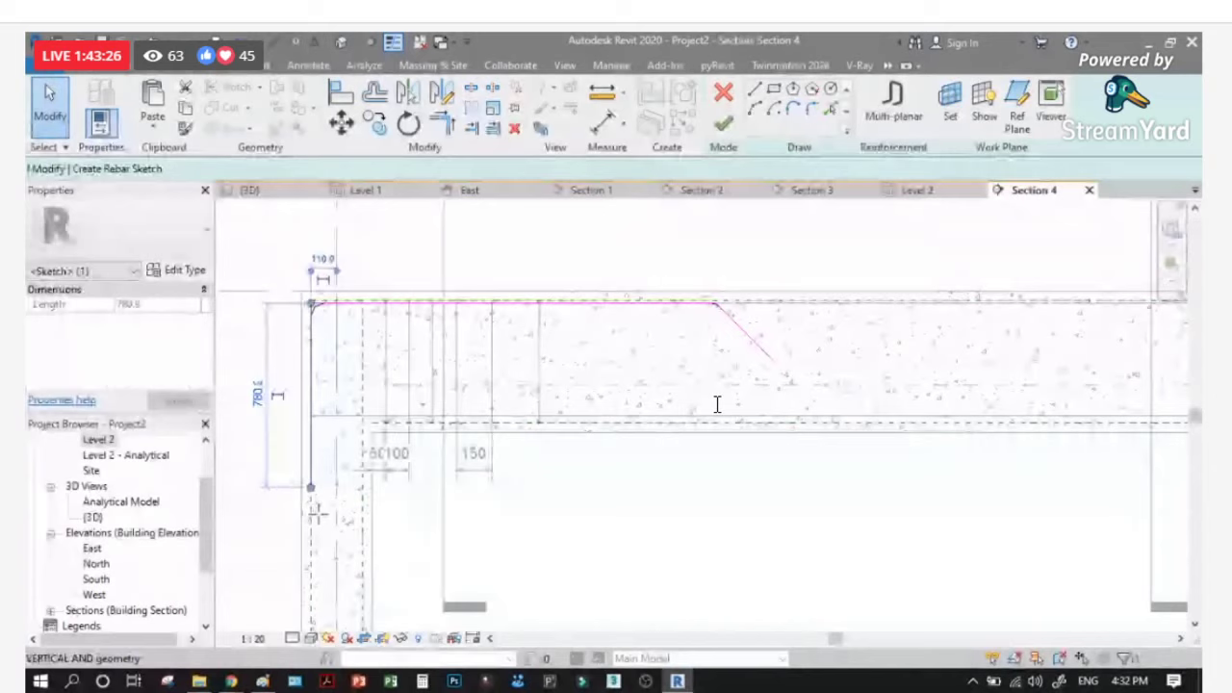
pyautogui.click(722, 123)
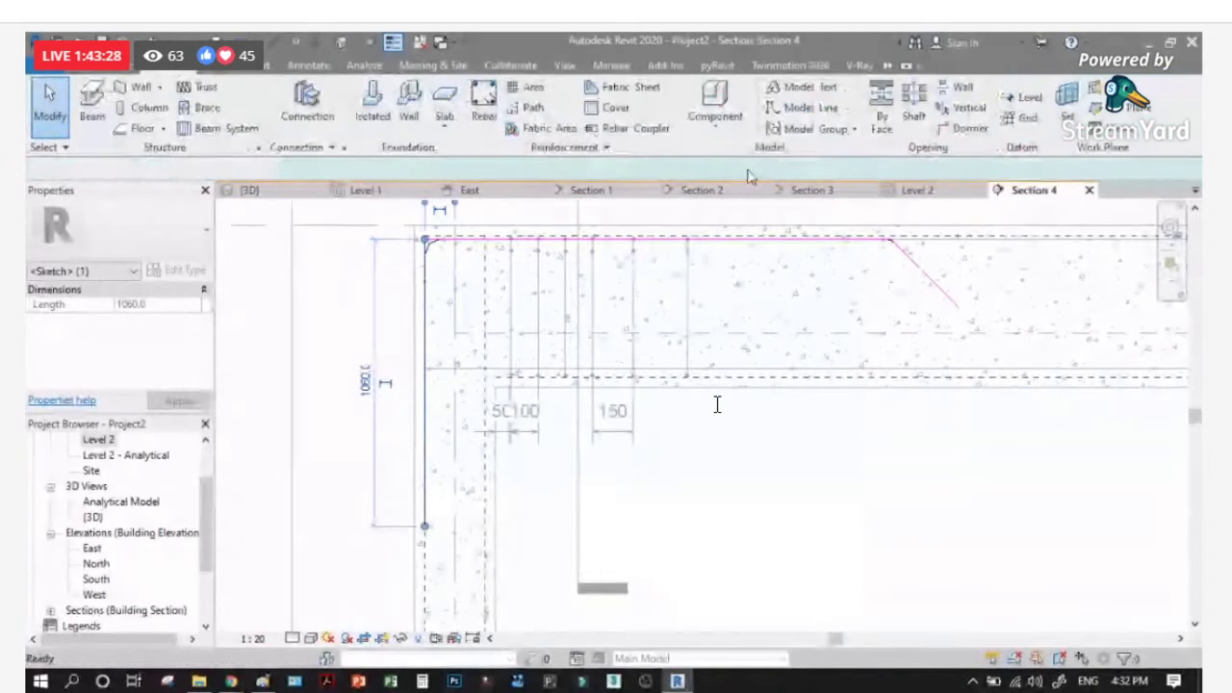
# Step: Set Section 4 to Fine detail and place Rebar Shape 1 in the beam with RB
pyautogui.press('r')
pyautogui.press('b')
pyautogui.scroll(2, 443, 274)
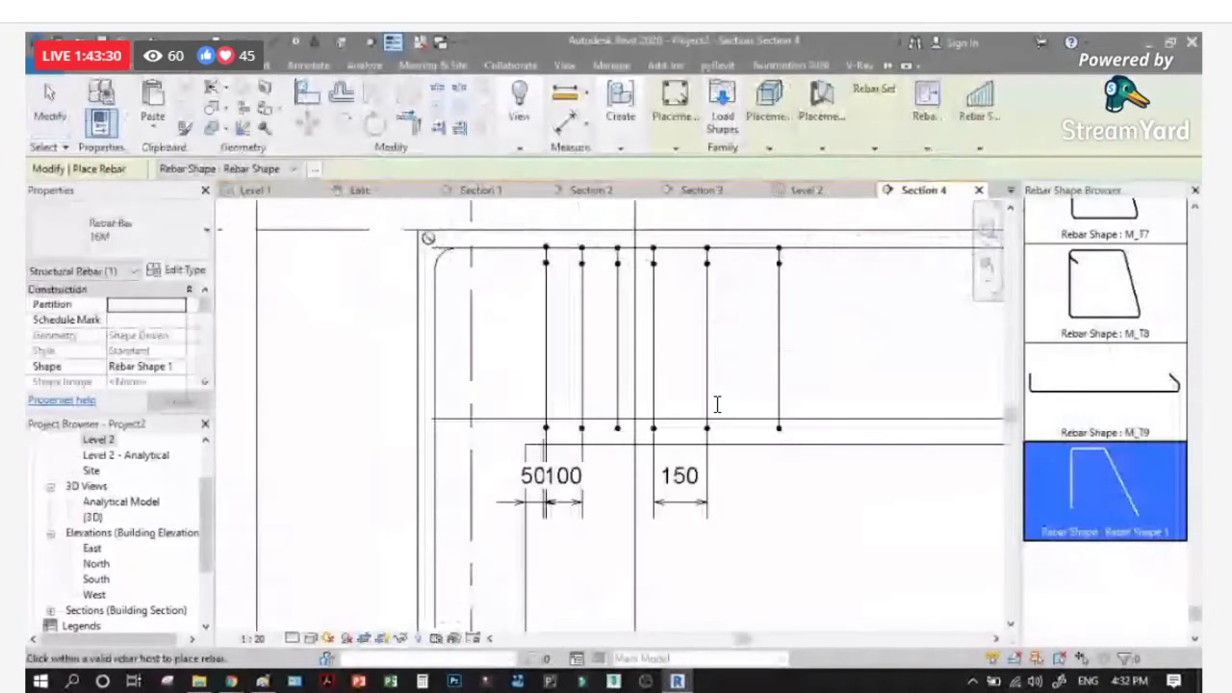
pyautogui.click(291, 638)
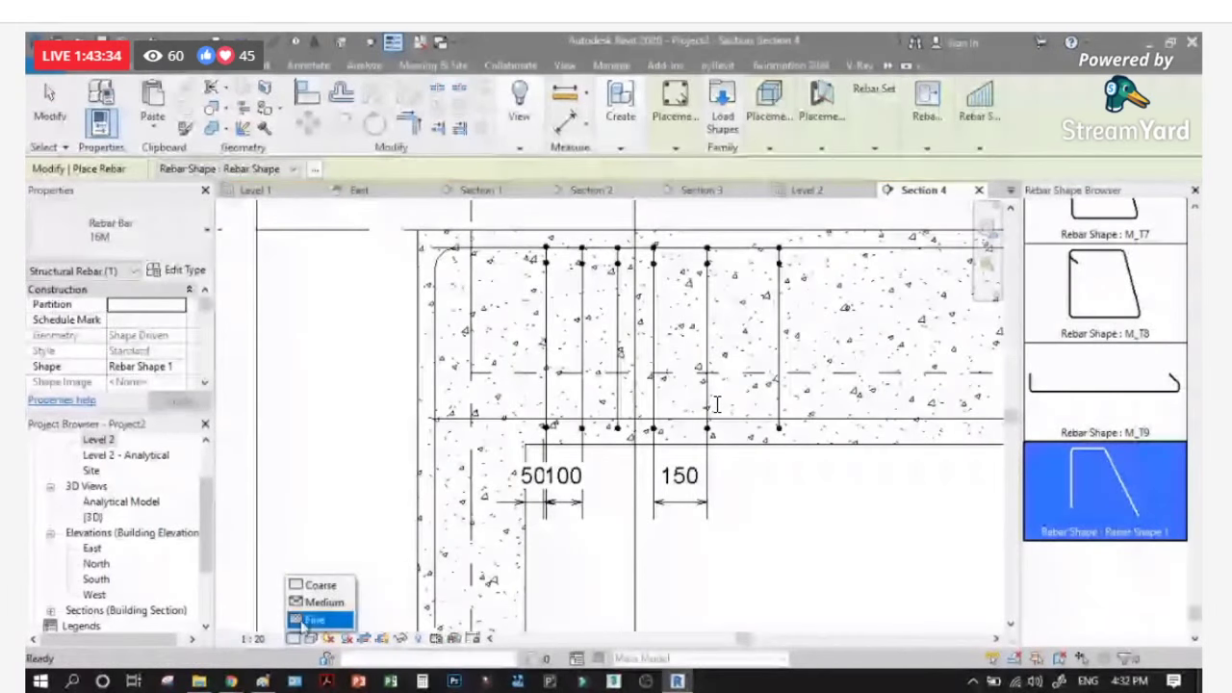
pyautogui.click(314, 619)
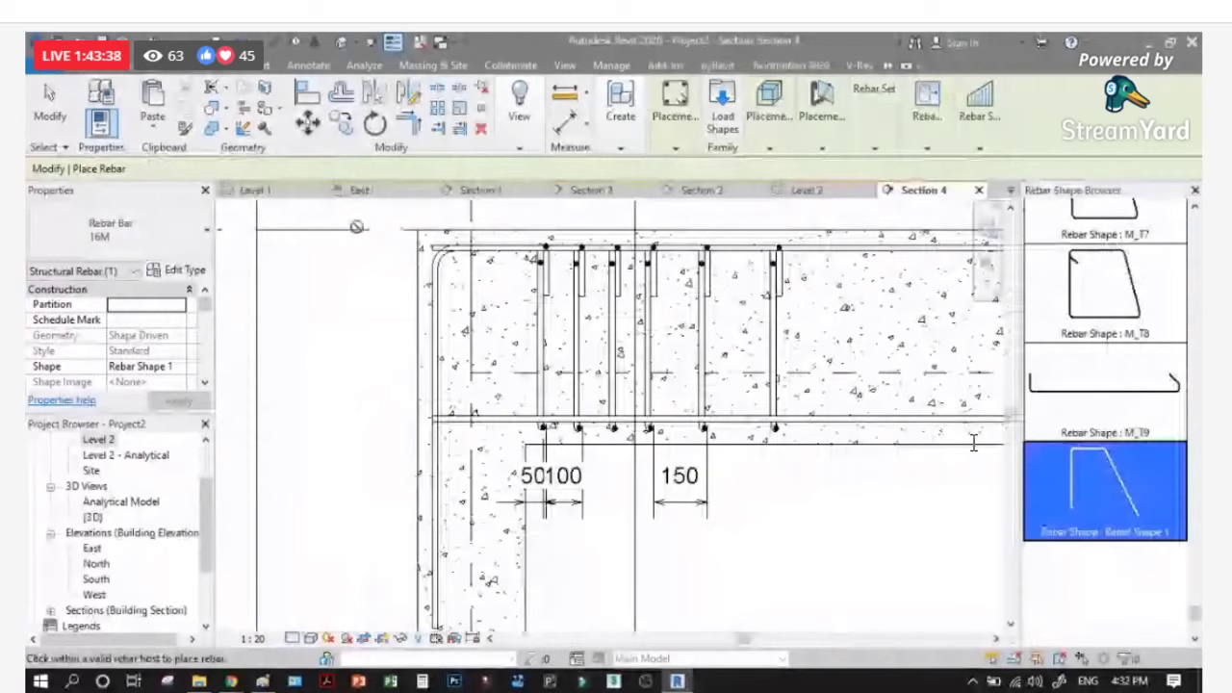
pyautogui.click(597, 318)
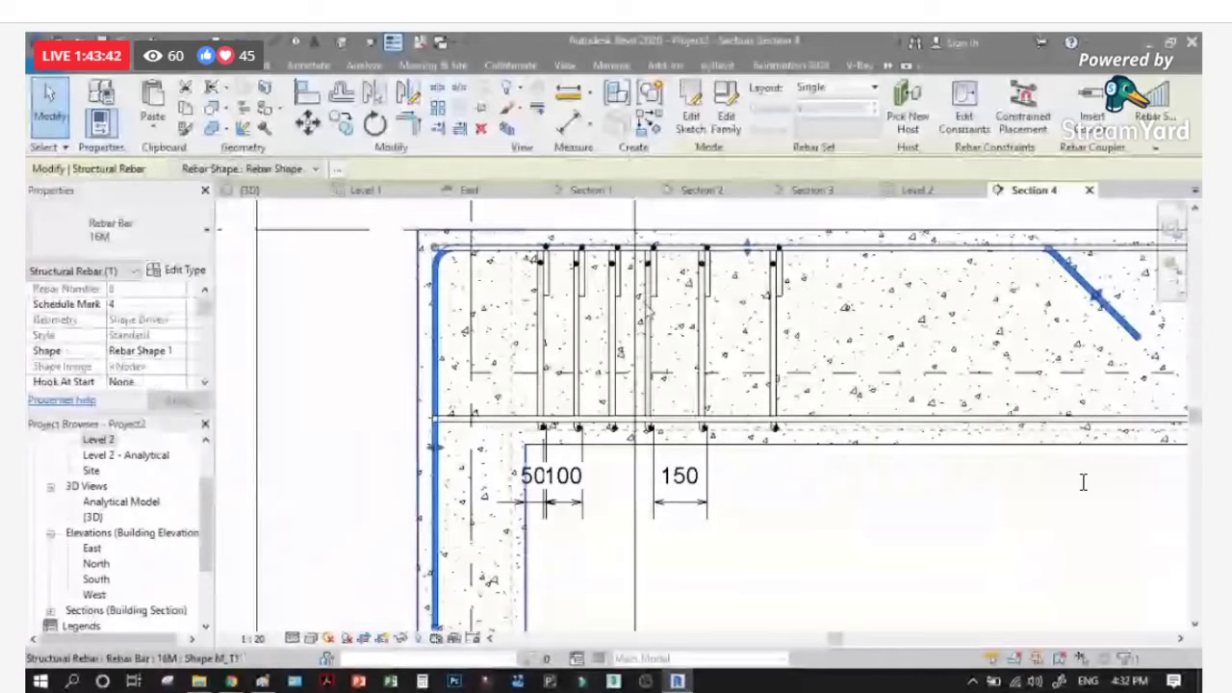
pyautogui.press('Escape')
pyautogui.scroll(-4, 651, 385)
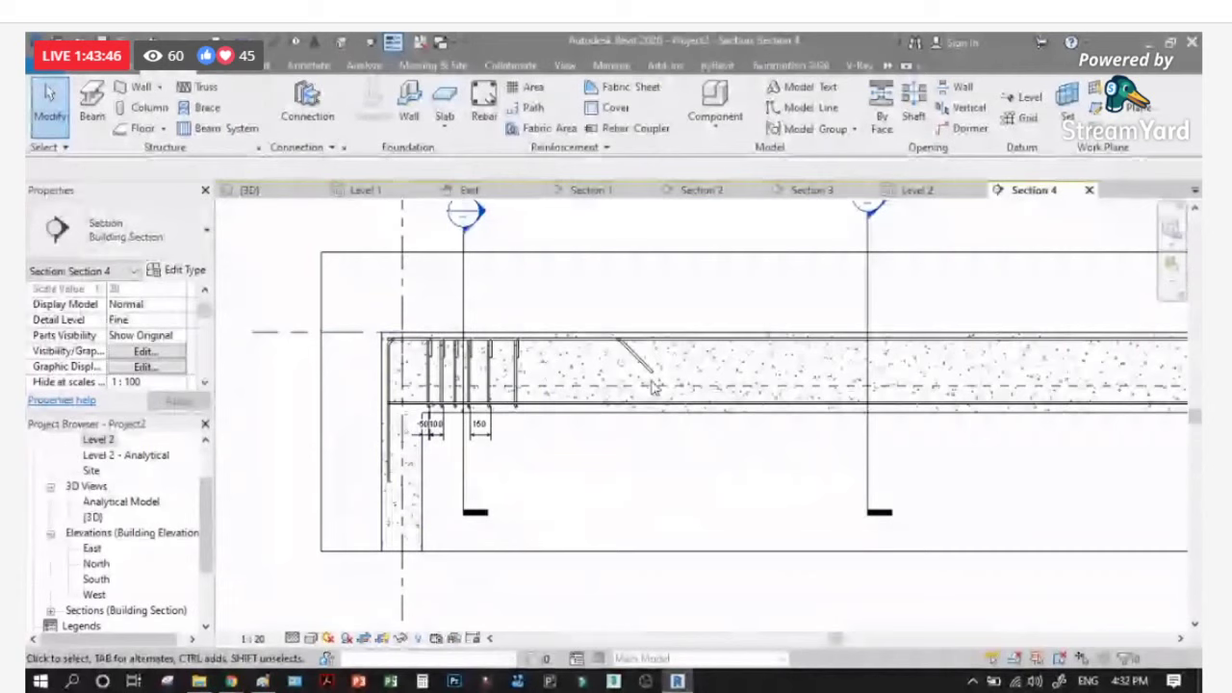
# Step: Set the bent-up bar's layout to Fixed Number with a quantity of 2
pyautogui.click(640, 362)
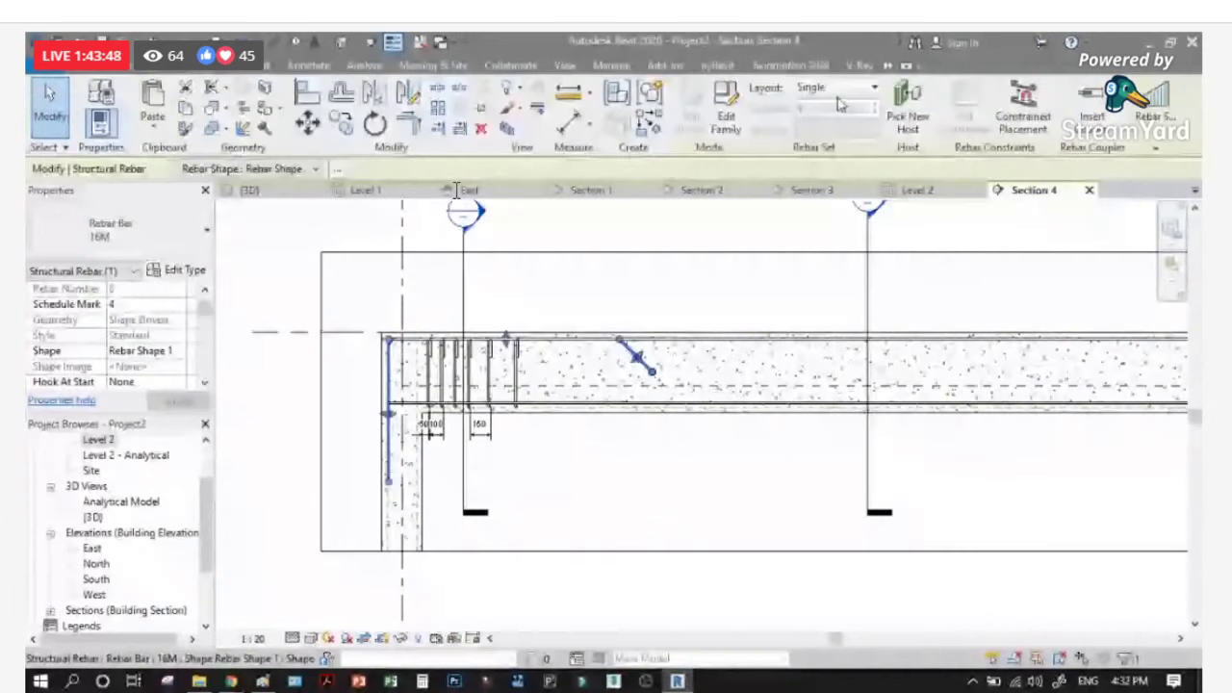
pyautogui.click(874, 93)
pyautogui.click(866, 122)
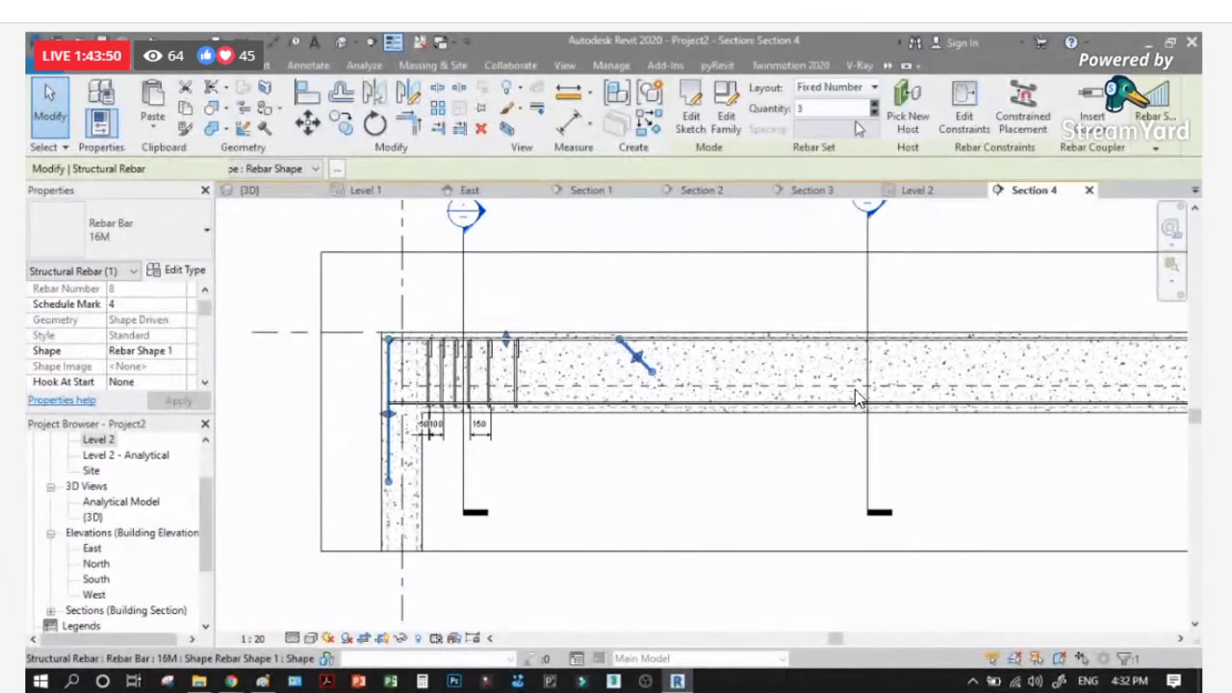
pyautogui.click(874, 113)
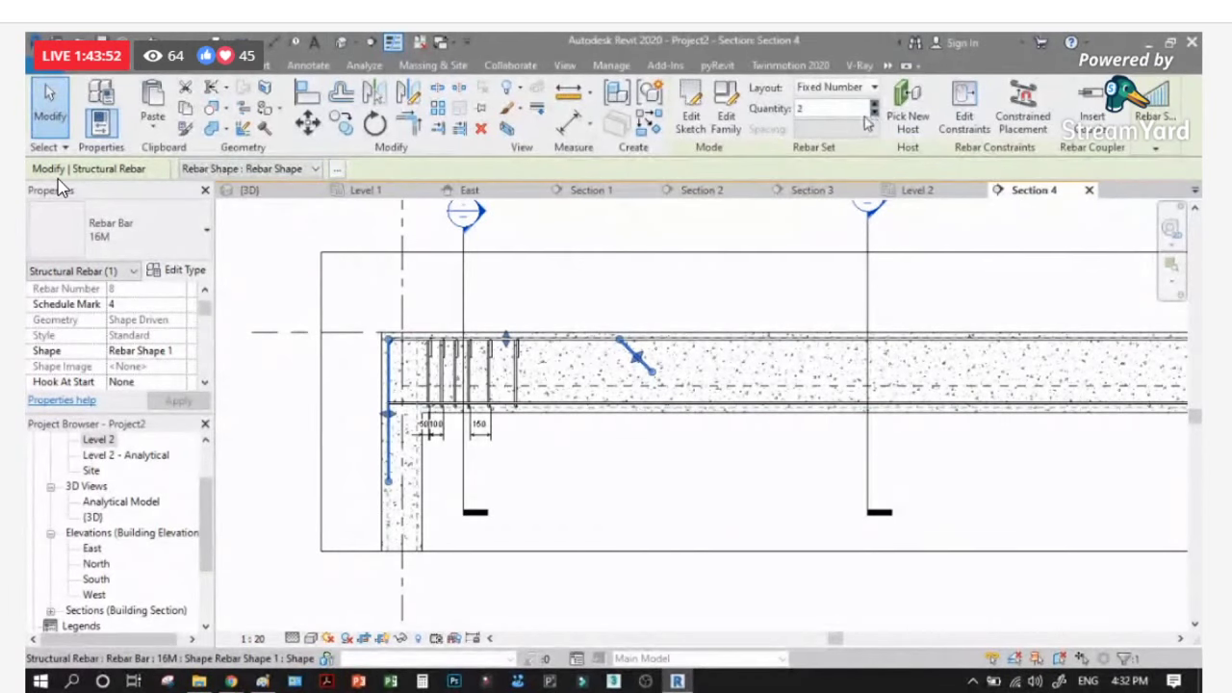
# Step: Bring up the beam's Section 5 cross-section view
pyautogui.scroll(-3, 592, 281)
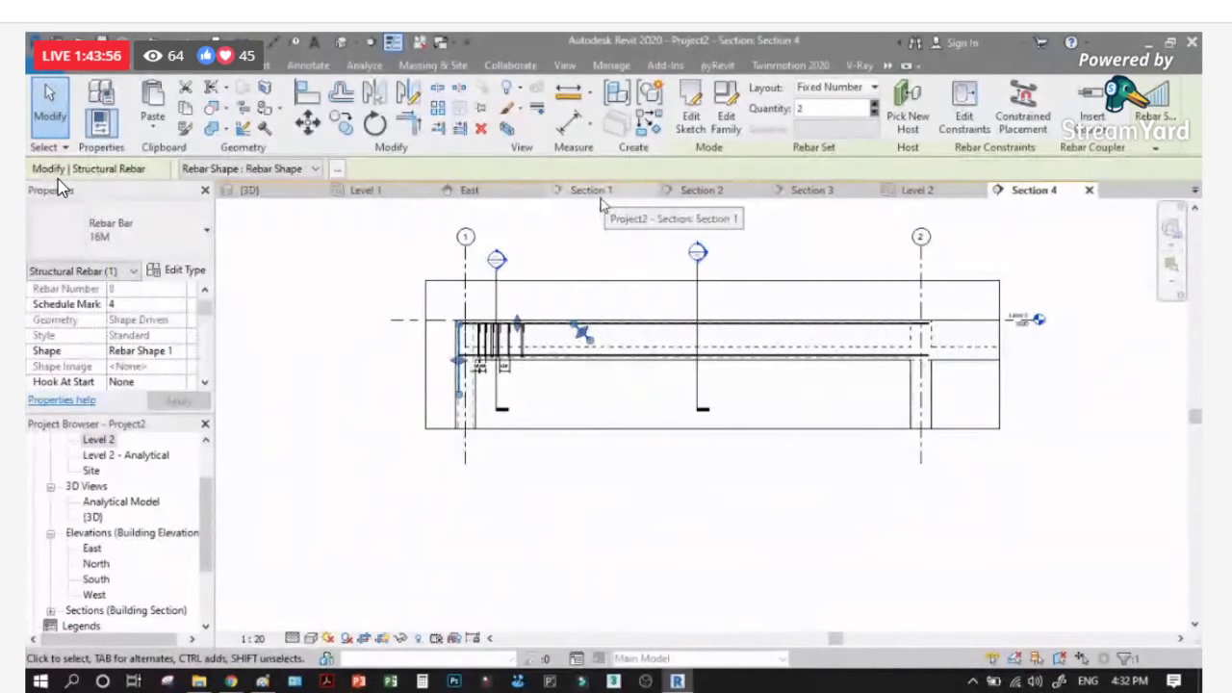
pyautogui.scroll(2, 551, 358)
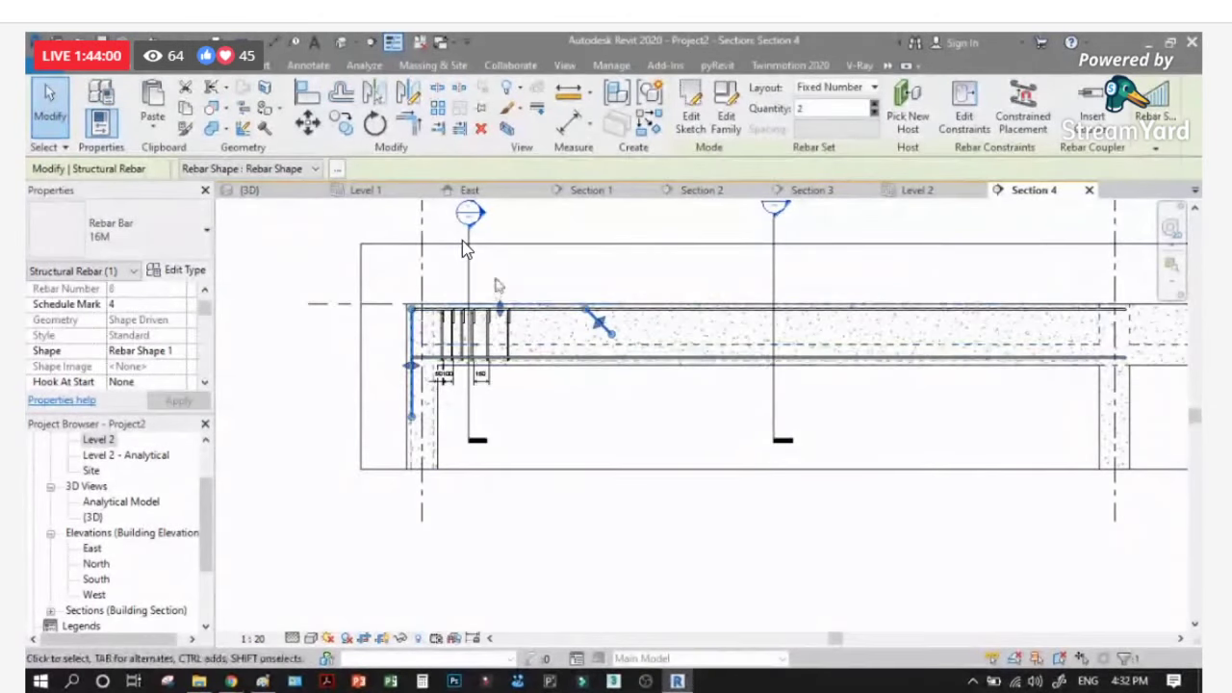
pyautogui.scroll(3, 260, 276)
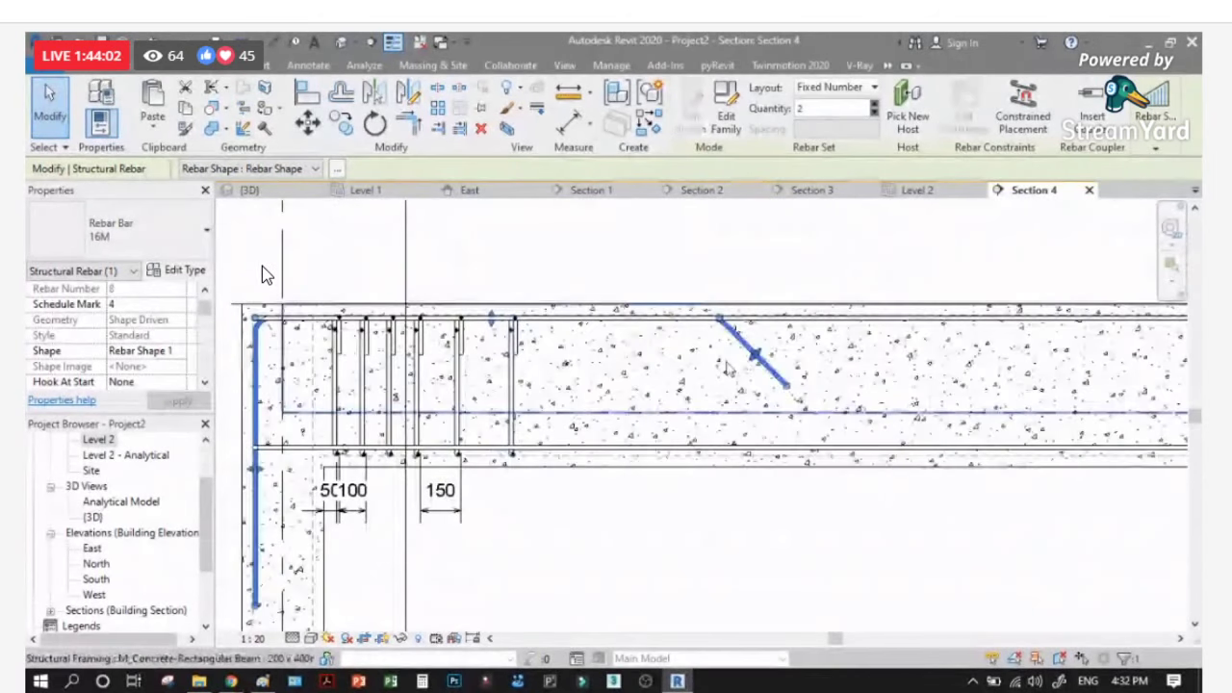
pyautogui.scroll(-3, 262, 265)
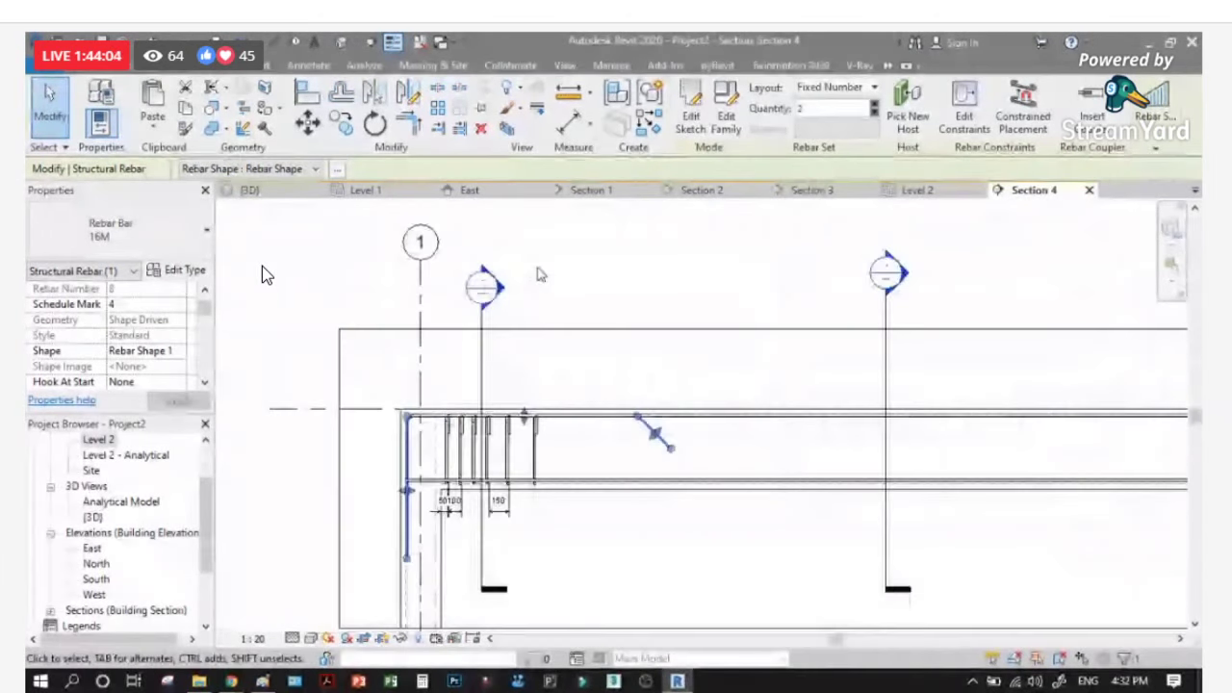
pyautogui.click(262, 265)
pyautogui.hotkey('ctrl', 'Tab')
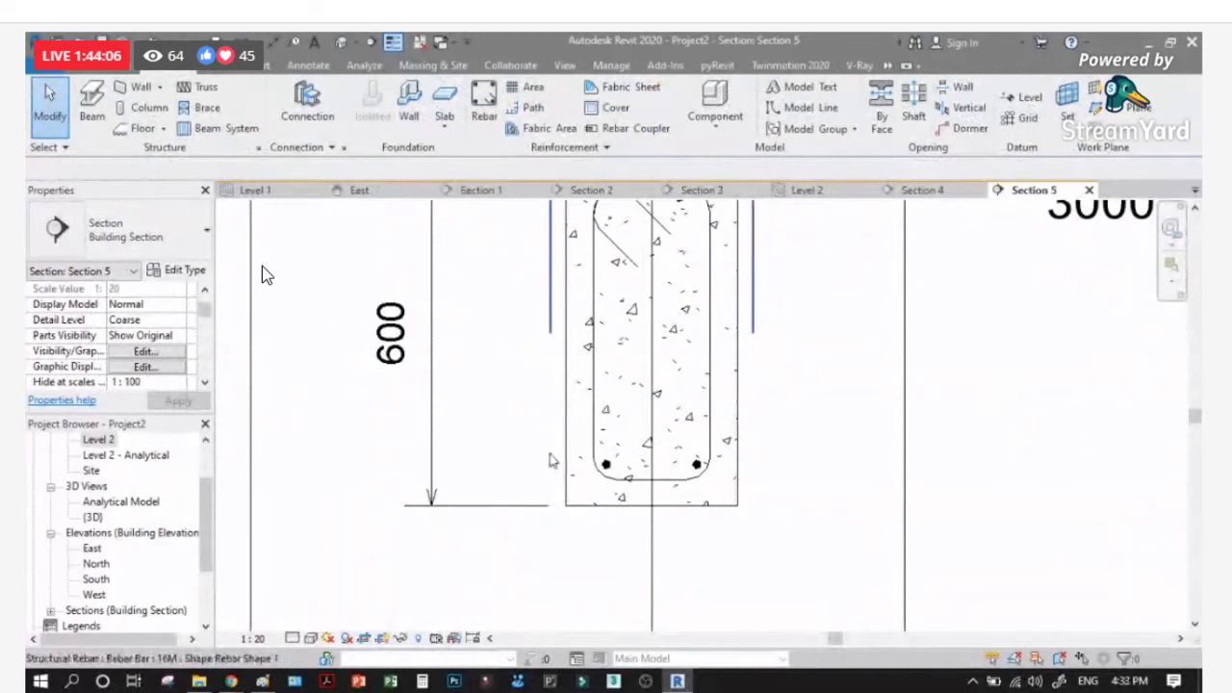
# Step: Inspect a top bar in Section 5, then return to Section 4 showing the whole beam
pyautogui.scroll(3, 262, 267)
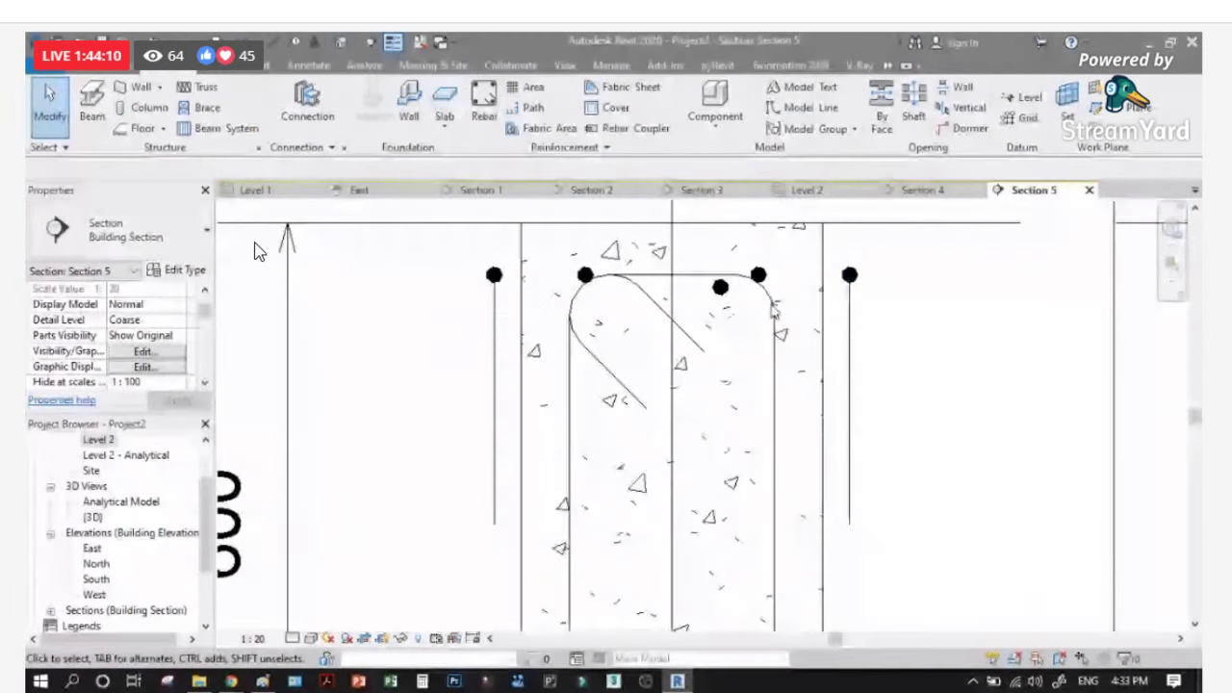
pyautogui.click(720, 287)
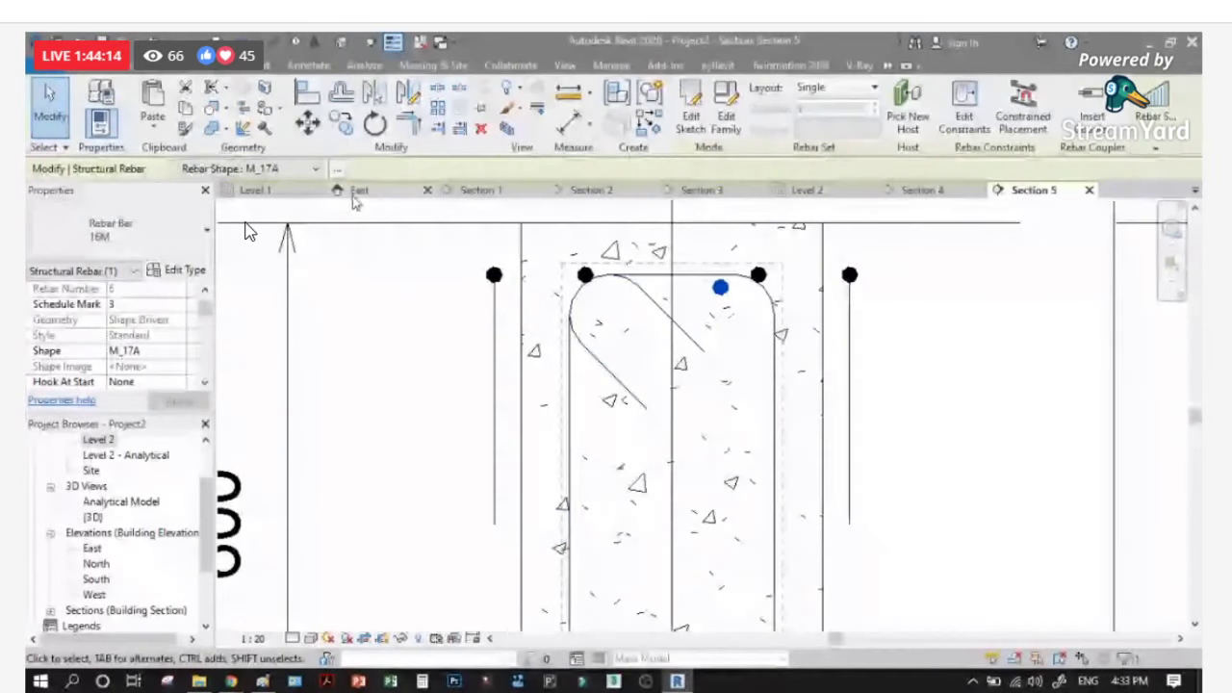
pyautogui.click(917, 191)
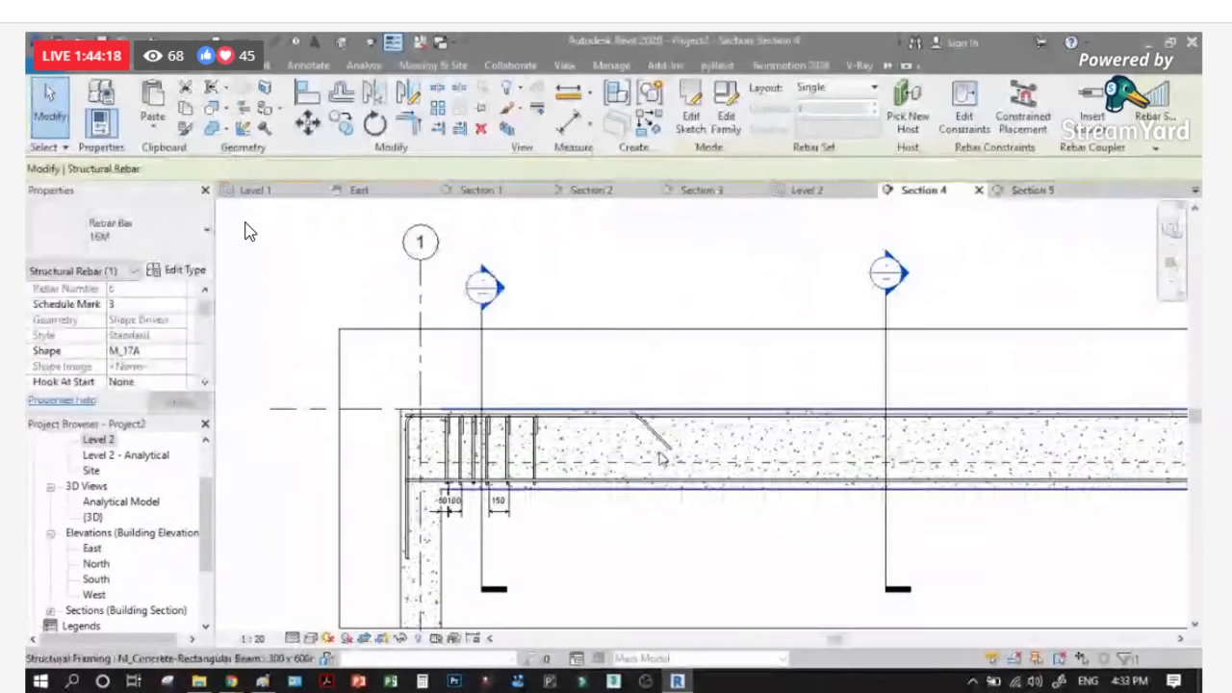
pyautogui.hotkey('ctrl', 'z')
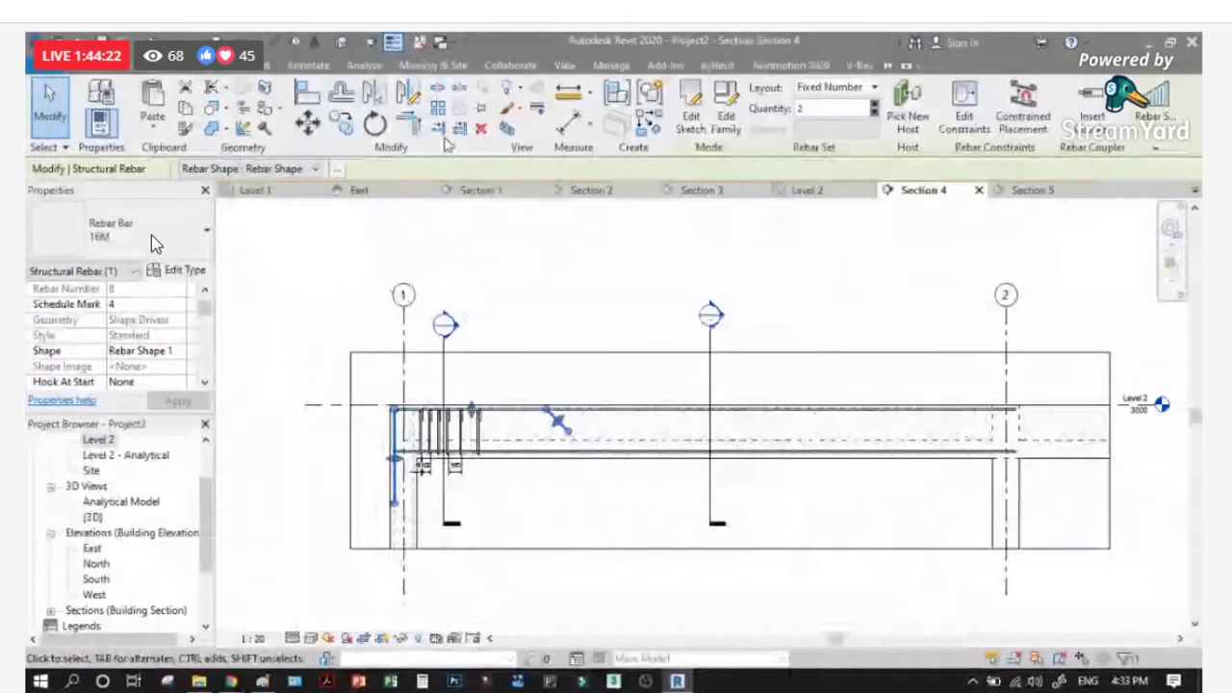
# Step: Switch to the 3D view and display the frame as wireframe
pyautogui.click(342, 43)
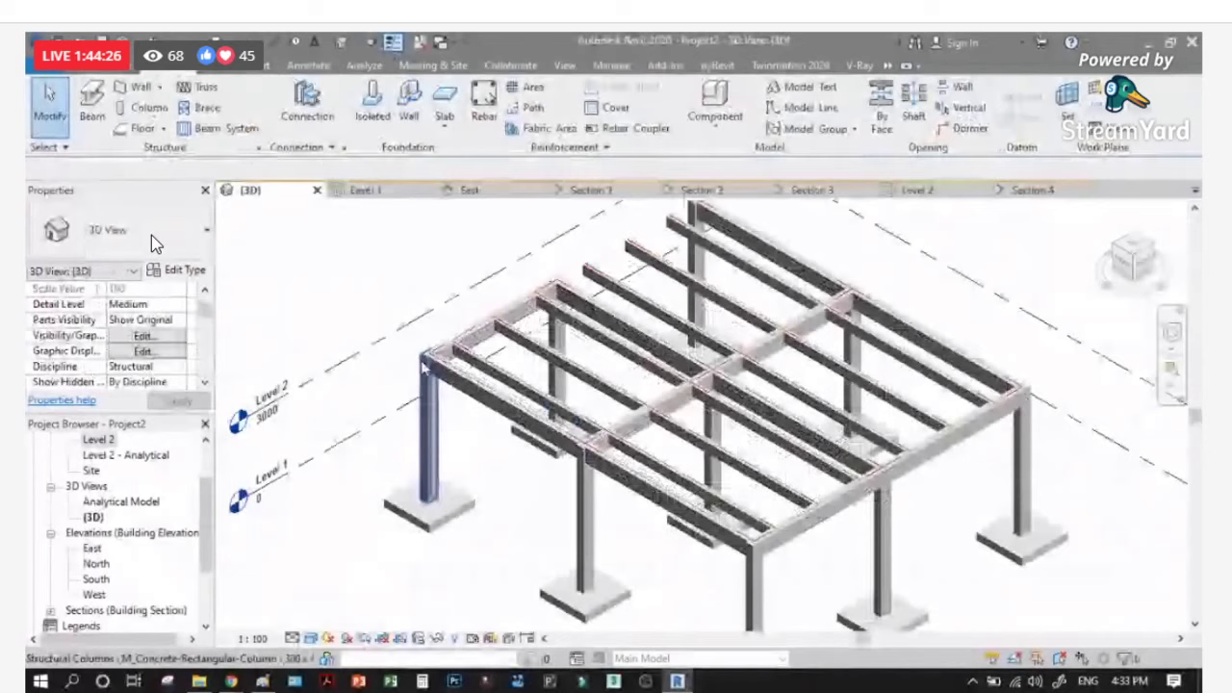
pyautogui.press('w')
pyautogui.press('f')
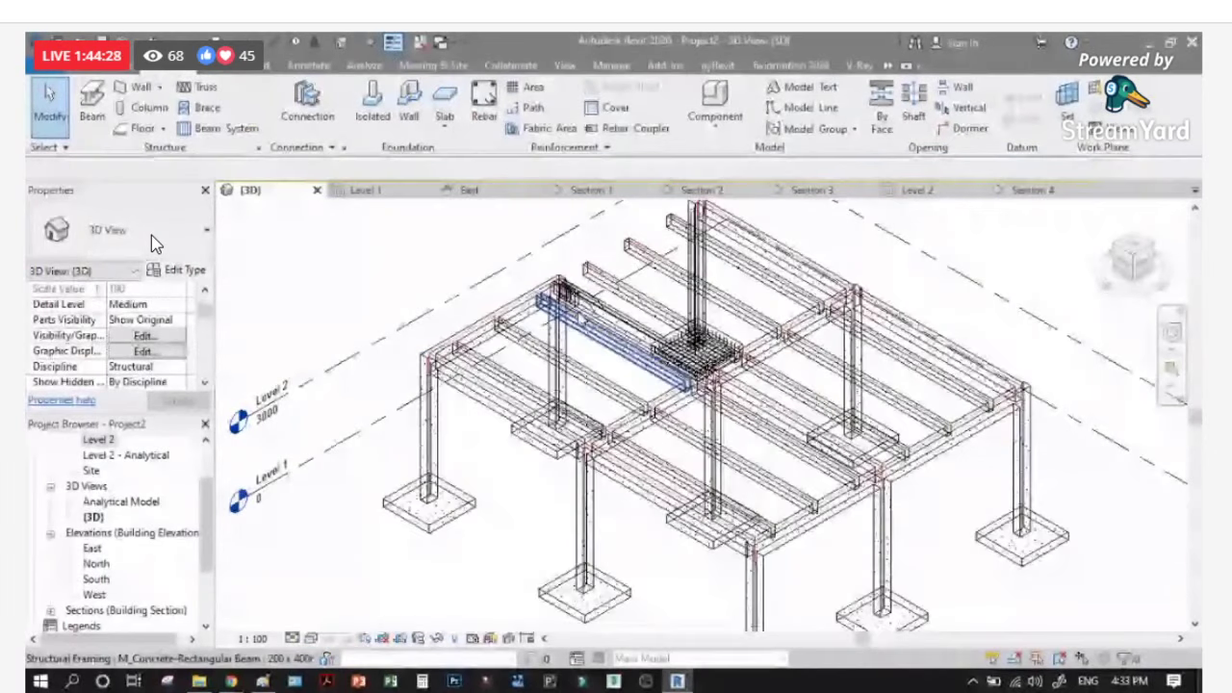
pyautogui.scroll(5, 238, 230)
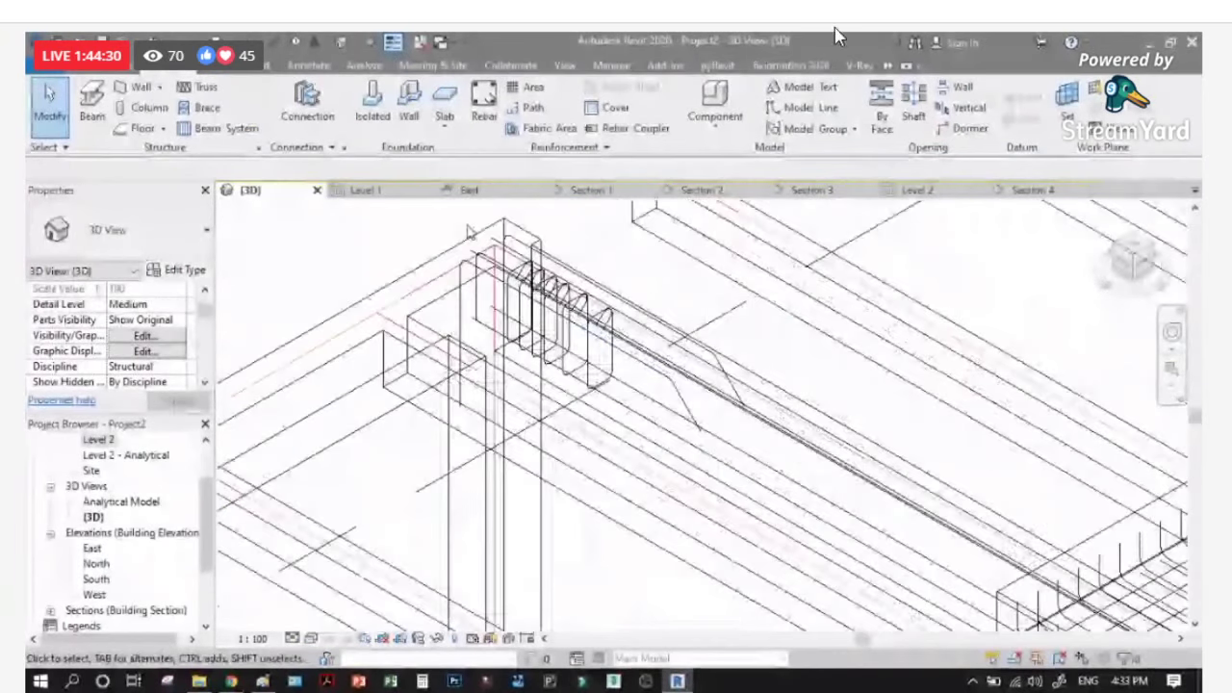
pyautogui.scroll(2, 586, 356)
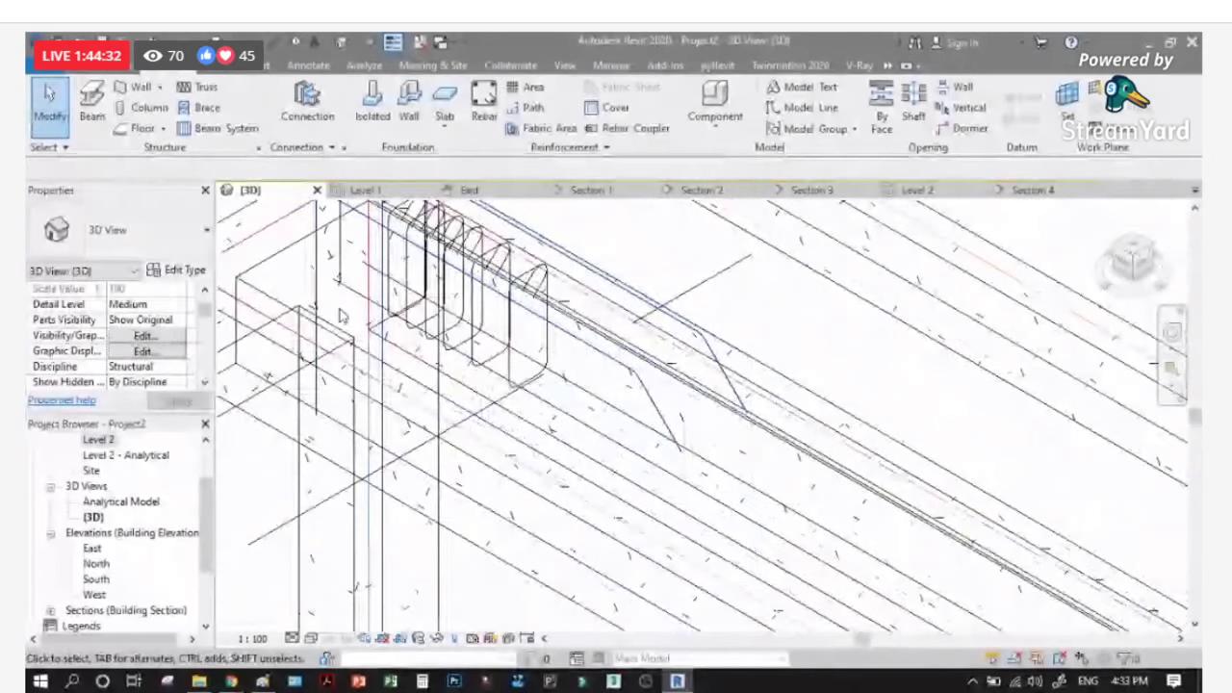
pyautogui.scroll(-2, 339, 317)
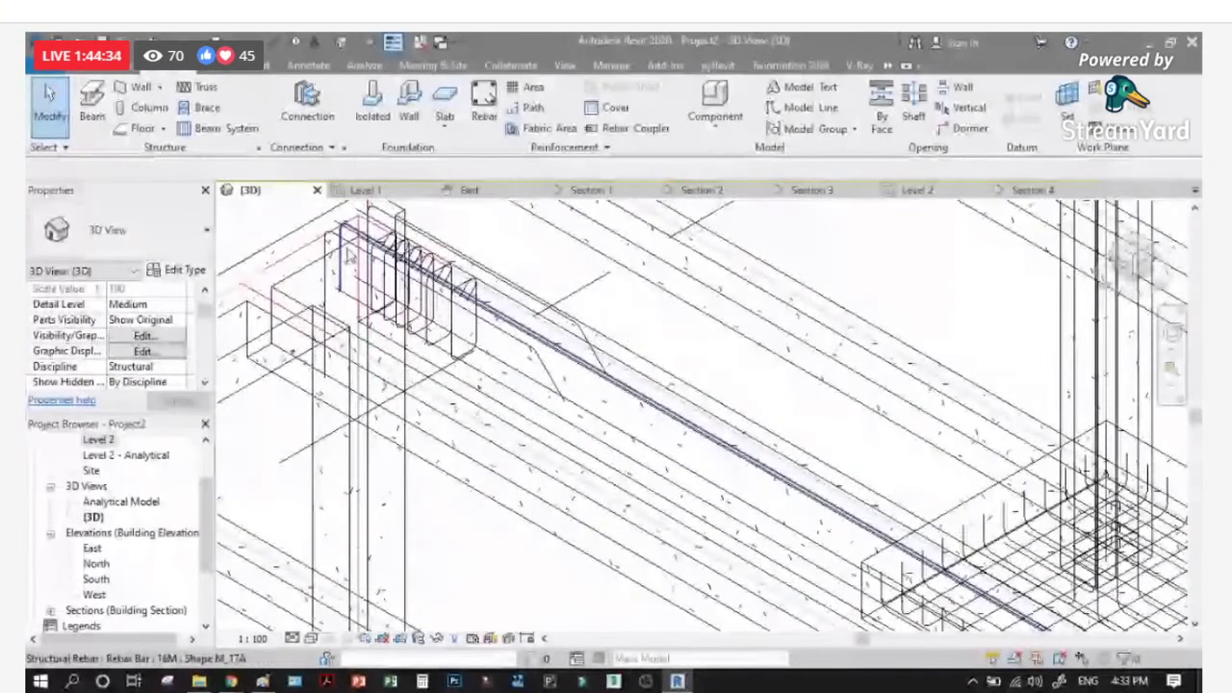
pyautogui.scroll(2, 349, 256)
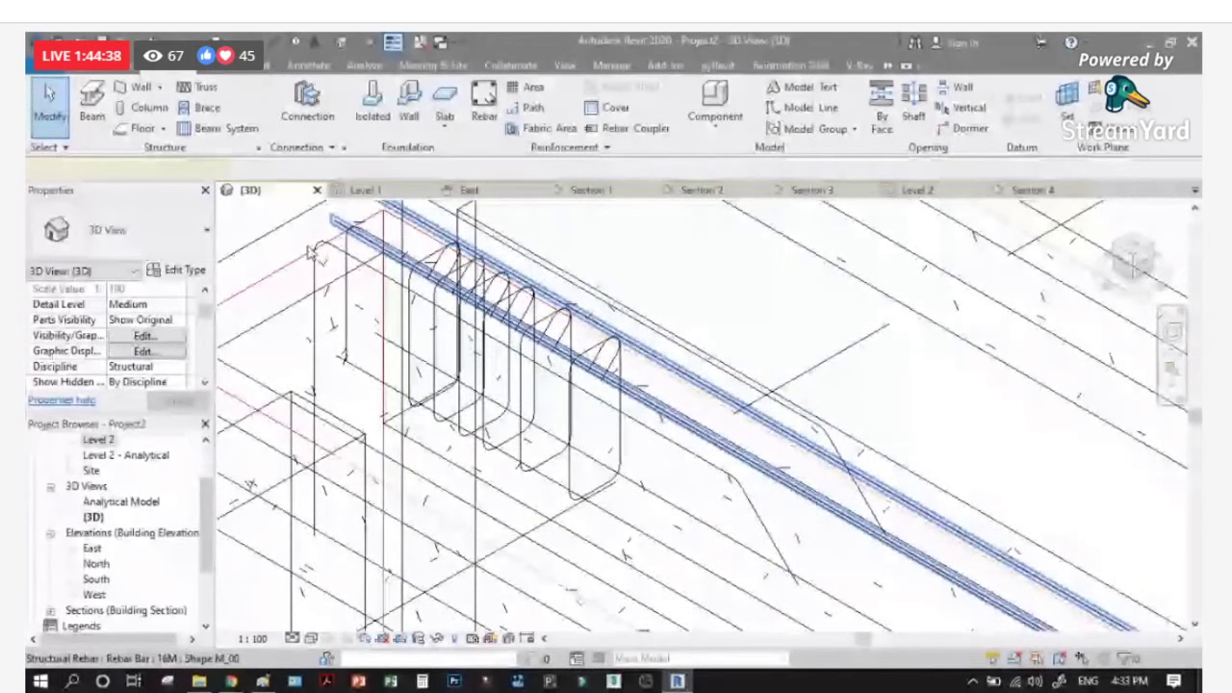
# Step: Change the bent-up bar's layout to Single and return to Section 4
pyautogui.click(309, 252)
pyautogui.scroll(-2, 310, 252)
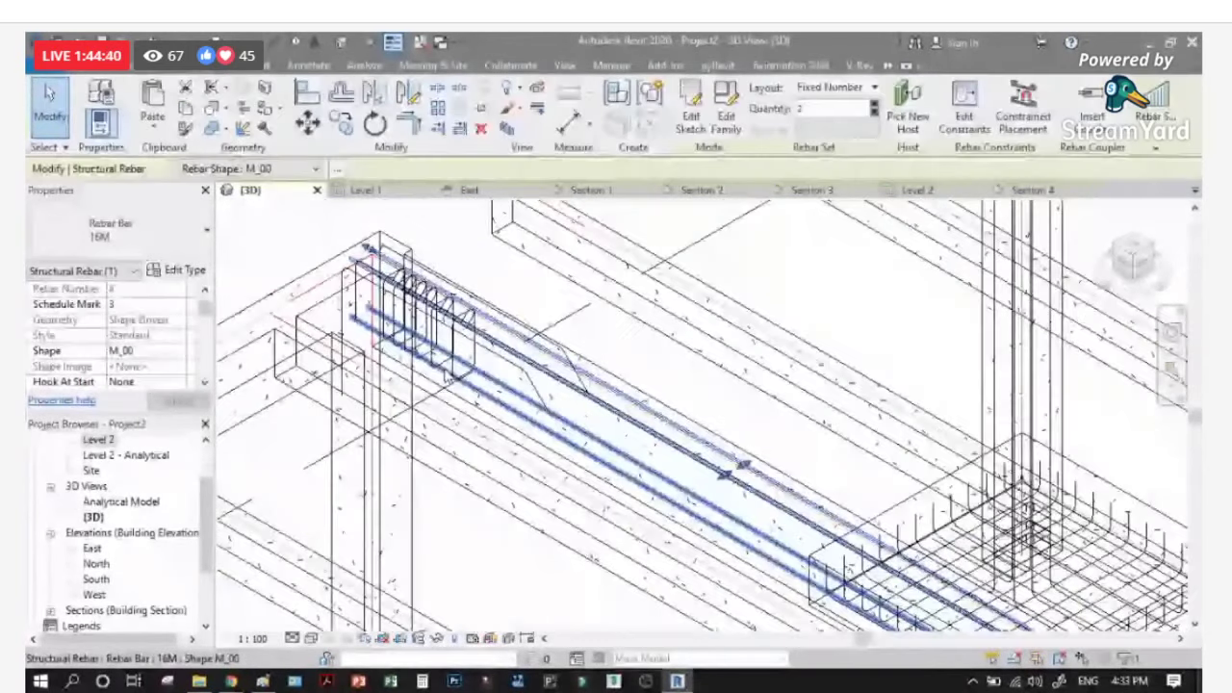
pyautogui.scroll(3, 597, 387)
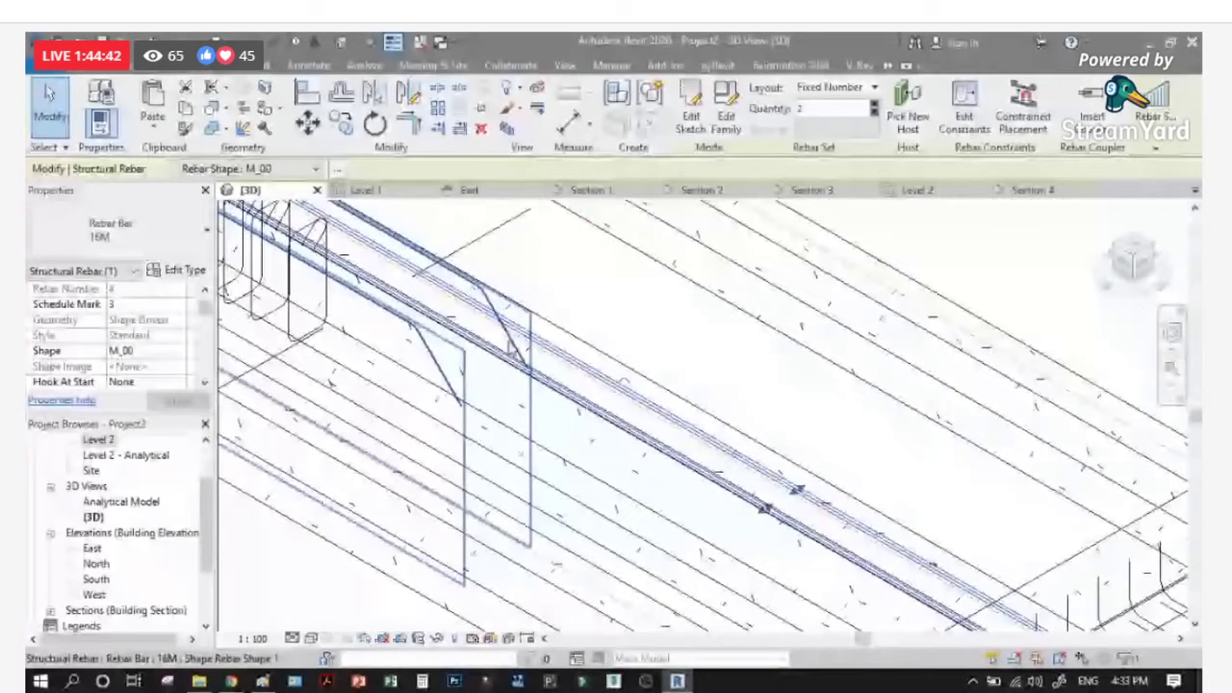
pyautogui.click(597, 386)
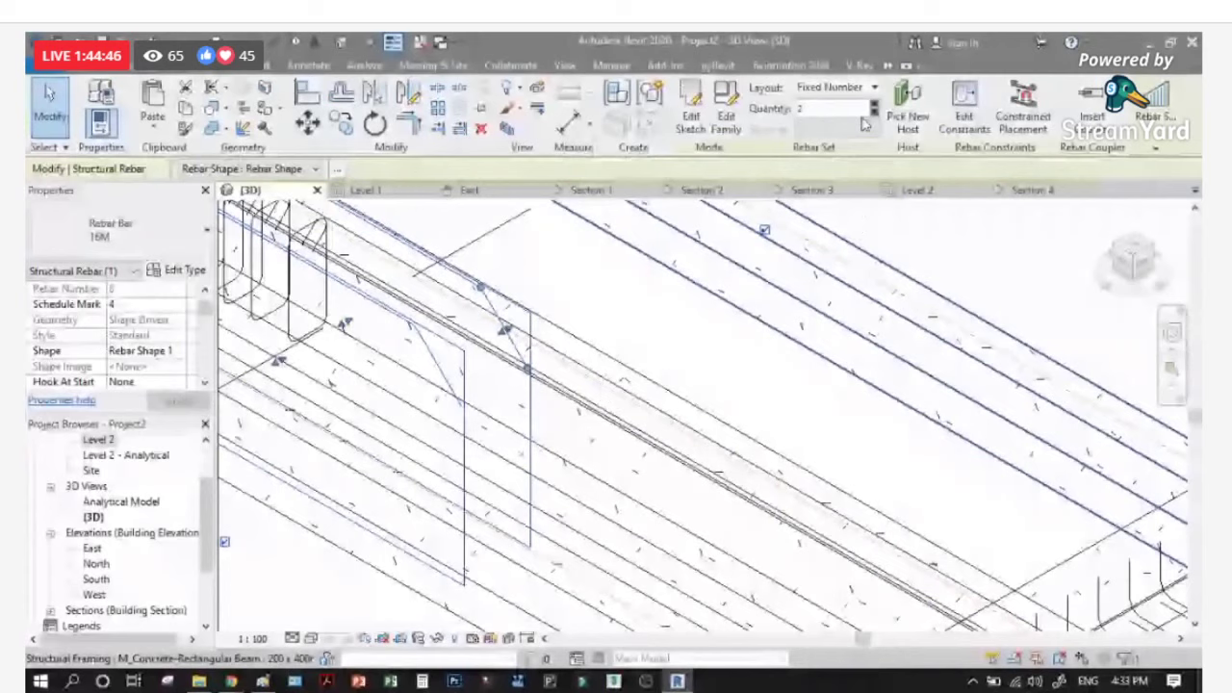
pyautogui.hotkey('ctrl', 'z')
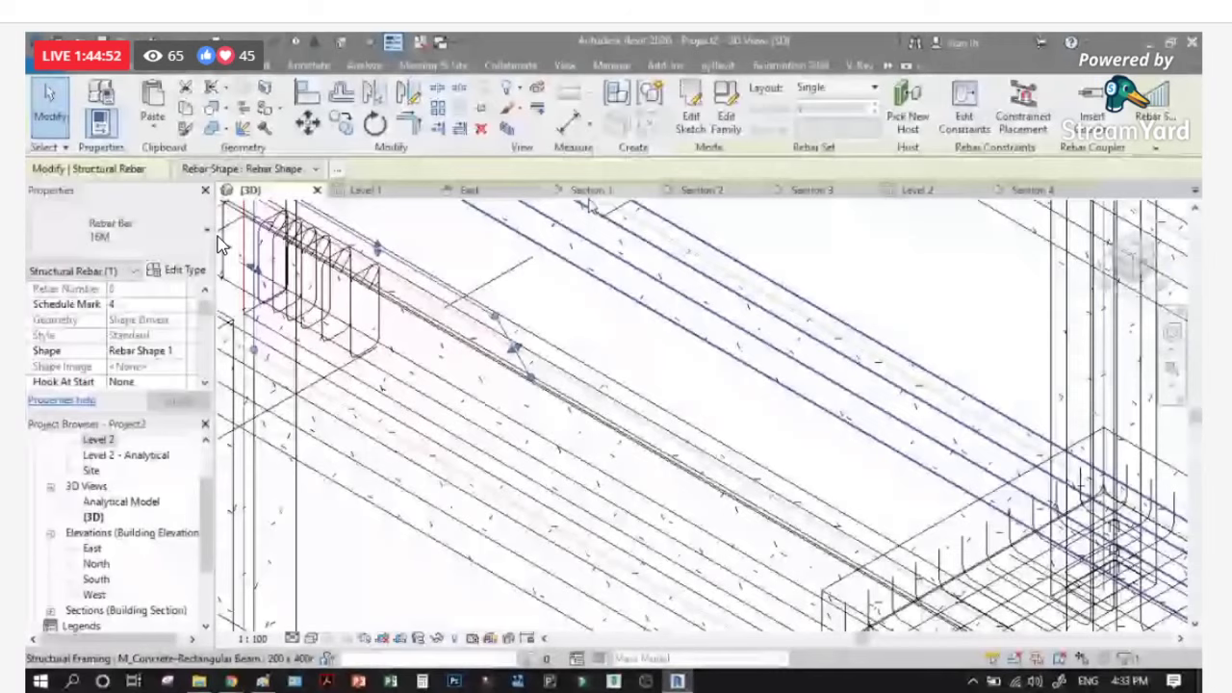
pyautogui.hotkey('ctrl', 'Tab')
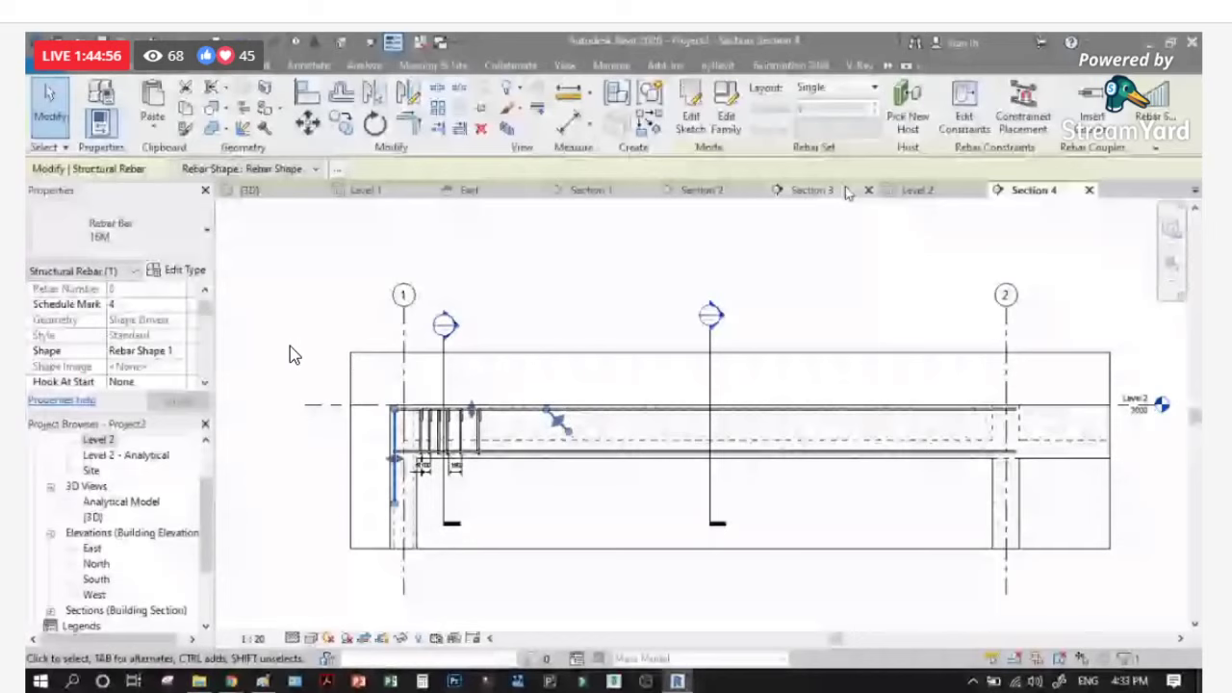
# Step: Switch through Section 3 to the Level 2 structural plan
pyautogui.hotkey('ctrl', 'Tab')
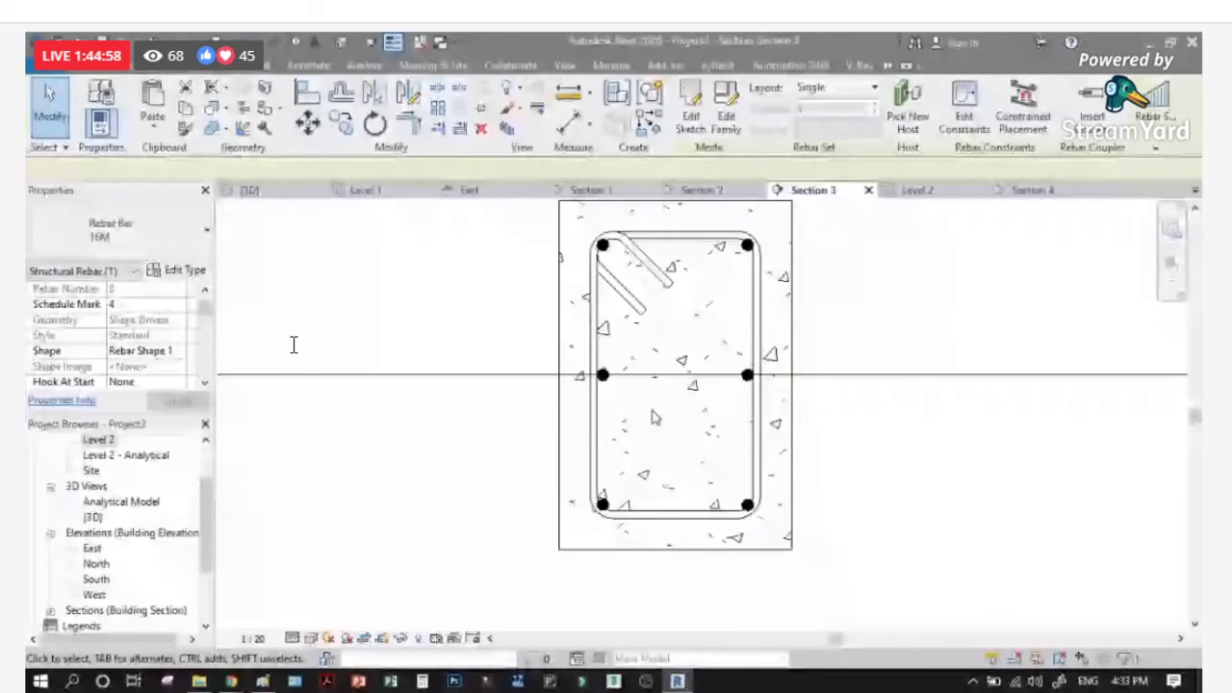
pyautogui.scroll(-5, 654, 417)
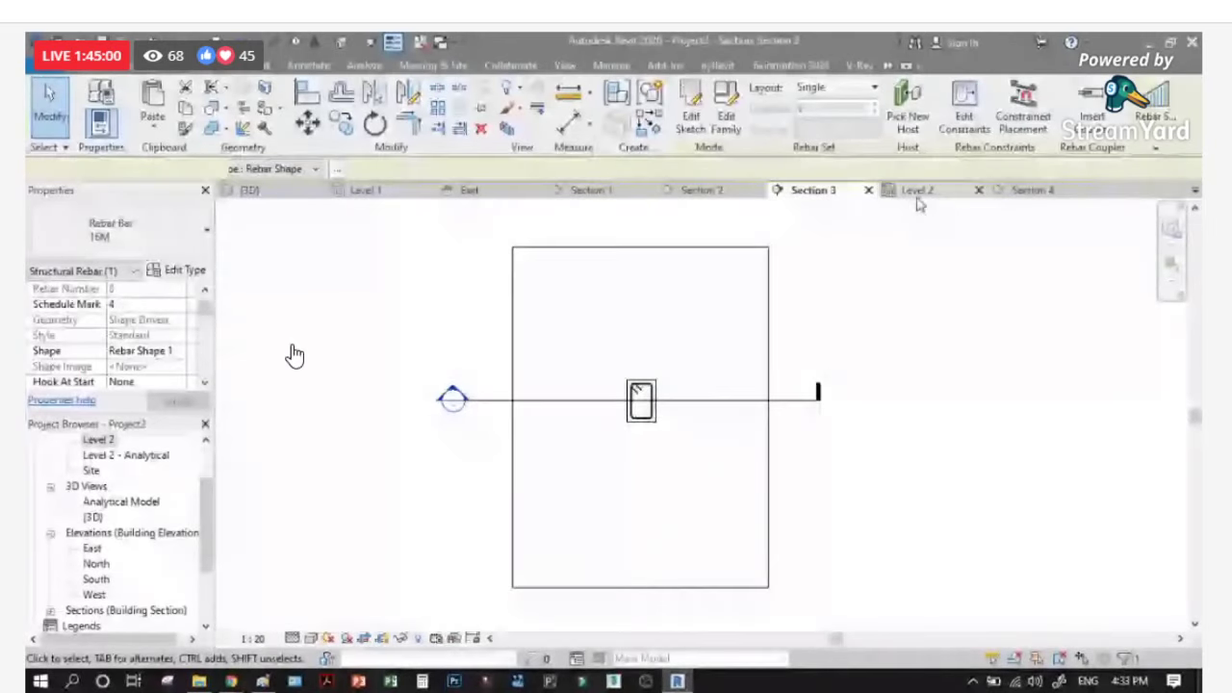
pyautogui.hotkey('ctrl', 'Tab')
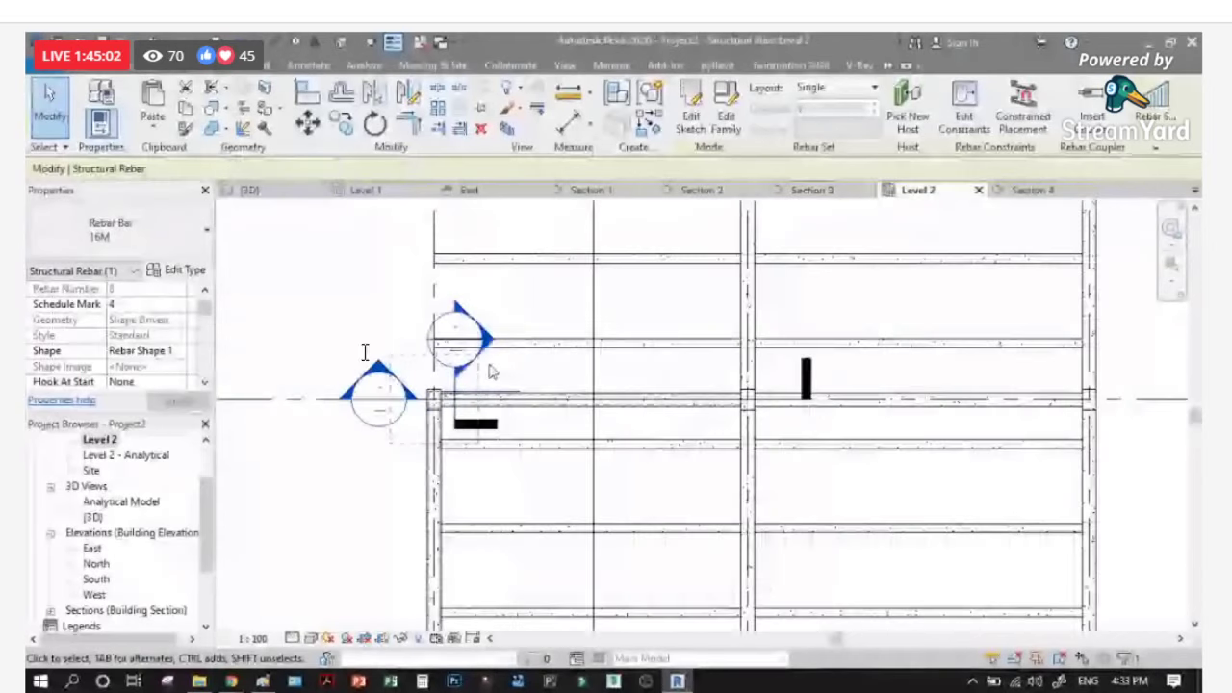
pyautogui.scroll(3, 419, 389)
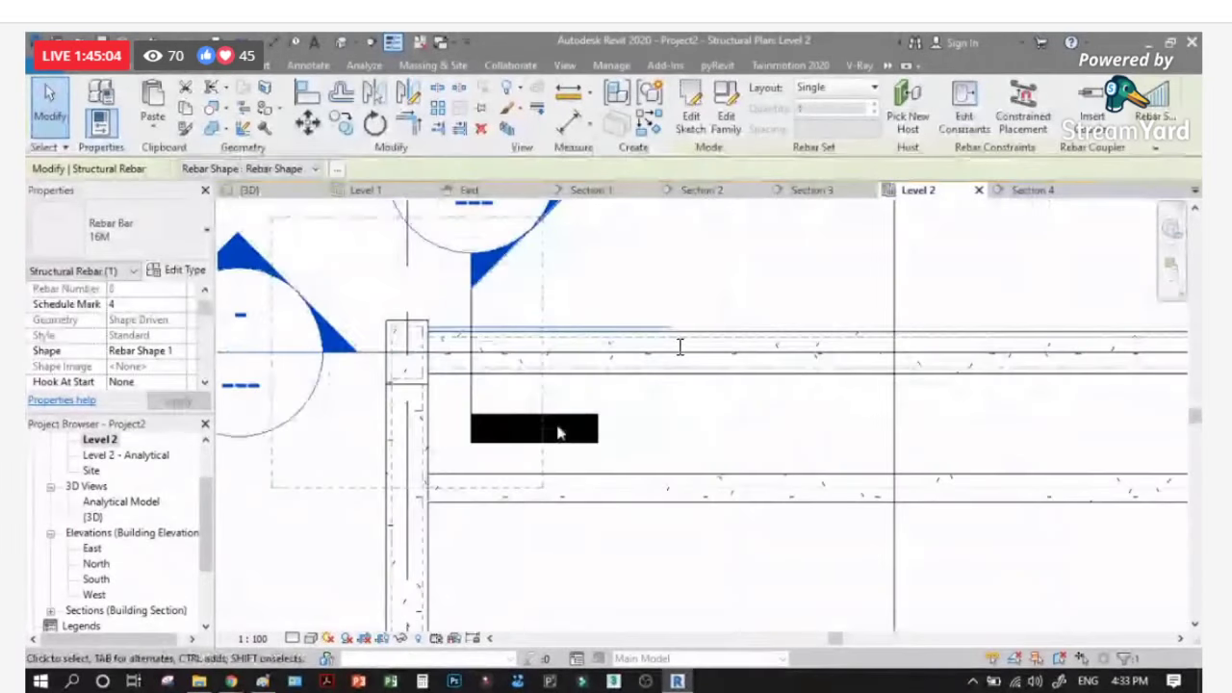
pyautogui.scroll(-2, 655, 299)
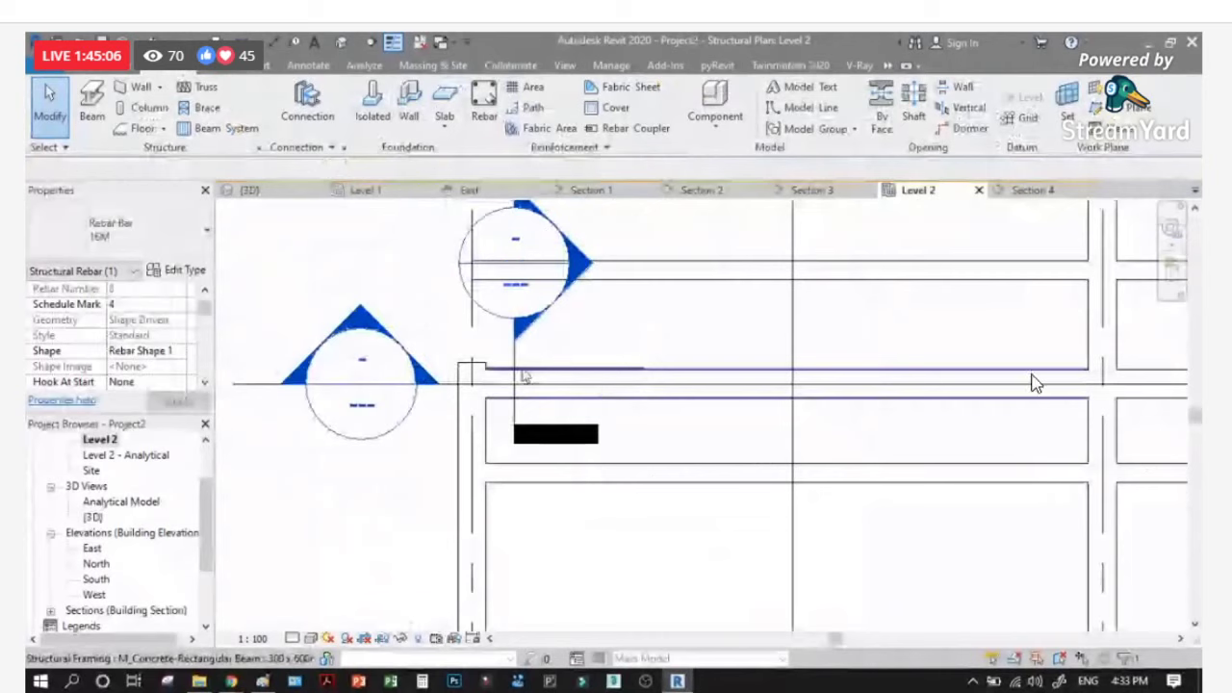
pyautogui.scroll(4, 1035, 385)
# Step: Drag the bent-up bar into position along the beam's side in the plan
pyautogui.press('Escape')
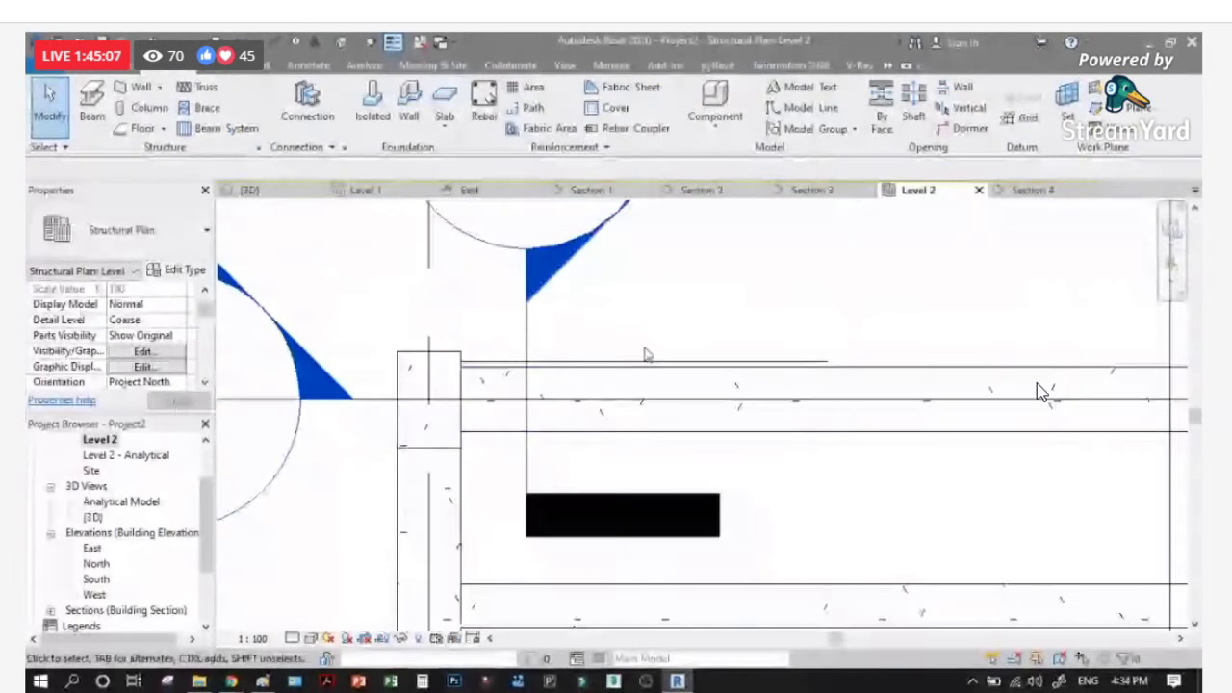
pyautogui.click(799, 363)
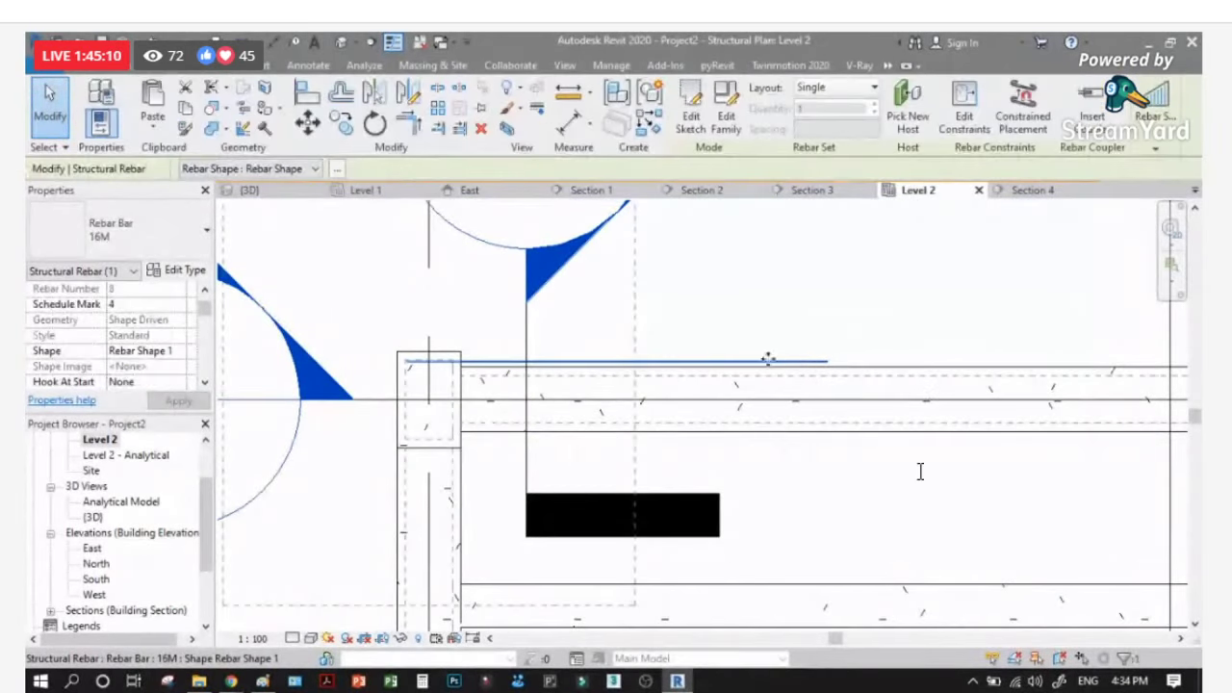
pyautogui.scroll(3, 286, 223)
pyautogui.scroll(2, 399, 352)
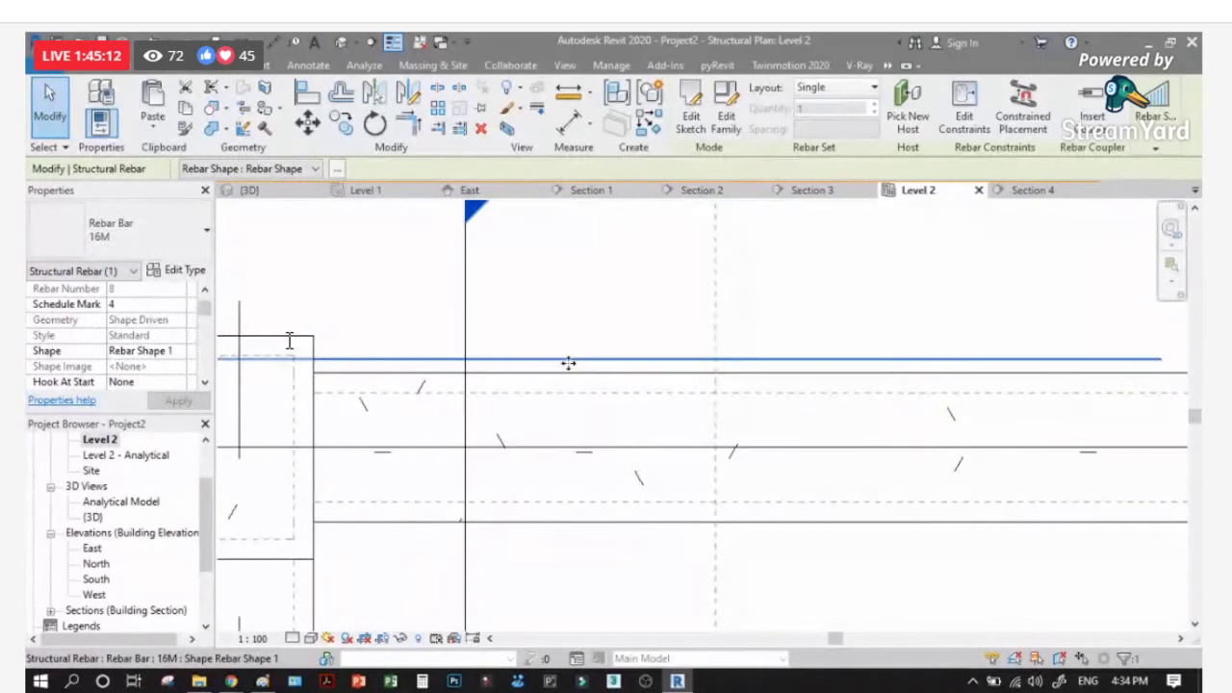
pyautogui.moveTo(571, 408)
pyautogui.mouseDown()
pyautogui.moveTo(571, 453)
pyautogui.moveTo(575, 421)
pyautogui.mouseUp()
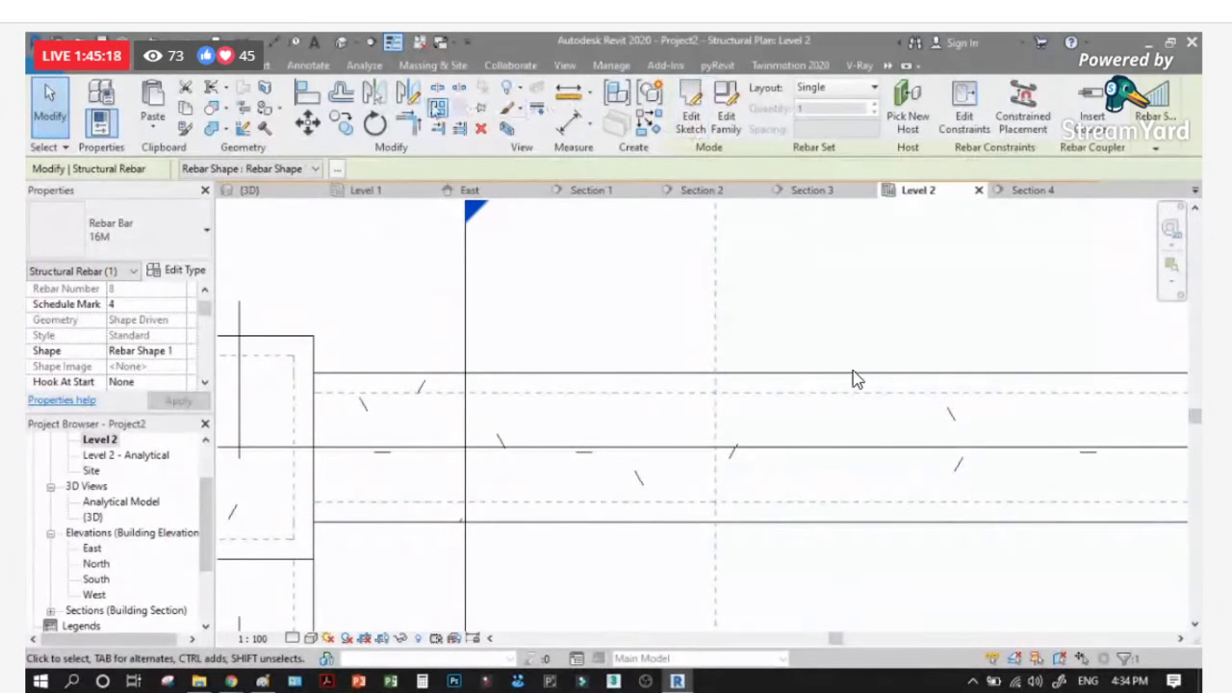
# Step: Mirror the bent-up bar across the beam centreline onto the opposite side with MM
pyautogui.press('m')
pyautogui.press('m')
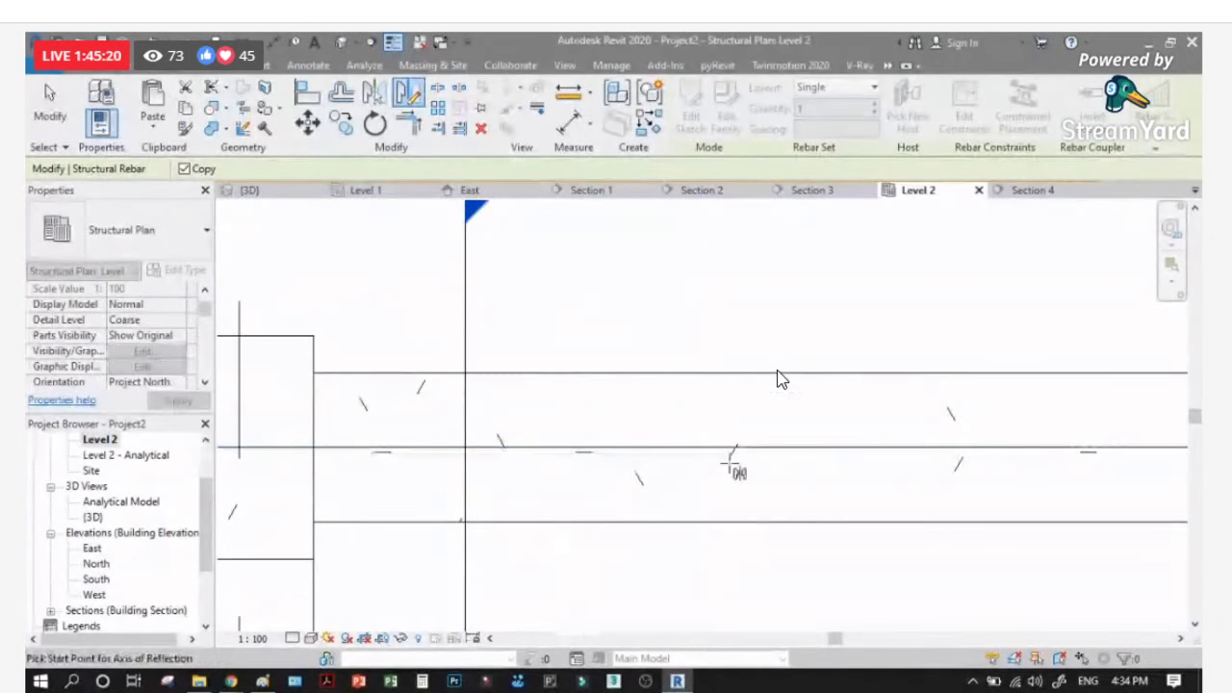
pyautogui.click(734, 467)
pyautogui.click(794, 382)
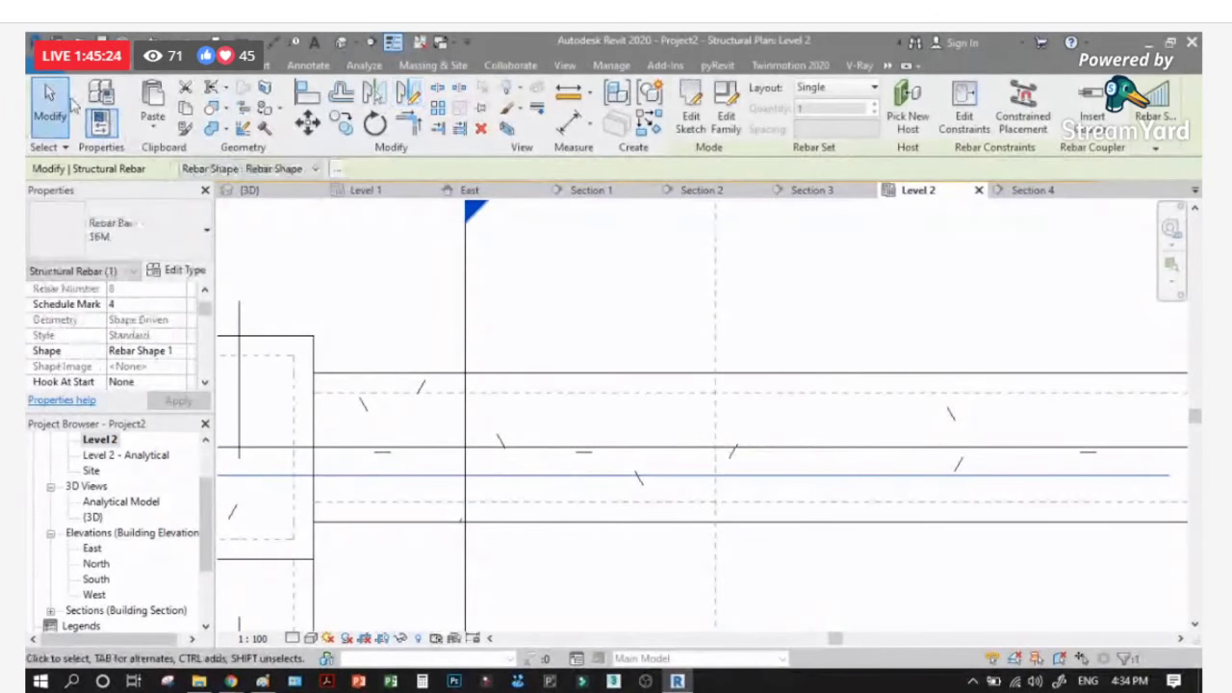
pyautogui.click(511, 261)
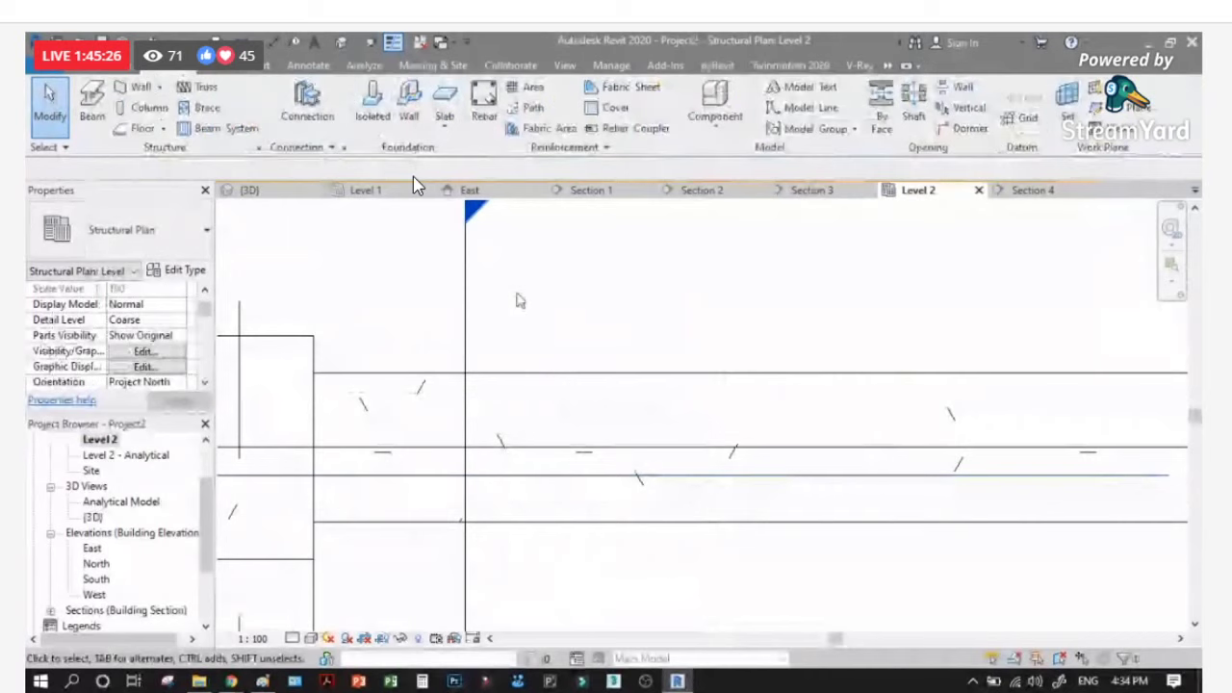
pyautogui.doubleClick(474, 208)
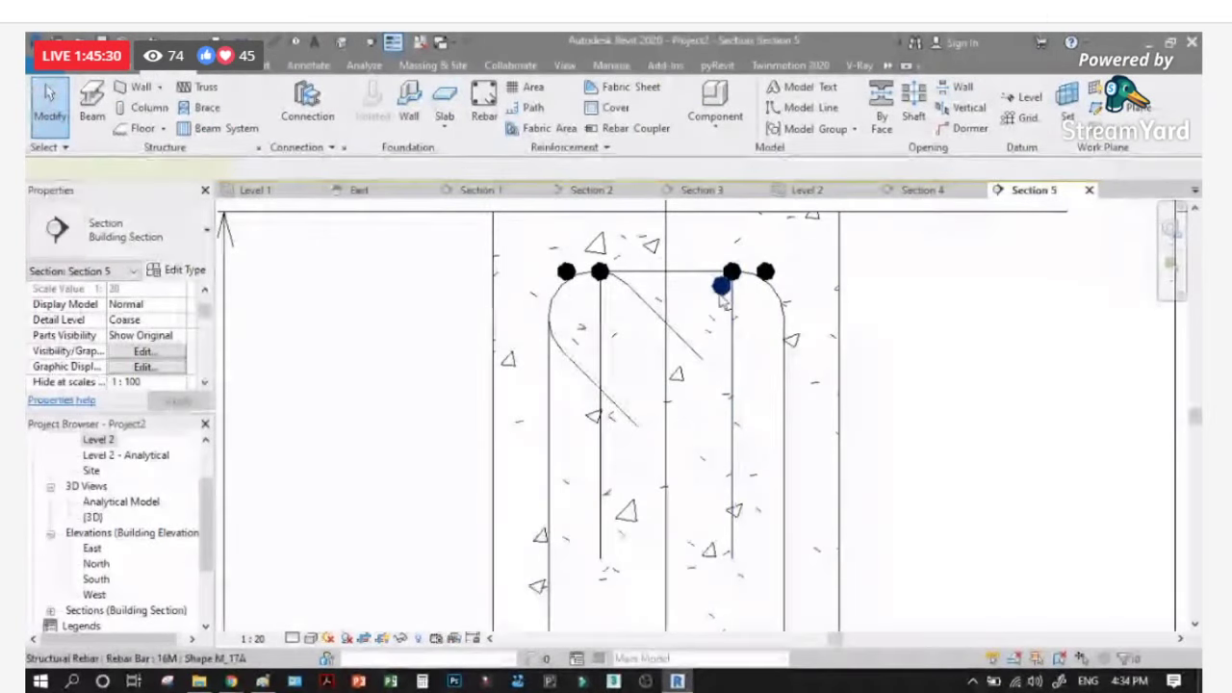
# Step: In Section 5, drag a bent-up bar inward along the stirrup top, away from the corner bar
pyautogui.click(721, 288)
pyautogui.press('Escape')
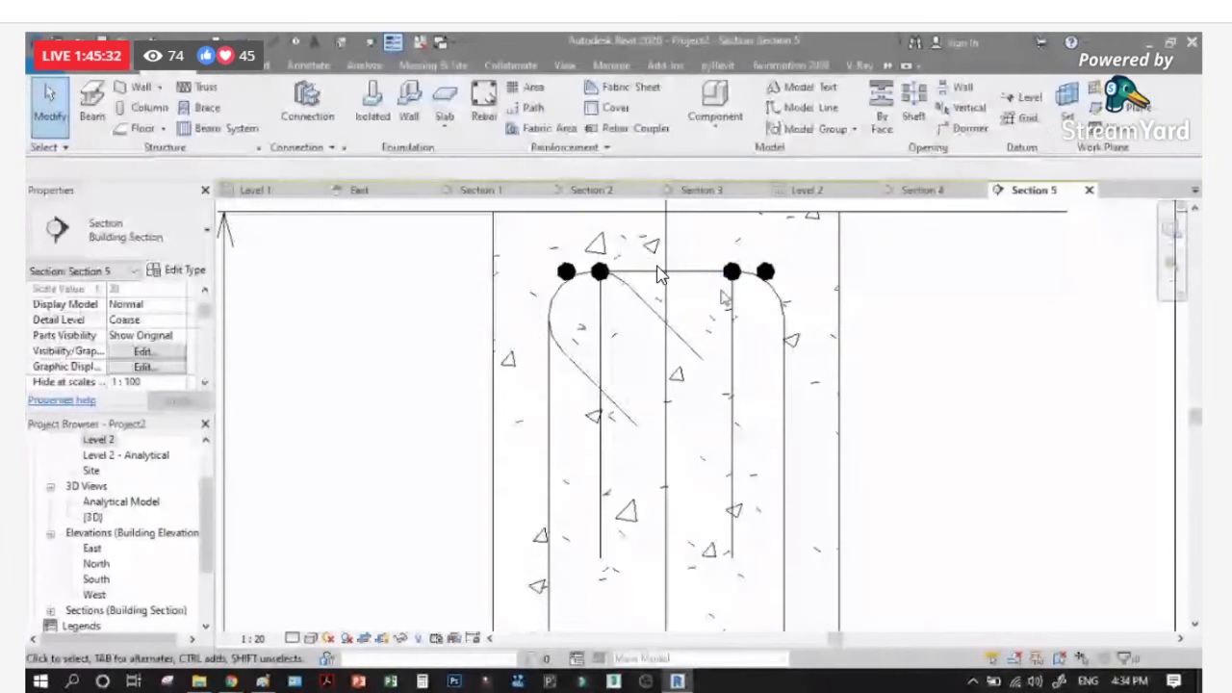
pyautogui.click(601, 279)
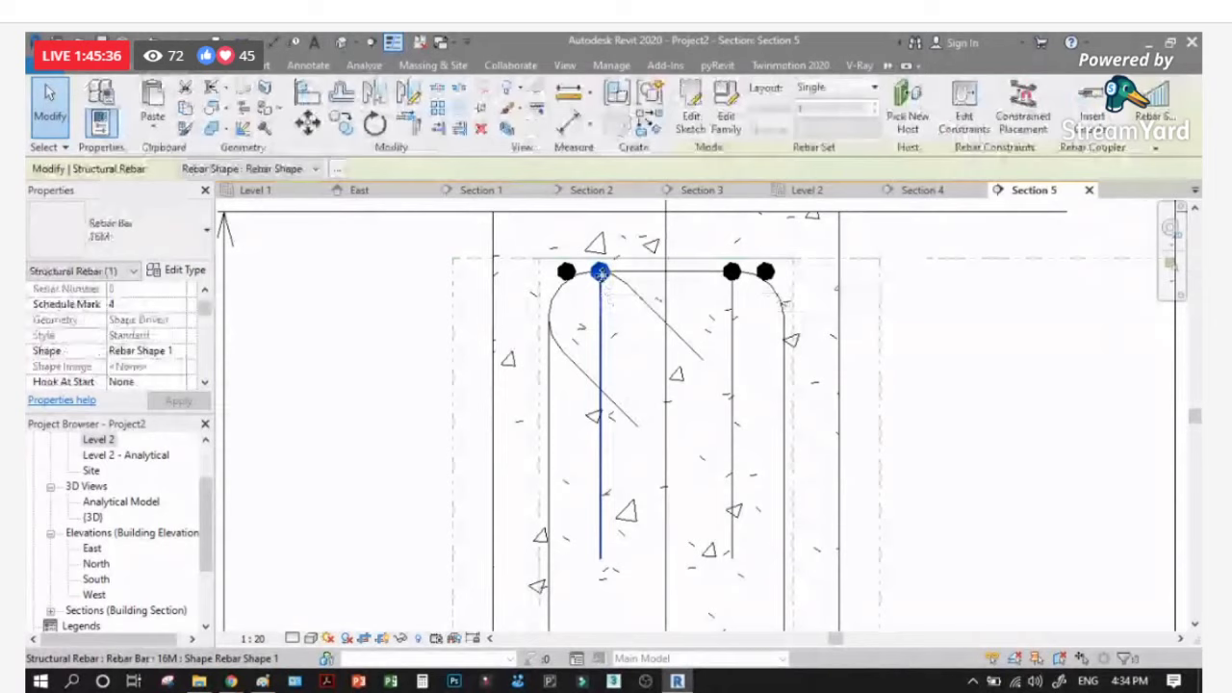
pyautogui.moveTo(600, 273); pyautogui.dragTo(628, 273)
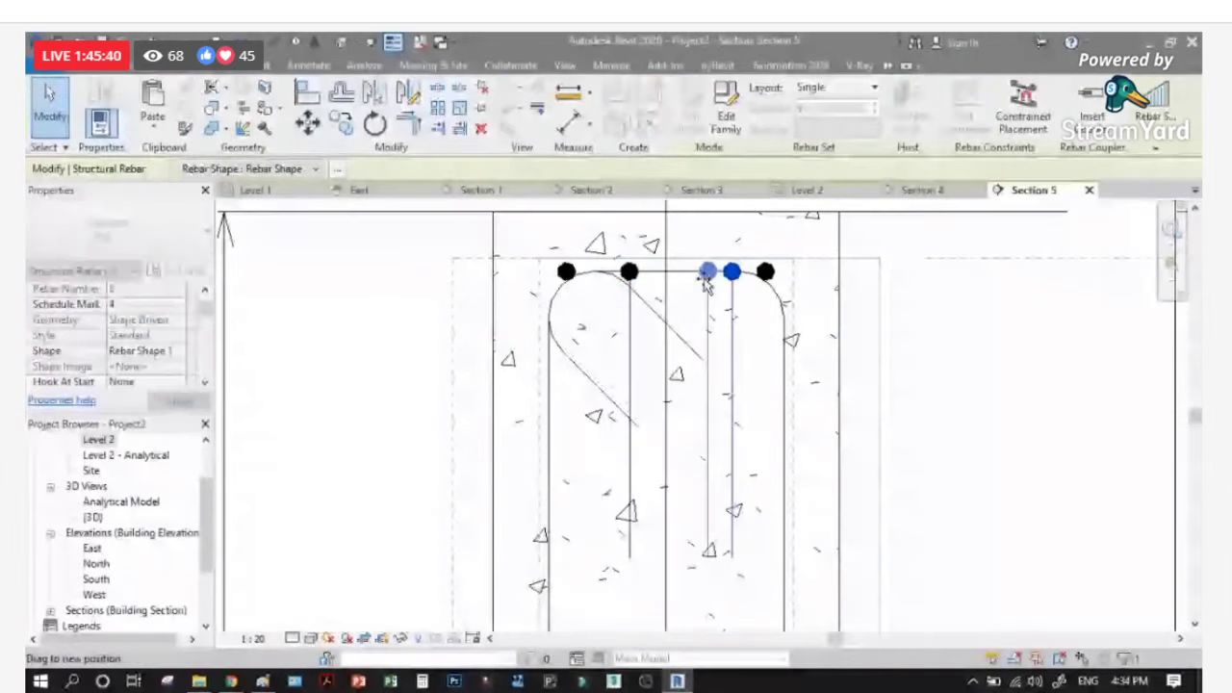
pyautogui.scroll(-2, 531, 275)
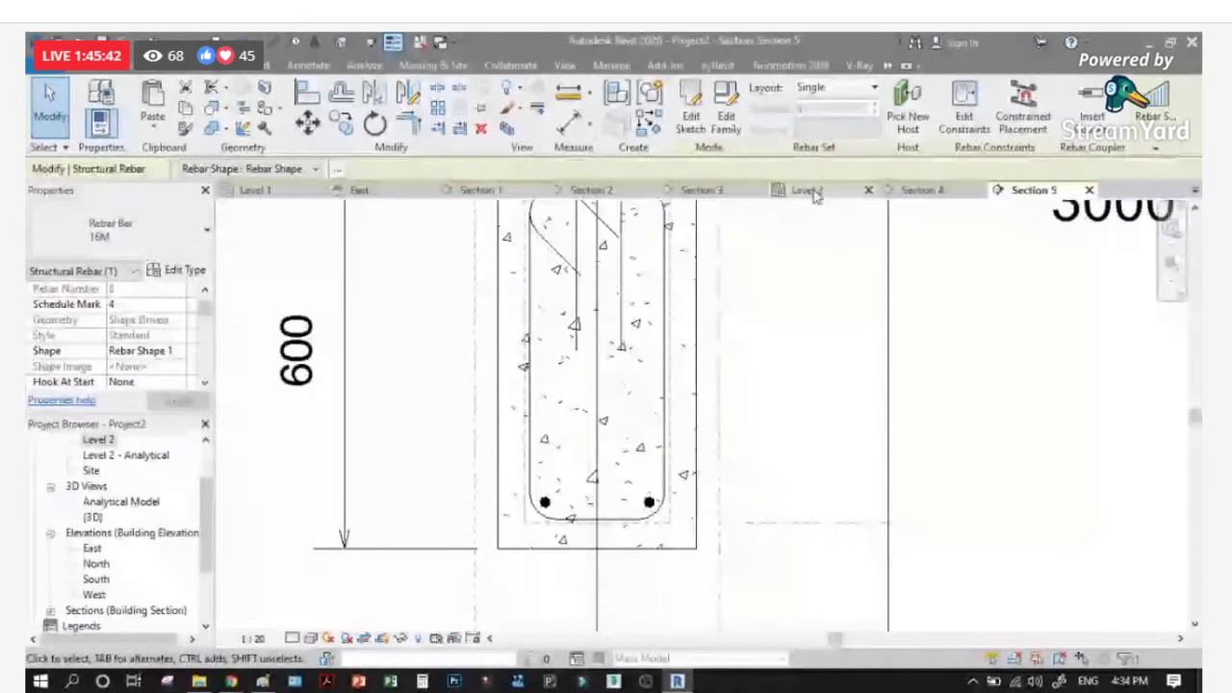
# Step: Return to Section 4 and select, then deselect, the existing rebar in the beam
pyautogui.click(910, 190)
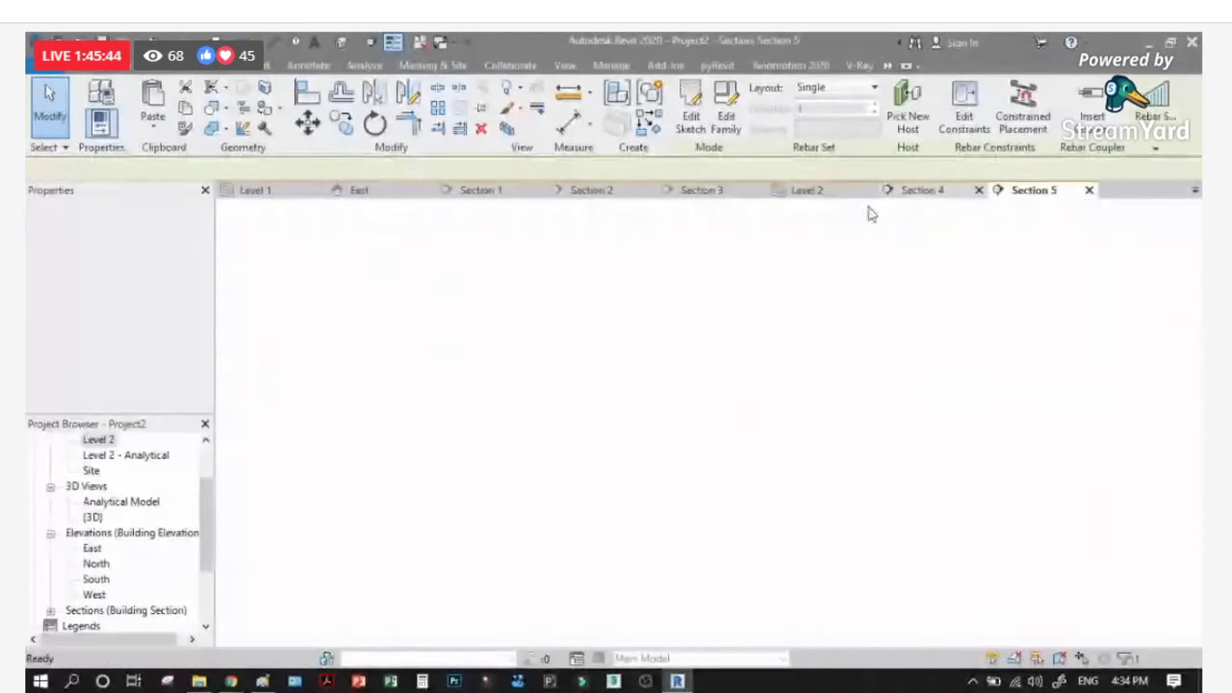
pyautogui.scroll(1, 875, 500)
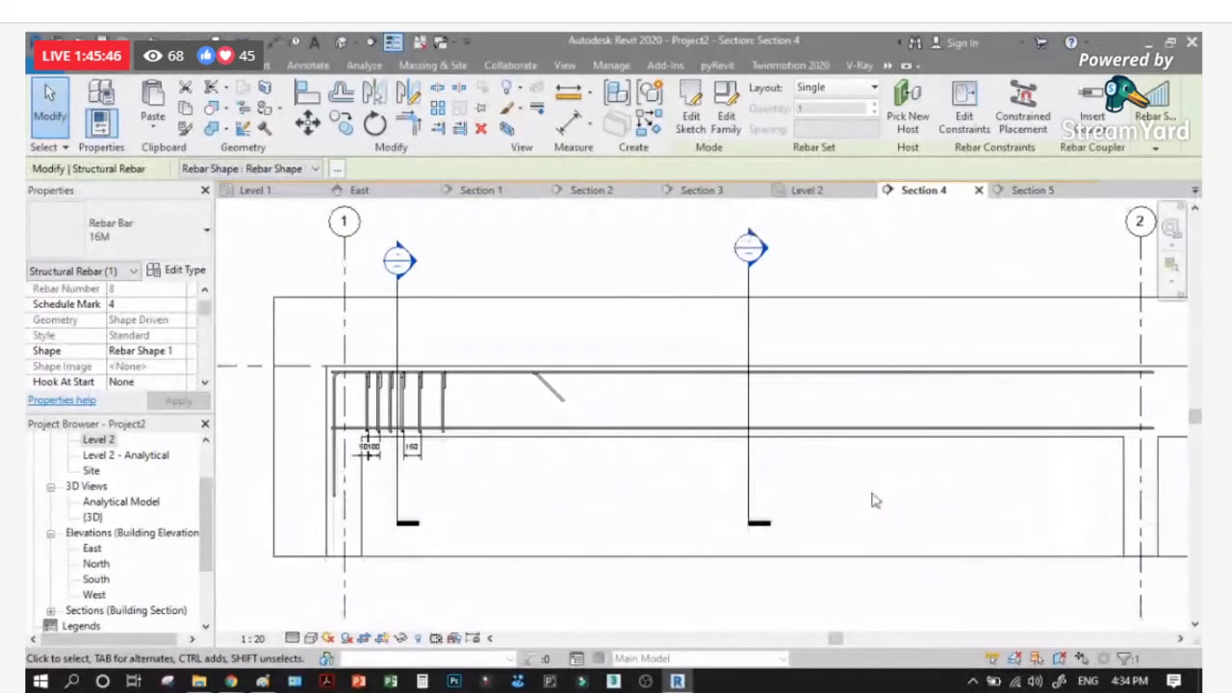
pyautogui.scroll(1, 875, 500)
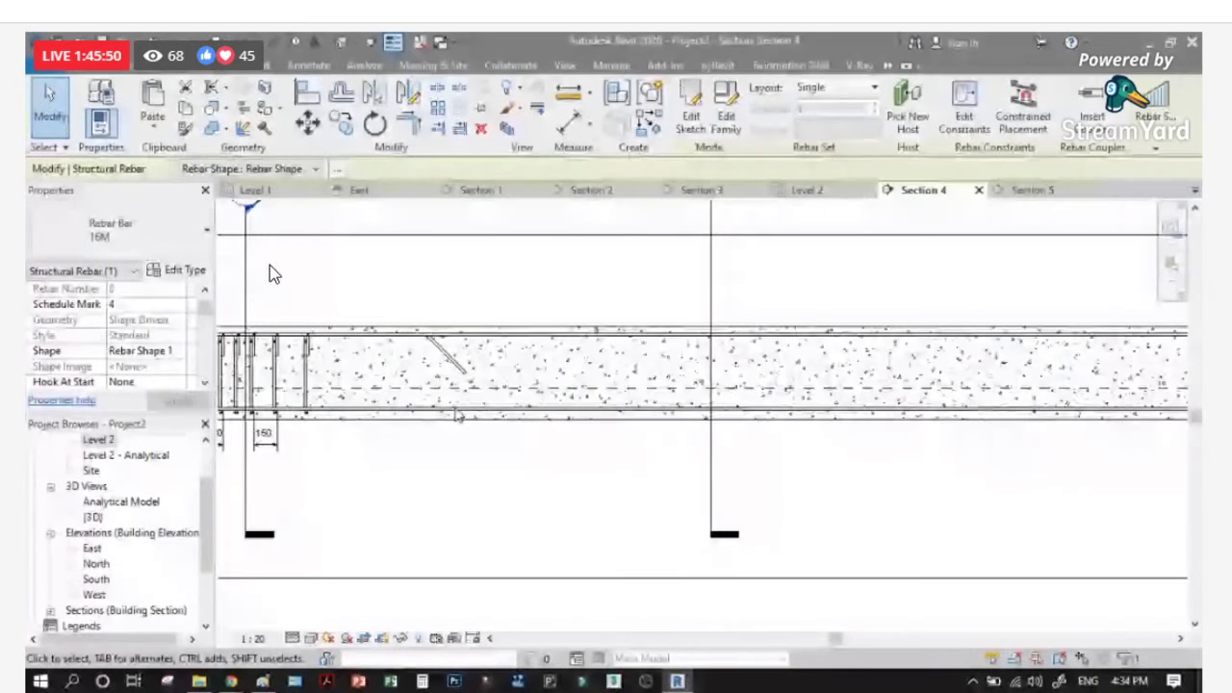
pyautogui.scroll(-1, 362, 381)
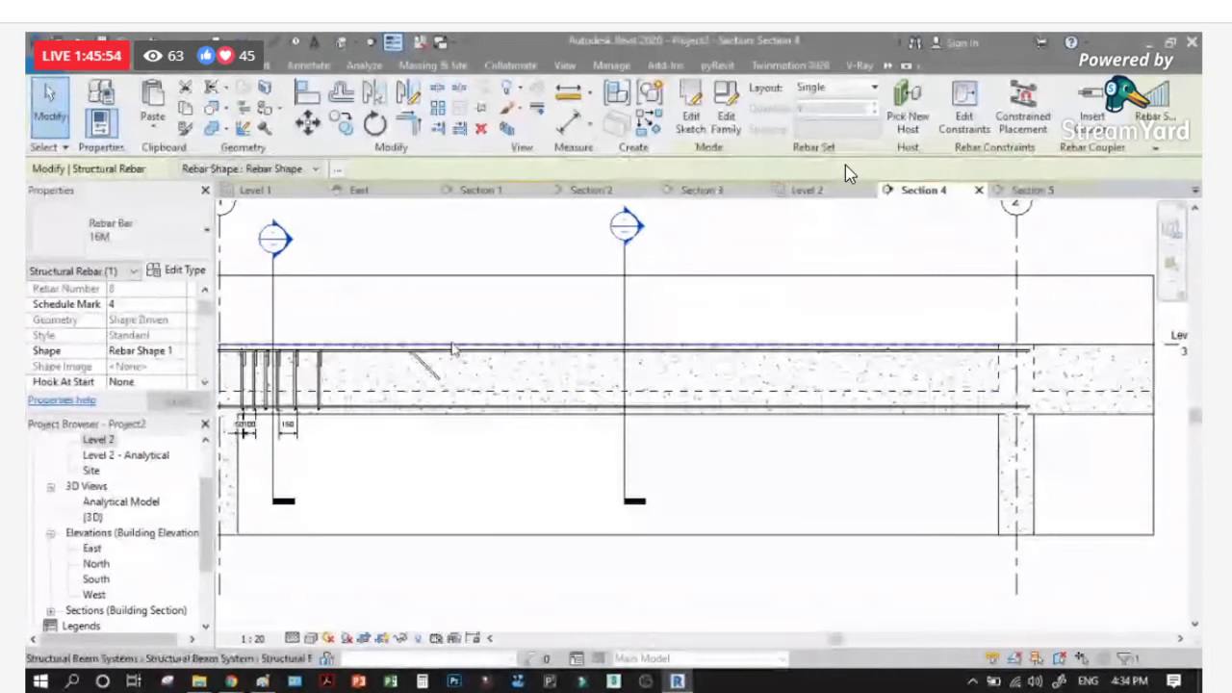
pyautogui.click(282, 367)
pyautogui.scroll(1, 282, 368)
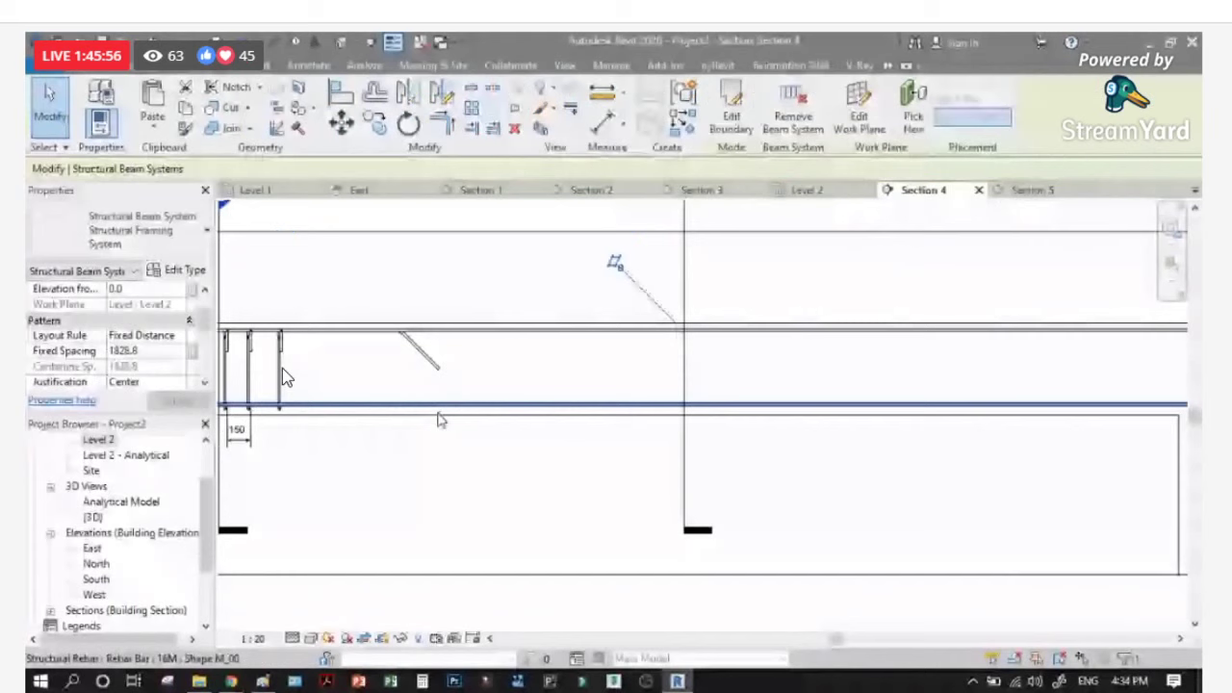
pyautogui.click(248, 405)
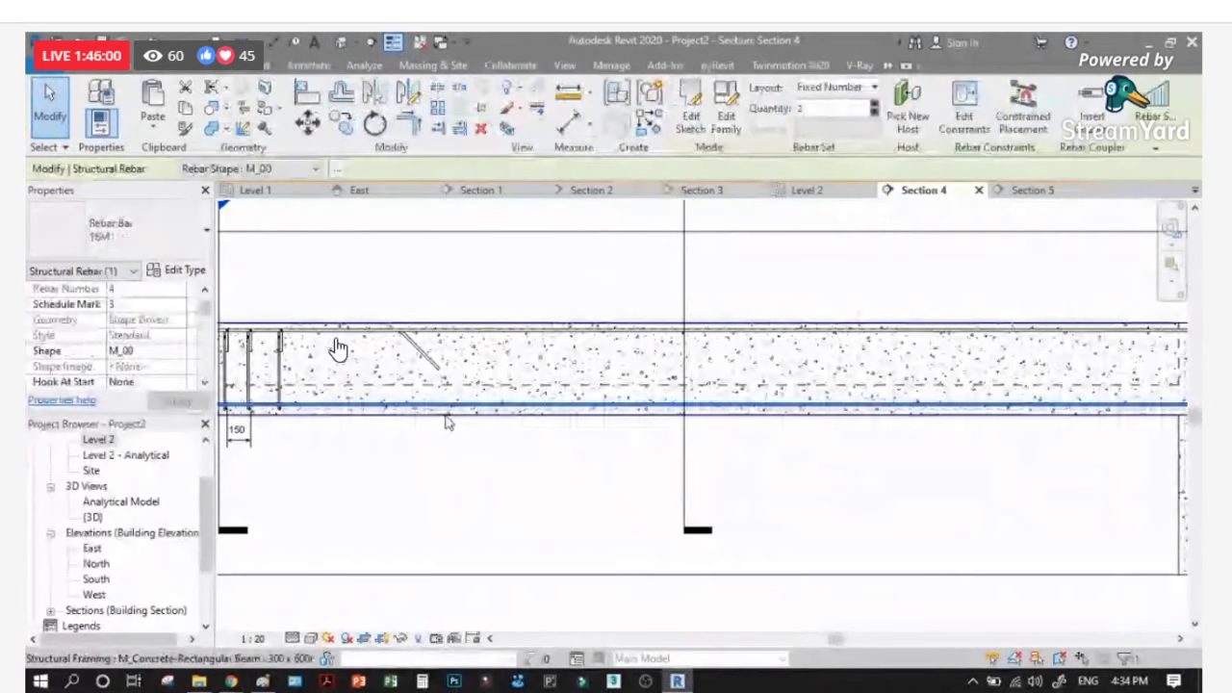
pyautogui.press('Escape')
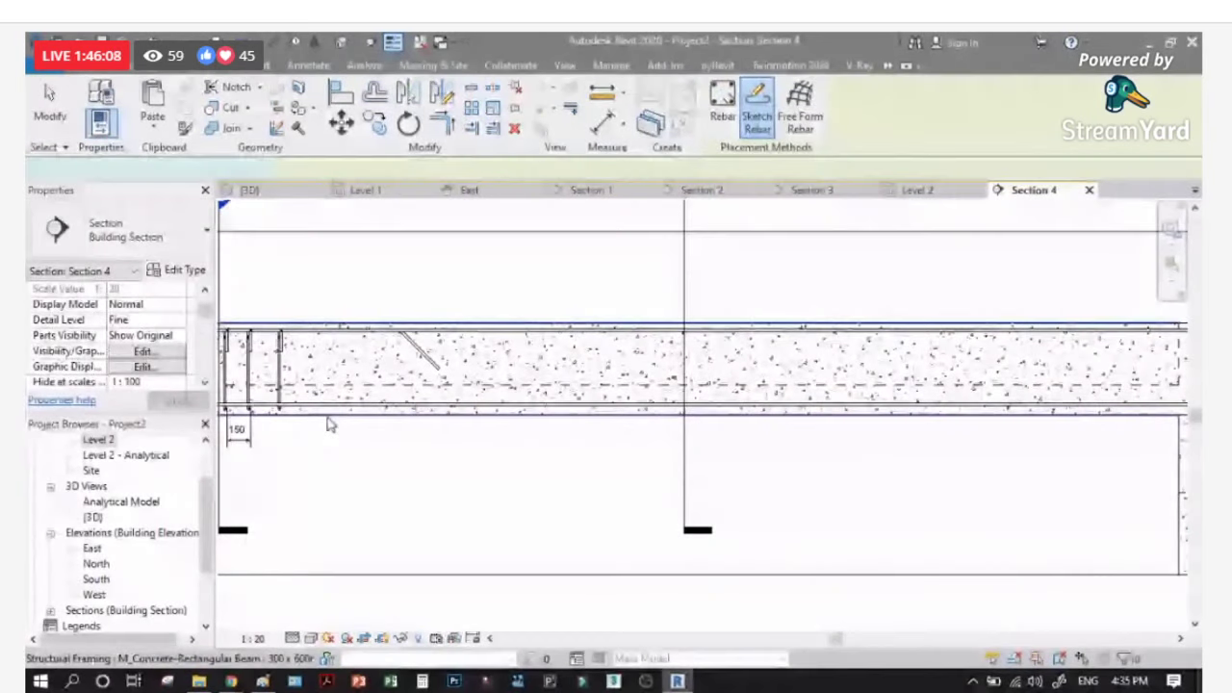
# Step: Sketch Rebar Shape 2 on the beam host: a bottom bar bent diagonally at both ends
pyautogui.click(279, 422)
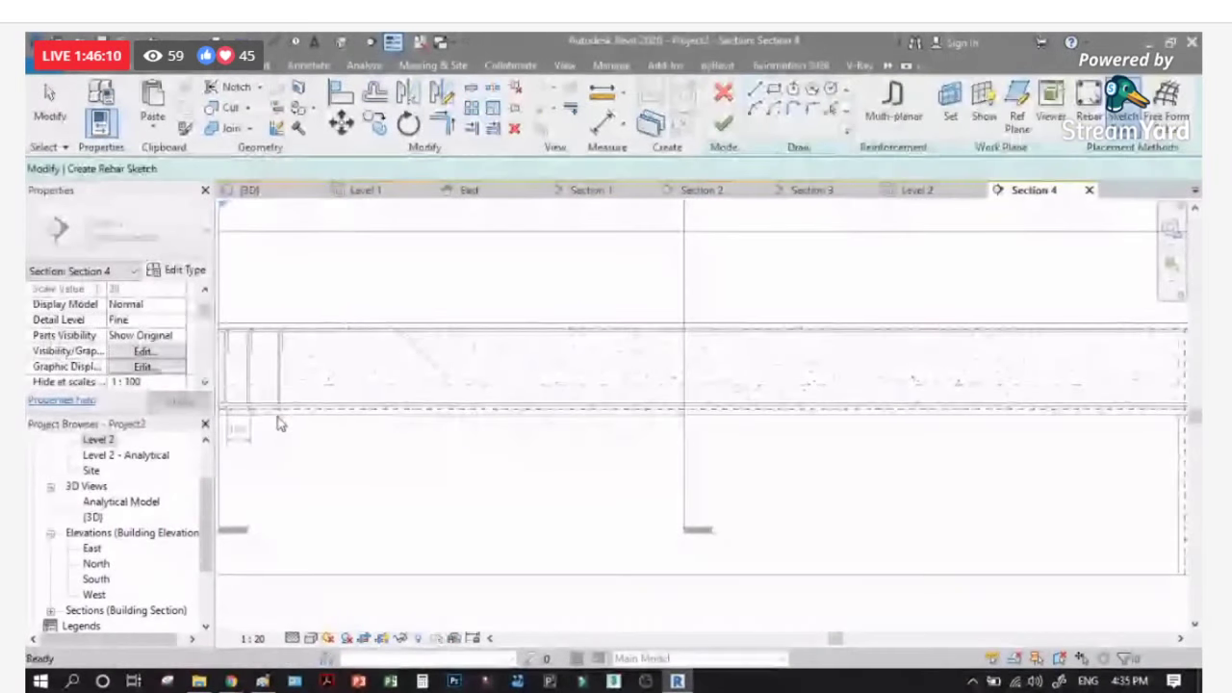
pyautogui.scroll(2, 280, 421)
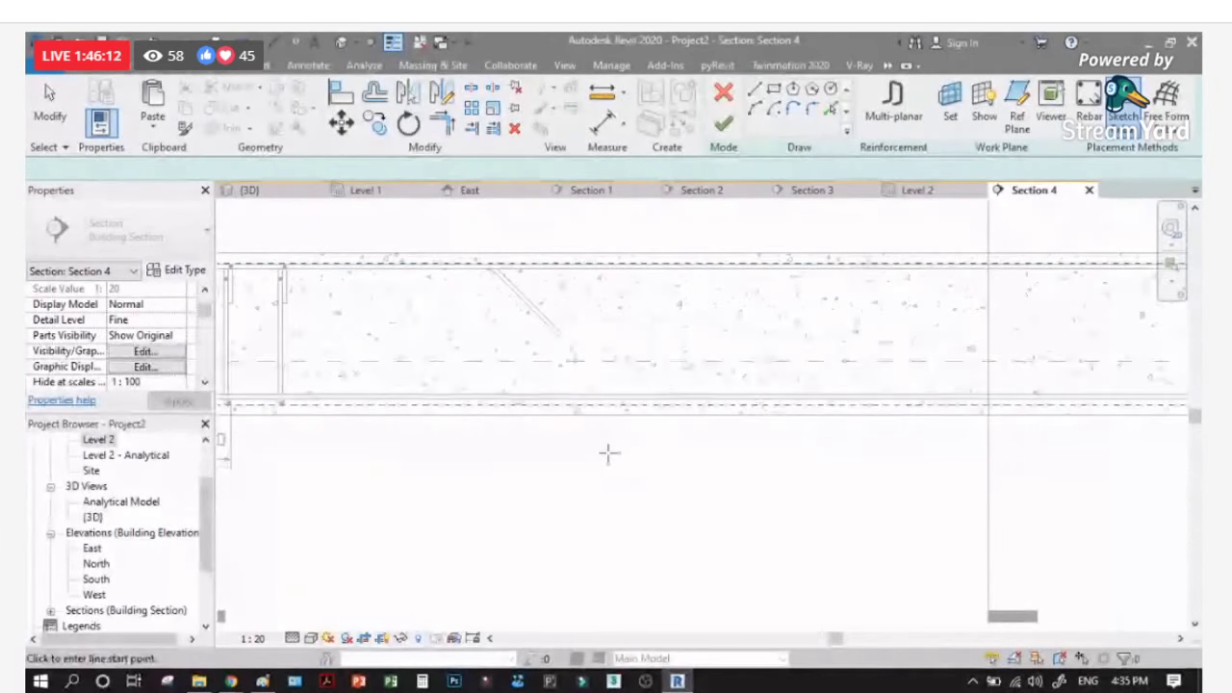
pyautogui.scroll(-1, 608, 453)
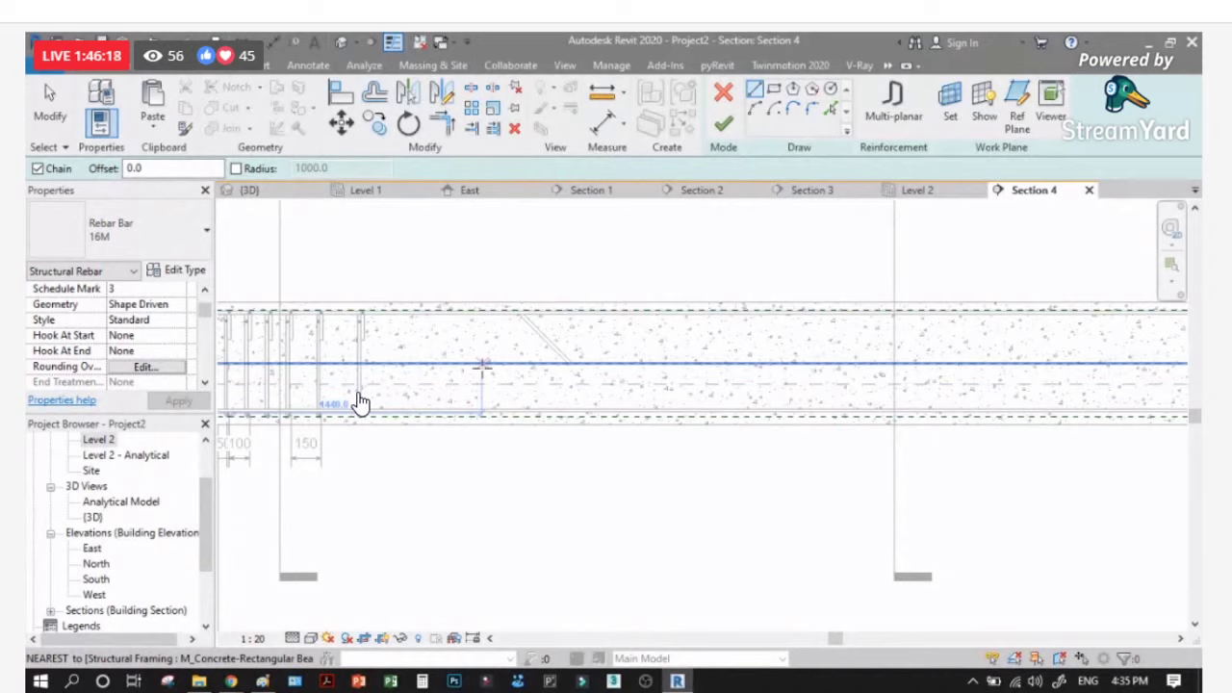
pyautogui.scroll(-1, 358, 403)
pyautogui.scroll(-2, 358, 402)
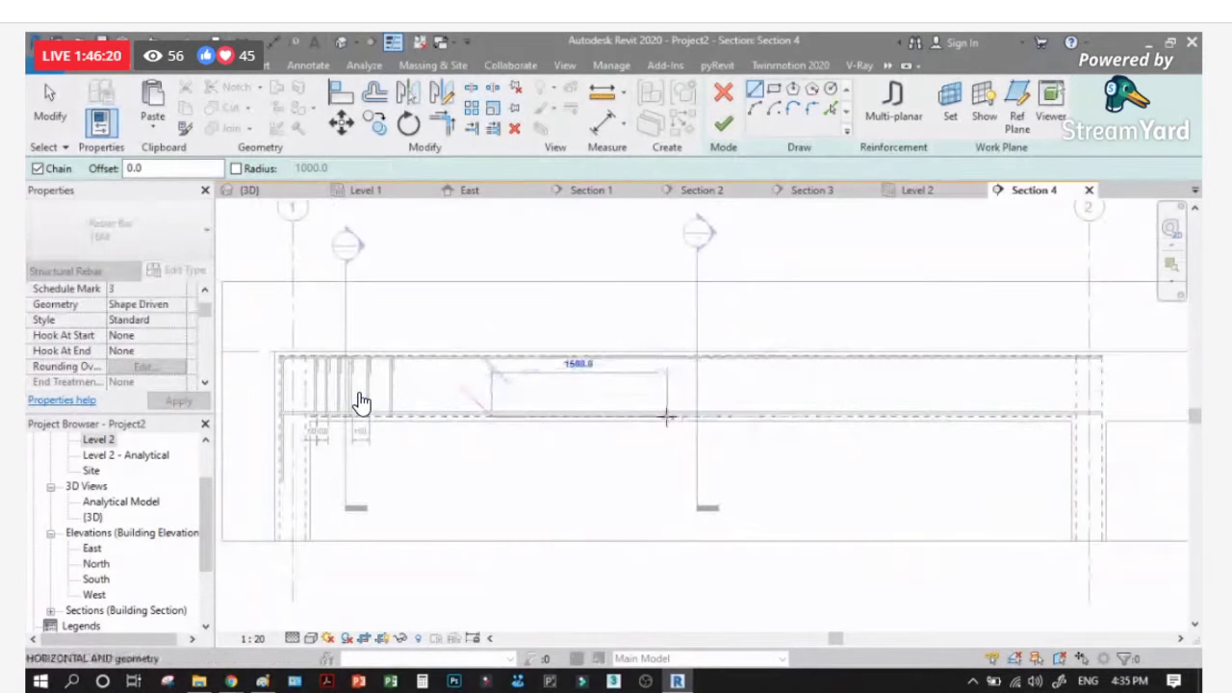
pyautogui.click(862, 389)
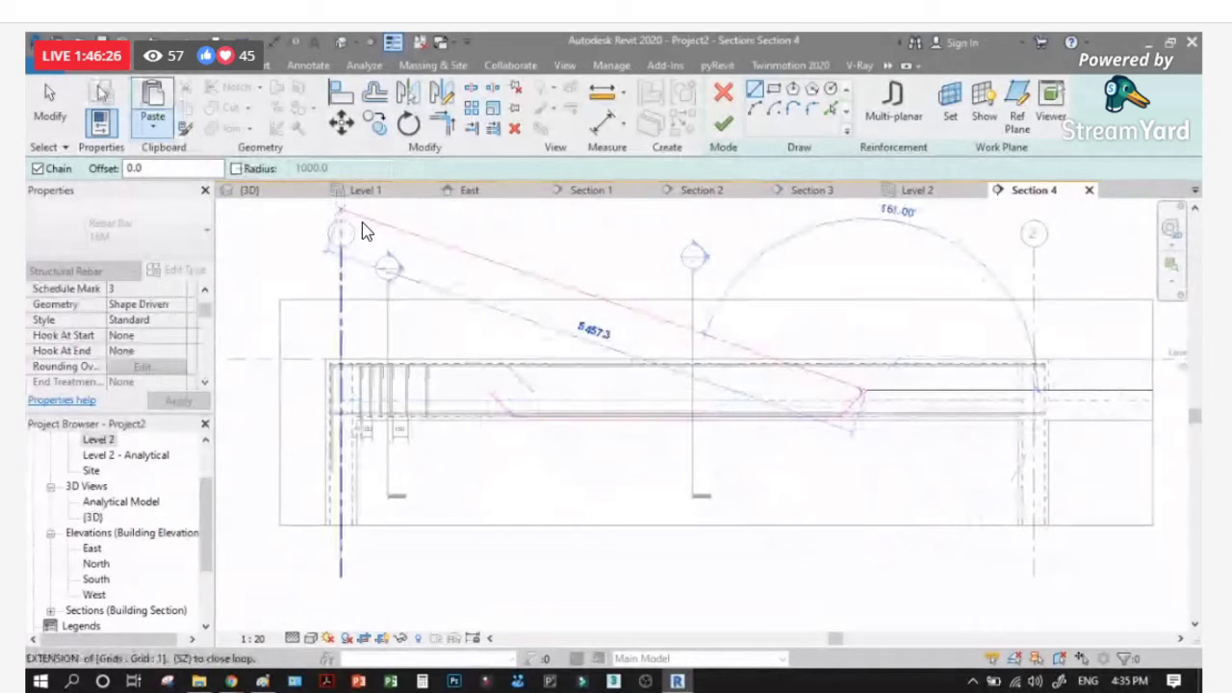
pyautogui.press('Escape')
pyautogui.press('Escape')
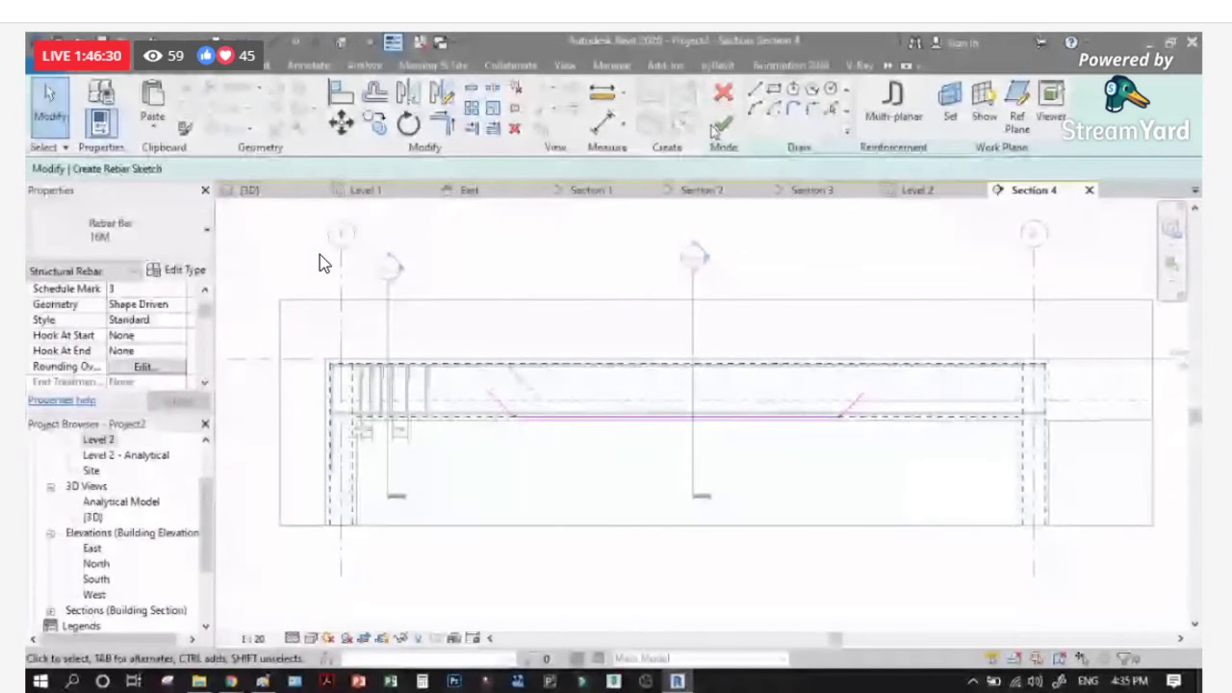
pyautogui.press('Escape')
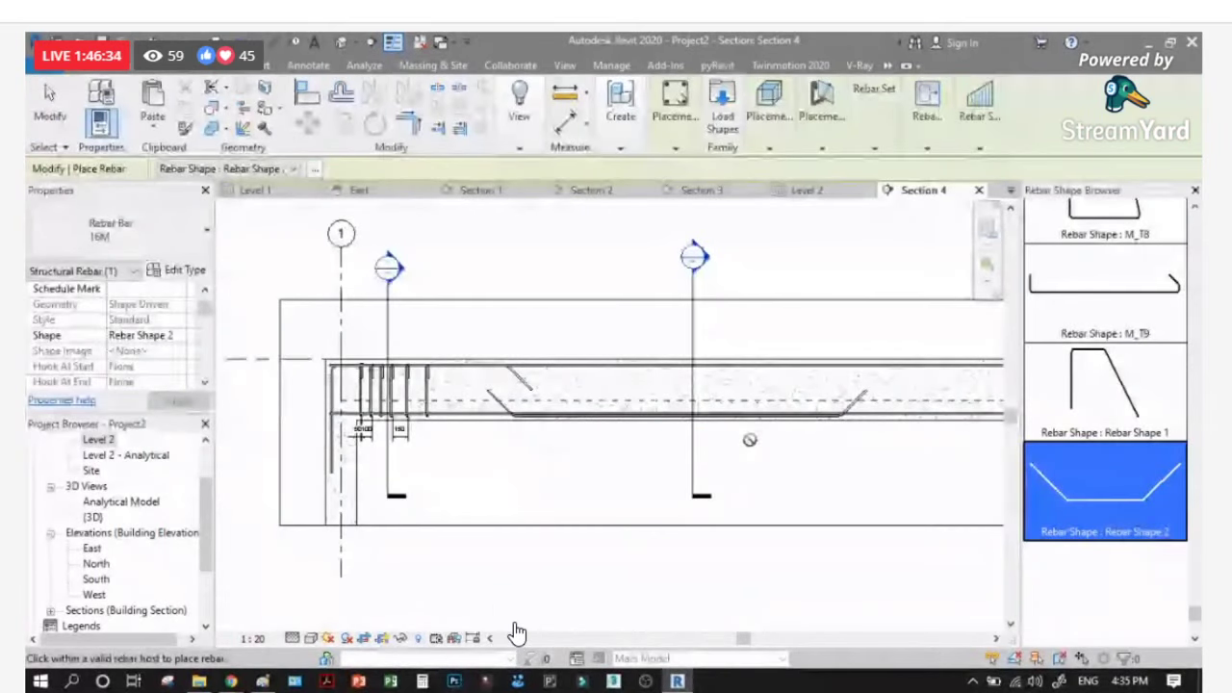
pyautogui.press('Escape')
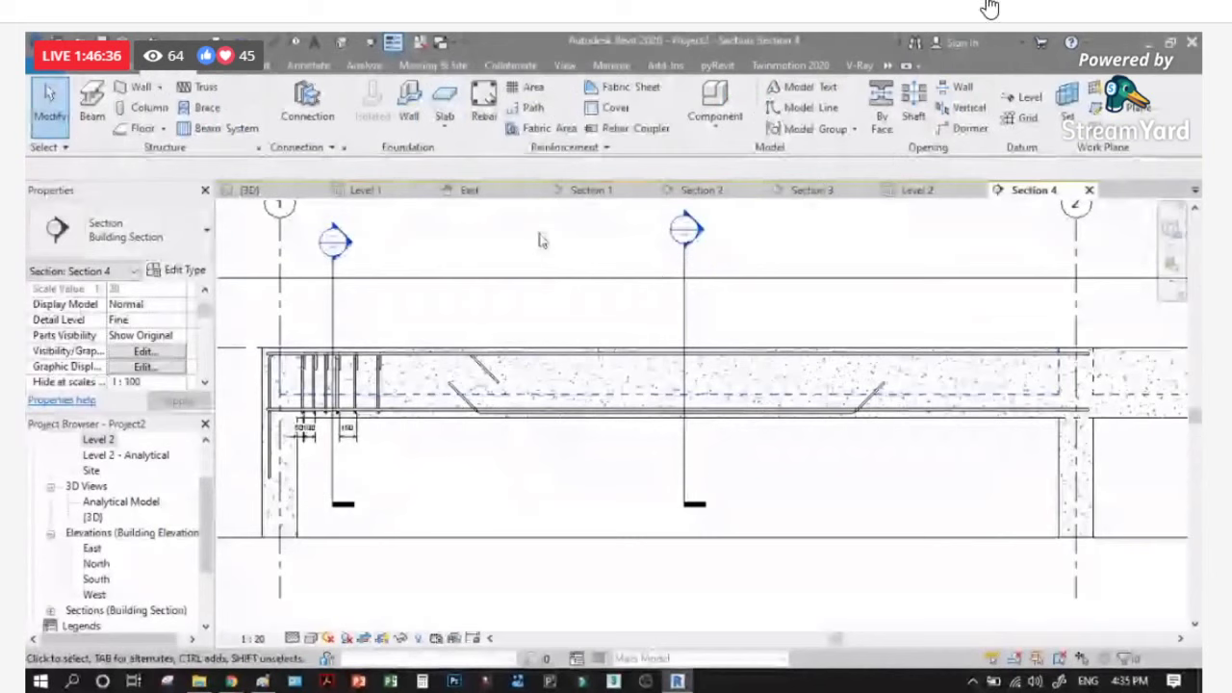
# Step: Add a 3209 linear dimension between the bent-up bar's two bends, below the beam
pyautogui.click(308, 65)
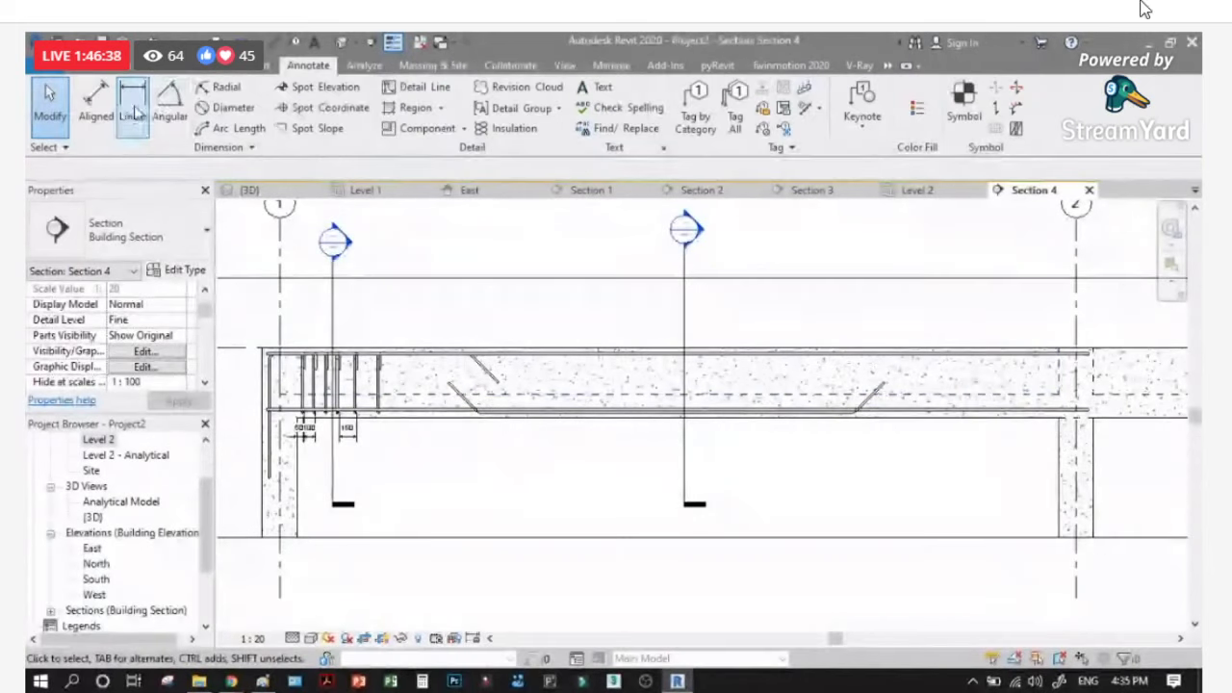
pyautogui.click(135, 114)
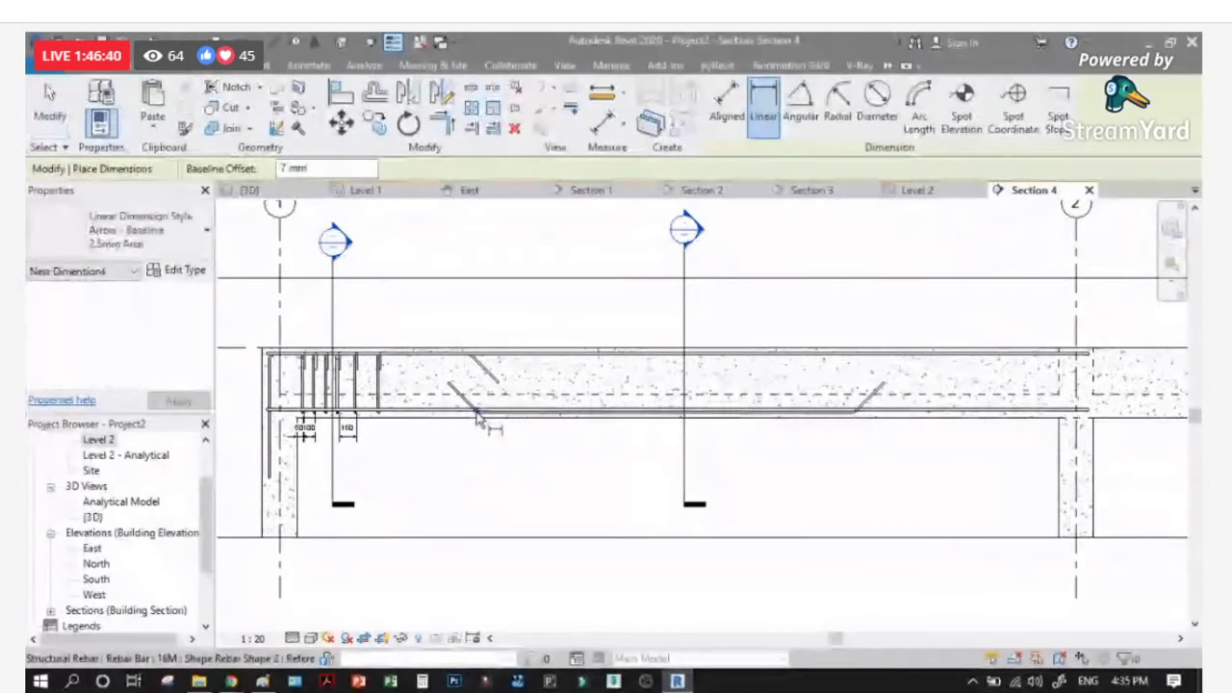
pyautogui.click(477, 412)
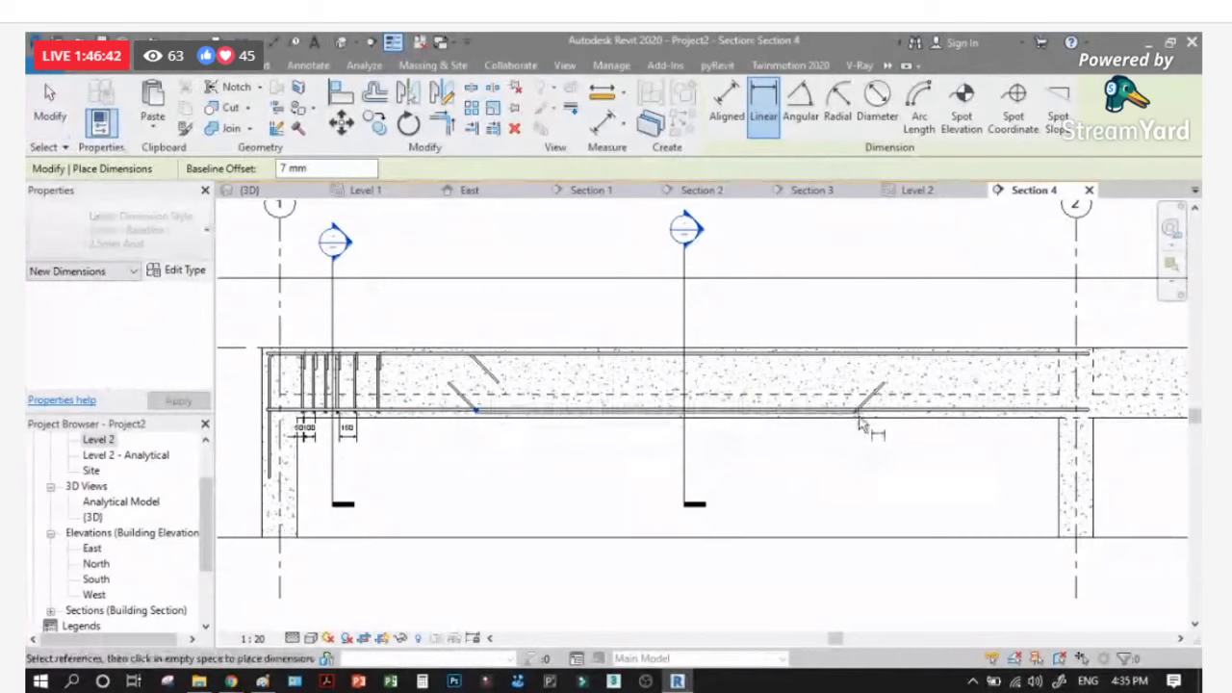
pyautogui.click(853, 414)
pyautogui.click(827, 479)
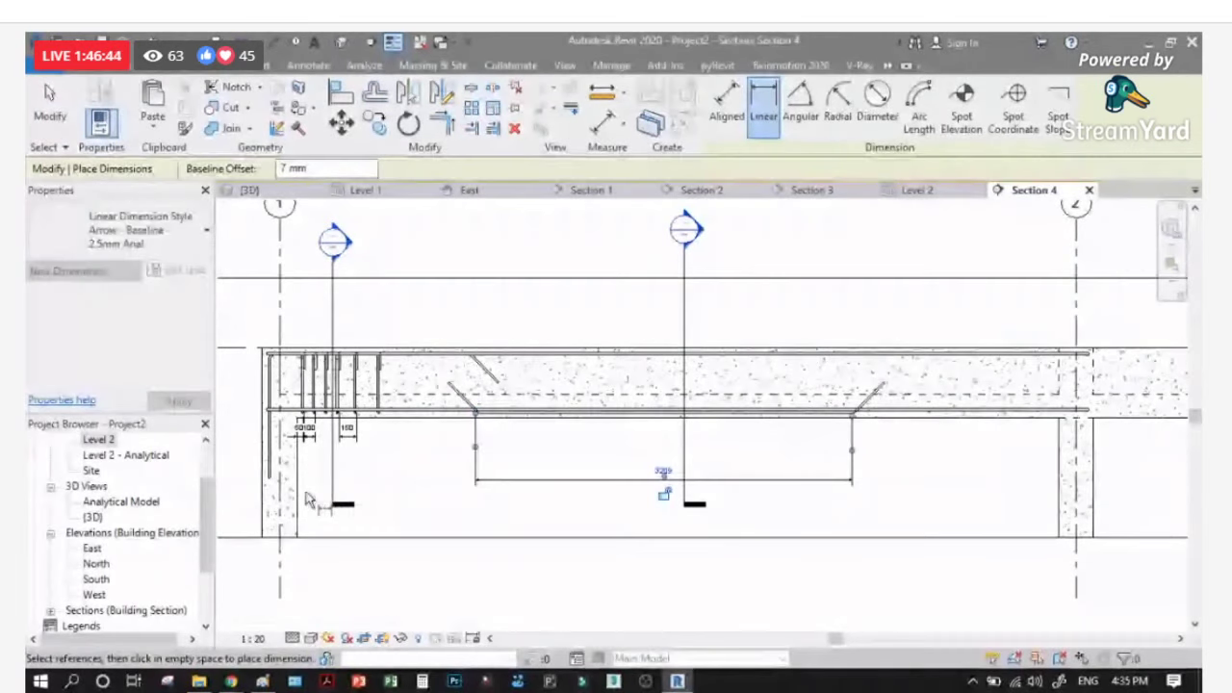
pyautogui.scroll(1, 306, 495)
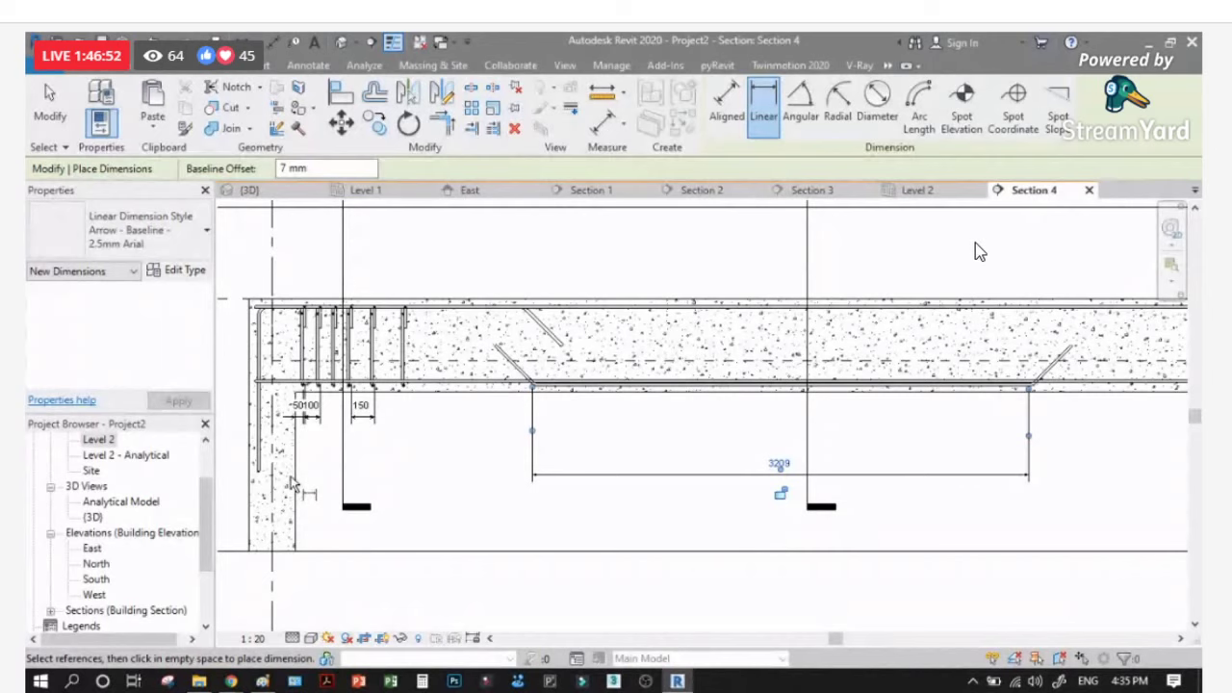
pyautogui.press('Escape')
pyautogui.press('Escape')
# Step: Add a 6500 aligned dimension spanning the beam with DI
pyautogui.press('d')
pyautogui.press('i')
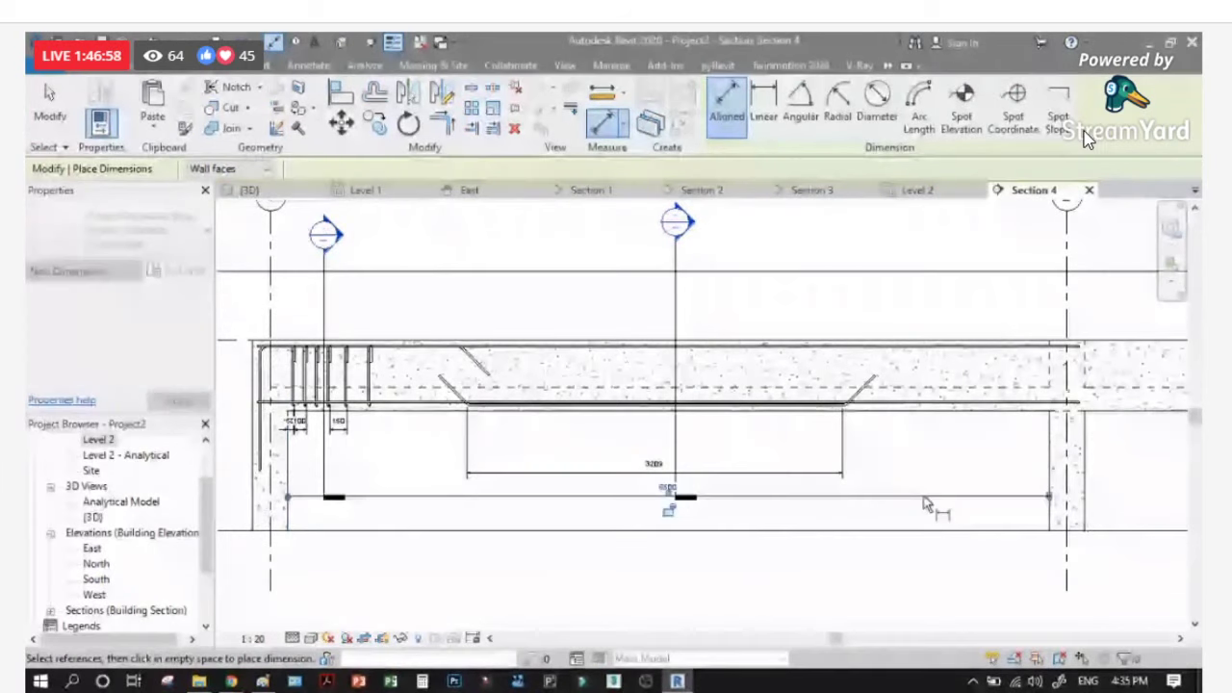
pyautogui.scroll(3, 679, 497)
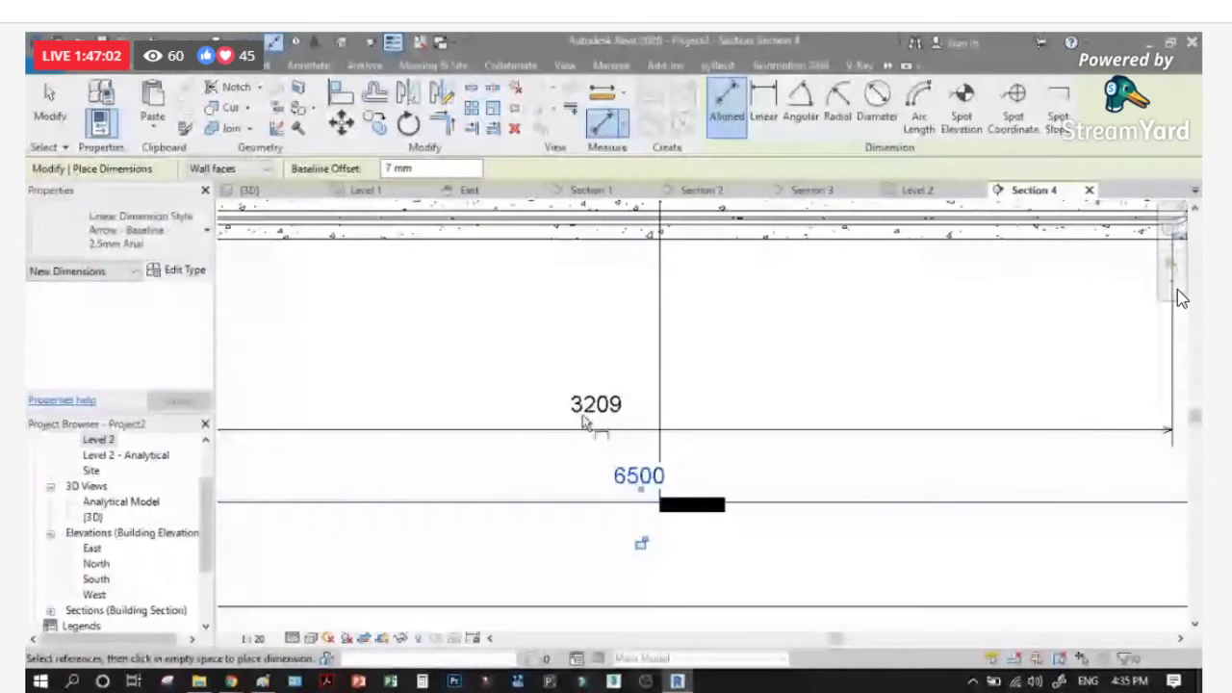
pyautogui.scroll(-5, 687, 413)
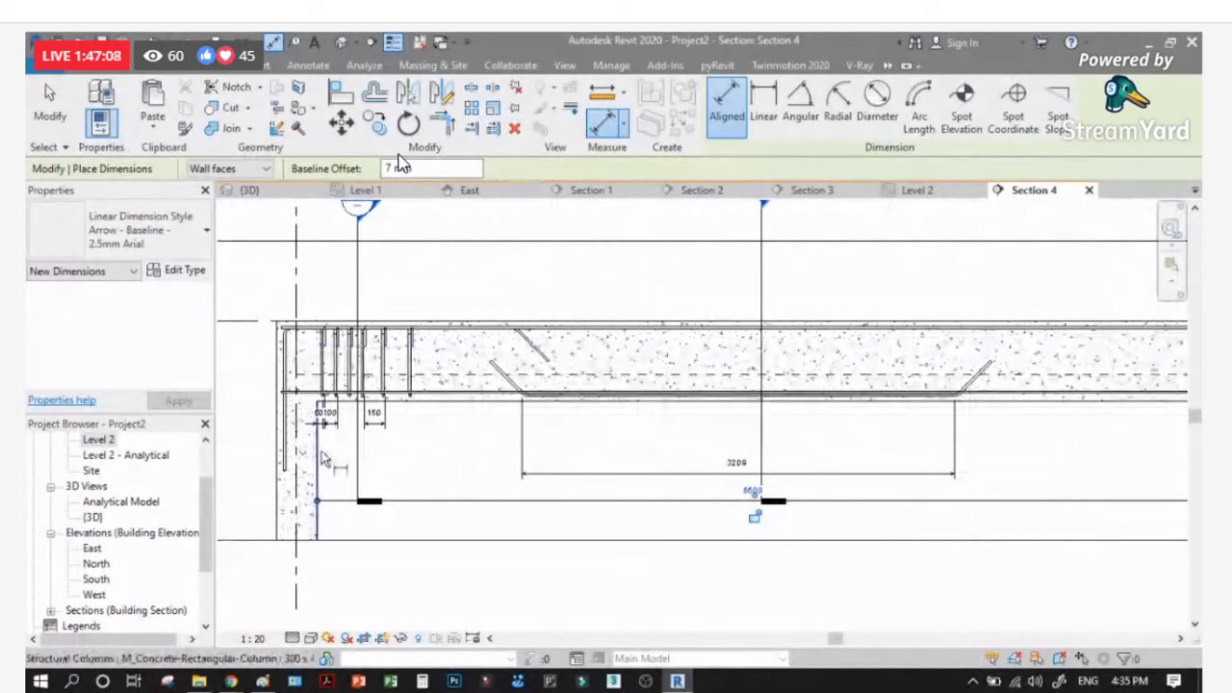
pyautogui.scroll(4, 376, 248)
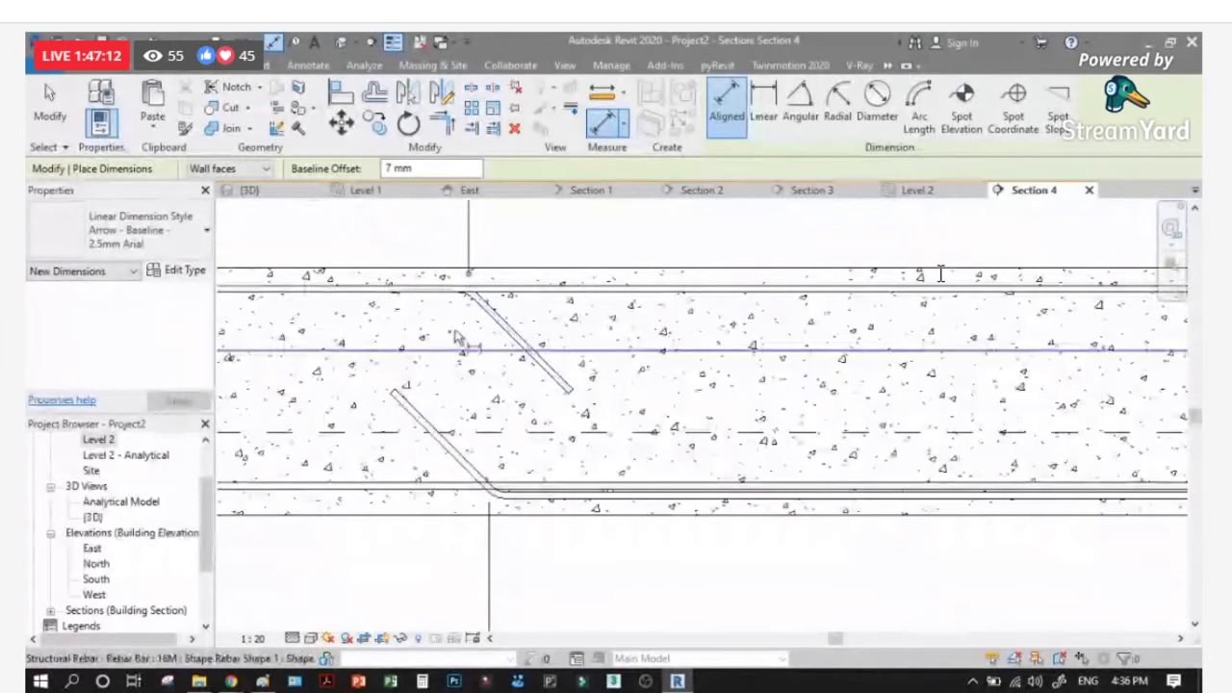
pyautogui.scroll(-2, 520, 361)
pyautogui.press('Escape')
pyautogui.press('Escape')
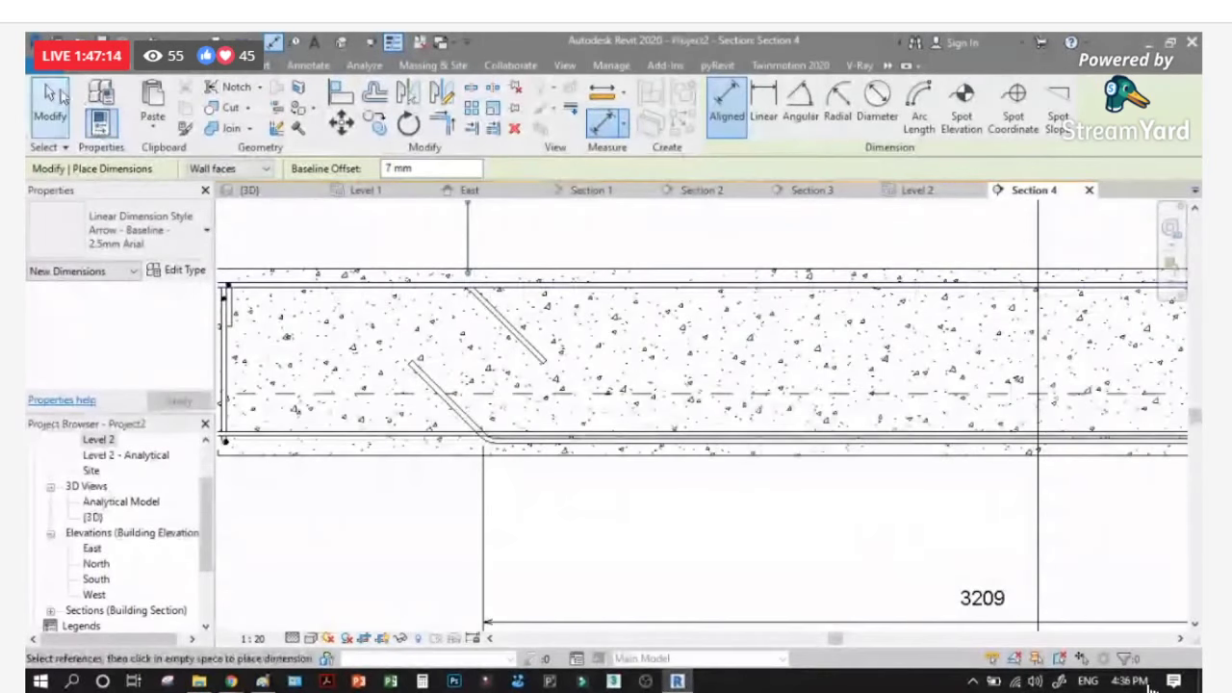
pyautogui.scroll(-2, 510, 360)
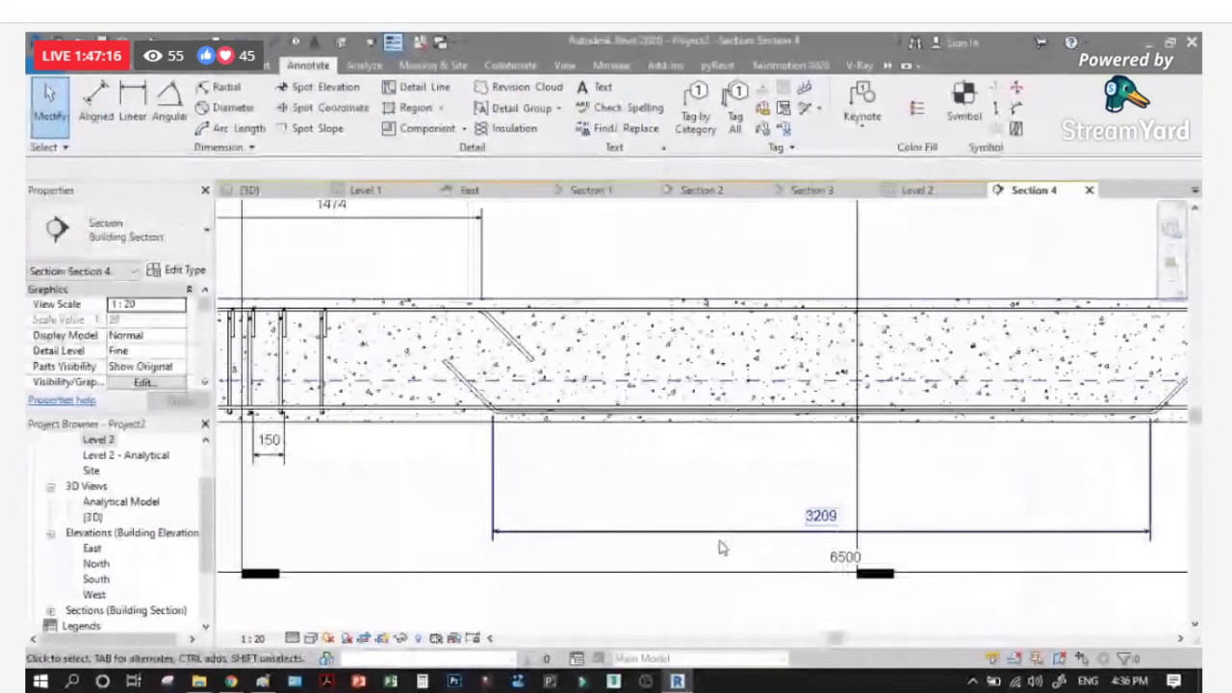
# Step: Label the 6500 span dimension with a new global parameter L
pyautogui.click(758, 575)
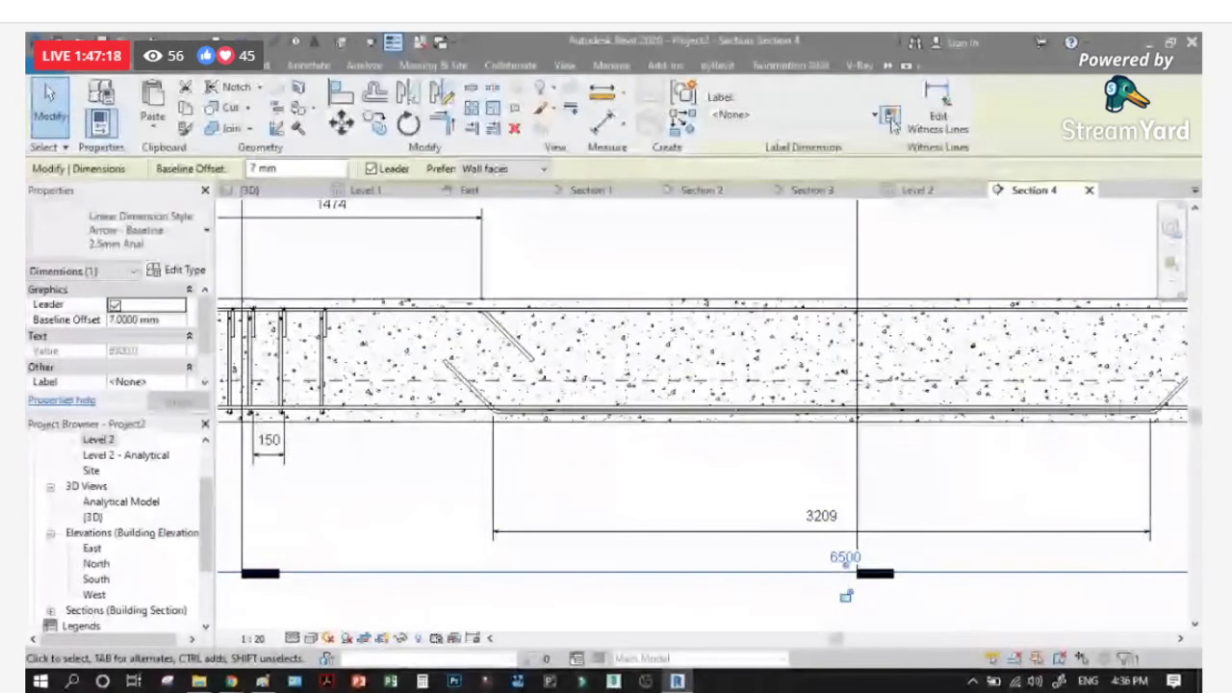
pyautogui.click(890, 113)
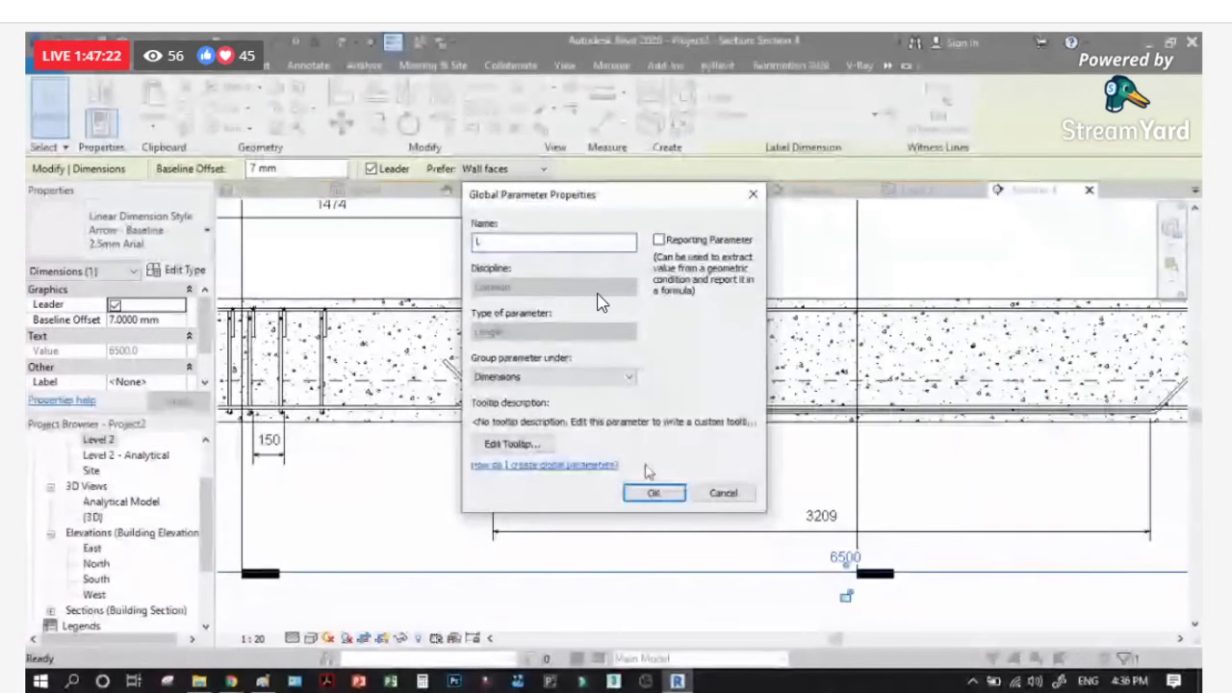
pyautogui.click(653, 492)
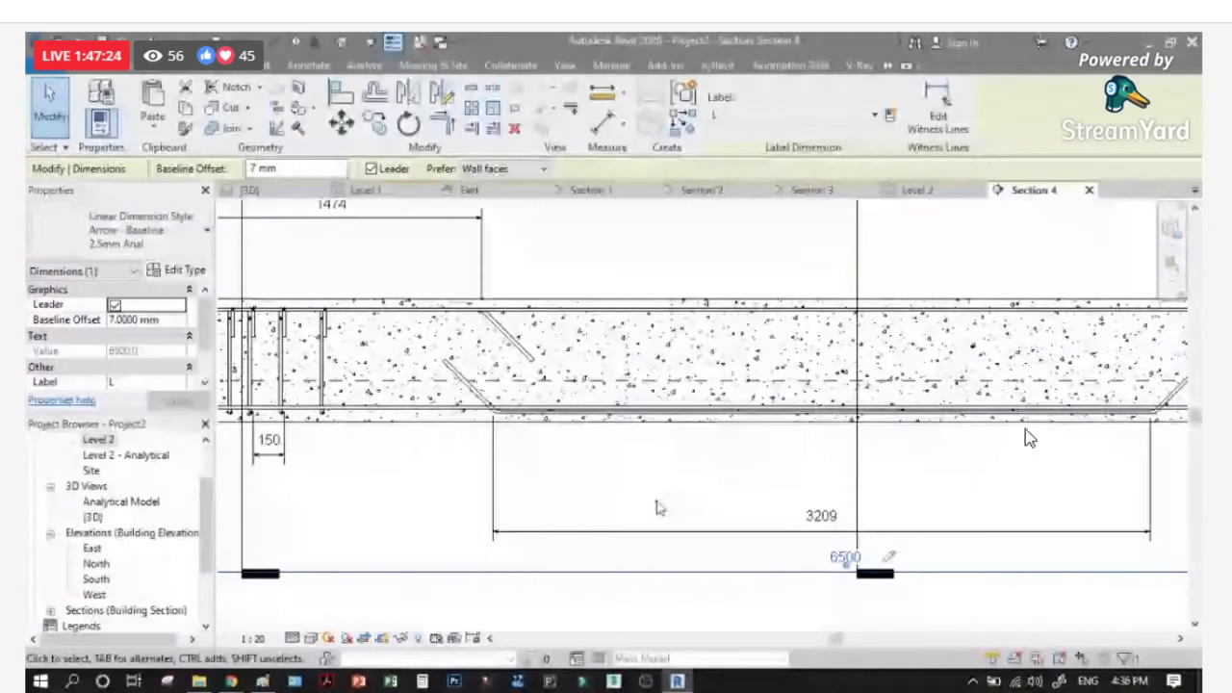
# Step: Label the 3209 dimension with a new global parameter named L/2
pyautogui.click(891, 558)
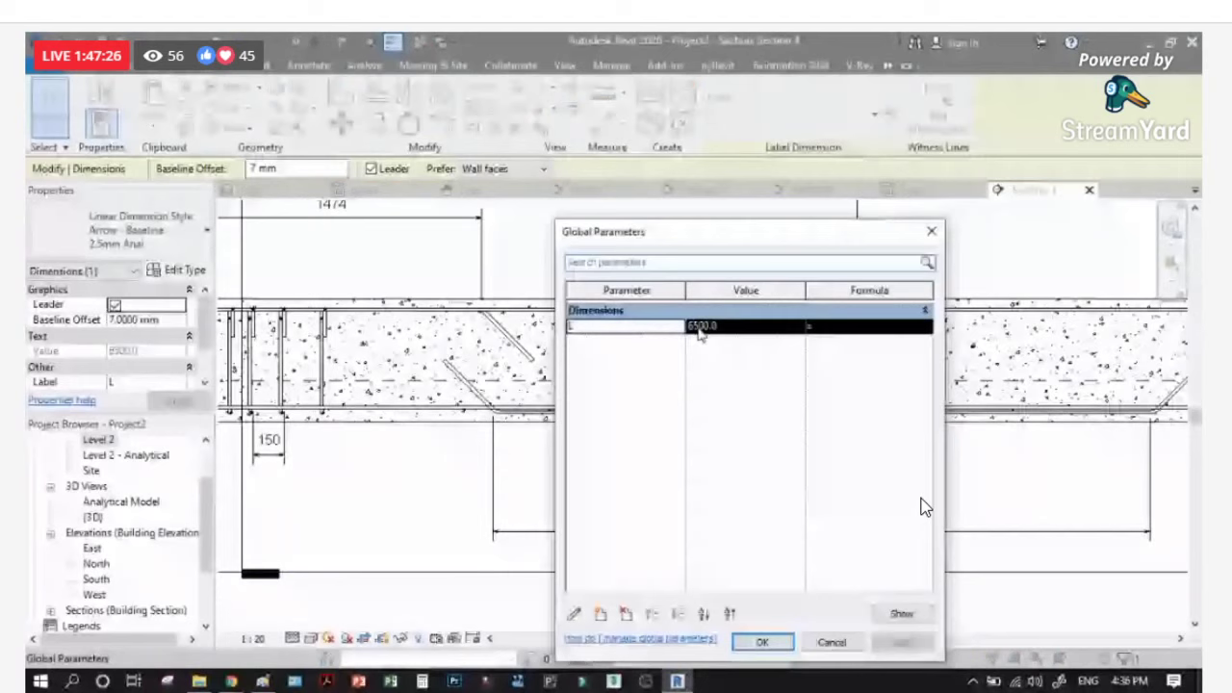
pyautogui.click(828, 642)
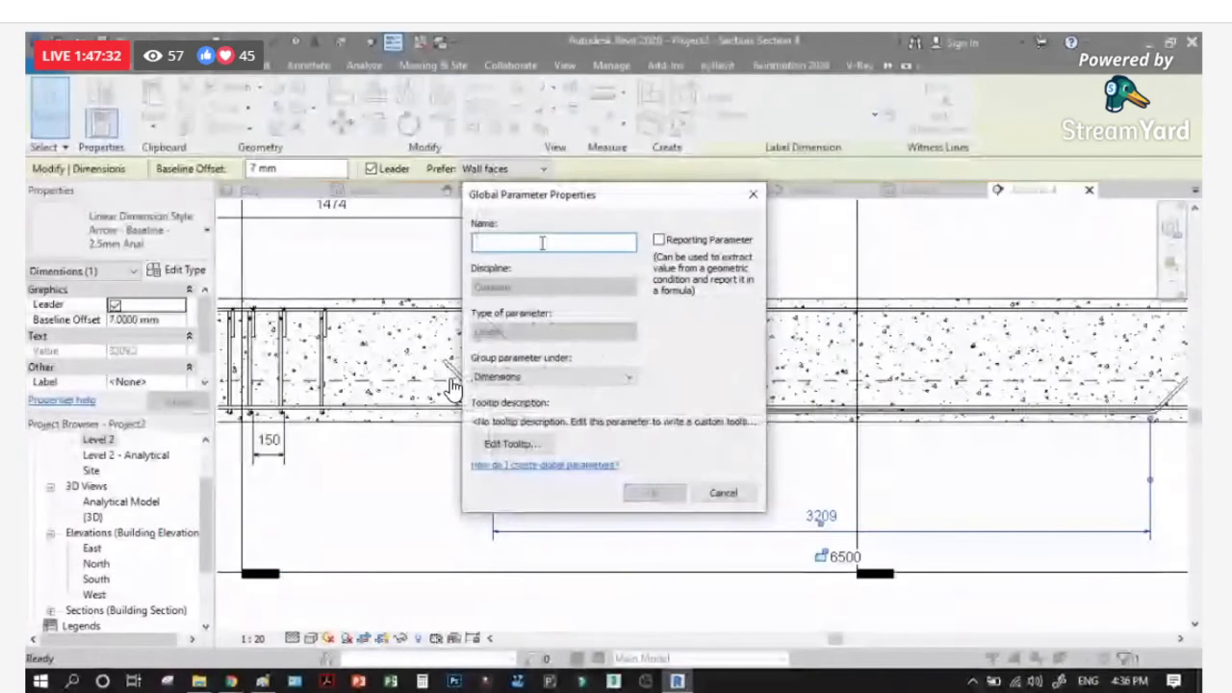
pyautogui.write('L1')
pyautogui.write('/2')
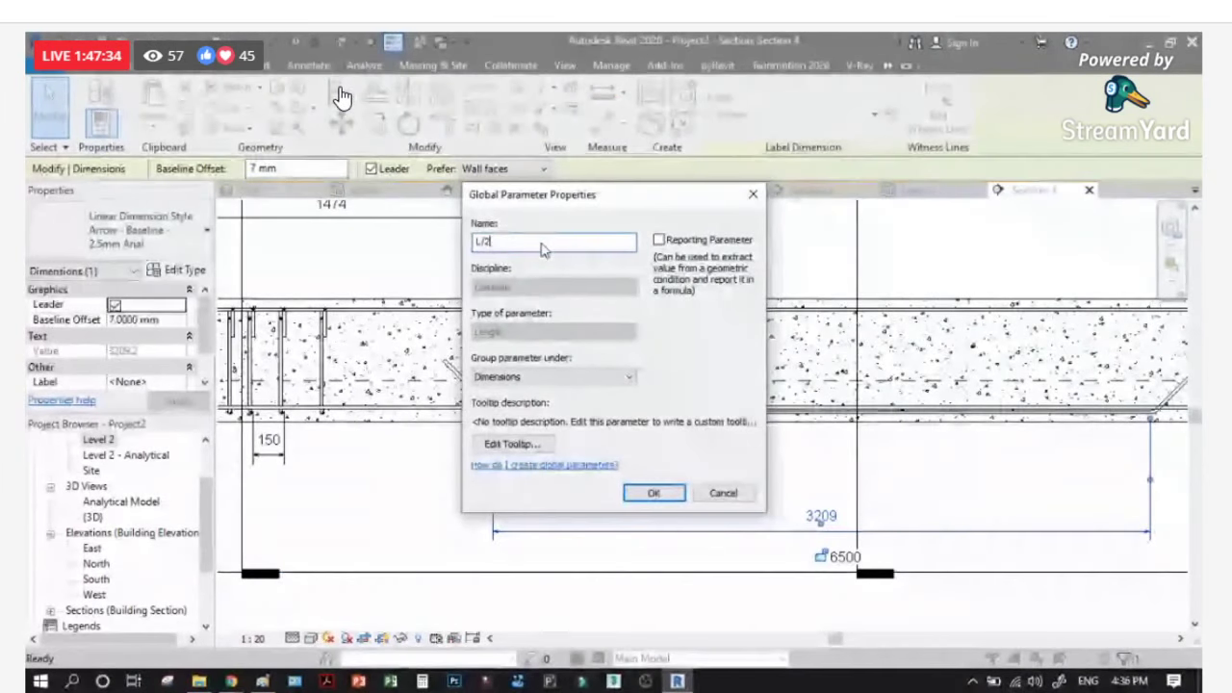
pyautogui.click(654, 494)
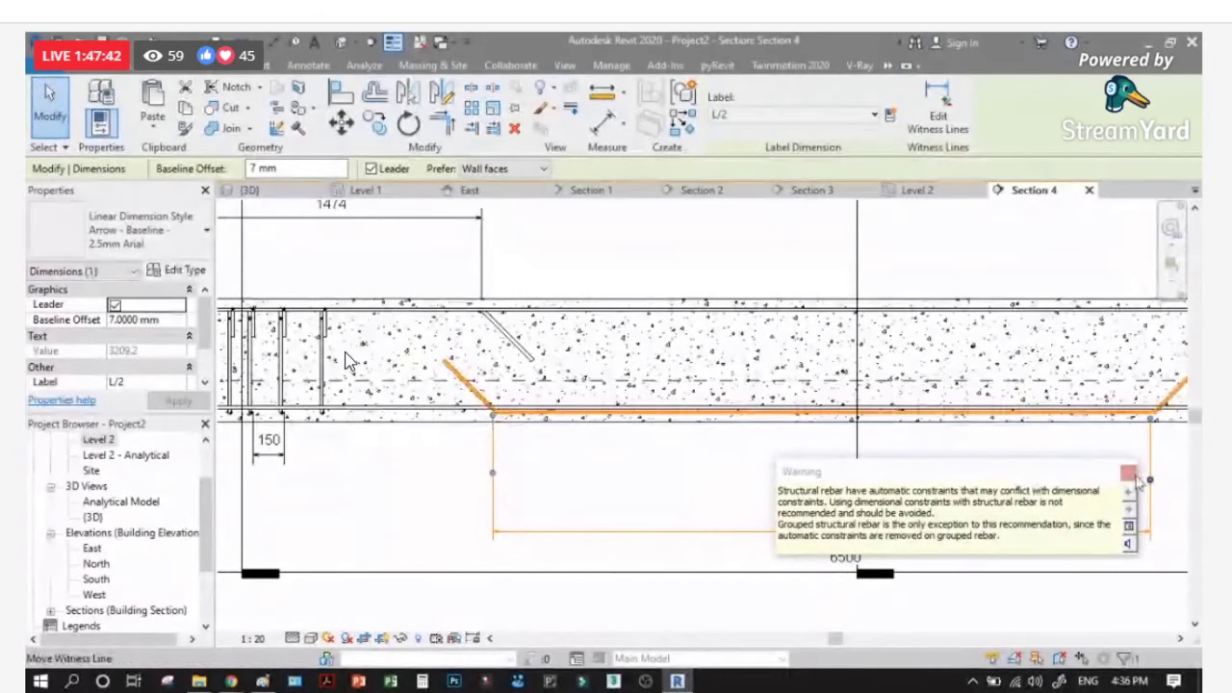
# Step: Try setting the L/2 global parameter's formula to L/2, then cancel the constraints error and discard the edits
pyautogui.click(1129, 474)
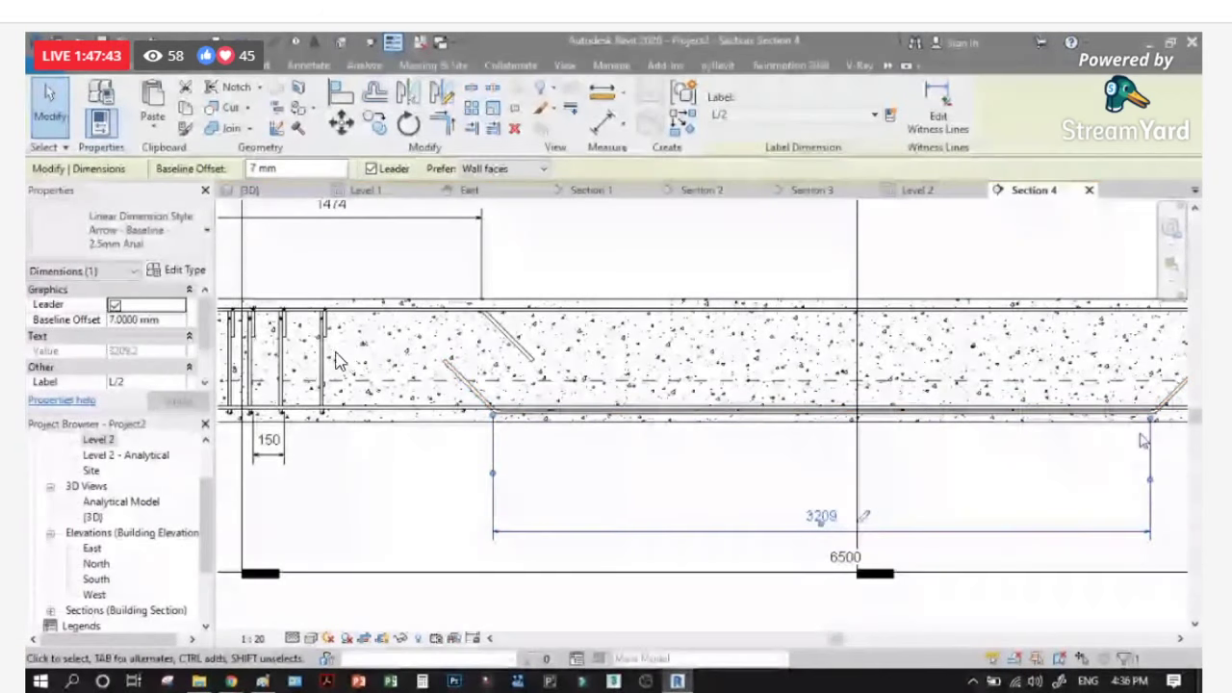
pyautogui.click(864, 515)
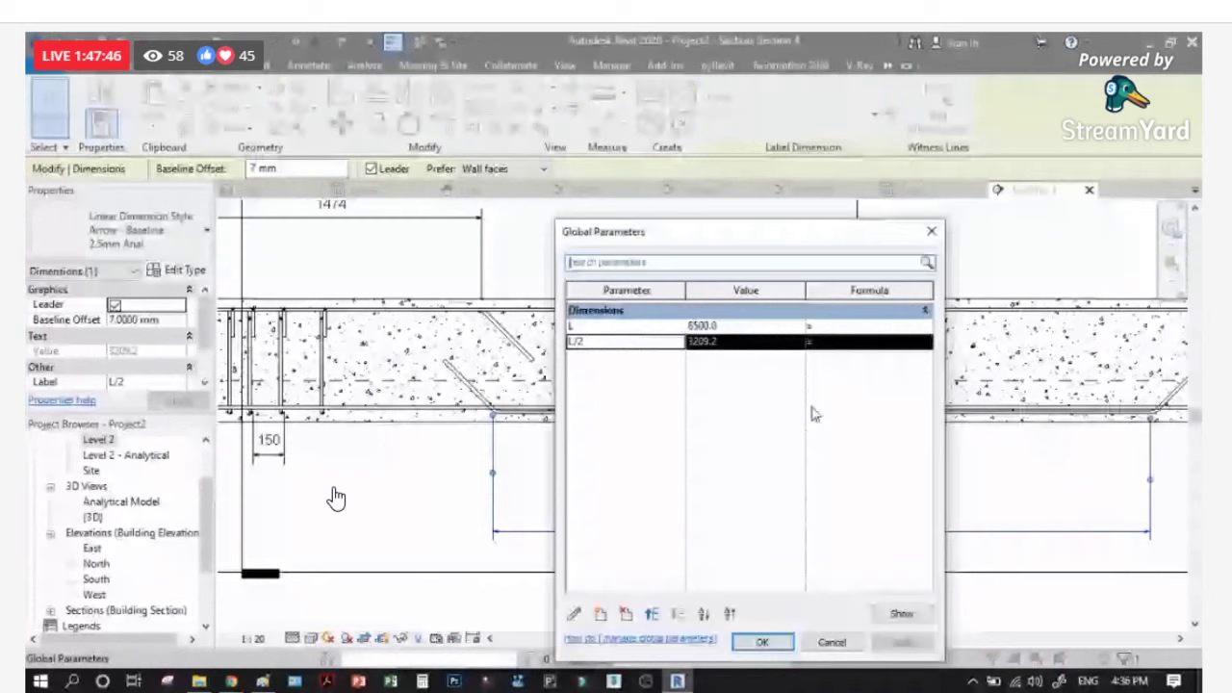
pyautogui.click(837, 341)
pyautogui.write('L')
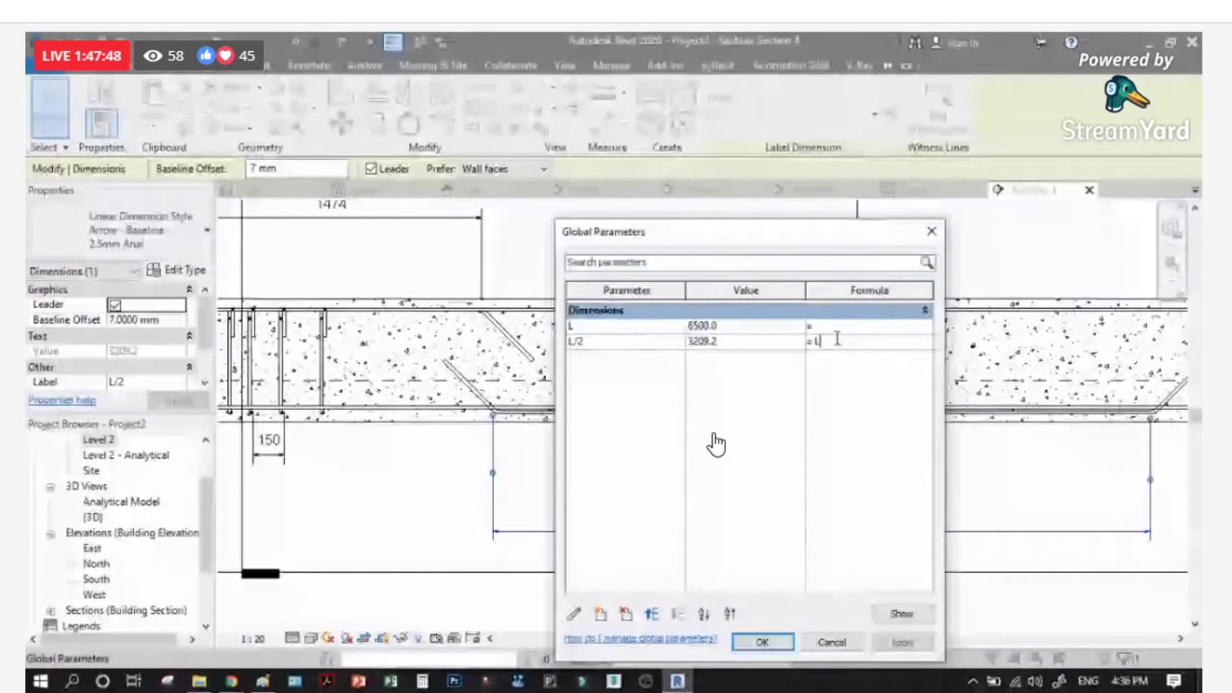
pyautogui.write('/2')
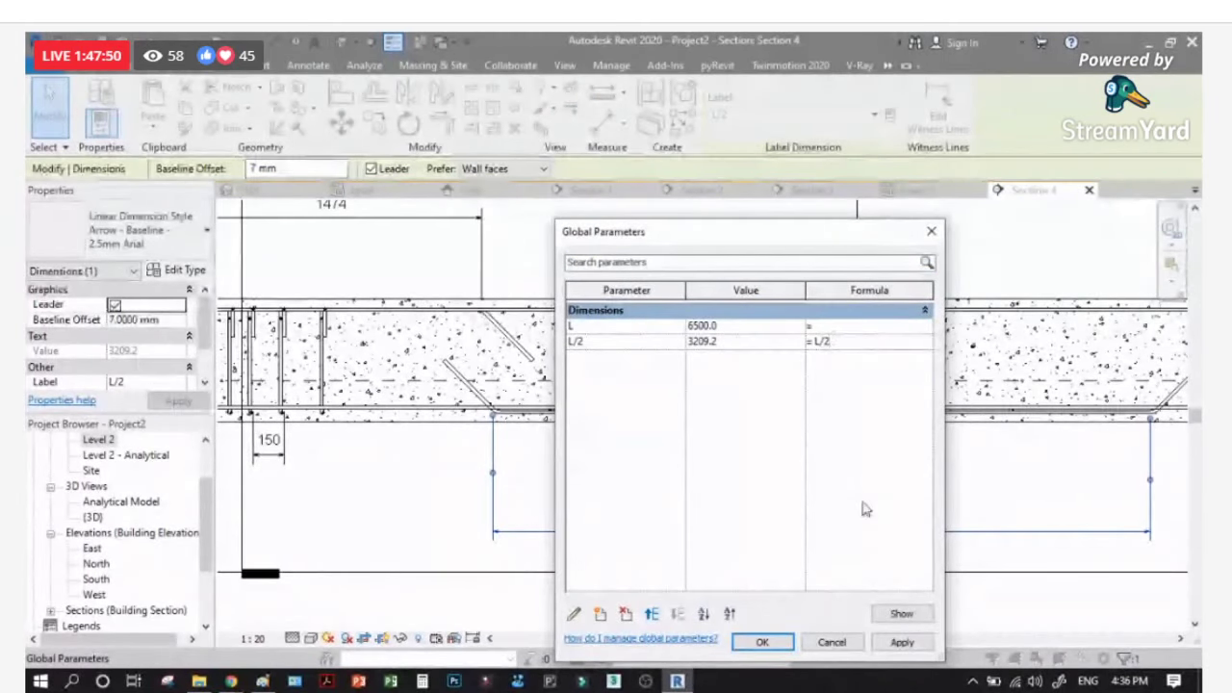
pyautogui.click(902, 642)
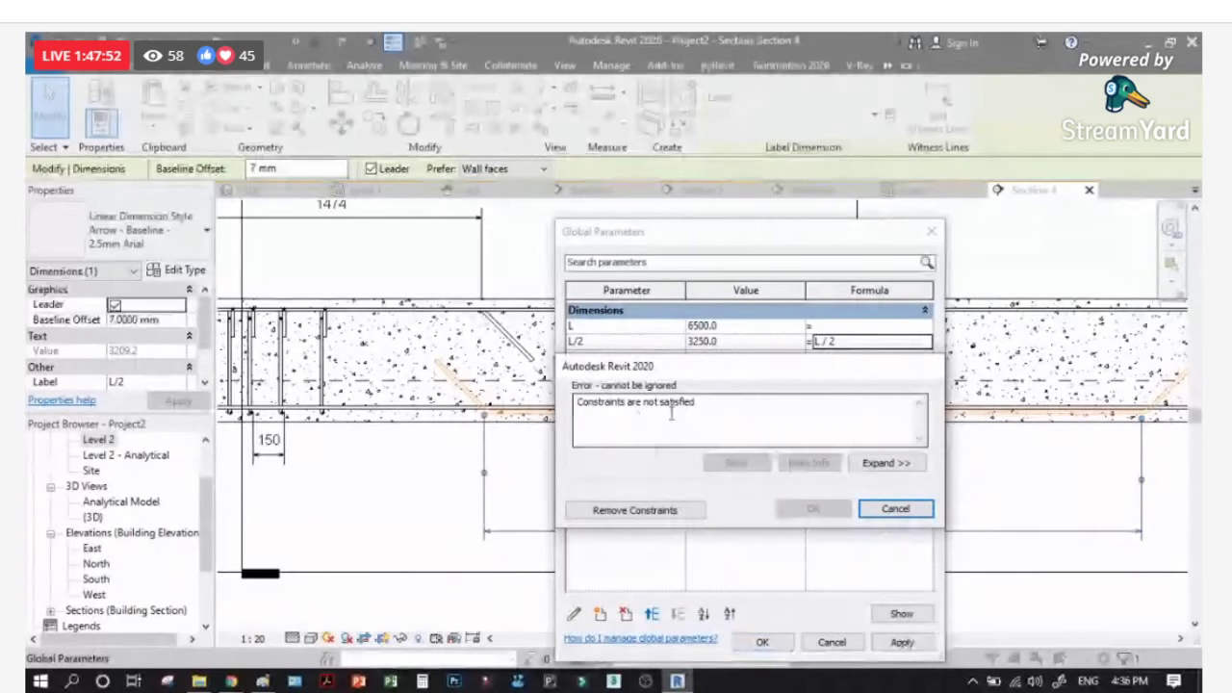
pyautogui.click(895, 511)
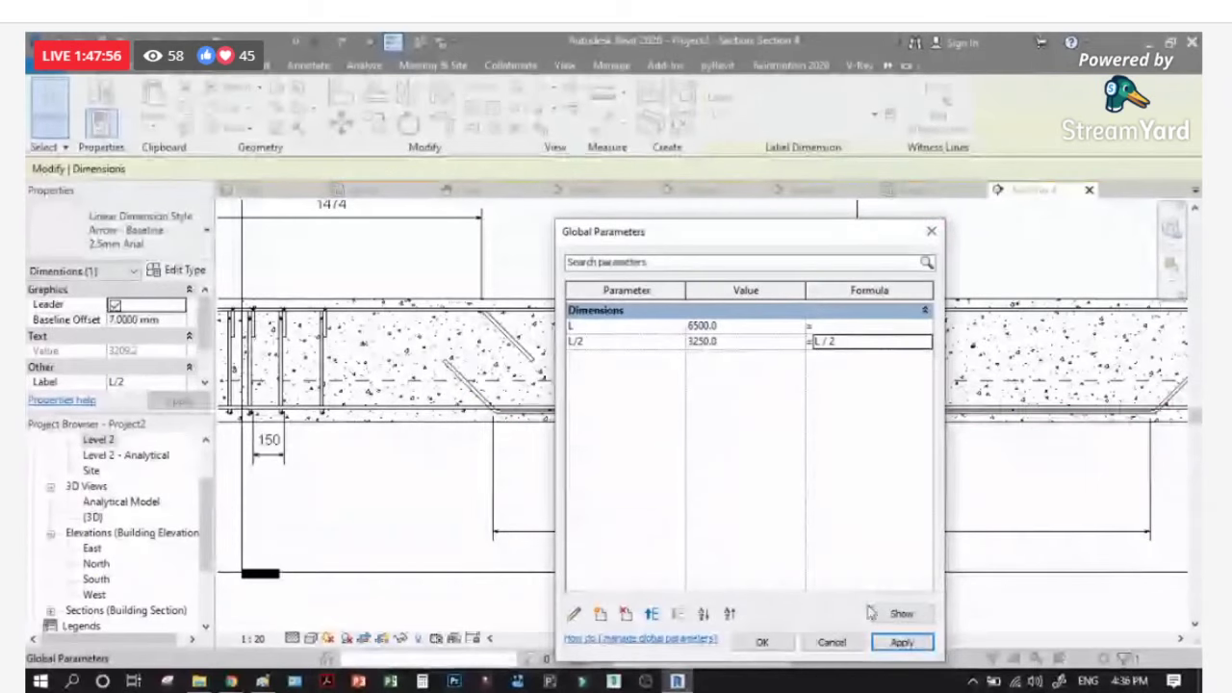
pyautogui.click(763, 642)
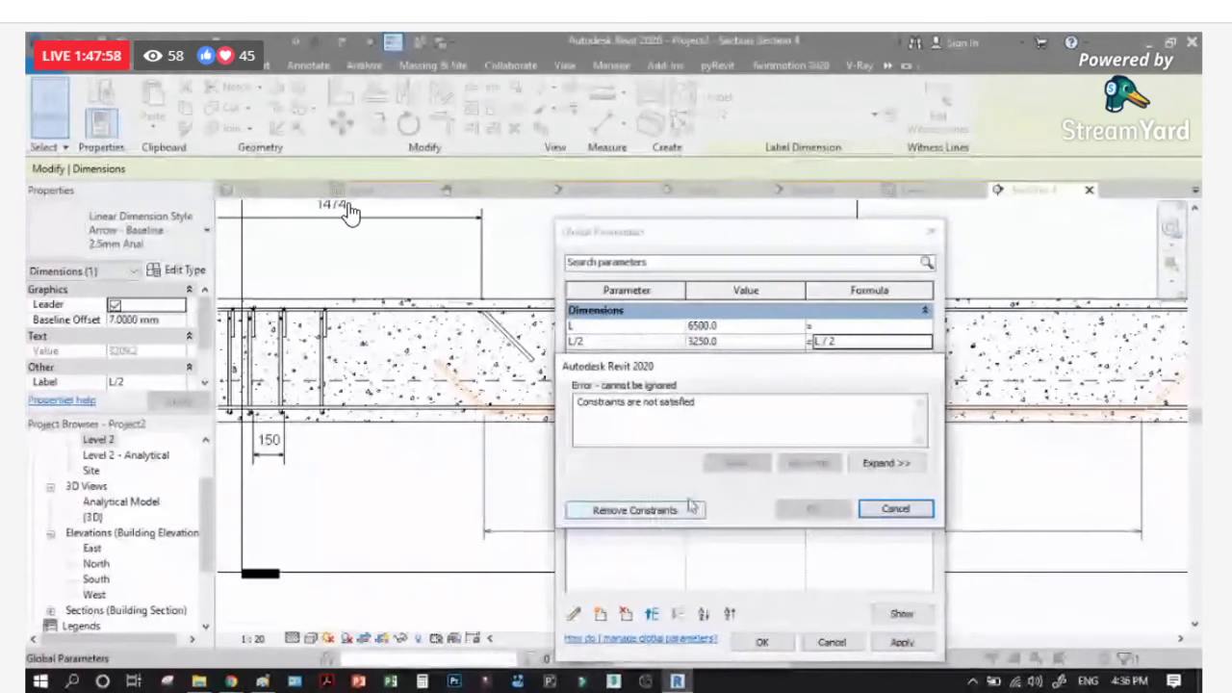
pyautogui.click(895, 508)
pyautogui.click(832, 641)
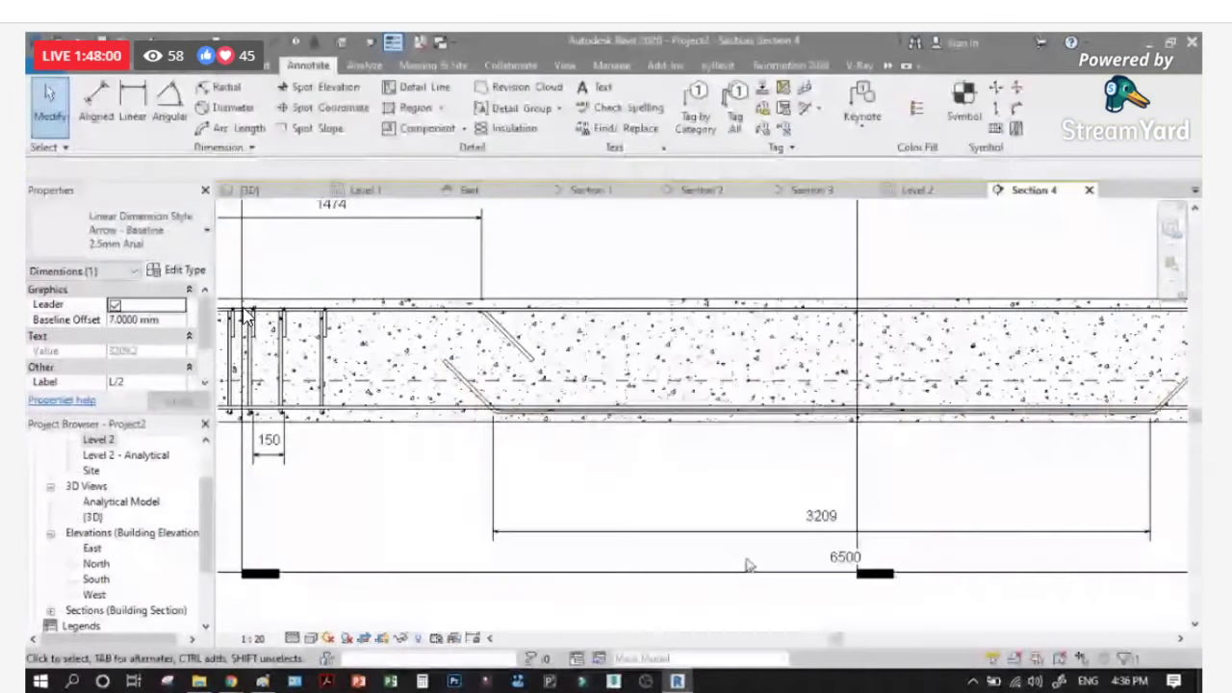
# Step: Box-select the six stirrups at the beam's left end
pyautogui.click(719, 532)
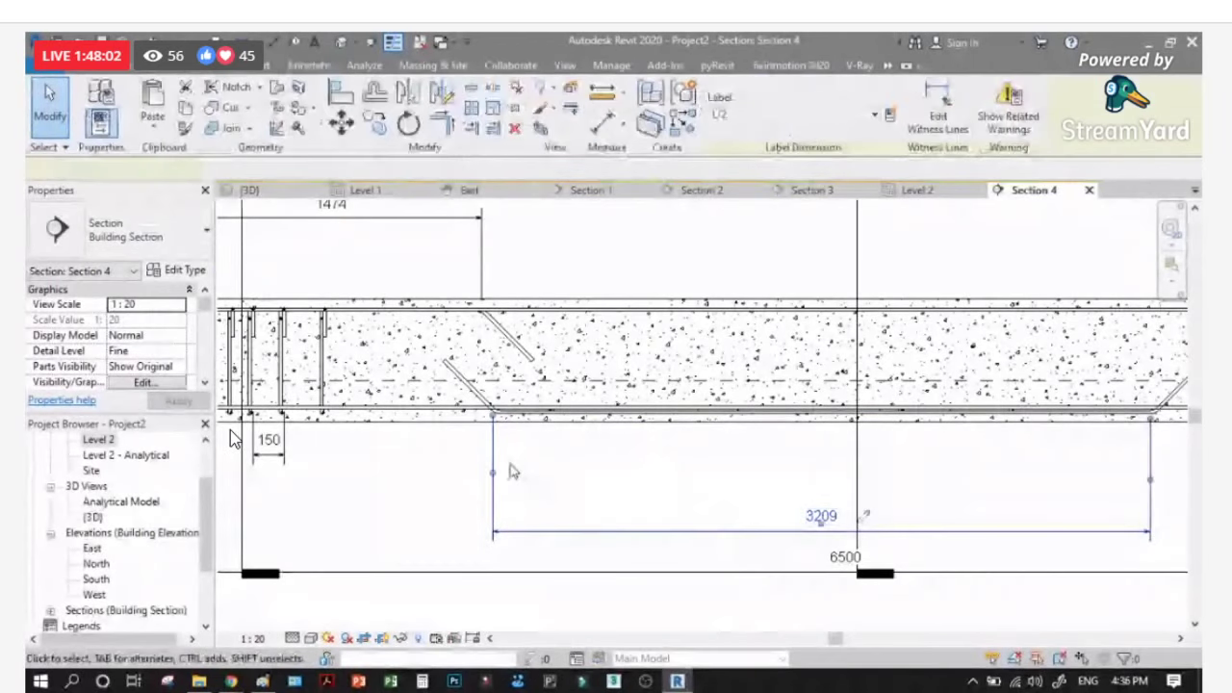
pyautogui.scroll(-4, 498, 380)
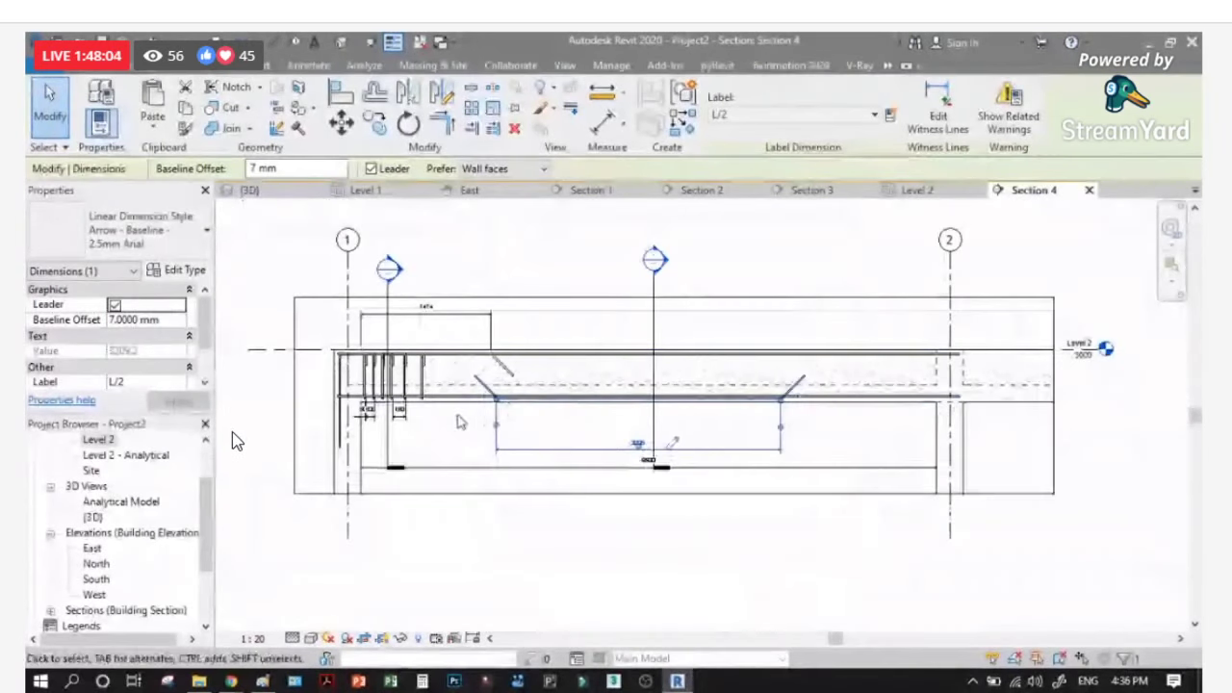
pyautogui.scroll(3, 318, 395)
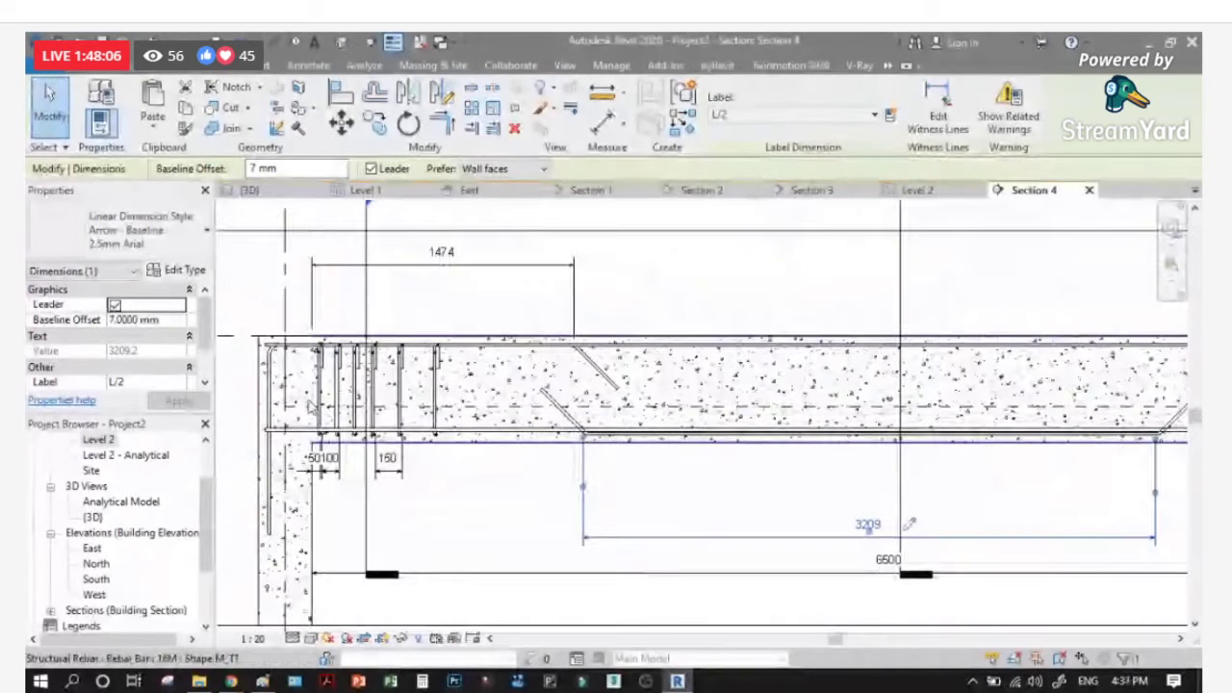
pyautogui.scroll(2, 307, 403)
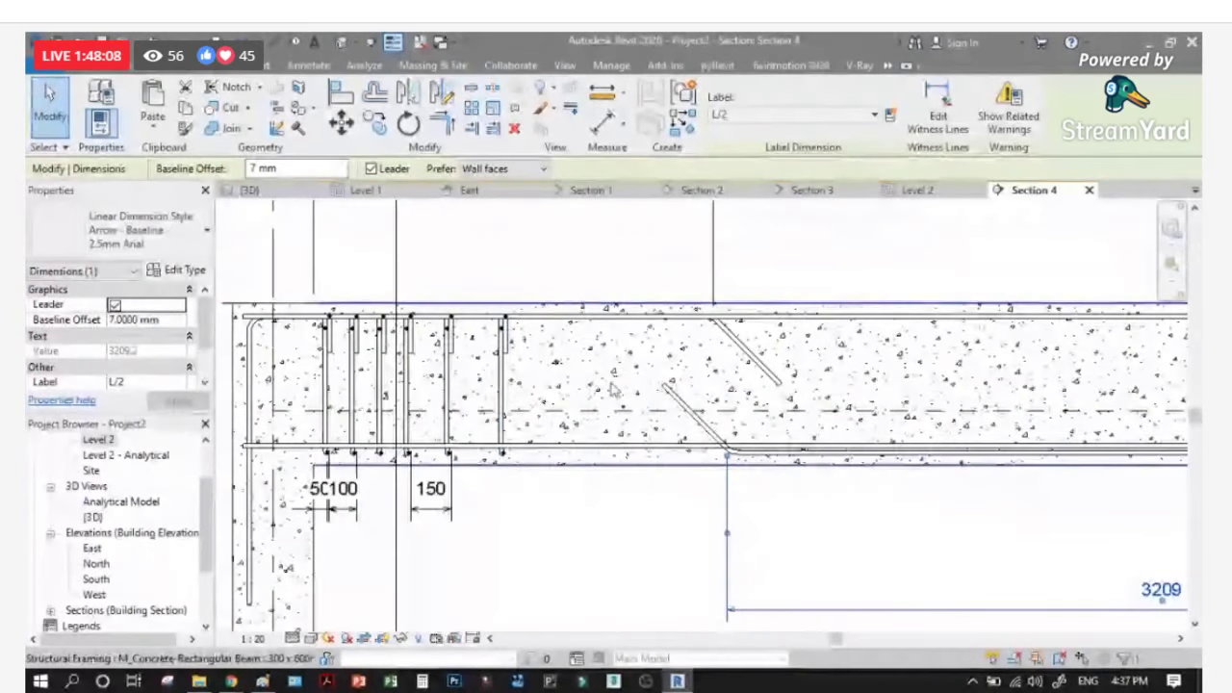
pyautogui.scroll(-2, 612, 388)
pyautogui.scroll(2, 509, 385)
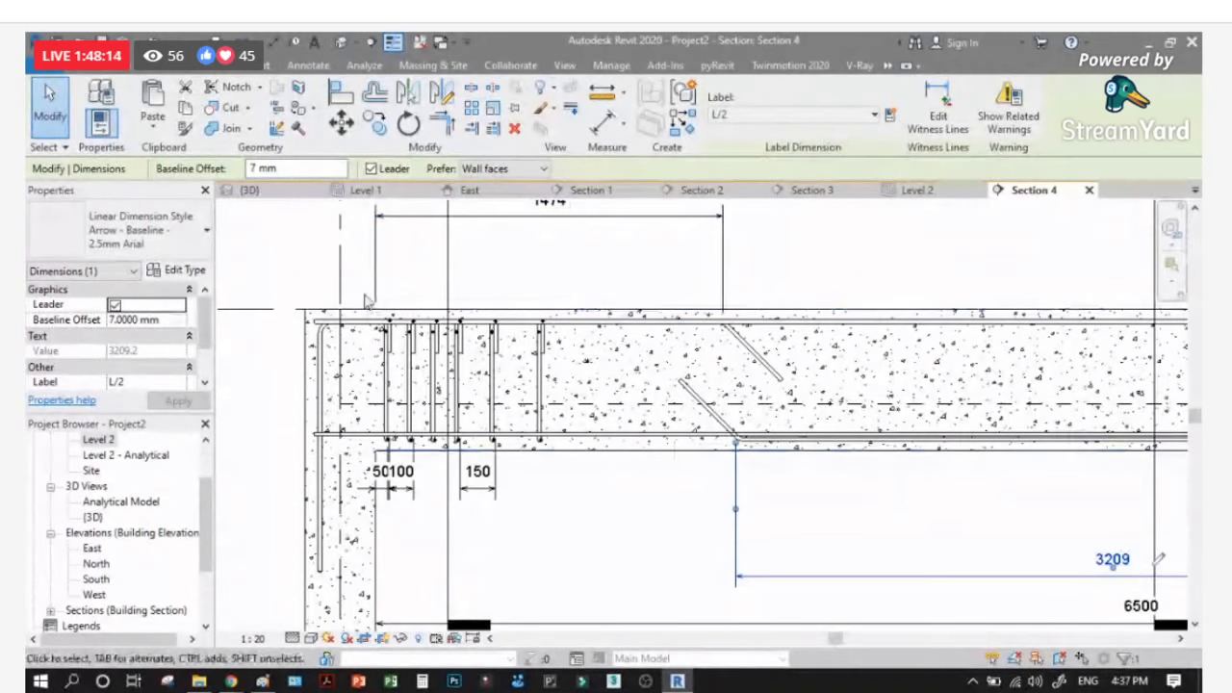
pyautogui.moveTo(363, 296); pyautogui.dragTo(554, 445)
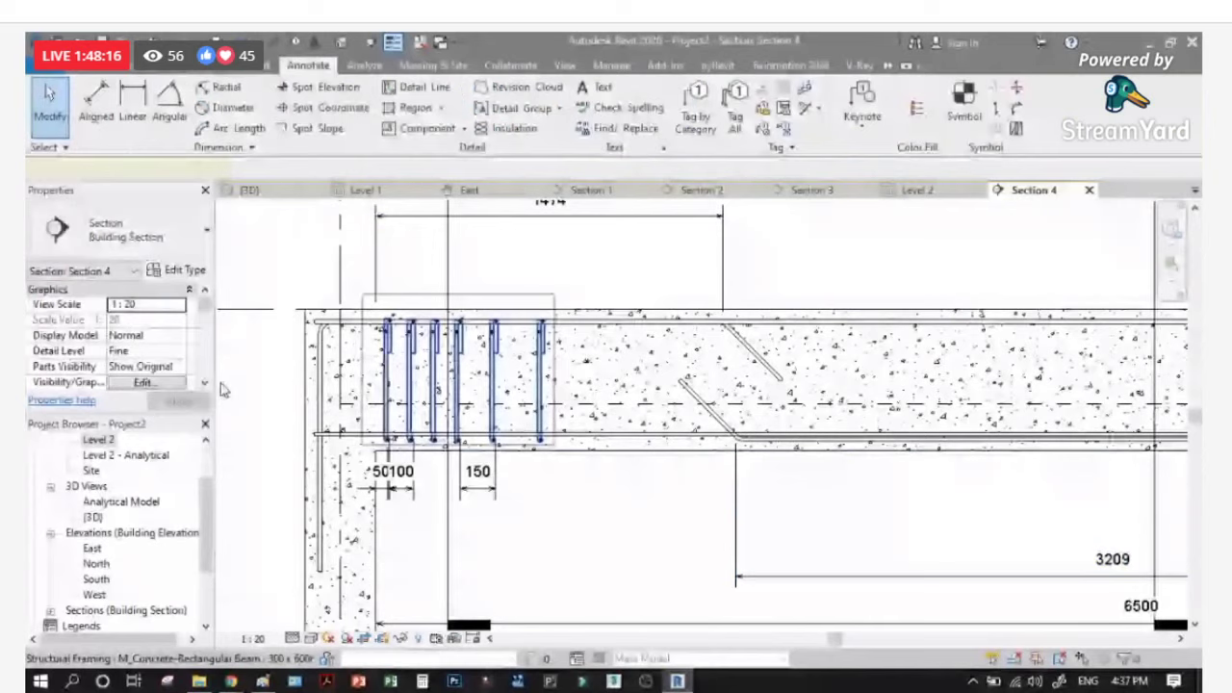
pyautogui.scroll(-2, 221, 388)
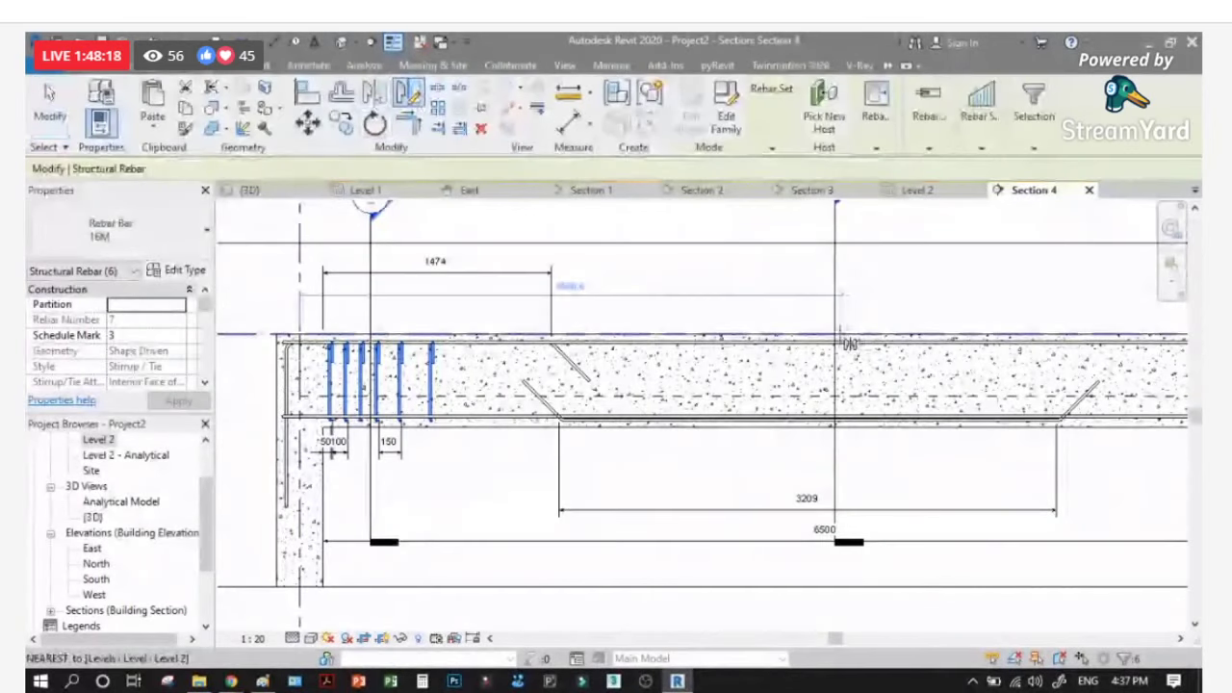
# Step: Copy the six left-end stirrups with MV to the beam's right end
pyautogui.press('m')
pyautogui.press('v')
pyautogui.scroll(-2, 847, 341)
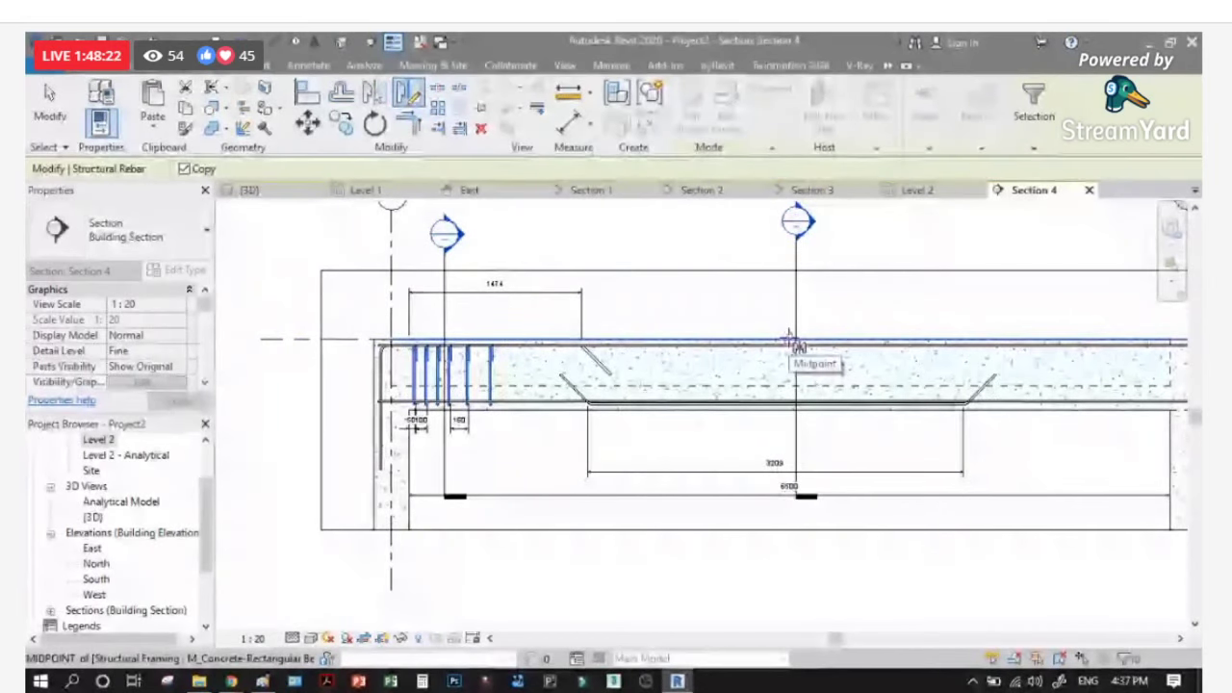
pyautogui.click(790, 339)
pyautogui.click(861, 371)
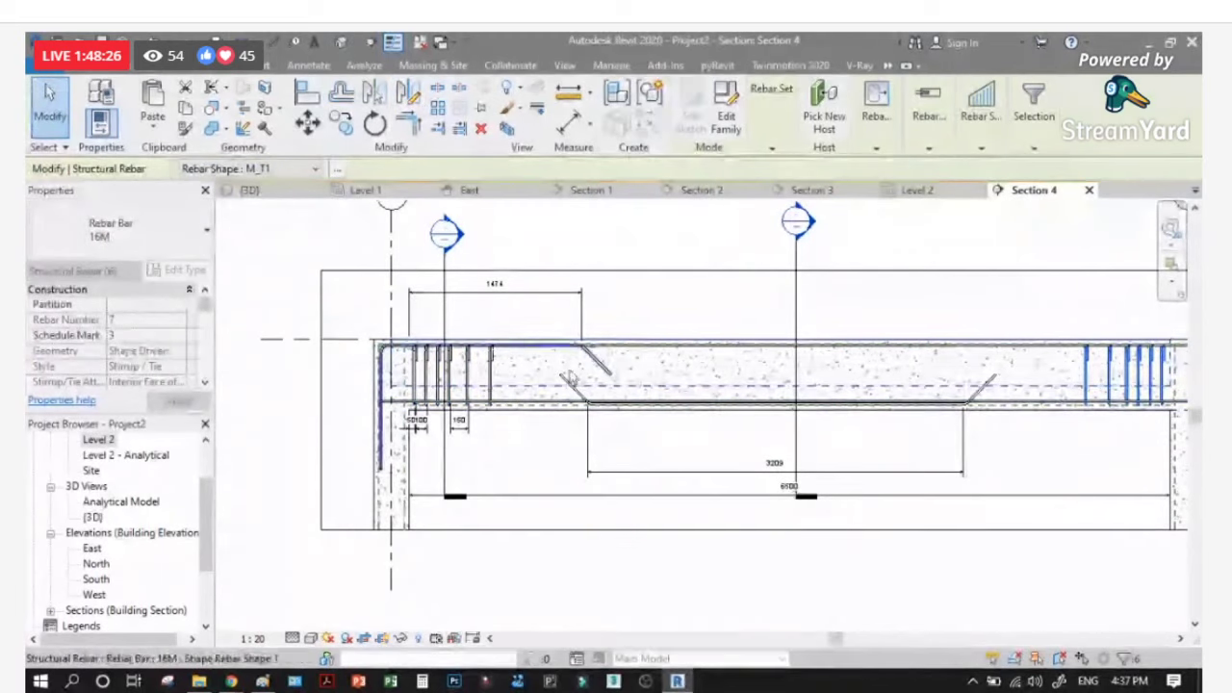
pyautogui.scroll(2, 546, 377)
pyautogui.press('Escape')
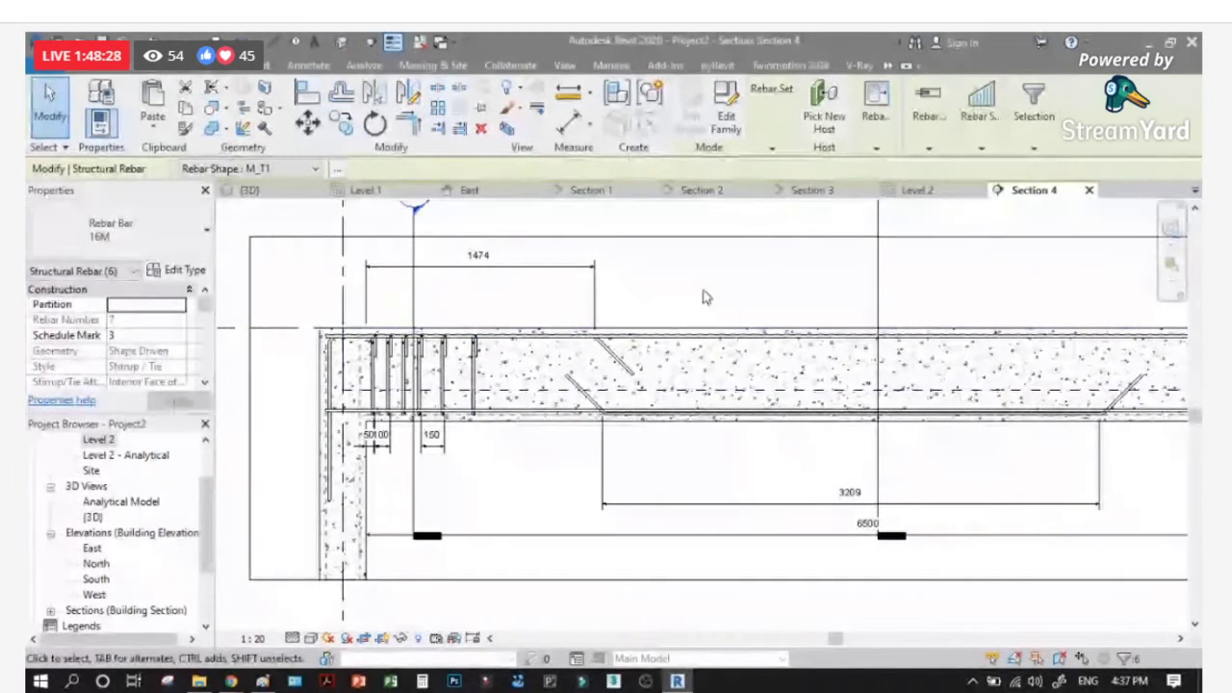
pyautogui.scroll(-1, 397, 354)
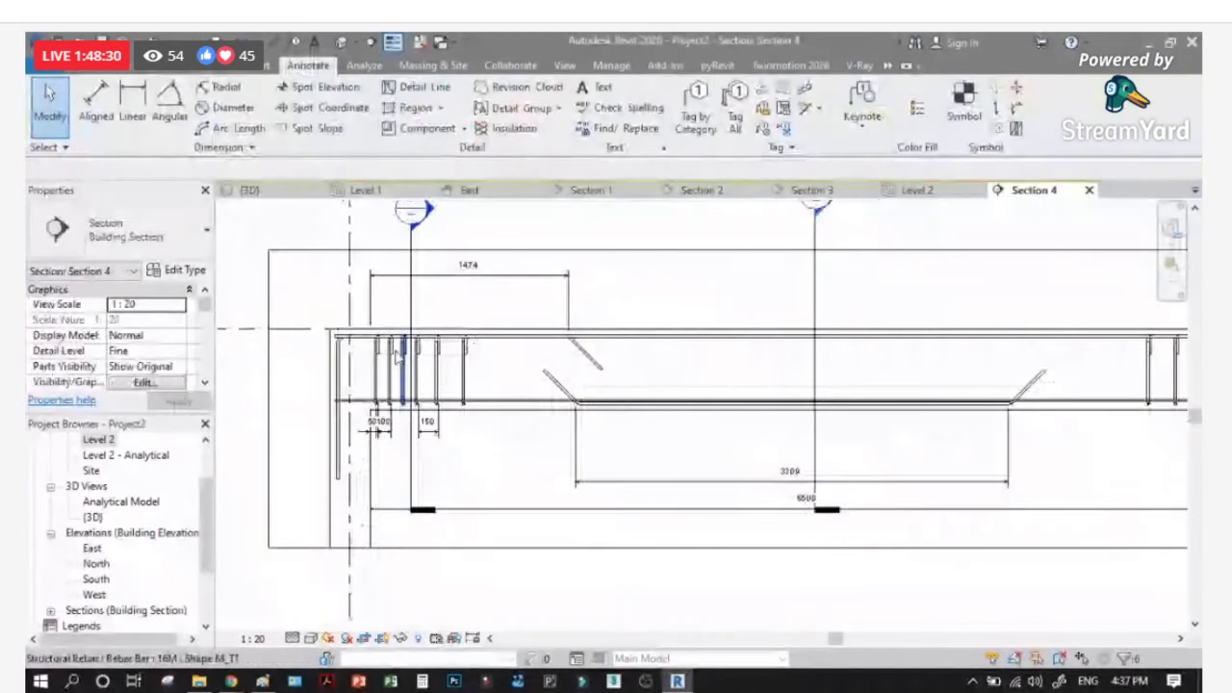
pyautogui.scroll(-4, 385, 385)
pyautogui.scroll(5, 382, 416)
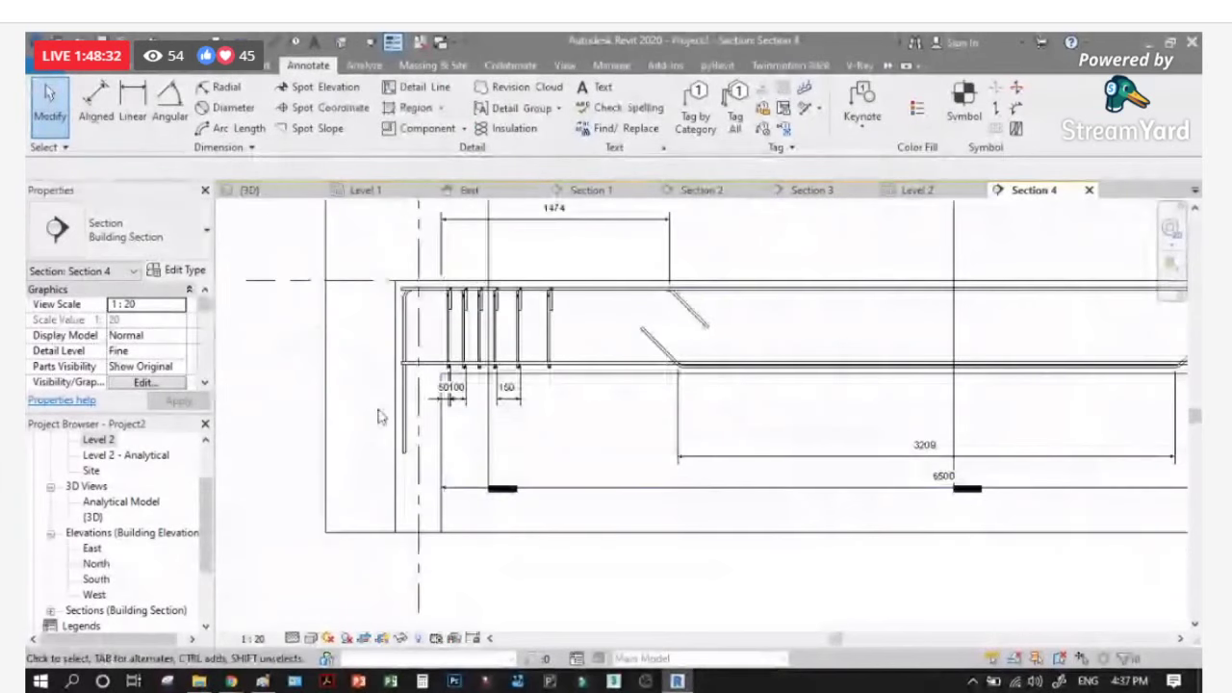
pyautogui.scroll(2, 382, 416)
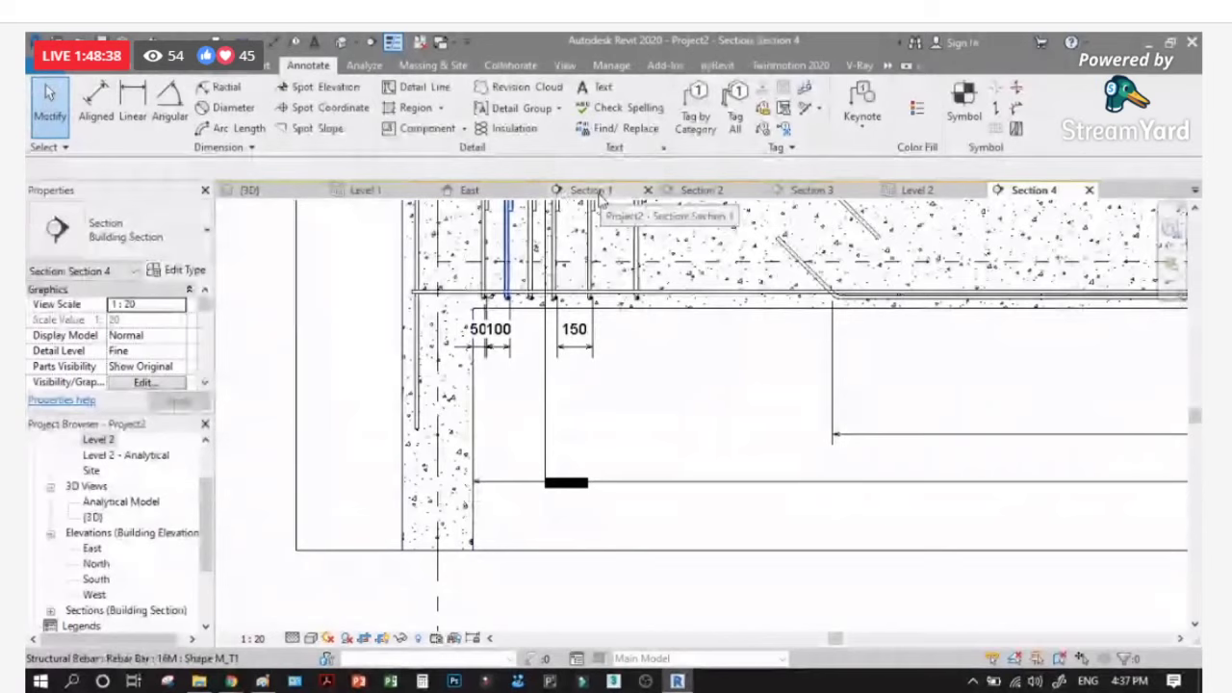
pyautogui.scroll(-3, 433, 289)
# Step: Switch to the {3D} view and zoom out to inspect the whole frame
pyautogui.click(253, 190)
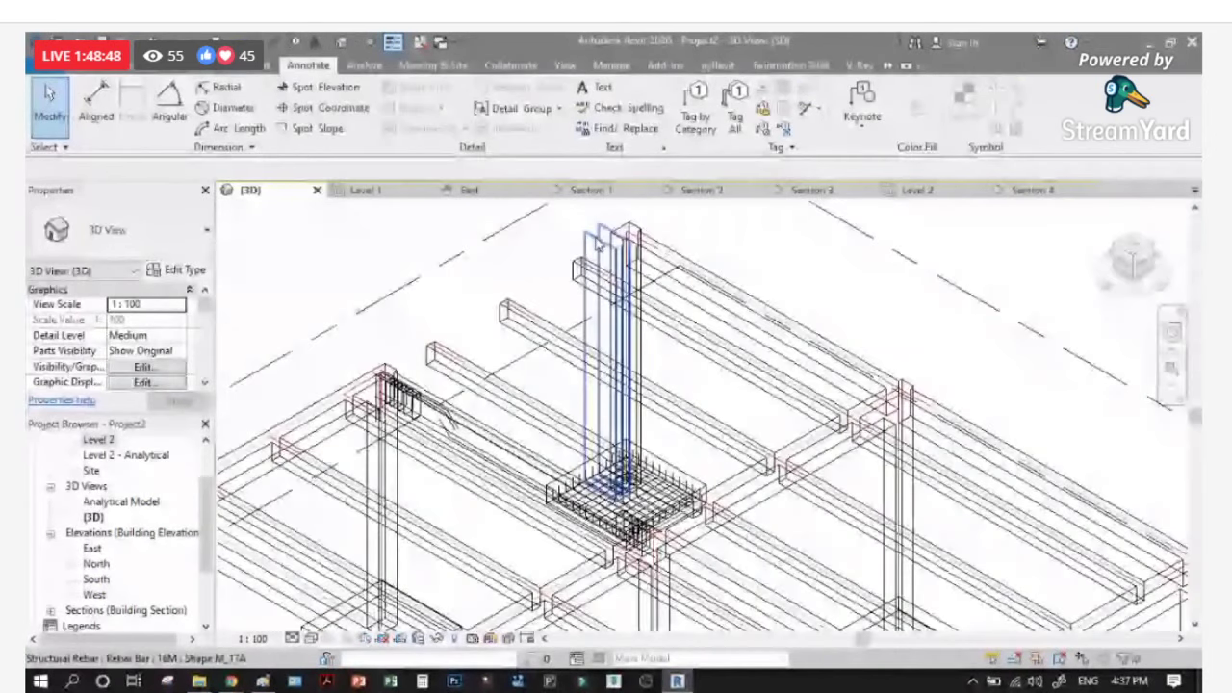
pyautogui.scroll(-2, 596, 247)
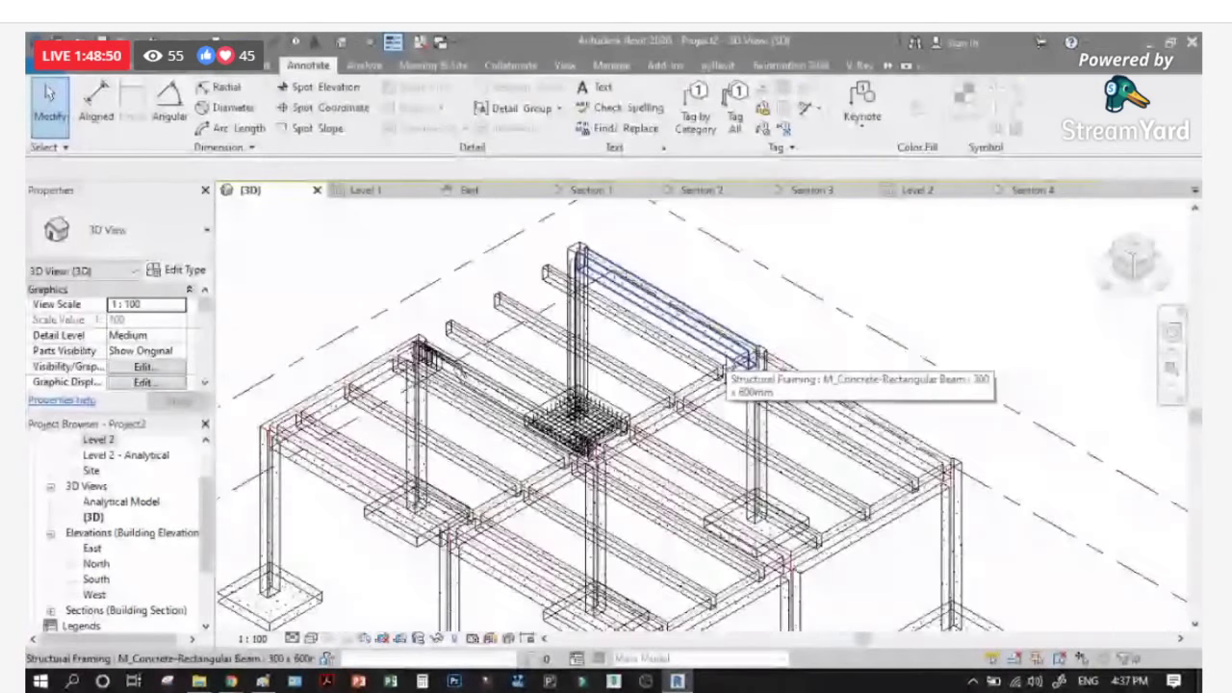
pyautogui.scroll(-1, 732, 364)
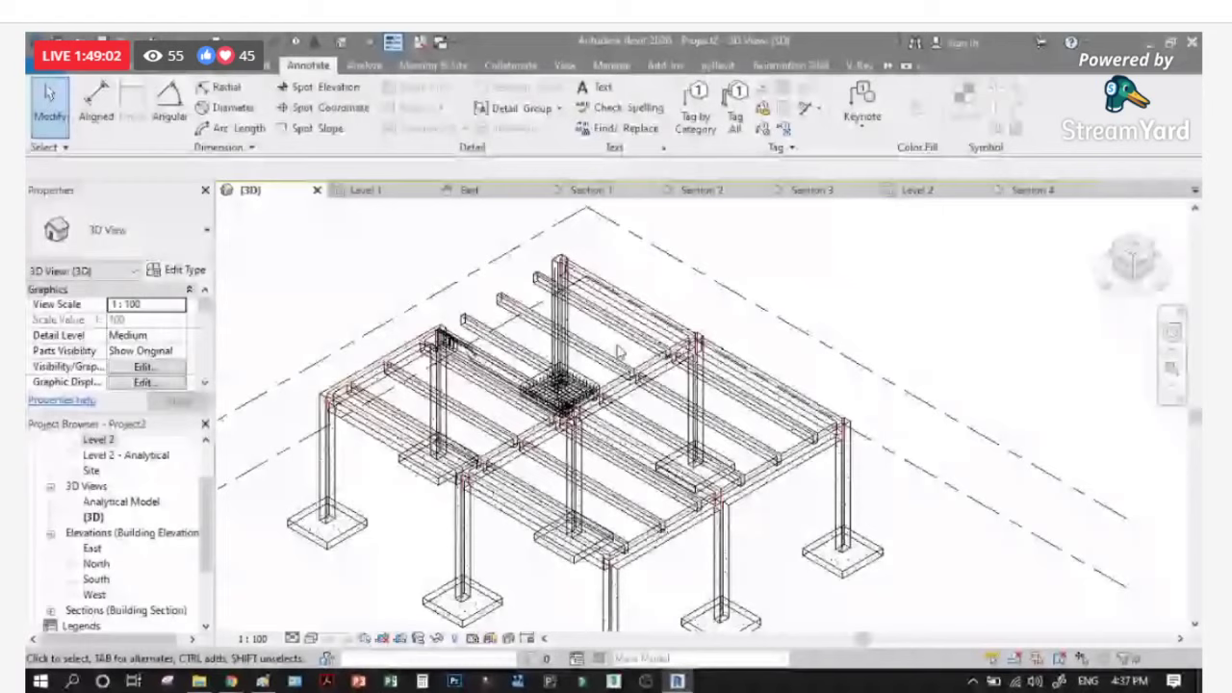
pyautogui.scroll(-2, 486, 345)
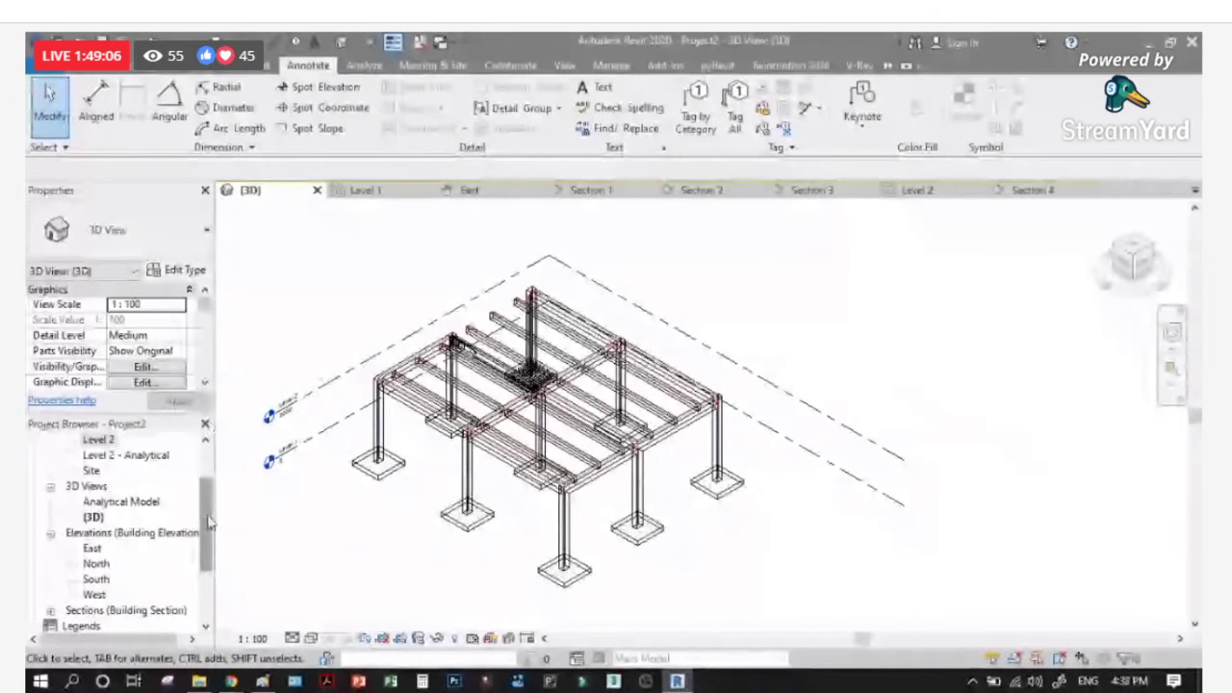
pyautogui.scroll(-1, 86, 515)
# Step: Open the East elevation view from the Project Browser
pyautogui.doubleClick(94, 504)
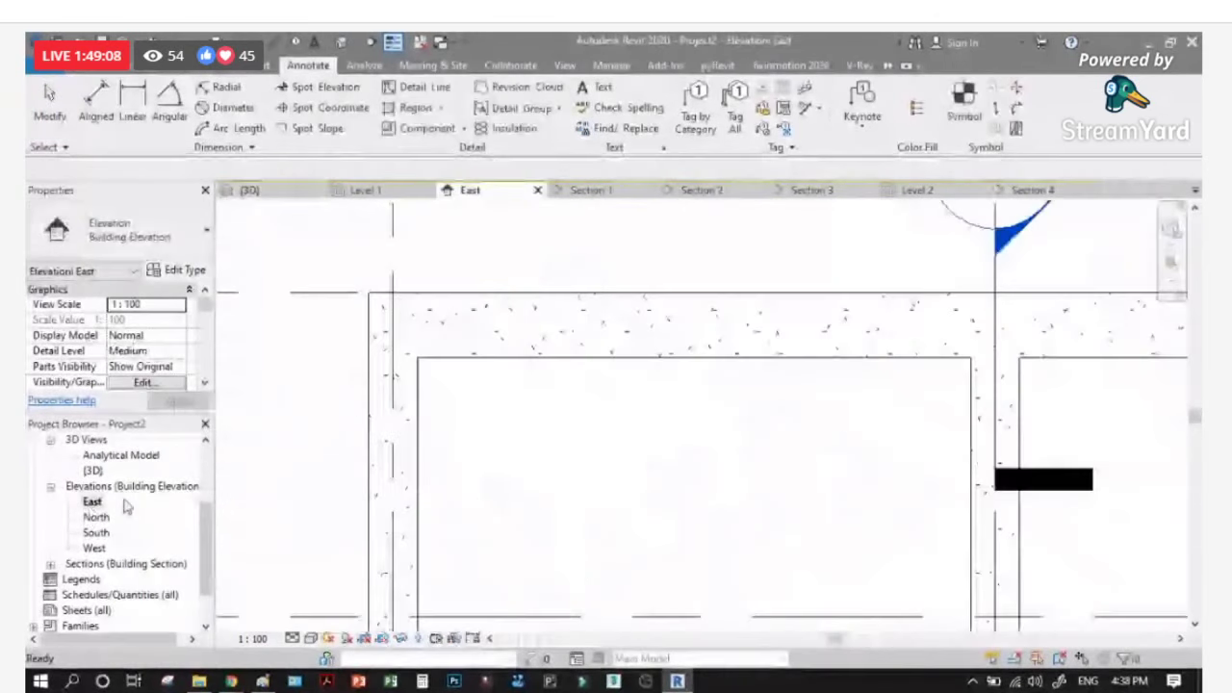
pyautogui.scroll(-5, 475, 344)
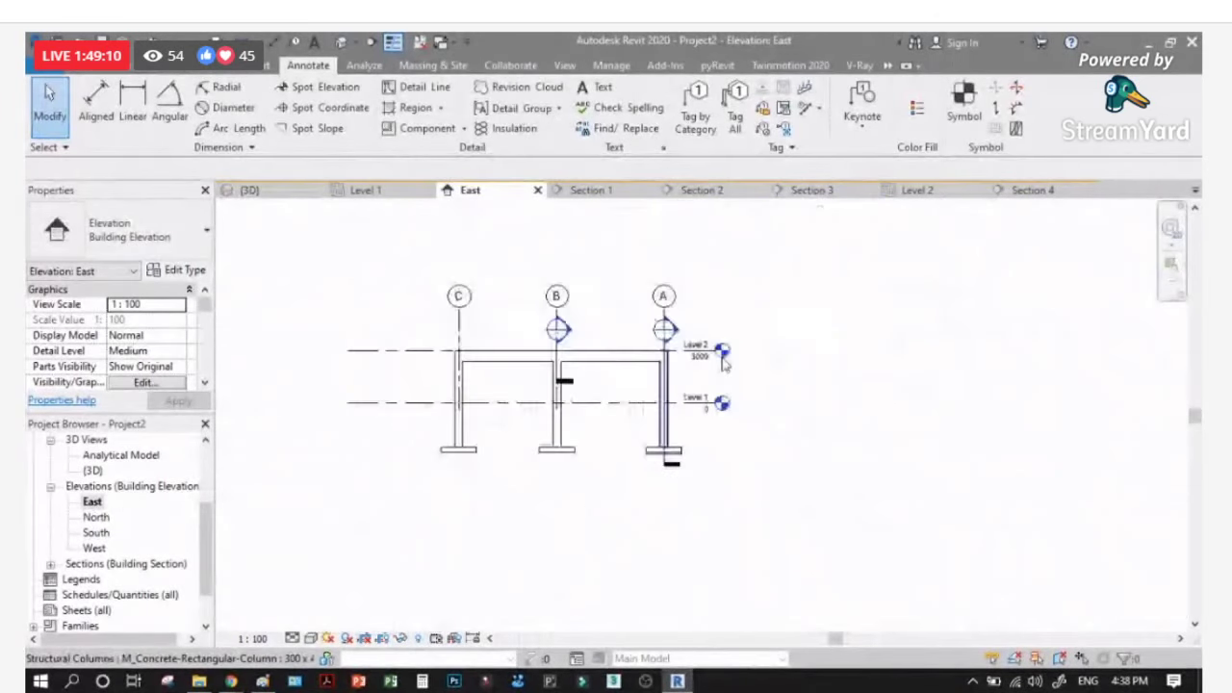
pyautogui.scroll(4, 682, 358)
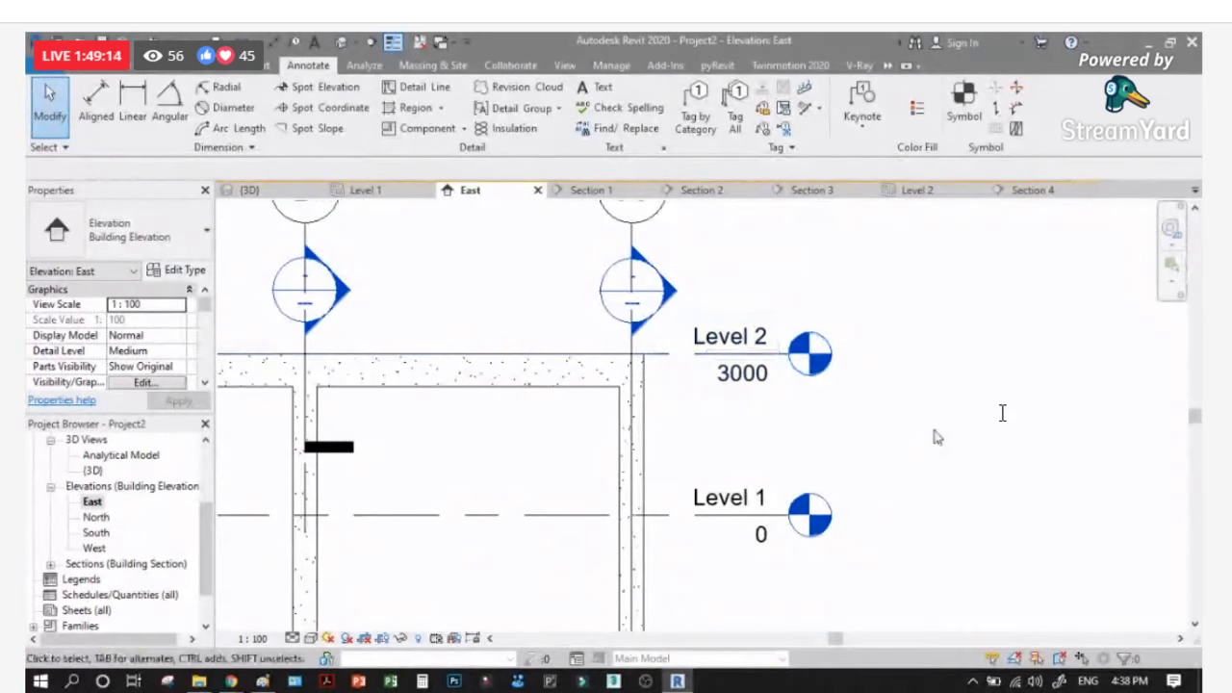
pyautogui.scroll(-2, 1002, 413)
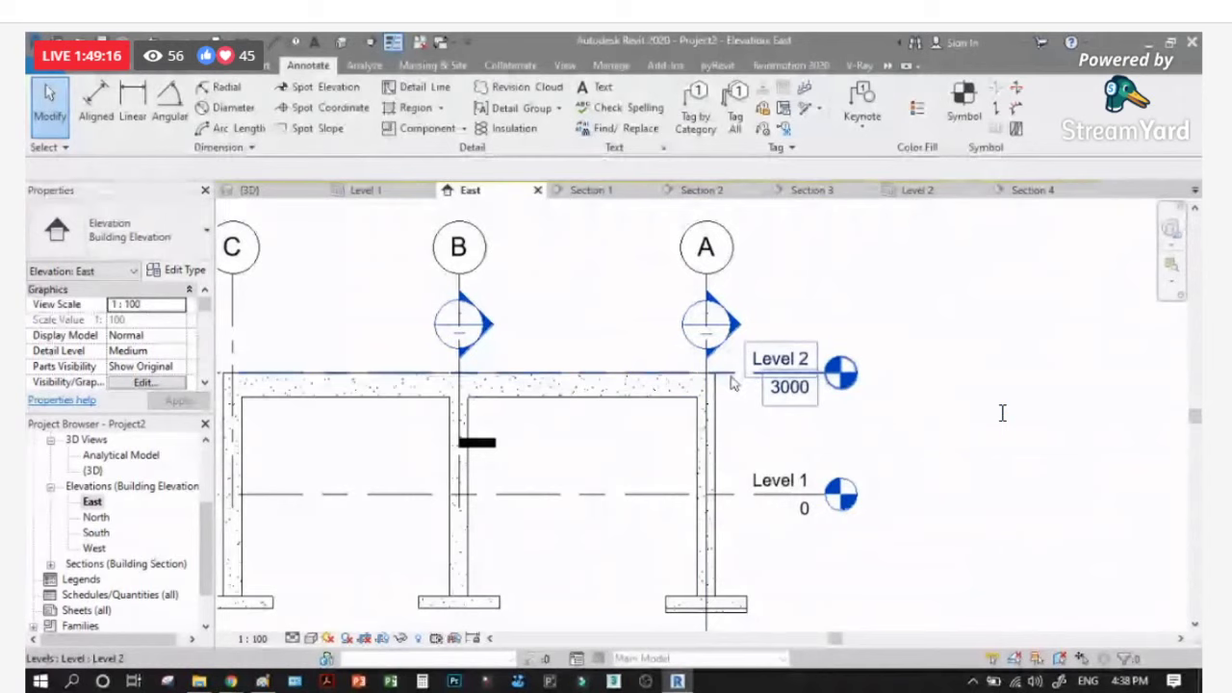
# Step: Copy Level 2 upward with CO to create Level 3 at 6100
pyautogui.click(765, 373)
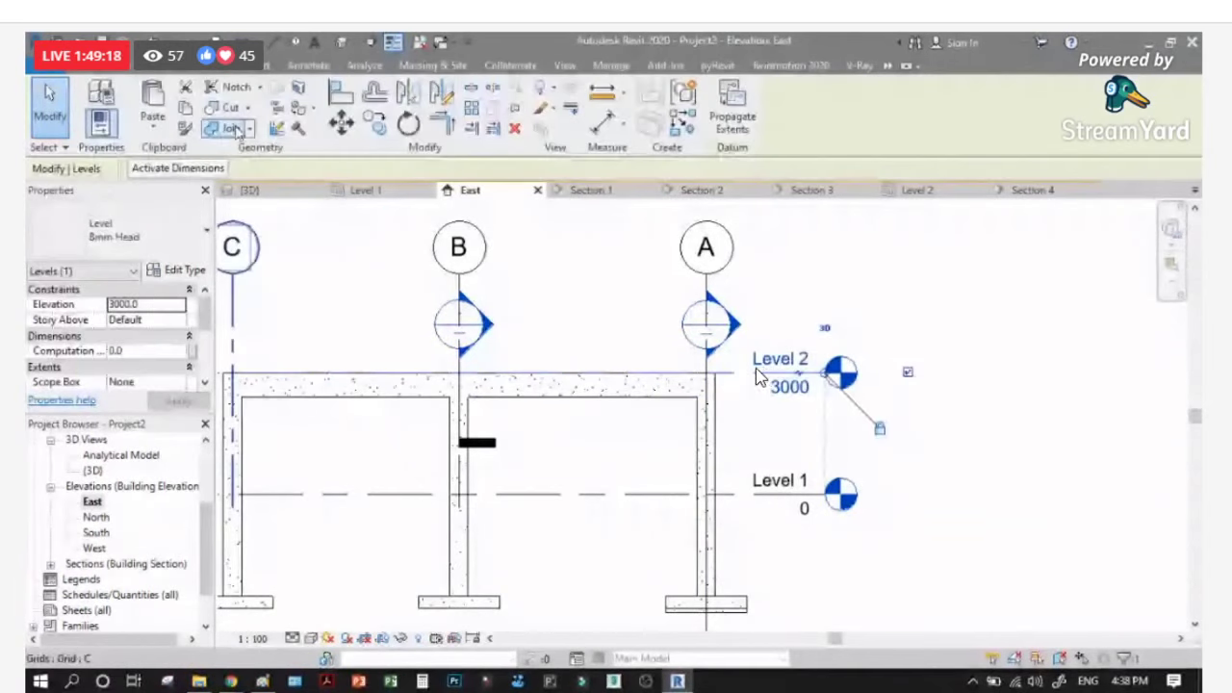
pyautogui.press('c')
pyautogui.press('o')
pyautogui.click(914, 381)
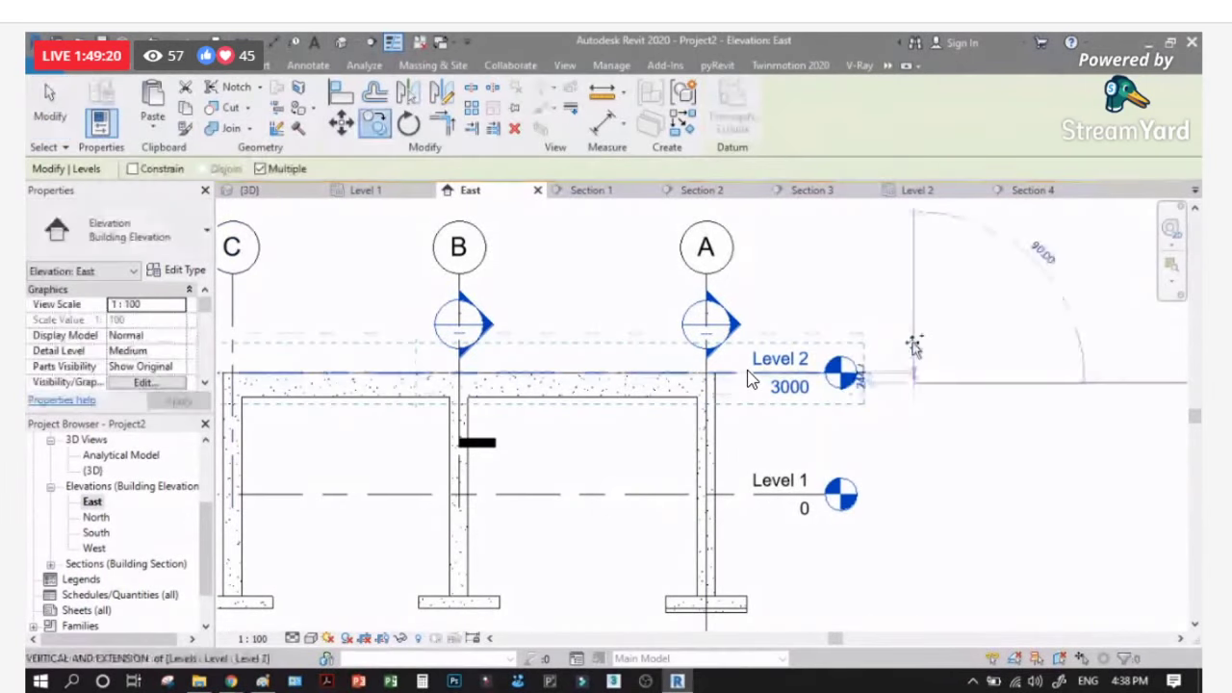
pyautogui.click(921, 256)
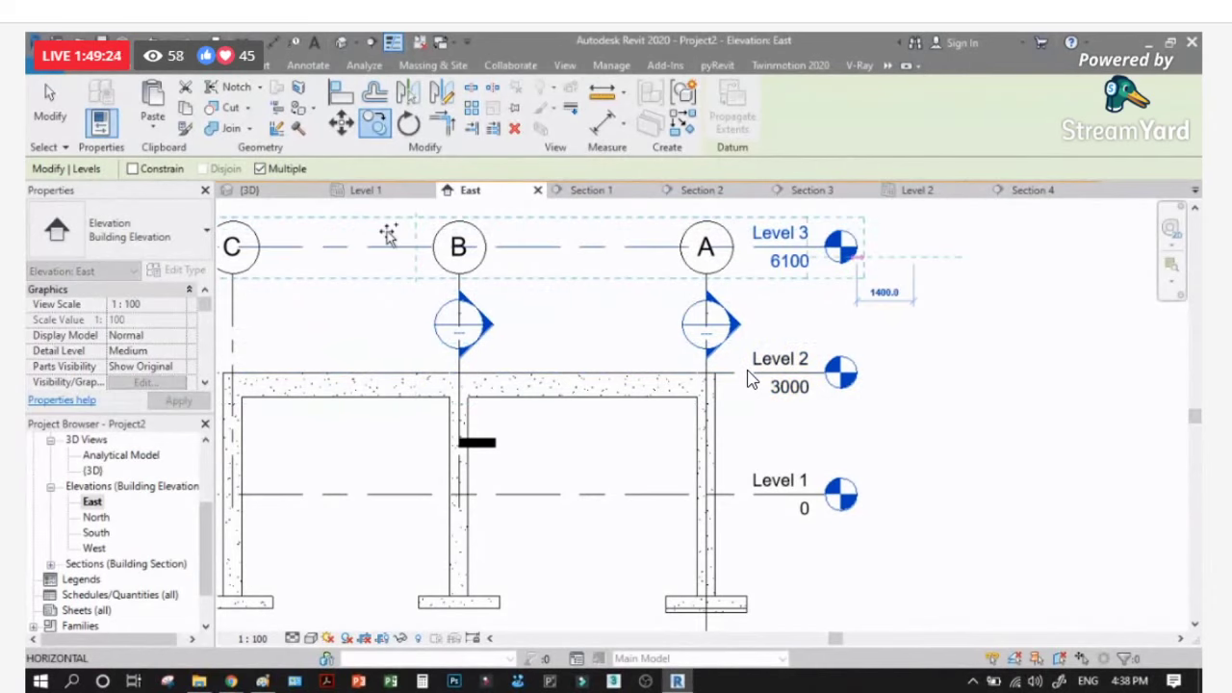
pyautogui.click(752, 380)
# Step: Extend the heads of grids C, B and A above Level 3
pyautogui.click(460, 294)
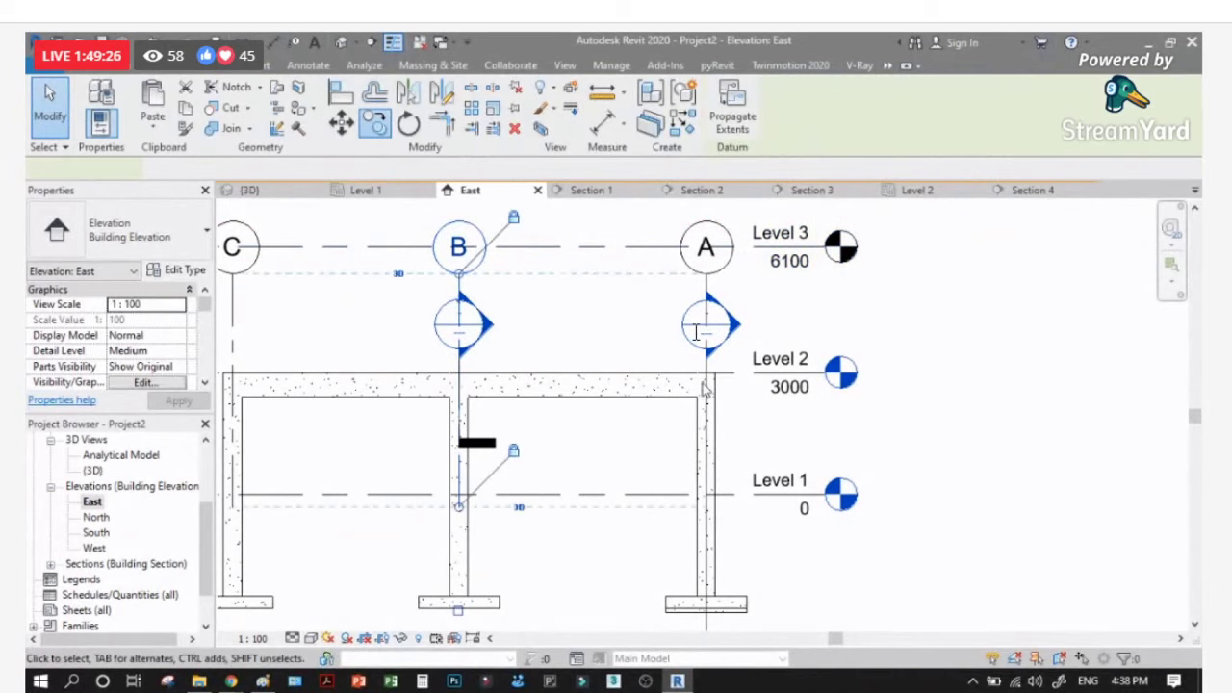
pyautogui.scroll(-1, 705, 387)
pyautogui.scroll(-1, 731, 404)
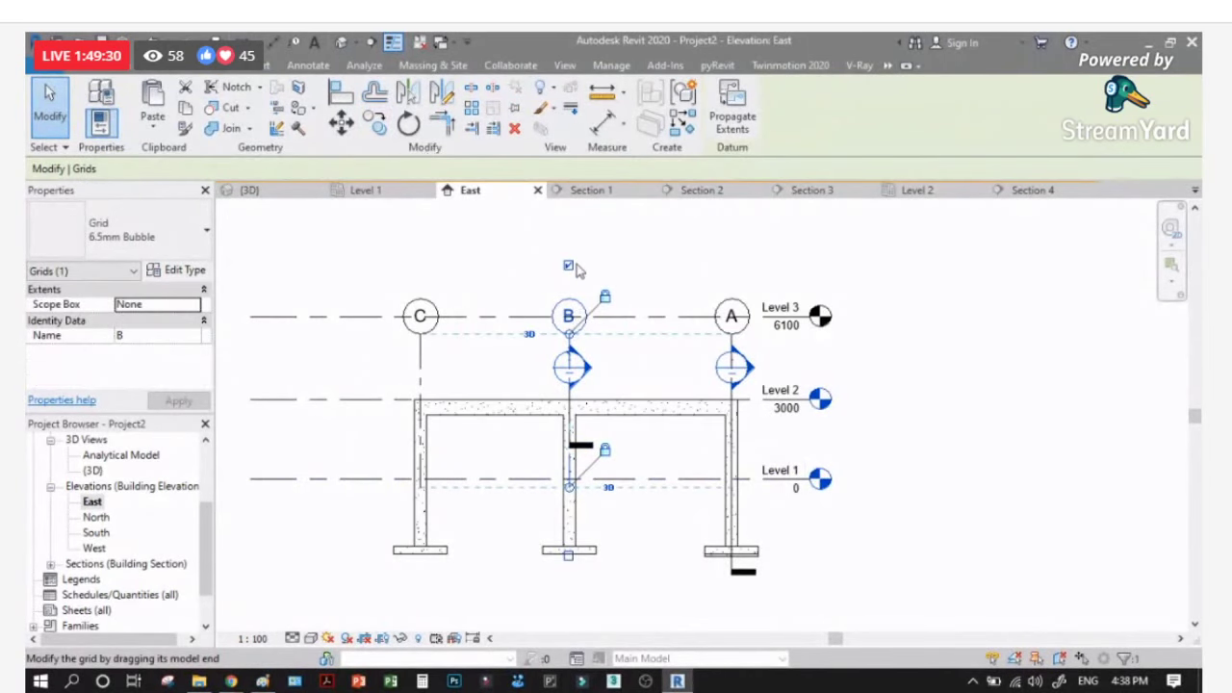
pyautogui.moveTo(569, 334); pyautogui.dragTo(569, 249)
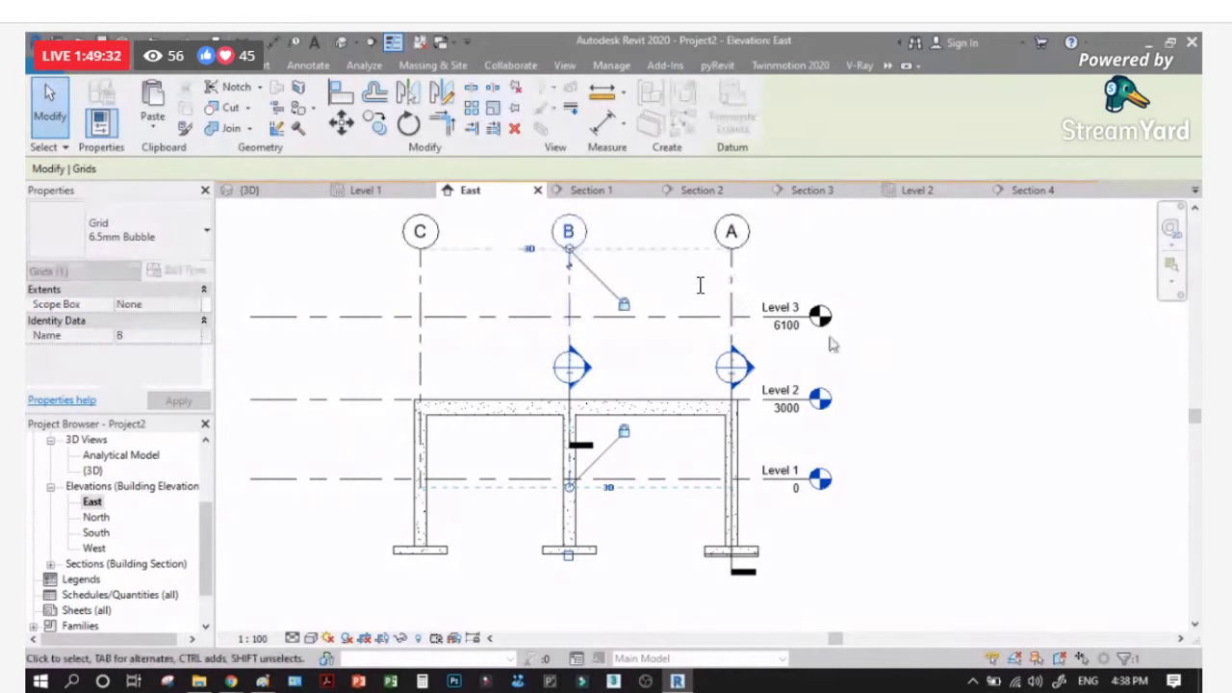
pyautogui.scroll(2, 752, 327)
# Step: Change Level 3's elevation to 6000 and switch to the Structure tab
pyautogui.click(753, 322)
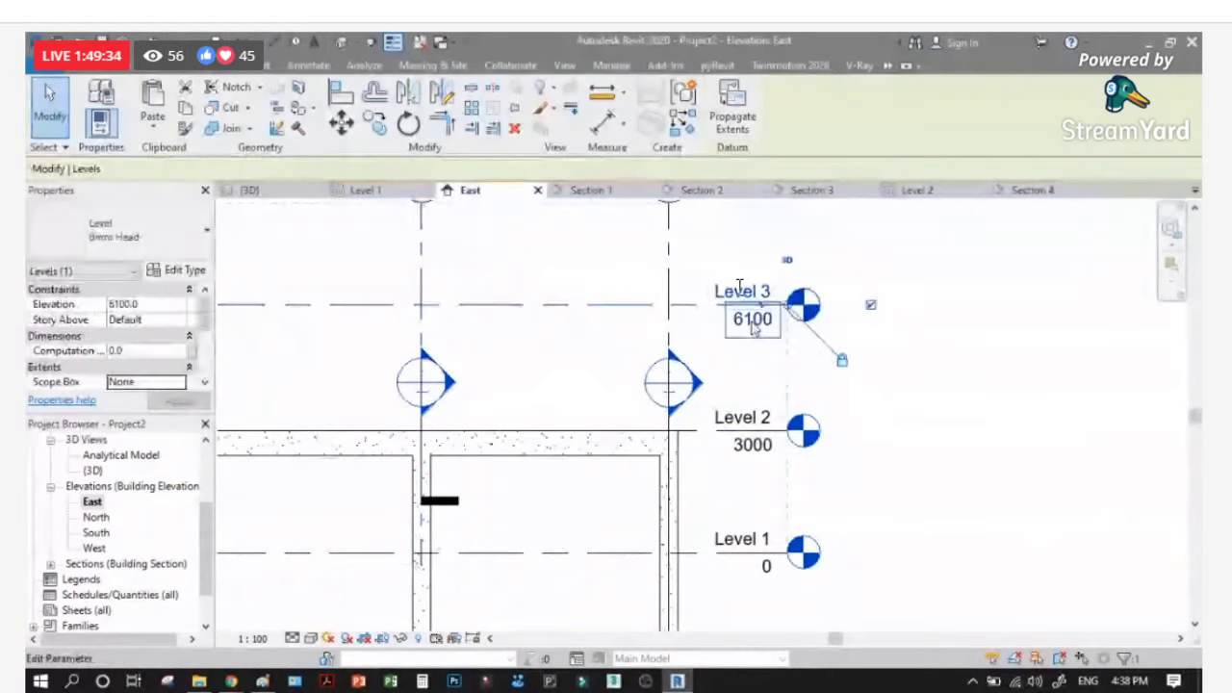
pyautogui.click(753, 322)
pyautogui.write('60')
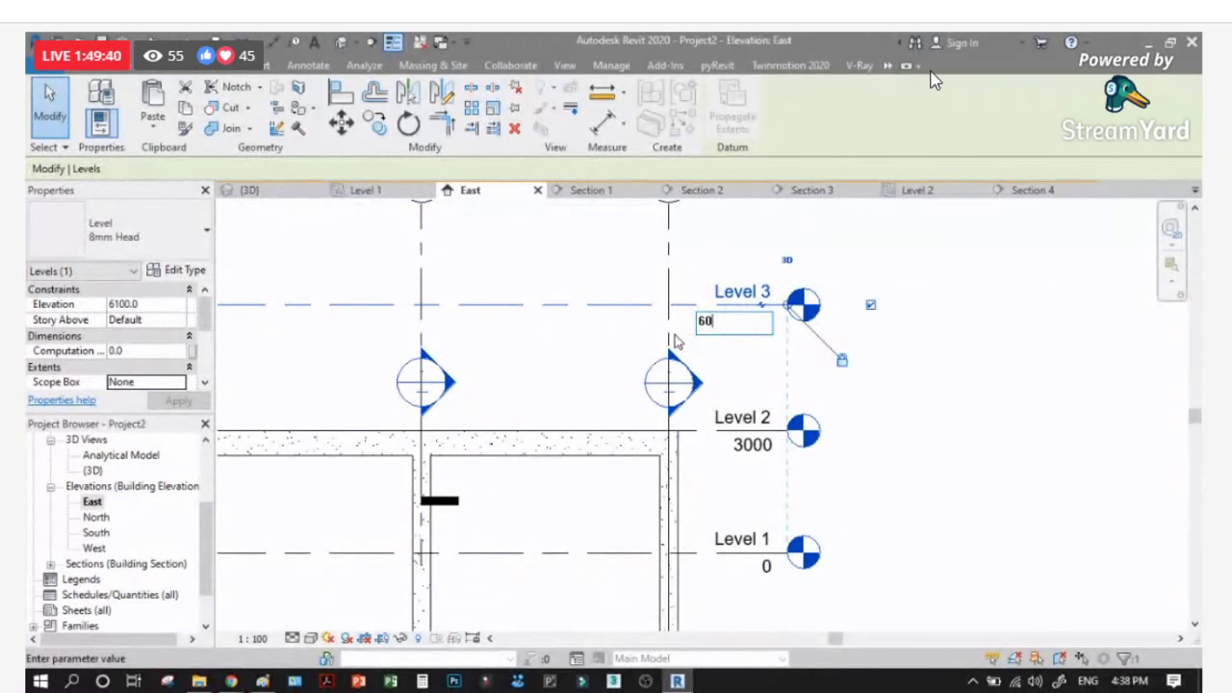
pyautogui.write('00')
pyautogui.press('Return')
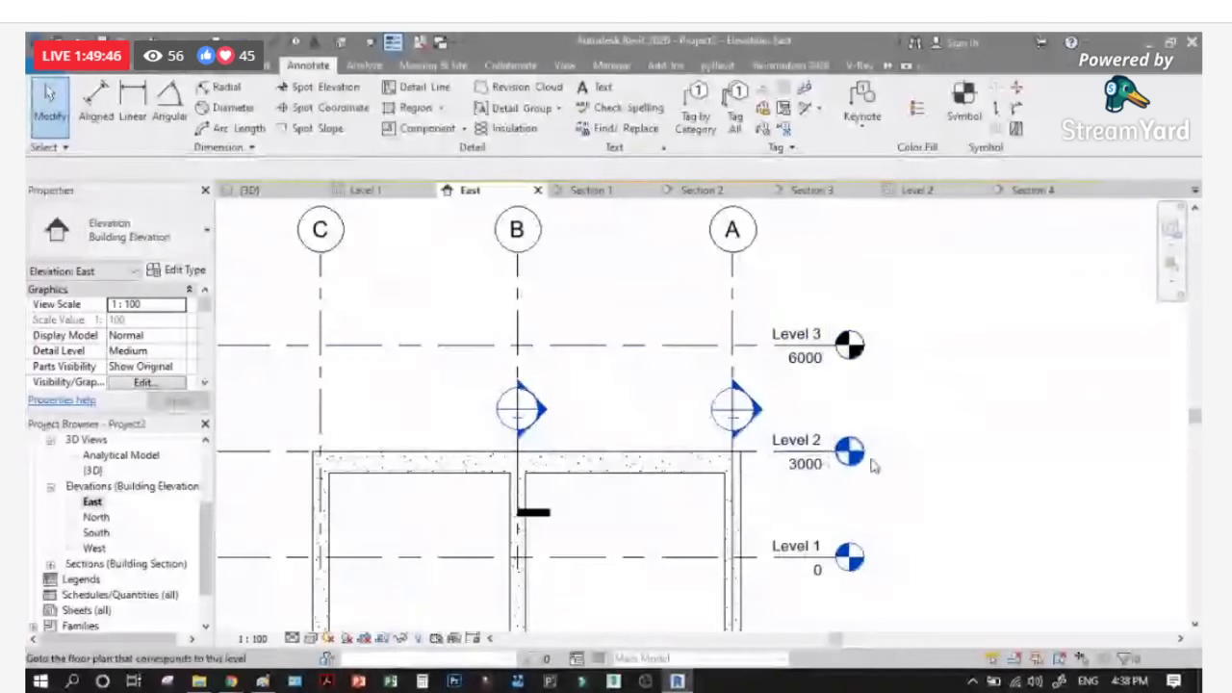
pyautogui.scroll(-1, 878, 470)
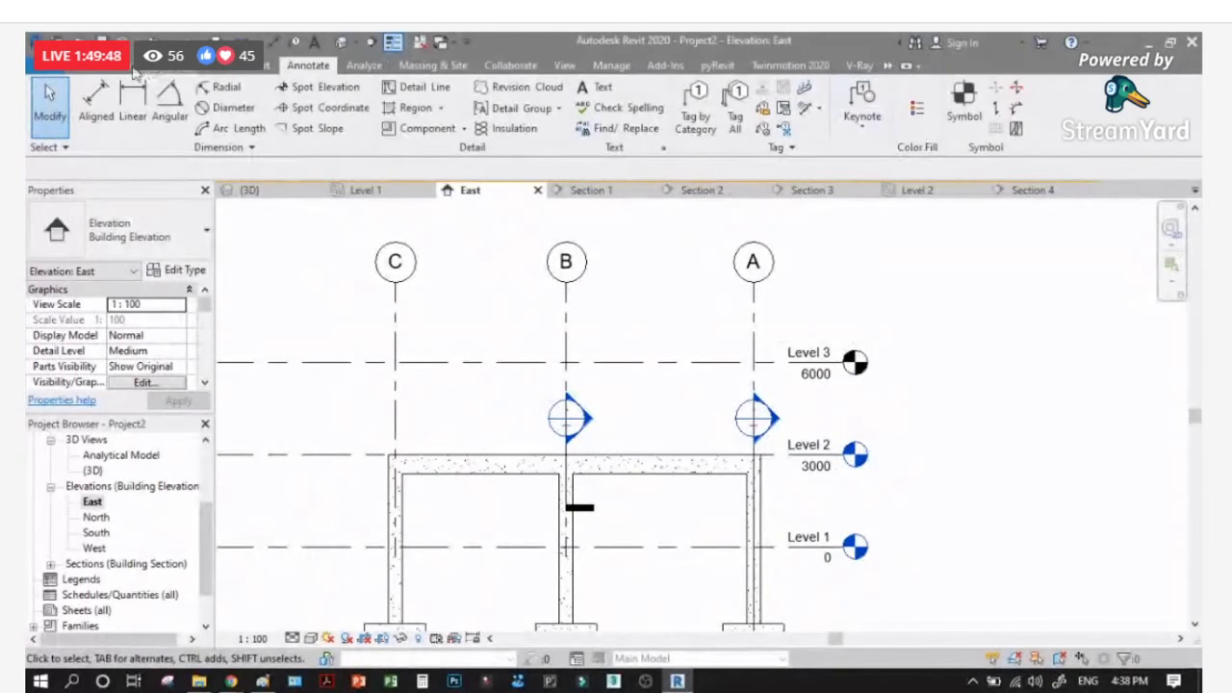
pyautogui.click(164, 67)
pyautogui.click(189, 67)
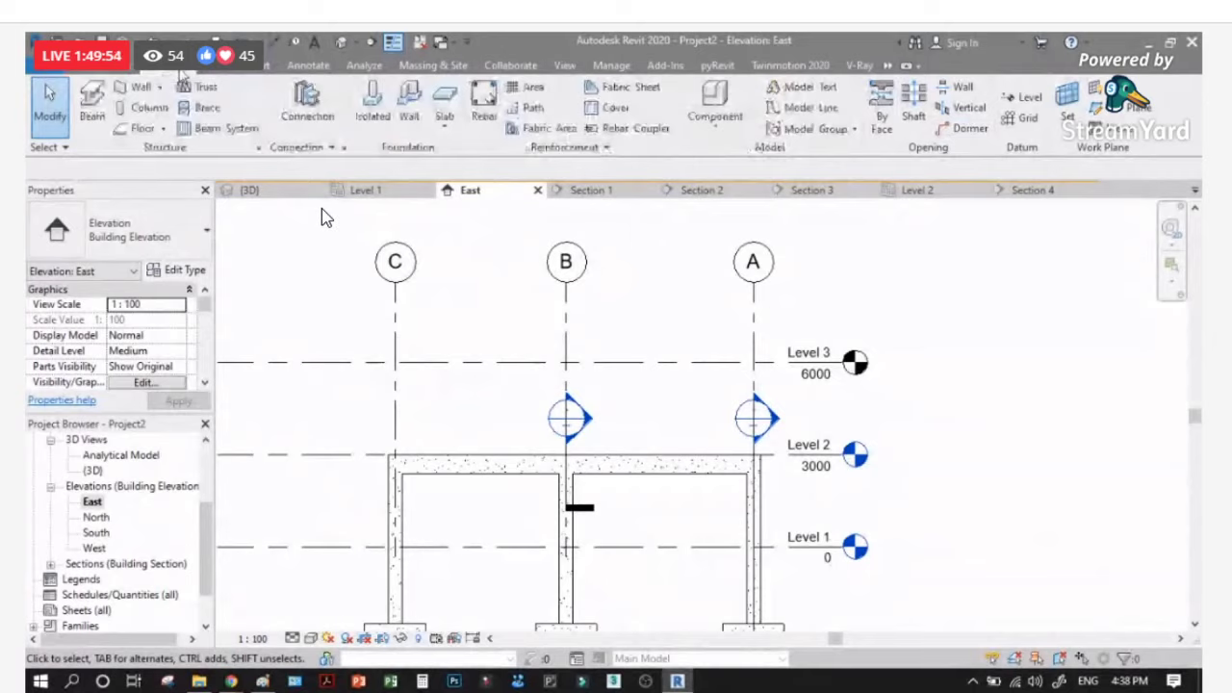
# Step: Place a new Level 4 at 7796 above Level 3 and find its structural plan
pyautogui.press('l')
pyautogui.press('l')
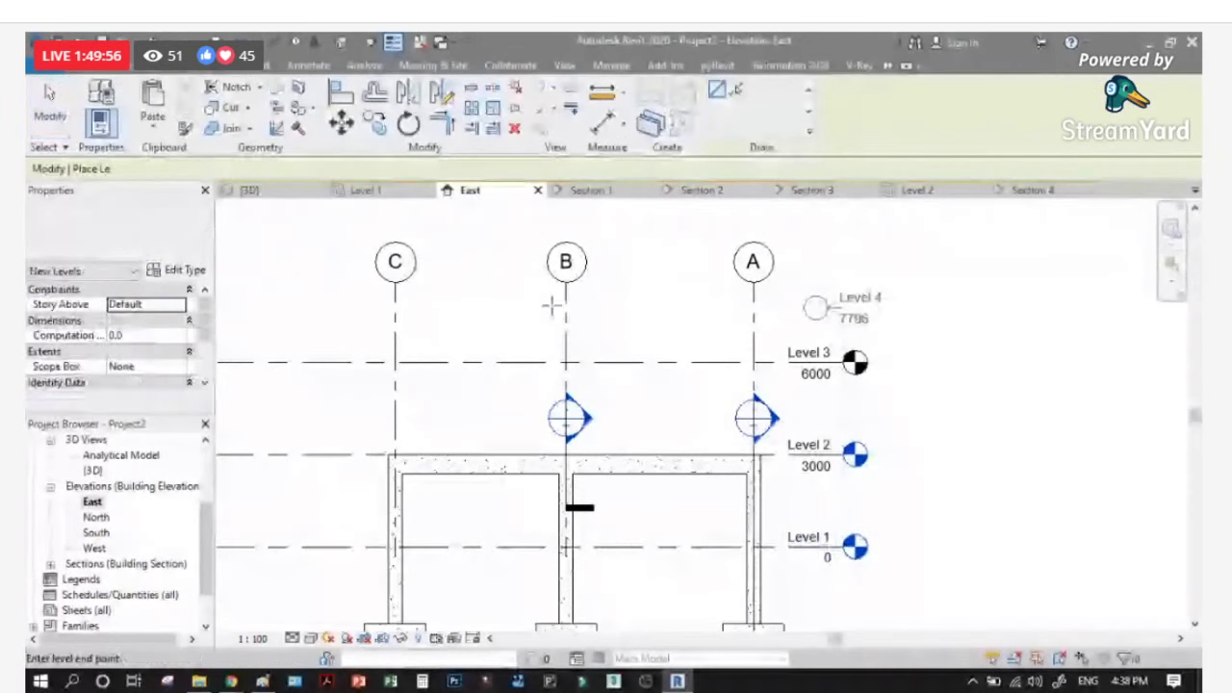
pyautogui.scroll(2, 279, 324)
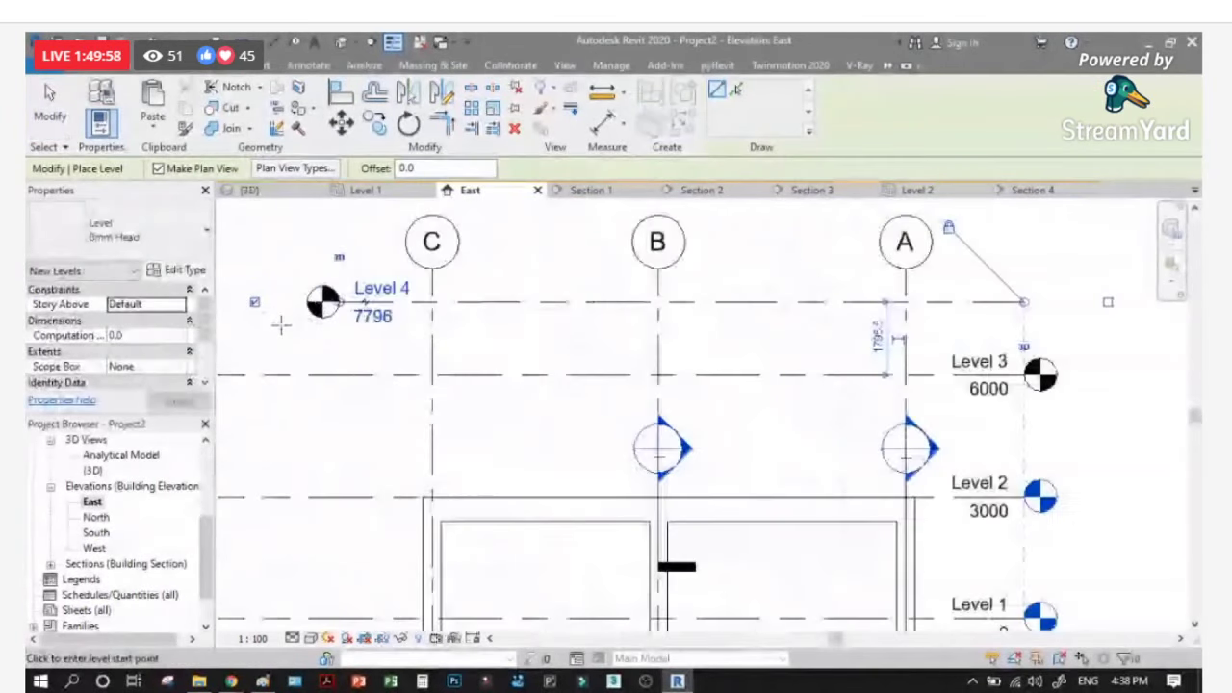
pyautogui.scroll(1, 279, 323)
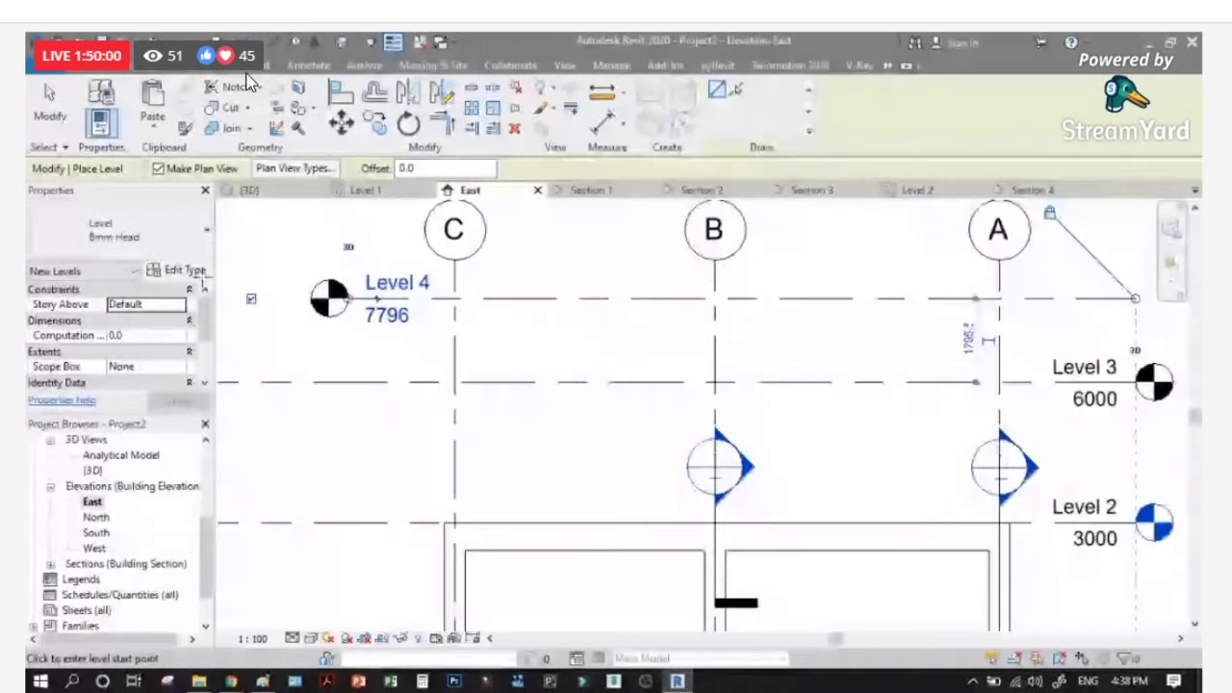
pyautogui.press('Escape')
pyautogui.press('Escape')
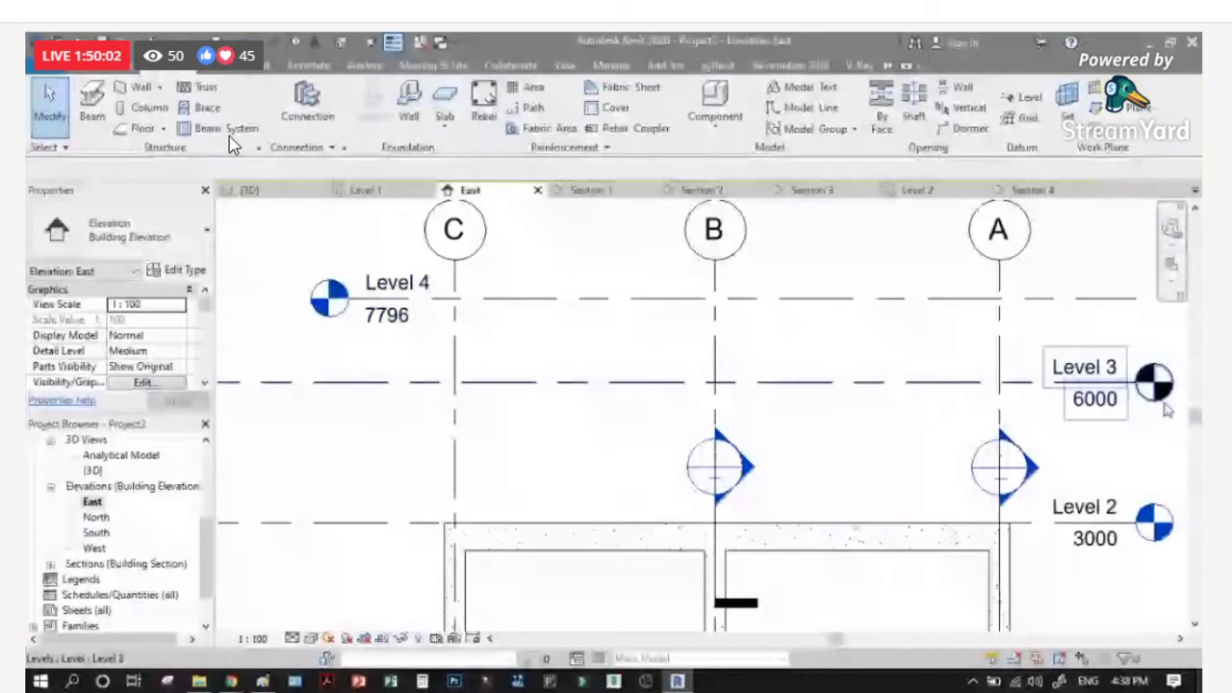
pyautogui.click(534, 299)
pyautogui.click(338, 393)
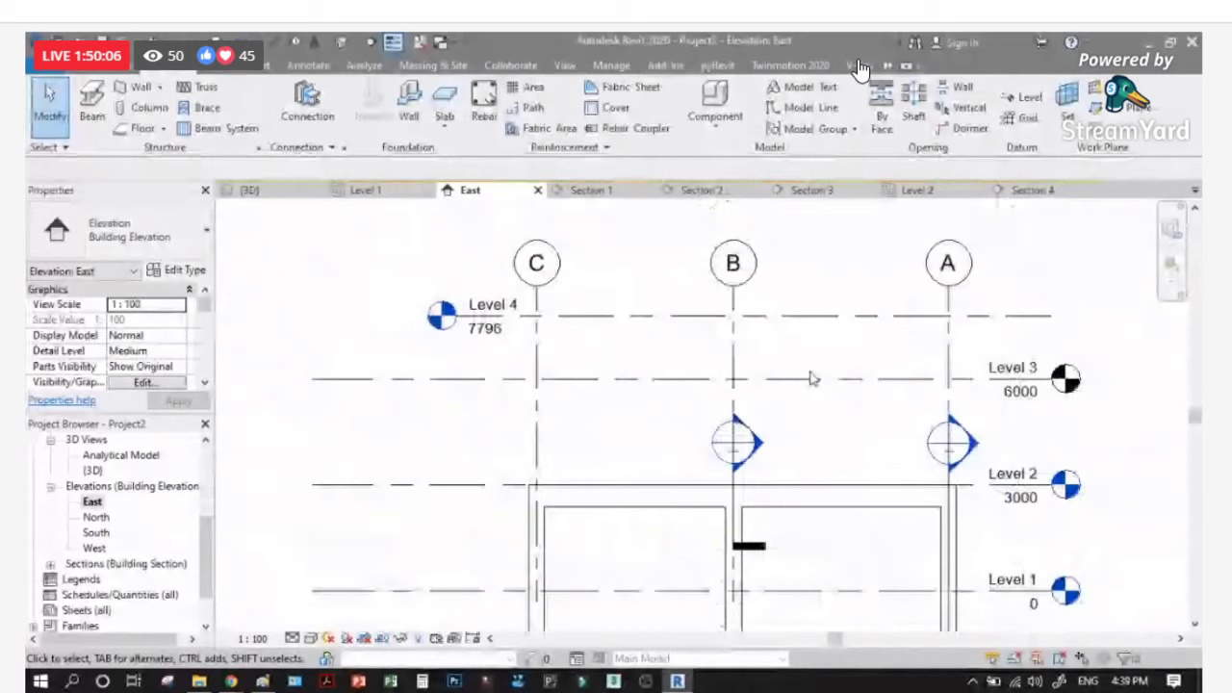
pyautogui.scroll(-1, 795, 377)
pyautogui.moveTo(205, 568)
pyautogui.mouseDown()
pyautogui.moveTo(205, 589)
pyautogui.moveTo(207, 545)
pyautogui.moveTo(206, 575)
pyautogui.mouseUp()
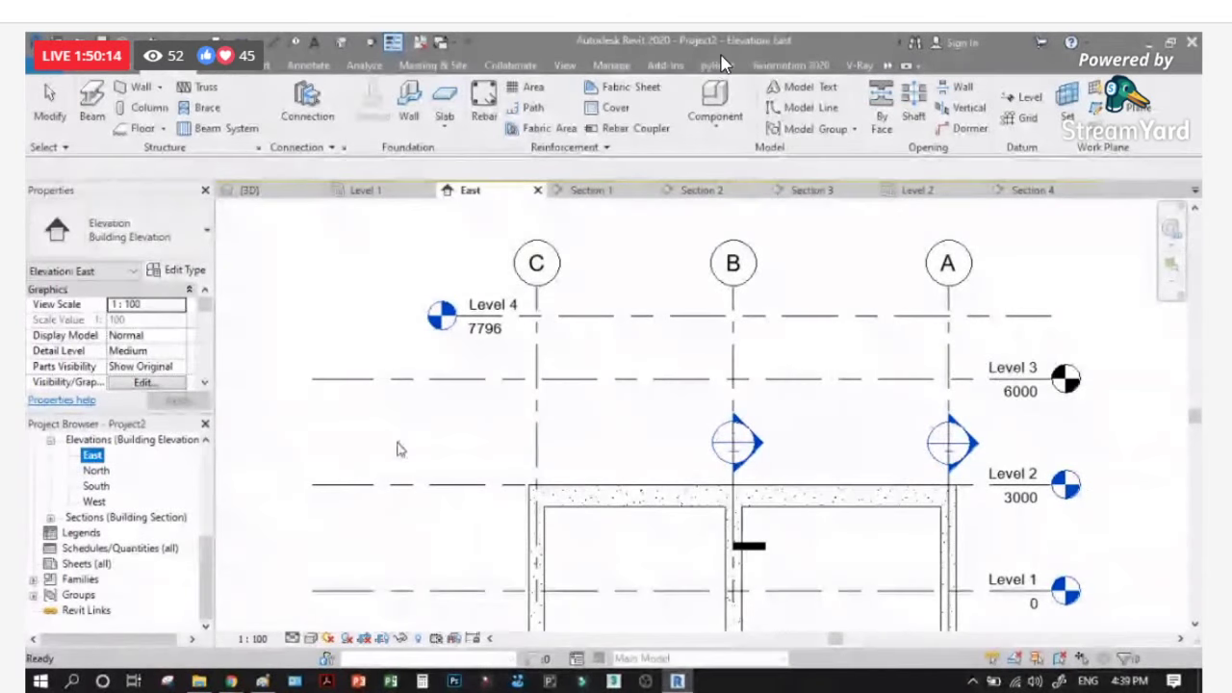
pyautogui.moveTo(202, 536); pyautogui.dragTo(210, 467)
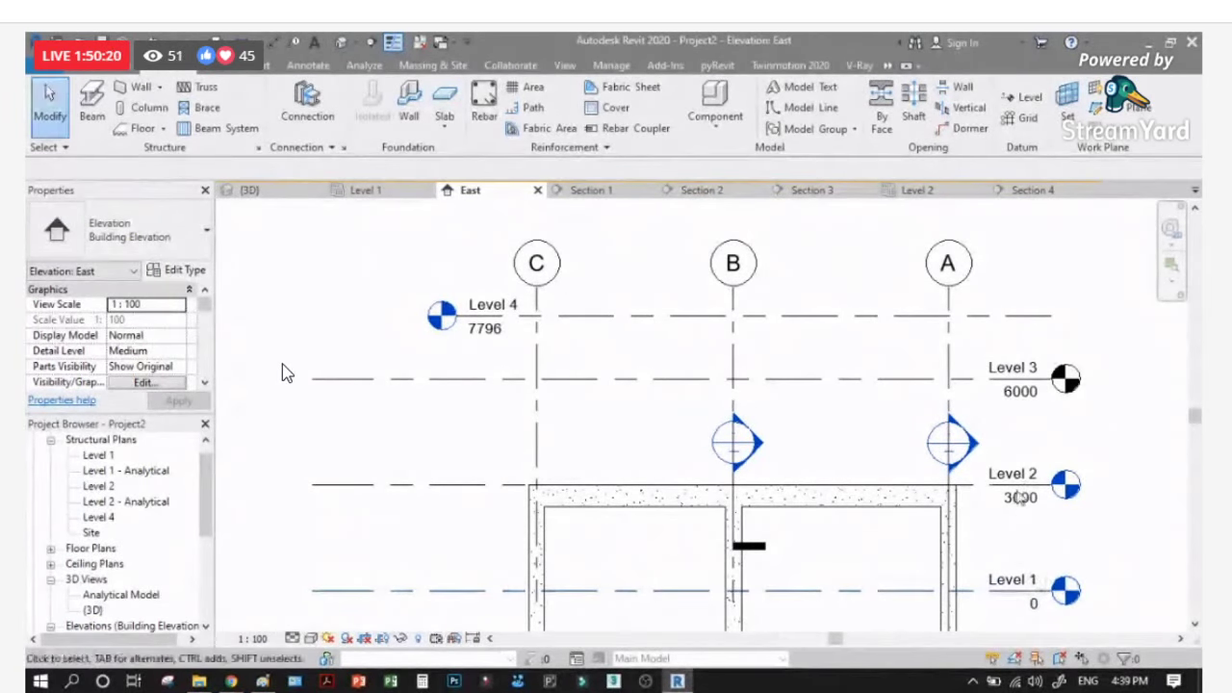
# Step: Check the Level 3 and Level 4 (7795.5) elevations, then show the View tab
pyautogui.click(1016, 383)
pyautogui.click(518, 329)
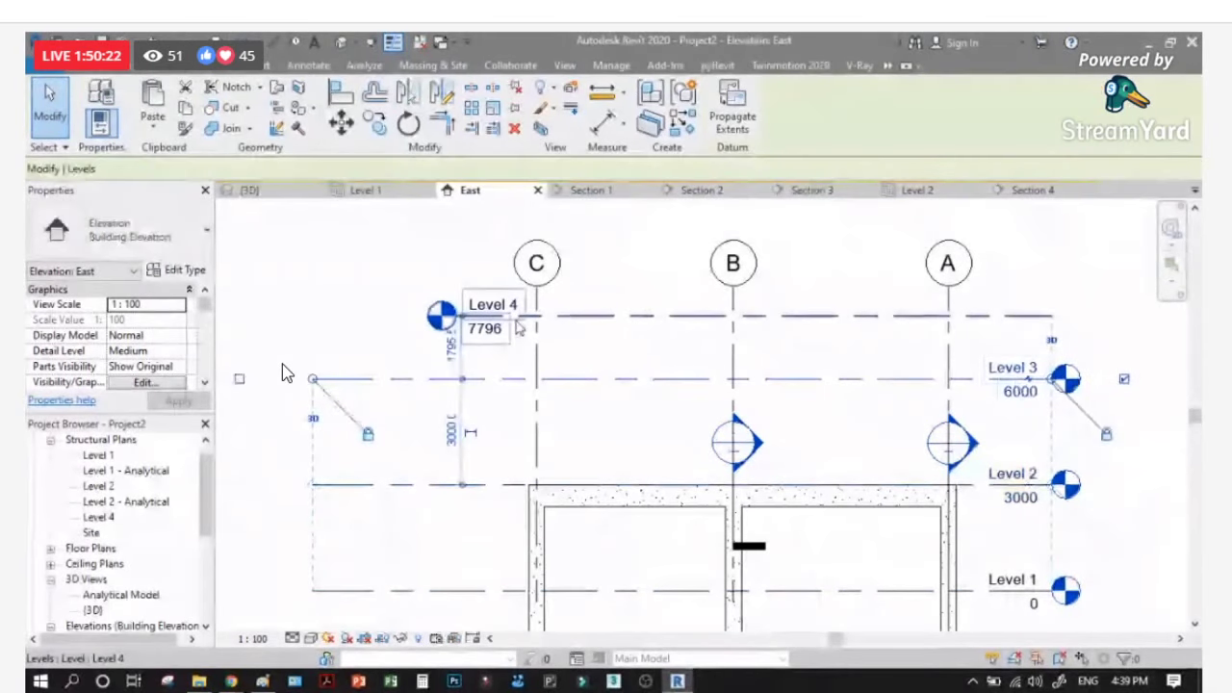
pyautogui.click(500, 310)
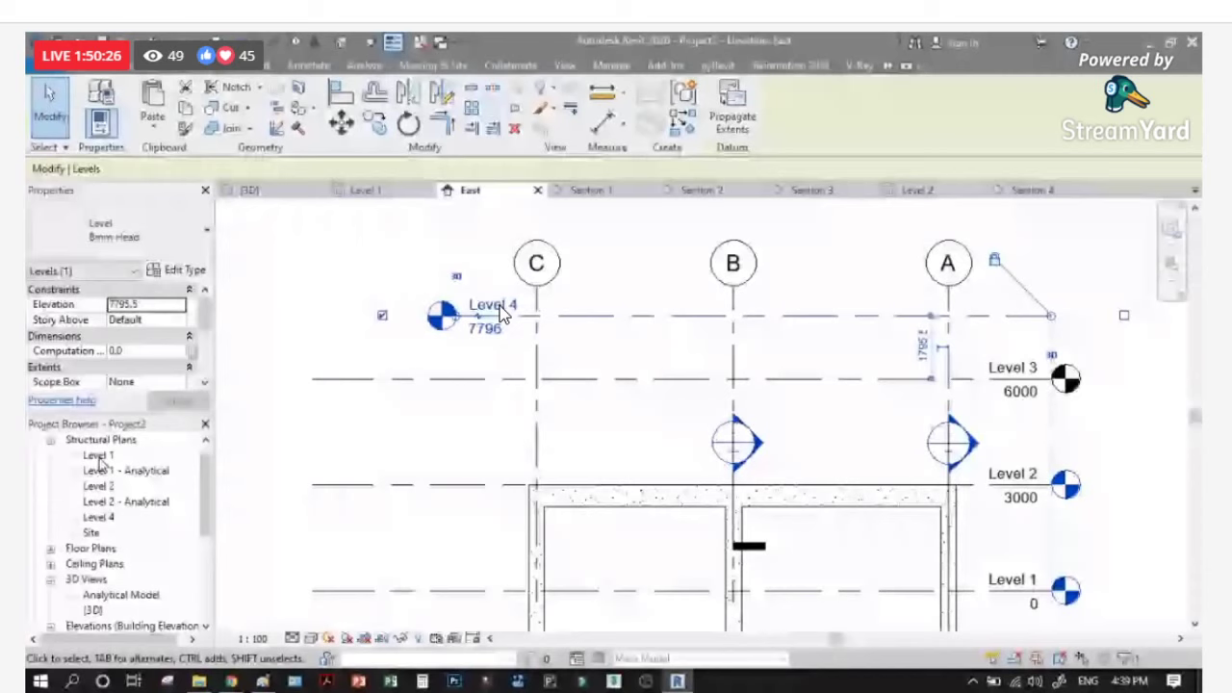
pyautogui.click(99, 517)
pyautogui.scroll(4, 1064, 383)
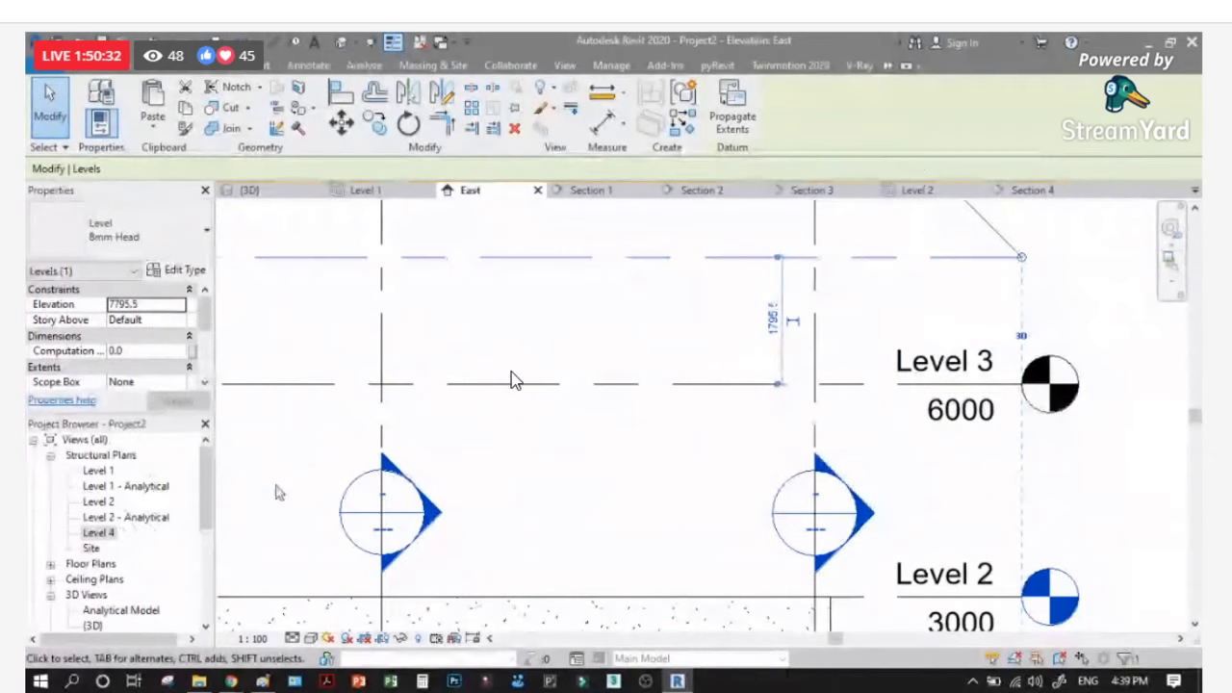
pyautogui.press('Escape')
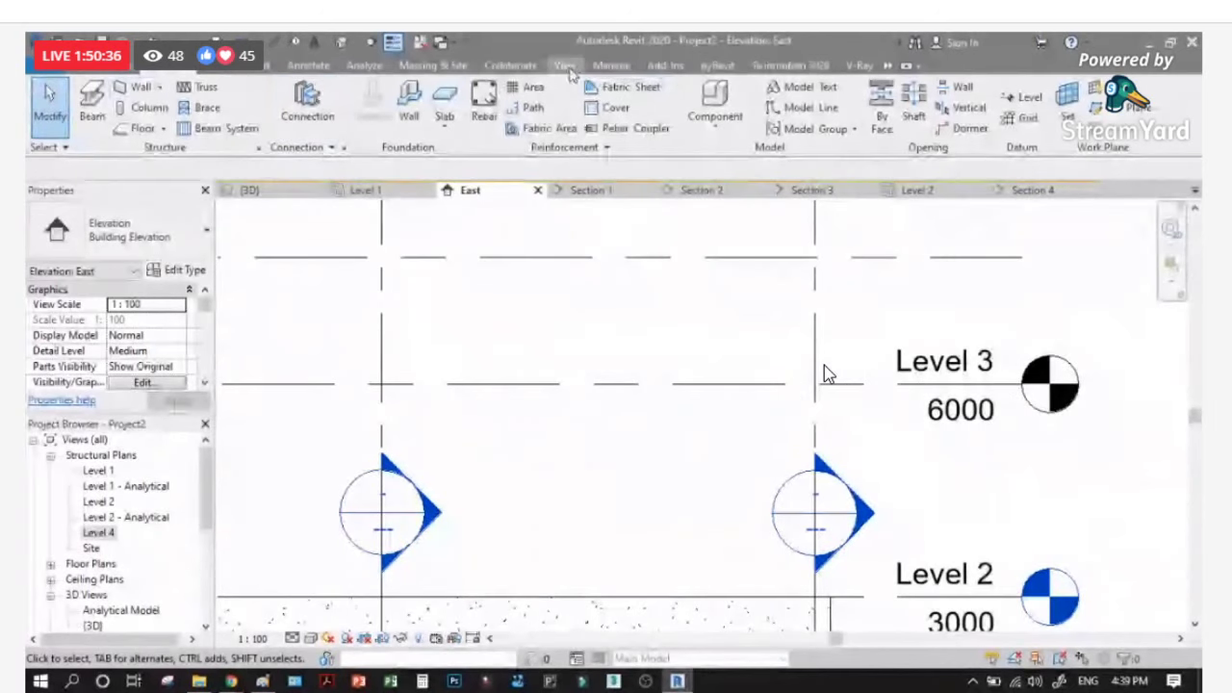
pyautogui.click(566, 65)
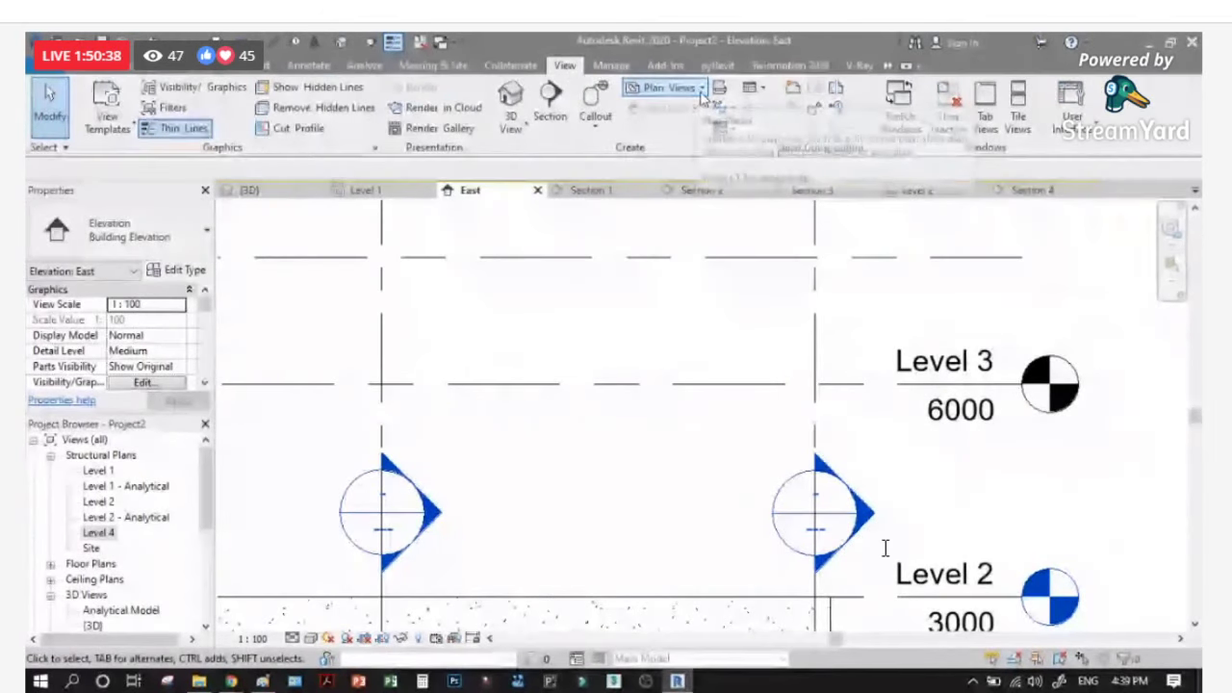
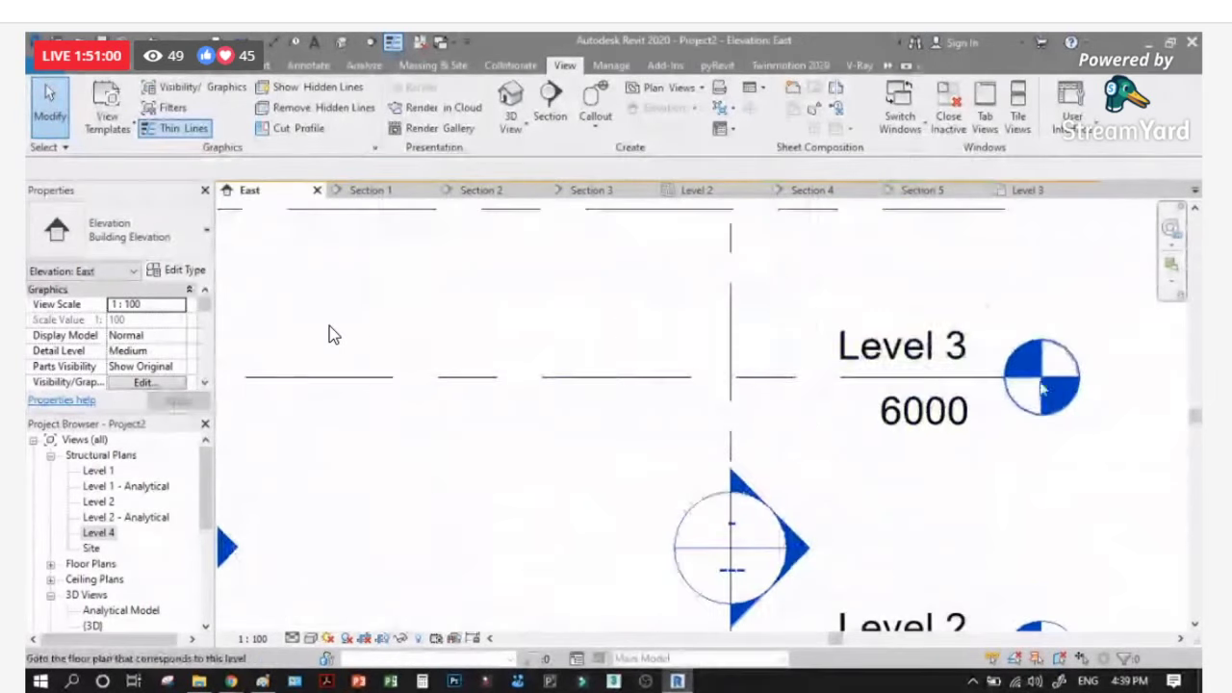
# Step: Expand Floor Plans, select the Level 3 floor plan, and bring up the Plan Views choices
pyautogui.click(98, 532)
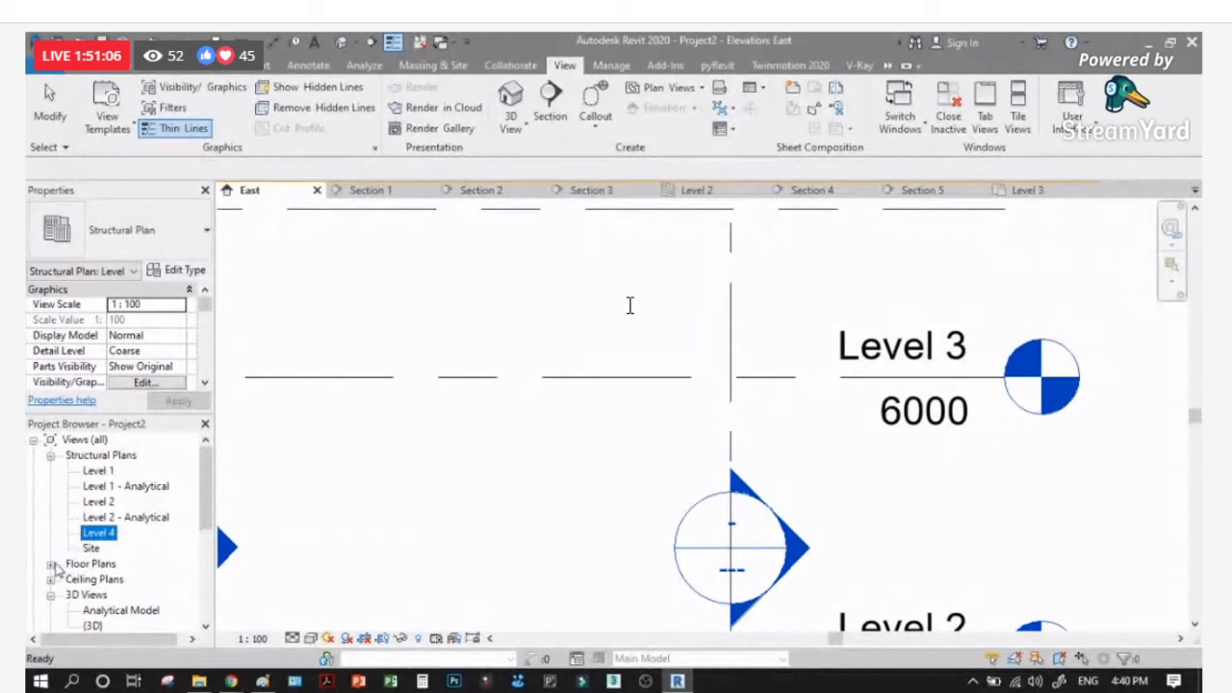
pyautogui.click(50, 563)
pyautogui.click(99, 579)
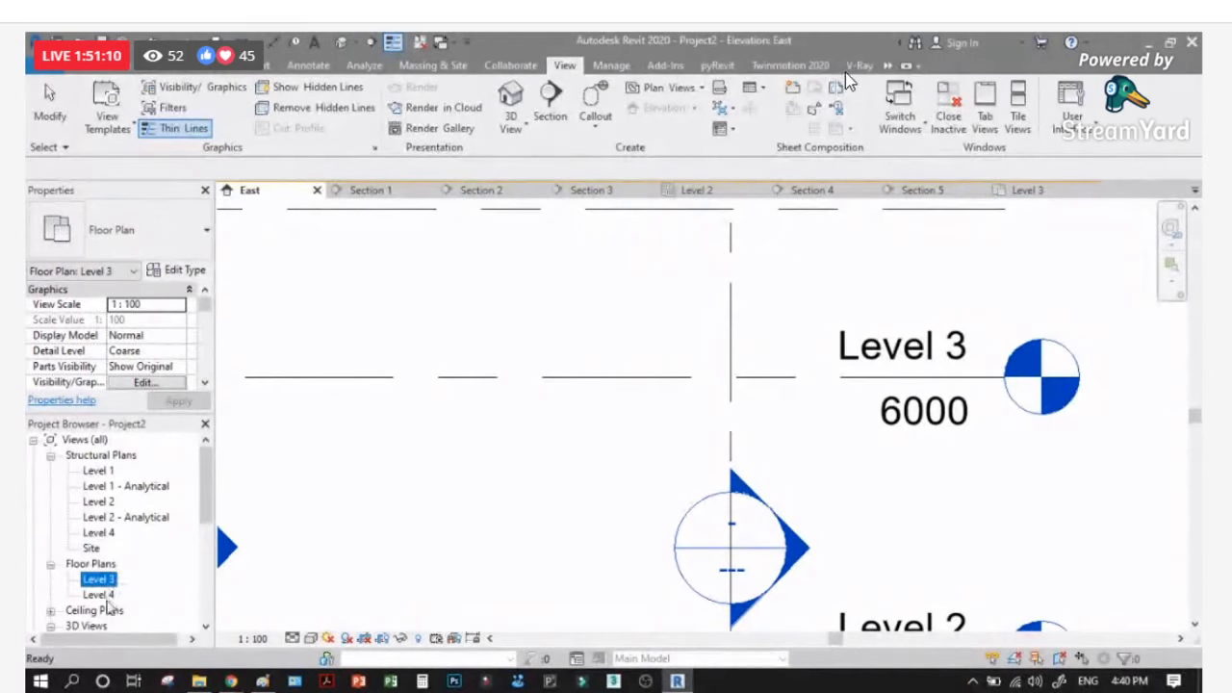
pyautogui.click(101, 454)
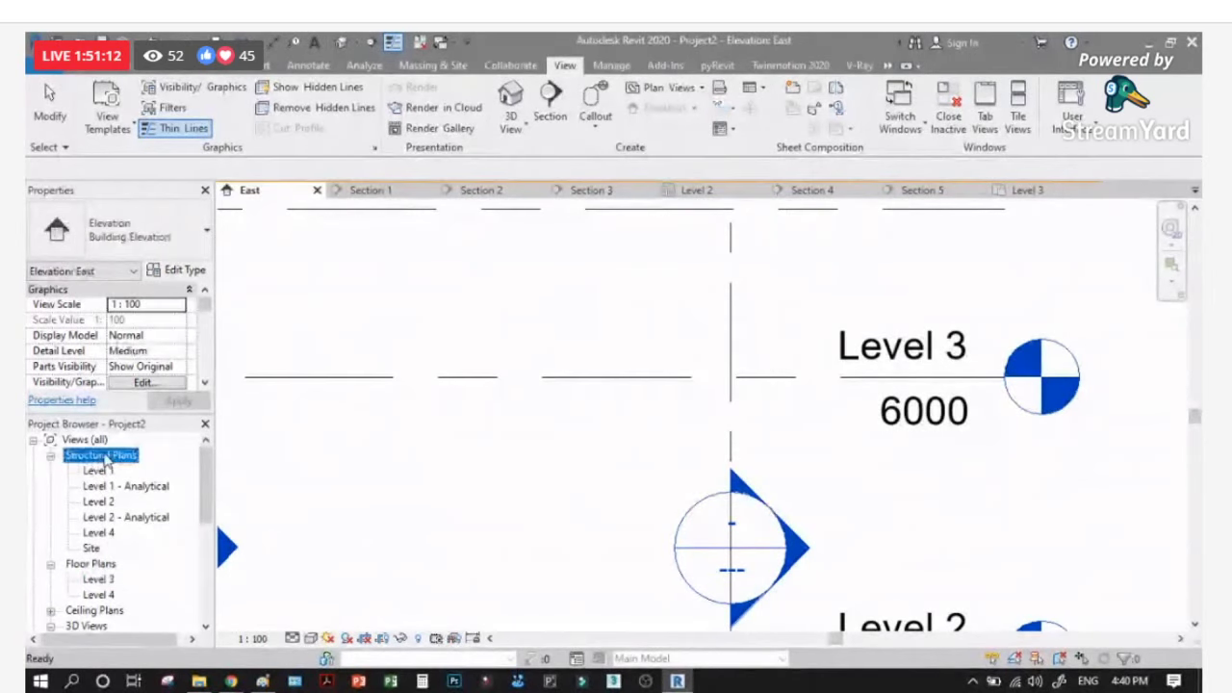
pyautogui.click(99, 578)
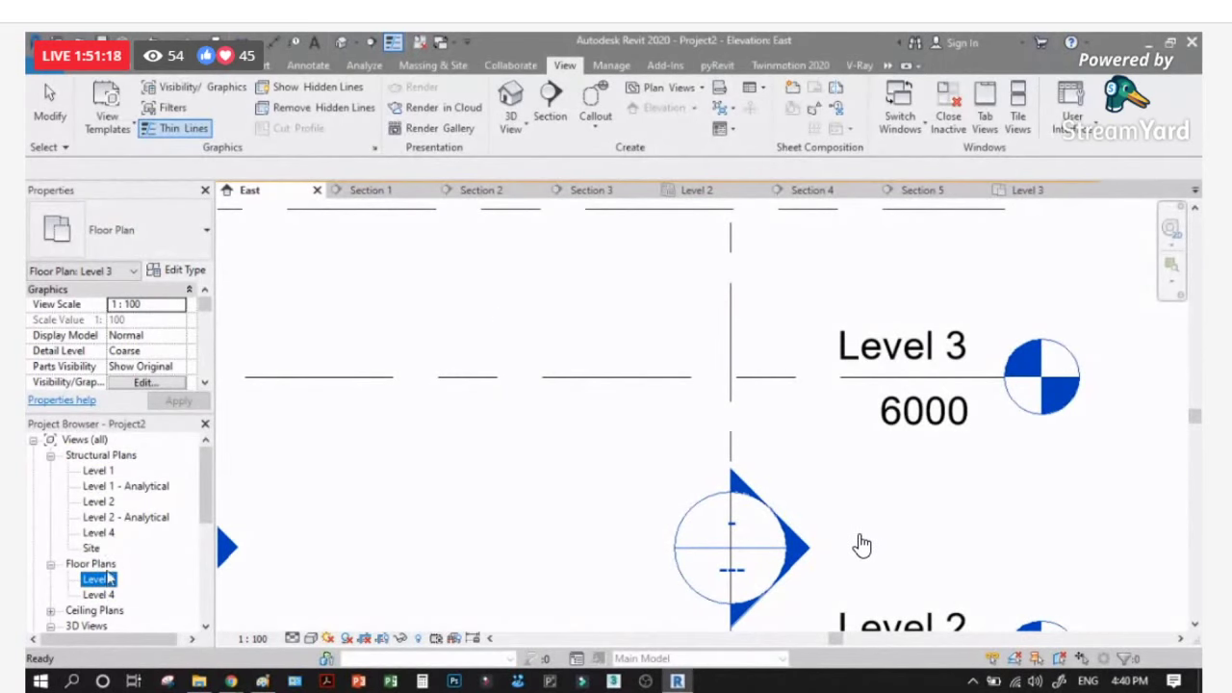
pyautogui.click(696, 89)
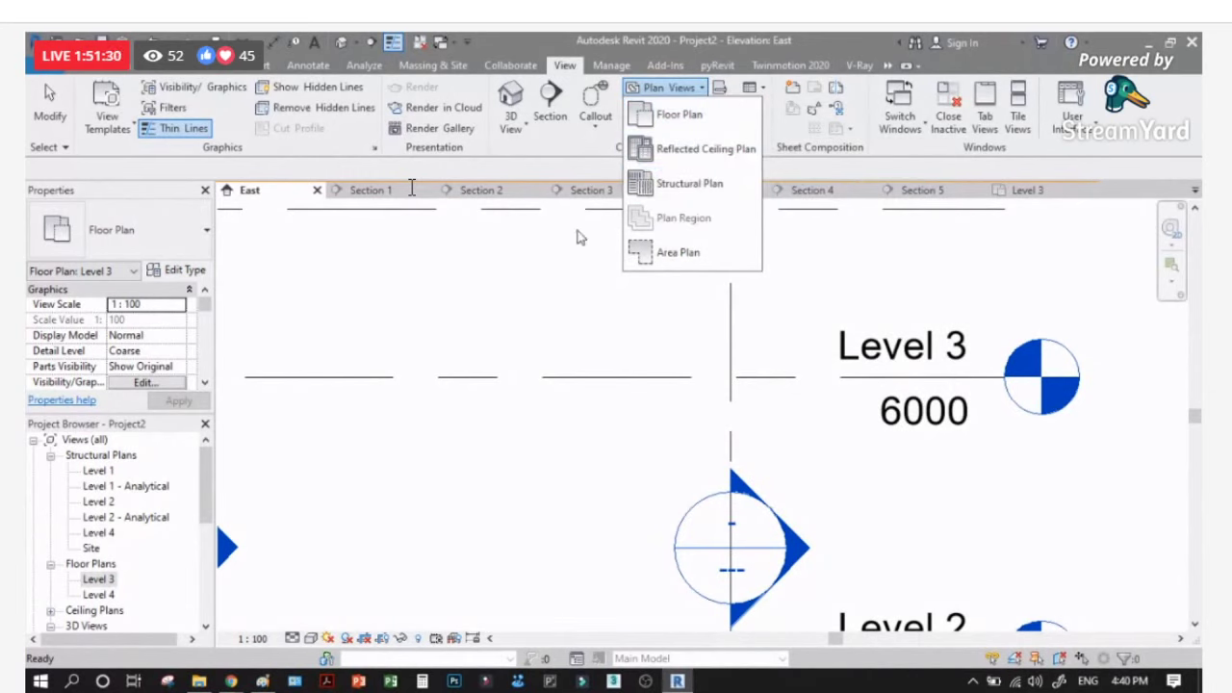
# Step: Create a new Structural Plan for Level 3 and collapse the Floor Plans group
pyautogui.click(686, 192)
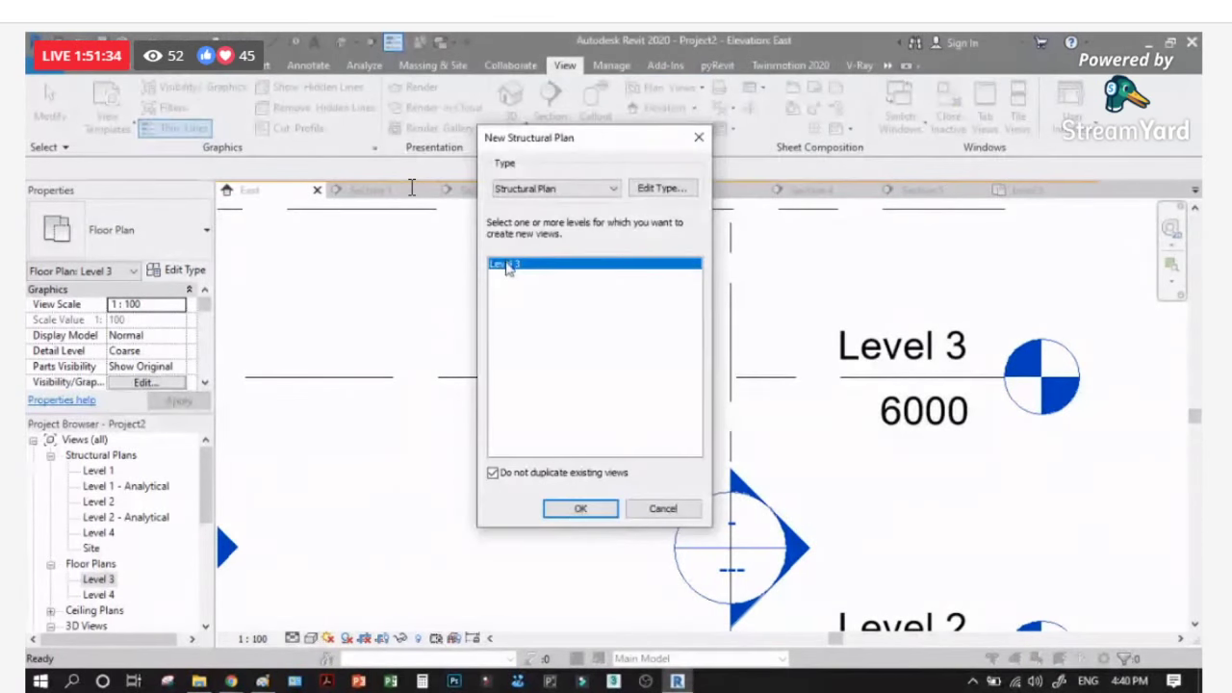
pyautogui.click(580, 509)
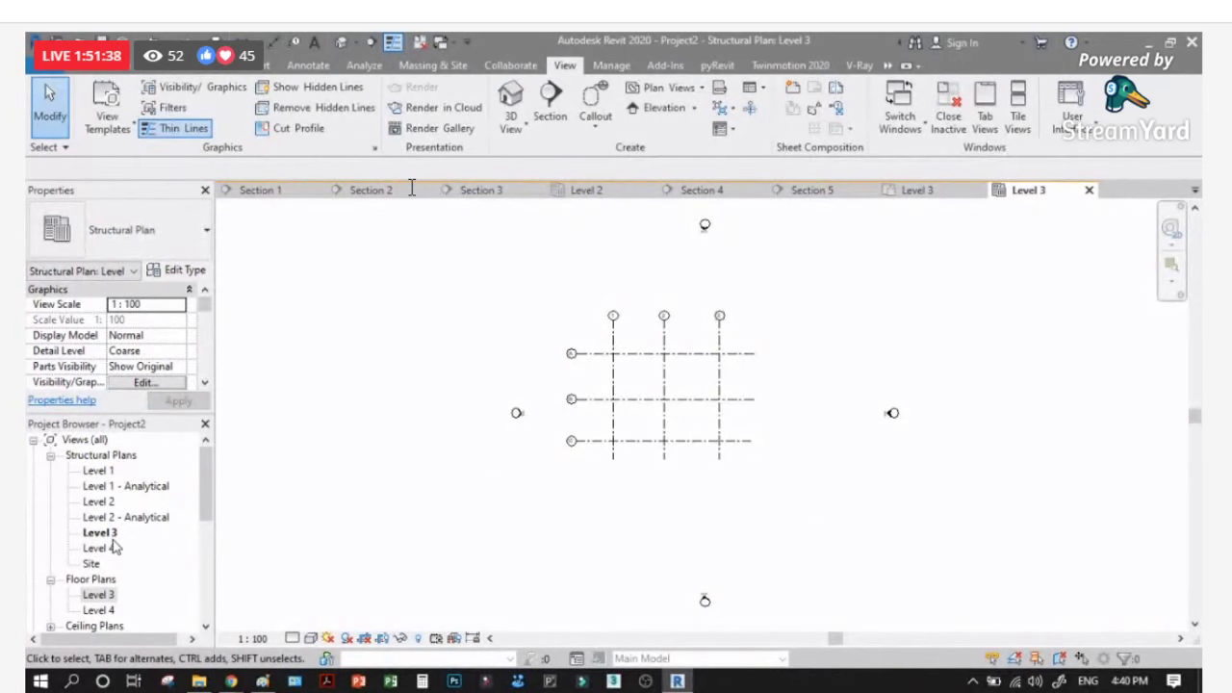
pyautogui.scroll(-1, 113, 547)
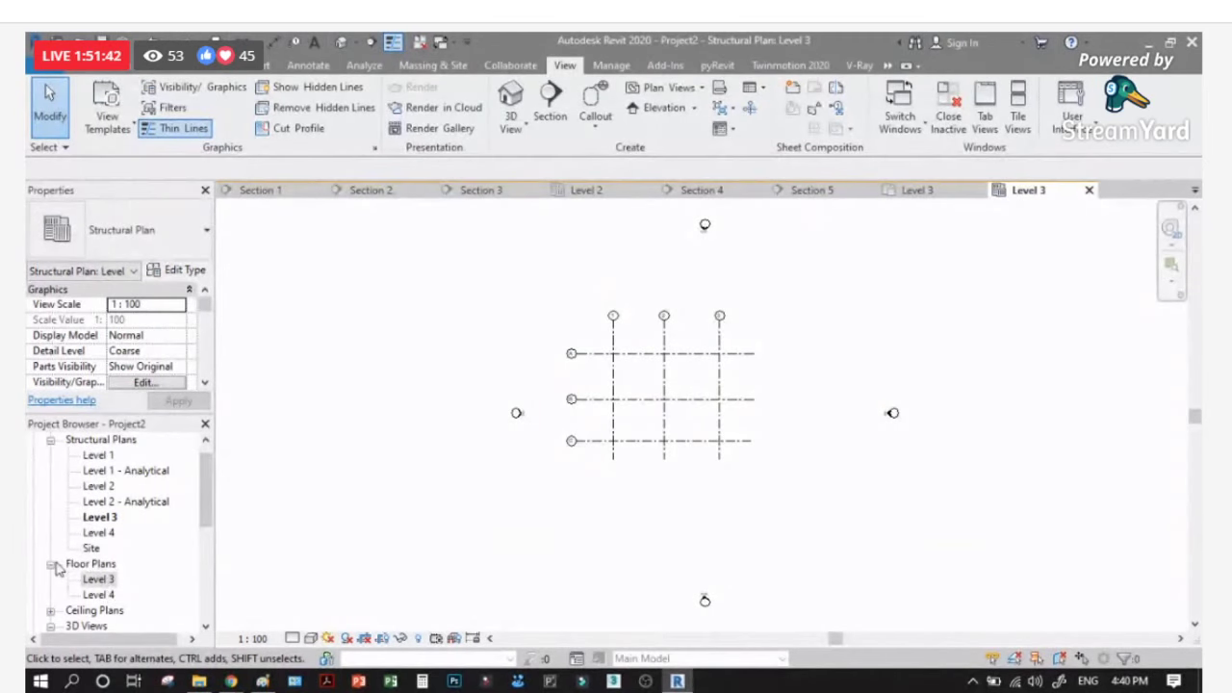
pyautogui.click(55, 564)
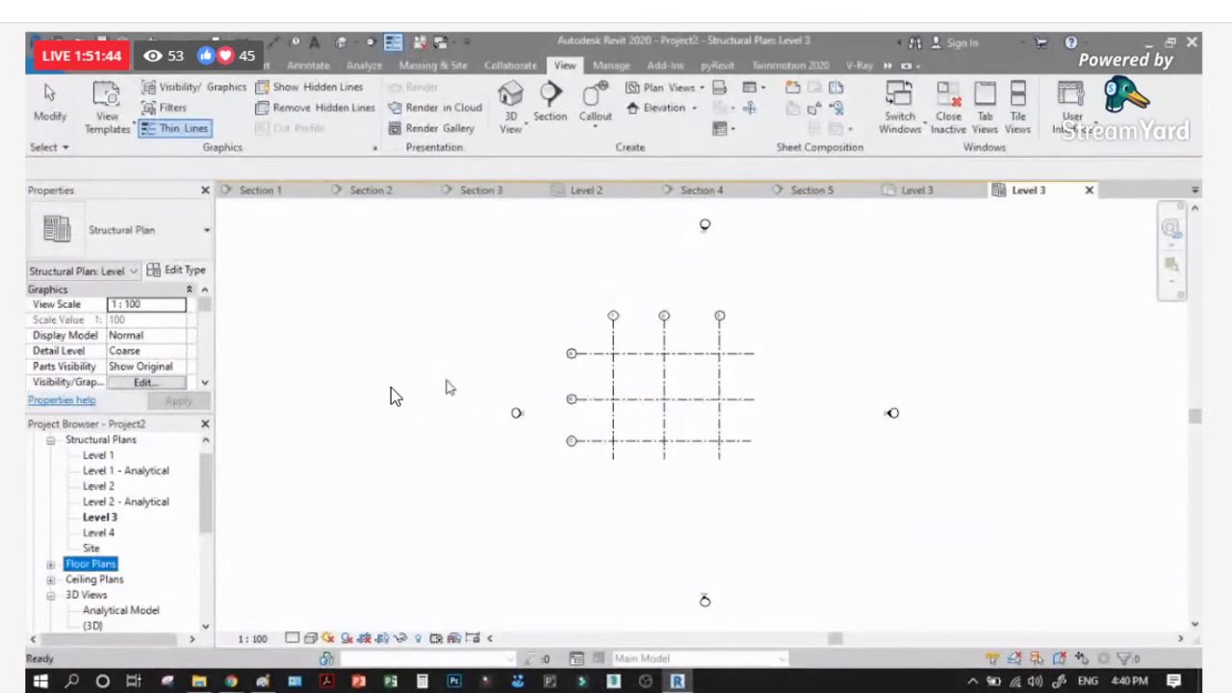
pyautogui.scroll(2, 697, 395)
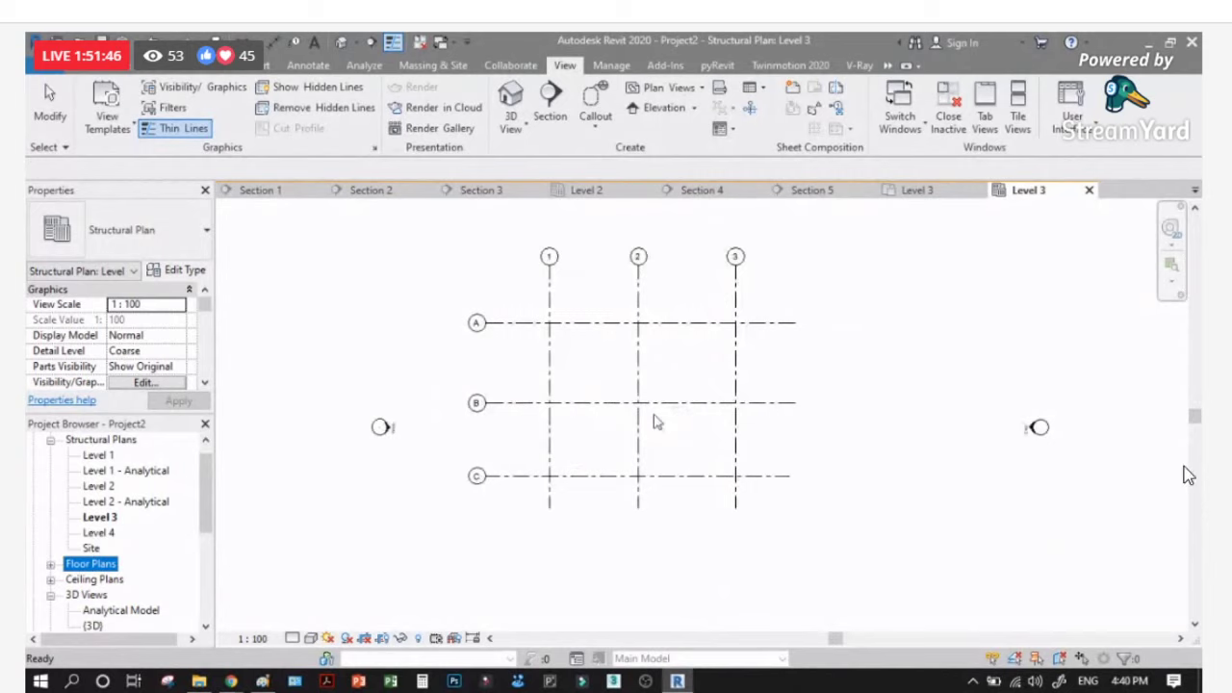
pyautogui.scroll(1, 525, 443)
pyautogui.scroll(-2, 677, 436)
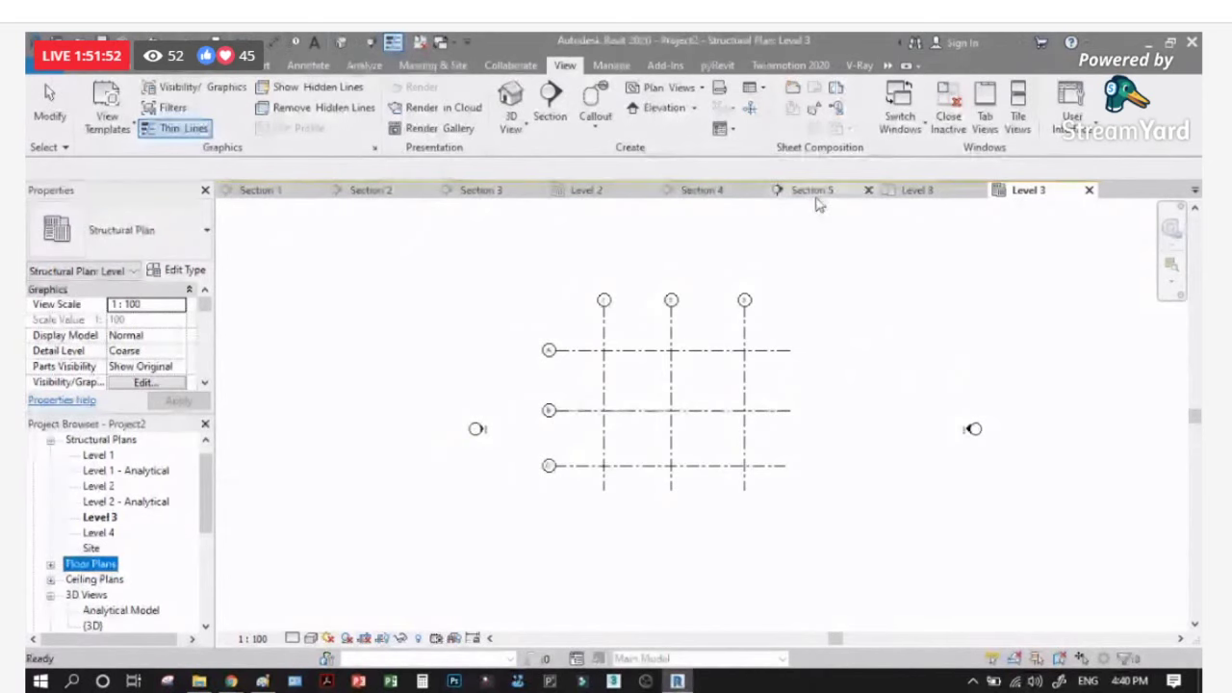
# Step: Close the duplicate Level 3 view and the Section 4 view
pyautogui.click(938, 189)
pyautogui.click(974, 190)
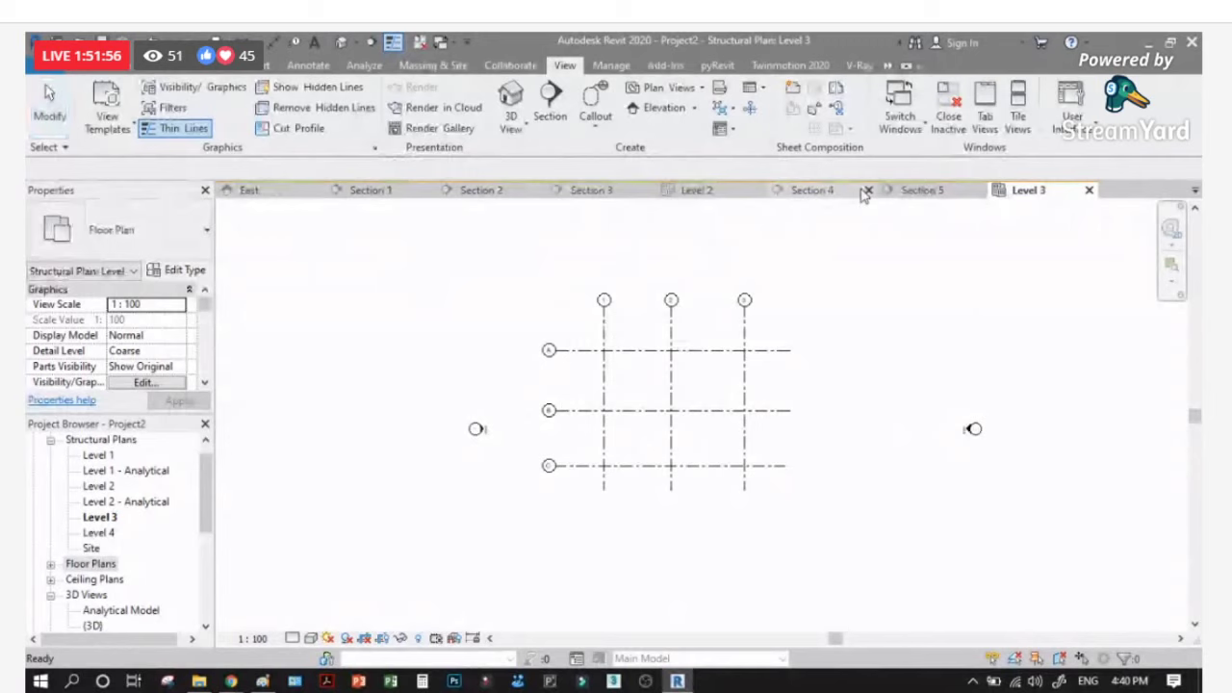
pyautogui.click(866, 190)
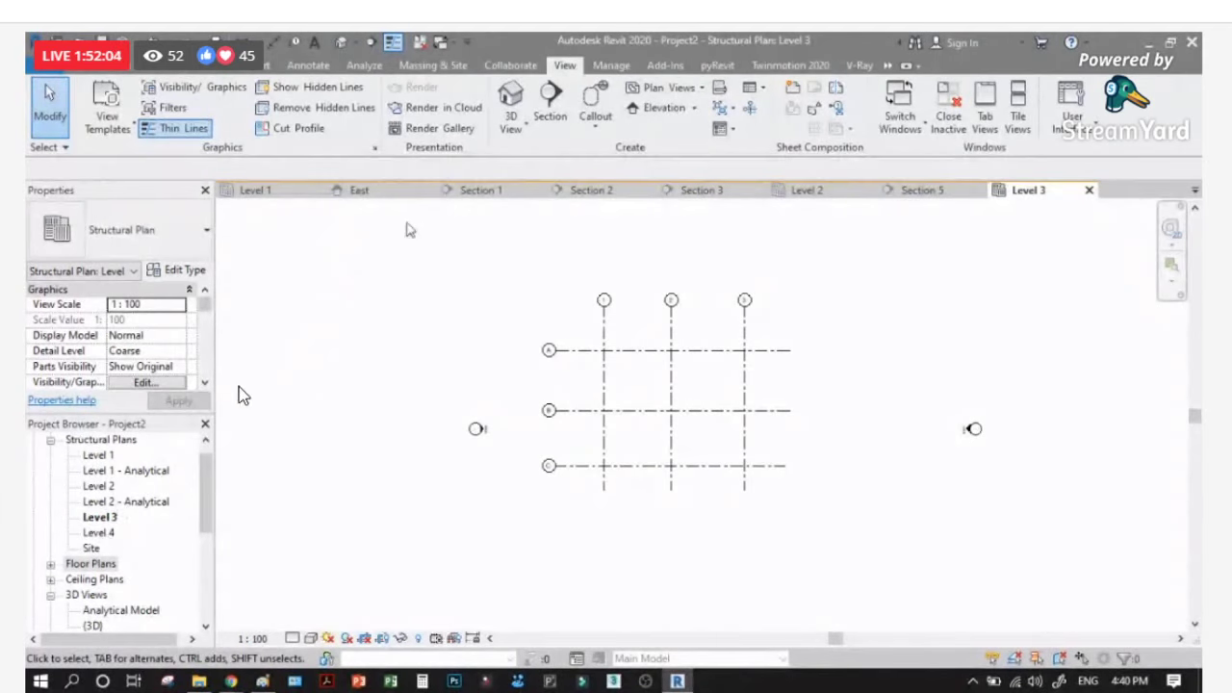
# Step: Close the Section 1, Section 2, Section 3 and Section 5 views
pyautogui.click(366, 192)
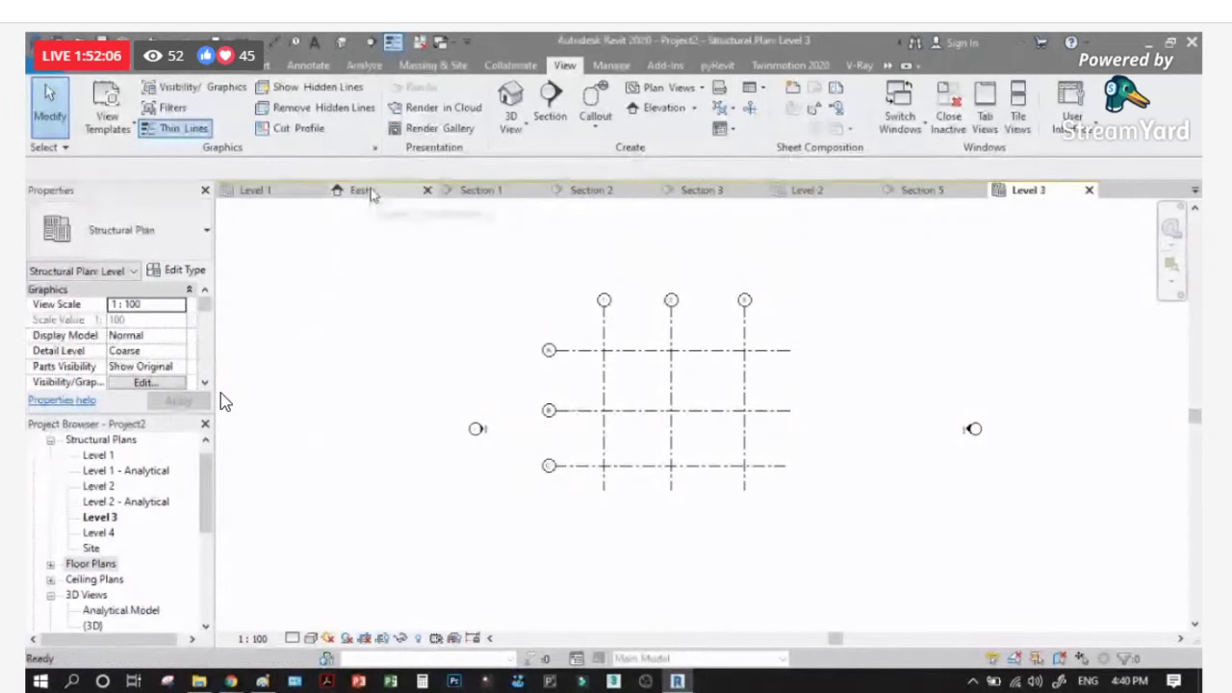
pyautogui.click(498, 191)
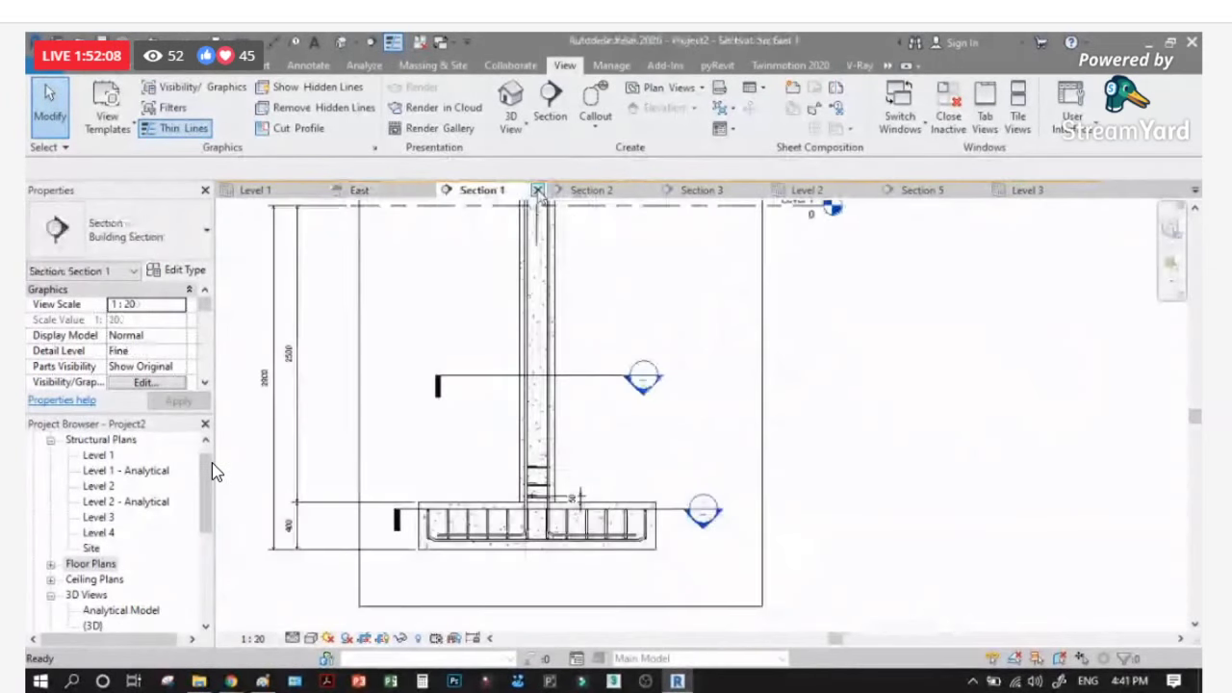
pyautogui.click(537, 191)
pyautogui.click(591, 191)
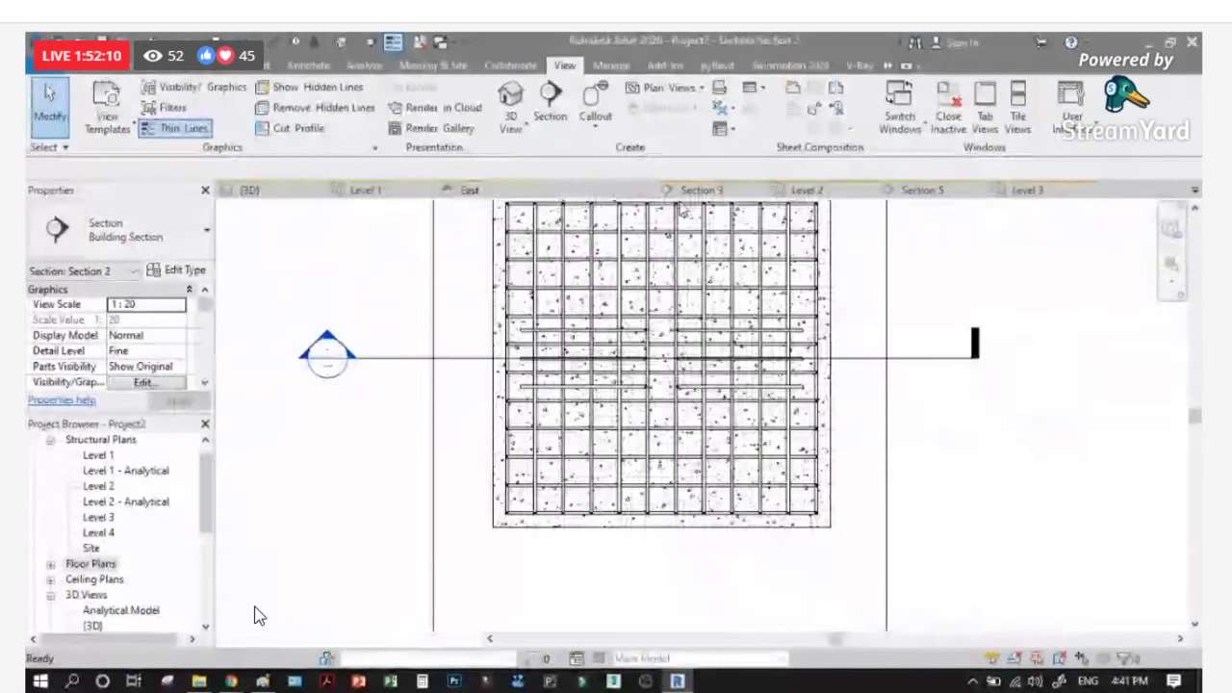
pyautogui.hotkey('ctrl', 'F4')
pyautogui.click(635, 192)
pyautogui.click(647, 191)
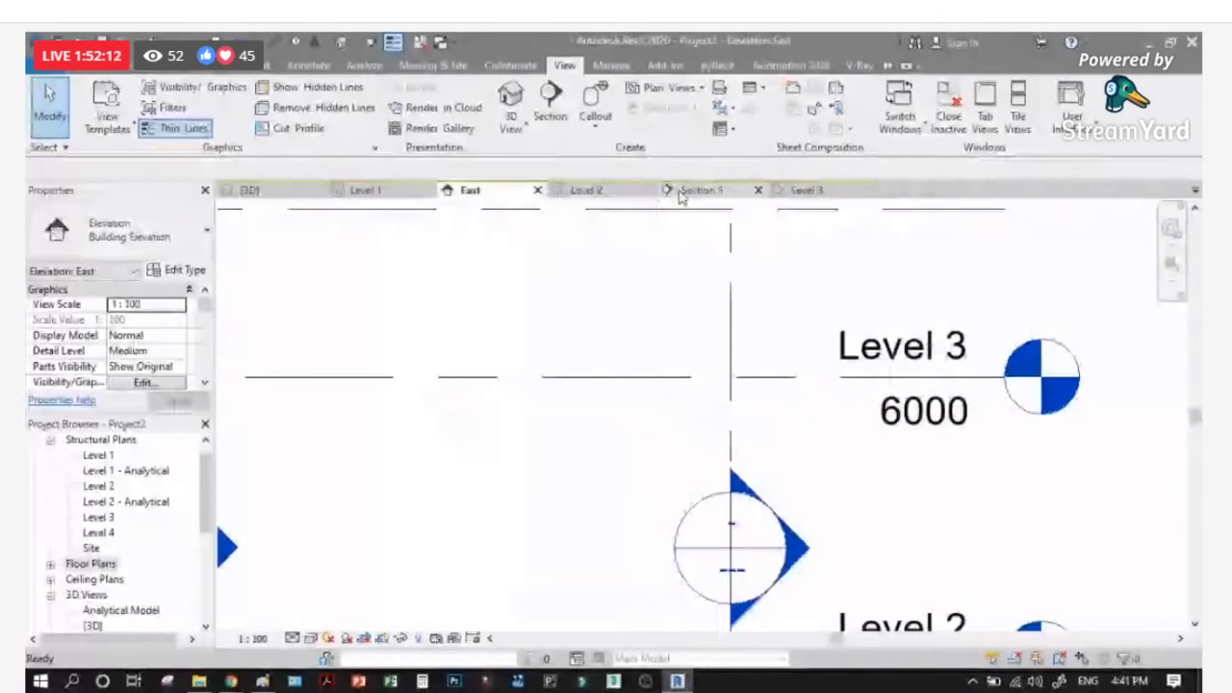
pyautogui.click(700, 190)
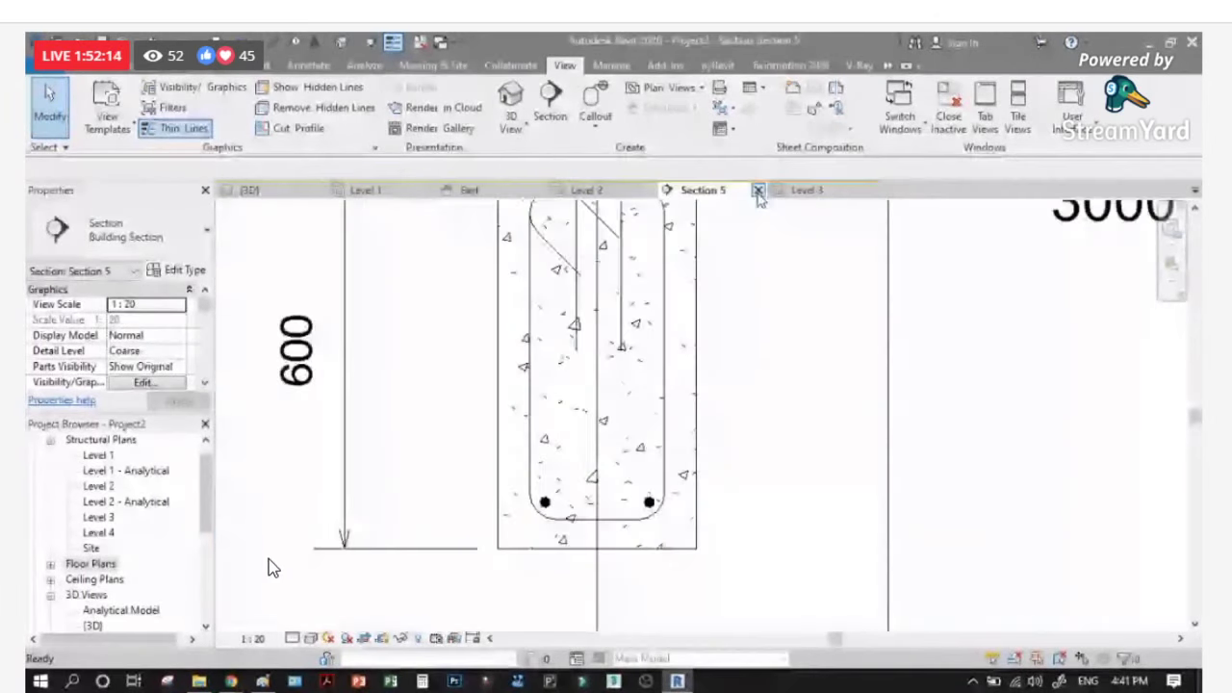
pyautogui.hotkey('ctrl', 'F4')
# Step: Close the Level 2 and East views, returning to the Level 1 footing plan
pyautogui.click(608, 197)
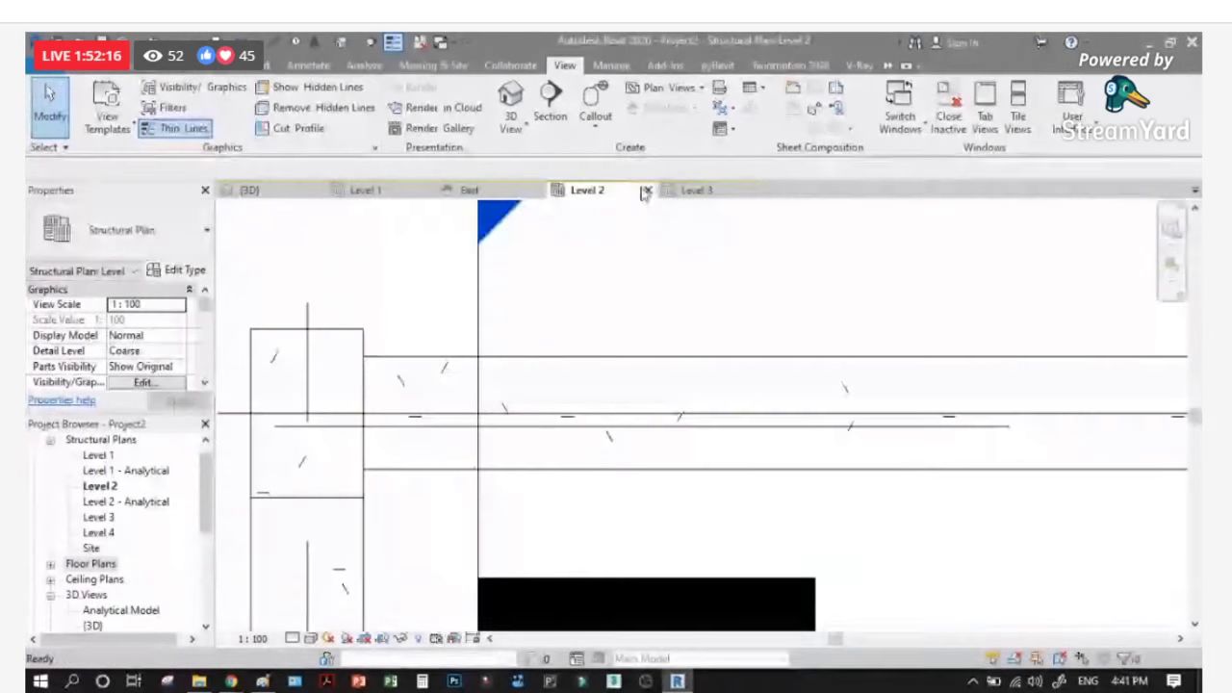
pyautogui.click(647, 191)
pyautogui.click(388, 196)
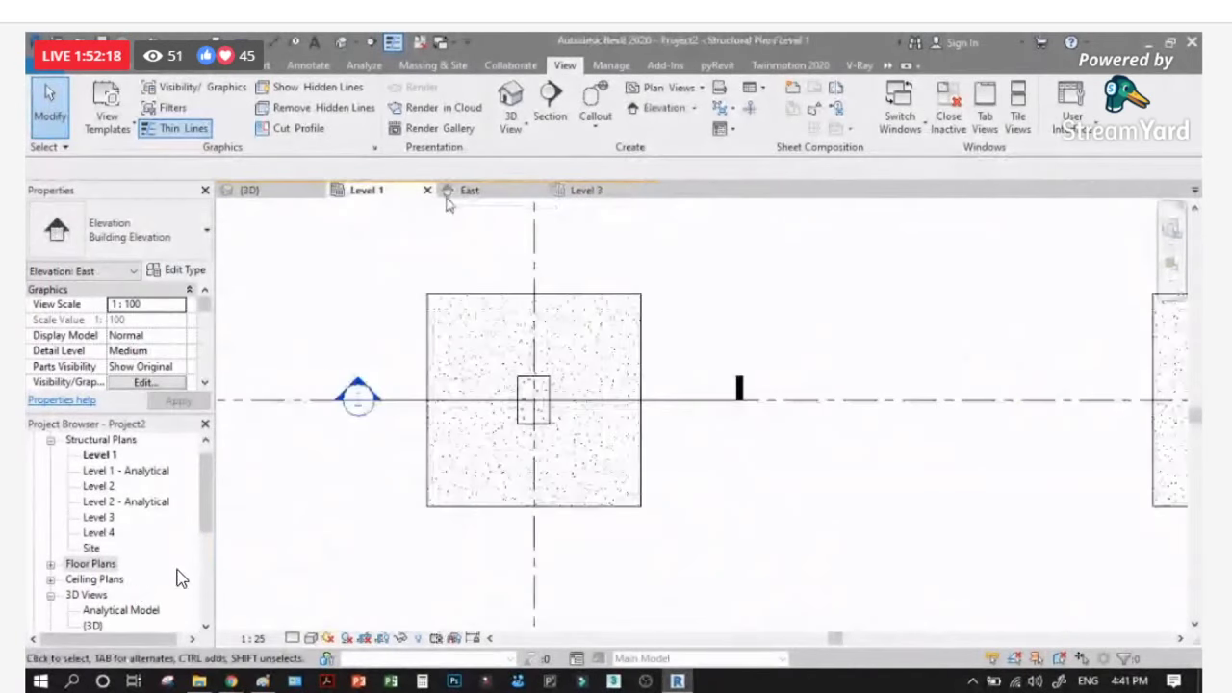
pyautogui.click(489, 193)
pyautogui.click(538, 192)
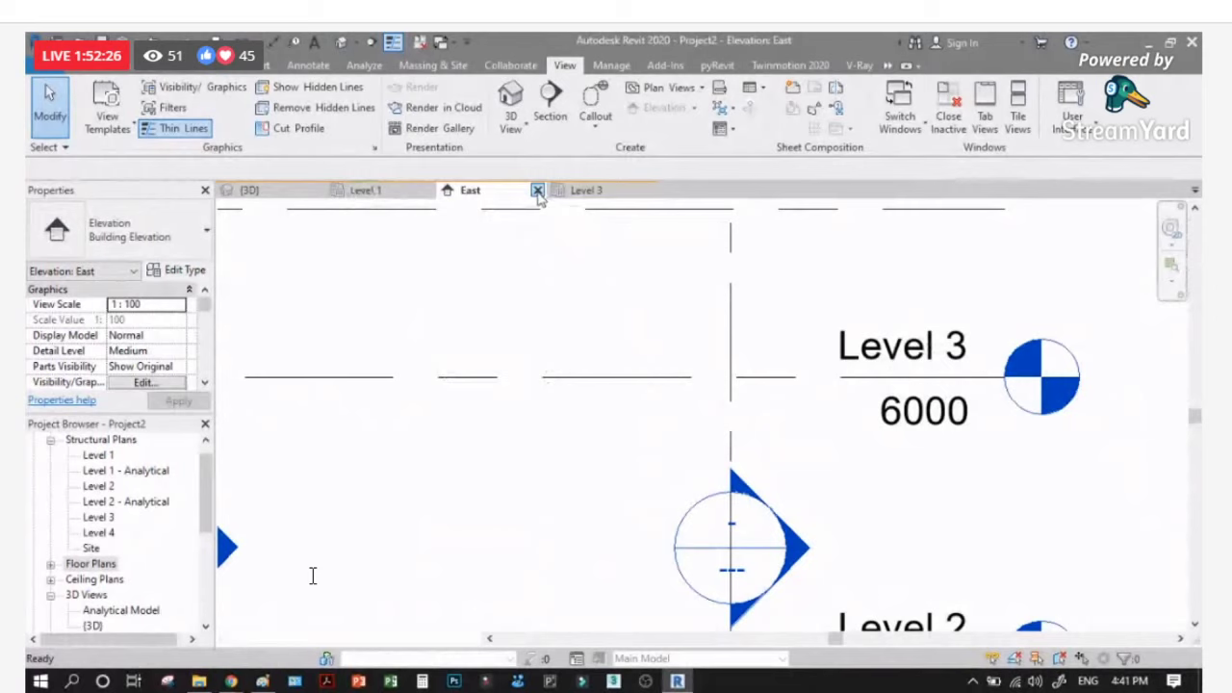
pyautogui.click(538, 191)
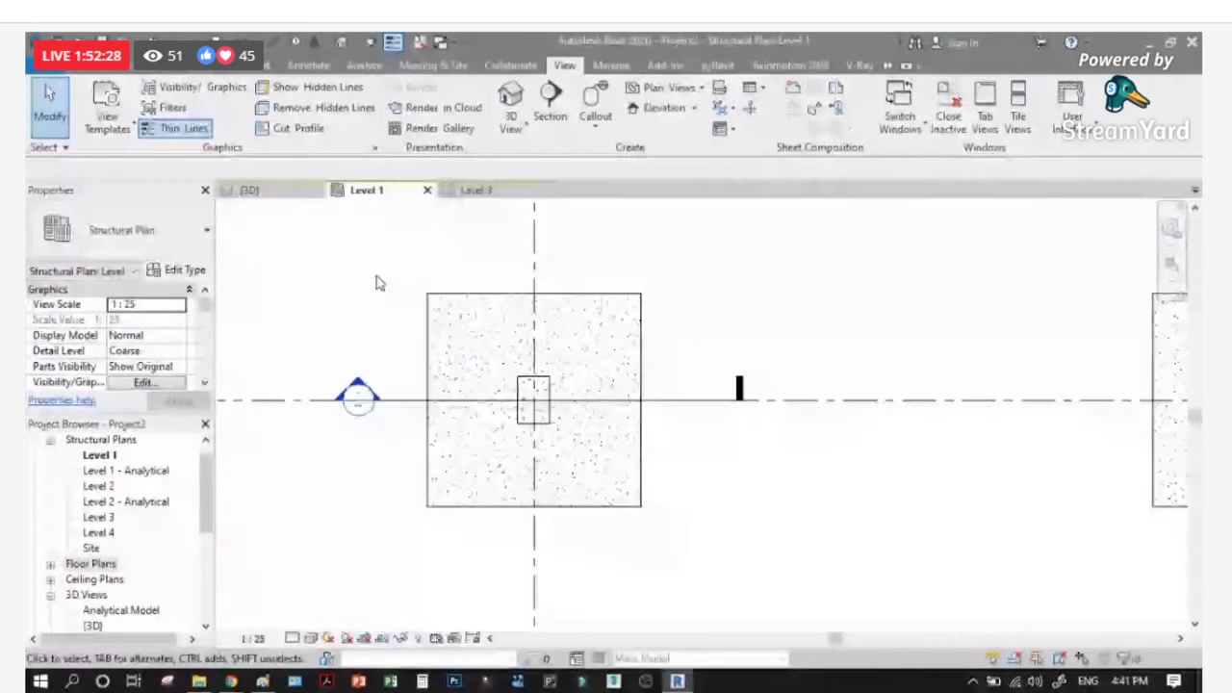
pyautogui.click(473, 191)
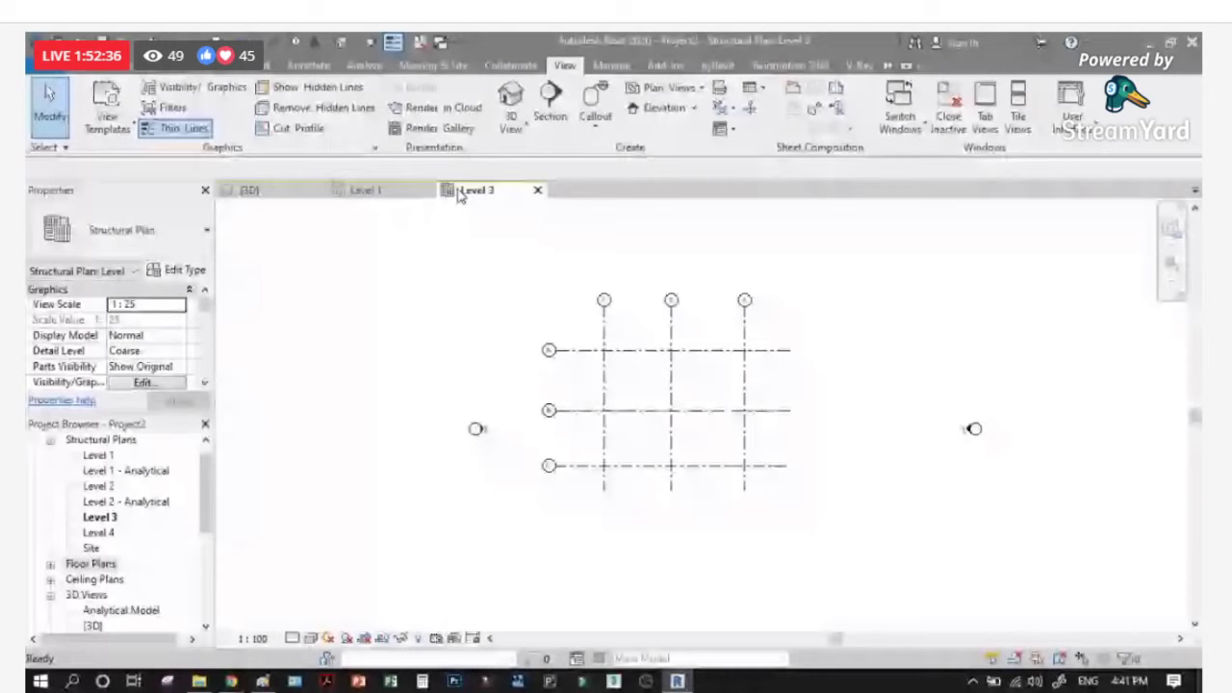
pyautogui.hotkey('ctrl', 'Tab')
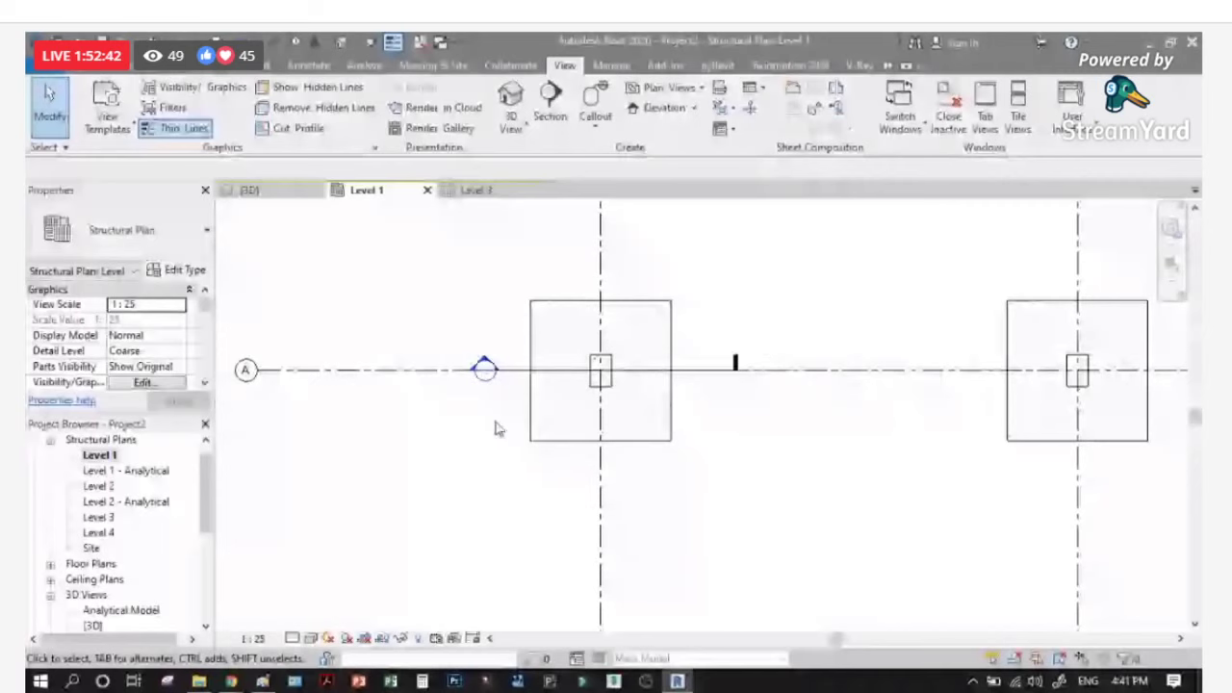
# Step: Expand Sections, open and close Section 3, then switch to the {3D} view
pyautogui.scroll(-3, 498, 429)
pyautogui.scroll(-3, 99, 578)
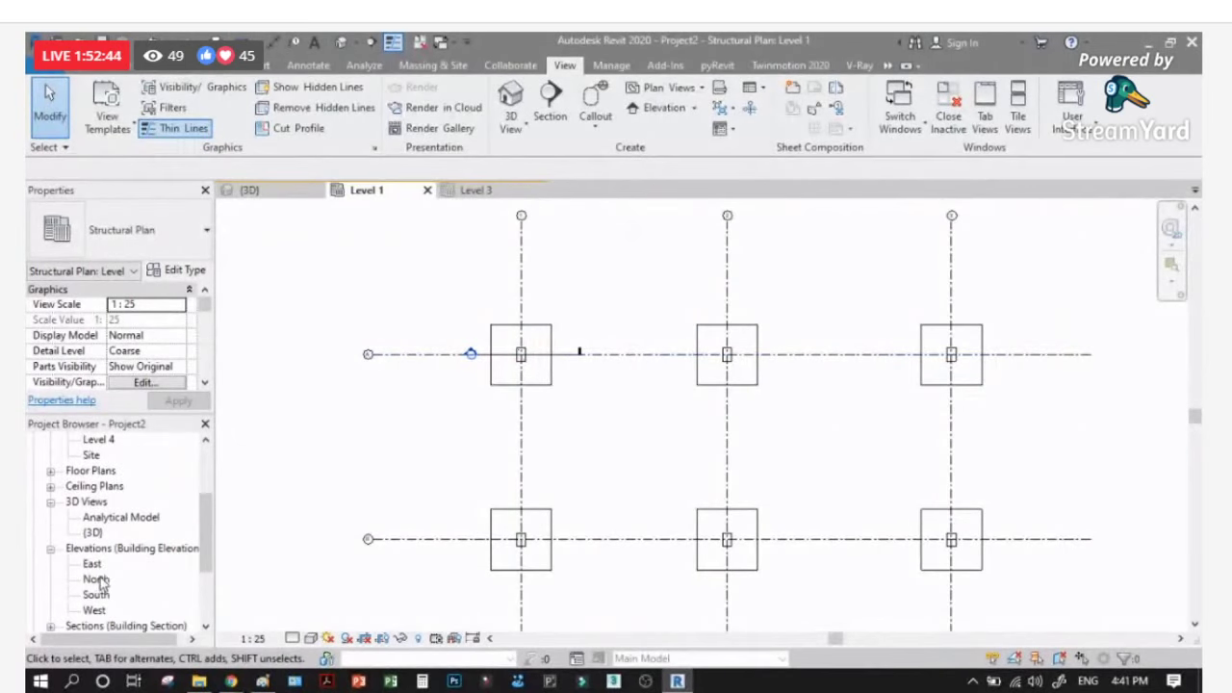
pyautogui.scroll(-2, 104, 579)
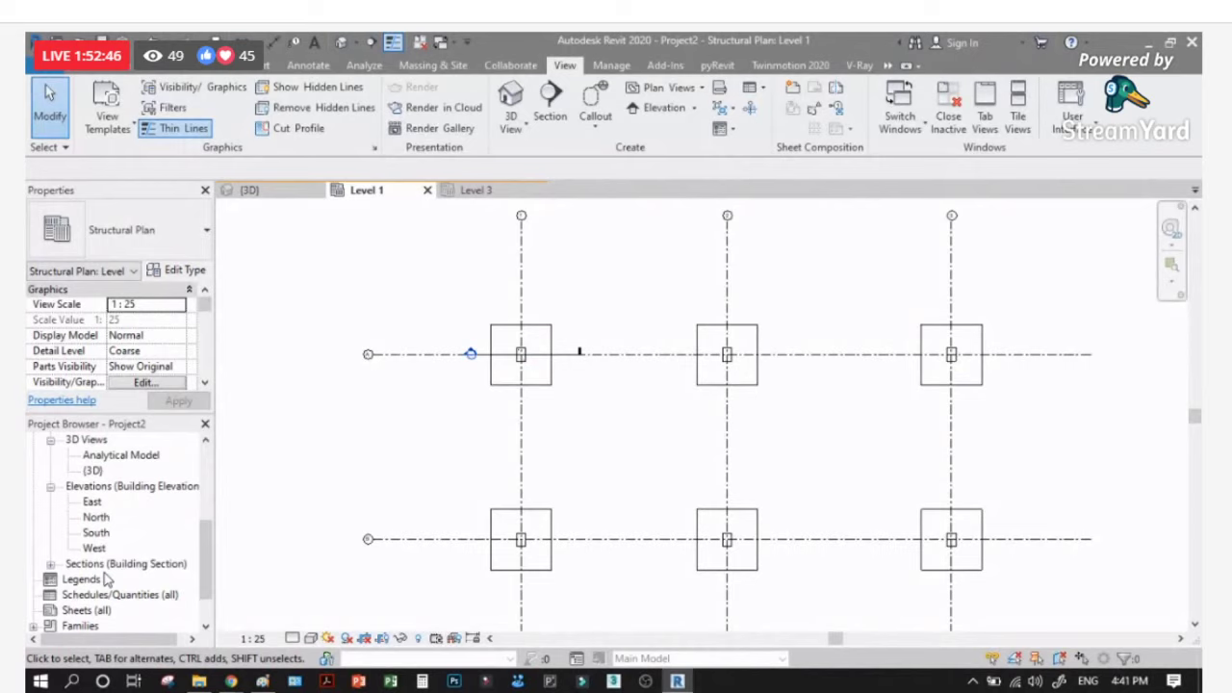
pyautogui.doubleClick(110, 564)
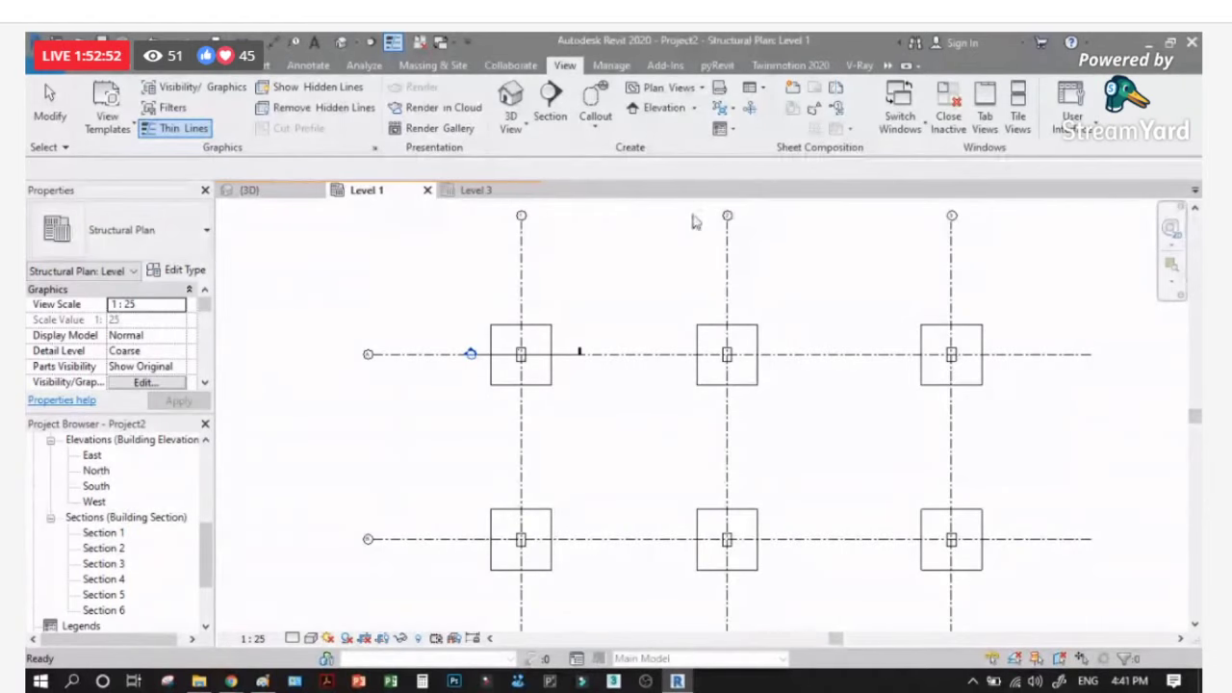
pyautogui.doubleClick(104, 564)
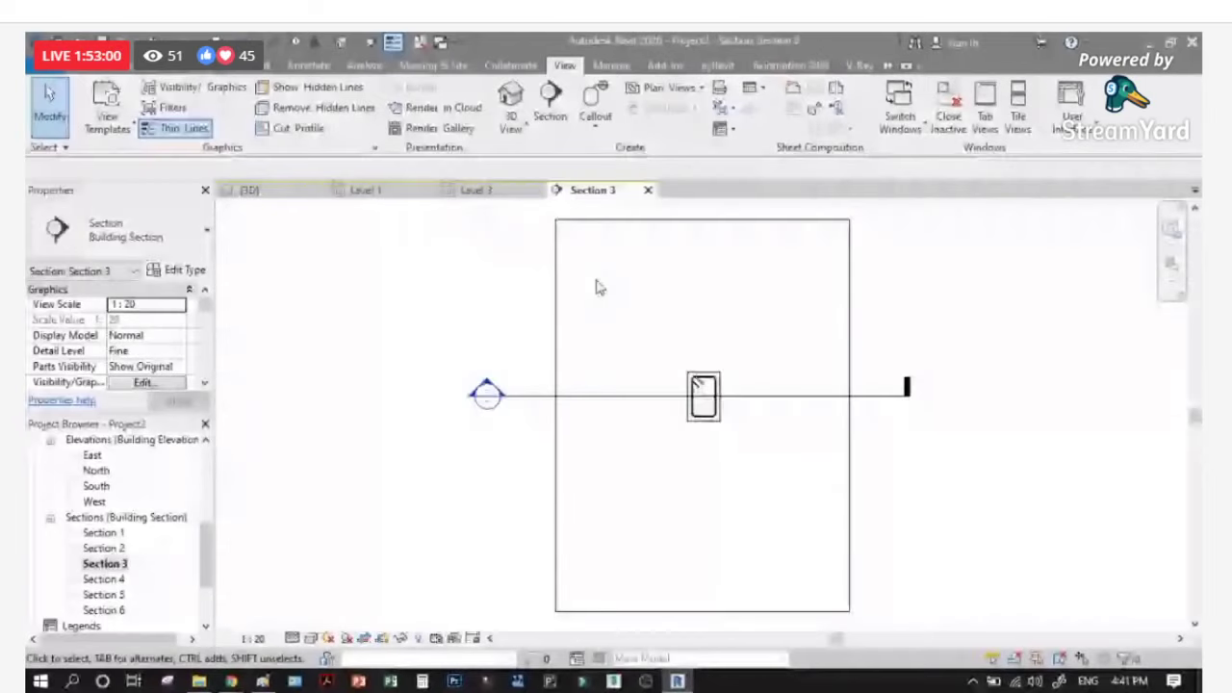
pyautogui.click(647, 190)
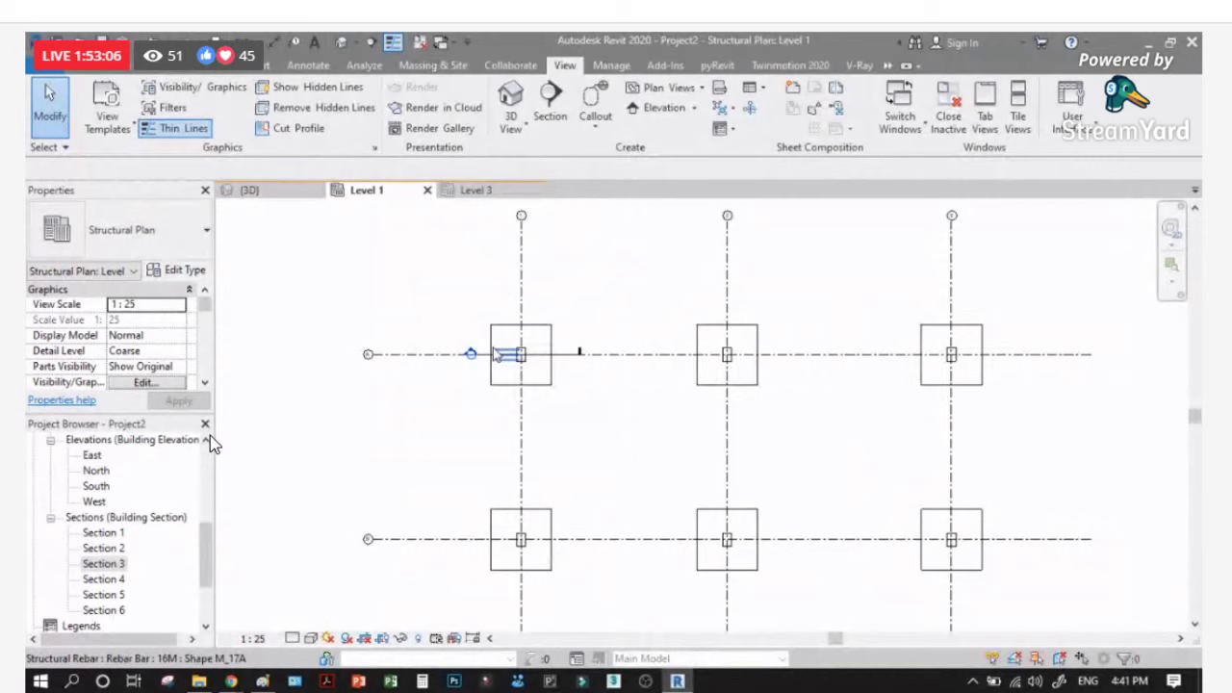
pyautogui.scroll(2, 411, 335)
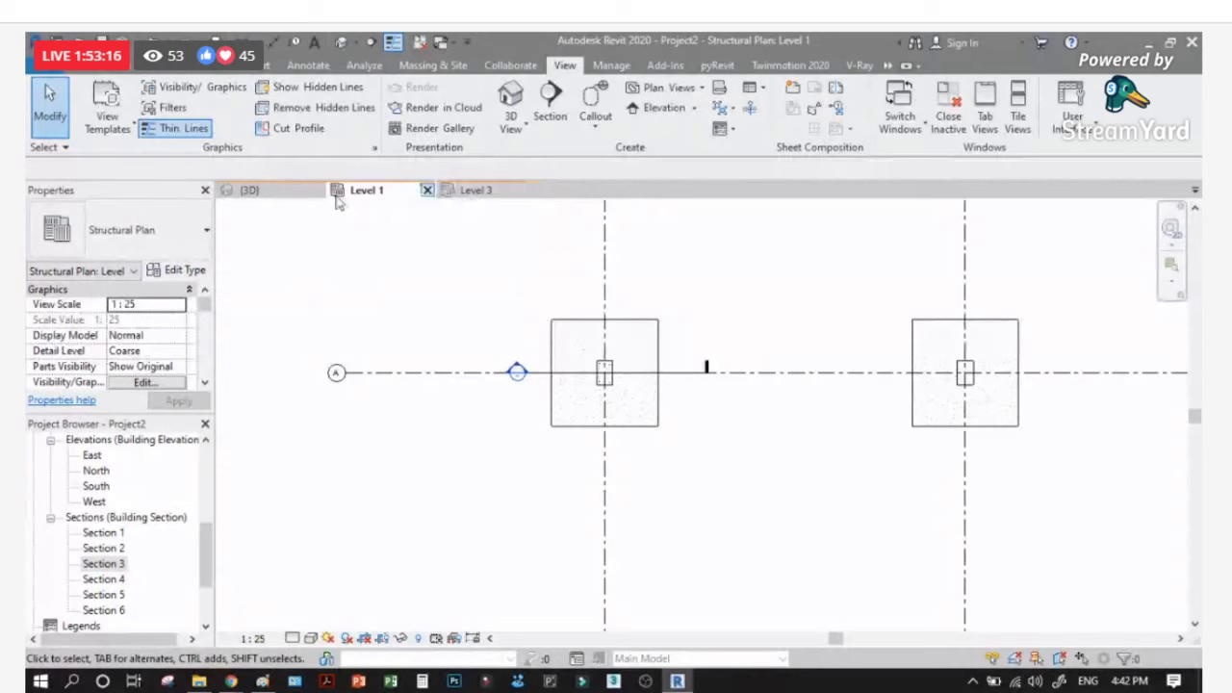
pyautogui.hotkey('ctrl', 'Tab')
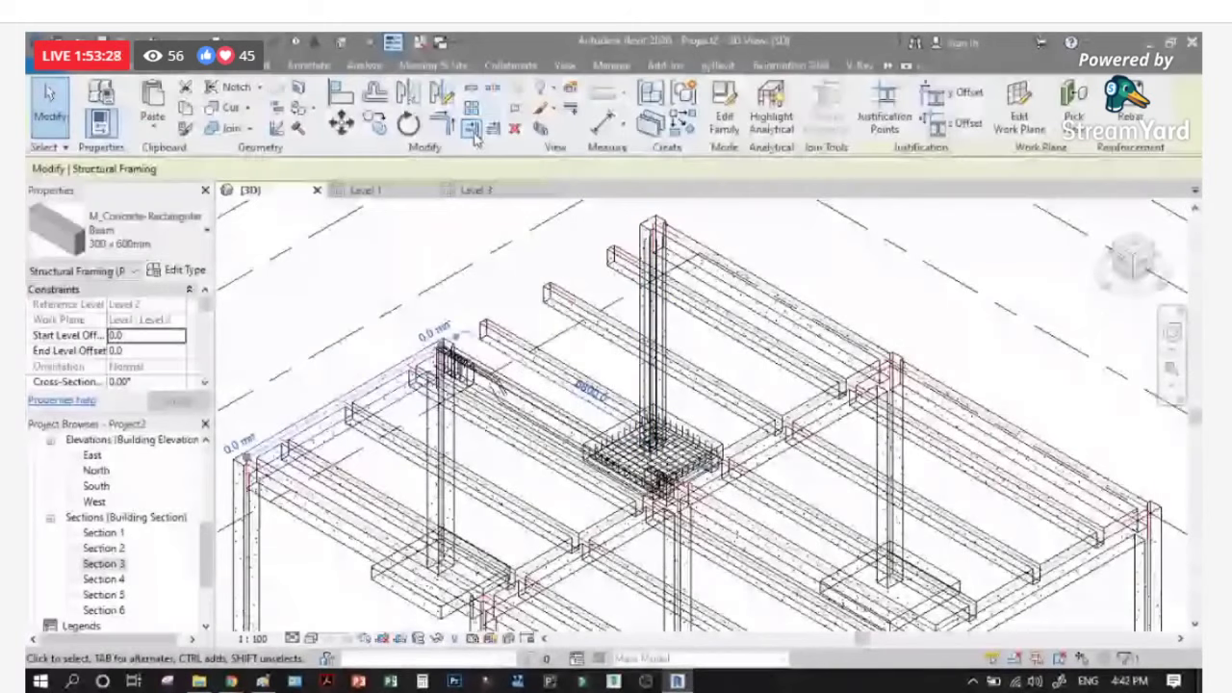
# Step: Clear the selection in the 3D view and zoom out to see the whole frame and levels
pyautogui.press('Escape')
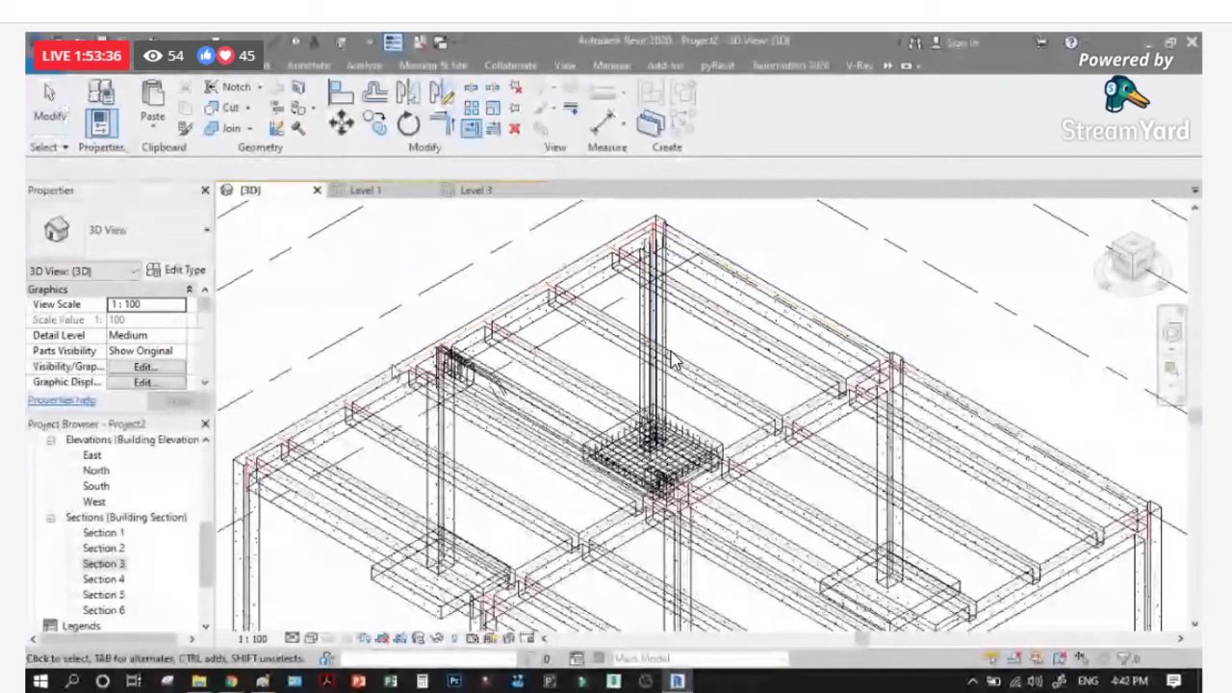
pyautogui.press('Escape')
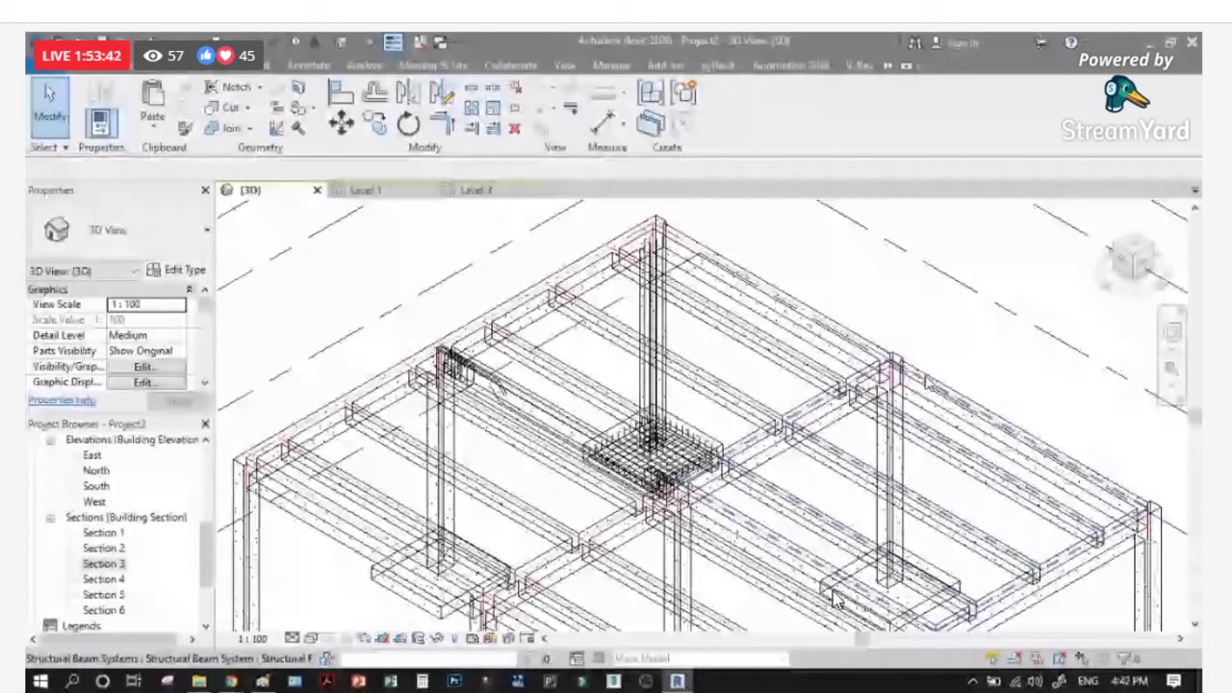
pyautogui.click(396, 599)
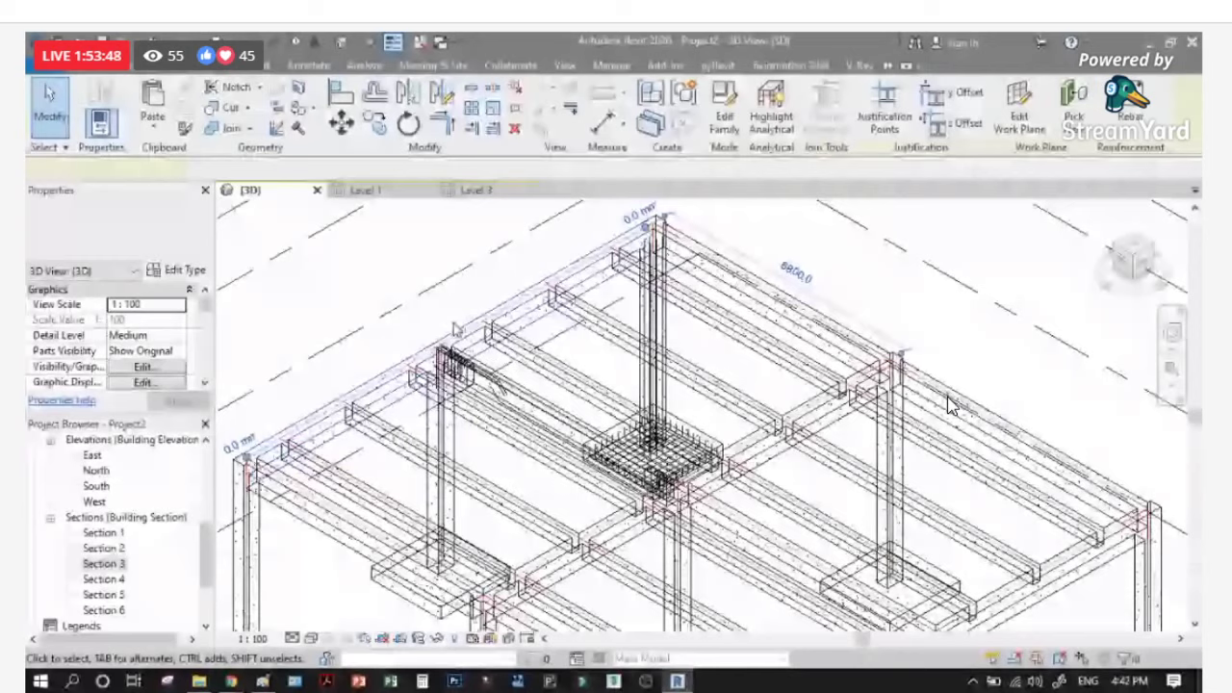
pyautogui.scroll(-3, 1096, 263)
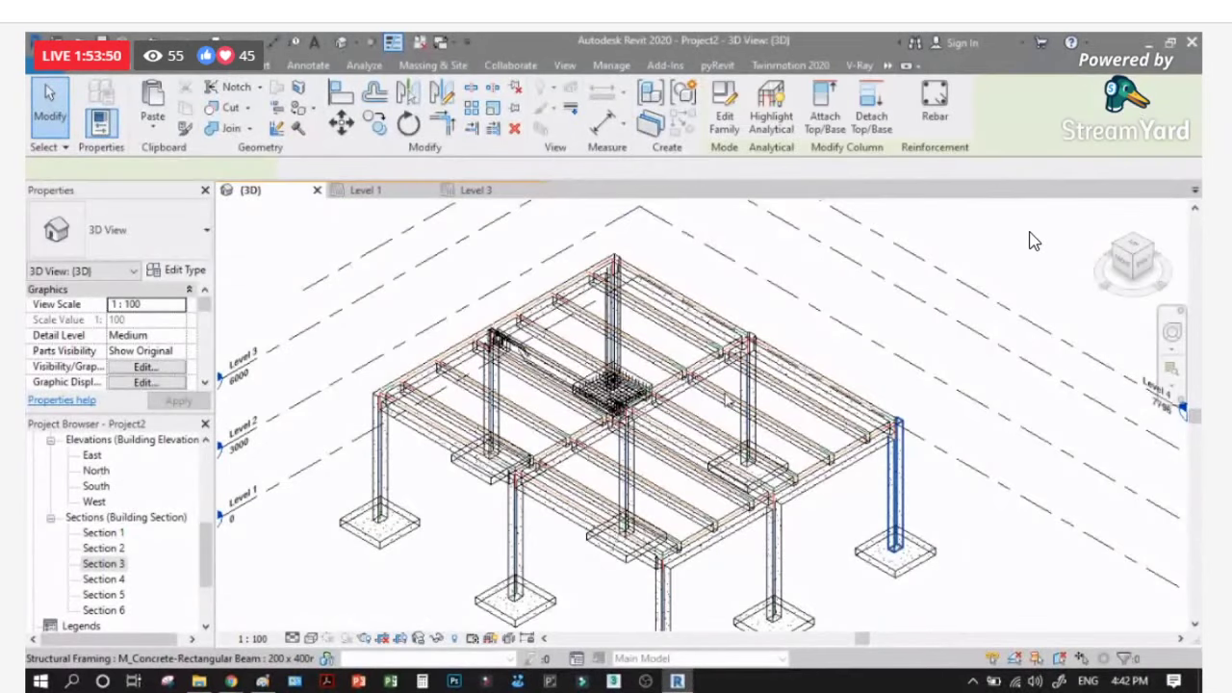
# Step: Zoom to fit, crossing-select the frame, filter to Structural Columns, and copy them to the clipboard
pyautogui.press('z')
pyautogui.press('f')
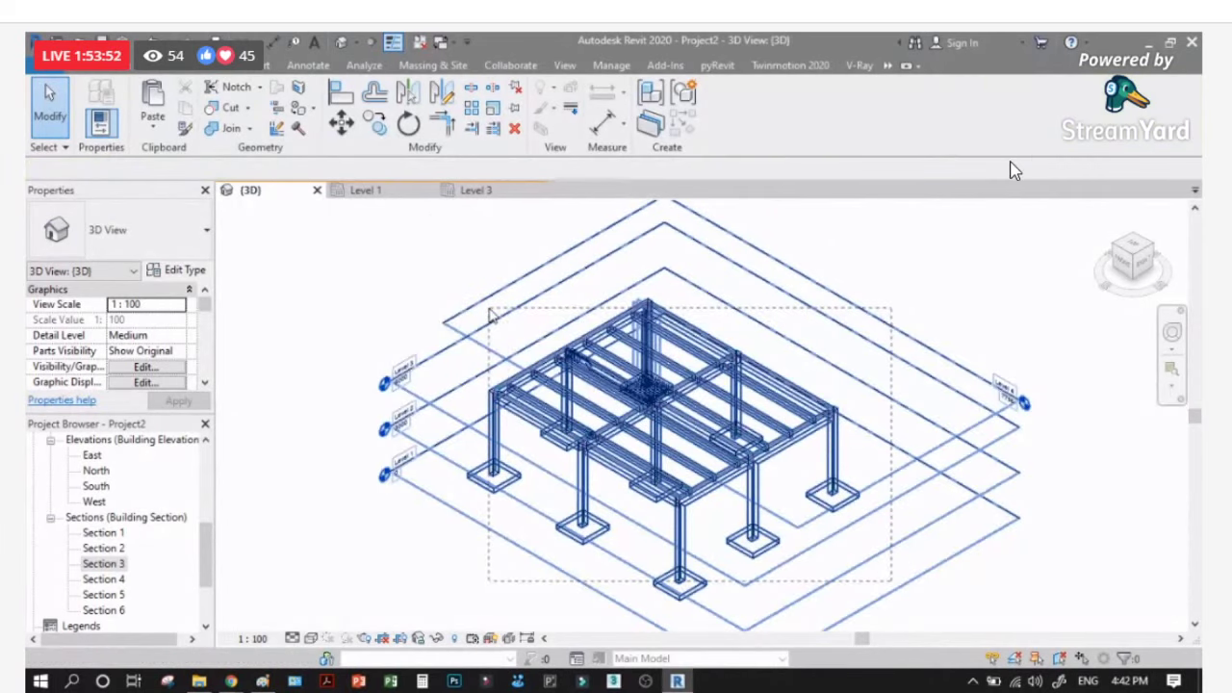
pyautogui.moveTo(470, 315); pyautogui.dragTo(481, 310)
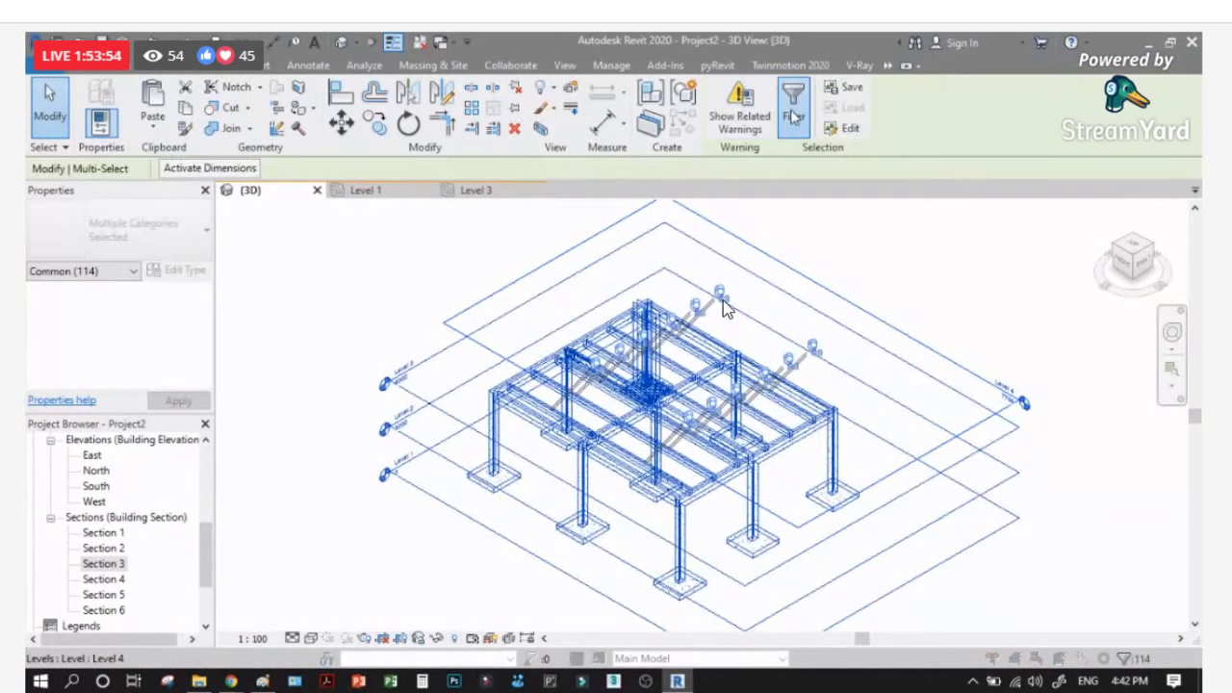
pyautogui.click(792, 114)
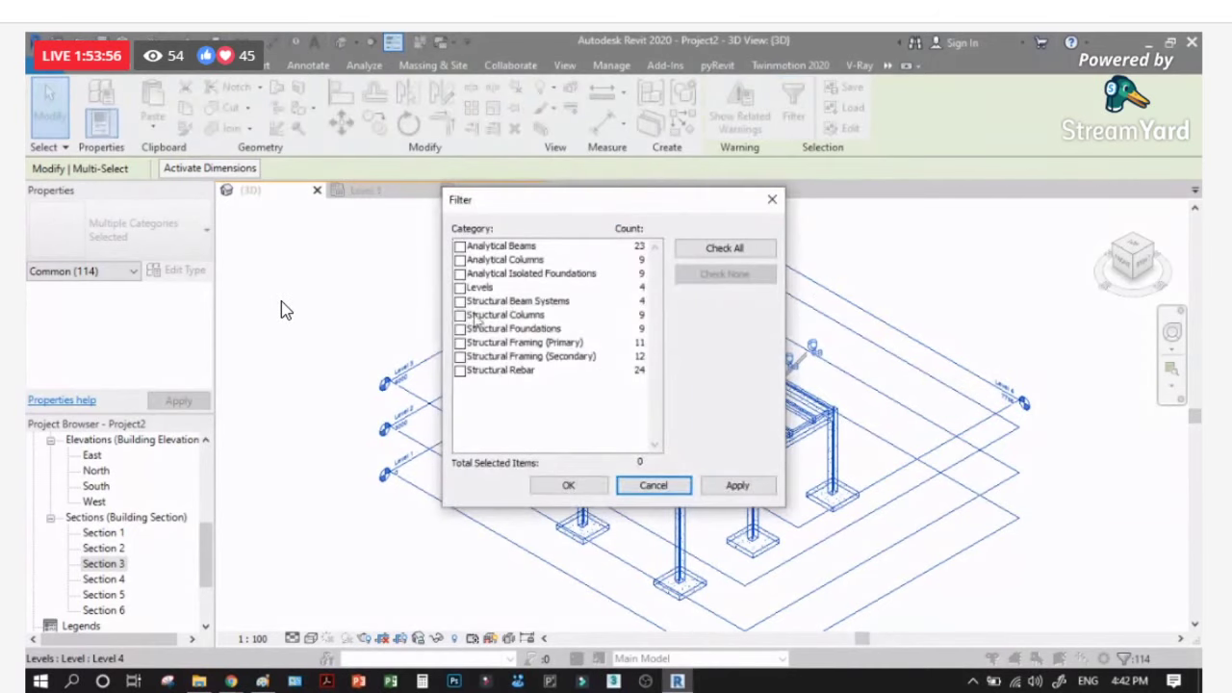
pyautogui.click(508, 318)
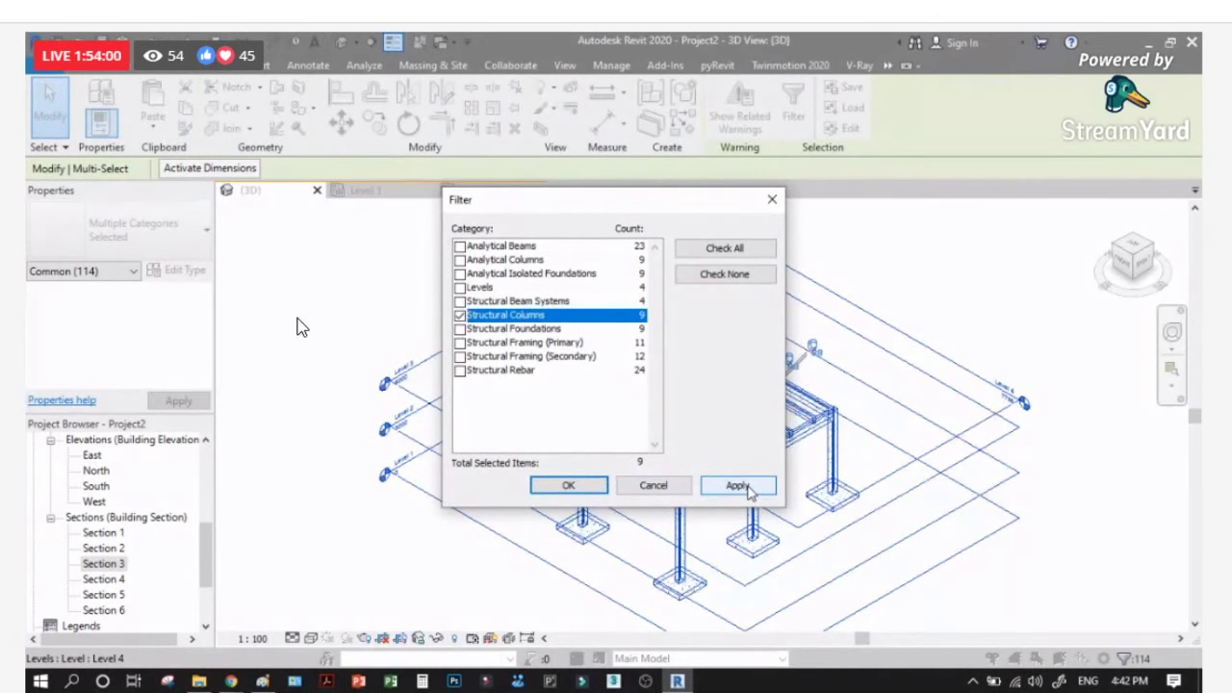
pyautogui.click(737, 485)
pyautogui.click(568, 485)
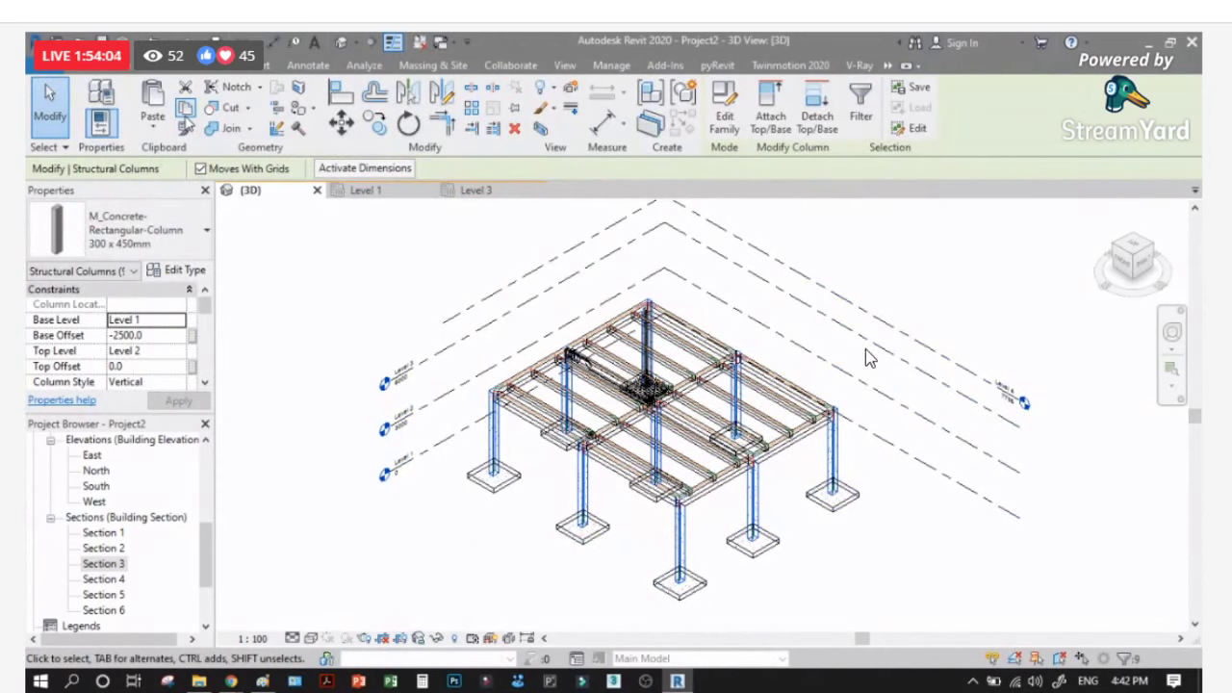
# Step: Paste the nine copied columns aligned to Level 2
pyautogui.click(152, 141)
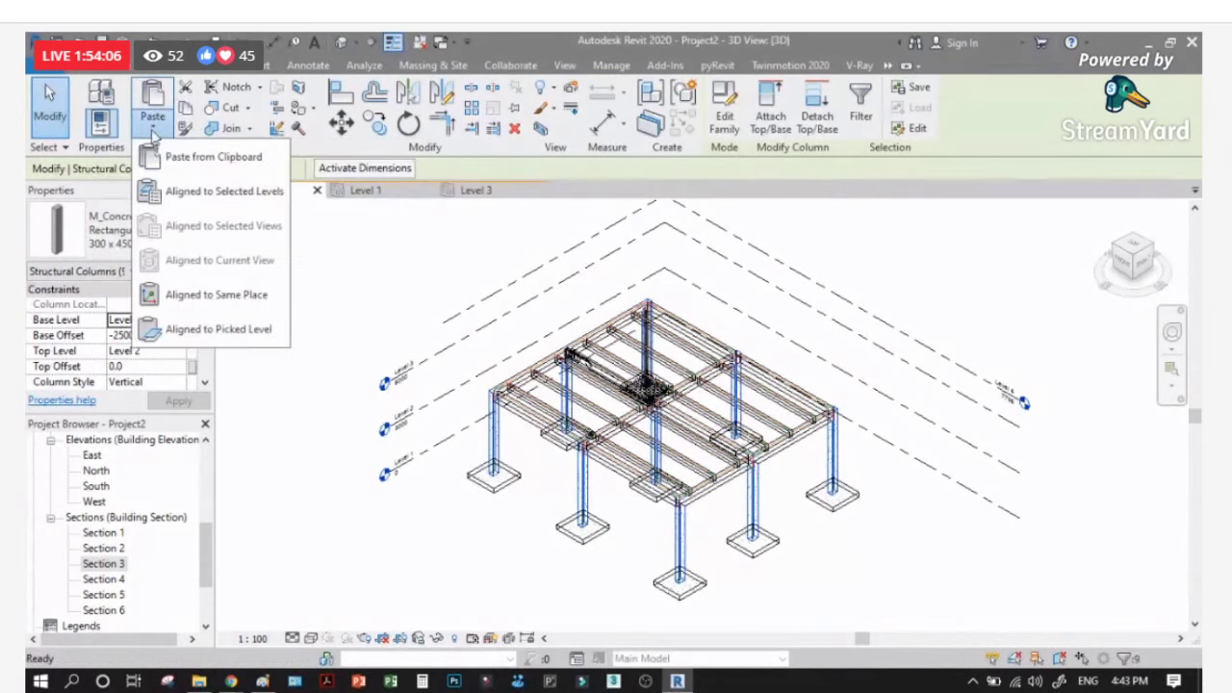
pyautogui.click(209, 193)
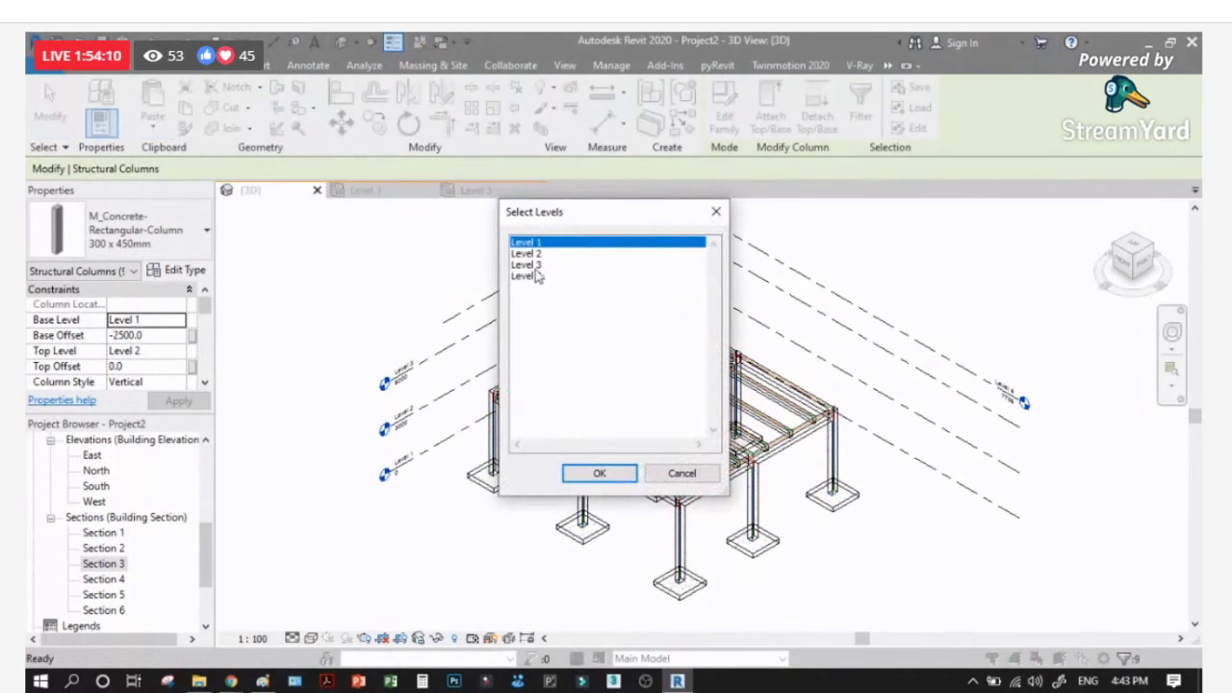
pyautogui.click(539, 253)
pyautogui.click(600, 474)
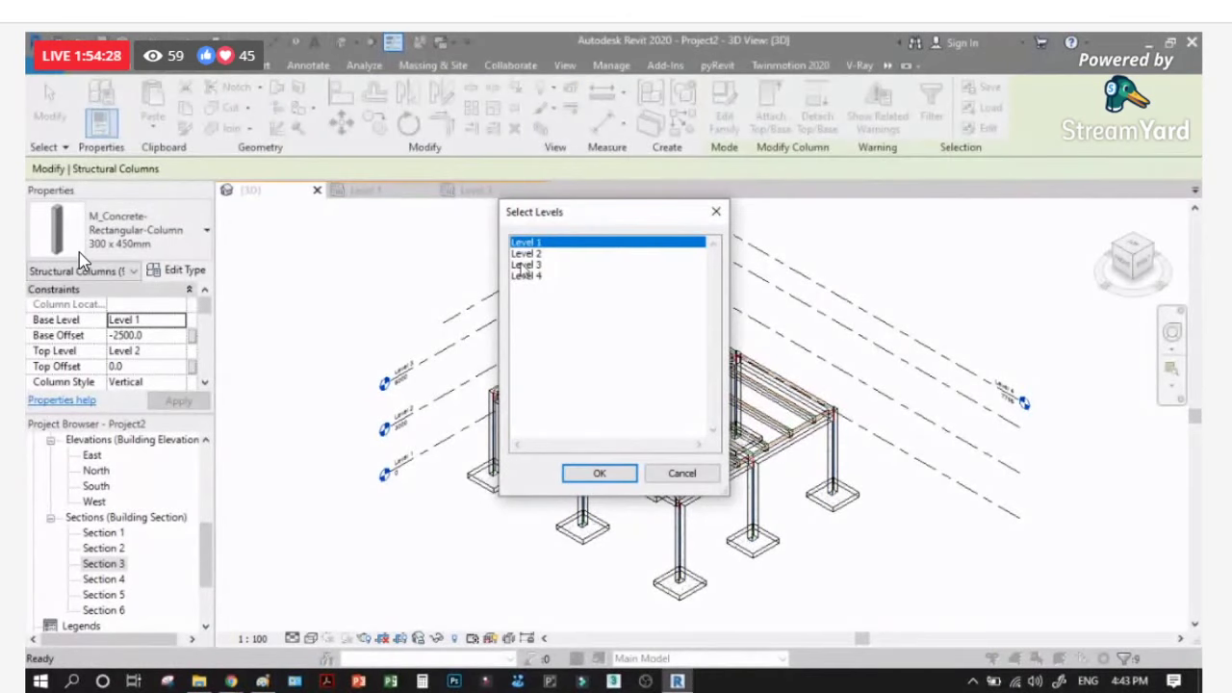
pyautogui.press('Return')
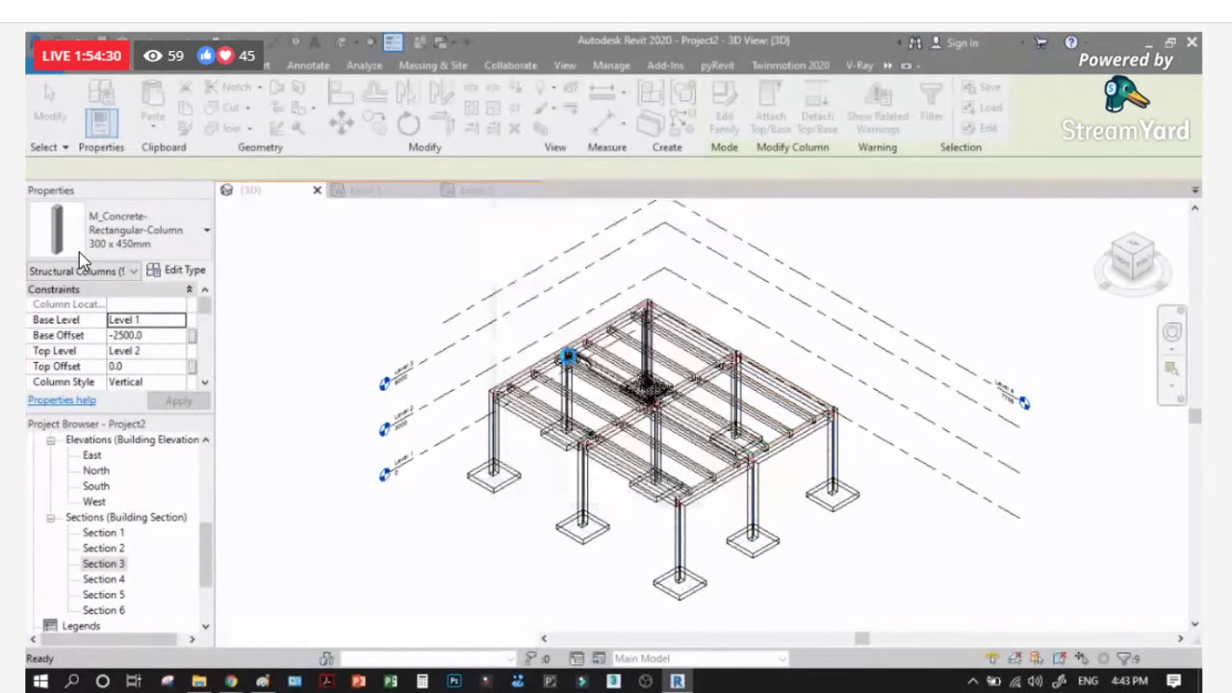
# Step: Select the concrete beams and copy them to the clipboard
pyautogui.scroll(5, 592, 311)
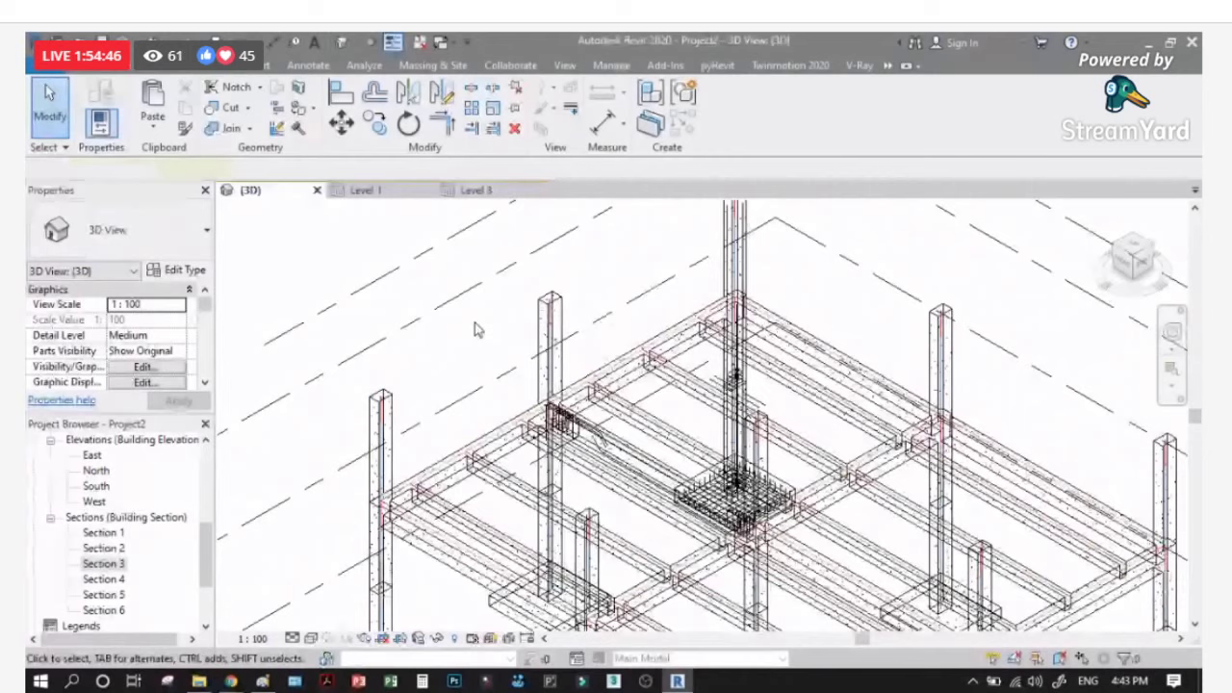
pyautogui.moveTo(1038, 468); pyautogui.dragTo(792, 448, button='middle')
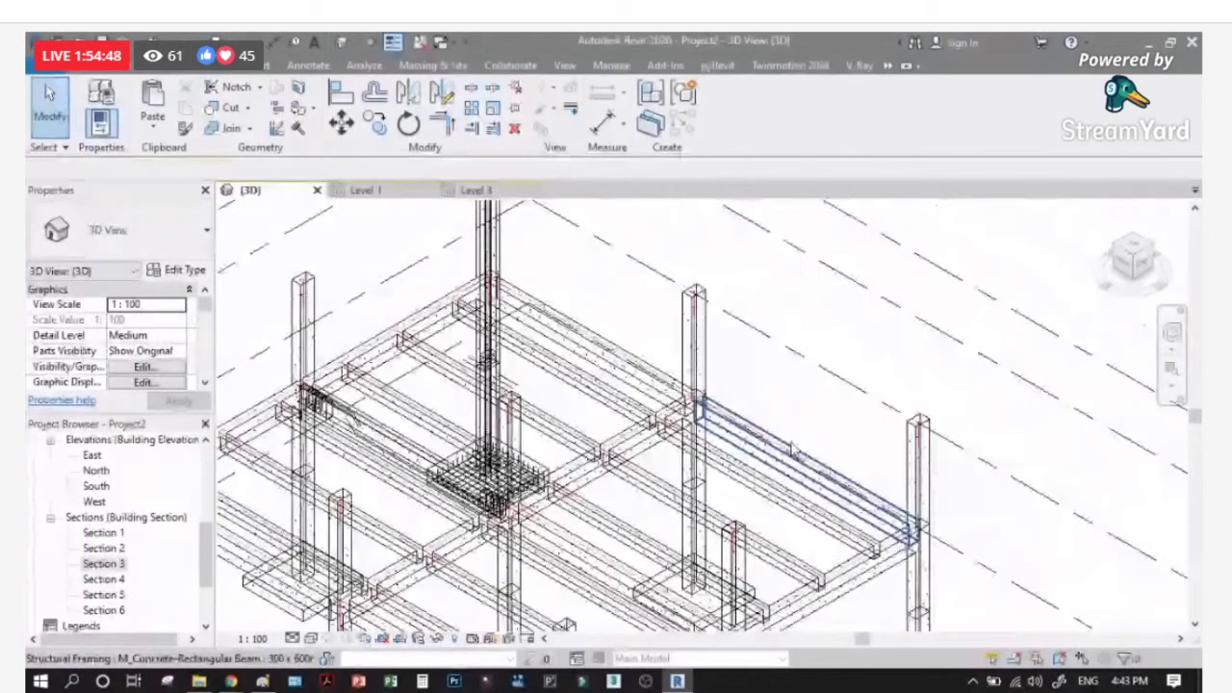
pyautogui.scroll(1, 702, 404)
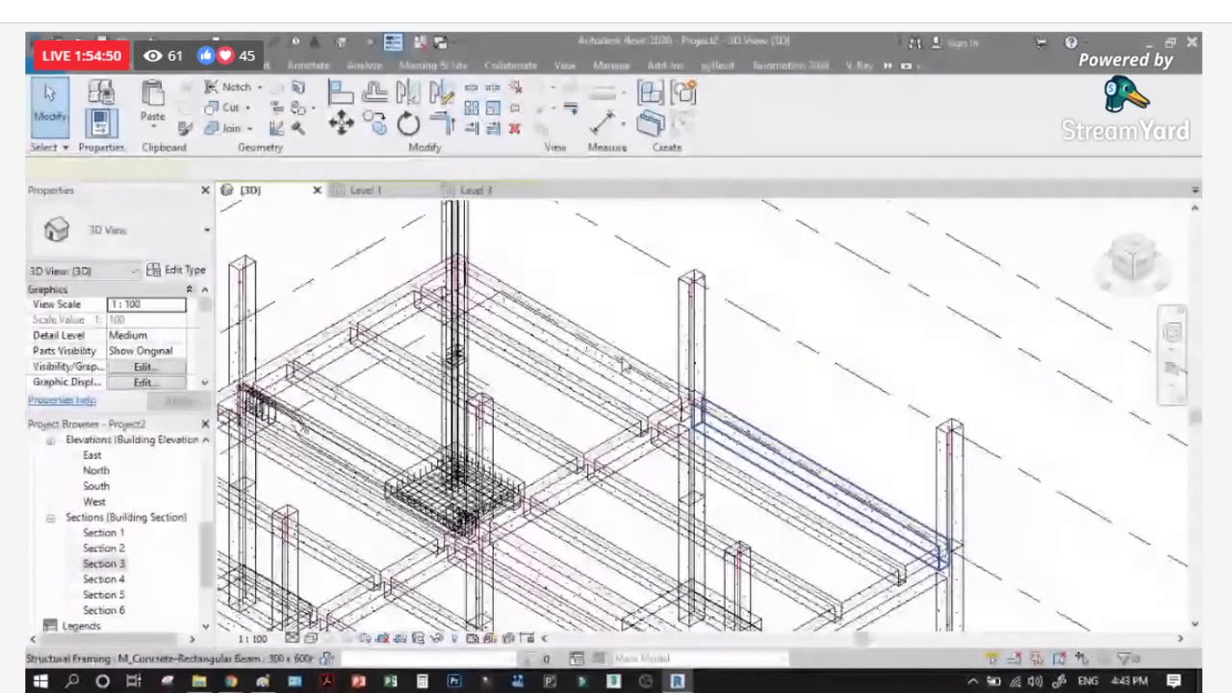
pyautogui.click(624, 366)
pyautogui.press('c')
pyautogui.press('o')
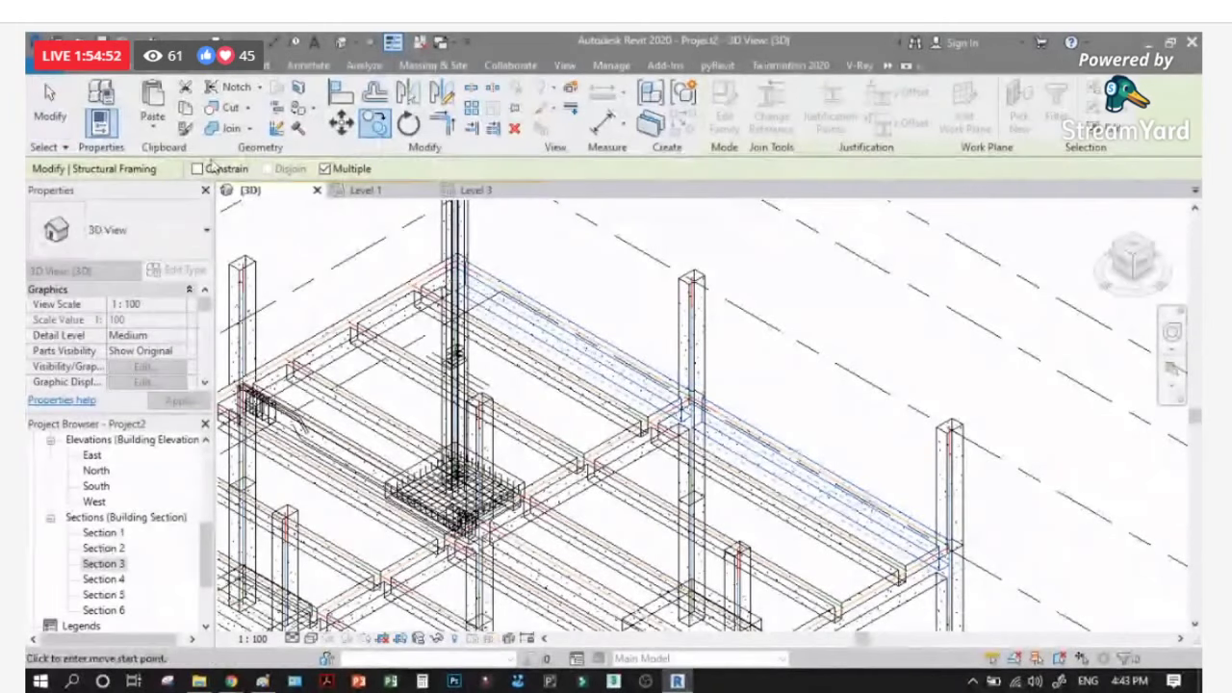
pyautogui.press('Escape')
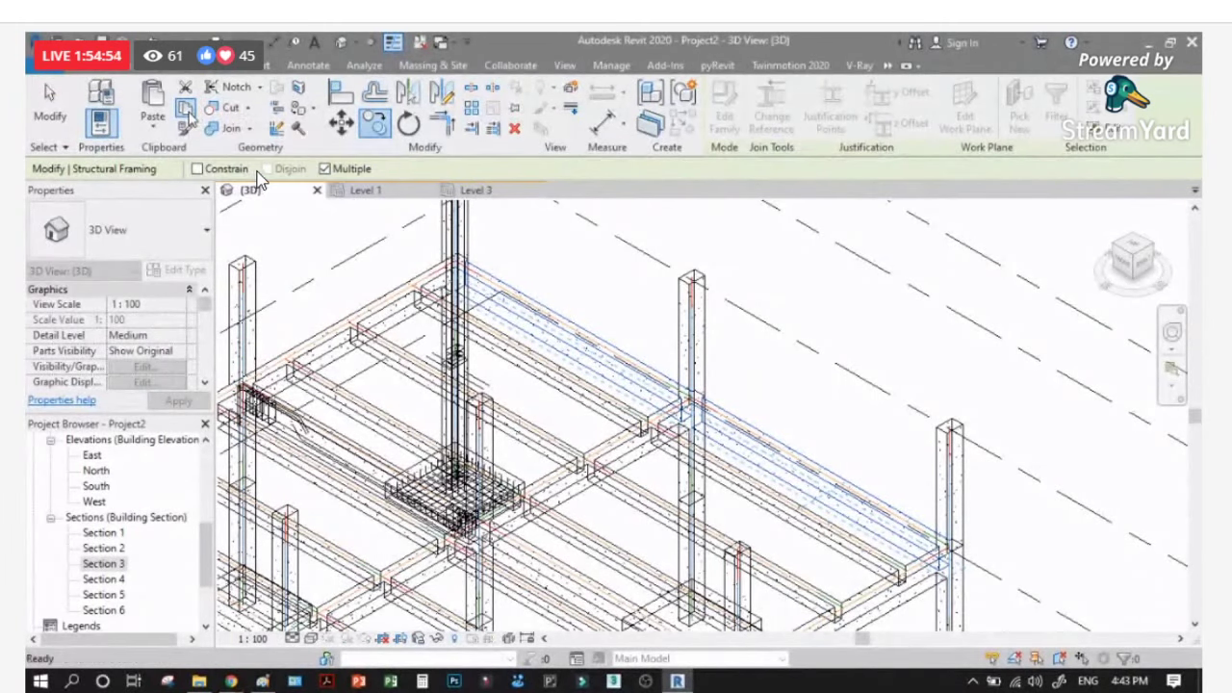
pyautogui.press('Escape')
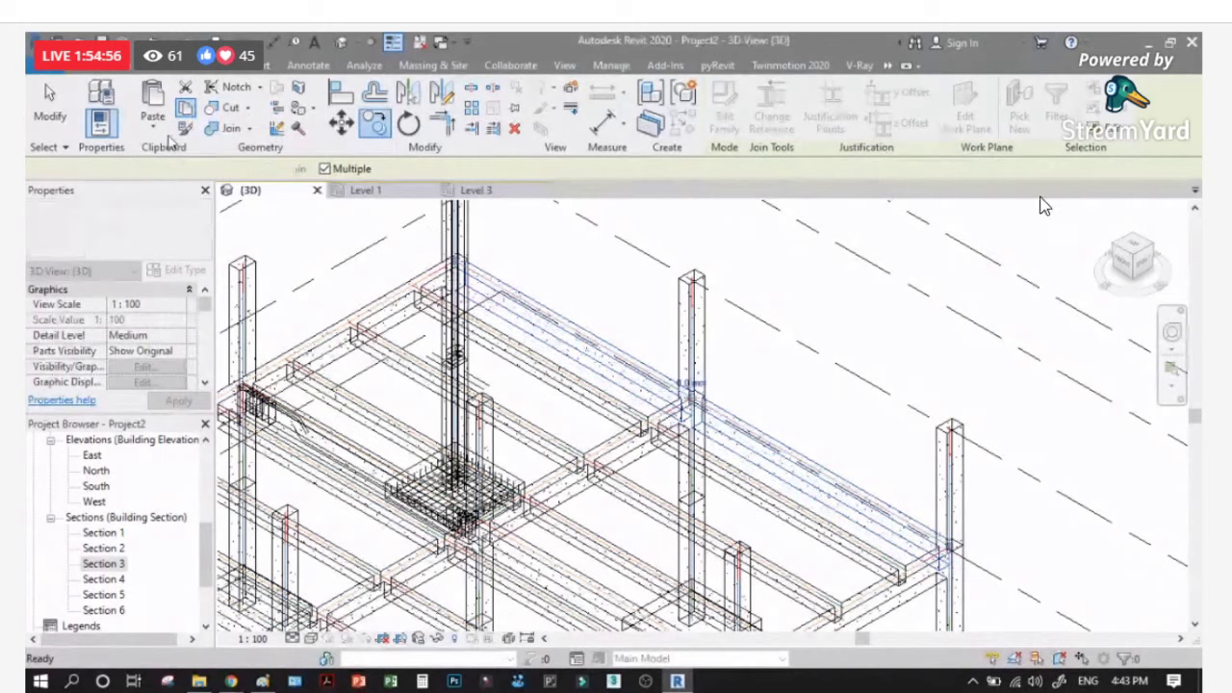
# Step: Paste the beams aligned to Level 3 and orbit to check the upper storey
pyautogui.click(152, 126)
pyautogui.click(207, 197)
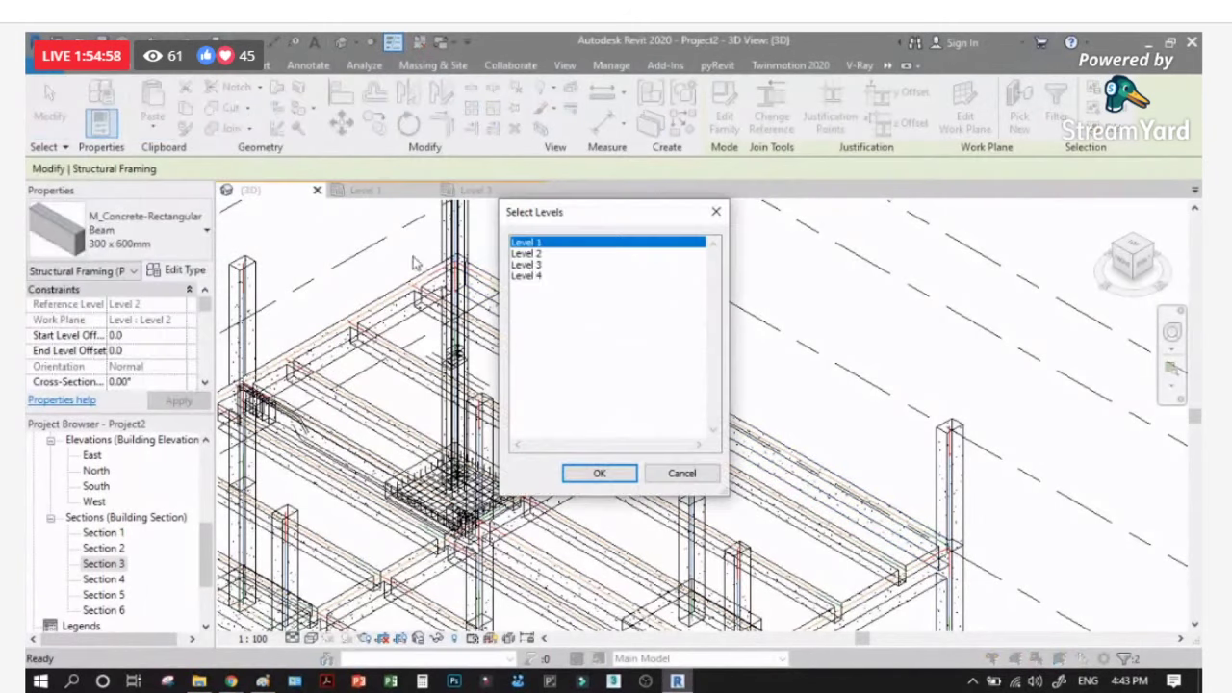
pyautogui.click(526, 265)
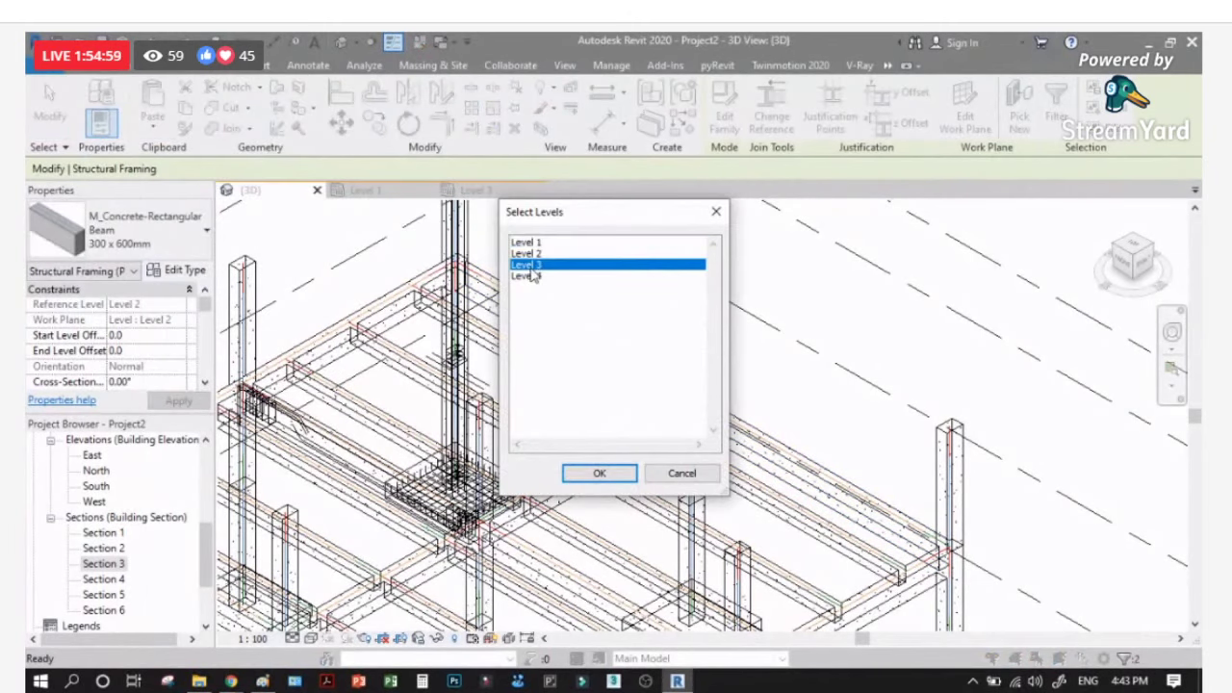
pyautogui.click(594, 472)
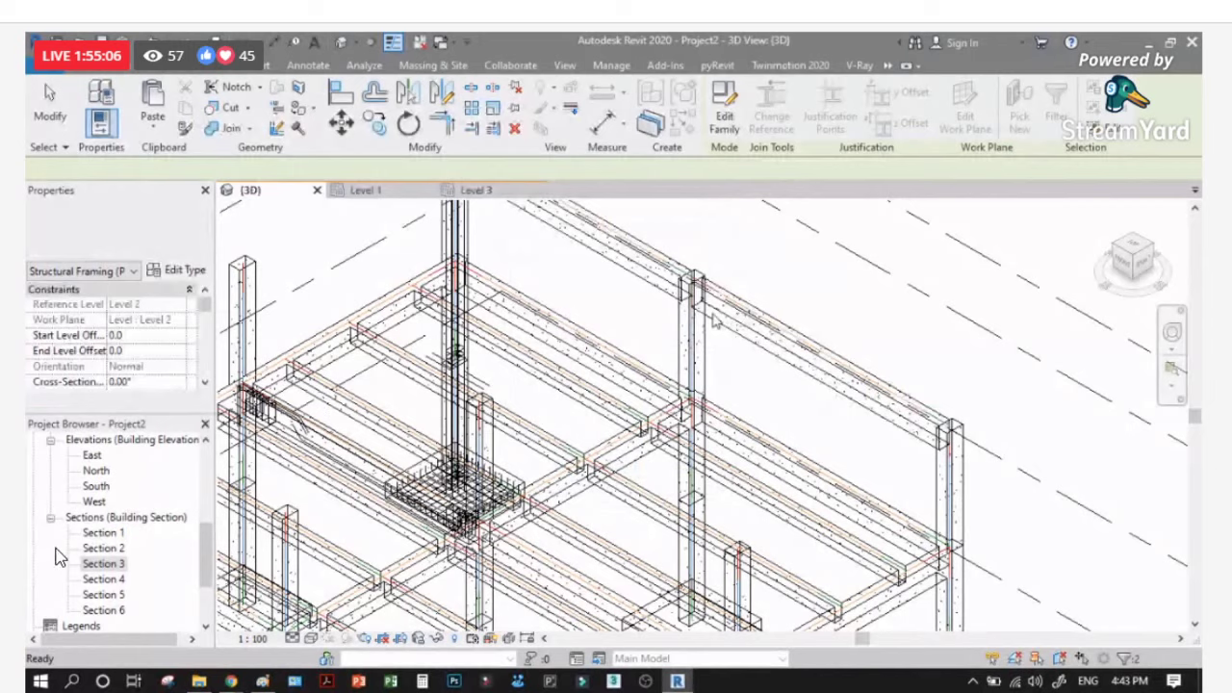
pyautogui.keyDown('shift'); pyautogui.moveTo(714, 319); pyautogui.dragTo(698, 313, button='middle'); pyautogui.keyUp('shift')
# Step: Inspect the new columns in 3D, then switch to the Level 3 plan and deselect
pyautogui.click(693, 341)
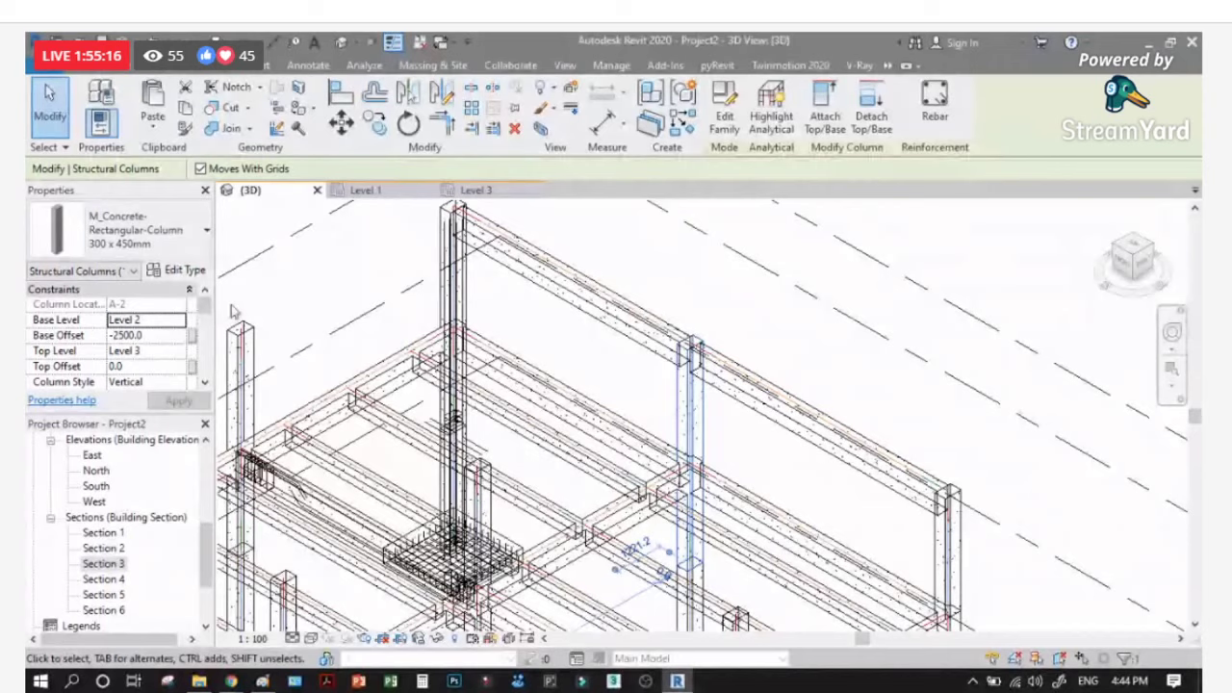
pyautogui.scroll(-2, 621, 309)
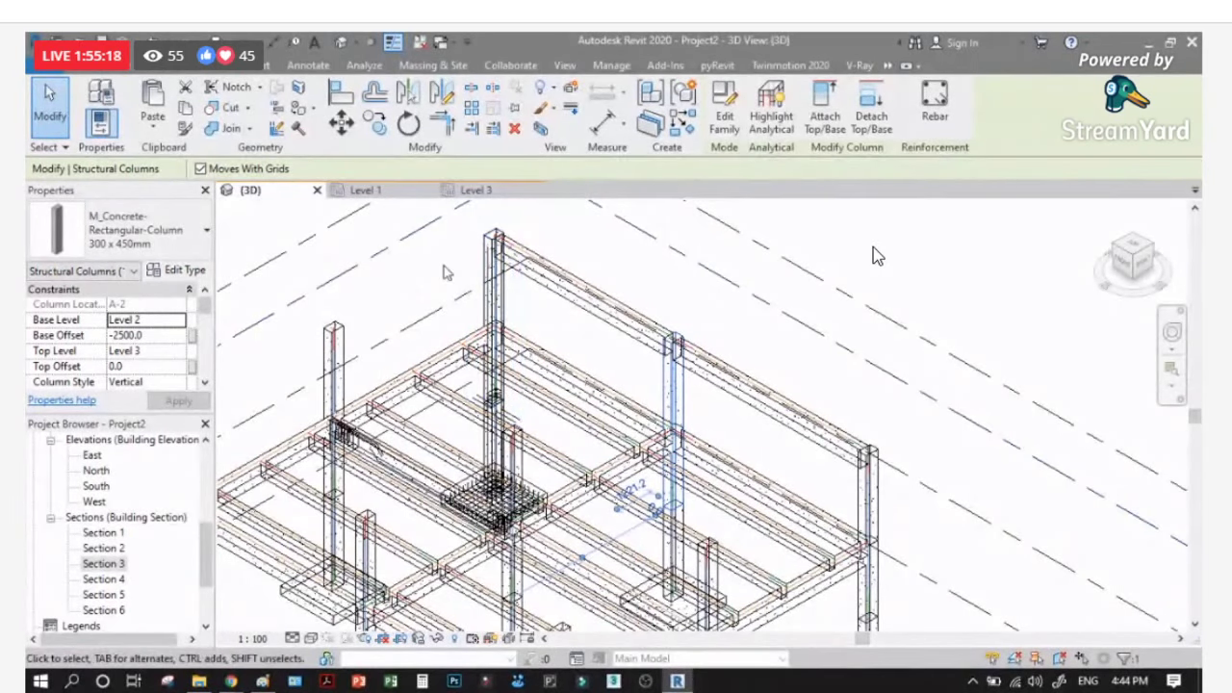
pyautogui.scroll(-2, 876, 248)
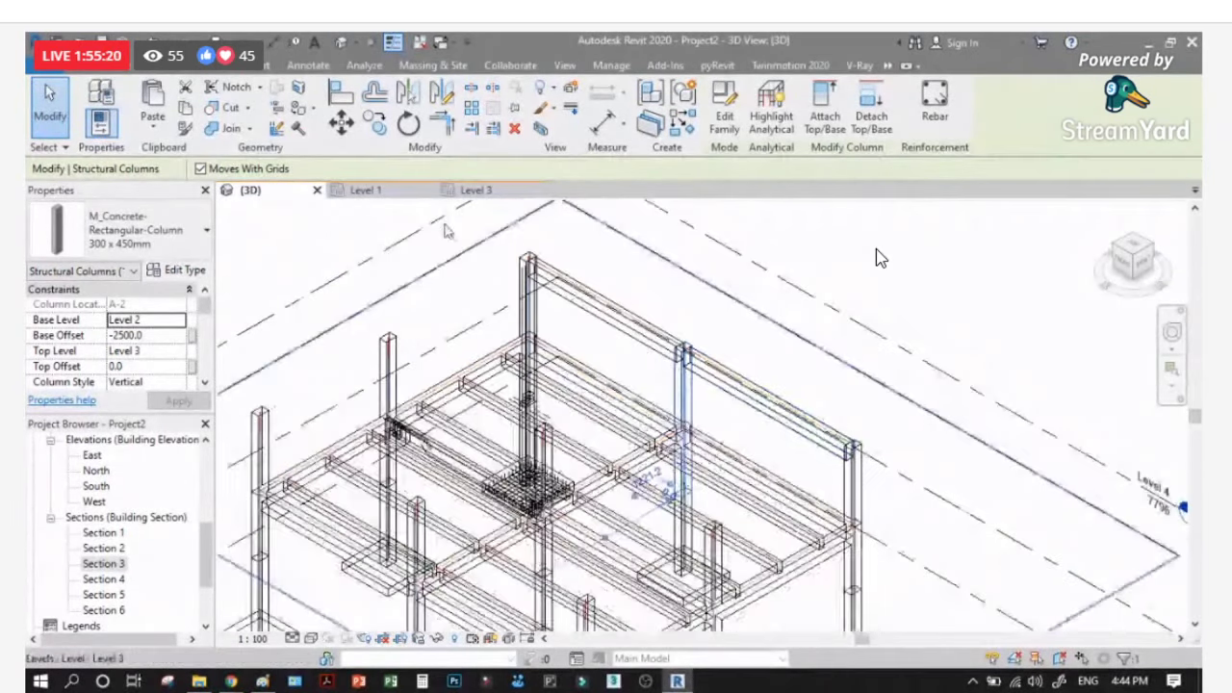
pyautogui.click(475, 189)
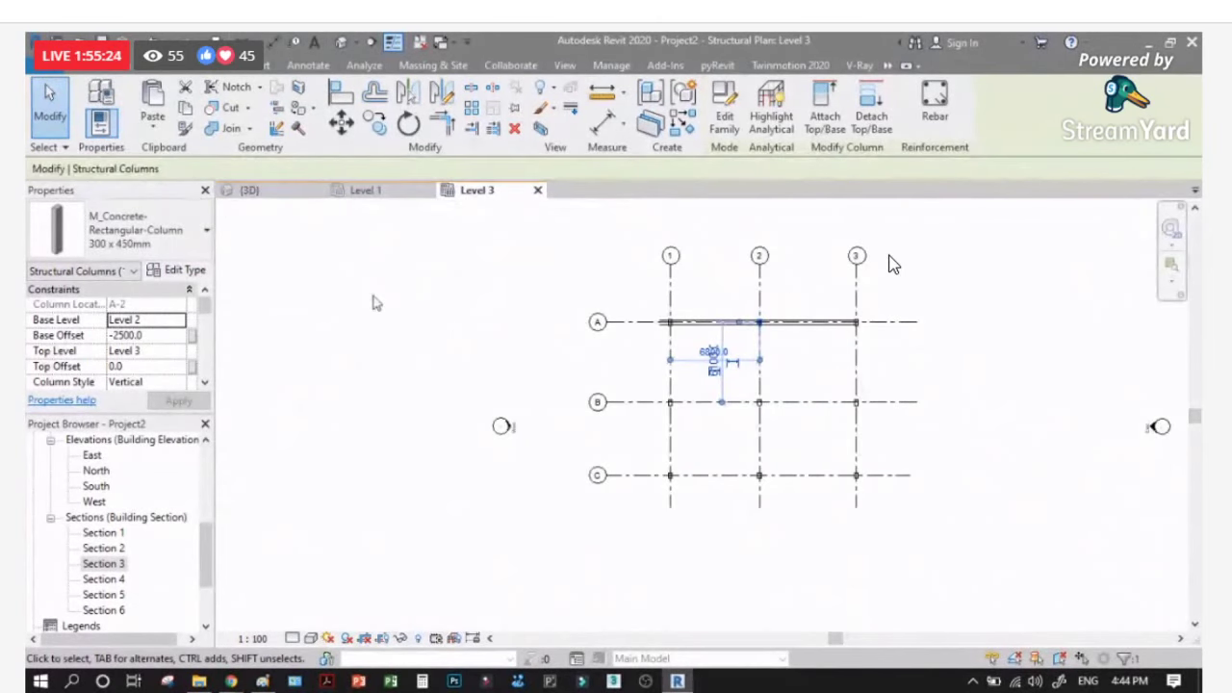
pyautogui.scroll(1, 891, 269)
pyautogui.press('Escape')
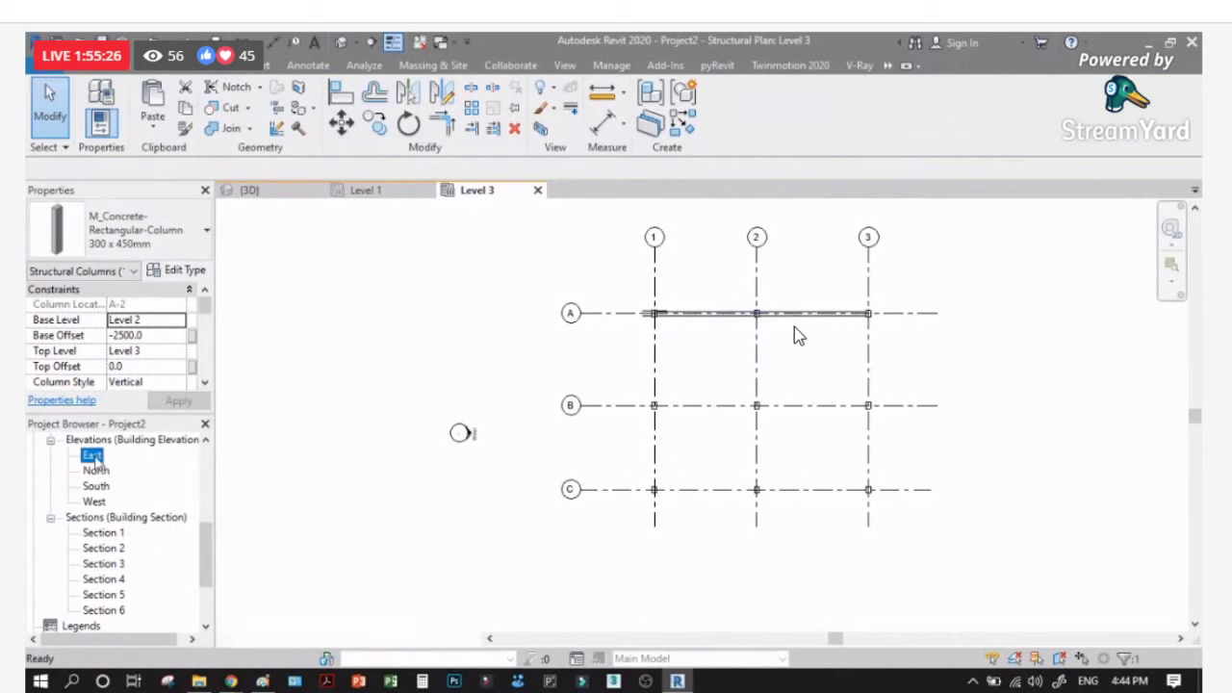
# Step: In the East elevation, select the three upper columns and filter to Structural Columns only
pyautogui.click(914, 351)
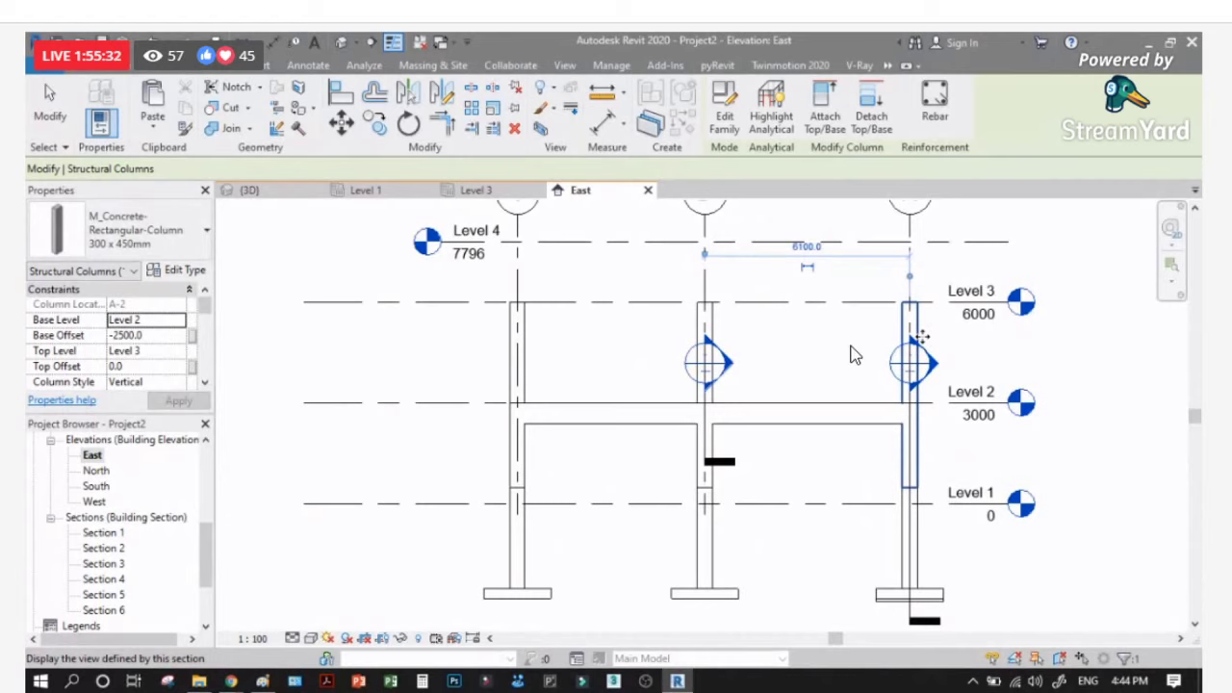
pyautogui.click(930, 385)
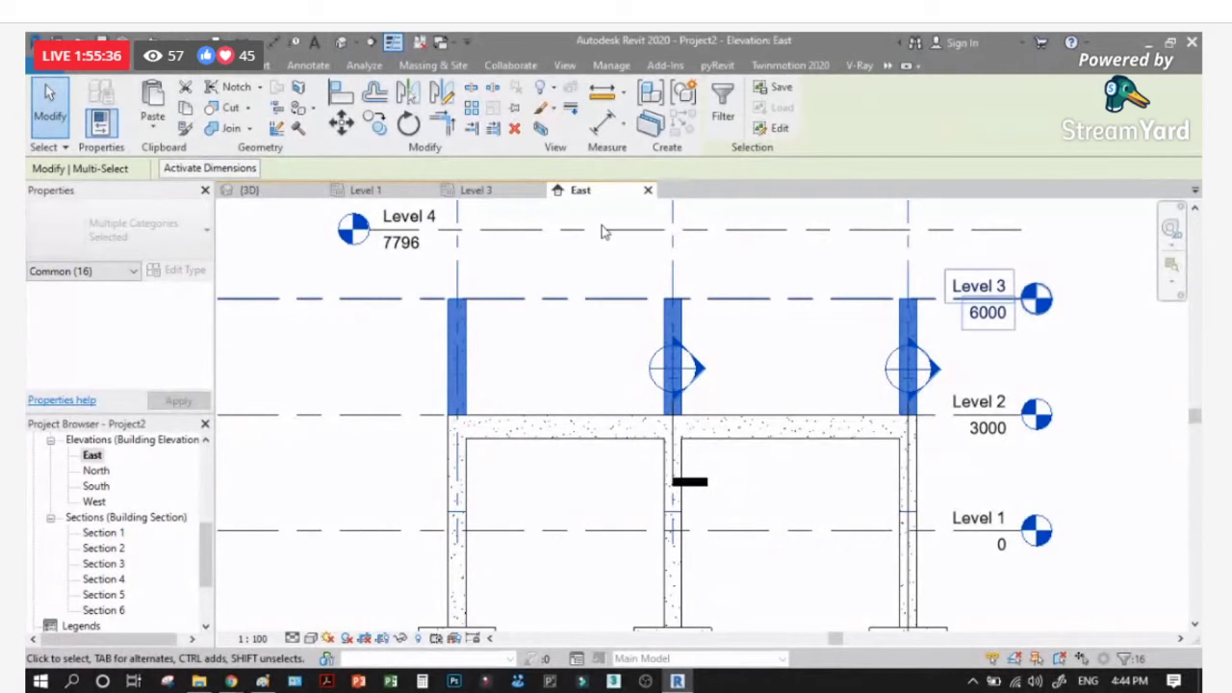
pyautogui.click(723, 104)
pyautogui.click(725, 274)
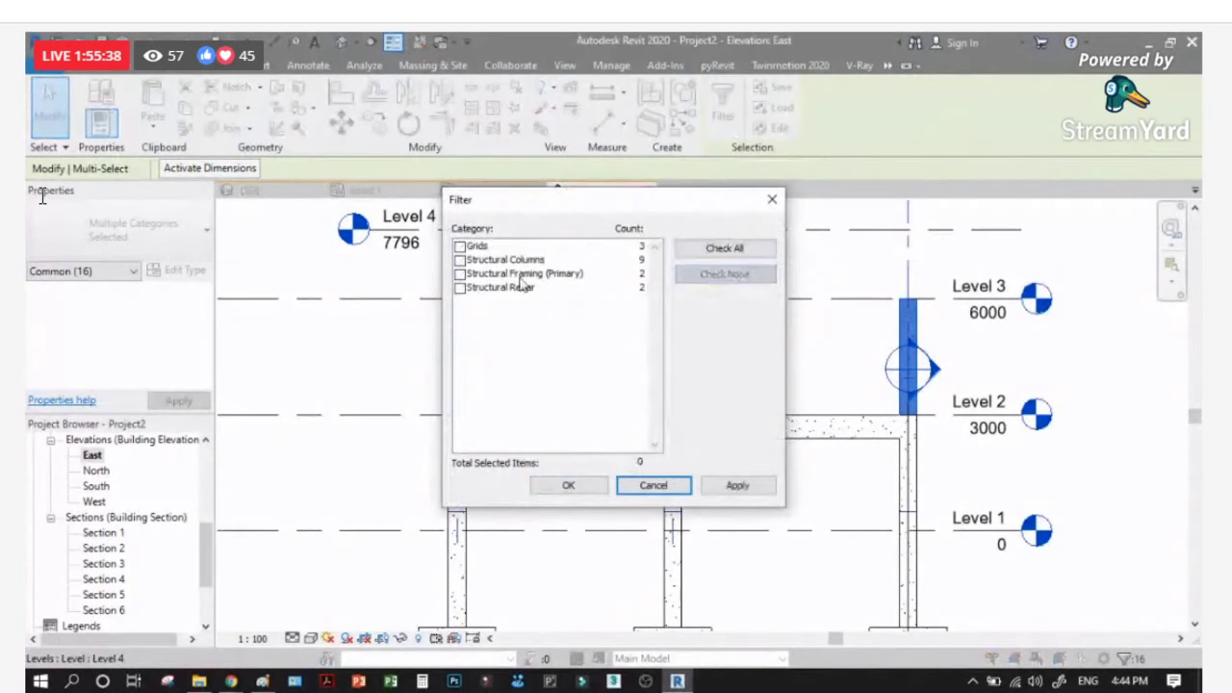
pyautogui.click(502, 259)
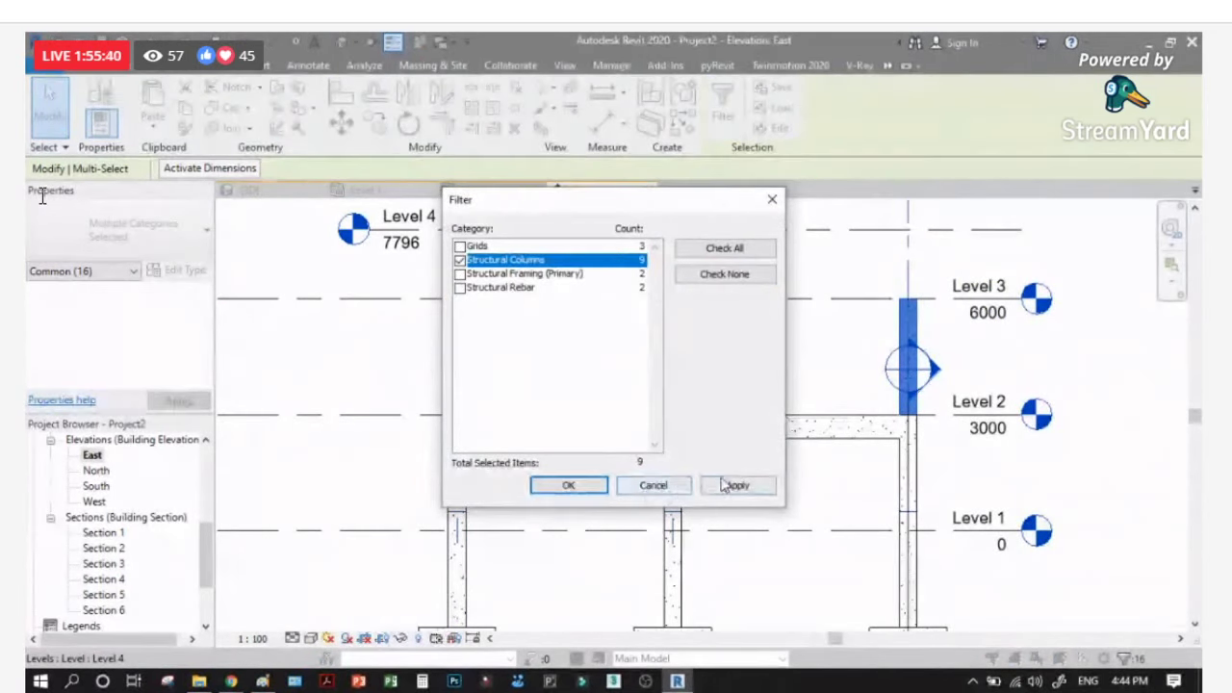
pyautogui.click(567, 485)
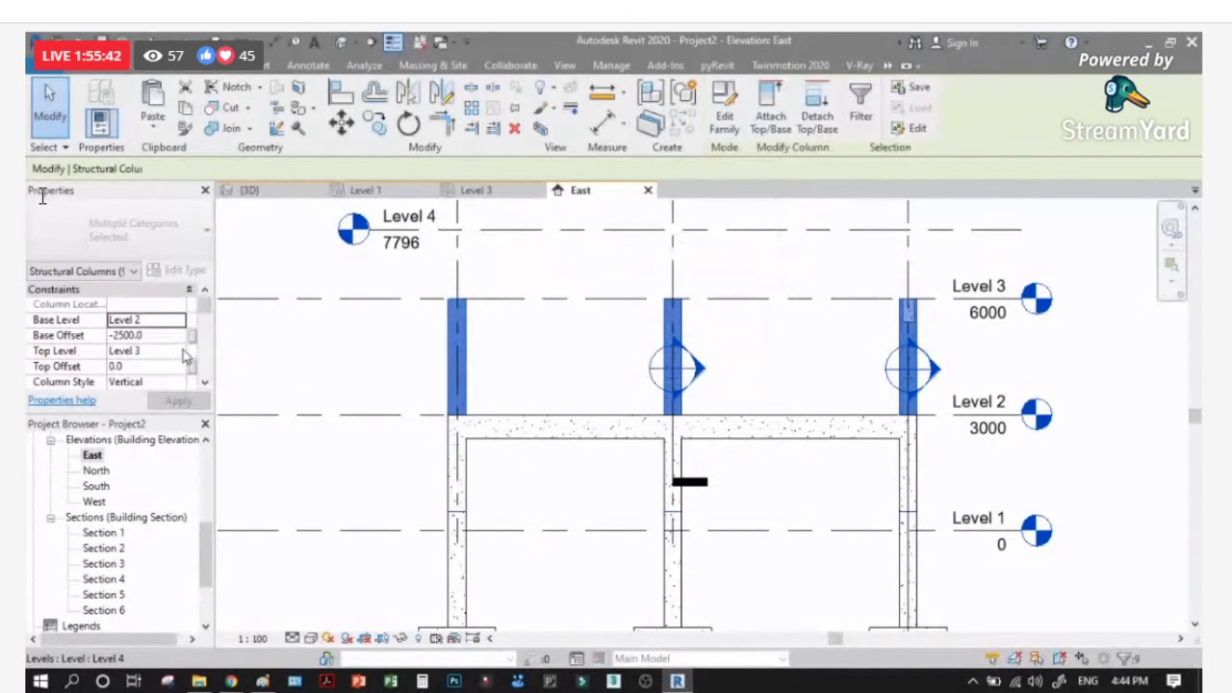
# Step: Set the columns' Base Offset to 0 and apply it
pyautogui.click(149, 335)
pyautogui.write('0')
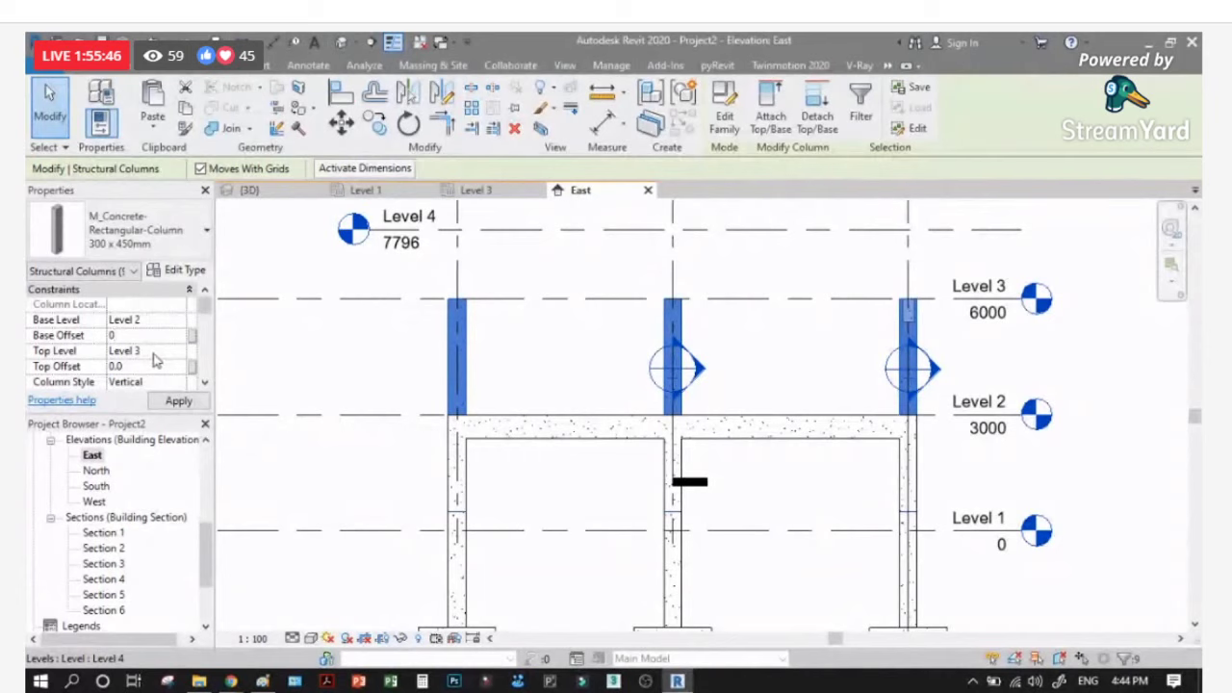
pyautogui.click(177, 400)
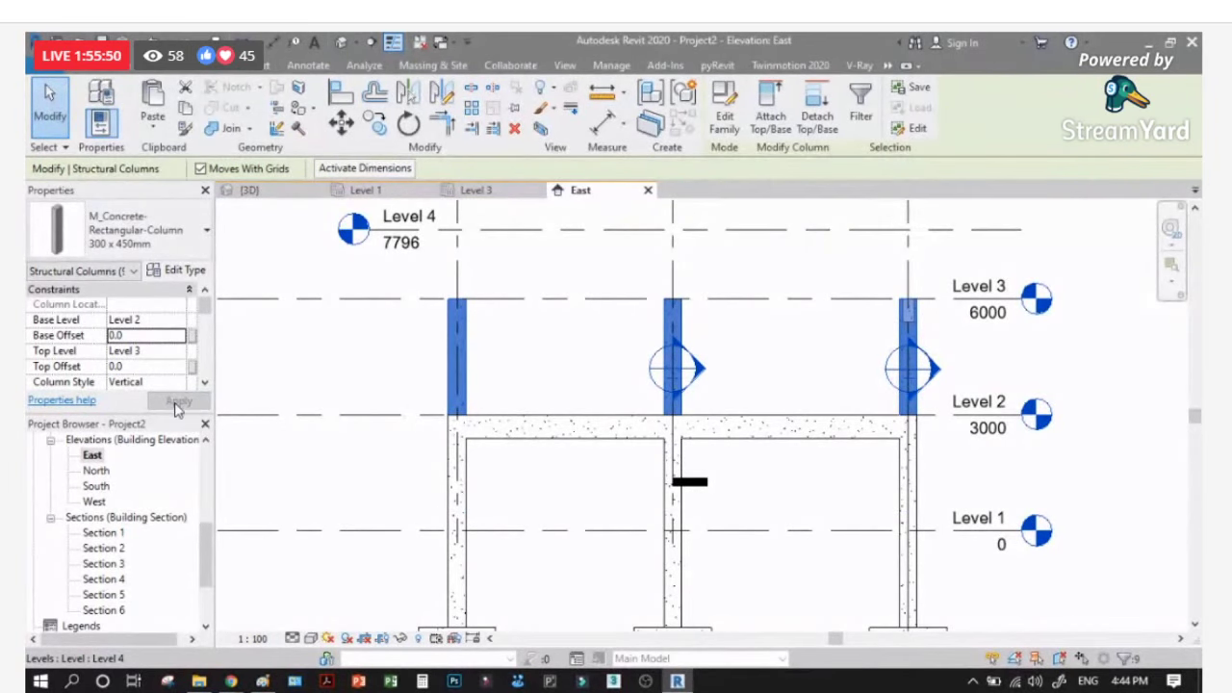
pyautogui.press('Escape')
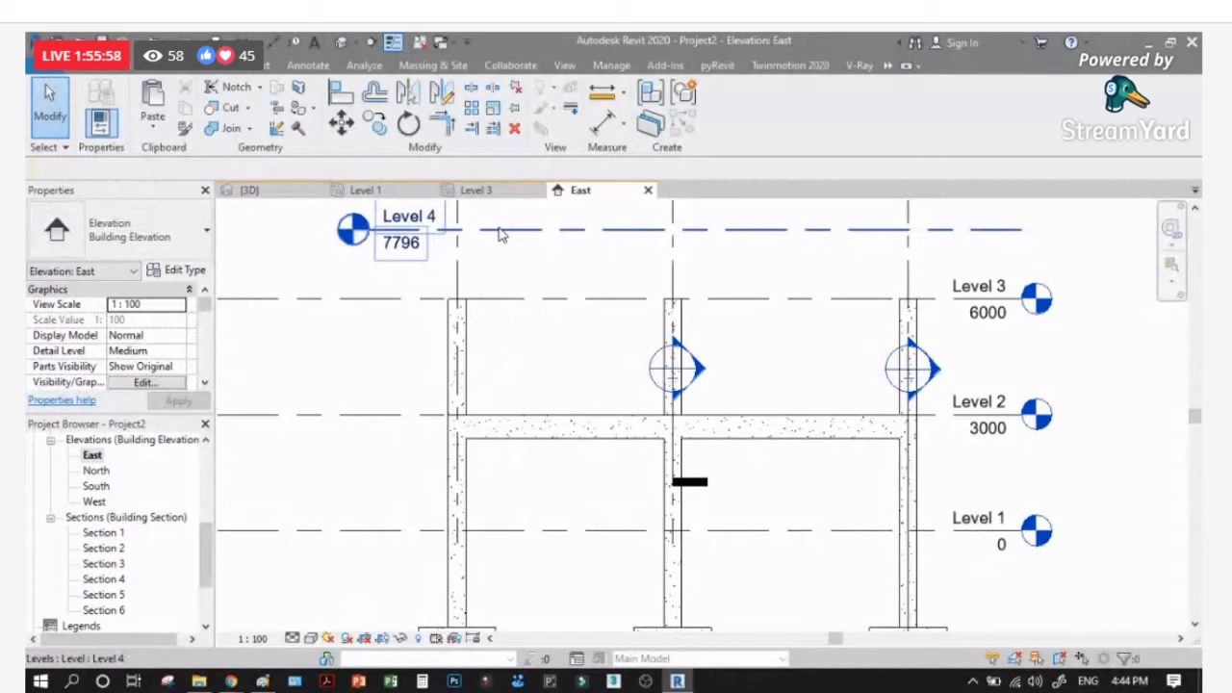
# Step: In the {3D} view, set the upper column's Top Offset to 1500 to raise it above Level 3
pyautogui.scroll(2, 689, 321)
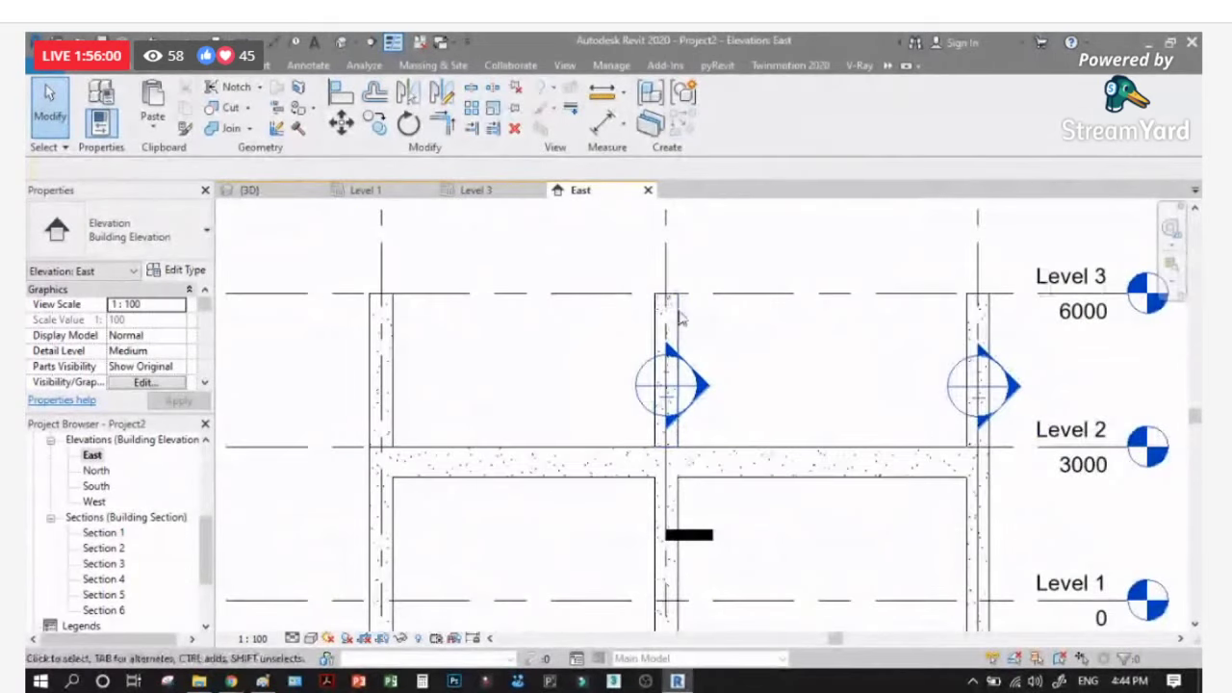
pyautogui.hotkey('ctrl', 'Tab')
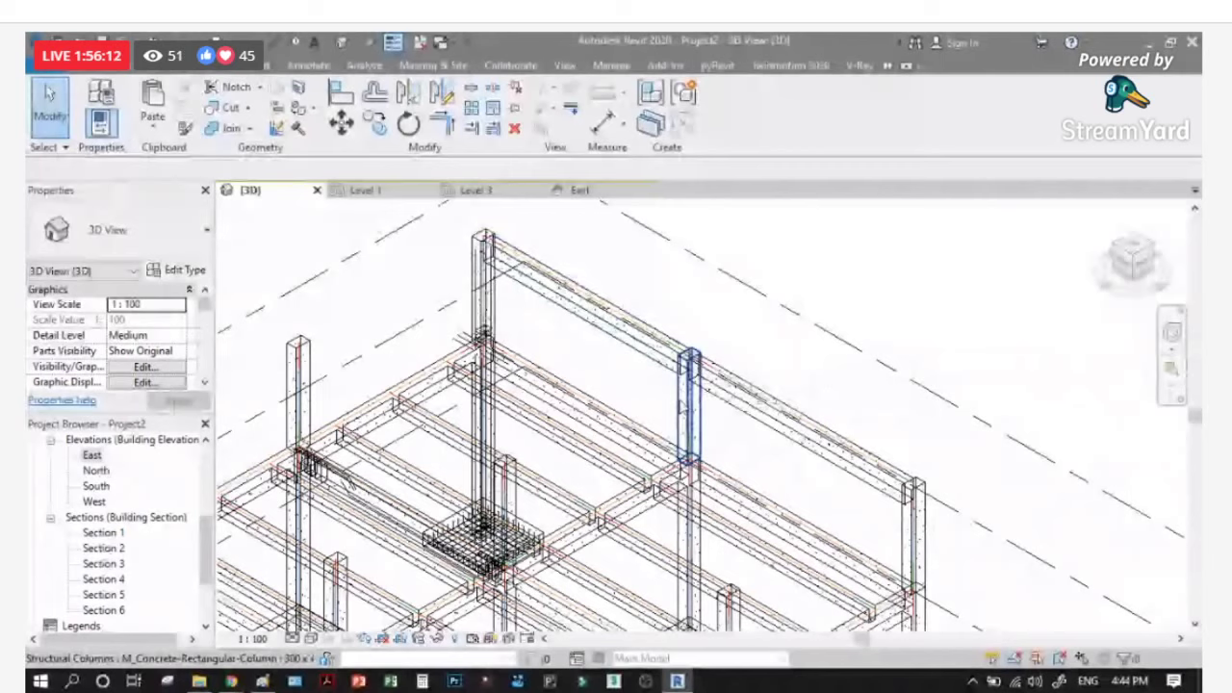
pyautogui.click(689, 404)
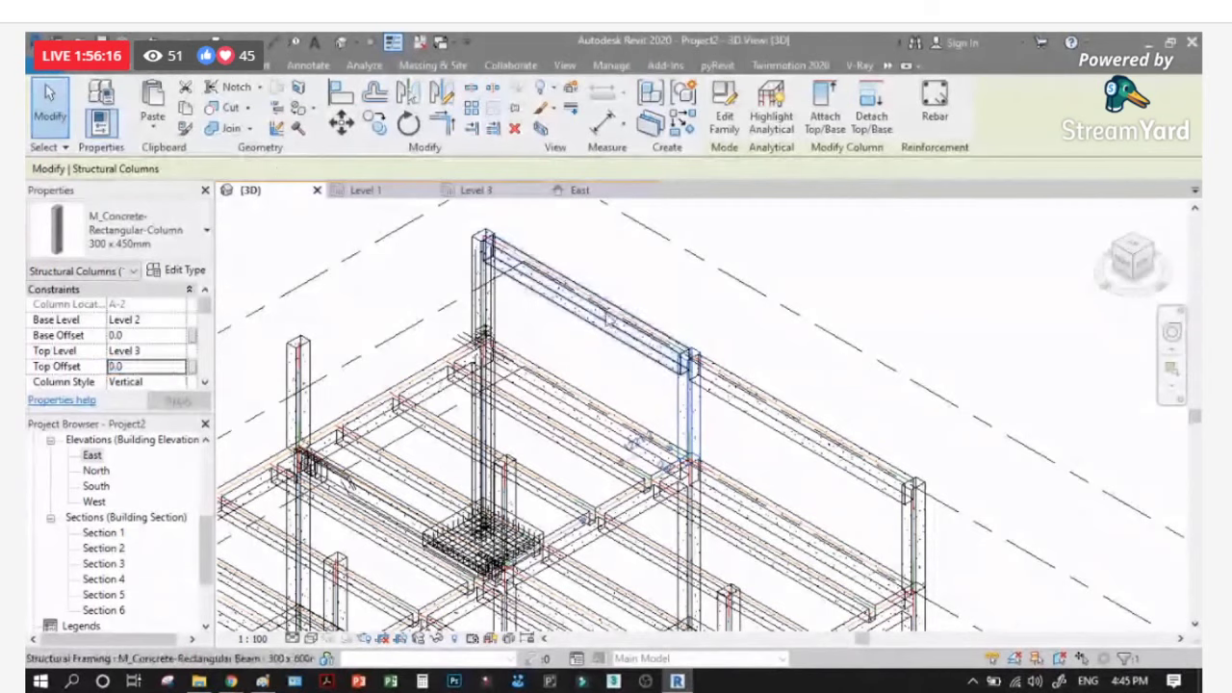
pyautogui.keyDown('shift'); pyautogui.moveTo(674, 289); pyautogui.dragTo(761, 339, button='middle'); pyautogui.keyUp('shift')
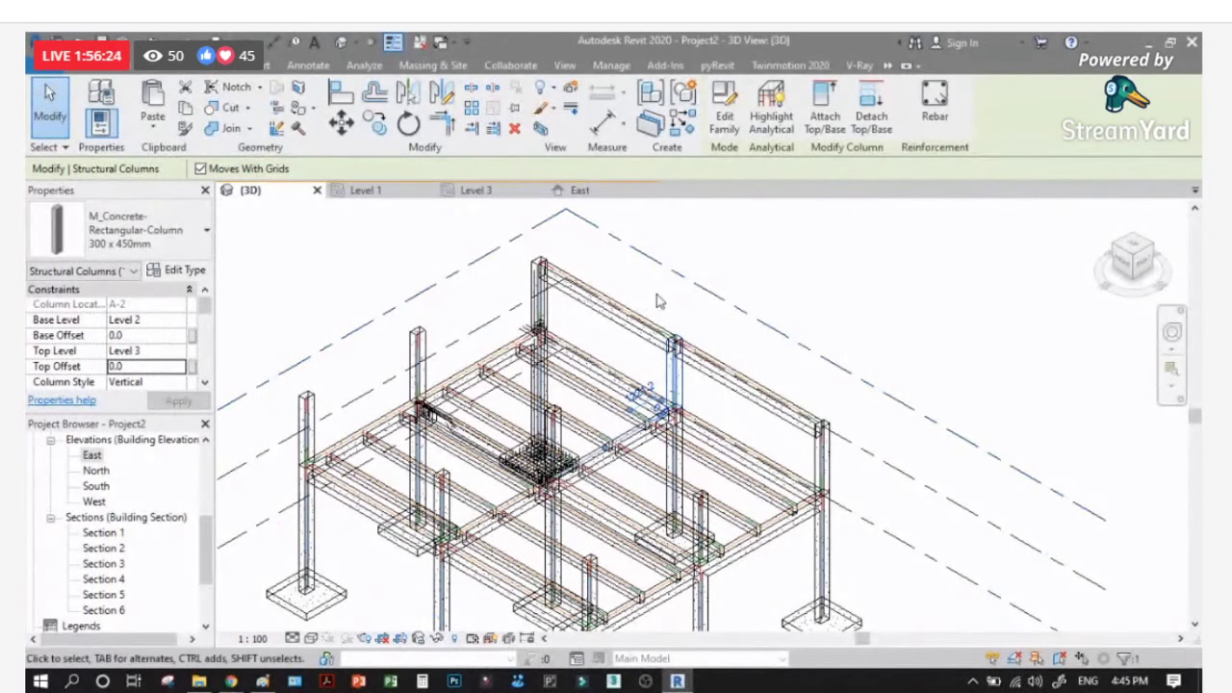
pyautogui.doubleClick(138, 370)
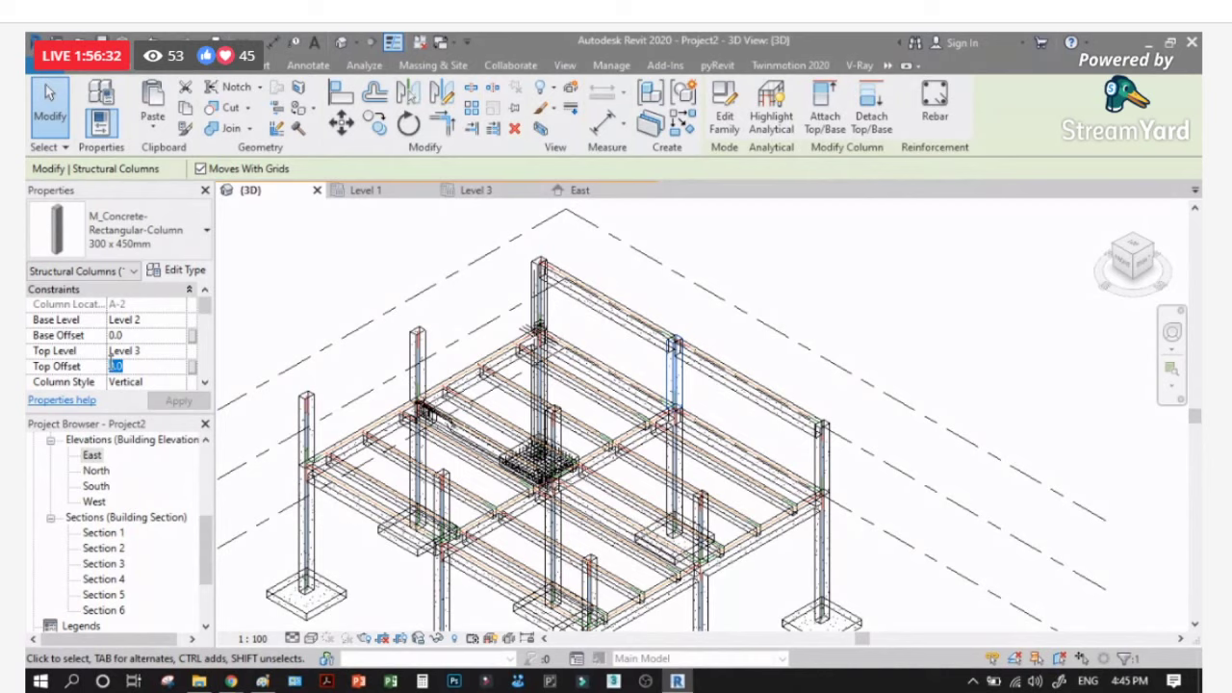
pyautogui.write('1500')
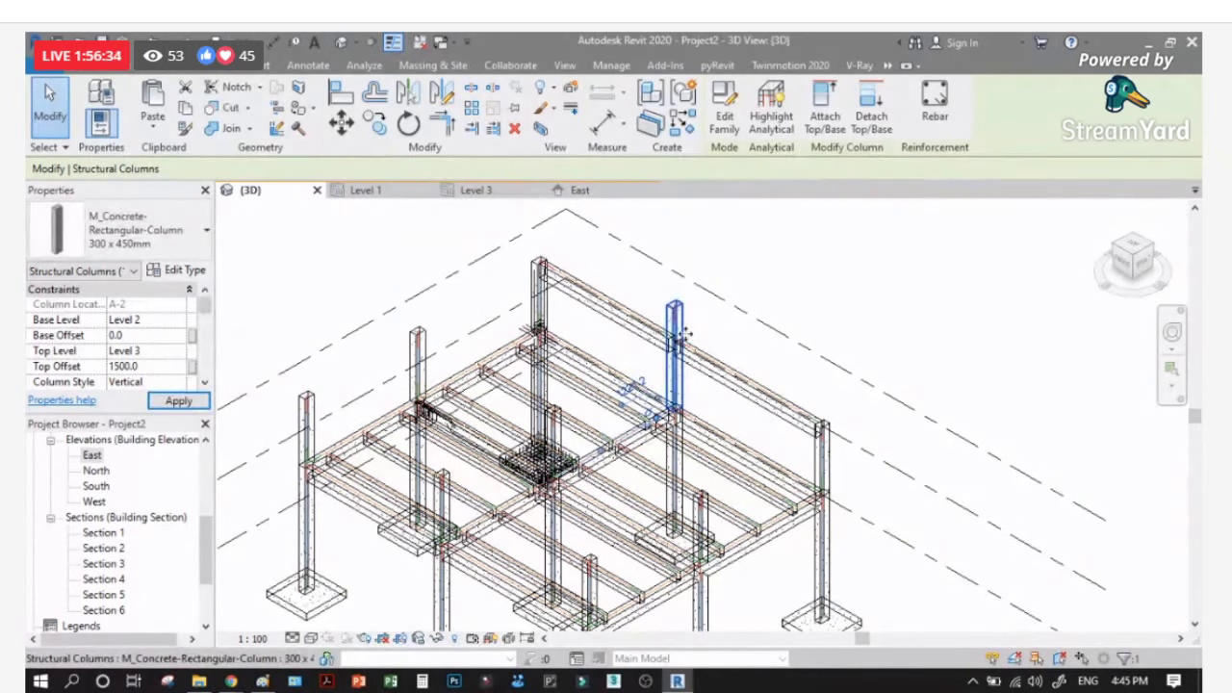
pyautogui.scroll(2, 751, 335)
pyautogui.click(577, 294)
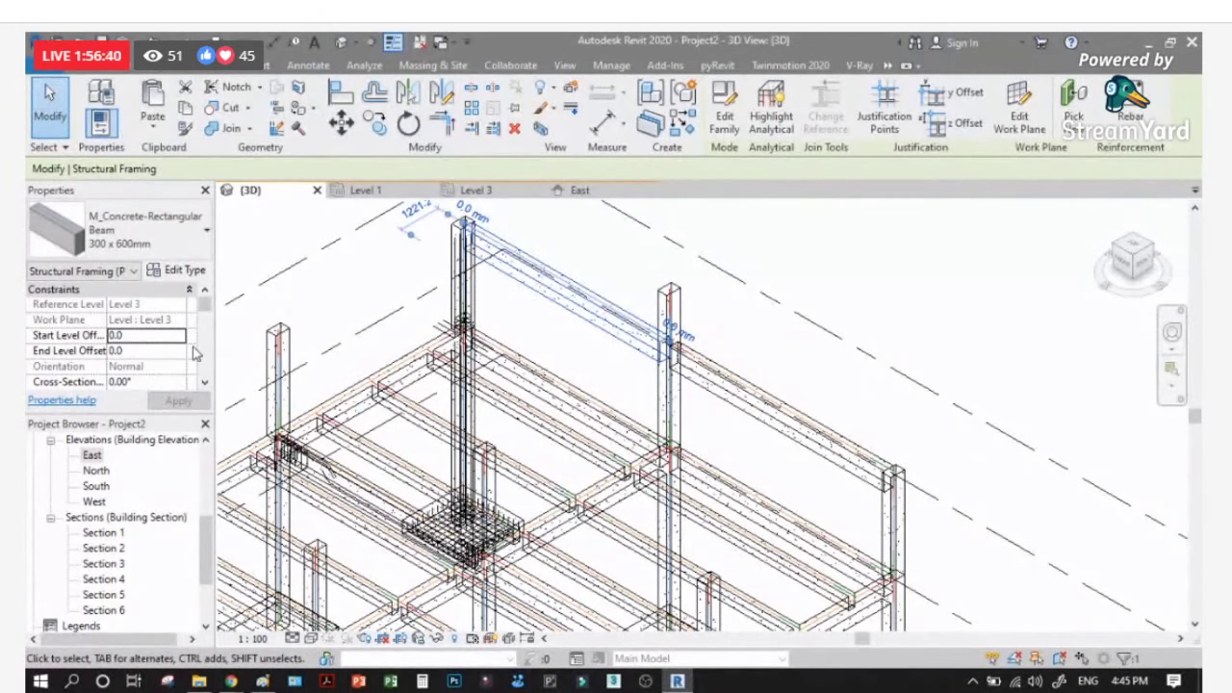
# Step: Slope the upper beam with Start Level Offset 1500 and End Level Offset 0
pyautogui.click(152, 355)
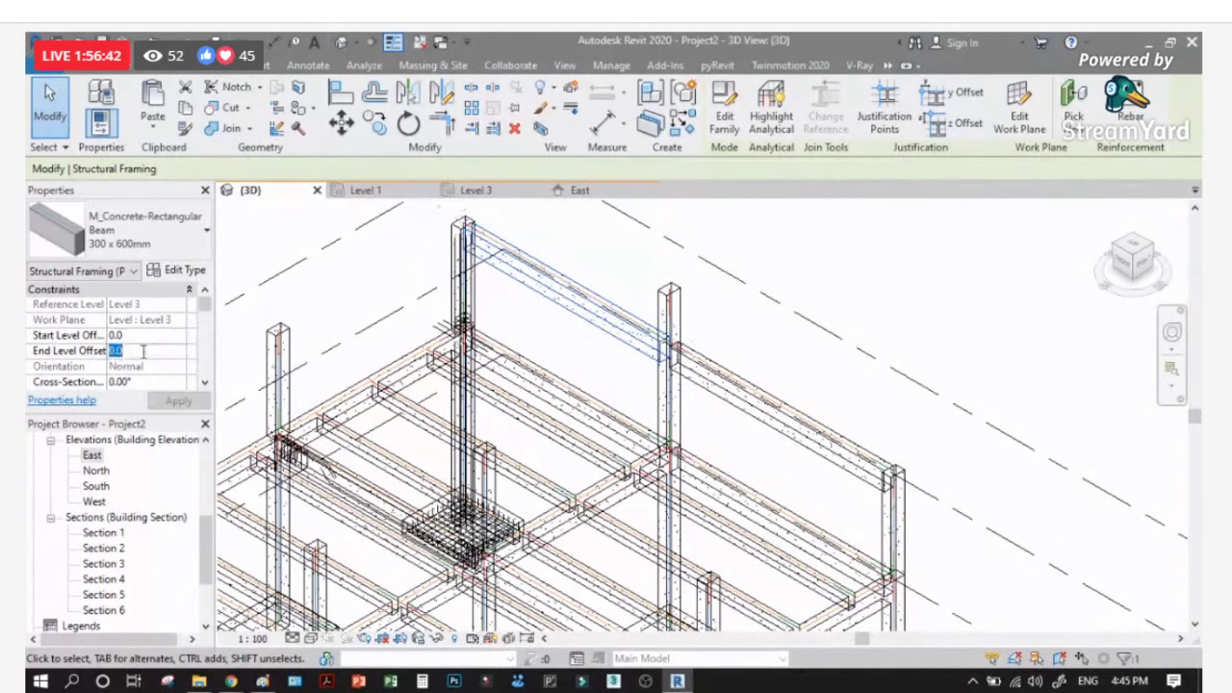
pyautogui.write('15')
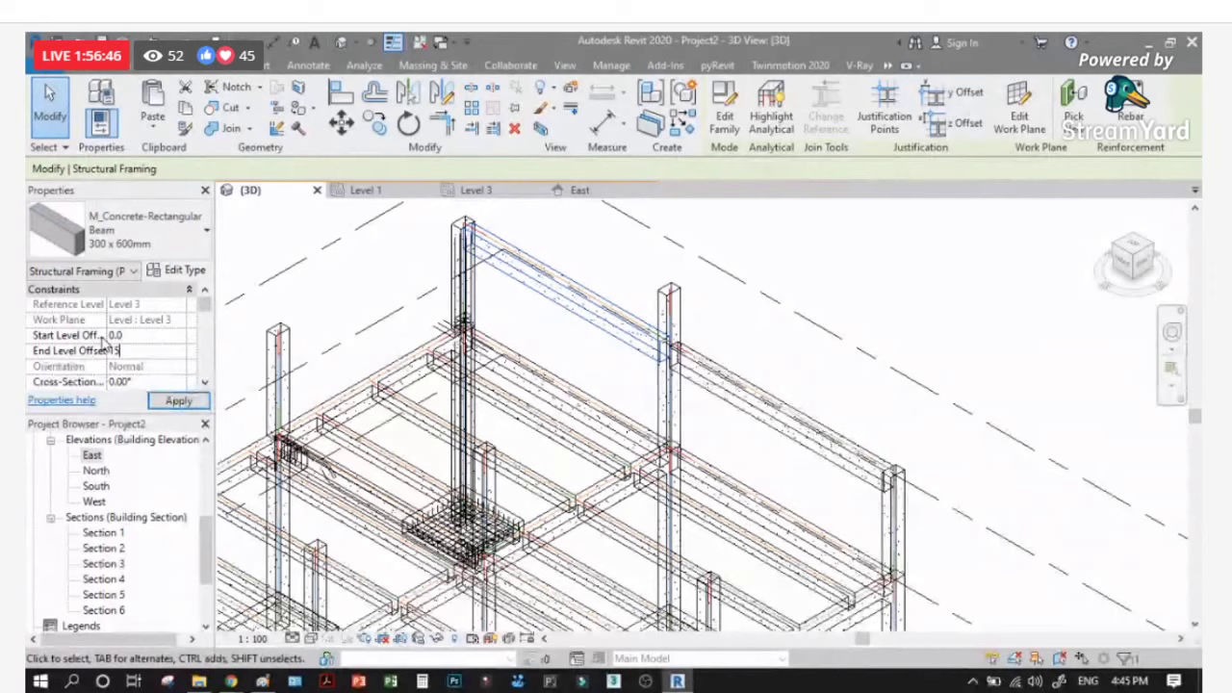
pyautogui.write('00')
pyautogui.press('Tab')
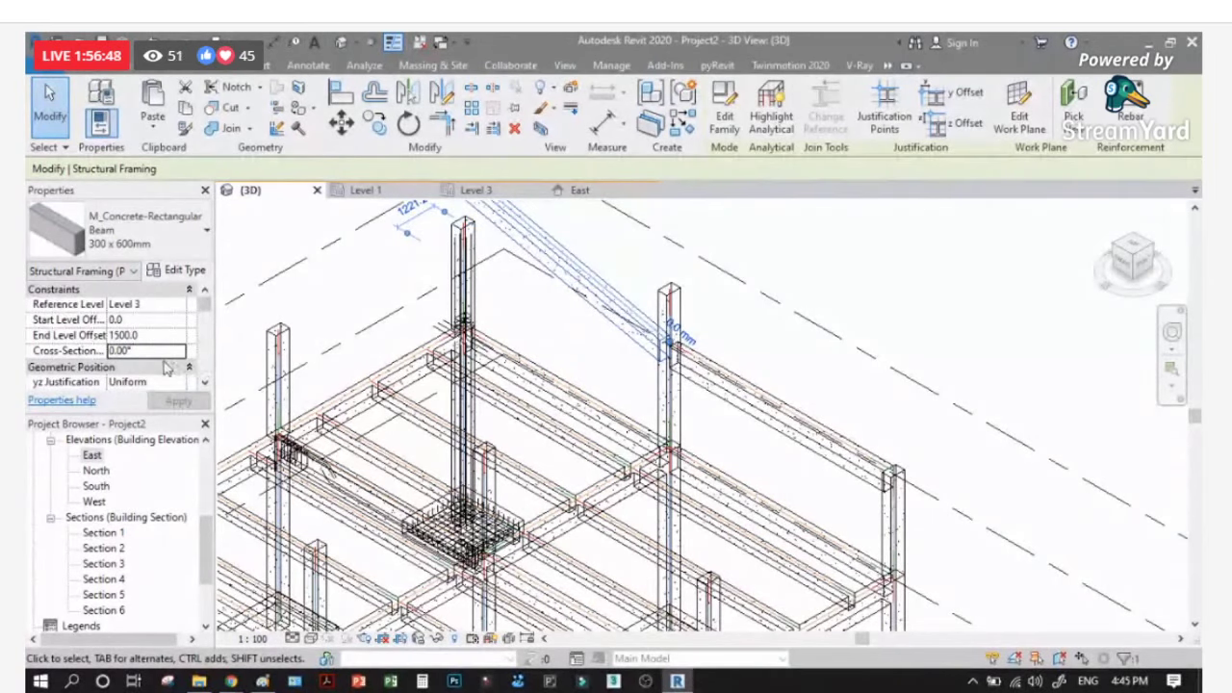
pyautogui.click(152, 334)
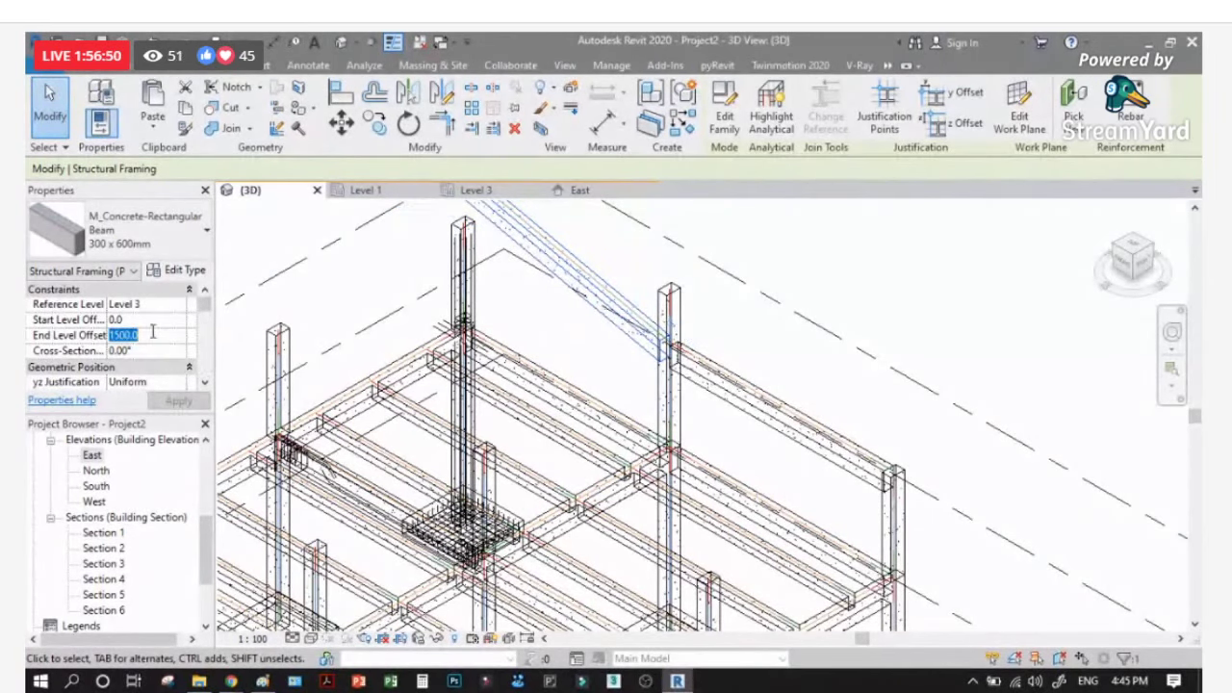
pyautogui.write('0')
pyautogui.click(152, 319)
pyautogui.write('1500')
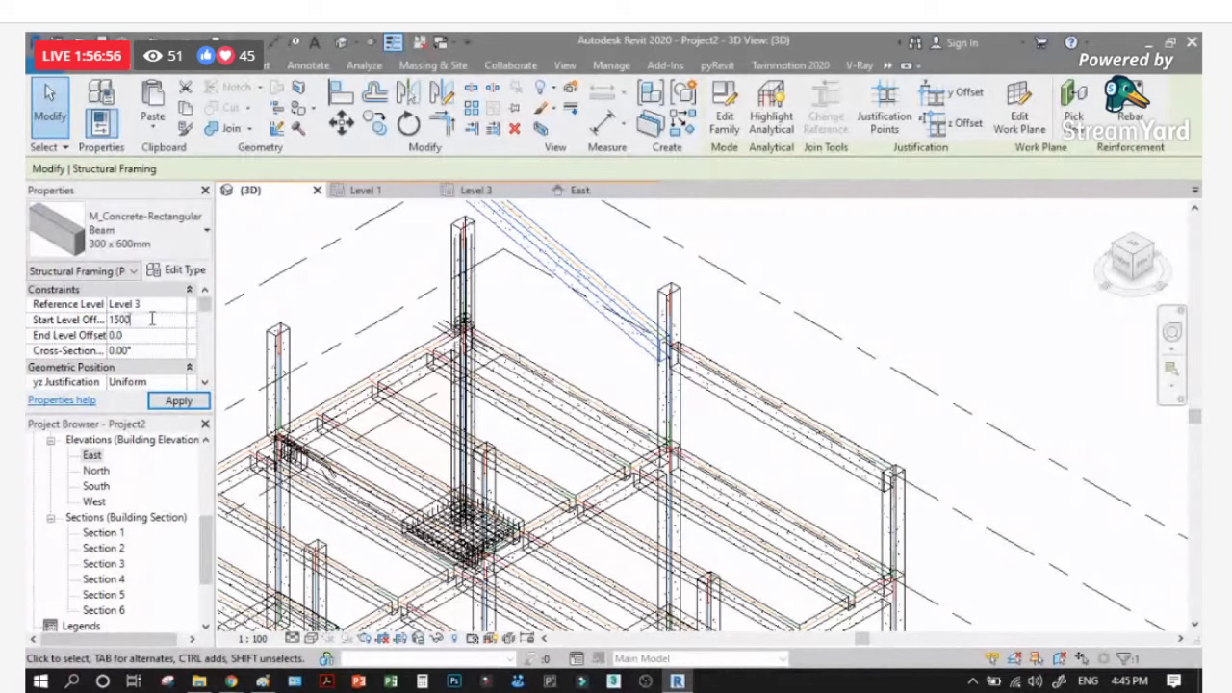
pyautogui.press('Return')
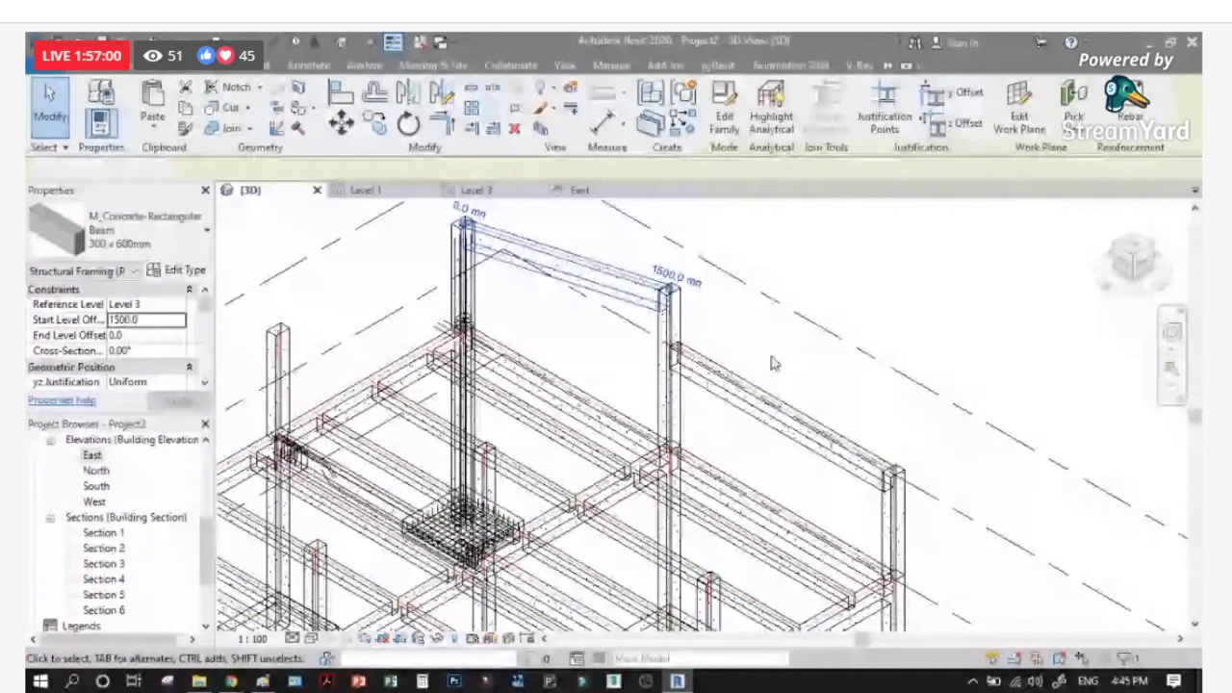
# Step: Give the right-hand beam a 1500 End Level Offset and apply it
pyautogui.click(691, 358)
pyautogui.click(142, 350)
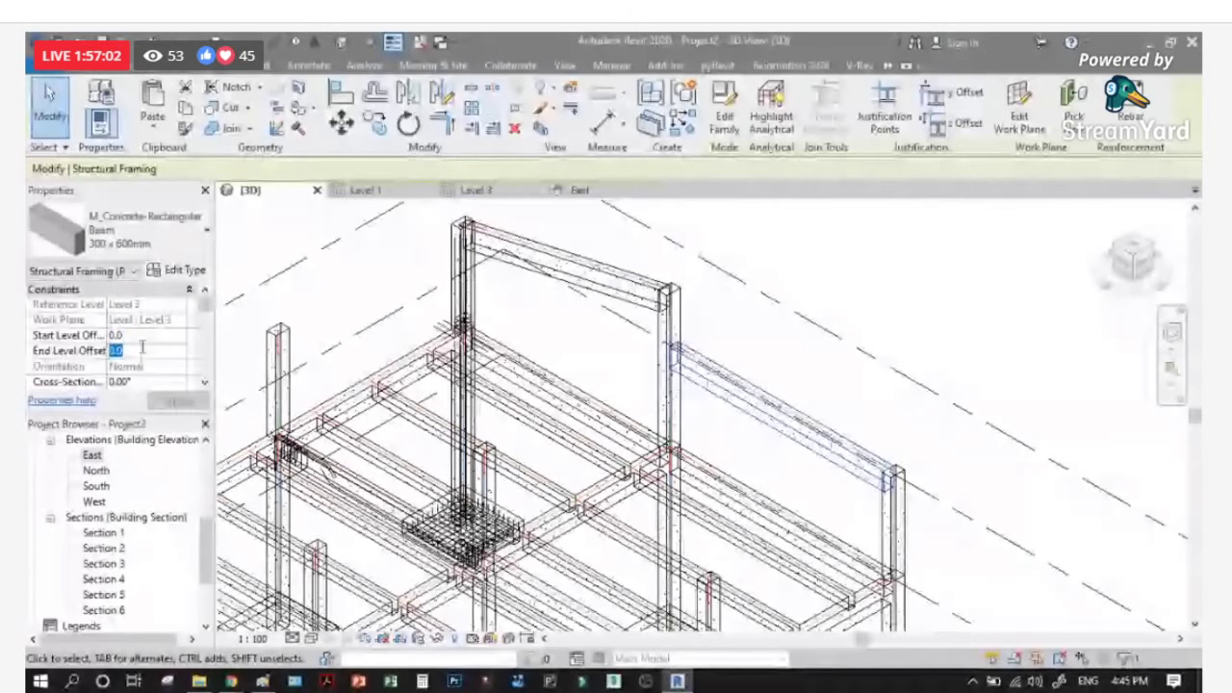
pyautogui.write('1500')
pyautogui.click(176, 401)
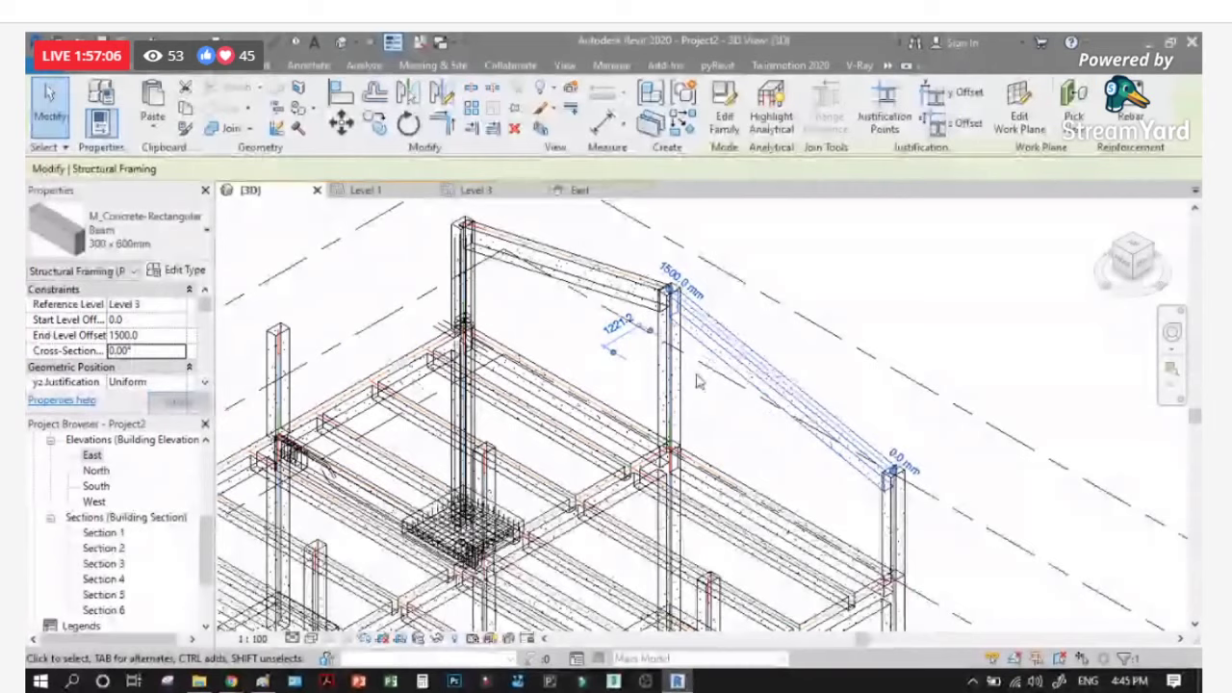
pyautogui.press('Escape')
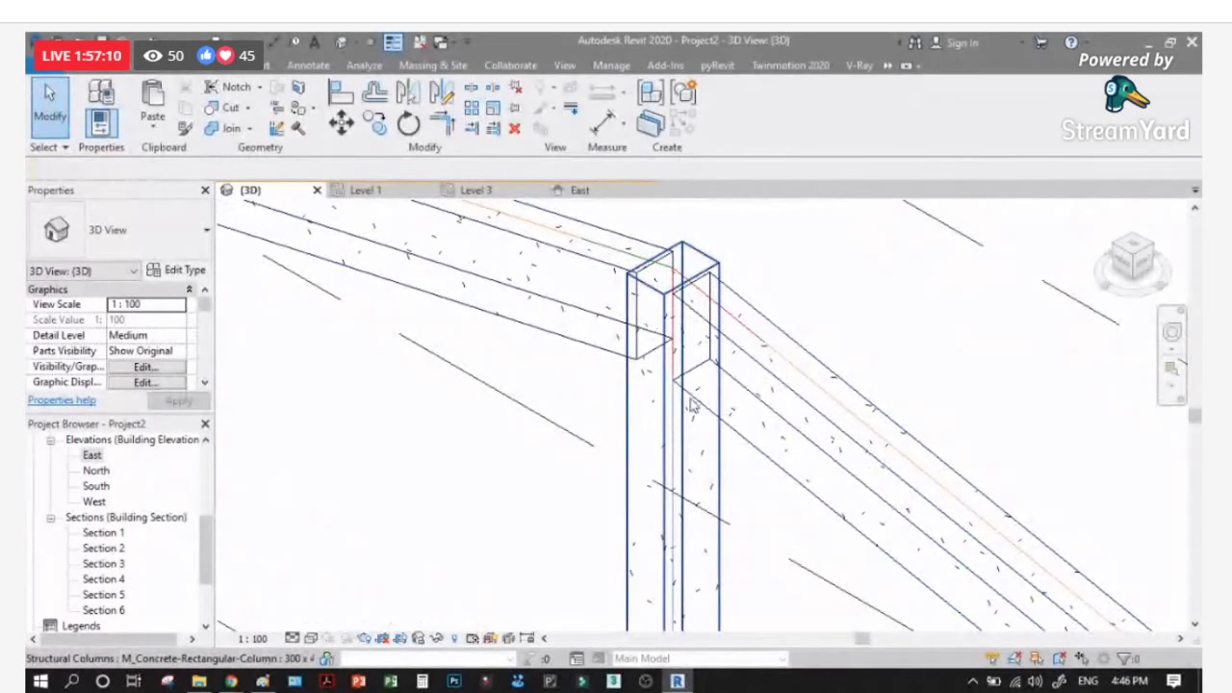
# Step: Check the raised column and the beam meeting its top by selecting each
pyautogui.click(658, 292)
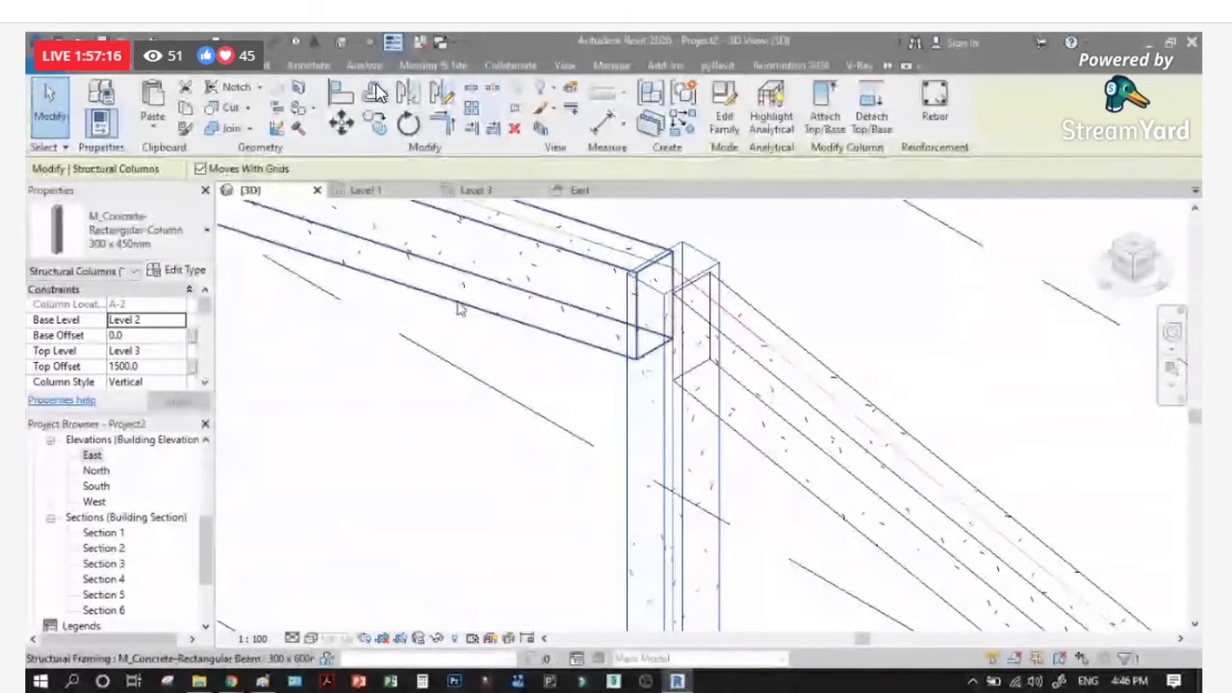
pyautogui.scroll(-2, 495, 333)
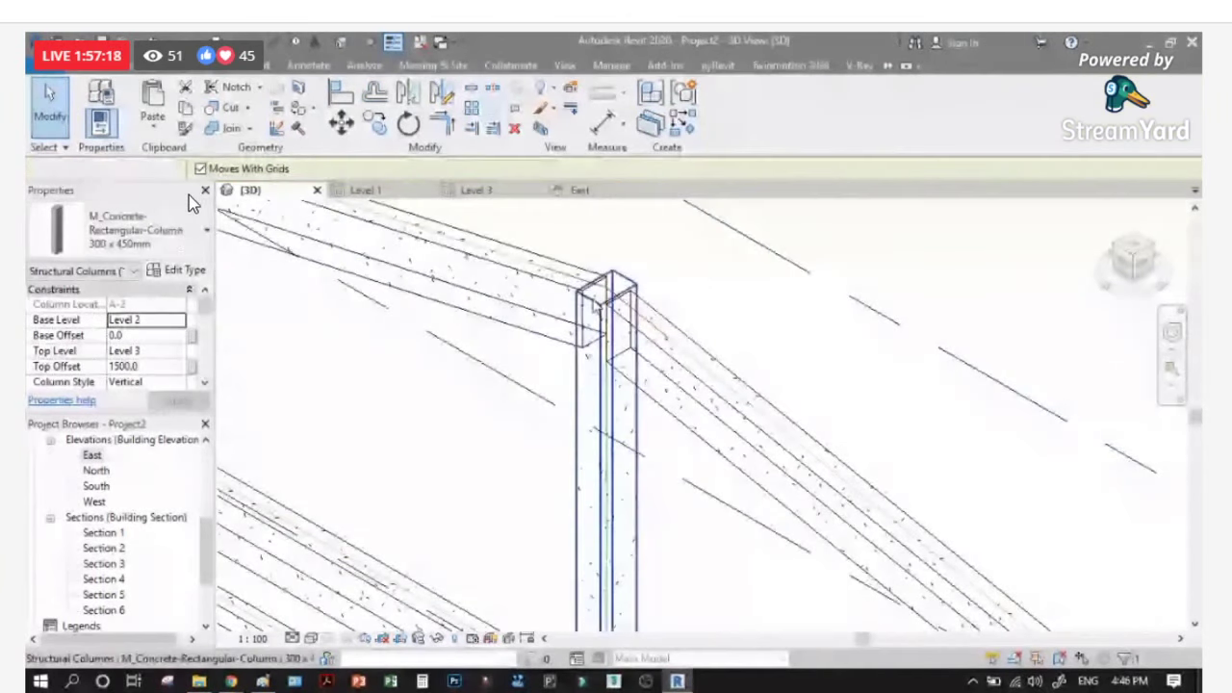
pyautogui.press('Escape')
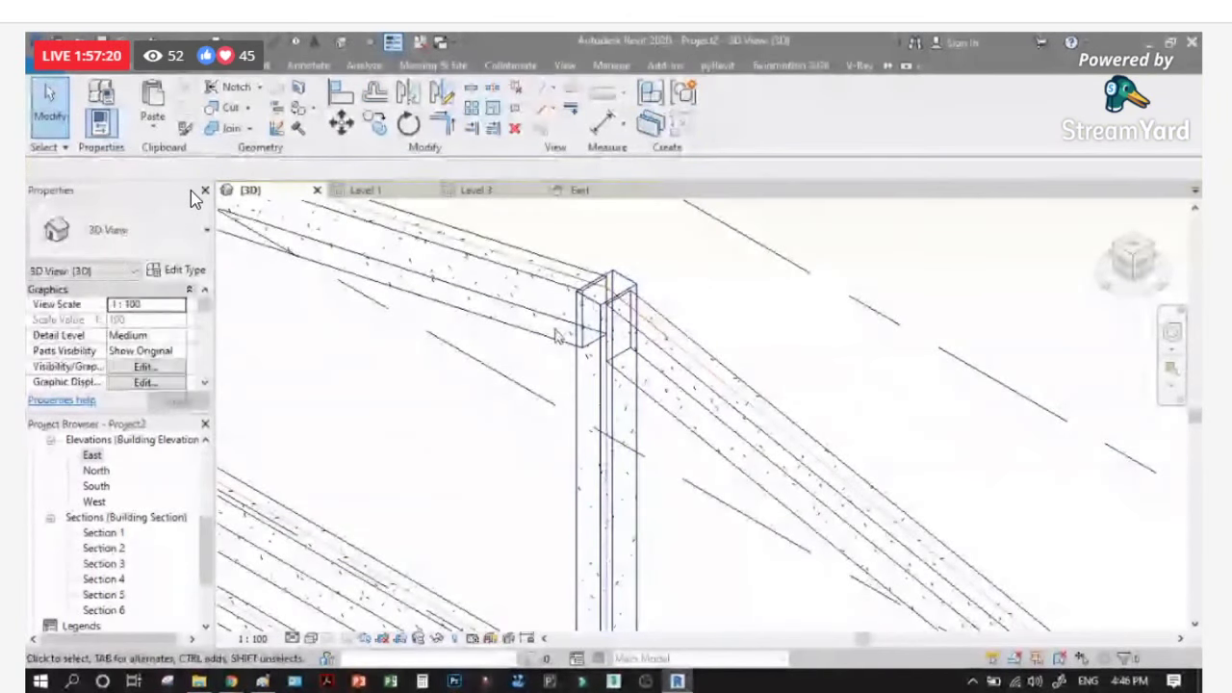
pyautogui.click(555, 335)
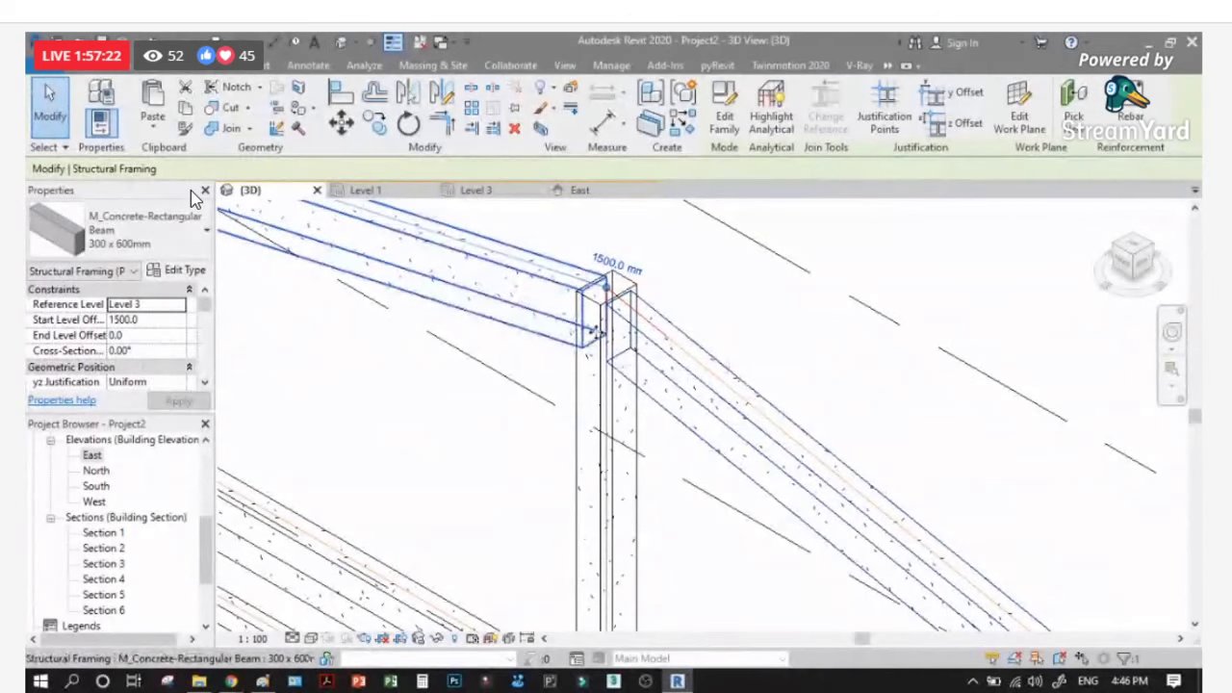
pyautogui.scroll(-3, 806, 383)
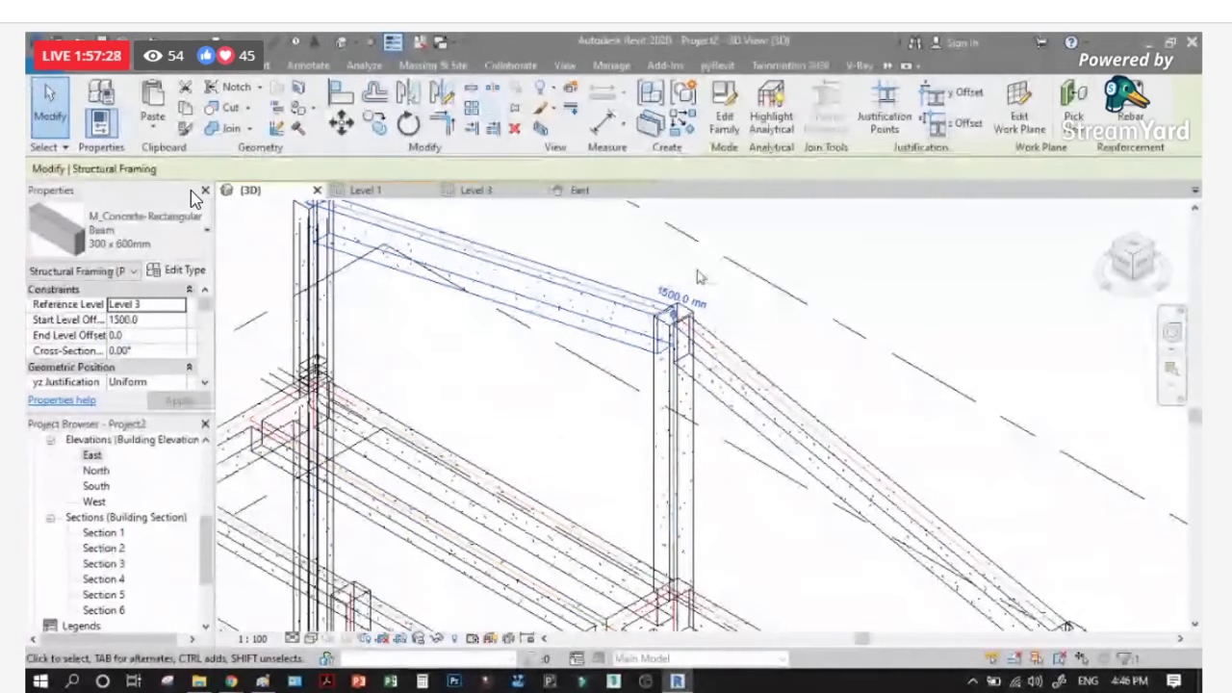
# Step: Zoom around the model to view the central footing's rebar mat and vertical column bars
pyautogui.scroll(-4, 700, 278)
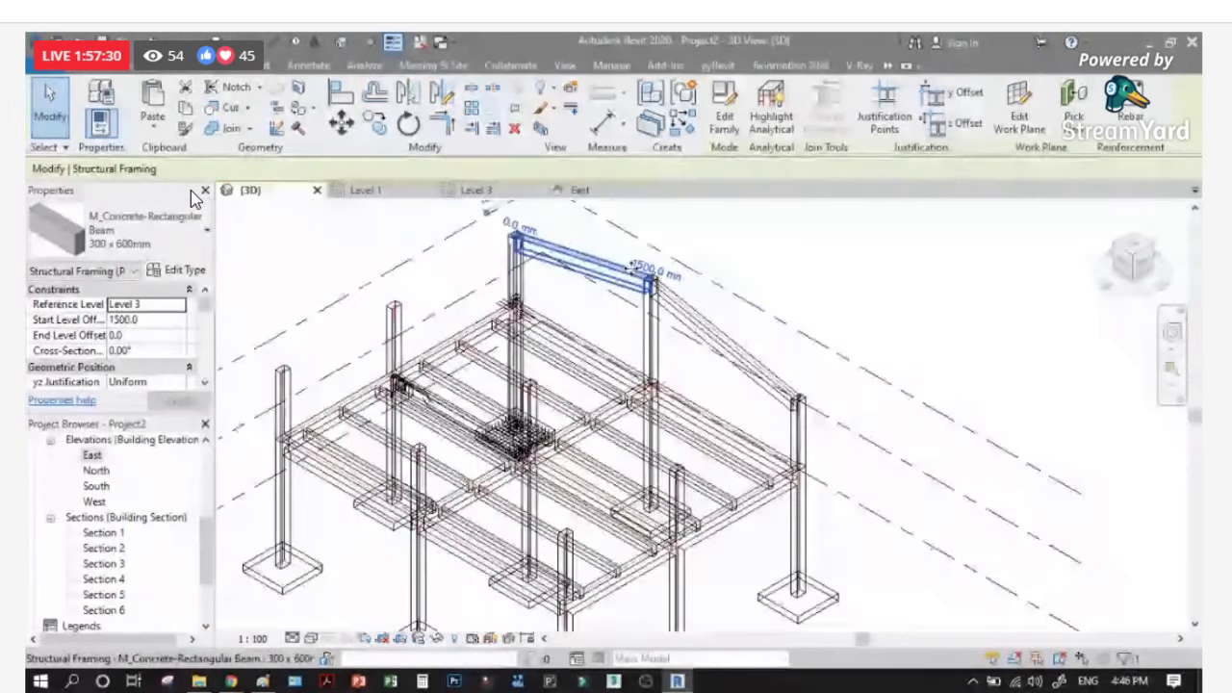
pyautogui.scroll(-2, 799, 349)
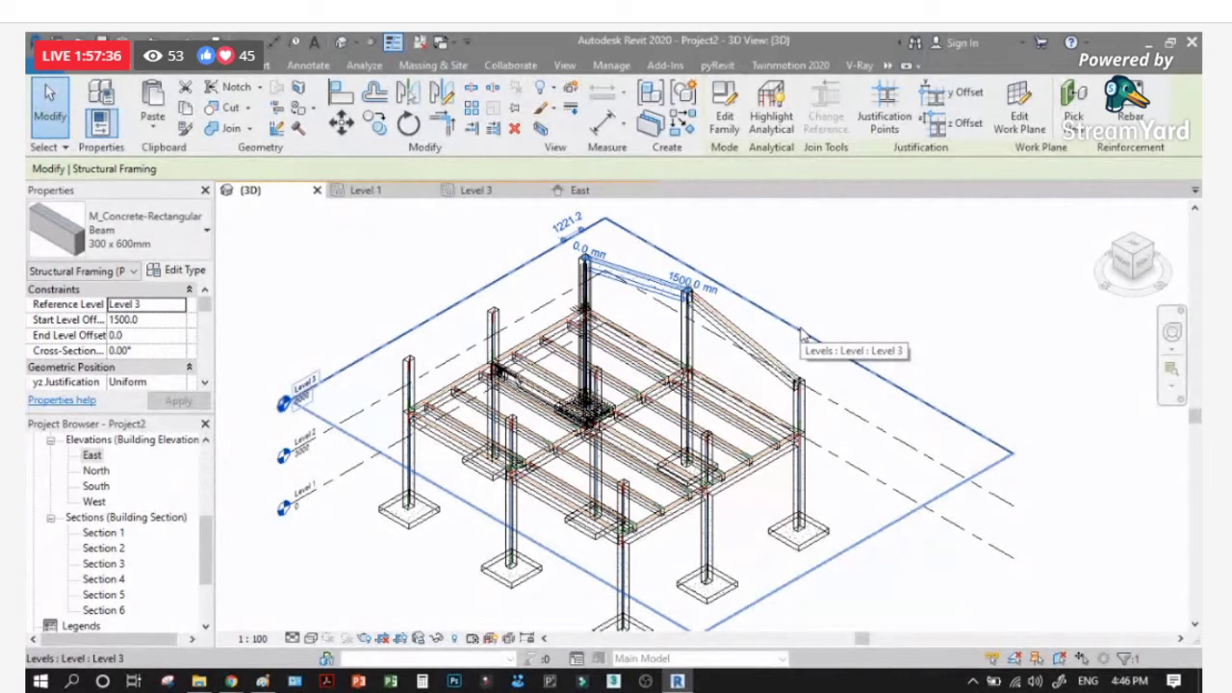
pyautogui.scroll(2, 641, 548)
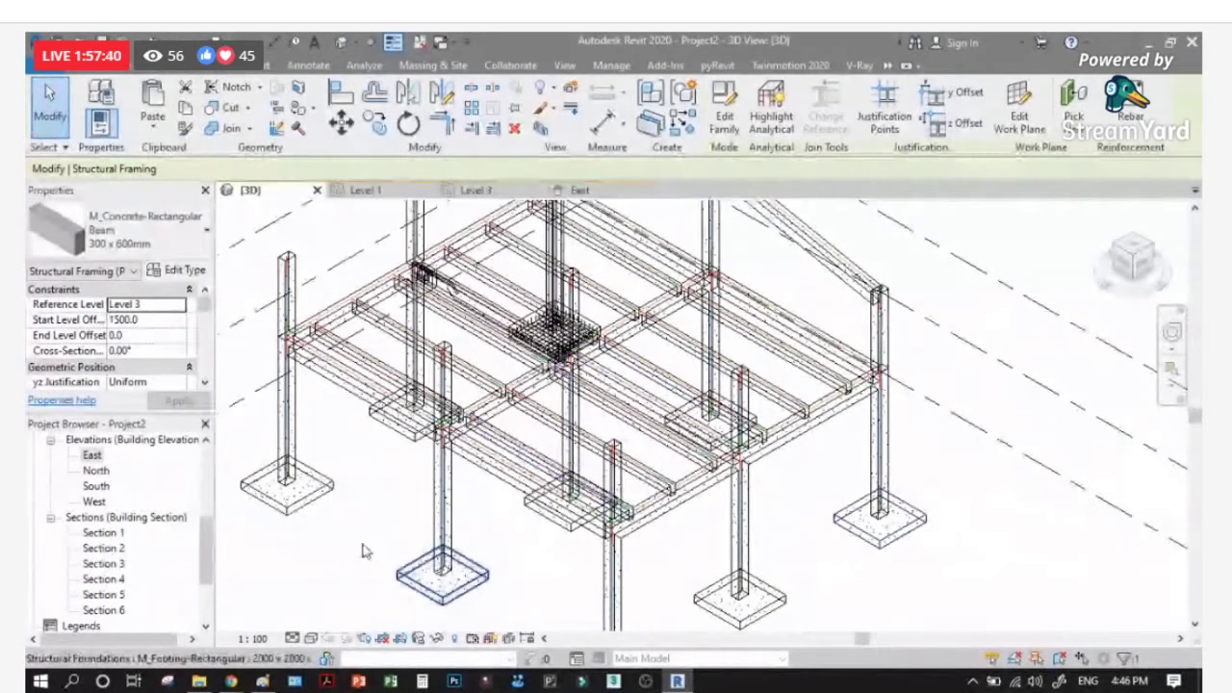
pyautogui.scroll(3, 553, 332)
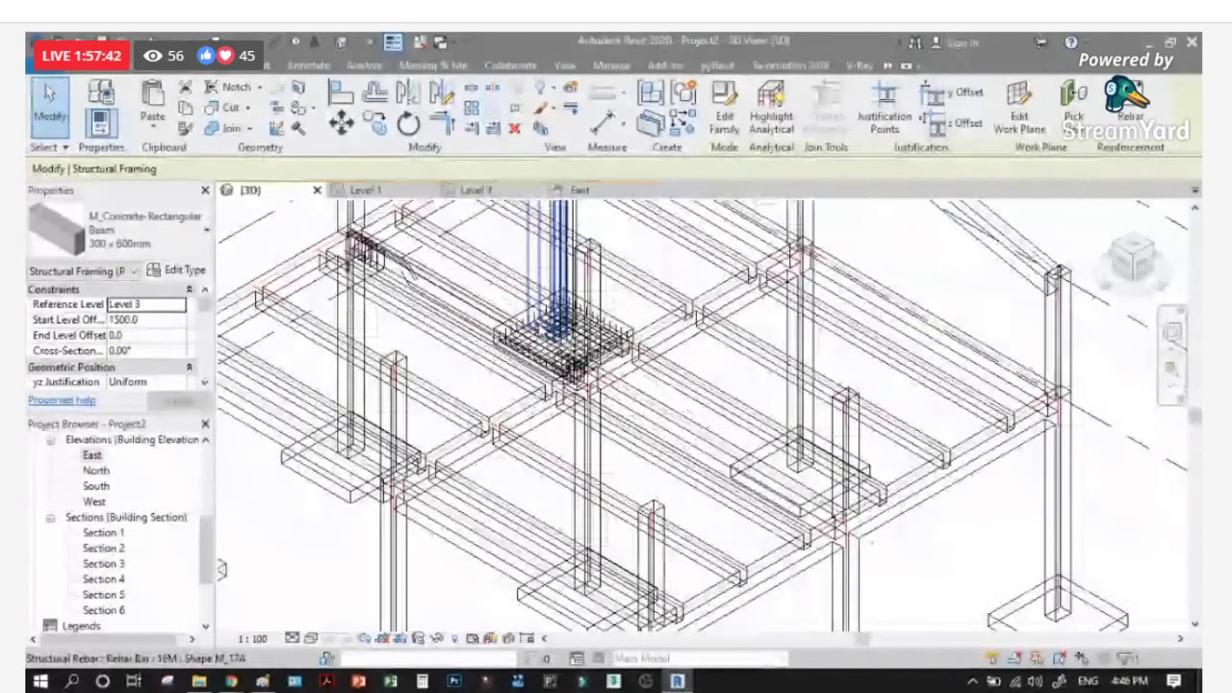
pyautogui.scroll(1, 566, 337)
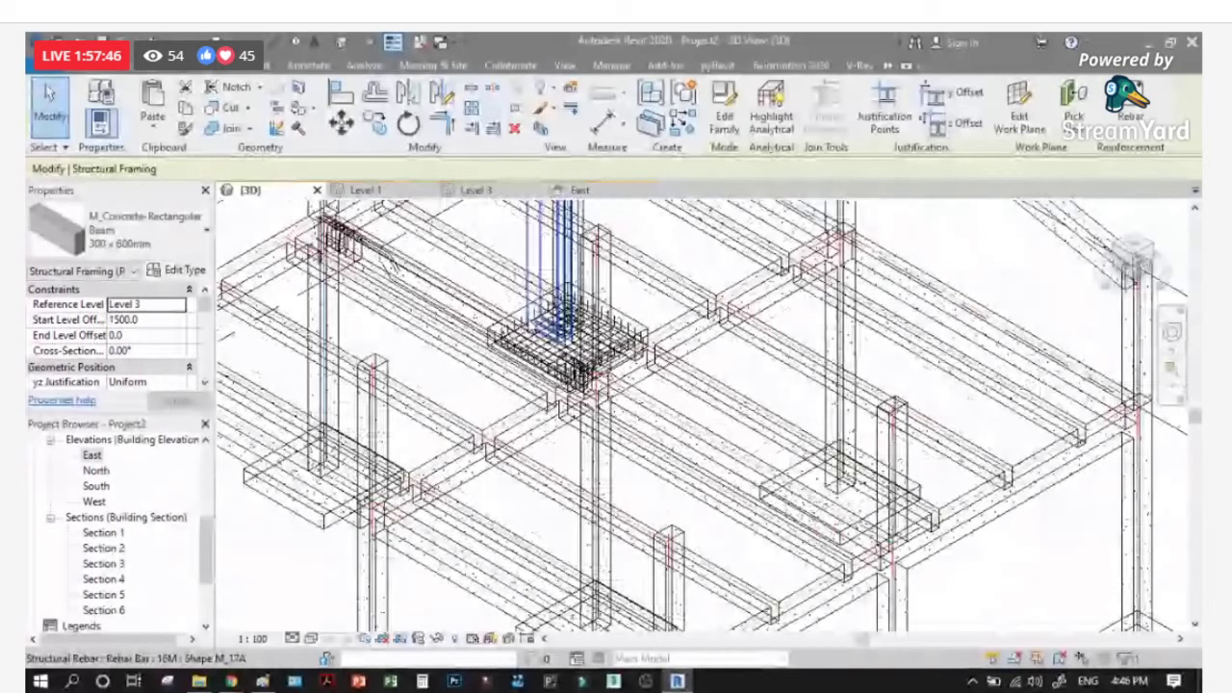
pyautogui.scroll(3, 539, 337)
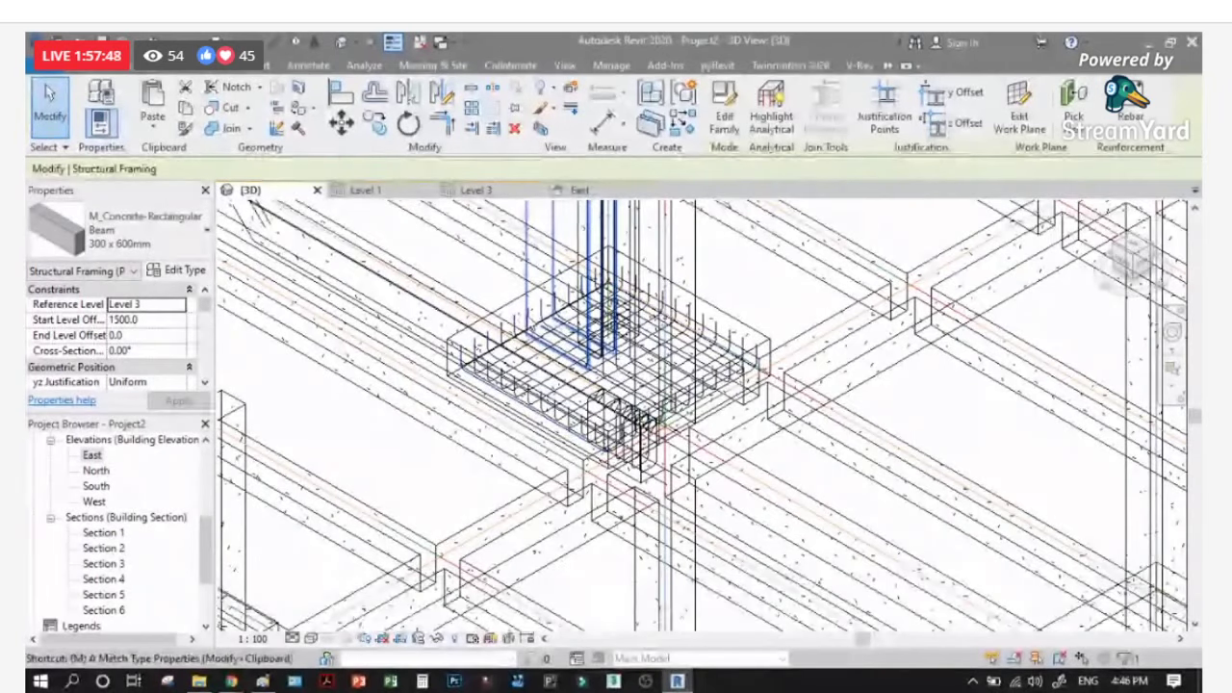
# Step: Start Match Type Properties, cancel it with Esc, and zoom out to the full frame
pyautogui.click(185, 127)
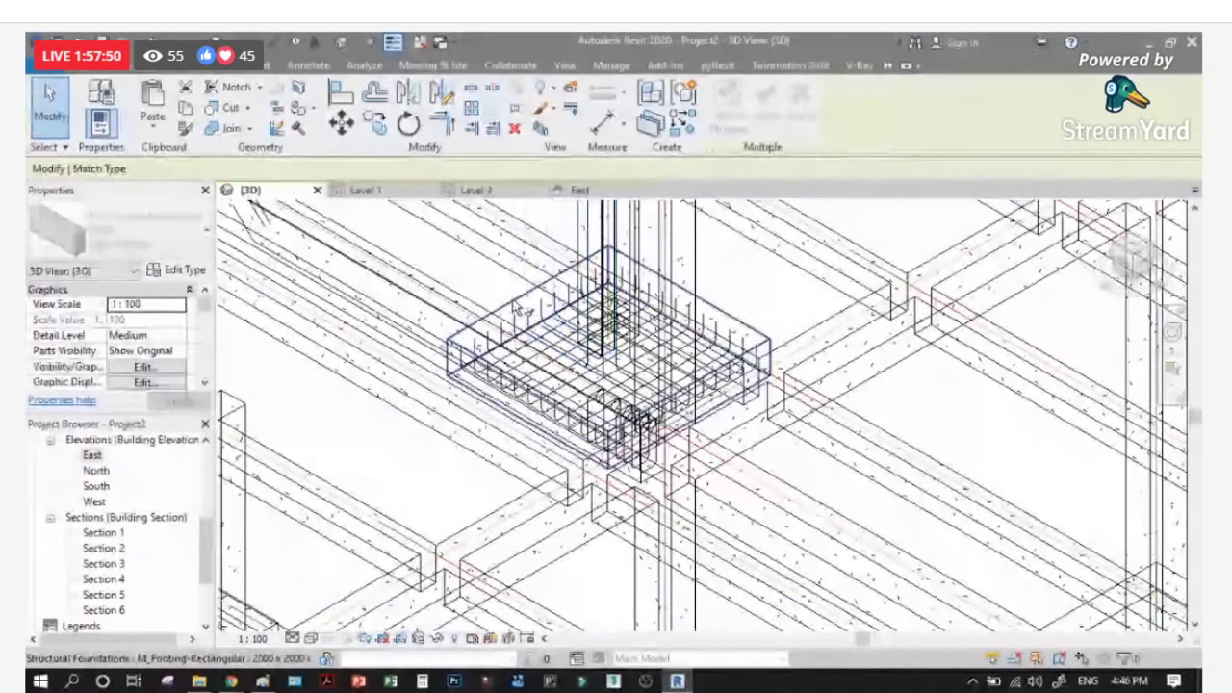
pyautogui.scroll(-2, 520, 309)
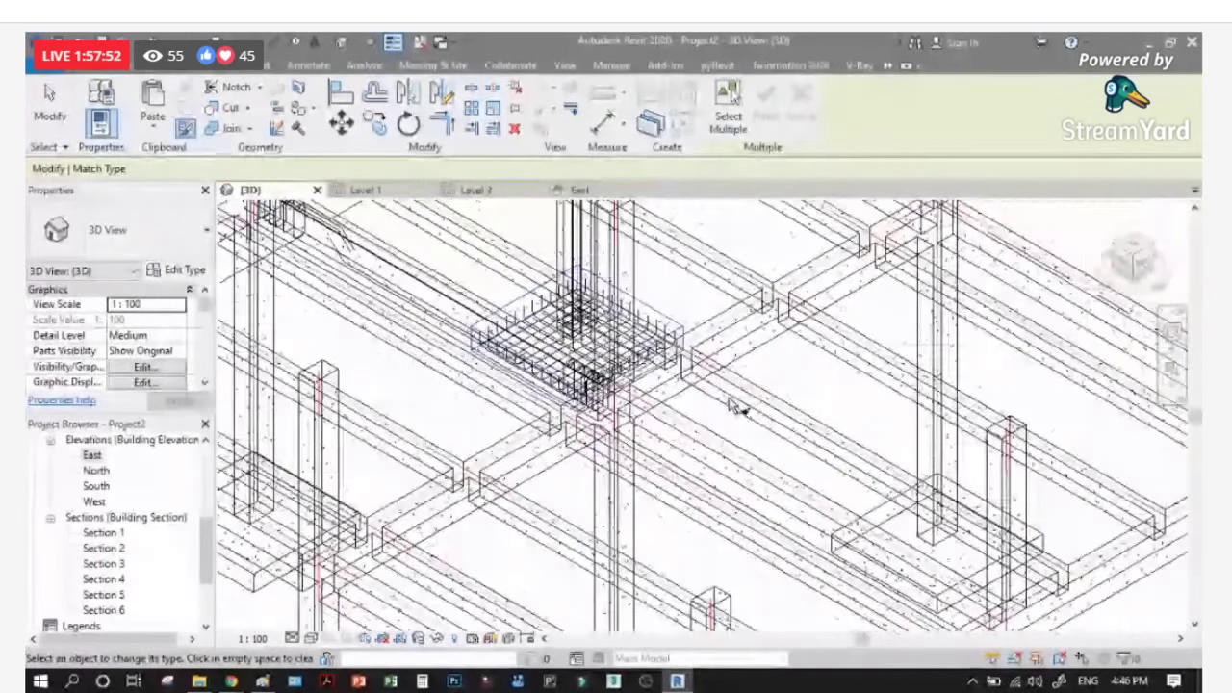
pyautogui.scroll(-2, 732, 408)
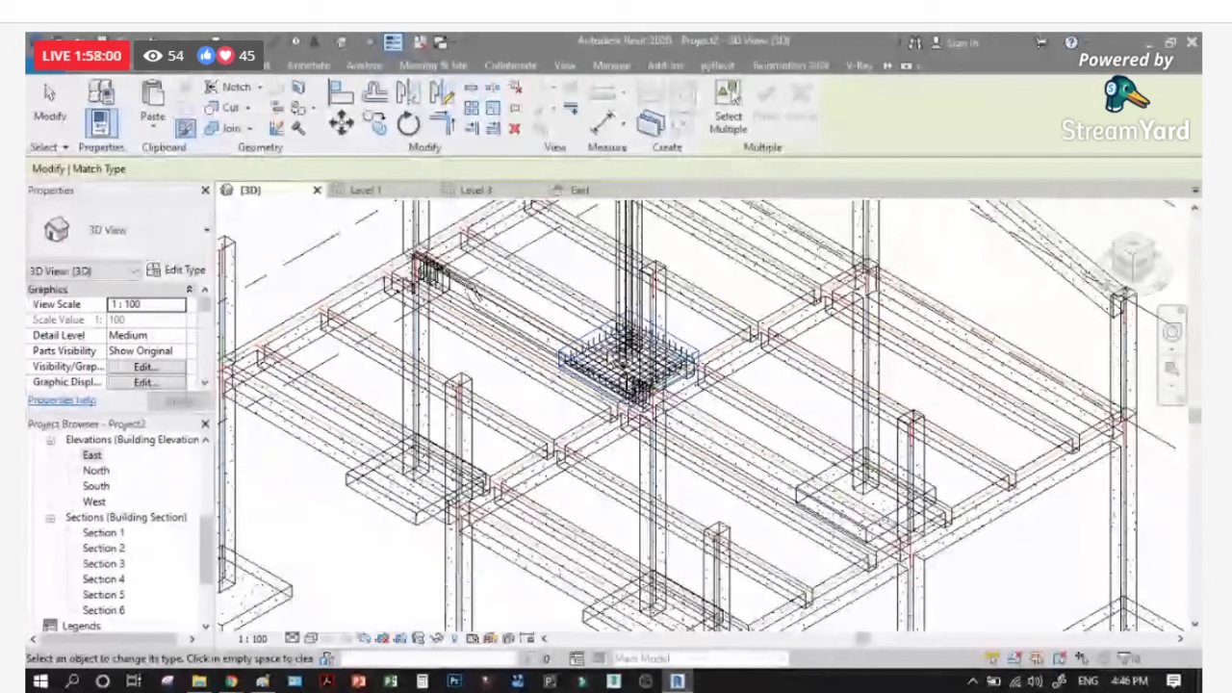
pyautogui.press('Escape')
pyautogui.scroll(-1, 347, 626)
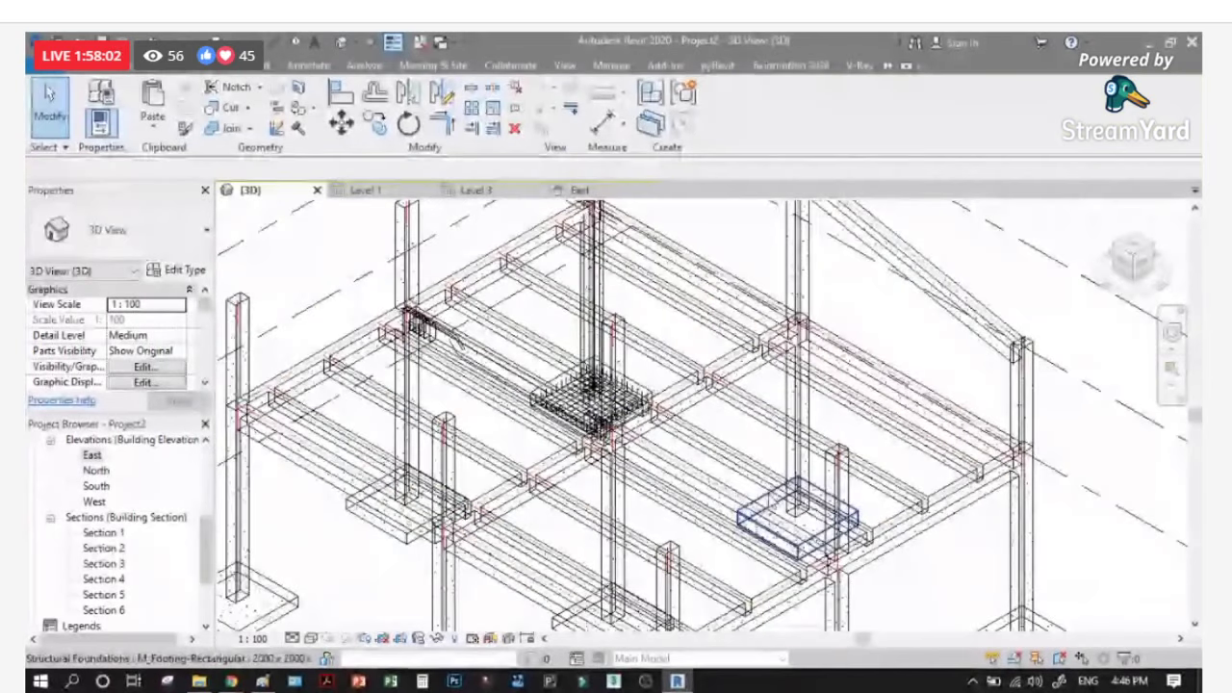
pyautogui.scroll(-2, 596, 394)
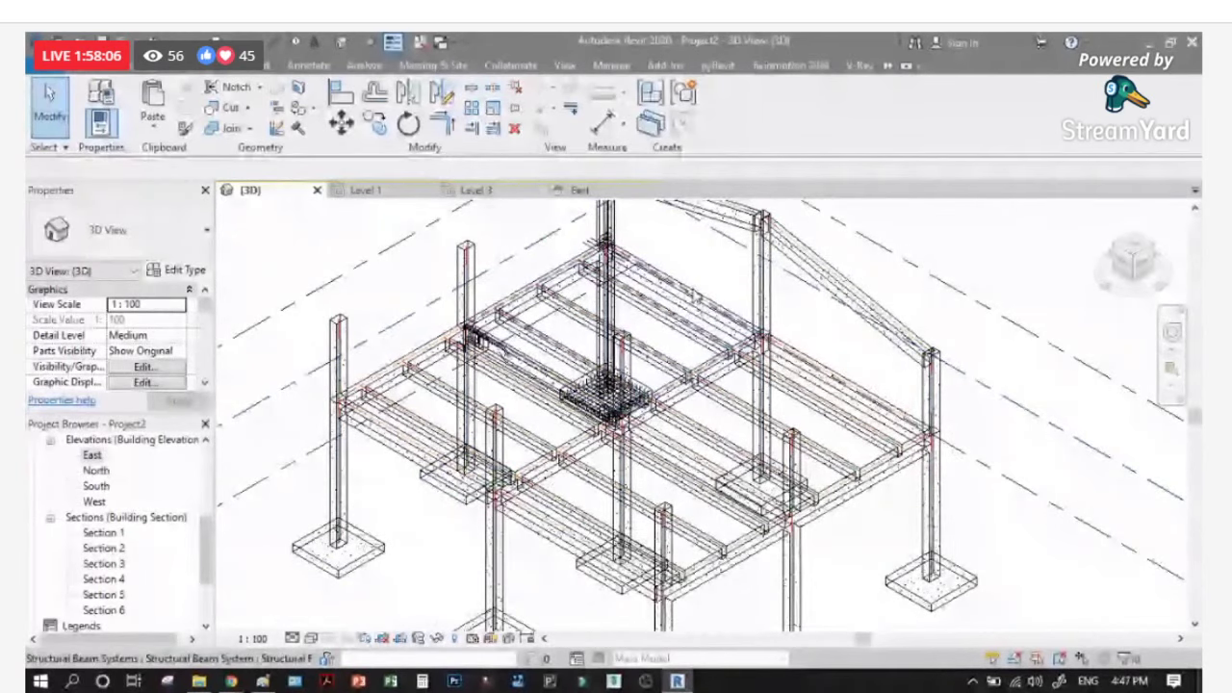
pyautogui.scroll(-2, 528, 377)
pyautogui.scroll(-1, 528, 378)
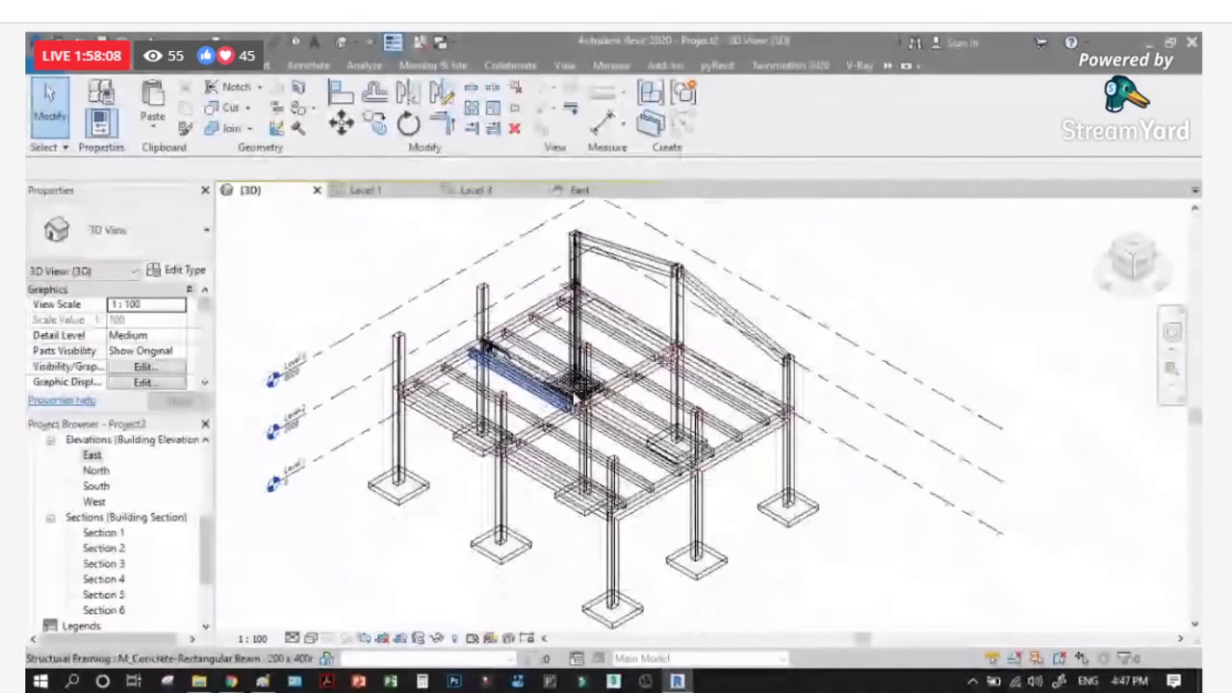
pyautogui.scroll(2, 692, 402)
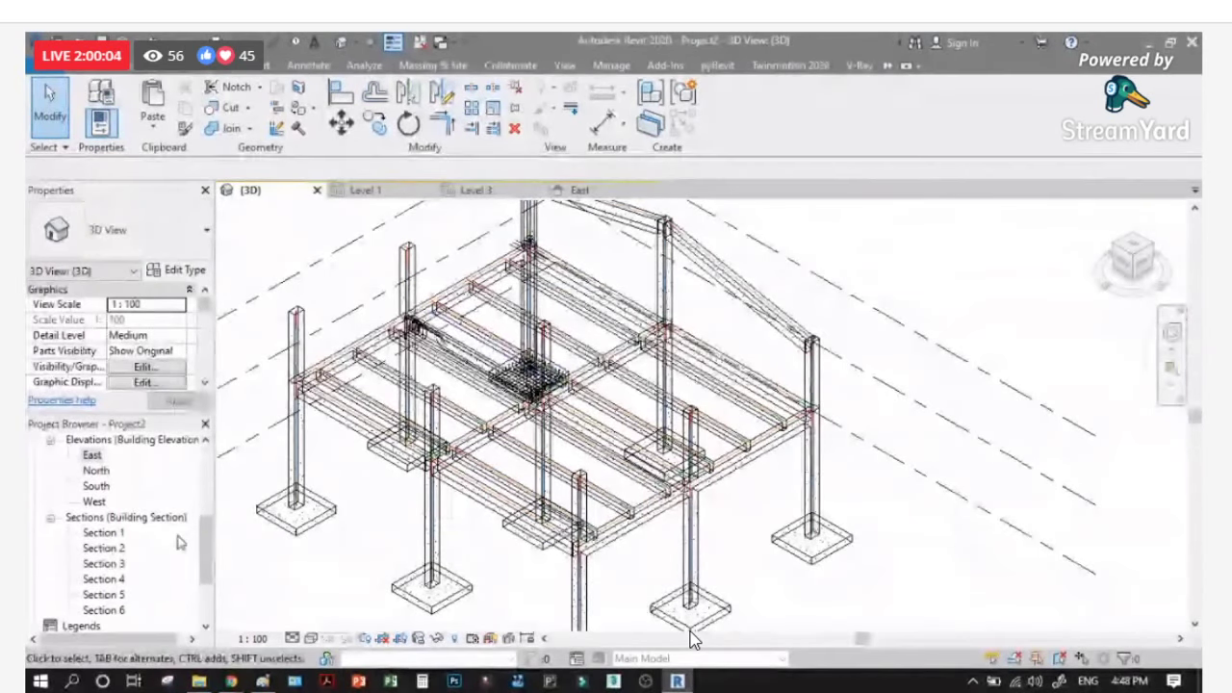
# Step: Open Section 2, then Section 5, and zoom in on the 300 × 600 beam's rebar
pyautogui.doubleClick(115, 548)
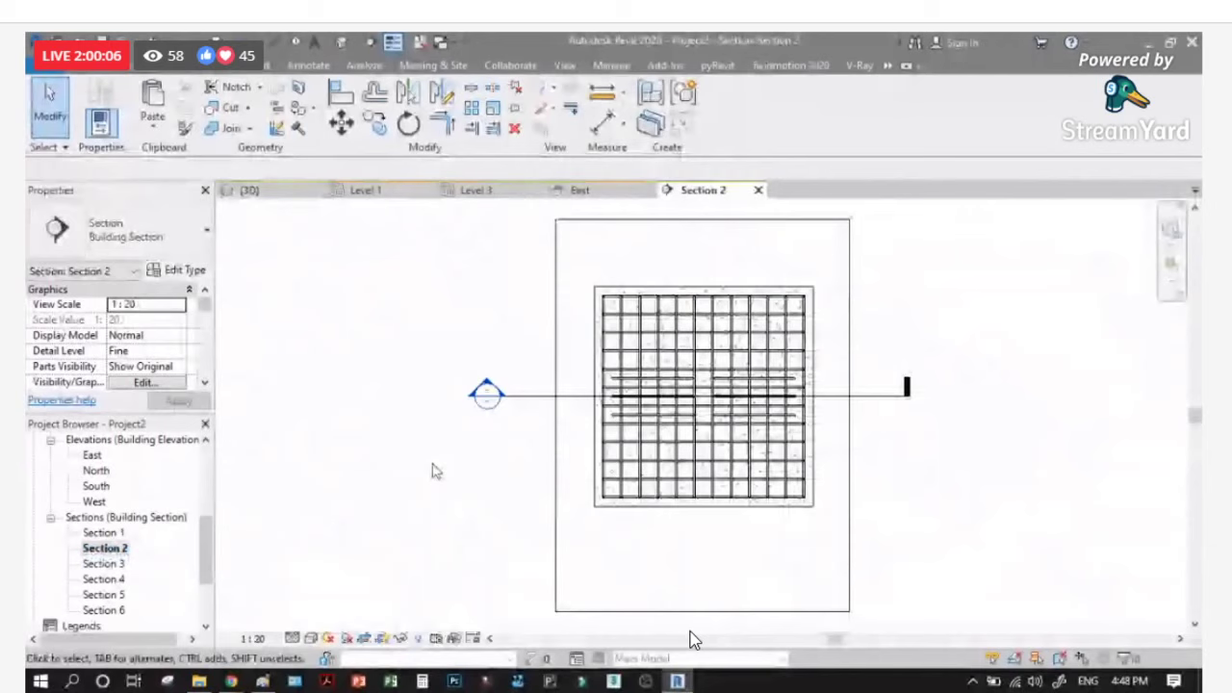
pyautogui.doubleClick(103, 594)
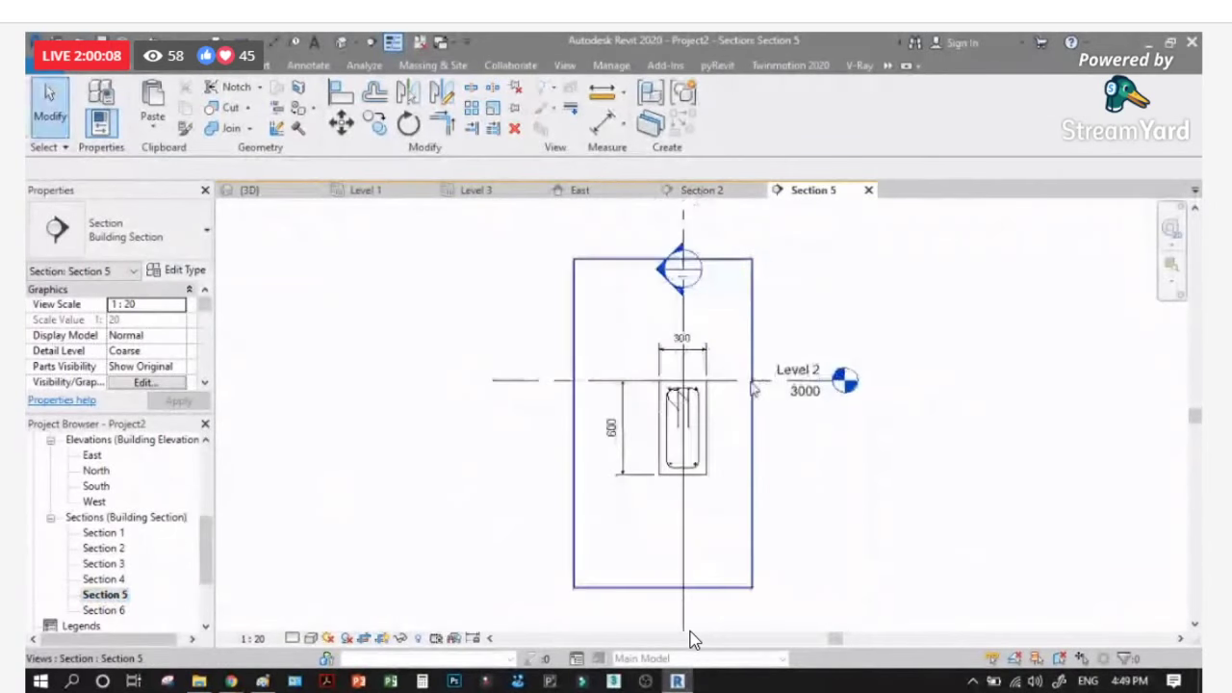
pyautogui.scroll(5, 754, 388)
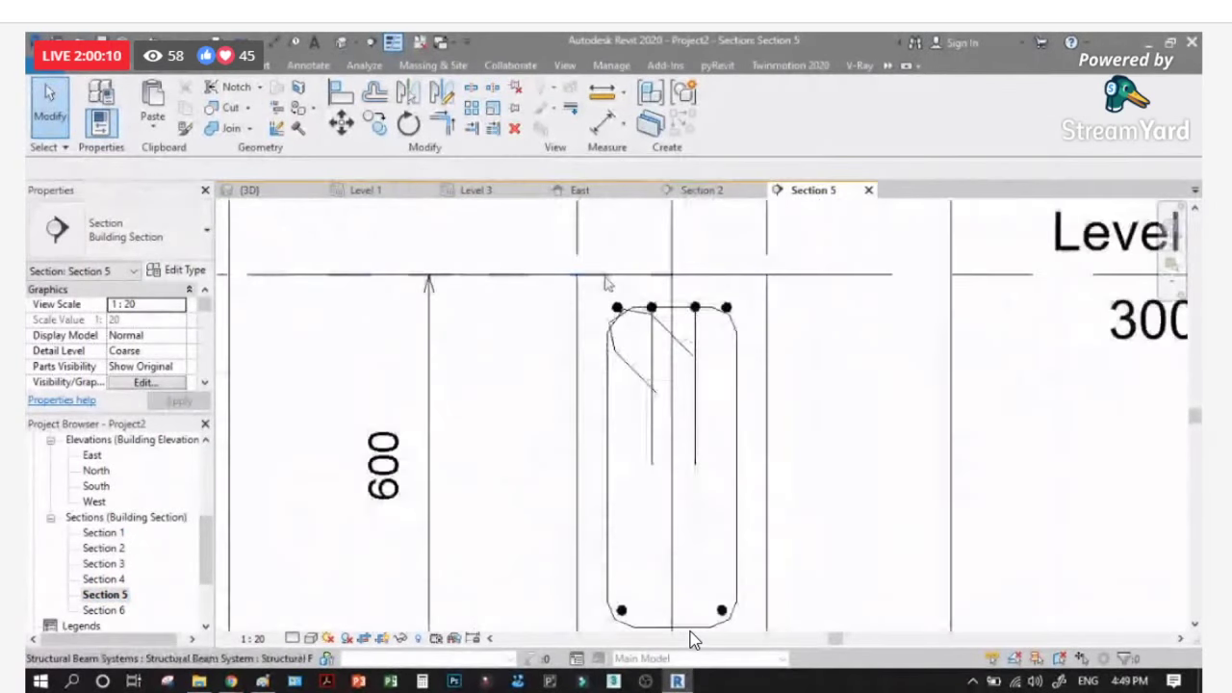
pyautogui.scroll(1, 745, 340)
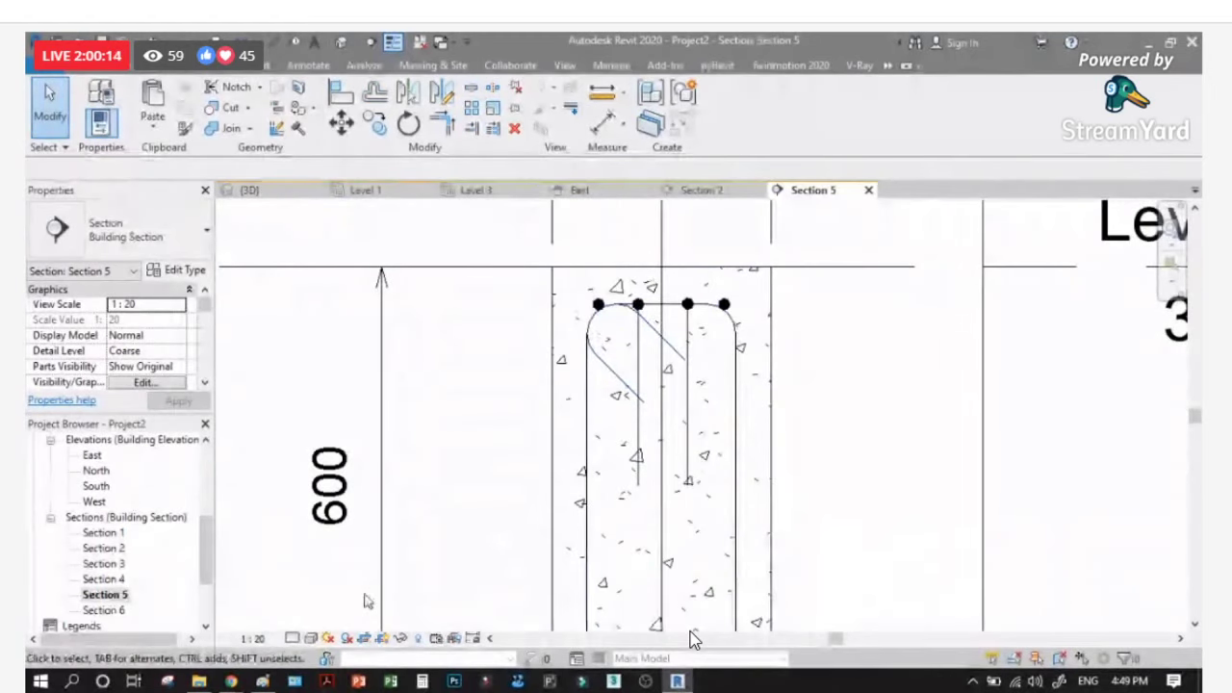
pyautogui.click(293, 639)
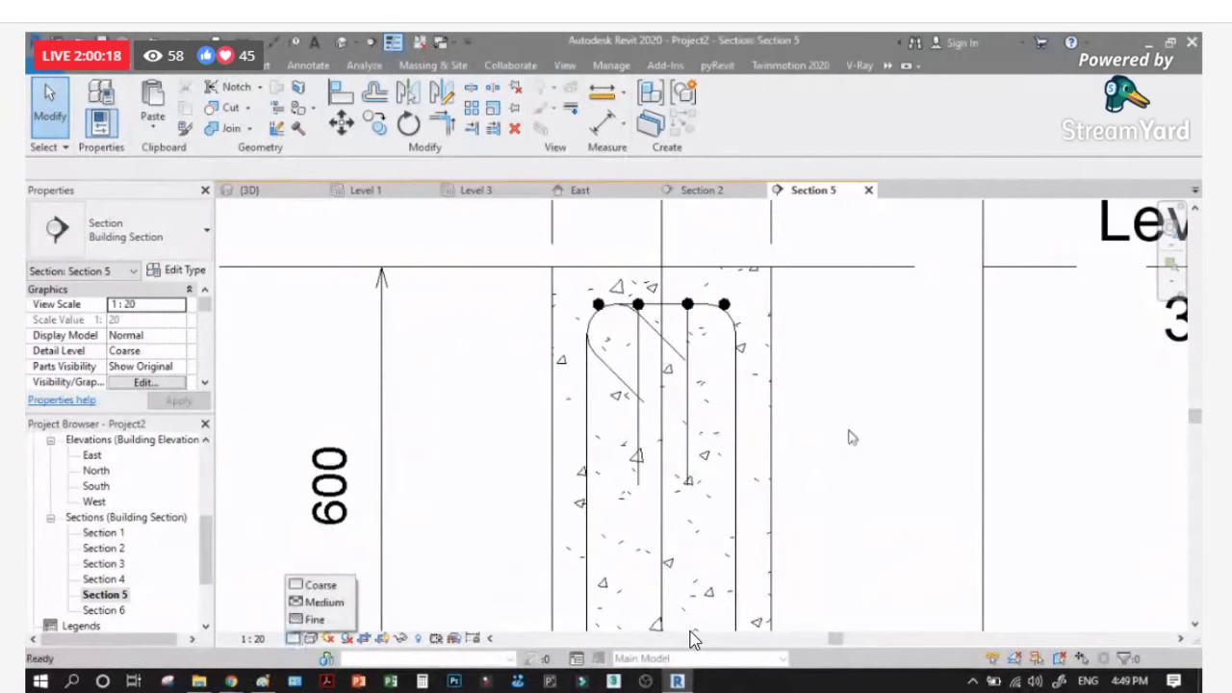
pyautogui.scroll(1, 616, 297)
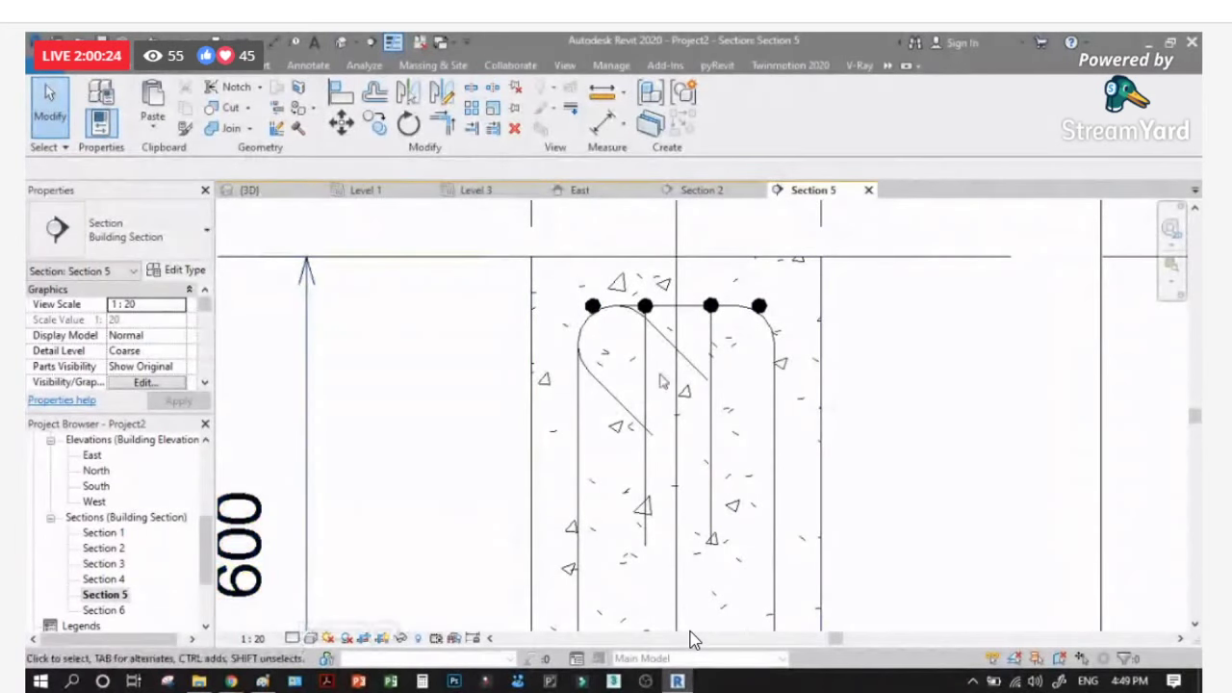
# Step: Set Section 5's detail level to Fine, dismissing the save reminder
pyautogui.click(293, 638)
pyautogui.click(314, 619)
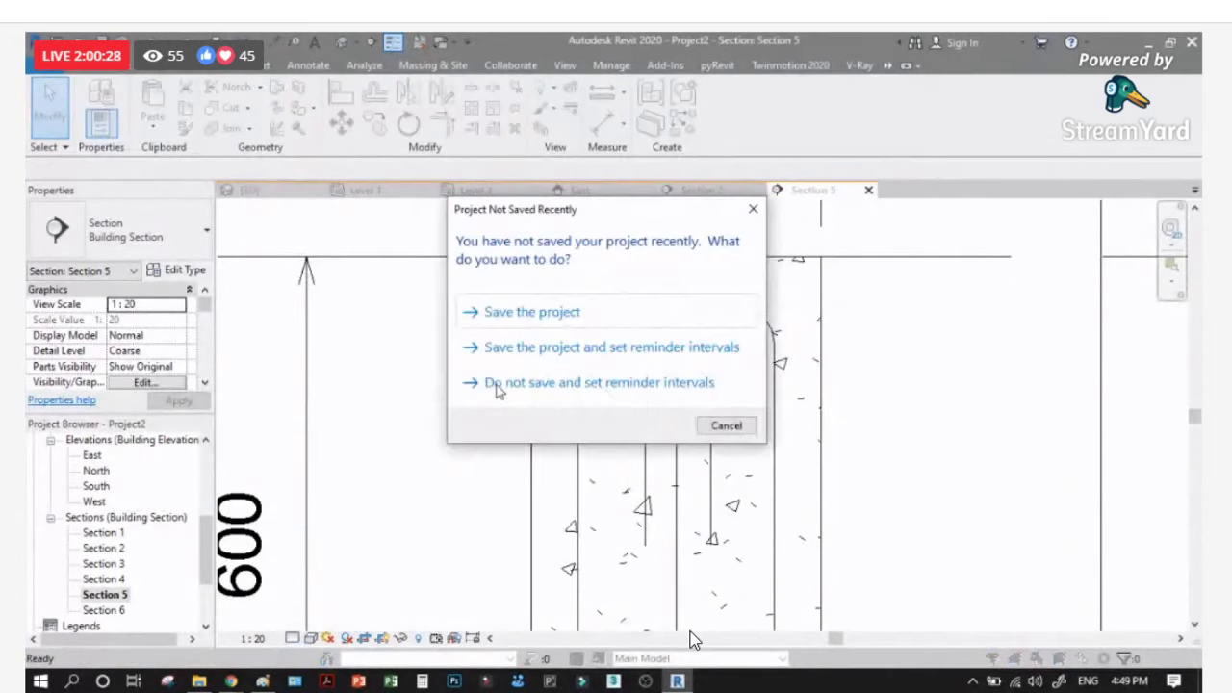
pyautogui.click(497, 383)
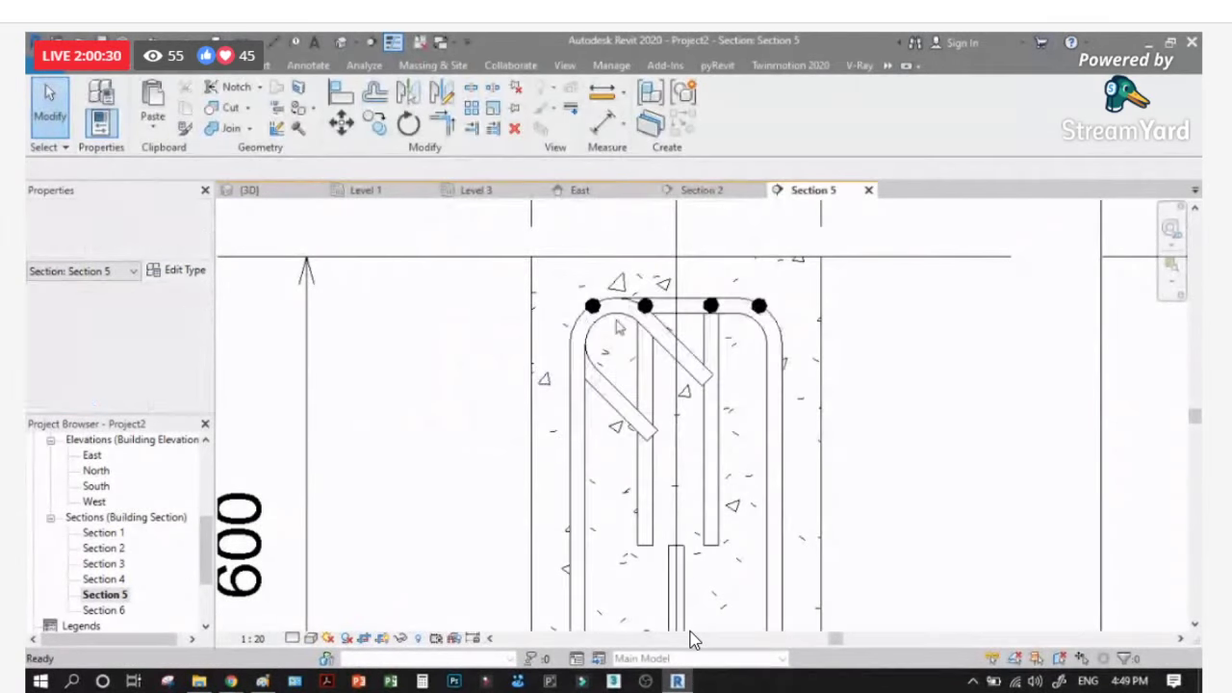
# Step: Drag the outer top bars down into the stirrup's rounded corners
pyautogui.scroll(2, 648, 328)
pyautogui.scroll(2, 637, 326)
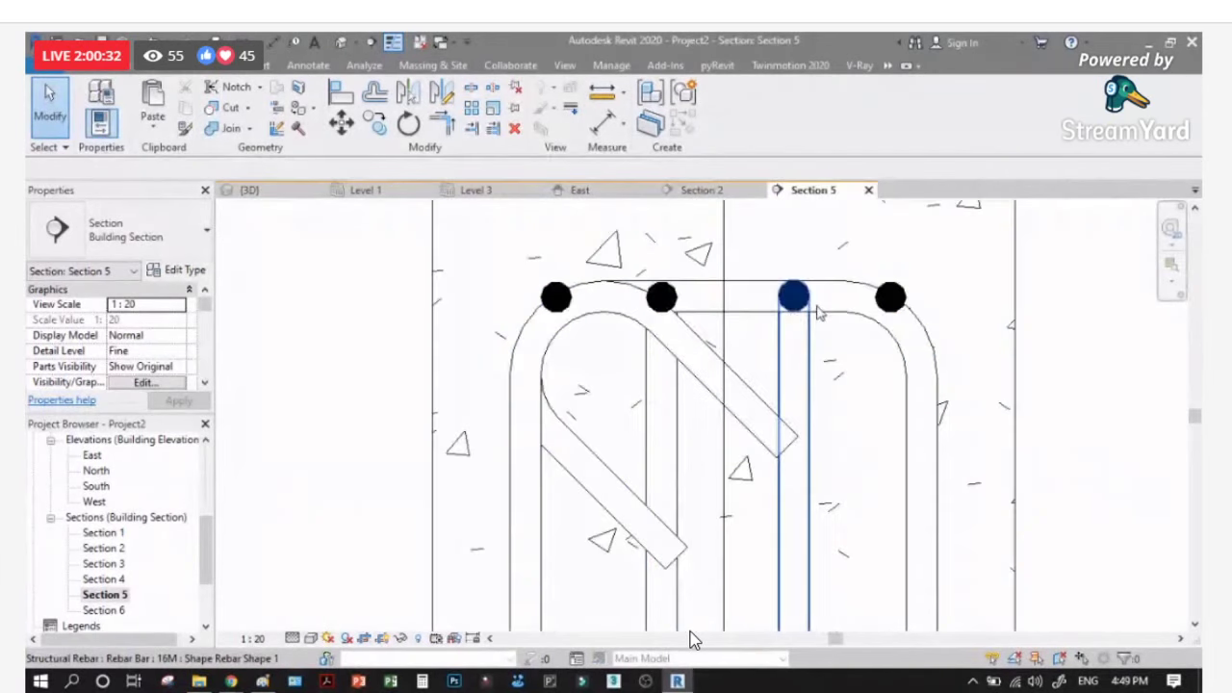
pyautogui.click(895, 301)
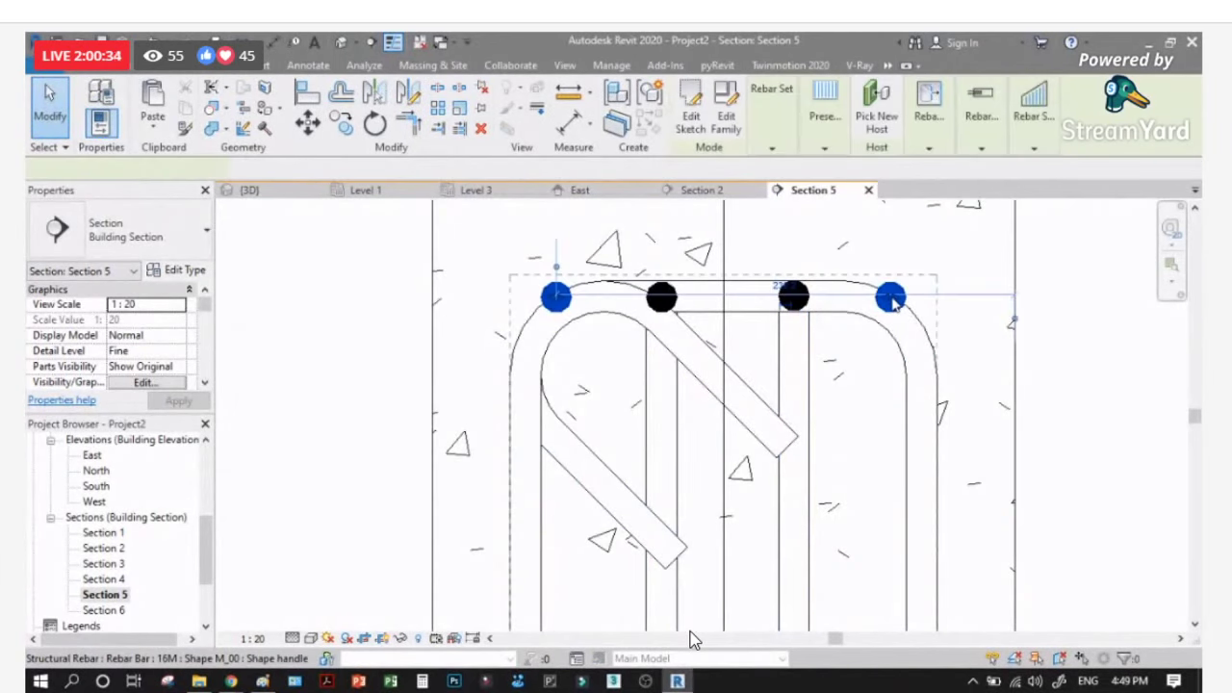
pyautogui.click(895, 301)
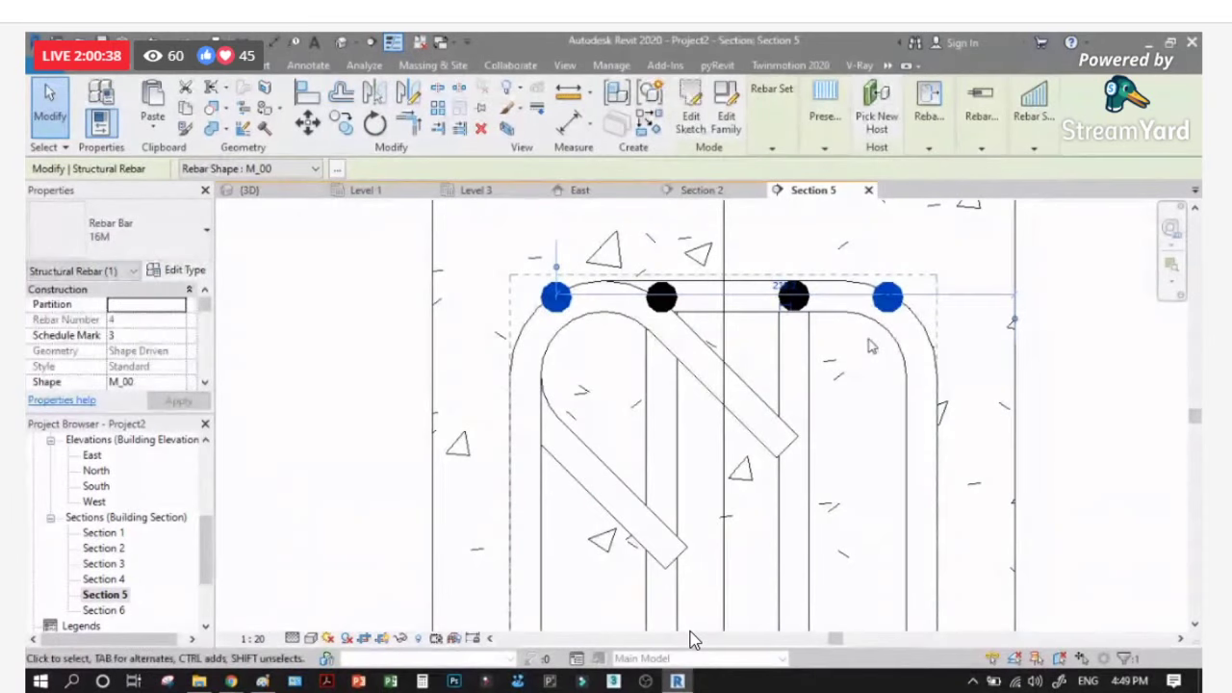
pyautogui.moveTo(885, 306); pyautogui.dragTo(891, 322)
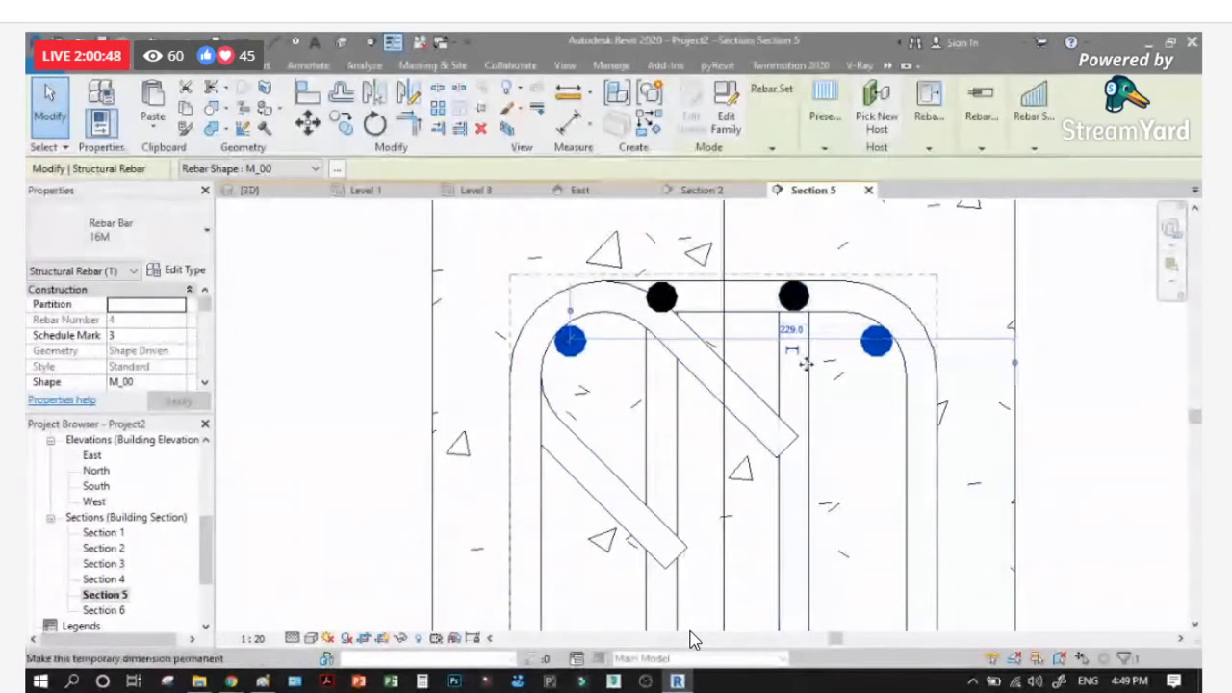
pyautogui.scroll(-1, 809, 305)
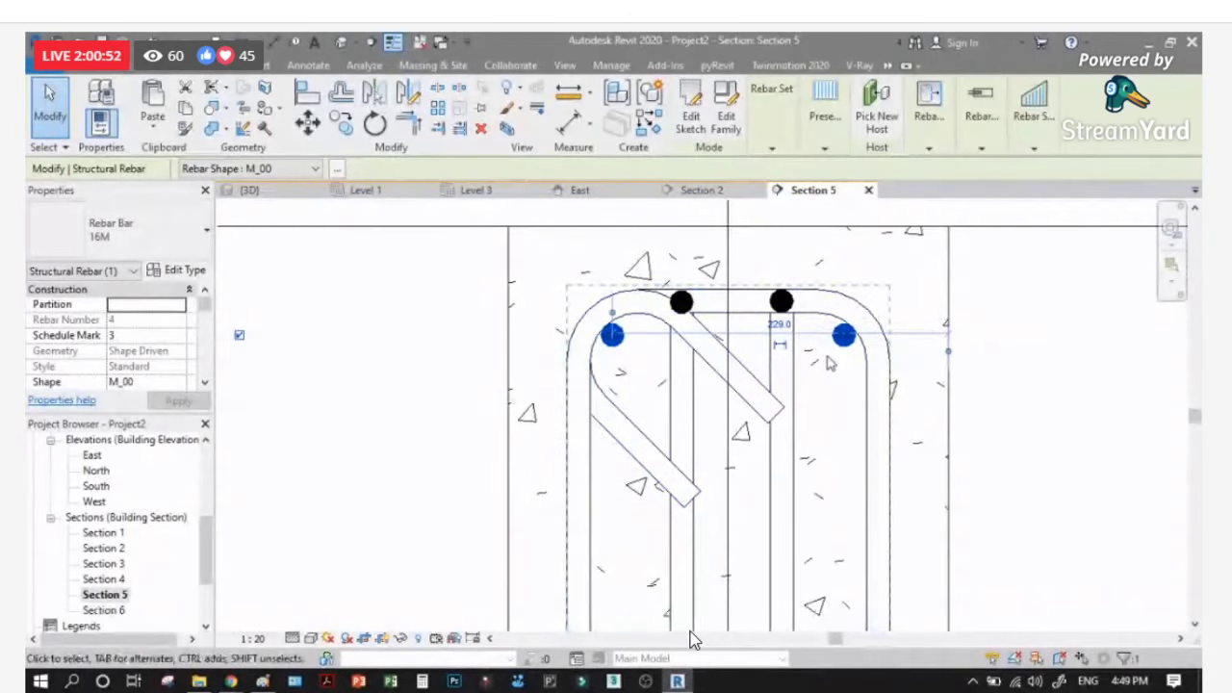
pyautogui.scroll(1, 804, 302)
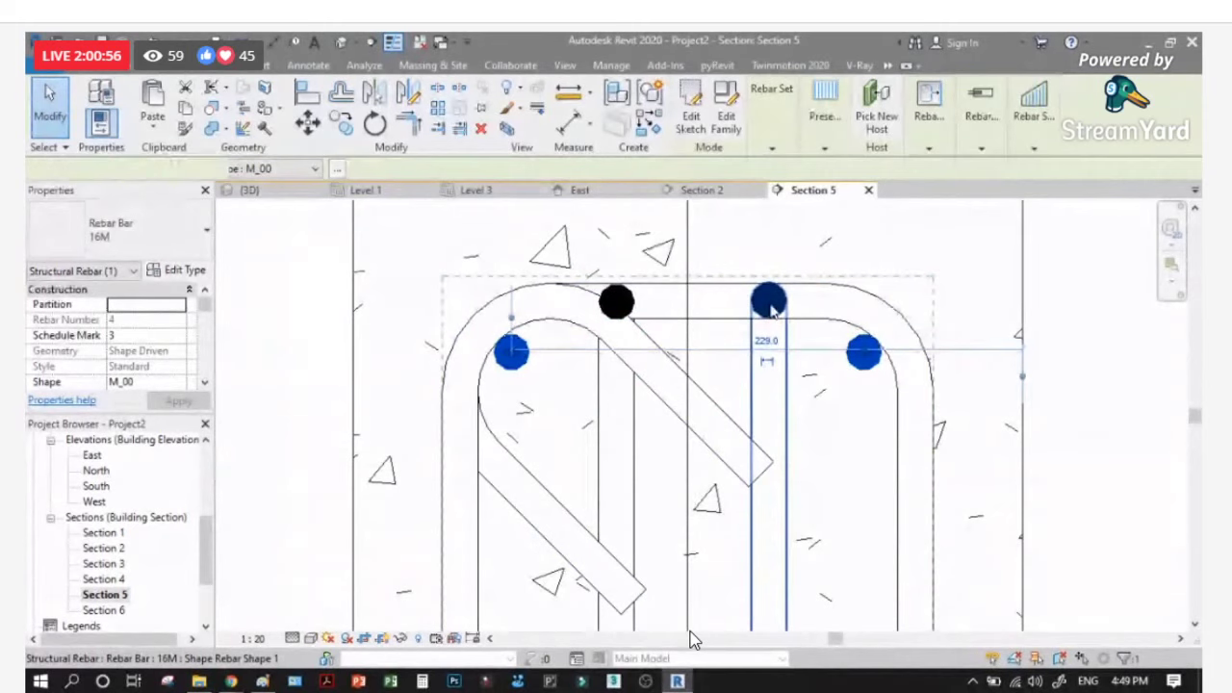
# Step: Shift the right and left vertical bars slightly lower in the beam section
pyautogui.click(771, 306)
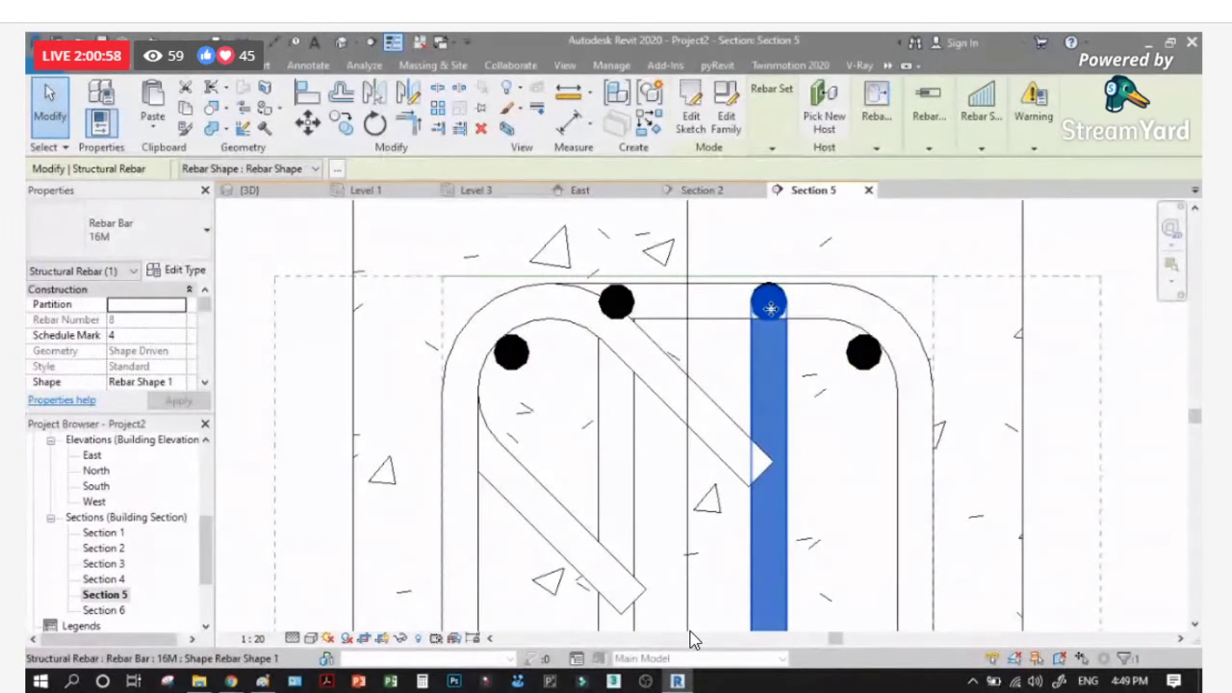
pyautogui.moveTo(771, 315); pyautogui.dragTo(770, 344)
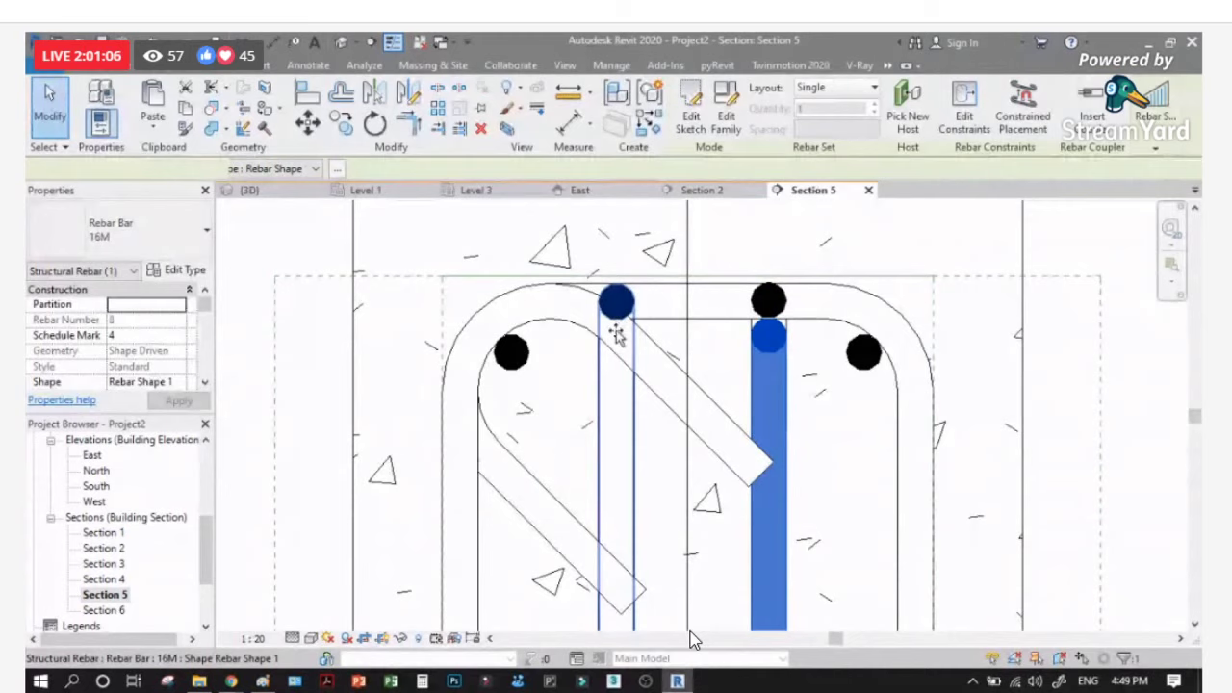
pyautogui.moveTo(616, 334); pyautogui.dragTo(616, 337)
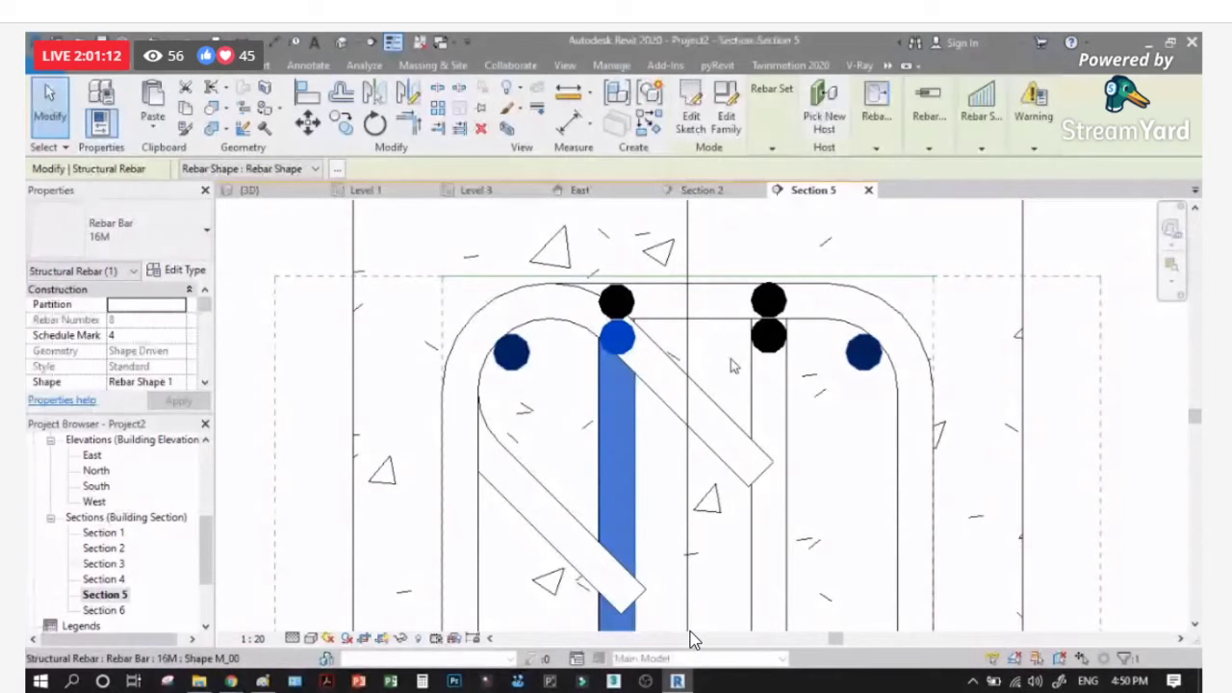
pyautogui.click(768, 336)
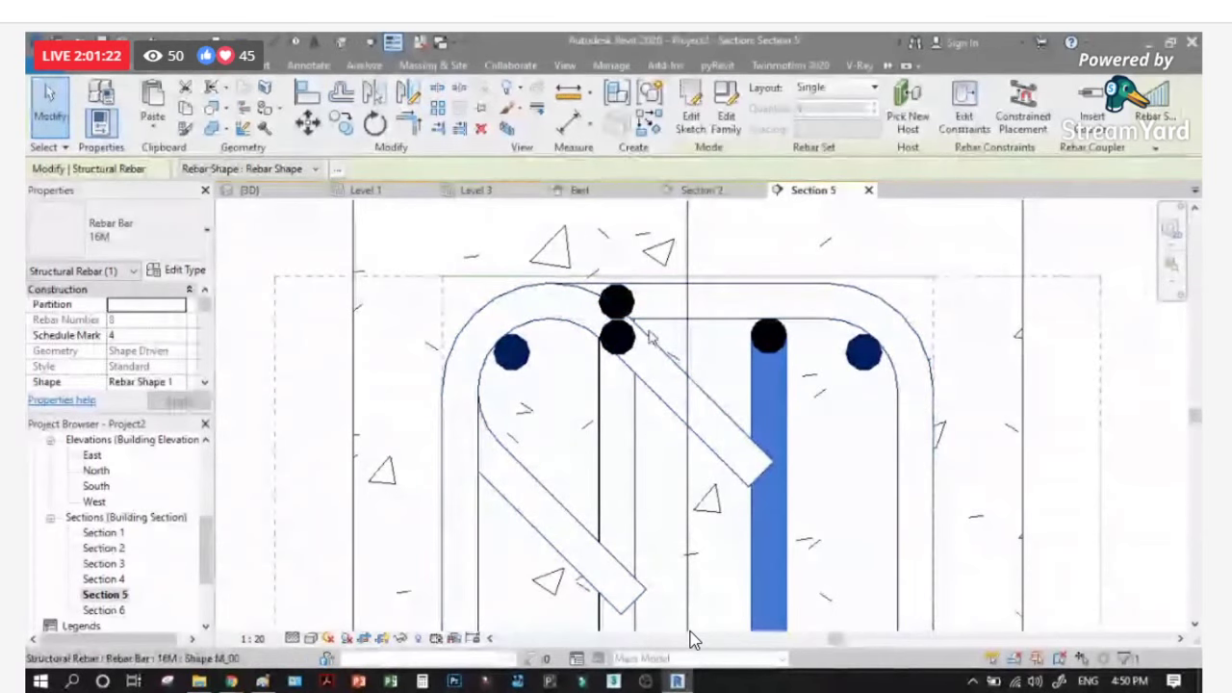
pyautogui.click(617, 303)
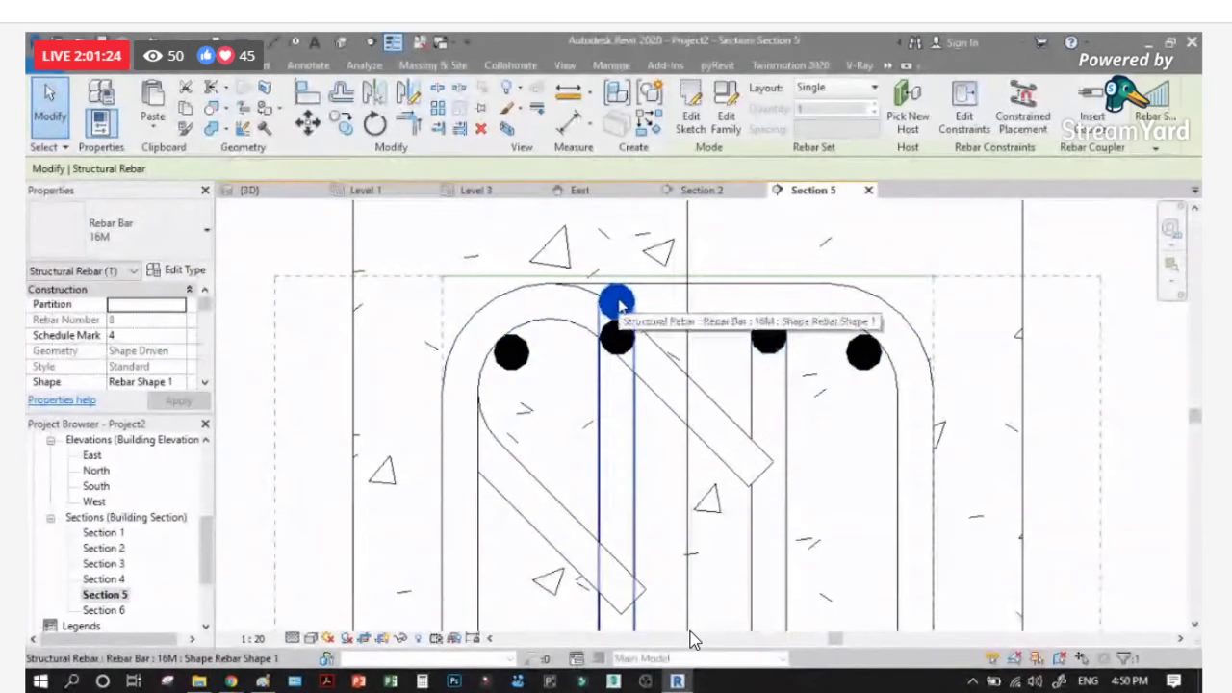
pyautogui.click(617, 336)
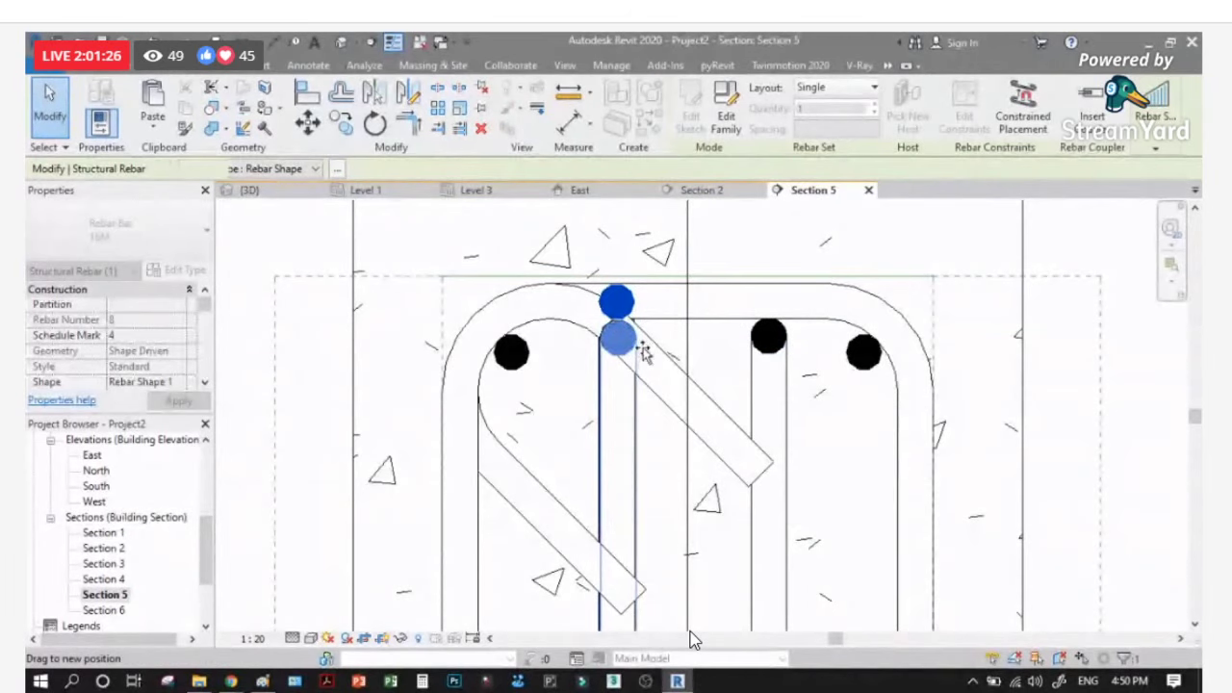
pyautogui.scroll(2, 621, 337)
pyautogui.scroll(1, 622, 337)
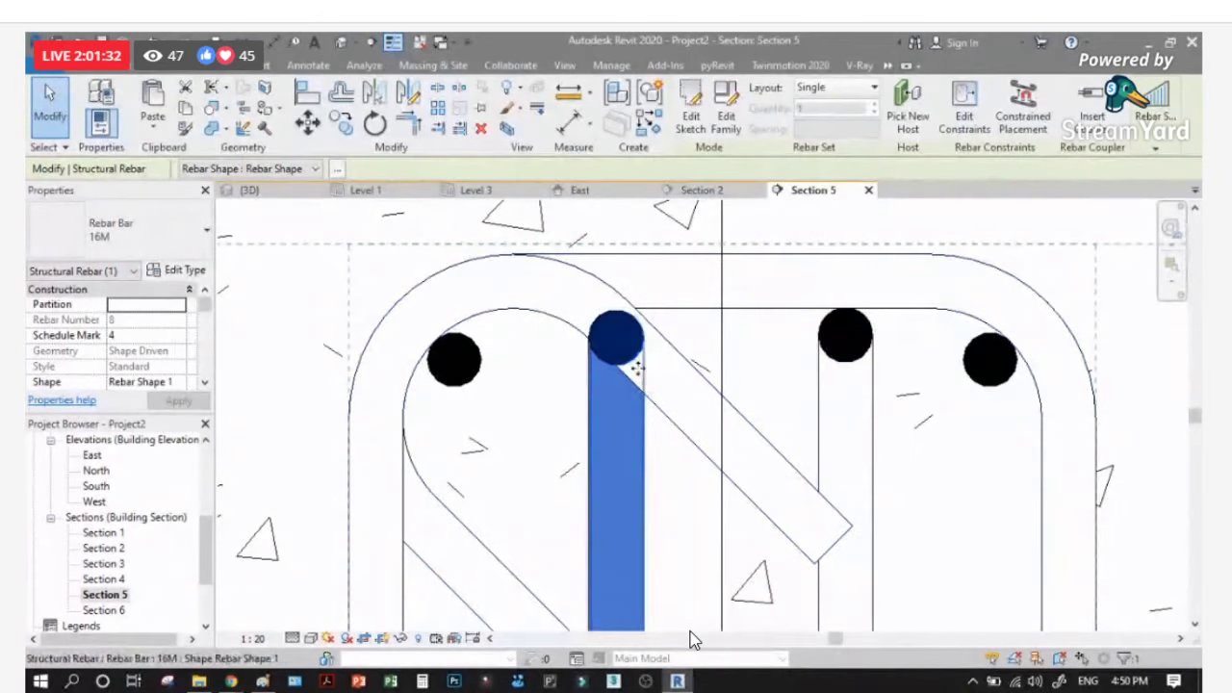
# Step: Reselect the left vertical bar and copy it further to the right
pyautogui.click(679, 475)
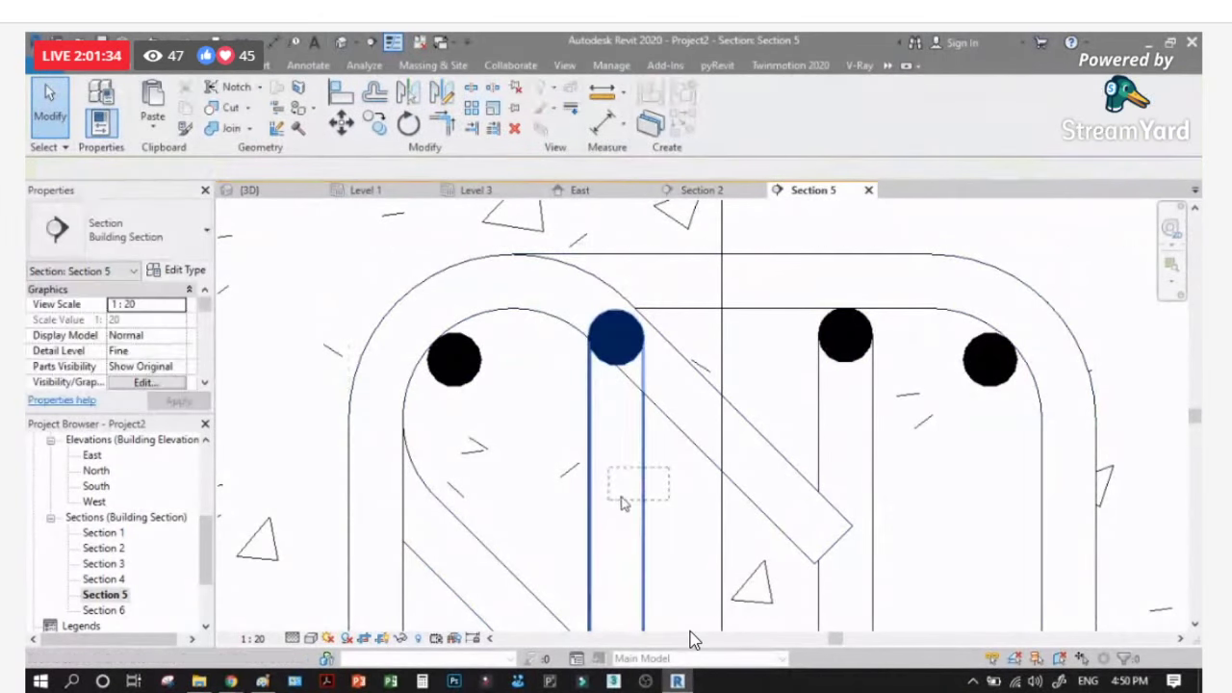
pyautogui.click(641, 439)
pyautogui.keyDown('ctrl'); pyautogui.moveTo(641, 439); pyautogui.dragTo(724, 435); pyautogui.keyUp('ctrl')
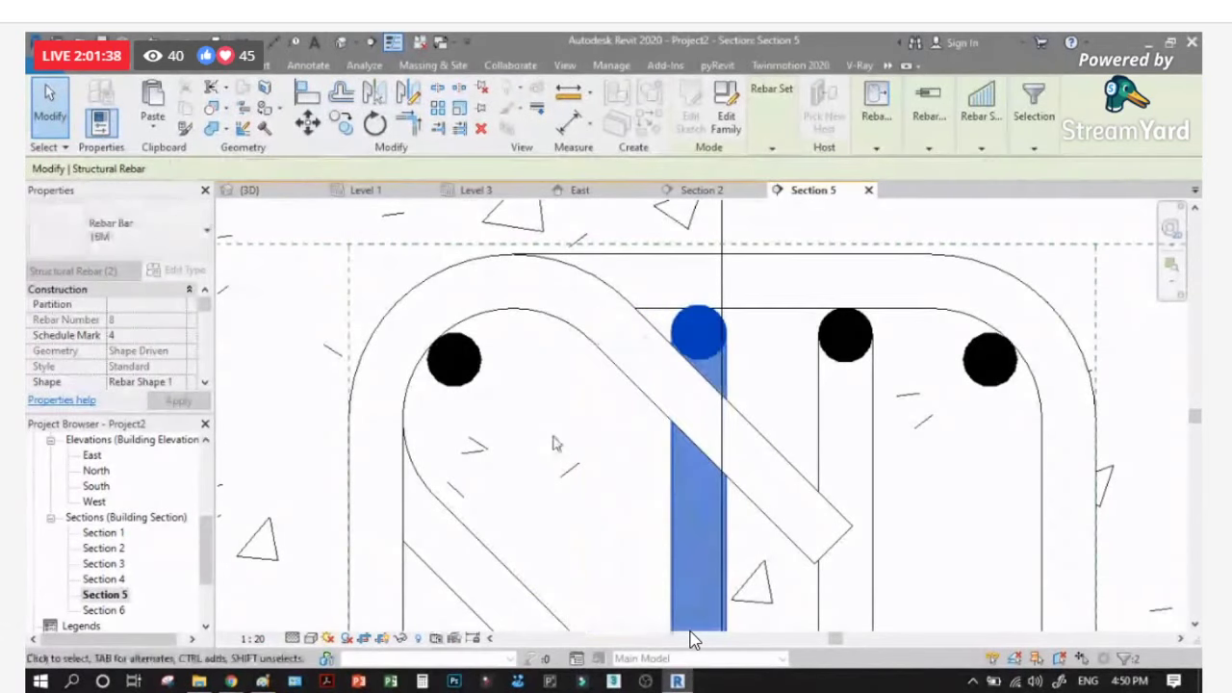
pyautogui.scroll(-3, 635, 294)
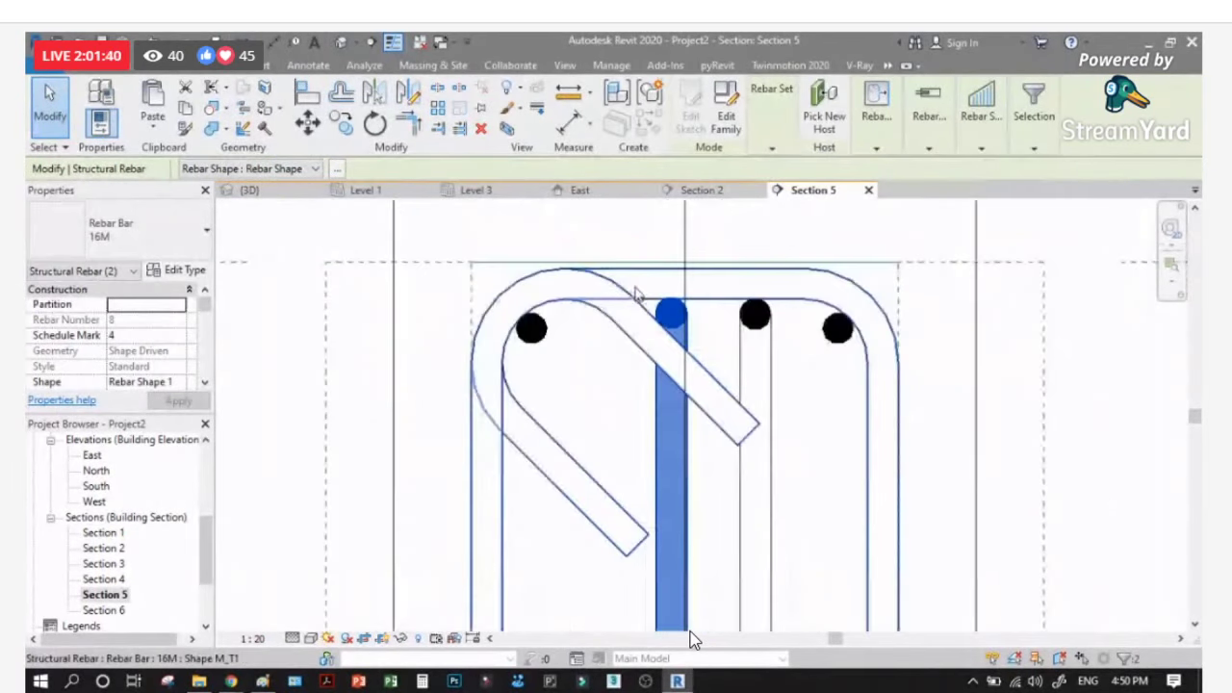
pyautogui.scroll(-3, 635, 294)
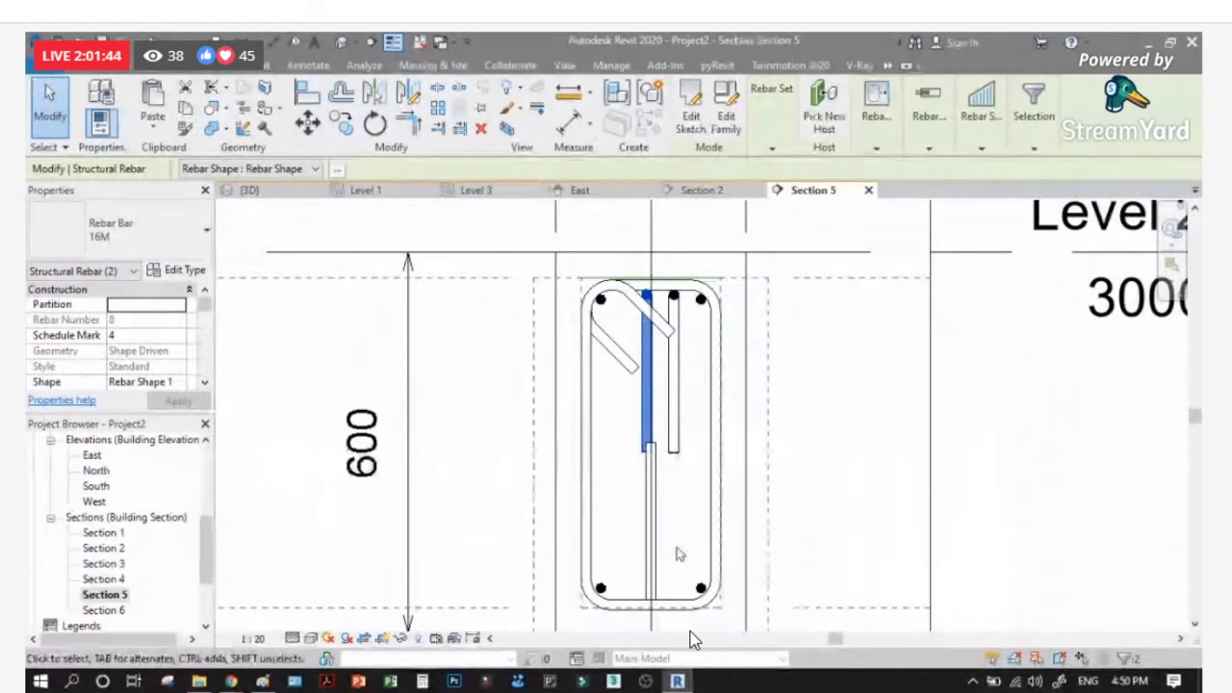
pyautogui.scroll(2, 630, 602)
# Step: Select the stirrup to inspect its properties, then deselect it and zoom around
pyautogui.click(628, 597)
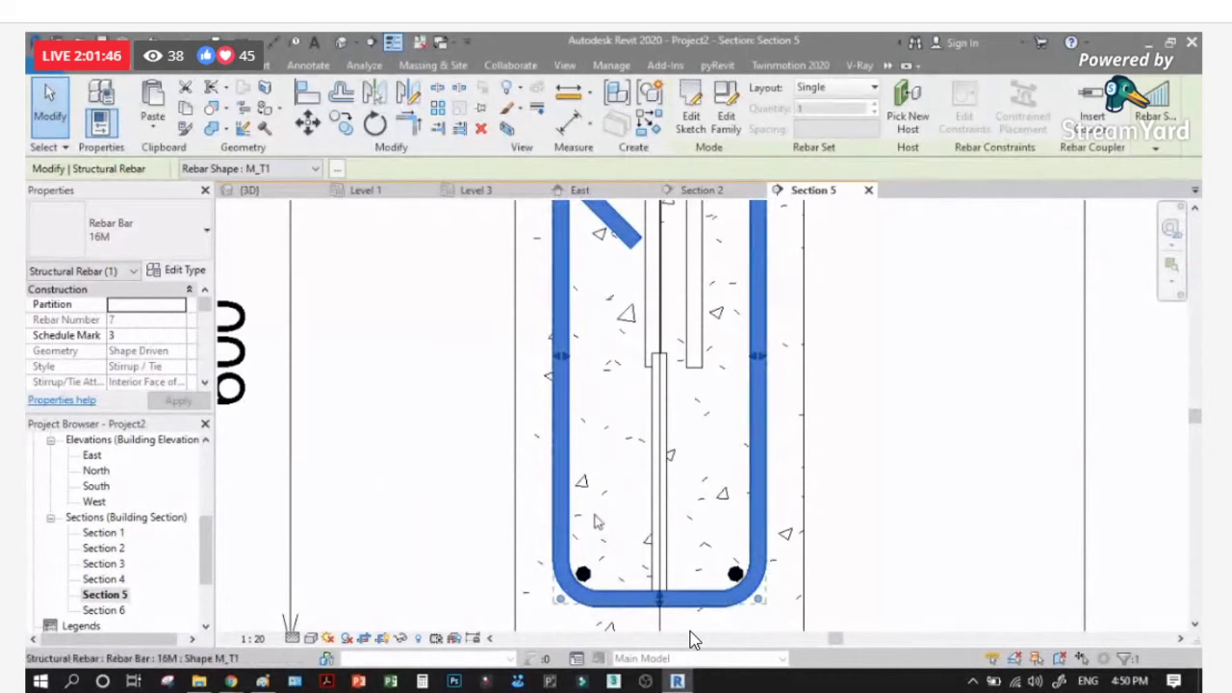
pyautogui.scroll(-2, 693, 640)
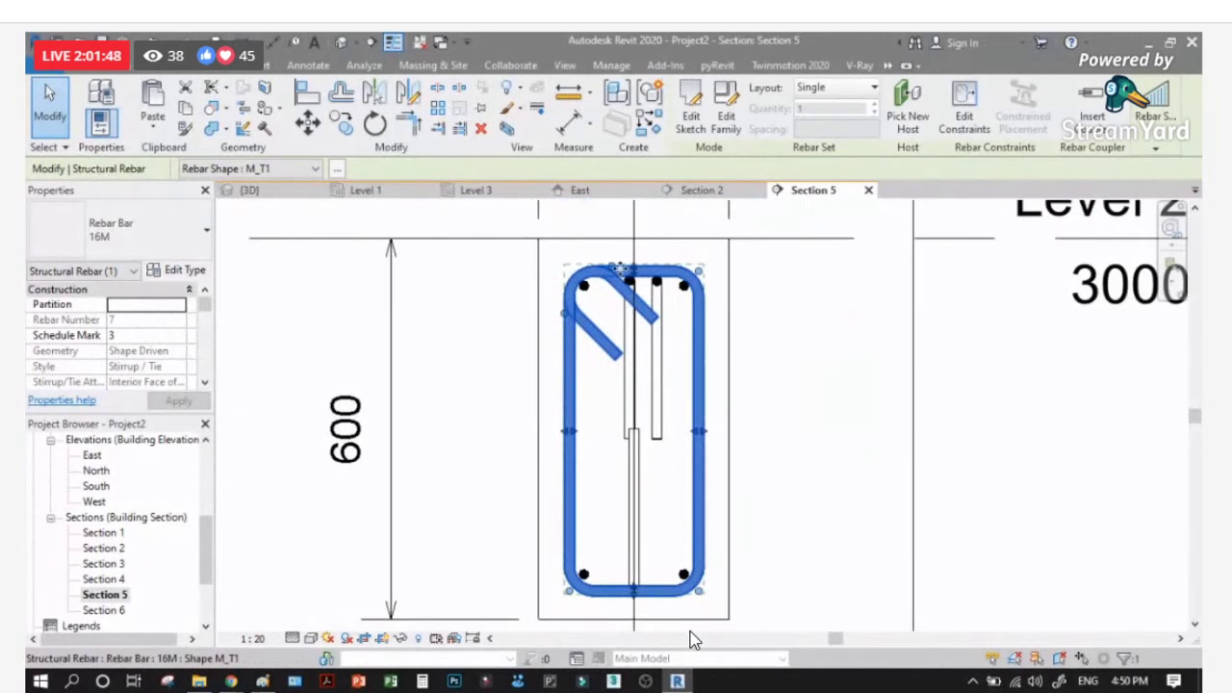
pyautogui.scroll(3, 693, 640)
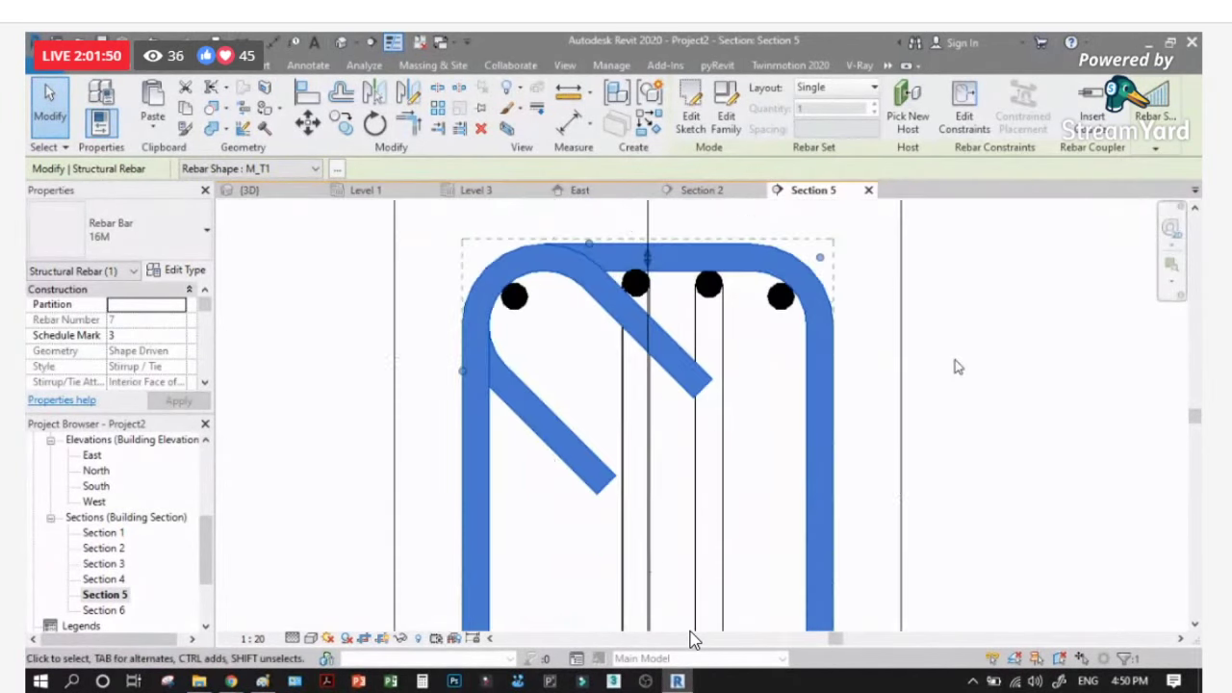
pyautogui.scroll(1, 957, 366)
pyautogui.click(955, 358)
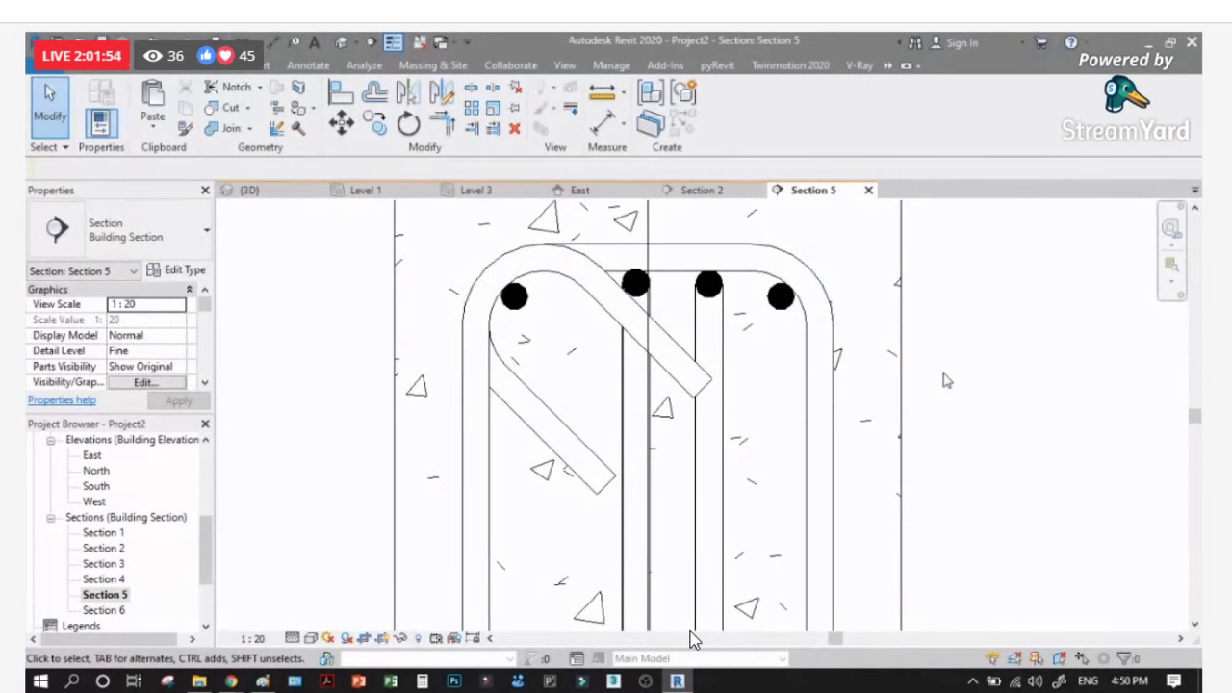
pyautogui.scroll(1, 679, 268)
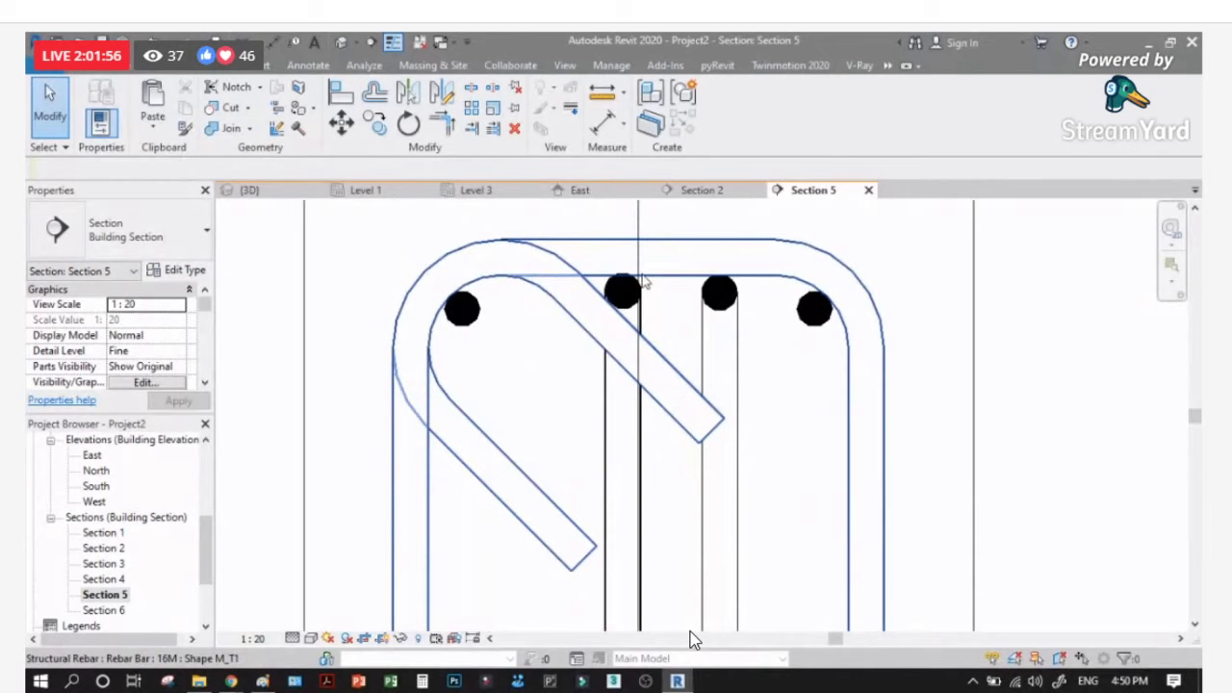
pyautogui.scroll(1, 643, 281)
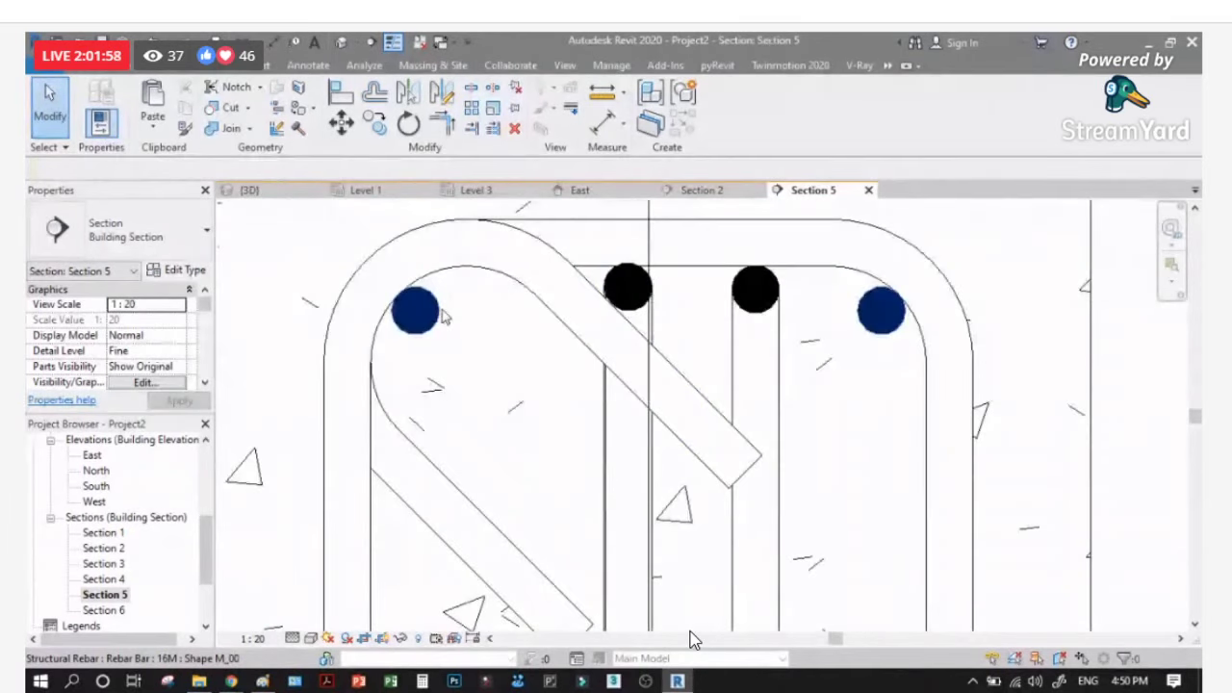
pyautogui.scroll(-2, 435, 380)
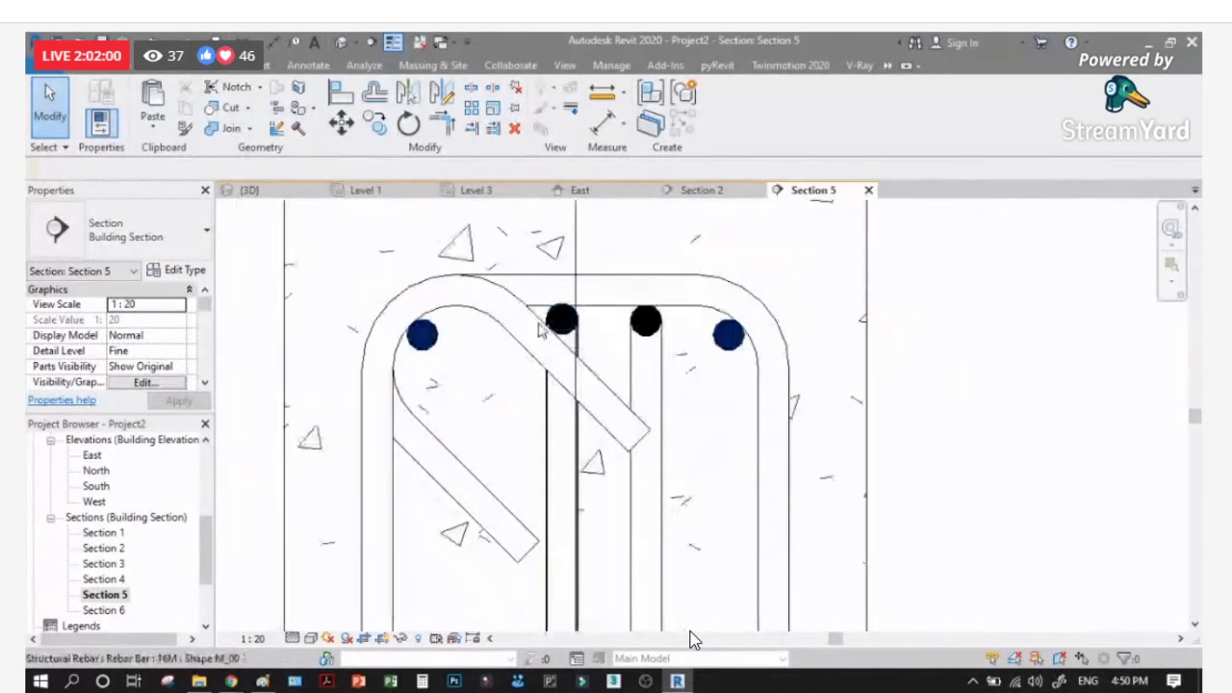
pyautogui.scroll(1, 539, 330)
pyautogui.scroll(-2, 371, 353)
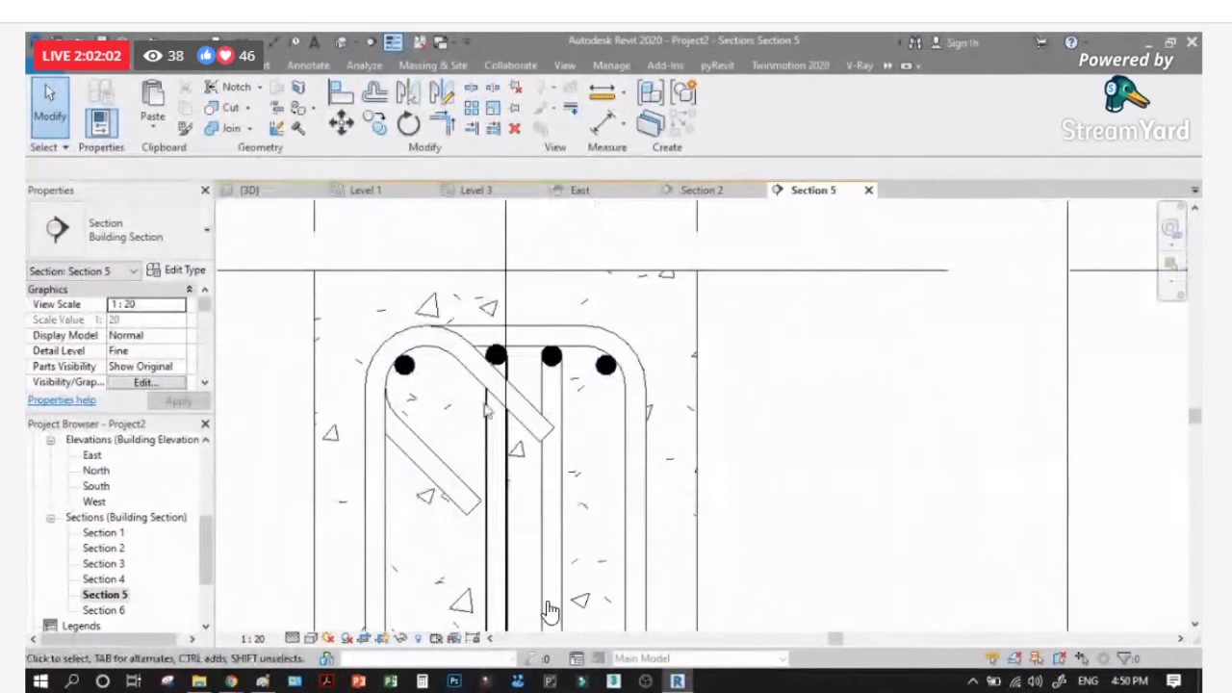
pyautogui.scroll(1, 493, 356)
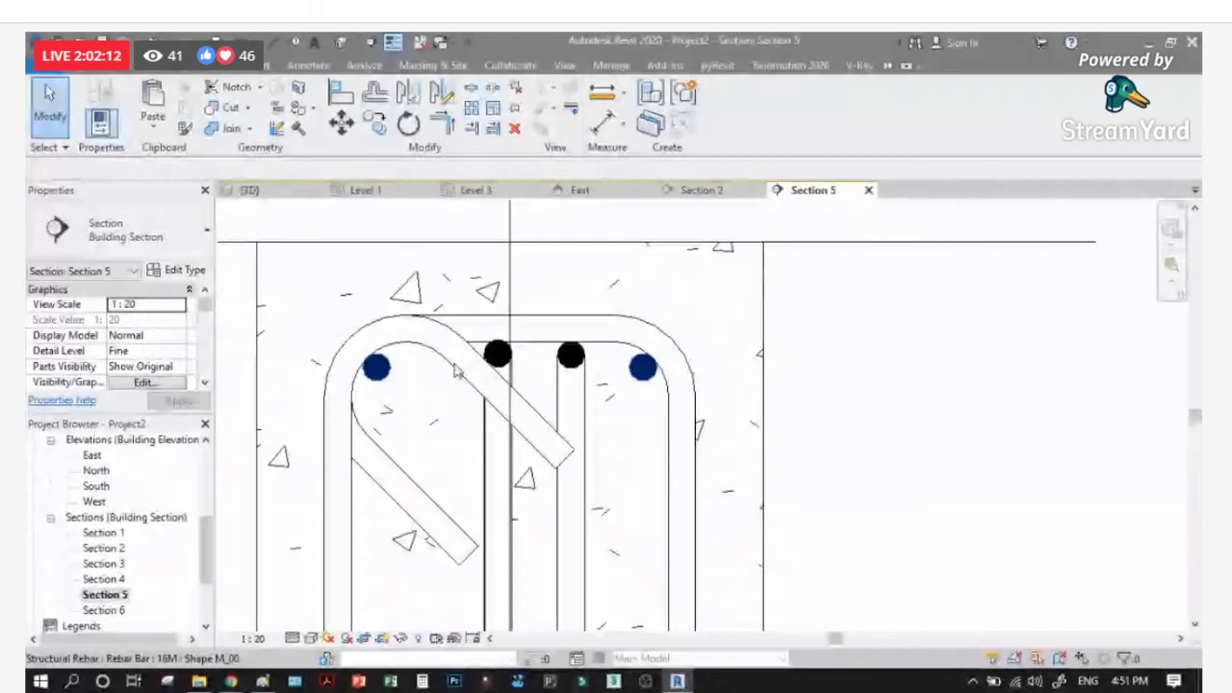
# Step: Select the top corner bars and the concrete beam in Section 5, then show Level 1
pyautogui.click(458, 361)
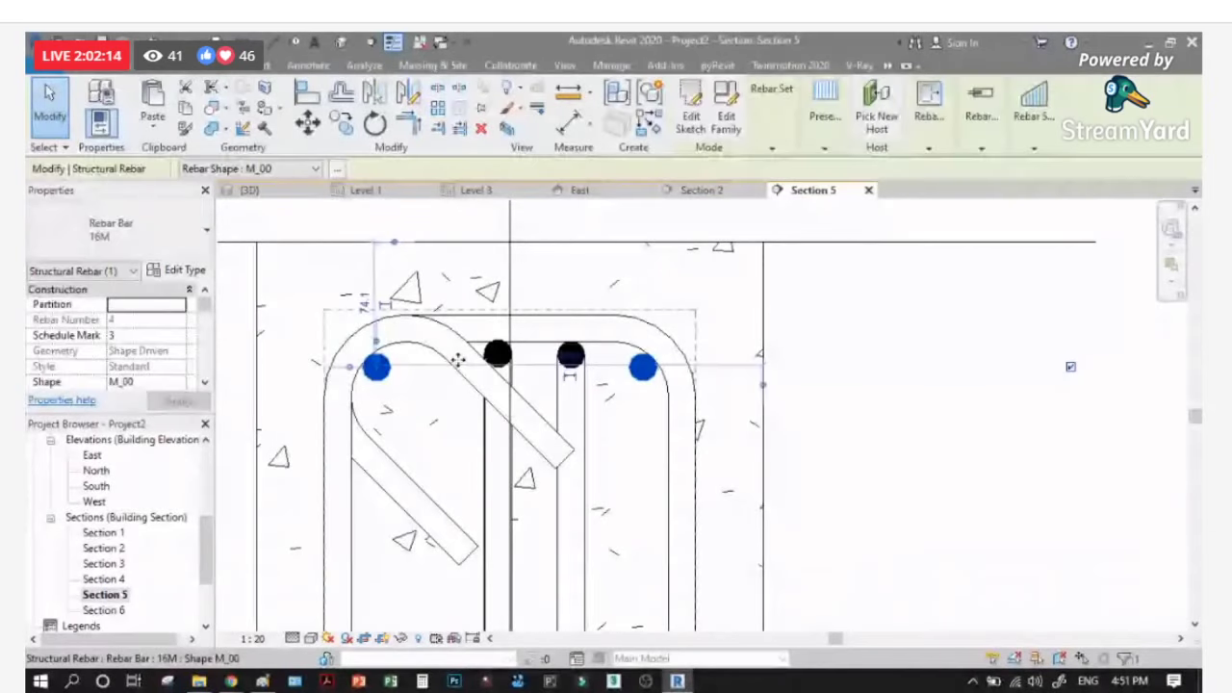
pyautogui.scroll(-5, 726, 369)
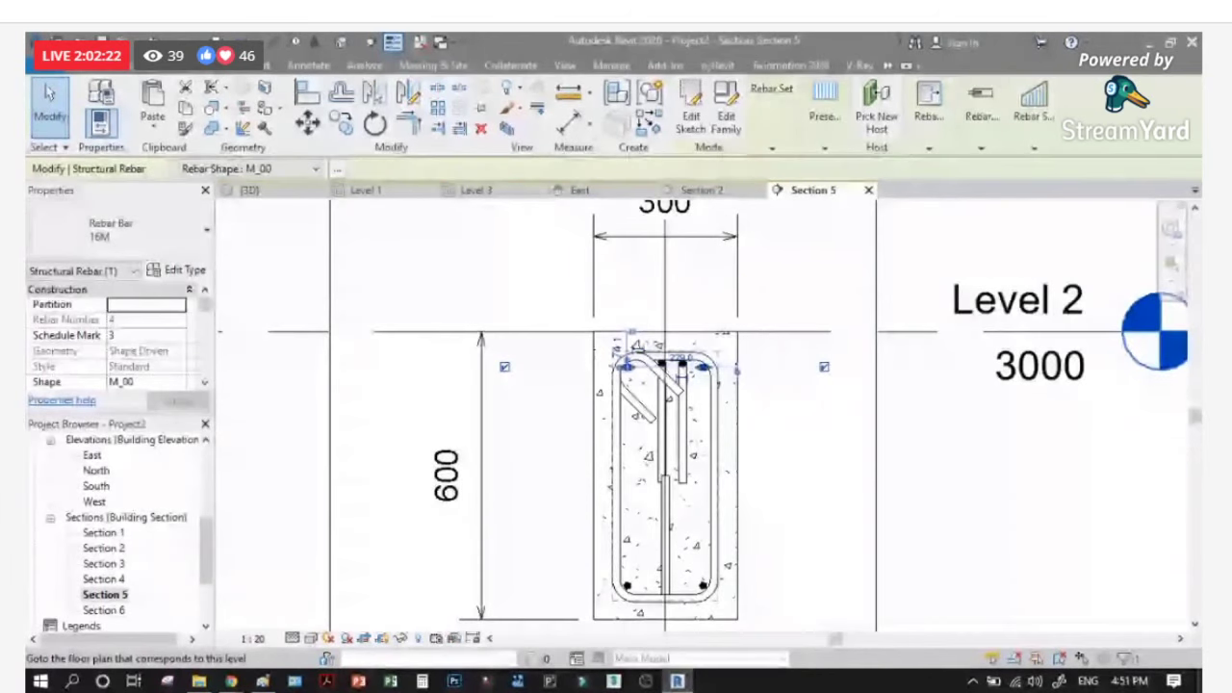
pyautogui.click(741, 488)
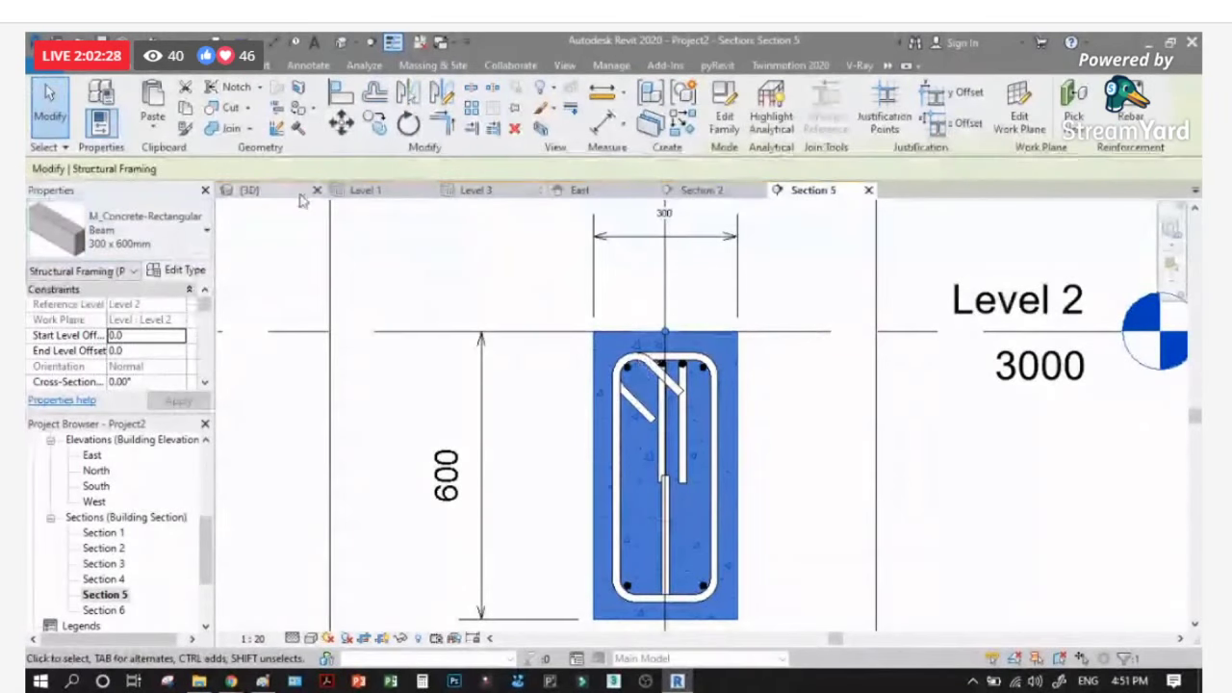
pyautogui.click(366, 191)
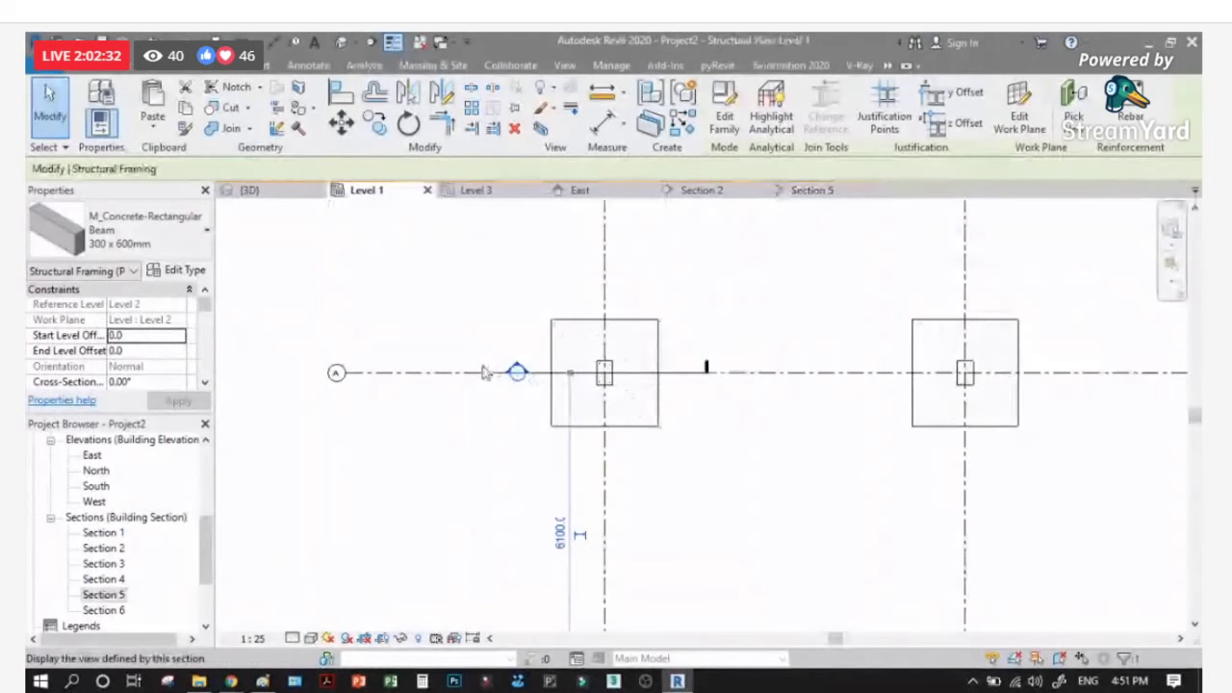
# Step: On Level 3, start a Beam System, try Beam Direction and Boundary Line, then exit
pyautogui.scroll(-3, 486, 374)
pyautogui.click(462, 190)
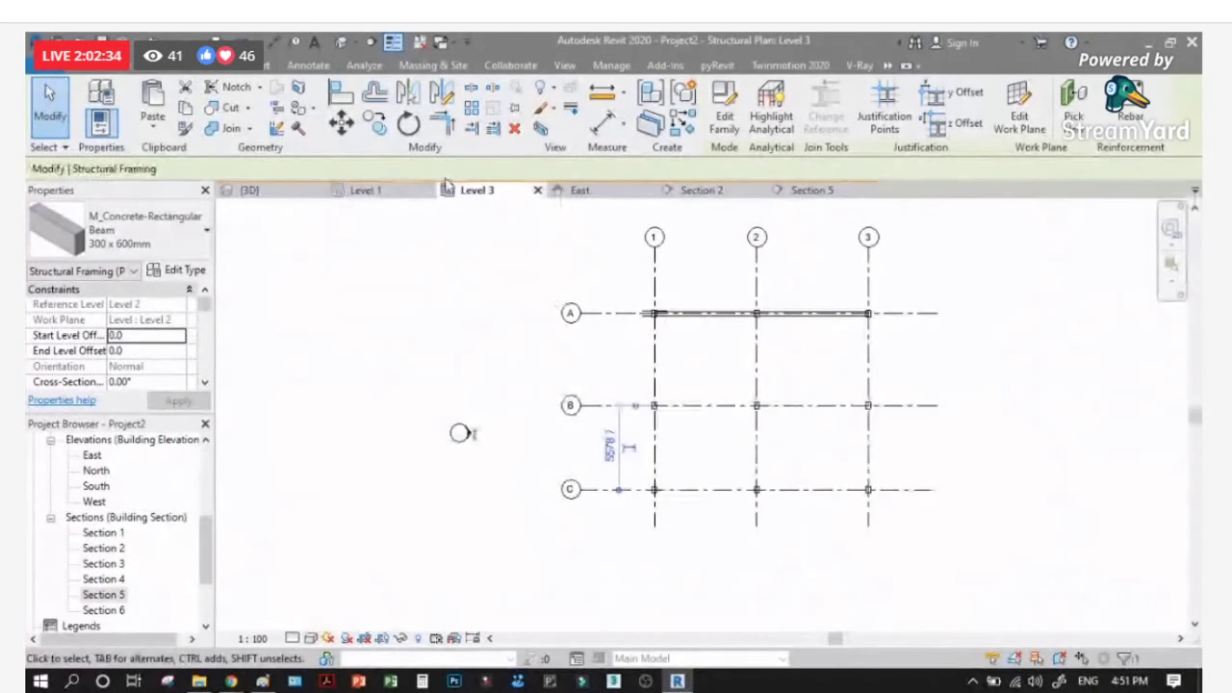
pyautogui.click(125, 64)
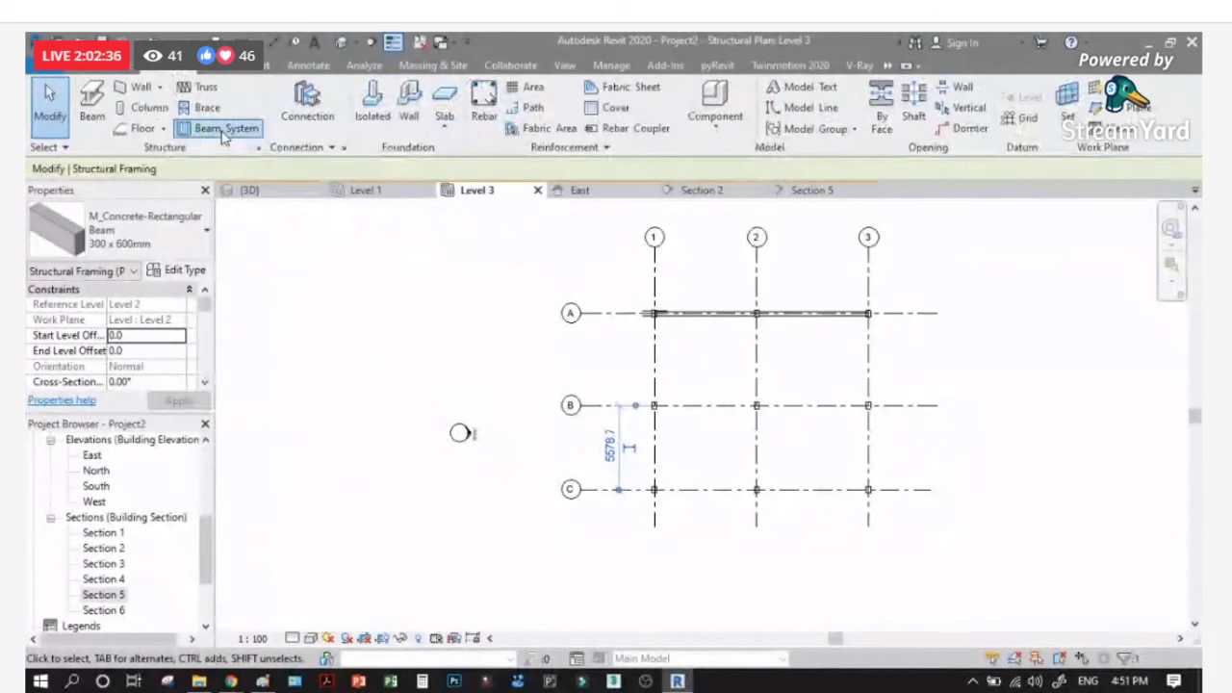
pyautogui.click(223, 134)
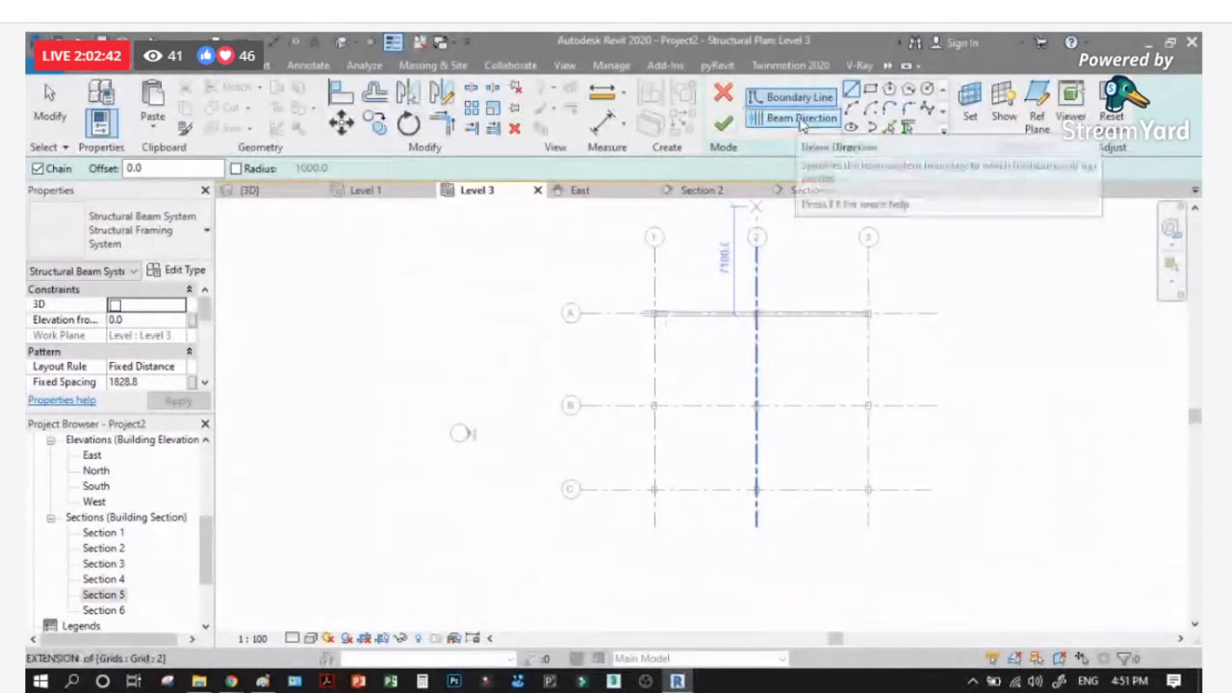
pyautogui.click(801, 118)
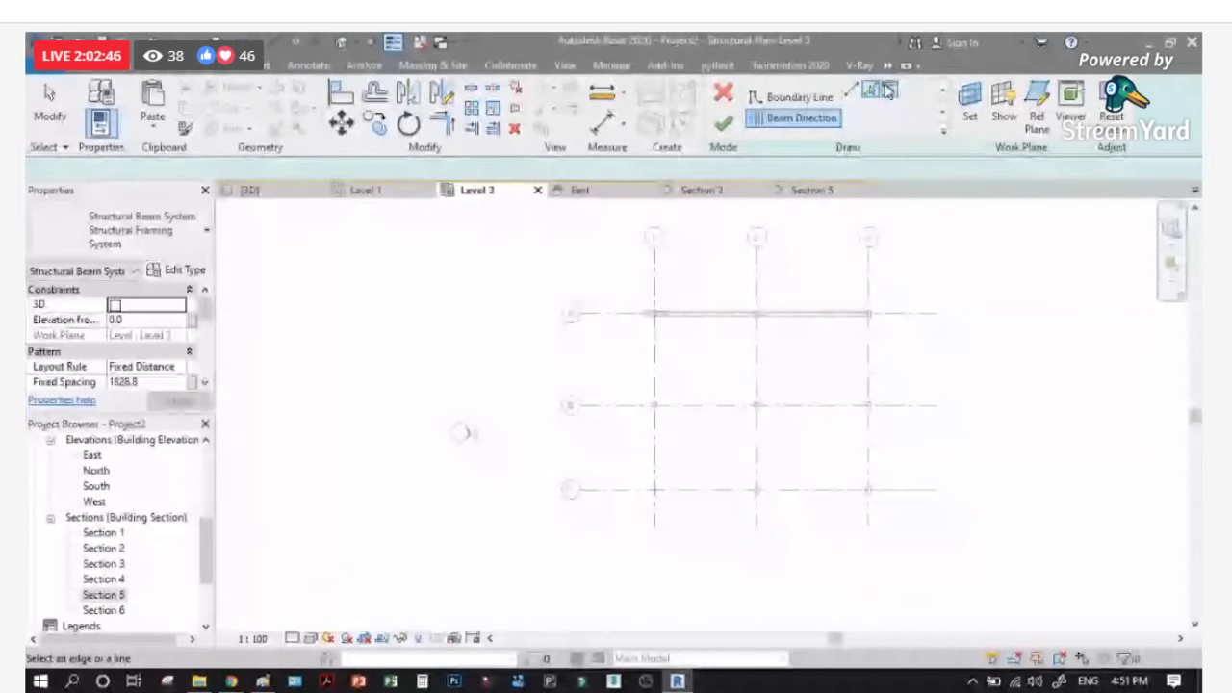
pyautogui.click(818, 99)
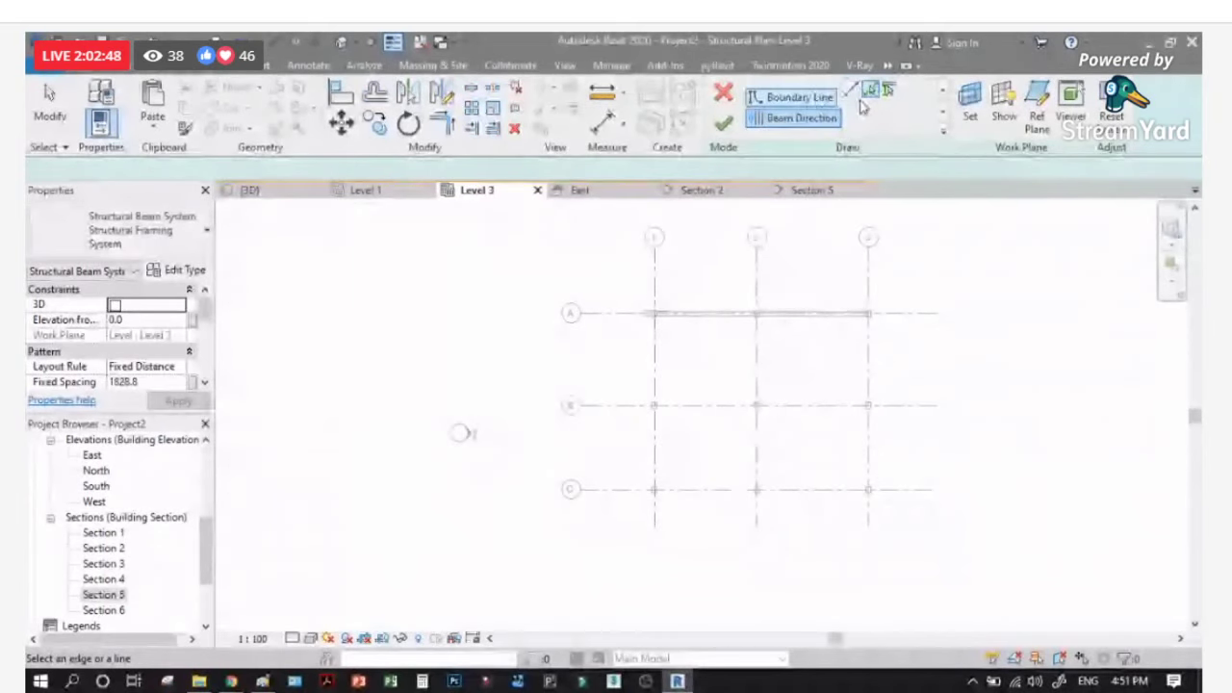
pyautogui.click(749, 121)
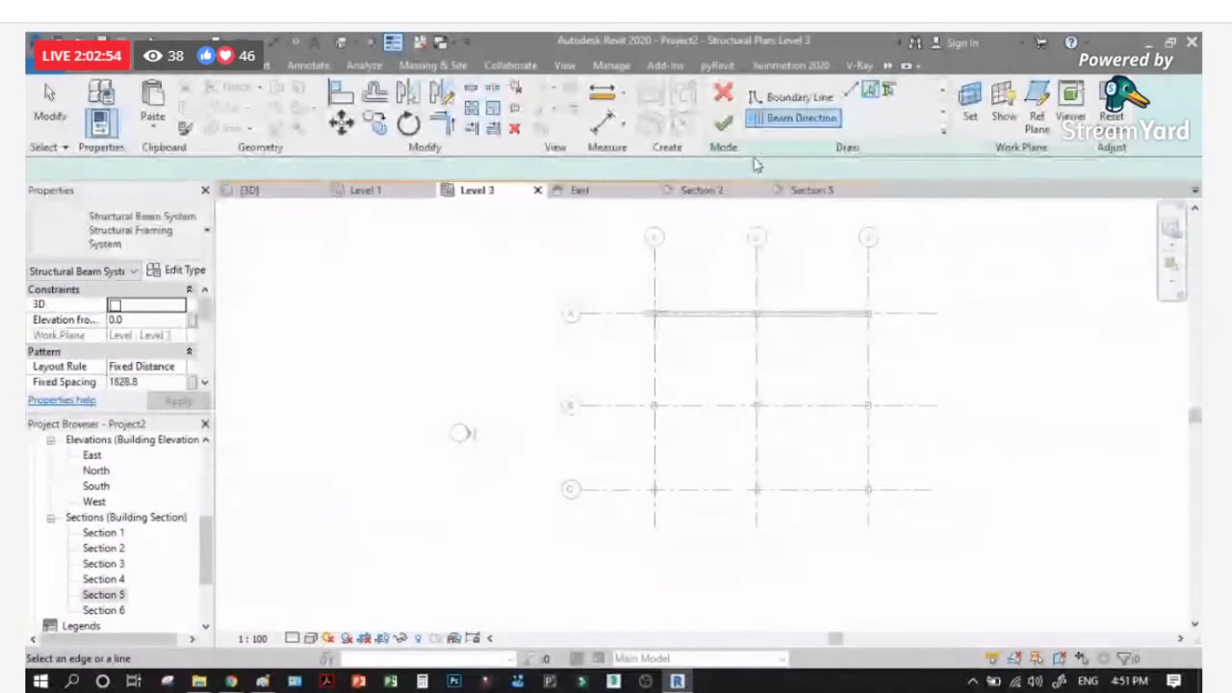
pyautogui.scroll(1, 914, 375)
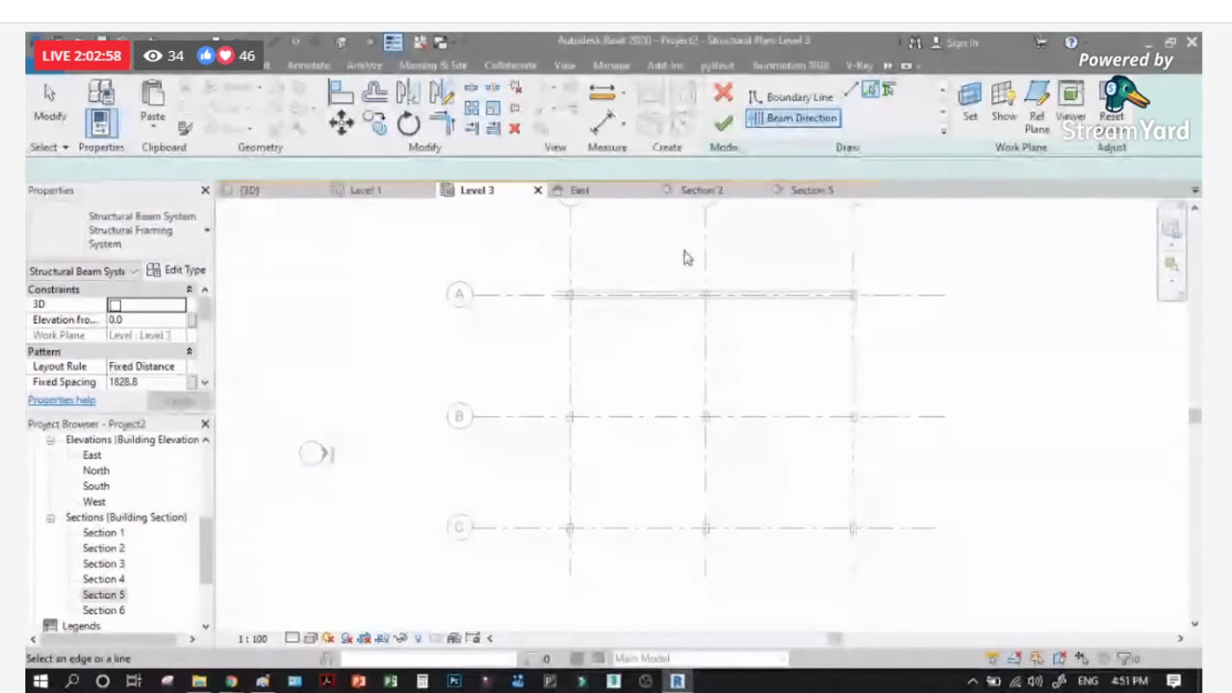
pyautogui.click(791, 97)
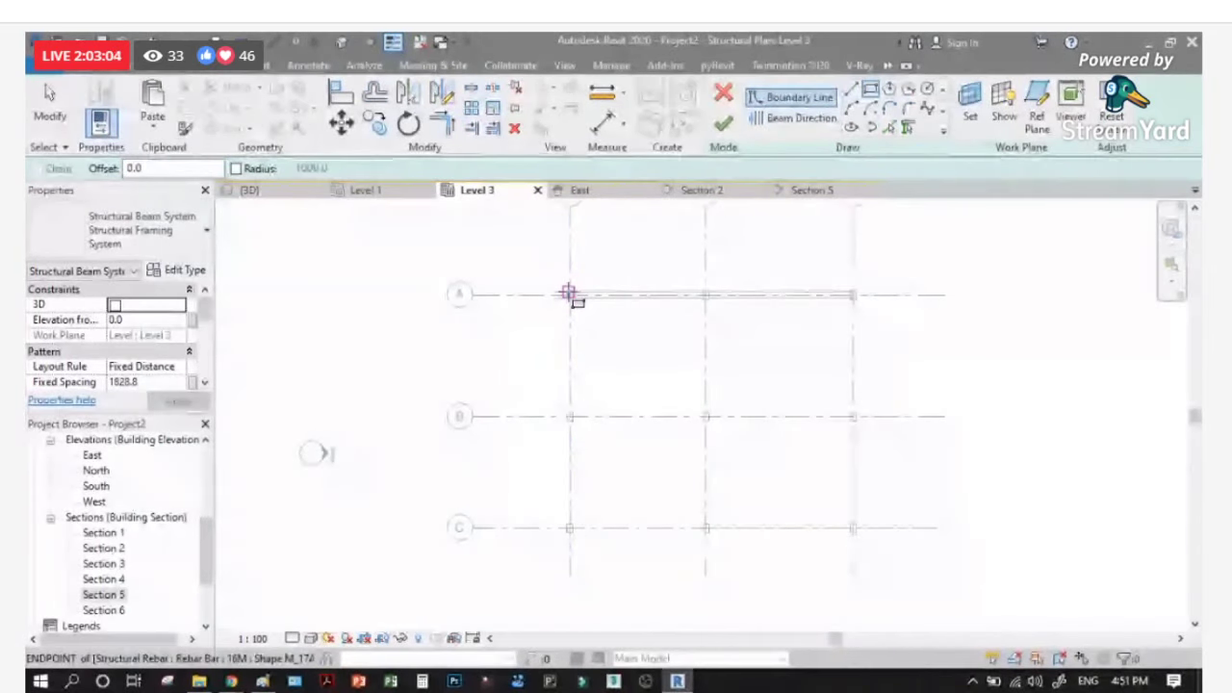
pyautogui.click(723, 123)
# Step: Cancel the beam system command, zoom around the Level 3 plan, and show the {3D} view
pyautogui.press('Escape')
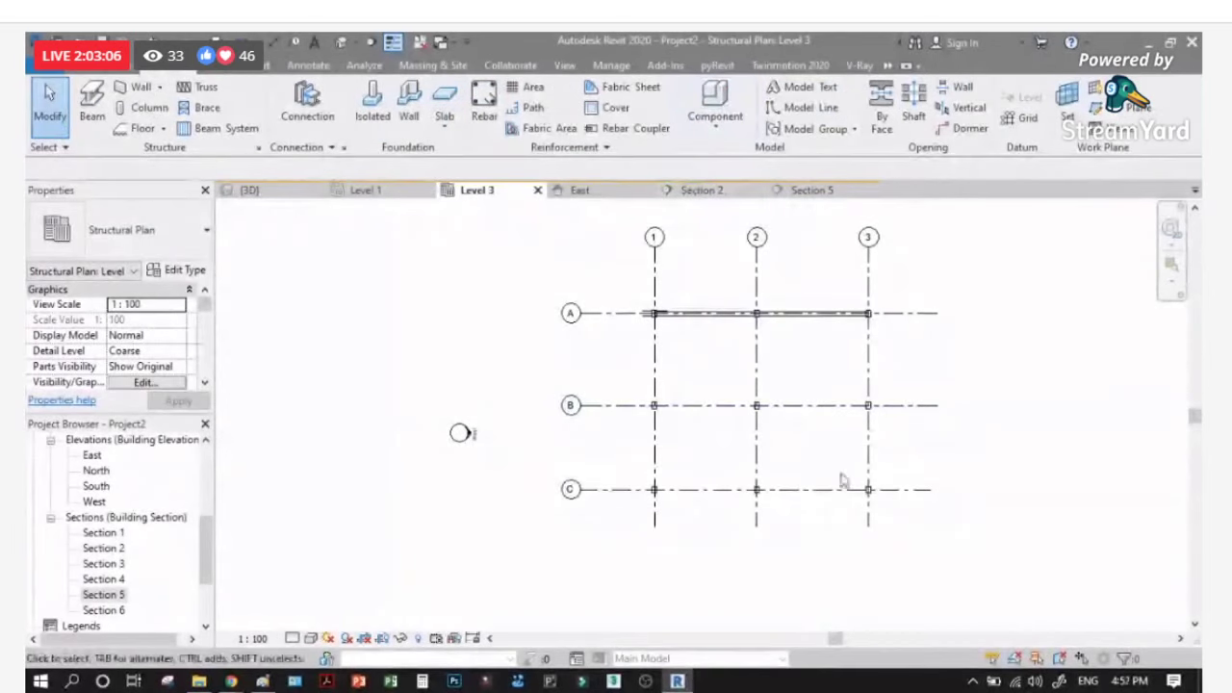
pyautogui.scroll(2, 885, 423)
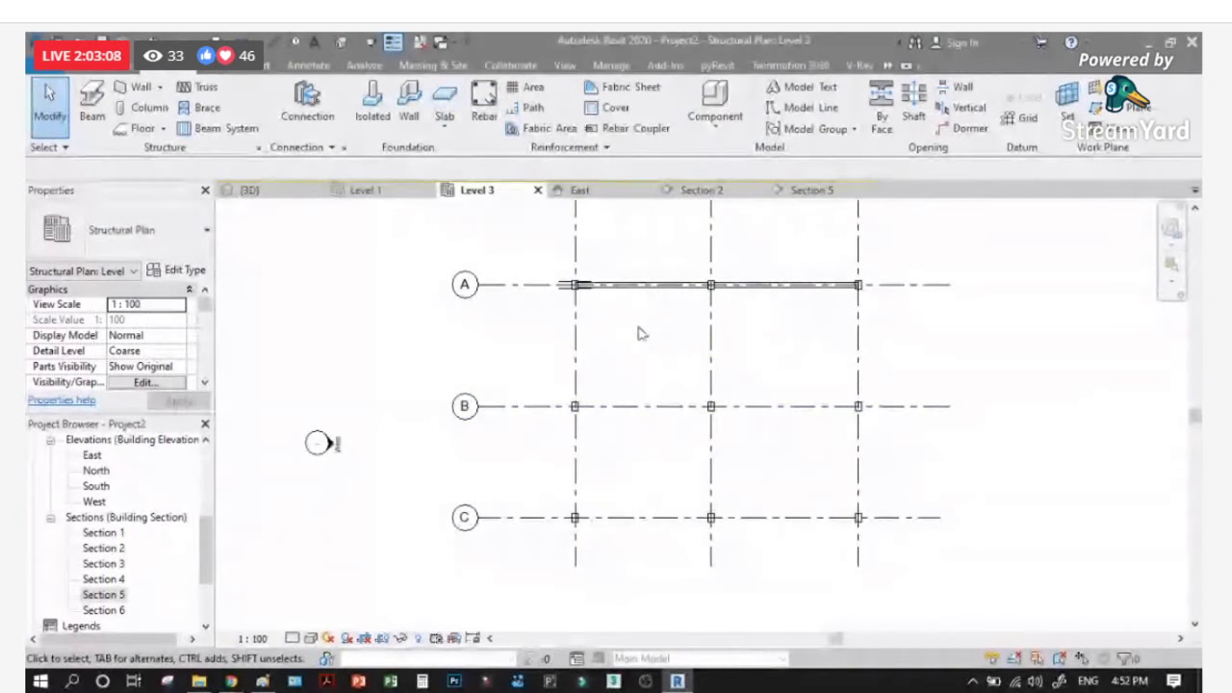
pyautogui.scroll(2, 571, 391)
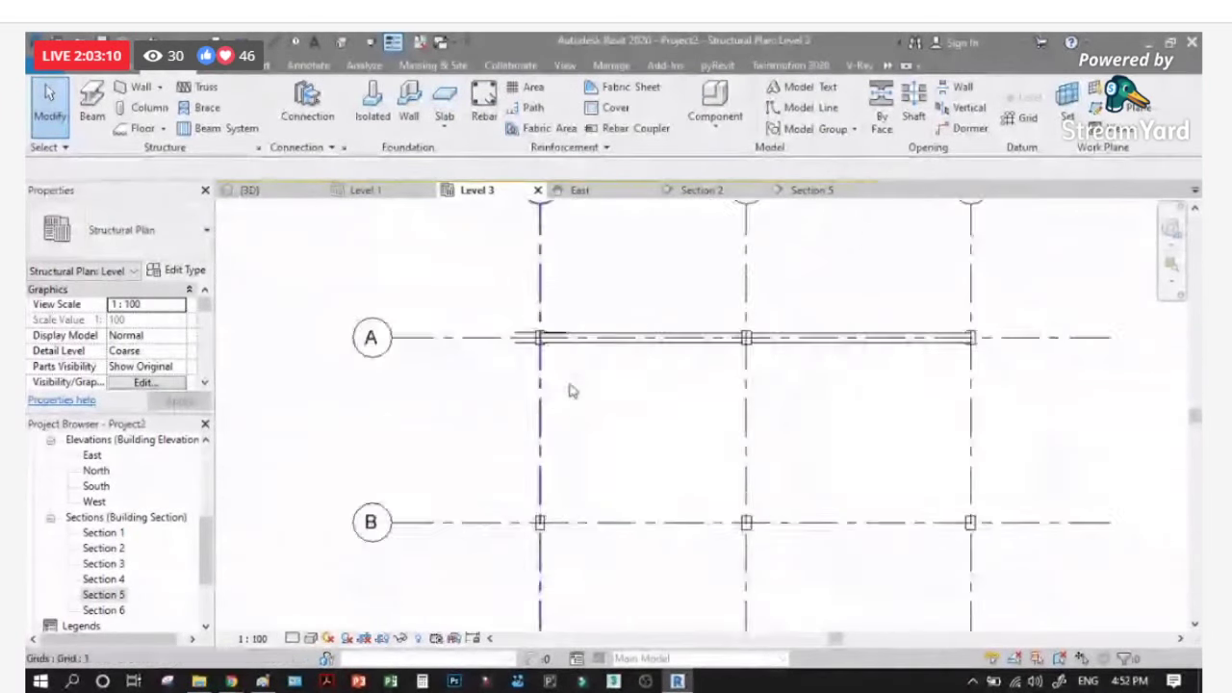
pyautogui.scroll(-2, 597, 317)
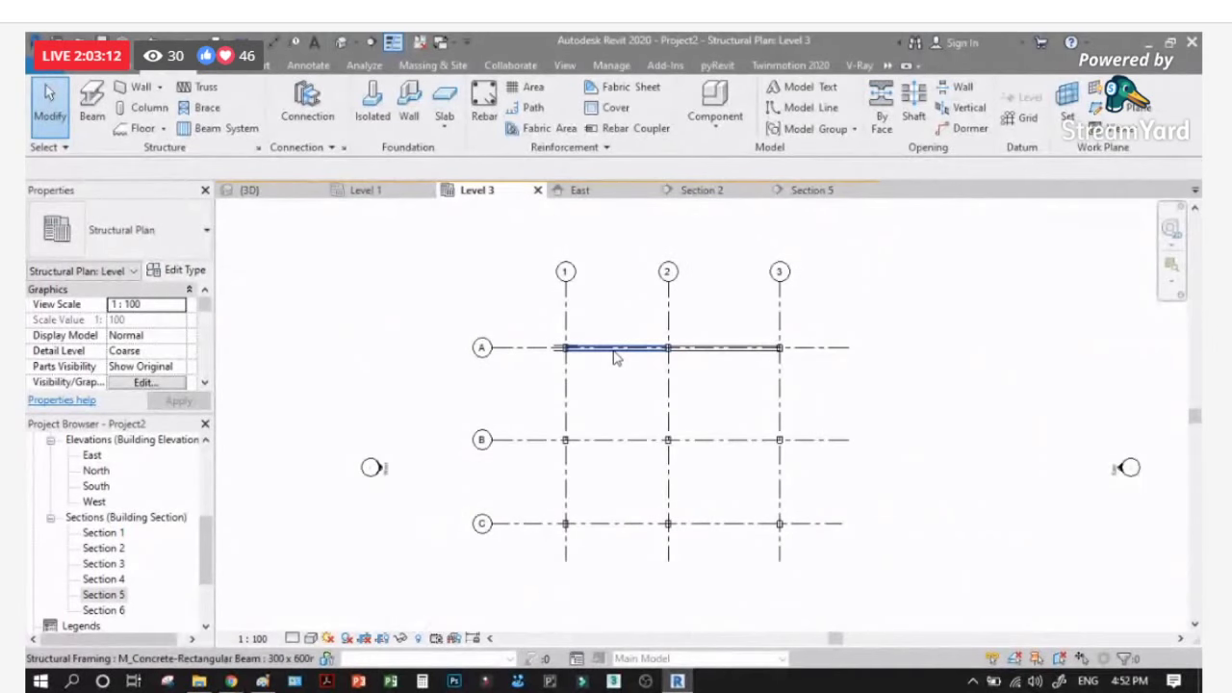
pyautogui.scroll(-1, 616, 358)
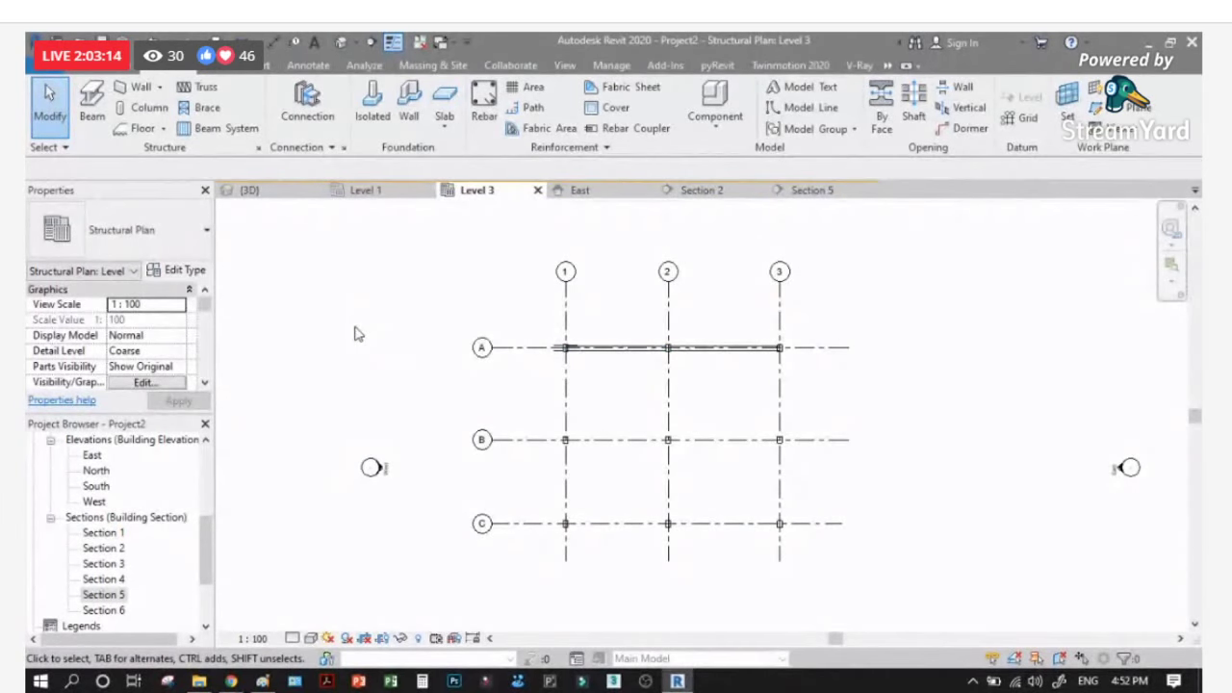
pyautogui.scroll(-1, 455, 375)
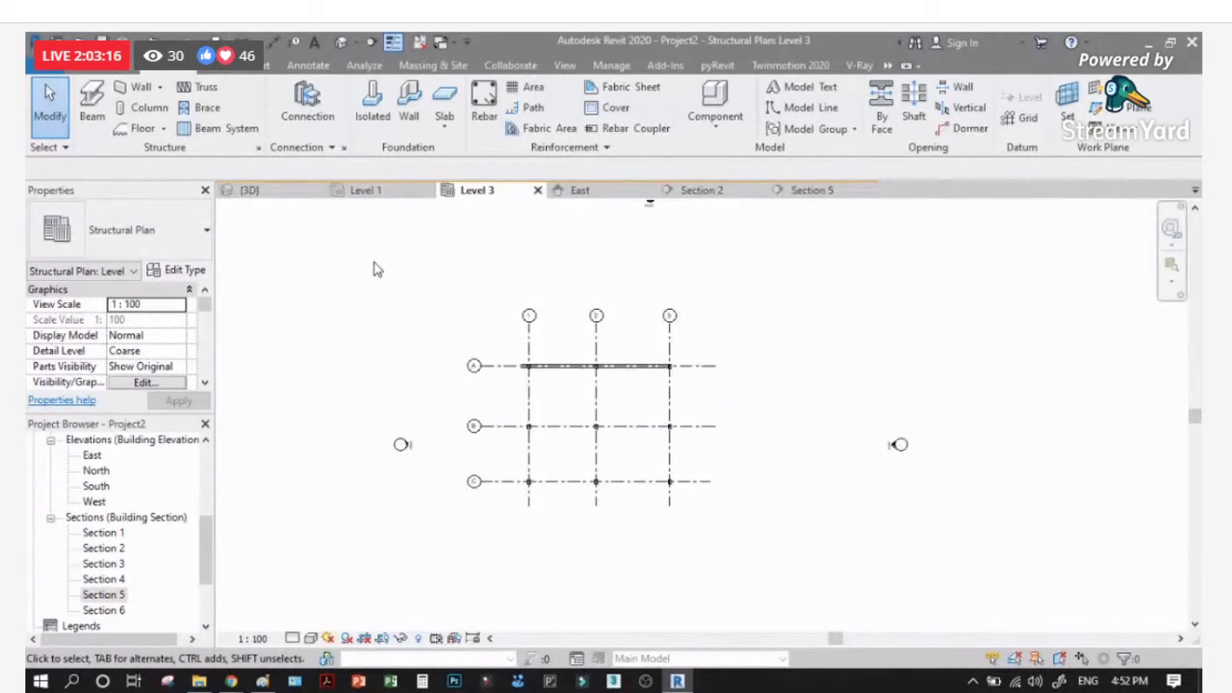
pyautogui.click(274, 190)
# Step: Zoom and orbit the 3D model, then show the Level 1 structural plan with its footings and columns
pyautogui.scroll(-1, 692, 431)
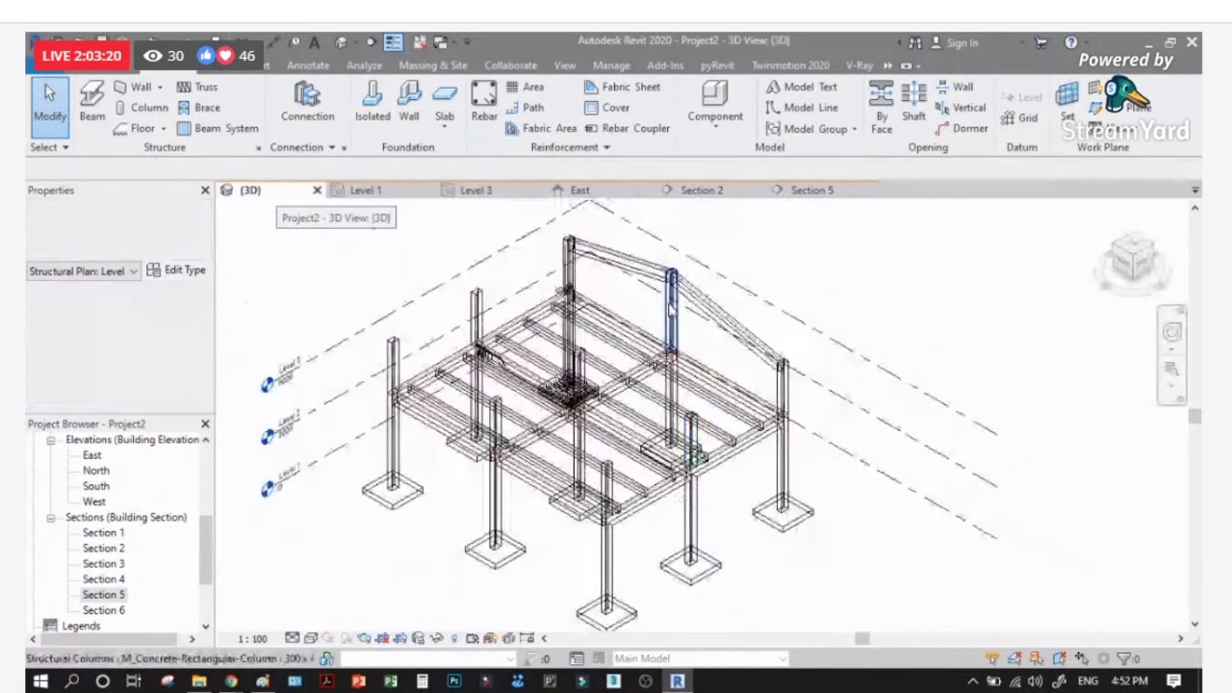
pyautogui.scroll(2, 671, 306)
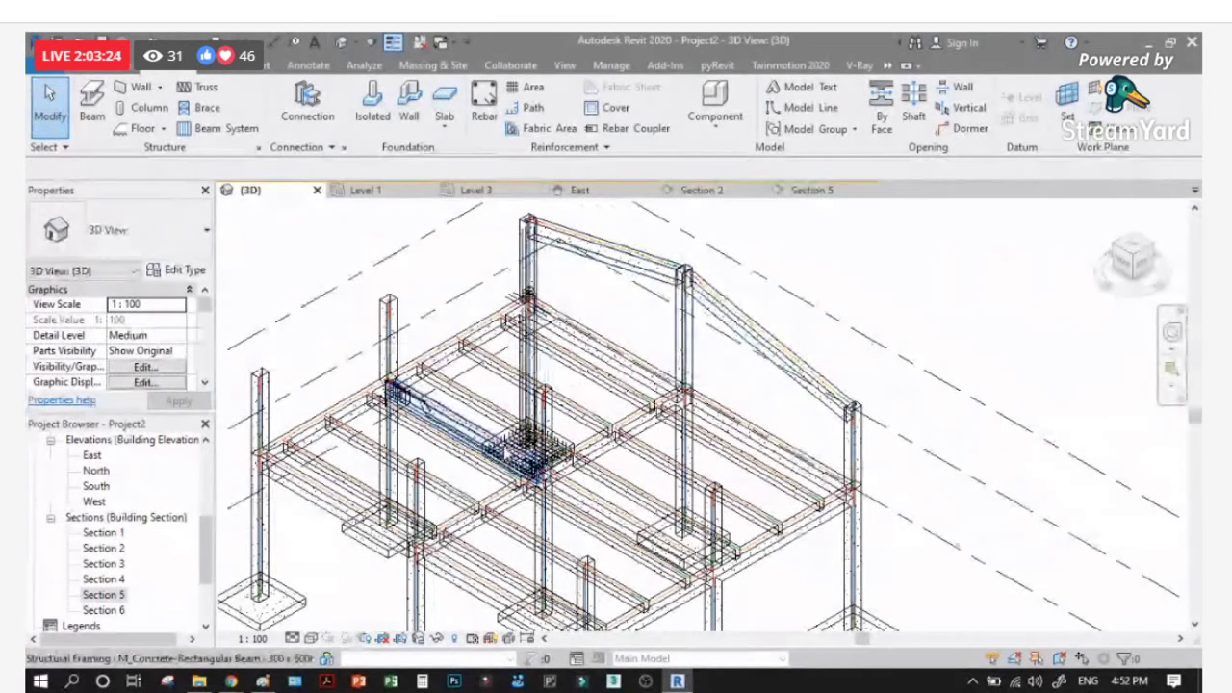
pyautogui.scroll(4, 339, 391)
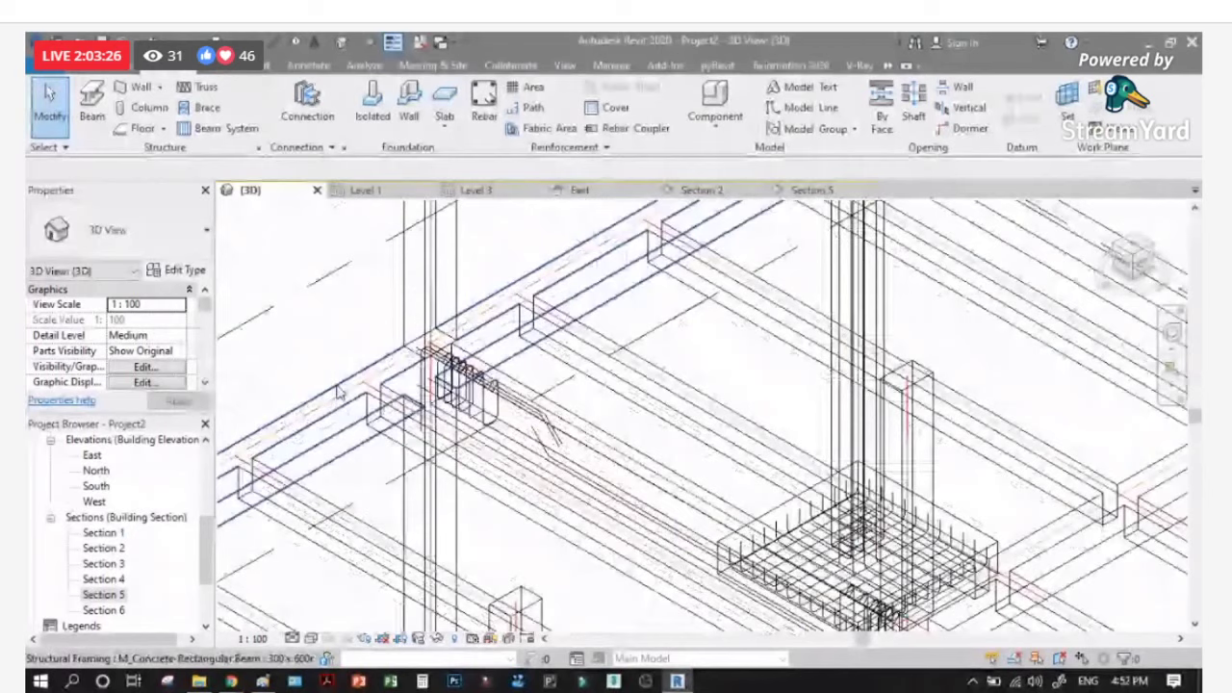
pyautogui.scroll(3, 457, 381)
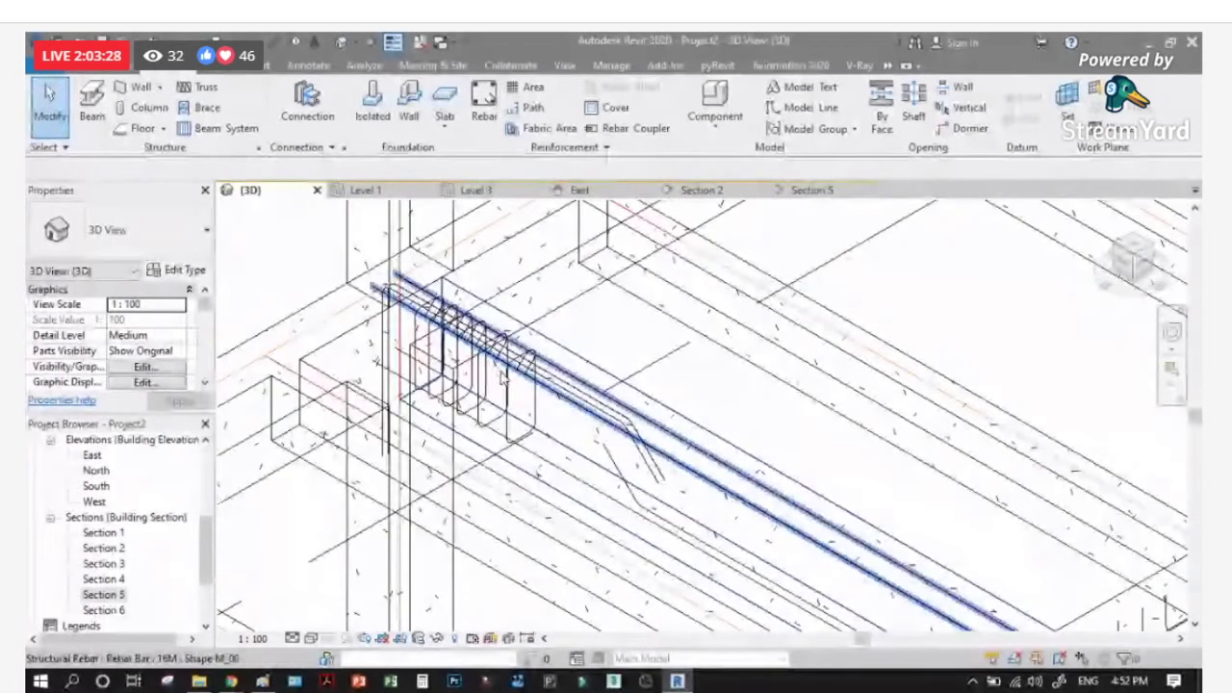
pyautogui.scroll(-2, 696, 407)
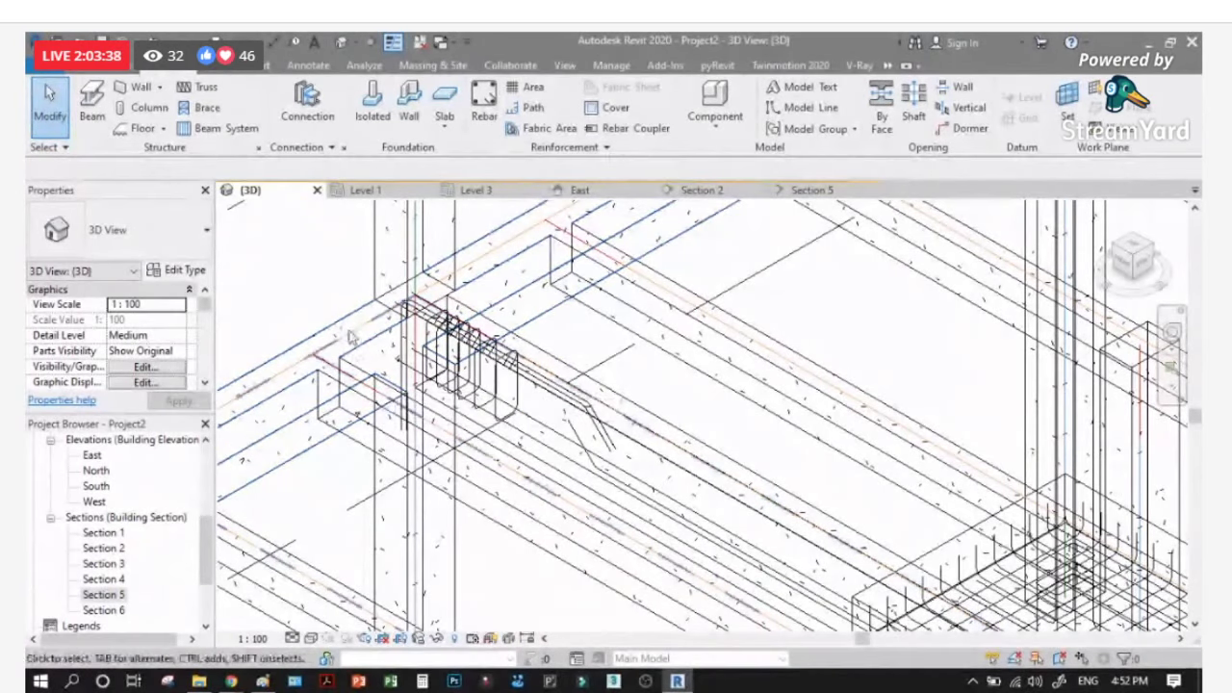
pyautogui.scroll(-3, 510, 471)
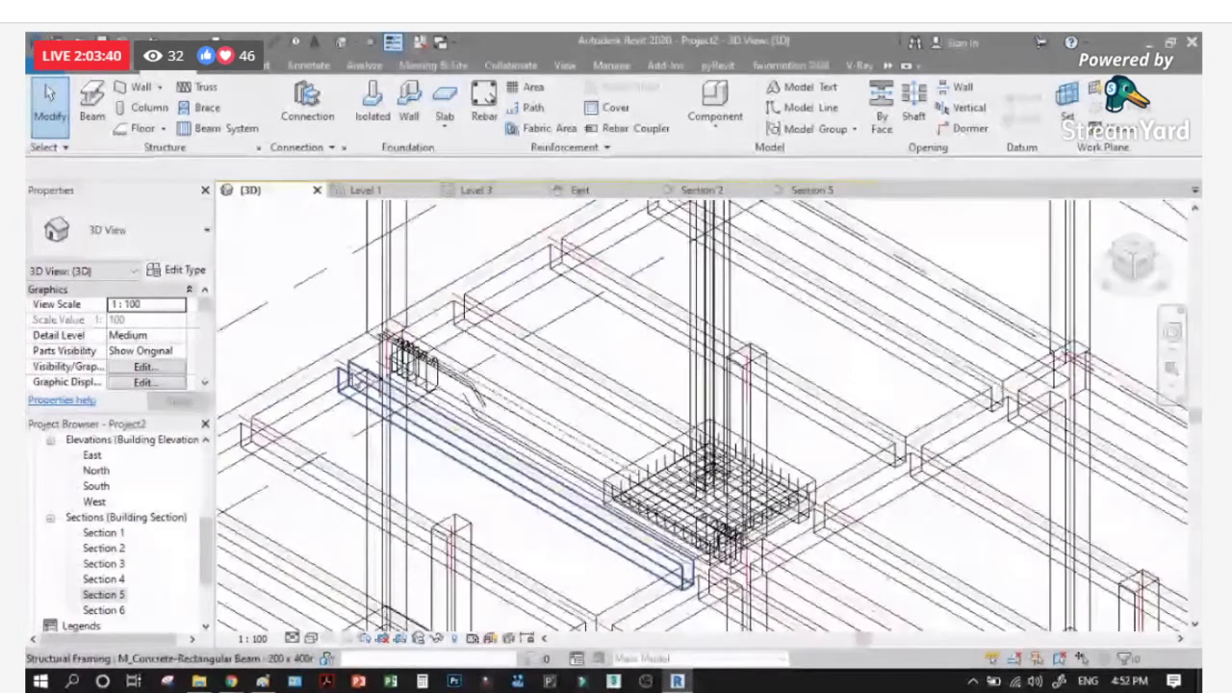
pyautogui.scroll(-5, 563, 435)
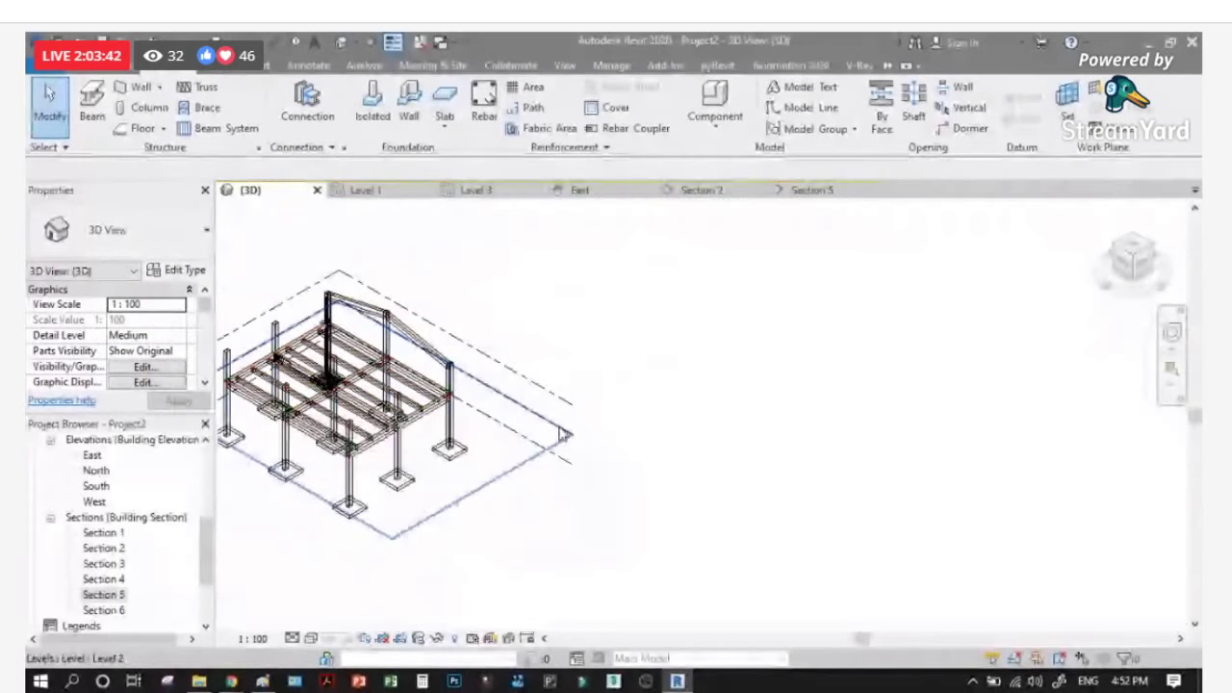
pyautogui.keyDown('shift'); pyautogui.moveTo(563, 435); pyautogui.dragTo(729, 406, button='middle'); pyautogui.keyUp('shift')
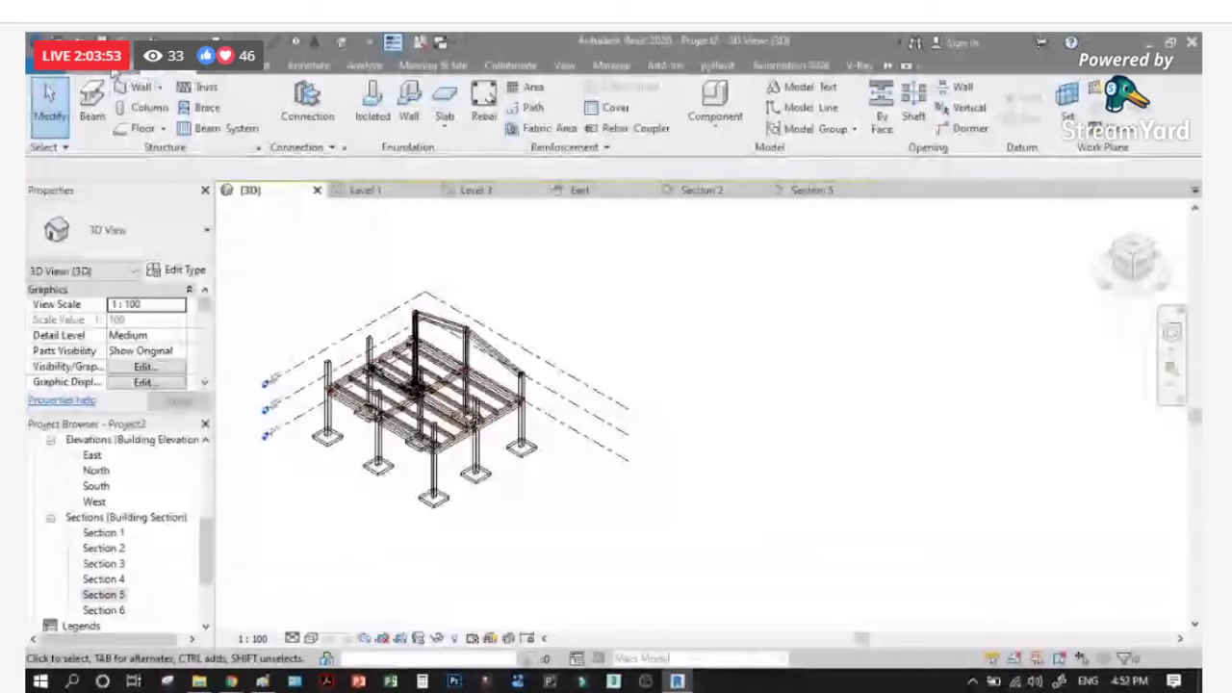
pyautogui.click(371, 191)
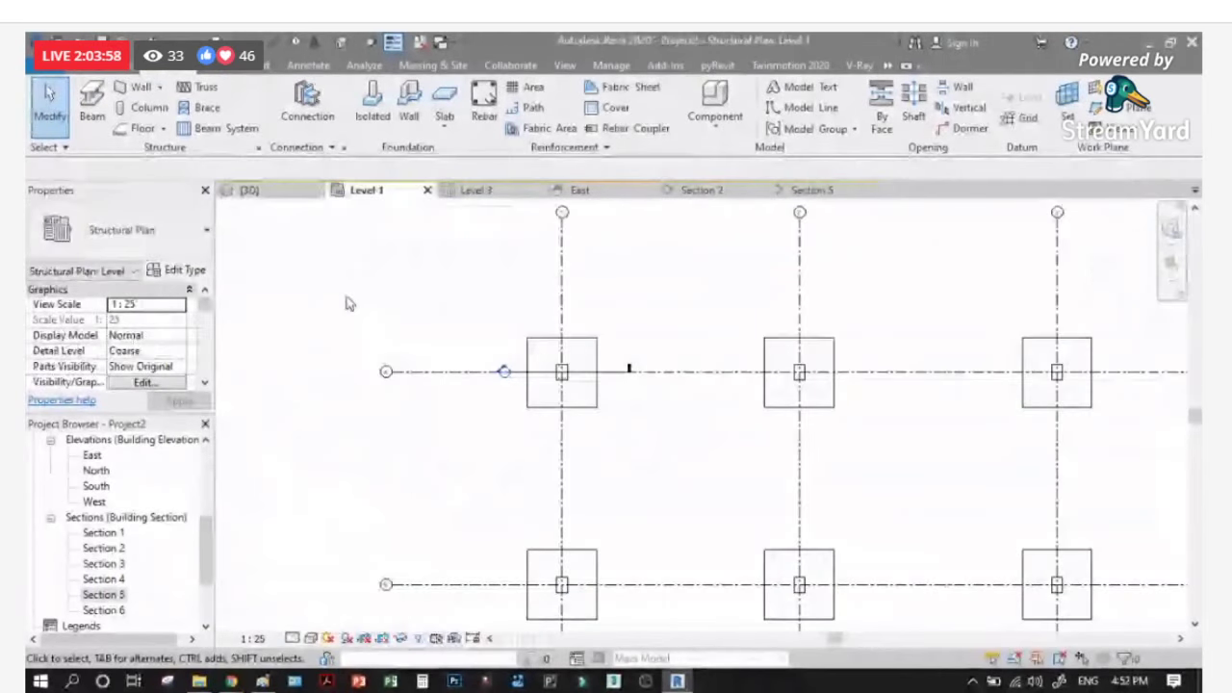
pyautogui.scroll(-2, 905, 459)
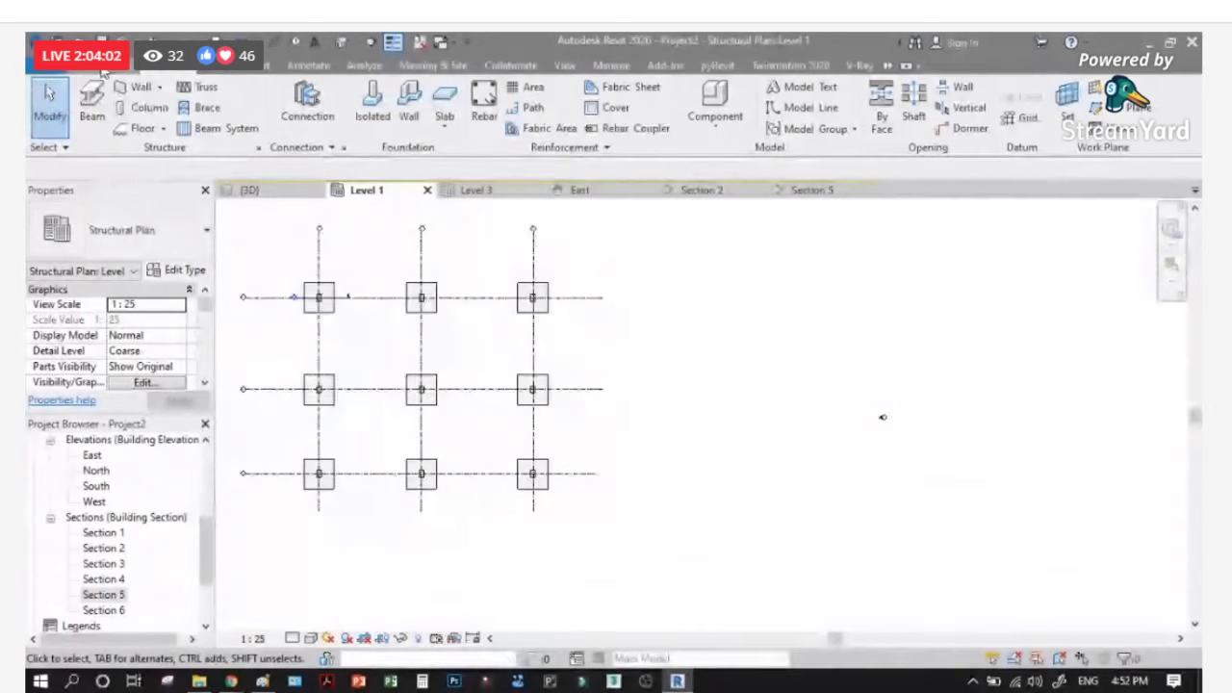
pyautogui.scroll(1, 151, 104)
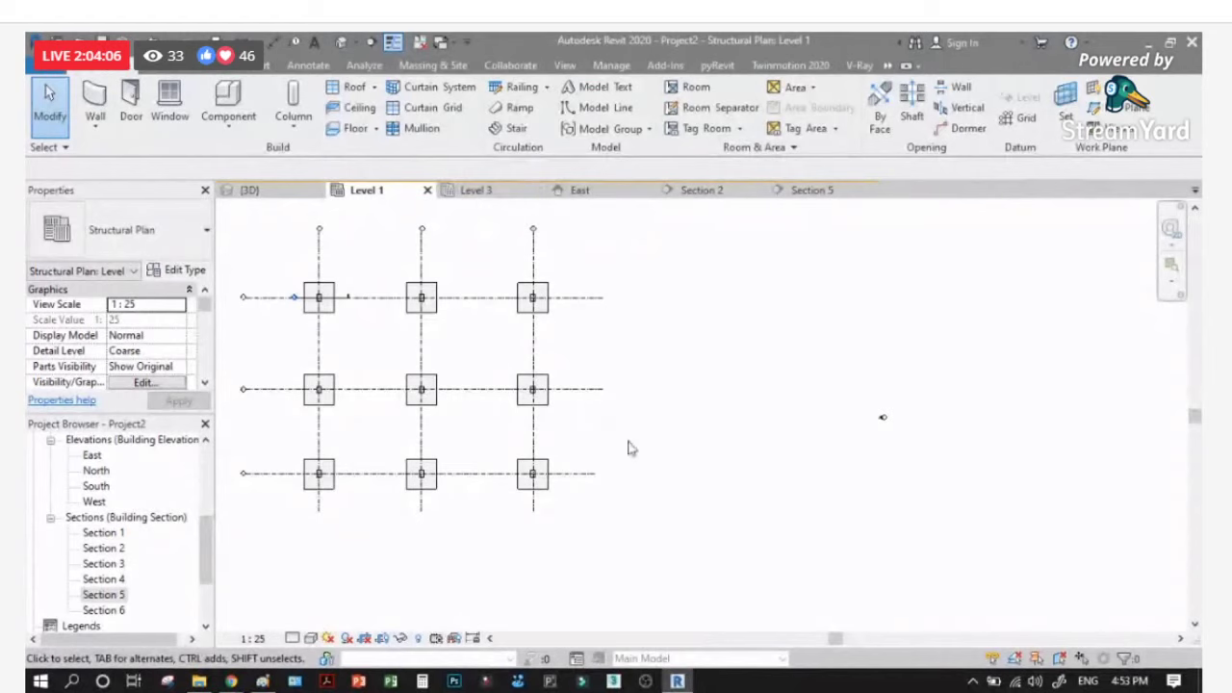
# Step: Draw a straight 1000-wide stair run from Level 1 to Level 2 on the Level 1 plan
pyautogui.scroll(1, 654, 462)
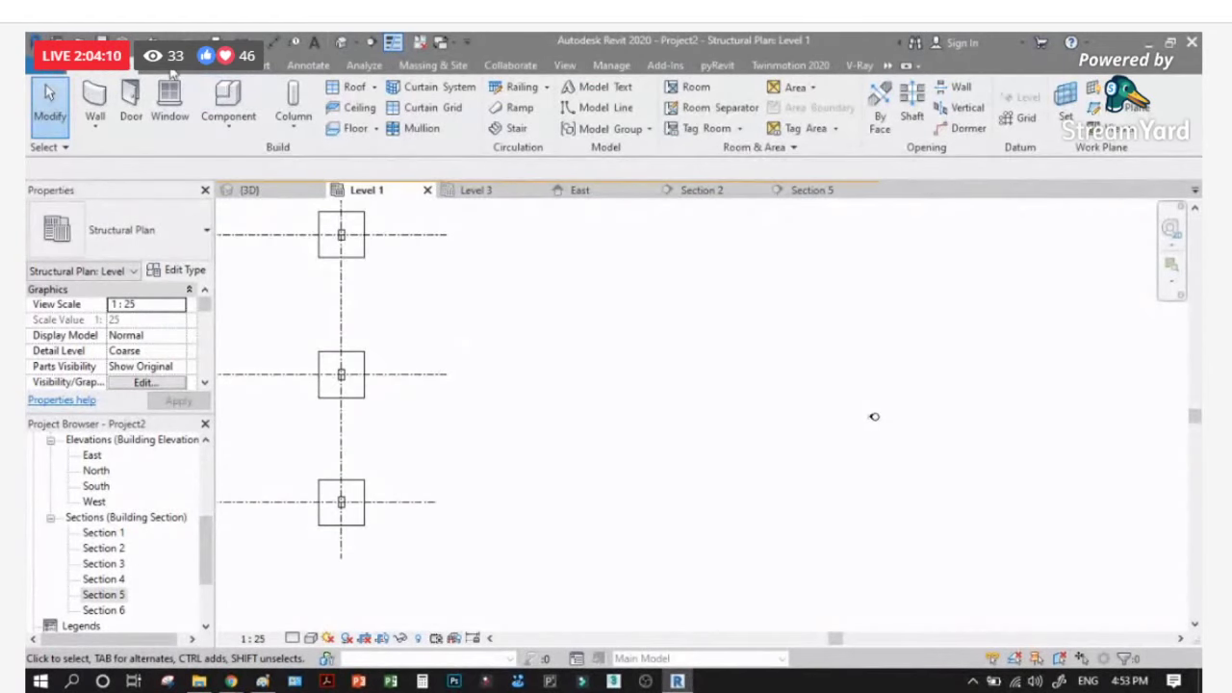
pyautogui.click(510, 128)
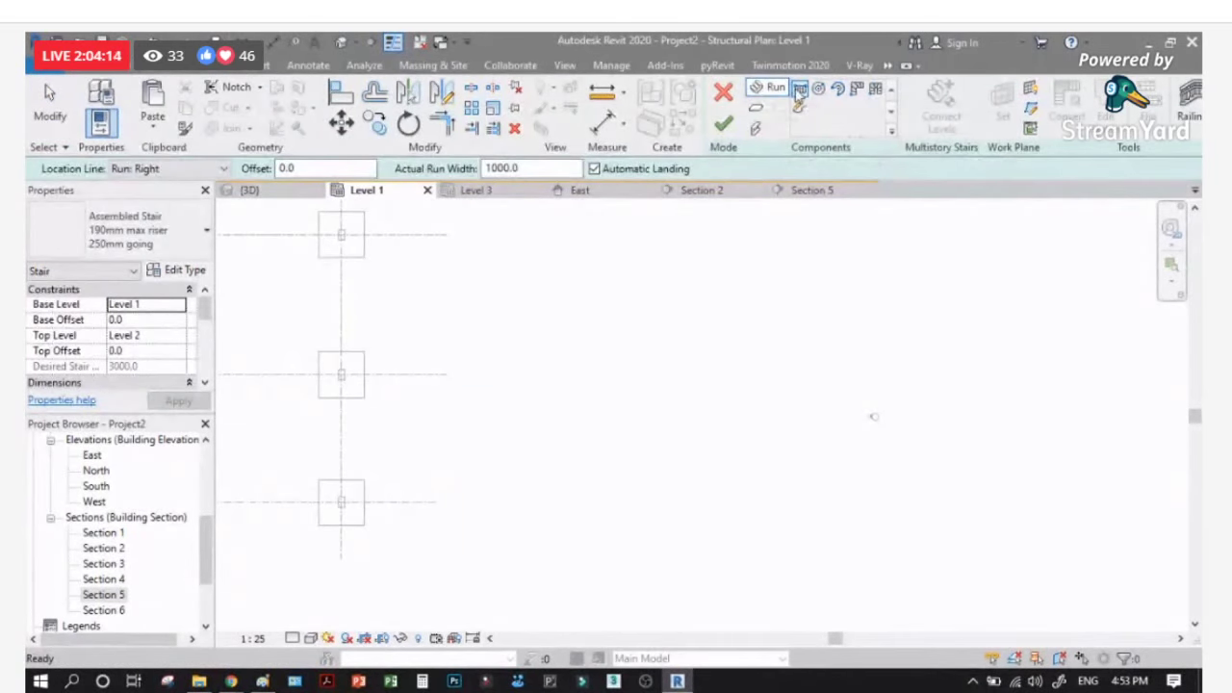
pyautogui.click(799, 89)
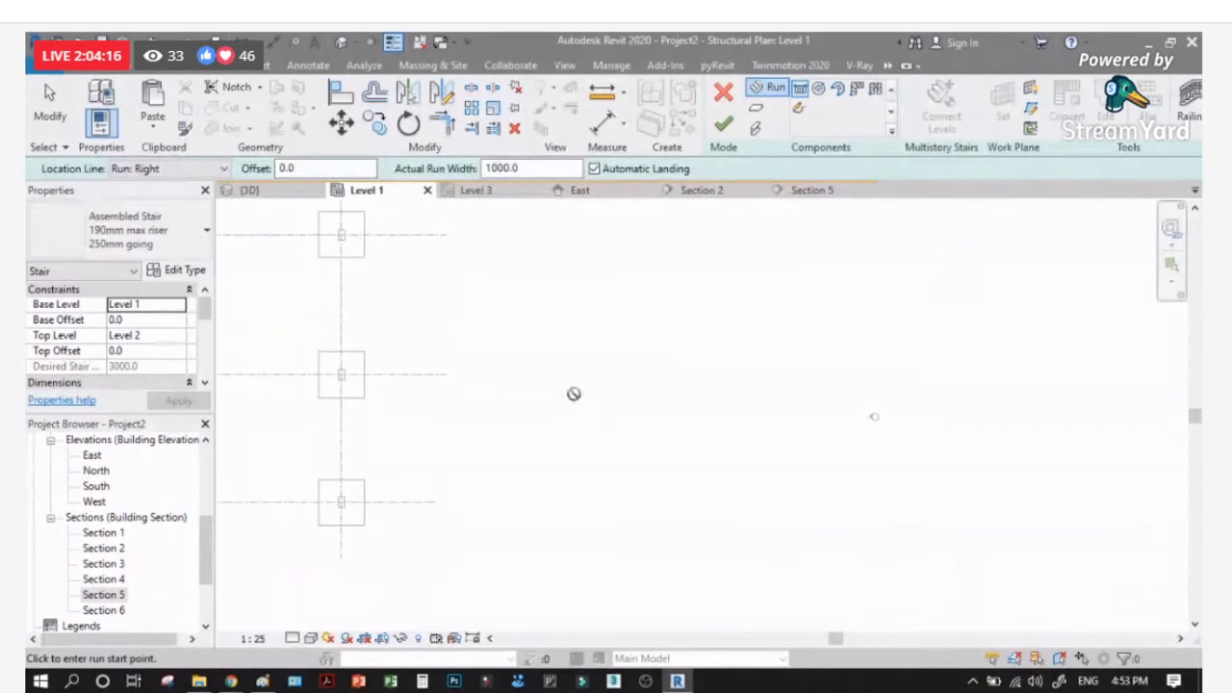
pyautogui.click(573, 393)
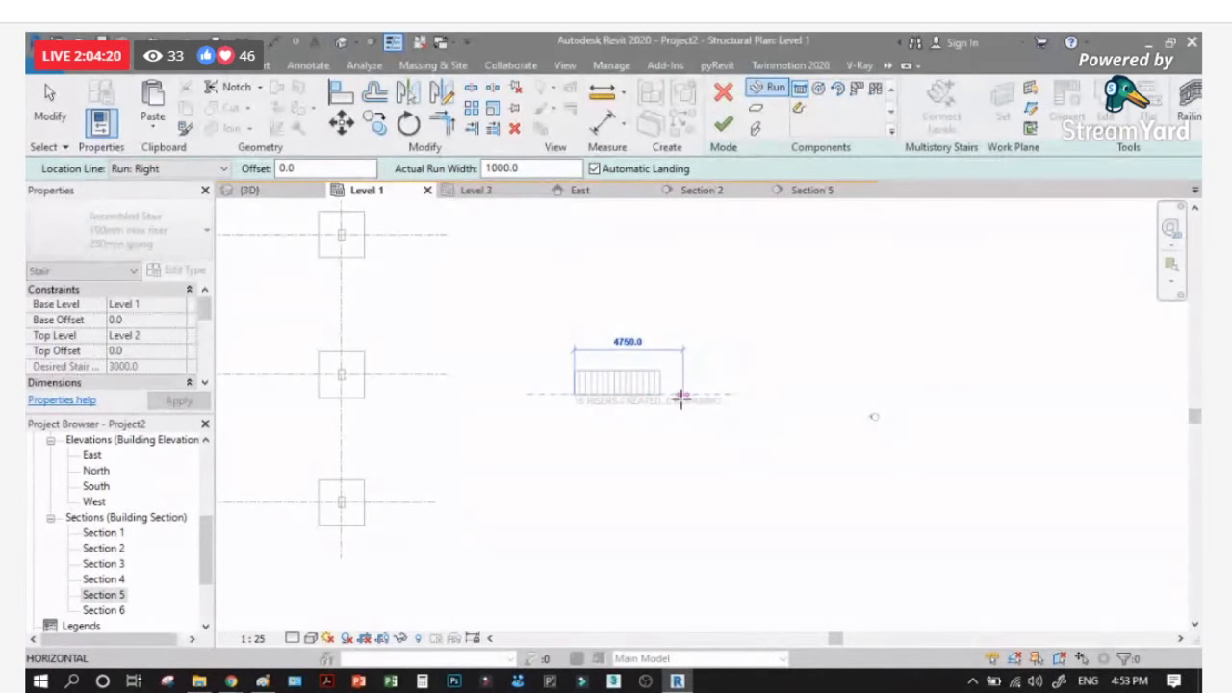
pyautogui.click(682, 397)
pyautogui.click(724, 125)
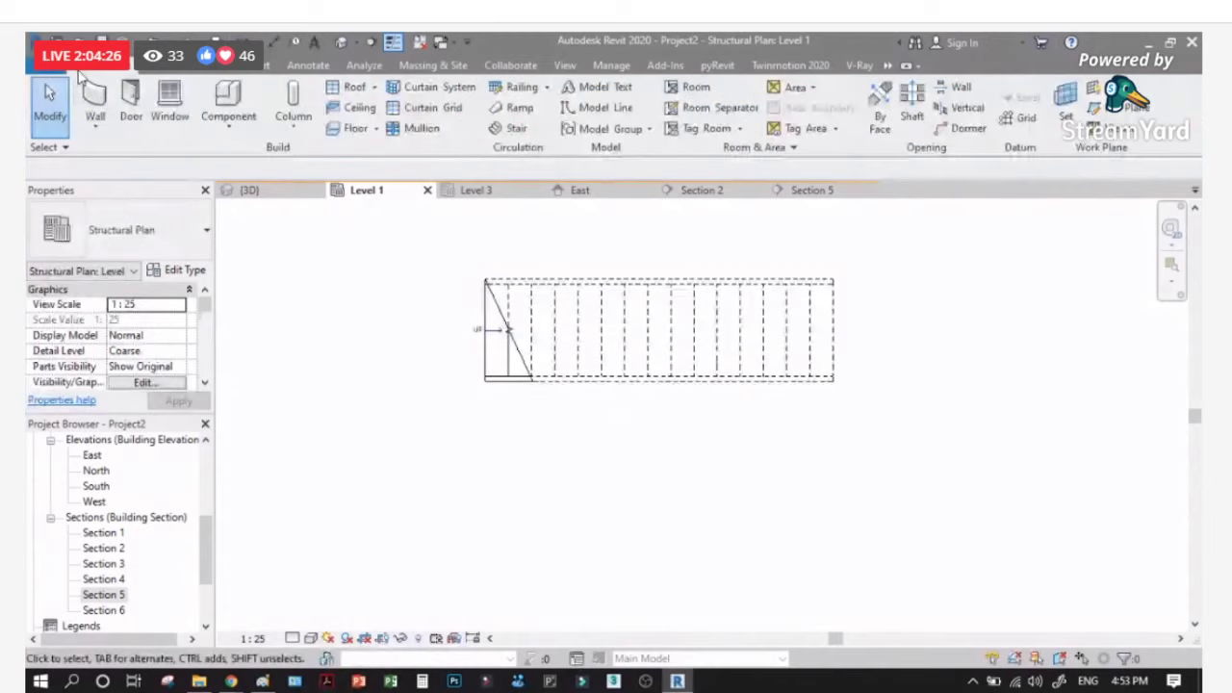
pyautogui.scroll(-9, 87, 87)
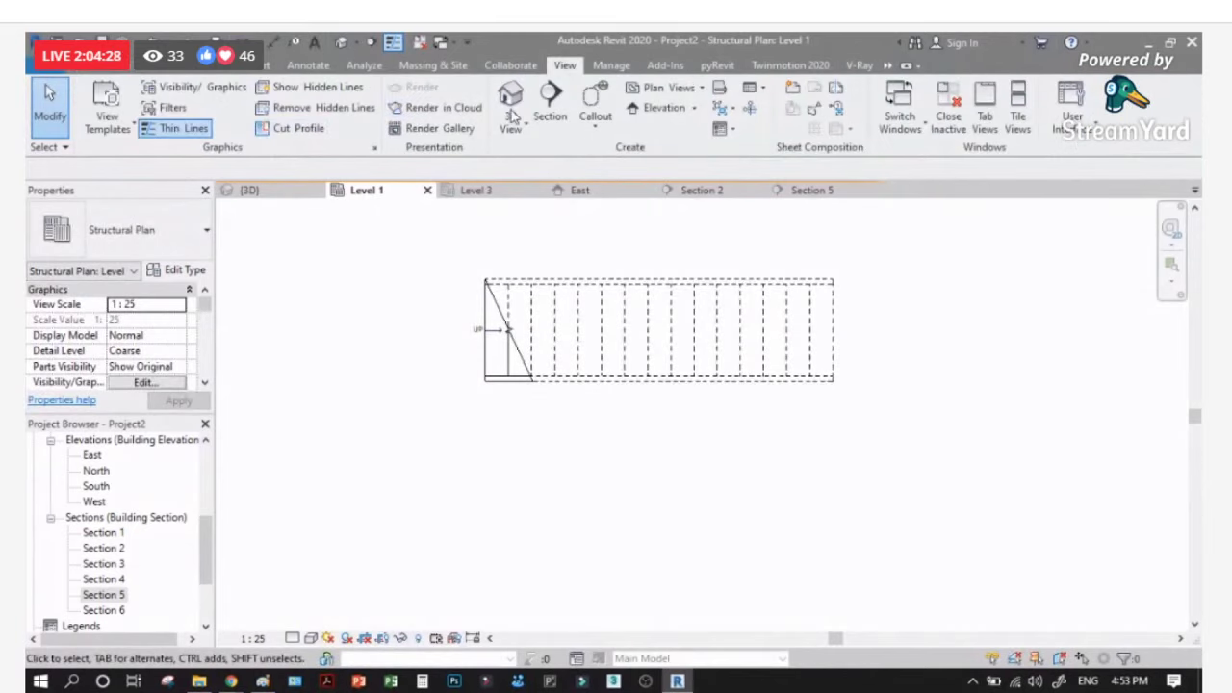
# Step: Draw a section line lengthwise through the stair with SE and open the new Section 7 view
pyautogui.scroll(-6, 554, 116)
pyautogui.press('s')
pyautogui.press('e')
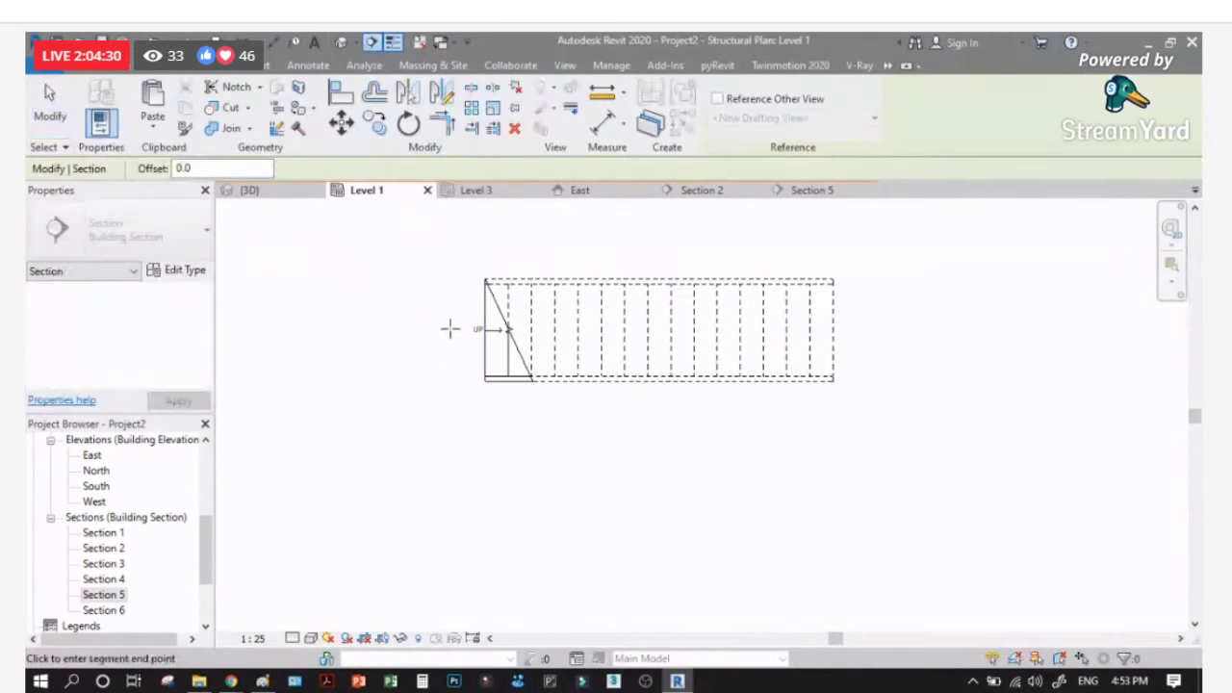
pyautogui.click(430, 326)
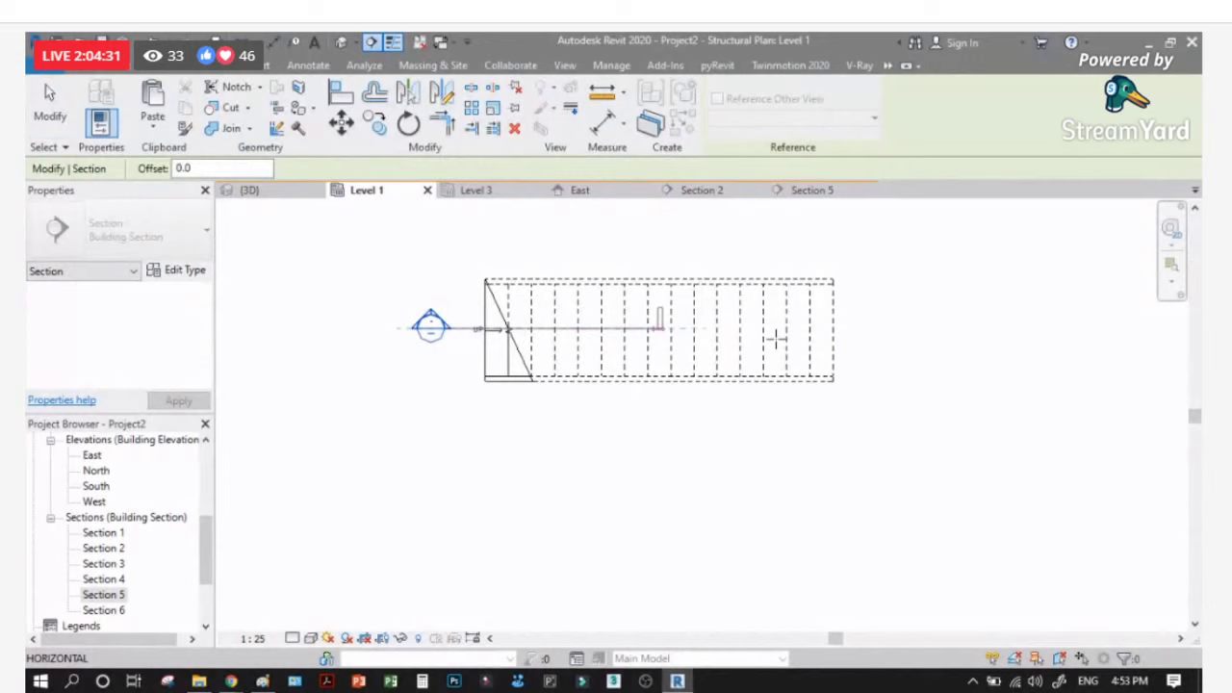
pyautogui.click(853, 339)
pyautogui.press('Escape')
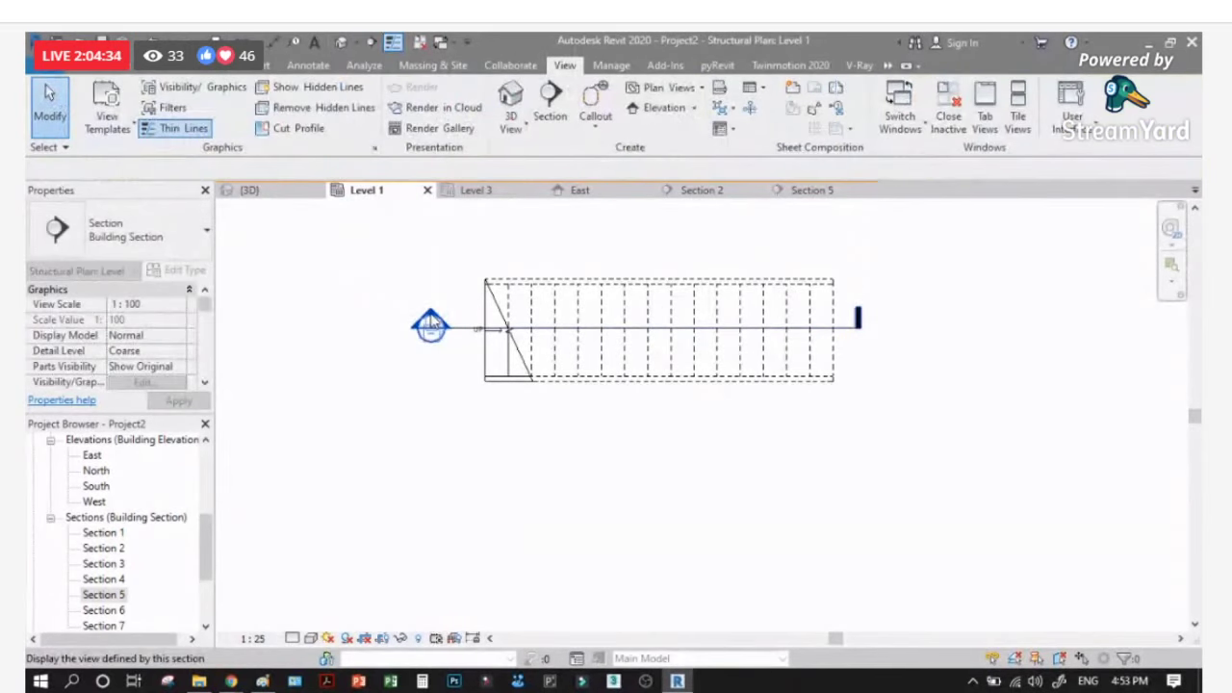
pyautogui.doubleClick(430, 325)
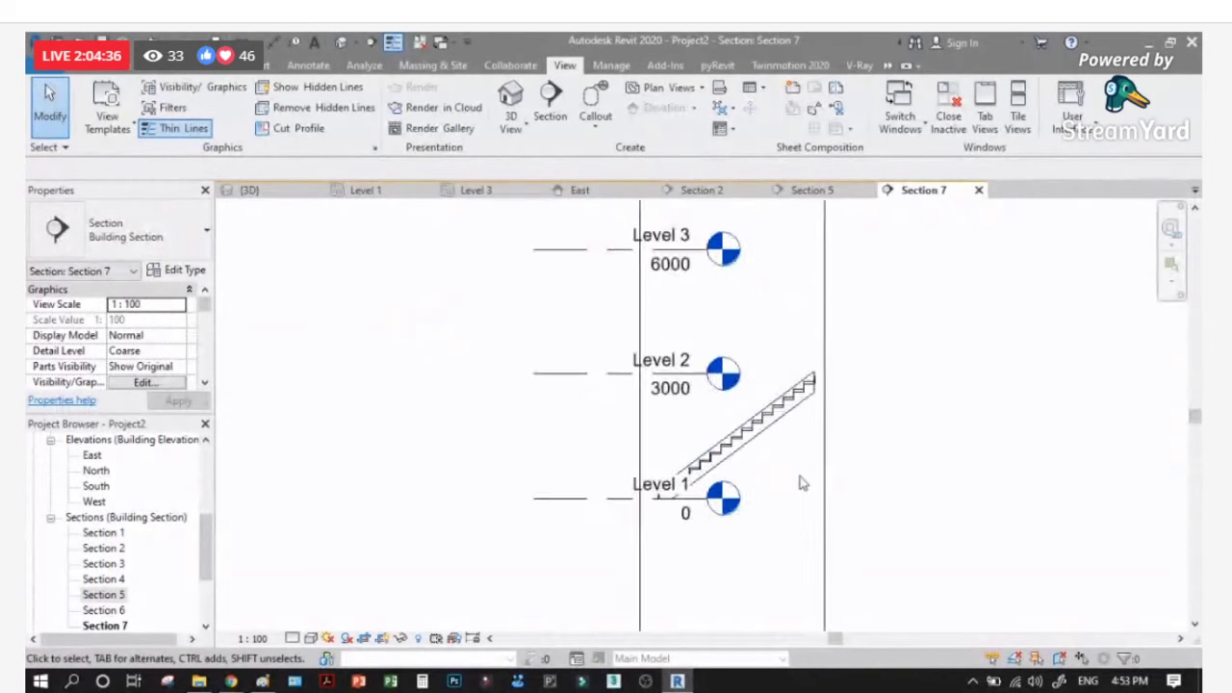
# Step: Trim the Section 7 crop region to exclude Level 3 and set the view scale to 1:20
pyautogui.scroll(2, 803, 483)
pyautogui.click(616, 478)
pyautogui.scroll(-3, 612, 480)
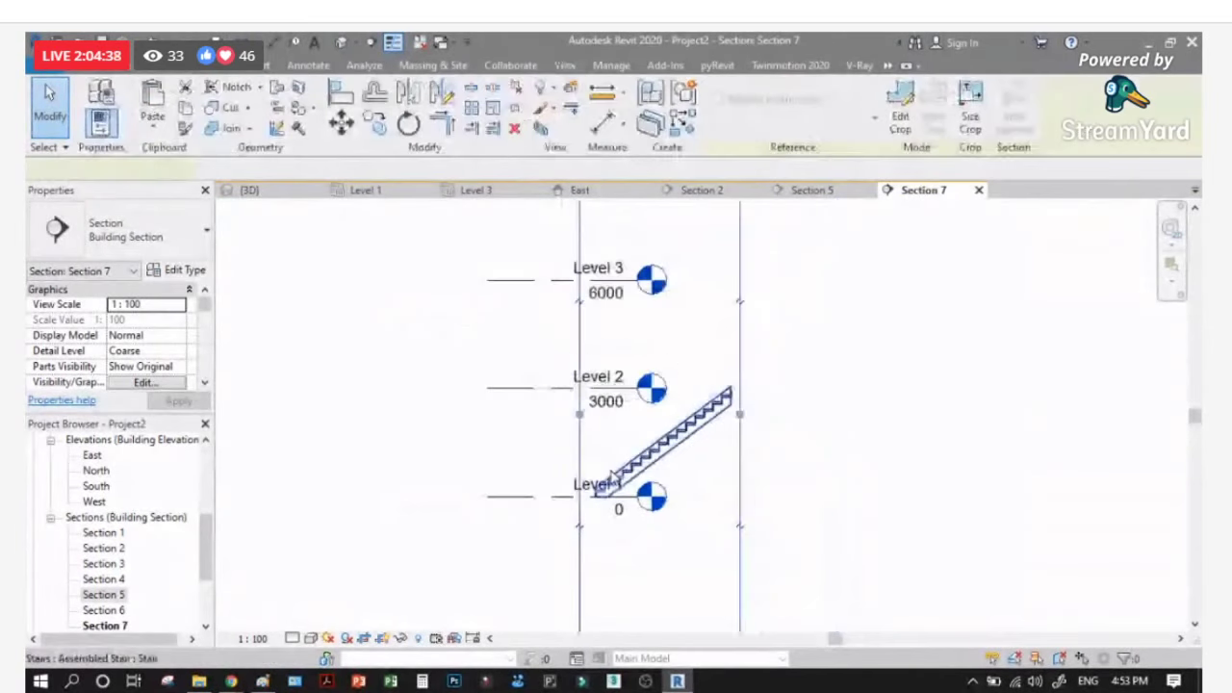
pyautogui.click(738, 486)
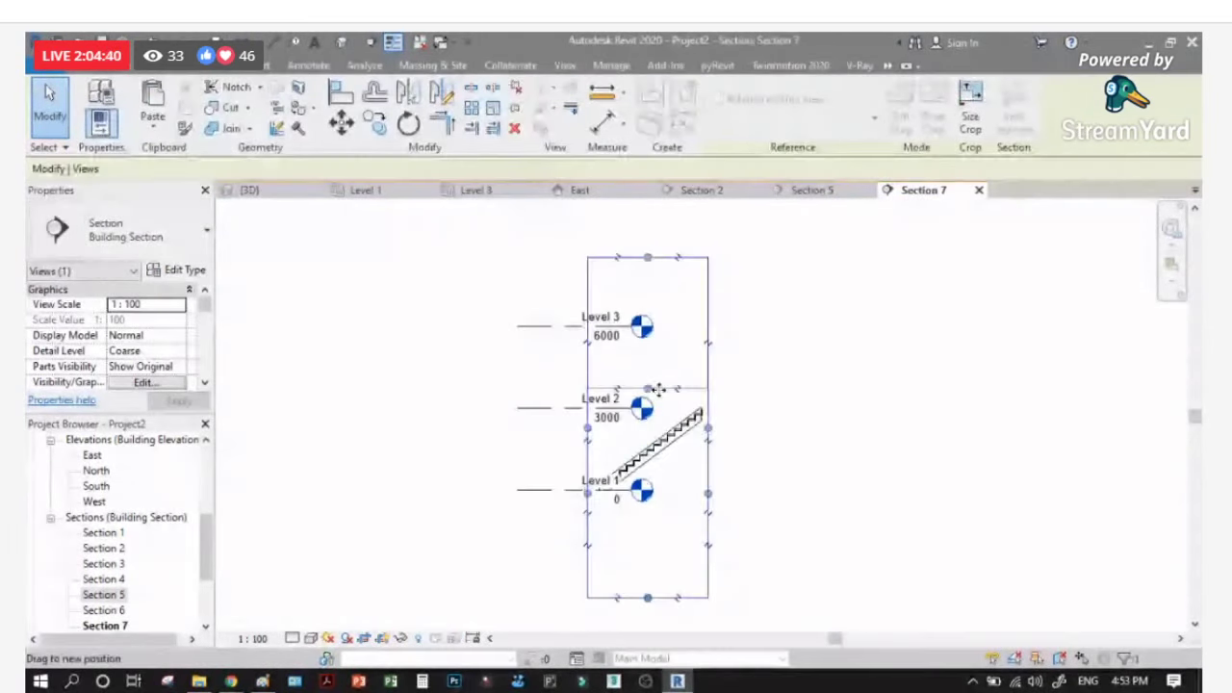
pyautogui.scroll(2, 656, 589)
pyautogui.moveTo(643, 605); pyautogui.dragTo(647, 461)
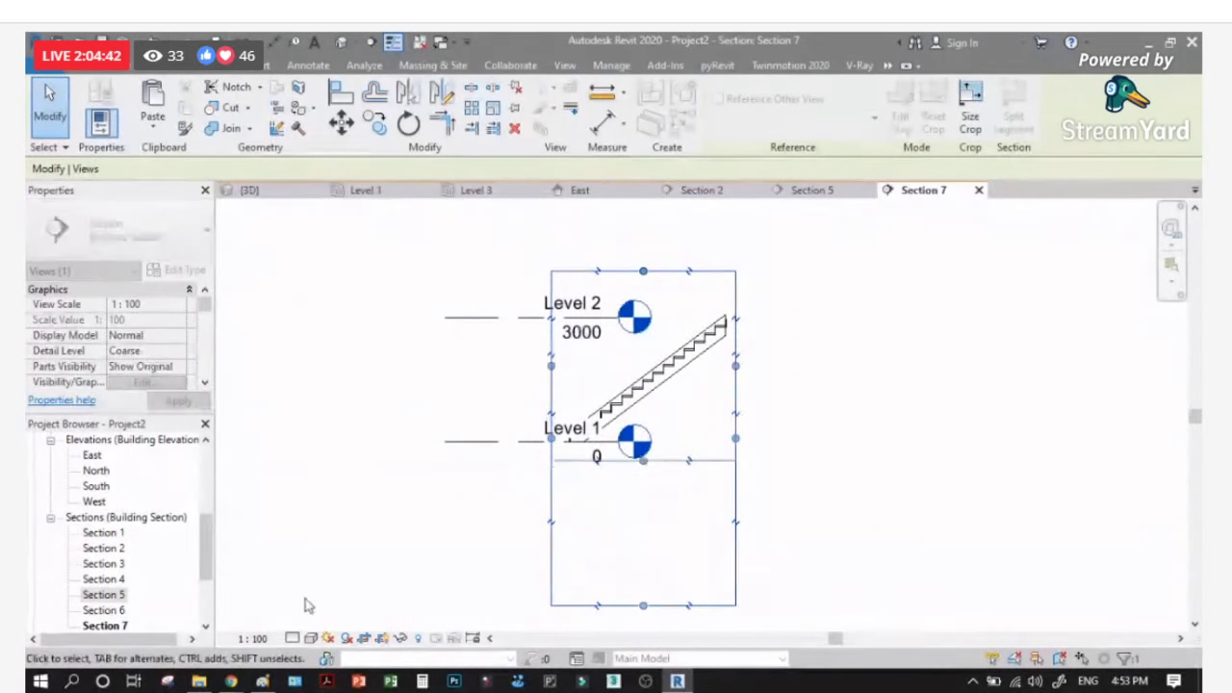
pyautogui.click(253, 638)
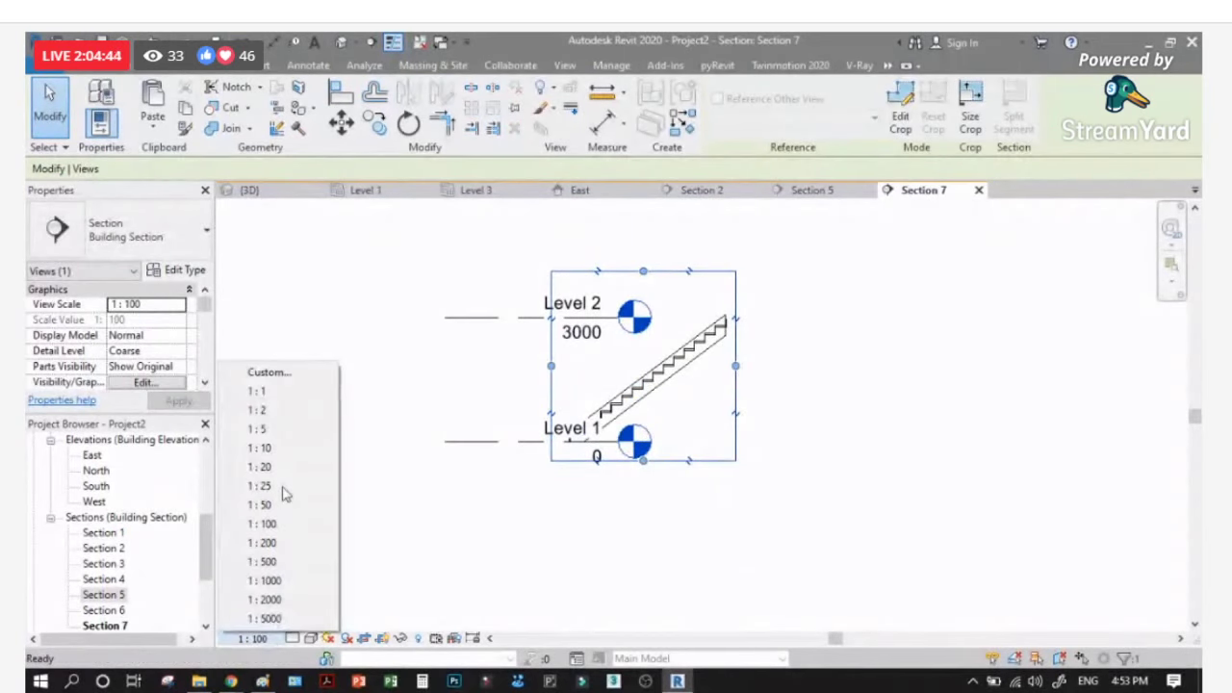
pyautogui.click(260, 467)
pyautogui.scroll(3, 723, 390)
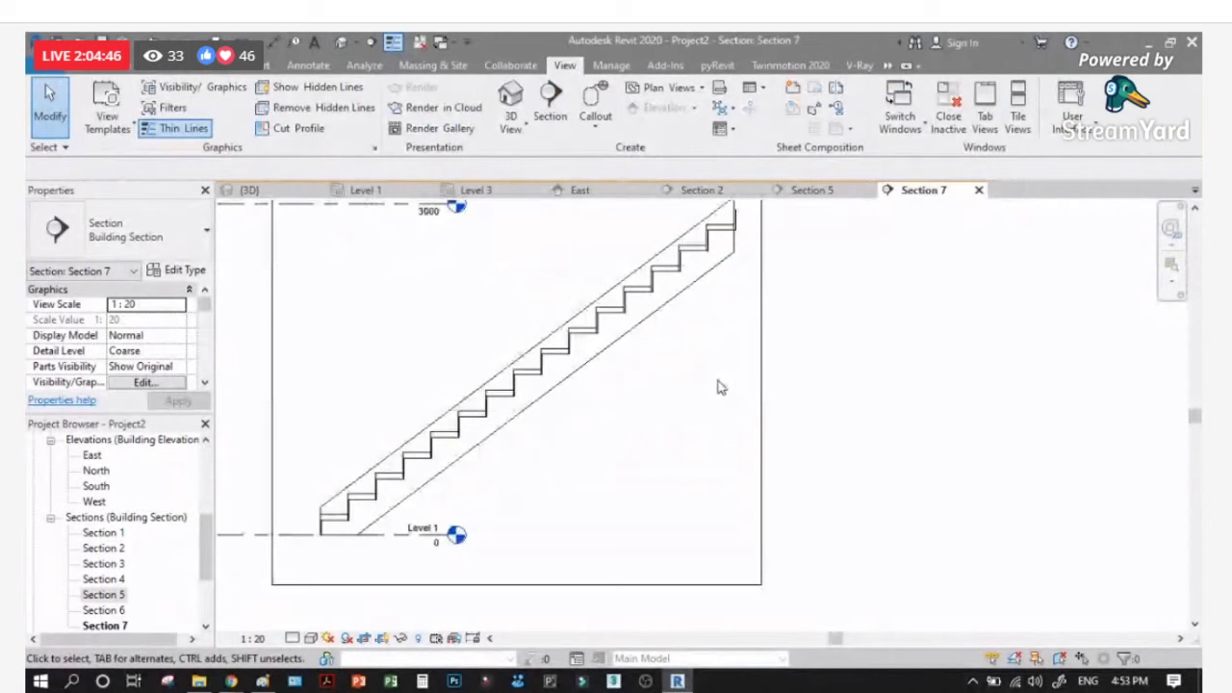
# Step: Change the stair's type to Cast-In-Place Stair: Monolithic Stair
pyautogui.click(616, 348)
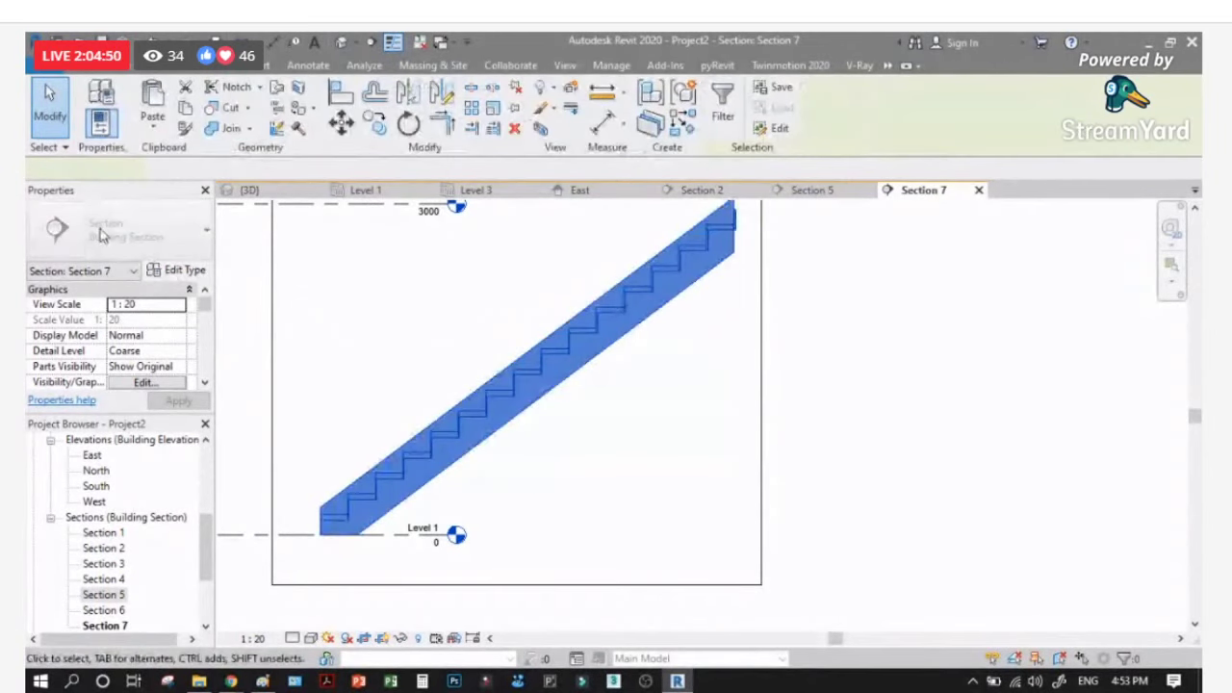
pyautogui.click(551, 359)
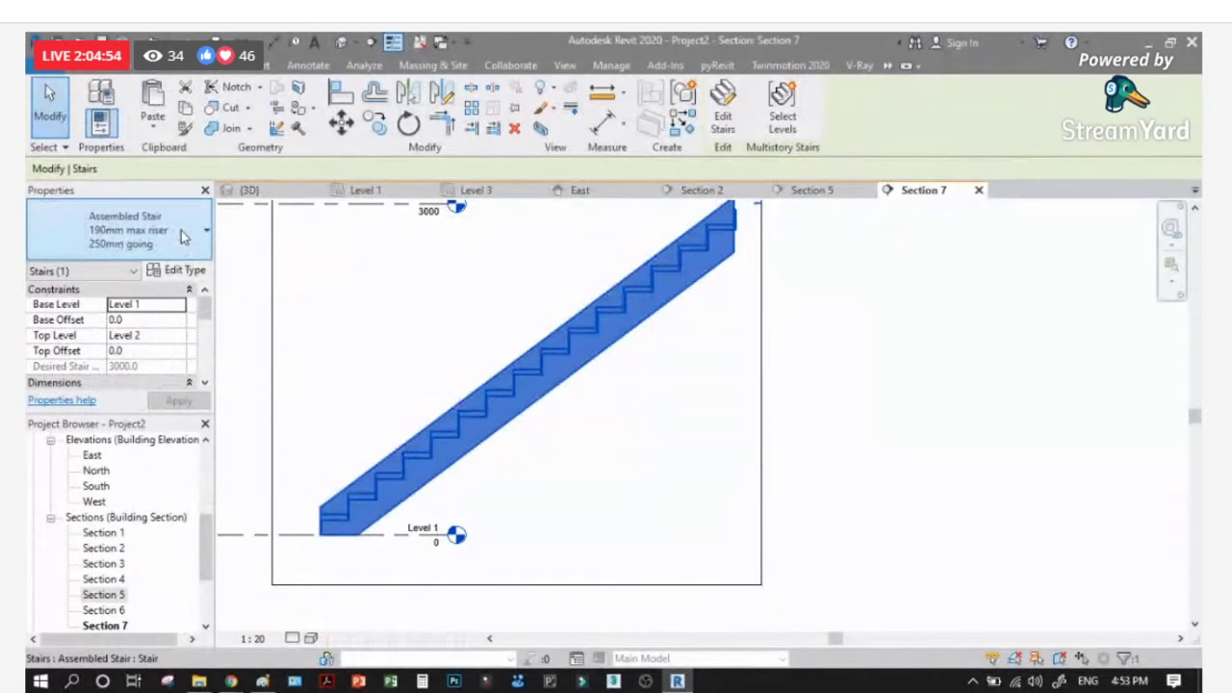
pyautogui.click(183, 236)
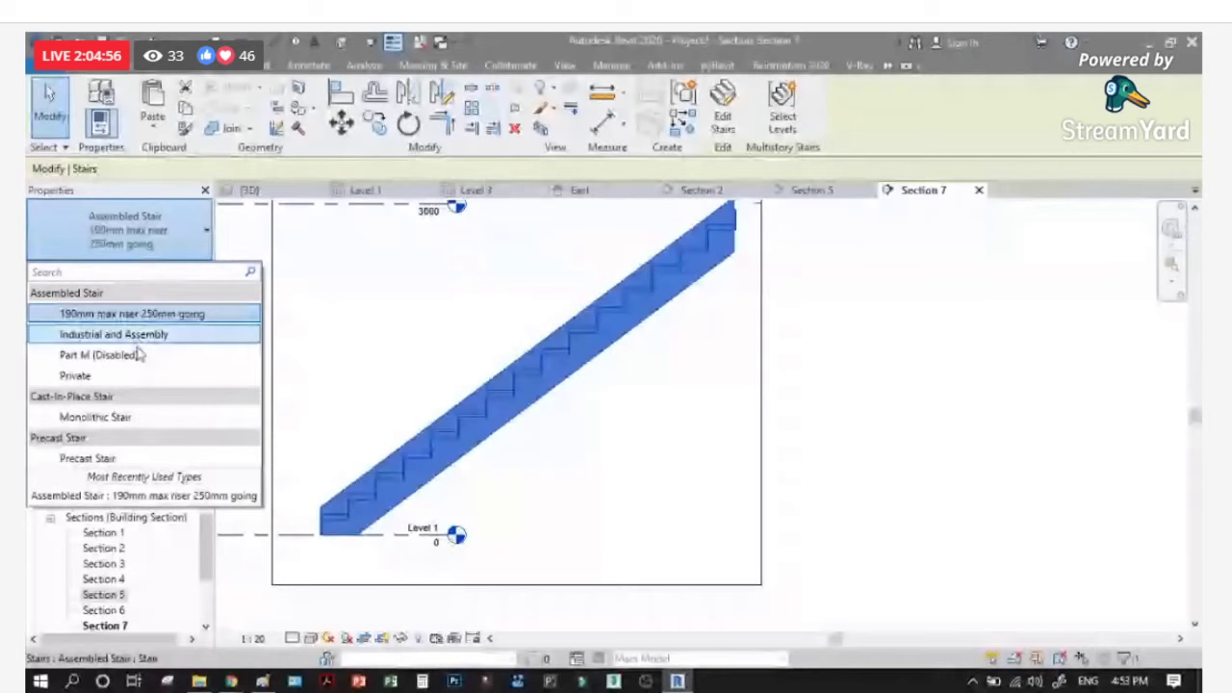
pyautogui.click(96, 417)
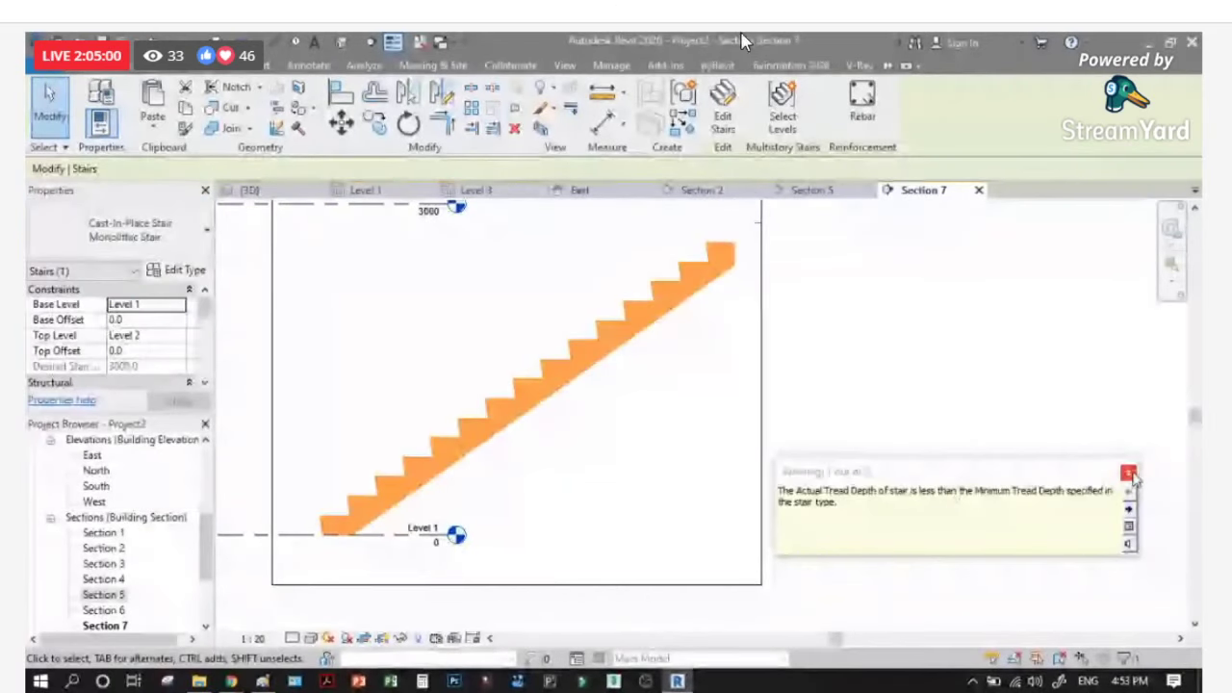
pyautogui.scroll(-2, 813, 344)
# Step: Widen the Section 7 crop boundary outward on both the right and left sides
pyautogui.click(813, 344)
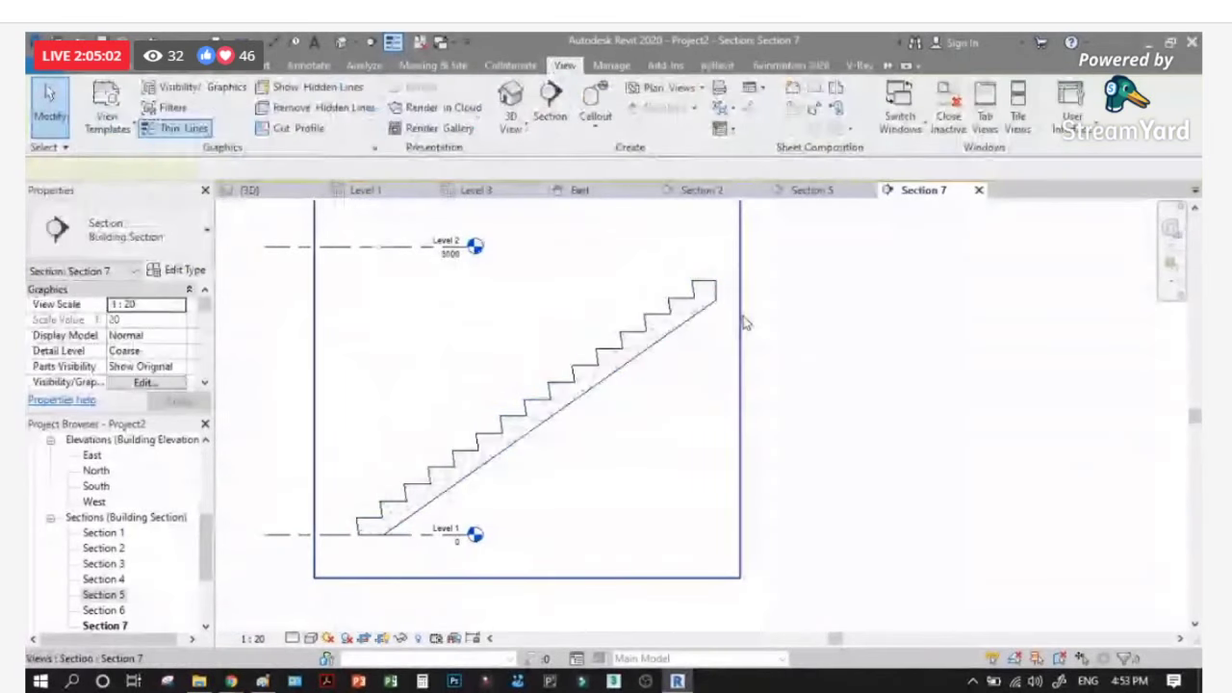
pyautogui.click(742, 323)
pyautogui.moveTo(740, 359); pyautogui.dragTo(826, 359)
pyautogui.click(619, 456)
pyautogui.scroll(3, 530, 462)
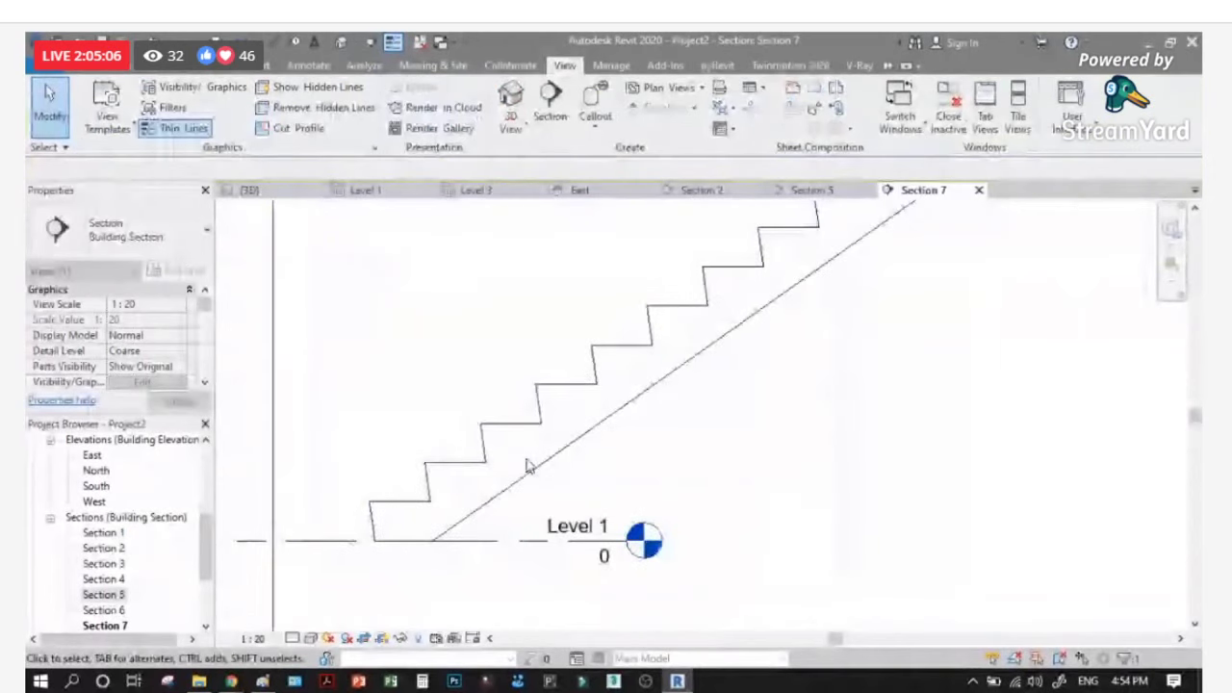
pyautogui.scroll(-4, 577, 448)
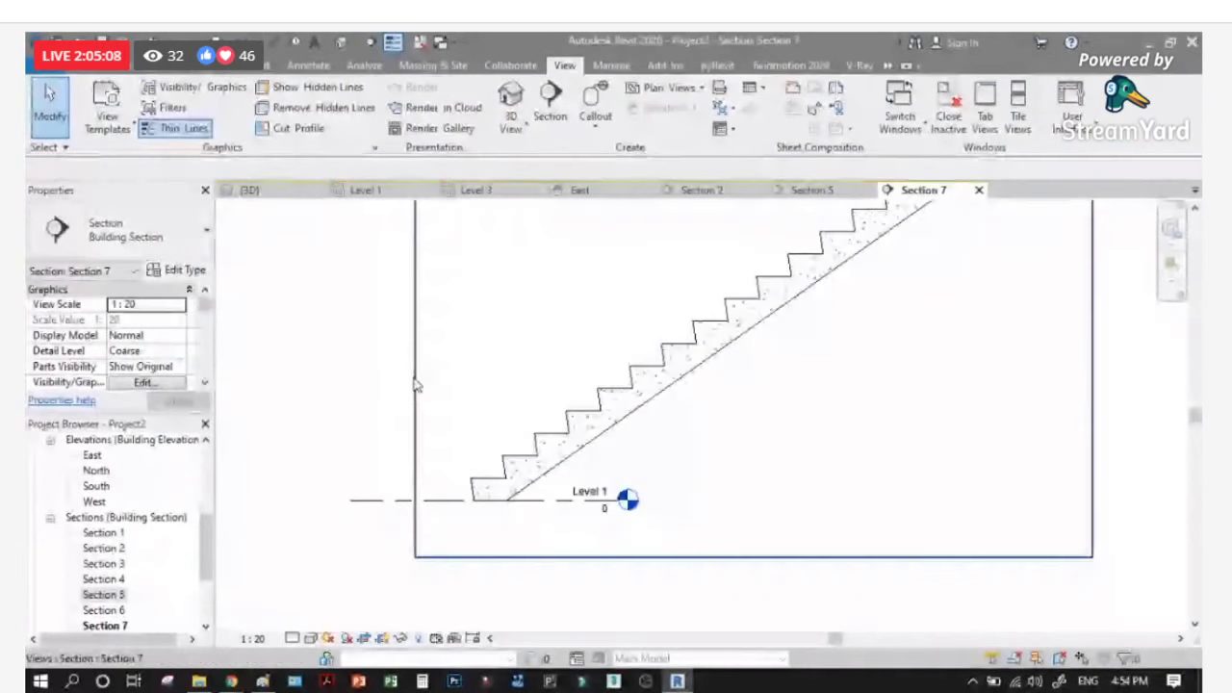
pyautogui.click(418, 354)
pyautogui.moveTo(413, 272); pyautogui.dragTo(388, 269)
pyautogui.press('Escape')
pyautogui.click(632, 413)
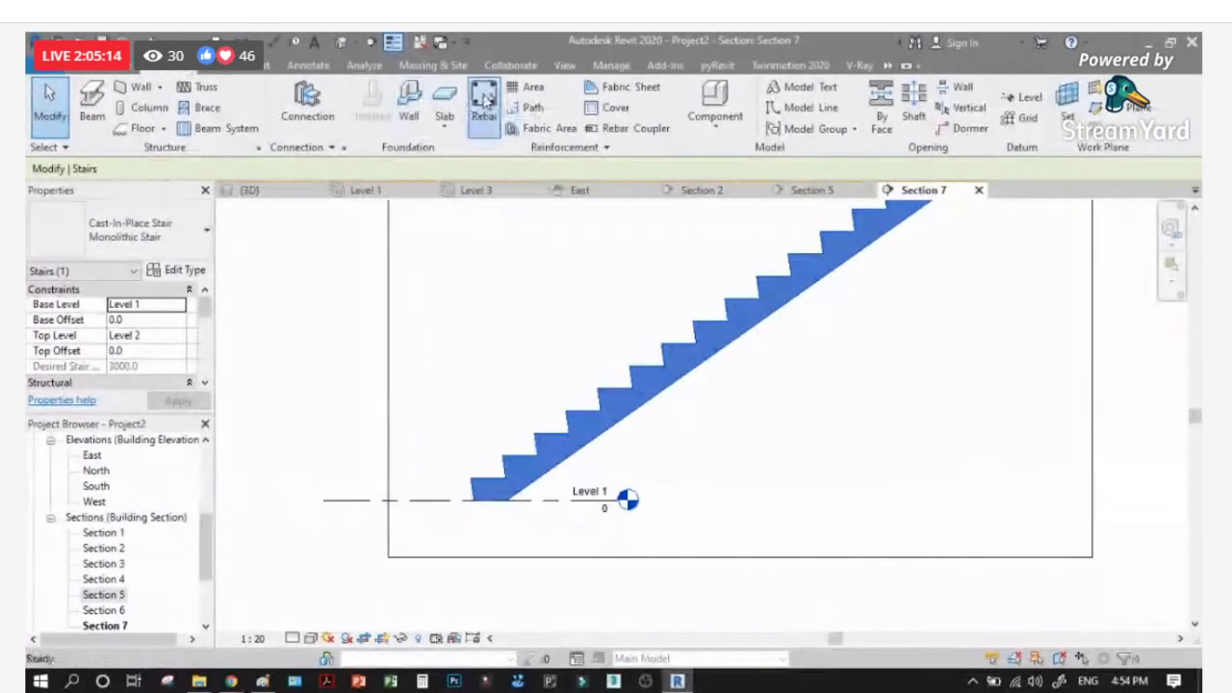
# Step: Cancel the started rebar placement and close the Section 7 view, returning to the Level 1 plan
pyautogui.click(484, 101)
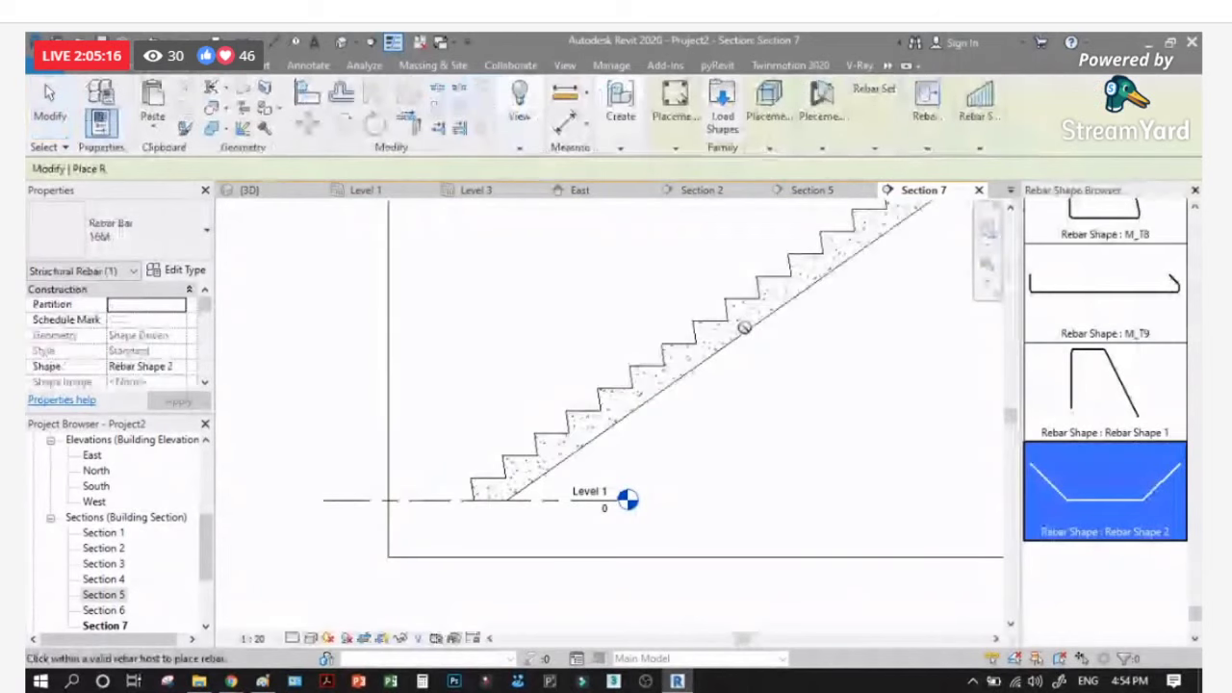
pyautogui.scroll(4, 744, 328)
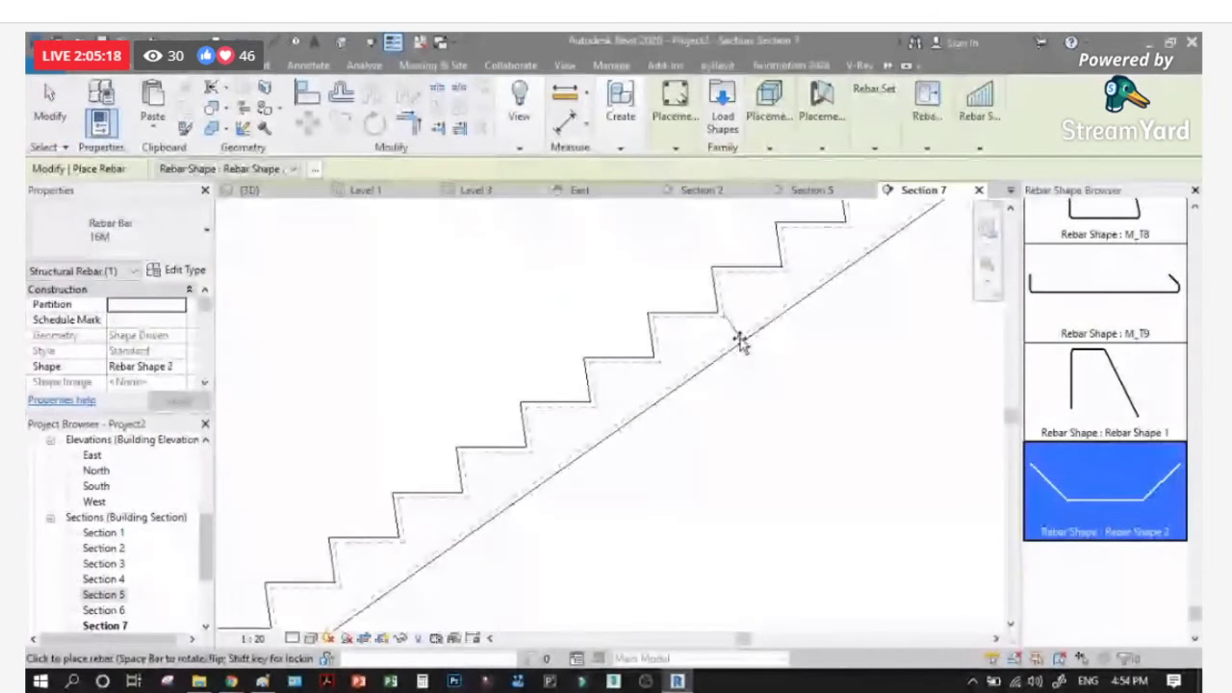
pyautogui.scroll(-1, 738, 338)
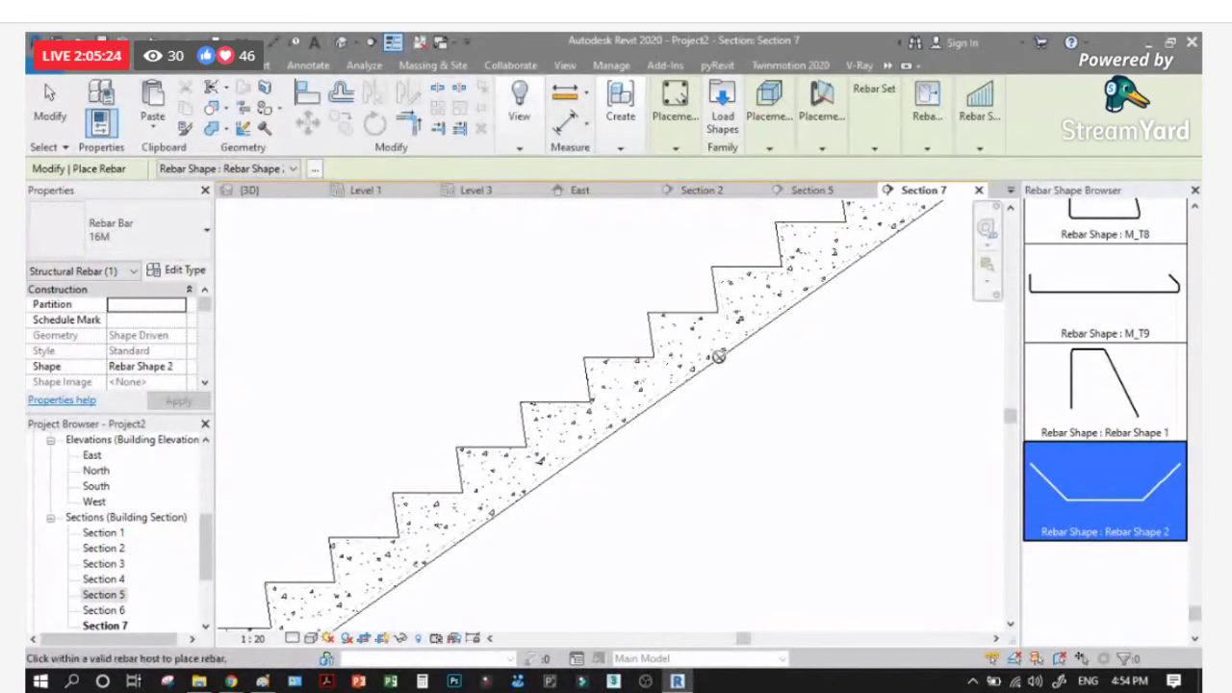
pyautogui.scroll(-5, 586, 352)
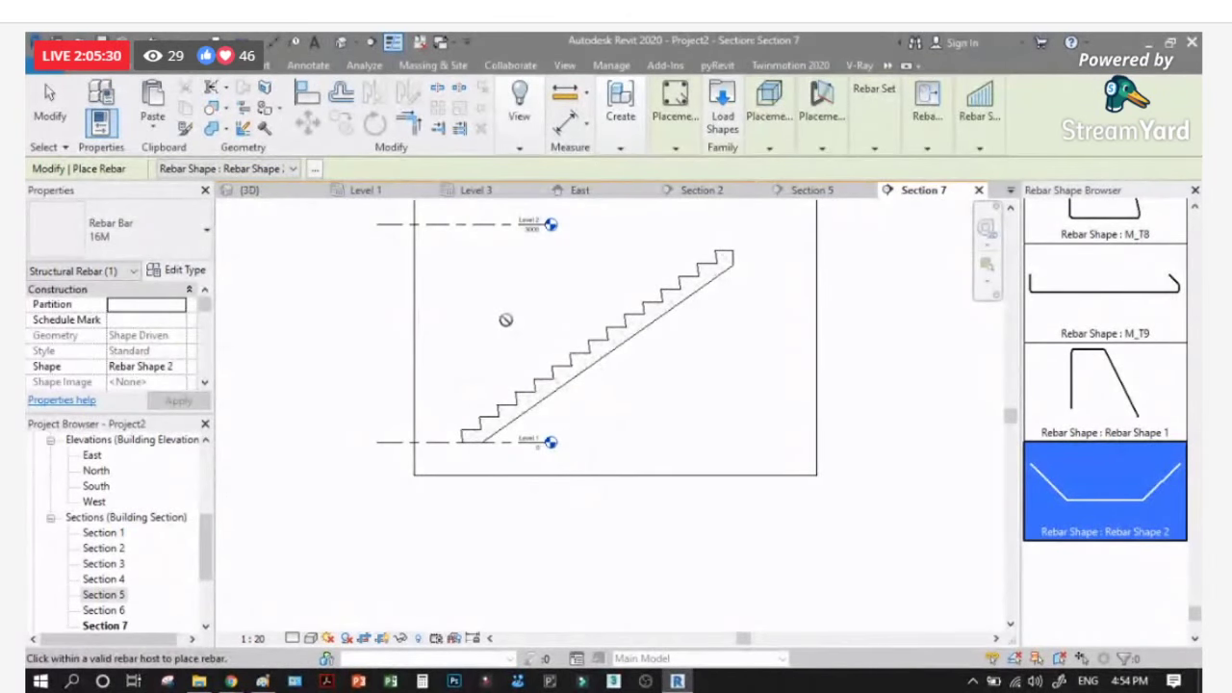
pyautogui.press('Escape')
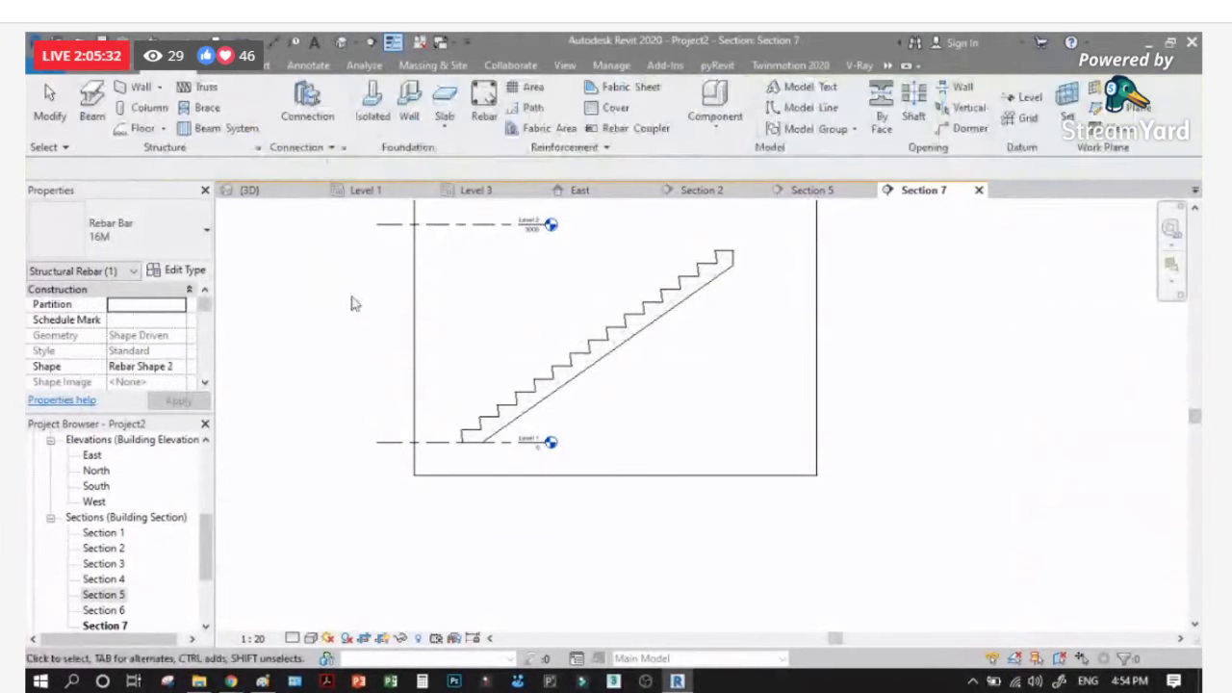
pyautogui.click(977, 192)
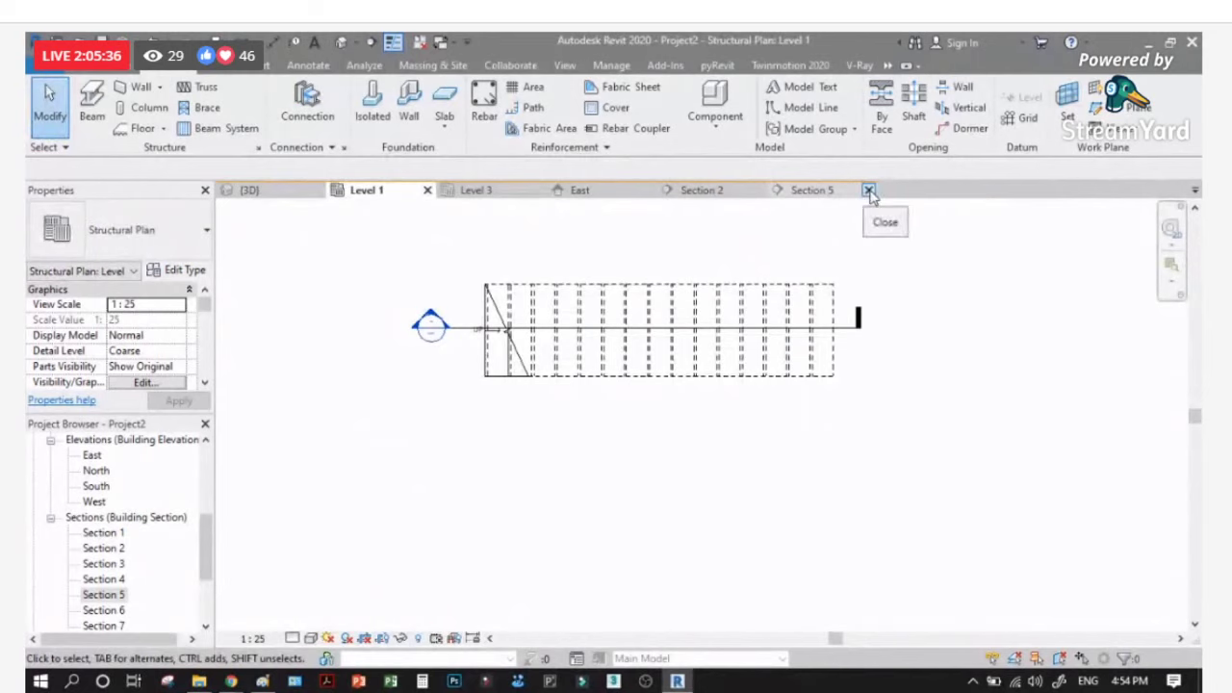
# Step: Close all of Project2's open views, discarding its unsaved changes
pyautogui.click(869, 190)
pyautogui.click(757, 190)
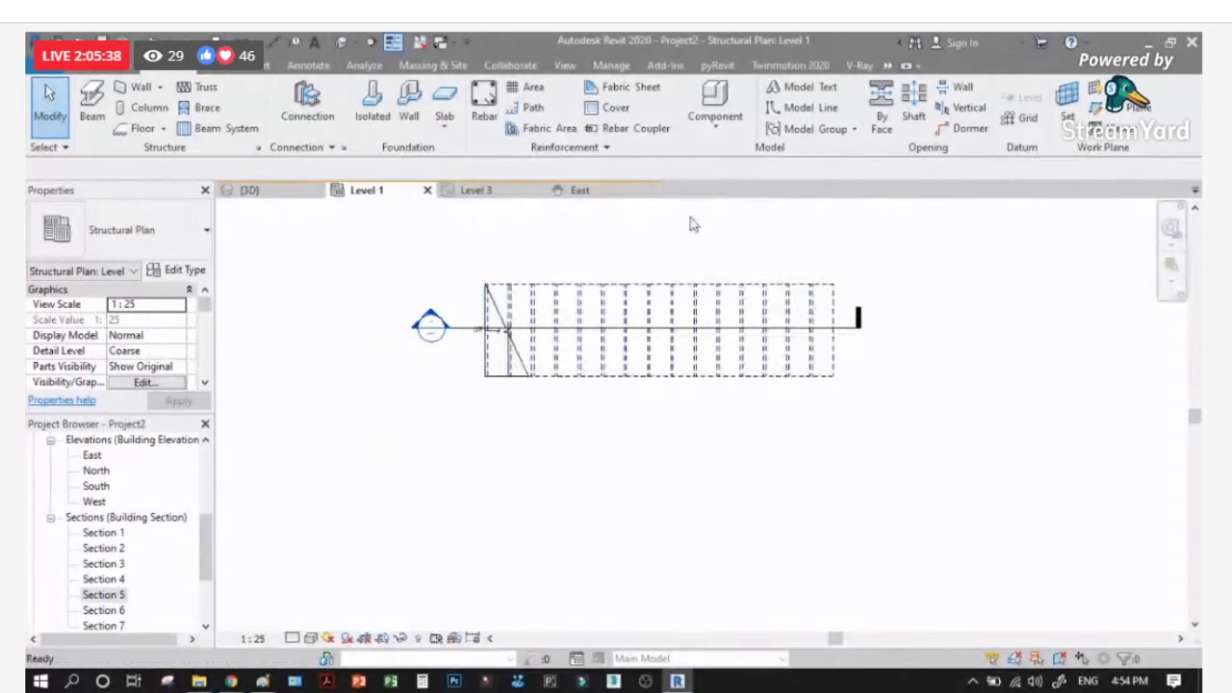
pyautogui.click(648, 190)
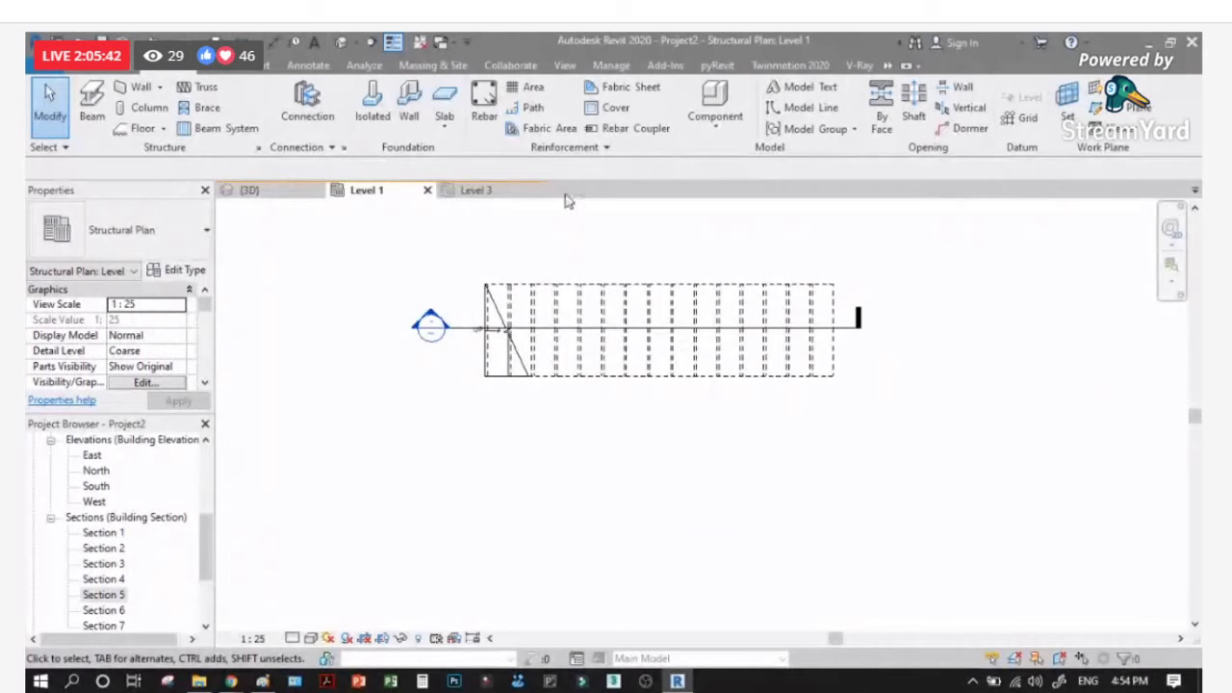
pyautogui.click(428, 190)
pyautogui.click(317, 190)
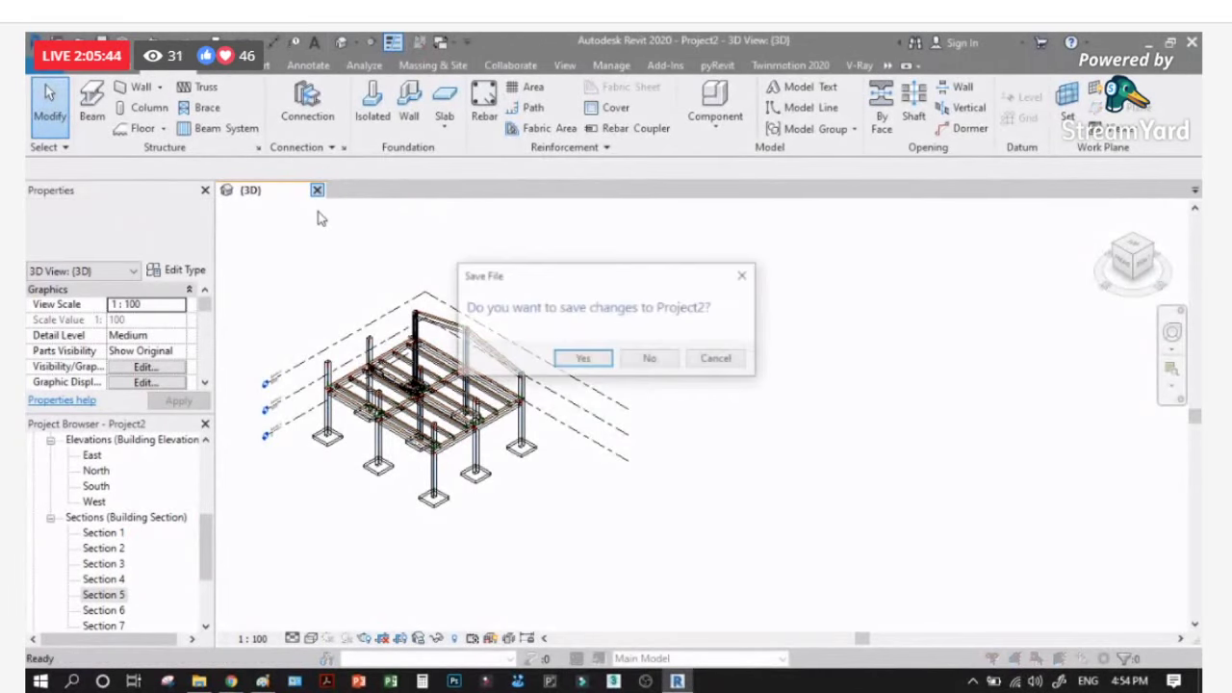
pyautogui.click(658, 358)
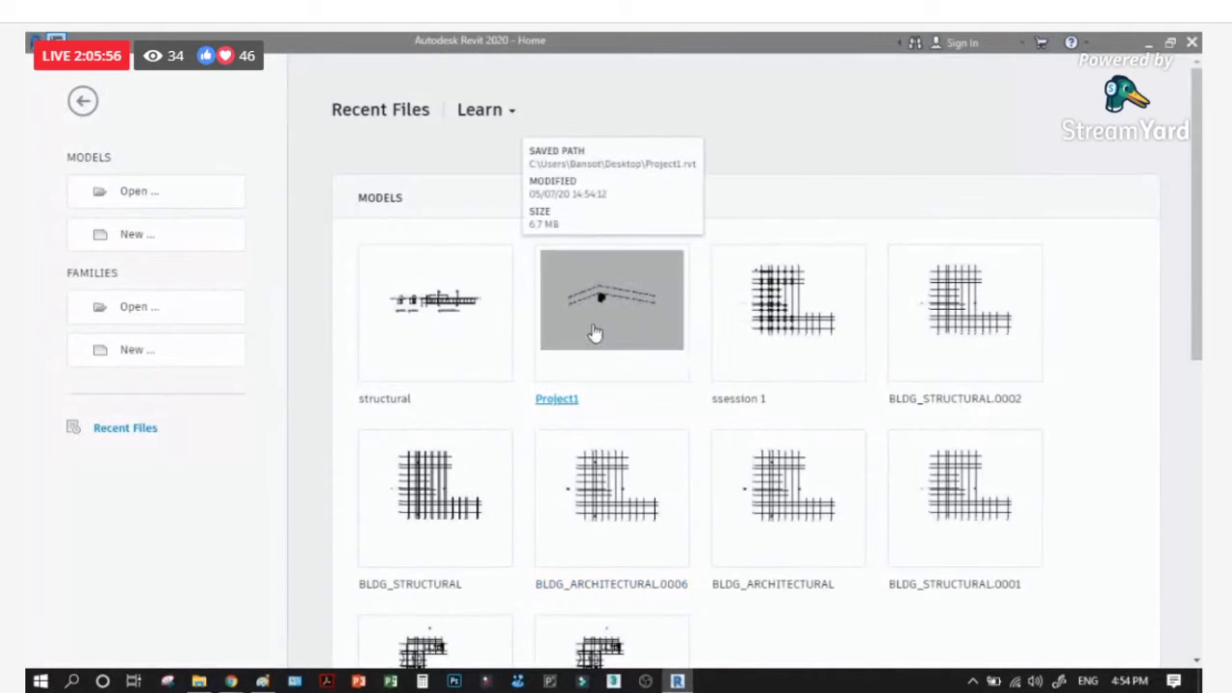
# Step: Create a new project, Project3, from the Structural Template
pyautogui.click(135, 238)
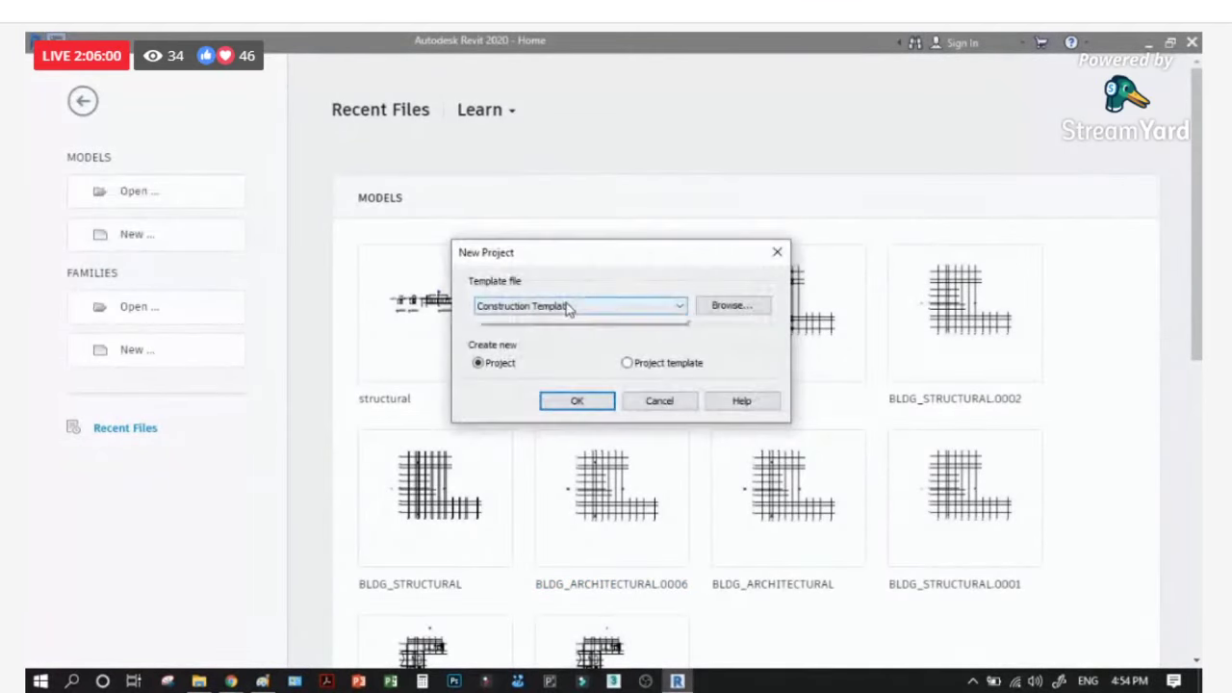
pyautogui.click(566, 306)
pyautogui.click(544, 352)
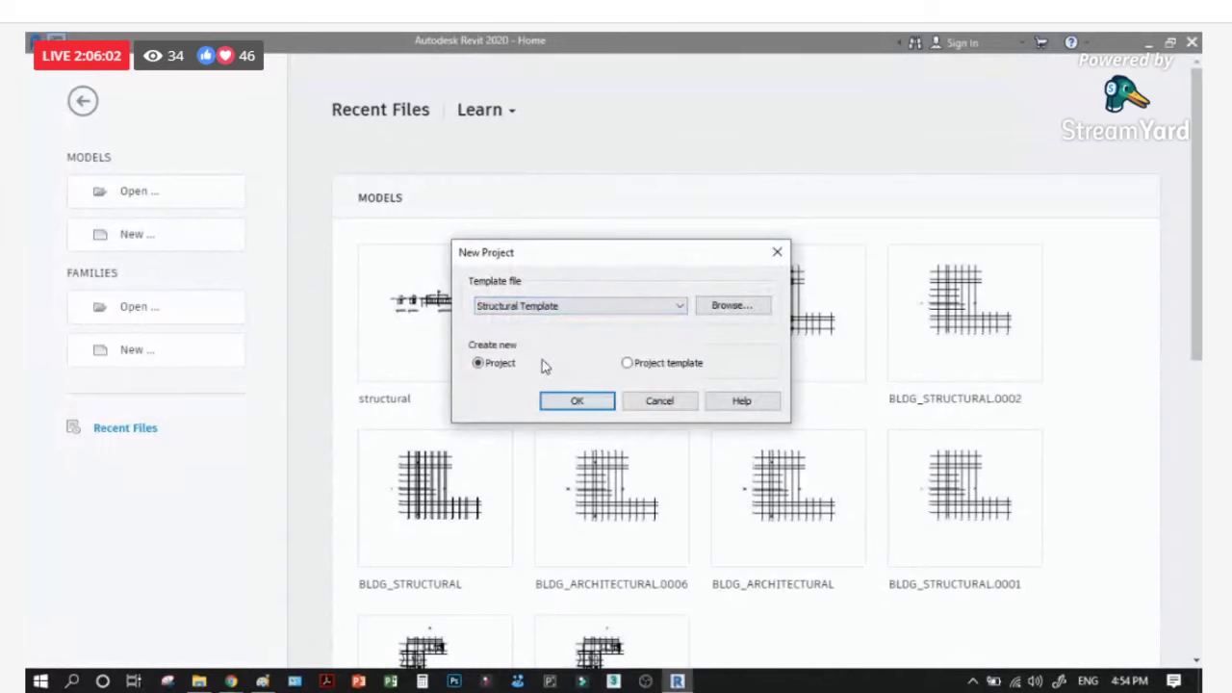
pyautogui.click(572, 403)
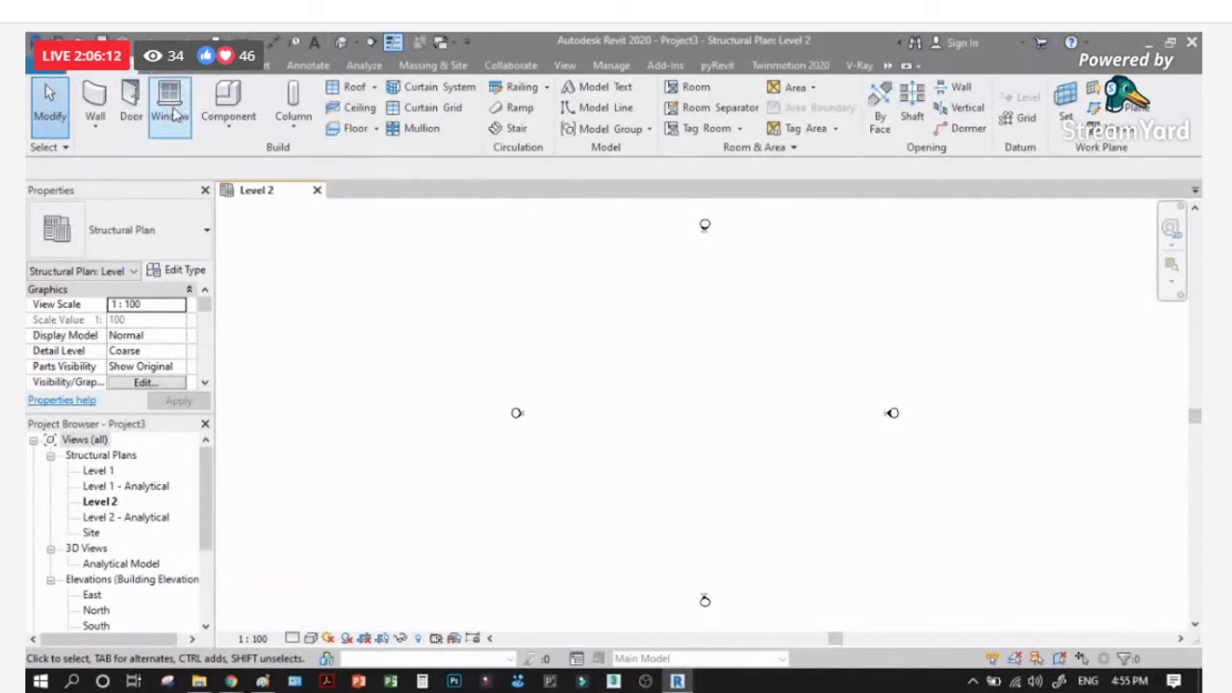
# Step: Draw a straight stair run on Level 2 and finish edit mode
pyautogui.click(508, 128)
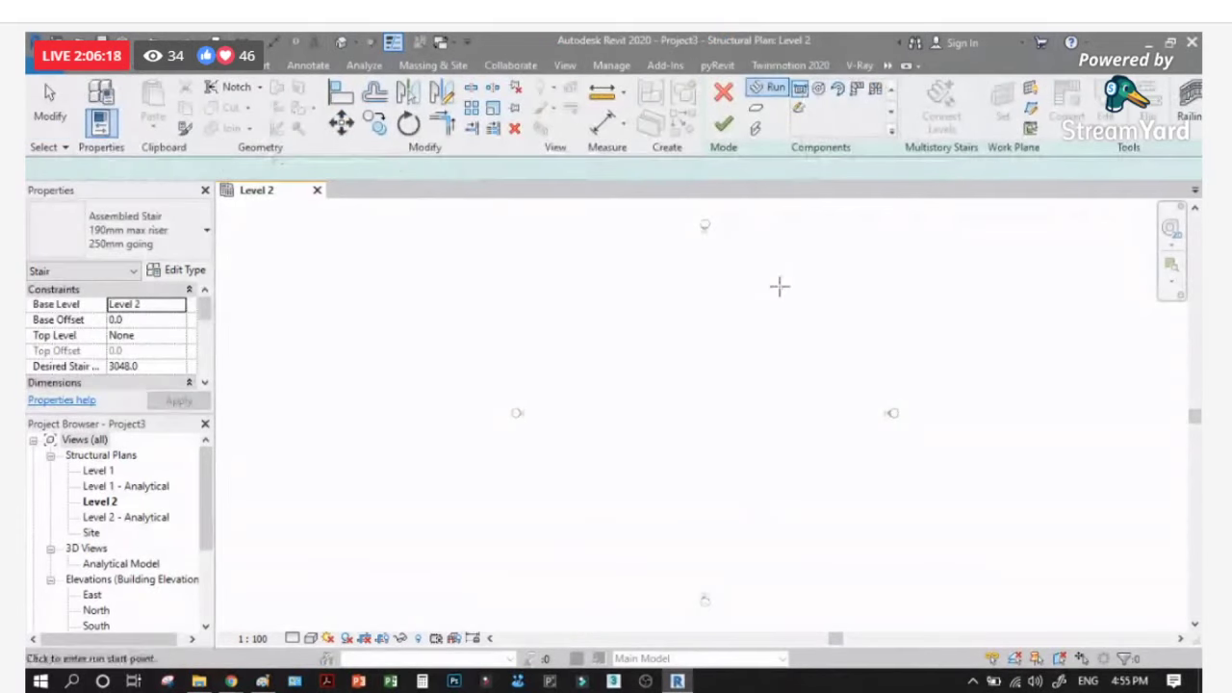
pyautogui.click(701, 412)
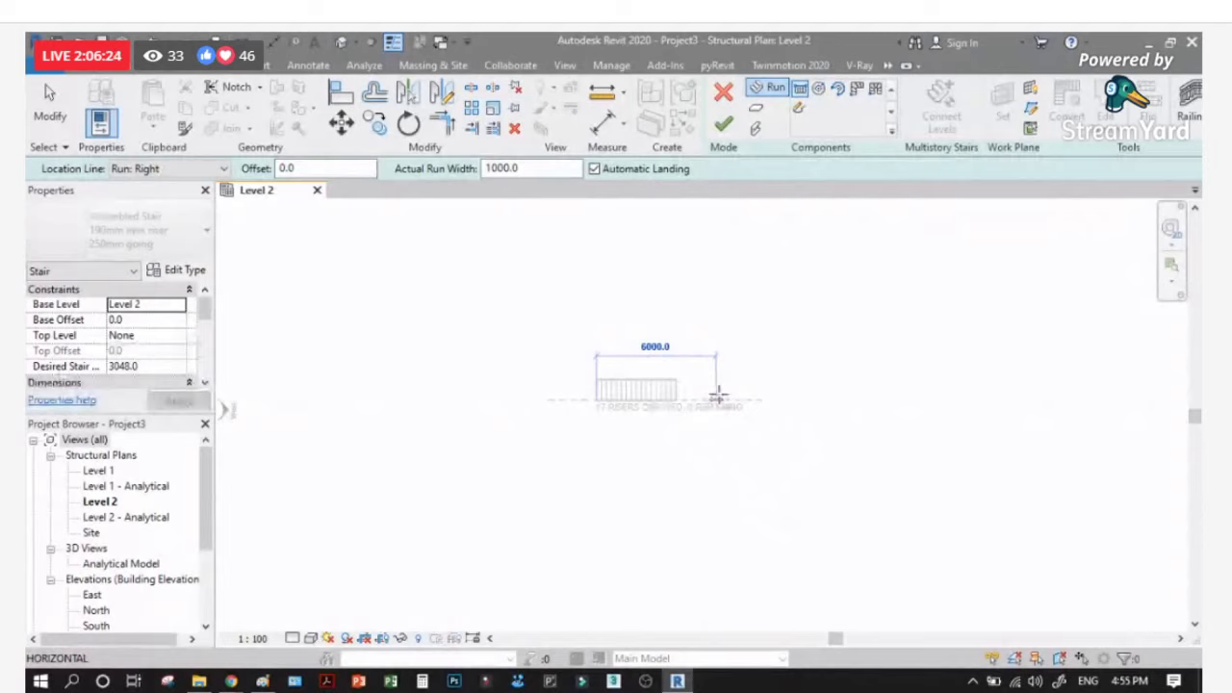
pyautogui.click(717, 394)
pyautogui.click(725, 130)
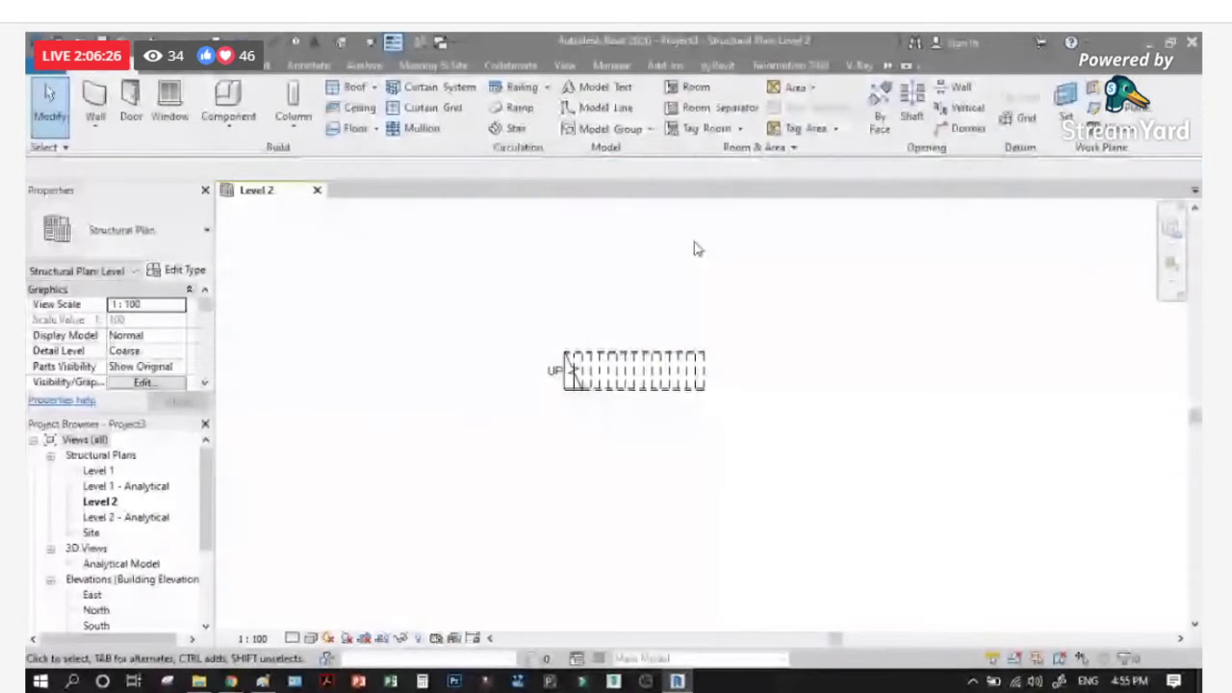
# Step: Bring up the 3D view's Visibility/Graphic Overrides with VV
pyautogui.scroll(3, 578, 358)
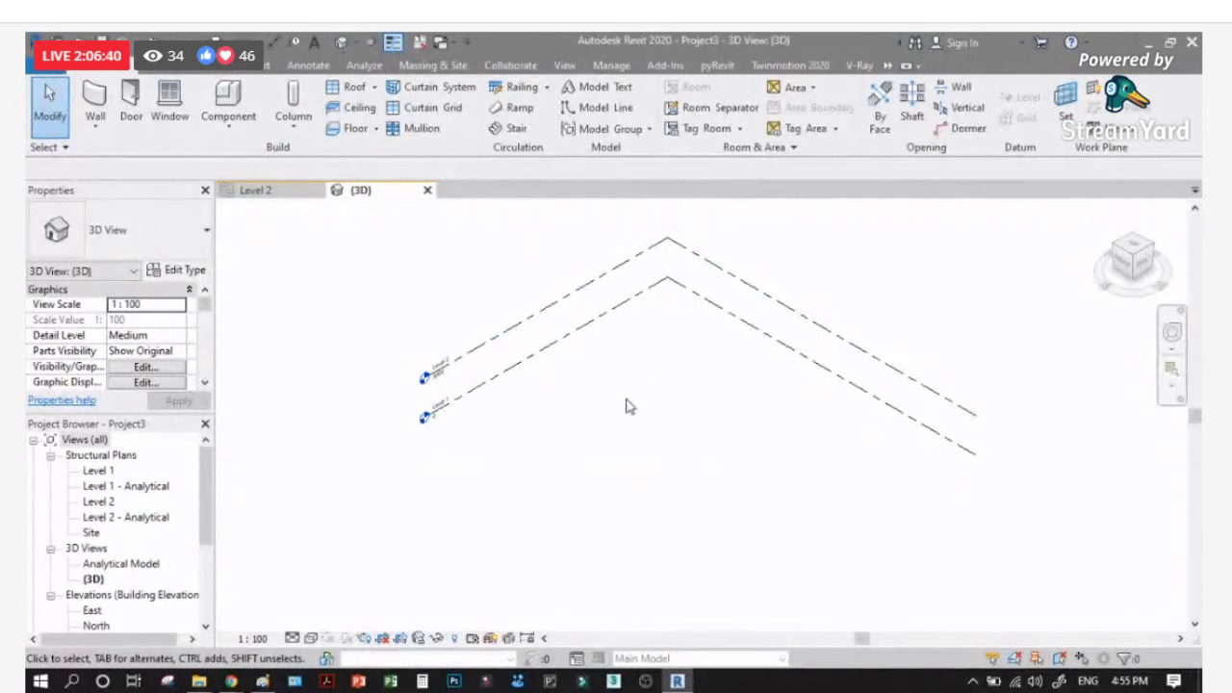
pyautogui.press('v')
pyautogui.press('v')
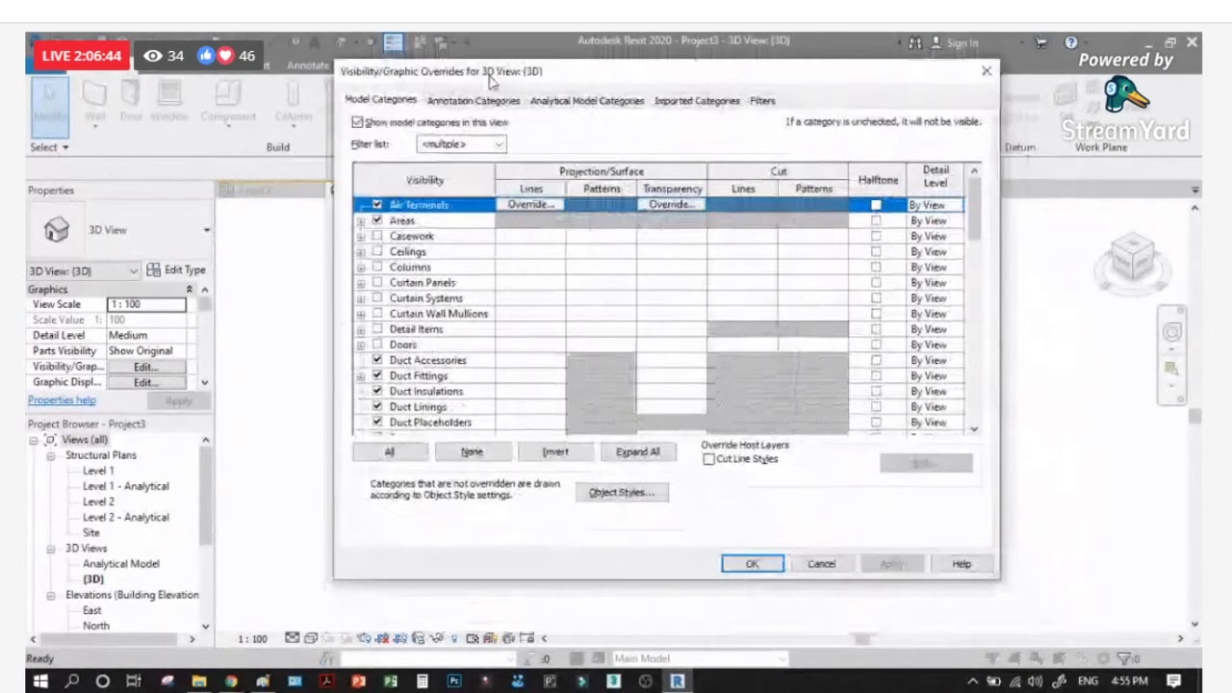
pyautogui.scroll(-2, 448, 327)
# Step: Turn on the Stairs category in the 3D view's Visibility/Graphics and apply it
pyautogui.scroll(-6, 452, 351)
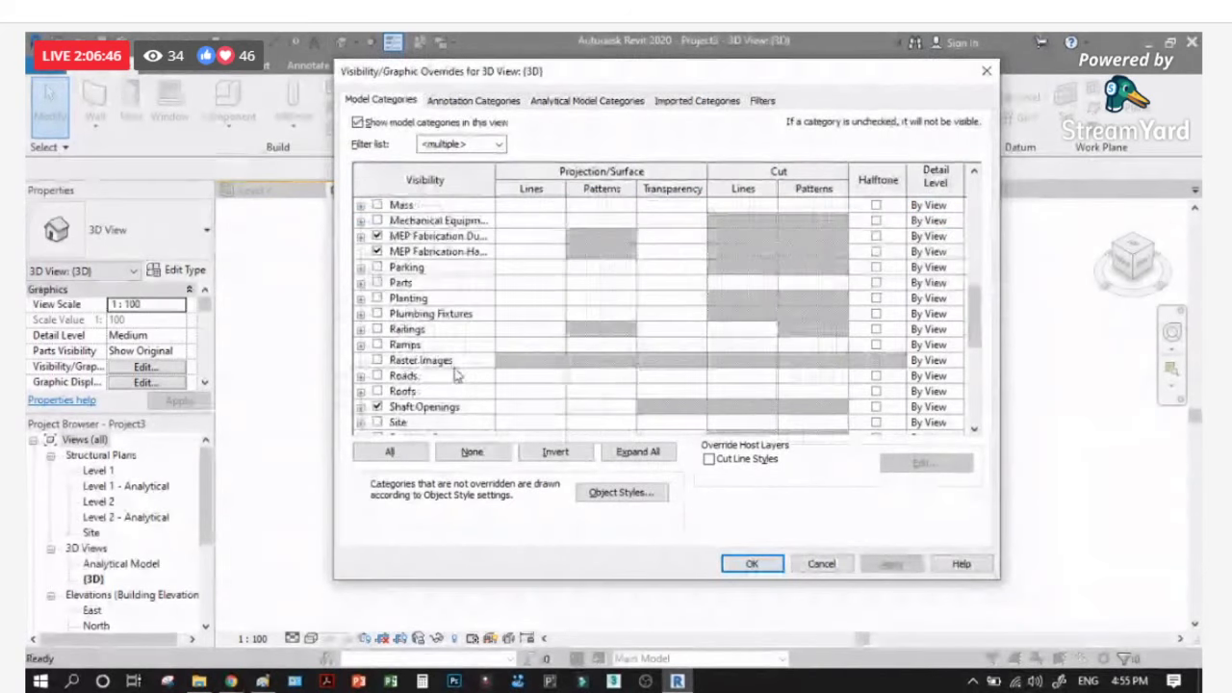
pyautogui.scroll(-2, 457, 376)
pyautogui.click(376, 343)
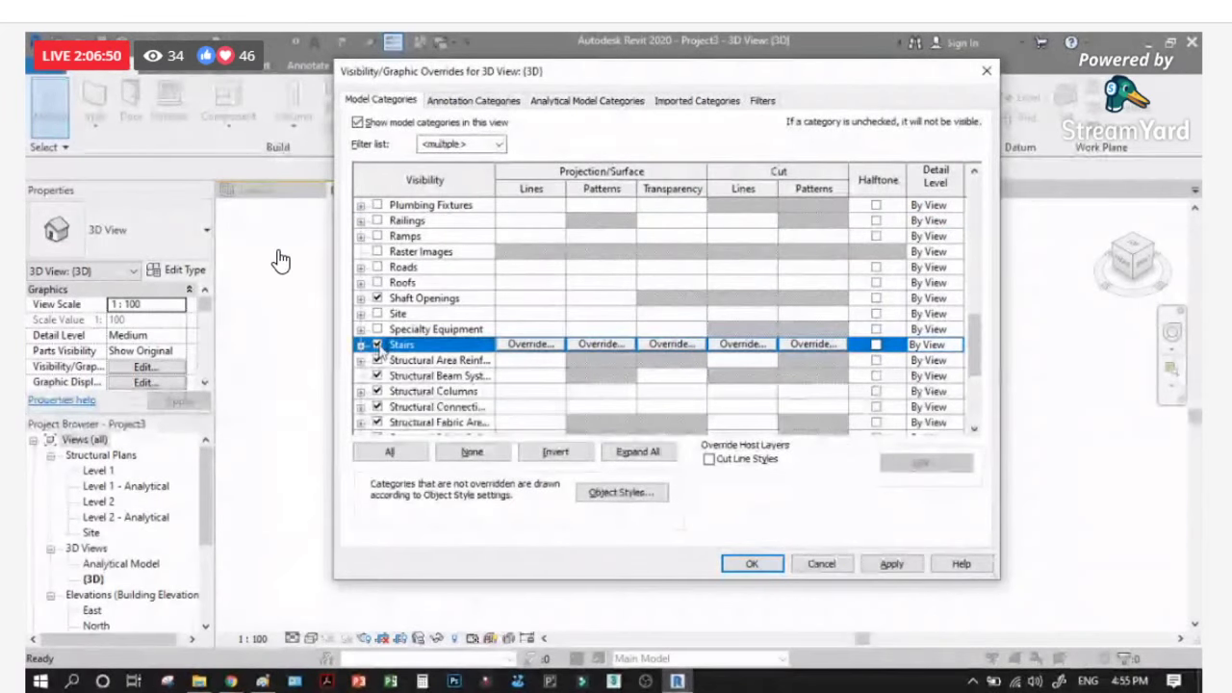
pyautogui.click(884, 564)
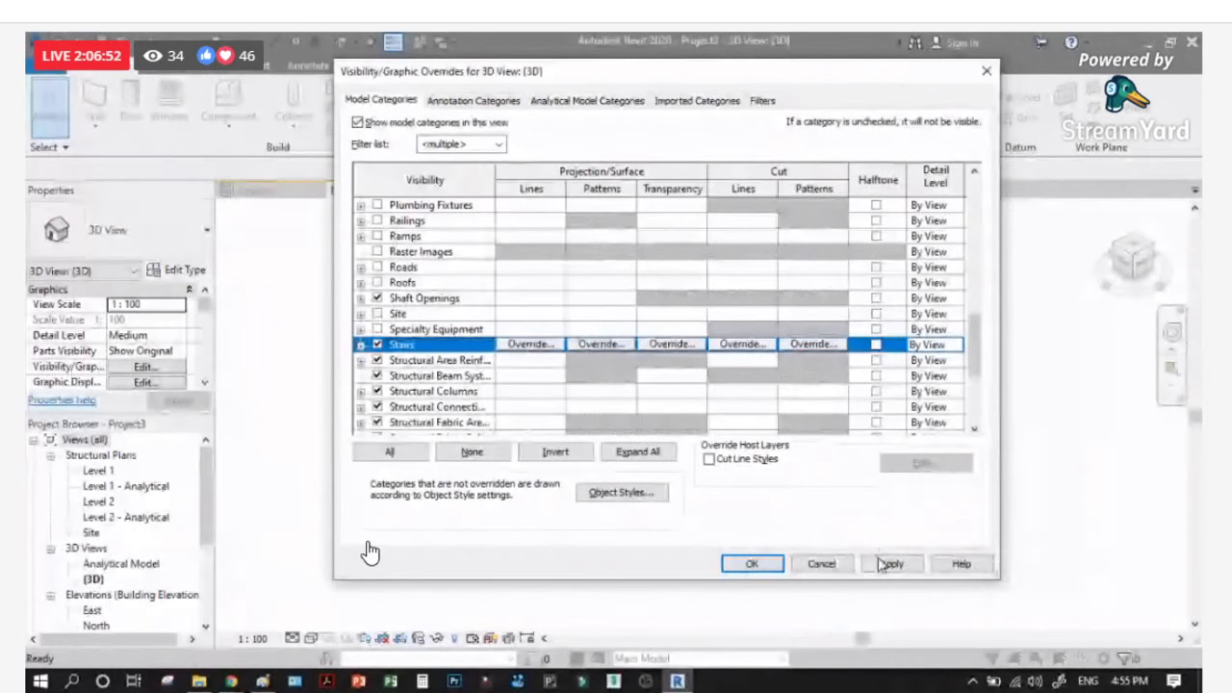
pyautogui.click(752, 564)
pyautogui.scroll(3, 691, 368)
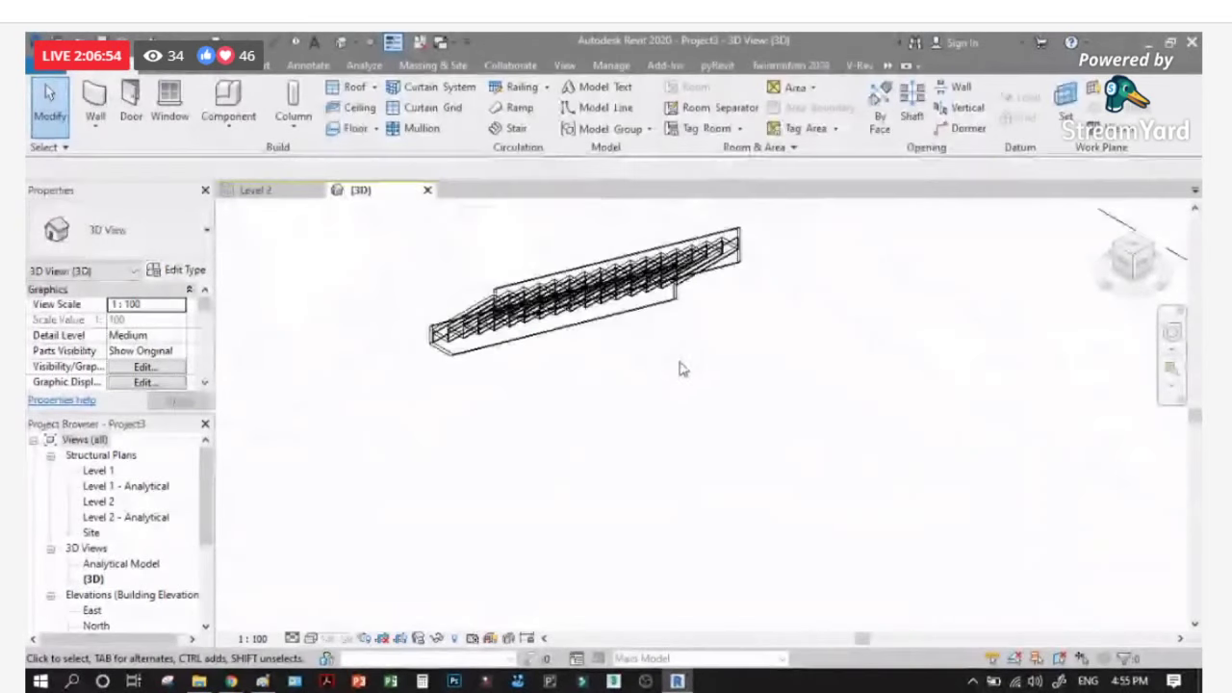
# Step: Change the stair's type to Cast-In-Place Monolithic Stair
pyautogui.click(697, 282)
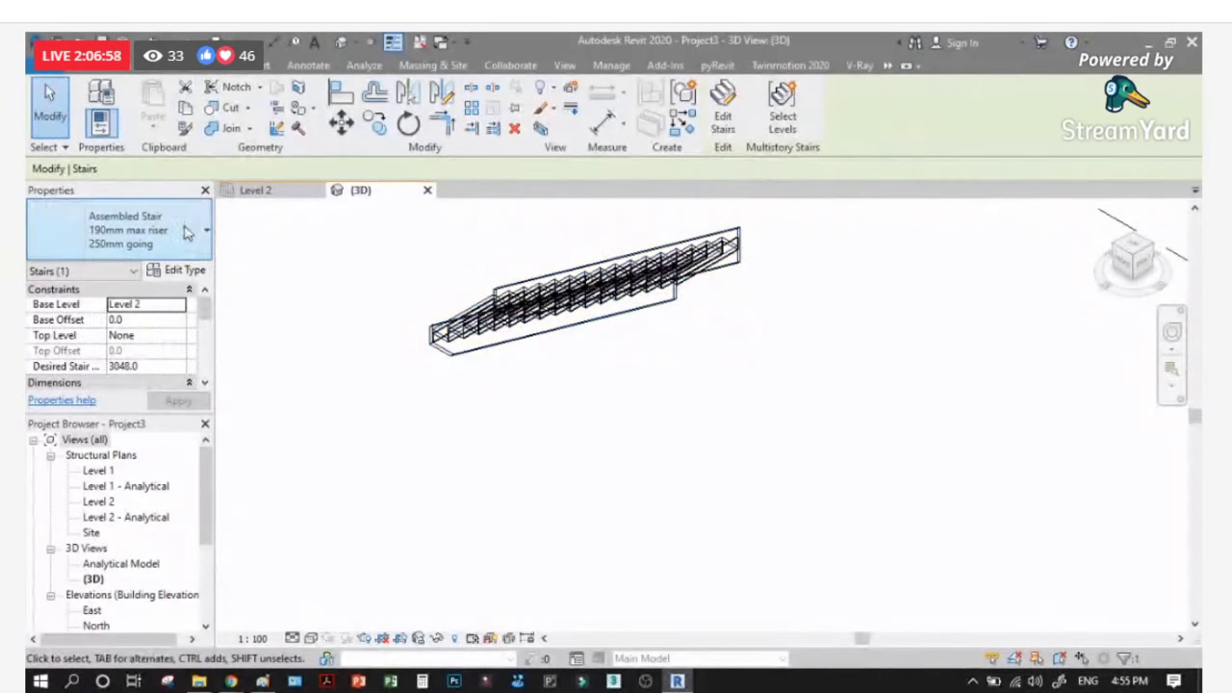
pyautogui.click(125, 231)
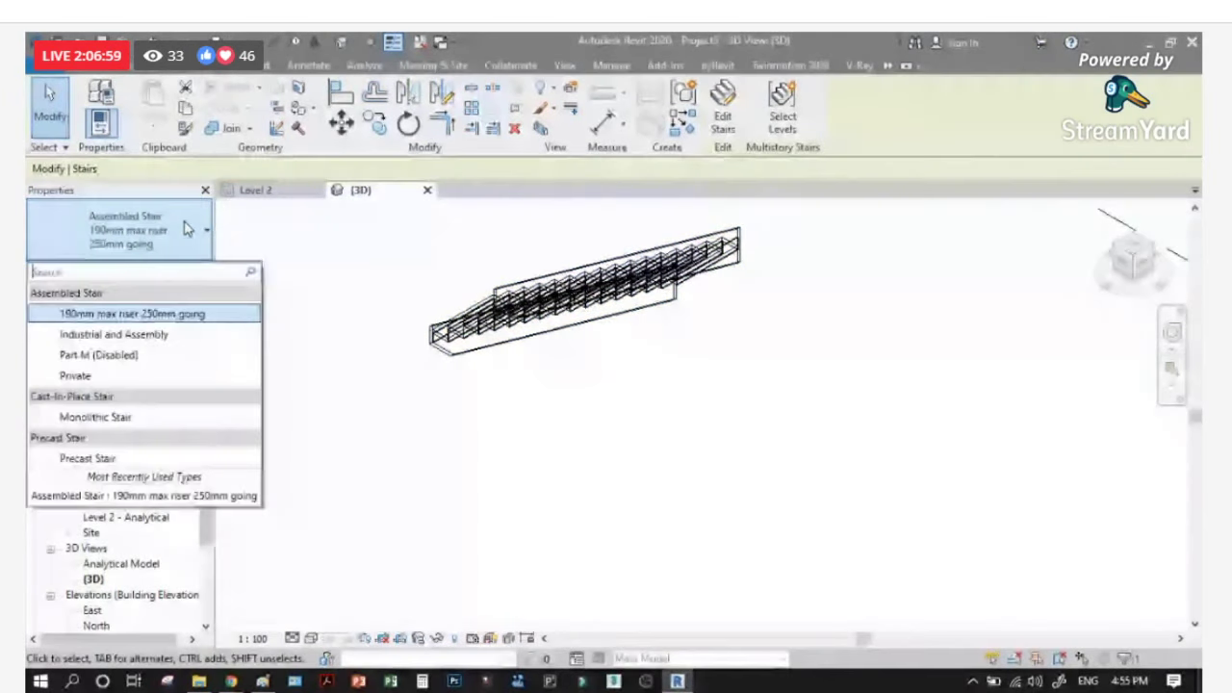
pyautogui.click(93, 417)
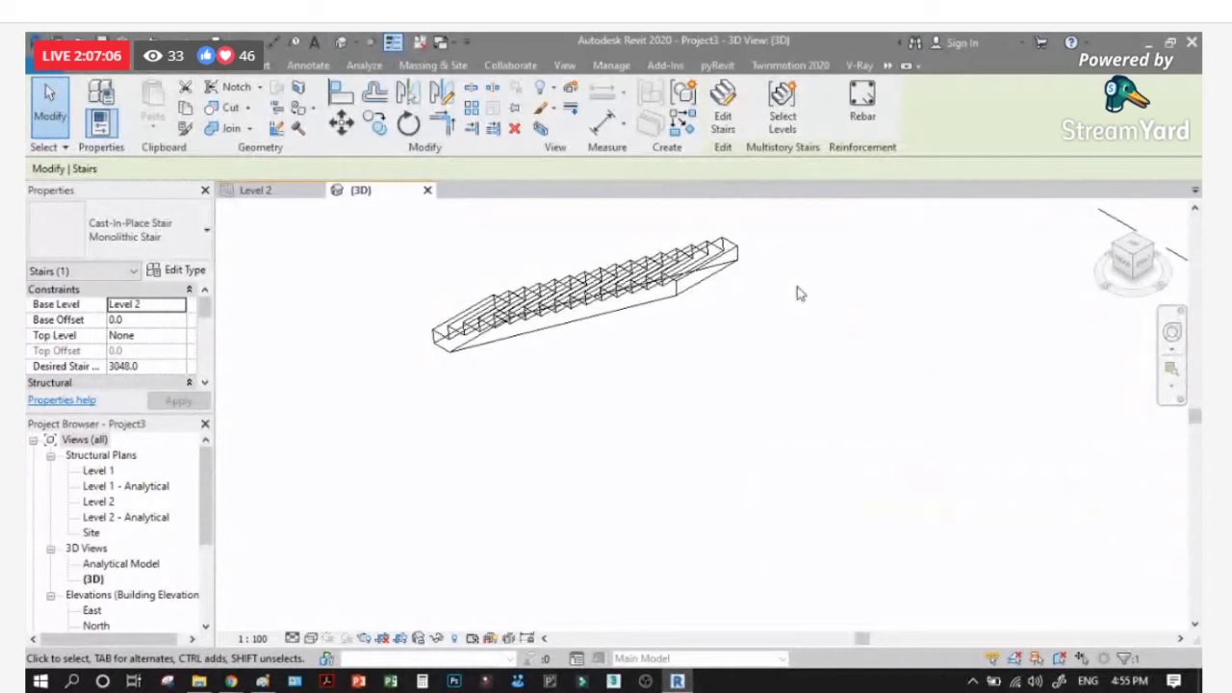
pyautogui.keyDown('shift'); pyautogui.moveTo(797, 287); pyautogui.dragTo(627, 382, button='middle'); pyautogui.keyUp('shift')
pyautogui.click(627, 389)
# Step: Cut a section along the stair on the Level 2 plan, opening Section 1 at 1:20
pyautogui.click(261, 190)
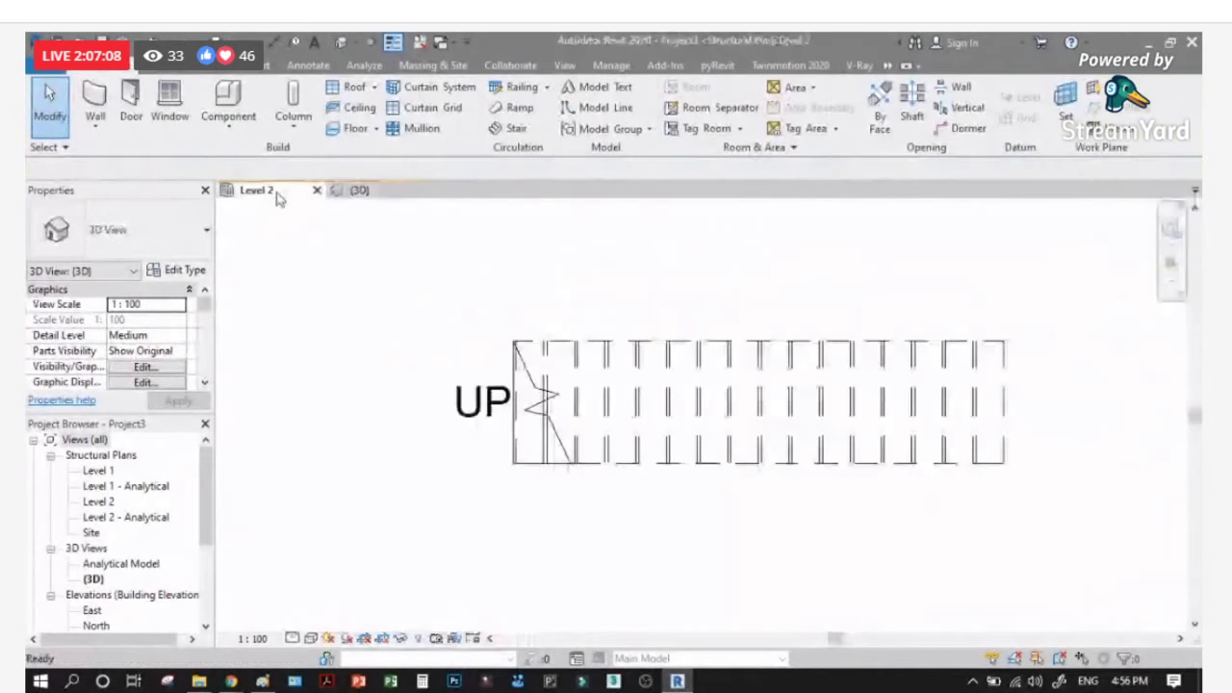
pyautogui.click(565, 65)
pyautogui.click(550, 120)
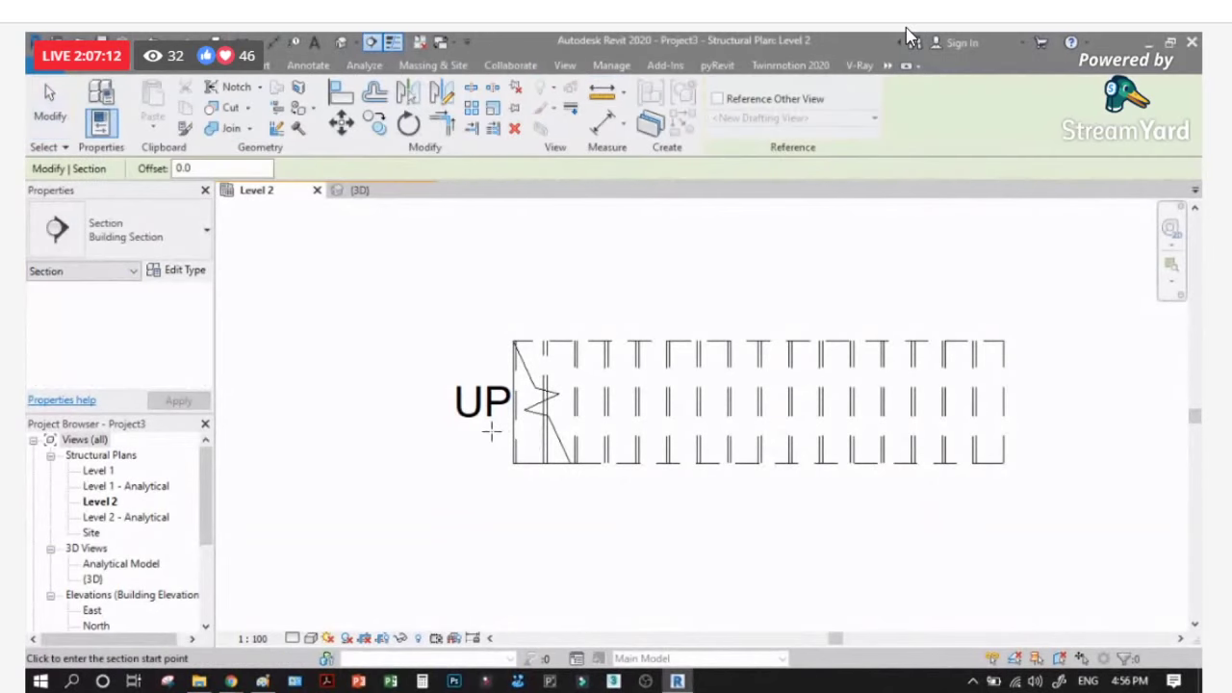
pyautogui.click(491, 432)
pyautogui.click(1051, 432)
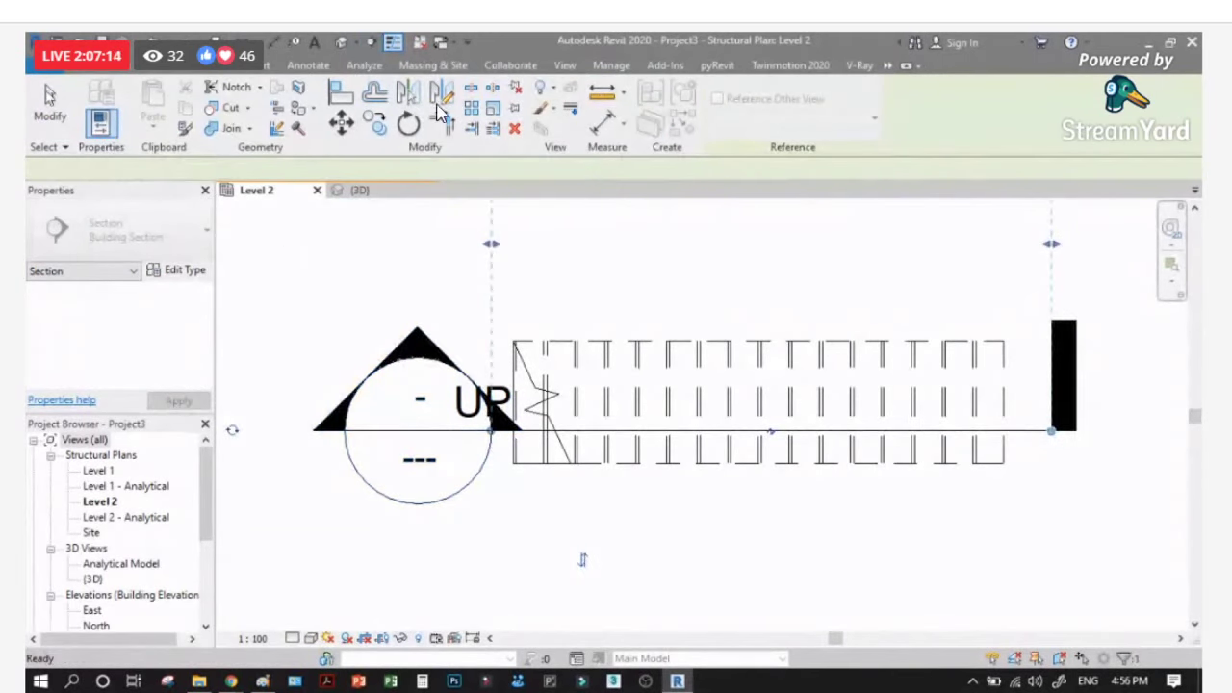
pyautogui.press('Escape')
pyautogui.doubleClick(491, 432)
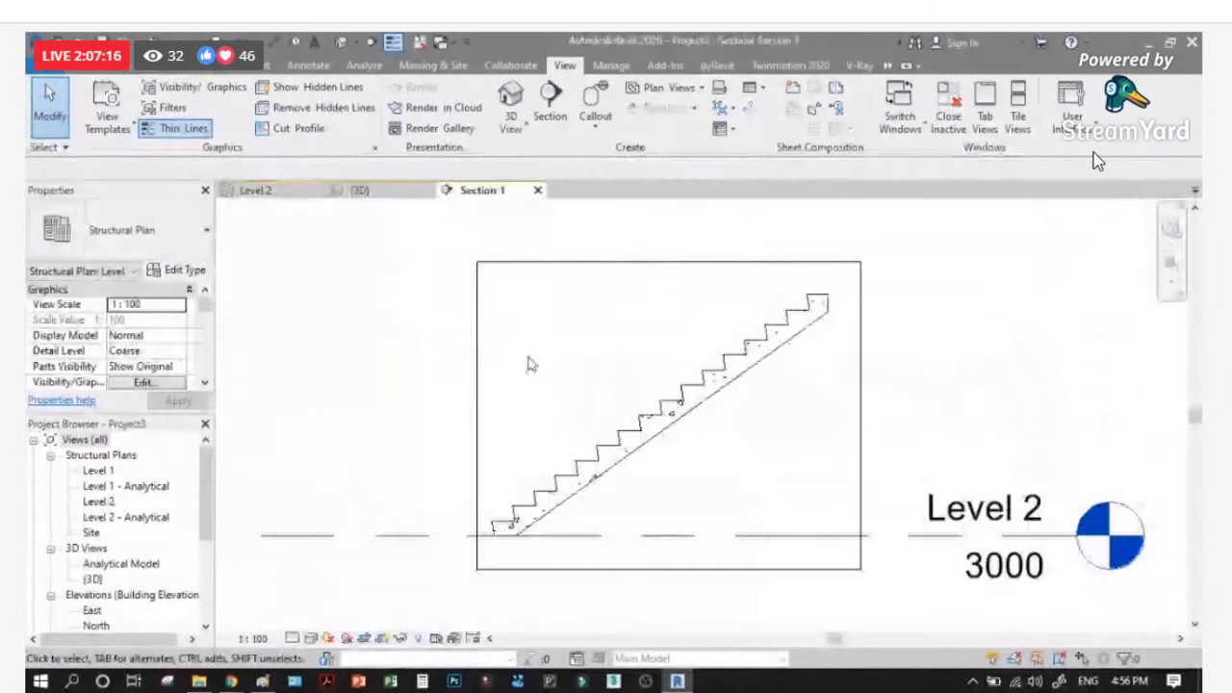
pyautogui.click(270, 644)
pyautogui.click(274, 468)
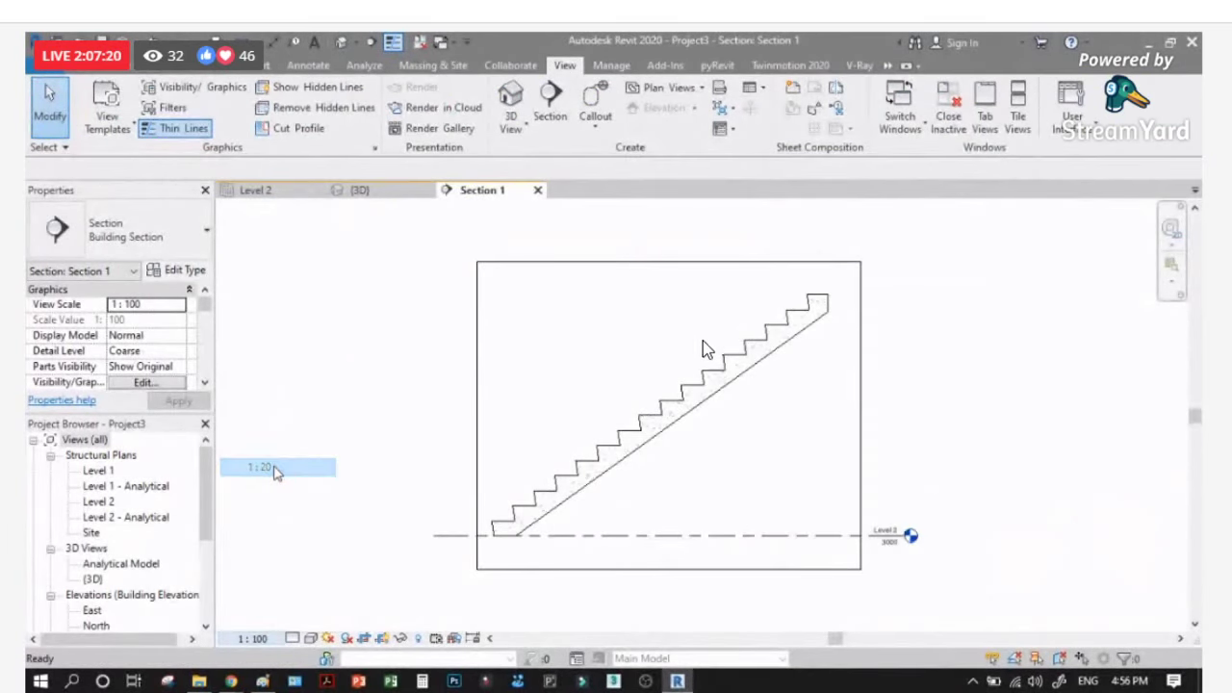
# Step: Select the cast-in-place stair in the section and start placing Rebar
pyautogui.scroll(2, 624, 462)
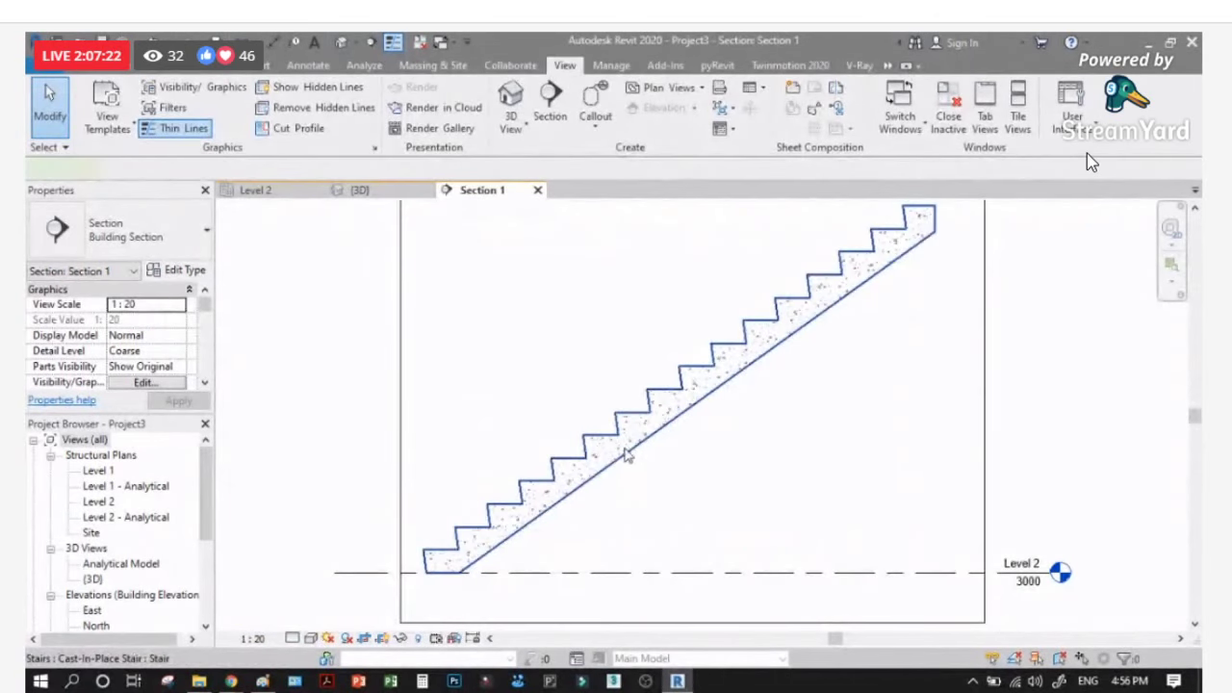
pyautogui.click(625, 455)
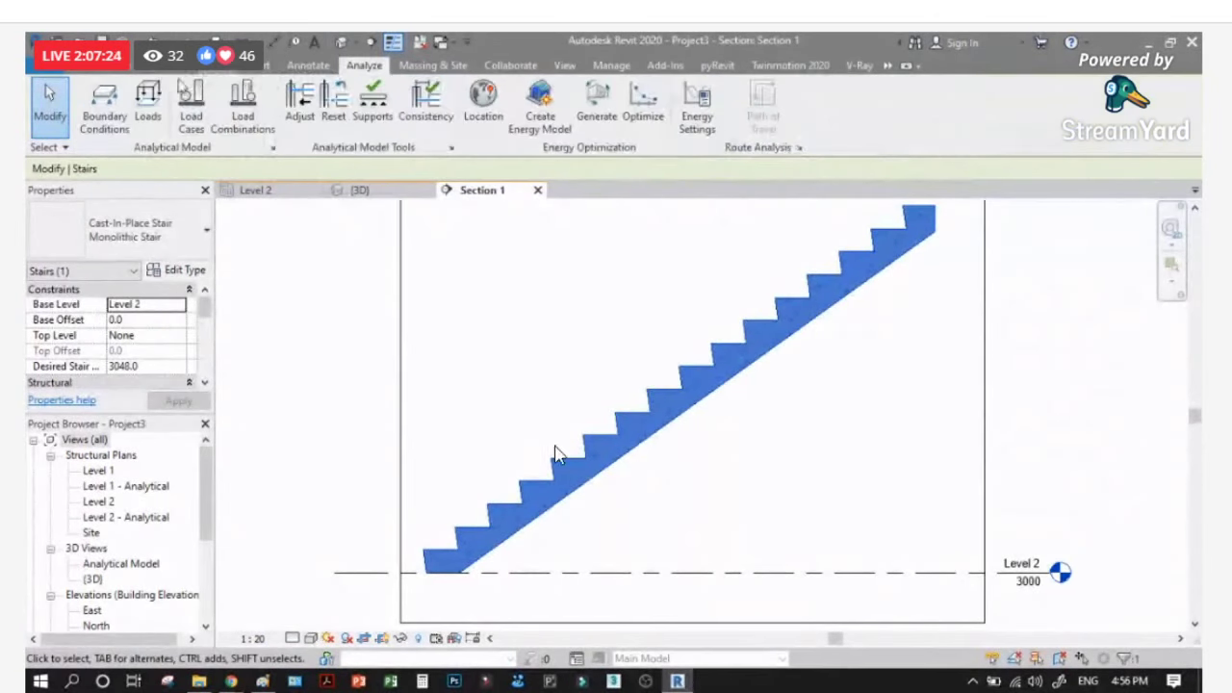
pyautogui.click(135, 64)
pyautogui.click(484, 106)
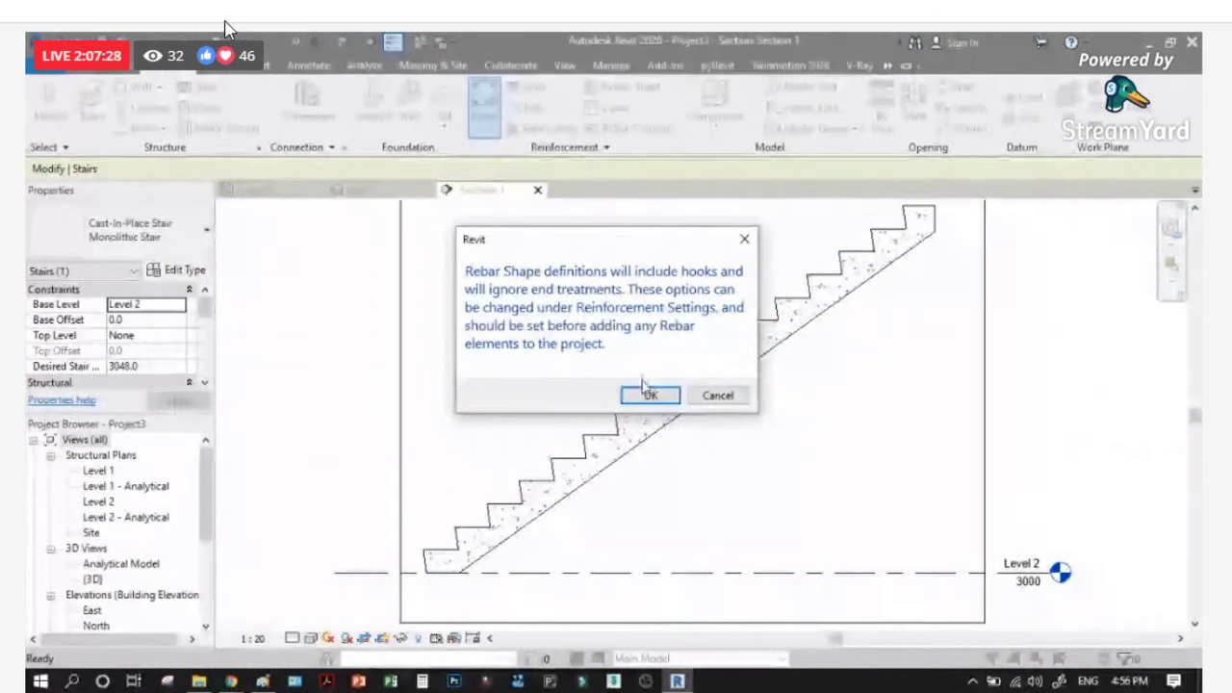
# Step: Accept the rebar shape notice and place one straight M_00 bar near the sloping soffit
pyautogui.click(647, 396)
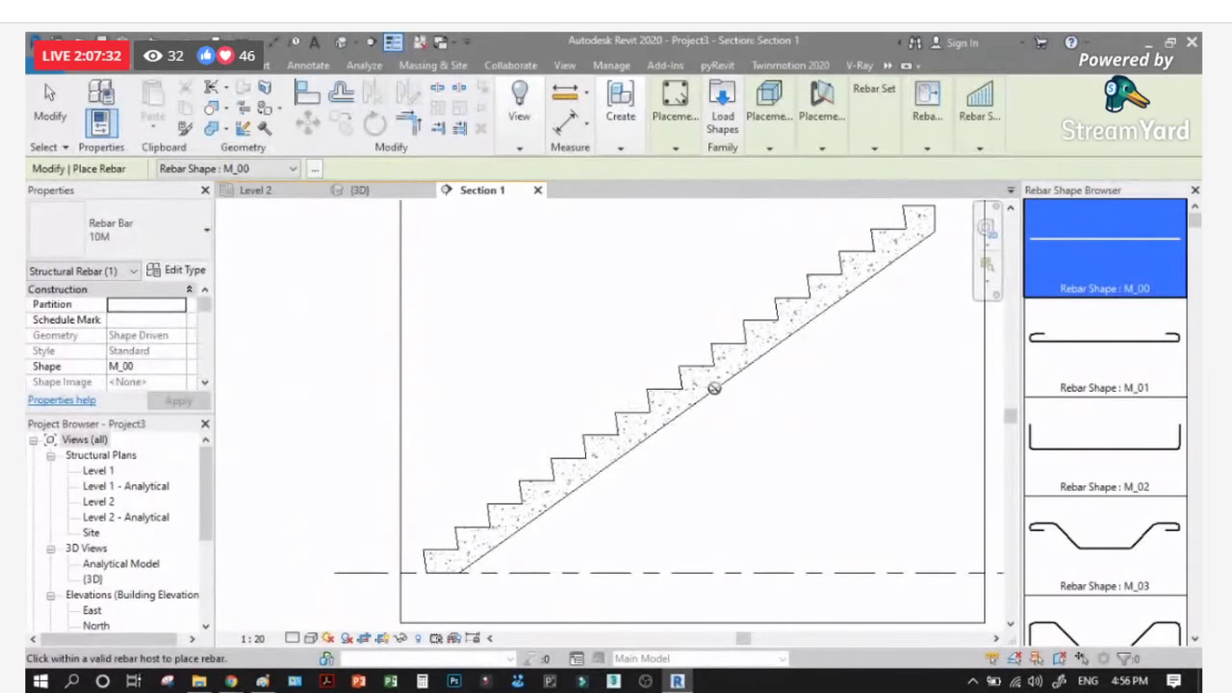
pyautogui.scroll(4, 472, 568)
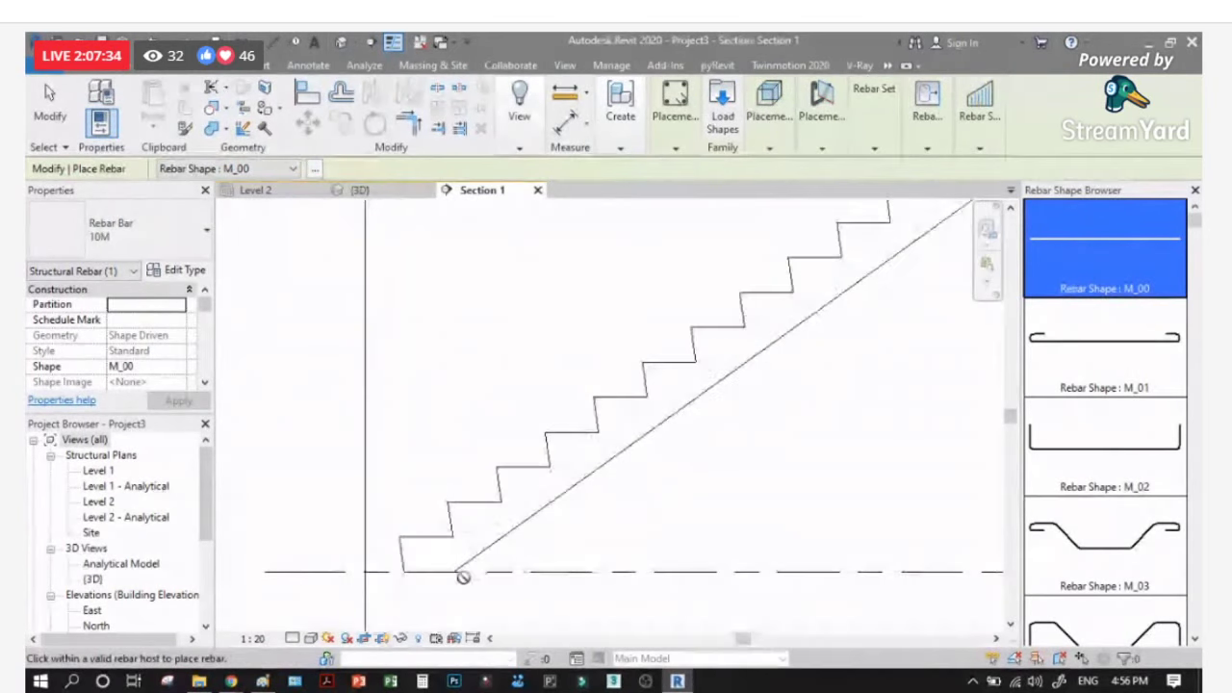
pyautogui.scroll(2, 500, 550)
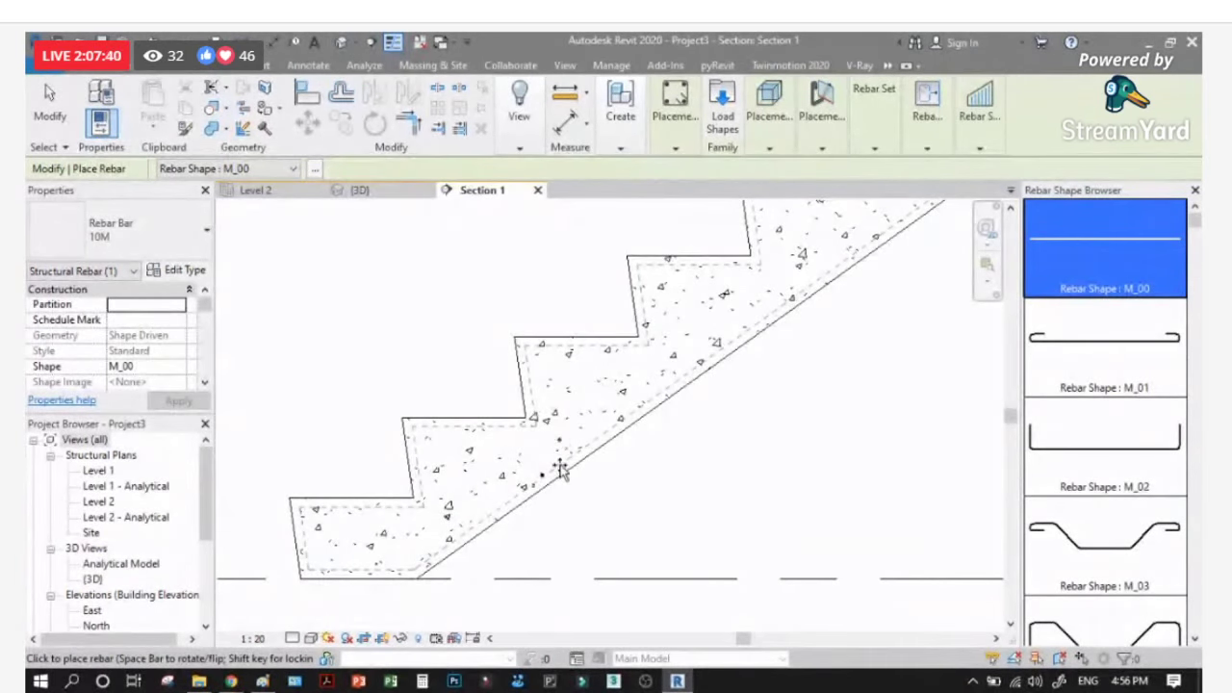
pyautogui.scroll(2, 558, 468)
pyautogui.scroll(3, 536, 498)
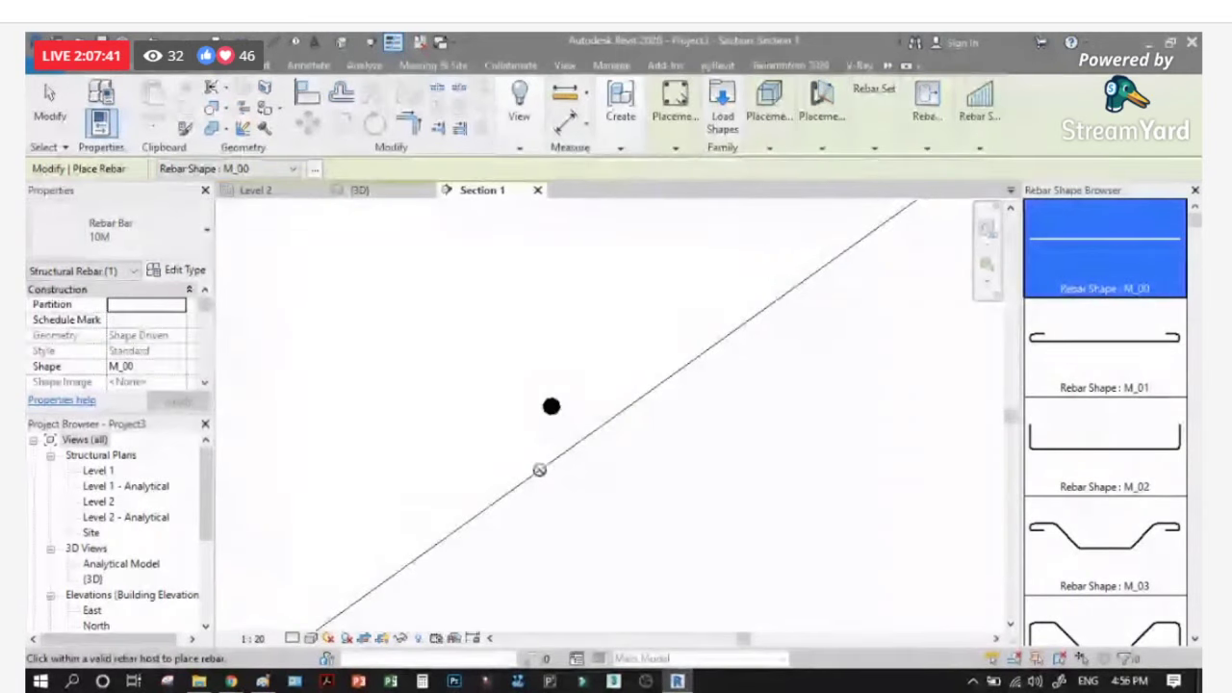
pyautogui.click(547, 422)
pyautogui.press('Escape')
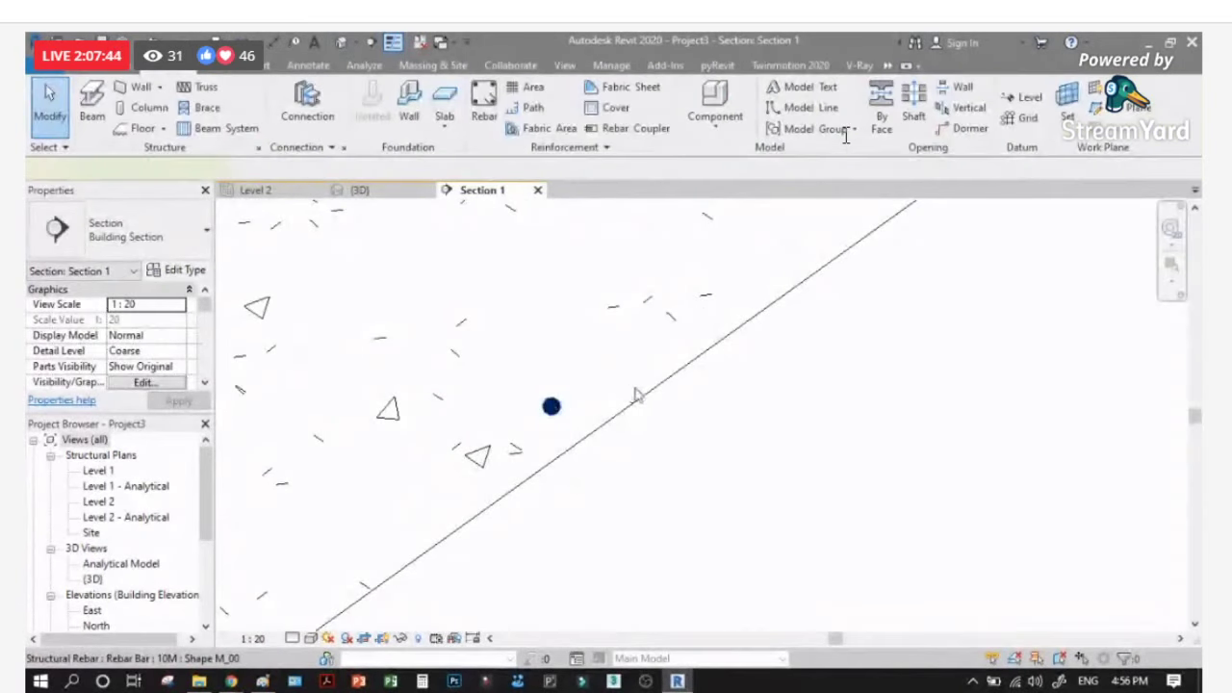
# Step: Check the placed bar in the section, then return to the Level 2 structural plan
pyautogui.scroll(-2, 654, 412)
pyautogui.click(580, 408)
pyautogui.click(625, 425)
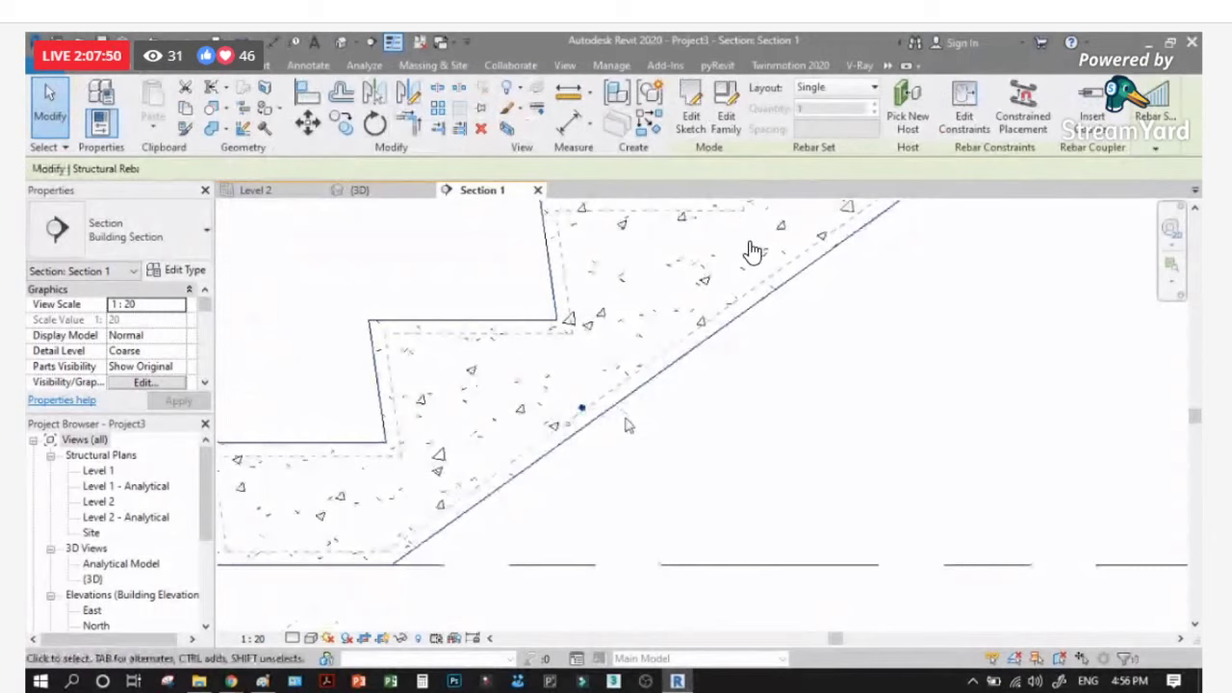
pyautogui.press('Escape')
pyautogui.scroll(1, 589, 427)
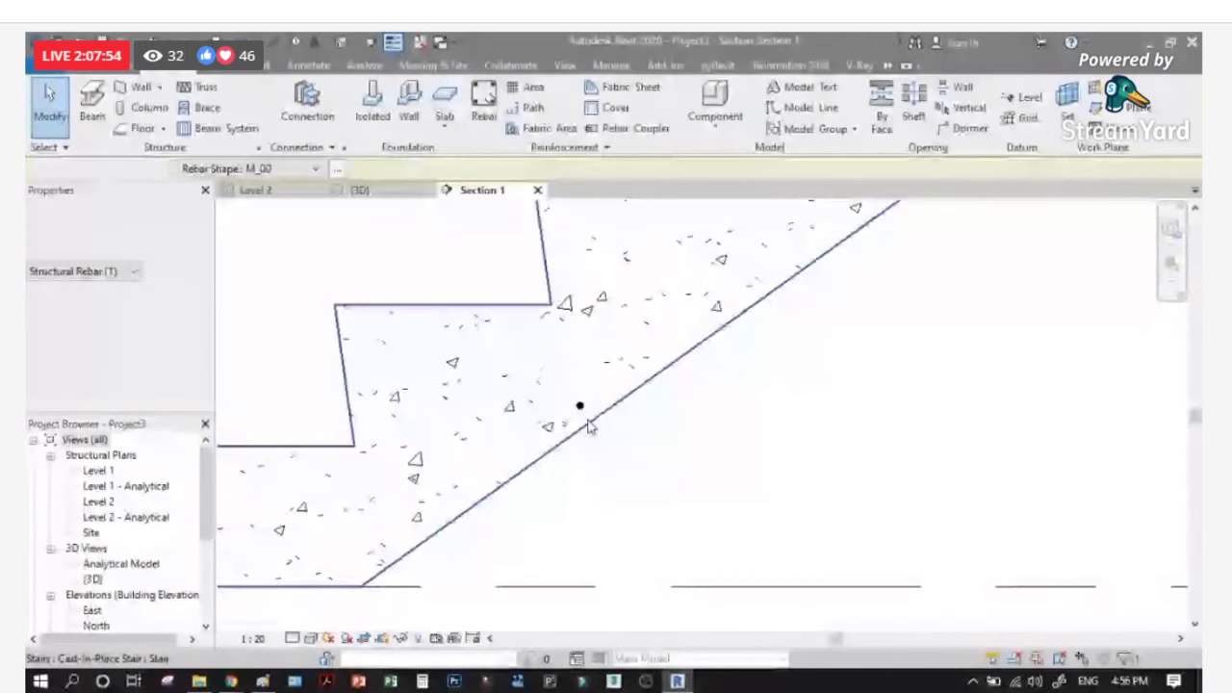
pyautogui.scroll(-4, 589, 426)
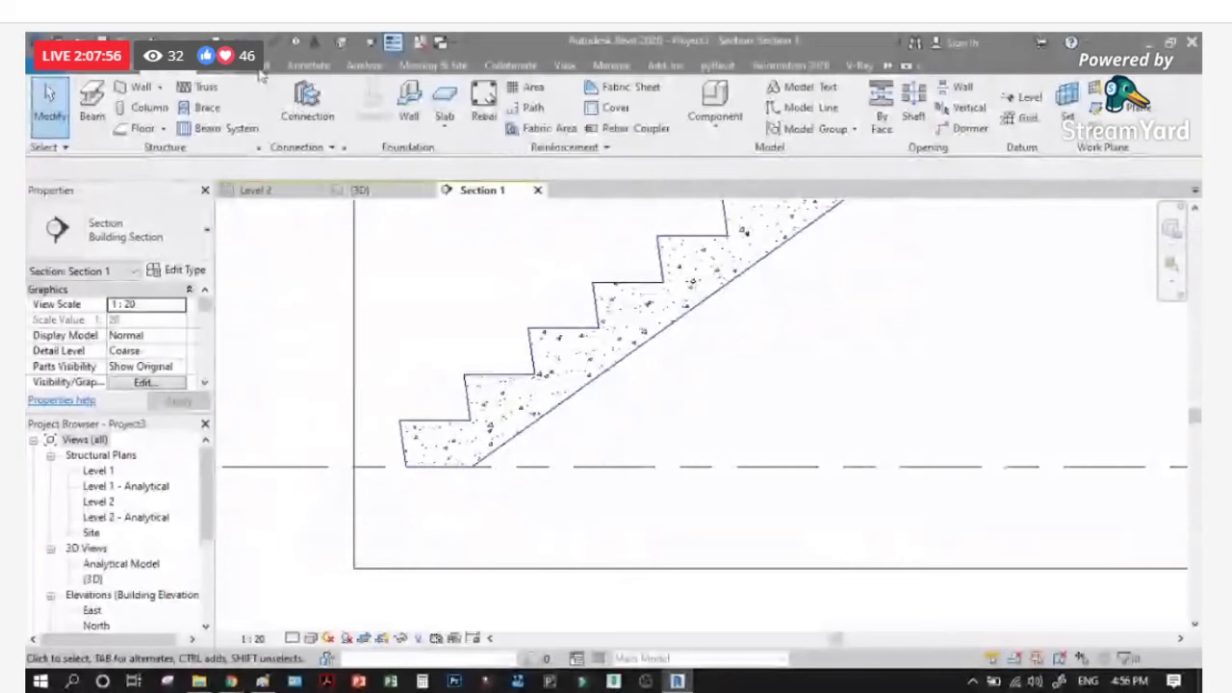
pyautogui.scroll(-1, 520, 433)
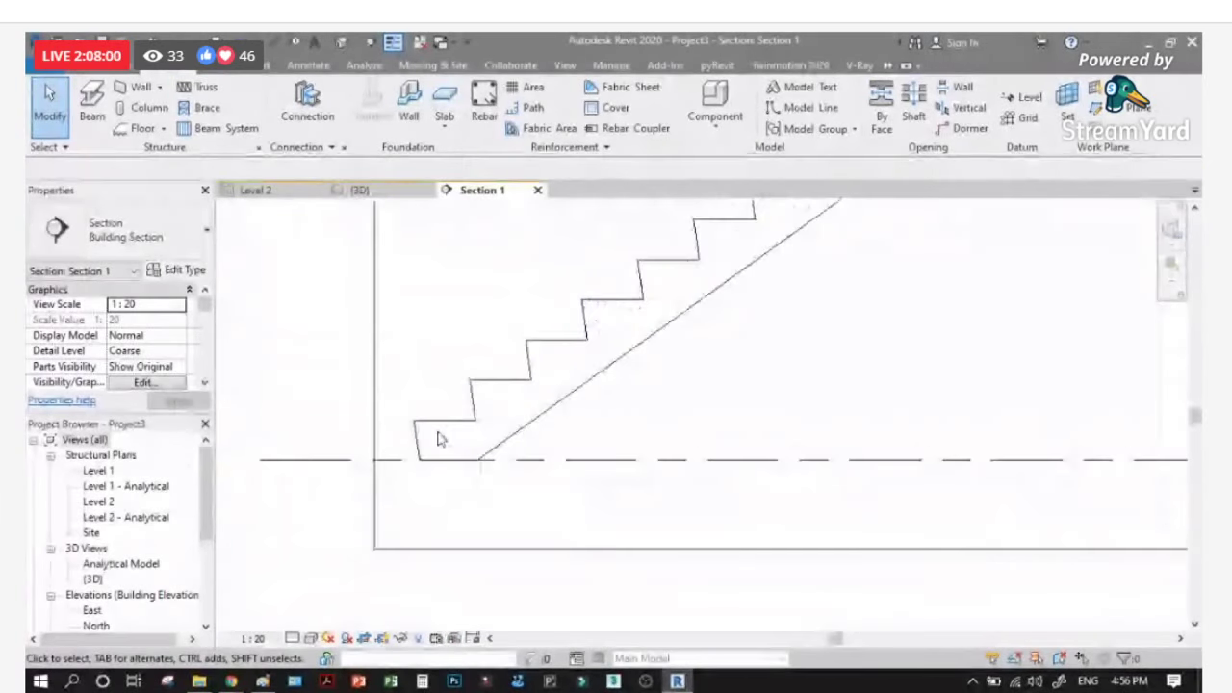
pyautogui.scroll(2, 437, 440)
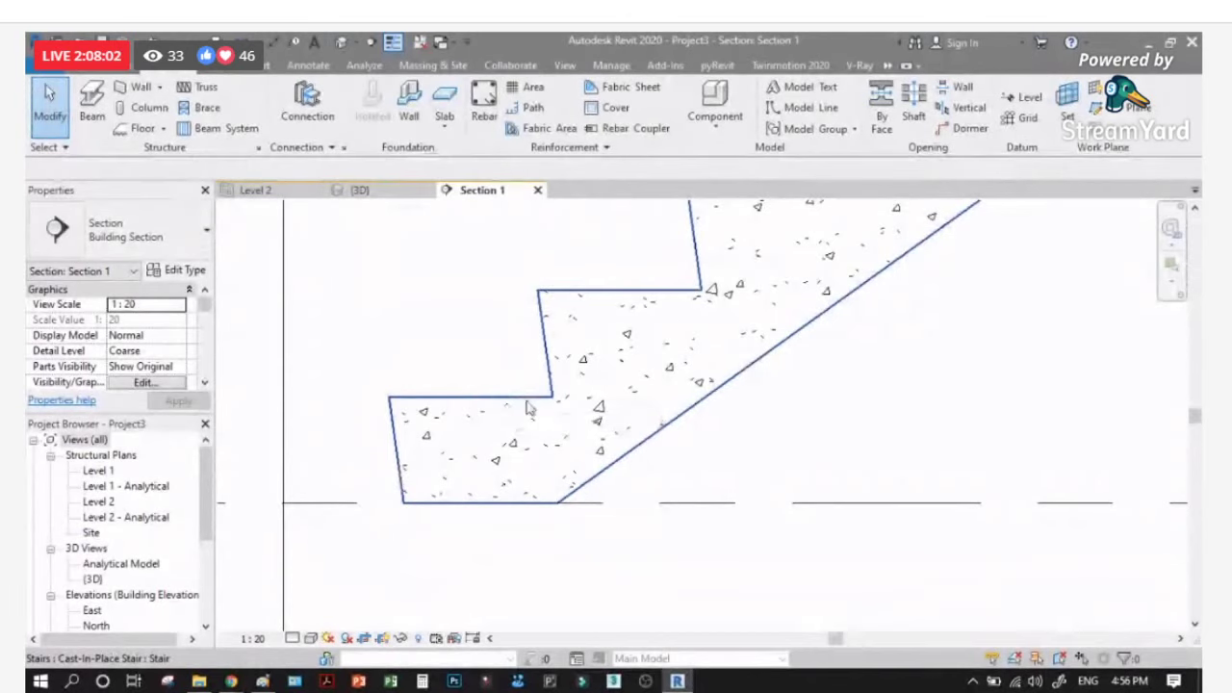
pyautogui.scroll(-2, 755, 423)
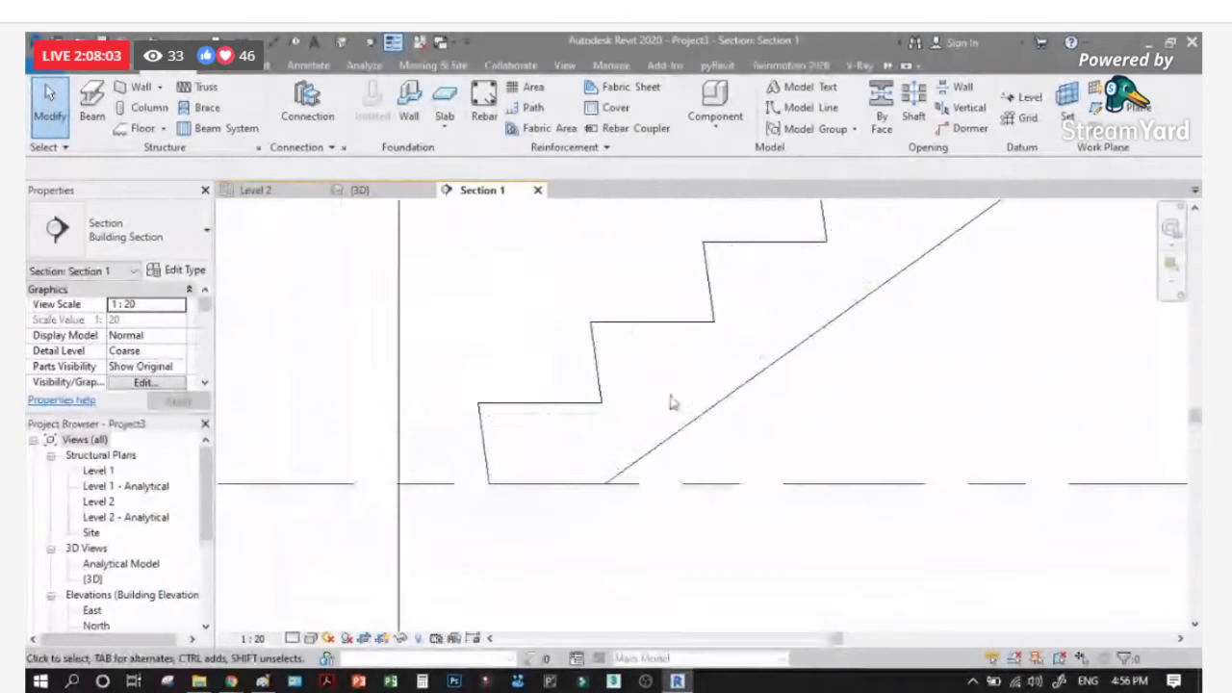
pyautogui.click(260, 190)
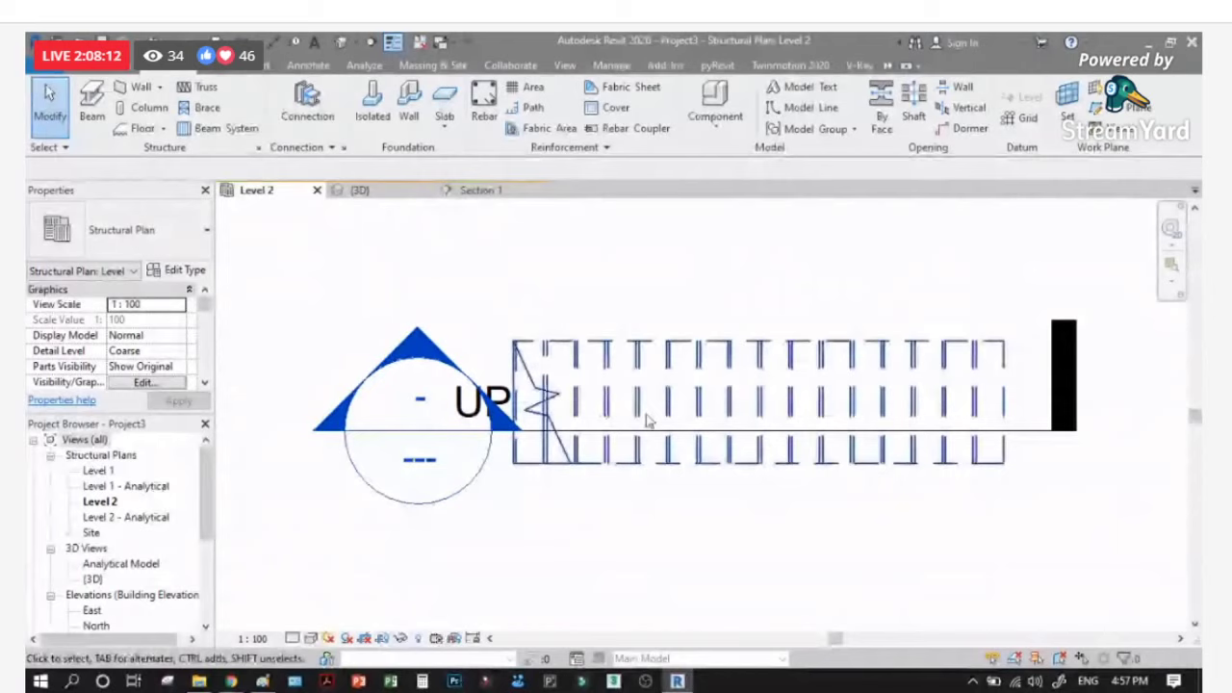
# Step: Show the stair in the 3D view in Consistent Colors, orbited obliquely and zoomed in
pyautogui.click(358, 189)
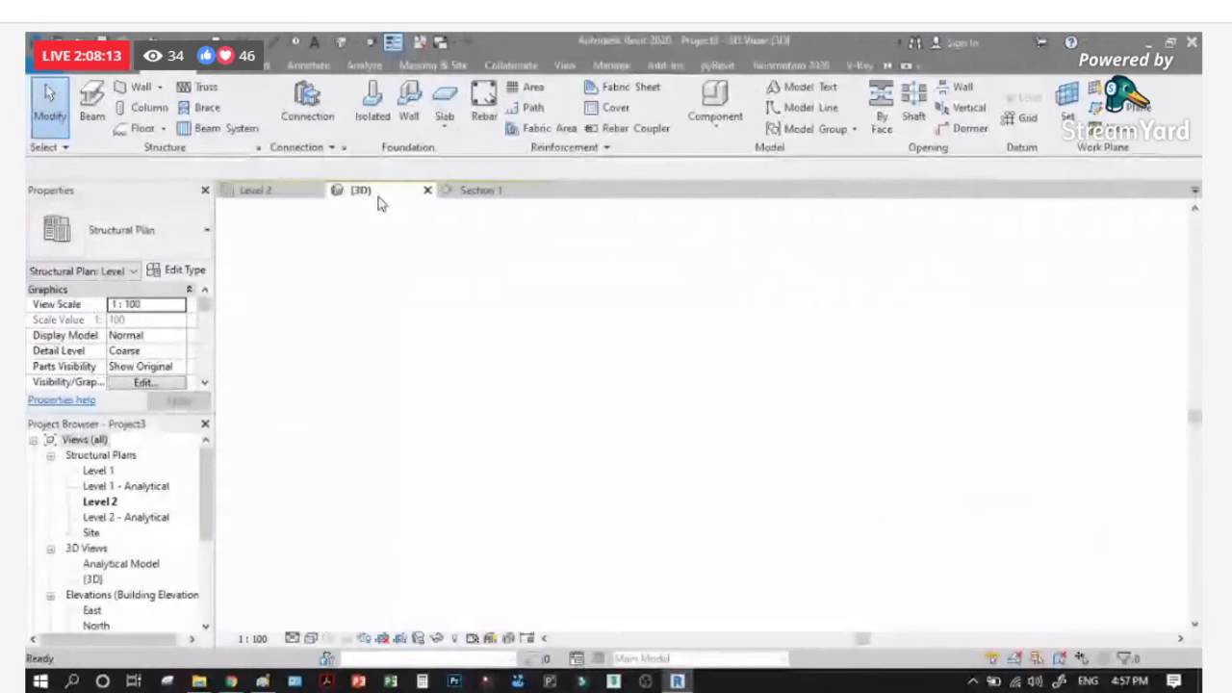
pyautogui.click(310, 639)
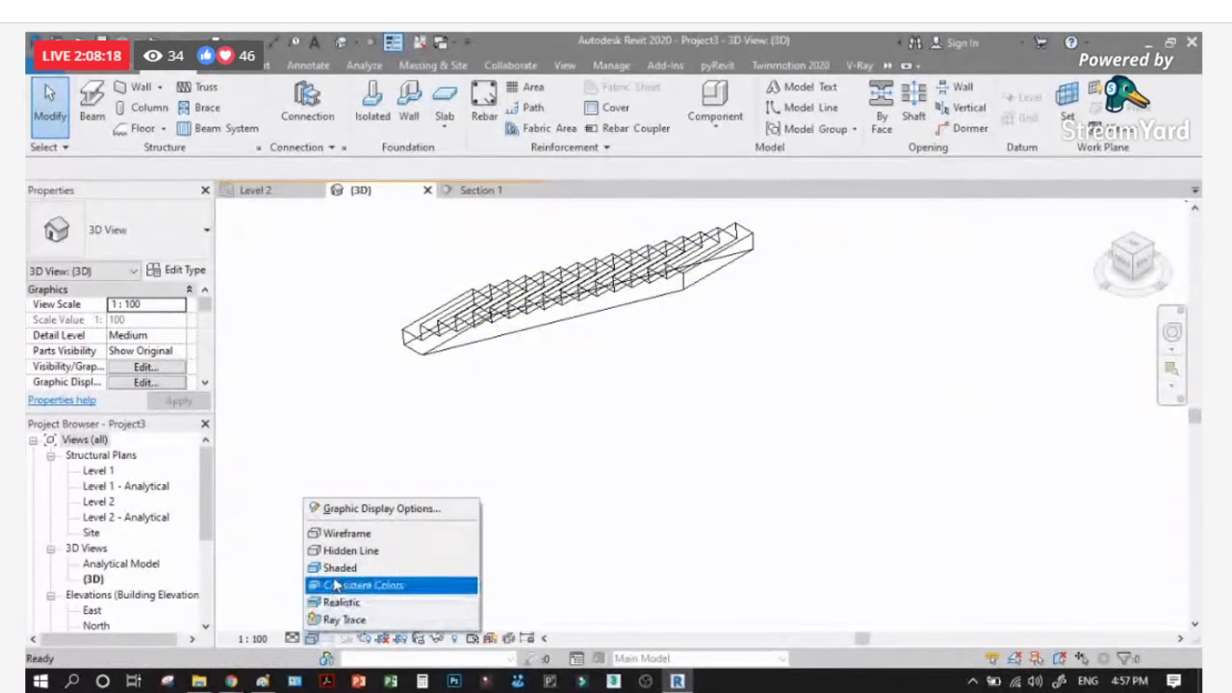
pyautogui.click(336, 585)
pyautogui.moveTo(1128, 272)
pyautogui.mouseDown()
pyautogui.moveTo(1176, 289)
pyautogui.moveTo(438, 250)
pyautogui.moveTo(600, 536)
pyautogui.moveTo(575, 569)
pyautogui.moveTo(609, 532)
pyautogui.mouseUp()
pyautogui.scroll(2, 609, 532)
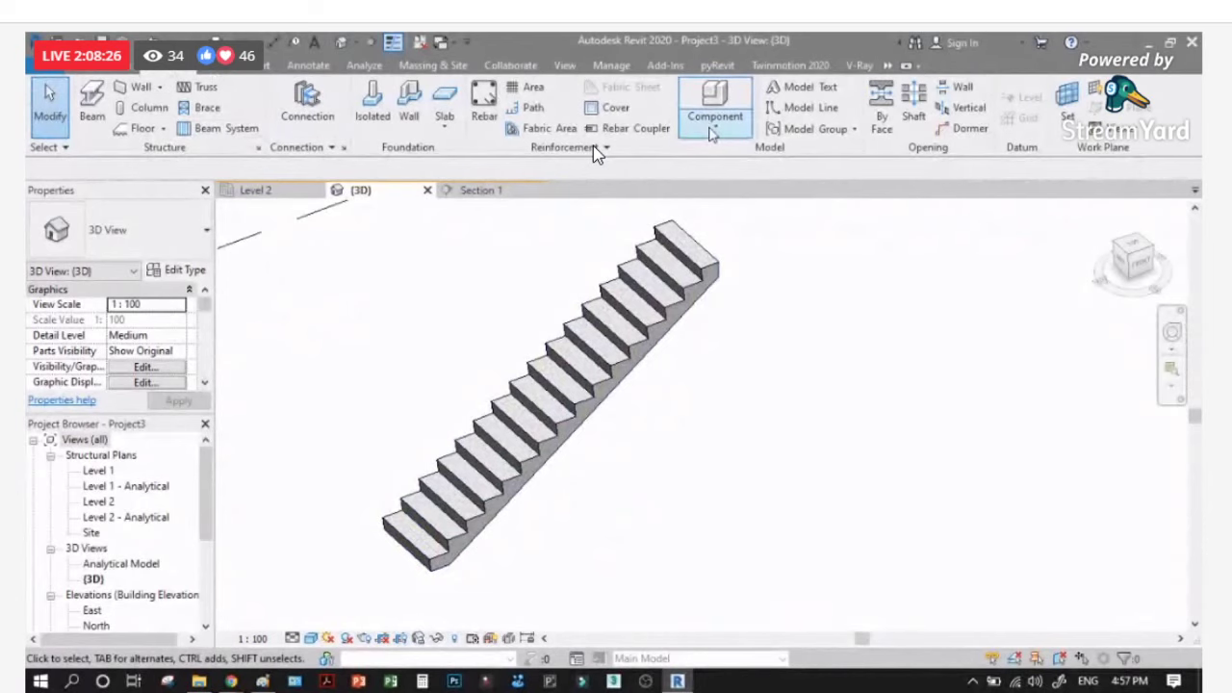
# Step: Start a Model In-Place component with Floors as the family category
pyautogui.click(717, 120)
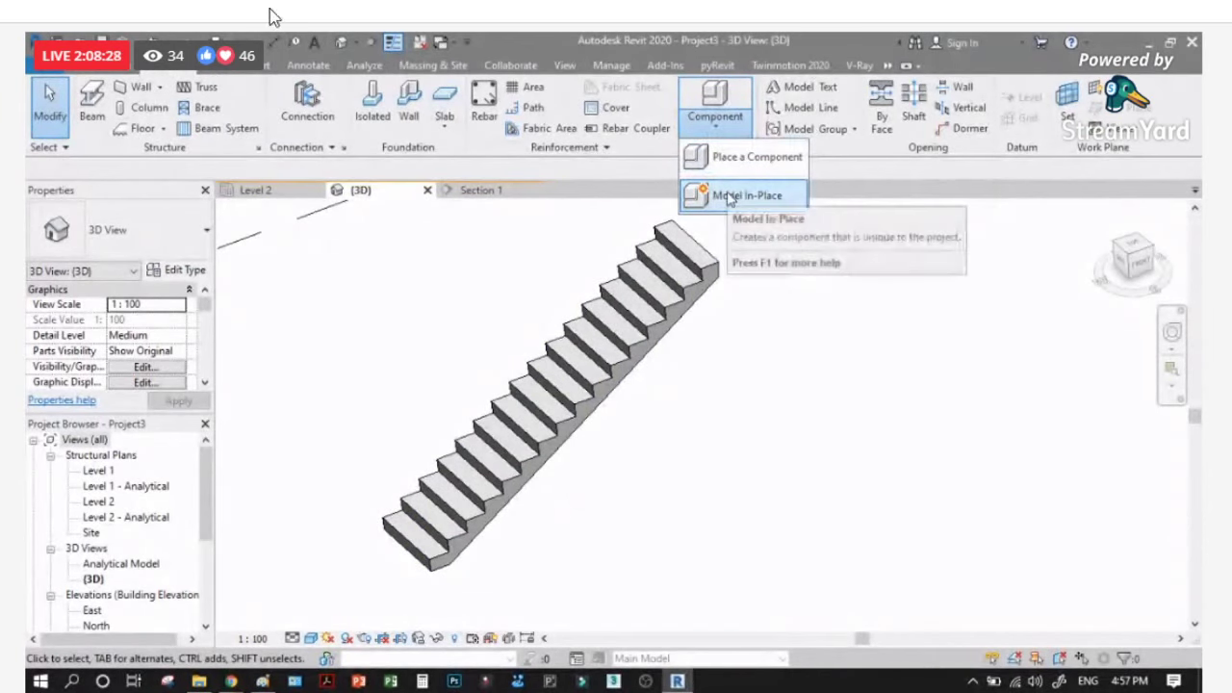
pyautogui.click(729, 196)
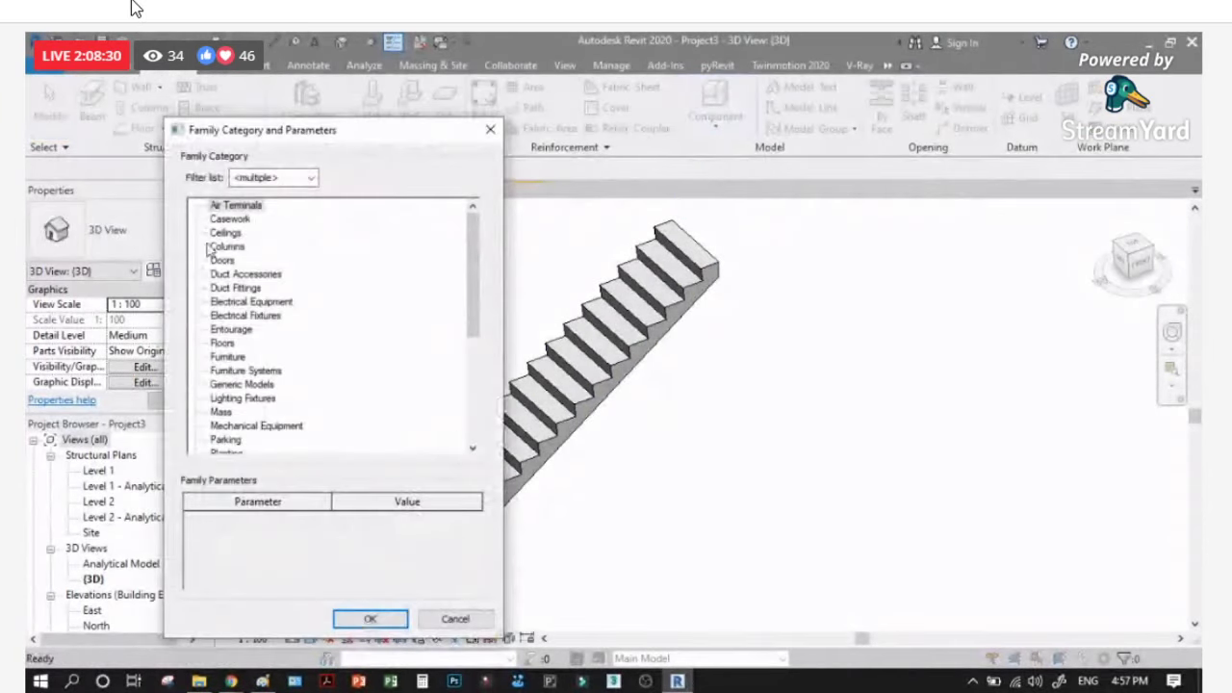
pyautogui.scroll(-1, 236, 319)
pyautogui.click(225, 302)
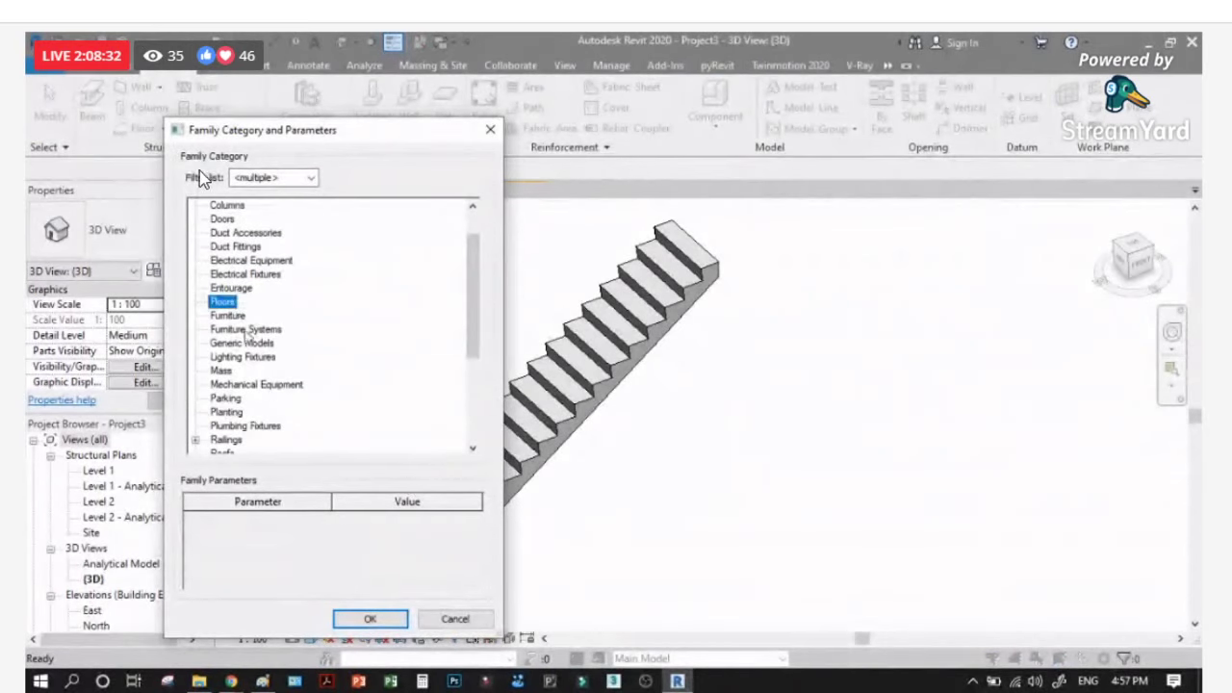
pyautogui.click(366, 620)
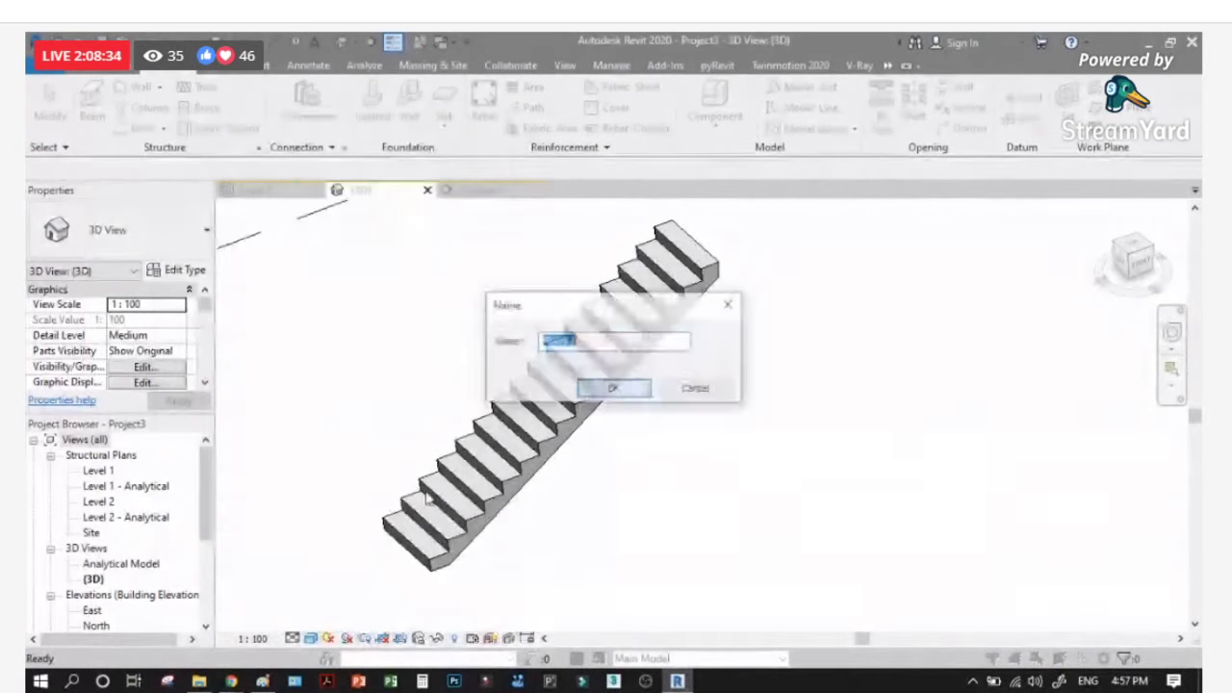
# Step: Name the new in-place family STAIR
pyautogui.write('4')
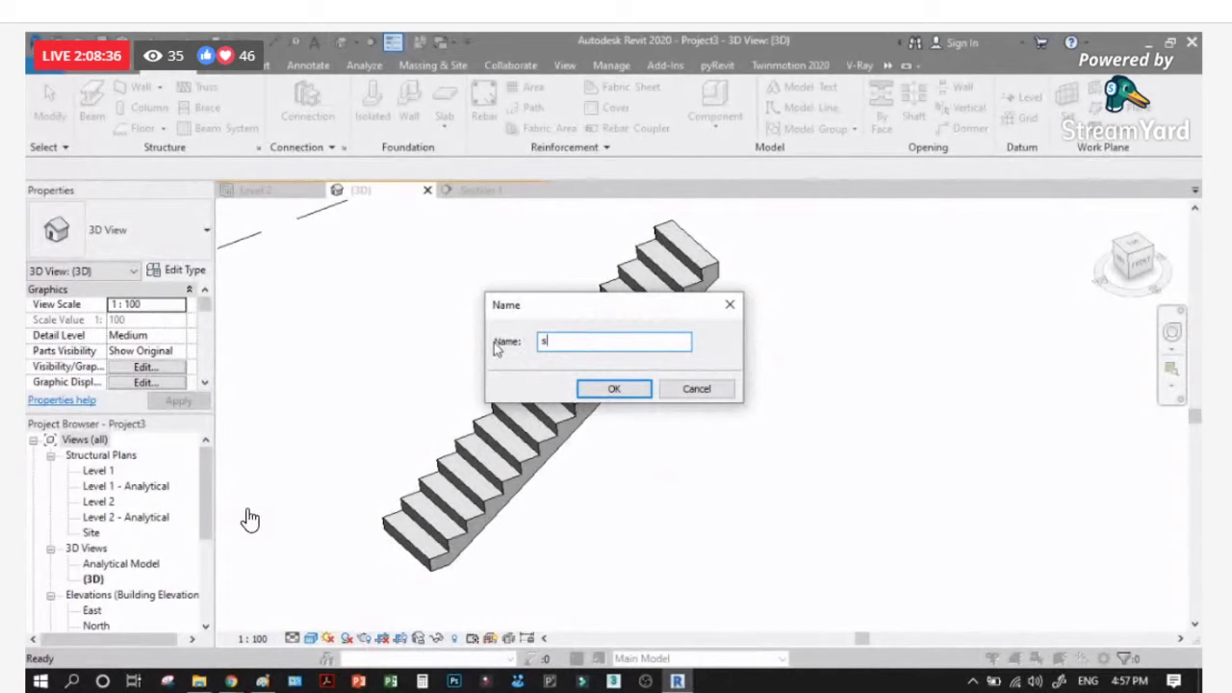
pyautogui.press('BackSpace')
pyautogui.write('stair')
pyautogui.press('BackSpace')
pyautogui.press('BackSpace')
pyautogui.press('BackSpace')
pyautogui.write('STAIR')
pyautogui.click(620, 388)
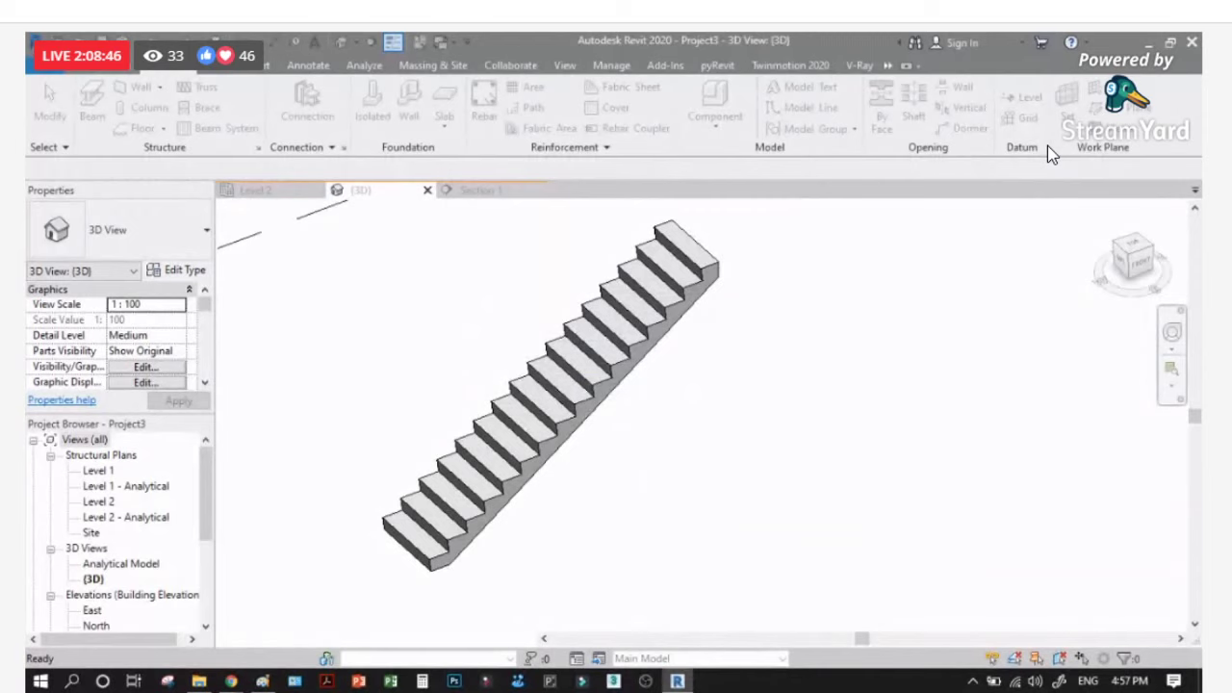
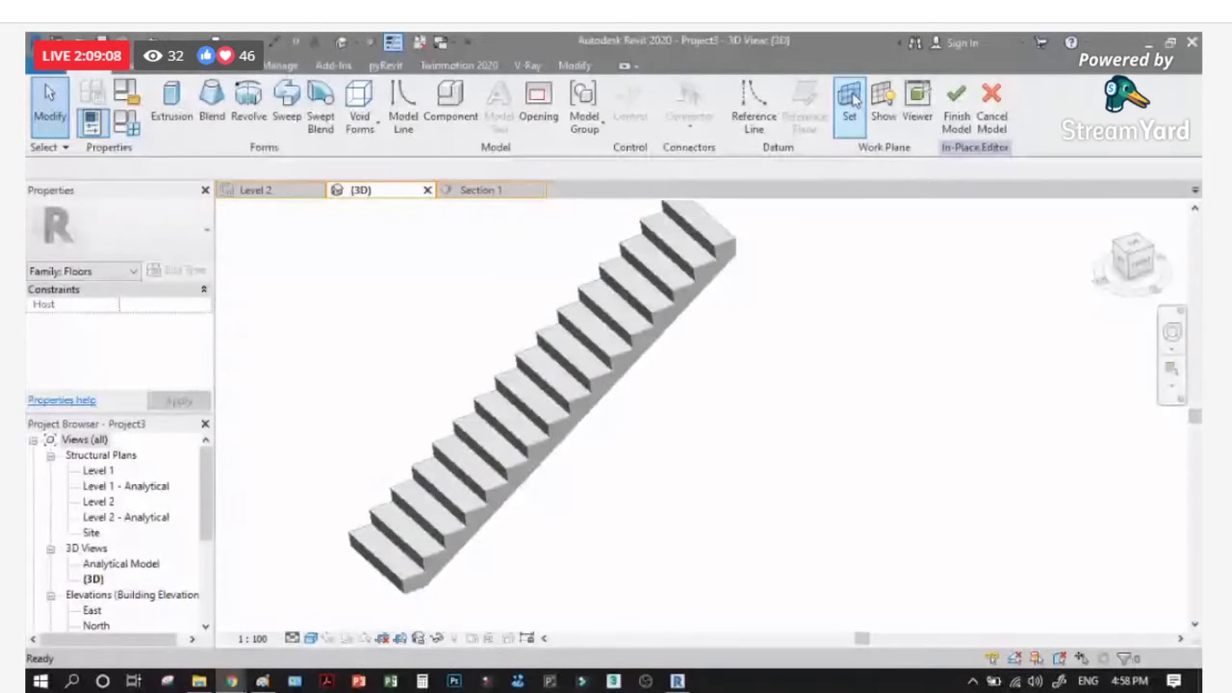
# Step: Choose to pick a new work plane and display the stair in Wireframe
pyautogui.click(851, 100)
pyautogui.click(471, 382)
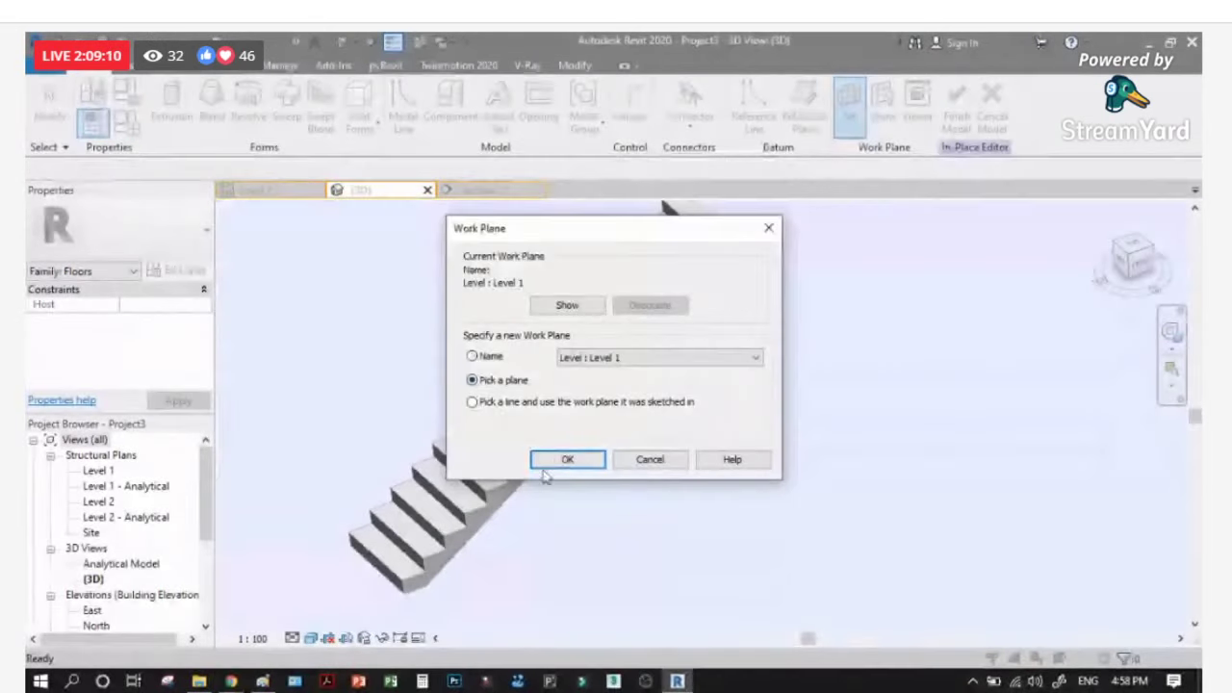
pyautogui.click(545, 464)
pyautogui.scroll(2, 693, 301)
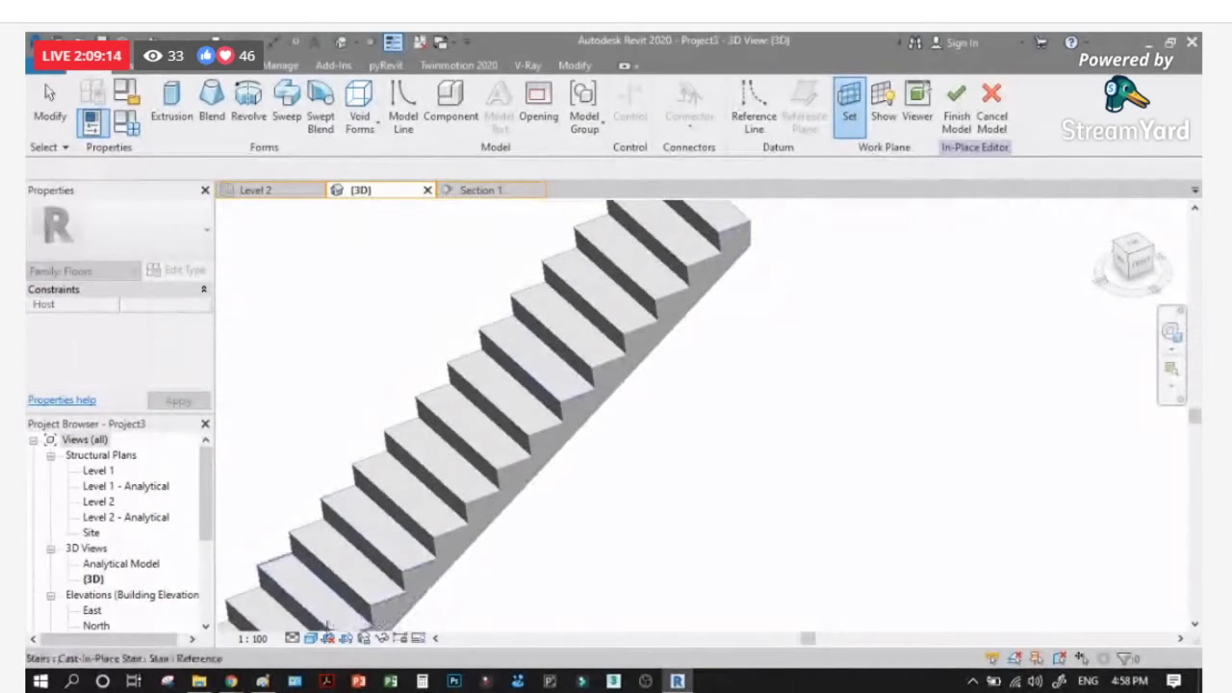
pyautogui.click(309, 638)
pyautogui.click(332, 533)
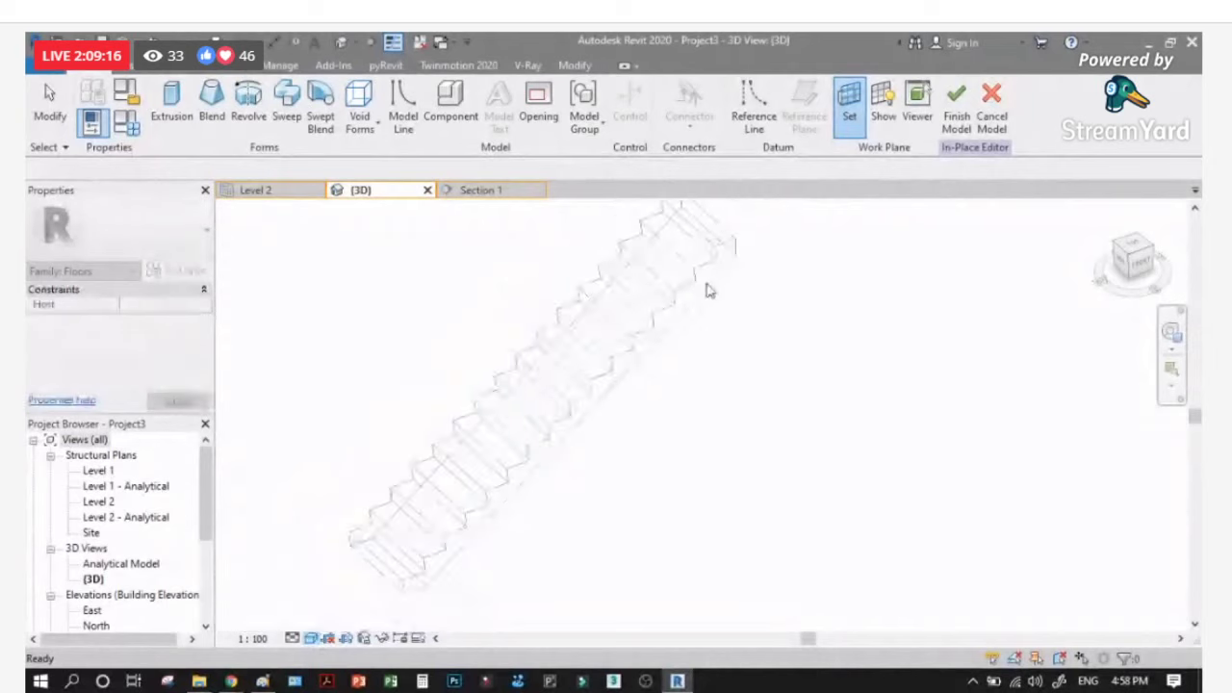
pyautogui.click(721, 268)
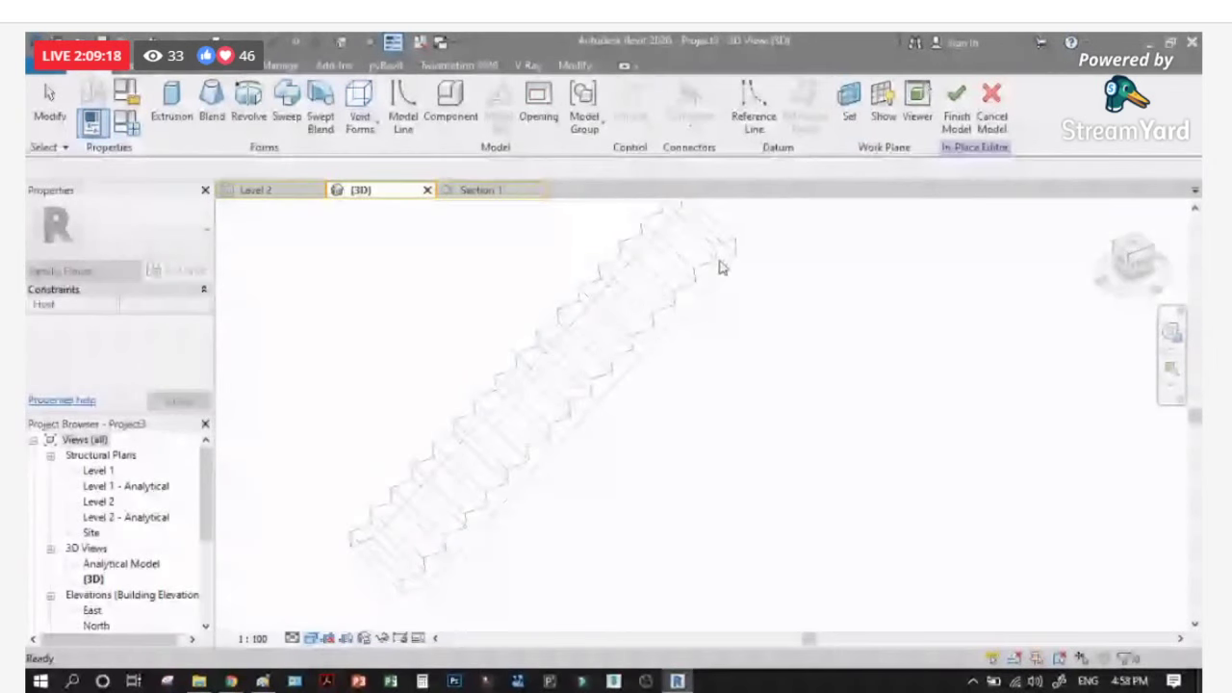
# Step: Set the in-place family's work plane on the stair's side face
pyautogui.press('Return')
pyautogui.scroll(2, 712, 271)
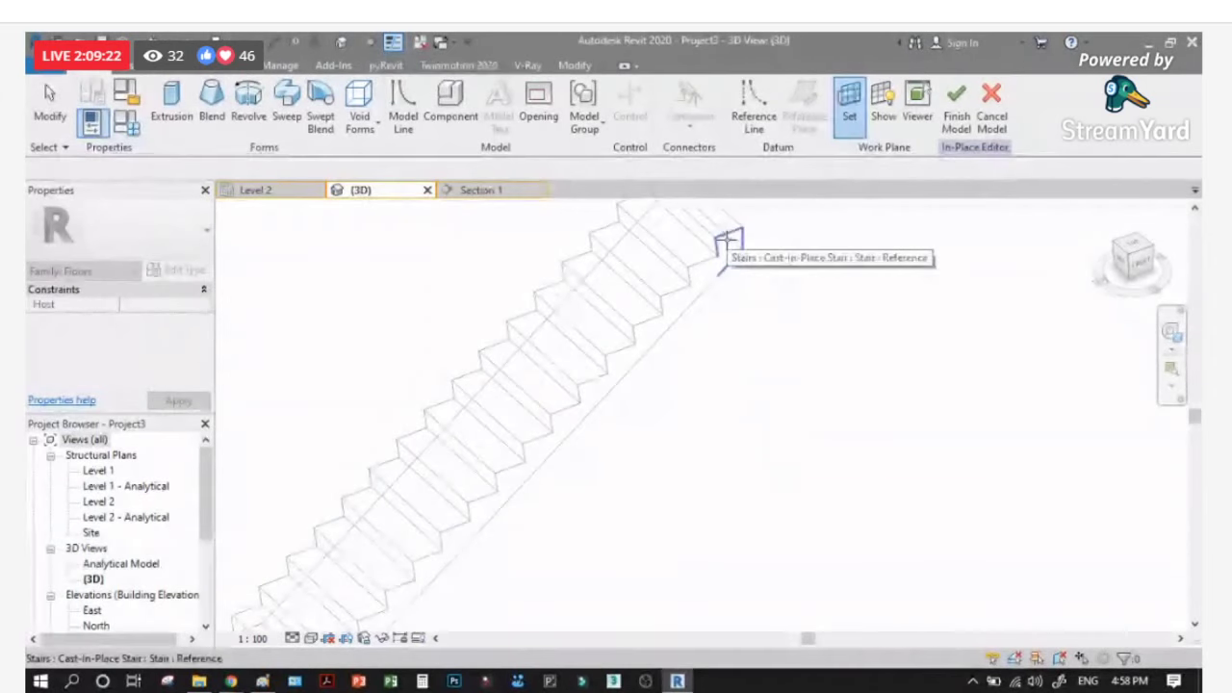
pyautogui.scroll(3, 717, 252)
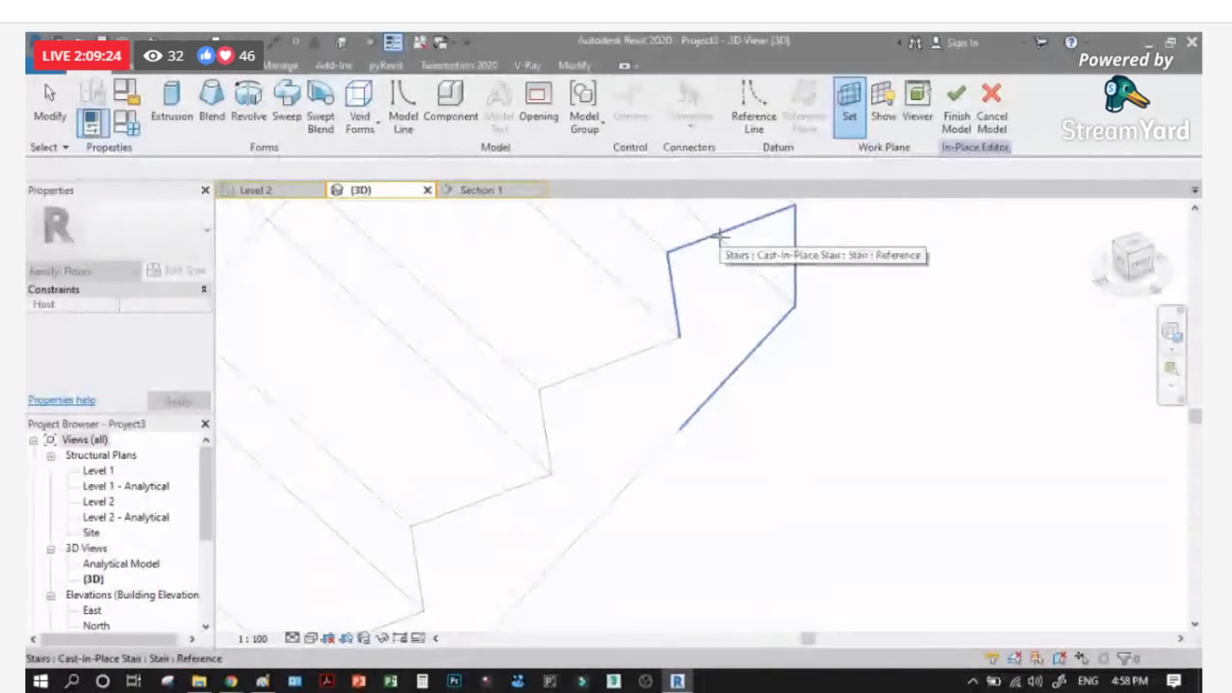
pyautogui.click(718, 235)
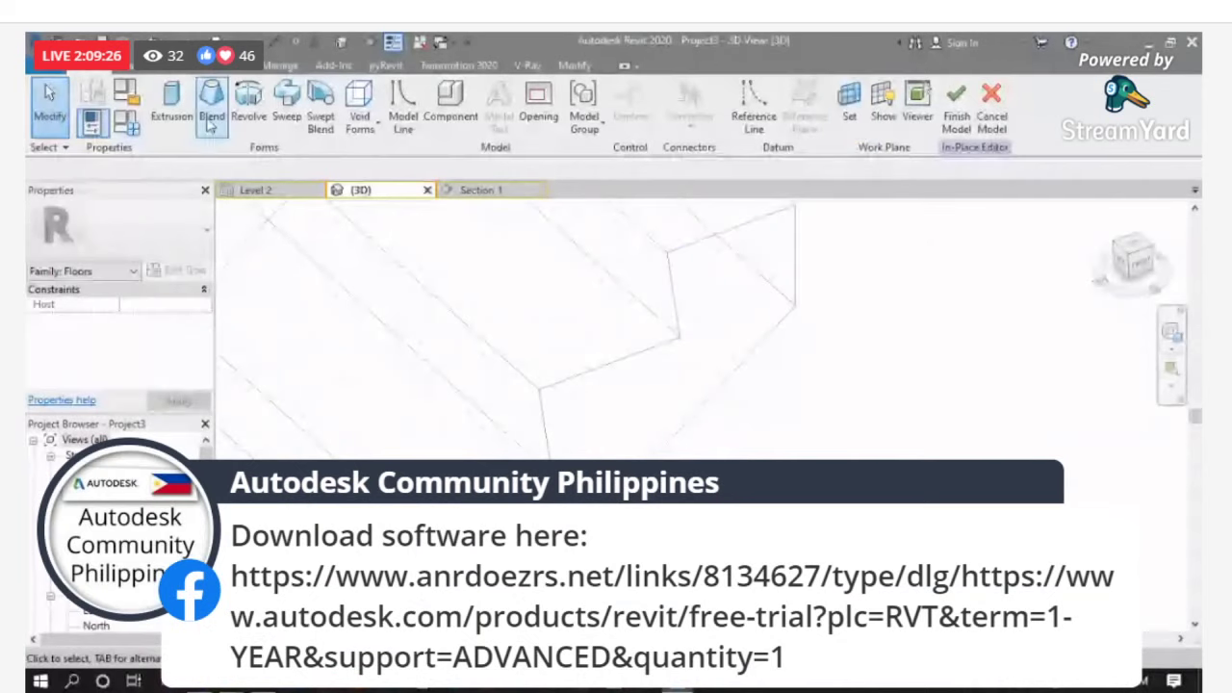
# Step: Start a 250.0-deep extrusion sketch using Pick Lines
pyautogui.click(171, 104)
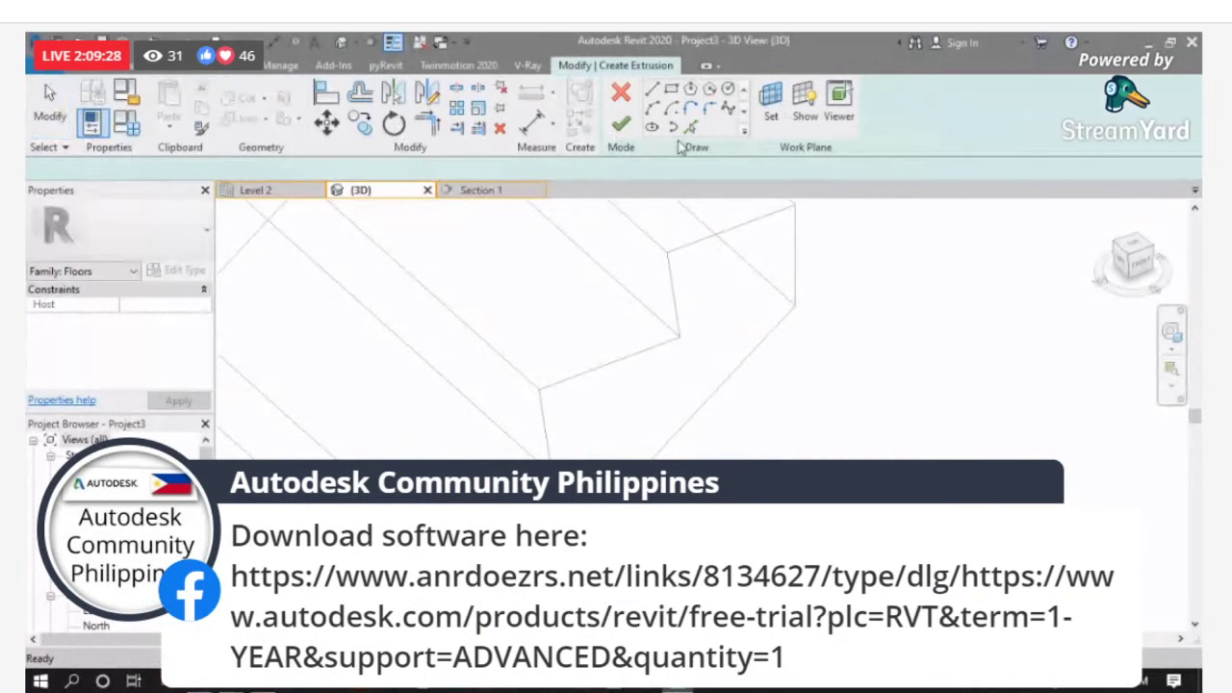
pyautogui.click(690, 127)
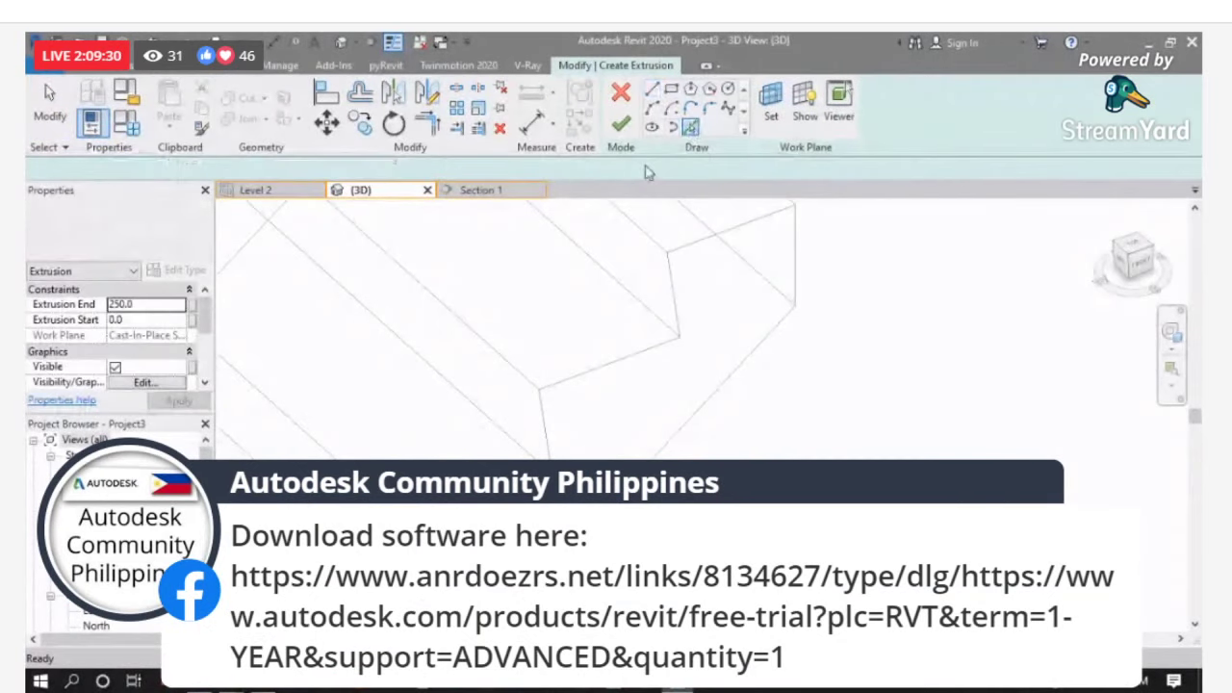
pyautogui.scroll(-2, 794, 351)
pyautogui.scroll(-1, 789, 327)
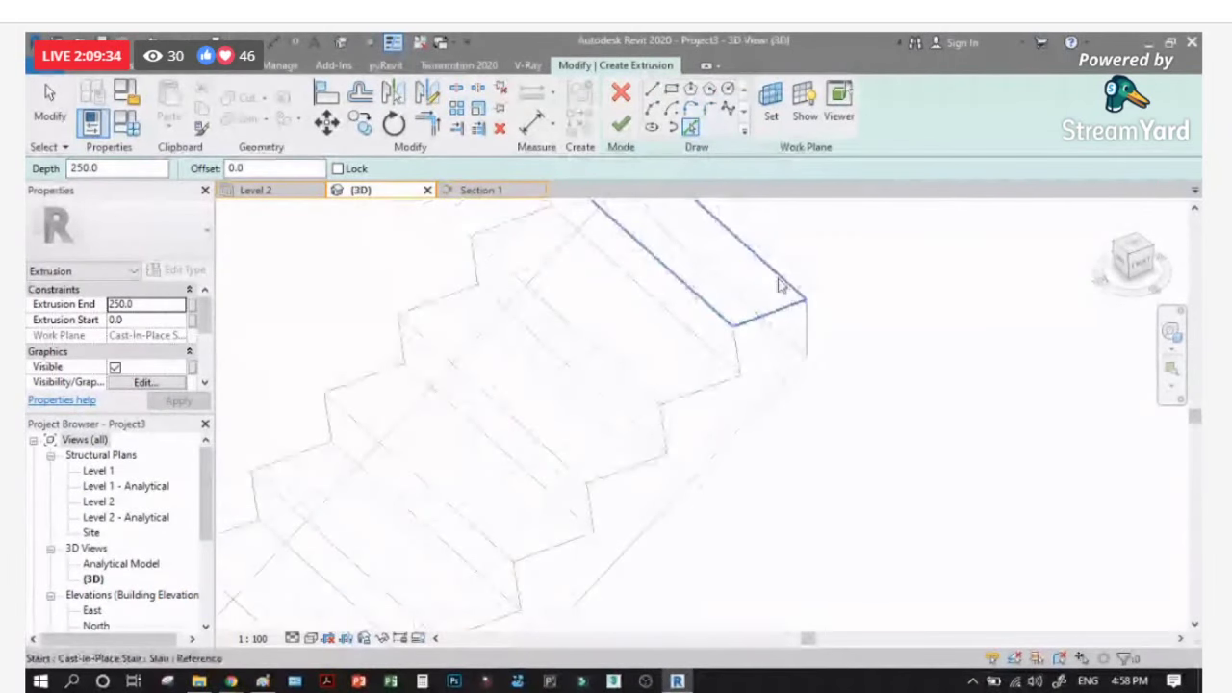
pyautogui.scroll(1, 777, 320)
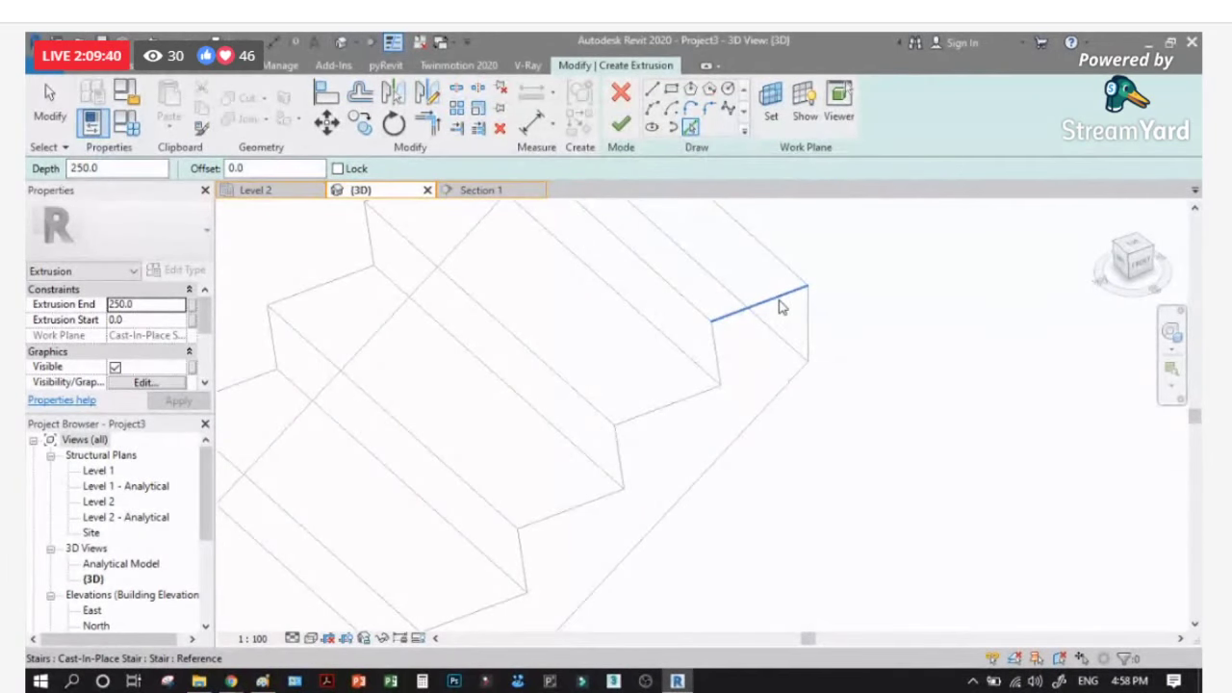
# Step: Trace the top tread and riser edges plus the next few step edges into the sketch
pyautogui.click(781, 307)
pyautogui.click(810, 332)
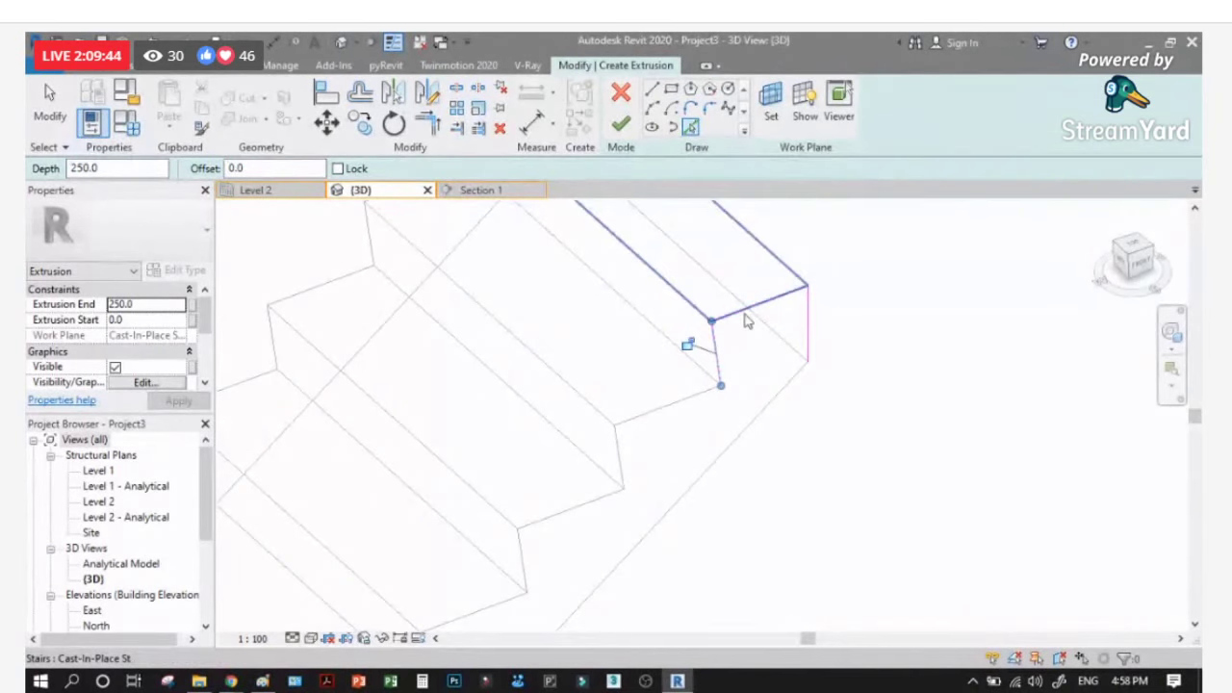
pyautogui.click(667, 417)
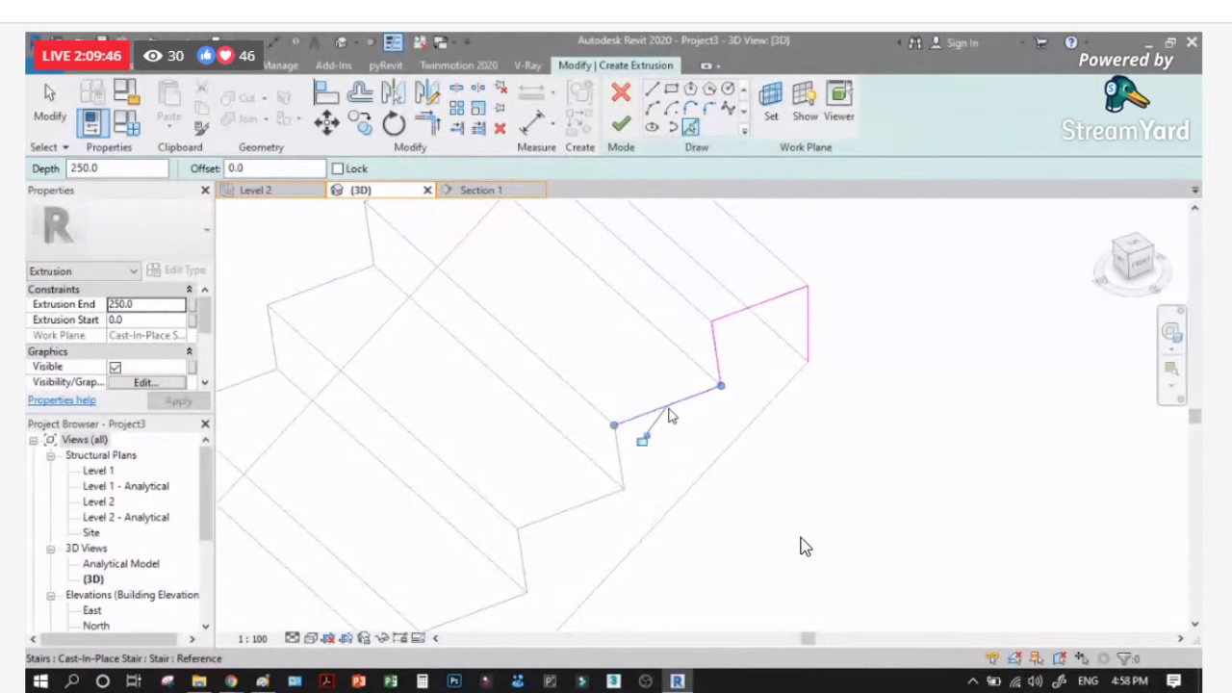
pyautogui.click(621, 473)
pyautogui.click(581, 516)
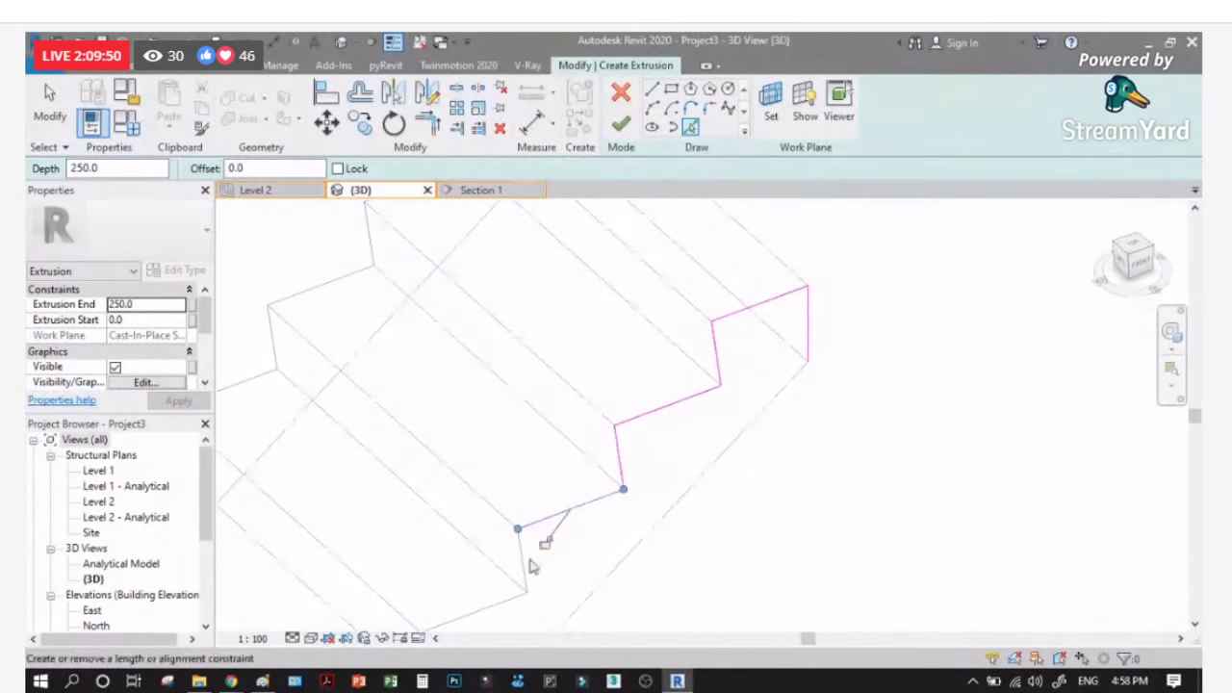
pyautogui.scroll(-2, 715, 295)
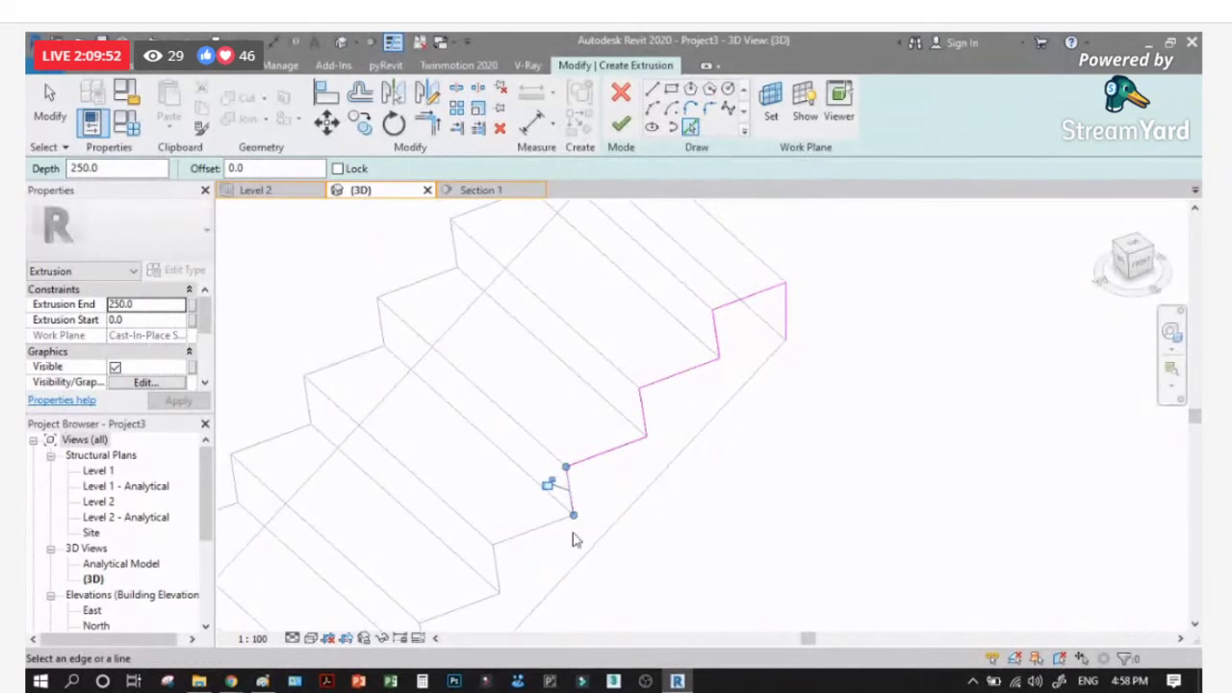
pyautogui.scroll(2, 573, 540)
pyautogui.click(534, 505)
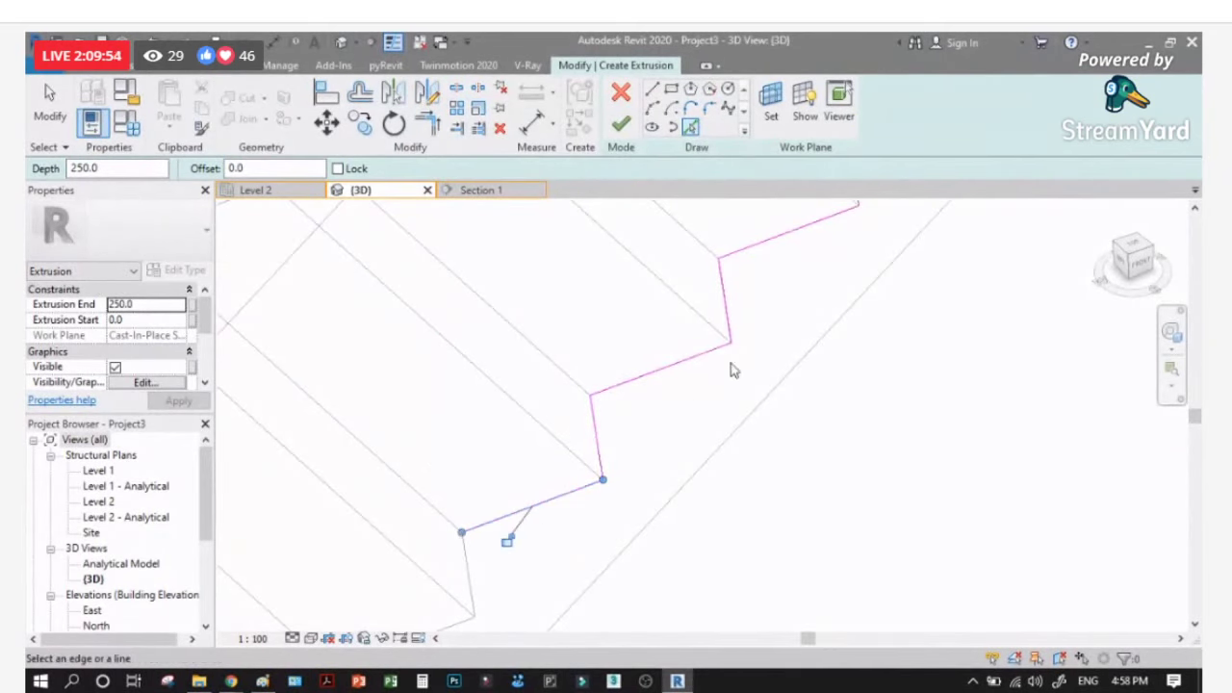
# Step: Add the next riser and lower tread edges, then pan along the stair to review the sketch
pyautogui.scroll(-2, 782, 334)
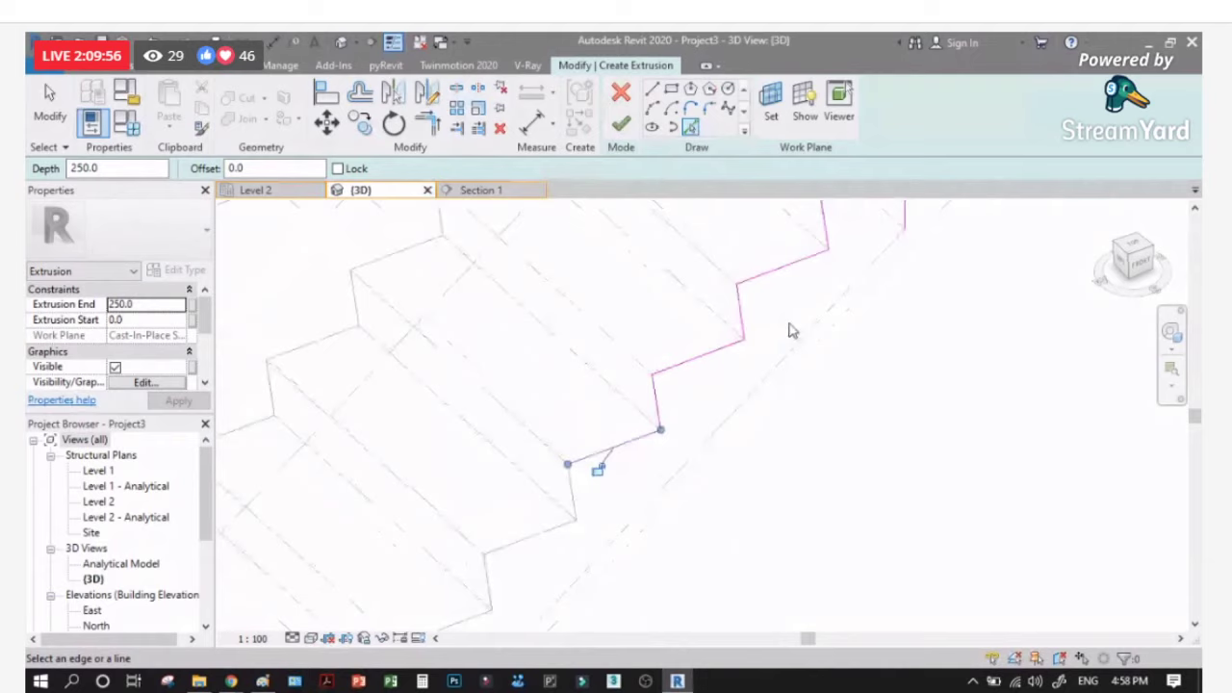
pyautogui.scroll(2, 547, 569)
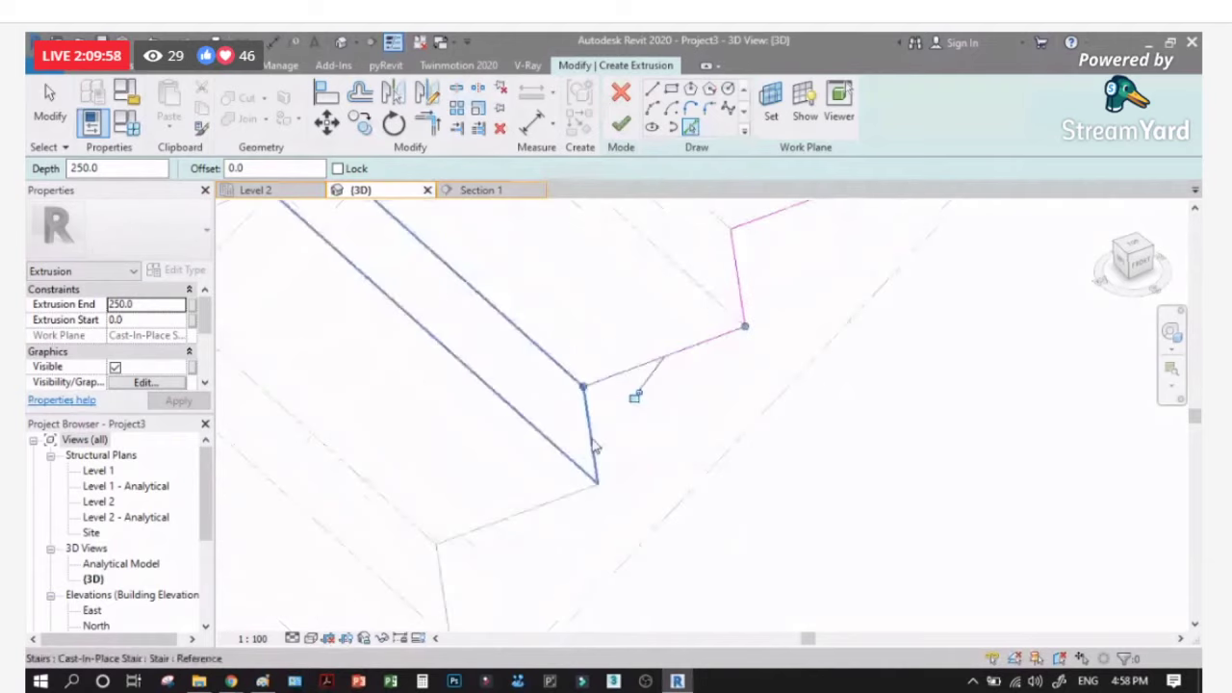
pyautogui.click(548, 512)
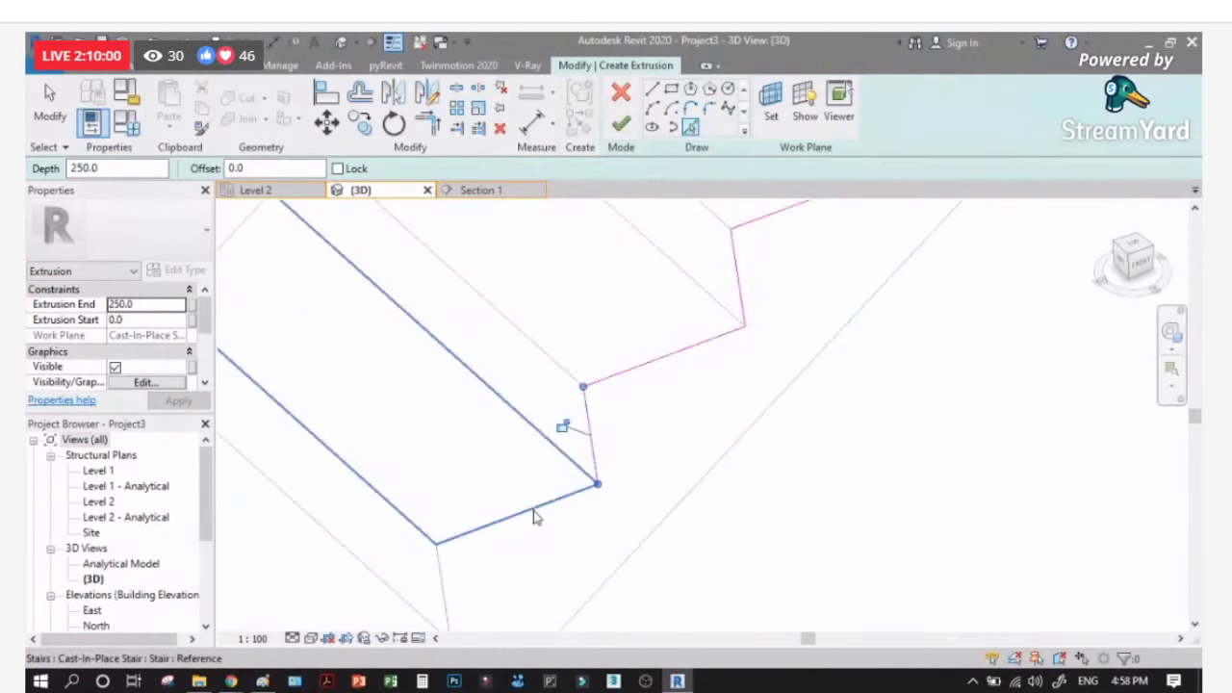
pyautogui.scroll(-2, 731, 331)
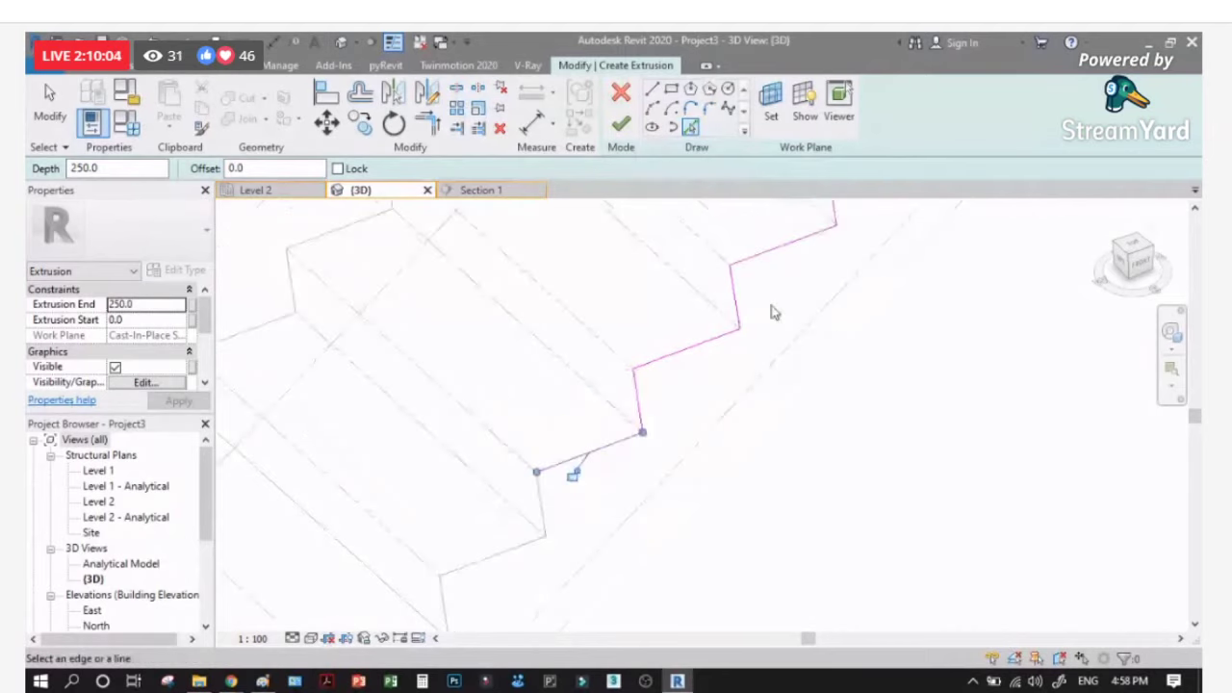
pyautogui.moveTo(553, 522); pyautogui.dragTo(725, 349, button='middle')
pyautogui.scroll(1, 725, 349)
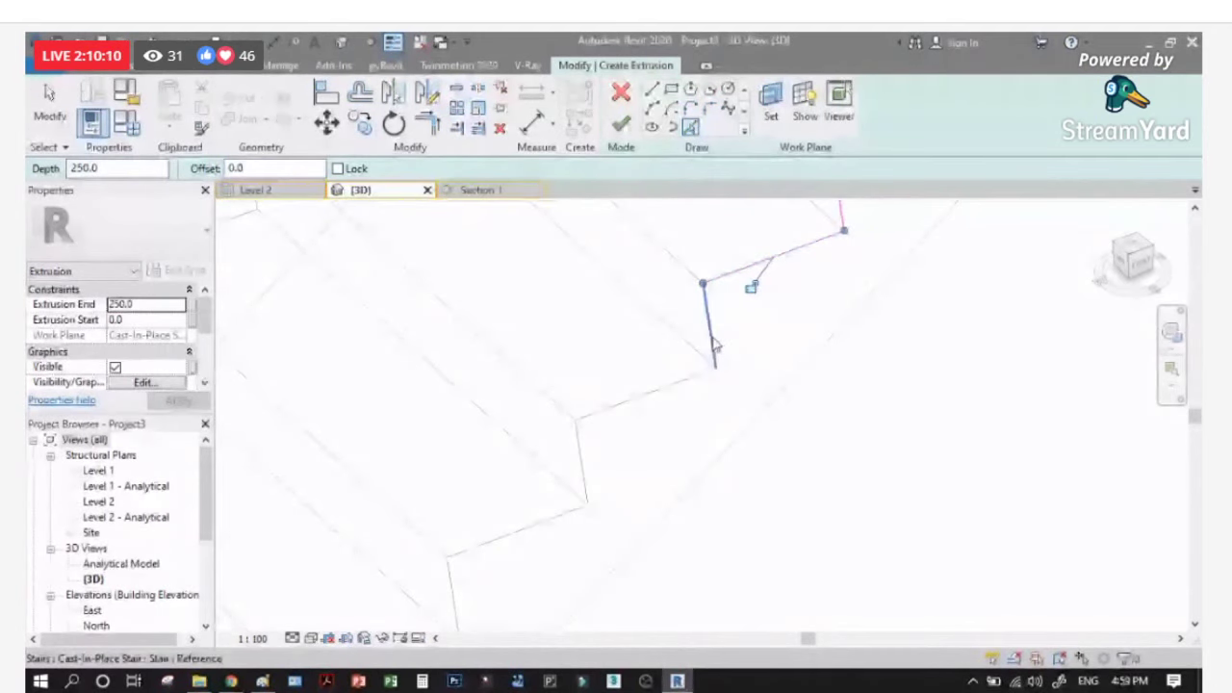
pyautogui.moveTo(713, 348)
pyautogui.mouseDown(button='middle')
pyautogui.moveTo(547, 524)
pyautogui.moveTo(529, 528)
pyautogui.moveTo(552, 476)
pyautogui.moveTo(541, 514)
pyautogui.moveTo(489, 539)
pyautogui.moveTo(495, 506)
pyautogui.mouseUp(button='middle')
pyautogui.scroll(-5, 591, 385)
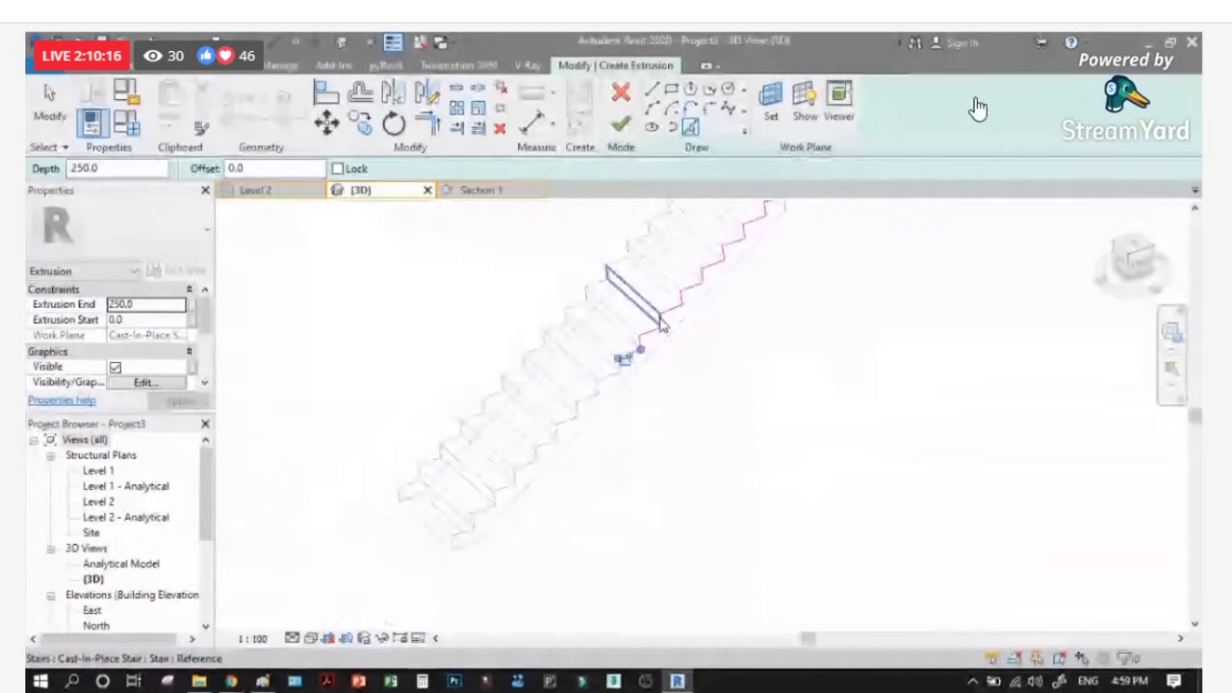
# Step: Pick further tread and riser edges down the stair into the profile sketch
pyautogui.scroll(5, 660, 326)
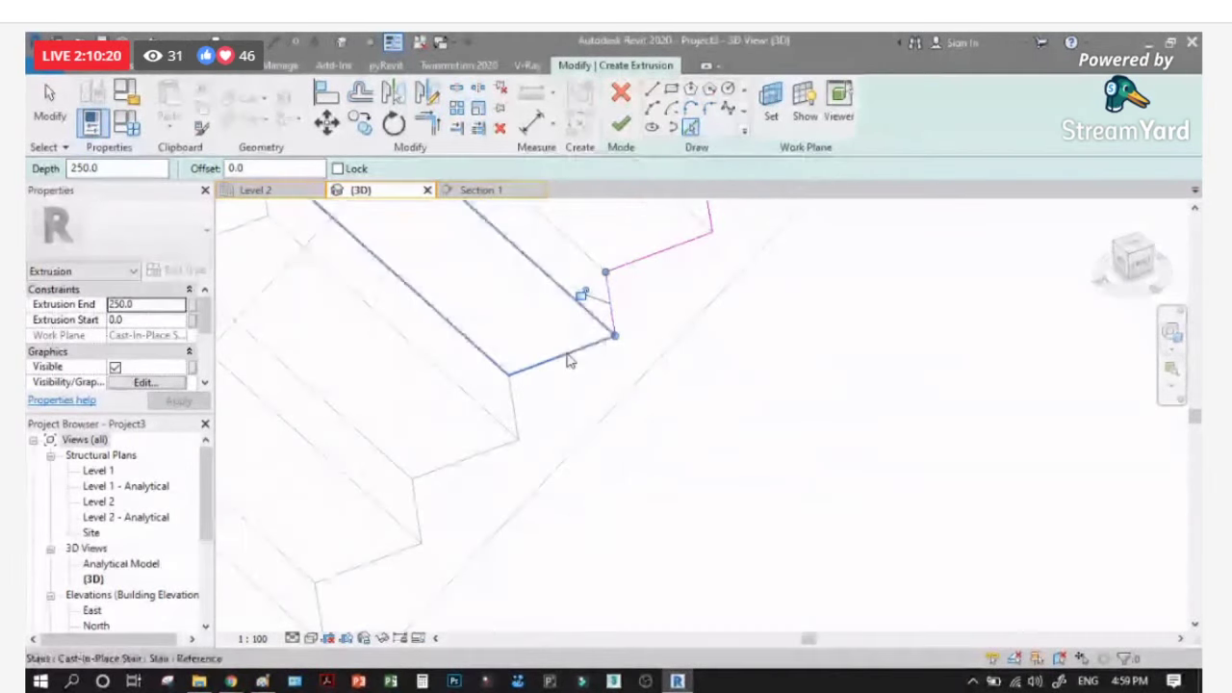
pyautogui.click(517, 436)
pyautogui.click(465, 458)
pyautogui.click(418, 510)
pyautogui.scroll(-3, 590, 388)
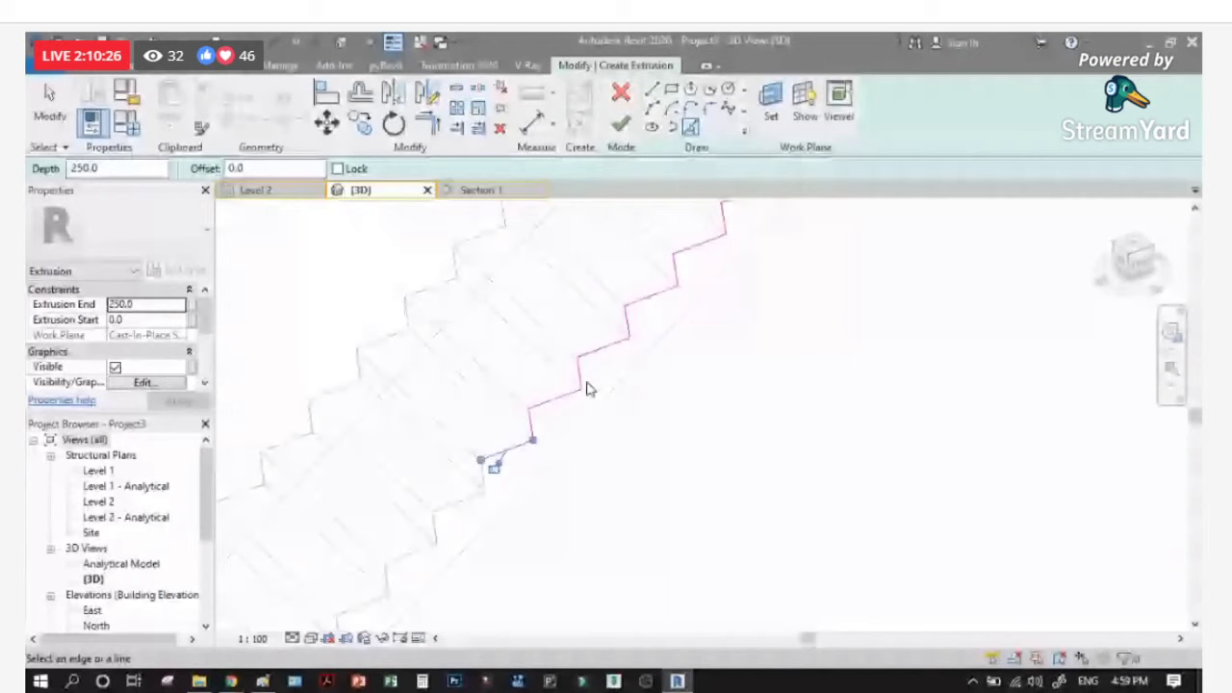
pyautogui.scroll(3, 590, 389)
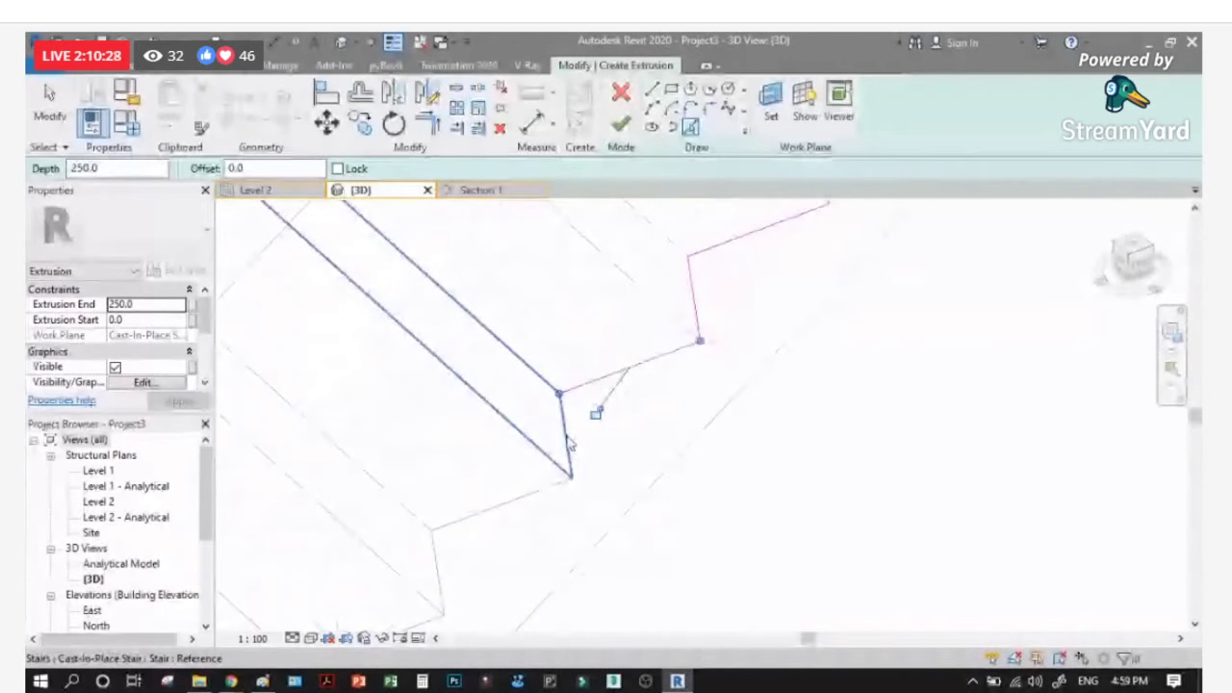
pyautogui.click(569, 443)
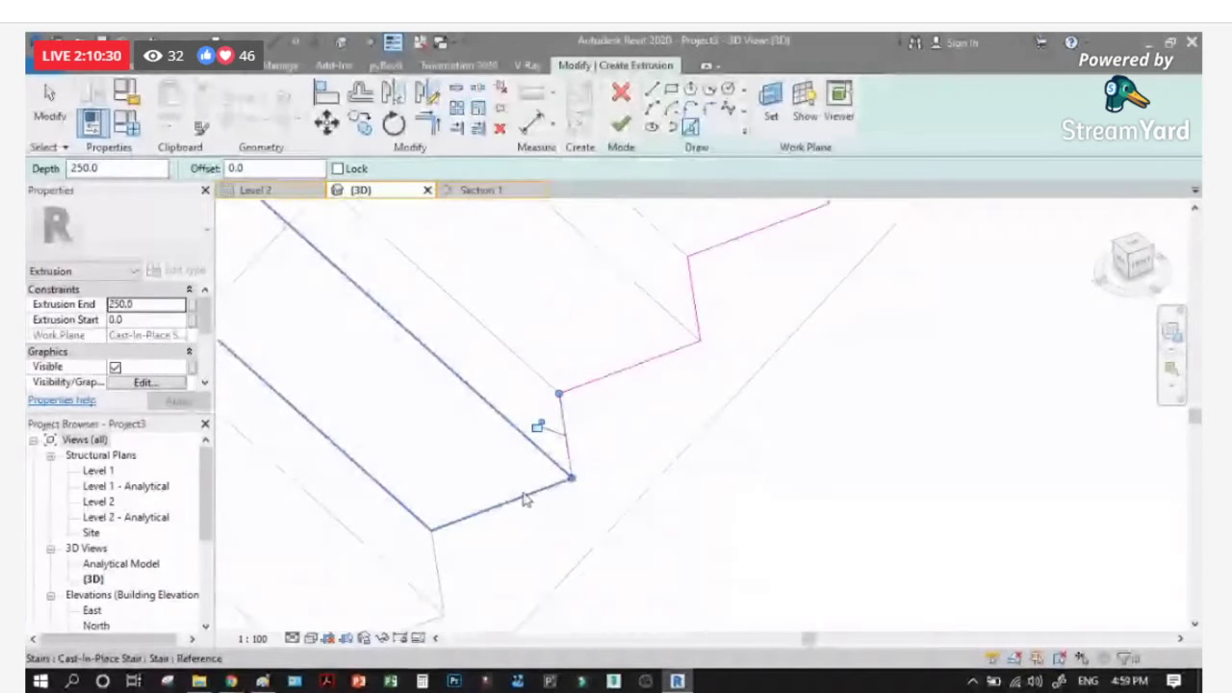
pyautogui.scroll(-2, 519, 520)
pyautogui.scroll(2, 510, 529)
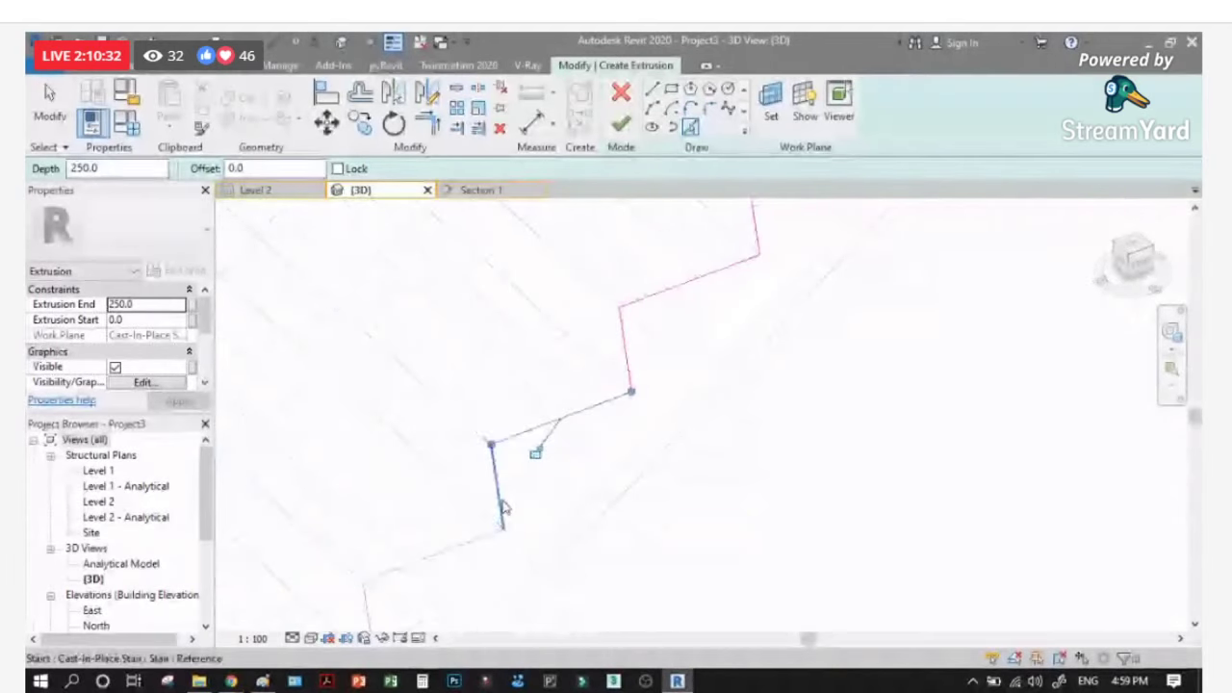
pyautogui.click(502, 505)
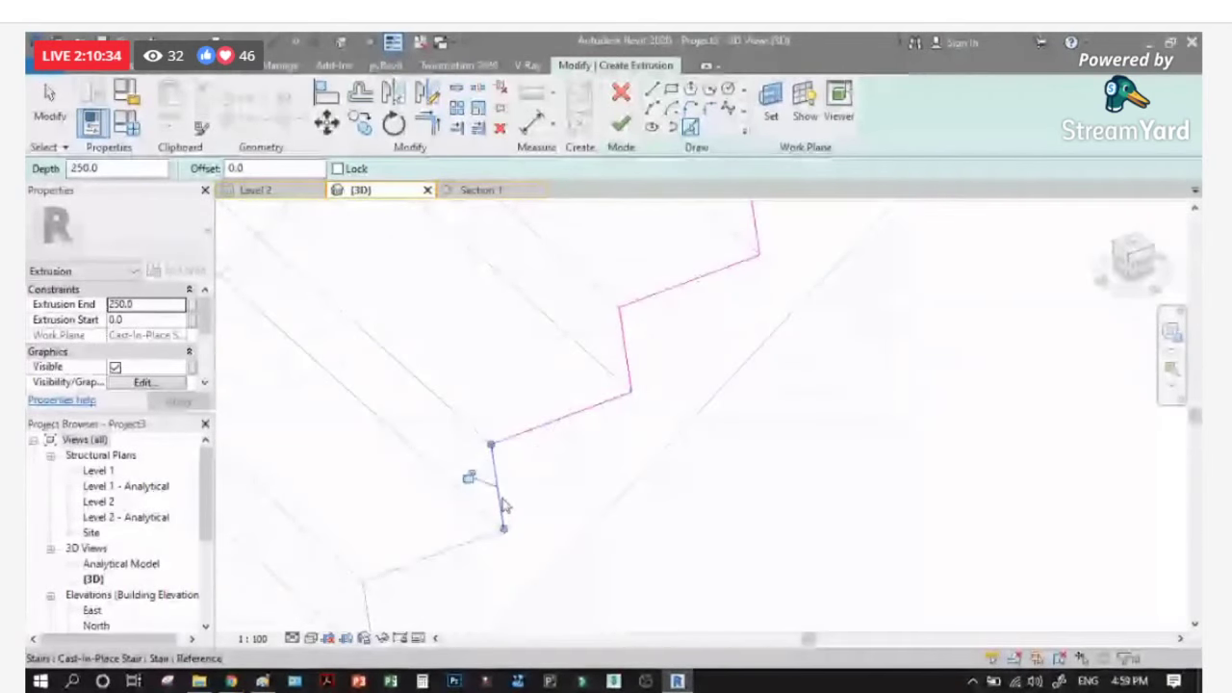
pyautogui.click(481, 536)
pyautogui.scroll(-2, 714, 362)
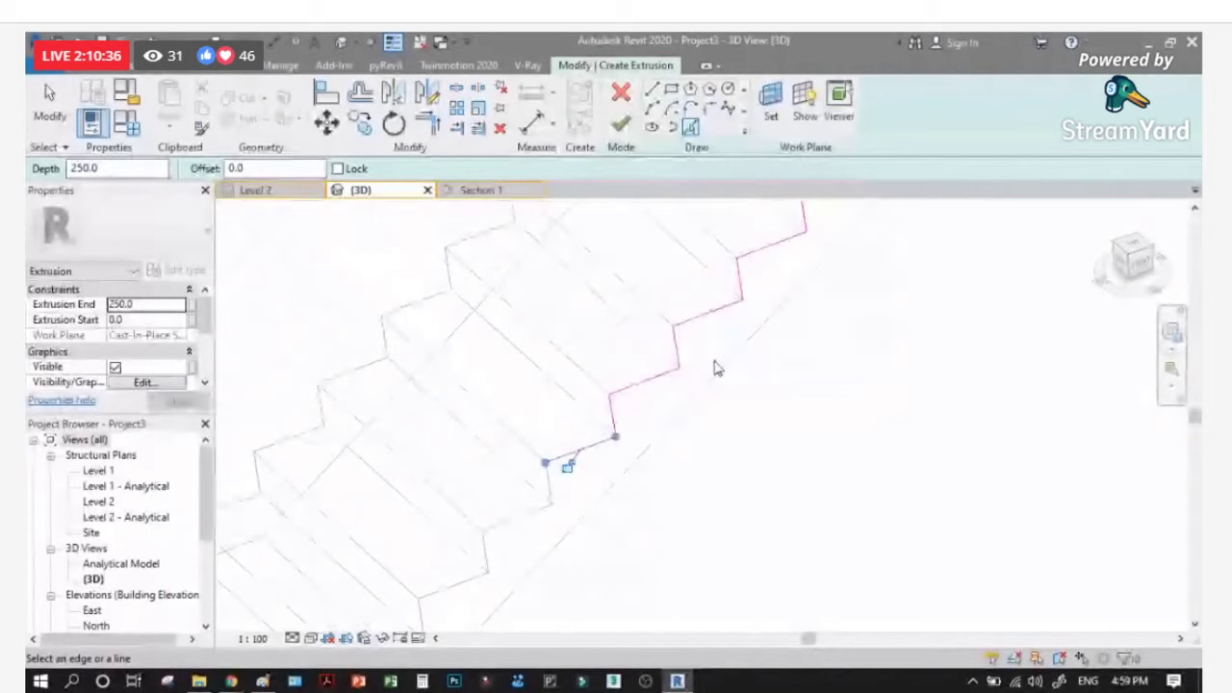
pyautogui.scroll(2, 577, 423)
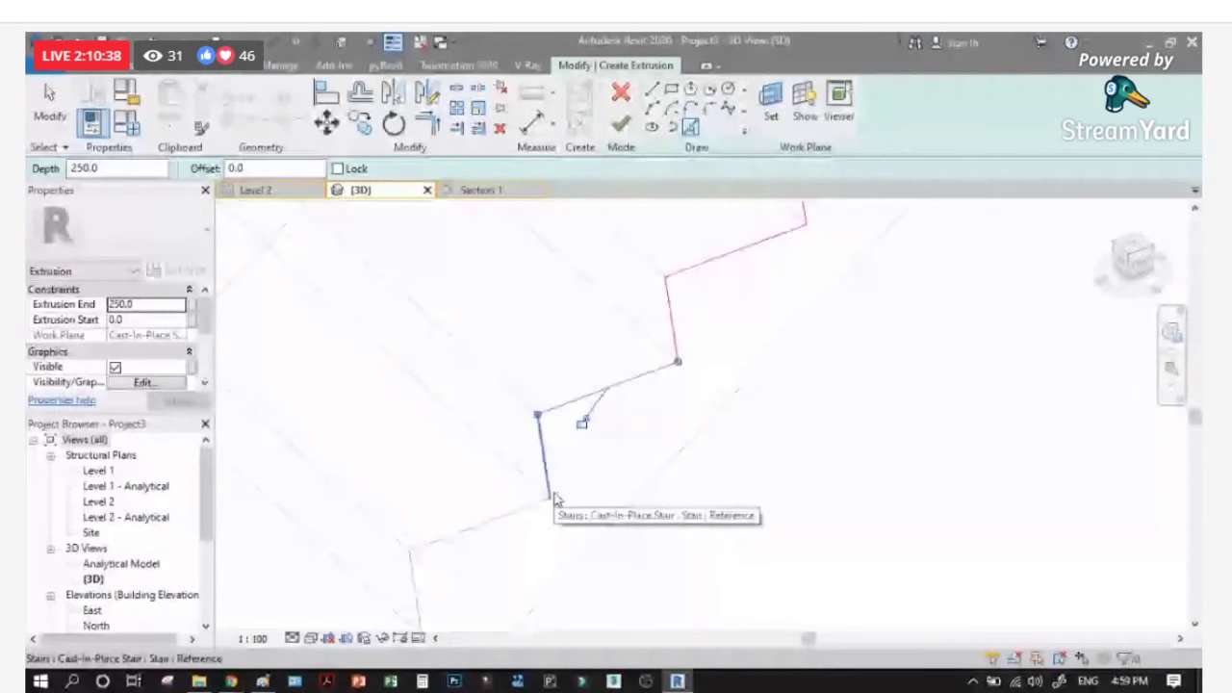
# Step: Add the remaining lower step edges, the bottom edge and the sloped underside line
pyautogui.click(495, 521)
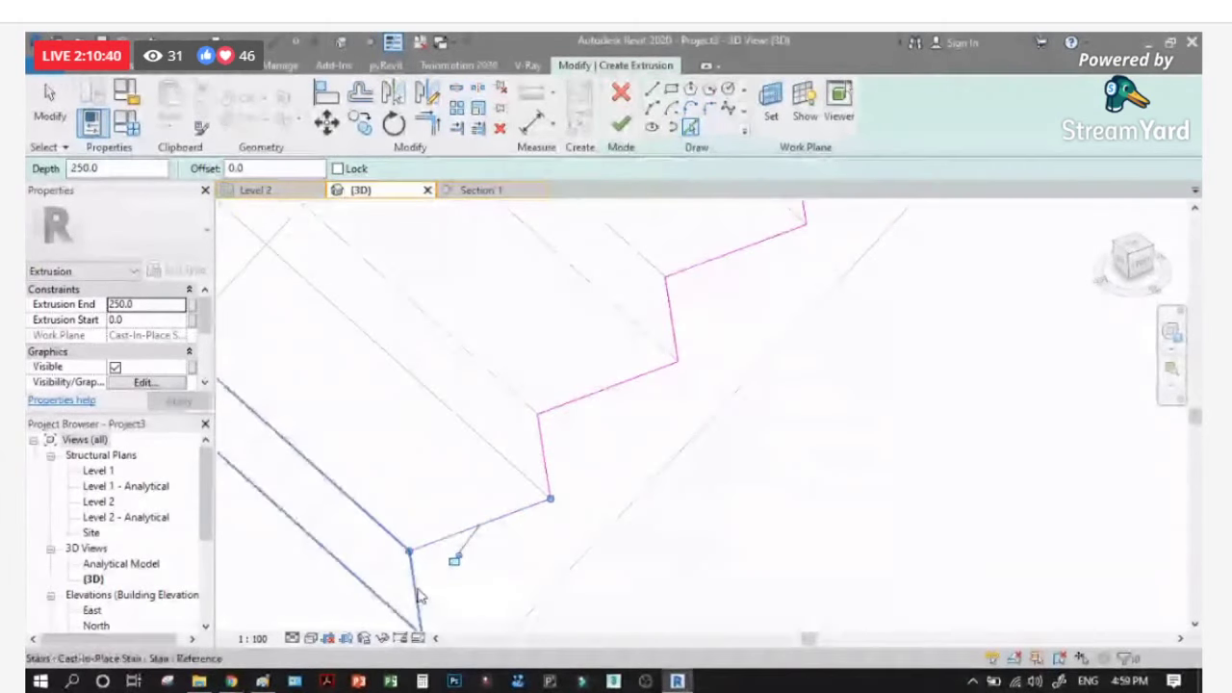
pyautogui.scroll(-2, 539, 506)
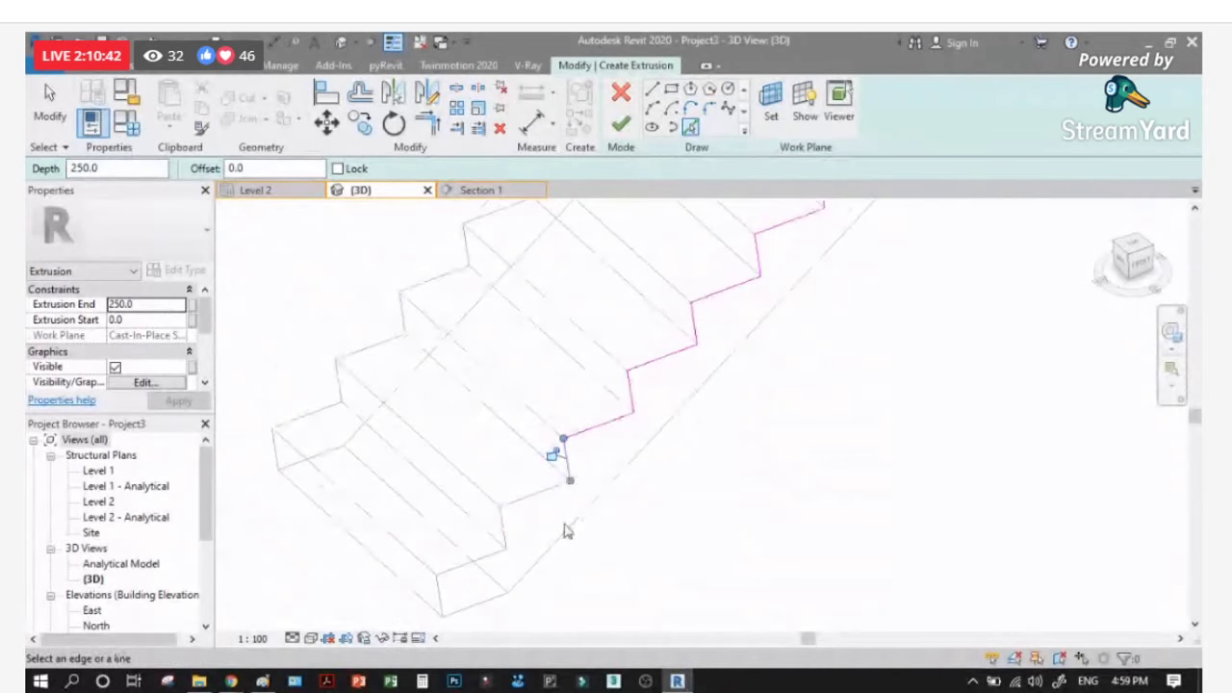
pyautogui.scroll(2, 566, 531)
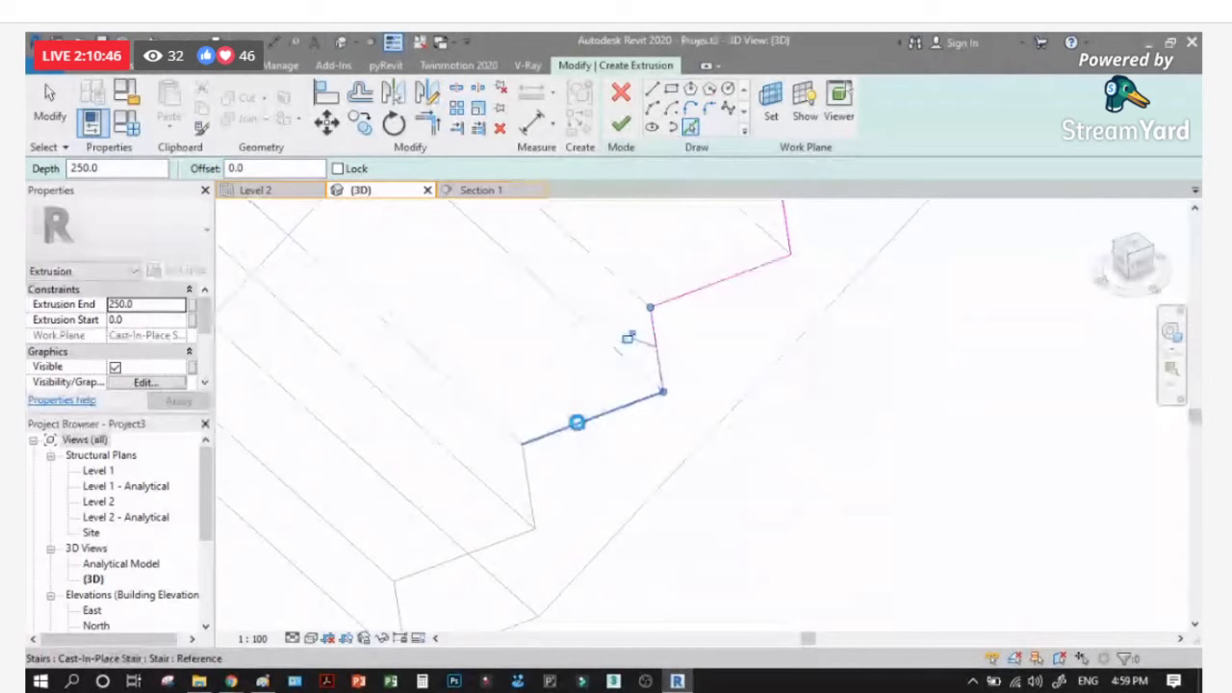
pyautogui.click(576, 422)
pyautogui.click(527, 481)
pyautogui.click(495, 542)
pyautogui.scroll(-1, 506, 571)
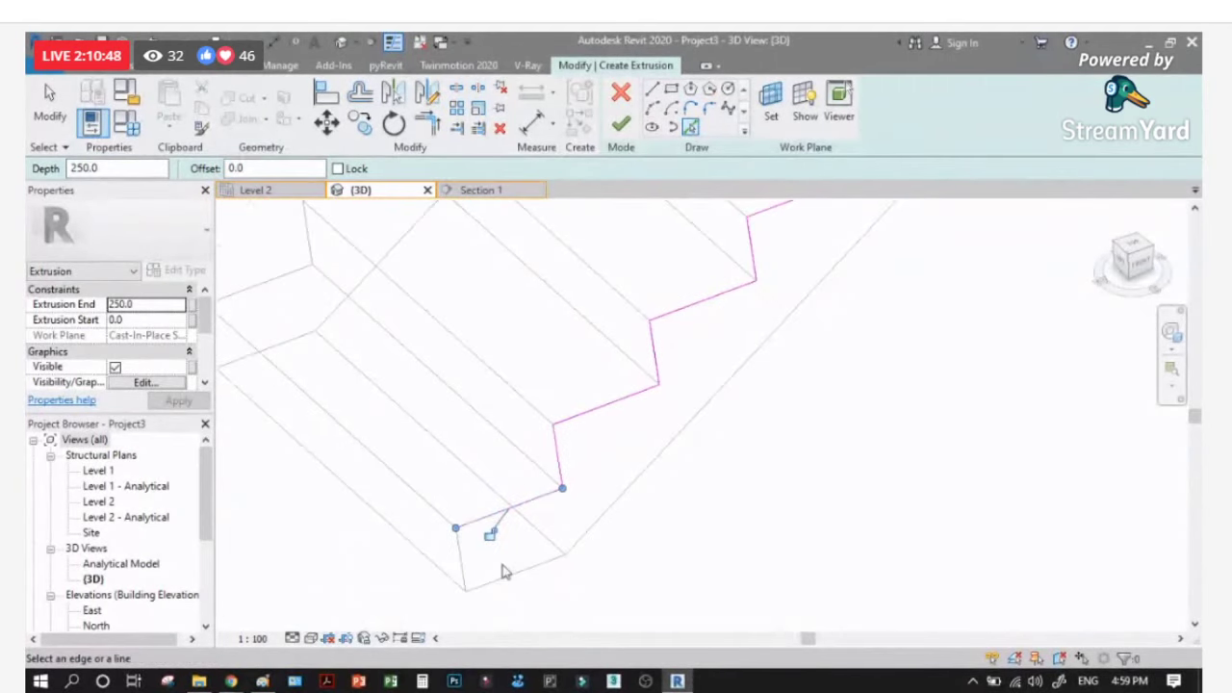
pyautogui.scroll(1, 468, 591)
pyautogui.click(459, 569)
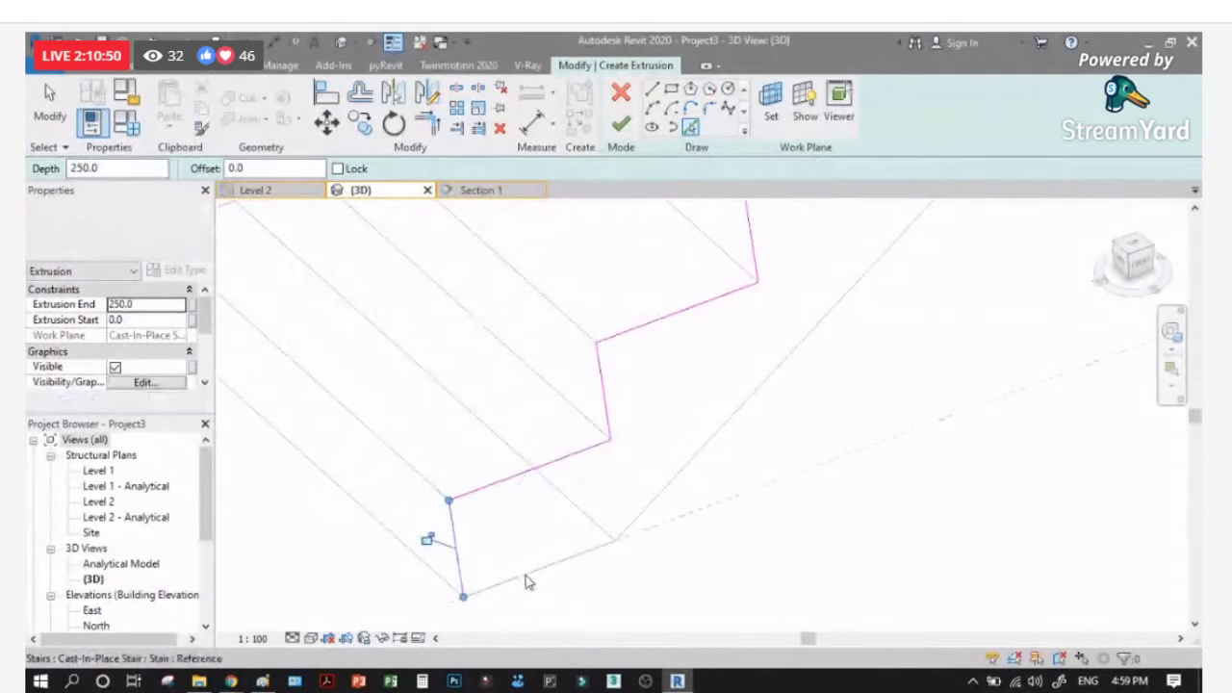
pyautogui.scroll(2, 535, 579)
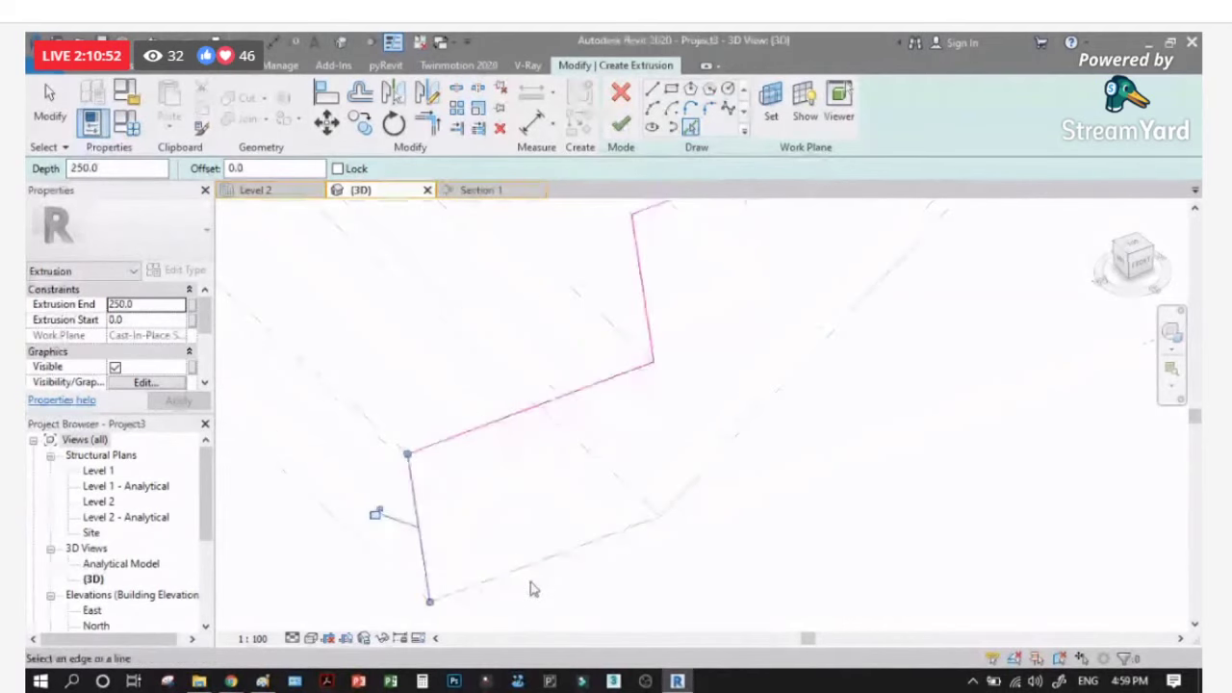
pyautogui.click(532, 572)
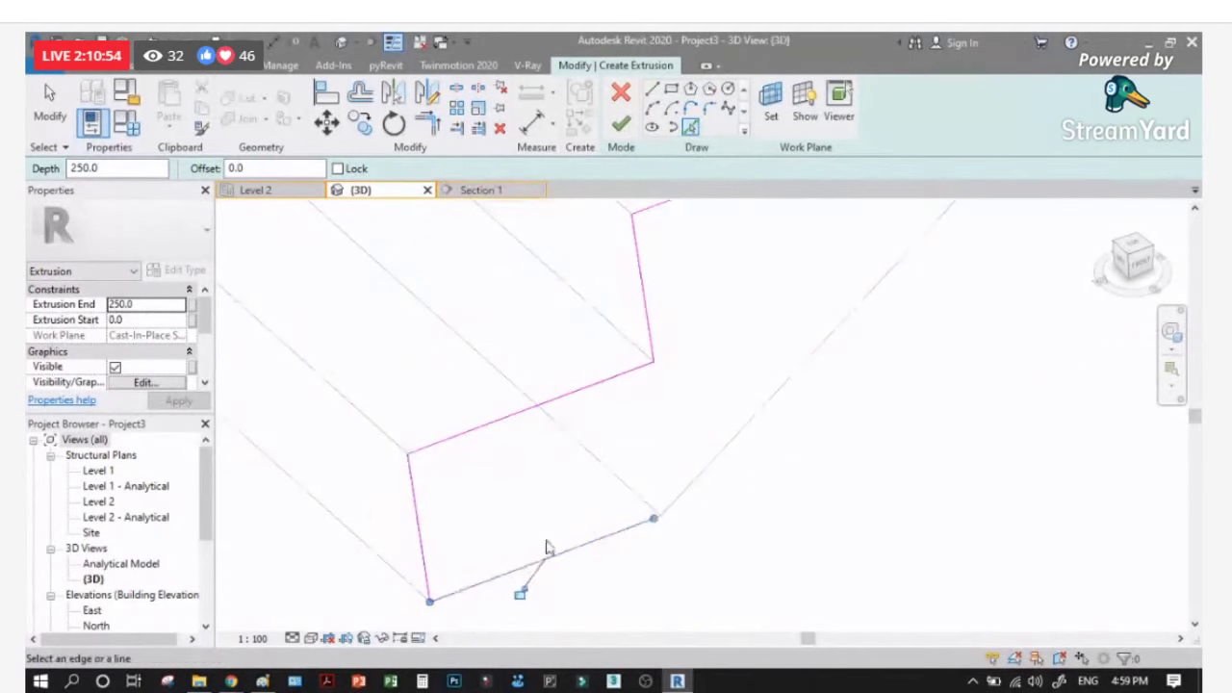
pyautogui.scroll(-1, 457, 583)
pyautogui.scroll(2, 608, 543)
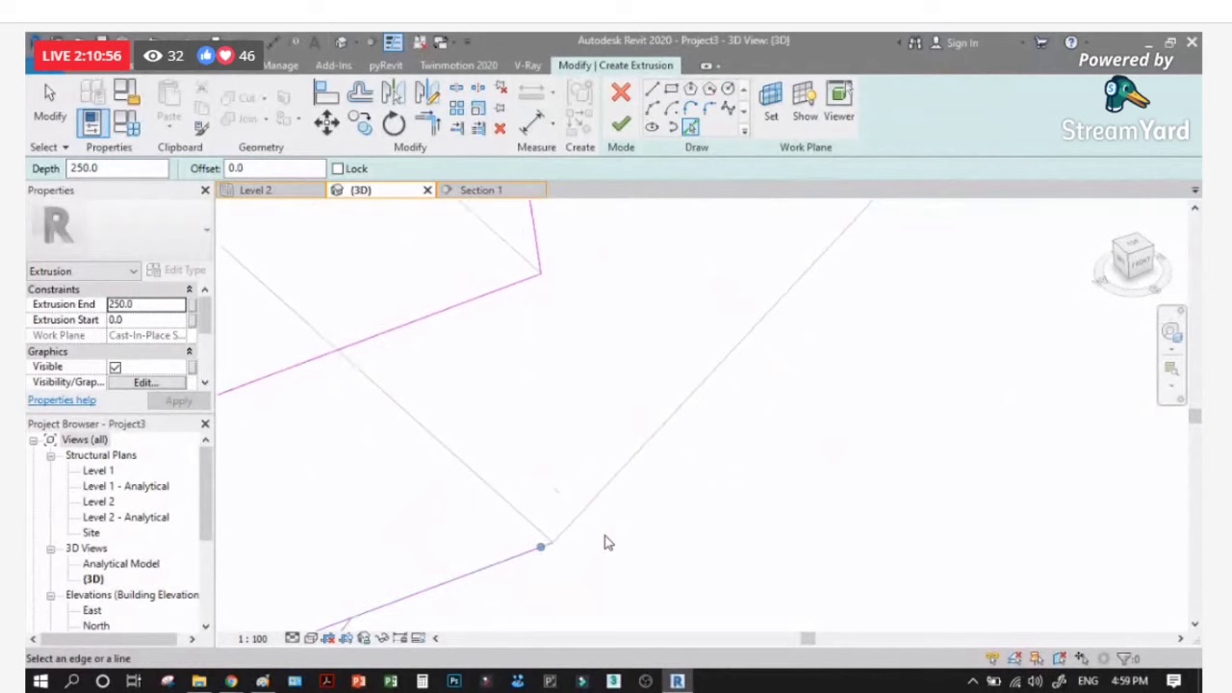
pyautogui.click(608, 486)
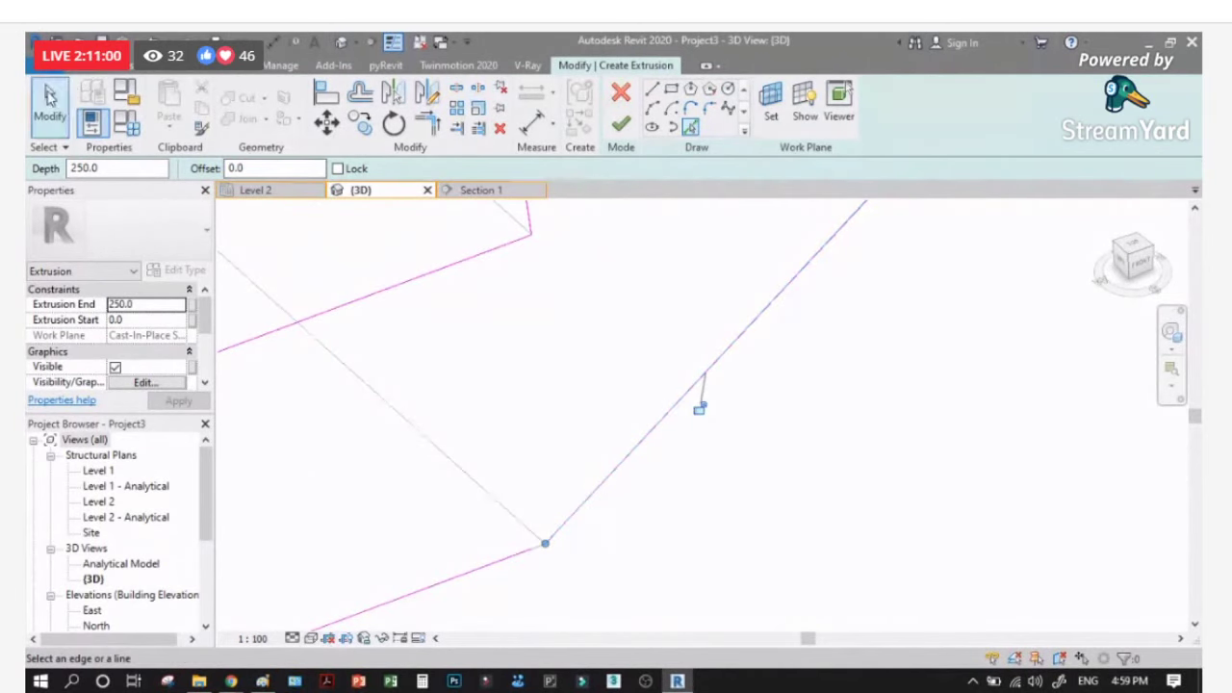
# Step: Trim the underside and stepped lines to a corner with TR, closing the outline
pyautogui.press('t')
pyautogui.press('r')
pyautogui.click(516, 557)
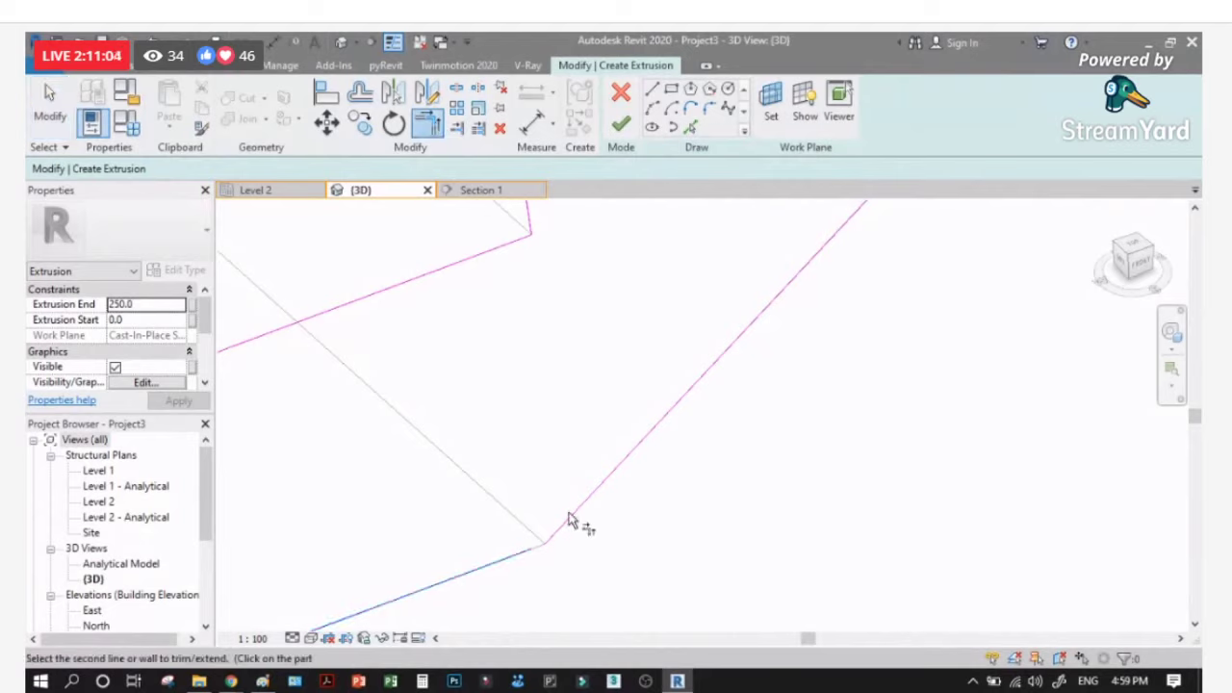
pyautogui.scroll(-5, 569, 520)
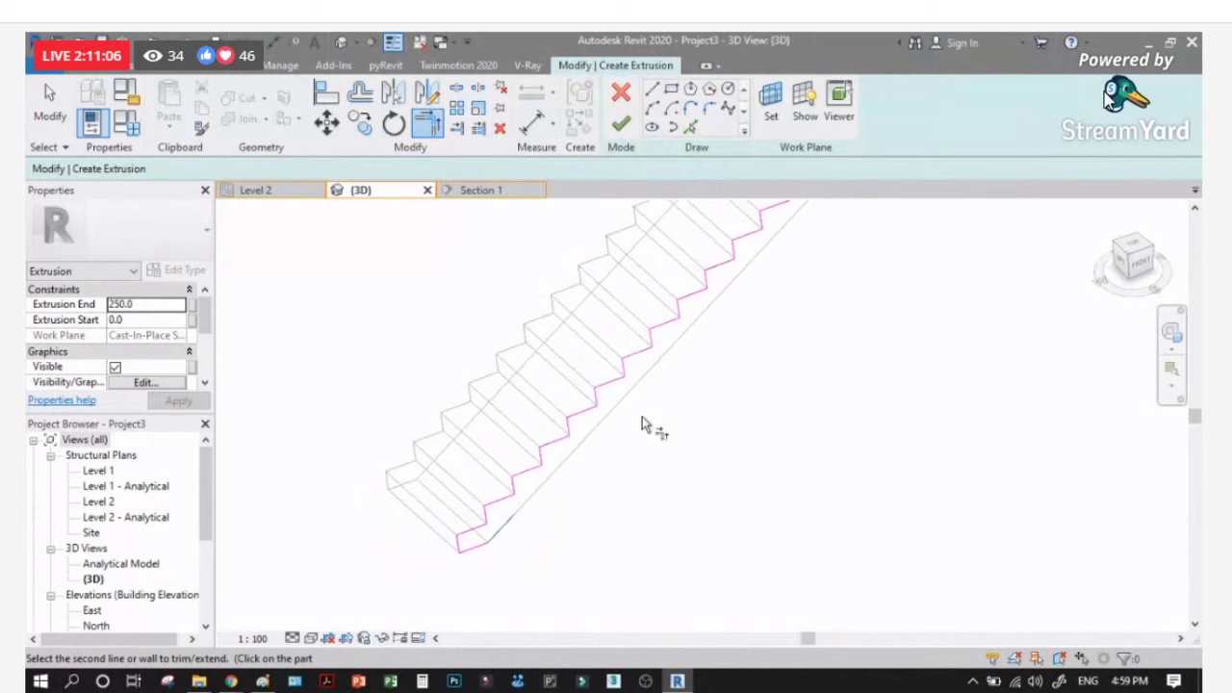
pyautogui.scroll(5, 811, 240)
pyautogui.click(739, 239)
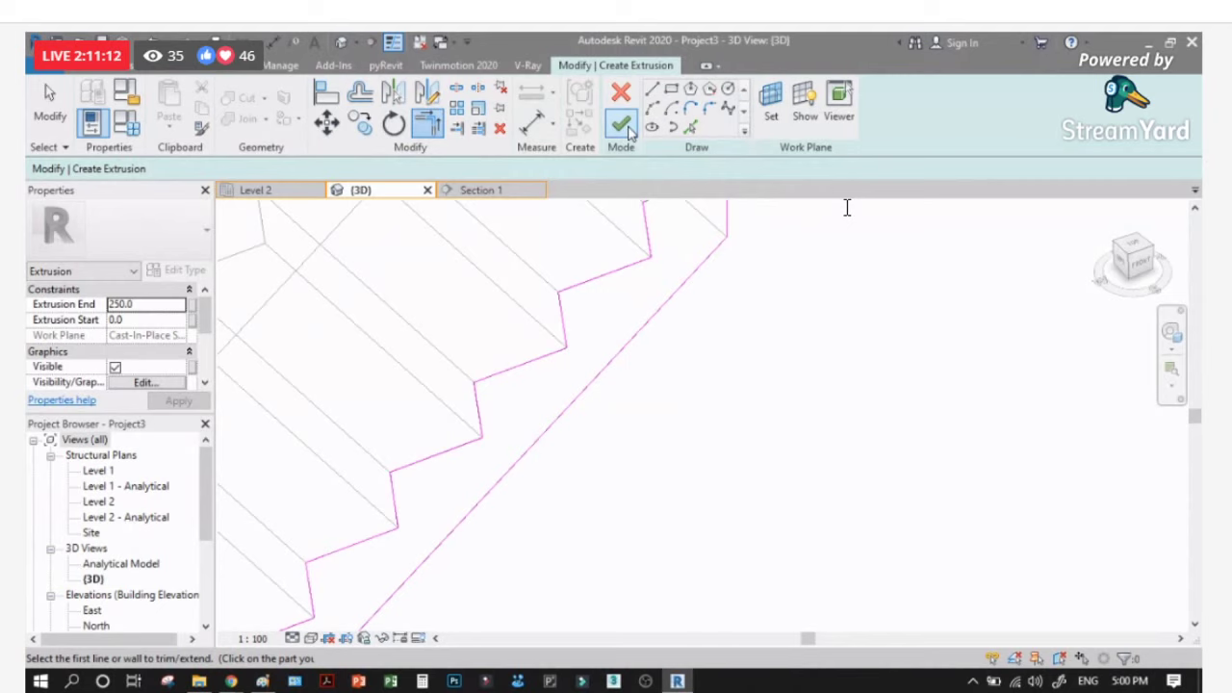
# Step: Finish the sketch and stretch the extrusion to start at -1000, spanning 1250 across the stair
pyautogui.click(621, 123)
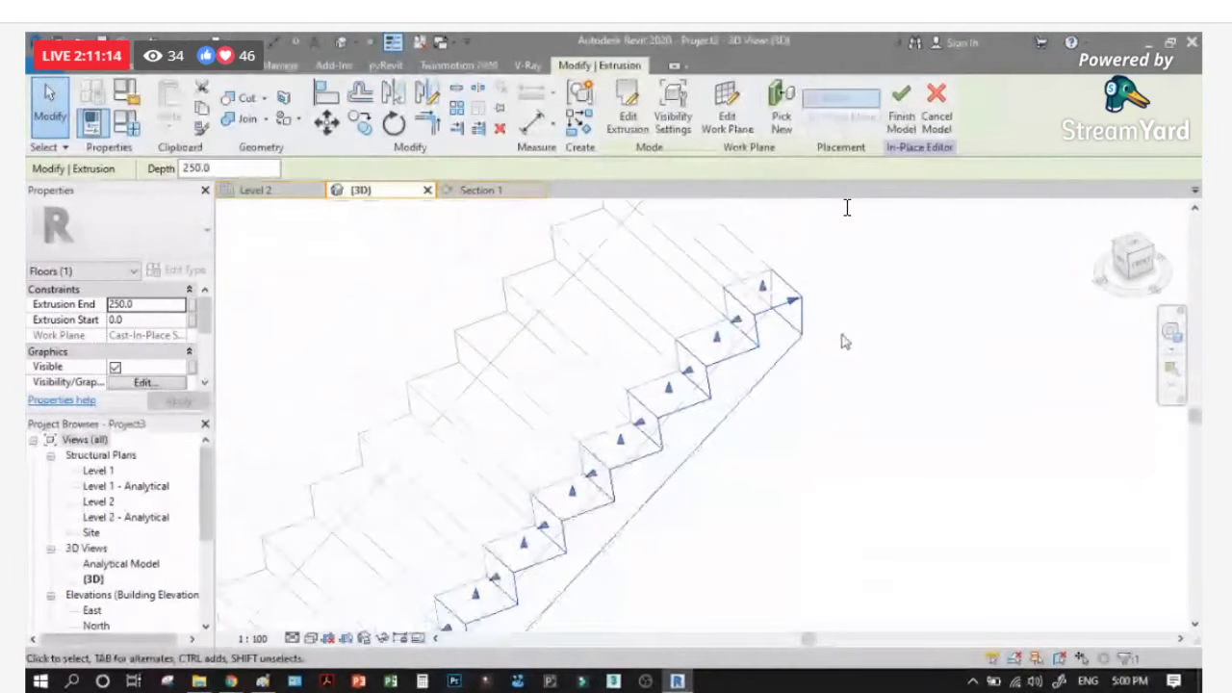
pyautogui.scroll(-2, 844, 342)
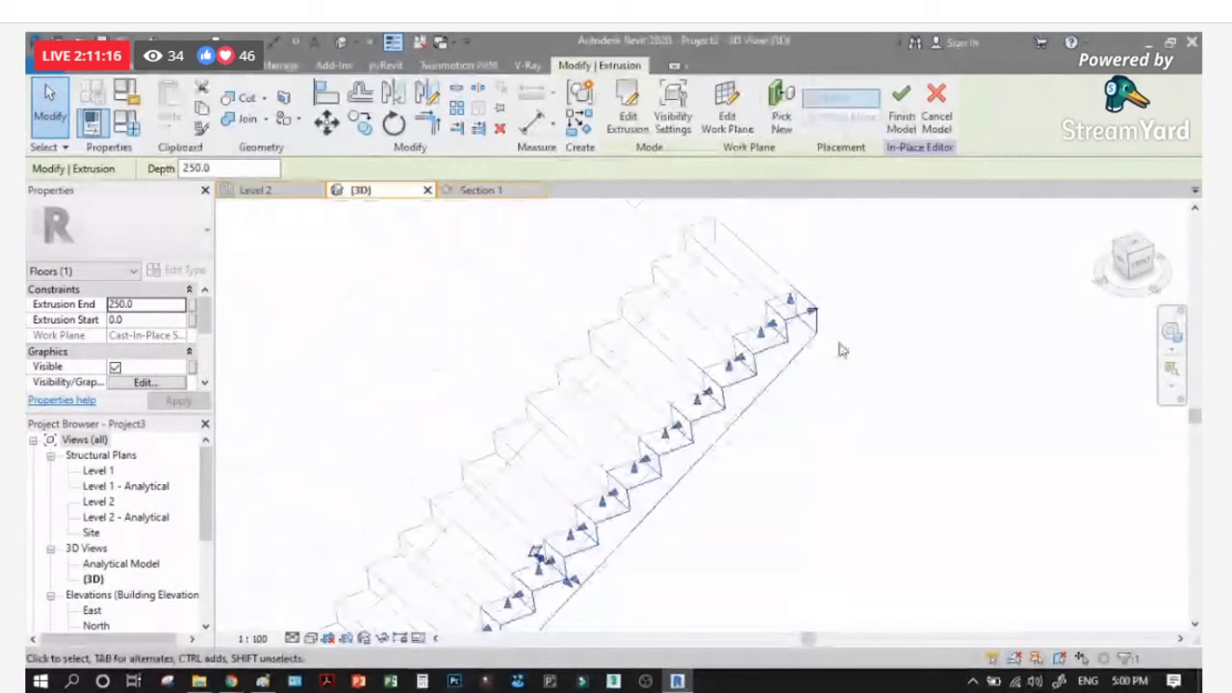
pyautogui.scroll(3, 543, 596)
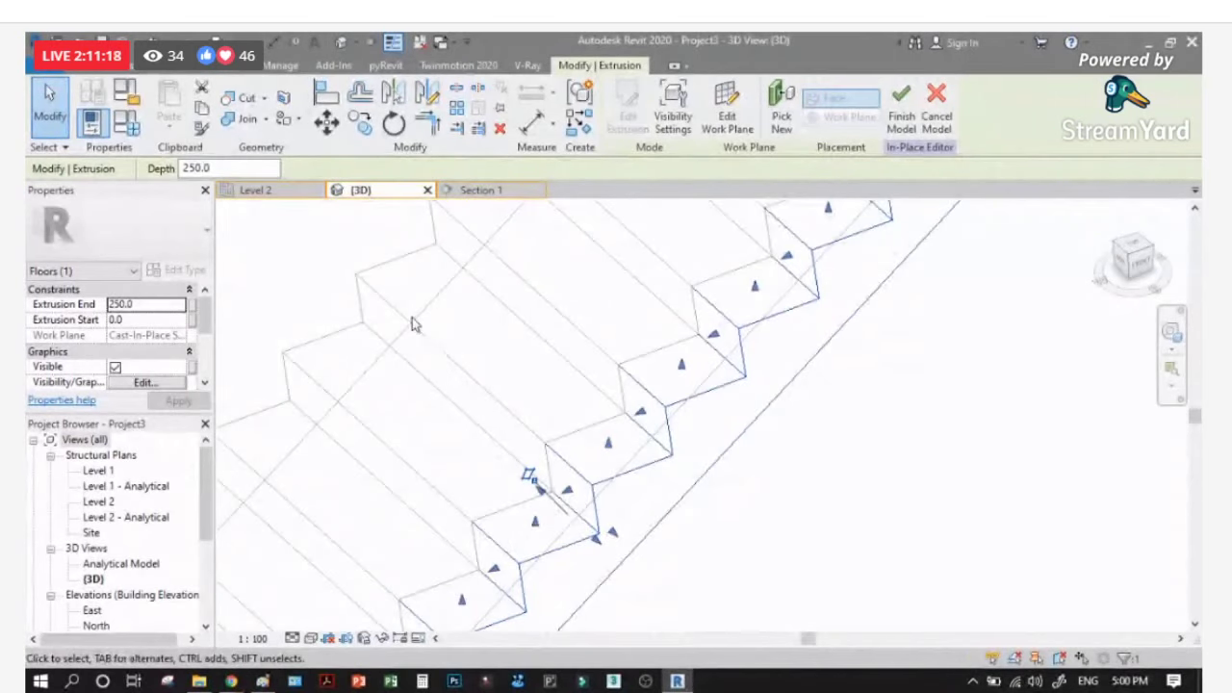
pyautogui.moveTo(544, 495); pyautogui.dragTo(369, 311)
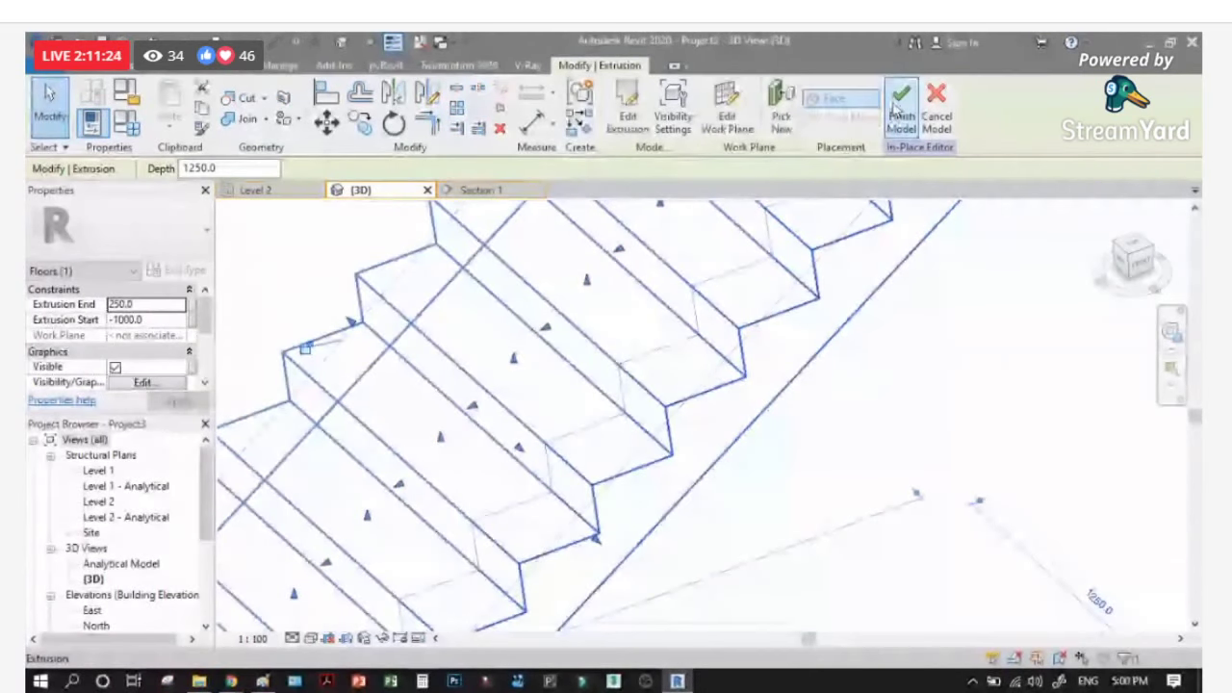
# Step: Finish the in-place STAIR model and check it by selecting and deselecting it
pyautogui.click(895, 108)
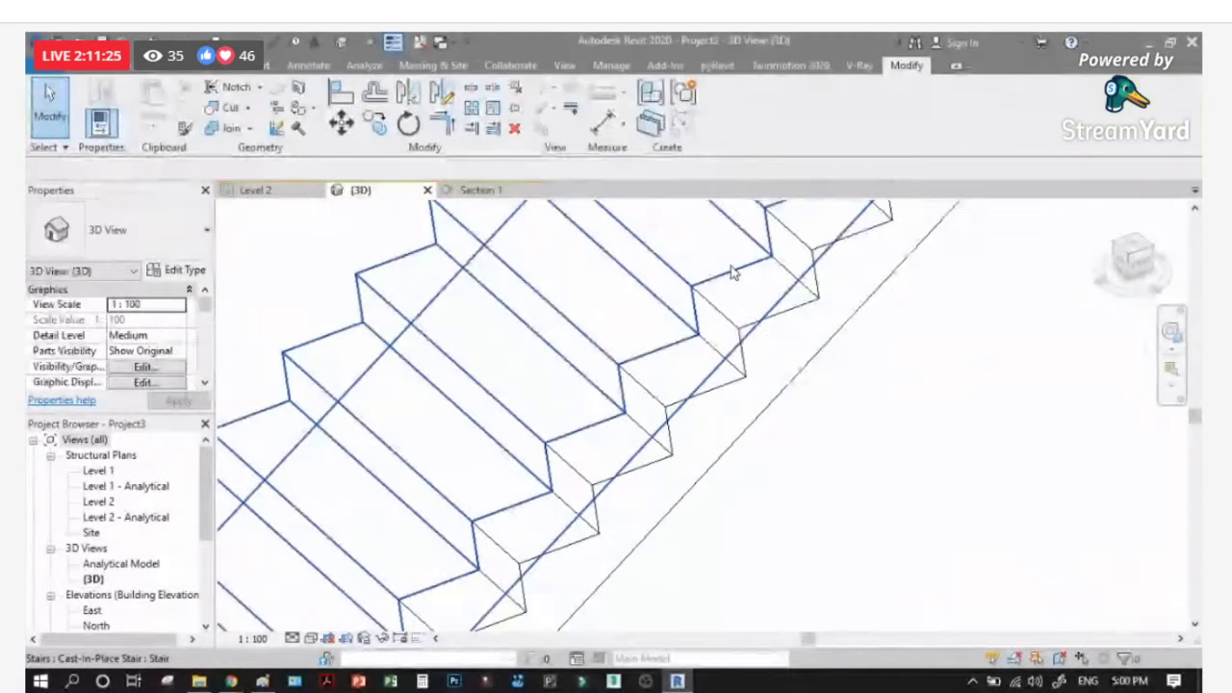
pyautogui.click(564, 479)
pyautogui.scroll(-3, 565, 480)
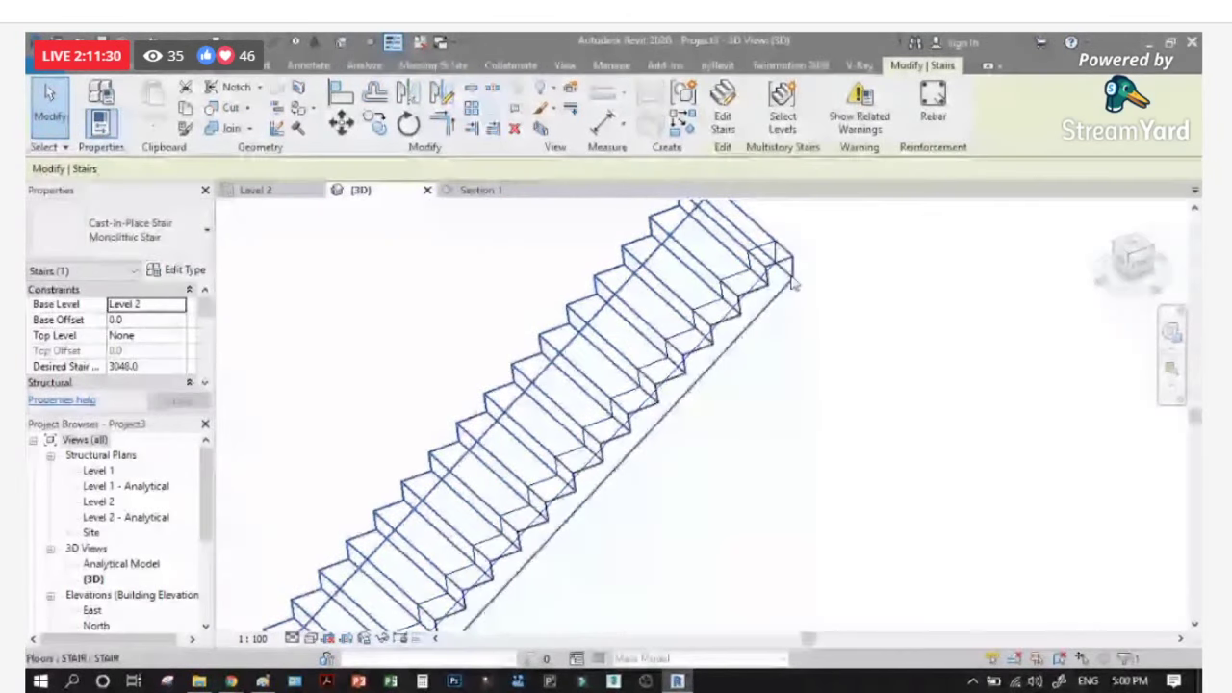
pyautogui.scroll(2, 792, 281)
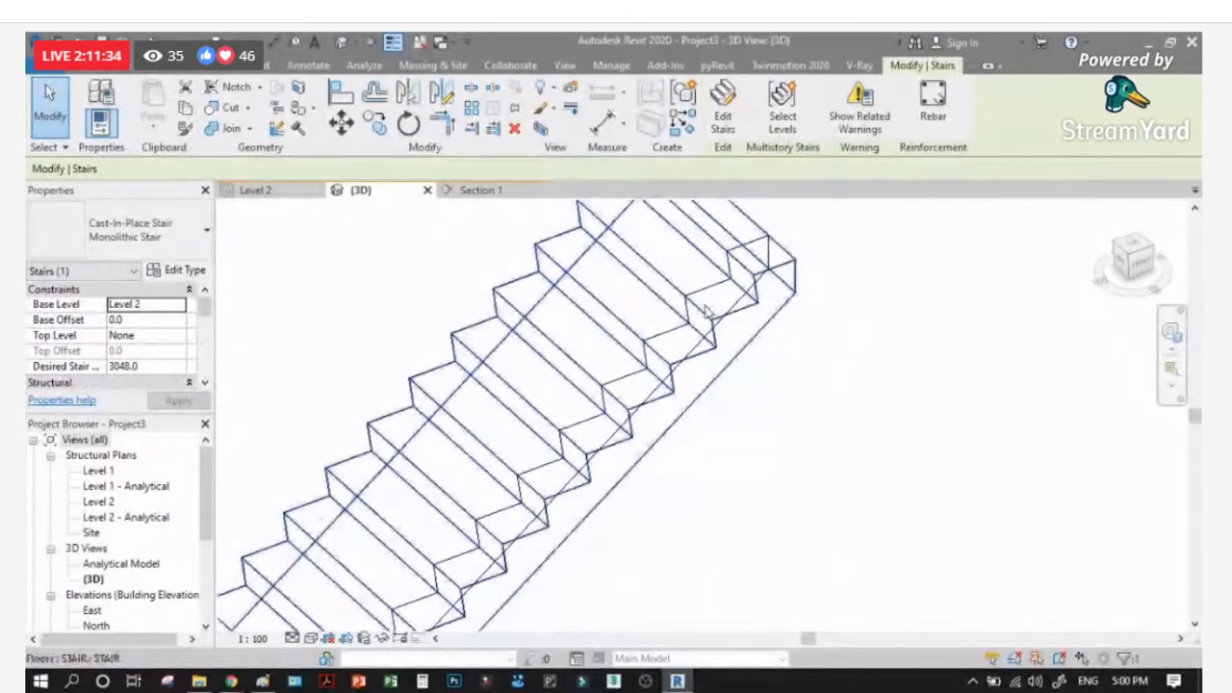
pyautogui.click(823, 344)
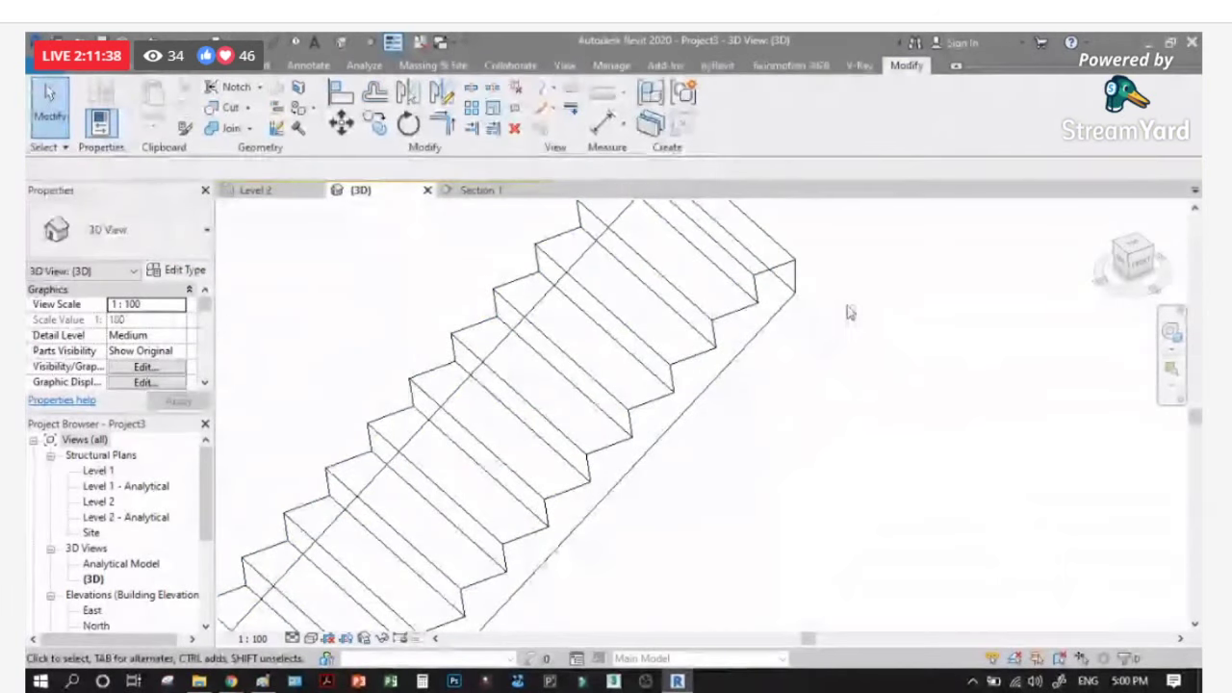
# Step: In Section 1, place a straight 10M M_00 rebar in the stair slab, then reselect the slab
pyautogui.click(479, 190)
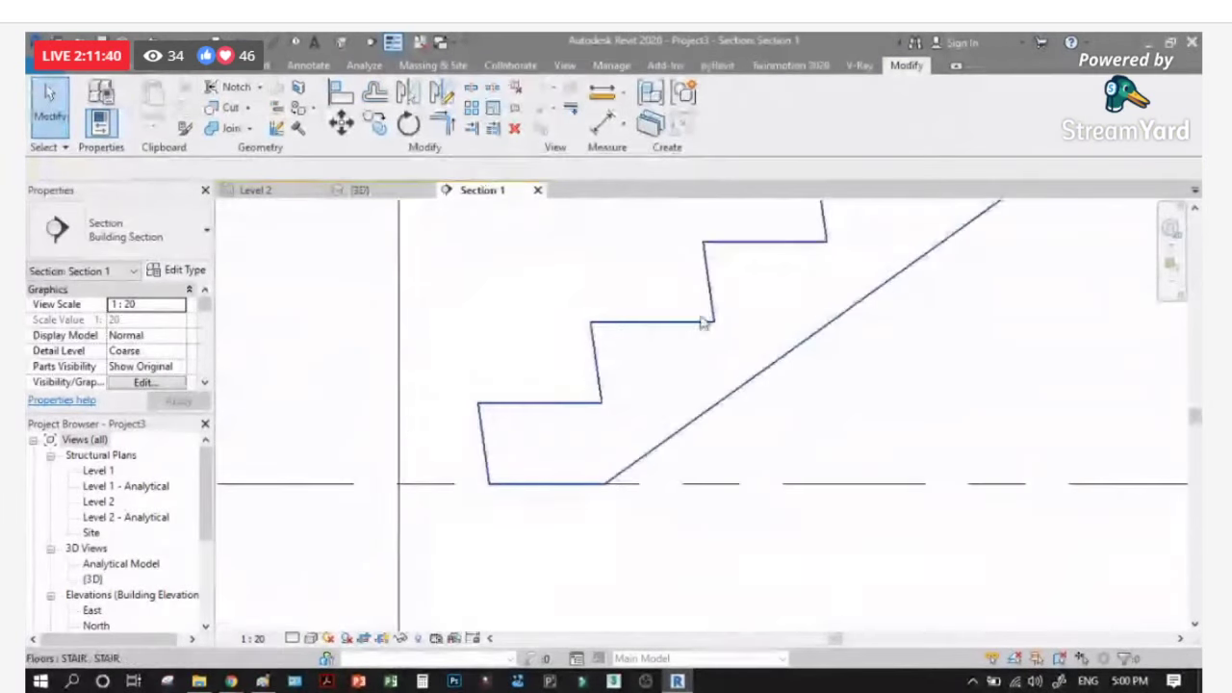
pyautogui.click(483, 179)
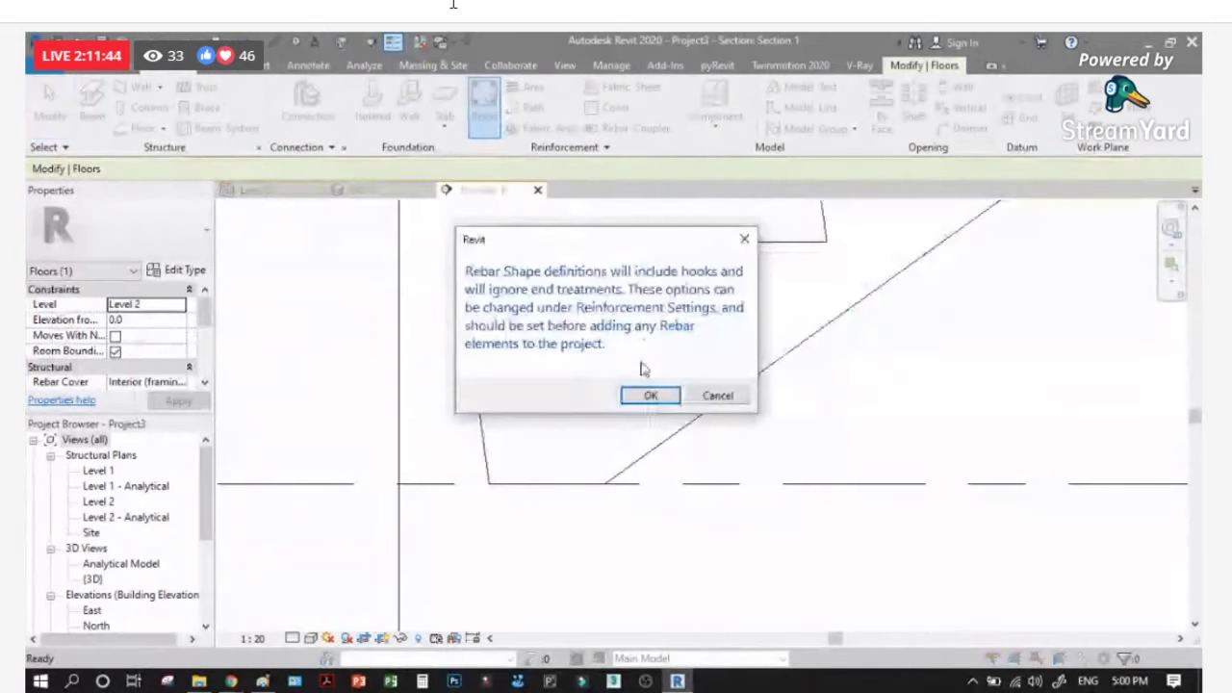
pyautogui.click(641, 394)
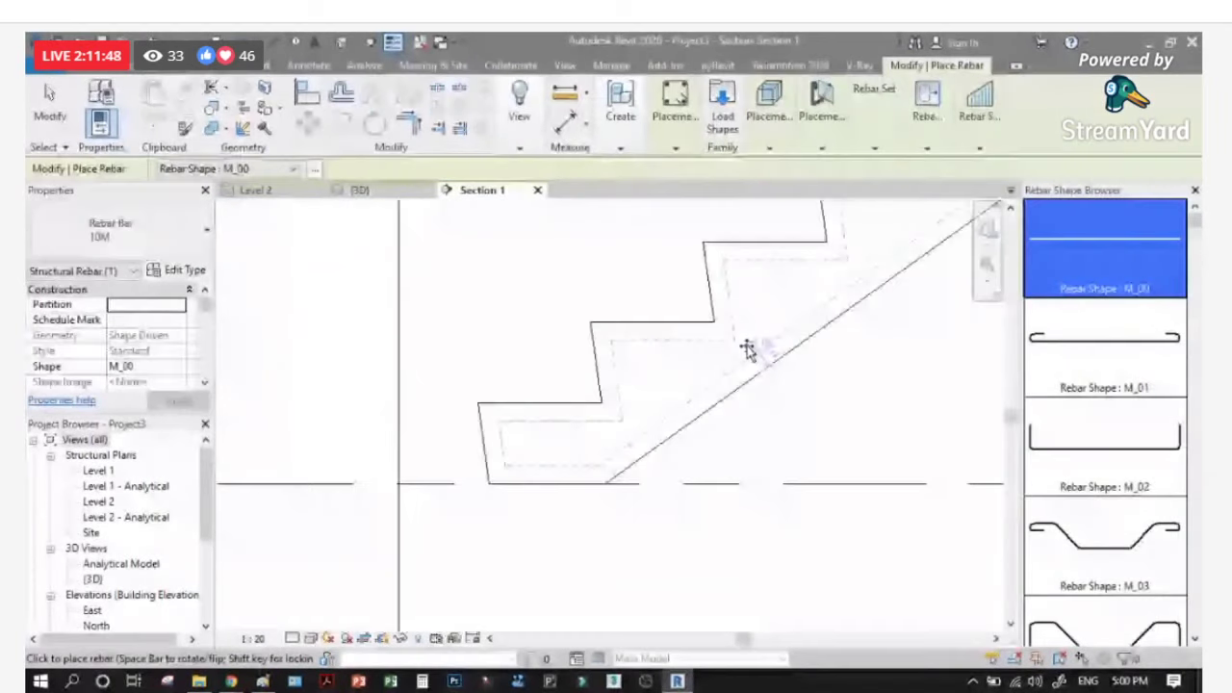
pyautogui.scroll(3, 751, 337)
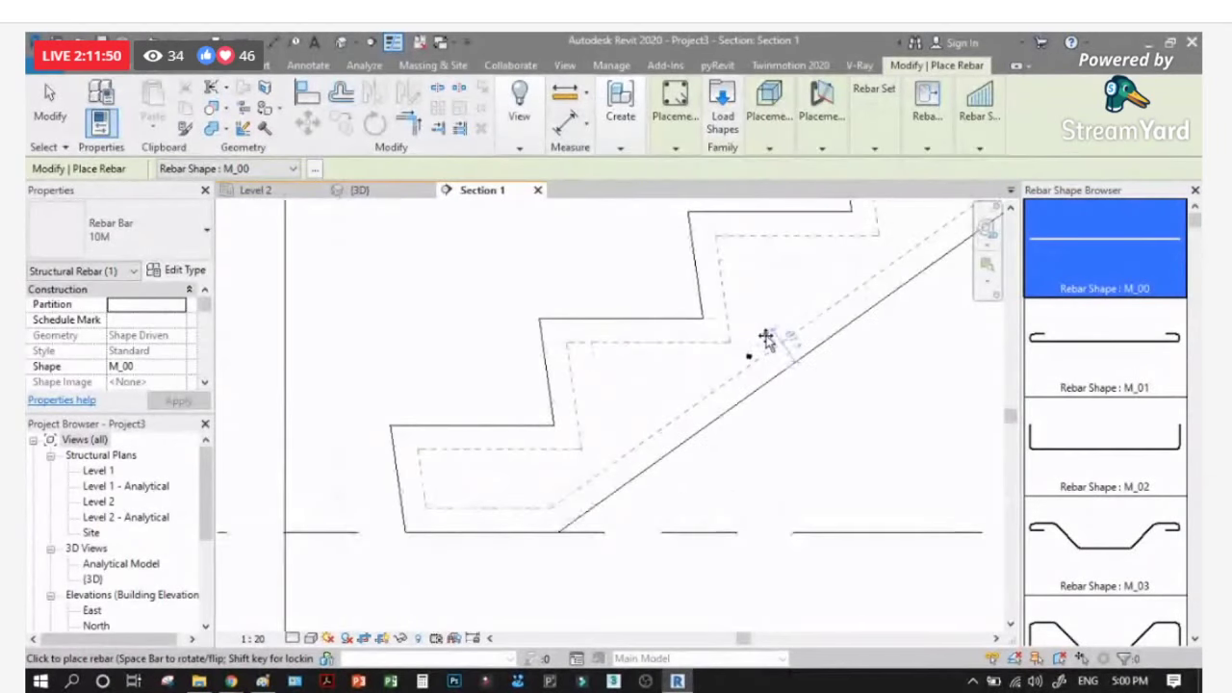
pyautogui.scroll(2, 755, 356)
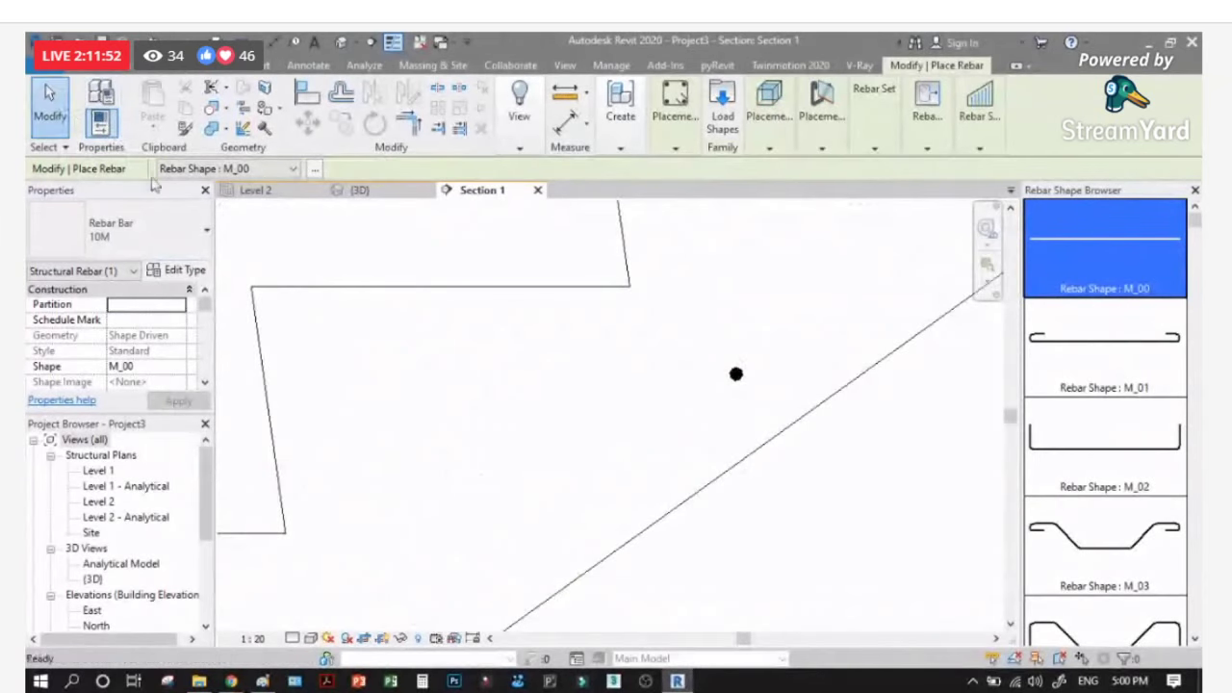
pyautogui.press('Escape')
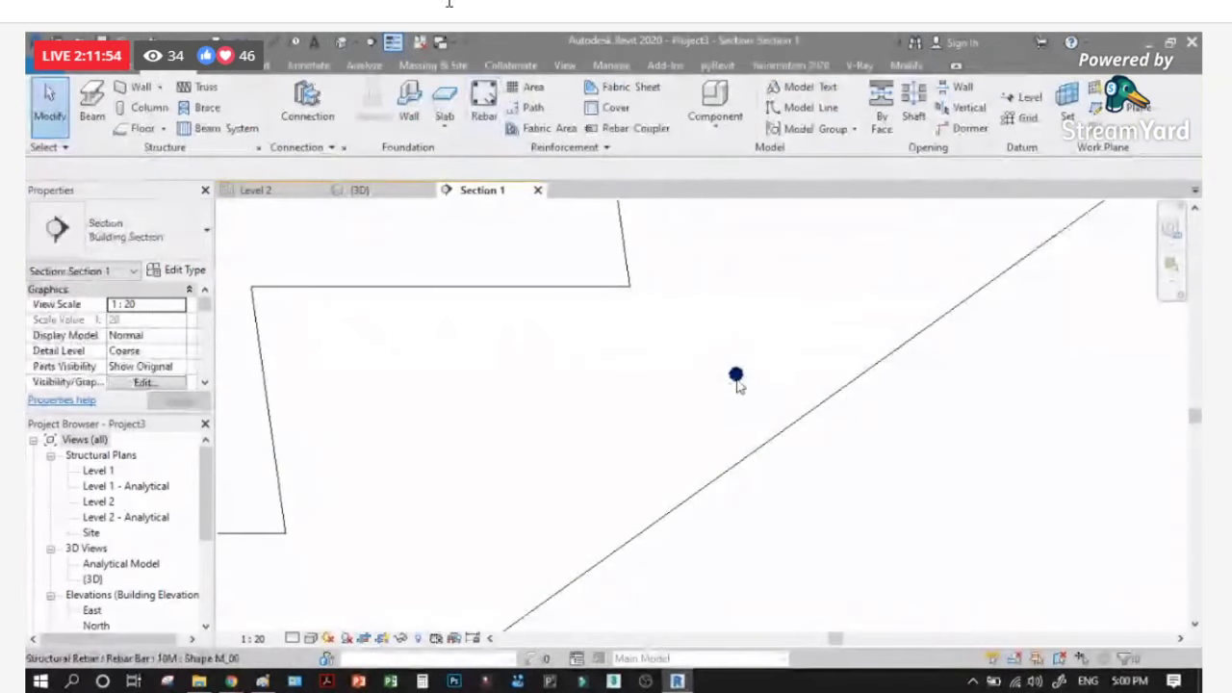
pyautogui.click(691, 435)
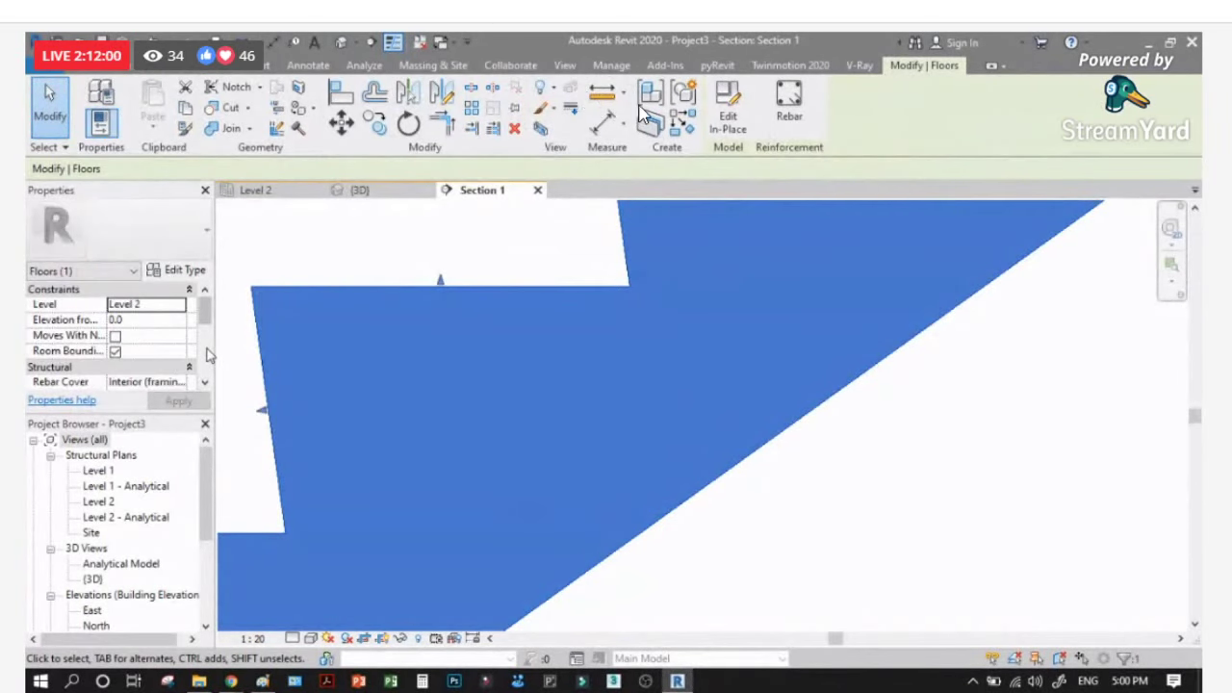
# Step: Open the stair slab's type properties and browse for its structural material
pyautogui.scroll(-1, 198, 364)
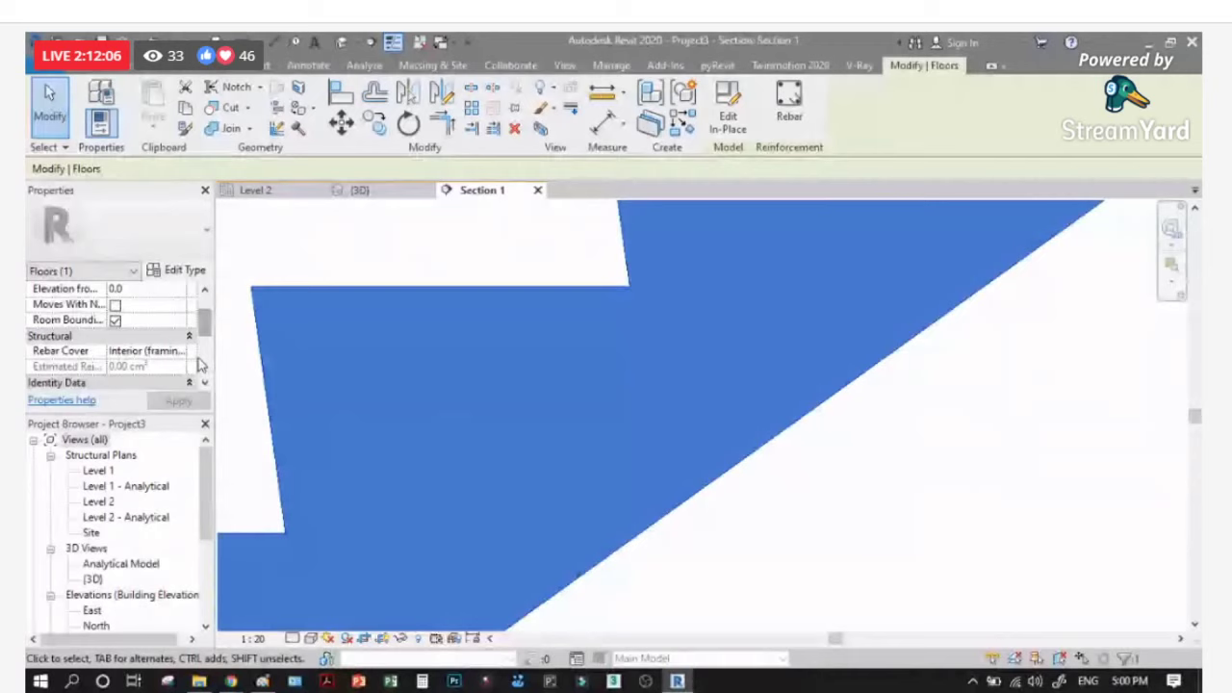
pyautogui.press('Escape')
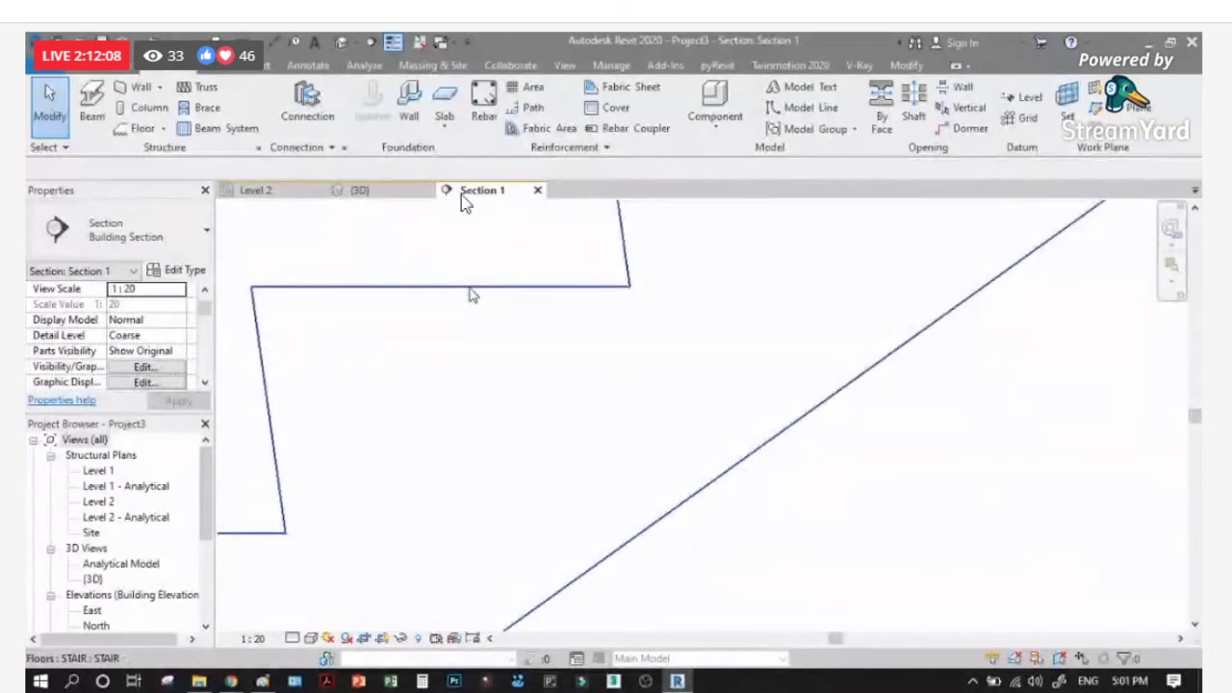
pyautogui.click(517, 294)
pyautogui.click(183, 270)
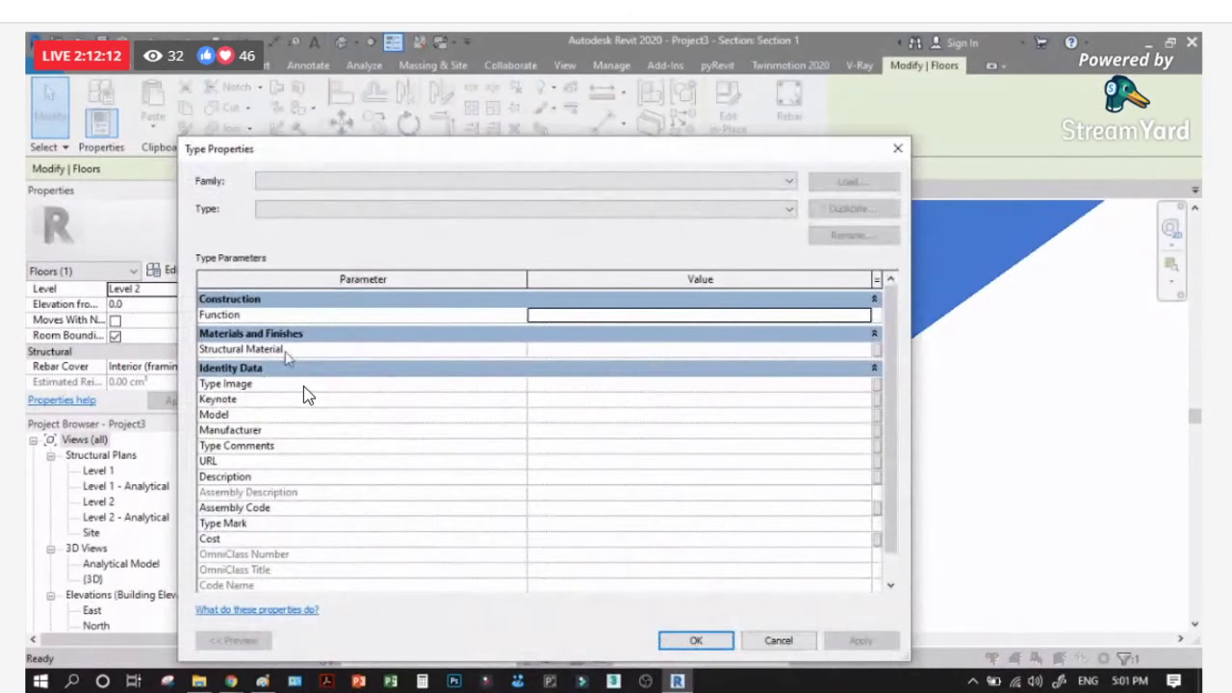
pyautogui.click(873, 351)
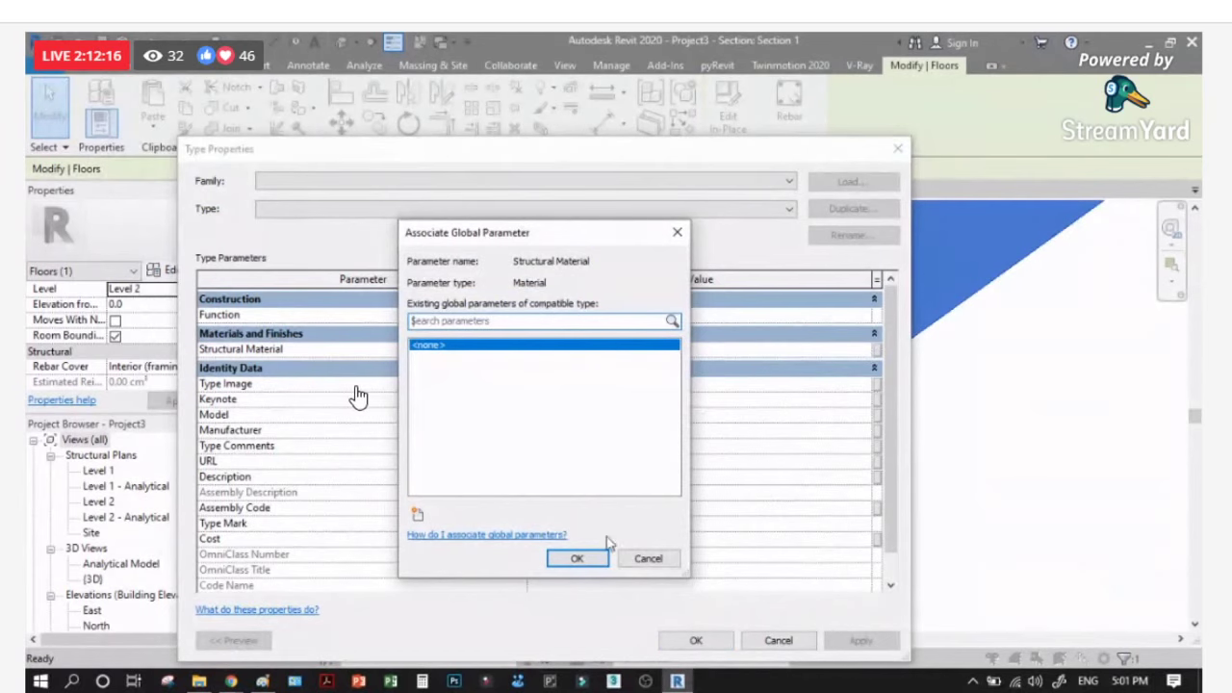
pyautogui.click(646, 559)
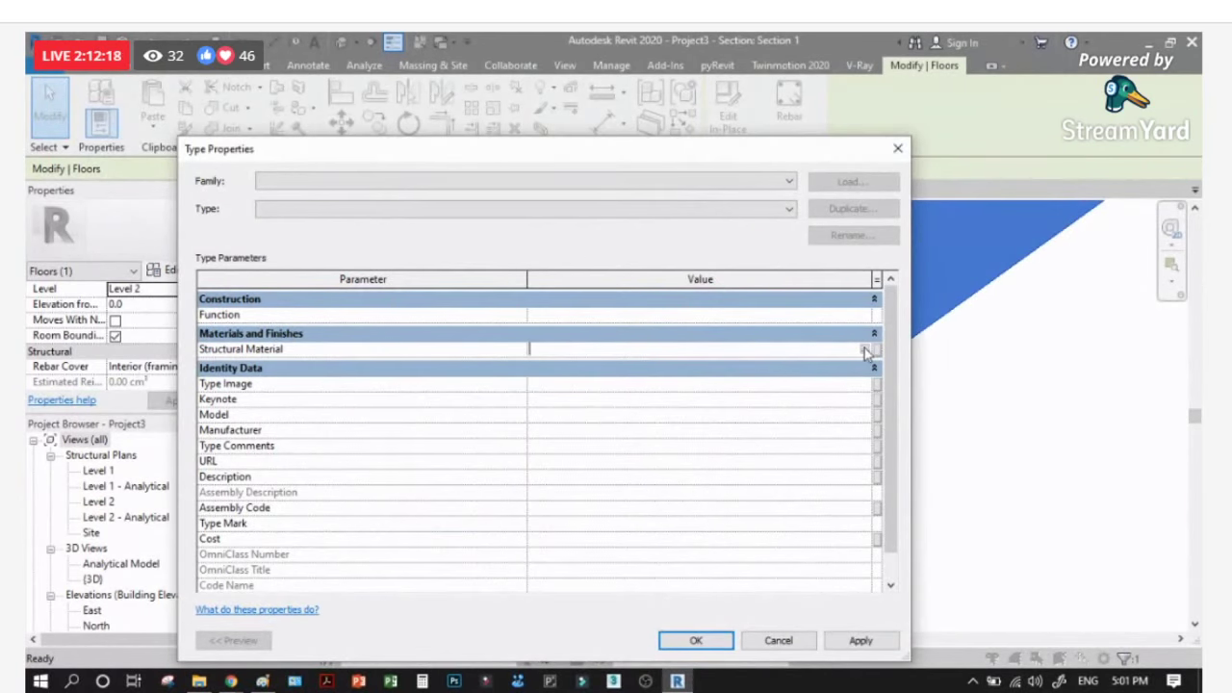
pyautogui.click(863, 350)
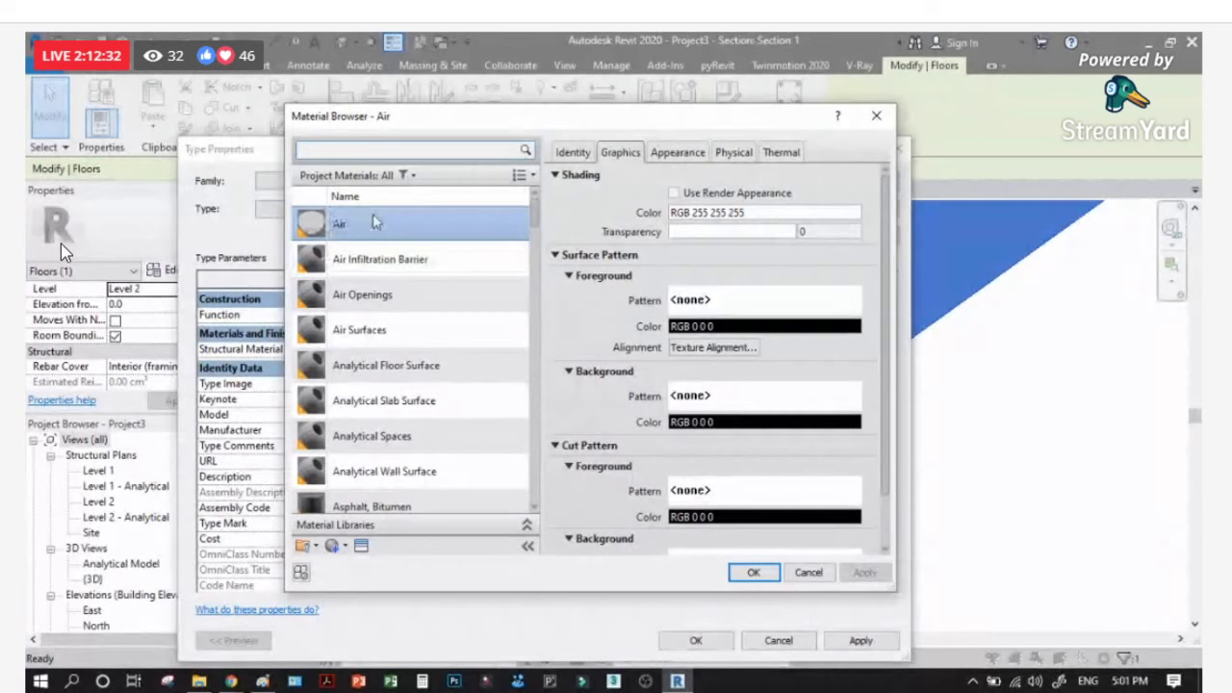
# Step: Search 'concrete' and assign Concrete - Cast-in-Place Concrete - 35 MPa as the structural material
pyautogui.click(364, 150)
pyautogui.write('concrete')
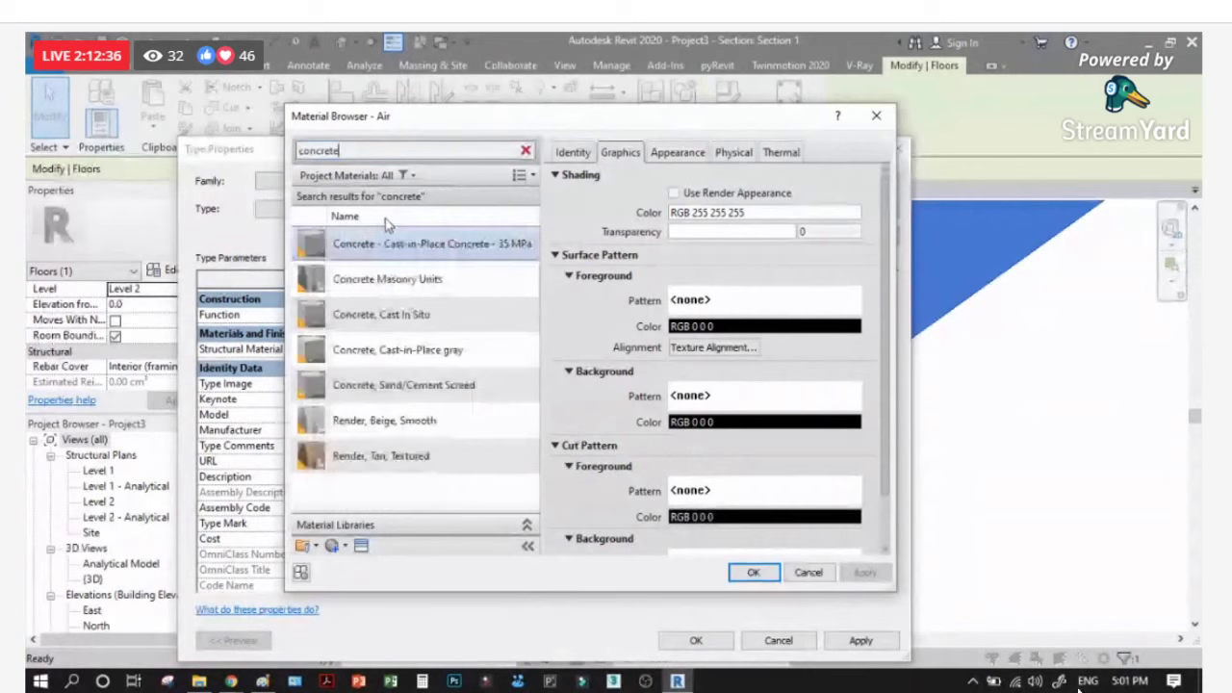
pyautogui.click(395, 243)
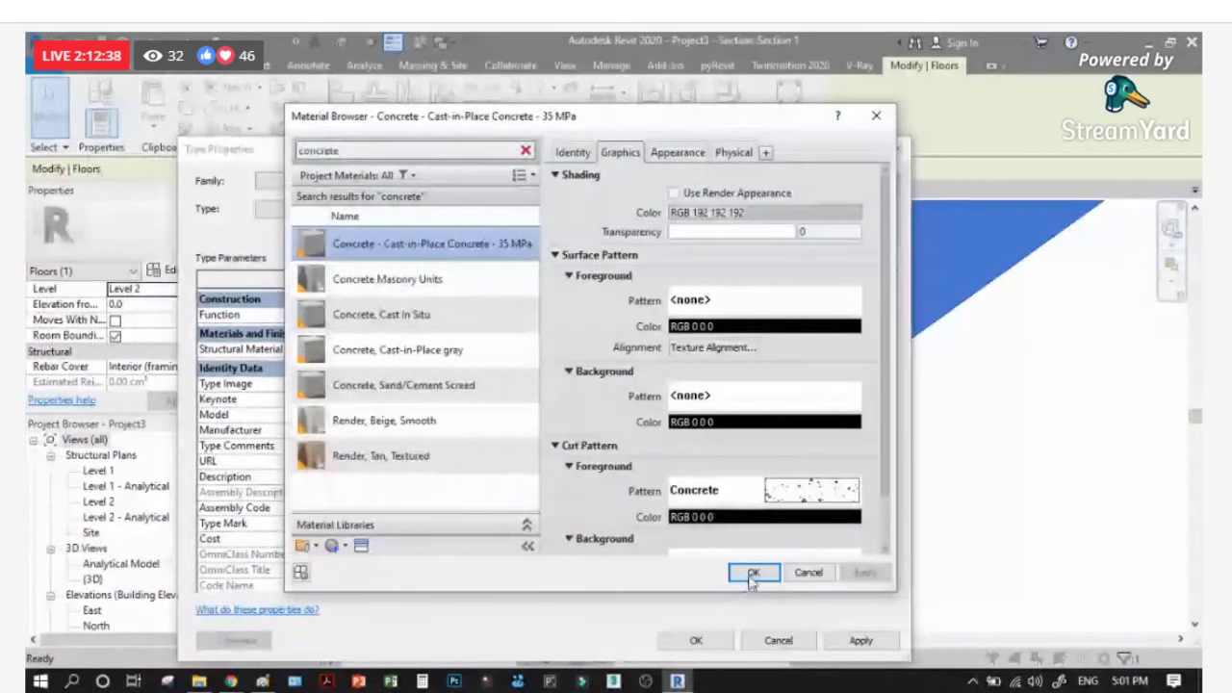
pyautogui.click(752, 573)
pyautogui.click(698, 640)
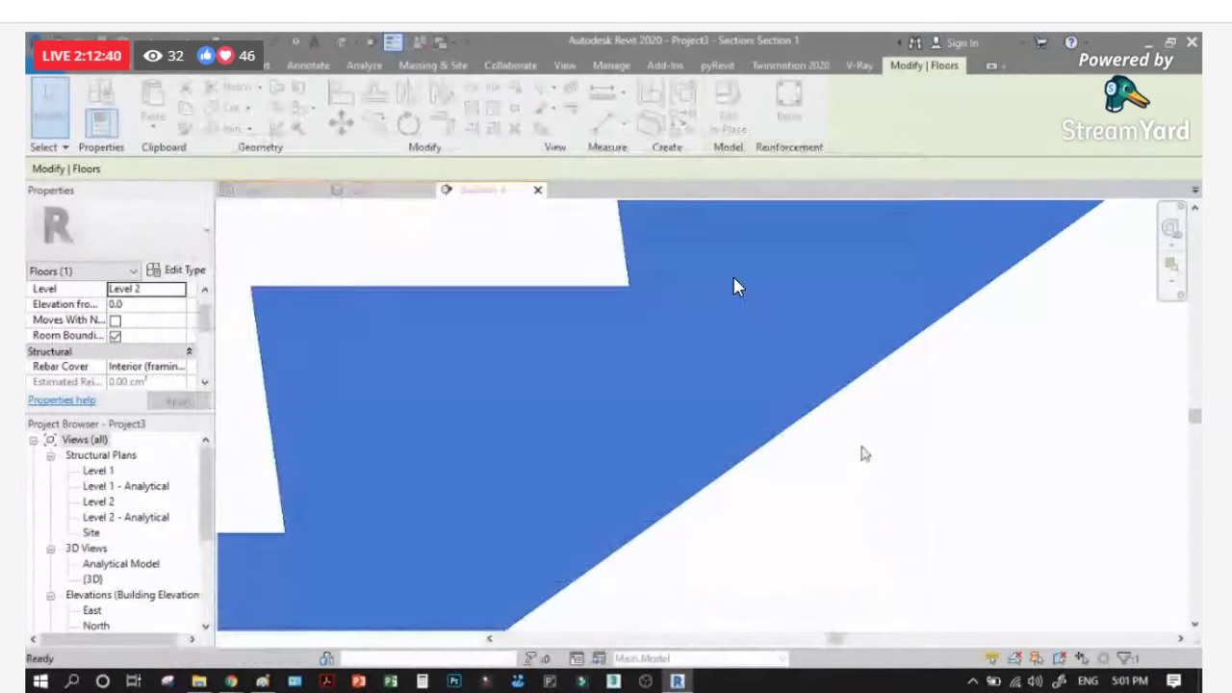
pyautogui.scroll(-4, 550, 317)
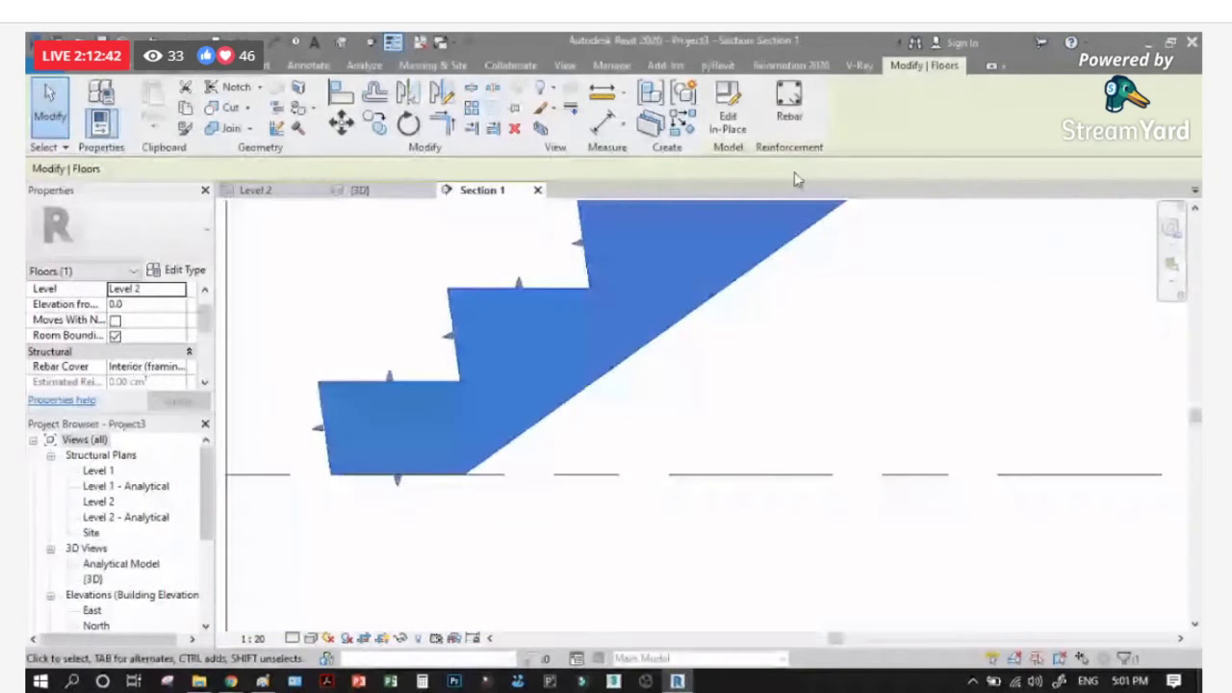
# Step: Restart rebar placement on the stair floor with a 10M M_00 bar and show the placement methods
pyautogui.click(789, 101)
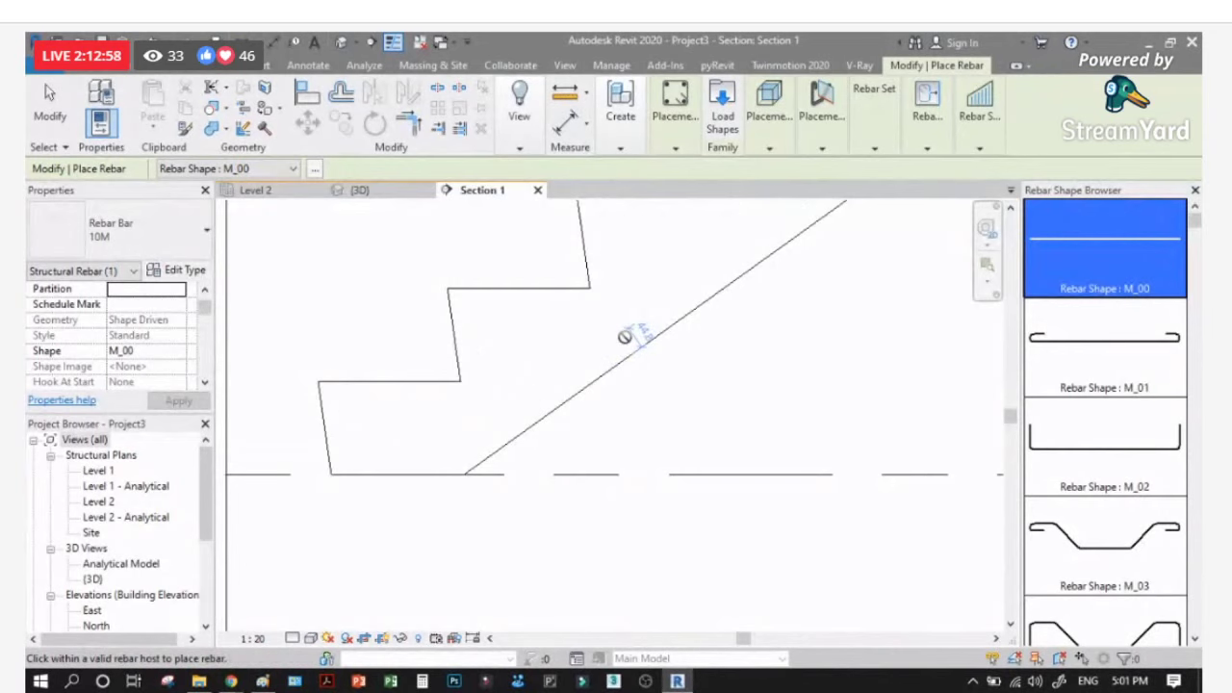
pyautogui.press('Escape')
pyautogui.click(660, 336)
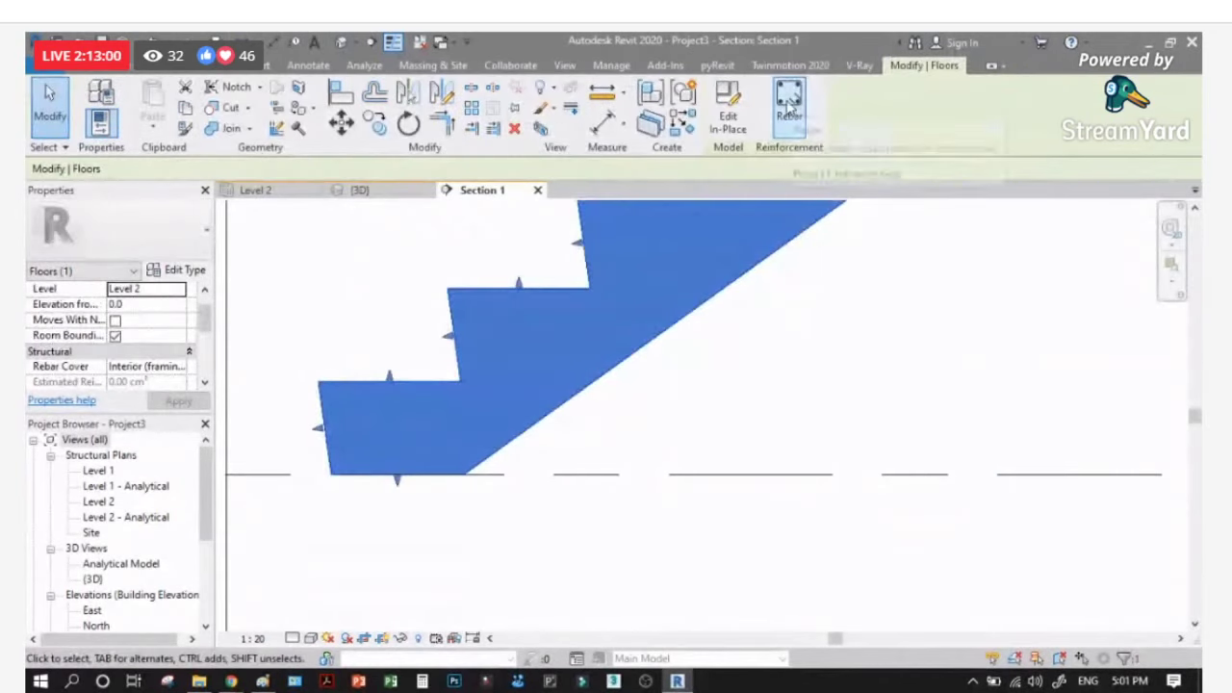
pyautogui.click(789, 106)
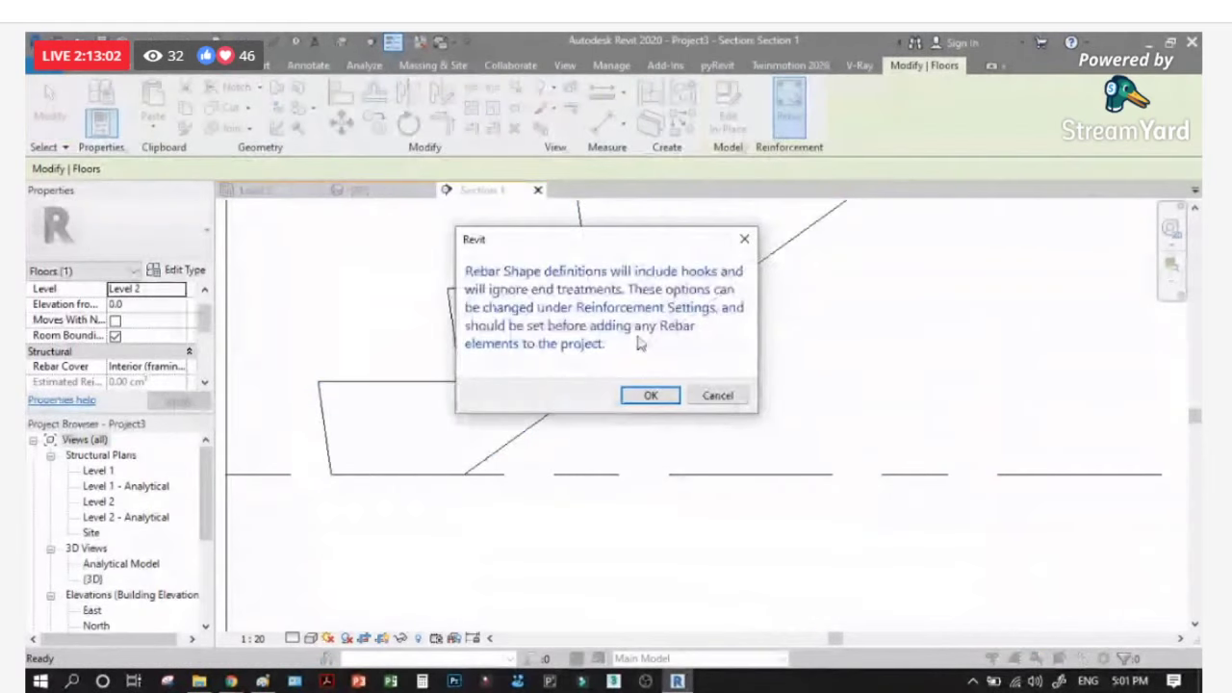
pyautogui.click(643, 394)
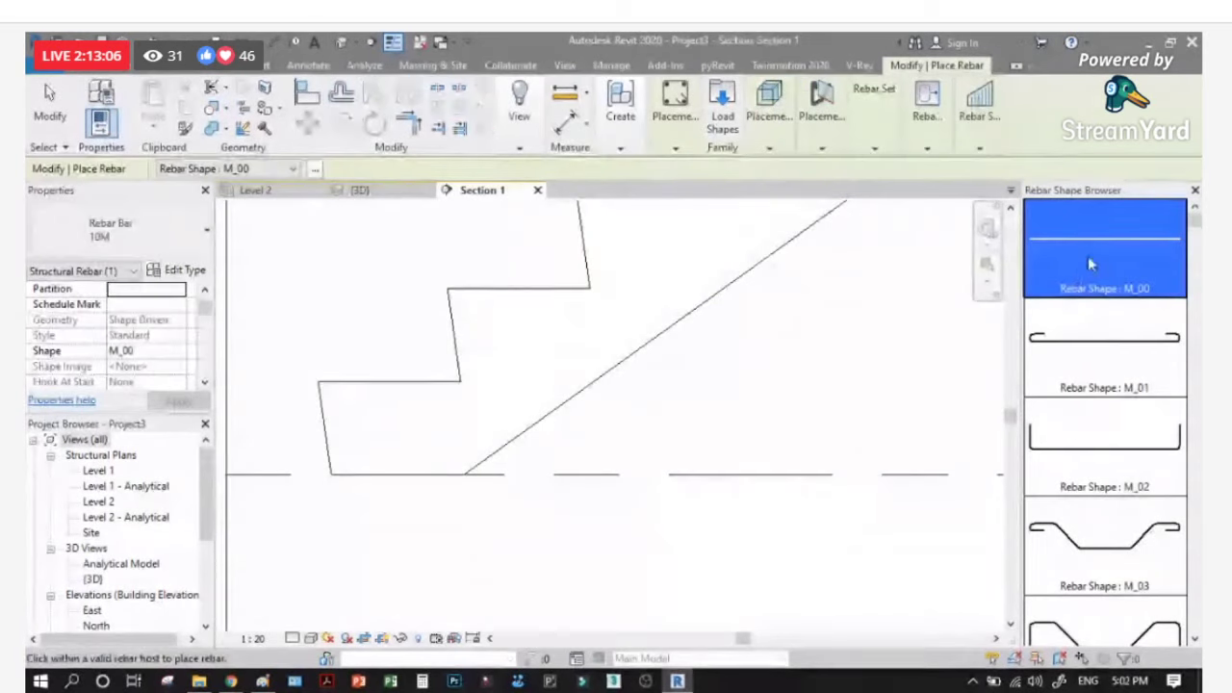
pyautogui.click(685, 150)
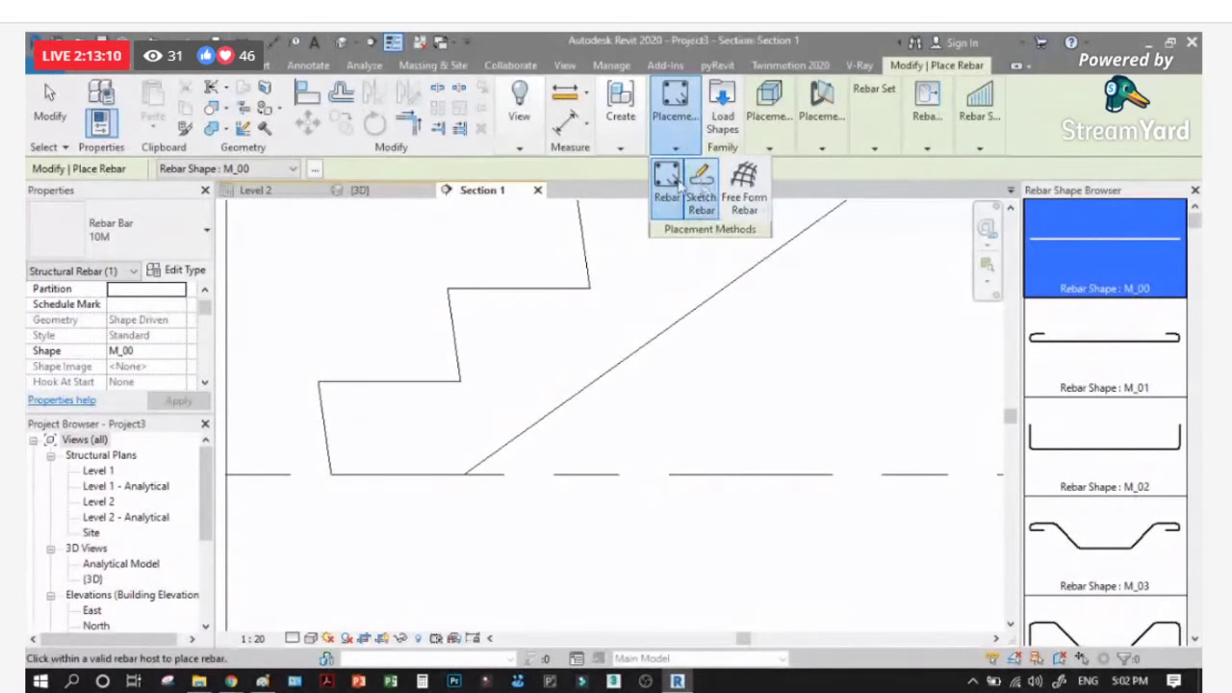
# Step: Sketch a 10M bar along the stair's sloped underside, bending up vertically at the top step
pyautogui.click(686, 185)
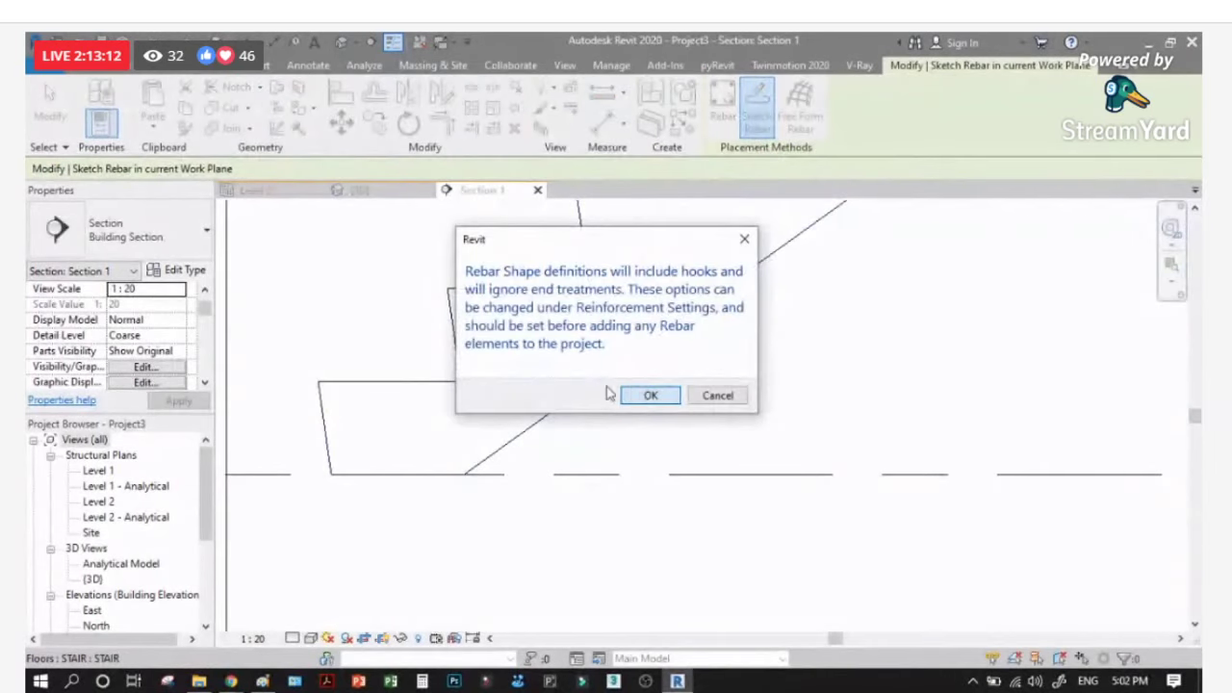
pyautogui.click(624, 393)
pyautogui.click(597, 369)
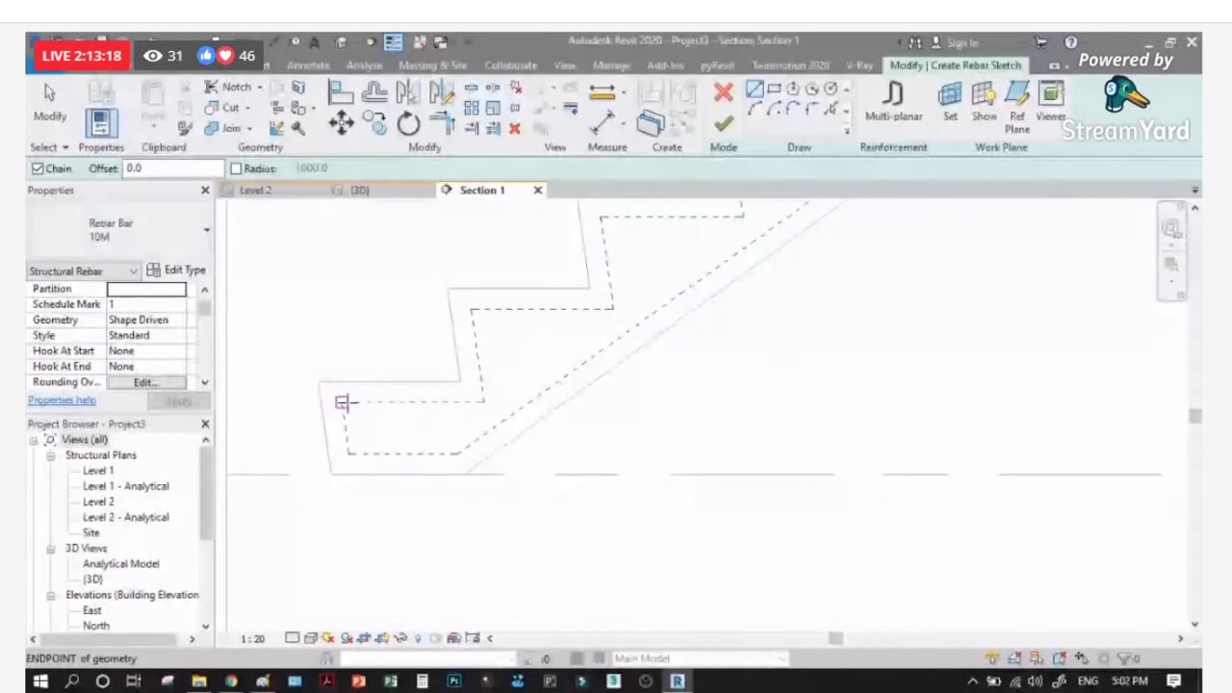
pyautogui.click(342, 402)
pyautogui.scroll(-5, 327, 570)
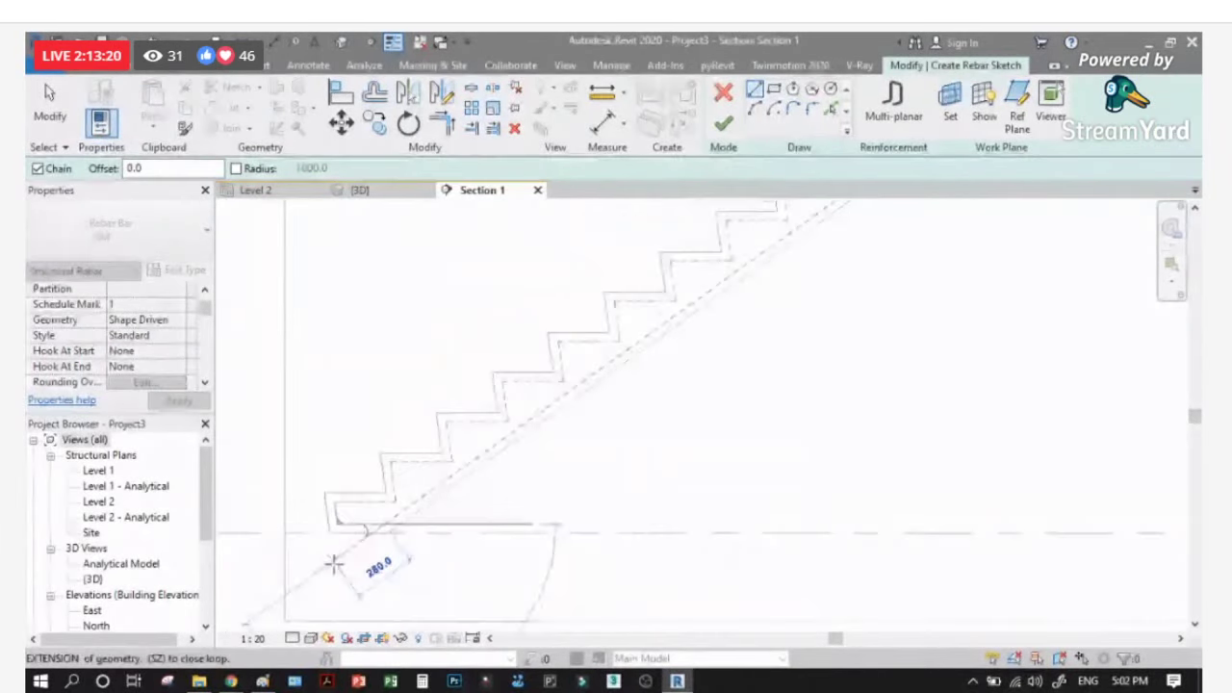
pyautogui.scroll(-3, 334, 563)
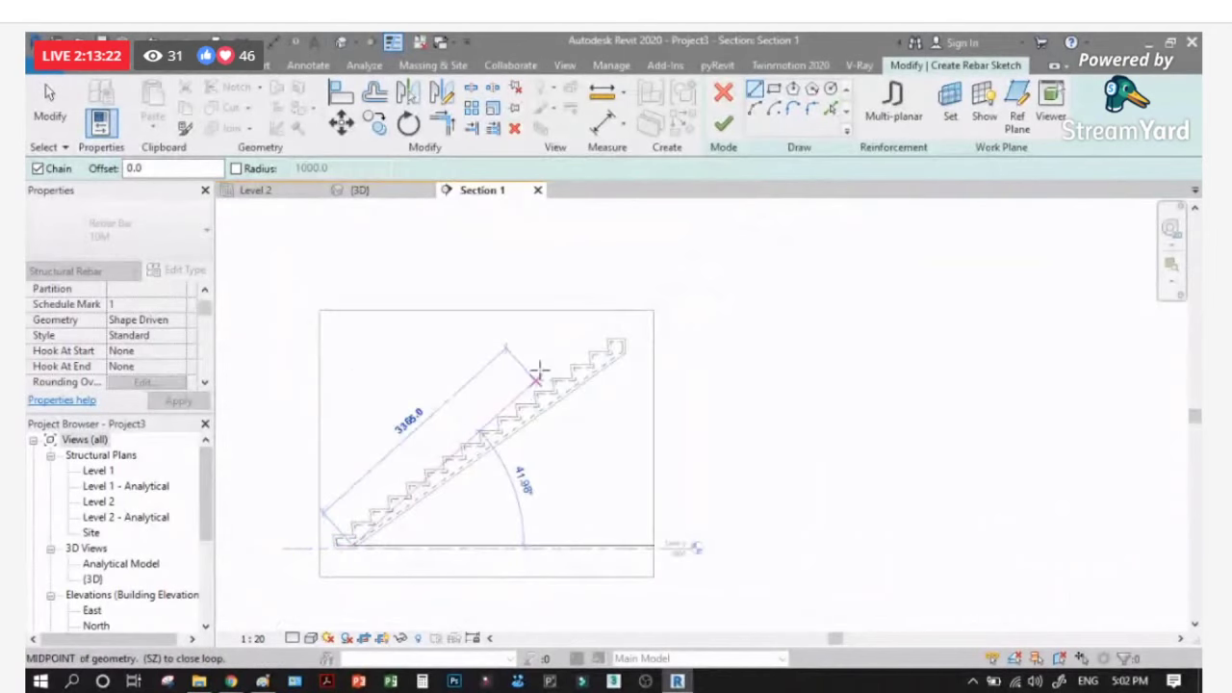
pyautogui.scroll(6, 538, 371)
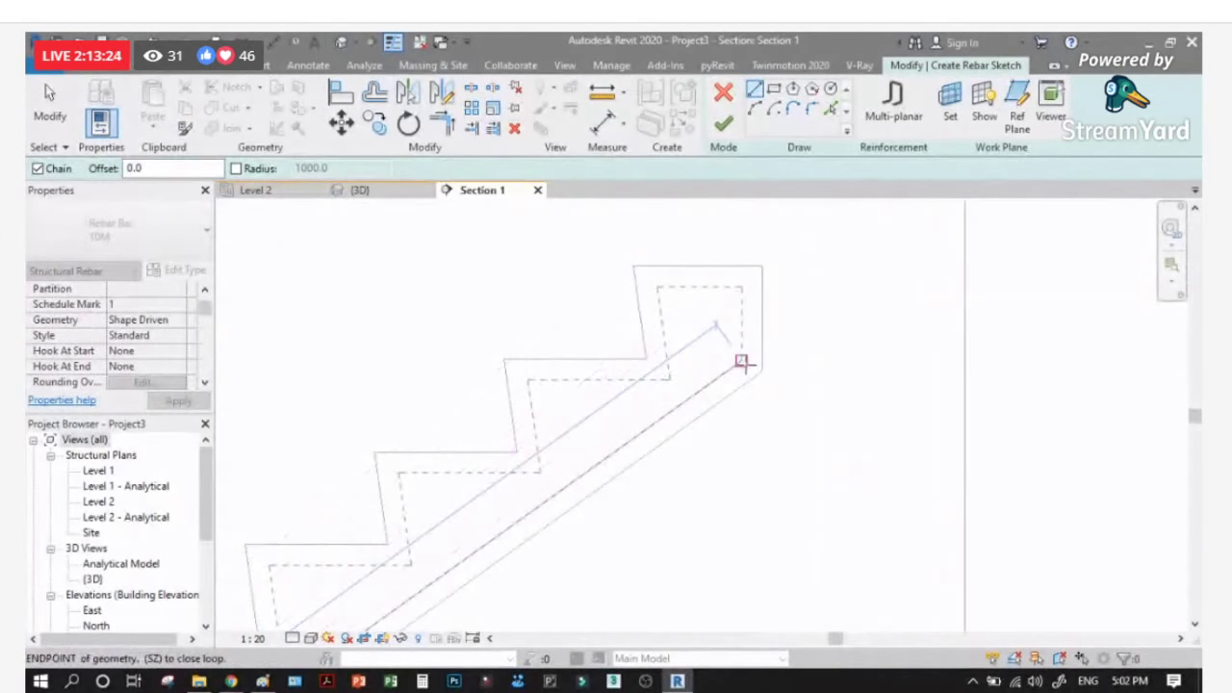
pyautogui.click(742, 360)
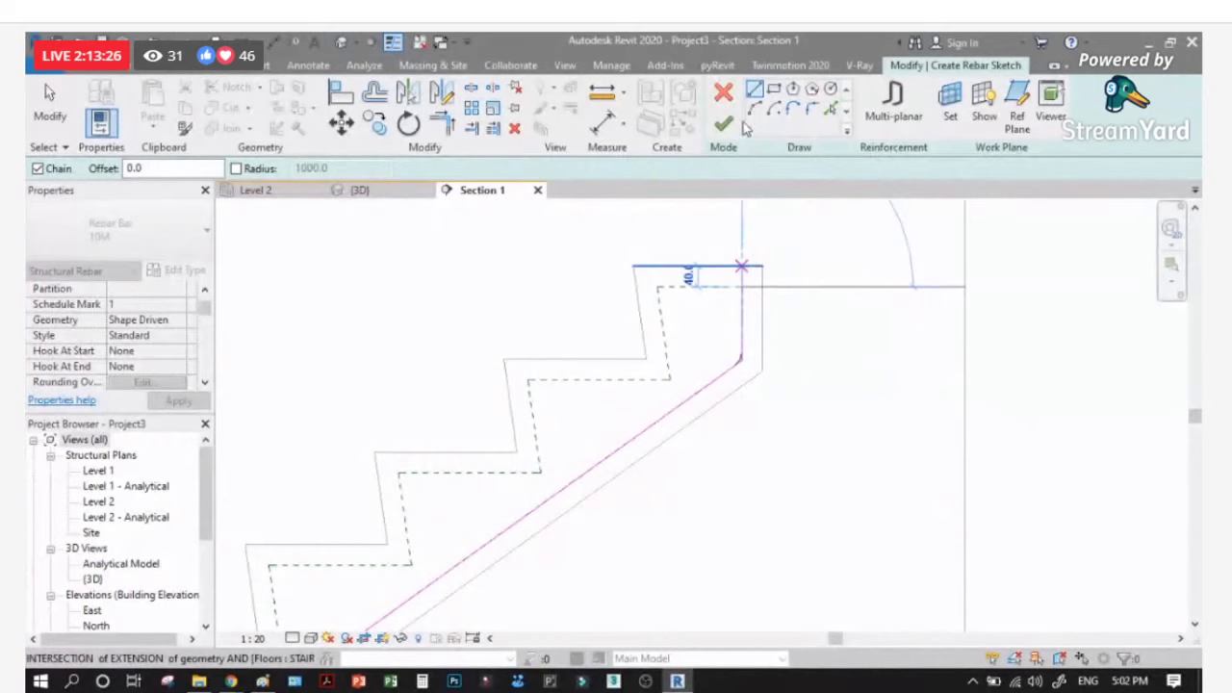
pyautogui.click(741, 267)
pyautogui.click(726, 125)
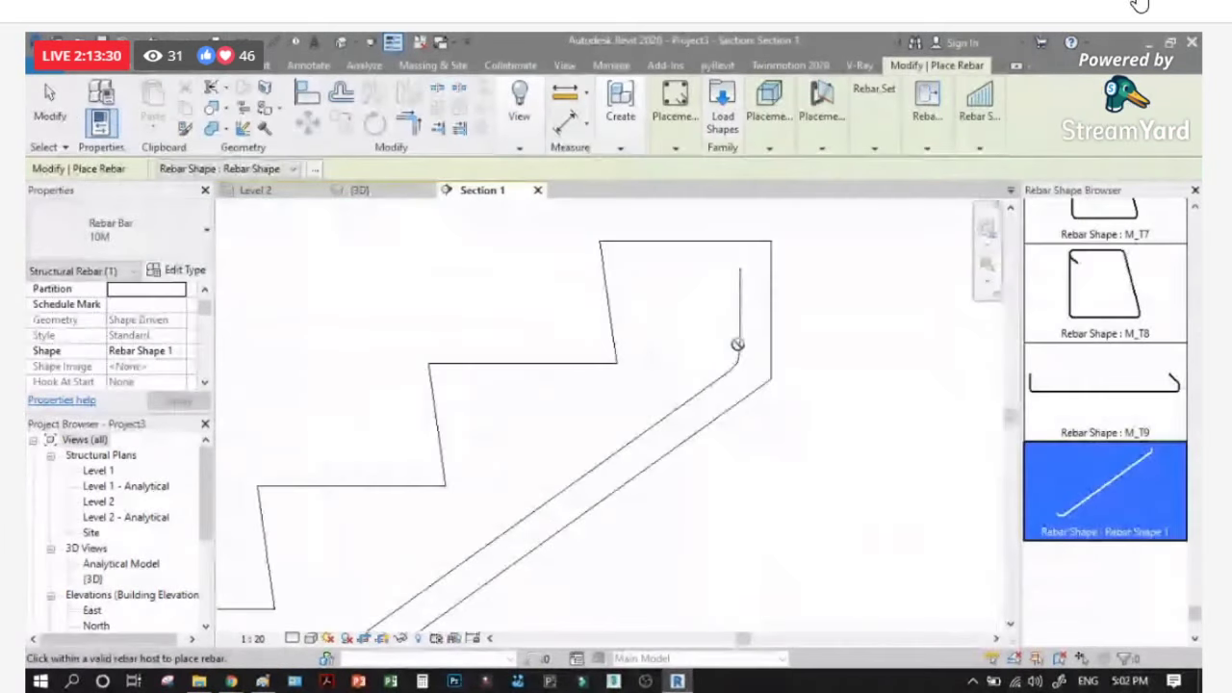
pyautogui.press('Escape')
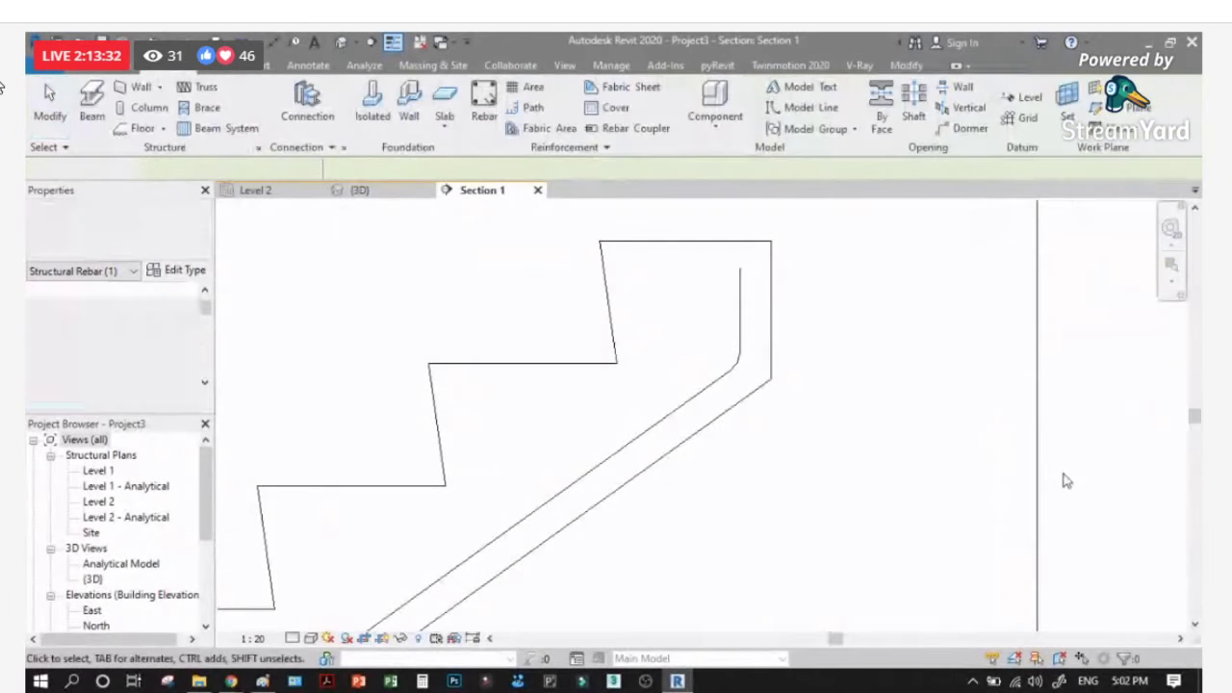
# Step: Use Create Similar (CS) on the bent bar to place rebar with Rebar Shape 1
pyautogui.click(737, 354)
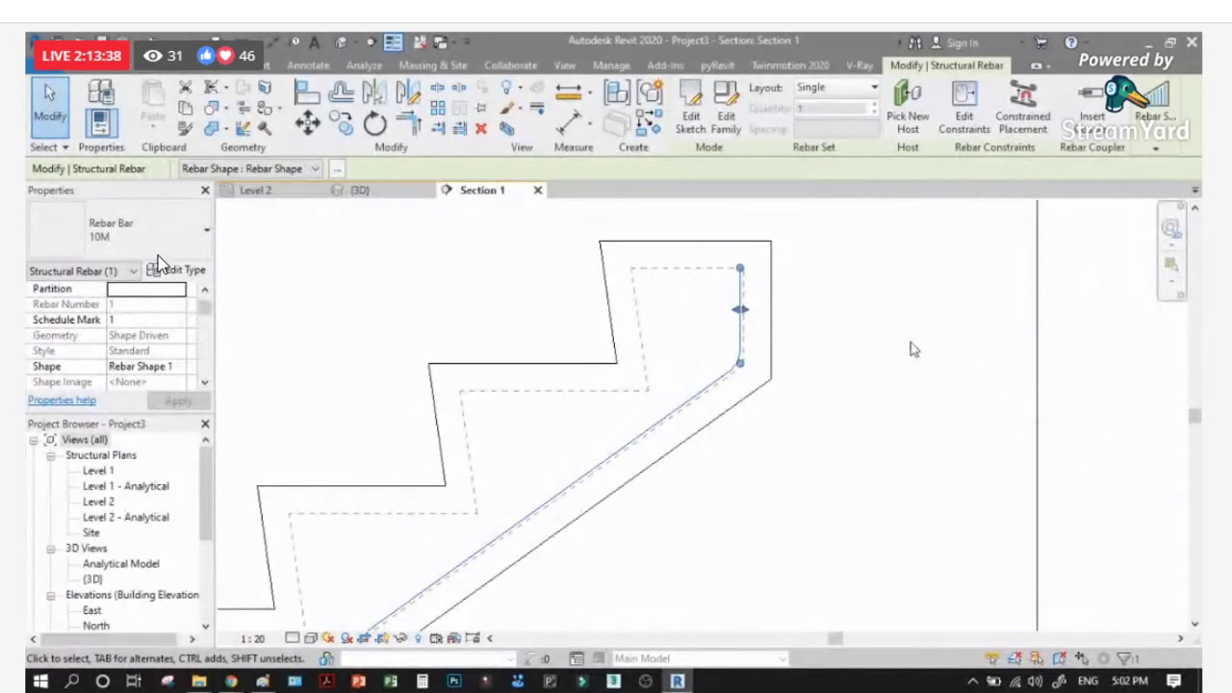
pyautogui.press('c')
pyautogui.press('s')
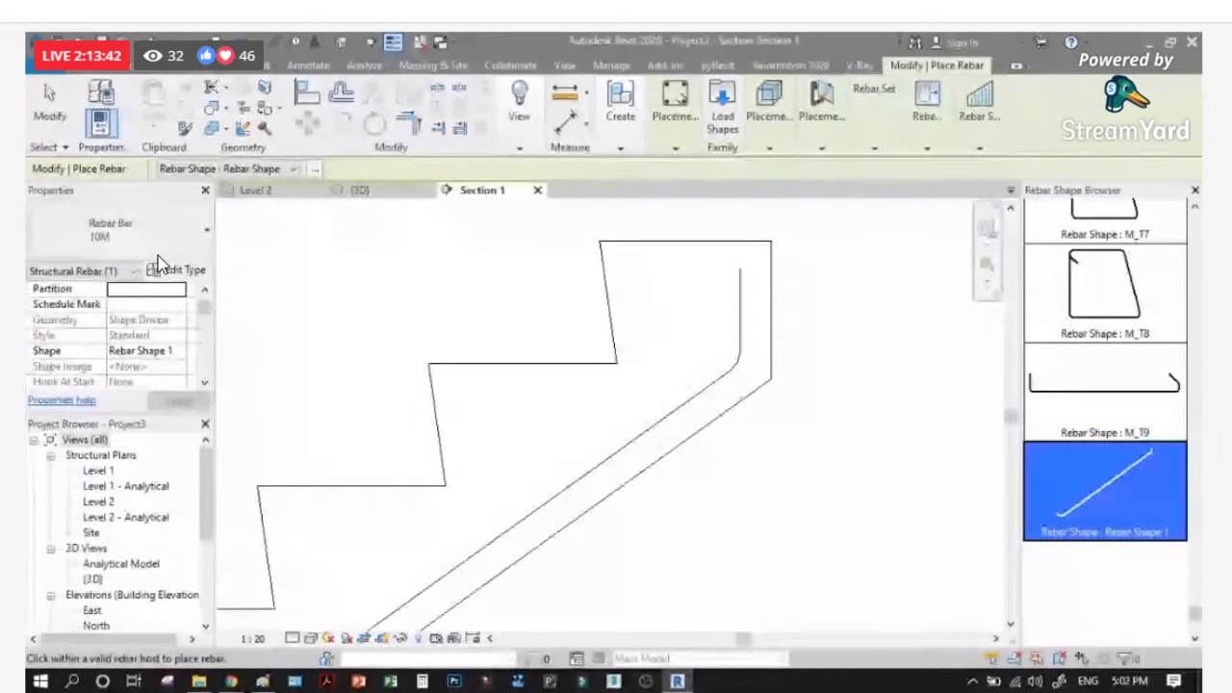
pyautogui.moveTo(1150, 520); pyautogui.dragTo(1123, 565)
pyautogui.moveTo(1131, 512); pyautogui.dragTo(830, 526)
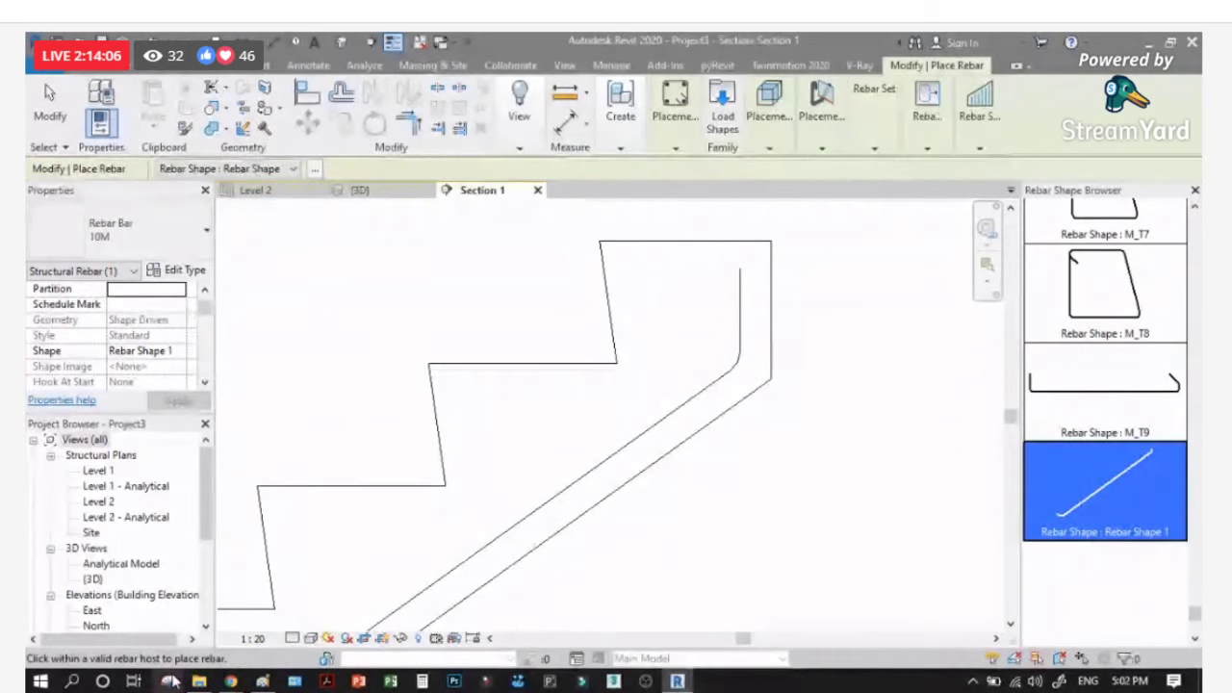
# Step: Capture the Rebar Shape 1 thumbnail with Snipping Tool and move the capture window aside
pyautogui.click(172, 677)
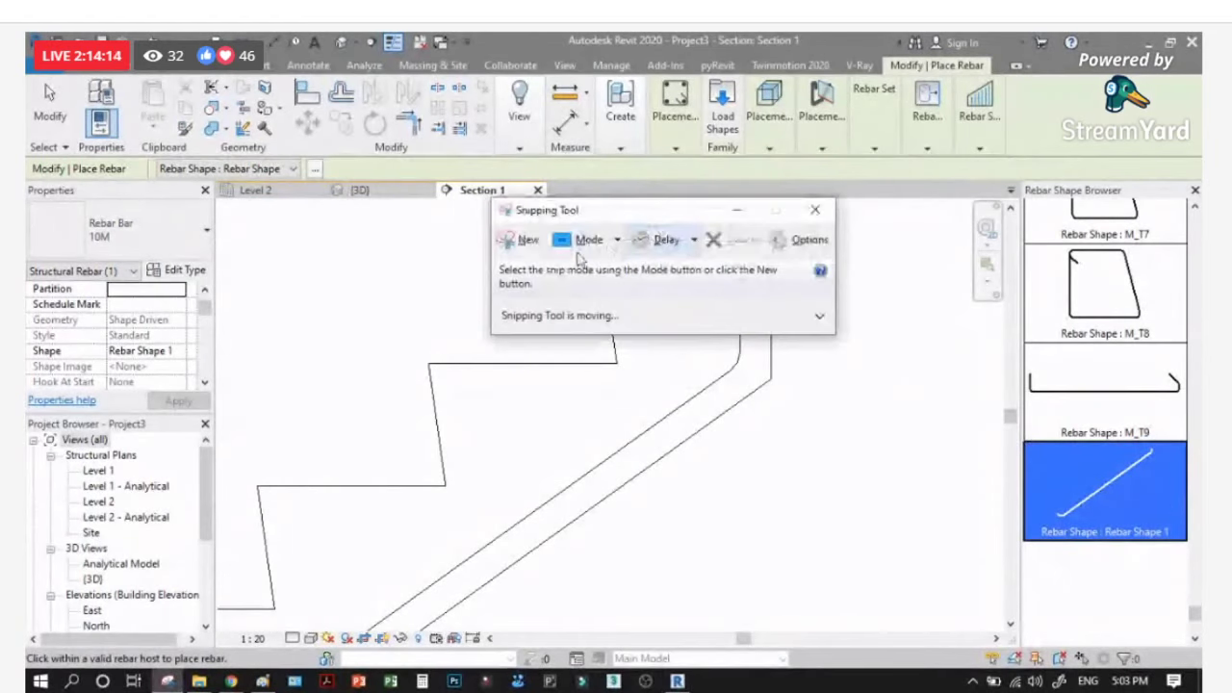
pyautogui.click(523, 240)
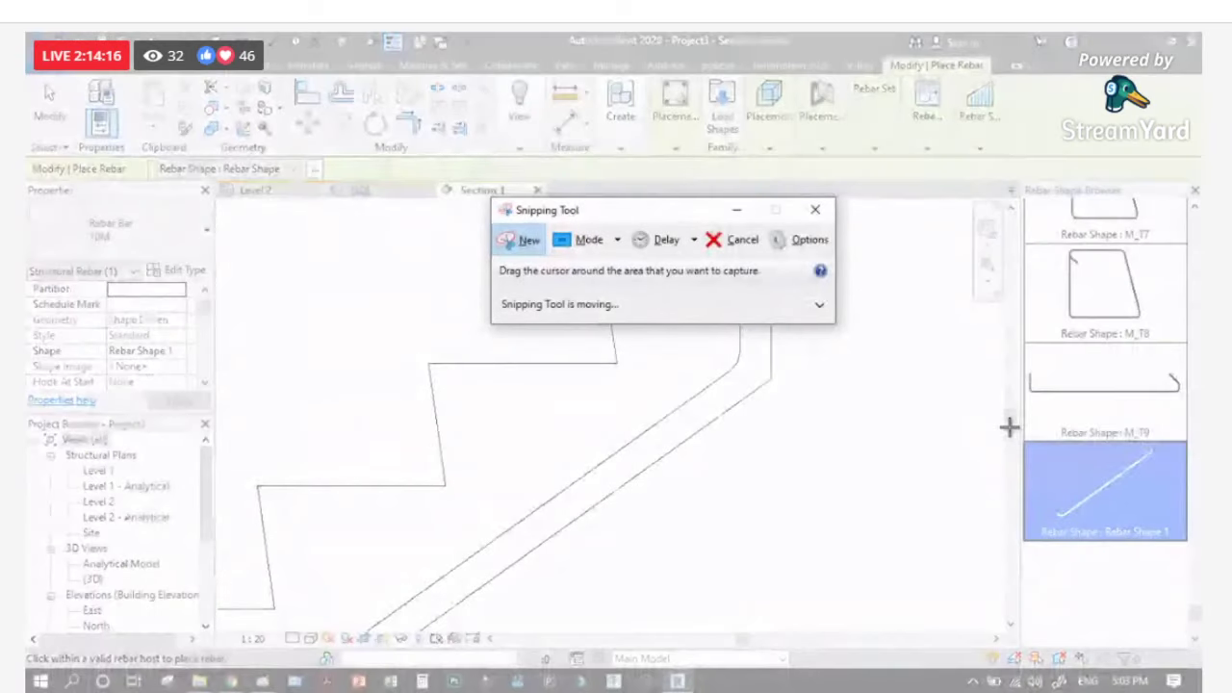
pyautogui.moveTo(1010, 428); pyautogui.dragTo(1193, 555)
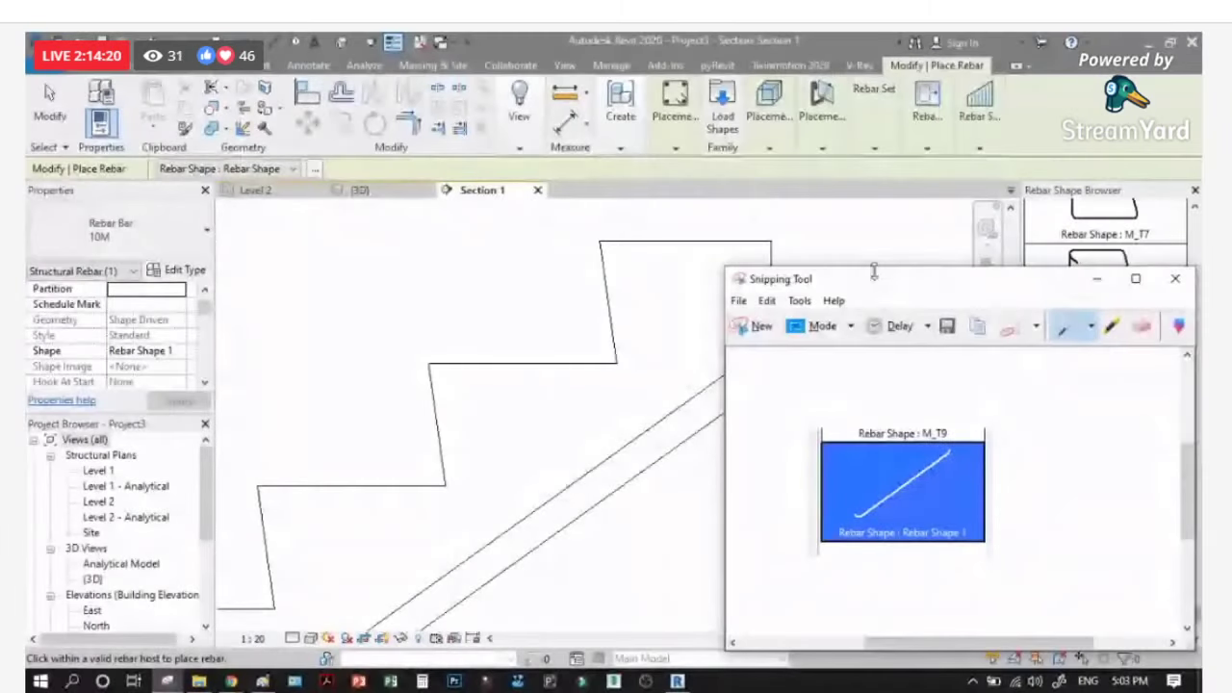
pyautogui.moveTo(819, 277); pyautogui.dragTo(632, 242)
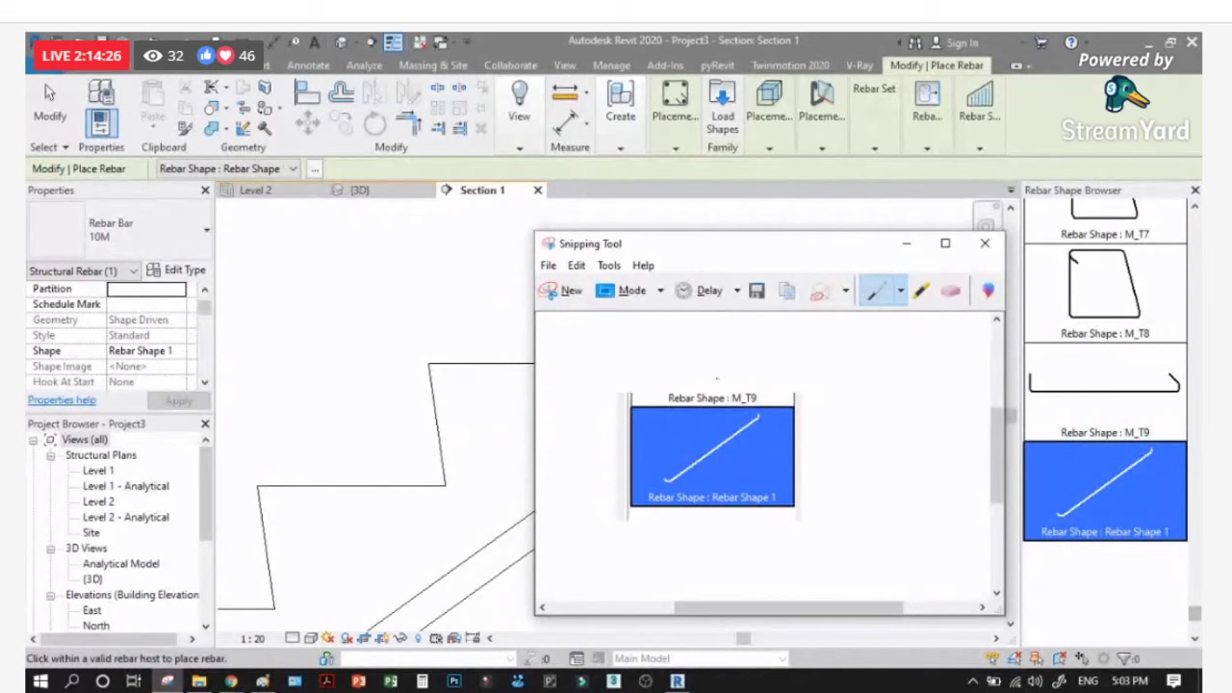
# Step: Clear the Paint canvas and paste the captured Rebar Shape 1 image onto it
pyautogui.click(261, 681)
pyautogui.hotkey('ctrl', 'a')
pyautogui.press('Delete')
pyautogui.hotkey('ctrl', 'v')
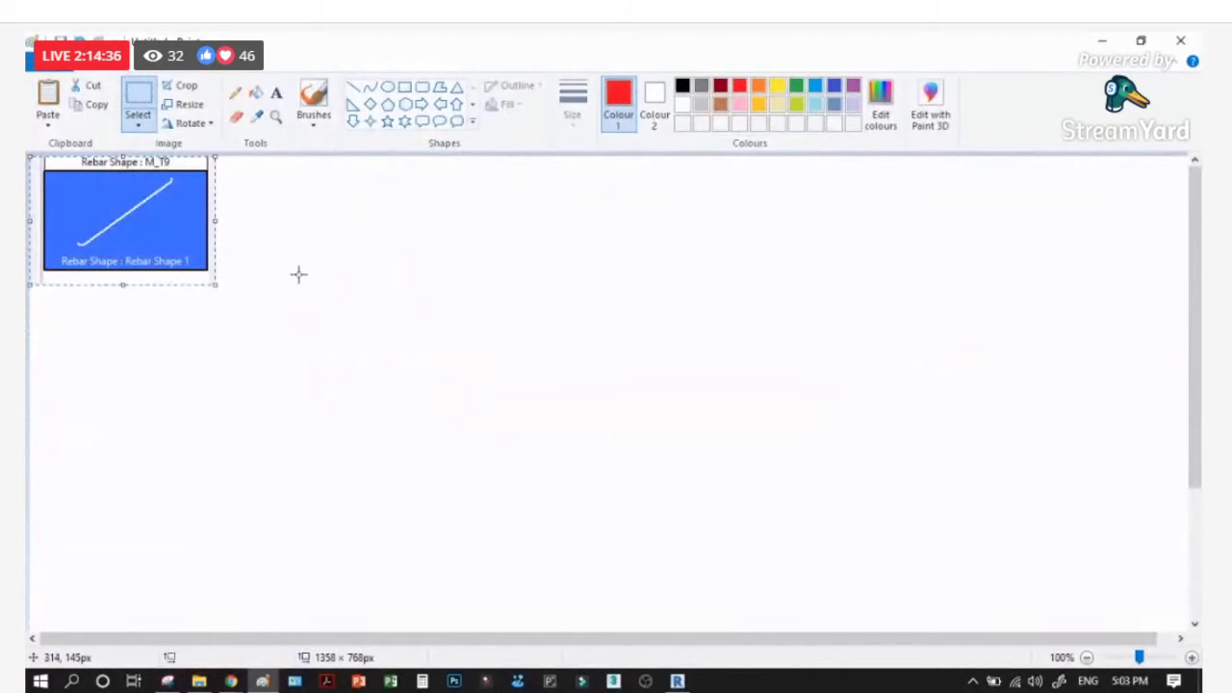
# Step: Crop the pasted picture down to the blue rebar shape panel, trimming margins and the M_T9 title
pyautogui.click(998, 581)
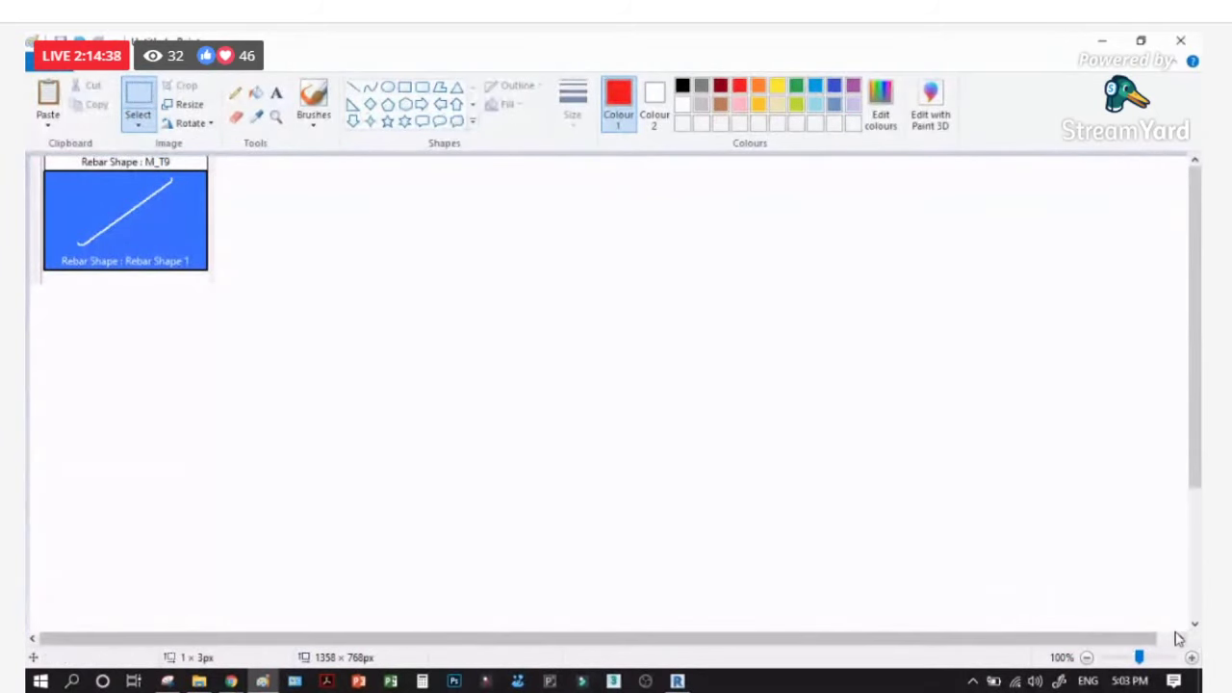
pyautogui.scroll(-3, 1178, 630)
pyautogui.moveTo(1164, 620); pyautogui.dragTo(260, 310)
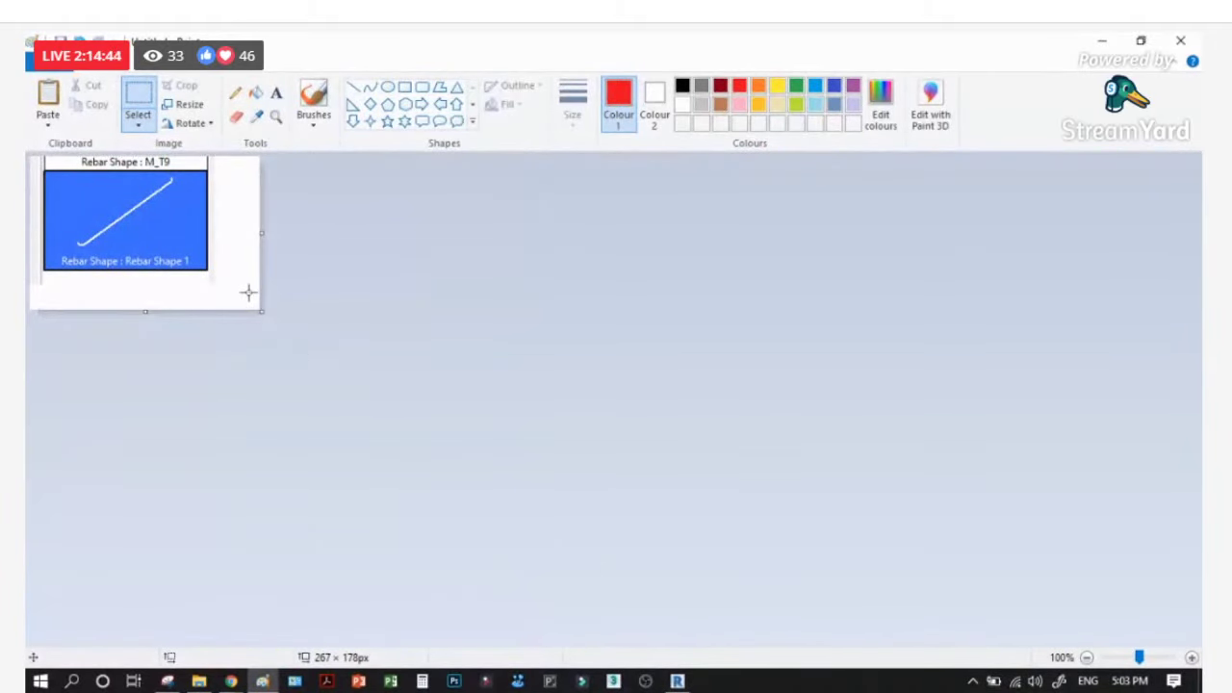
pyautogui.moveTo(261, 232); pyautogui.dragTo(209, 229)
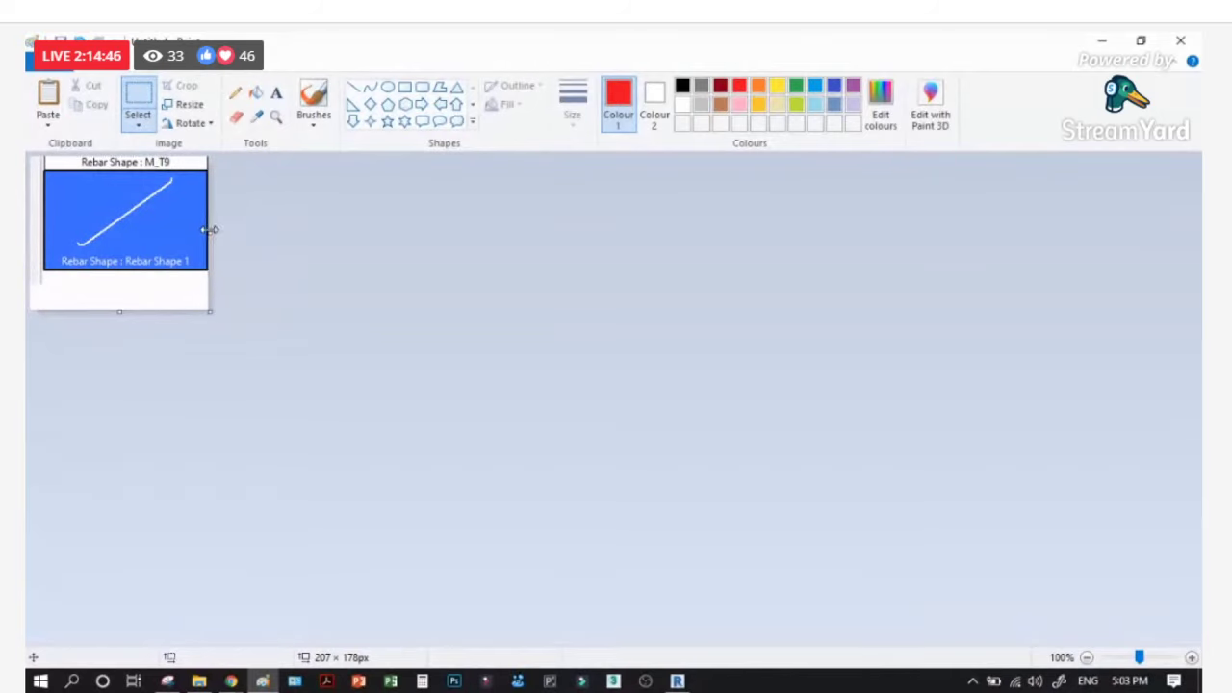
pyautogui.click(1192, 658)
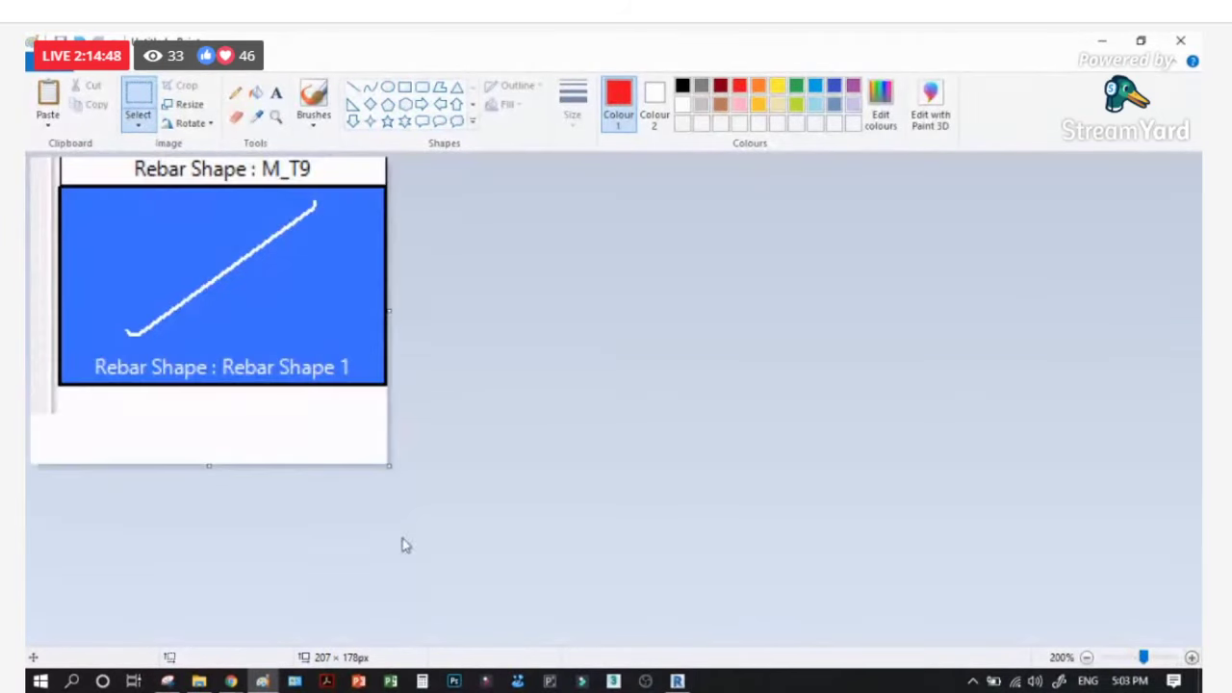
pyautogui.moveTo(210, 464)
pyautogui.mouseDown()
pyautogui.moveTo(212, 358)
pyautogui.moveTo(217, 381)
pyautogui.mouseUp()
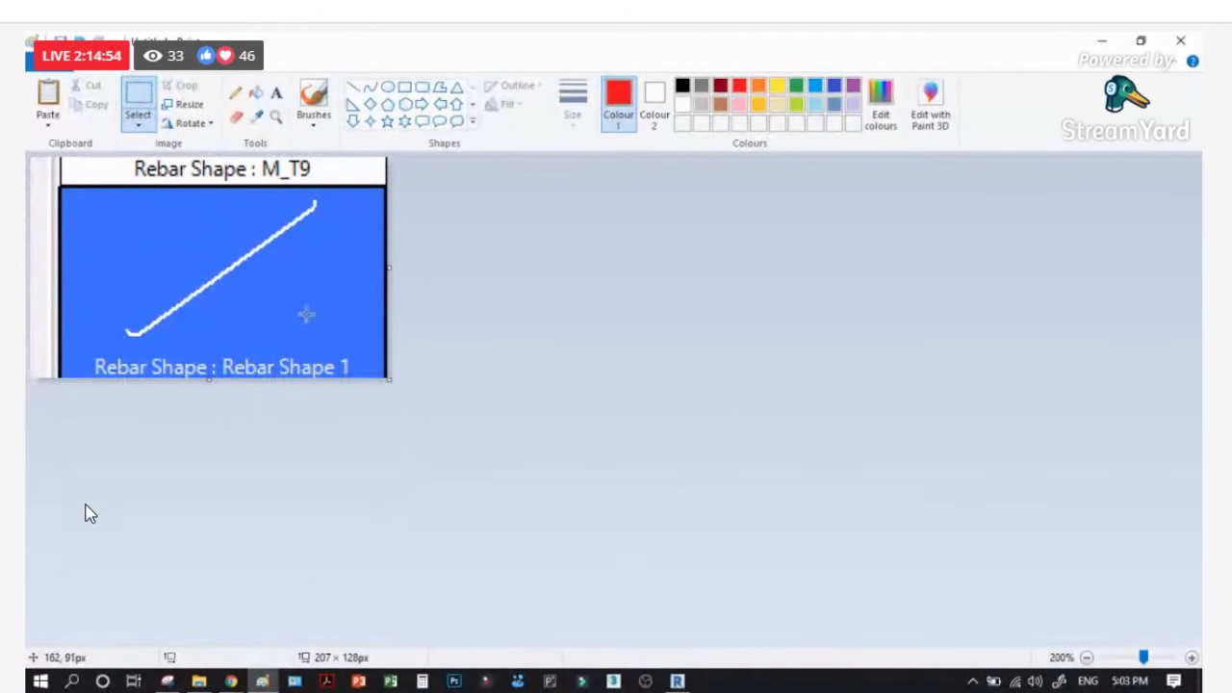
pyautogui.moveTo(283, 317); pyautogui.dragTo(256, 289)
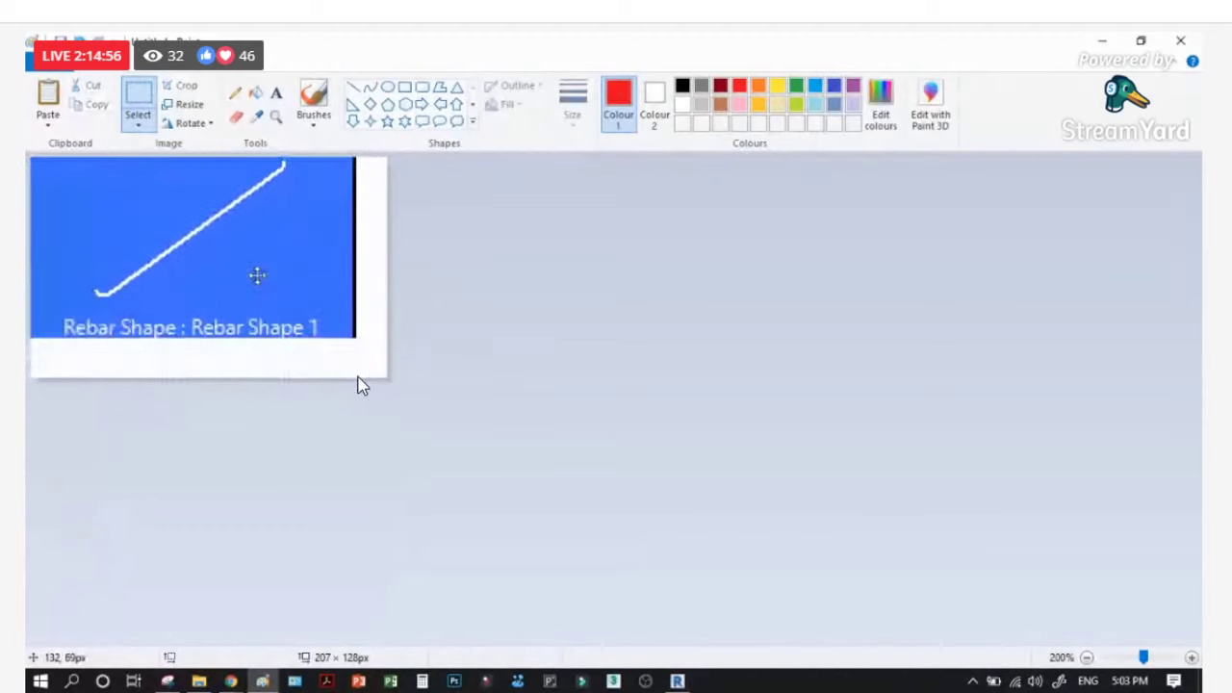
pyautogui.moveTo(389, 263); pyautogui.dragTo(352, 263)
pyautogui.moveTo(193, 378); pyautogui.dragTo(191, 334)
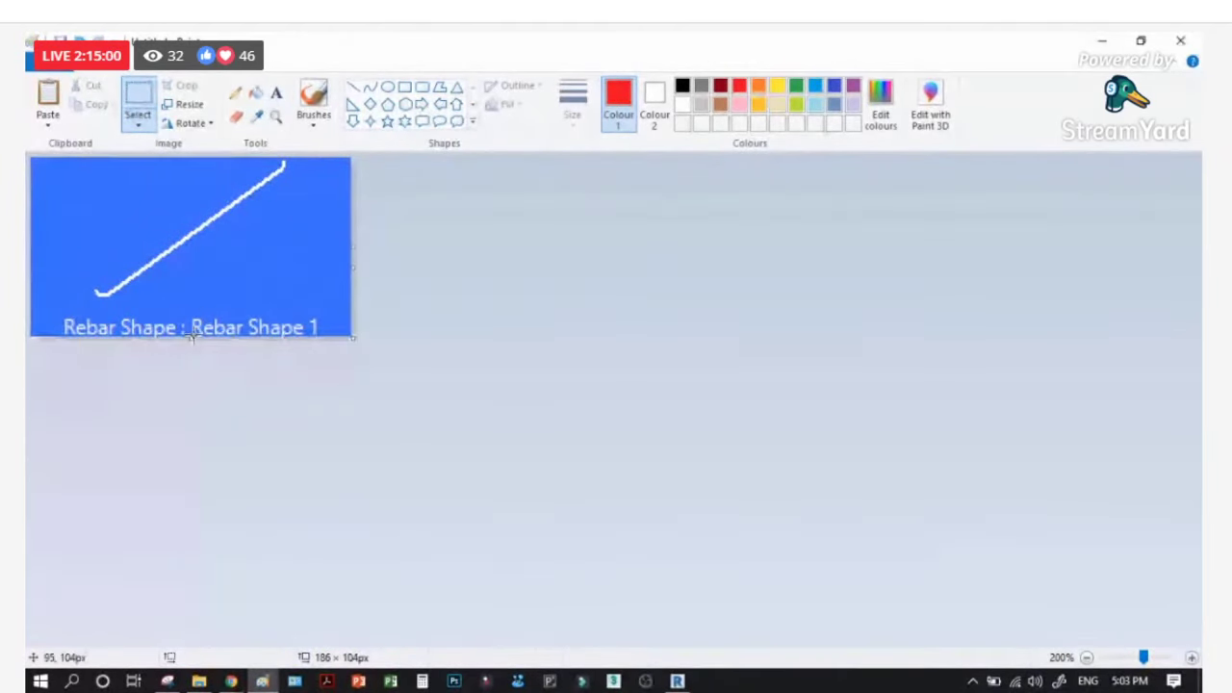
# Step: Start a Save As with PNG file type, cancel it, and close Paint without saving
pyautogui.click(58, 64)
pyautogui.moveTo(82, 203)
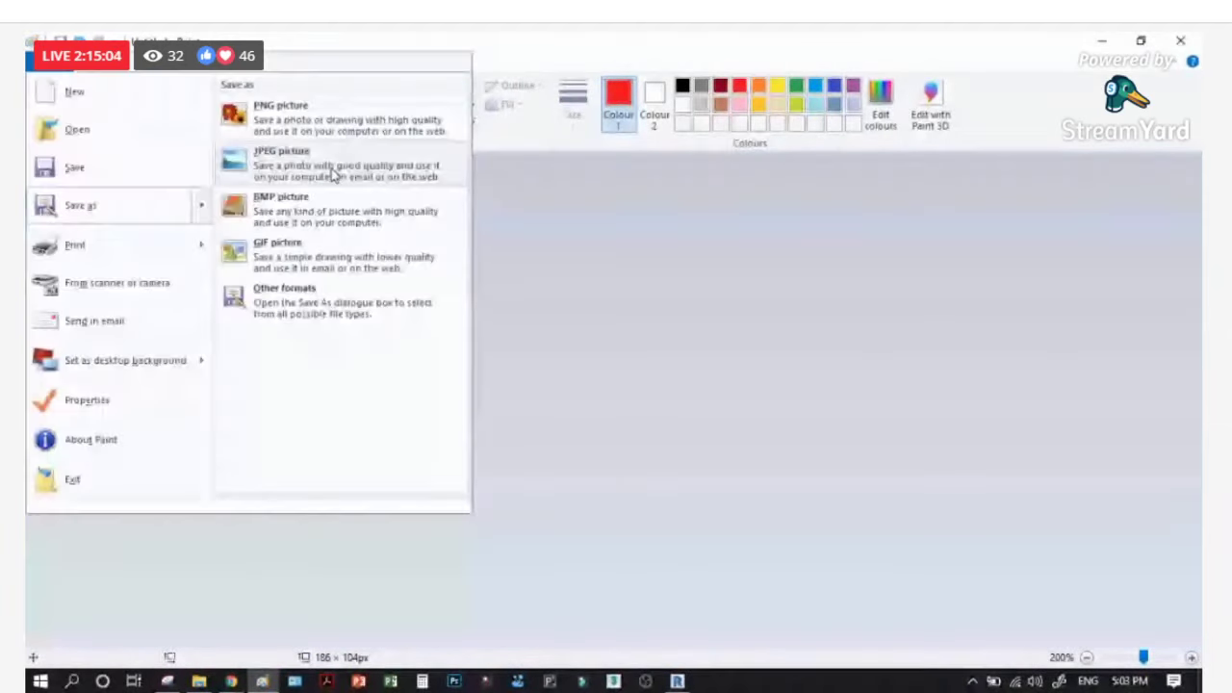
pyautogui.click(332, 169)
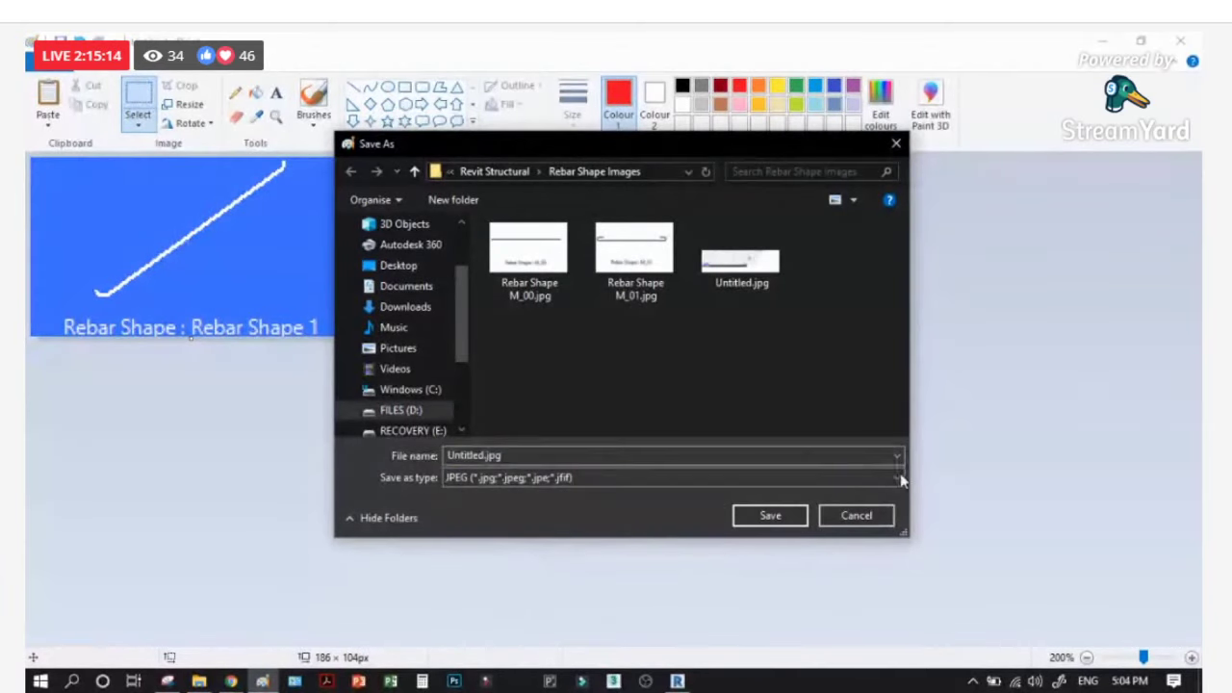
pyautogui.moveTo(909, 537); pyautogui.dragTo(999, 635)
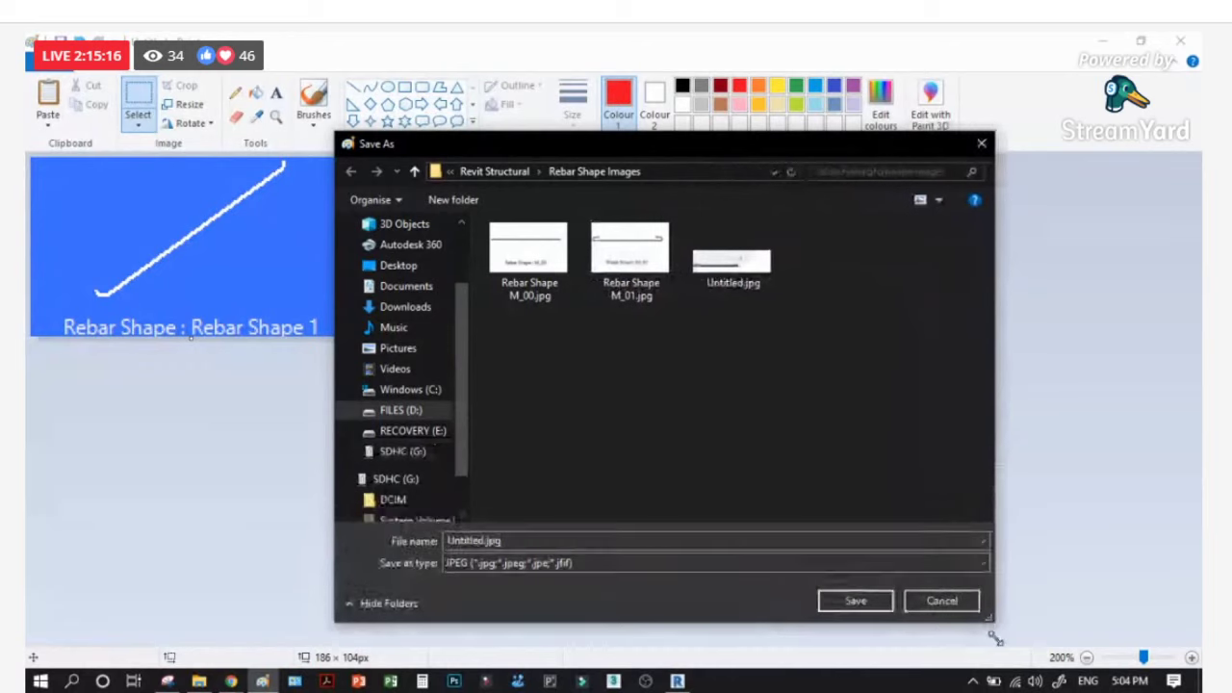
pyautogui.click(539, 578)
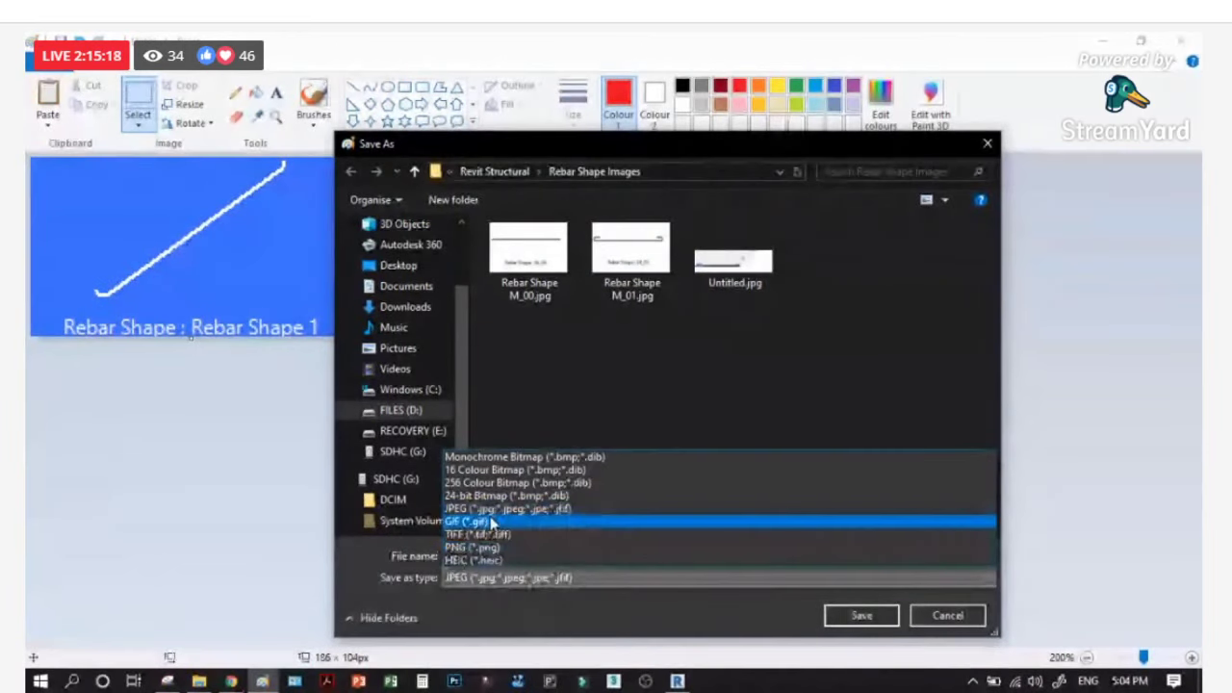
pyautogui.click(485, 546)
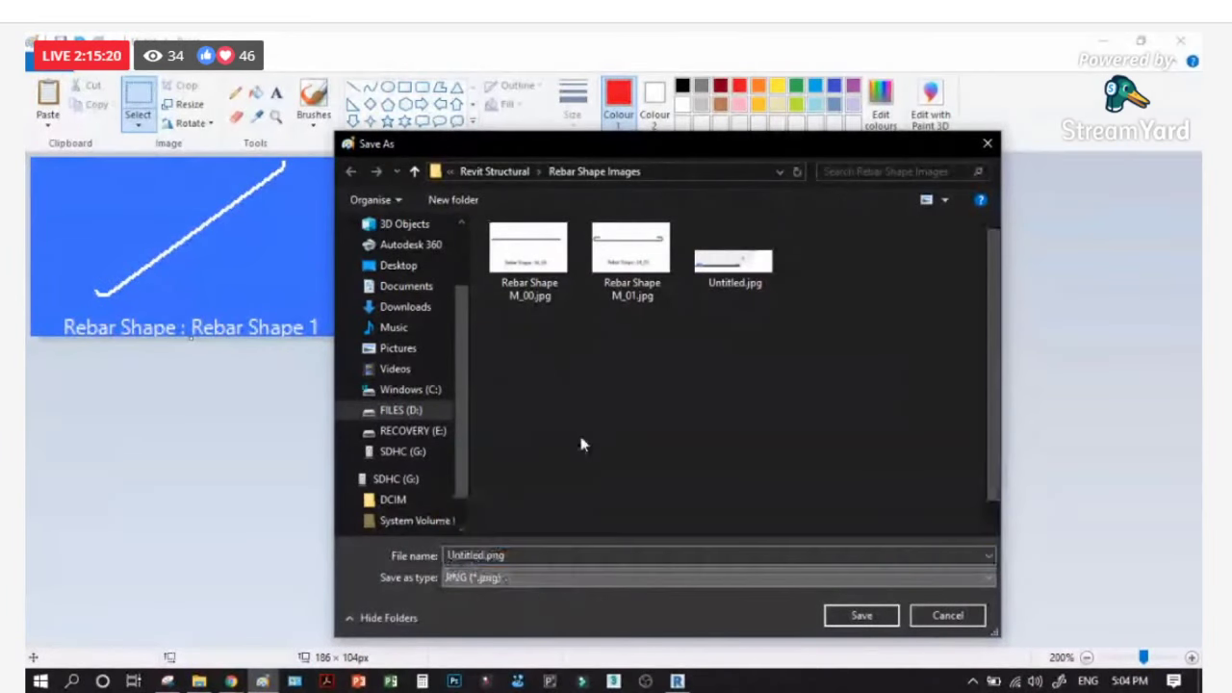
pyautogui.click(952, 617)
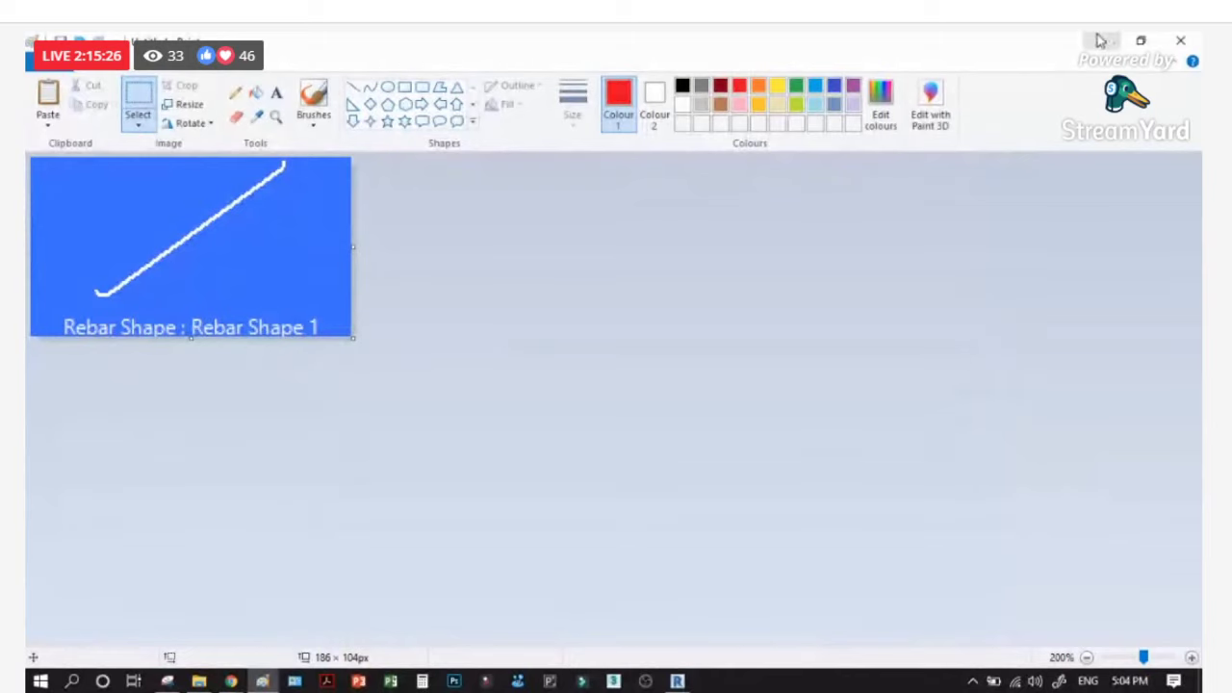
pyautogui.click(1178, 42)
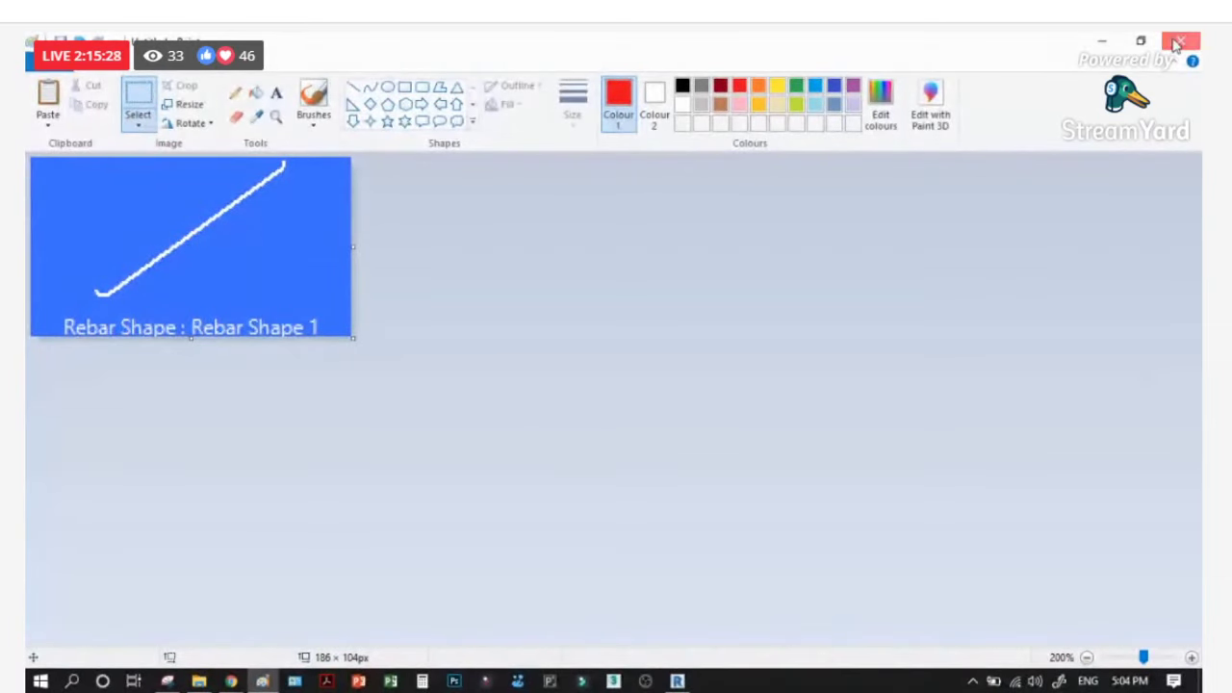
pyautogui.click(641, 359)
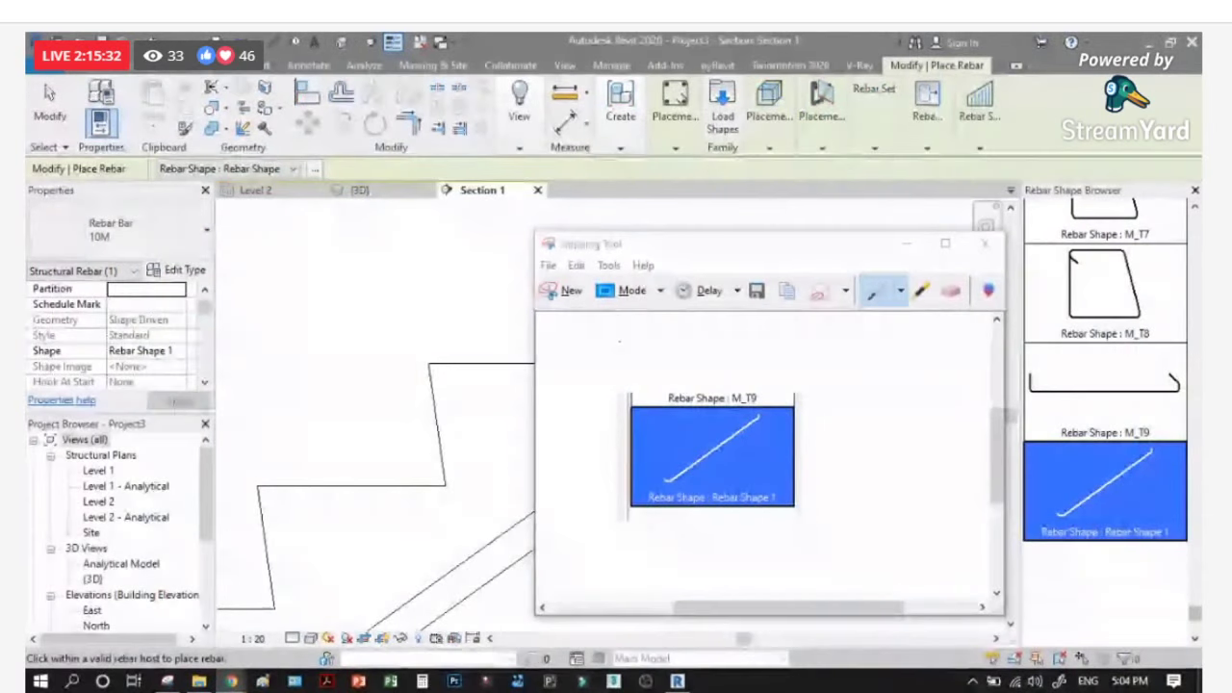
# Step: Close the Snipping Tool and change the bent step bar size to 16M
pyautogui.click(983, 247)
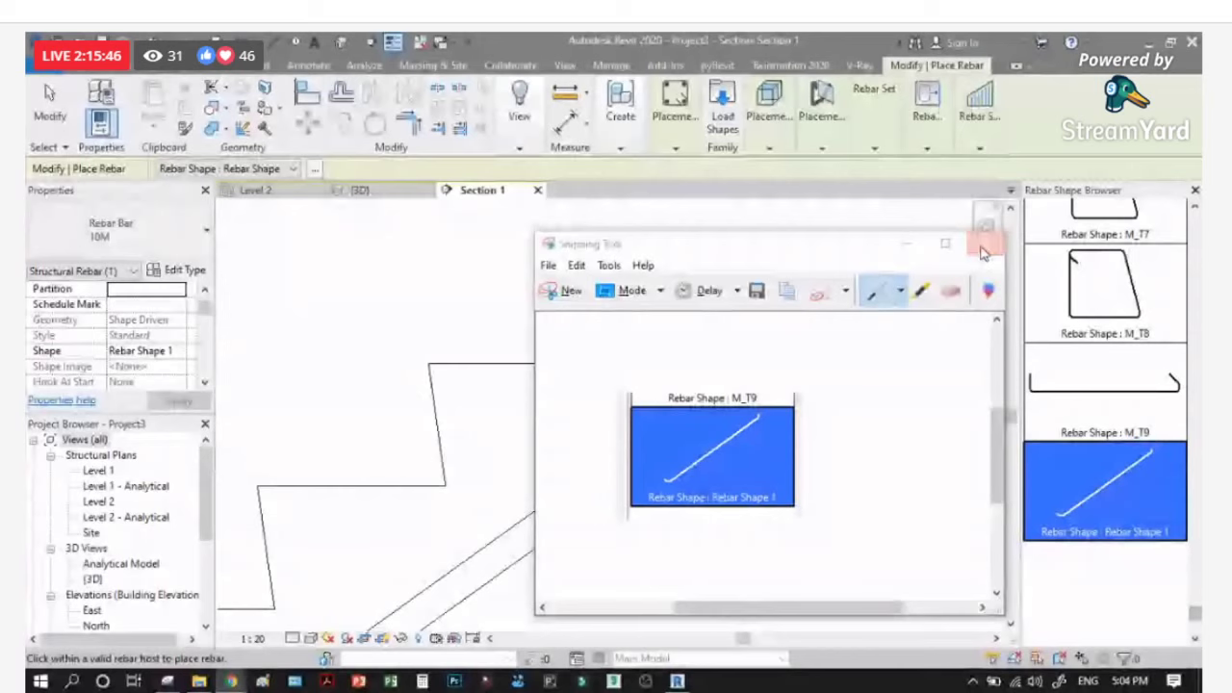
pyautogui.click(984, 248)
pyautogui.click(187, 237)
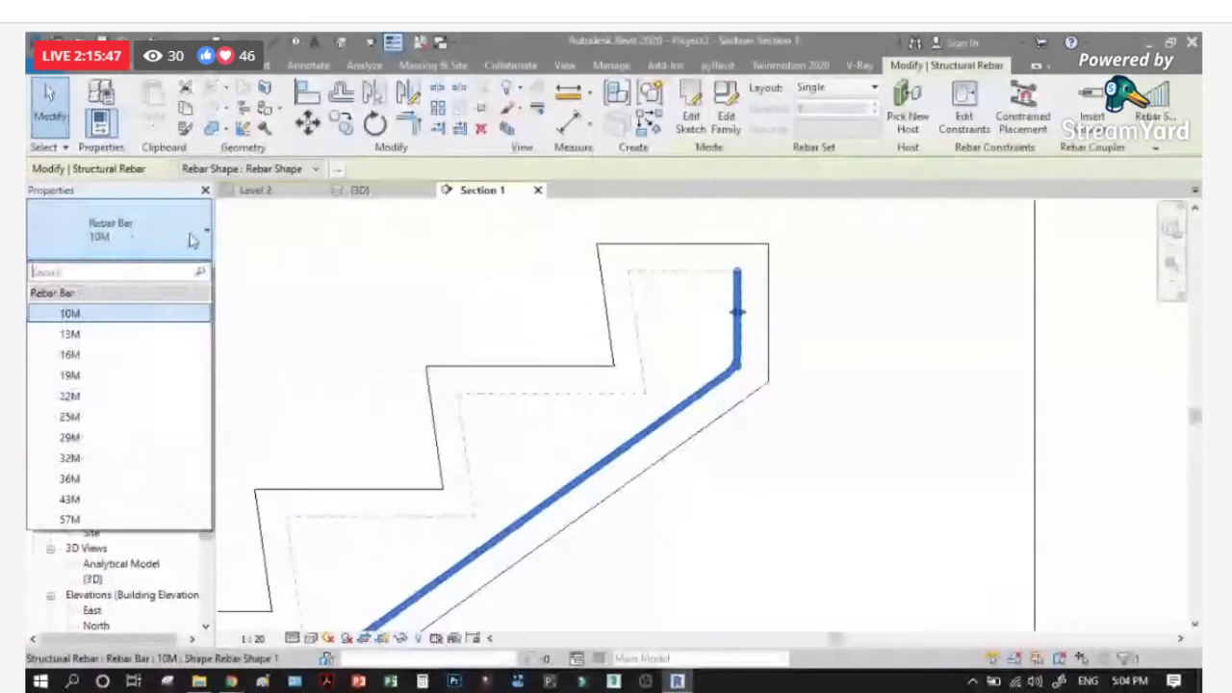
pyautogui.click(85, 358)
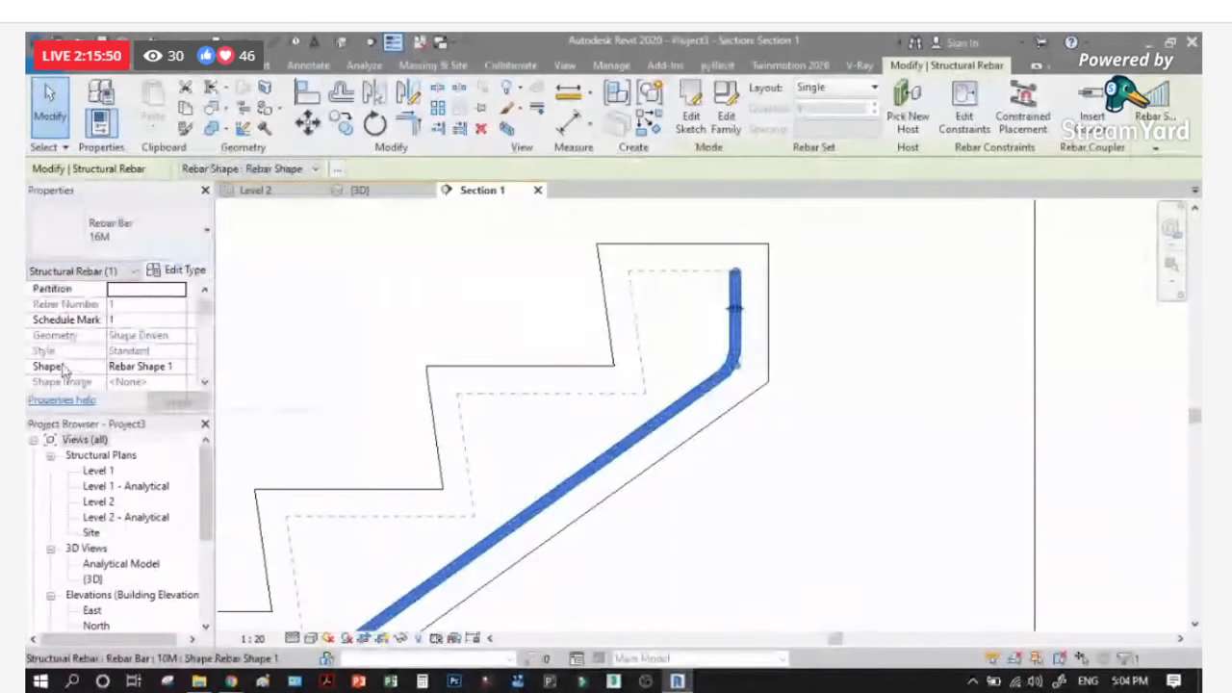
# Step: Lay the bent bar out as a Fixed Number set with quantity 10, viewed in 3D
pyautogui.click(842, 87)
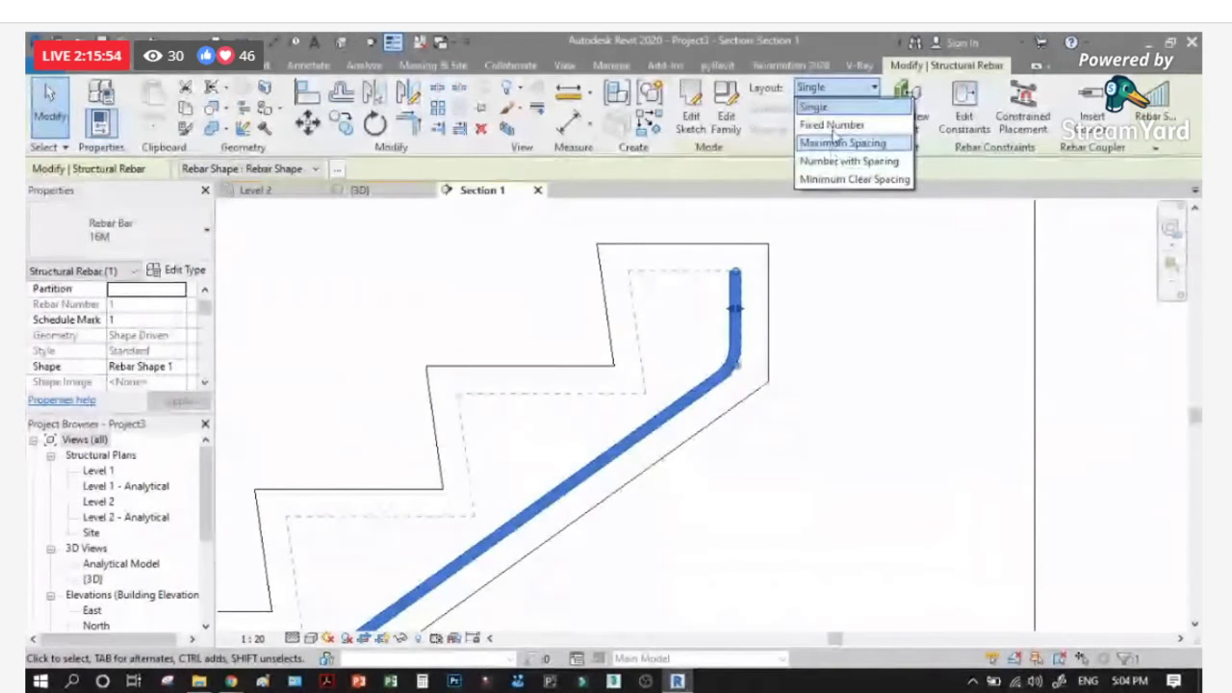
pyautogui.click(839, 127)
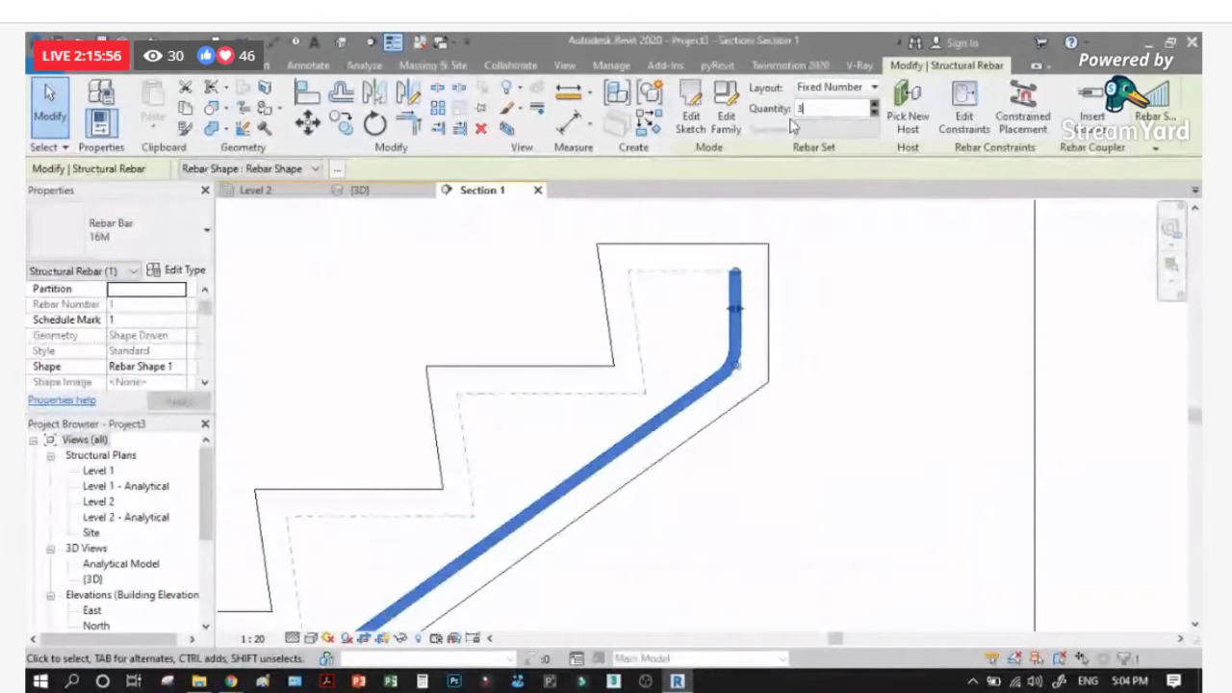
pyautogui.doubleClick(800, 109)
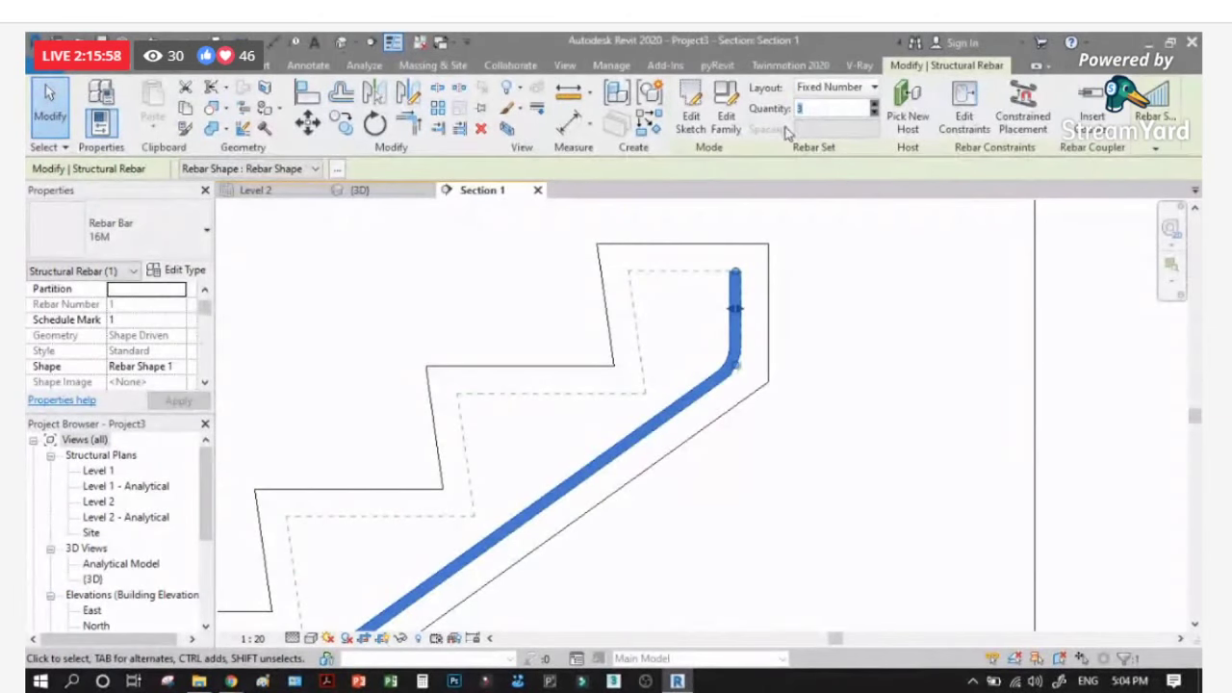
pyautogui.write('10')
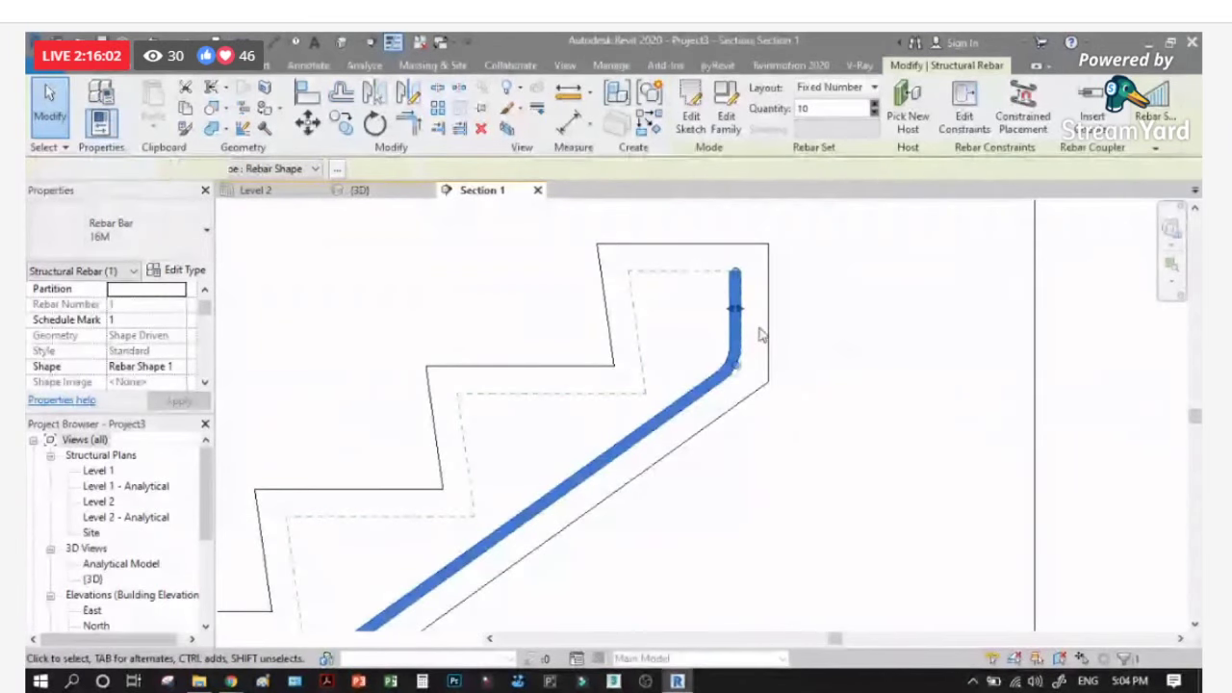
pyautogui.hotkey('ctrl', 'Tab')
pyautogui.scroll(6, 736, 301)
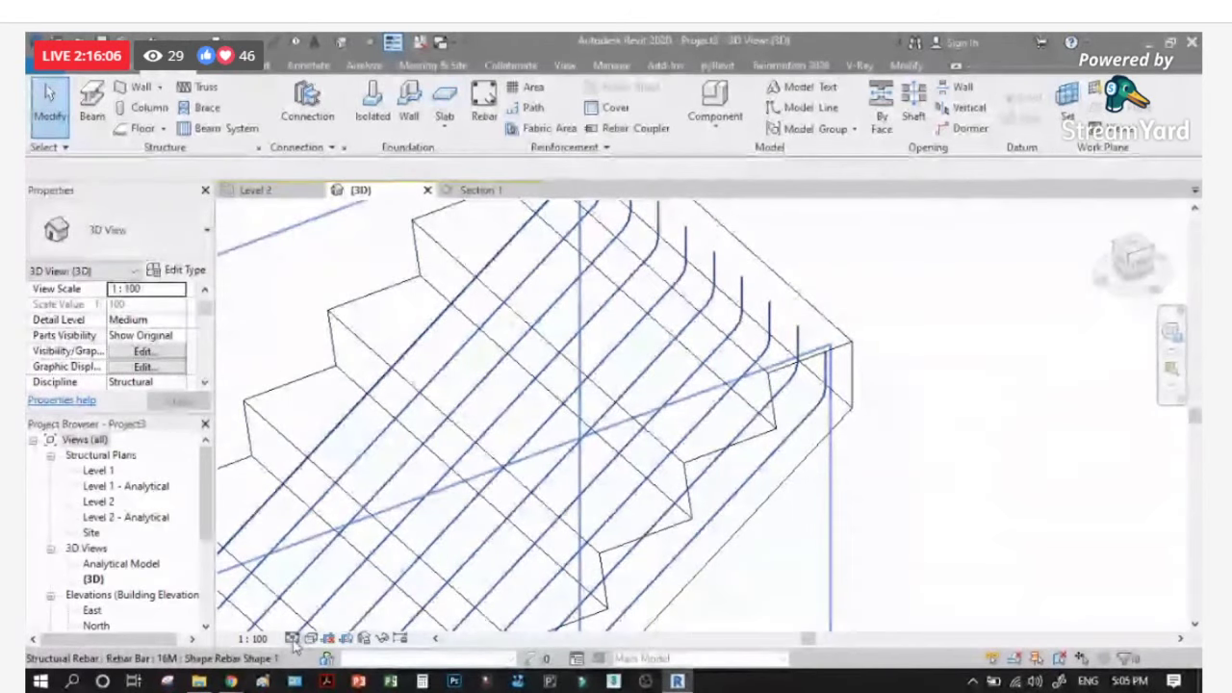
# Step: Set the 3D view to Fine detail and Consistent Colors, then orbit and select the step rebar set
pyautogui.click(310, 638)
pyautogui.click(317, 616)
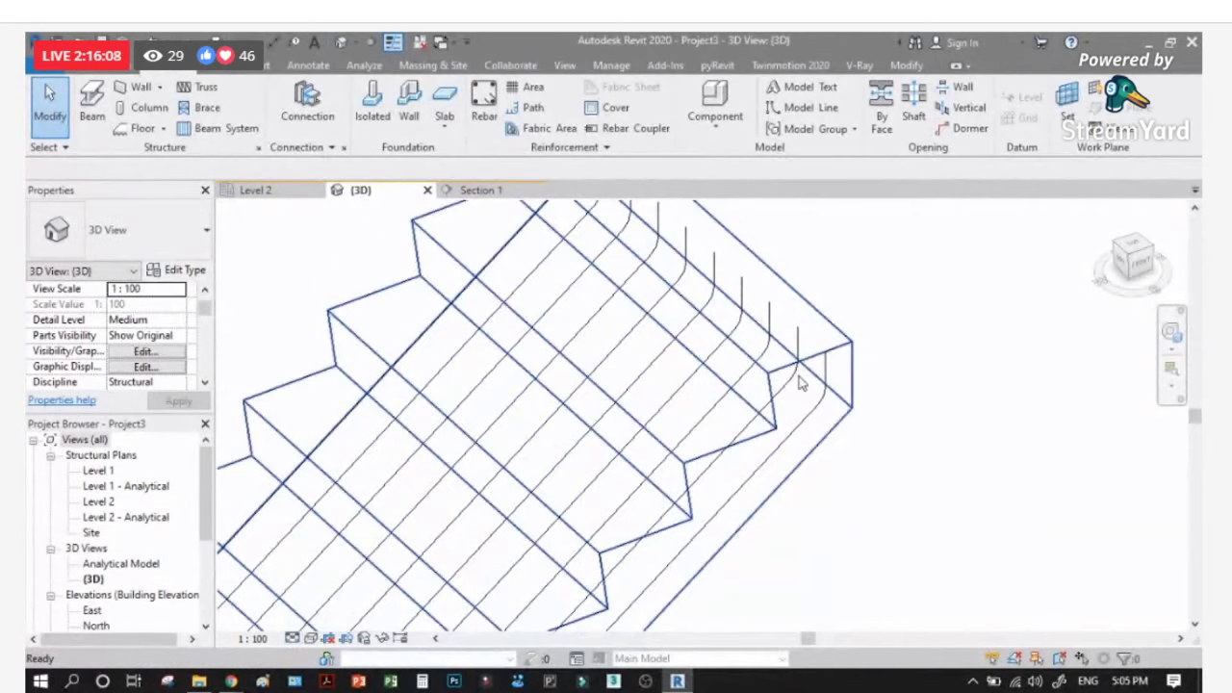
pyautogui.click(310, 638)
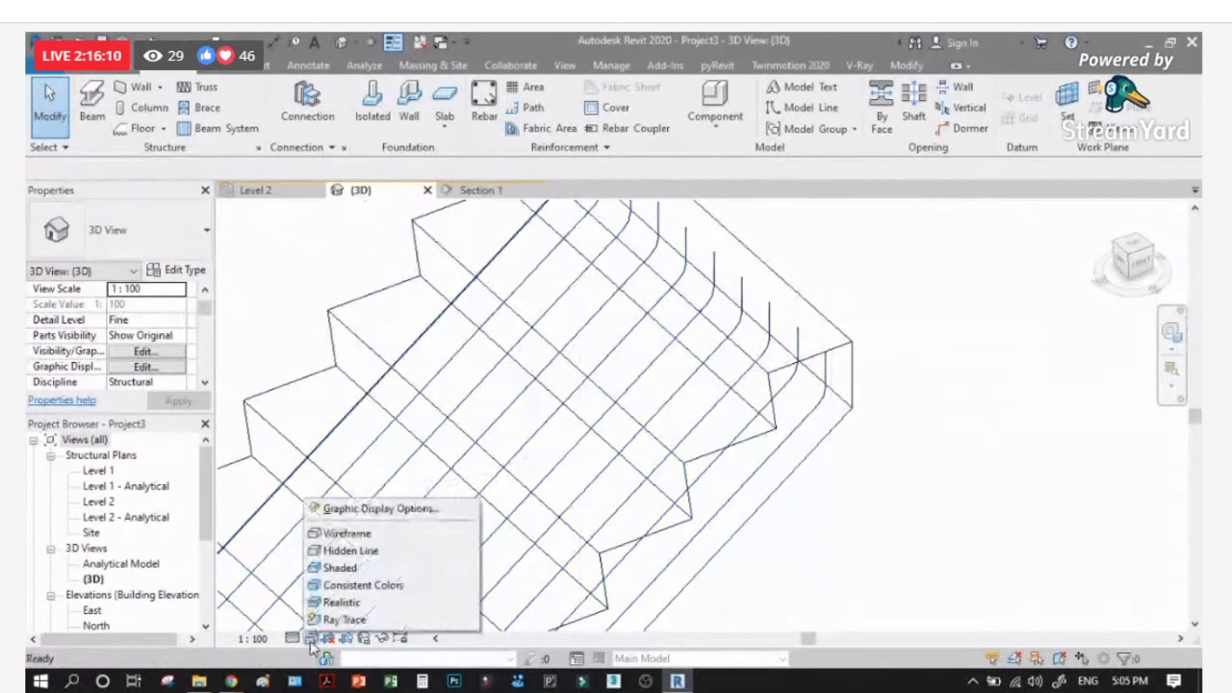
pyautogui.click(336, 601)
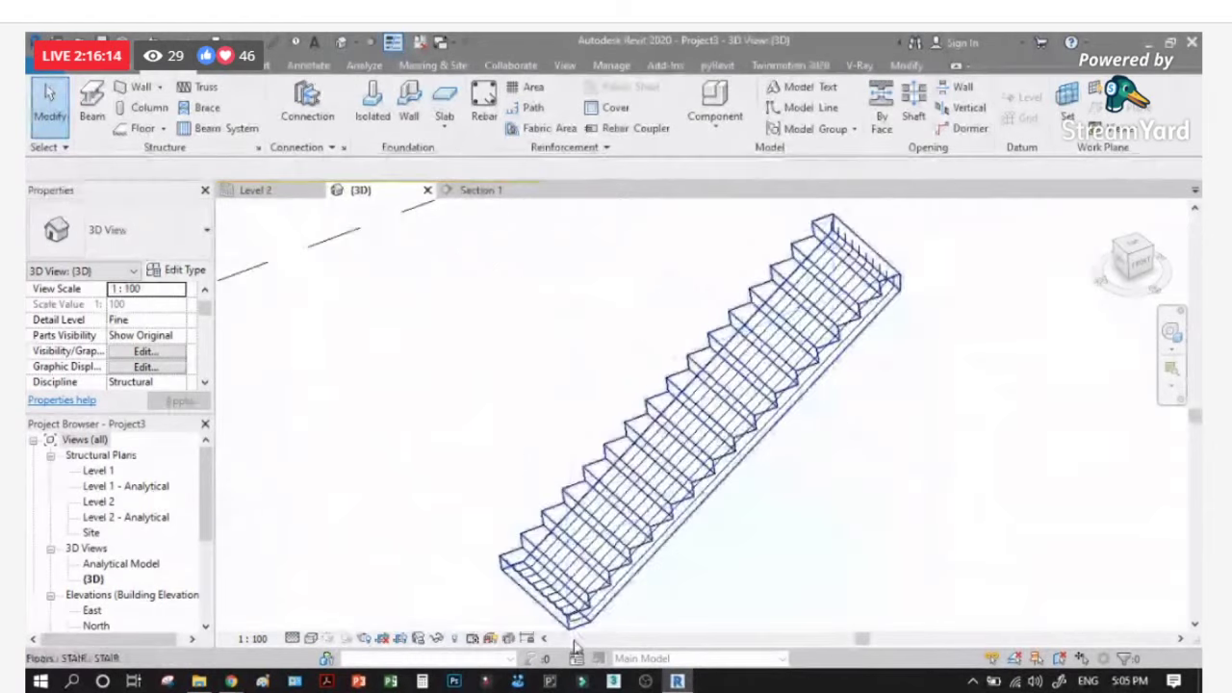
pyautogui.scroll(3, 539, 601)
pyautogui.keyDown('shift'); pyautogui.moveTo(541, 602); pyautogui.dragTo(407, 349, button='middle'); pyautogui.keyUp('shift')
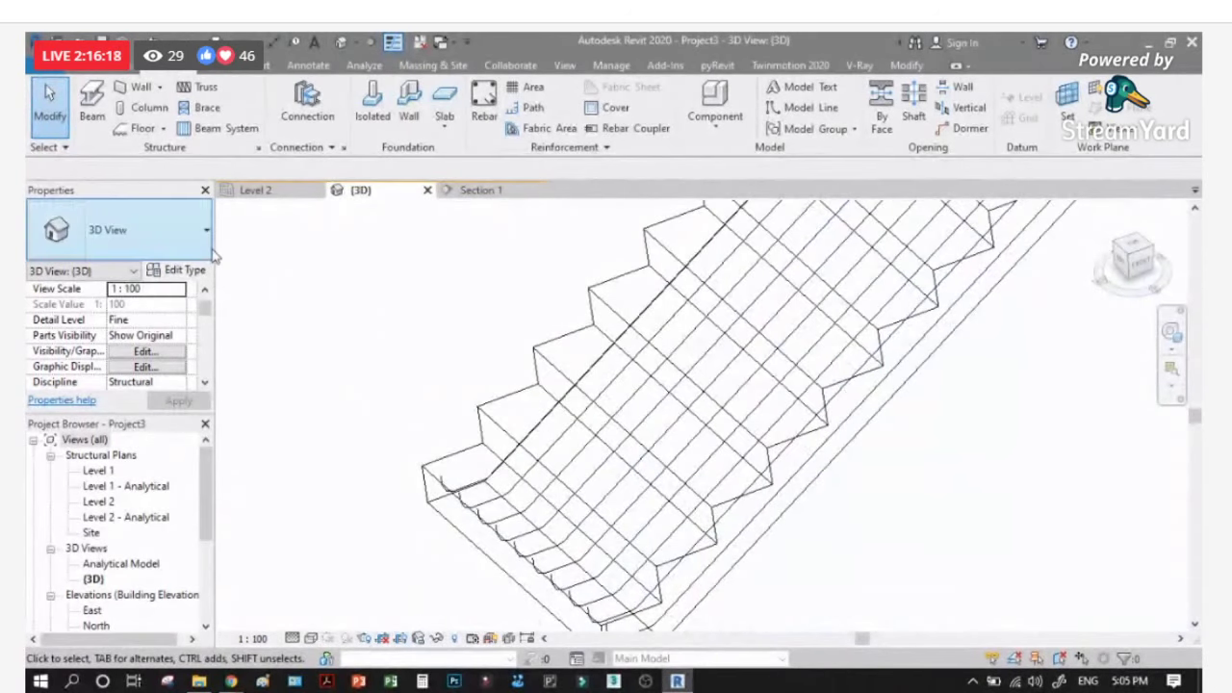
pyautogui.click(465, 450)
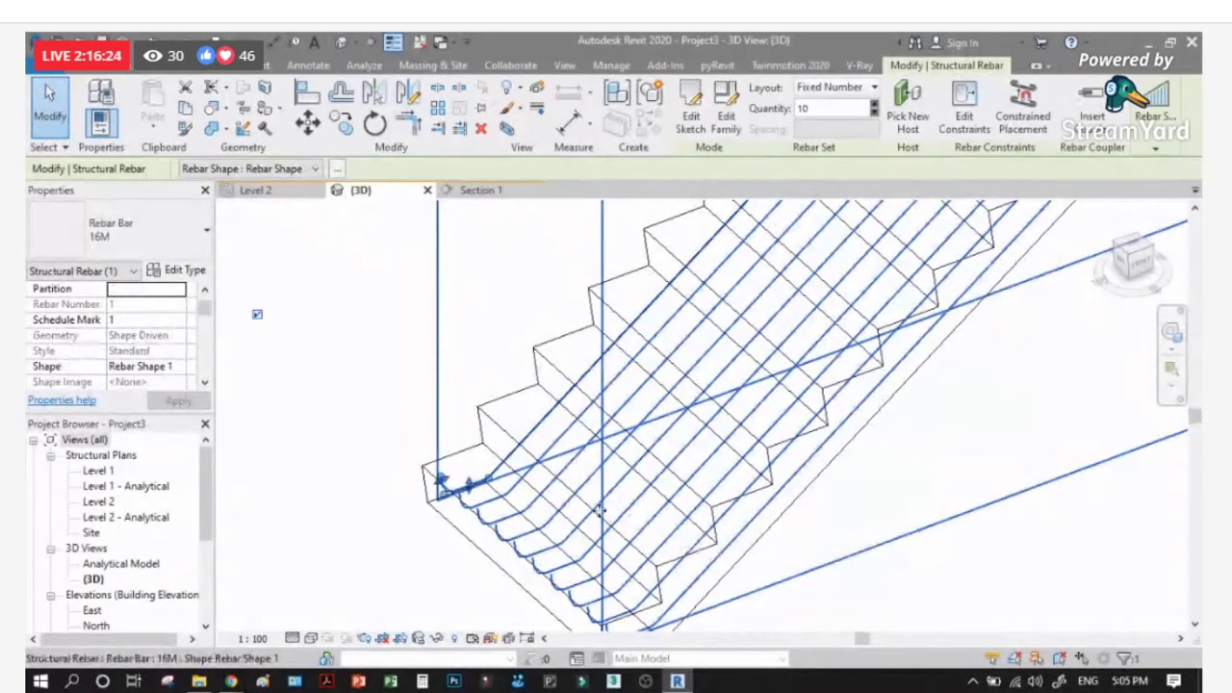
pyautogui.rightClick(681, 441)
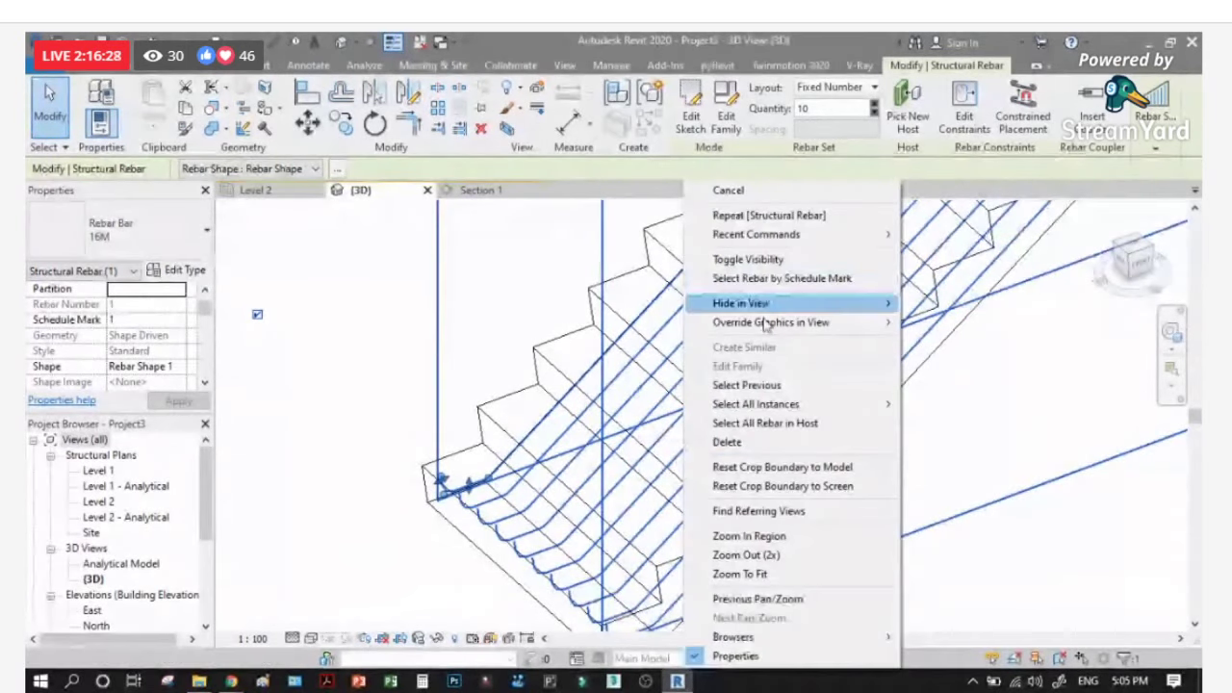
# Step: Apply a by-category graphics override to the selected rebar
pyautogui.moveTo(770, 323)
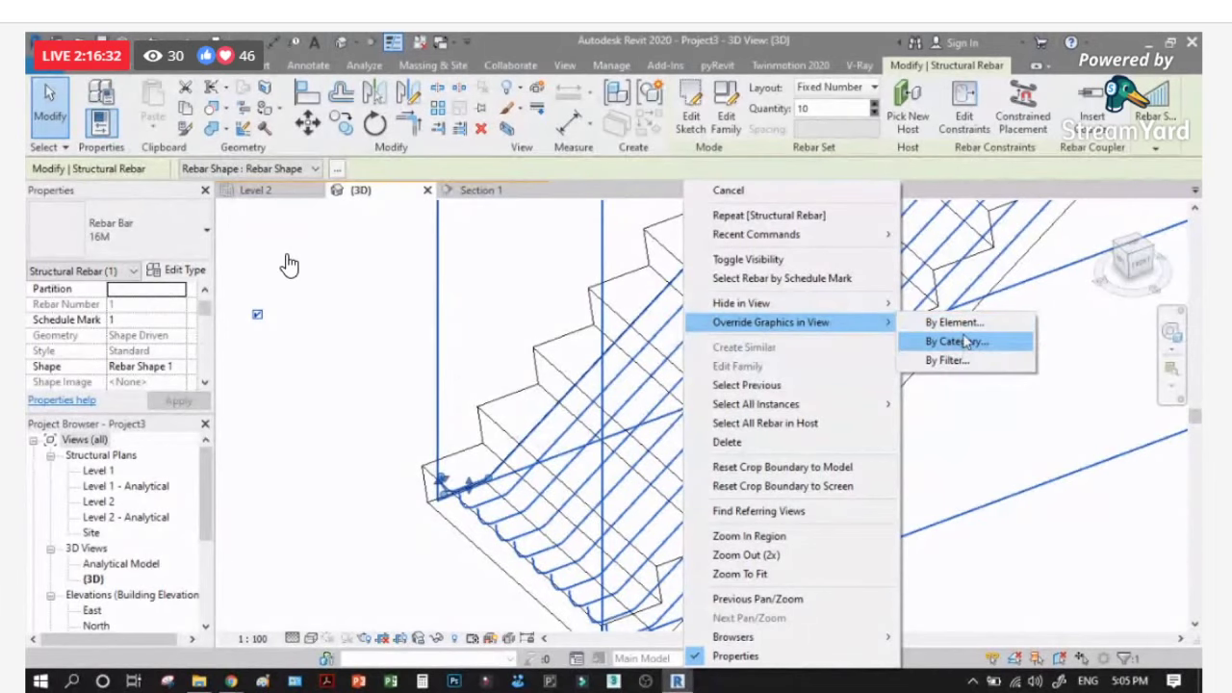
pyautogui.click(965, 343)
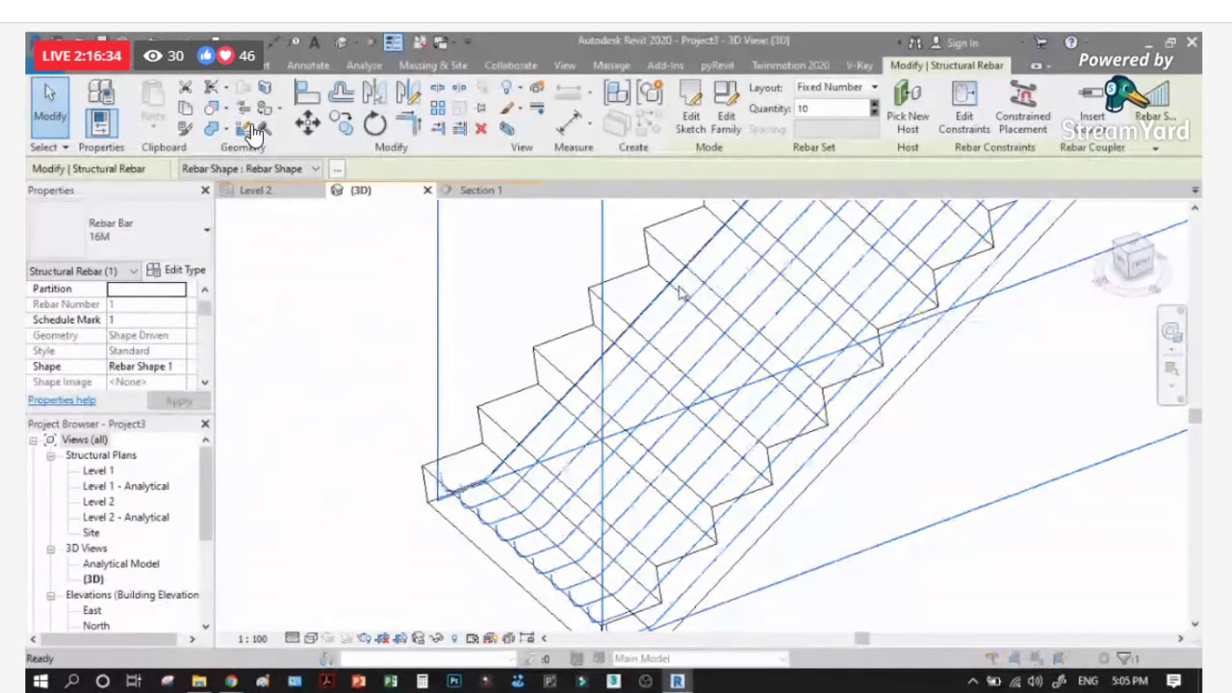
pyautogui.press('Return')
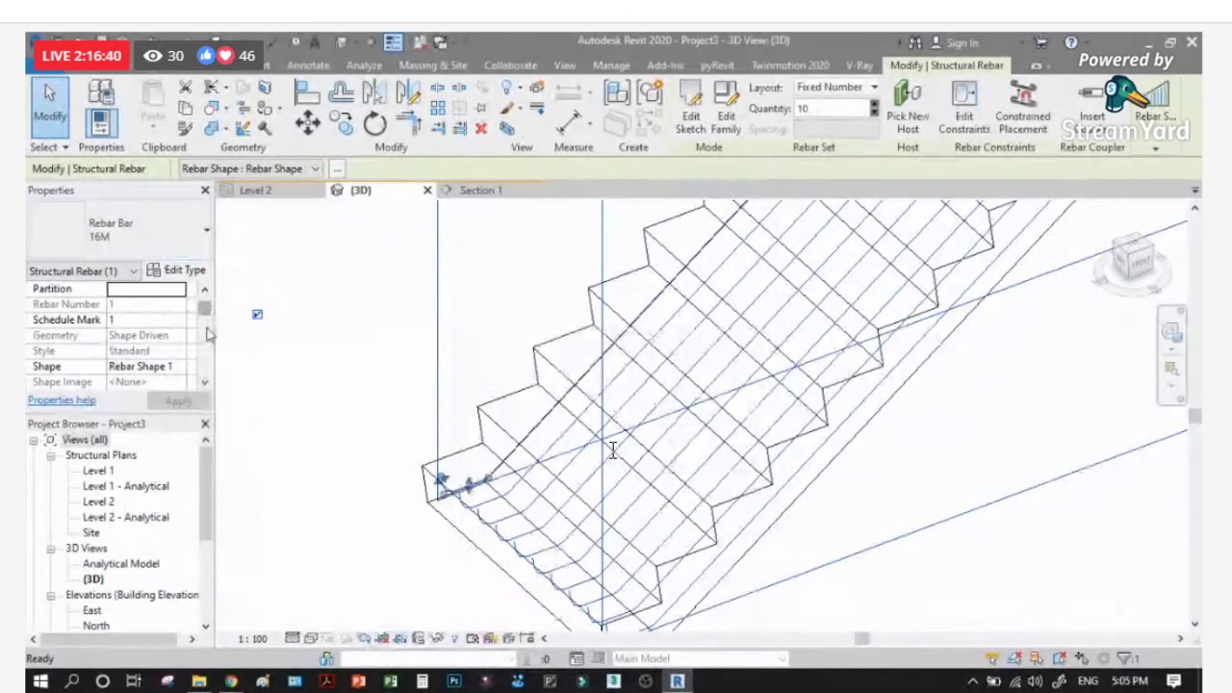
pyautogui.scroll(-5, 208, 332)
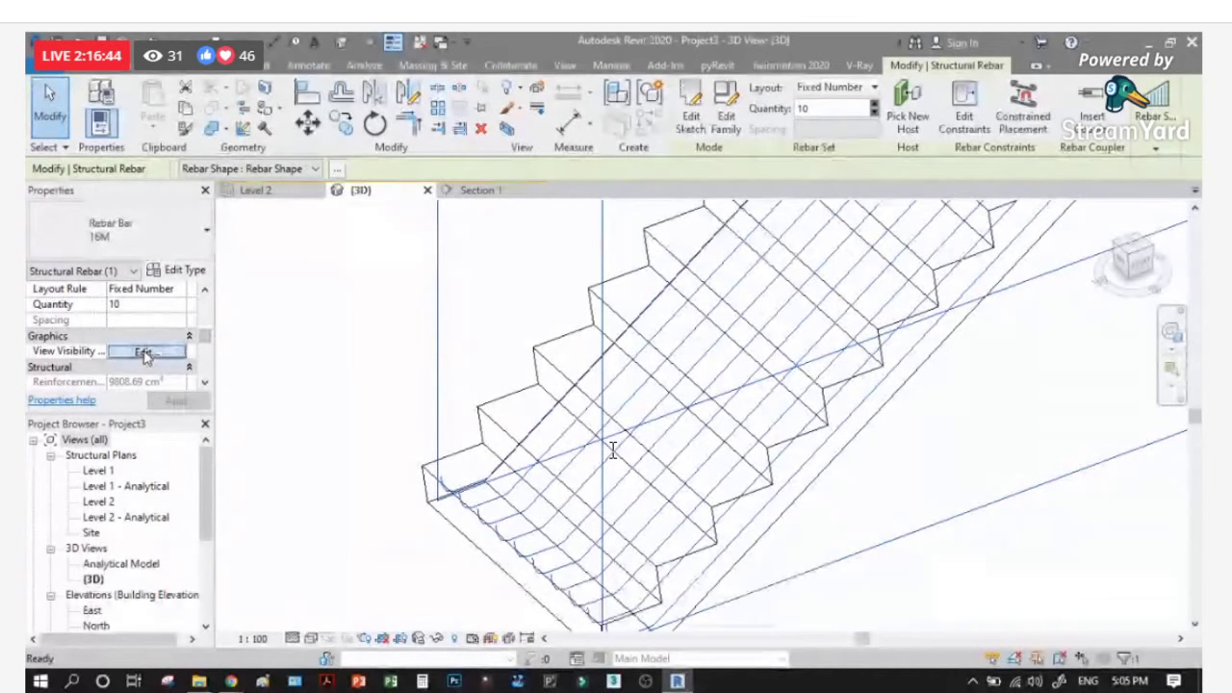
# Step: Set the rebar's View Visibility to solid in the 3D and Analytical Model views
pyautogui.click(143, 352)
pyautogui.click(511, 288)
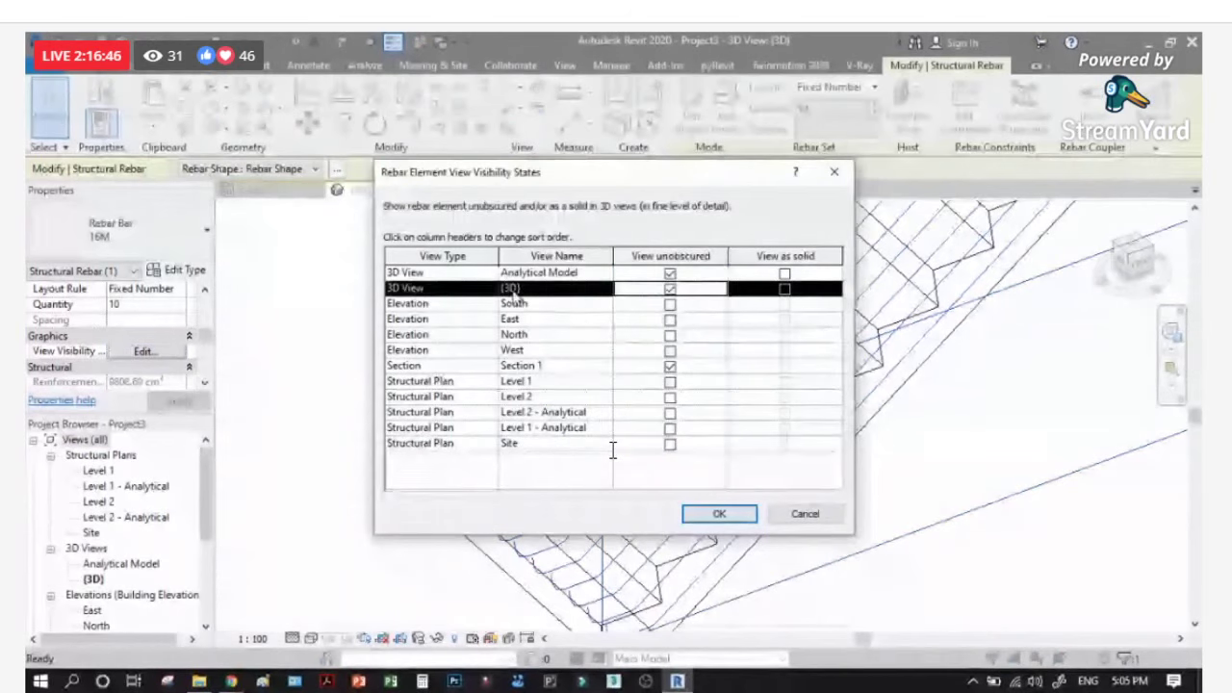
pyautogui.click(784, 289)
pyautogui.click(784, 274)
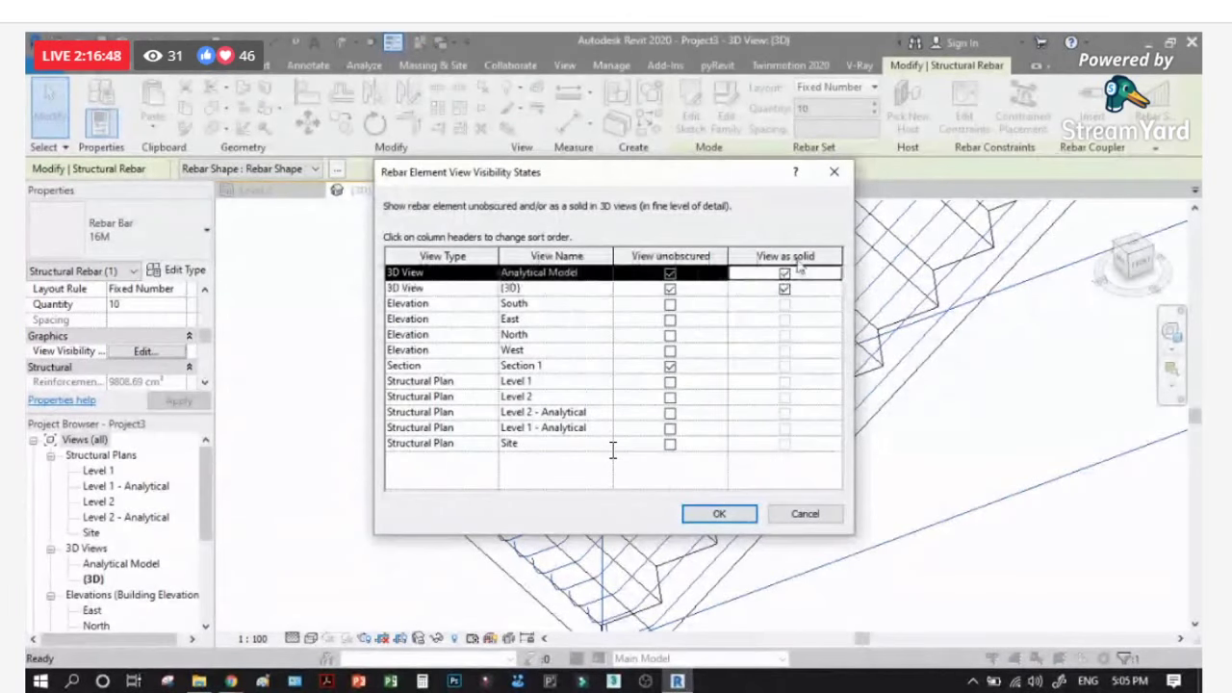
pyautogui.click(734, 517)
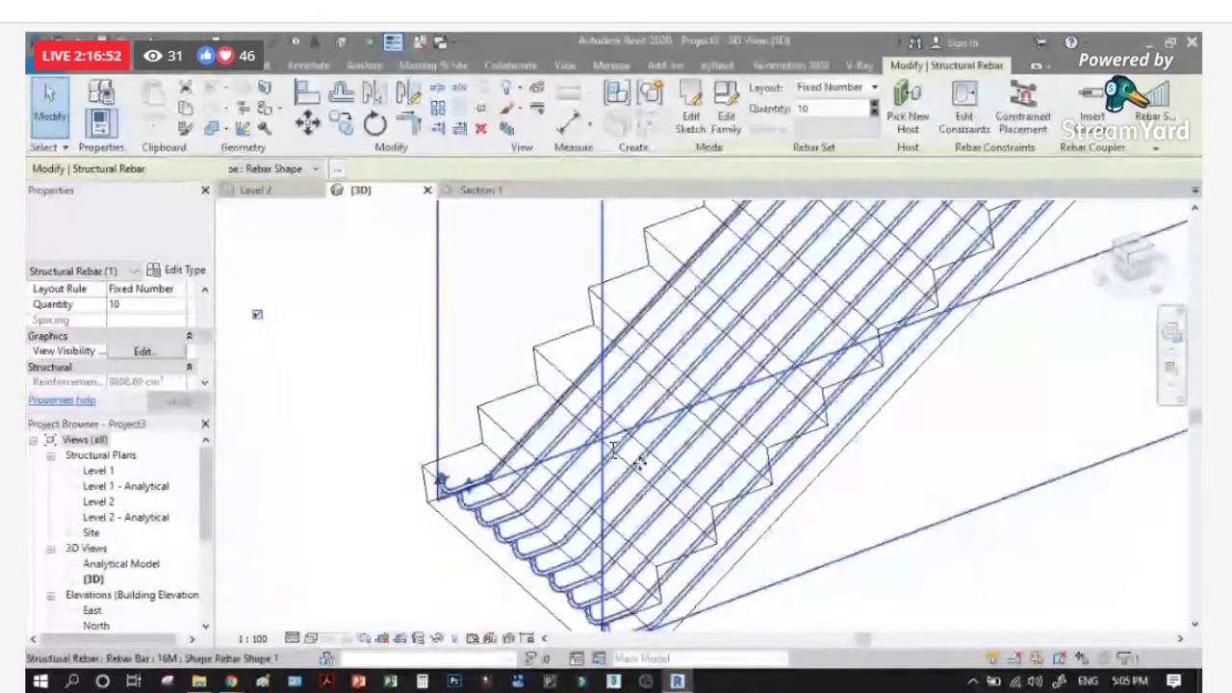
pyautogui.click(311, 638)
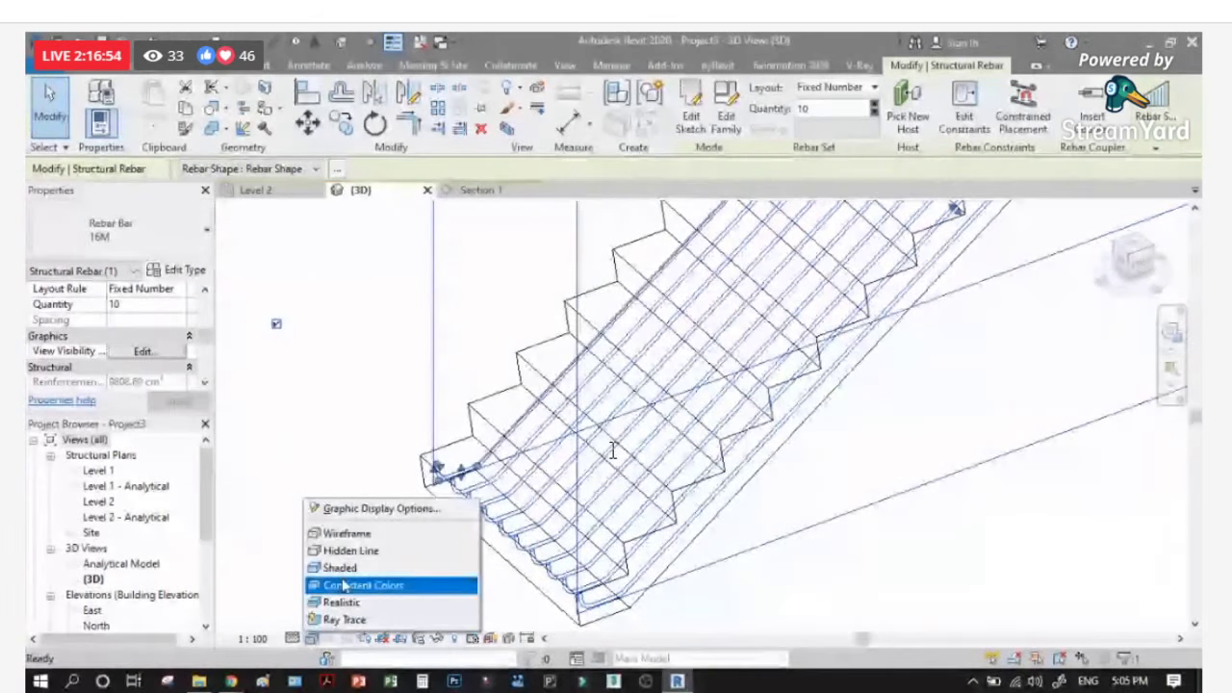
# Step: Shade the 3D view in Consistent Colors, deselect the rebar, zoom around it, and return to Section 1
pyautogui.click(356, 585)
pyautogui.click(383, 531)
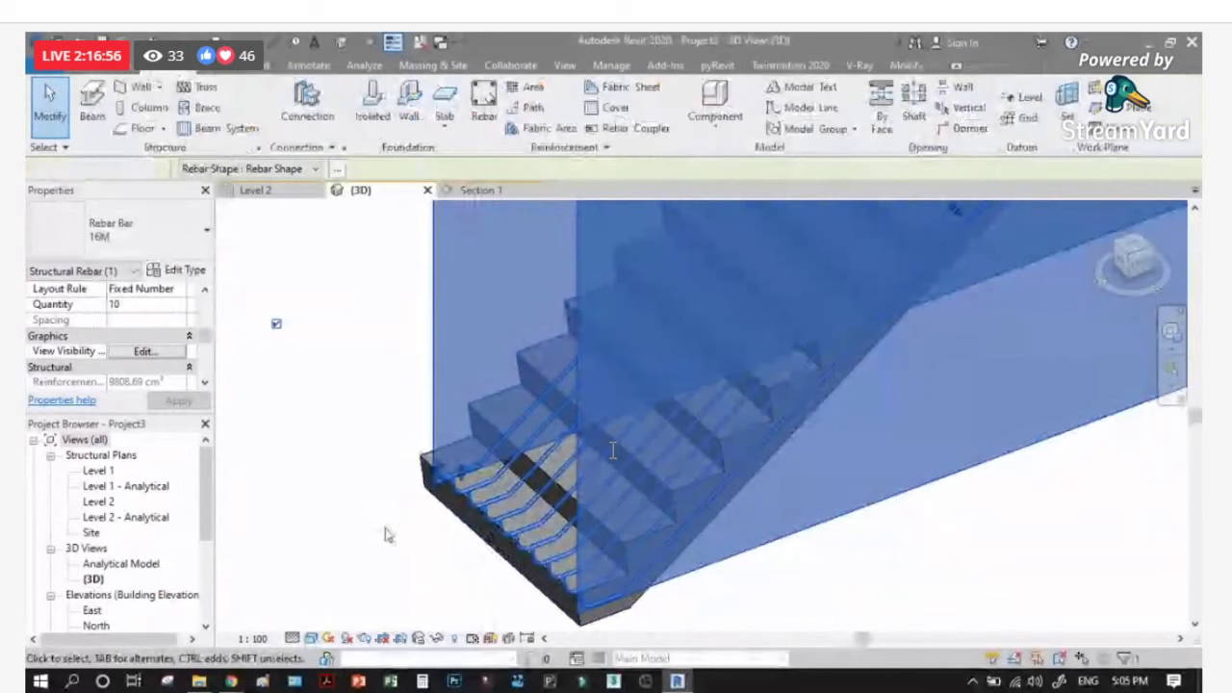
pyautogui.scroll(3, 284, 348)
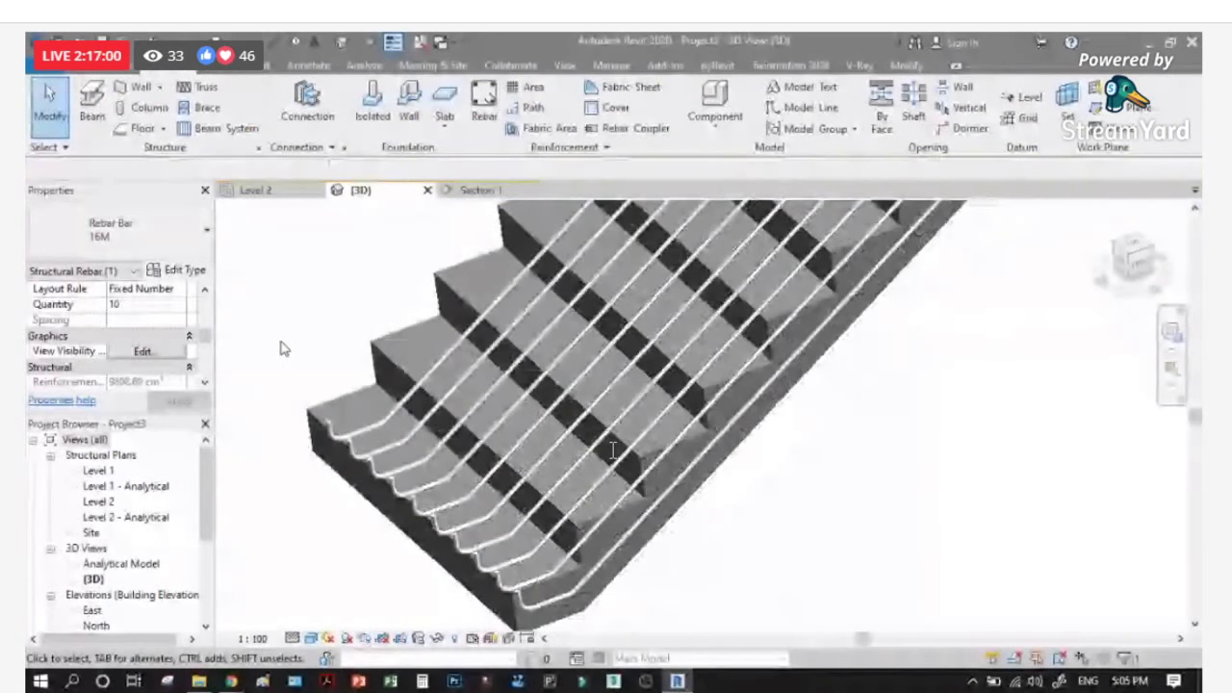
pyautogui.scroll(3, 284, 348)
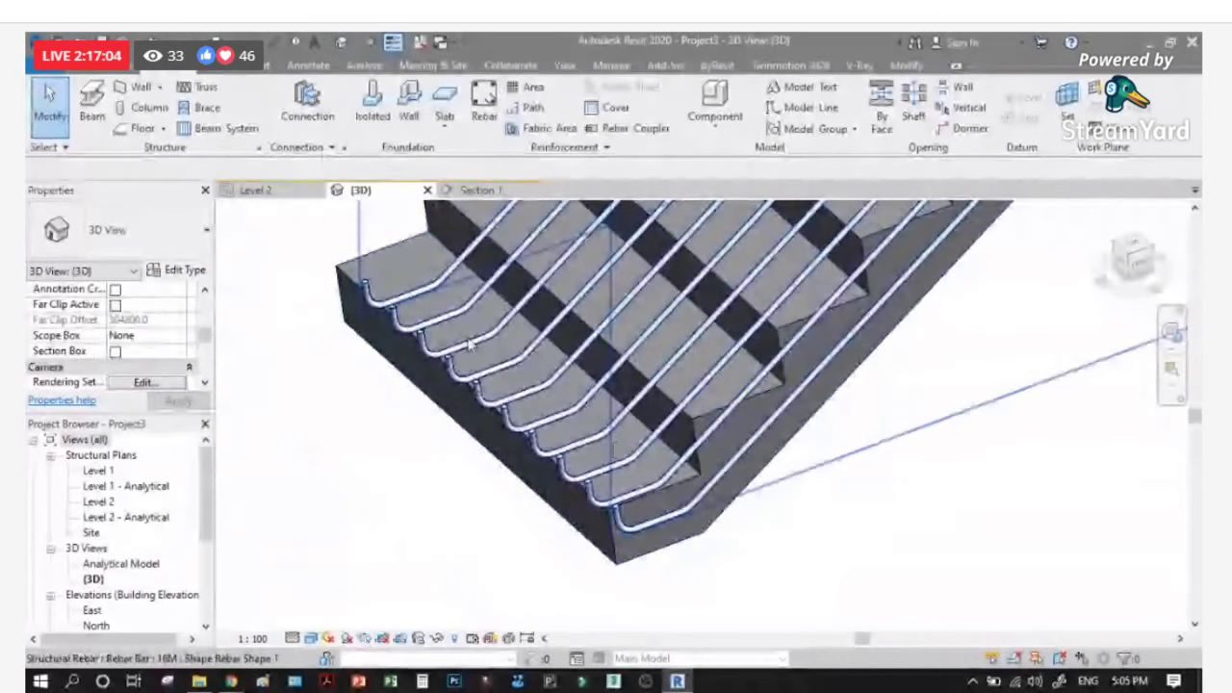
pyautogui.scroll(-4, 469, 344)
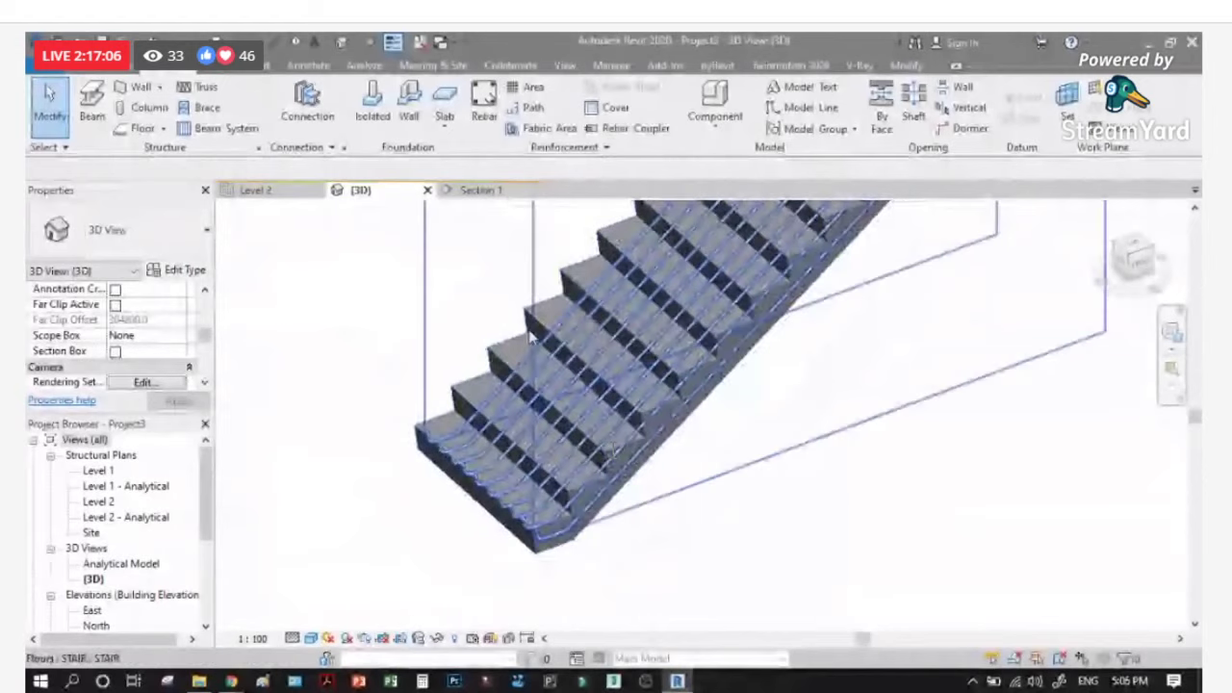
pyautogui.hotkey('ctrl', 'Tab')
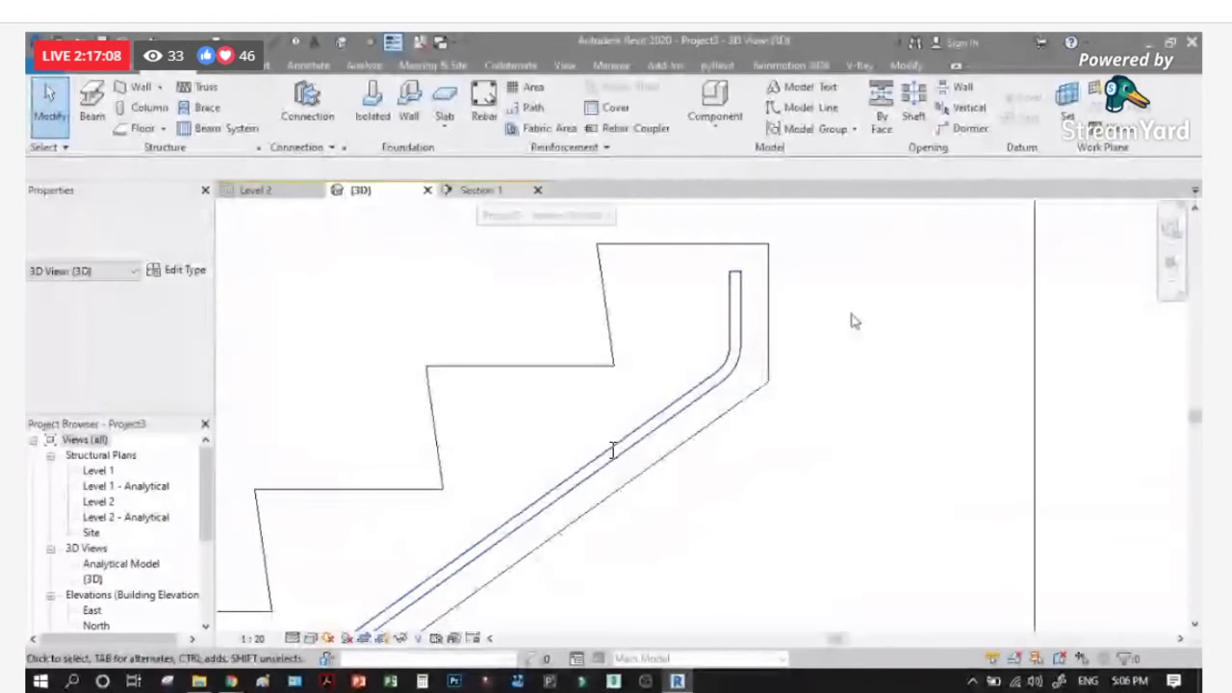
# Step: Select the stair floor and start the Rebar tool in Sketch Rebar mode
pyautogui.scroll(-2, 775, 318)
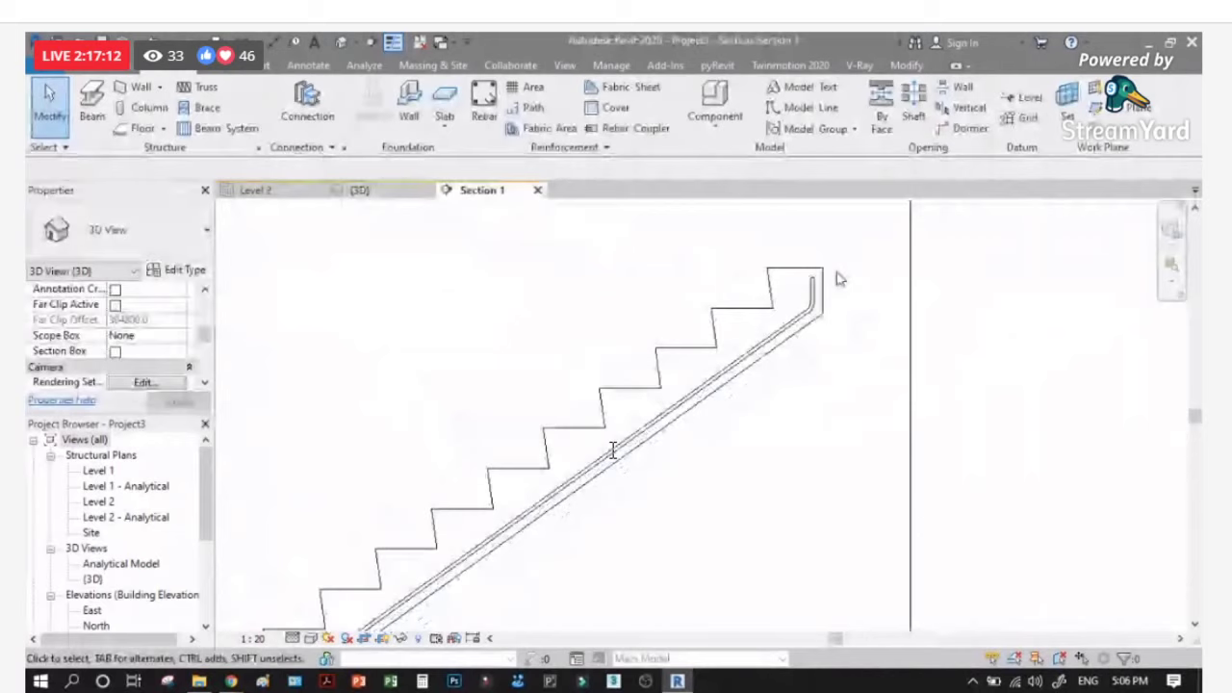
pyautogui.scroll(2, 613, 451)
pyautogui.click(603, 414)
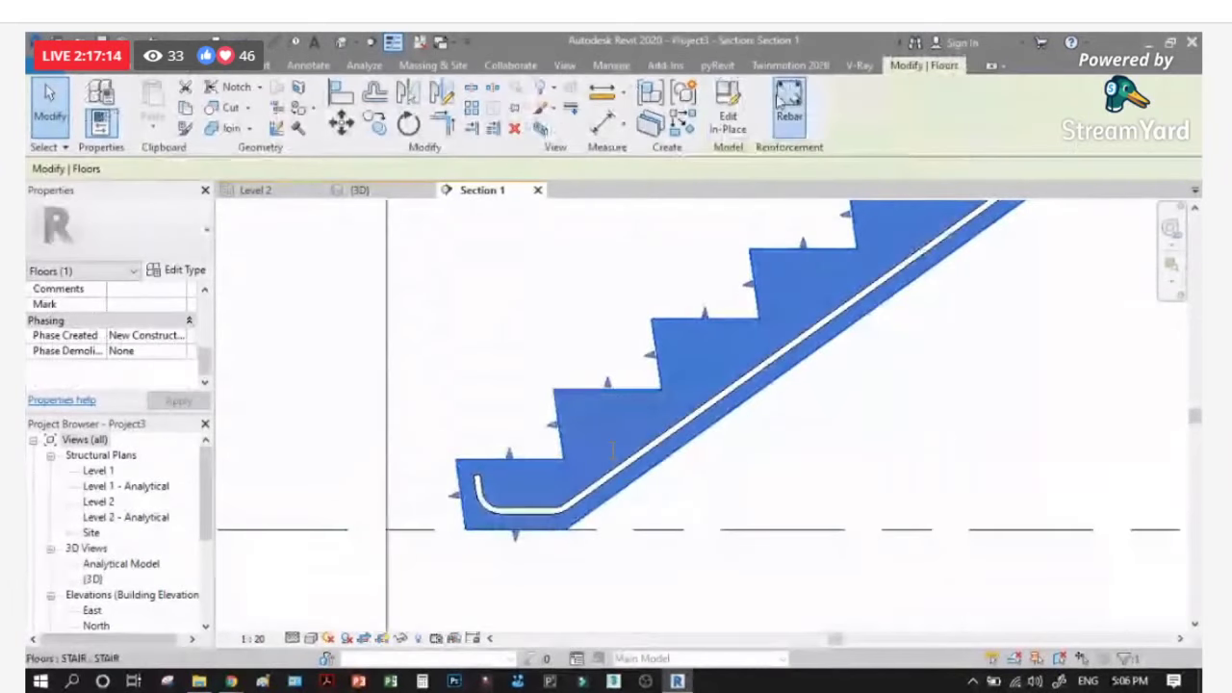
pyautogui.press('r')
pyautogui.press('b')
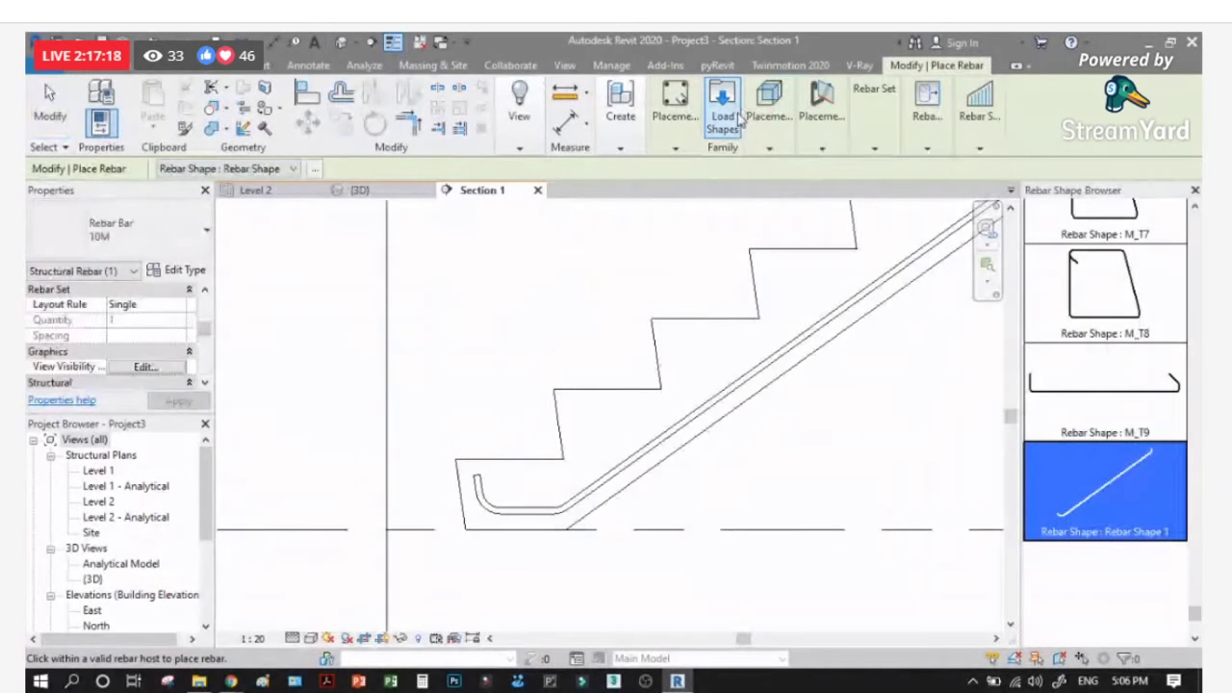
pyautogui.click(674, 108)
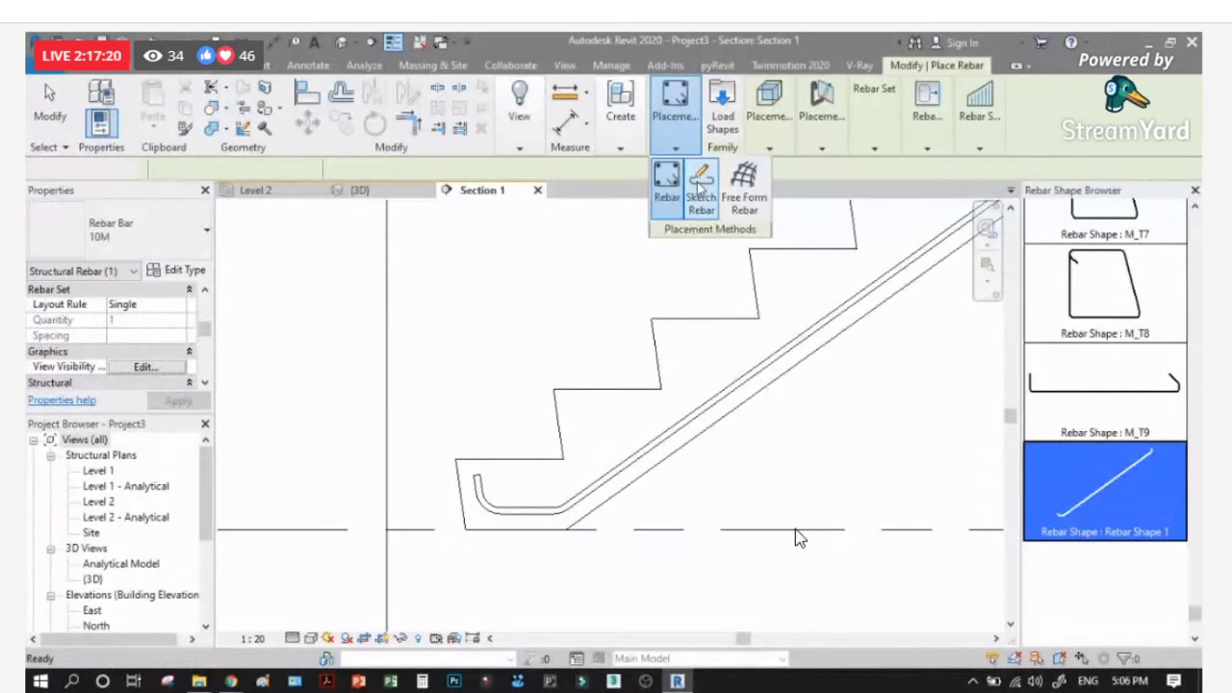
pyautogui.click(699, 188)
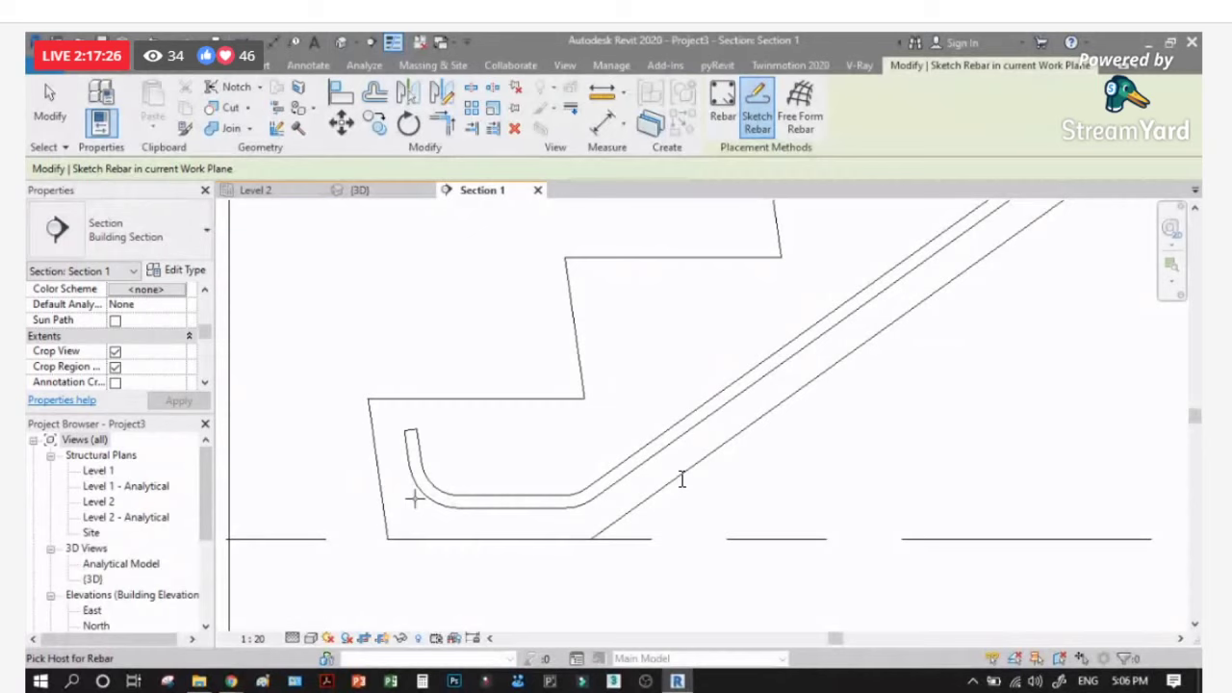
# Step: Sketch the bar up the riser, along the tread and down into an angled hook, then finish
pyautogui.scroll(-1, 414, 498)
pyautogui.click(600, 476)
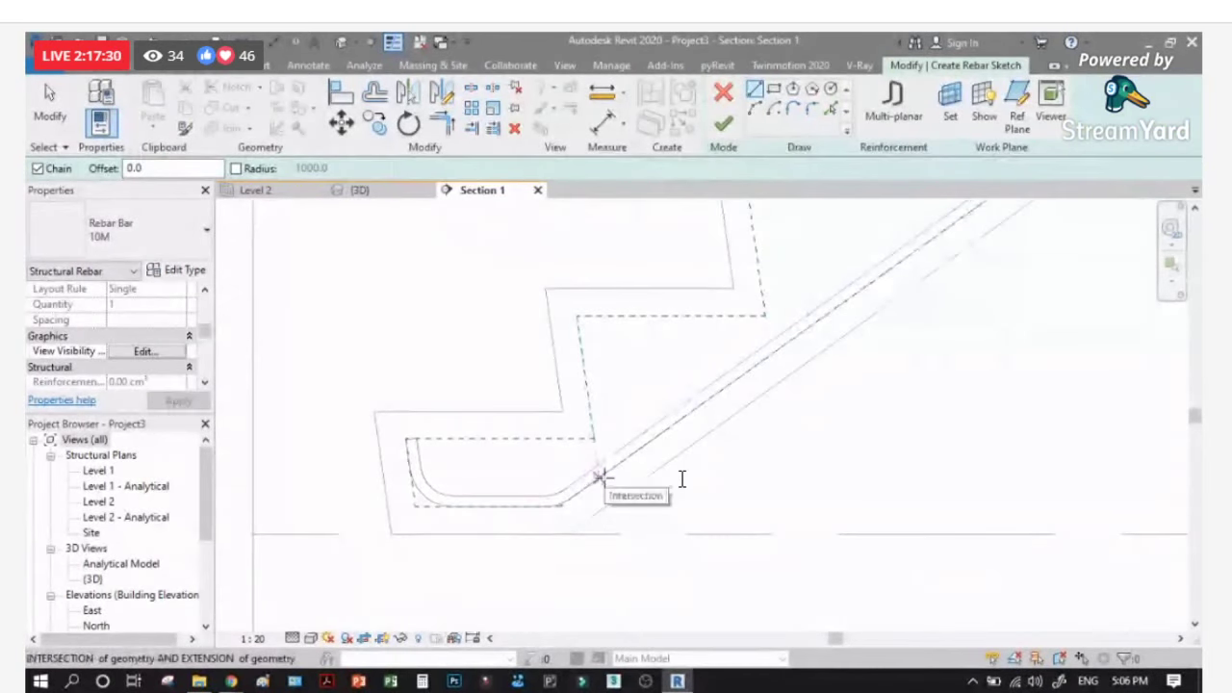
pyautogui.click(600, 477)
pyautogui.click(579, 316)
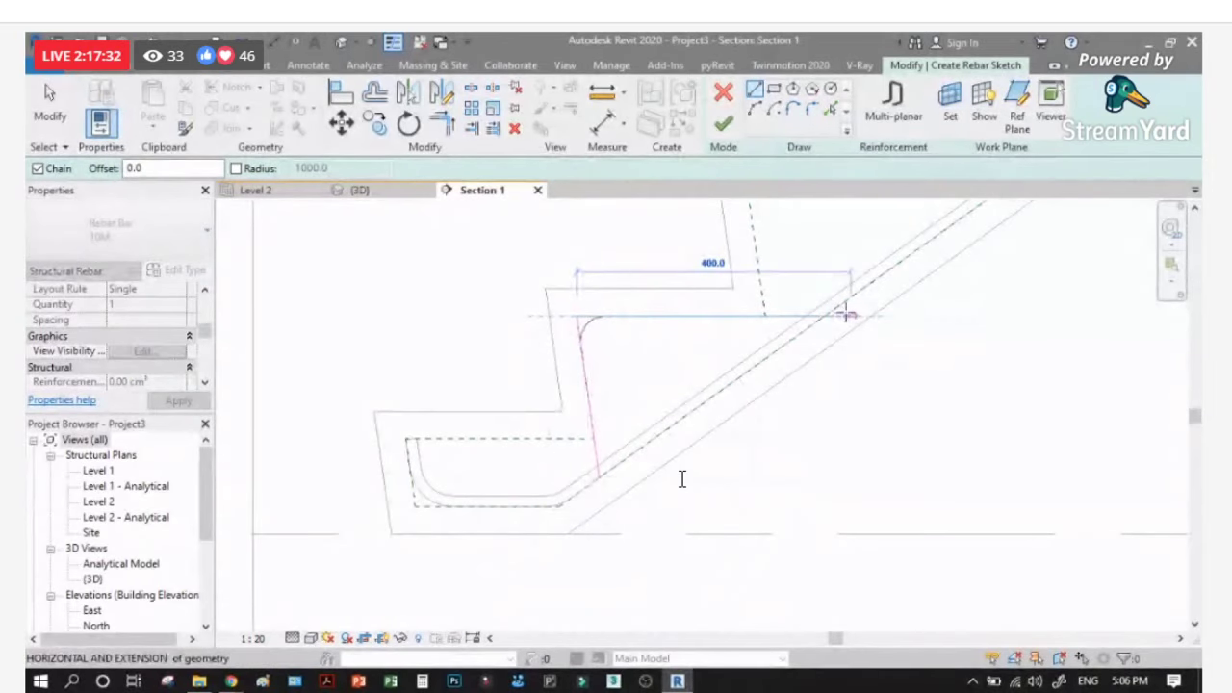
pyautogui.click(827, 314)
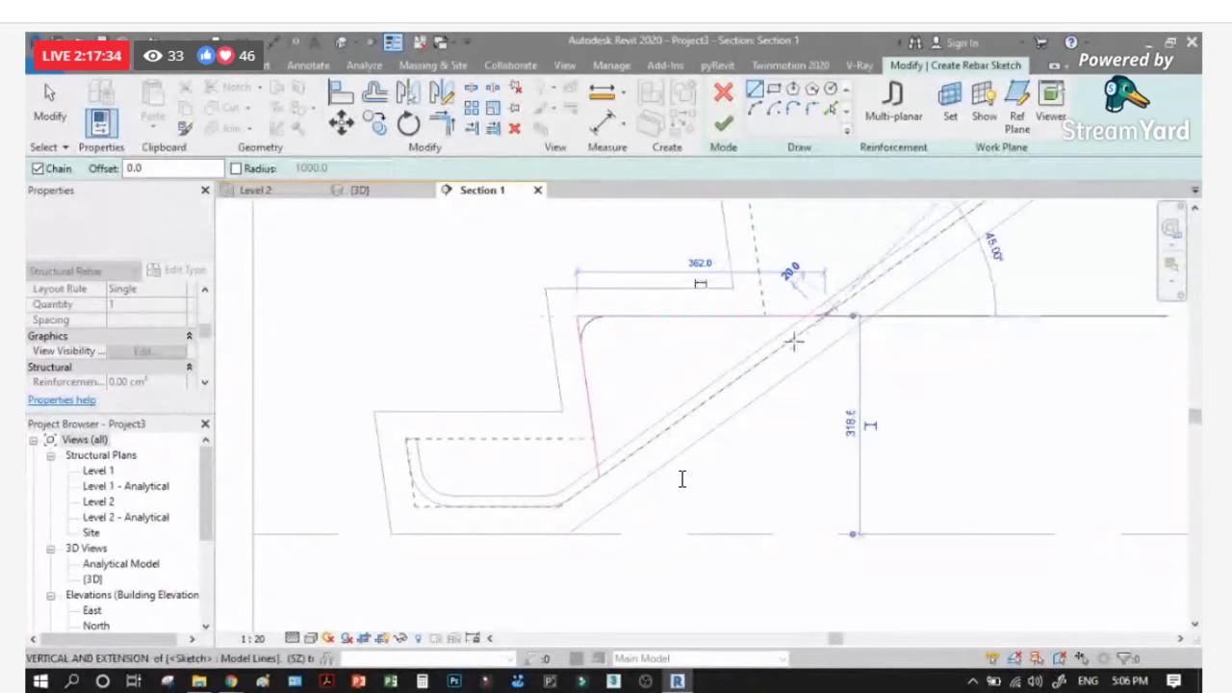
pyautogui.click(751, 209)
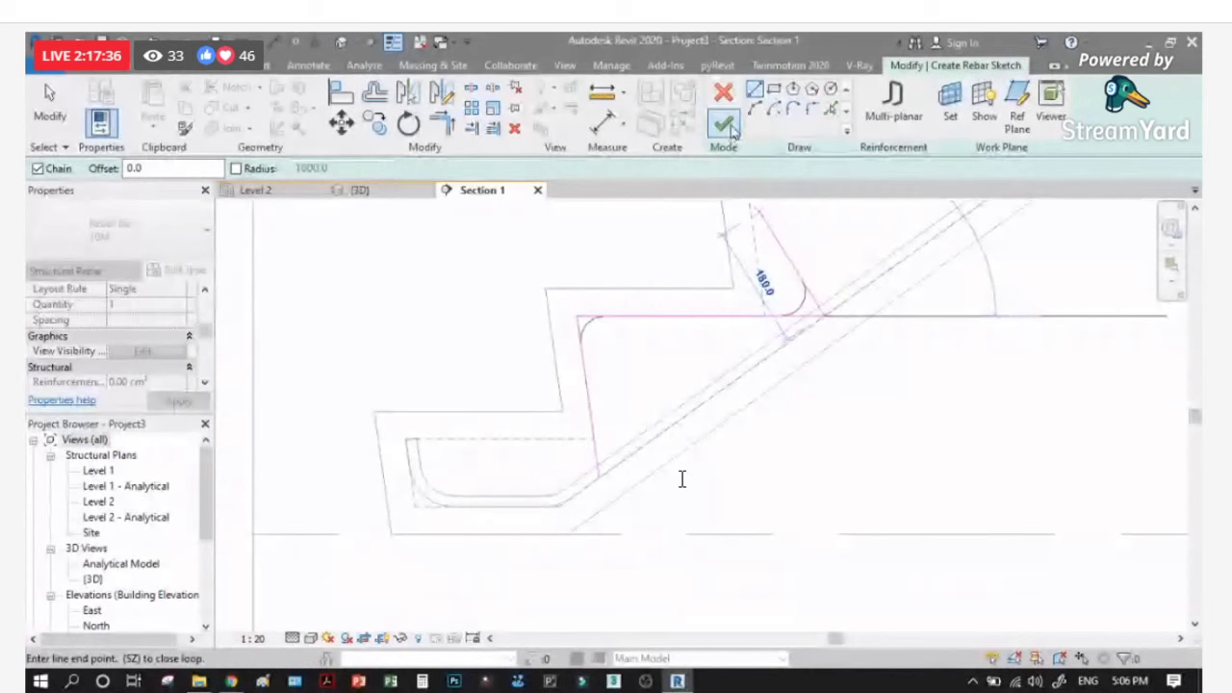
pyautogui.click(726, 126)
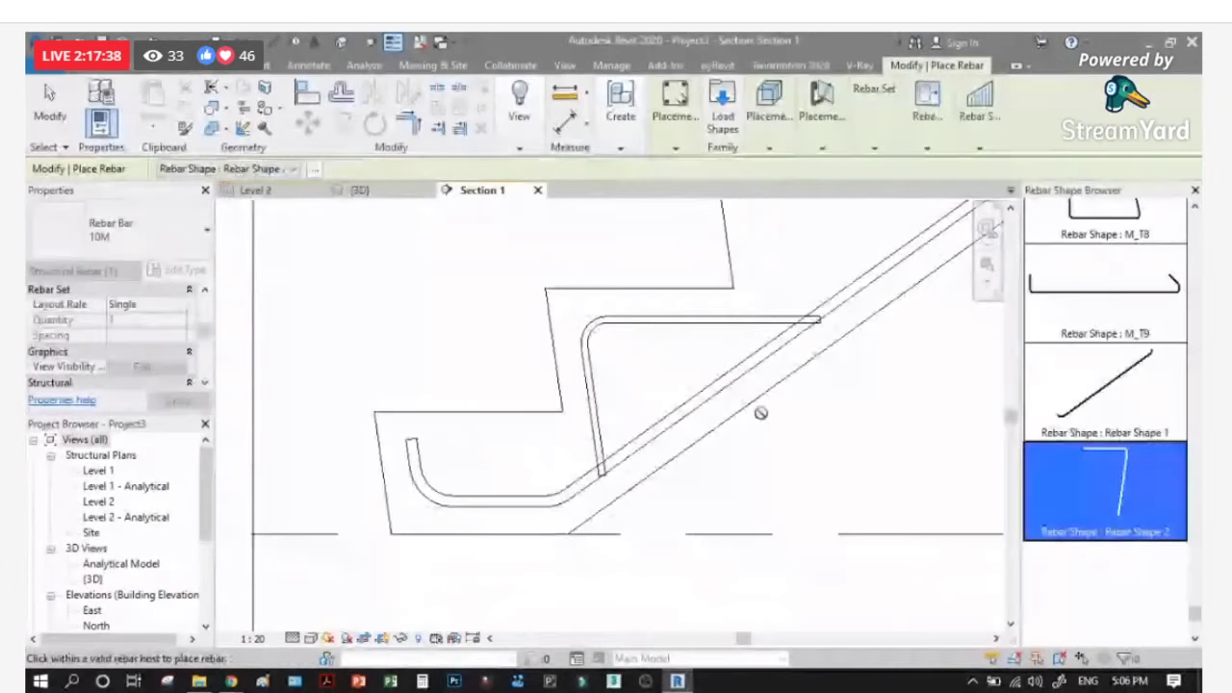
# Step: Lay the new bent bar (Rebar Shape 2) out as a Fixed Number set of 10 bars
pyautogui.scroll(1, 891, 206)
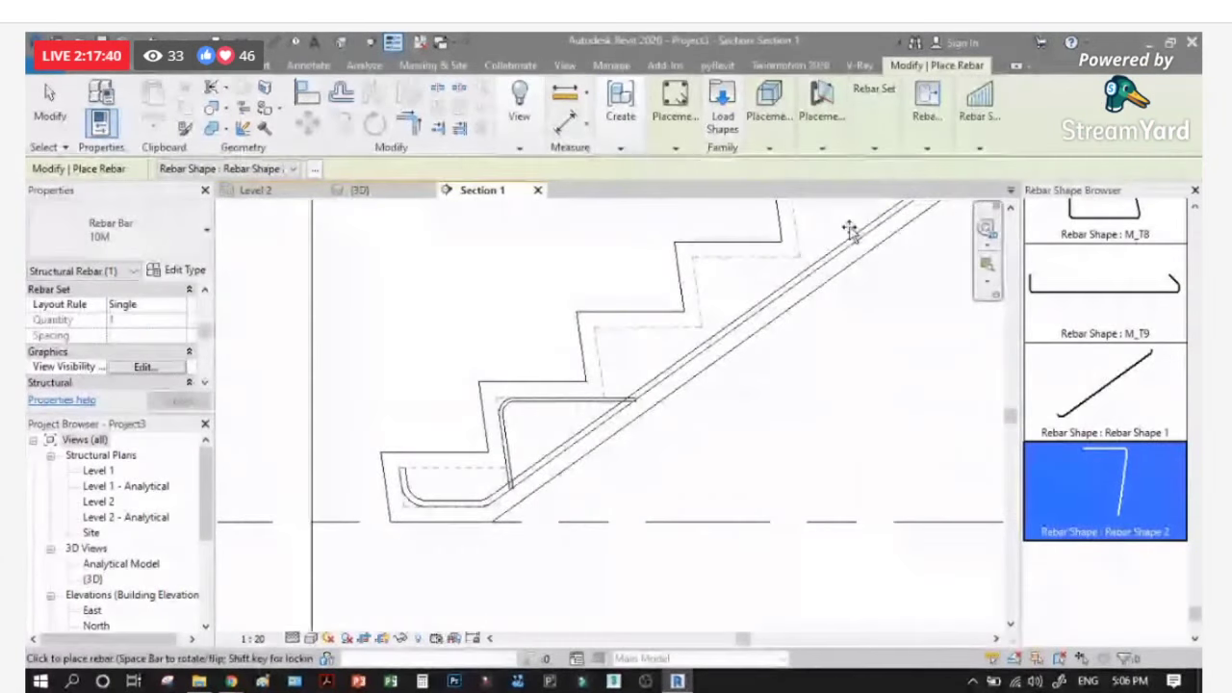
pyautogui.press('Escape')
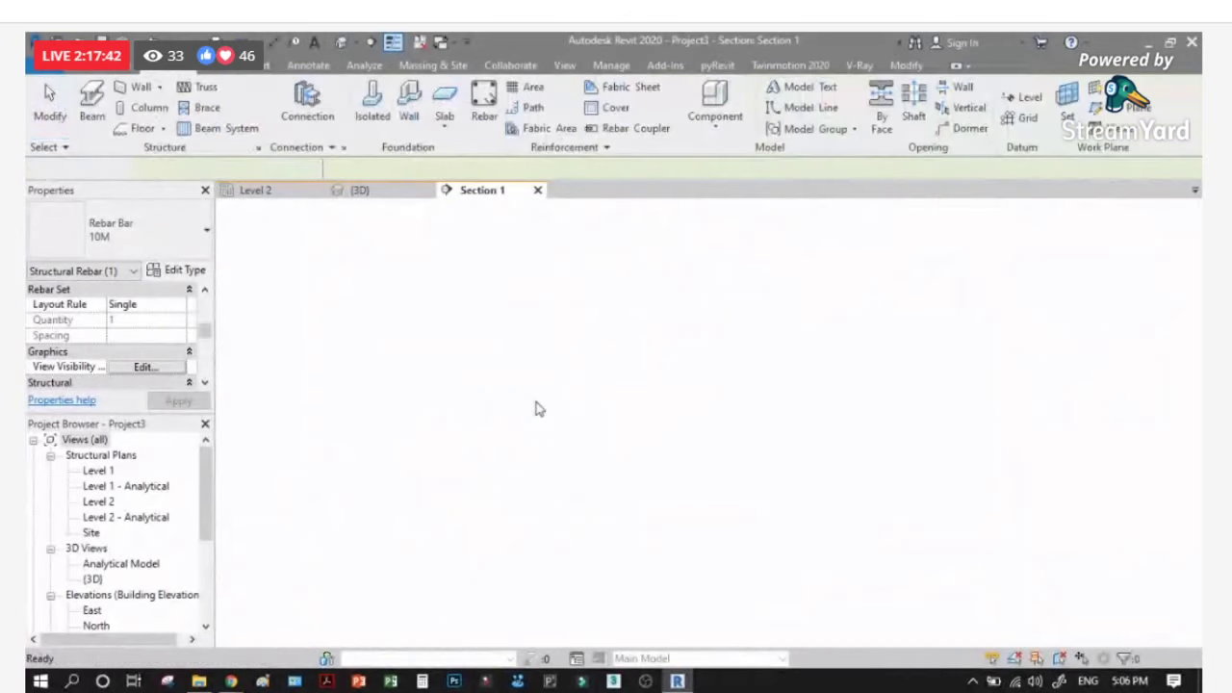
pyautogui.click(572, 418)
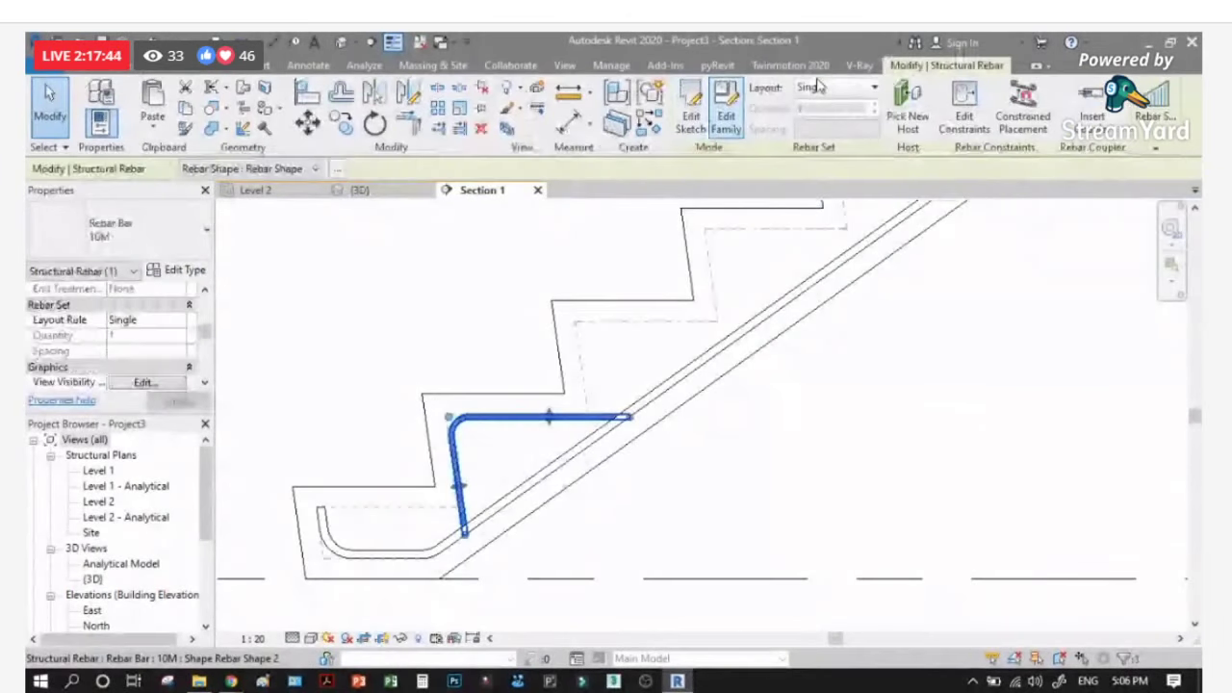
pyautogui.click(837, 86)
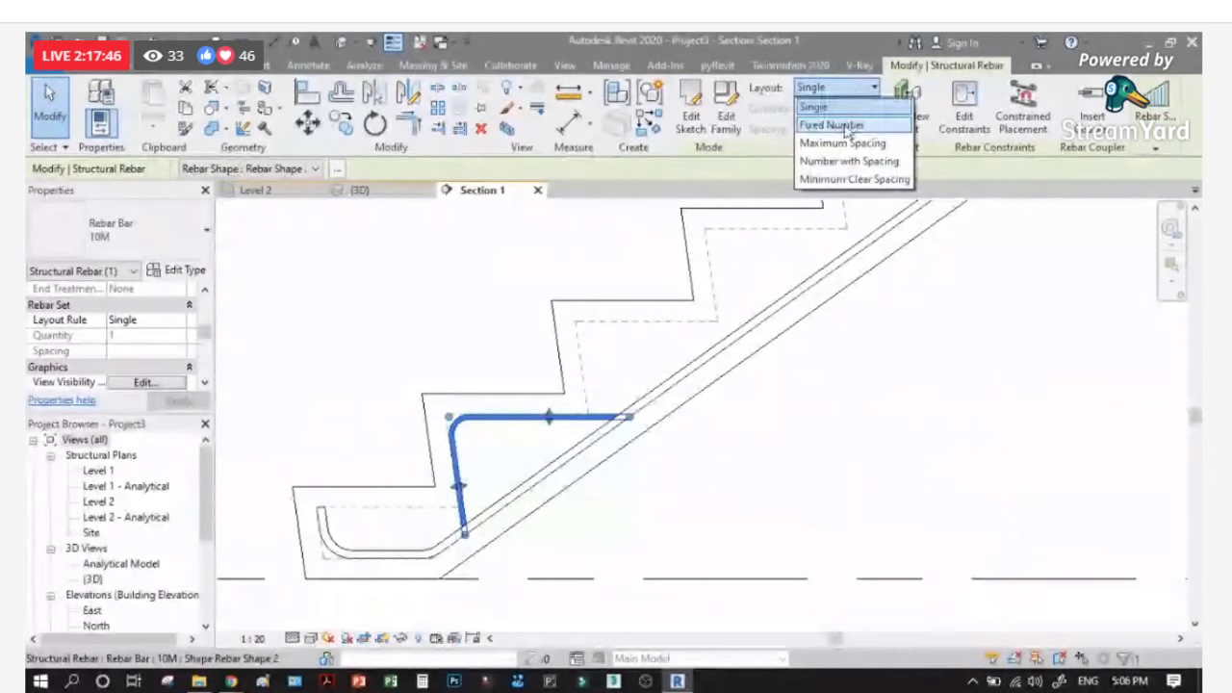
pyautogui.click(832, 125)
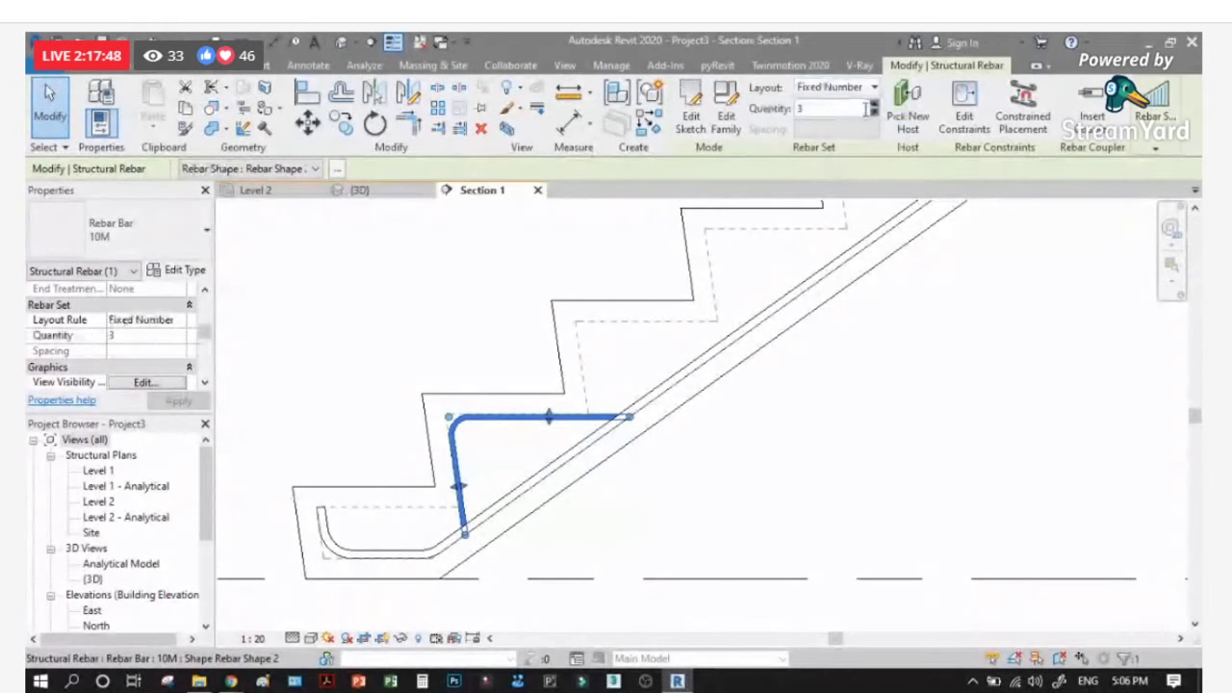
pyautogui.click(873, 104)
pyautogui.click(873, 105)
pyautogui.click(873, 105)
pyautogui.click(873, 105)
pyautogui.click(873, 105)
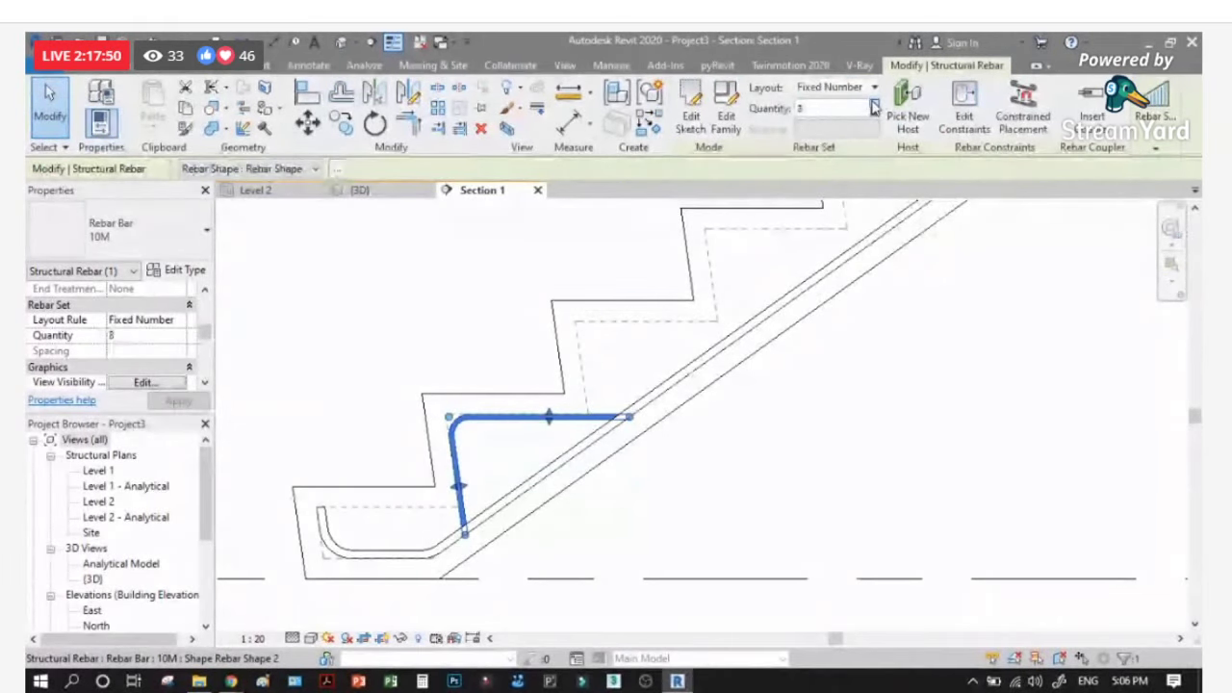
pyautogui.click(873, 105)
pyautogui.click(873, 105)
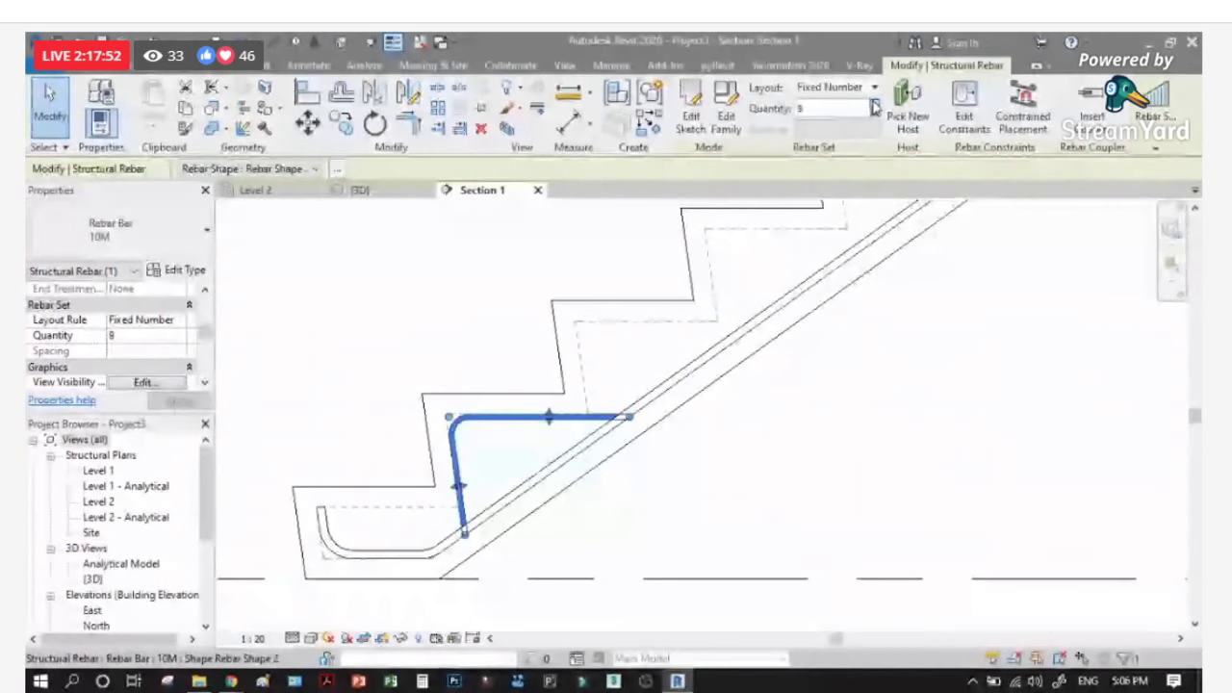
# Step: Deselect the bar set, recentre the section, and select the stair floor as rebar host
pyautogui.press('Escape')
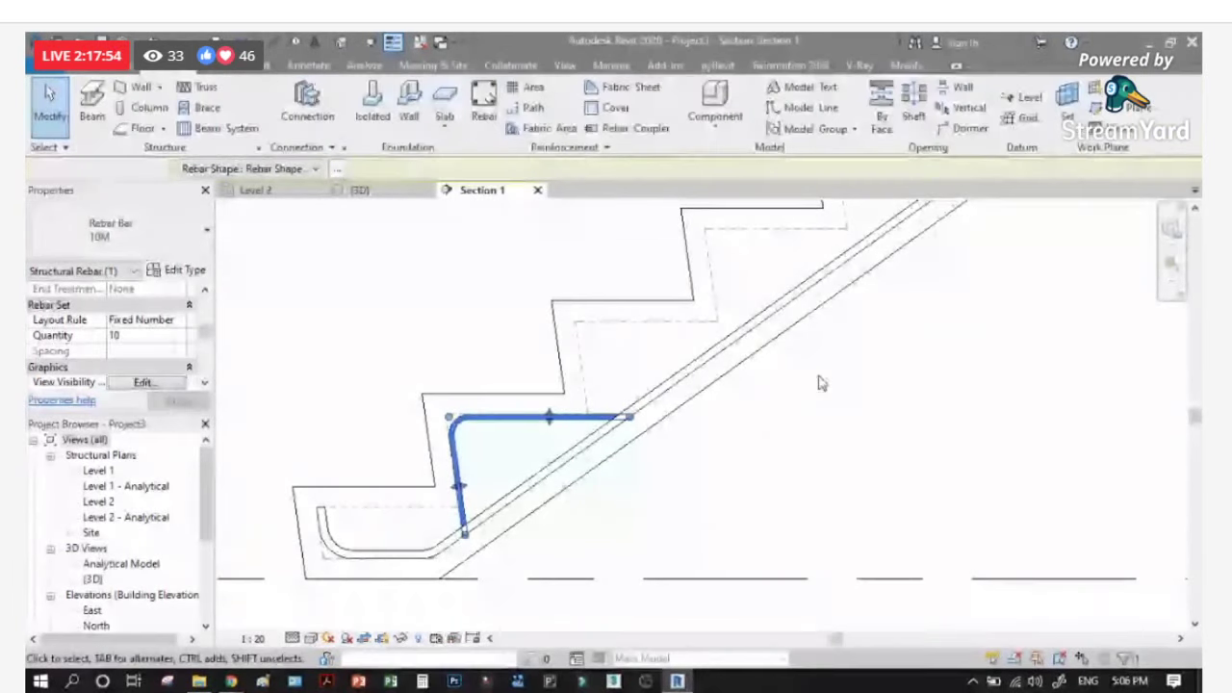
pyautogui.scroll(2, 501, 433)
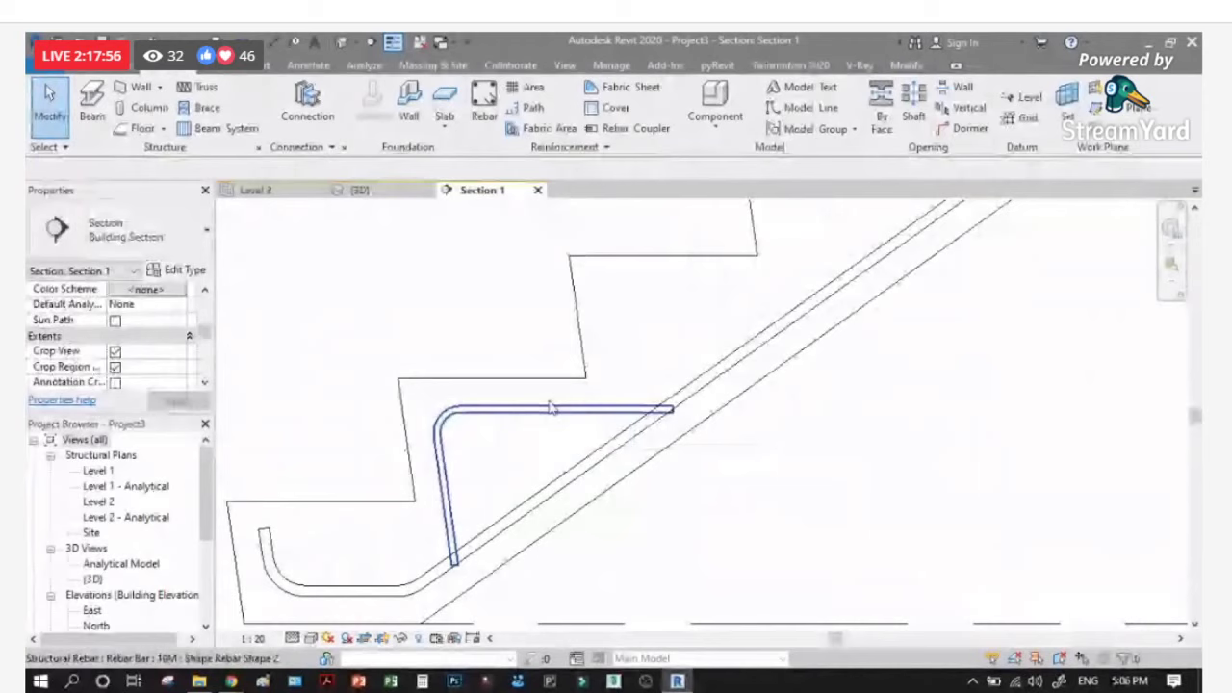
pyautogui.moveTo(551, 408); pyautogui.dragTo(515, 372, button='middle')
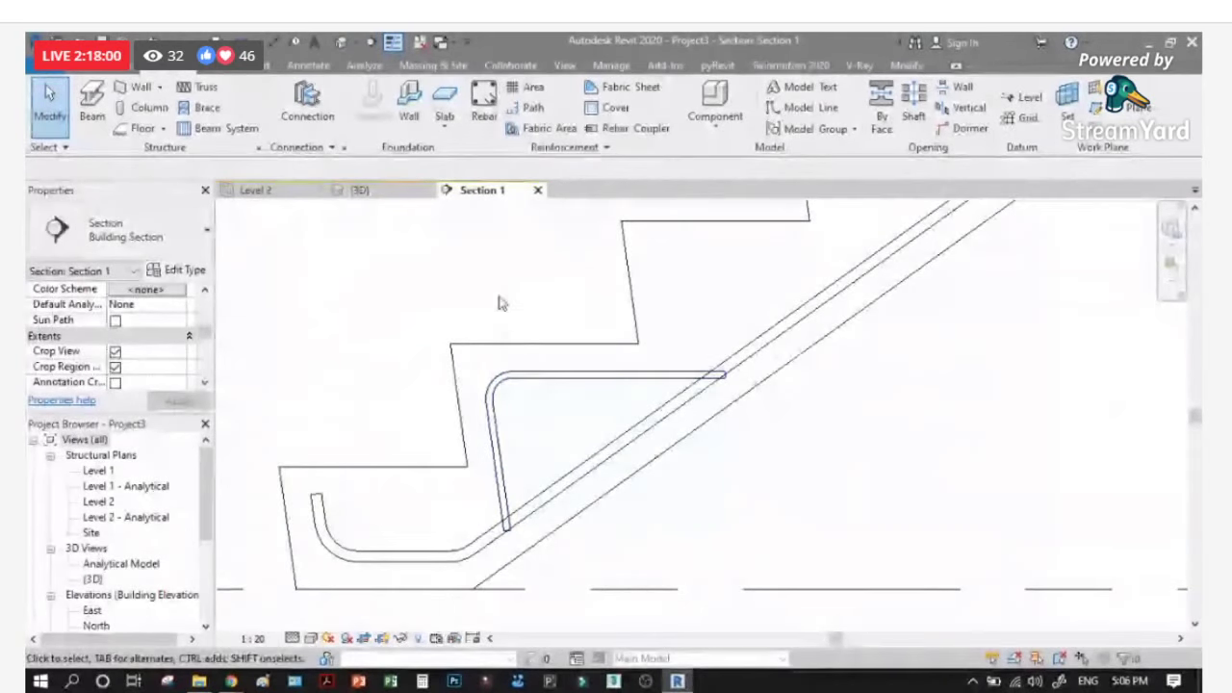
pyautogui.click(513, 390)
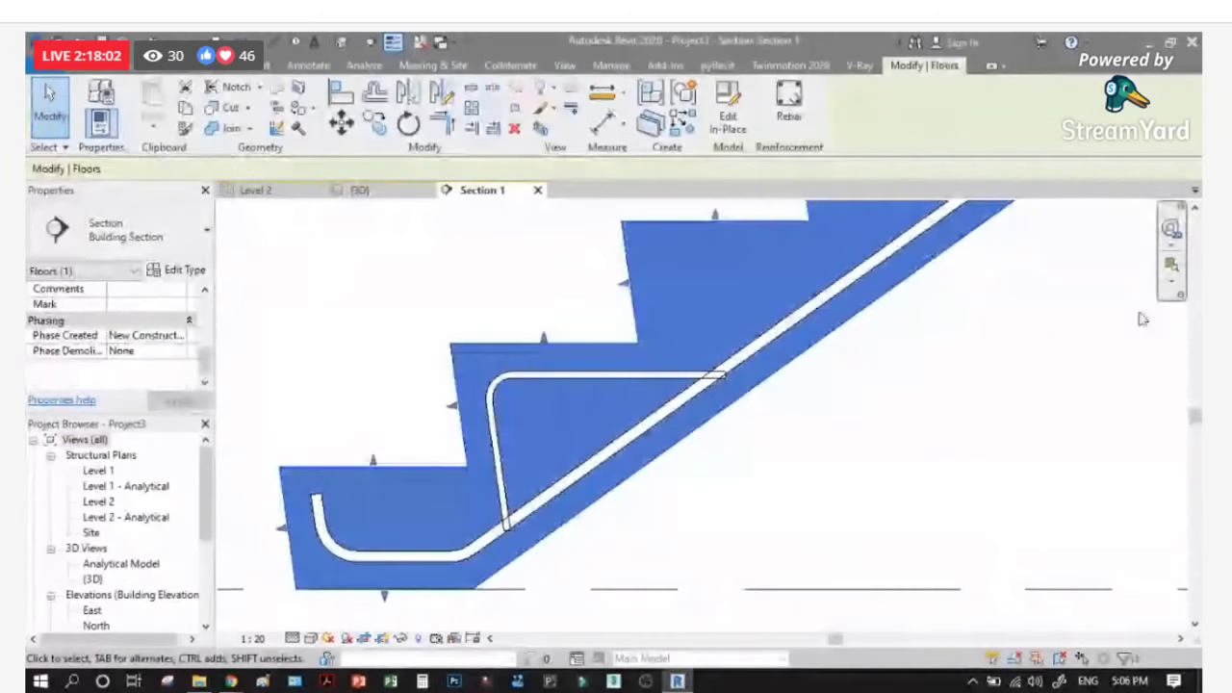
# Step: Place a straight M_00 13M bar at the bent step bar's bend
pyautogui.click(791, 105)
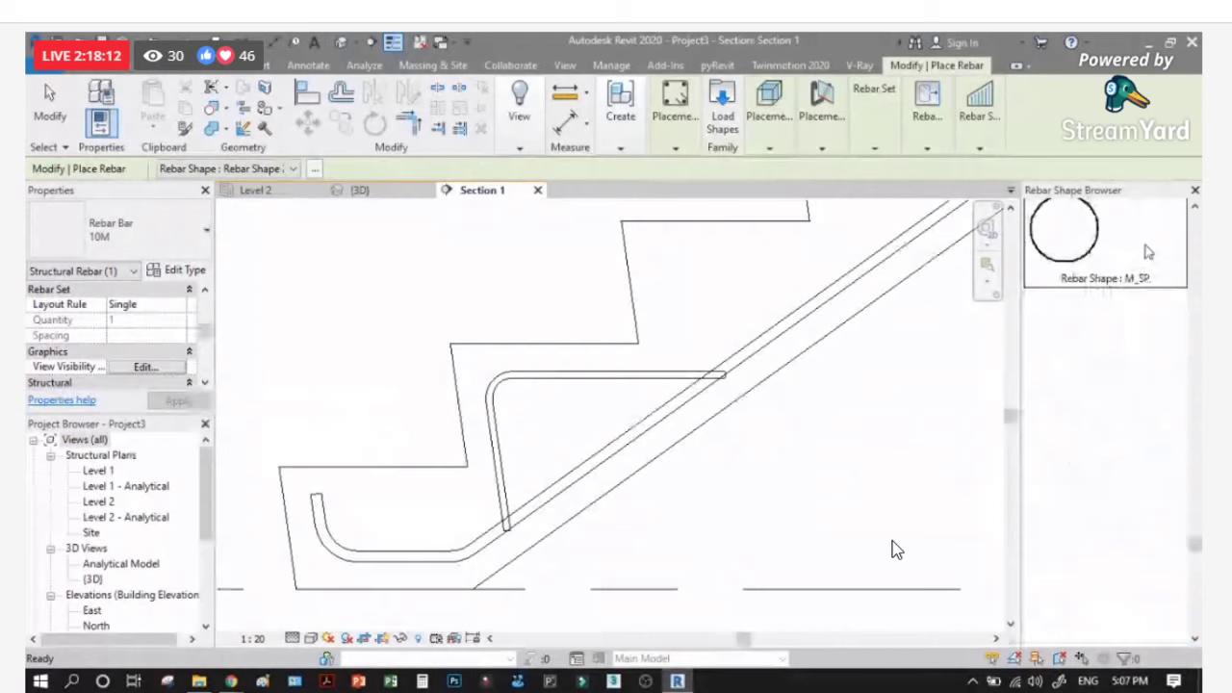
pyautogui.scroll(3, 495, 385)
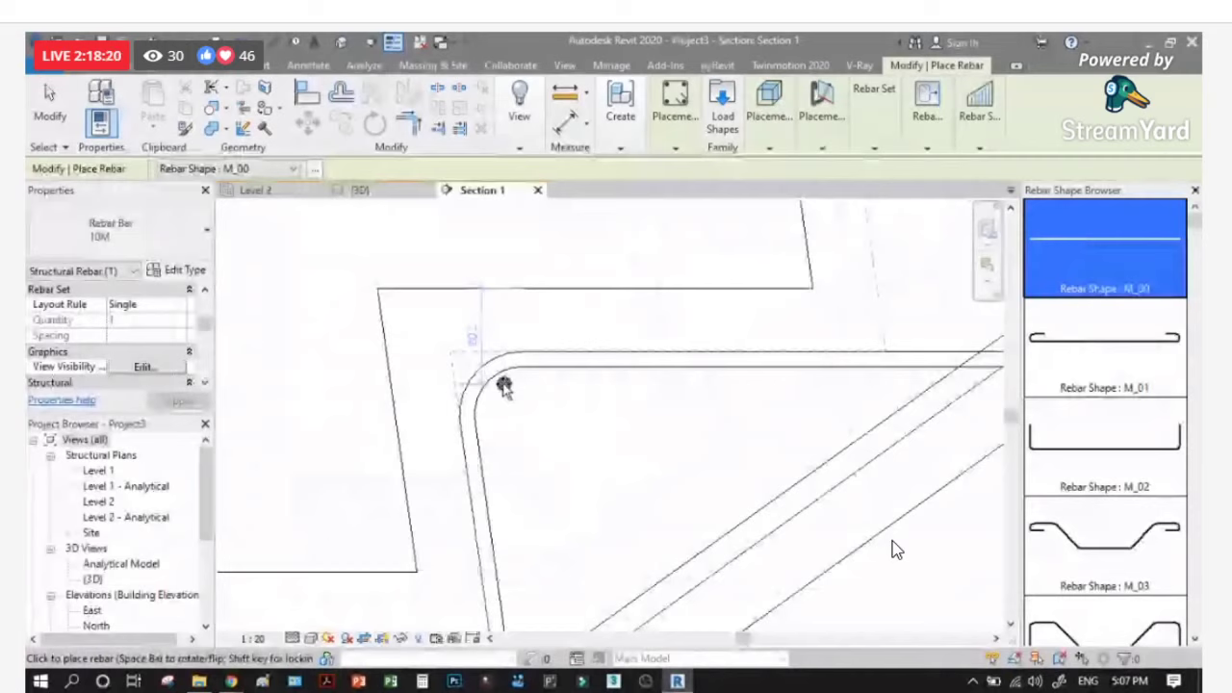
pyautogui.click(503, 386)
pyautogui.scroll(-3, 496, 371)
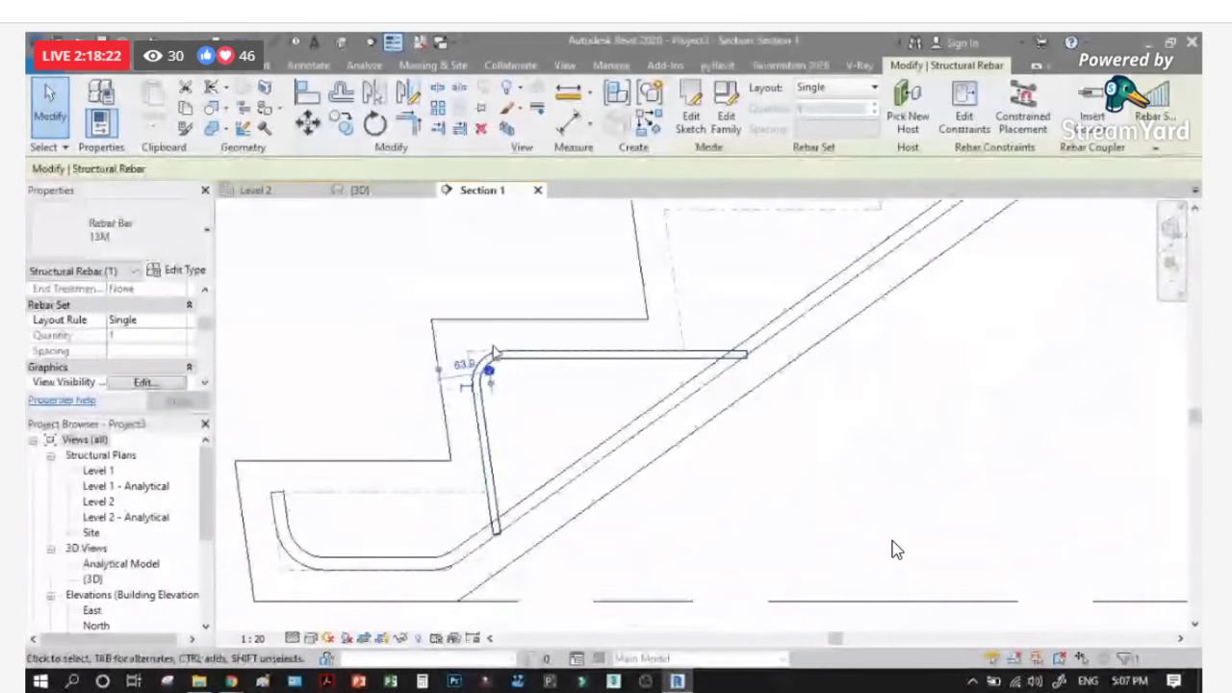
pyautogui.scroll(2, 493, 356)
# Step: Copy the straight bar with Move (Multiple) to the ends of both bent bar legs
pyautogui.press('m')
pyautogui.press('v')
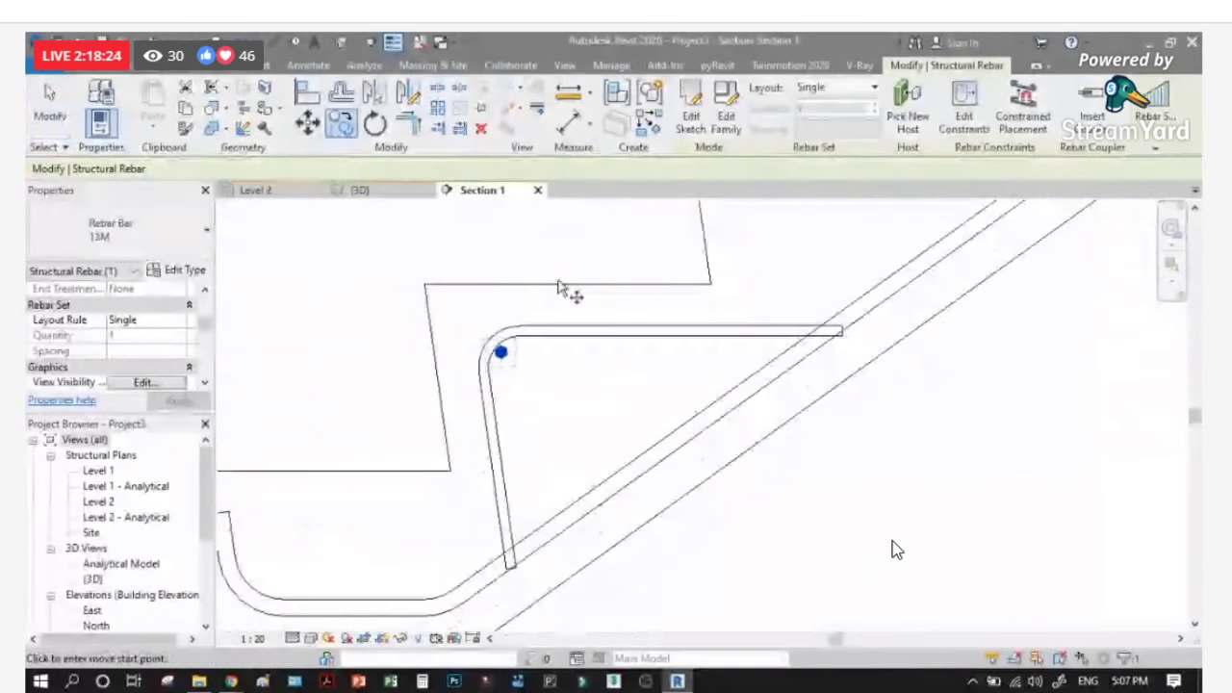
pyautogui.click(501, 353)
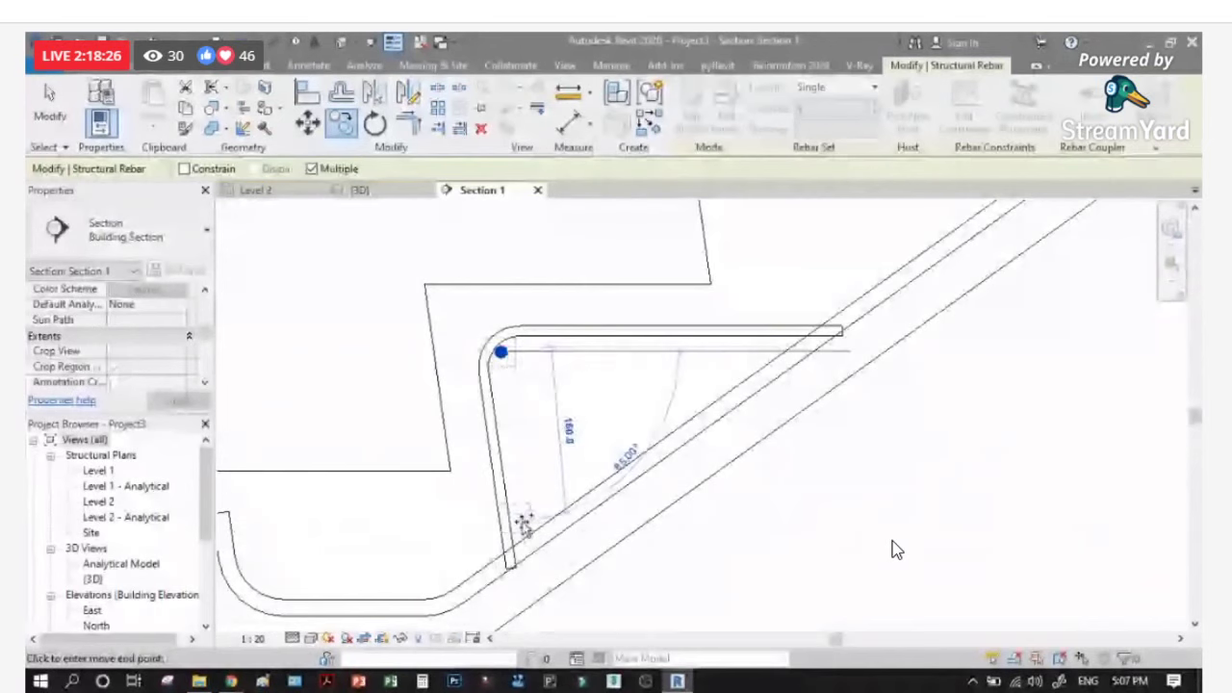
pyautogui.scroll(1, 522, 532)
pyautogui.click(513, 535)
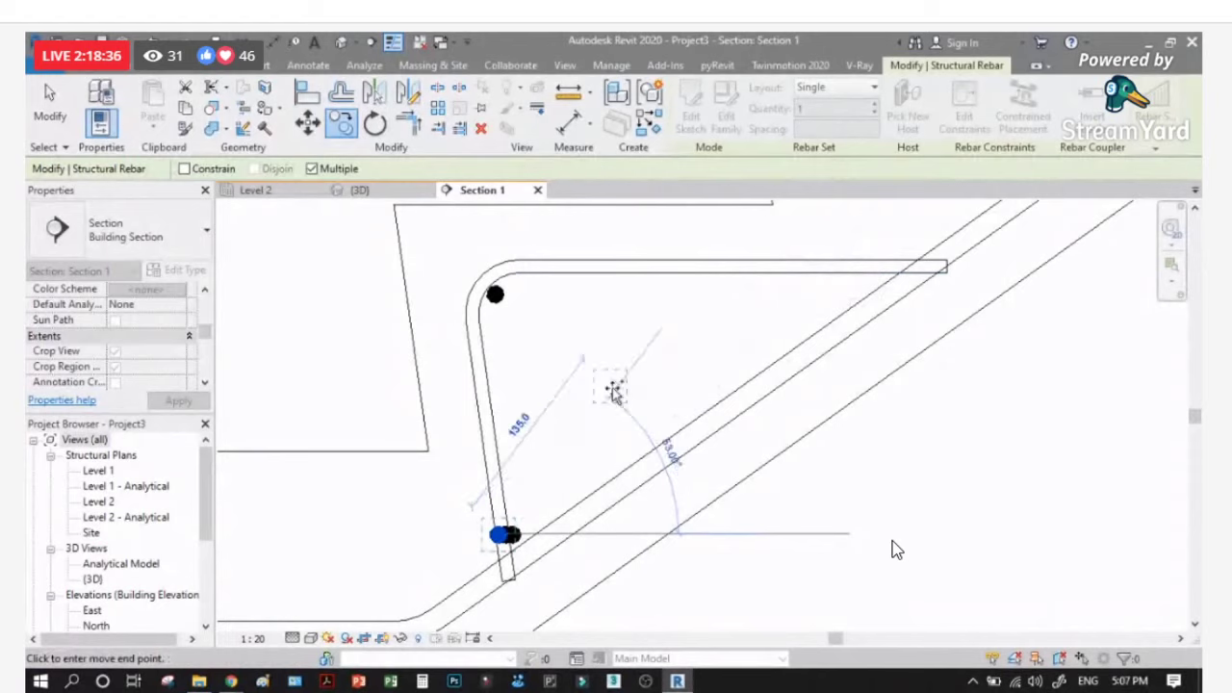
pyautogui.click(866, 287)
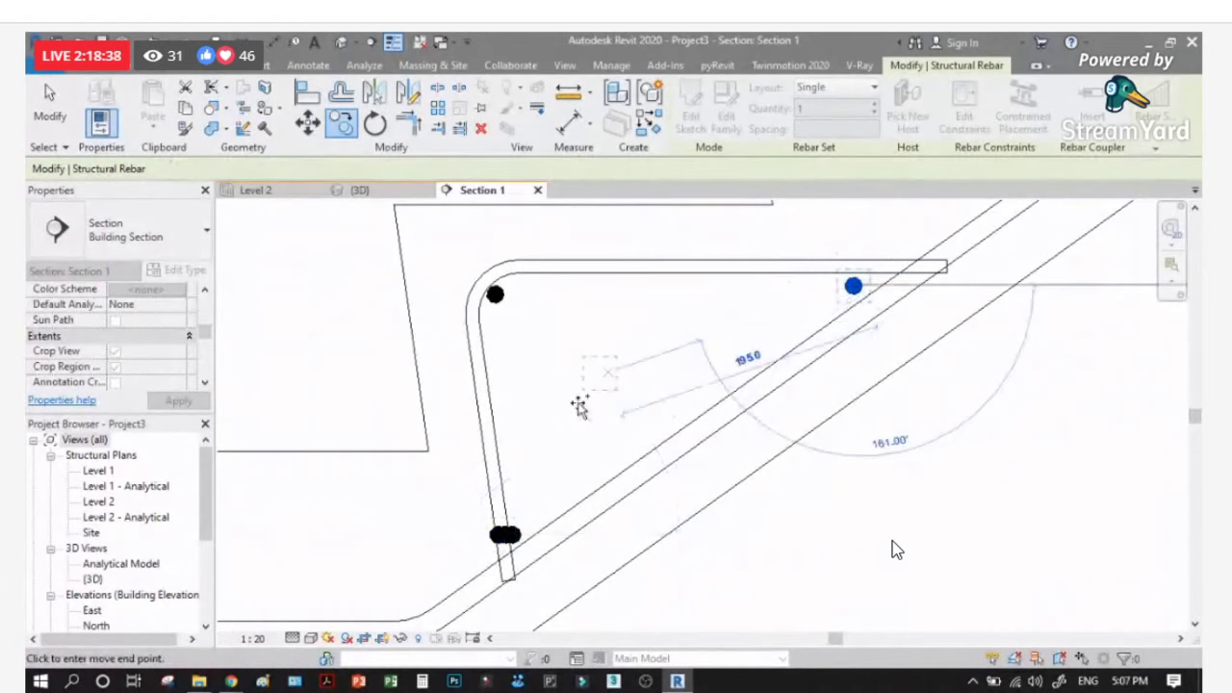
pyautogui.scroll(-2, 577, 407)
pyautogui.click(508, 438)
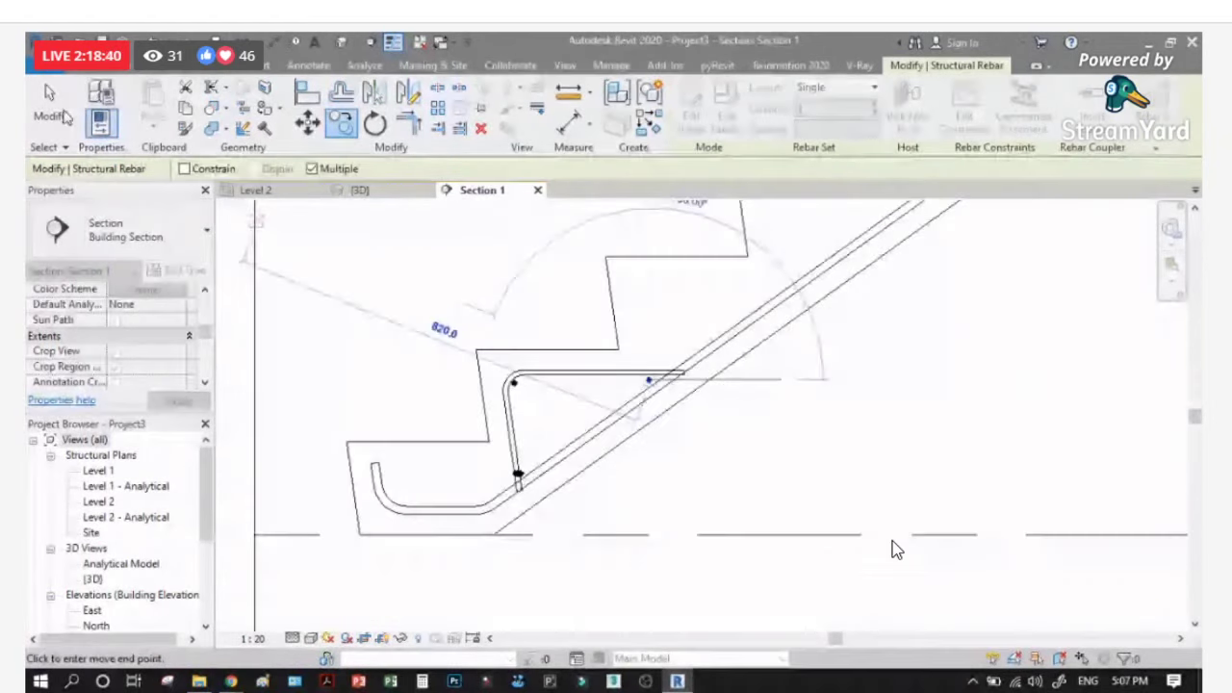
pyautogui.press('Escape')
# Step: Zoom in and select the straight bar at the vertical leg's bottom
pyautogui.scroll(2, 527, 502)
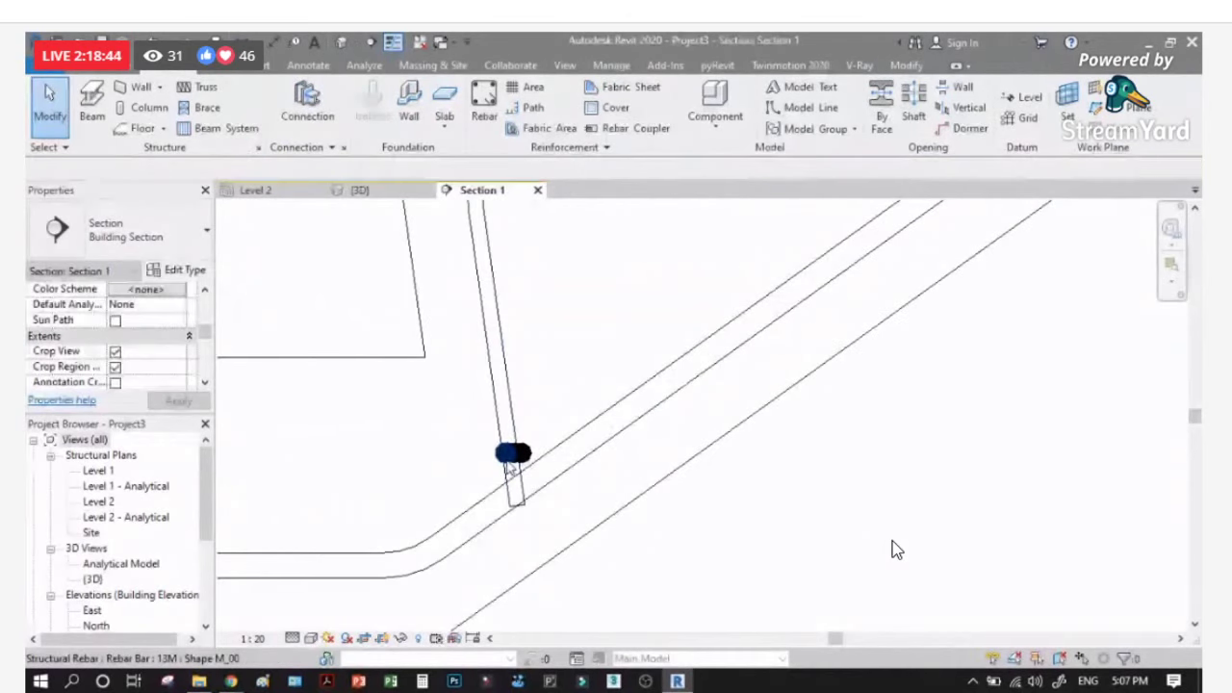
pyautogui.scroll(1, 511, 462)
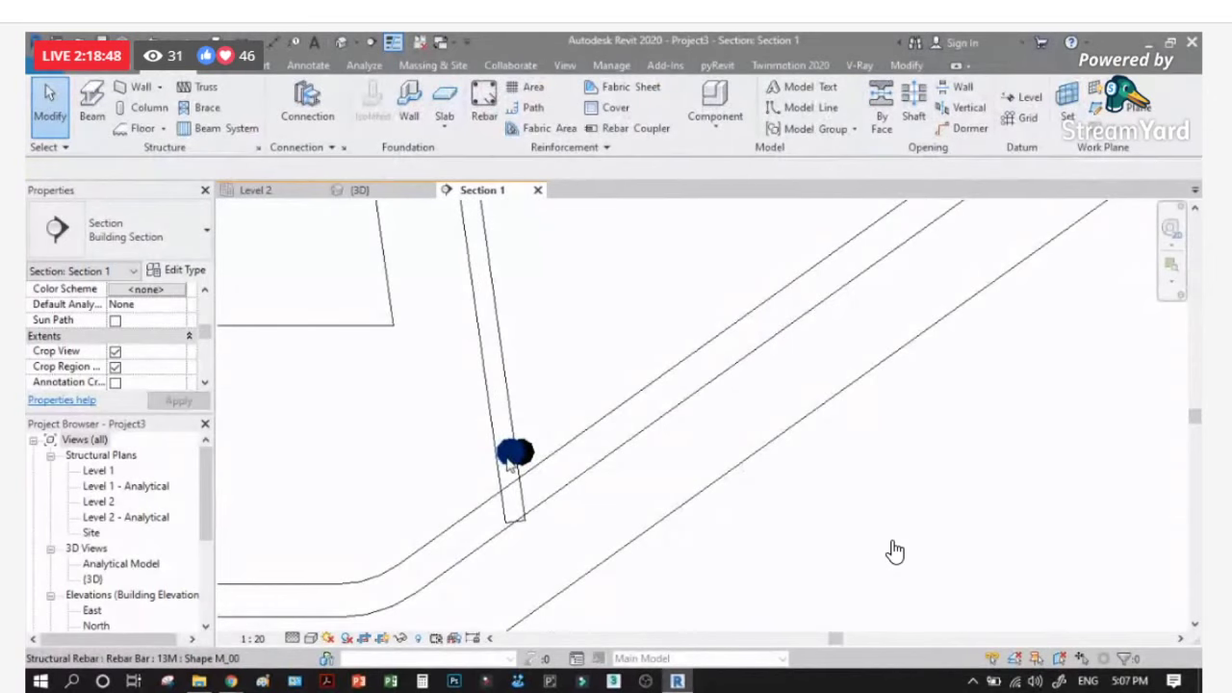
pyautogui.click(510, 461)
pyautogui.scroll(1, 510, 460)
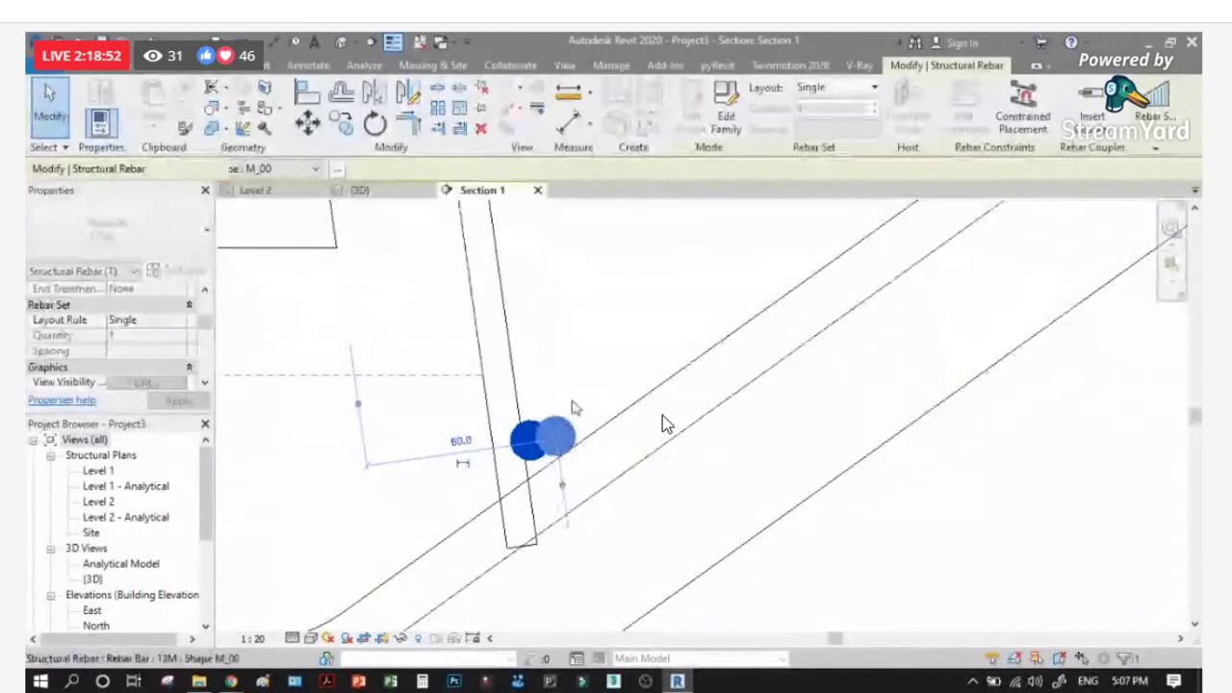
# Step: Add the upper straight bars to the selection, making Structural Rebar (4) with the bent bar
pyautogui.scroll(-2, 662, 415)
pyautogui.scroll(-3, 662, 415)
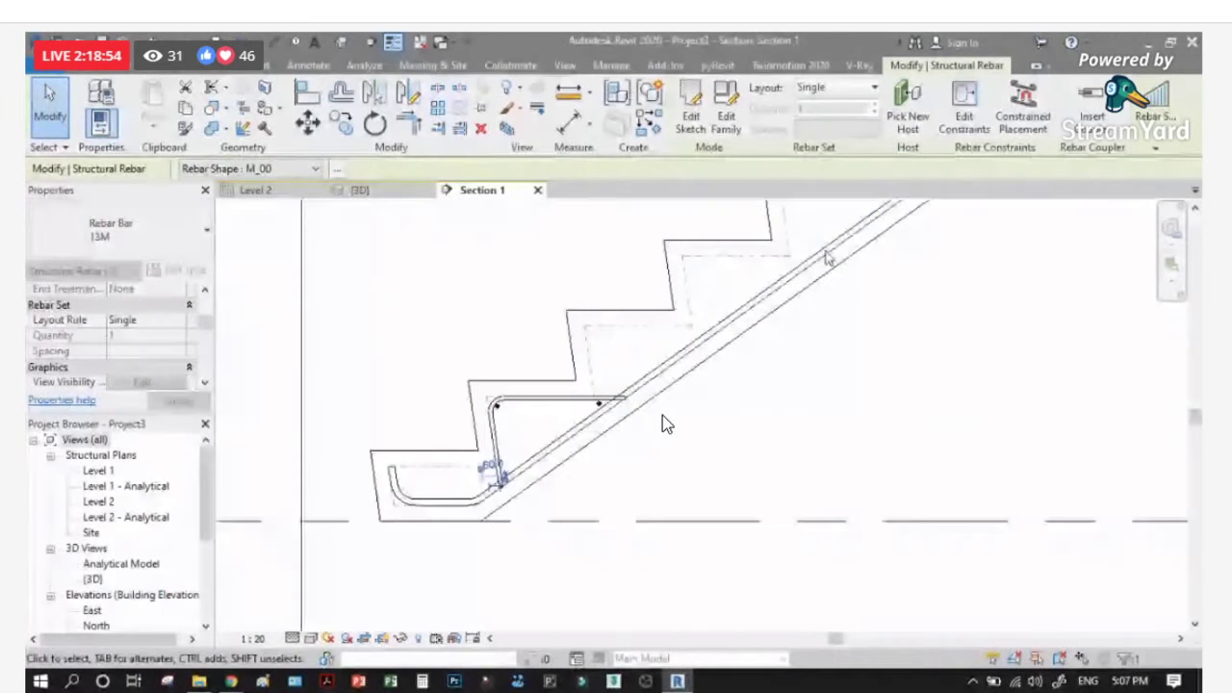
pyautogui.scroll(3, 883, 443)
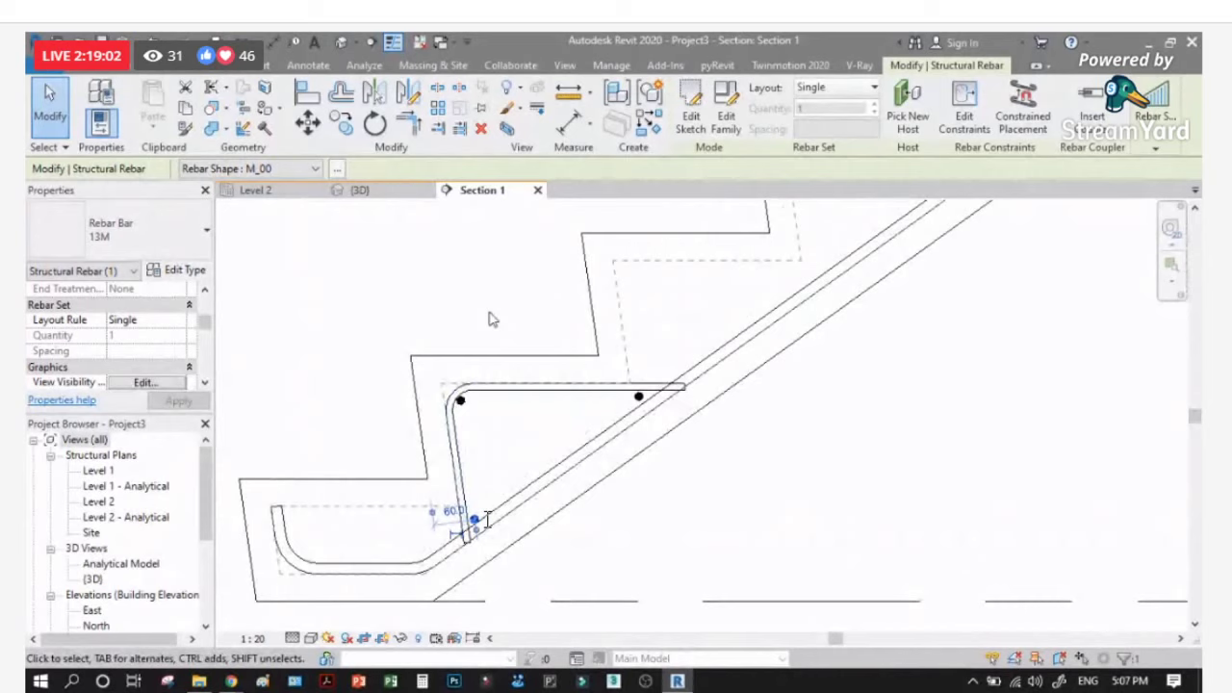
pyautogui.keyDown('ctrl'); pyautogui.click(638, 396); pyautogui.keyUp('ctrl')
pyautogui.scroll(2, 638, 396)
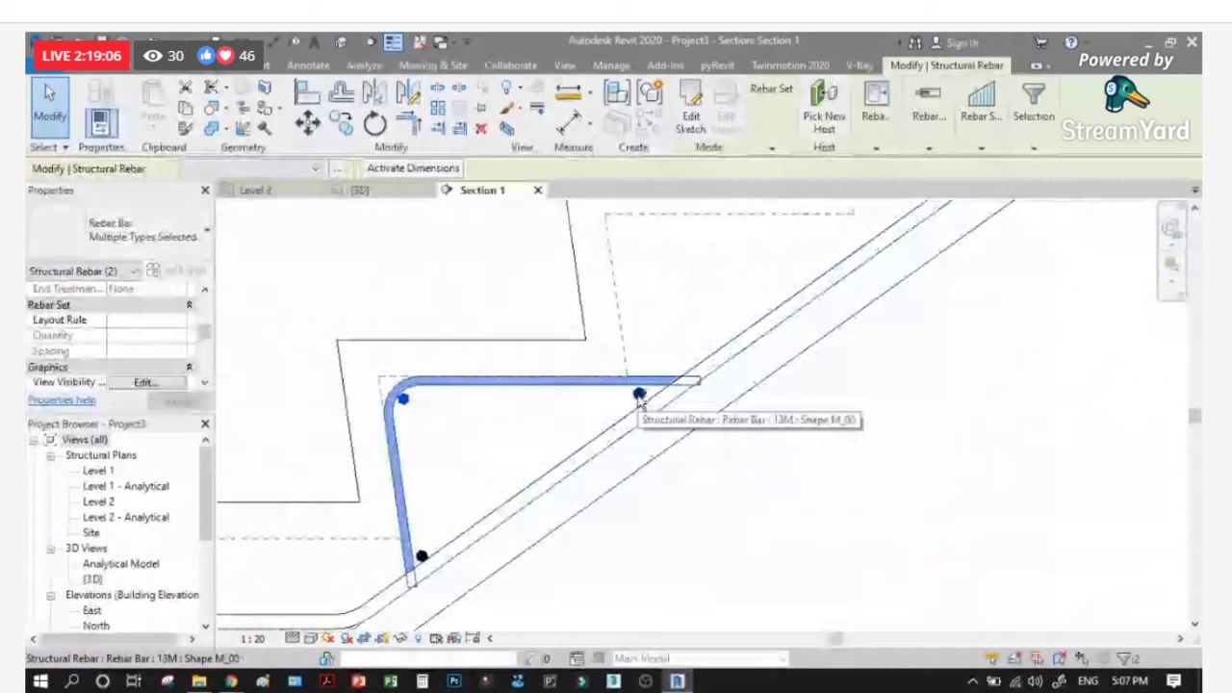
pyautogui.scroll(-2, 419, 534)
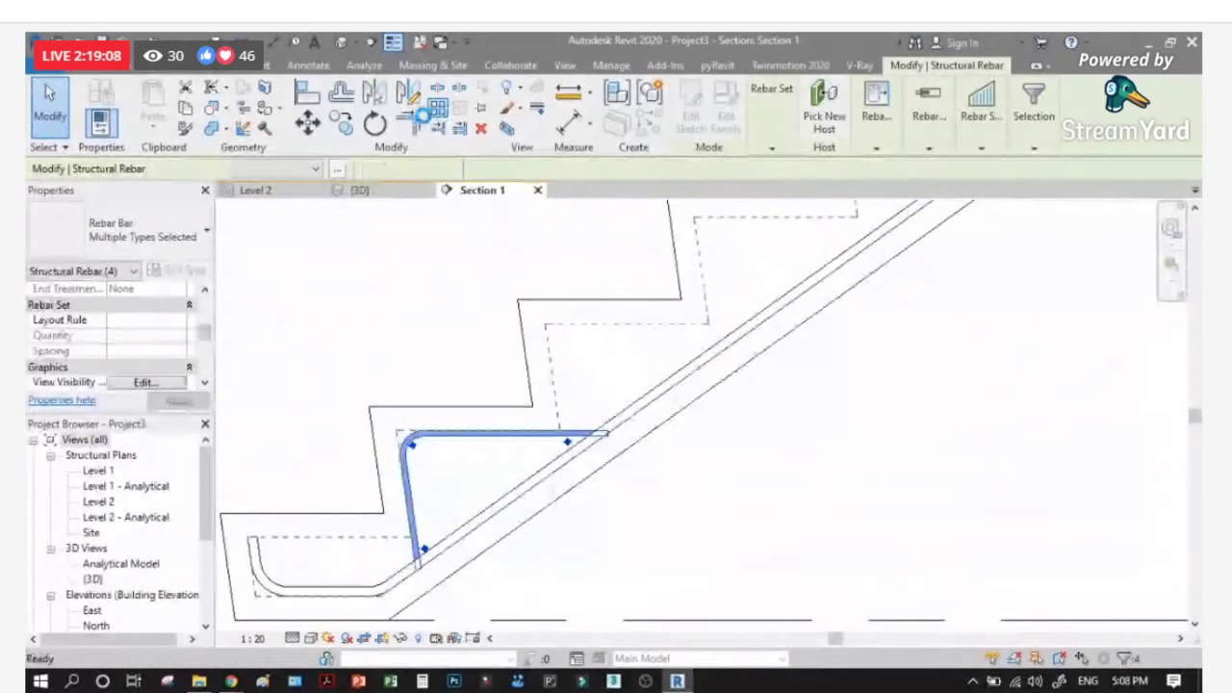
pyautogui.click(308, 122)
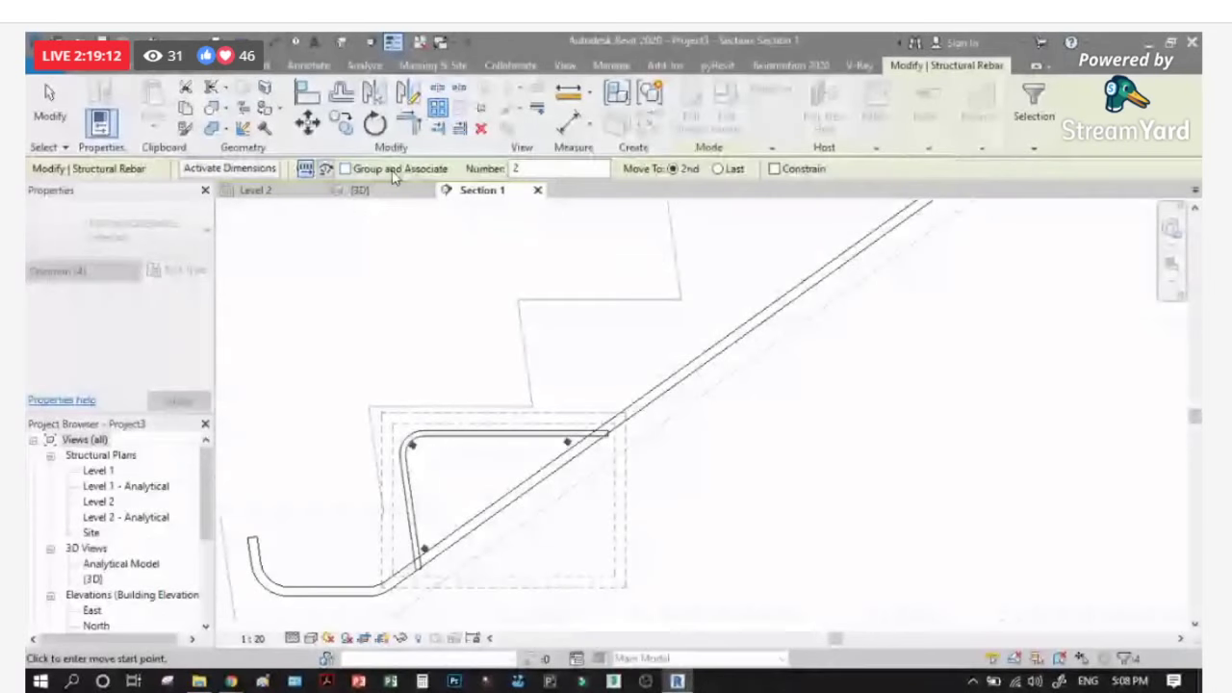
pyautogui.doubleClick(512, 170)
pyautogui.write('1')
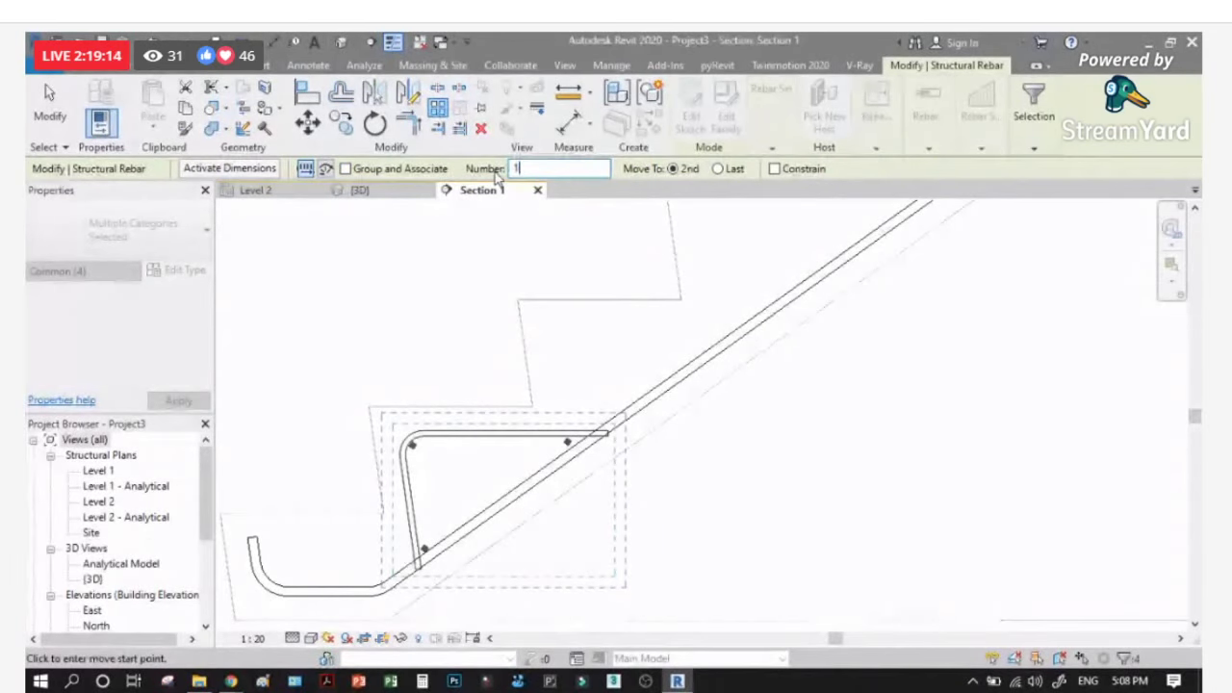
pyautogui.write('6')
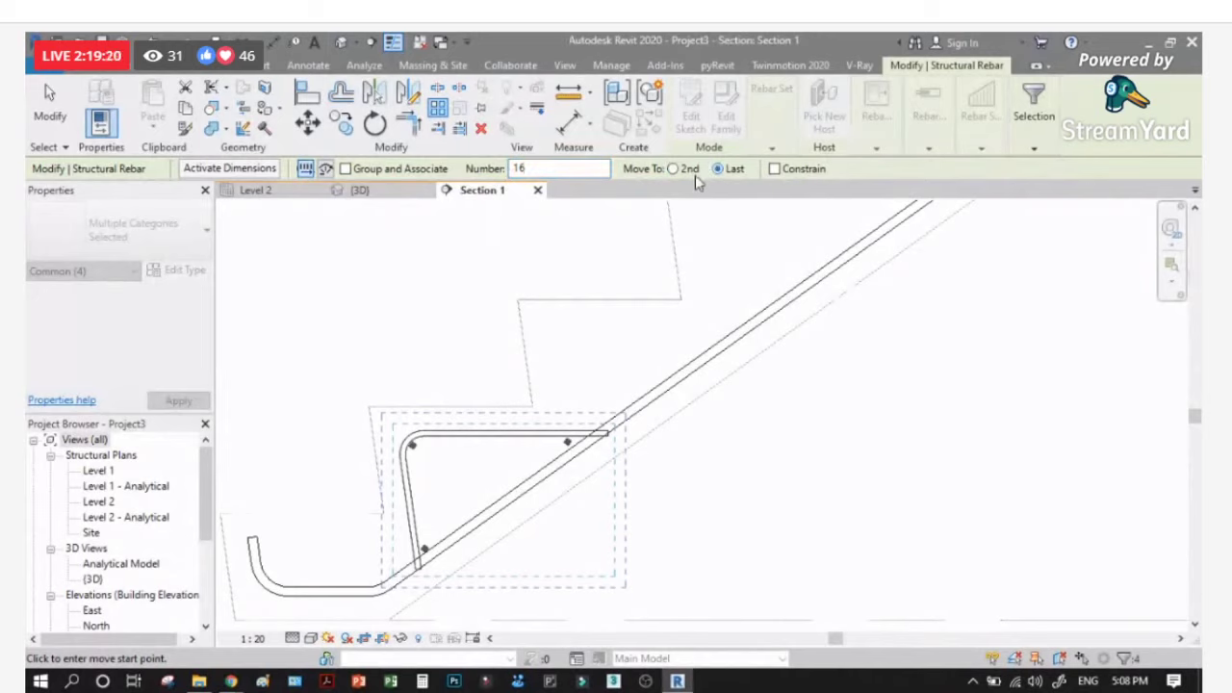
pyautogui.click(370, 407)
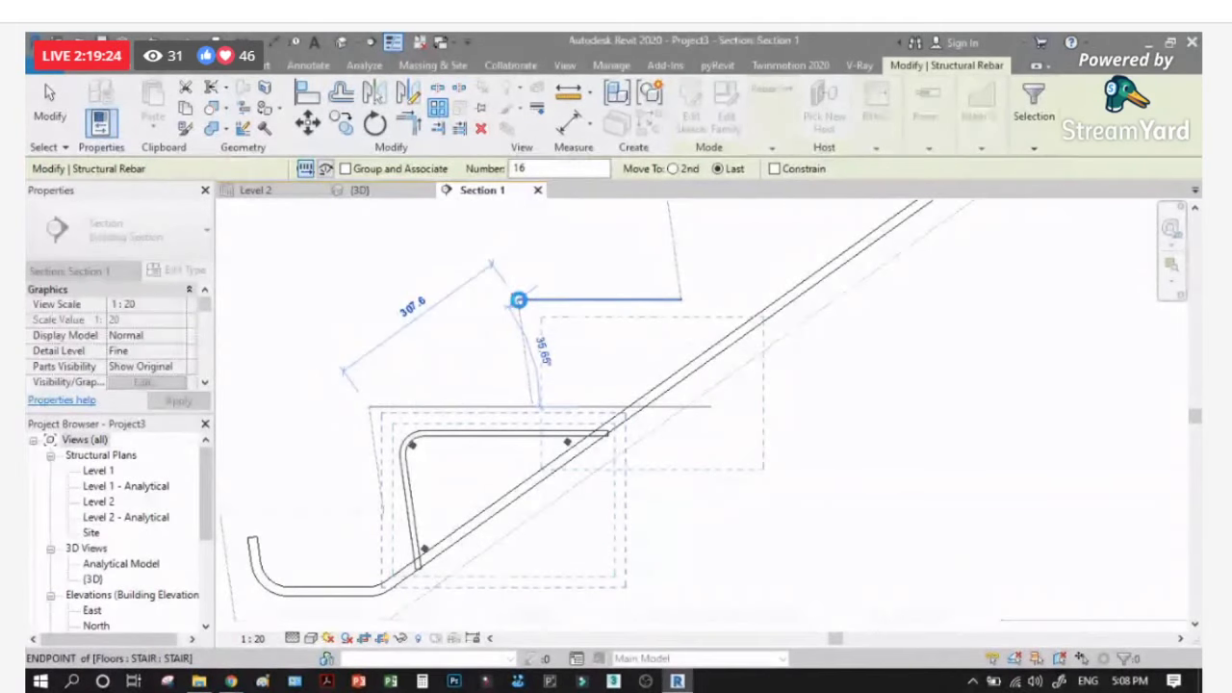
pyautogui.click(518, 300)
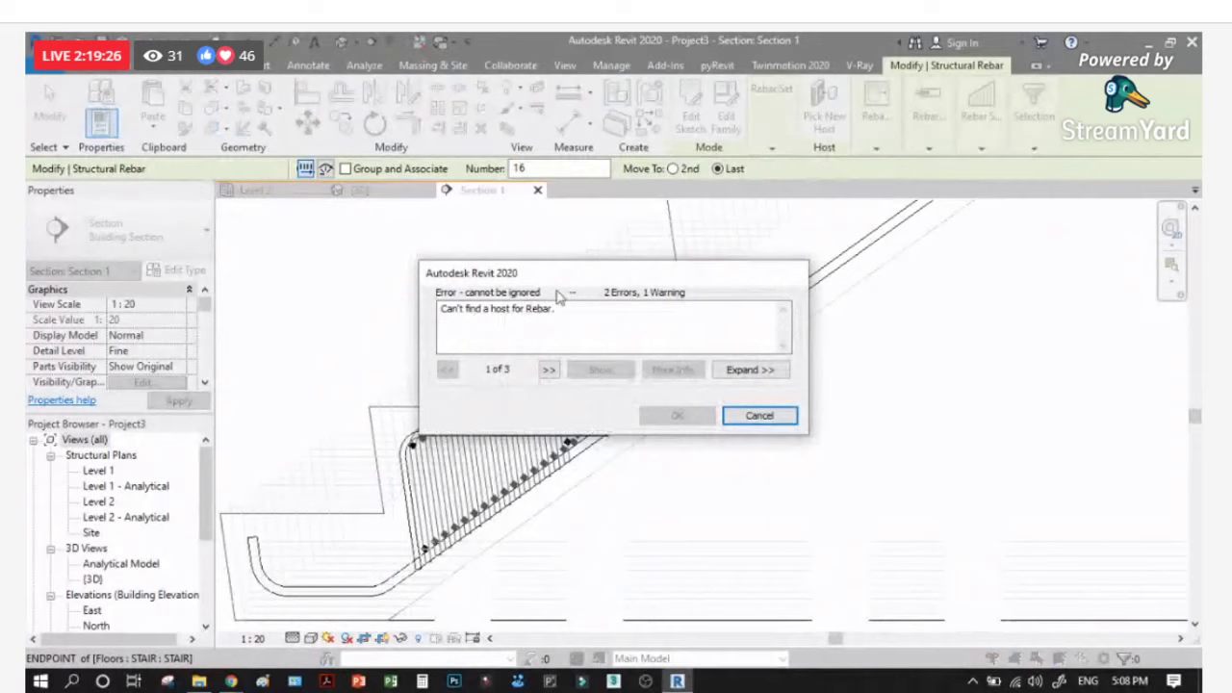
pyautogui.moveTo(604, 277); pyautogui.dragTo(857, 248)
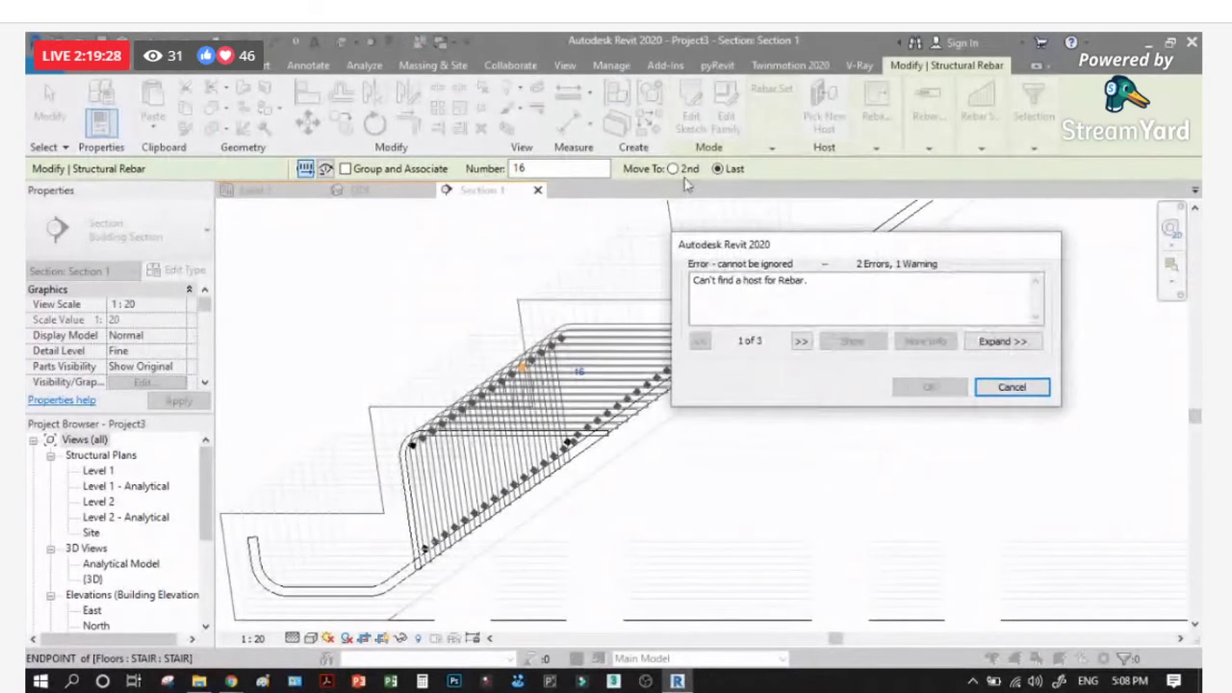
pyautogui.click(1011, 387)
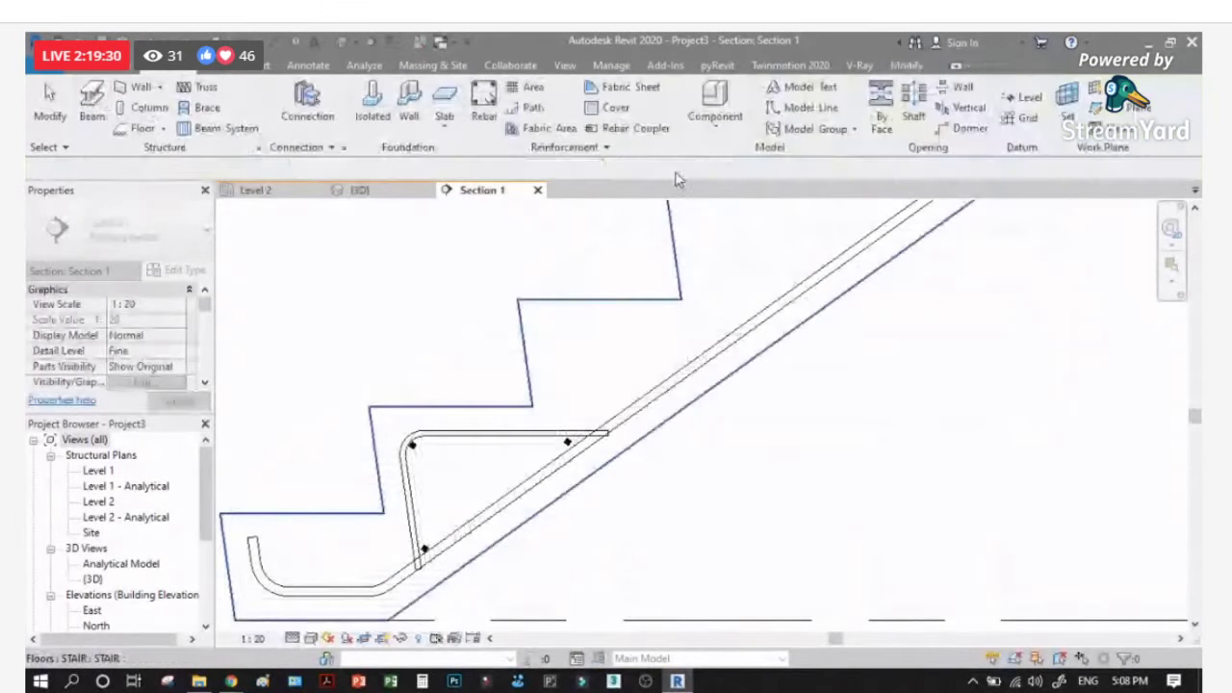
# Step: Copy the bent step bar set from the floor corner up to the top step
pyautogui.scroll(1, 462, 385)
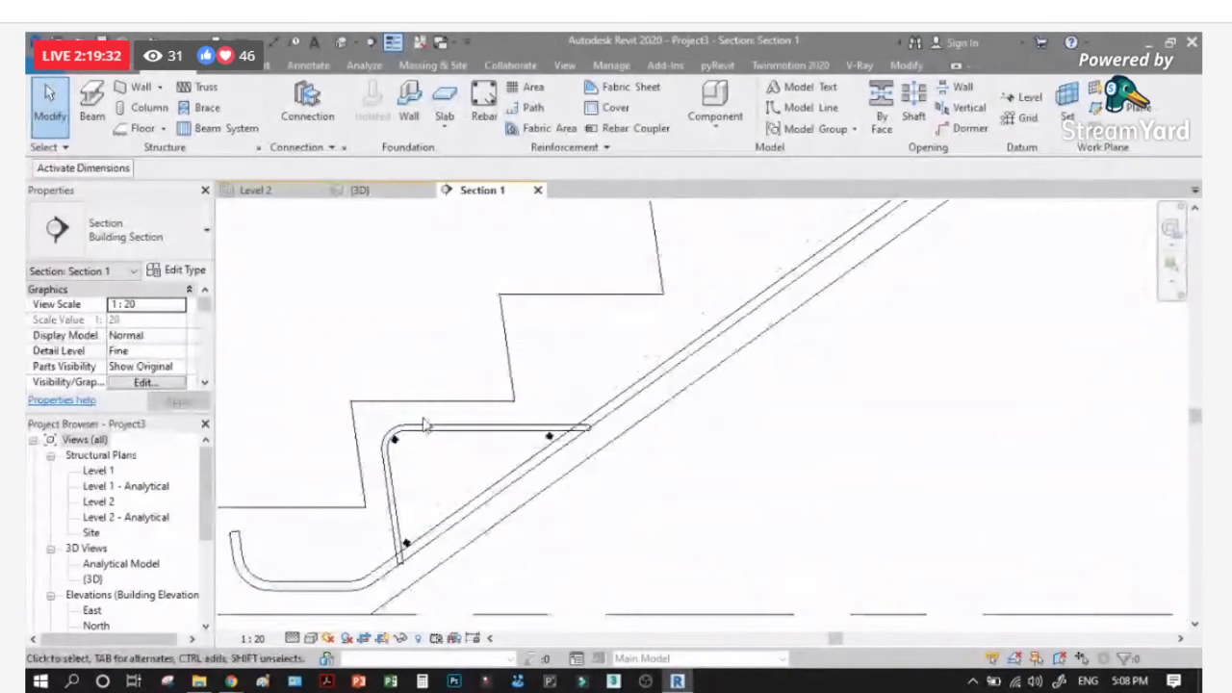
pyautogui.scroll(2, 420, 426)
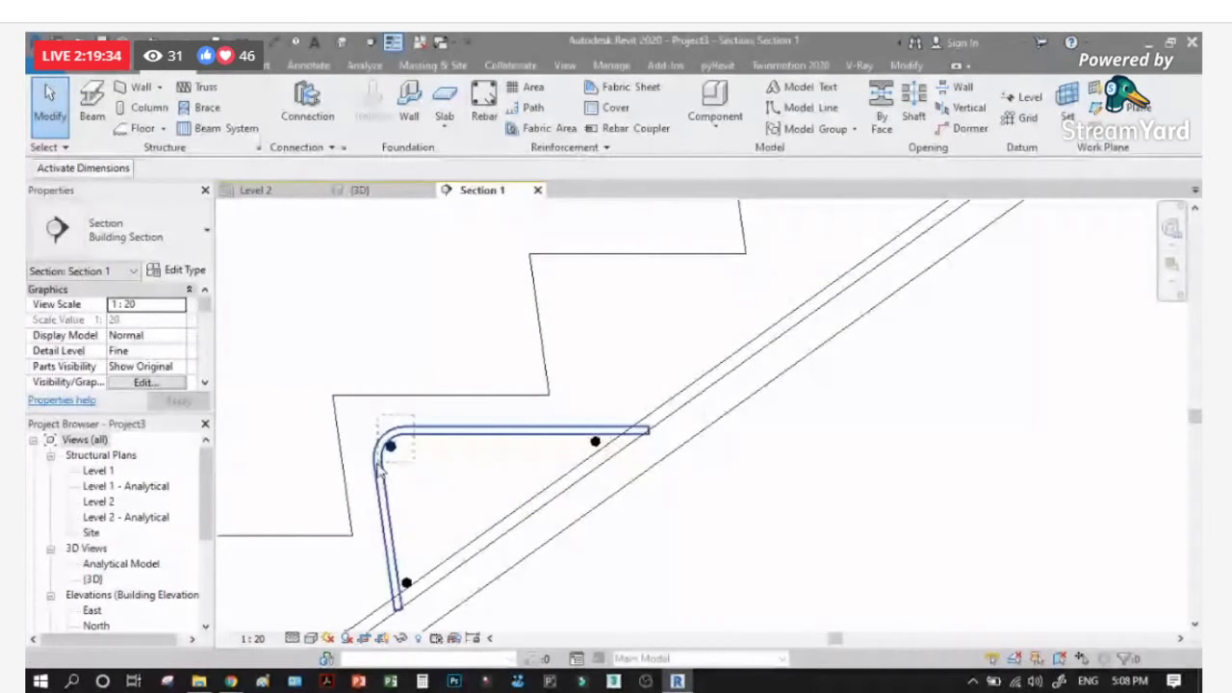
pyautogui.click(381, 466)
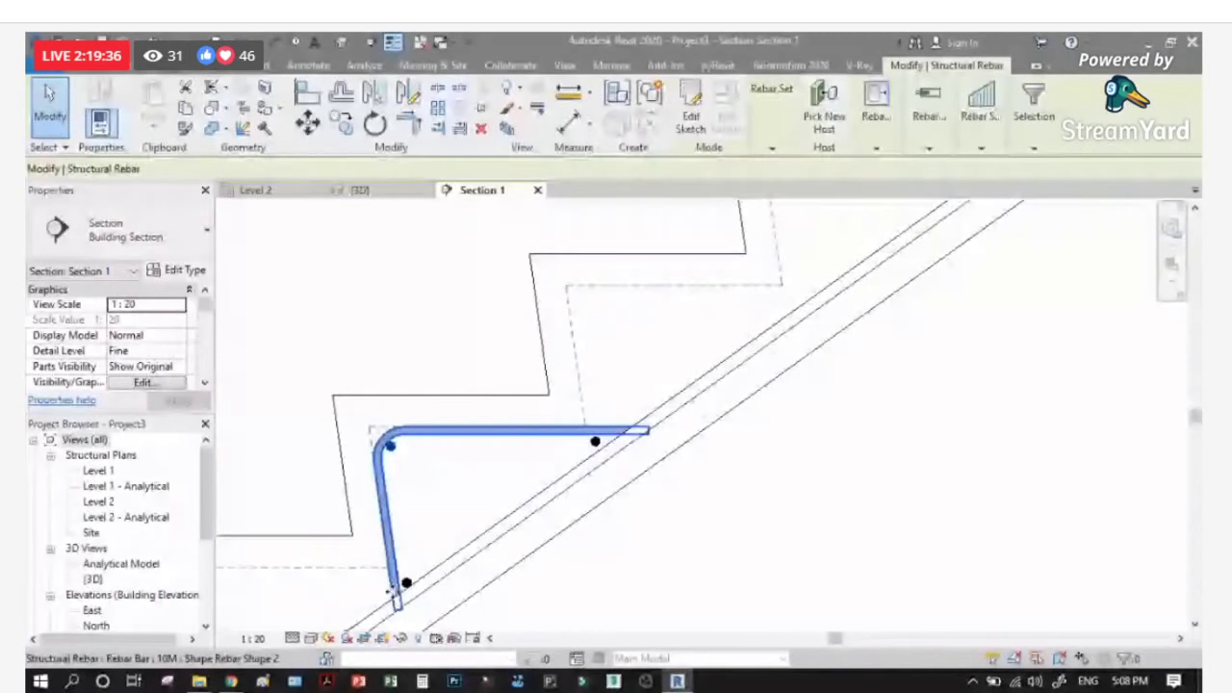
pyautogui.scroll(3, 688, 394)
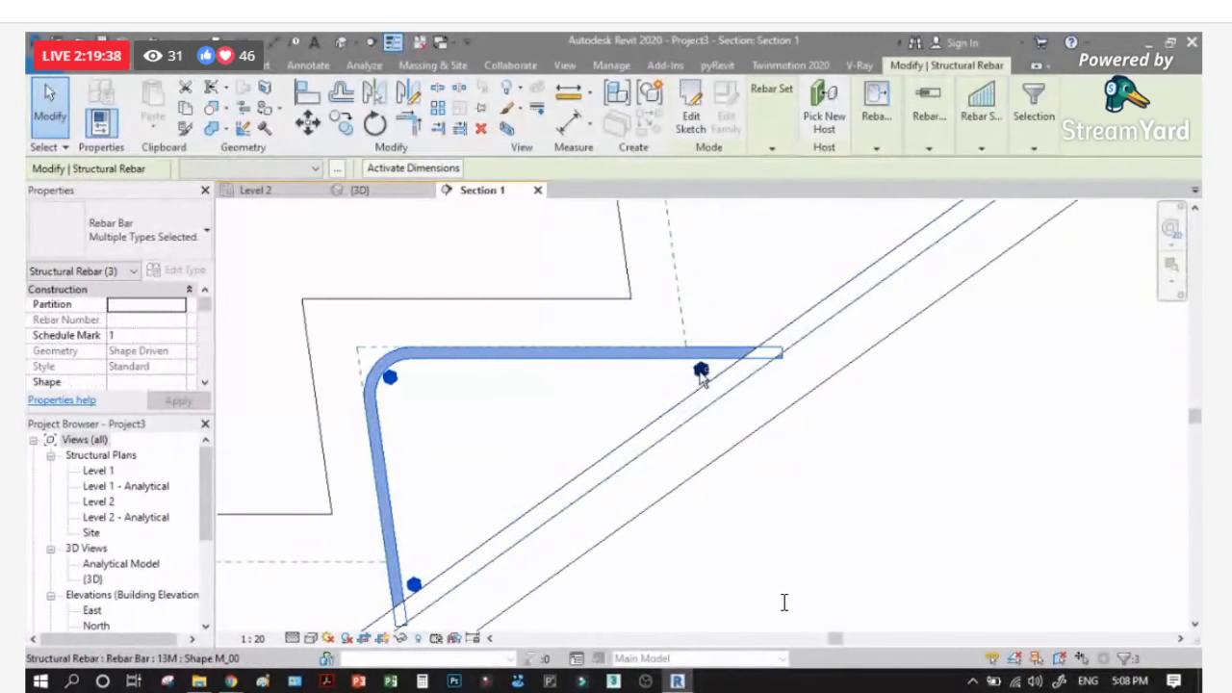
pyautogui.press('c')
pyautogui.press('o')
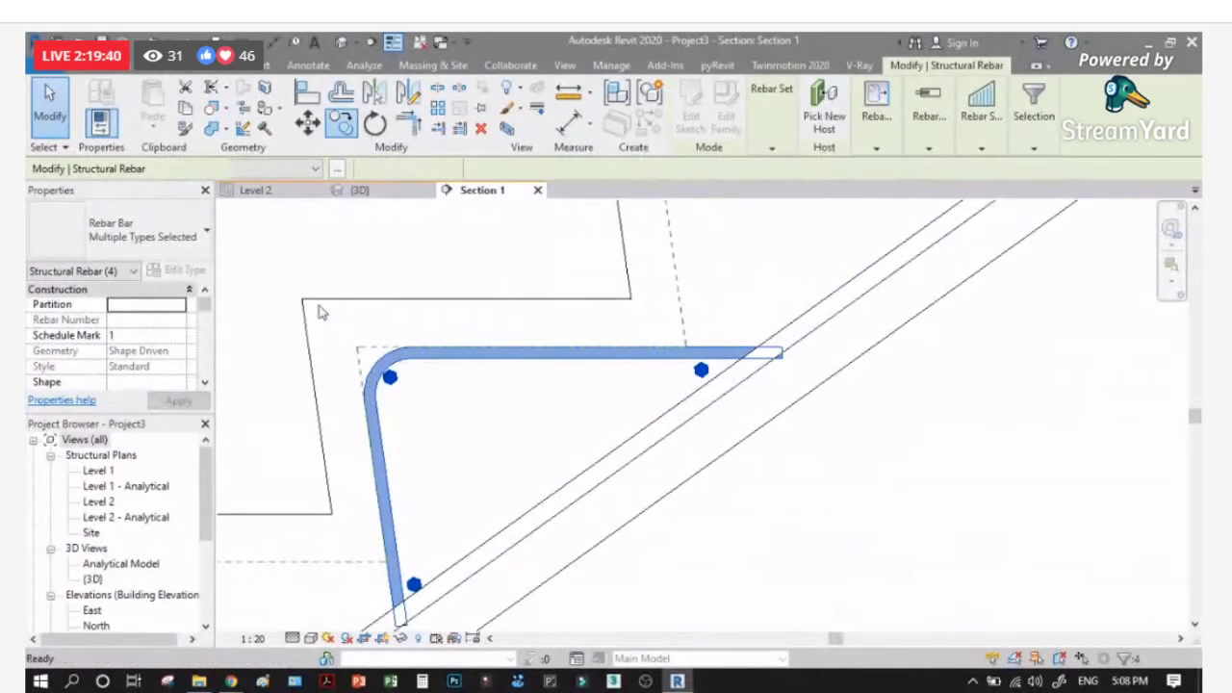
pyautogui.click(302, 299)
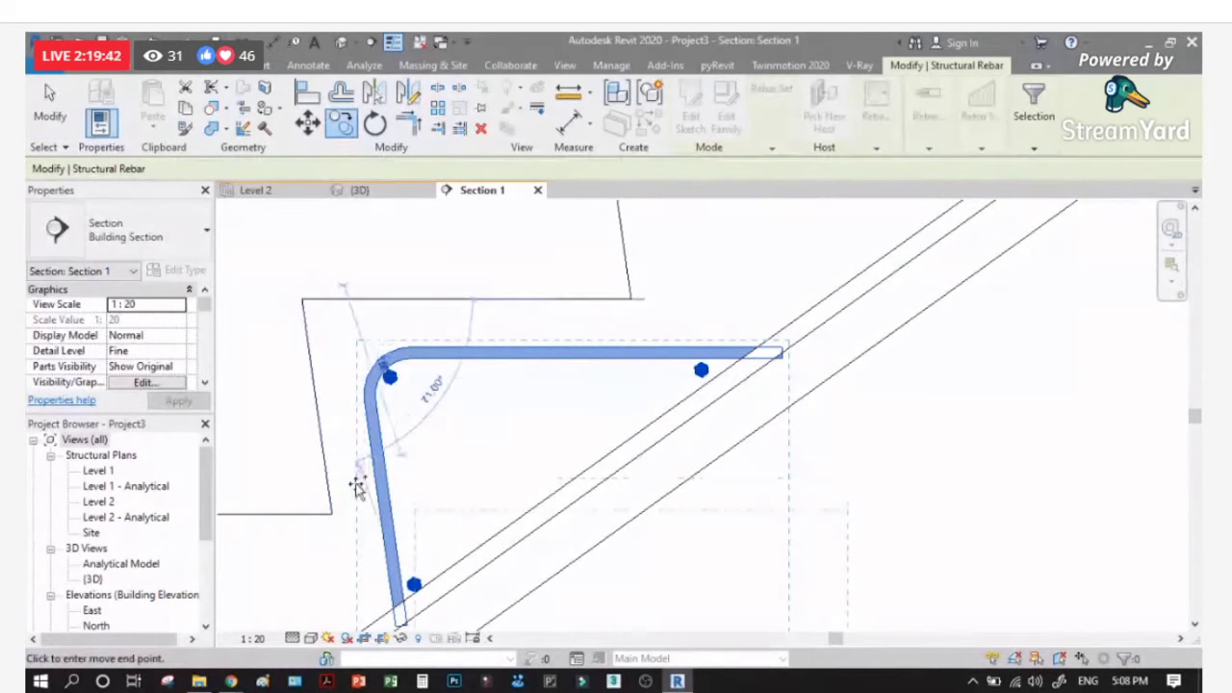
pyautogui.scroll(-2, 357, 481)
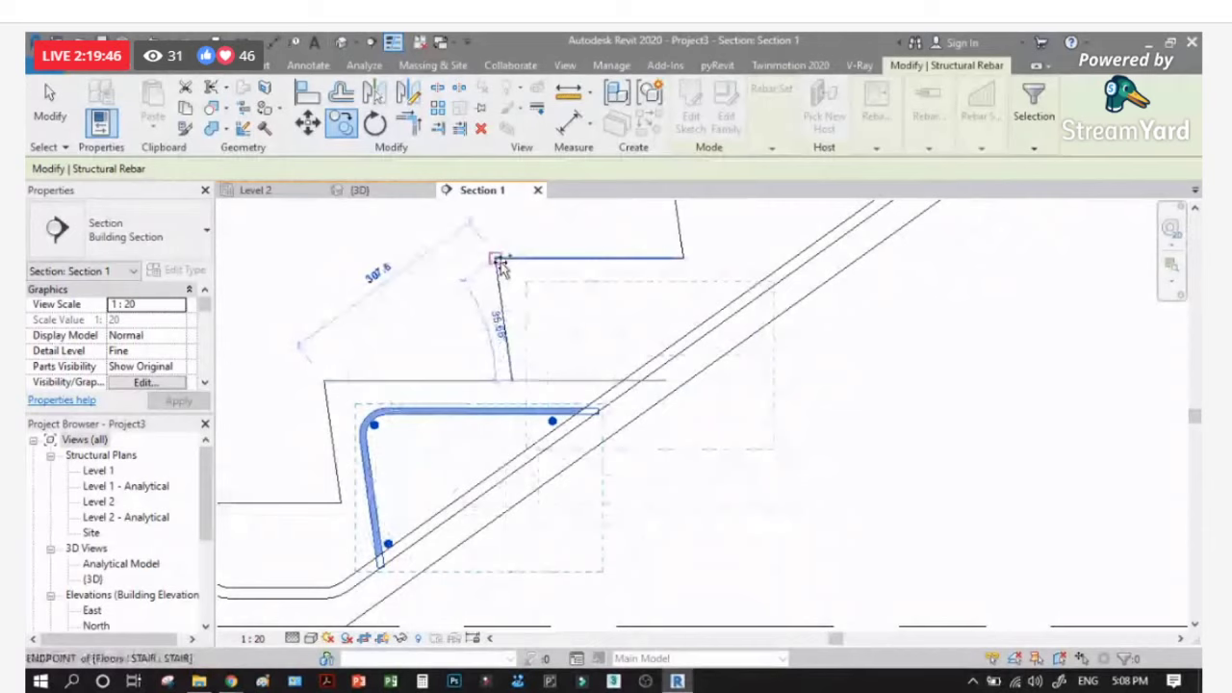
pyautogui.click(500, 265)
pyautogui.scroll(-2, 500, 264)
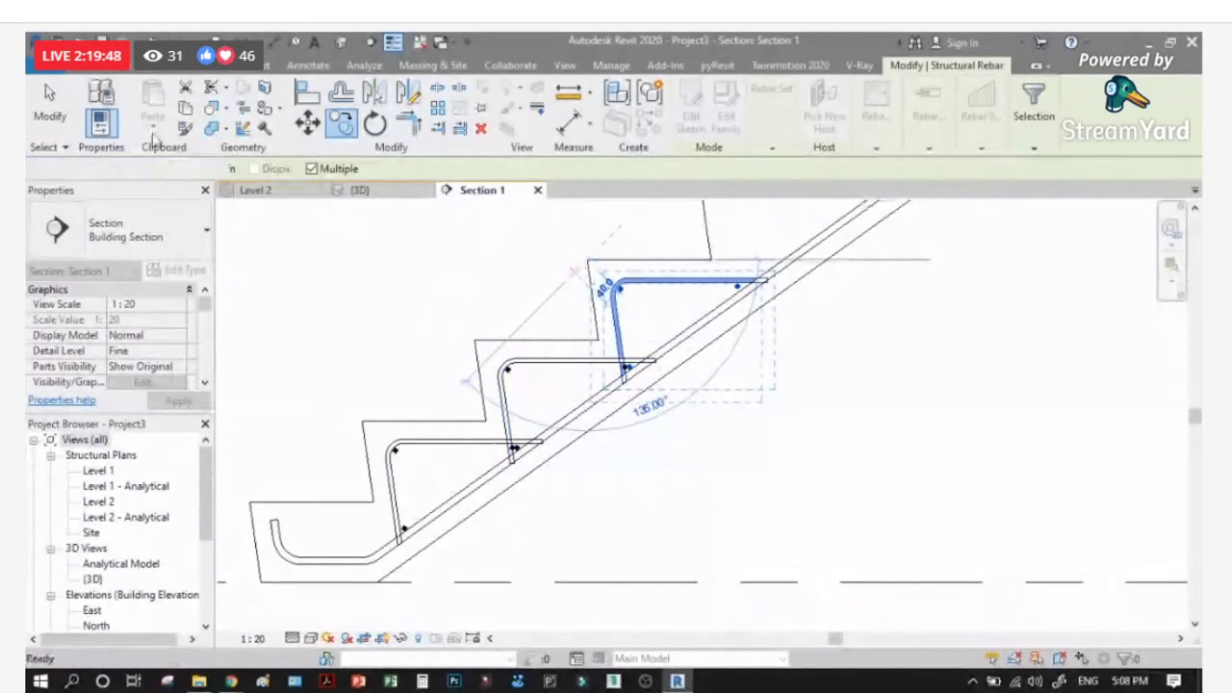
pyautogui.press('Escape')
# Step: Select and delete the duplicate overlapping bar end at the slab, then review the section
pyautogui.scroll(4, 539, 421)
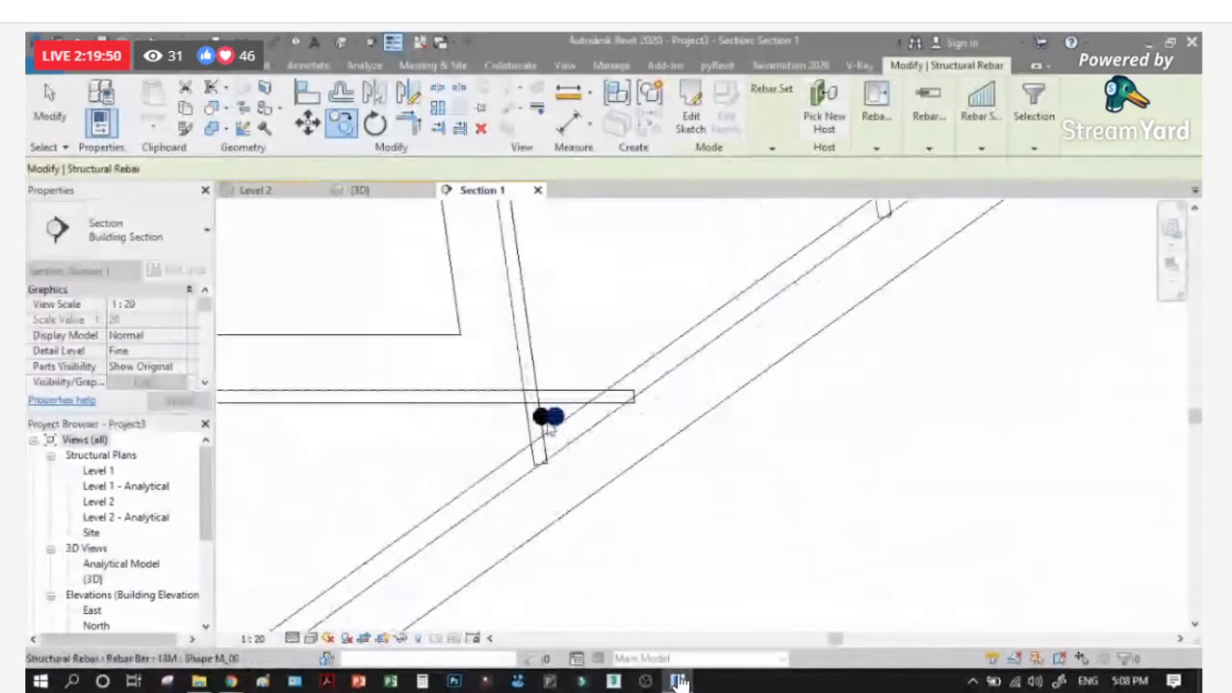
pyautogui.scroll(3, 541, 416)
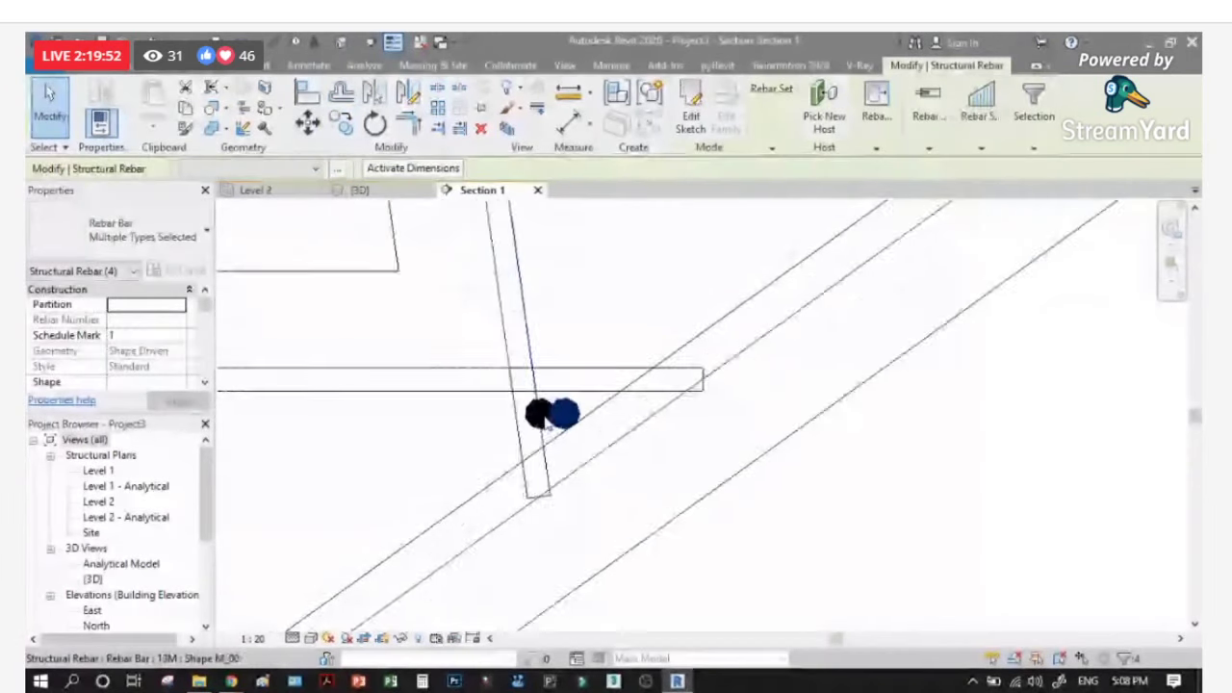
pyautogui.click(554, 404)
pyautogui.scroll(3, 556, 404)
pyautogui.click(539, 404)
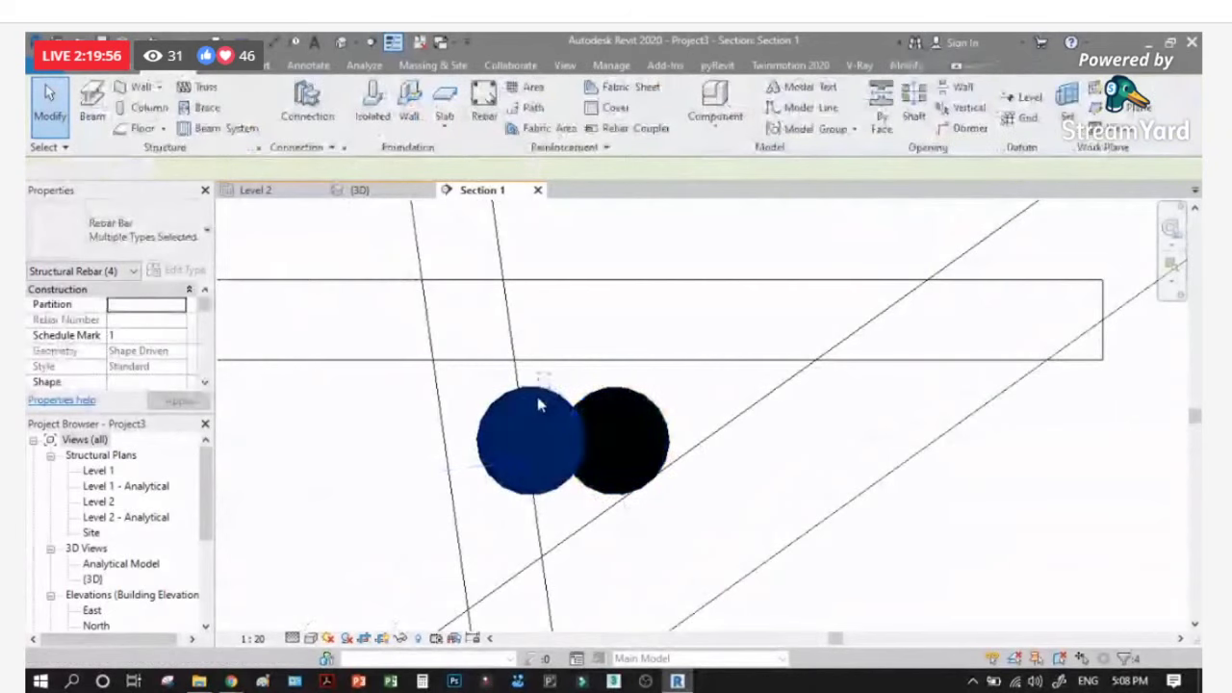
pyautogui.press('Delete')
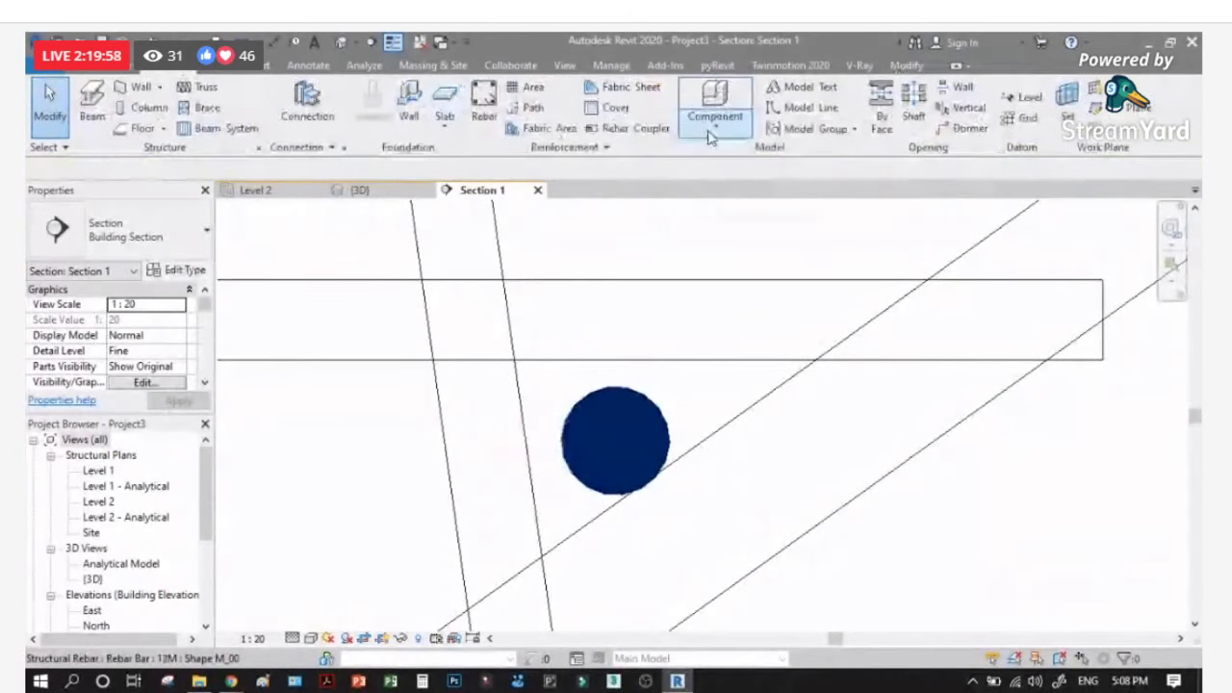
pyautogui.click(712, 131)
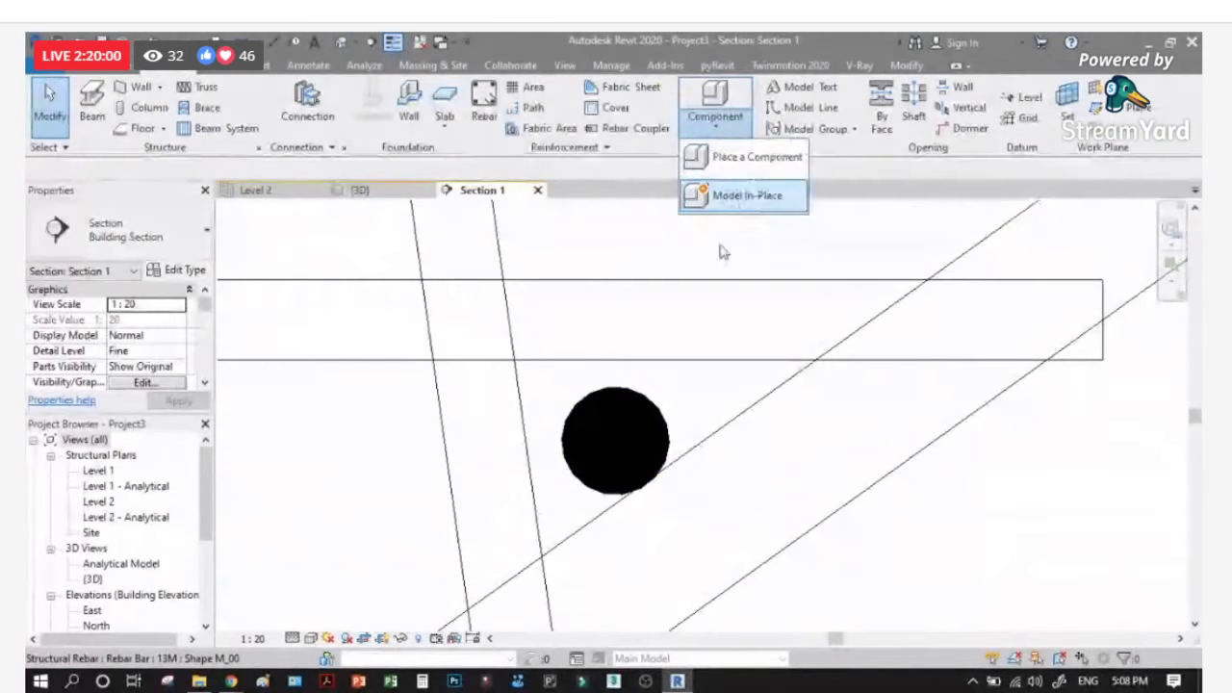
pyautogui.scroll(-1, 393, 482)
pyautogui.scroll(-4, 423, 467)
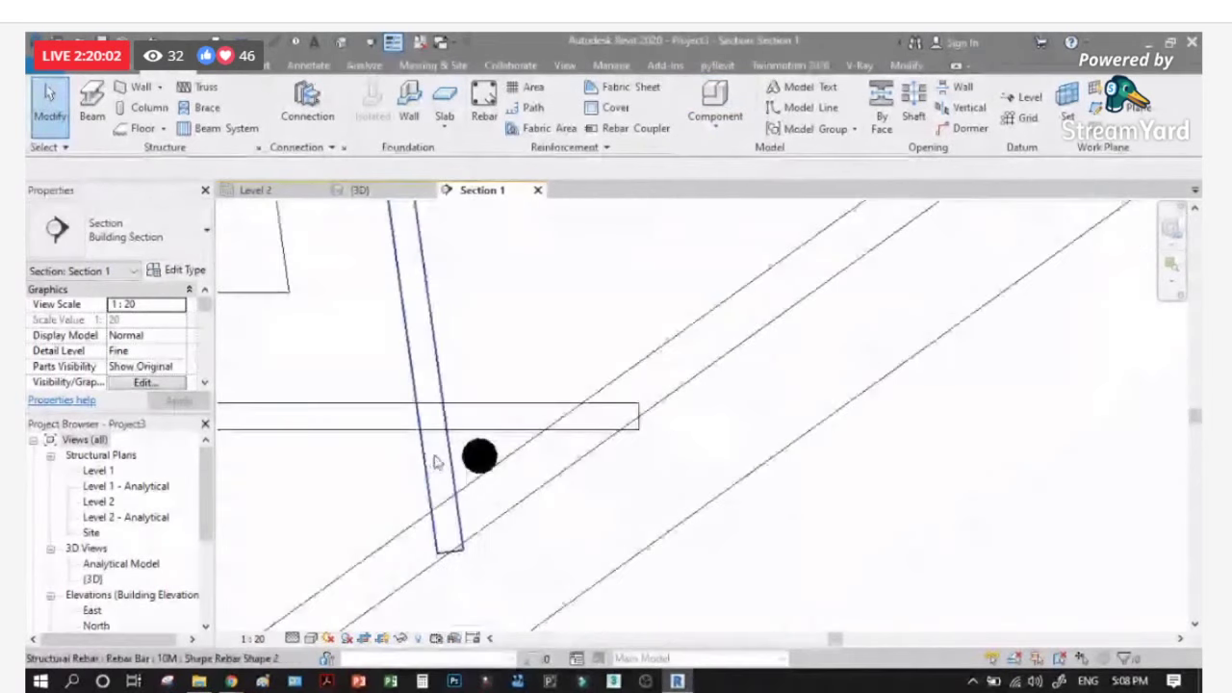
pyautogui.scroll(-2, 436, 462)
pyautogui.scroll(-2, 516, 487)
pyautogui.scroll(6, 711, 300)
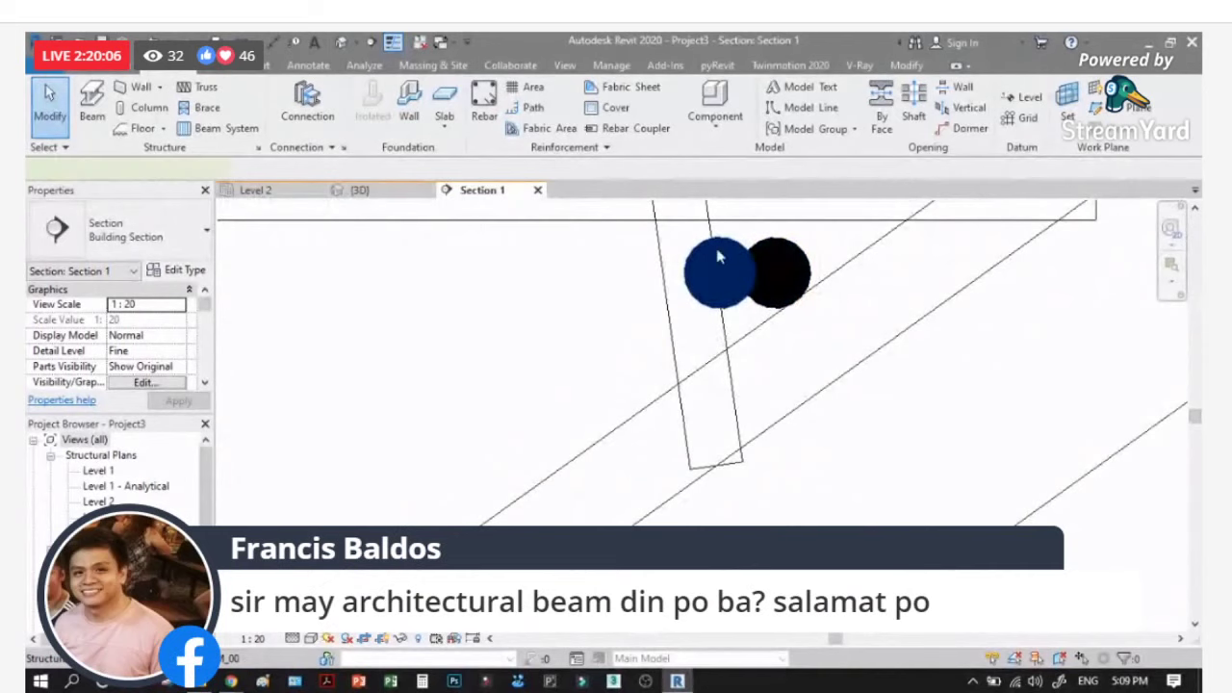
pyautogui.scroll(-5, 697, 268)
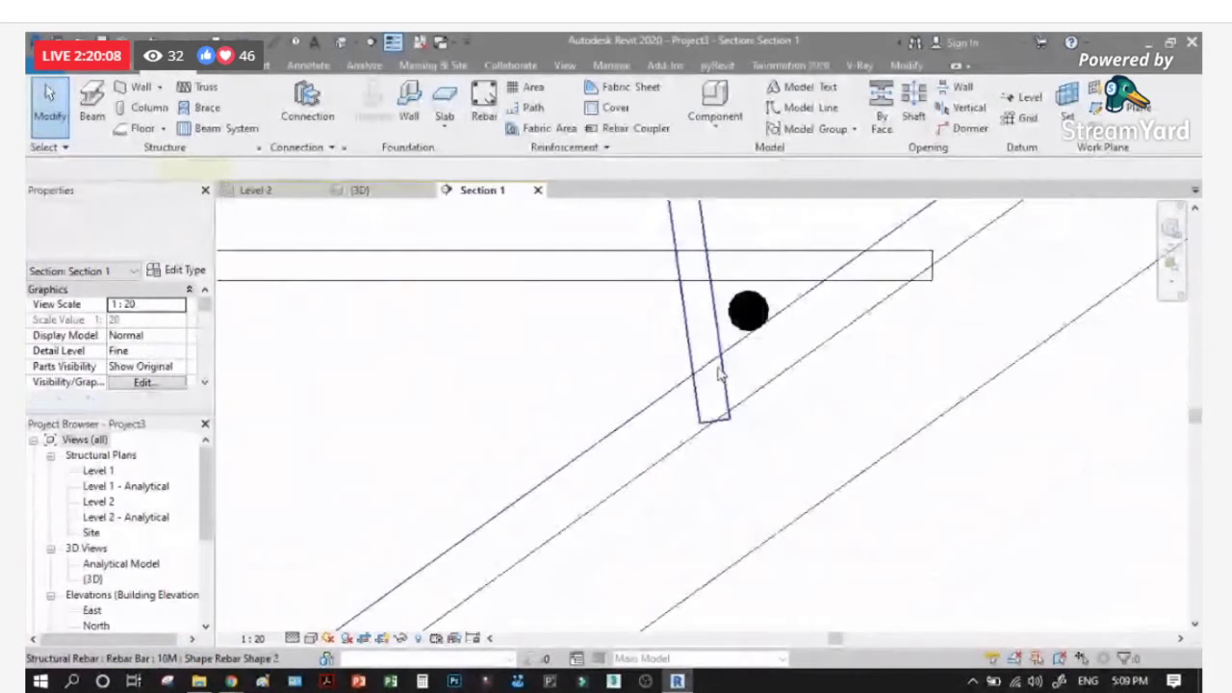
pyautogui.scroll(-3, 632, 386)
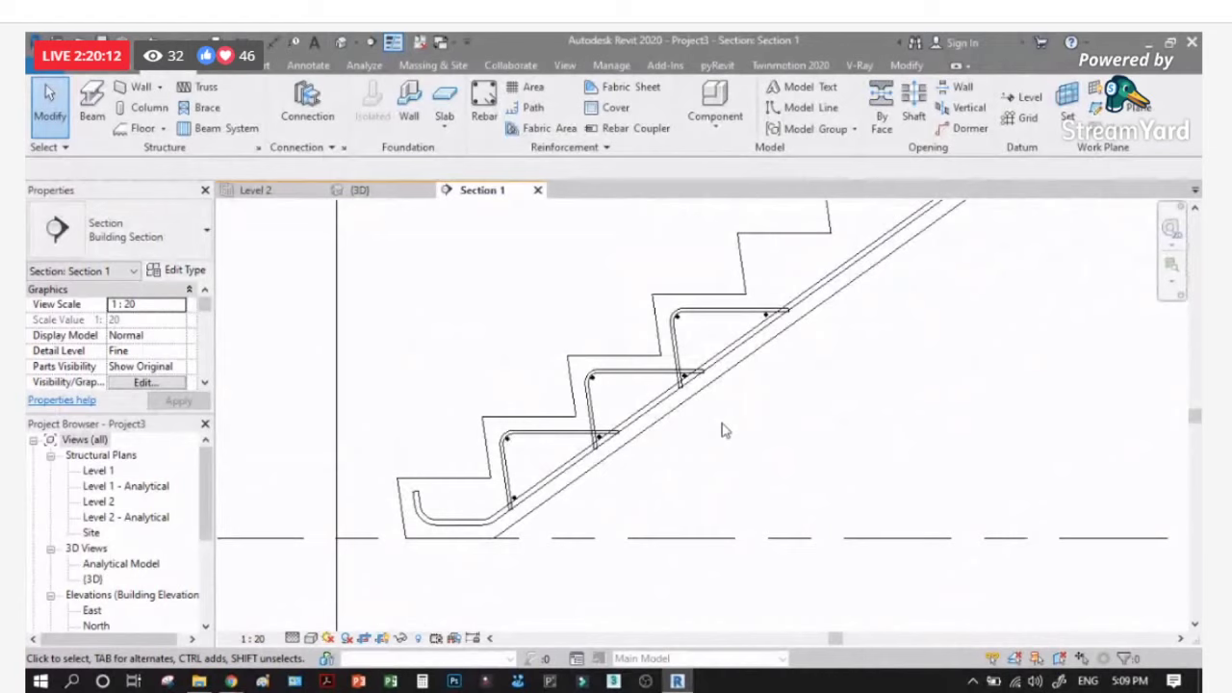
# Step: Switch to the stair's 3D view and zoom in and out to inspect the bent bars on every step
pyautogui.click(366, 192)
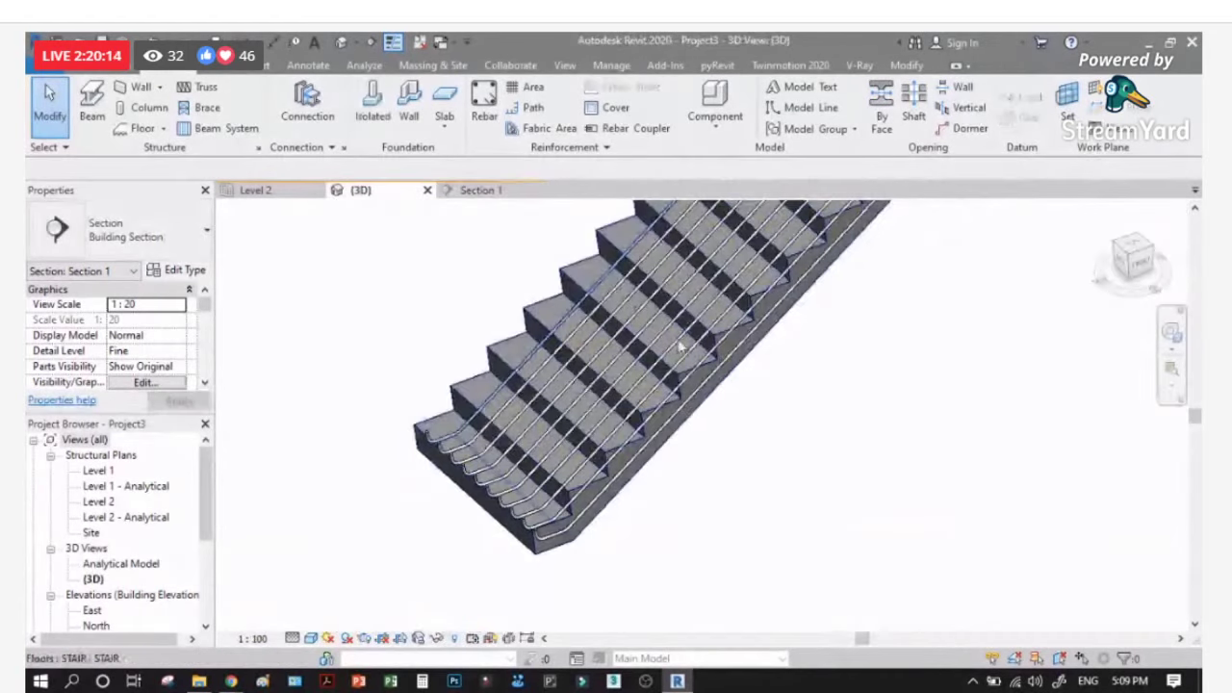
pyautogui.click(717, 136)
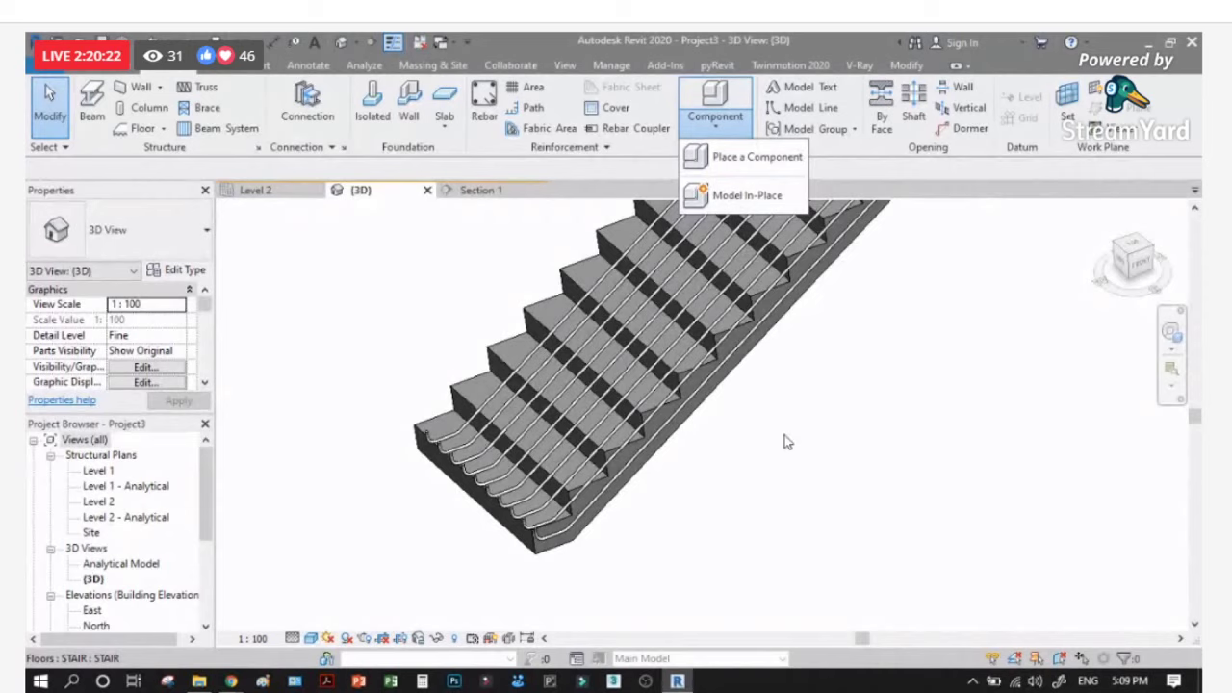
pyautogui.click(750, 500)
pyautogui.scroll(-2, 753, 507)
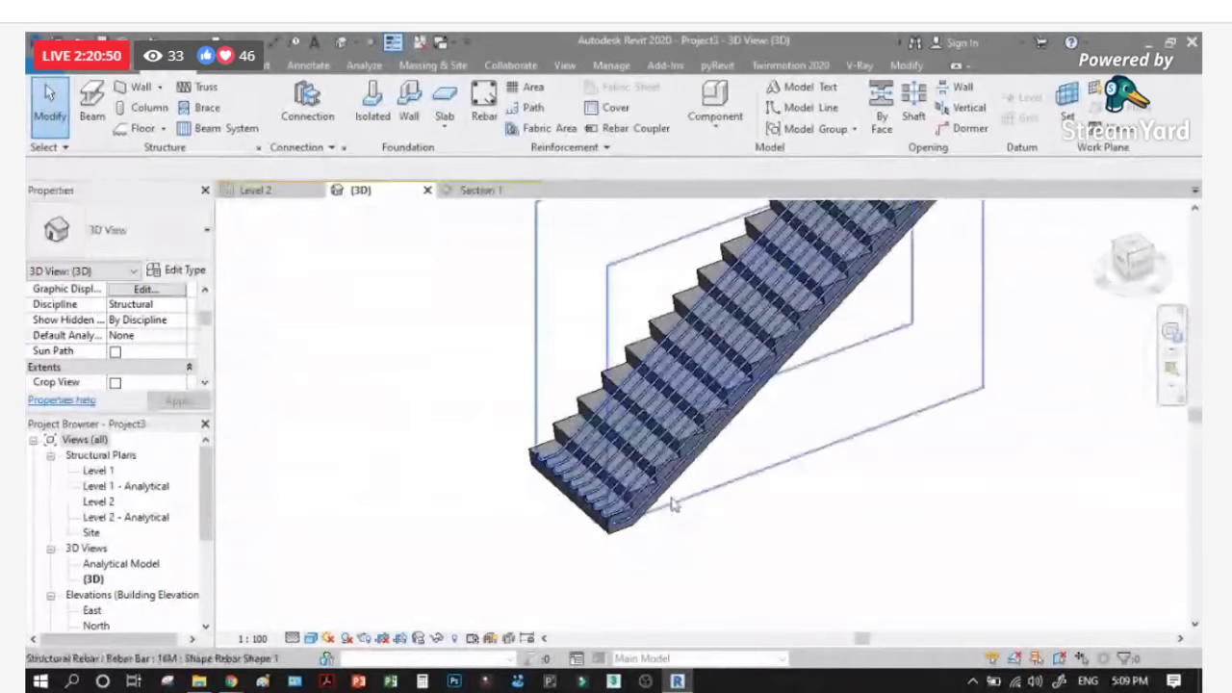
pyautogui.scroll(2, 674, 505)
pyautogui.scroll(-3, 498, 532)
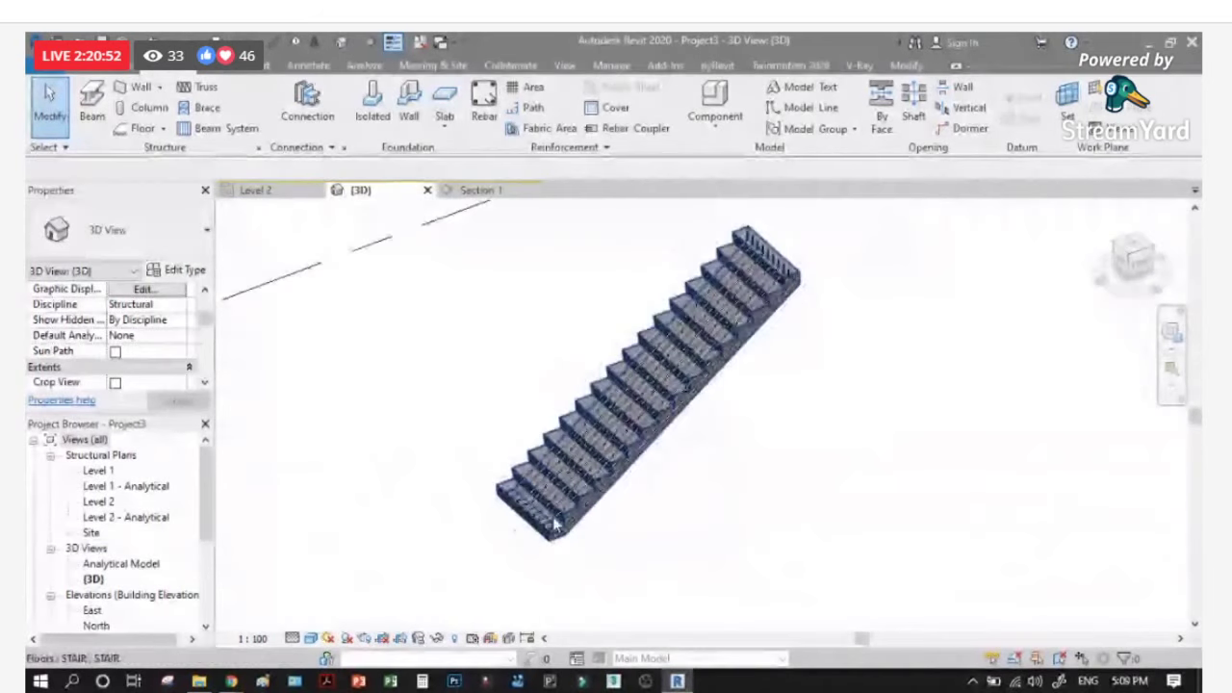
pyautogui.scroll(2, 553, 525)
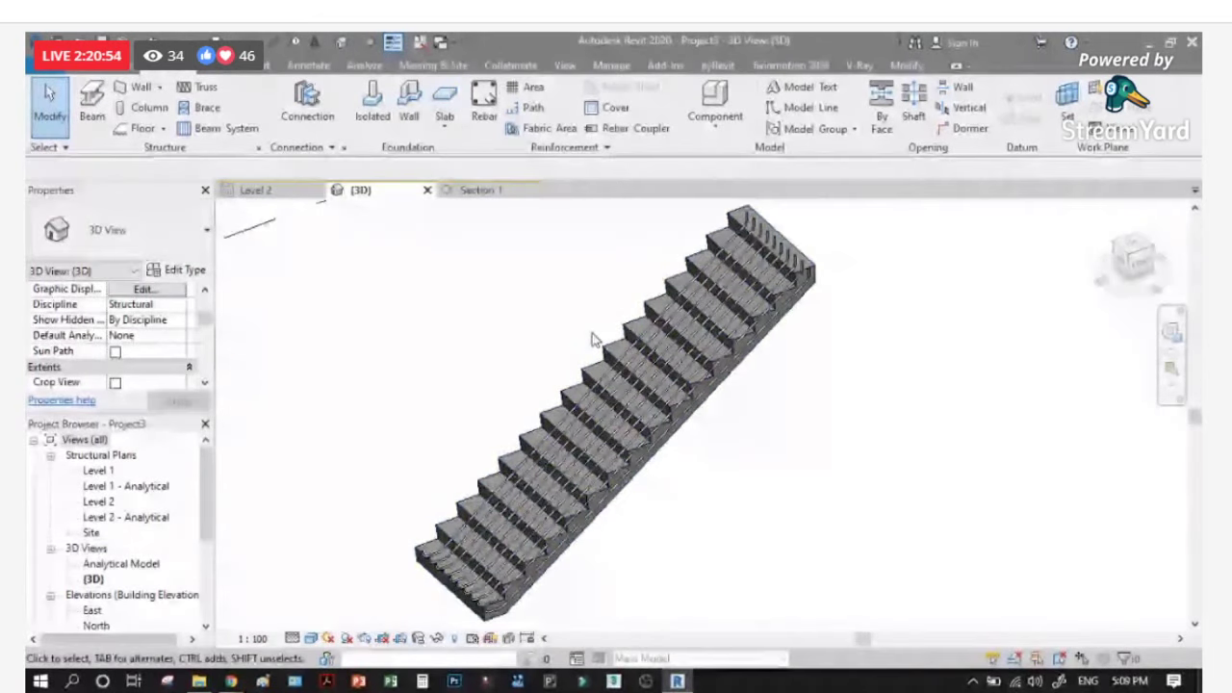
pyautogui.scroll(-1, 594, 339)
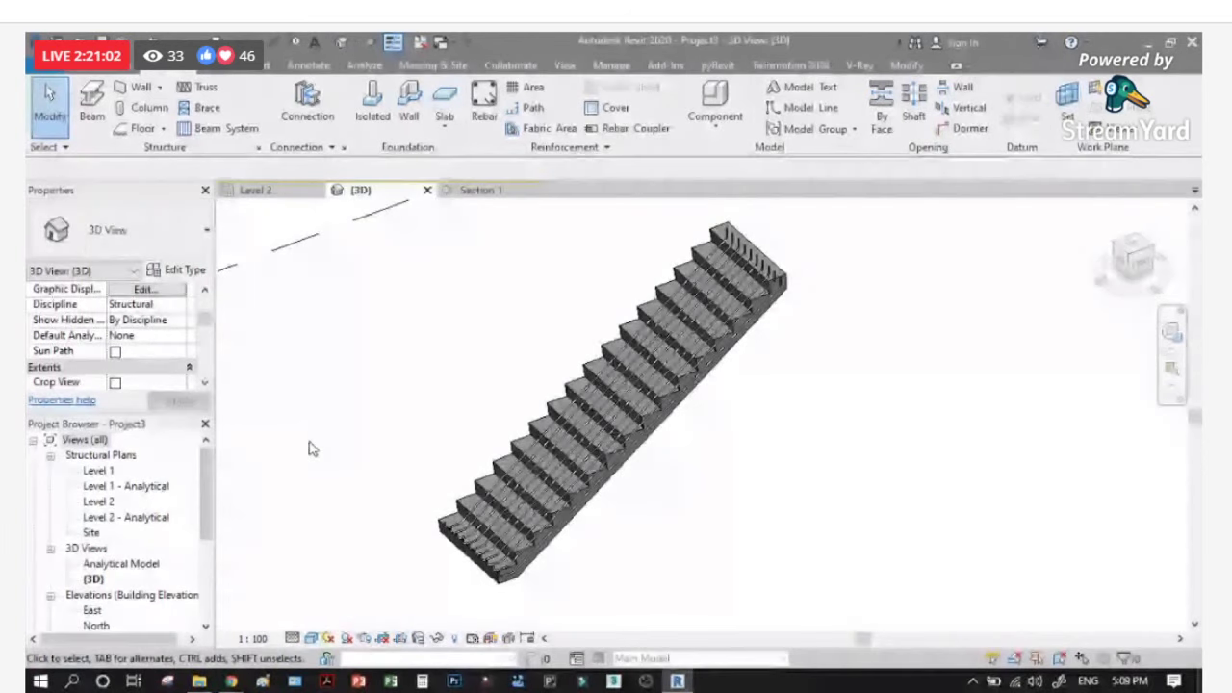
pyautogui.scroll(5, 486, 550)
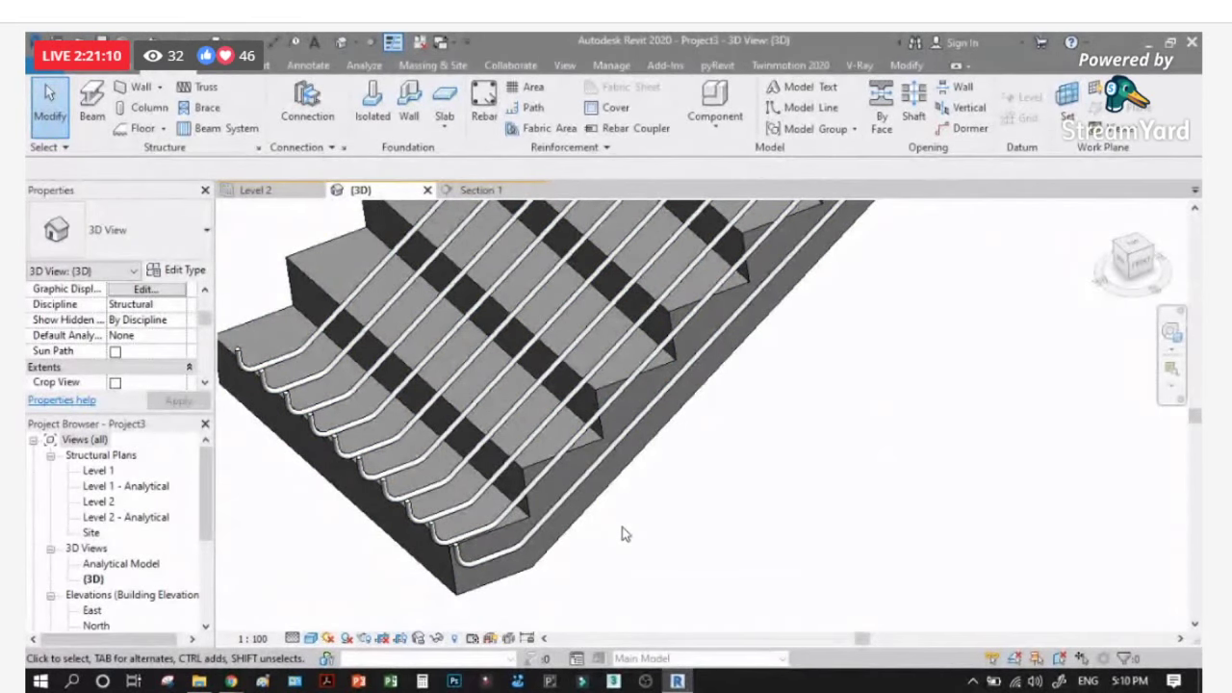
# Step: Try Free Form Rebar on the stair's side face, then cancel it and return to Section 1
pyautogui.click(483, 102)
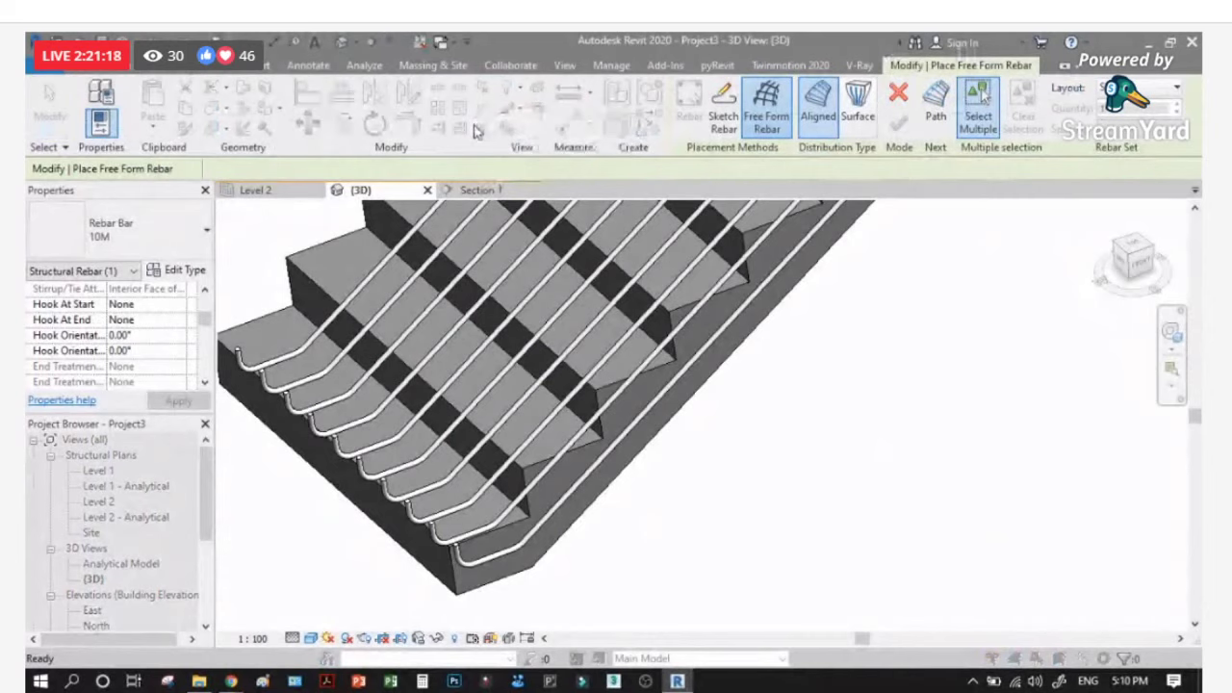
pyautogui.click(898, 94)
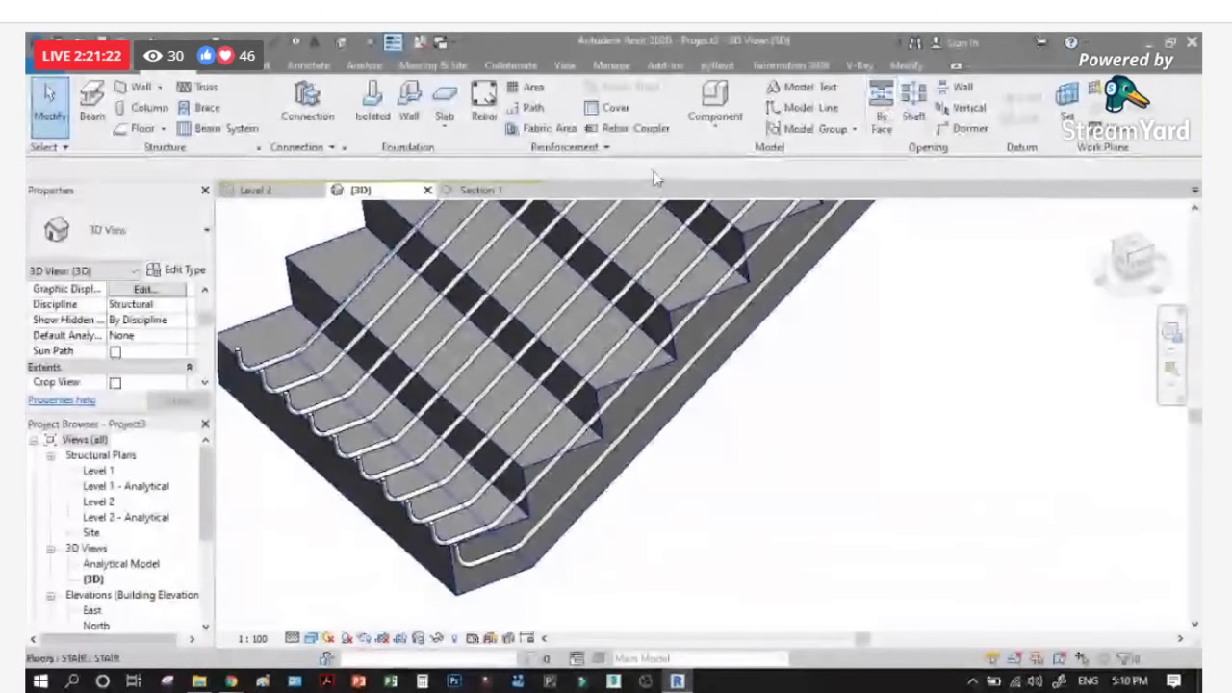
pyautogui.click(483, 96)
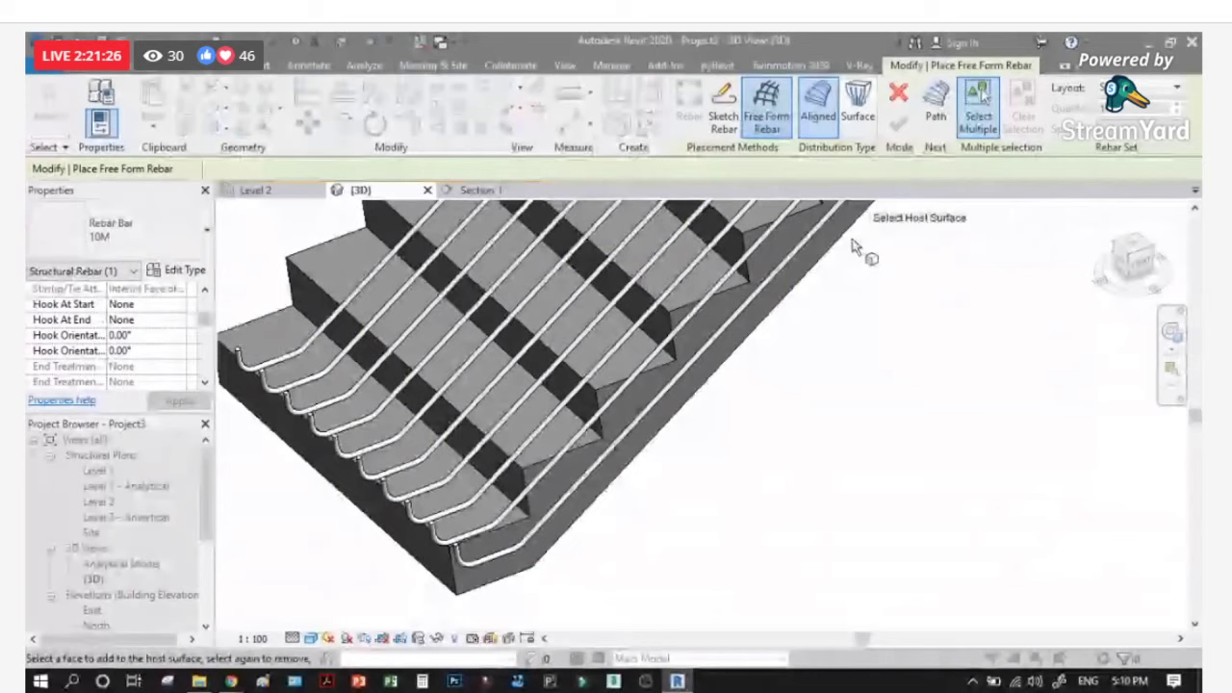
pyautogui.click(825, 261)
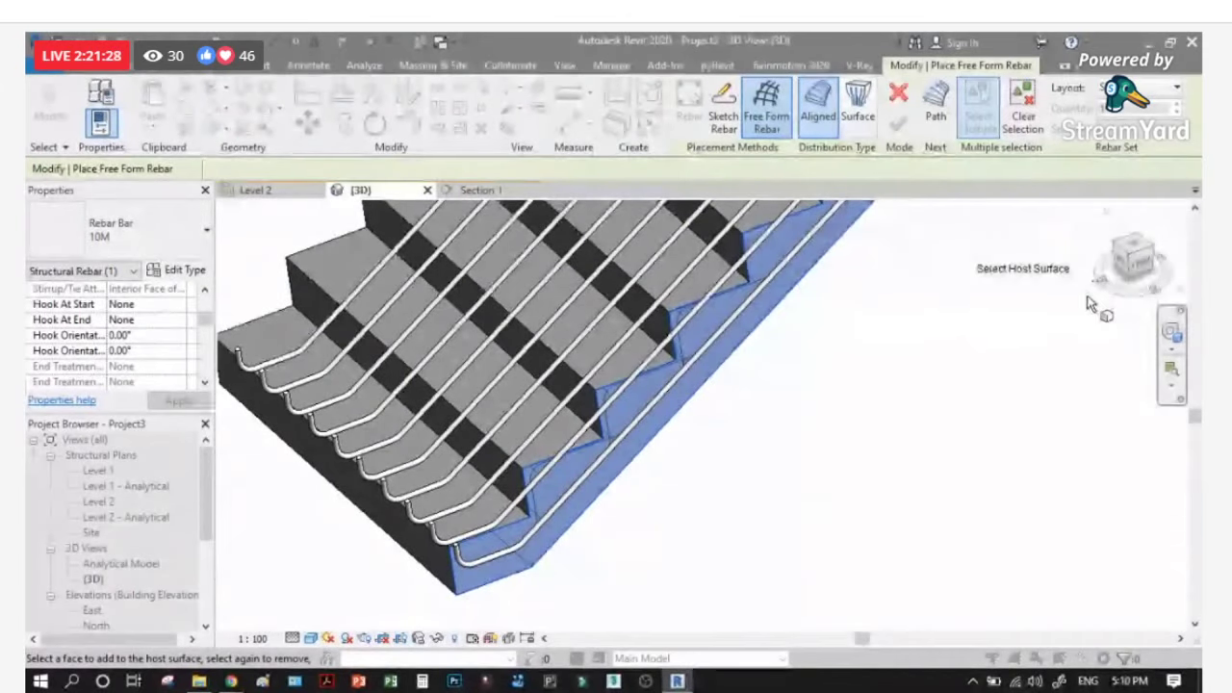
pyautogui.click(479, 190)
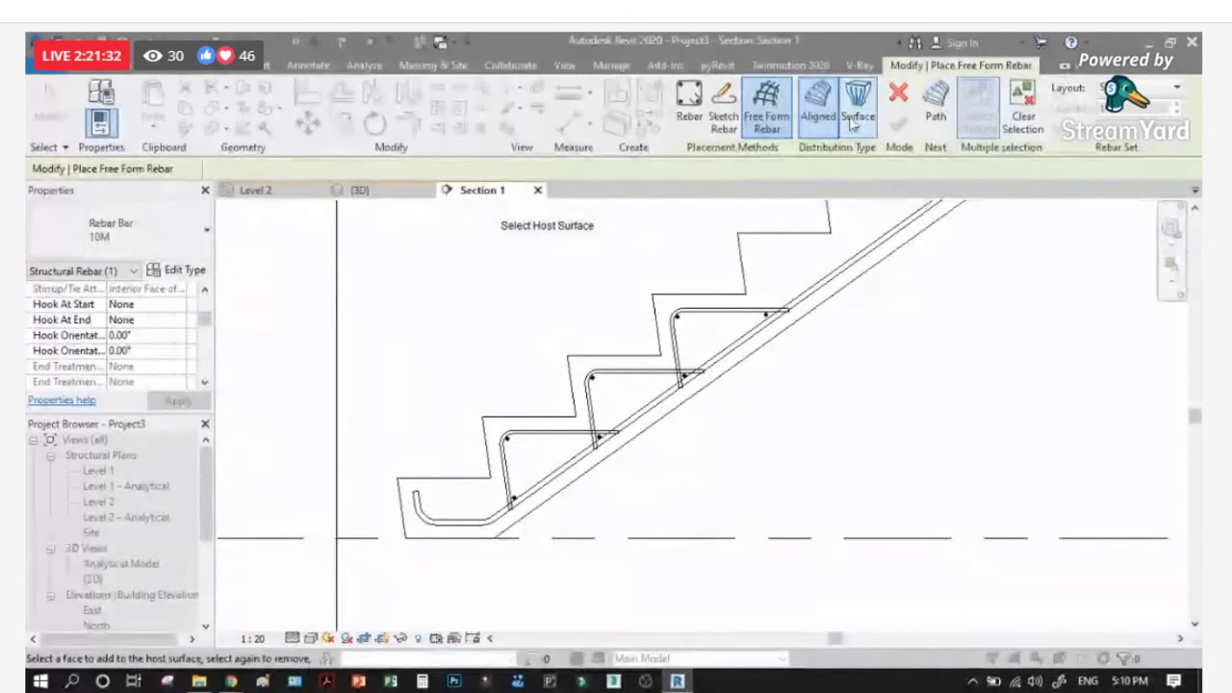
pyautogui.click(898, 92)
pyautogui.click(909, 96)
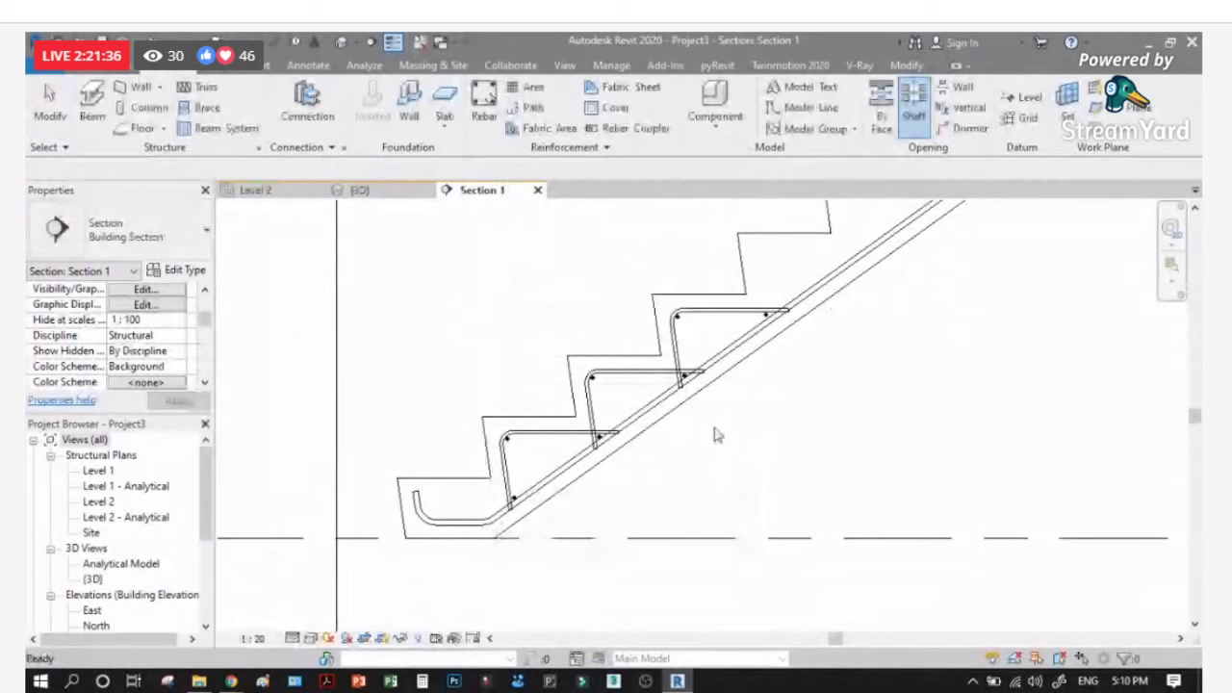
# Step: Select the stair slab in Section 1 and start Rebar placement with straight shape M_00
pyautogui.click(693, 384)
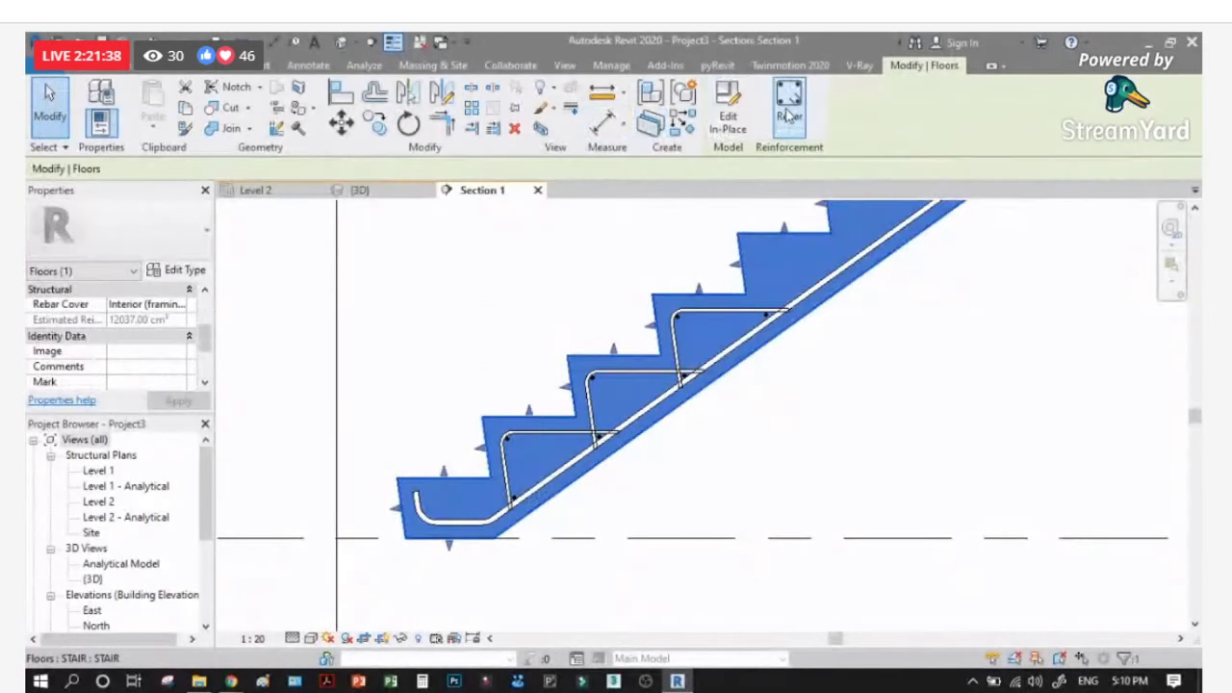
pyautogui.click(790, 116)
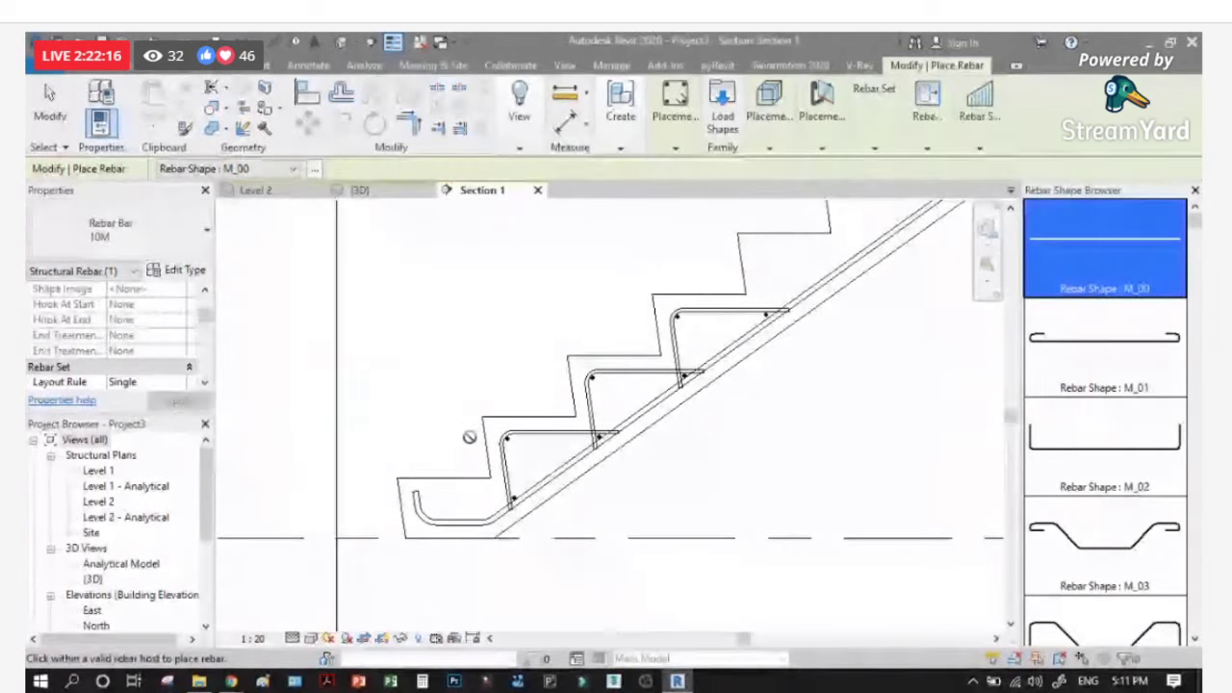
pyautogui.scroll(-1, 479, 434)
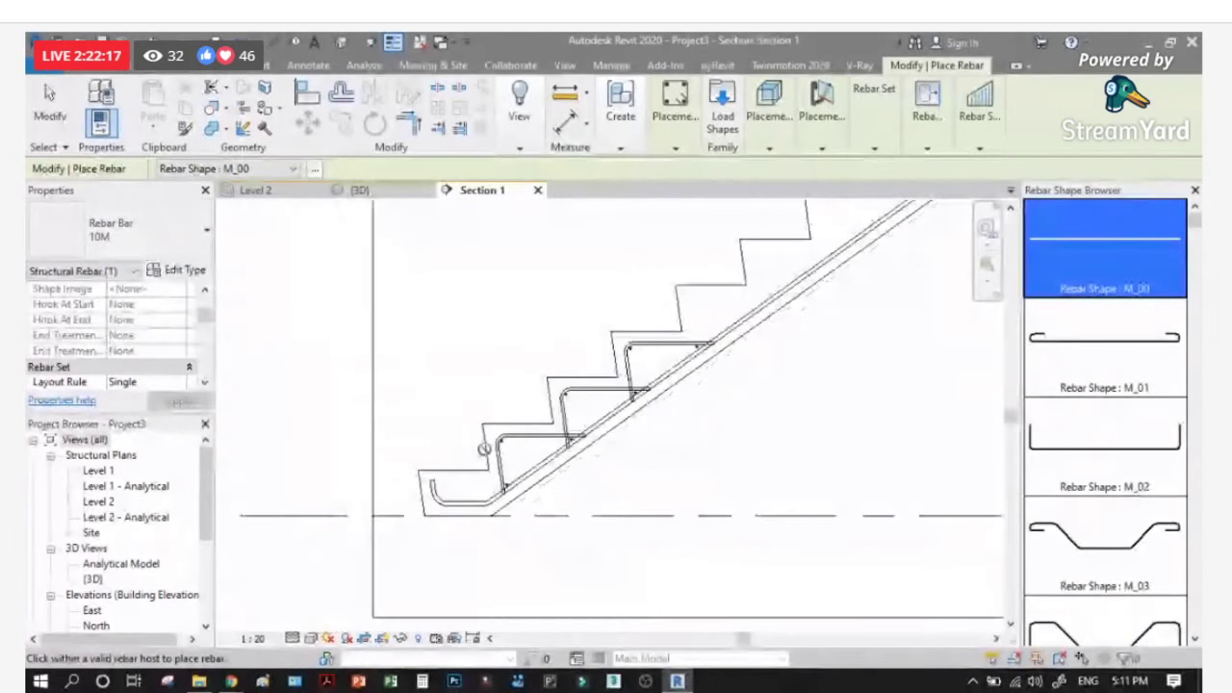
pyautogui.click(217, 71)
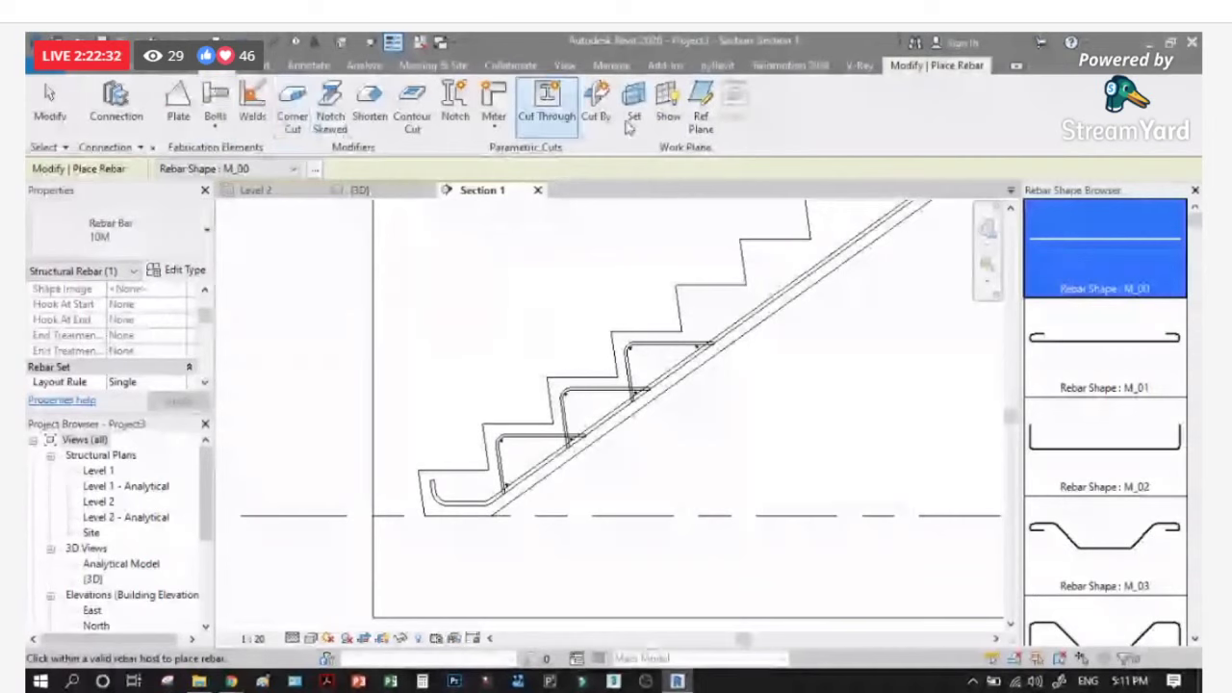
pyautogui.scroll(1, 627, 127)
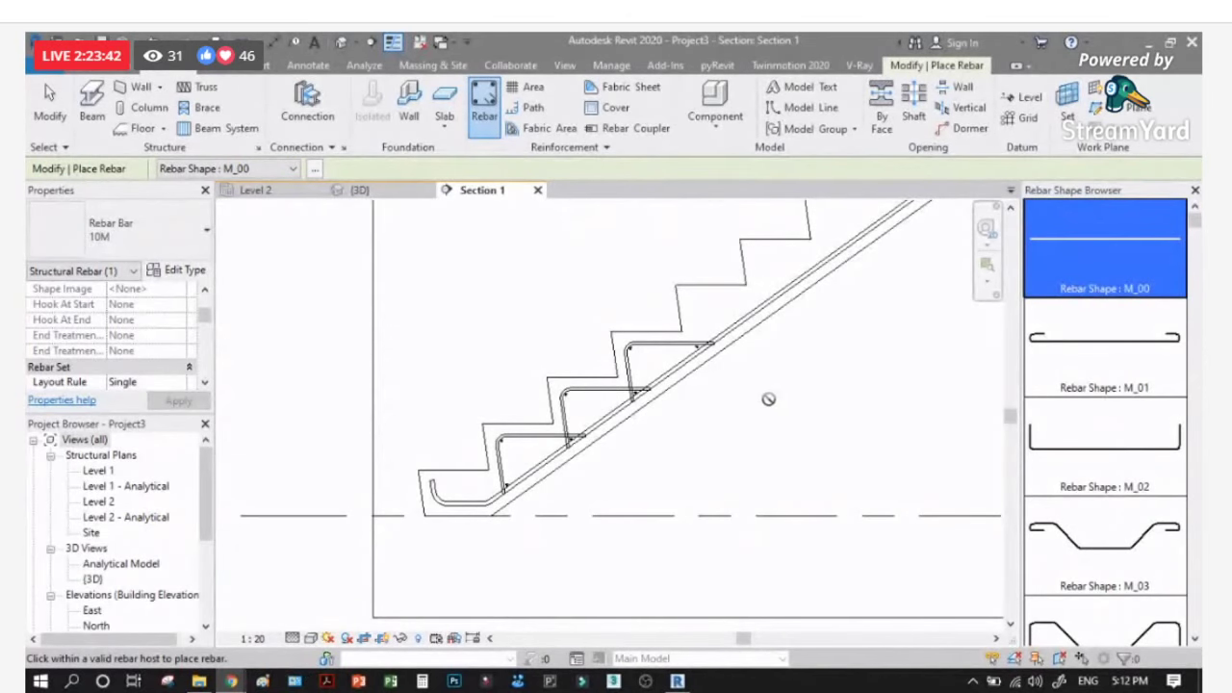
pyautogui.scroll(-2, 800, 392)
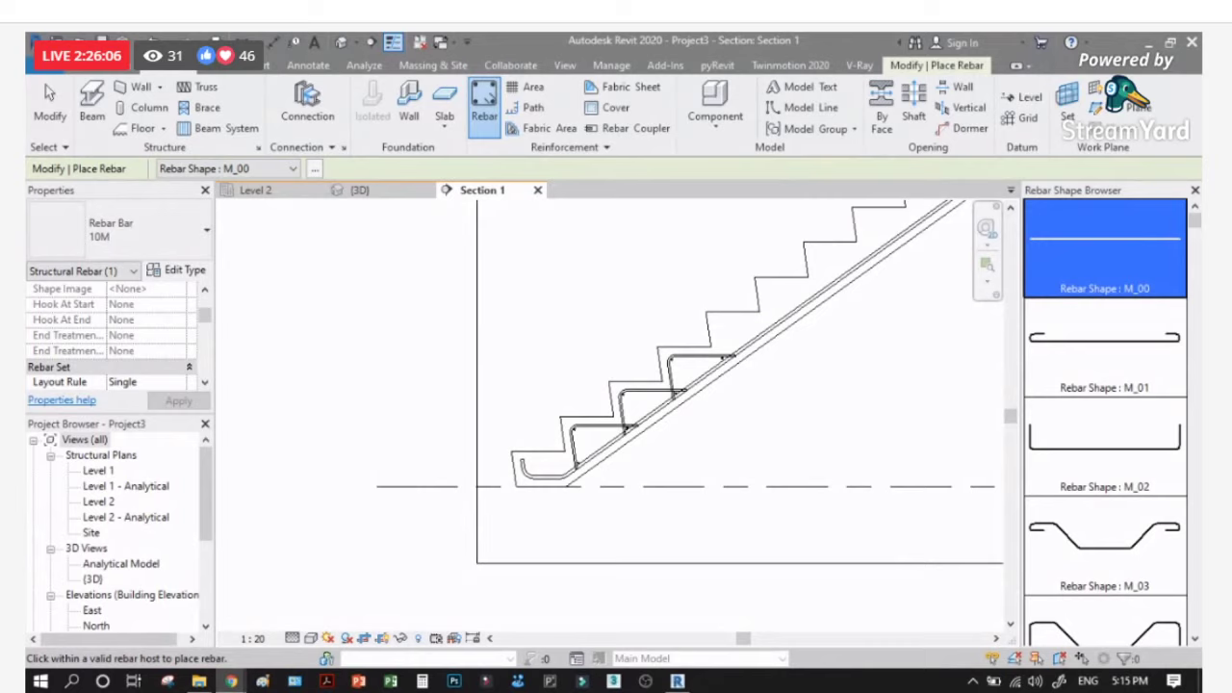
# Step: Share Screen 2 and open the Autodesk Community Philippines group, closing both chats and the join-requests banner
pyautogui.click(963, 229)
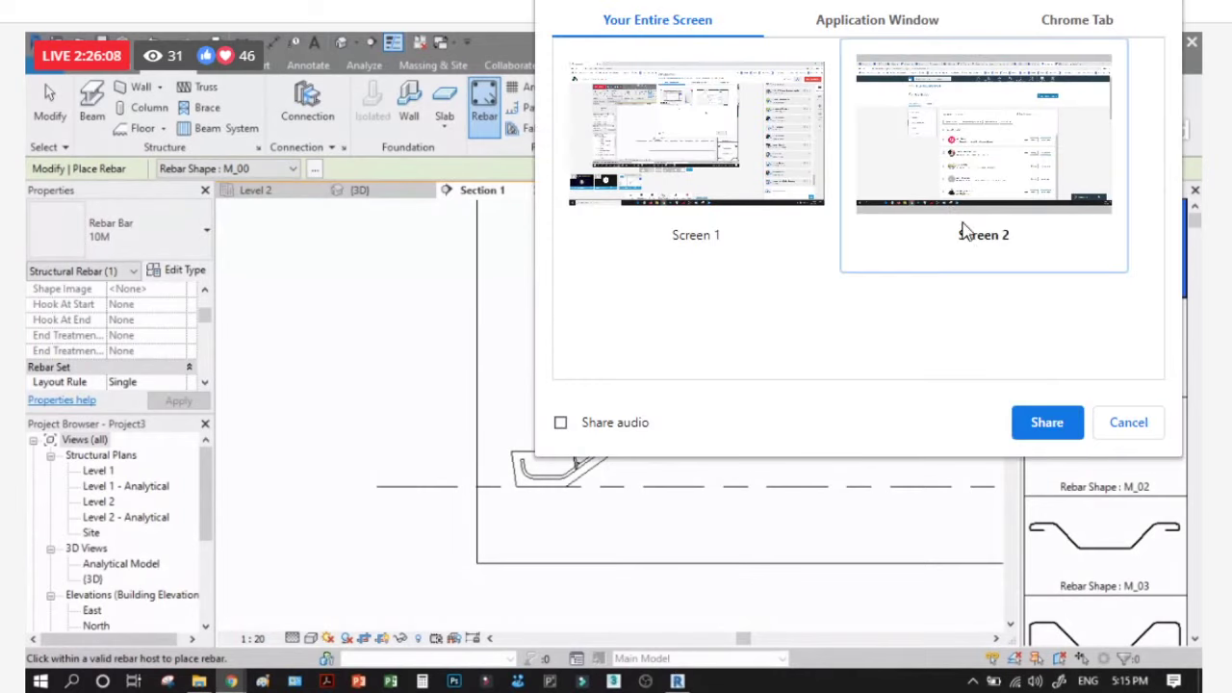
pyautogui.click(1047, 422)
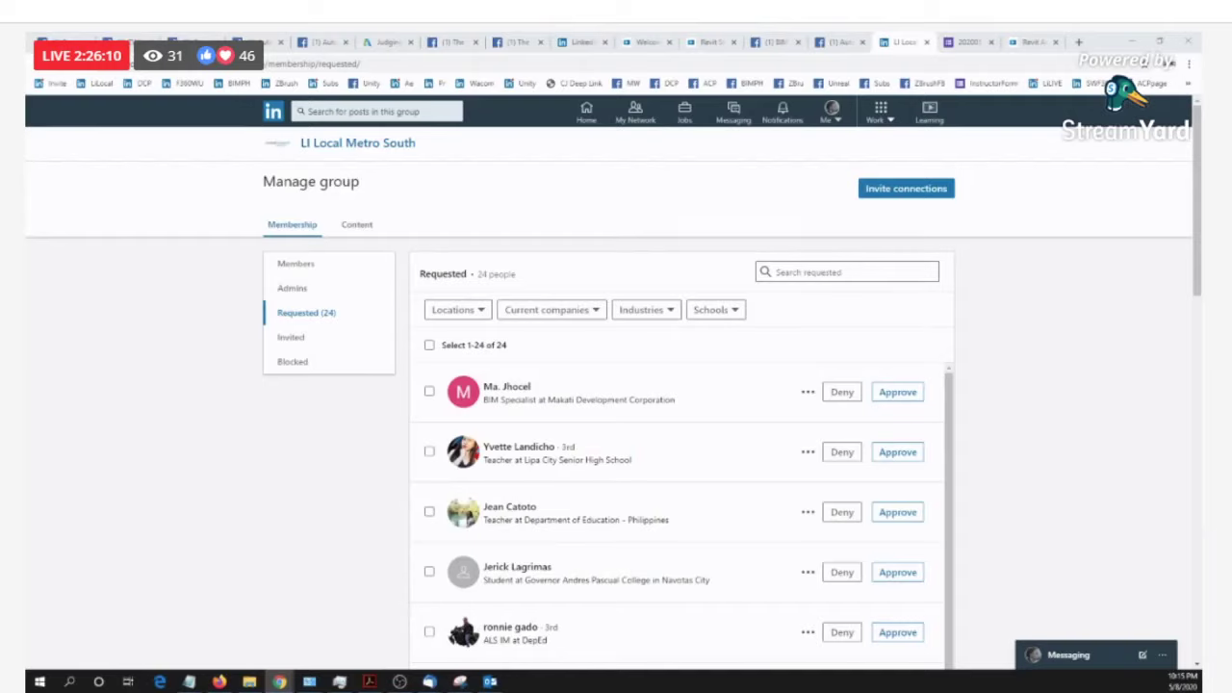
pyautogui.click(258, 38)
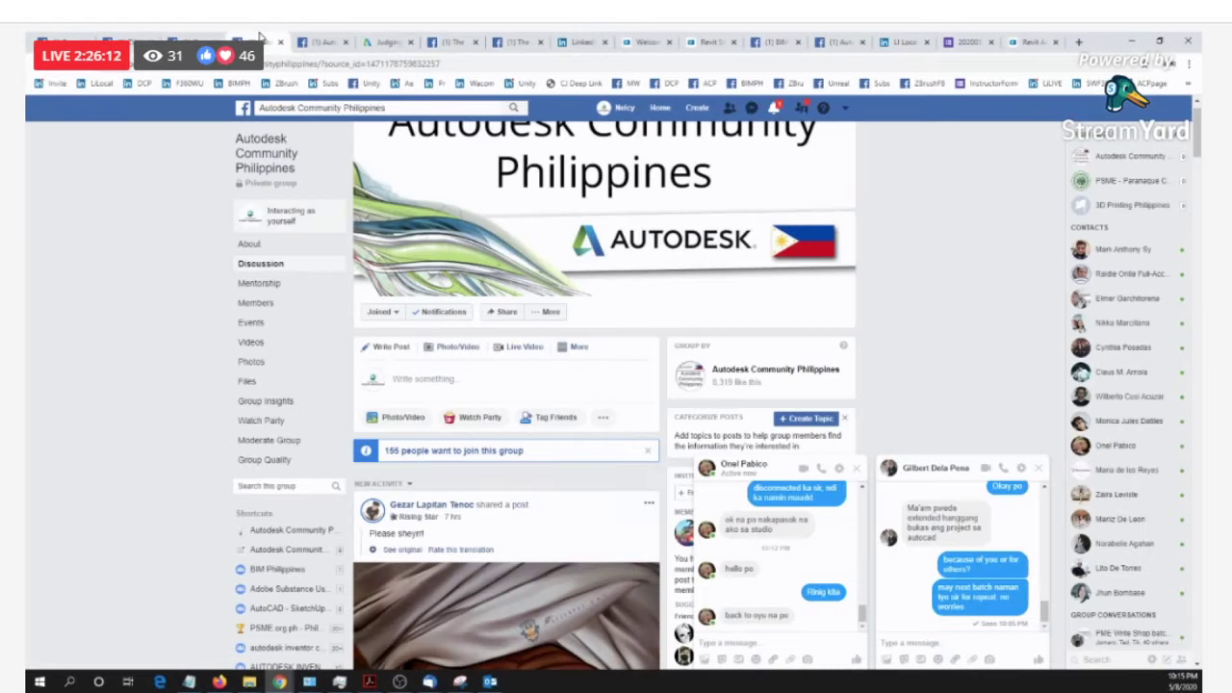
pyautogui.click(855, 469)
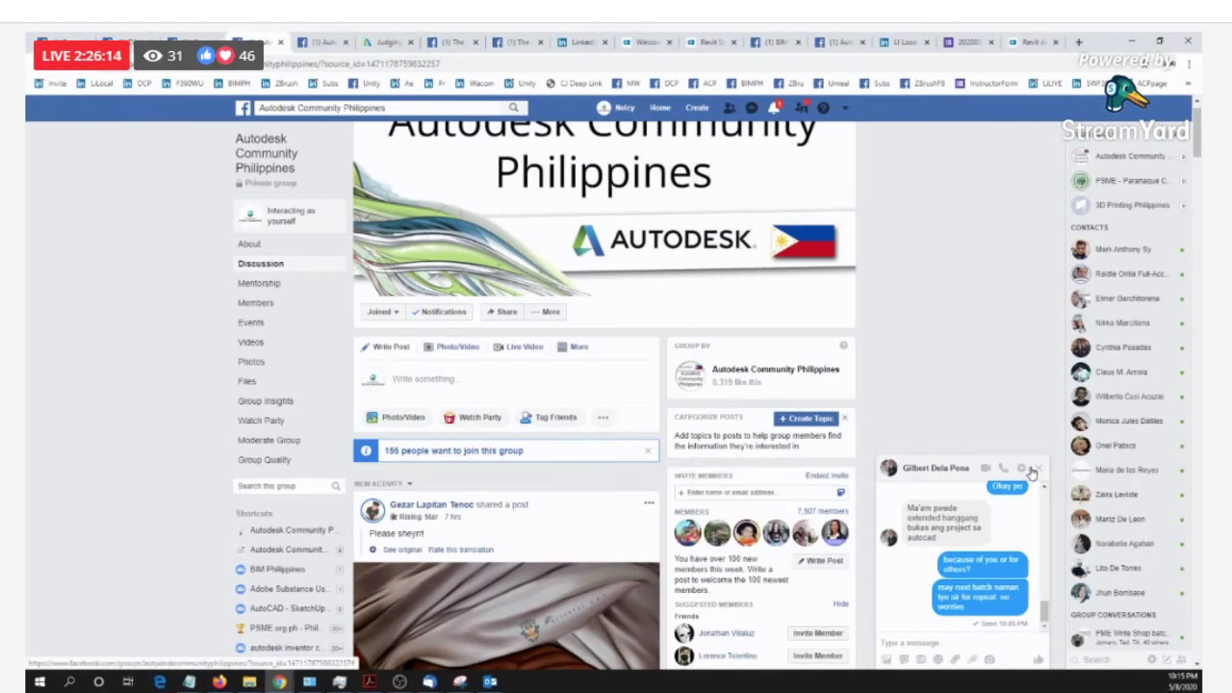
pyautogui.click(1037, 469)
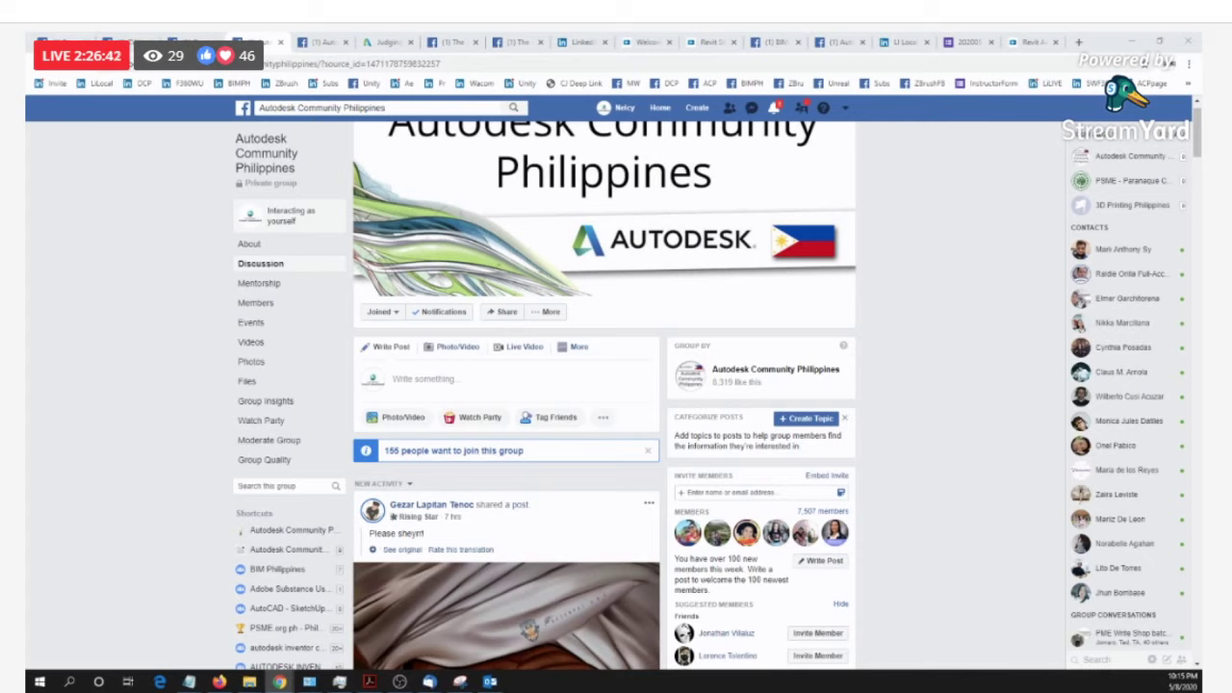
pyautogui.click(647, 450)
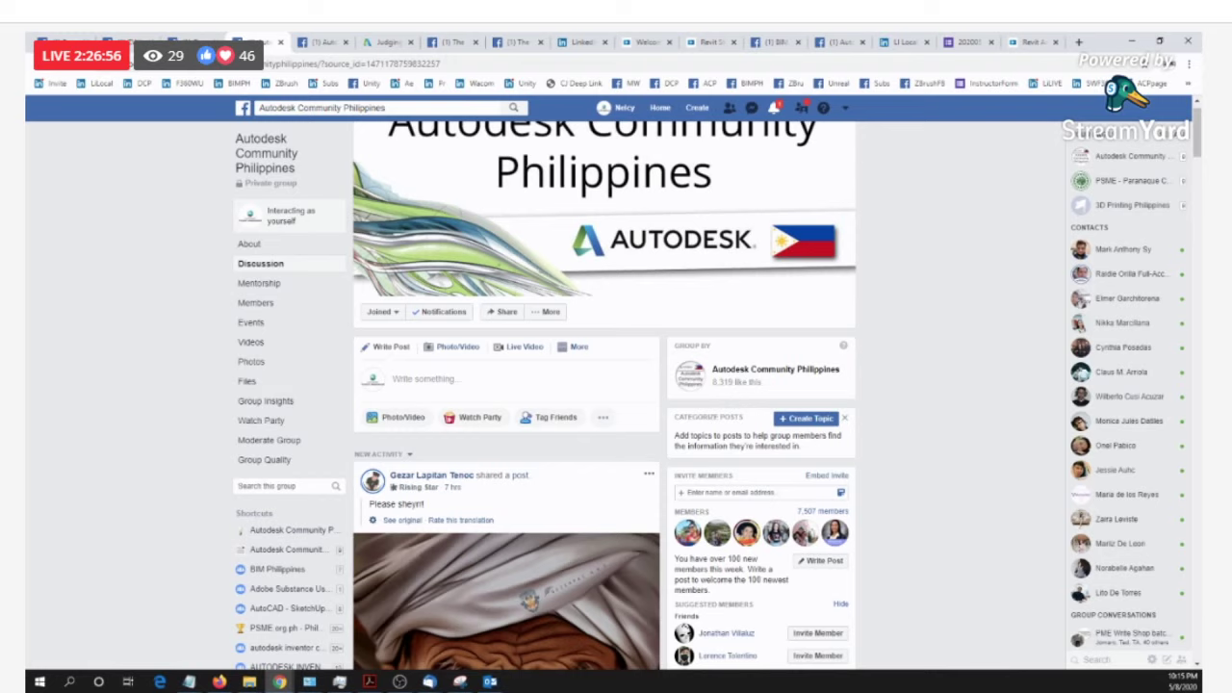
# Step: Glance at the neighbouring event tabs, then return to the Autodesk Community Philippines group page
pyautogui.scroll(1, 232, 280)
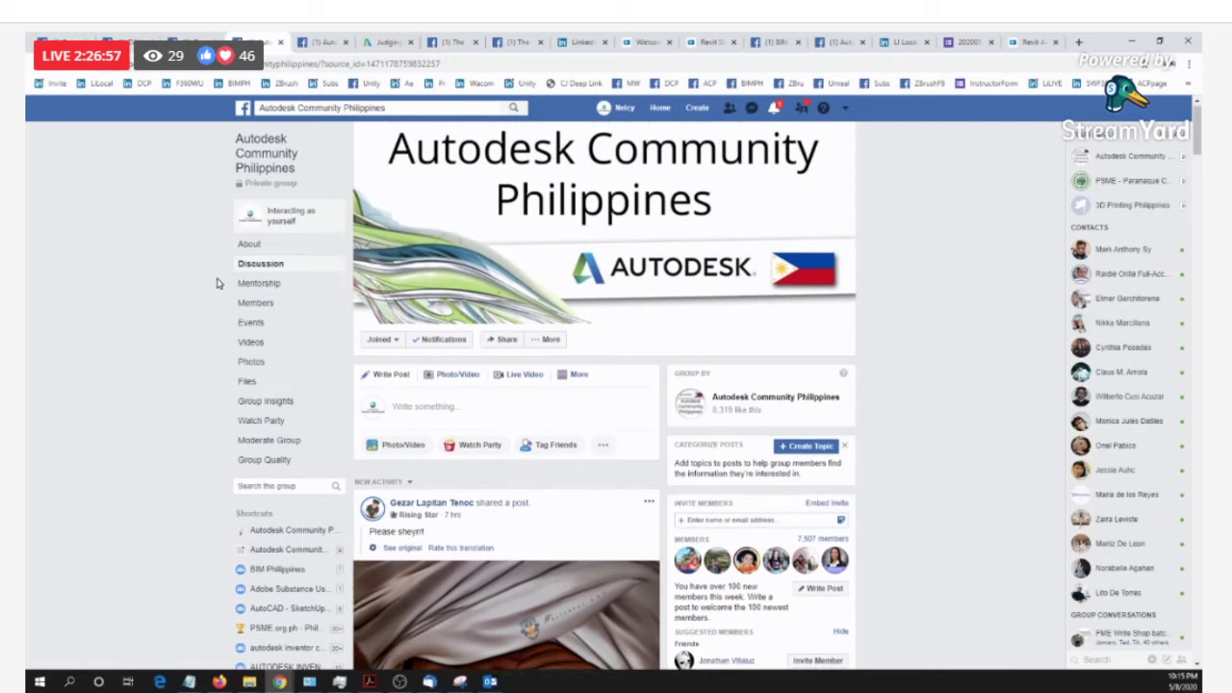
pyautogui.click(332, 40)
pyautogui.click(264, 39)
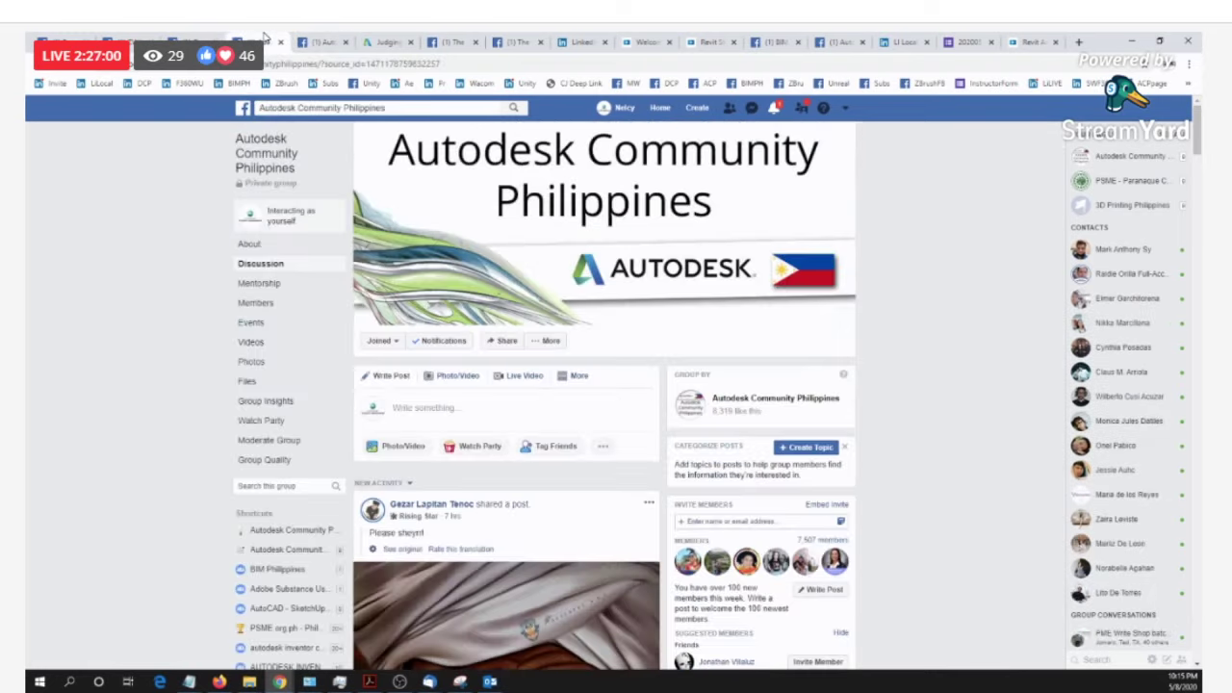
pyautogui.click(204, 38)
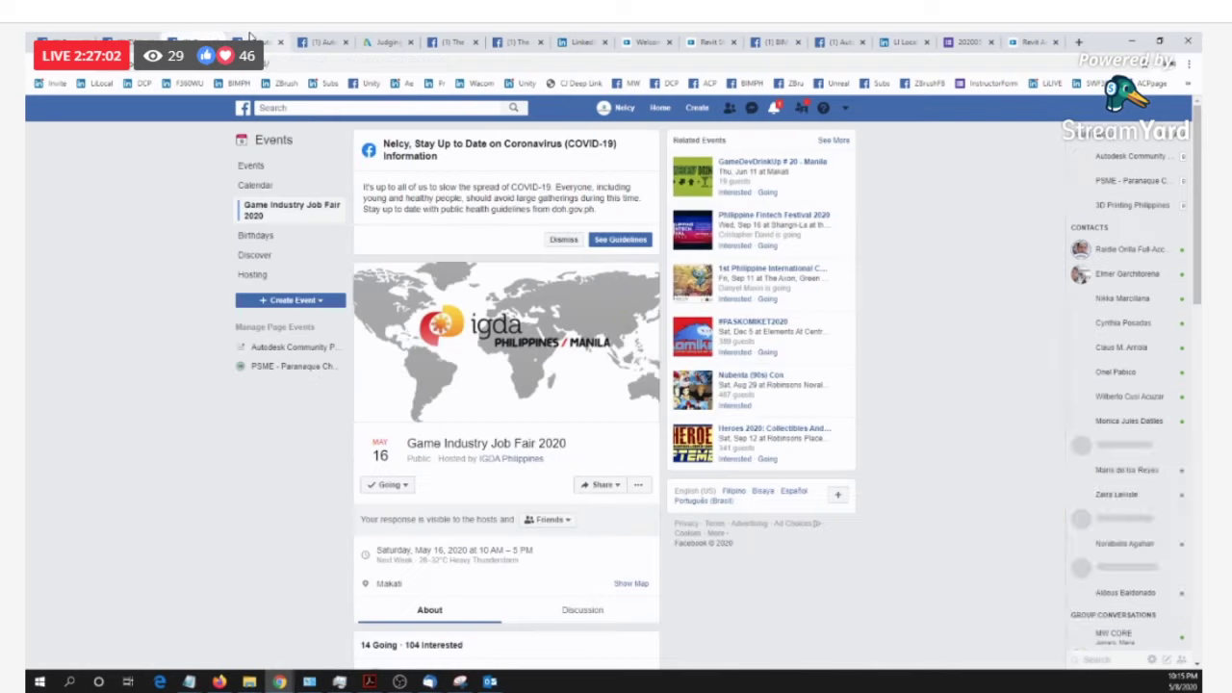
pyautogui.click(255, 39)
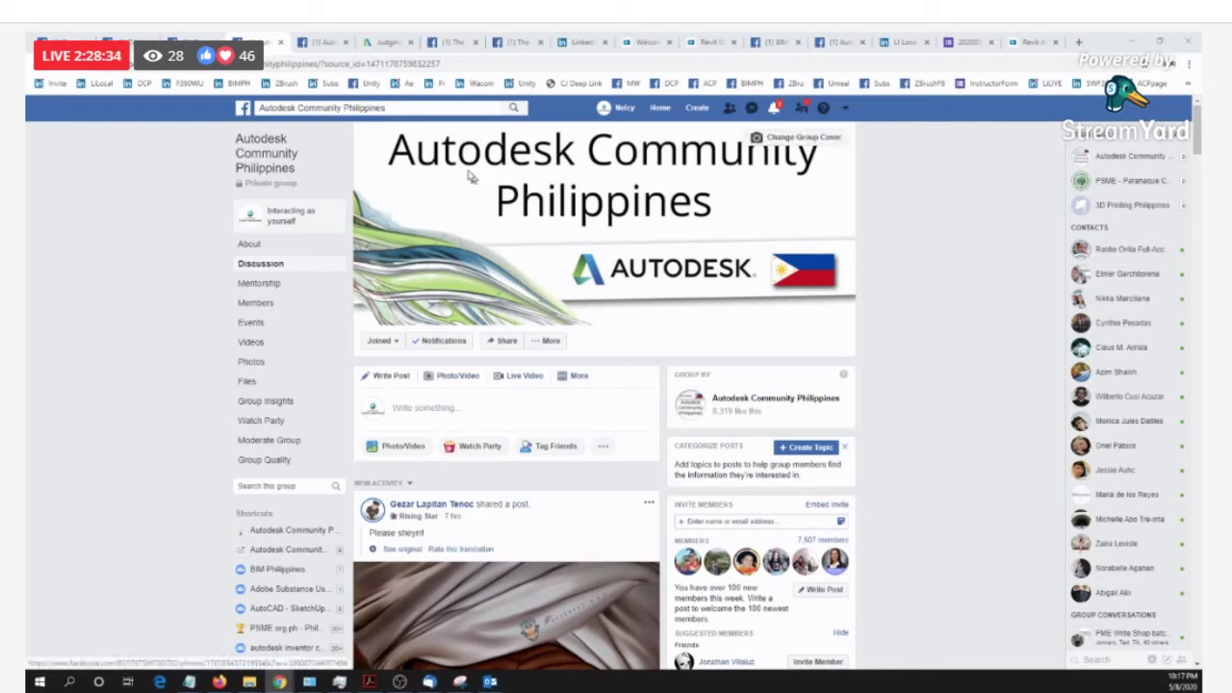
# Step: Open the Autodesk Community Philippines page in a new tab from the ACPage bookmark
pyautogui.click(778, 41)
pyautogui.click(835, 41)
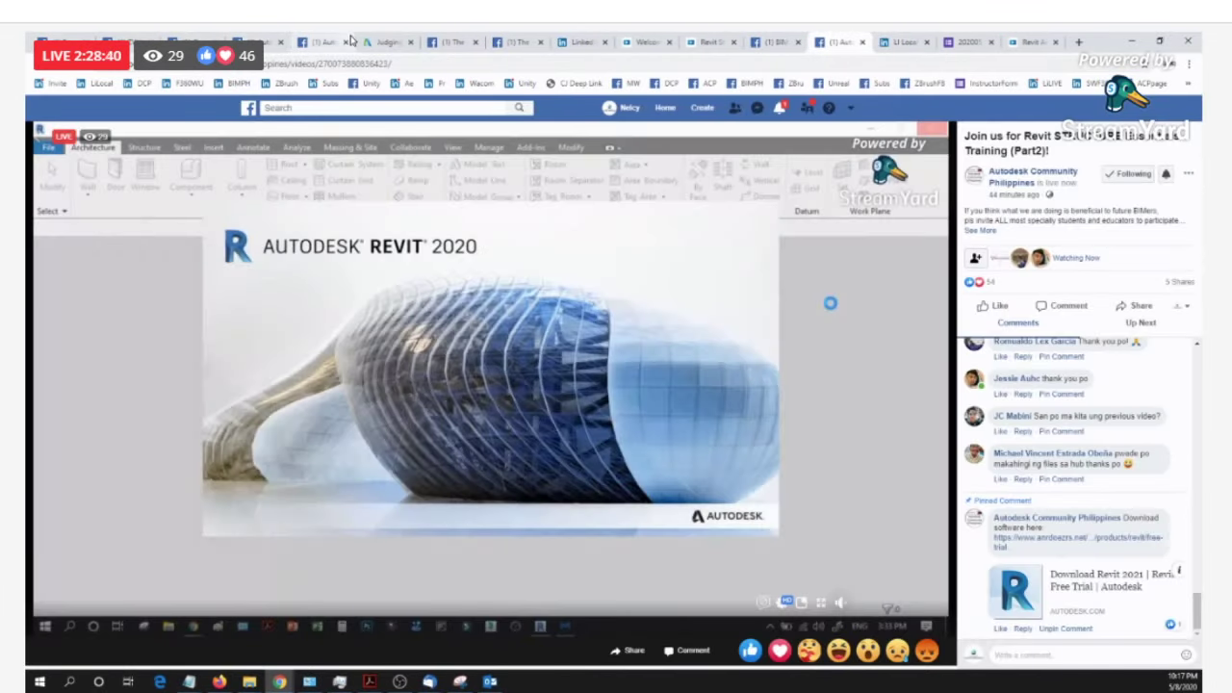
pyautogui.click(339, 42)
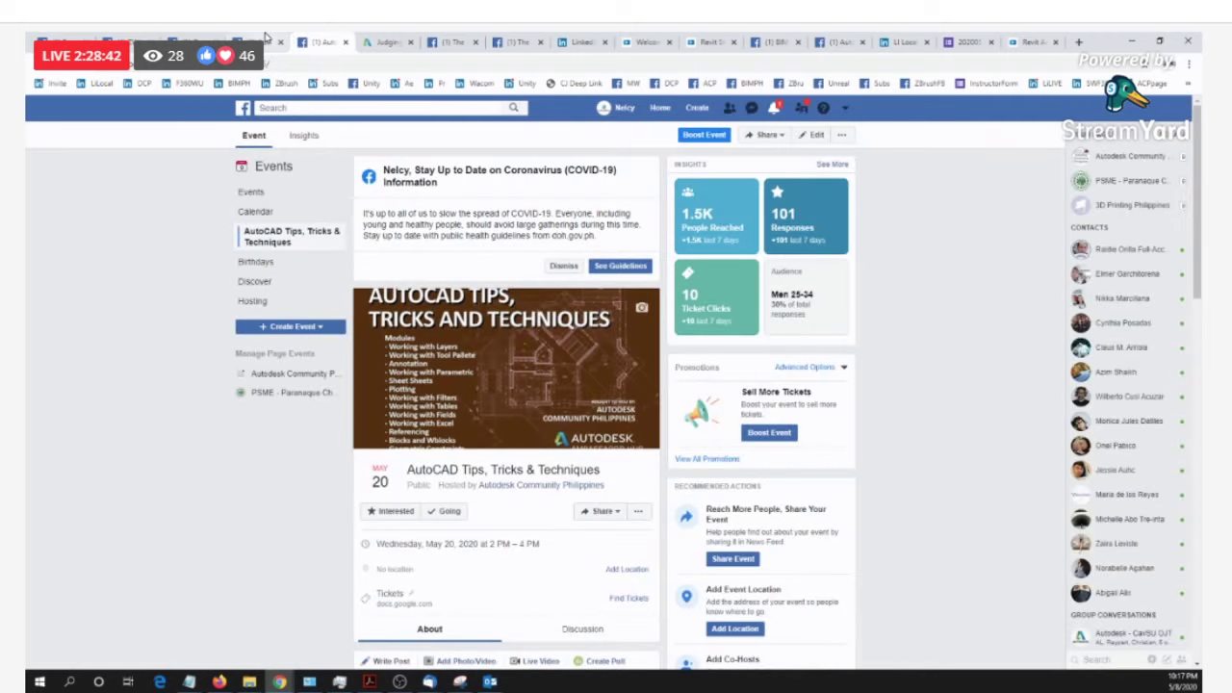
pyautogui.click(267, 39)
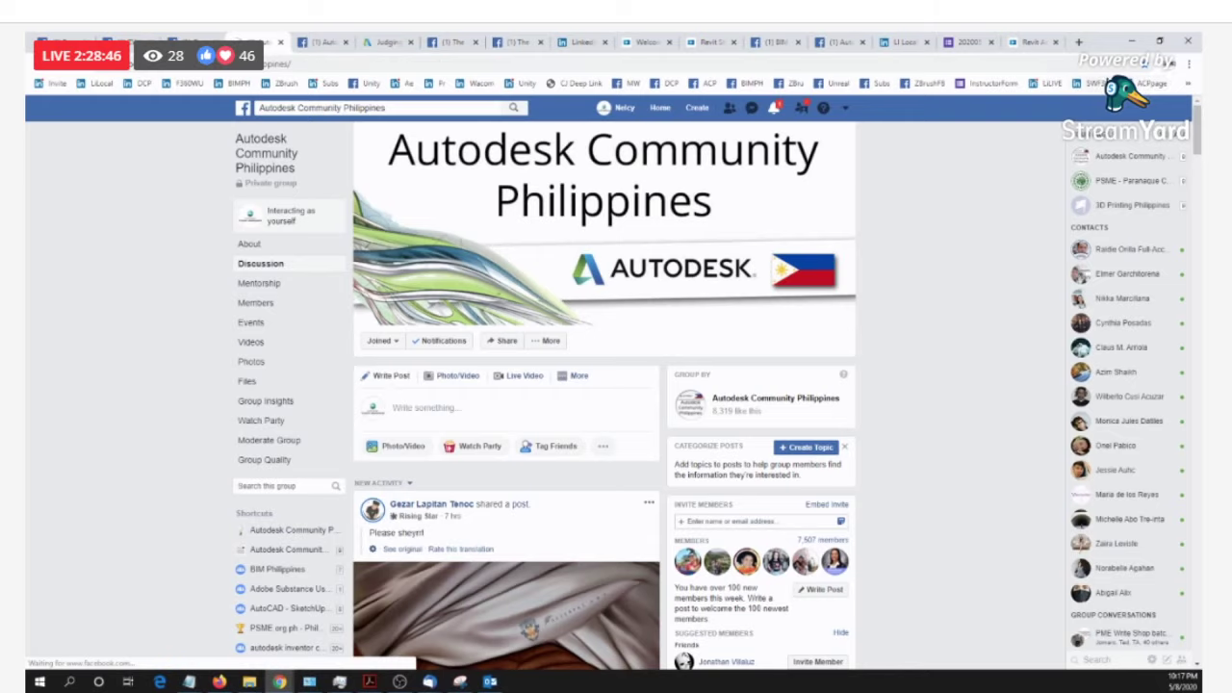
pyautogui.click(1078, 41)
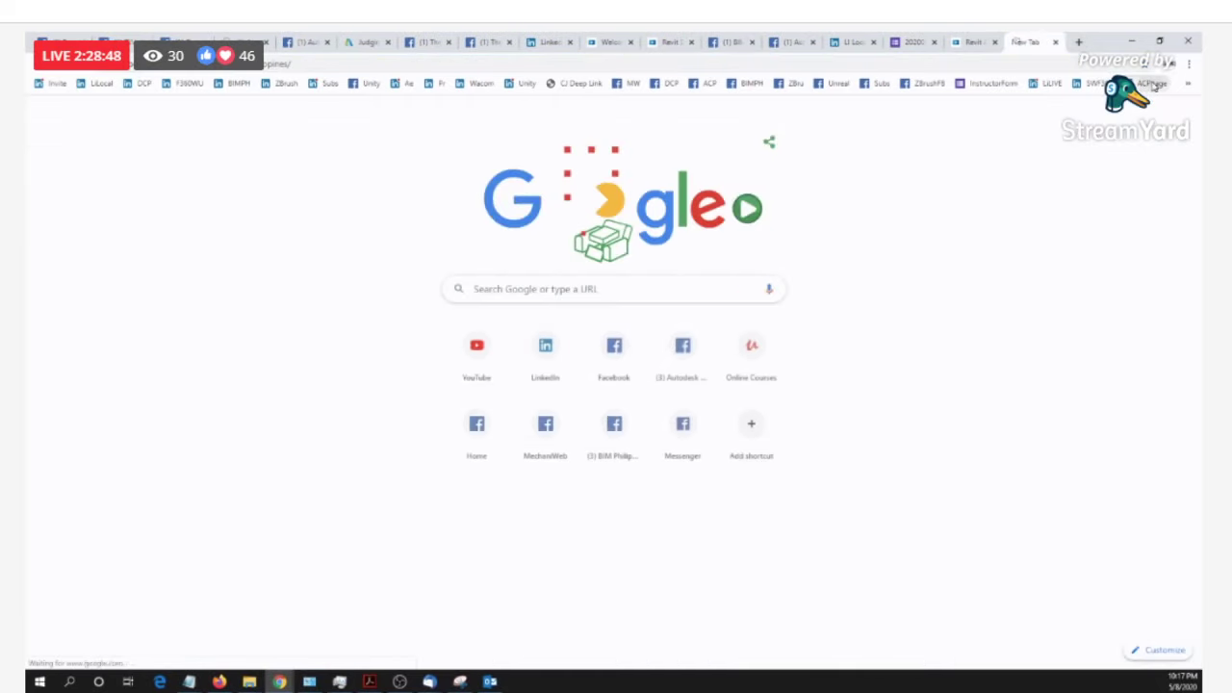
pyautogui.click(1149, 84)
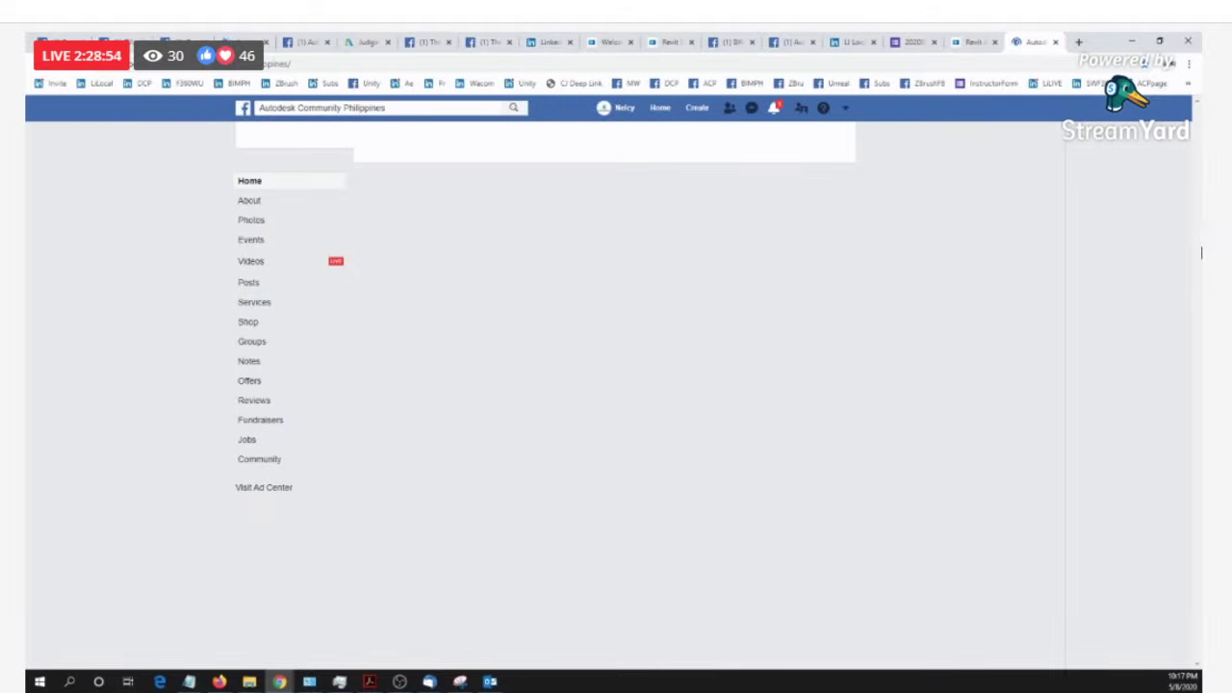
# Step: Show the page's Videos section scrolled down to All Videos, and close the Messenger chat
pyautogui.click(279, 449)
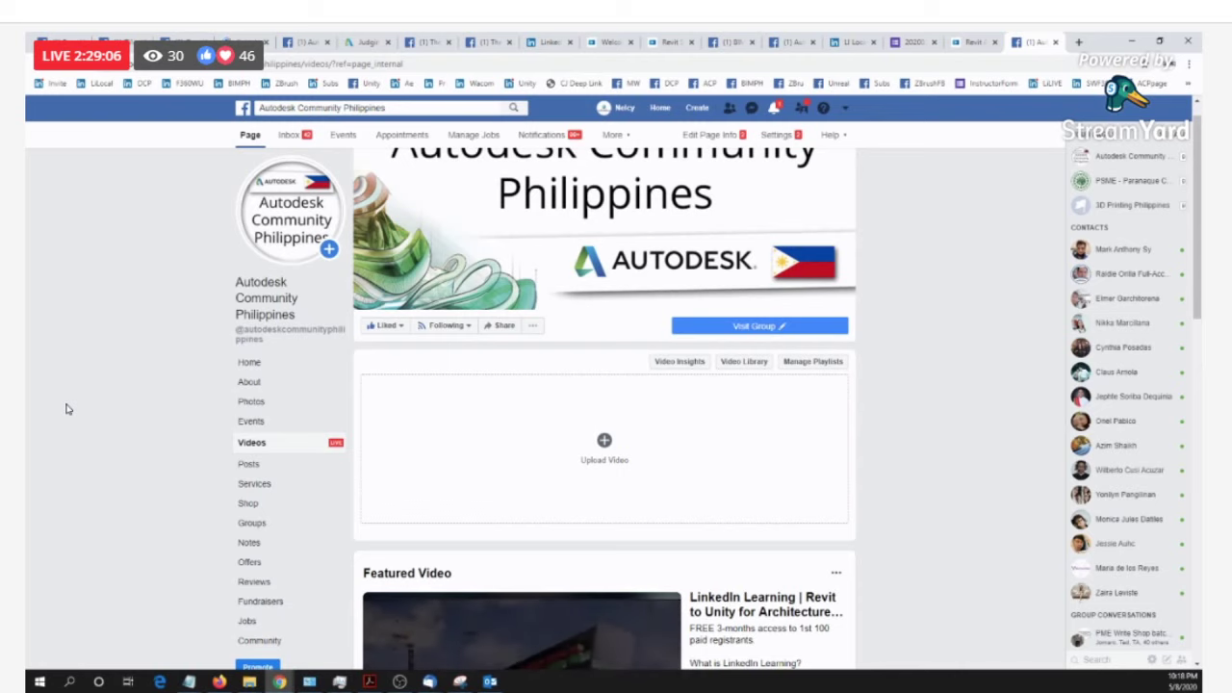
pyautogui.scroll(-1, 613, 377)
pyautogui.scroll(-4, 613, 377)
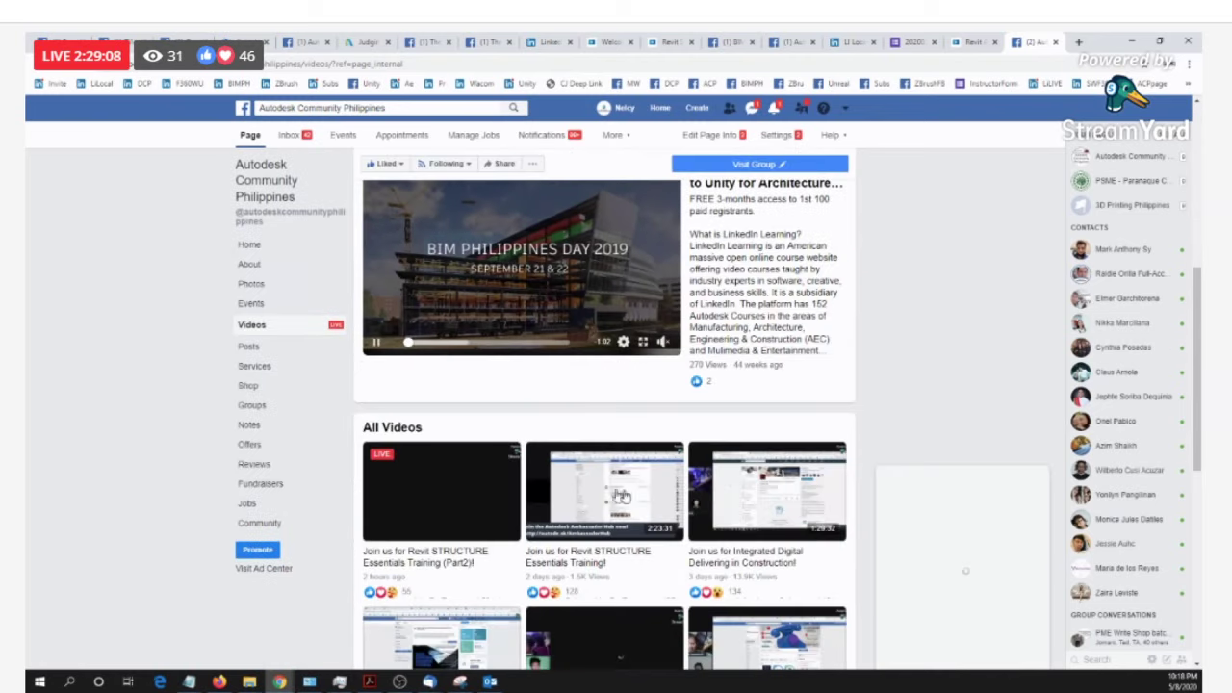
pyautogui.scroll(-1, 1052, 473)
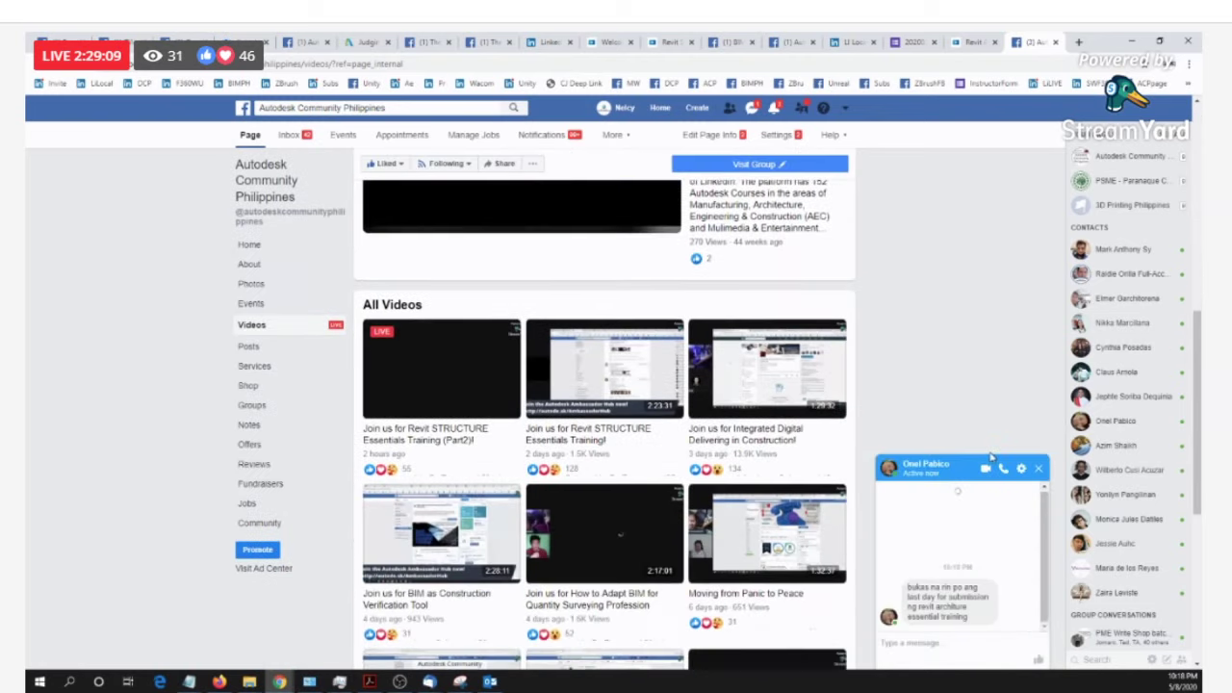
pyautogui.click(1040, 469)
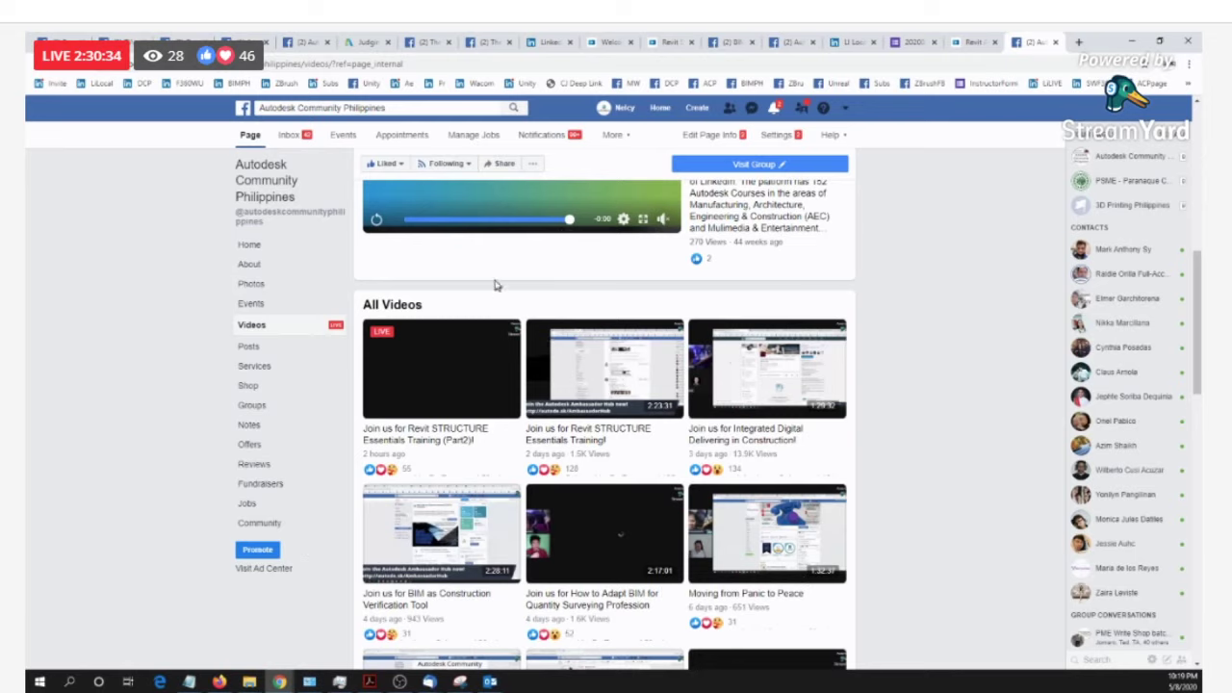
# Step: Scroll through the videos, check the job fair tab, close the chat, and open Events
pyautogui.scroll(6, 495, 285)
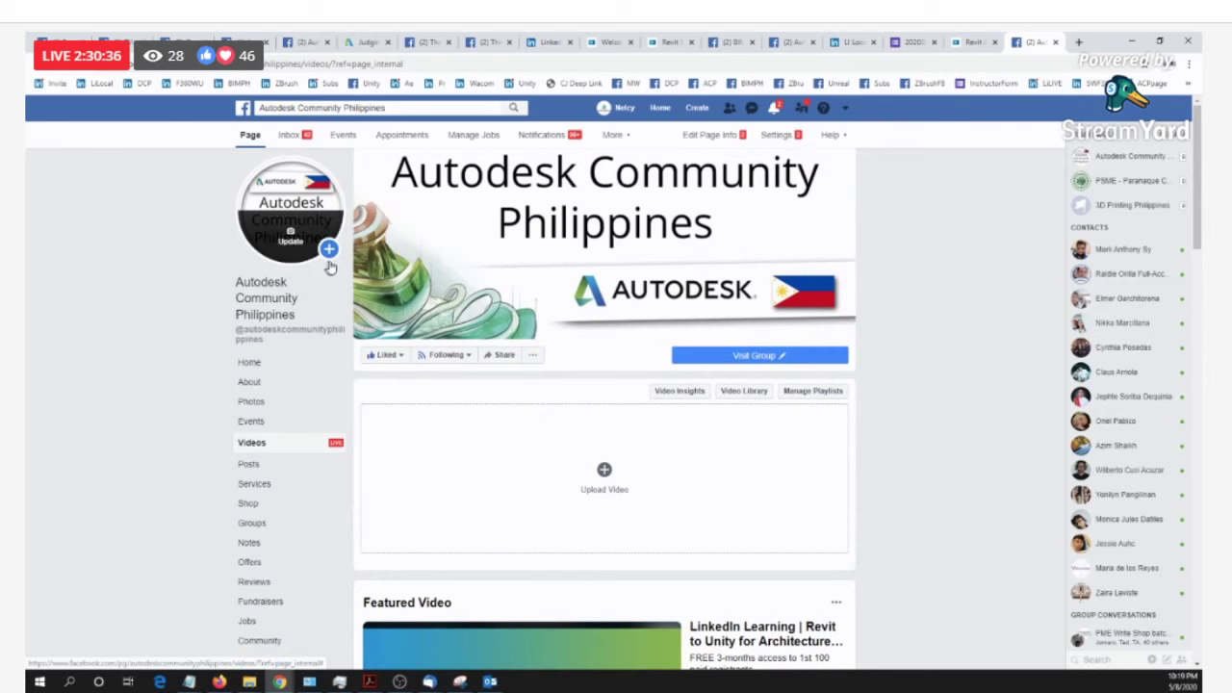
pyautogui.scroll(-6, 462, 274)
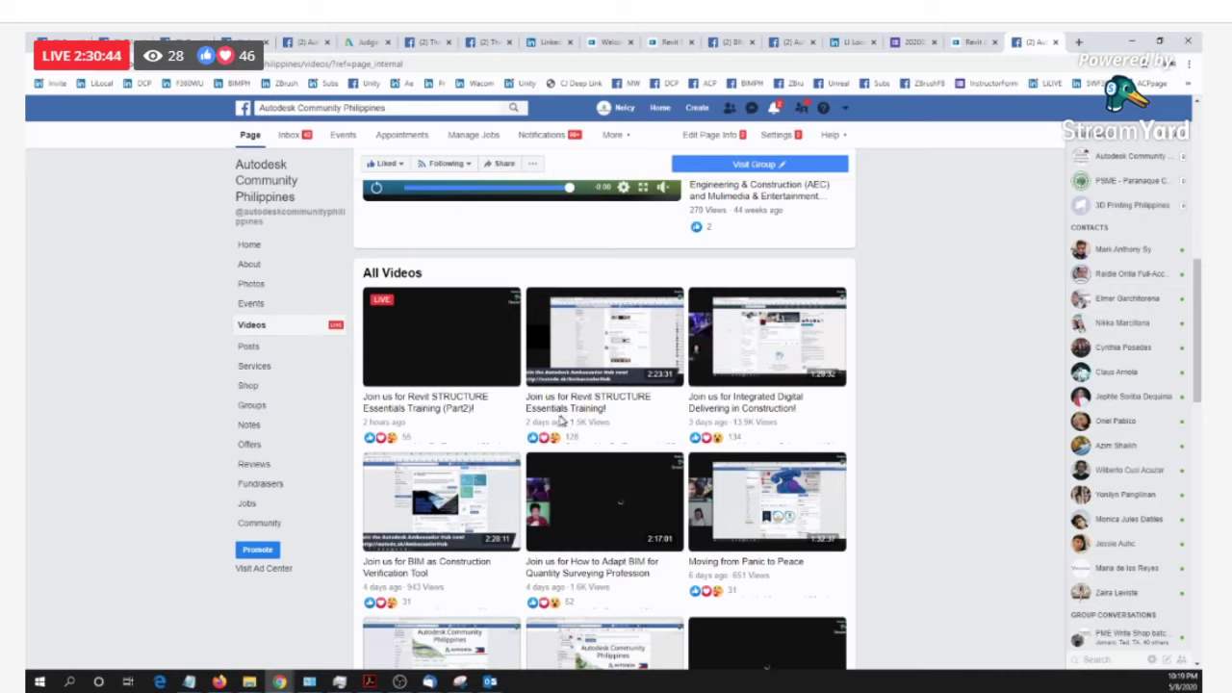
pyautogui.scroll(-3, 606, 404)
pyautogui.scroll(1, 619, 347)
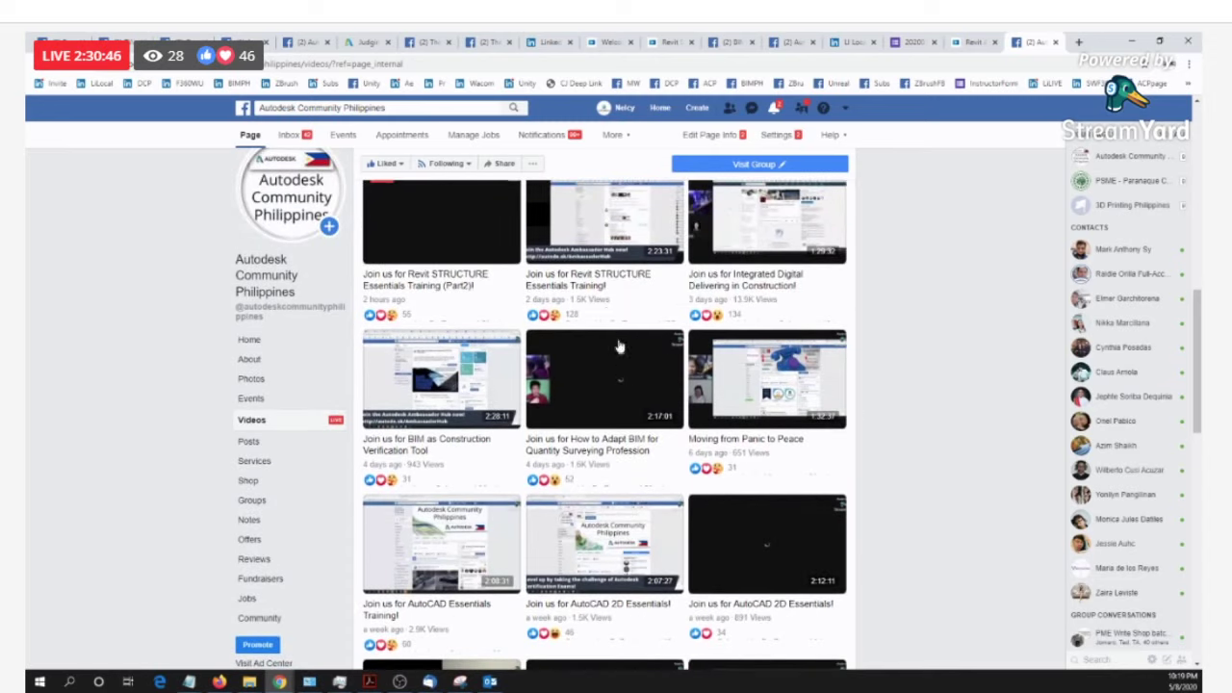
pyautogui.scroll(1, 607, 316)
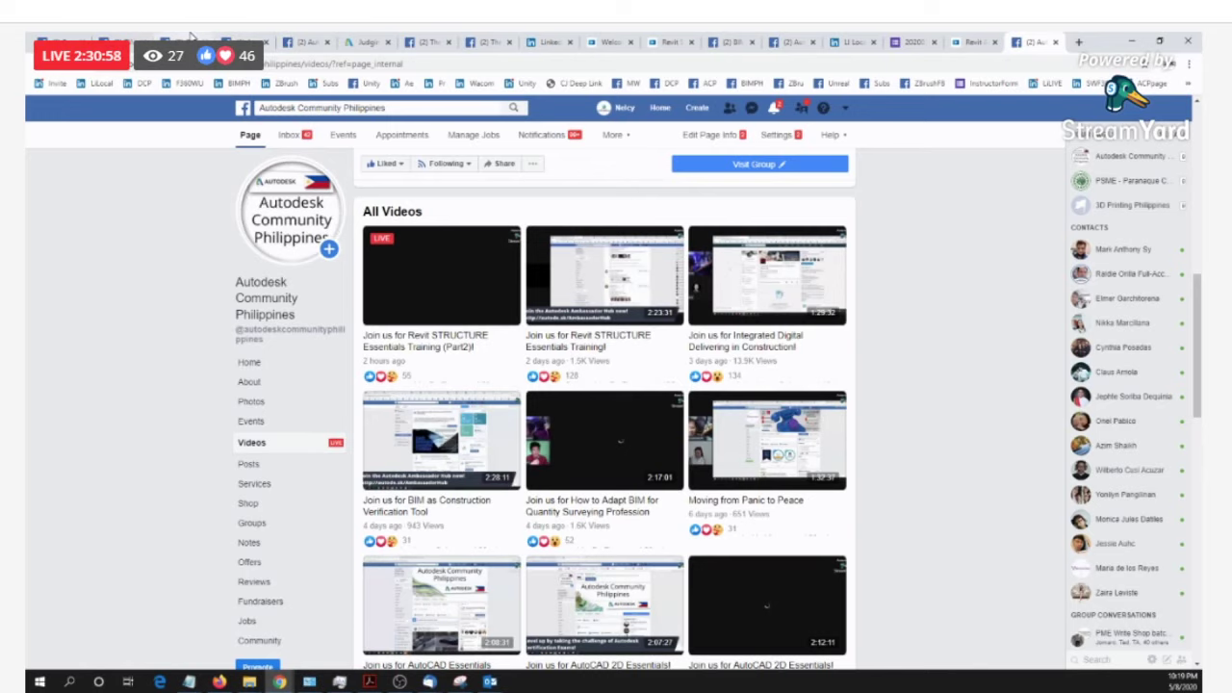
pyautogui.click(258, 40)
pyautogui.click(258, 40)
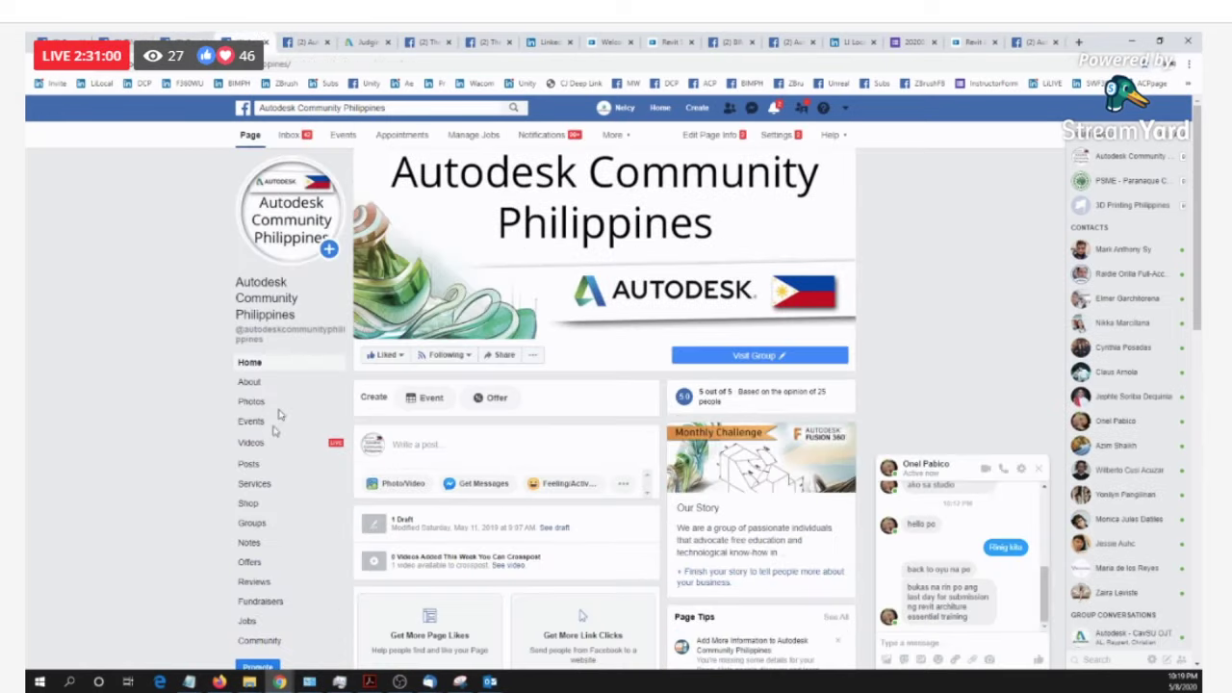
pyautogui.click(1041, 476)
pyautogui.click(267, 426)
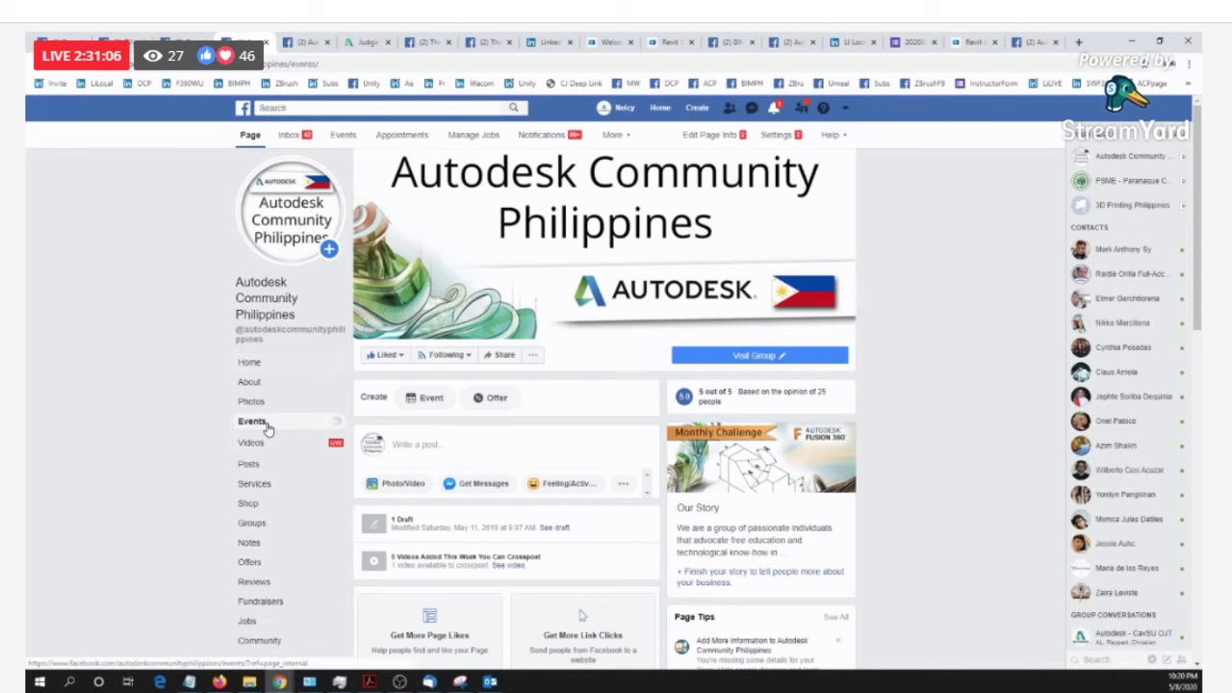
pyautogui.scroll(-1, 602, 352)
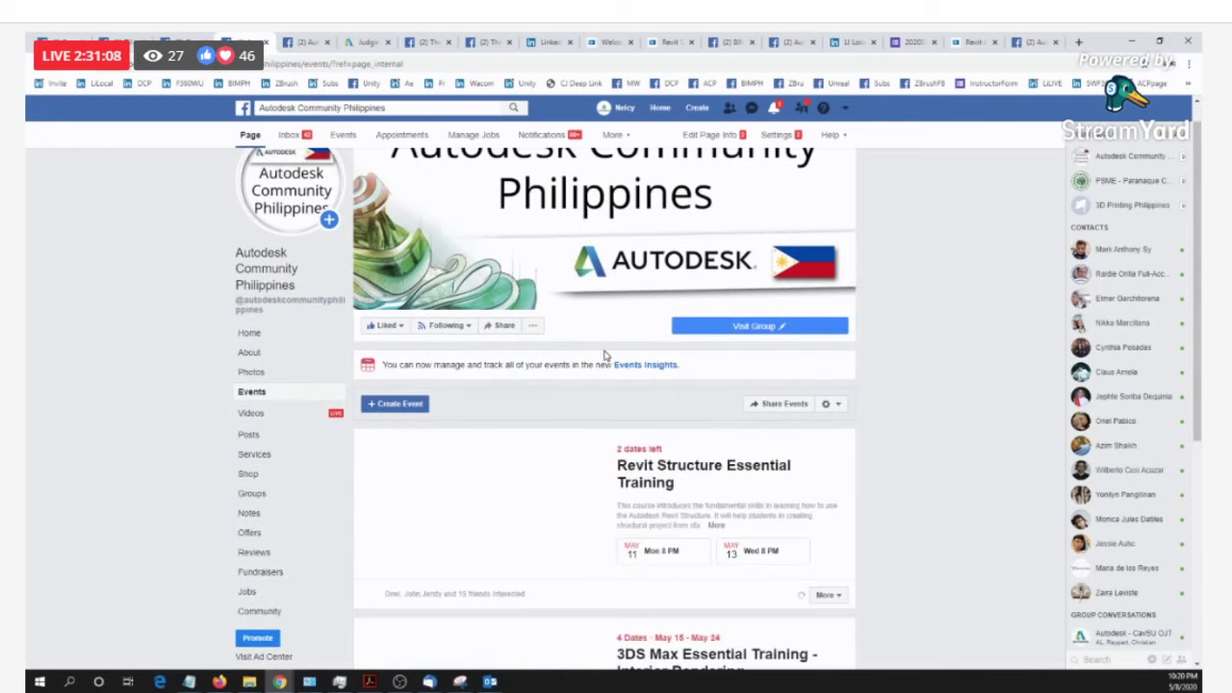
pyautogui.scroll(-3, 605, 356)
pyautogui.scroll(1, 606, 352)
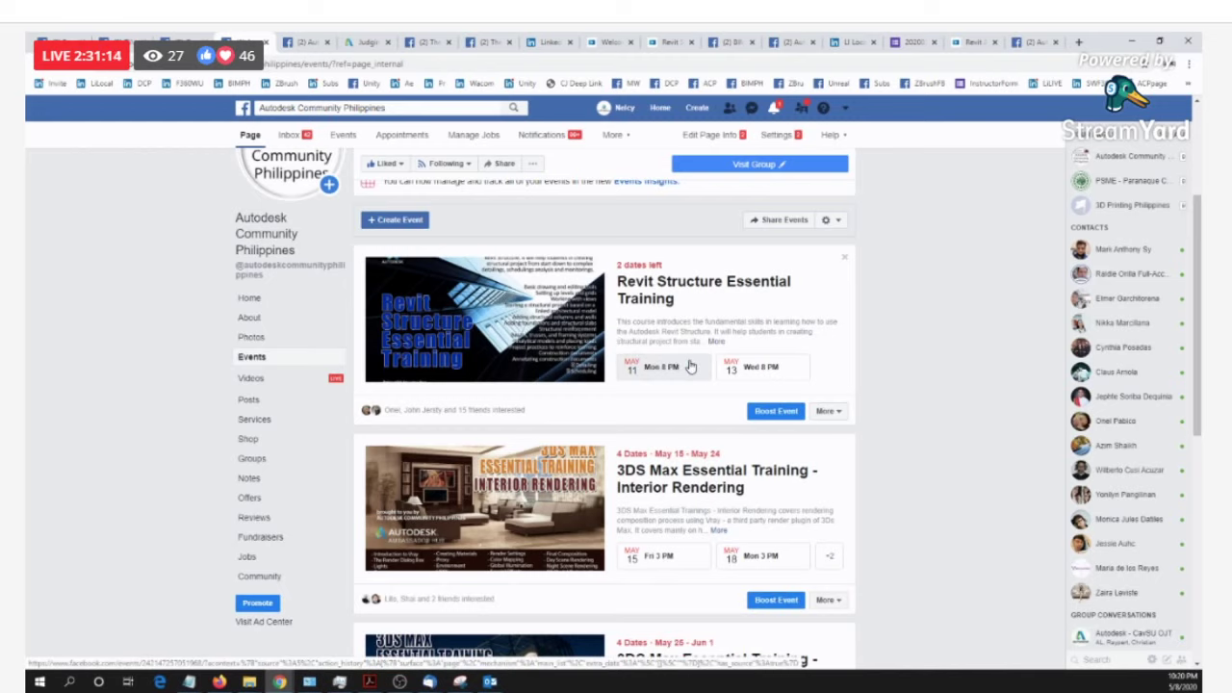
pyautogui.scroll(-2, 690, 366)
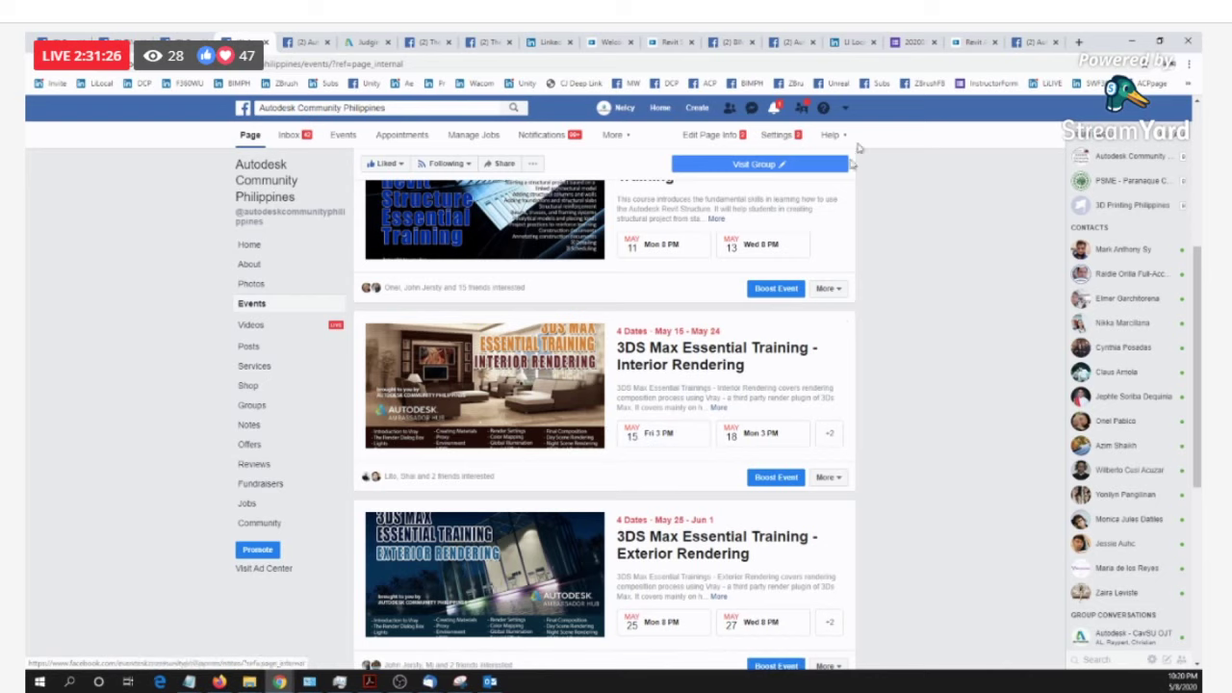
pyautogui.scroll(-2, 711, 428)
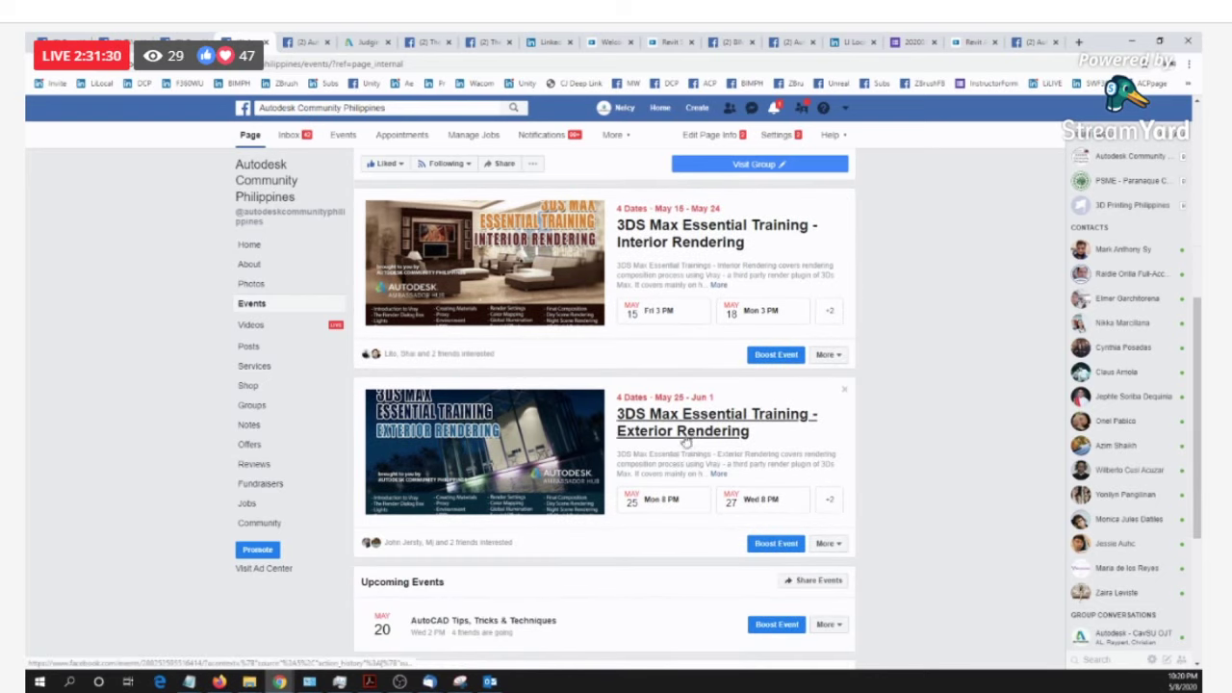
pyautogui.rightClick(697, 488)
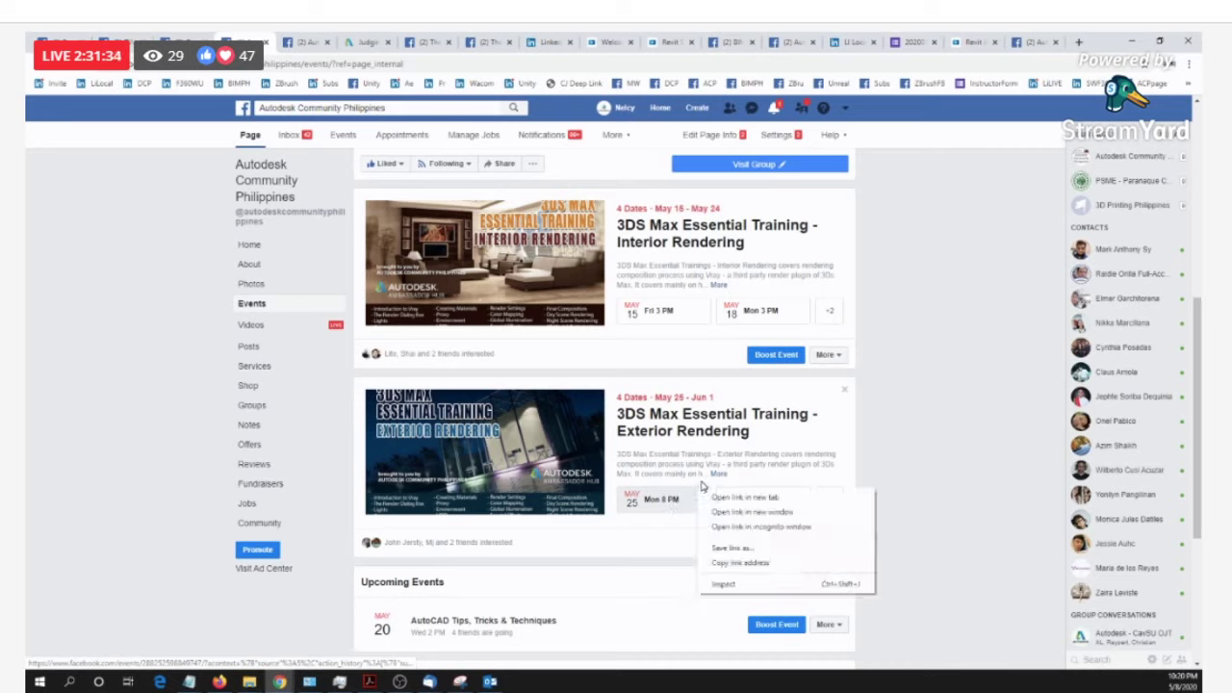
pyautogui.click(924, 438)
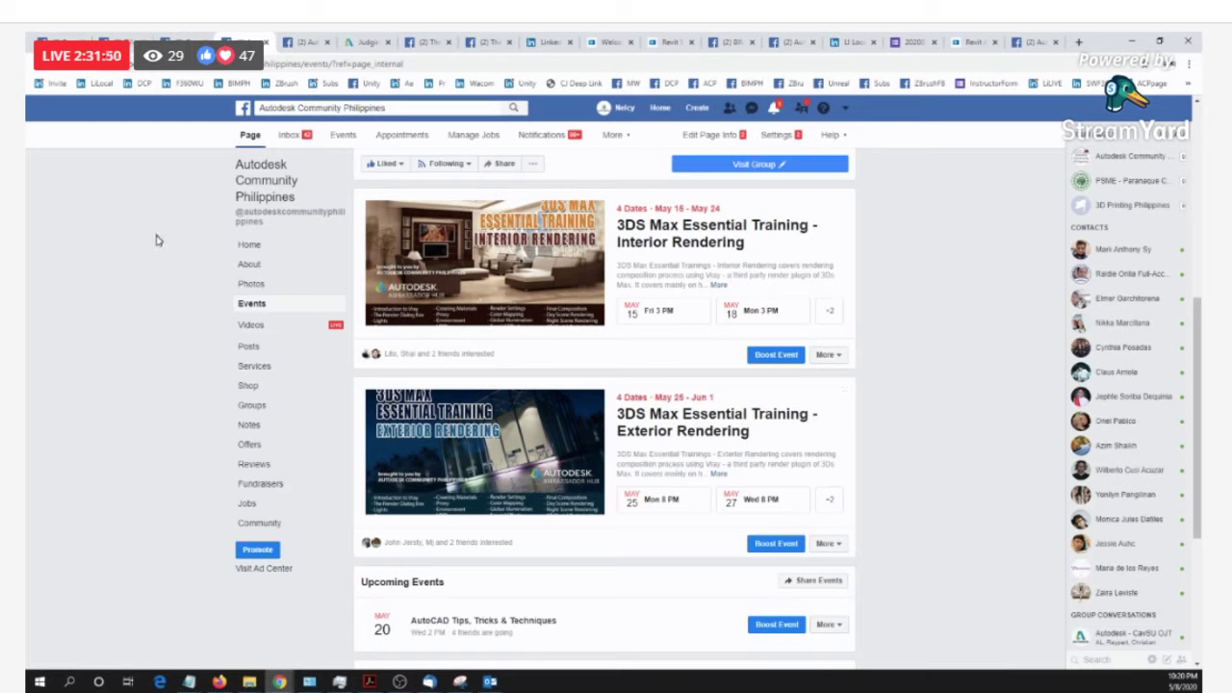
pyautogui.scroll(-1, 213, 222)
pyautogui.scroll(1, 207, 236)
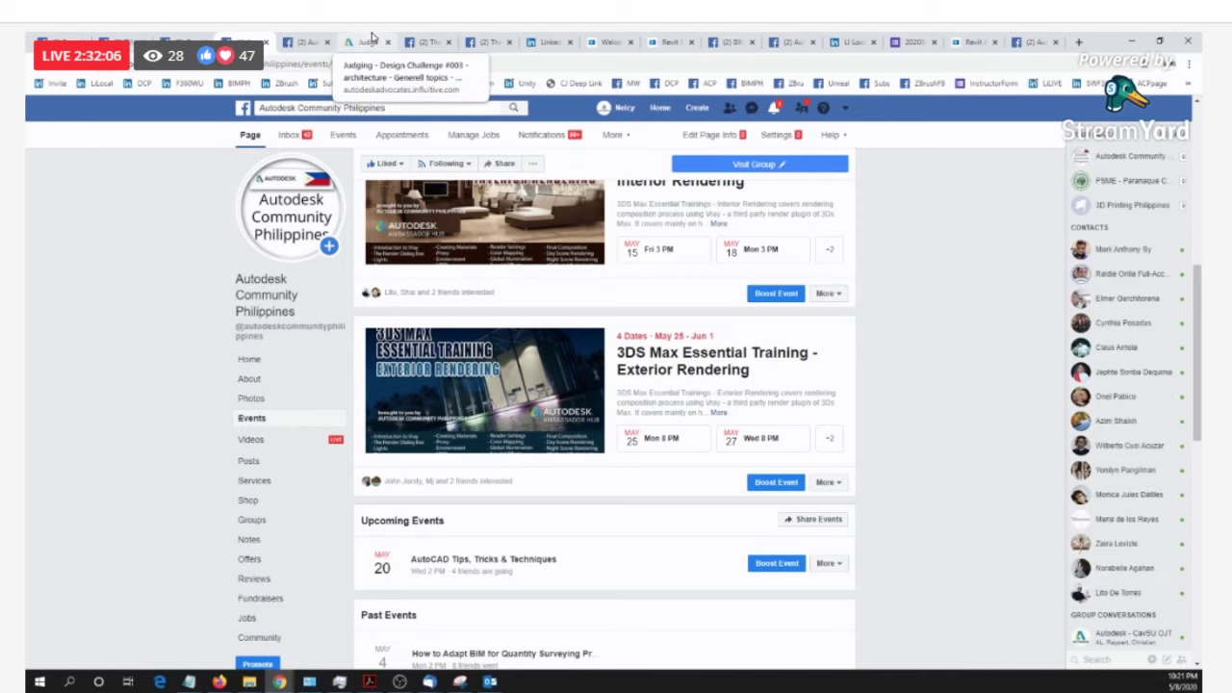
pyautogui.scroll(-2, 484, 325)
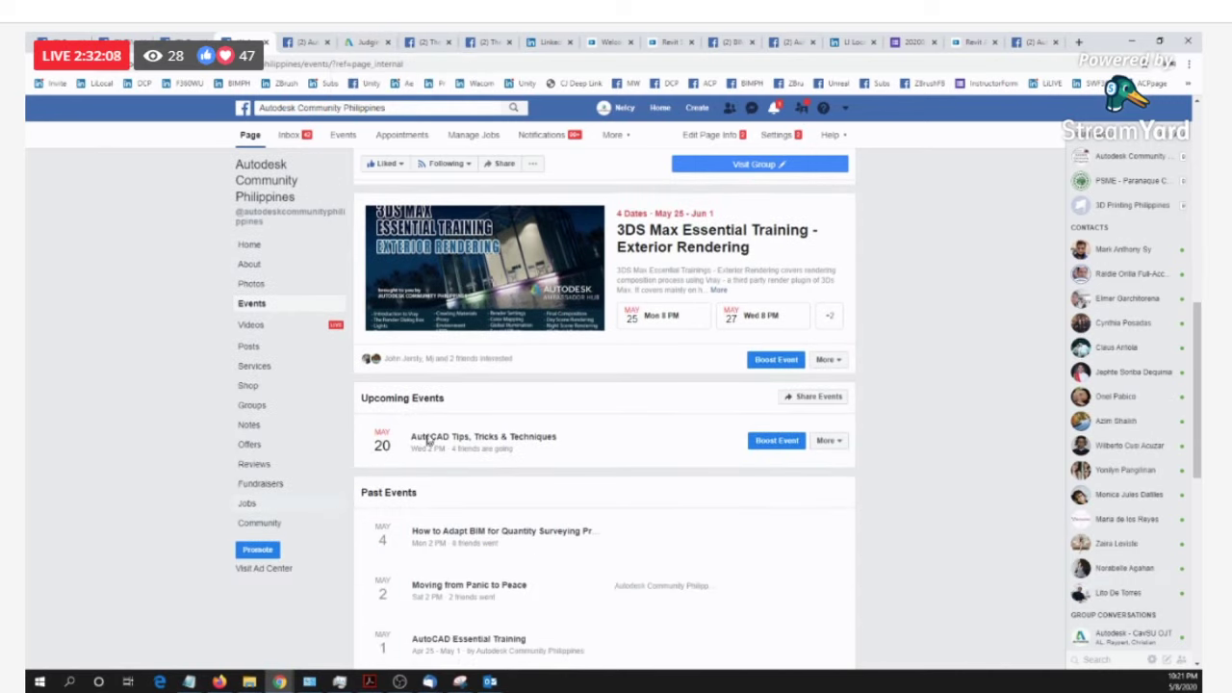
pyautogui.moveTo(470, 441)
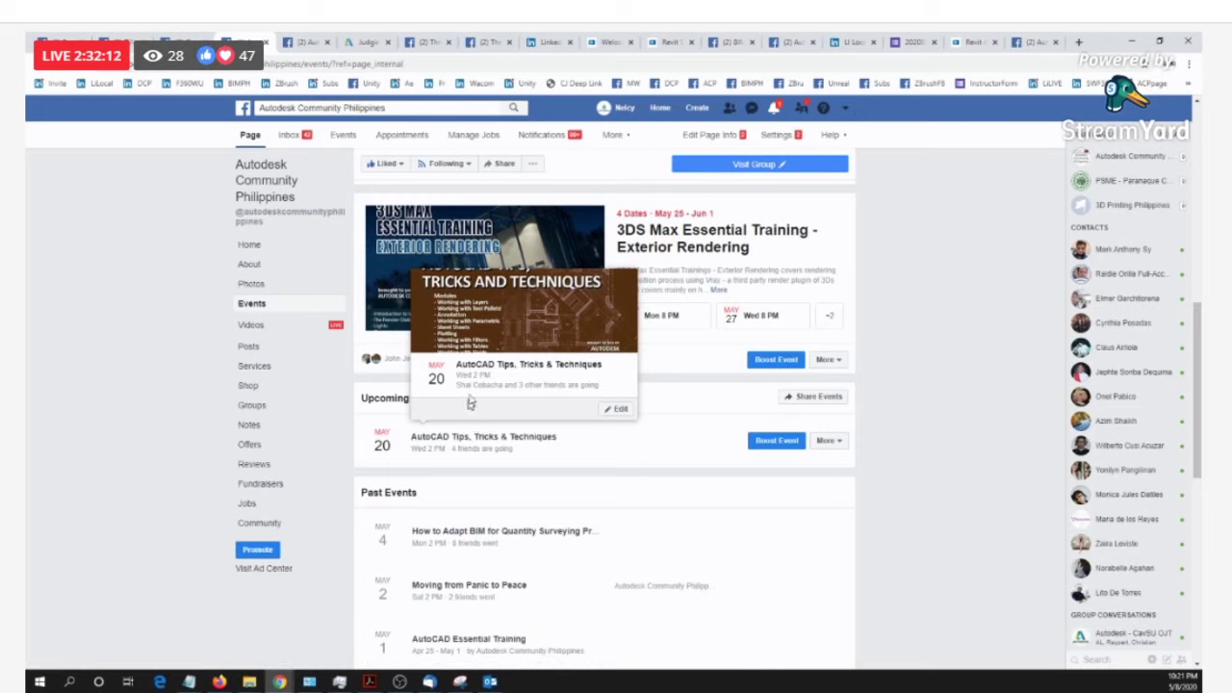
# Step: Open the AutoCAD Tips, Tricks & Techniques event and scroll through its May 20 details
pyautogui.click(493, 364)
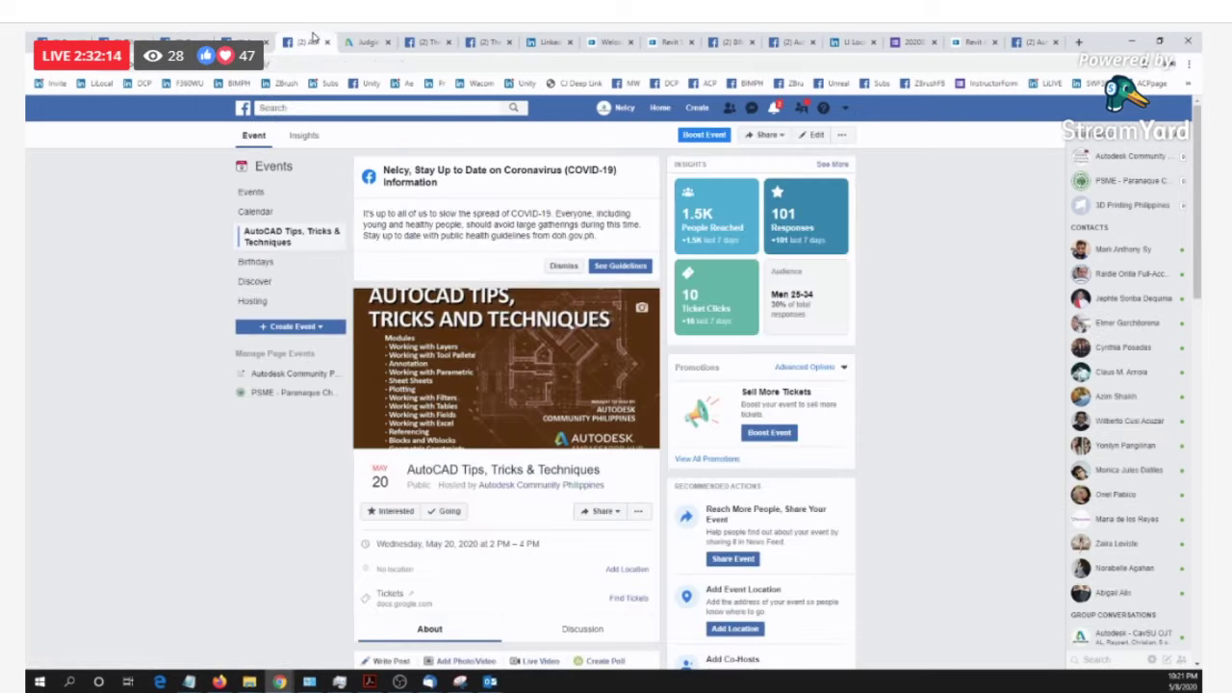
pyautogui.scroll(-6, 493, 383)
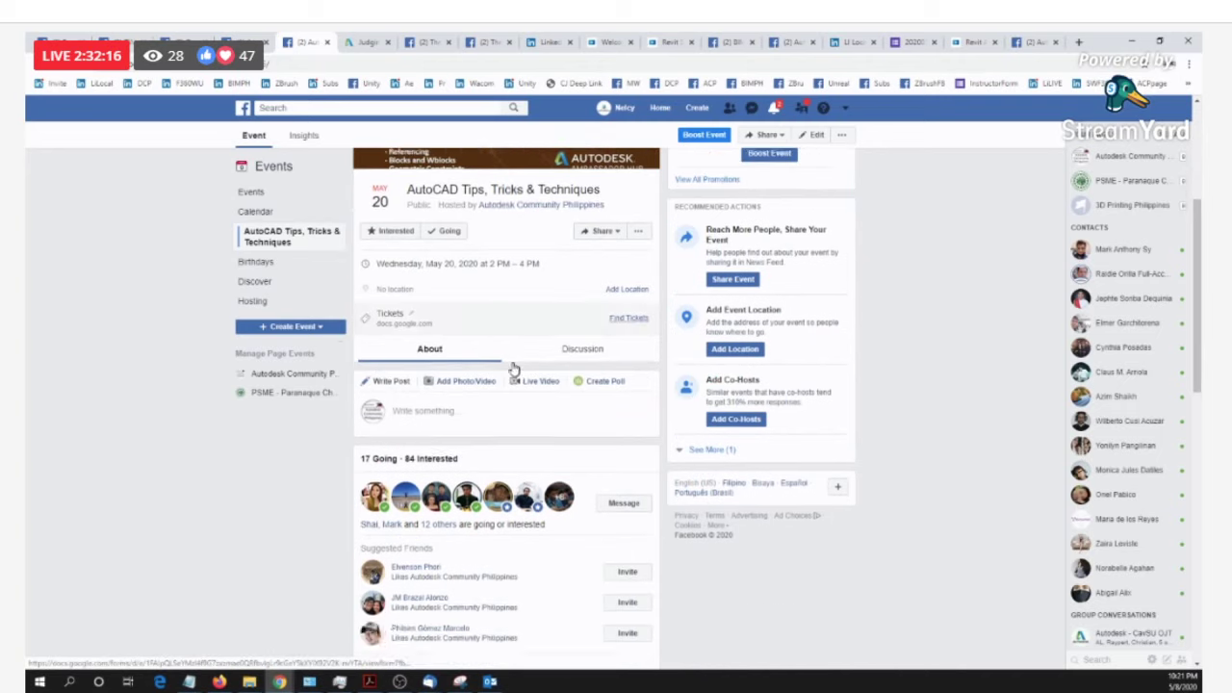
pyautogui.scroll(6, 538, 375)
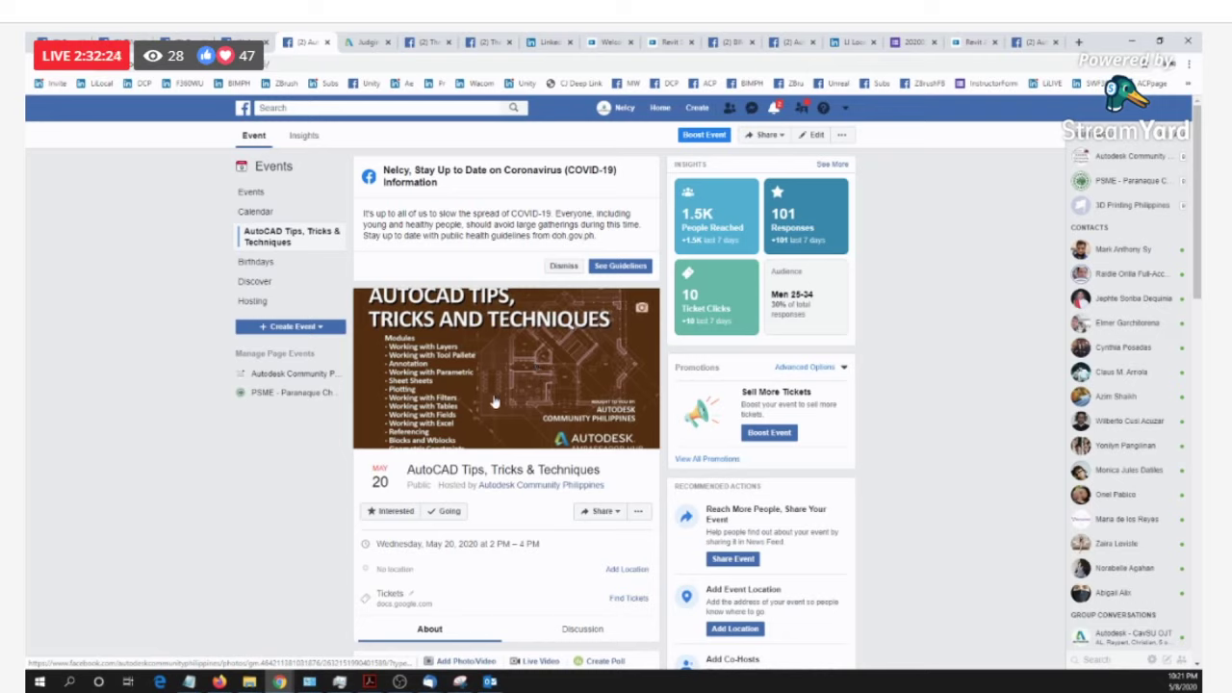
pyautogui.scroll(-3, 403, 395)
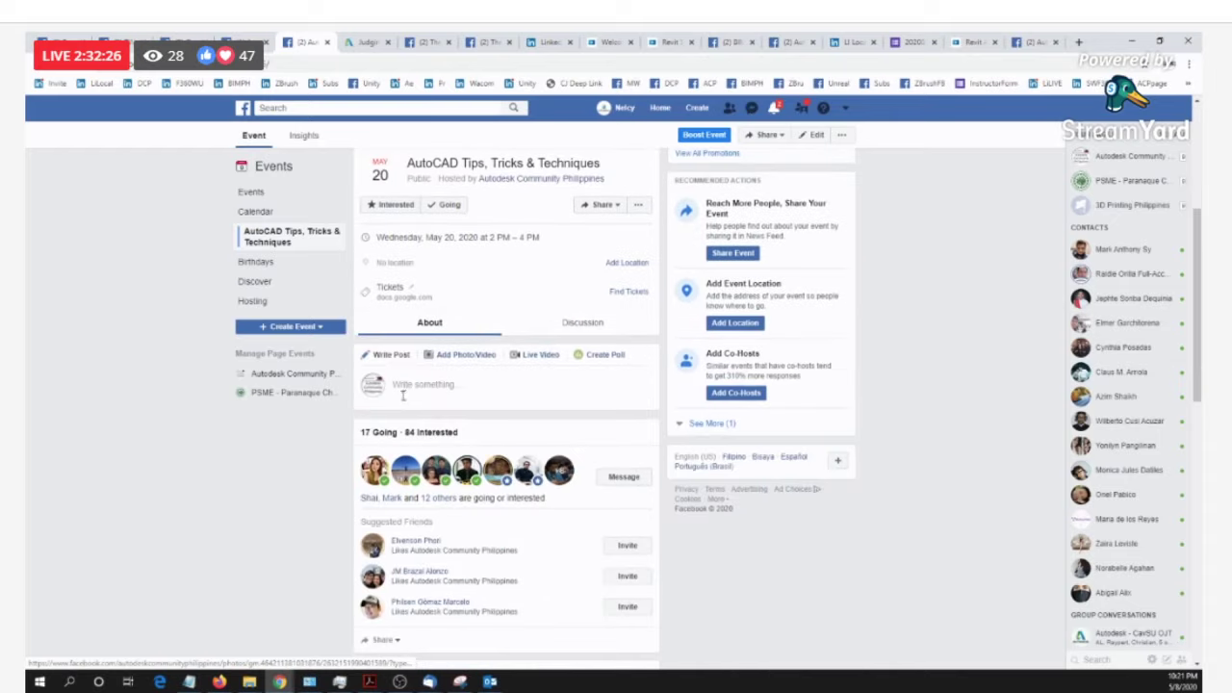
pyautogui.scroll(3, 403, 394)
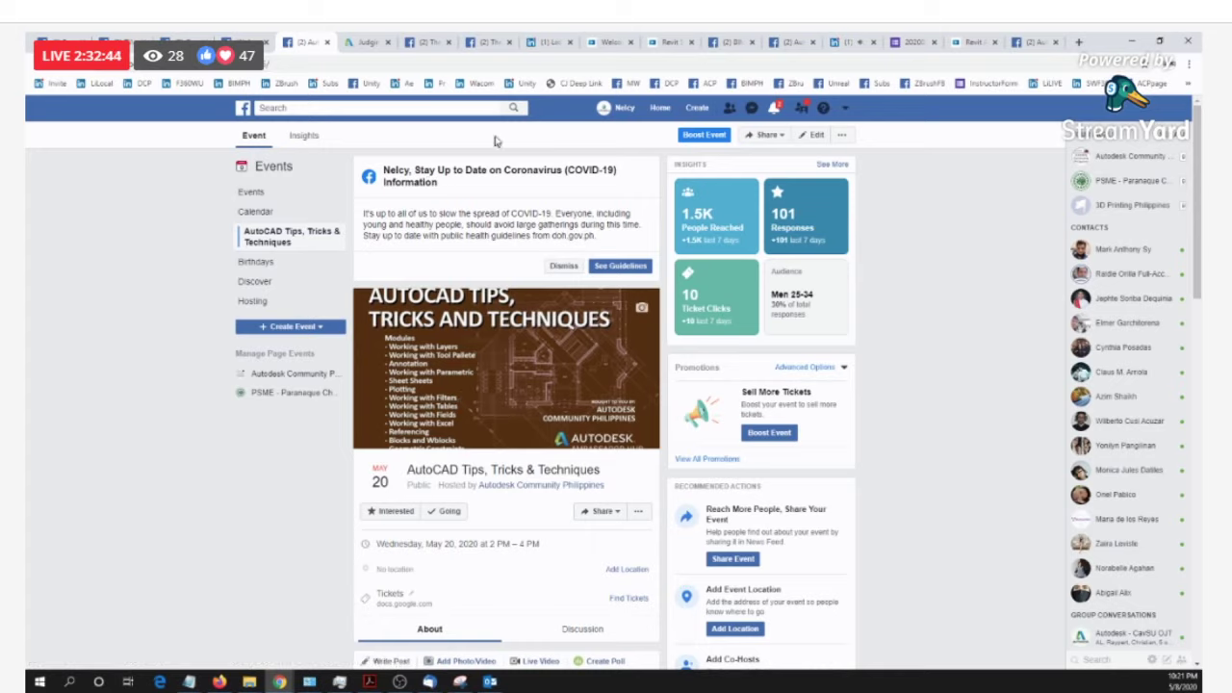
# Step: Switch to the Judging - Design Challenge #003 tab and scroll through its 119-voter poll and comments
pyautogui.click(375, 41)
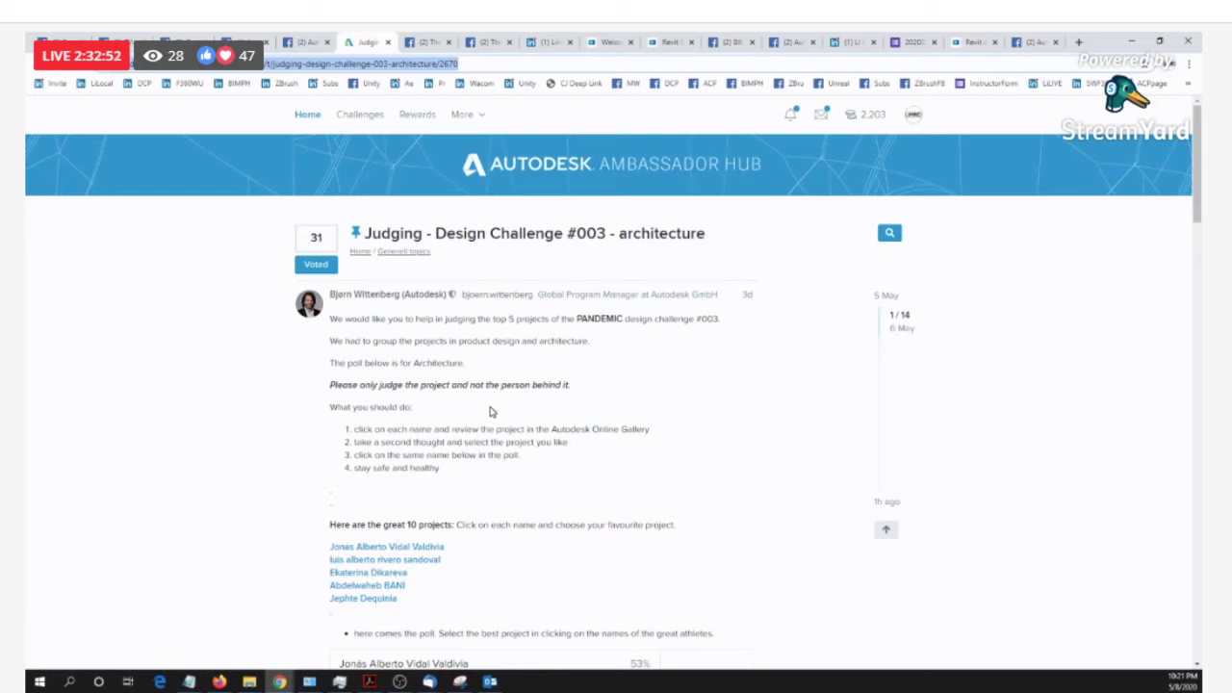
pyautogui.scroll(-3, 491, 395)
pyautogui.scroll(-1, 519, 376)
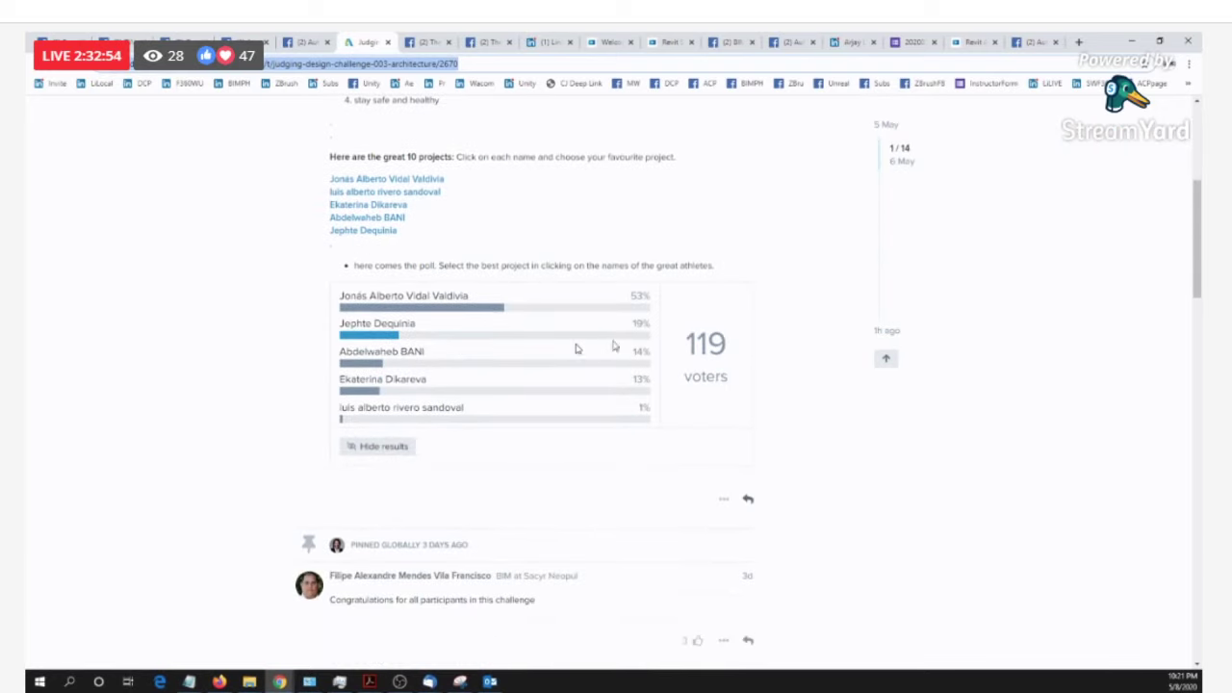
pyautogui.scroll(3, 578, 366)
pyautogui.scroll(2, 556, 375)
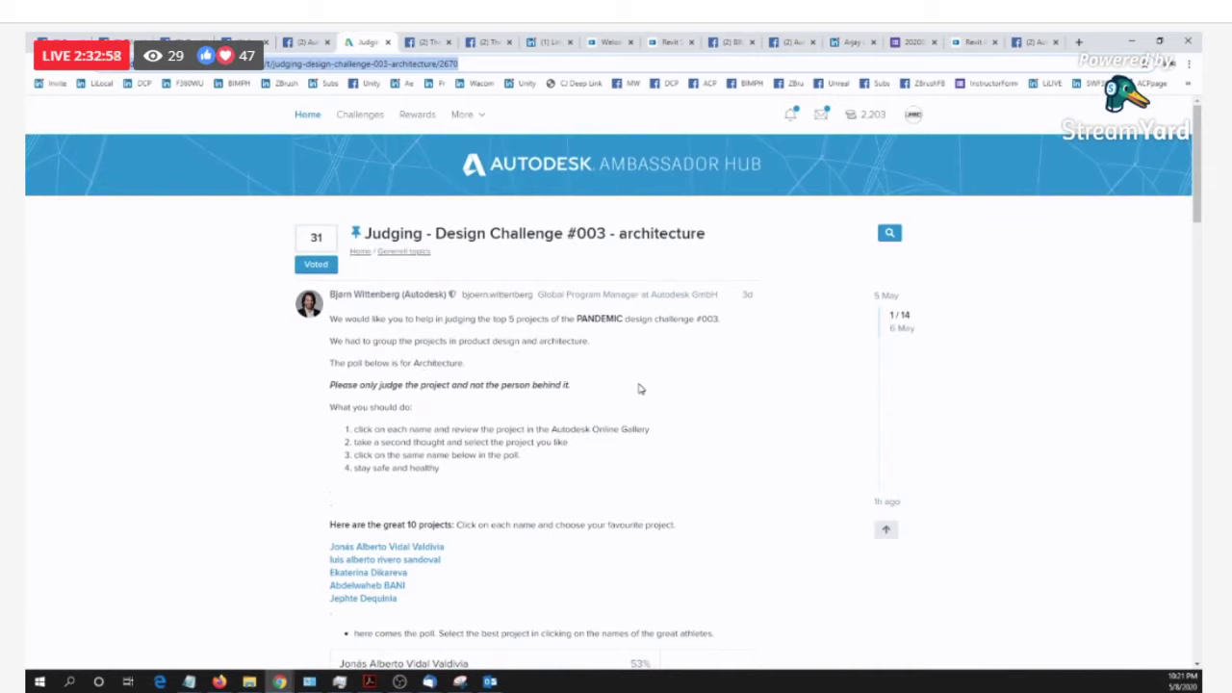
pyautogui.scroll(-6, 635, 390)
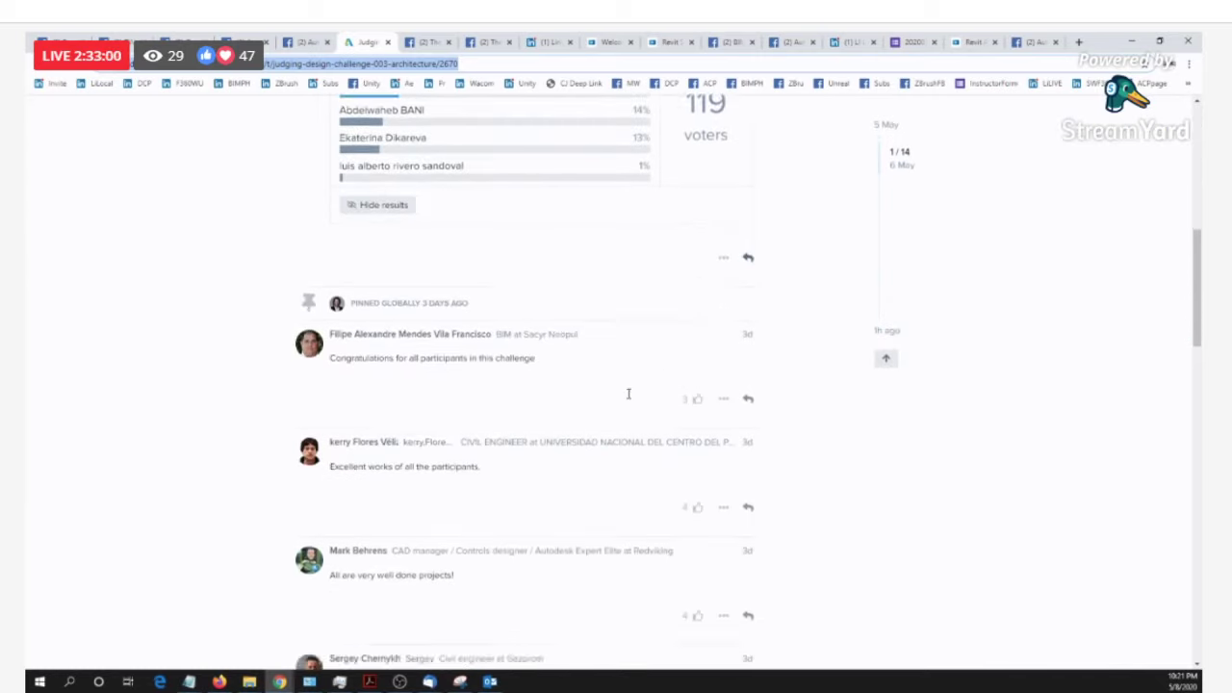
pyautogui.scroll(-2, 628, 393)
pyautogui.scroll(2, 616, 394)
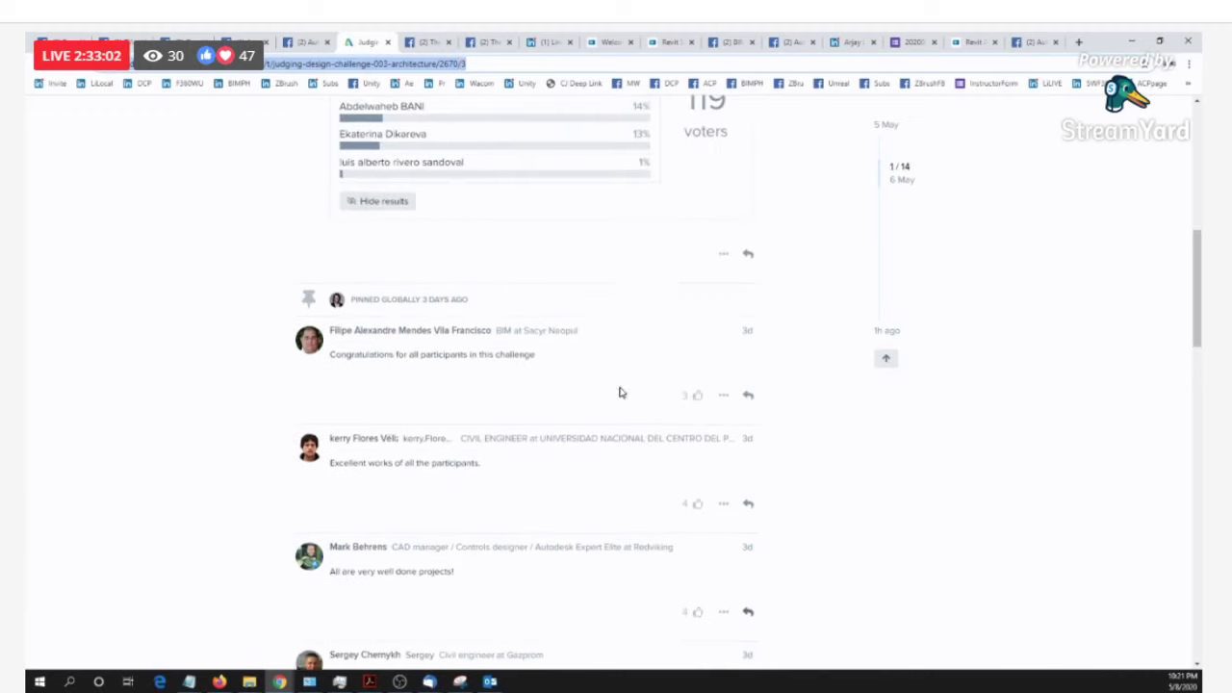
pyautogui.scroll(6, 620, 392)
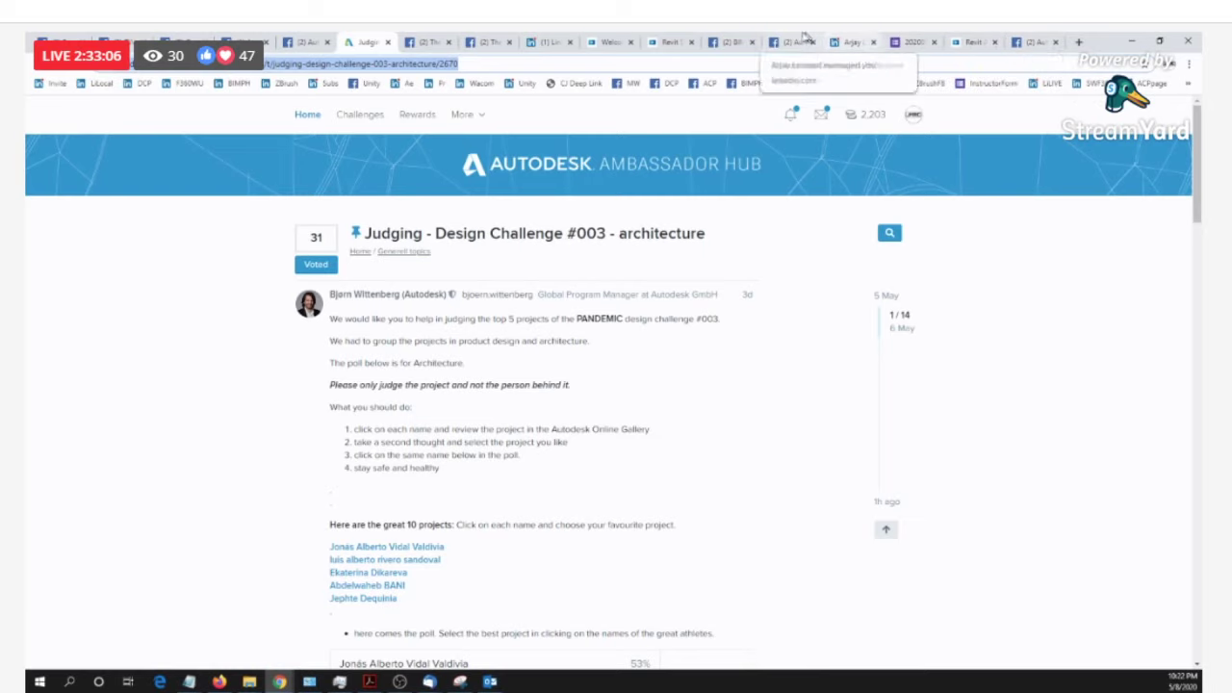
# Step: Open LinkedIn's Career Advice: Find the Right Career event in a new tab via the LiLIVE bookmark
pyautogui.click(847, 42)
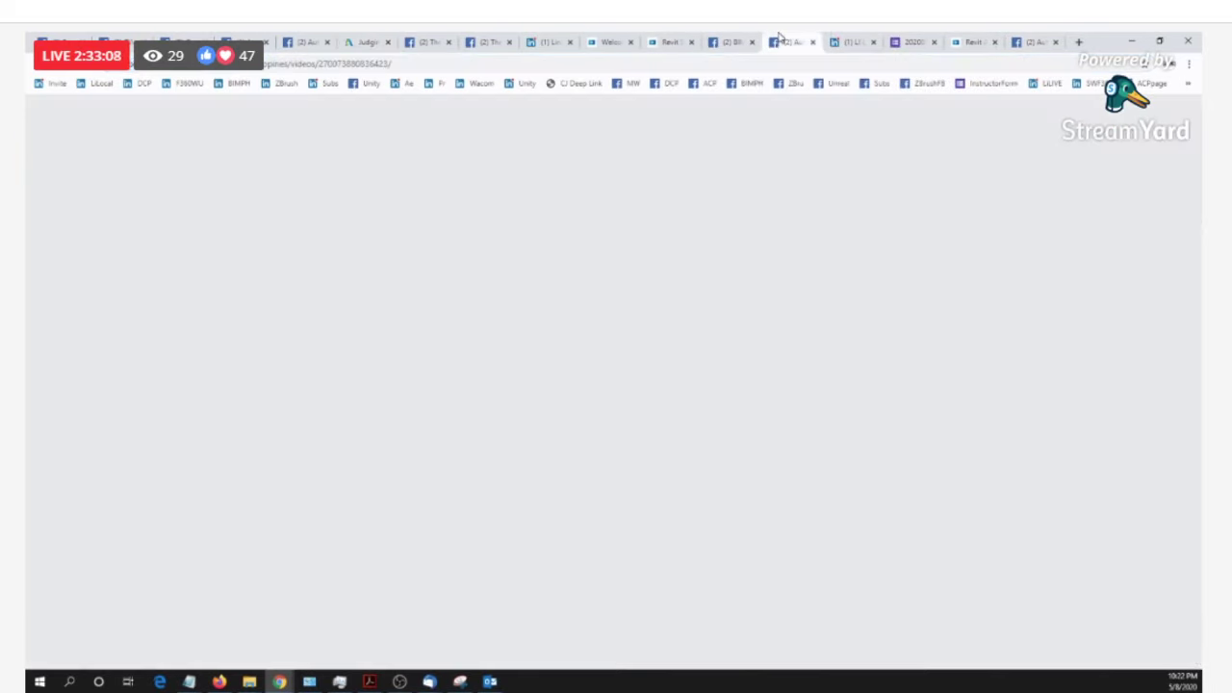
pyautogui.click(933, 41)
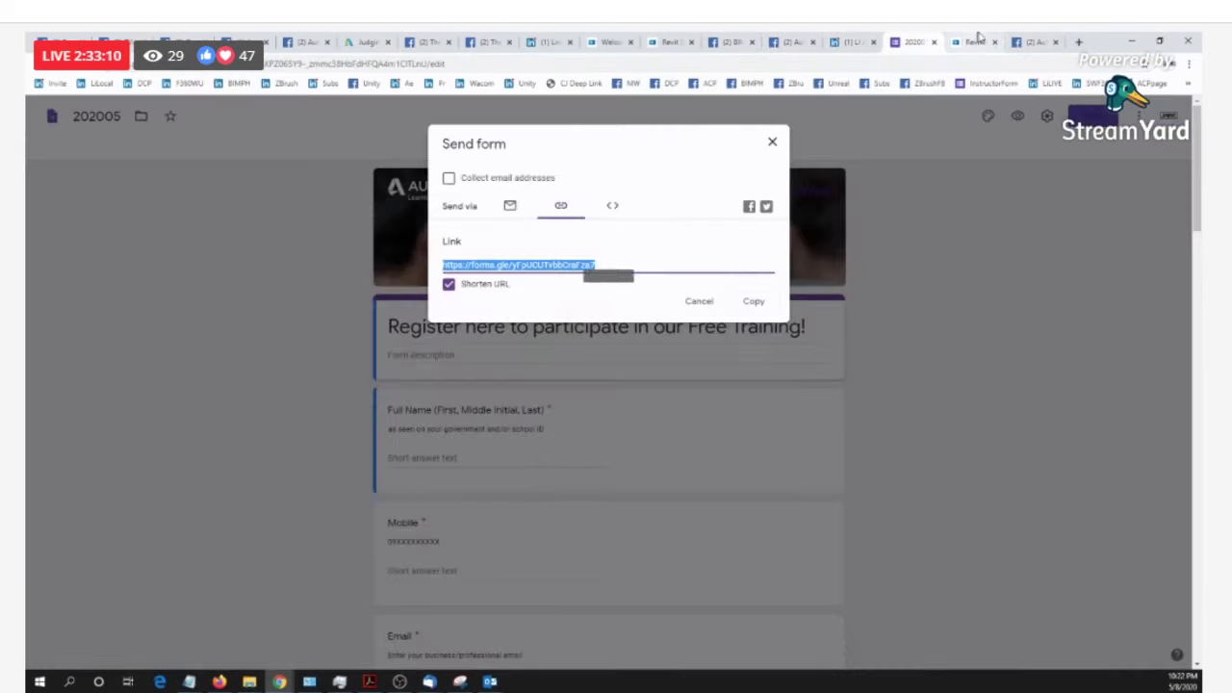
pyautogui.click(977, 41)
pyautogui.click(1036, 40)
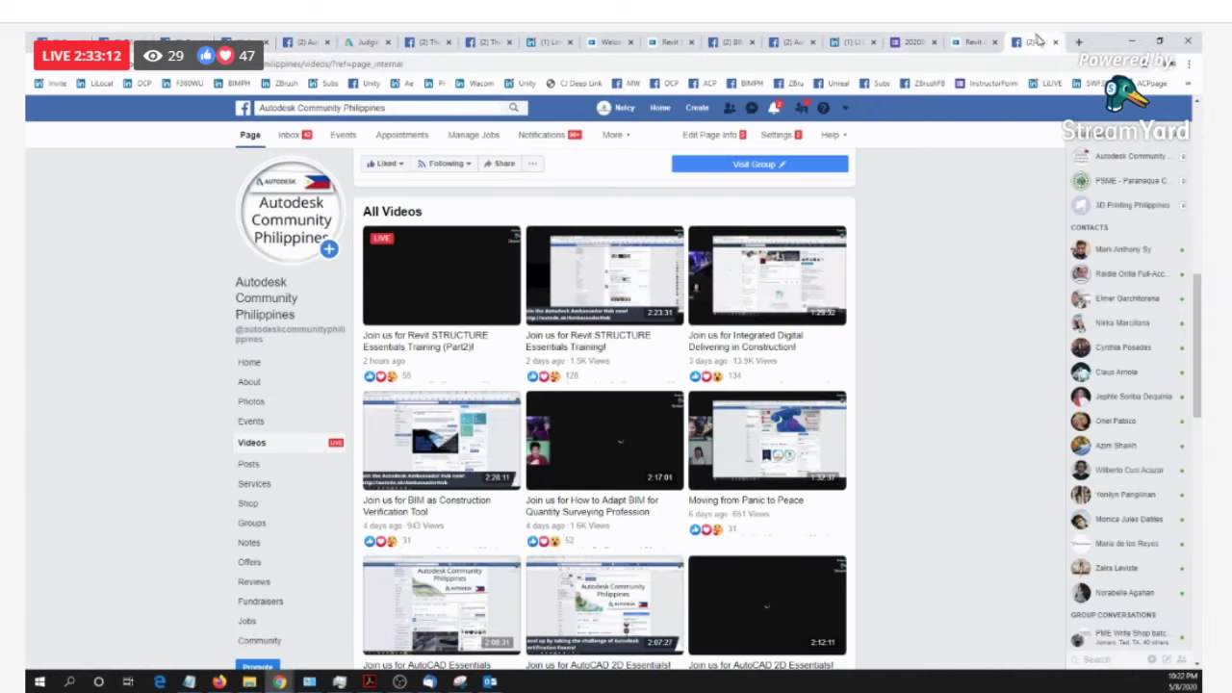
pyautogui.click(1078, 42)
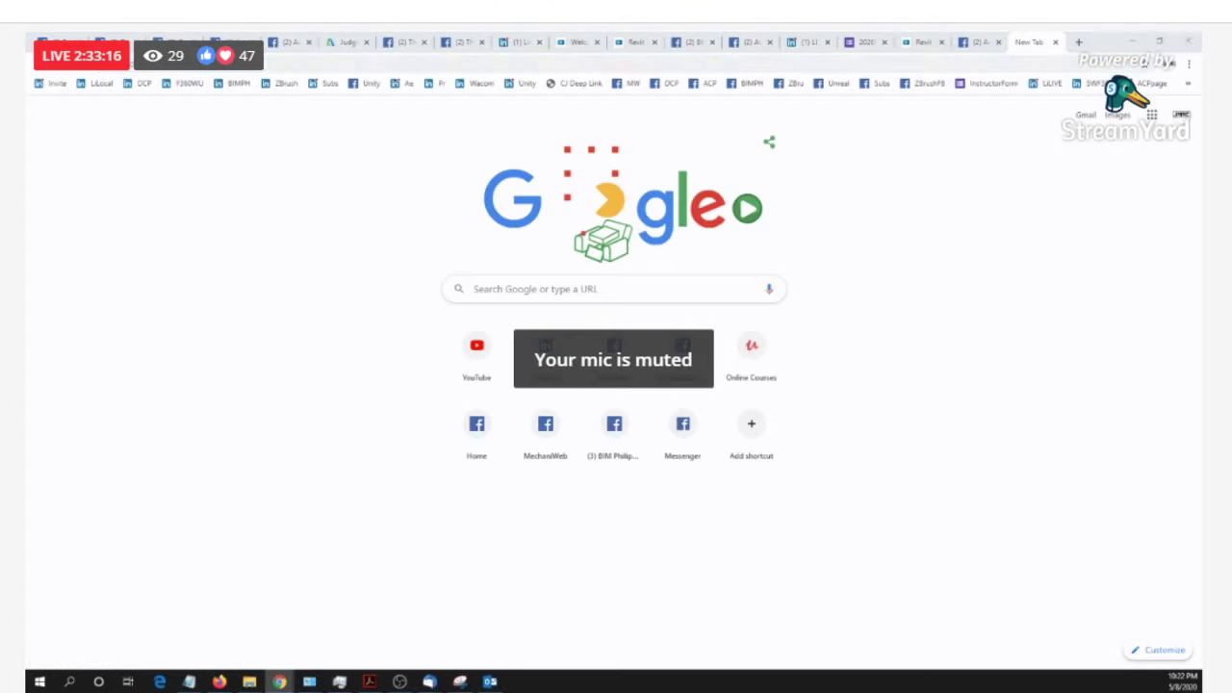
pyautogui.click(1049, 87)
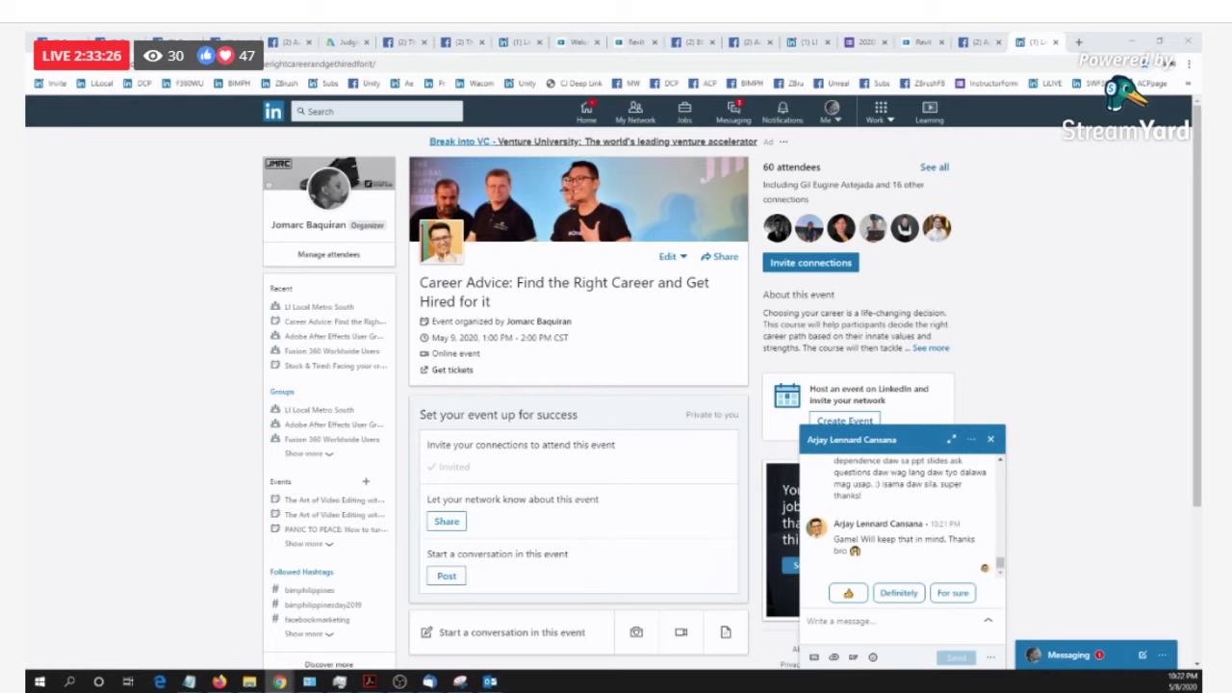
# Step: Close the chat window covering the Career Advice event, then move to the LinkedIn home feed
pyautogui.click(995, 439)
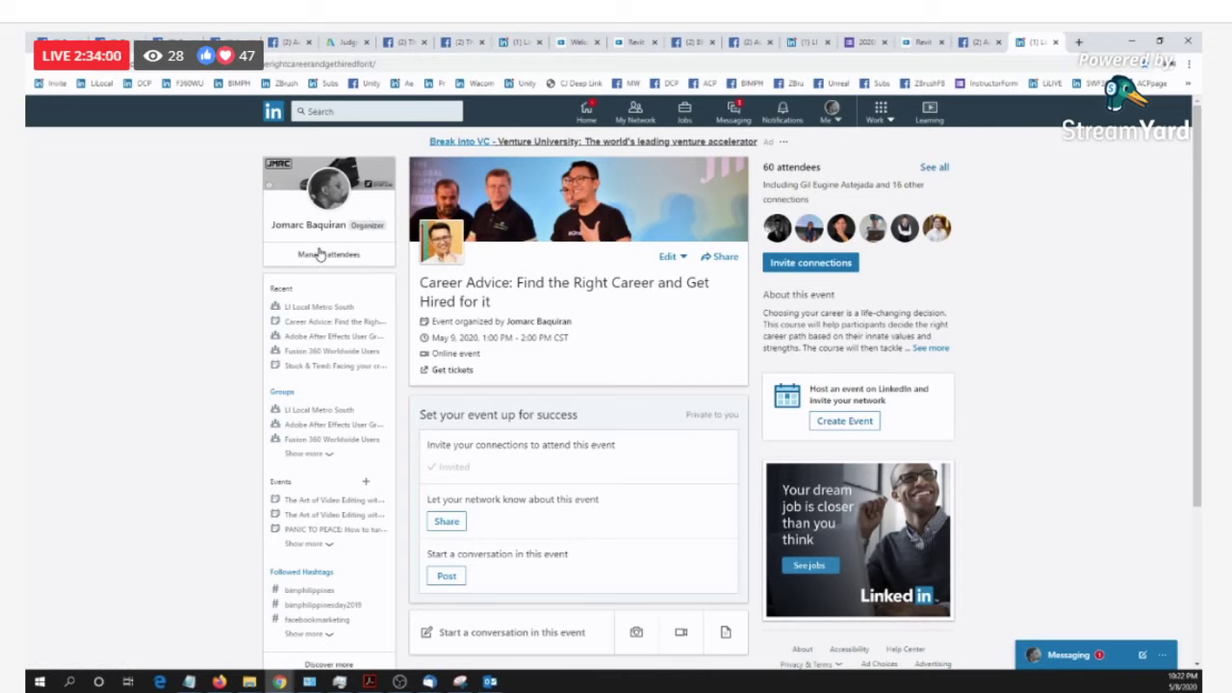
pyautogui.click(525, 43)
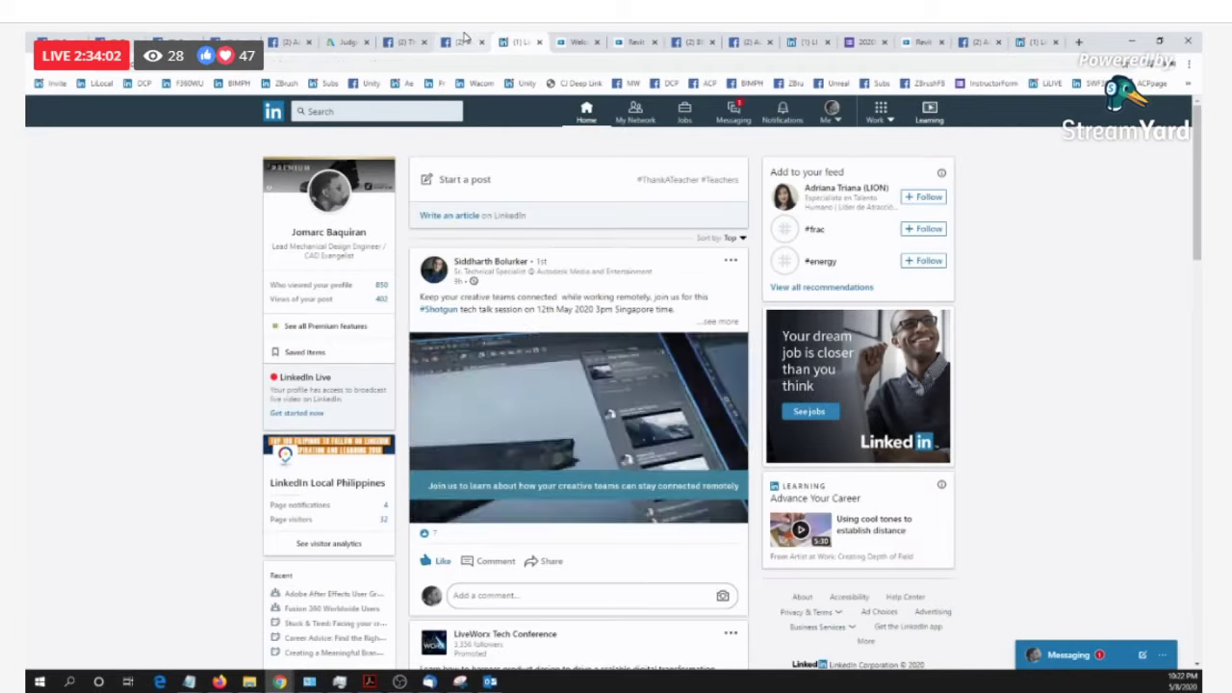
pyautogui.click(463, 42)
# Step: Browse the judging post, Game Industry Job Fair 2020 and ZW3D LIVE DEMO tabs, ending on AutoCAD Tips
pyautogui.click(345, 42)
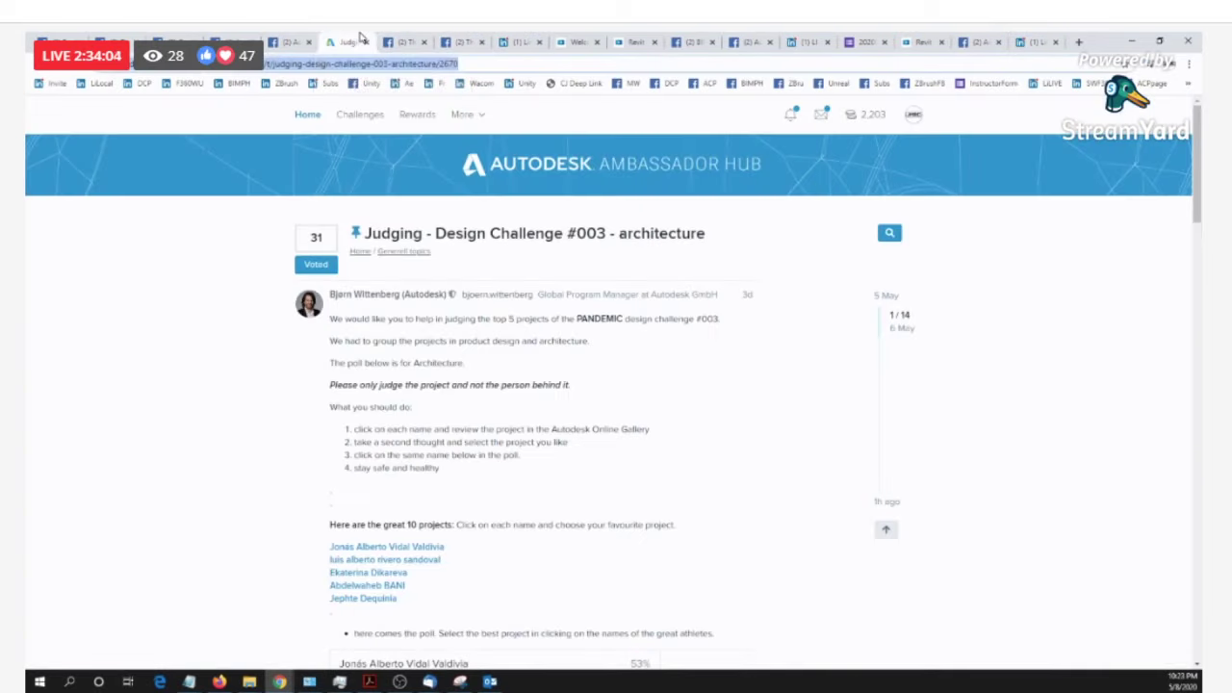
pyautogui.click(296, 42)
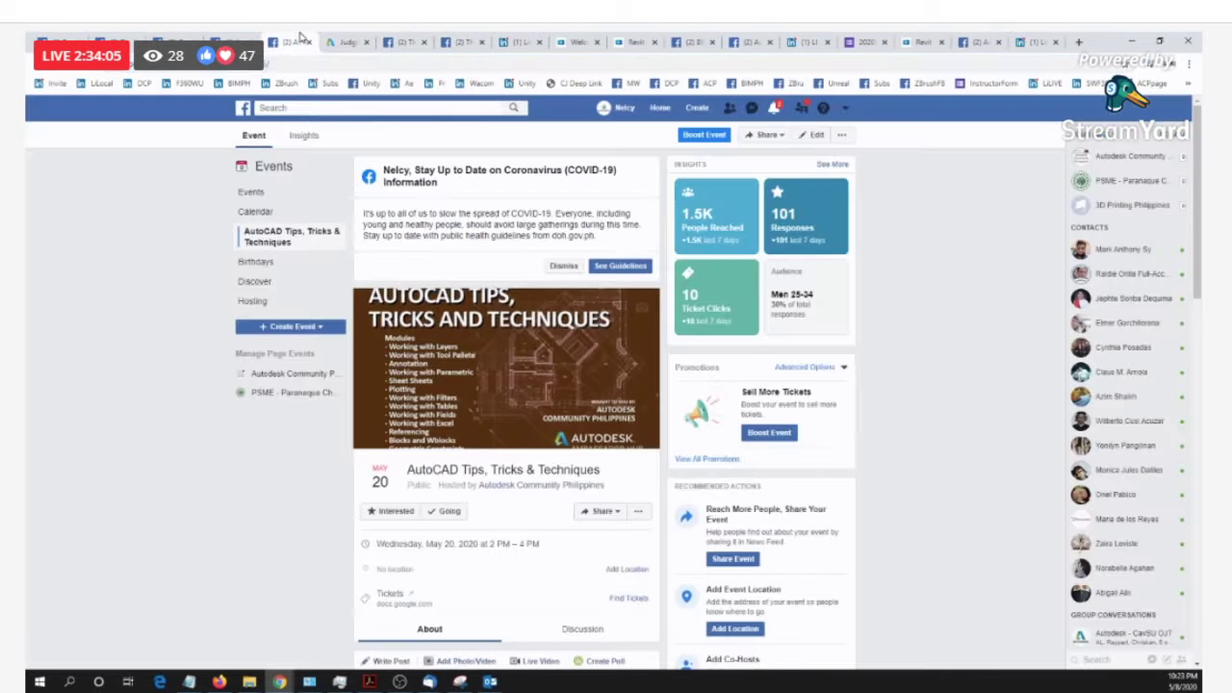
pyautogui.click(250, 39)
pyautogui.scroll(6, 652, 415)
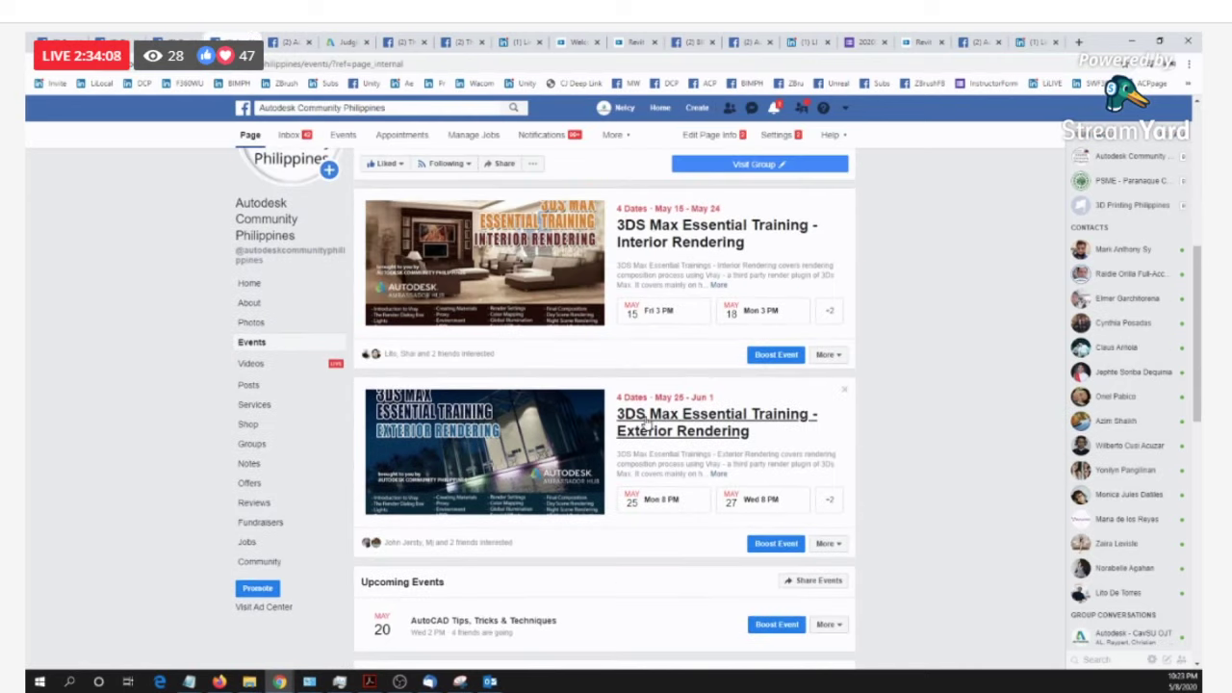
pyautogui.scroll(1, 619, 437)
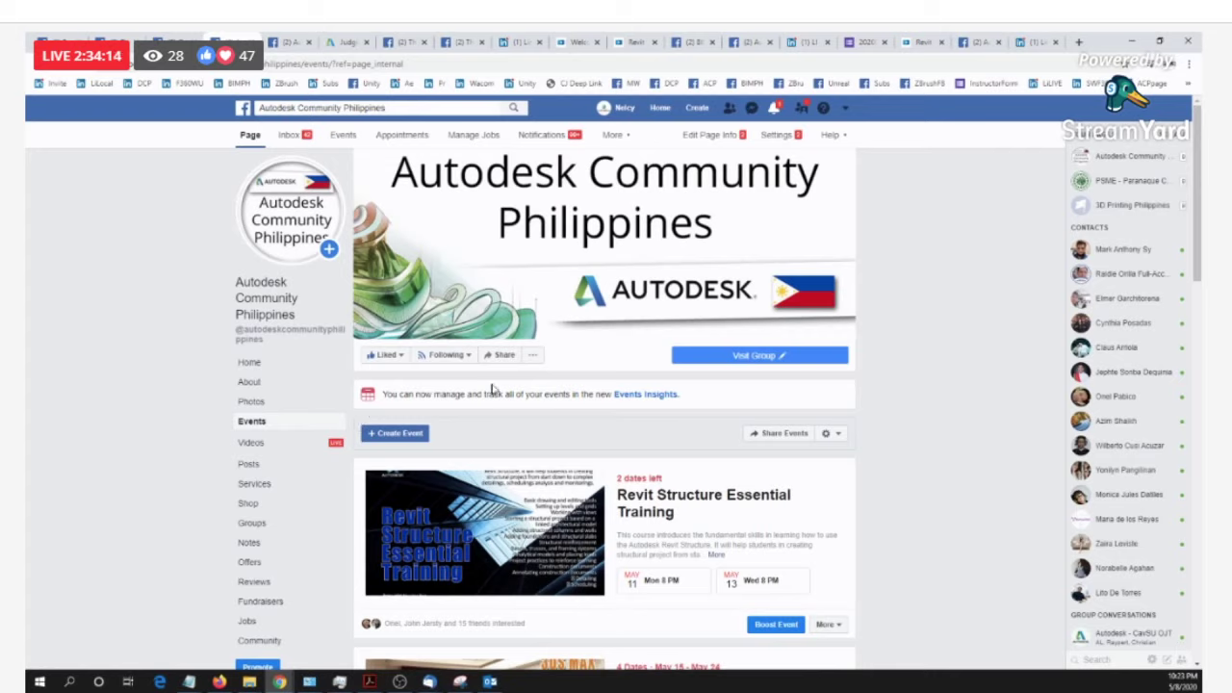
pyautogui.click(190, 41)
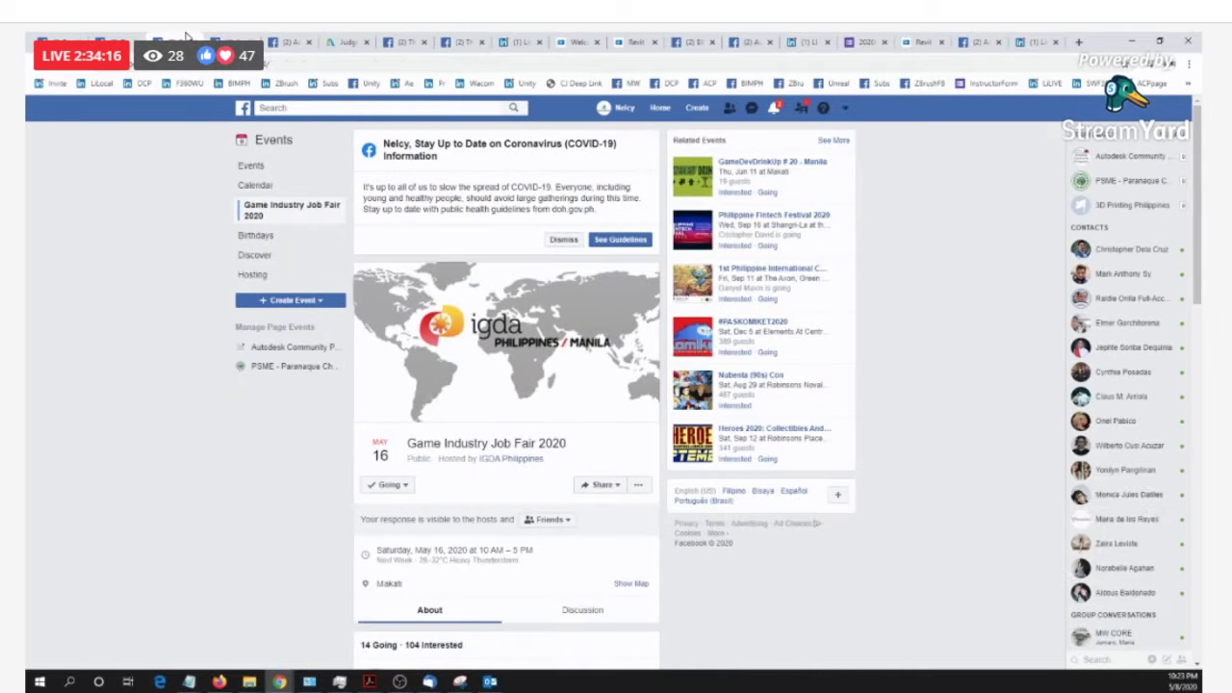
pyautogui.click(138, 40)
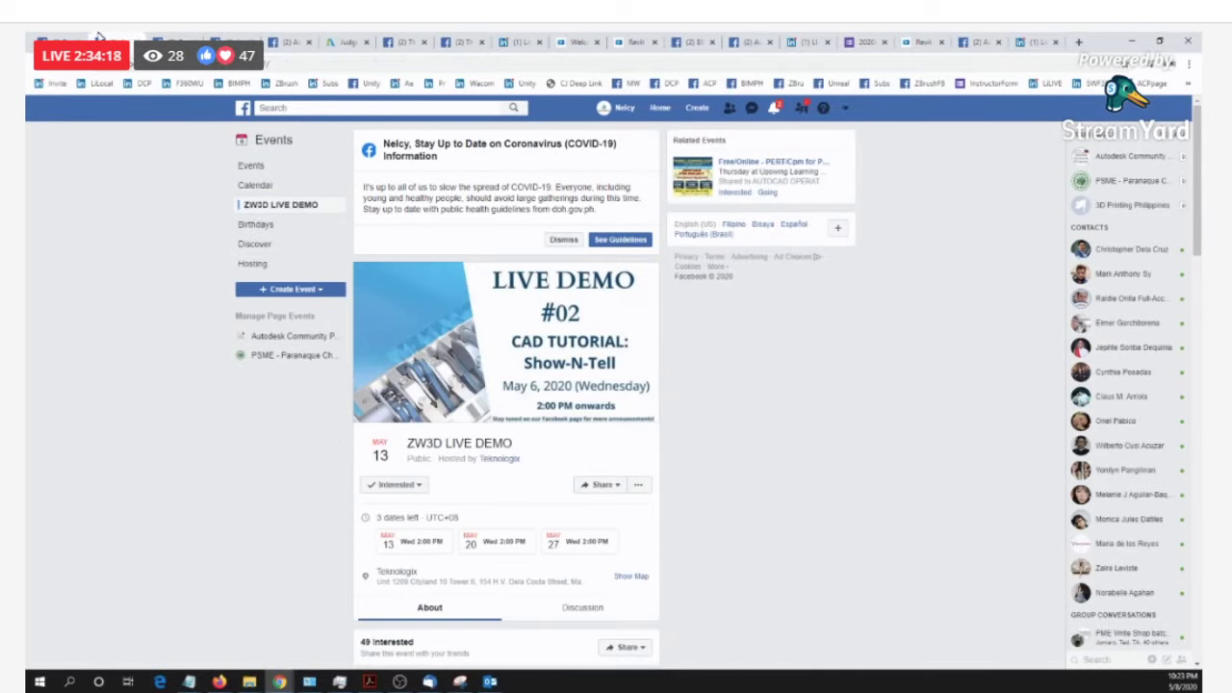
pyautogui.click(84, 38)
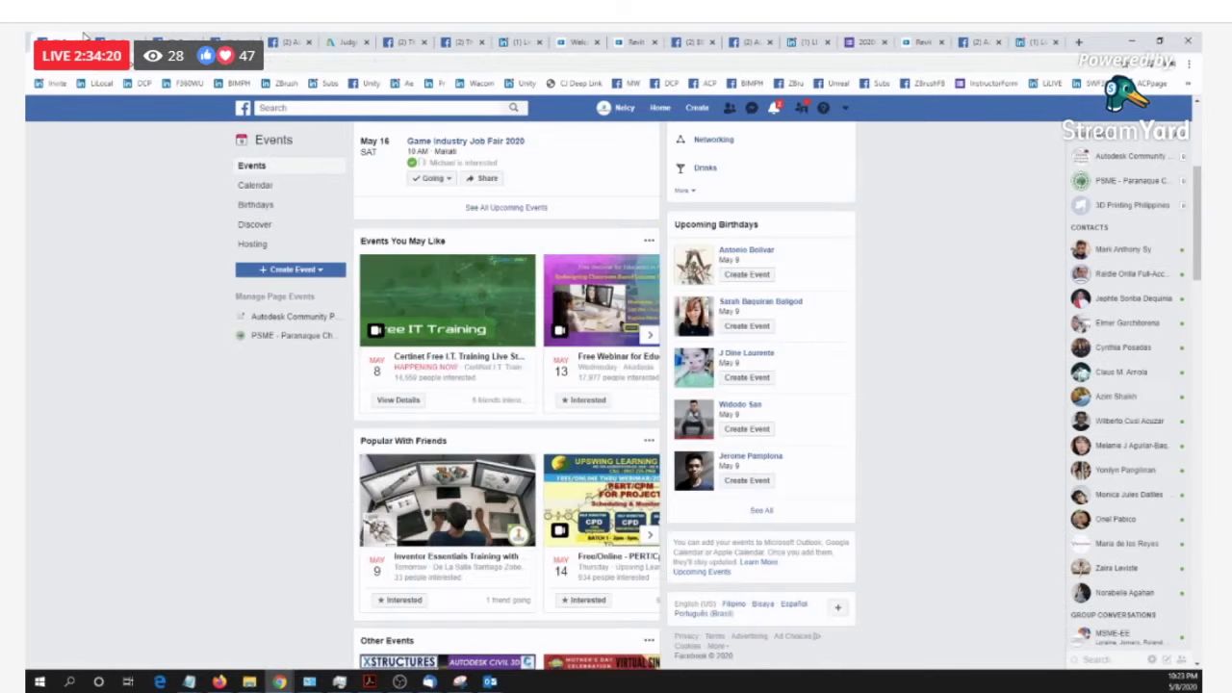
pyautogui.click(290, 41)
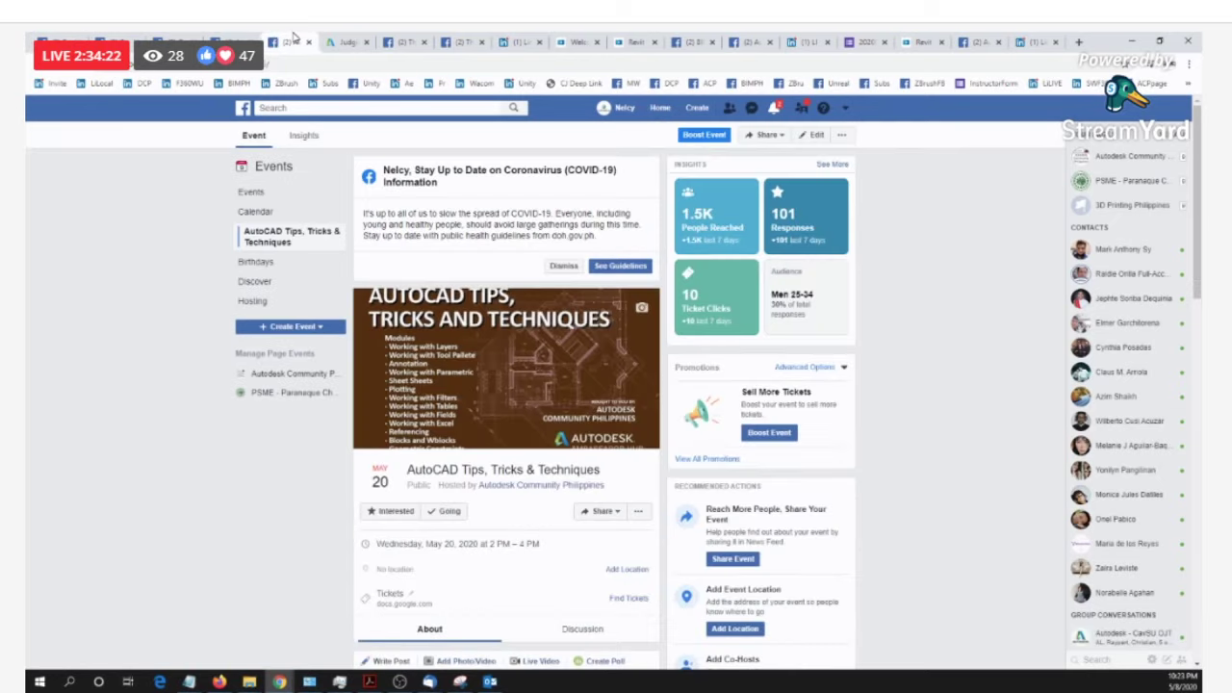